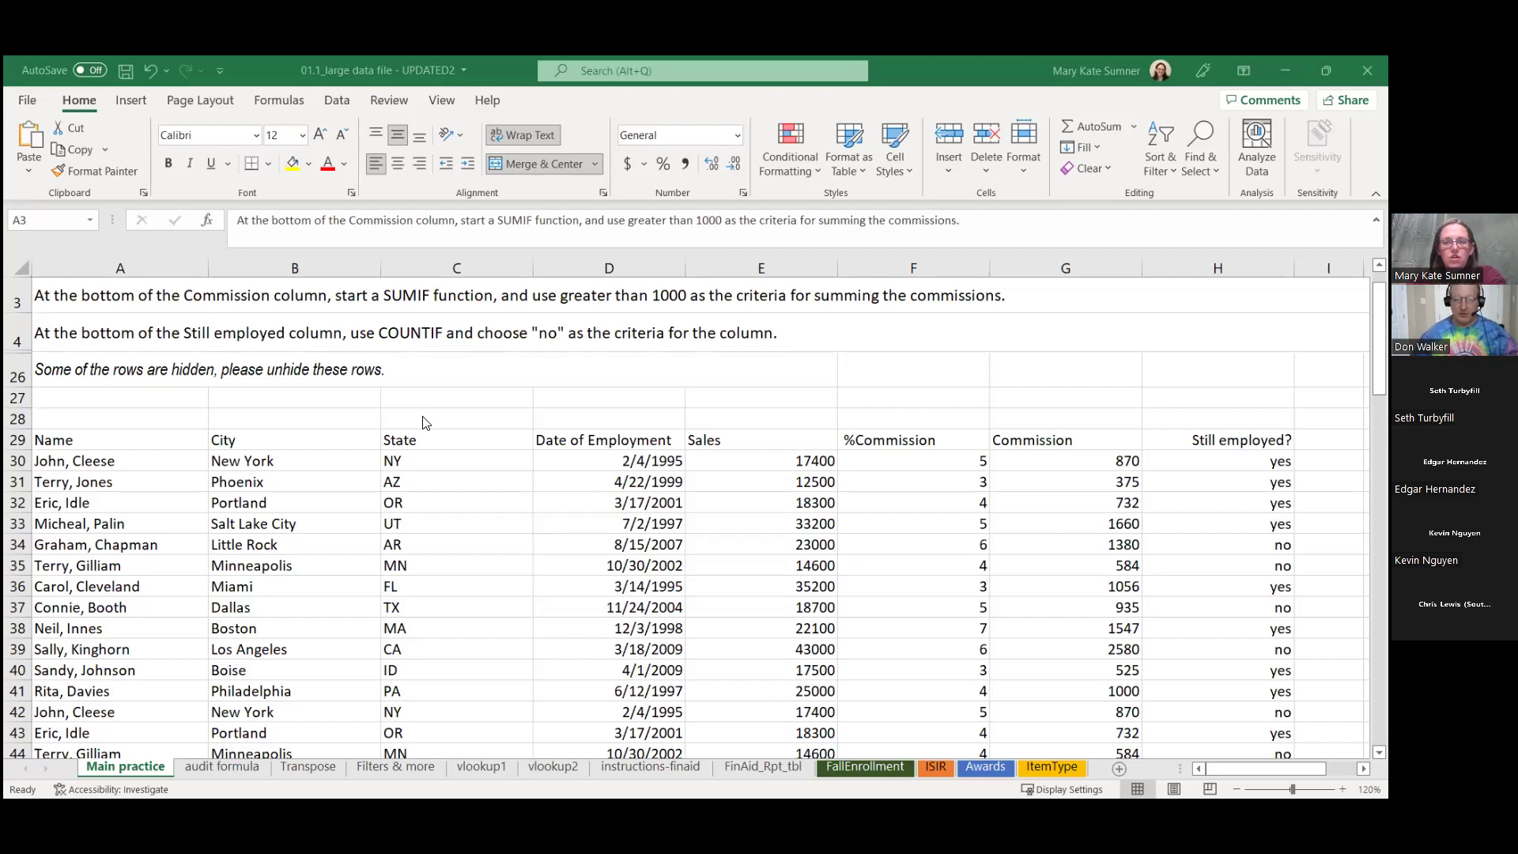
# Step: Look through the audit formula, Transpose, Filters & more, vlookup1 and vlookup2 sheets, and return to the Main practice sheet
pyautogui.click(756, 290)
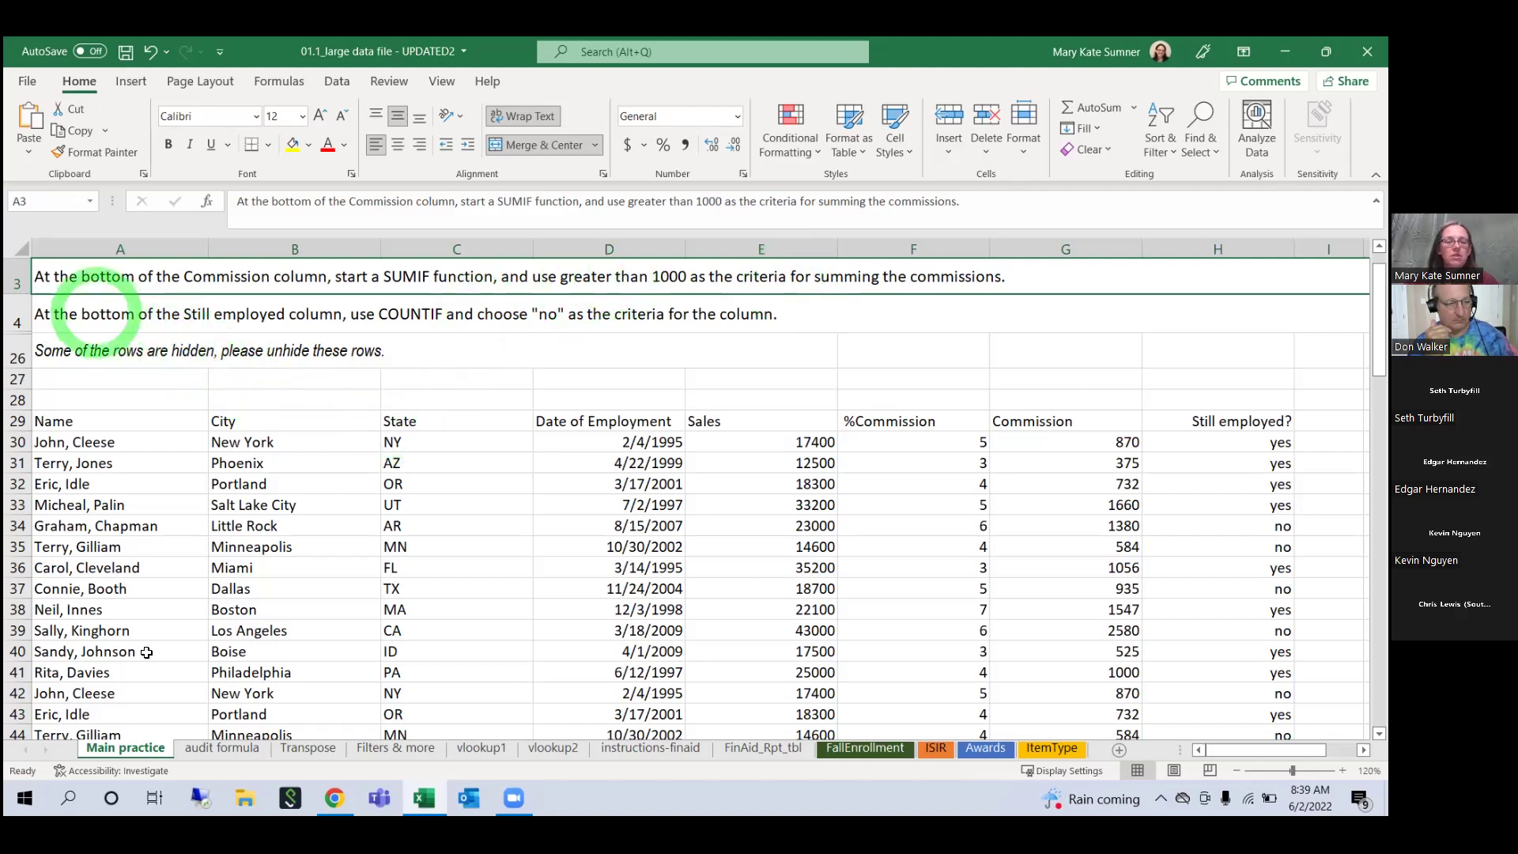
pyautogui.click(220, 747)
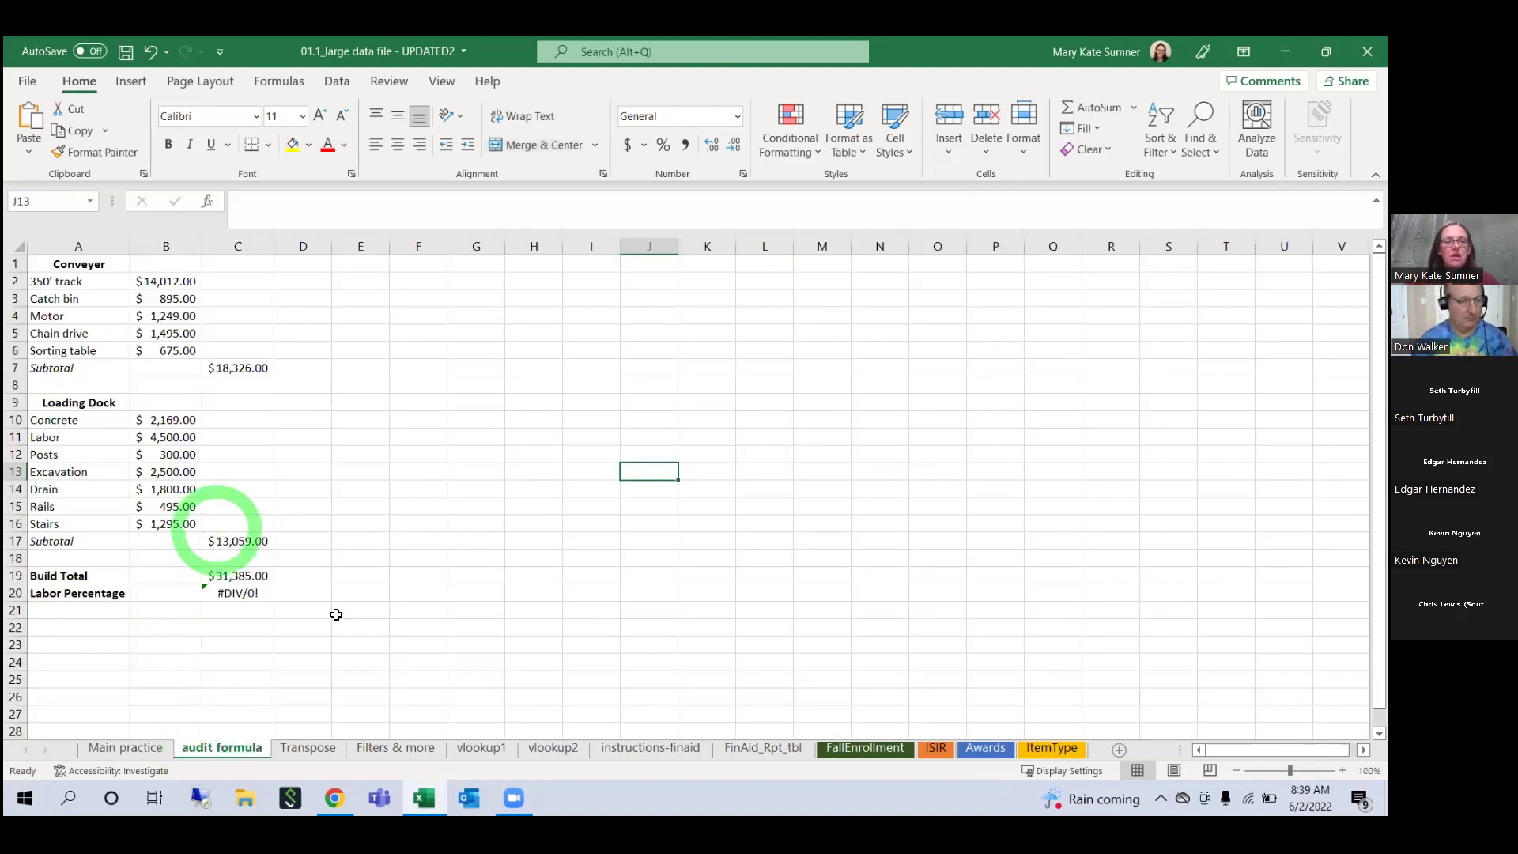
pyautogui.click(308, 748)
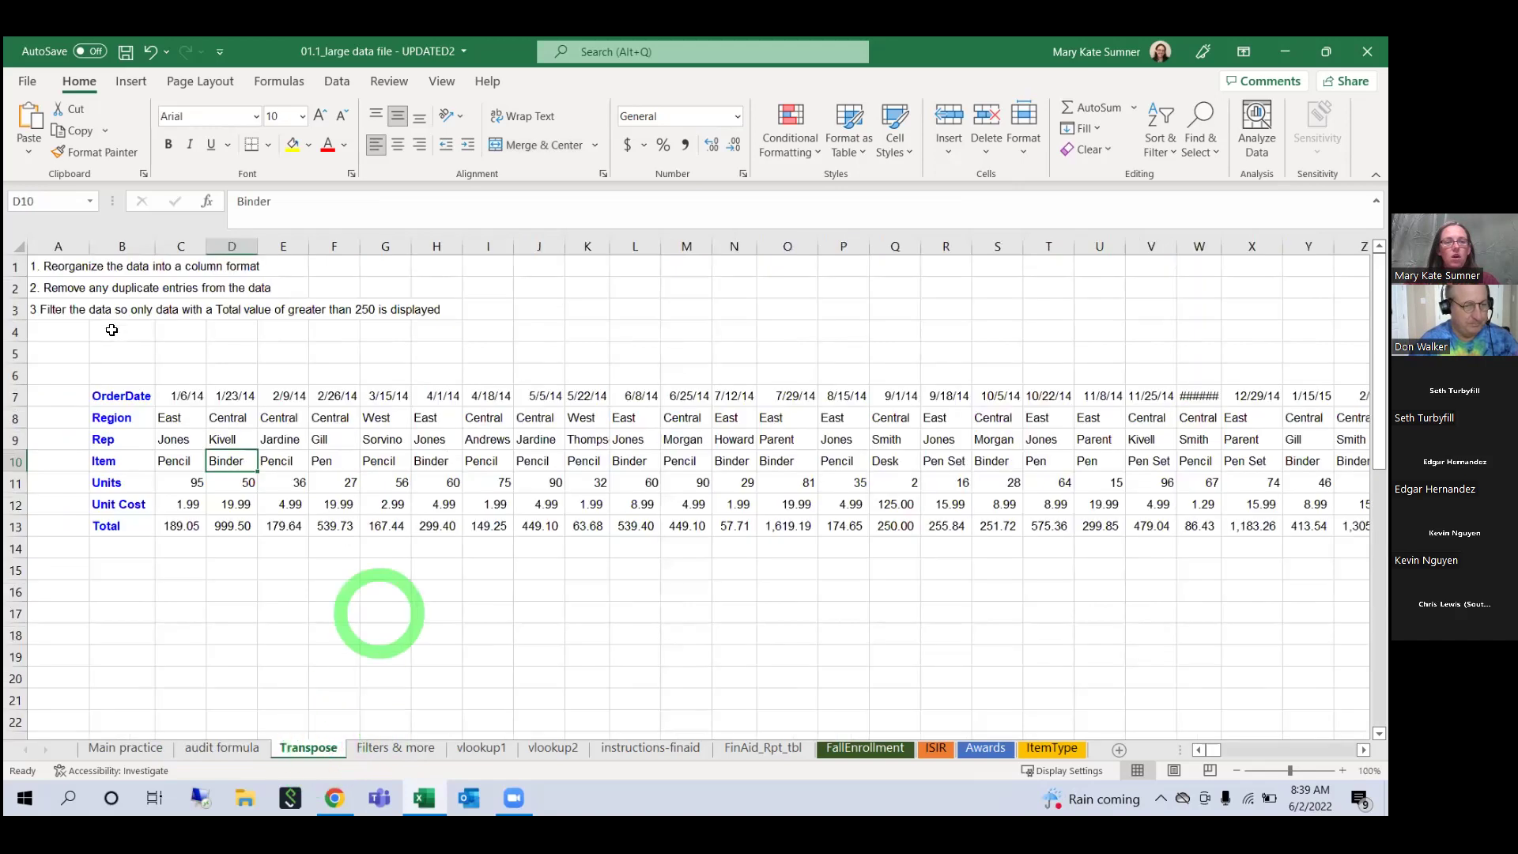
pyautogui.click(381, 750)
pyautogui.click(488, 748)
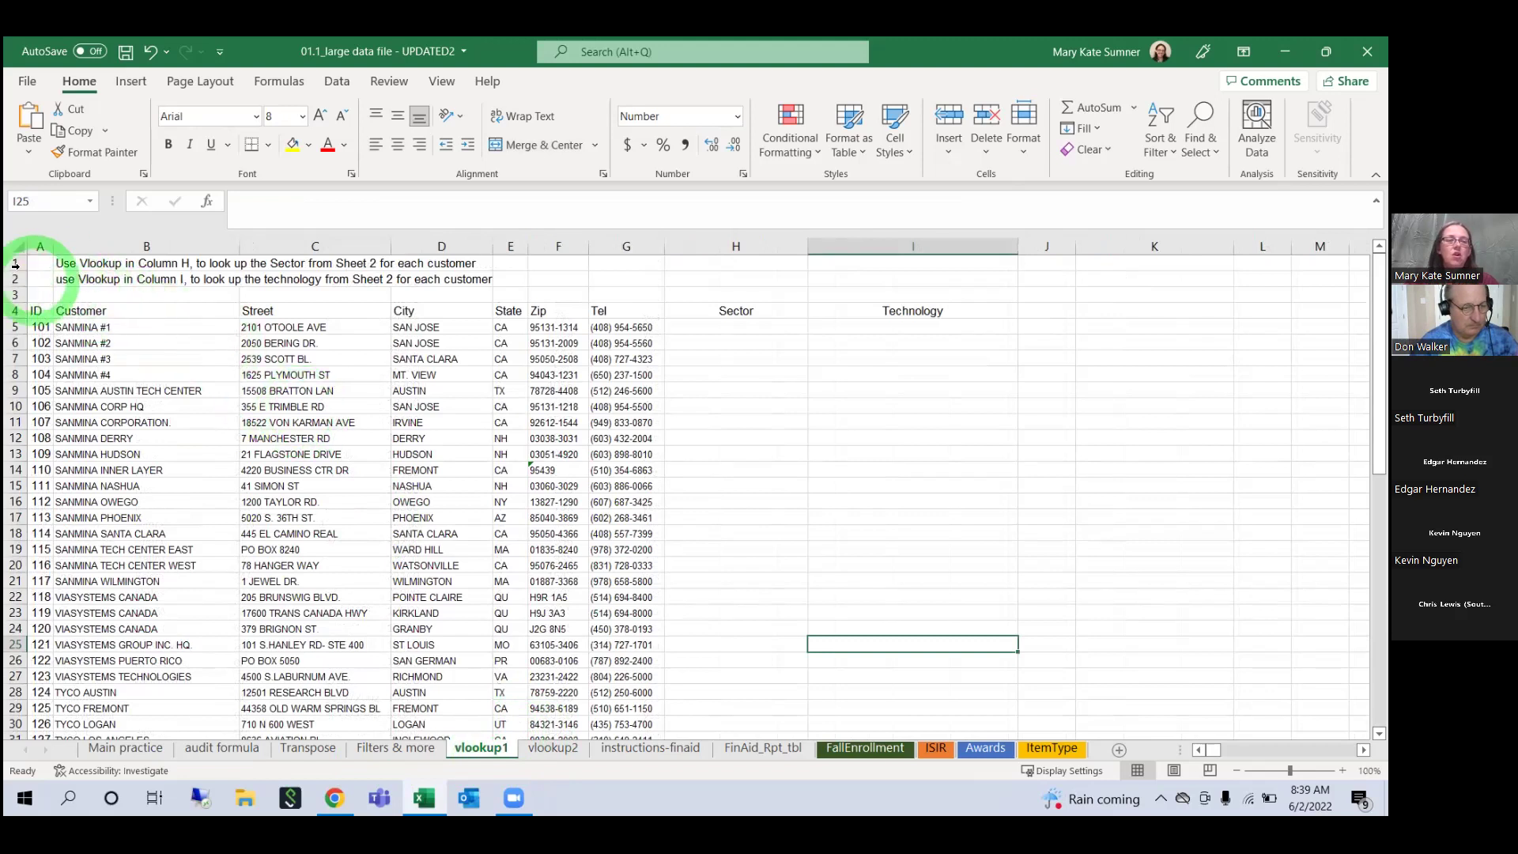
pyautogui.moveTo(15, 266); pyautogui.dragTo(15, 280)
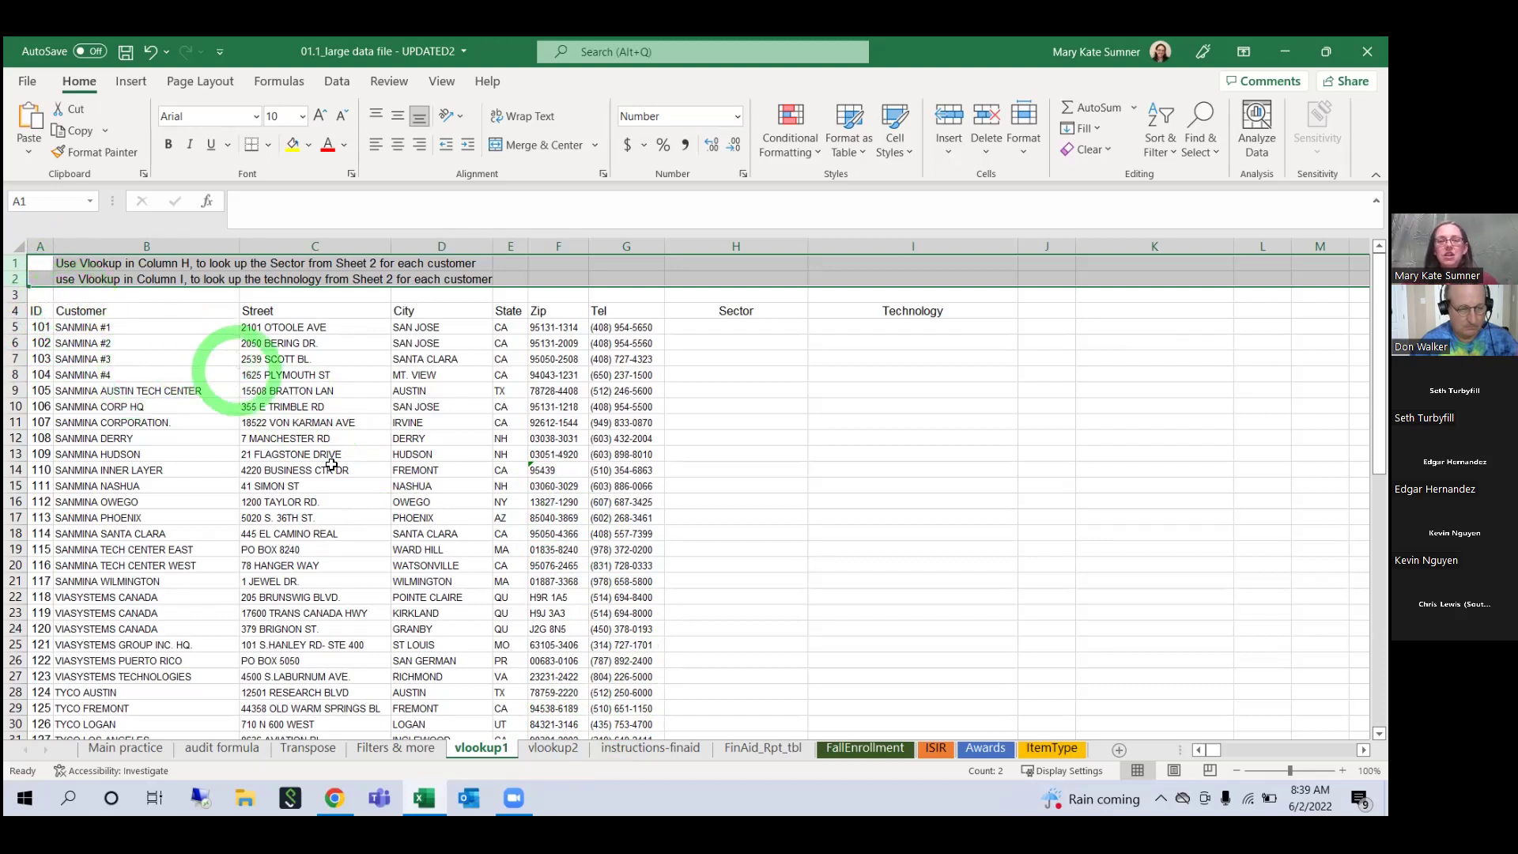
pyautogui.click(554, 749)
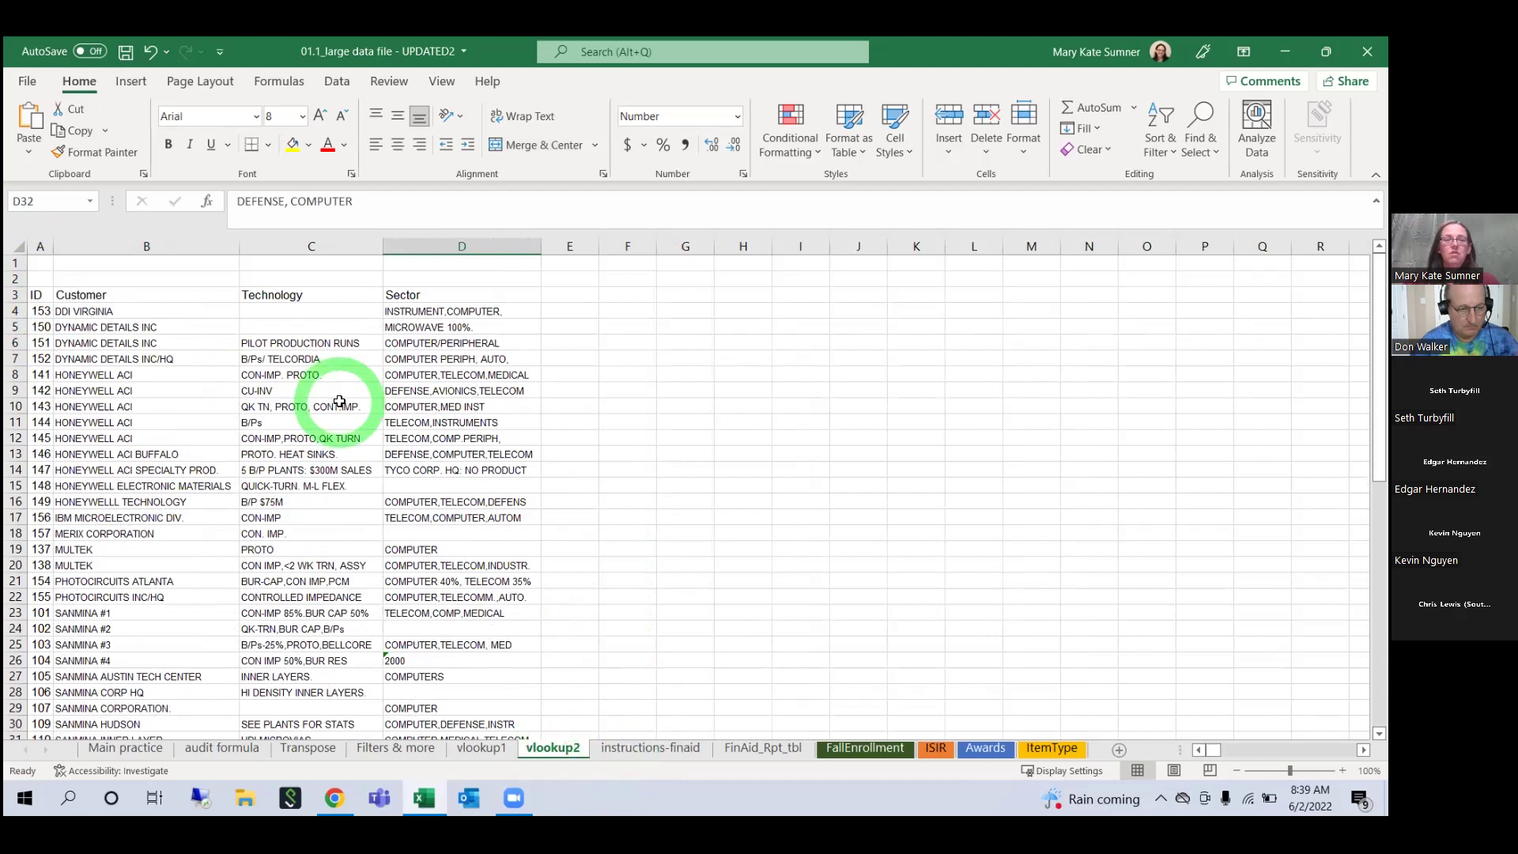
pyautogui.scroll(-1, 337, 400)
pyautogui.click(125, 748)
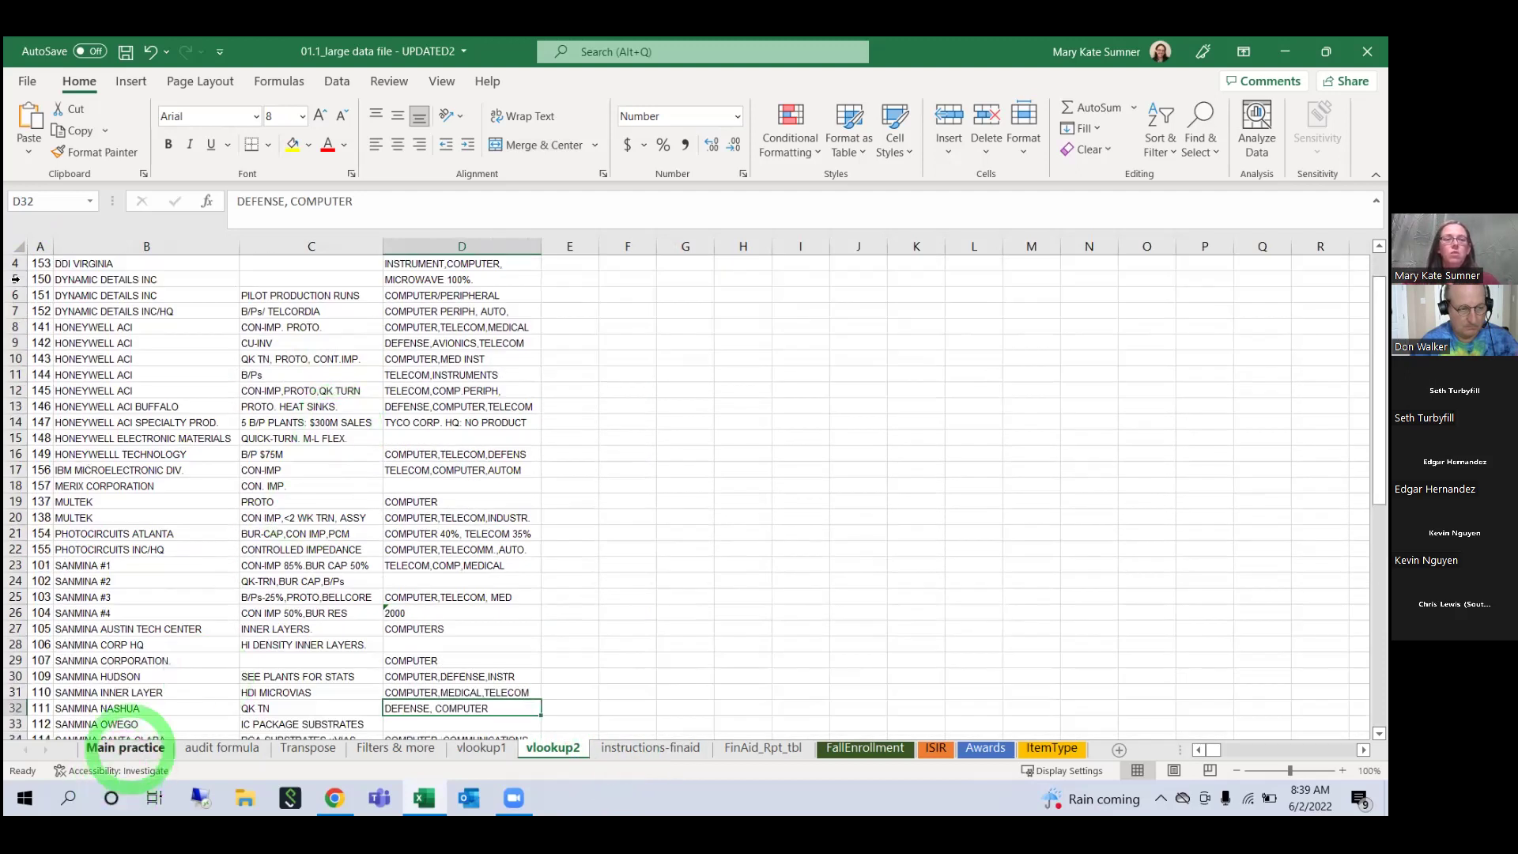
# Step: Select columns A through F one after another on the Main practice sheet to examine them
pyautogui.click(15, 278)
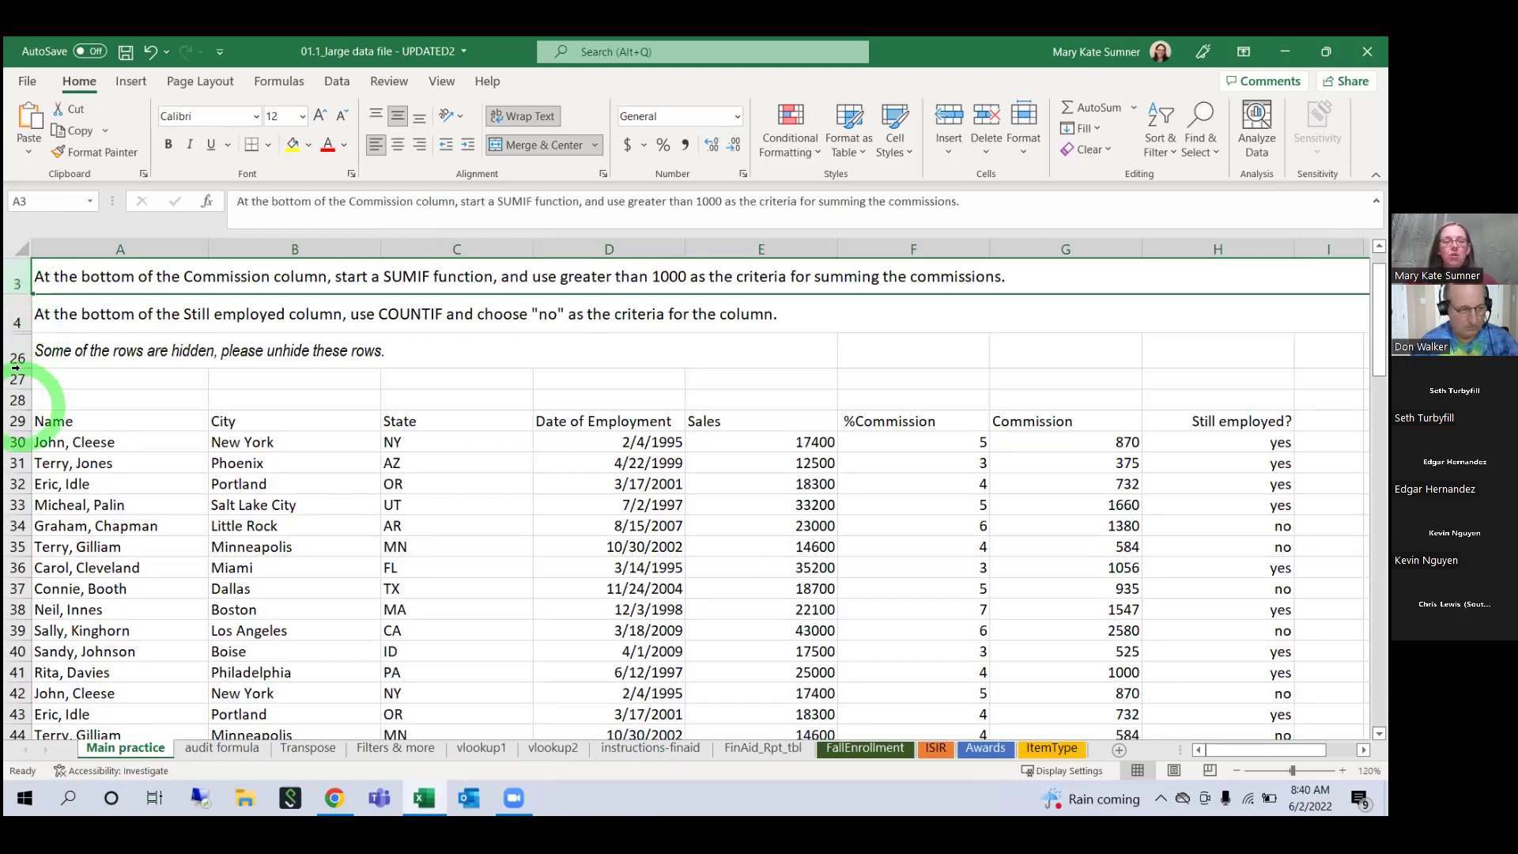
pyautogui.click(95, 247)
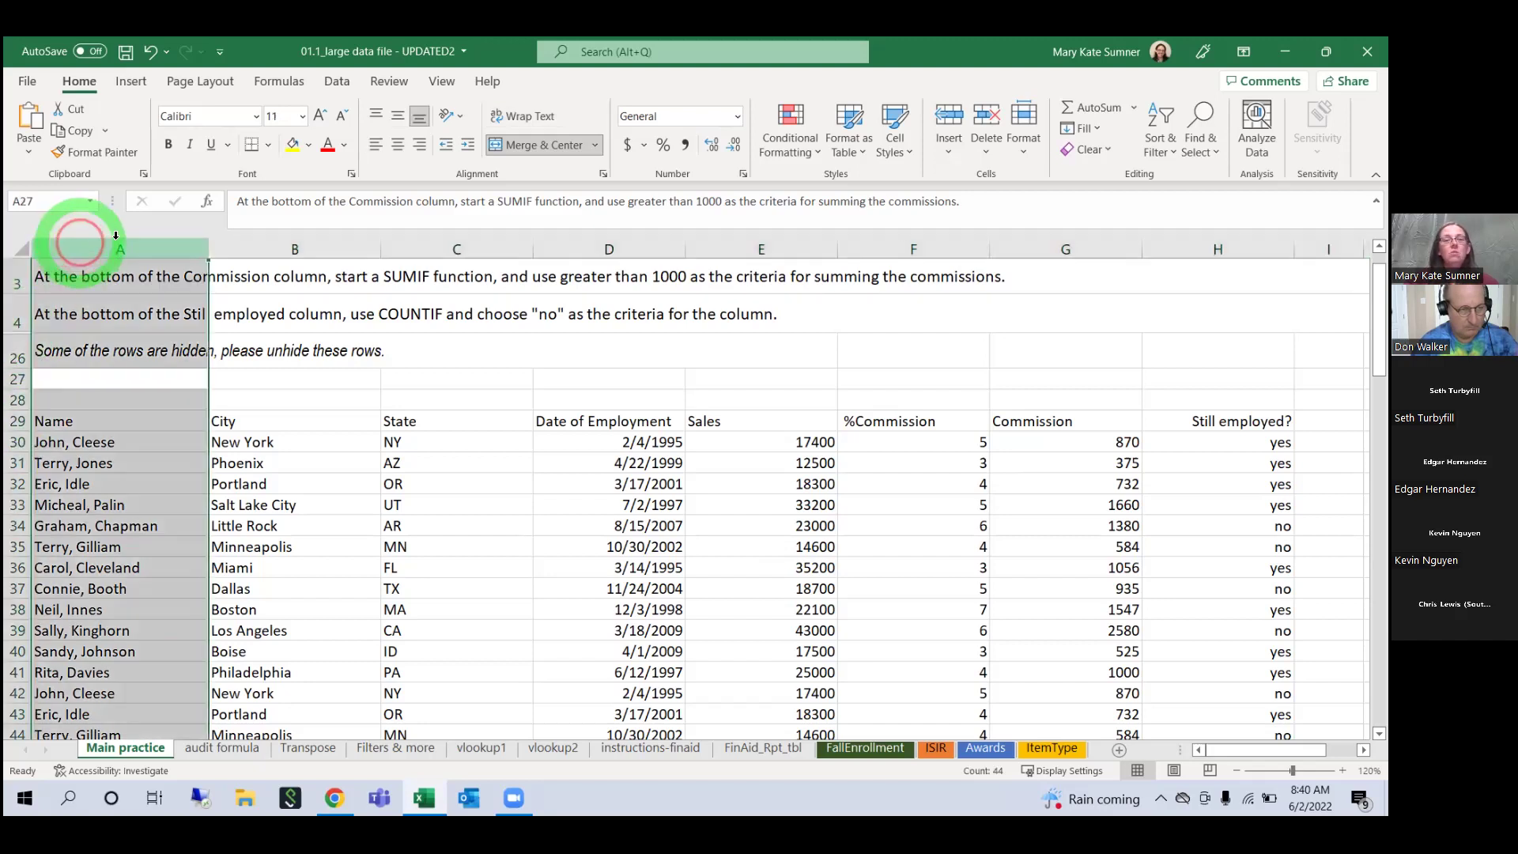
pyautogui.click(253, 241)
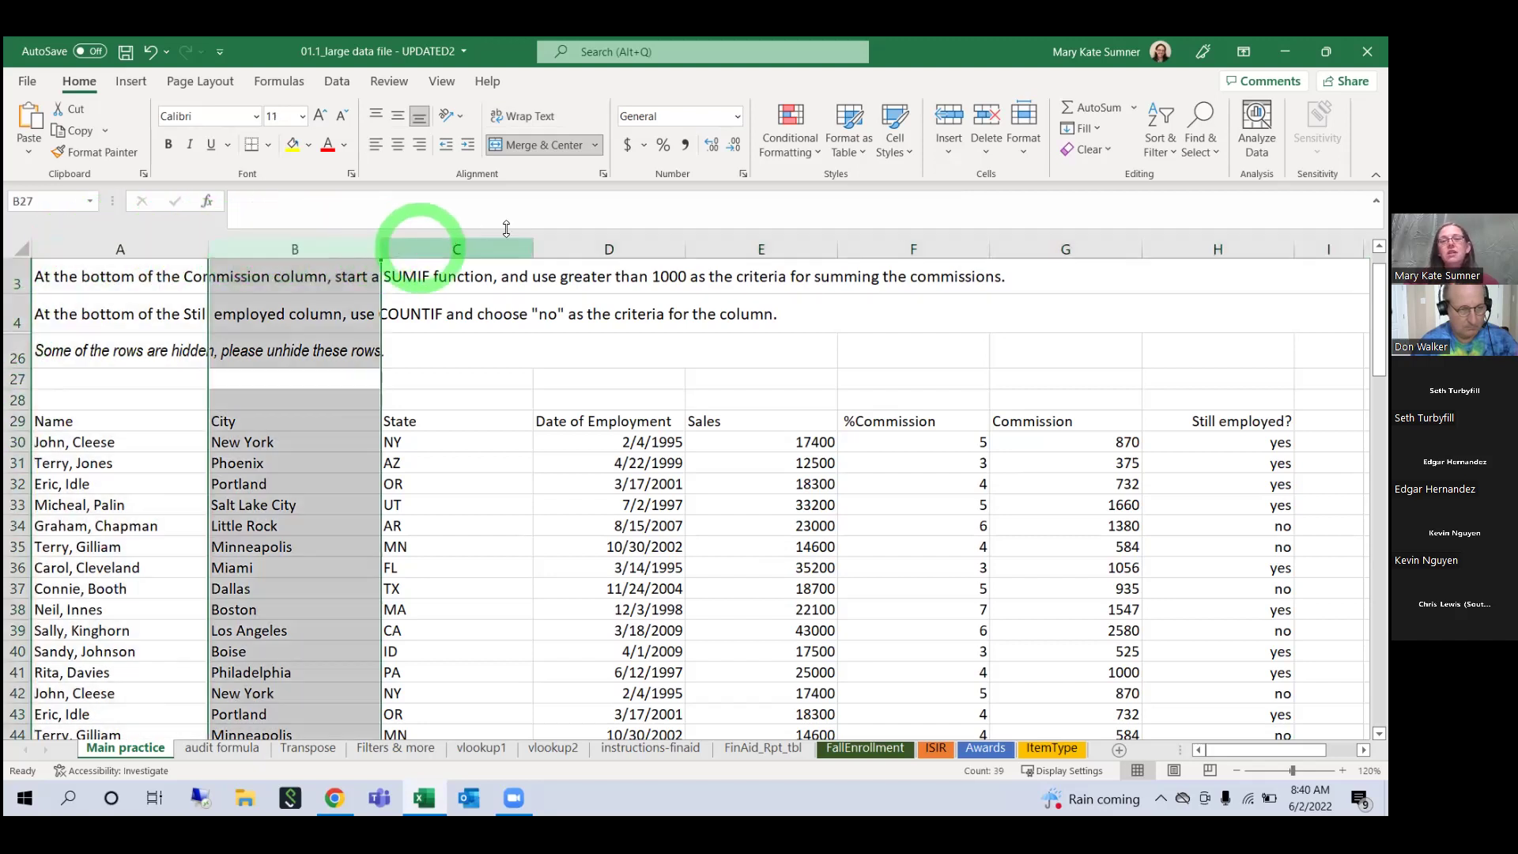
pyautogui.click(427, 241)
pyautogui.click(573, 241)
pyautogui.click(716, 241)
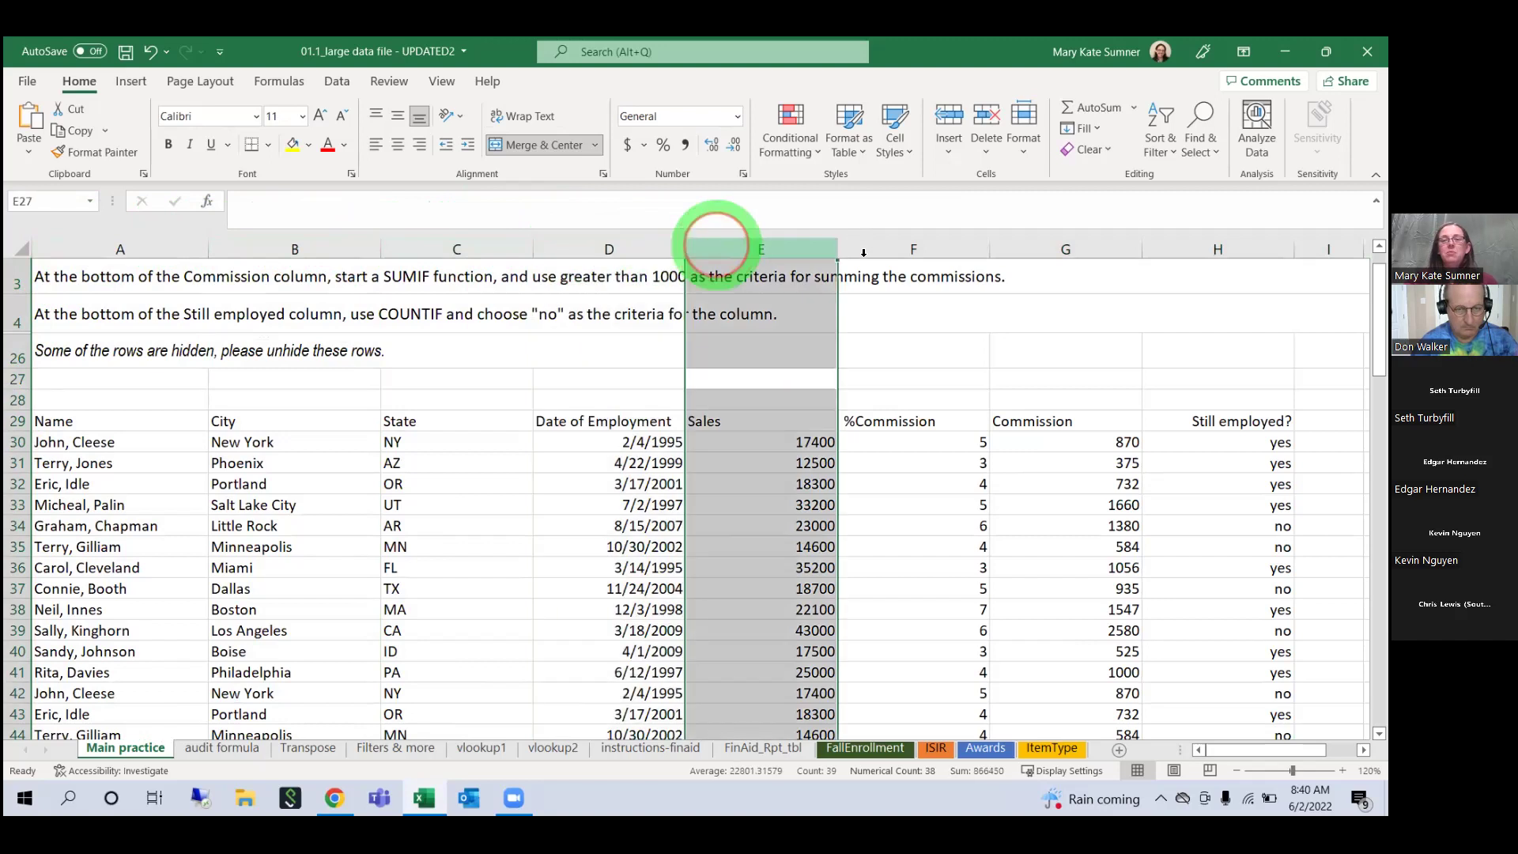
pyautogui.click(874, 245)
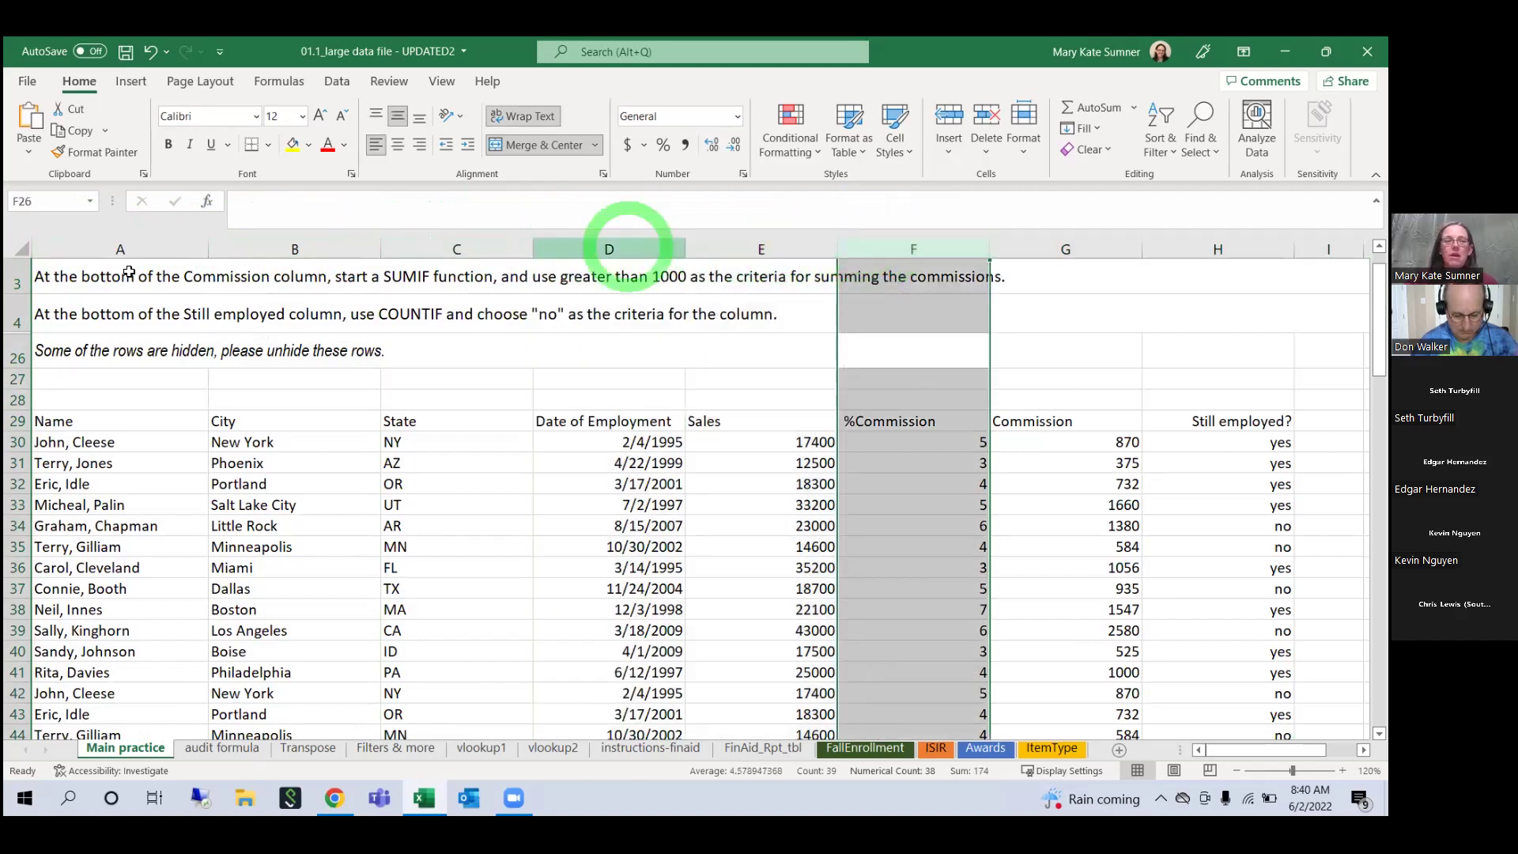
# Step: Delete rows 3 through 28, covering the instruction lines, hidden rows and blank rows above the data headers
pyautogui.moveTo(17, 281); pyautogui.dragTo(27, 401)
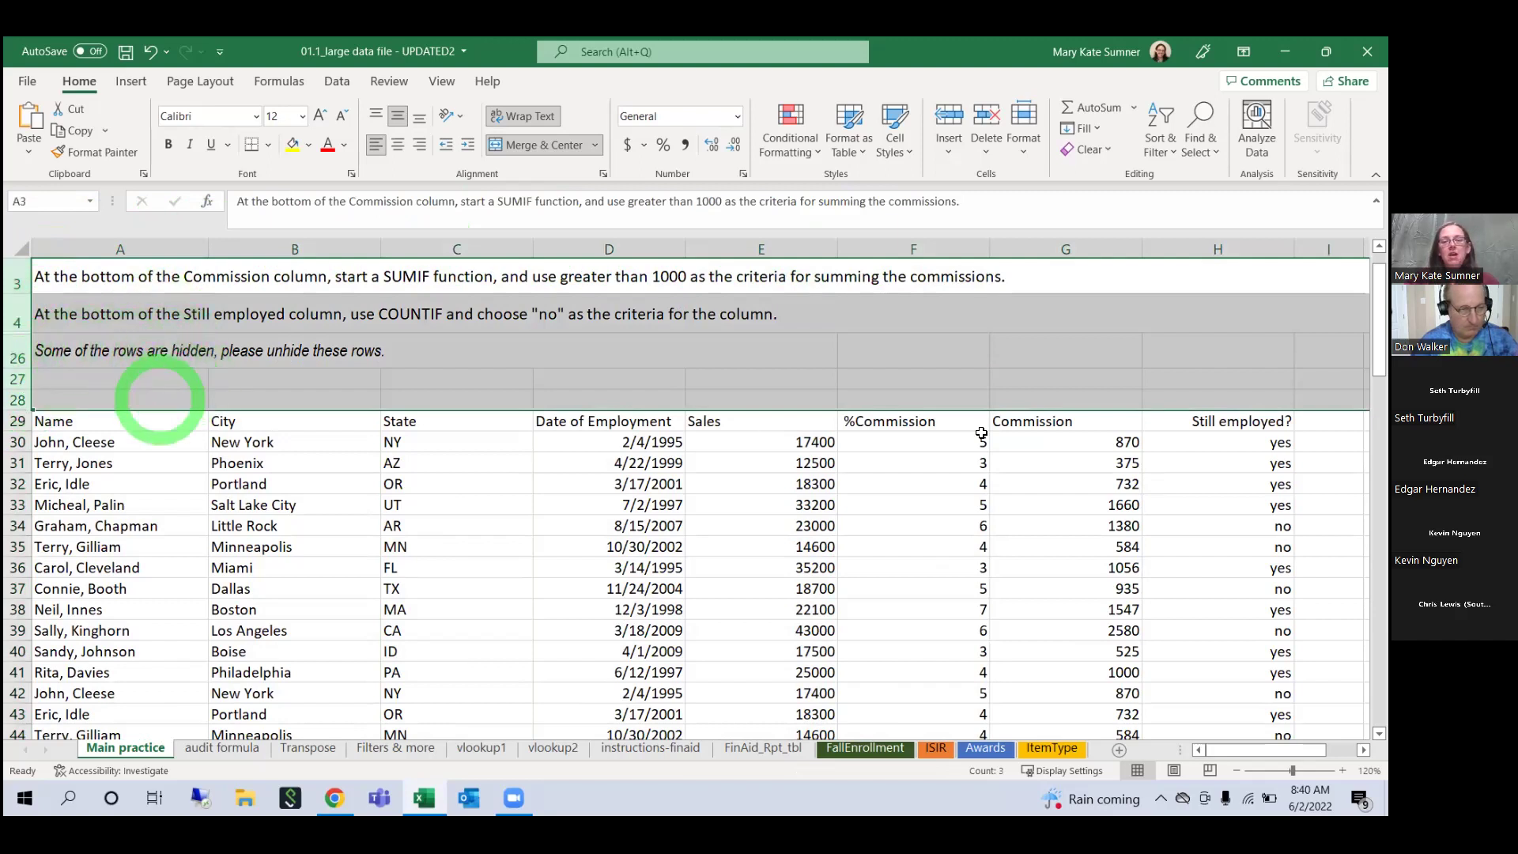
pyautogui.rightClick(359, 339)
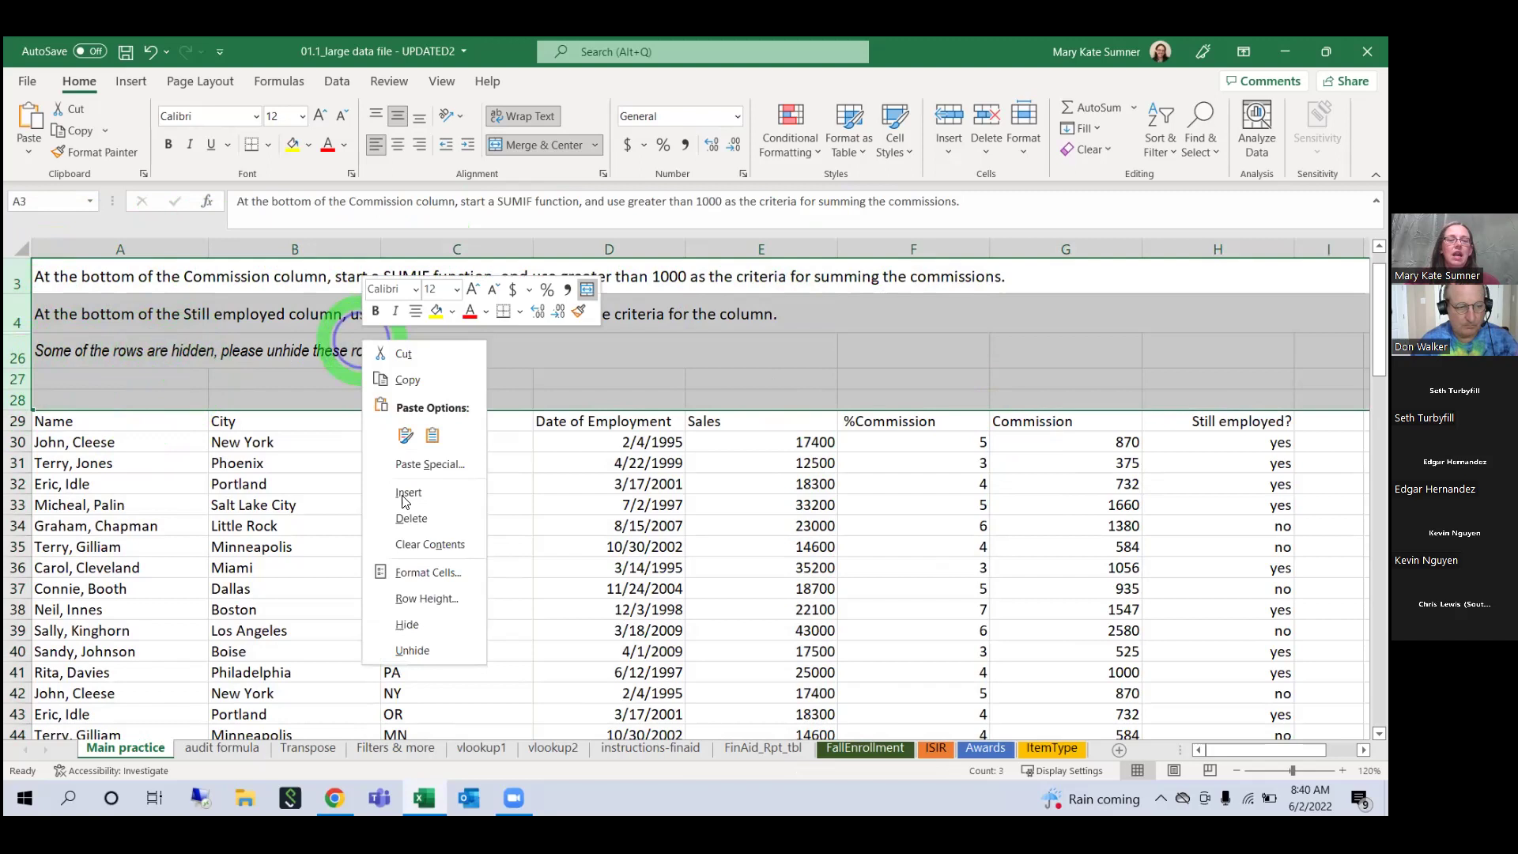
pyautogui.click(406, 513)
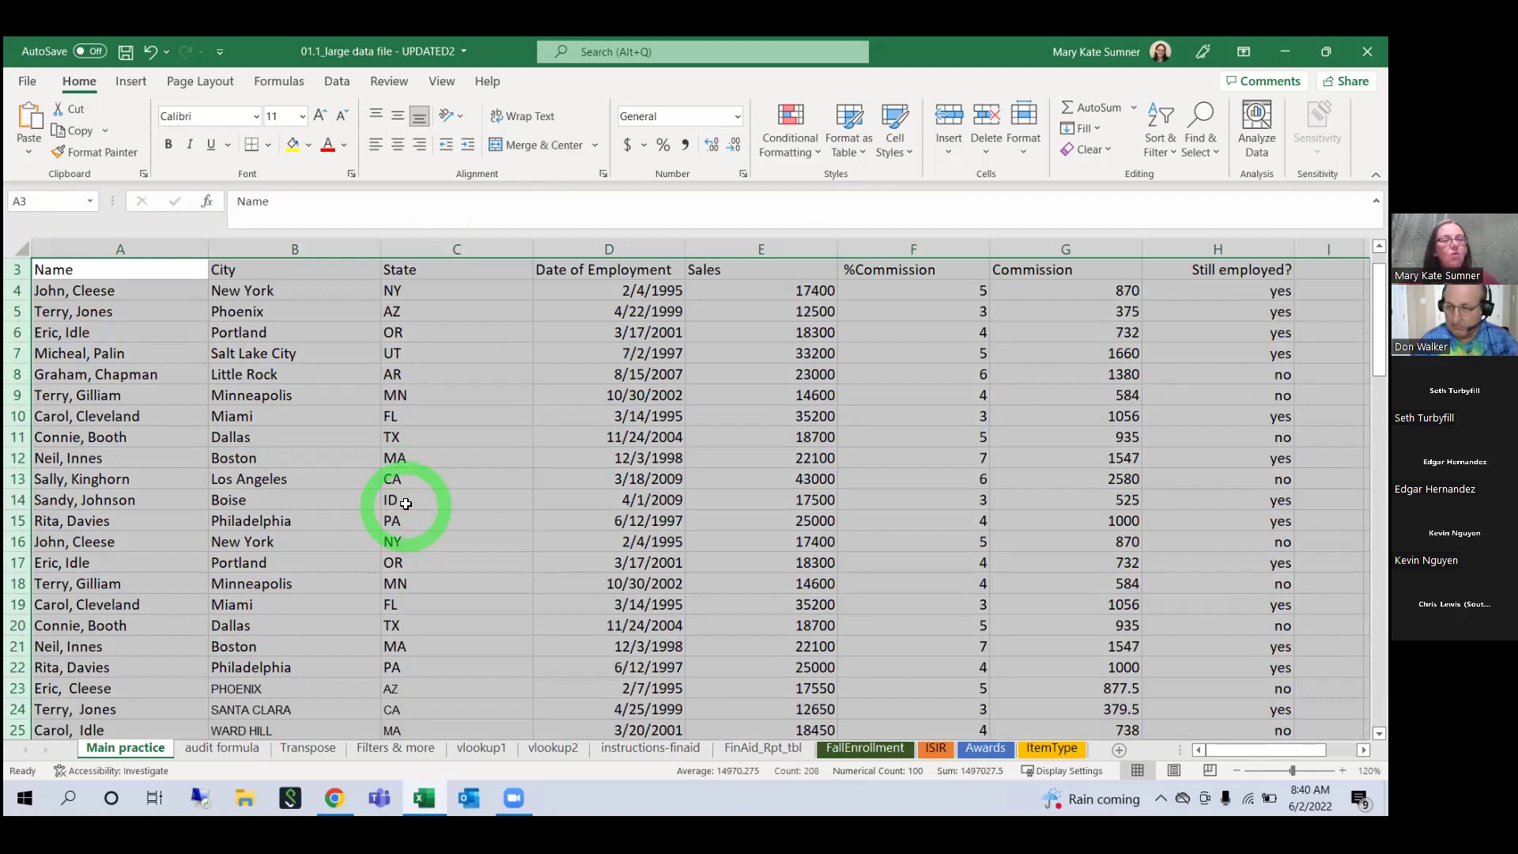
pyautogui.click(406, 504)
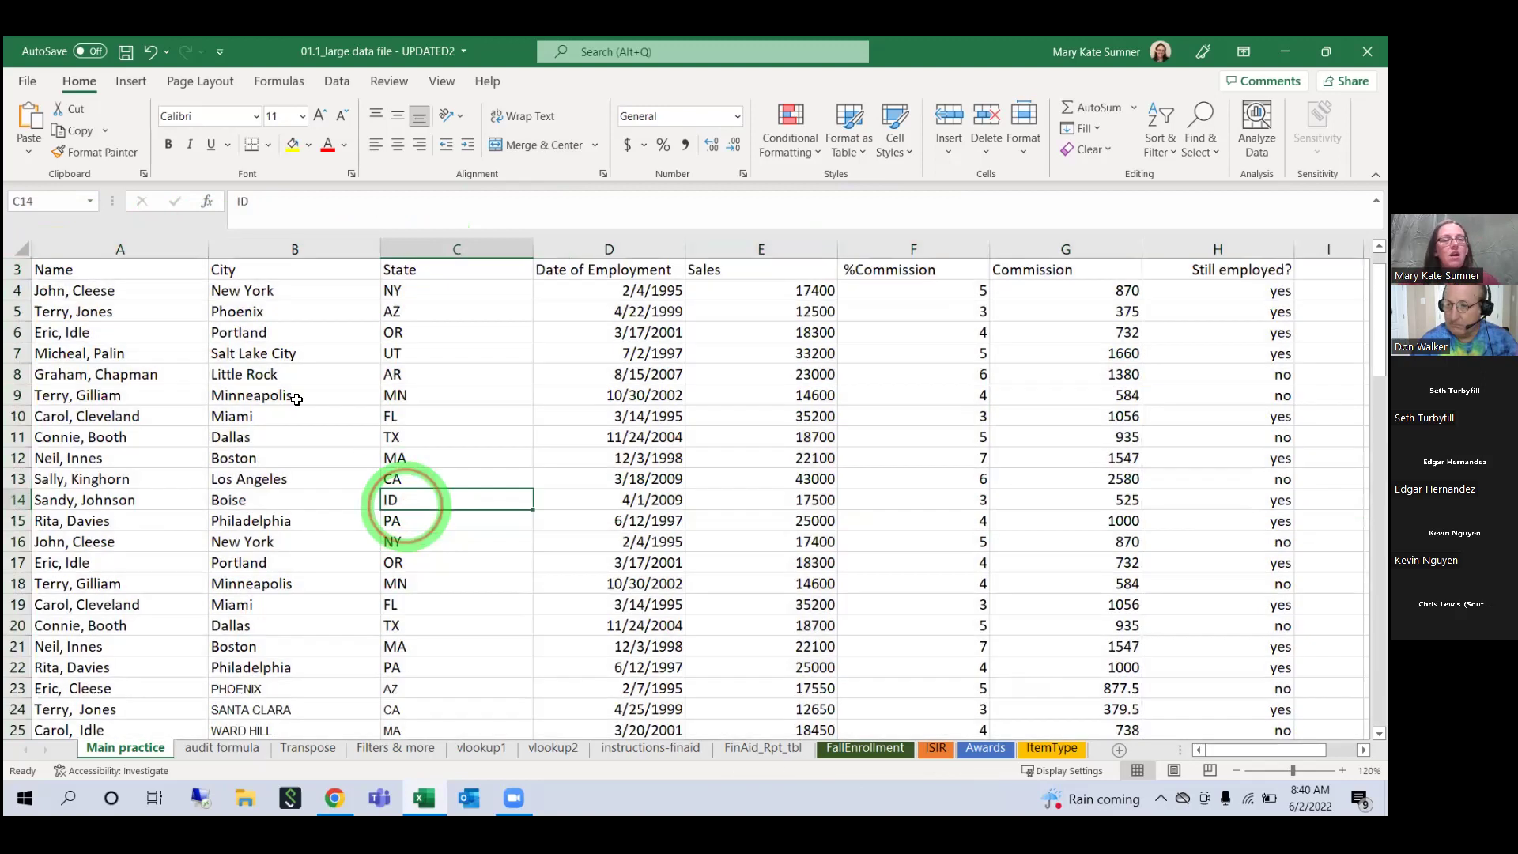
# Step: Select the whole data table from the Name header in A3 to its last row and column, and look back at its start
pyautogui.click(135, 275)
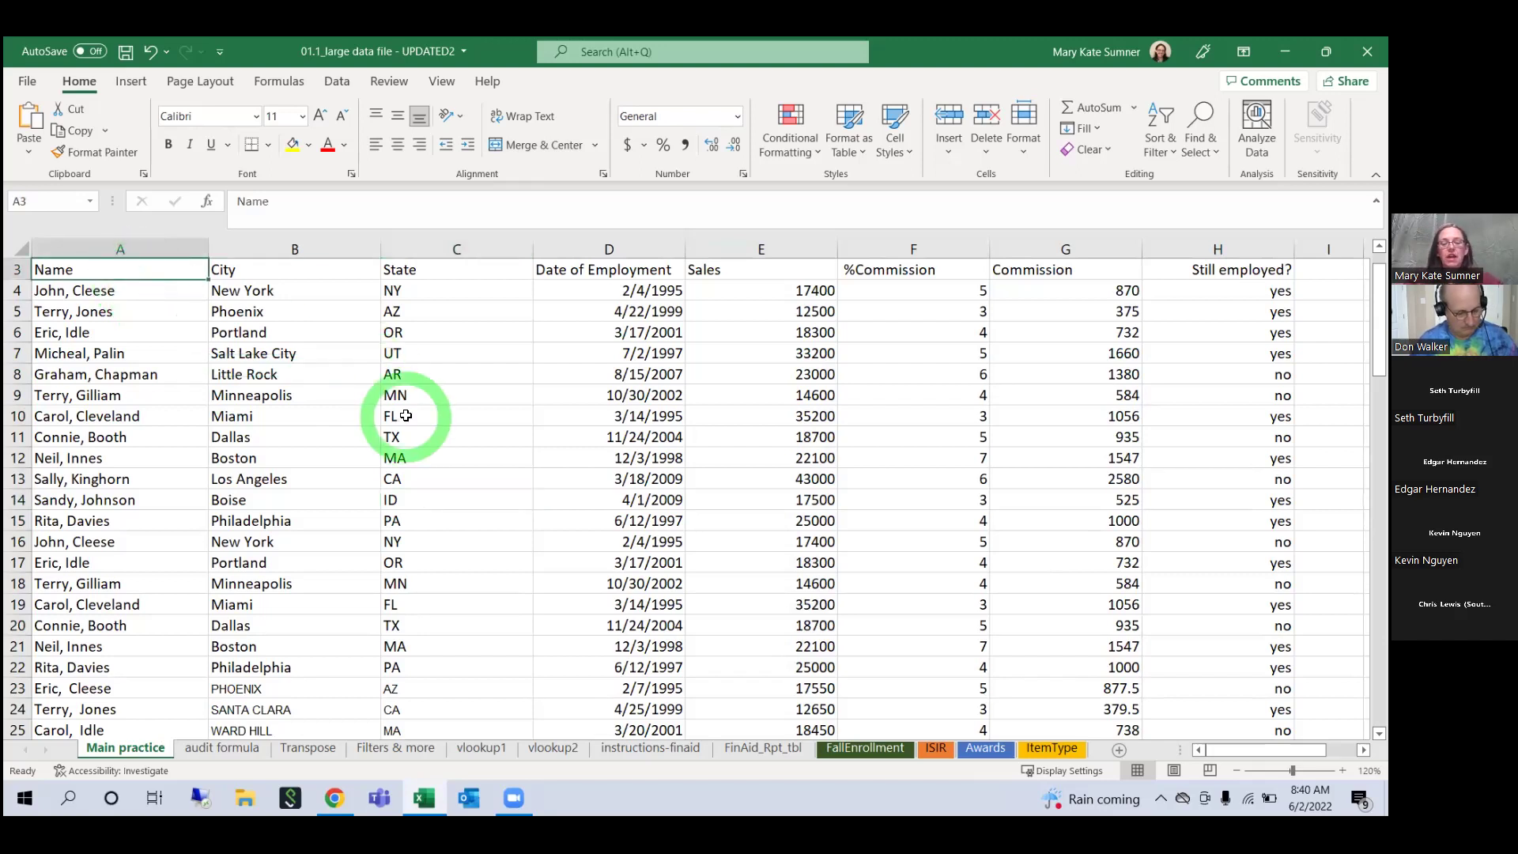
pyautogui.hotkey('ctrl', 'shift', 'Down')
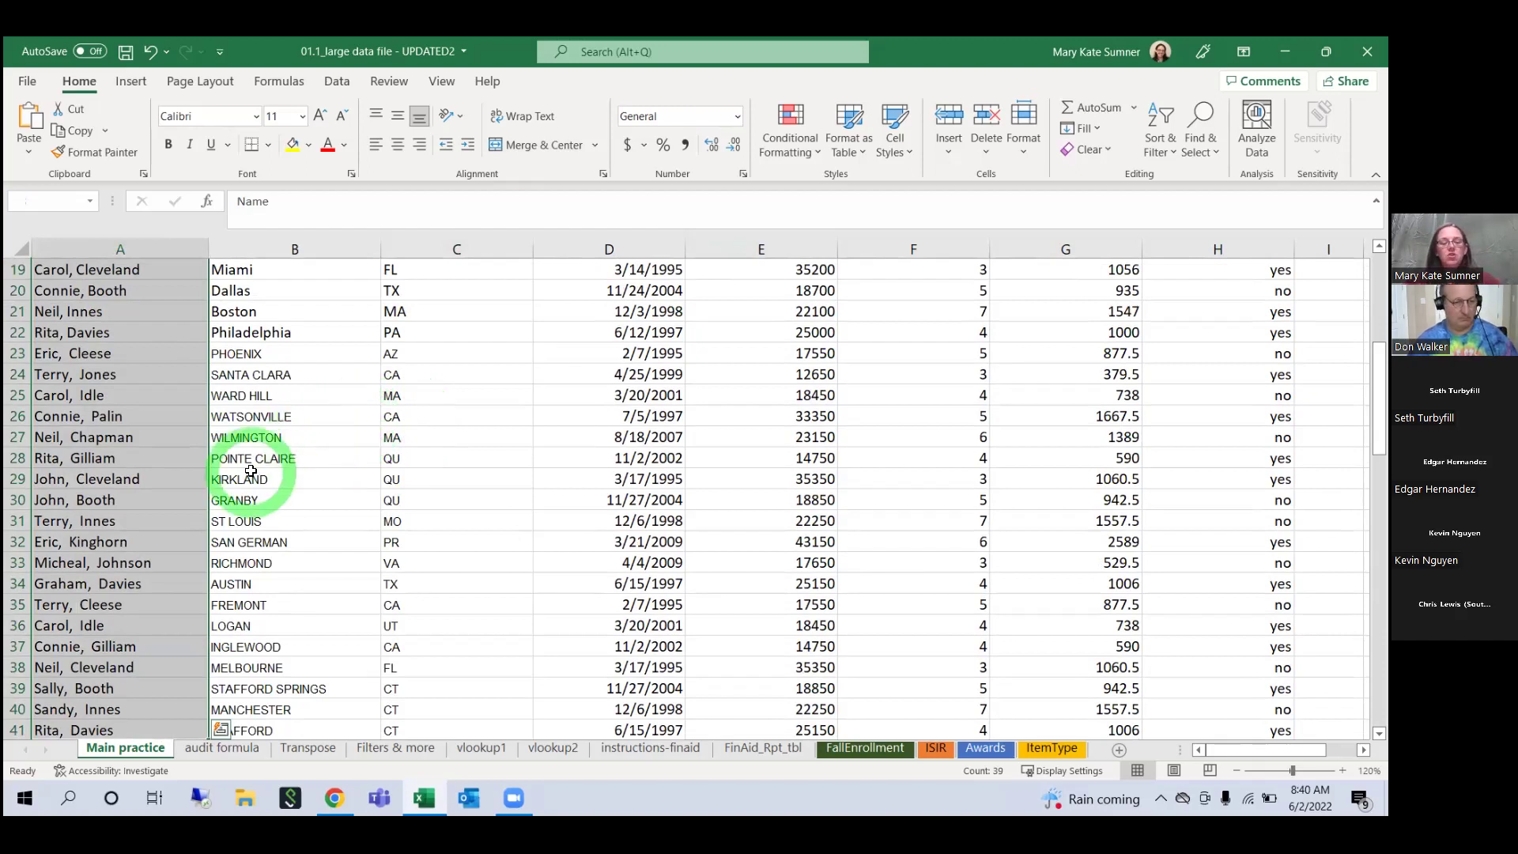
pyautogui.hotkey('ctrl', 'shift', 'Right')
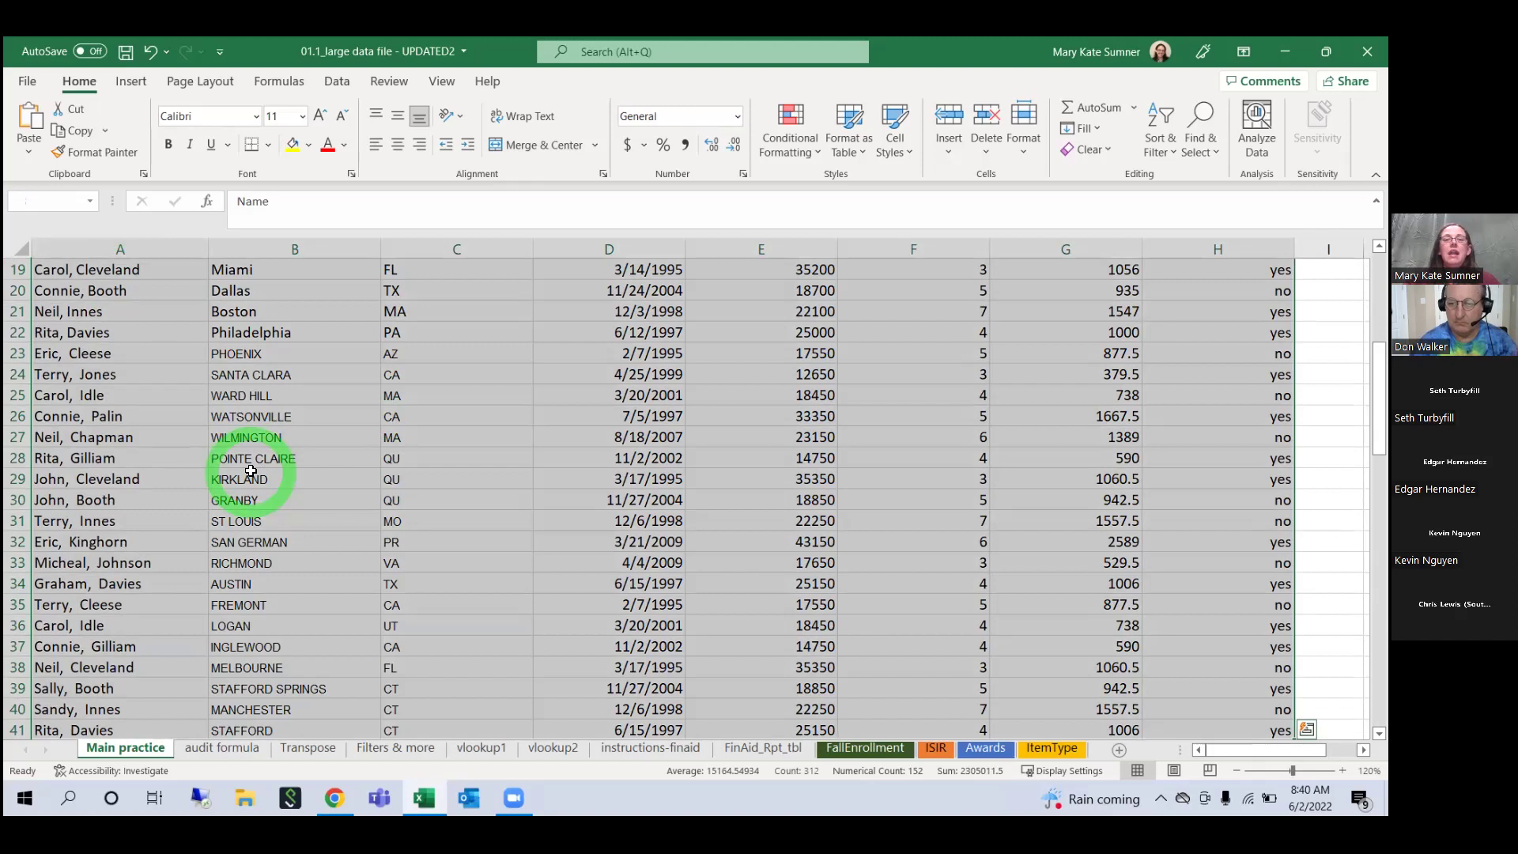
pyautogui.scroll(6, 251, 471)
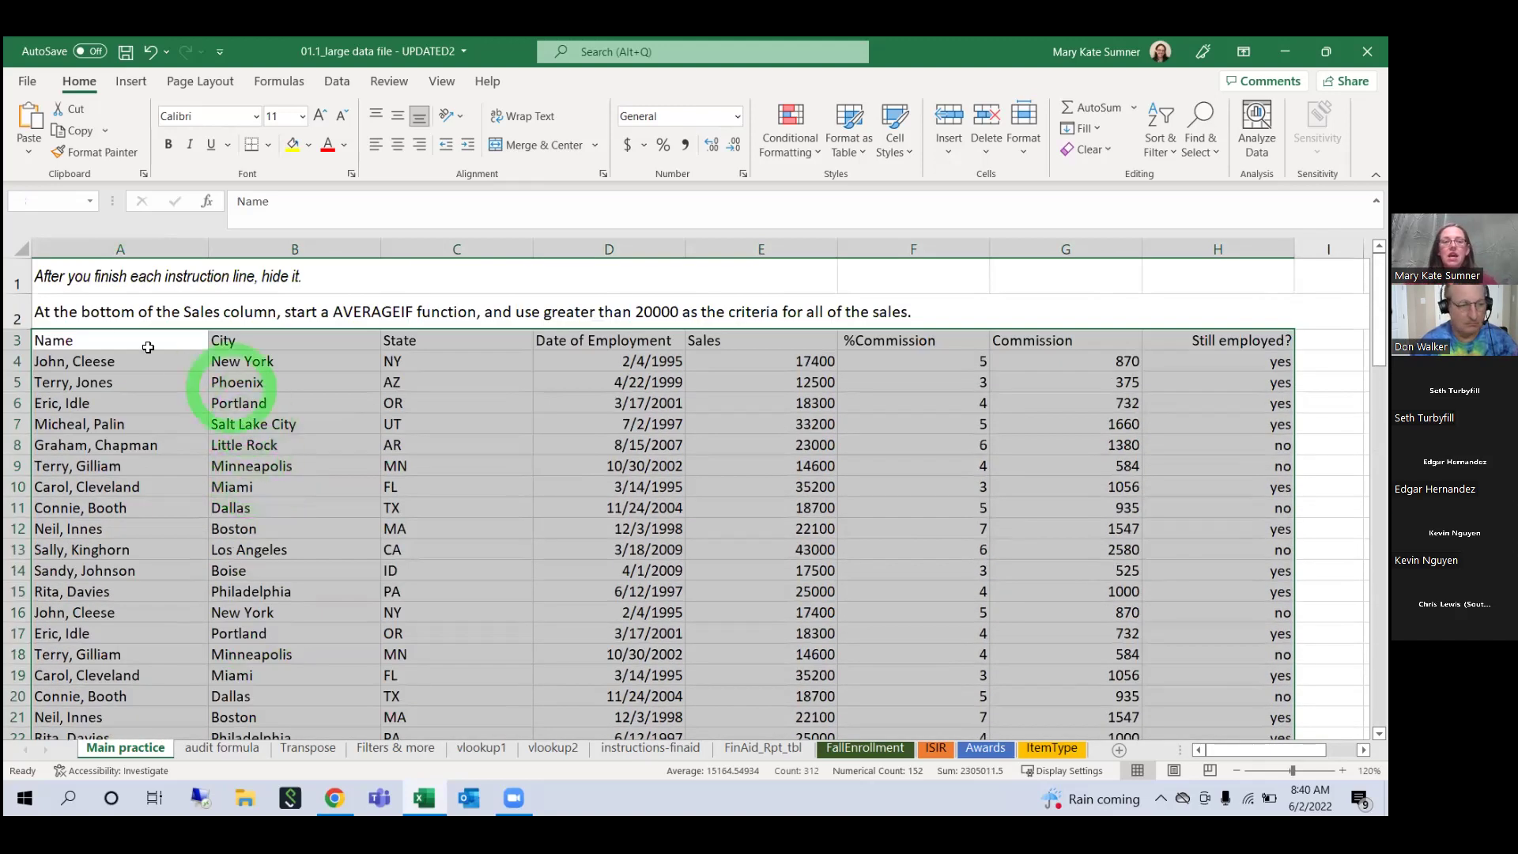
pyautogui.click(917, 343)
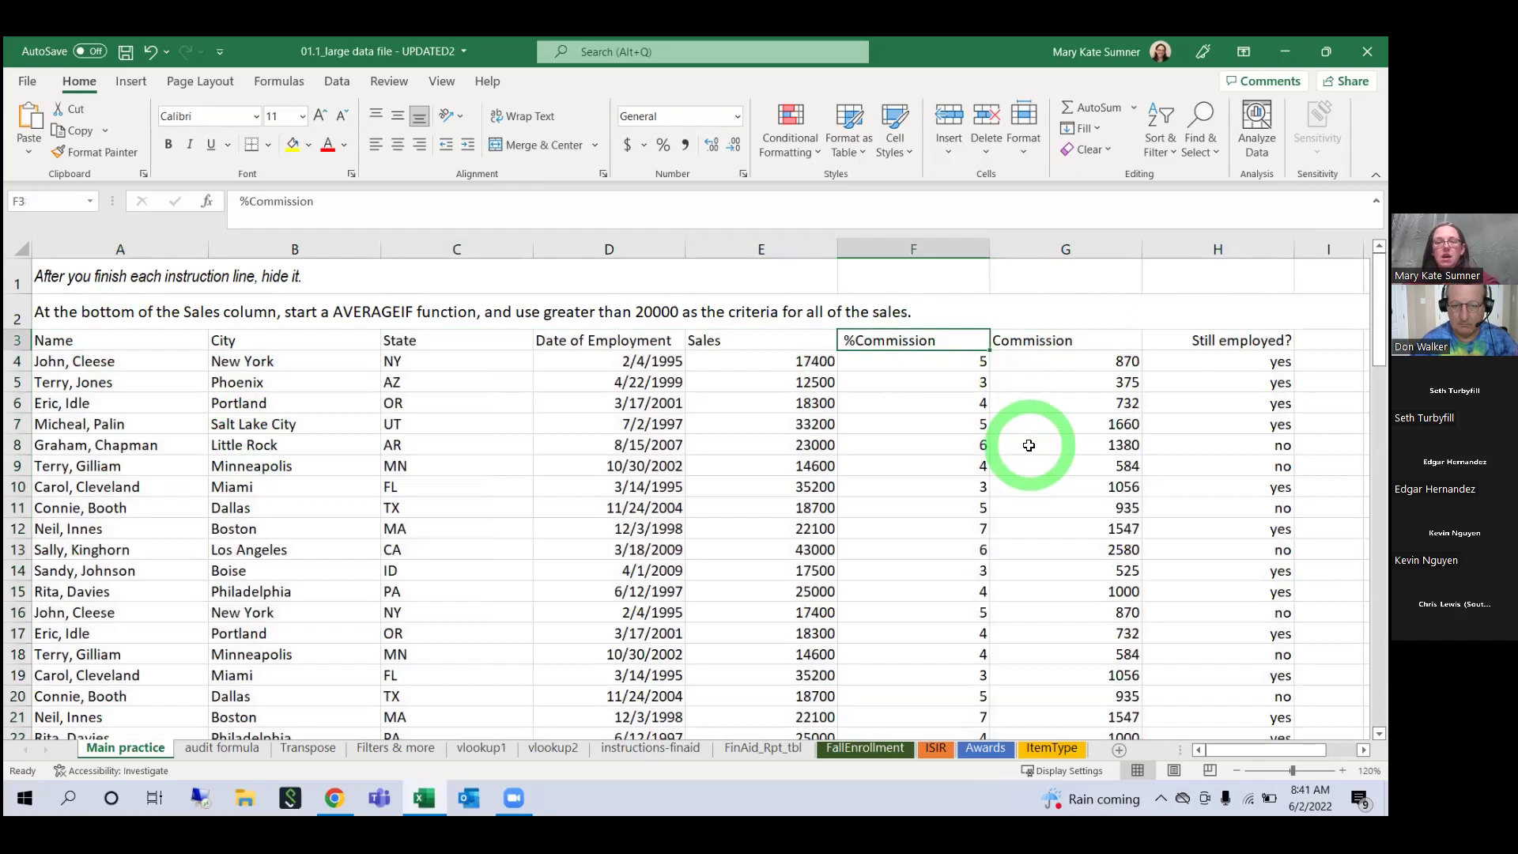
# Step: Delete rows 1 and 2 with the remaining instructions above the data headers
pyautogui.moveTo(17, 279); pyautogui.dragTo(35, 312)
pyautogui.rightClick(35, 312)
pyautogui.click(119, 452)
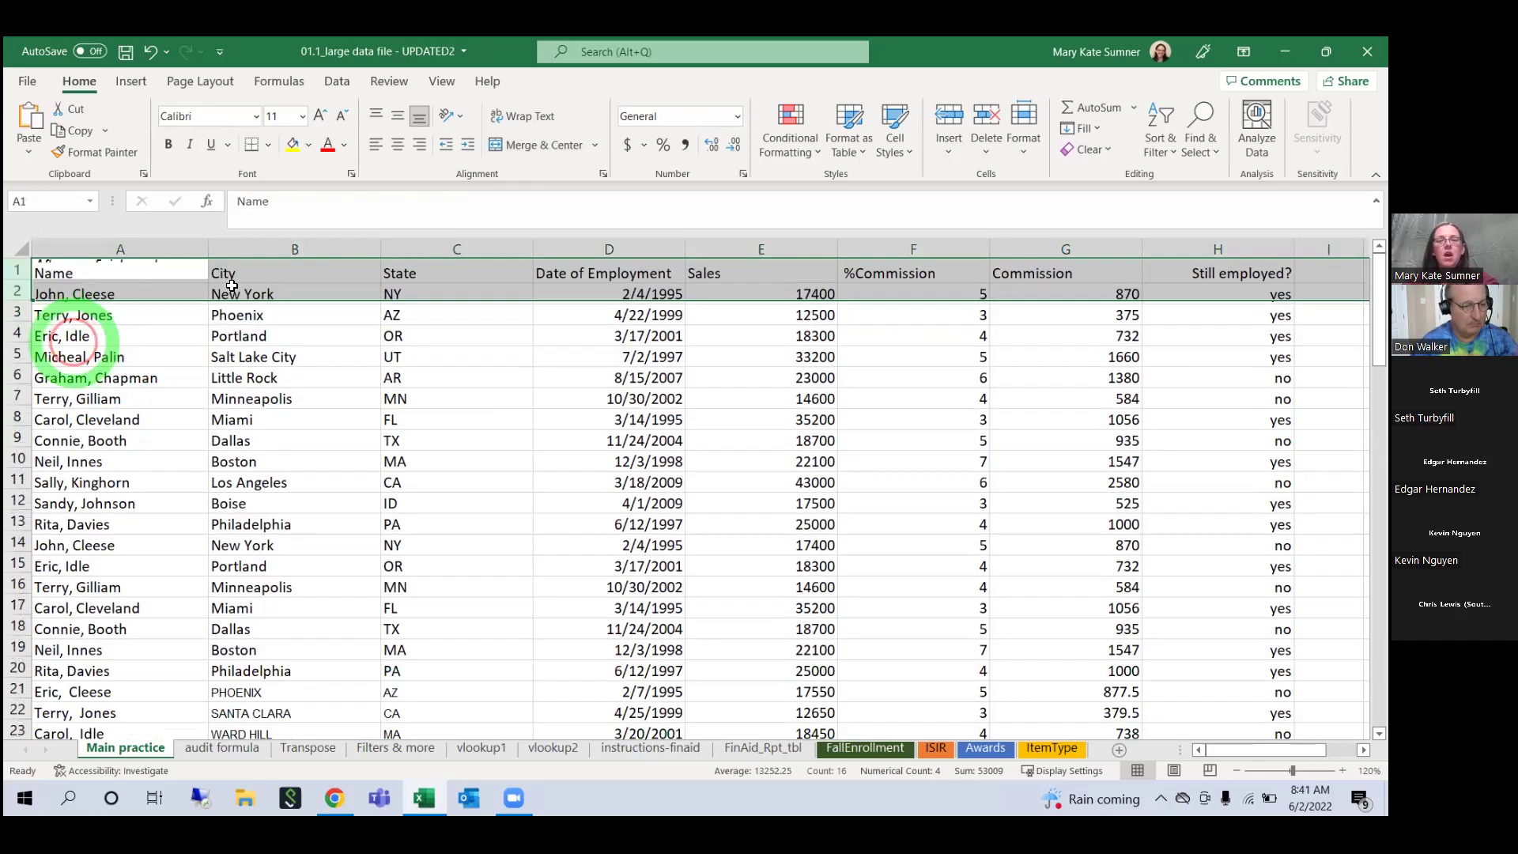
# Step: Try extending the selection across the header row from A1 with the %Commission heading cleared, and undo the clearing
pyautogui.click(914, 269)
pyautogui.press('Delete')
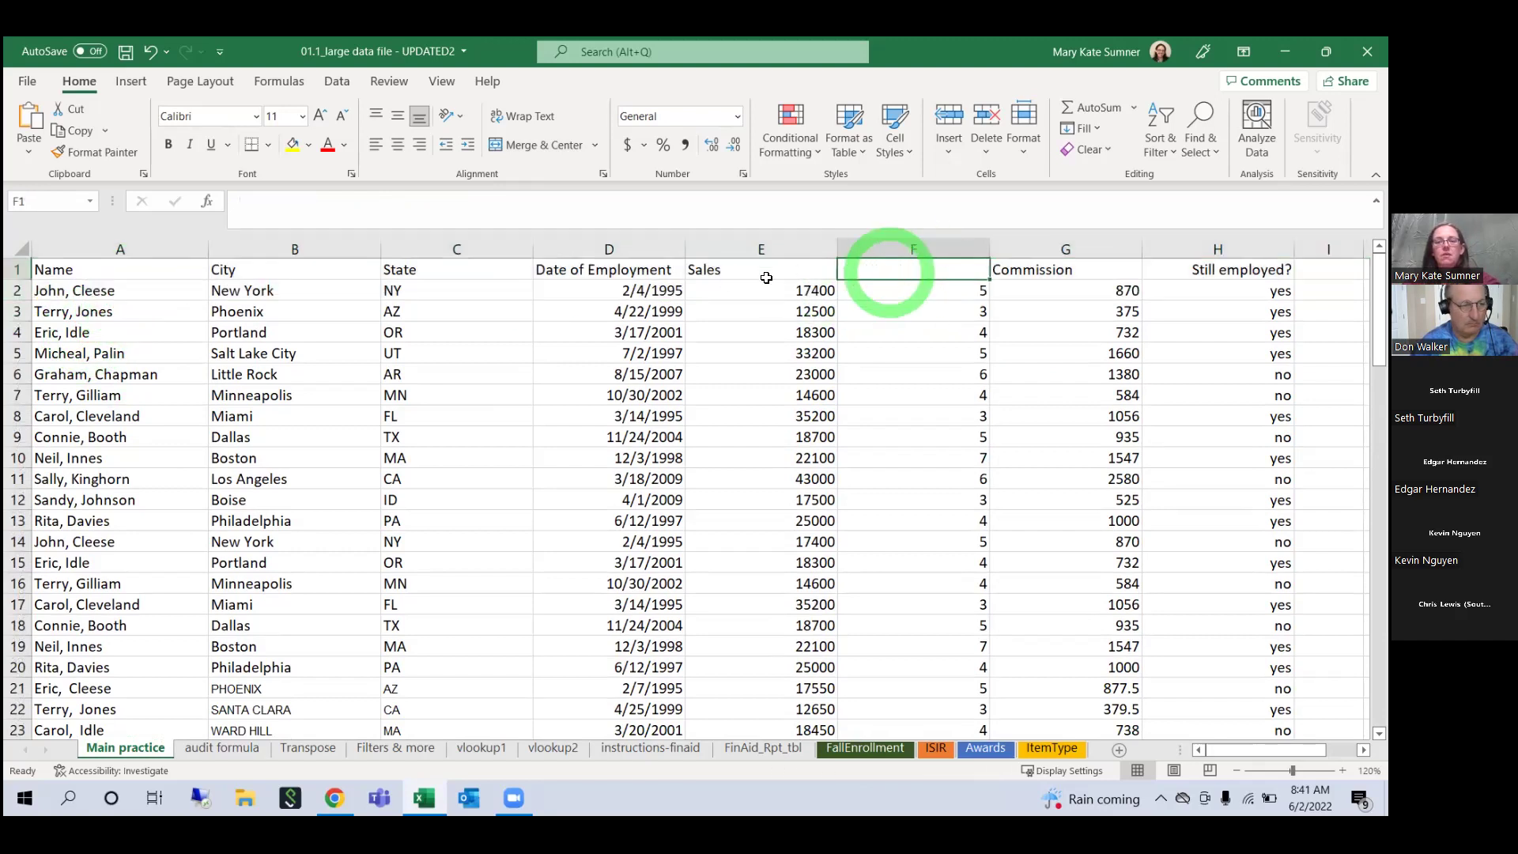
pyautogui.click(53, 274)
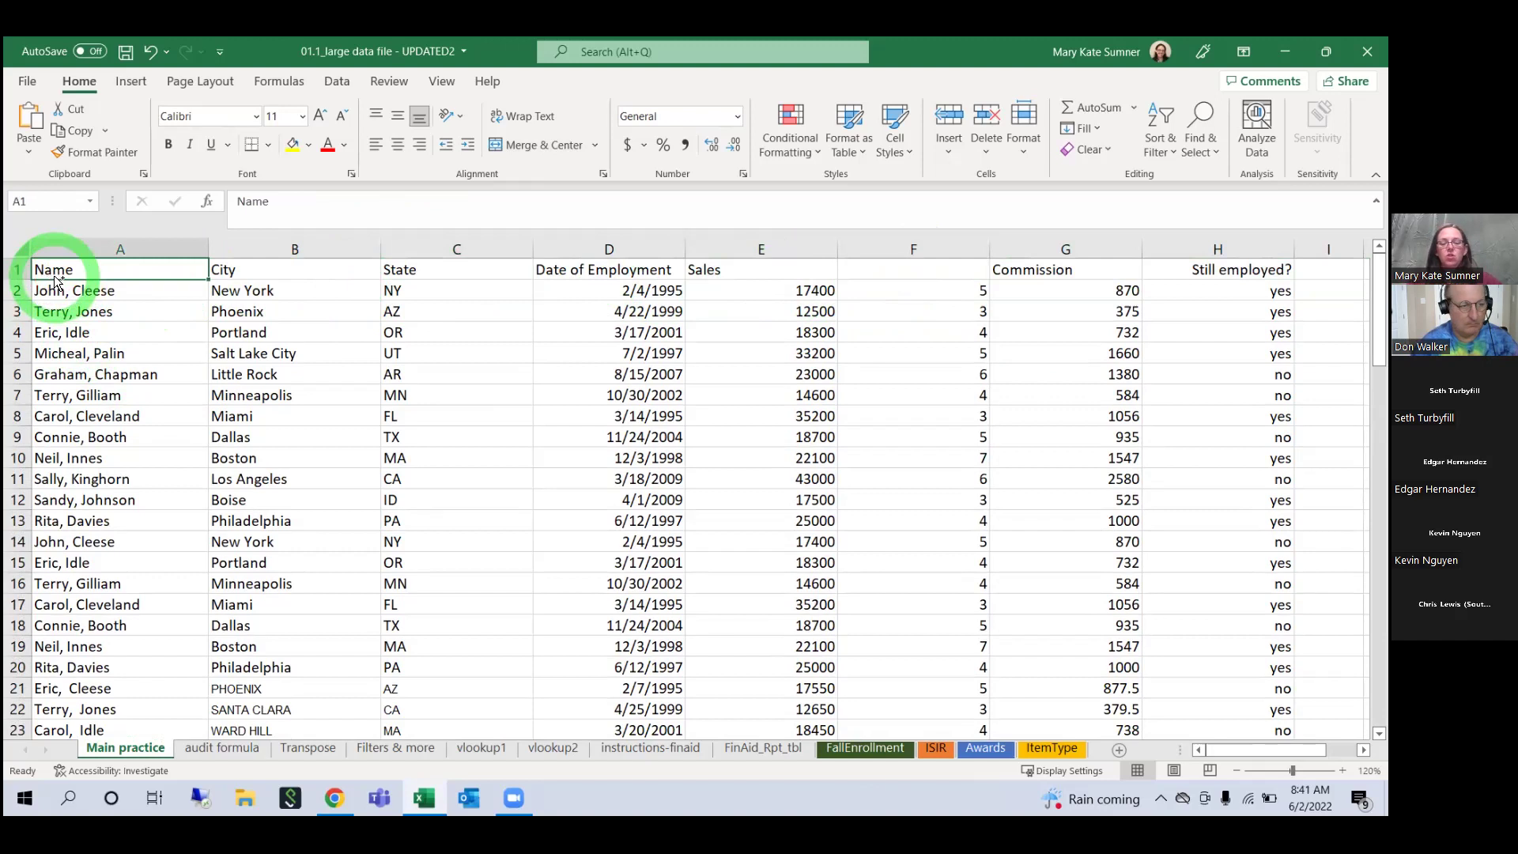
pyautogui.hotkey('ctrl', 'shift', 'Right')
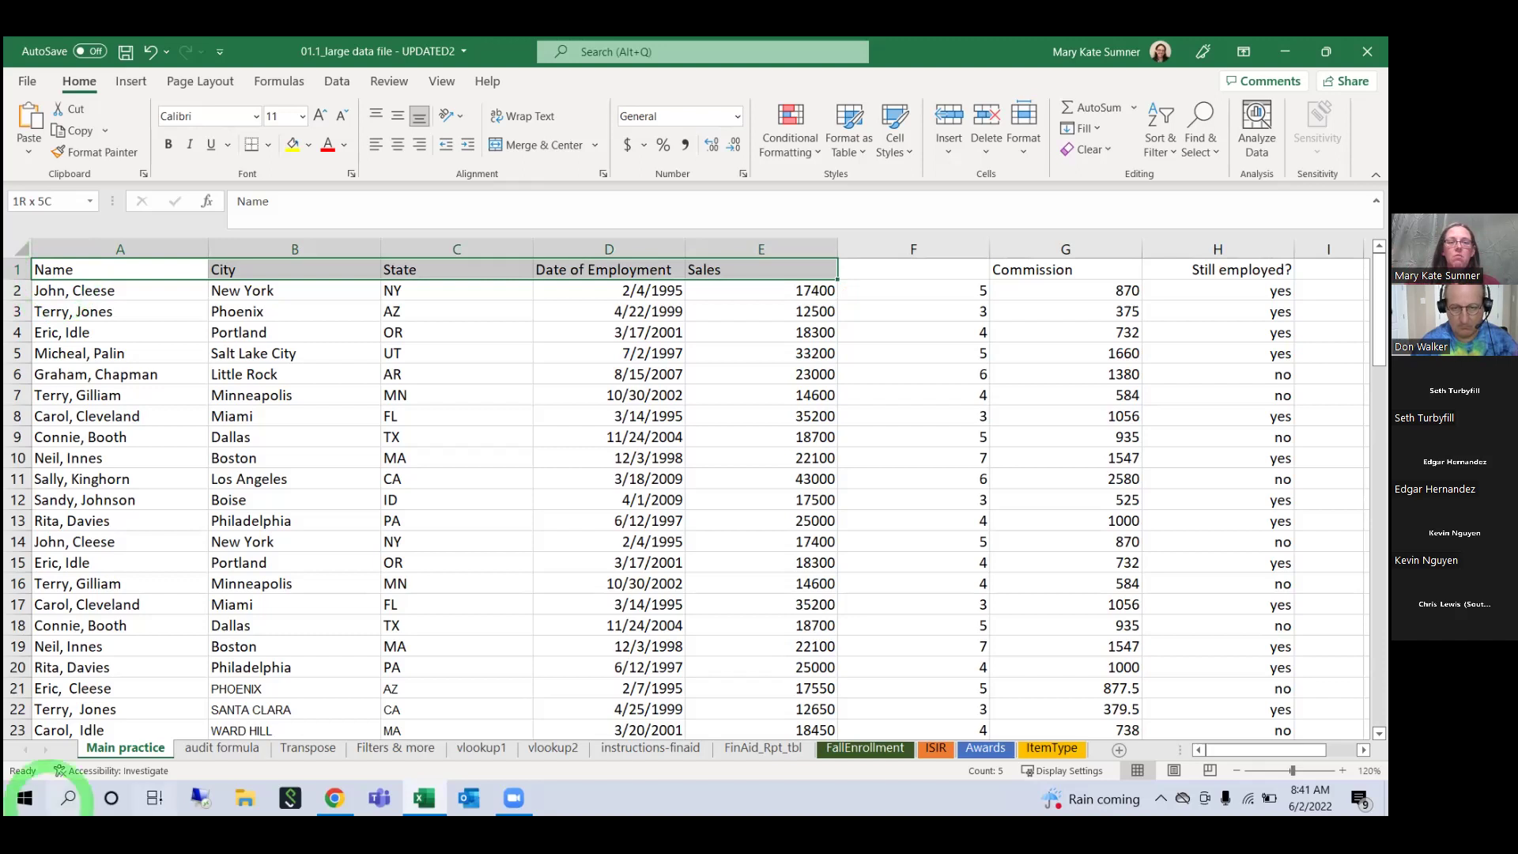
pyautogui.click(151, 52)
pyautogui.click(1076, 520)
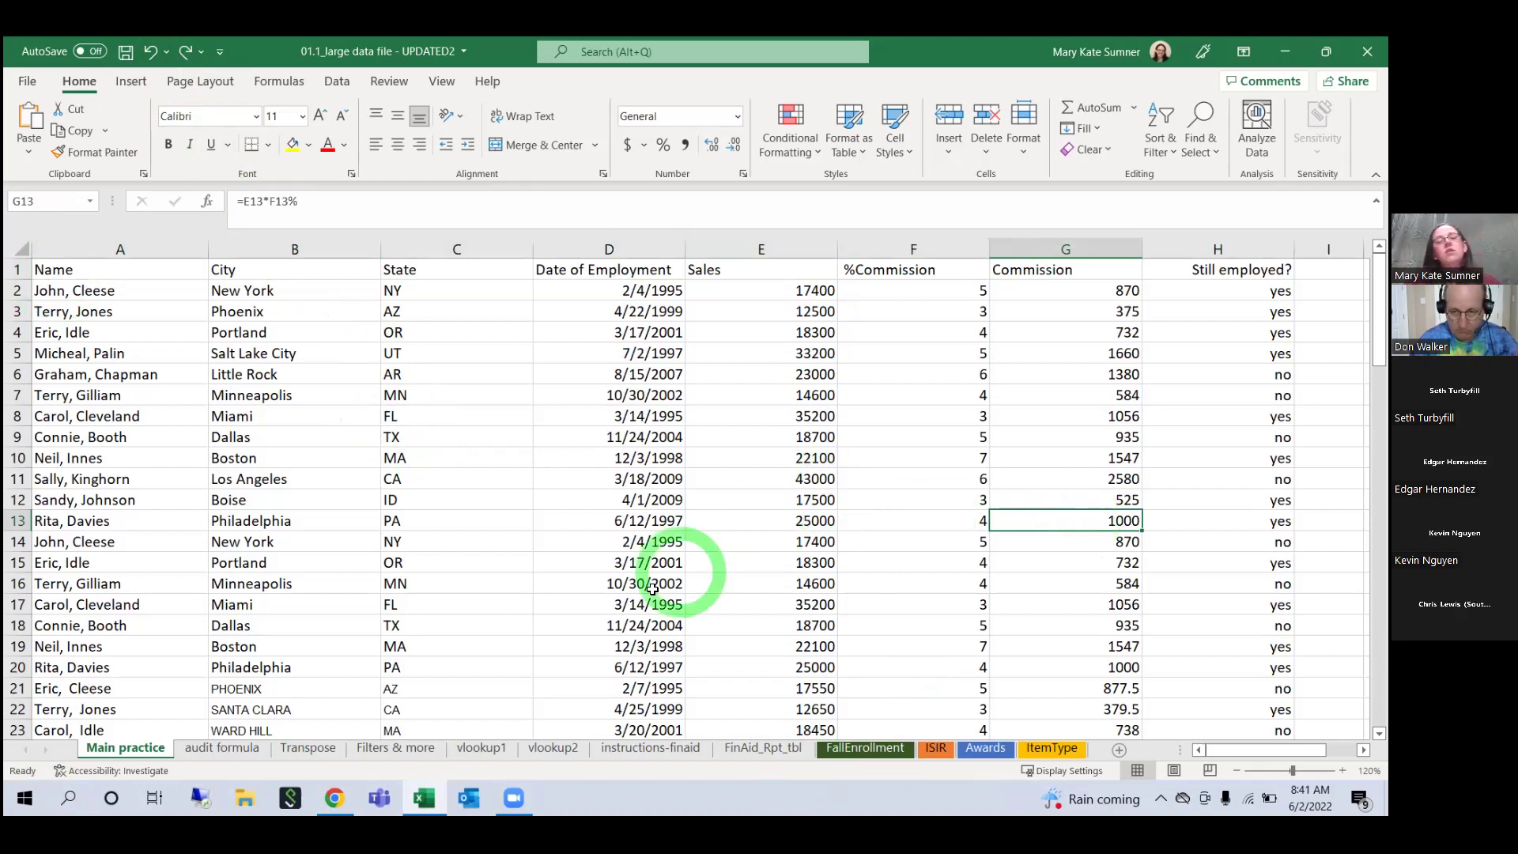
pyautogui.rightClick(132, 757)
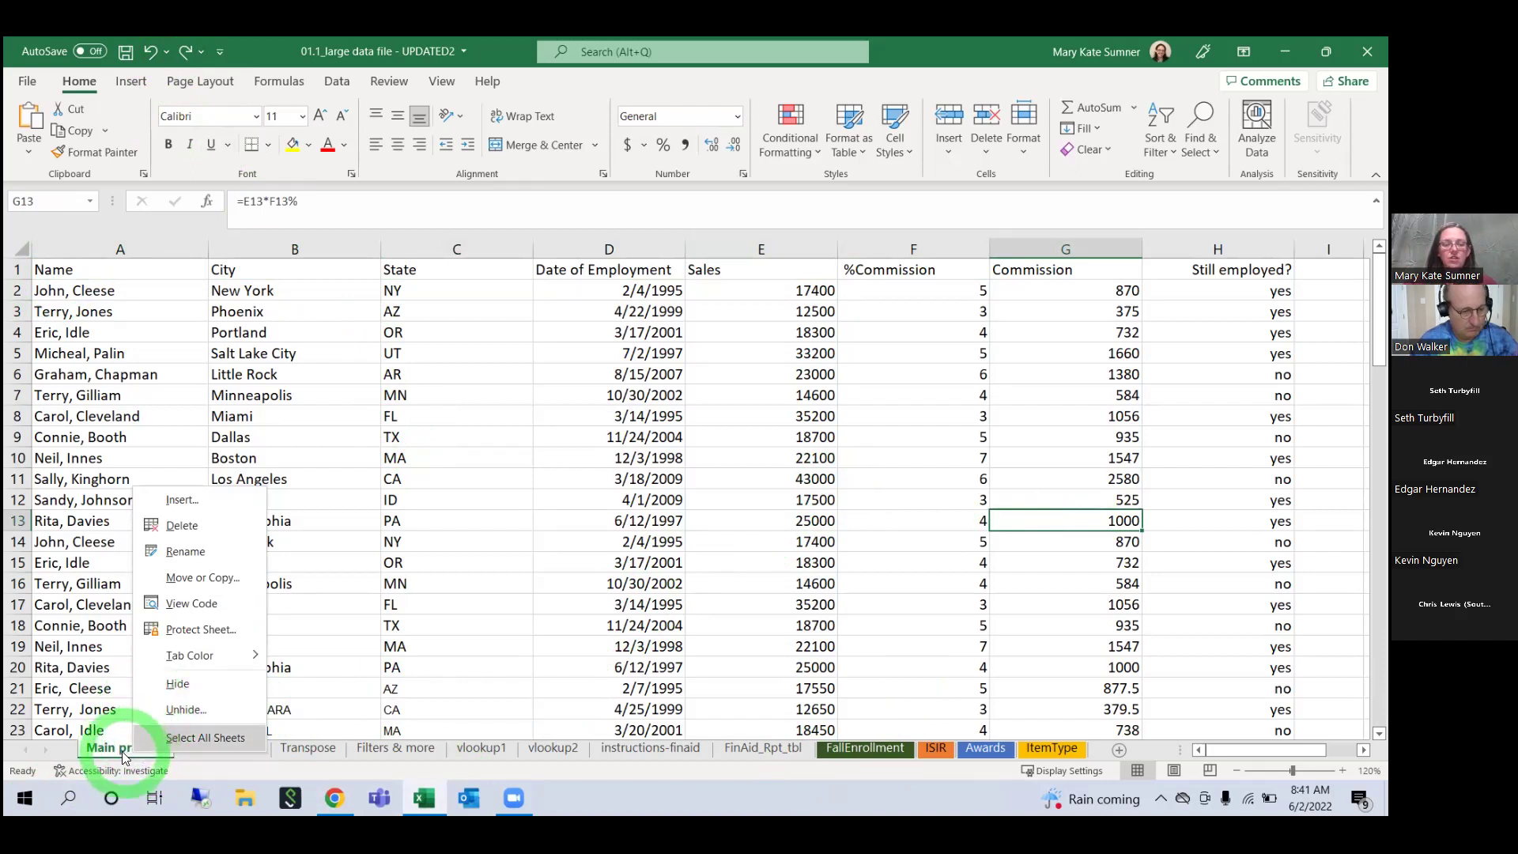
pyautogui.click(124, 756)
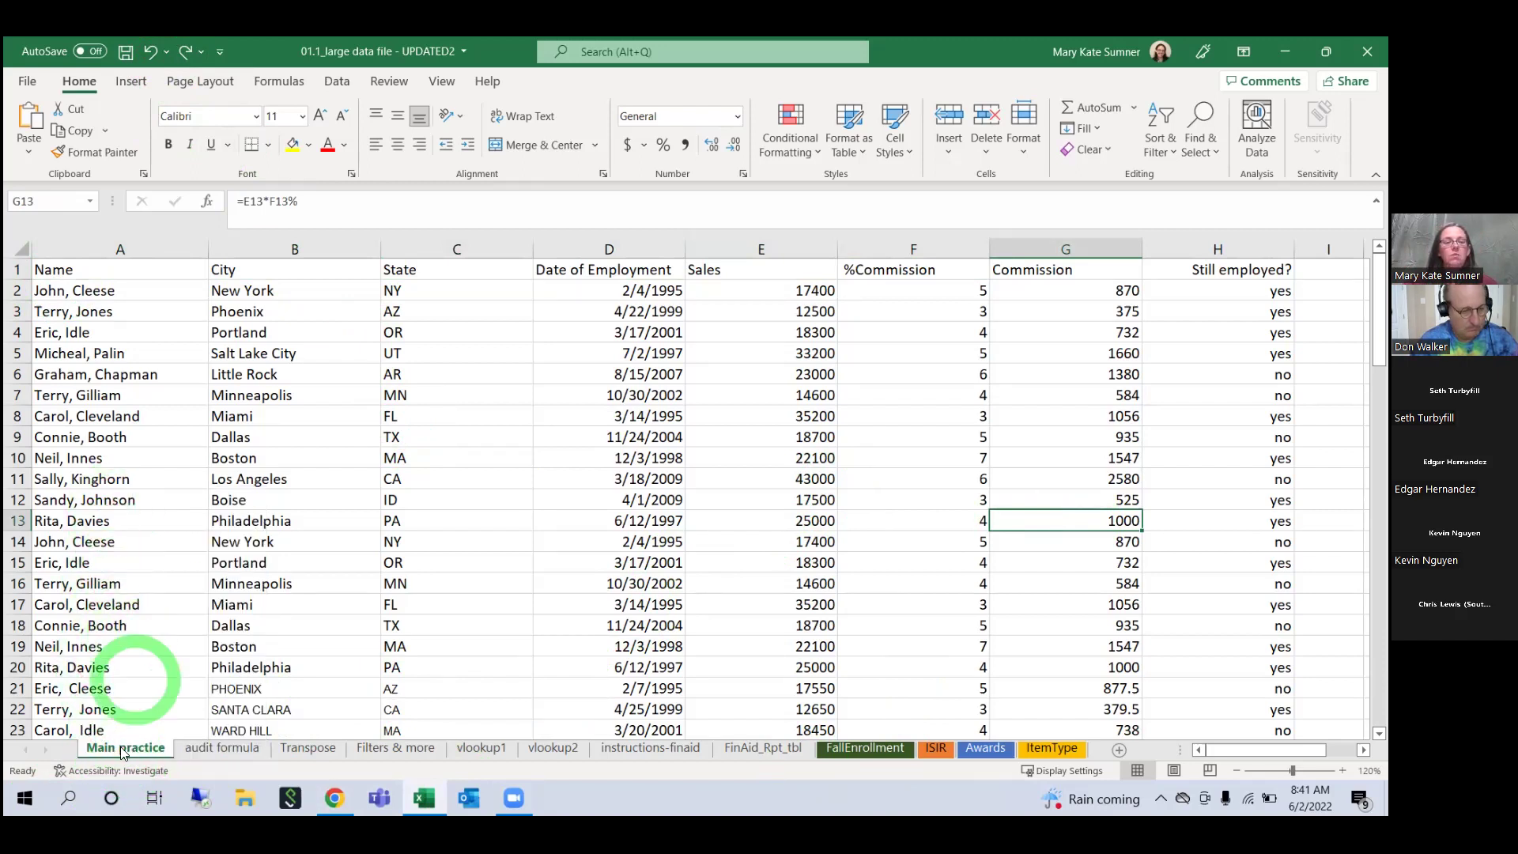
pyautogui.click(123, 752)
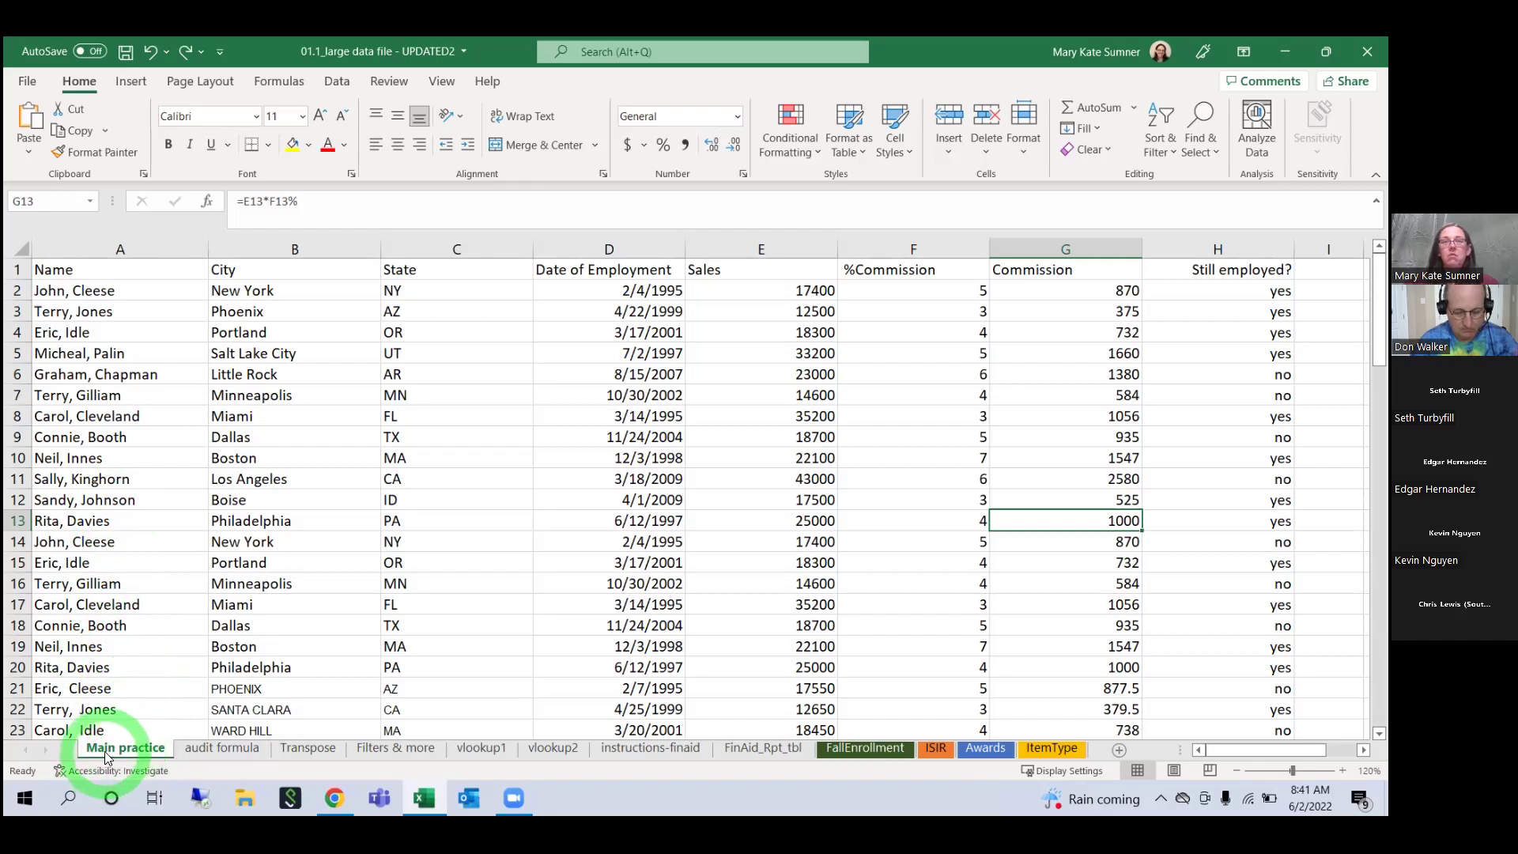
# Step: Insert a blank worksheet before Main practice and add a second new sheet directly after it
pyautogui.rightClick(106, 755)
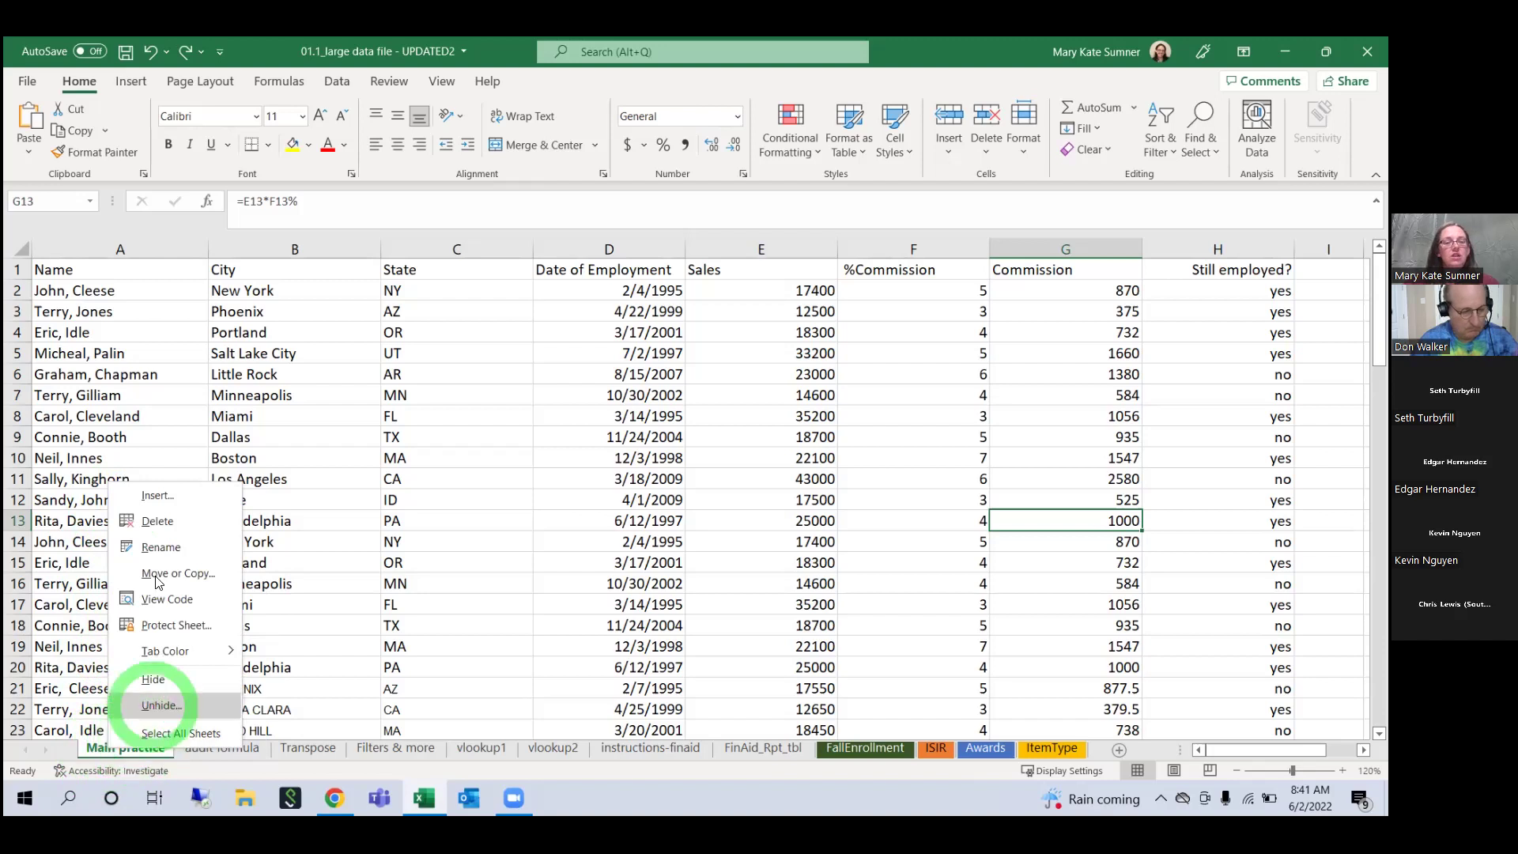
pyautogui.click(150, 499)
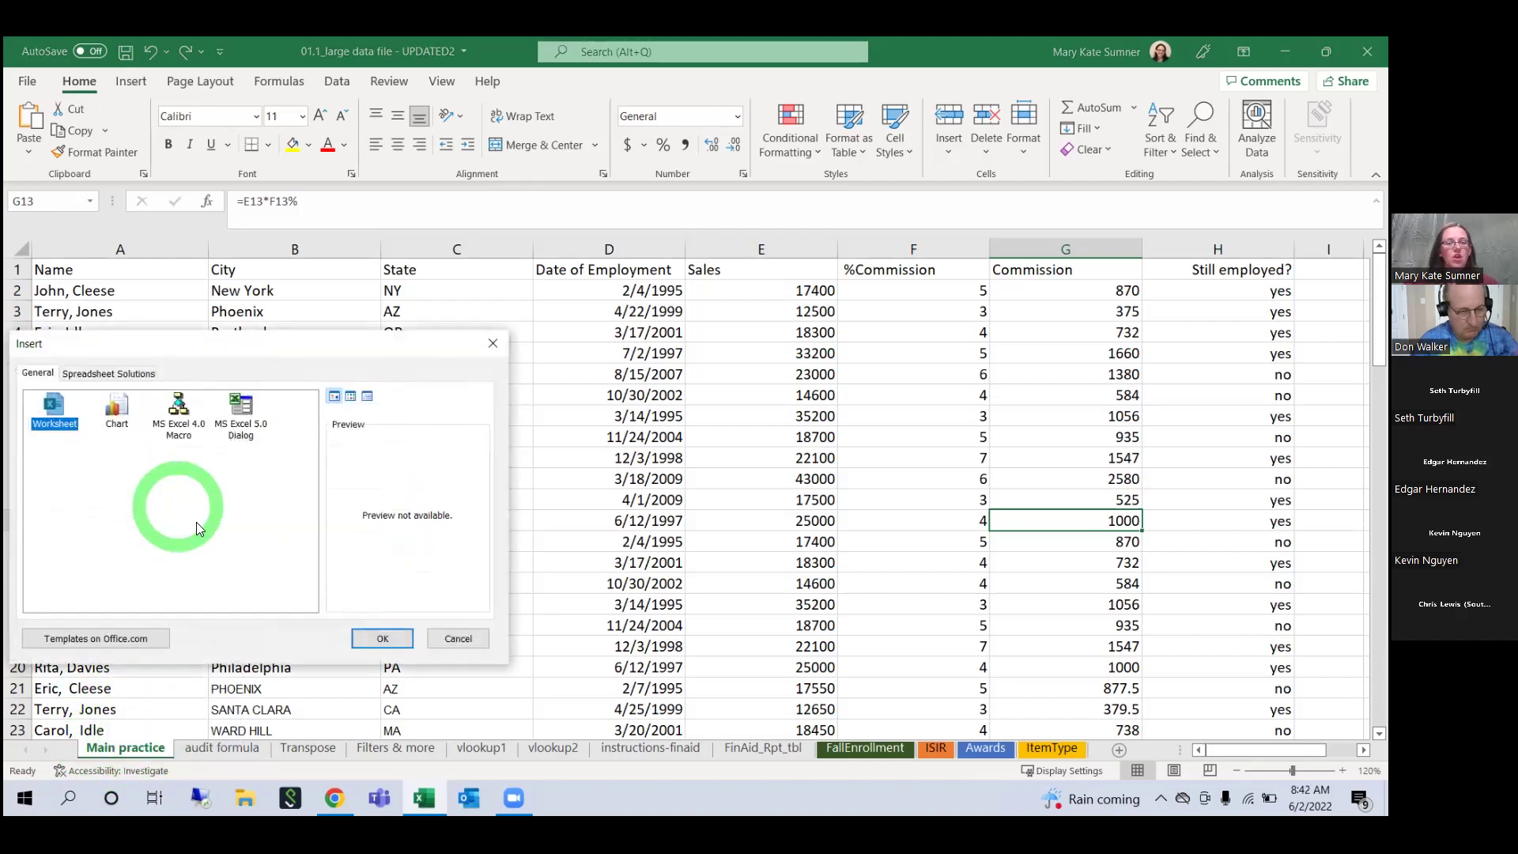
pyautogui.click(382, 639)
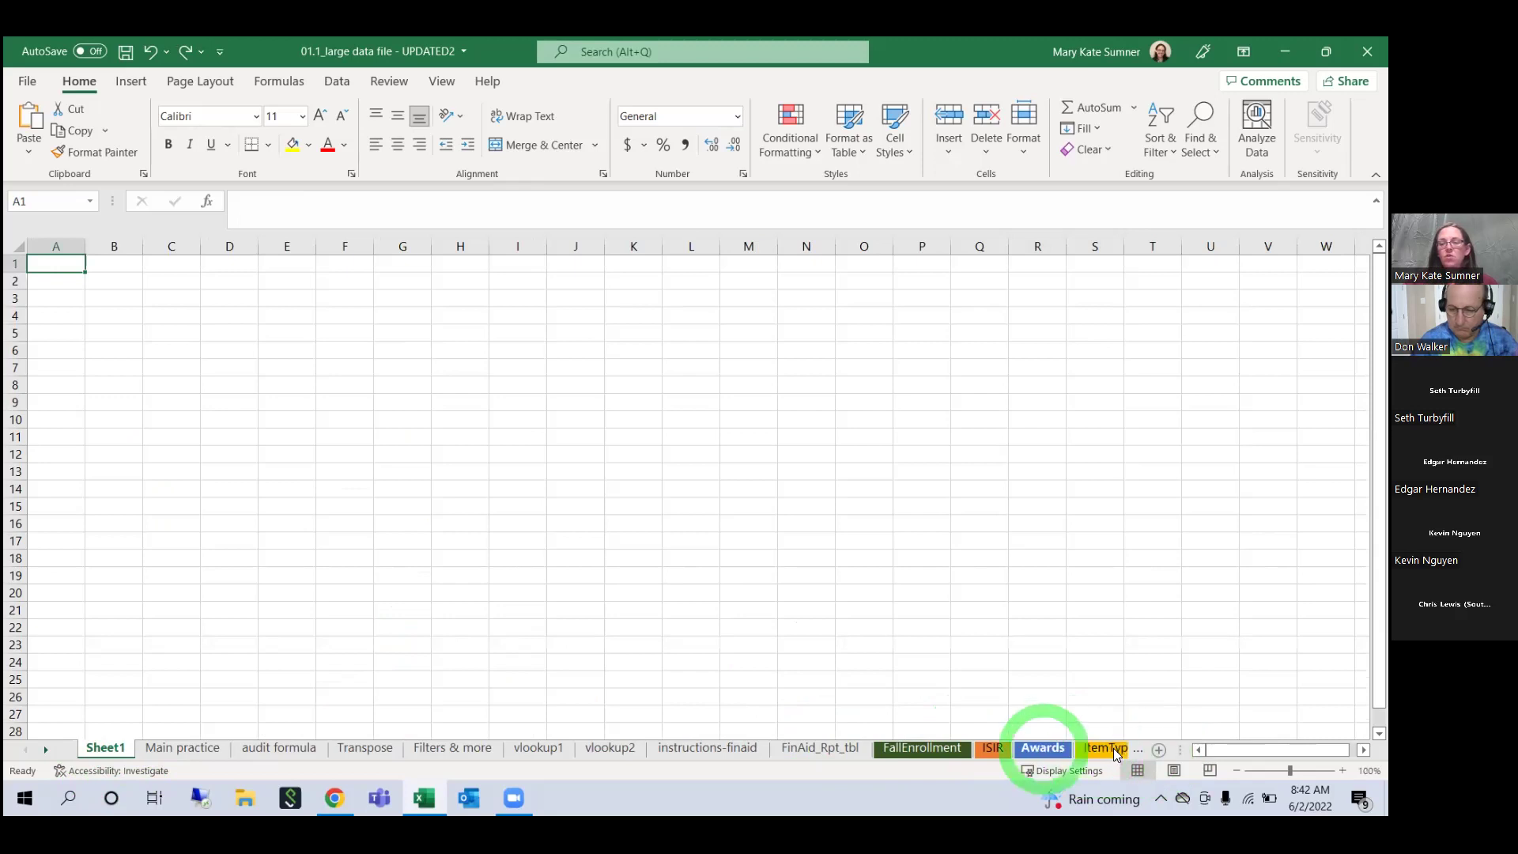
pyautogui.click(1159, 750)
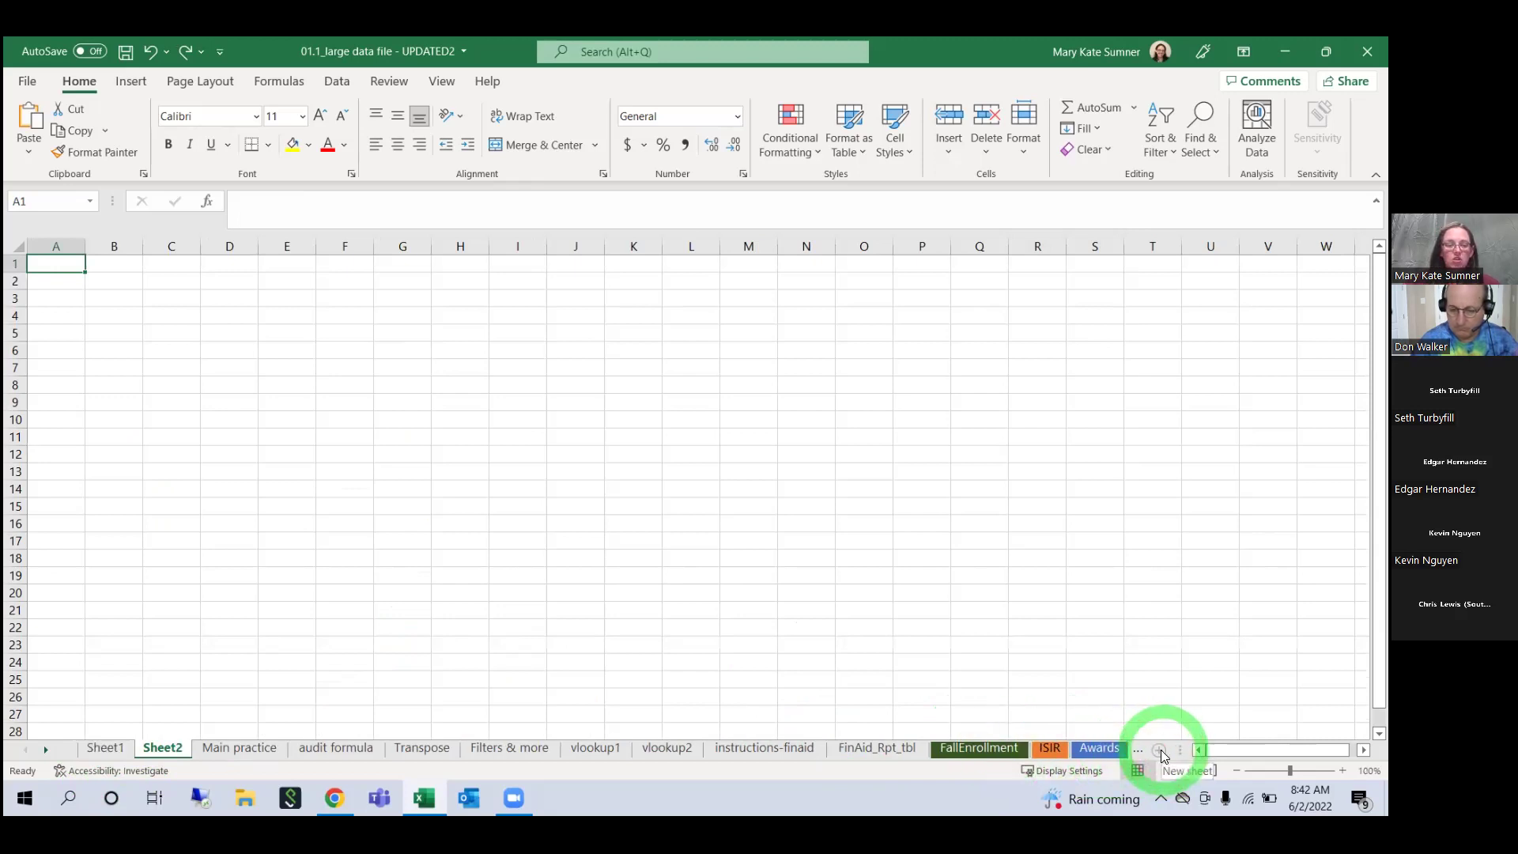
# Step: Switch back and forth between the two new blank sheets
pyautogui.click(104, 748)
pyautogui.click(162, 748)
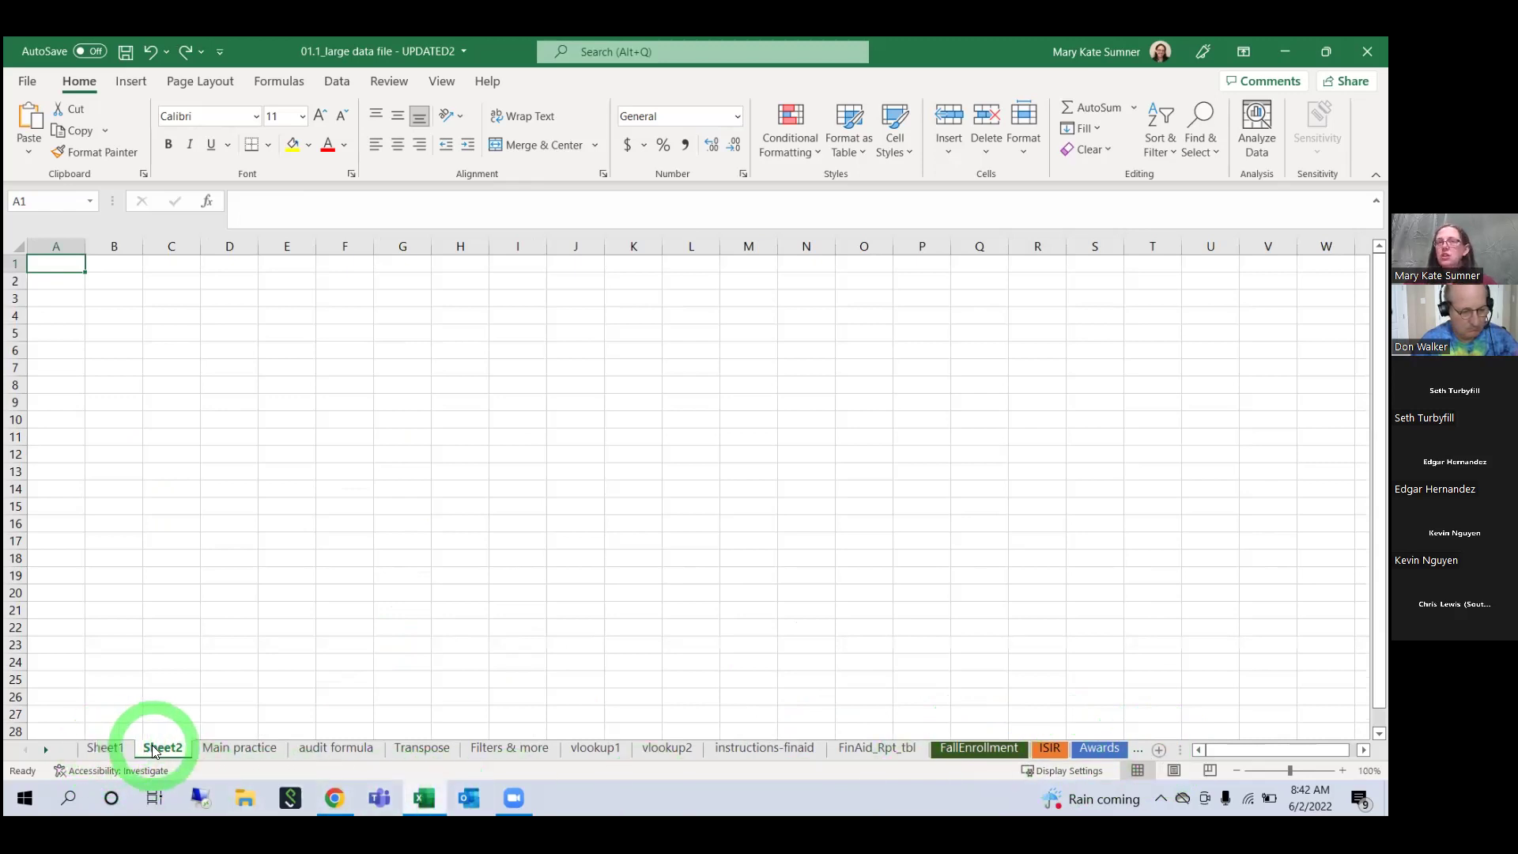
pyautogui.click(108, 750)
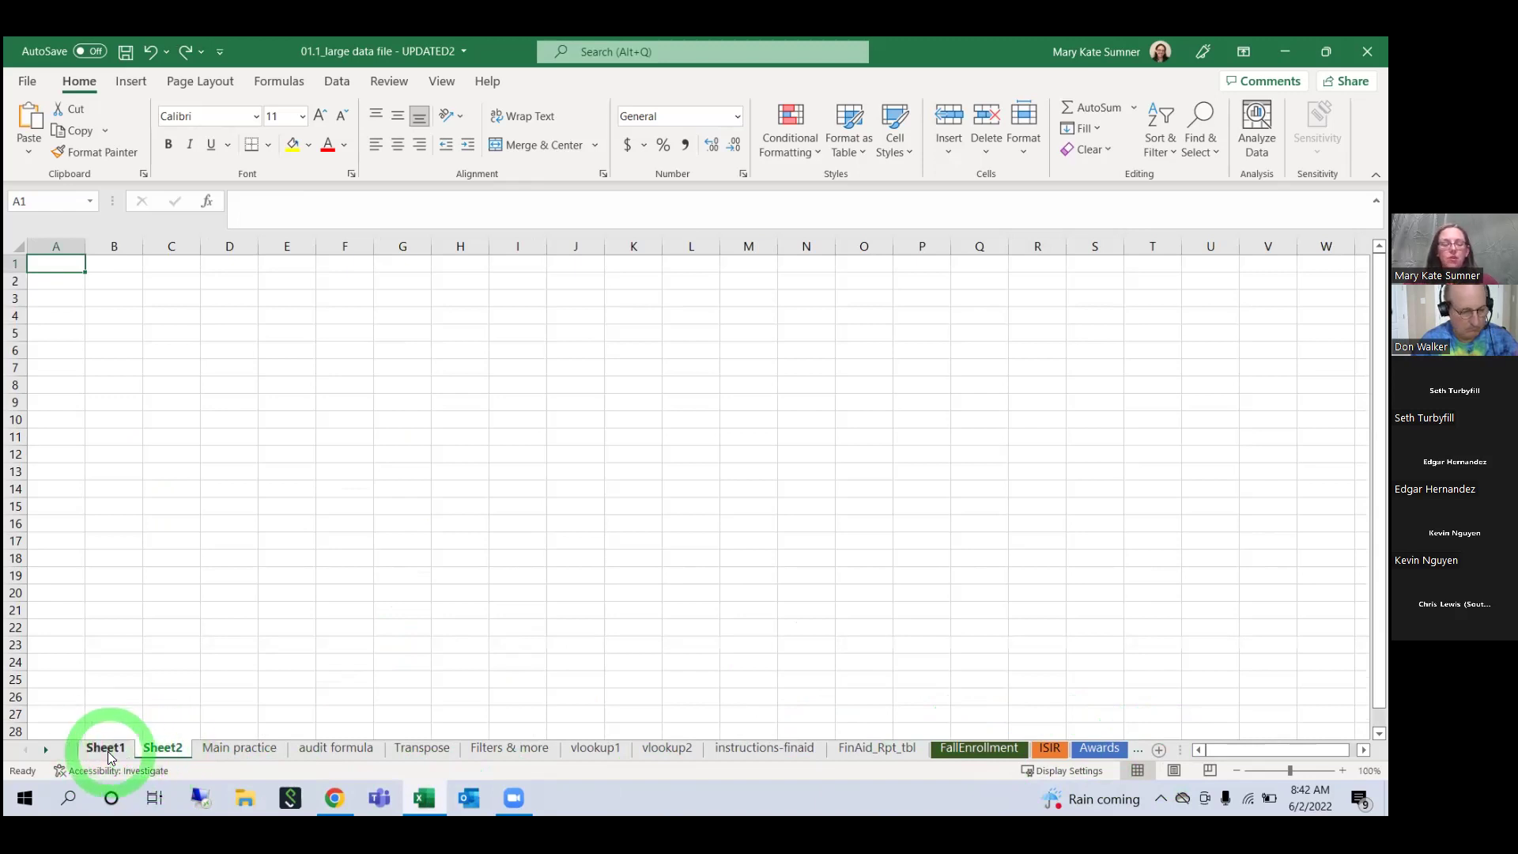
# Step: Rename the first blank worksheet, Sheet1, to NEW
pyautogui.rightClick(108, 750)
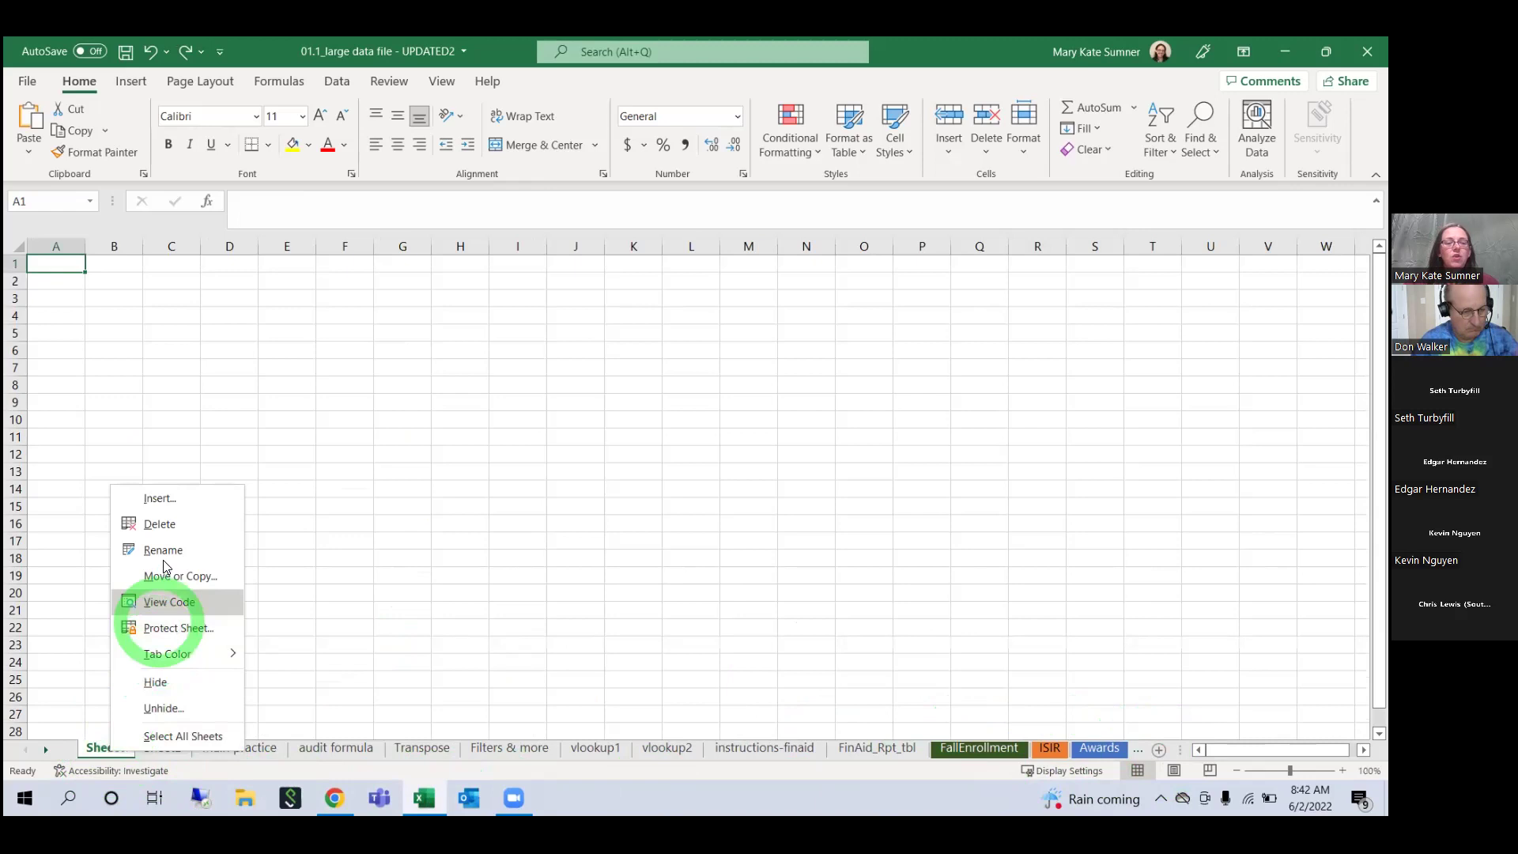
pyautogui.click(96, 750)
pyautogui.doubleClick(96, 749)
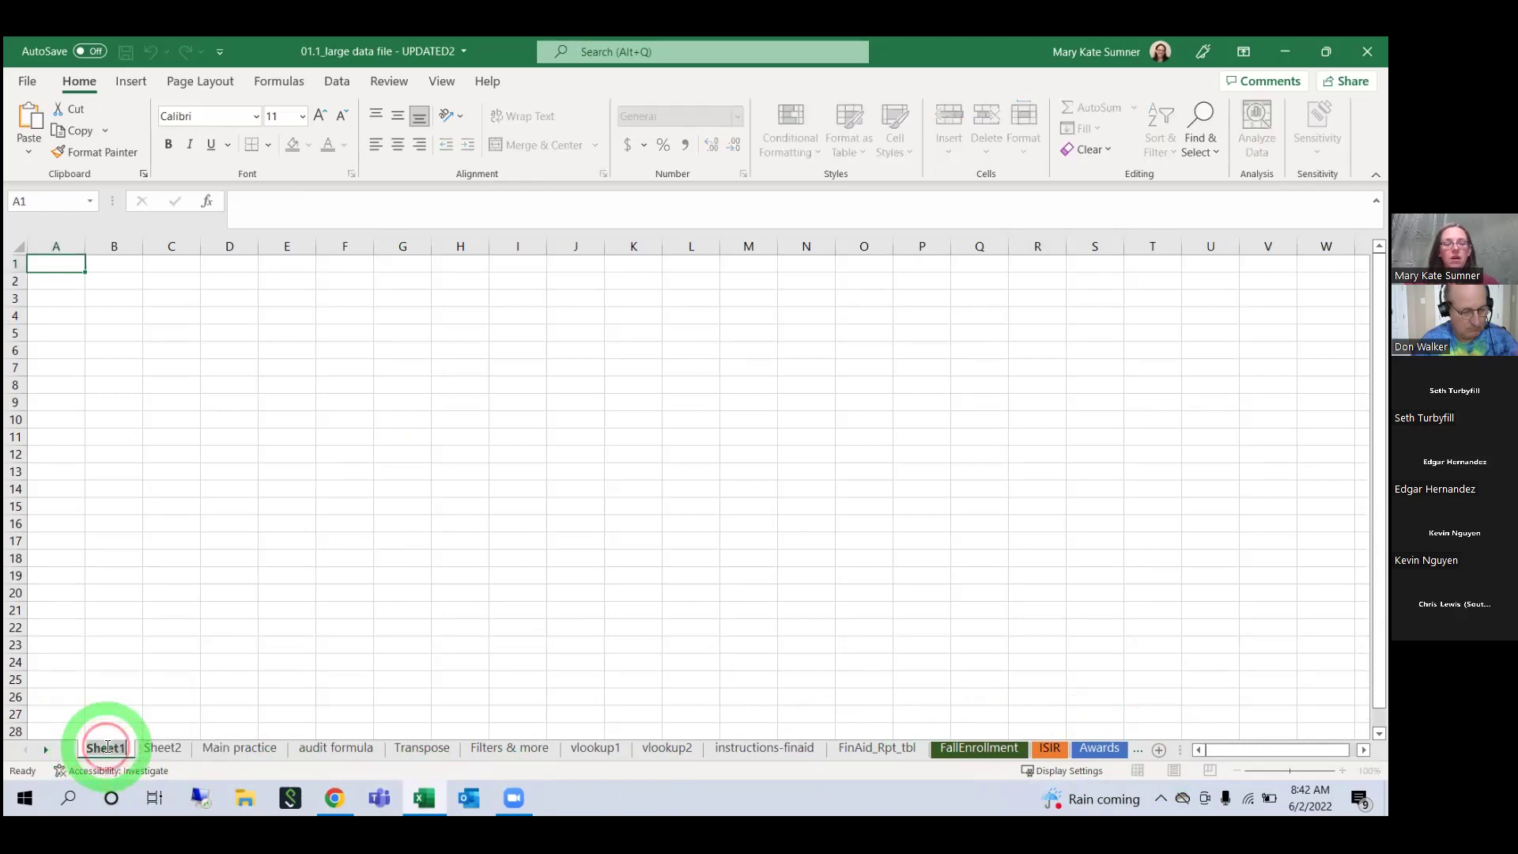
pyautogui.moveTo(423, 793)
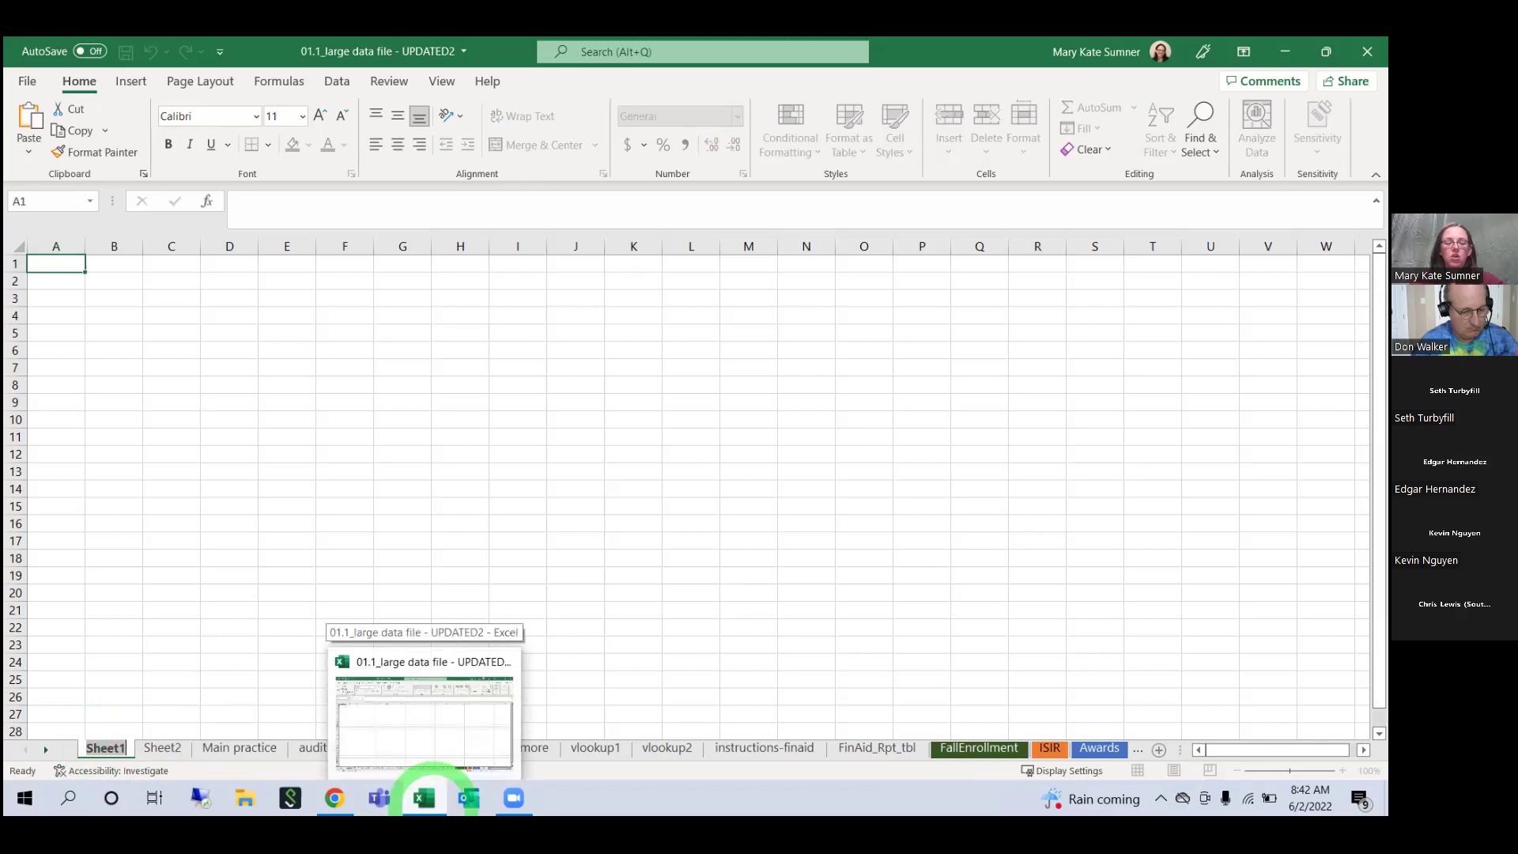
pyautogui.write('NEW')
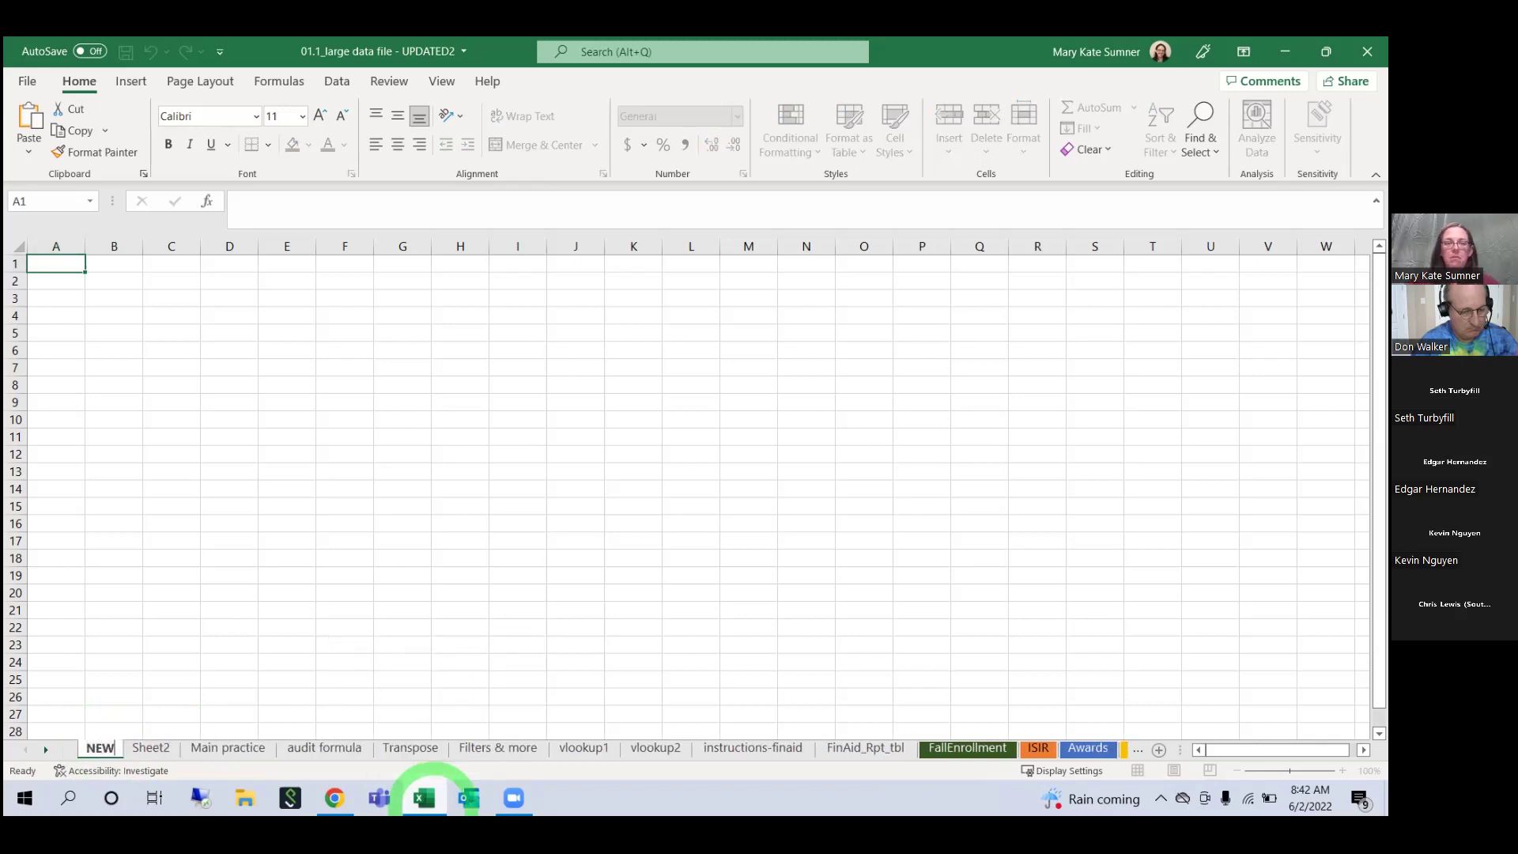
pyautogui.click(110, 624)
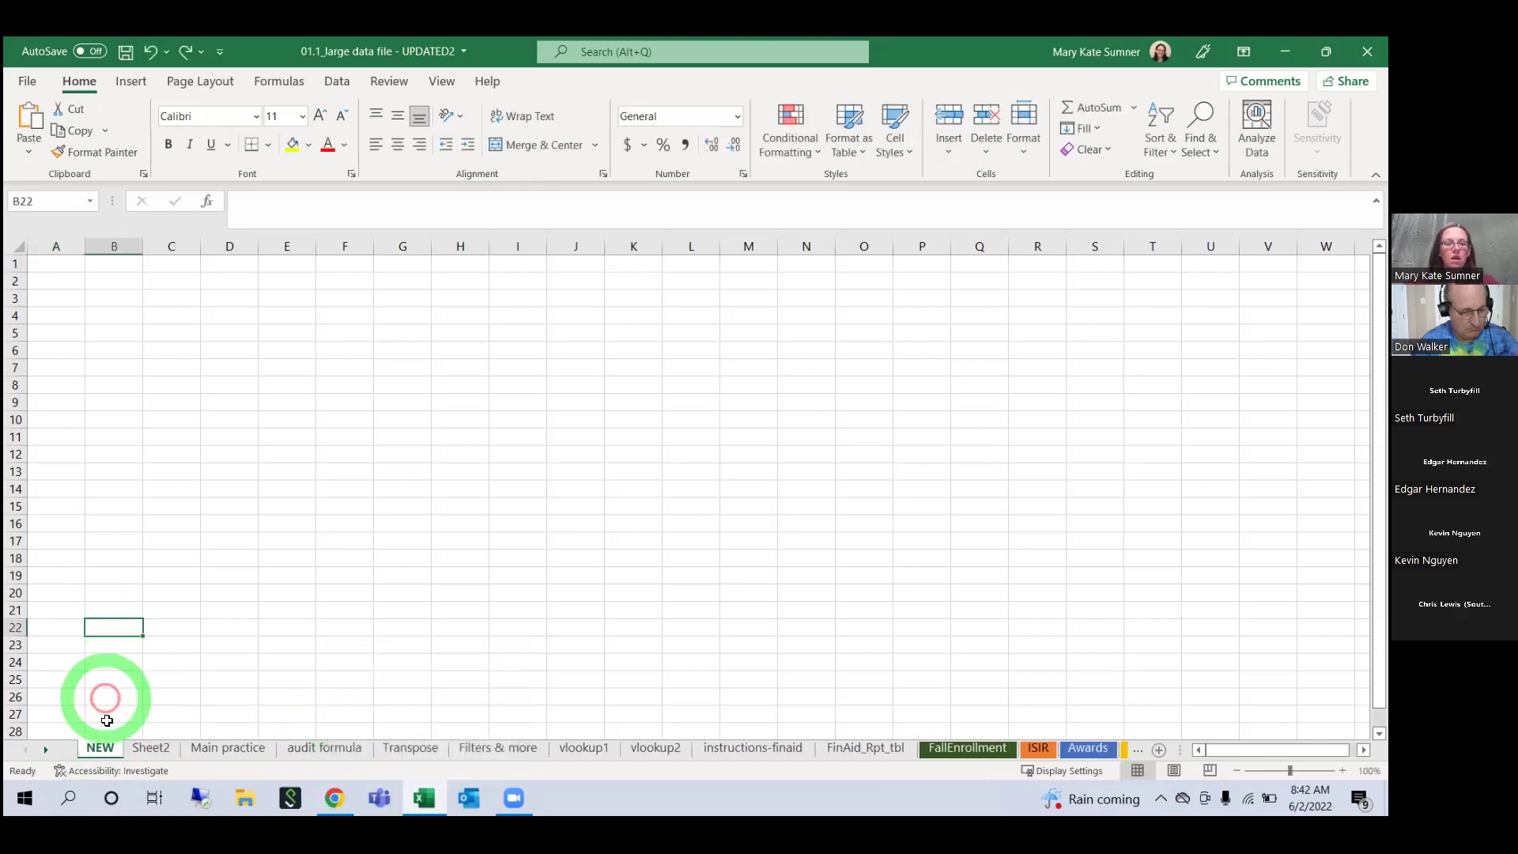
# Step: Set the NEW sheet's tab color to green and switch to Sheet2
pyautogui.rightClick(109, 745)
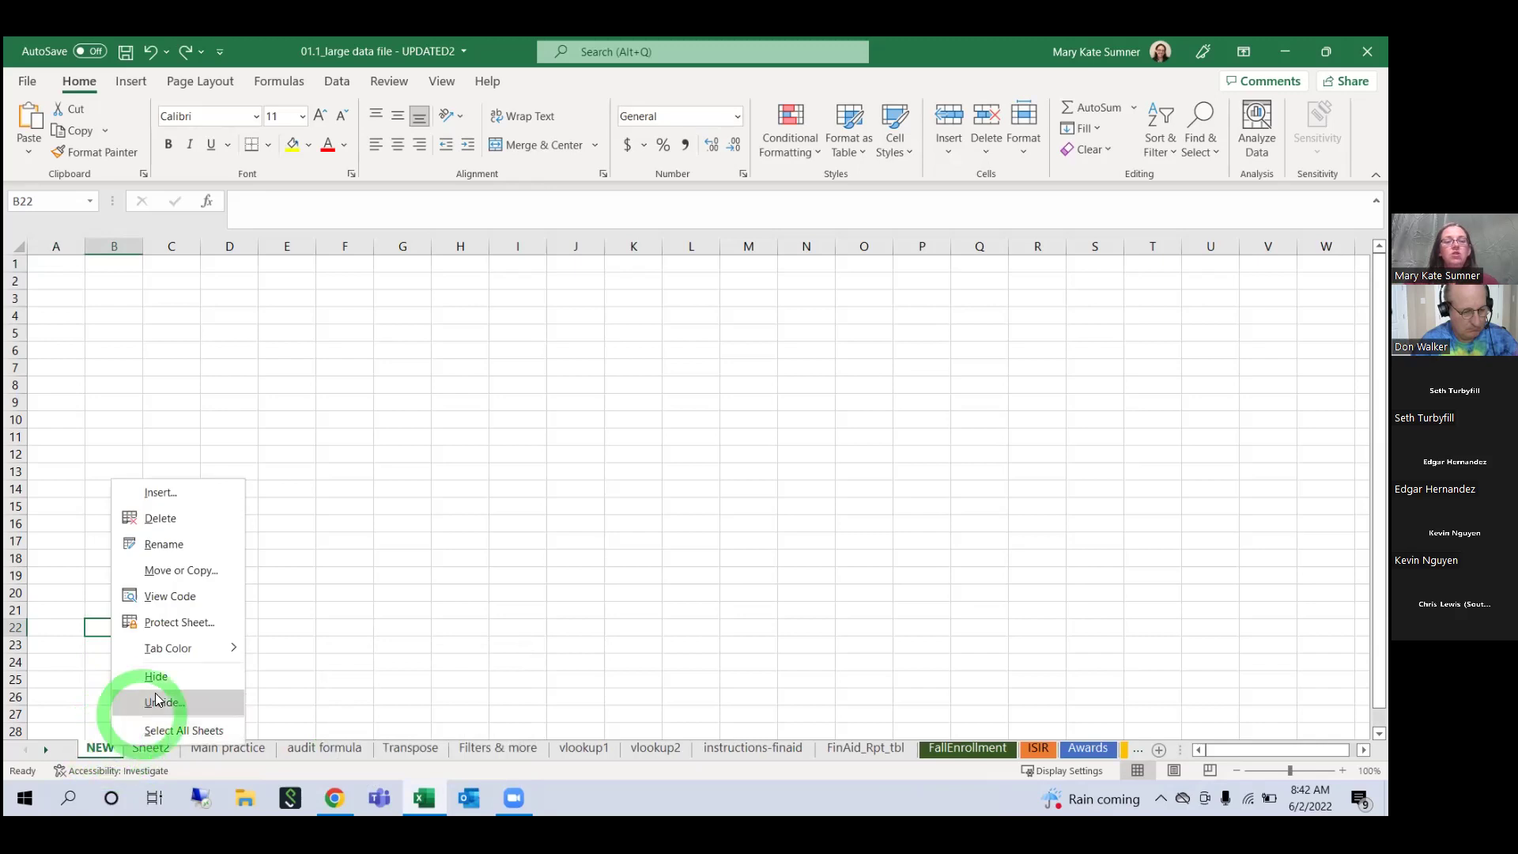
pyautogui.moveTo(179, 656)
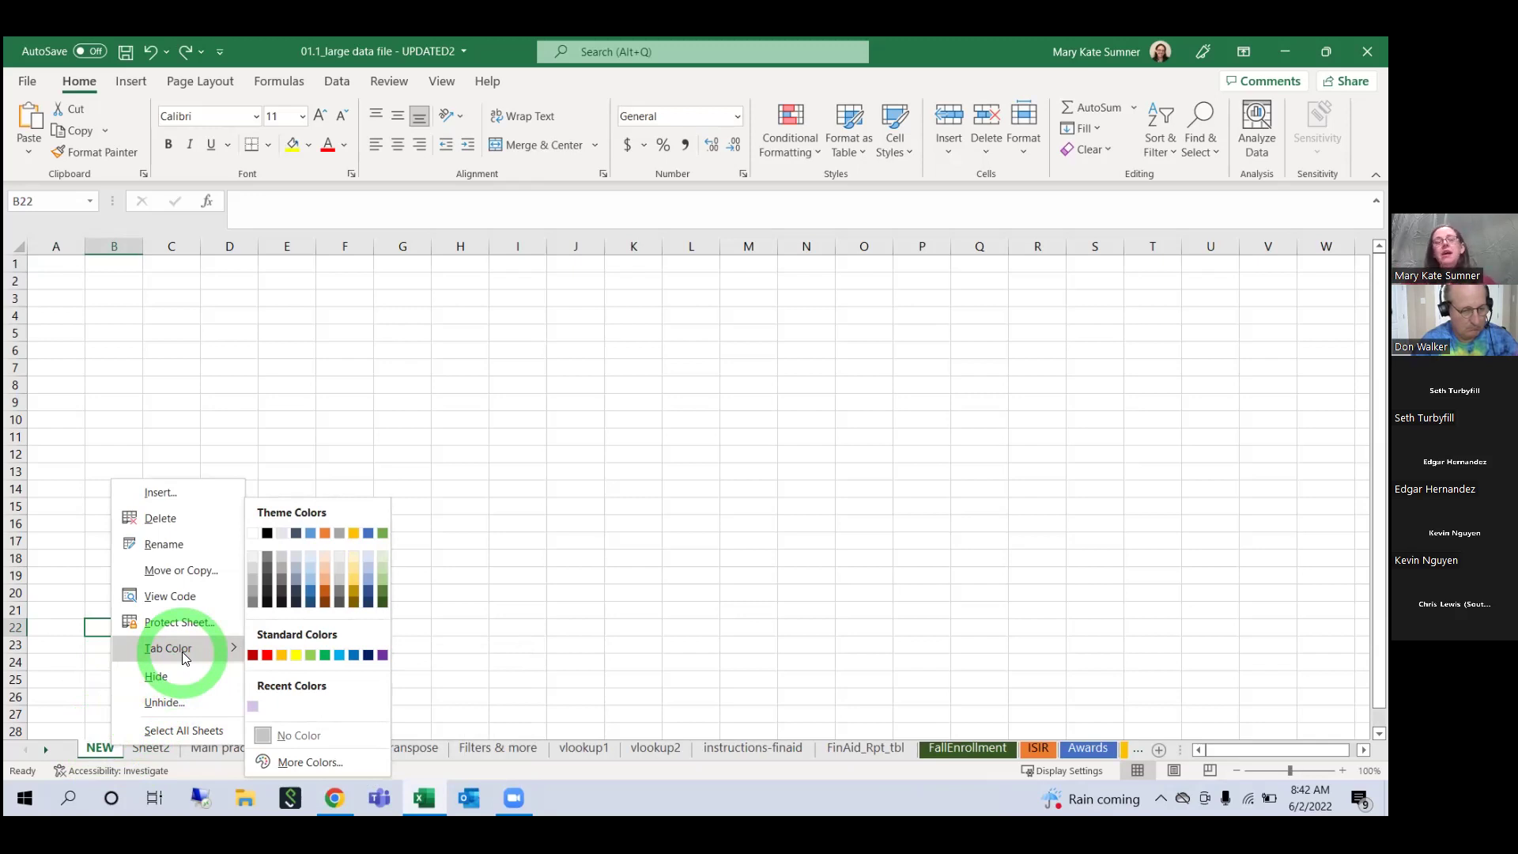
pyautogui.click(324, 654)
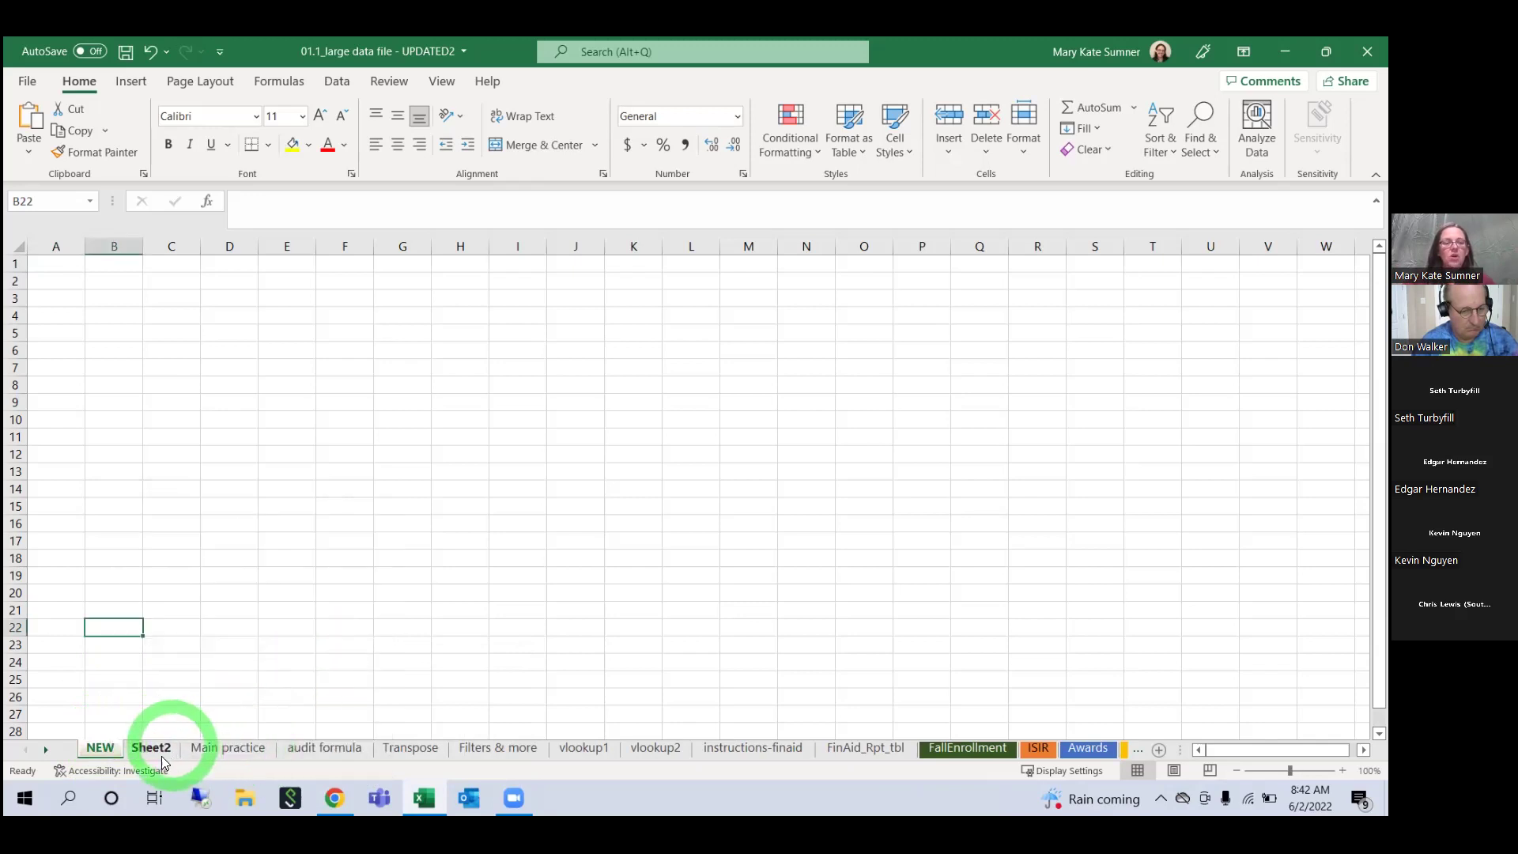
pyautogui.click(108, 754)
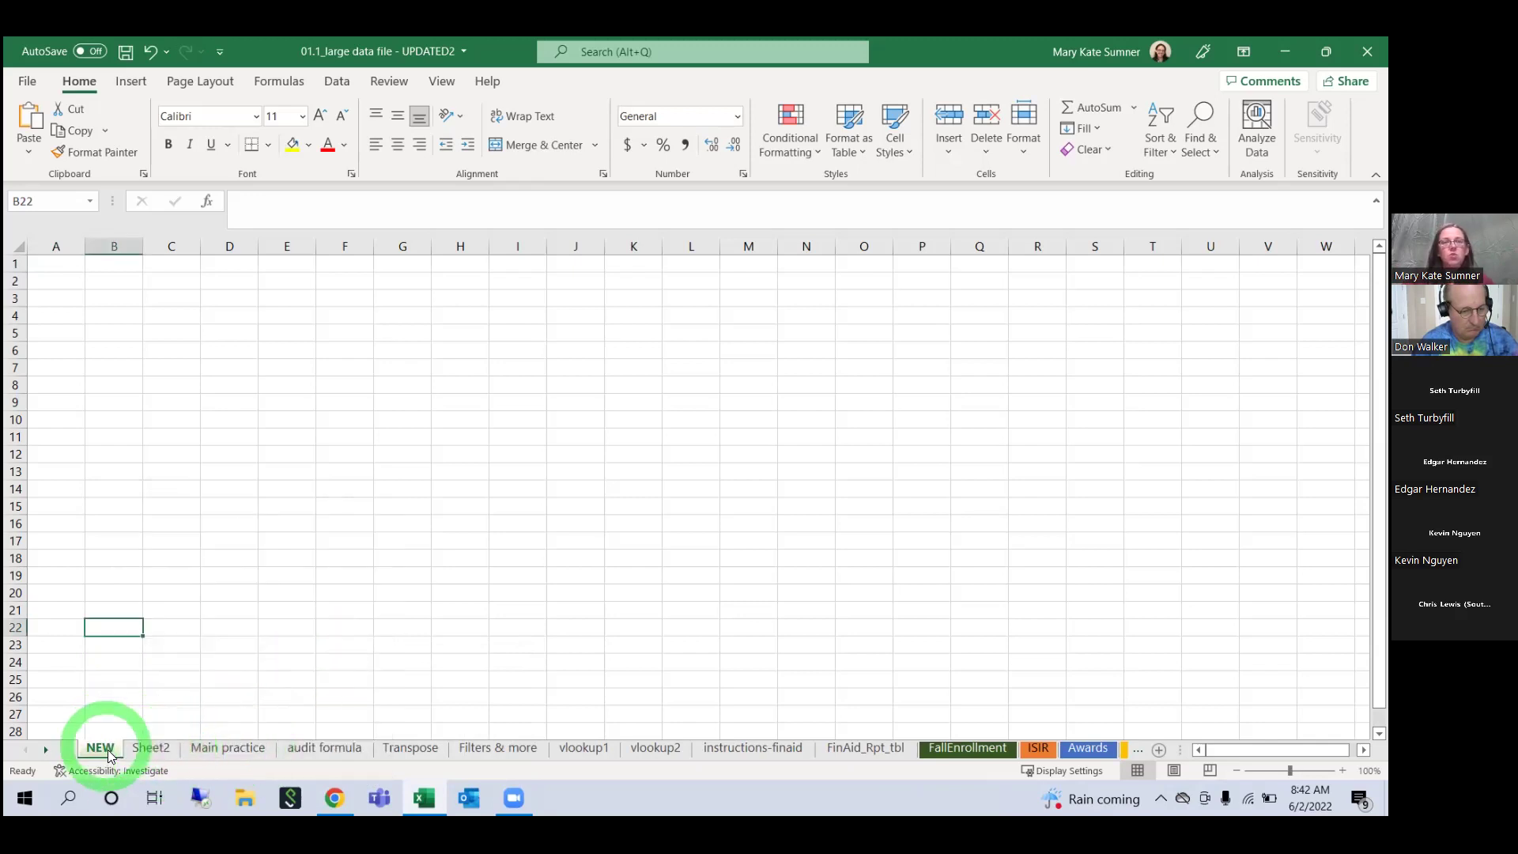
pyautogui.click(150, 748)
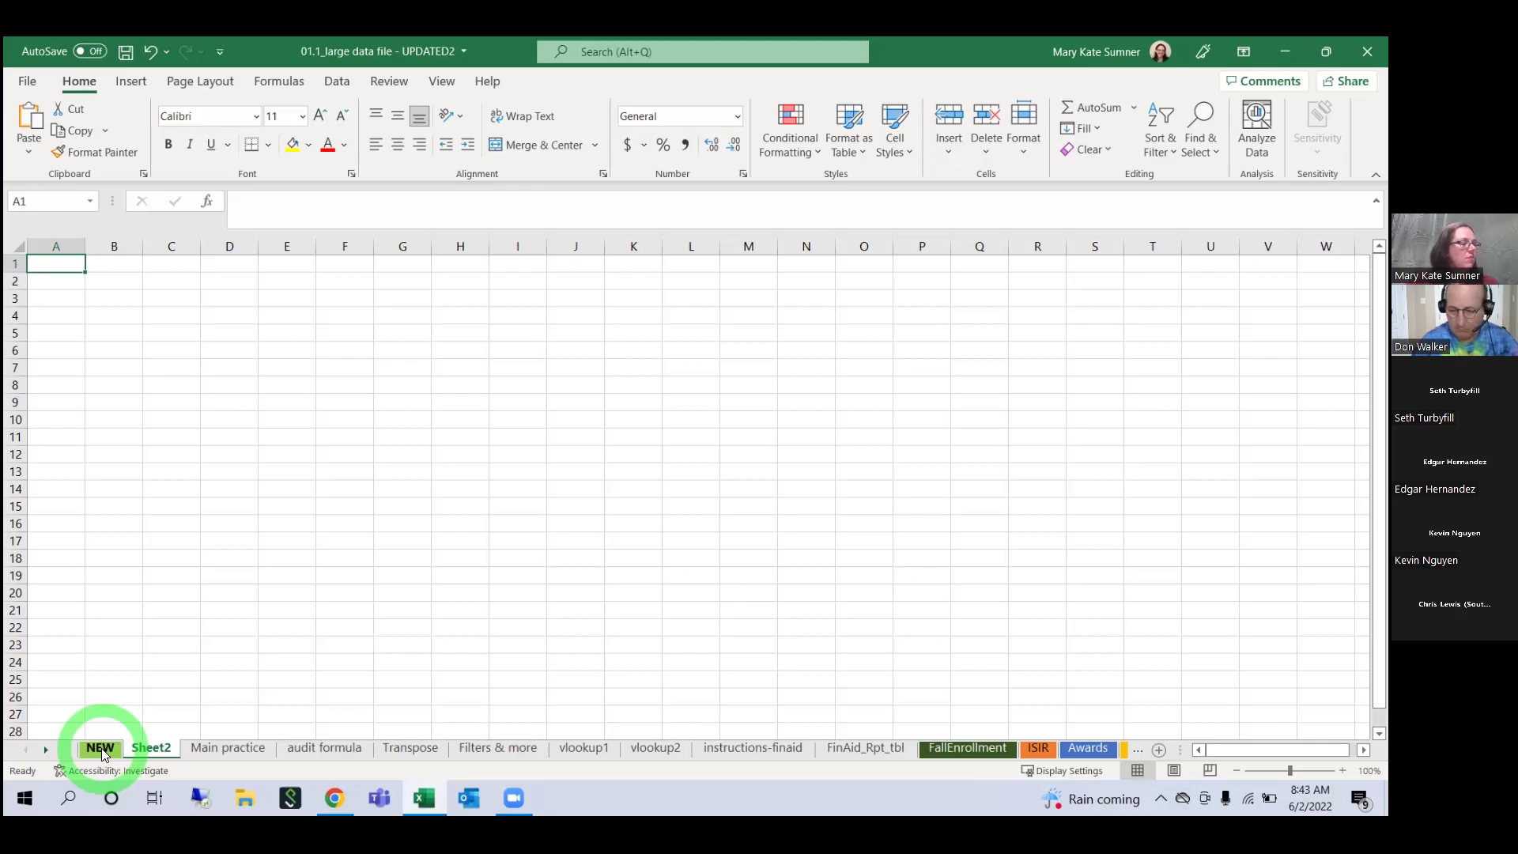
pyautogui.click(150, 748)
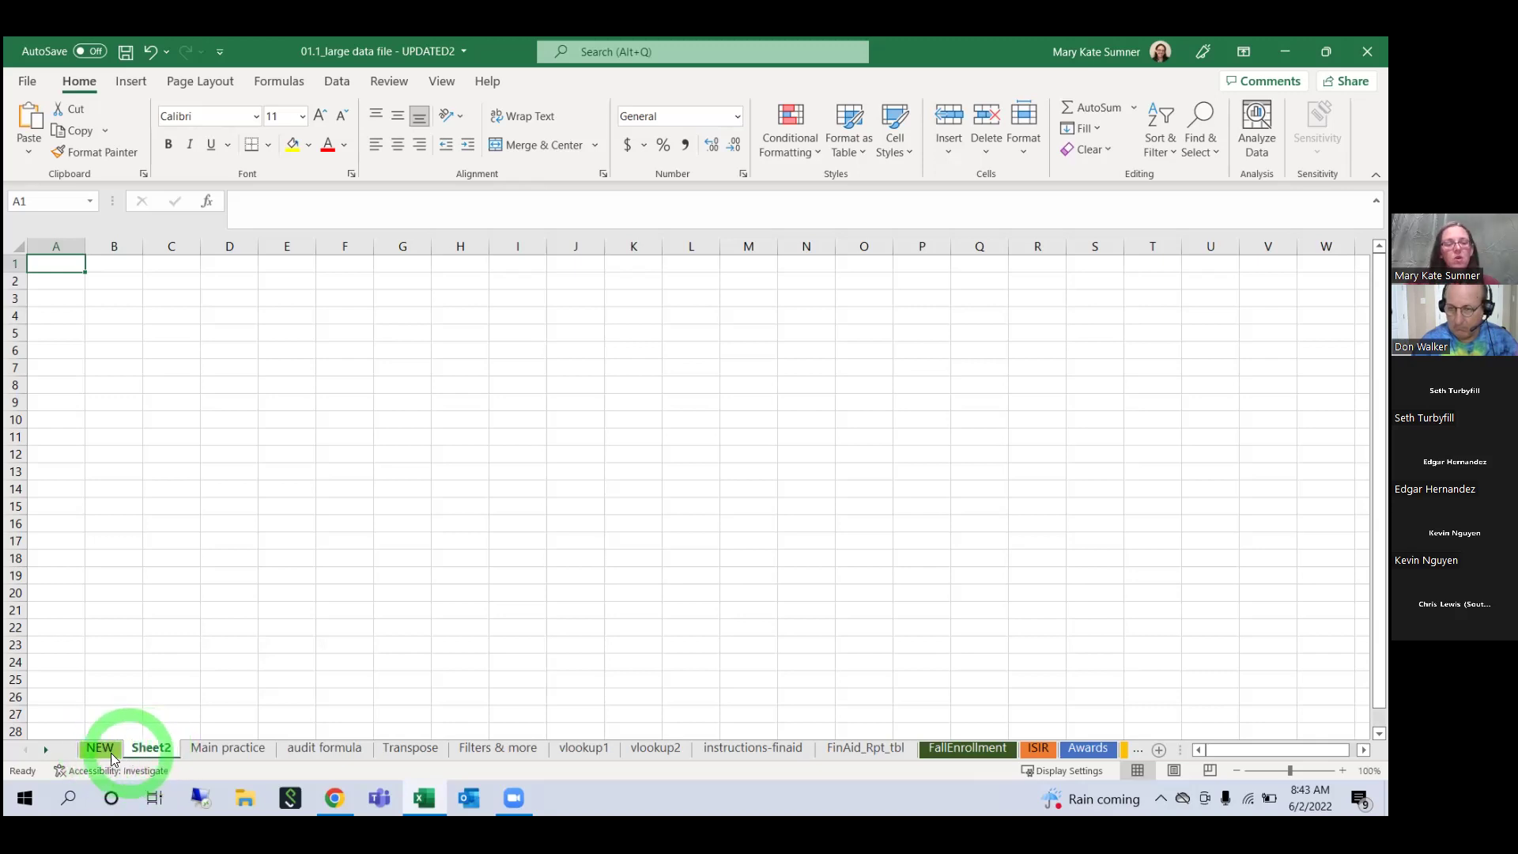
# Step: Move the NEW sheet so it sits between the audit formula and Transpose sheets
pyautogui.rightClick(127, 755)
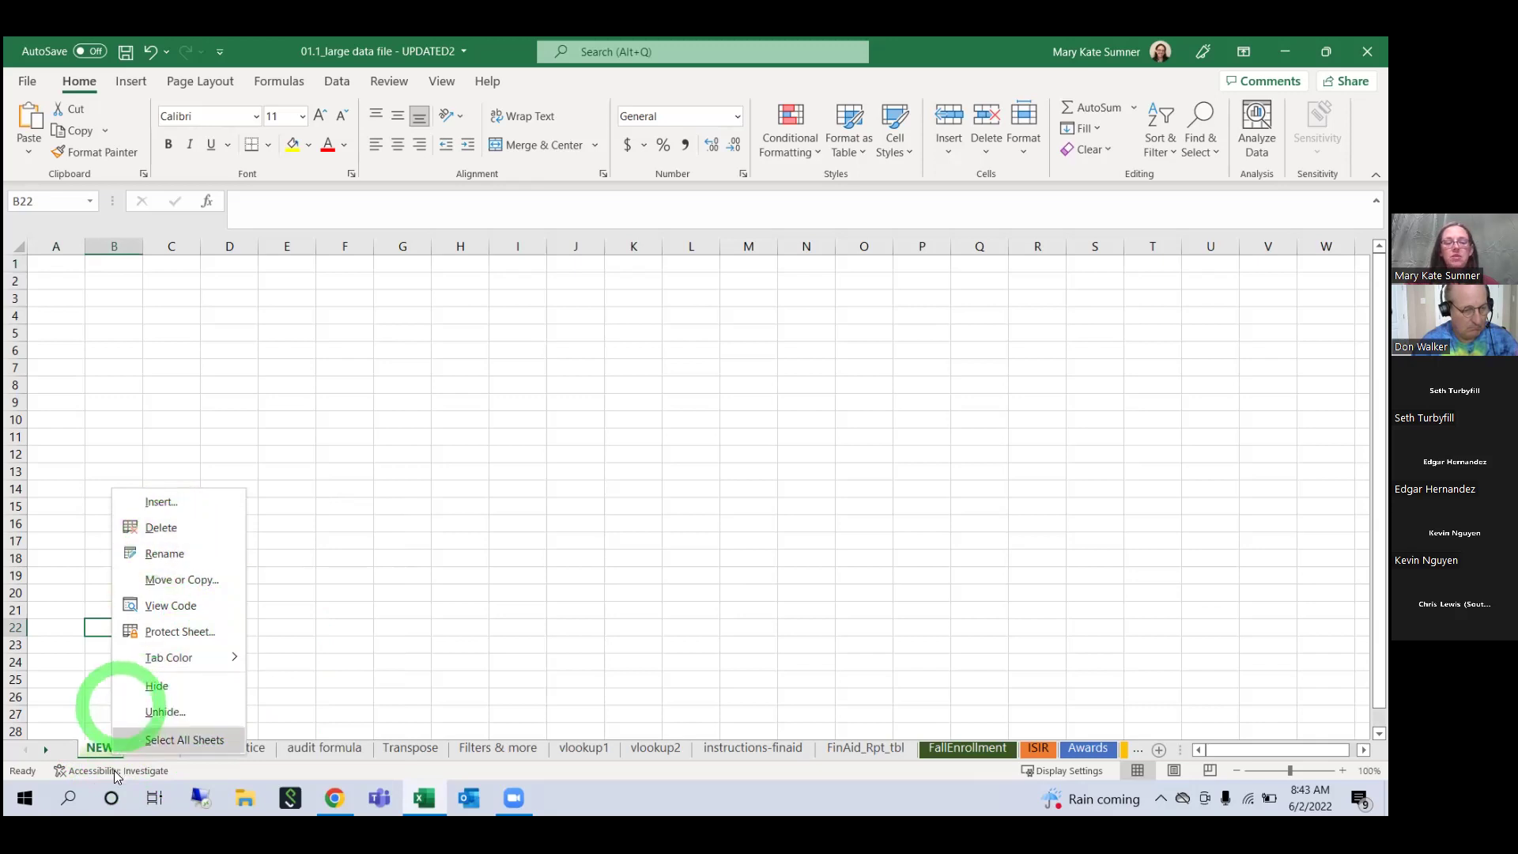
pyautogui.click(101, 749)
pyautogui.moveTo(101, 750); pyautogui.dragTo(364, 752)
pyautogui.click(102, 748)
pyautogui.click(277, 748)
pyautogui.click(350, 749)
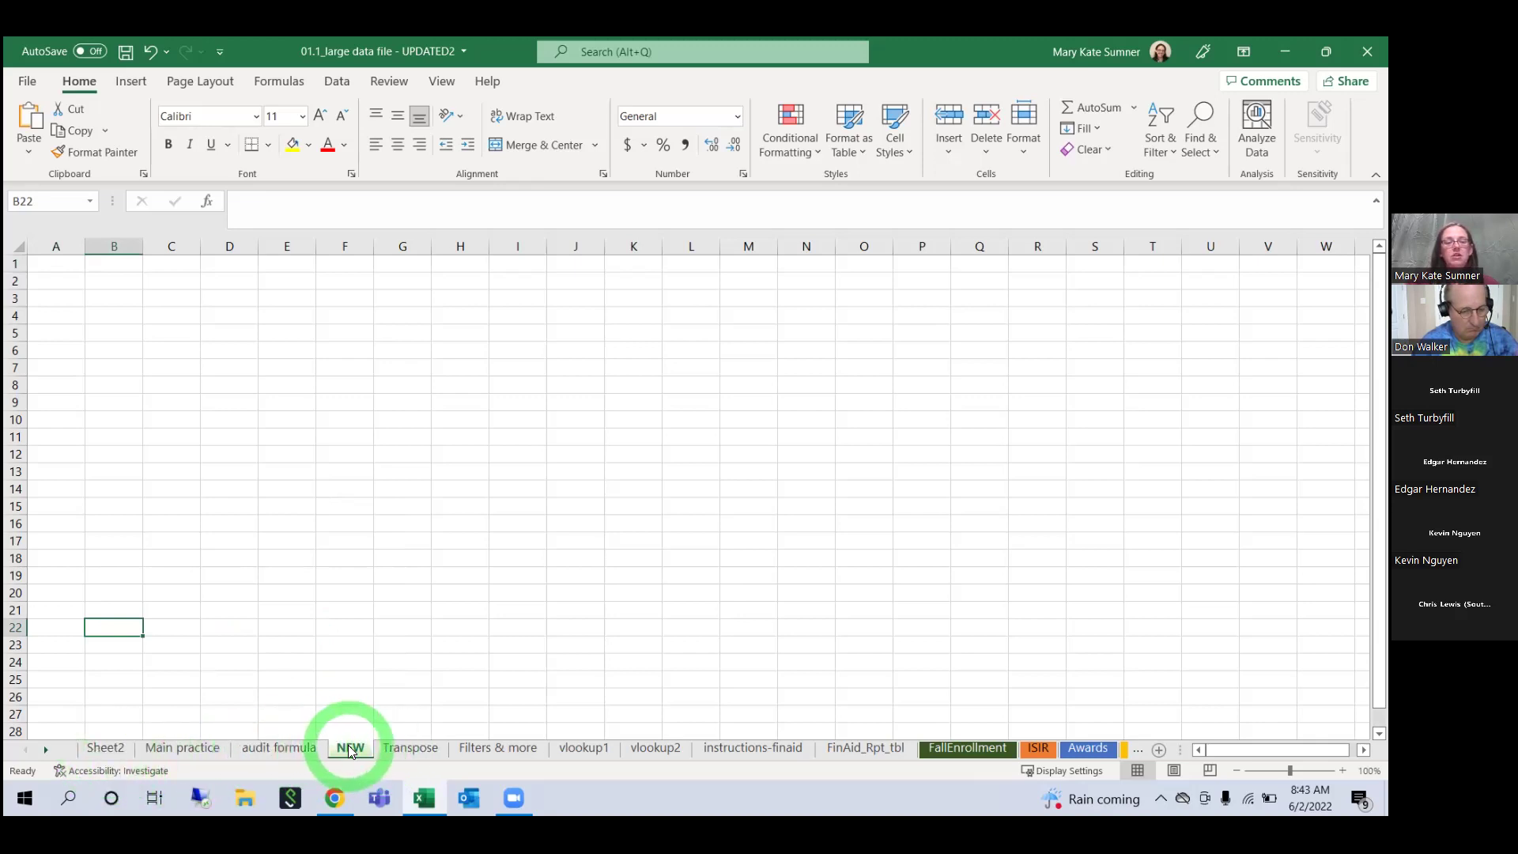
# Step: Create a copy of the NEW sheet in a new workbook and close that workbook without saving it
pyautogui.rightClick(350, 749)
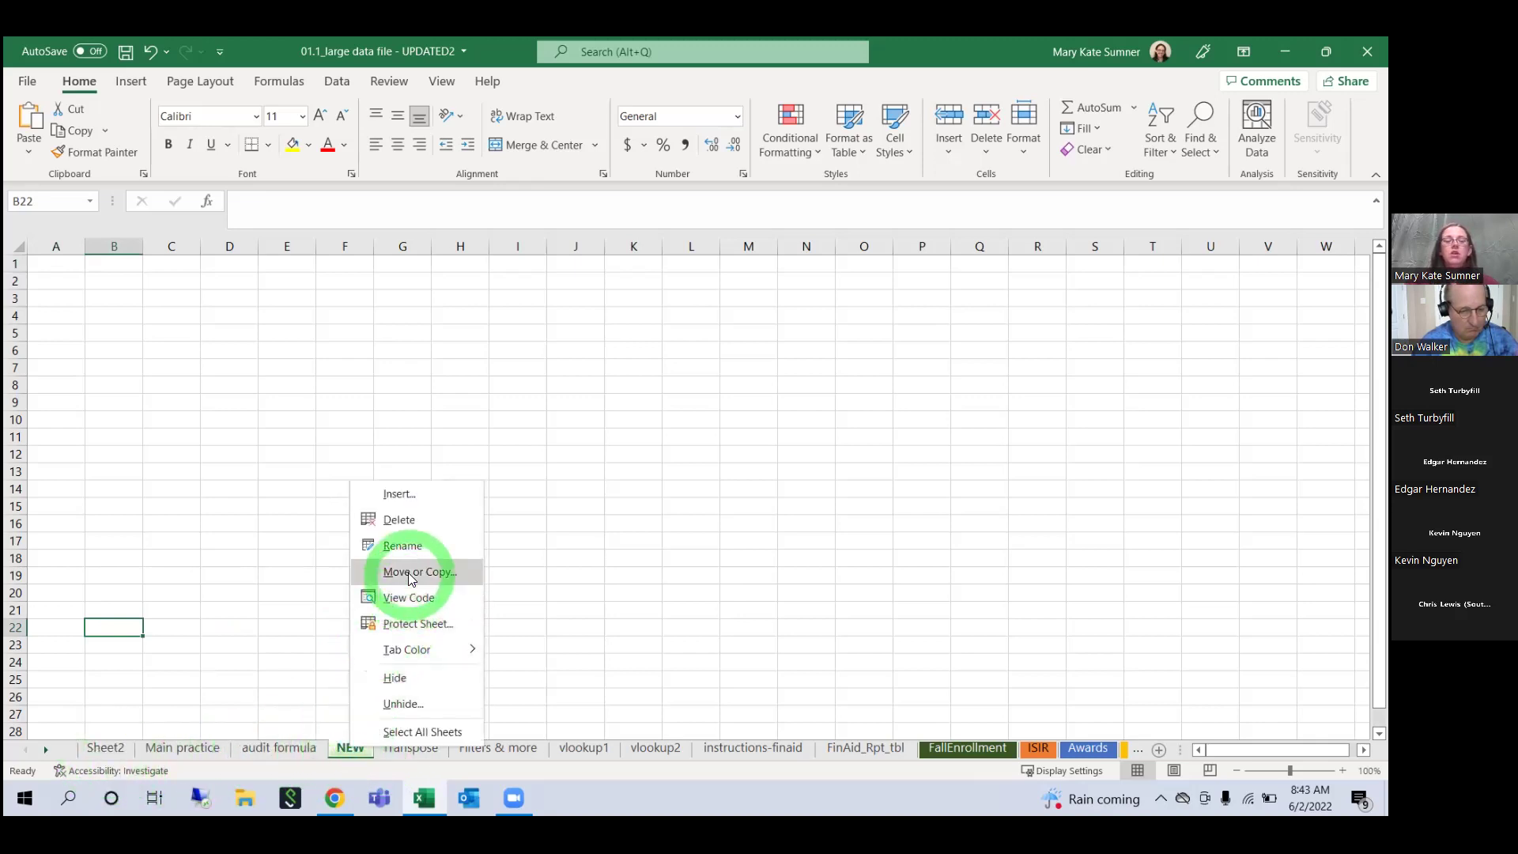
pyautogui.rightClick(341, 747)
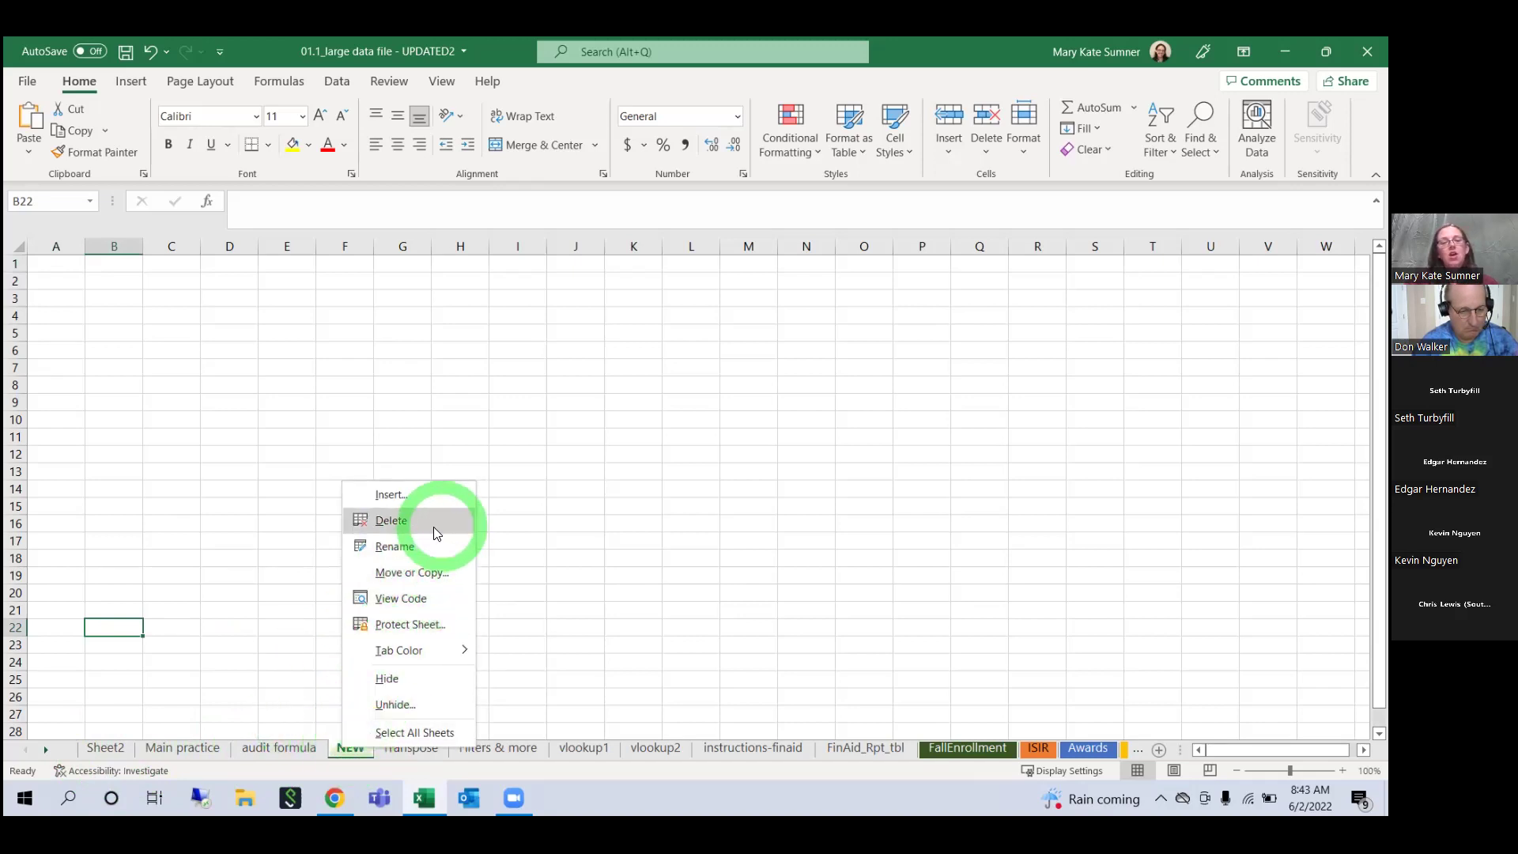
pyautogui.click(421, 580)
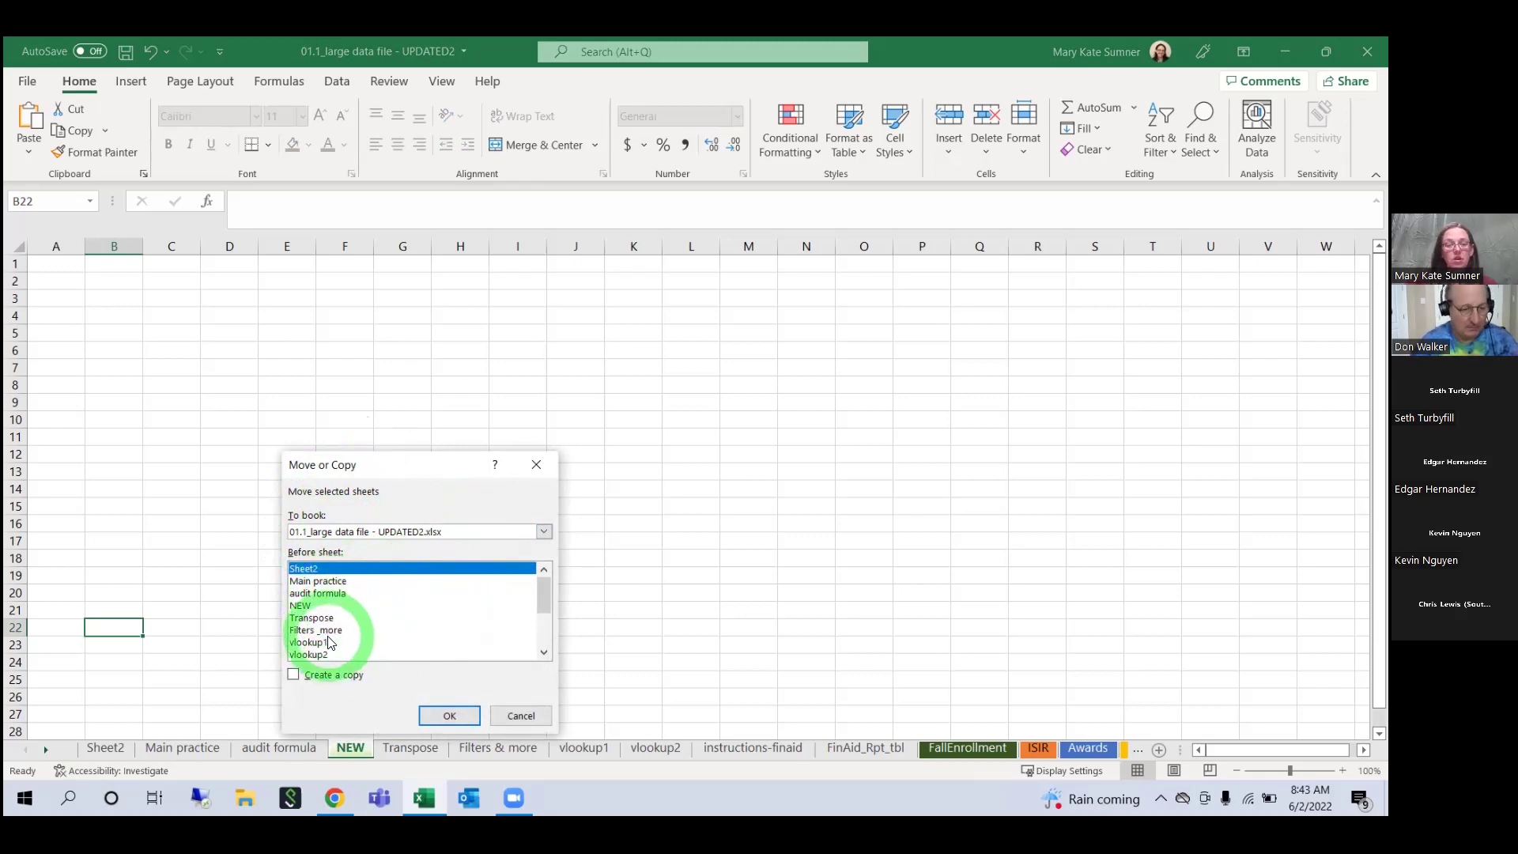
pyautogui.click(304, 677)
pyautogui.click(309, 676)
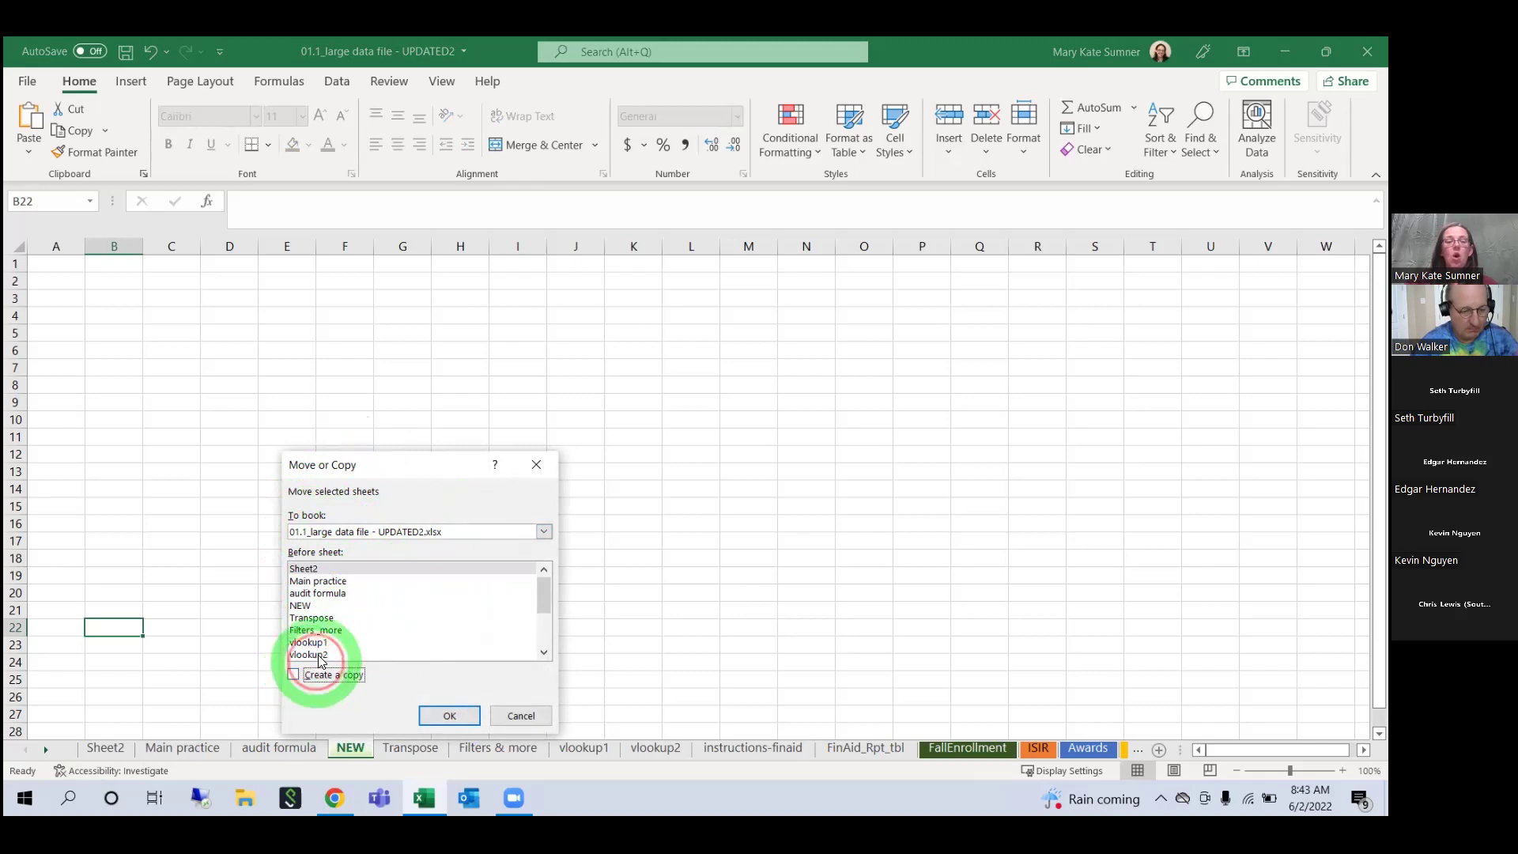
pyautogui.click(365, 534)
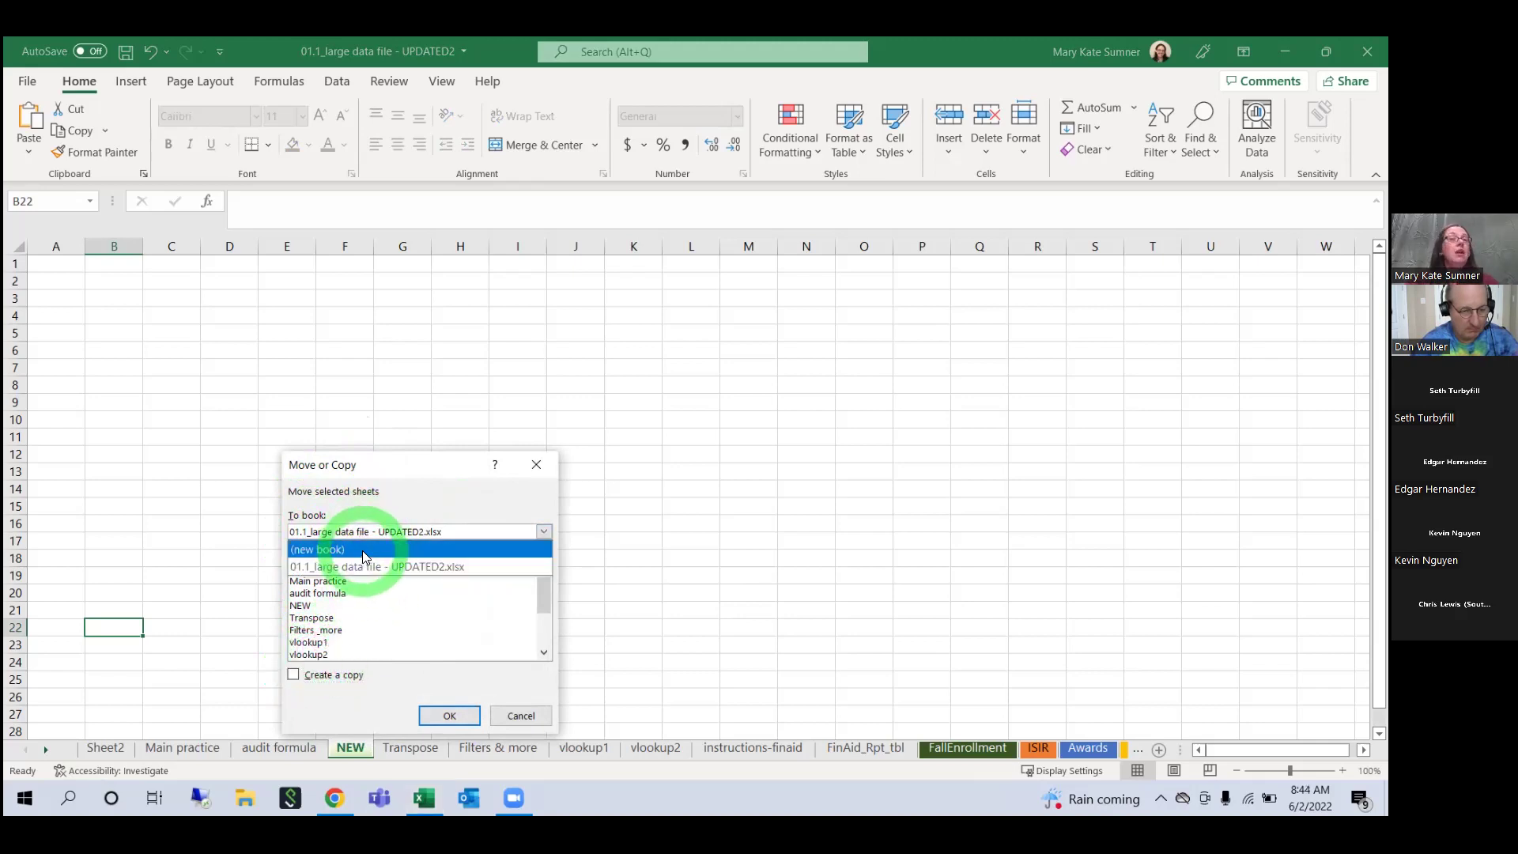
pyautogui.click(329, 678)
pyautogui.click(328, 679)
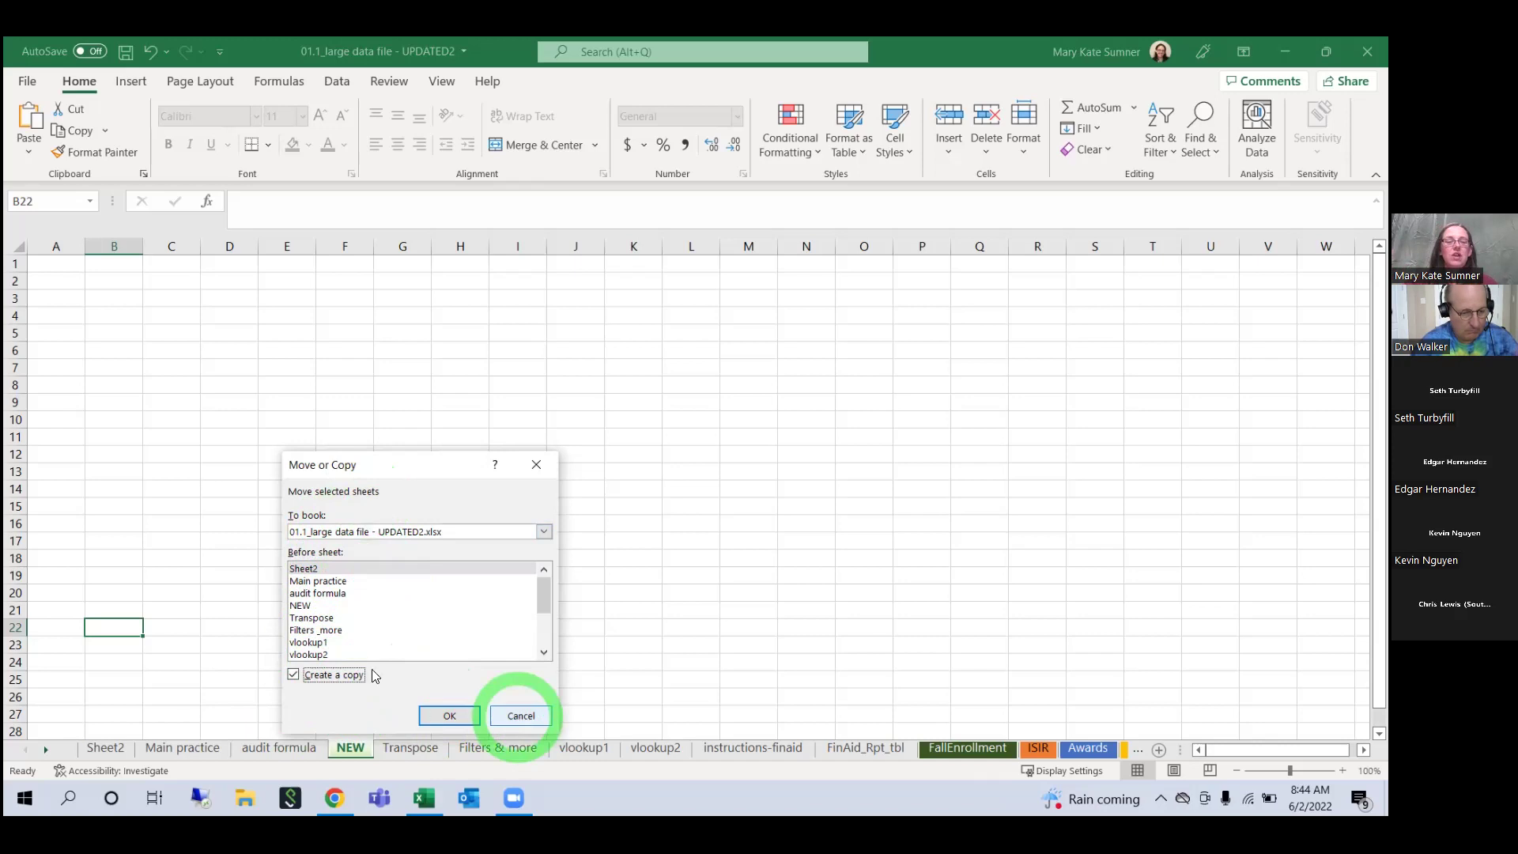
pyautogui.click(300, 532)
pyautogui.click(317, 548)
pyautogui.click(441, 716)
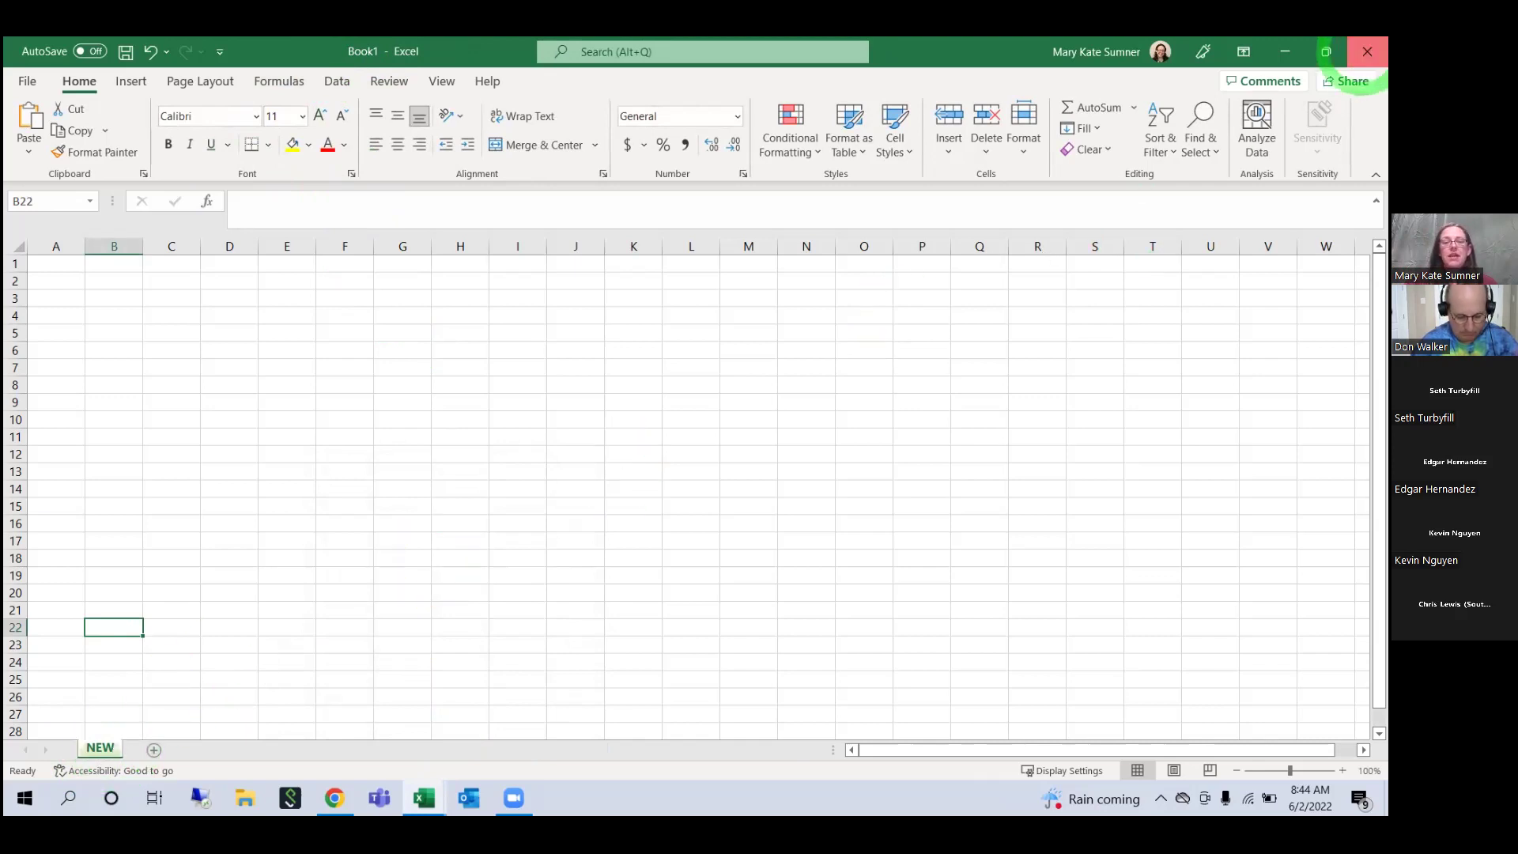
pyautogui.click(1366, 53)
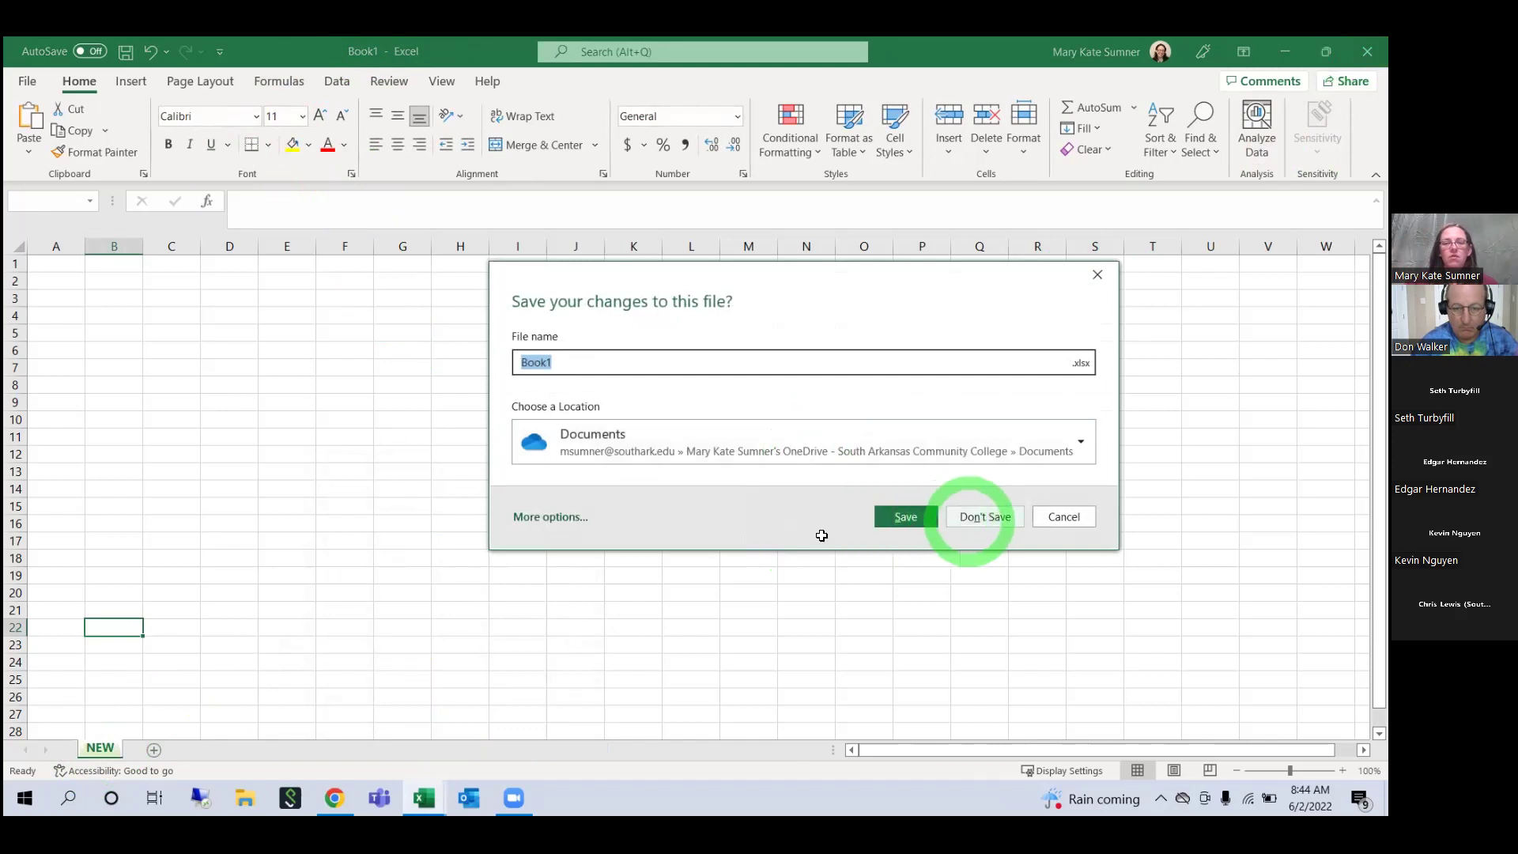
pyautogui.click(576, 541)
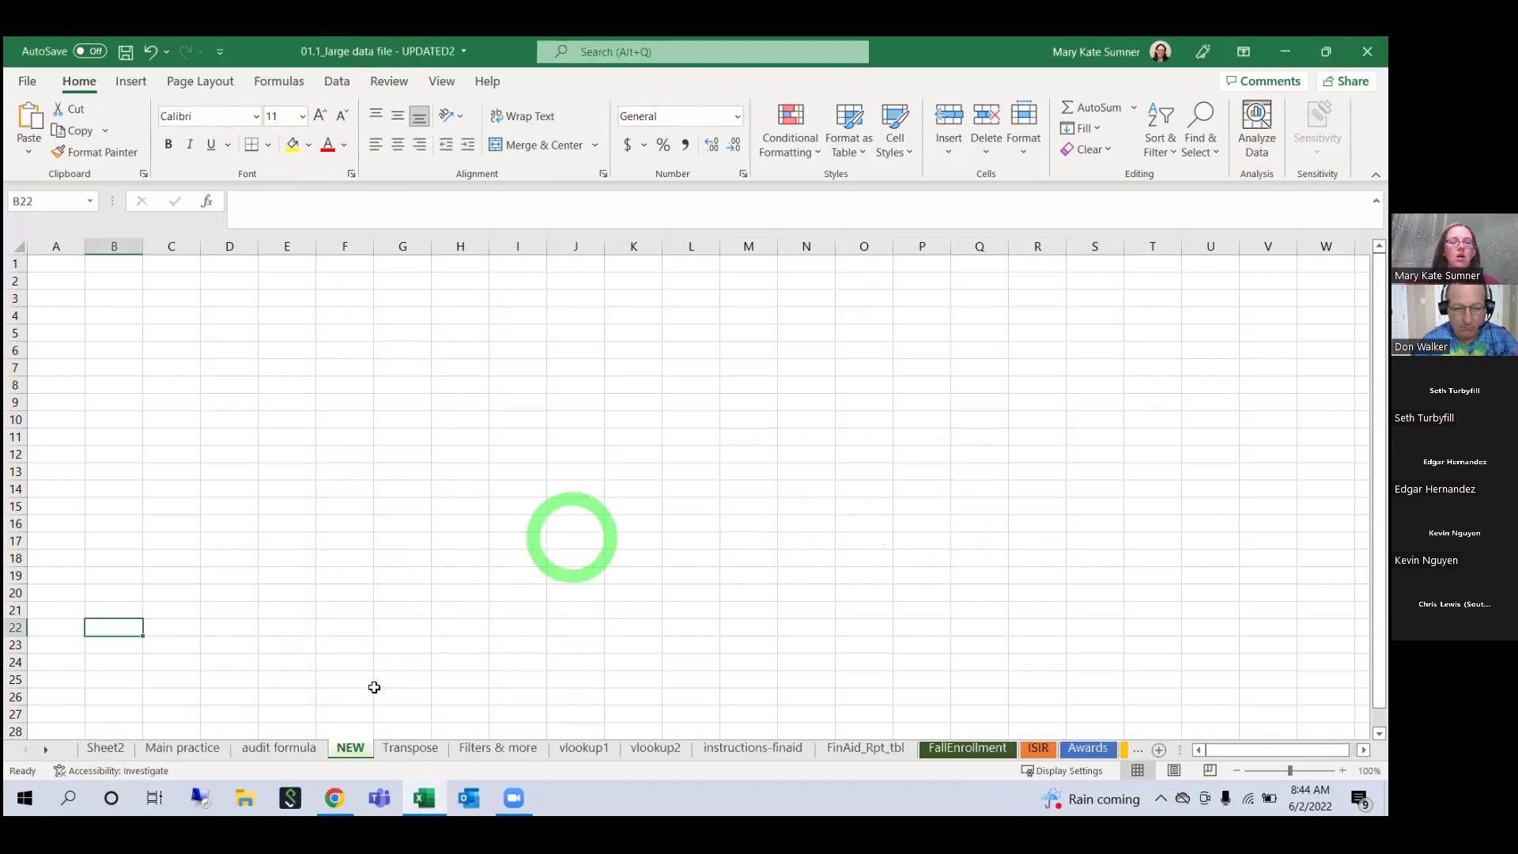
# Step: Delete the NEW sheet and the blank Sheet2 from the workbook
pyautogui.rightClick(353, 749)
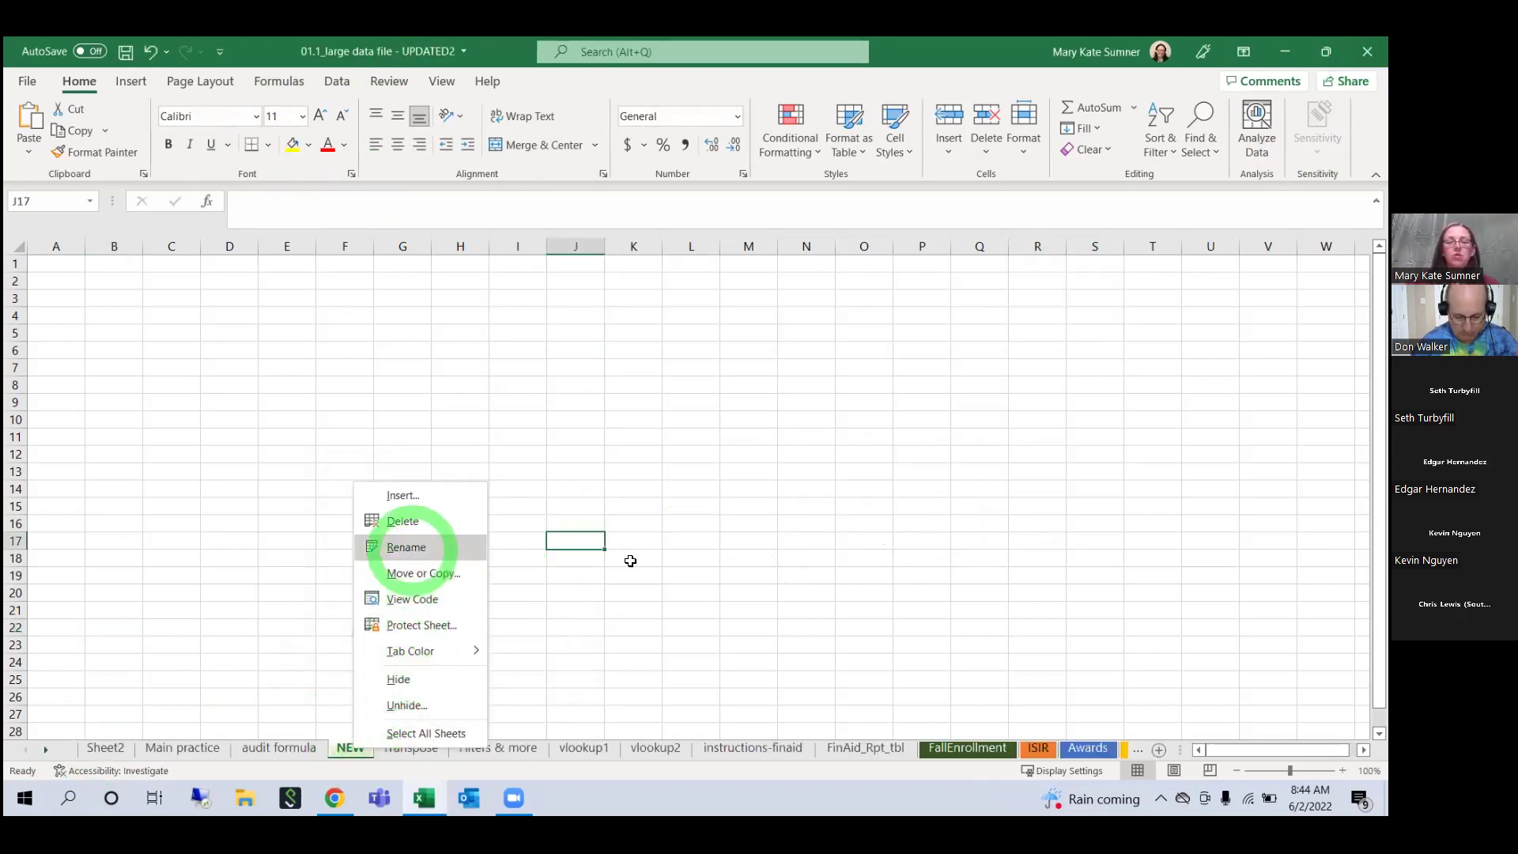
pyautogui.press('d')
pyautogui.click(106, 752)
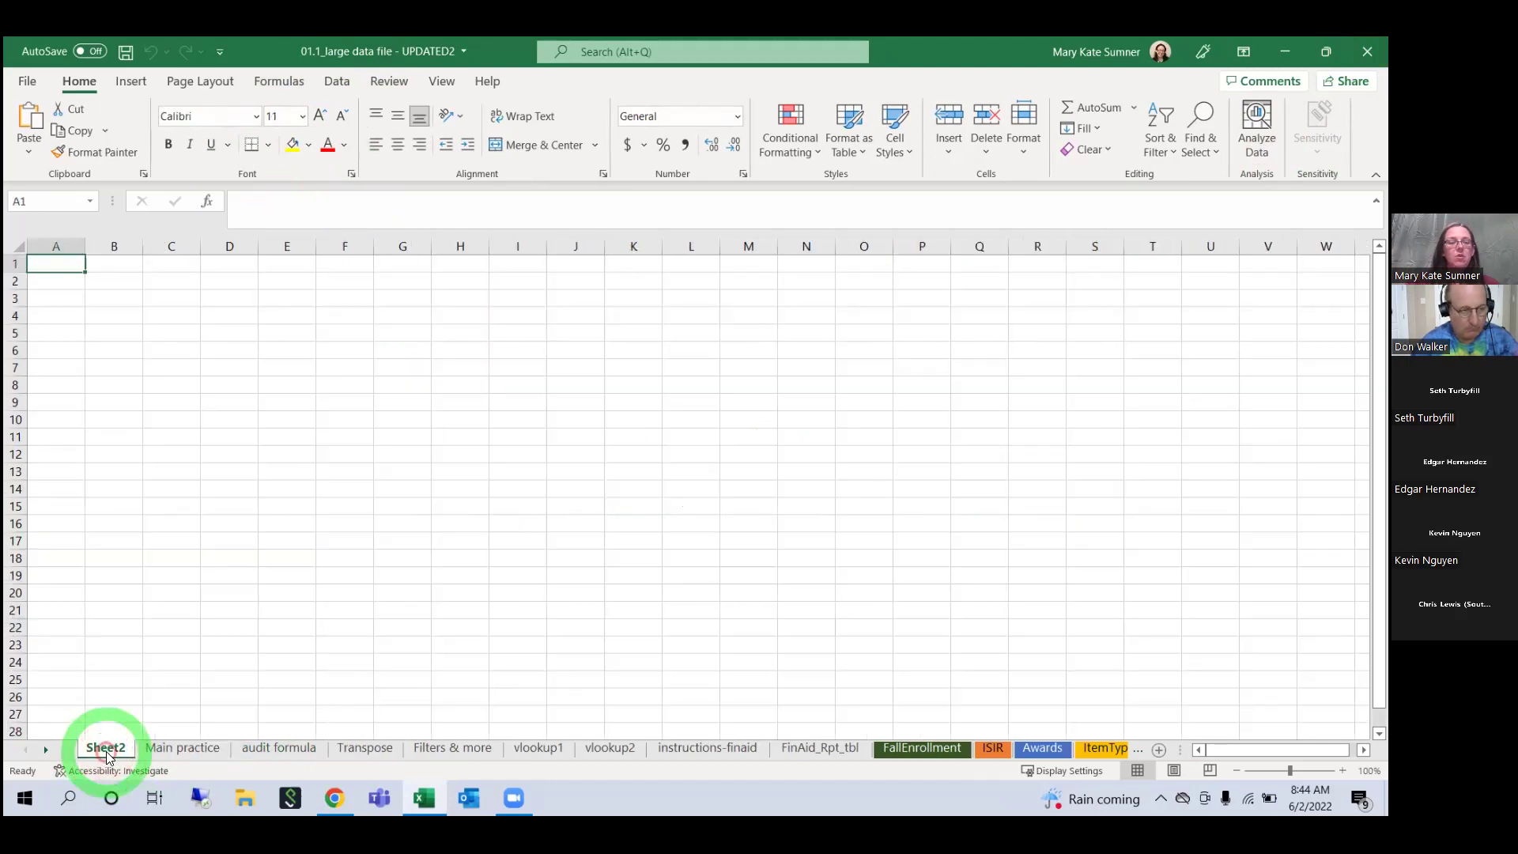
pyautogui.rightClick(106, 751)
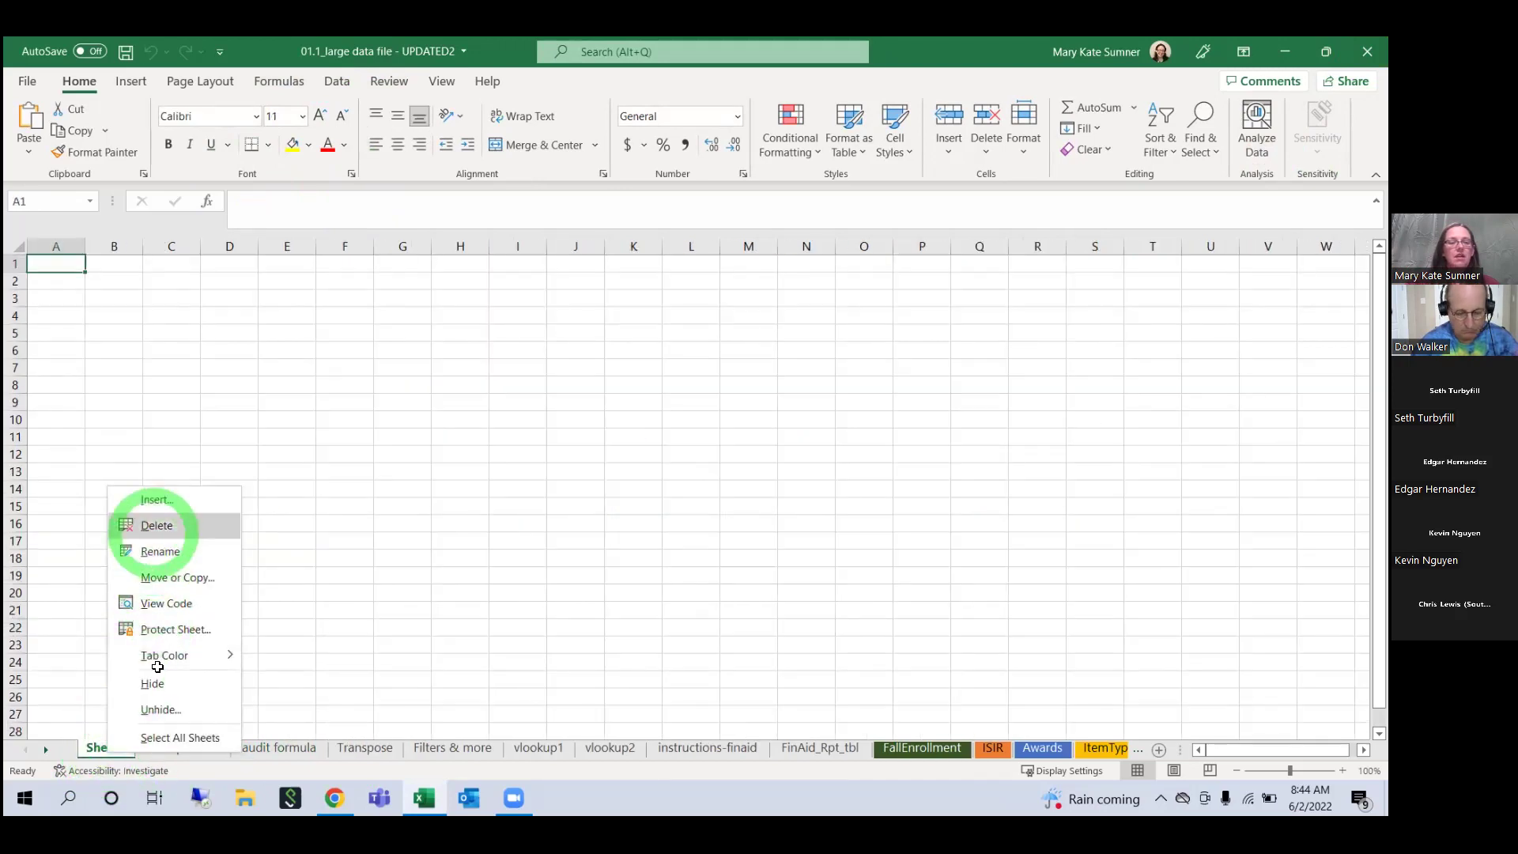
pyautogui.press('d')
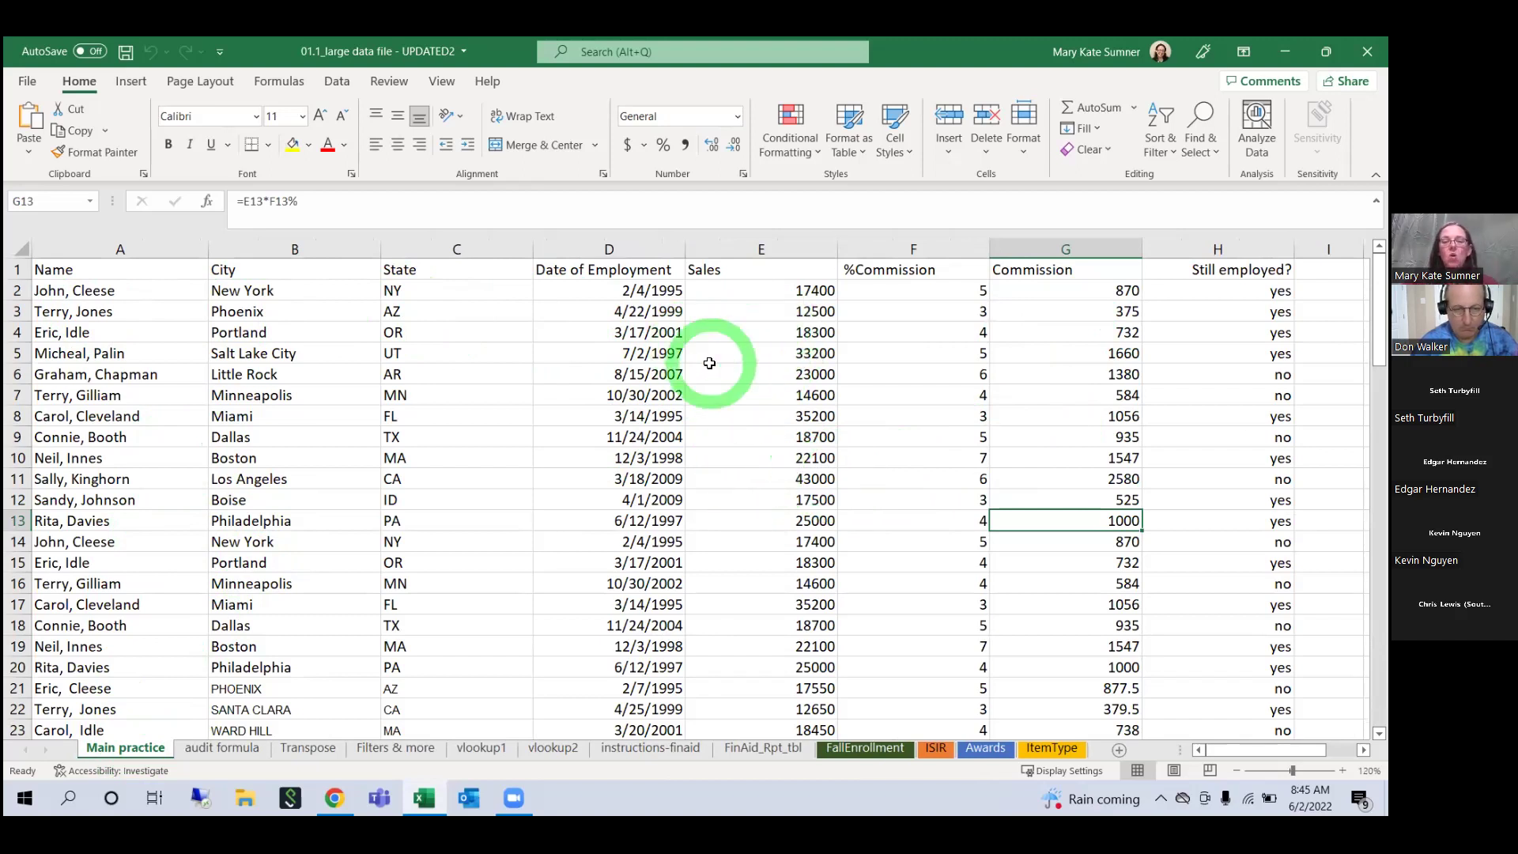
# Step: Fill the entire Sales column E on the Main practice sheet with yellow
pyautogui.click(771, 249)
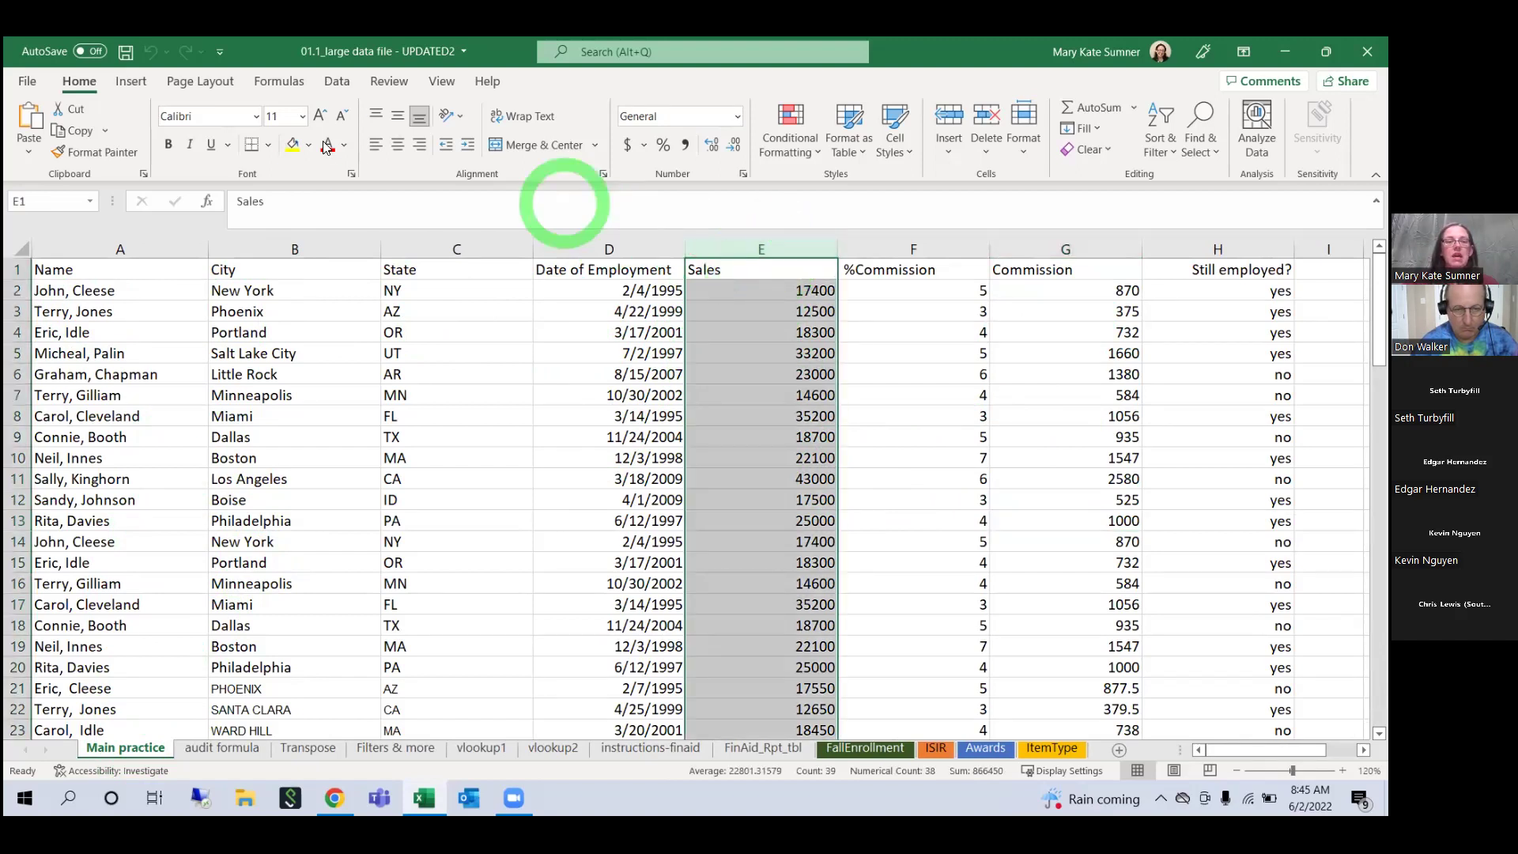
pyautogui.click(293, 144)
pyautogui.scroll(-2, 898, 433)
pyautogui.scroll(2, 898, 433)
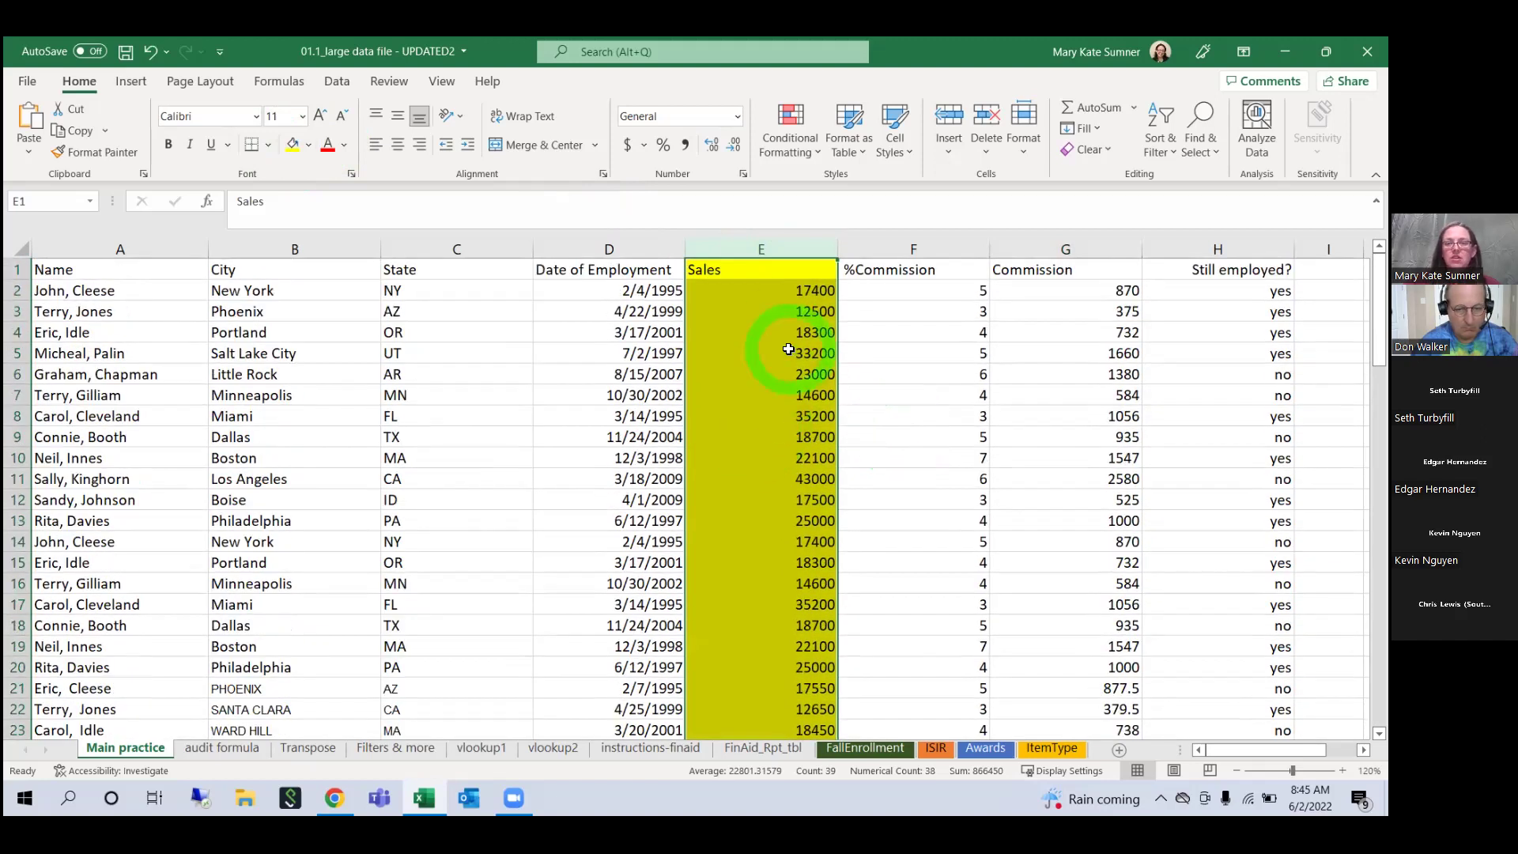
# Step: Start a SUMIF formula in cell E40, directly below the last Sales value
pyautogui.scroll(-12, 788, 349)
pyautogui.scroll(2, 780, 390)
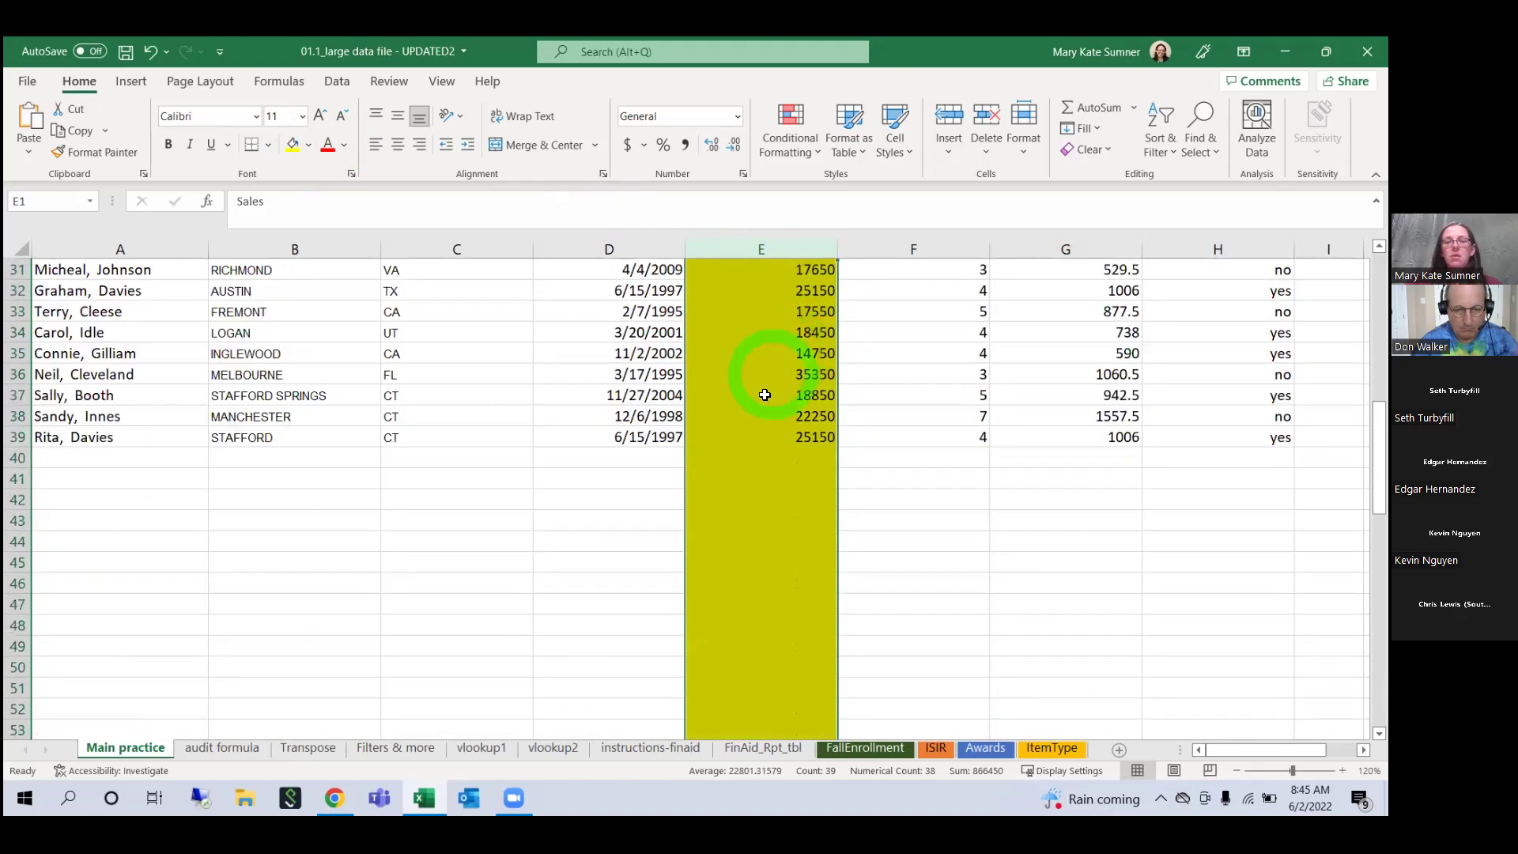
pyautogui.click(760, 458)
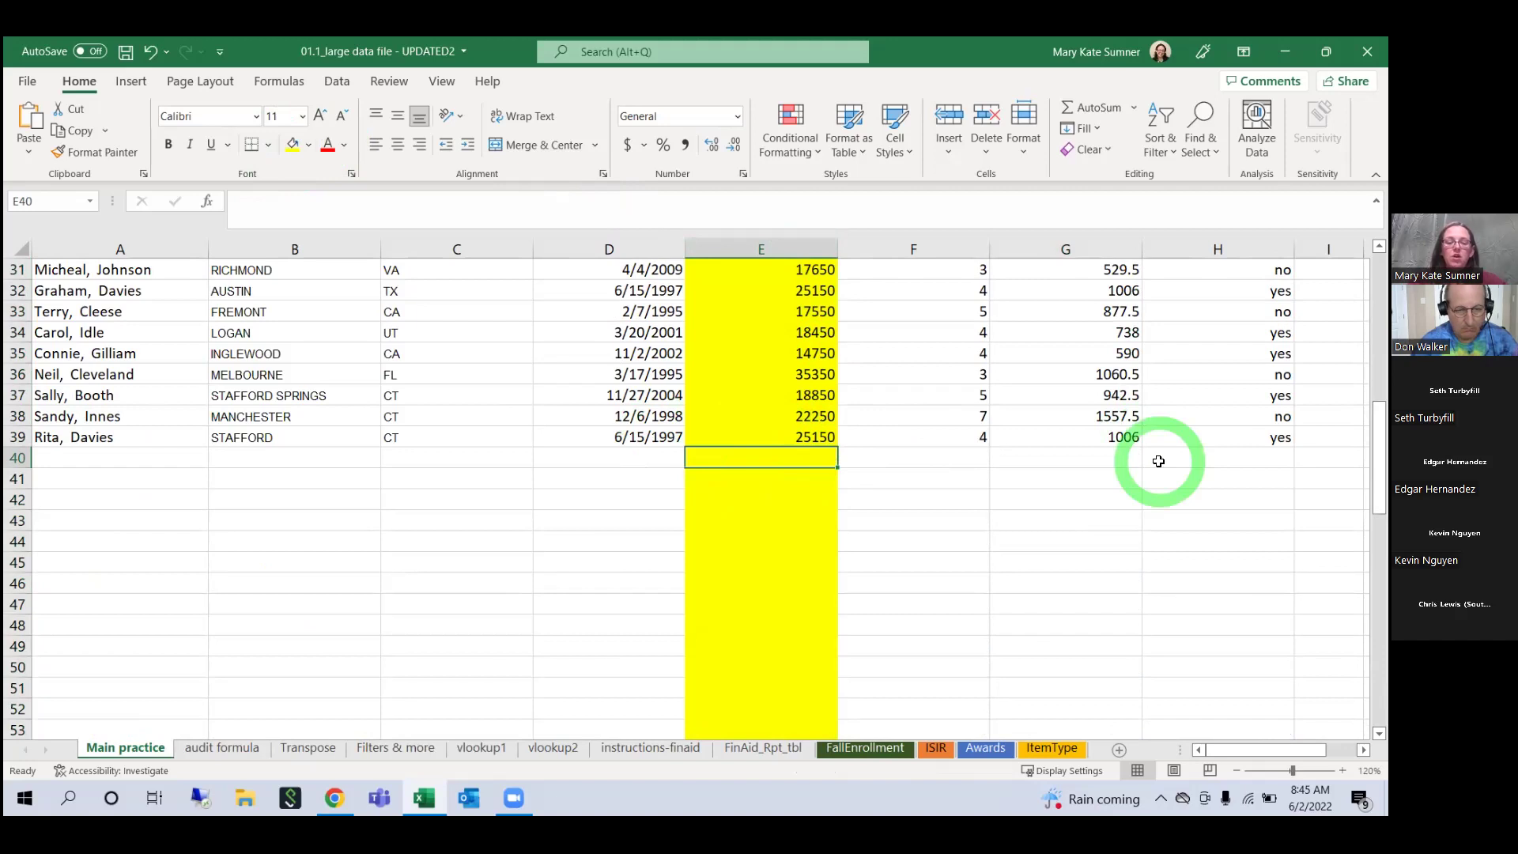
pyautogui.write('=sum')
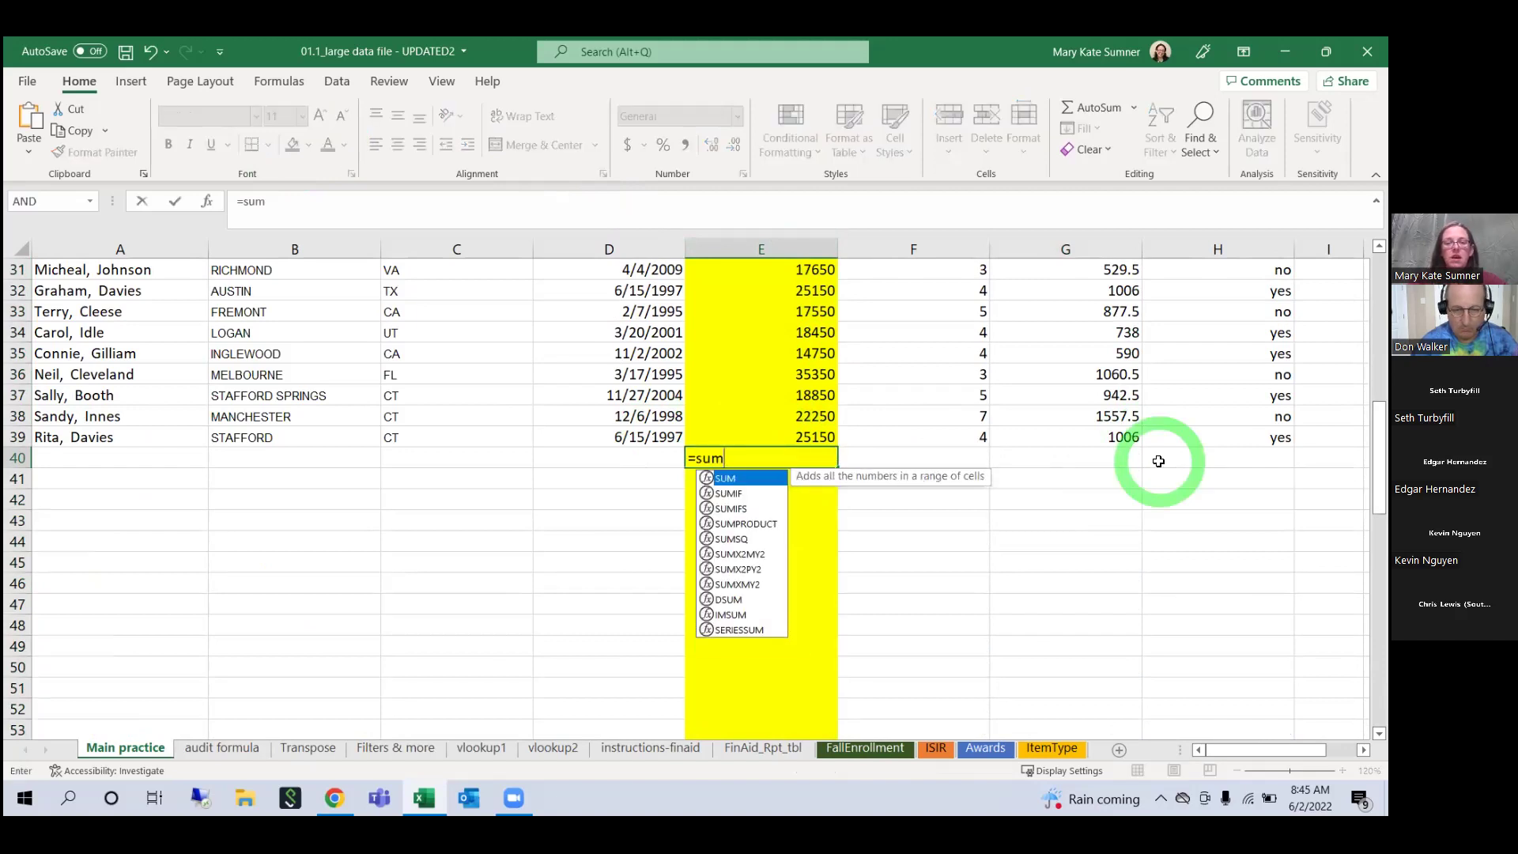
pyautogui.write('if')
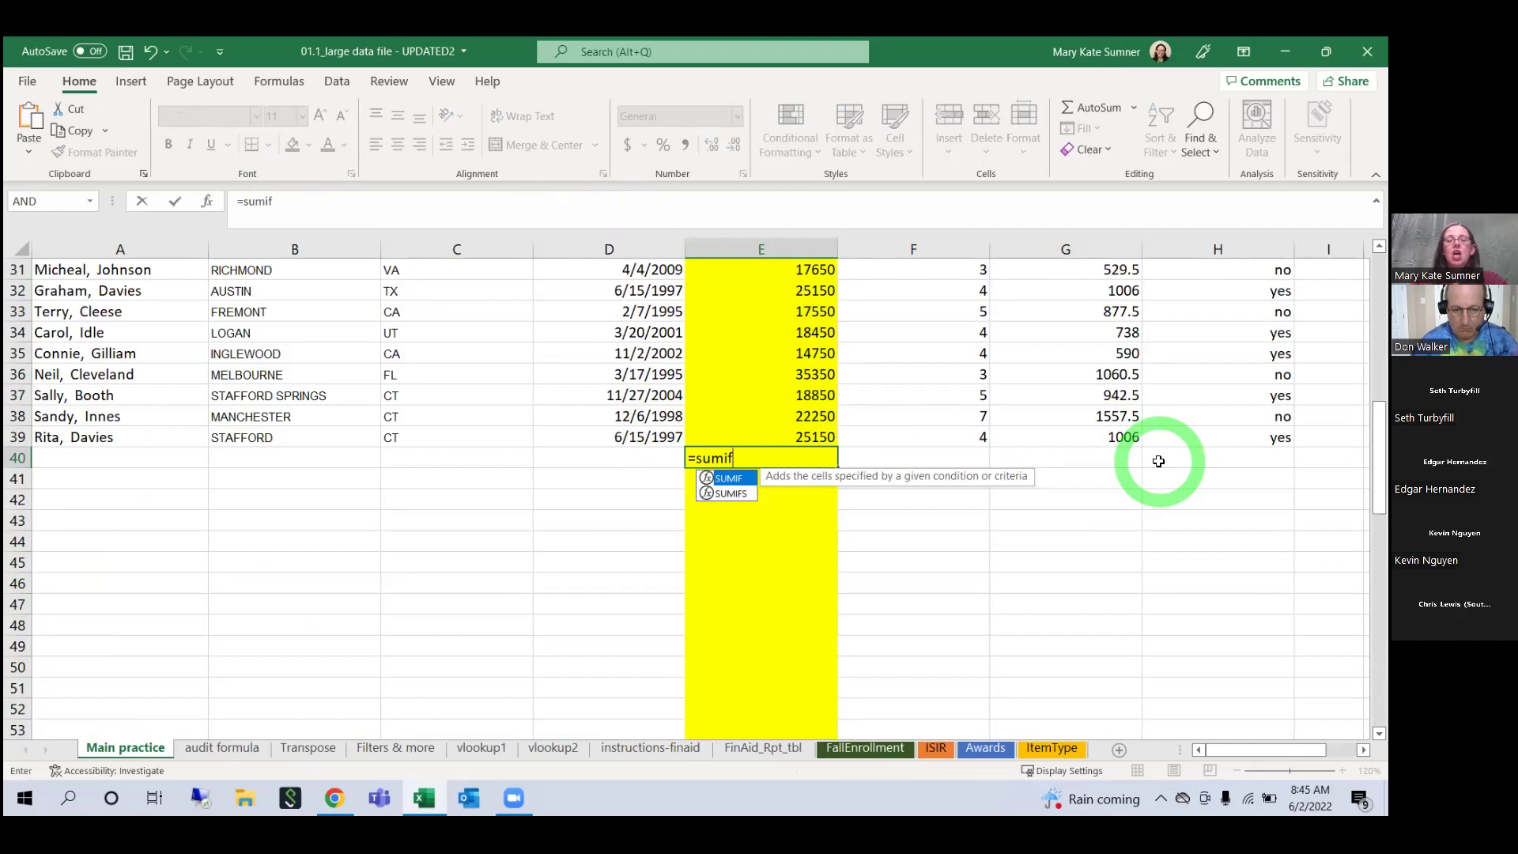
pyautogui.doubleClick(721, 476)
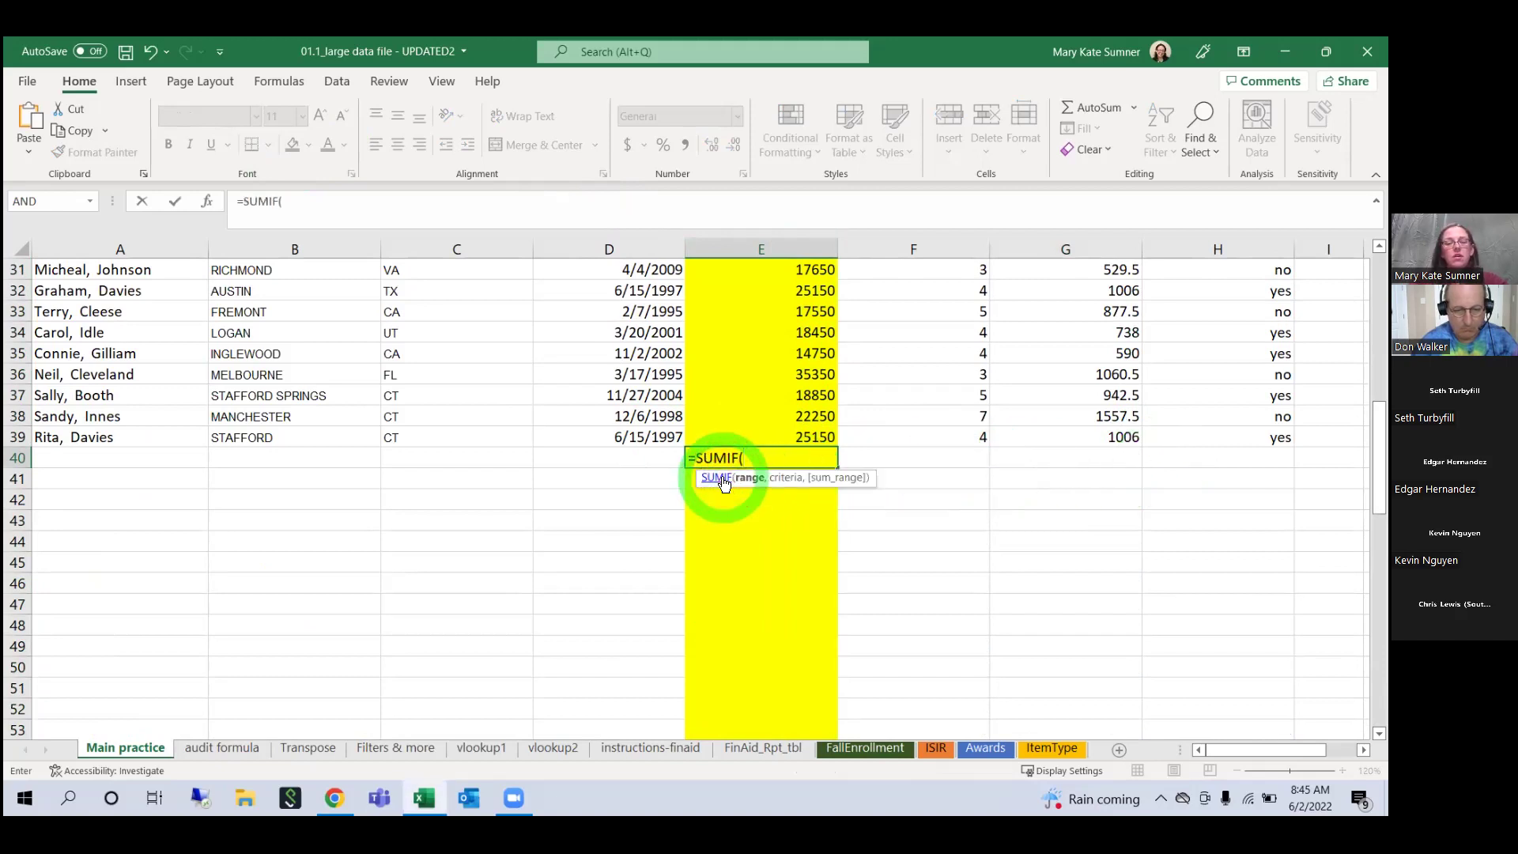
pyautogui.press('BackSpace')
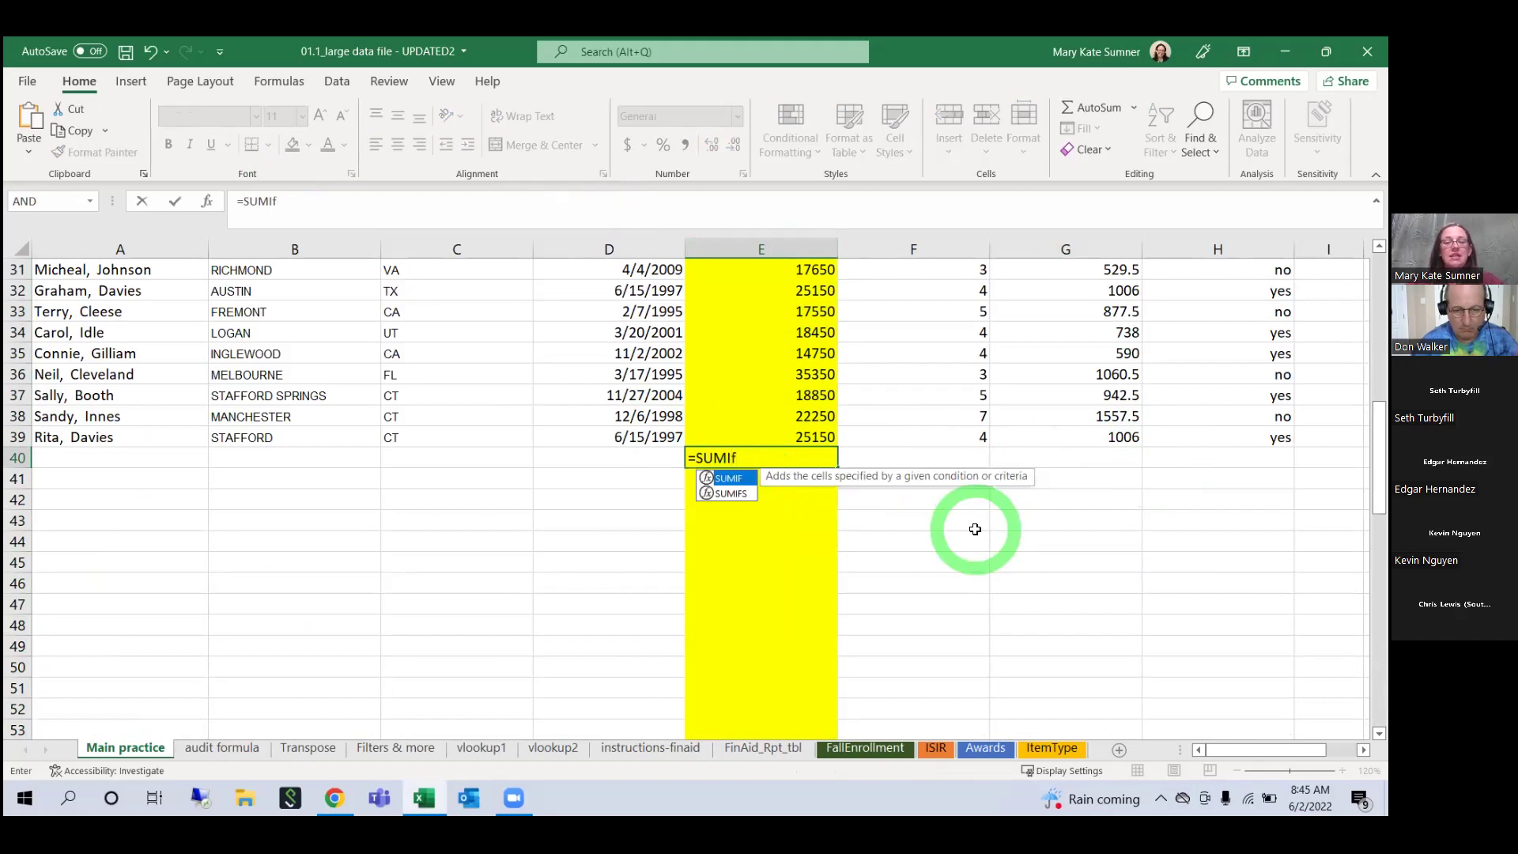
pyautogui.write('(')
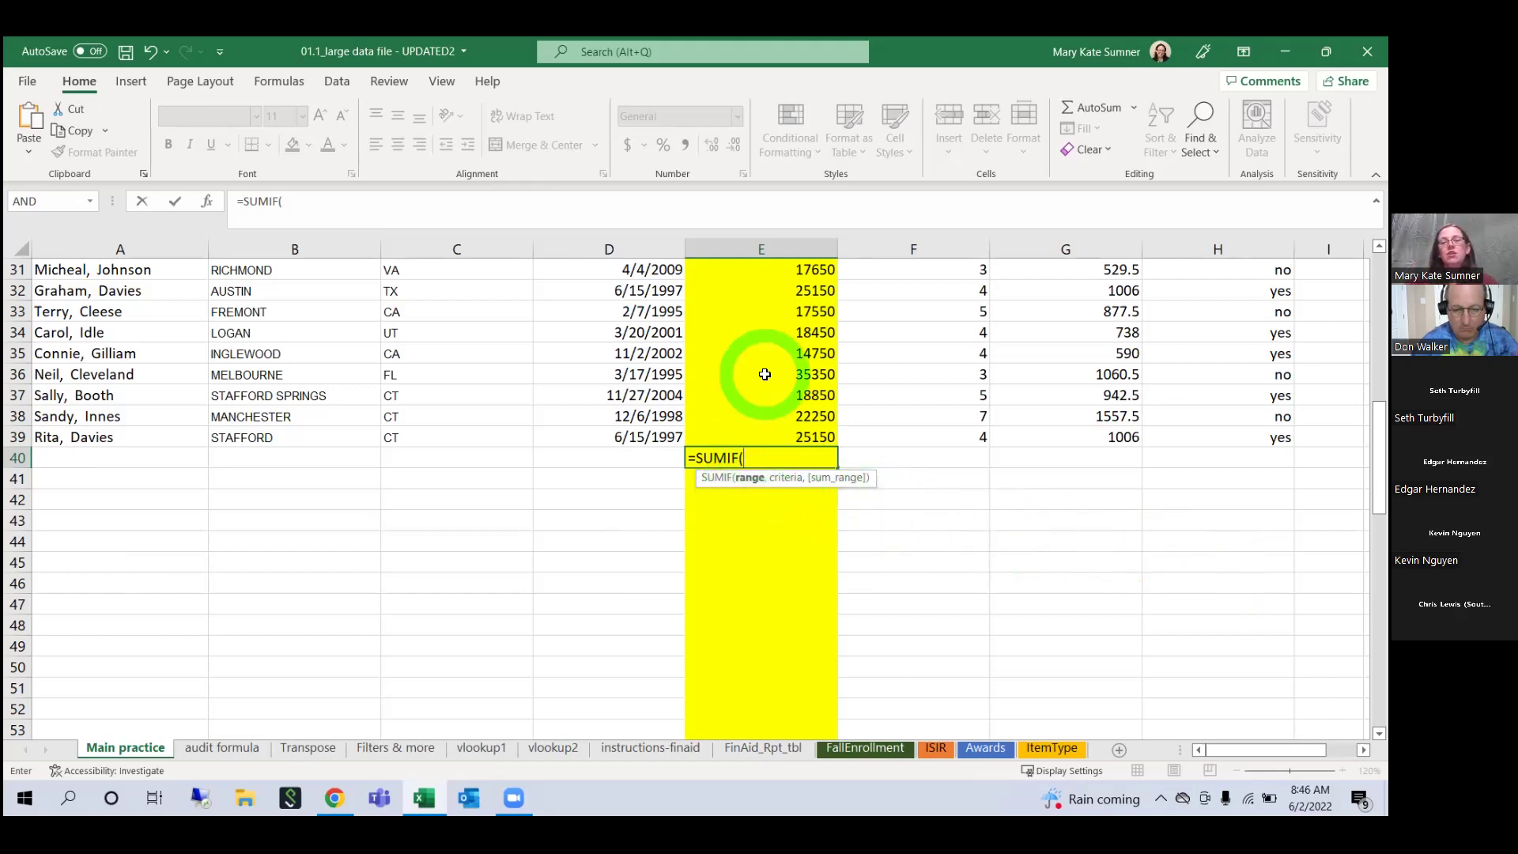
# Step: Set the range of the SUMIF formula to the sales values E2:E39
pyautogui.scroll(10, 761, 380)
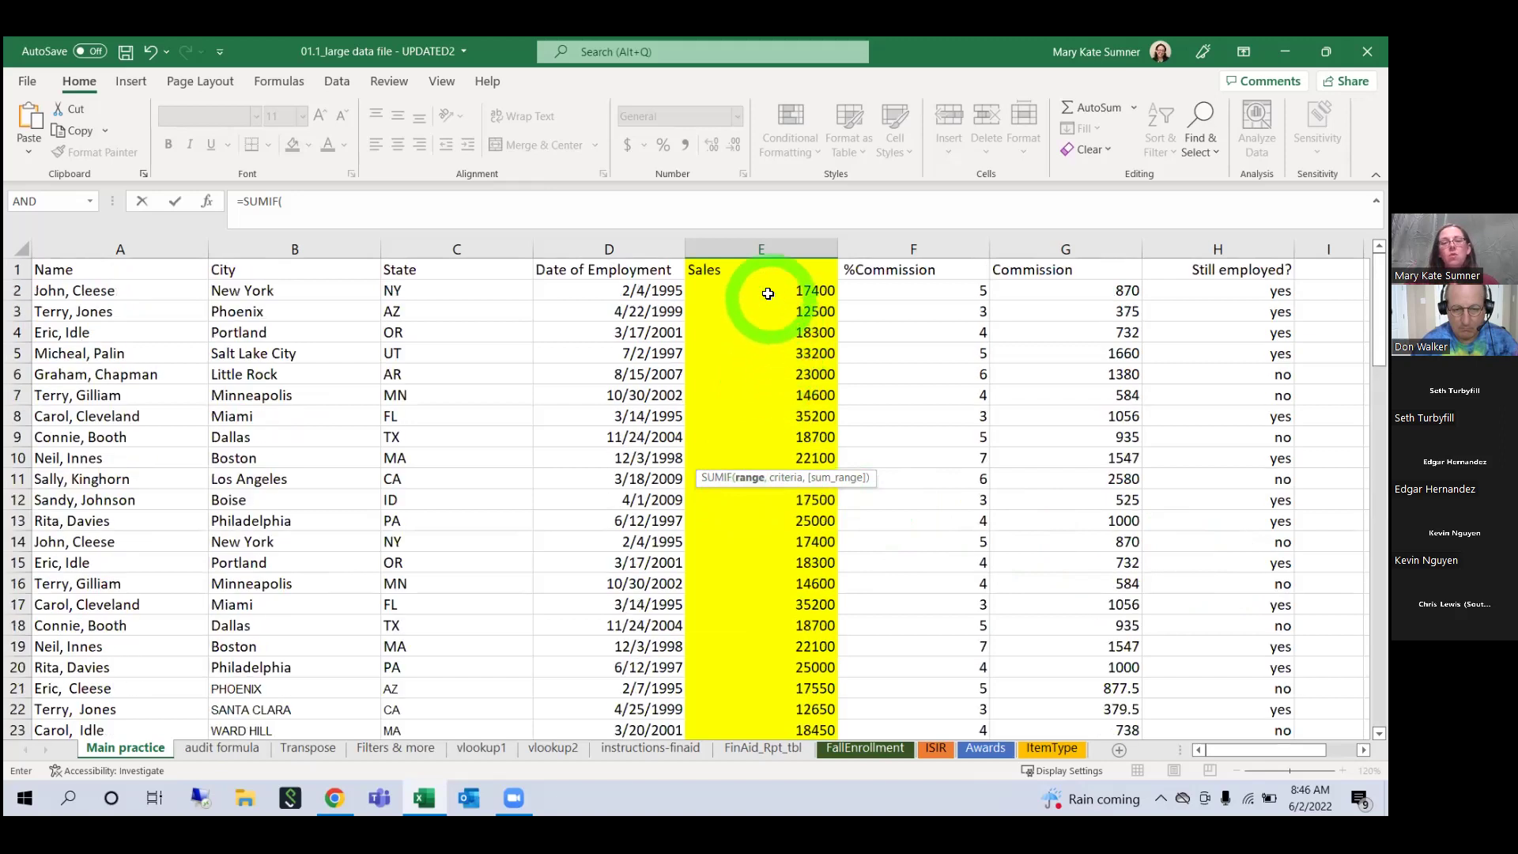
pyautogui.moveTo(767, 294); pyautogui.dragTo(761, 353)
pyautogui.moveTo(750, 470); pyautogui.dragTo(771, 688)
pyautogui.scroll(-2, 962, 652)
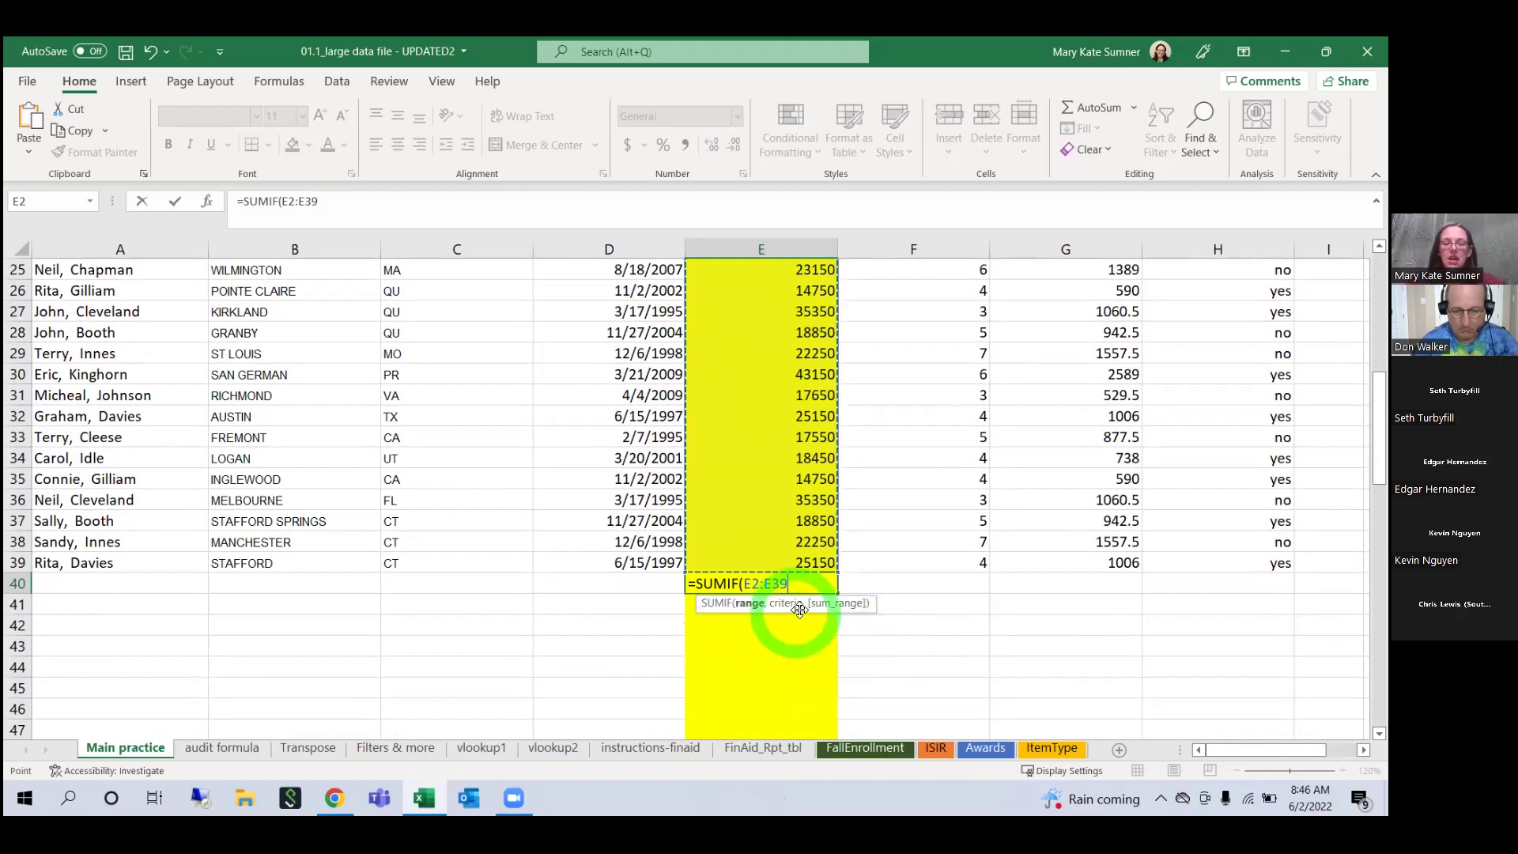
pyautogui.write(',')
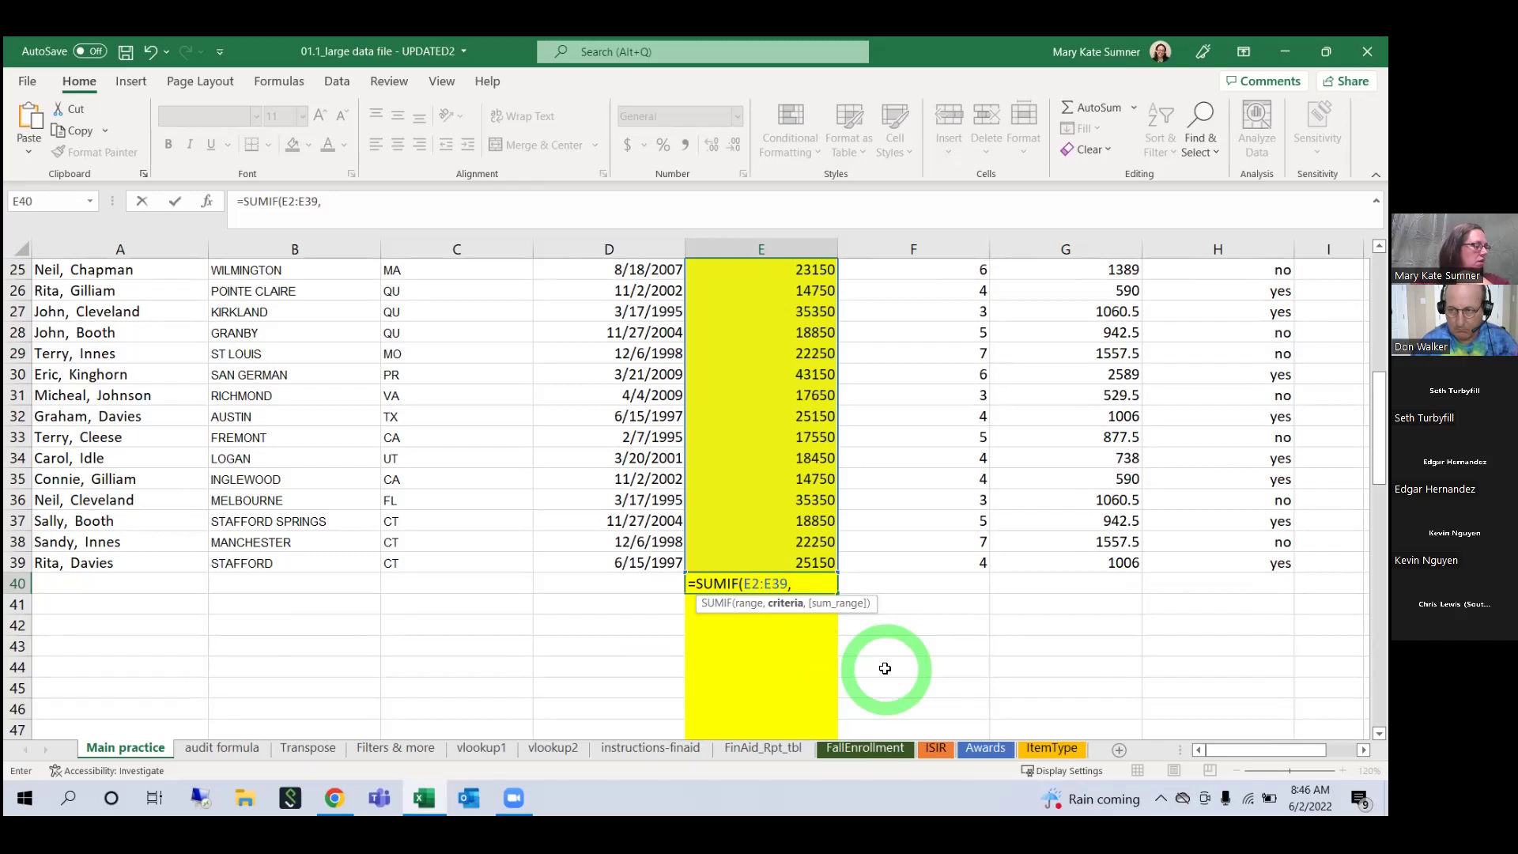
# Step: Set the SUMIF criteria to ">20000" and try to enter the formula with an empty sum range argument
pyautogui.write('"')
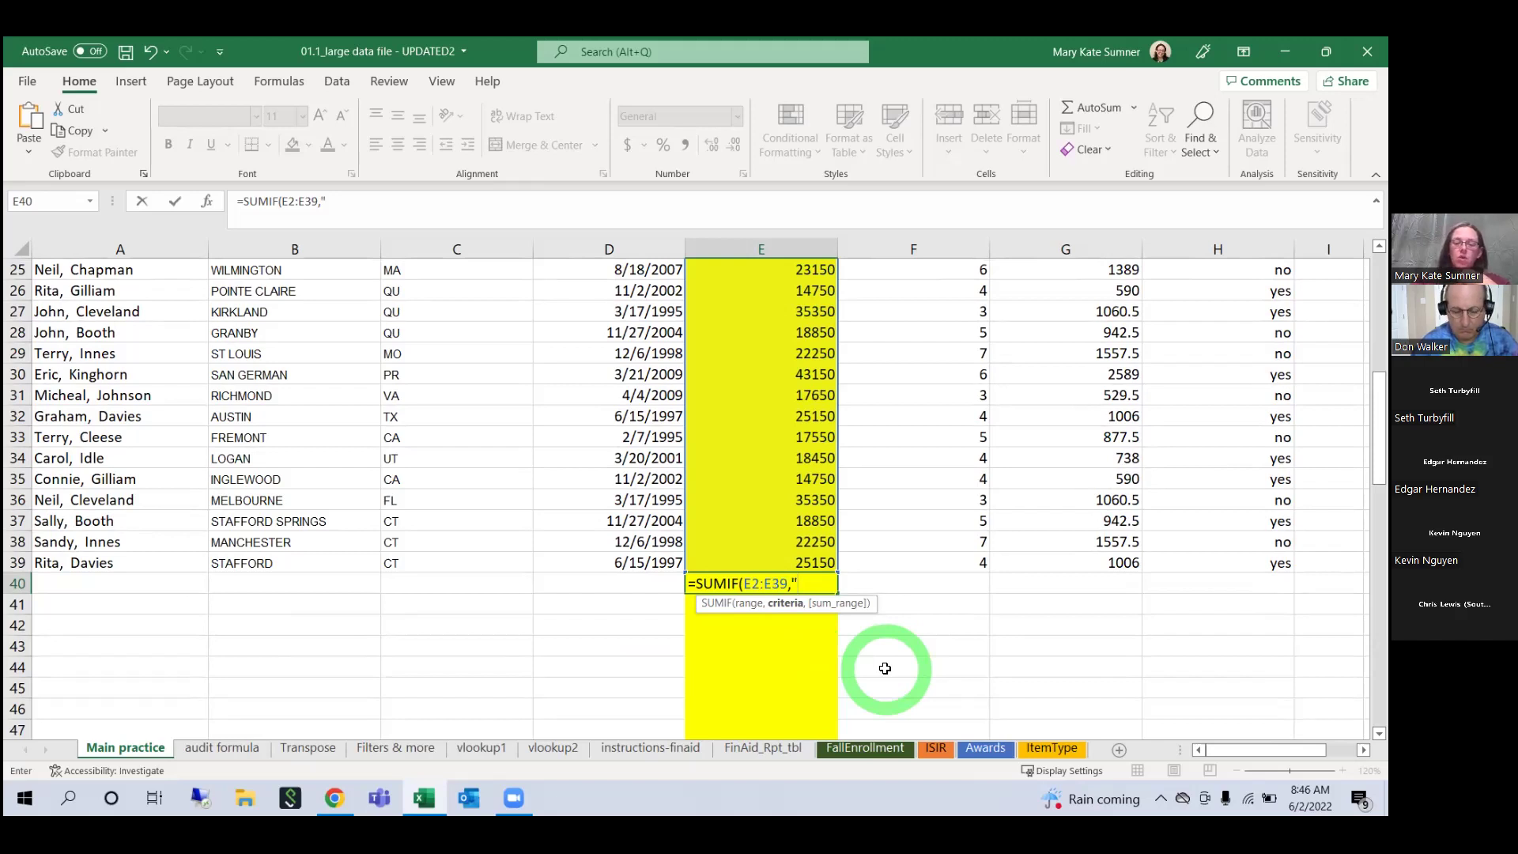
pyautogui.write('>20000"')
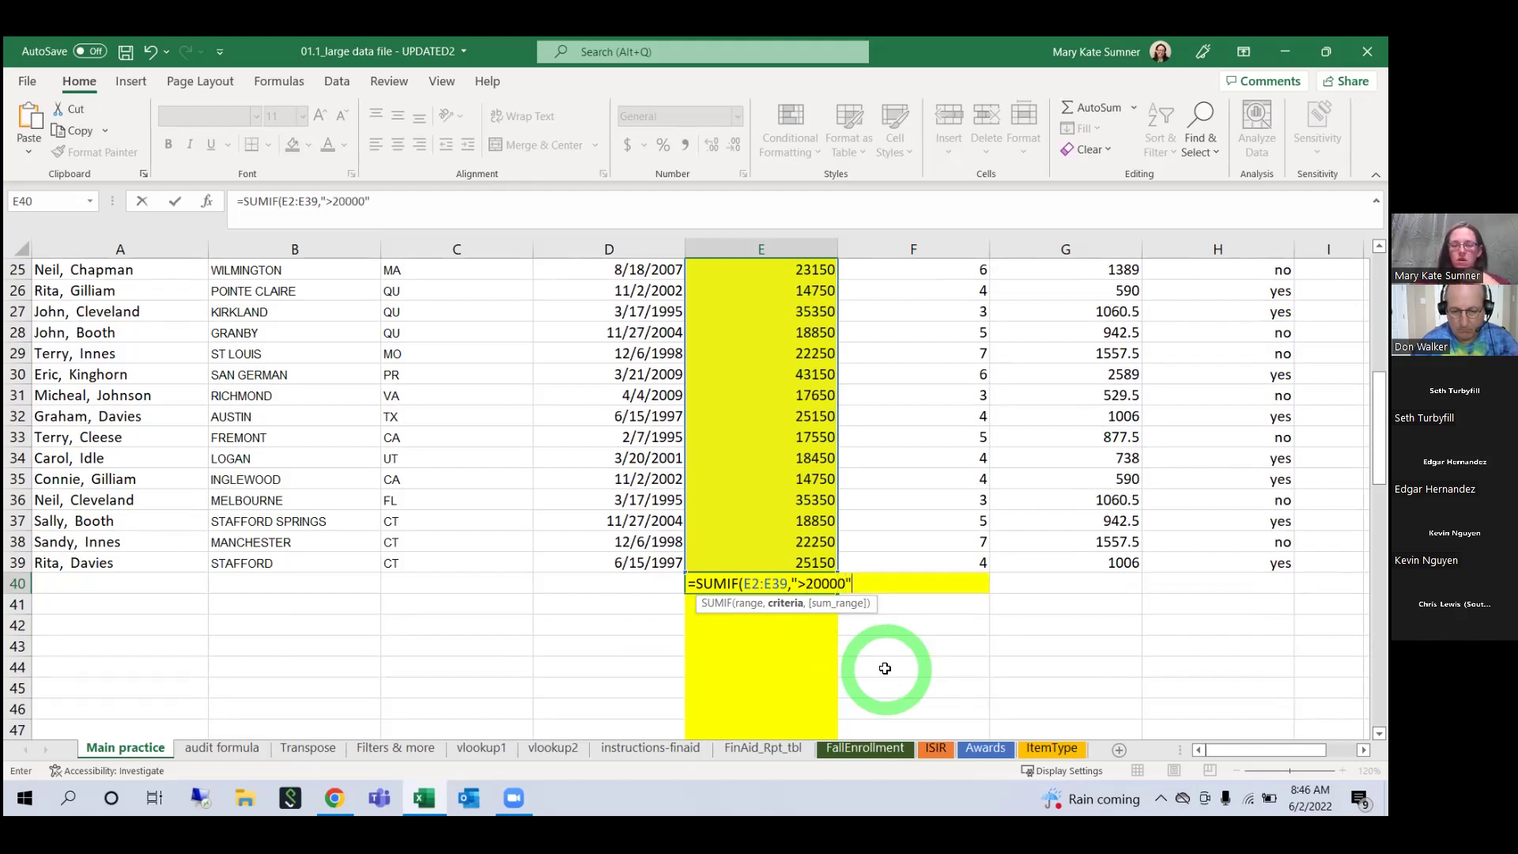
pyautogui.write(',')
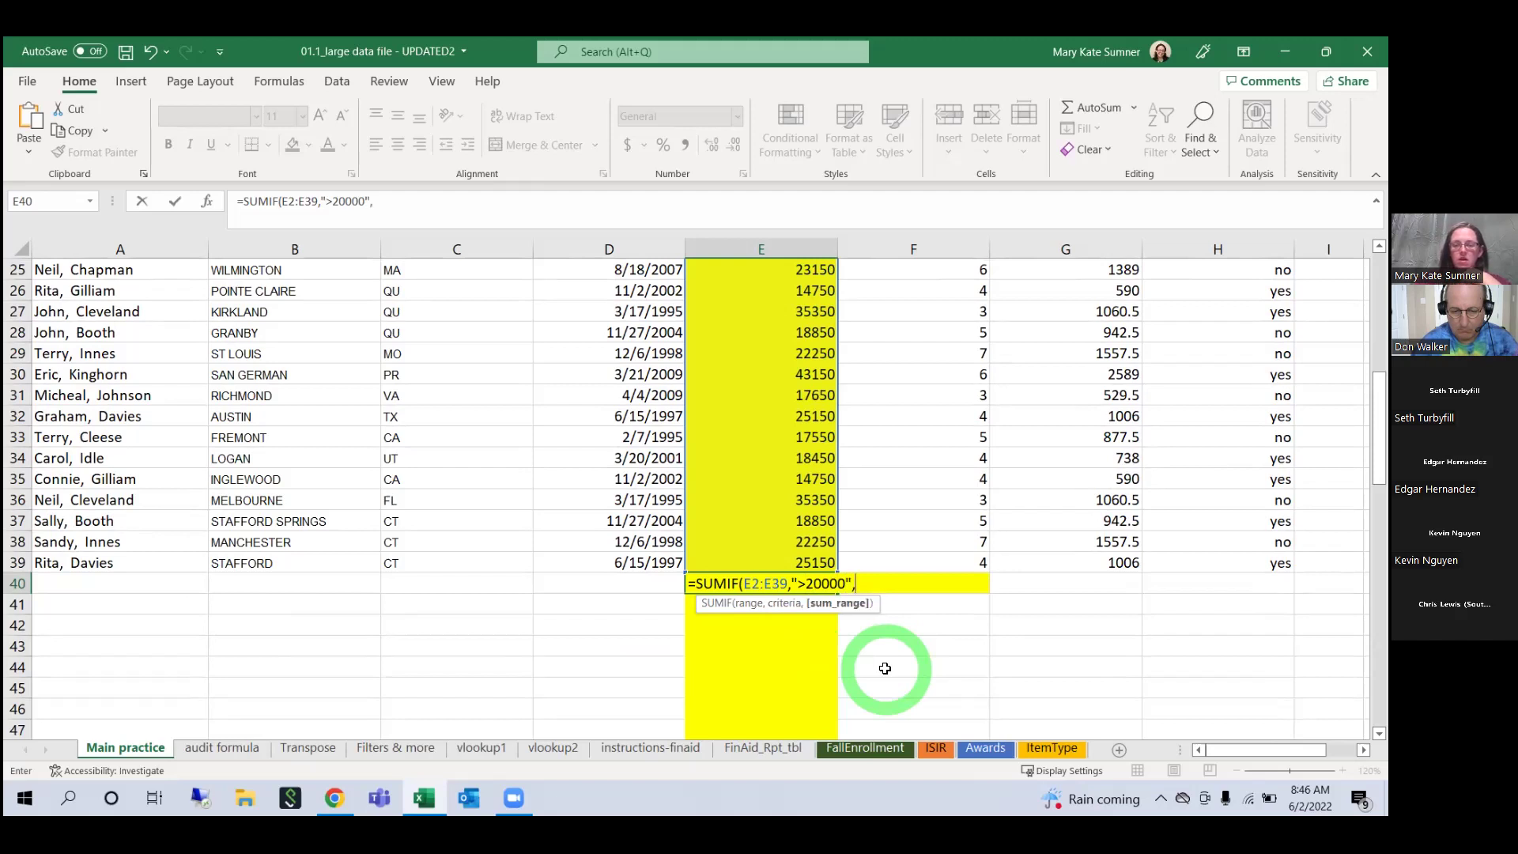
pyautogui.write(')')
pyautogui.press('Return')
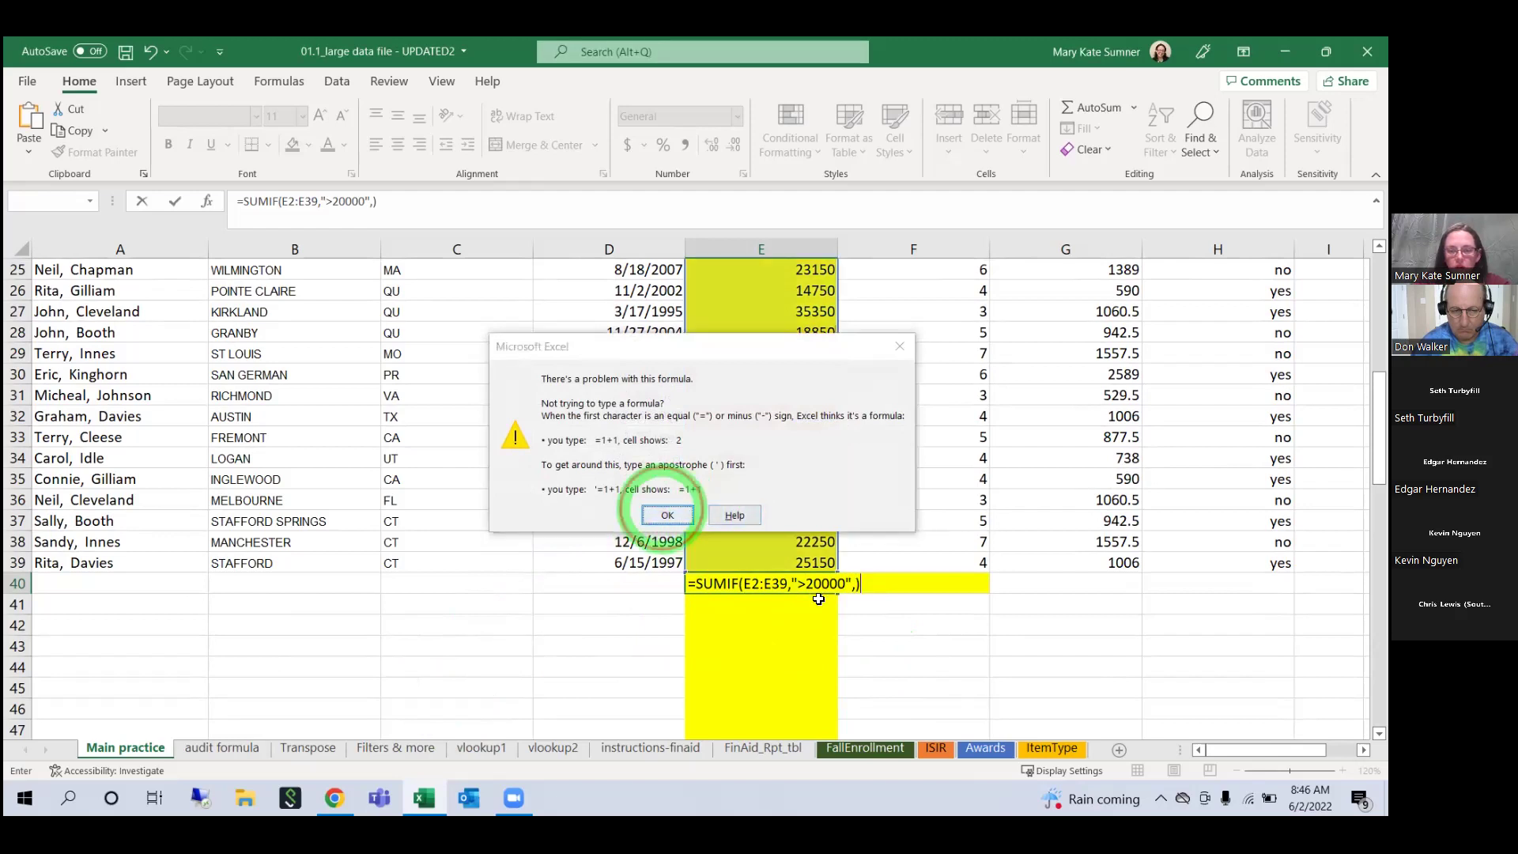
pyautogui.click(667, 515)
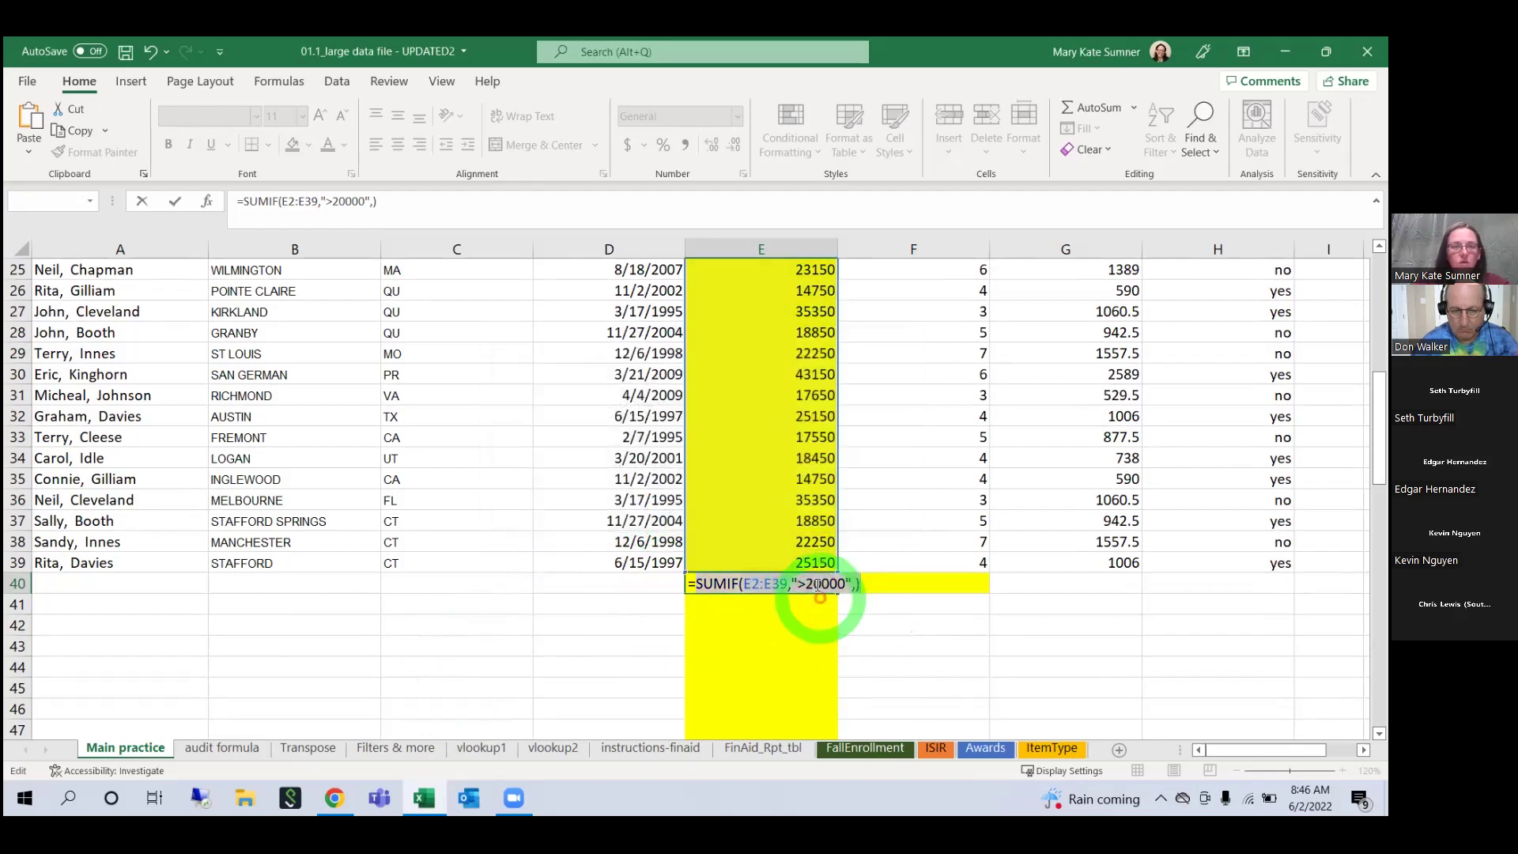
# Step: Correct the formula in E40 to =SUMIF(E2:E39,"> 20000") without the trailing comma and enter it
pyautogui.click(374, 203)
pyautogui.click(389, 250)
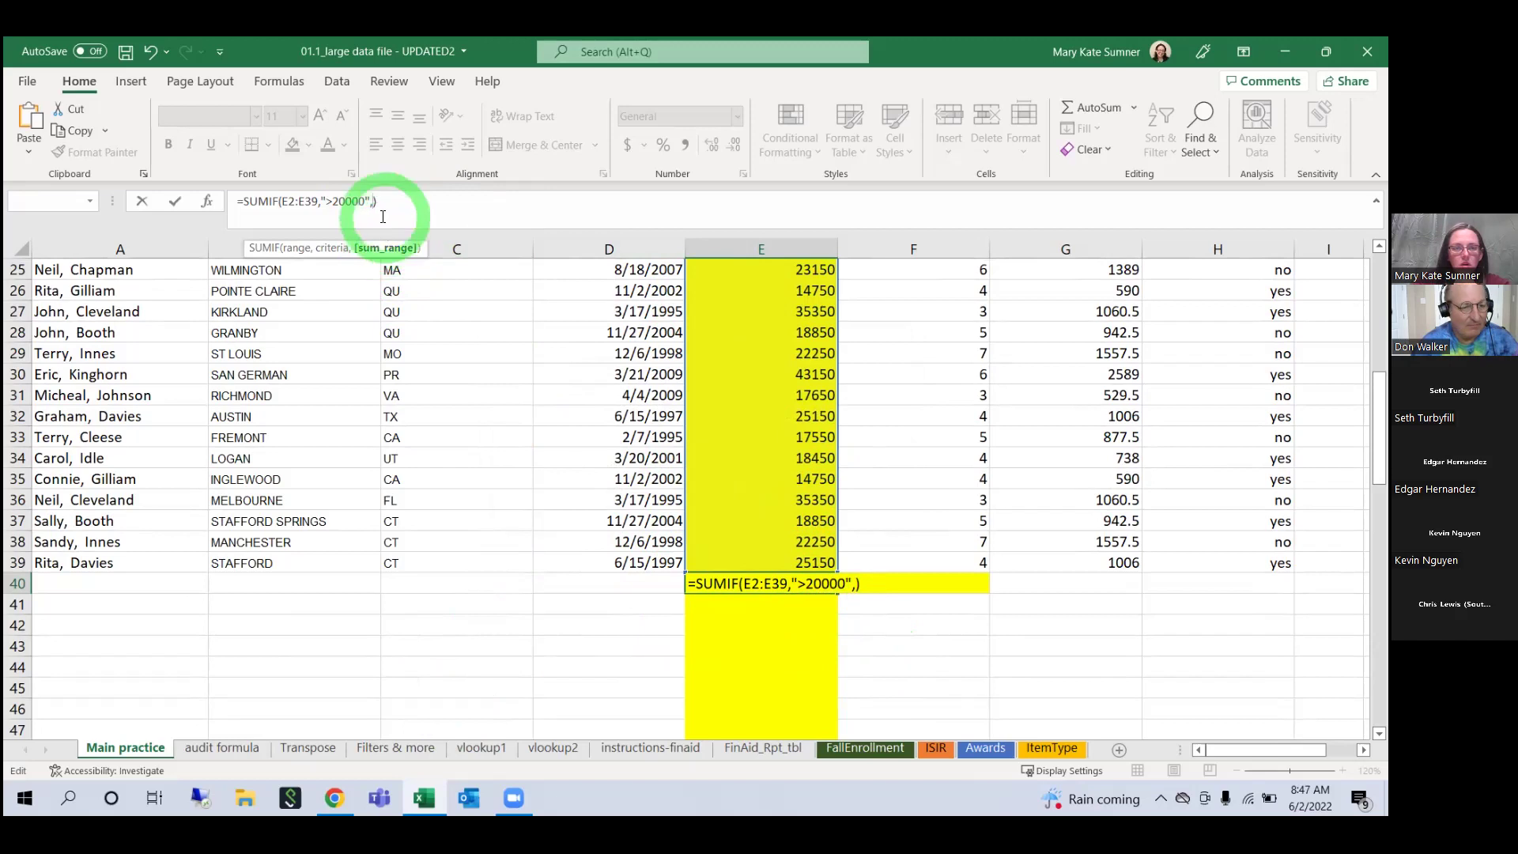
pyautogui.click(332, 201)
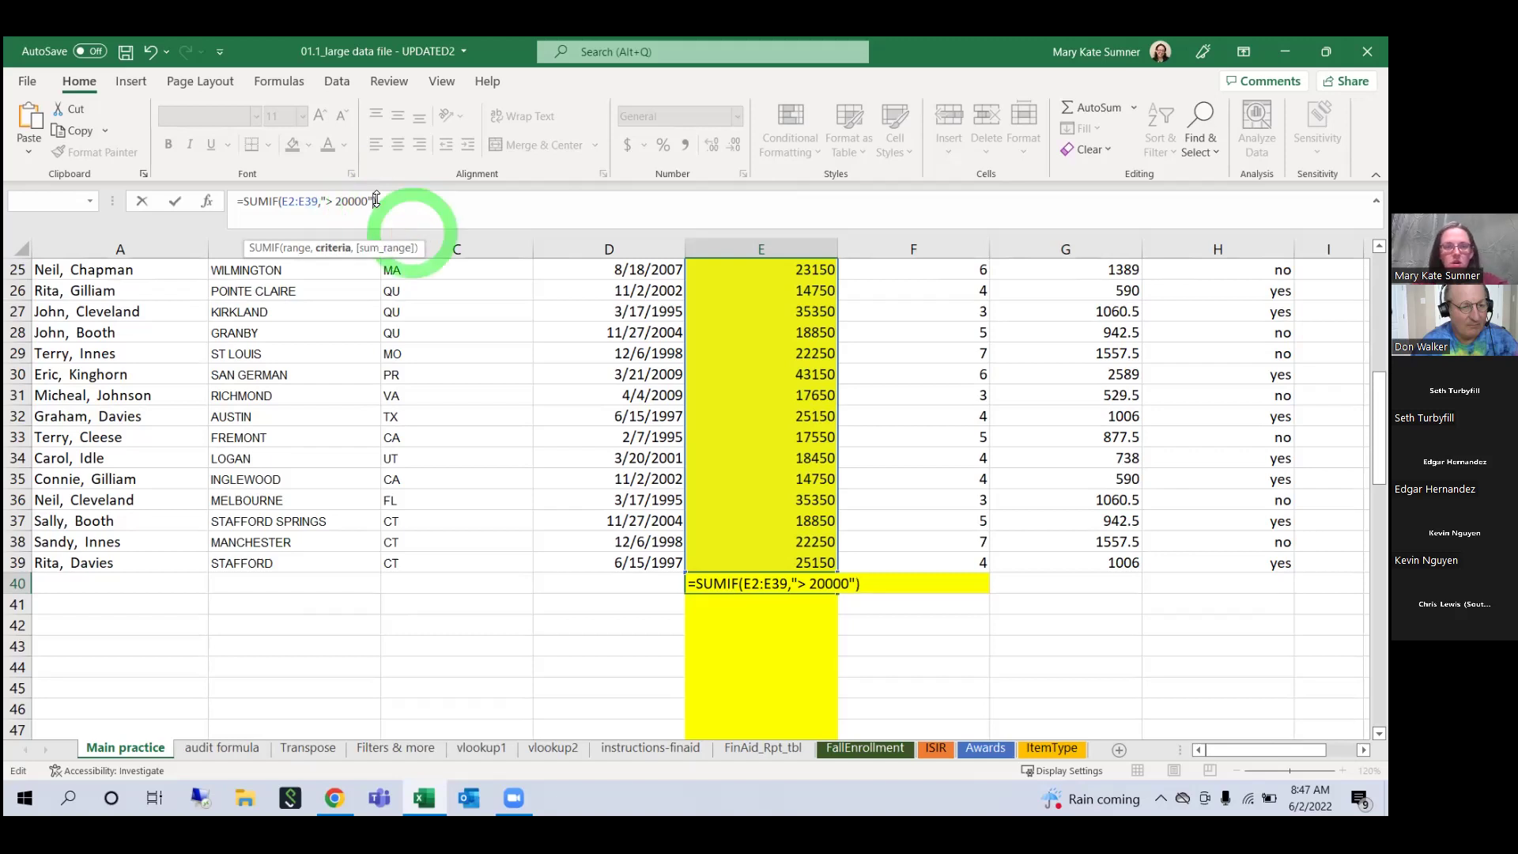
pyautogui.press('Return')
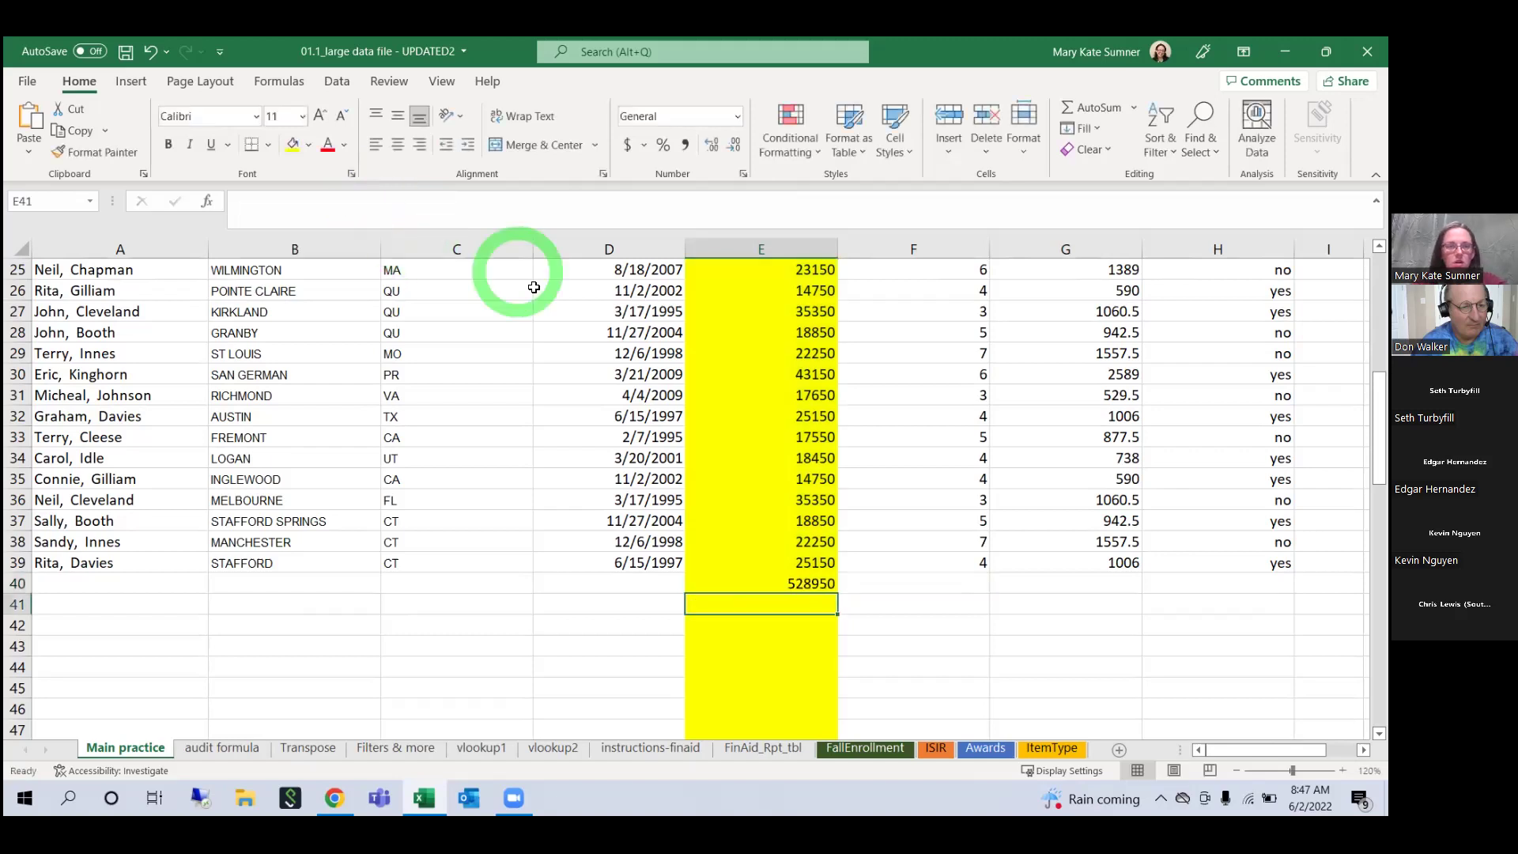
pyautogui.click(803, 585)
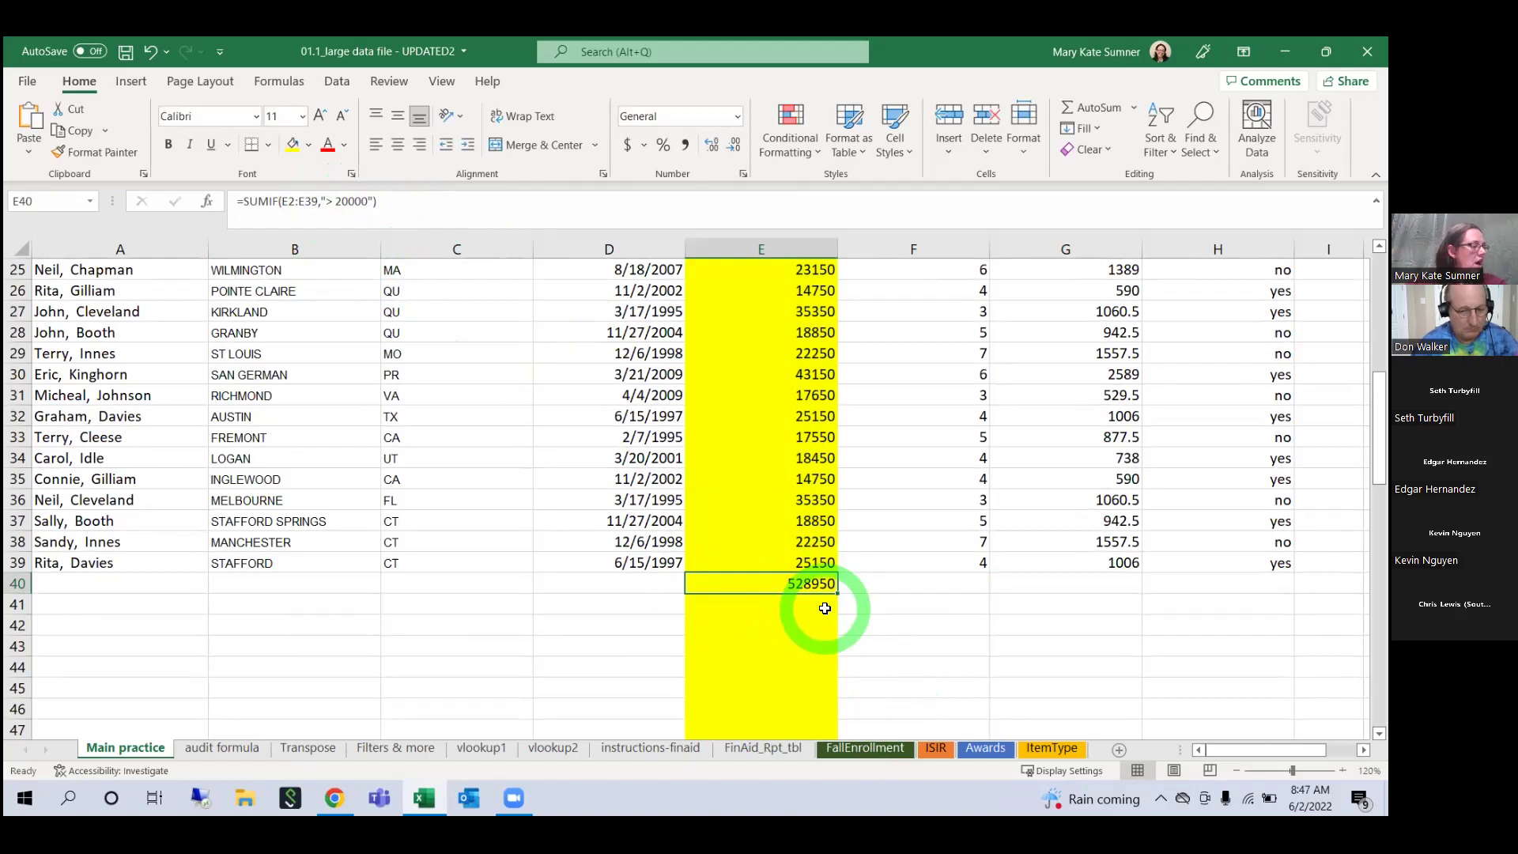
# Step: Delete the SUMIF formula from cell E40 below the Sales data
pyautogui.click(447, 585)
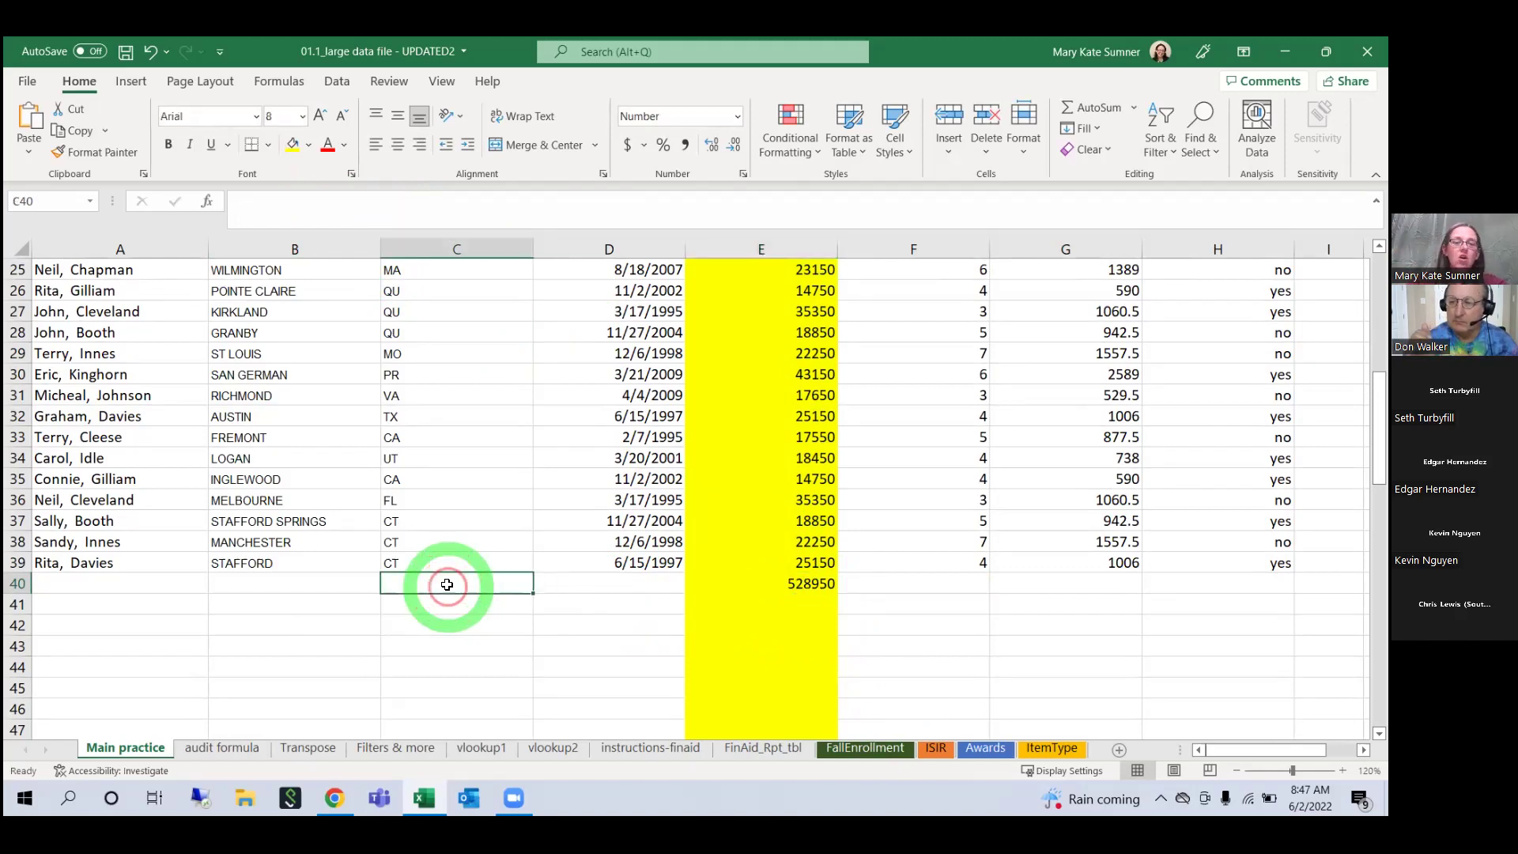
pyautogui.scroll(8, 485, 416)
pyautogui.click(773, 250)
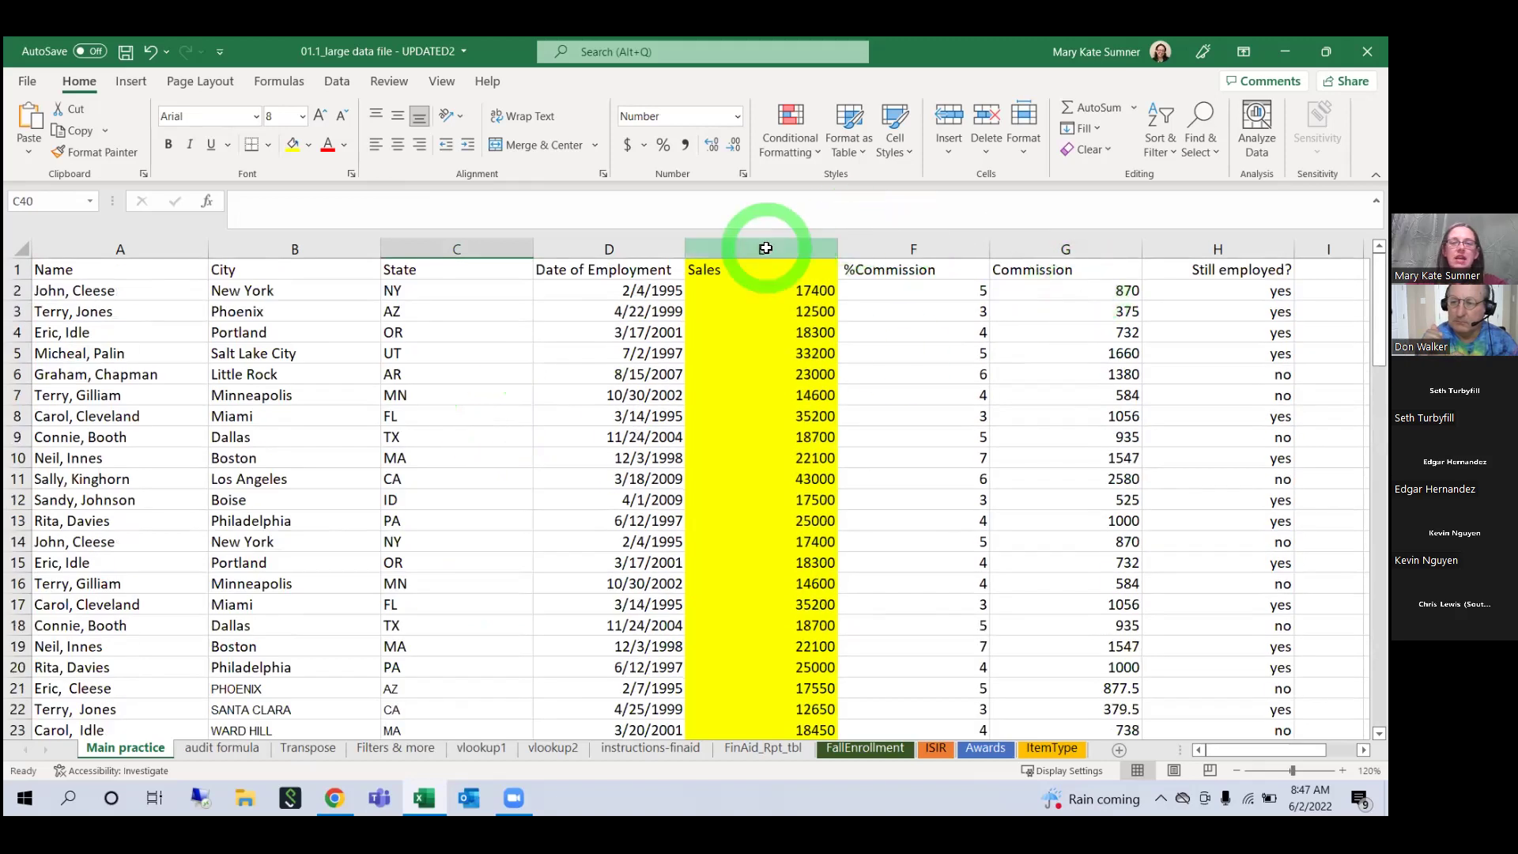
pyautogui.scroll(-10, 783, 443)
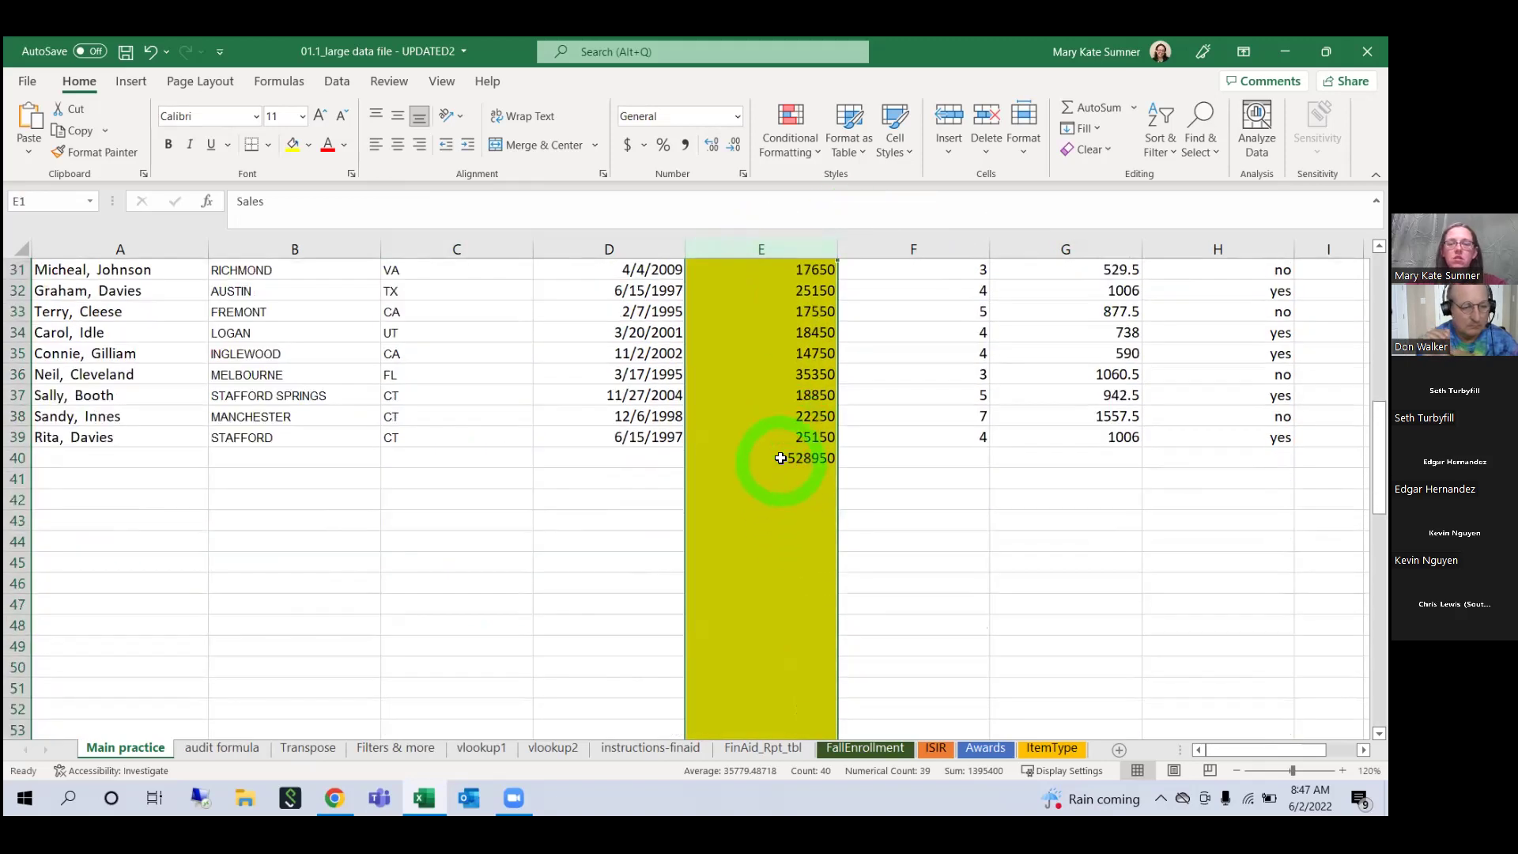
pyautogui.click(780, 459)
pyautogui.press('Delete')
# Step: Remove the yellow fill from the entire Sales column E
pyautogui.scroll(10, 779, 463)
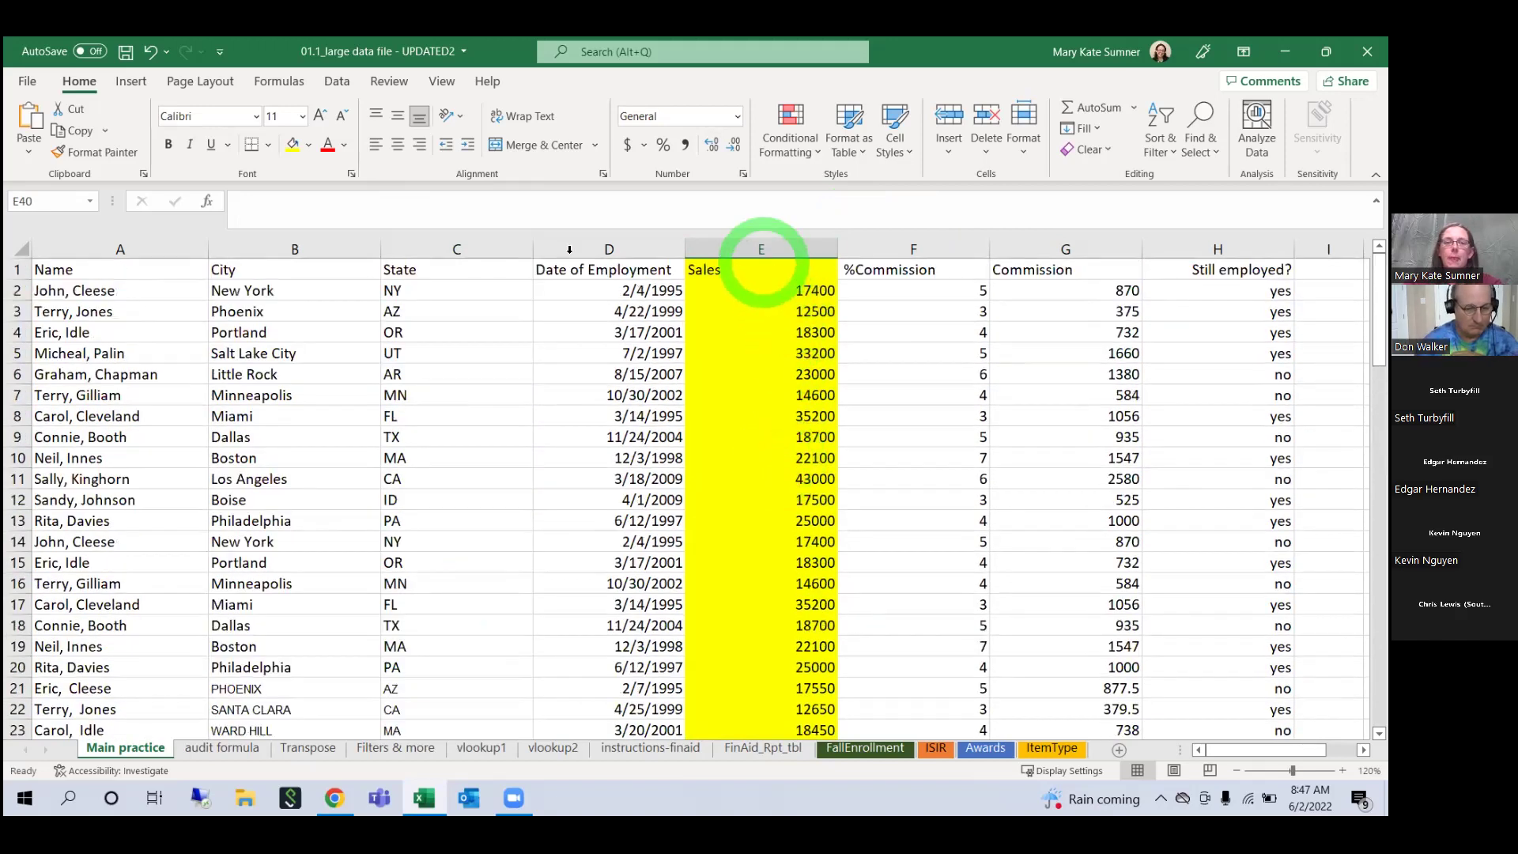
pyautogui.click(763, 252)
pyautogui.click(308, 145)
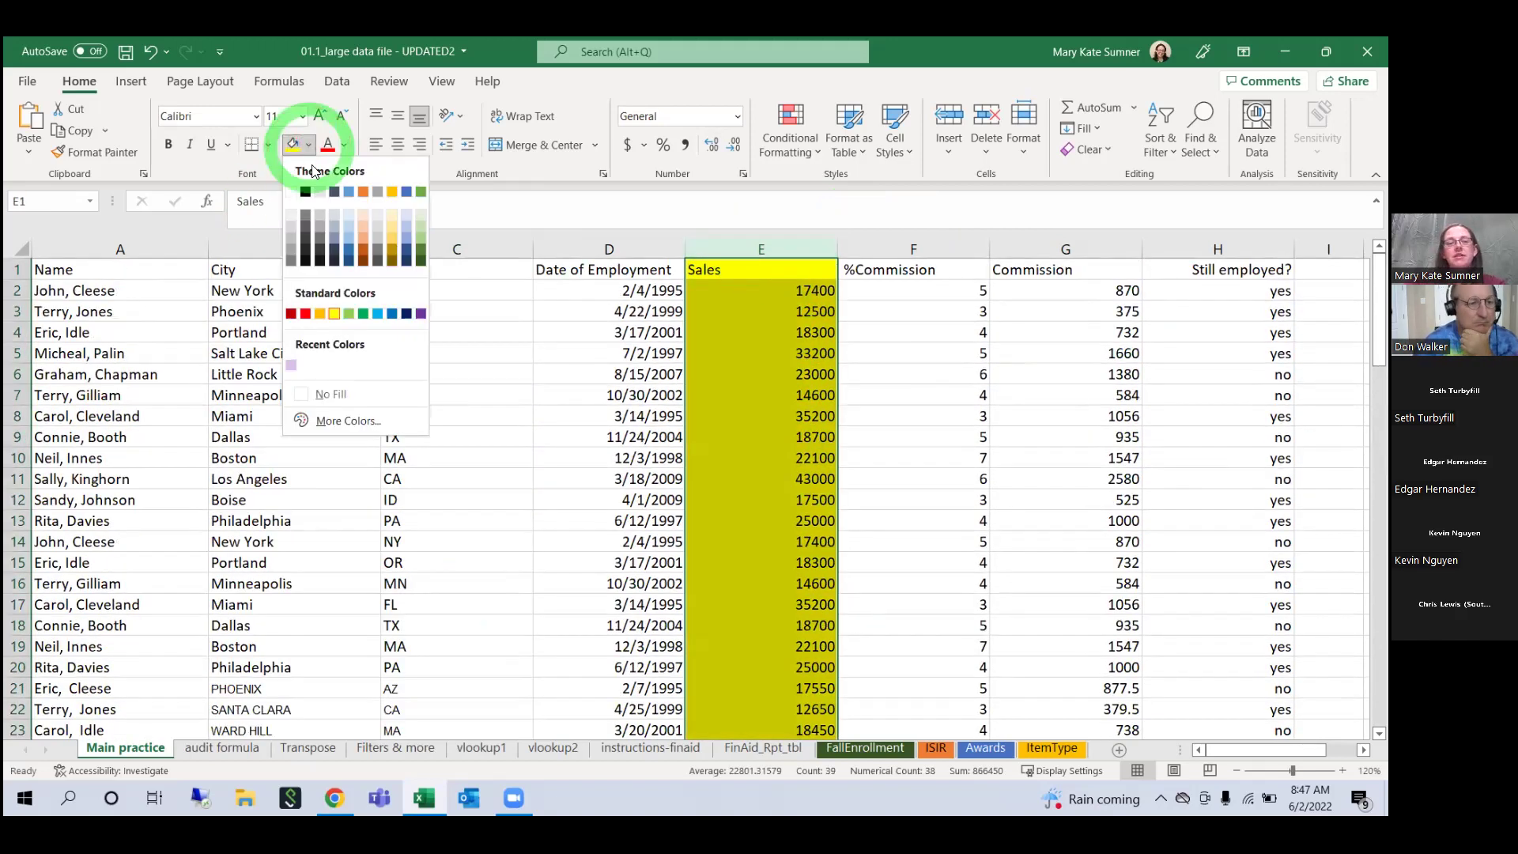
pyautogui.click(342, 402)
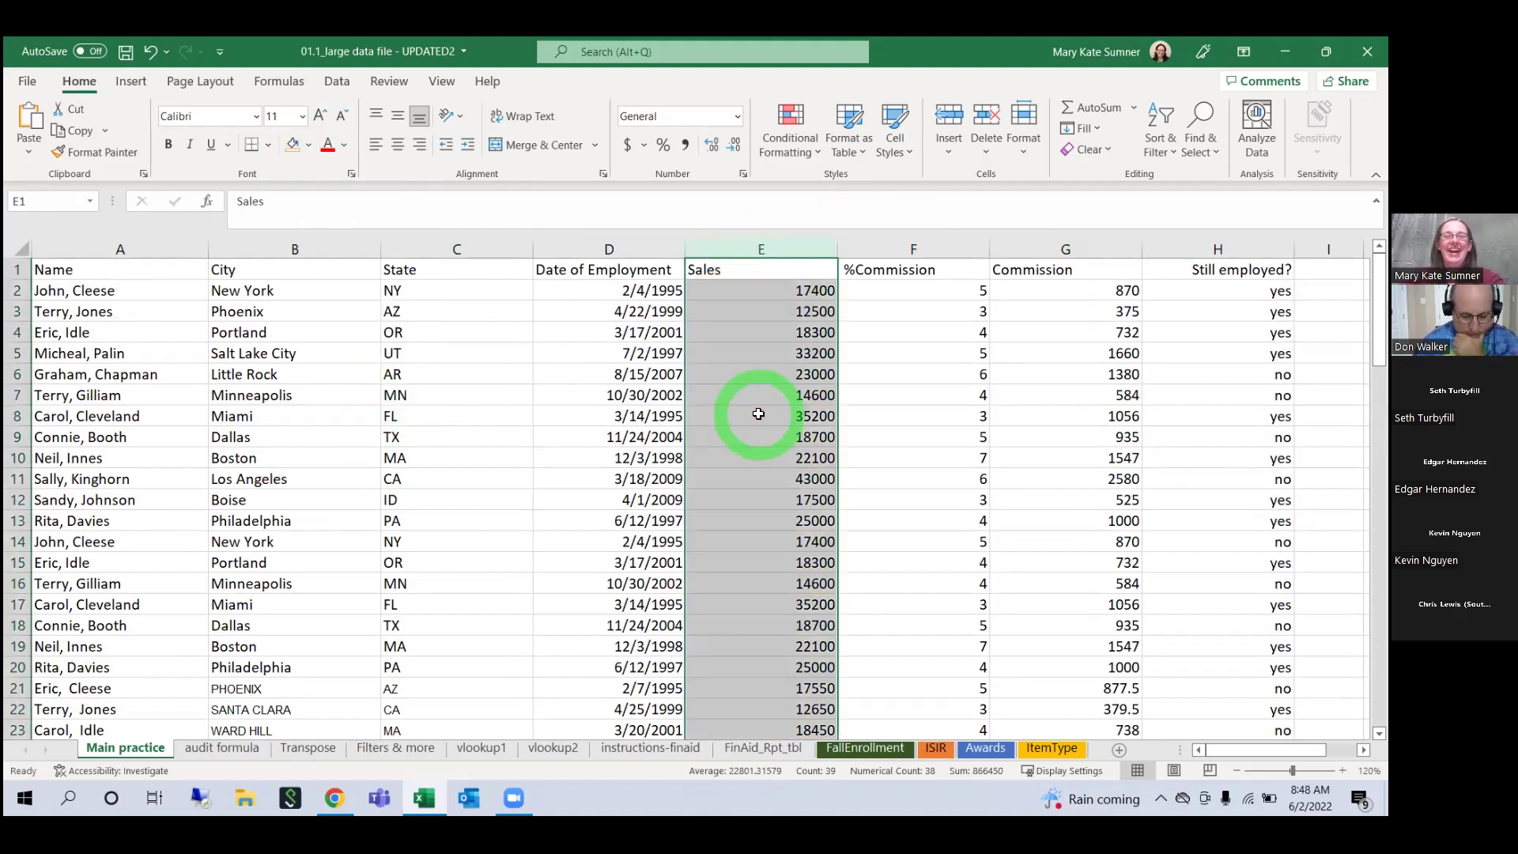
# Step: Fill the entire State column C with yellow
pyautogui.click(454, 250)
pyautogui.click(308, 146)
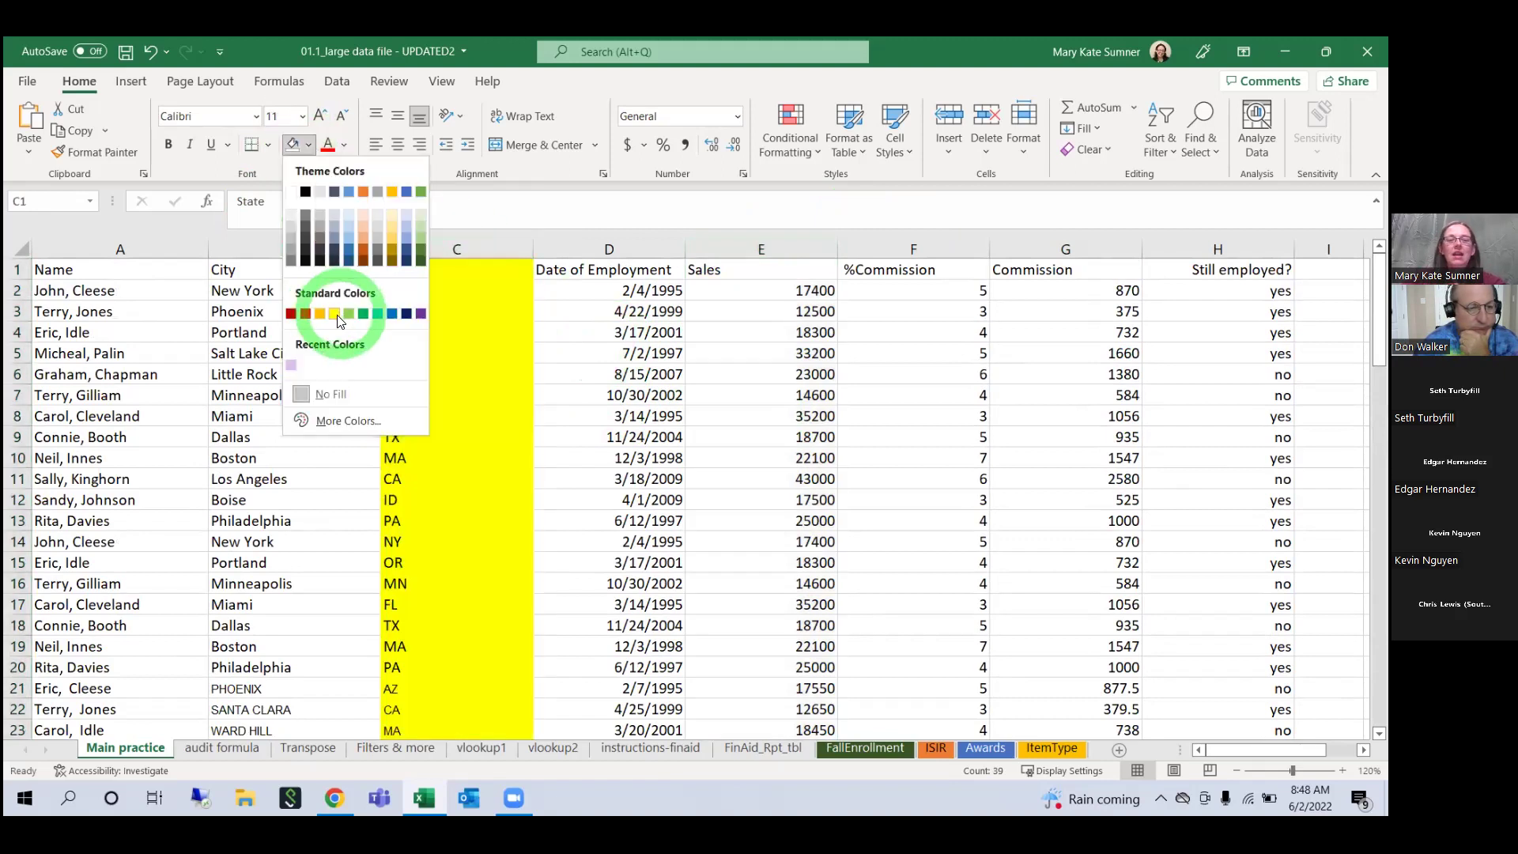
pyautogui.click(335, 314)
# Step: Examine the State entries in column C, including repeated states such as MA
pyautogui.scroll(-2, 457, 410)
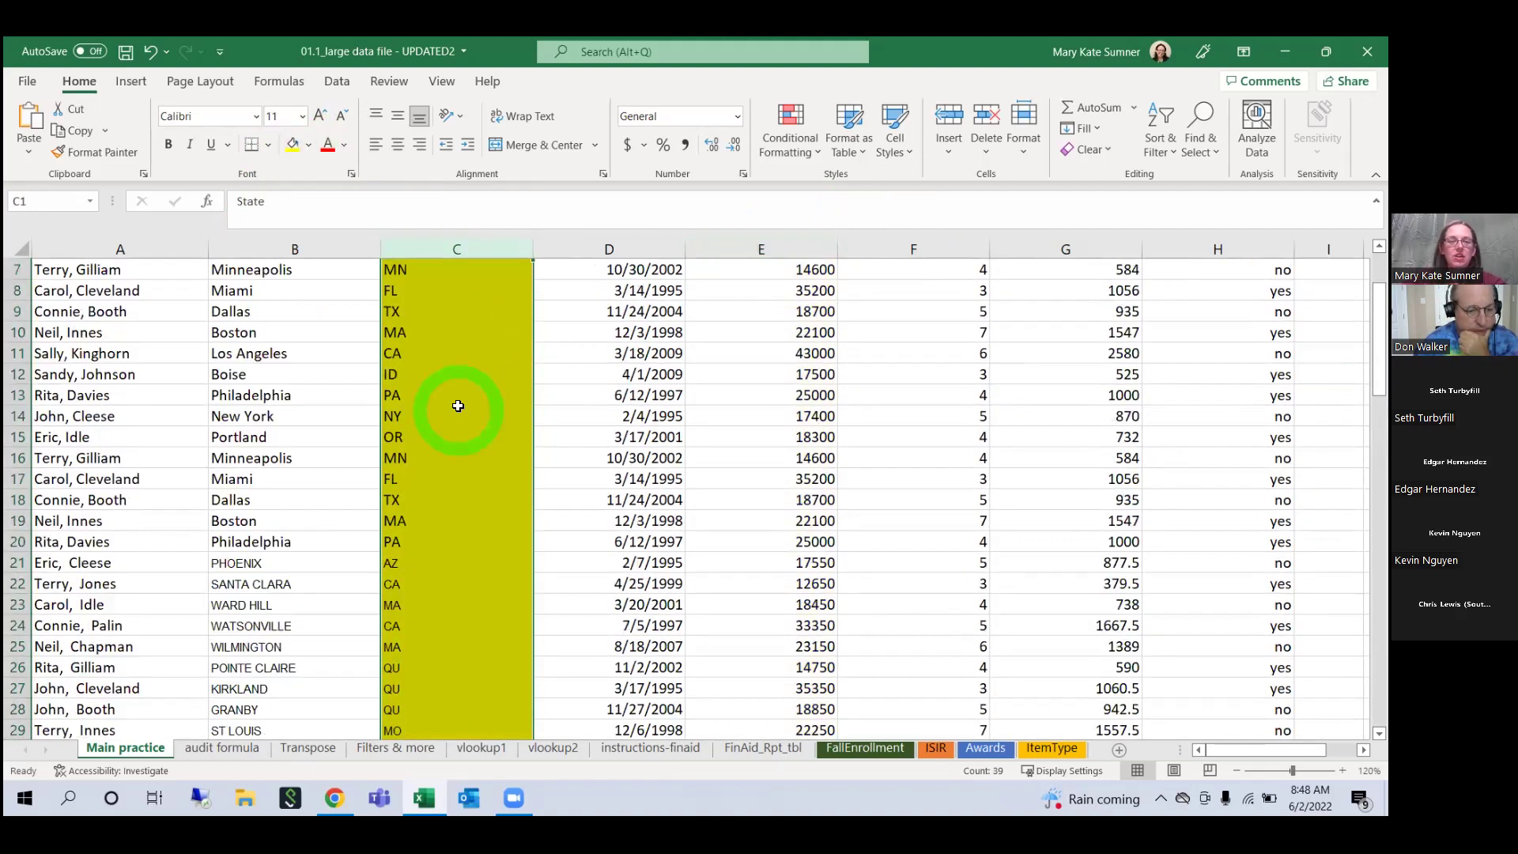
pyautogui.scroll(2, 458, 405)
pyautogui.scroll(-1, 464, 387)
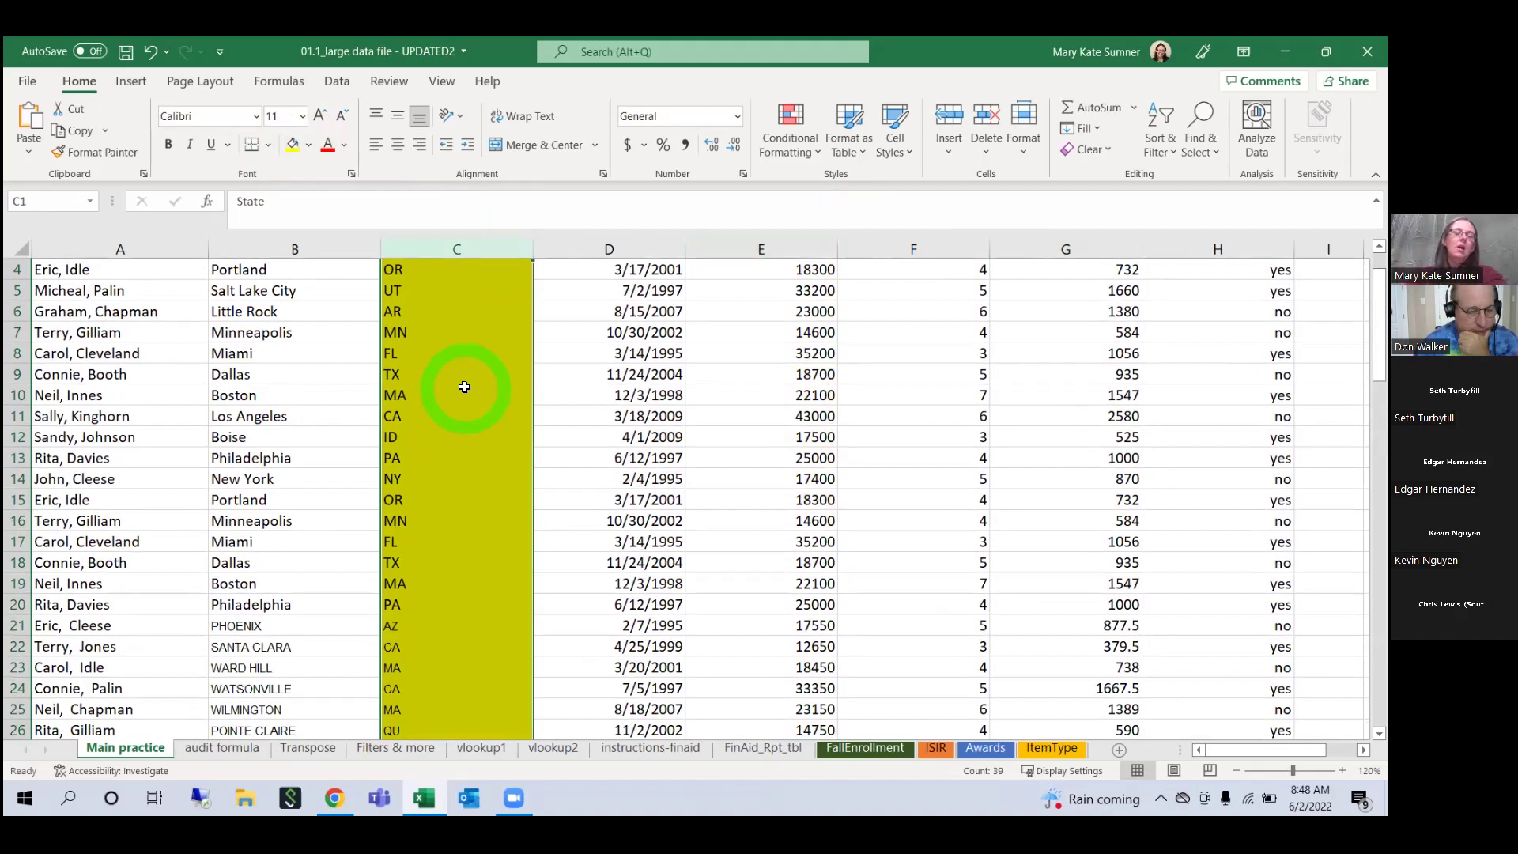
pyautogui.scroll(1, 469, 387)
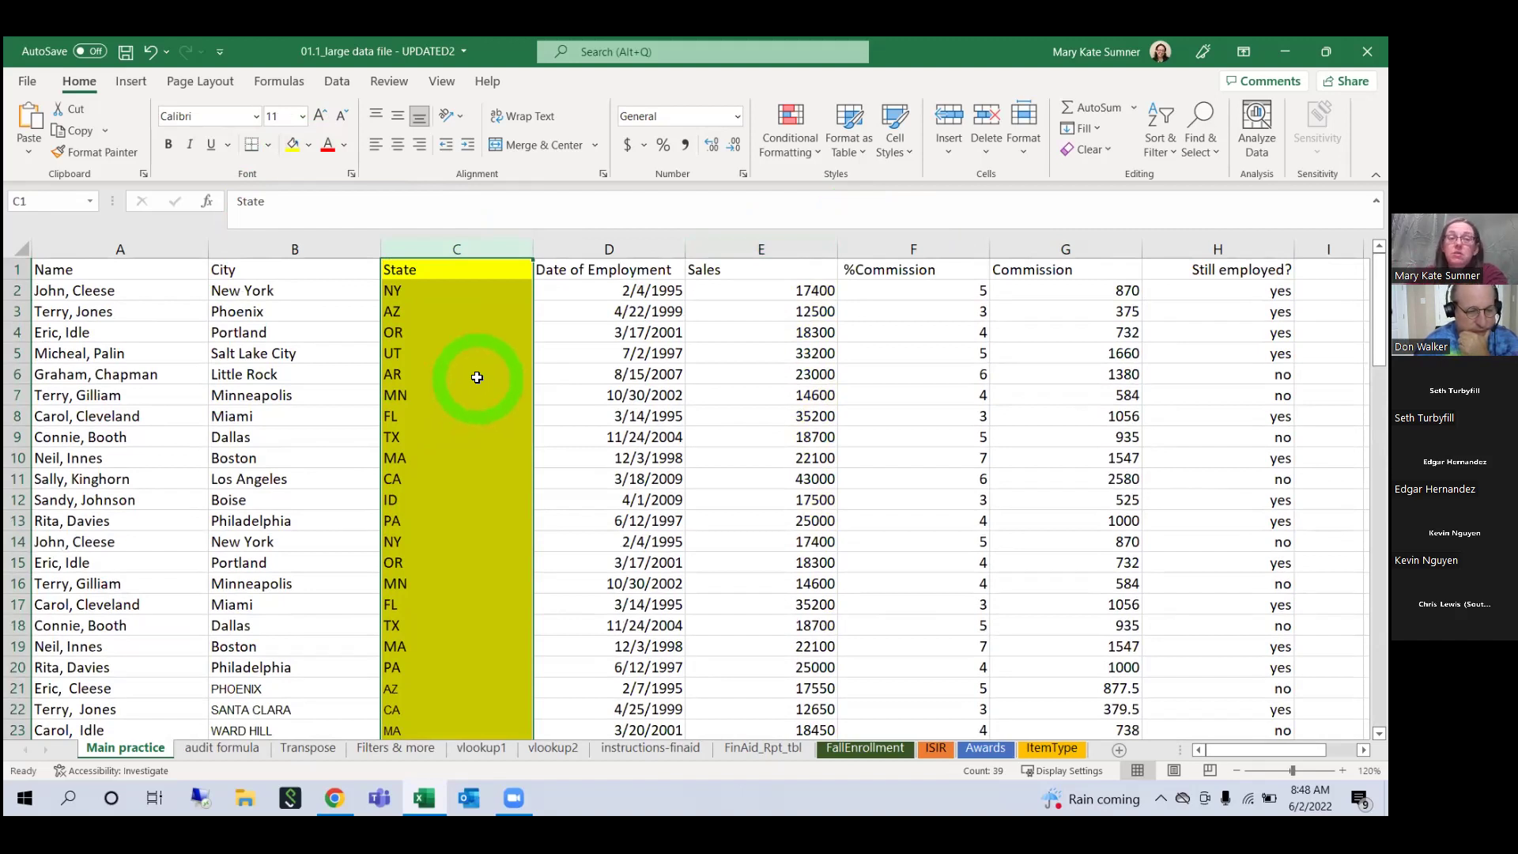
pyautogui.scroll(-7, 477, 378)
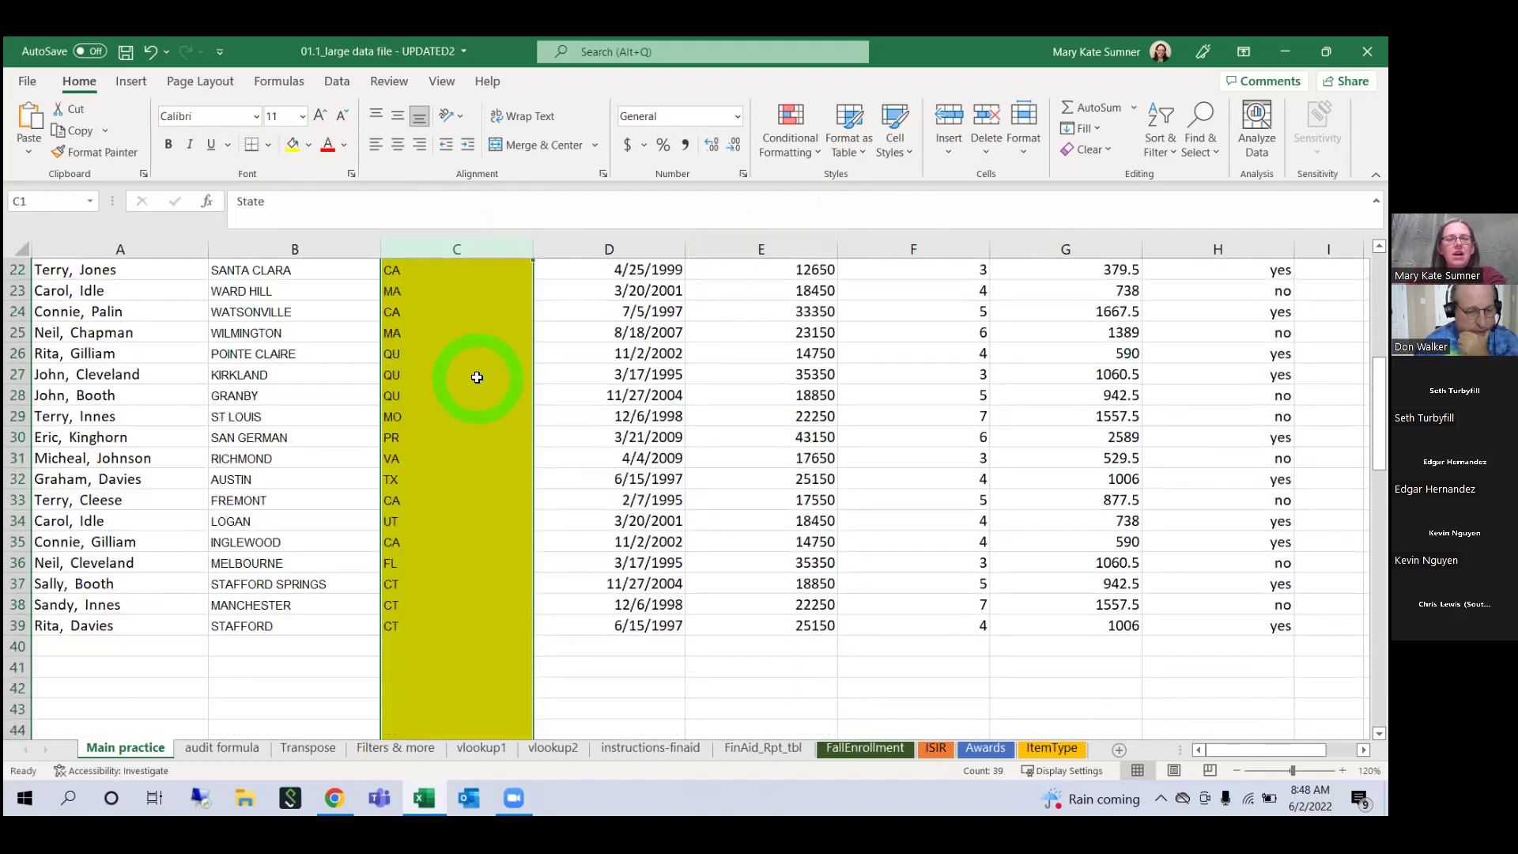
pyautogui.scroll(5, 477, 377)
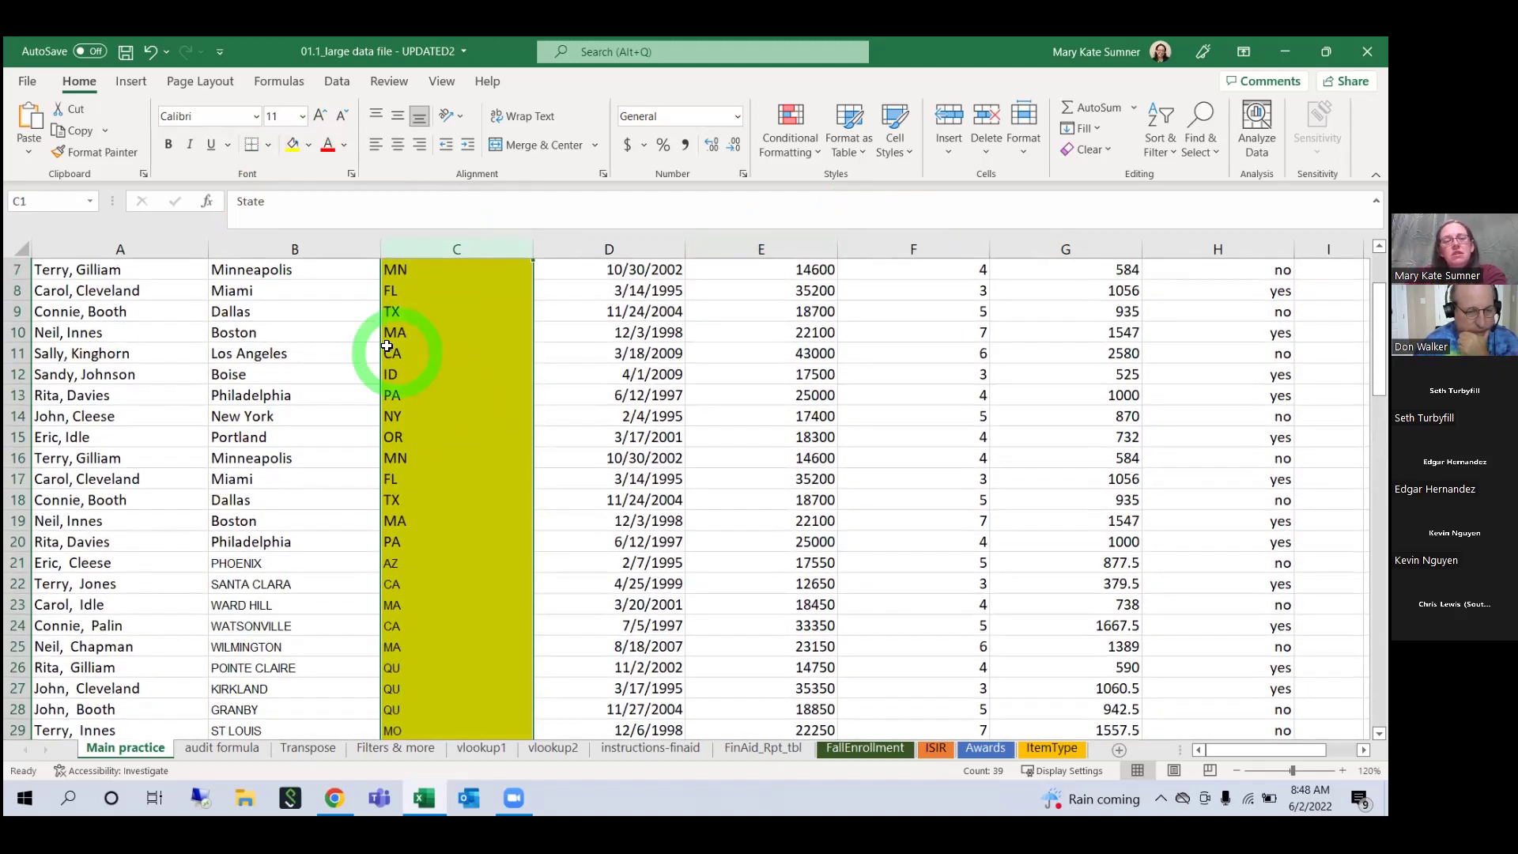
pyautogui.click(395, 332)
pyautogui.scroll(-1, 424, 353)
pyautogui.scroll(3, 423, 353)
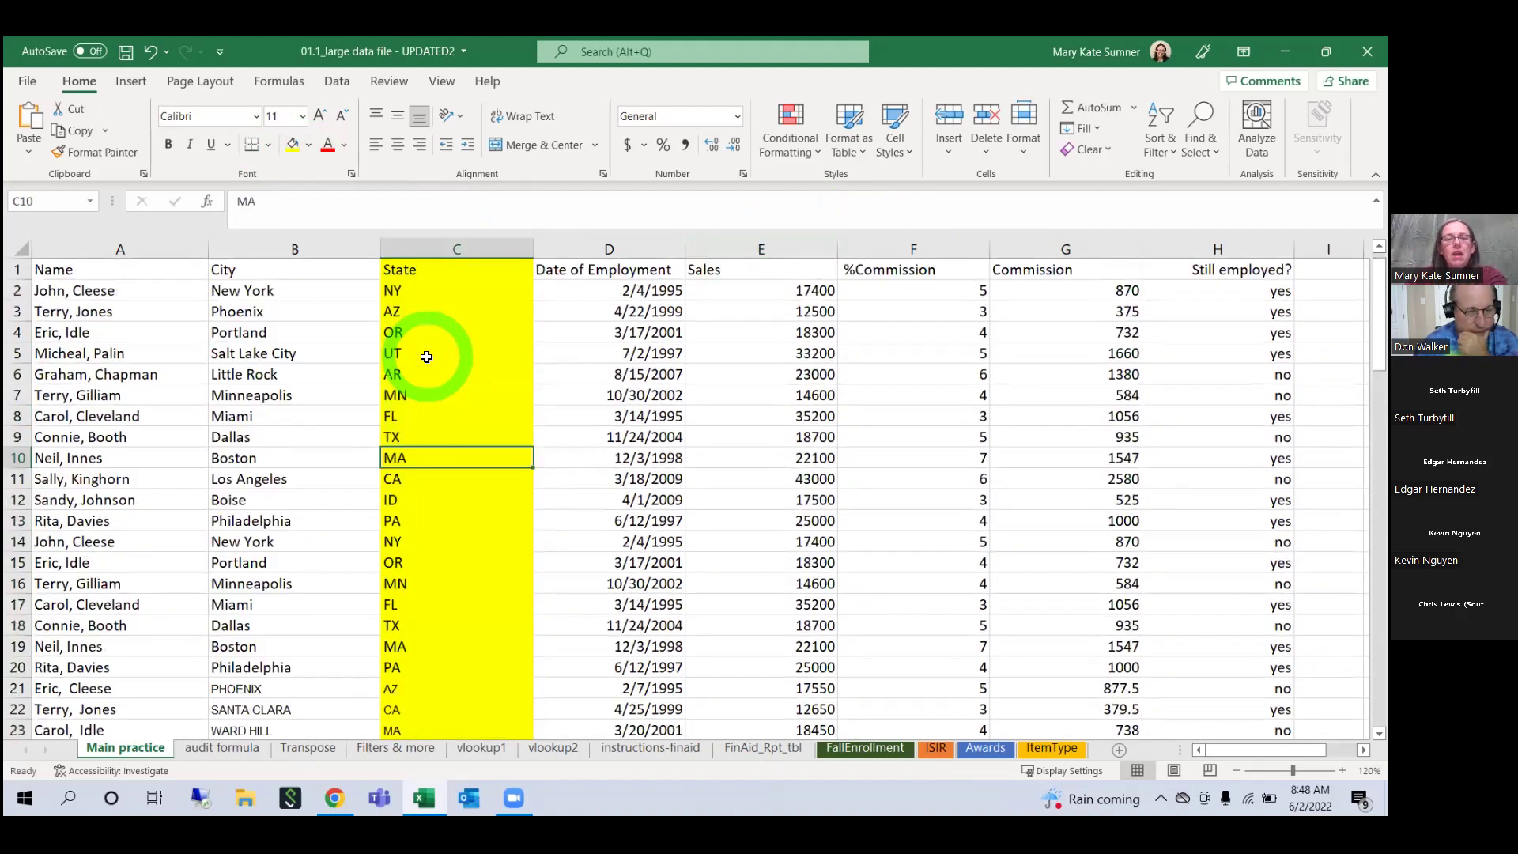
# Step: Enter =COUNTIF(C2:C39,"MA") in cell C40 below the State data
pyautogui.click(475, 239)
pyautogui.scroll(-3, 469, 405)
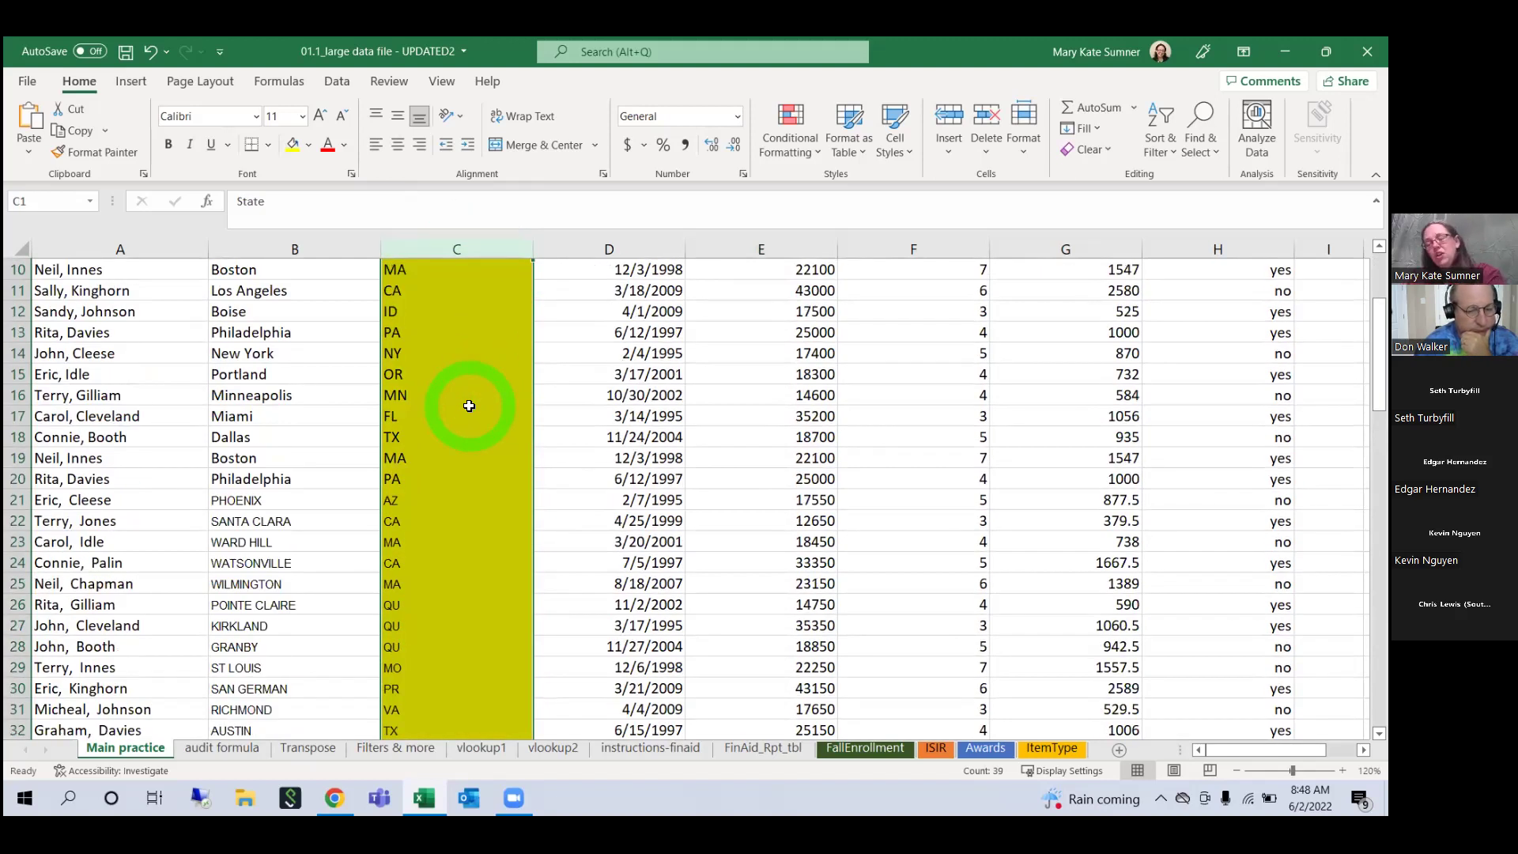
pyautogui.scroll(-6, 441, 450)
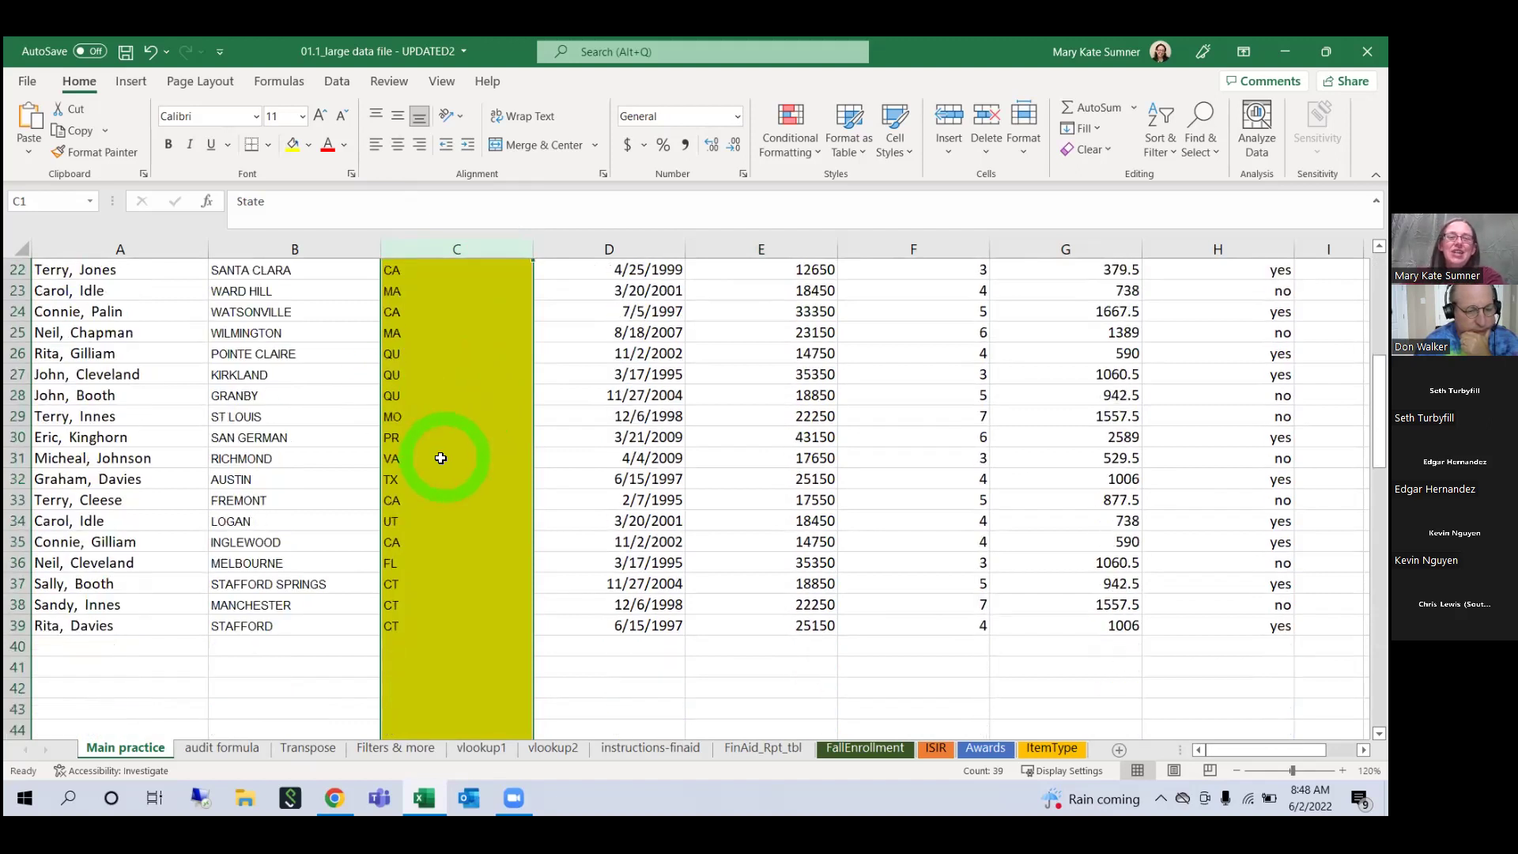
pyautogui.click(401, 526)
pyautogui.write('=coun')
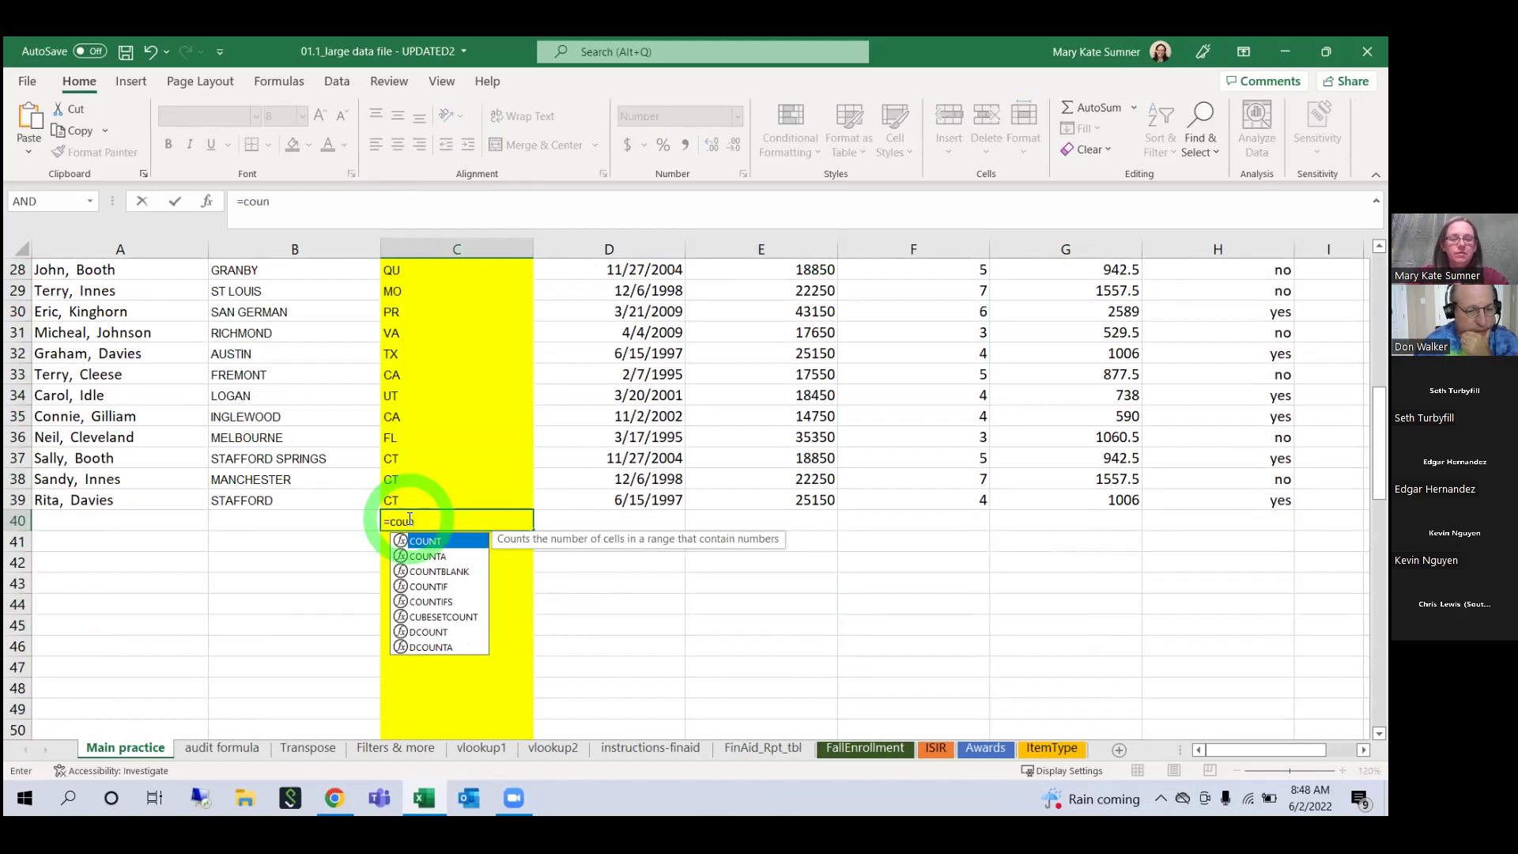
pyautogui.write('ti')
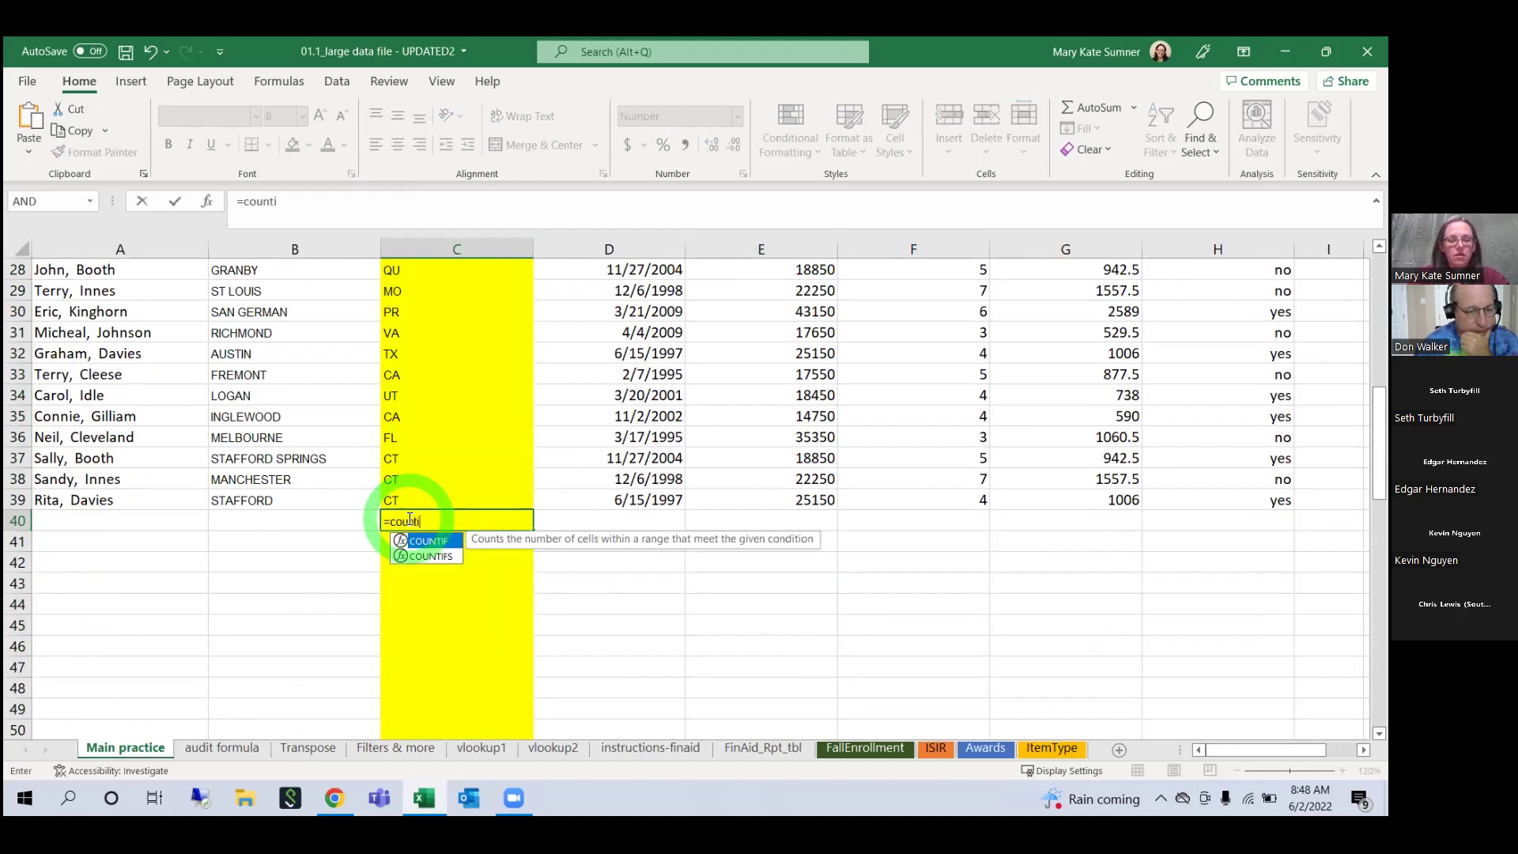
pyautogui.press('Tab')
pyautogui.scroll(9, 467, 441)
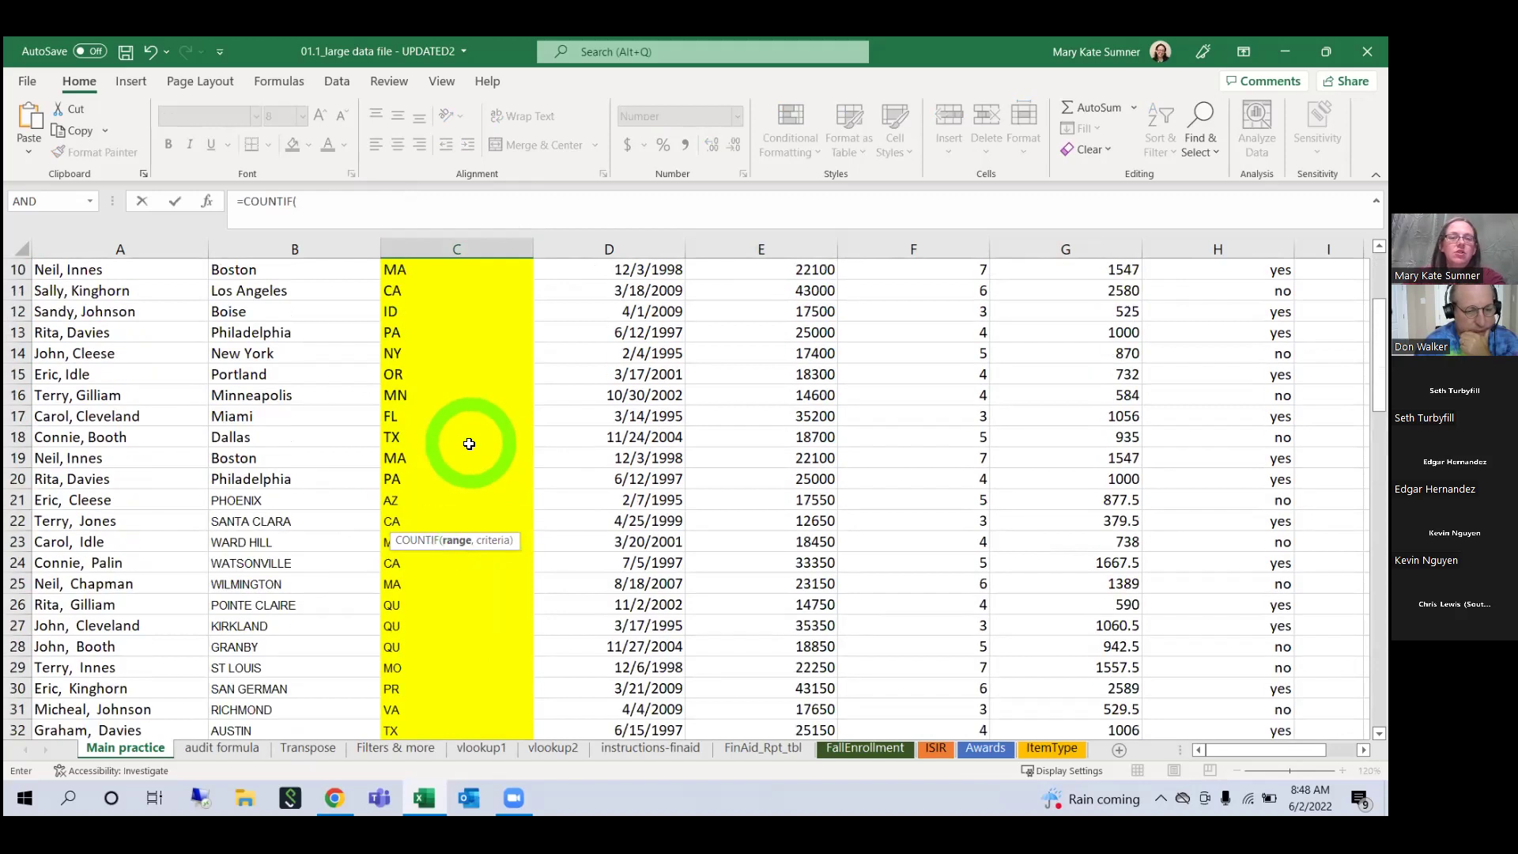
pyautogui.moveTo(443, 291); pyautogui.dragTo(467, 648)
pyautogui.write(',')
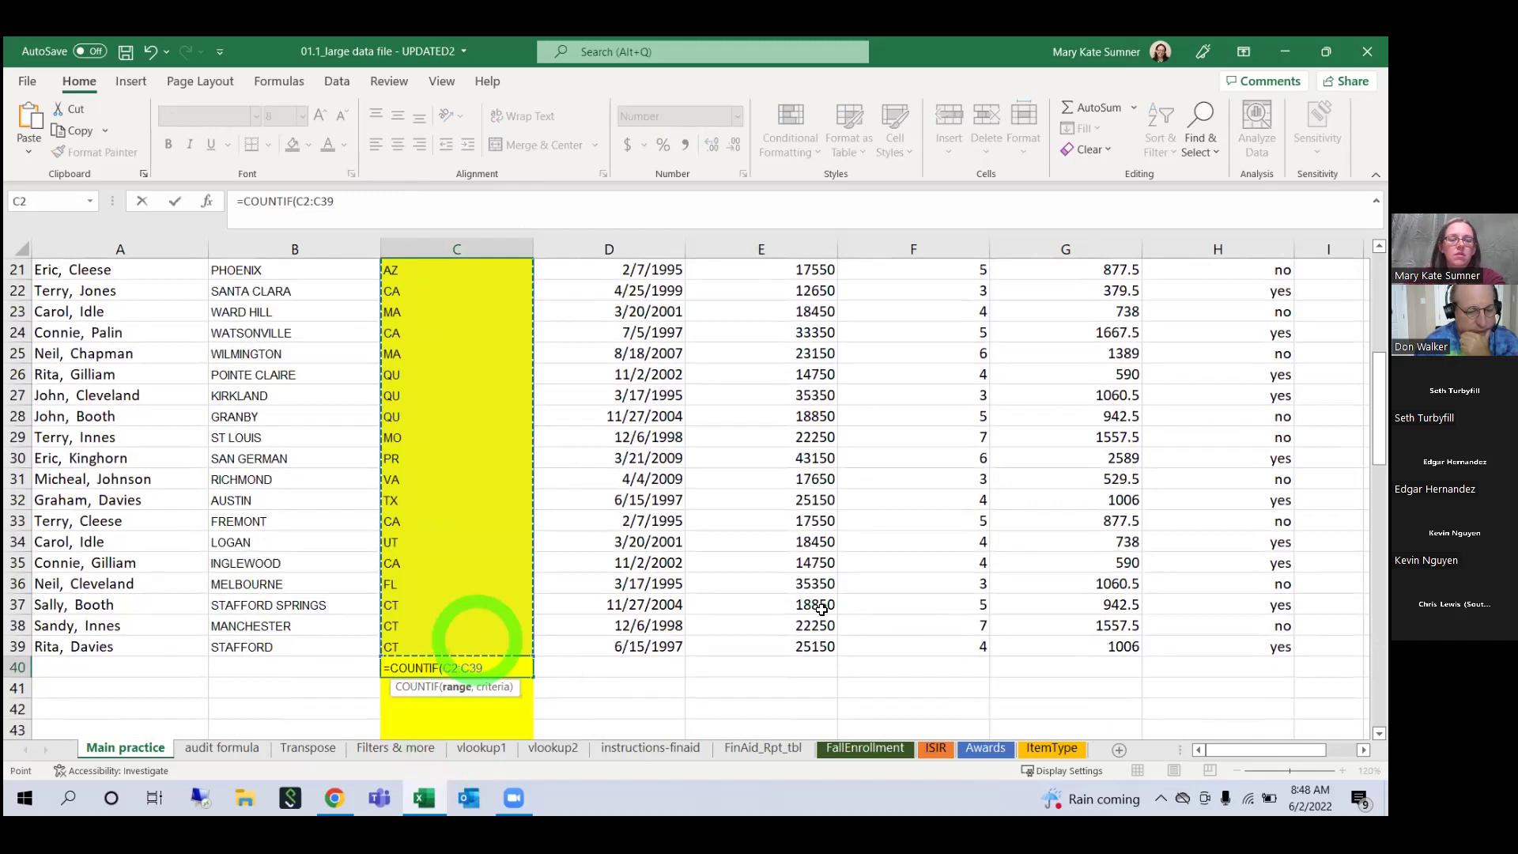
pyautogui.write('"')
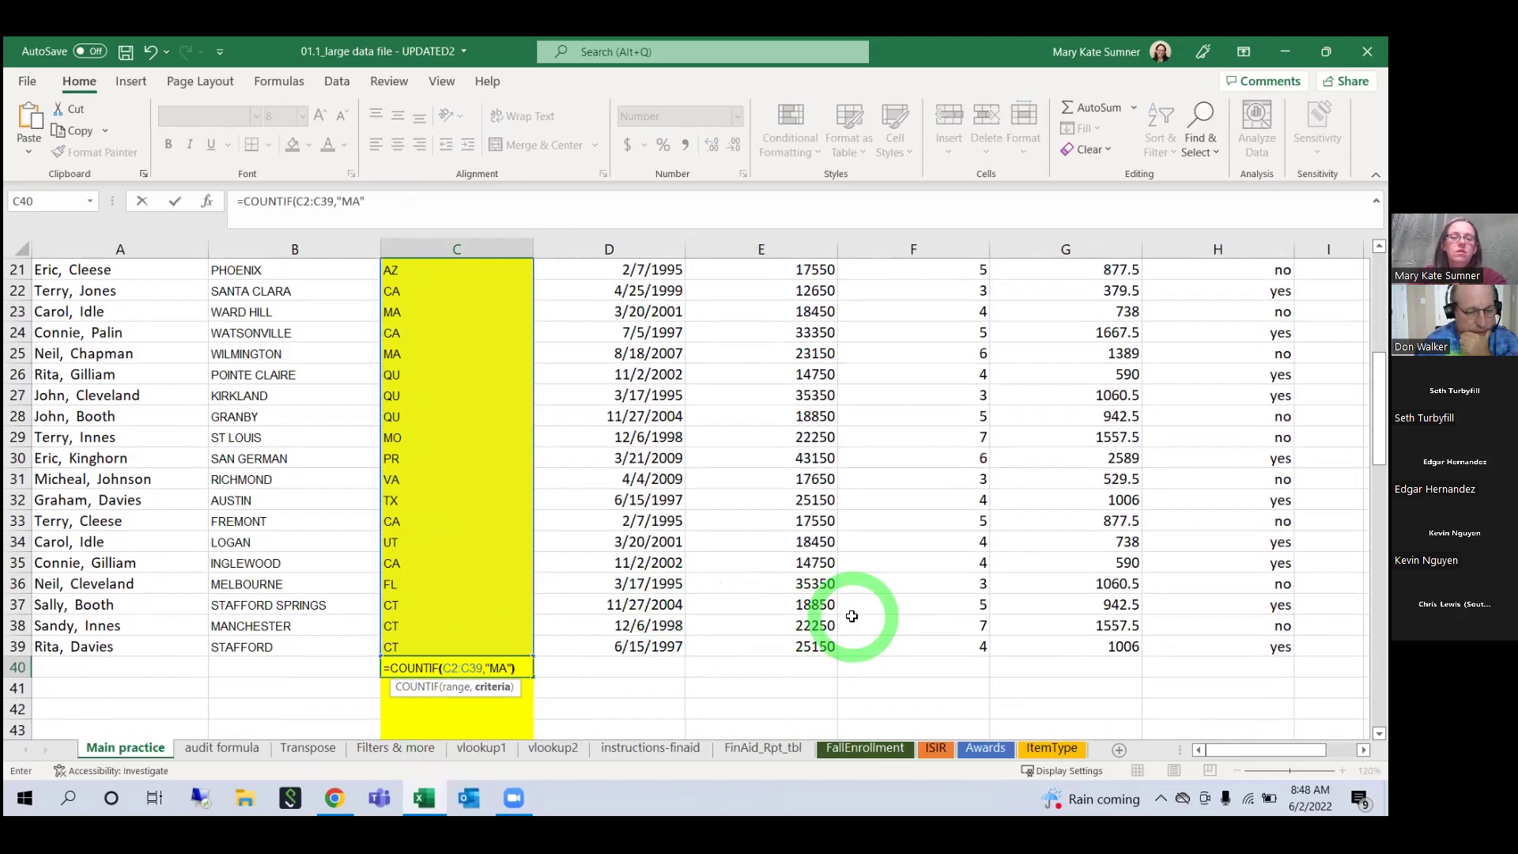
pyautogui.write('MA")')
pyautogui.press('Return')
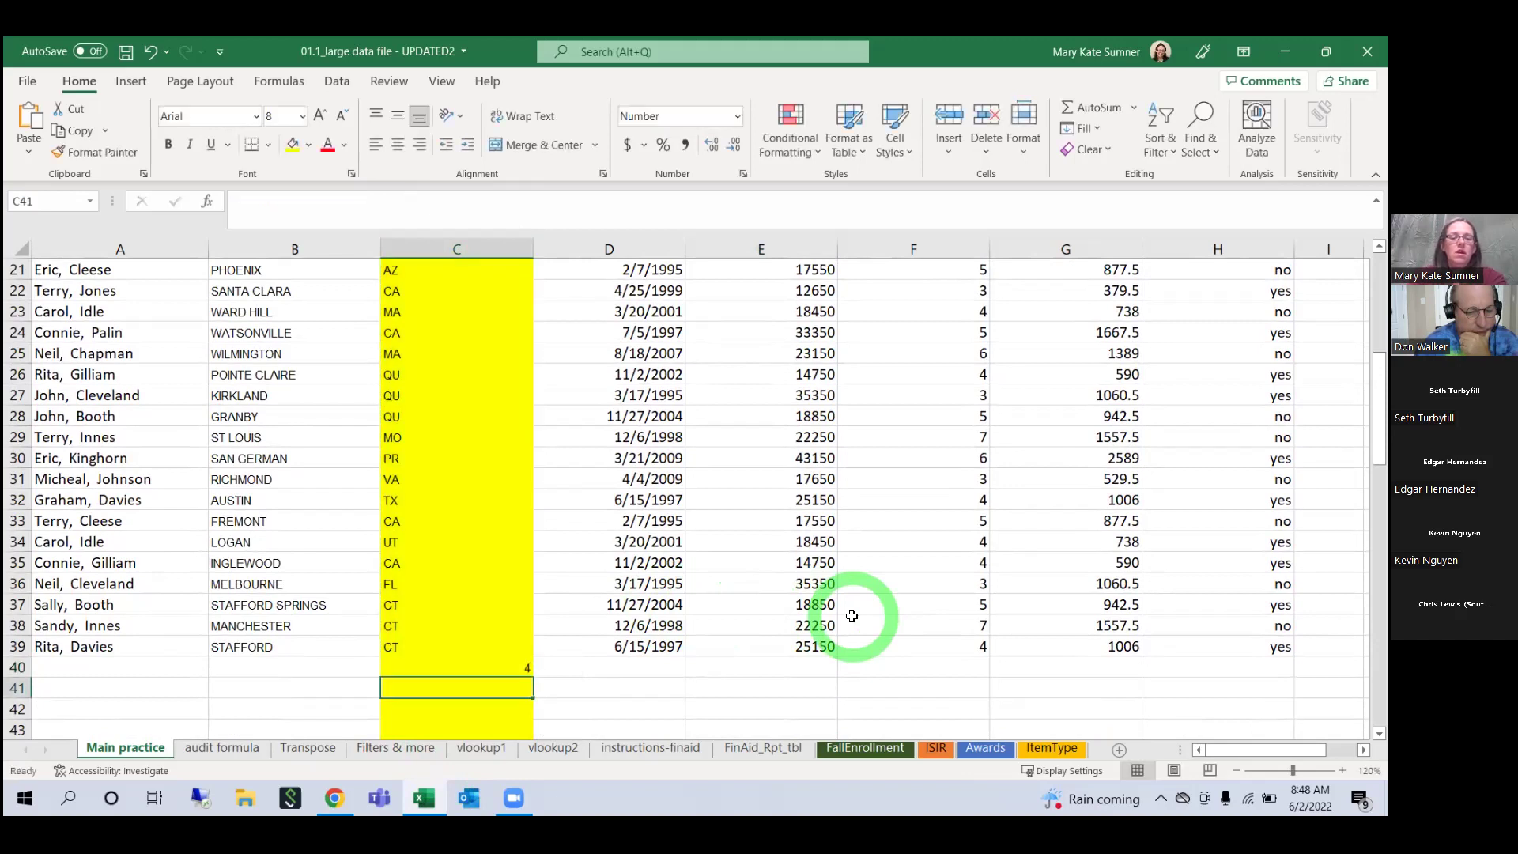
# Step: Delete the COUNTIF formula from cell C40 and remove the yellow fill from the entire State column C
pyautogui.click(525, 667)
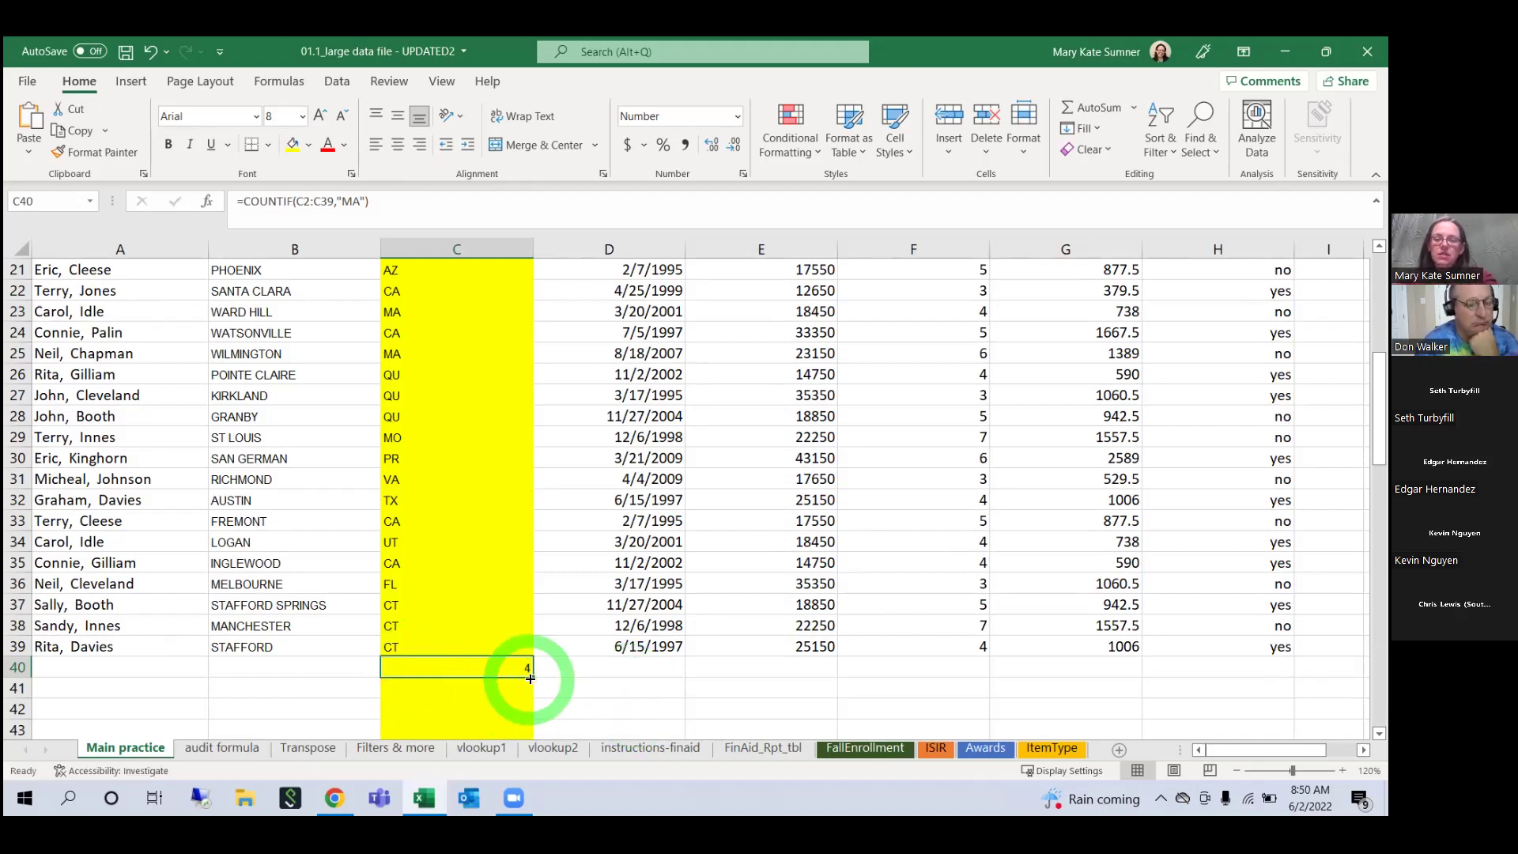
pyautogui.click(466, 249)
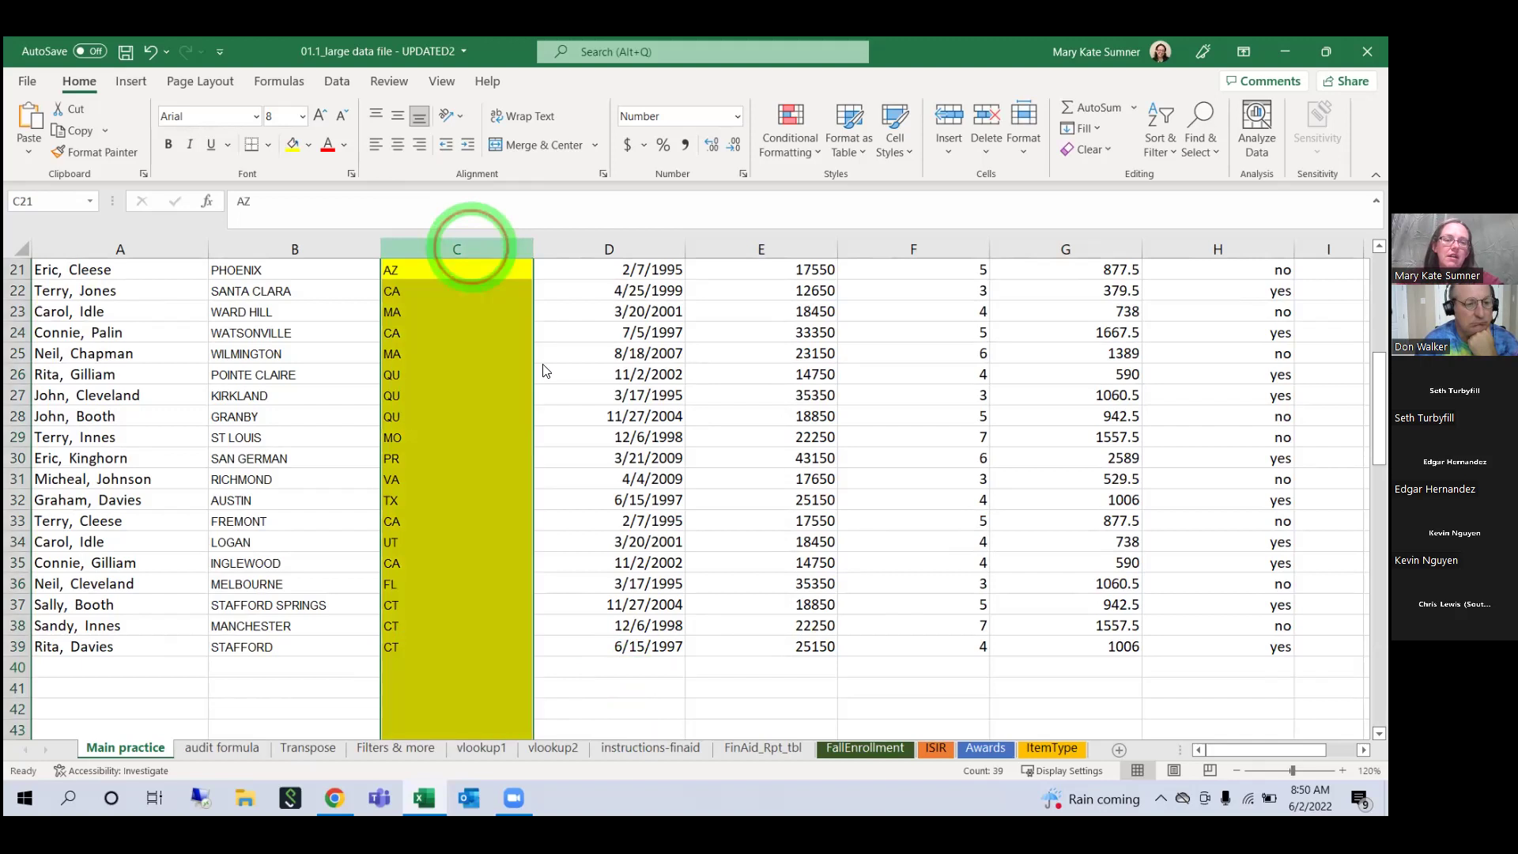
pyautogui.rightClick(473, 251)
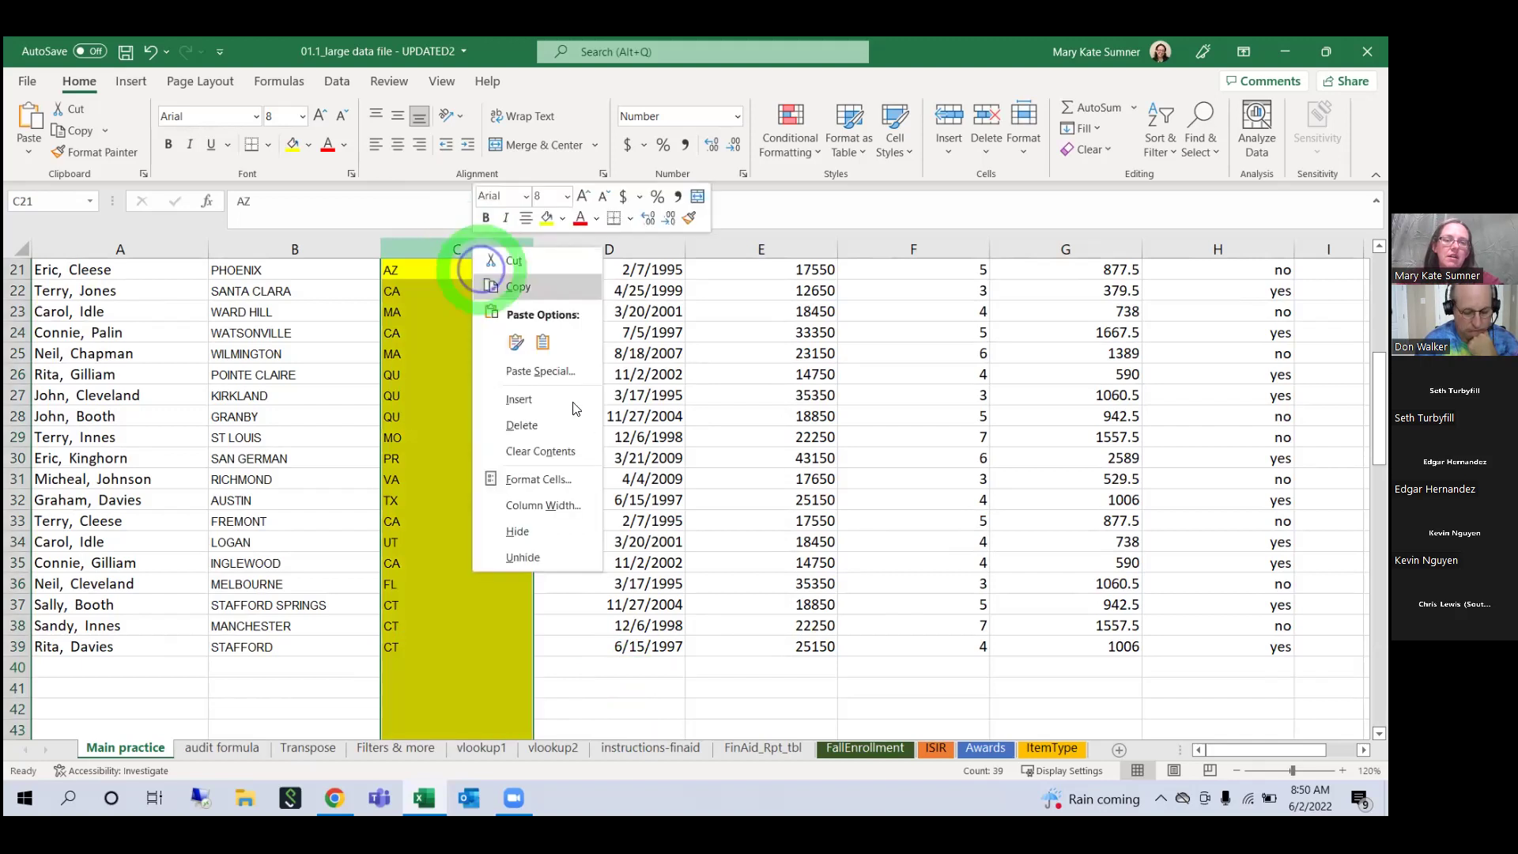
pyautogui.click(309, 145)
pyautogui.click(346, 393)
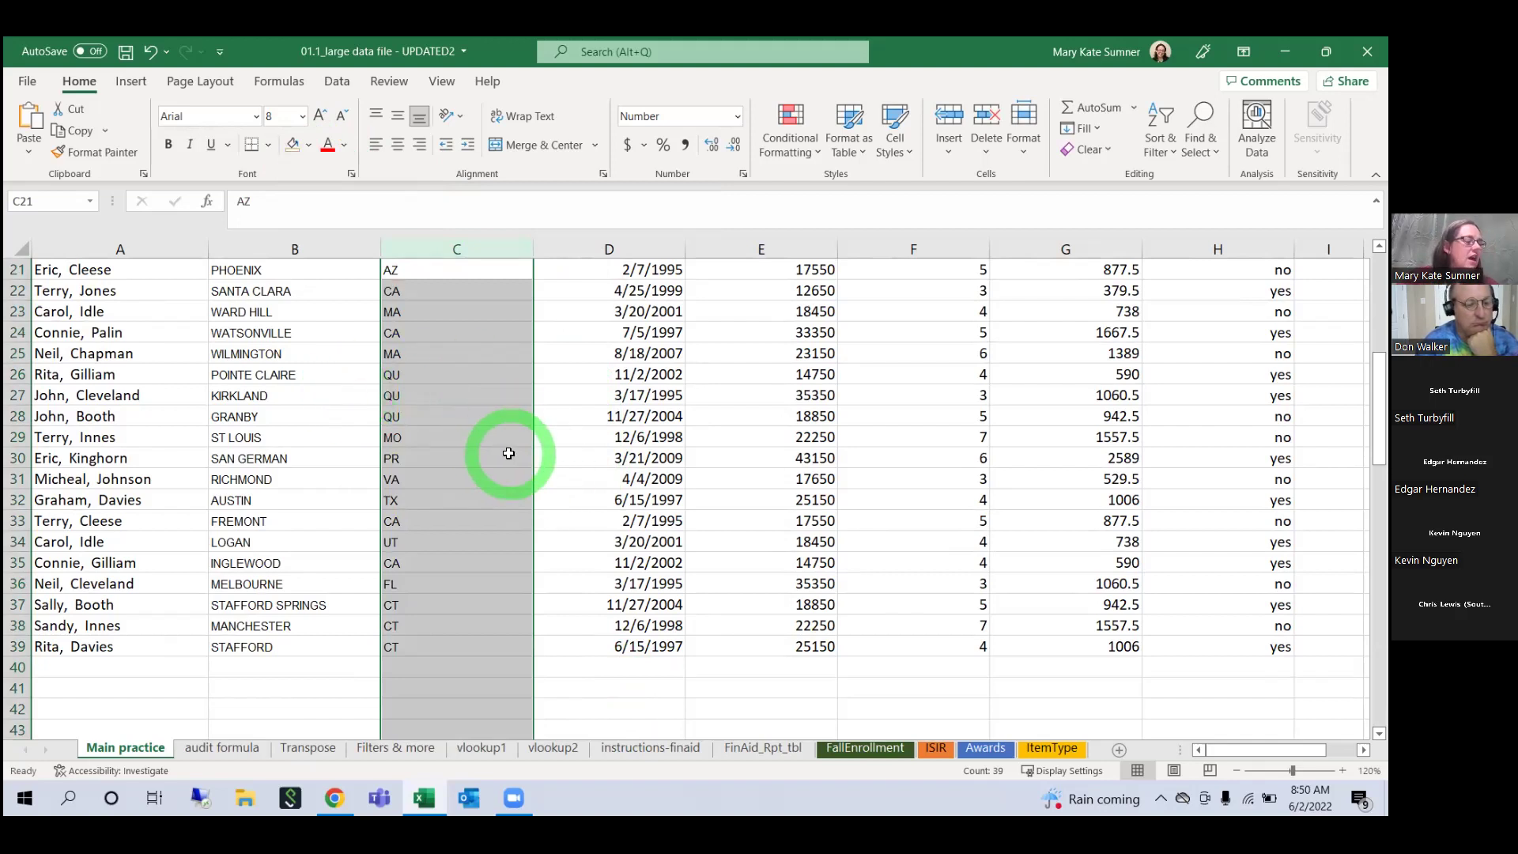
pyautogui.scroll(1, 508, 454)
pyautogui.scroll(-5, 503, 451)
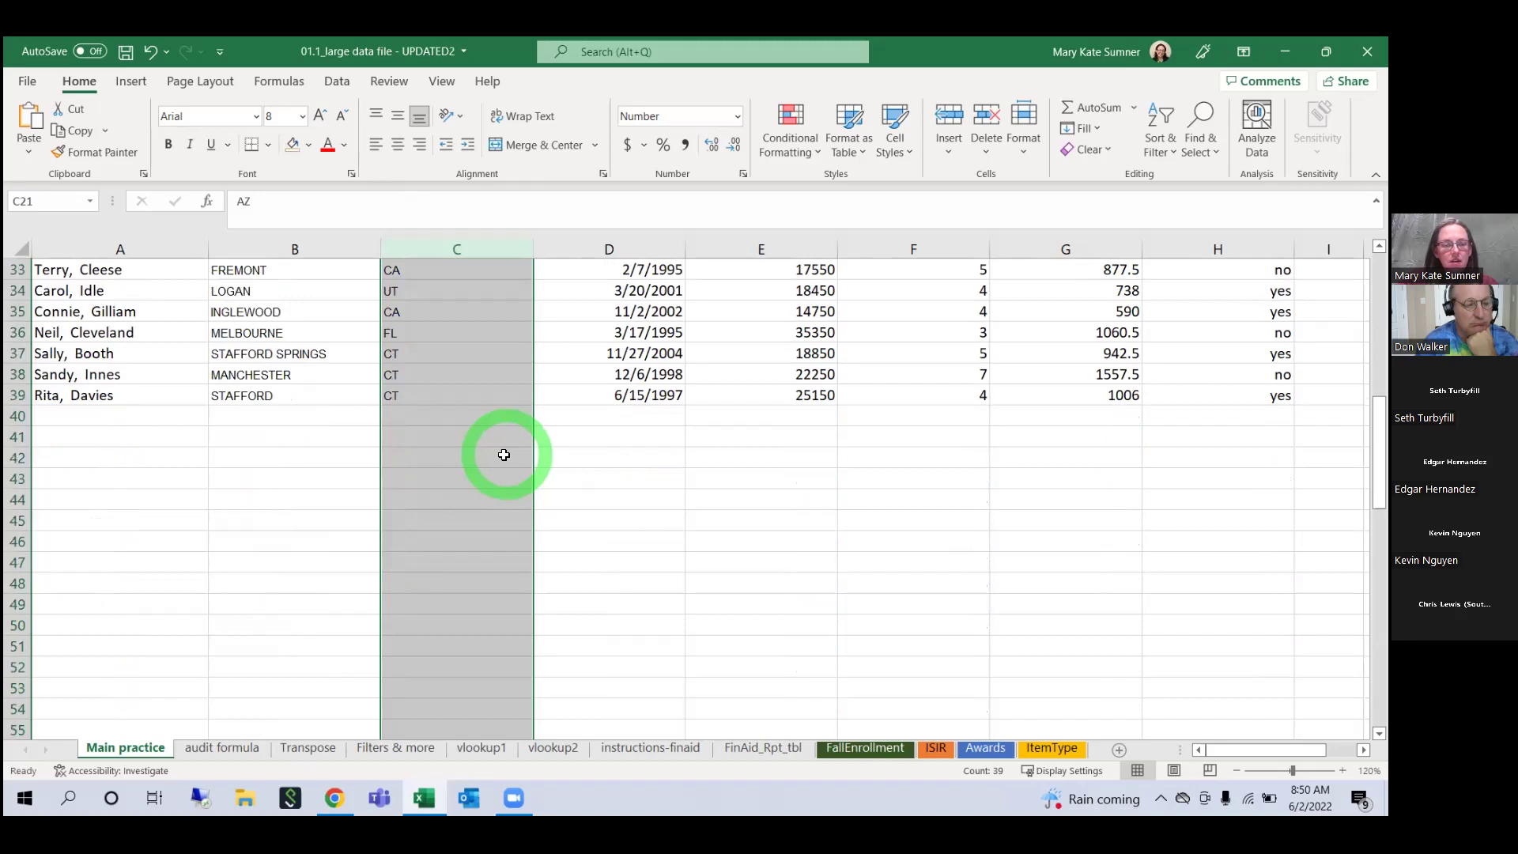
pyautogui.scroll(4, 501, 451)
pyautogui.click(354, 667)
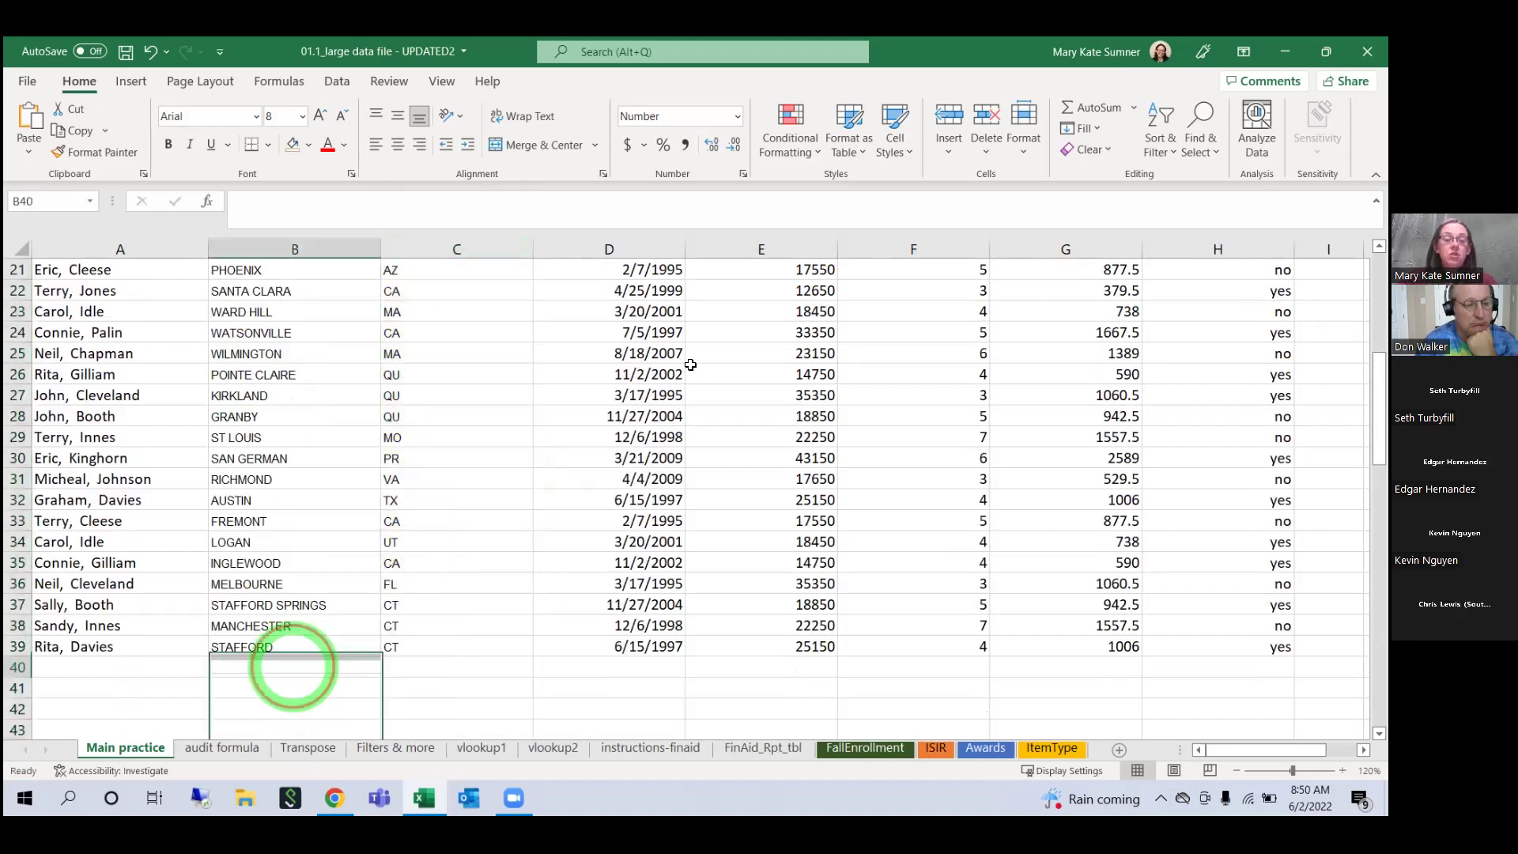
pyautogui.click(443, 668)
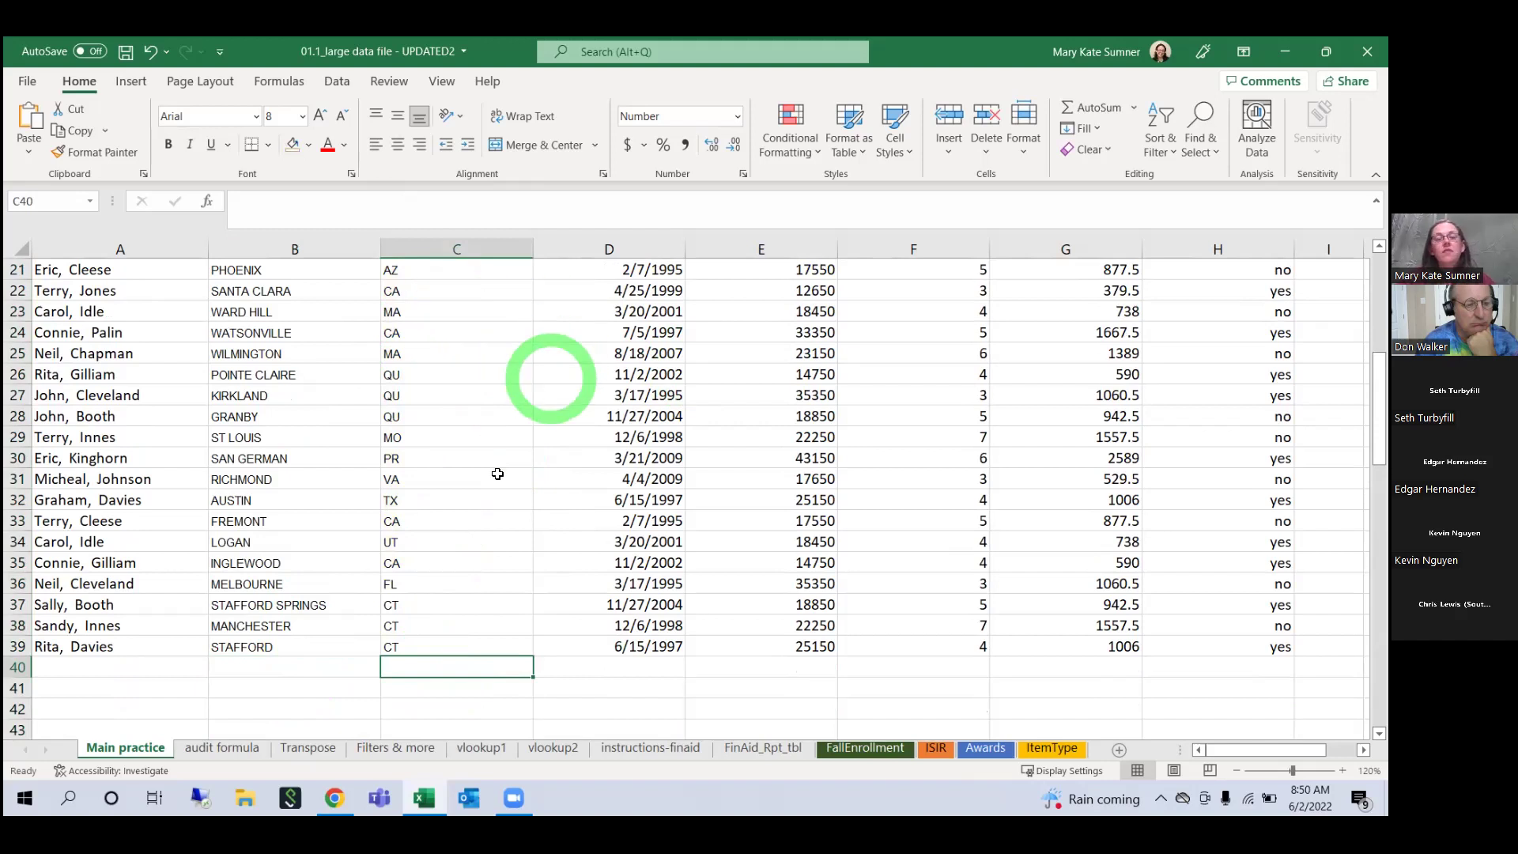
pyautogui.write('=')
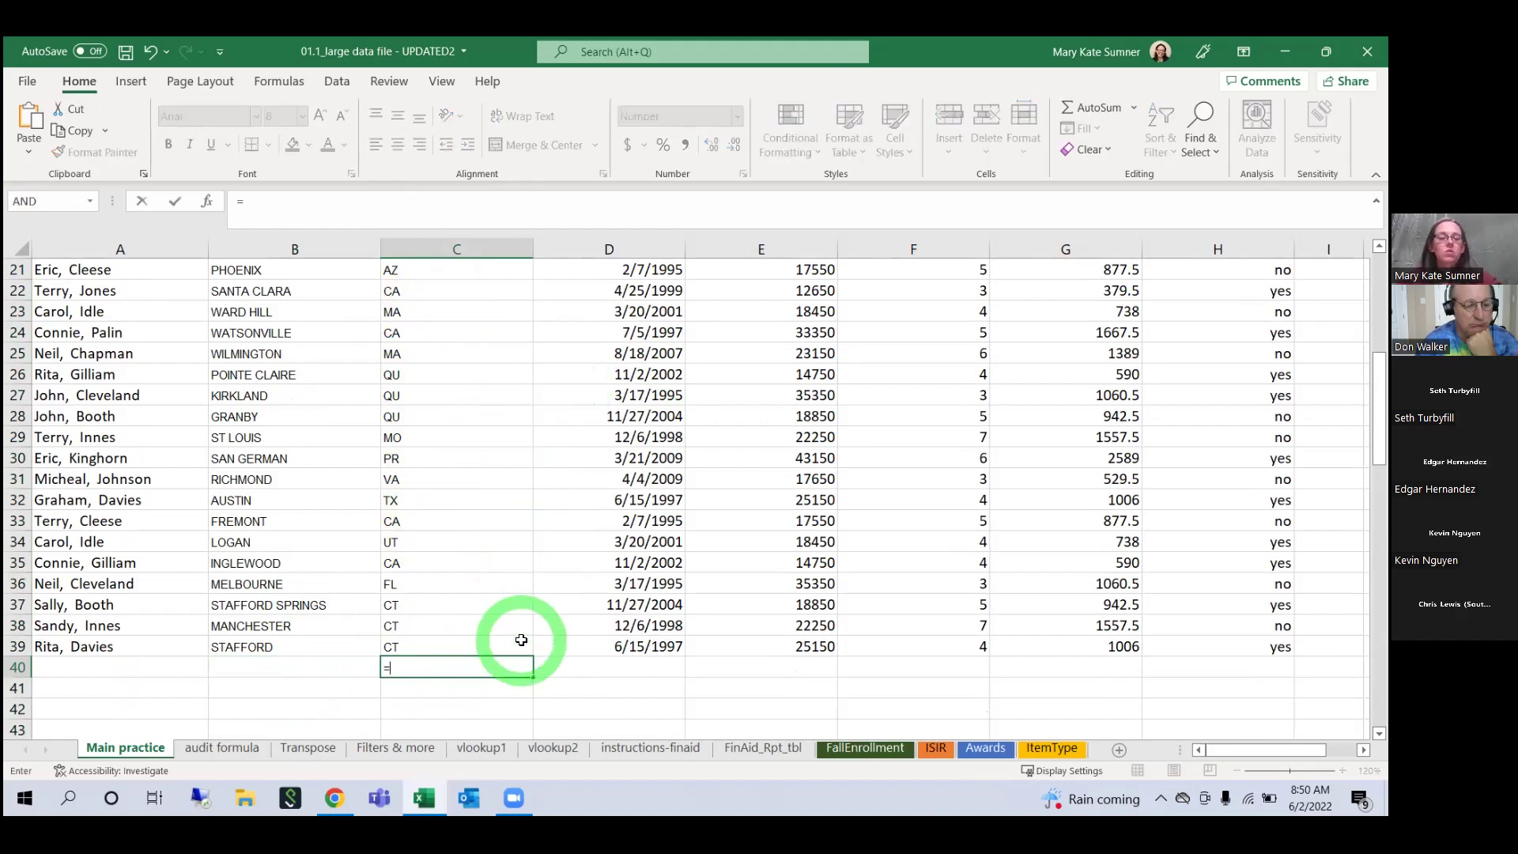
pyautogui.write('count')
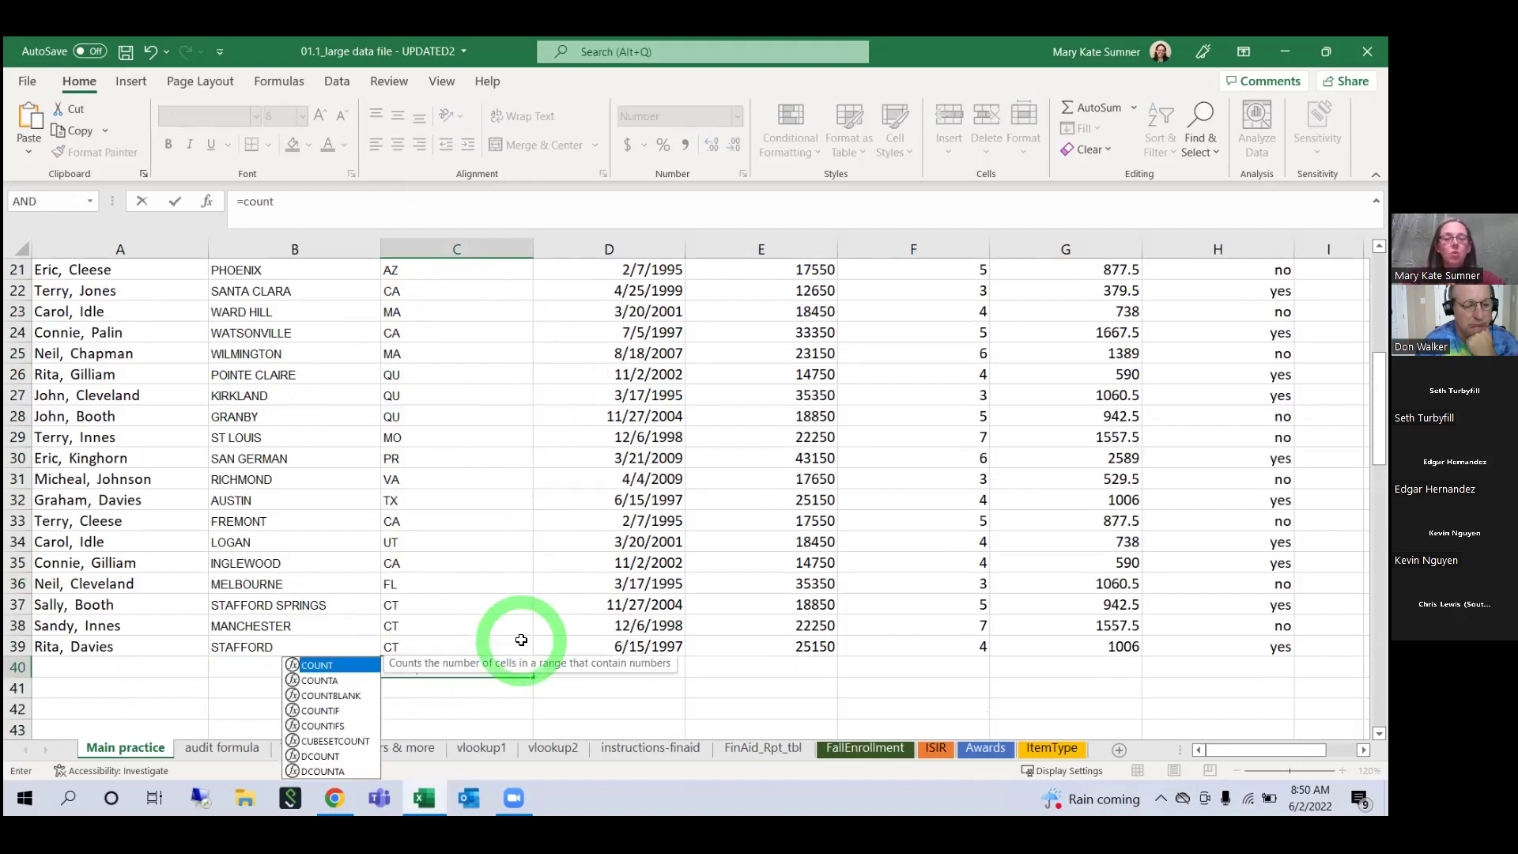
pyautogui.click(318, 714)
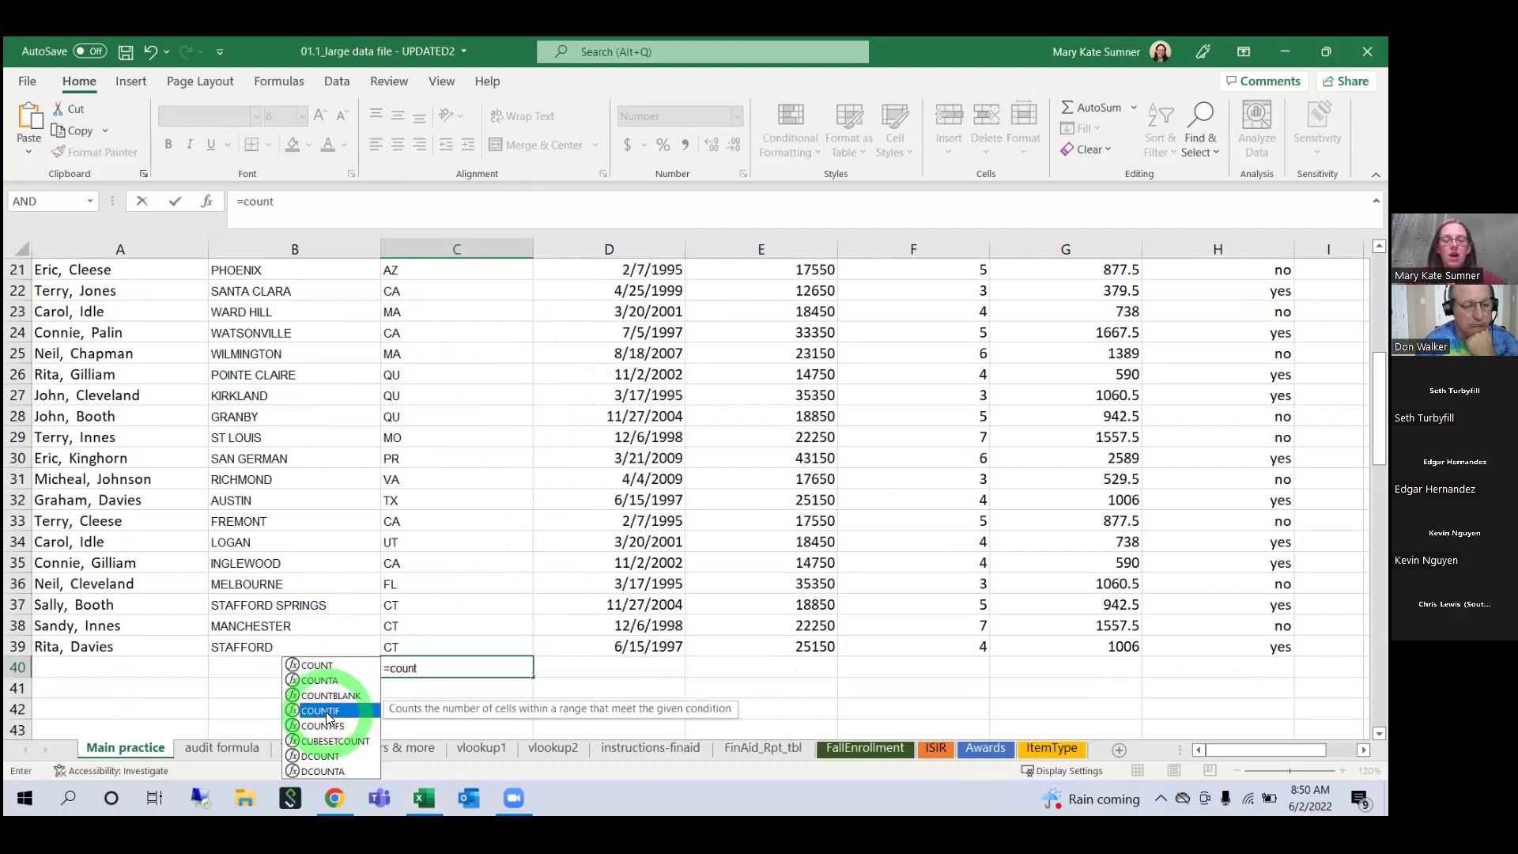
pyautogui.press('Return')
pyautogui.click(467, 664)
pyautogui.press('BackSpace')
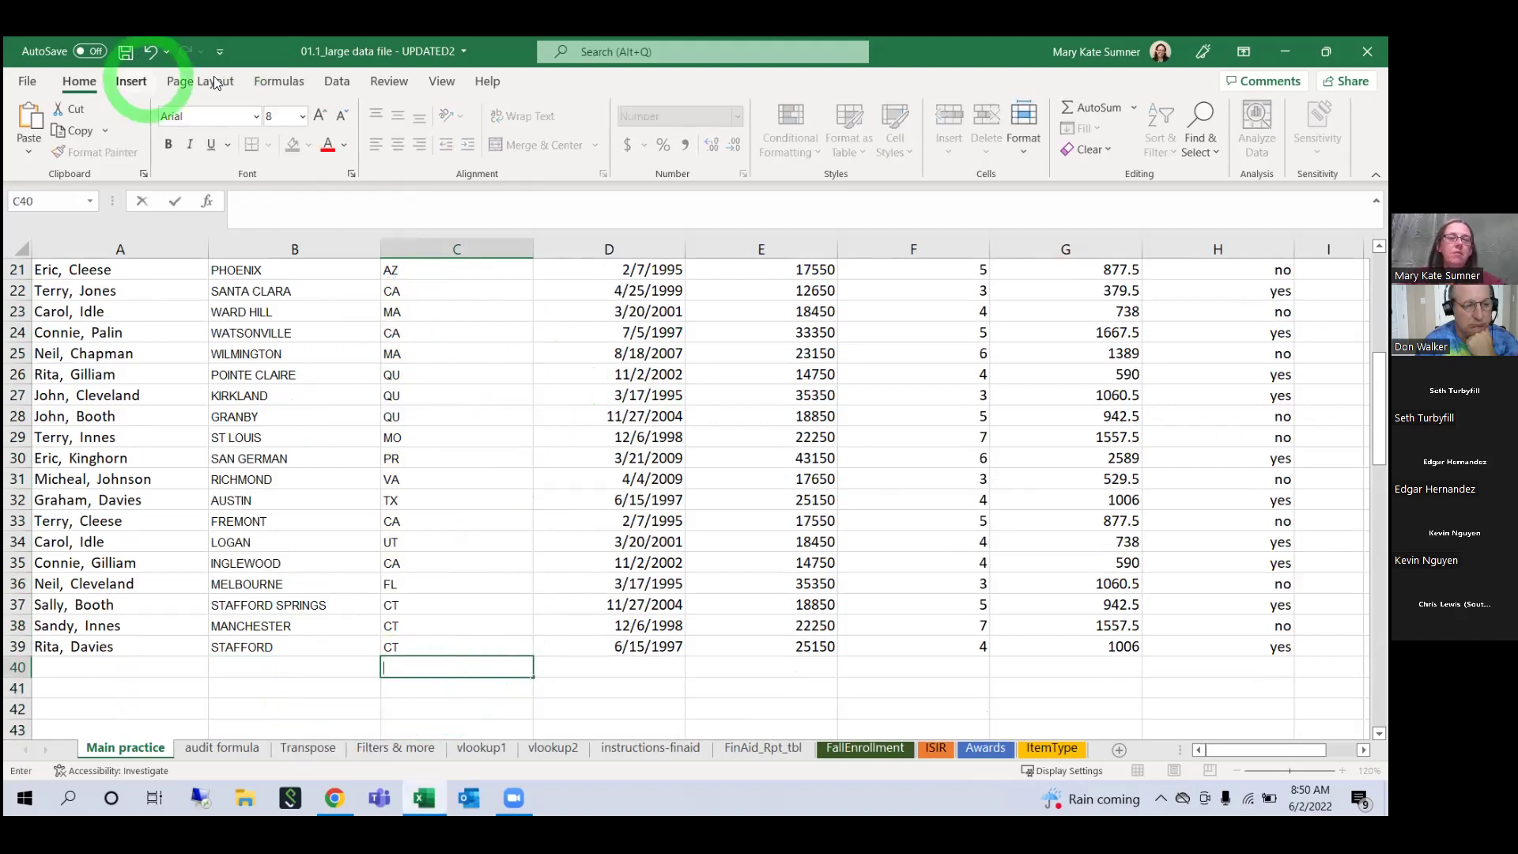
# Step: Open Insert Function for cell C40 and search the functions for "counta"
pyautogui.click(269, 82)
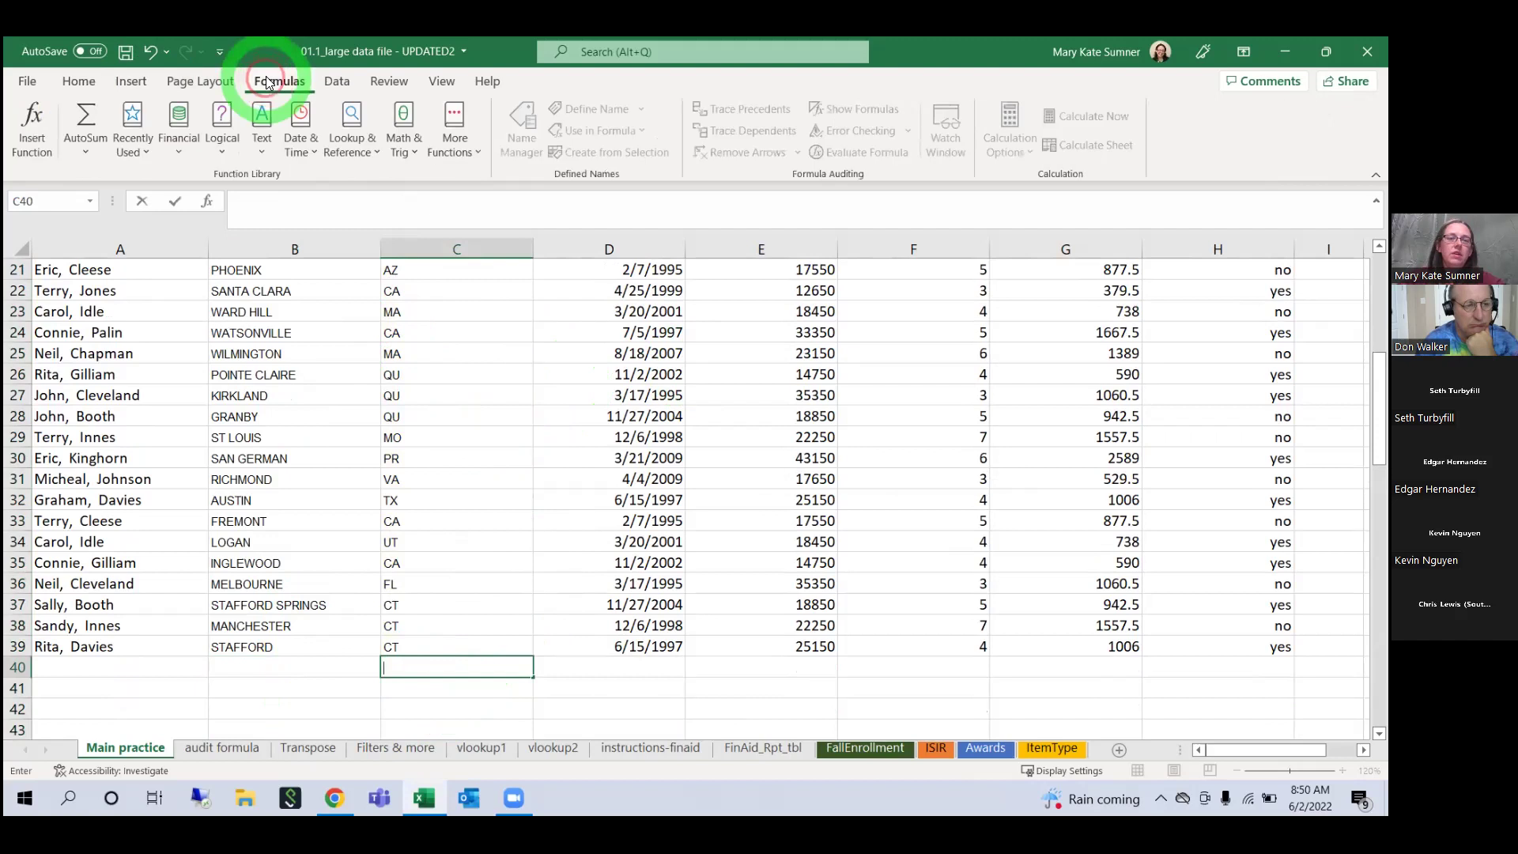
pyautogui.click(32, 131)
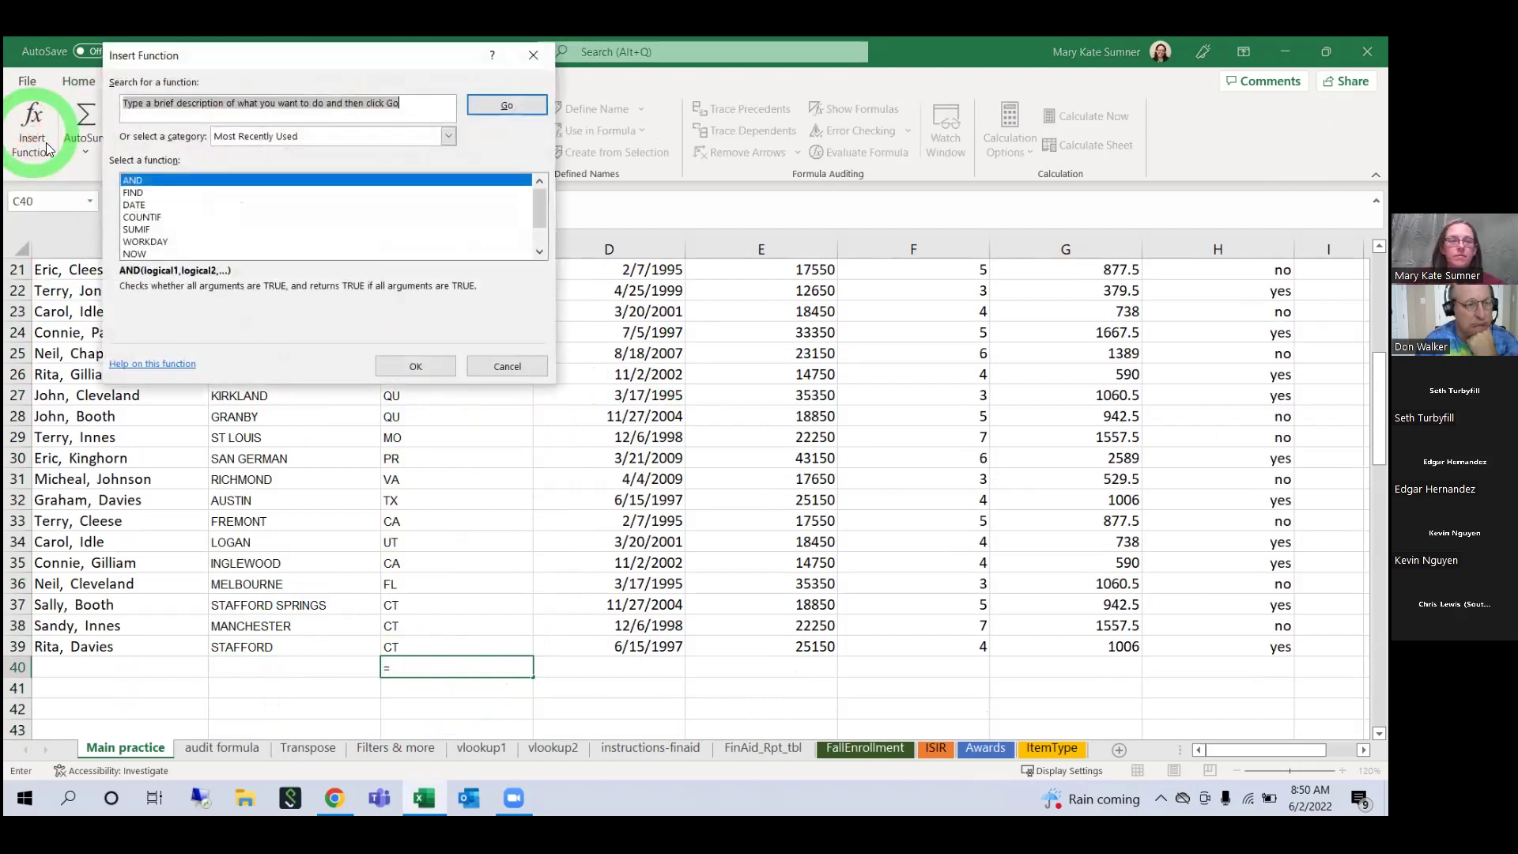
pyautogui.moveTo(399, 104); pyautogui.dragTo(122, 110)
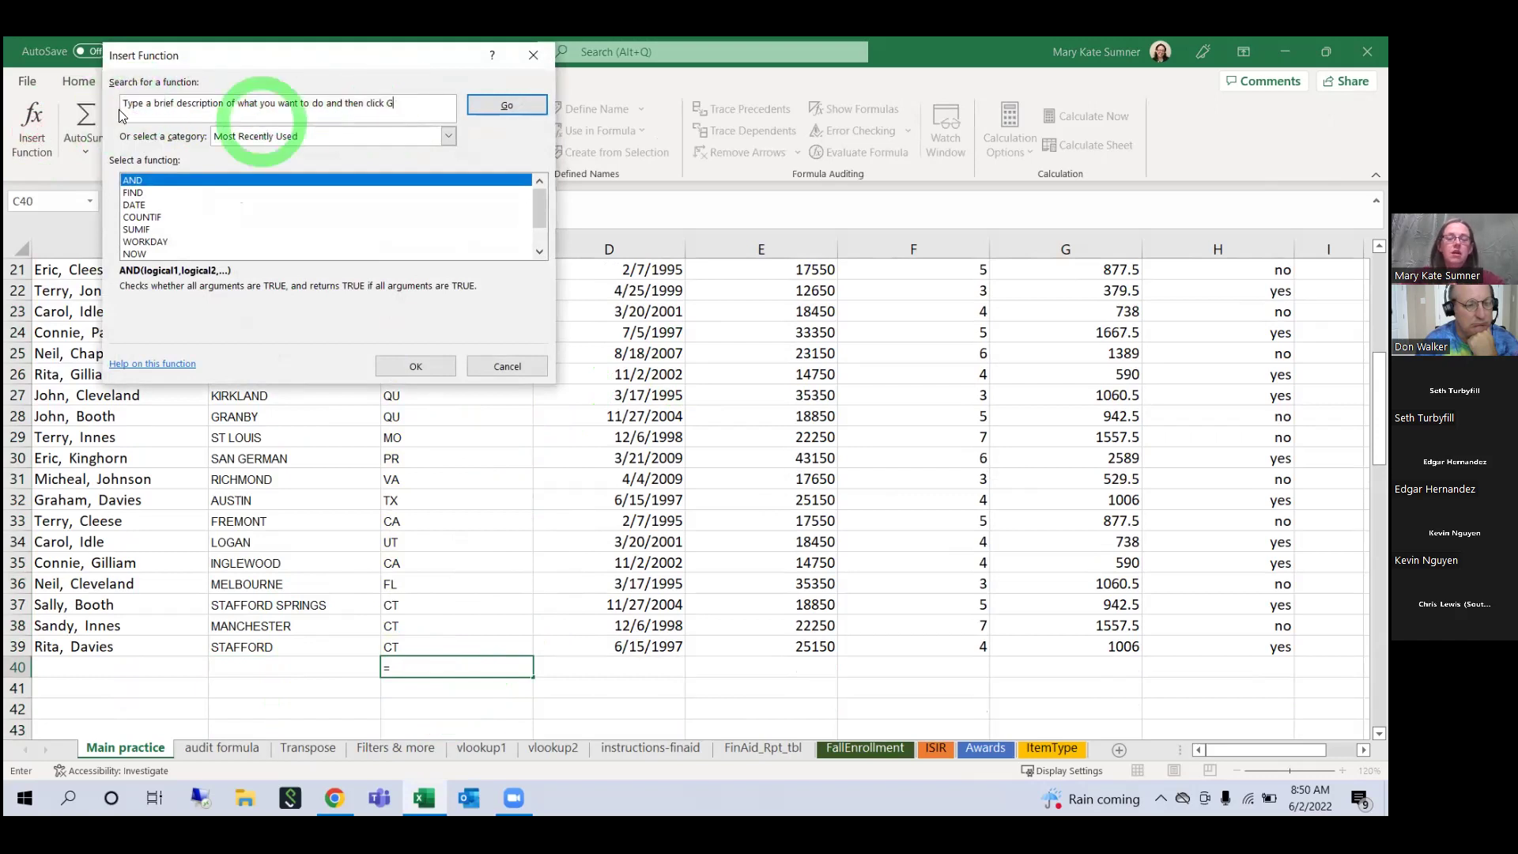
pyautogui.press('BackSpace')
pyautogui.press('BackSpace')
pyautogui.press('BackSpace')
pyautogui.press('BackSpace')
pyautogui.press('BackSpace')
pyautogui.press('BackSpace')
pyautogui.press('BackSpace')
pyautogui.press('BackSpace')
pyautogui.press('BackSpace')
pyautogui.press('BackSpace')
pyautogui.press('BackSpace')
pyautogui.press('BackSpace')
pyautogui.press('BackSpace')
pyautogui.press('BackSpace')
pyautogui.press('BackSpace')
pyautogui.press('BackSpace')
pyautogui.press('BackSpace')
pyautogui.press('BackSpace')
pyautogui.press('BackSpace')
pyautogui.press('BackSpace')
pyautogui.press('BackSpace')
pyautogui.press('BackSpace')
pyautogui.press('BackSpace')
pyautogui.press('BackSpace')
pyautogui.press('BackSpace')
pyautogui.press('BackSpace')
pyautogui.press('BackSpace')
pyautogui.press('BackSpace')
pyautogui.press('BackSpace')
pyautogui.write('count')
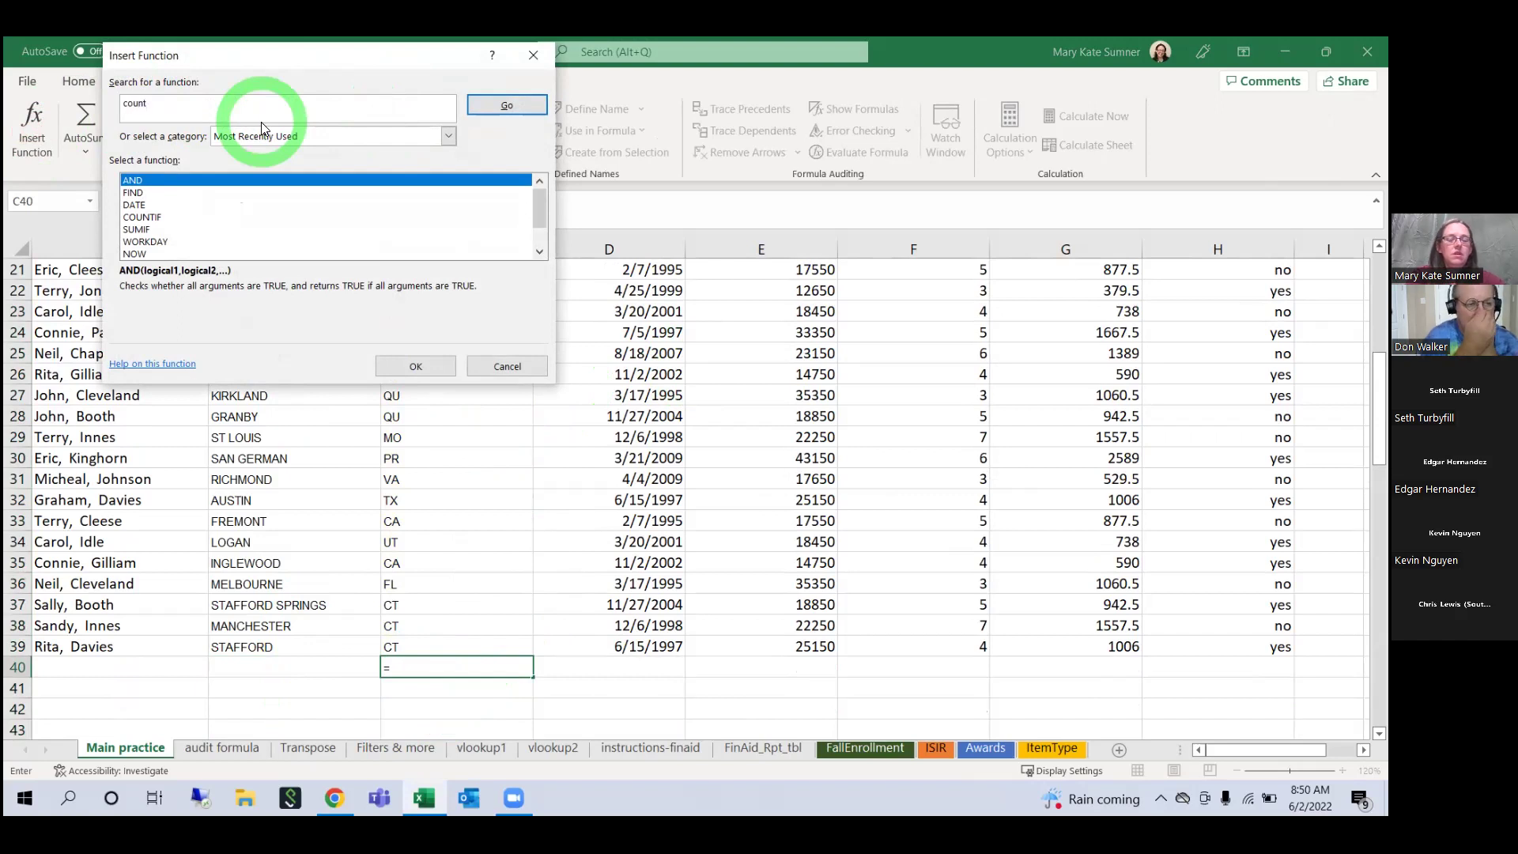
pyautogui.write('a')
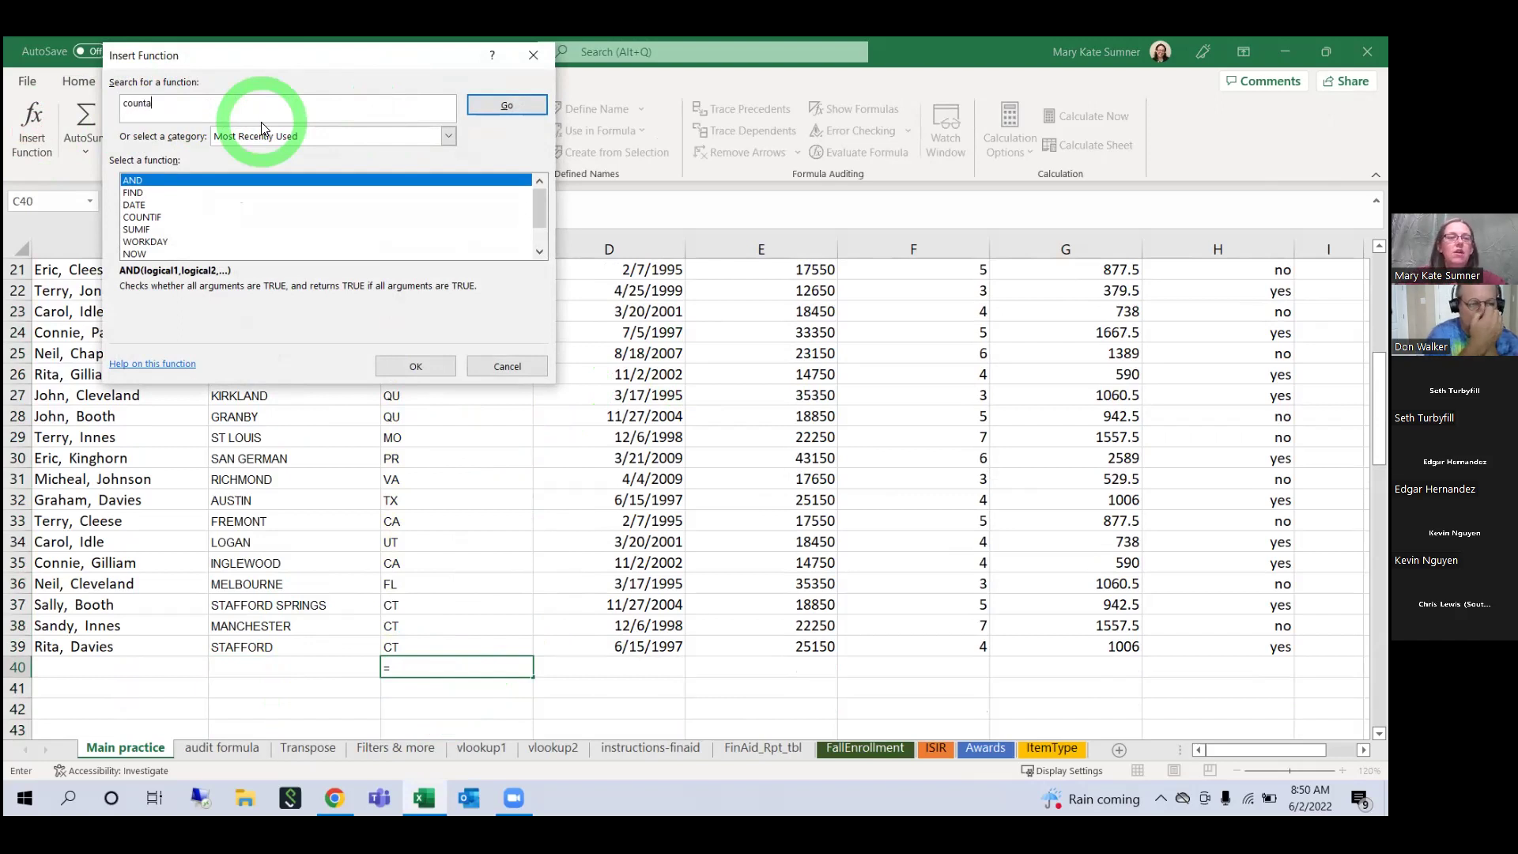
pyautogui.click(514, 99)
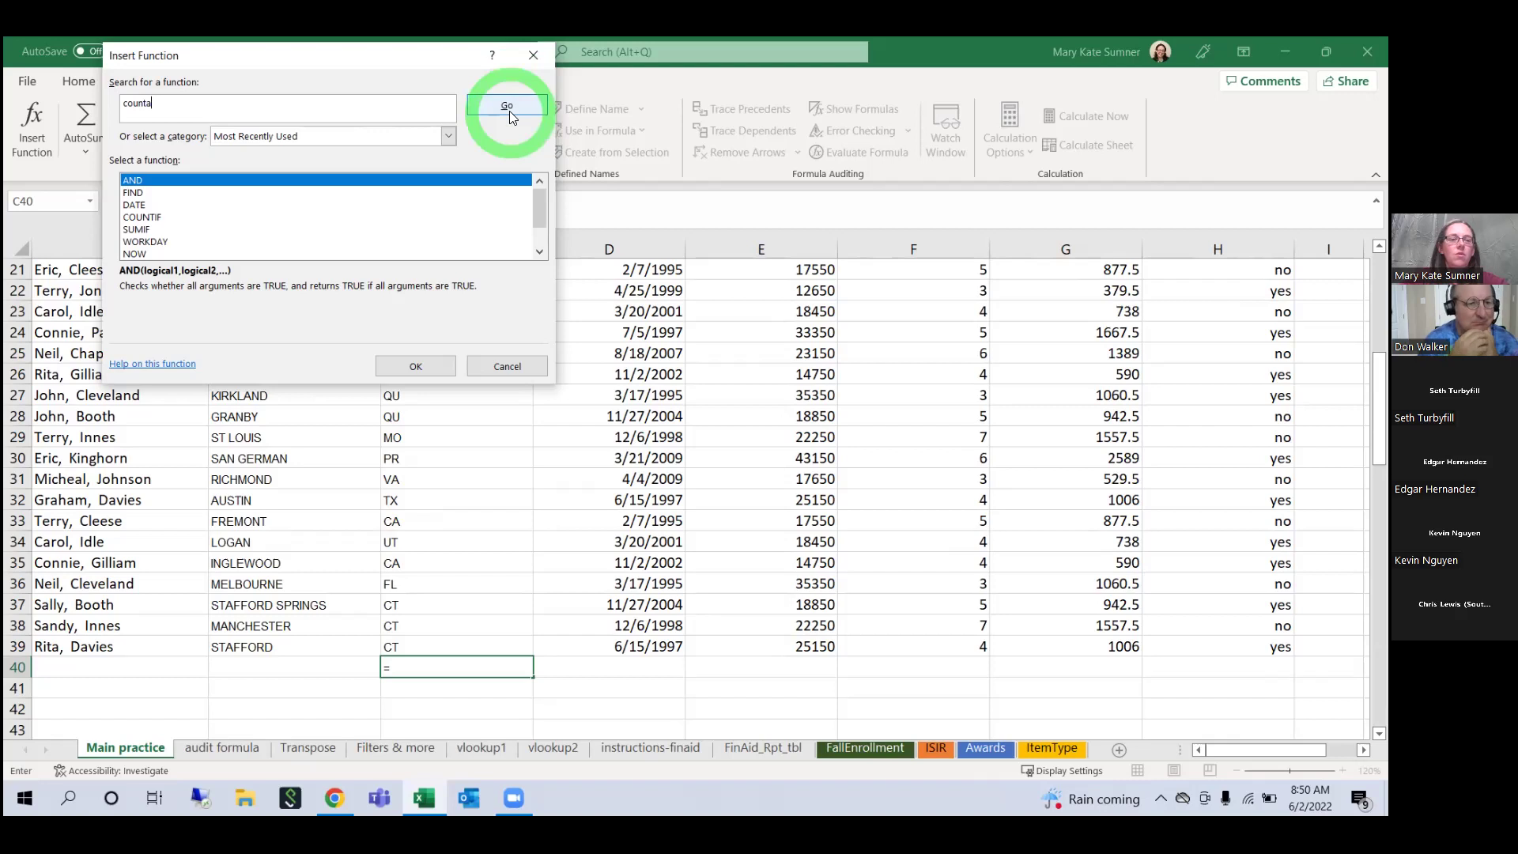
# Step: Insert the COUNTA function in cell C40 with range C2:C39 as Value1 and no second value
pyautogui.click(177, 183)
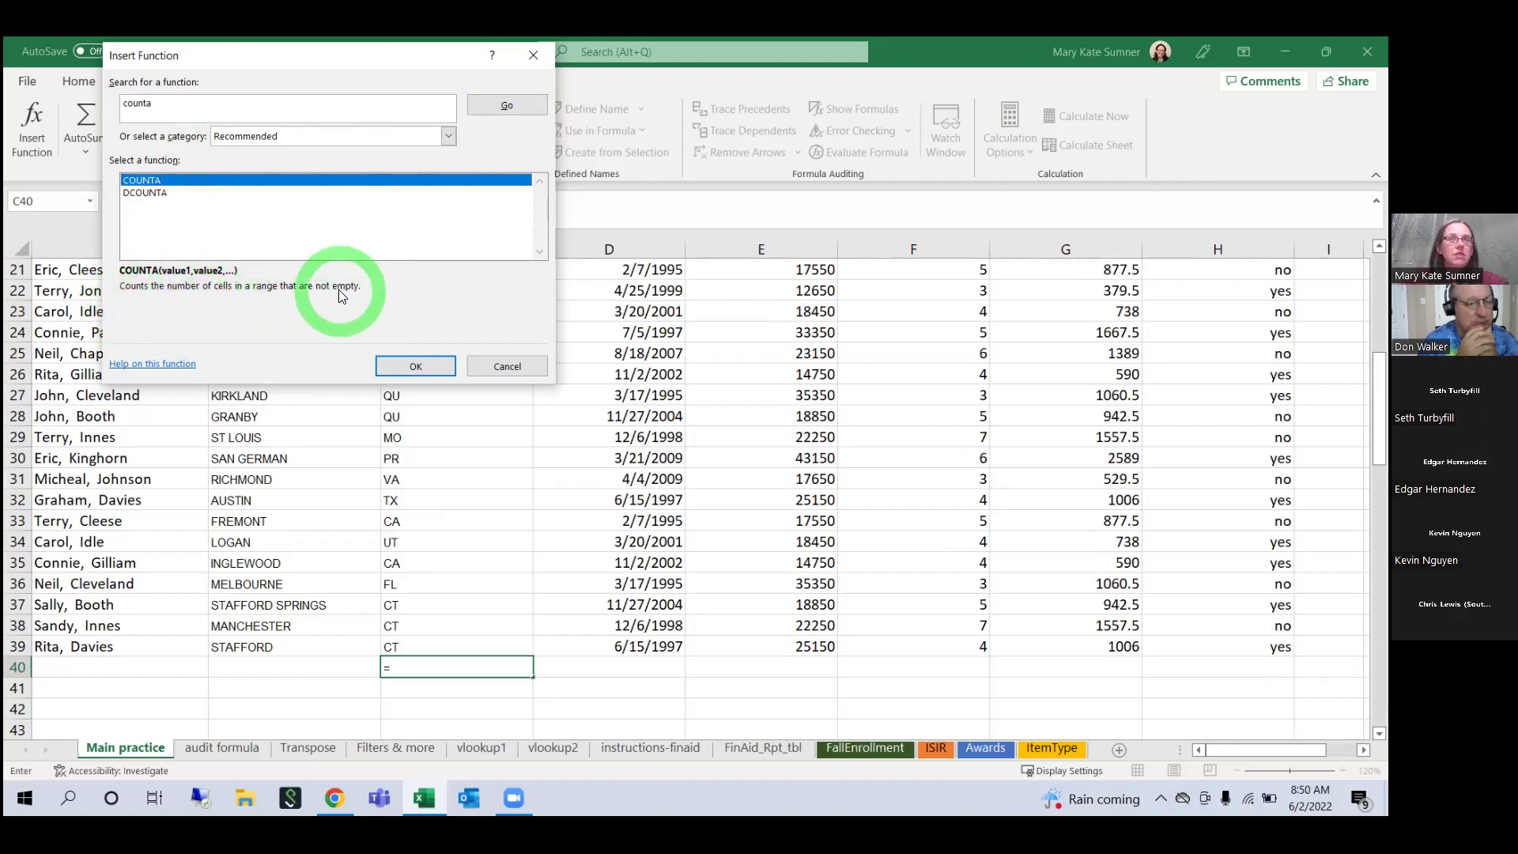
pyautogui.click(434, 365)
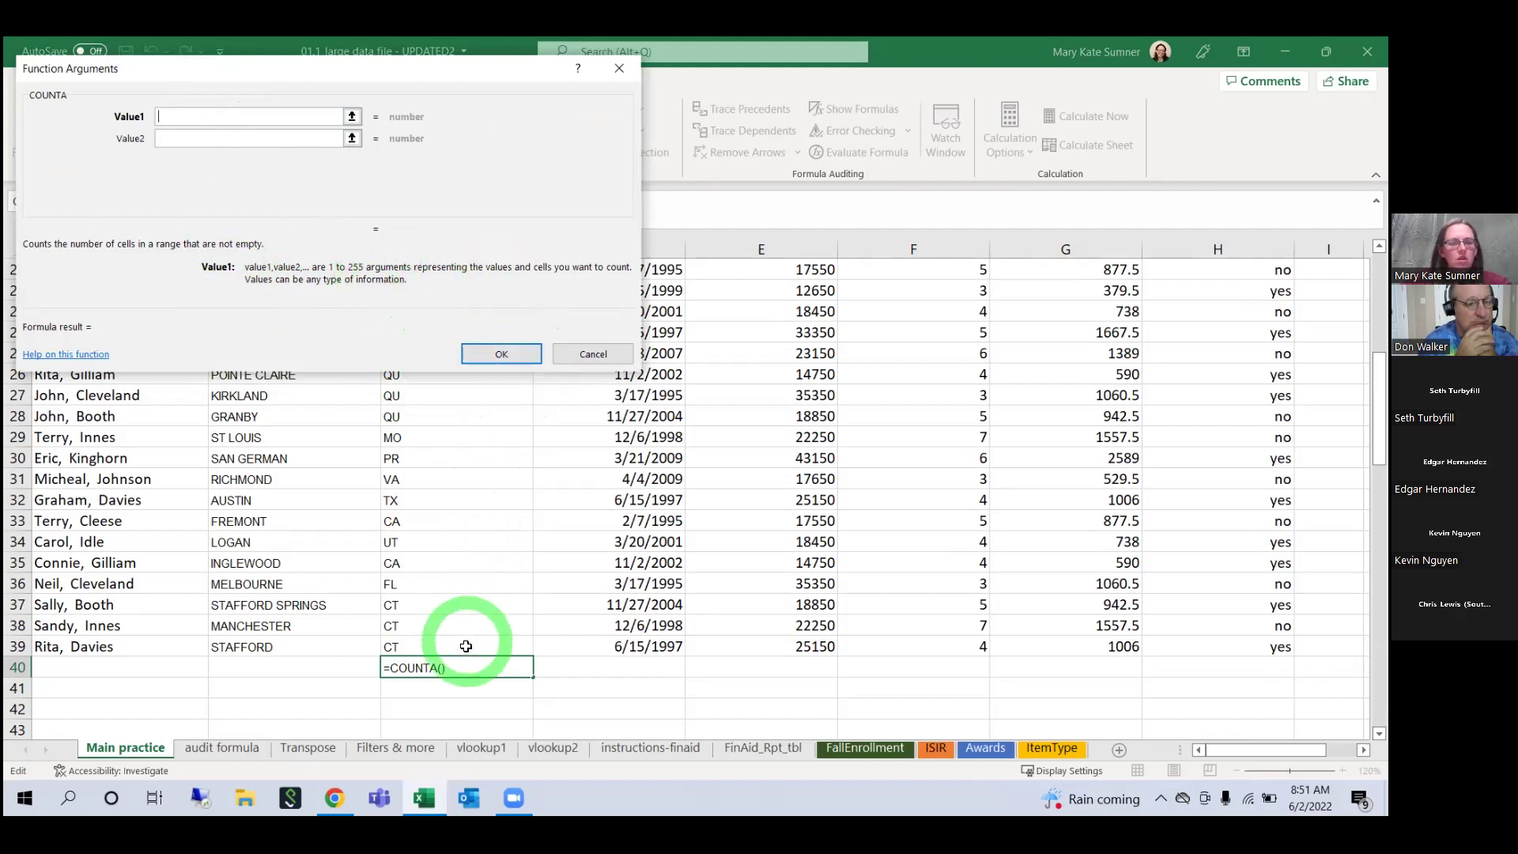
pyautogui.moveTo(464, 637); pyautogui.dragTo(469, 296)
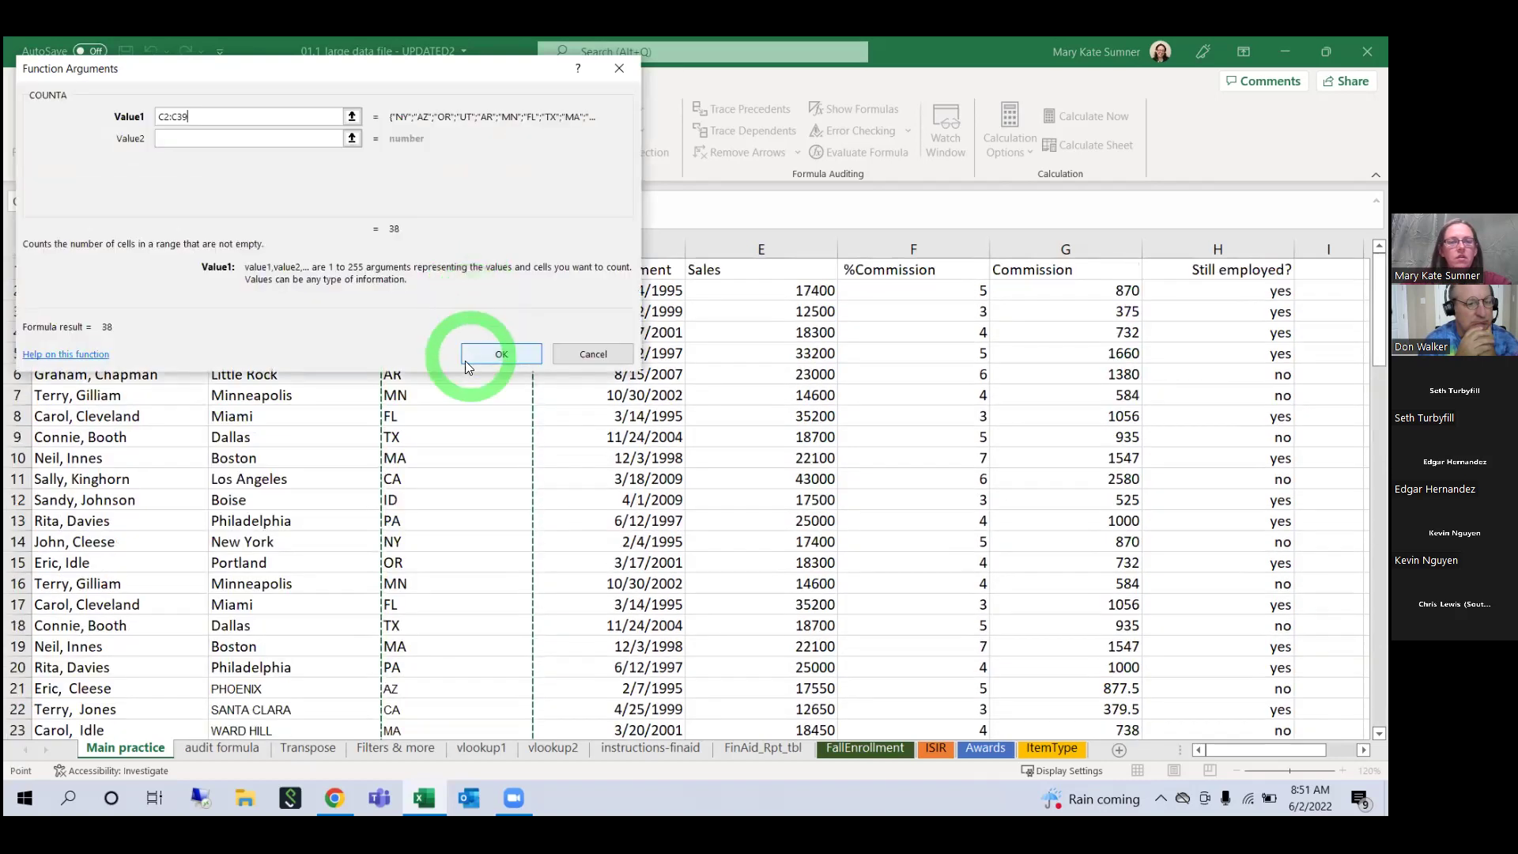
pyautogui.click(213, 139)
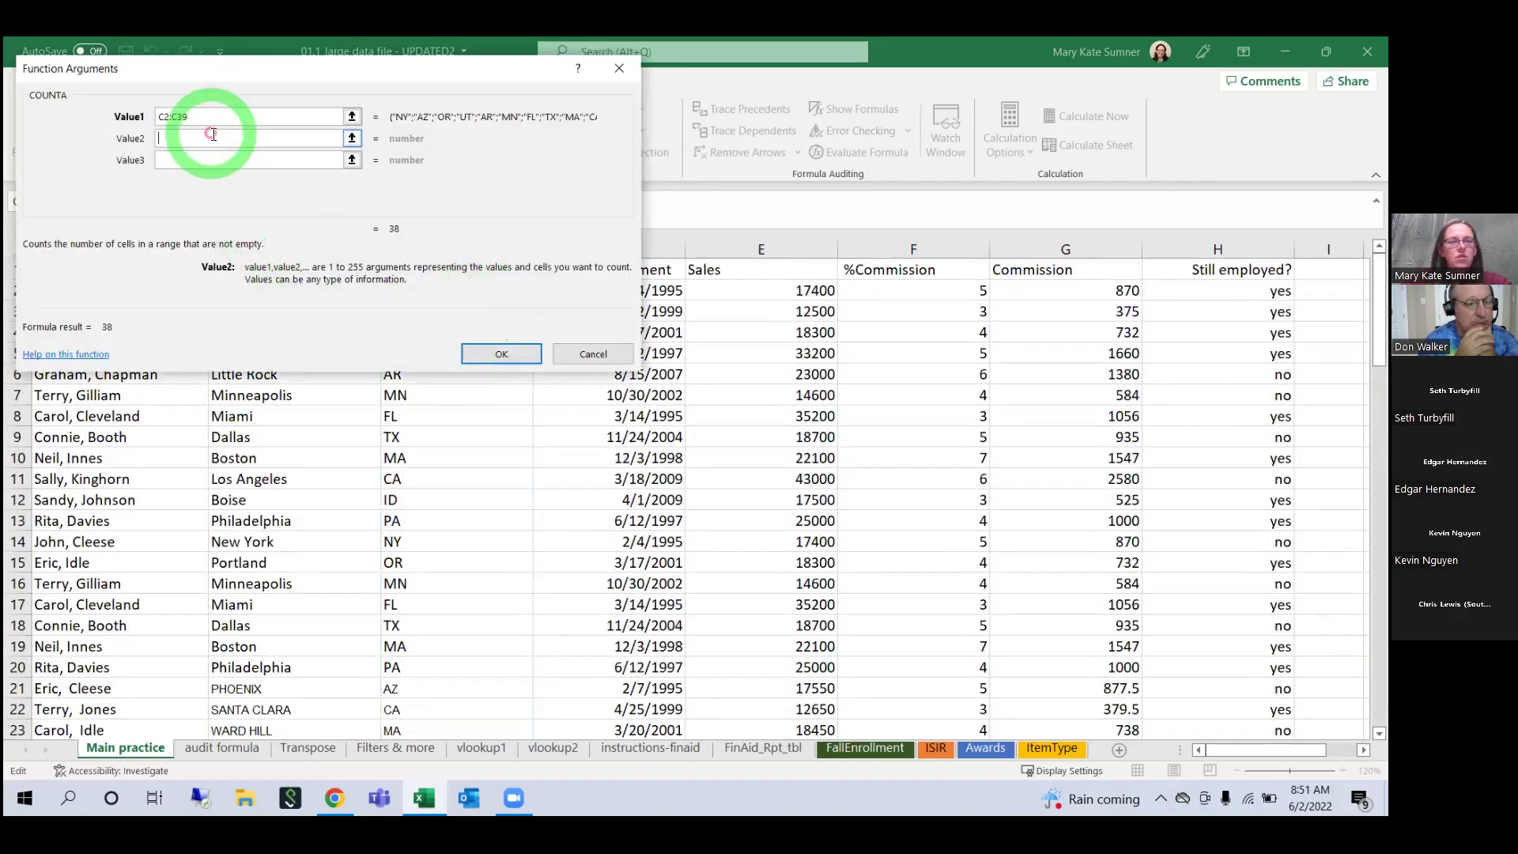
pyautogui.click(494, 348)
# Step: Delete the COUNTA formula from cell C40 below the State data
pyautogui.scroll(-2, 553, 437)
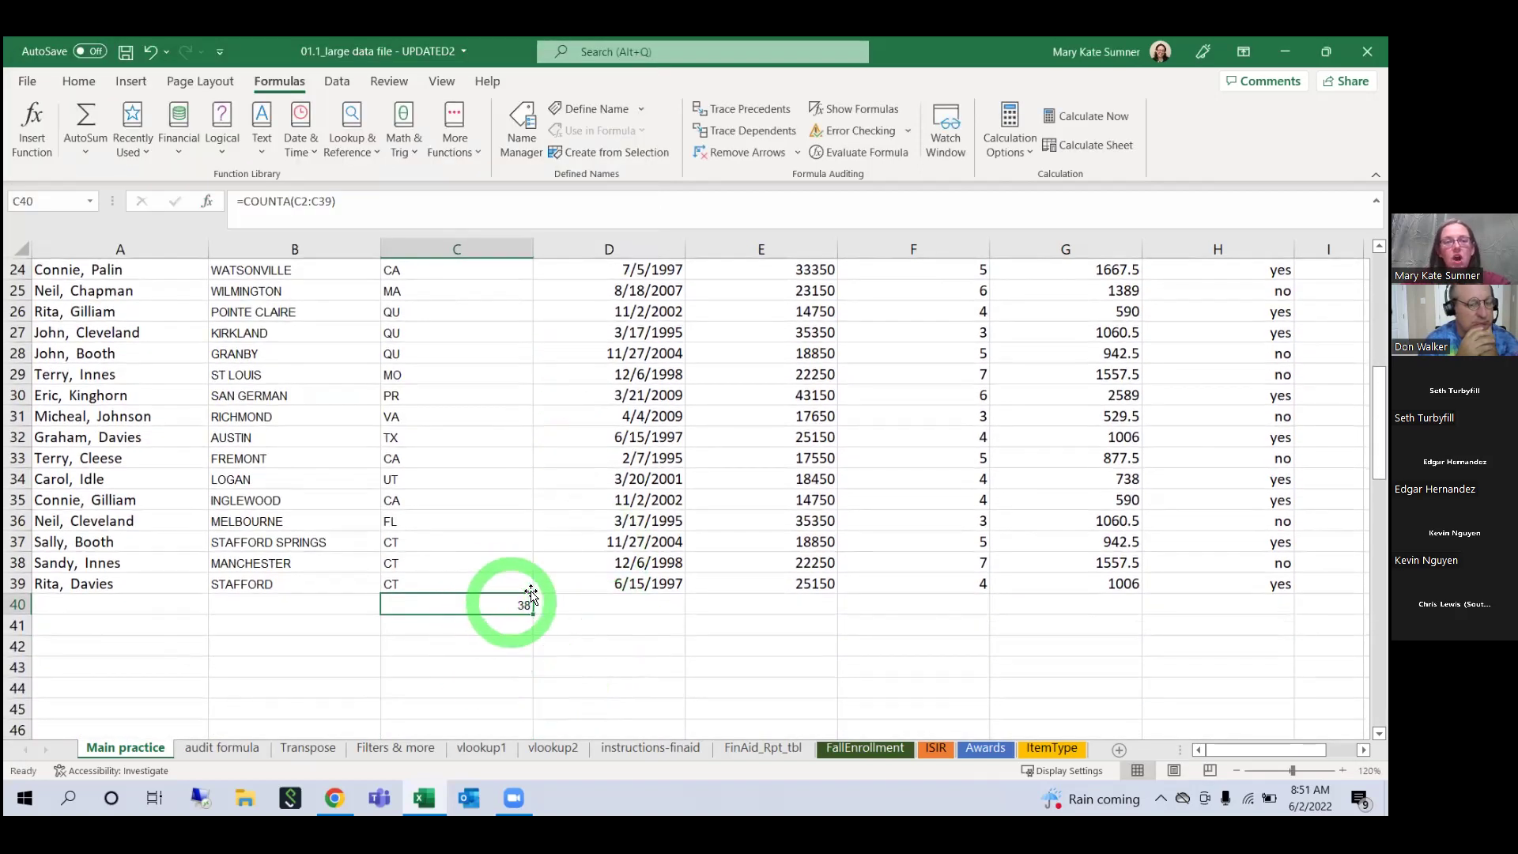
pyautogui.press('Delete')
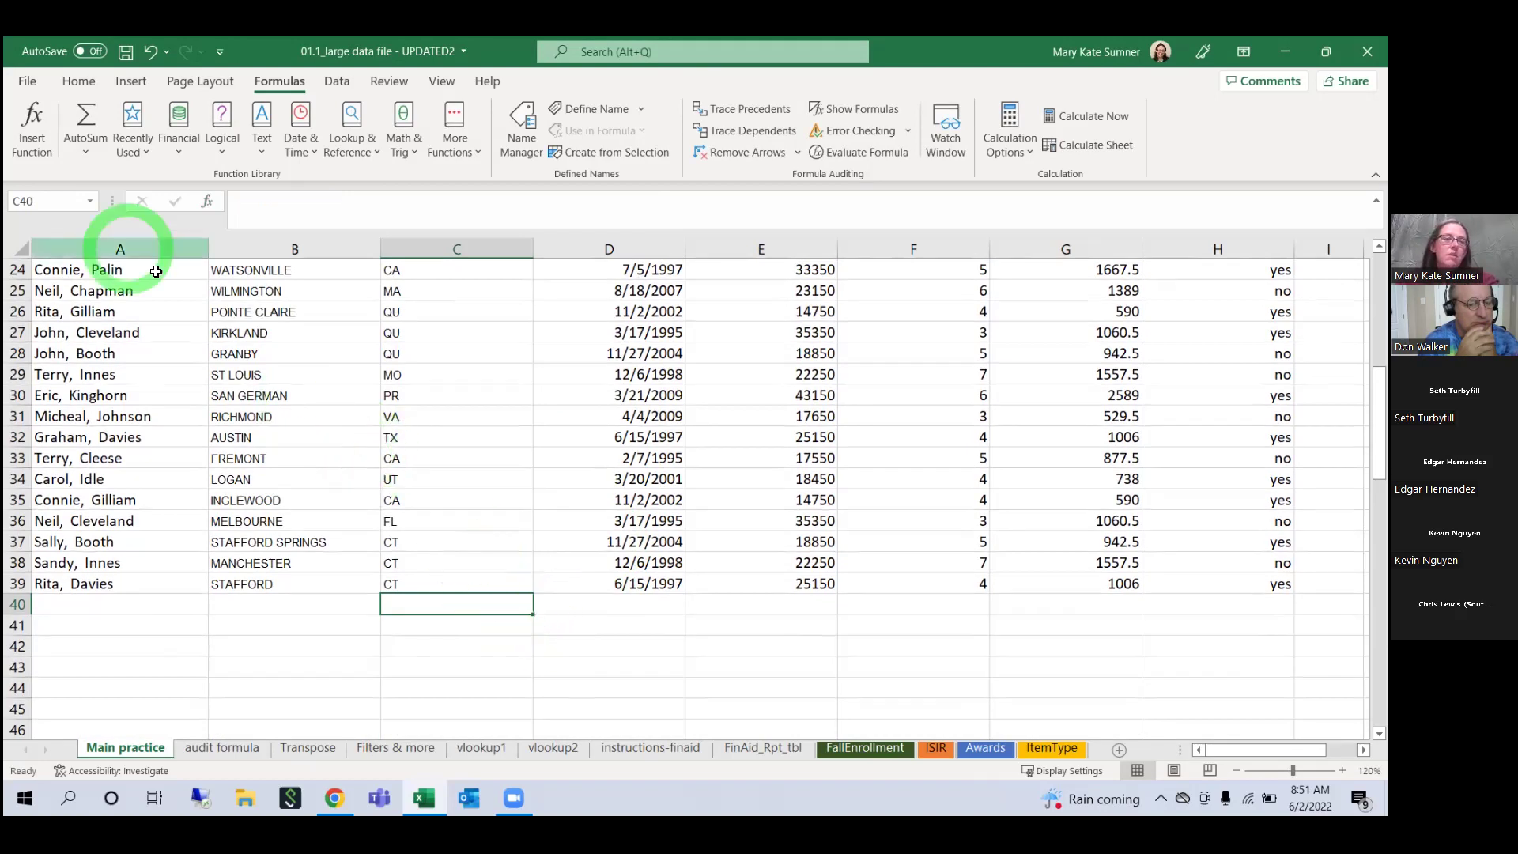
# Step: Search the functions for "countbl", examine COUNTBLANK's description and arguments, and cancel without inserting it
pyautogui.click(32, 126)
pyautogui.write('countbl')
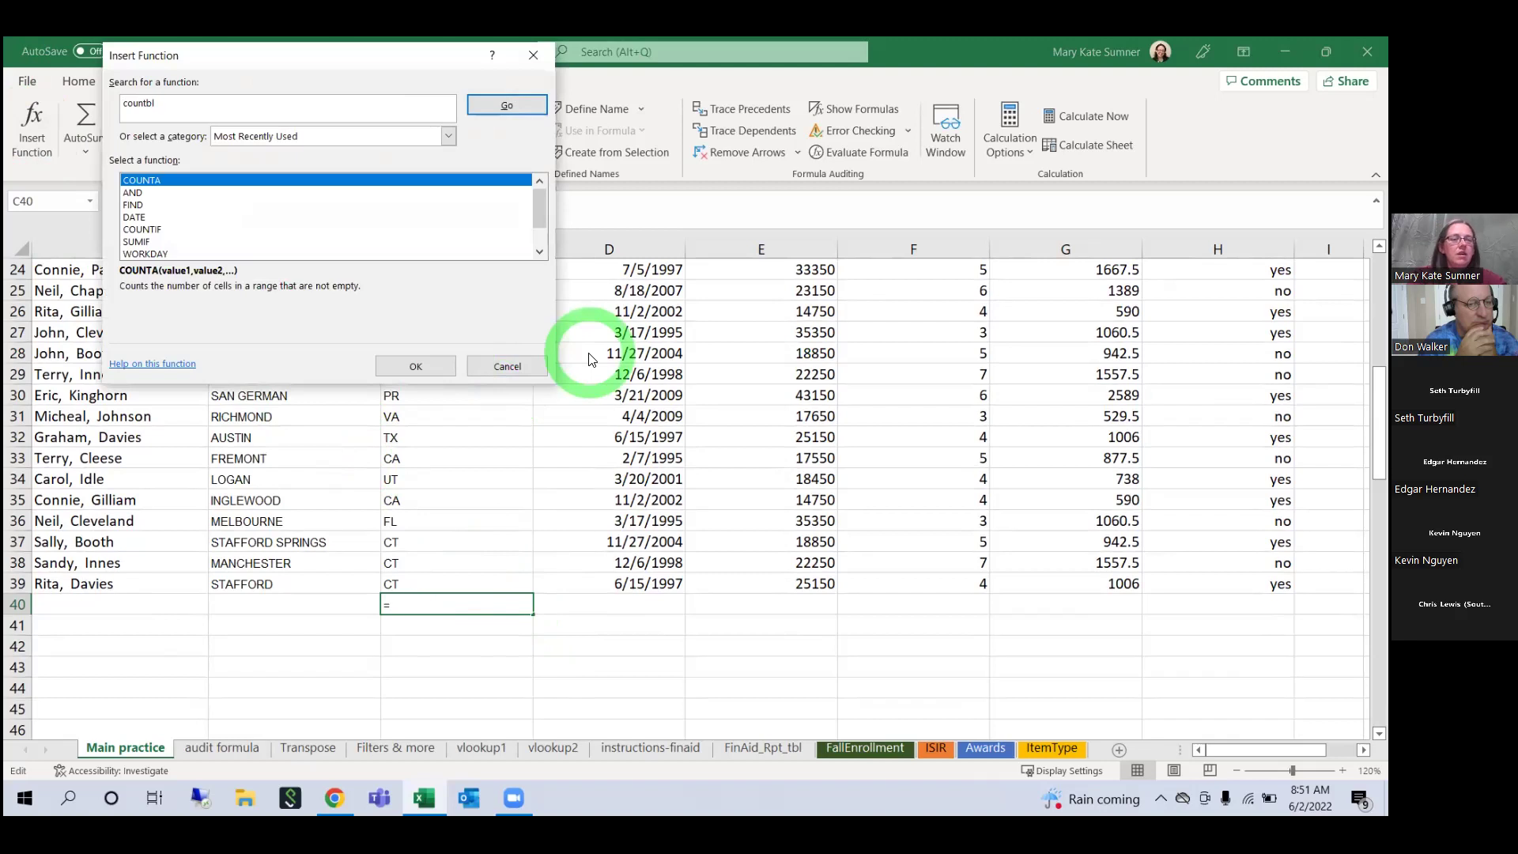
pyautogui.press('Return')
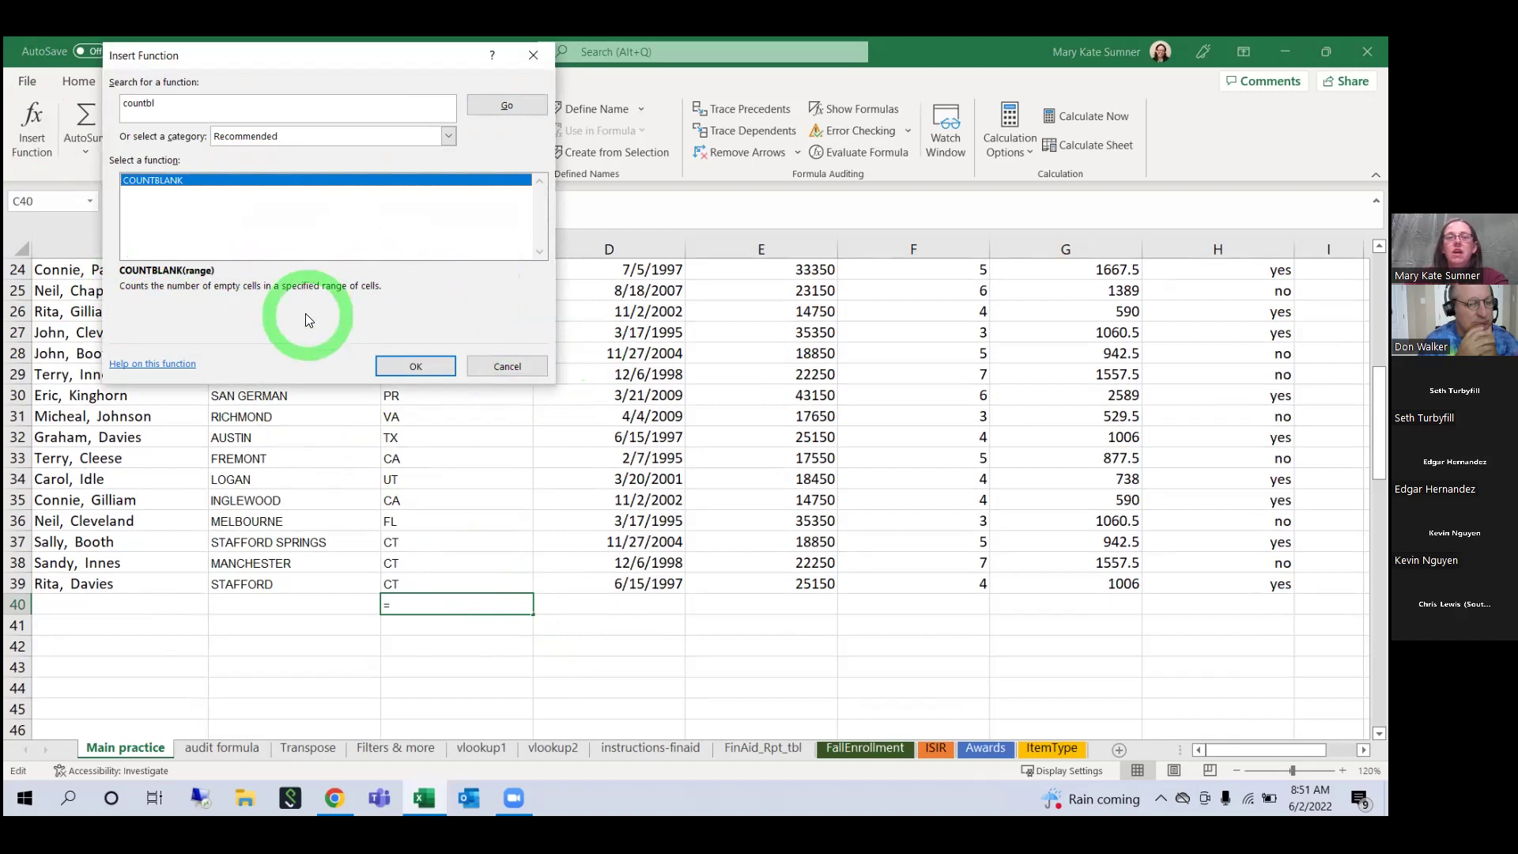
pyautogui.click(427, 369)
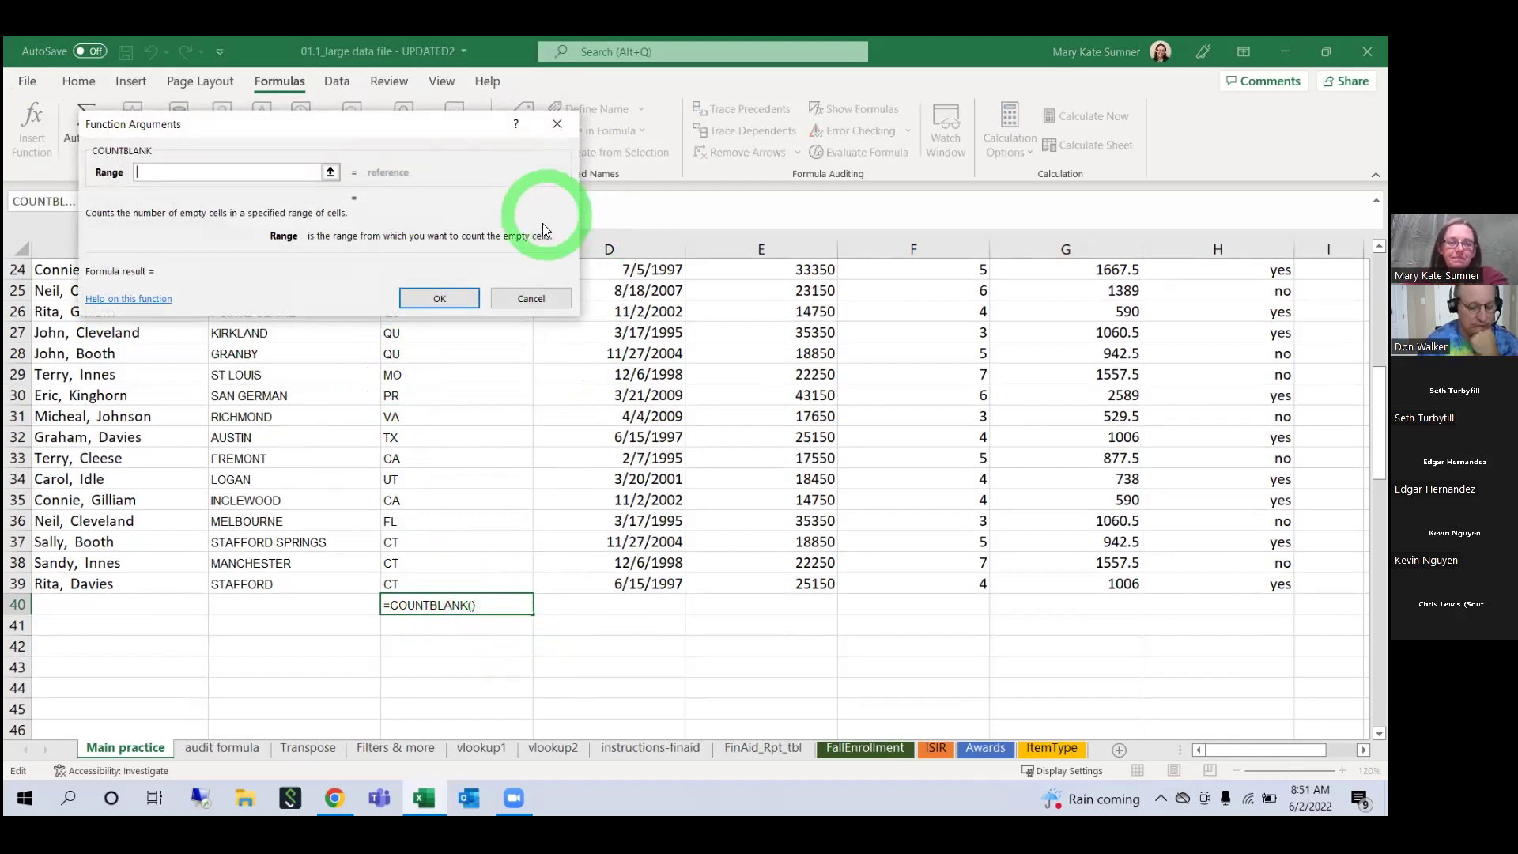
pyautogui.click(540, 299)
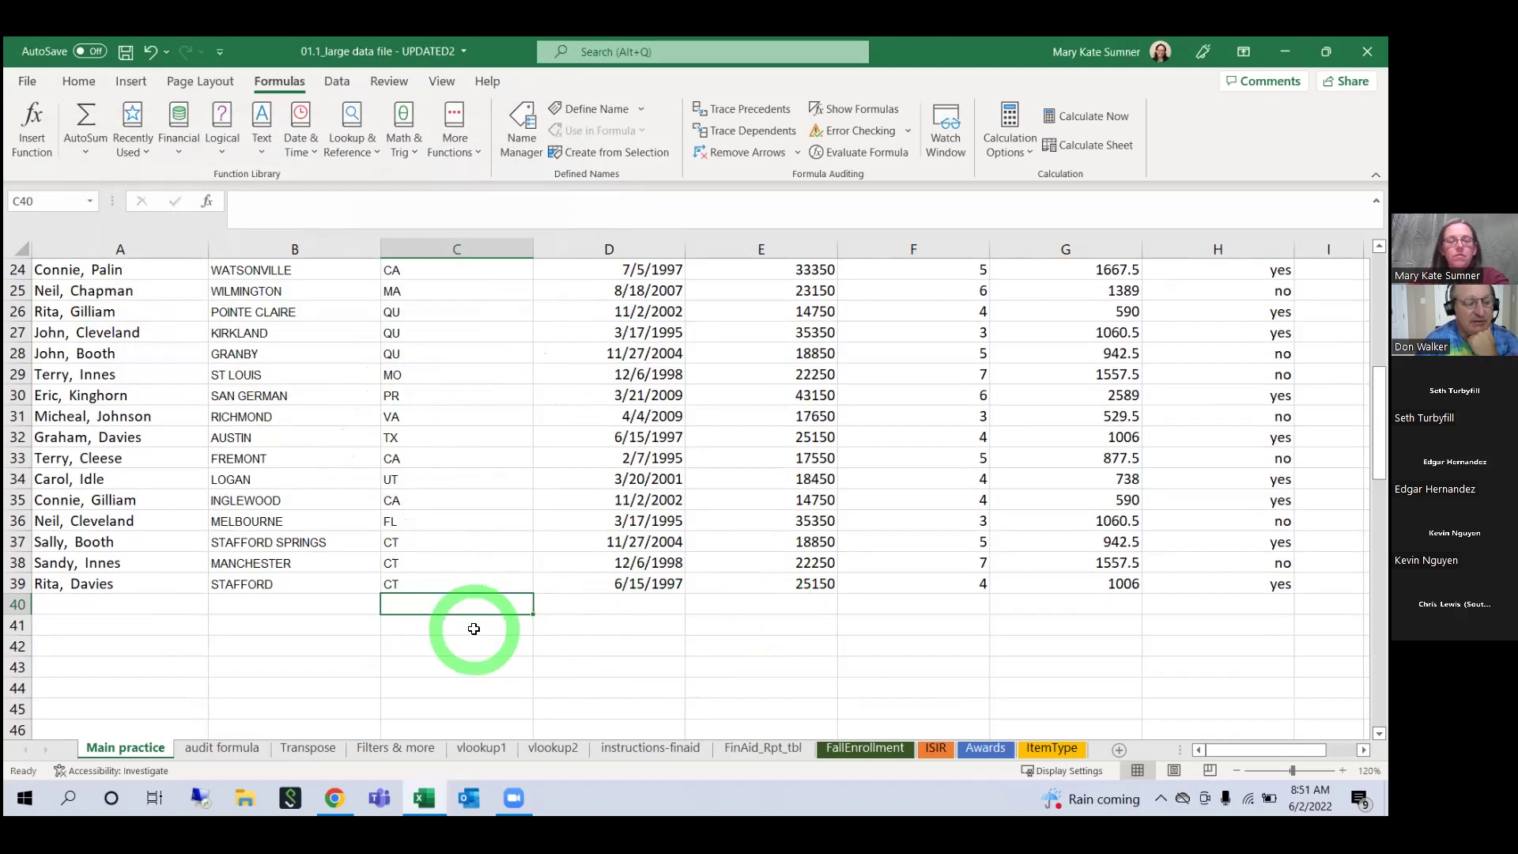
# Step: Search the insertable functions for "look up", examine the lookup functions offered, and cancel without inserting one
pyautogui.click(25, 128)
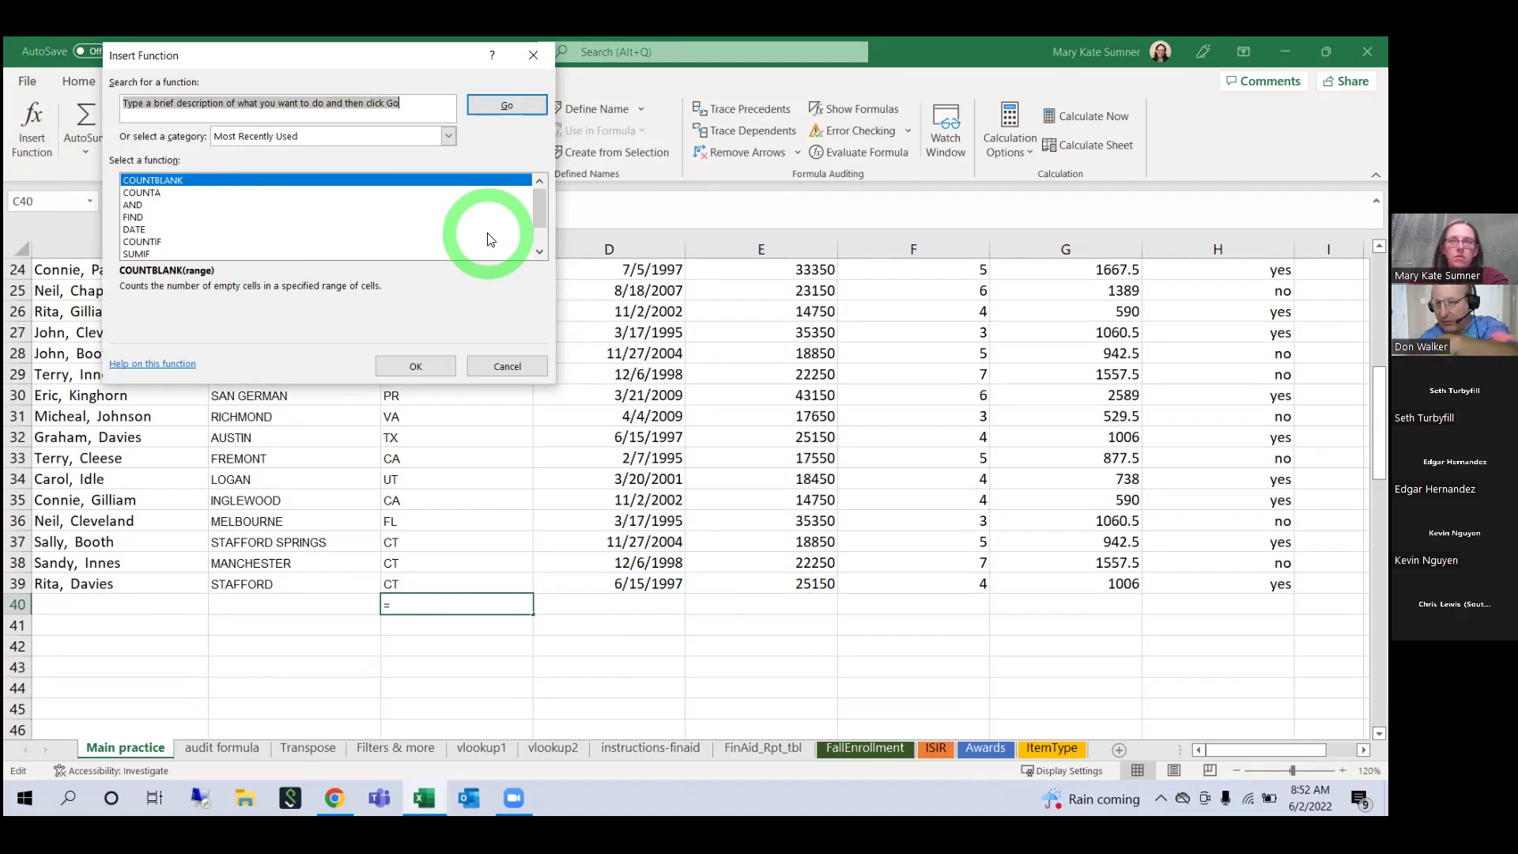
pyautogui.write('look u')
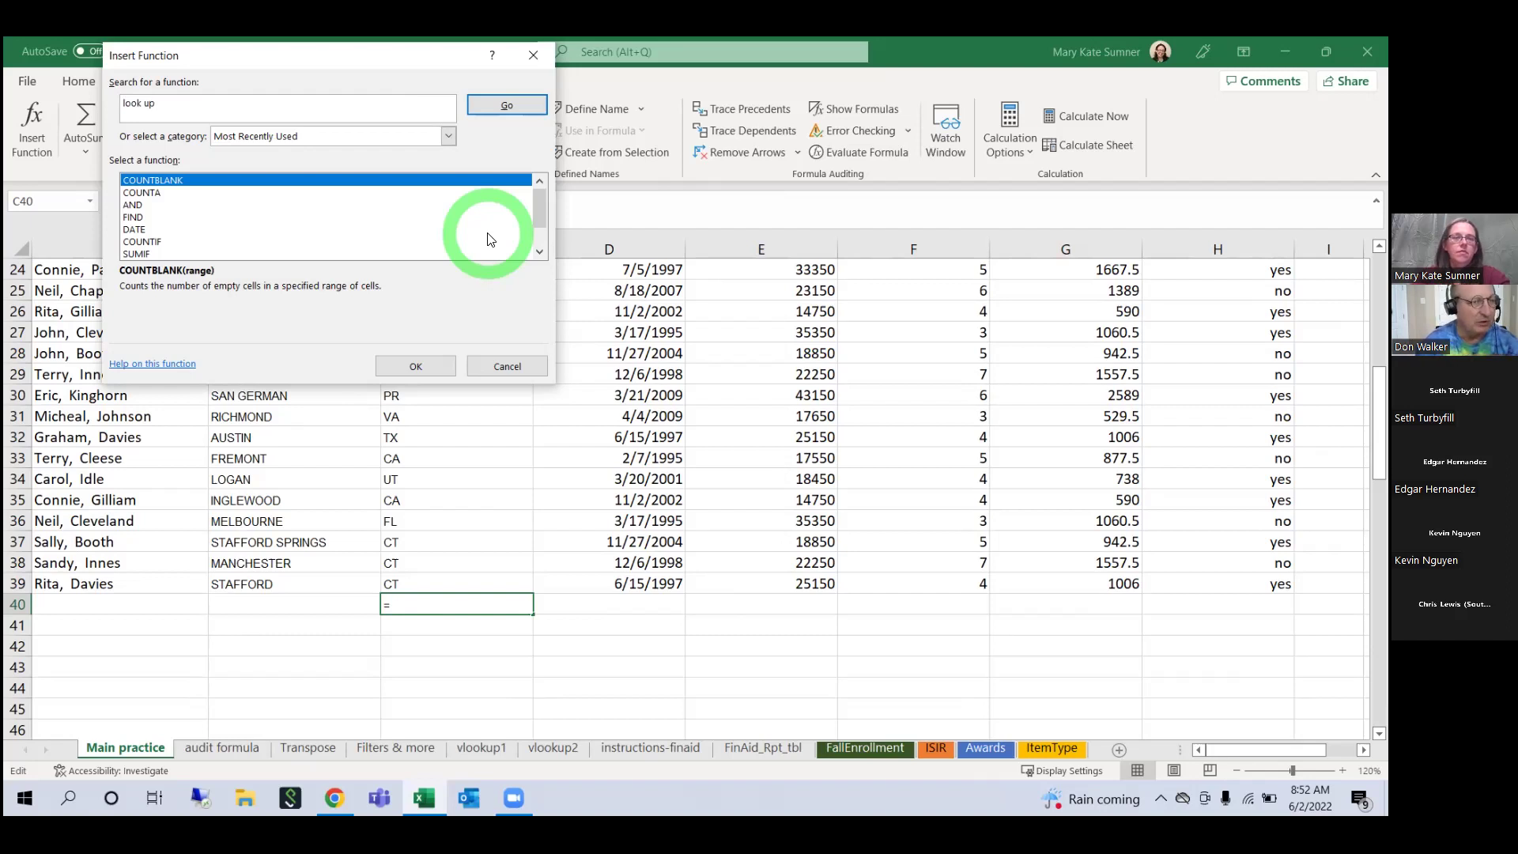
pyautogui.write('p')
pyautogui.click(518, 106)
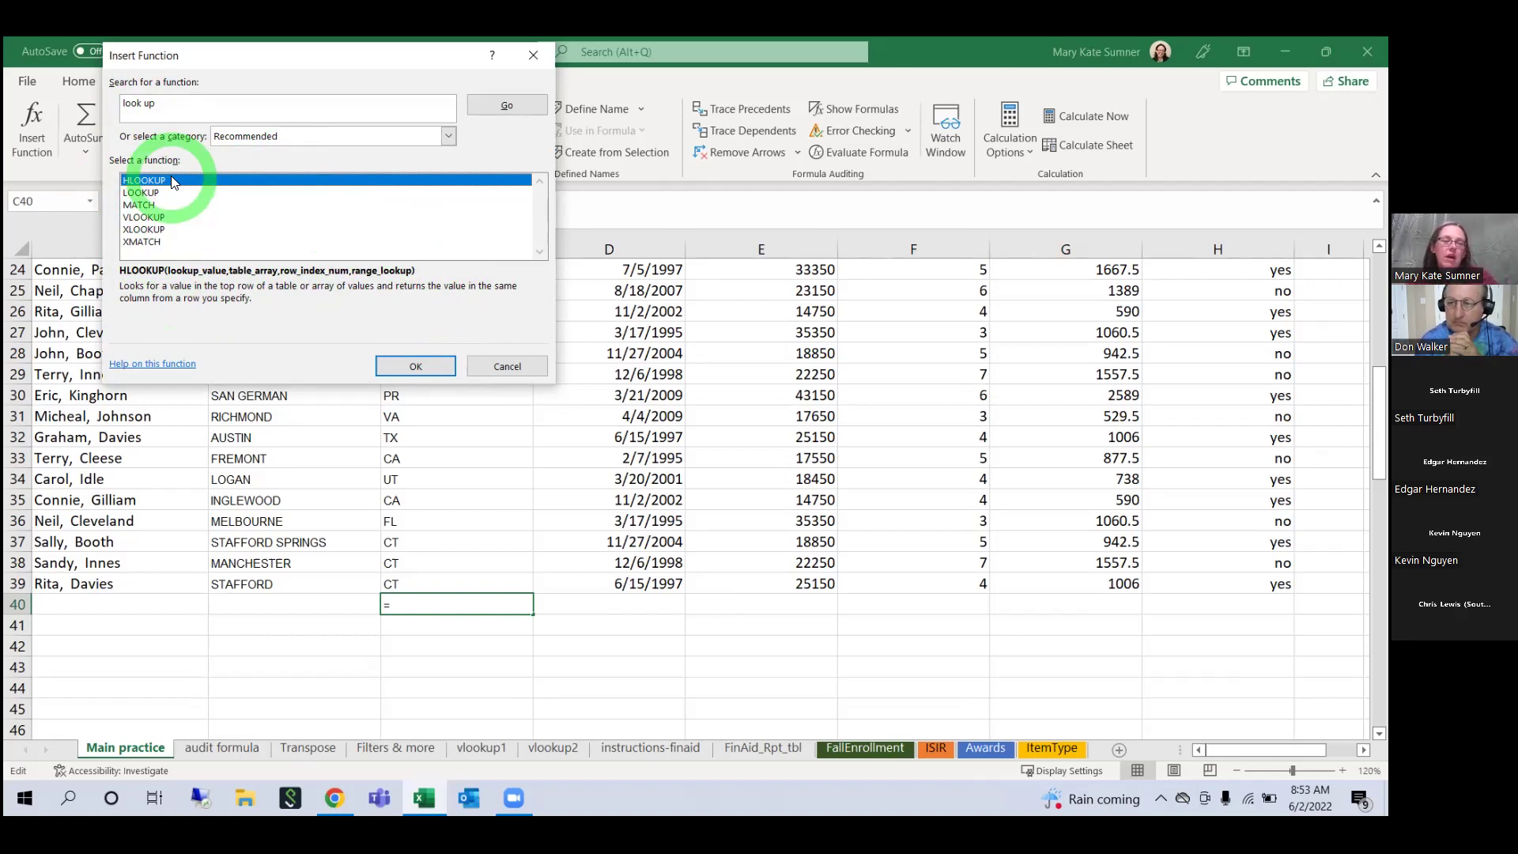
pyautogui.click(507, 366)
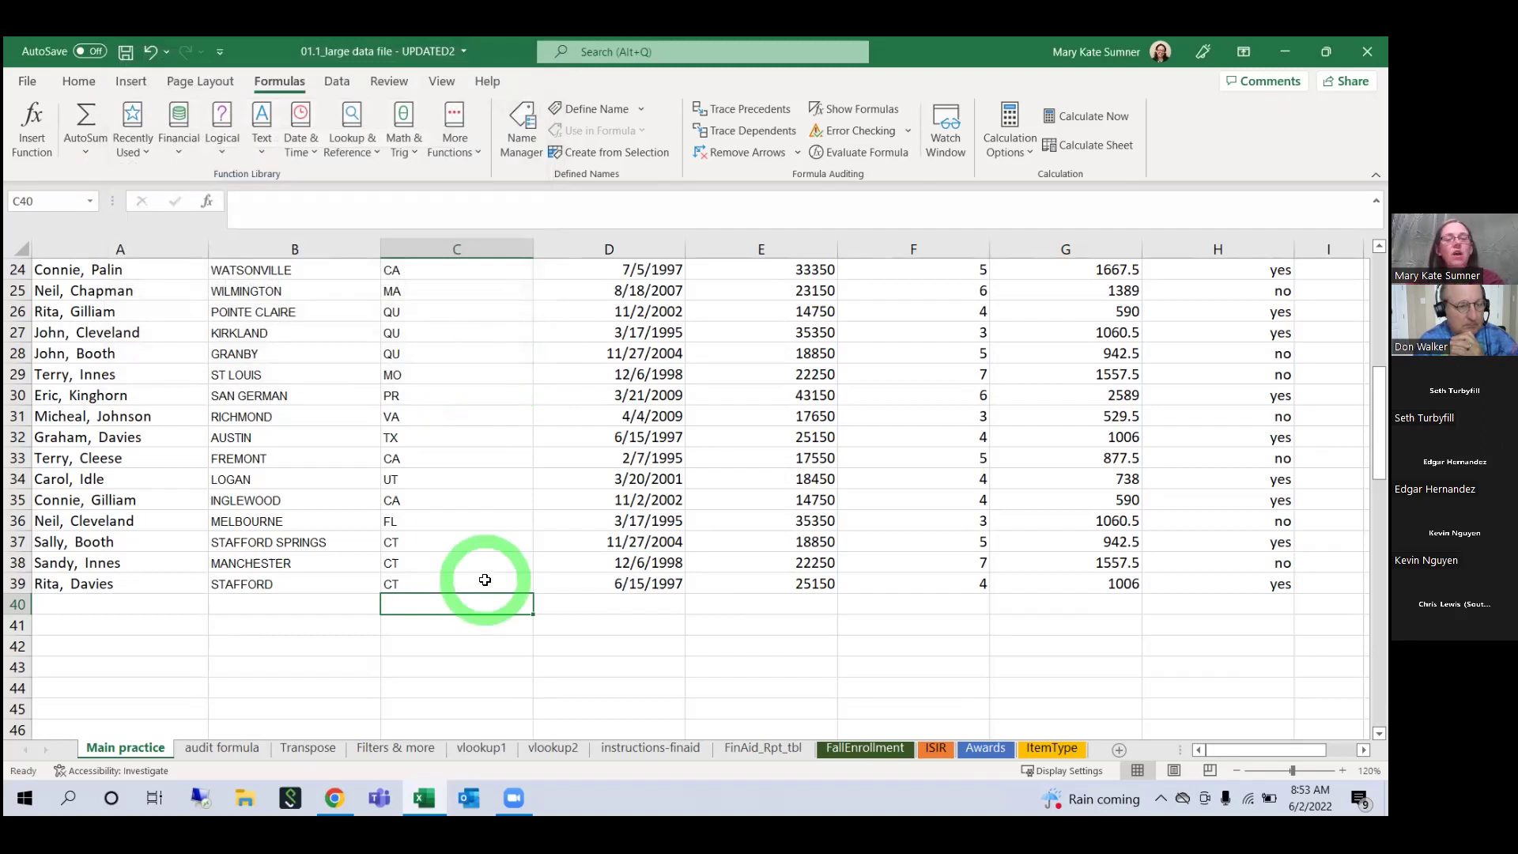
# Step: Insert a blank column before the Date of Employment column
pyautogui.scroll(8, 546, 538)
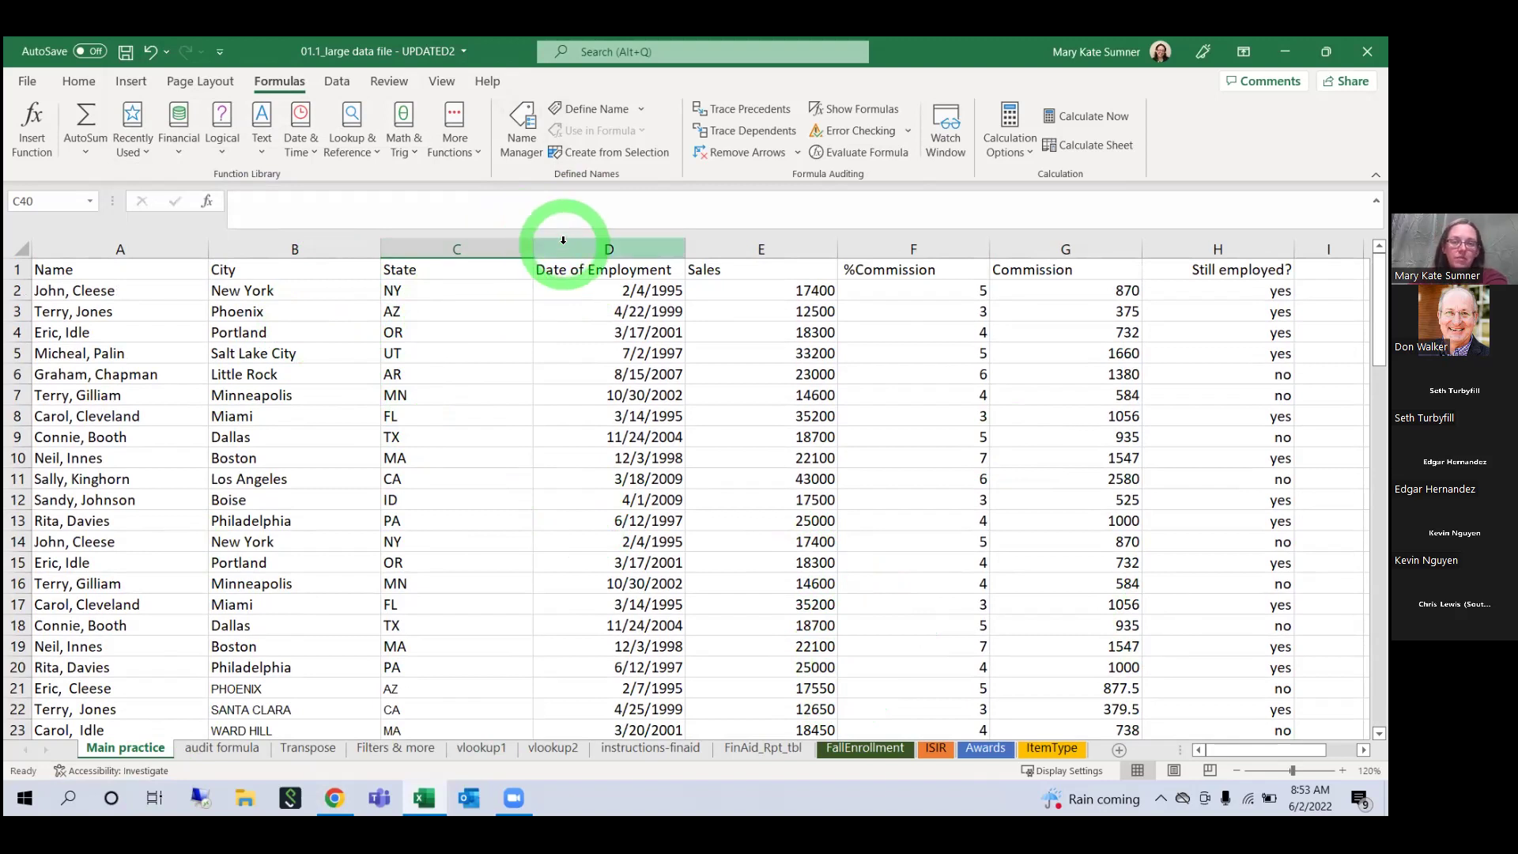
pyautogui.click(563, 240)
pyautogui.rightClick(563, 240)
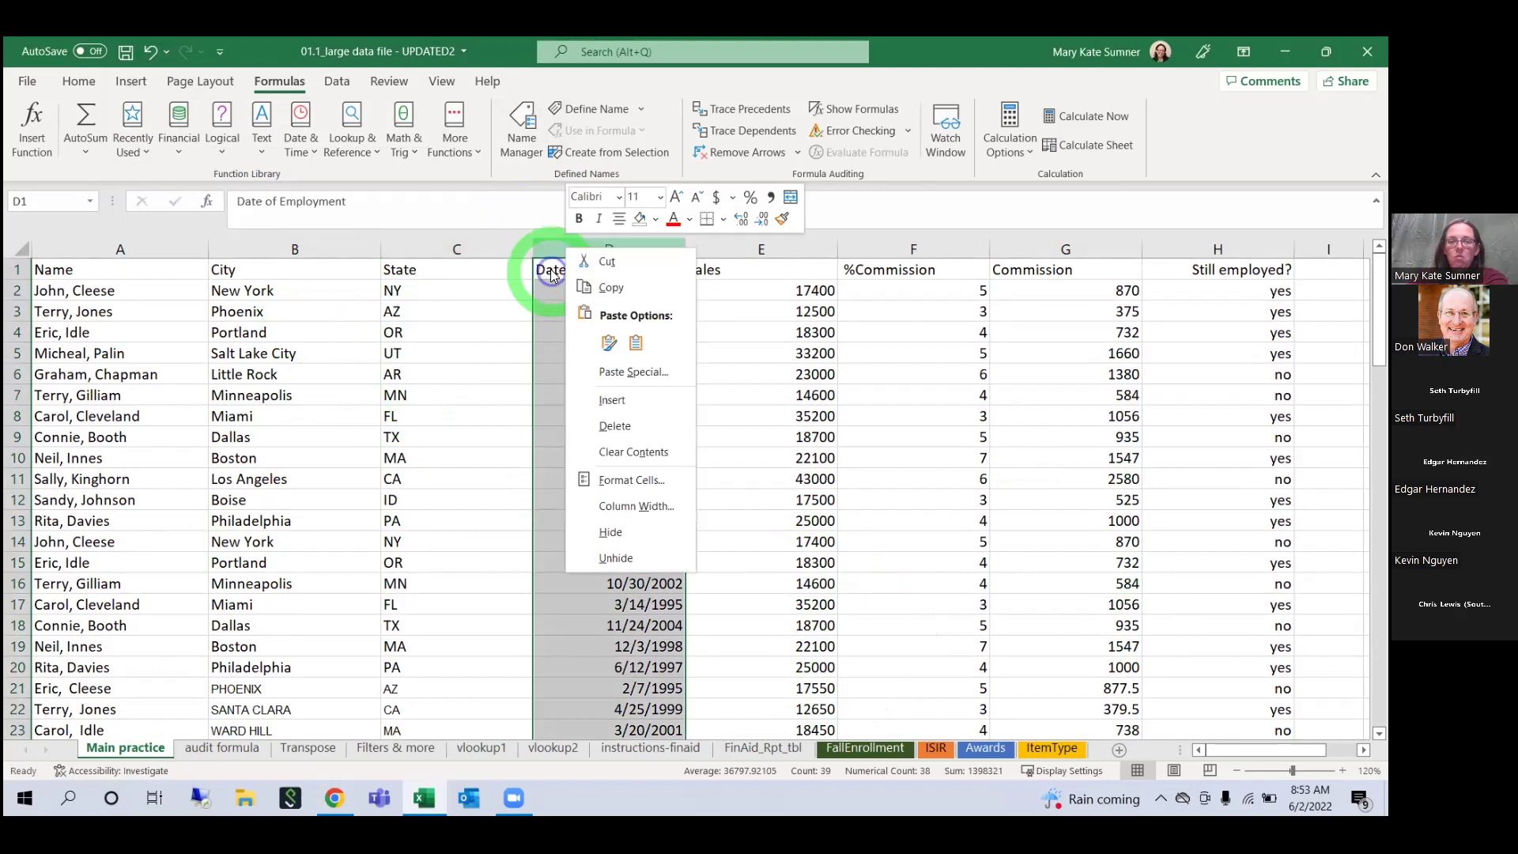
pyautogui.click(627, 399)
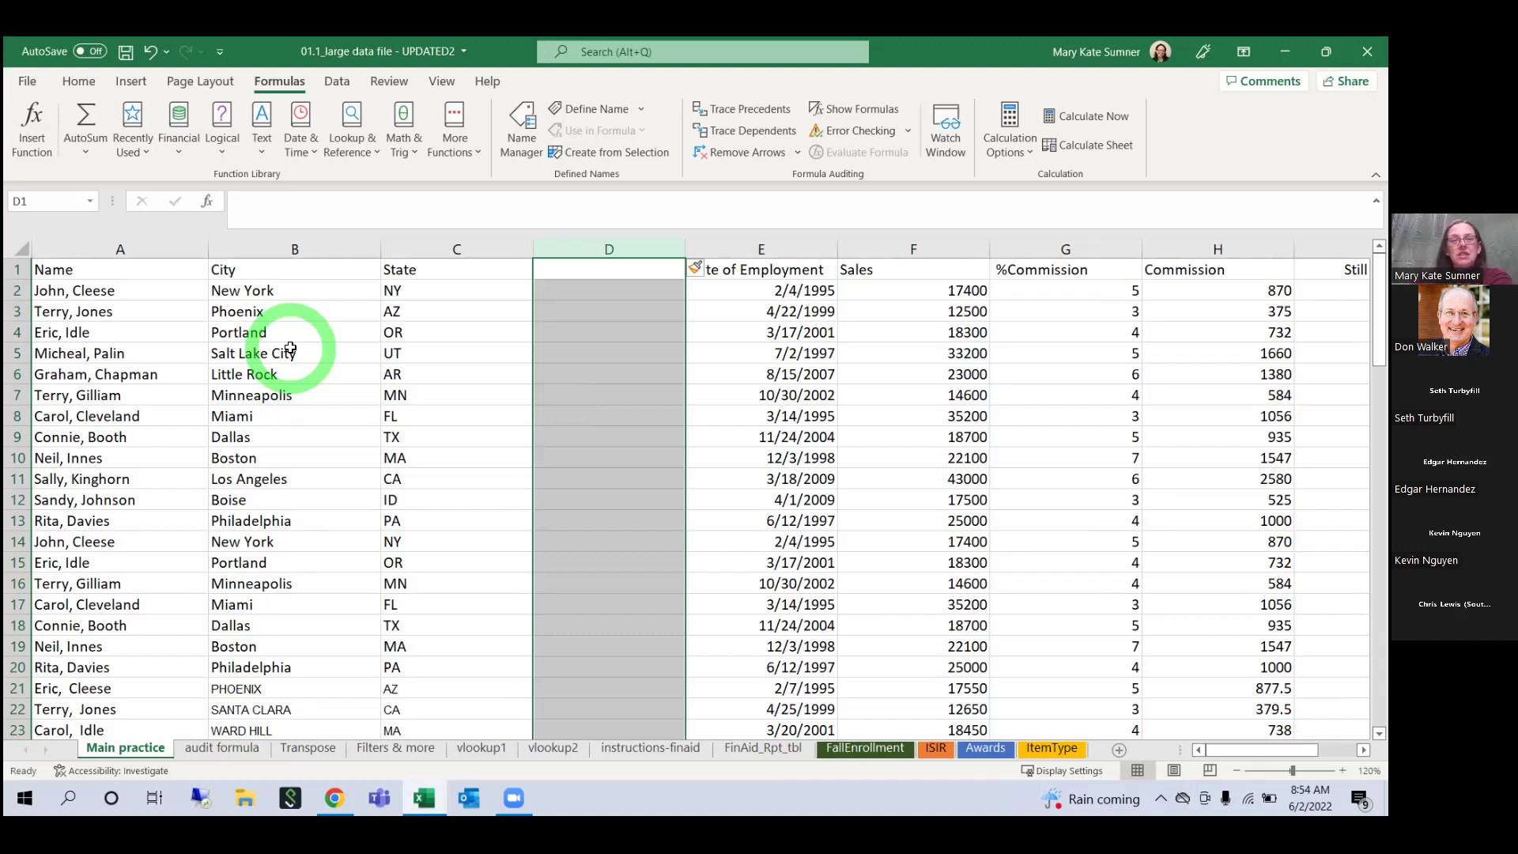
# Step: Enter the formula =B2&","&" "&C2 in cell D2 to join the city and state with a comma and space
pyautogui.click(597, 304)
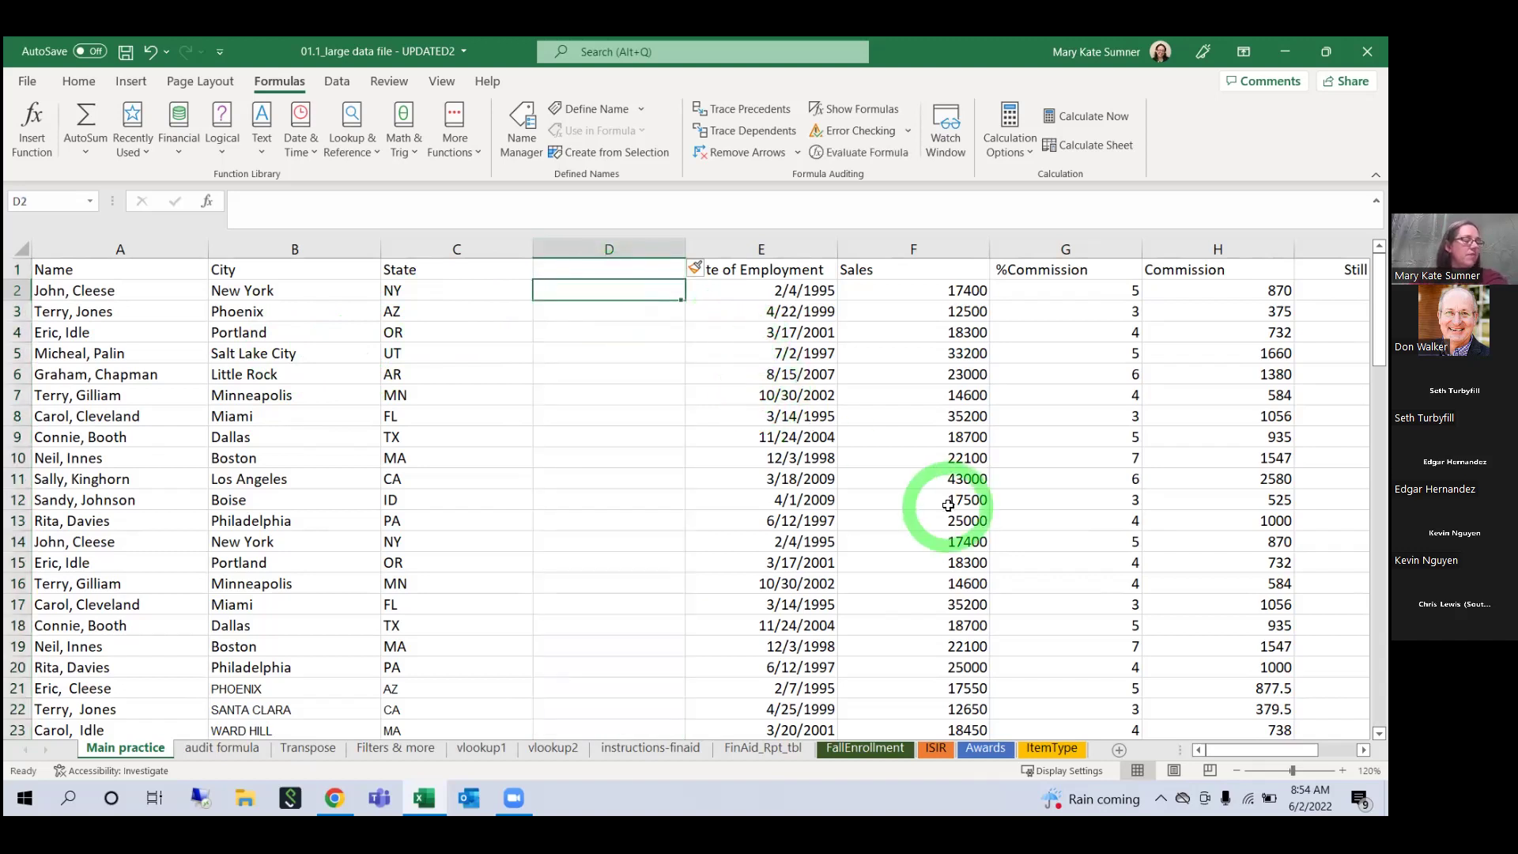
pyautogui.write('=')
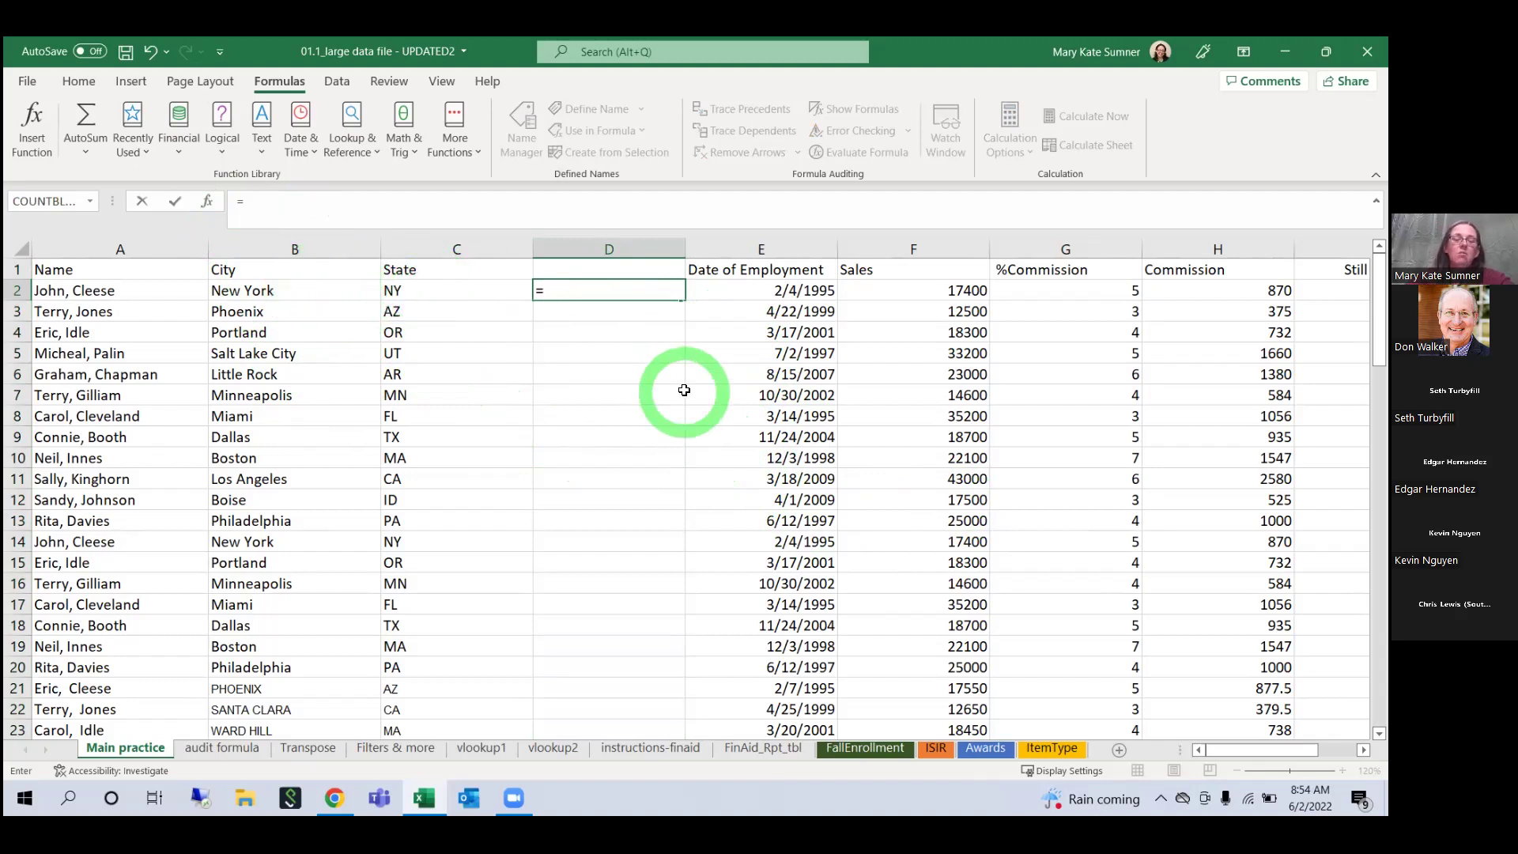
pyautogui.click(283, 290)
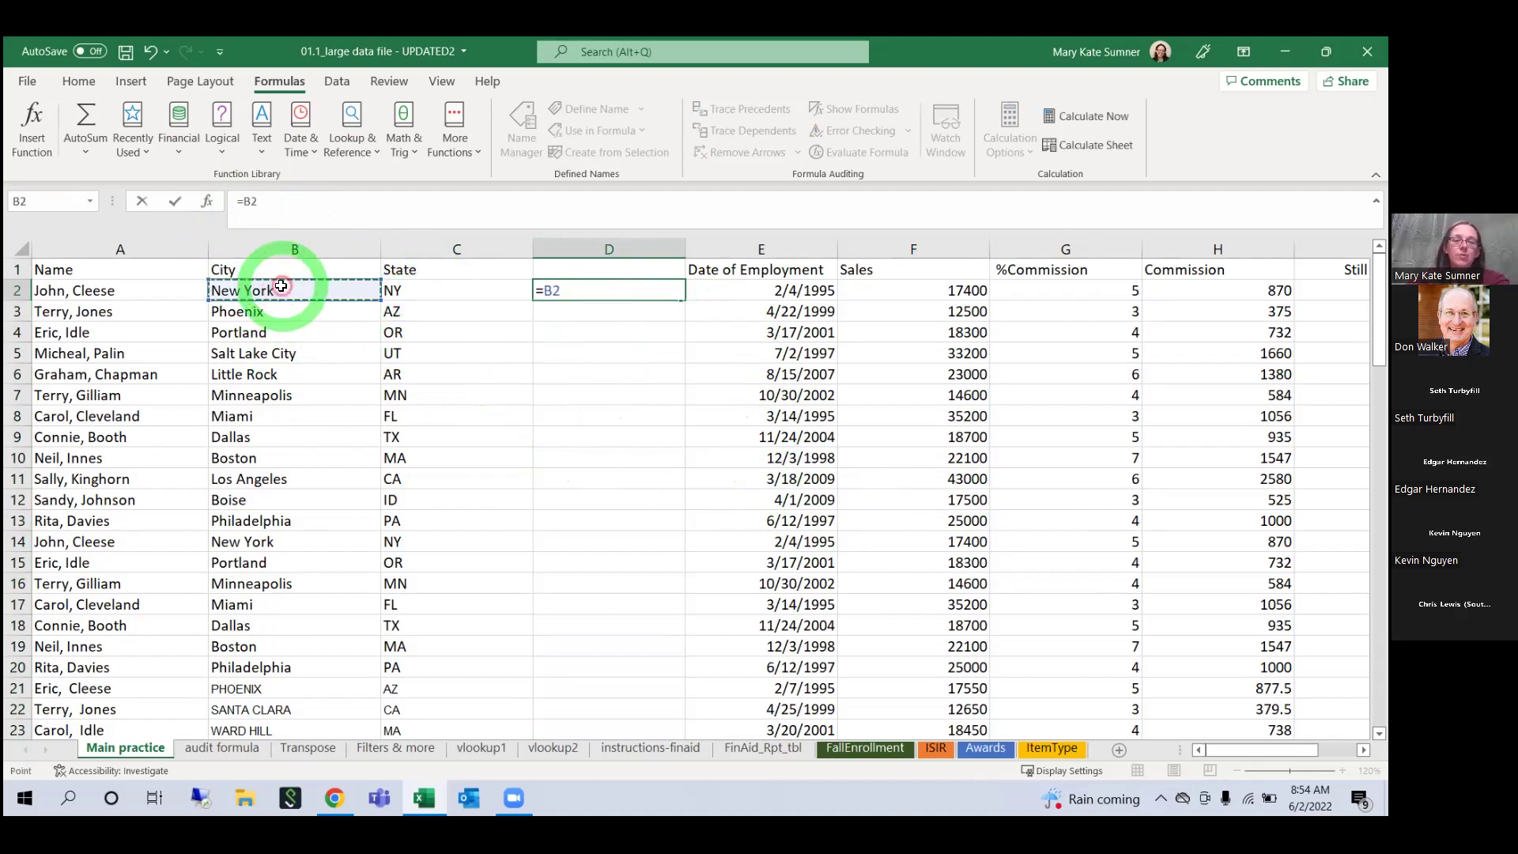
pyautogui.write('&')
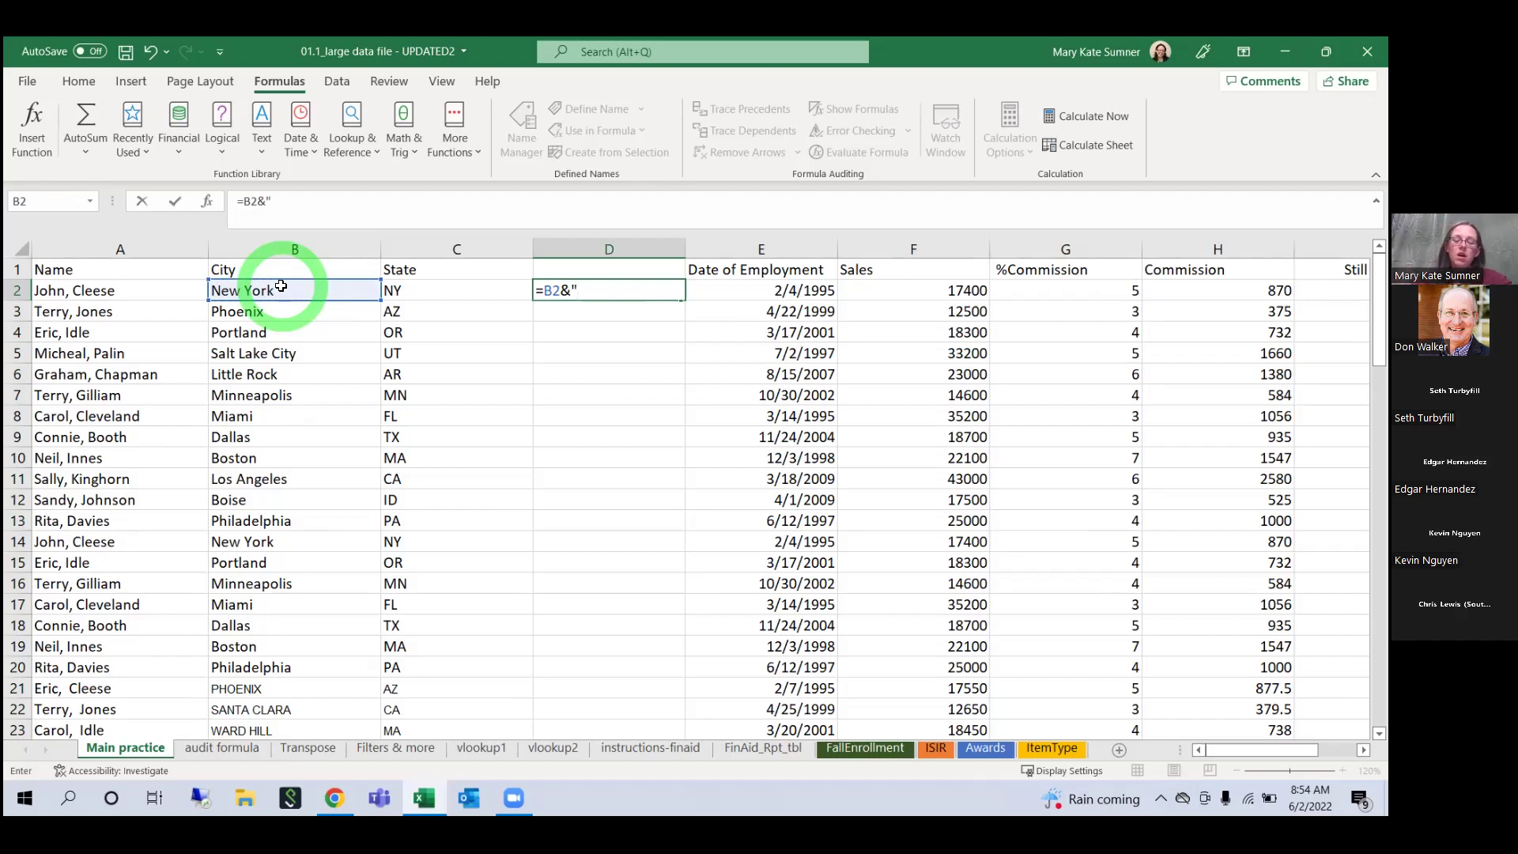
pyautogui.write('"&" "&')
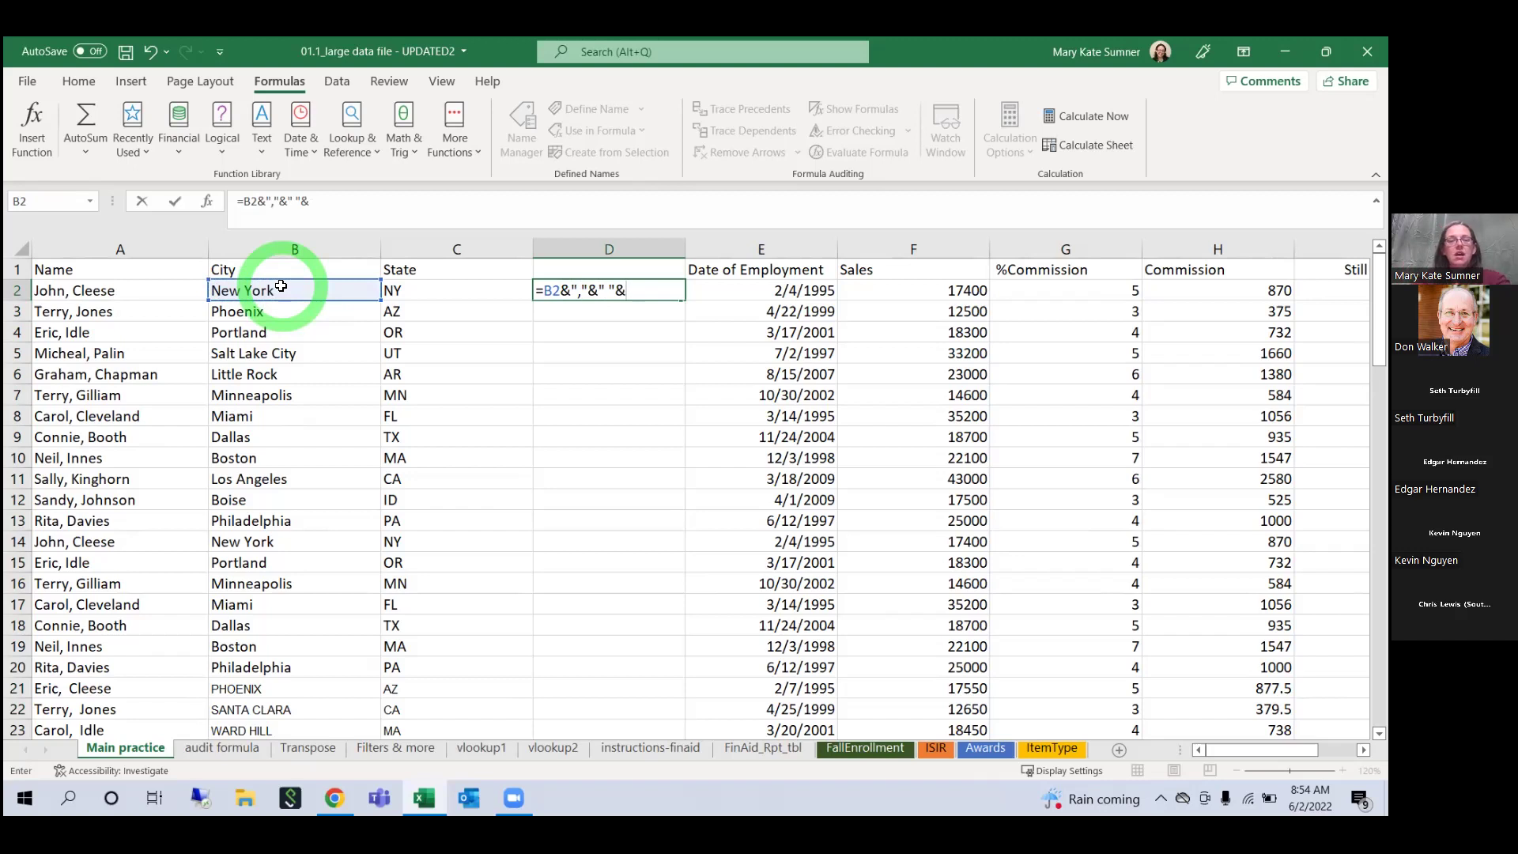
pyautogui.click(395, 291)
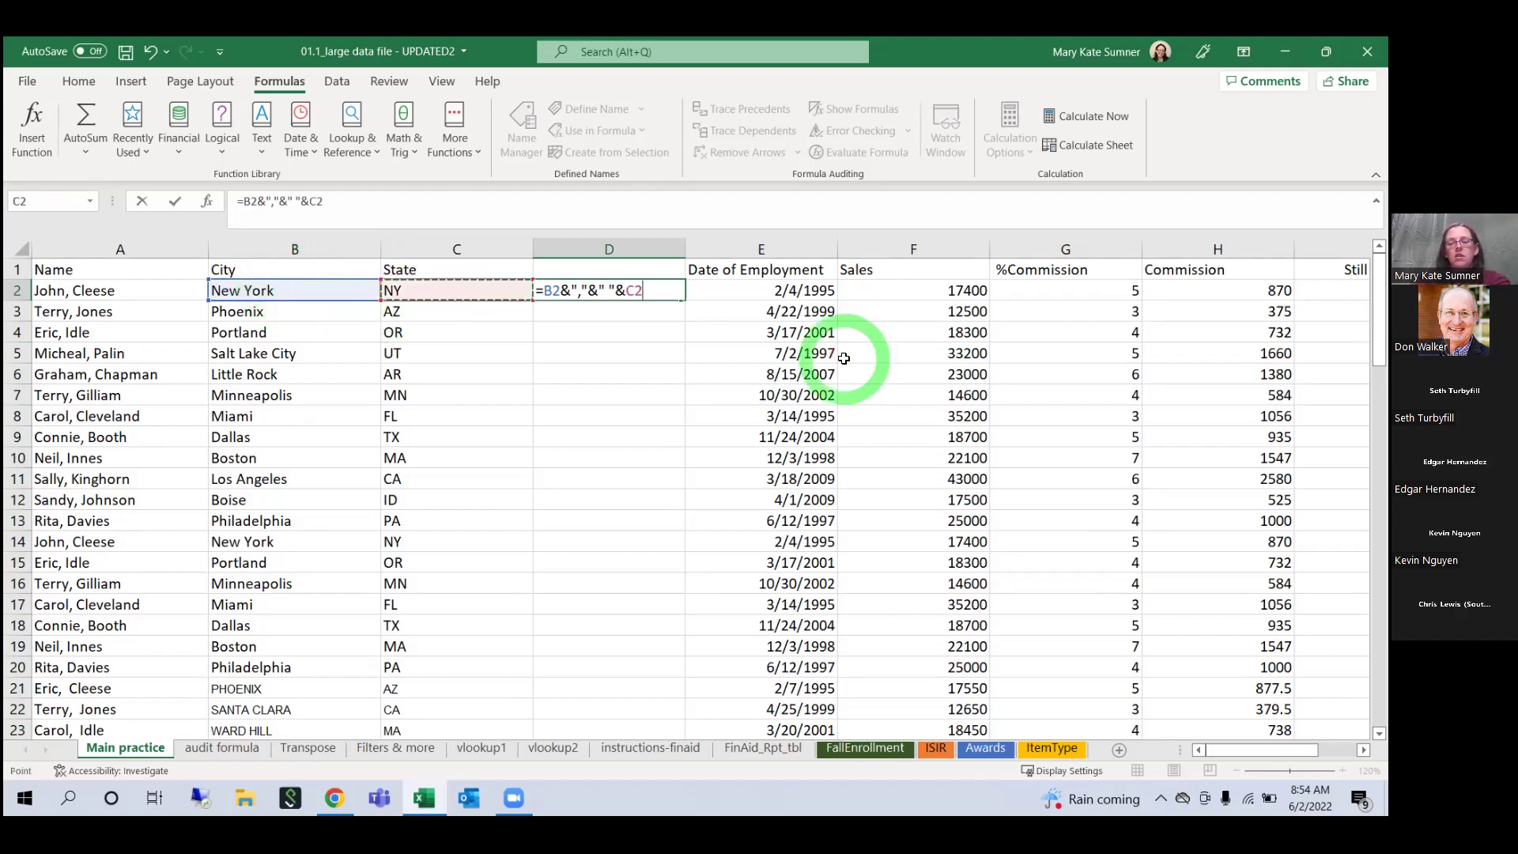
pyautogui.press('Return')
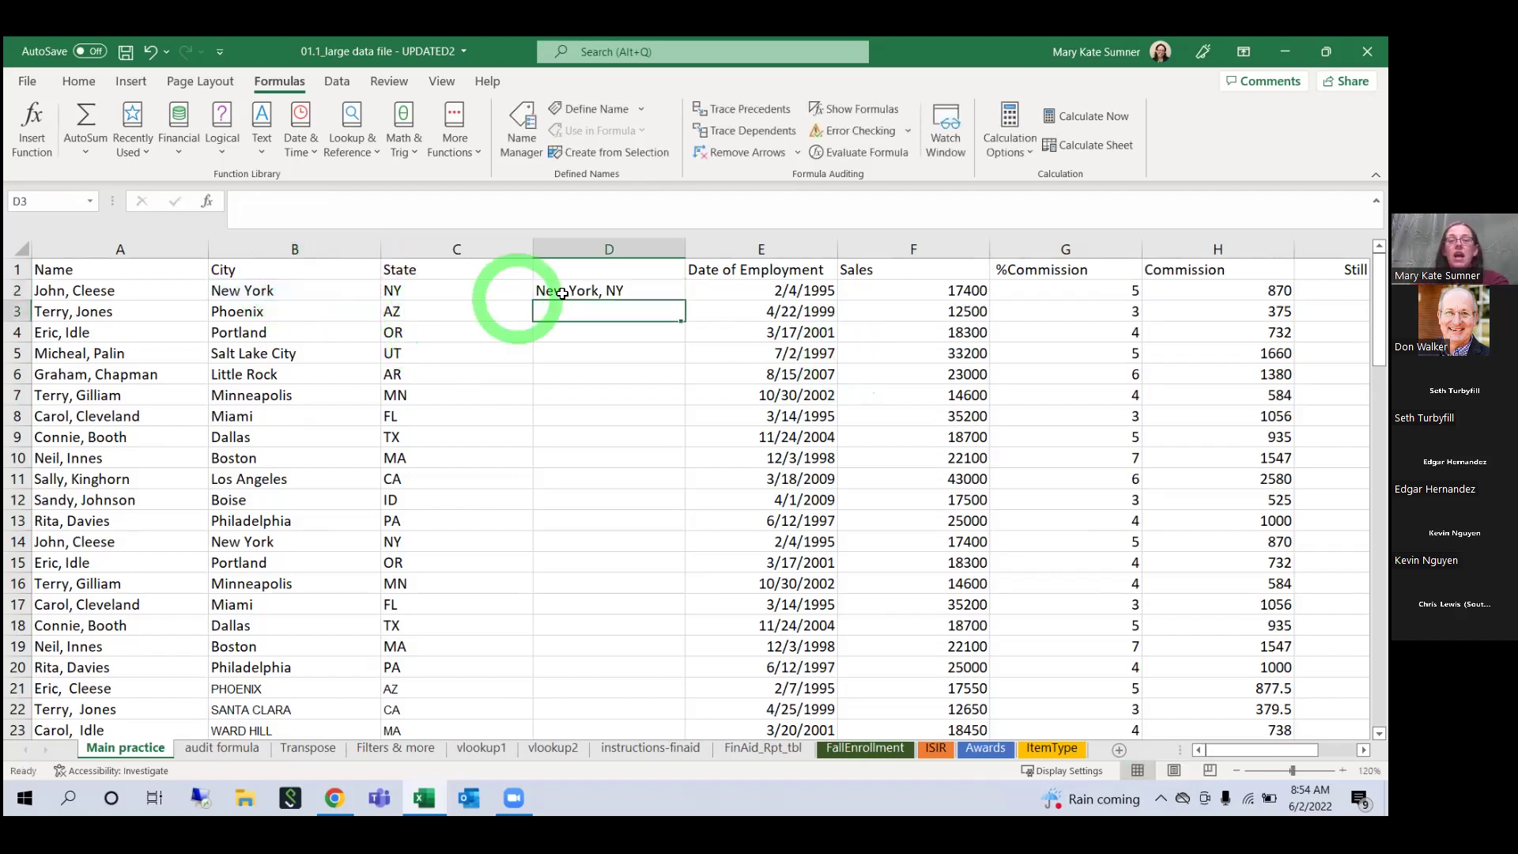
# Step: Fill the D2 formula down the data rows and paste the copied results over themselves as values only
pyautogui.press('Up')
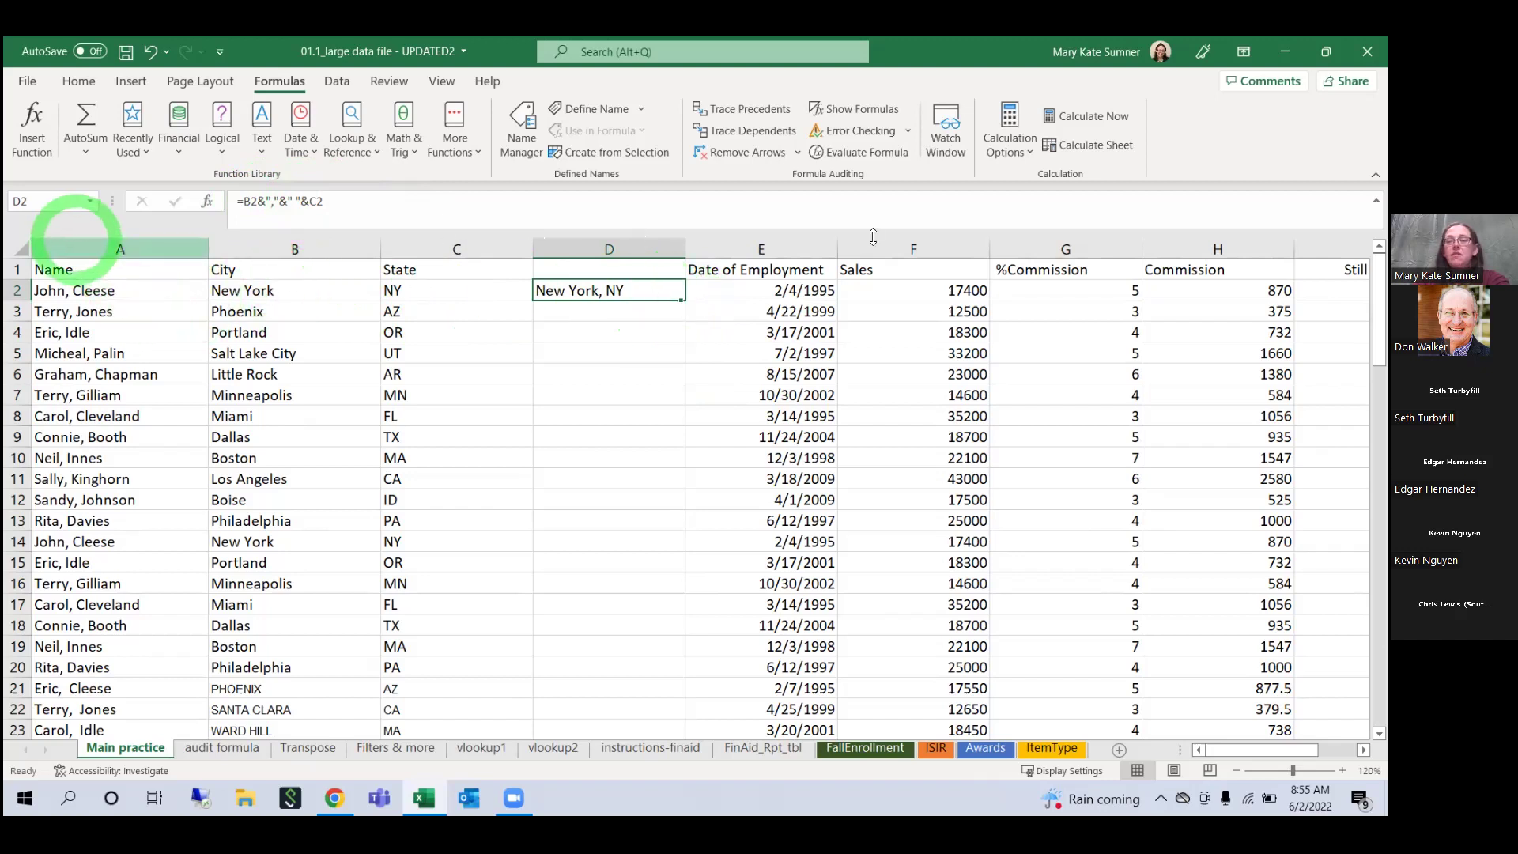
pyautogui.doubleClick(685, 300)
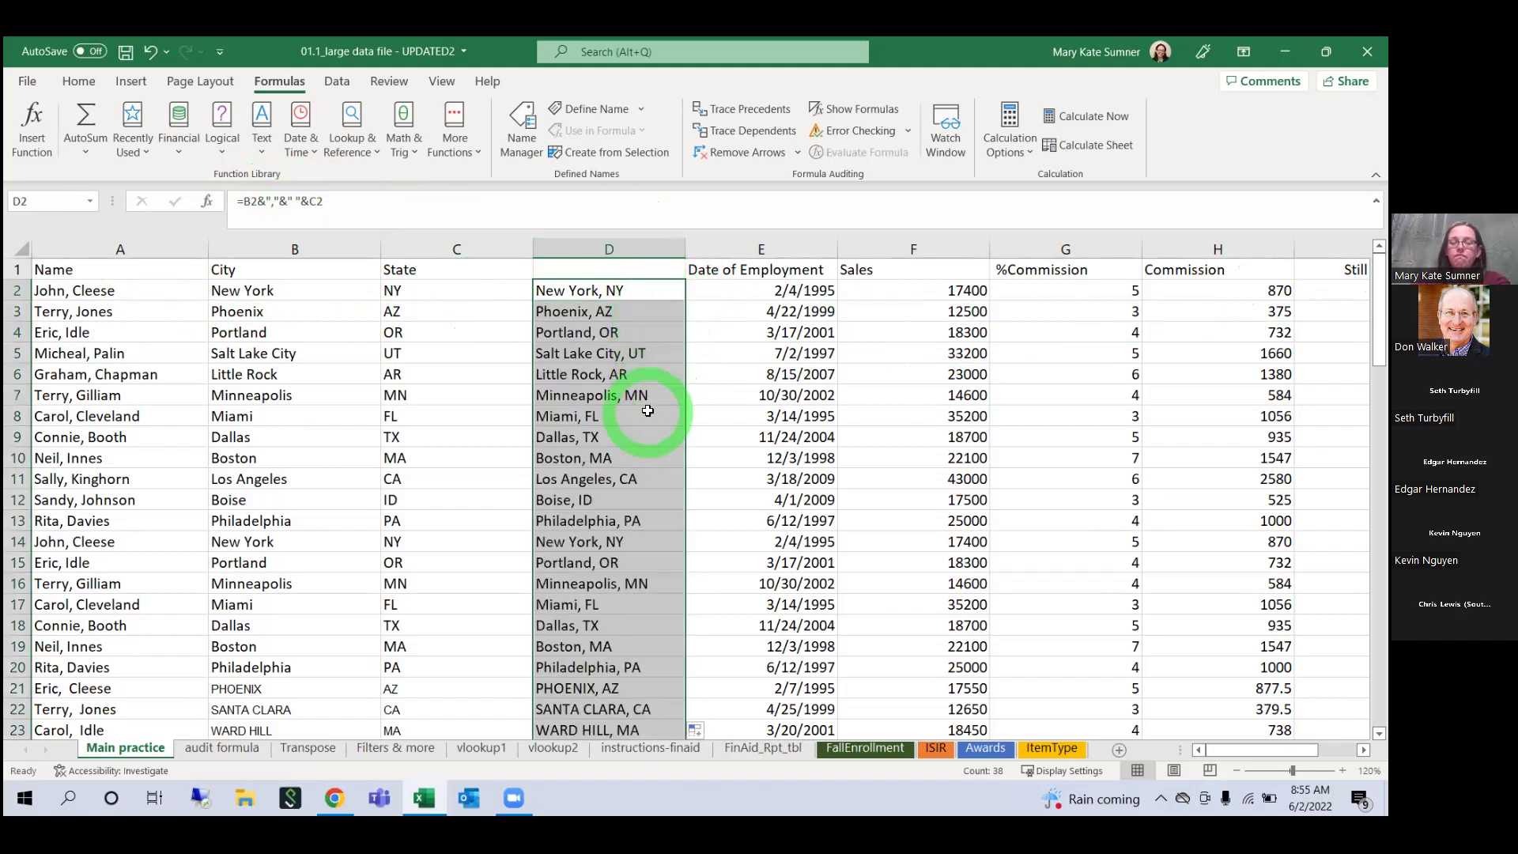
pyautogui.rightClick(634, 295)
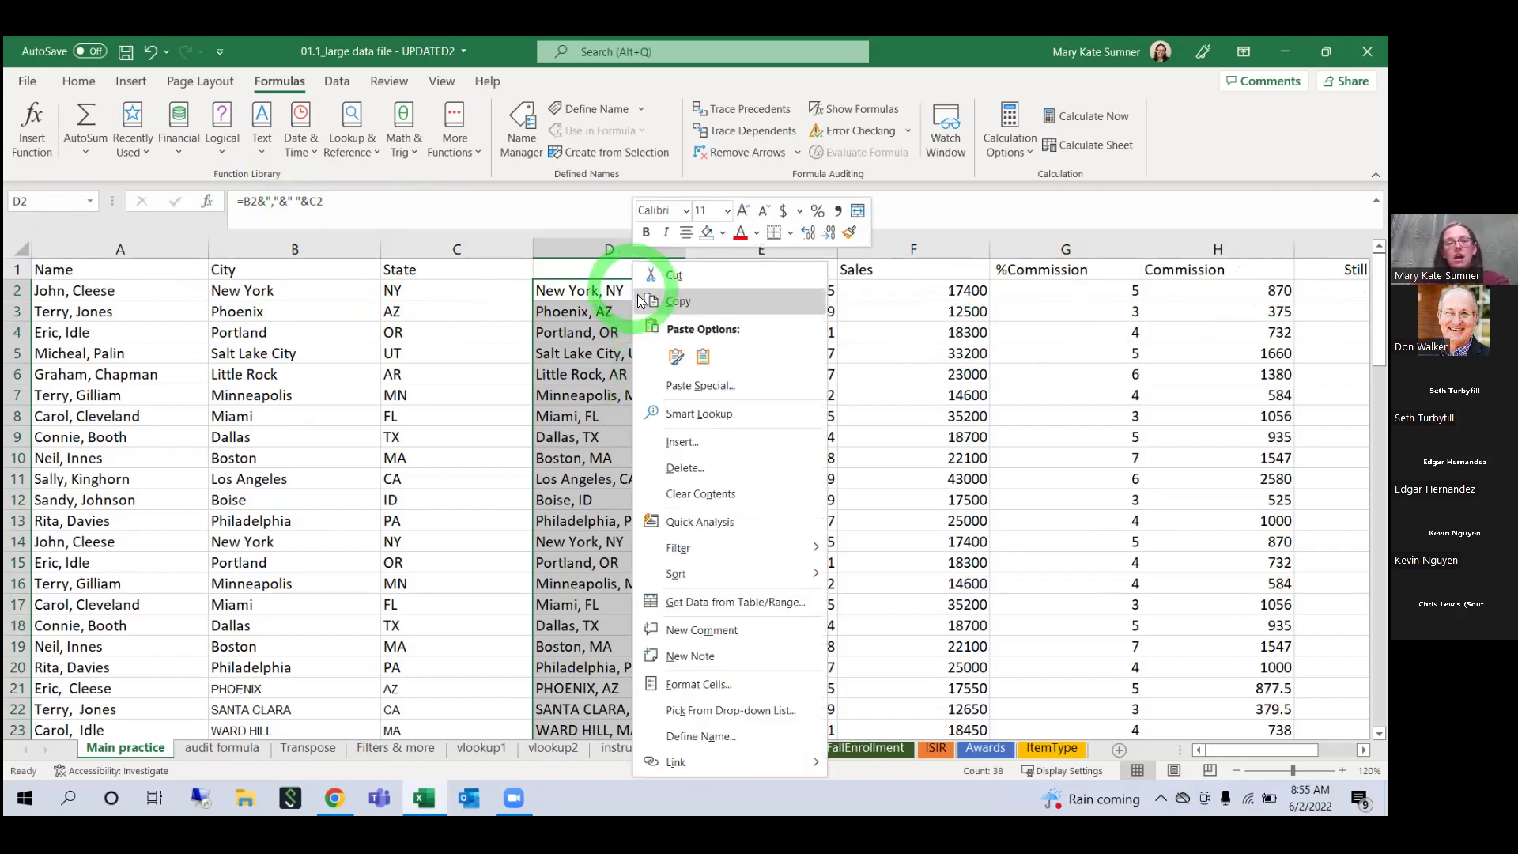
pyautogui.click(645, 302)
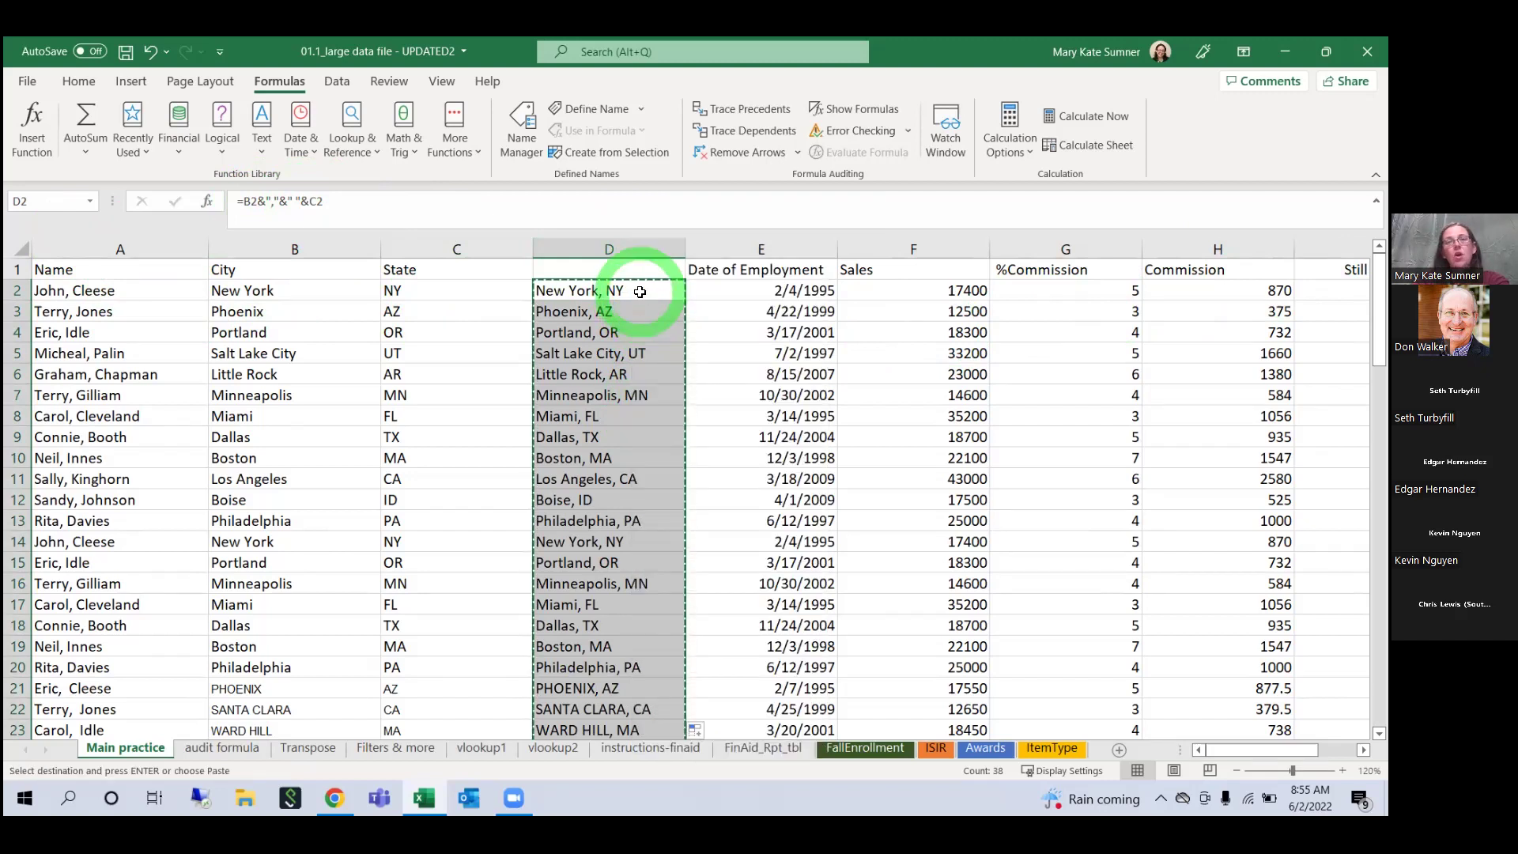
pyautogui.rightClick(642, 297)
pyautogui.click(712, 358)
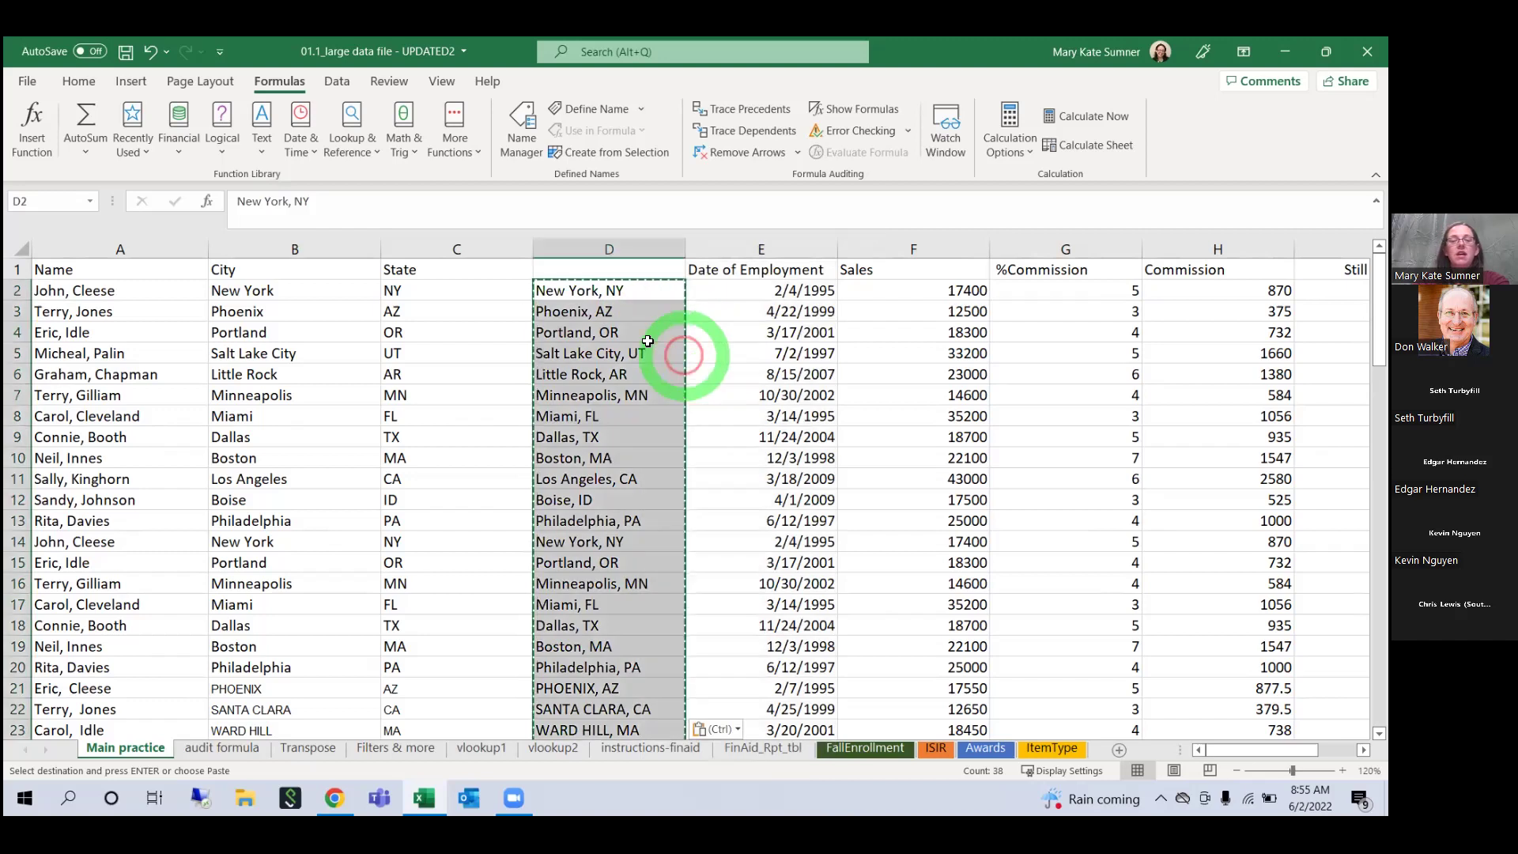
pyautogui.click(559, 291)
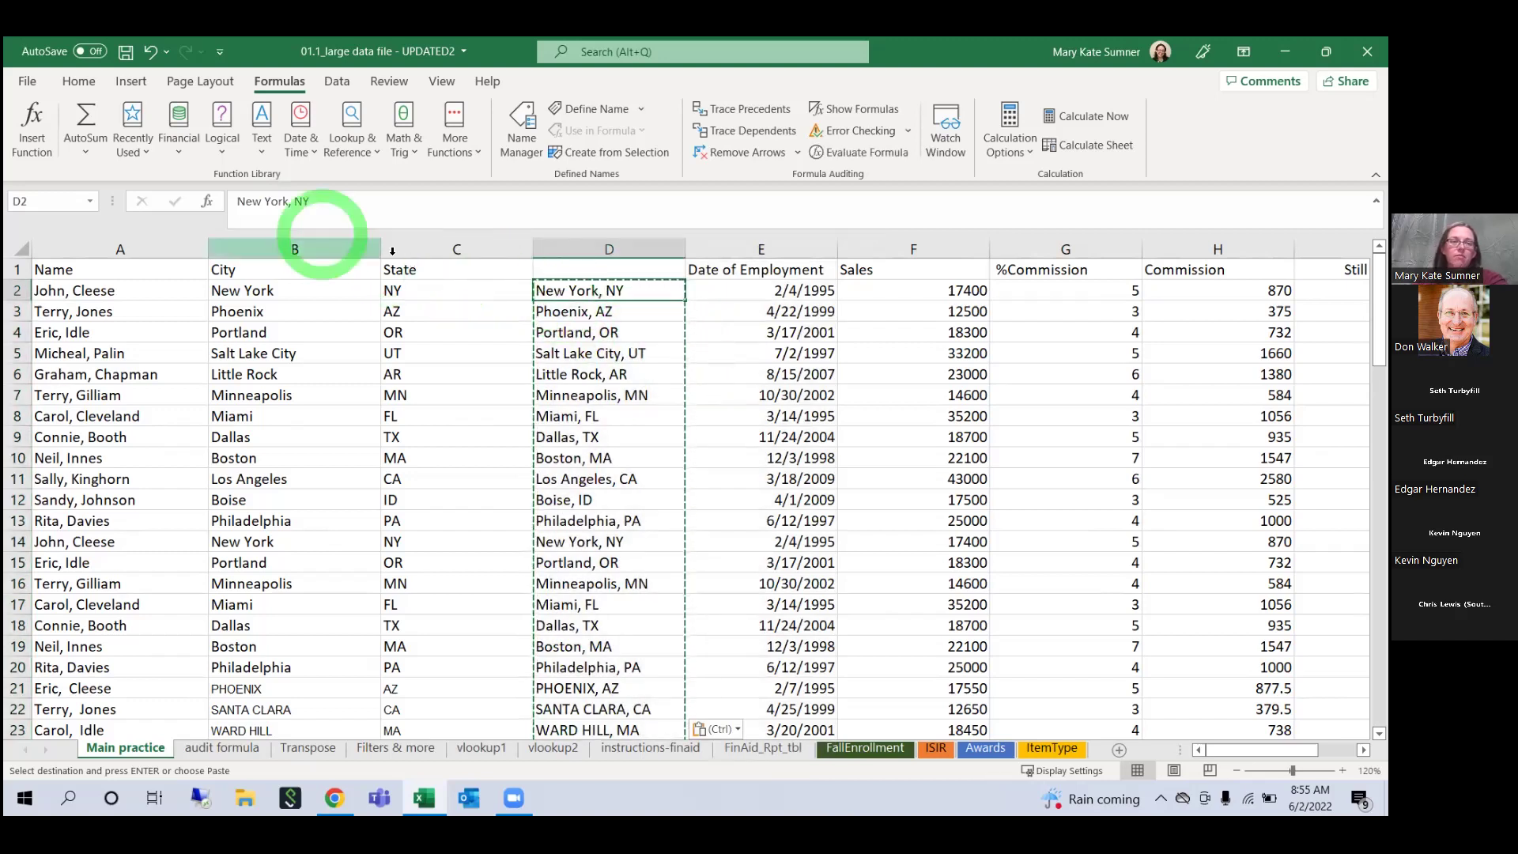
# Step: Undo the values-only paste and the fill-down in column D
pyautogui.click(153, 53)
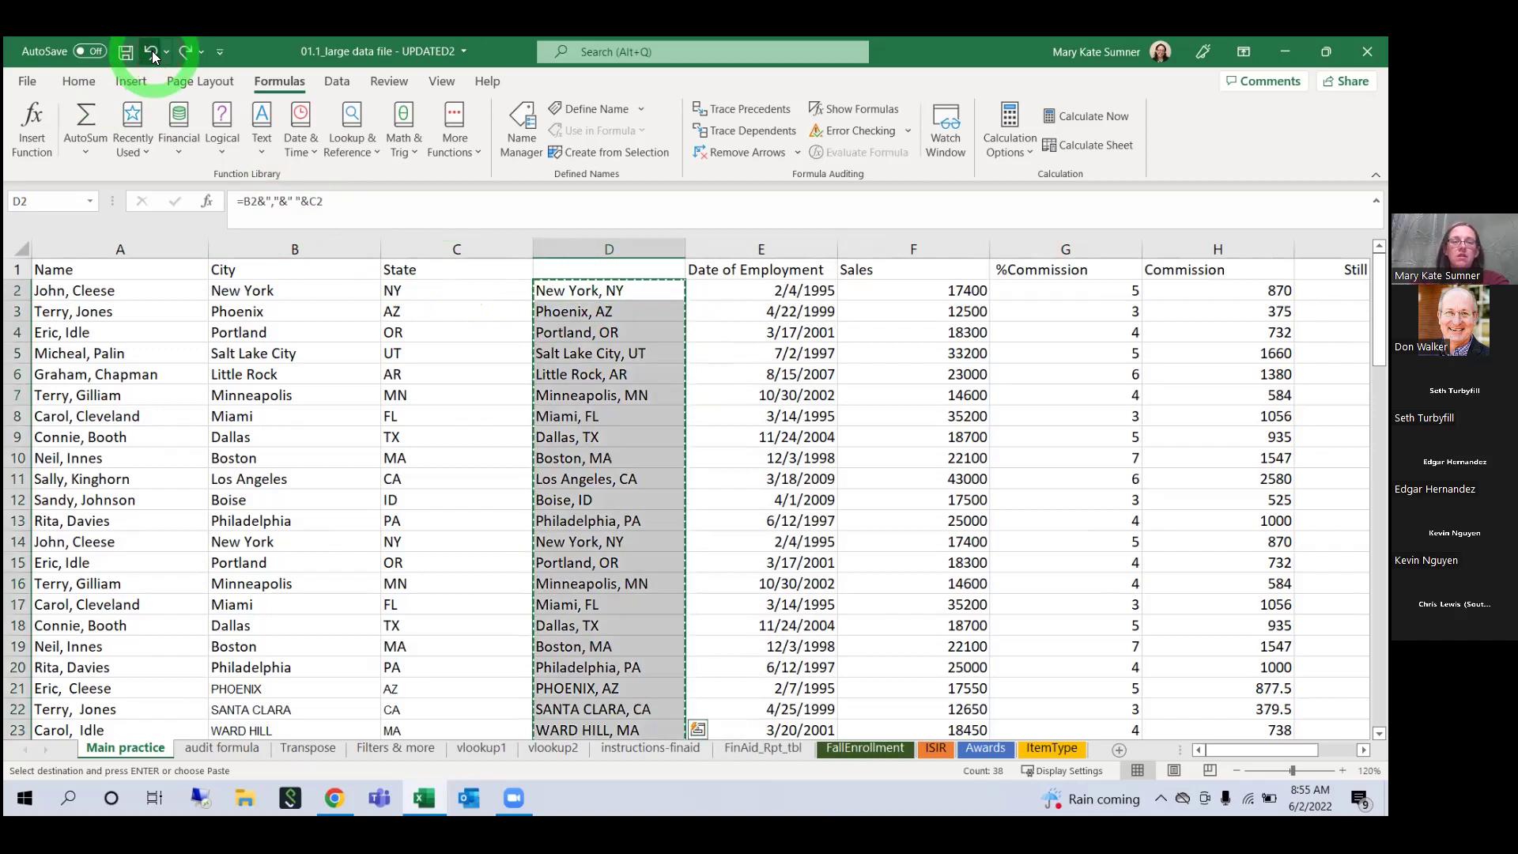
pyautogui.click(153, 53)
# Step: Fill the city-state formula from D2 down again, replace the formulas with their values, and check D2's content
pyautogui.click(666, 279)
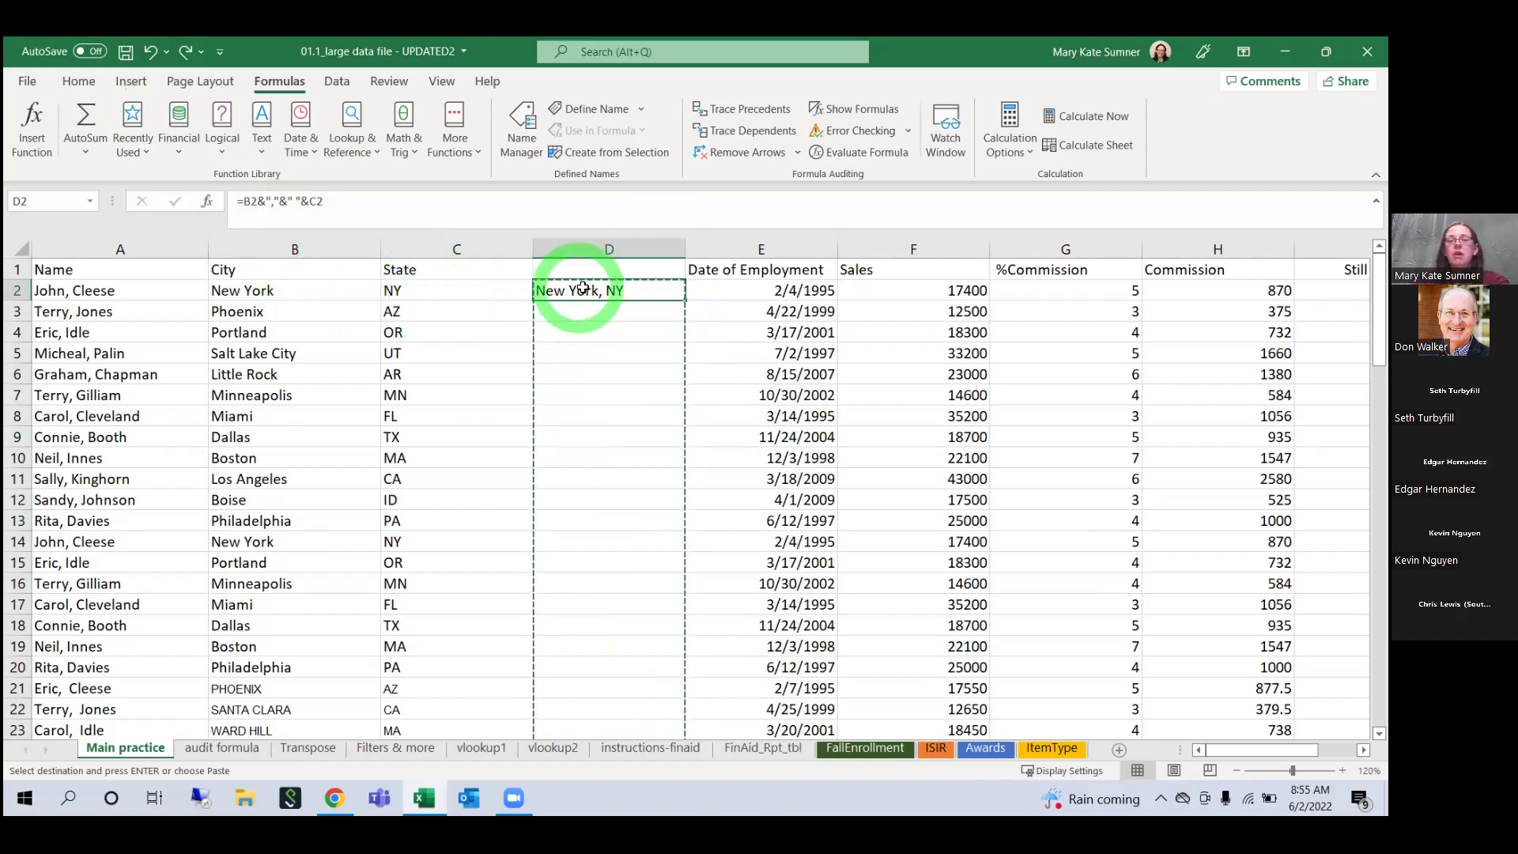
pyautogui.doubleClick(689, 302)
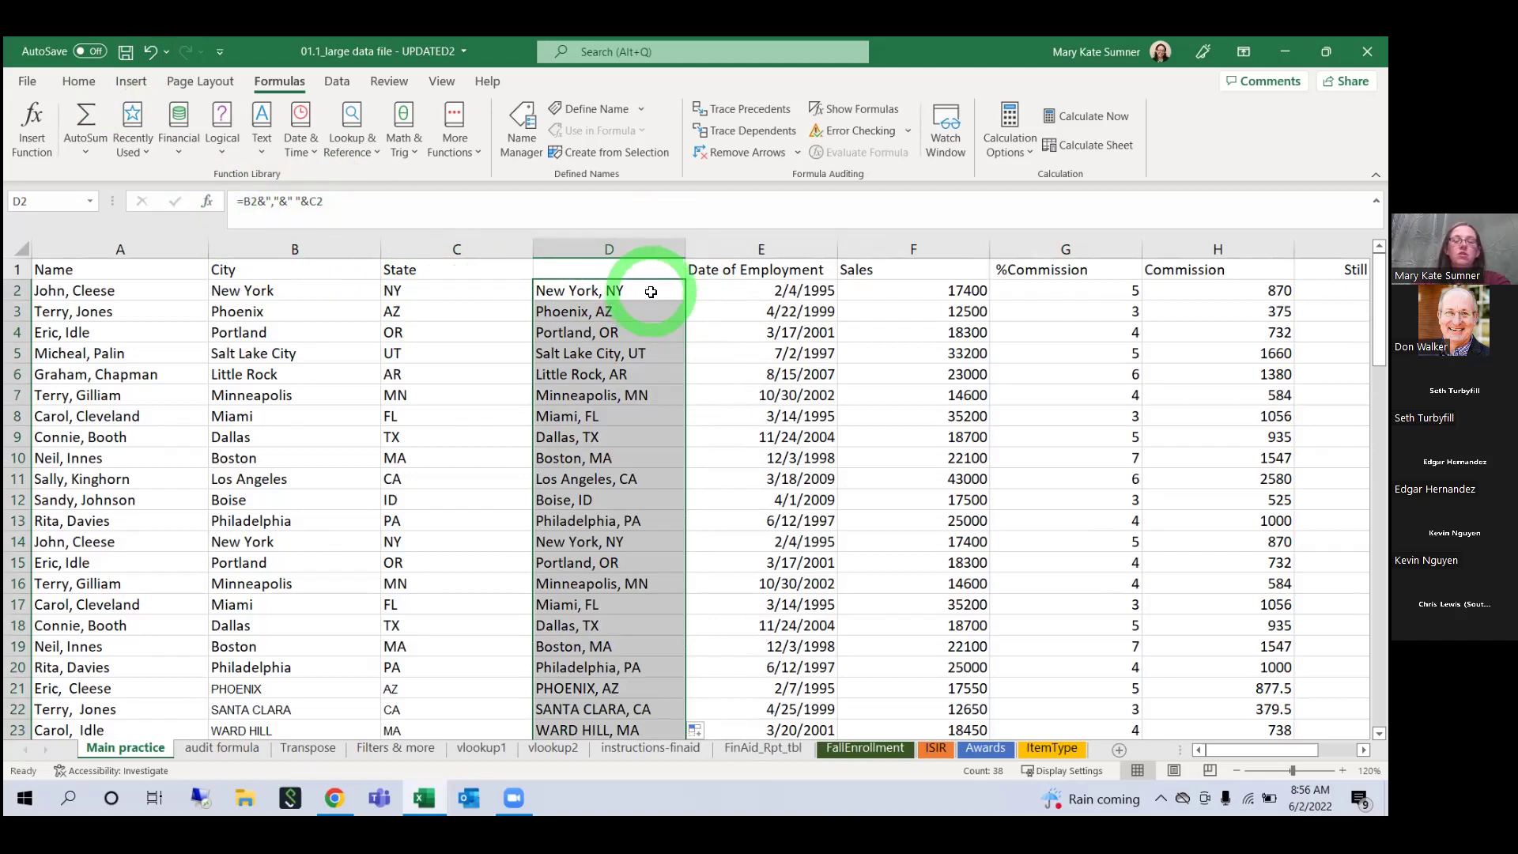
pyautogui.rightClick(650, 292)
pyautogui.click(666, 300)
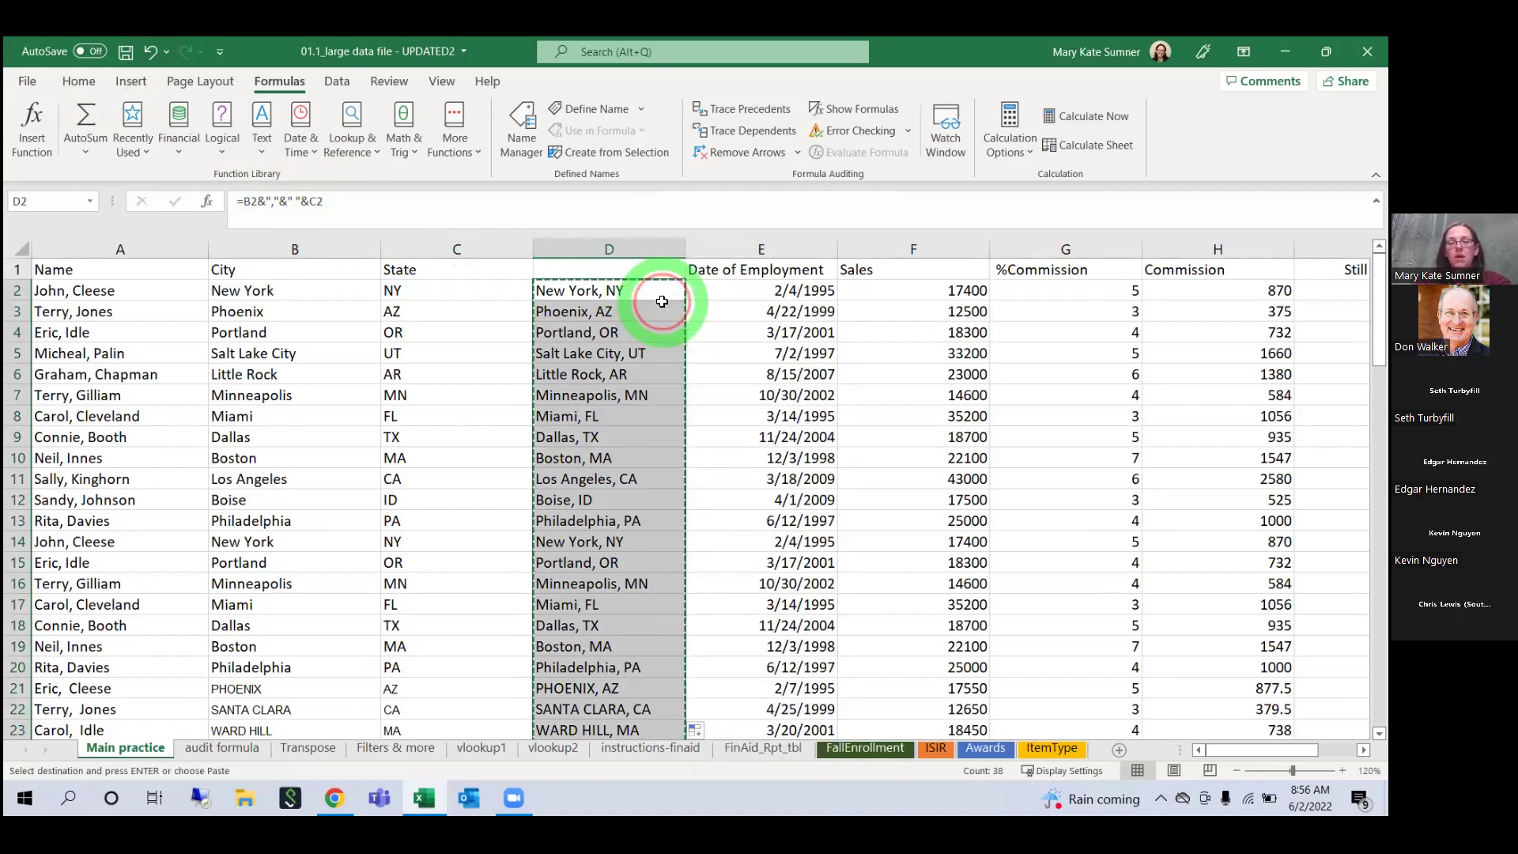
pyautogui.rightClick(643, 297)
pyautogui.click(711, 357)
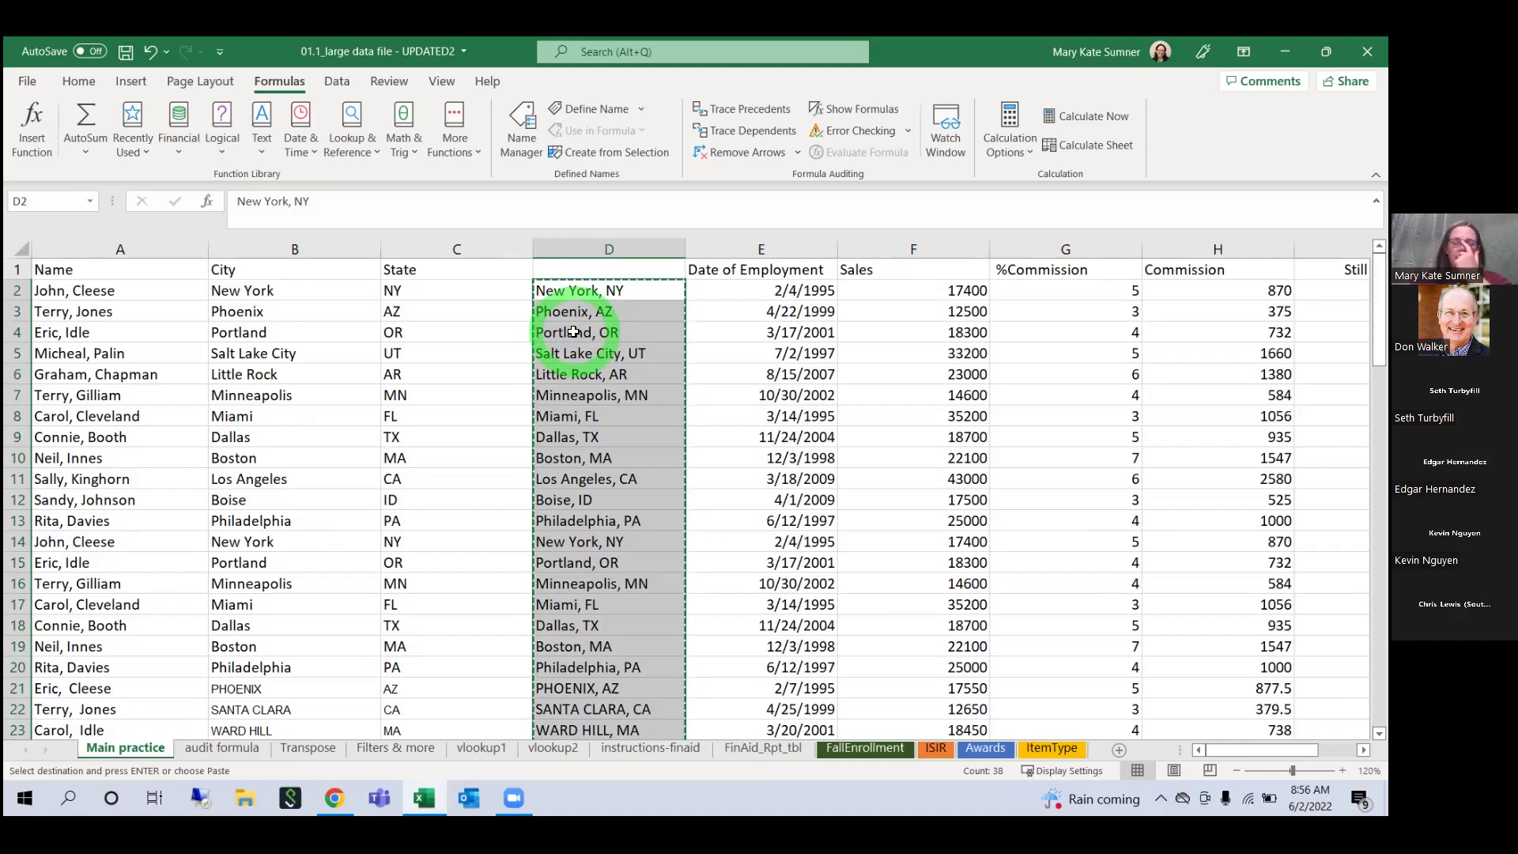
pyautogui.click(620, 292)
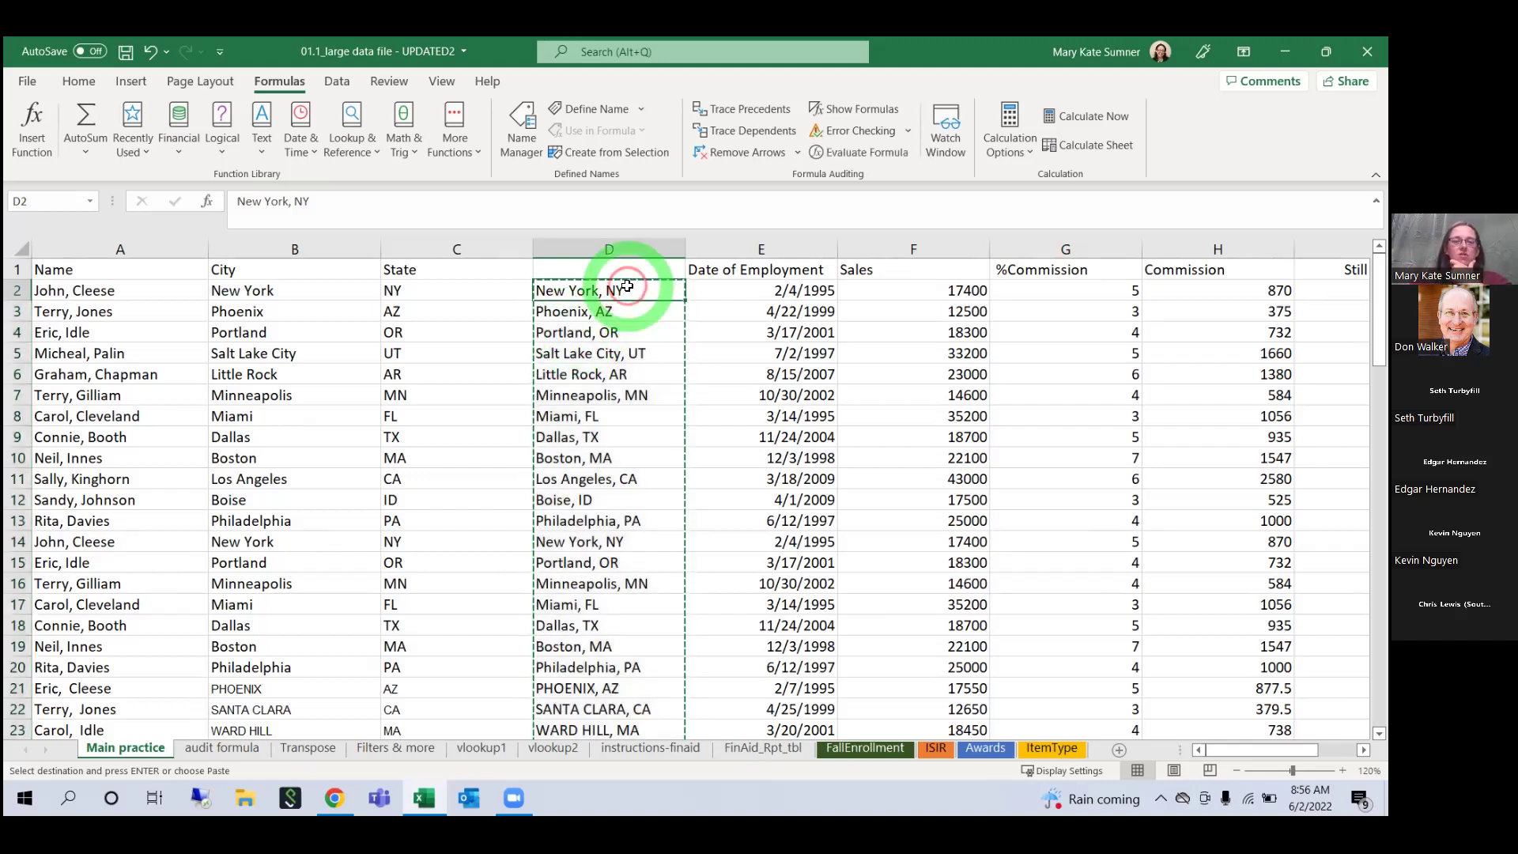
pyautogui.moveTo(305, 200); pyautogui.dragTo(225, 201)
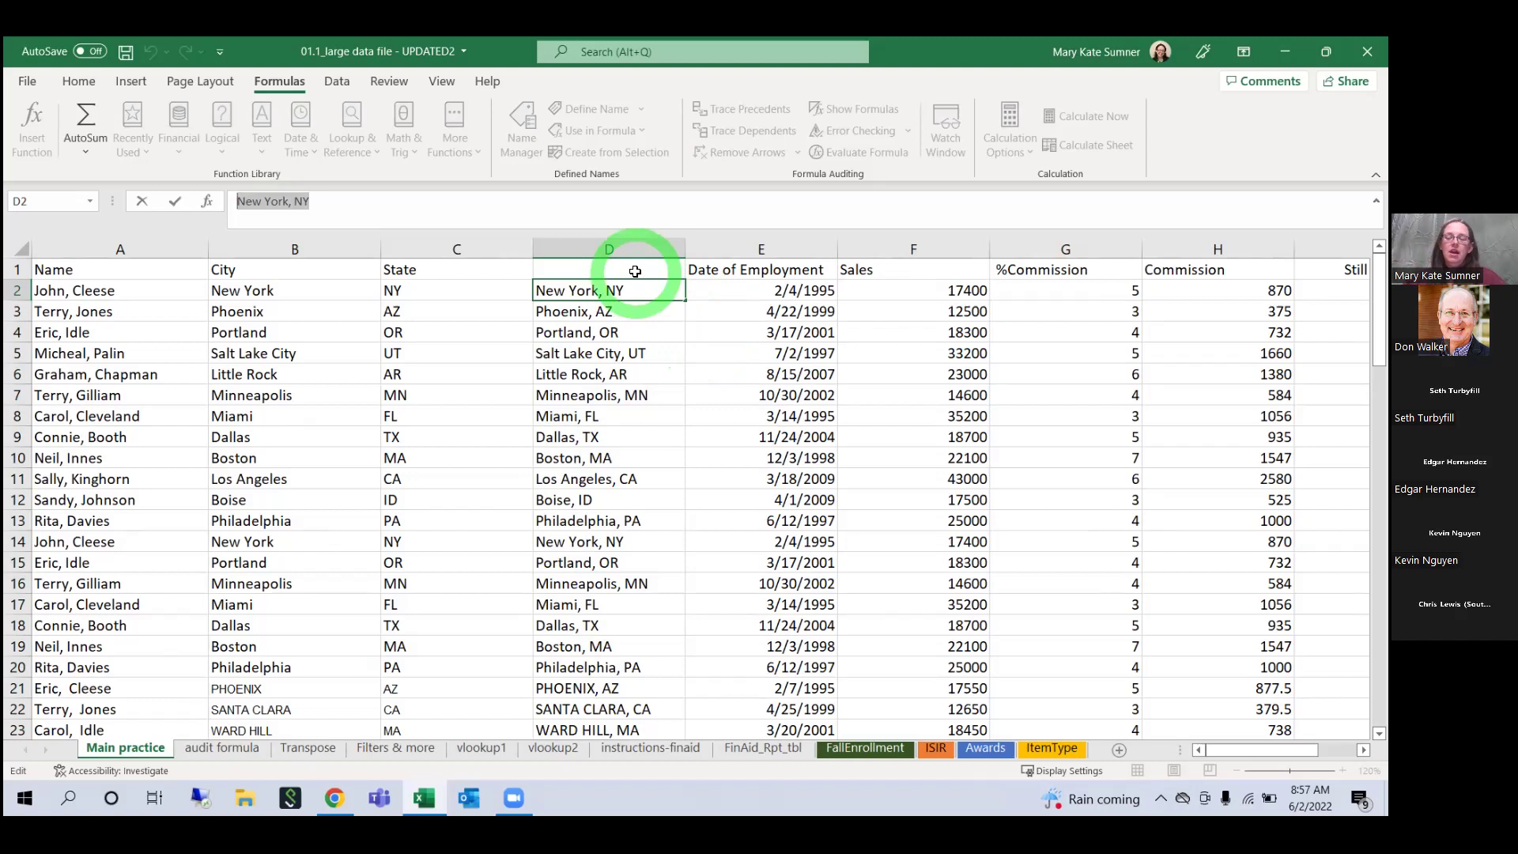
# Step: Insert another blank column between the State column and the combined city-state column
pyautogui.rightClick(607, 251)
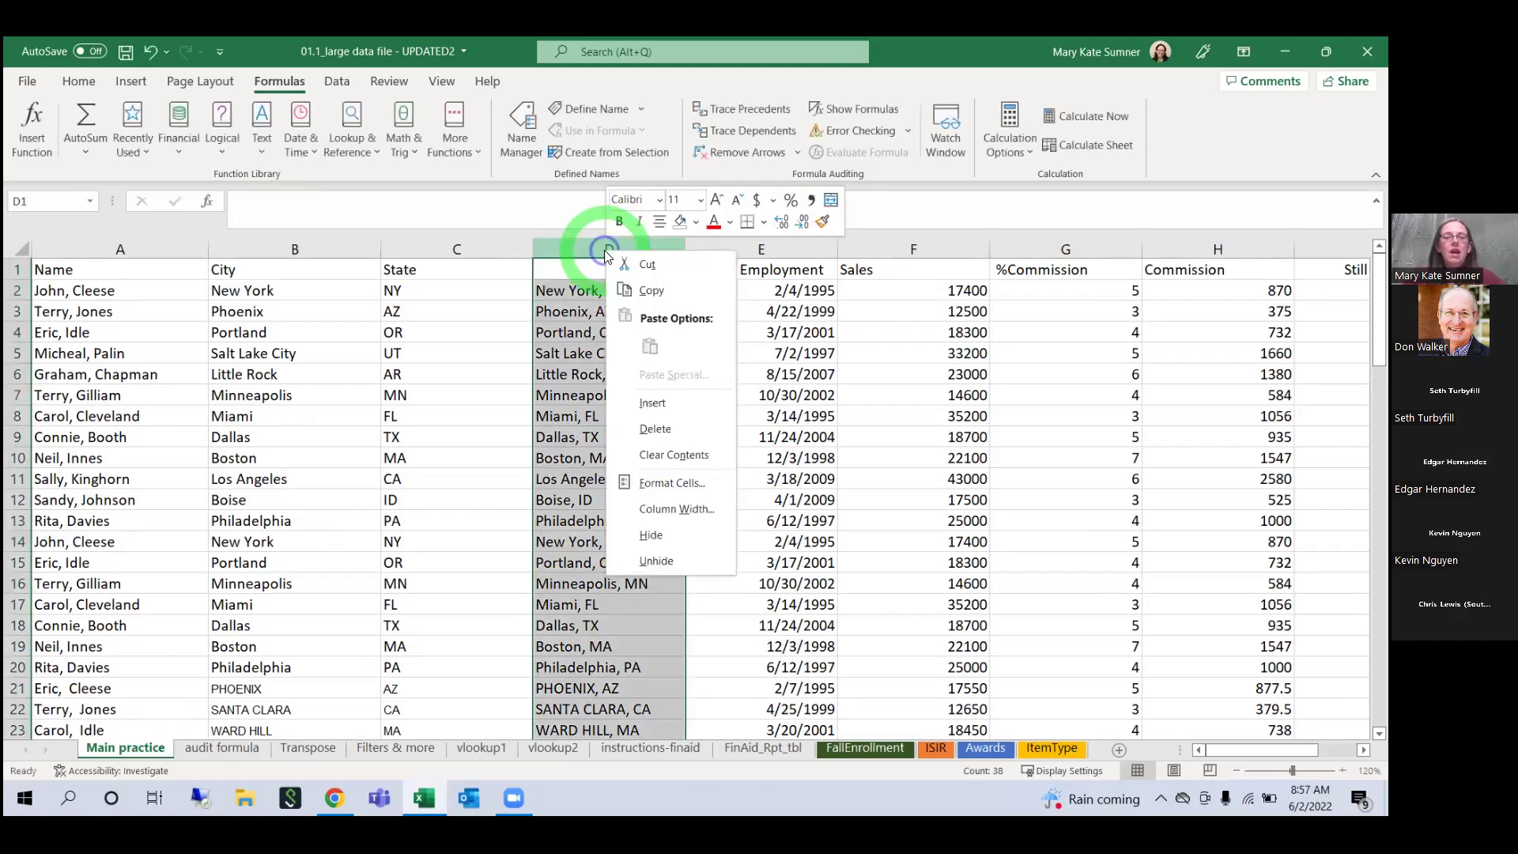
pyautogui.click(653, 403)
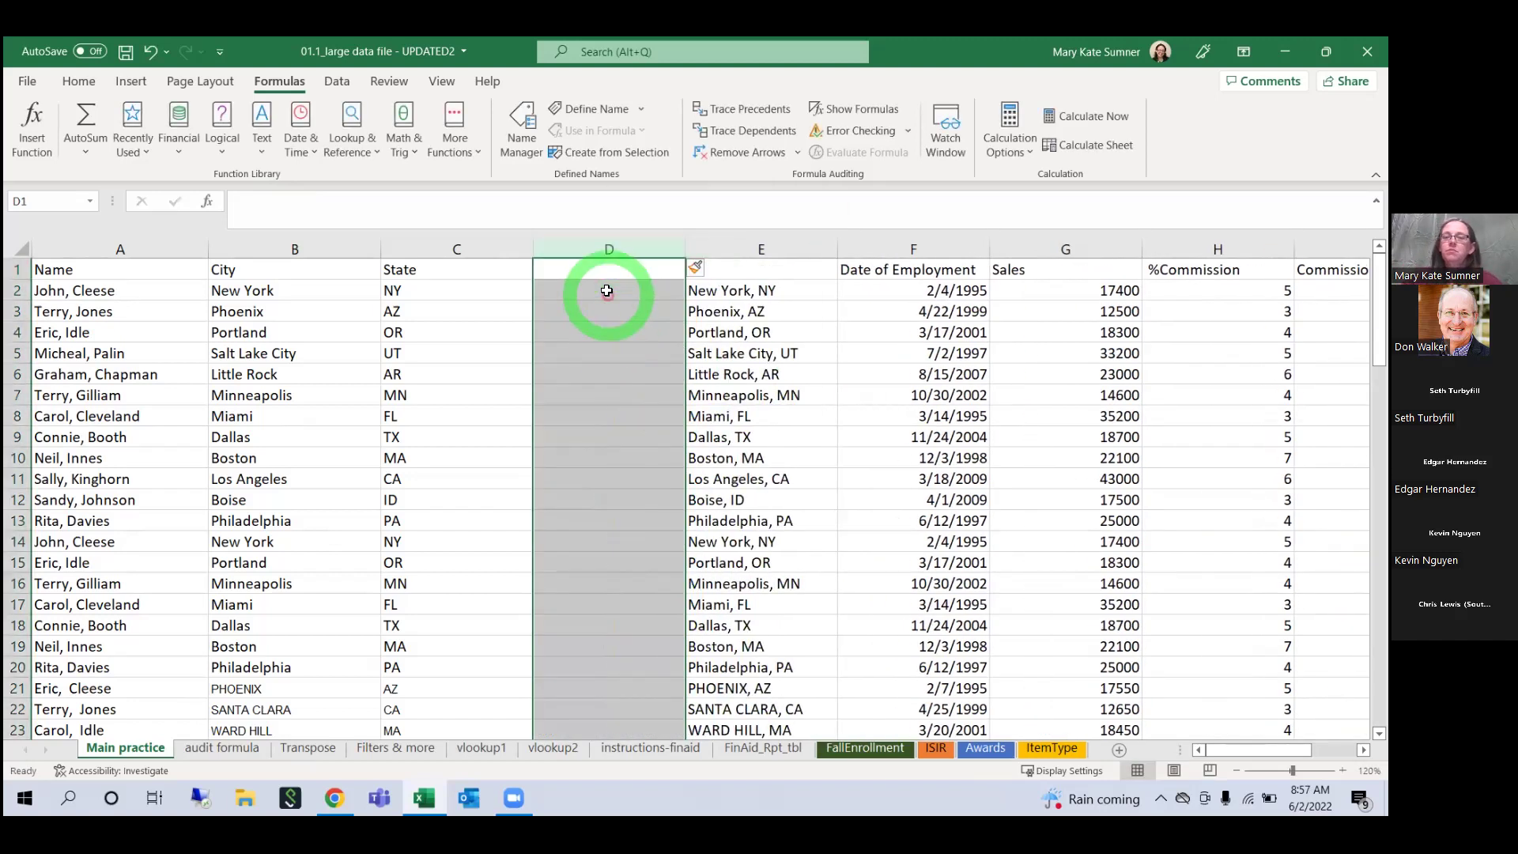
pyautogui.click(607, 291)
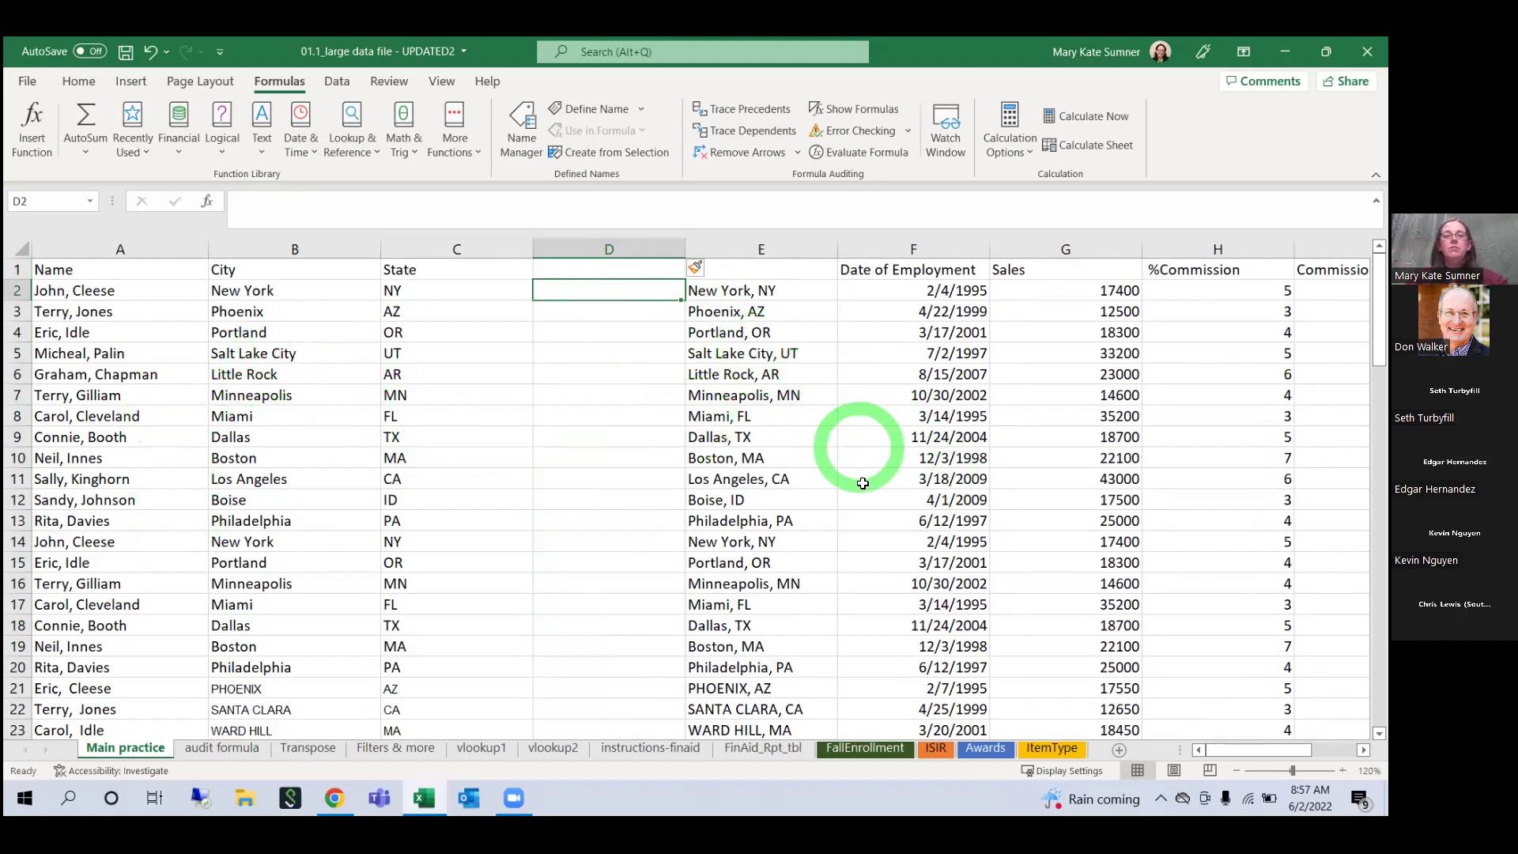
pyautogui.click(755, 292)
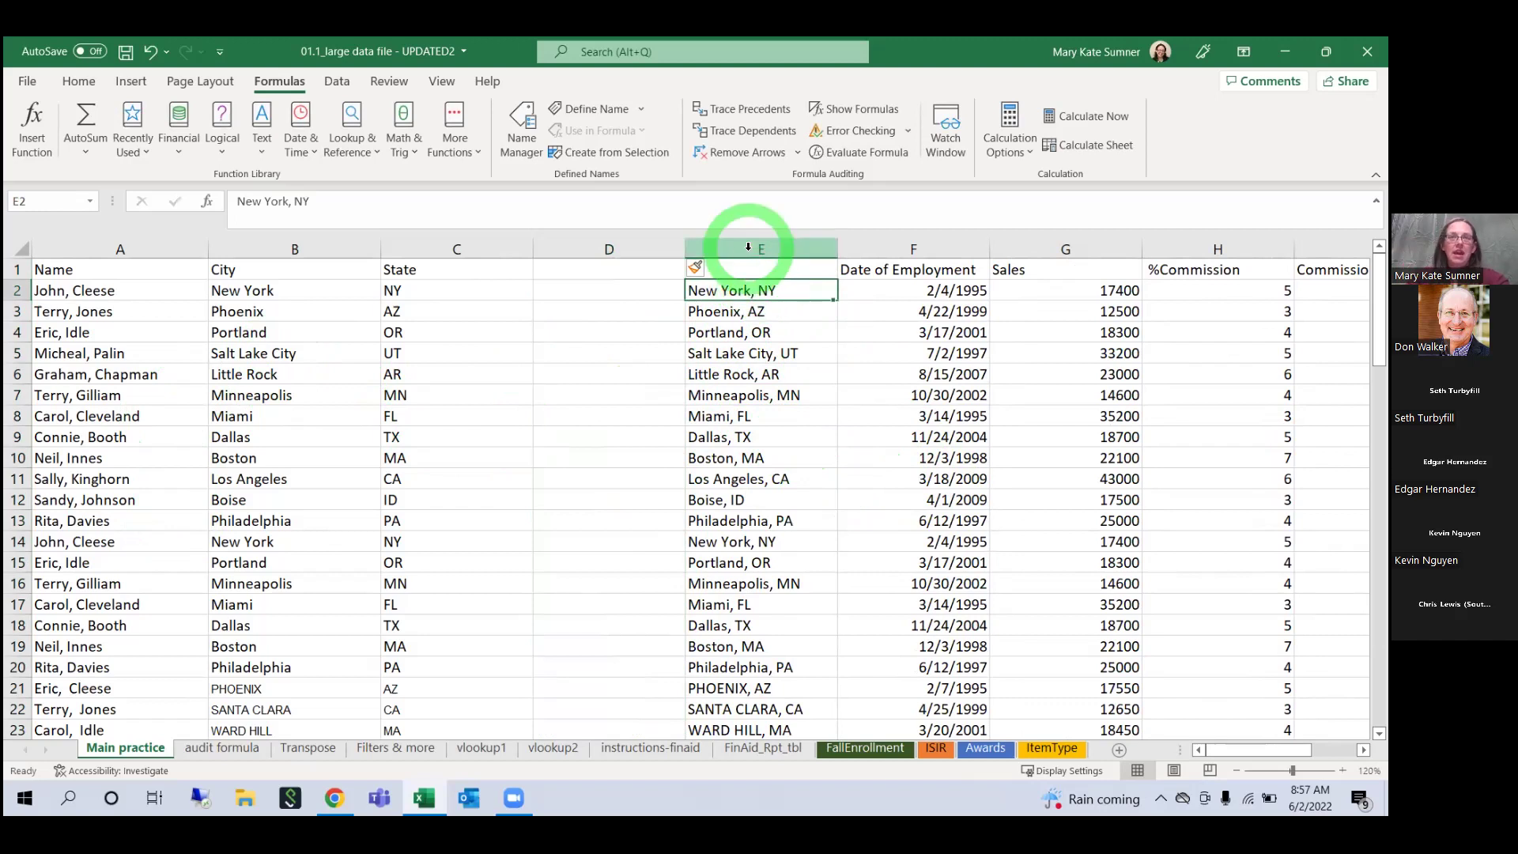
# Step: Enter "New York, NY" in D2 and "Phoenix, AZ" in D3, accepting the Flash Fill suggestions for the rest of the column
pyautogui.click(610, 293)
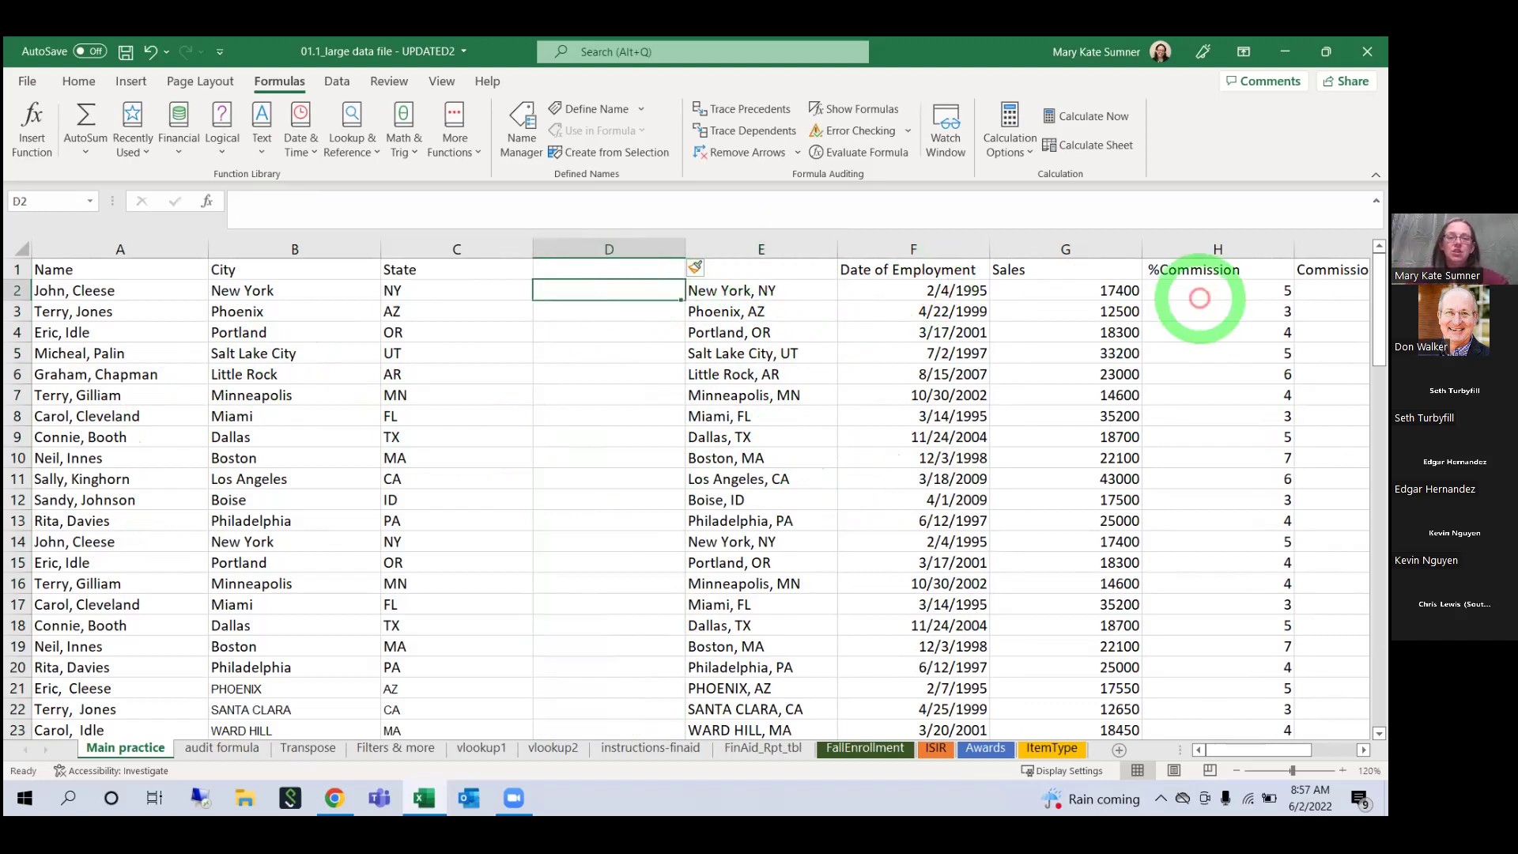
pyautogui.write('New York,')
pyautogui.write('NY')
pyautogui.press('Return')
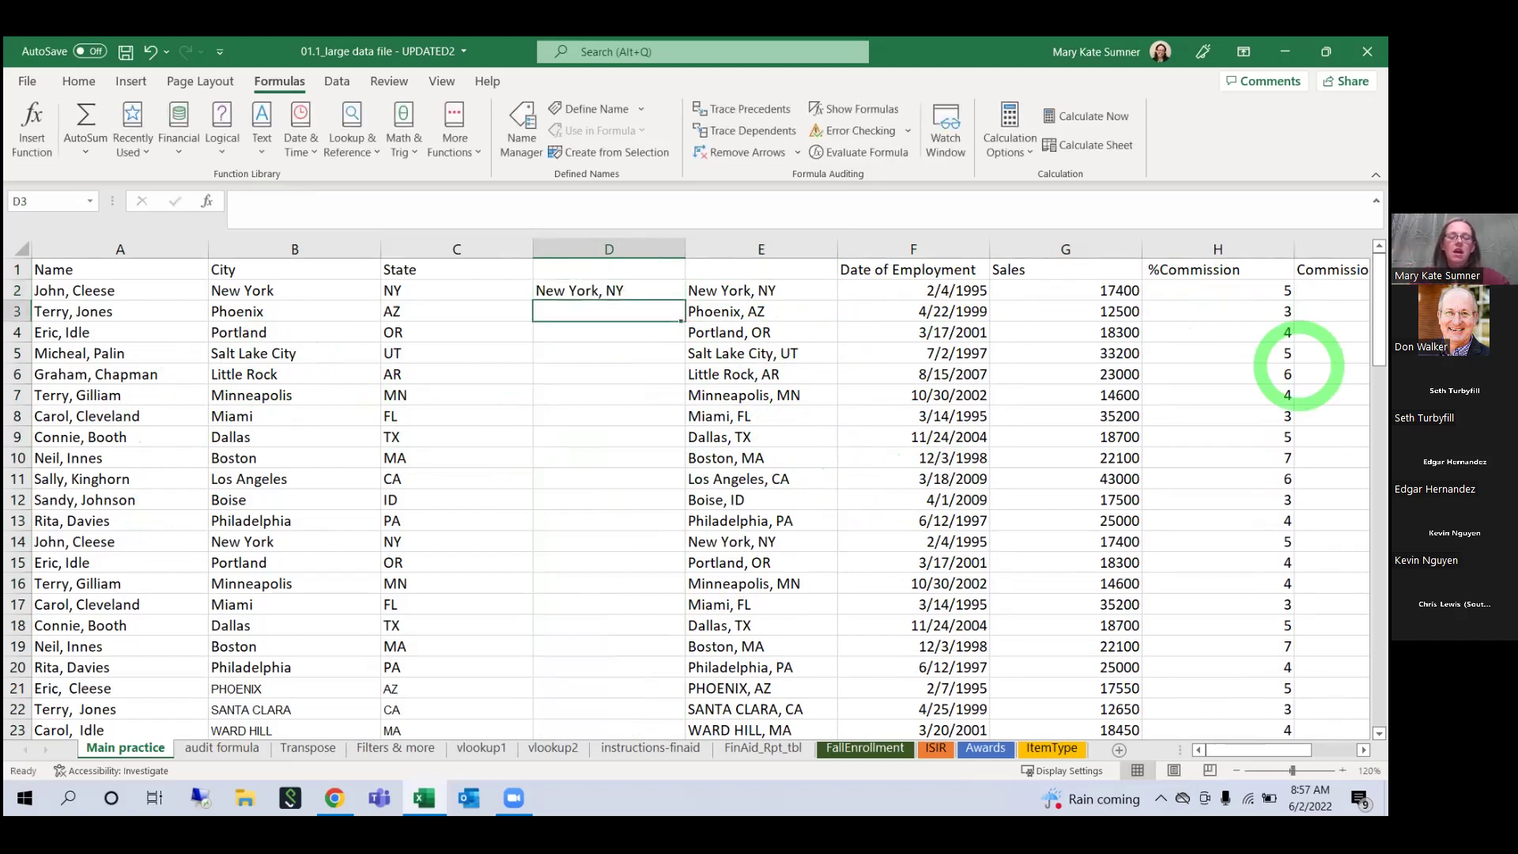
pyautogui.write('Phoenix, AZ')
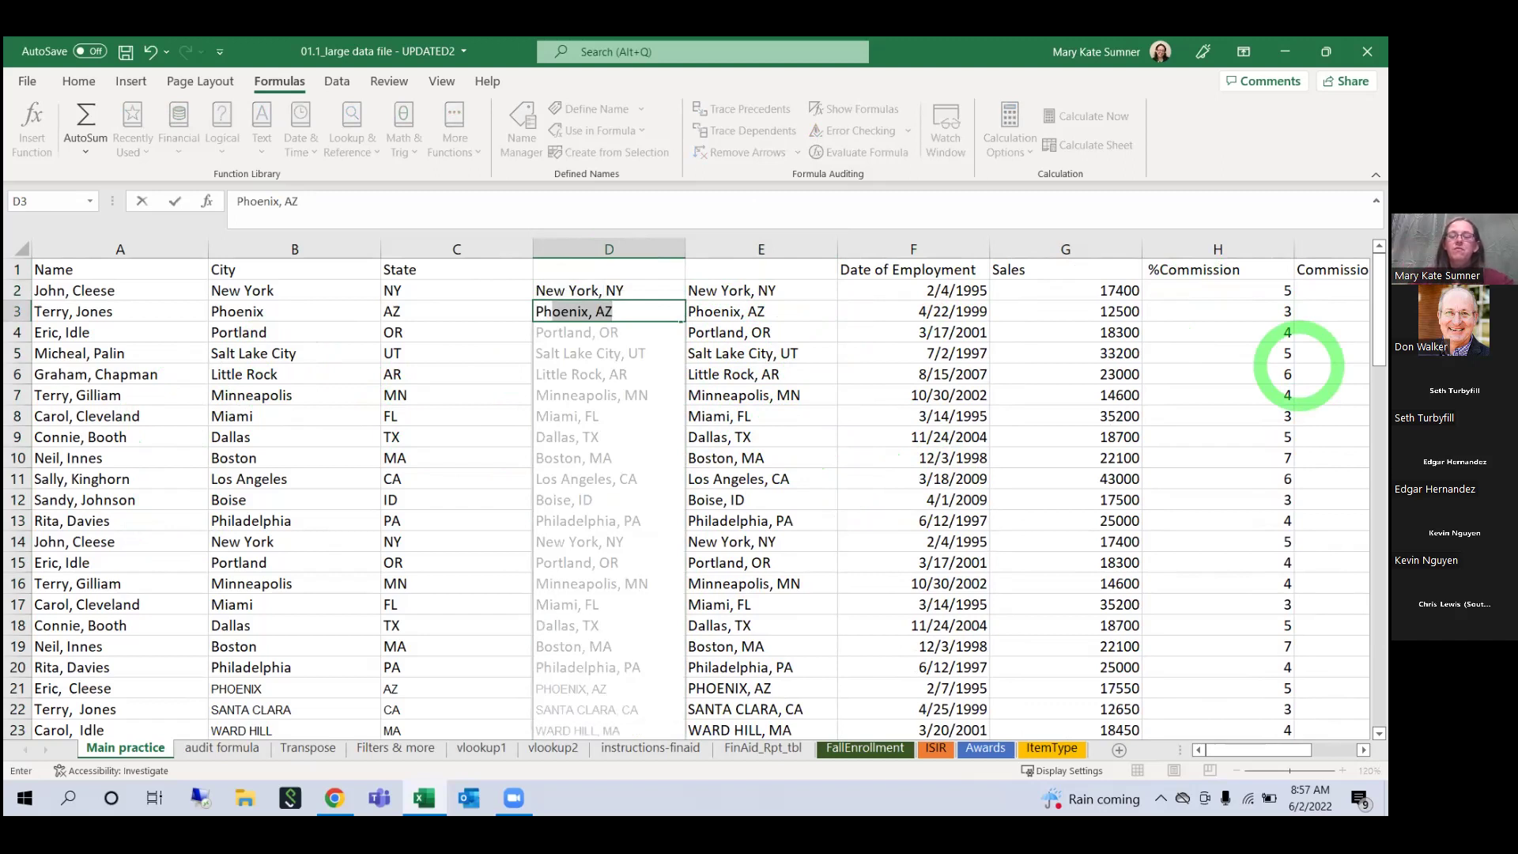
pyautogui.press('Return')
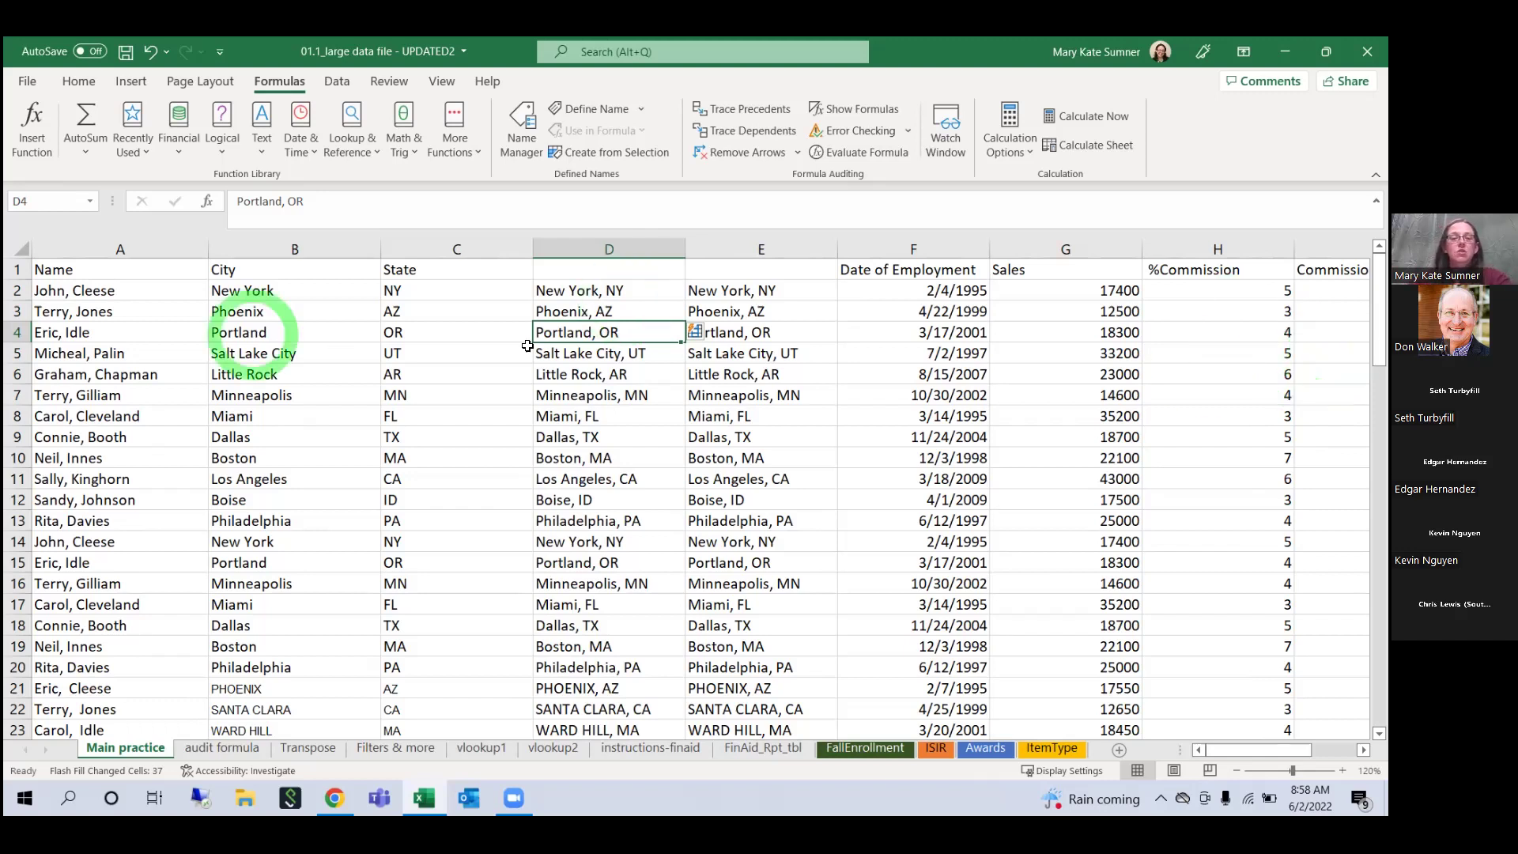
# Step: Check the Flash Fill entries in column D, including D2, and clear the column's contents
pyautogui.click(615, 479)
pyautogui.click(608, 353)
pyautogui.click(606, 289)
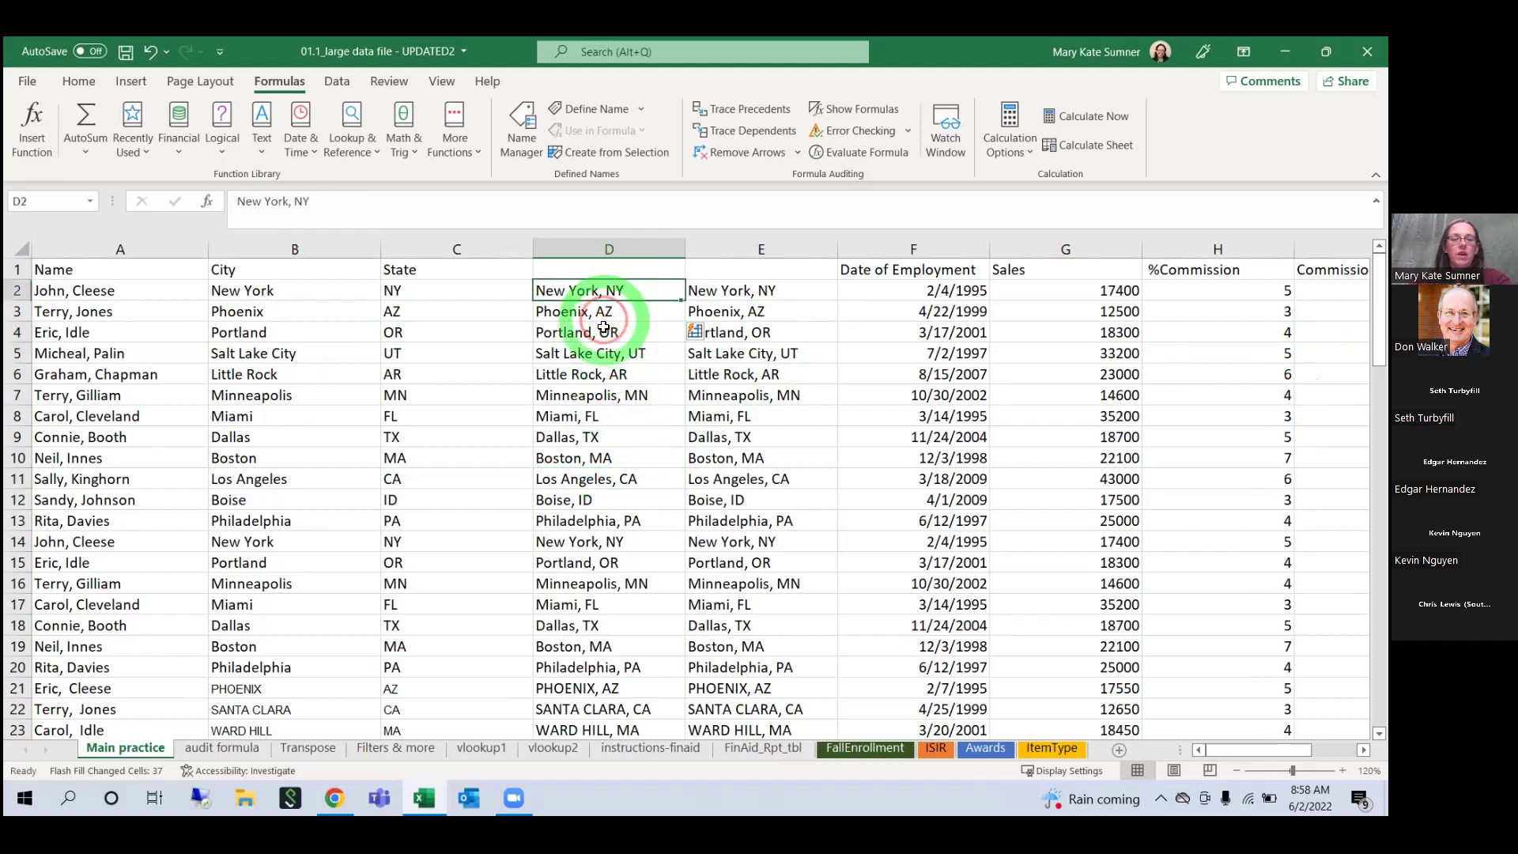
pyautogui.click(592, 250)
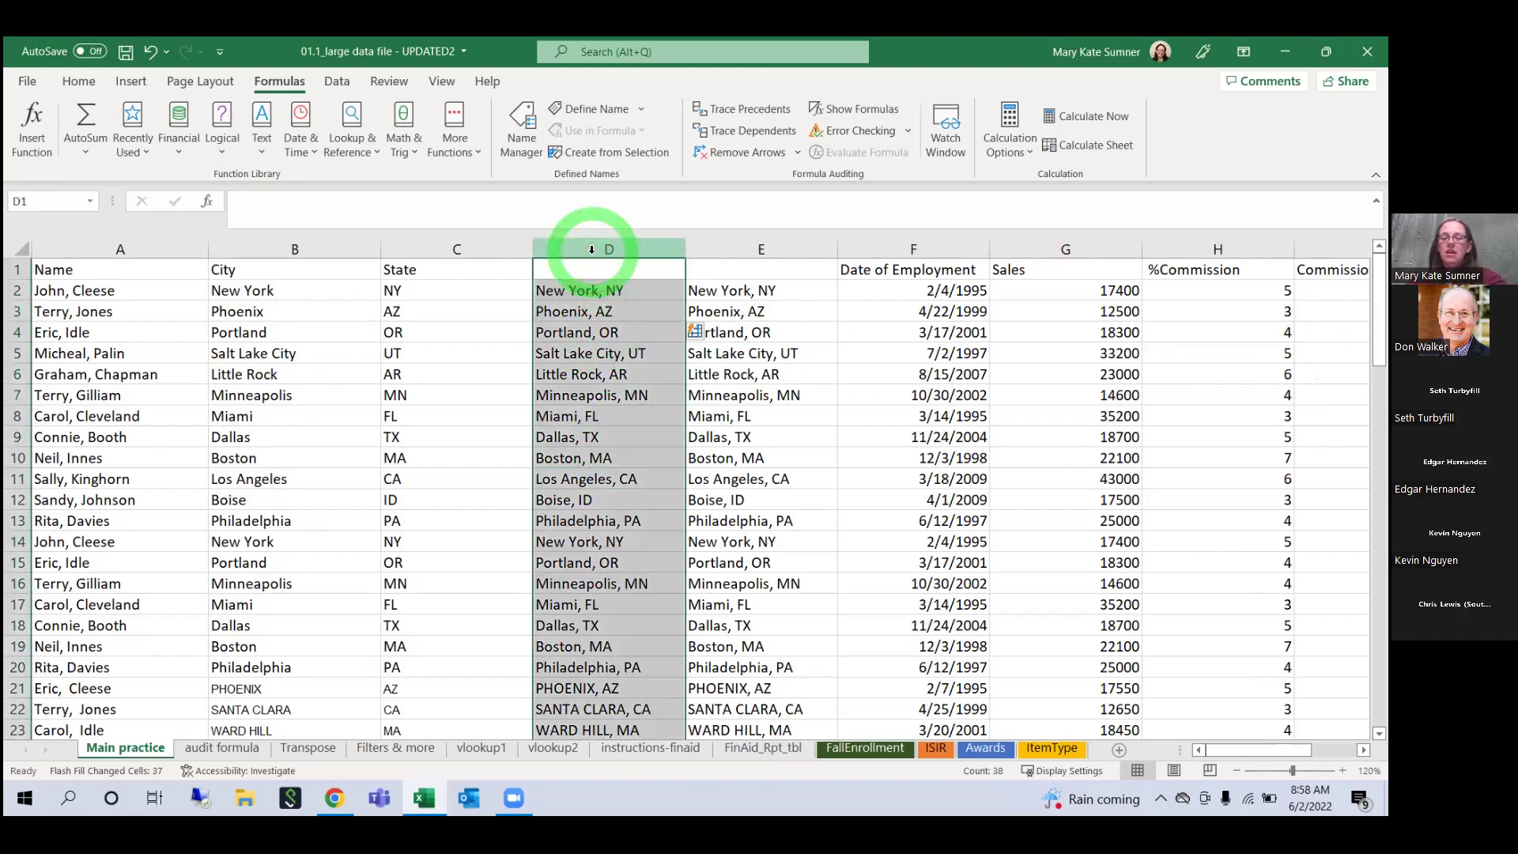
pyautogui.press('Delete')
# Step: Enter "New York, NY" in D2 again and accept the Flash Fill suggestions from "Phoenix, AZ" in D3 downward
pyautogui.click(576, 296)
pyautogui.write('N')
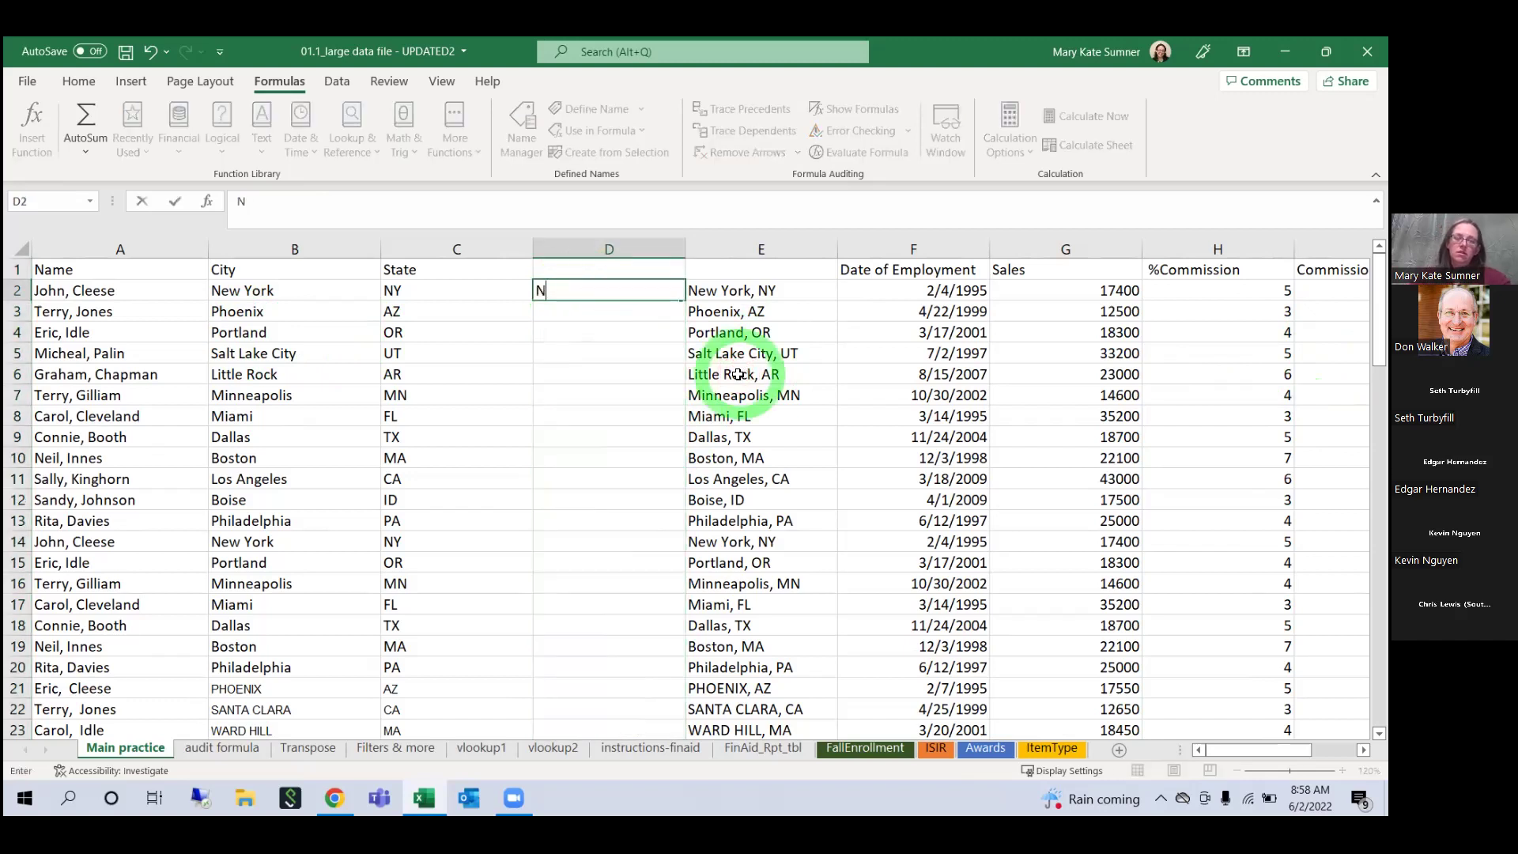
pyautogui.write('ew Yor')
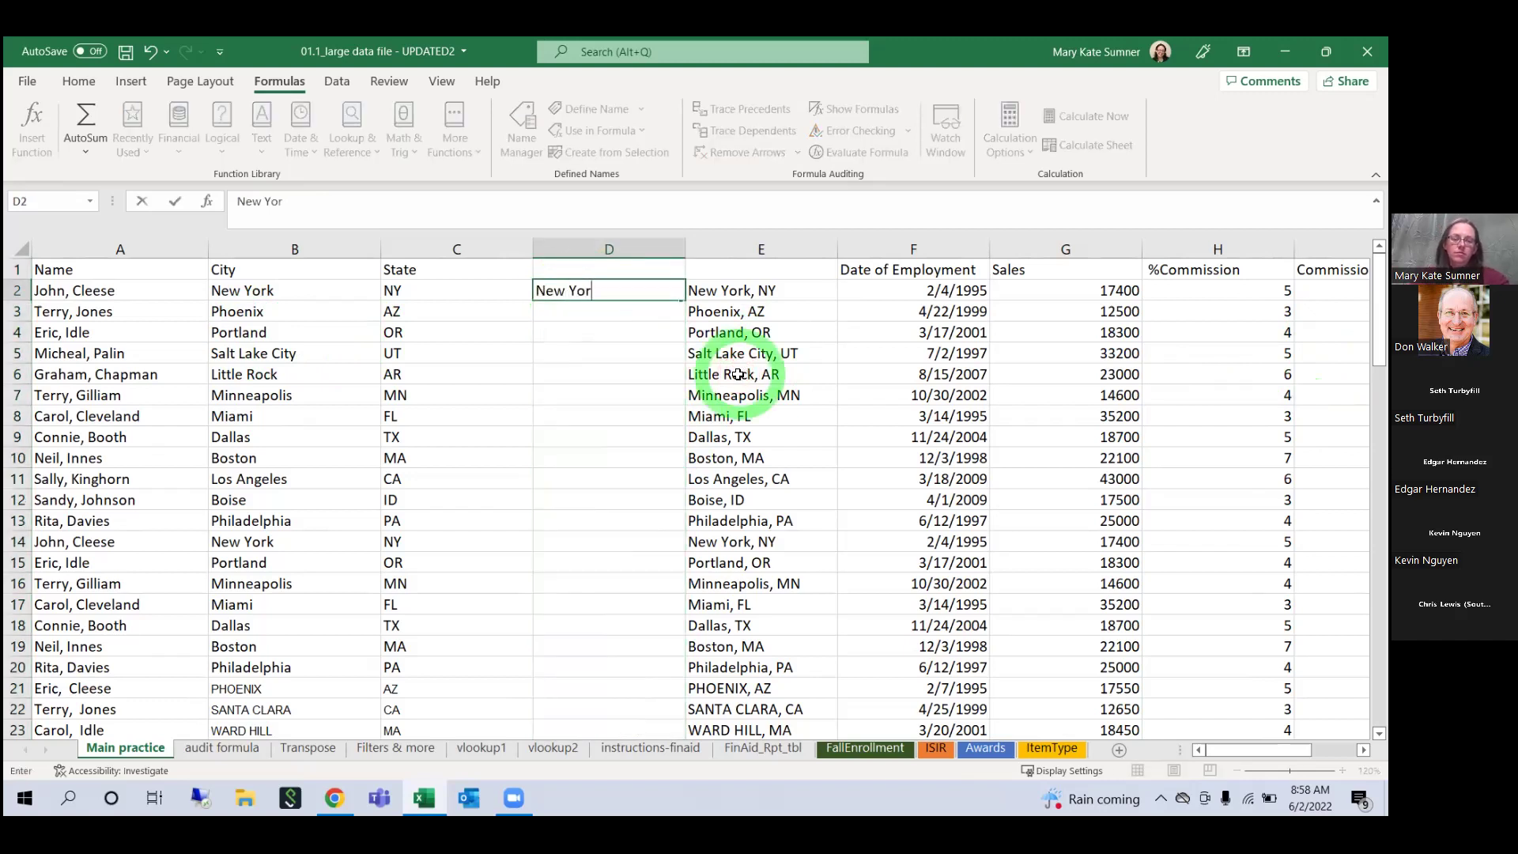
pyautogui.write('k, NT')
pyautogui.write('Y')
pyautogui.press('Return')
pyautogui.write('Phoenix, AZ')
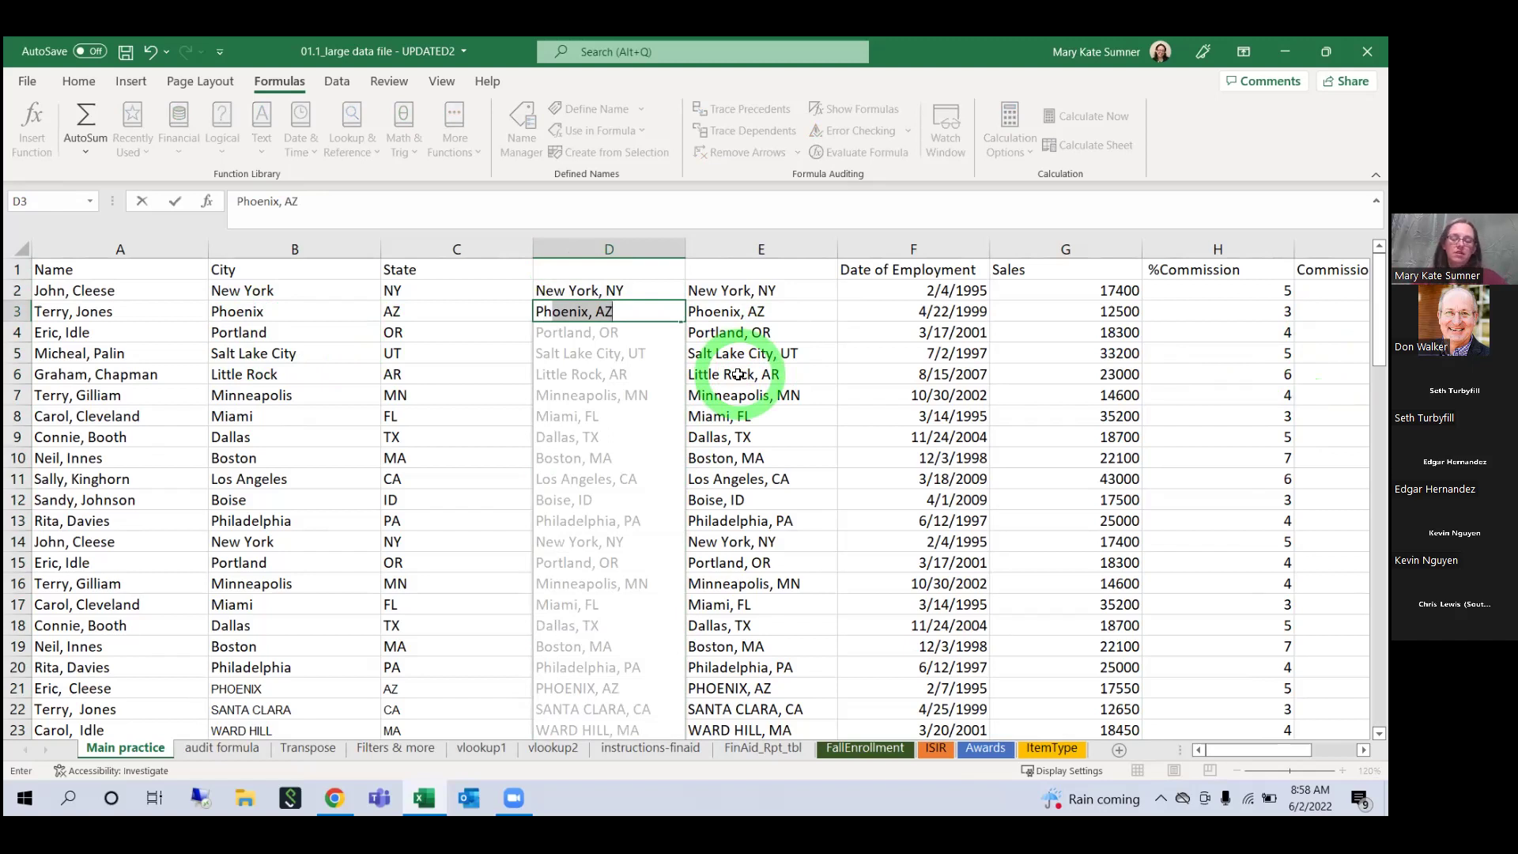
pyautogui.press('Return')
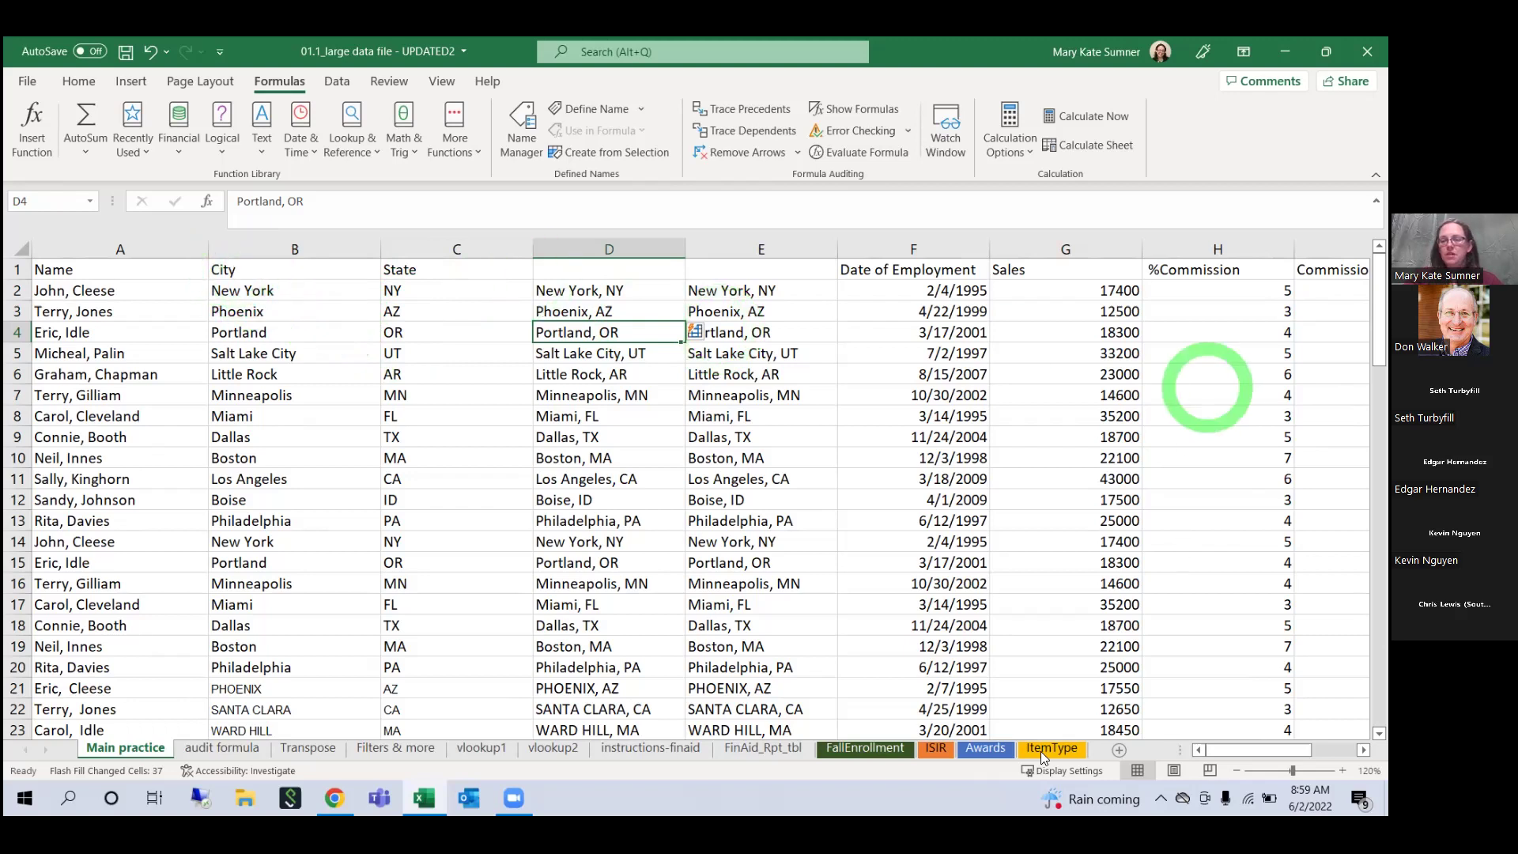
# Step: Delete both combined city-state columns, D and E
pyautogui.moveTo(1261, 743)
pyautogui.mouseDown()
pyautogui.moveTo(1305, 743)
pyautogui.moveTo(1288, 750)
pyautogui.mouseUp()
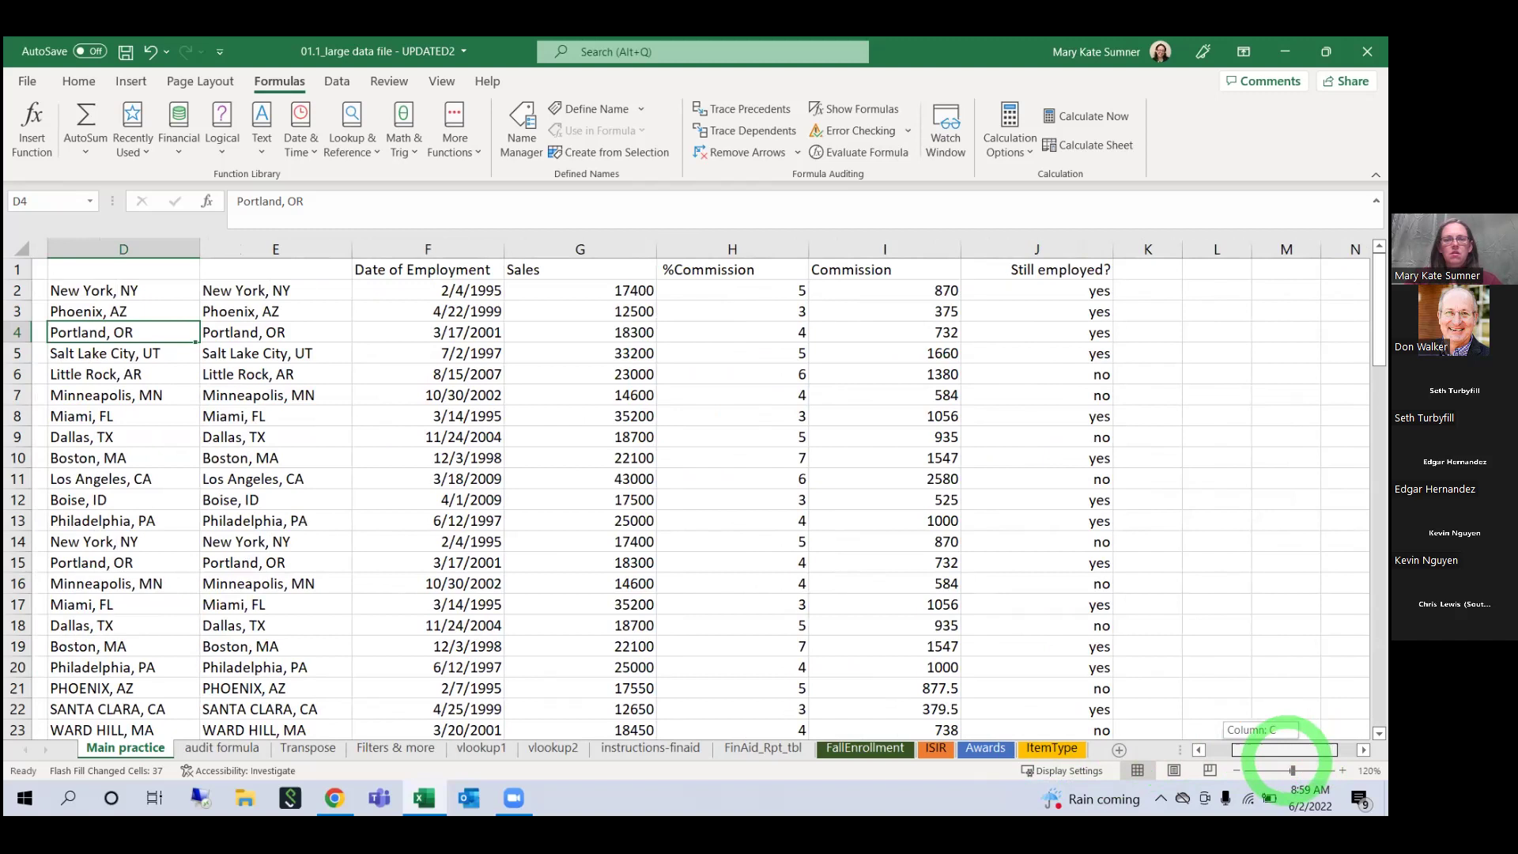
pyautogui.moveTo(1288, 750); pyautogui.dragTo(1286, 748)
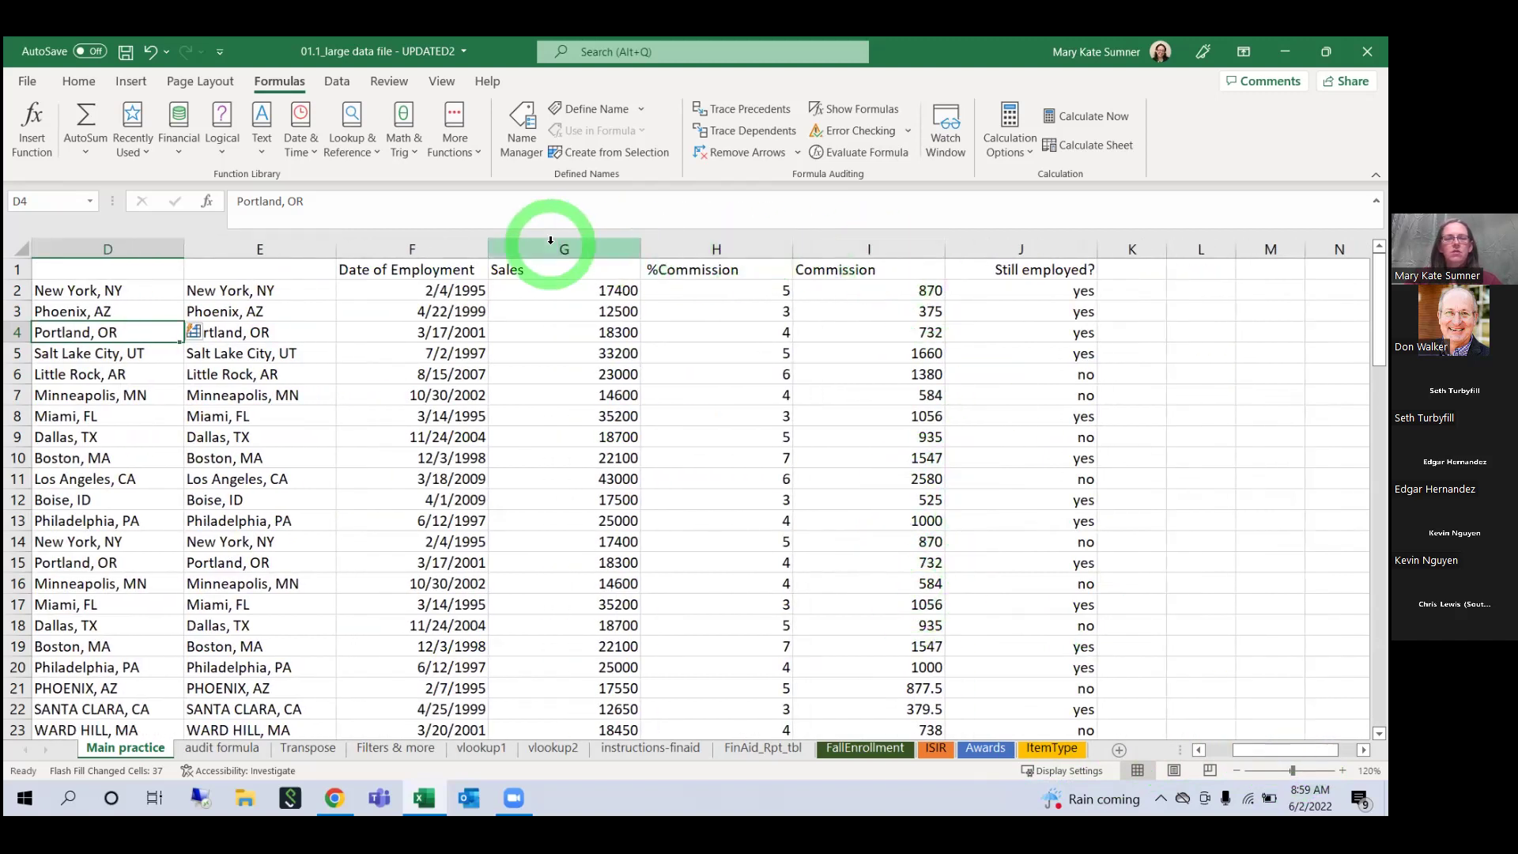
pyautogui.click(712, 250)
pyautogui.rightClick(715, 252)
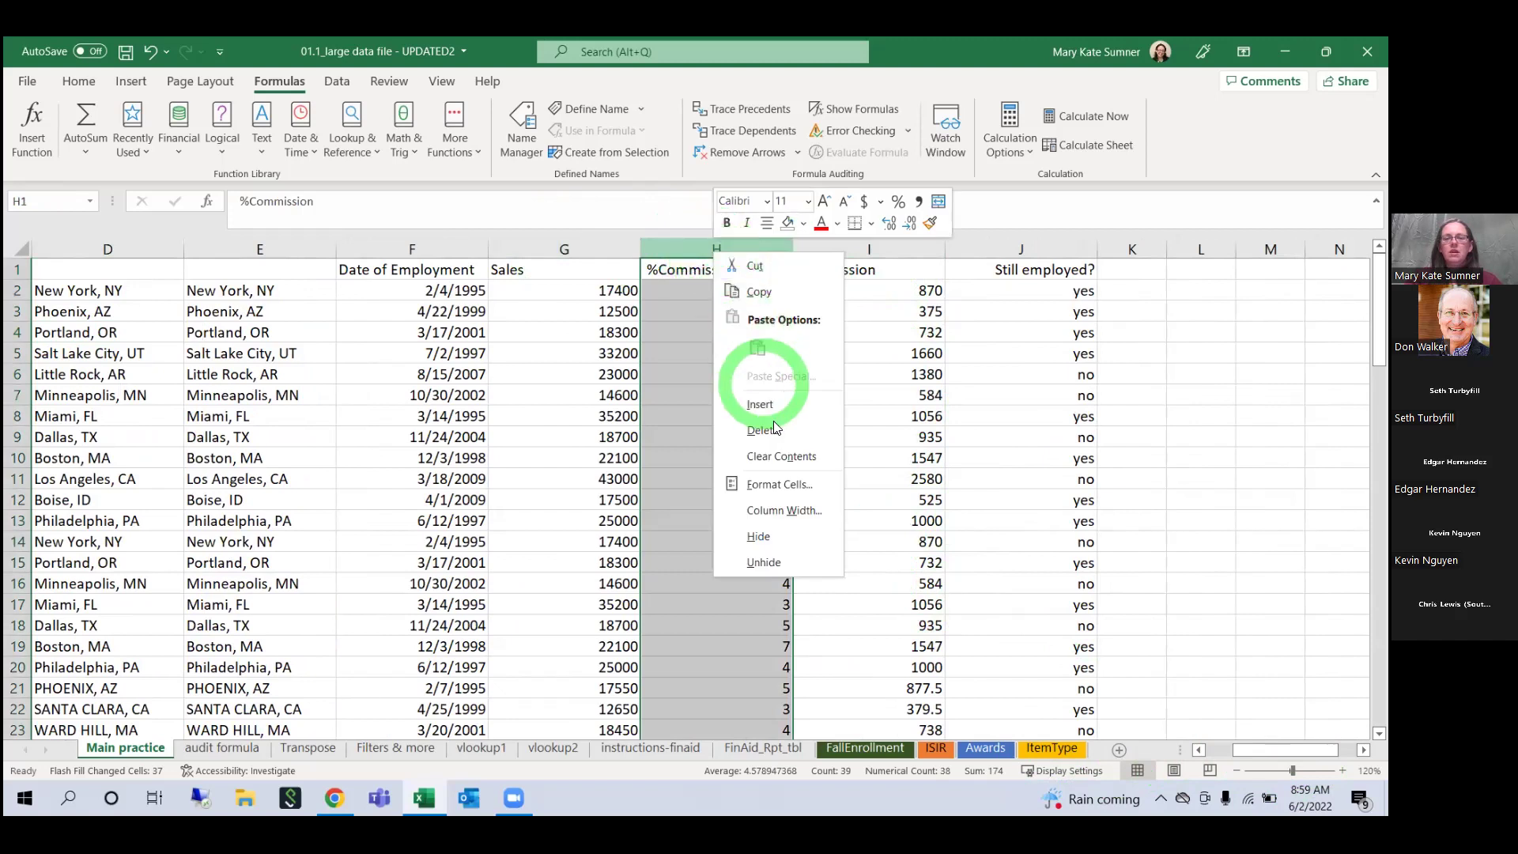
pyautogui.click(110, 250)
pyautogui.moveTo(110, 250); pyautogui.dragTo(214, 252)
pyautogui.rightClick(237, 252)
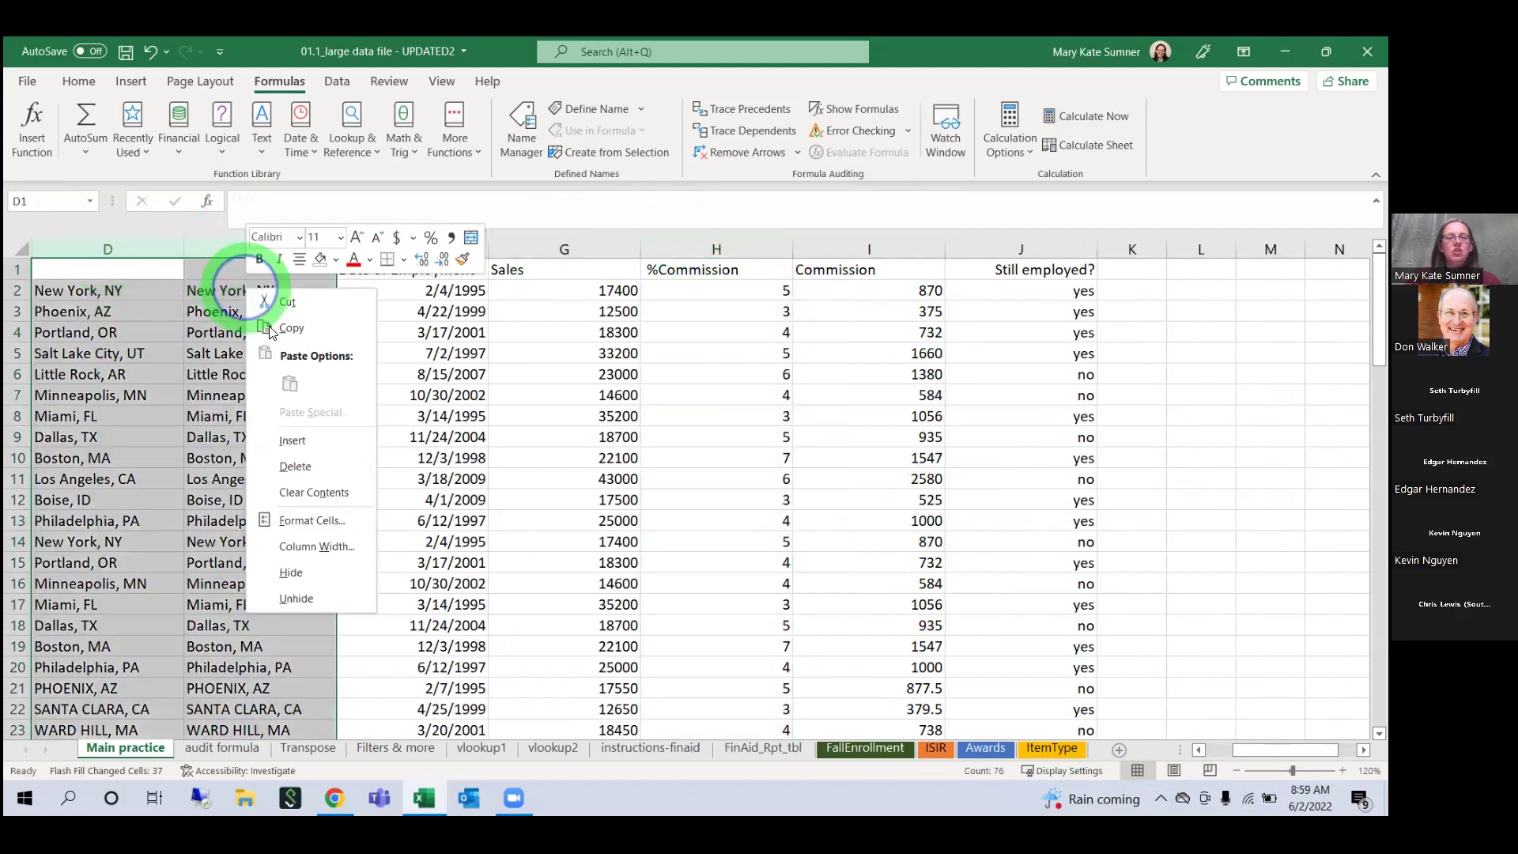
pyautogui.click(292, 466)
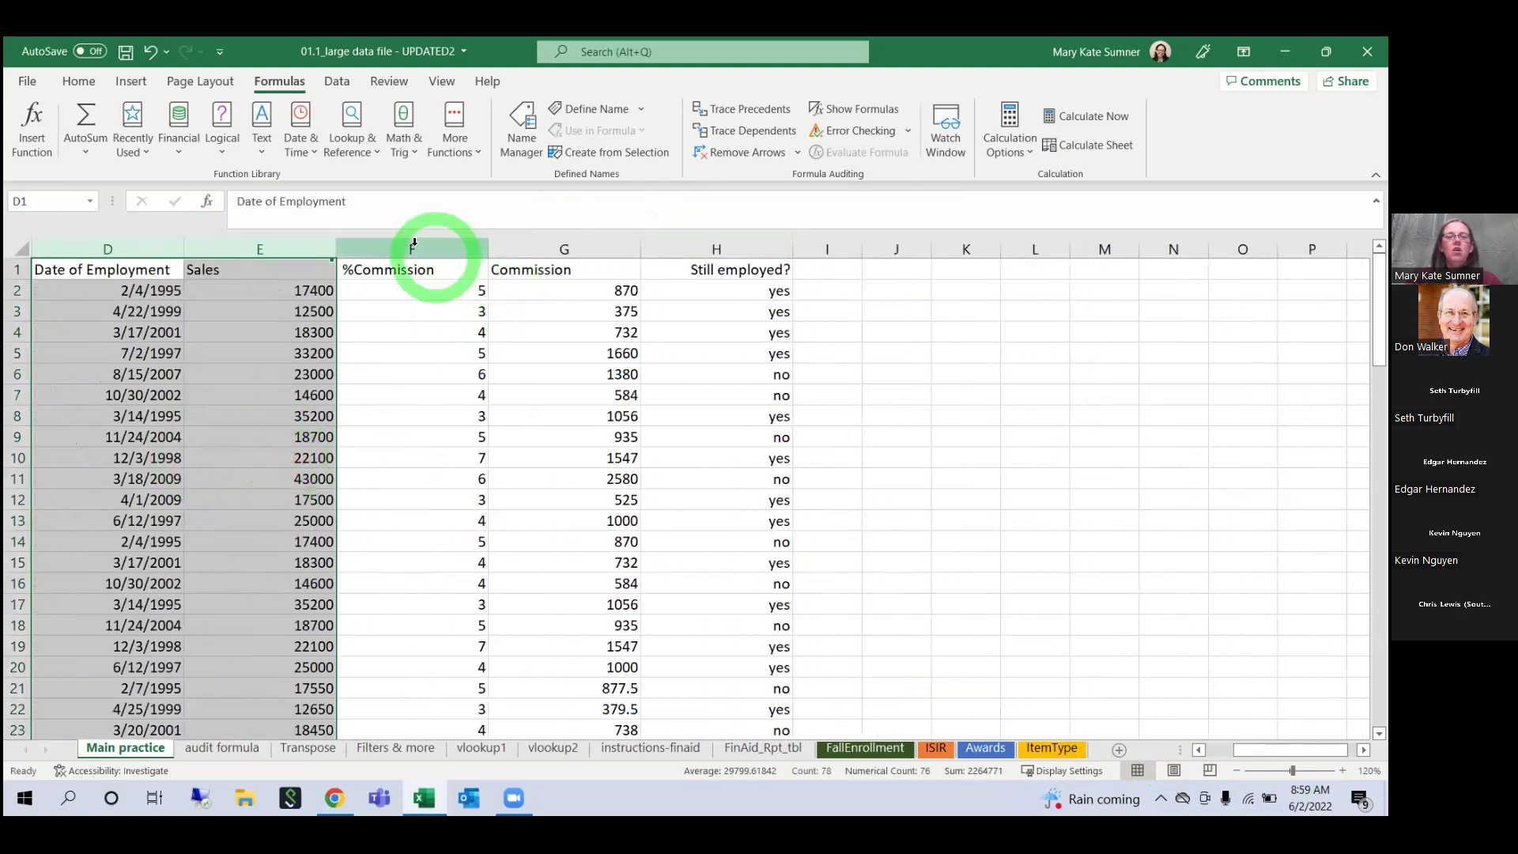
# Step: Insert a blank column between Sales and %Commission and fill it with yellow
pyautogui.click(413, 250)
pyautogui.rightClick(401, 251)
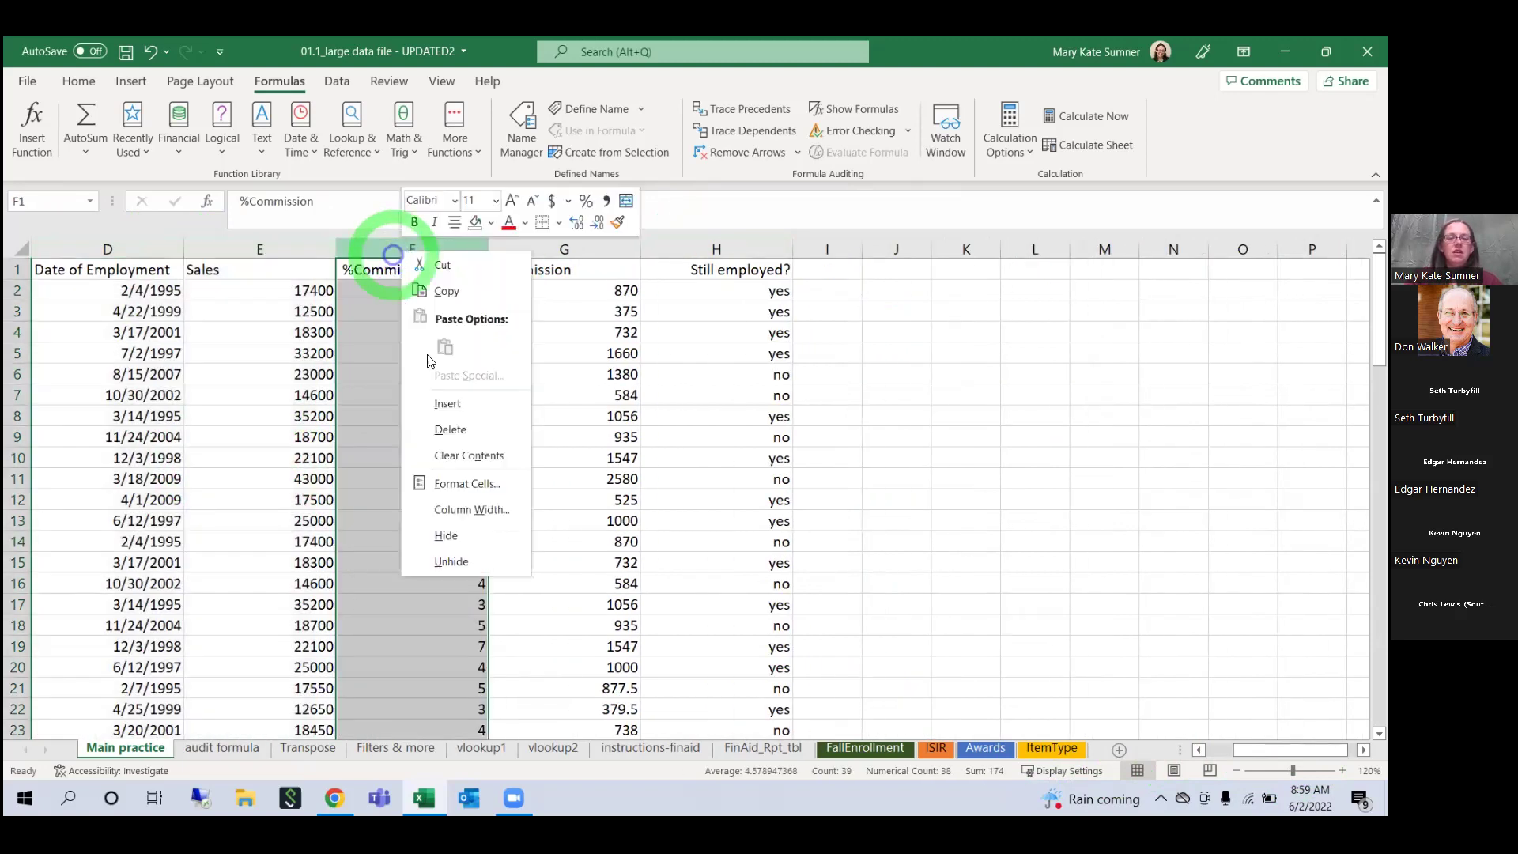
pyautogui.click(447, 403)
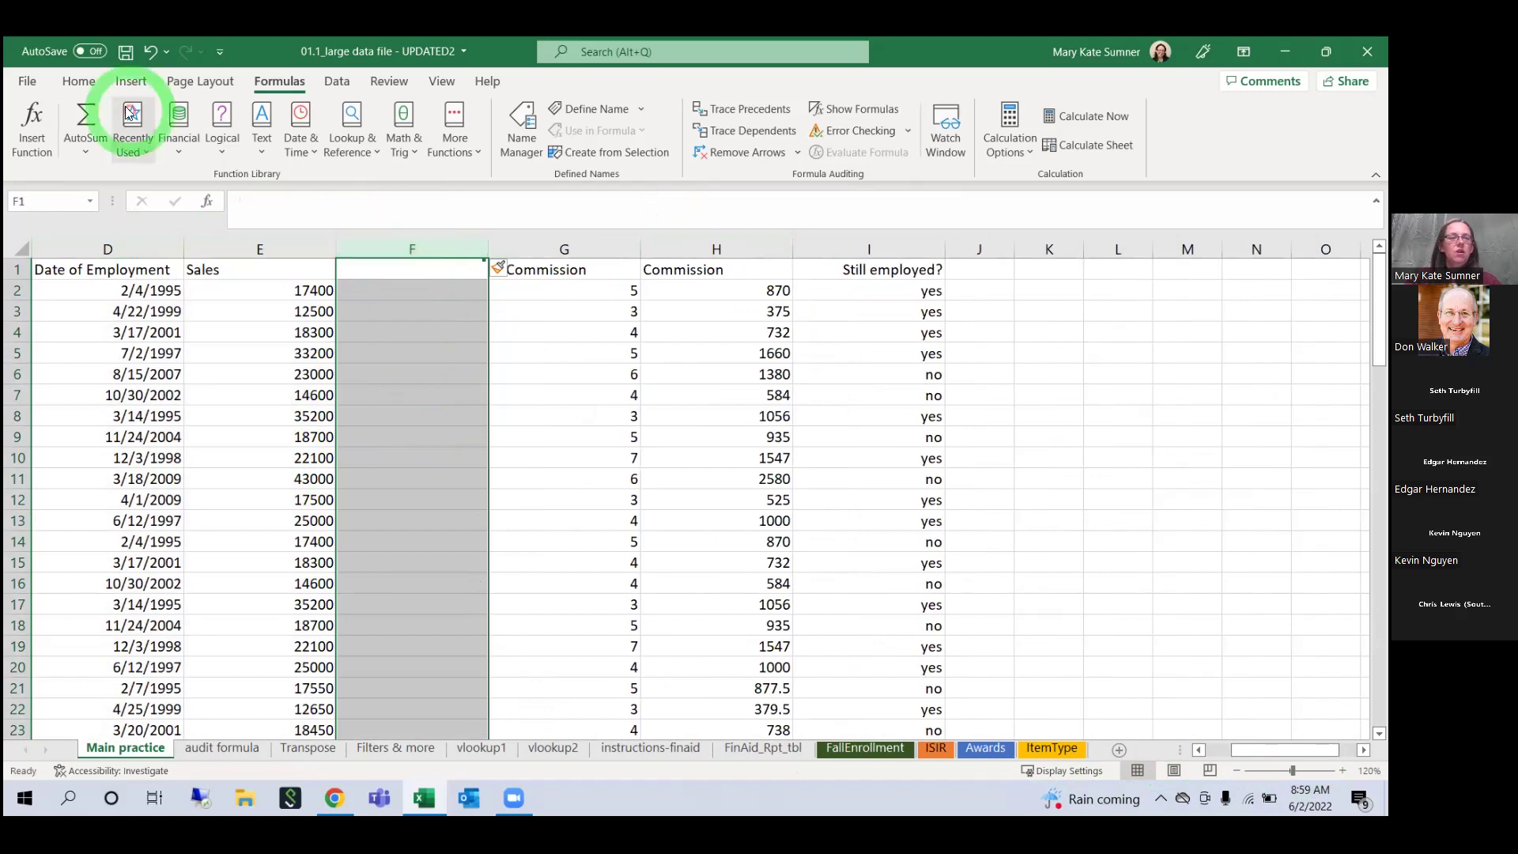
pyautogui.click(84, 83)
pyautogui.click(307, 145)
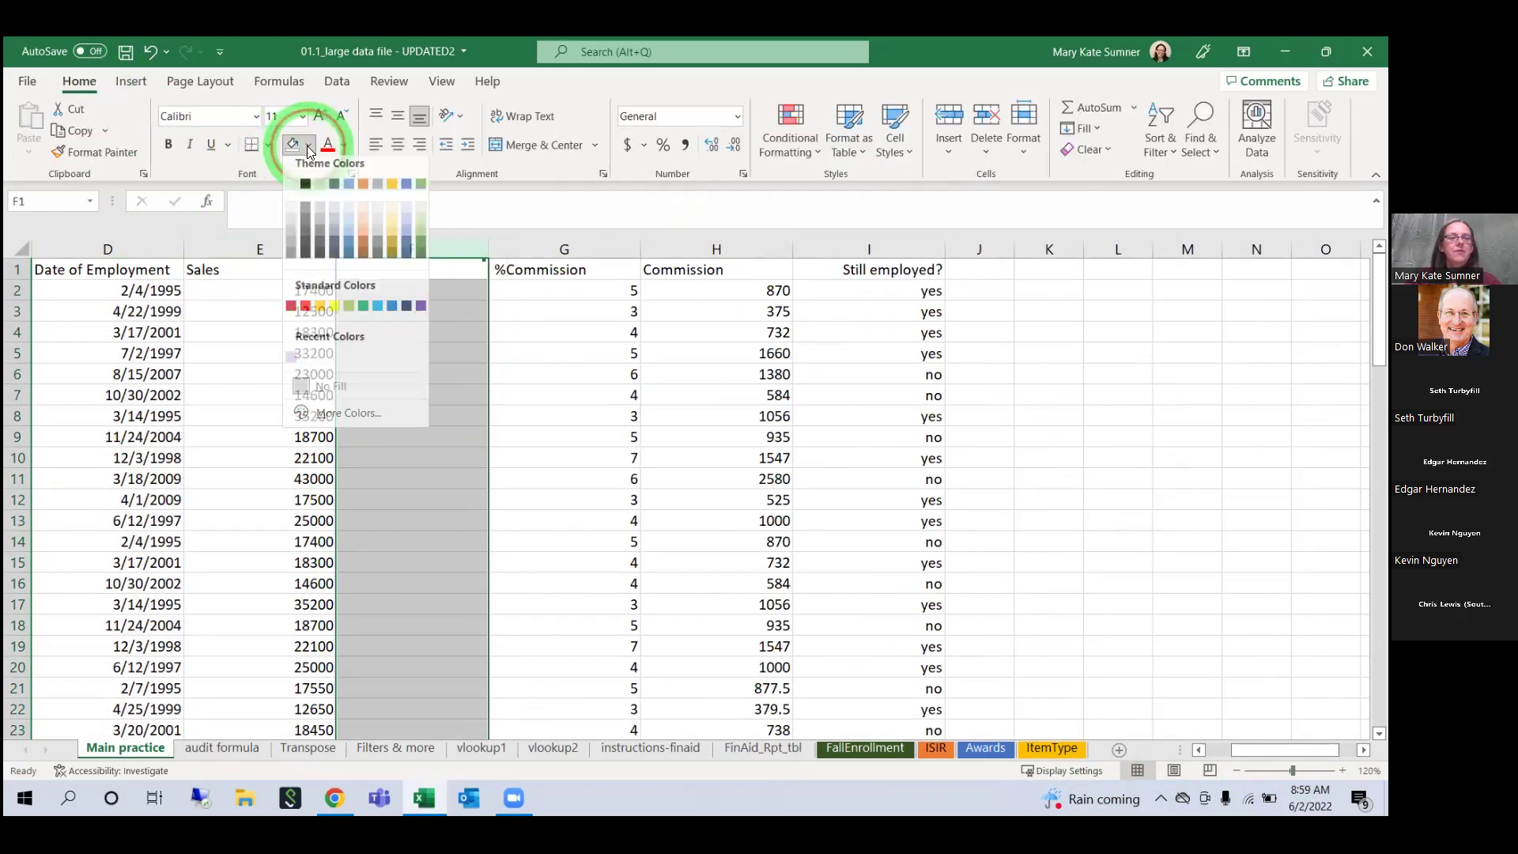
pyautogui.click(338, 296)
# Step: Enter =RIGHT(E2,2) in F2 to extract the last two characters of the Sales value
pyautogui.click(384, 287)
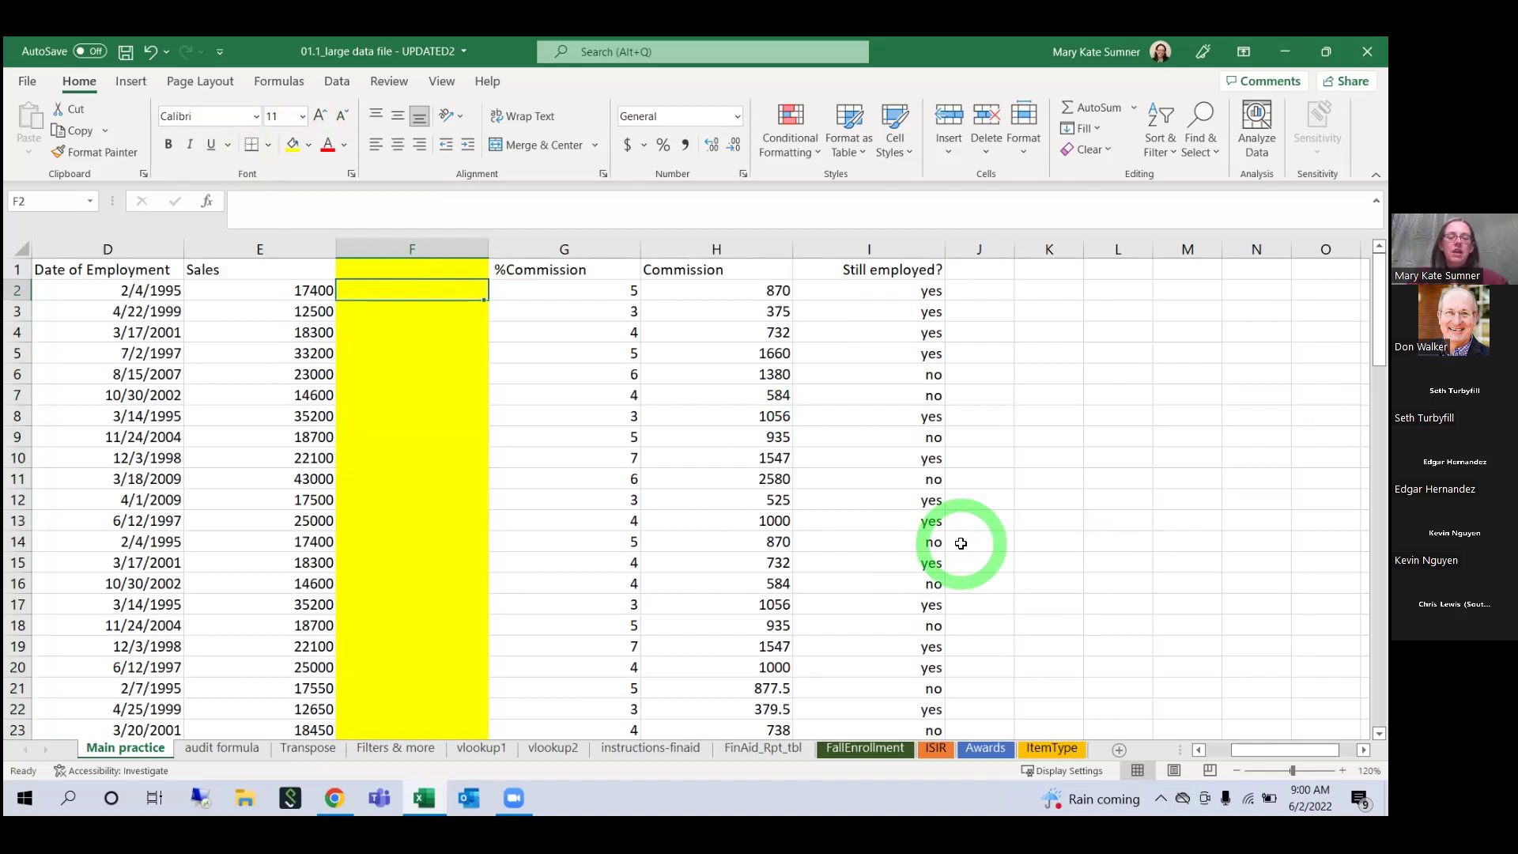
pyautogui.write('=right')
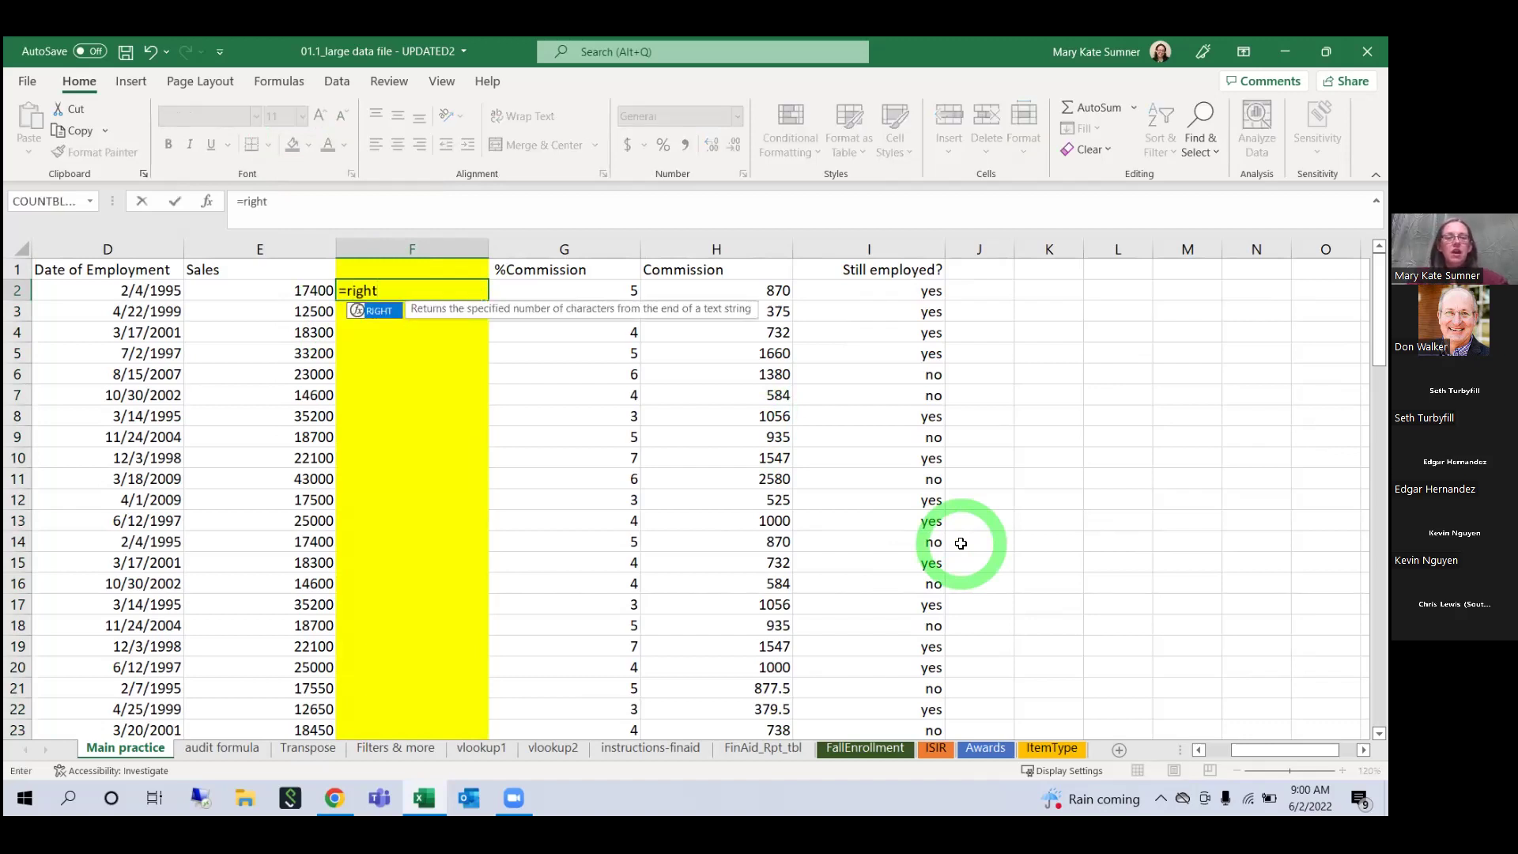
pyautogui.press('Tab')
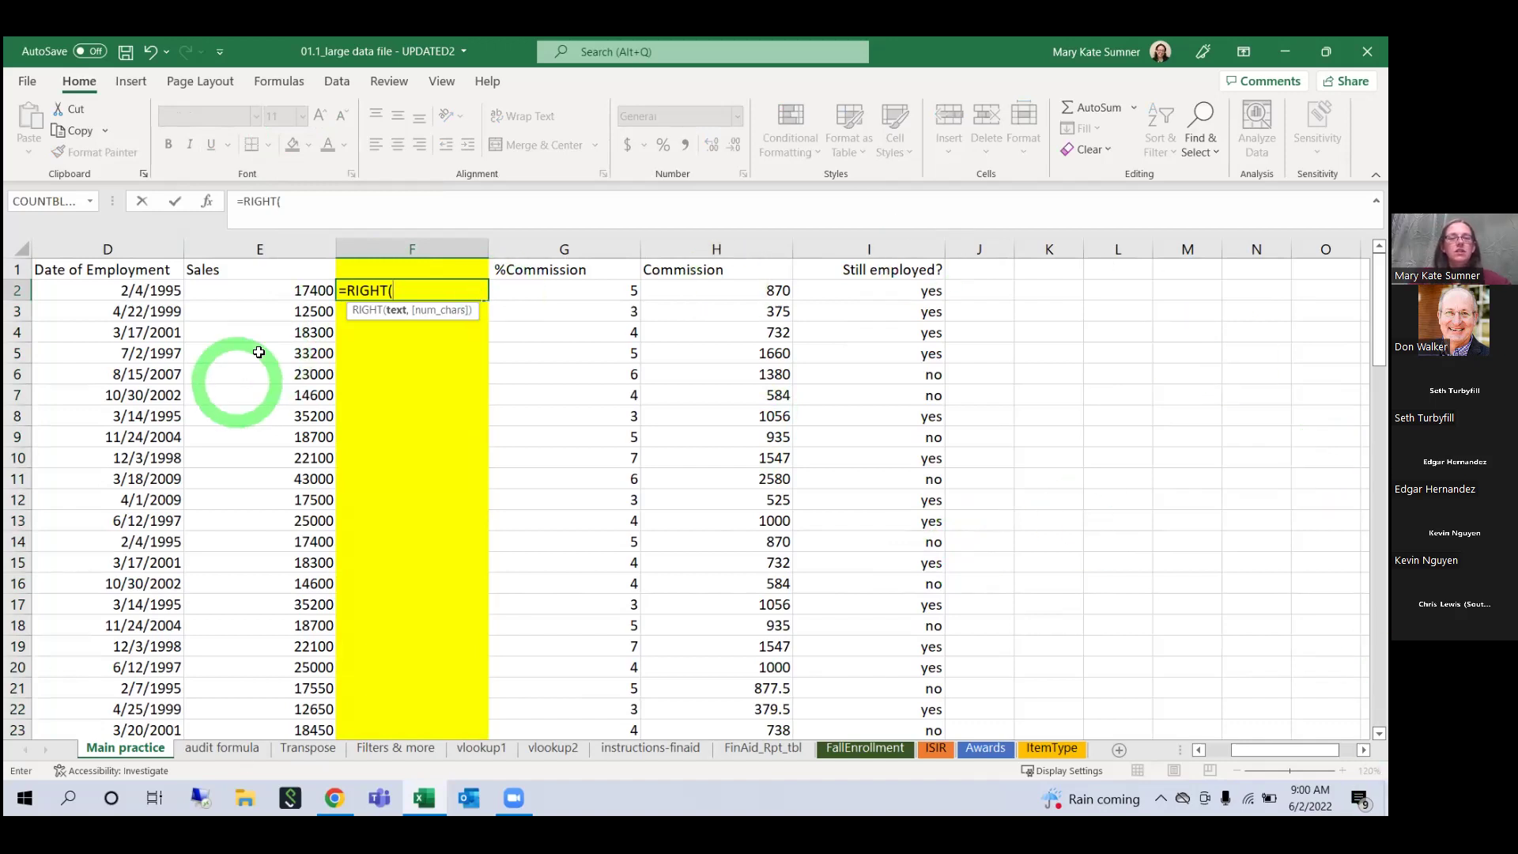
pyautogui.click(257, 295)
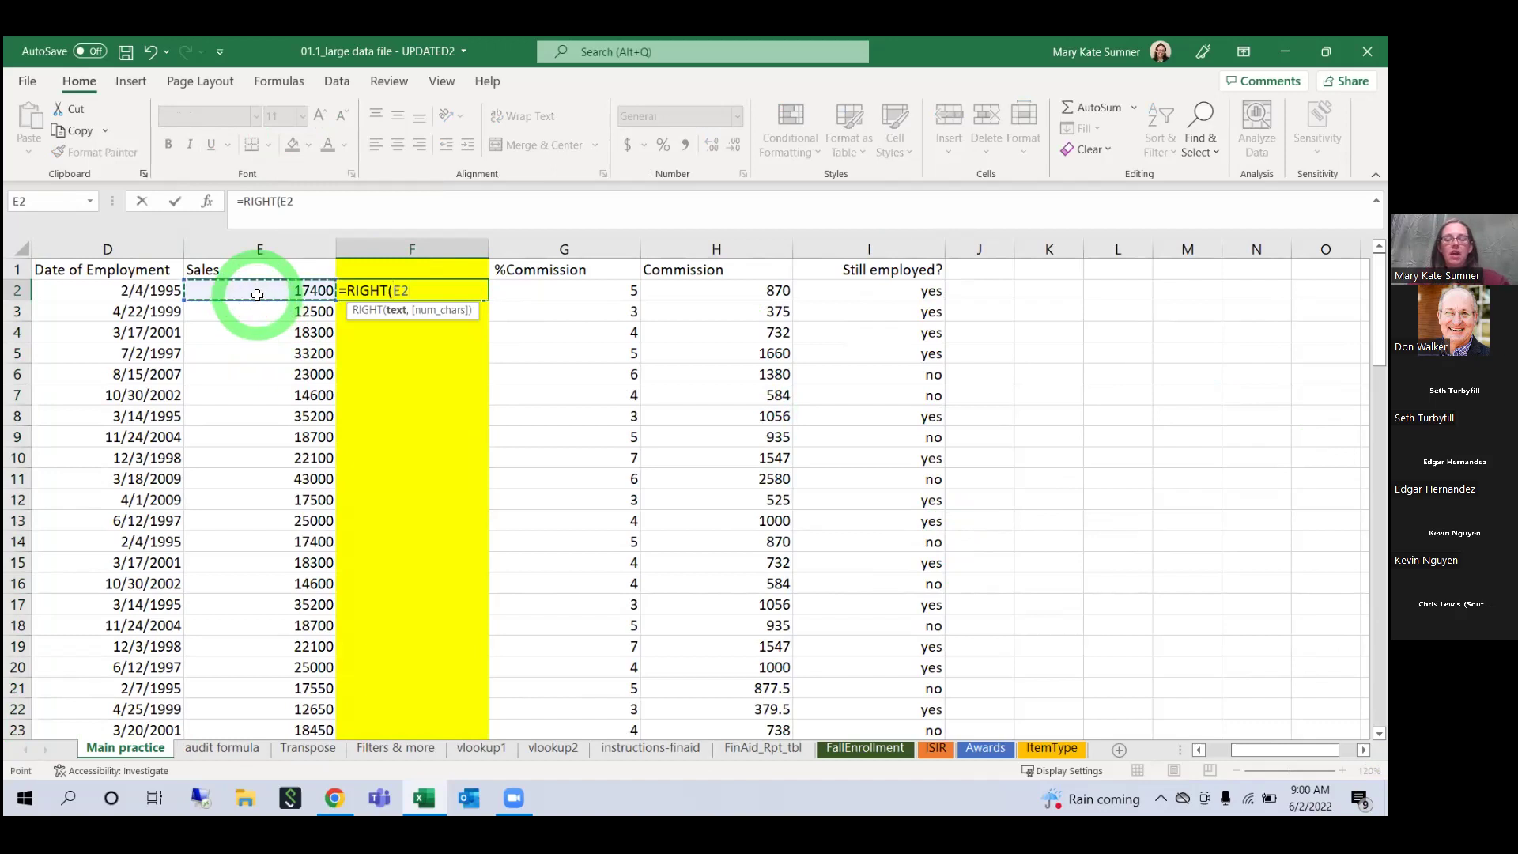
pyautogui.write(',')
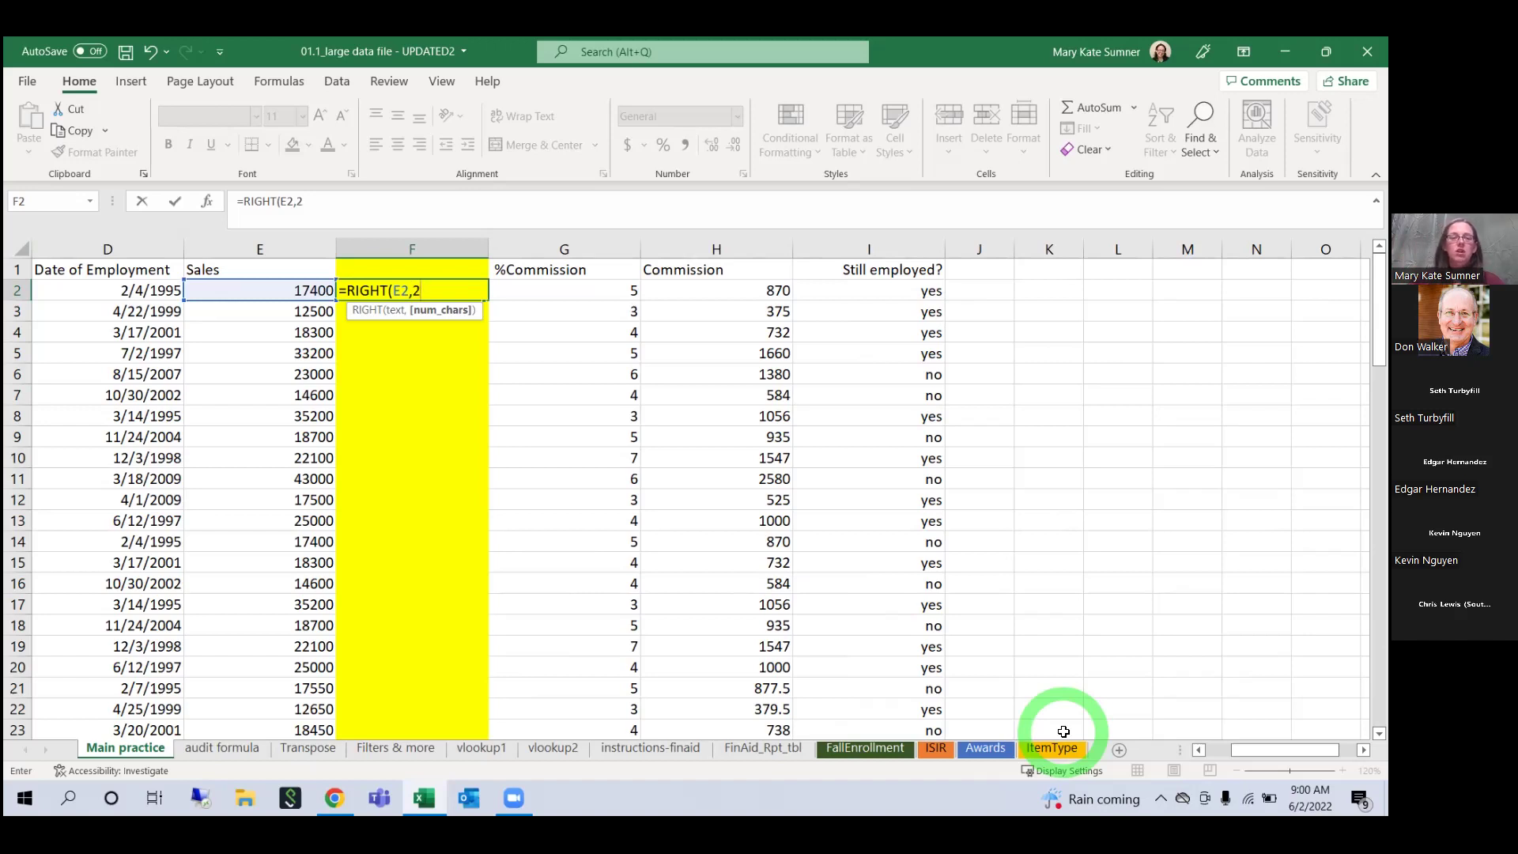
pyautogui.write('2')
pyautogui.press('Return')
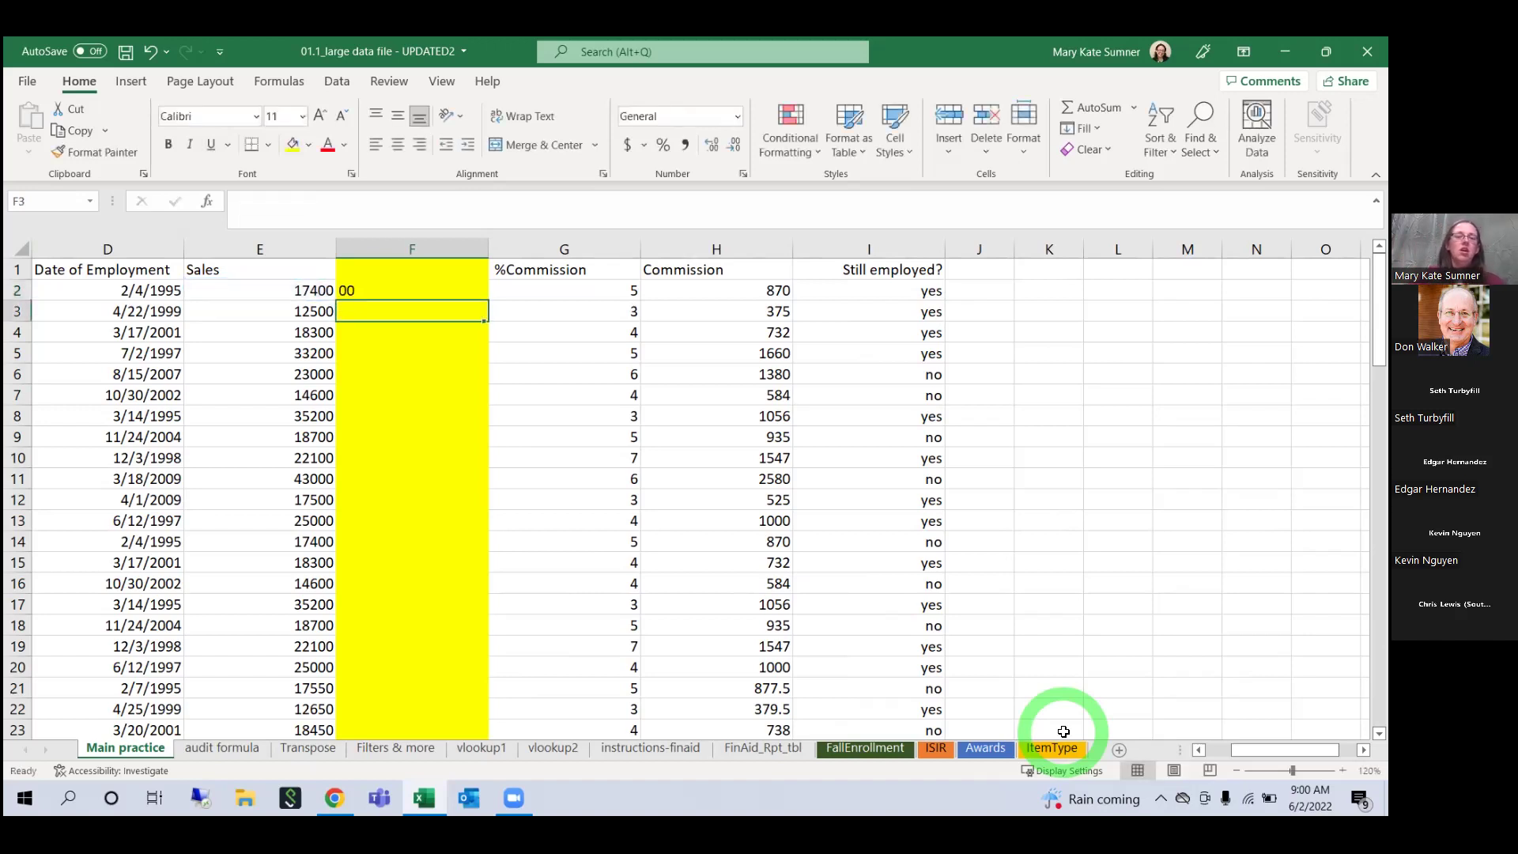
# Step: Fill the RIGHT formula from F2 down the yellow column and review the filled rows
pyautogui.click(400, 293)
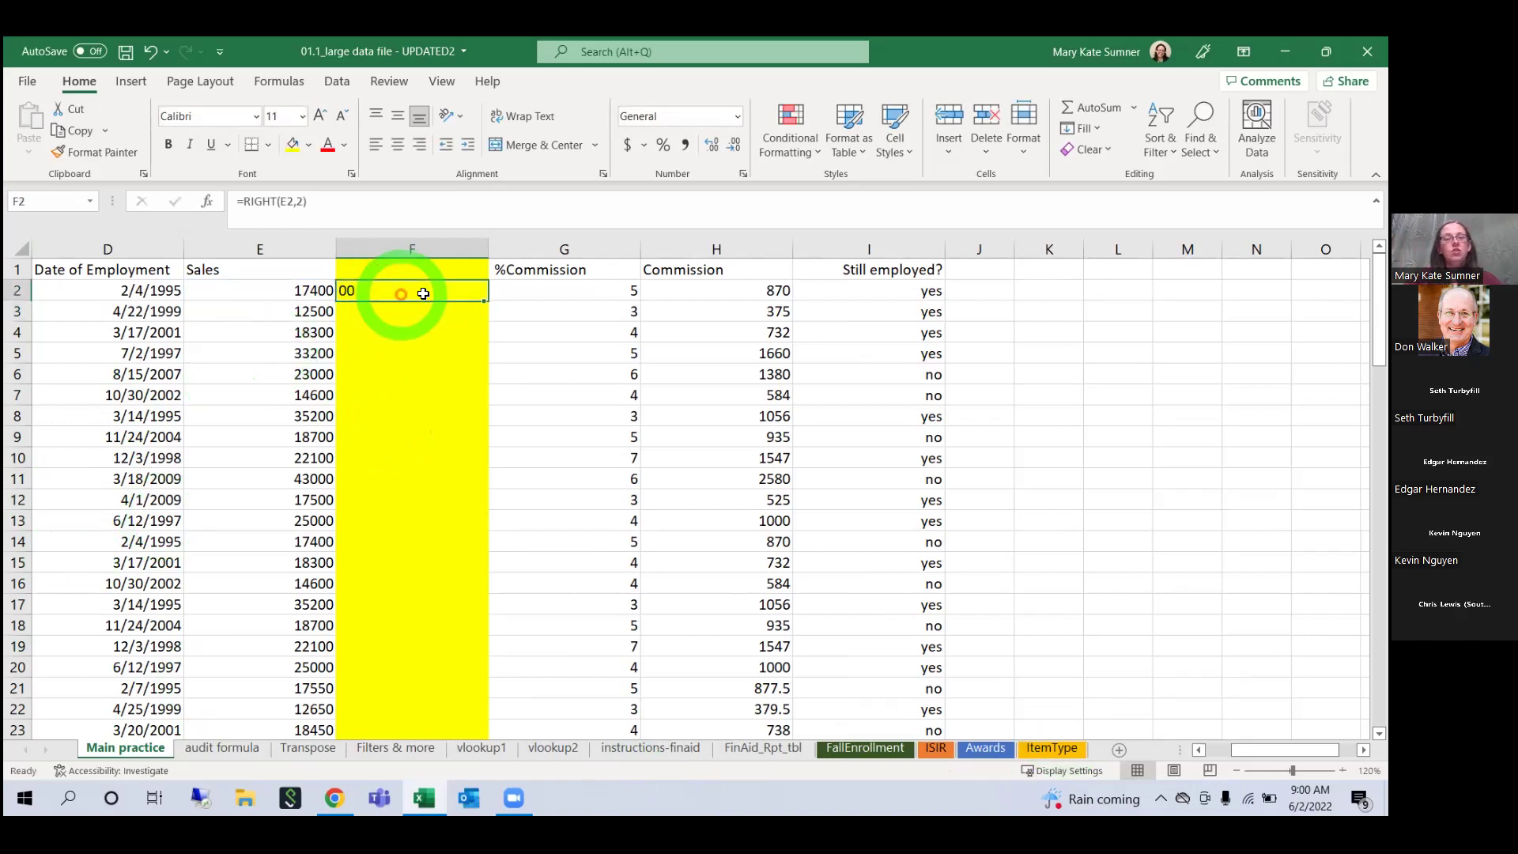
pyautogui.doubleClick(481, 303)
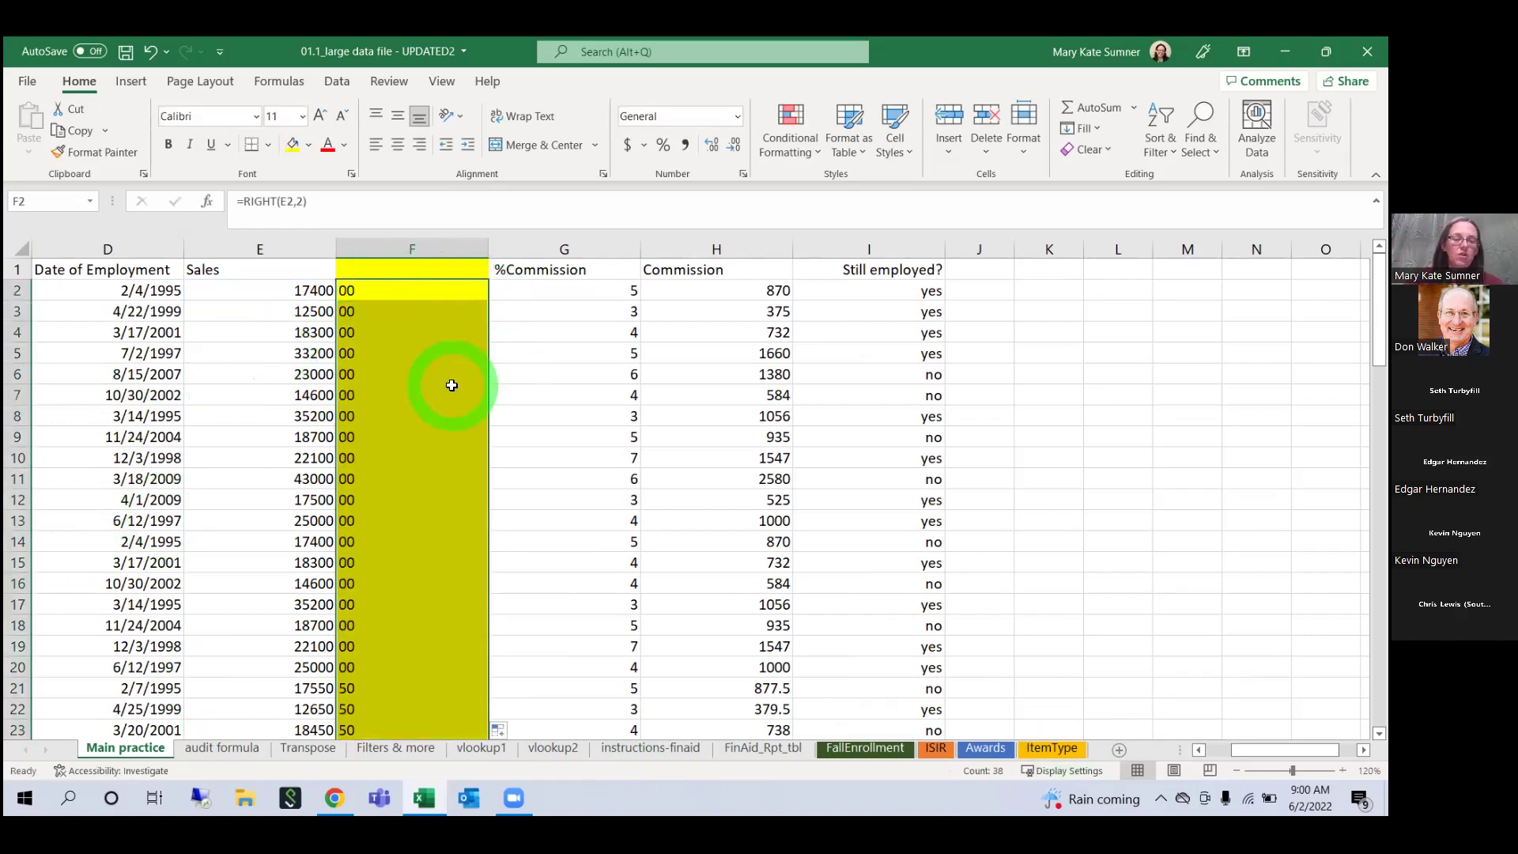
pyautogui.scroll(-10, 451, 382)
pyautogui.scroll(10, 452, 402)
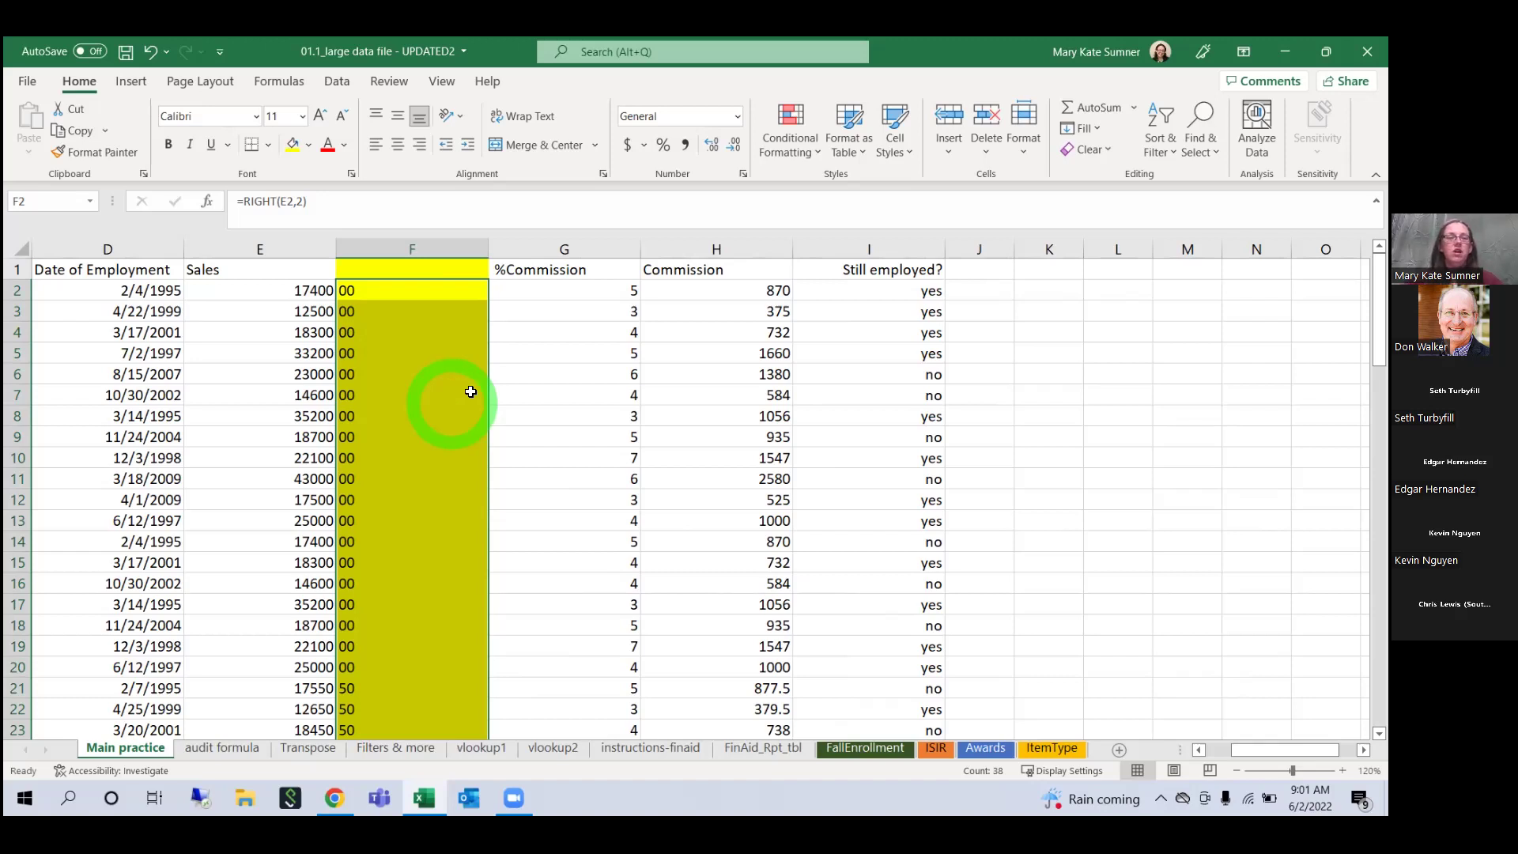
pyautogui.click(417, 291)
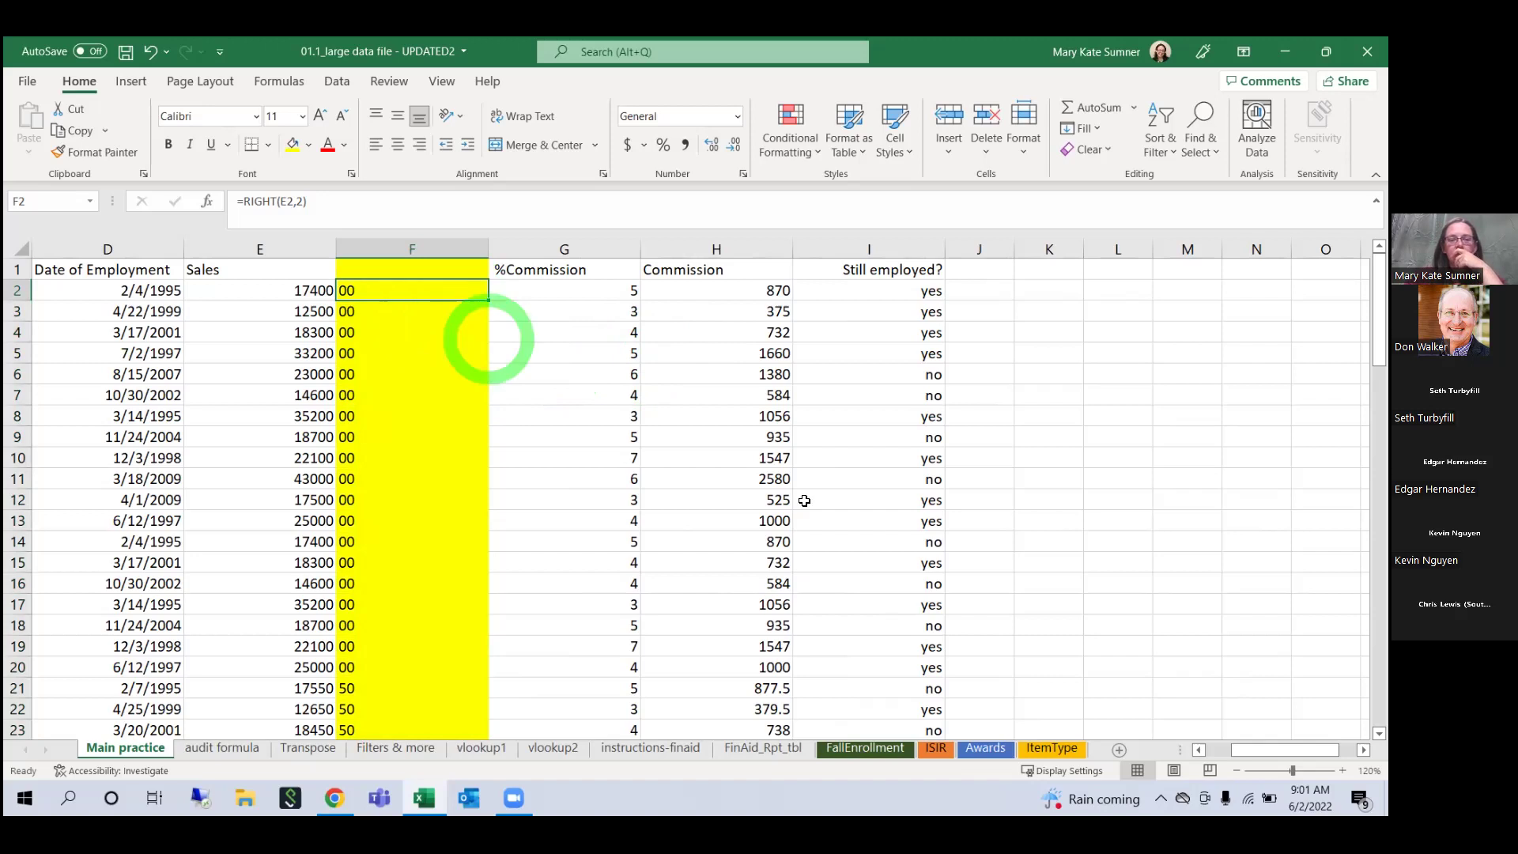
# Step: Insert a blank column between Name and City and fill it with yellow
pyautogui.click(1217, 749)
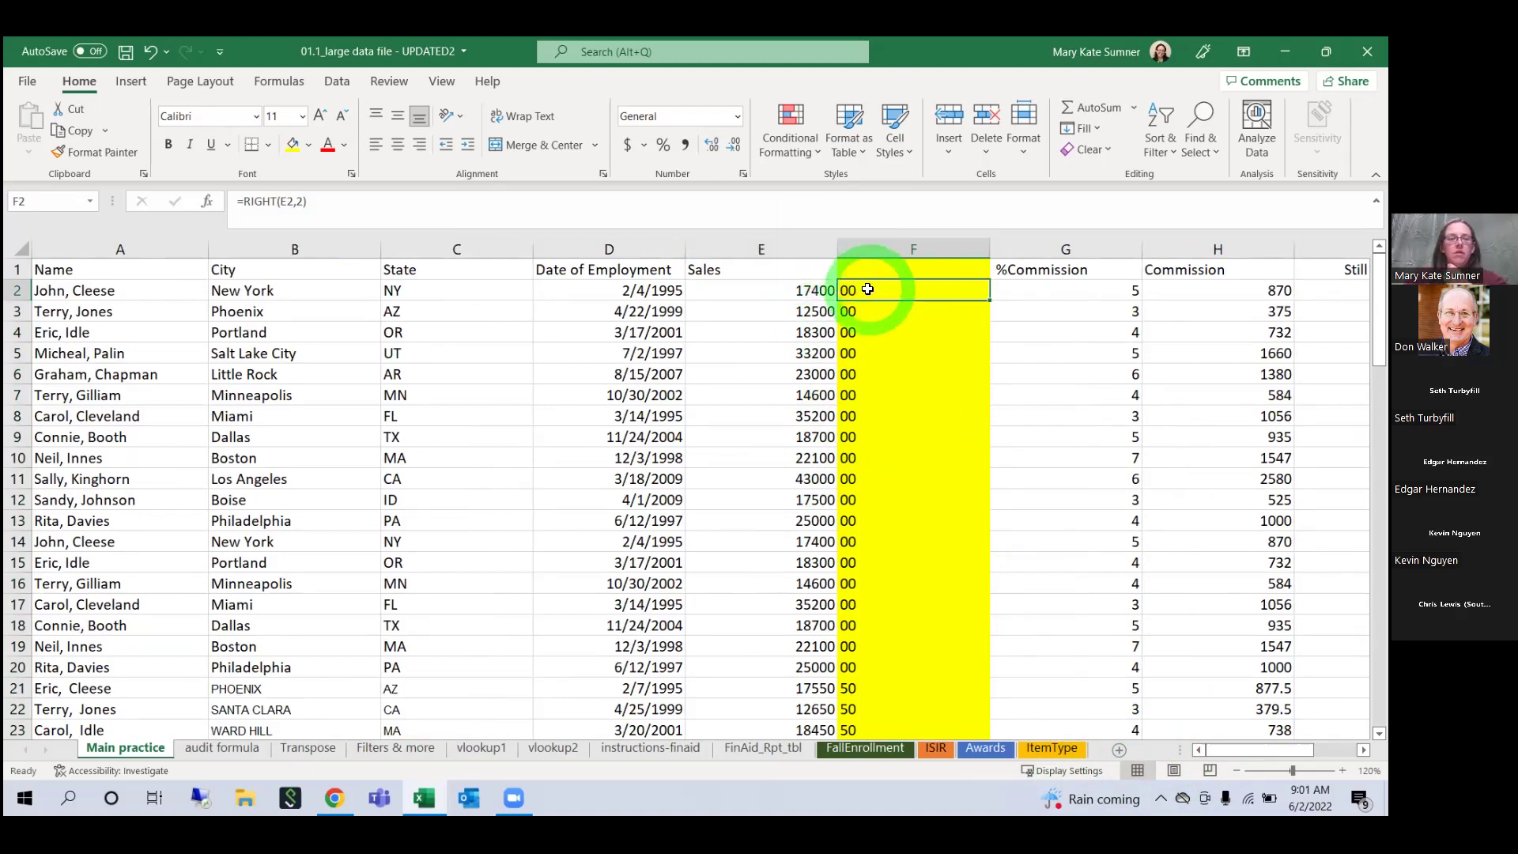
pyautogui.click(282, 249)
pyautogui.rightClick(284, 249)
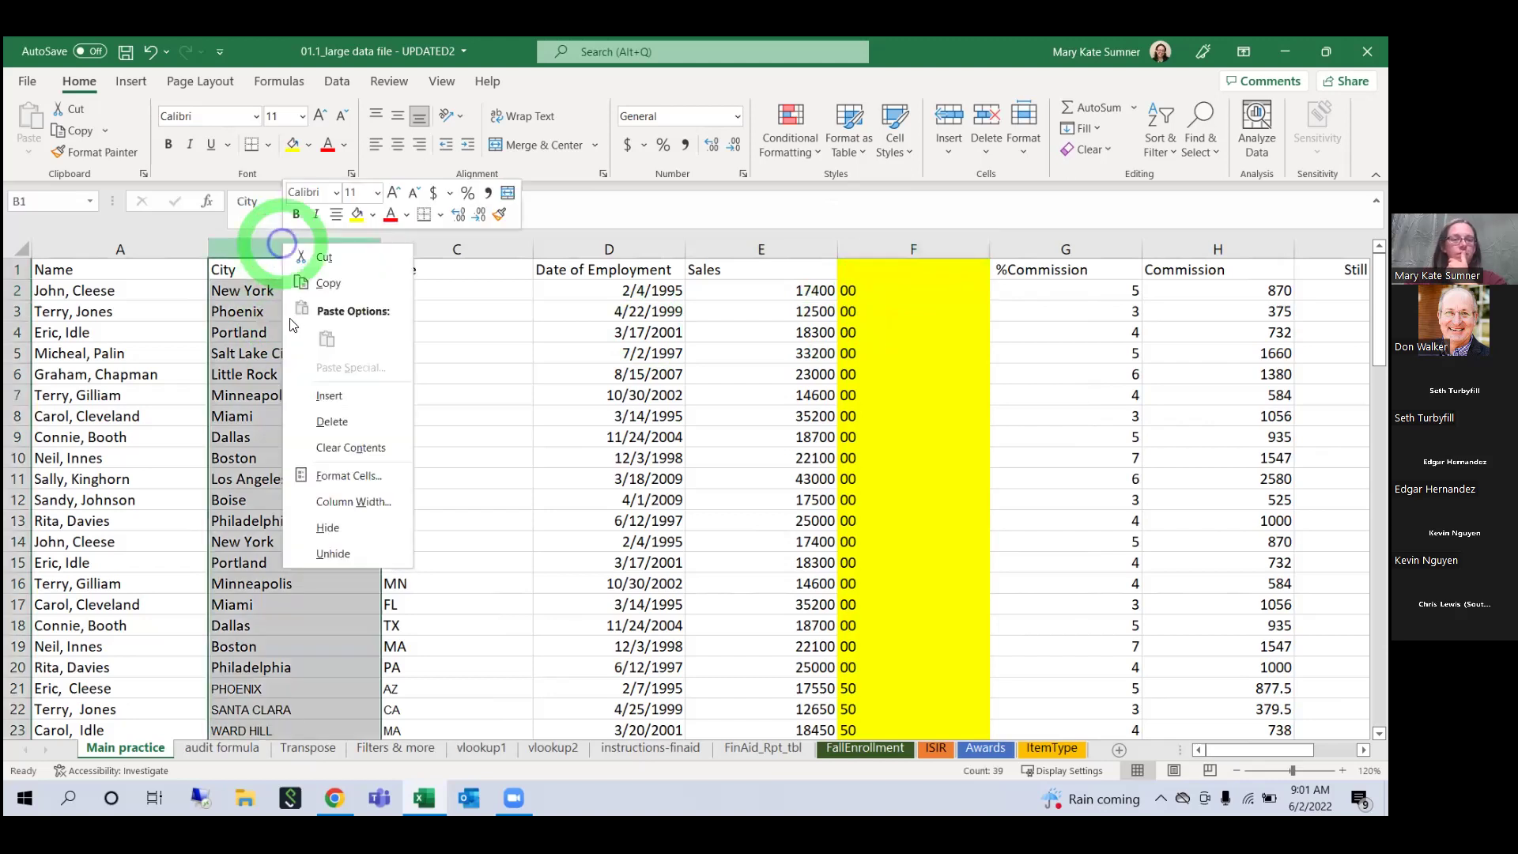
pyautogui.click(325, 395)
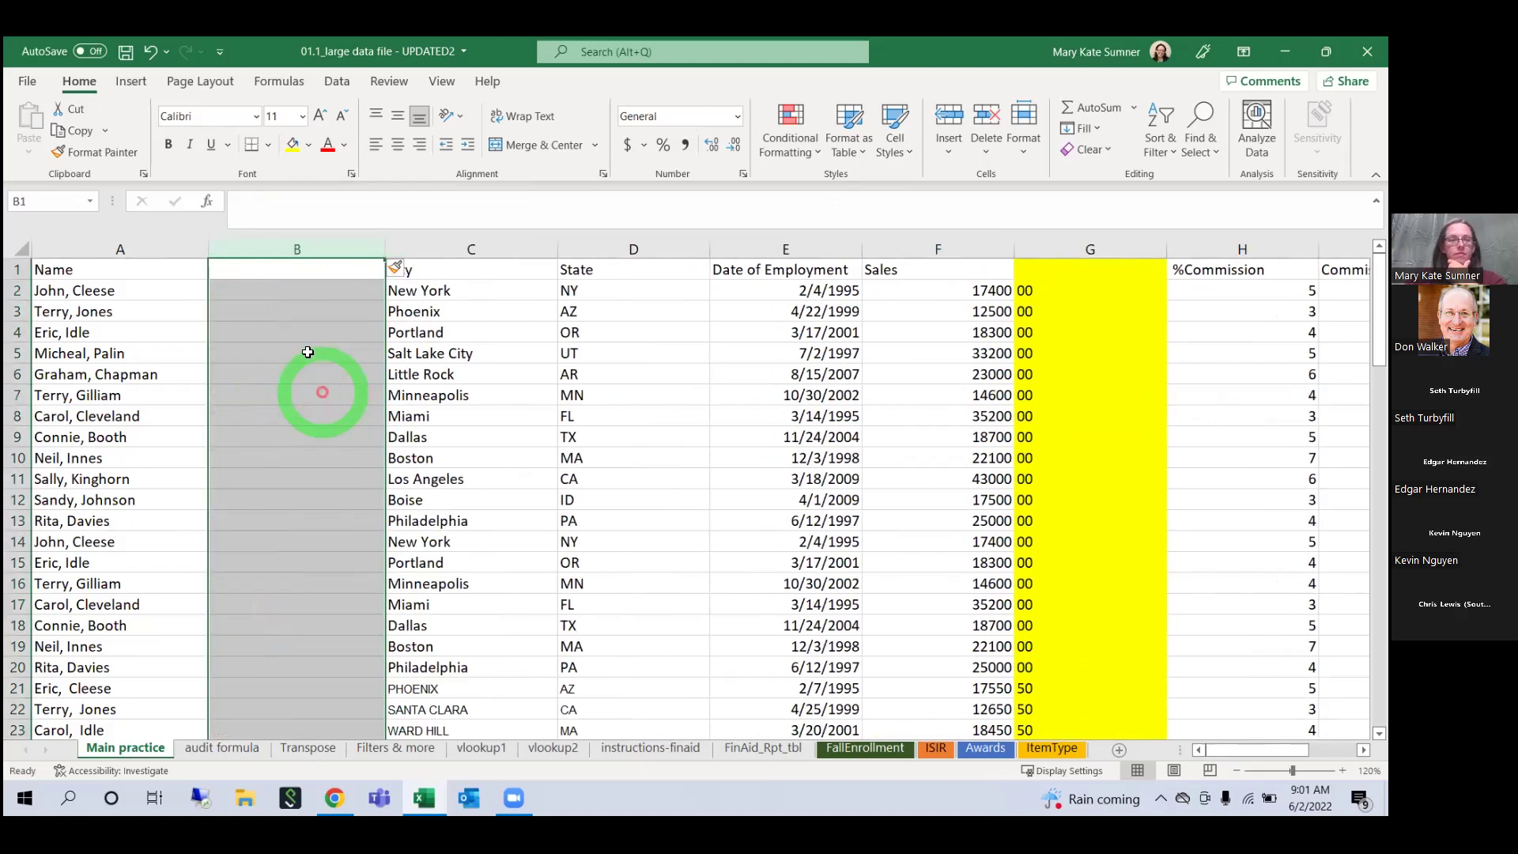
pyautogui.click(293, 144)
# Step: Enter =LEFT(A2,4) in B2 to extract the first four characters of the name, and fill it down the column
pyautogui.click(295, 301)
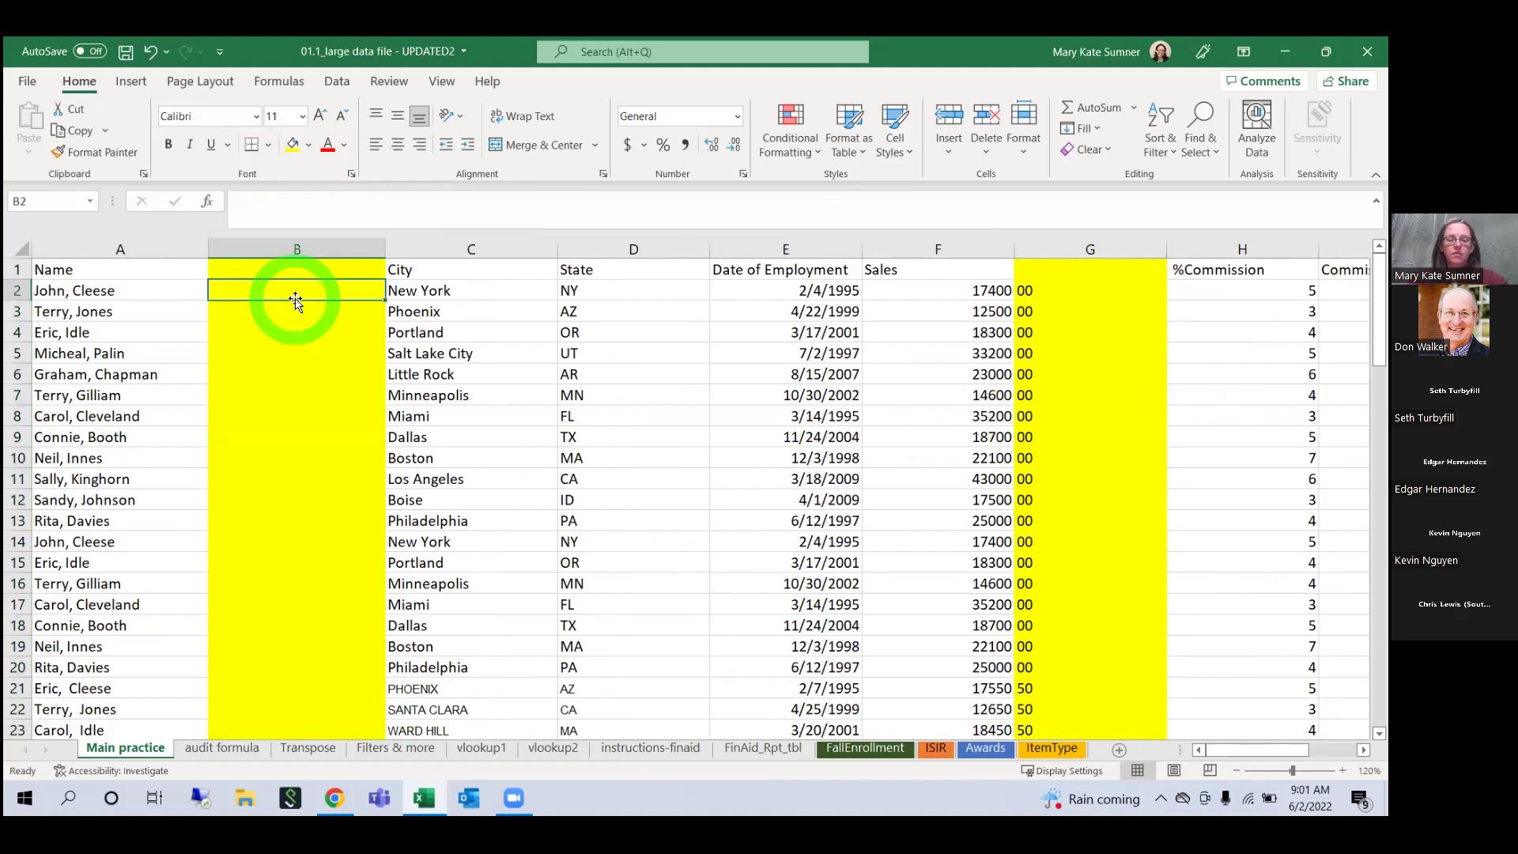
pyautogui.write('=left')
pyautogui.press('Tab')
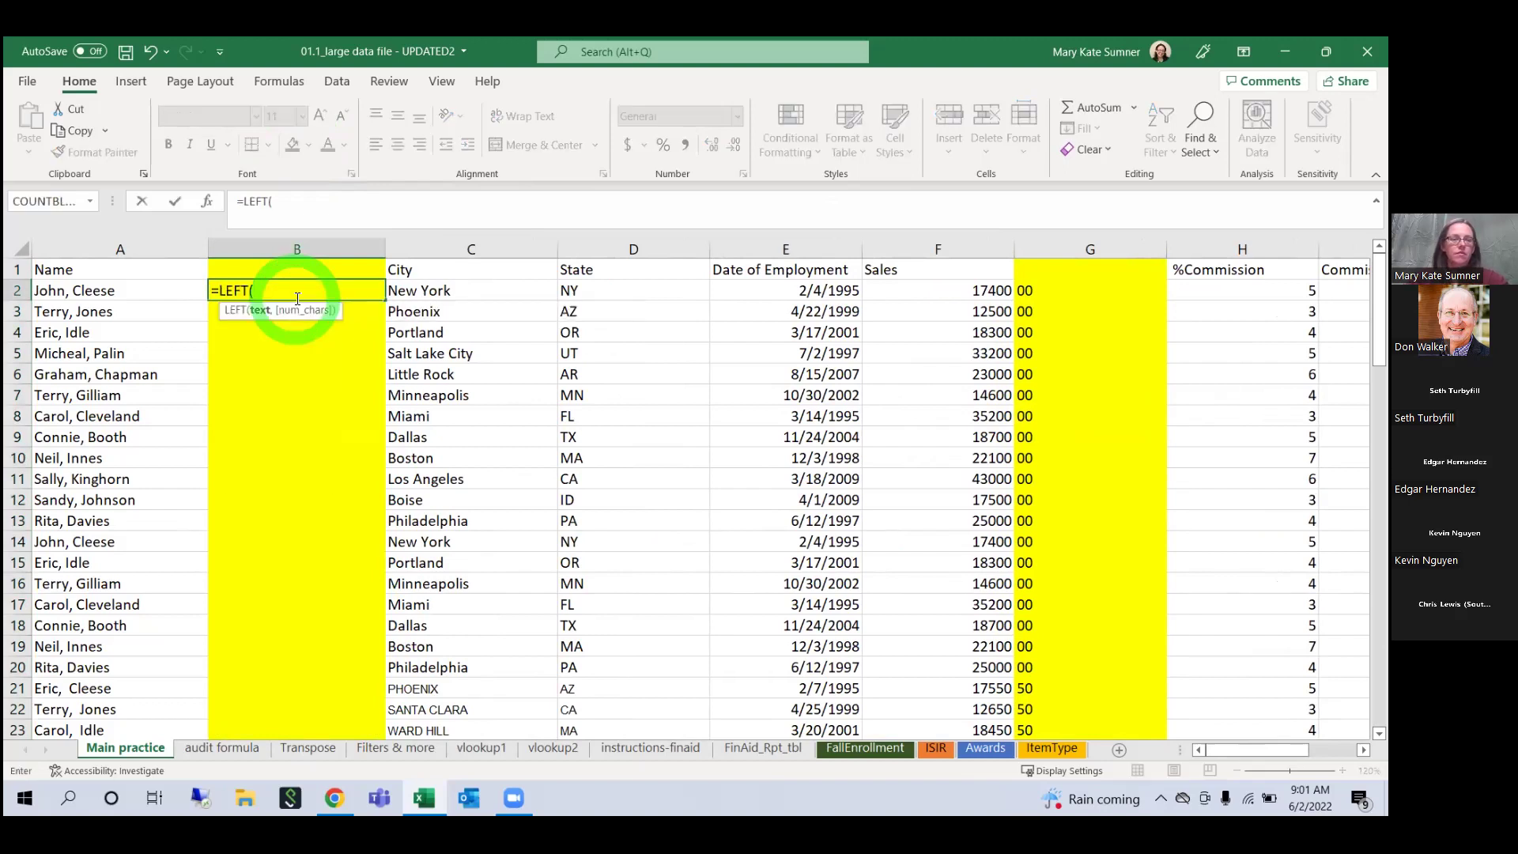
pyautogui.click(137, 291)
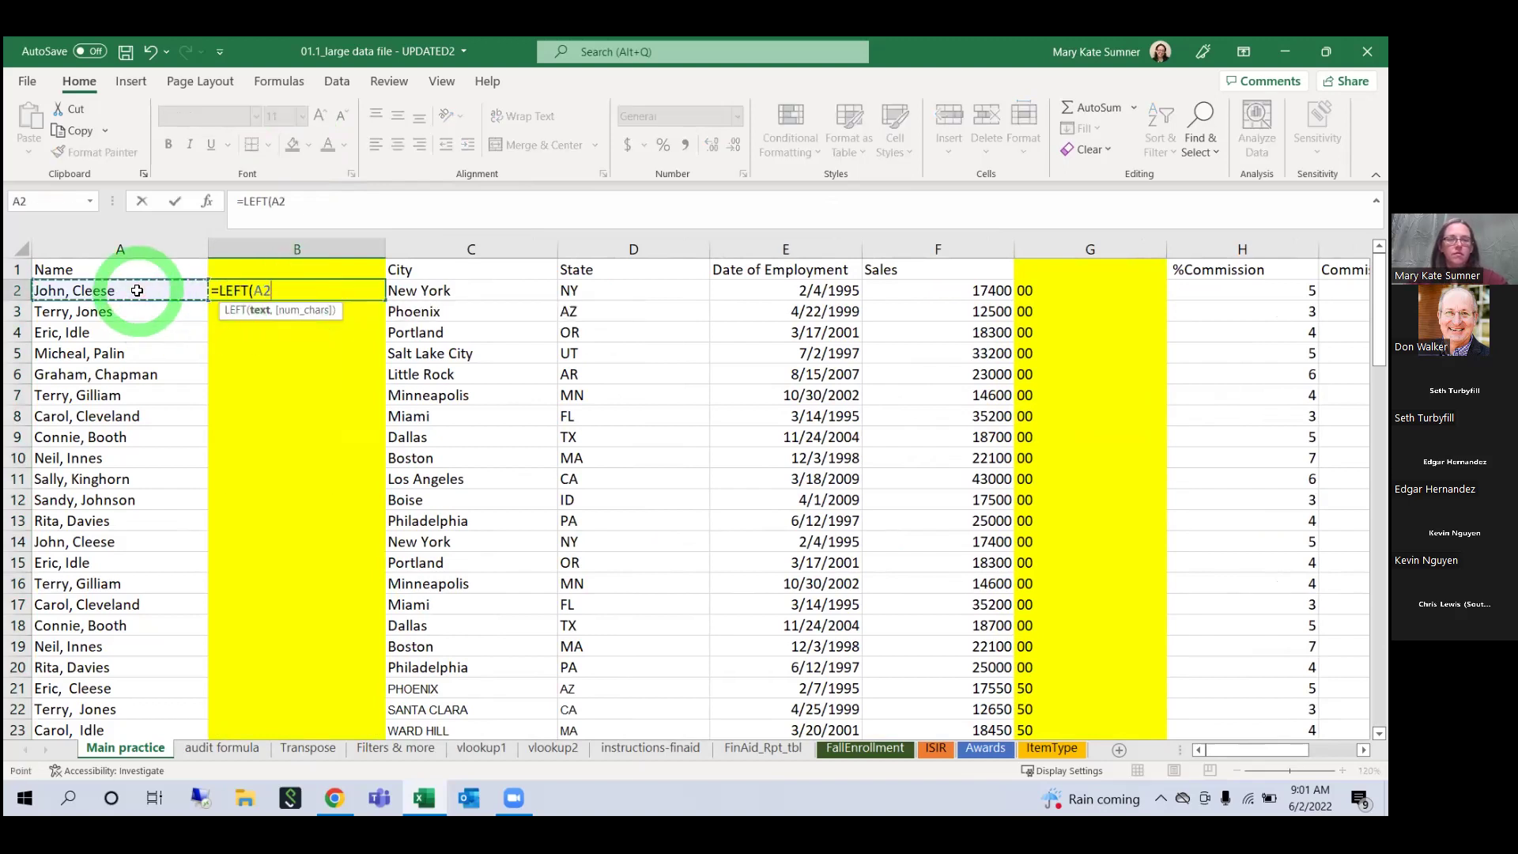
pyautogui.write(',4')
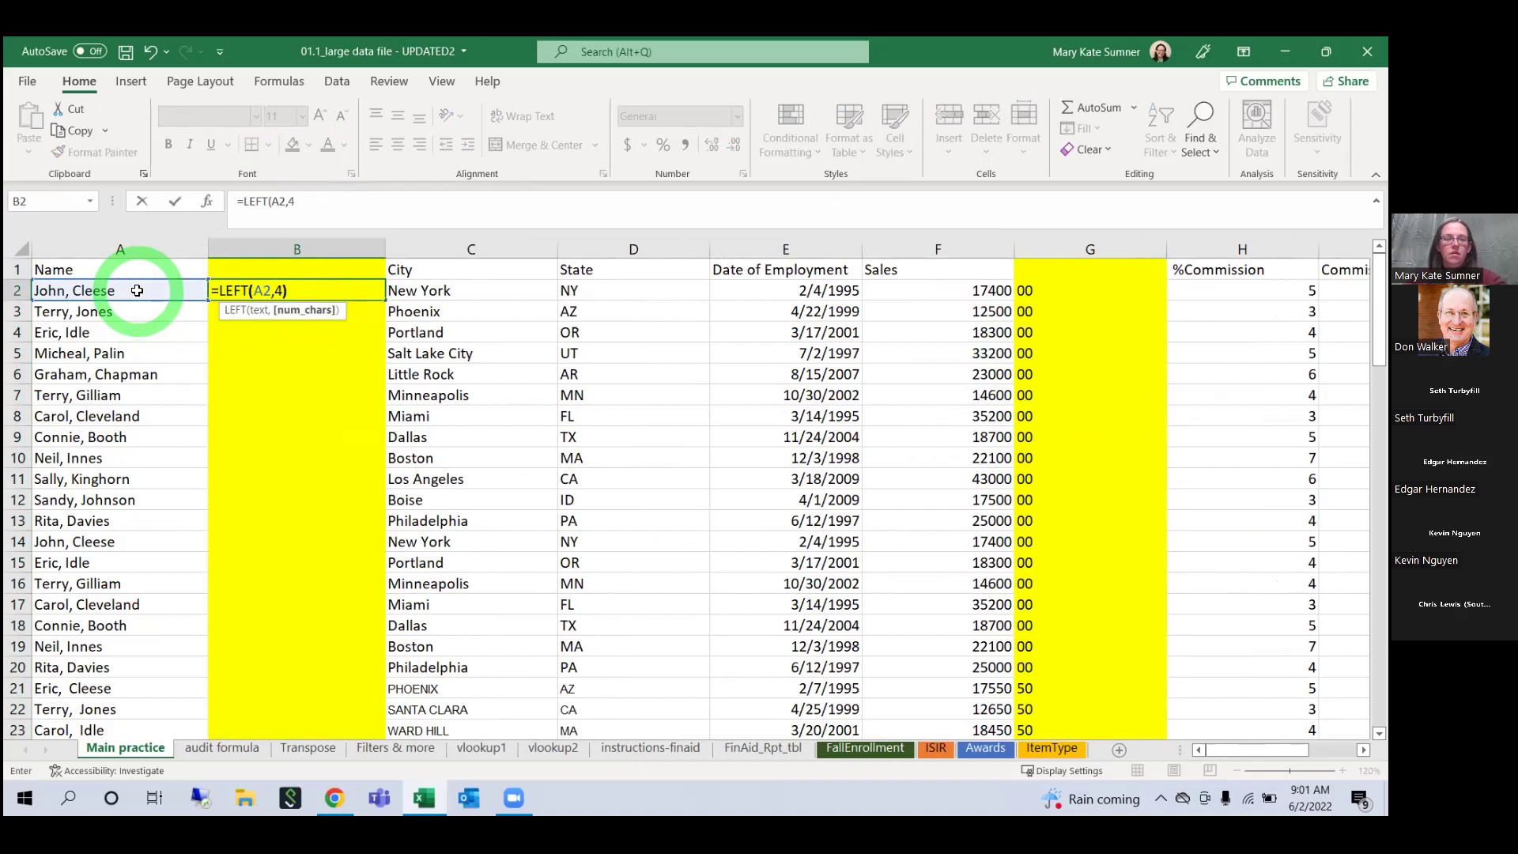
pyautogui.write(')')
pyautogui.press('Return')
pyautogui.click(250, 286)
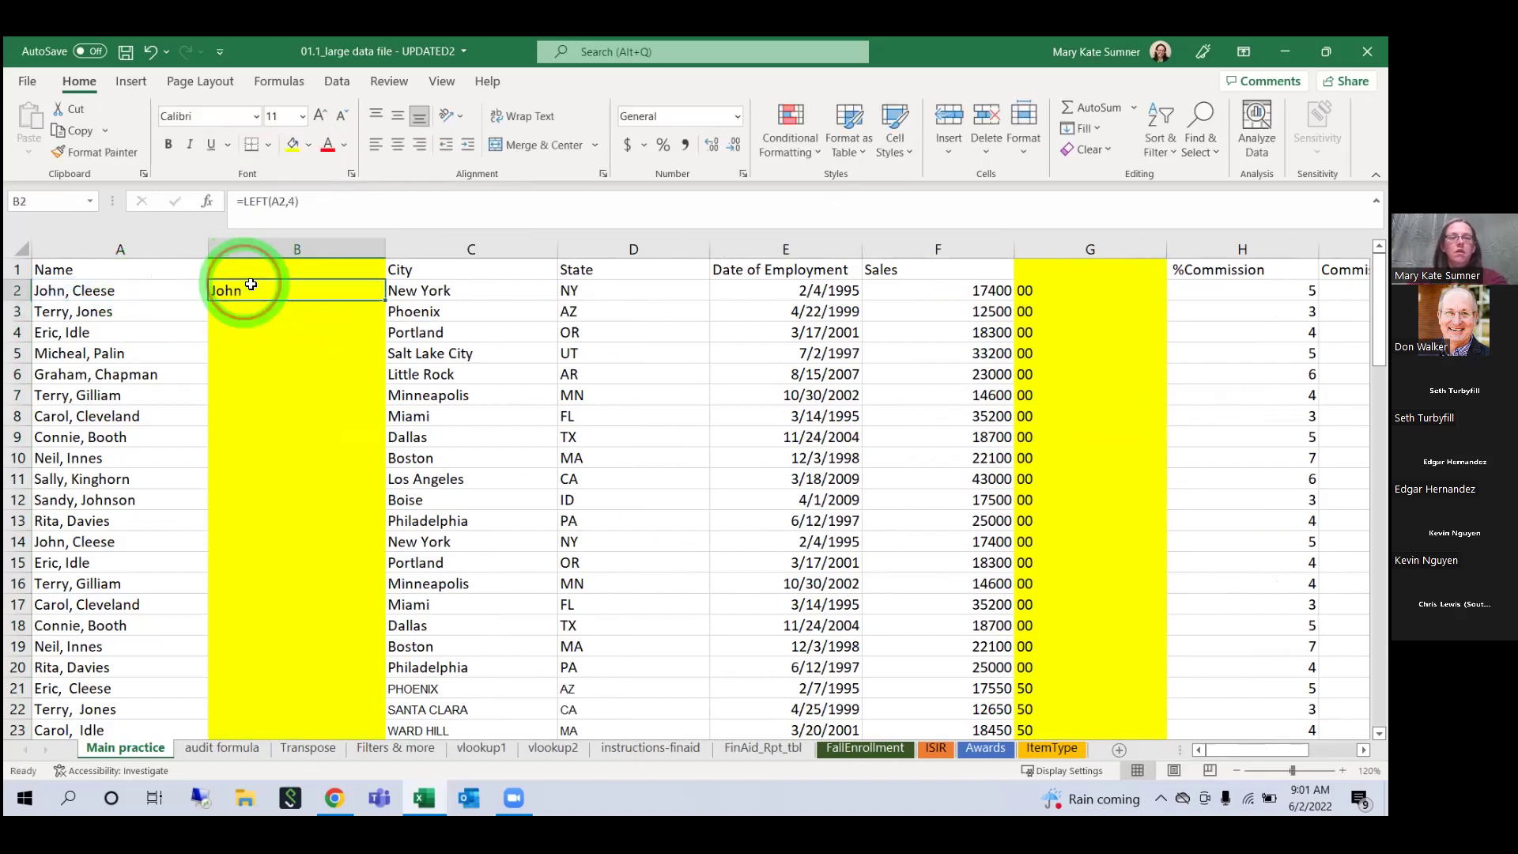
pyautogui.doubleClick(383, 300)
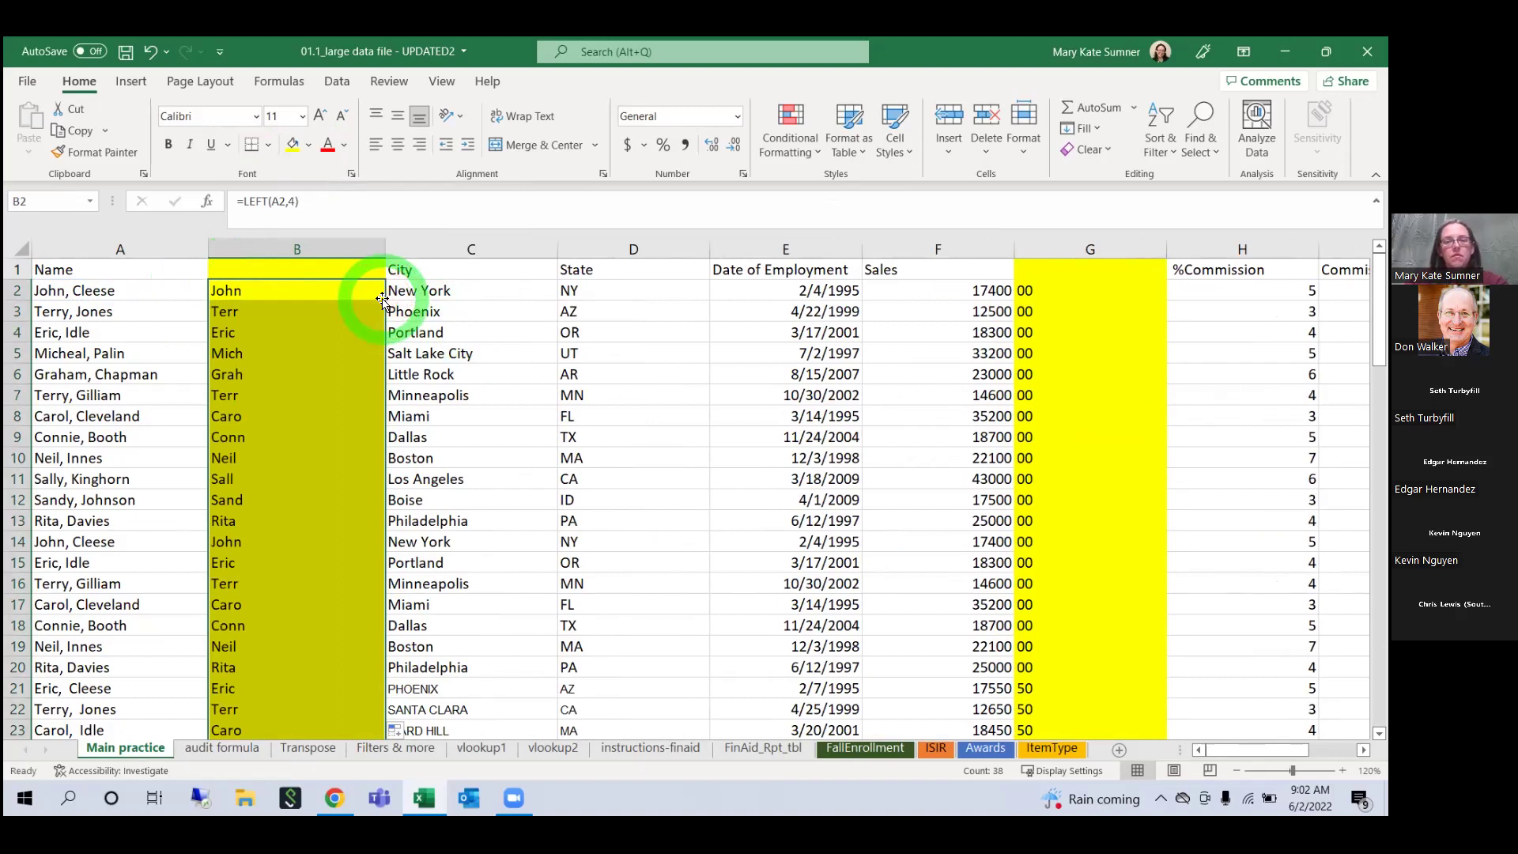
# Step: Insert a blank column between Date of Employment and Sales
pyautogui.click(986, 238)
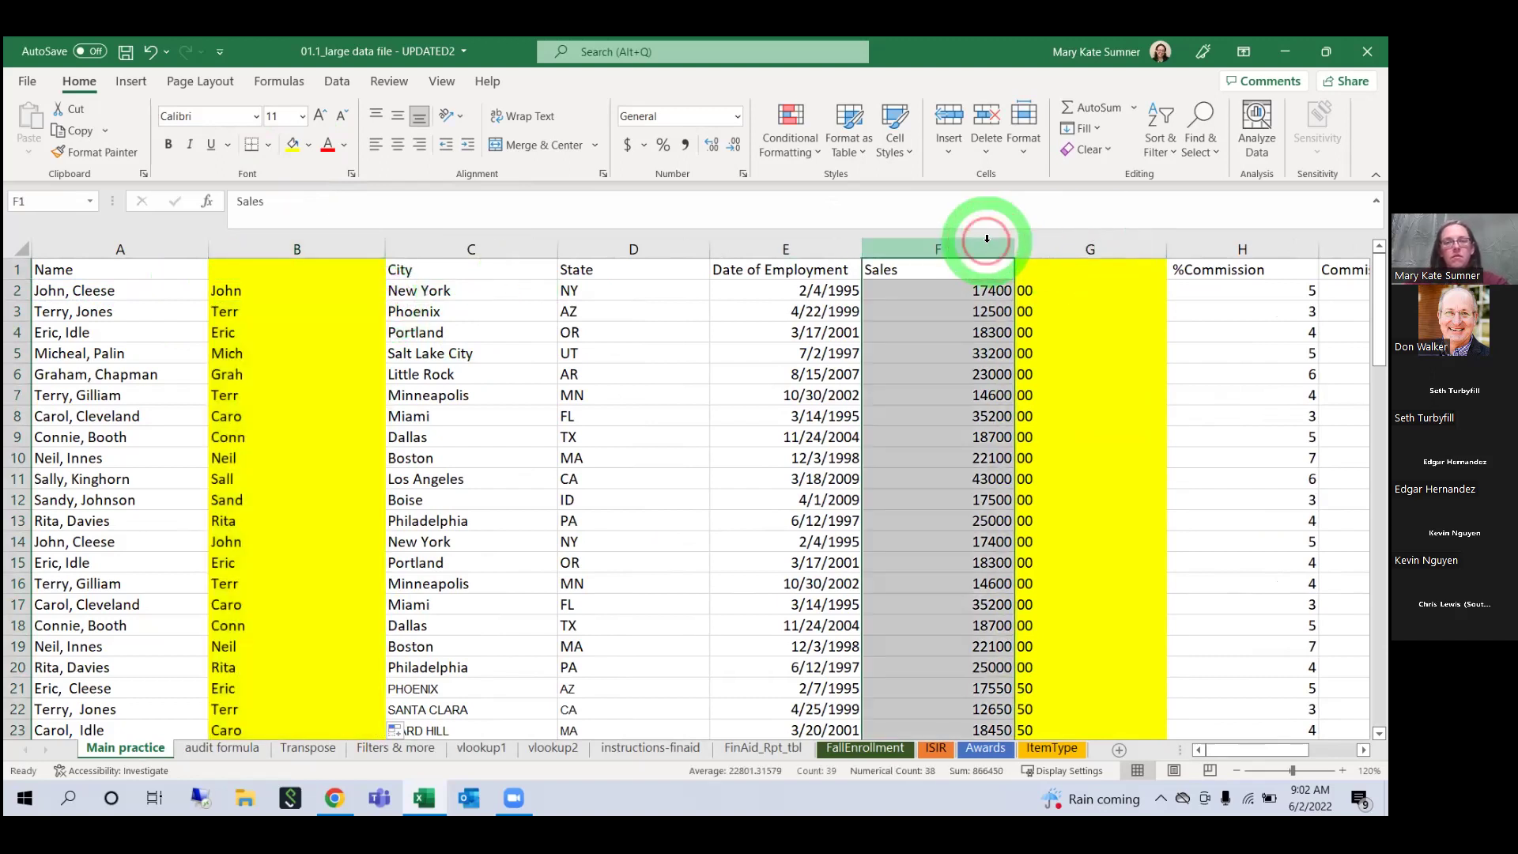
pyautogui.rightClick(912, 247)
pyautogui.click(941, 397)
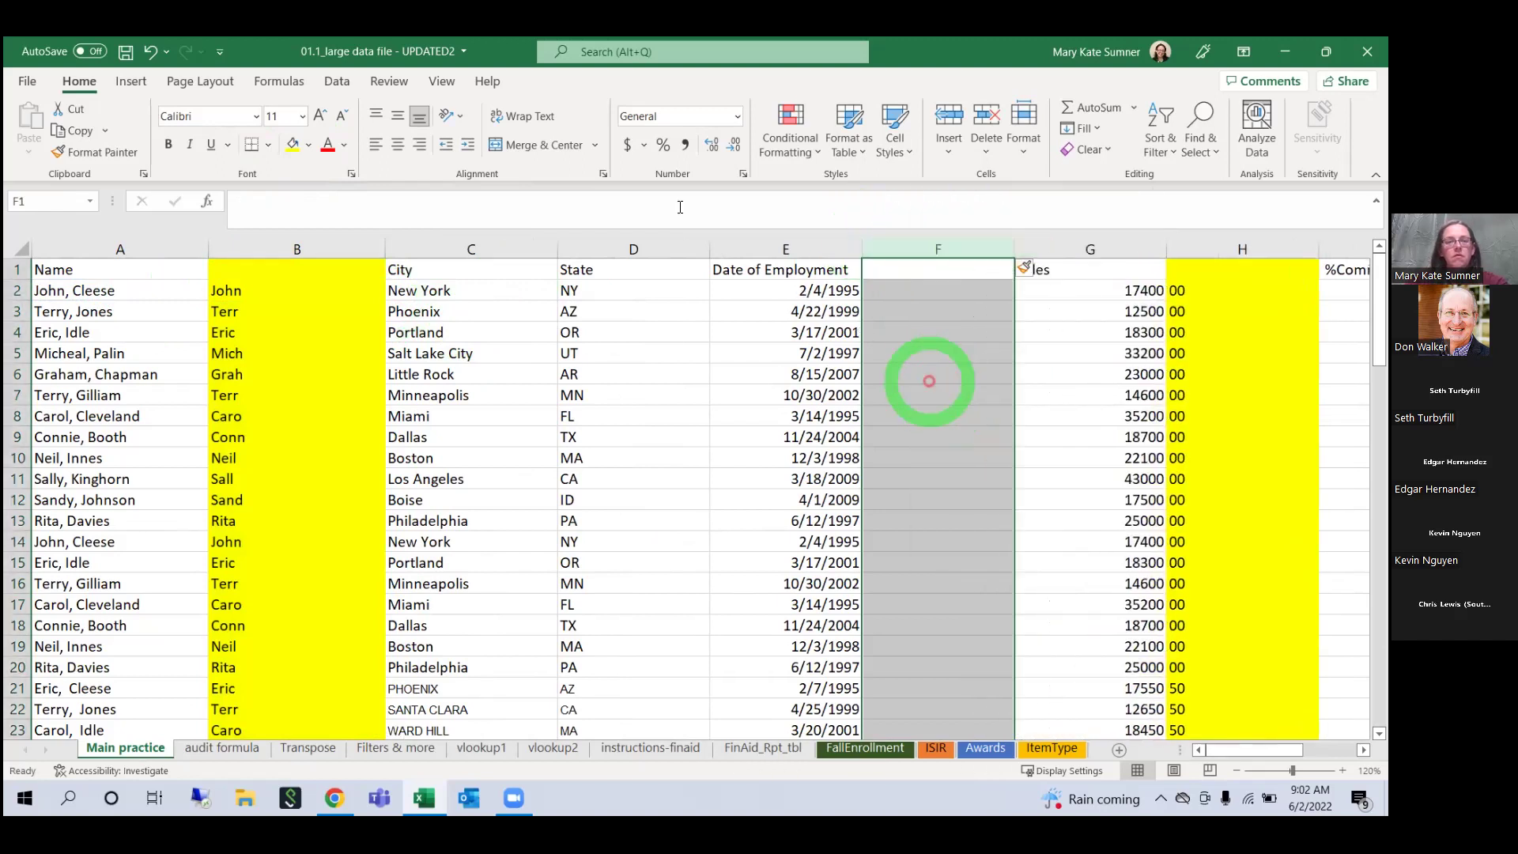
# Step: Fill the new column F with yellow and enter =RIGHT(E2,4) in F2 to extract four characters from the employment date
pyautogui.click(293, 144)
pyautogui.click(896, 293)
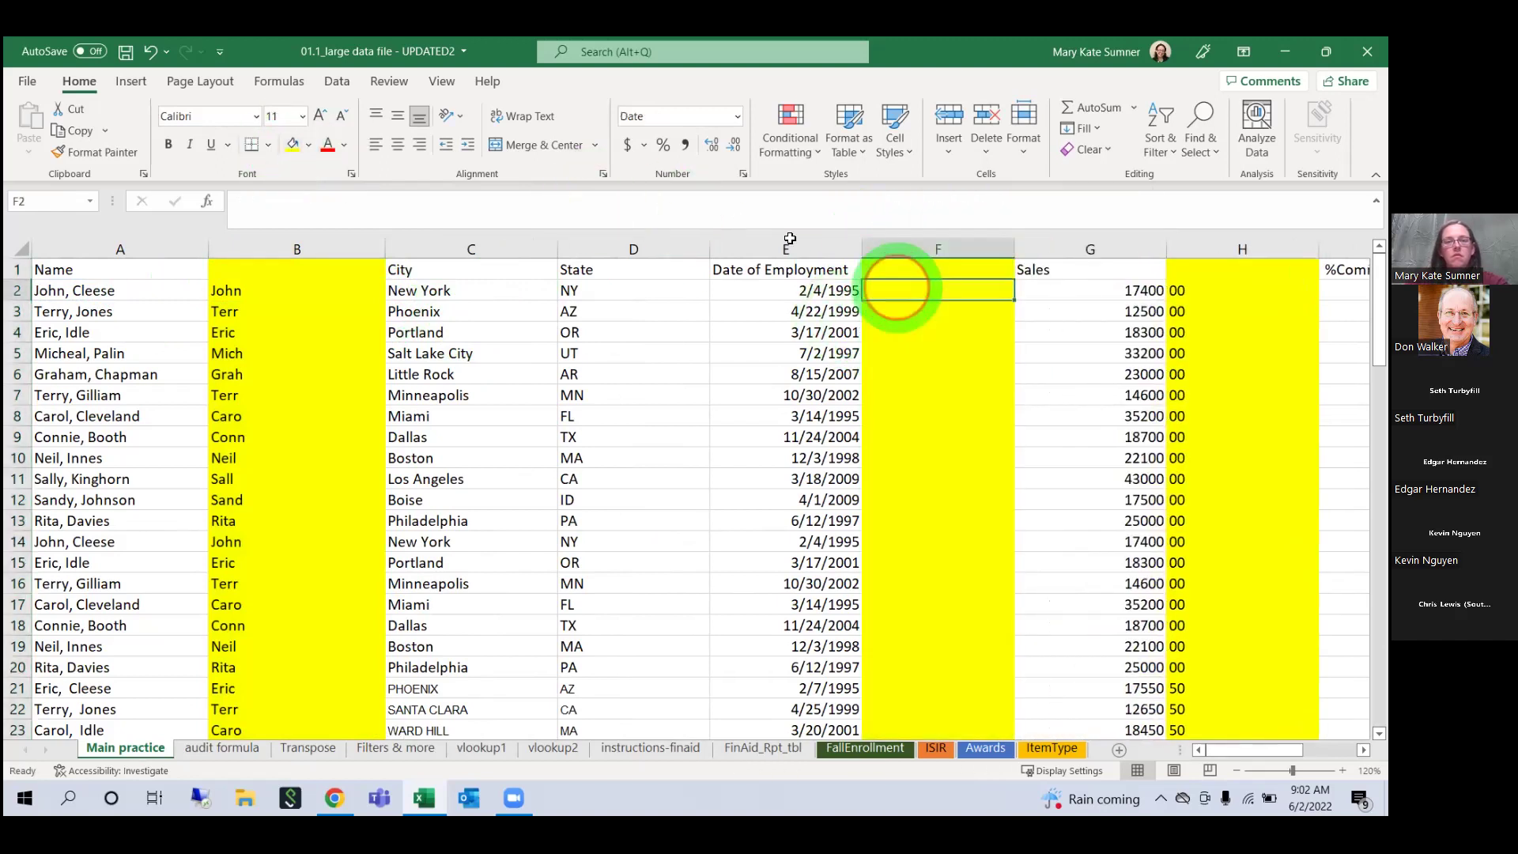
pyautogui.write('=right')
pyautogui.press('Tab')
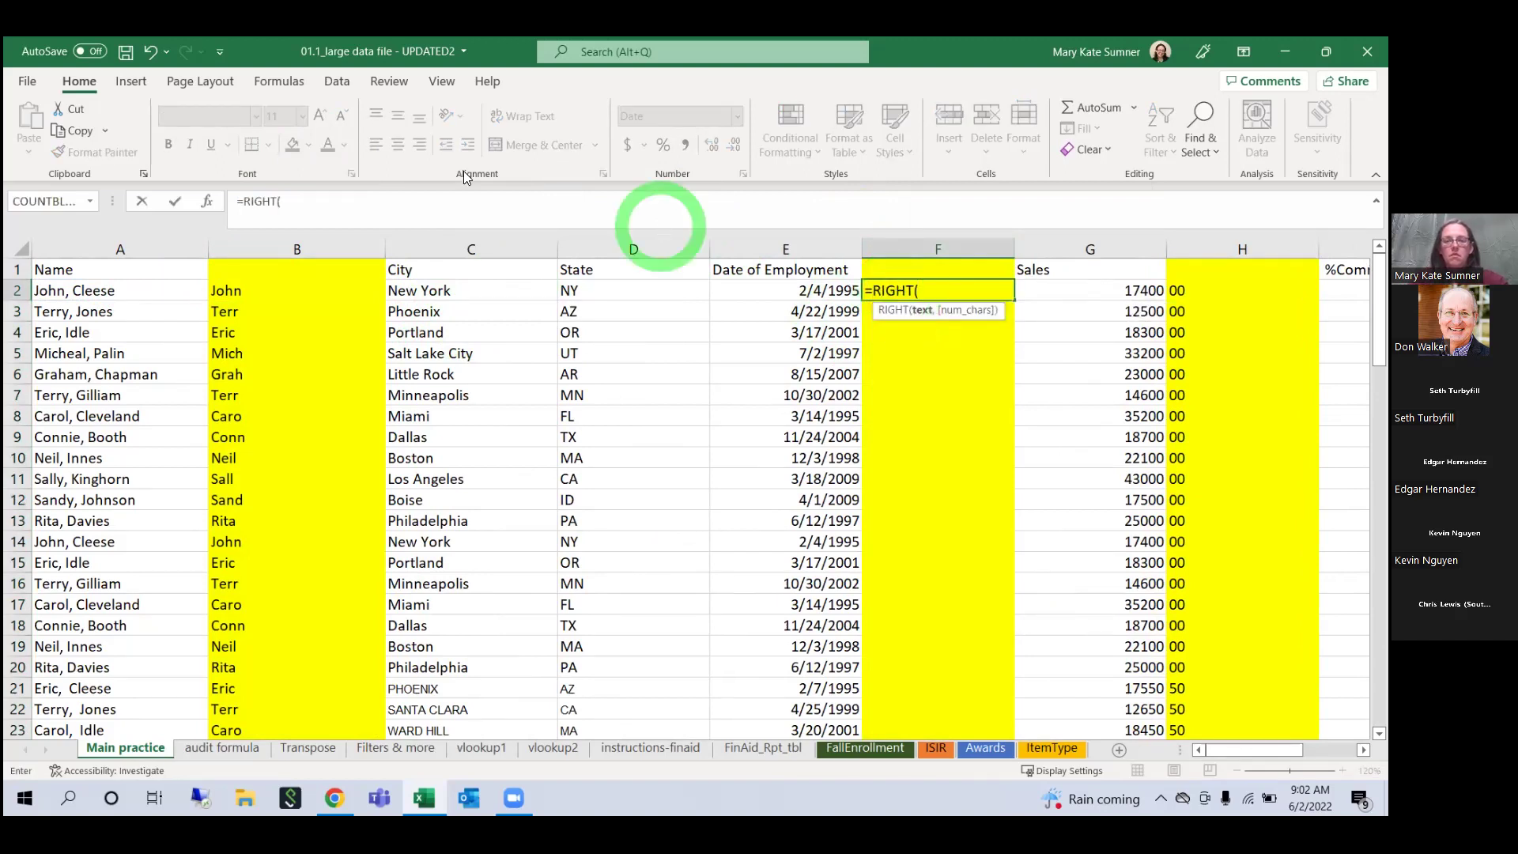
pyautogui.click(838, 291)
pyautogui.write(',4,')
pyautogui.press('BackSpace')
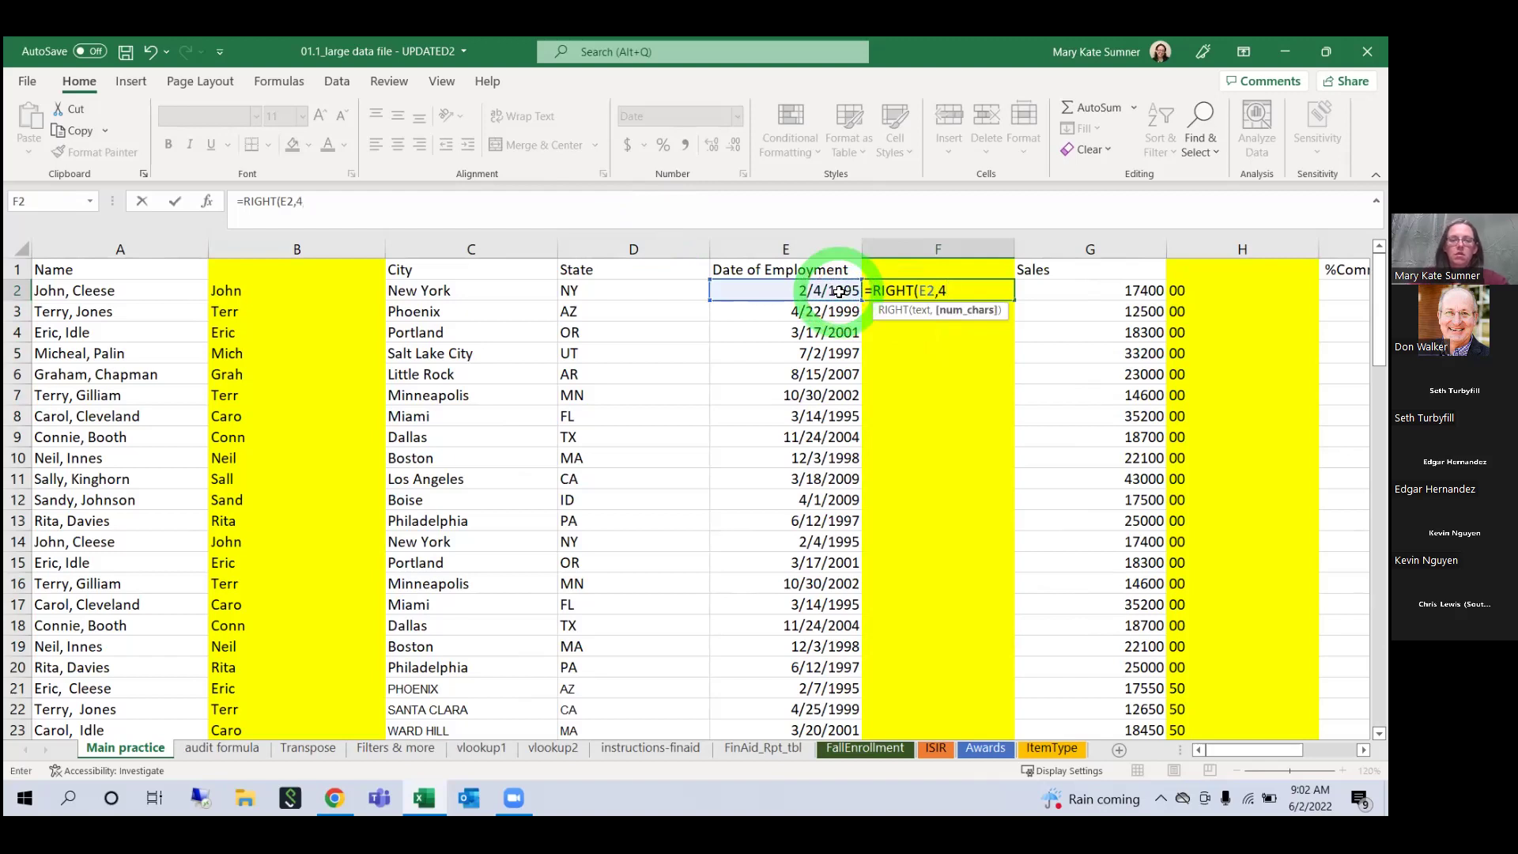
pyautogui.write(')')
pyautogui.press('Return')
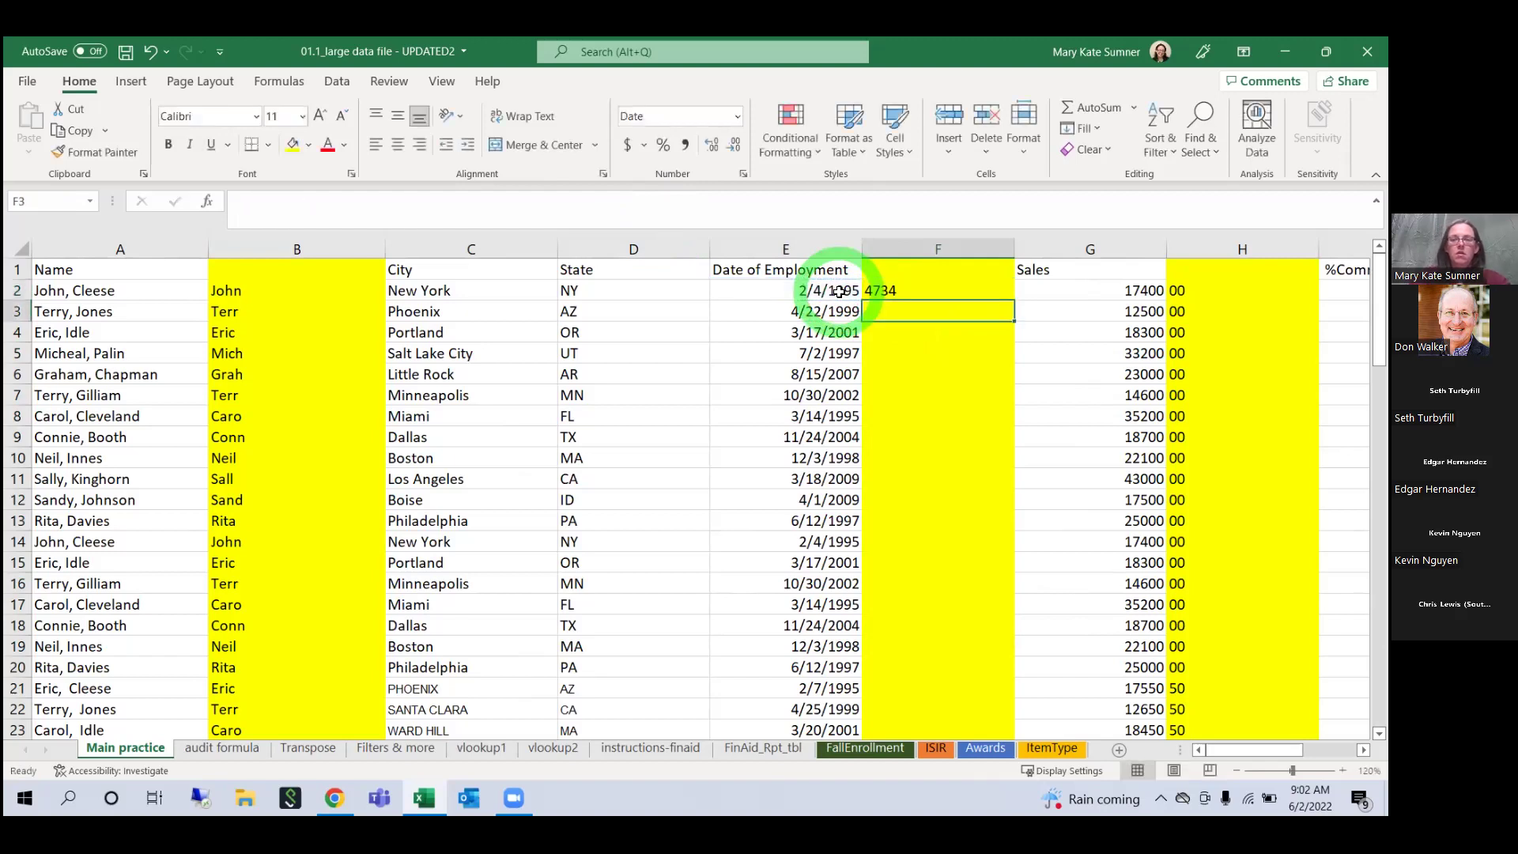
pyautogui.click(949, 294)
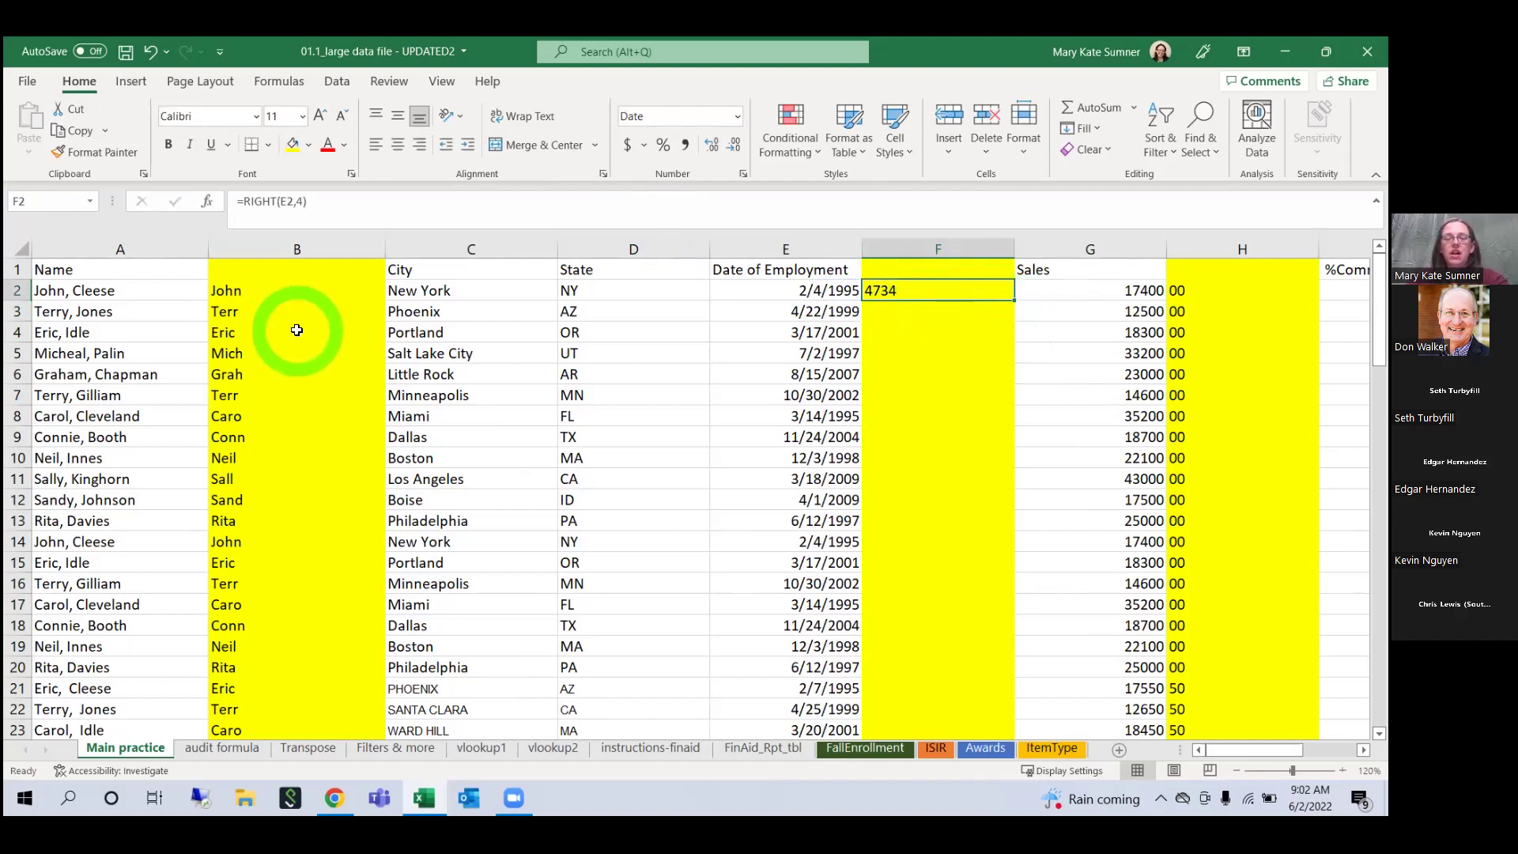
# Step: Compare the RIGHT result in F2 with the Date of Employment values and with the text-based Name and extracted-name columns
pyautogui.click(282, 252)
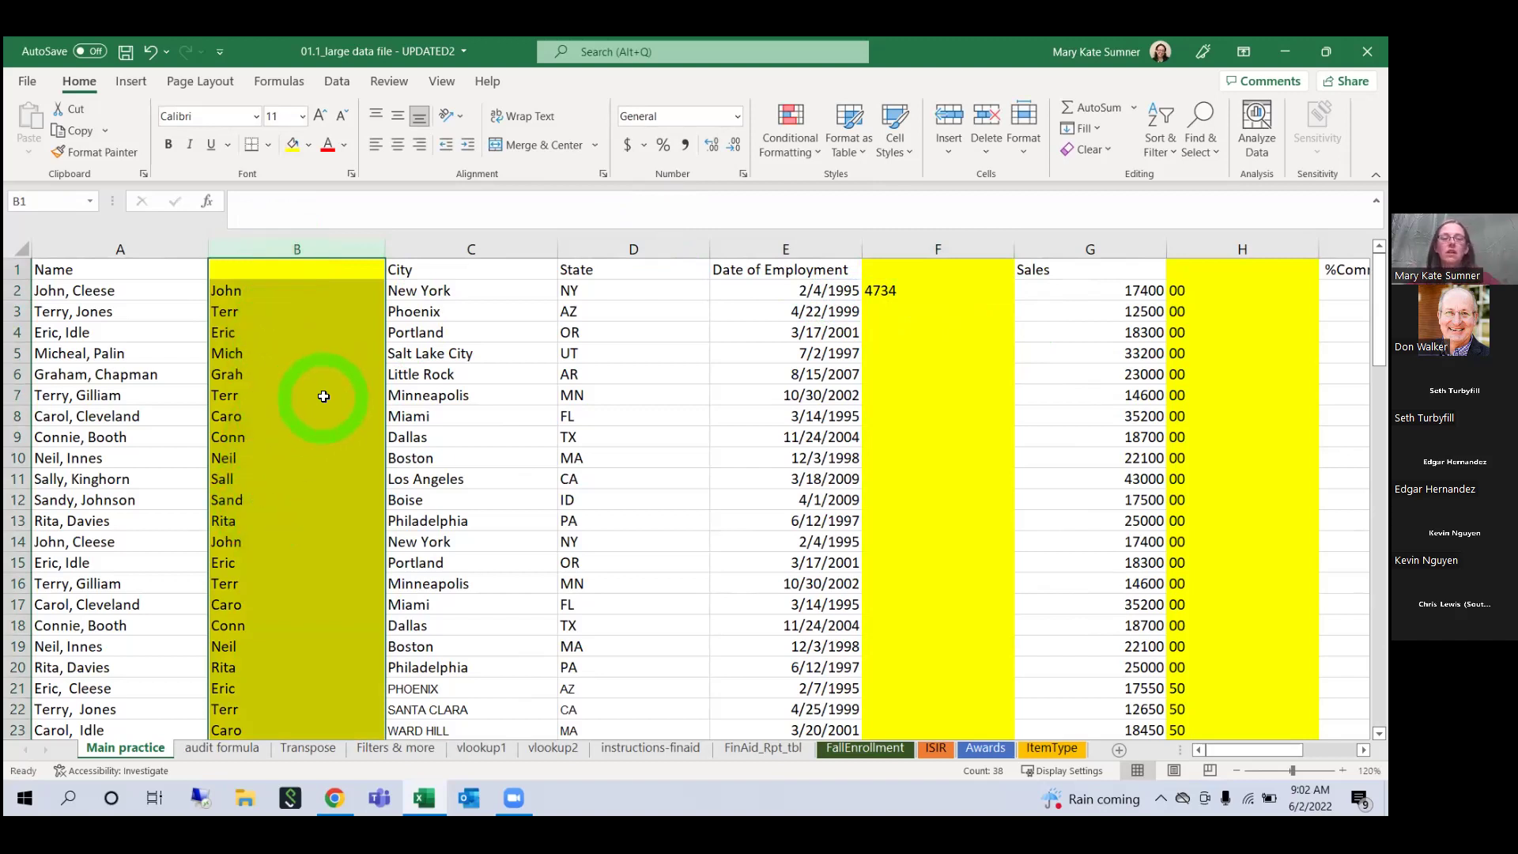
pyautogui.click(122, 249)
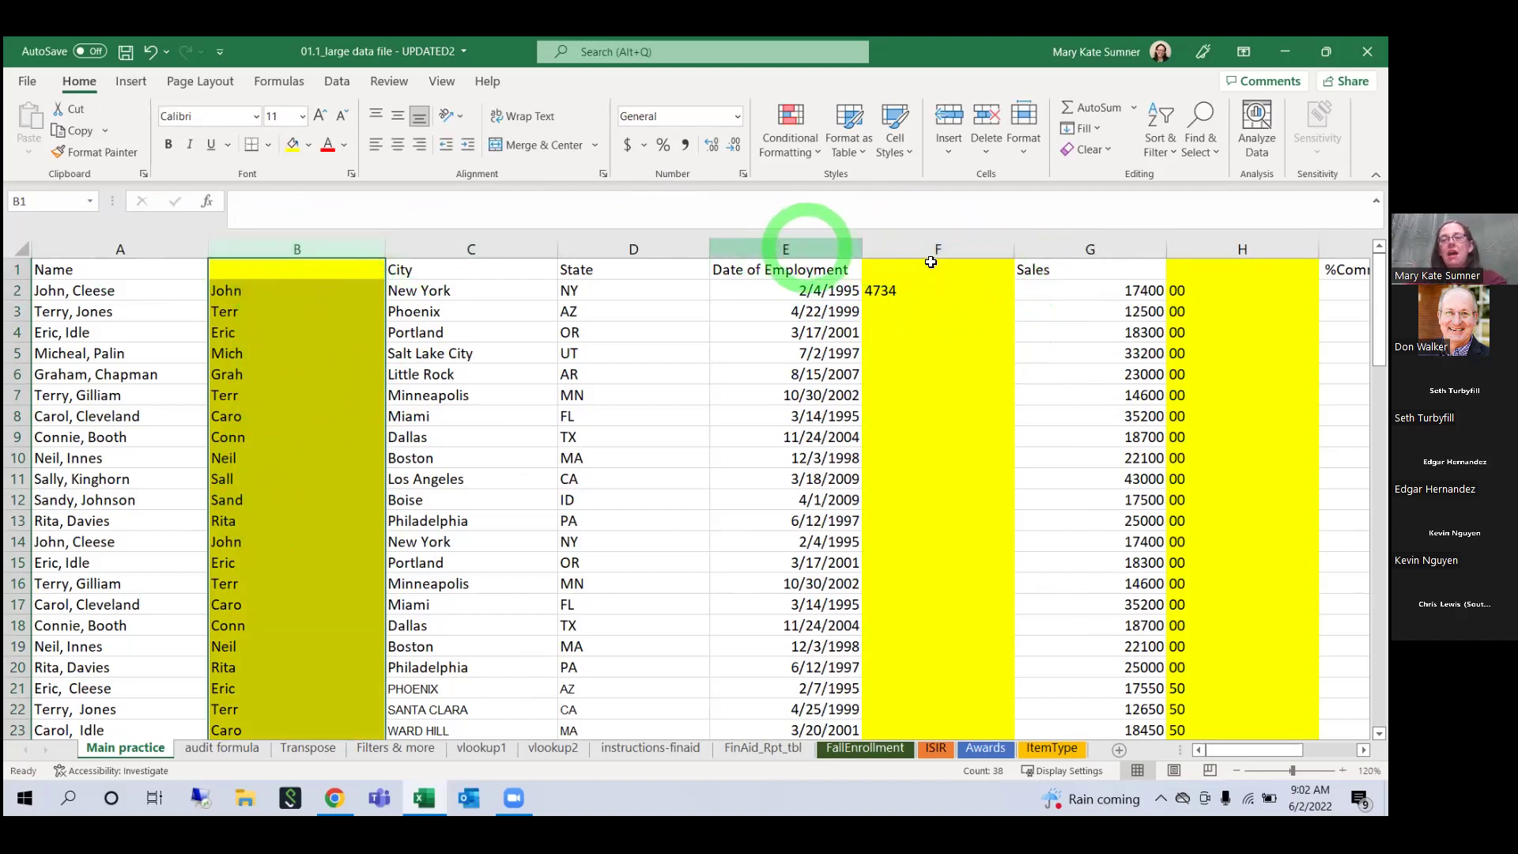
pyautogui.click(929, 295)
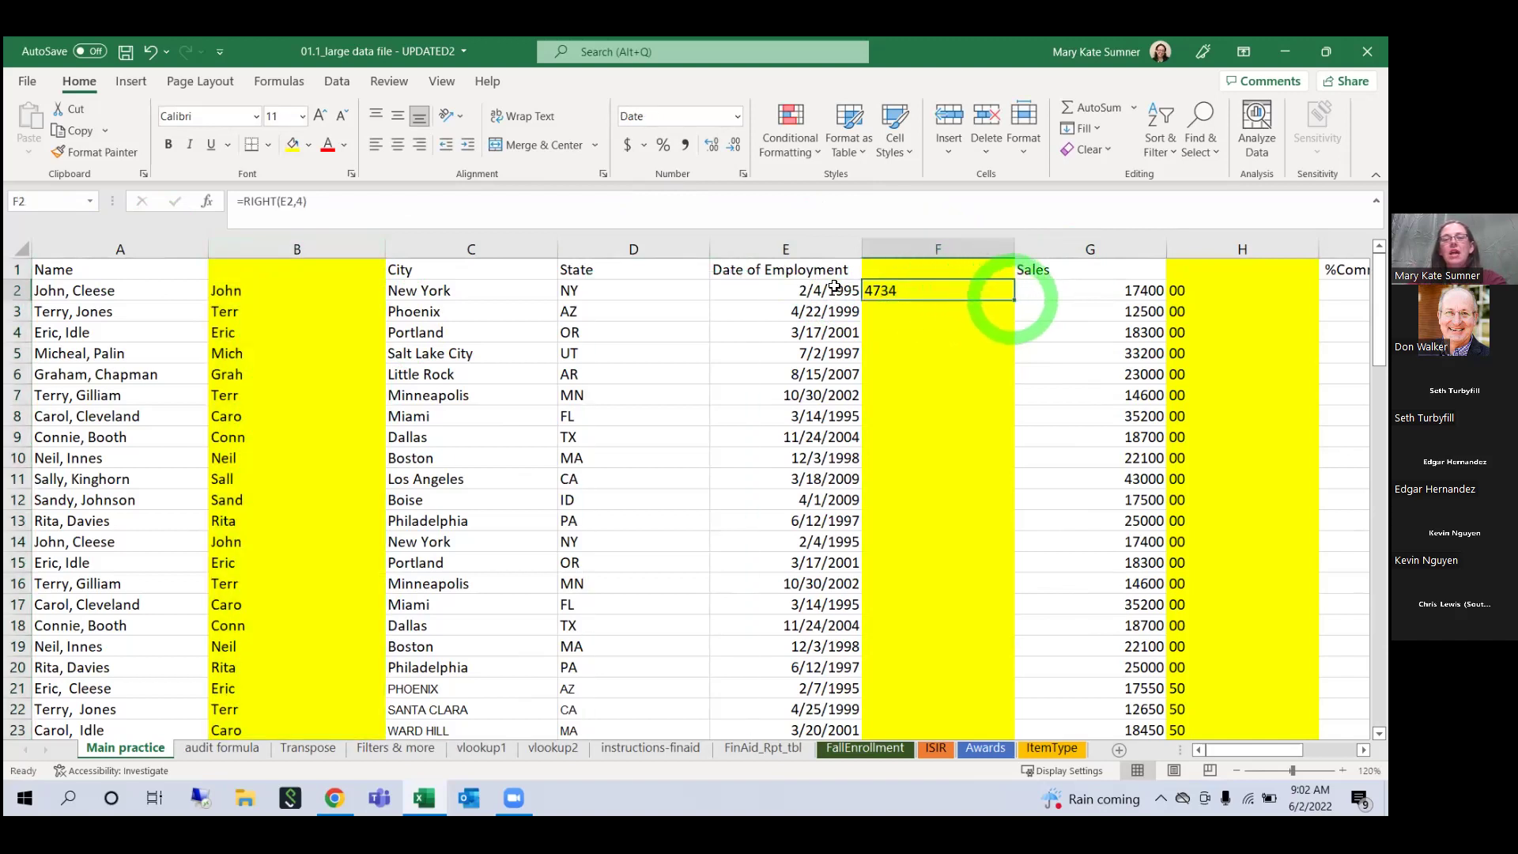
pyautogui.click(817, 249)
pyautogui.click(823, 332)
pyautogui.click(819, 396)
pyautogui.click(816, 456)
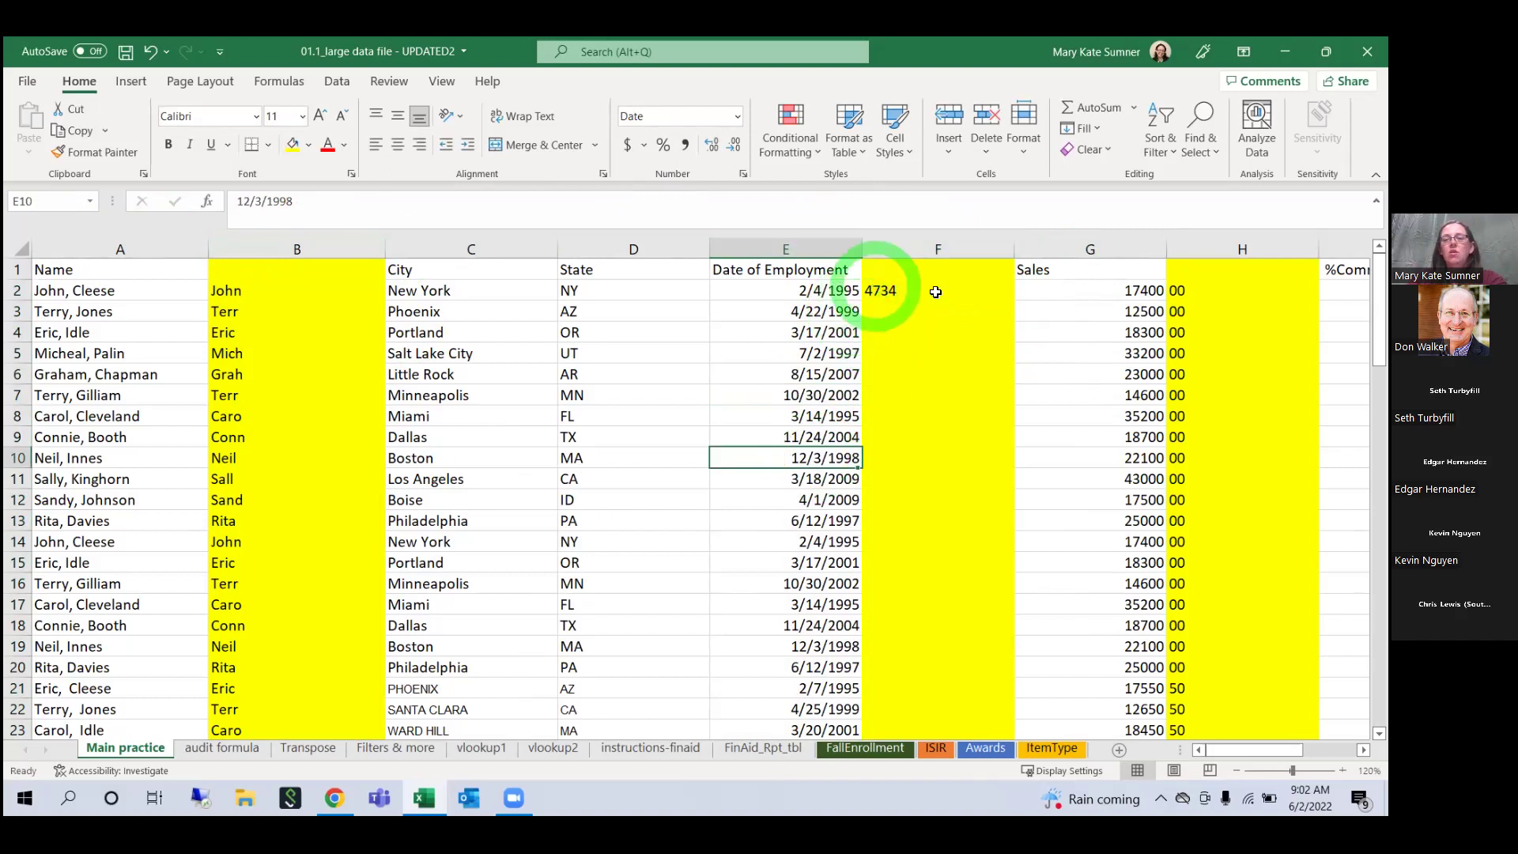
pyautogui.click(889, 290)
pyautogui.click(1011, 297)
pyautogui.click(975, 301)
pyautogui.click(822, 373)
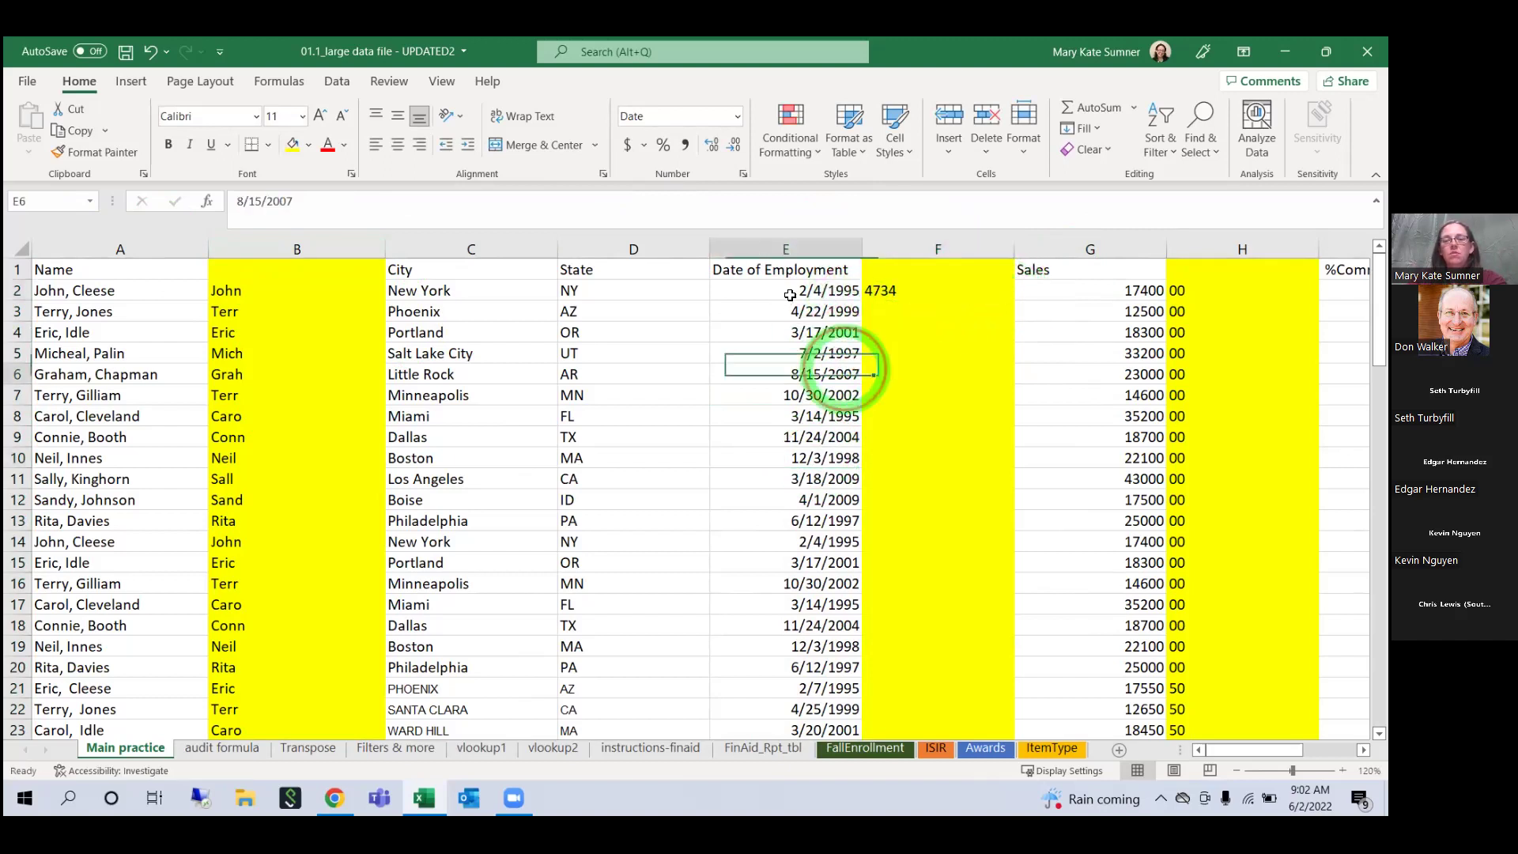
# Step: Fill the RIGHT formula from F2 down column F and review the filled cells
pyautogui.click(883, 290)
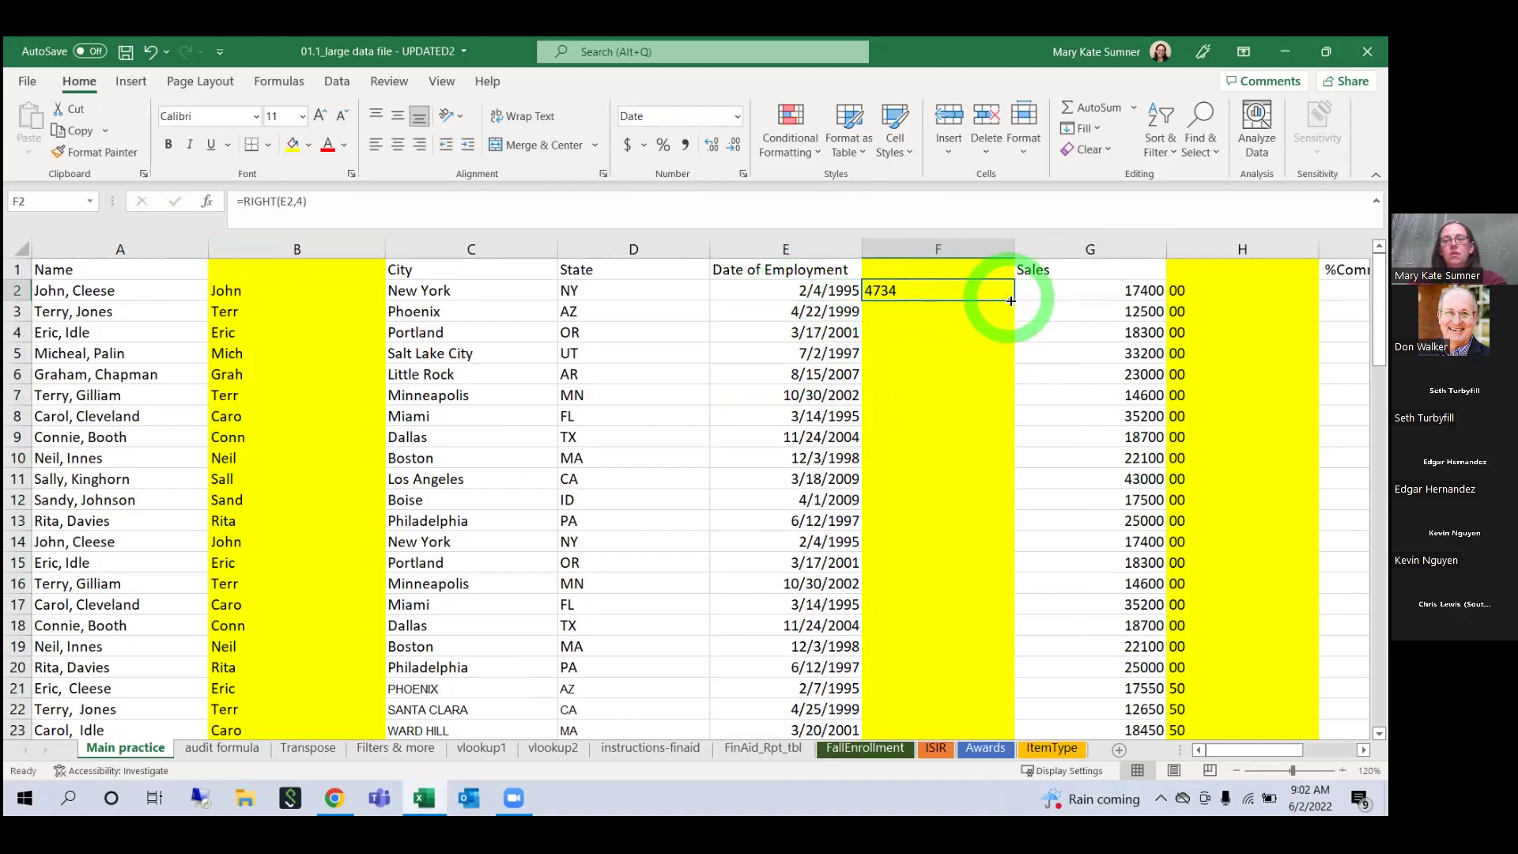
pyautogui.doubleClick(1010, 299)
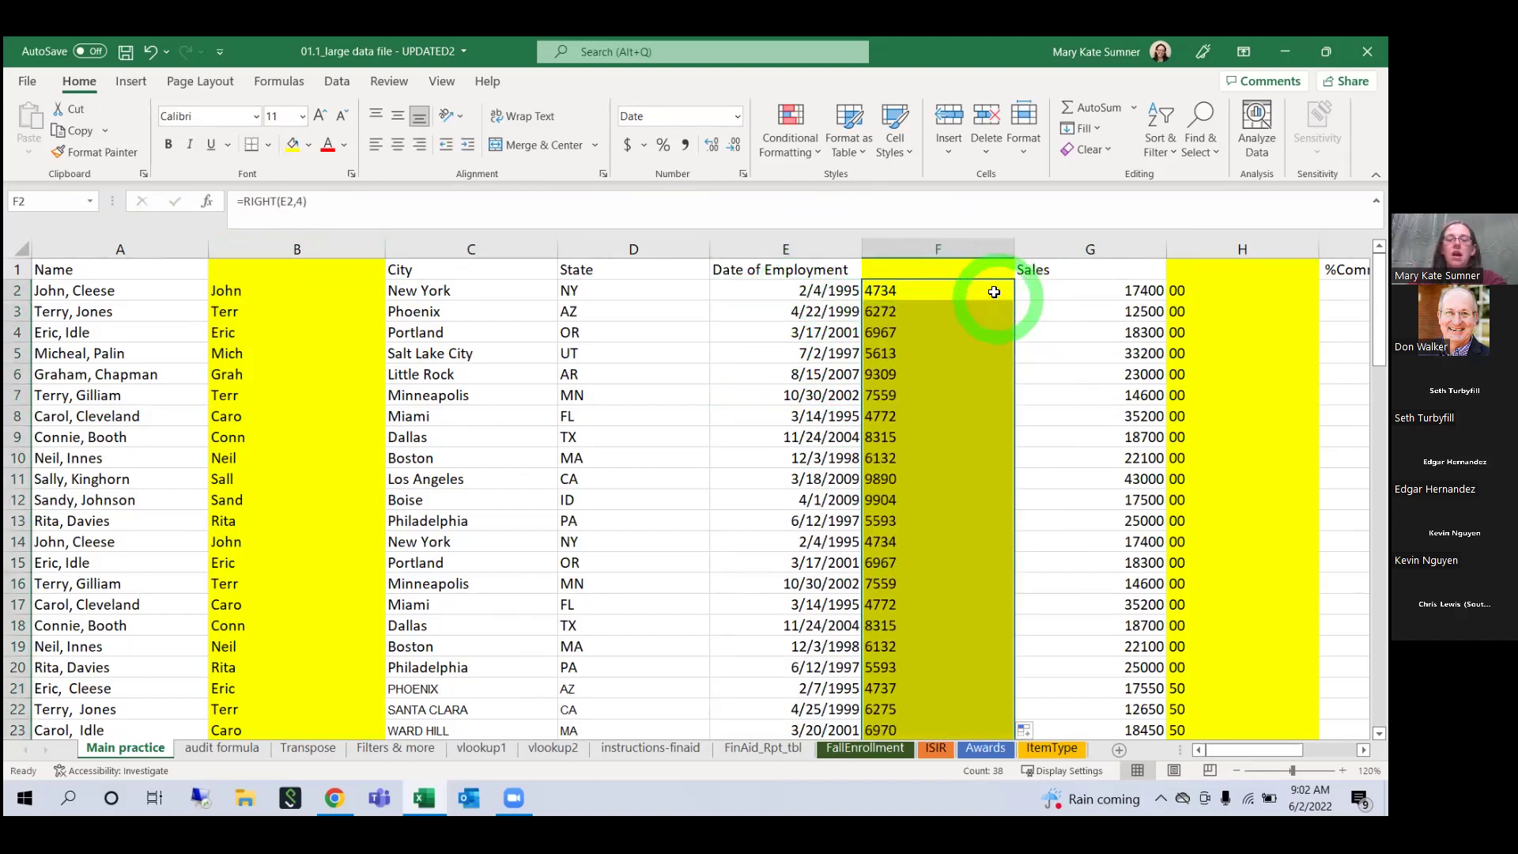
pyautogui.click(952, 353)
pyautogui.click(932, 244)
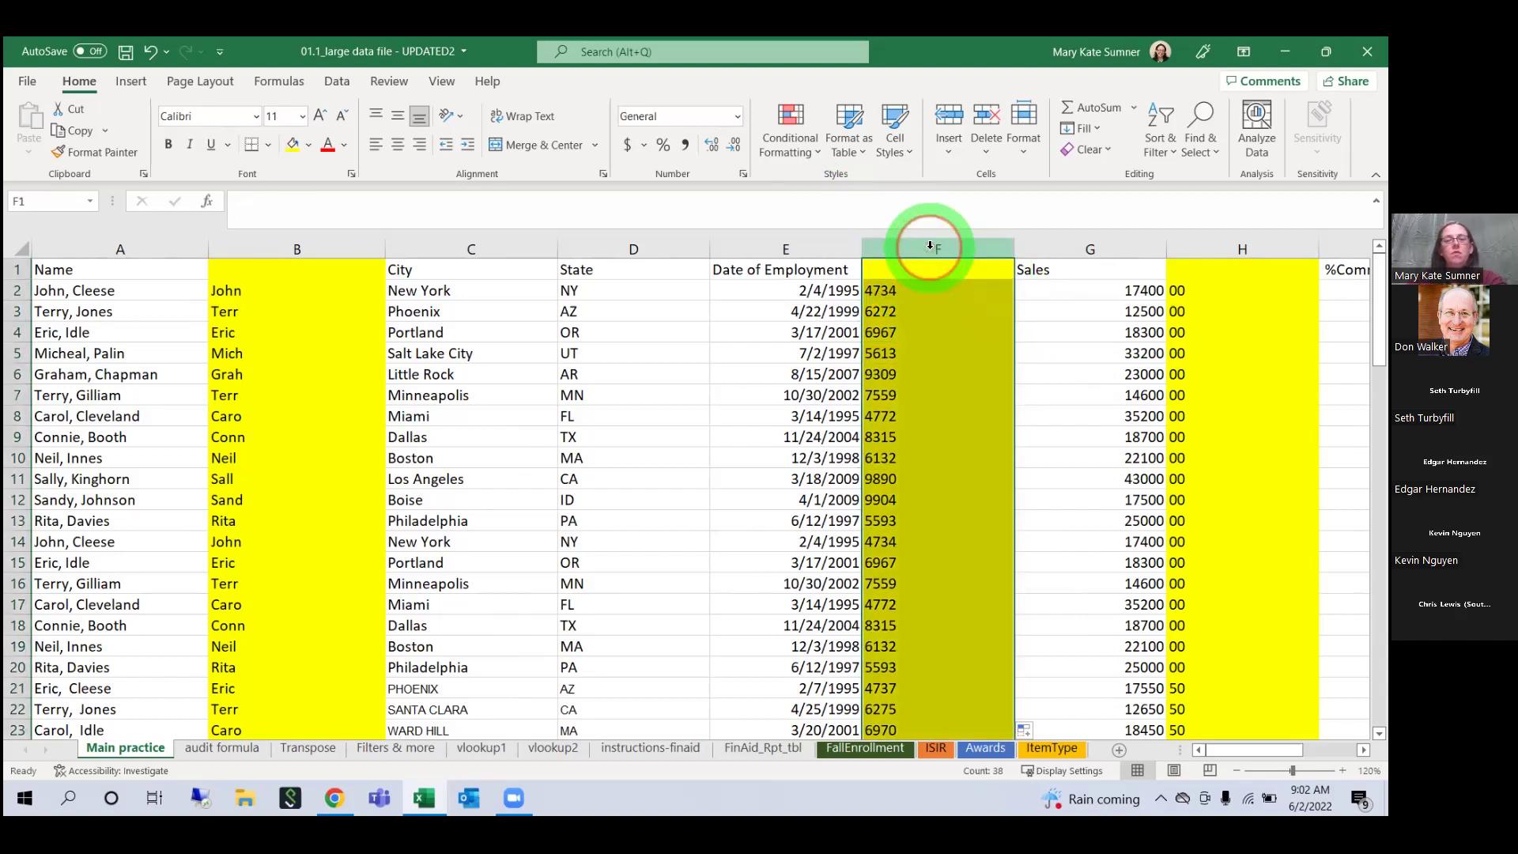
pyautogui.moveTo(937, 311); pyautogui.dragTo(934, 294)
pyautogui.click(934, 293)
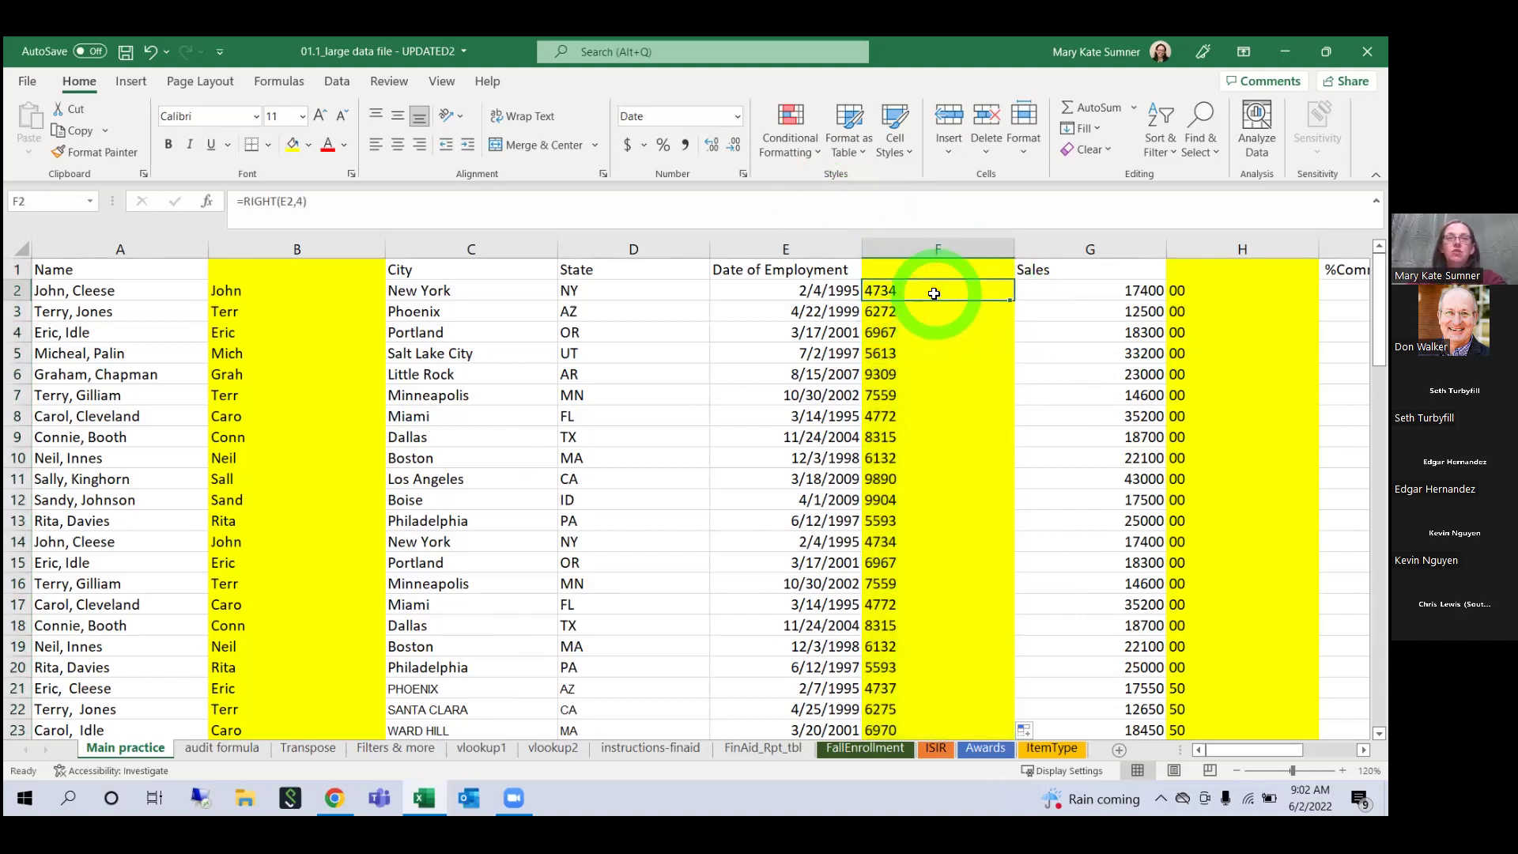
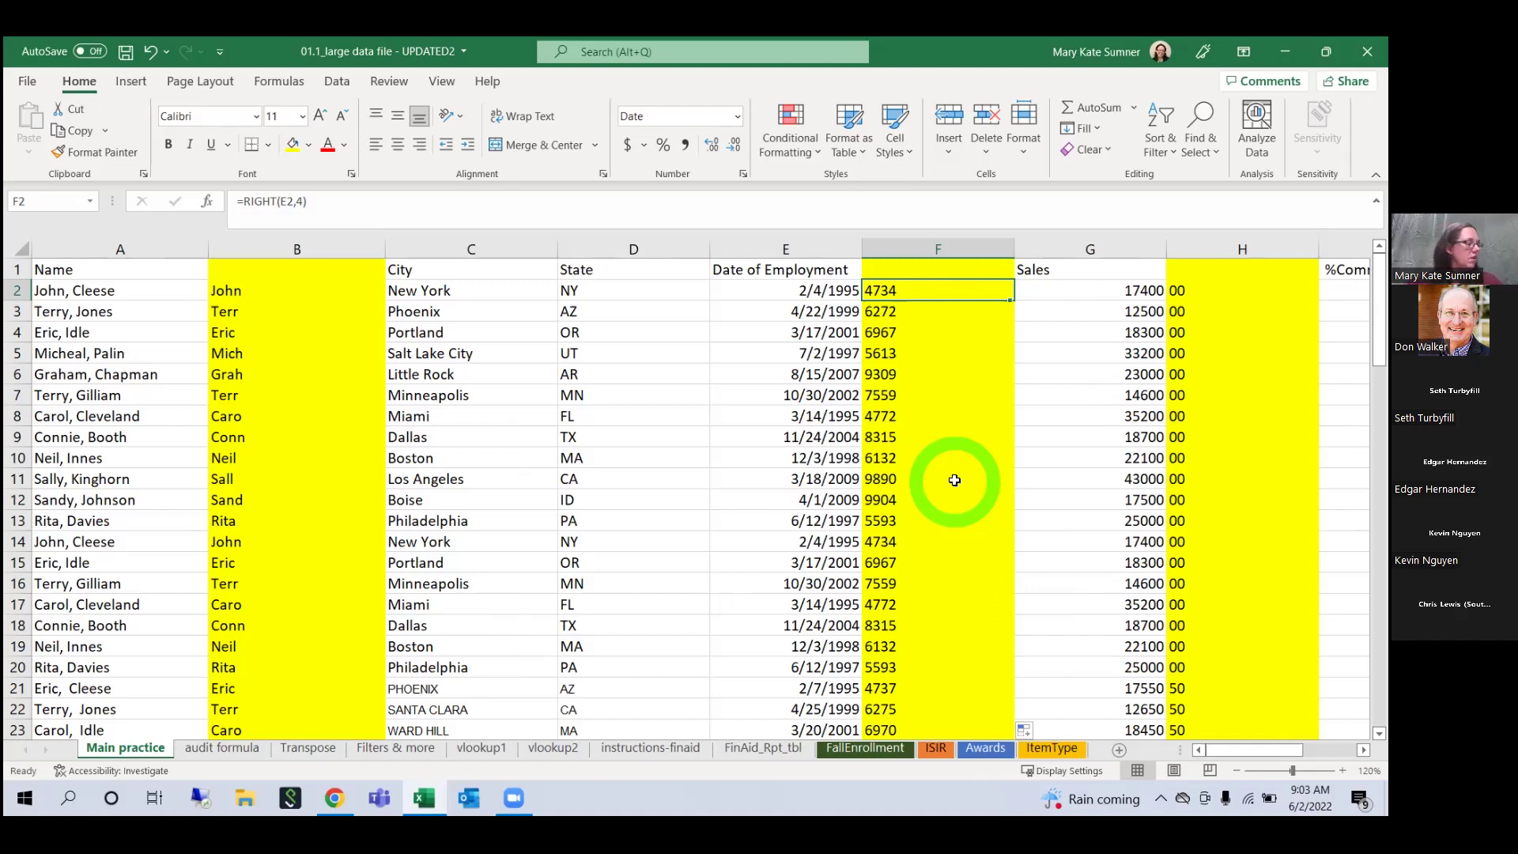
# Step: Delete the three yellow helper columns beside Date of Employment, Sales and Name
pyautogui.rightClick(909, 250)
pyautogui.click(958, 431)
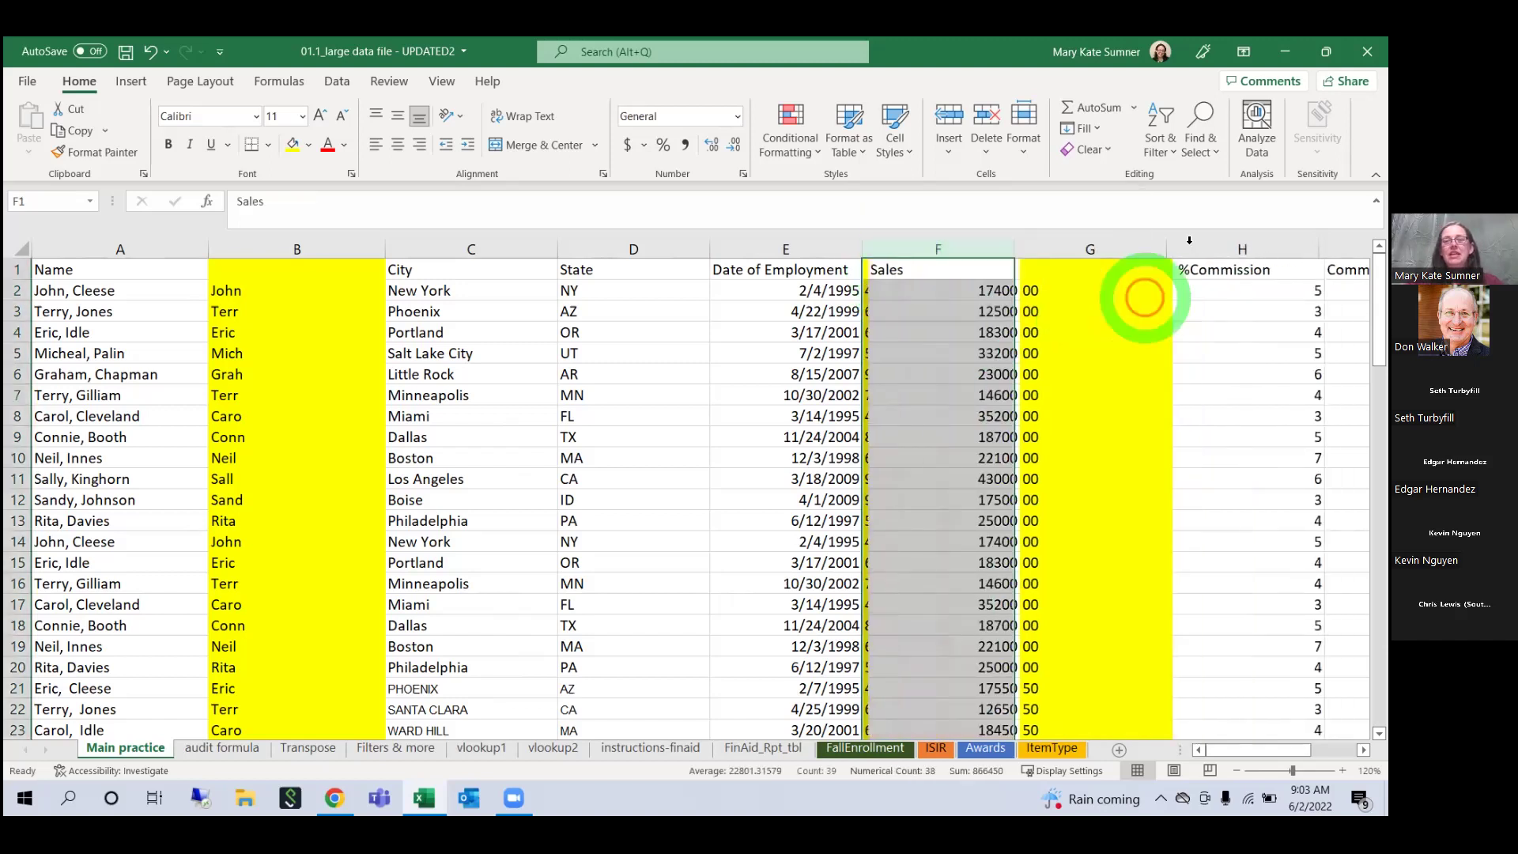
pyautogui.click(1125, 253)
pyautogui.rightClick(1126, 253)
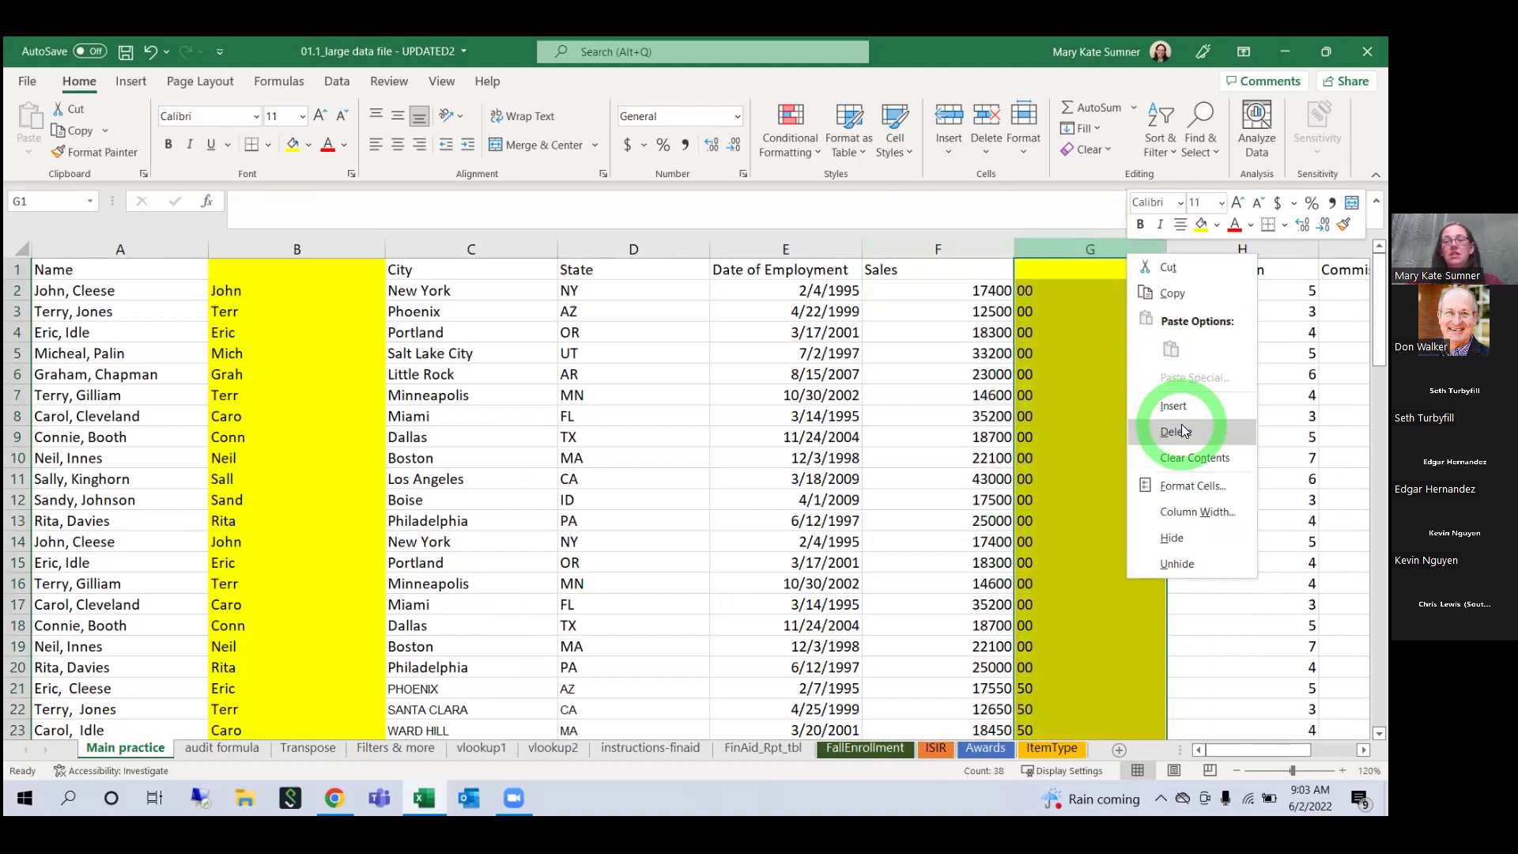
pyautogui.click(1174, 432)
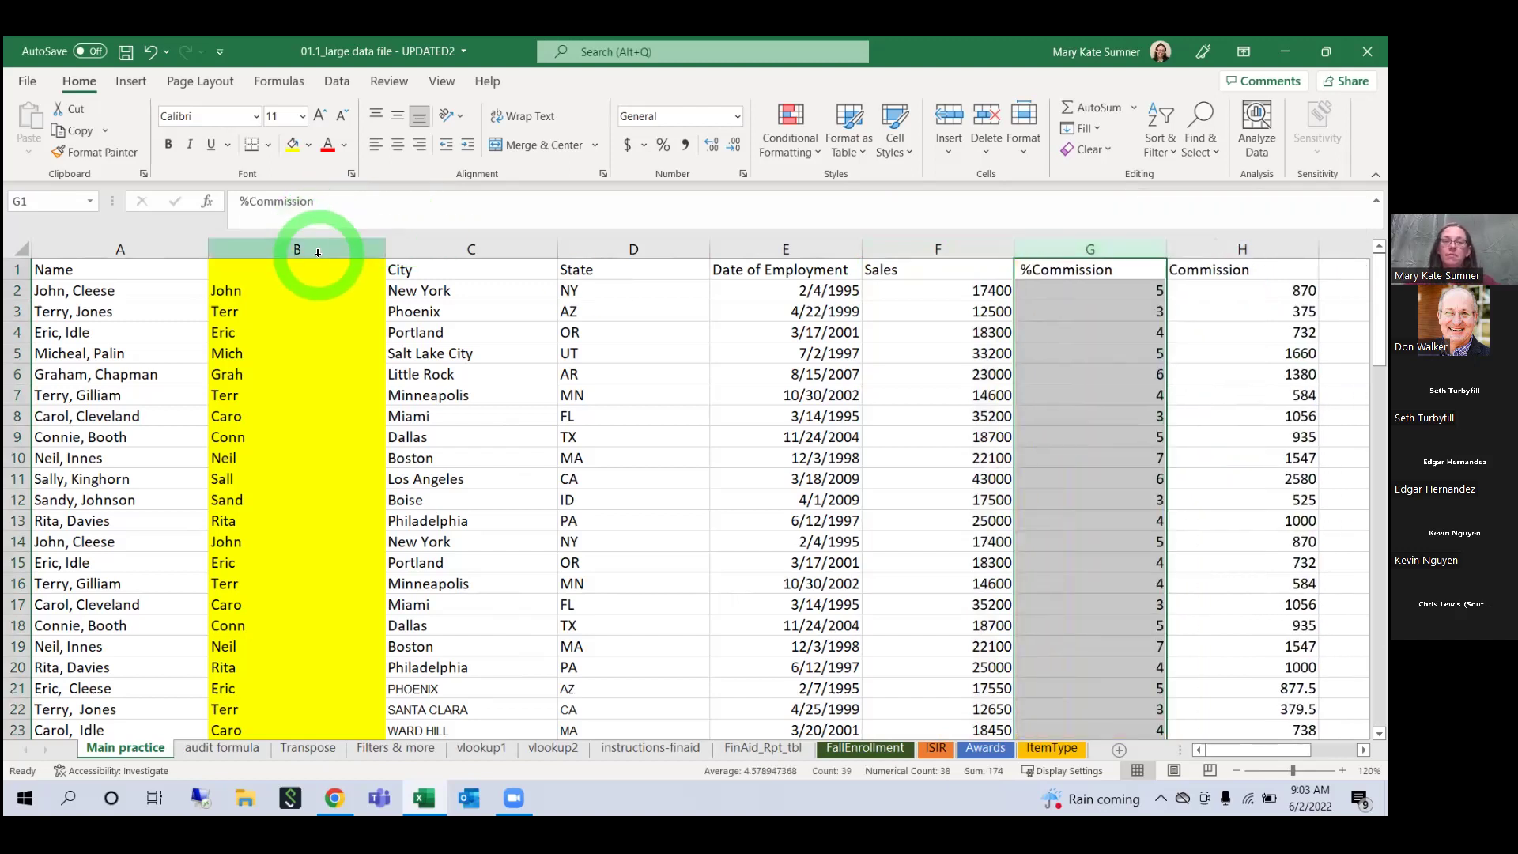
pyautogui.rightClick(318, 252)
pyautogui.click(368, 432)
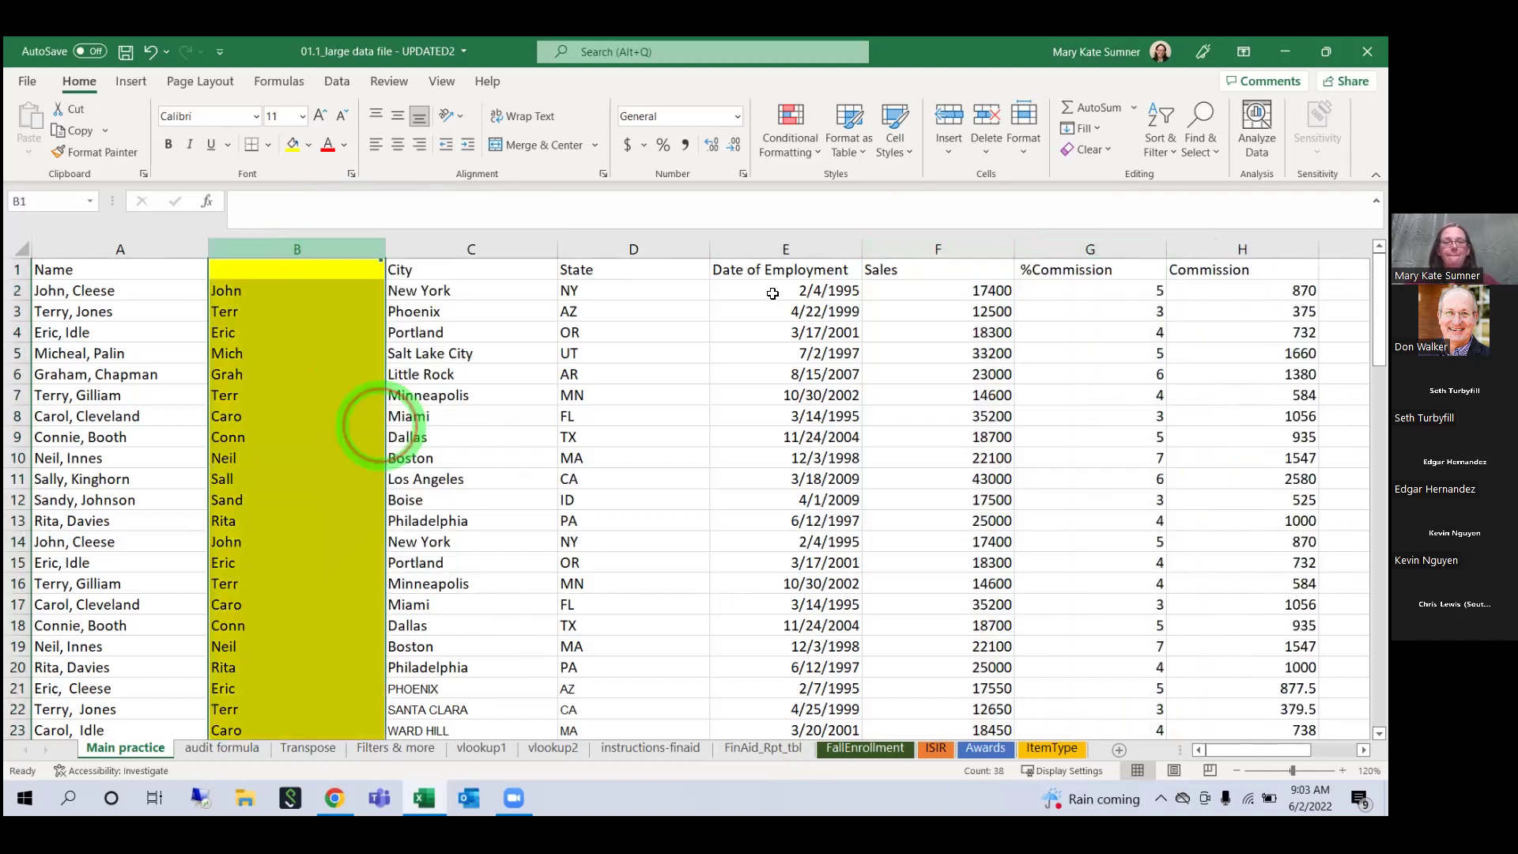
# Step: Insert a blank column between Date of Employment and Sales and fill it with yellow
pyautogui.click(723, 242)
pyautogui.rightClick(723, 240)
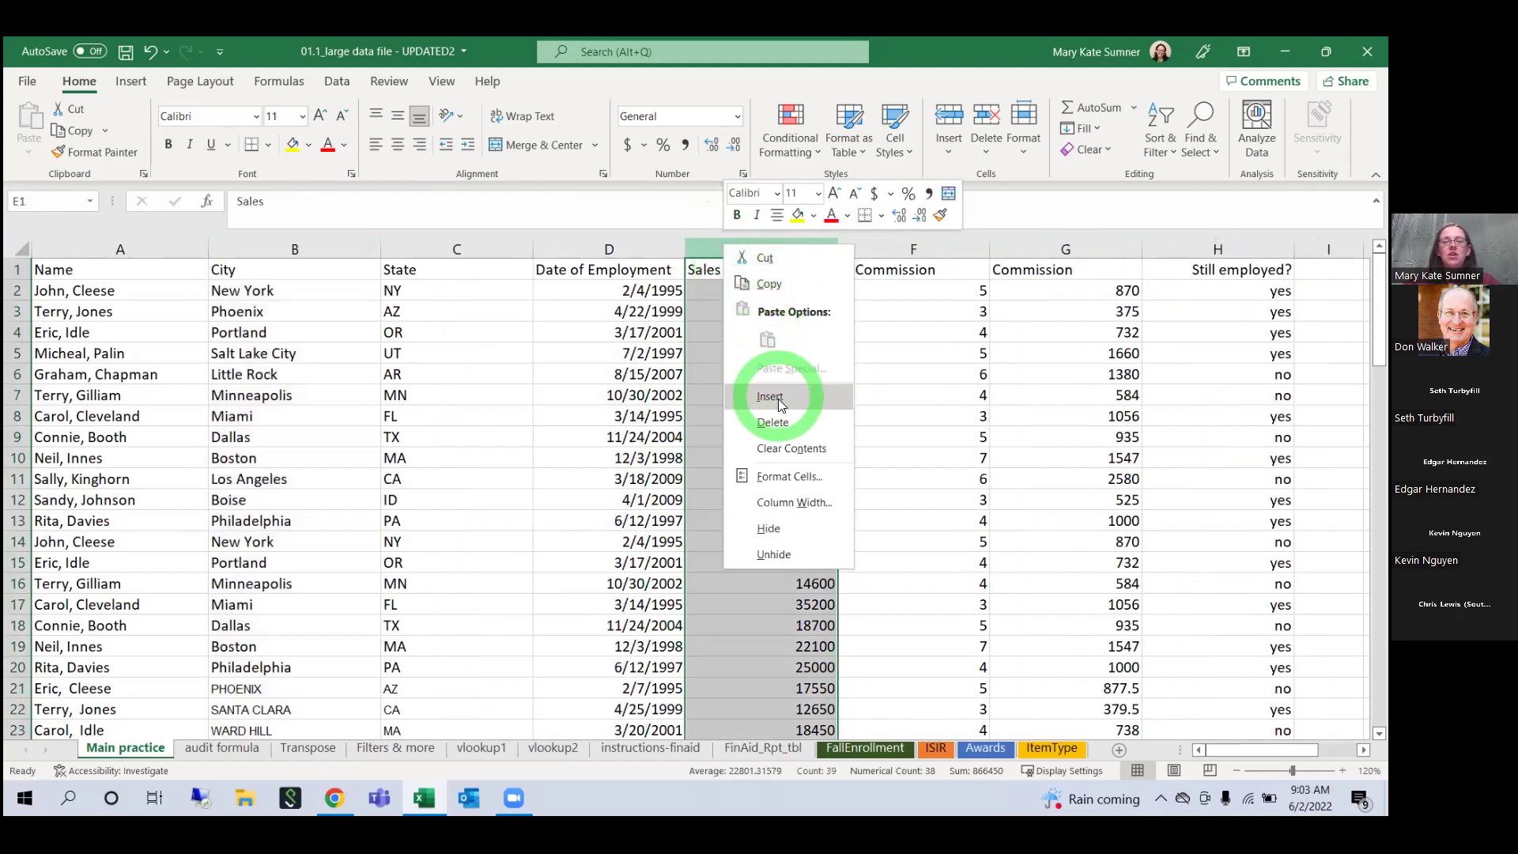
pyautogui.click(778, 398)
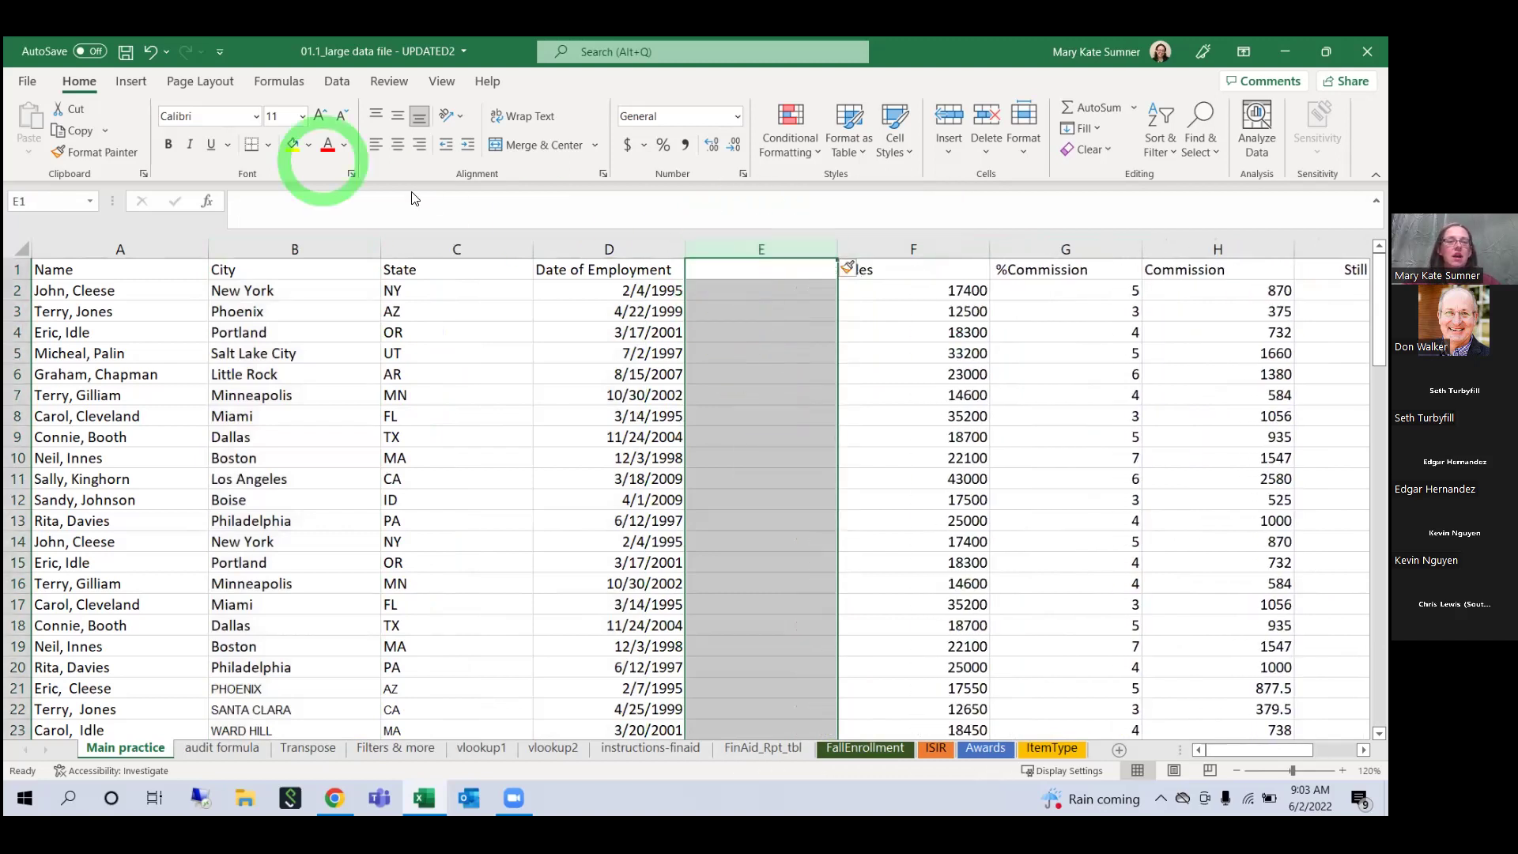
pyautogui.click(294, 145)
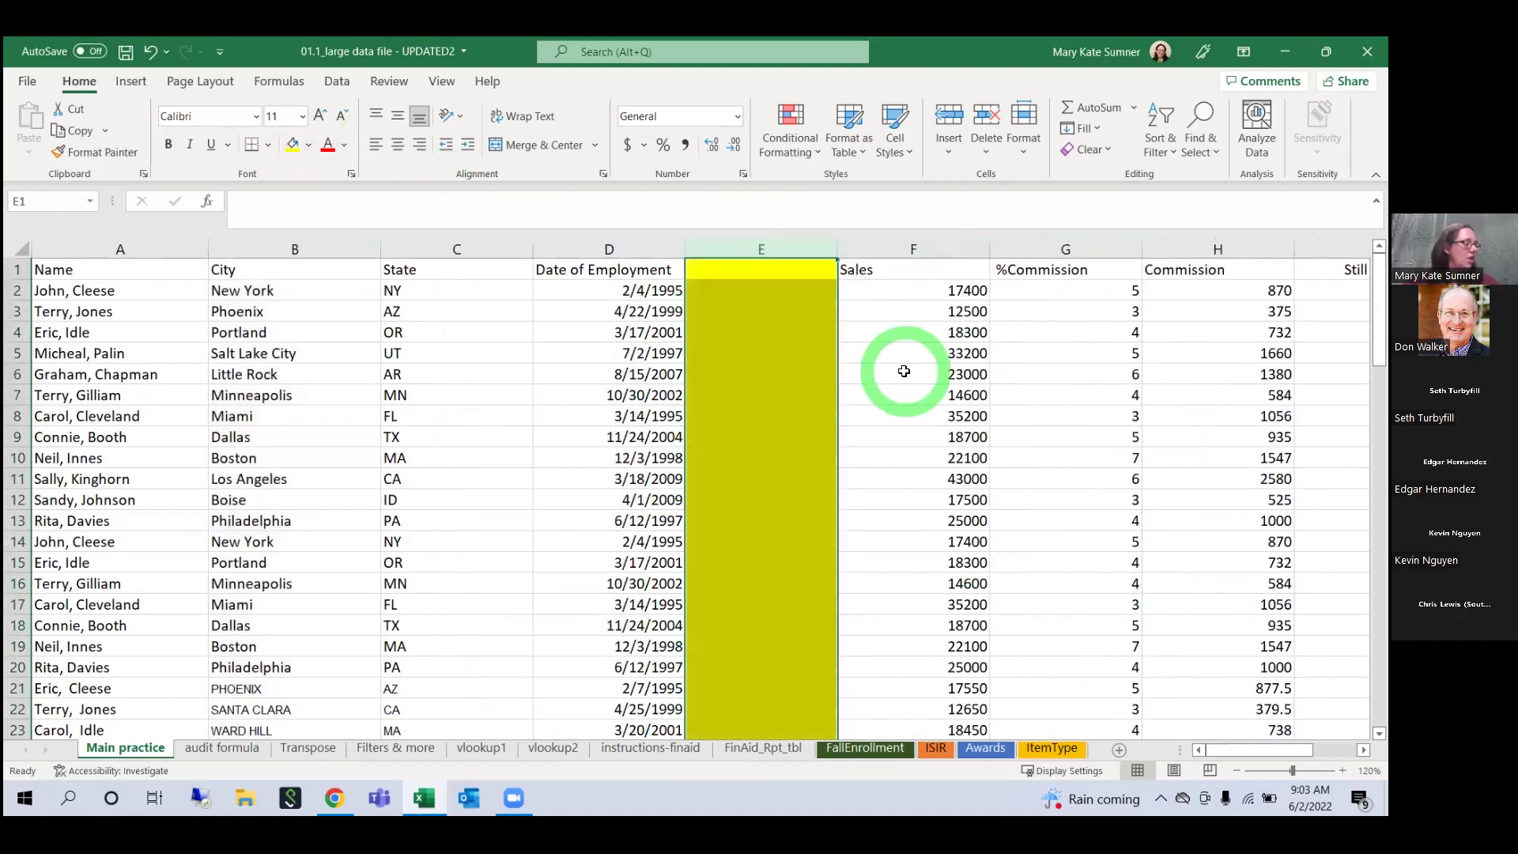
# Step: Enter =NOW() in E1 to return the current date and time, inspect the formula, and clear the cell
pyautogui.click(779, 271)
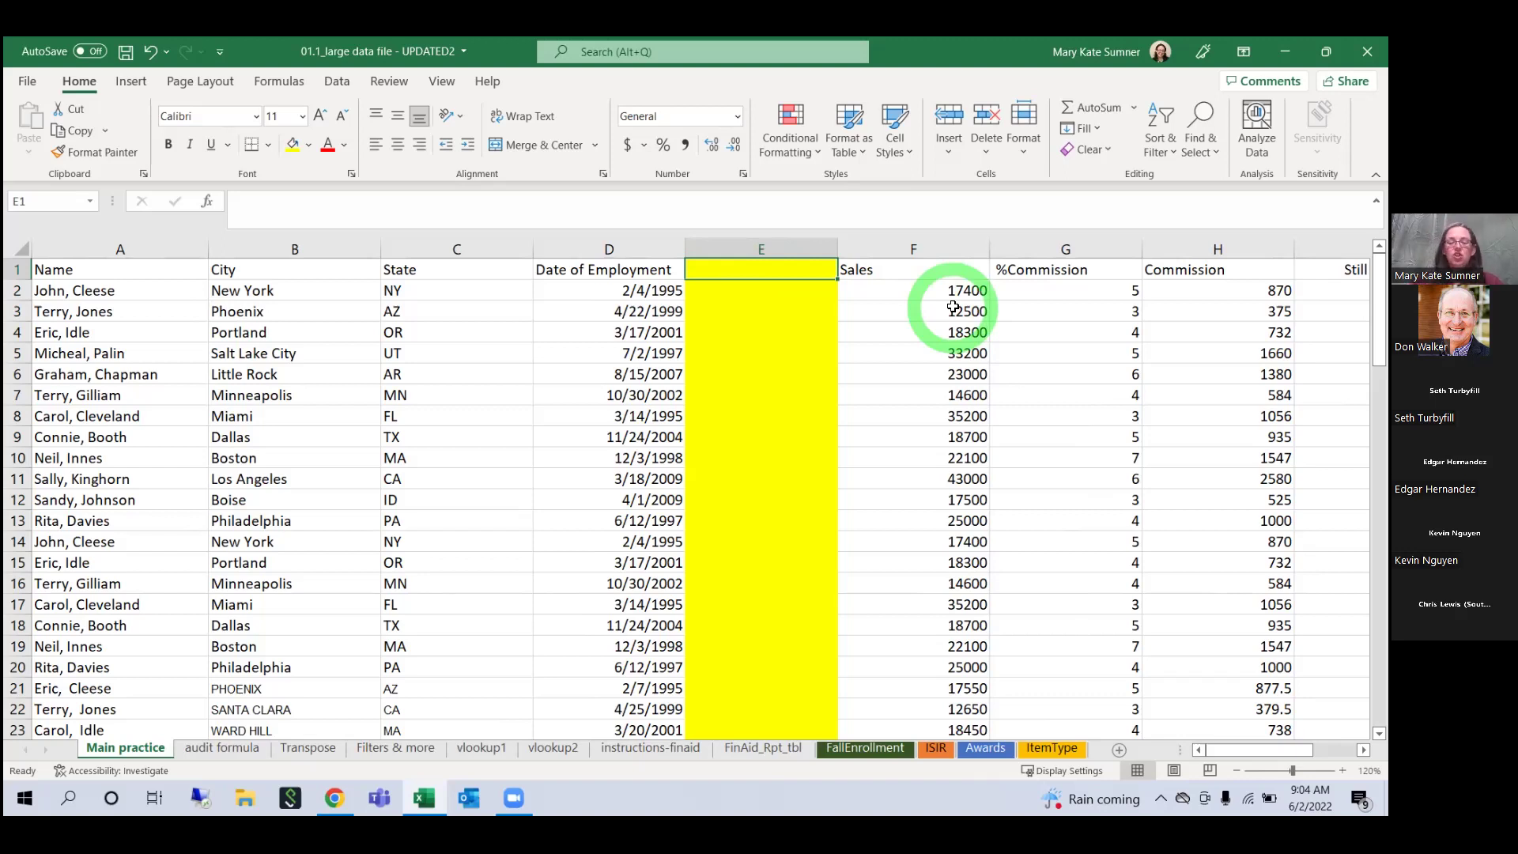
pyautogui.write('=now')
pyautogui.press('Tab')
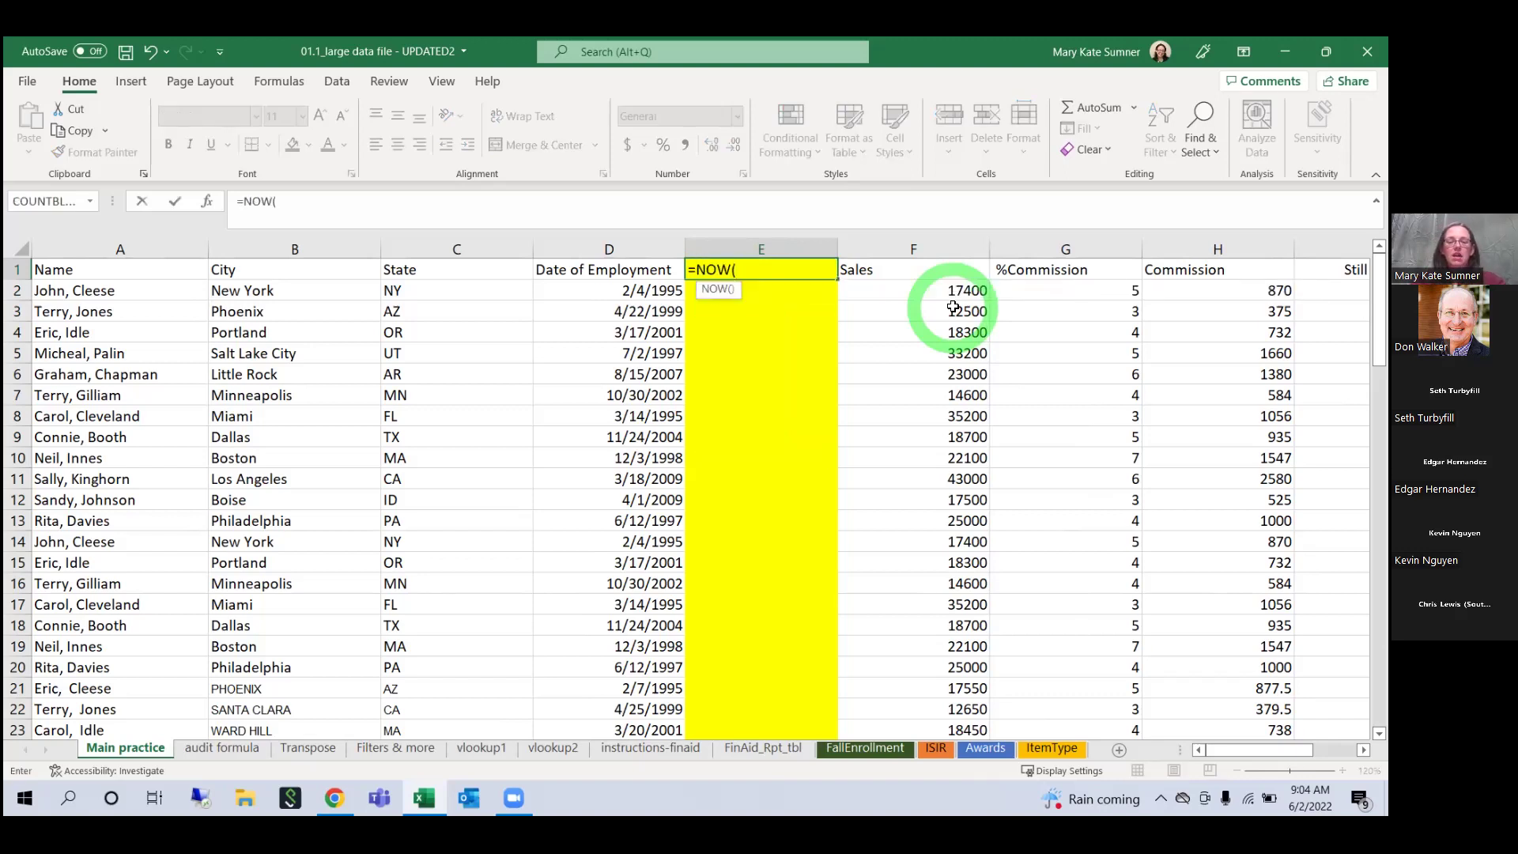
pyautogui.press('Return')
pyautogui.click(794, 263)
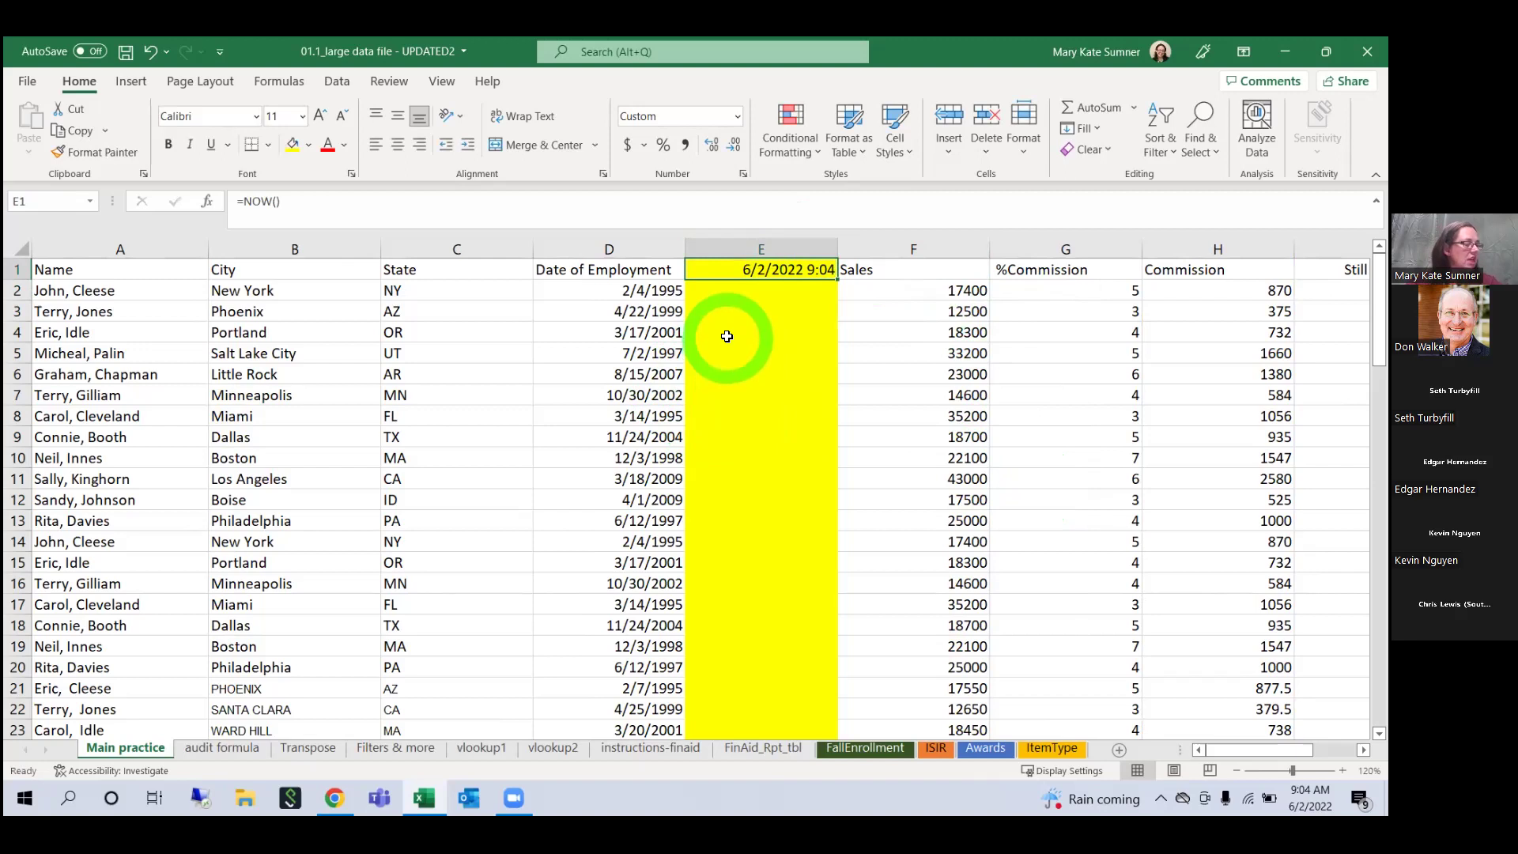
pyautogui.click(777, 267)
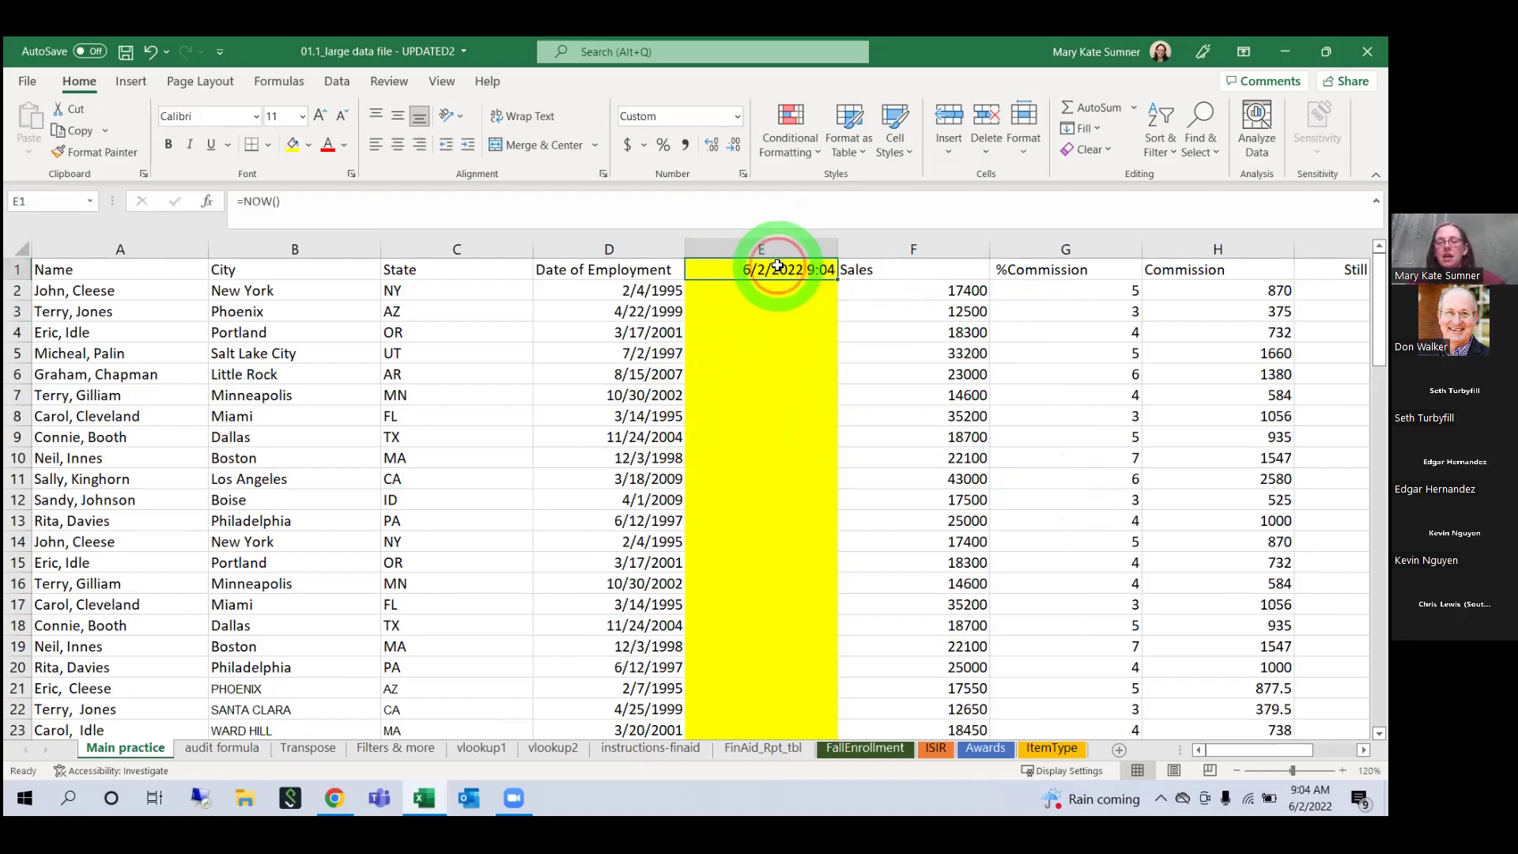
pyautogui.press('Delete')
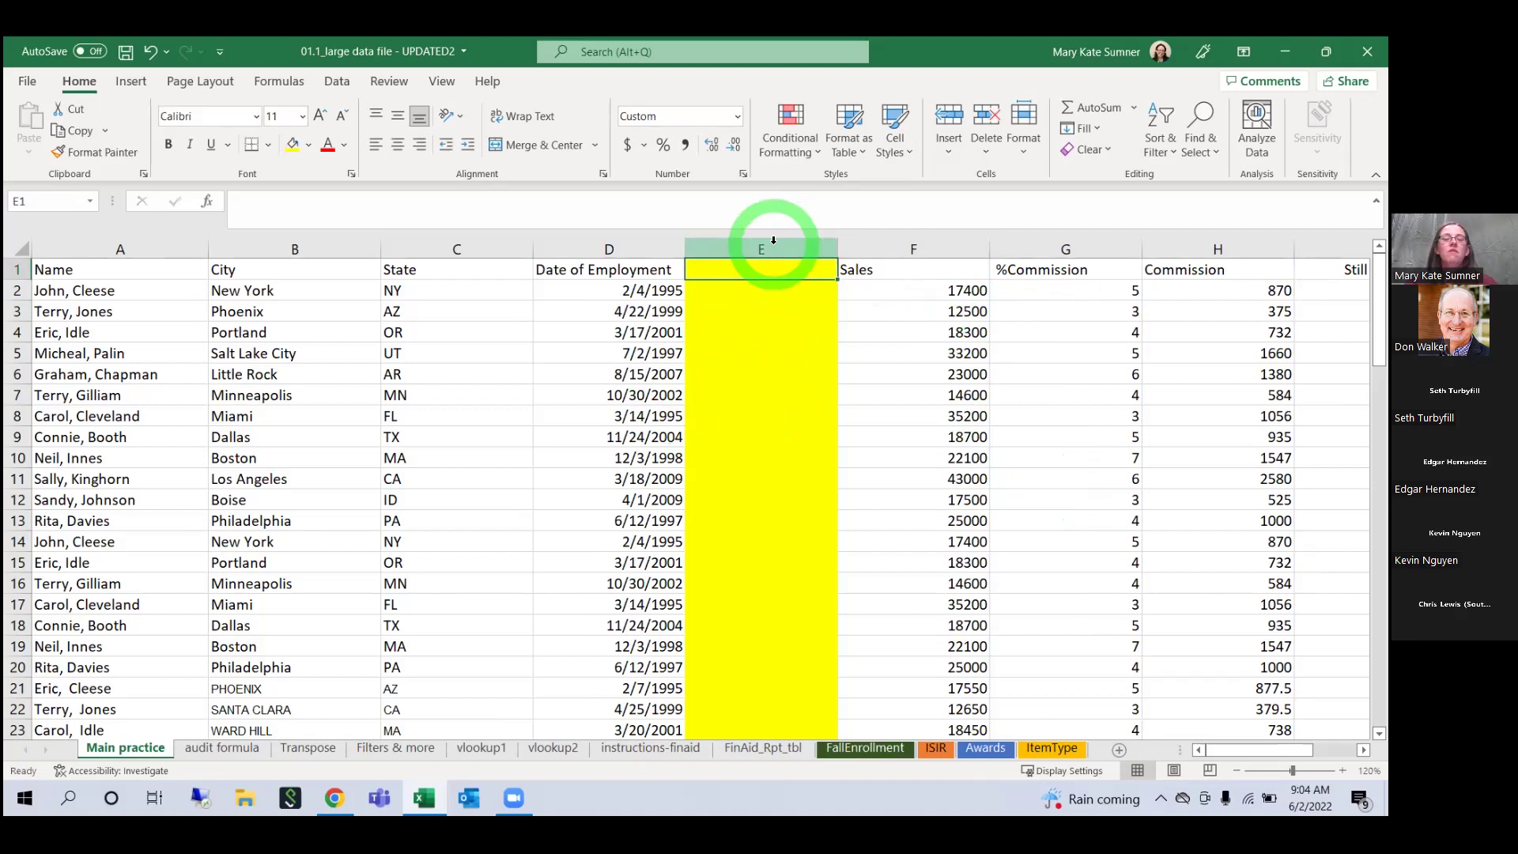
# Step: Insert a second blank column right after Date of Employment and fill it with yellow
pyautogui.click(773, 242)
pyautogui.rightClick(773, 244)
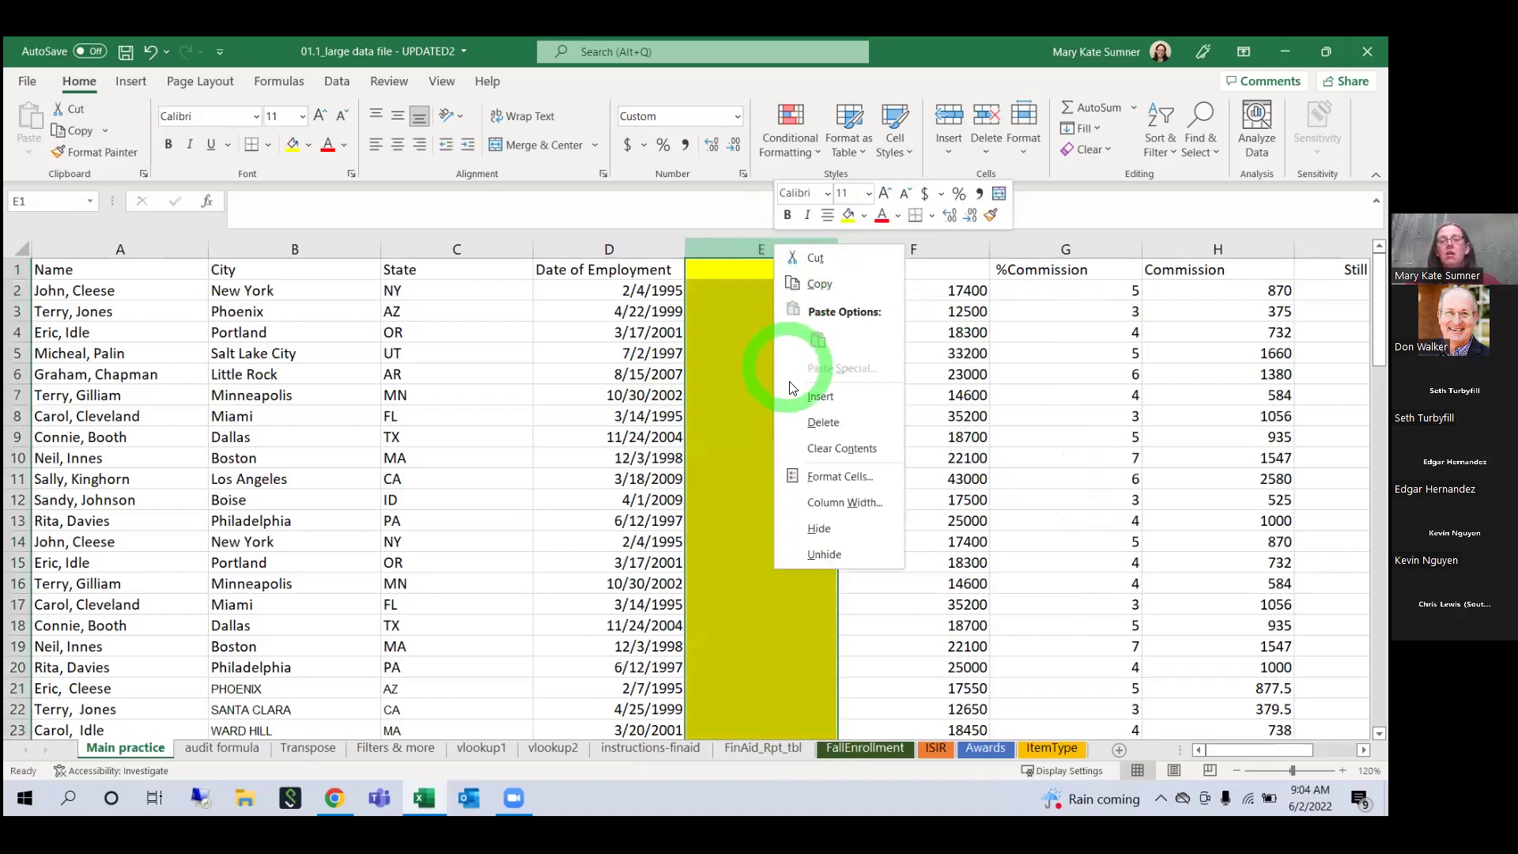
pyautogui.click(801, 404)
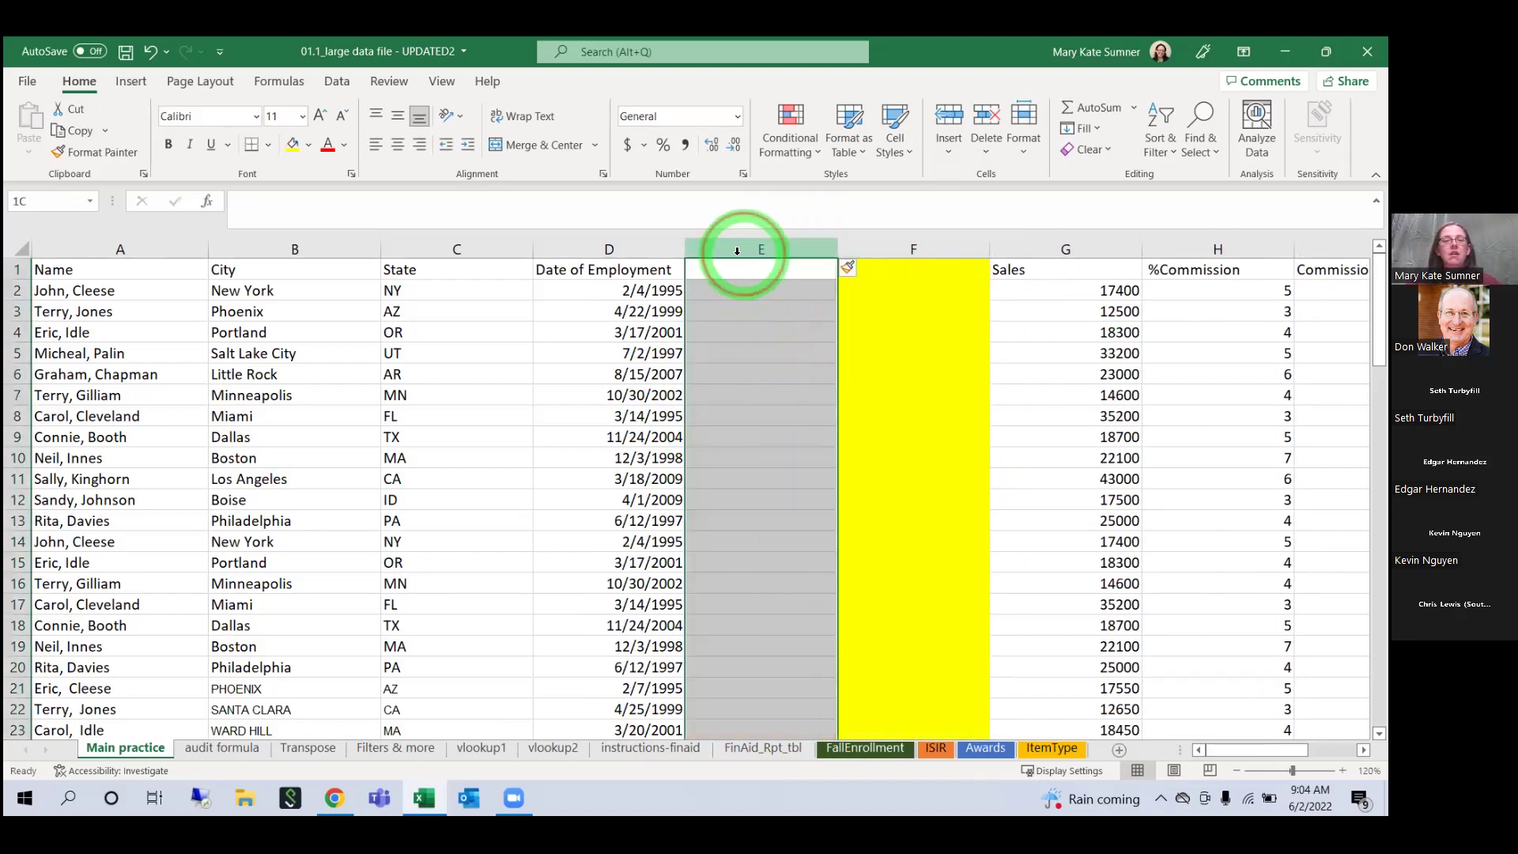
pyautogui.click(294, 145)
pyautogui.click(853, 327)
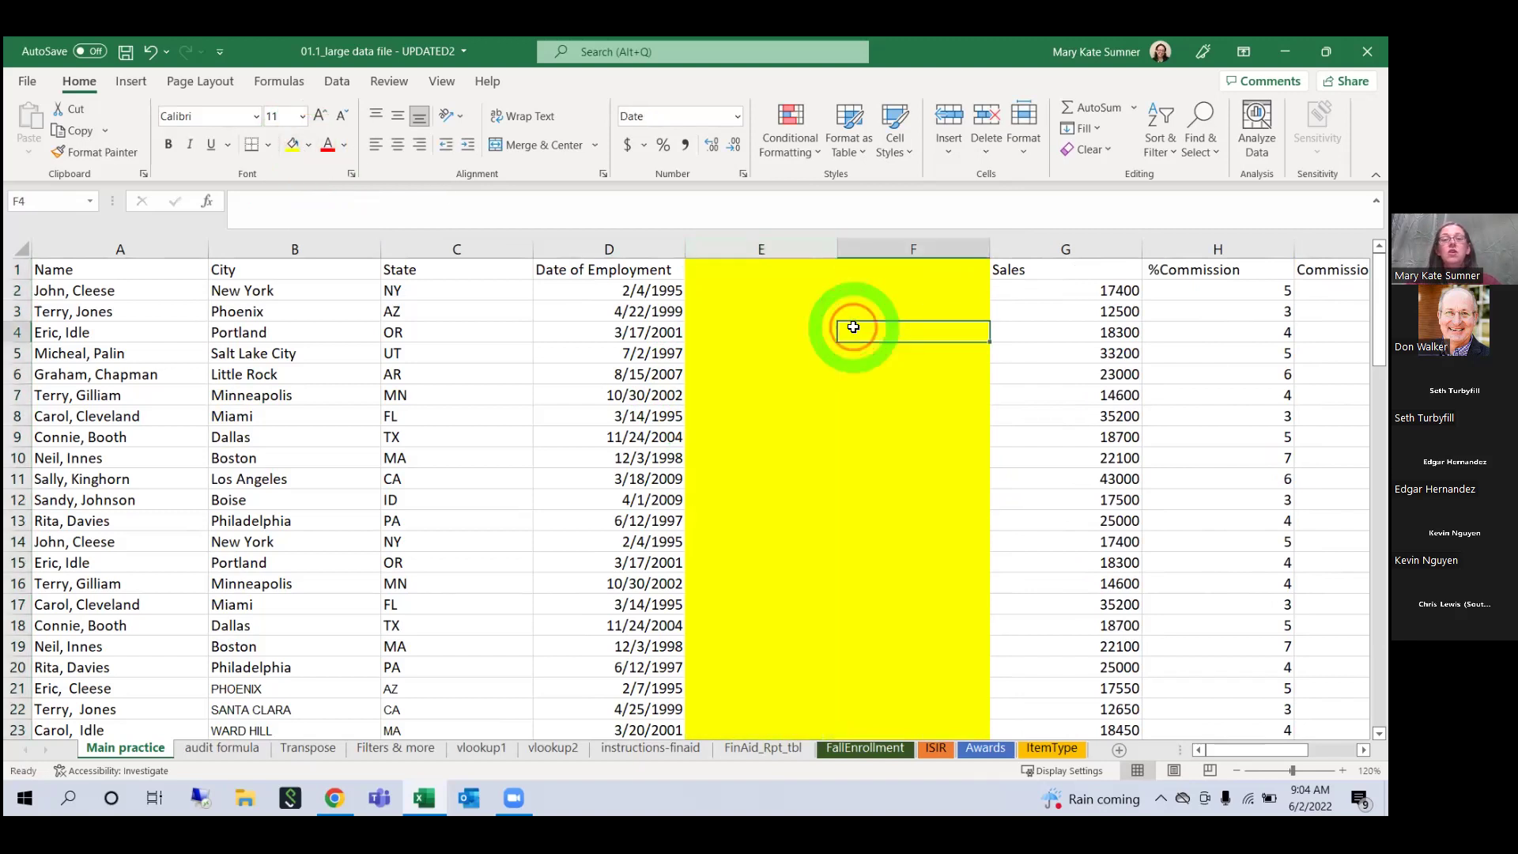
# Step: Enter the date 6/2/2022 in E2 and extend it as a daily series down to E7
pyautogui.click(736, 297)
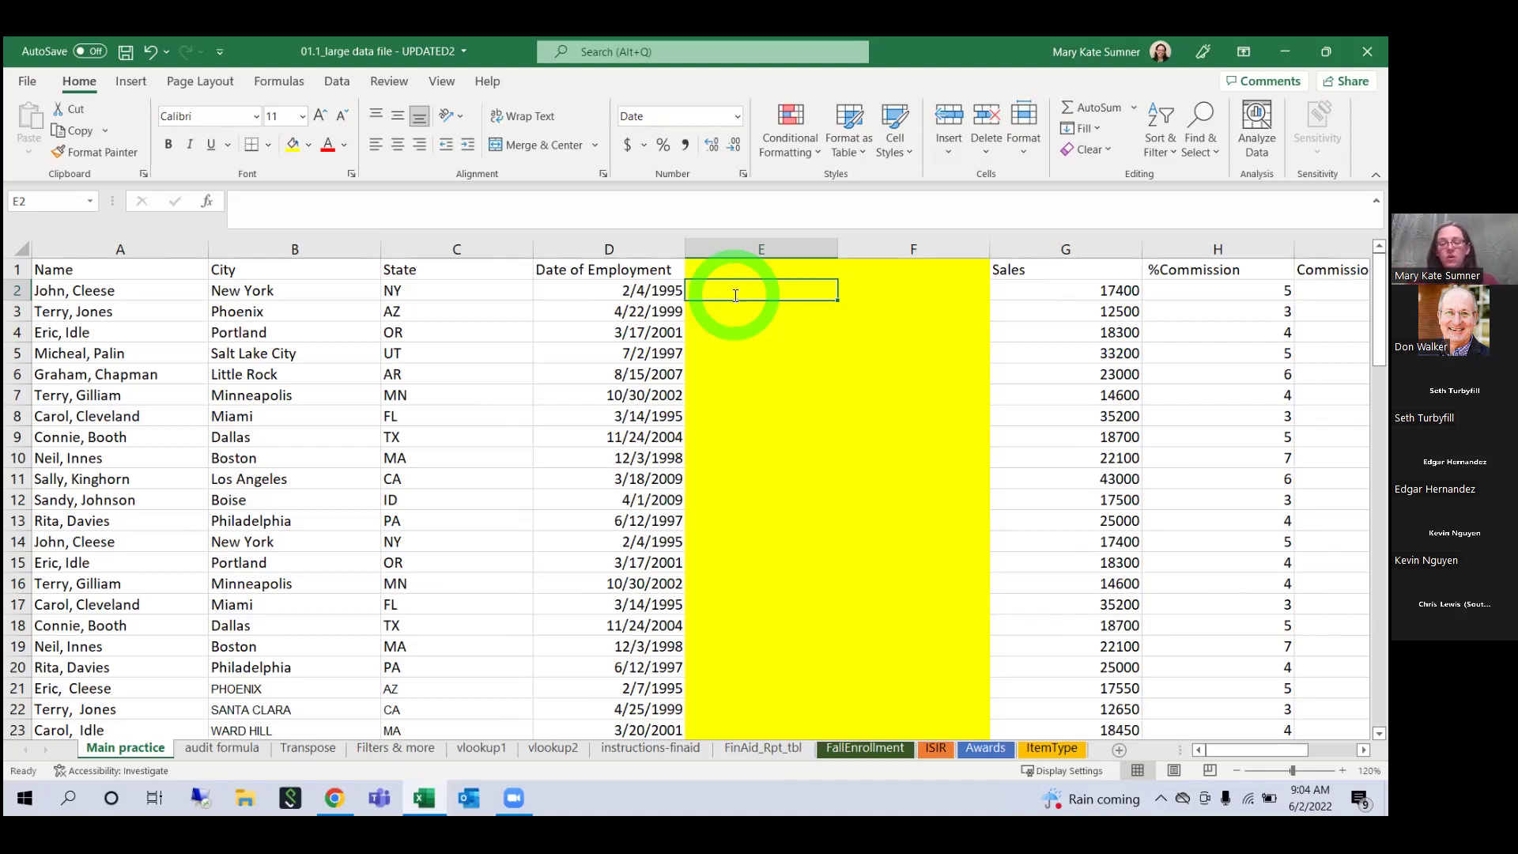
pyautogui.write('6/2/2022')
pyautogui.press('Return')
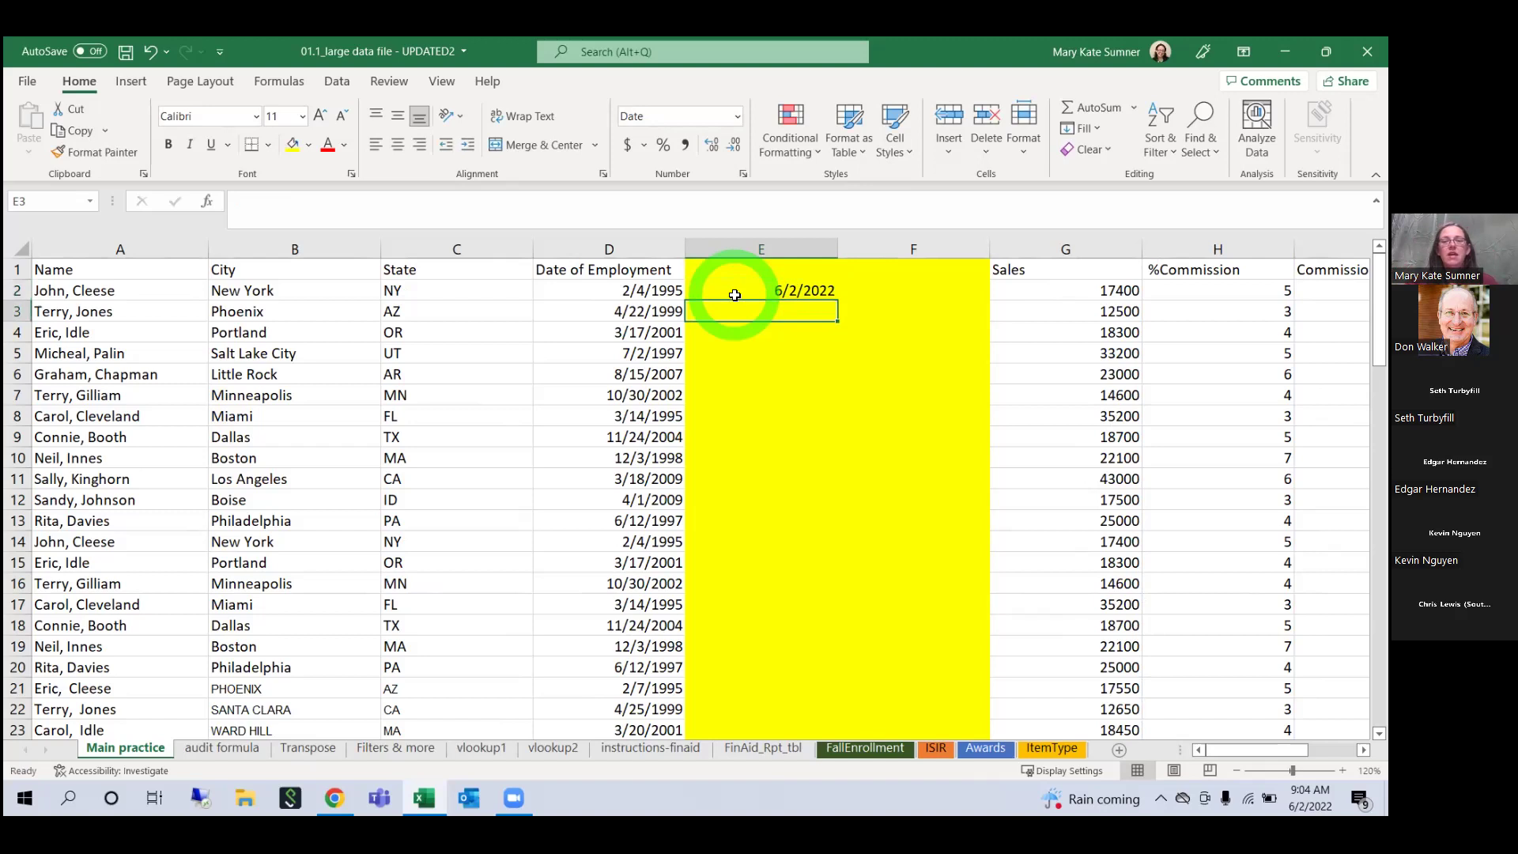
pyautogui.click(791, 290)
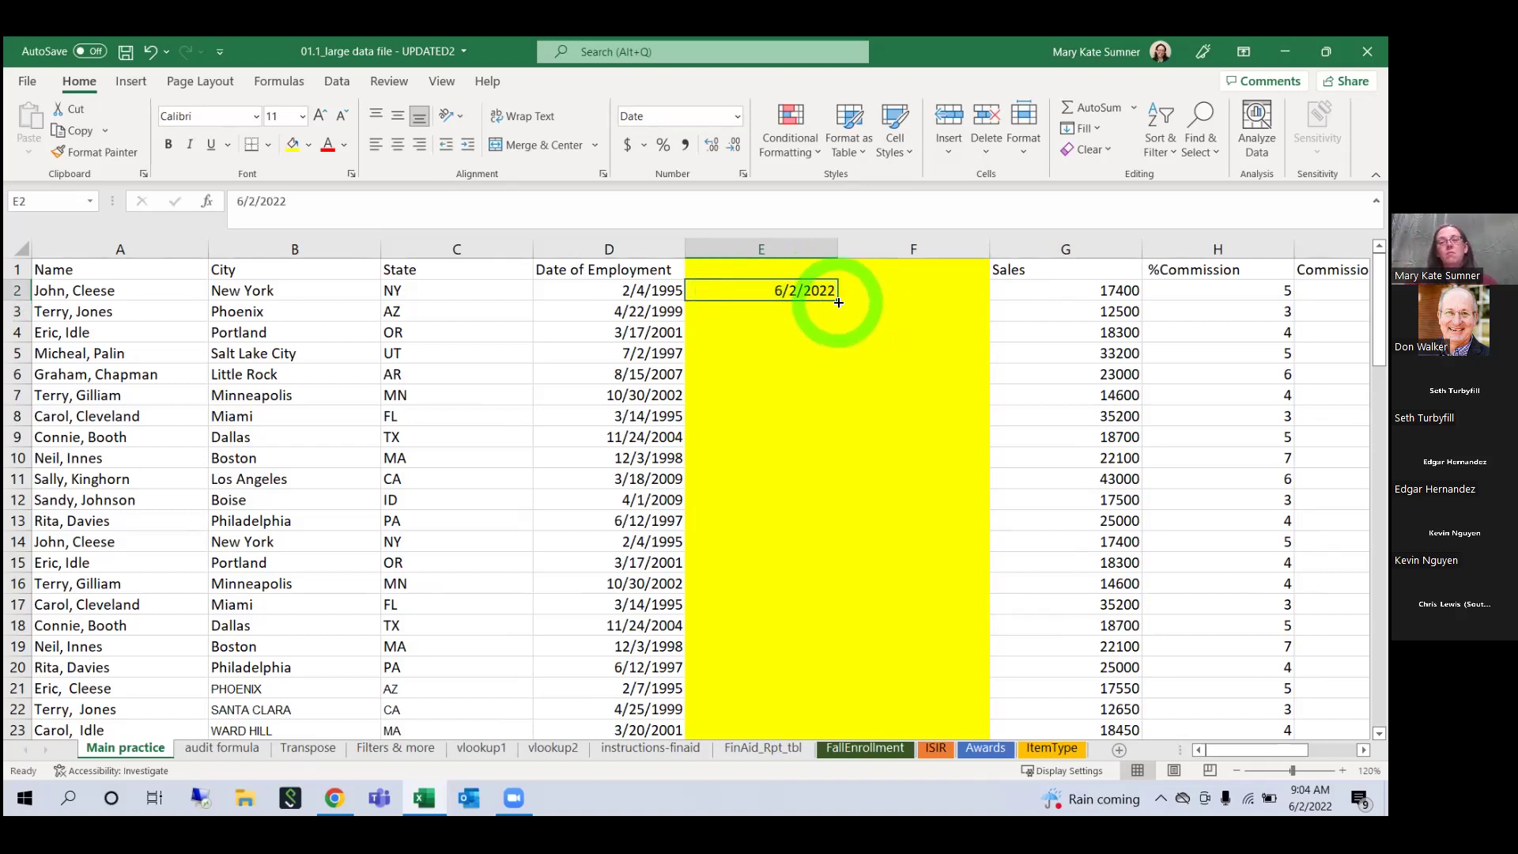
pyautogui.moveTo(839, 303); pyautogui.dragTo(840, 400)
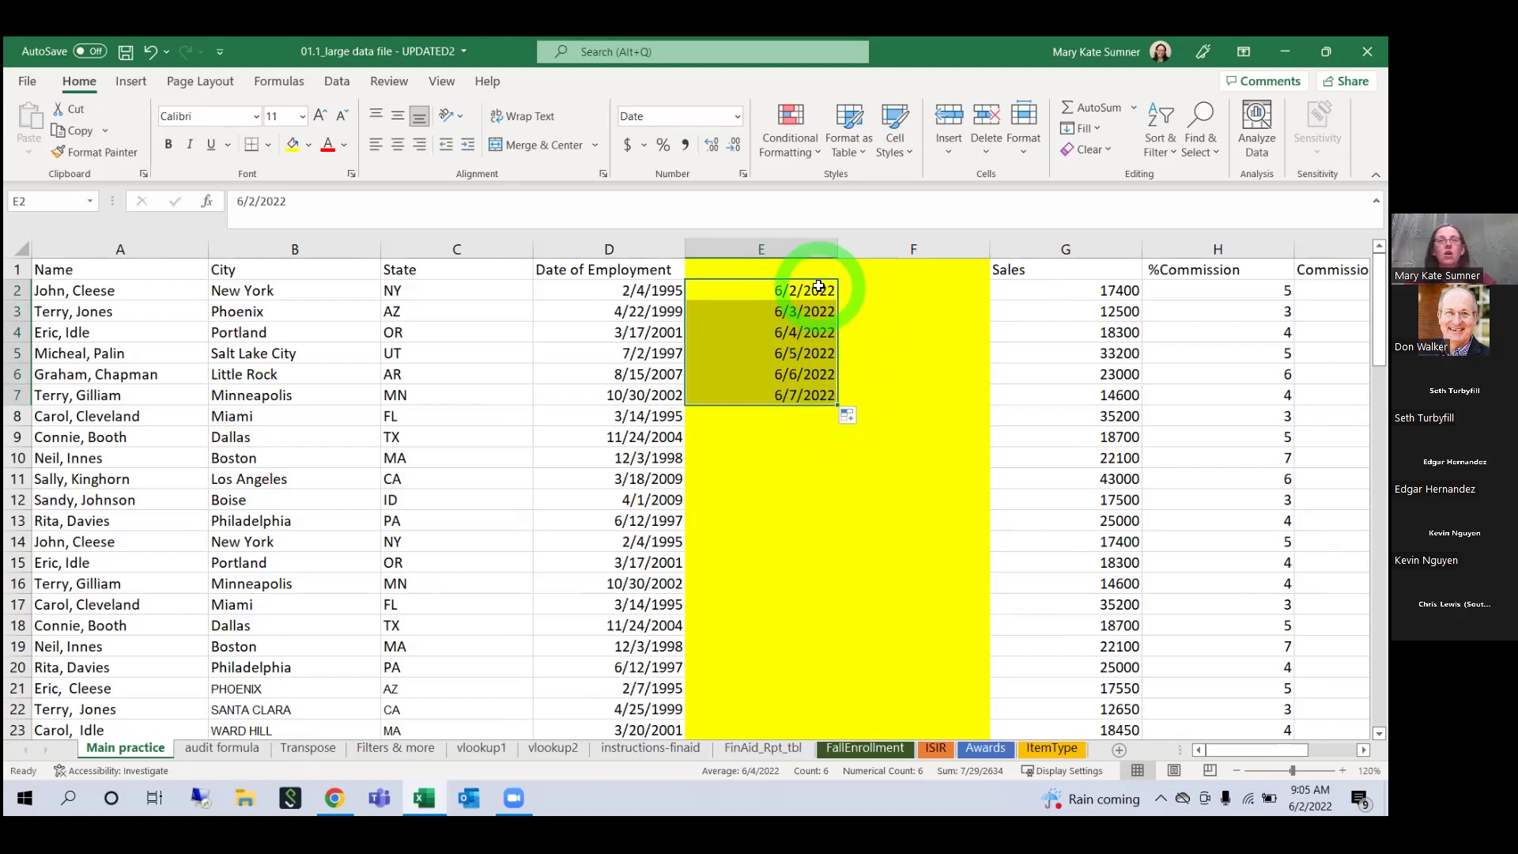
# Step: Copy the date from E2 and paste it over the series date in E3
pyautogui.click(819, 287)
pyautogui.hotkey('ctrl', 'c')
pyautogui.click(819, 310)
pyautogui.hotkey('ctrl', 'v')
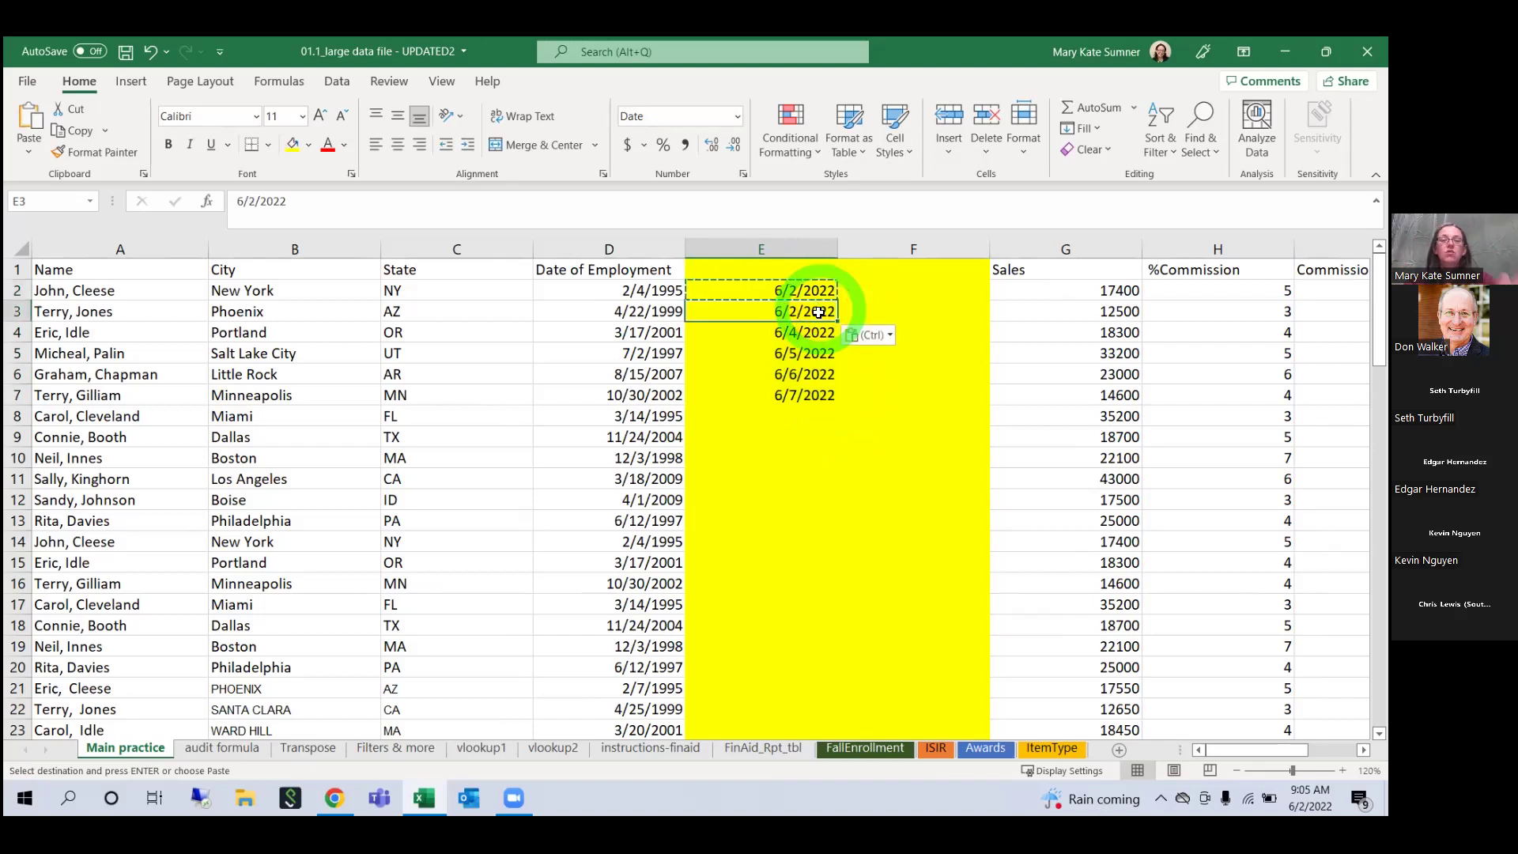
# Step: Copy the 6/2/2022 date unchanged down column E to the last data row, repeating the copy from E2 through E10
pyautogui.moveTo(812, 286); pyautogui.dragTo(836, 406)
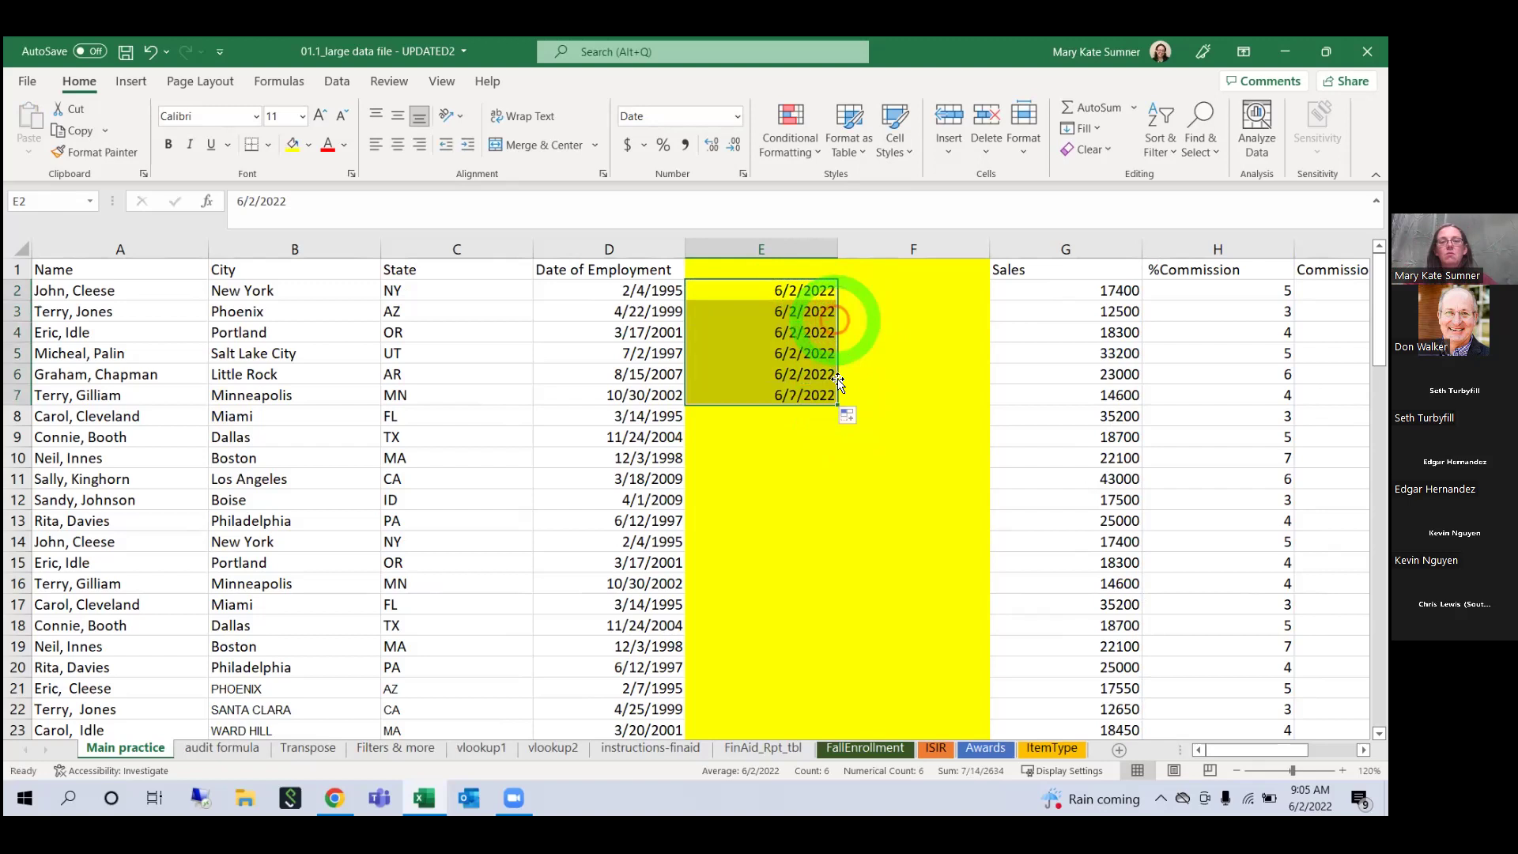
pyautogui.doubleClick(836, 406)
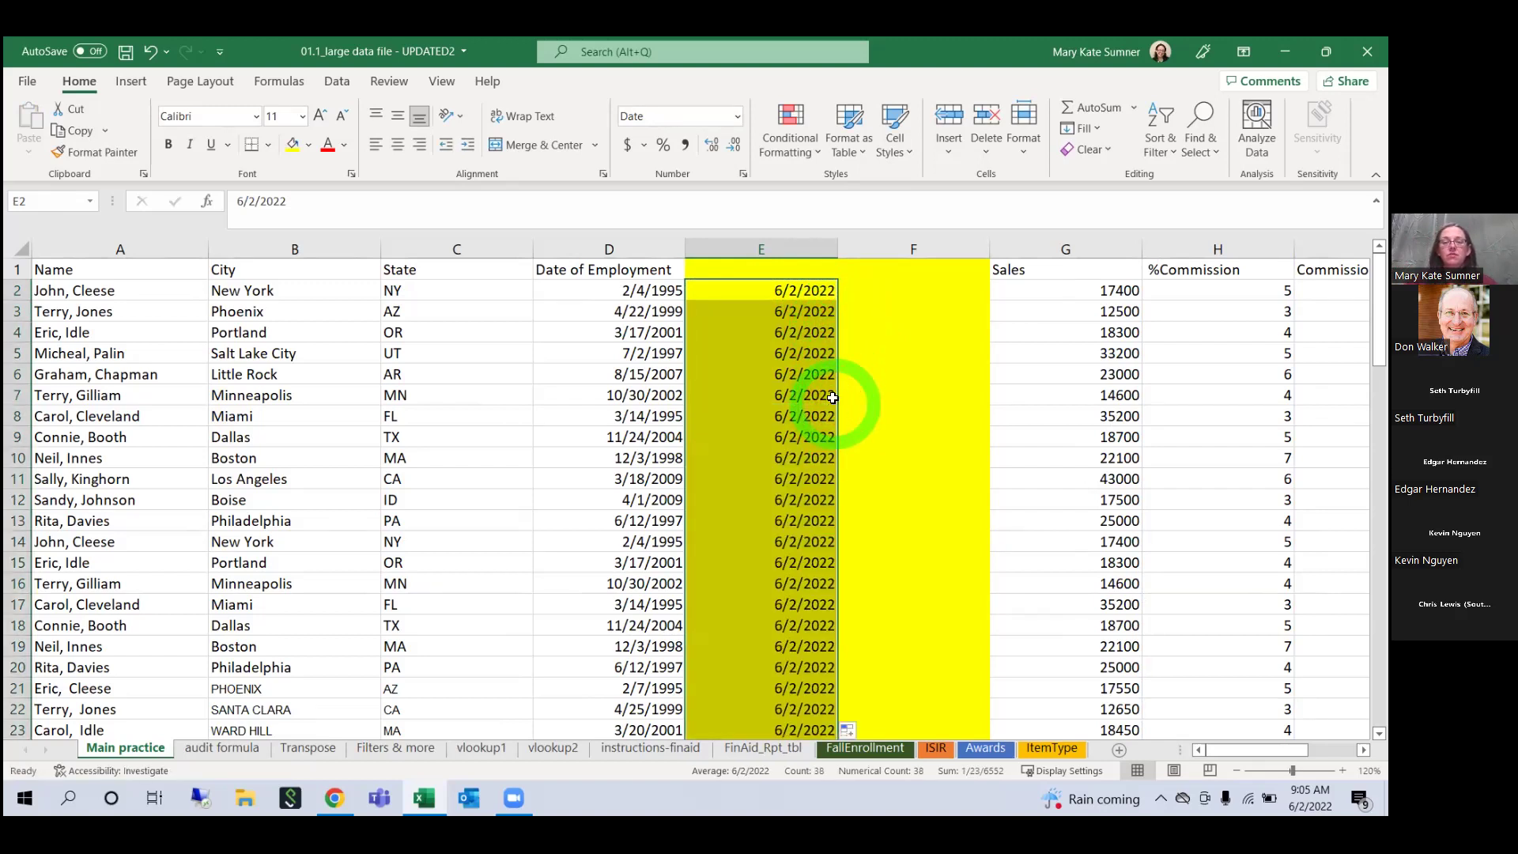
pyautogui.click(827, 288)
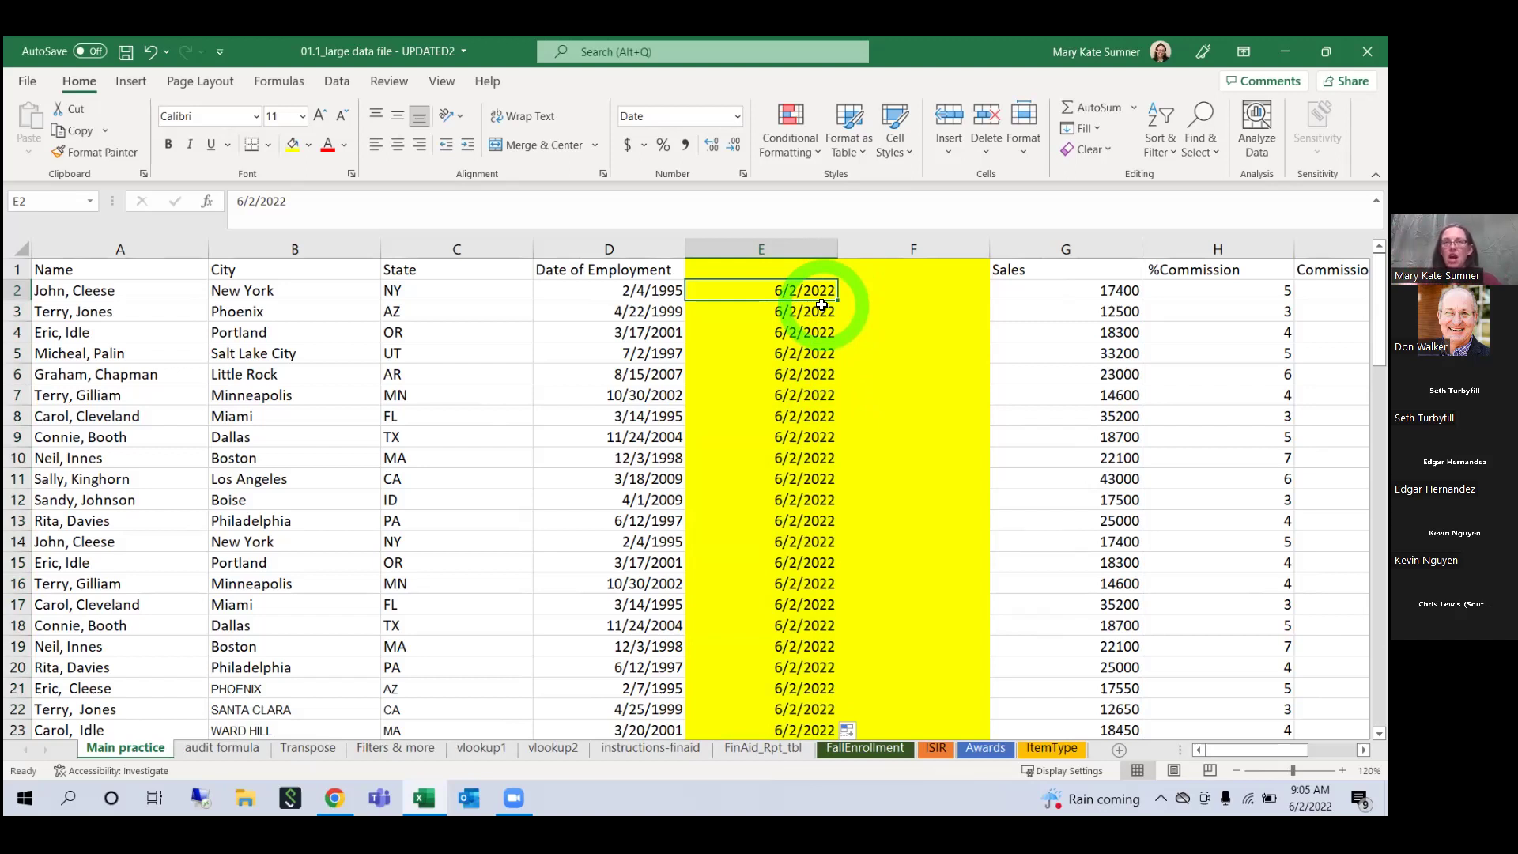
pyautogui.moveTo(822, 305); pyautogui.dragTo(836, 458)
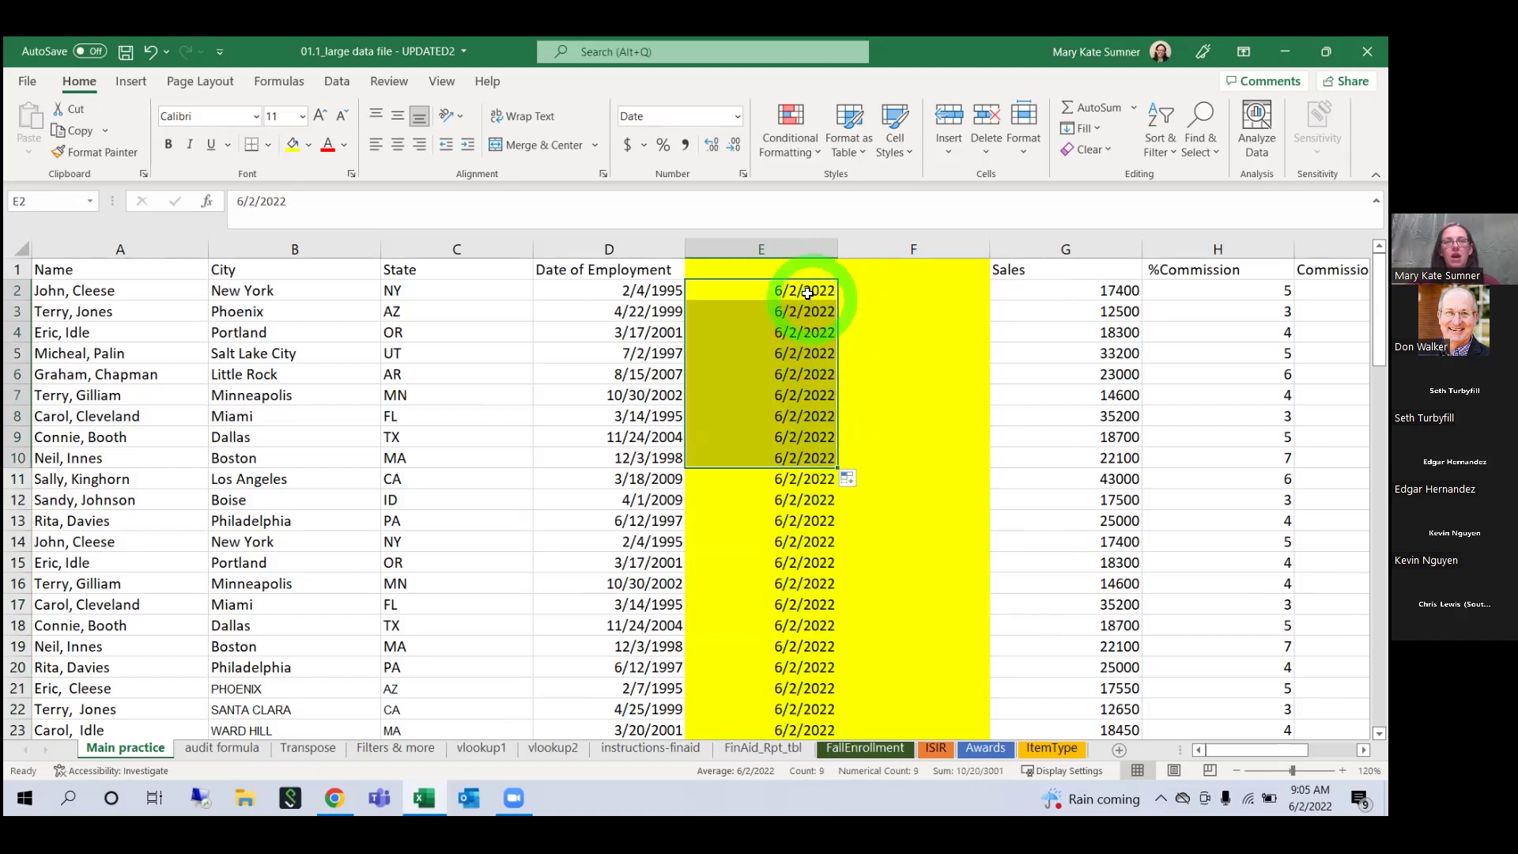
pyautogui.hotkey('shift', 'Up')
pyautogui.hotkey('shift', 'Up')
pyautogui.hotkey('shift', 'Up')
pyautogui.hotkey('shift', 'Up')
pyautogui.hotkey('shift', 'Up')
pyautogui.click(807, 293)
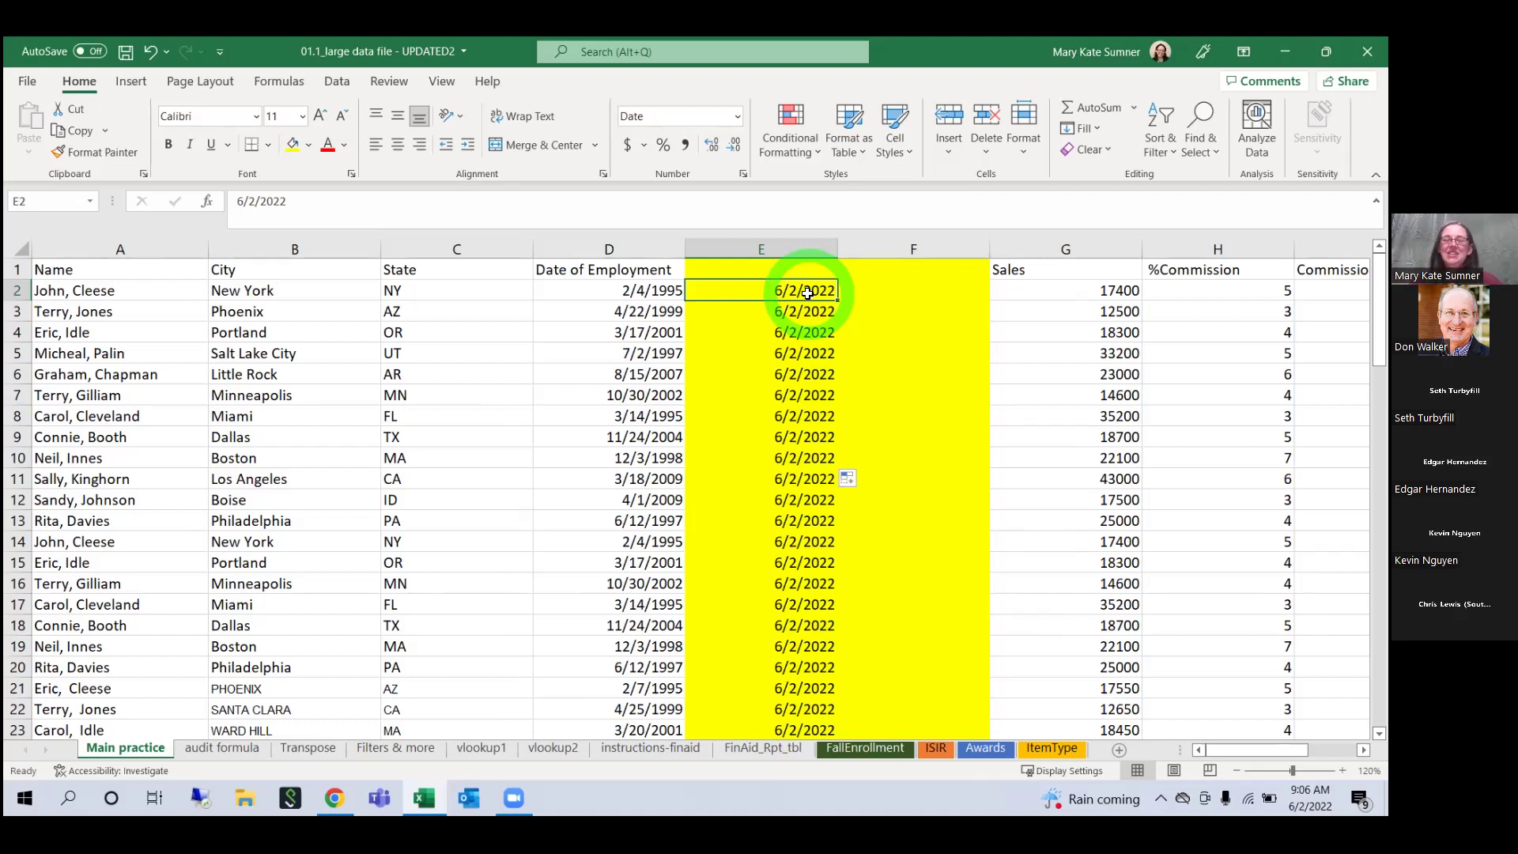
# Step: Enter =DAYS(E2,D2) in F2 to count the days between the employment date and the date in column E
pyautogui.click(921, 293)
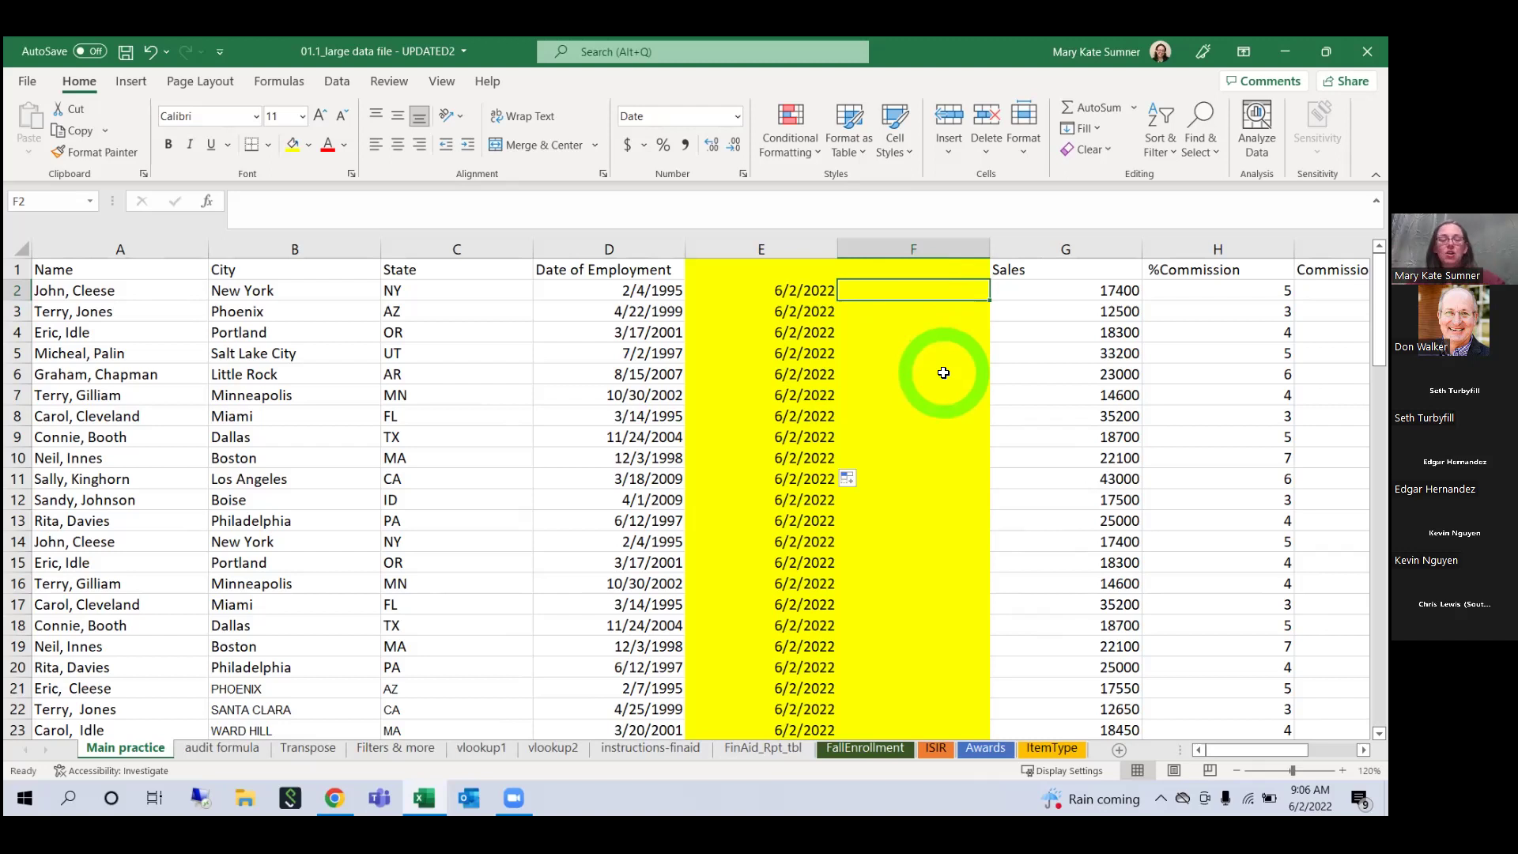
pyautogui.write('=days(')
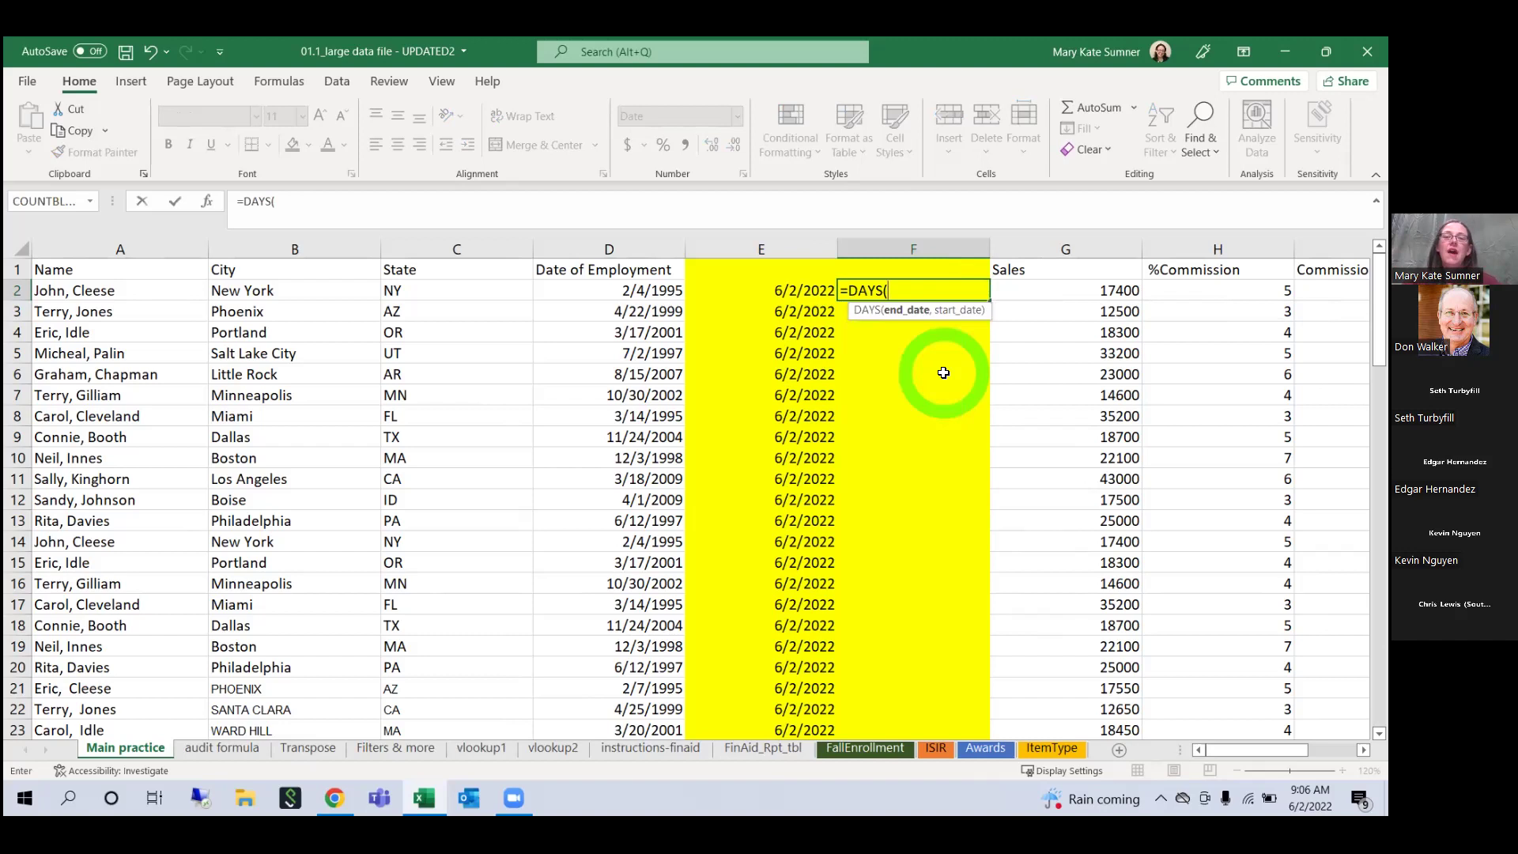
pyautogui.click(798, 293)
pyautogui.write(',')
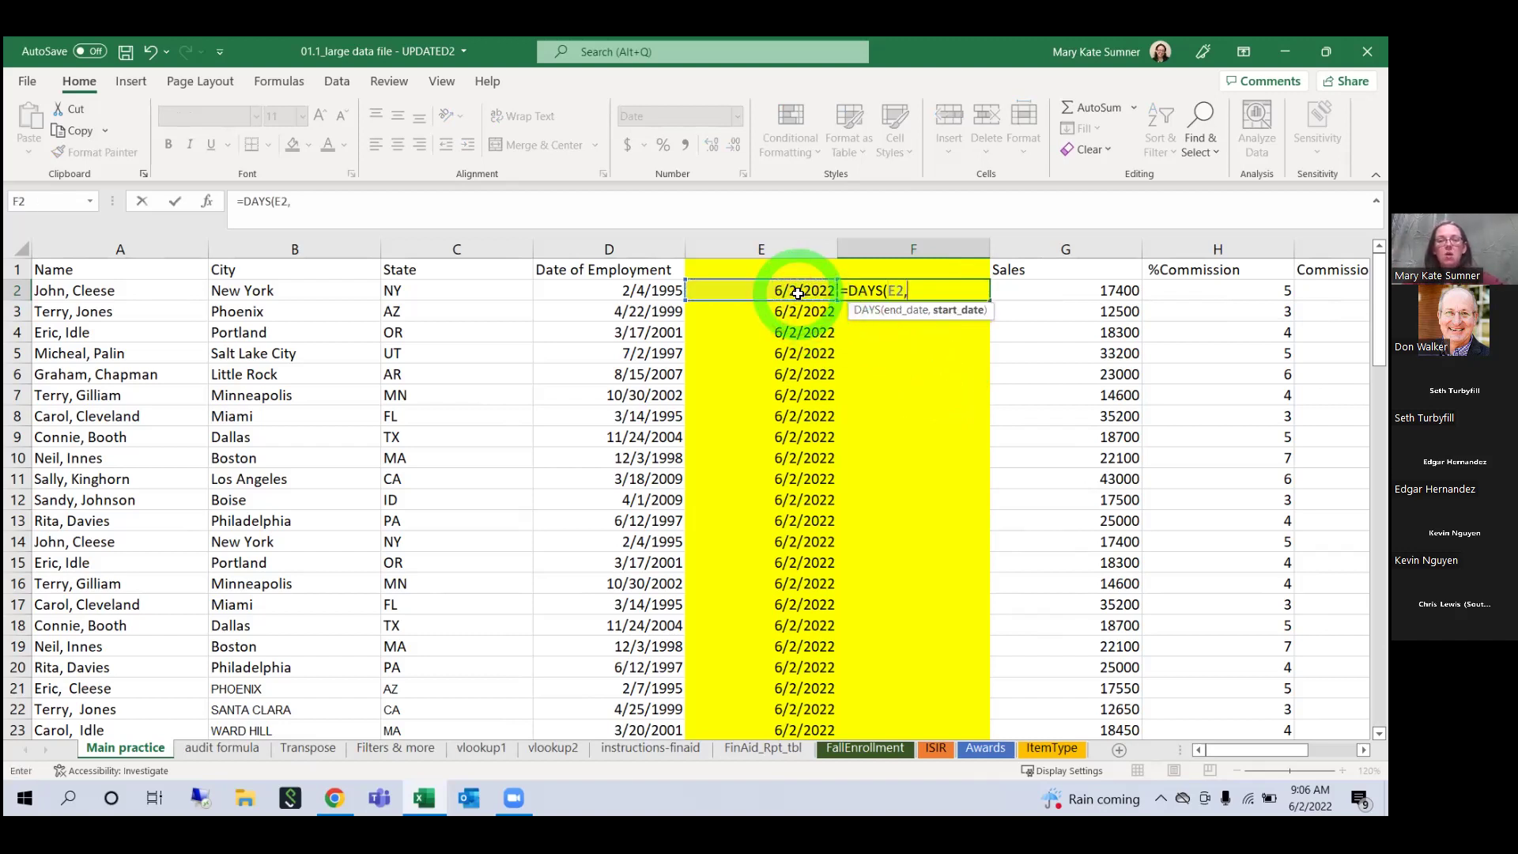
pyautogui.click(643, 291)
pyautogui.press('Return')
# Step: Fill the DAYS formula down column F, format the column as General, and review the F2 formula and its two dates
pyautogui.click(882, 290)
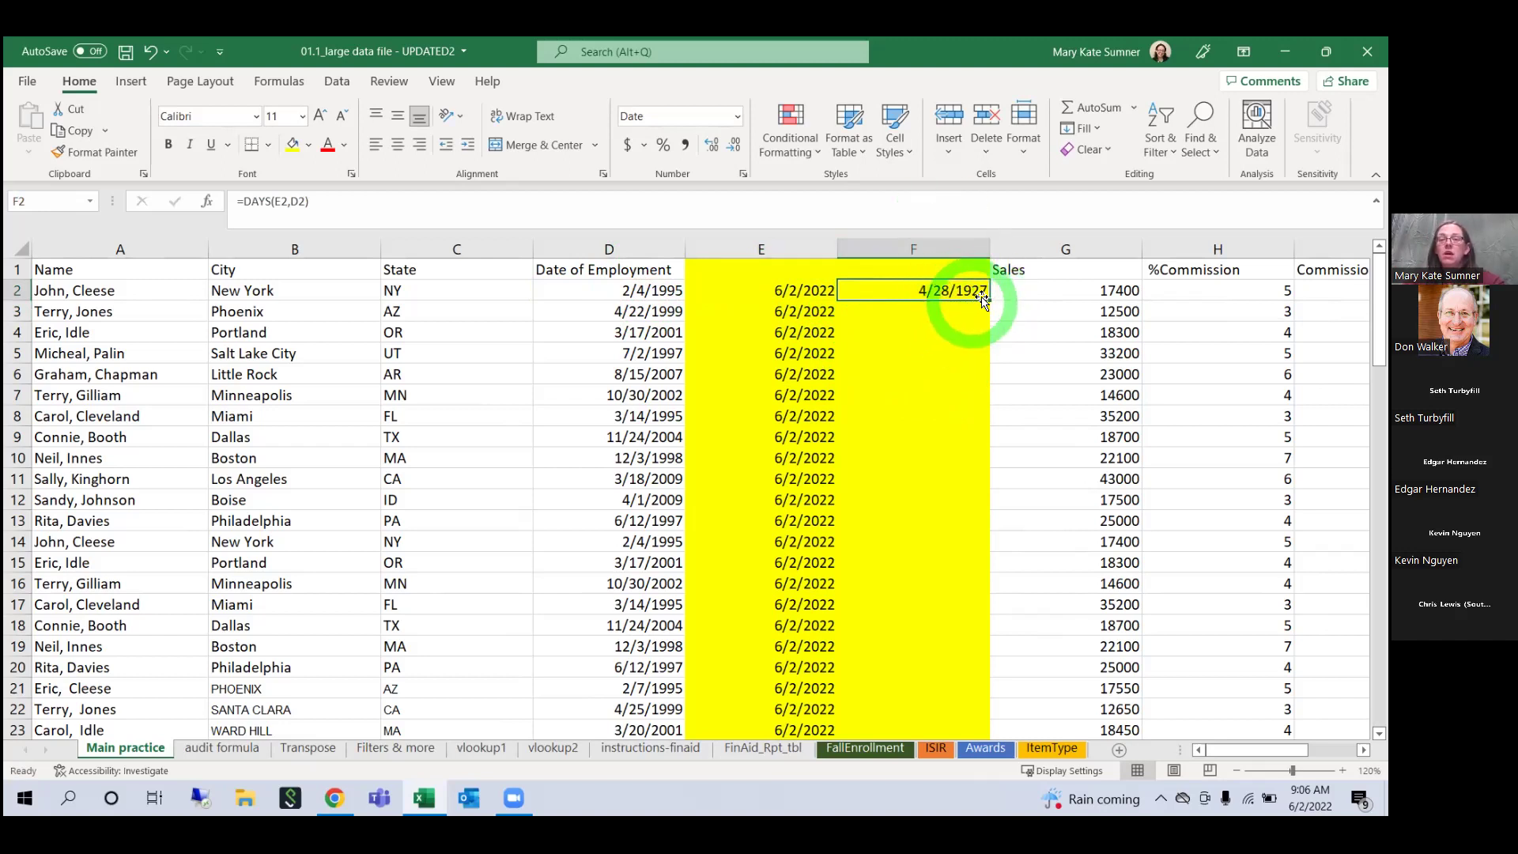
pyautogui.doubleClick(986, 299)
pyautogui.click(951, 252)
pyautogui.click(736, 119)
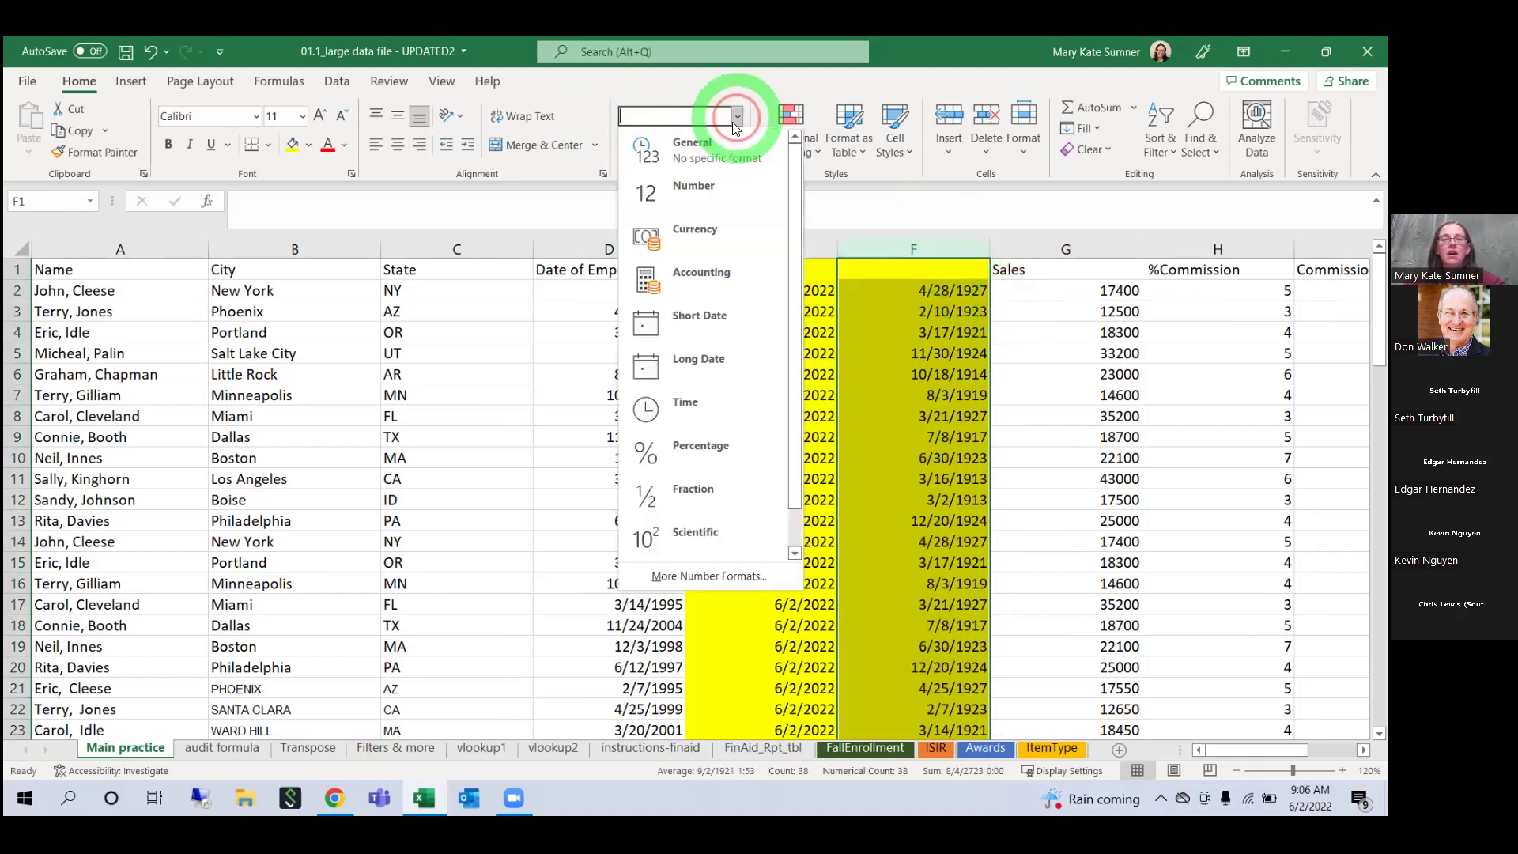
pyautogui.click(722, 143)
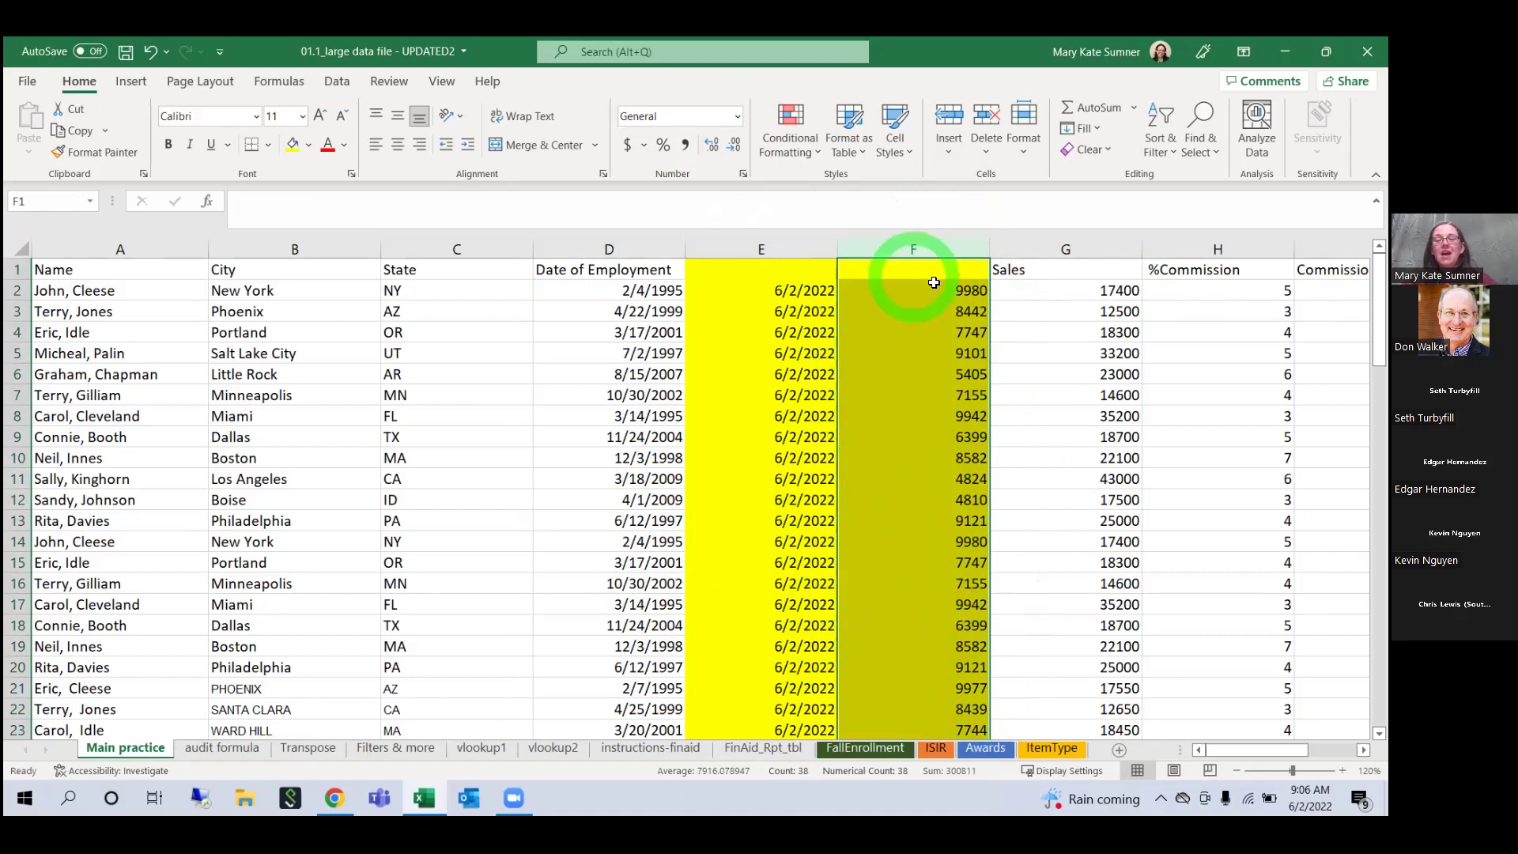
pyautogui.click(956, 290)
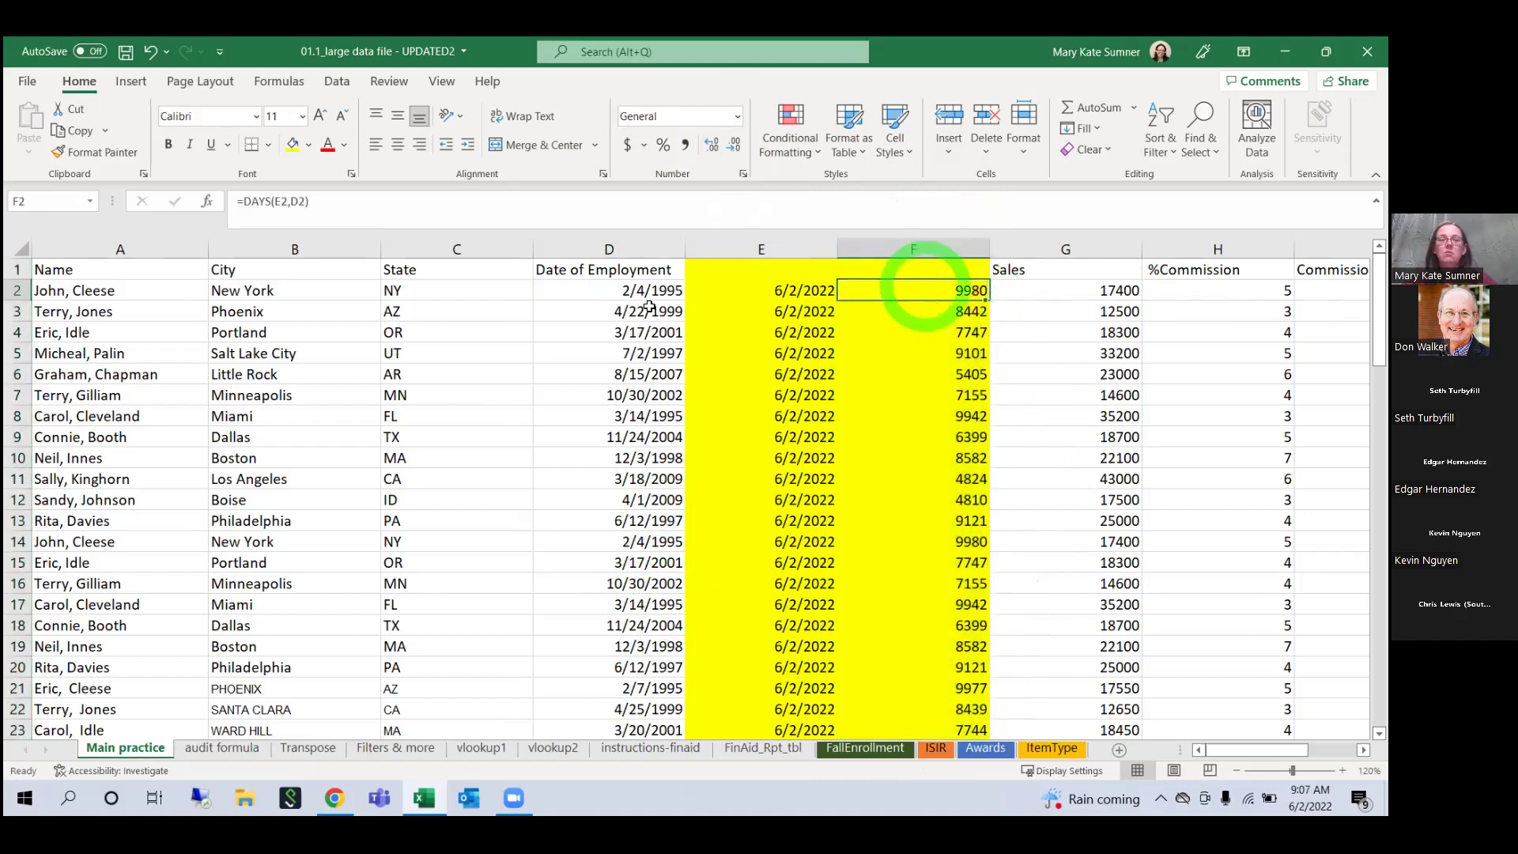
pyautogui.moveTo(637, 291); pyautogui.dragTo(743, 293)
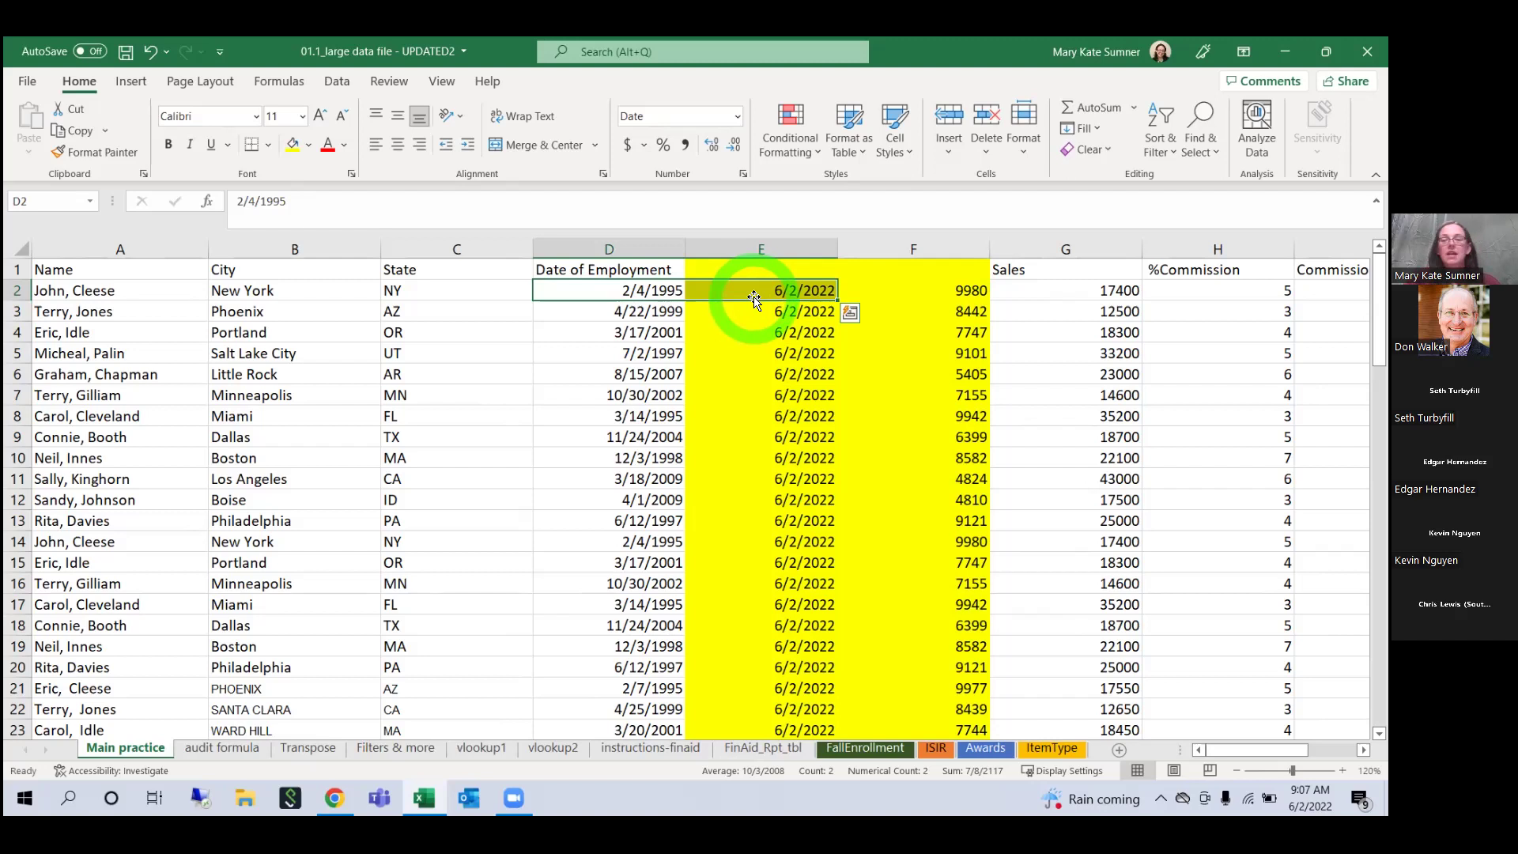
# Step: Insert a blank column immediately before the Sales column
pyautogui.click(1003, 245)
pyautogui.rightClick(1054, 253)
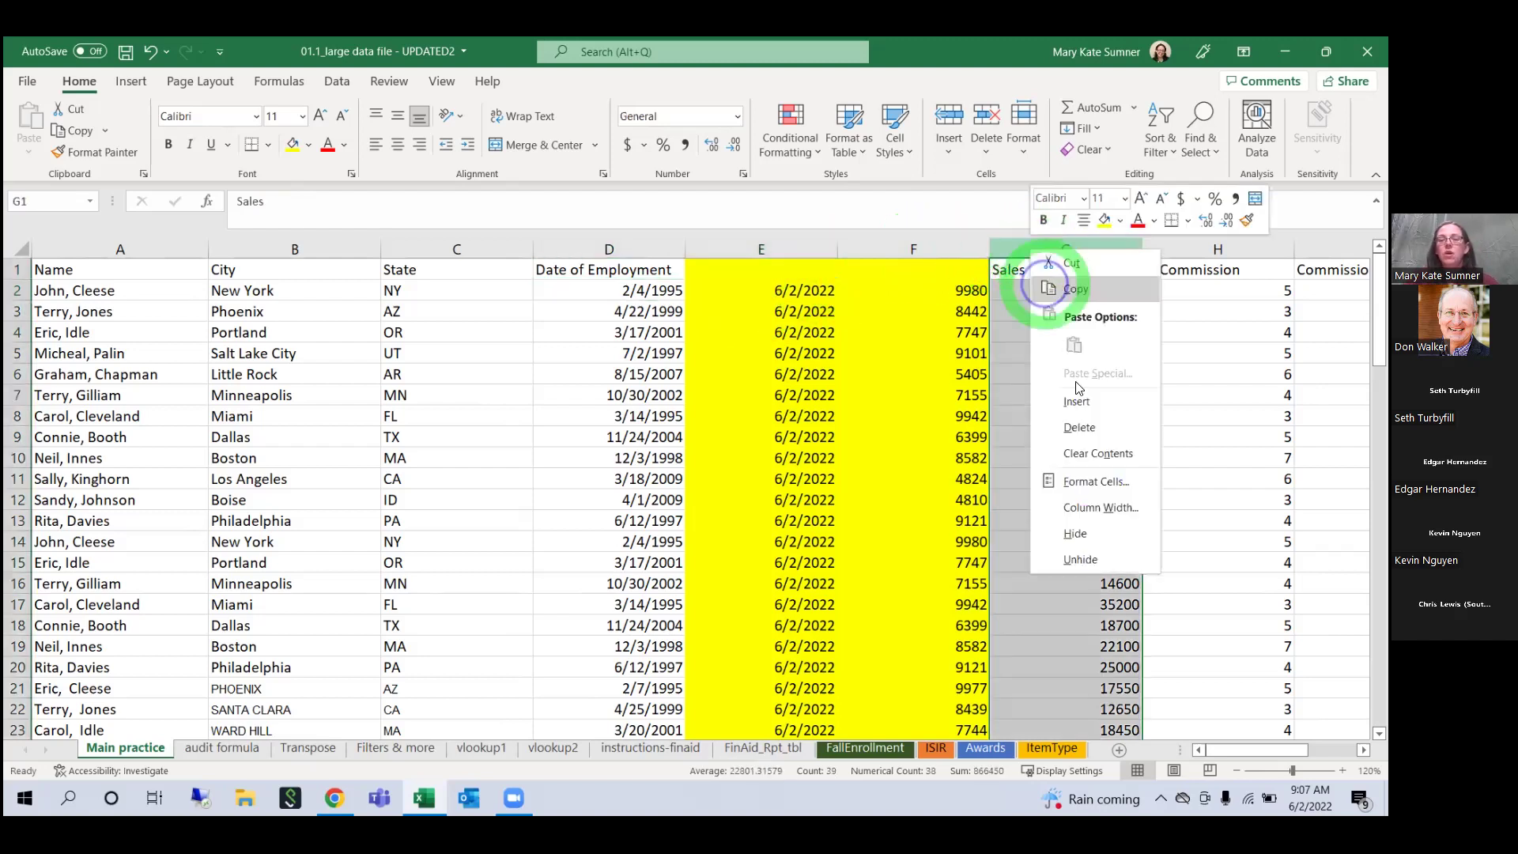
pyautogui.click(1069, 386)
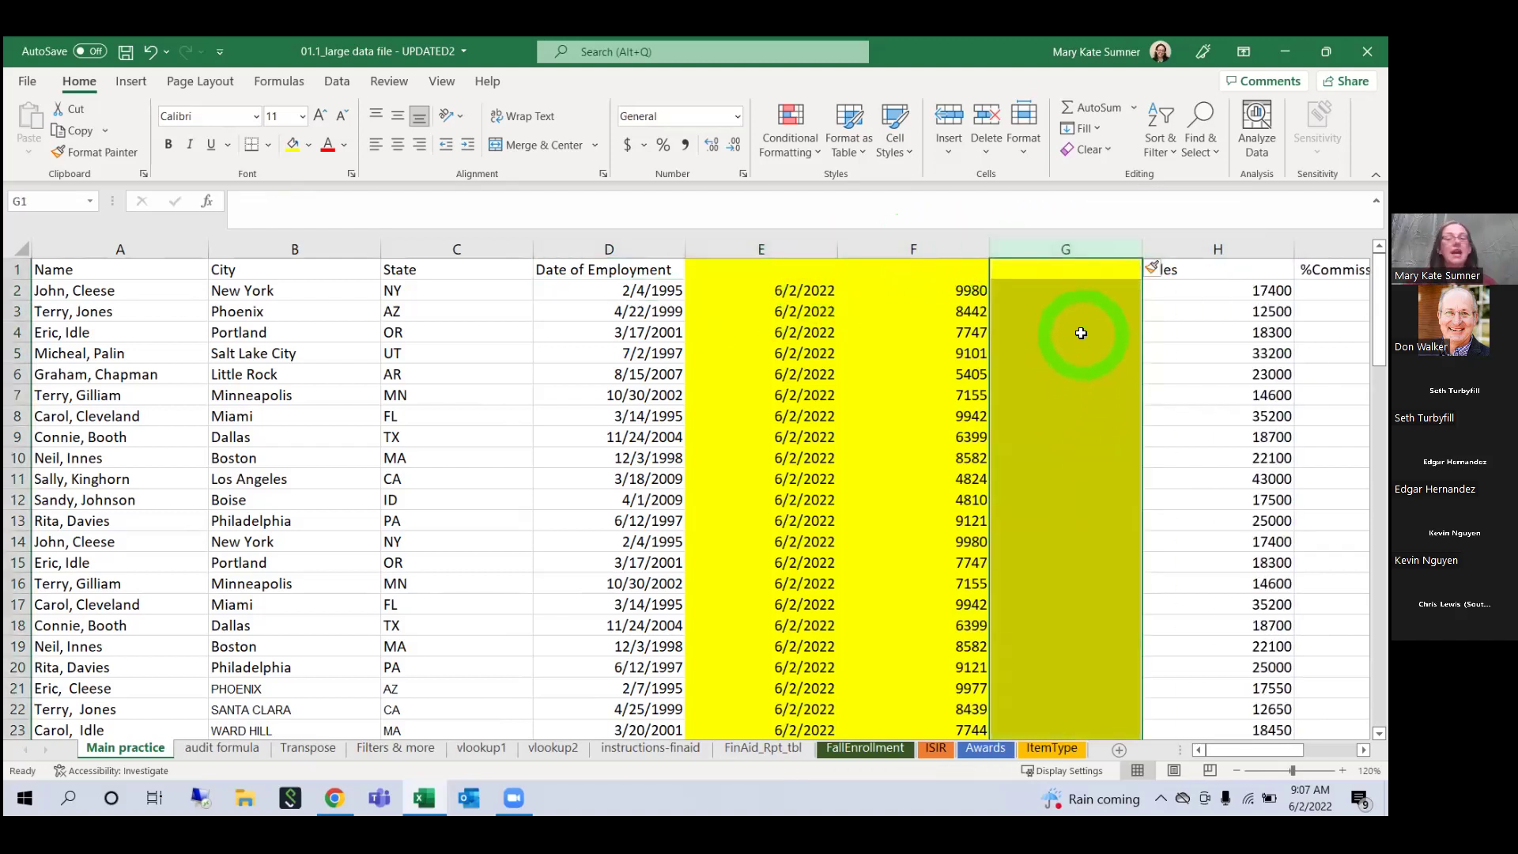
# Step: Enter =NETWORKDAYS(D2,E2) in G2 to count the workdays between the two dates
pyautogui.click(1076, 290)
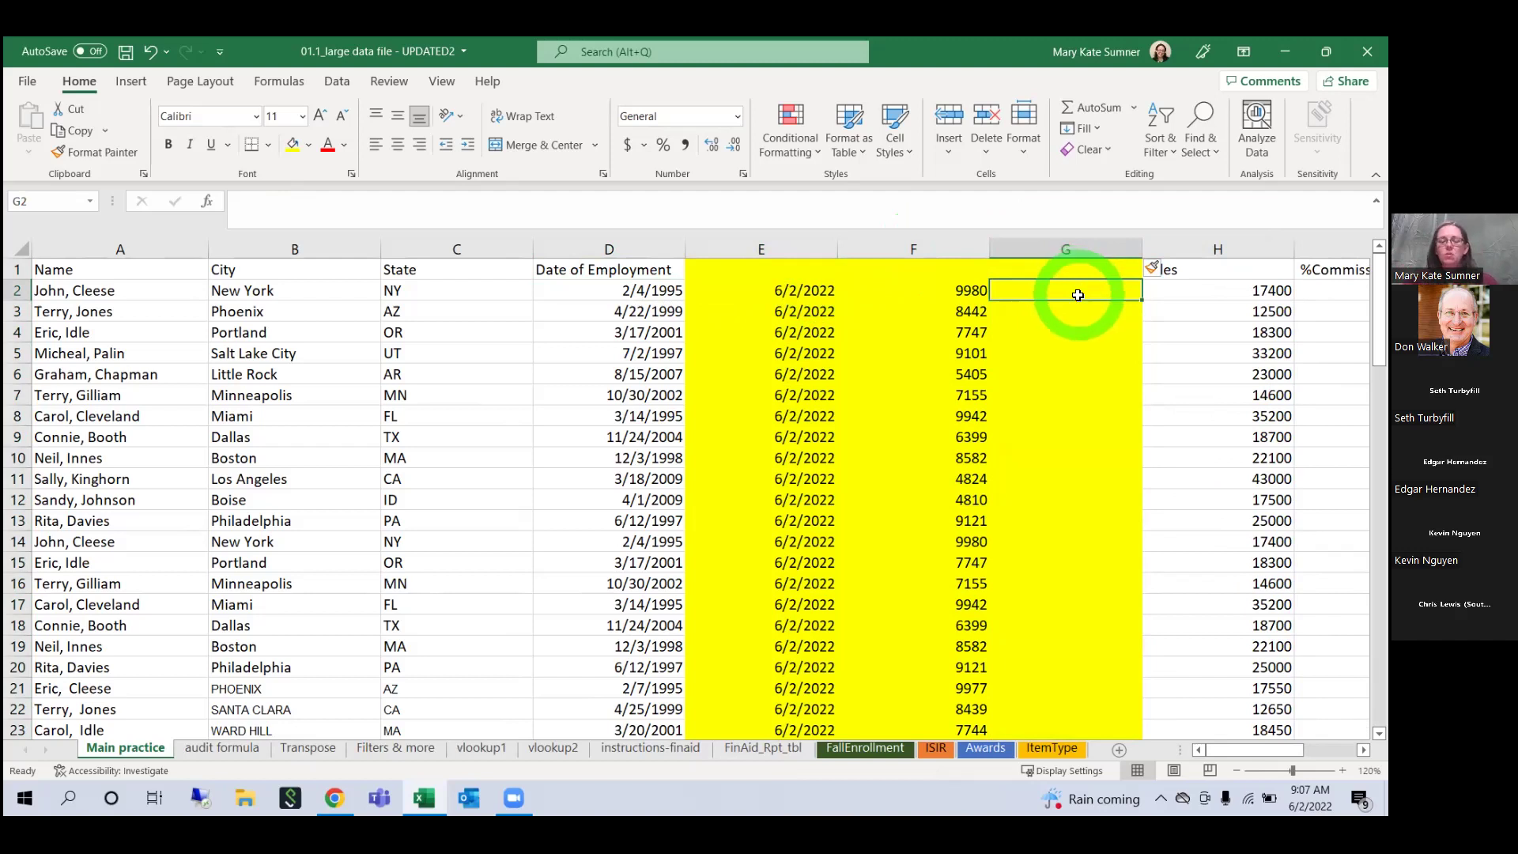
pyautogui.write('=net')
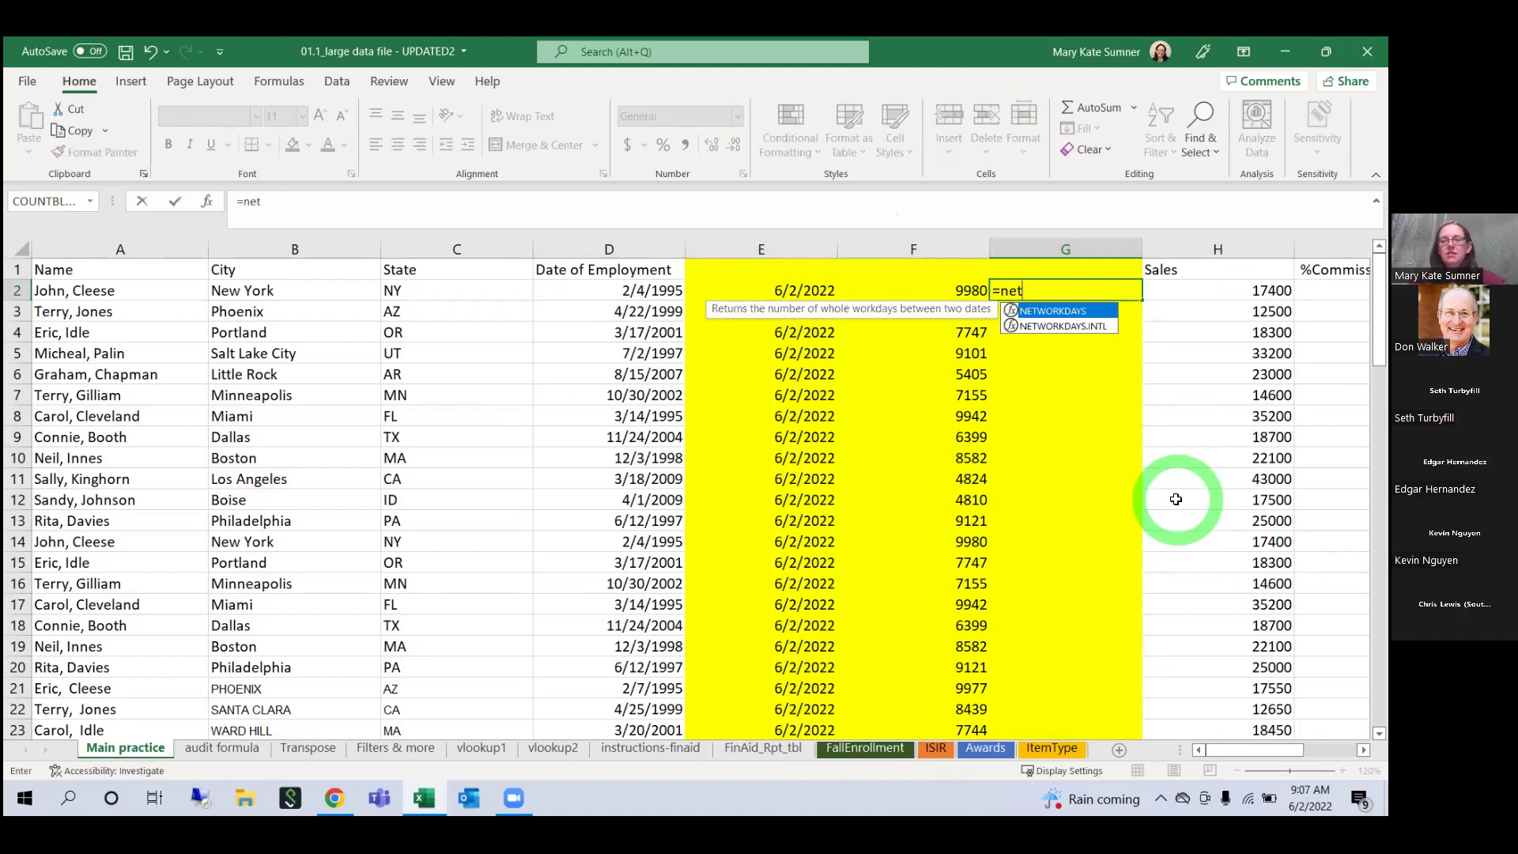
pyautogui.press('Tab')
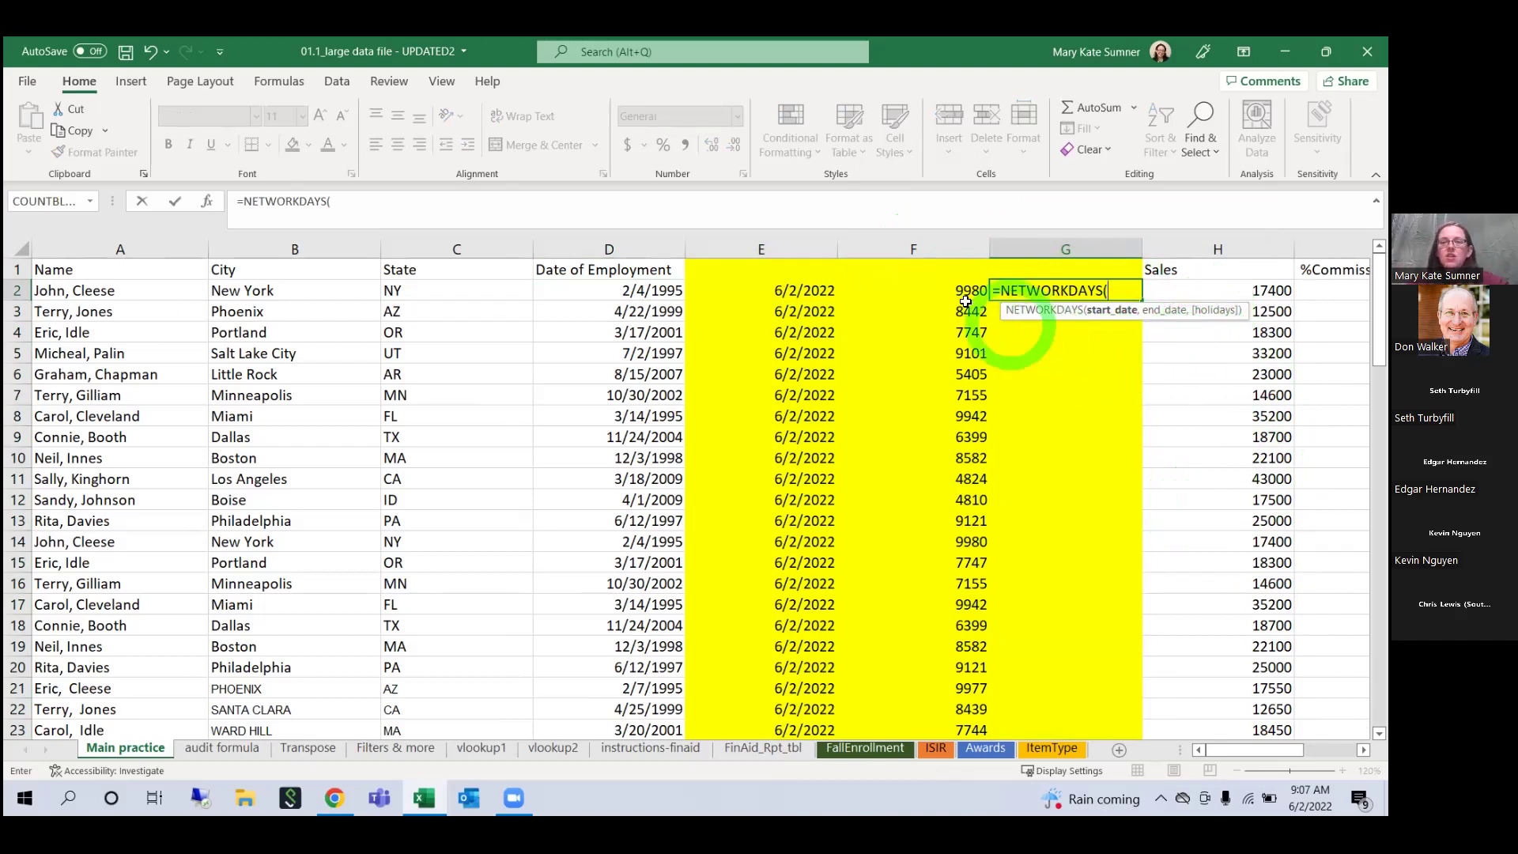
pyautogui.click(666, 290)
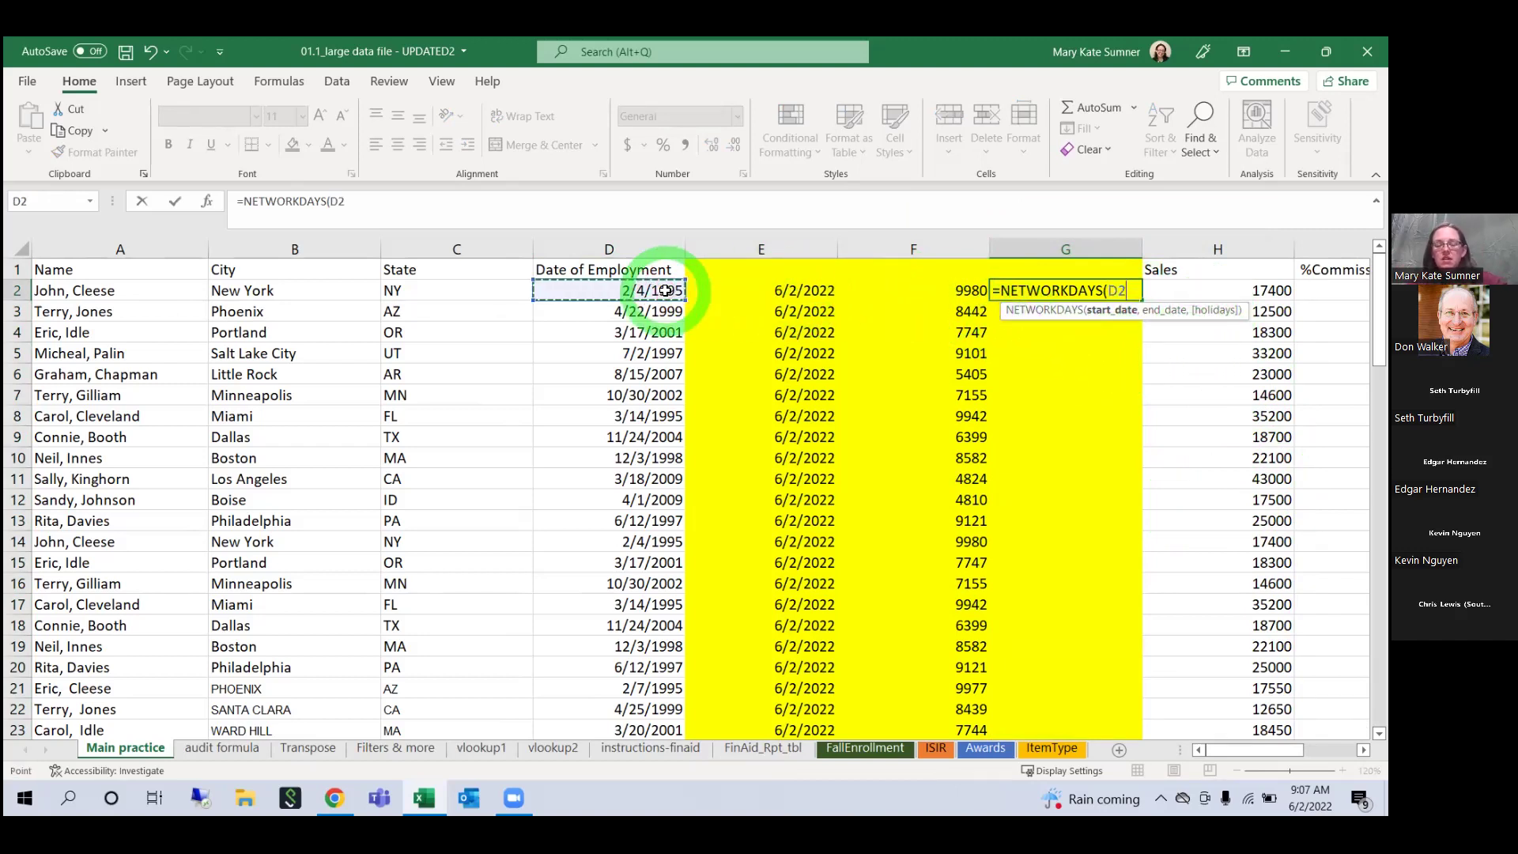
pyautogui.write(',')
pyautogui.click(783, 290)
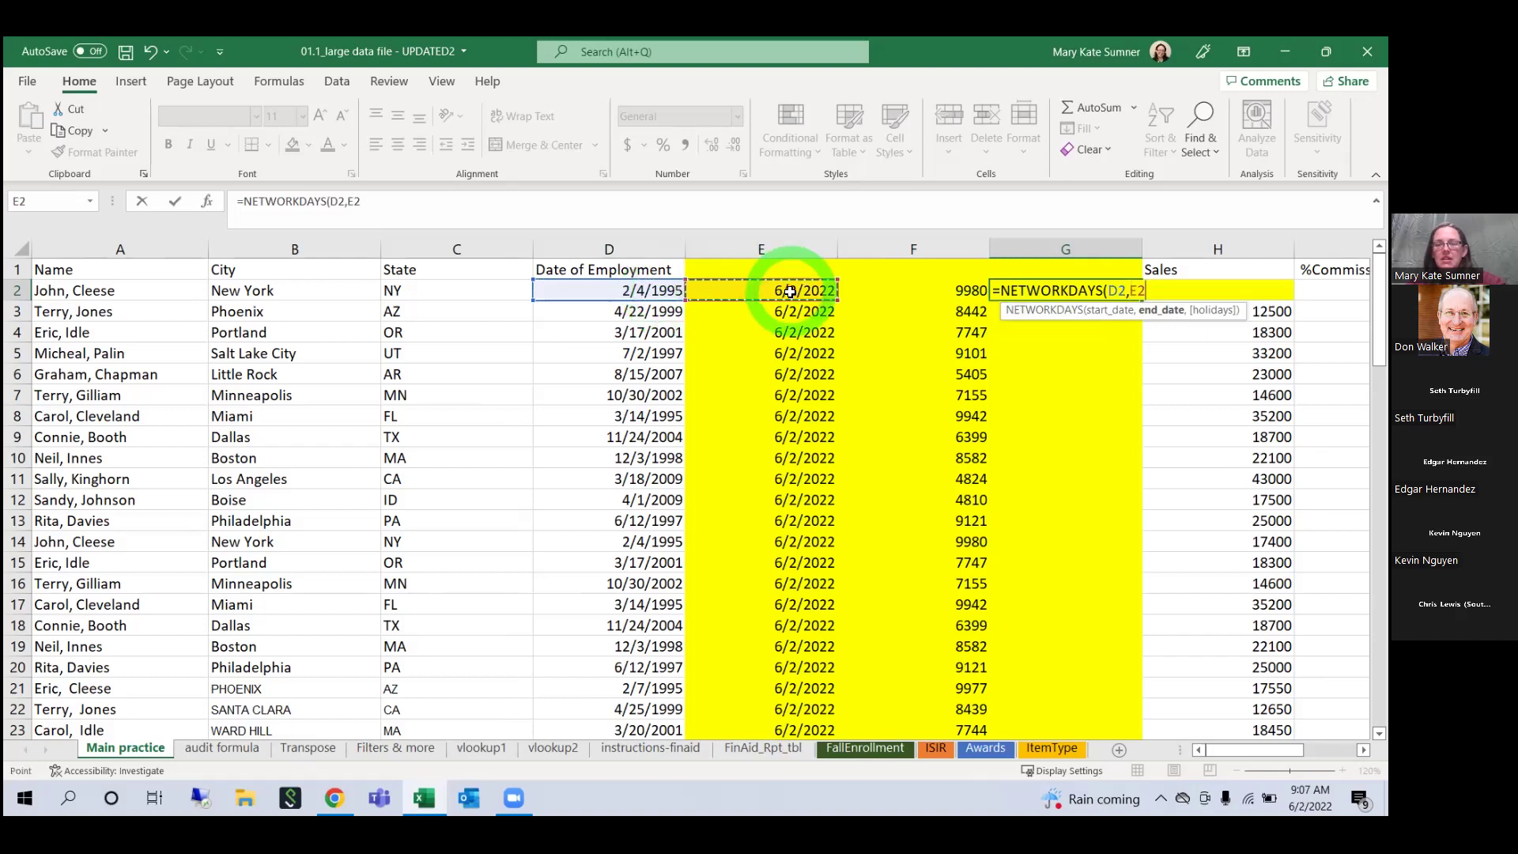
pyautogui.write(')')
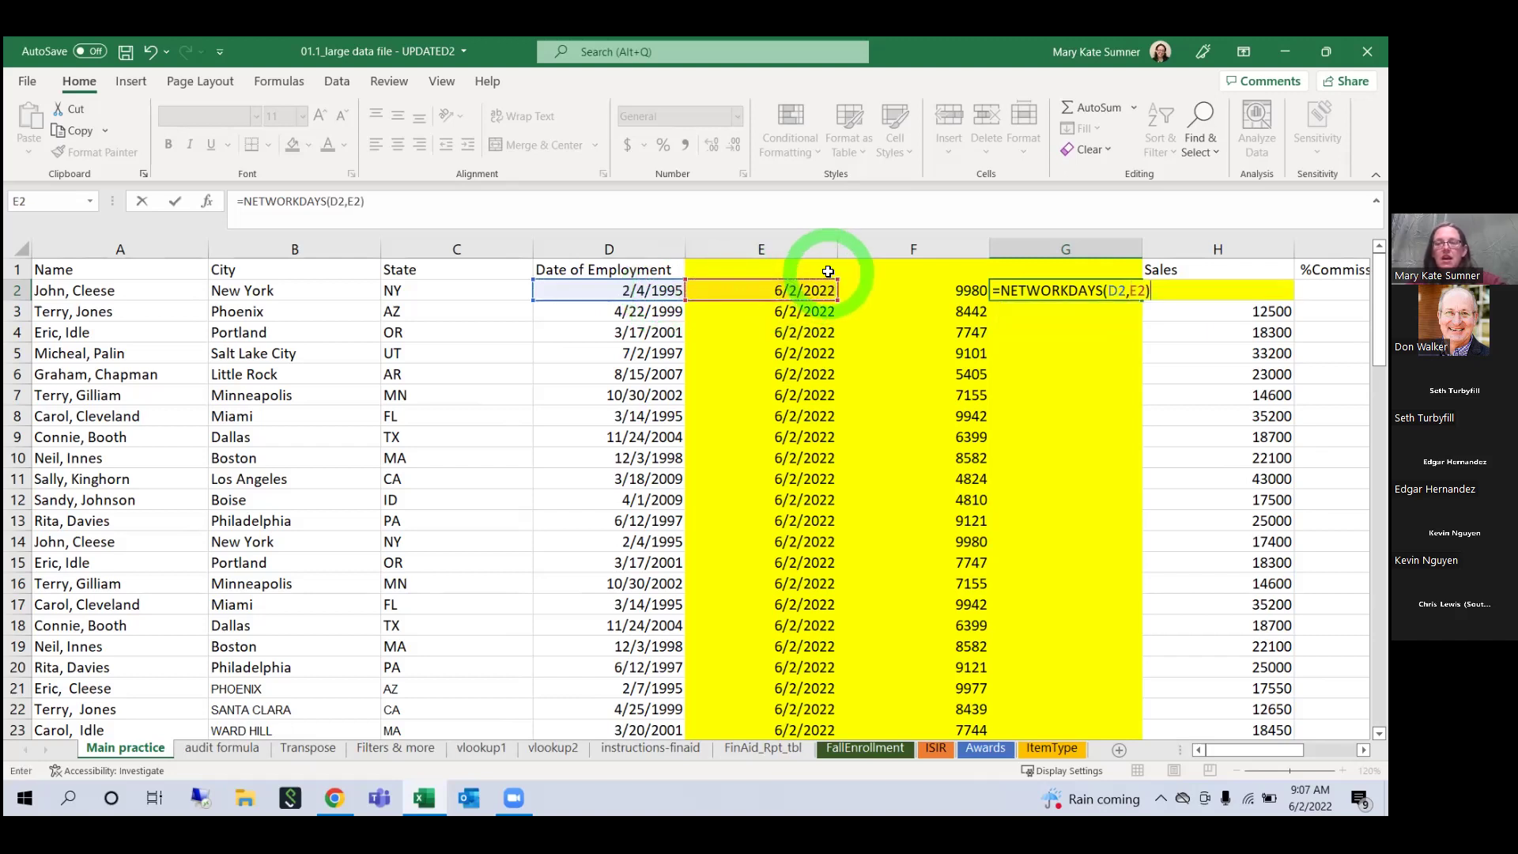
pyautogui.press('Return')
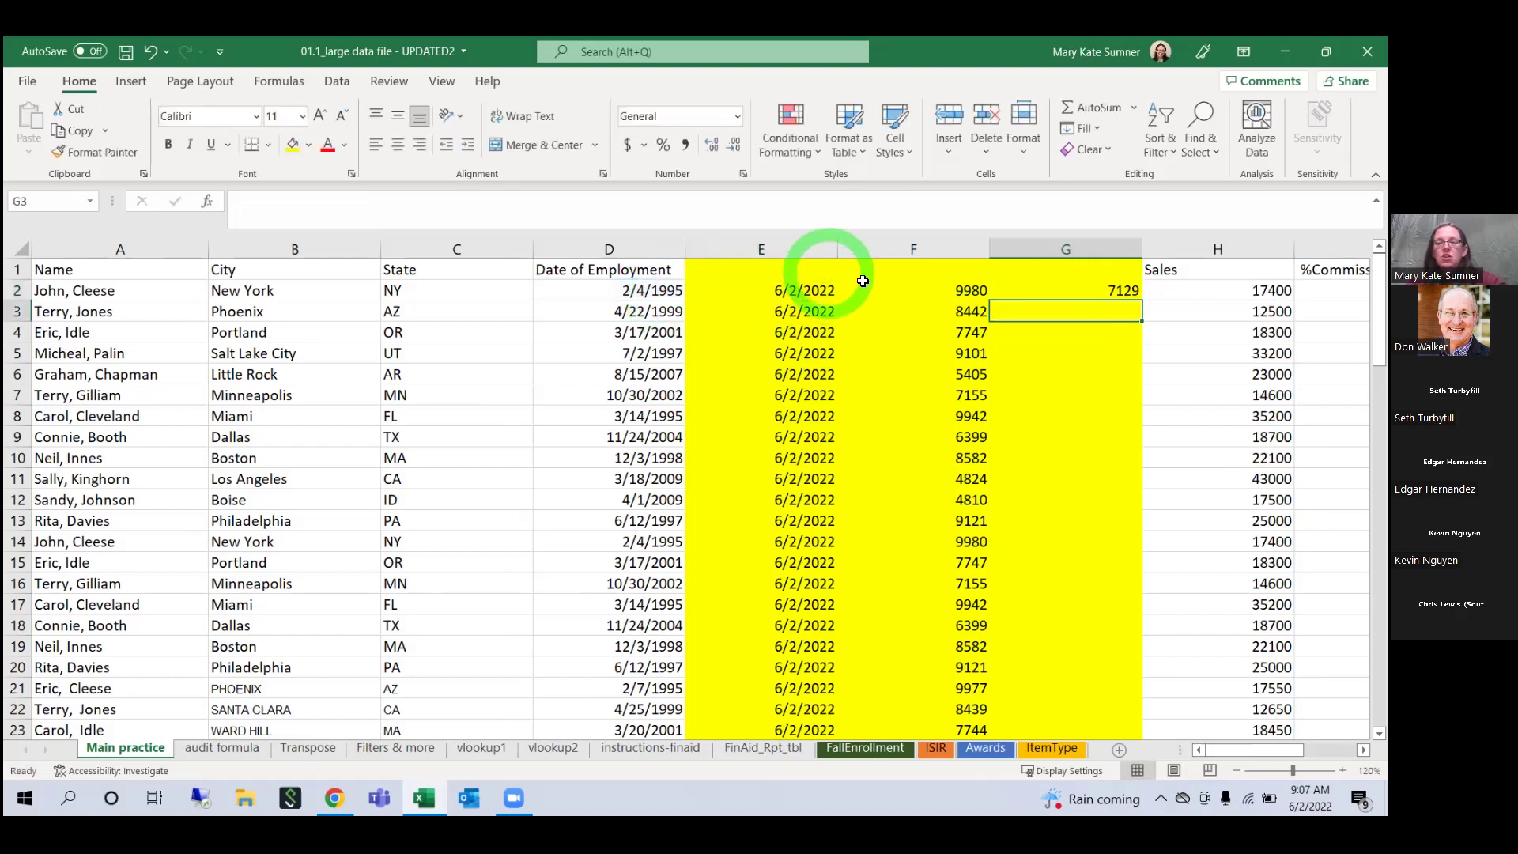
# Step: Compare the DAYS and NETWORKDAYS results in row 2 and fill the NETWORKDAYS formula down column G
pyautogui.click(1103, 291)
pyautogui.click(965, 289)
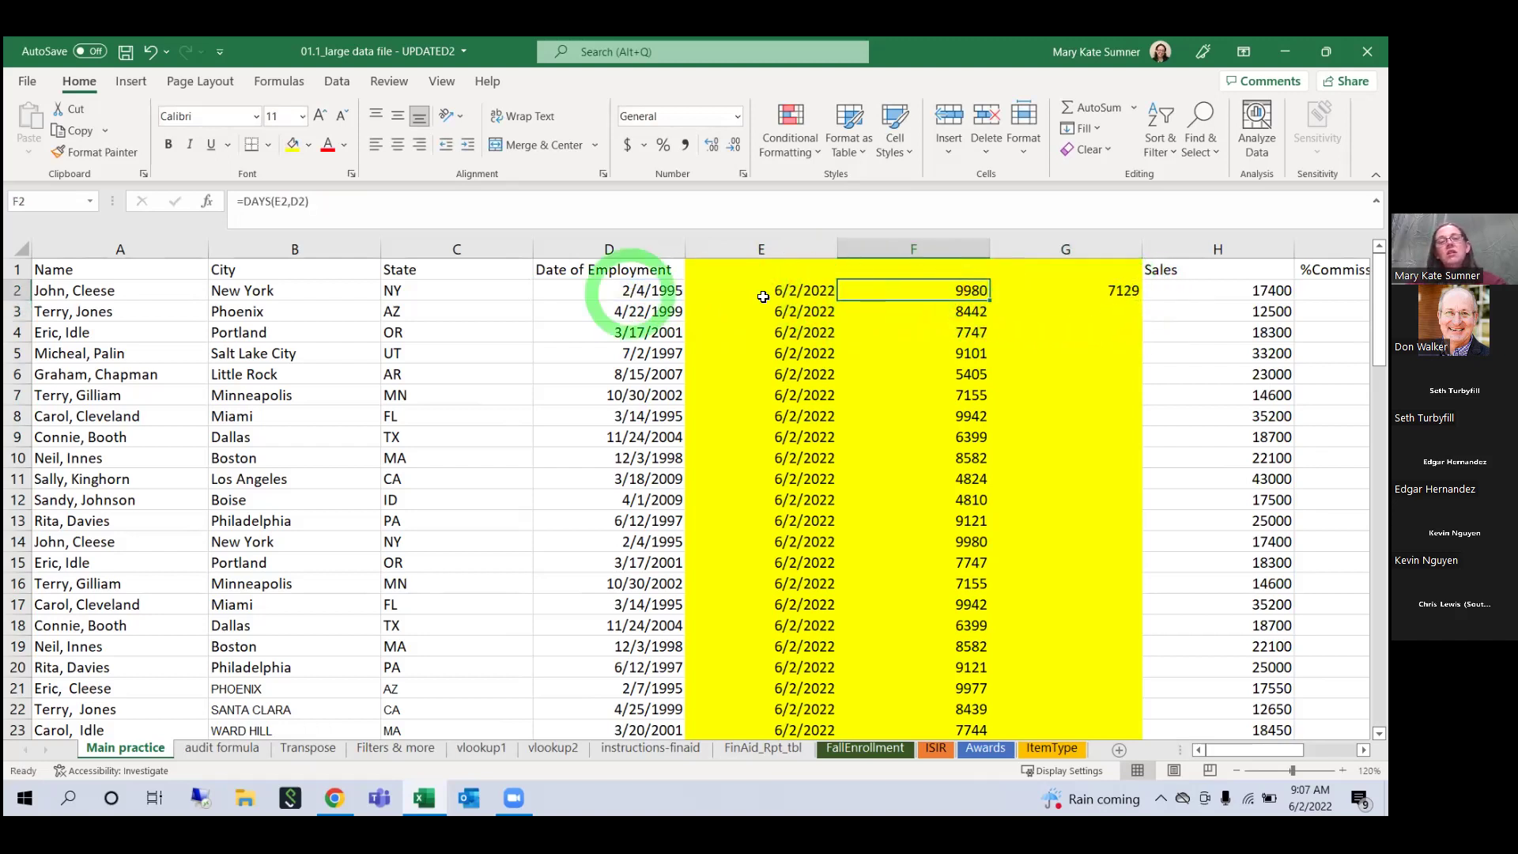
pyautogui.click(1124, 296)
pyautogui.doubleClick(1142, 301)
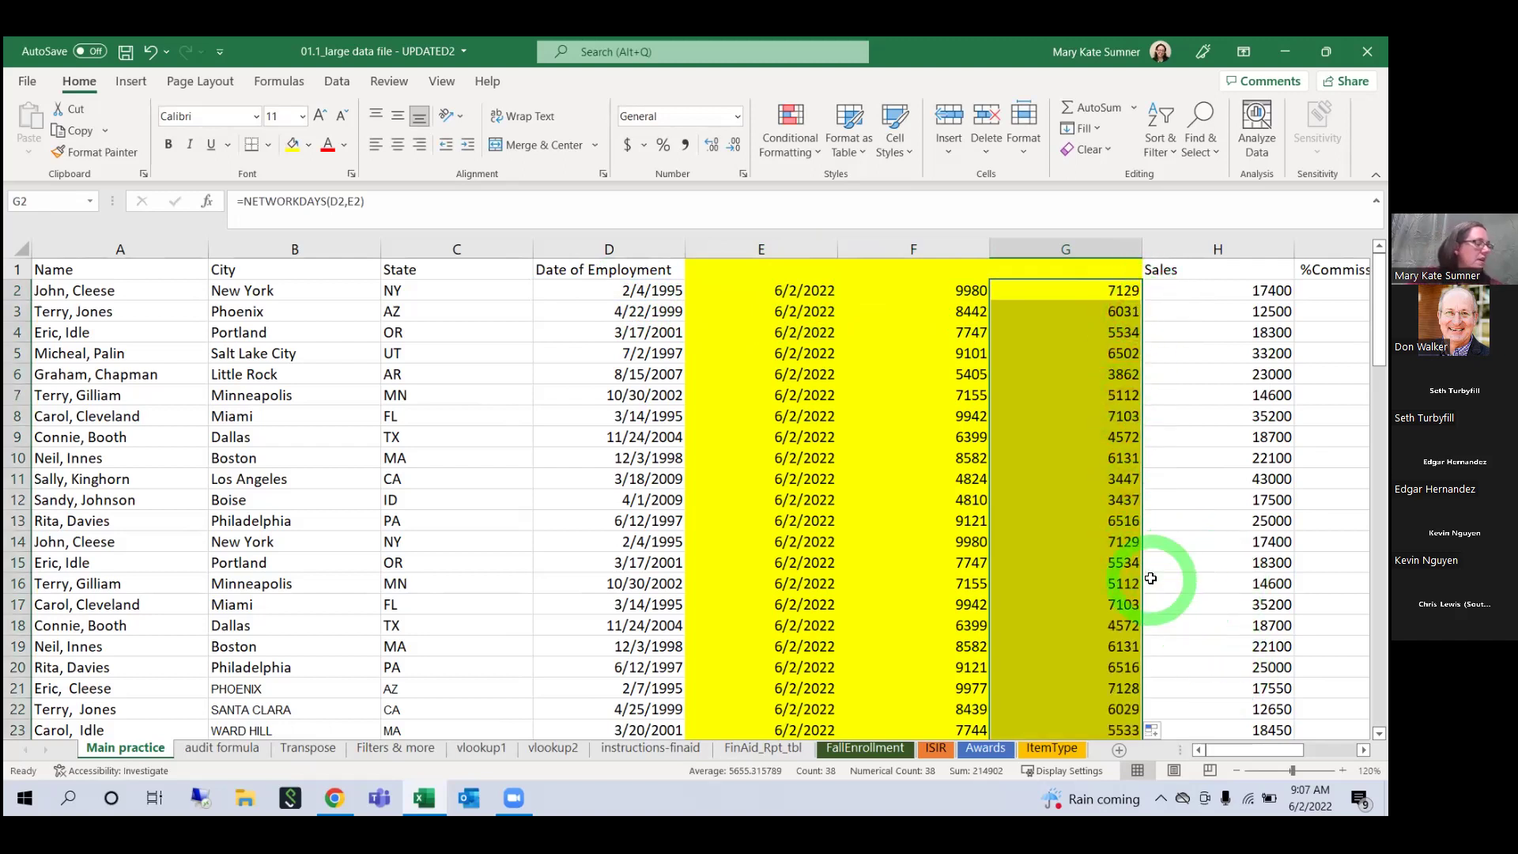
# Step: Insert a blank column between the 6/2/2022 dates and the DAYS results
pyautogui.click(905, 249)
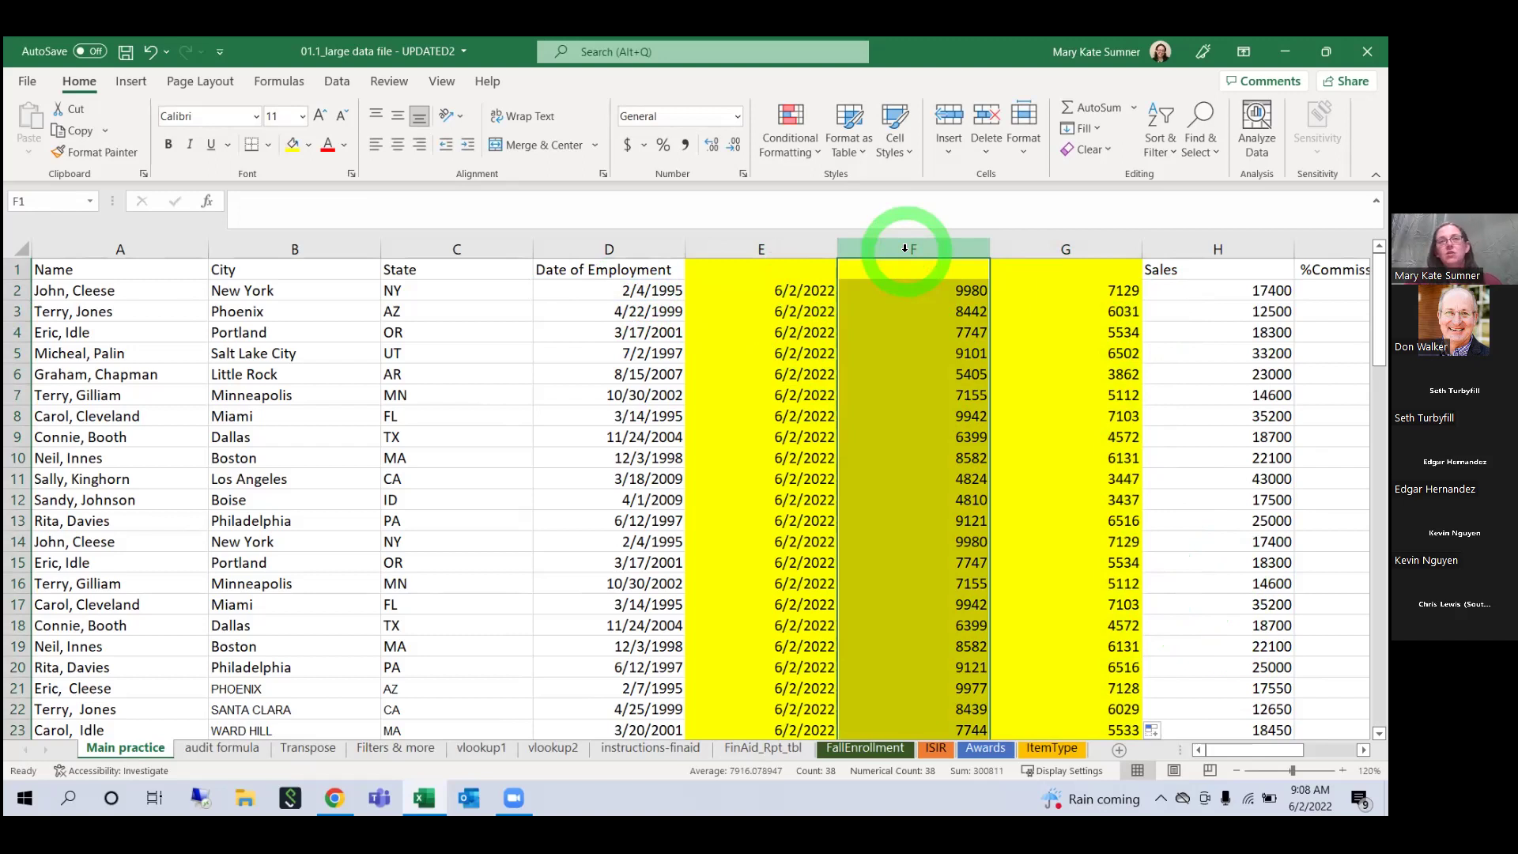
pyautogui.rightClick(906, 249)
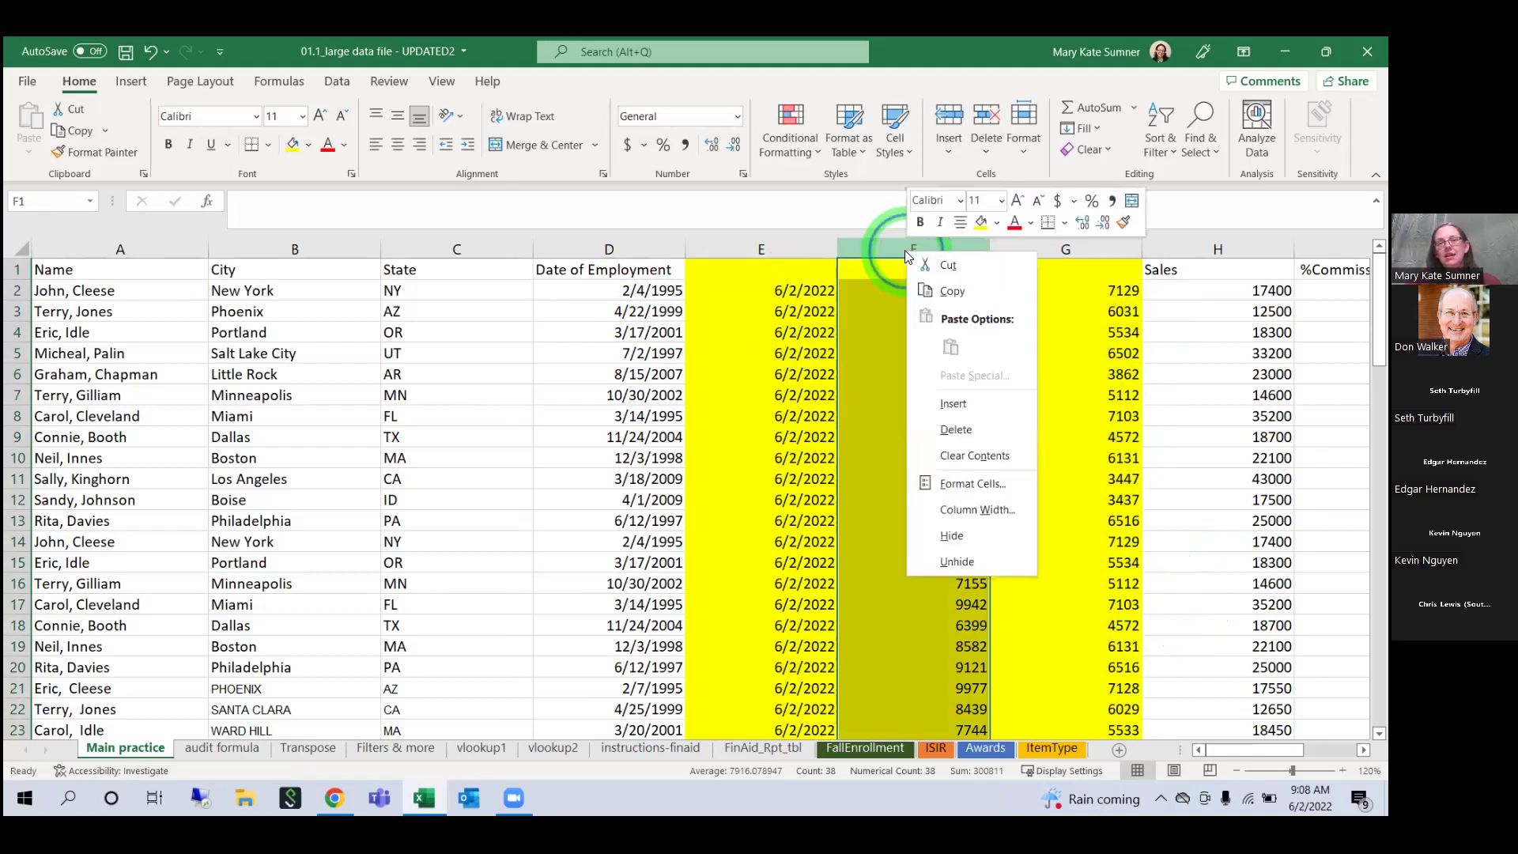
pyautogui.click(950, 407)
# Step: Start a DATEDIF formula in F2 of the new blank column, with its opening parenthesis
pyautogui.click(915, 290)
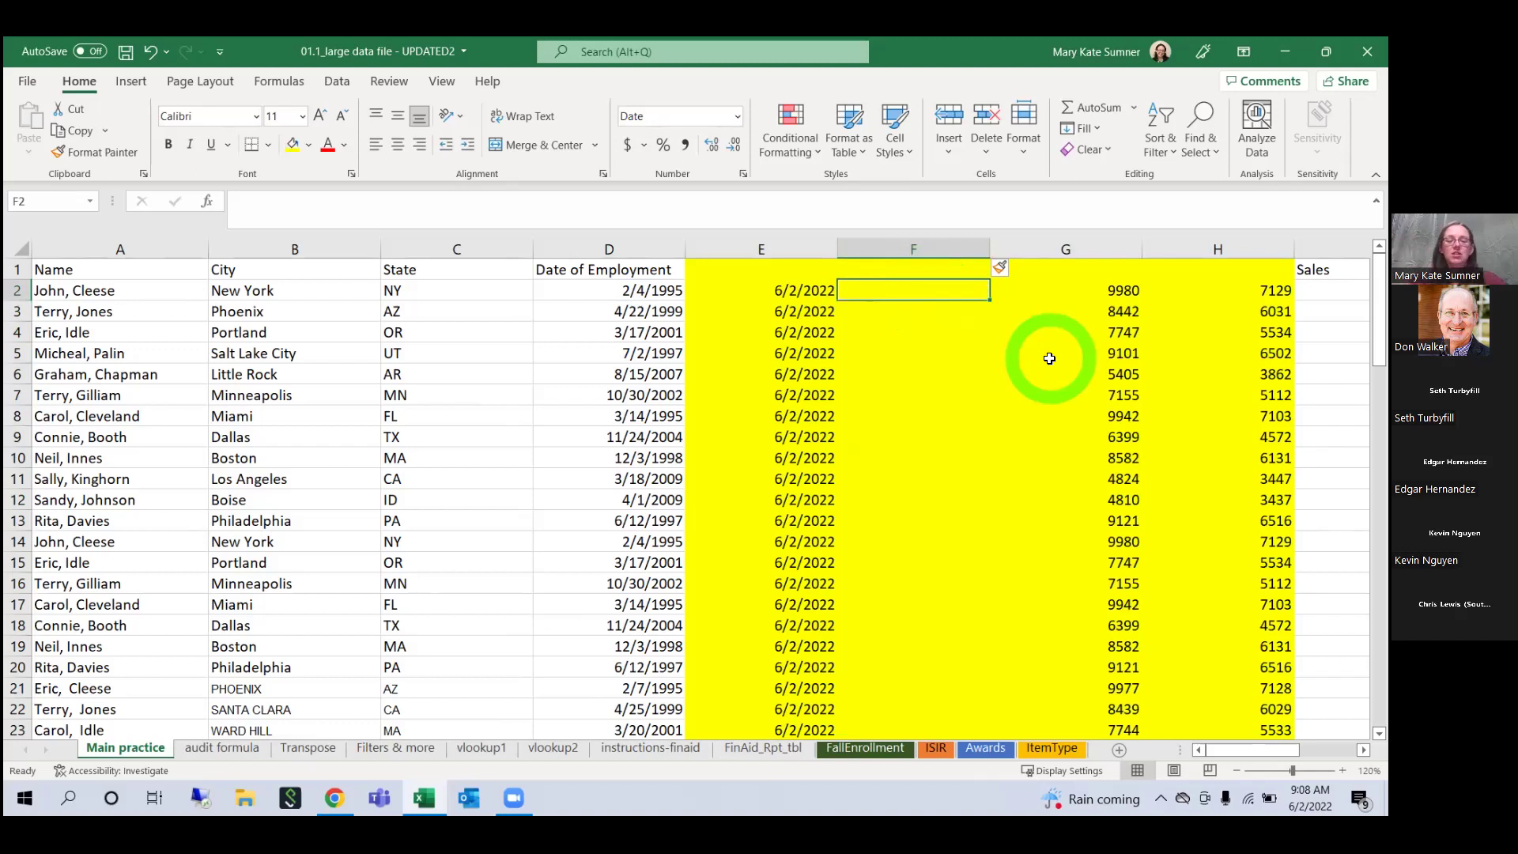
pyautogui.write('=Datedif')
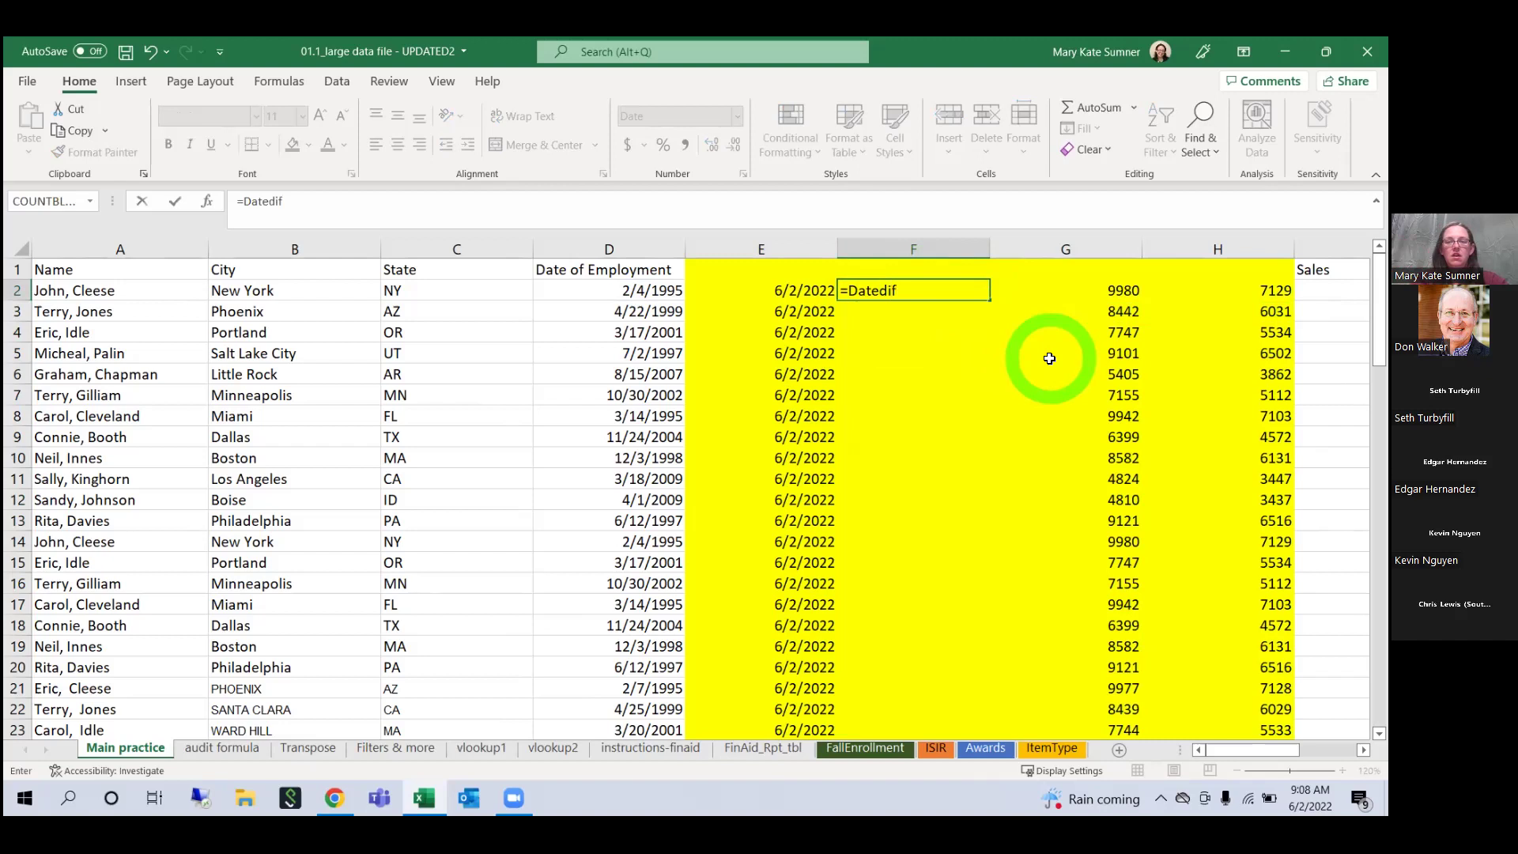
pyautogui.press('Tab')
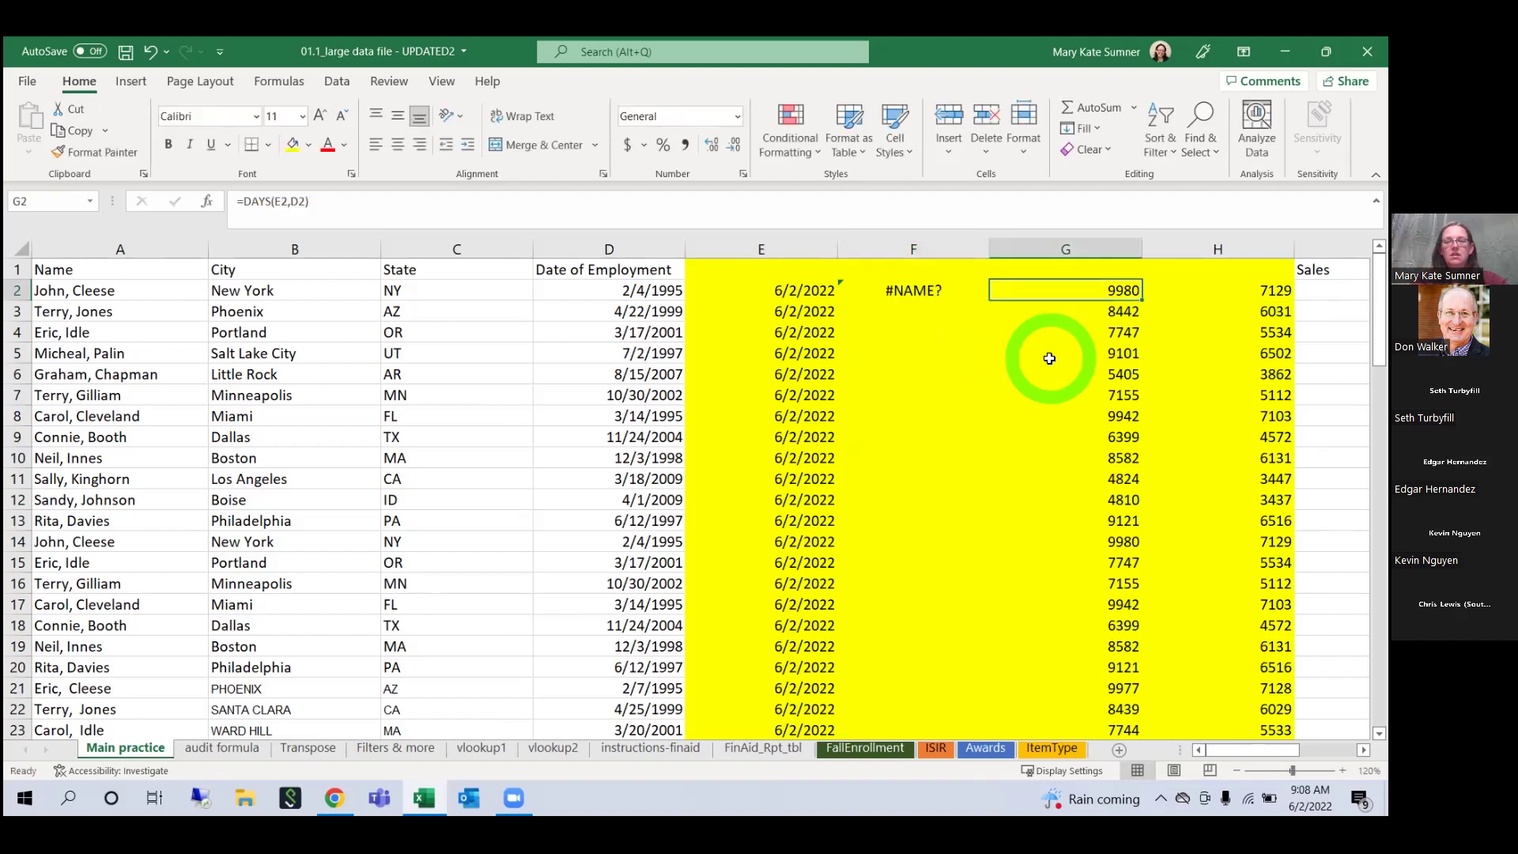
pyautogui.click(898, 295)
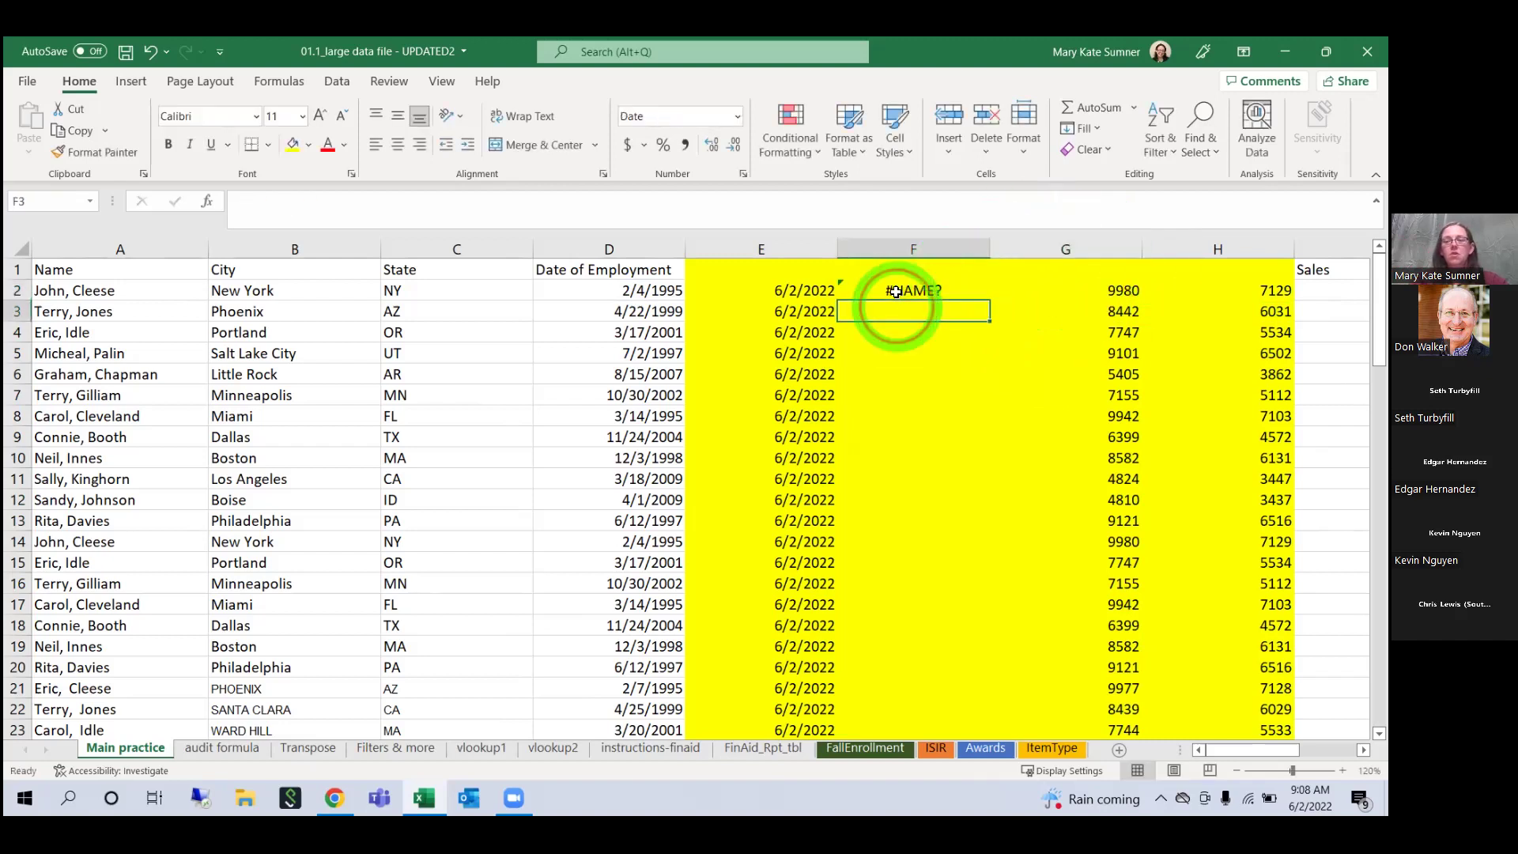
pyautogui.click(339, 196)
pyautogui.write('(')
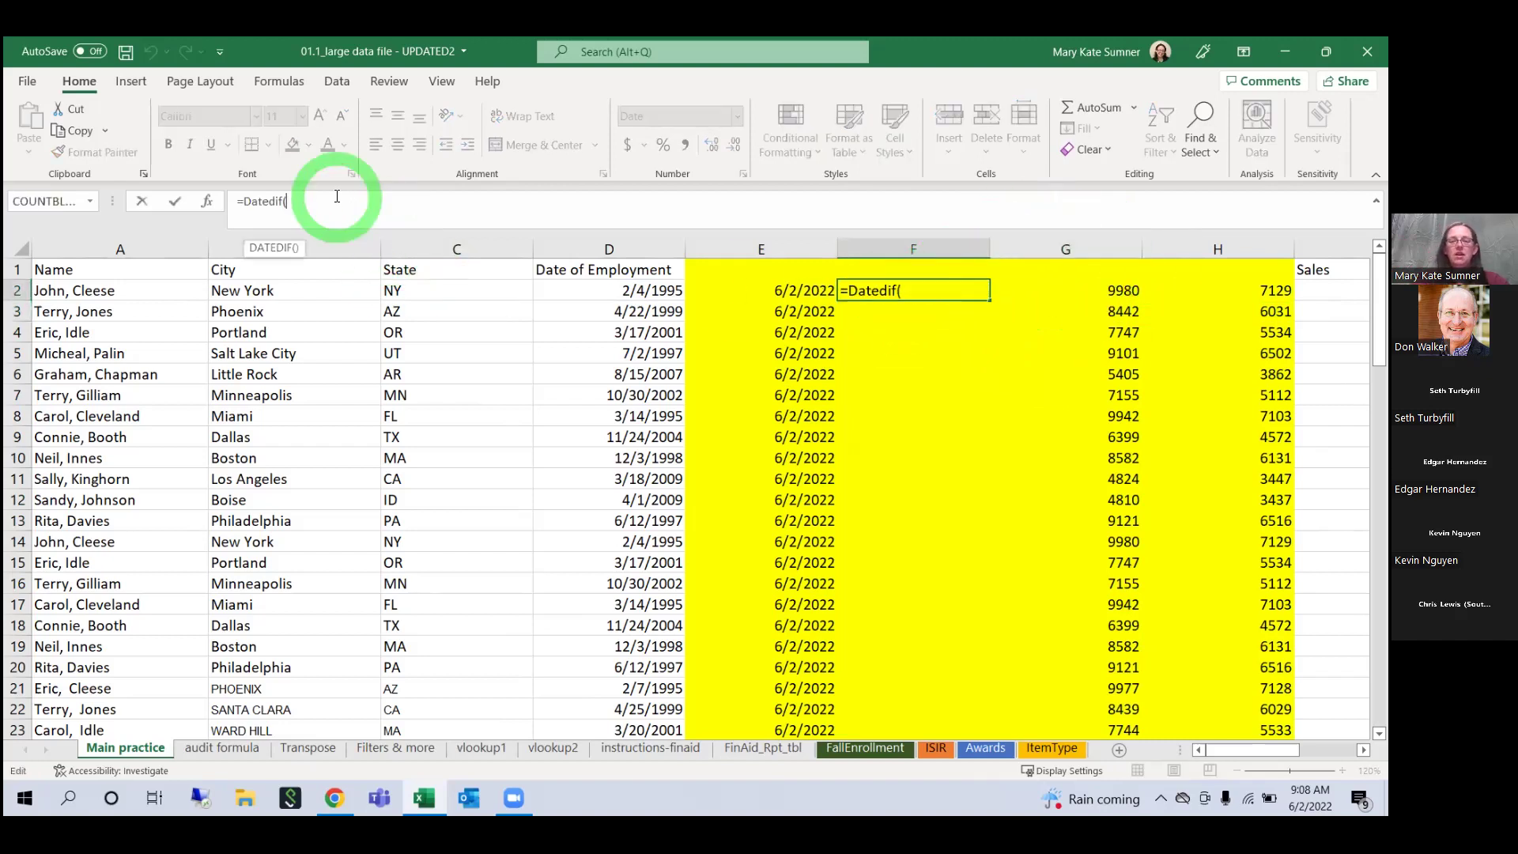
# Step: Retype the function name in F2 as =Datedif( and try to commit the formula without arguments
pyautogui.press('BackSpace')
pyautogui.press('BackSpace')
pyautogui.press('BackSpace')
pyautogui.press('BackSpace')
pyautogui.press('BackSpace')
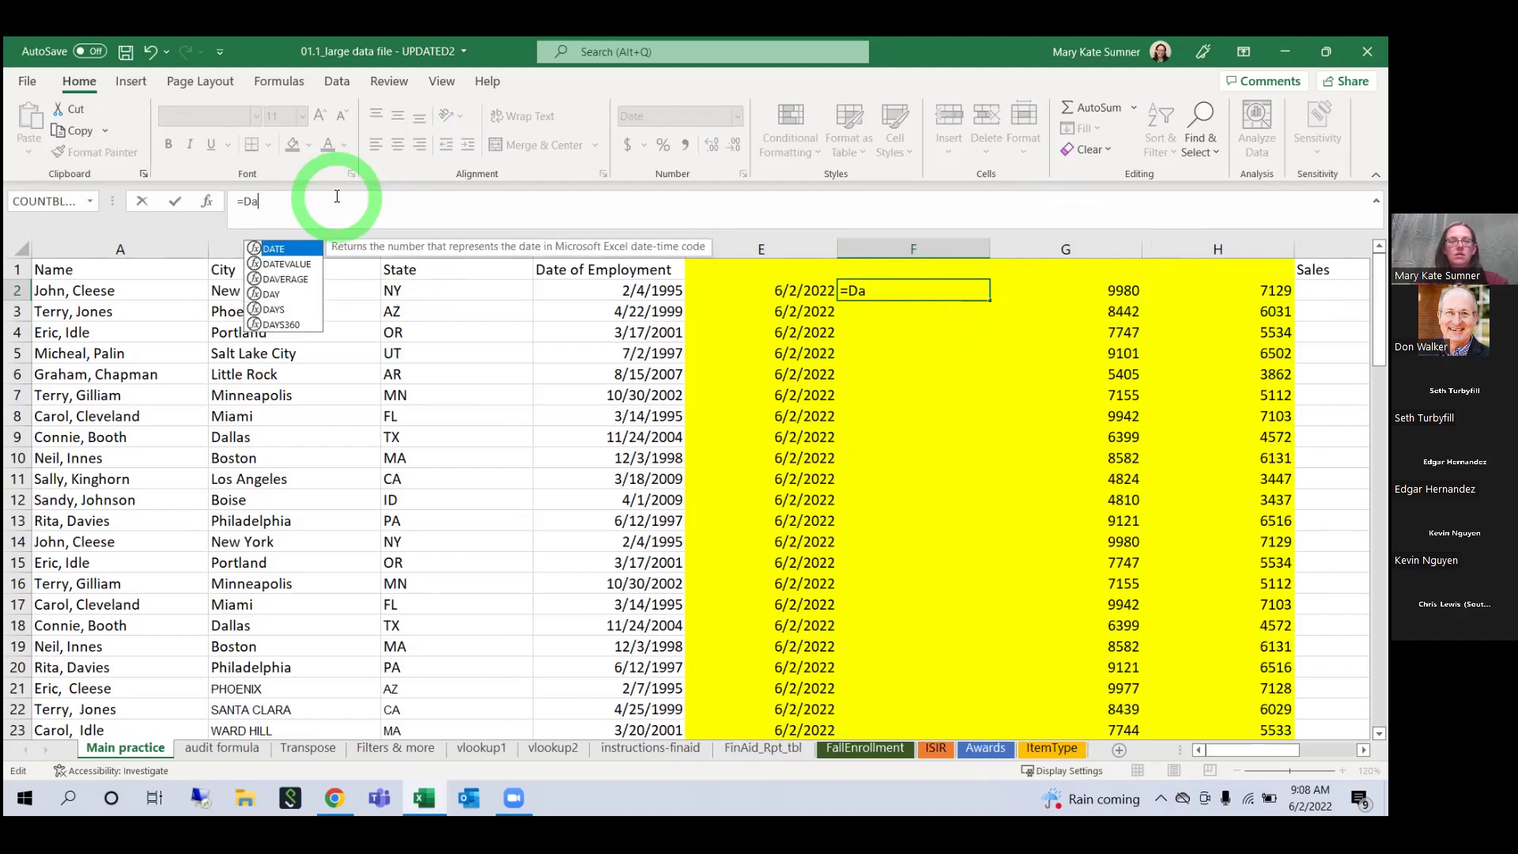
pyautogui.press('BackSpace')
pyautogui.write('ated')
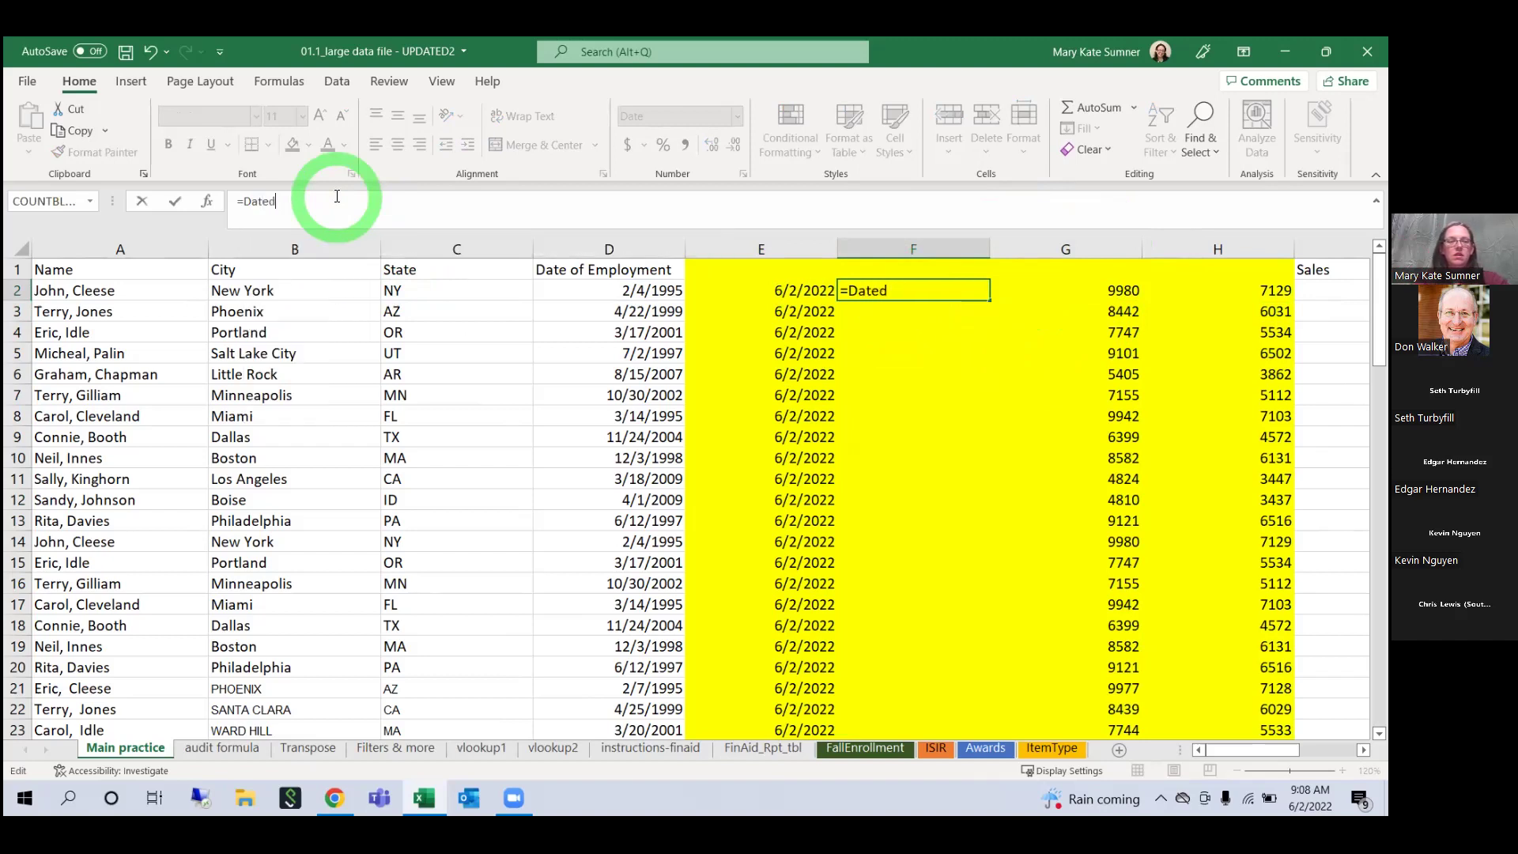
pyautogui.press('BackSpace')
pyautogui.write('d')
pyautogui.press('BackSpace')
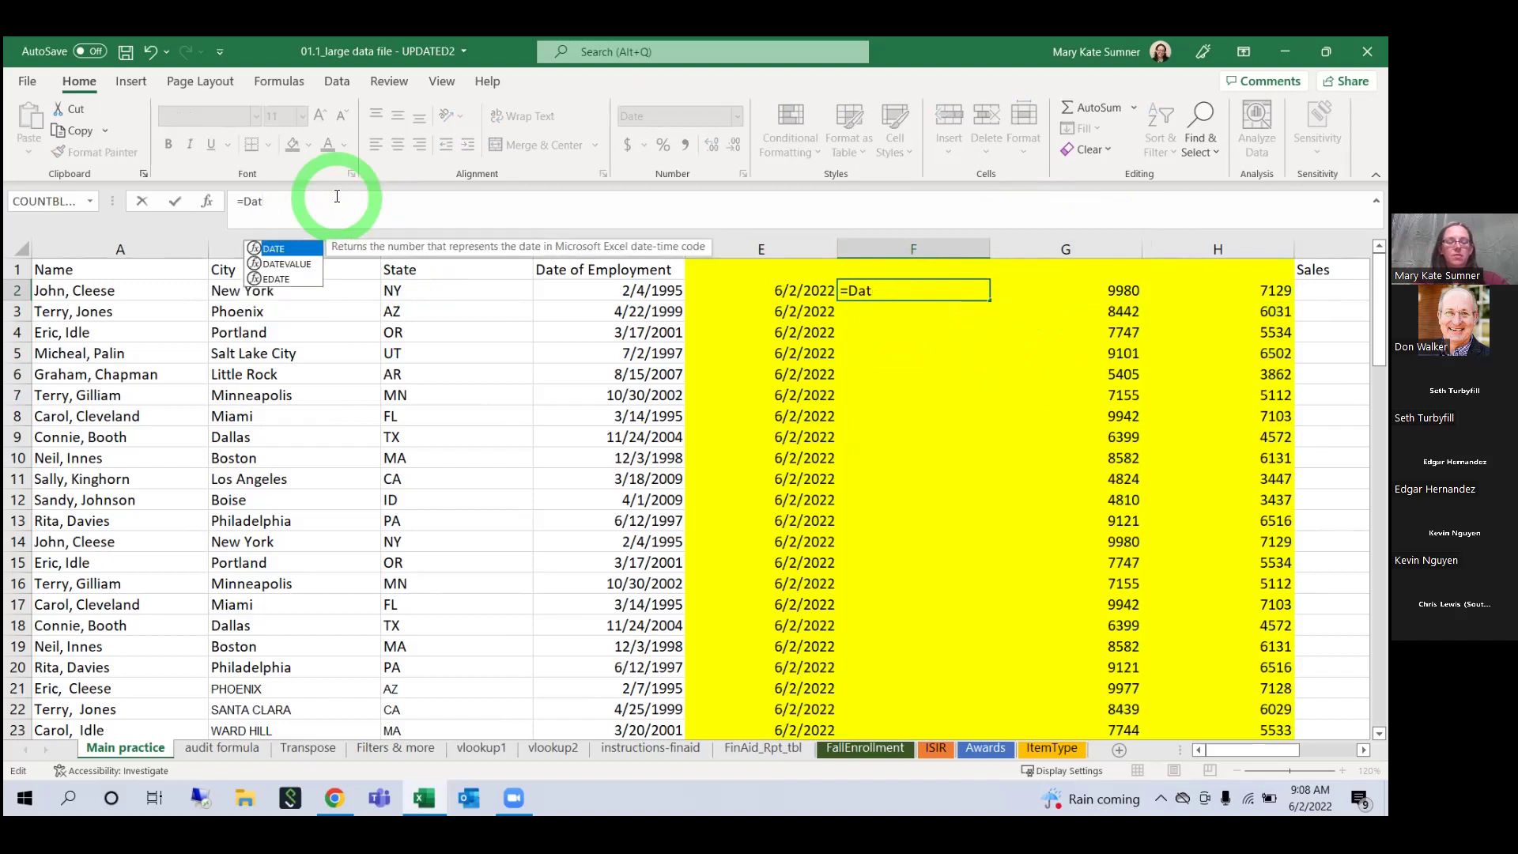
pyautogui.write('dif(')
pyautogui.press('Return')
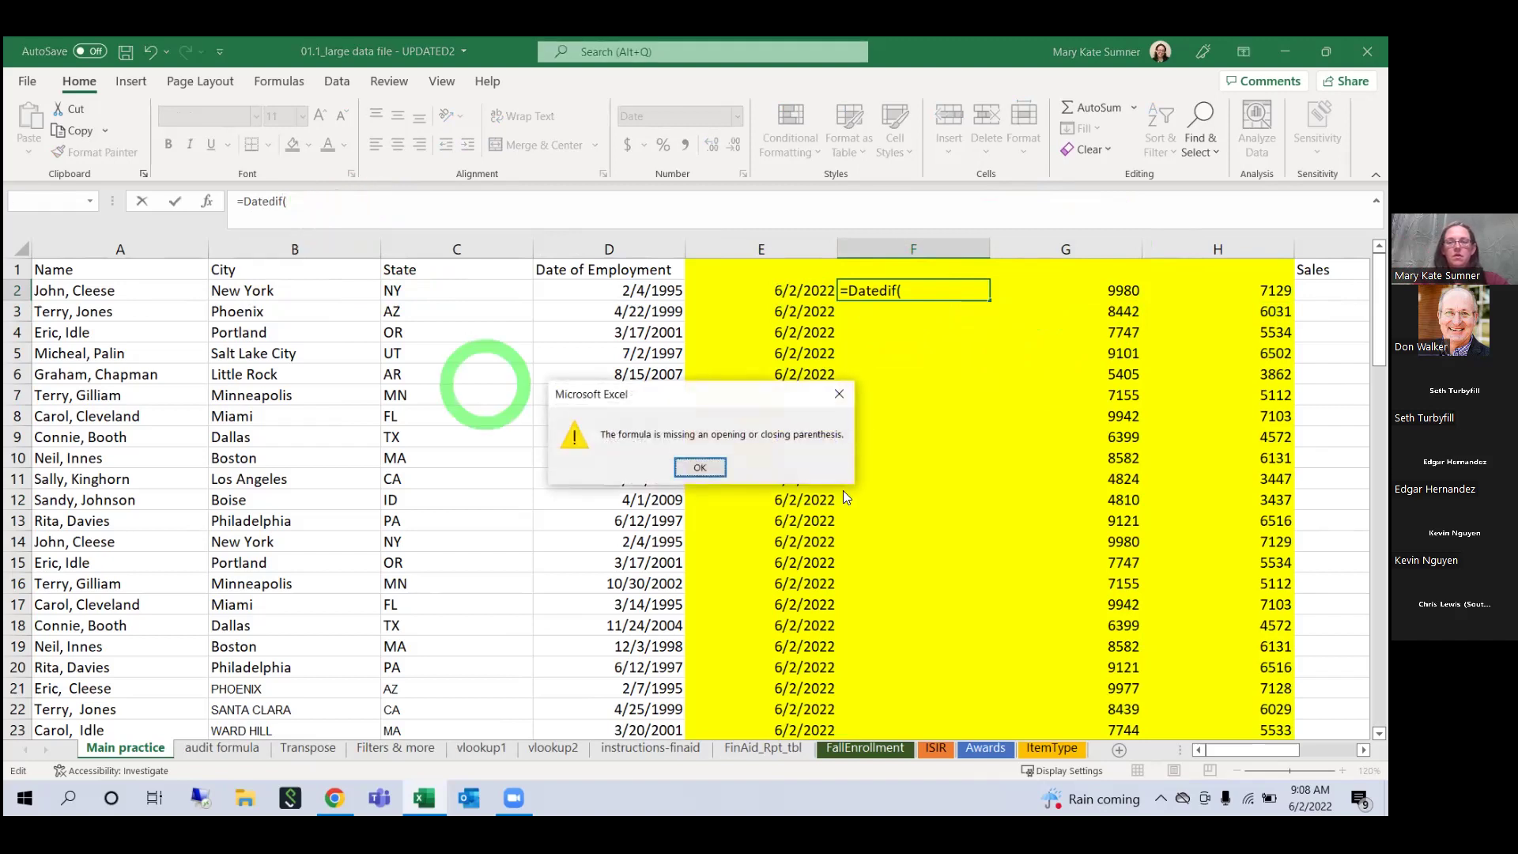
pyautogui.click(700, 467)
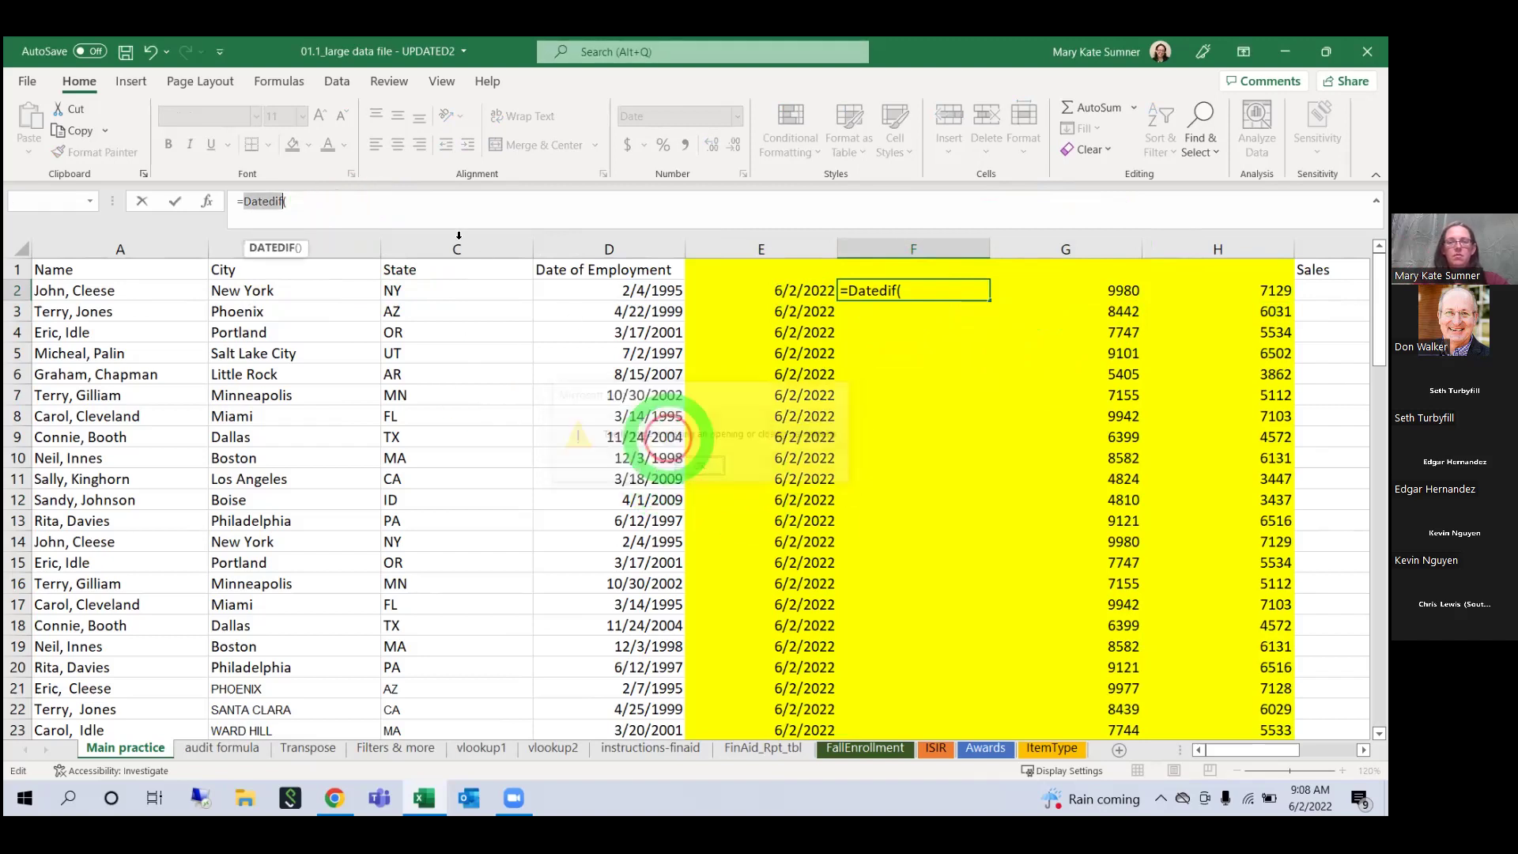
# Step: Open the DATEDIF help topic and add D2 and E2 as the formula's start and end dates
pyautogui.click(278, 248)
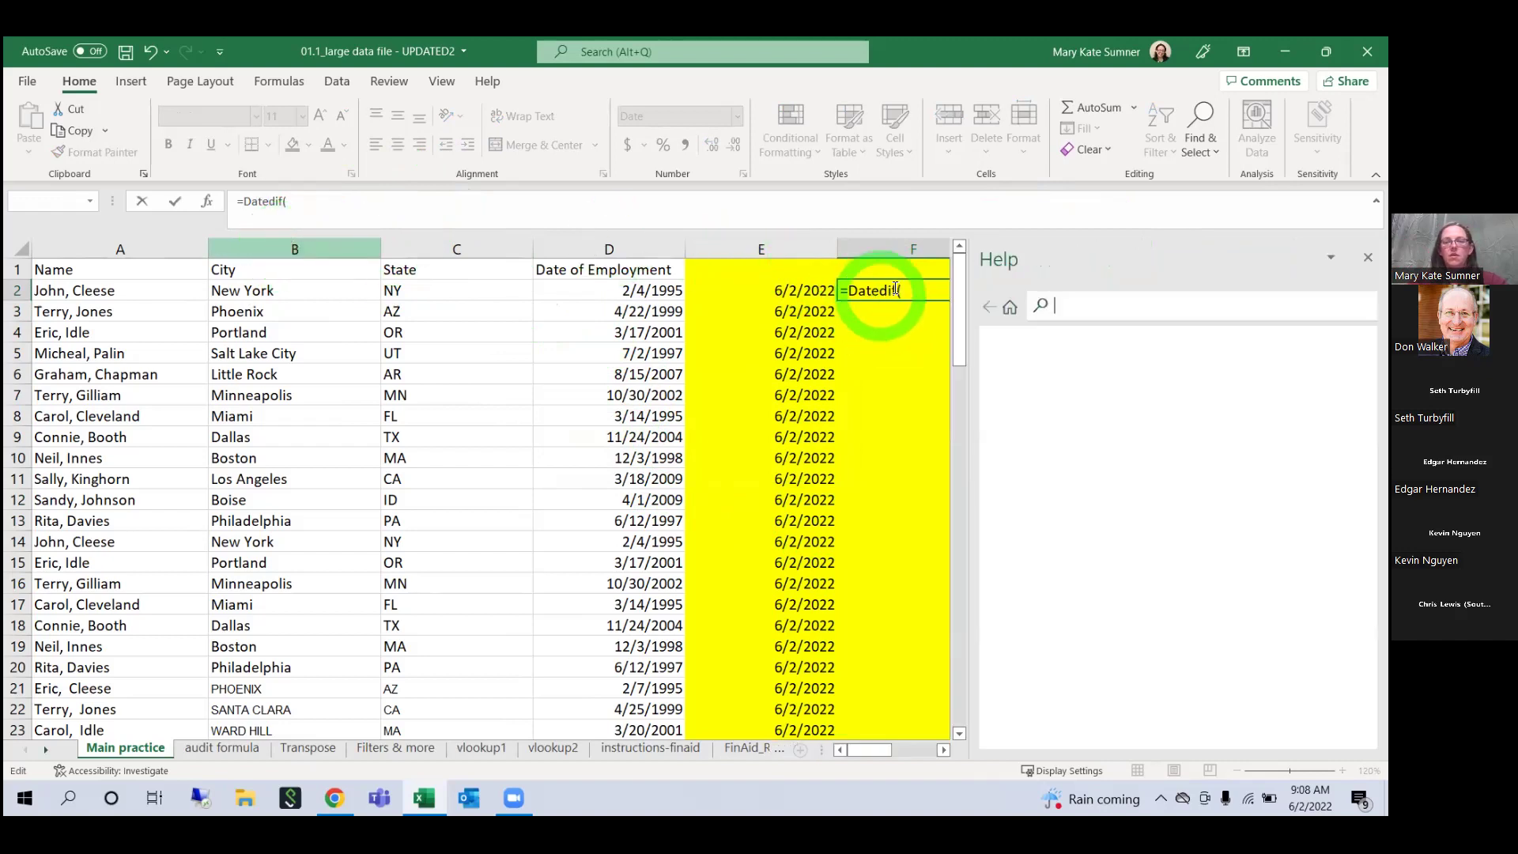
pyautogui.click(904, 290)
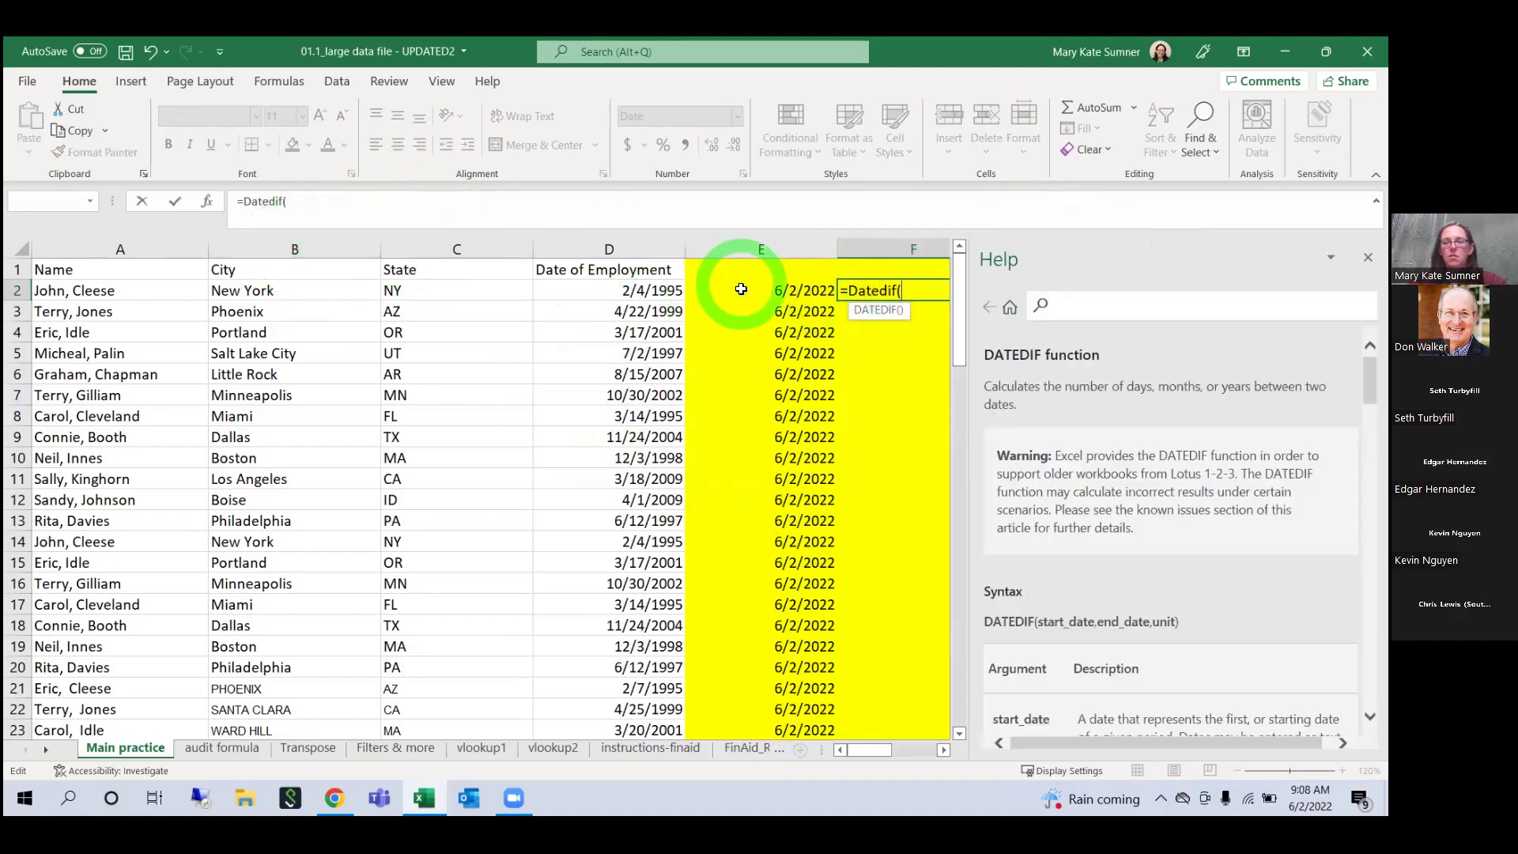
pyautogui.click(678, 292)
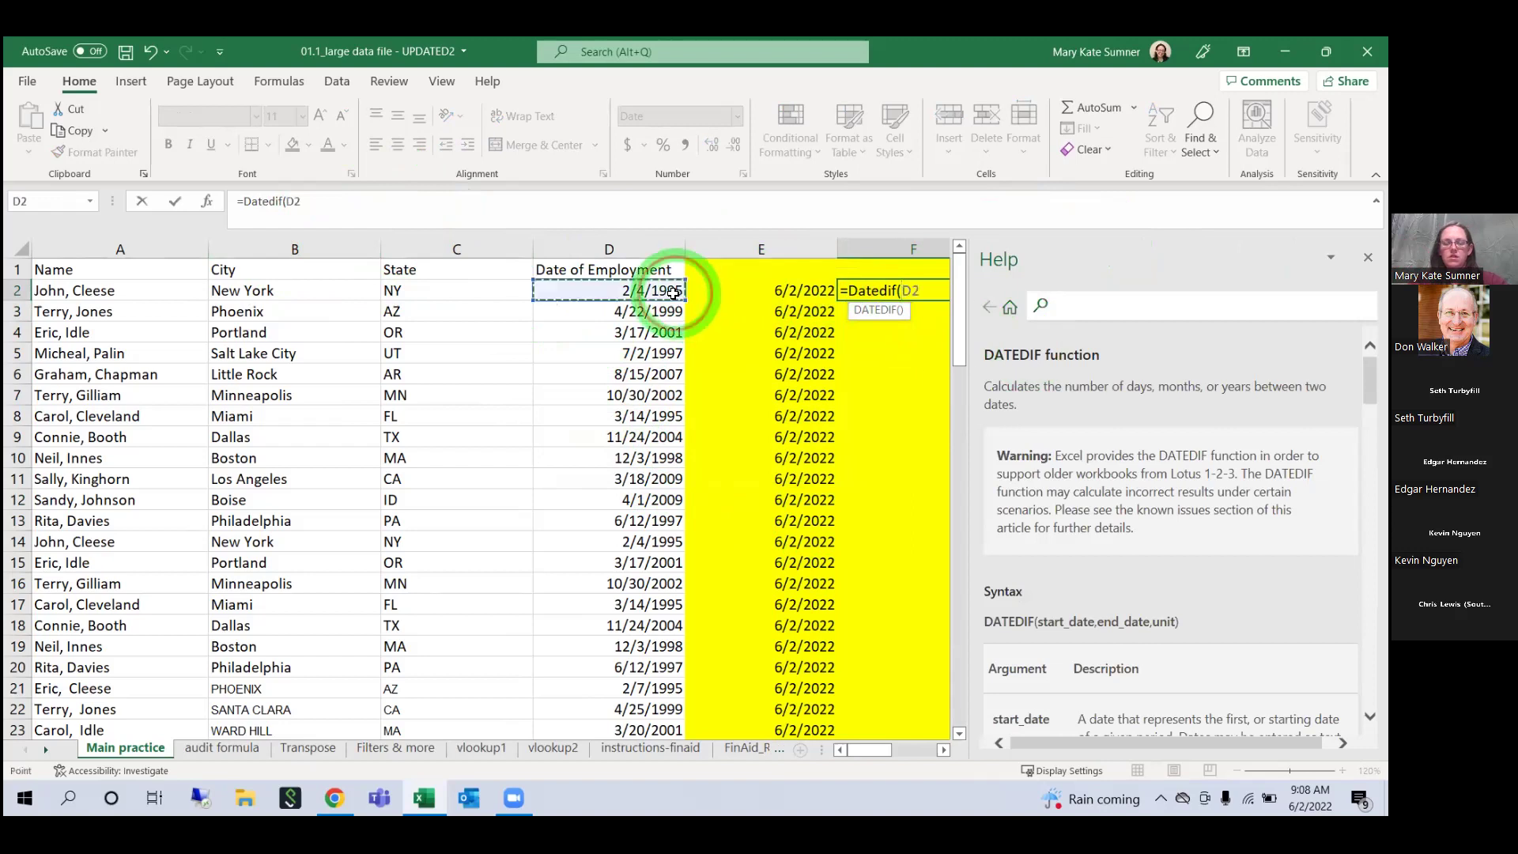
pyautogui.write(',')
pyautogui.click(763, 290)
pyautogui.write(',')
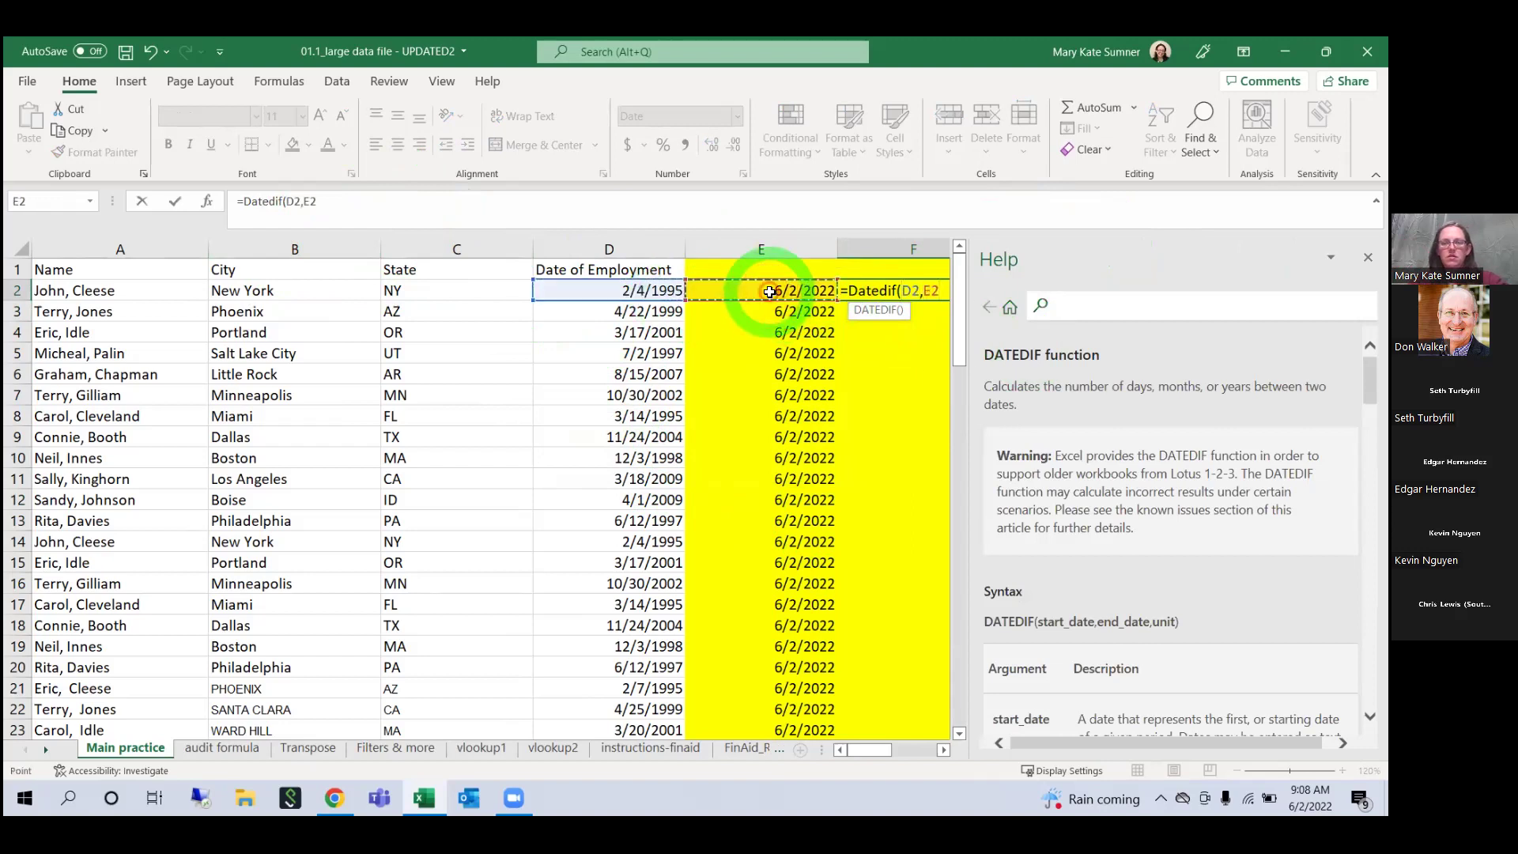
# Step: Check the DATEDIF arguments in the help topic, close it, and complete the F2 formula as =DATEDIF(D2,E2,"y")
pyautogui.scroll(-8, 1286, 444)
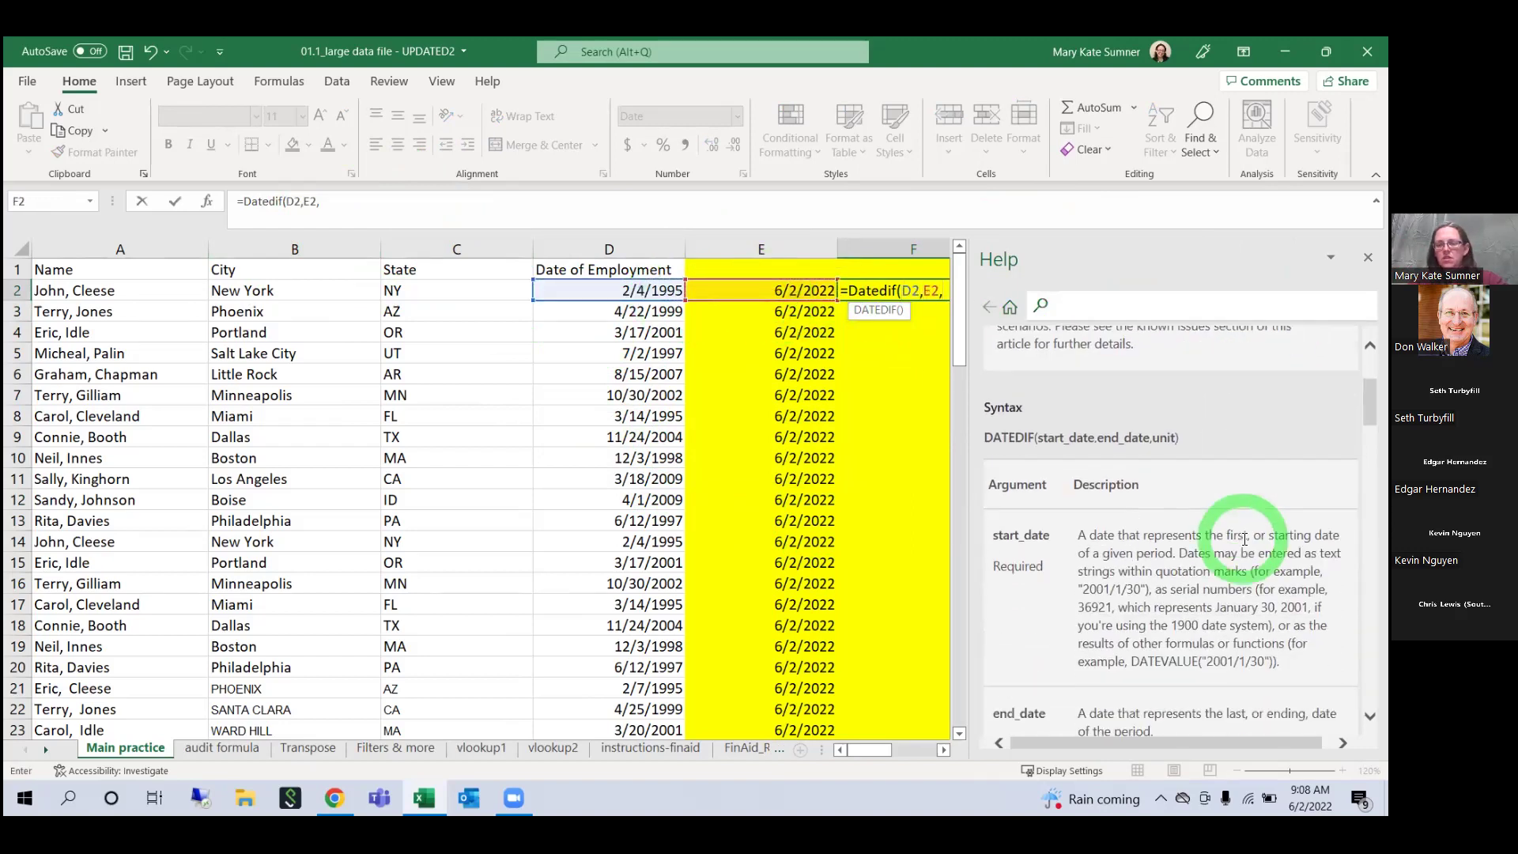
pyautogui.scroll(-3, 1249, 530)
pyautogui.scroll(10, 1266, 526)
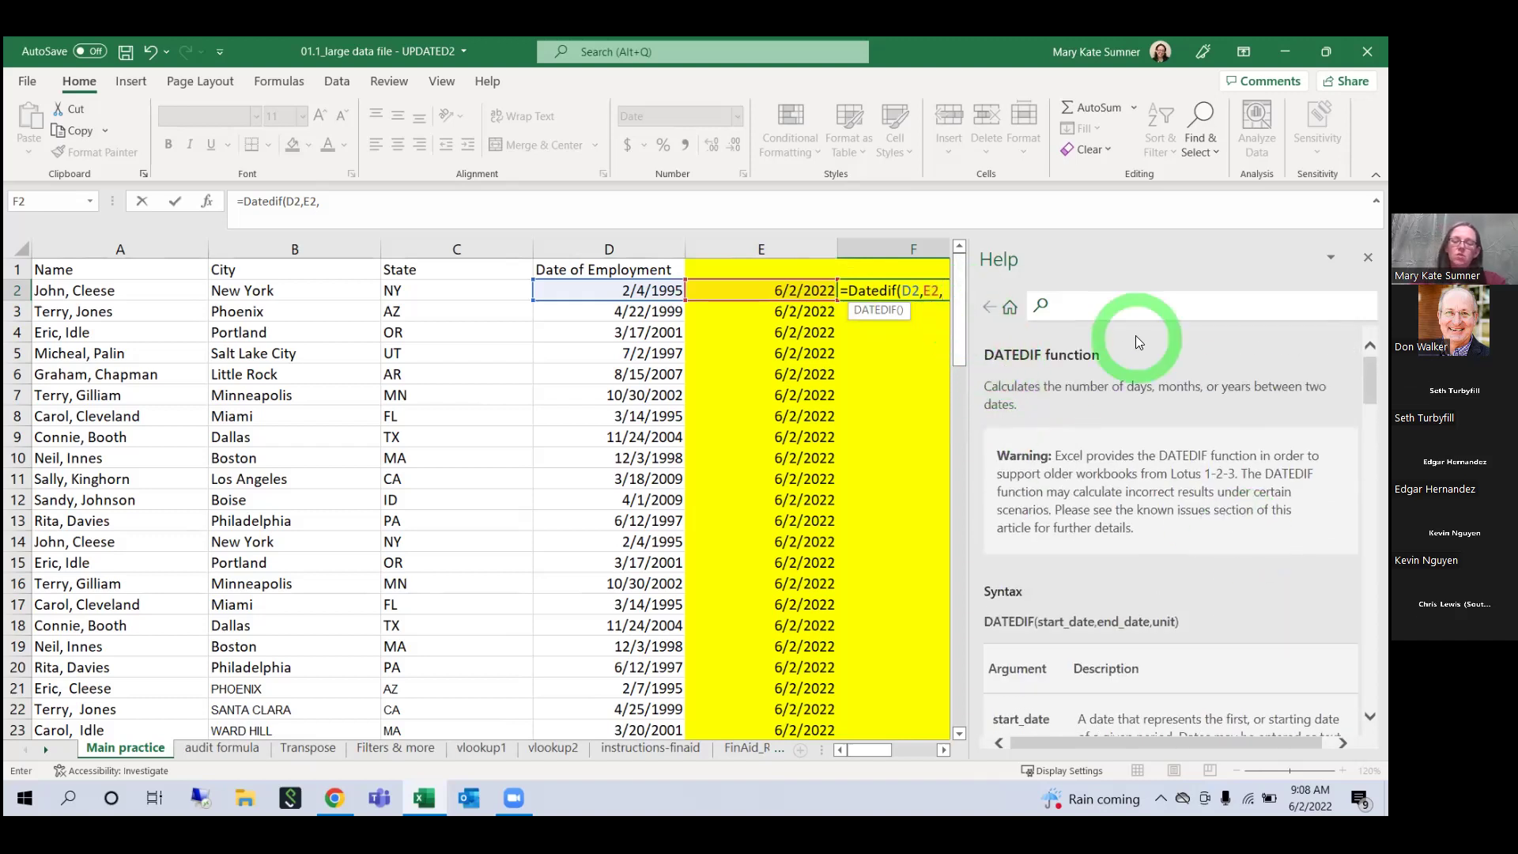
pyautogui.write('y')
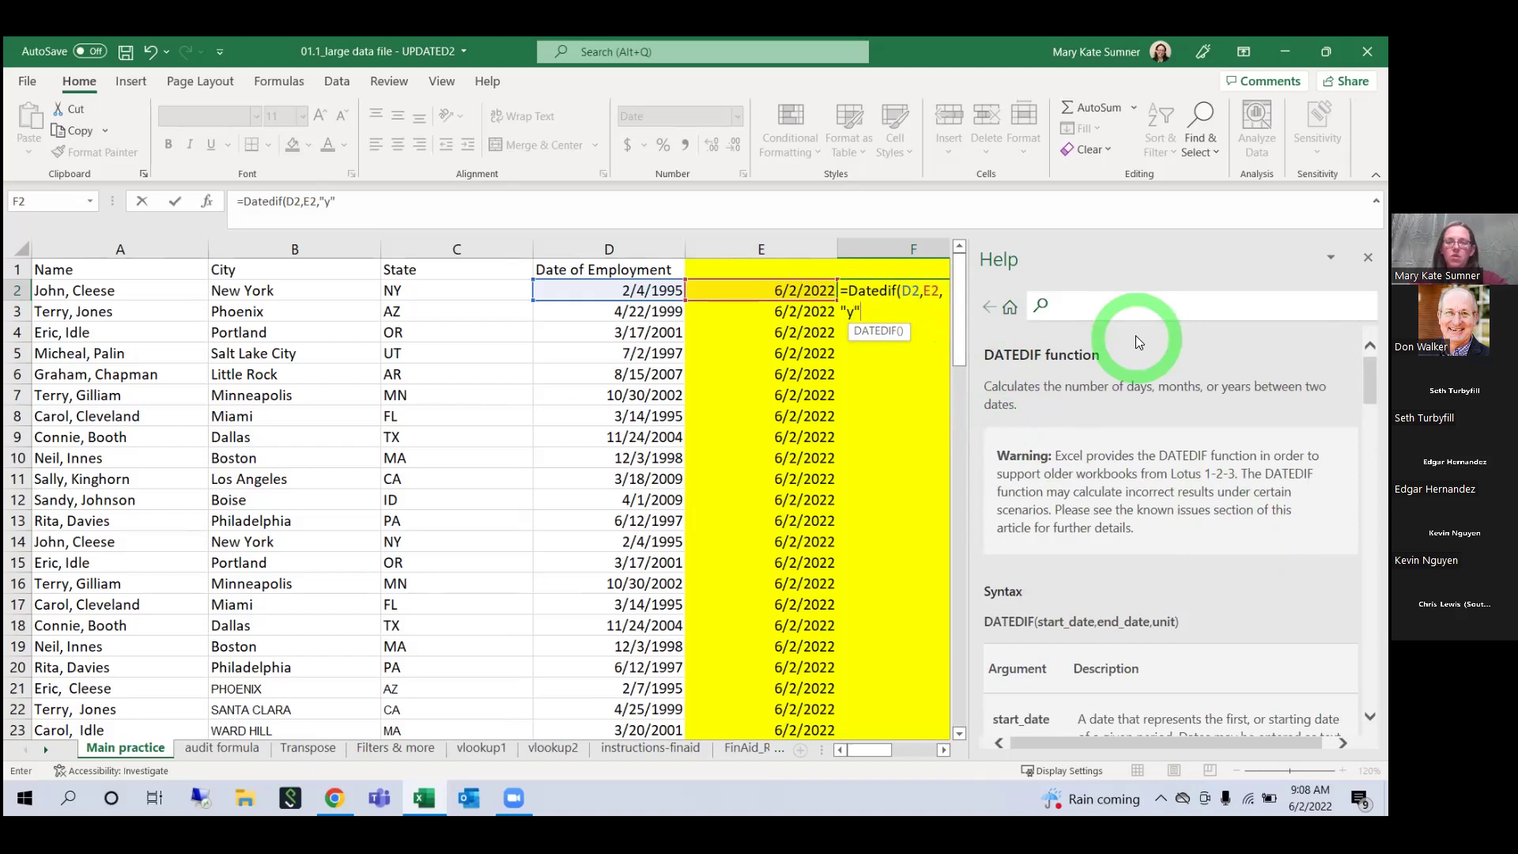
pyautogui.click(1369, 257)
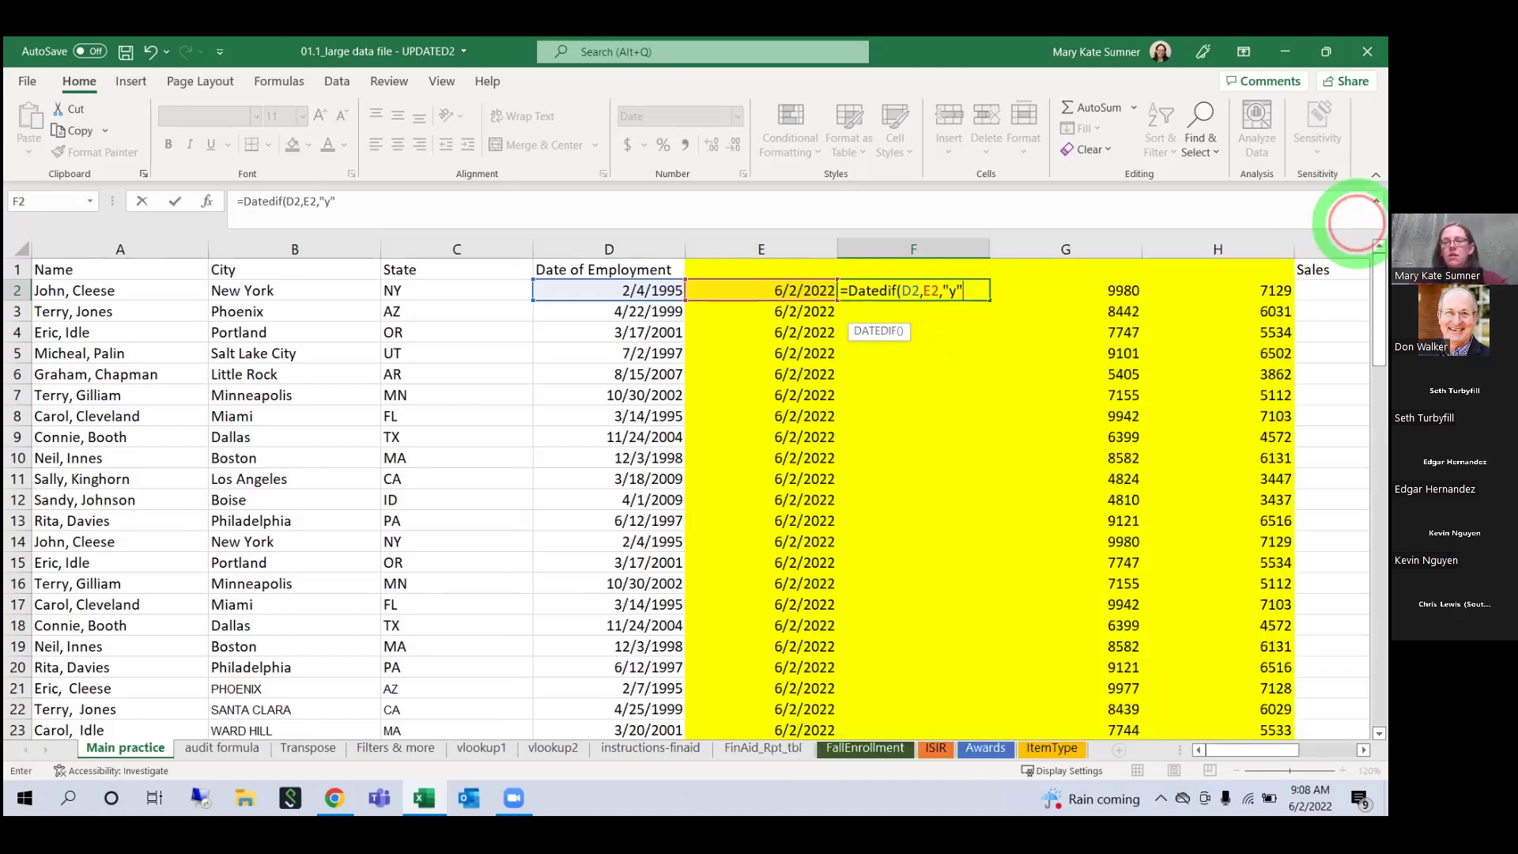
pyautogui.press('Return')
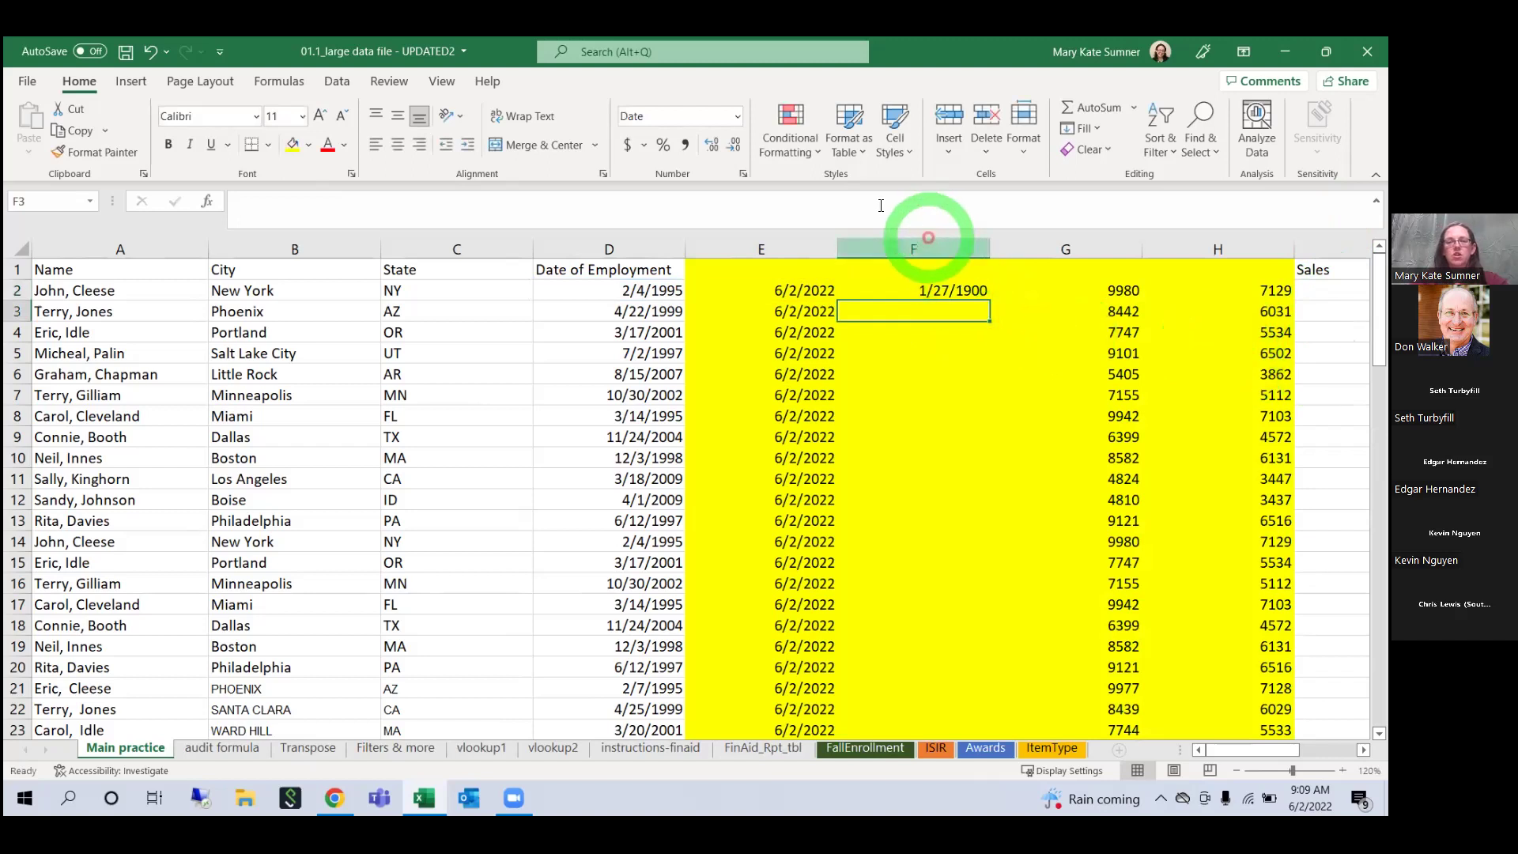
# Step: Format column F as General and fill the DATEDIF formula from F2 down the column
pyautogui.click(925, 241)
pyautogui.click(736, 116)
pyautogui.click(695, 149)
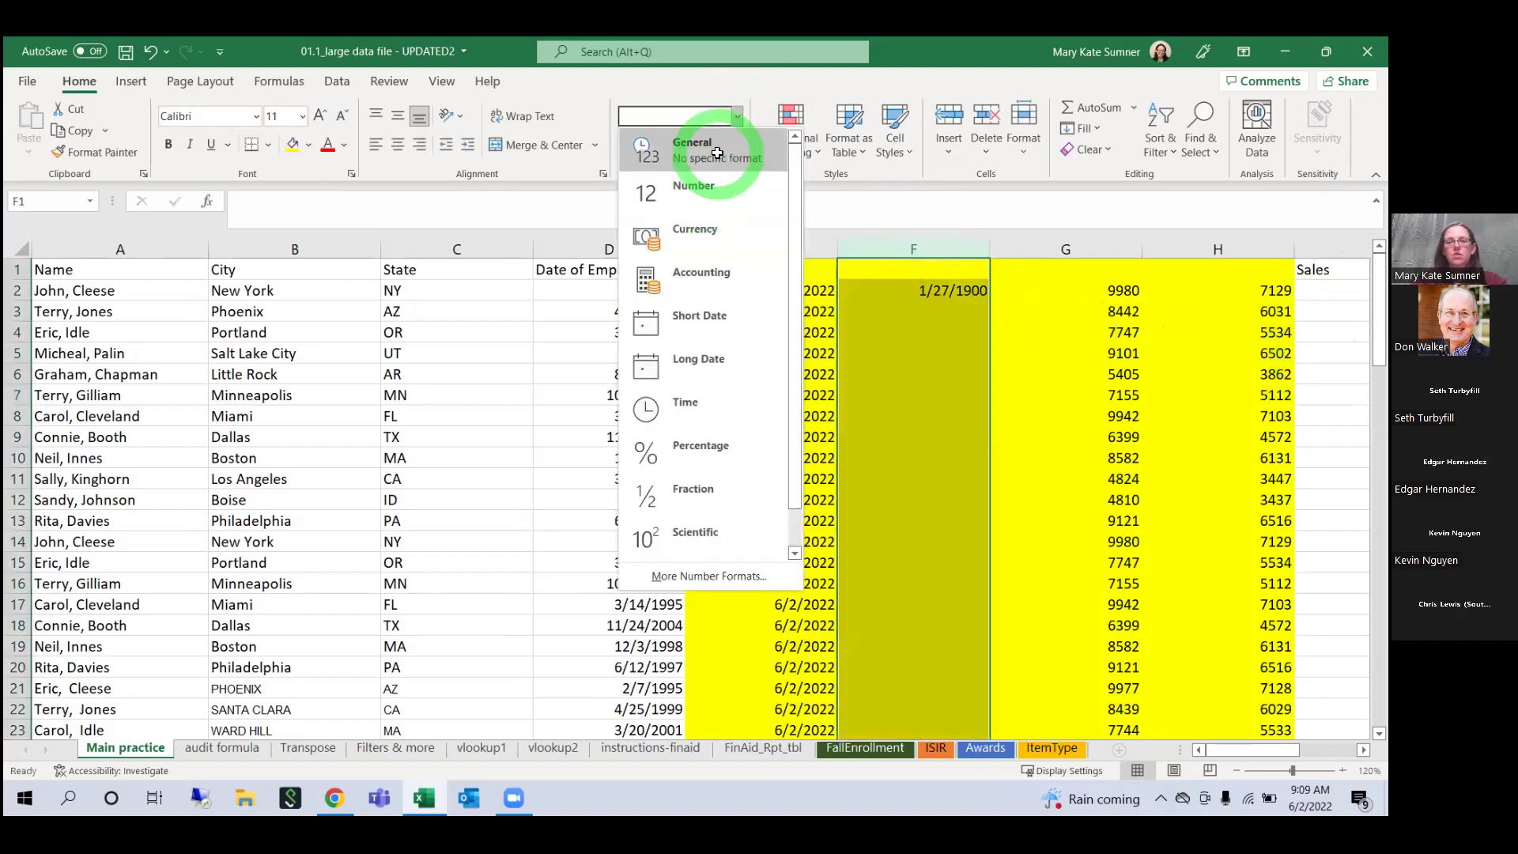
pyautogui.click(977, 290)
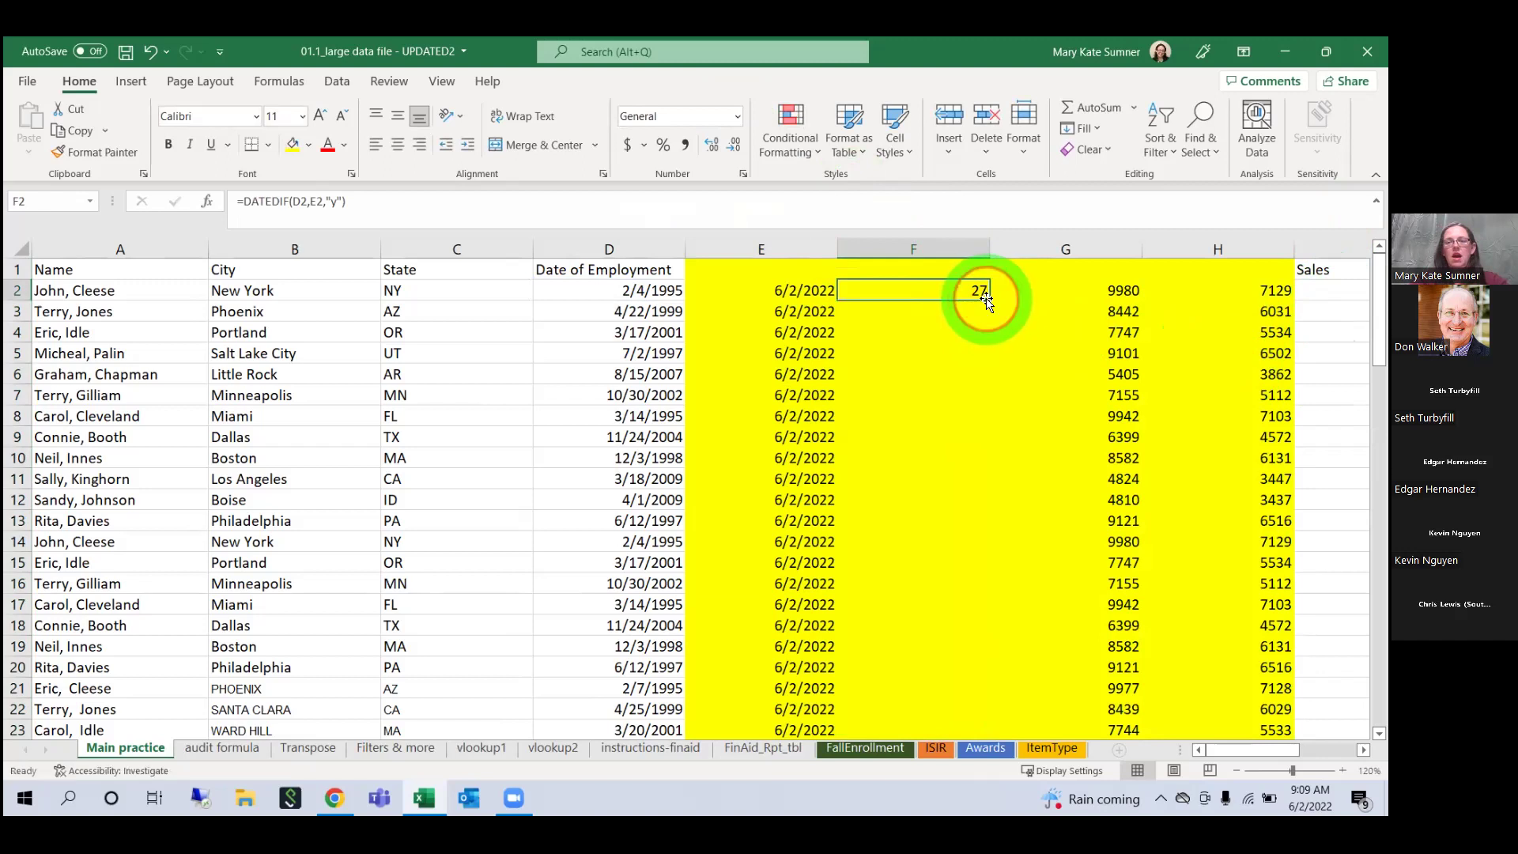
pyautogui.doubleClick(987, 299)
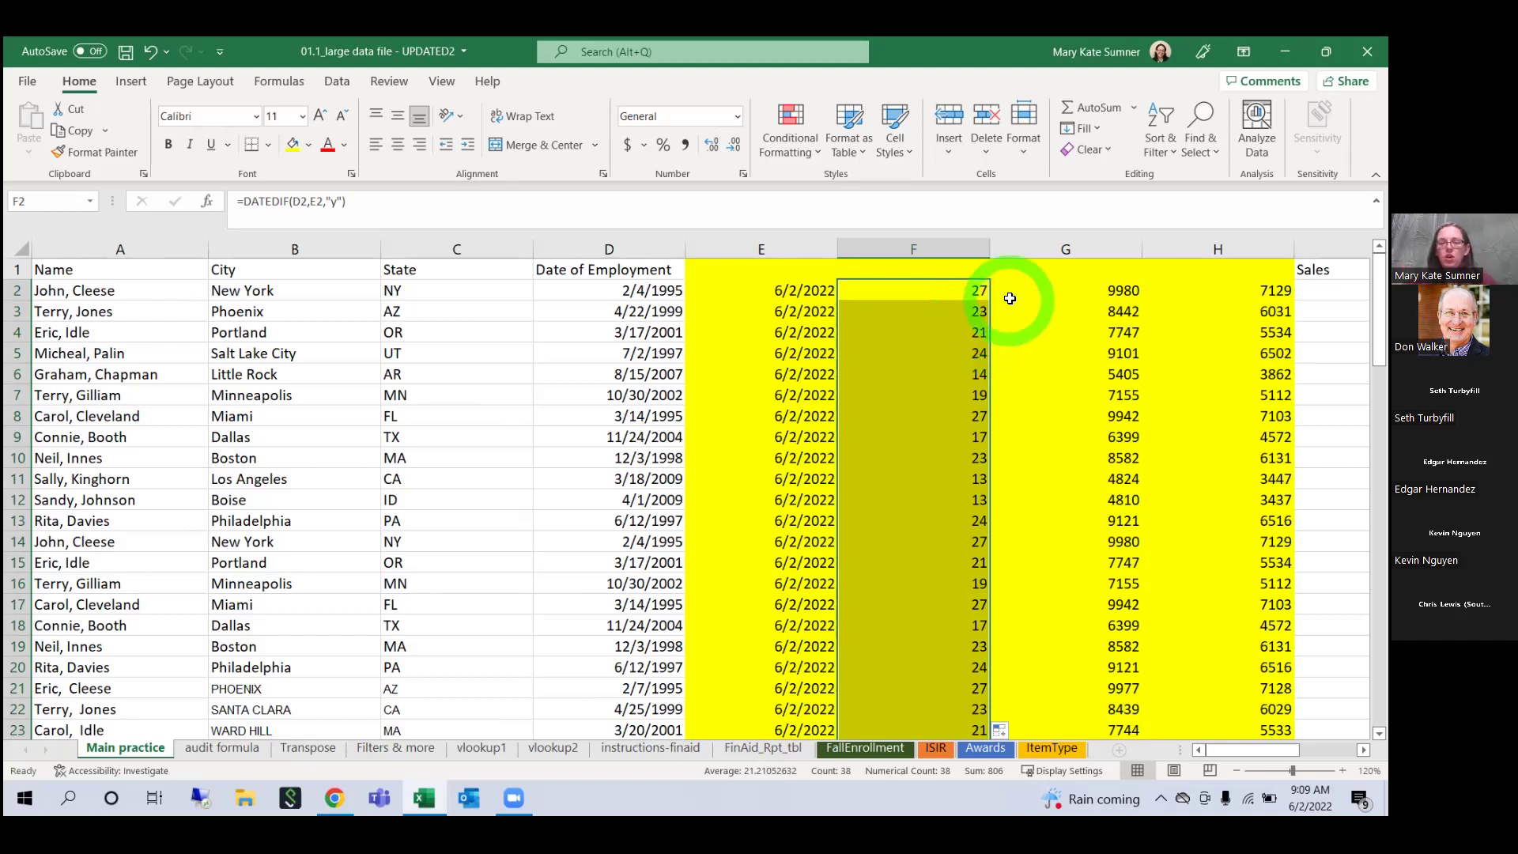
# Step: Lock the column references in F2 so the formula reads =DATEDIF($D2,$E2,"y")
pyautogui.click(983, 291)
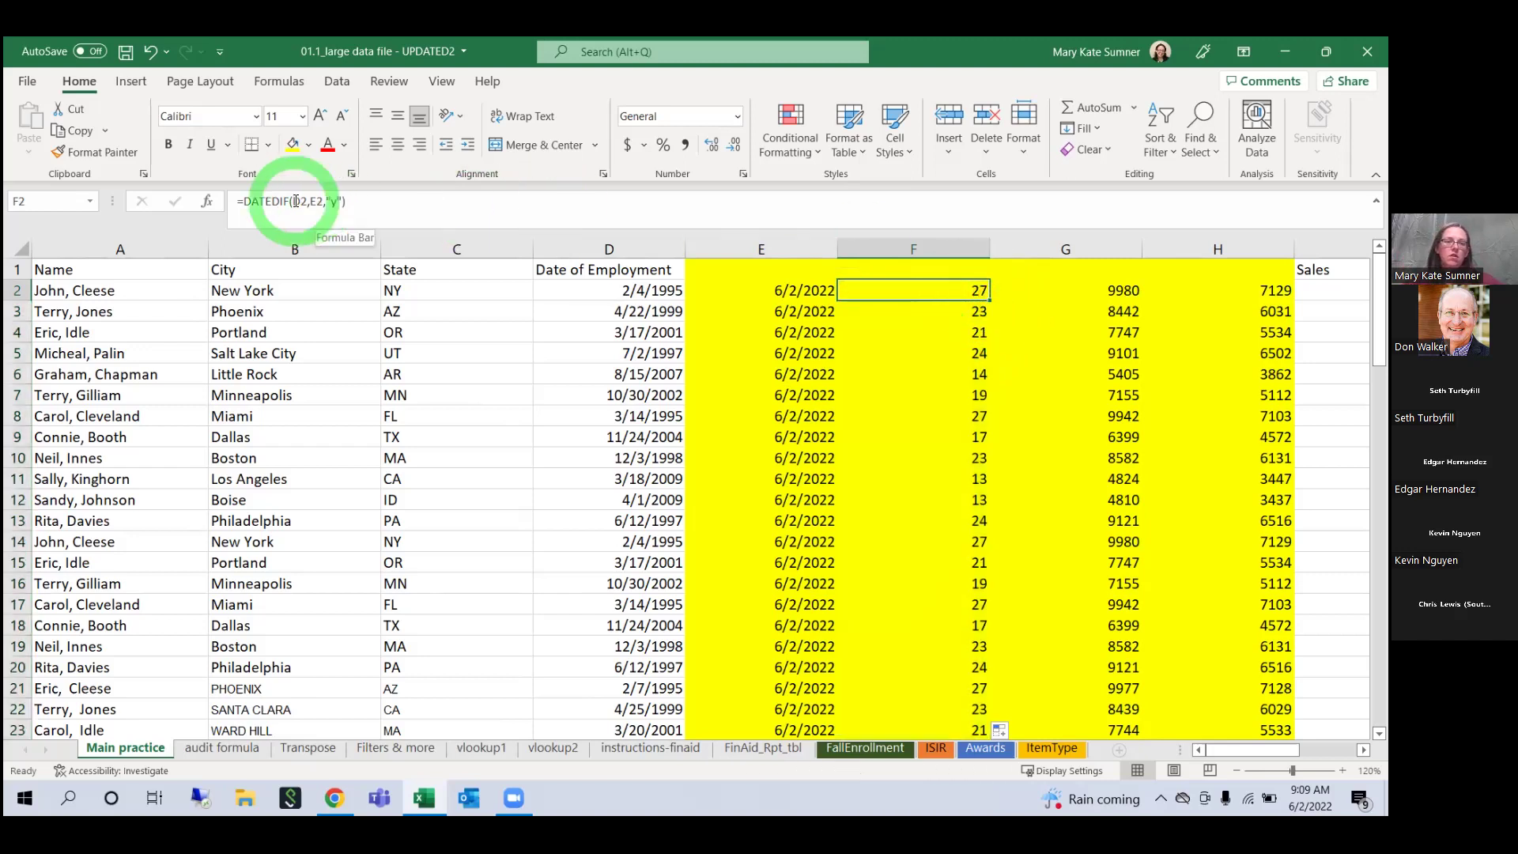
pyautogui.click(400, 203)
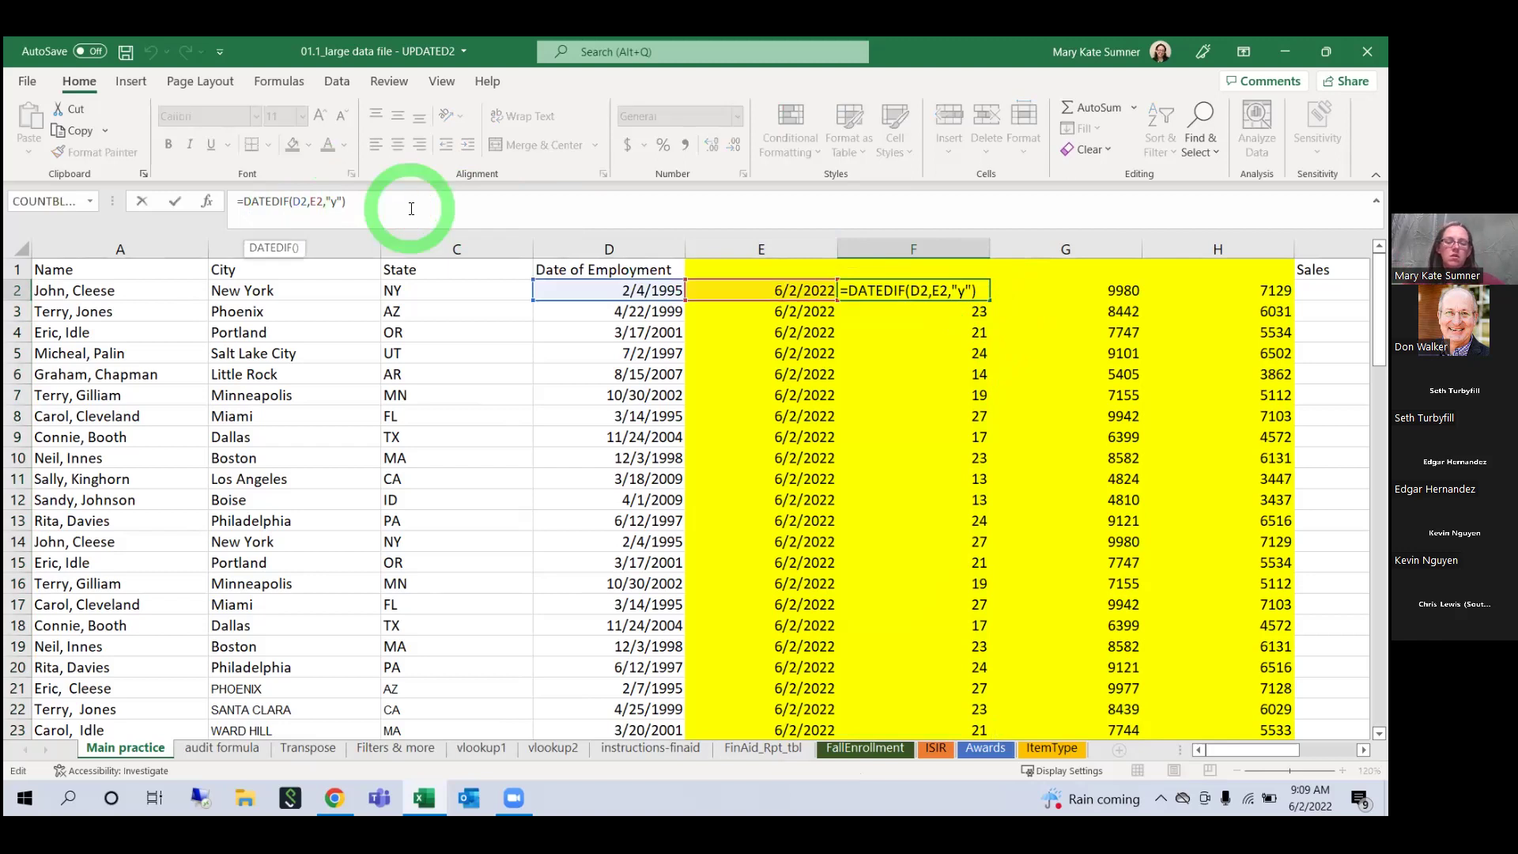
pyautogui.write('$D2,$')
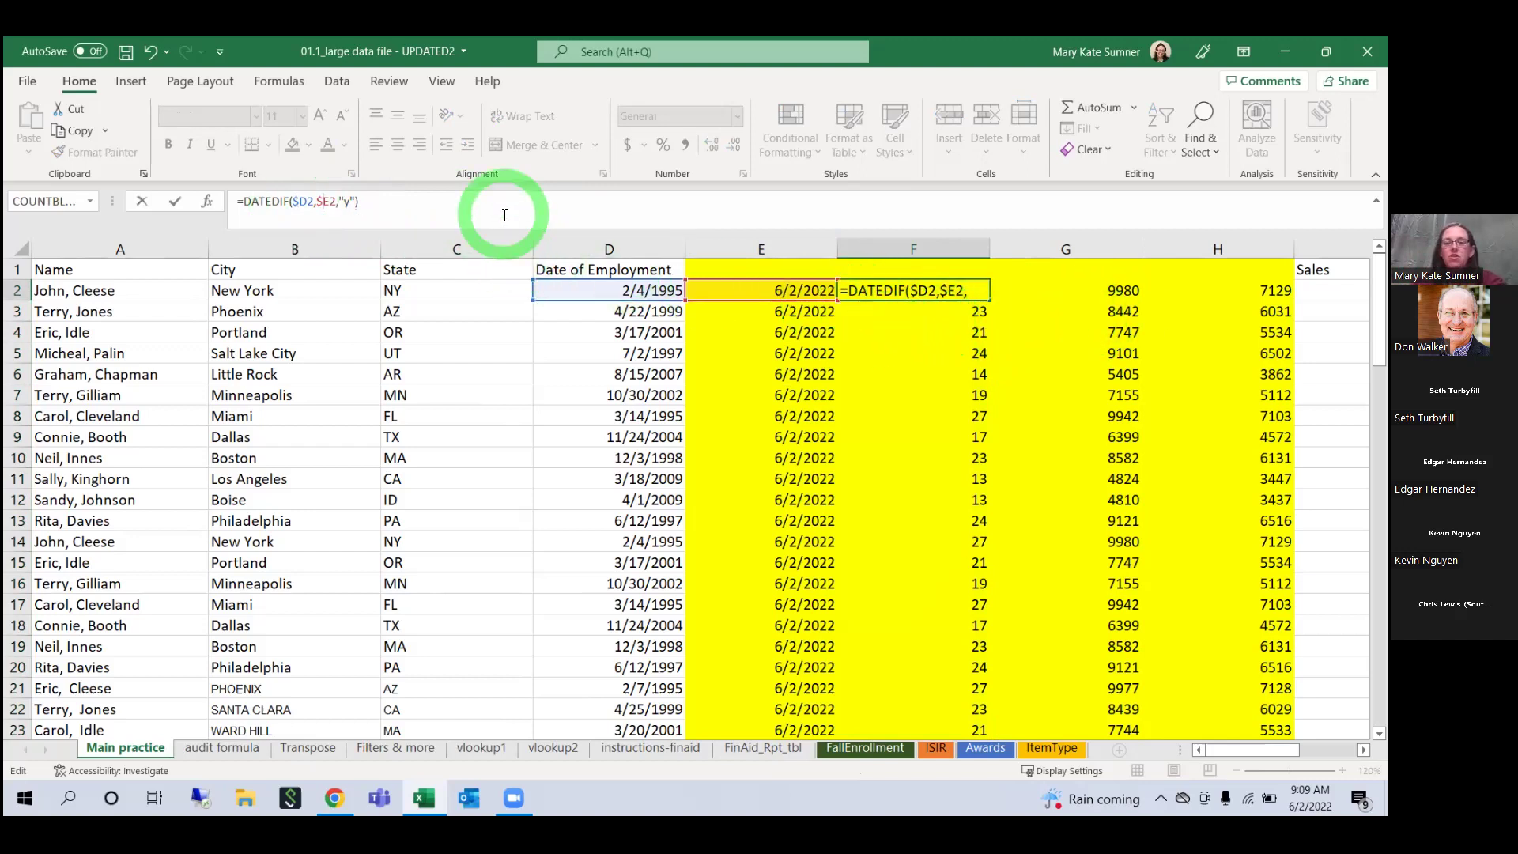
pyautogui.press('Return')
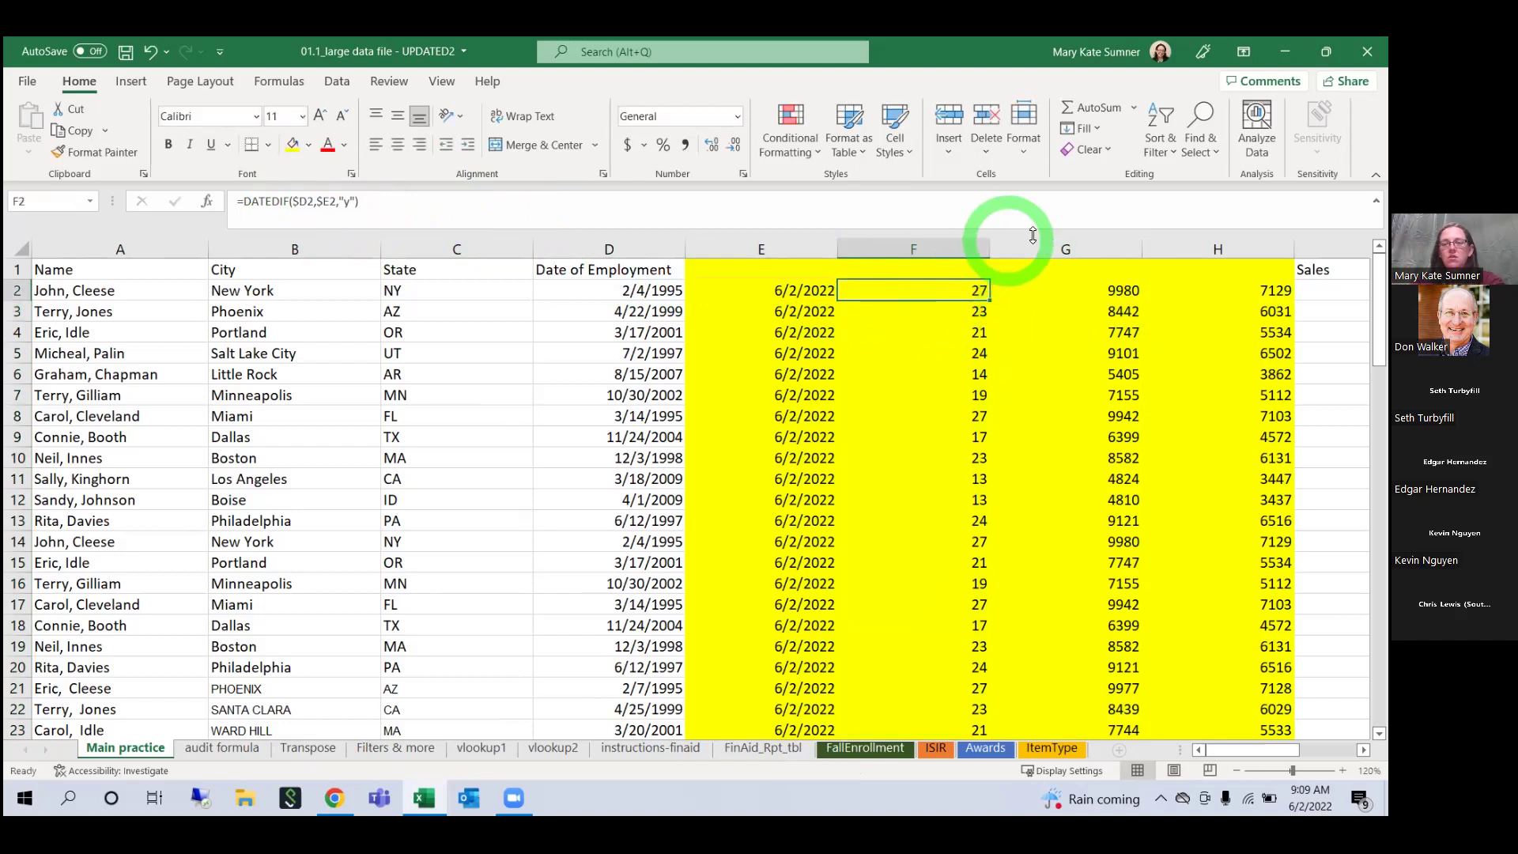
# Step: Insert a blank column between the DATEDIF results and the DAYS results
pyautogui.click(1032, 250)
pyautogui.rightClick(1036, 249)
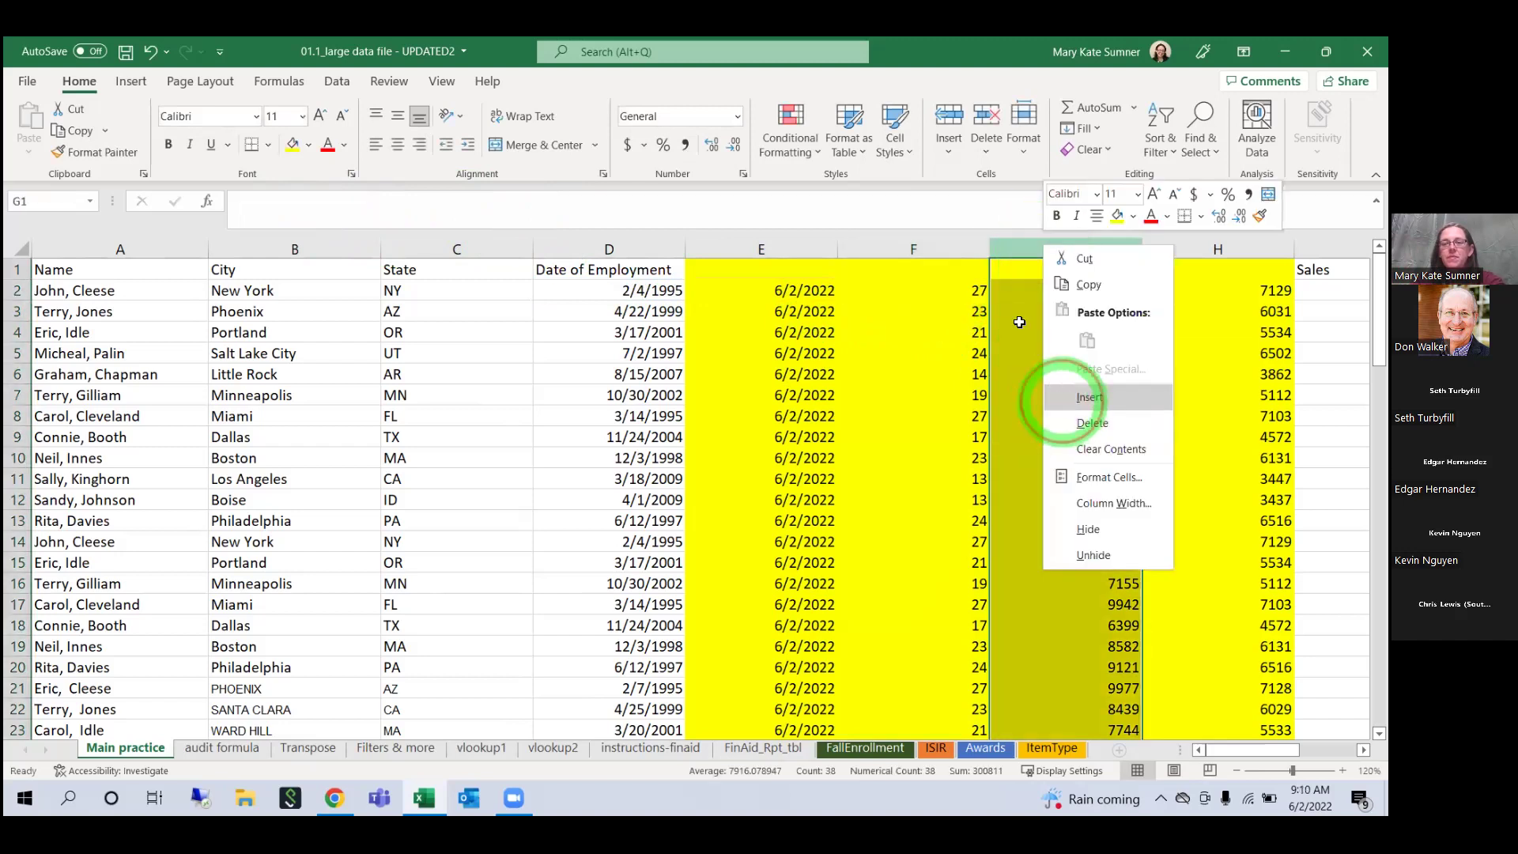
pyautogui.click(1066, 399)
# Step: Copy the relative DATEDIF formula from F3 across to G3, compare the references in both cells, and clear G3
pyautogui.click(939, 290)
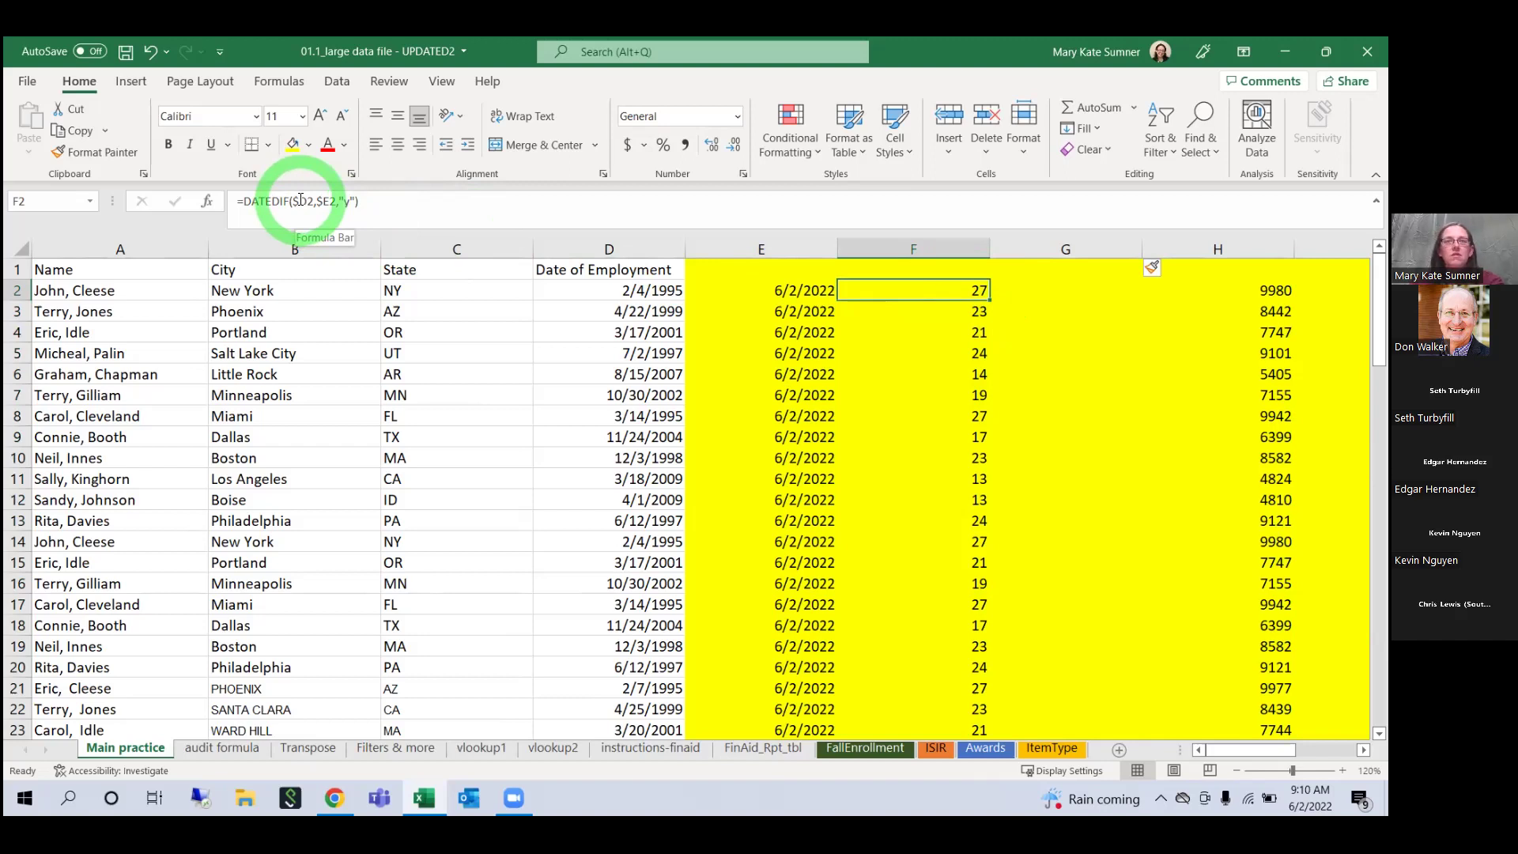
pyautogui.click(909, 310)
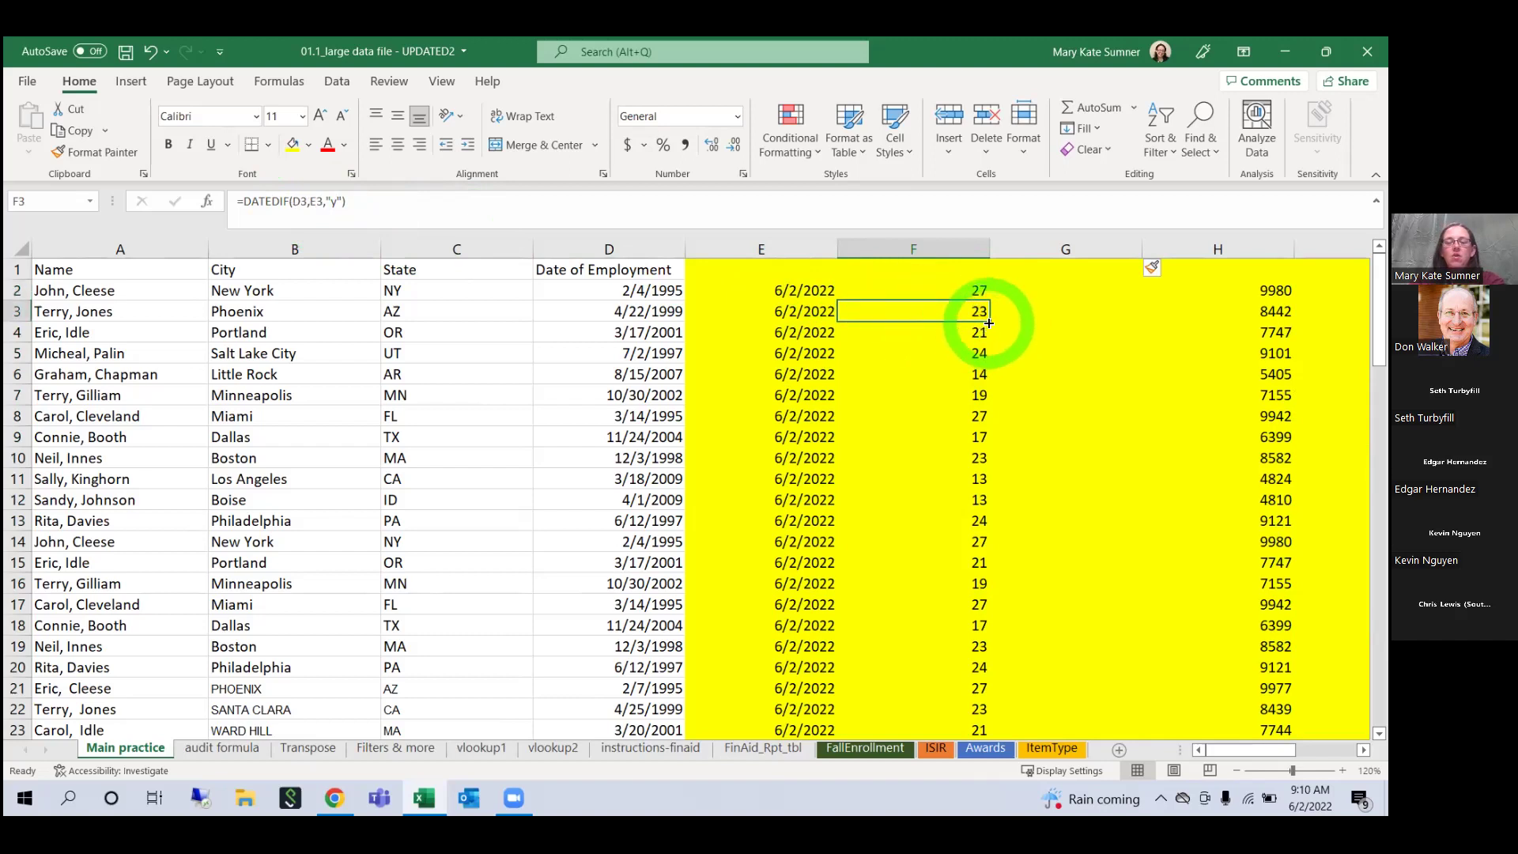
pyautogui.moveTo(989, 324); pyautogui.dragTo(1078, 318)
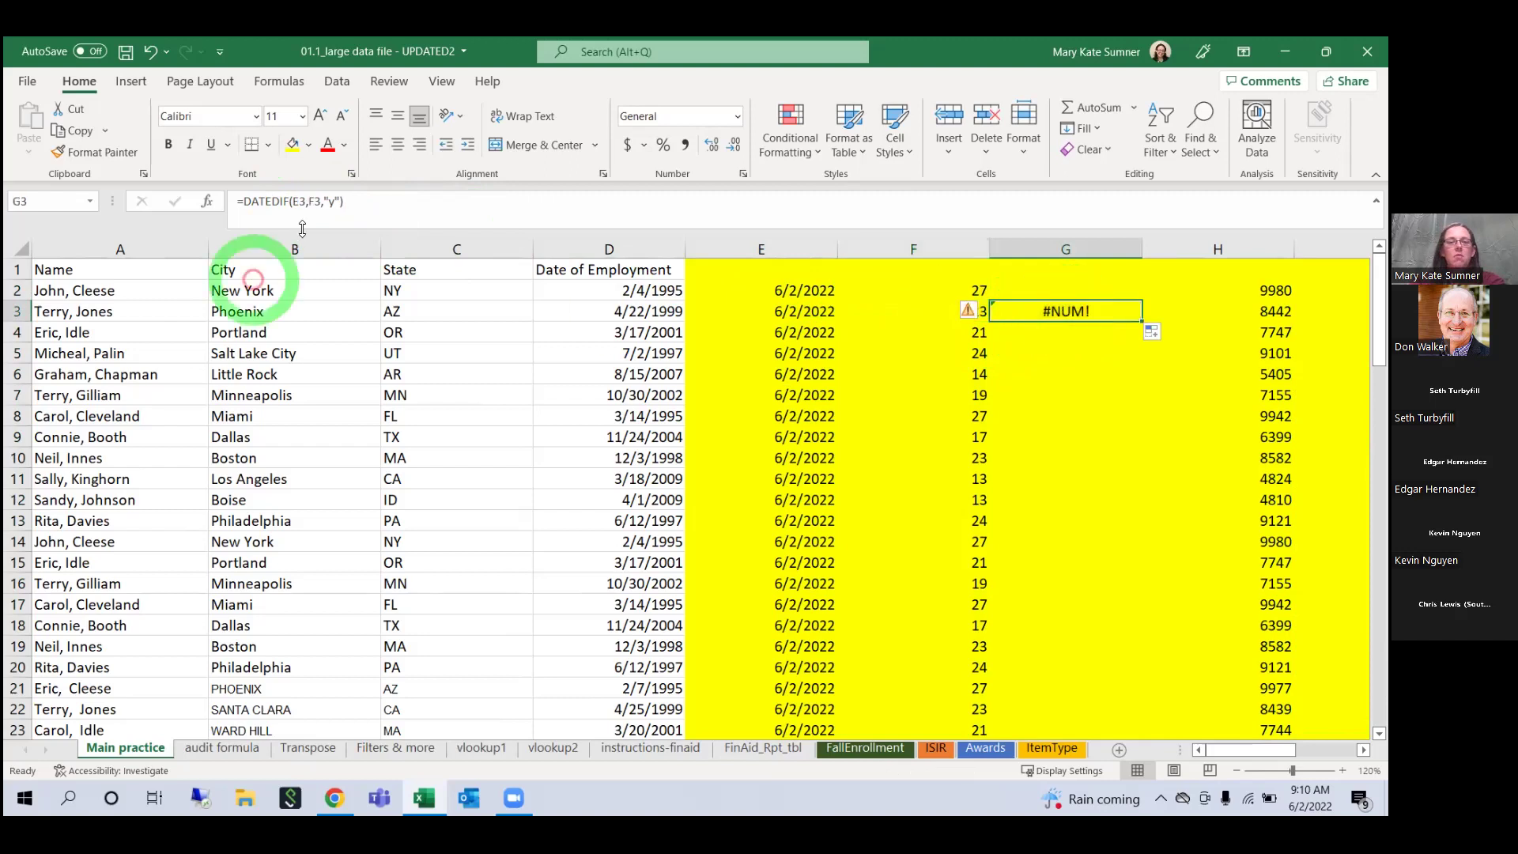
pyautogui.click(879, 309)
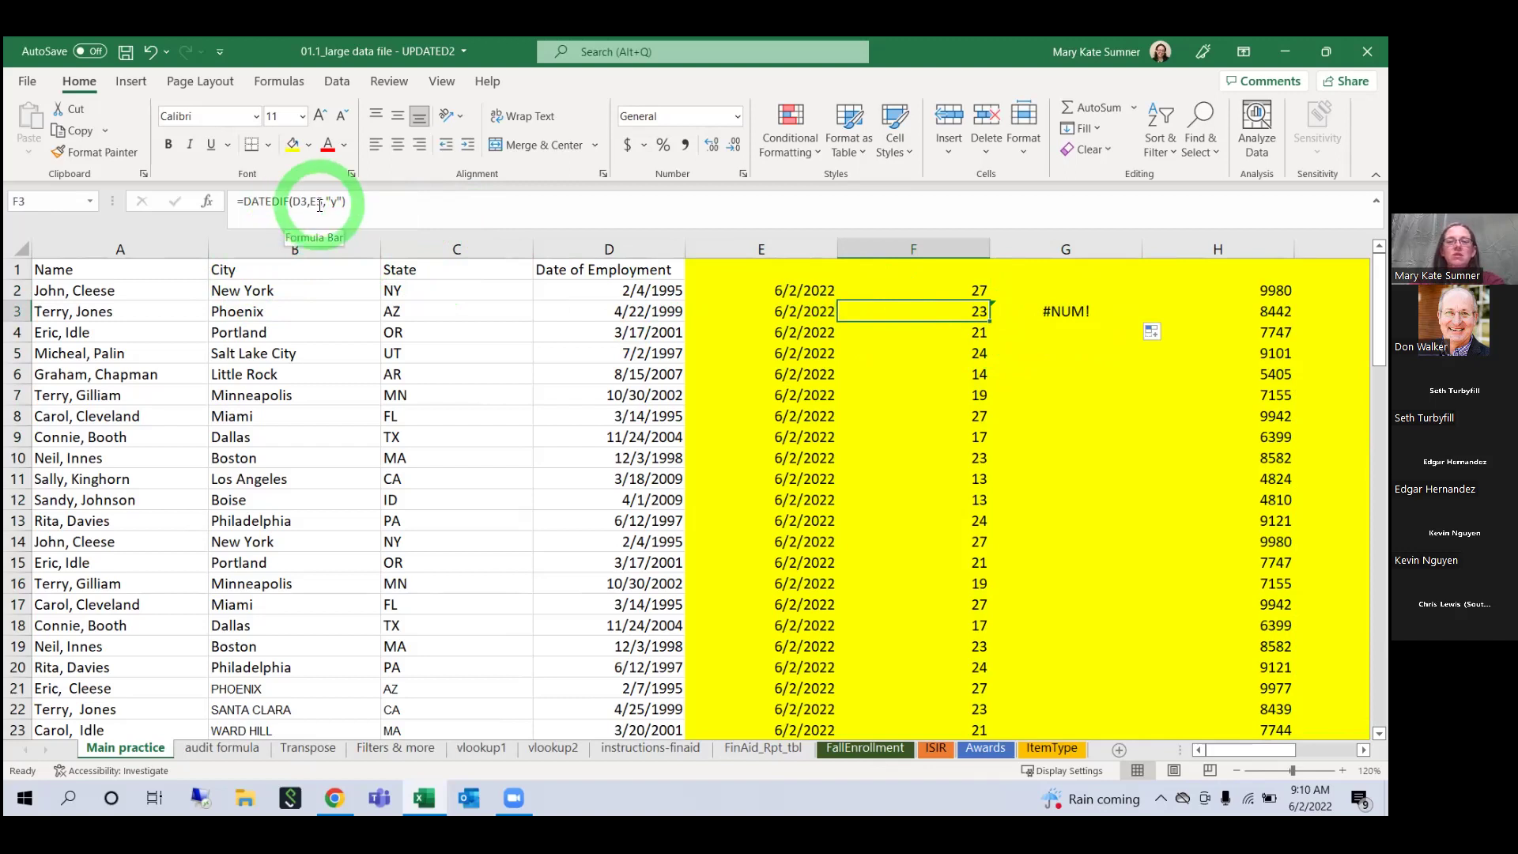
pyautogui.click(1080, 312)
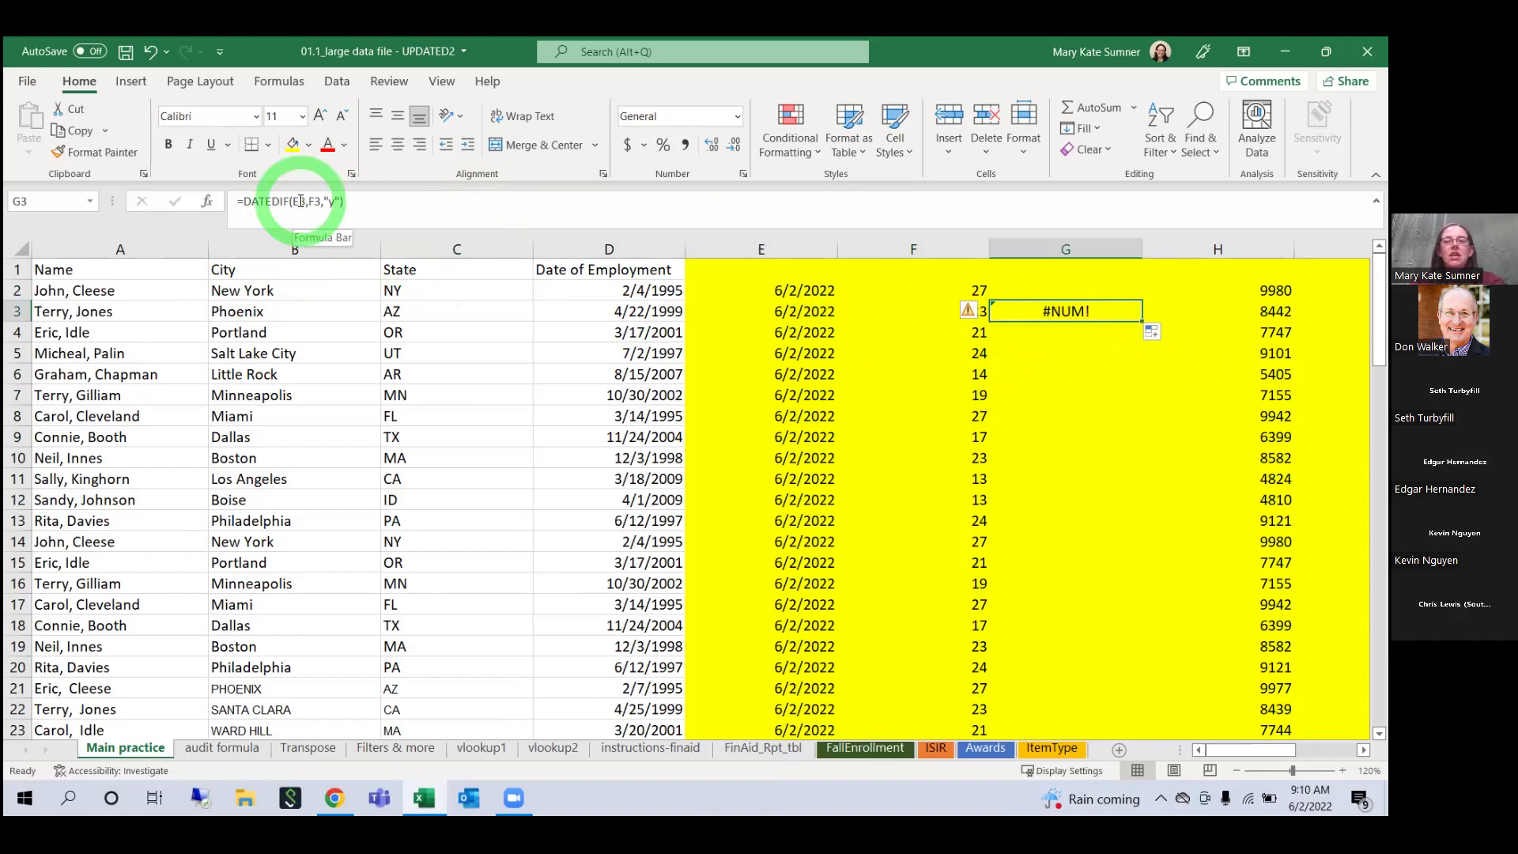
pyautogui.press('Delete')
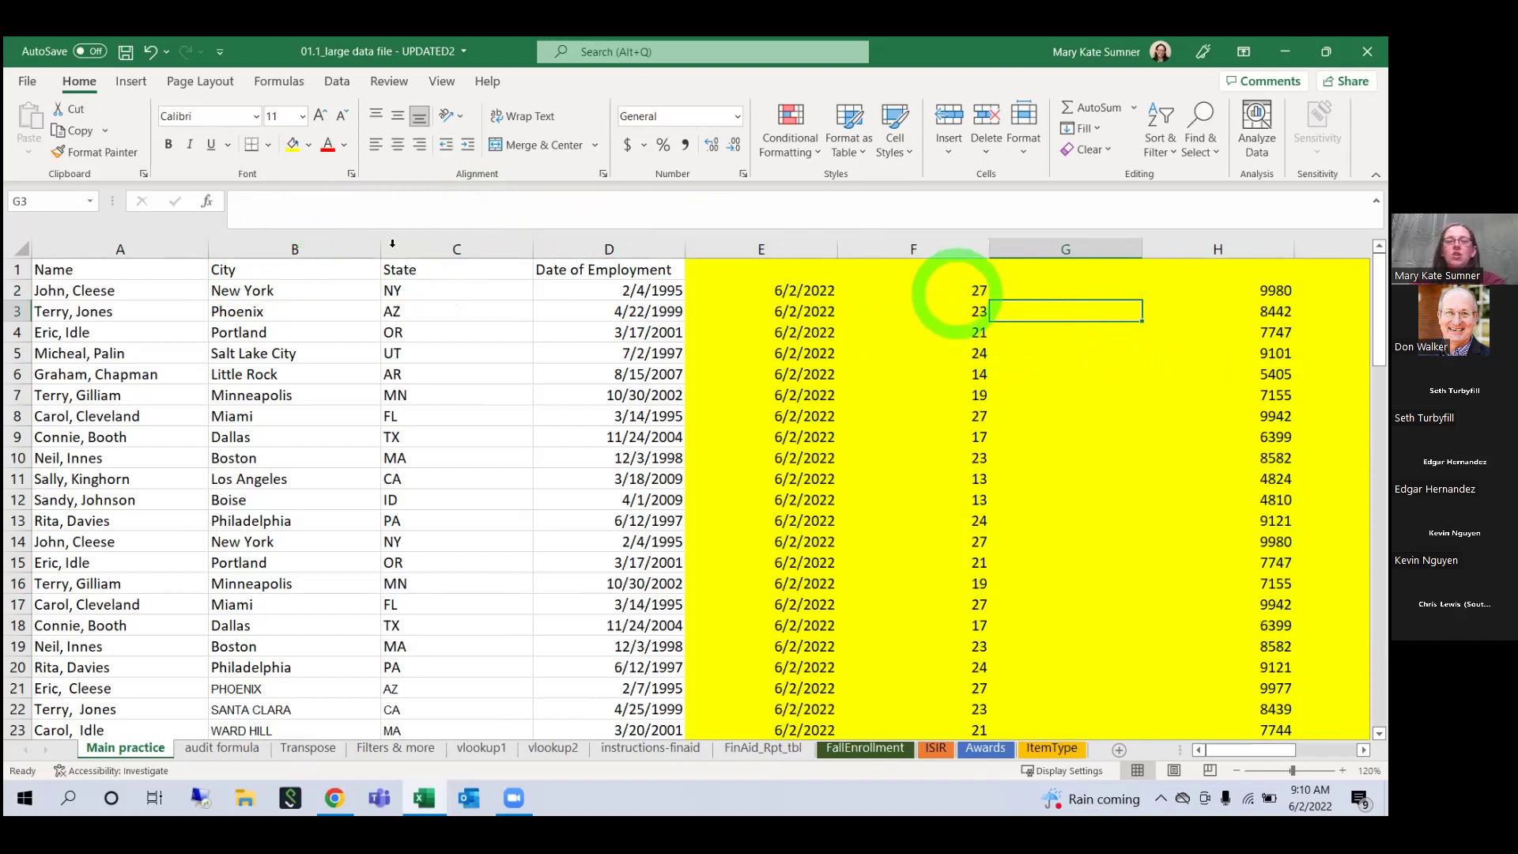
# Step: Copy the DATEDIF formula with locked columns from F2 across to G2
pyautogui.click(957, 291)
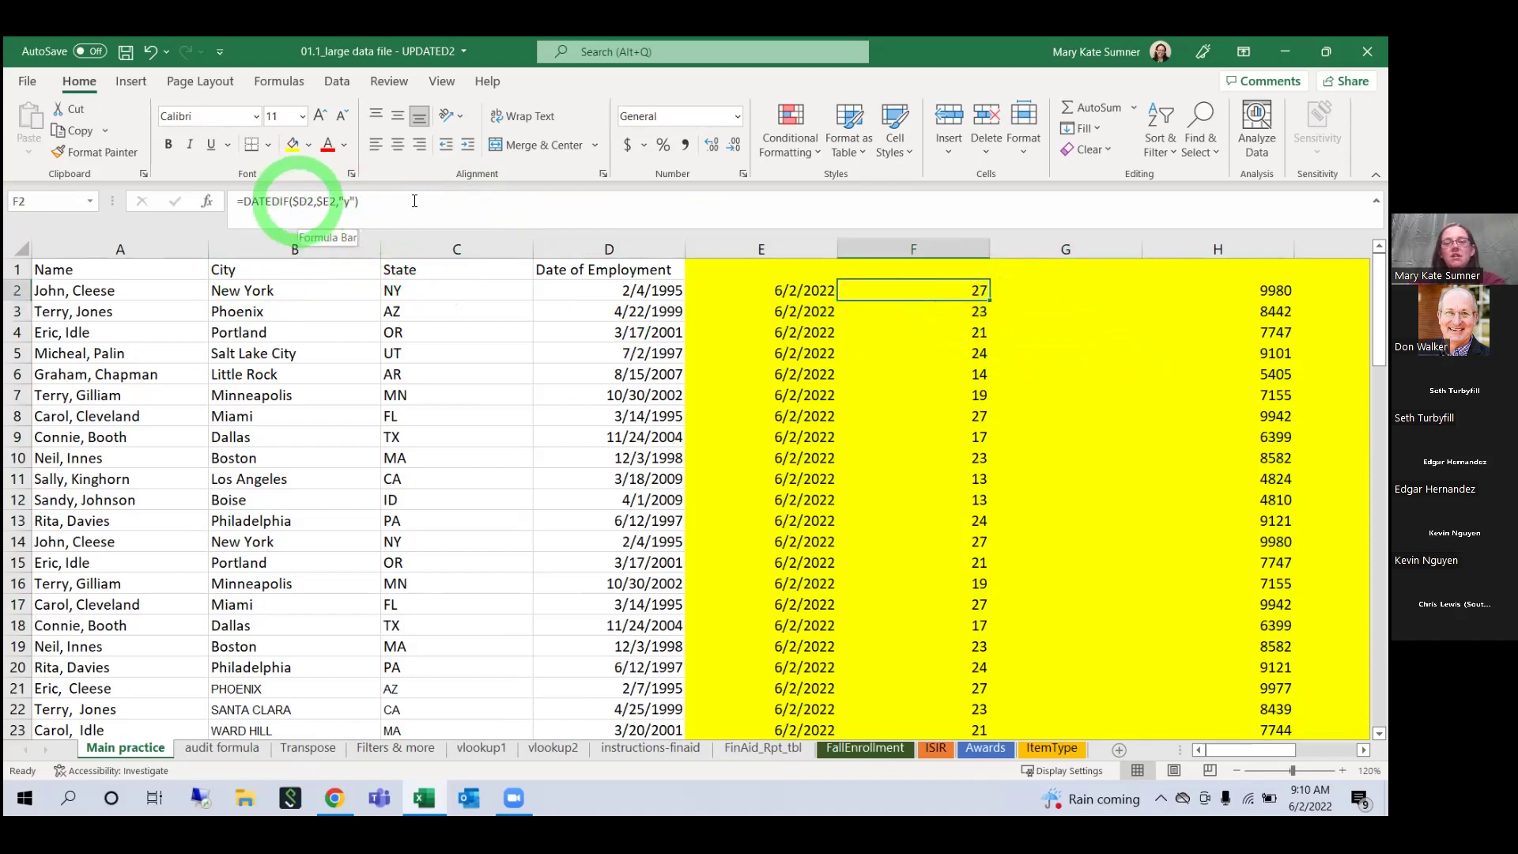
pyautogui.moveTo(990, 299); pyautogui.dragTo(1076, 293)
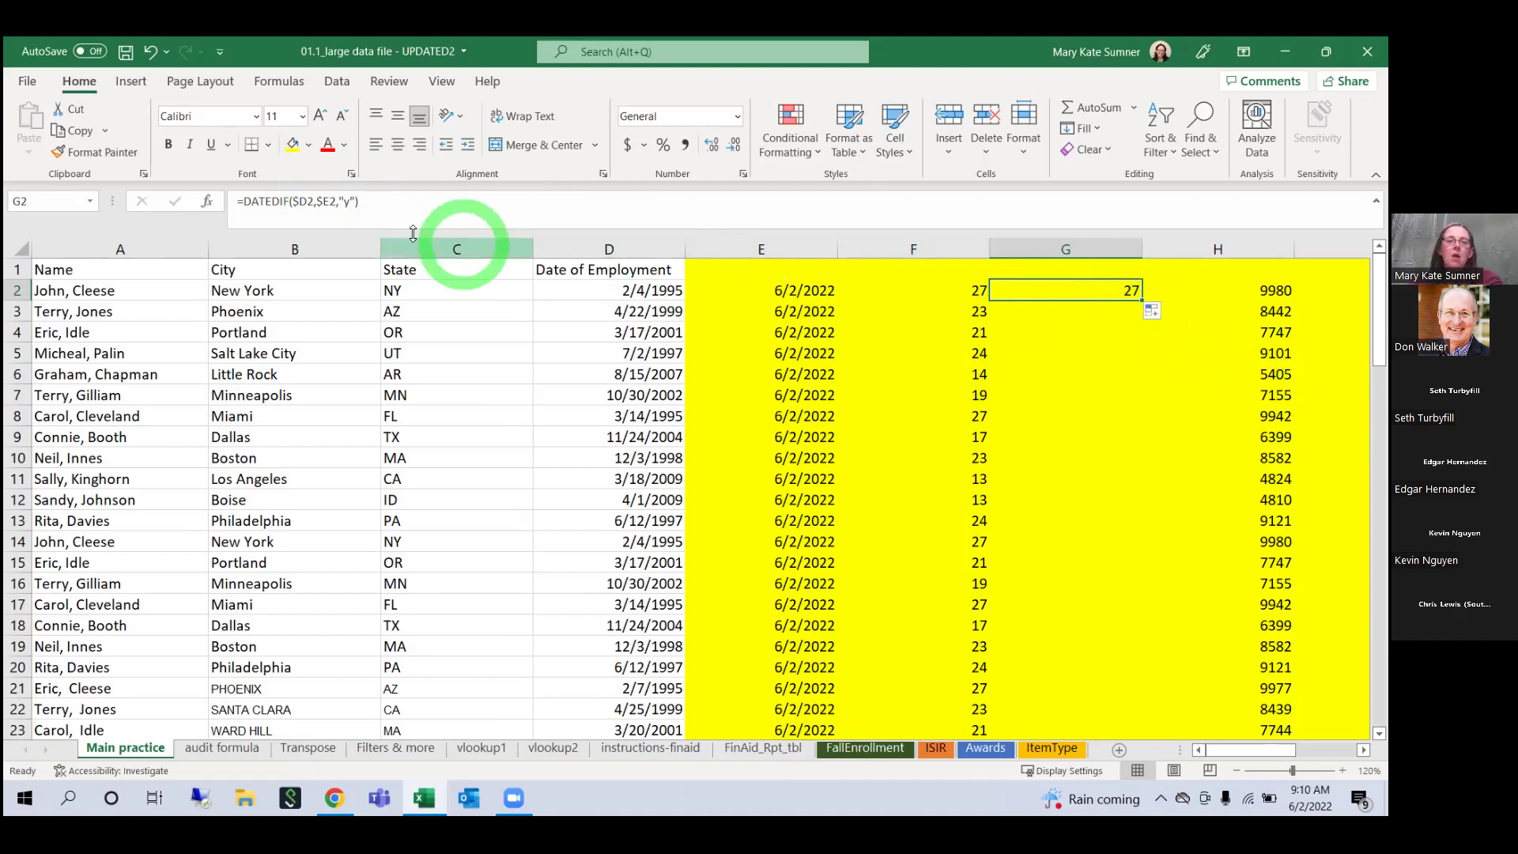
# Step: Change the DATEDIF unit in G2 to "d", fill the formula down column G, and examine its locked references
pyautogui.click(351, 202)
pyautogui.press('BackSpace')
pyautogui.write('d')
pyautogui.press('Return')
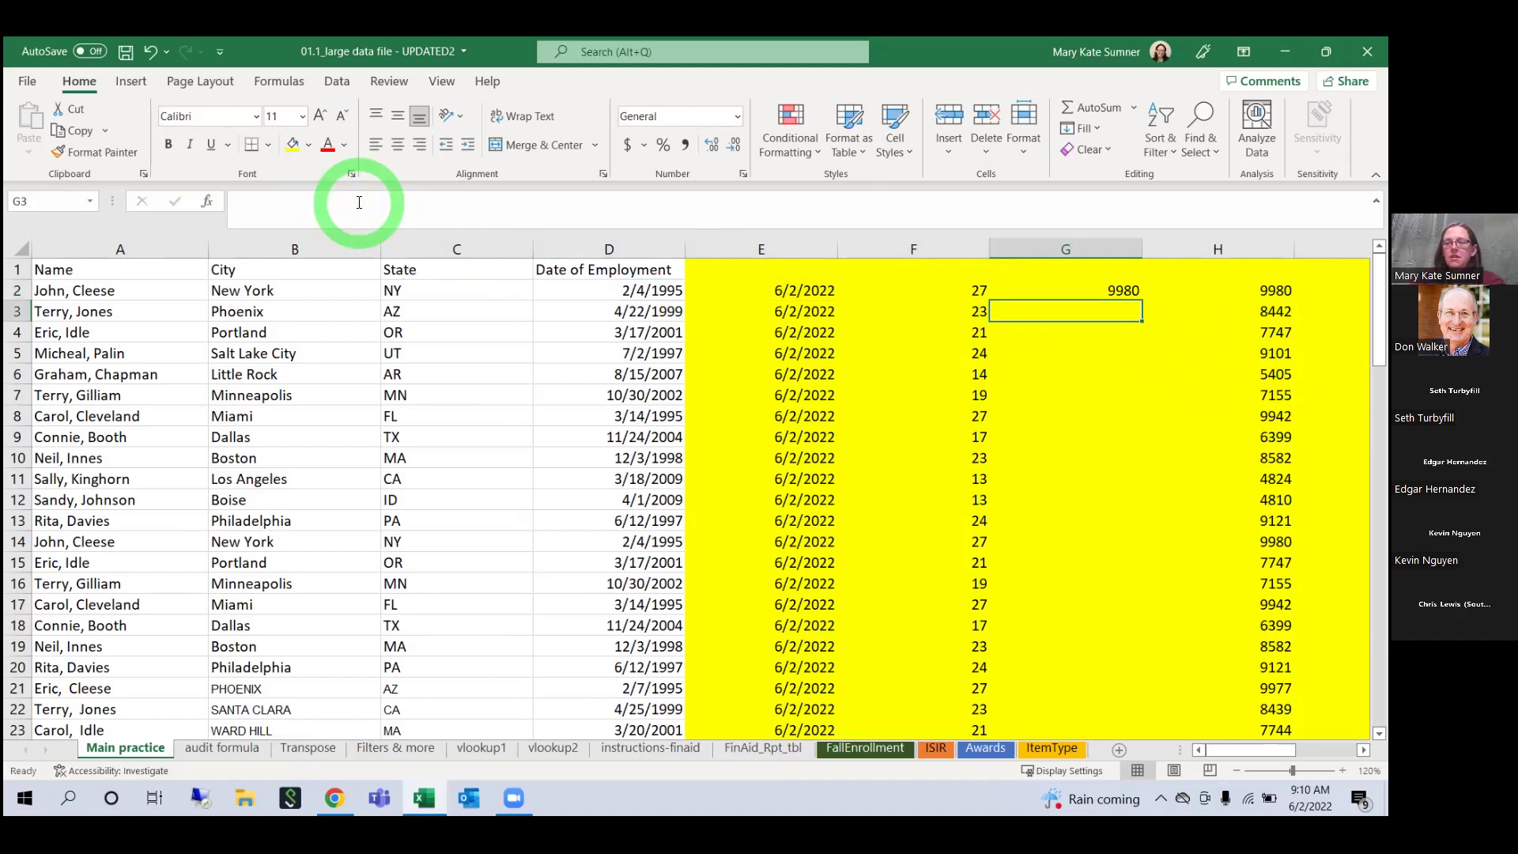
pyautogui.click(1149, 286)
pyautogui.click(1135, 290)
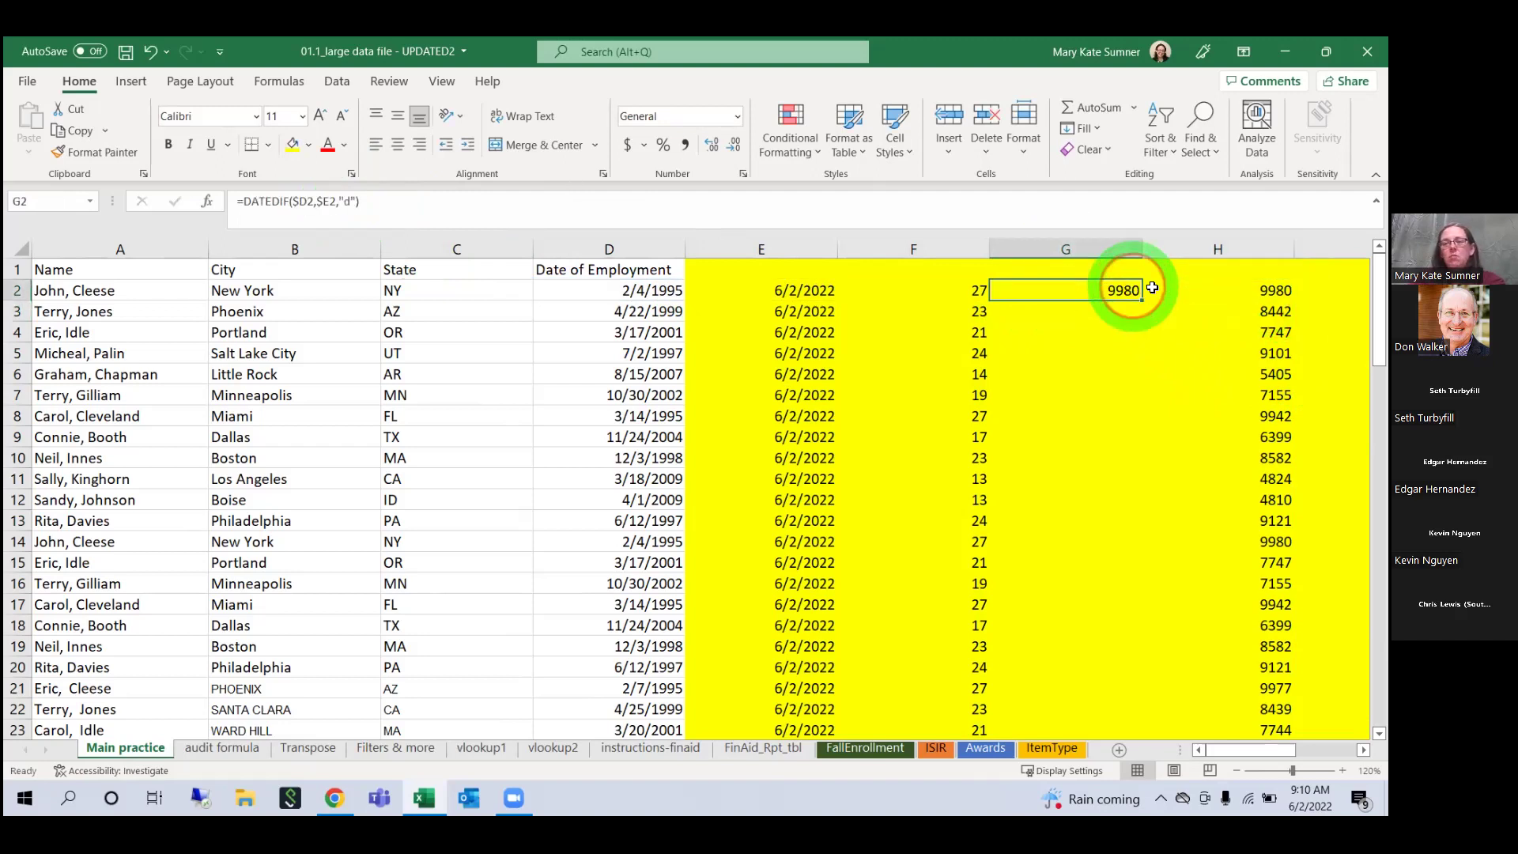
pyautogui.doubleClick(1143, 302)
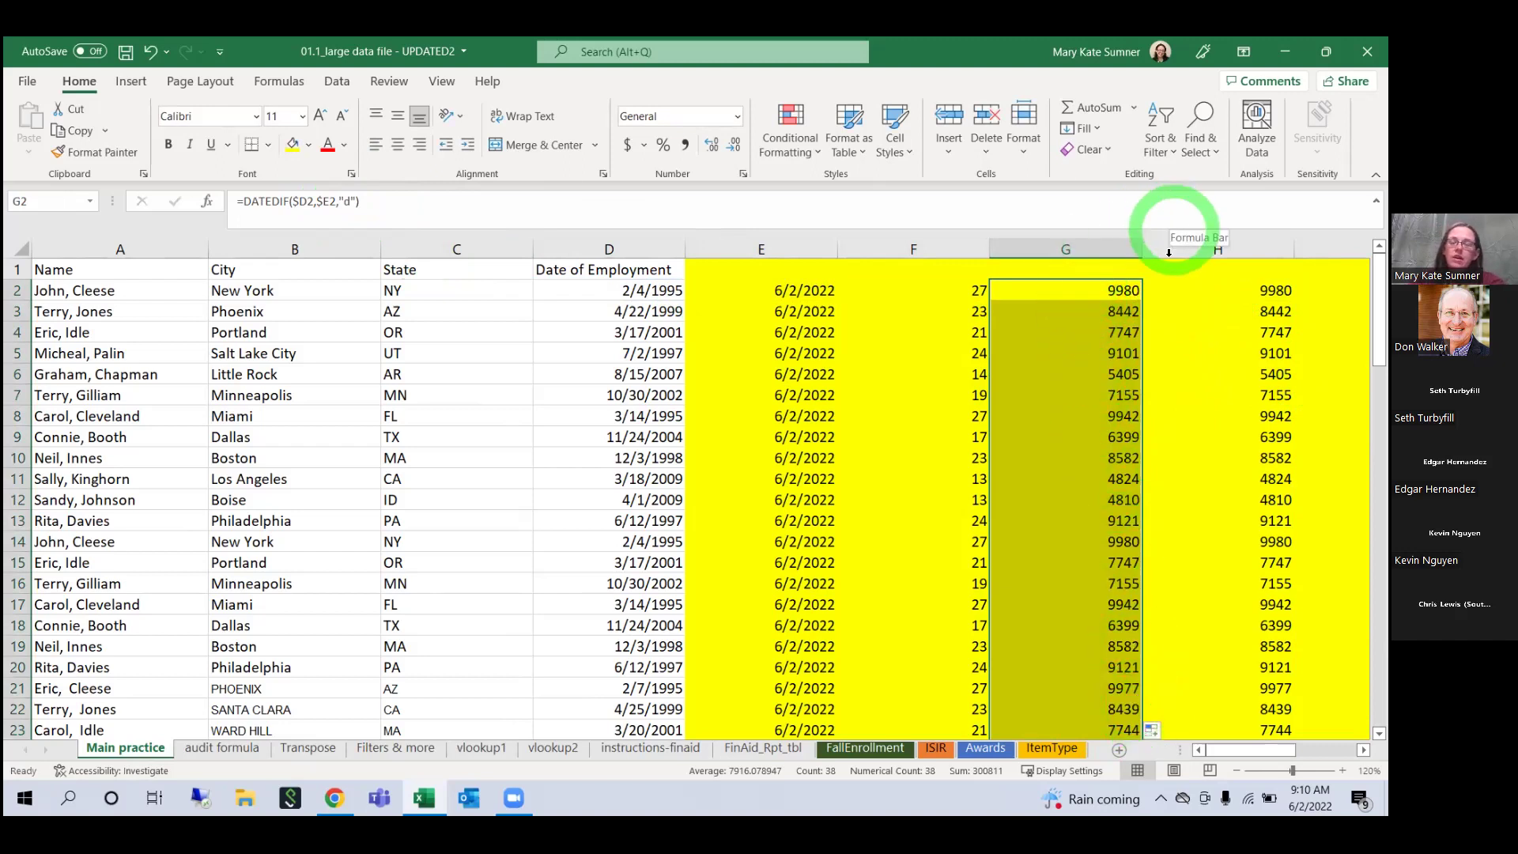
pyautogui.click(292, 202)
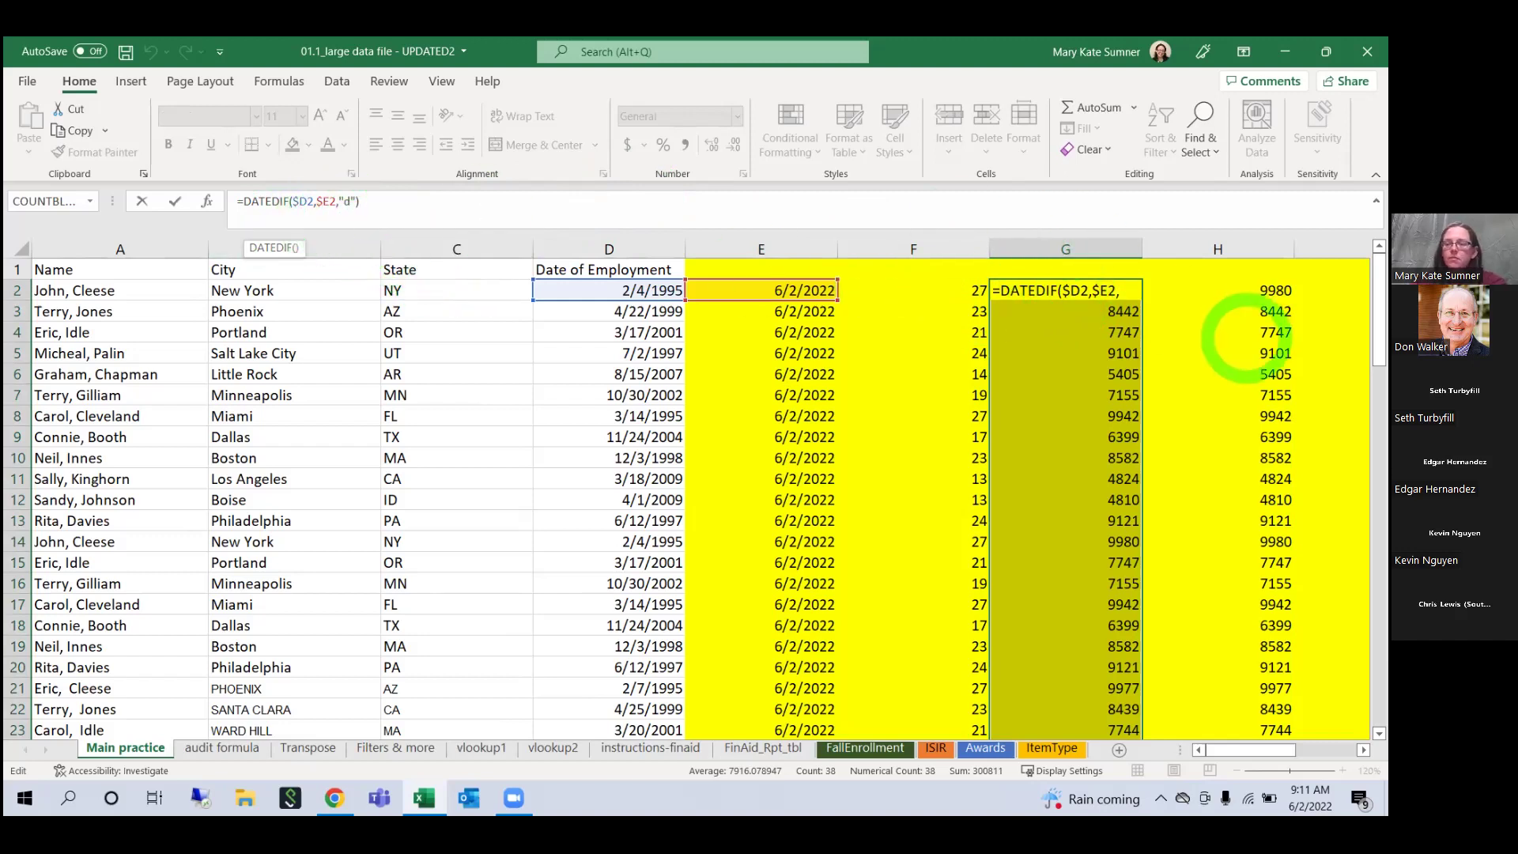
pyautogui.press('Escape')
# Step: Delete yellow column I, just before the Sales column
pyautogui.click(921, 348)
pyautogui.moveTo(901, 252); pyautogui.dragTo(1356, 252)
pyautogui.moveTo(735, 254); pyautogui.dragTo(587, 245)
pyautogui.rightClick(587, 245)
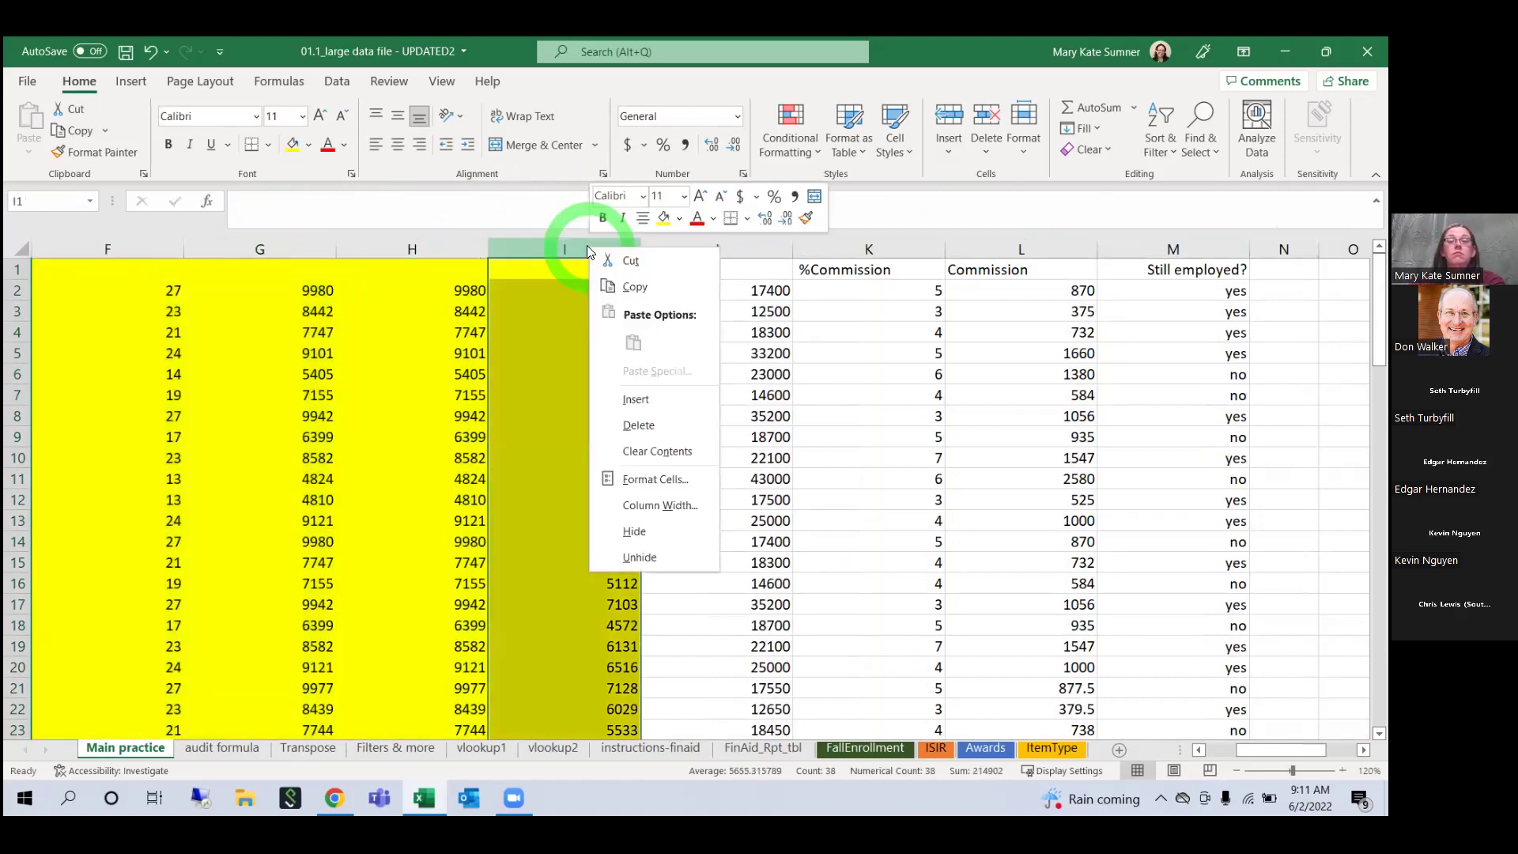
pyautogui.click(633, 427)
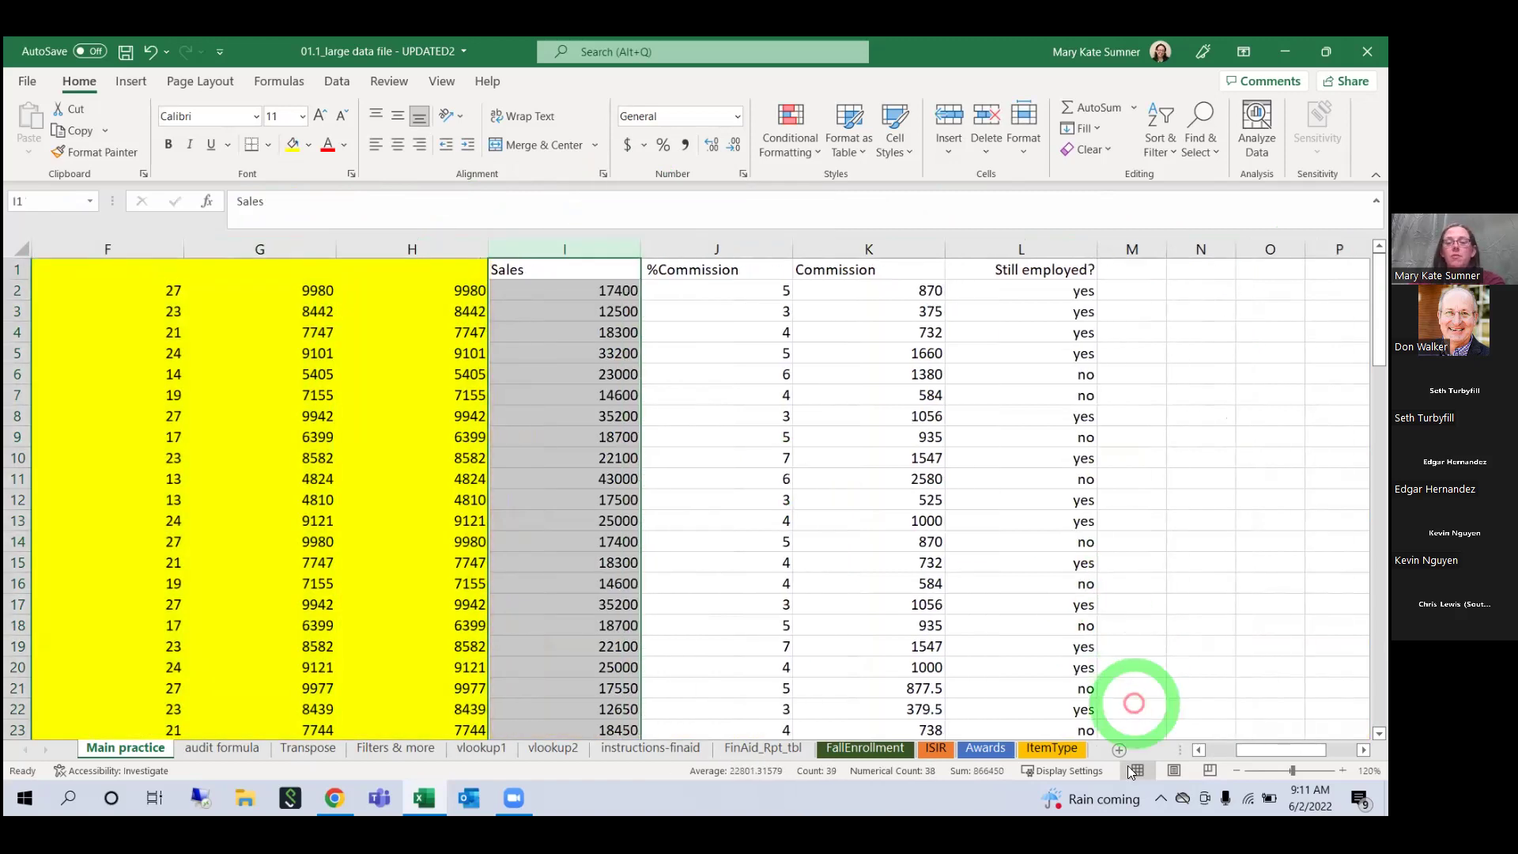
# Step: Delete yellow columns F through H containing the DATEDIF year and day results
pyautogui.click(1199, 750)
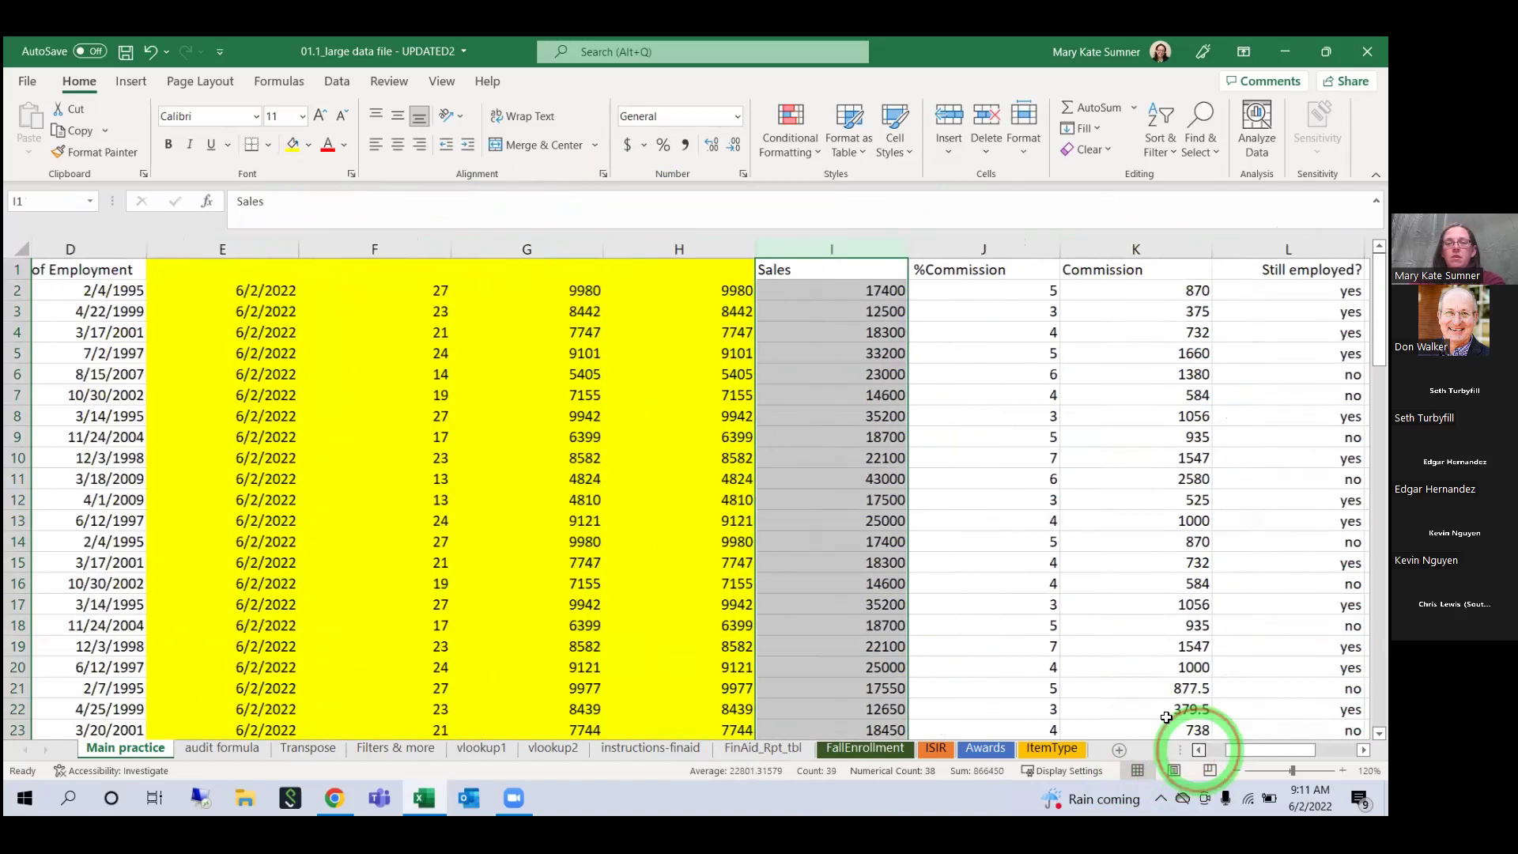
pyautogui.moveTo(447, 247); pyautogui.dragTo(669, 247)
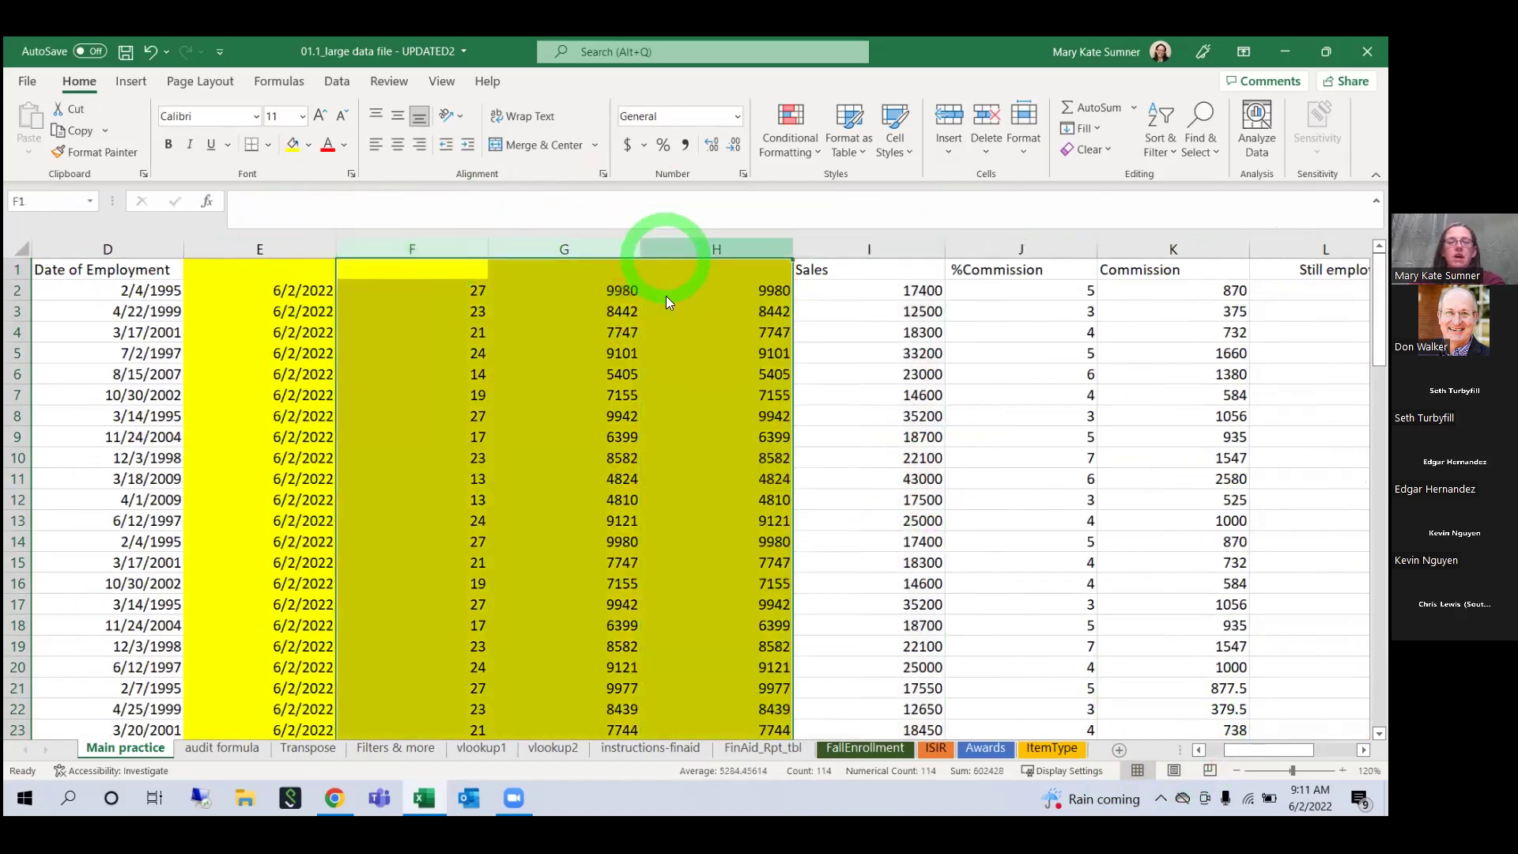
pyautogui.rightClick(668, 273)
pyautogui.click(712, 467)
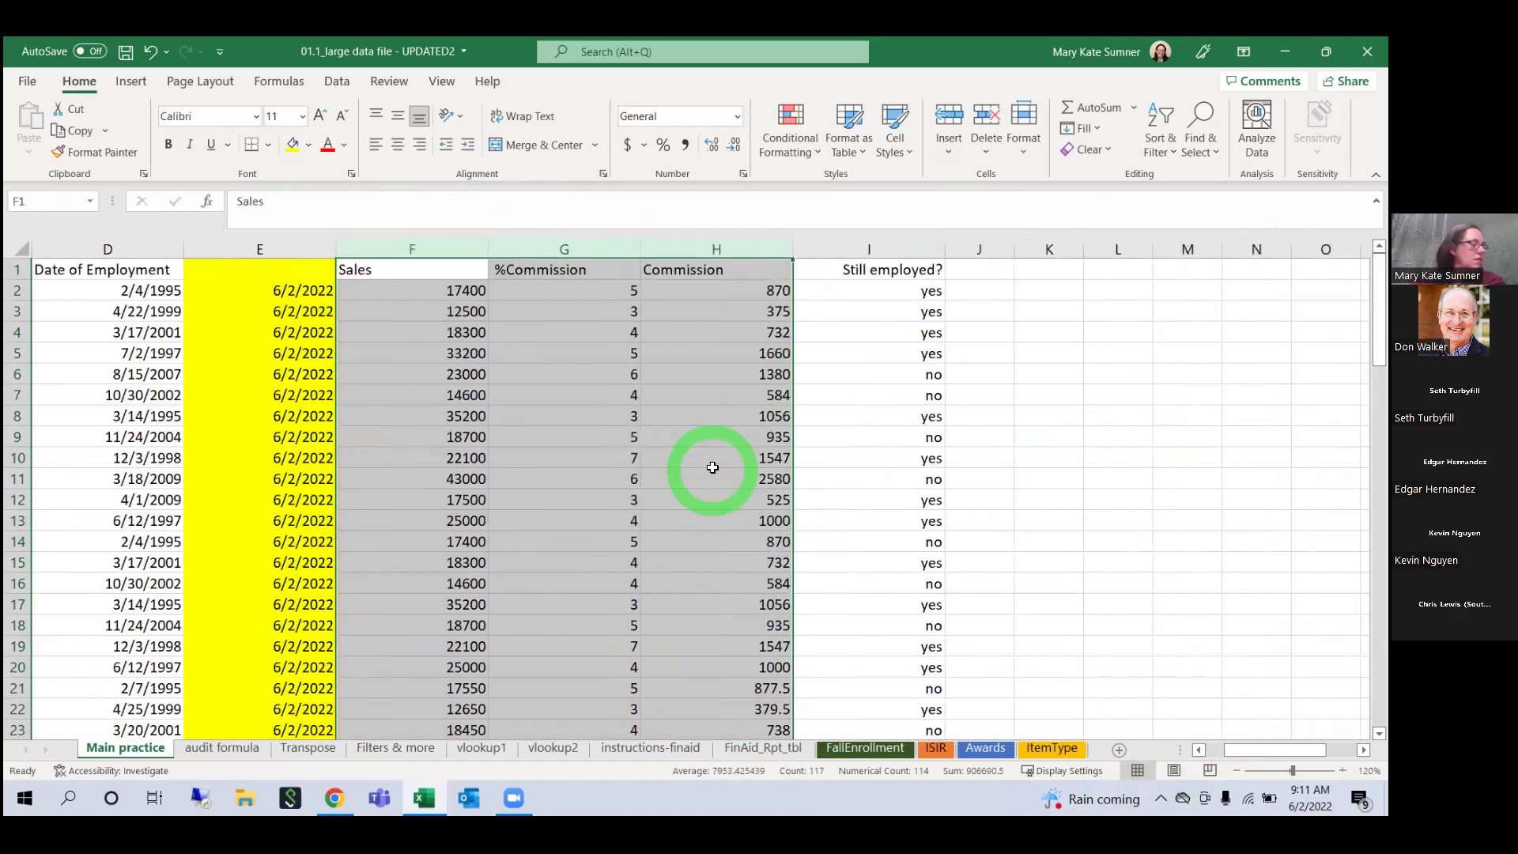
pyautogui.click(705, 463)
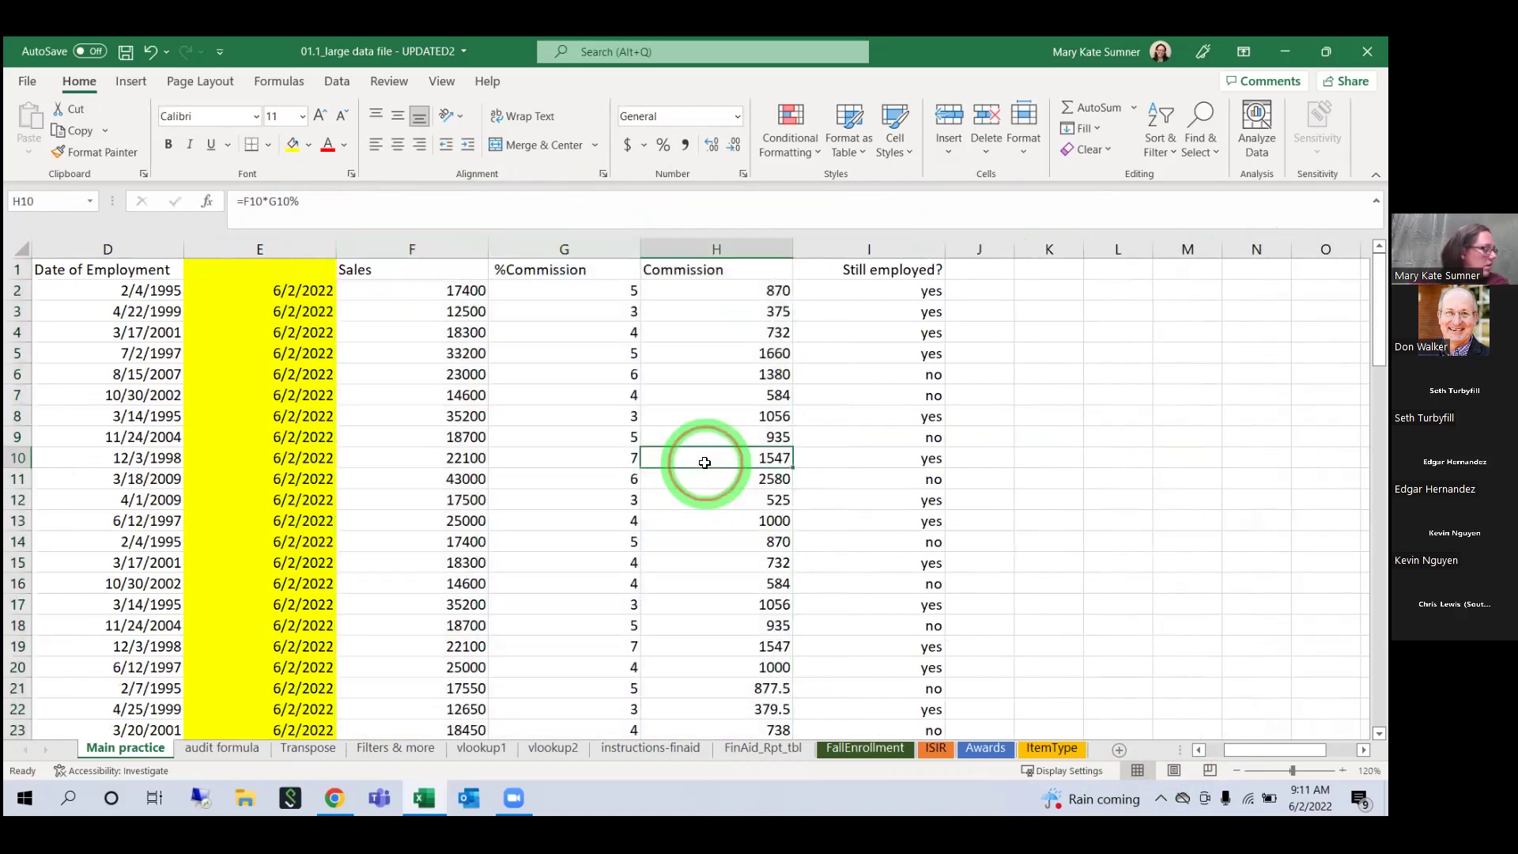
# Step: Delete yellow column E, which holds the 6/2/2022 dates after Date of Employment
pyautogui.click(1200, 750)
pyautogui.click(1200, 750)
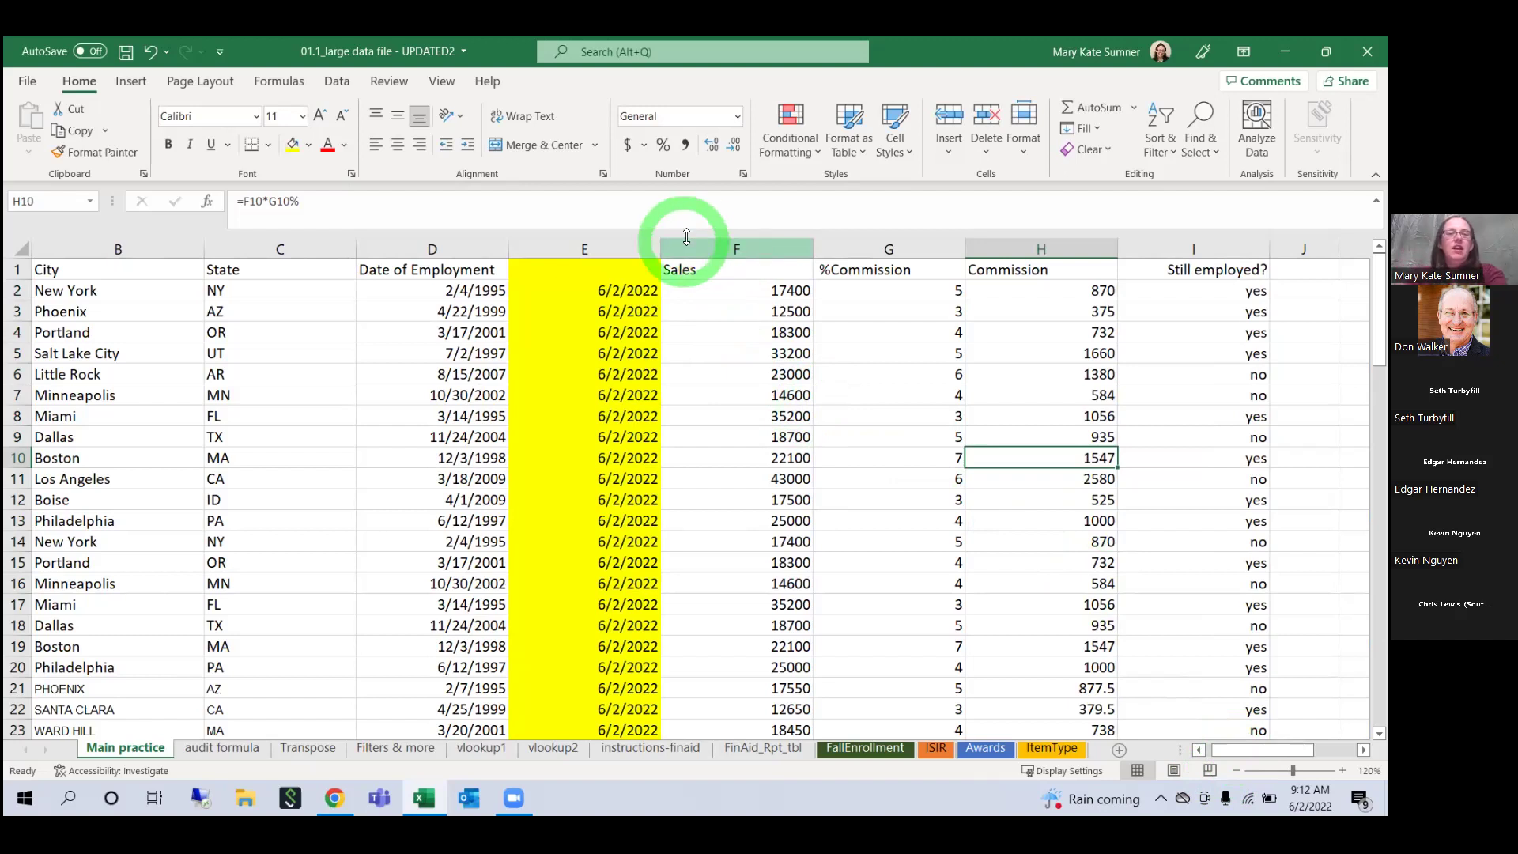
pyautogui.rightClick(631, 247)
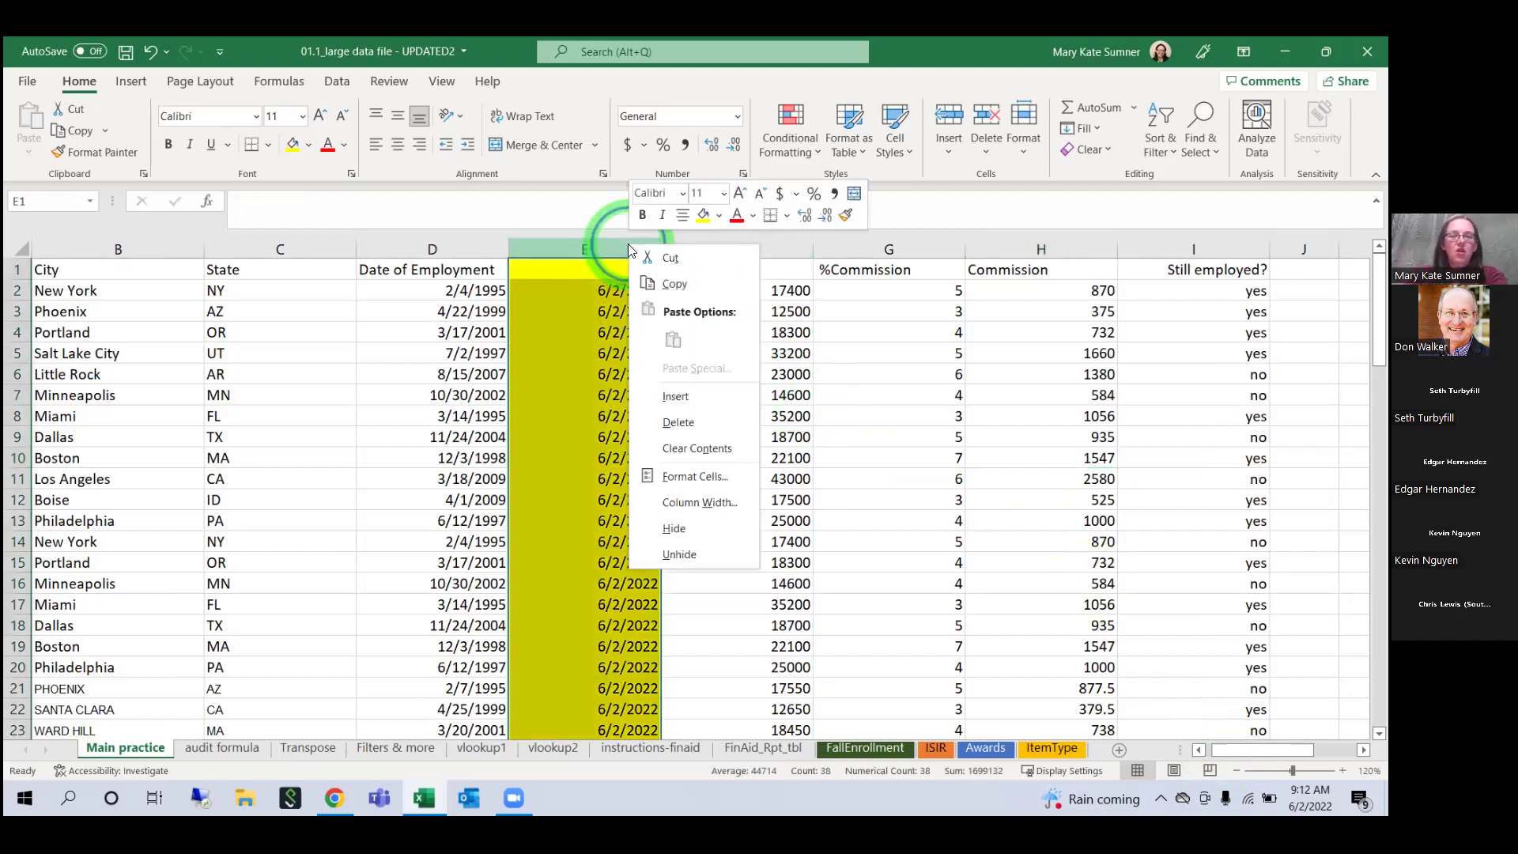
pyautogui.click(679, 423)
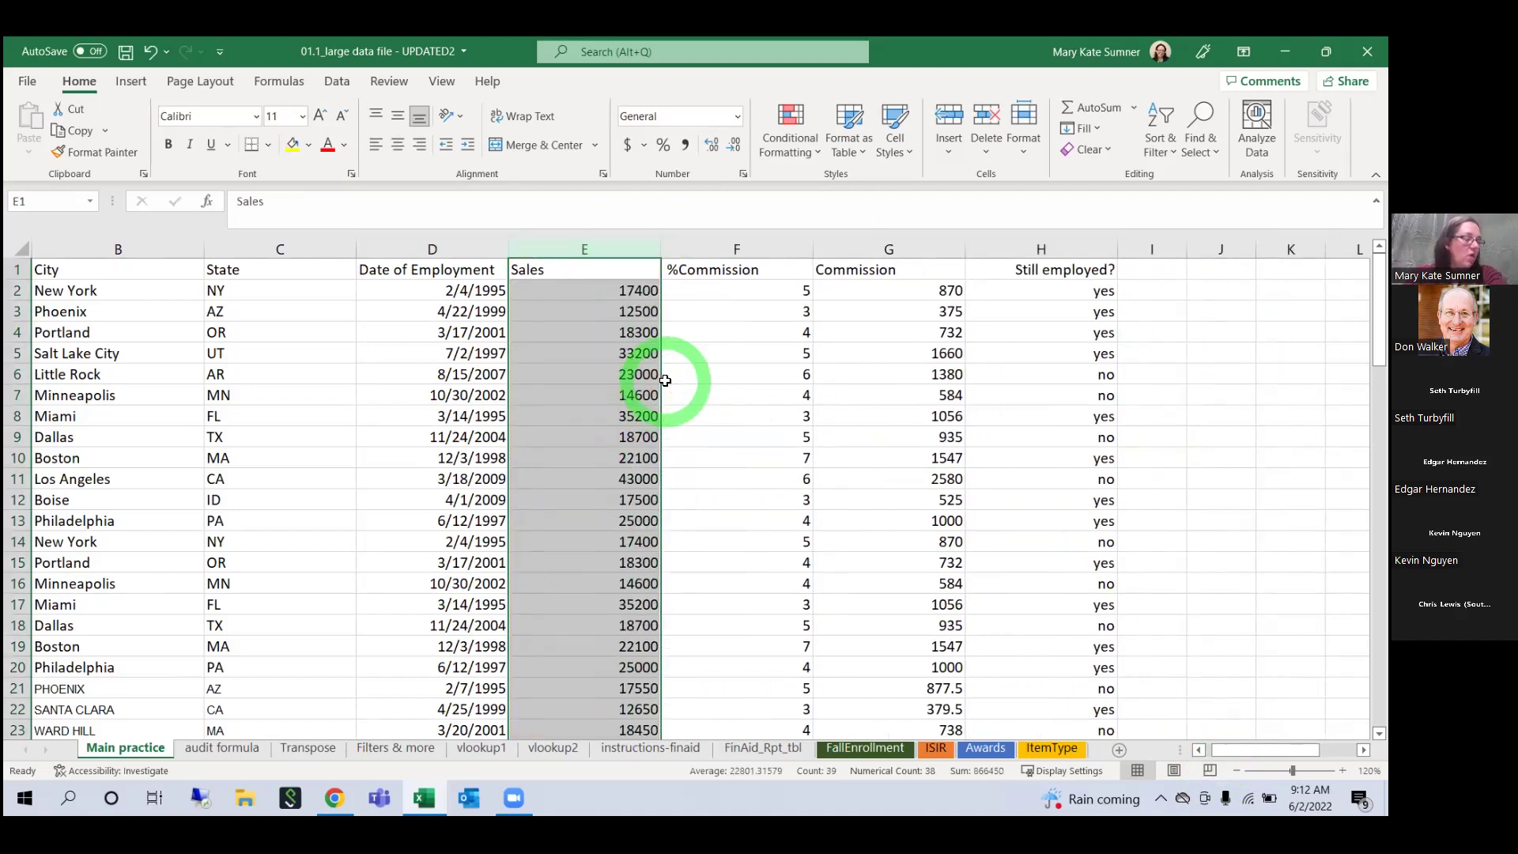
pyautogui.click(894, 375)
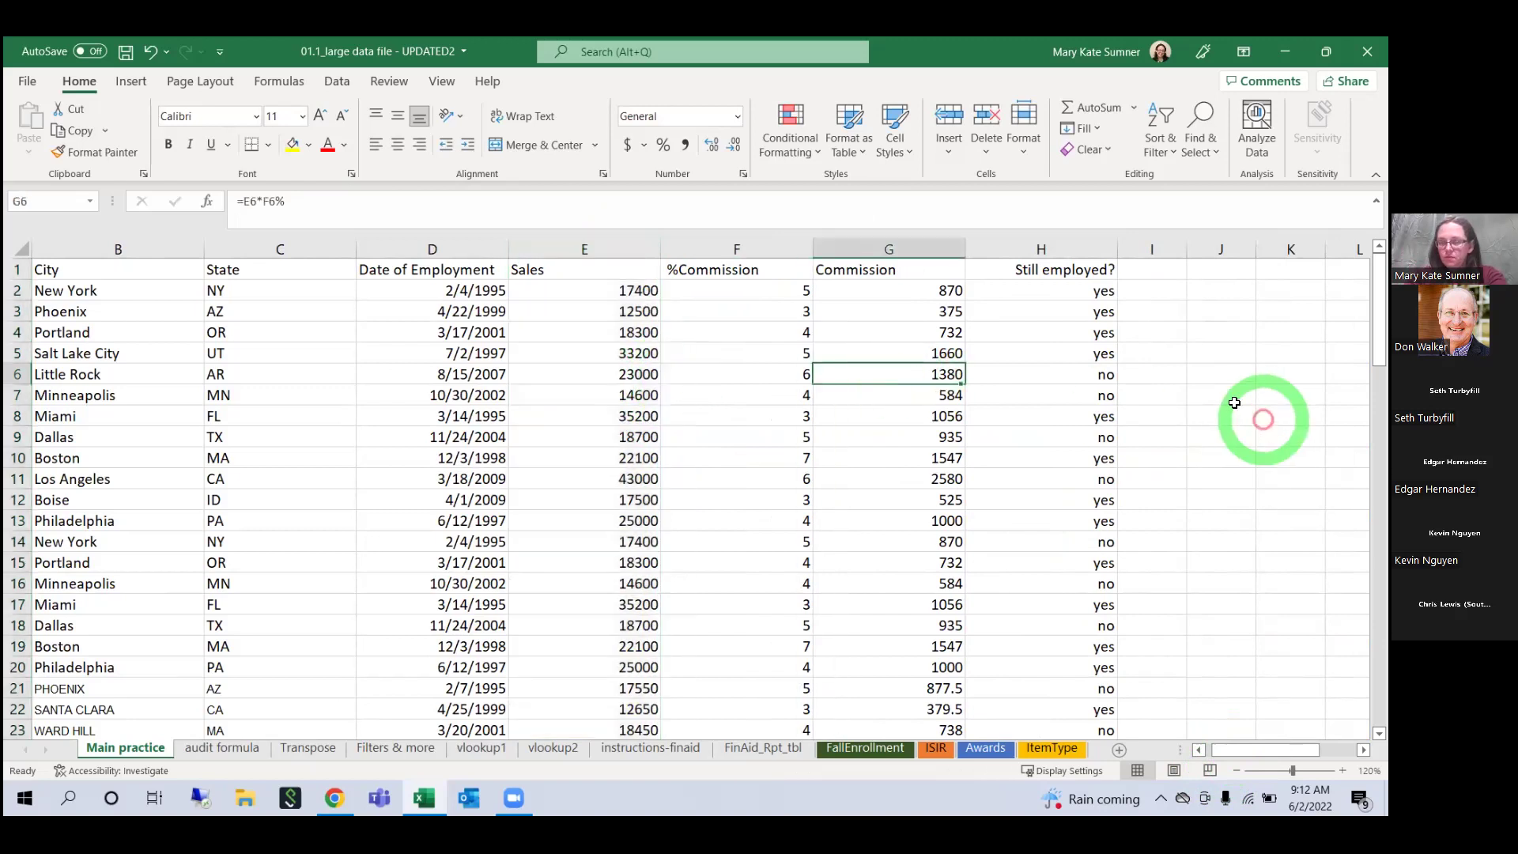
pyautogui.click(1173, 358)
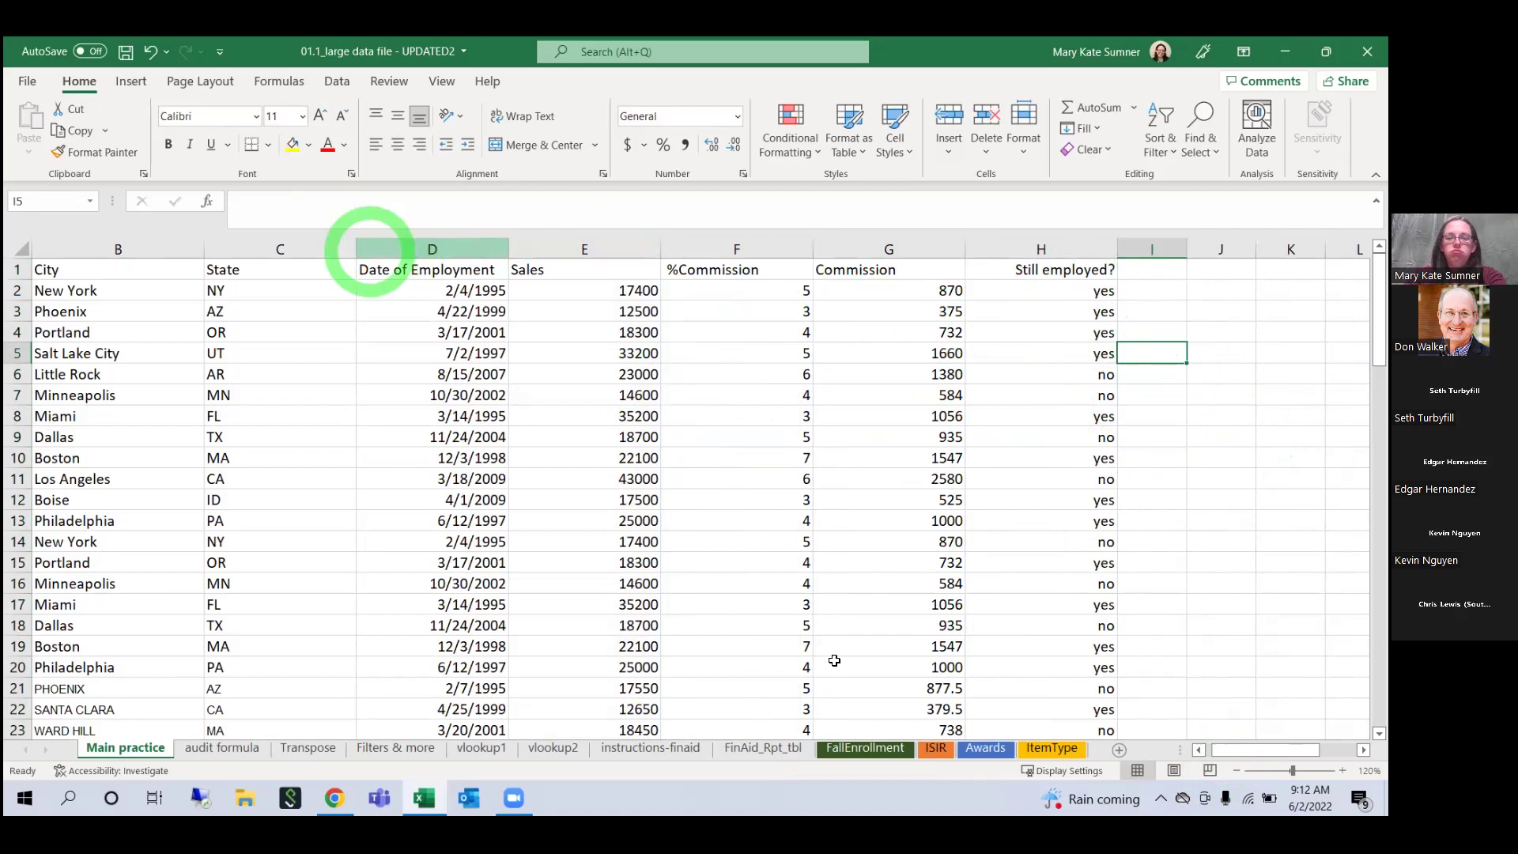
# Step: Insert a blank column between the State and Date of Employment columns
pyautogui.click(1199, 750)
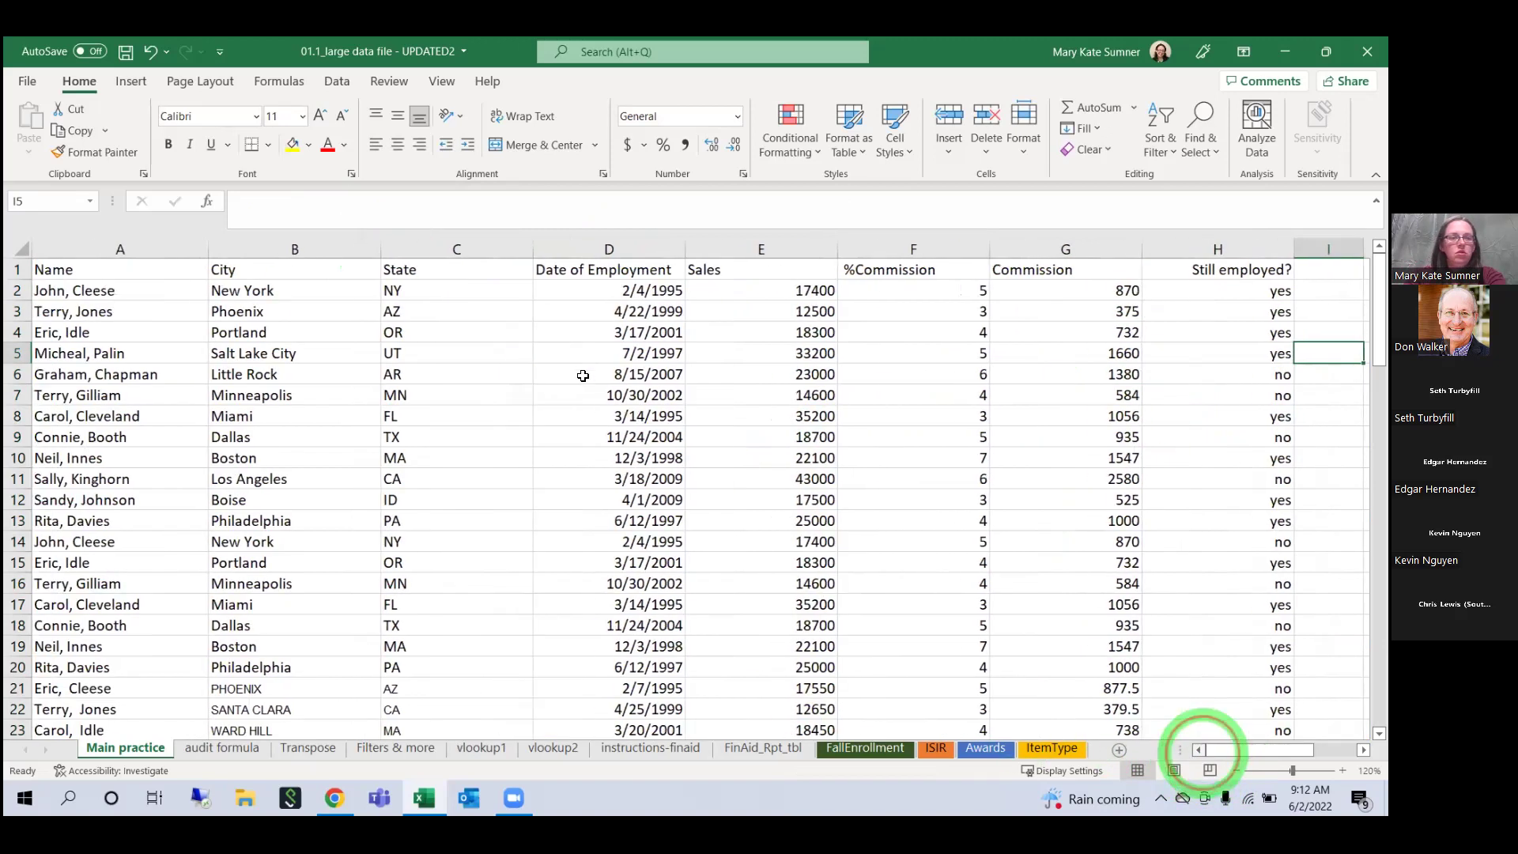
pyautogui.click(549, 268)
pyautogui.click(563, 249)
pyautogui.rightClick(571, 251)
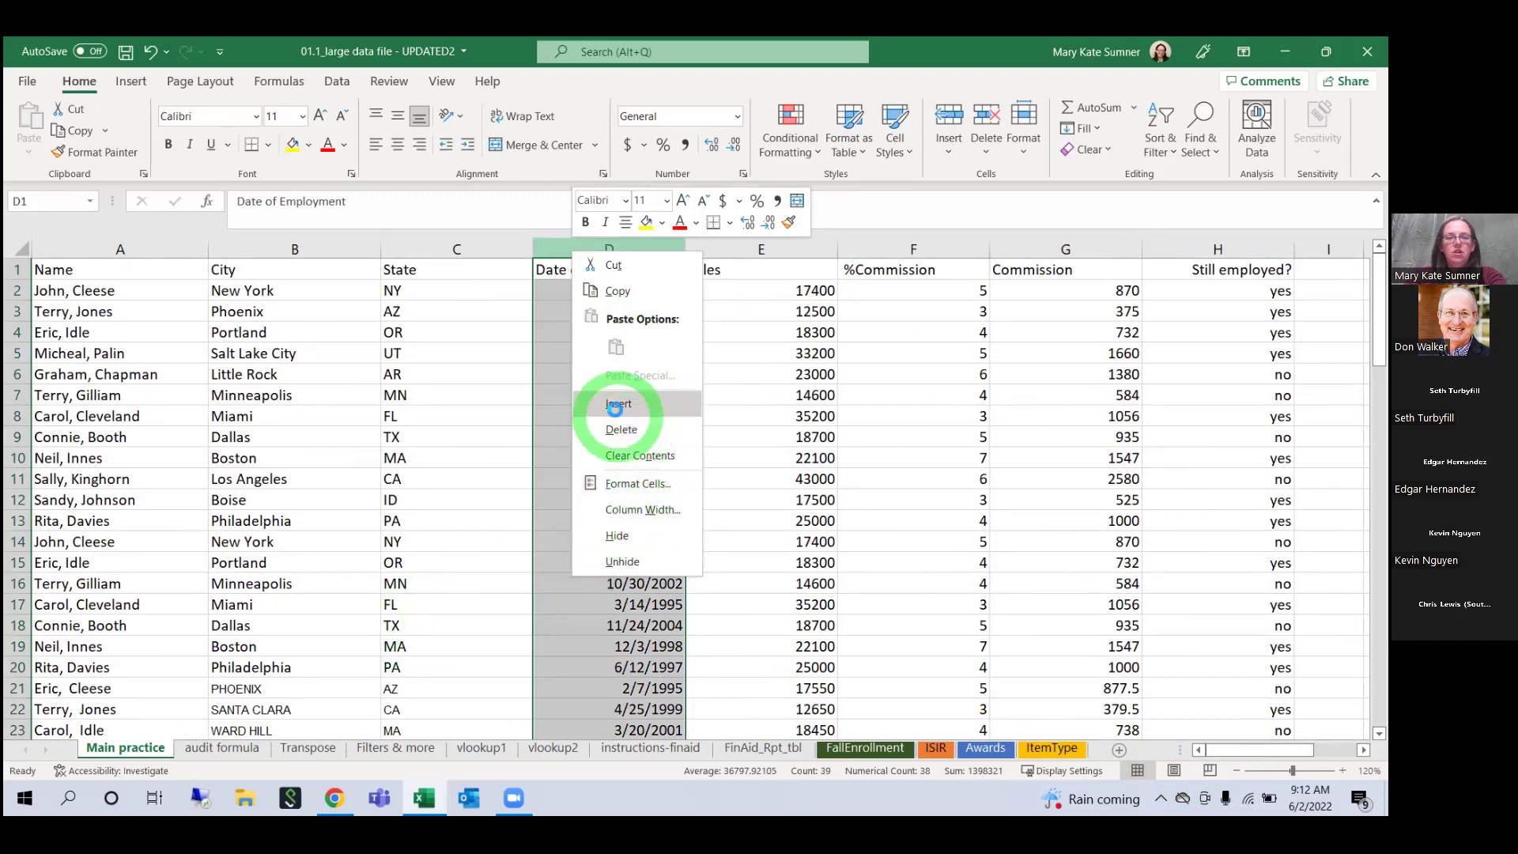
pyautogui.press('Escape')
pyautogui.click(474, 291)
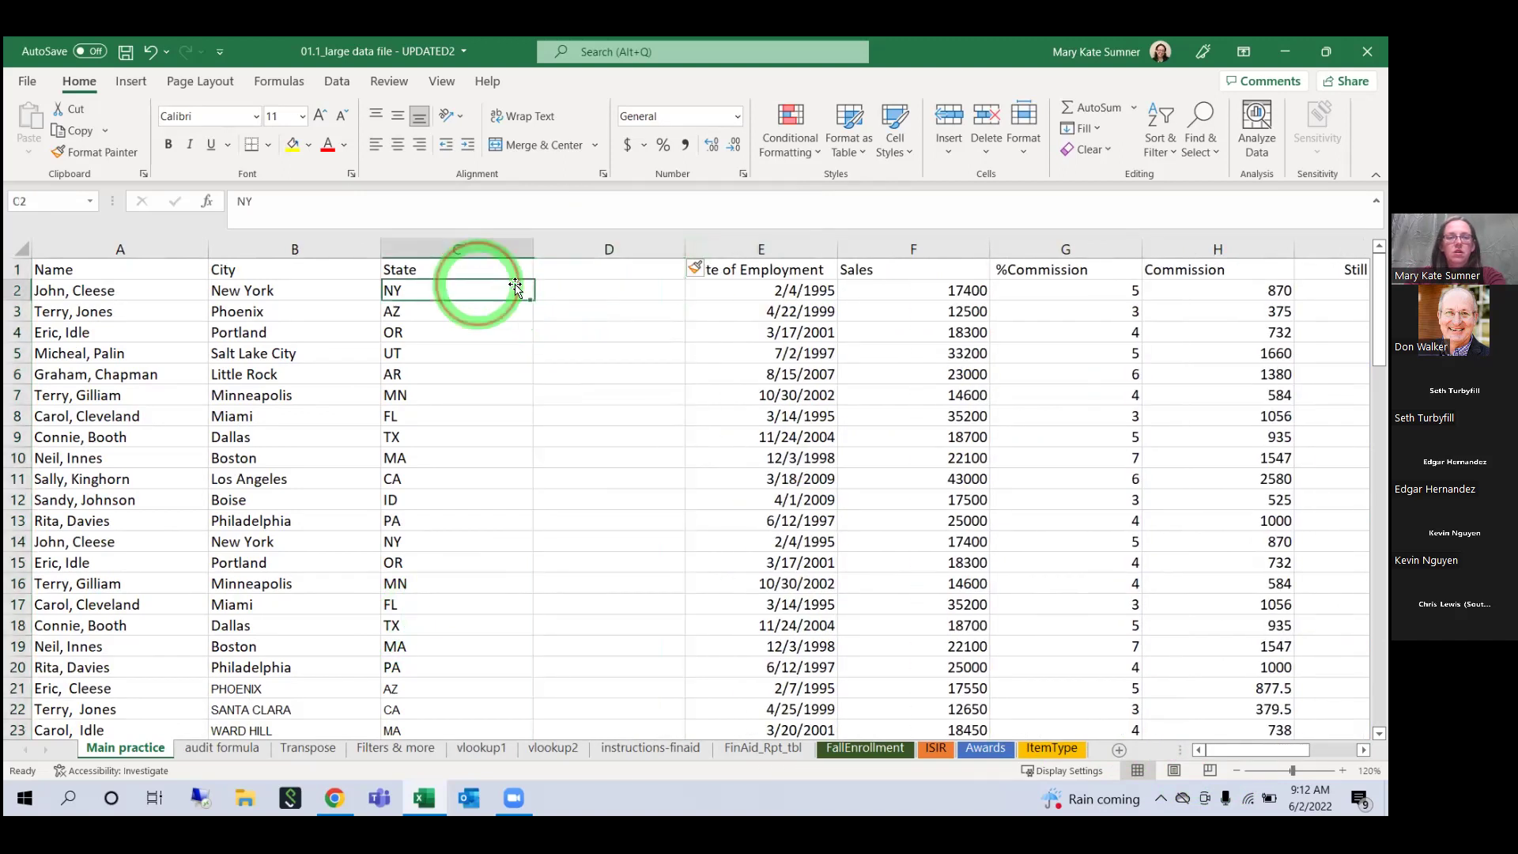
pyautogui.click(556, 292)
pyautogui.click(642, 348)
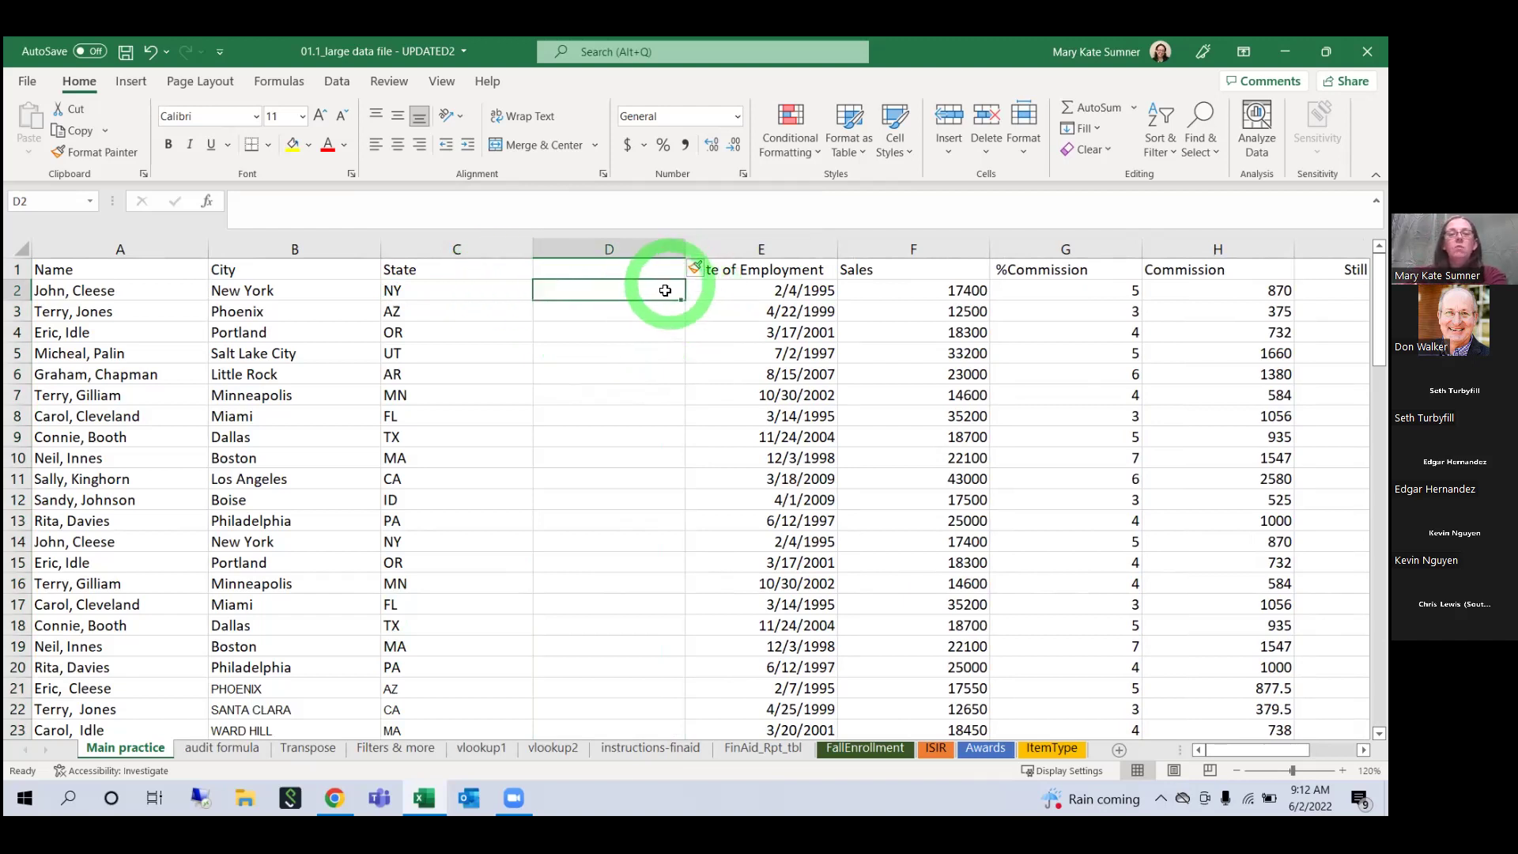
# Step: Reference the State value in D2 with =C2 and fill the formula down column D
pyautogui.click(429, 298)
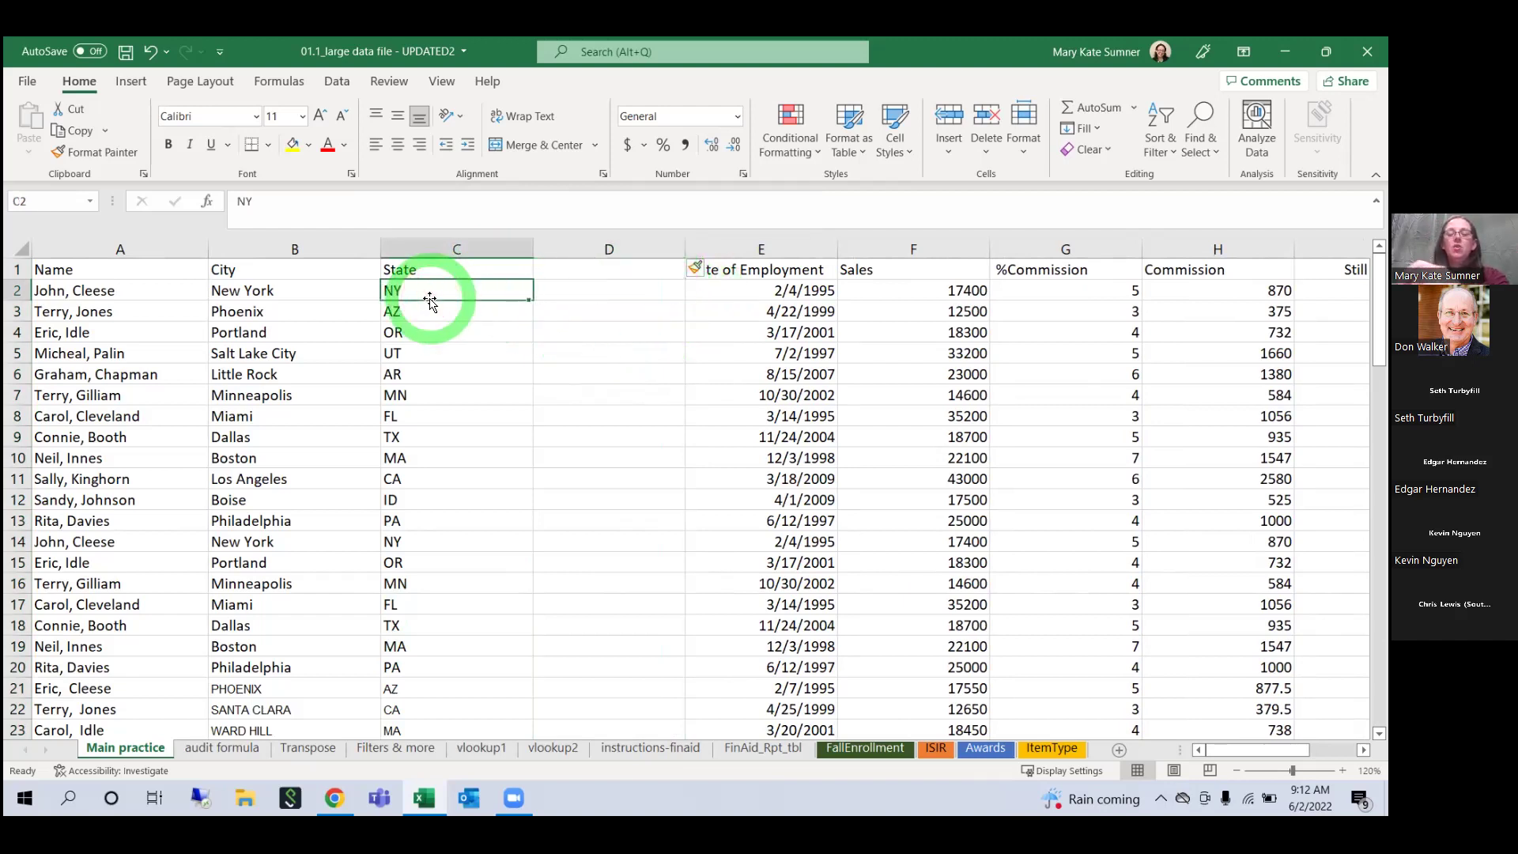
pyautogui.click(571, 292)
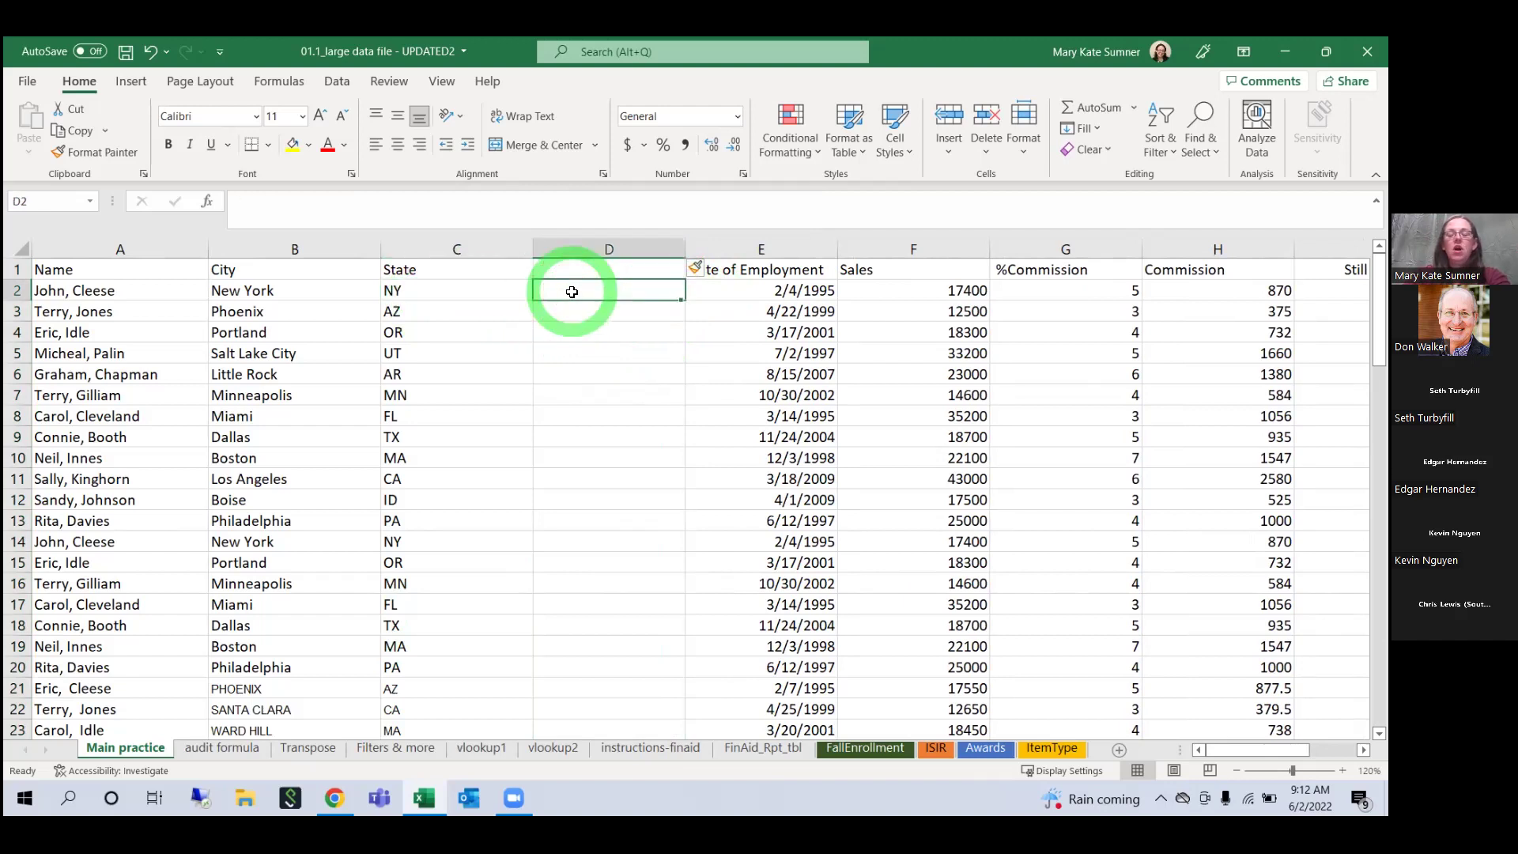
pyautogui.write('=')
pyautogui.click(507, 293)
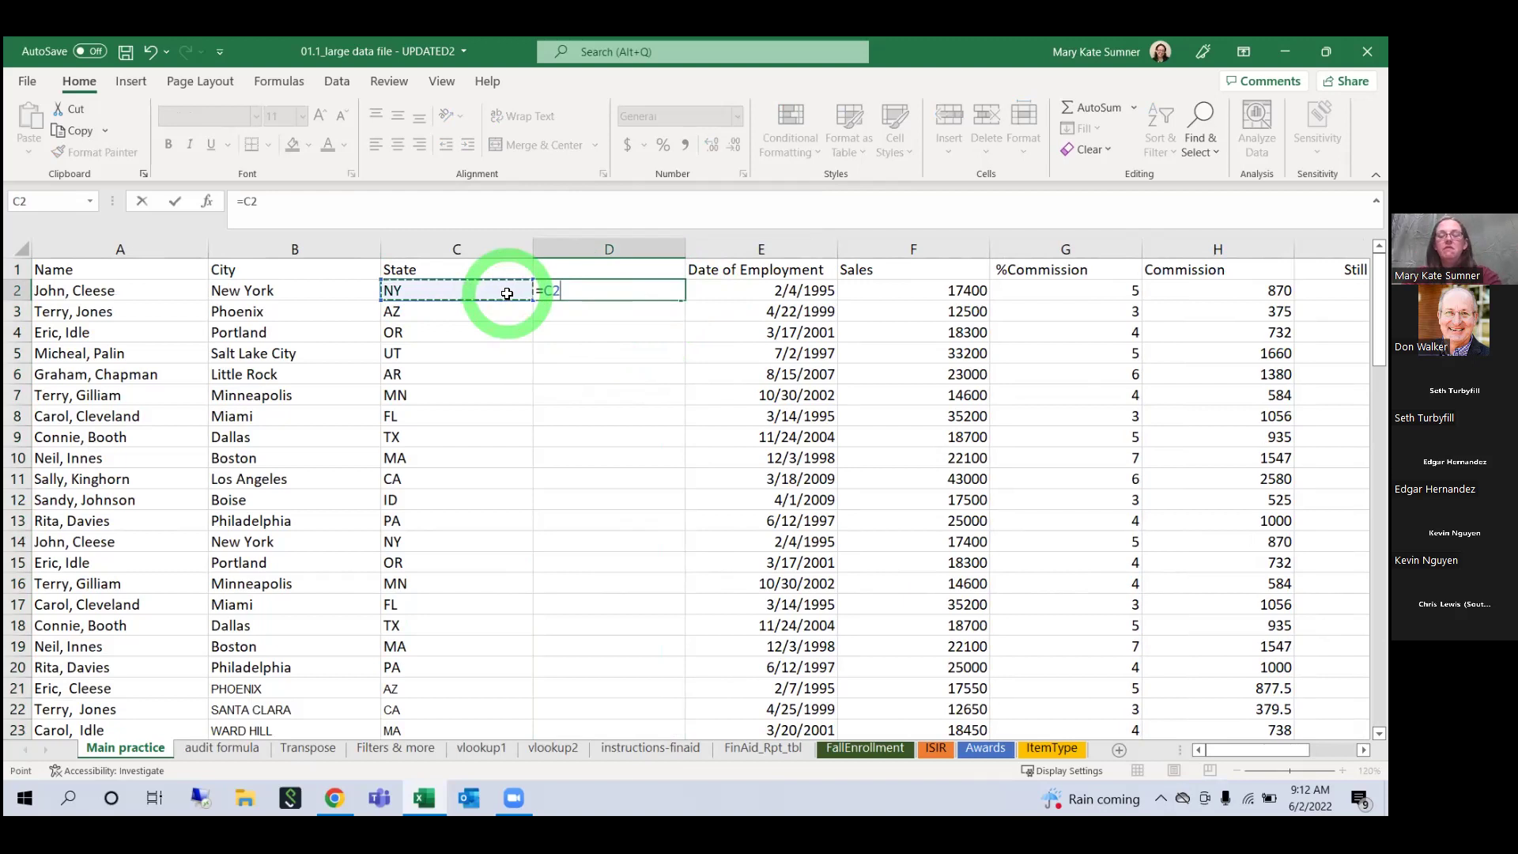
pyautogui.hotkey('ctrl', 'Return')
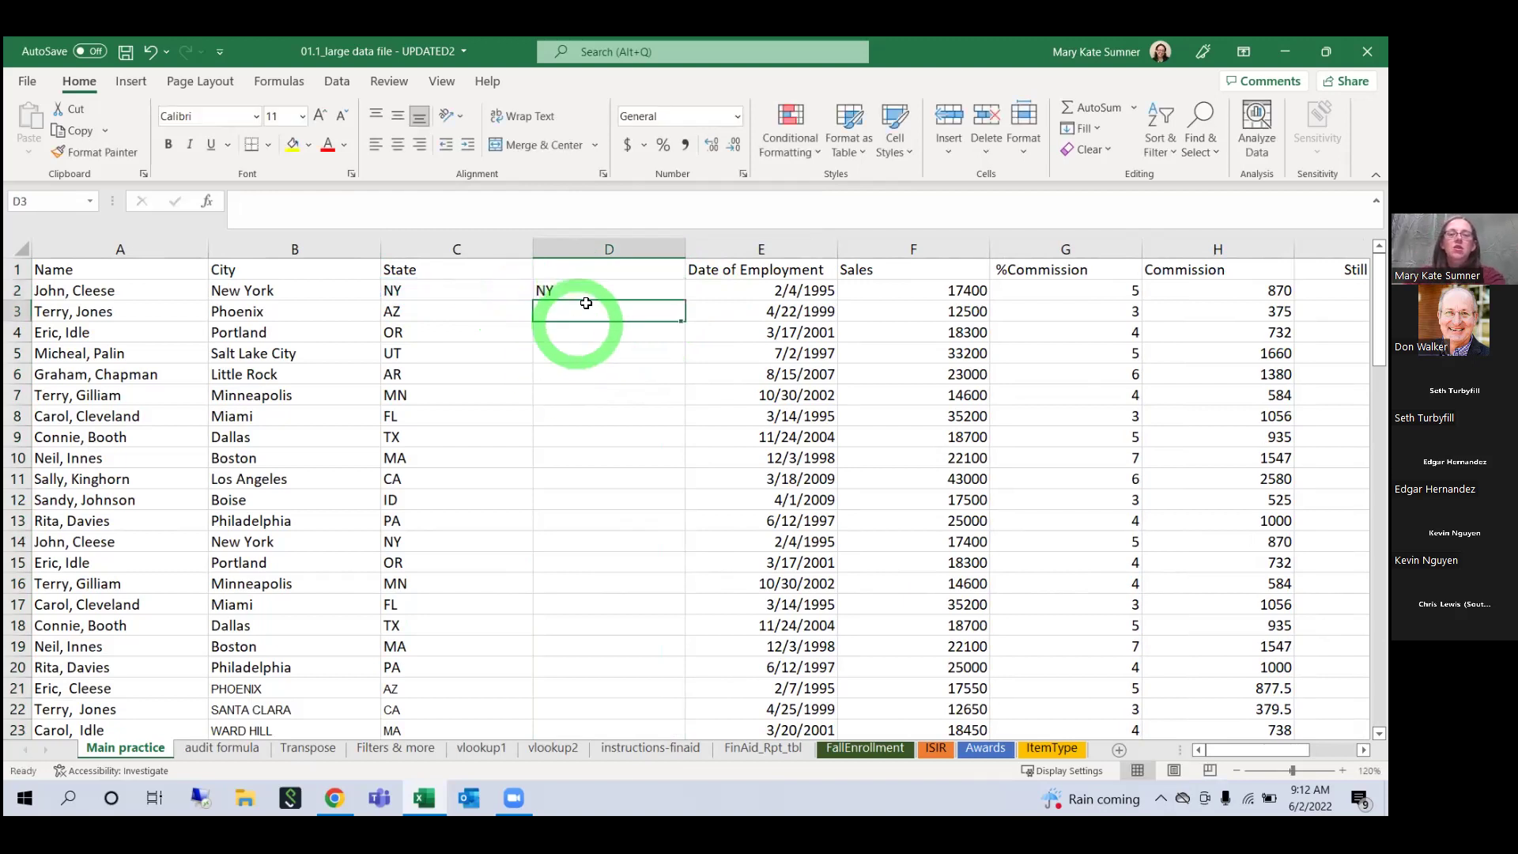
pyautogui.doubleClick(683, 300)
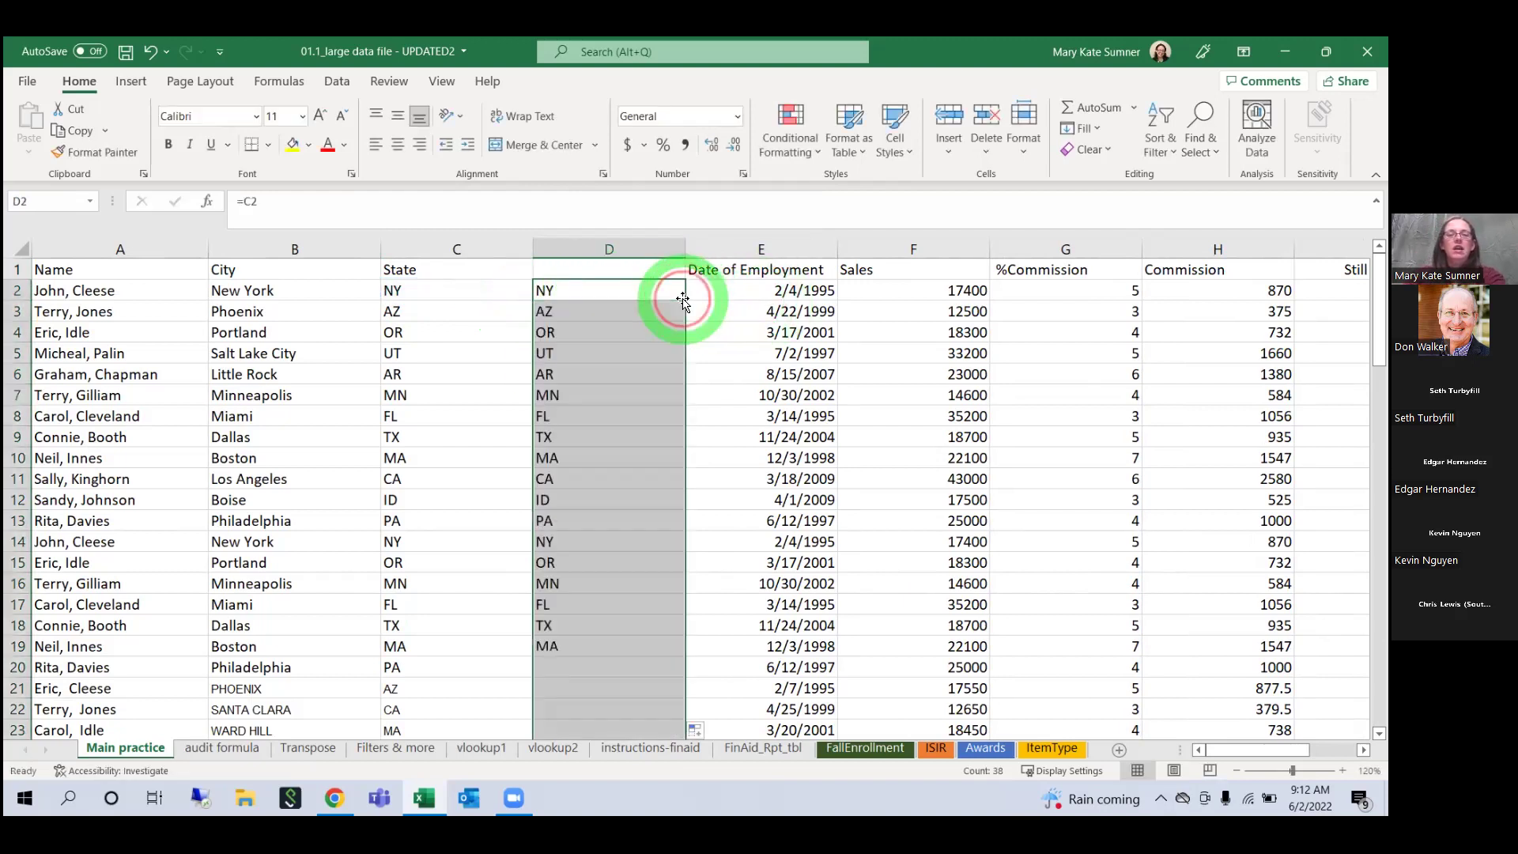
# Step: Re-enter =C2 in D2 and extend the formula down through D39
pyautogui.click(657, 293)
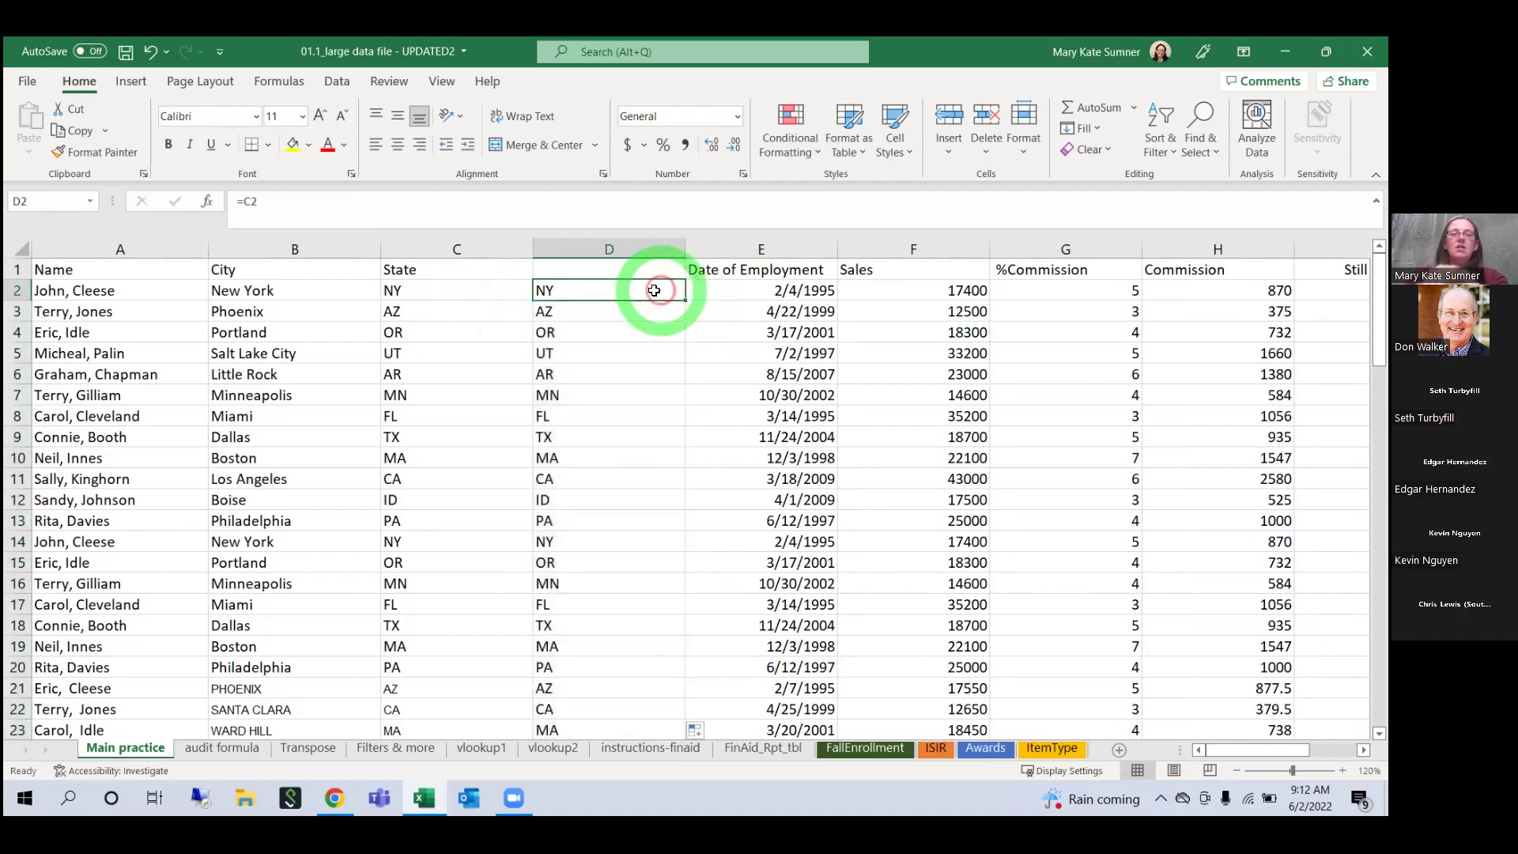
pyautogui.click(431, 295)
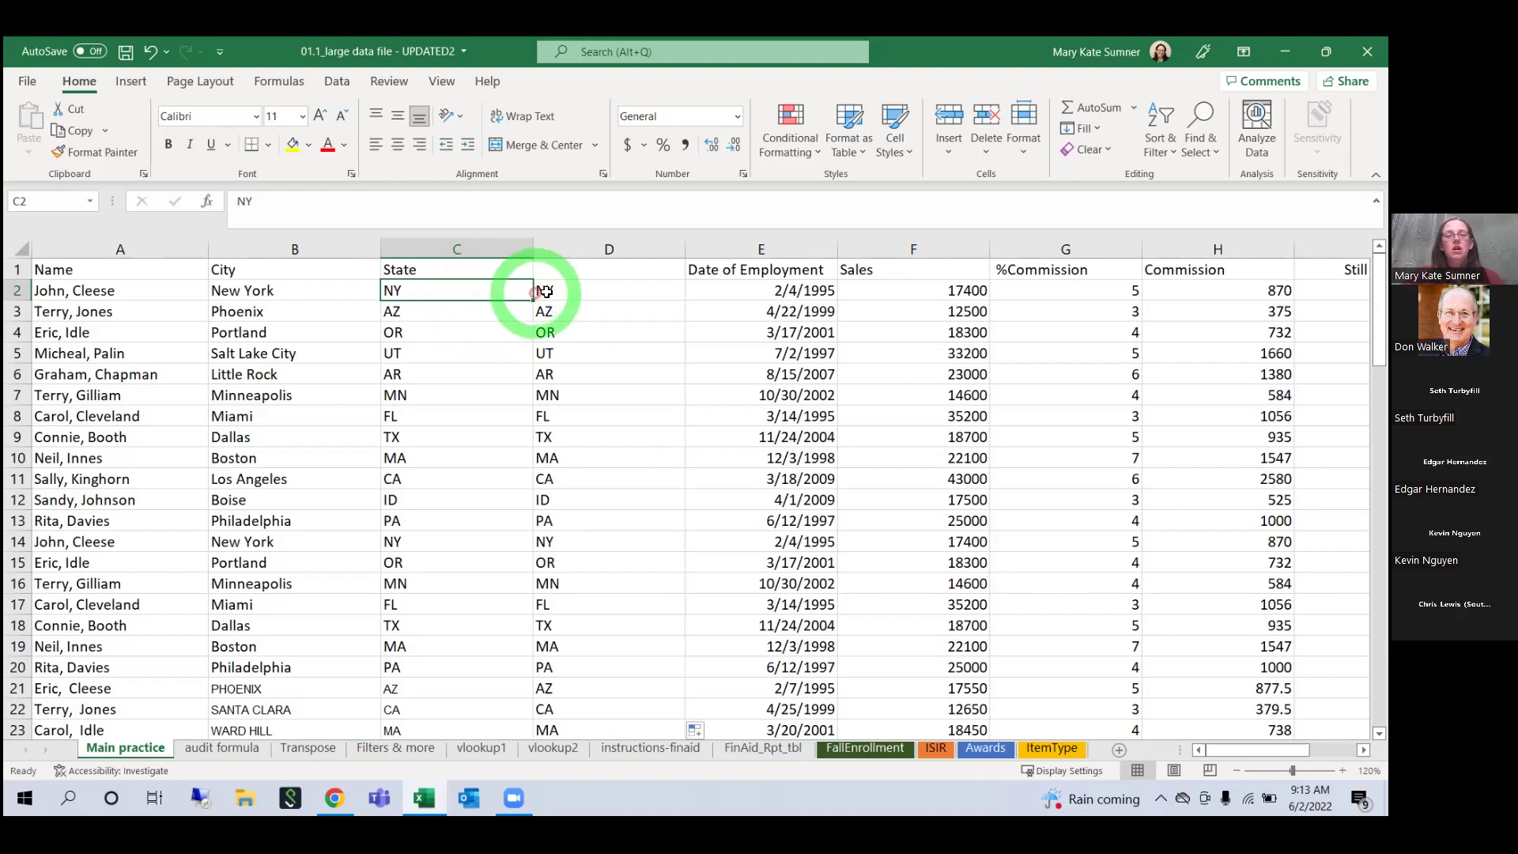
pyautogui.click(581, 295)
pyautogui.write('=')
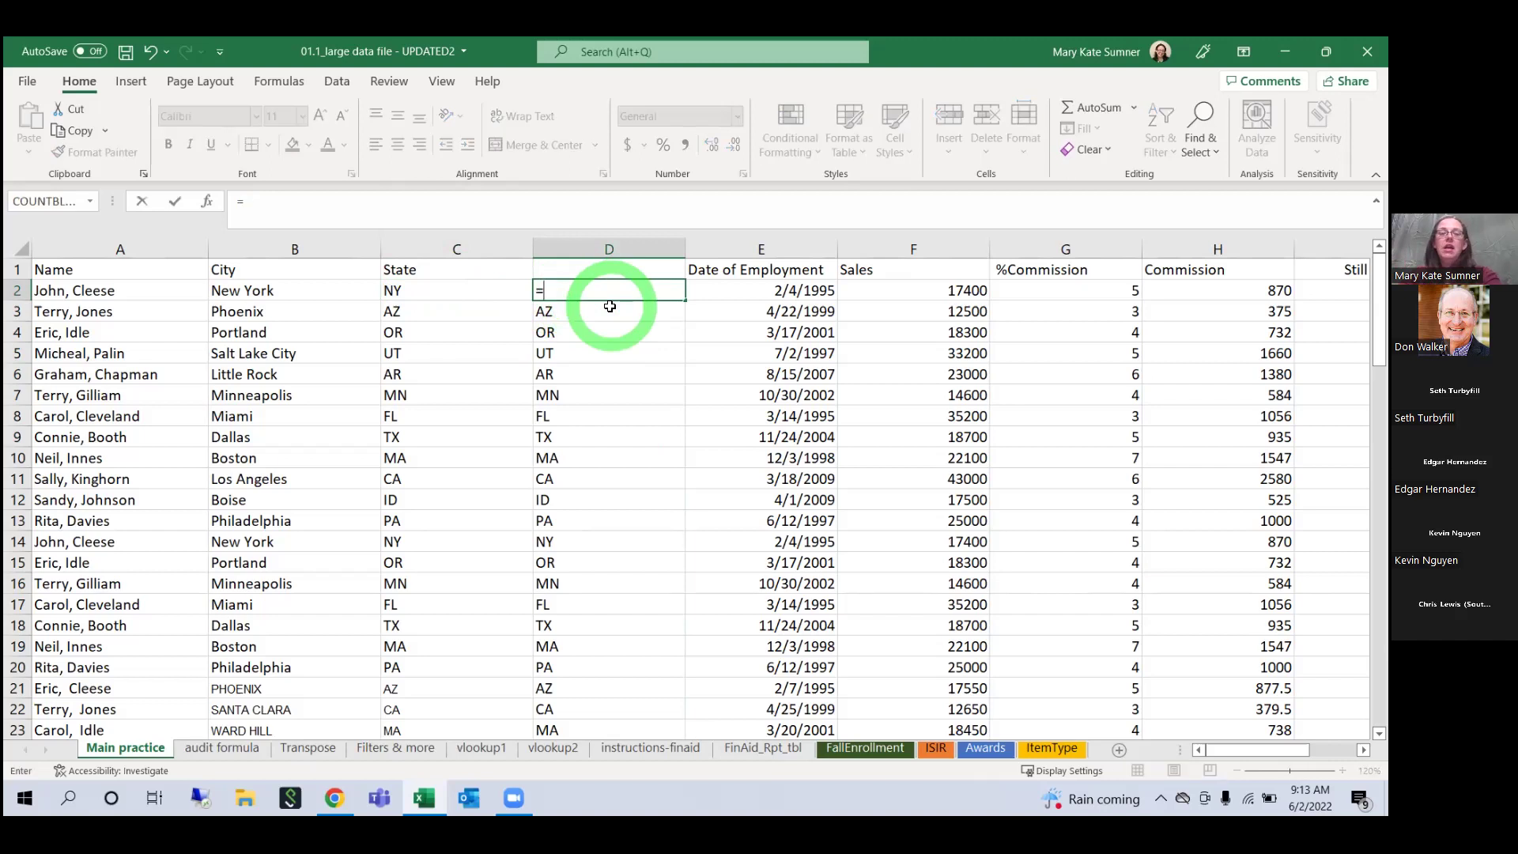
pyautogui.click(477, 293)
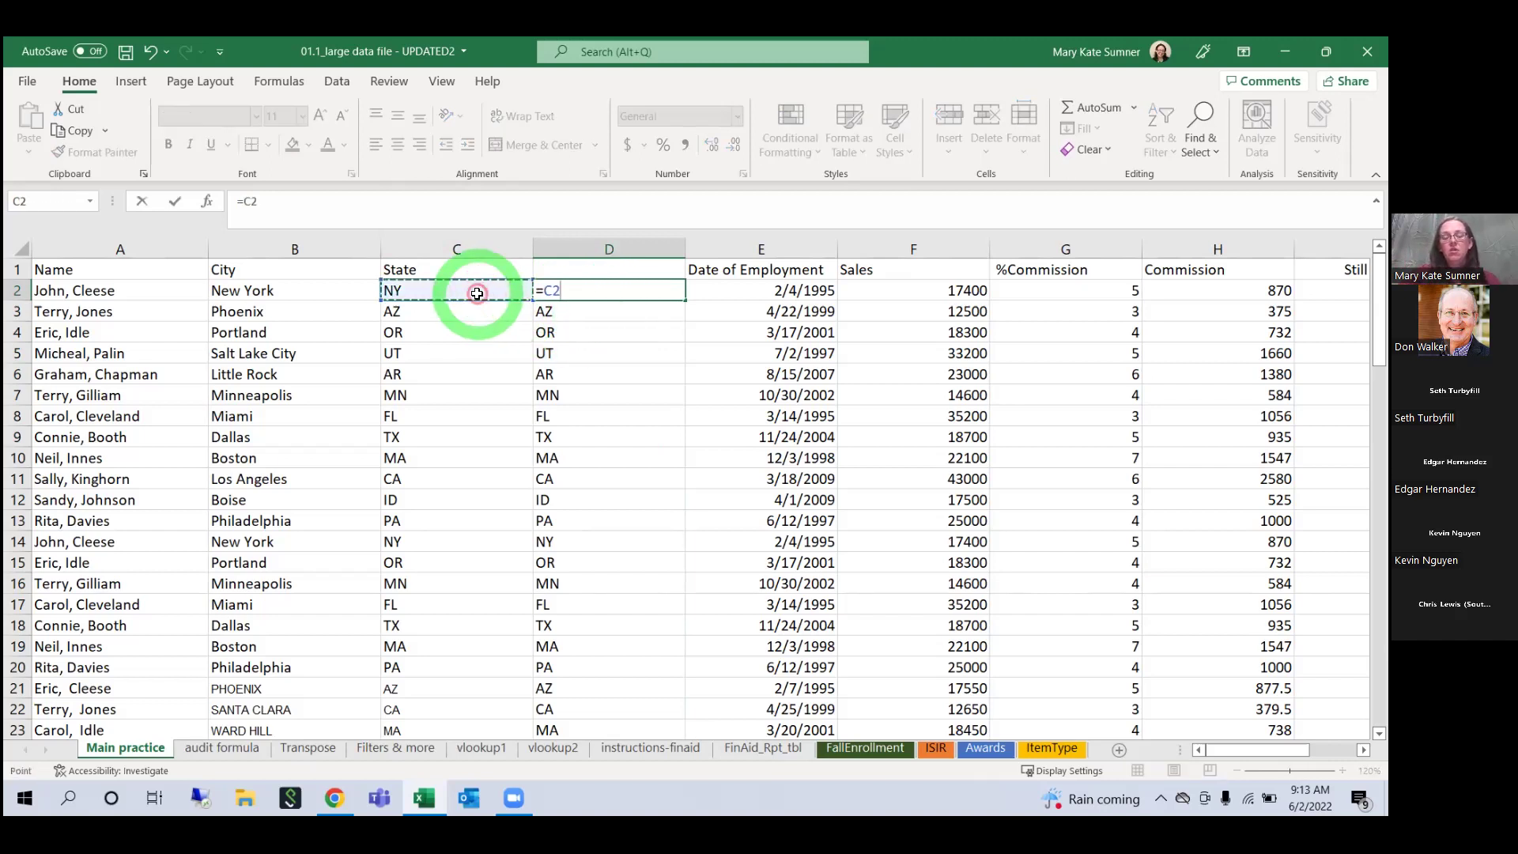
pyautogui.press('Return')
pyautogui.click(658, 293)
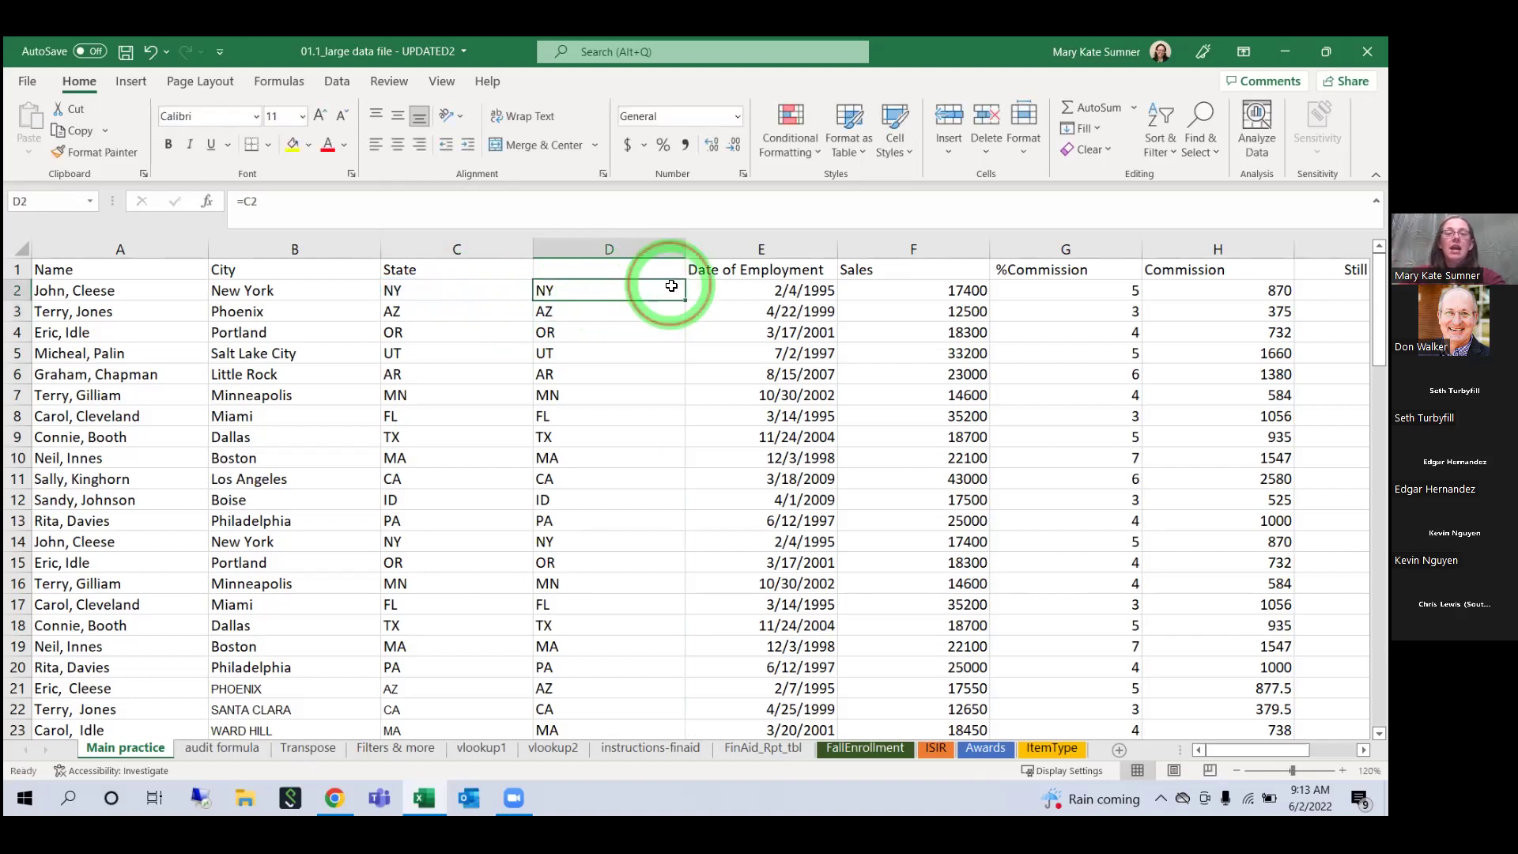
pyautogui.moveTo(684, 299)
pyautogui.mouseDown()
pyautogui.moveTo(704, 668)
pyautogui.moveTo(677, 807)
pyautogui.moveTo(688, 671)
pyautogui.moveTo(693, 689)
pyautogui.mouseUp()
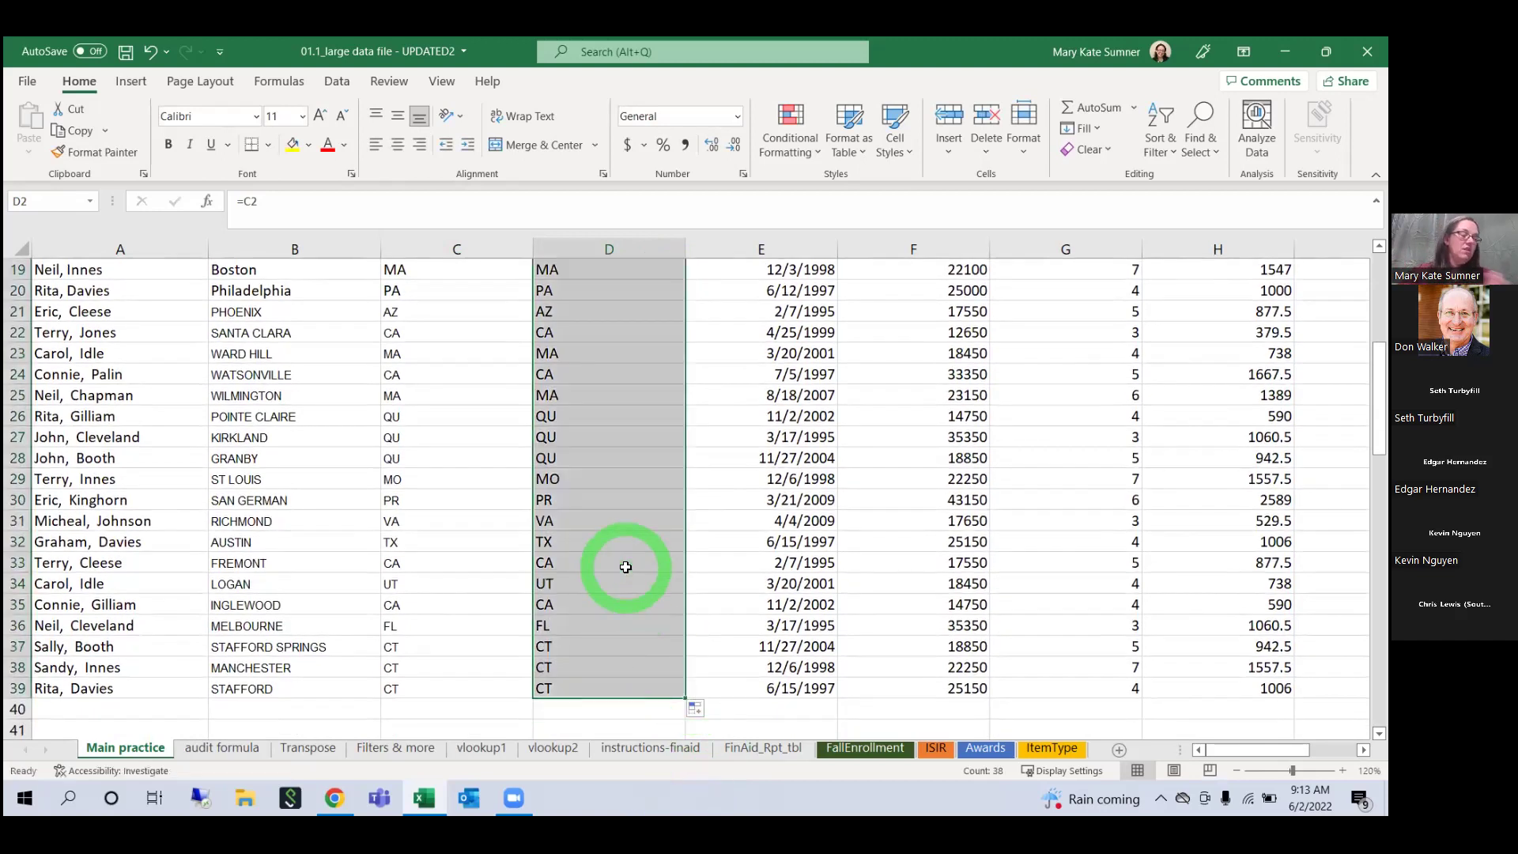
# Step: Overwrite the copied state formulas with typed values: LA in D6 and NO in D13
pyautogui.scroll(6, 634, 519)
pyautogui.click(636, 520)
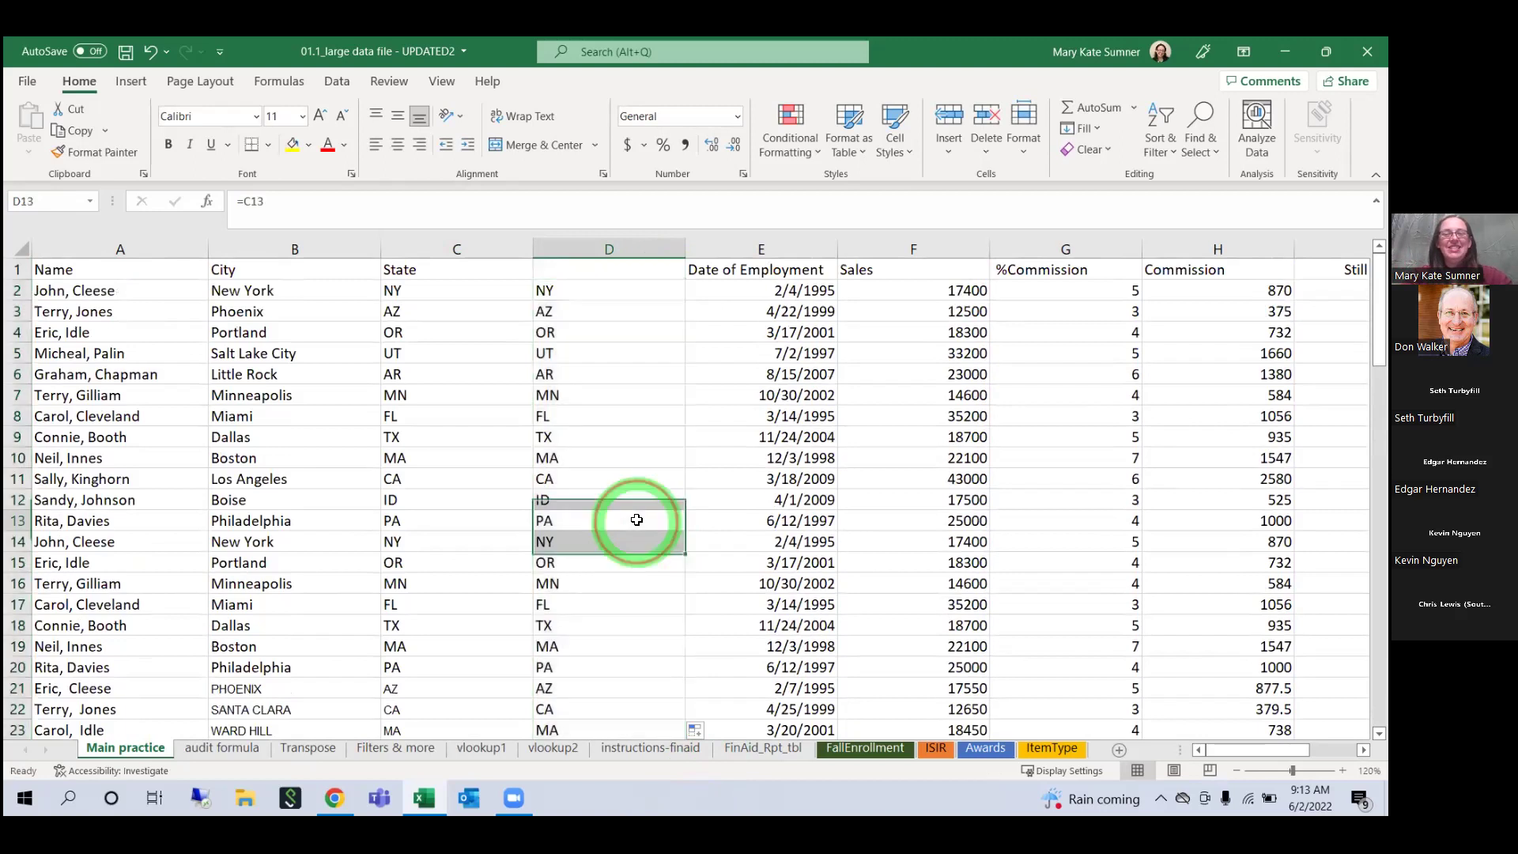
pyautogui.click(613, 386)
pyautogui.write('LA')
pyautogui.press('Return')
pyautogui.press('Down')
pyautogui.press('Down')
pyautogui.press('Down')
pyautogui.press('Down')
pyautogui.press('Down')
pyautogui.press('Down')
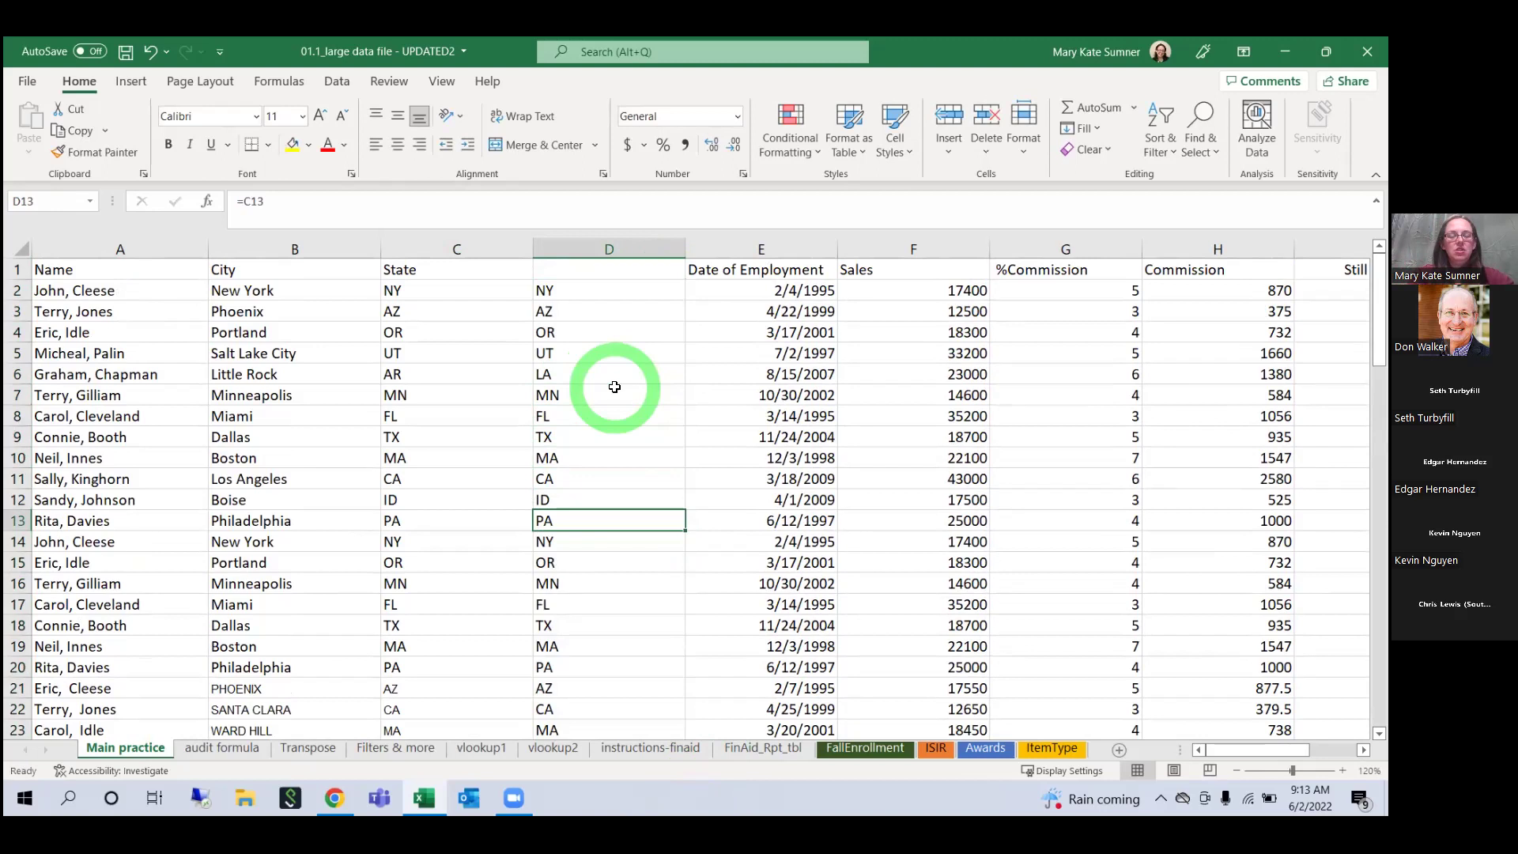
pyautogui.write('NO')
pyautogui.press('Return')
# Step: Overwrite the copied state formulas with AR in D18 and MO in D21
pyautogui.press('Down')
pyautogui.press('Down')
pyautogui.press('Down')
pyautogui.press('Down')
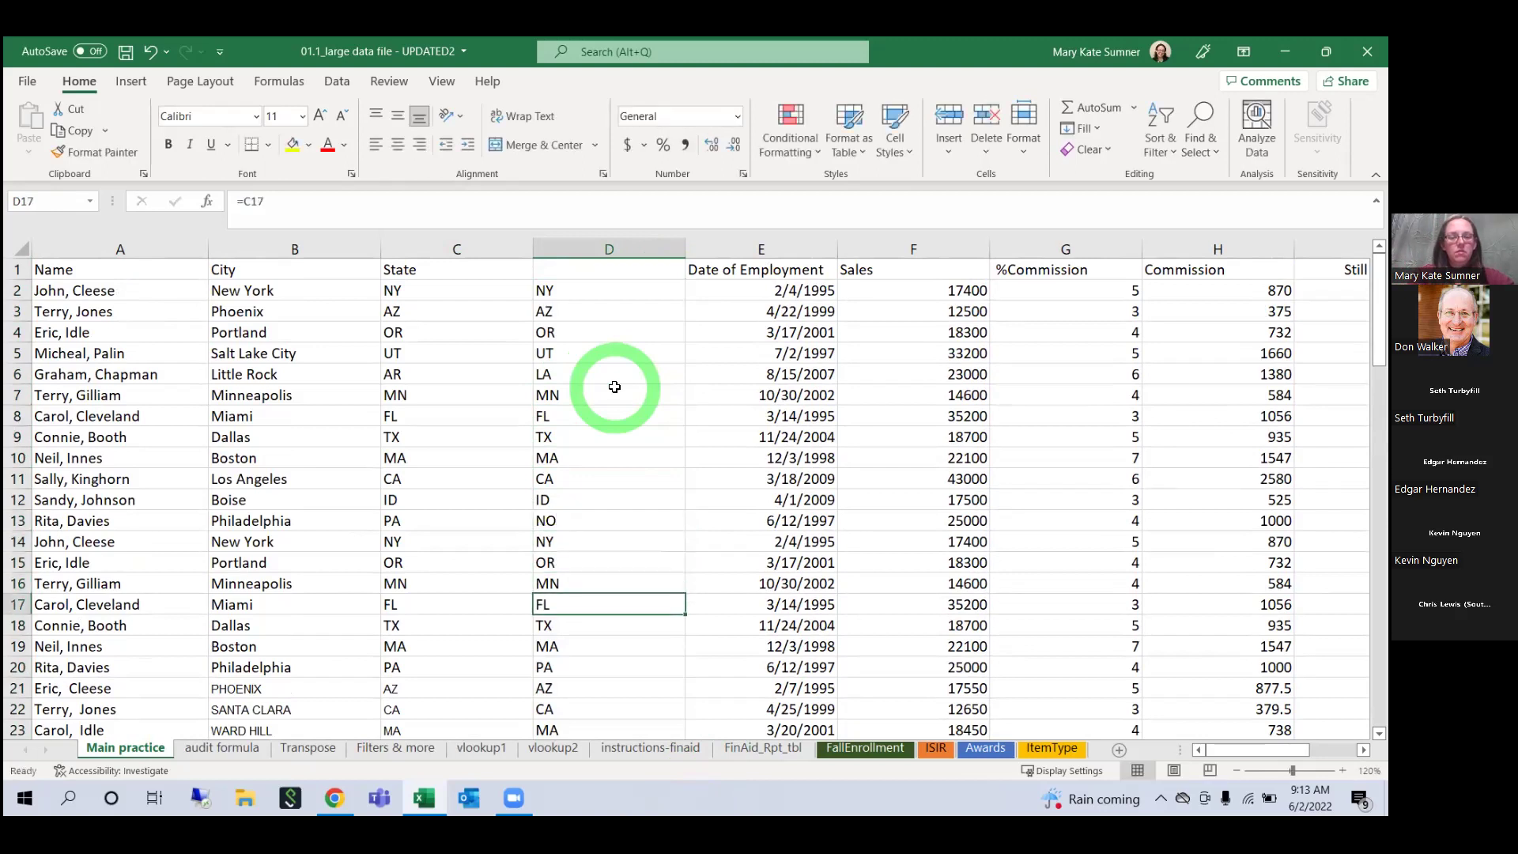
pyautogui.write('AR')
pyautogui.press('Return')
pyautogui.press('Down')
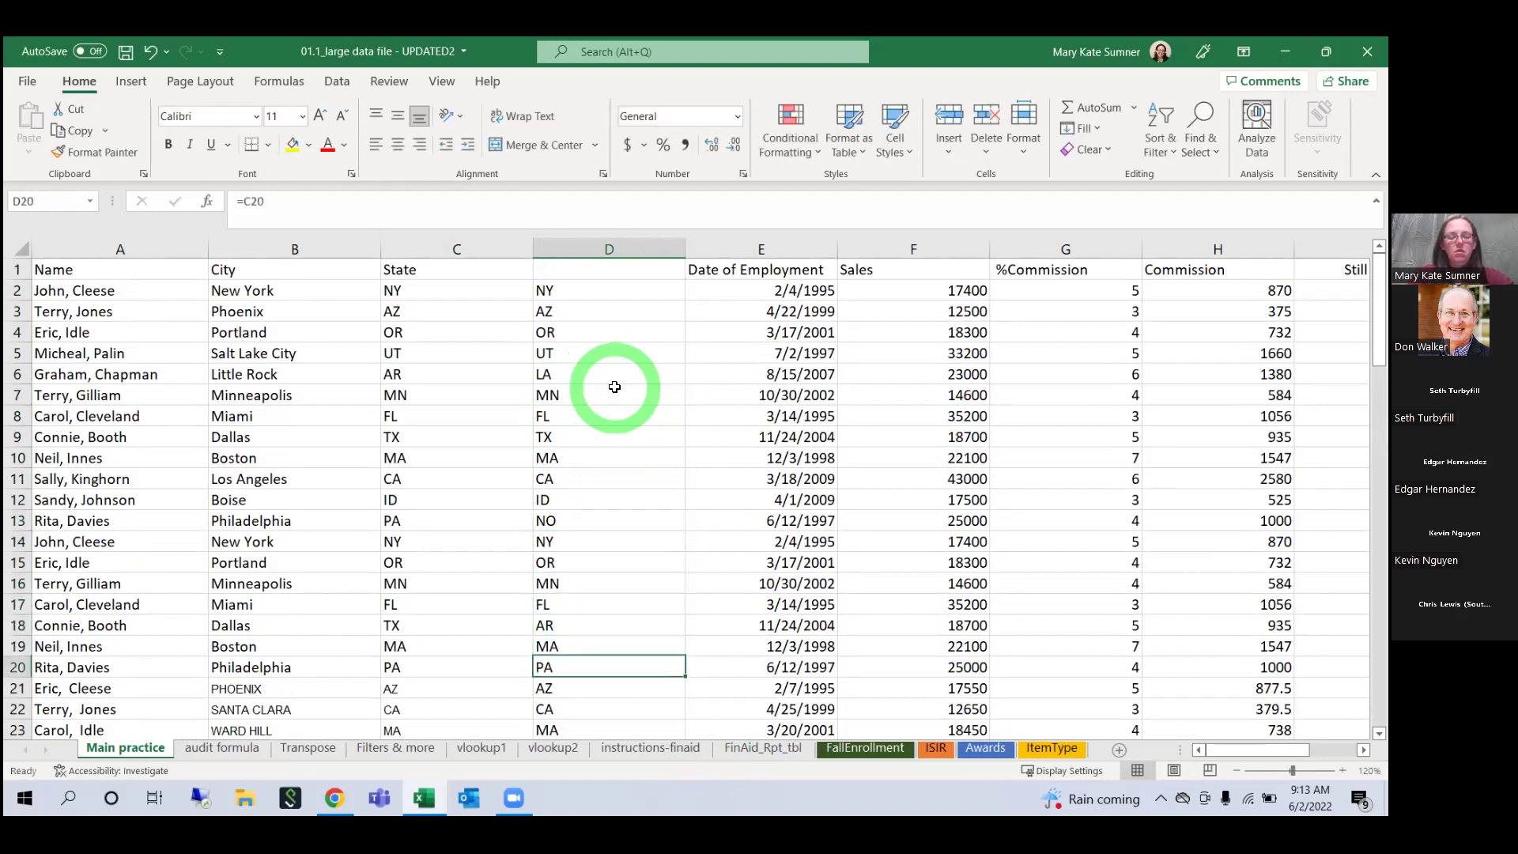
pyautogui.write('MO')
pyautogui.press('Return')
pyautogui.press('Down')
pyautogui.press('Down')
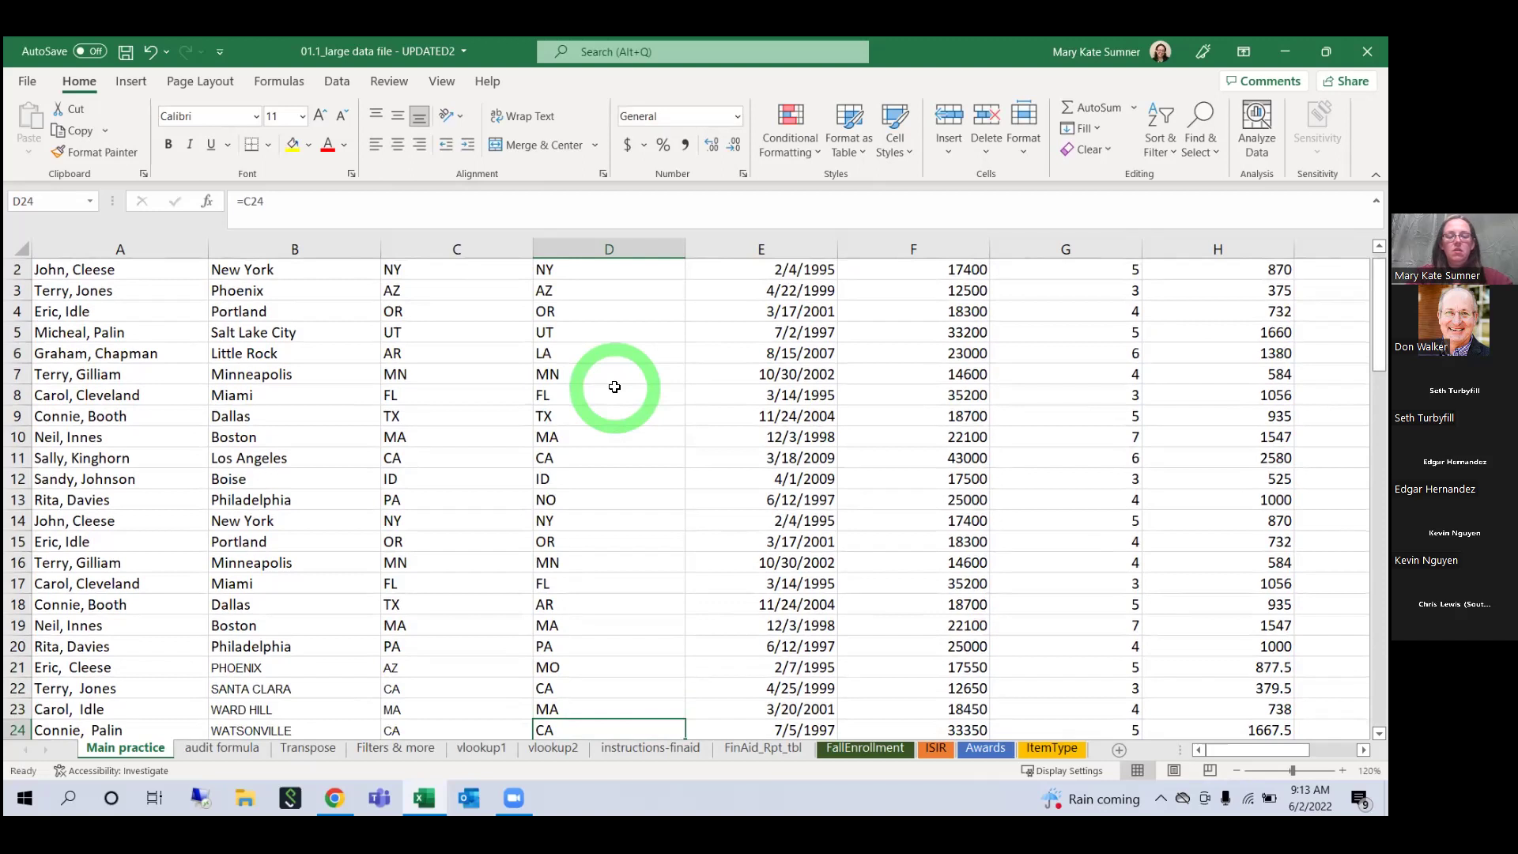
# Step: Overwrite D24 with WS and insert a blank column before Date of Employment
pyautogui.write('WS')
pyautogui.scroll(1, 614, 386)
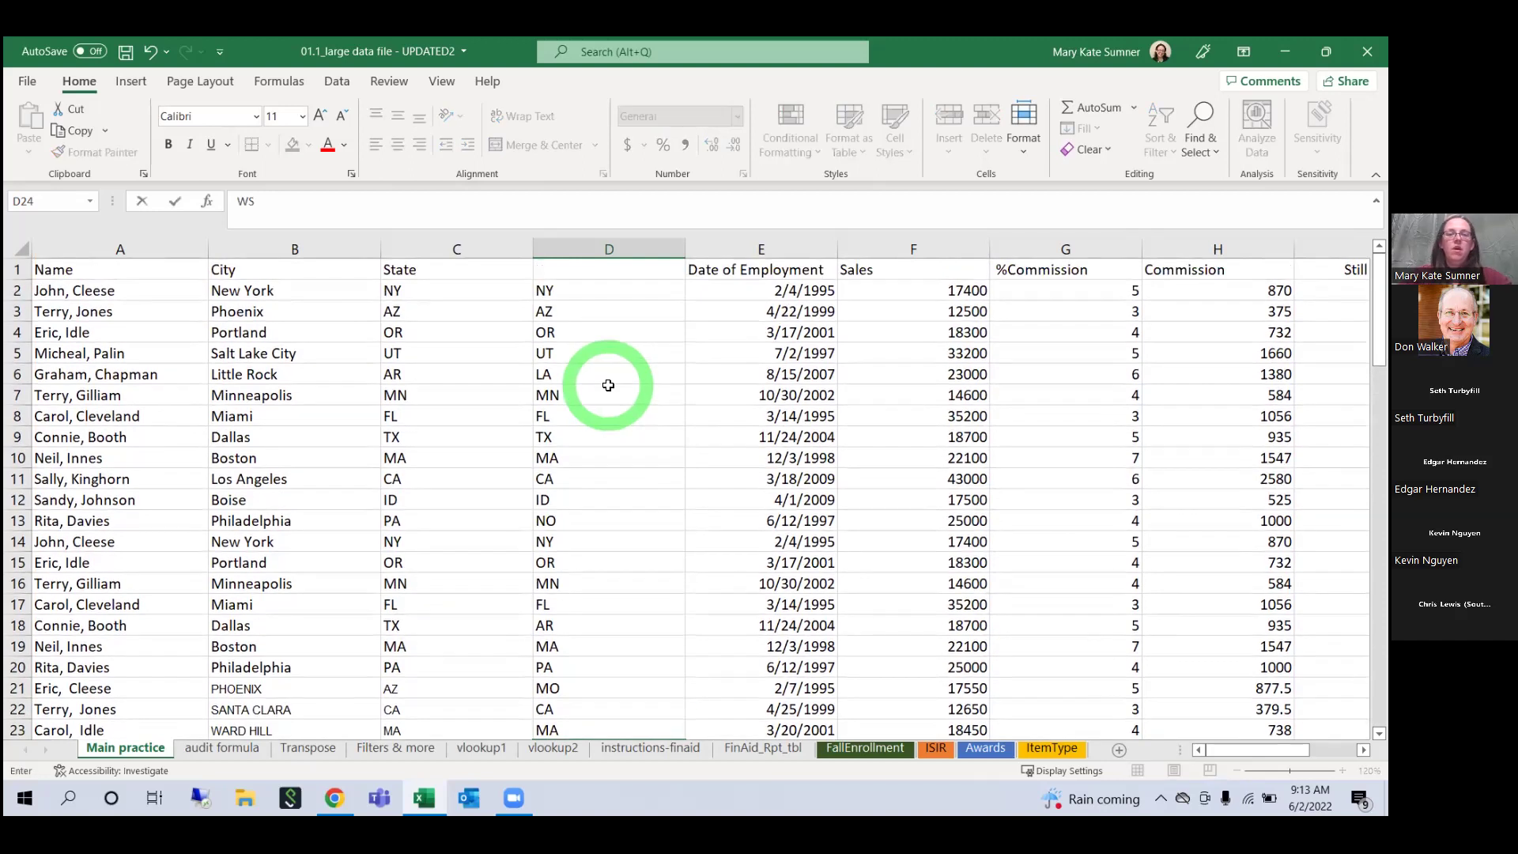
pyautogui.rightClick(763, 248)
pyautogui.click(807, 397)
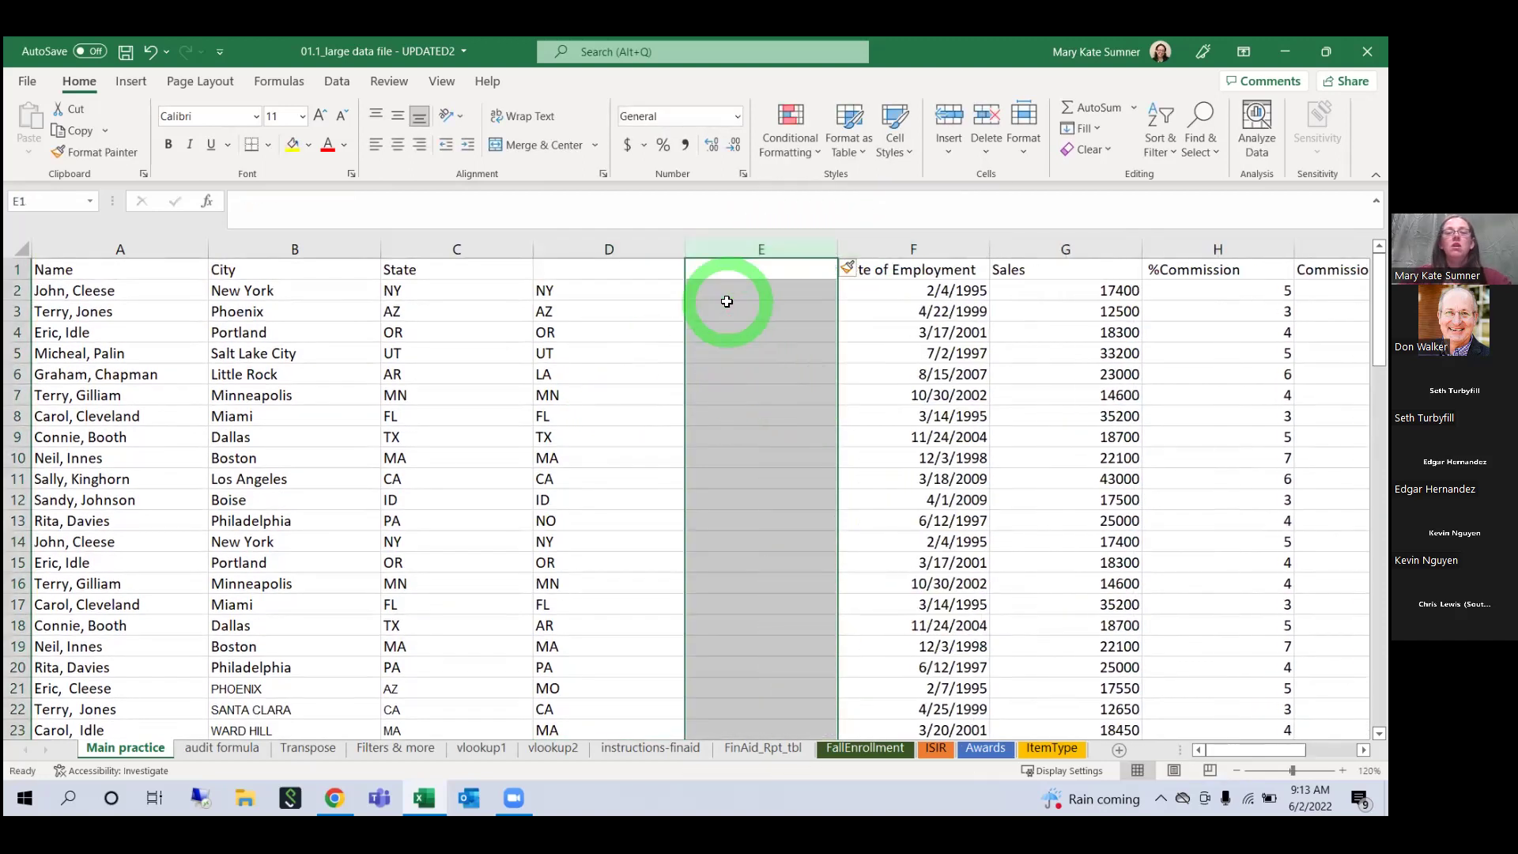
pyautogui.click(751, 311)
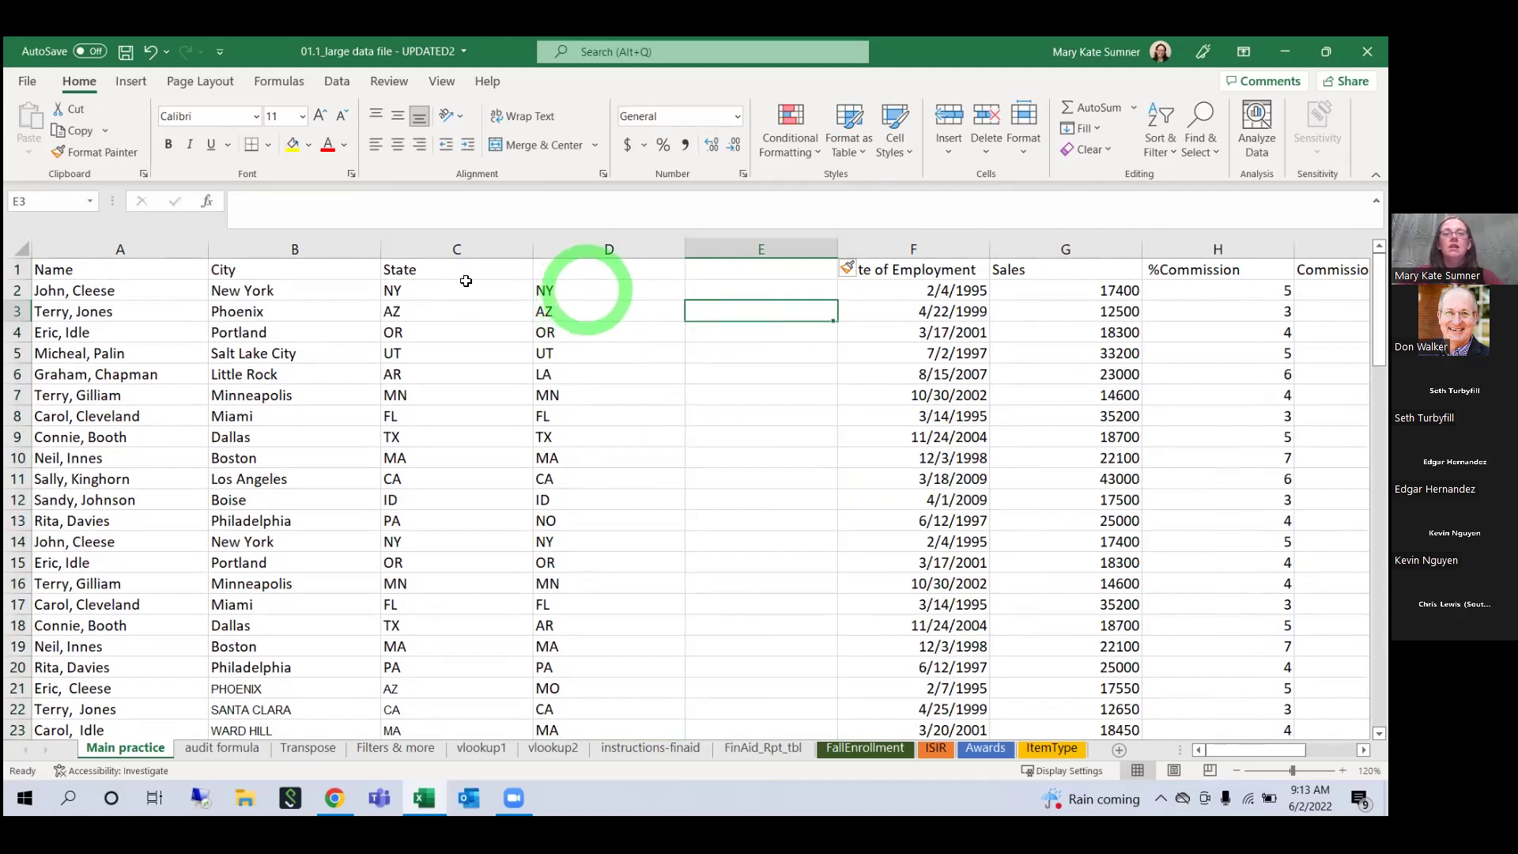
pyautogui.click(522, 271)
pyautogui.click(551, 273)
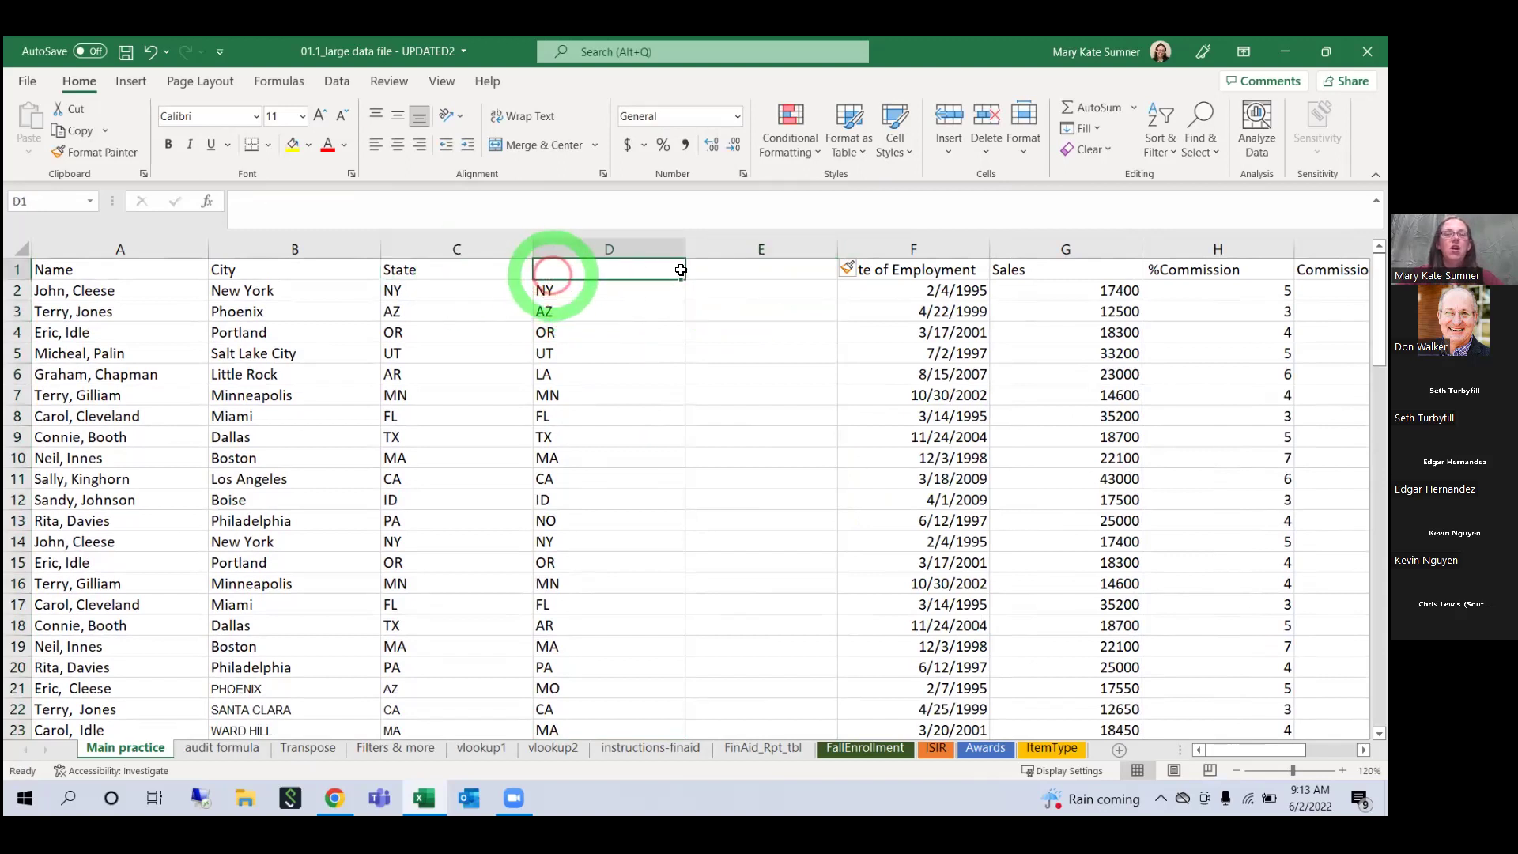
# Step: Enter the comparison formula =C2=D2 in E2 to test whether the two state values match
pyautogui.click(718, 297)
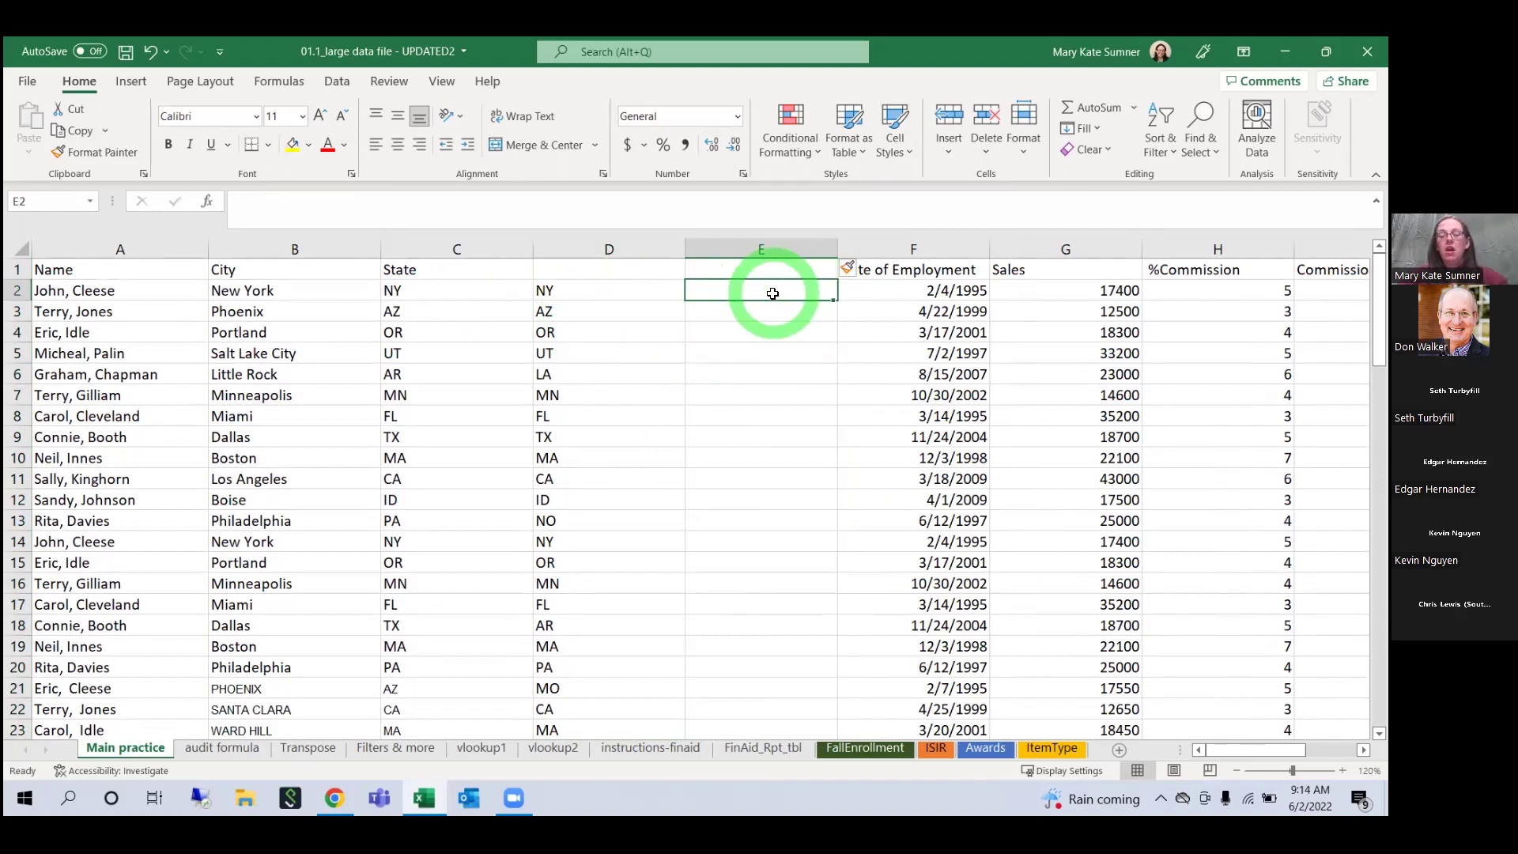
pyautogui.write('=')
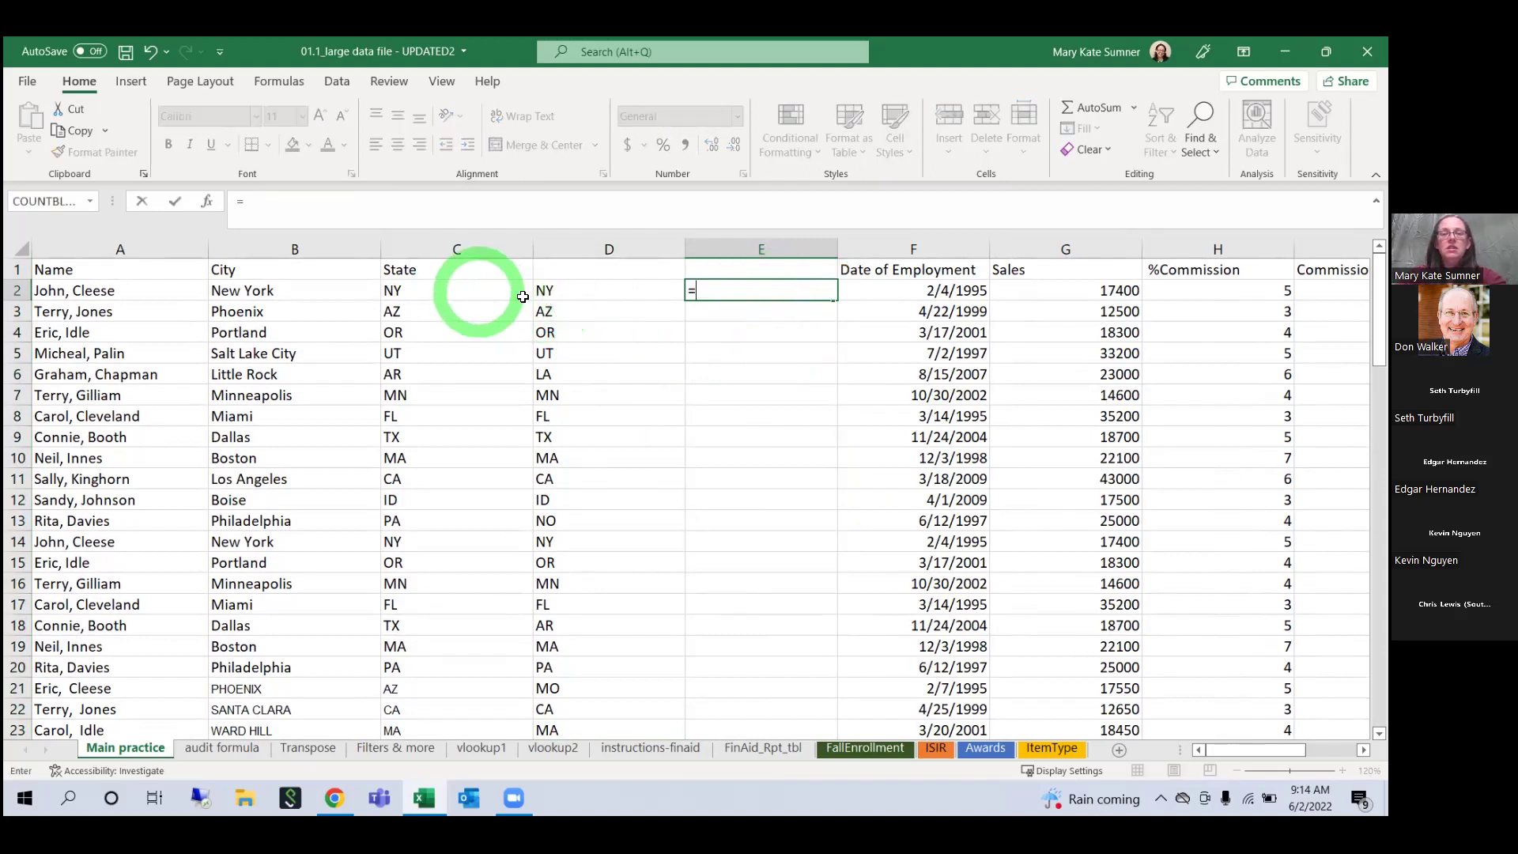
pyautogui.click(474, 292)
pyautogui.write('=')
pyautogui.click(556, 302)
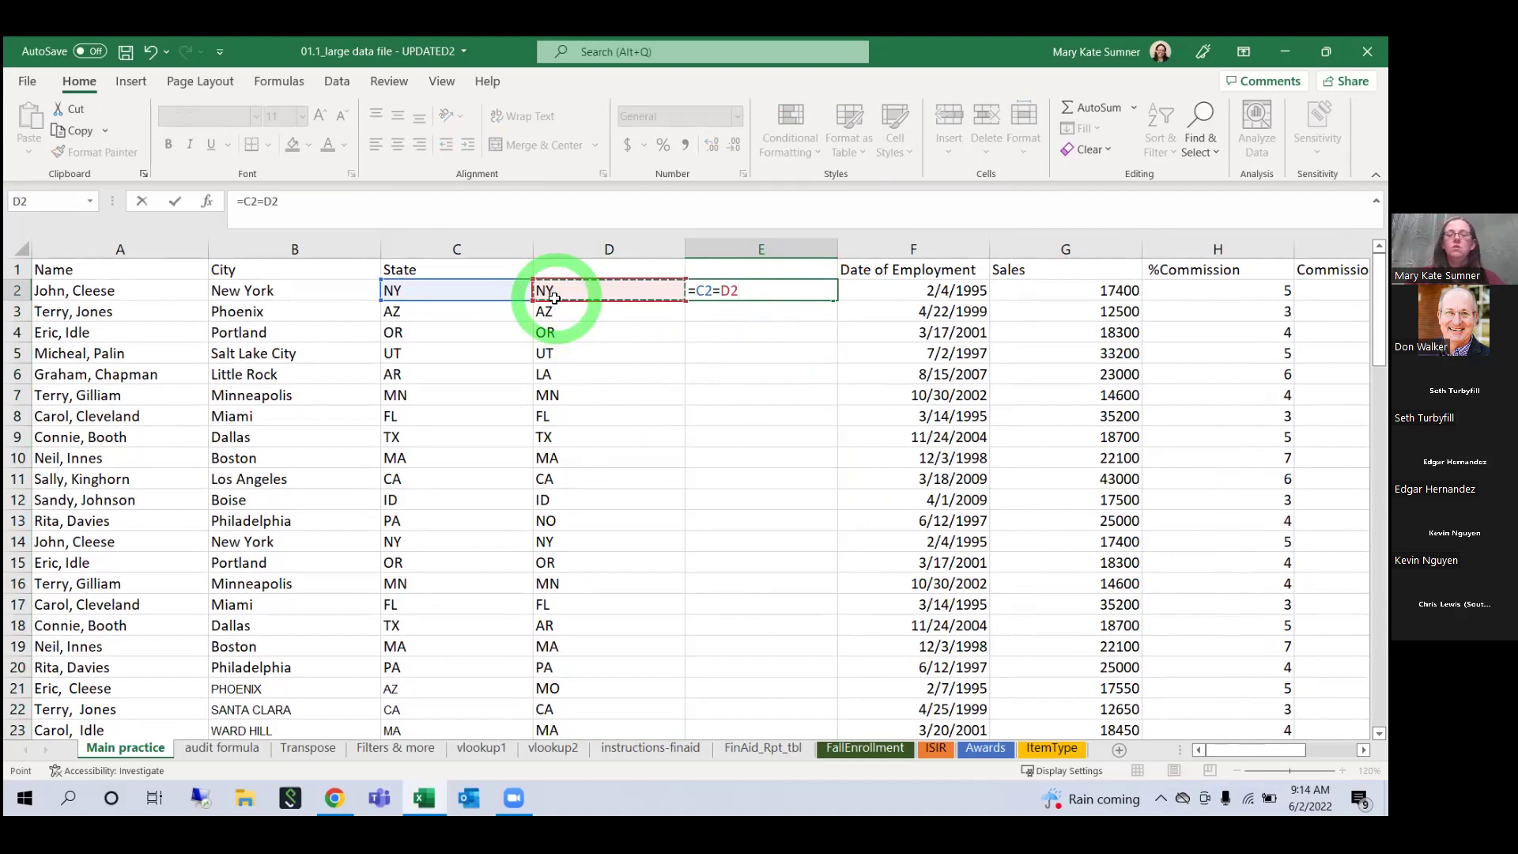
pyautogui.hotkey('ctrl', 'Return')
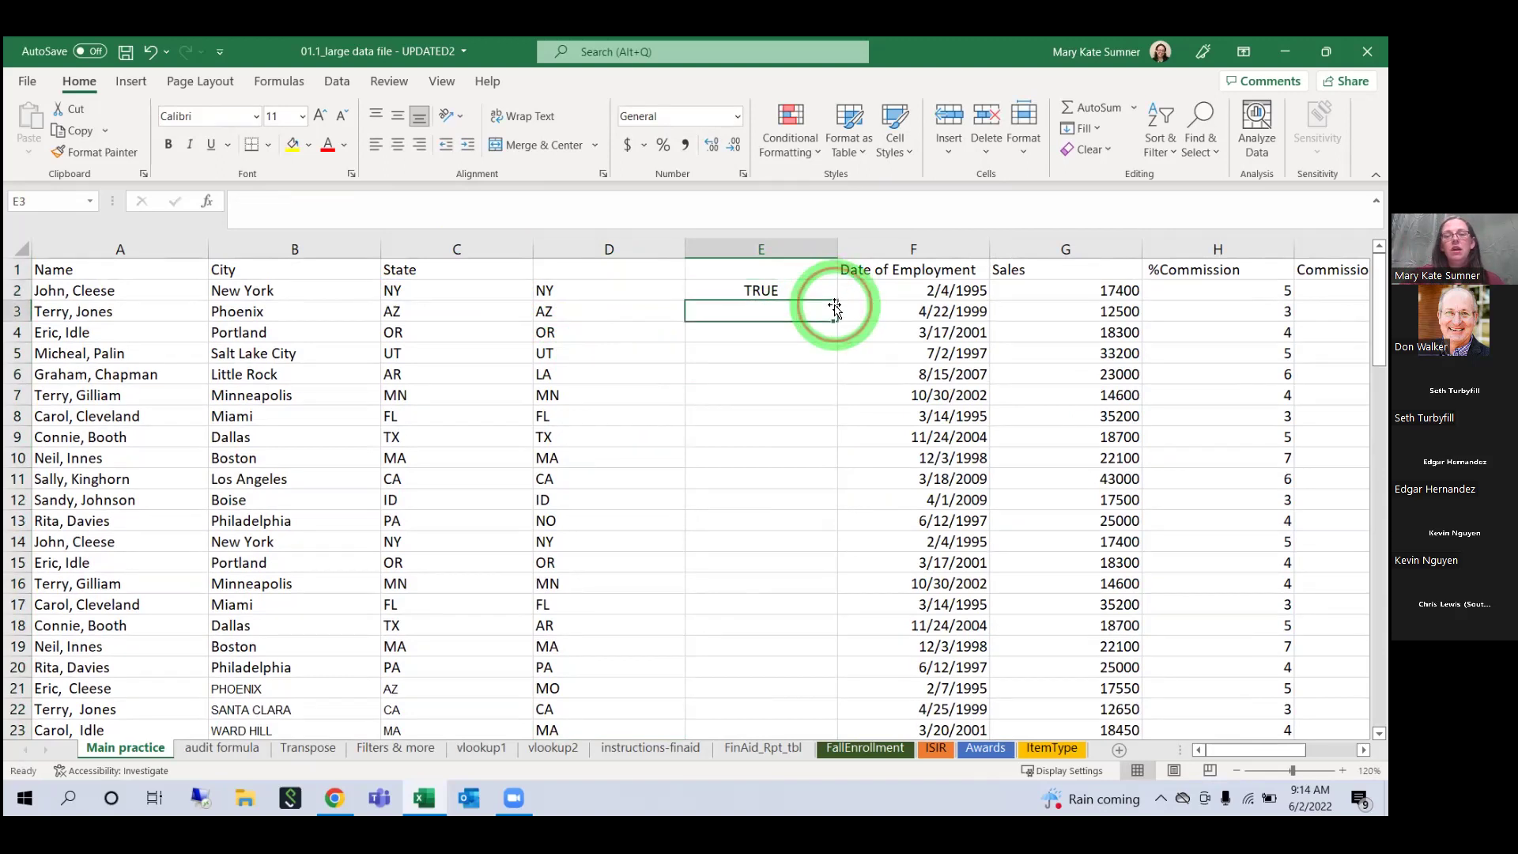
# Step: Fill the comparison formula from E2 down column E to the end of the data
pyautogui.hscroll(5, 833, 300)
pyautogui.click(791, 310)
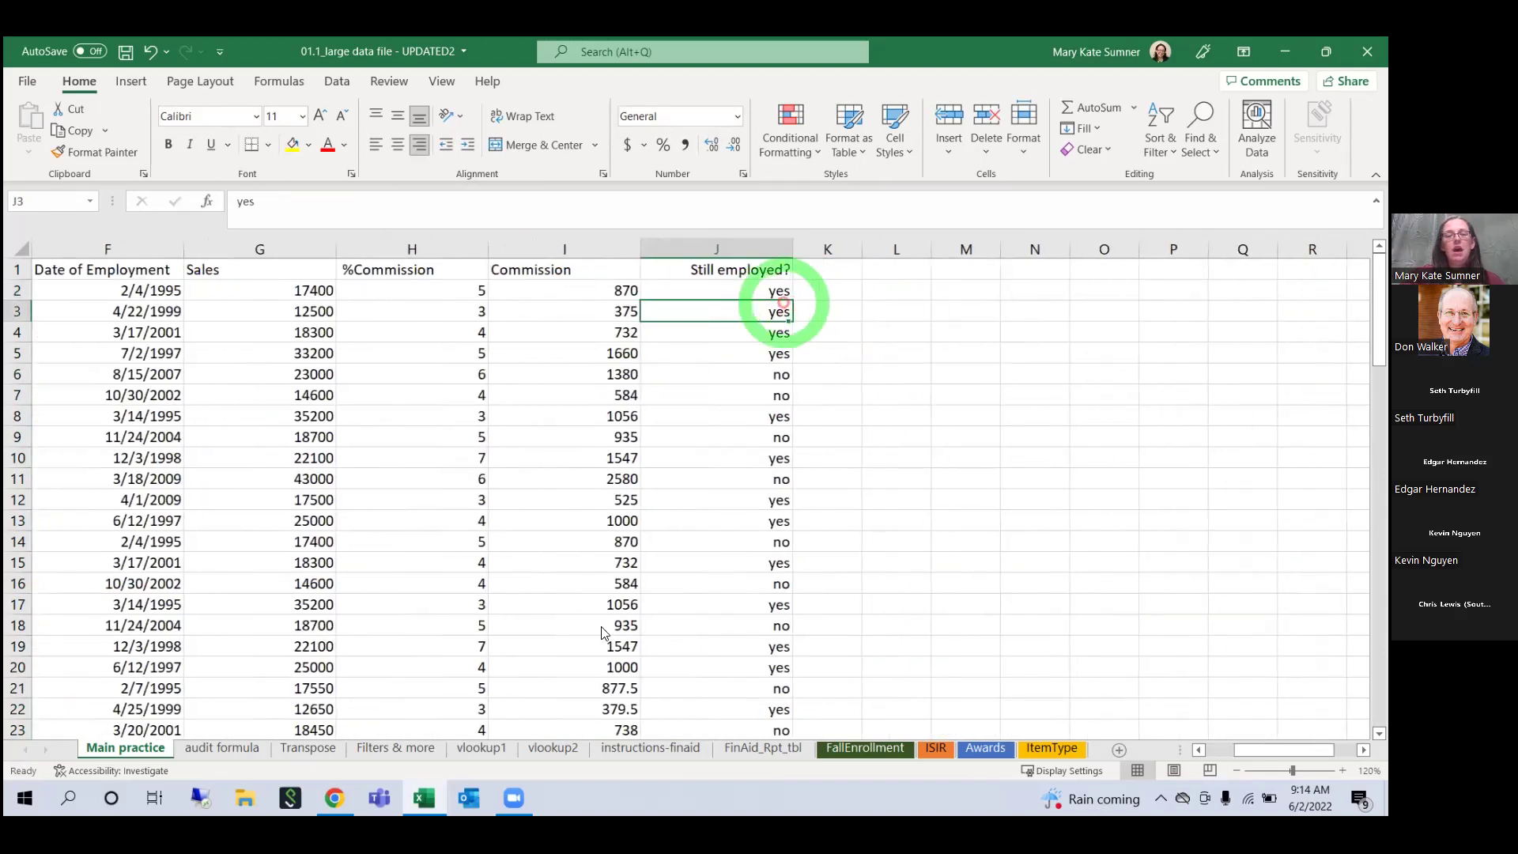
pyautogui.click(1199, 750)
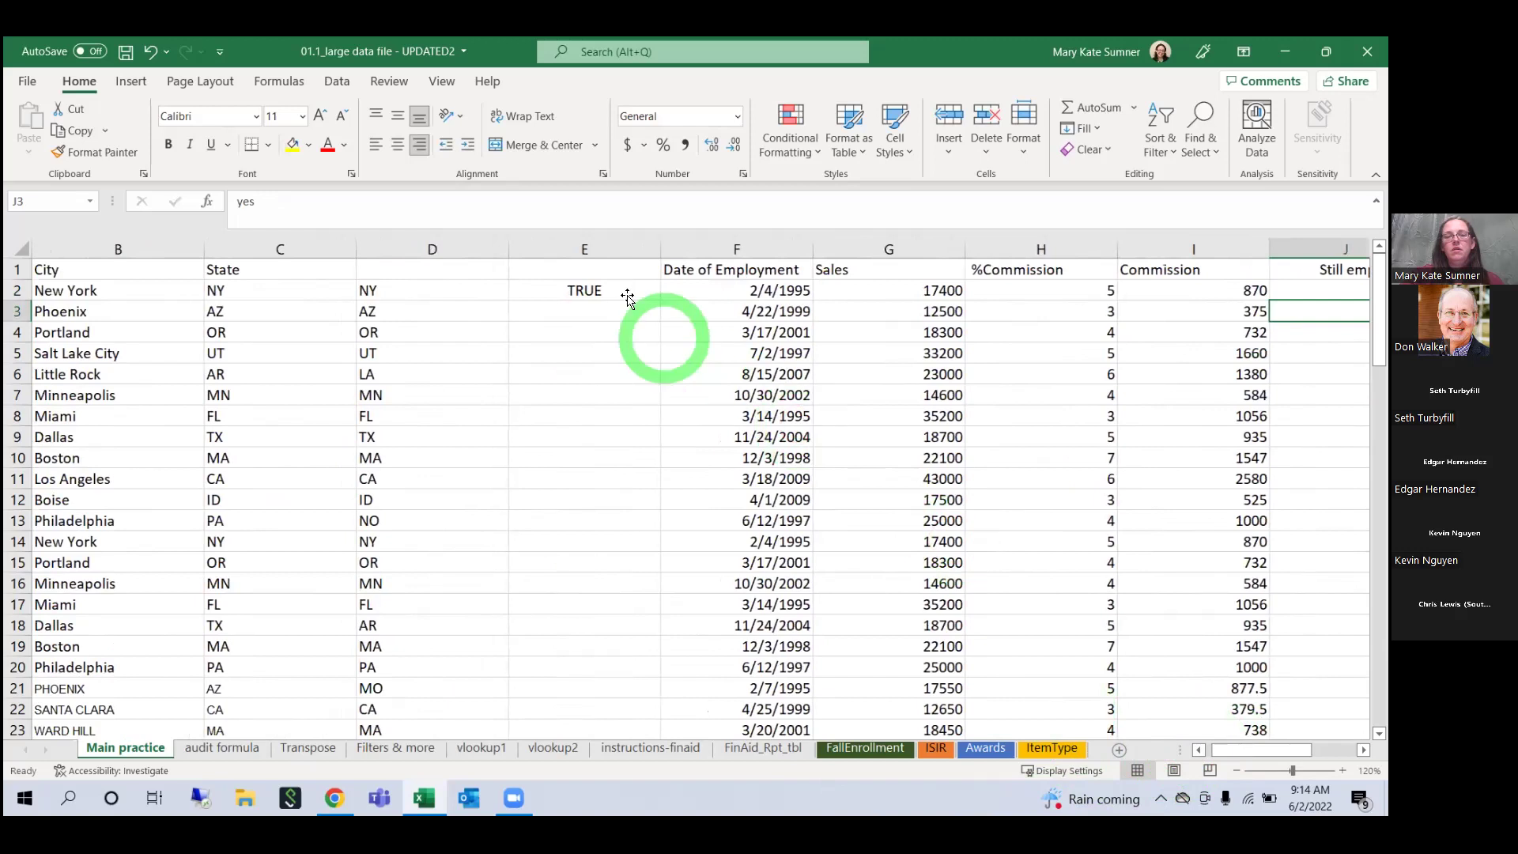
pyautogui.click(645, 294)
pyautogui.doubleClick(656, 300)
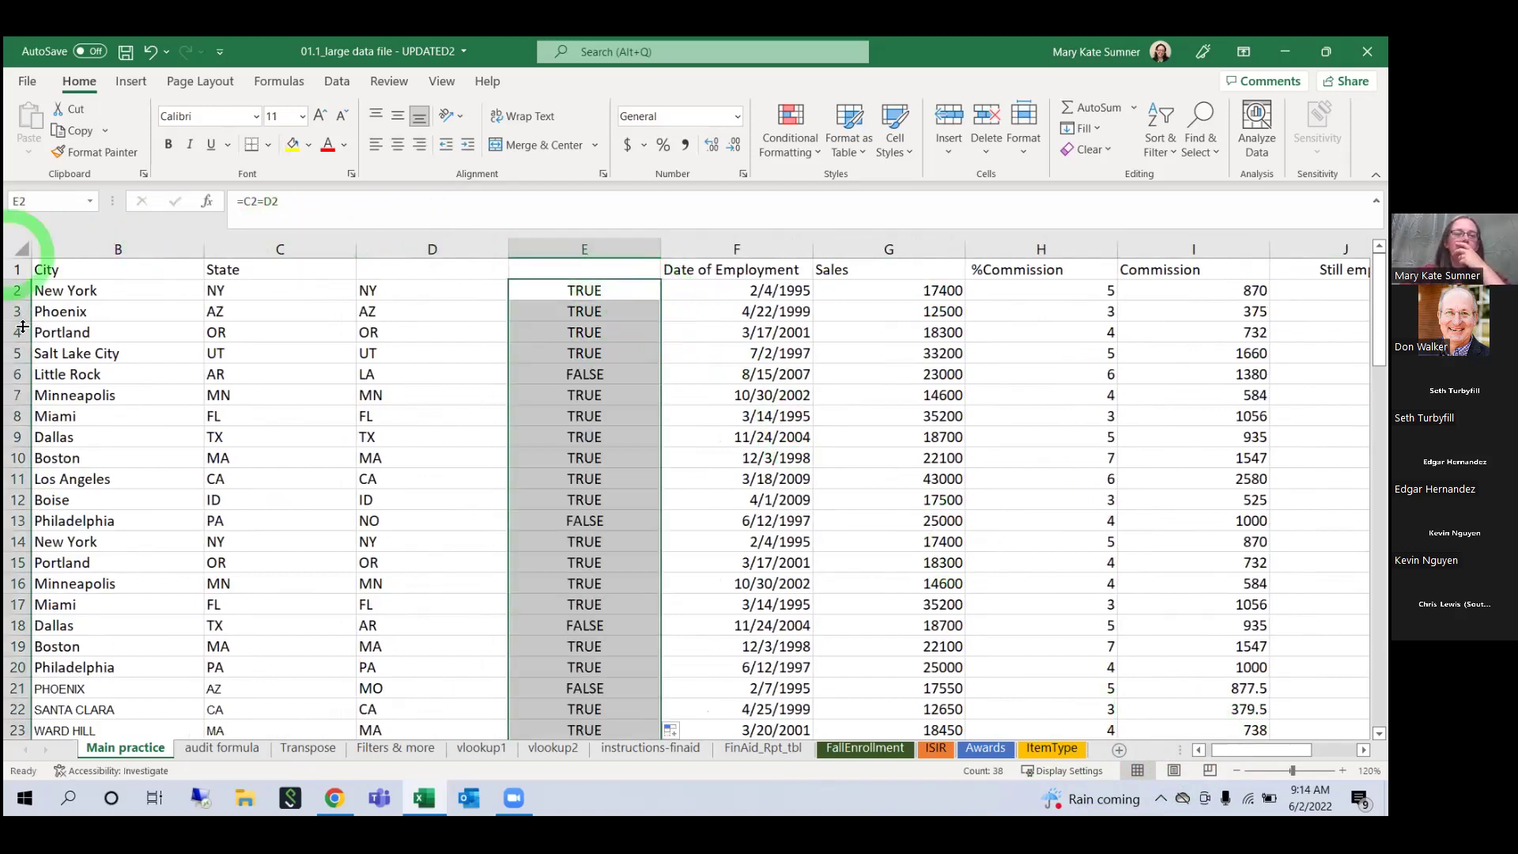
# Step: Add filters to the header row of the whole sheet and check column E's filter choices without applying any
pyautogui.click(21, 249)
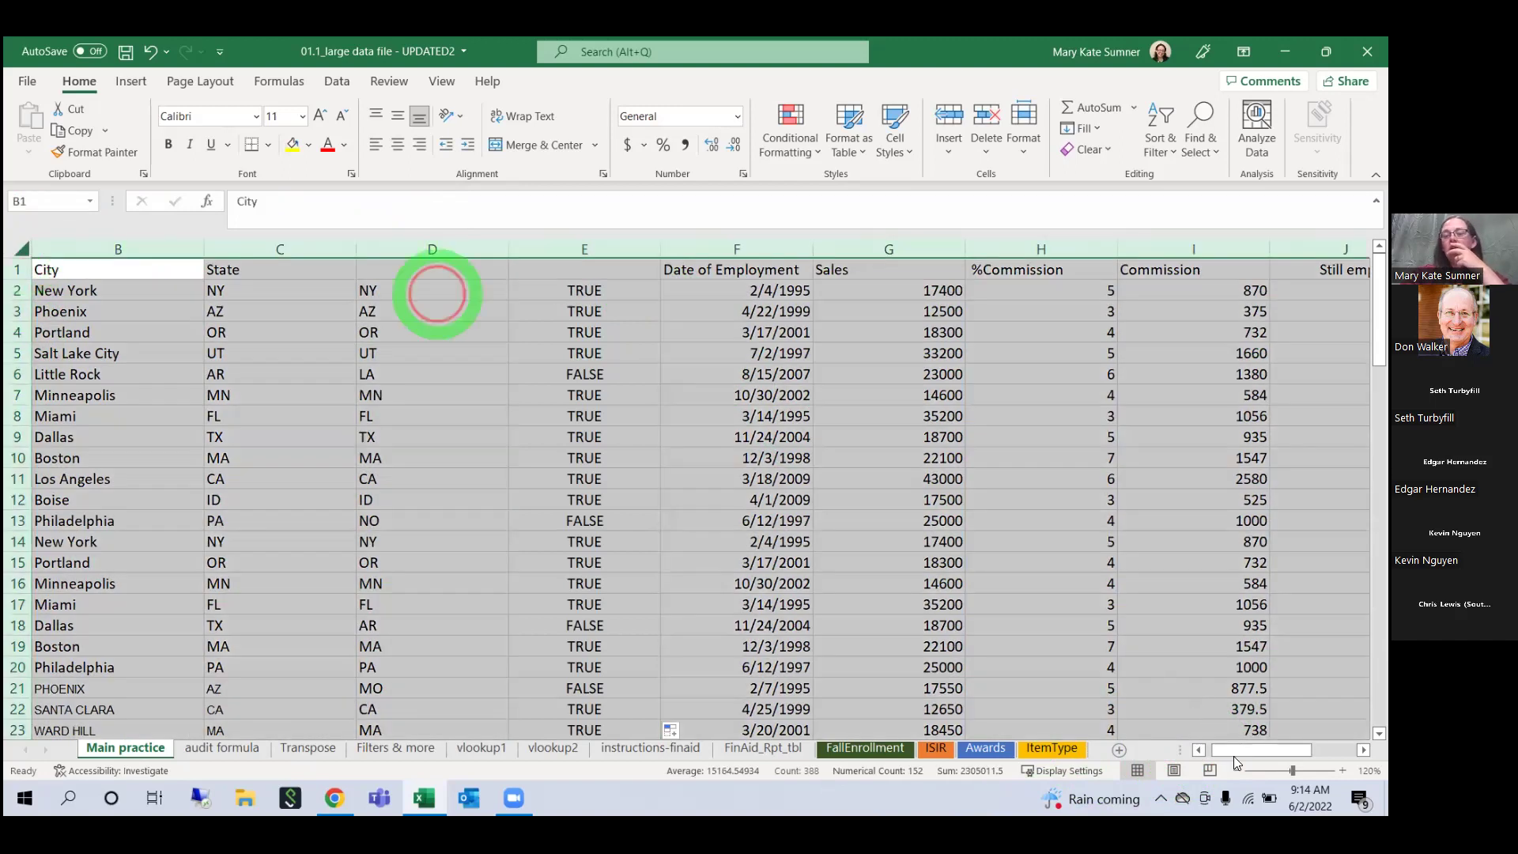
pyautogui.click(1199, 749)
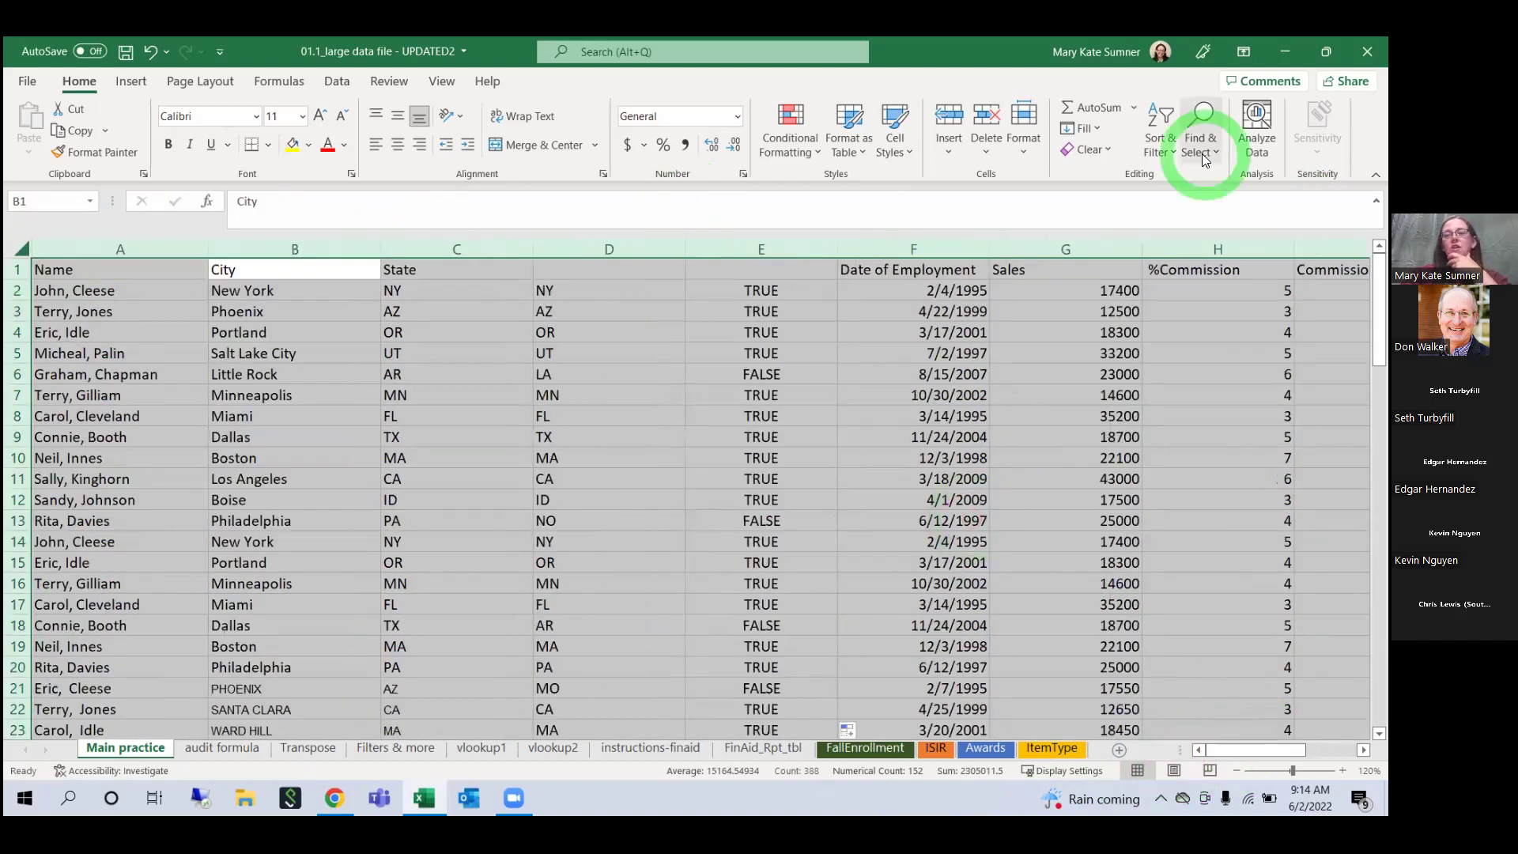
pyautogui.click(1159, 142)
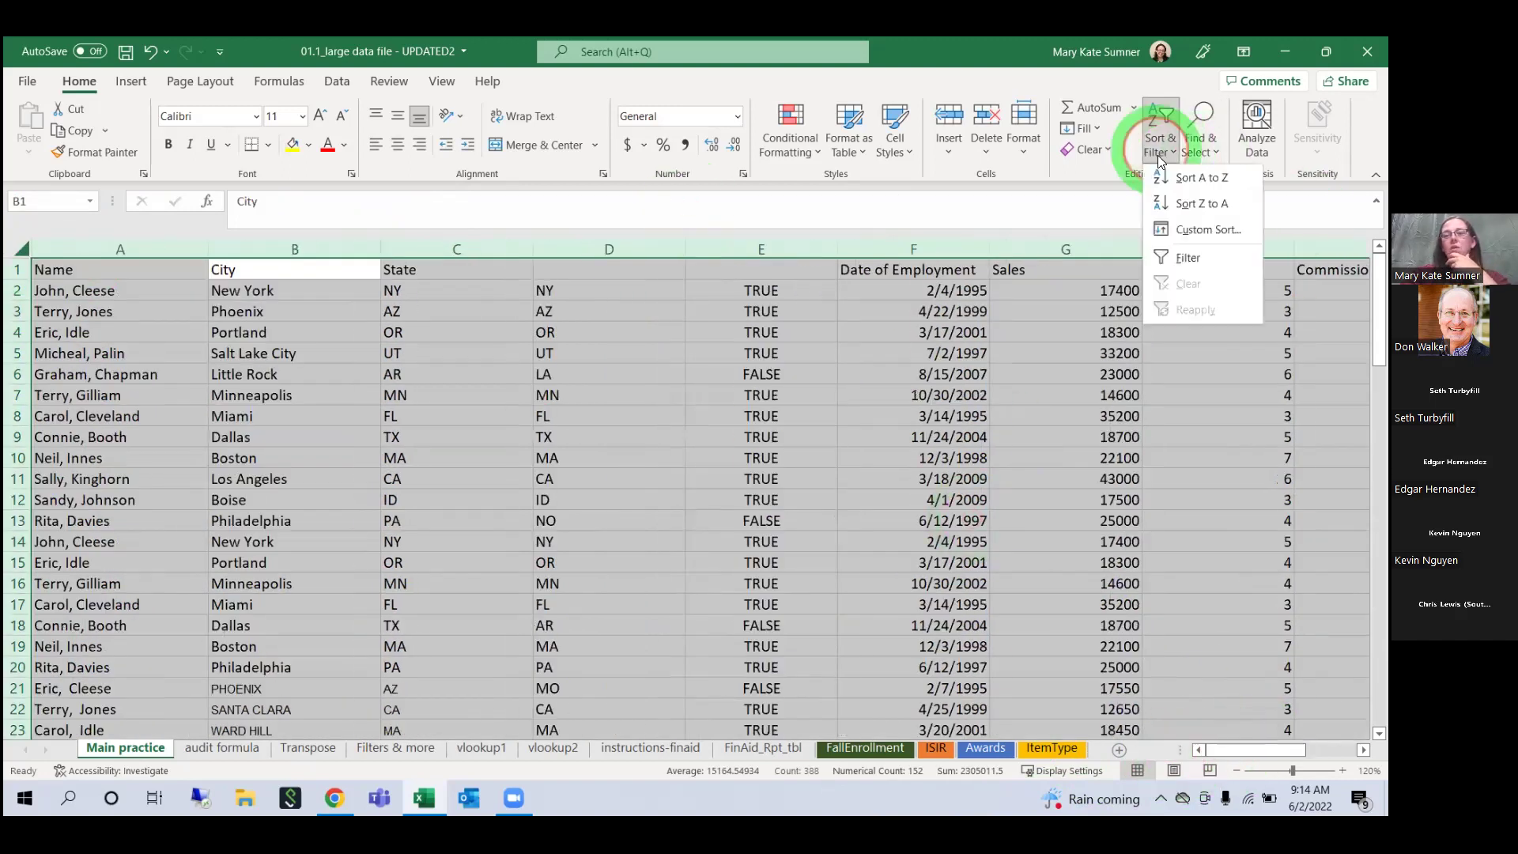
pyautogui.click(1186, 258)
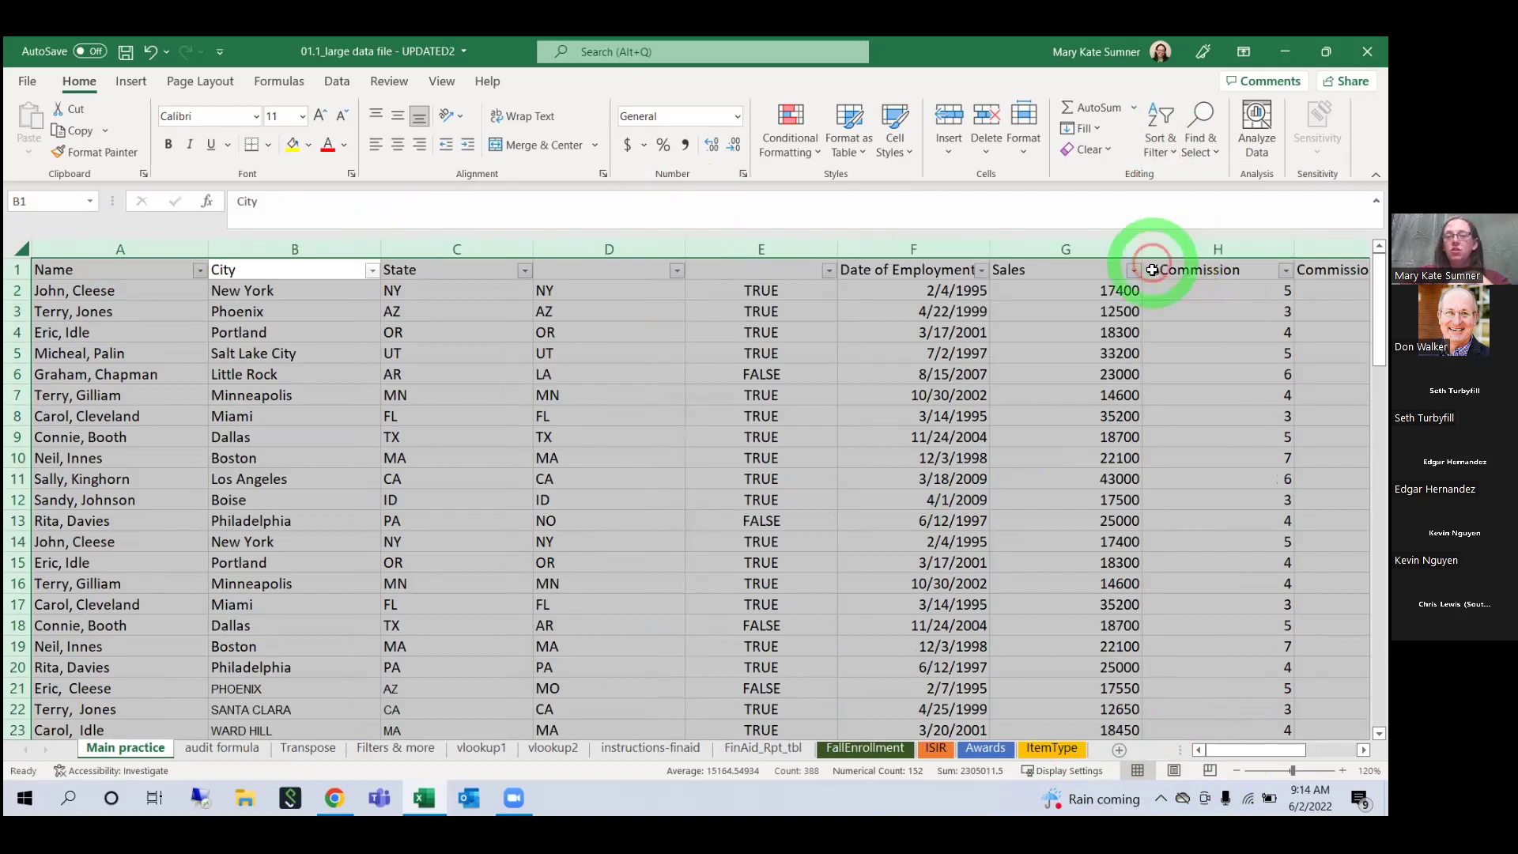
pyautogui.click(829, 270)
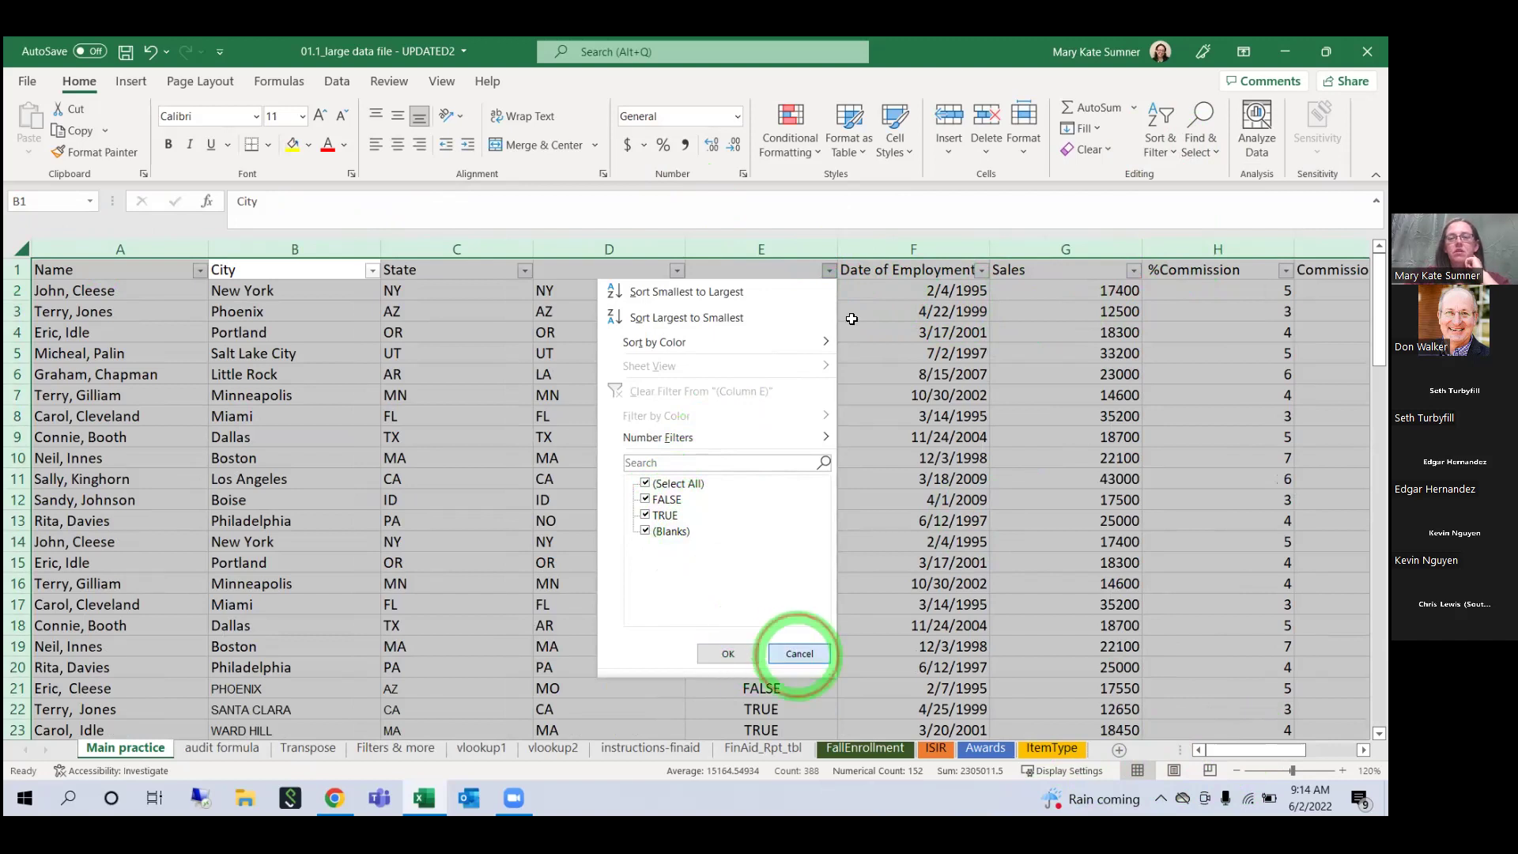
pyautogui.click(799, 654)
pyautogui.click(848, 310)
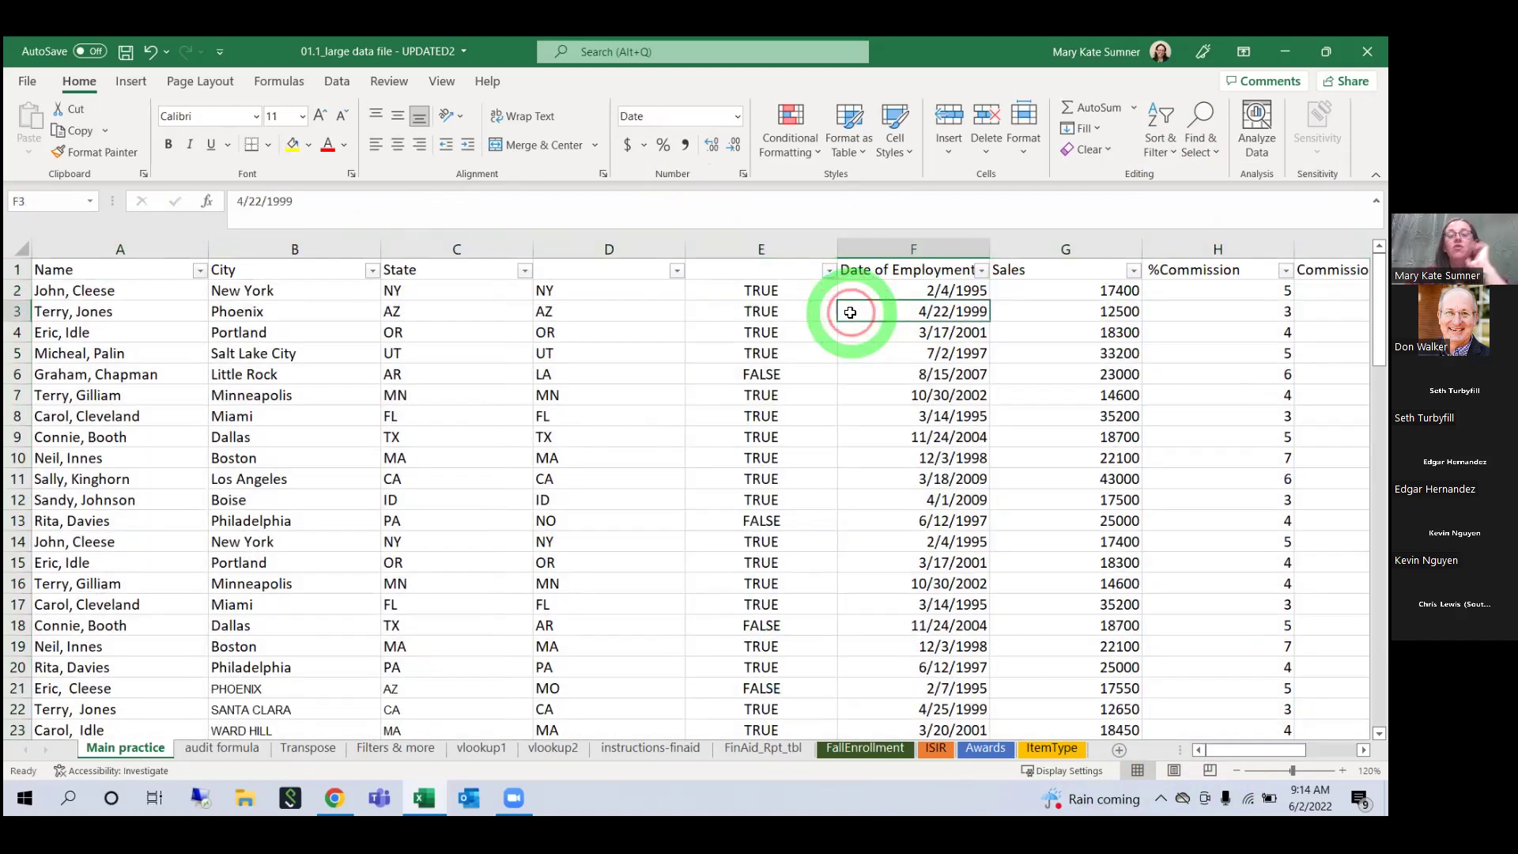
# Step: Examine the FALSE results in rows 6, 13 and 18 against the two state values in columns C and D
pyautogui.click(781, 308)
pyautogui.press('Down')
pyautogui.press('Down')
pyautogui.press('Down')
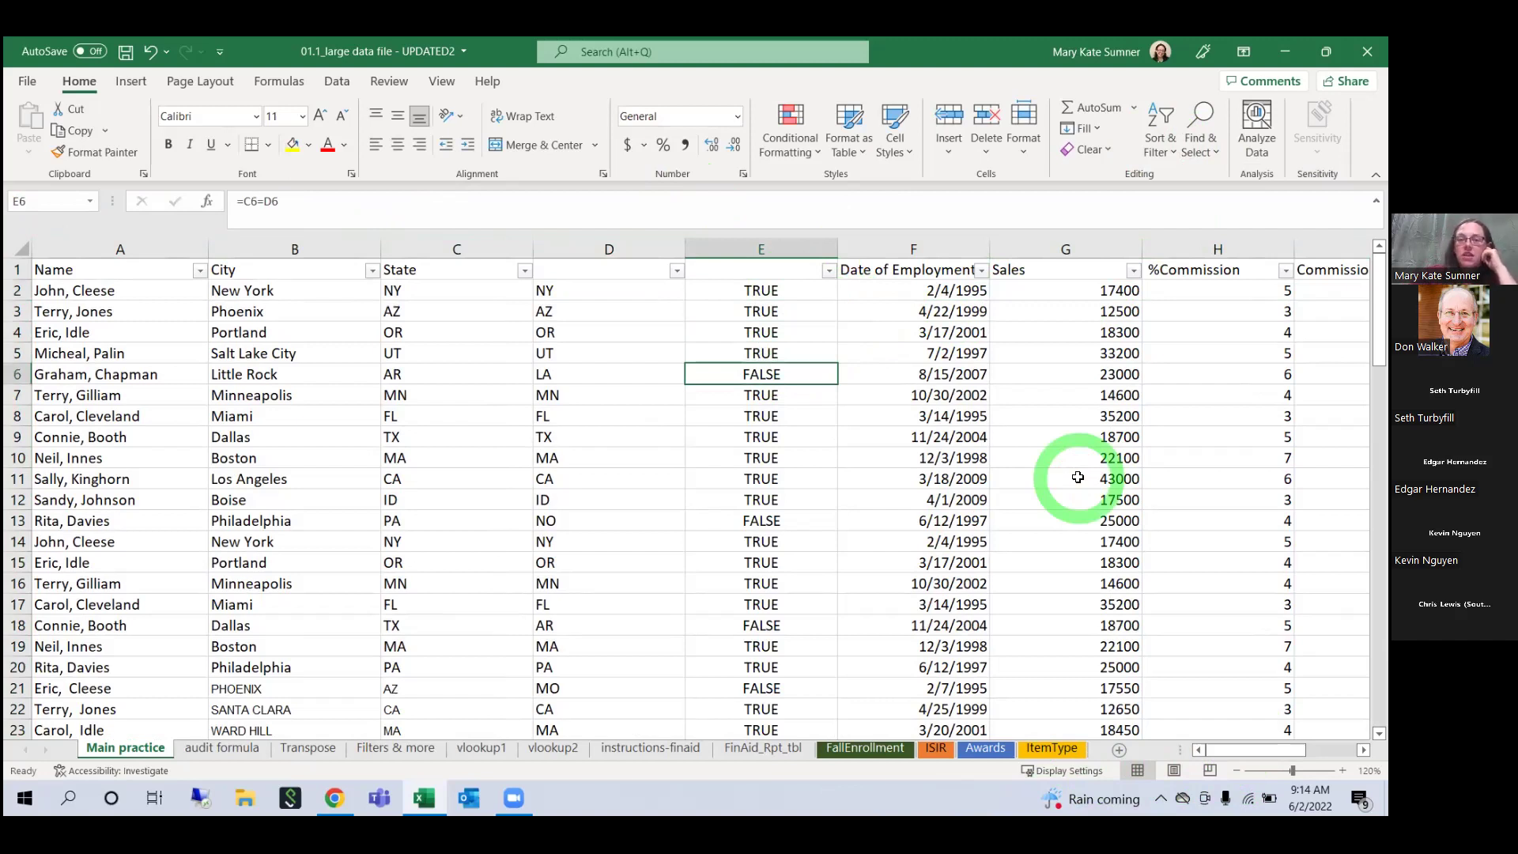
pyautogui.click(408, 372)
pyautogui.click(573, 382)
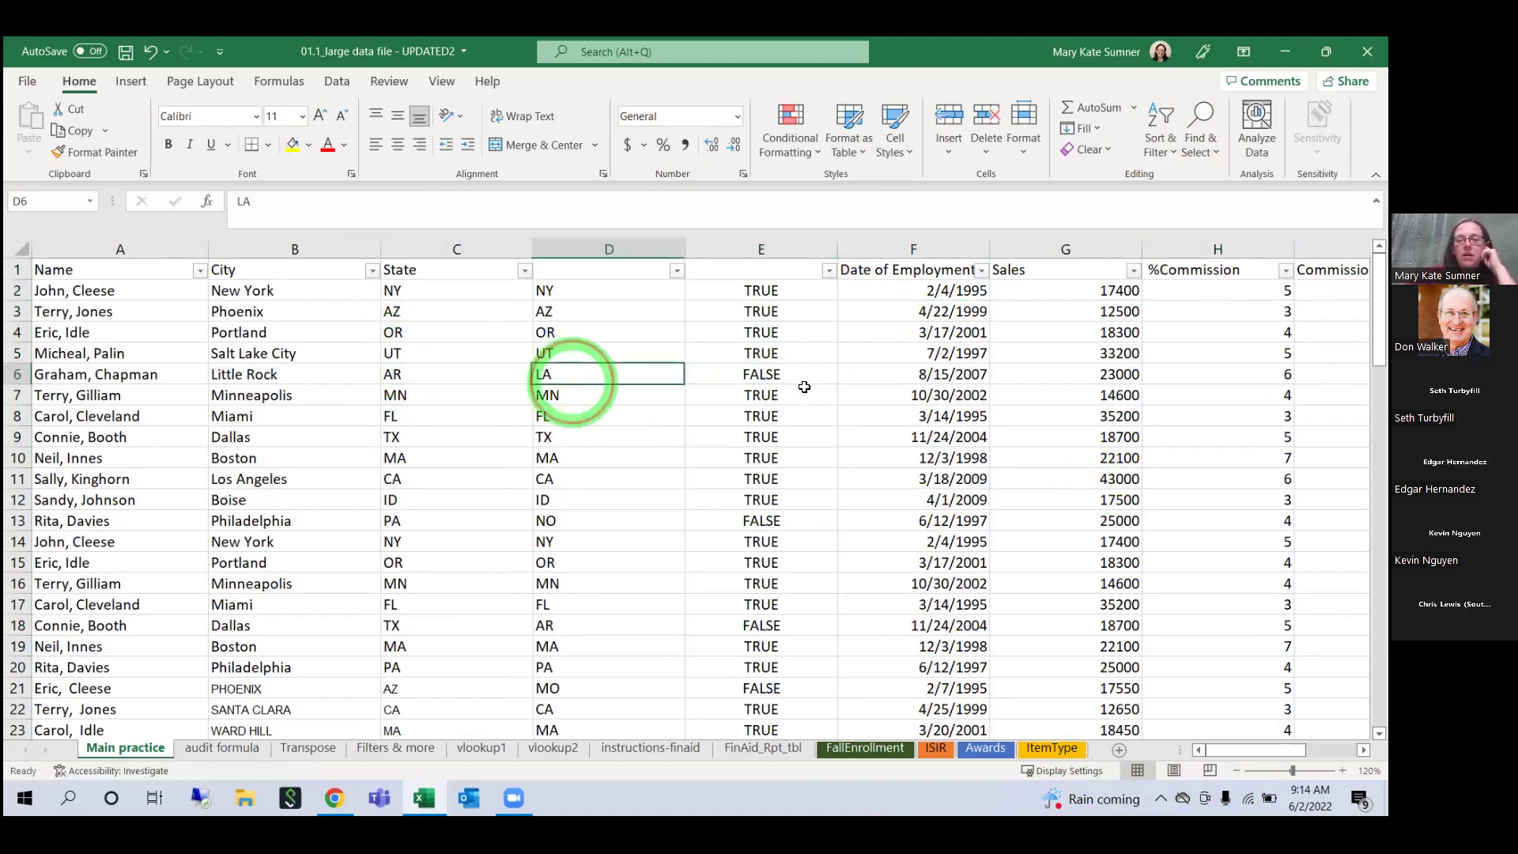
pyautogui.click(759, 522)
pyautogui.click(427, 521)
pyautogui.click(581, 520)
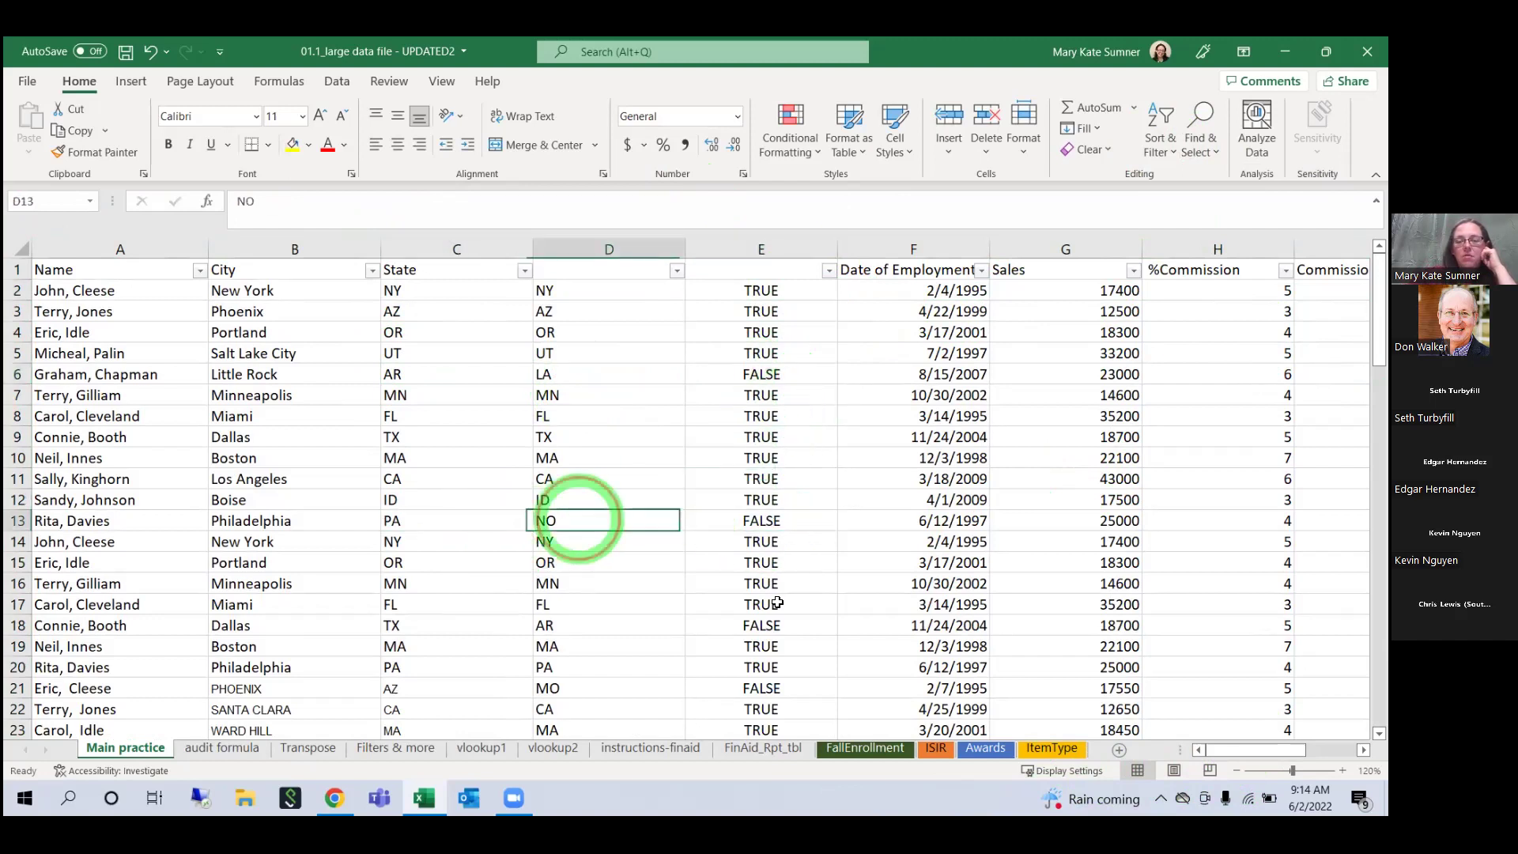
pyautogui.click(759, 624)
pyautogui.click(491, 625)
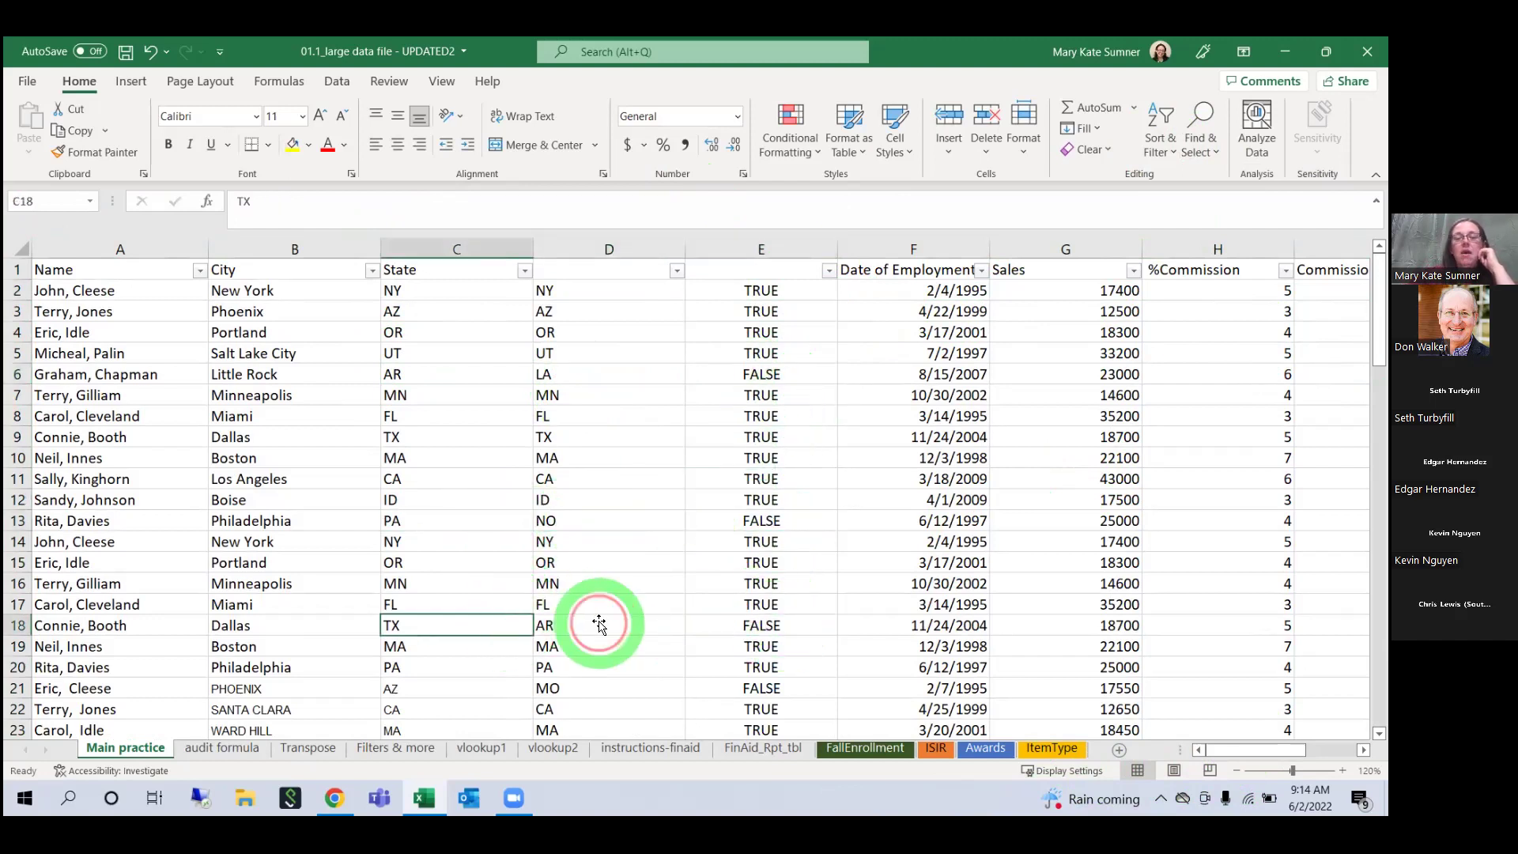
pyautogui.click(599, 624)
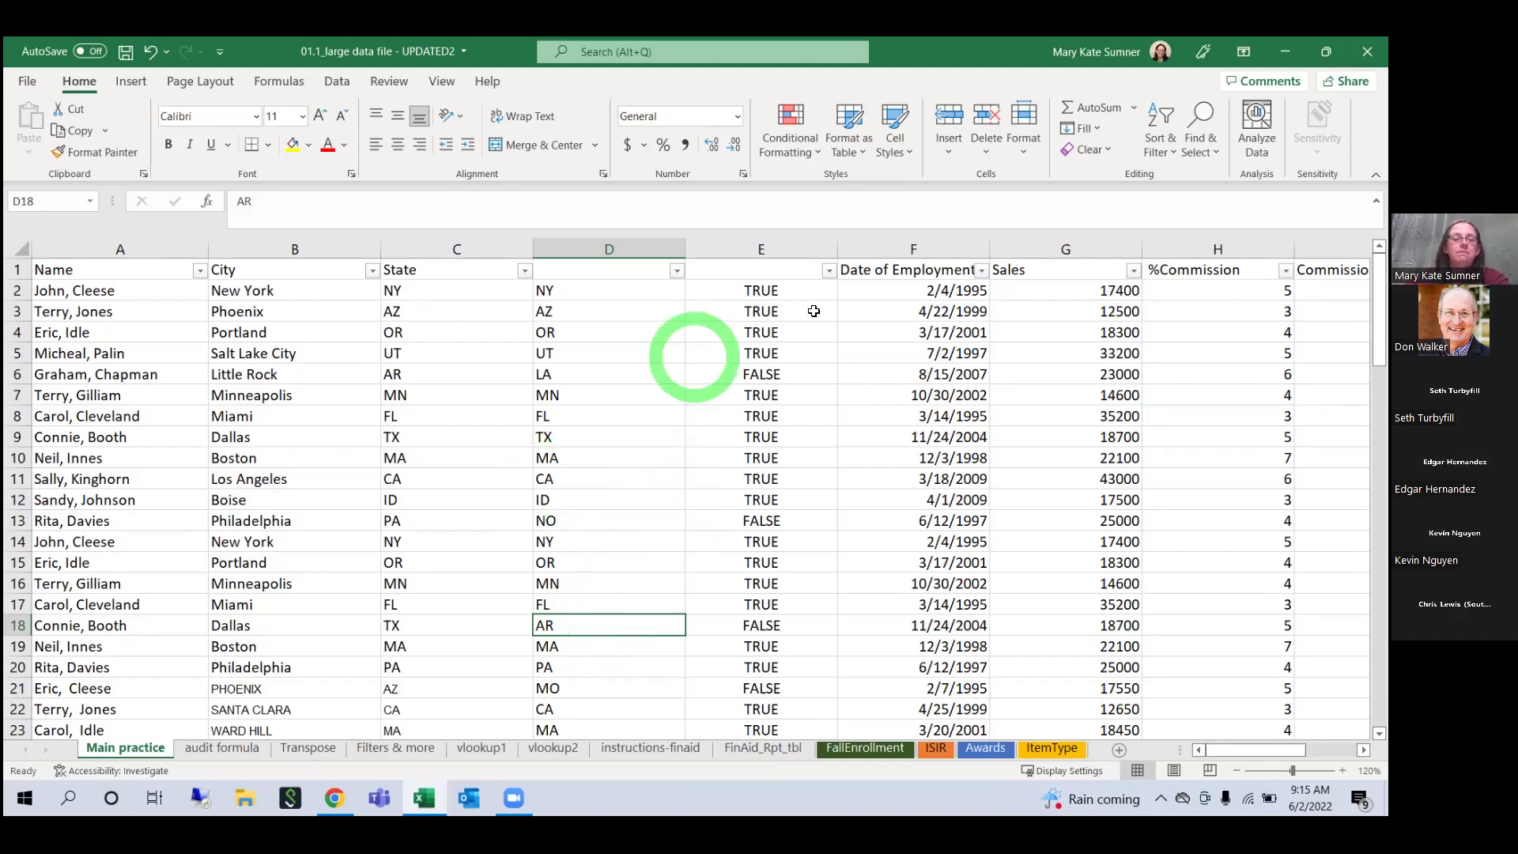
# Step: Inspect the comparison formulas in E6 and E2, and clear the formula from E2
pyautogui.click(761, 374)
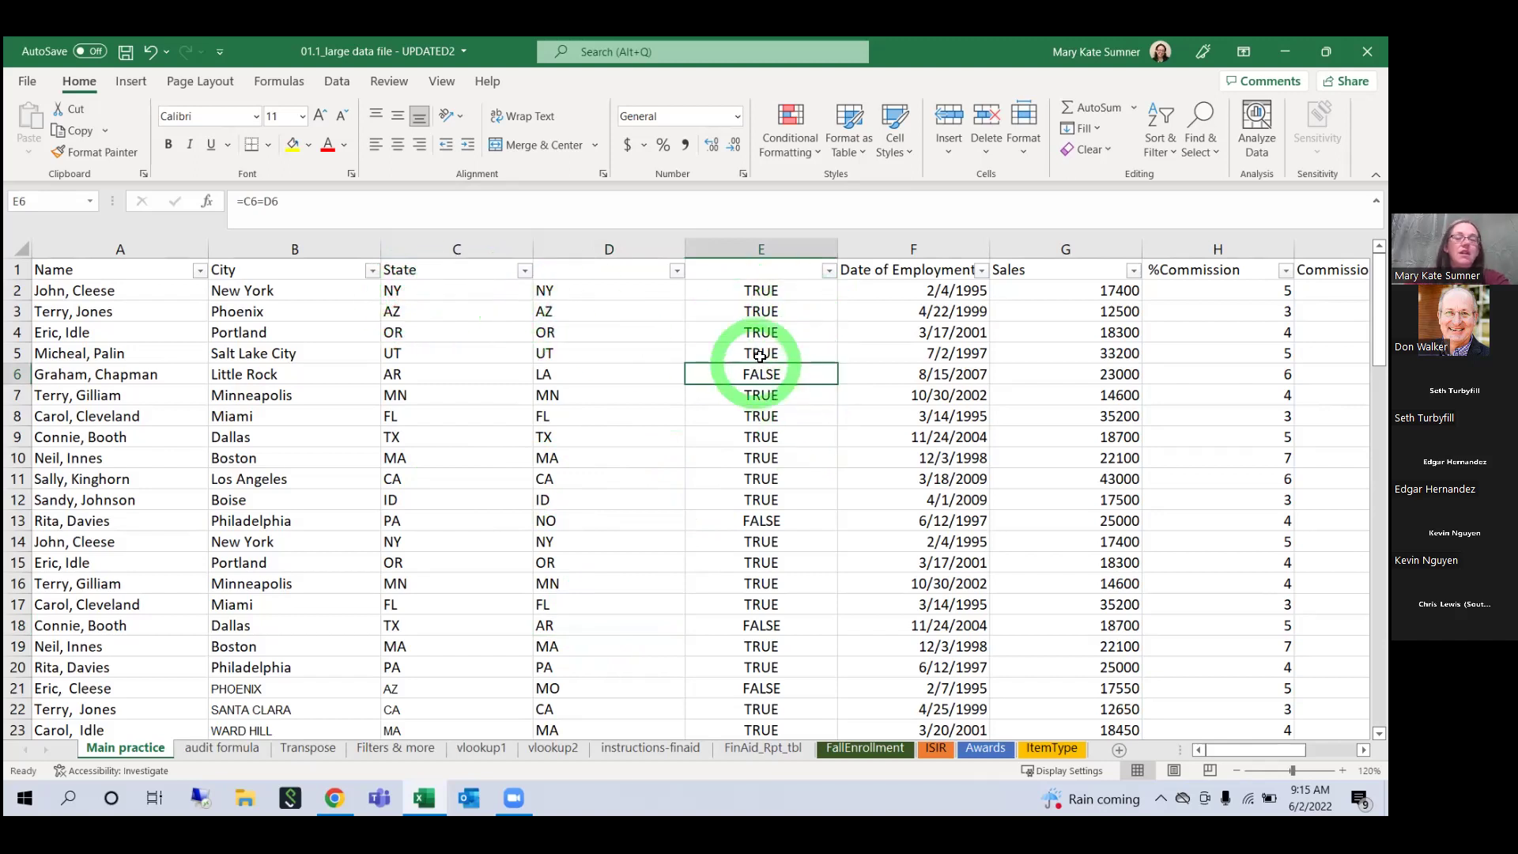
pyautogui.click(755, 290)
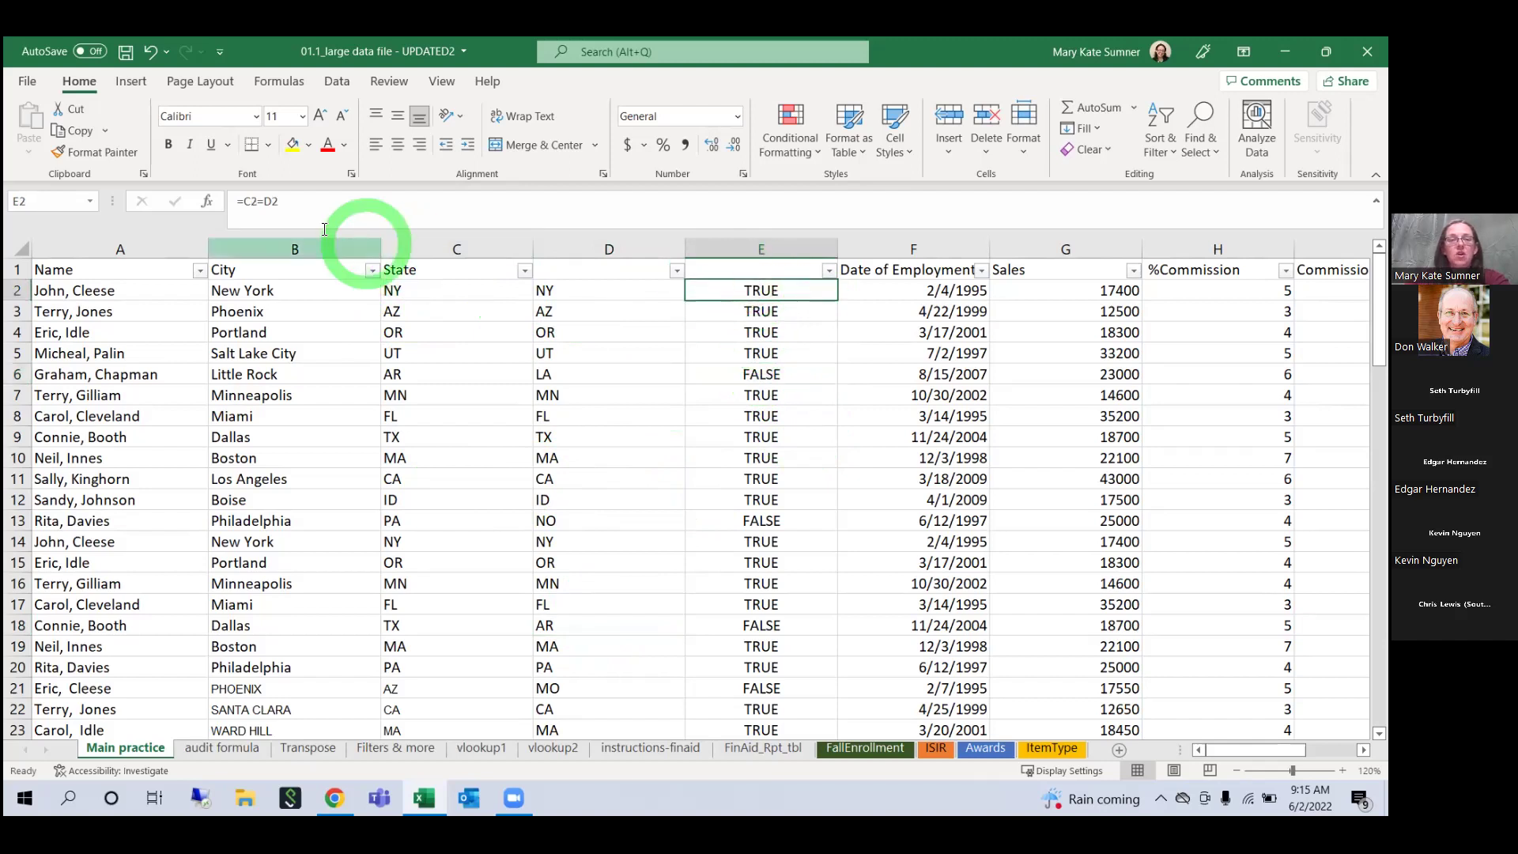
pyautogui.click(241, 201)
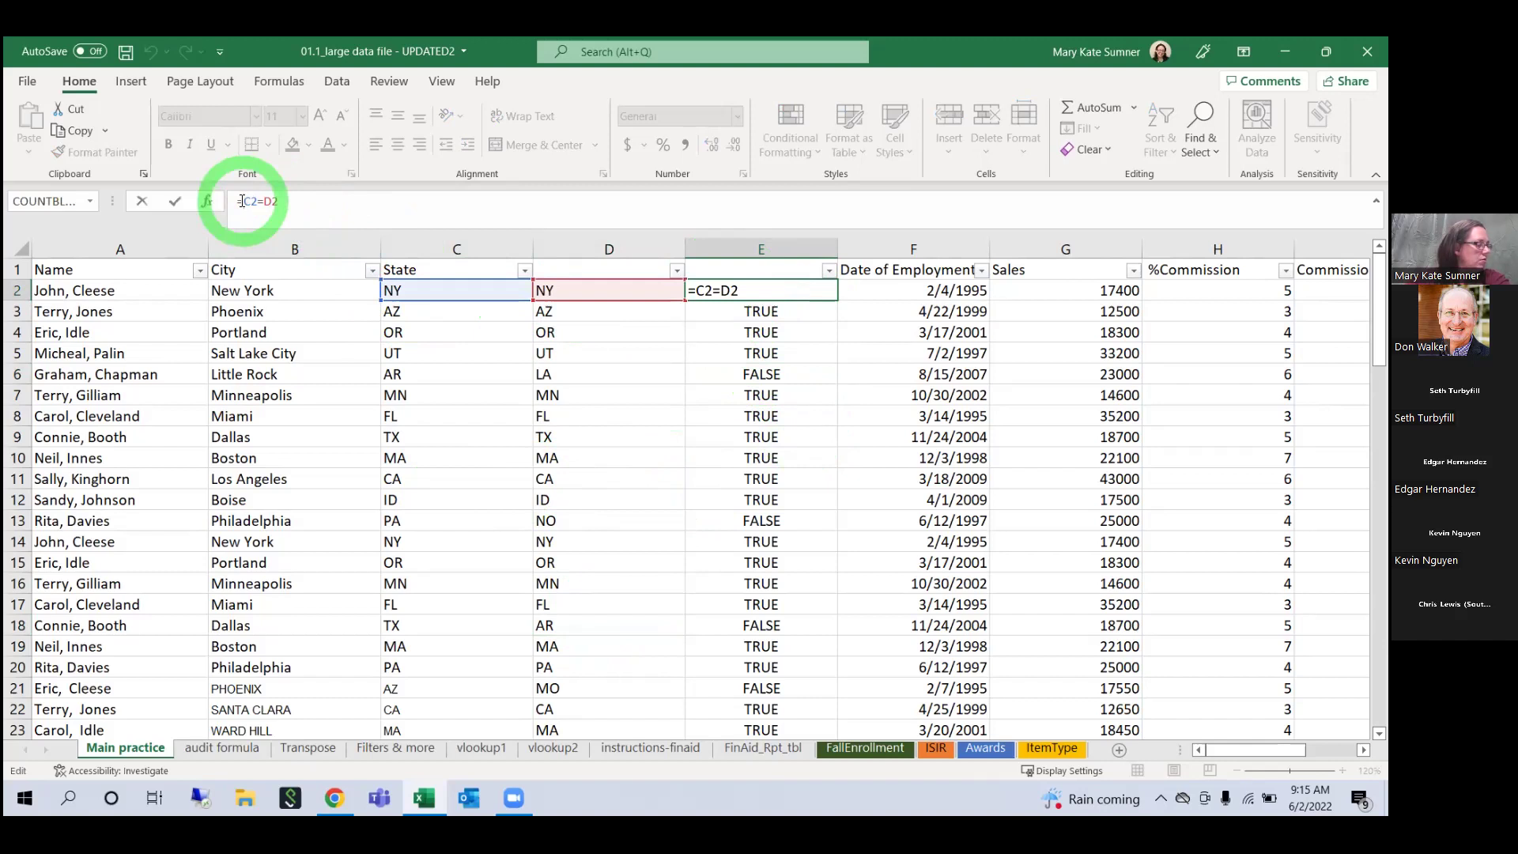
pyautogui.click(762, 374)
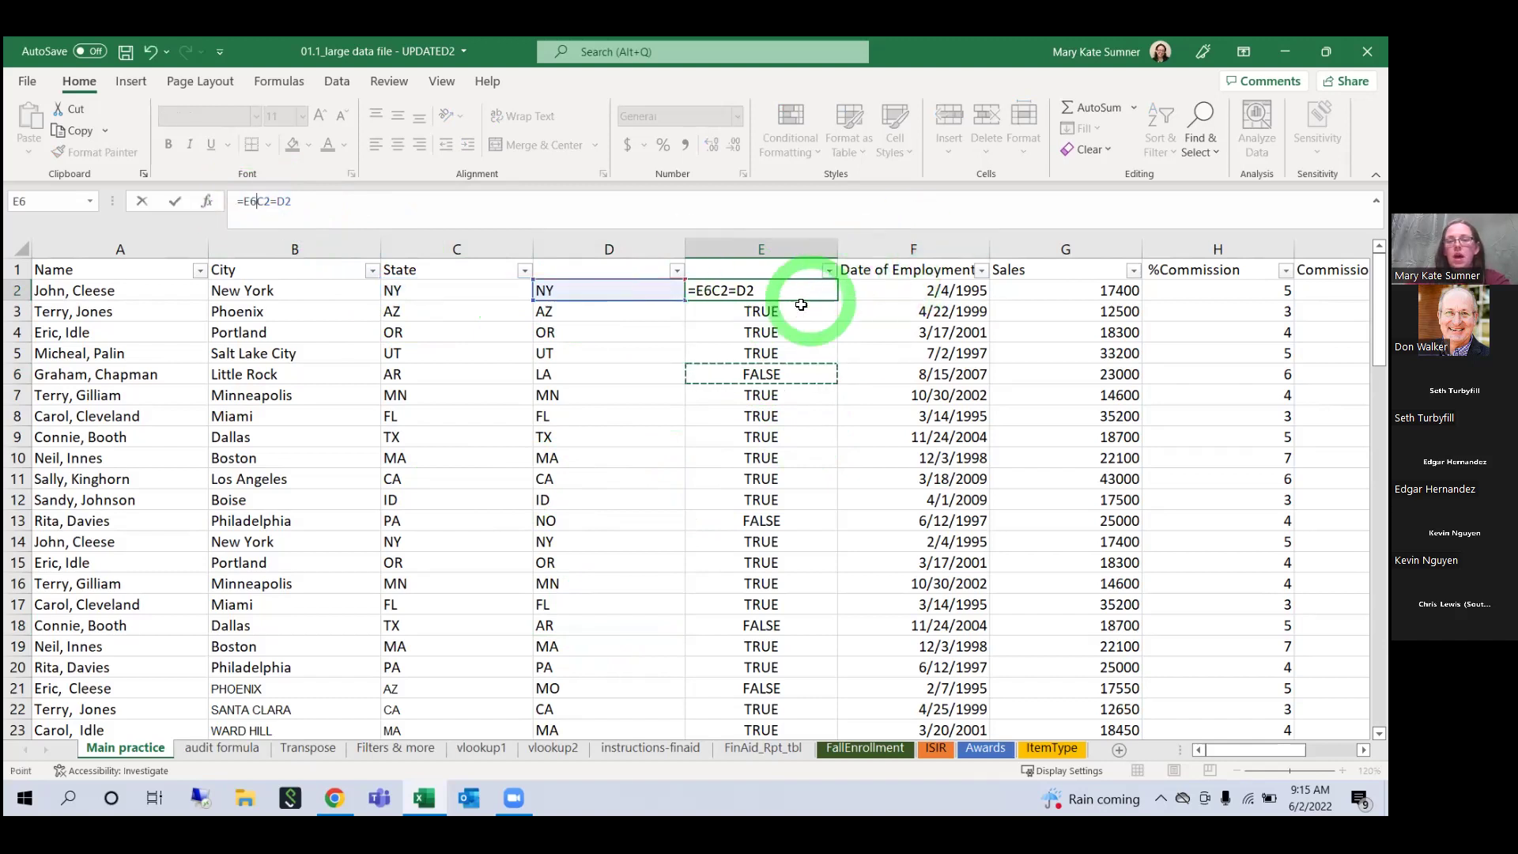
pyautogui.moveTo(763, 280); pyautogui.dragTo(669, 281)
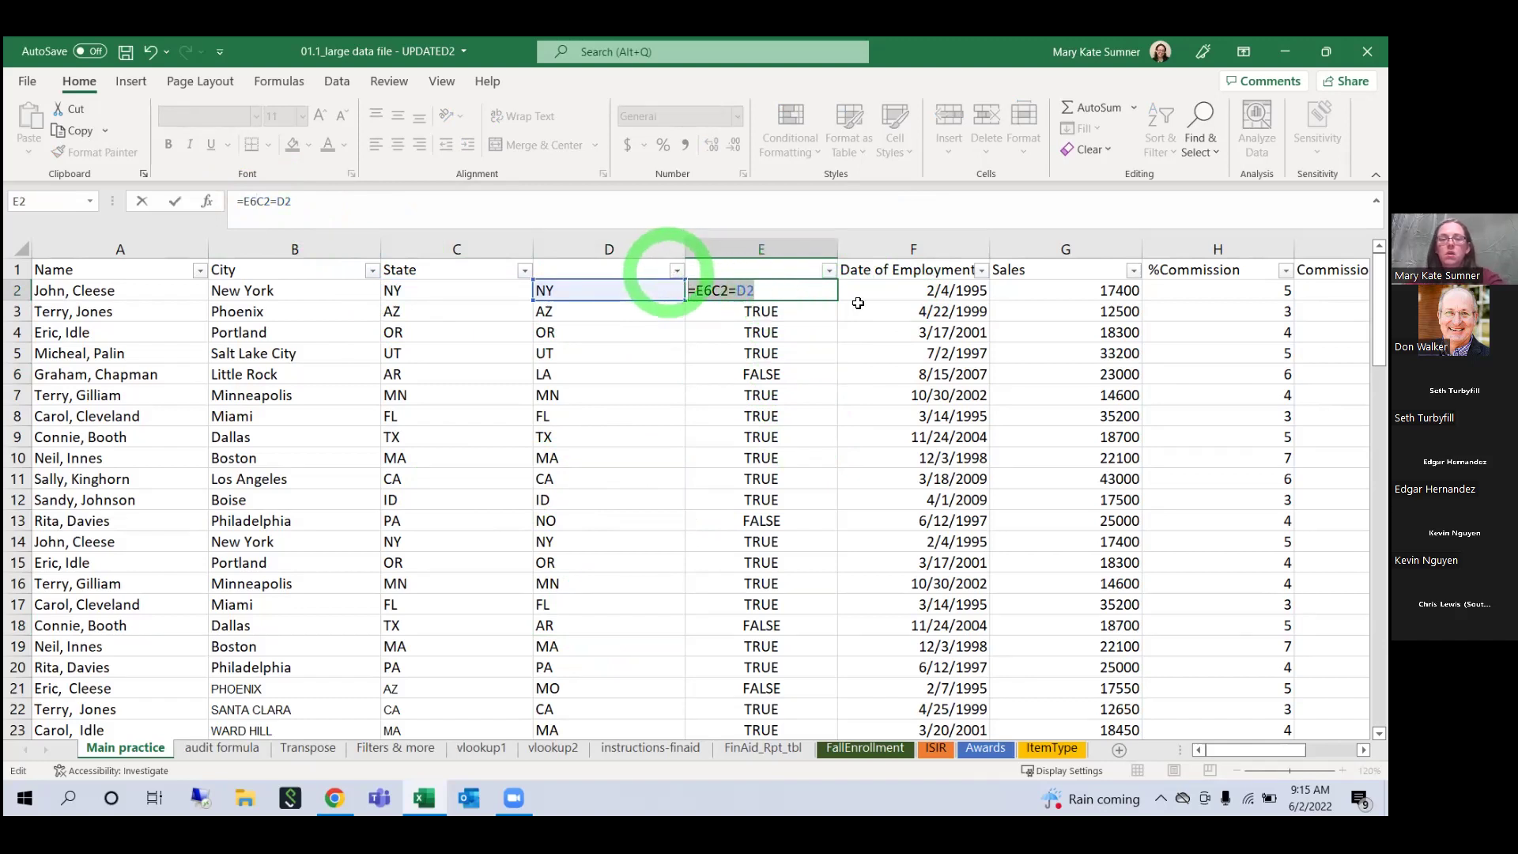
pyautogui.press('BackSpace')
pyautogui.click(972, 391)
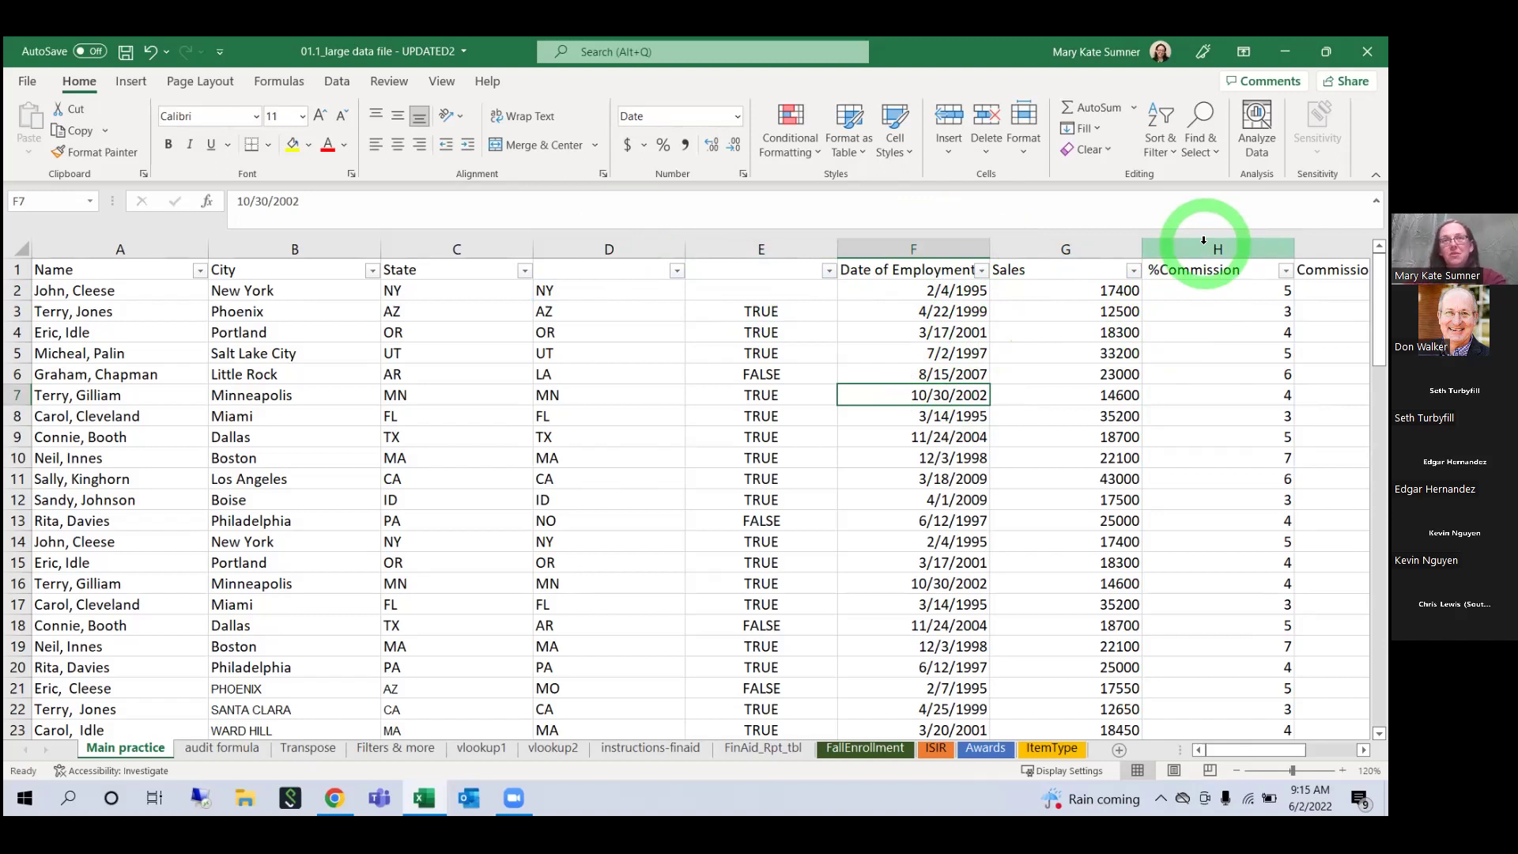
# Step: Re-enter the comparison formula =C2=D2 in E2
pyautogui.click(761, 312)
pyautogui.click(764, 293)
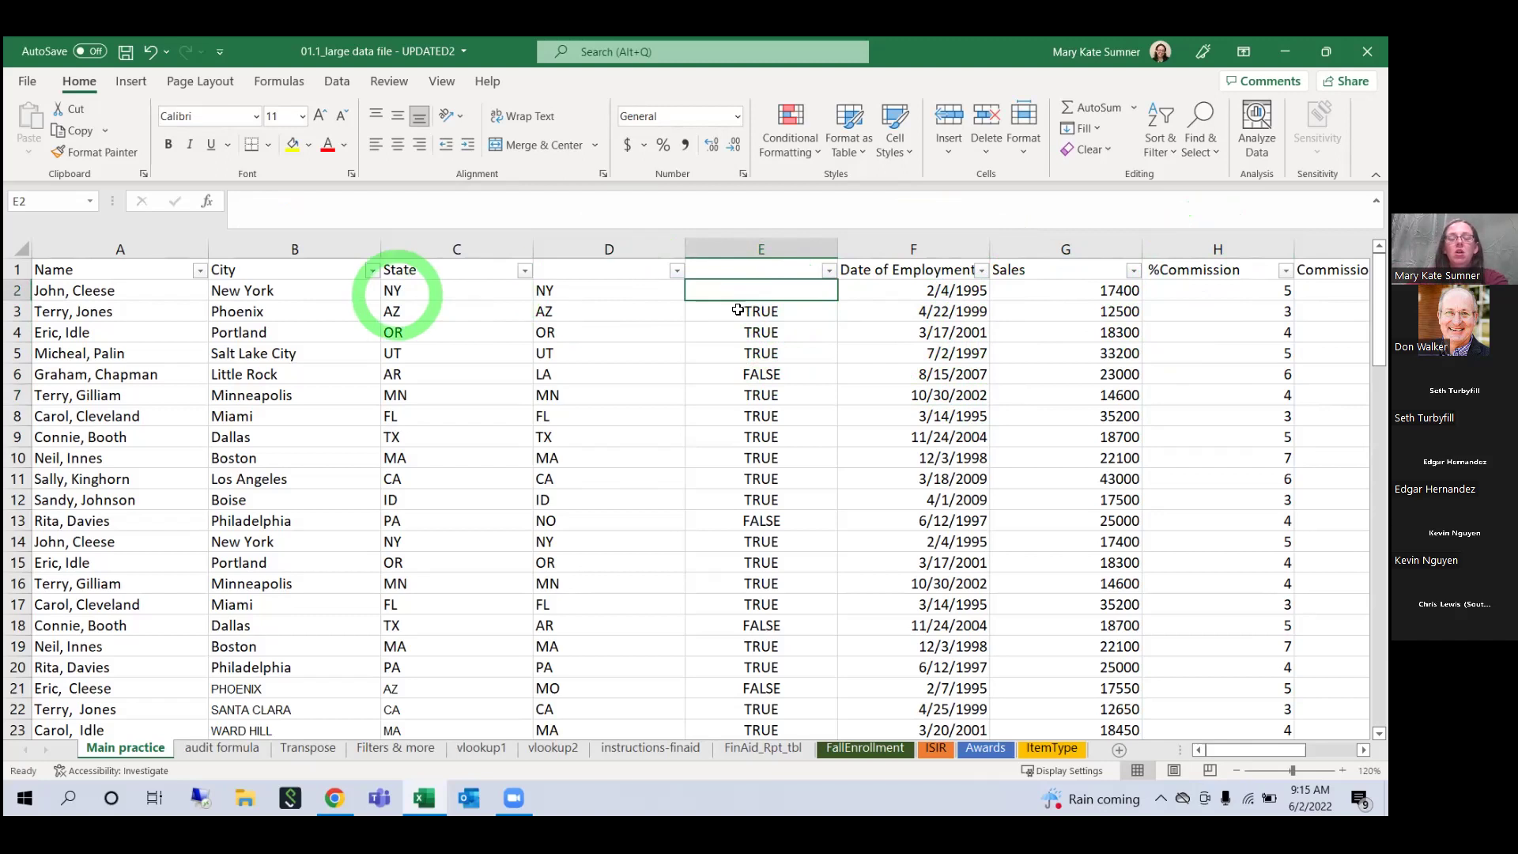
pyautogui.write('=')
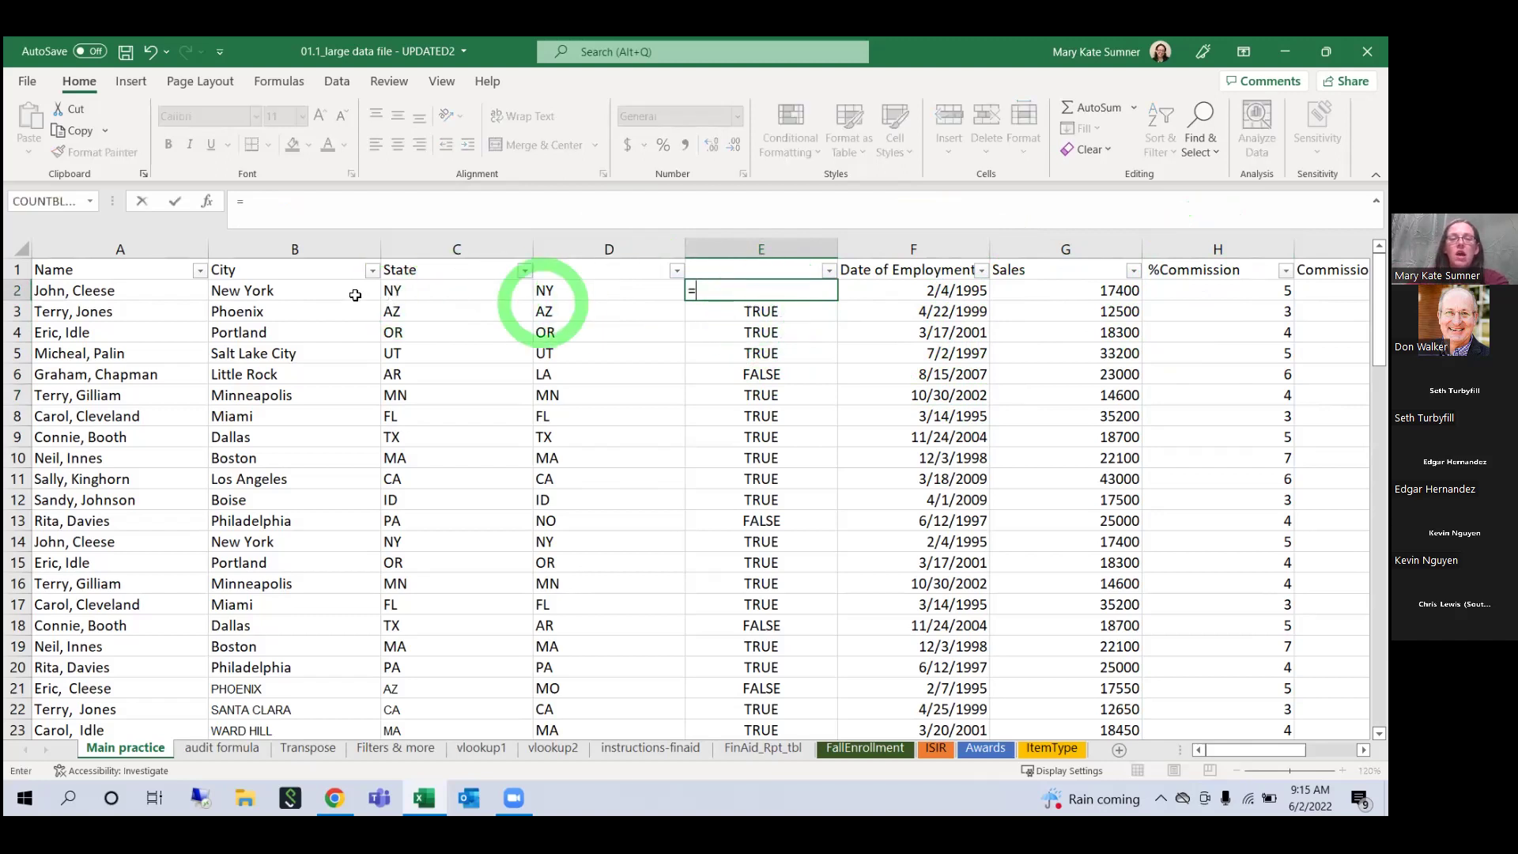
pyautogui.click(424, 291)
pyautogui.write('=')
pyautogui.click(573, 290)
pyautogui.press('Return')
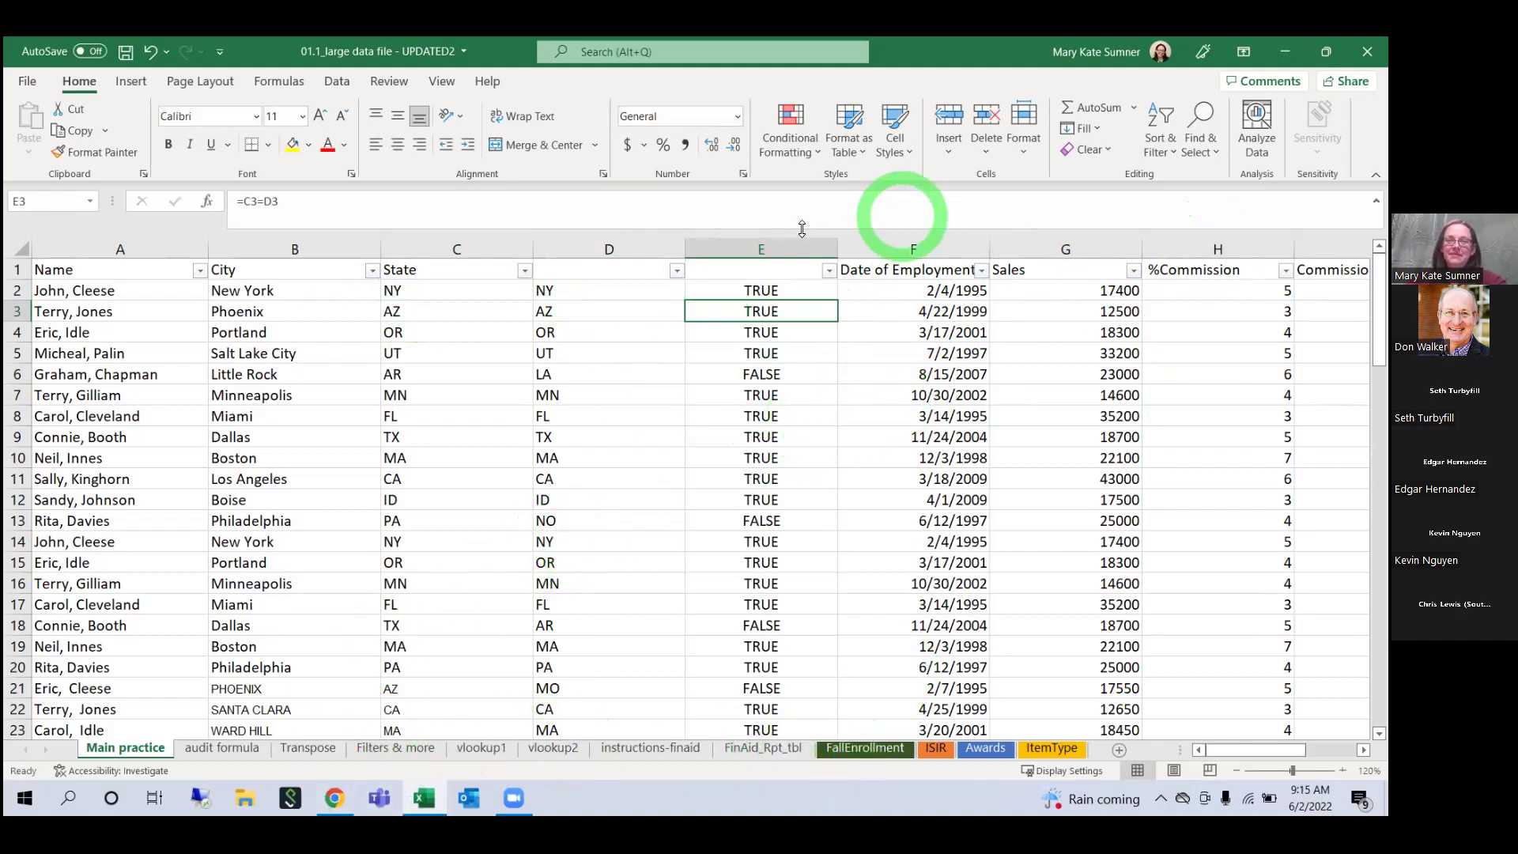
# Step: Delete comparison column E from the sheet
pyautogui.rightClick(783, 249)
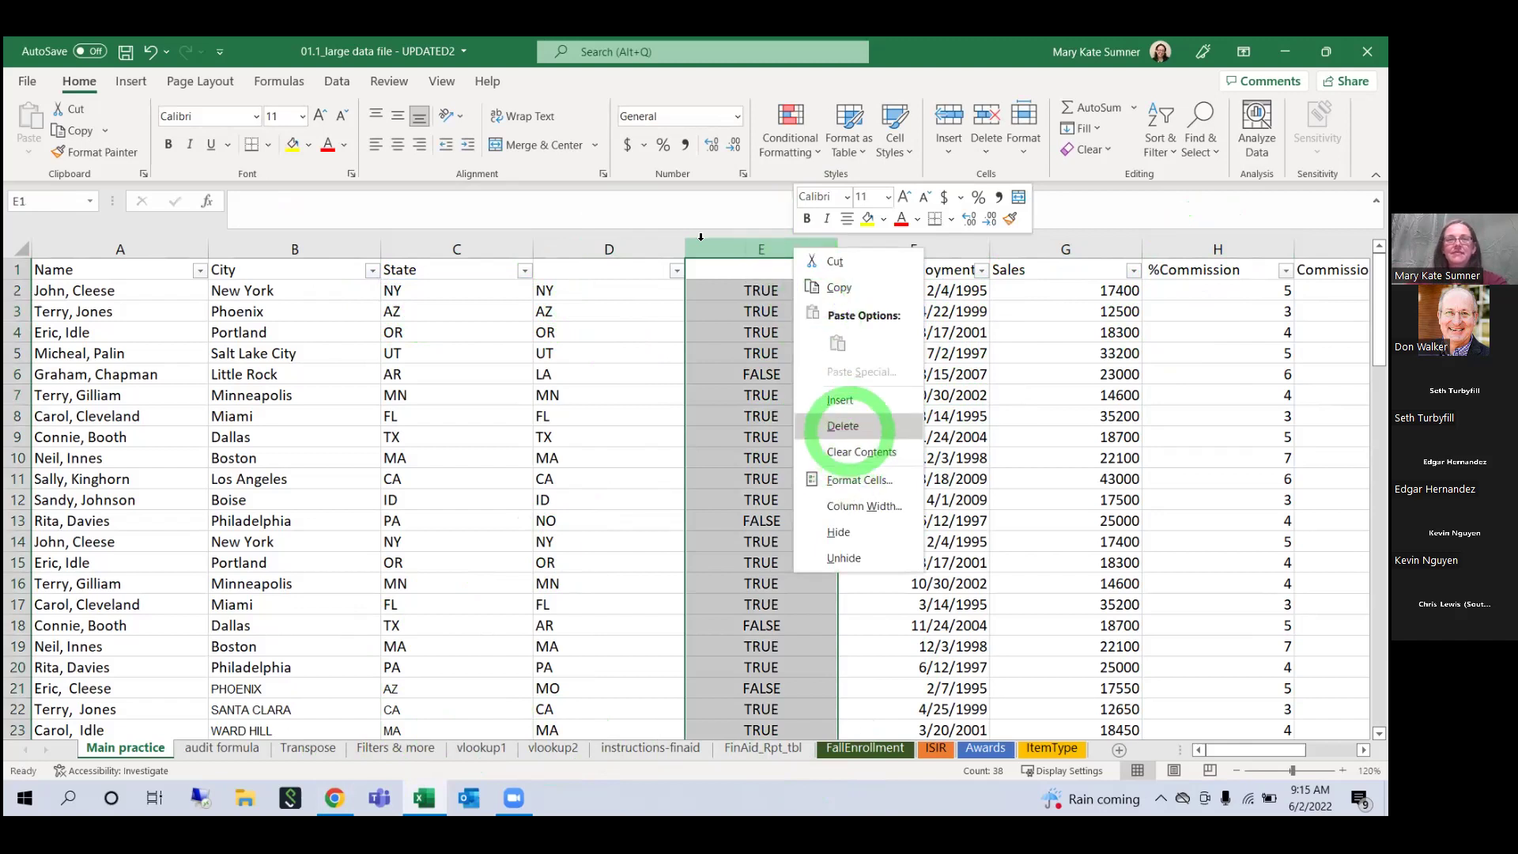
pyautogui.click(843, 426)
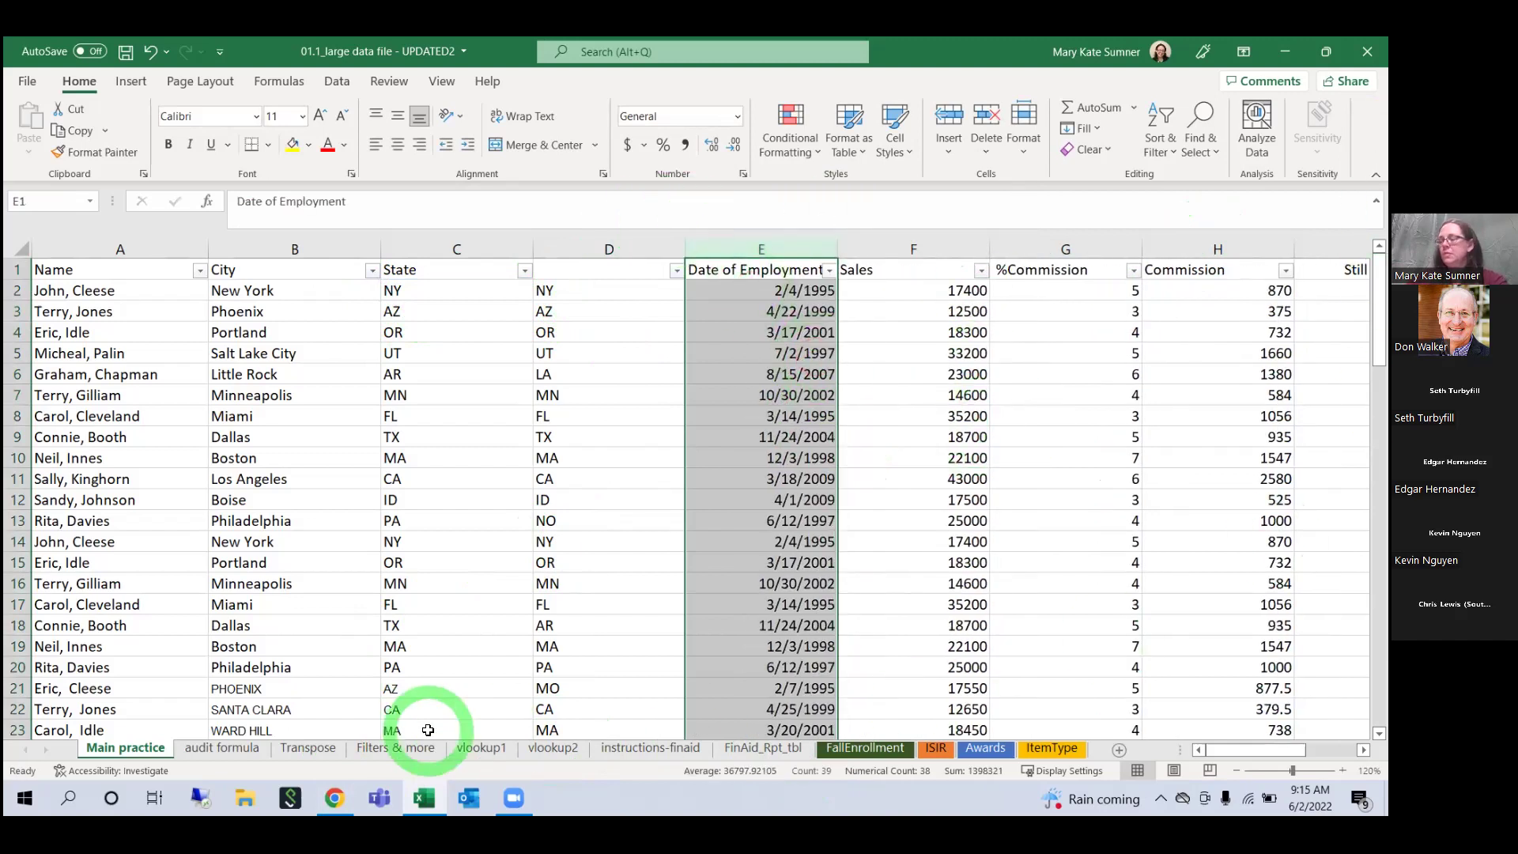
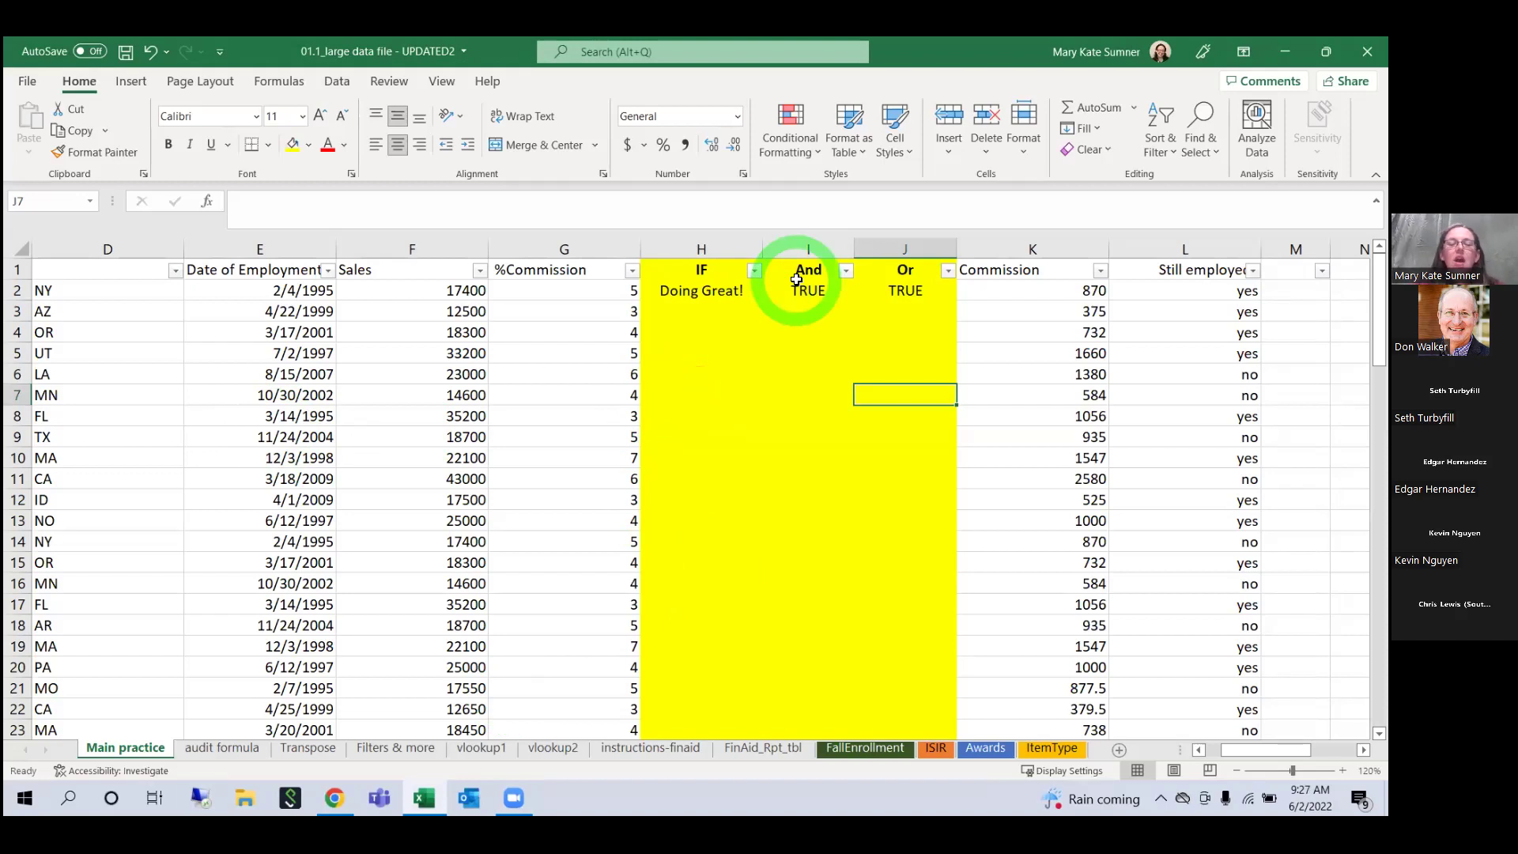
# Step: Review the IF, And and Or column headings, and inspect the IF formula in H2
pyautogui.click(720, 270)
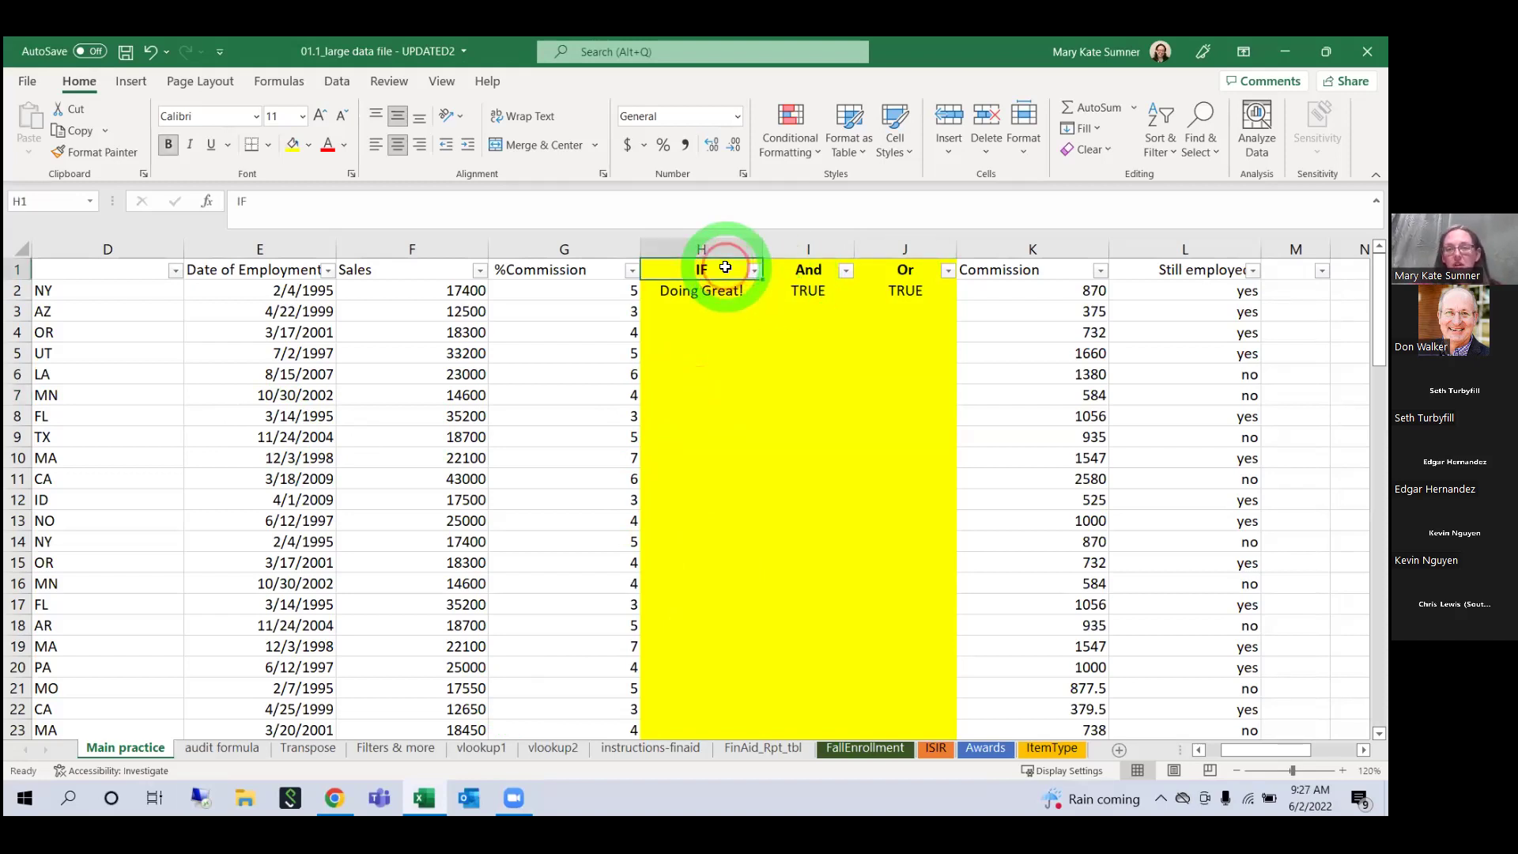
pyautogui.click(815, 269)
pyautogui.click(885, 269)
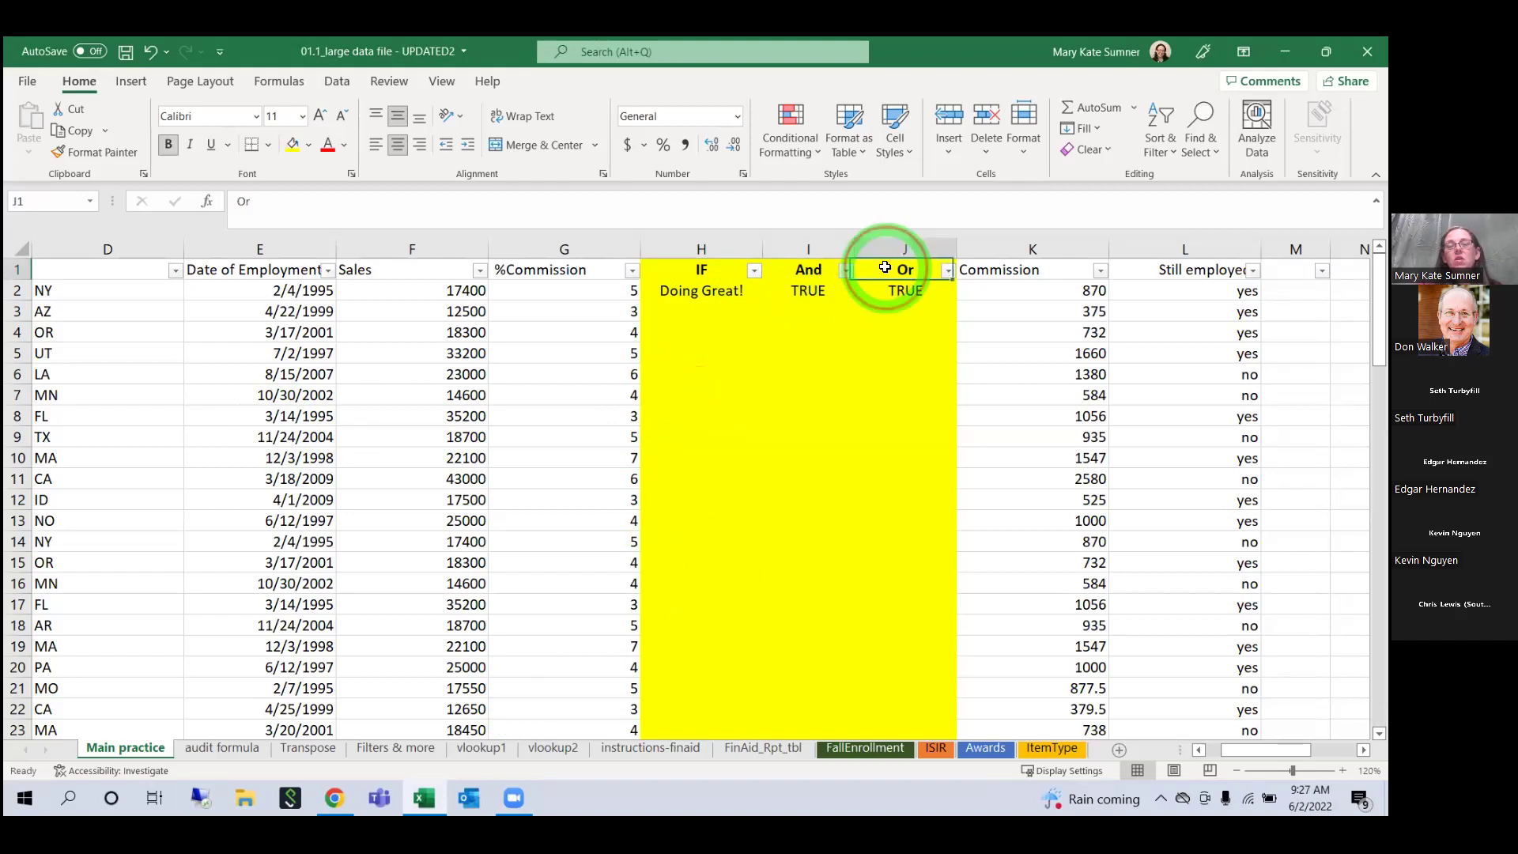
pyautogui.click(692, 292)
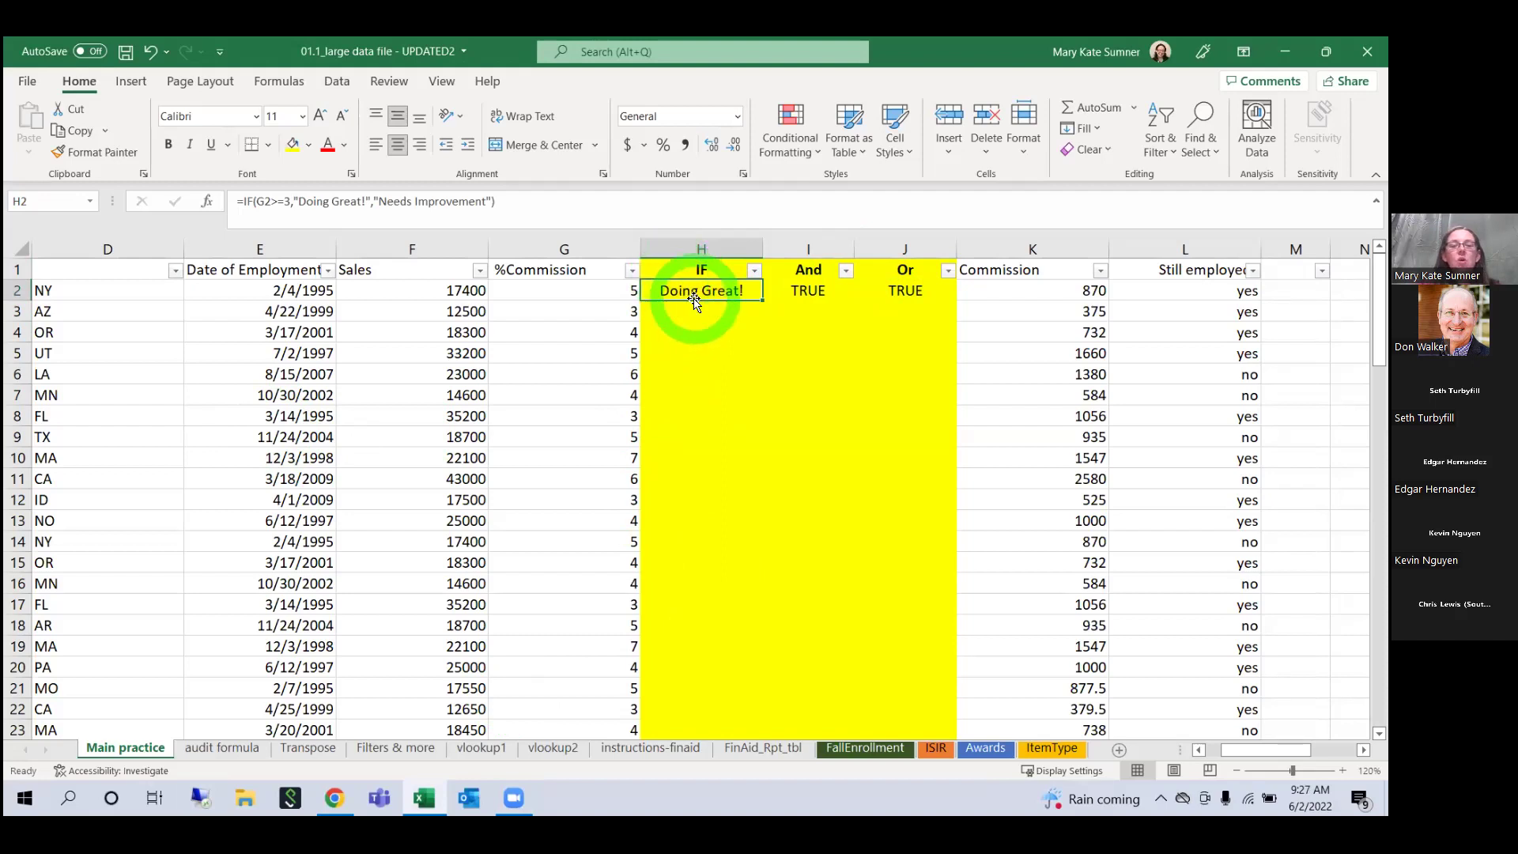
pyautogui.click(241, 202)
pyautogui.click(736, 308)
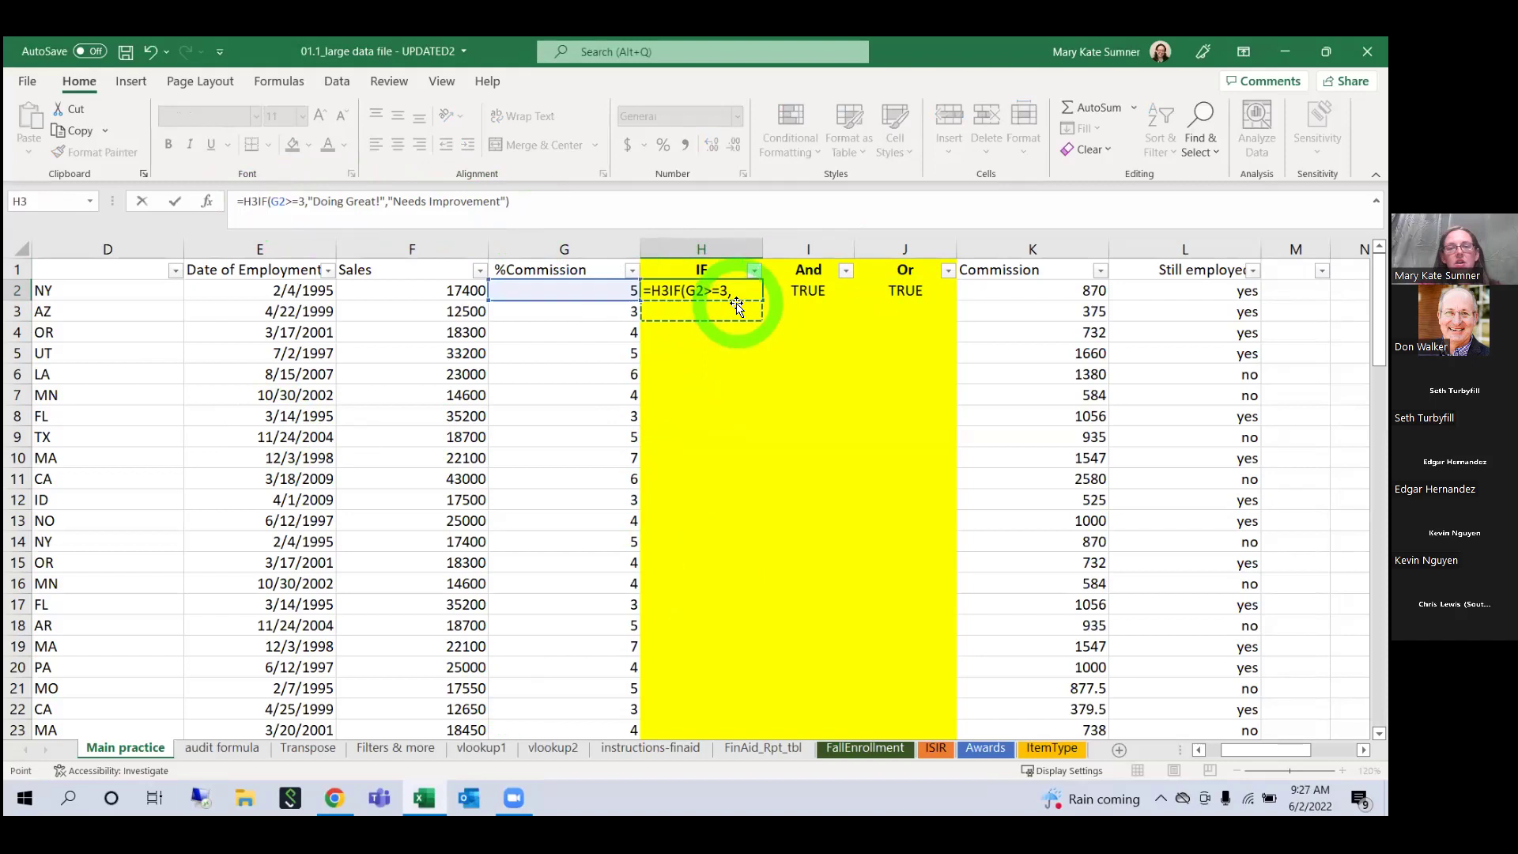
pyautogui.click(152, 53)
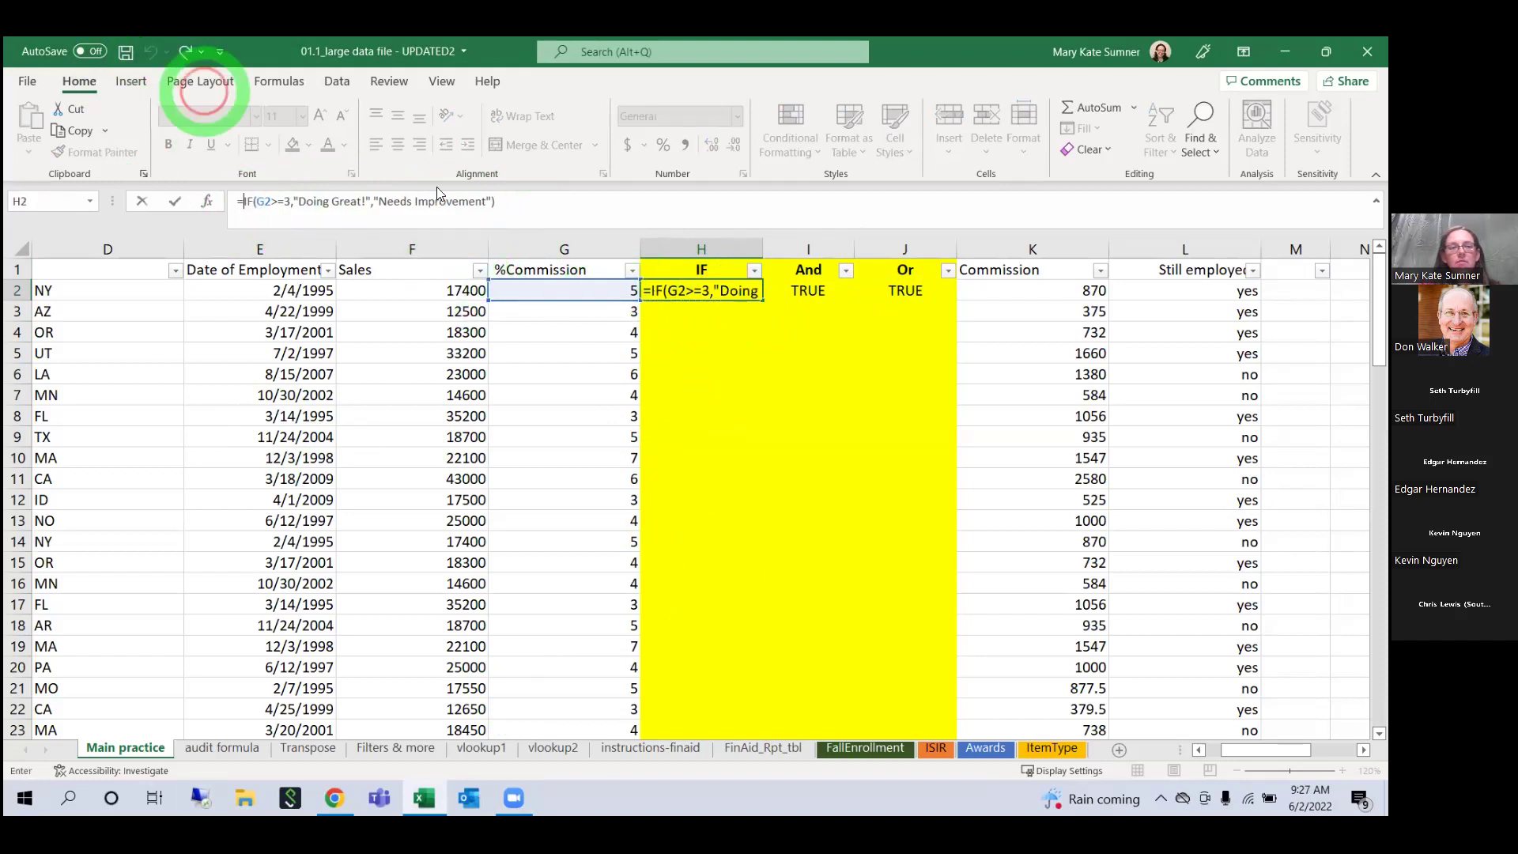
pyautogui.press('Return')
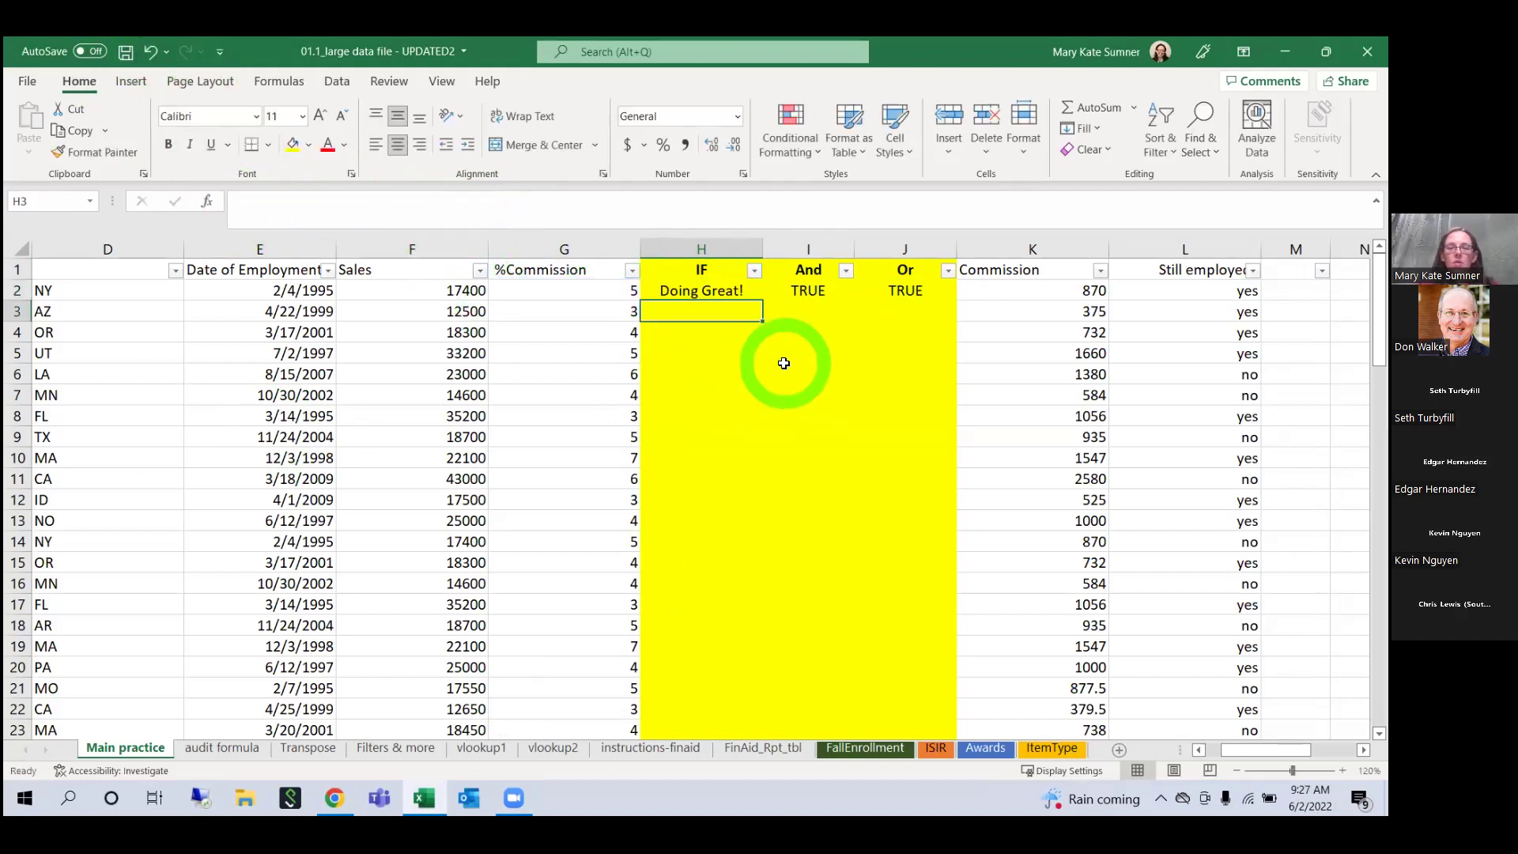
pyautogui.click(706, 292)
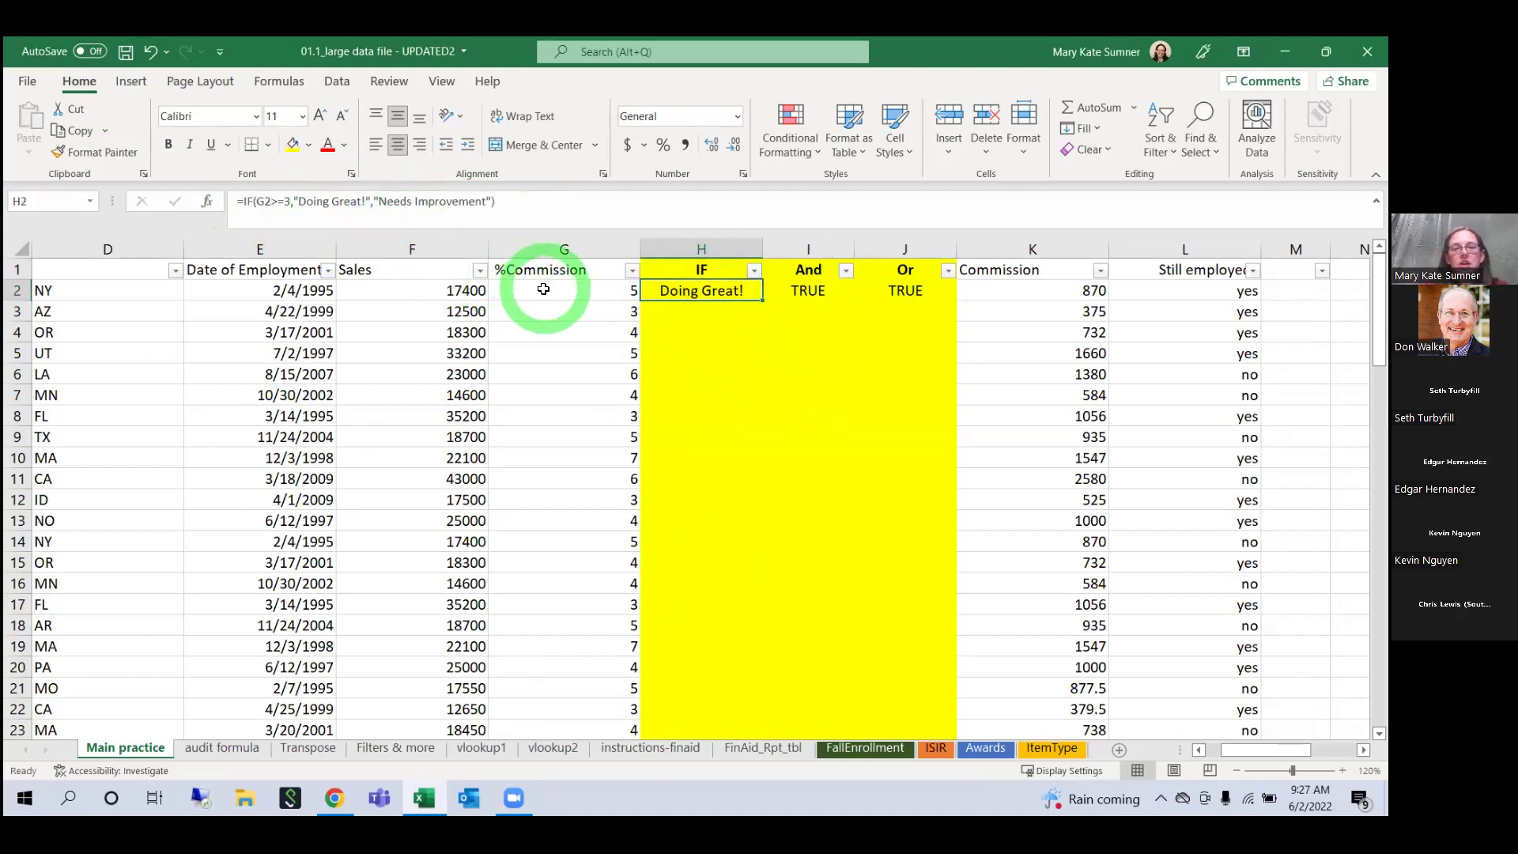
# Step: Copy the IF formula in H2 down the whole IF column and review the results against the %Commission values
pyautogui.click(276, 201)
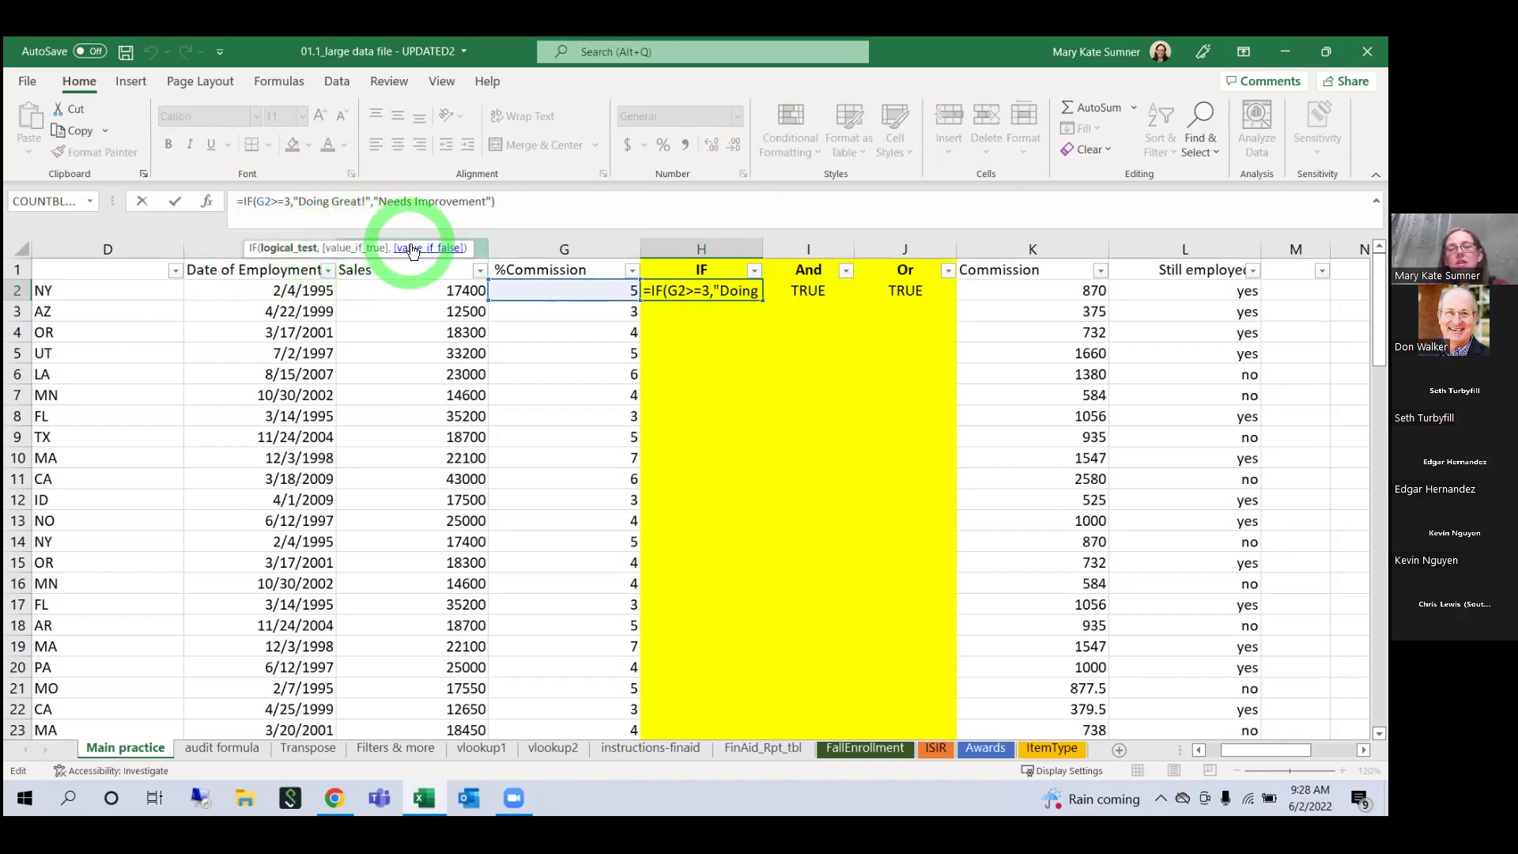
pyautogui.press('Return')
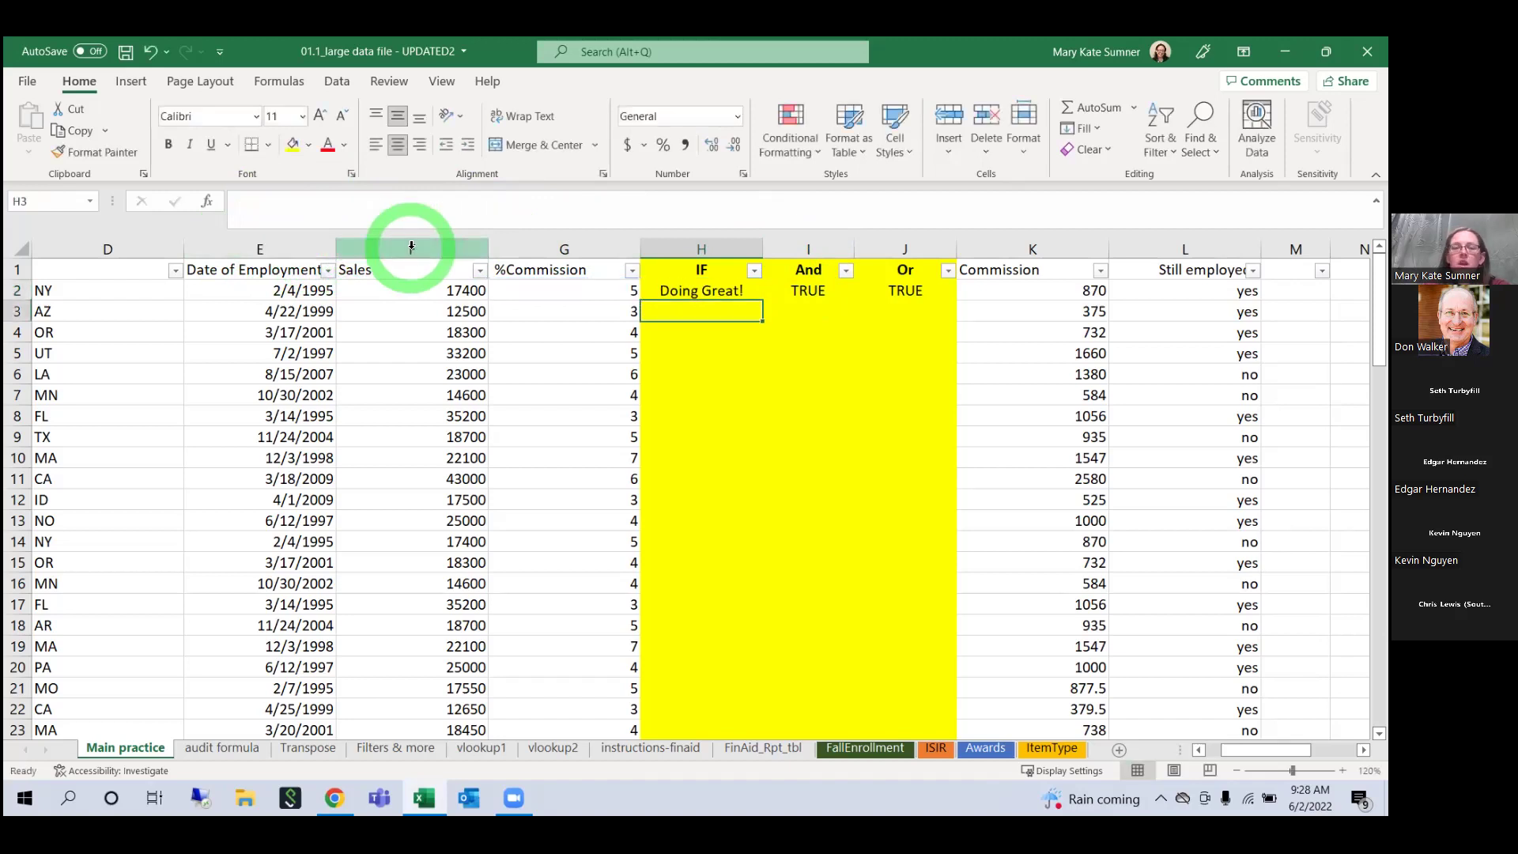
pyautogui.click(752, 286)
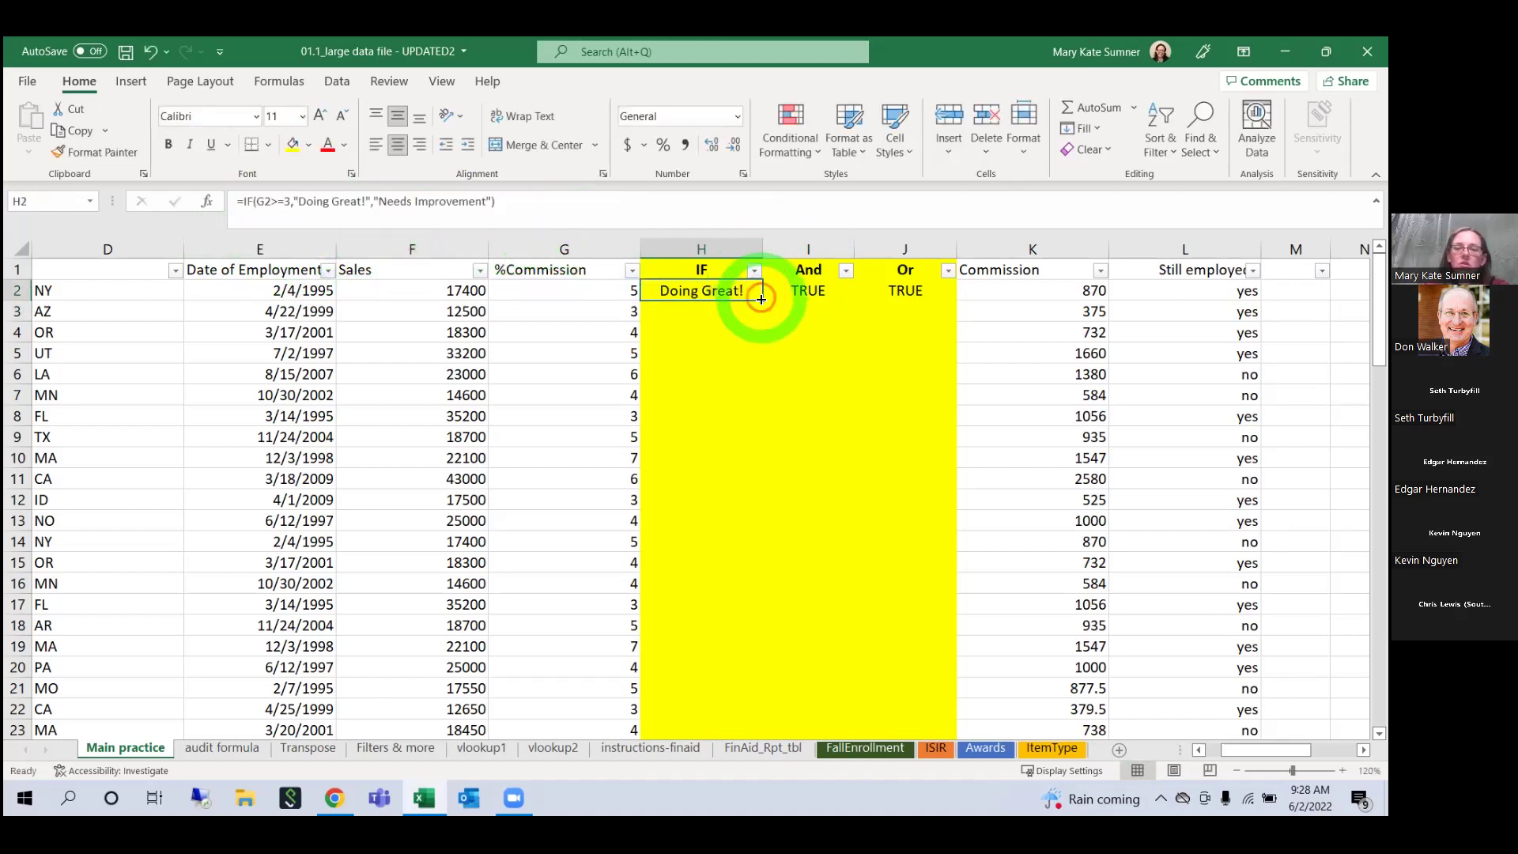
pyautogui.moveTo(762, 301); pyautogui.dragTo(767, 593)
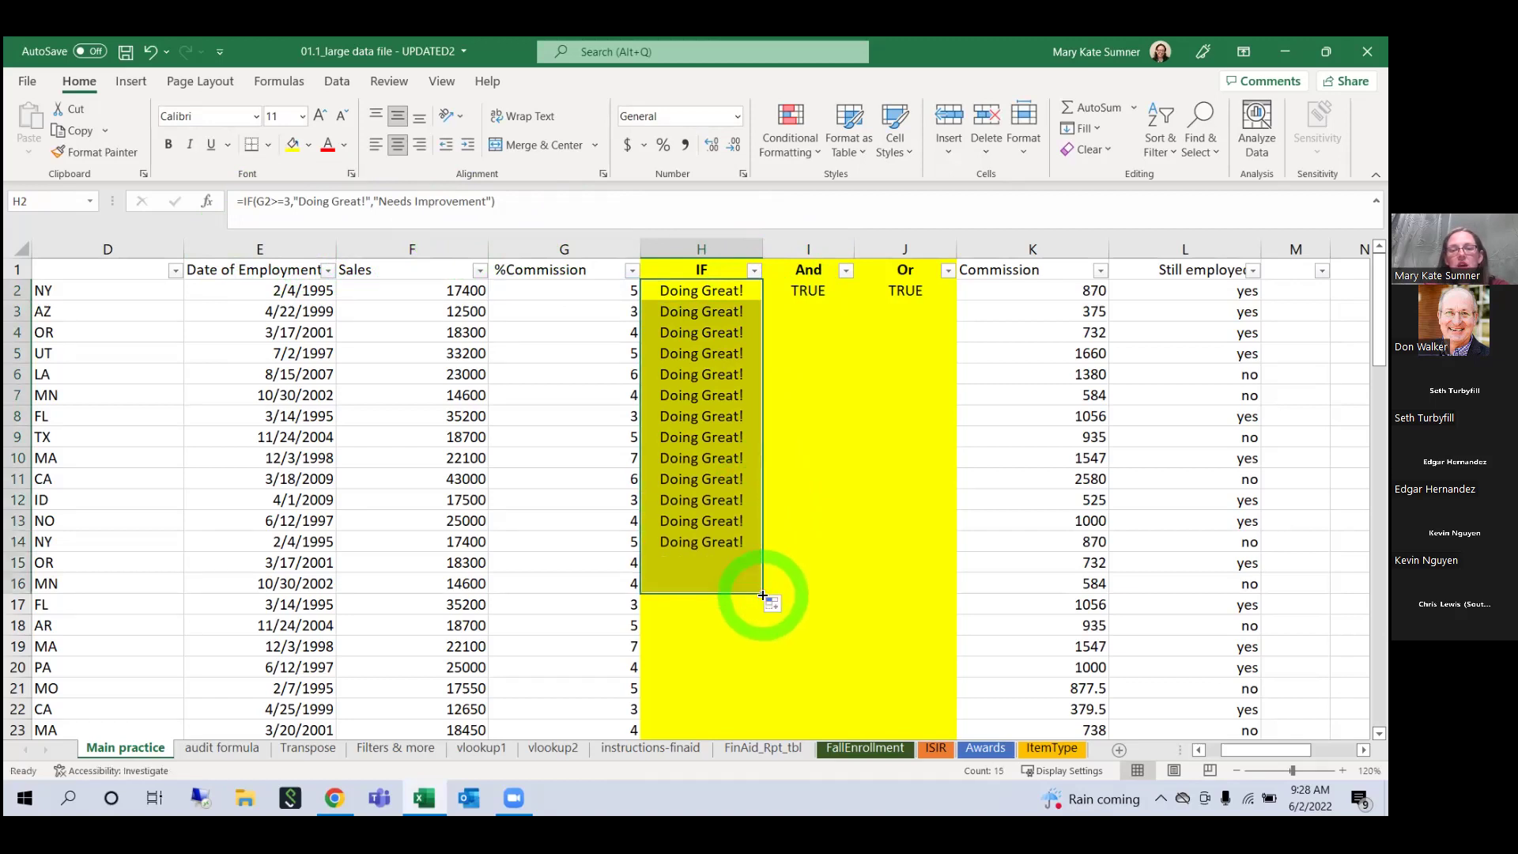
pyautogui.doubleClick(761, 595)
pyautogui.scroll(-11, 696, 484)
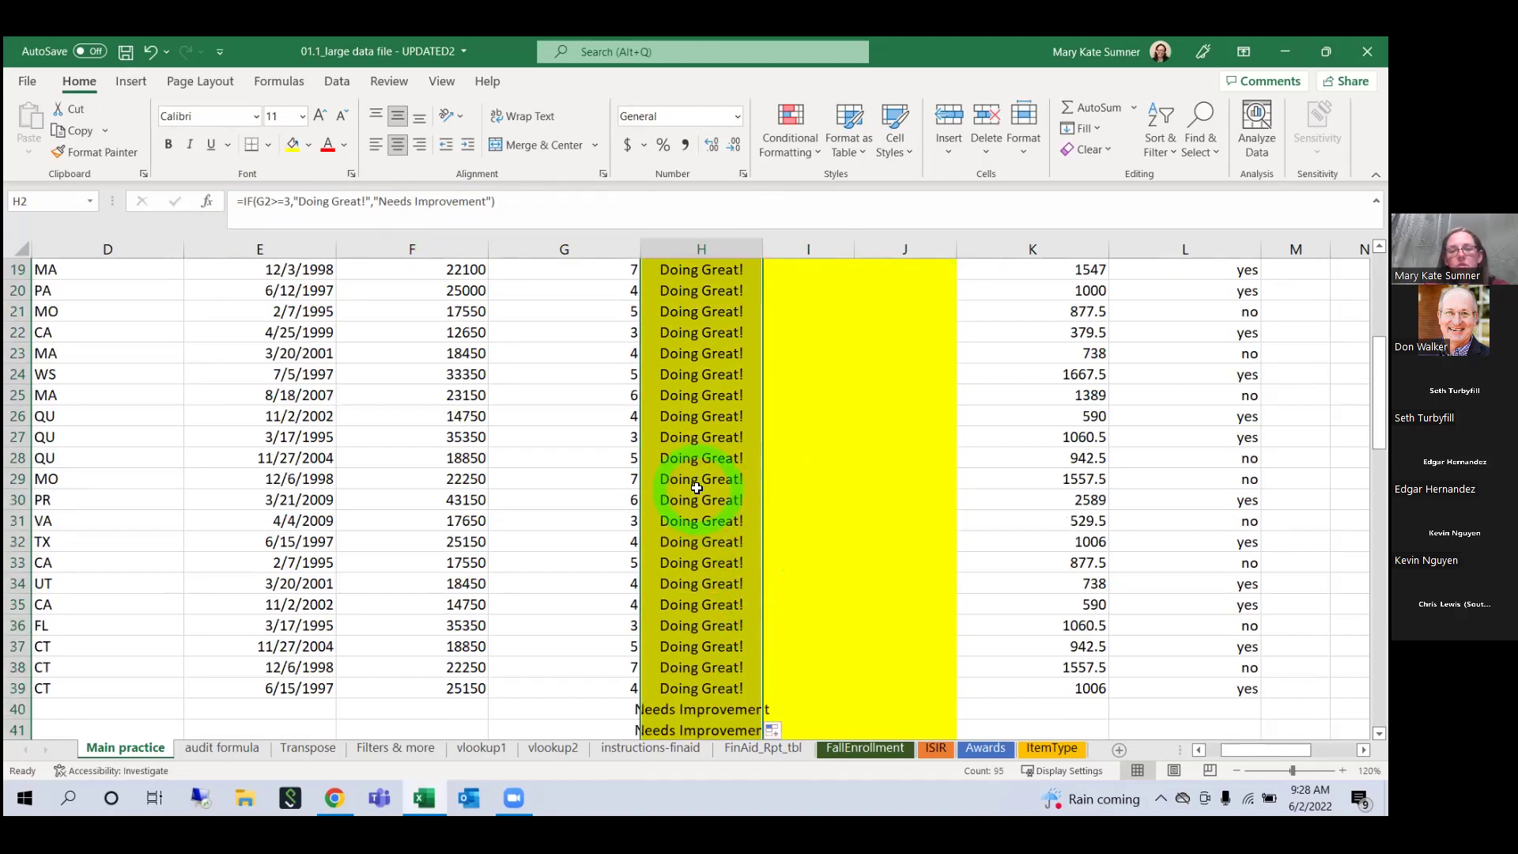
pyautogui.scroll(11, 696, 488)
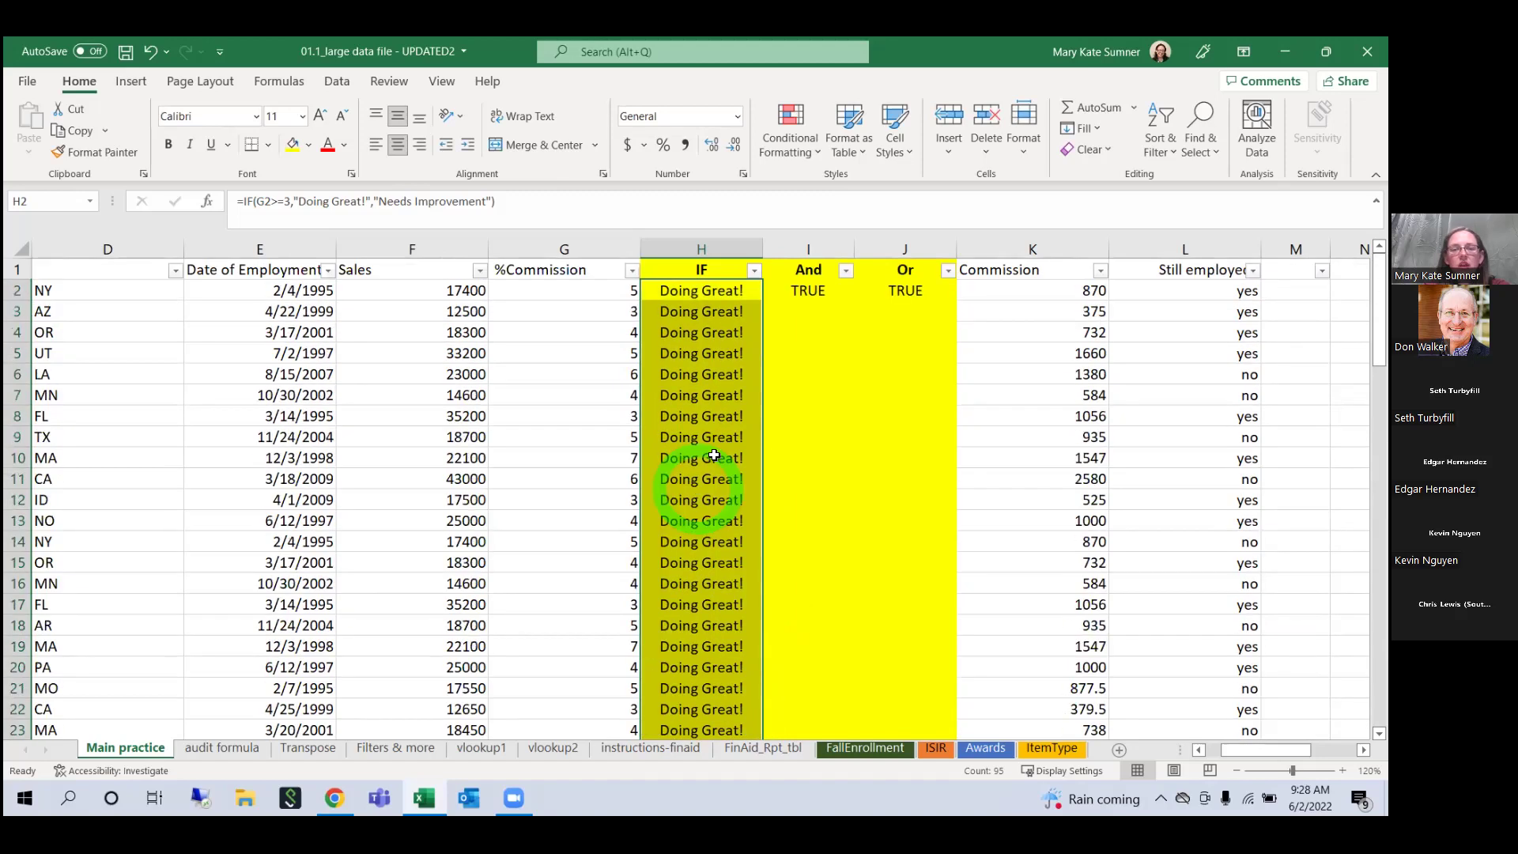
pyautogui.click(720, 293)
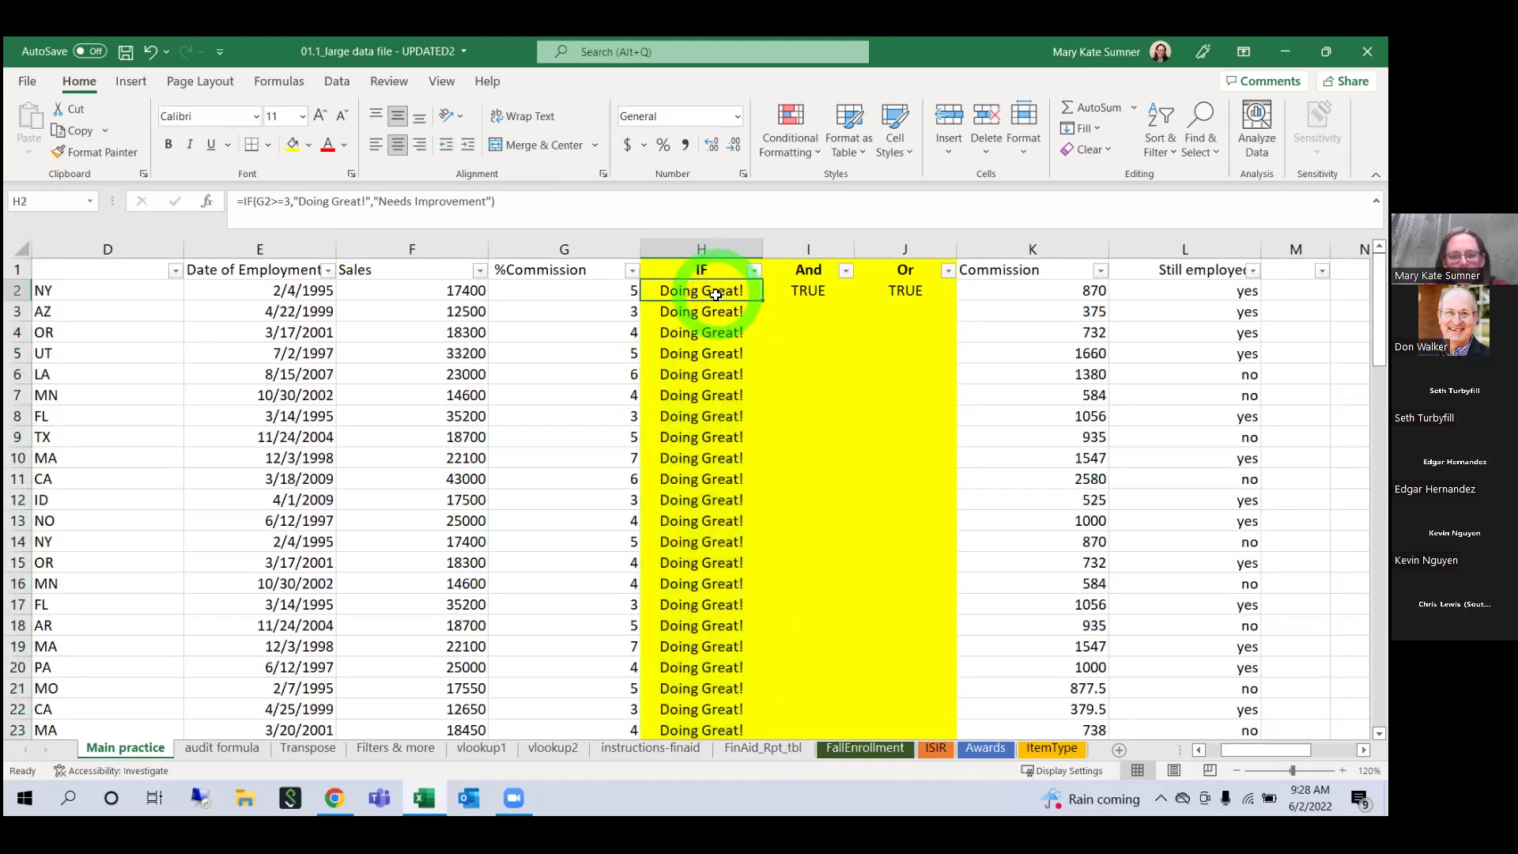
pyautogui.scroll(-10, 715, 294)
pyautogui.scroll(6, 716, 295)
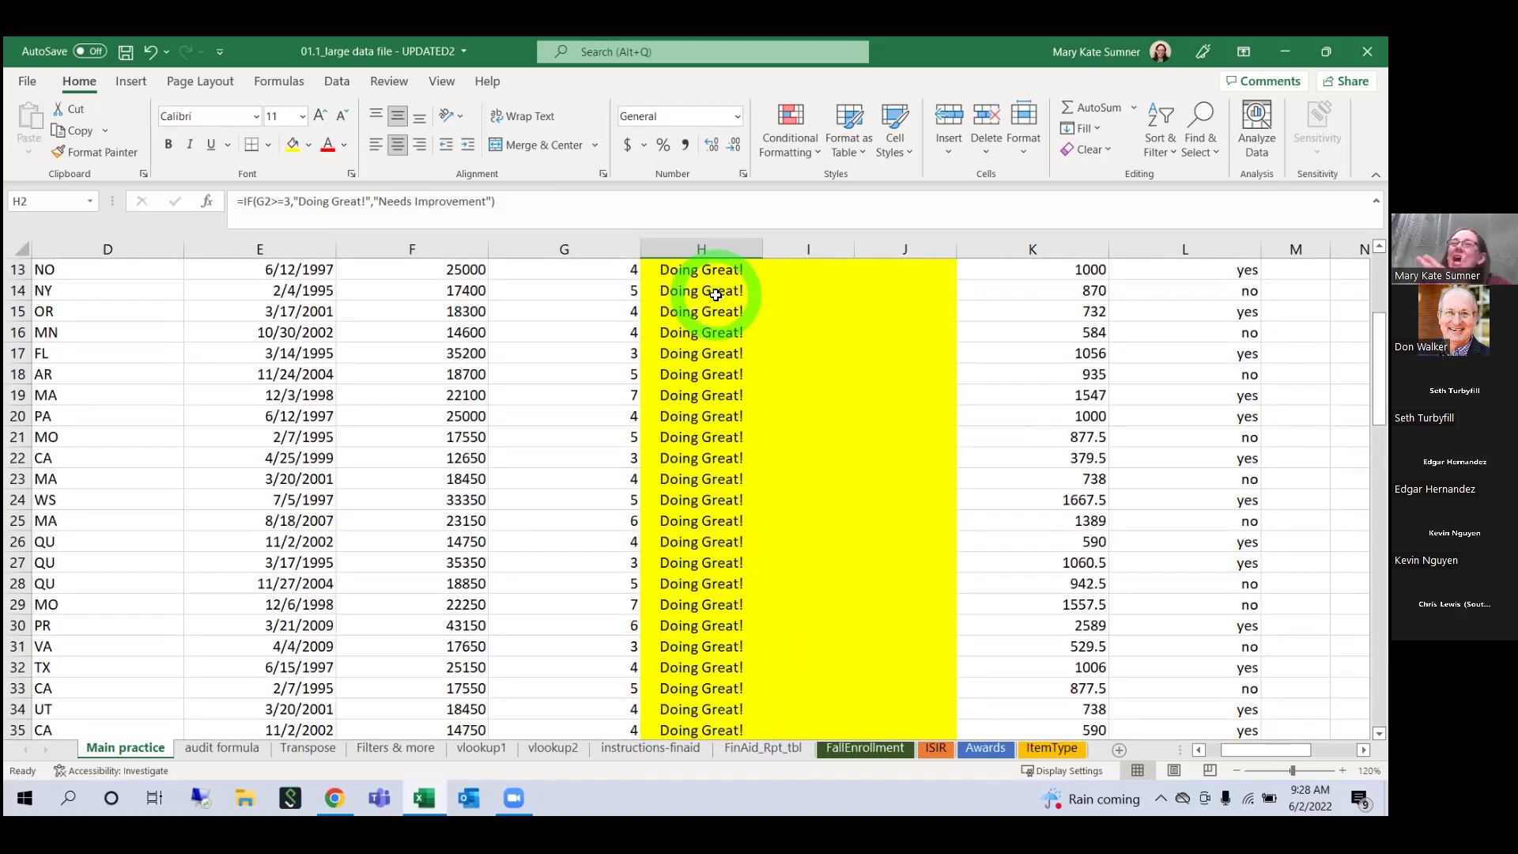
pyautogui.scroll(4, 722, 338)
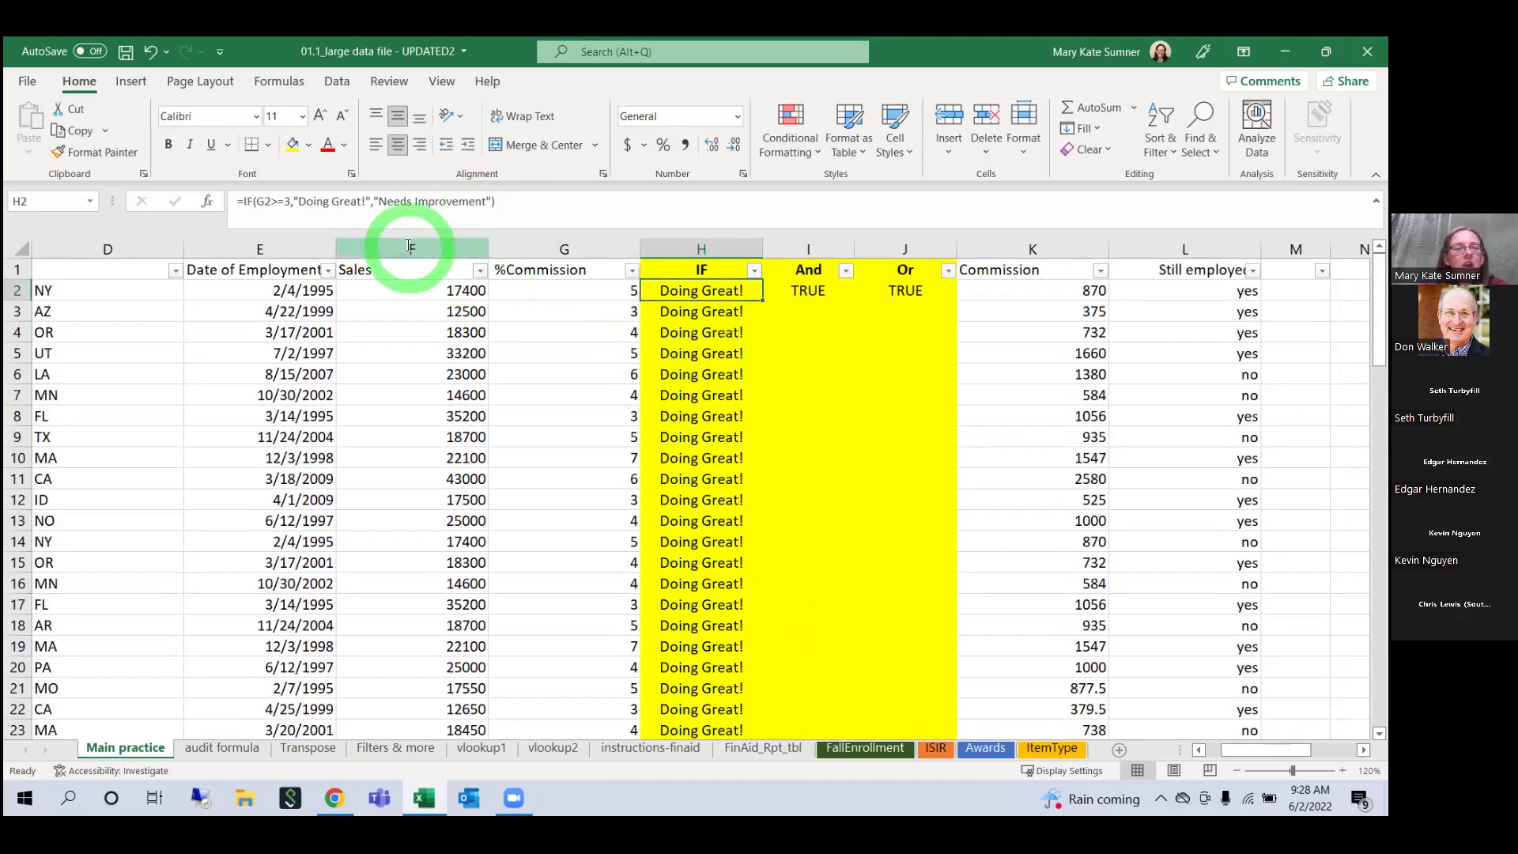
# Step: Change the logical test of the IF formula in H2 to G2<=3
pyautogui.click(288, 201)
pyautogui.press('BackSpace')
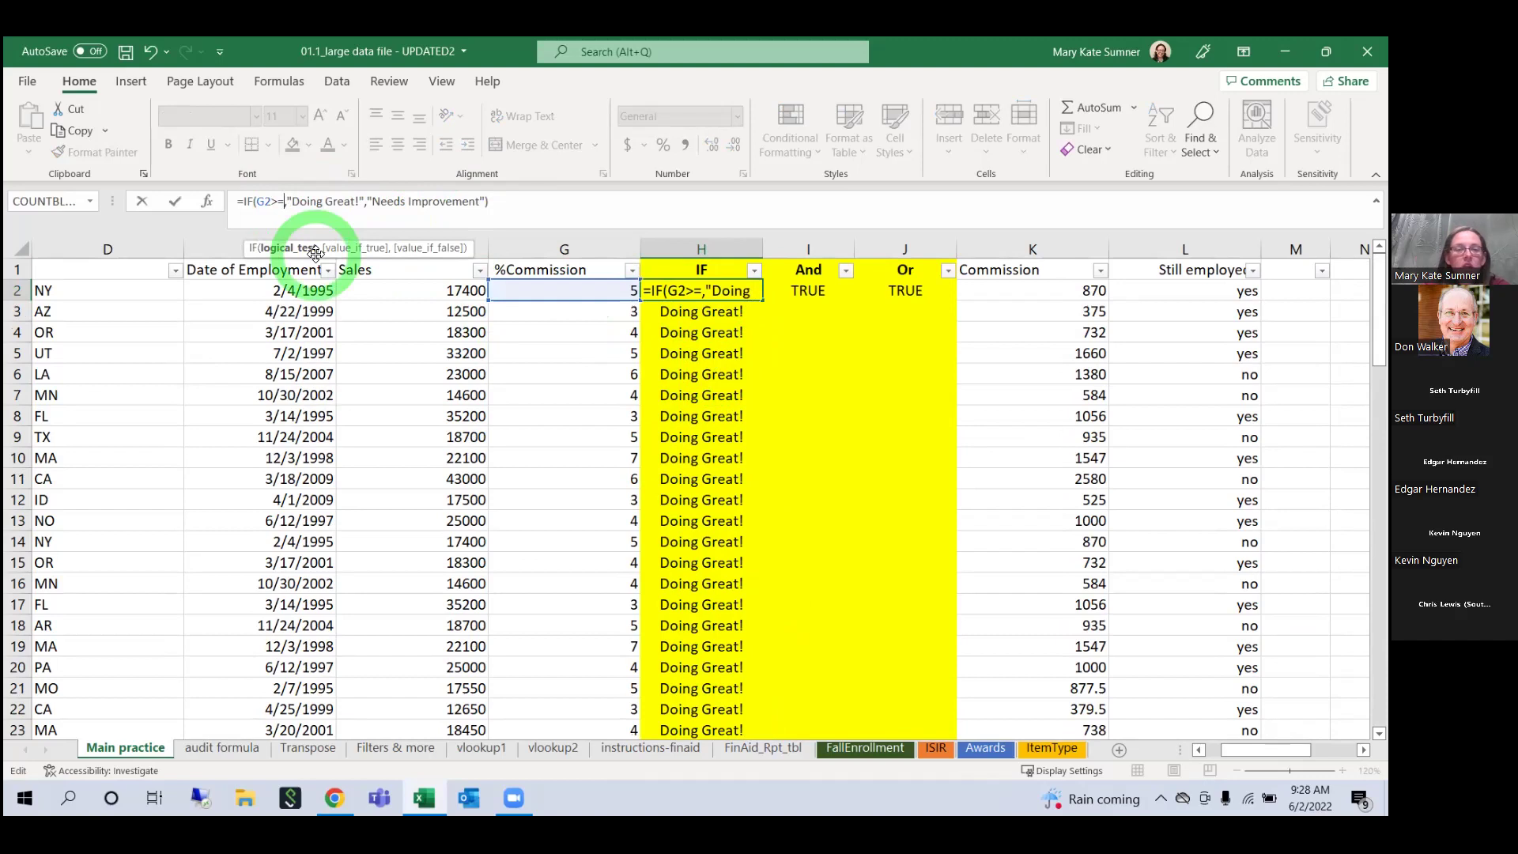
pyautogui.click(275, 205)
pyautogui.press('BackSpace')
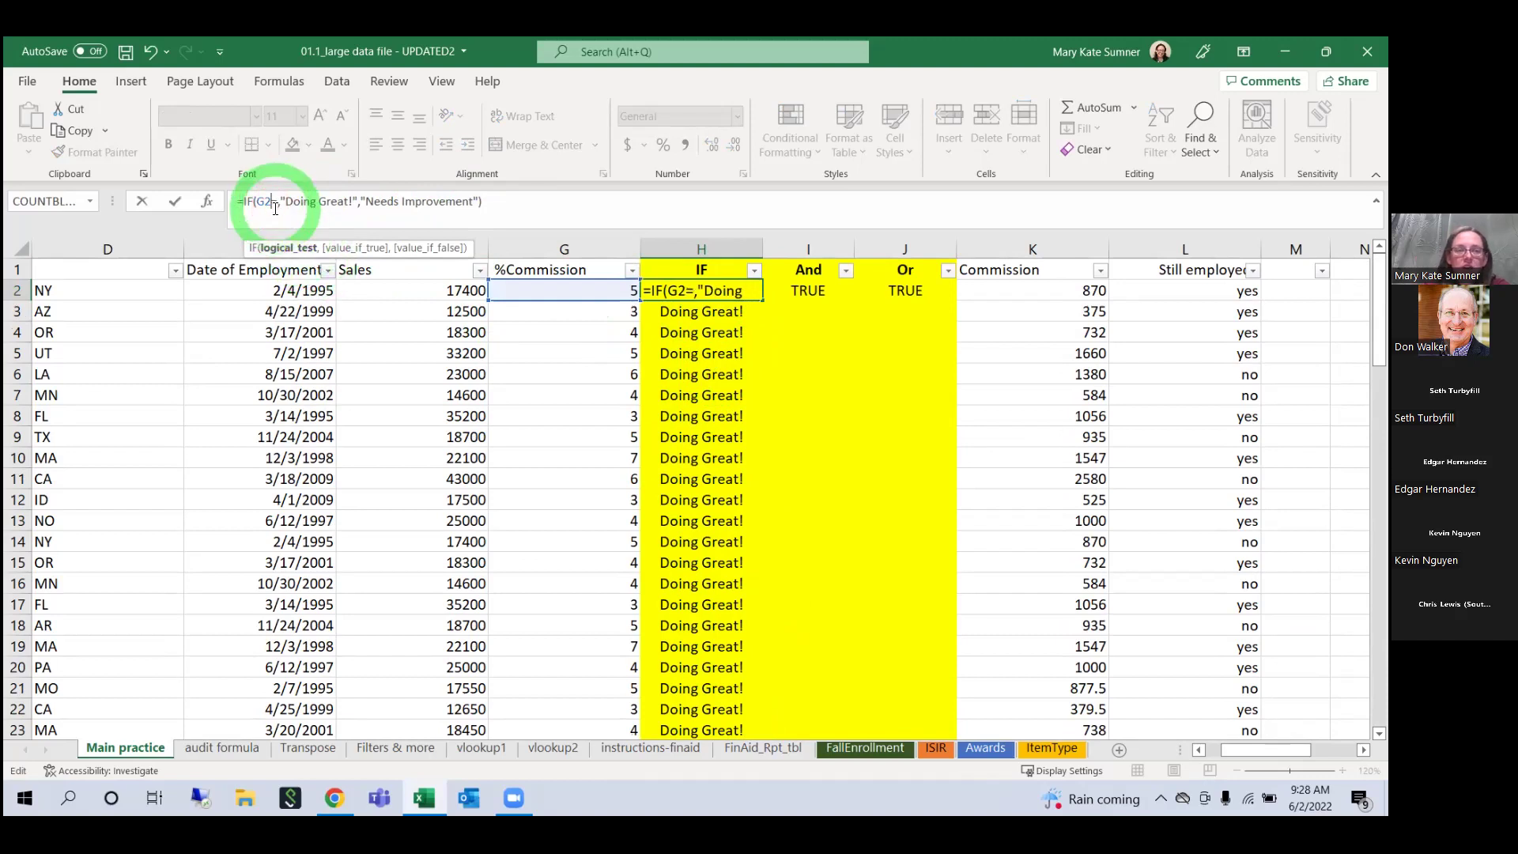
pyautogui.write('<')
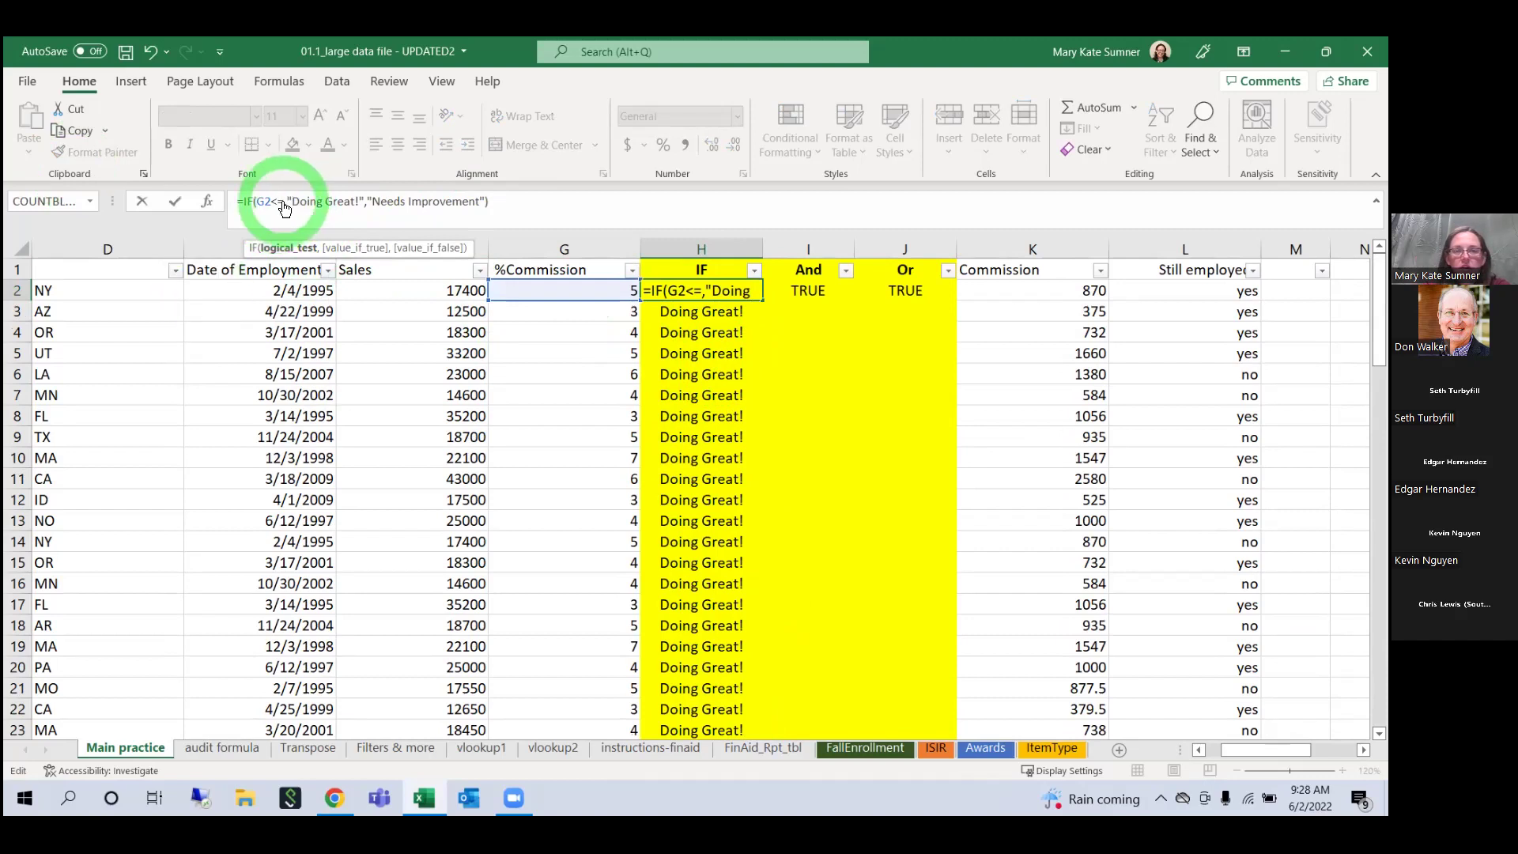
pyautogui.write('3')
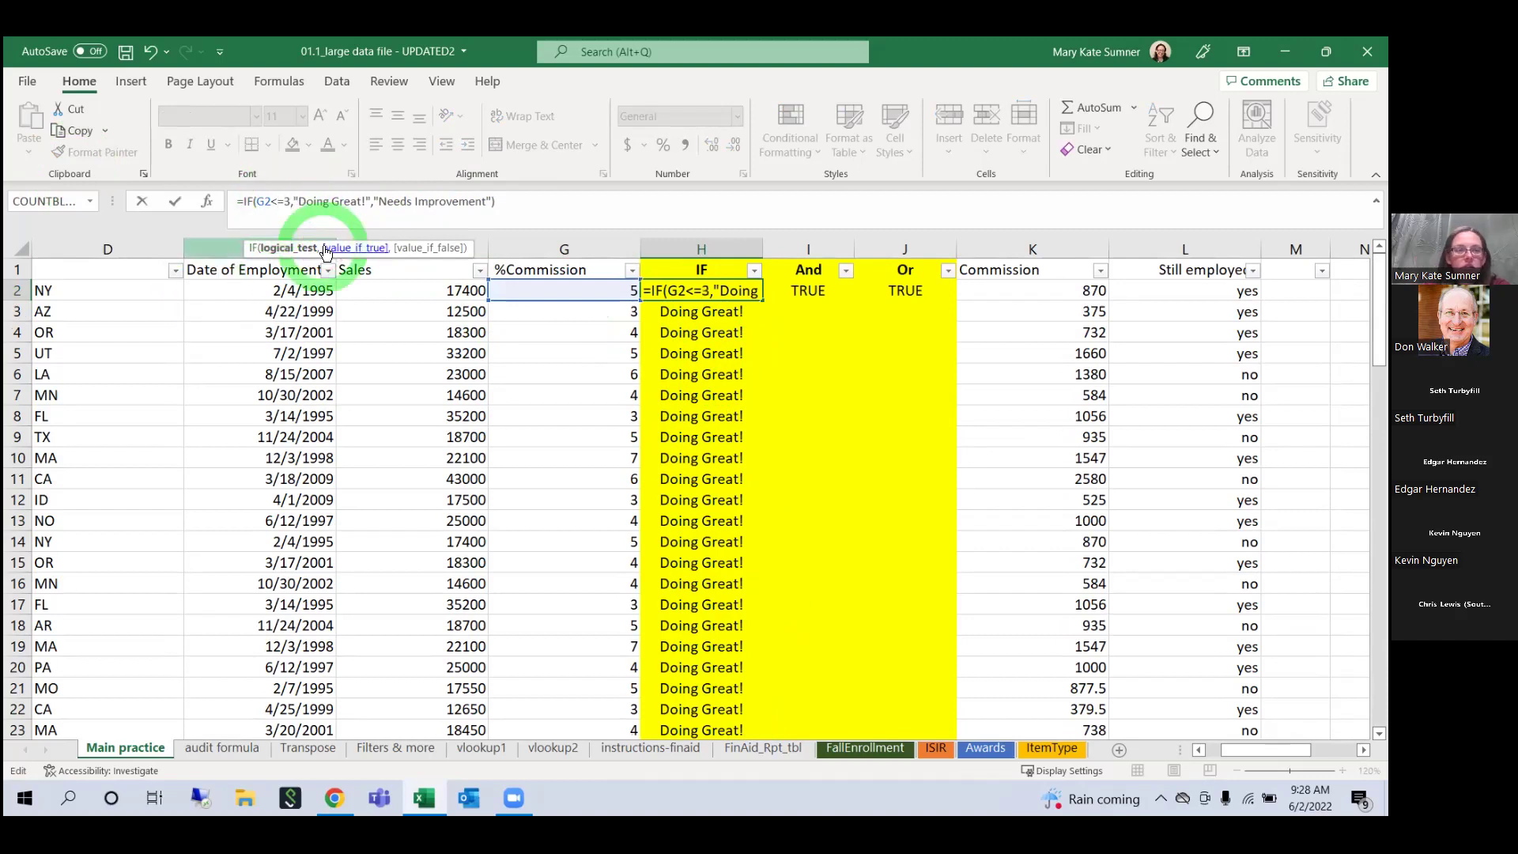
pyautogui.press('Return')
# Step: Fill the IF formula from H2 down the column and widen column H to fit the longer text
pyautogui.click(758, 292)
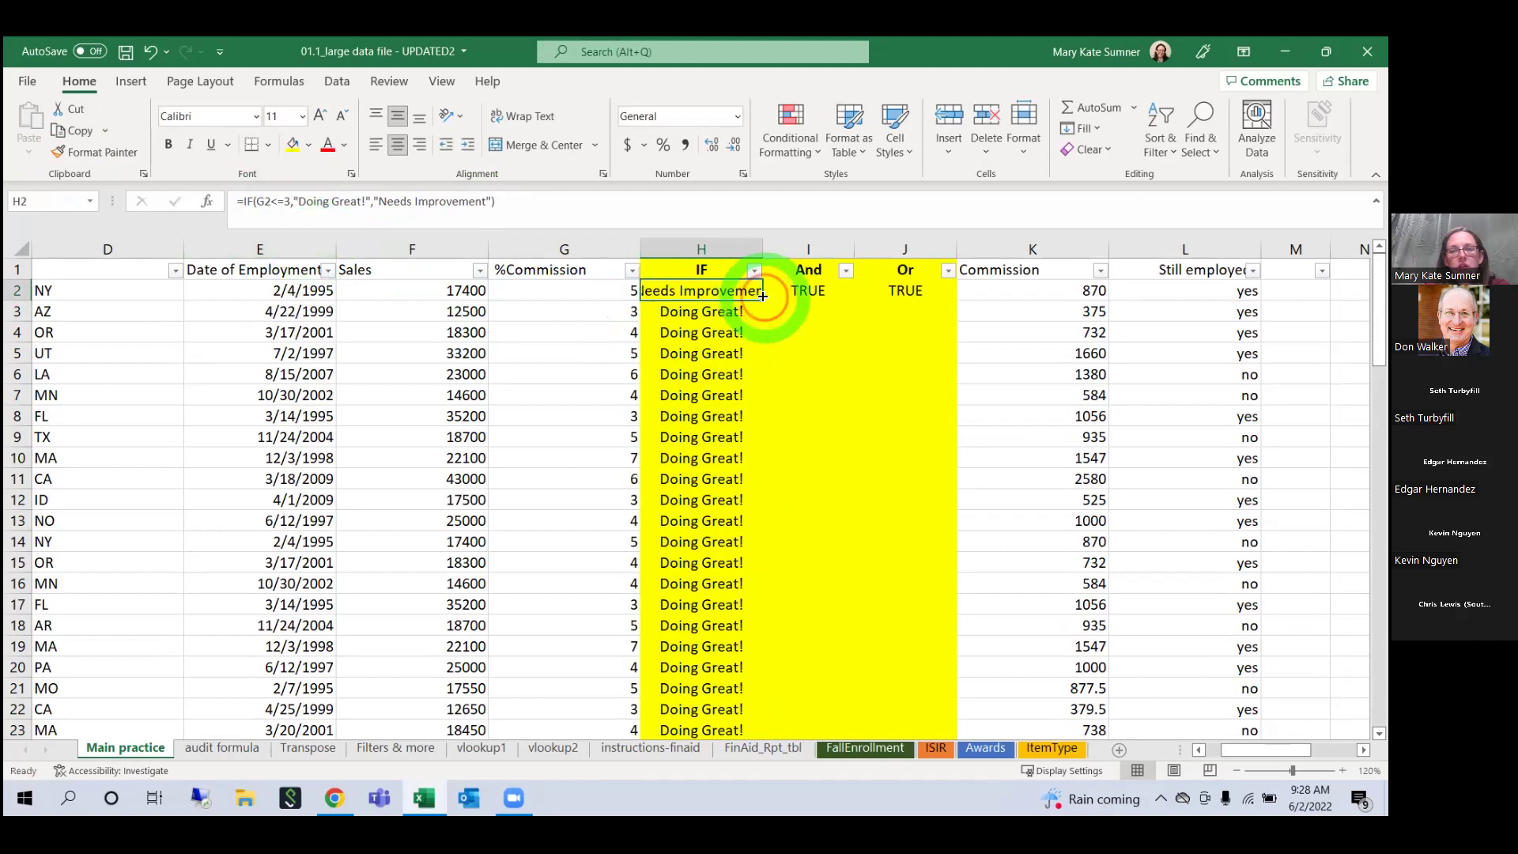
pyautogui.doubleClick(762, 300)
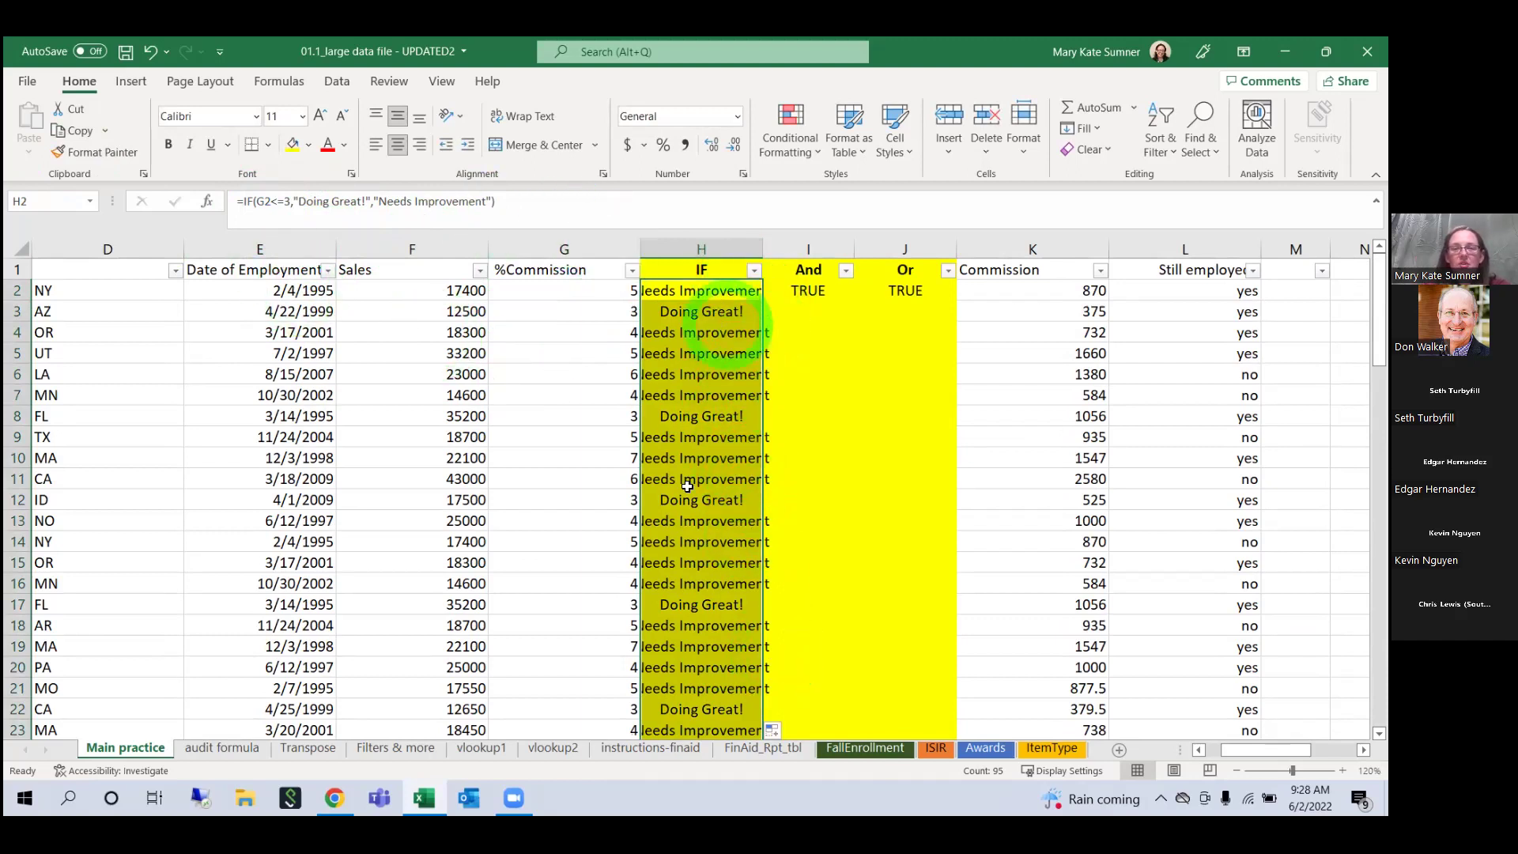
pyautogui.moveTo(764, 247); pyautogui.dragTo(783, 247)
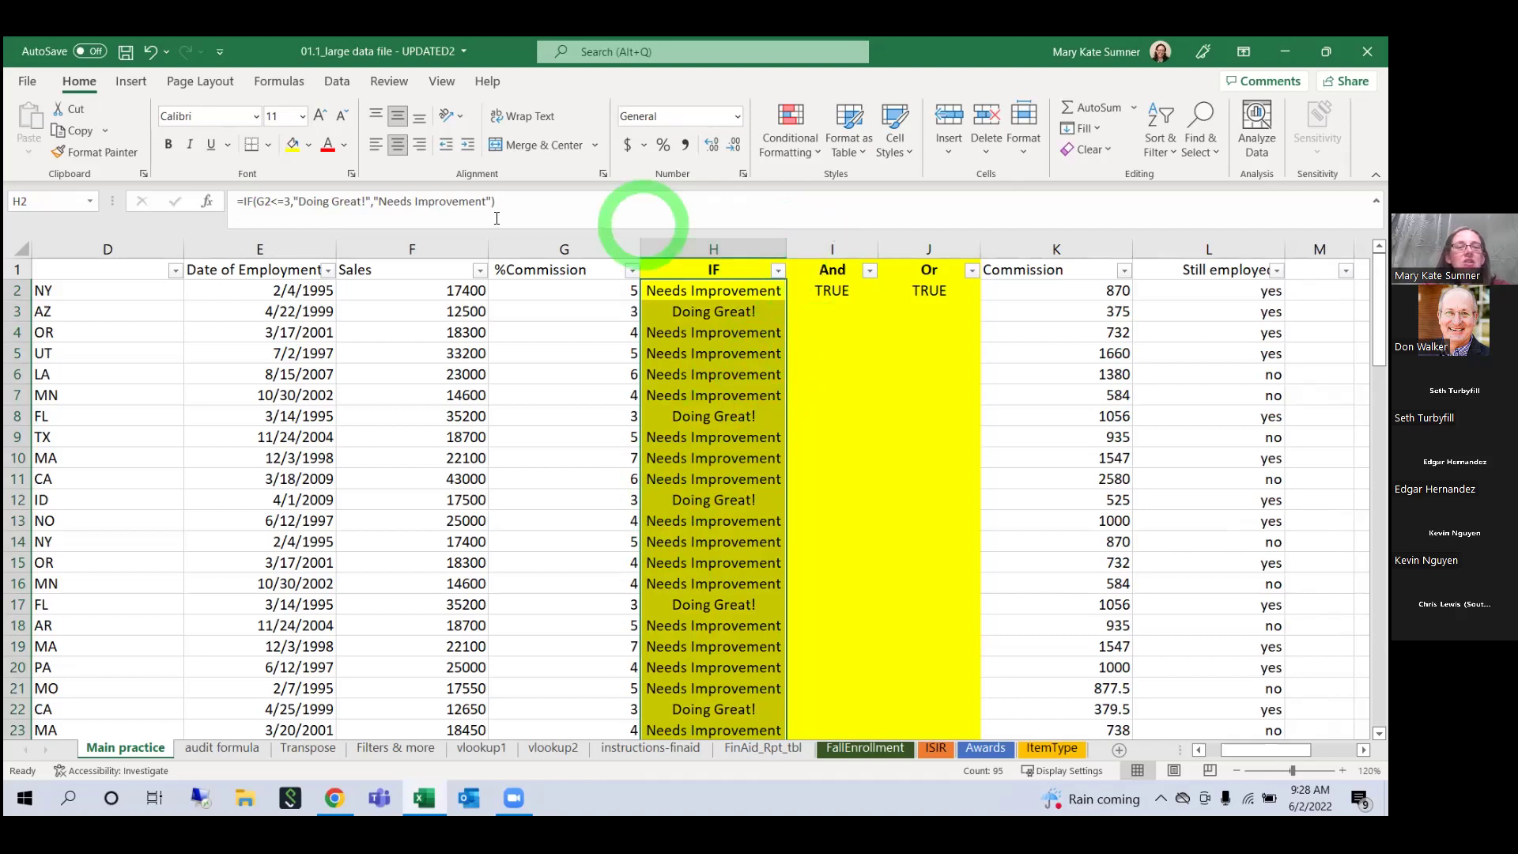
# Step: Change the IF formula's logical test in H2 to G2=3 and fill it down the column
pyautogui.click(668, 287)
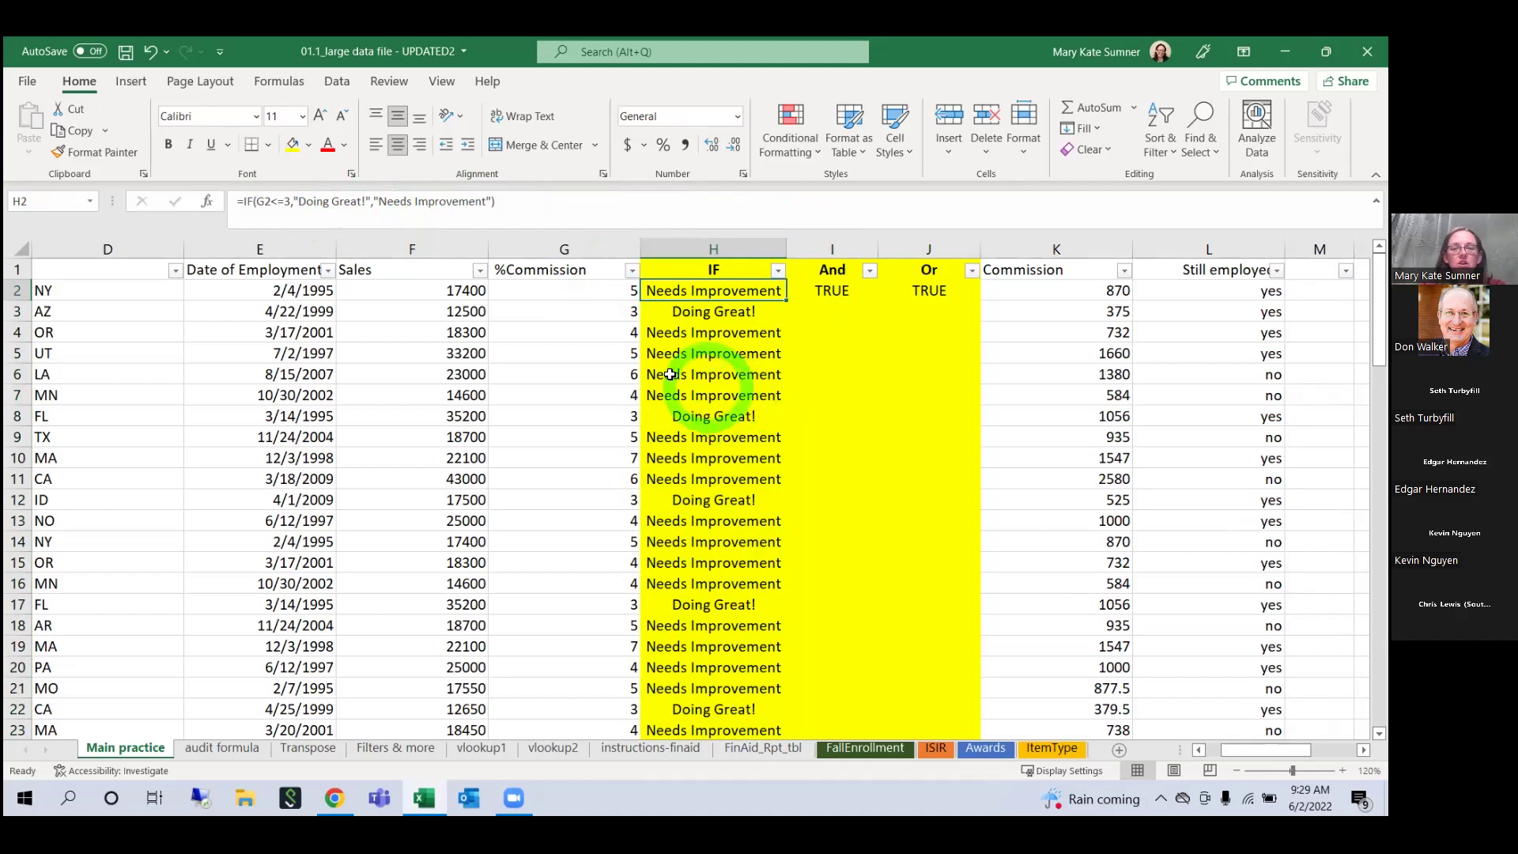
pyautogui.click(265, 202)
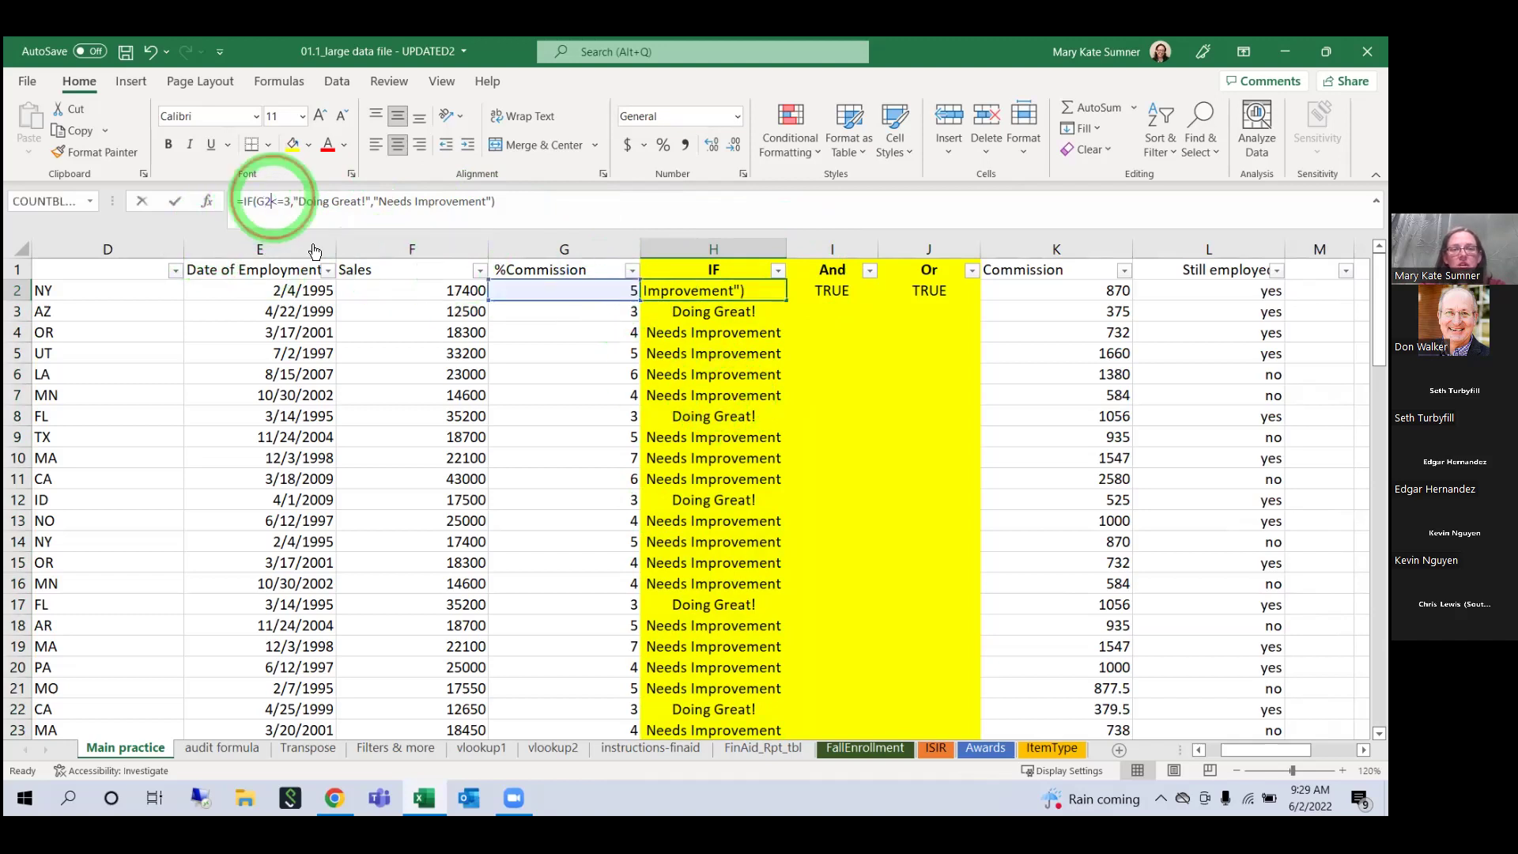
pyautogui.press('Delete')
pyautogui.press('Return')
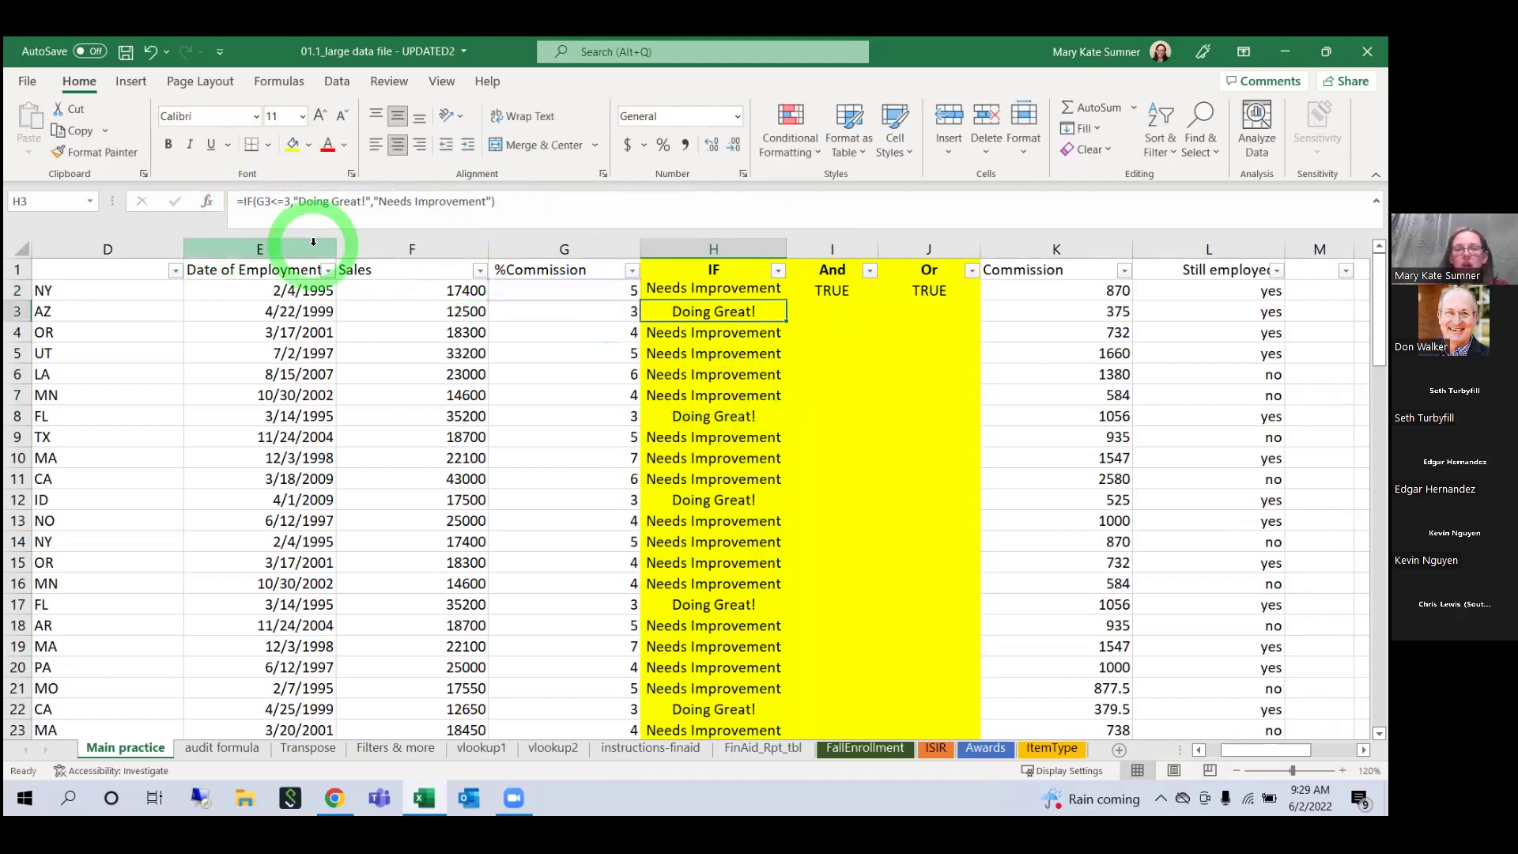
pyautogui.click(783, 291)
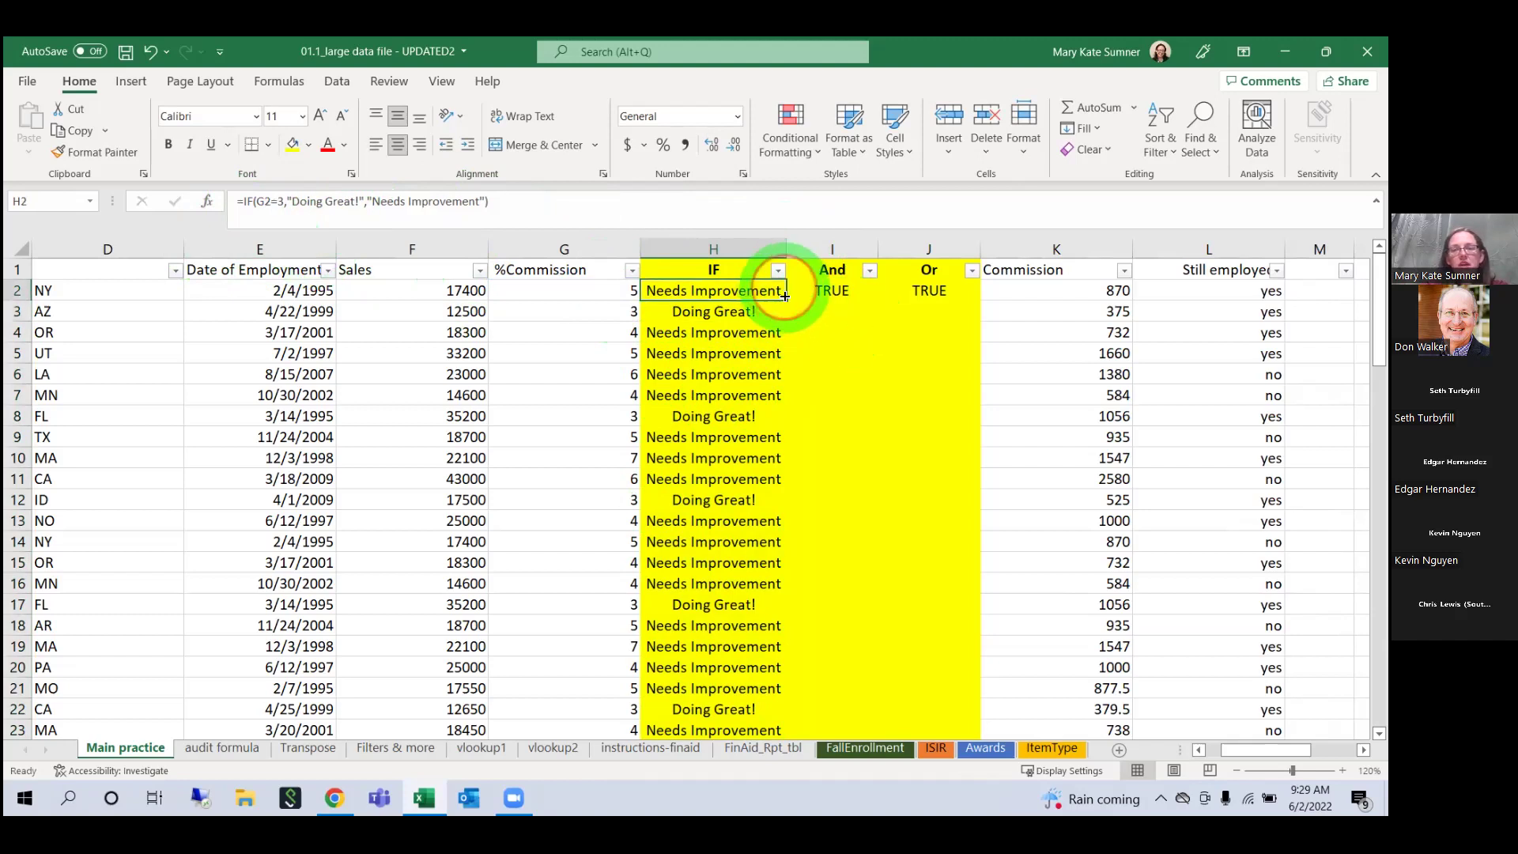
pyautogui.doubleClick(787, 301)
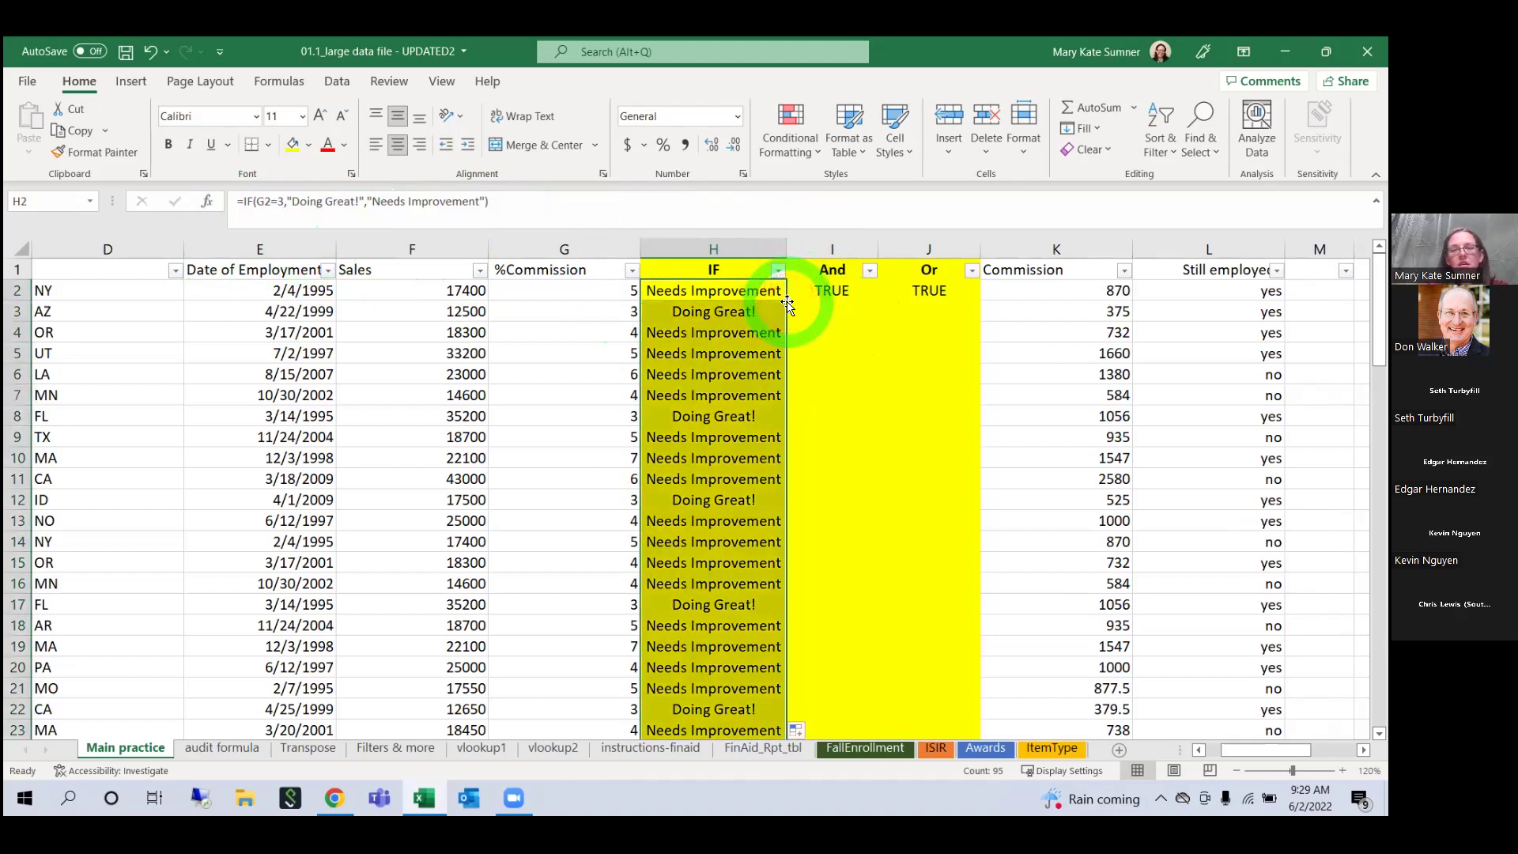
# Step: Set the IF formula's comparison value in H2 to 5, making the test G2=5, and fill it down the column
pyautogui.click(780, 292)
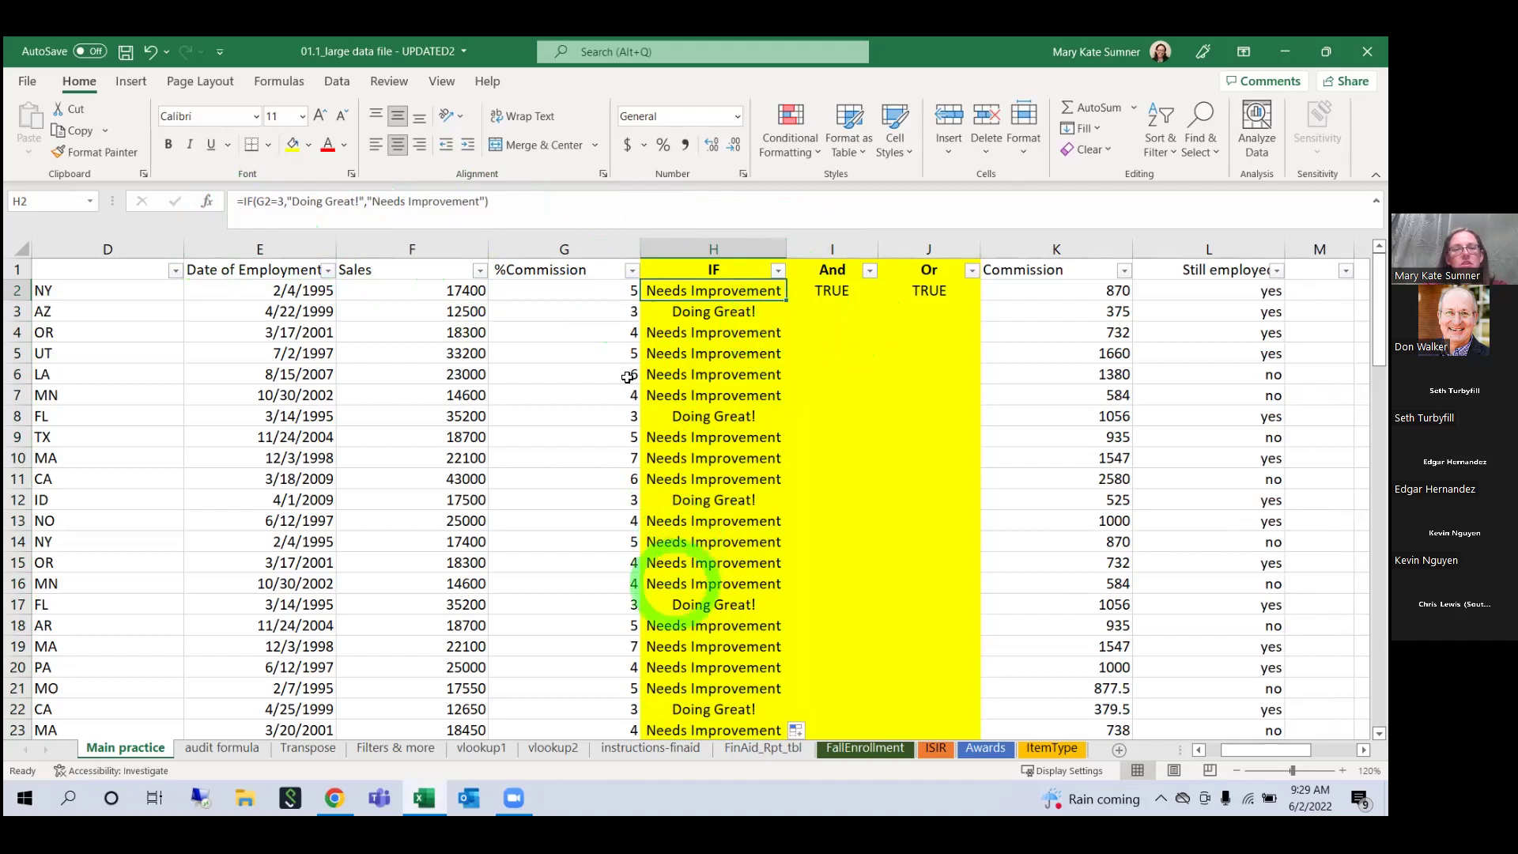
pyautogui.click(277, 199)
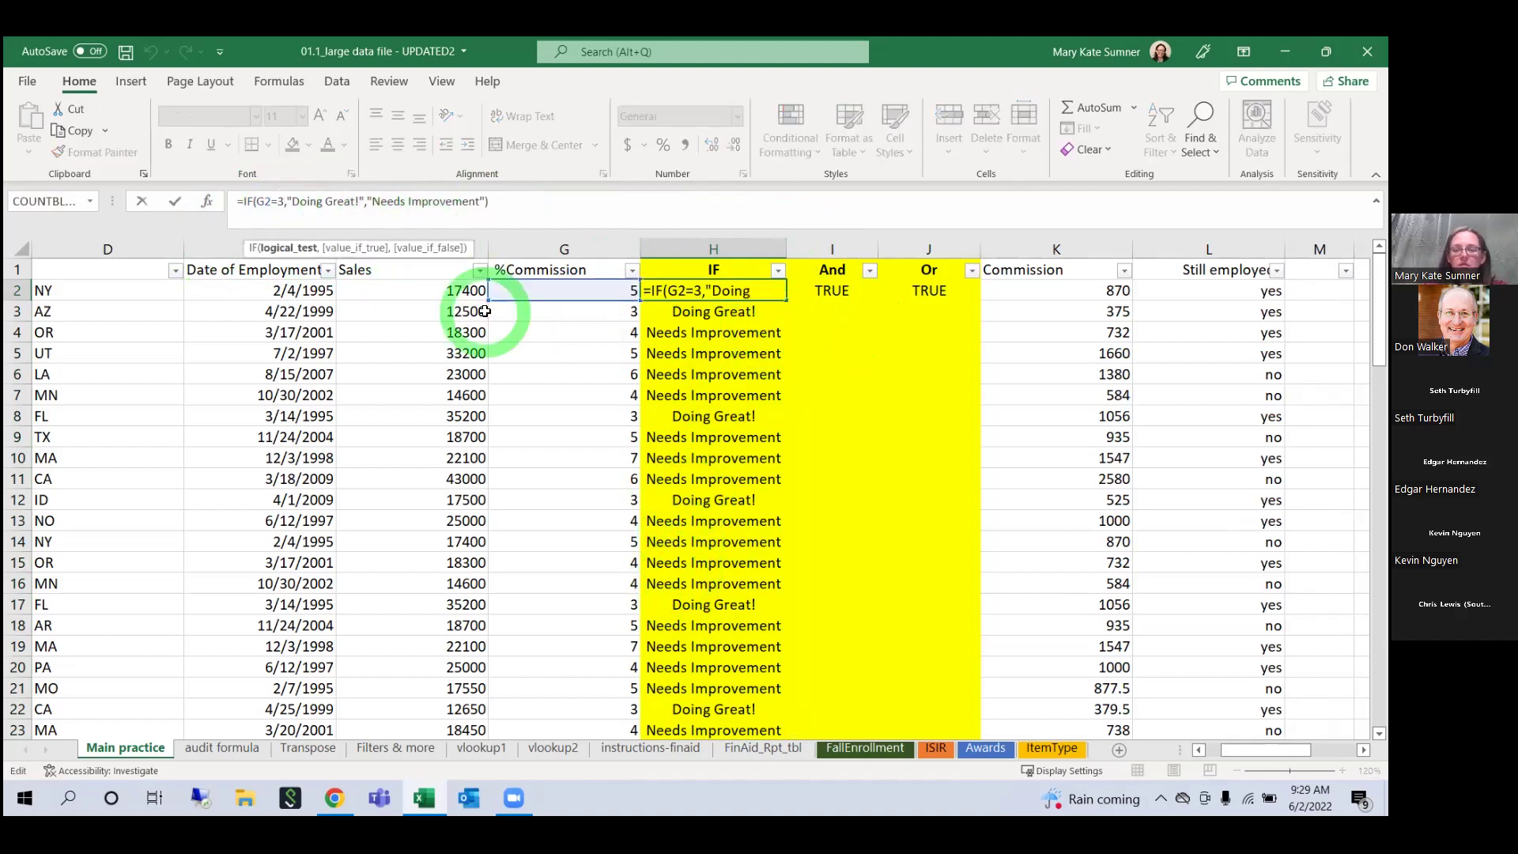
pyautogui.press('BackSpace')
pyautogui.write('5.')
pyautogui.press('BackSpace')
pyautogui.press('Return')
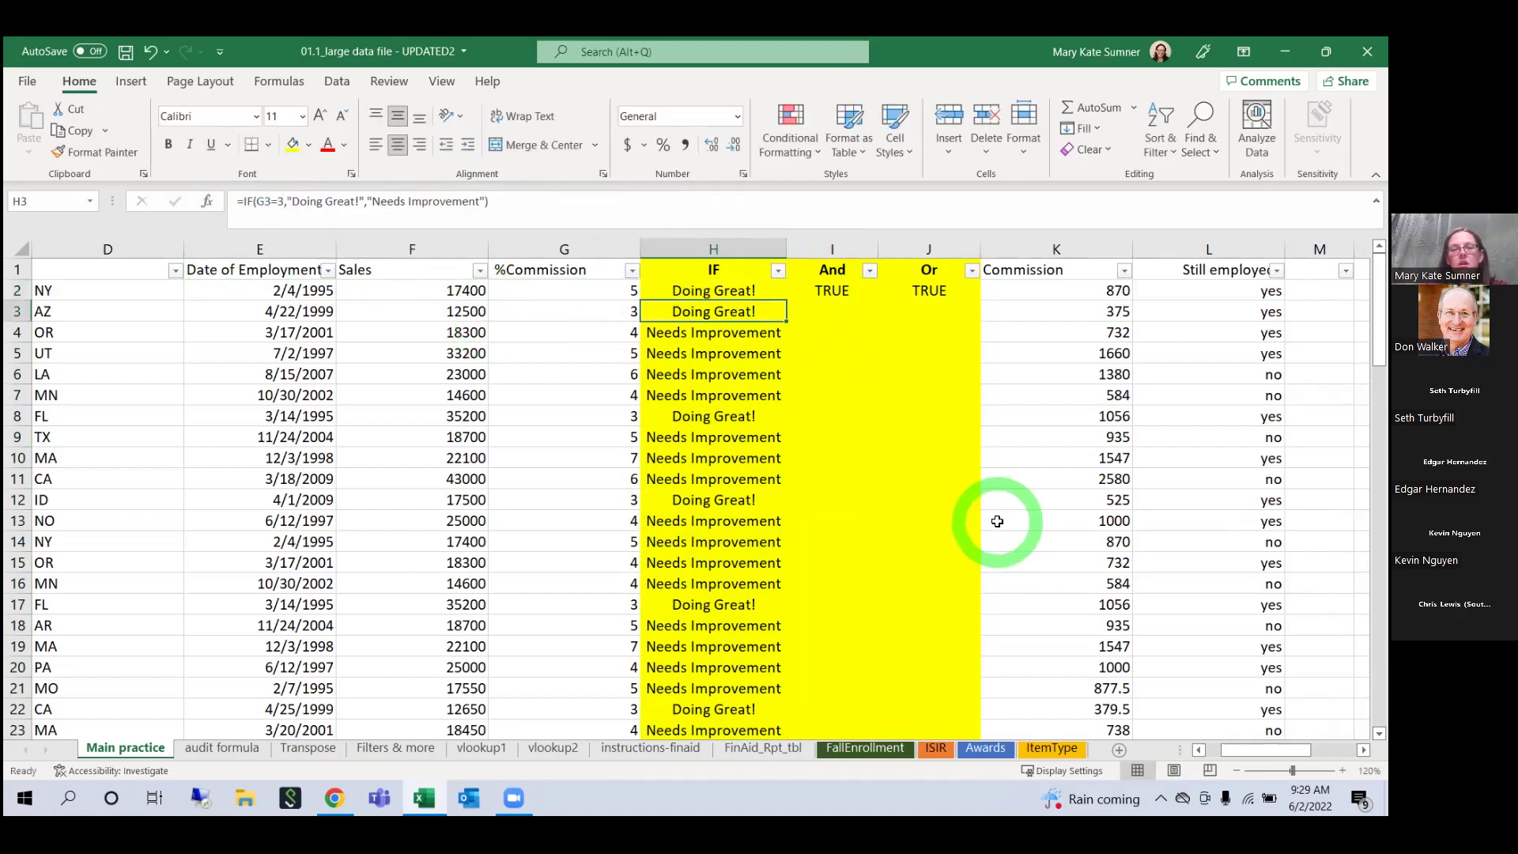
pyautogui.click(755, 293)
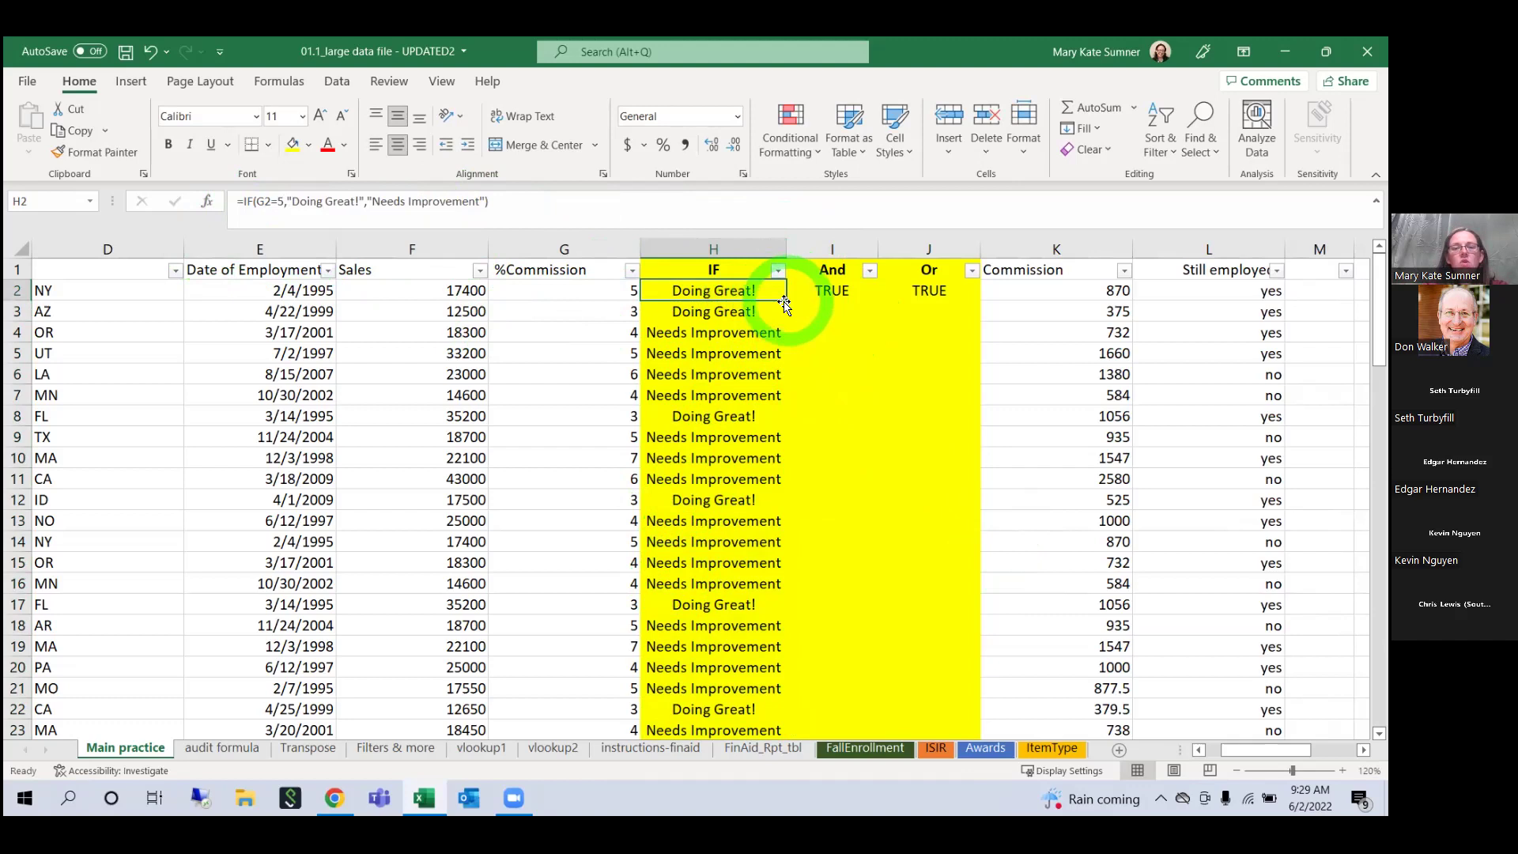
pyautogui.doubleClick(786, 301)
pyautogui.click(287, 203)
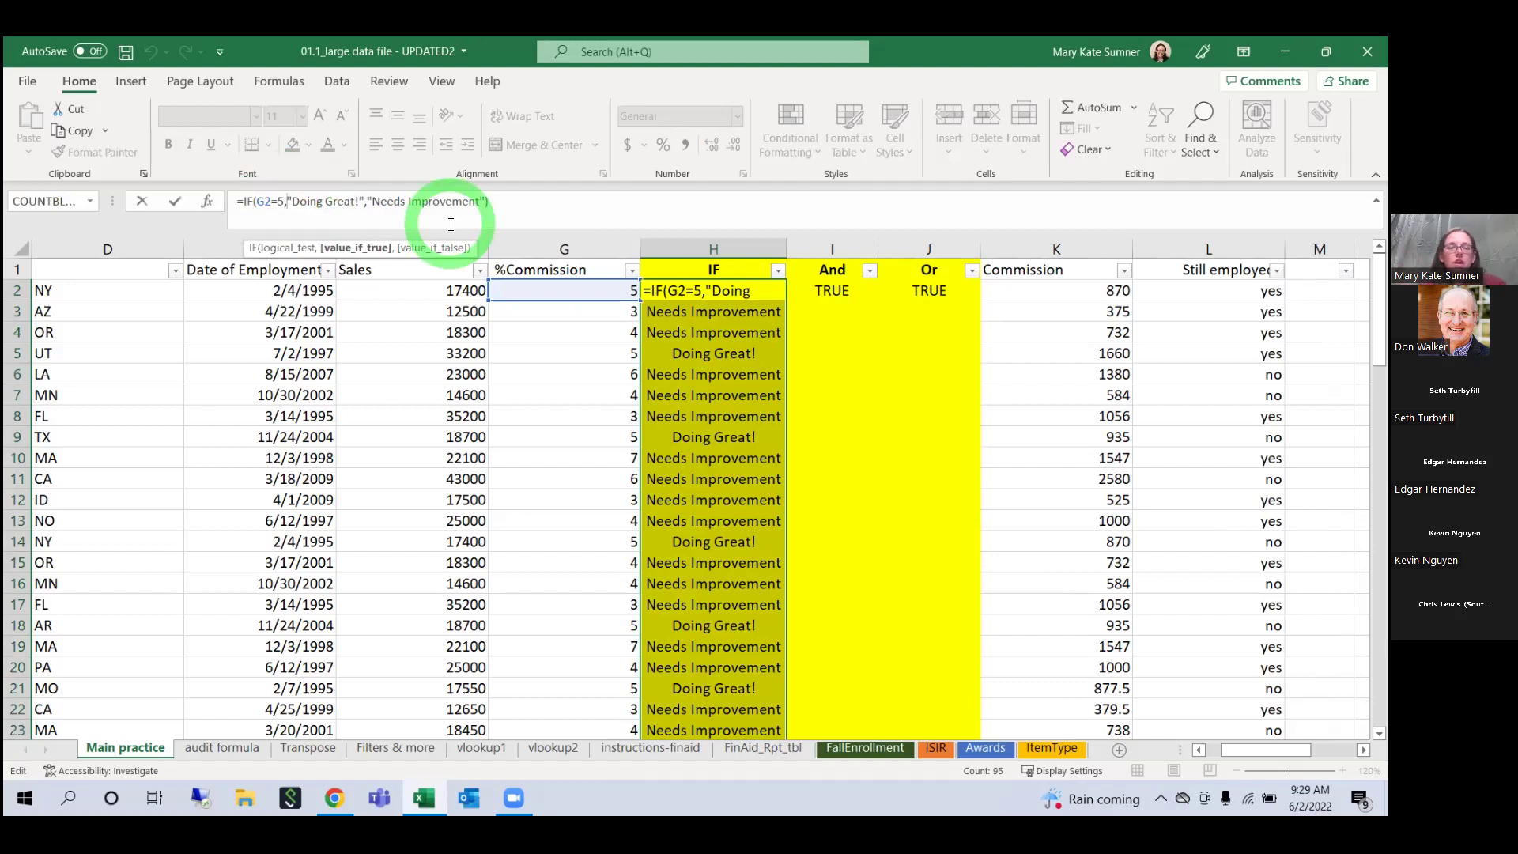
pyautogui.press('Escape')
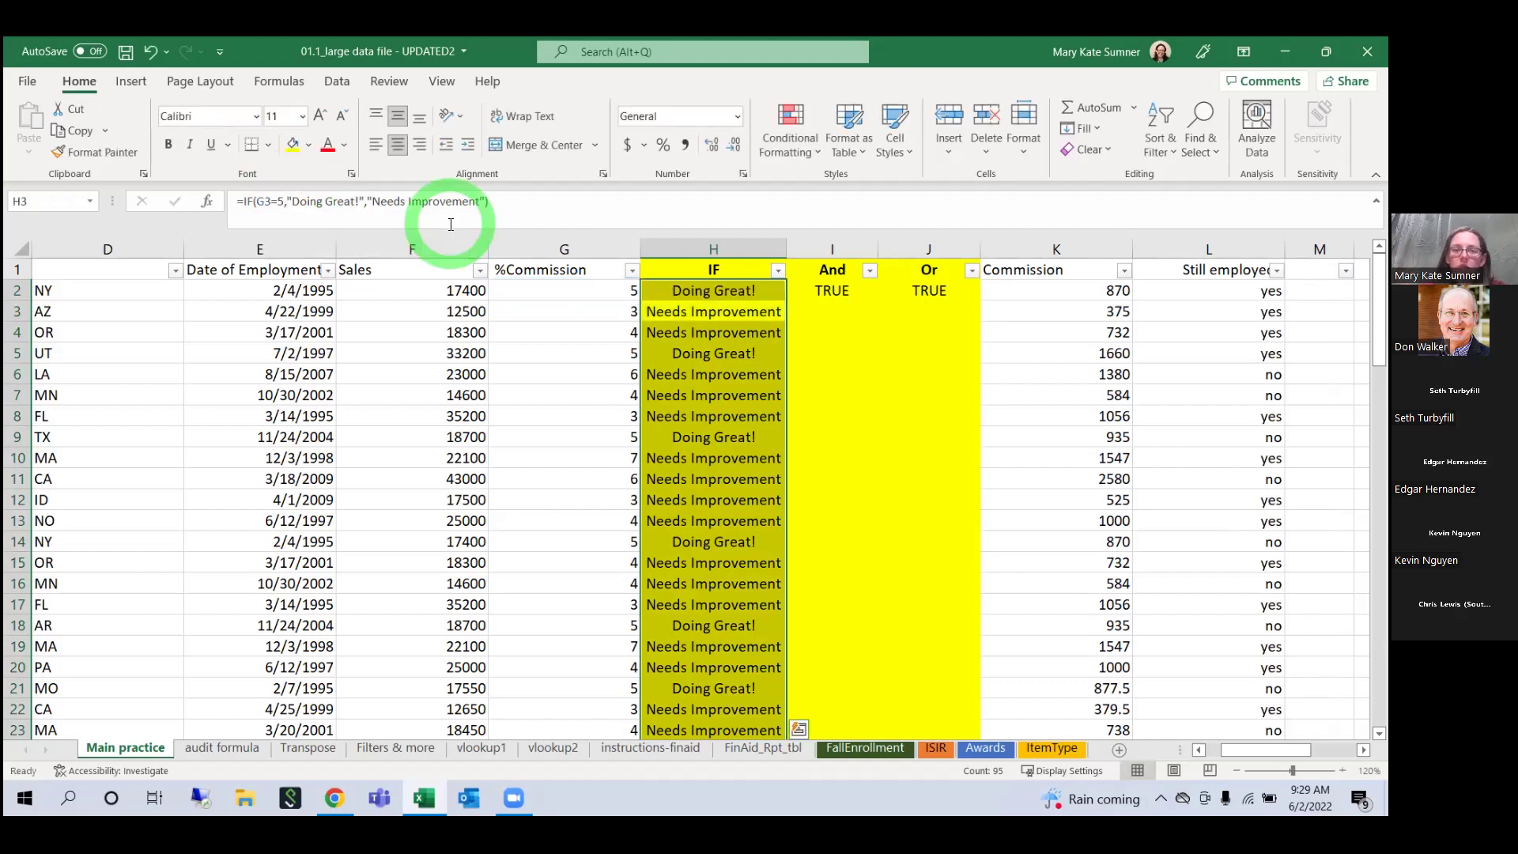
pyautogui.click(870, 352)
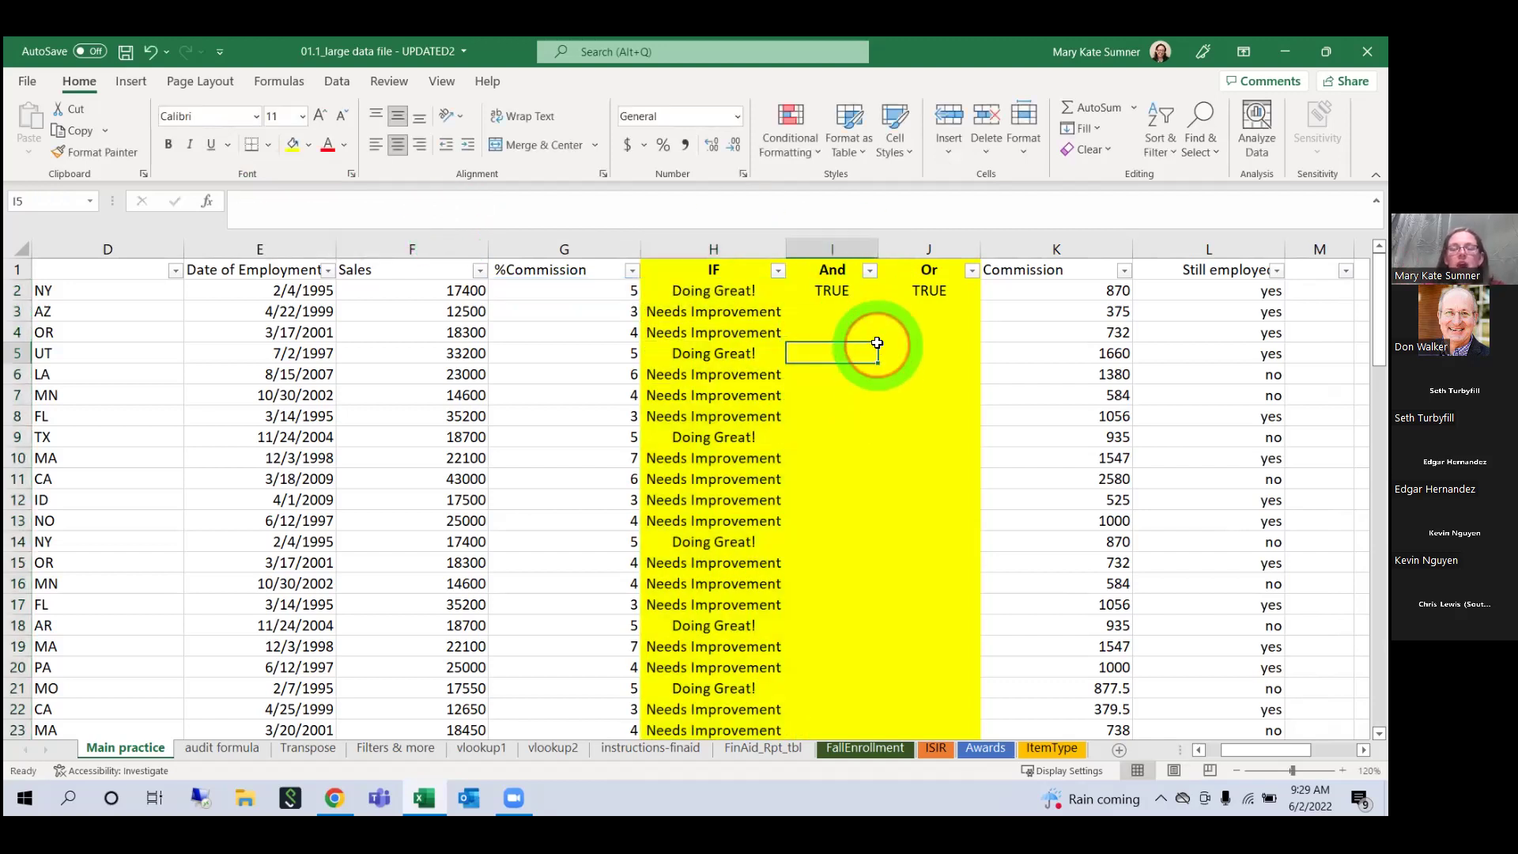
# Step: Check the AND formula in I2 against the Sales value and change its sales condition to F2>15000
pyautogui.click(851, 291)
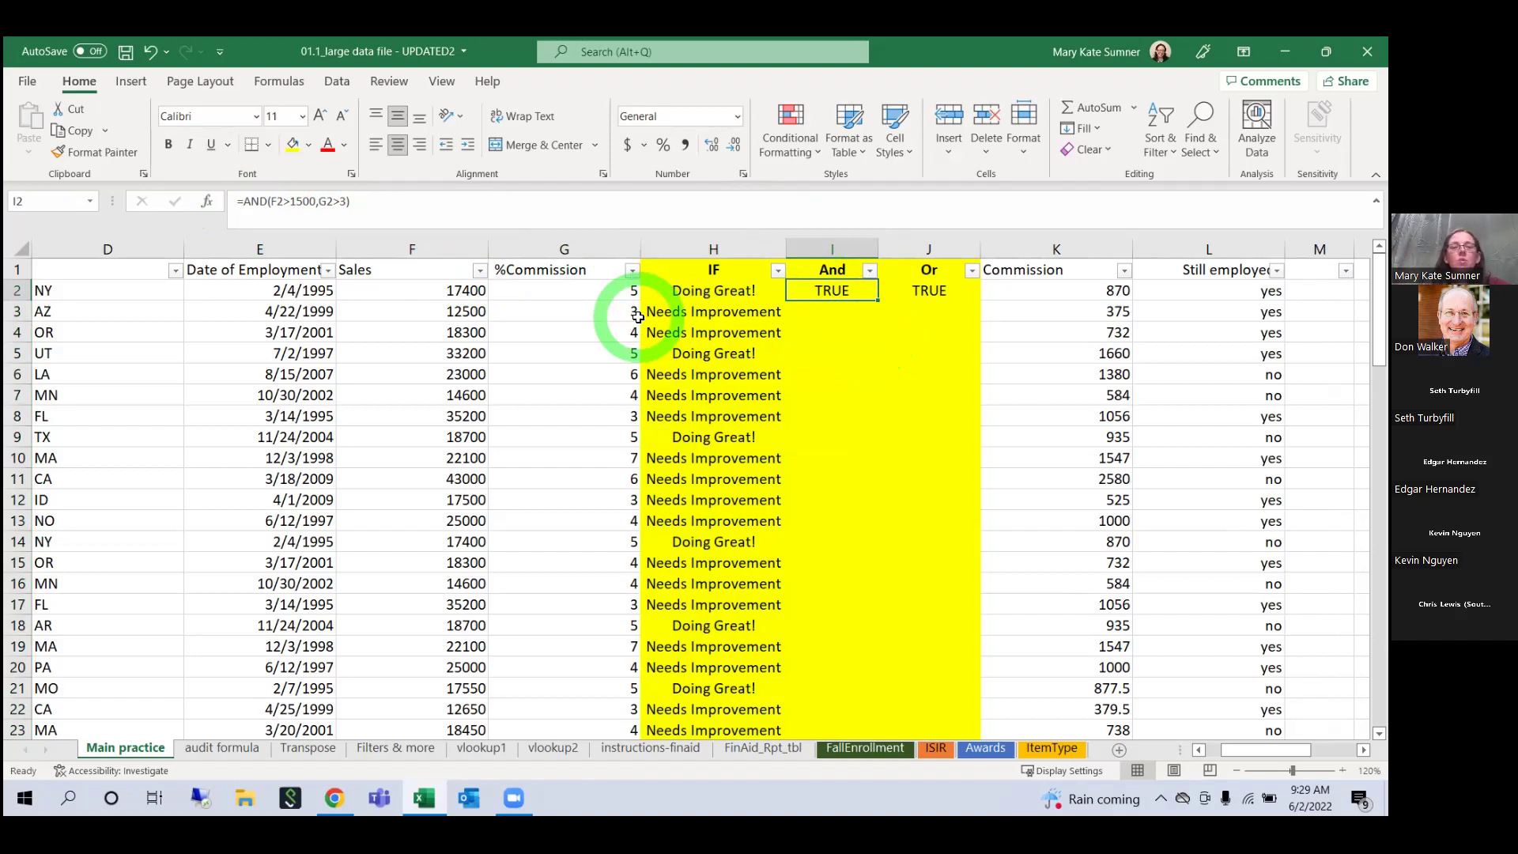
pyautogui.click(396, 290)
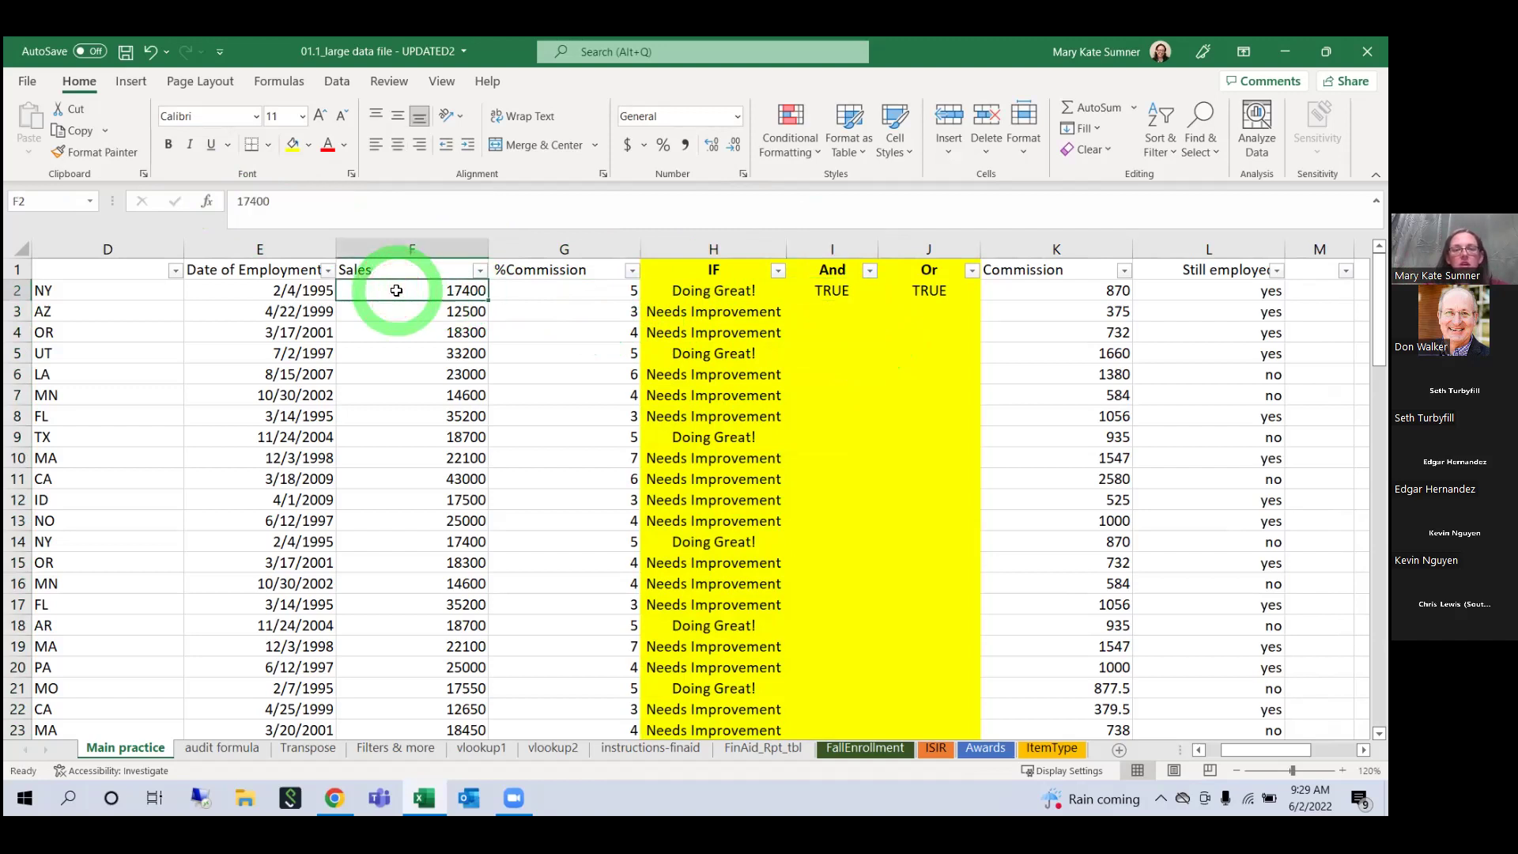
pyautogui.click(821, 290)
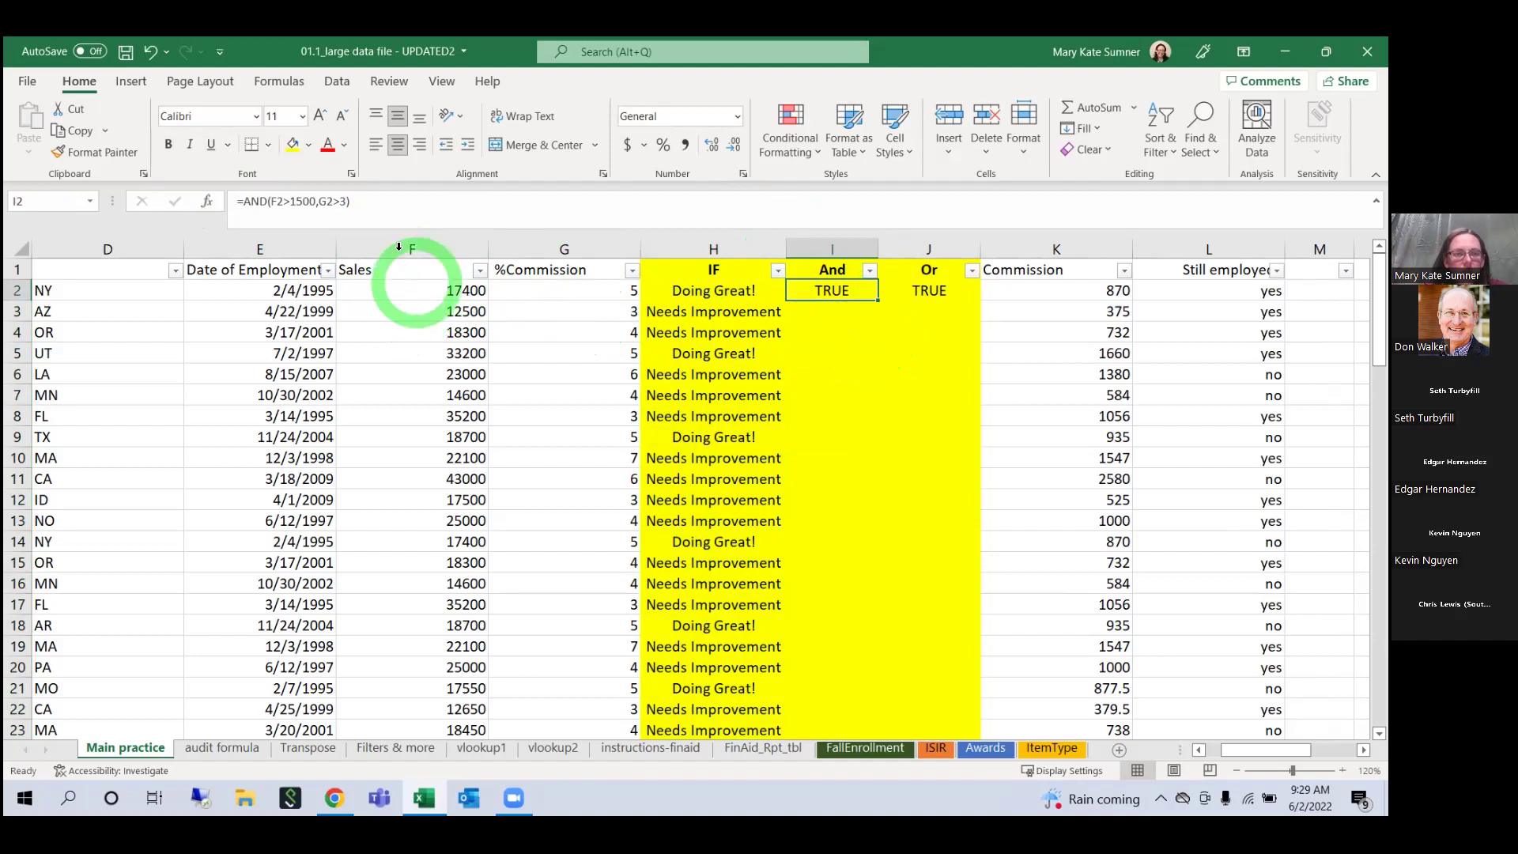
pyautogui.click(318, 218)
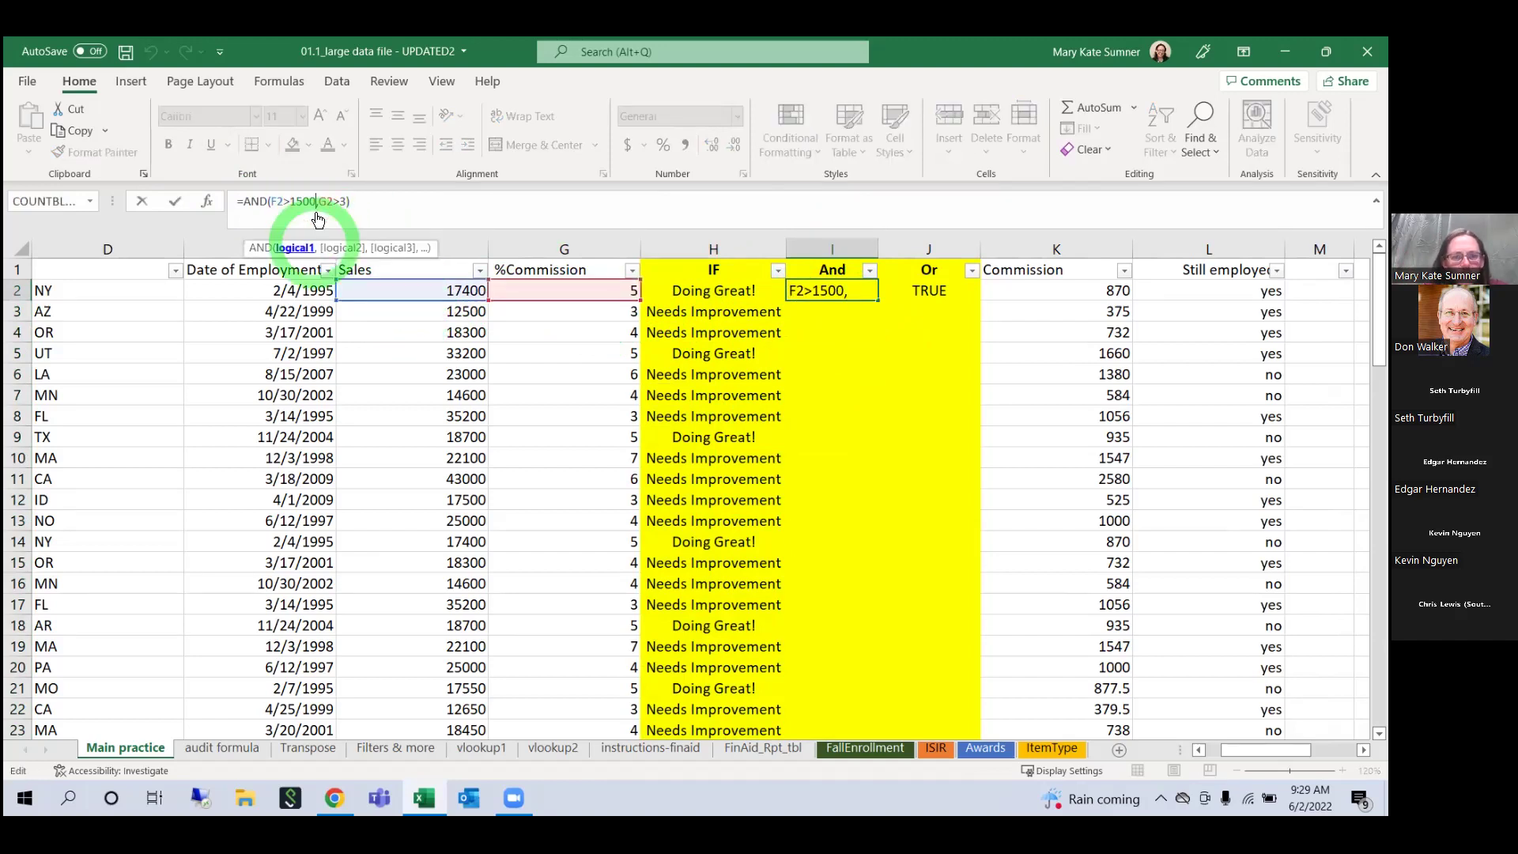
pyautogui.write('0')
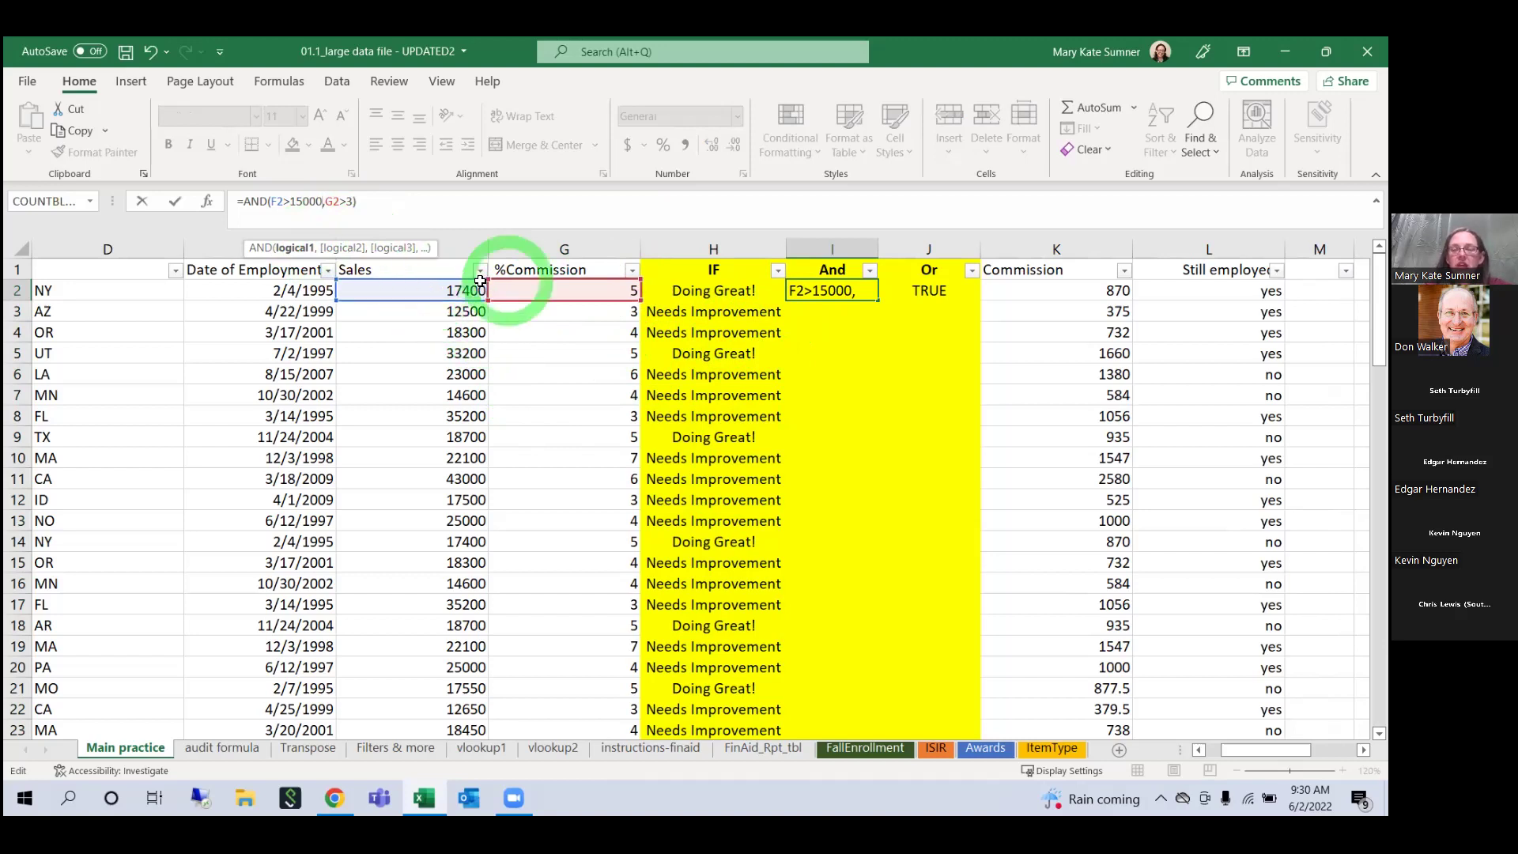
pyautogui.press('Return')
# Step: Fill the AND formula from I2 down the And column and check the copied formula in I7
pyautogui.click(866, 290)
pyautogui.doubleClick(878, 299)
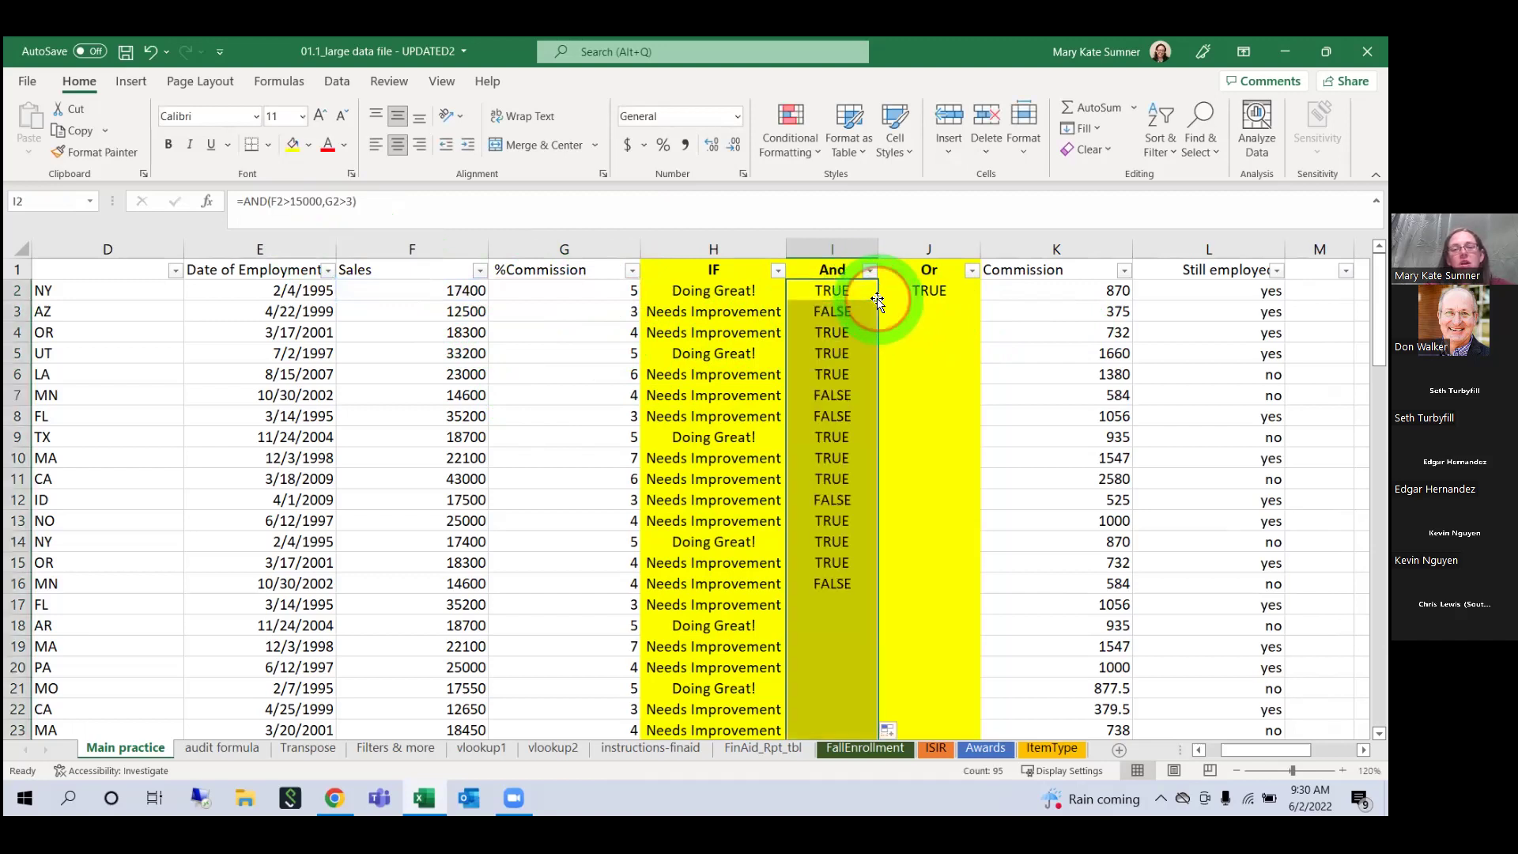
pyautogui.click(833, 396)
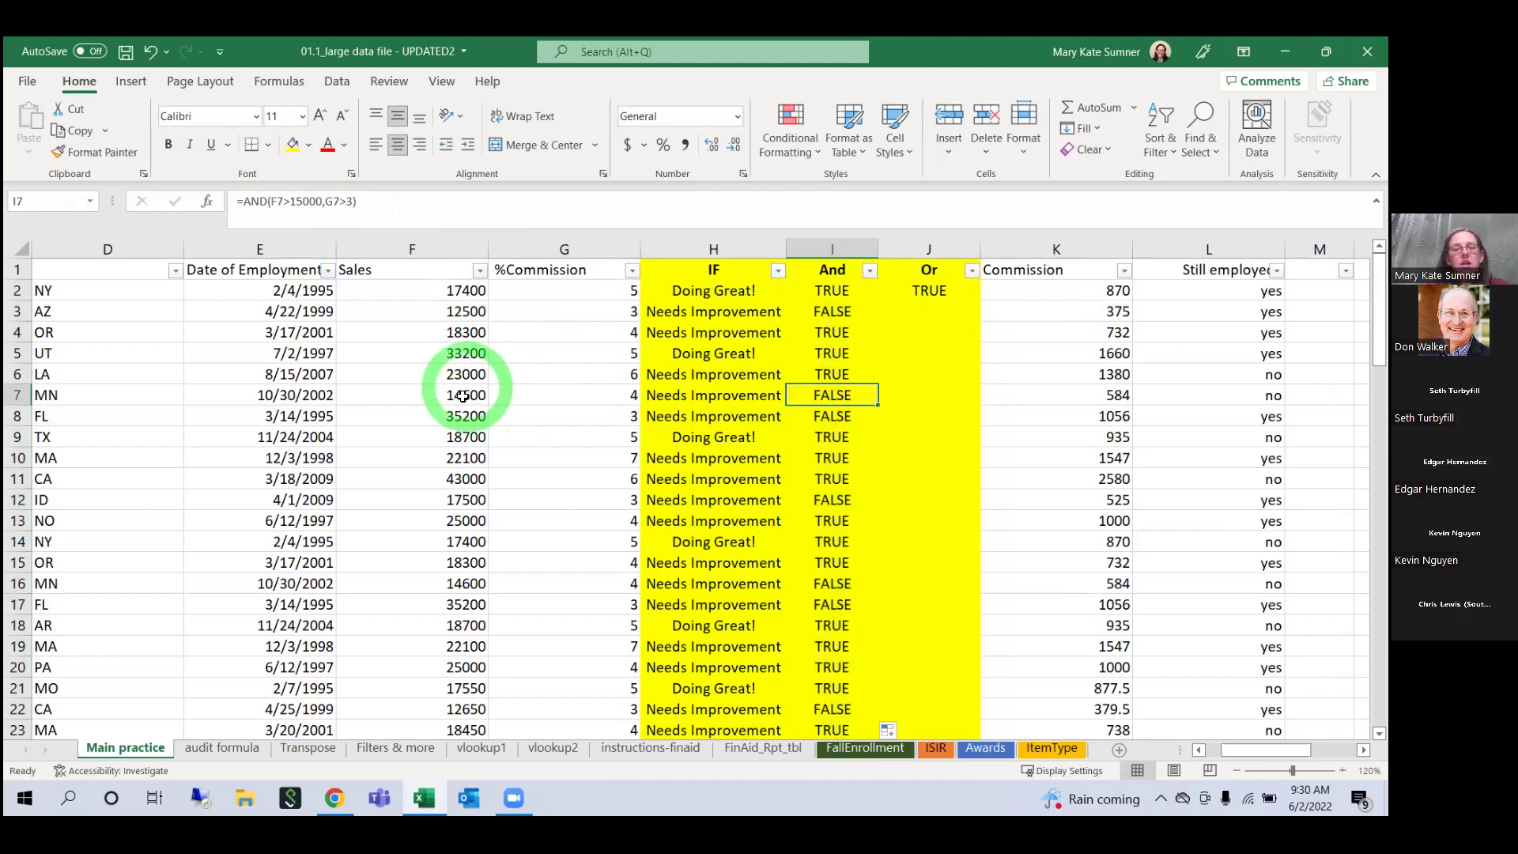
# Step: Compare the Sales and %Commission values in row 7 with the AND formula's conditions in I2
pyautogui.click(437, 398)
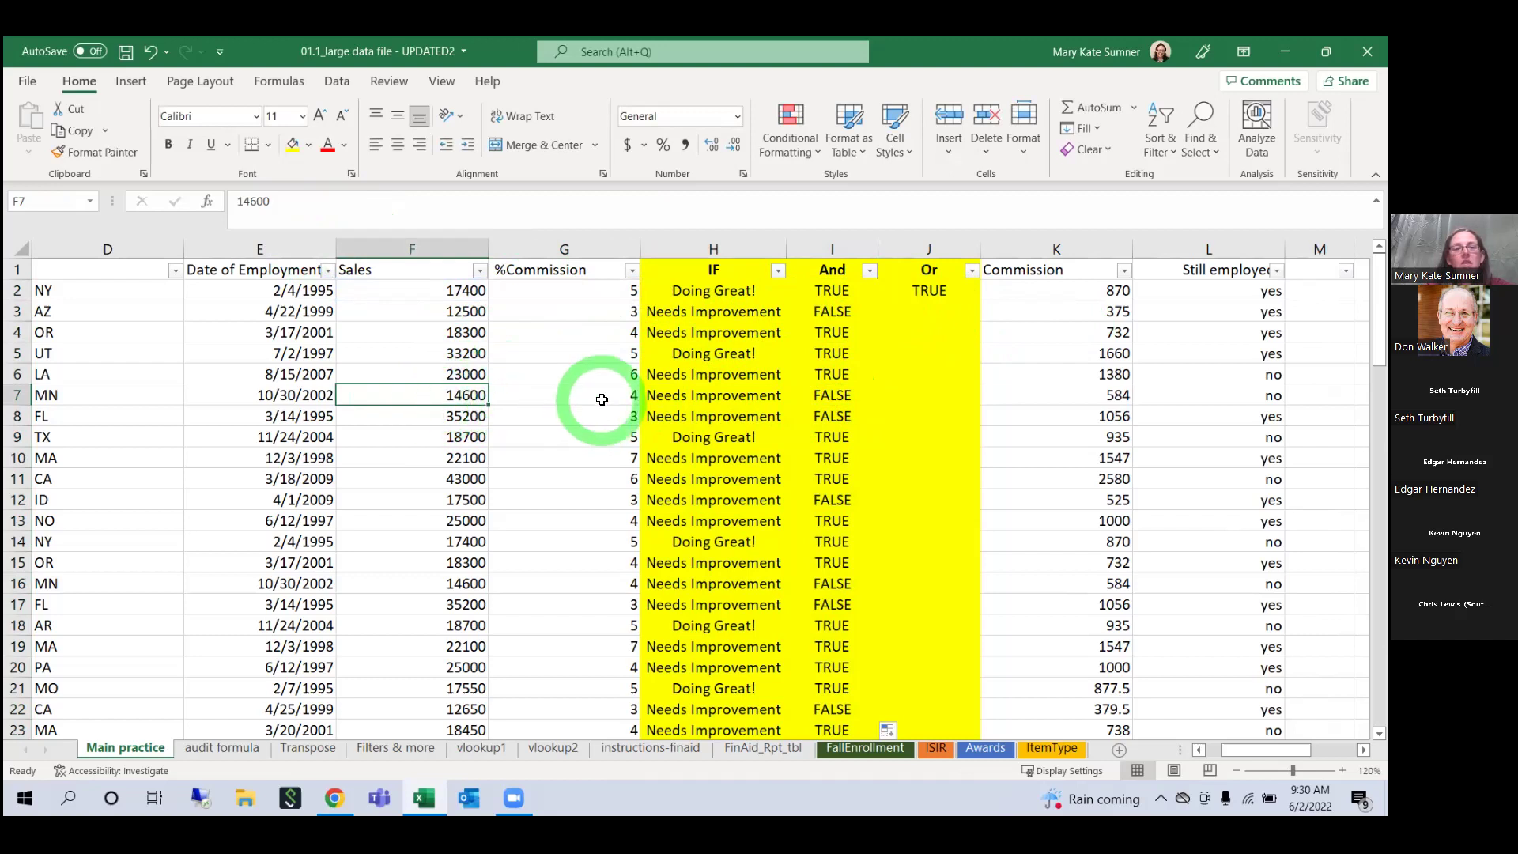
pyautogui.click(830, 291)
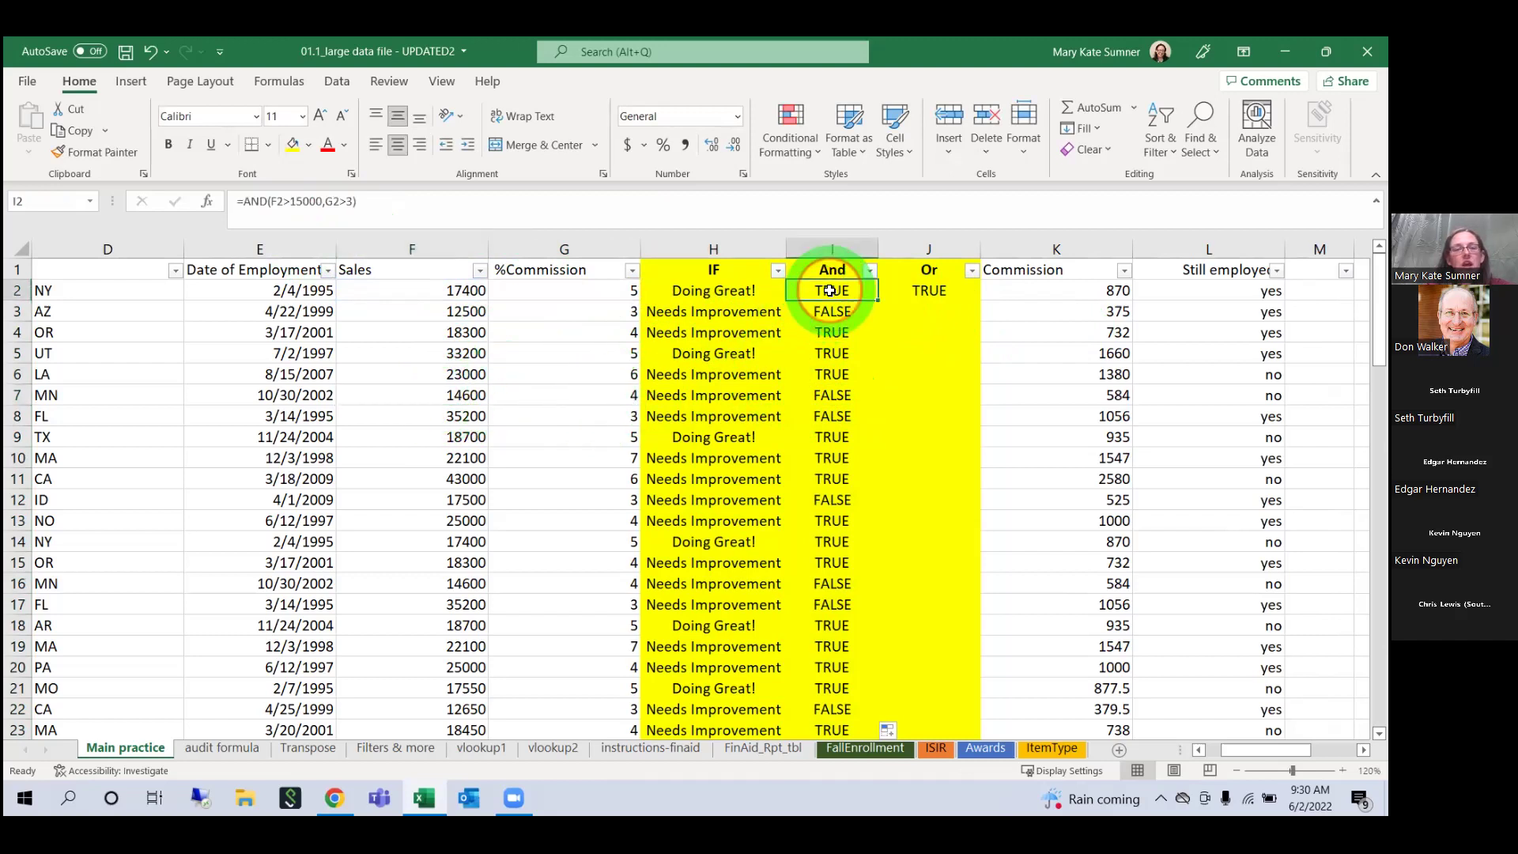
pyautogui.click(585, 398)
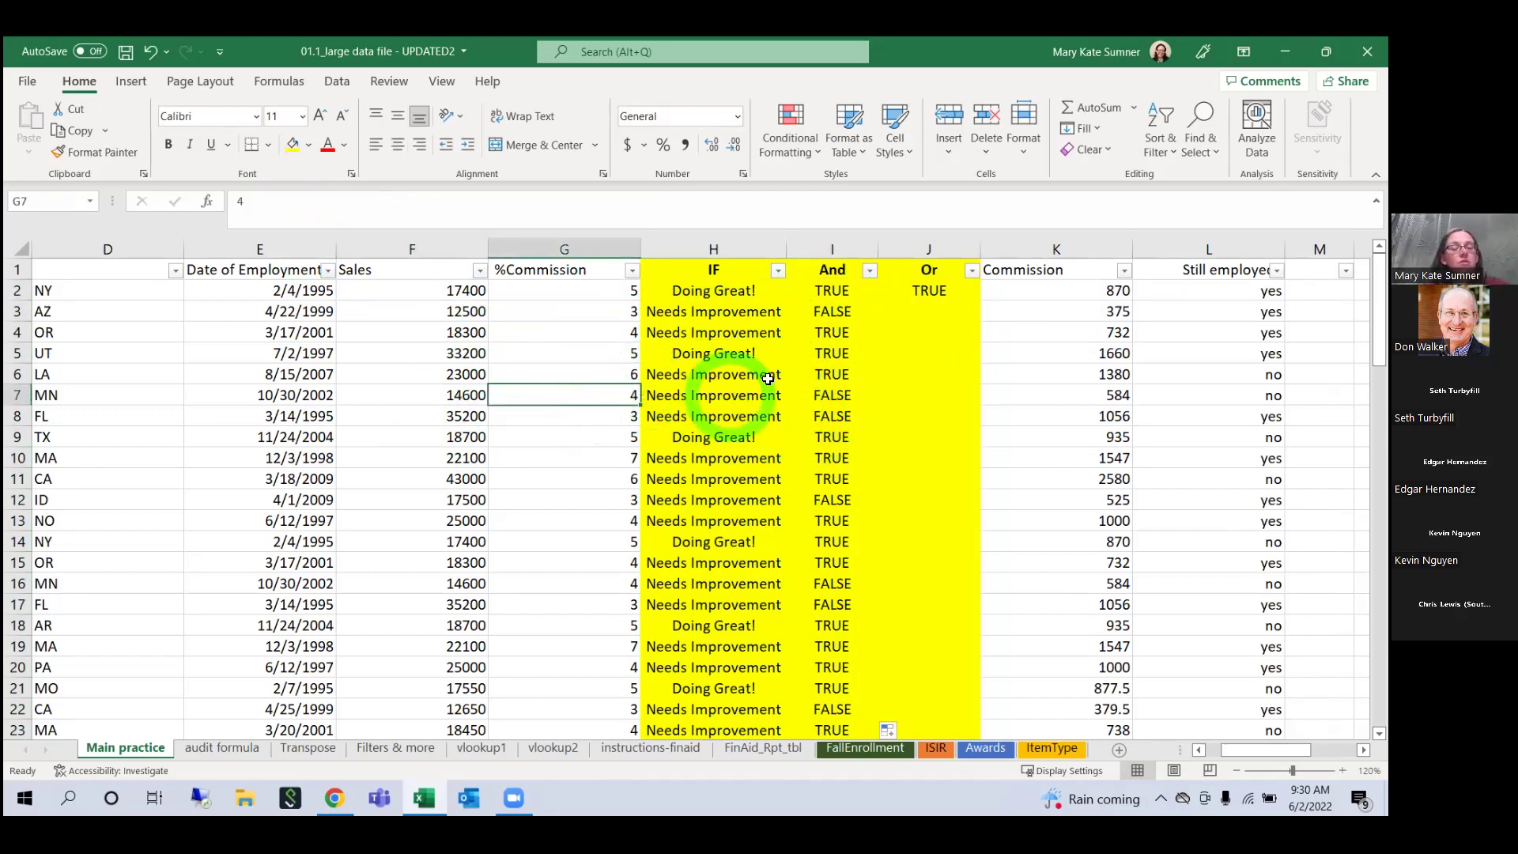
# Step: Change the OR formula's sales condition in J2 to F2>15000 and fill the formula down the Or column
pyautogui.click(928, 292)
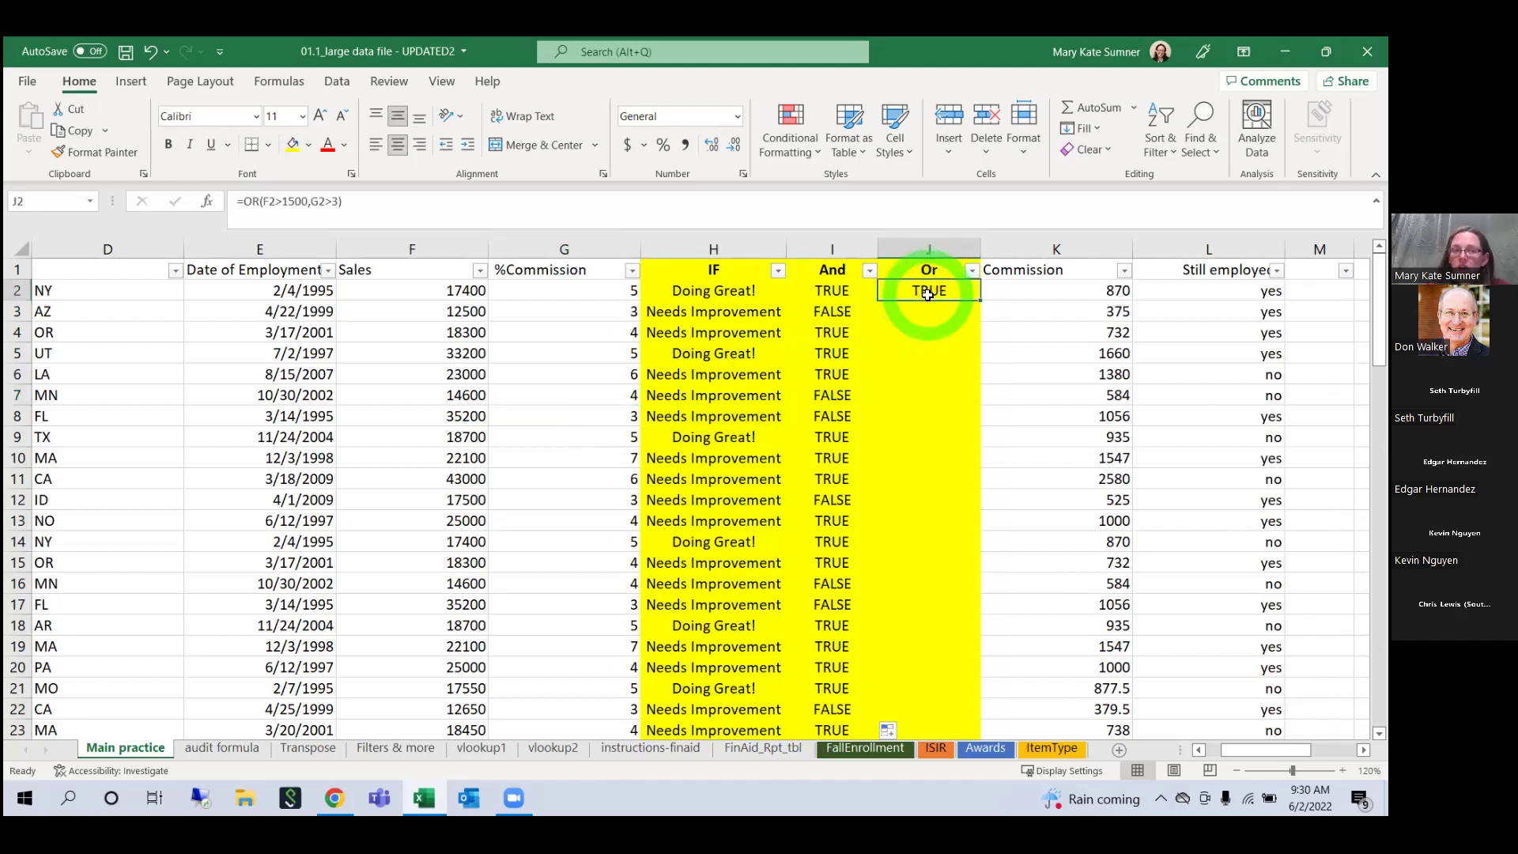
pyautogui.click(312, 202)
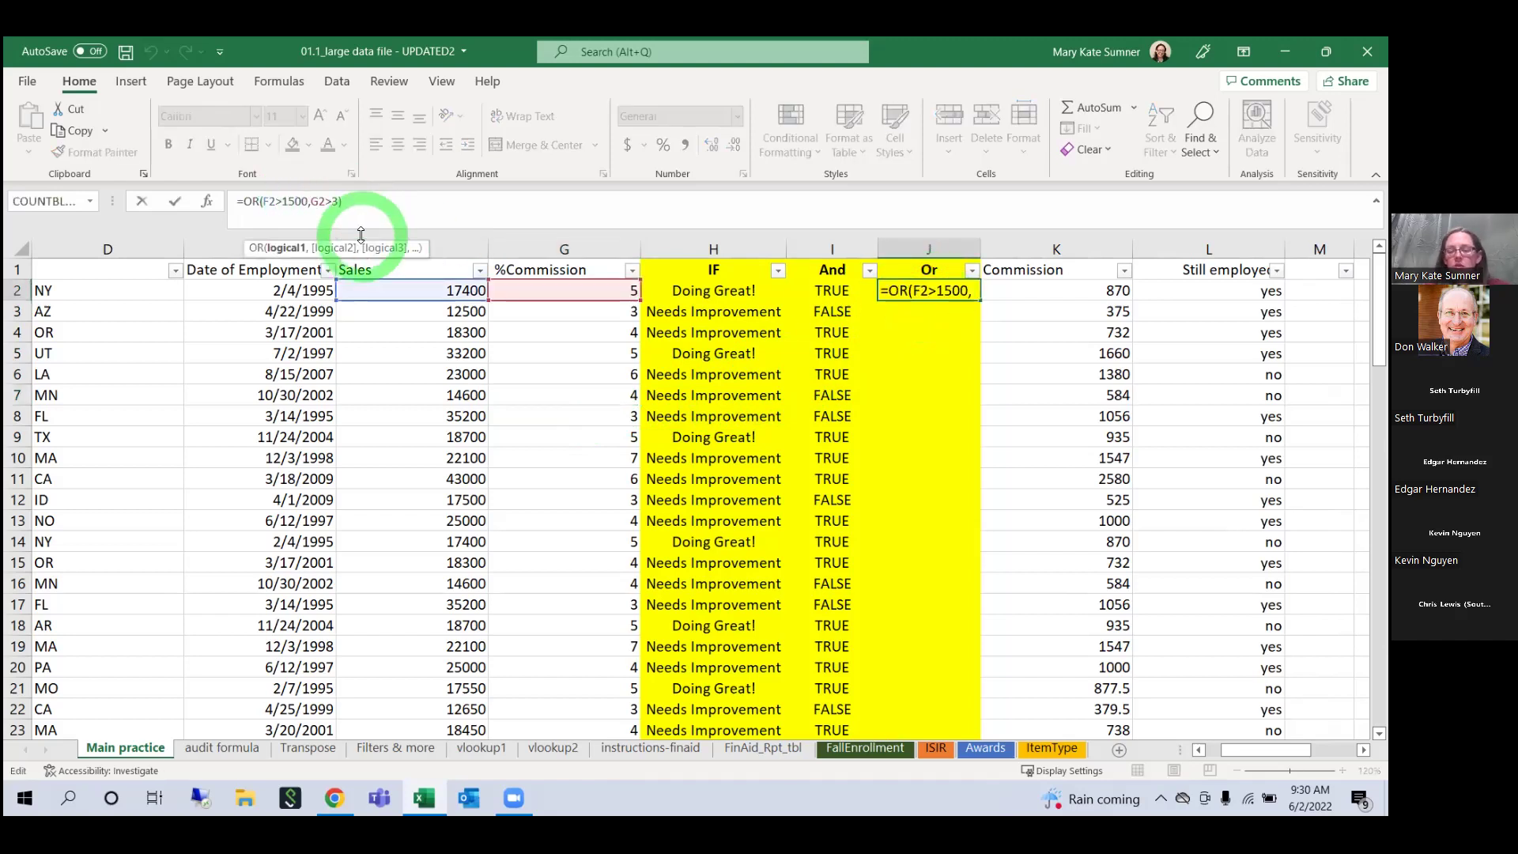
pyautogui.write('0')
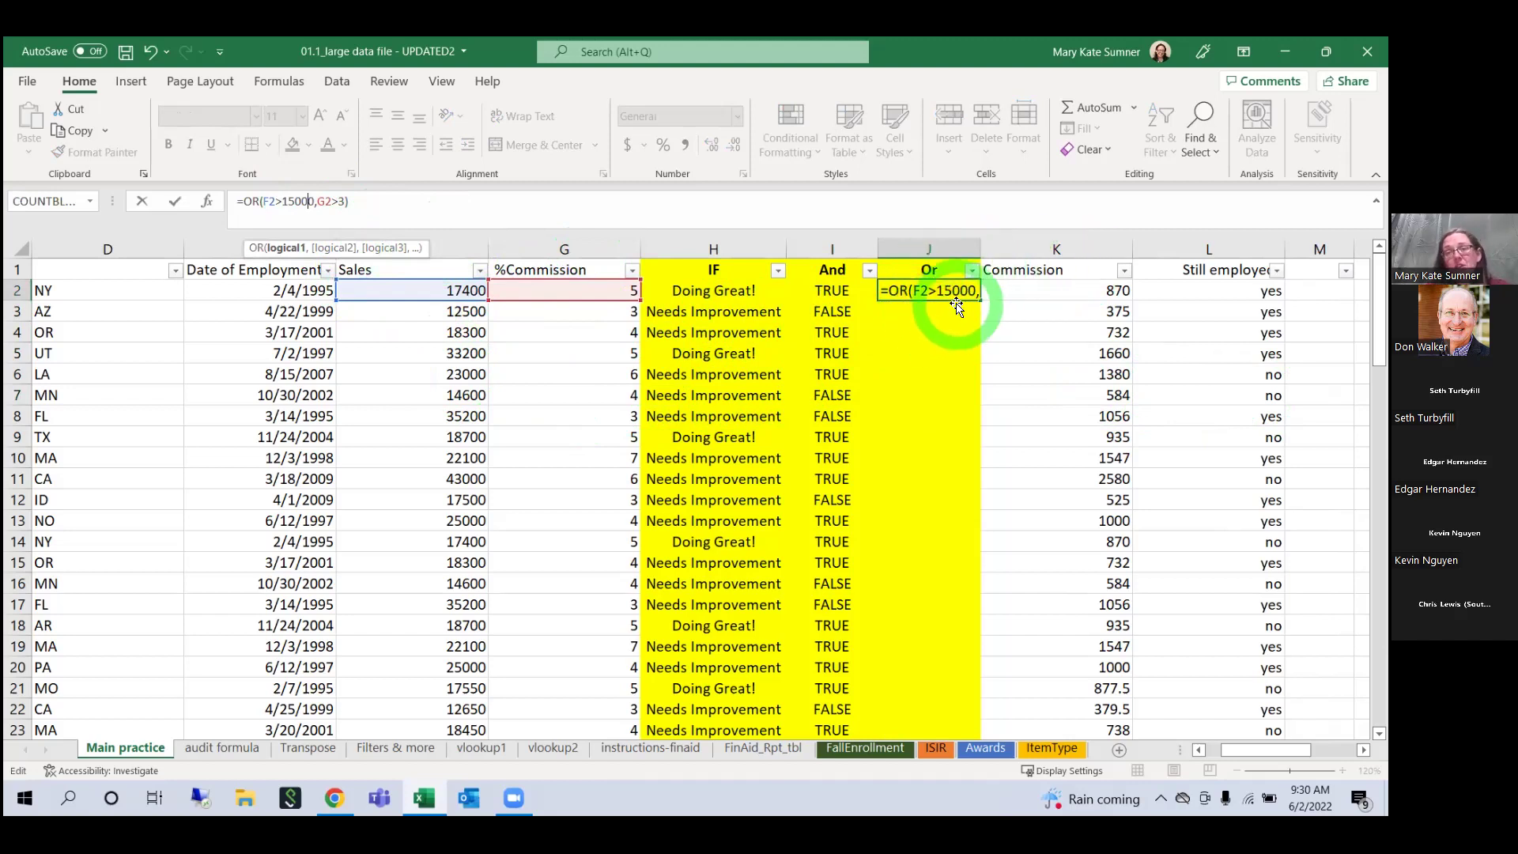
pyautogui.press('Return')
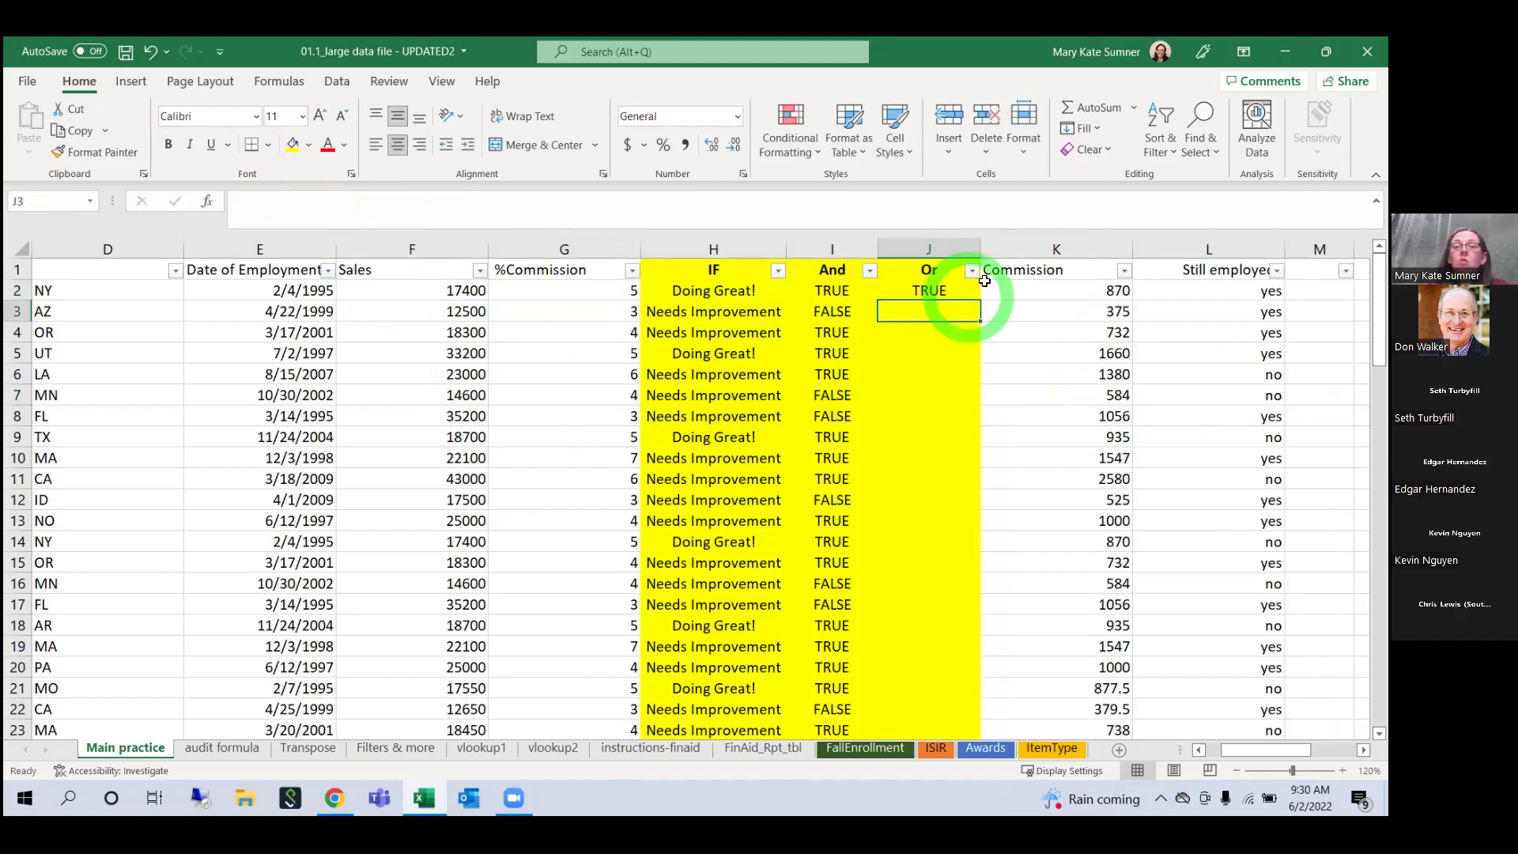
pyautogui.click(968, 290)
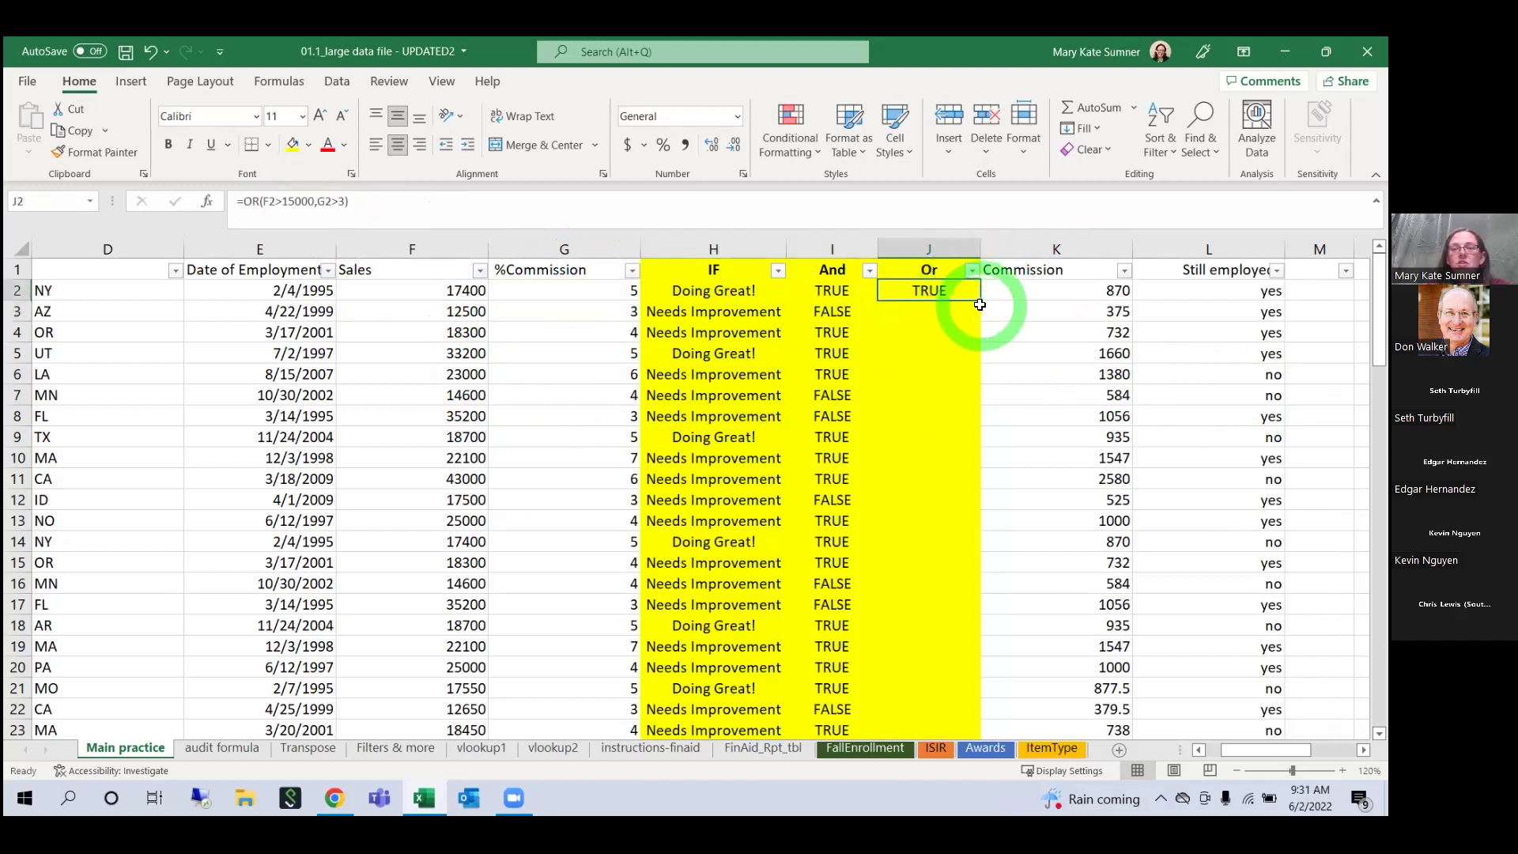
pyautogui.doubleClick(979, 301)
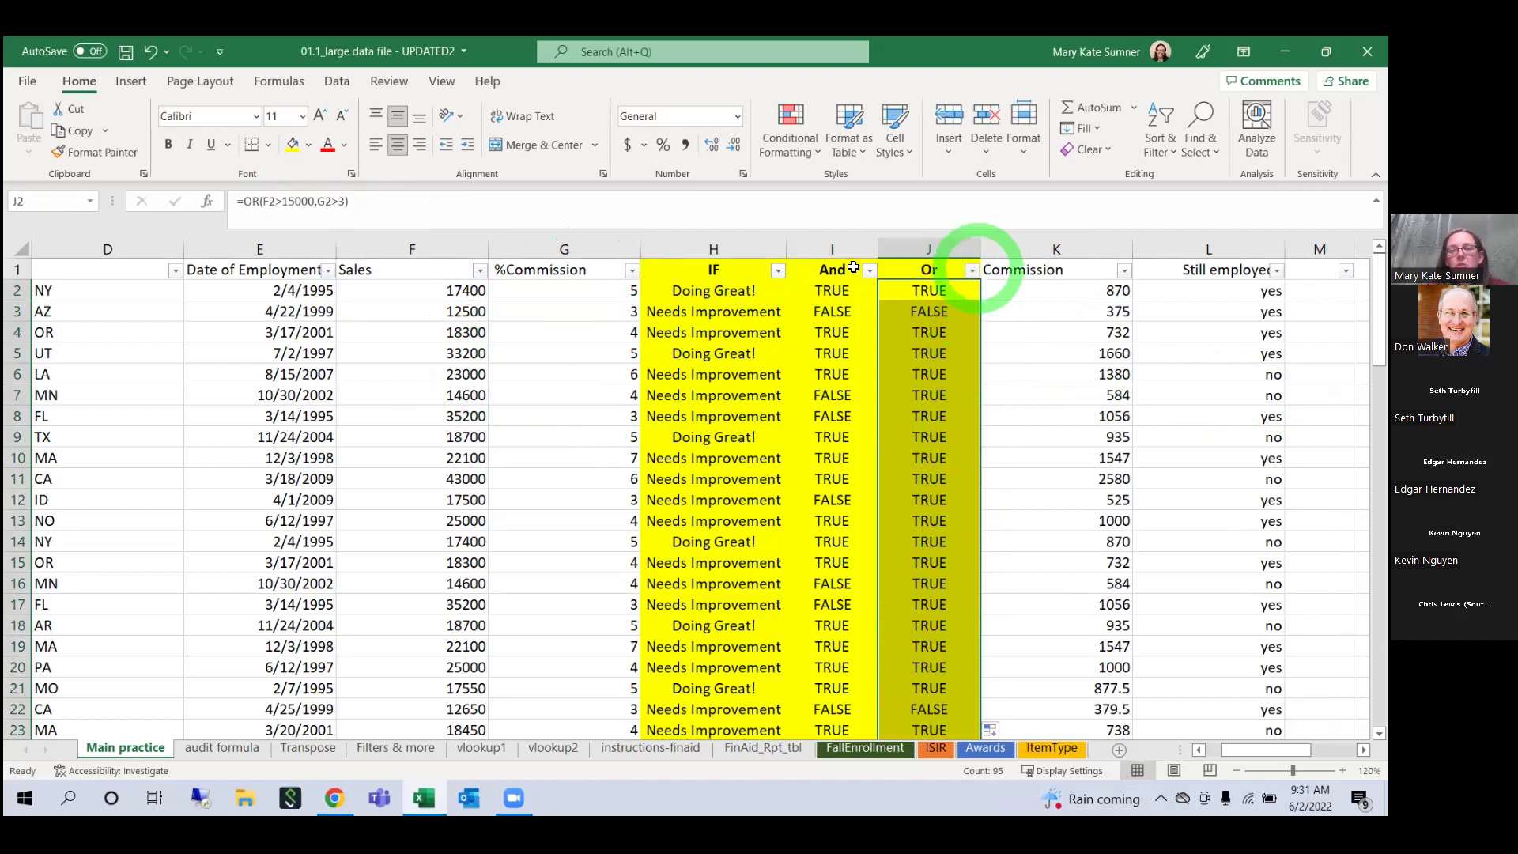
# Step: Compare the And and Or results in row 7, and check the Sales and %Commission values in row 22
pyautogui.click(836, 393)
pyautogui.click(923, 393)
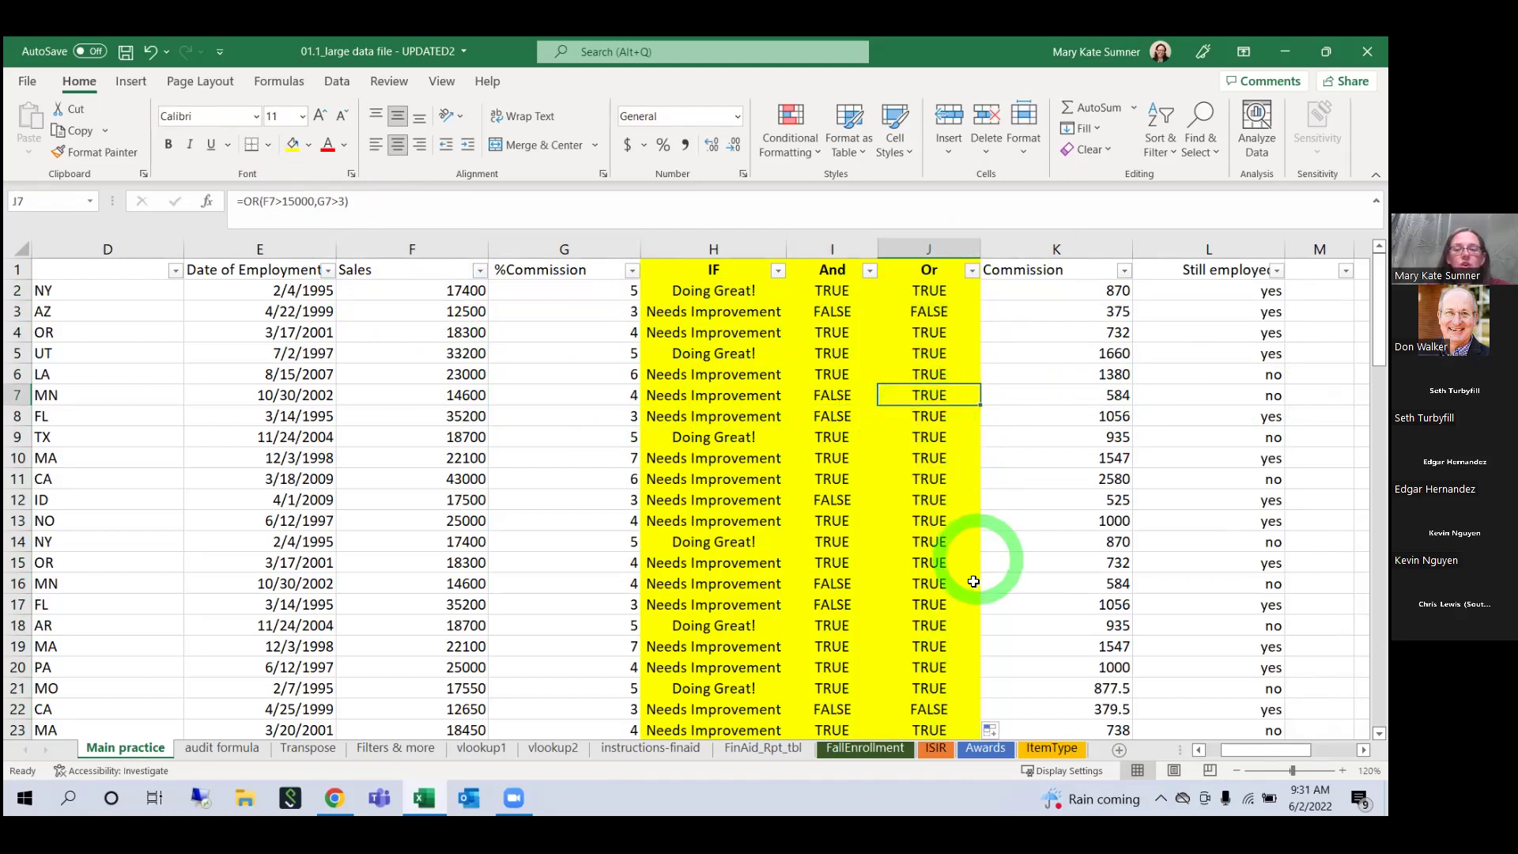
pyautogui.scroll(-1, 910, 569)
pyautogui.scroll(-1, 904, 567)
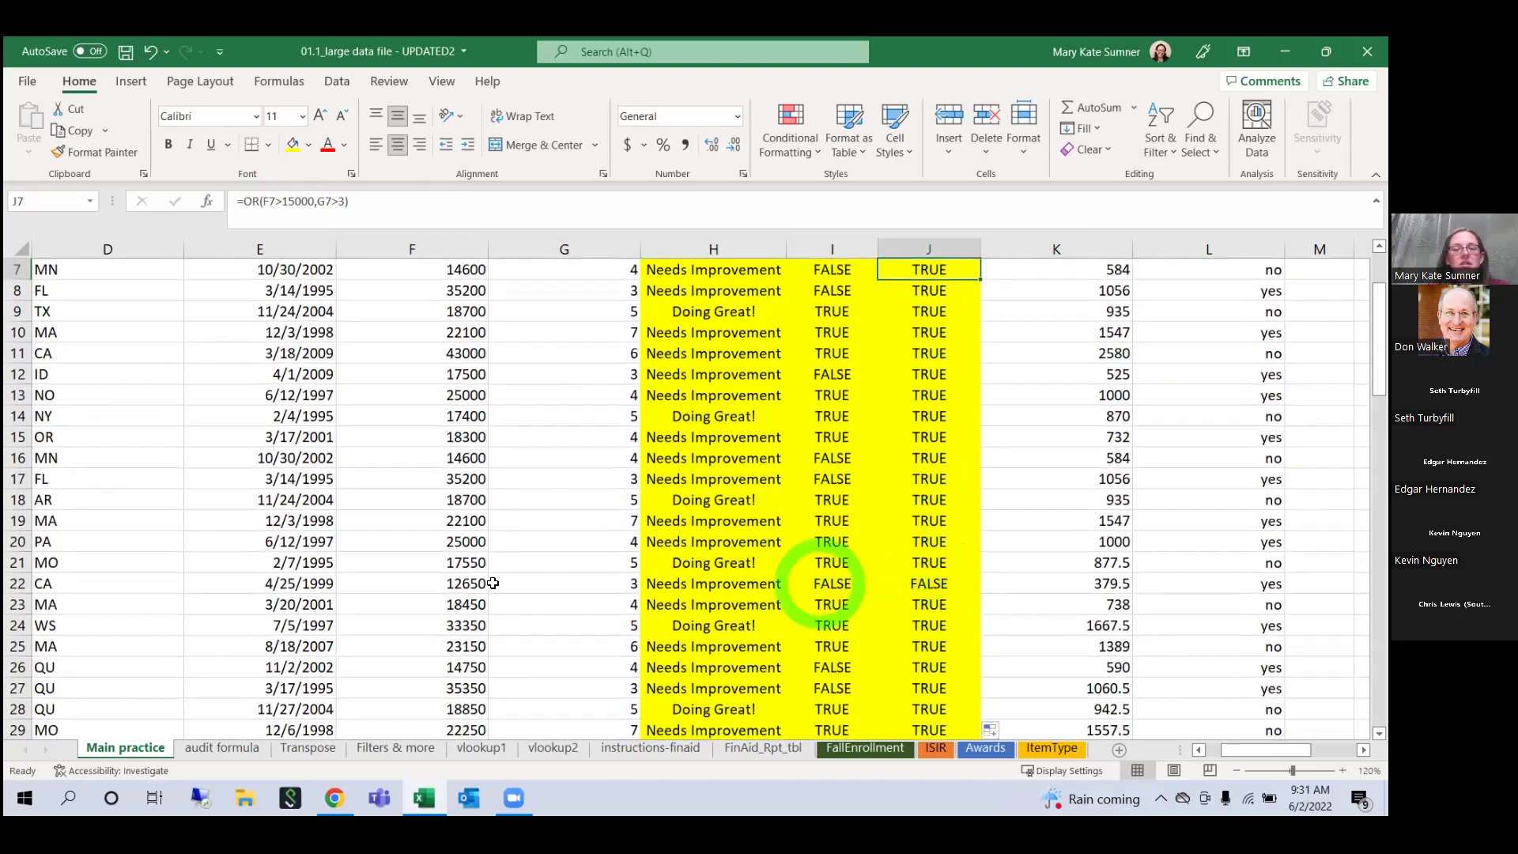
pyautogui.moveTo(470, 583); pyautogui.dragTo(556, 580)
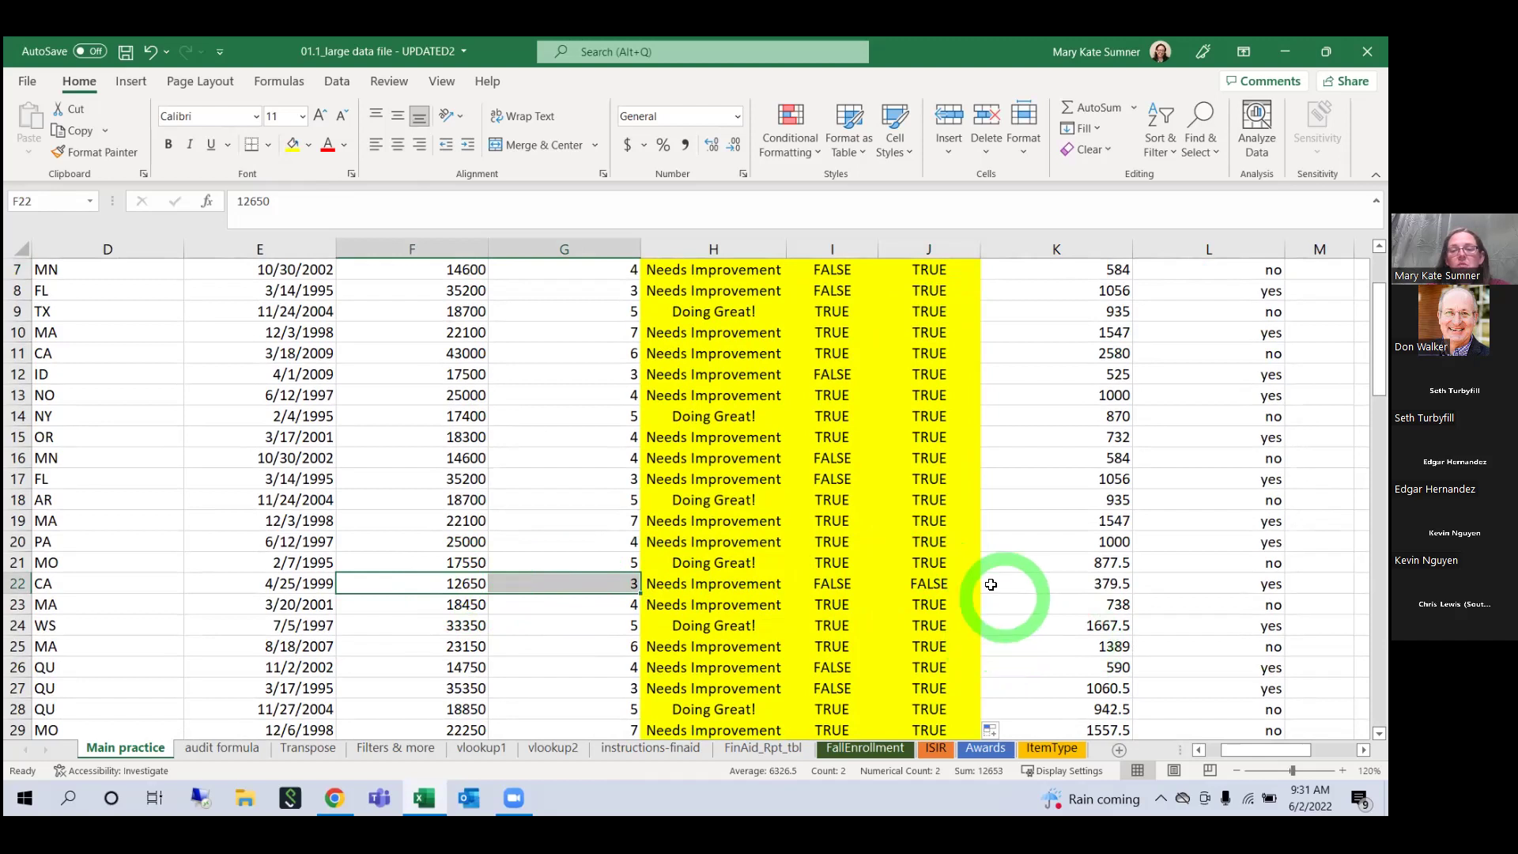
pyautogui.scroll(2, 925, 583)
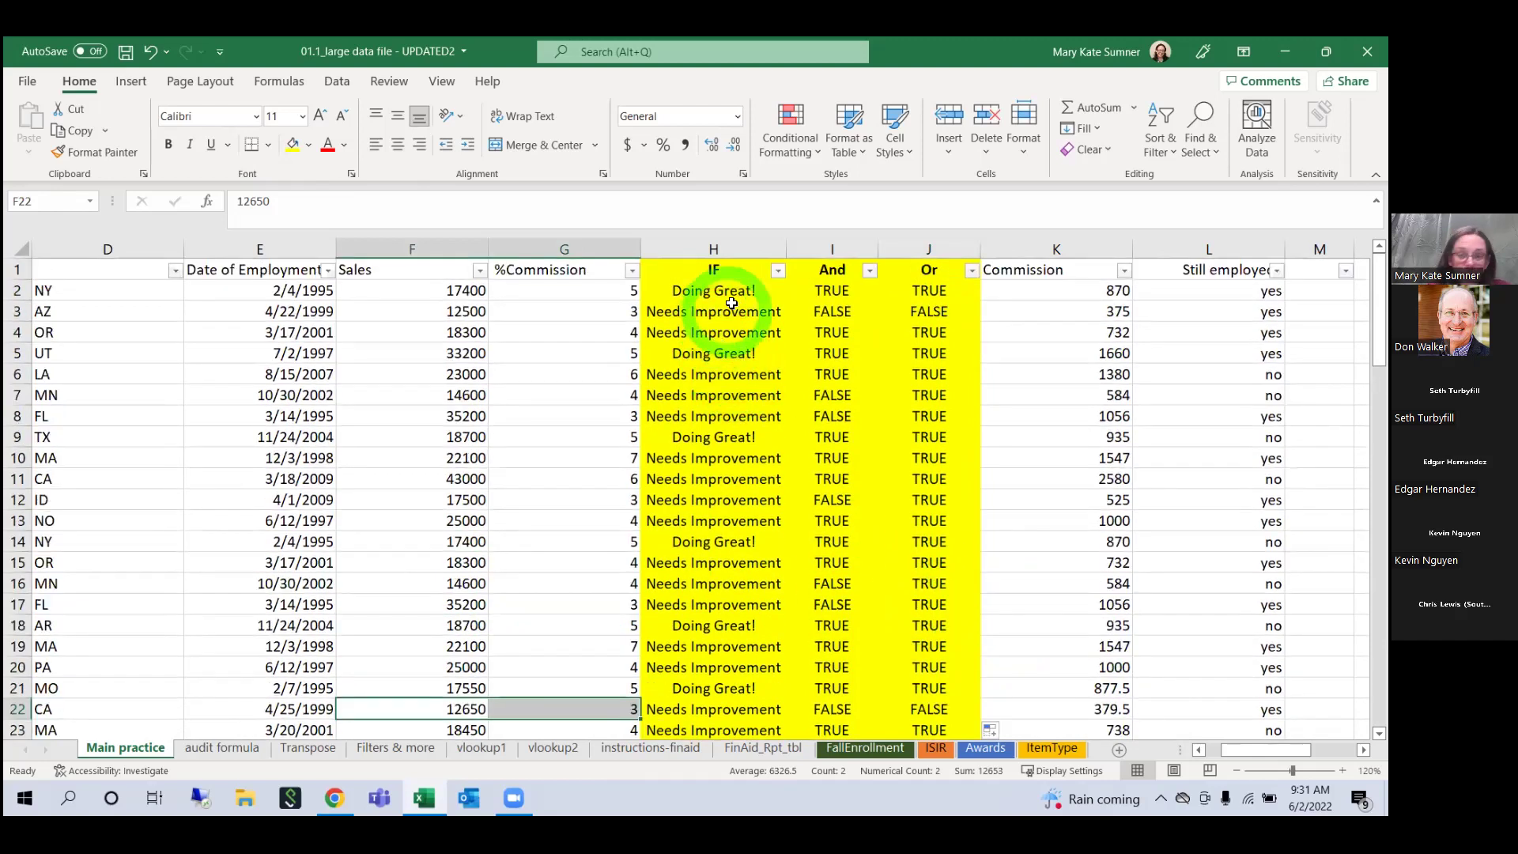
# Step: Review the copied formulas in J4 and I3 and the conditions of the AND formula in I2
pyautogui.click(880, 326)
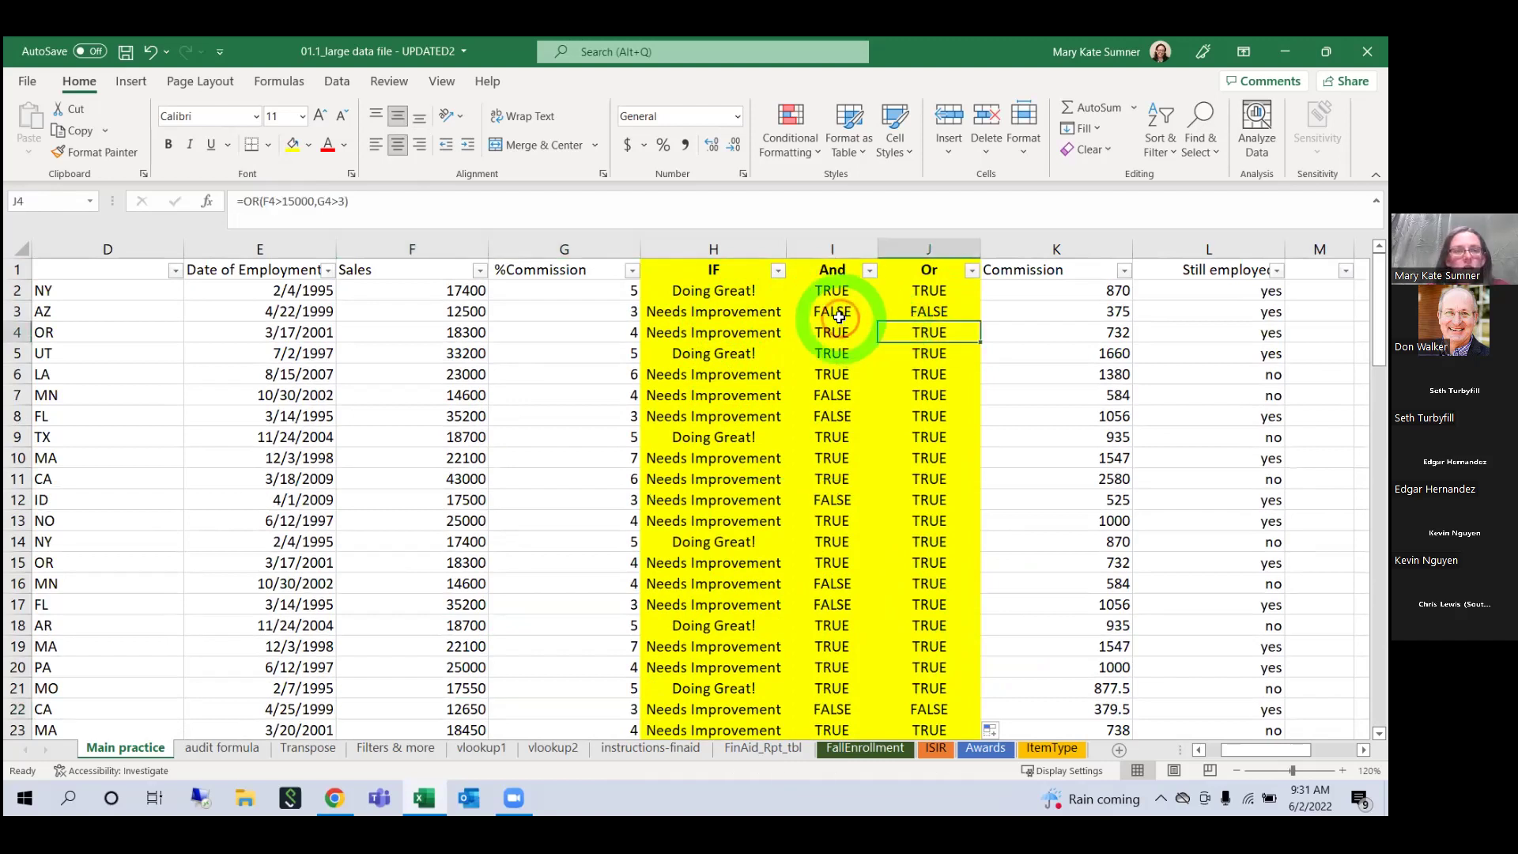
pyautogui.click(841, 313)
pyautogui.click(836, 265)
pyautogui.press('Down')
pyautogui.click(361, 204)
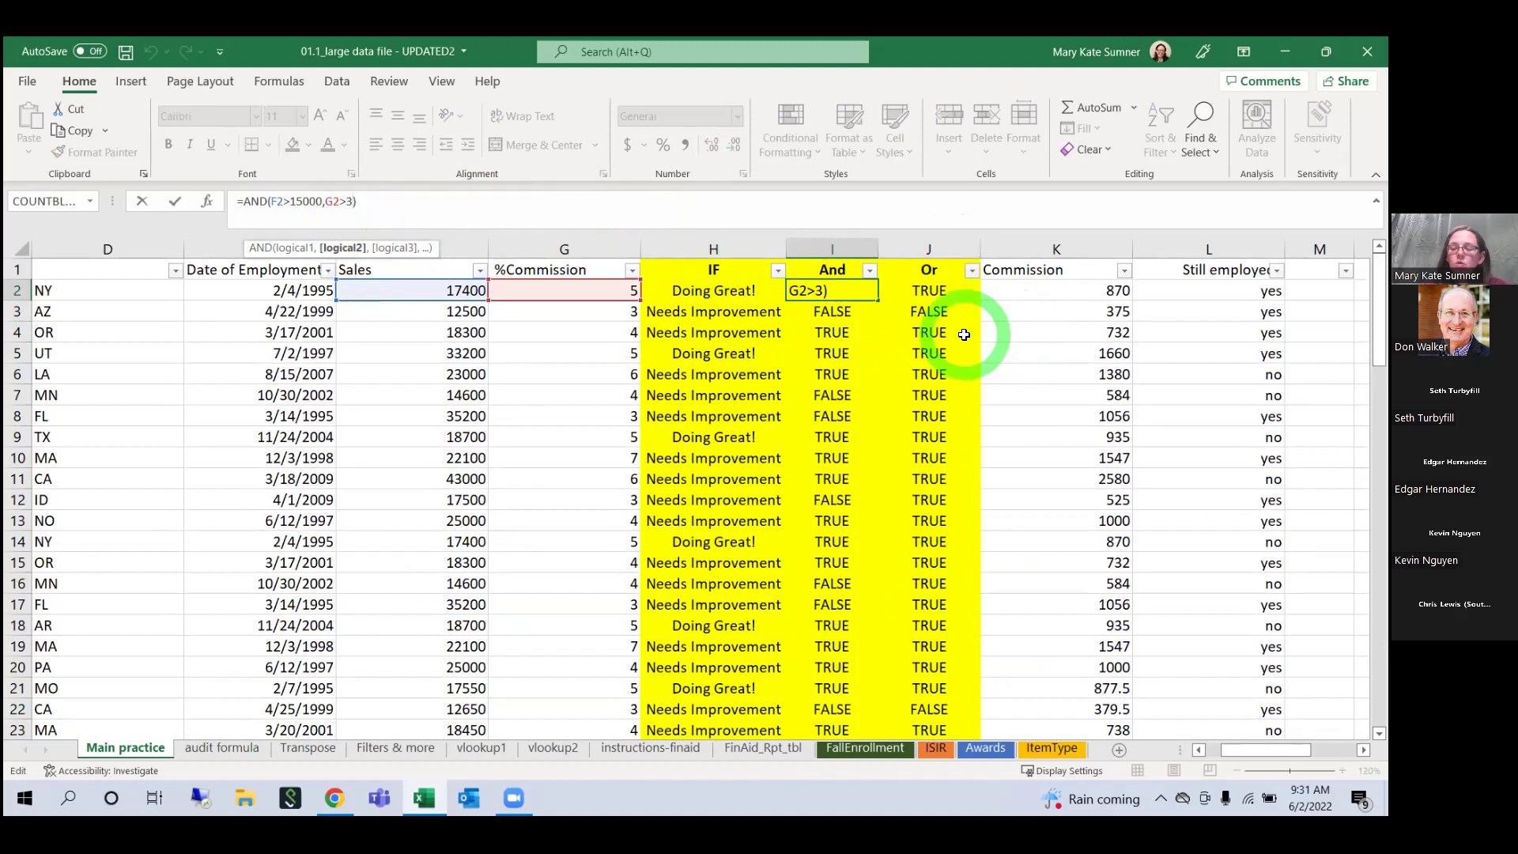
pyautogui.press('Return')
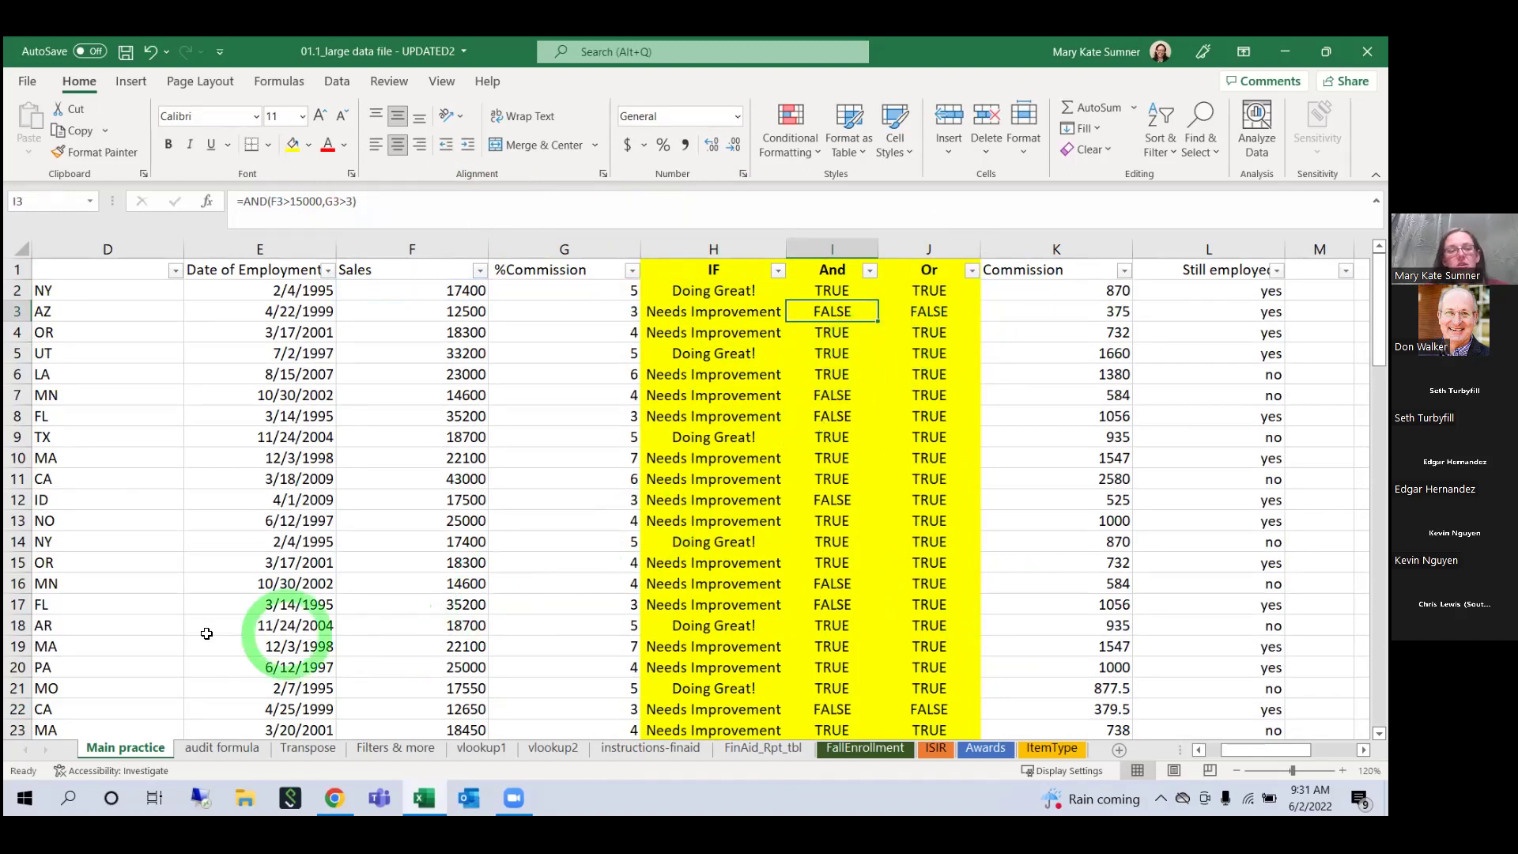
# Step: Open the audit formula sheet and enlarge its display to 130%
pyautogui.click(227, 749)
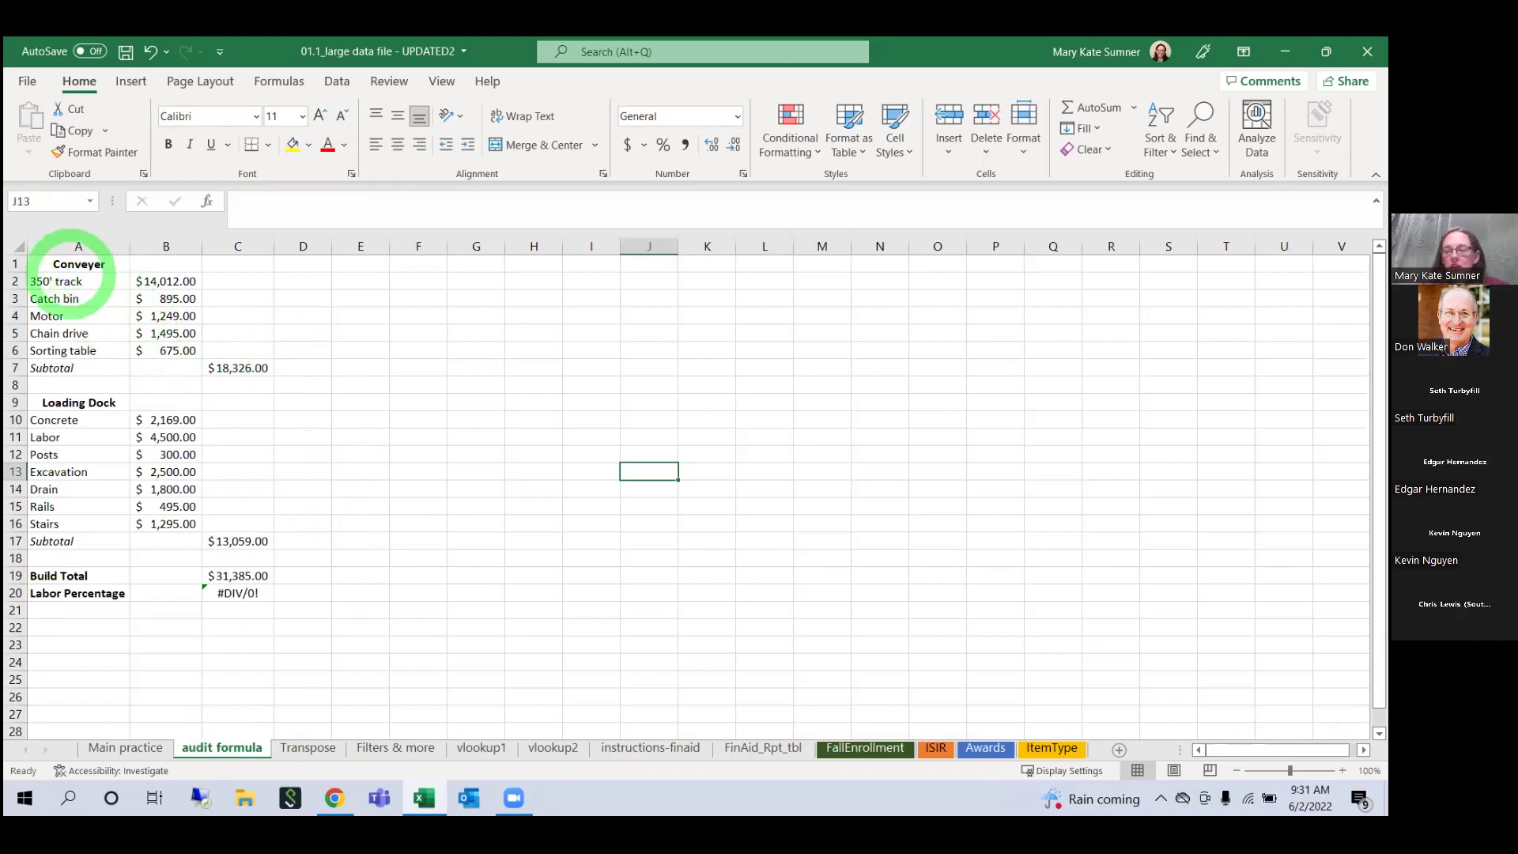
pyautogui.click(1342, 770)
pyautogui.click(1342, 770)
pyautogui.click(1342, 770)
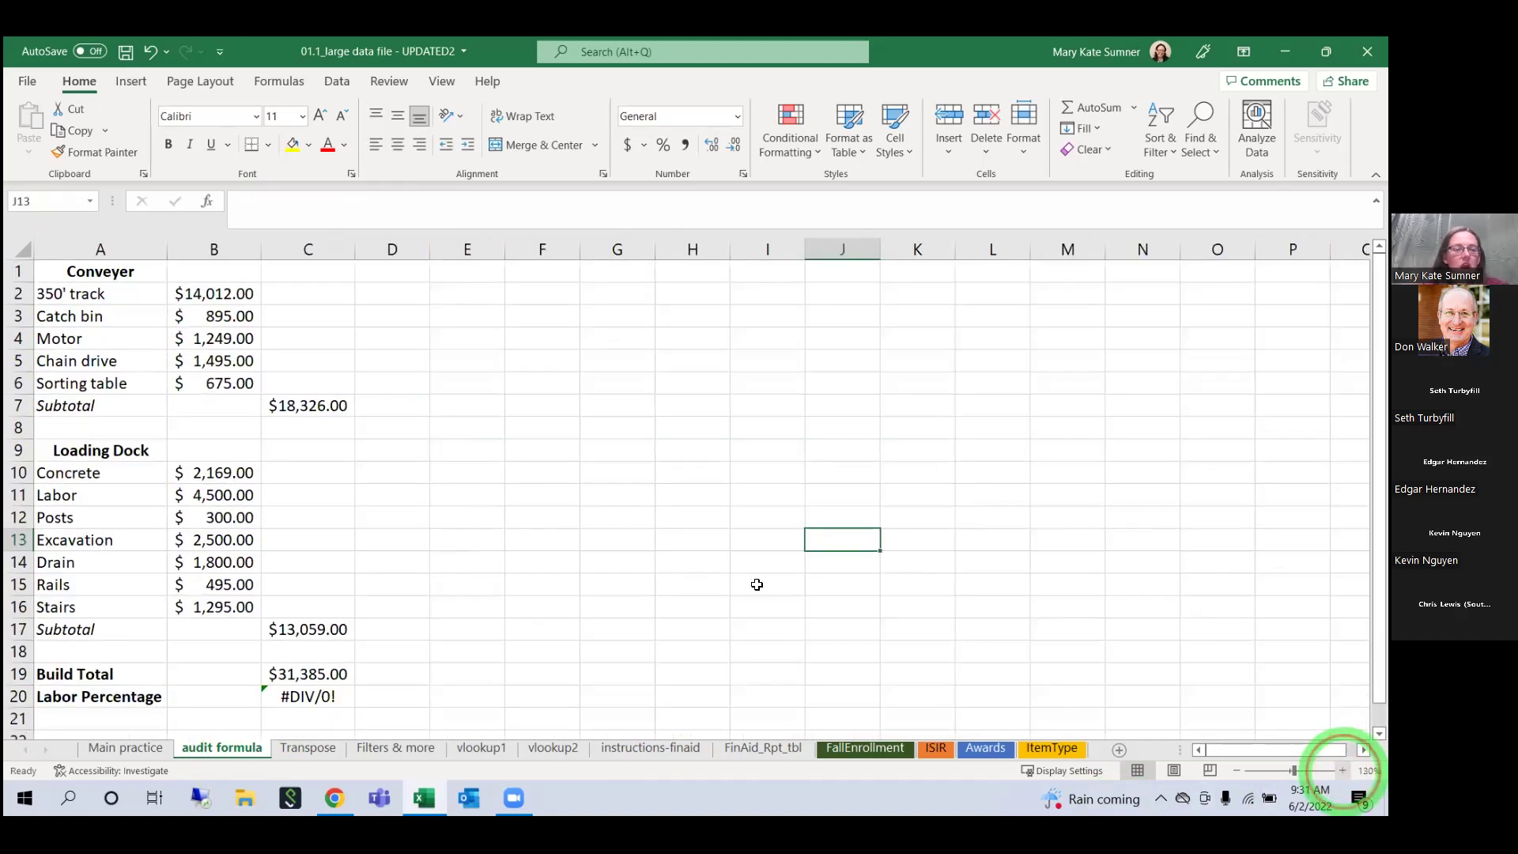
# Step: Examine the cost table, the Loading Dock subtotal formula, and the Labor Percentage formula in C20 with its referenced cells B11 and C18
pyautogui.moveTo(75, 272); pyautogui.dragTo(71, 294)
pyautogui.moveTo(48, 584); pyautogui.dragTo(308, 696)
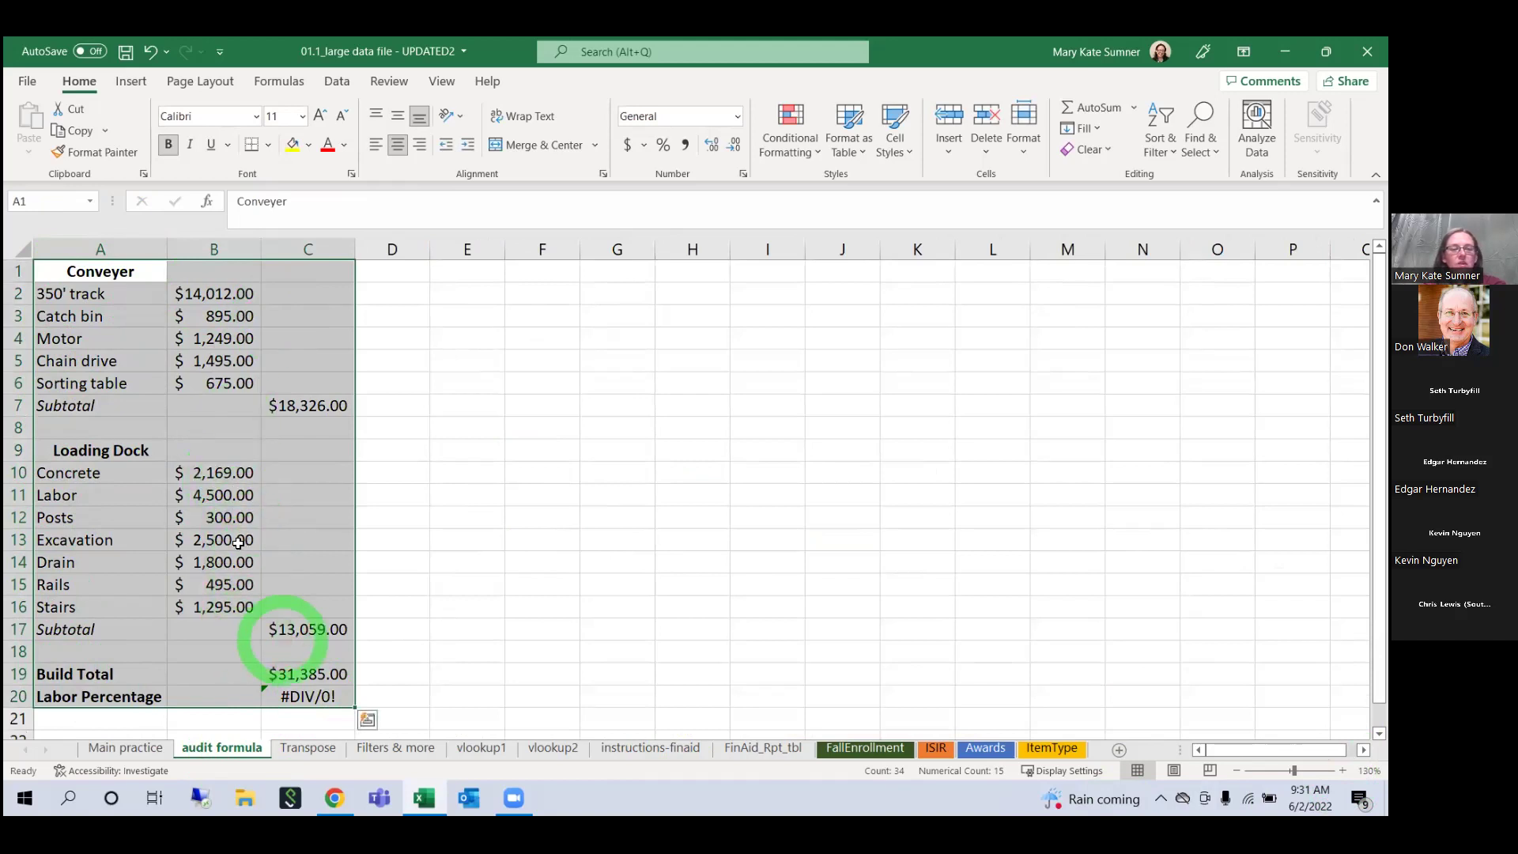
pyautogui.click(304, 629)
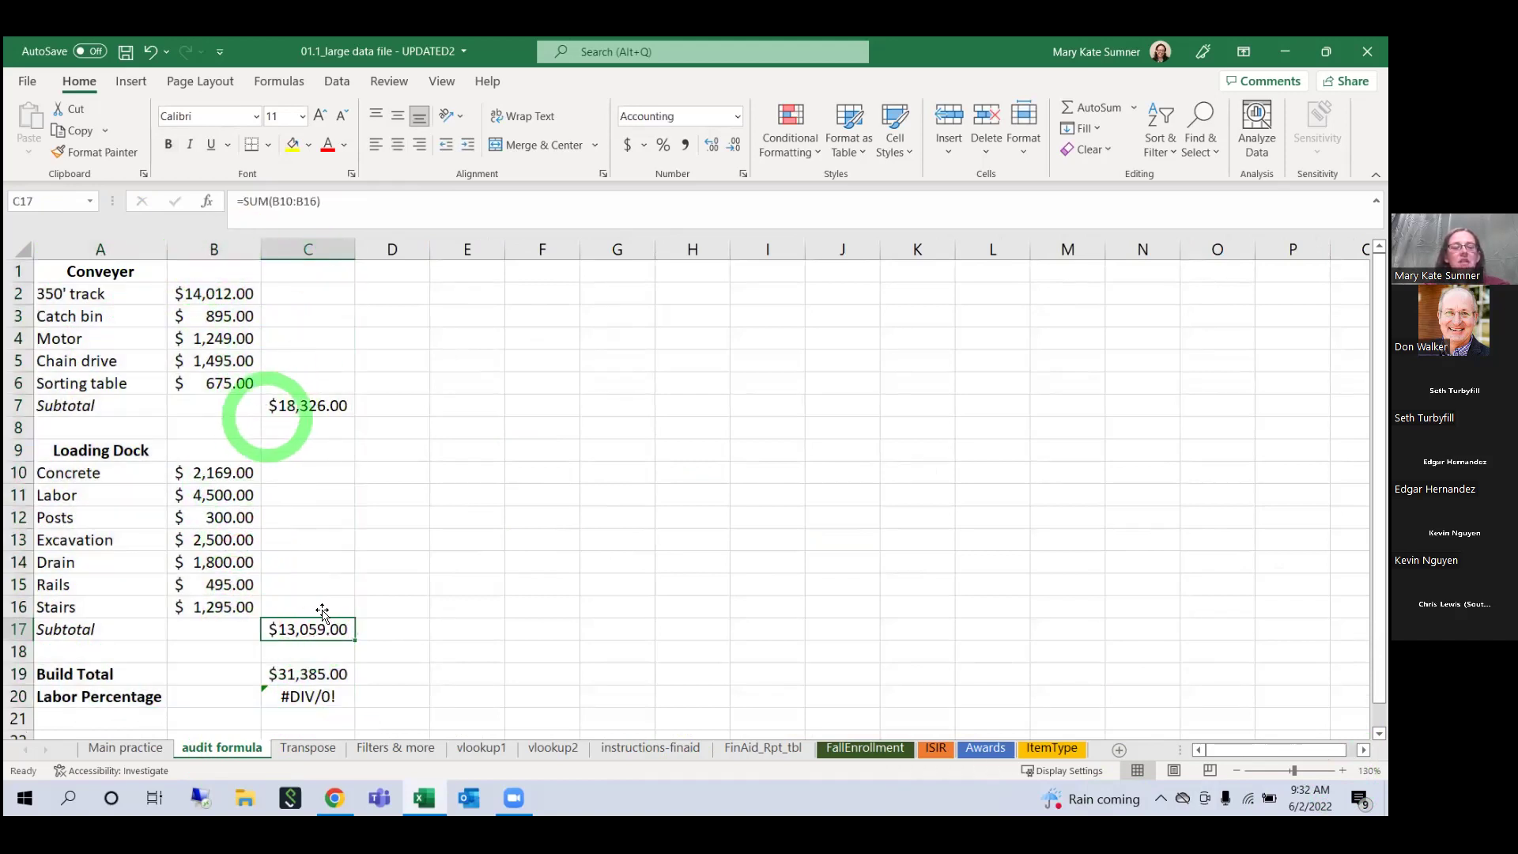
pyautogui.click(338, 696)
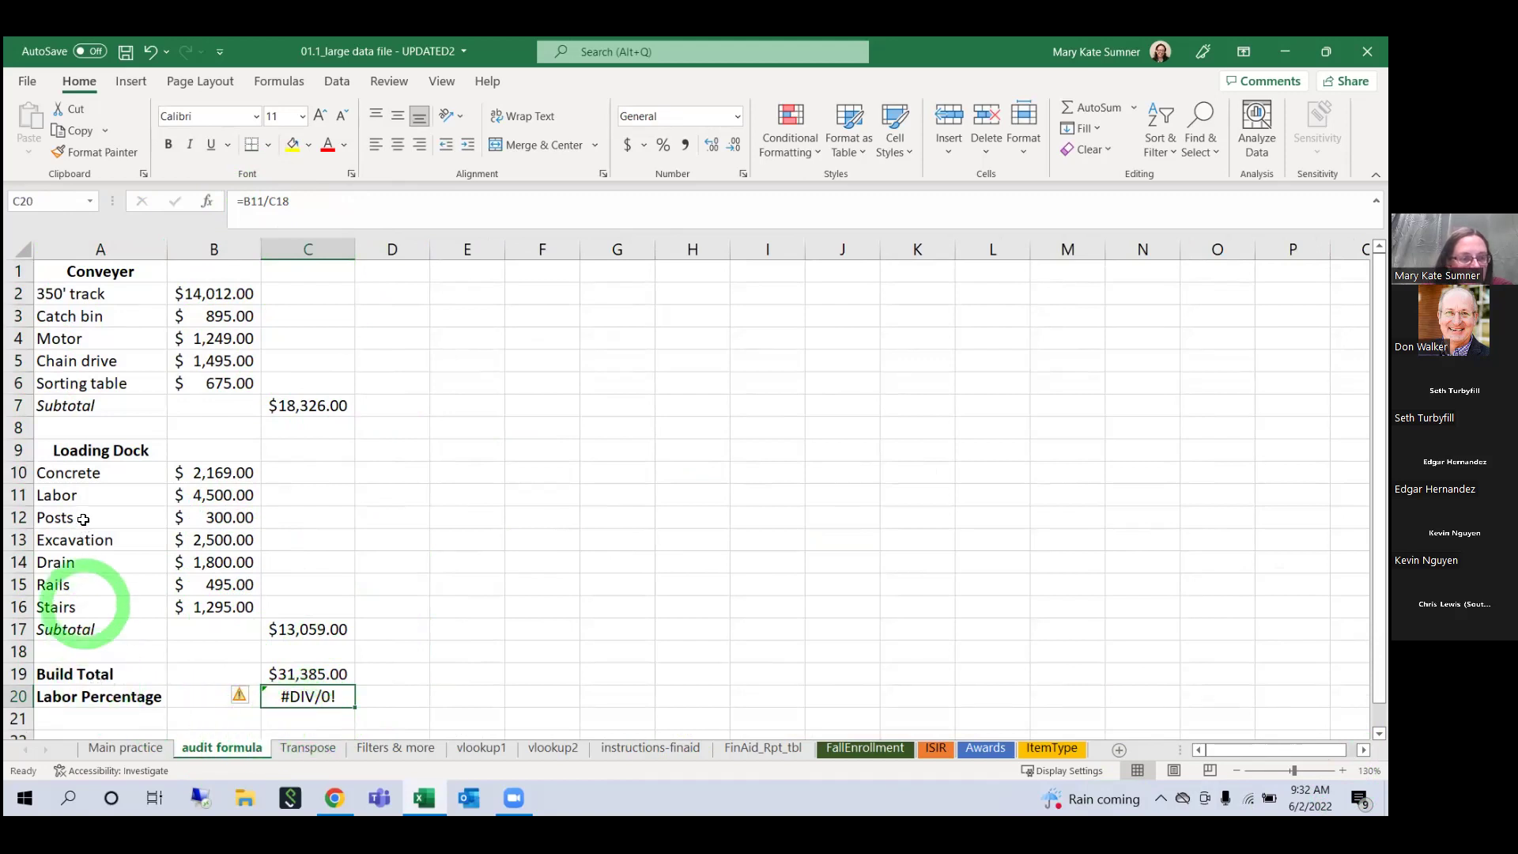
pyautogui.click(213, 492)
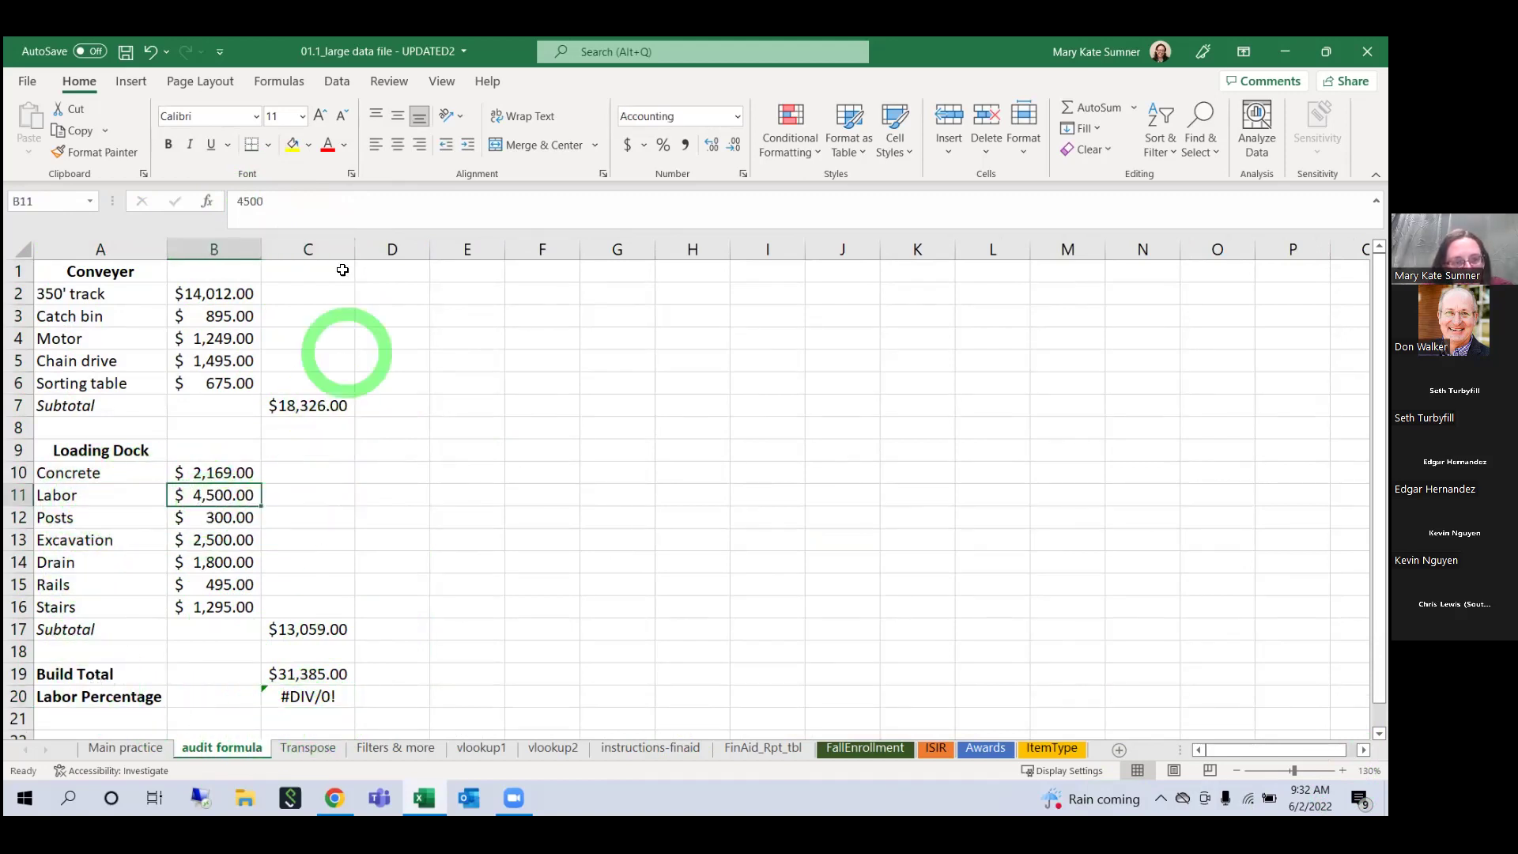
pyautogui.click(314, 645)
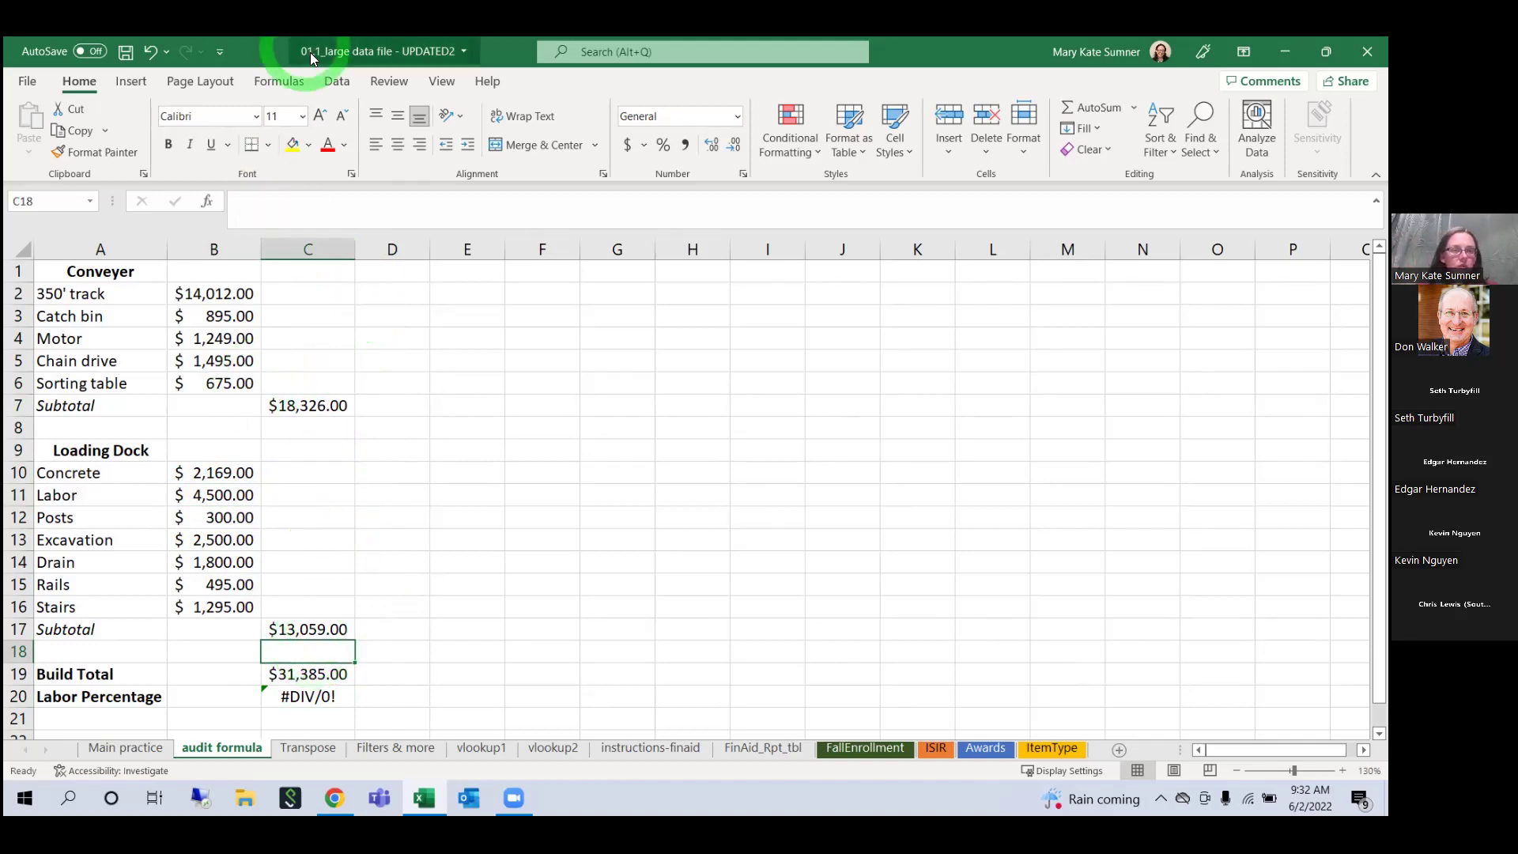
# Step: Trace the precedents of the Labor Percentage formula in C20
pyautogui.click(336, 83)
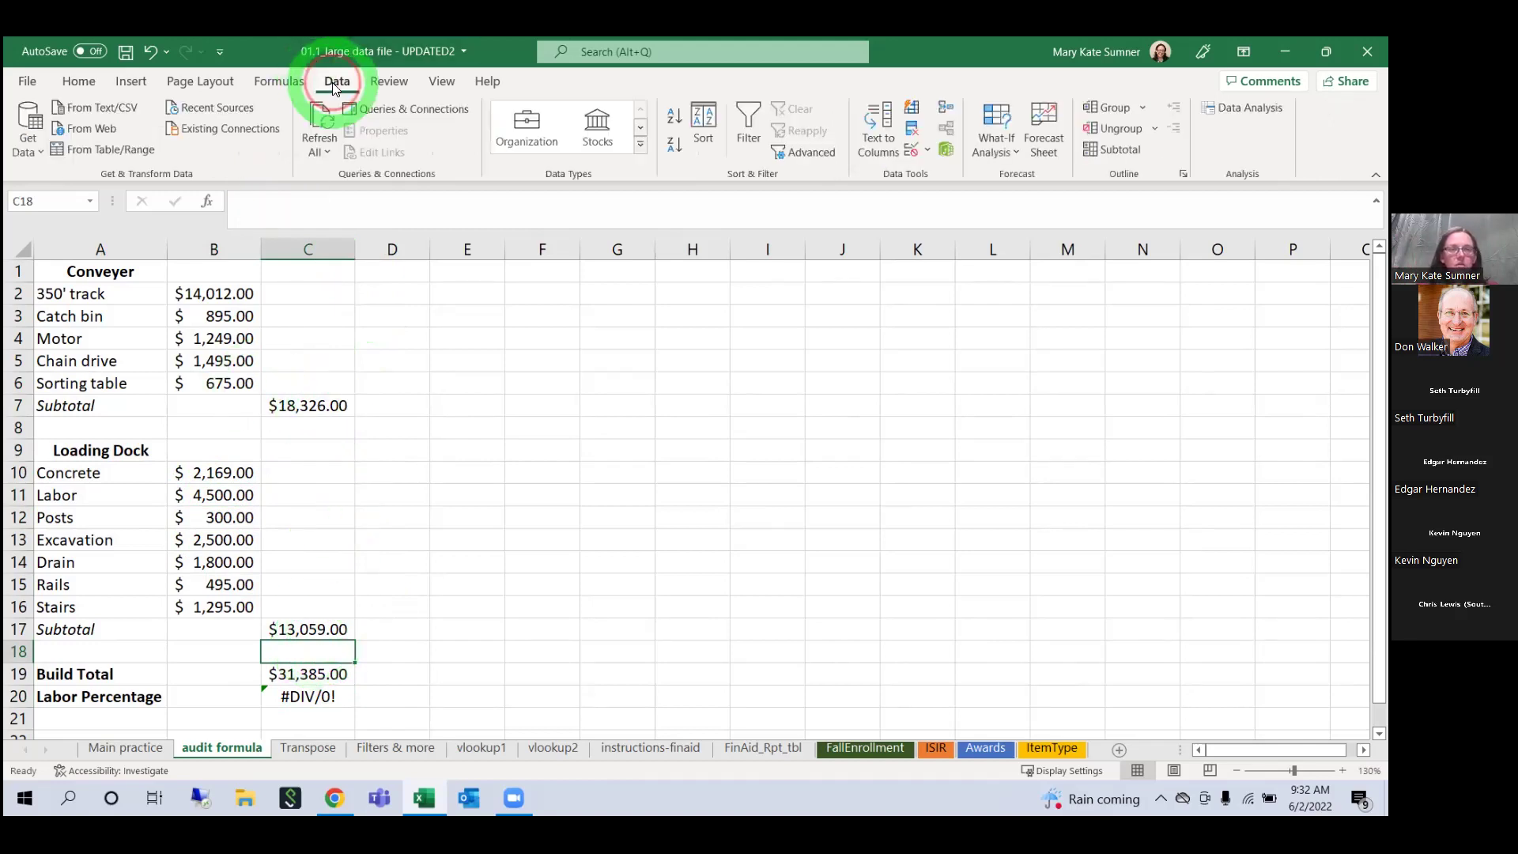
pyautogui.click(279, 82)
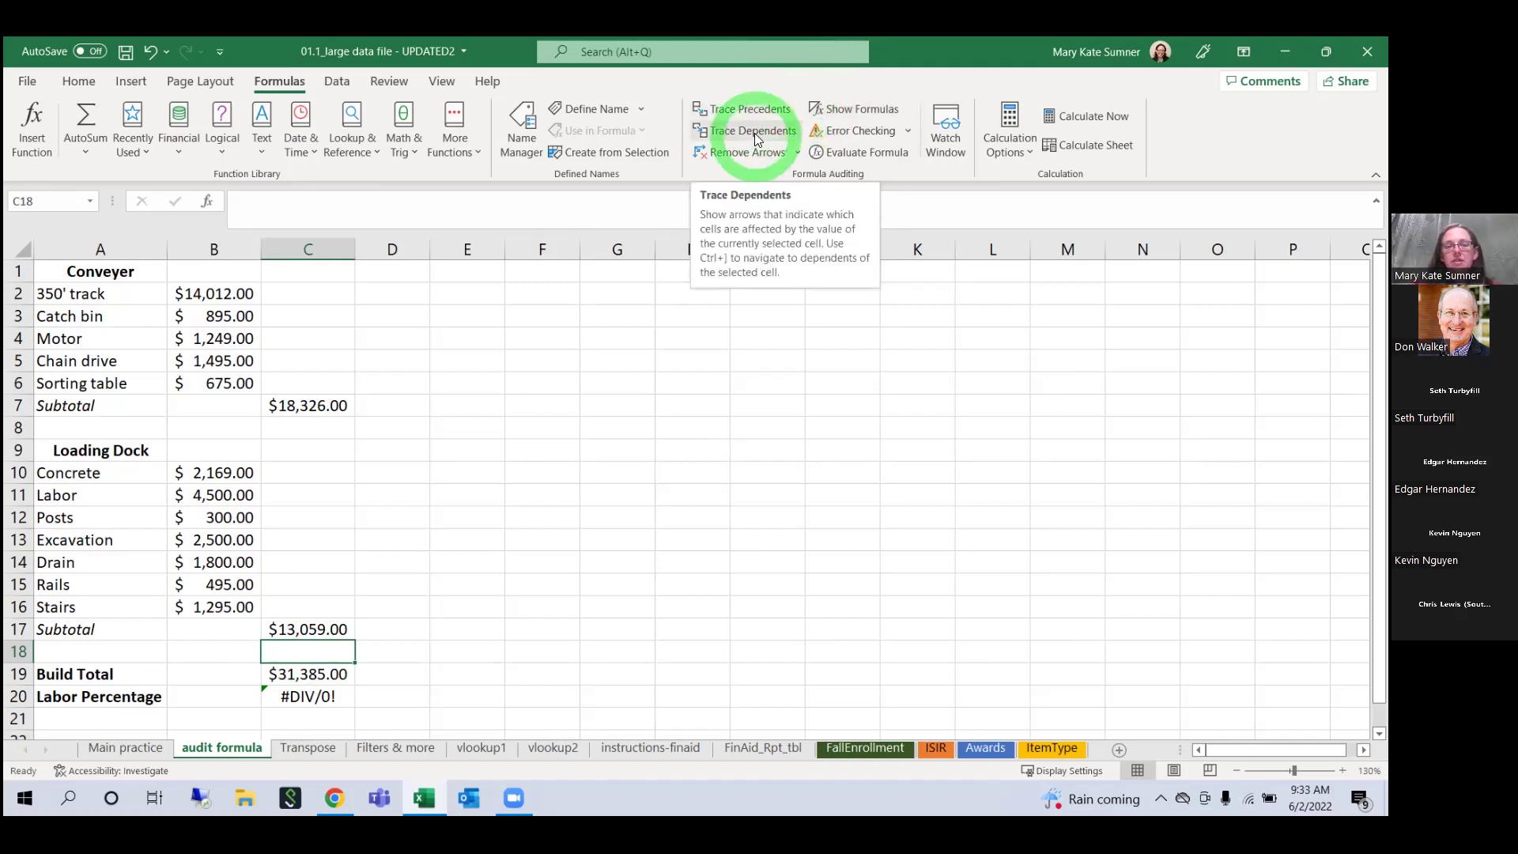
pyautogui.click(198, 273)
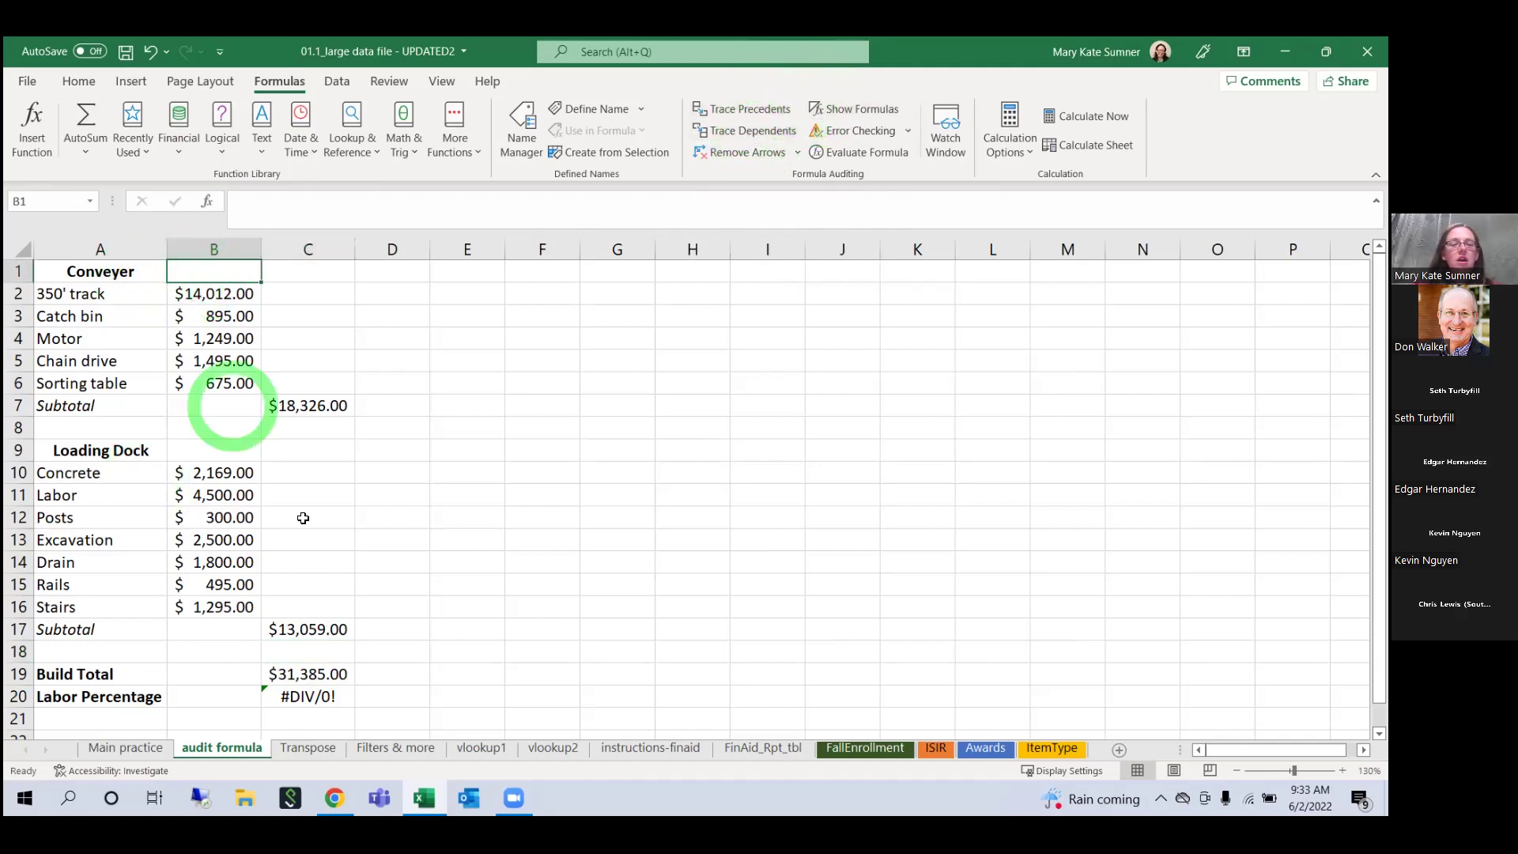
pyautogui.click(292, 696)
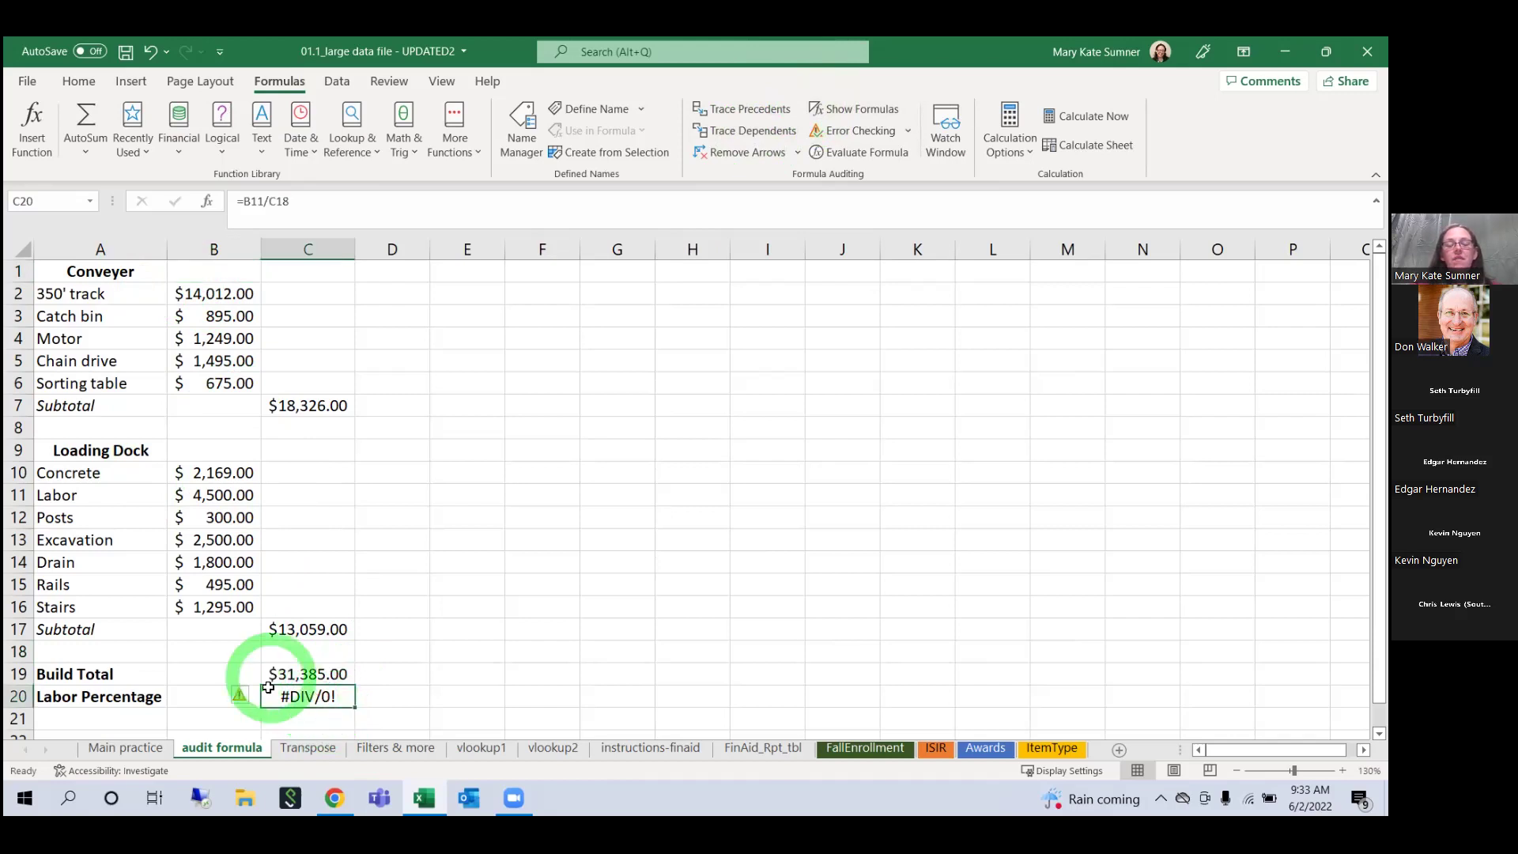
pyautogui.click(753, 111)
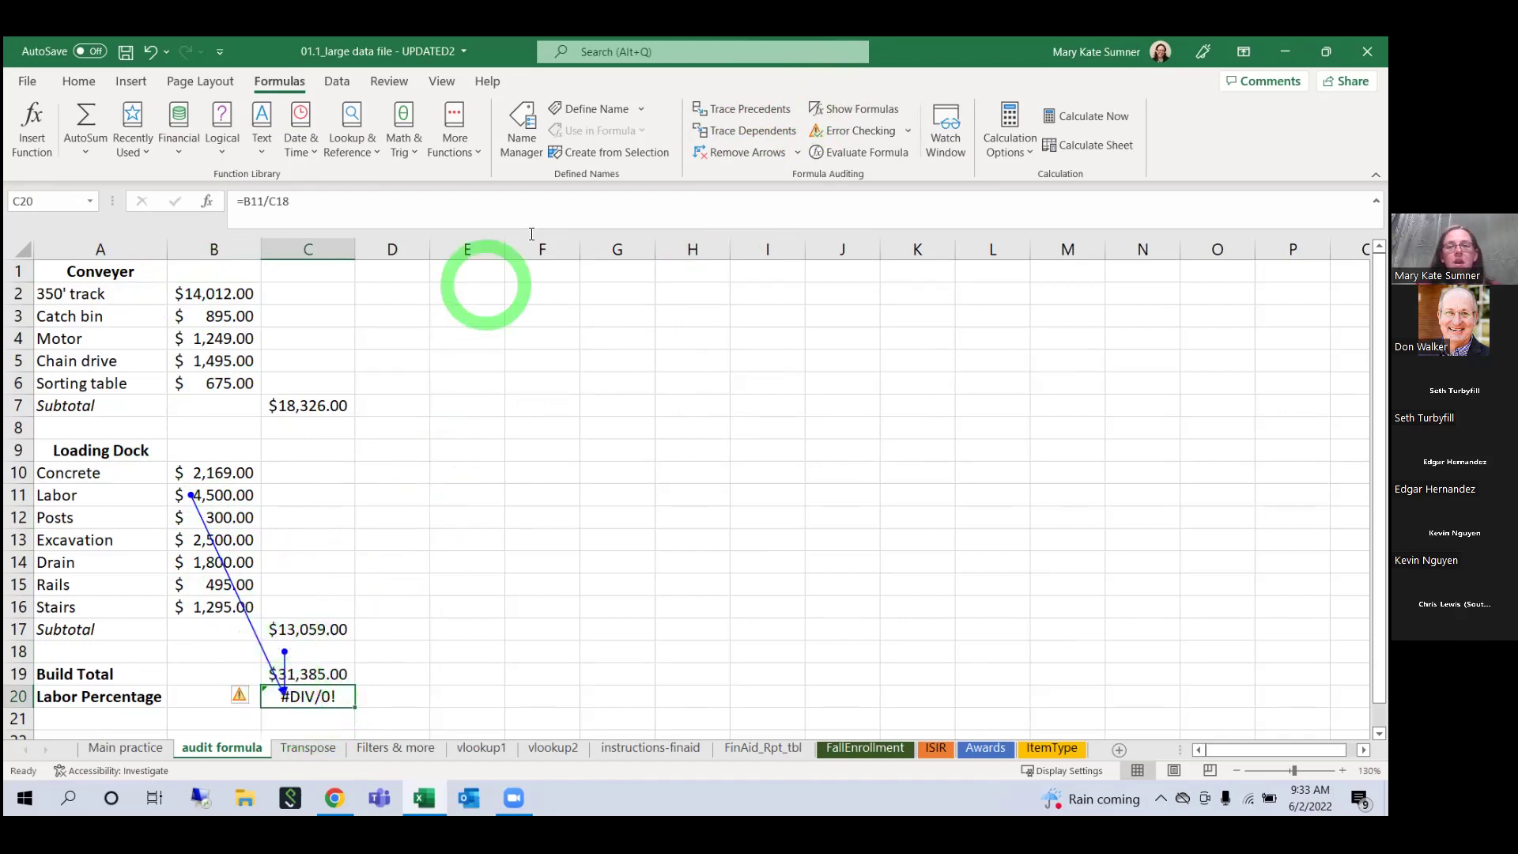
# Step: Try to trace the dependents of C20 and remove the tracer arrows
pyautogui.click(766, 132)
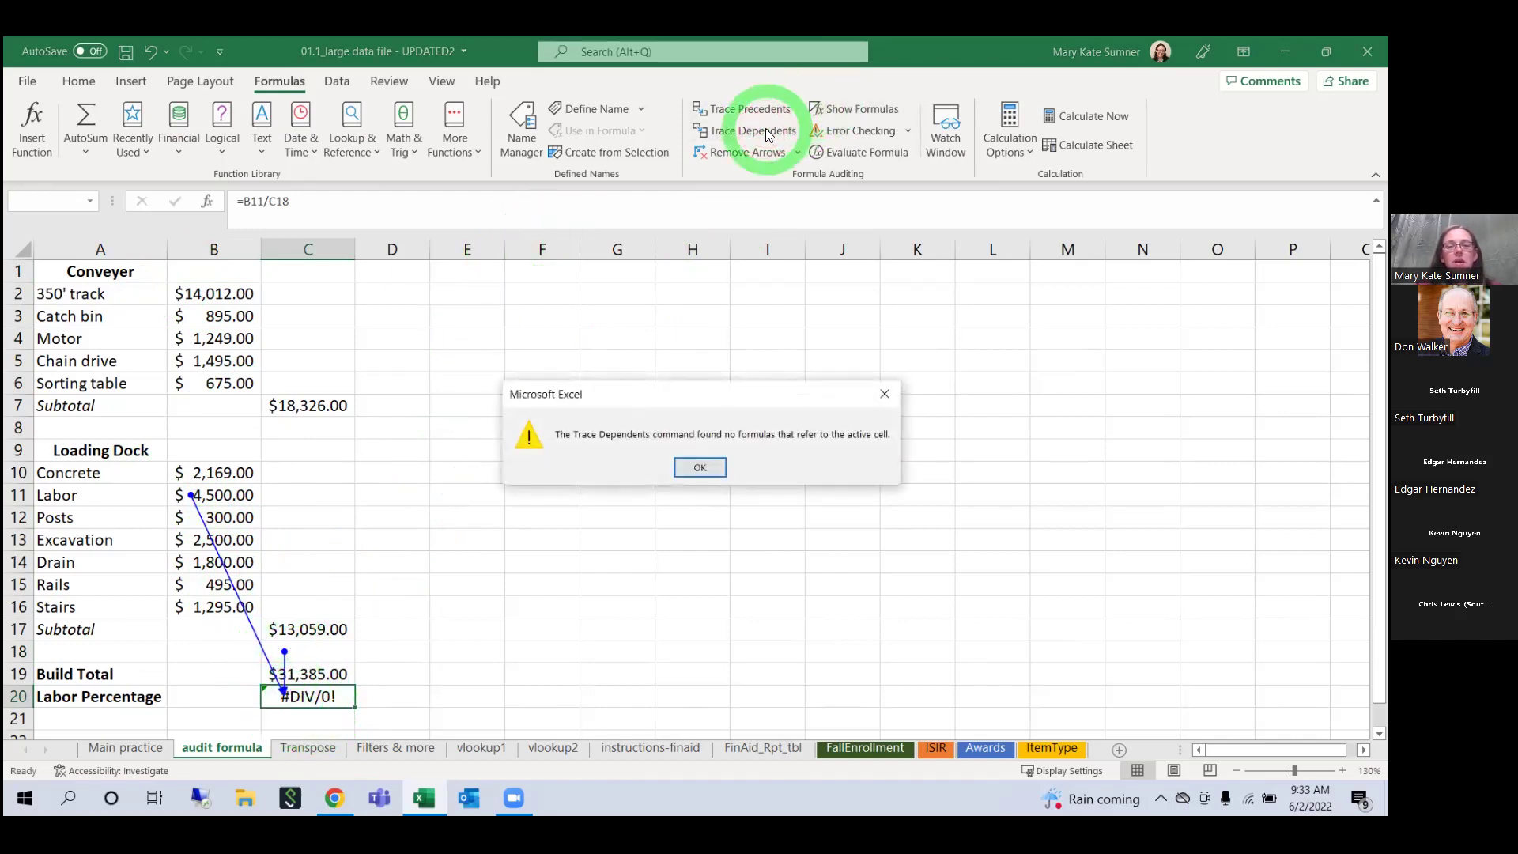
pyautogui.click(699, 475)
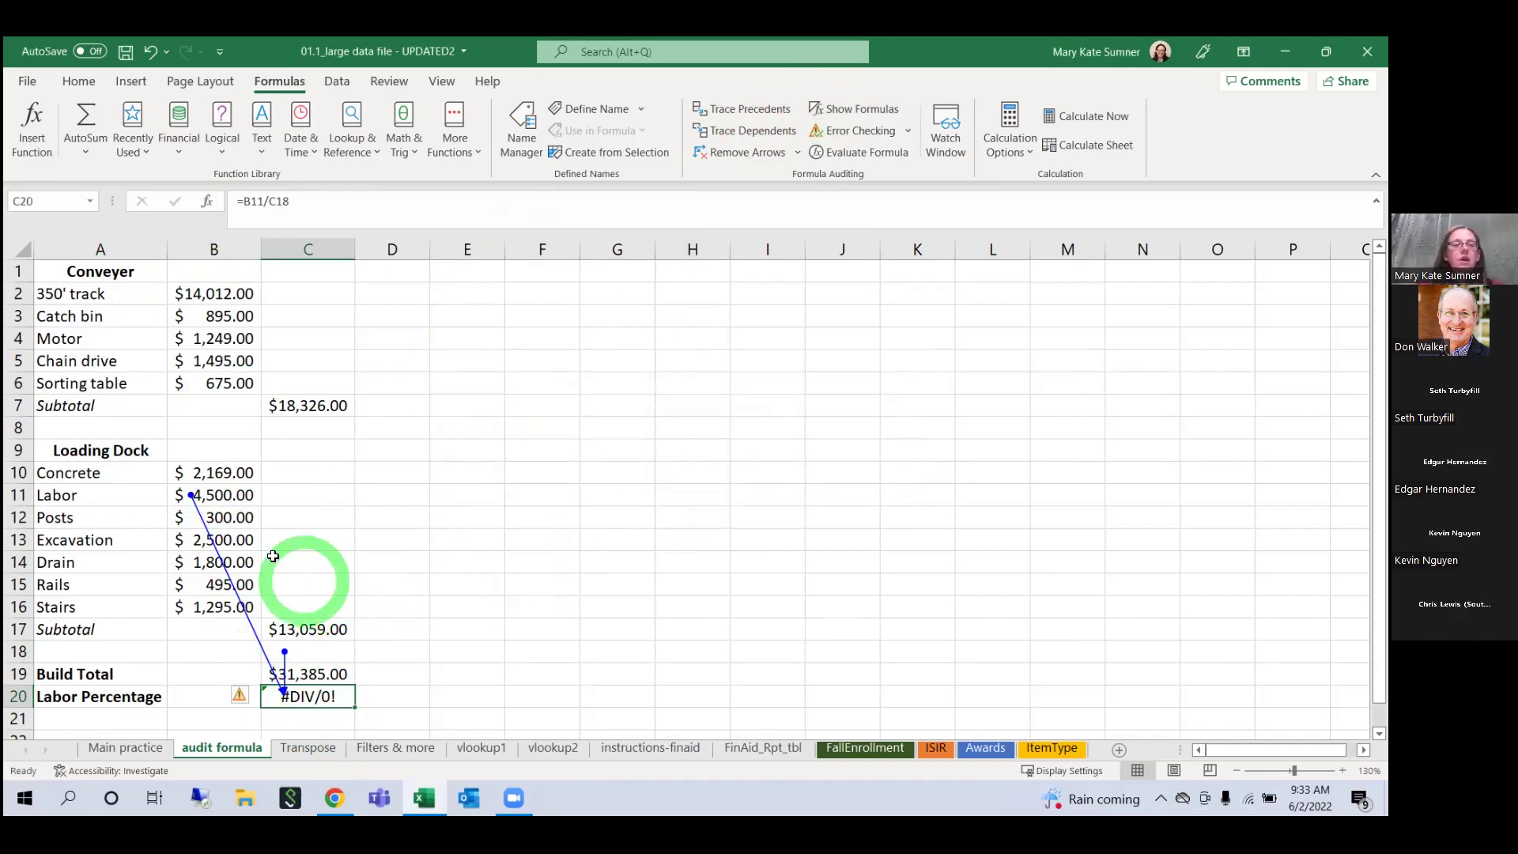
pyautogui.click(745, 157)
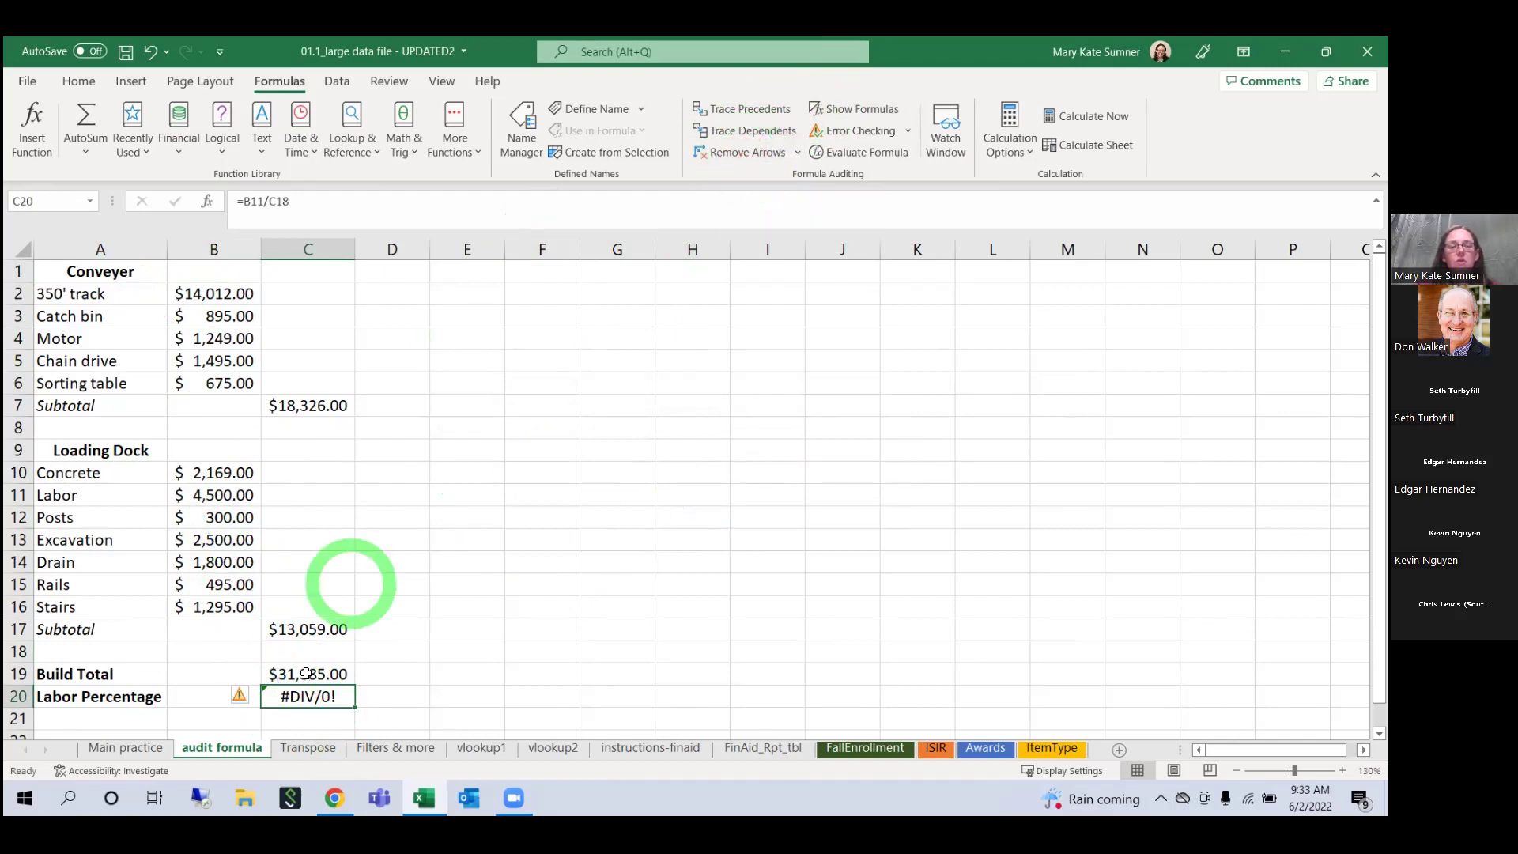
# Step: Show the precedent arrows for C20 once more and clear them
pyautogui.click(753, 107)
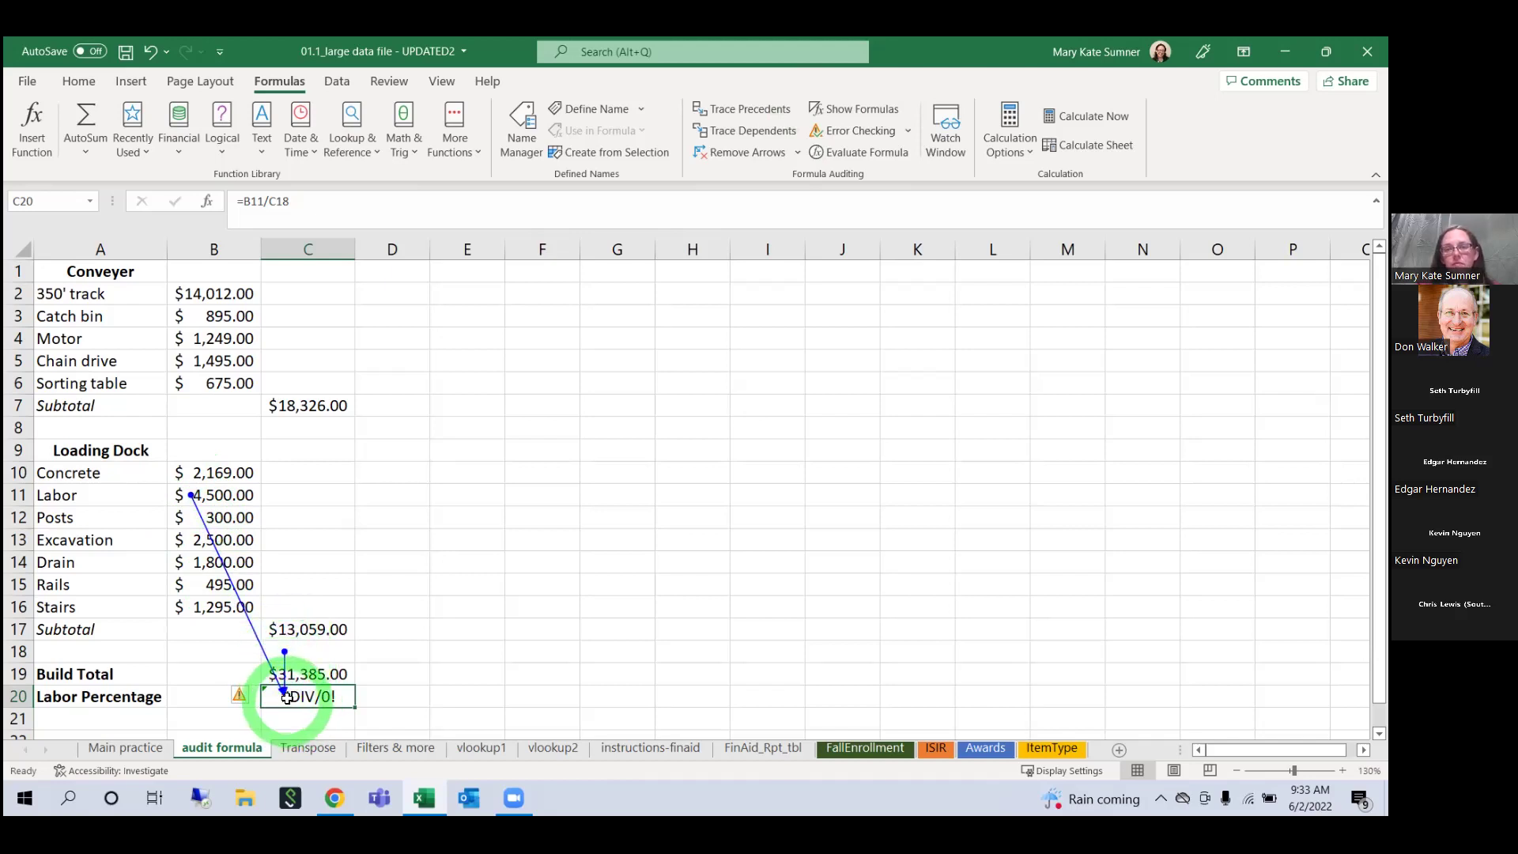
pyautogui.click(716, 155)
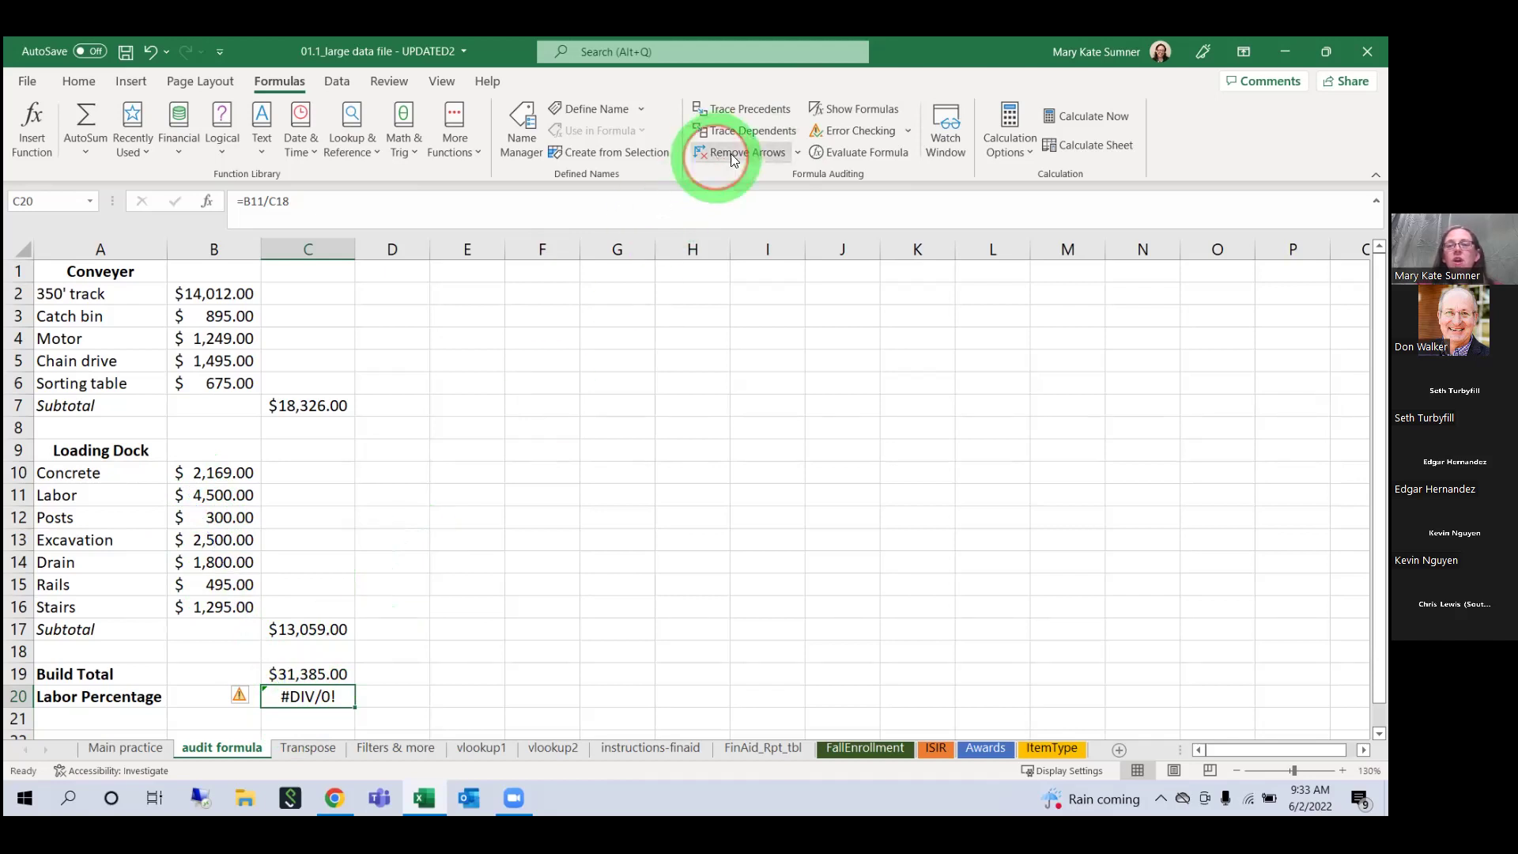
# Step: Run Error Checking on the Labor Percentage formula in C20 and move the dialog clear of the cost table
pyautogui.click(855, 136)
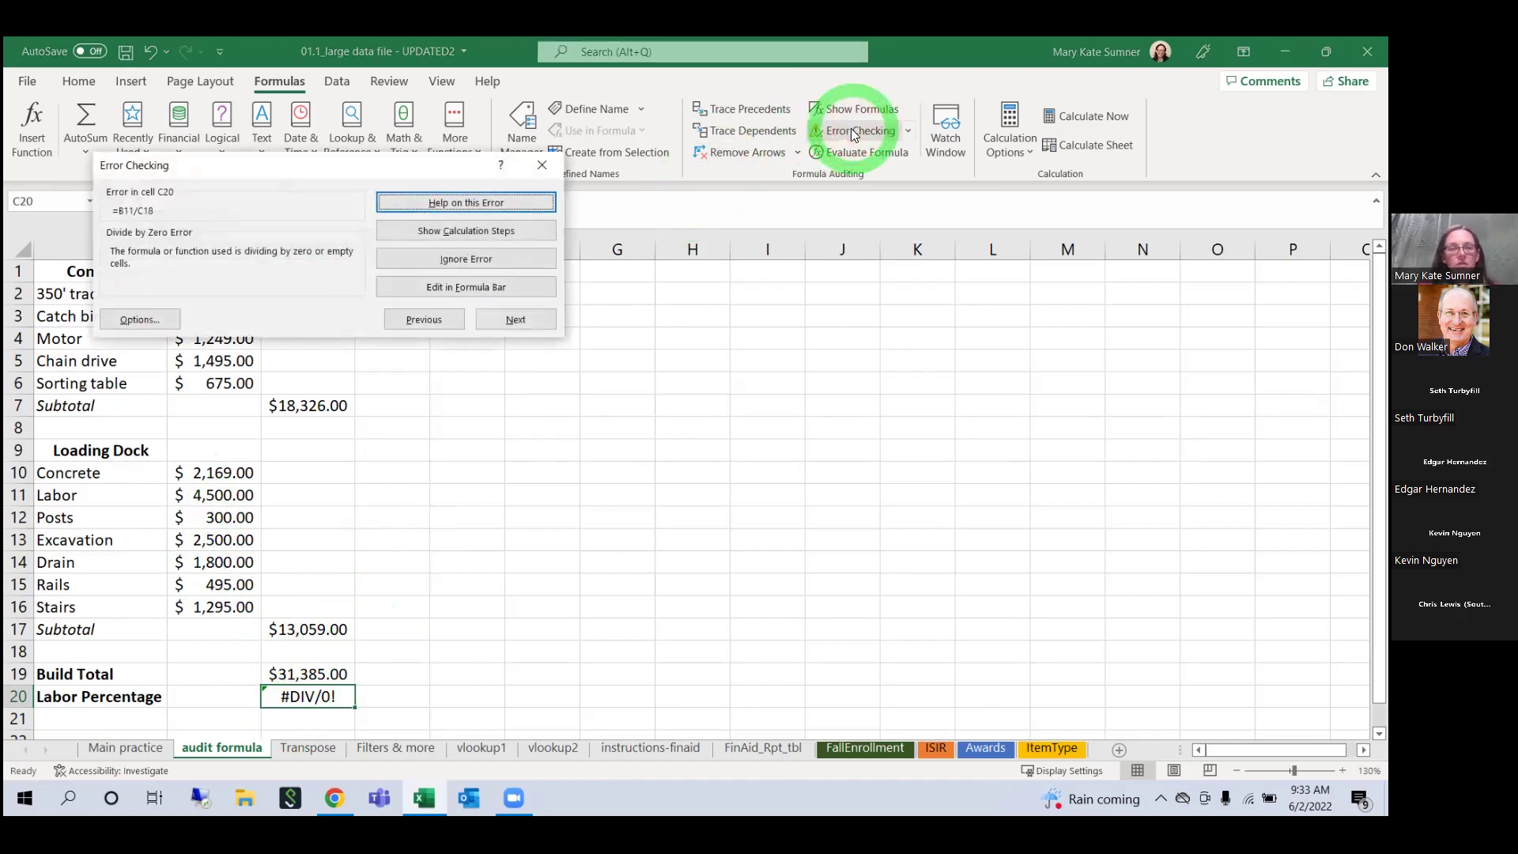
pyautogui.moveTo(336, 164); pyautogui.dragTo(837, 422)
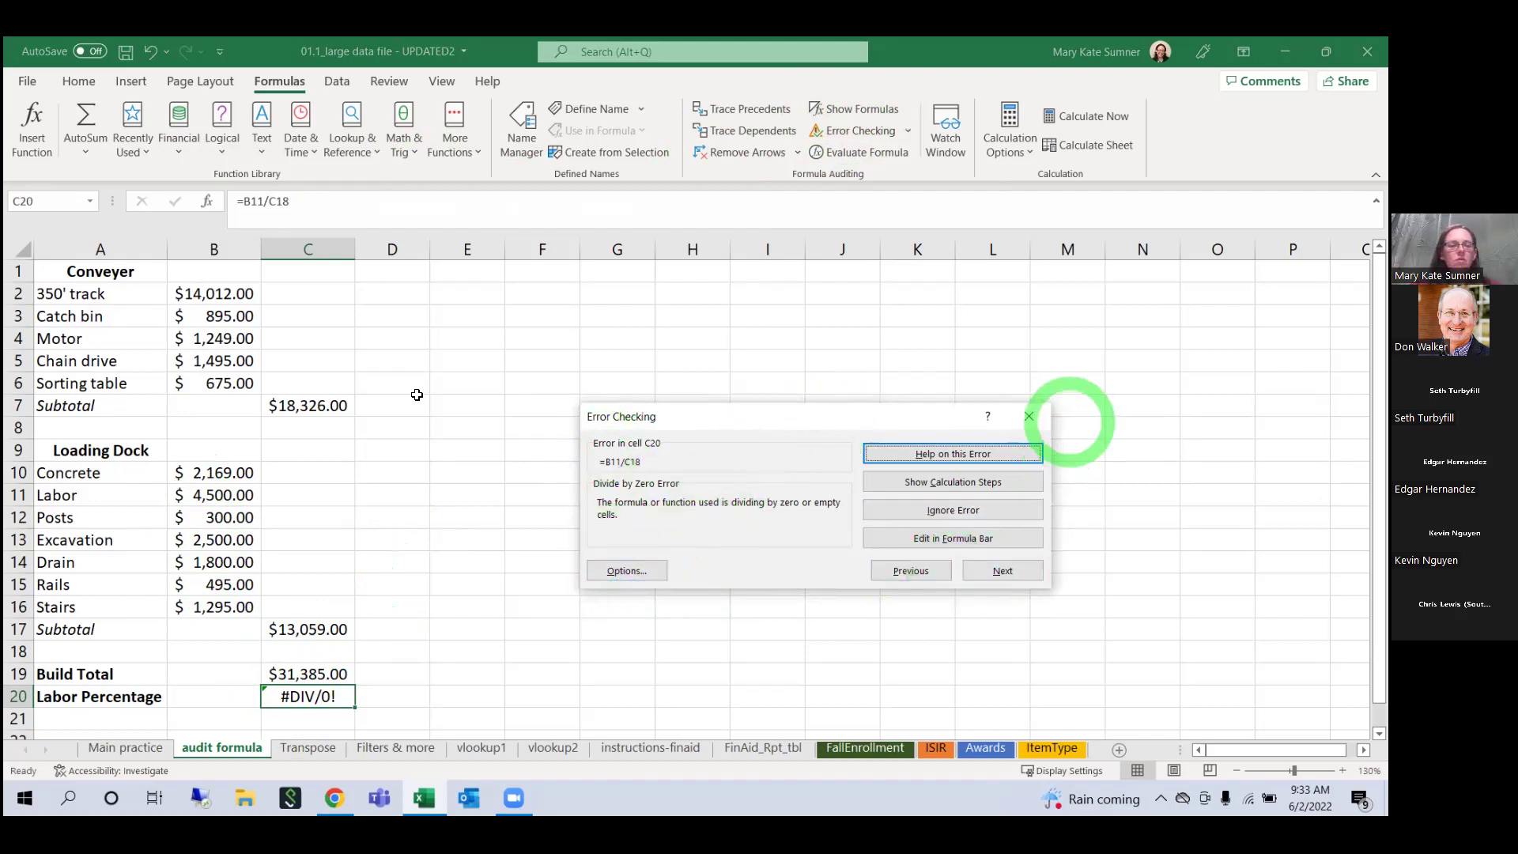
# Step: Rerun Error Checking from cell A1 and correct the Labor Percentage formula in C20 to =B11/C19
pyautogui.press('Escape')
pyautogui.click(100, 271)
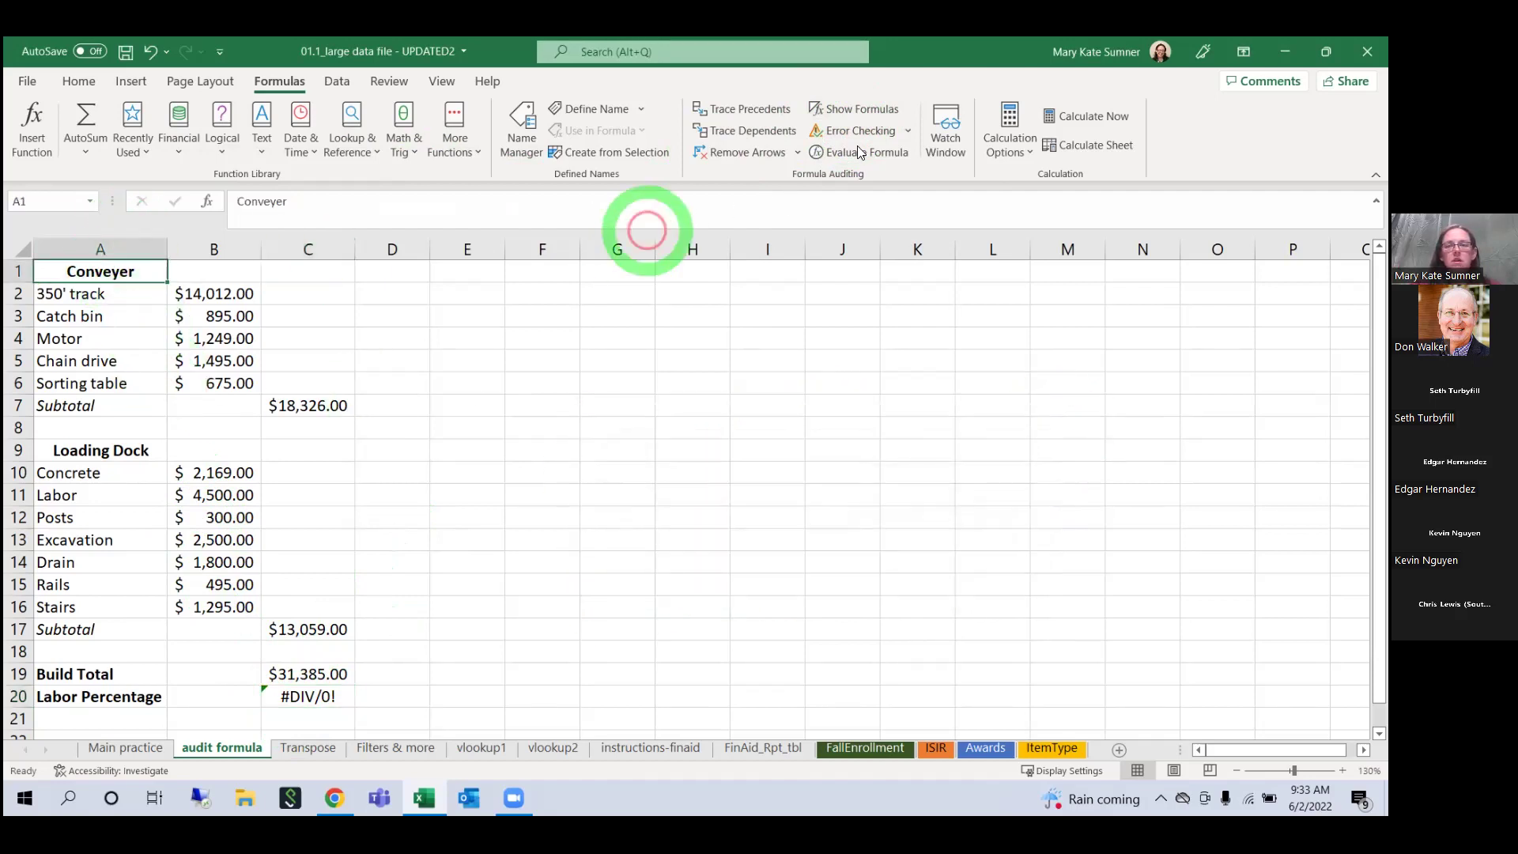
pyautogui.click(857, 133)
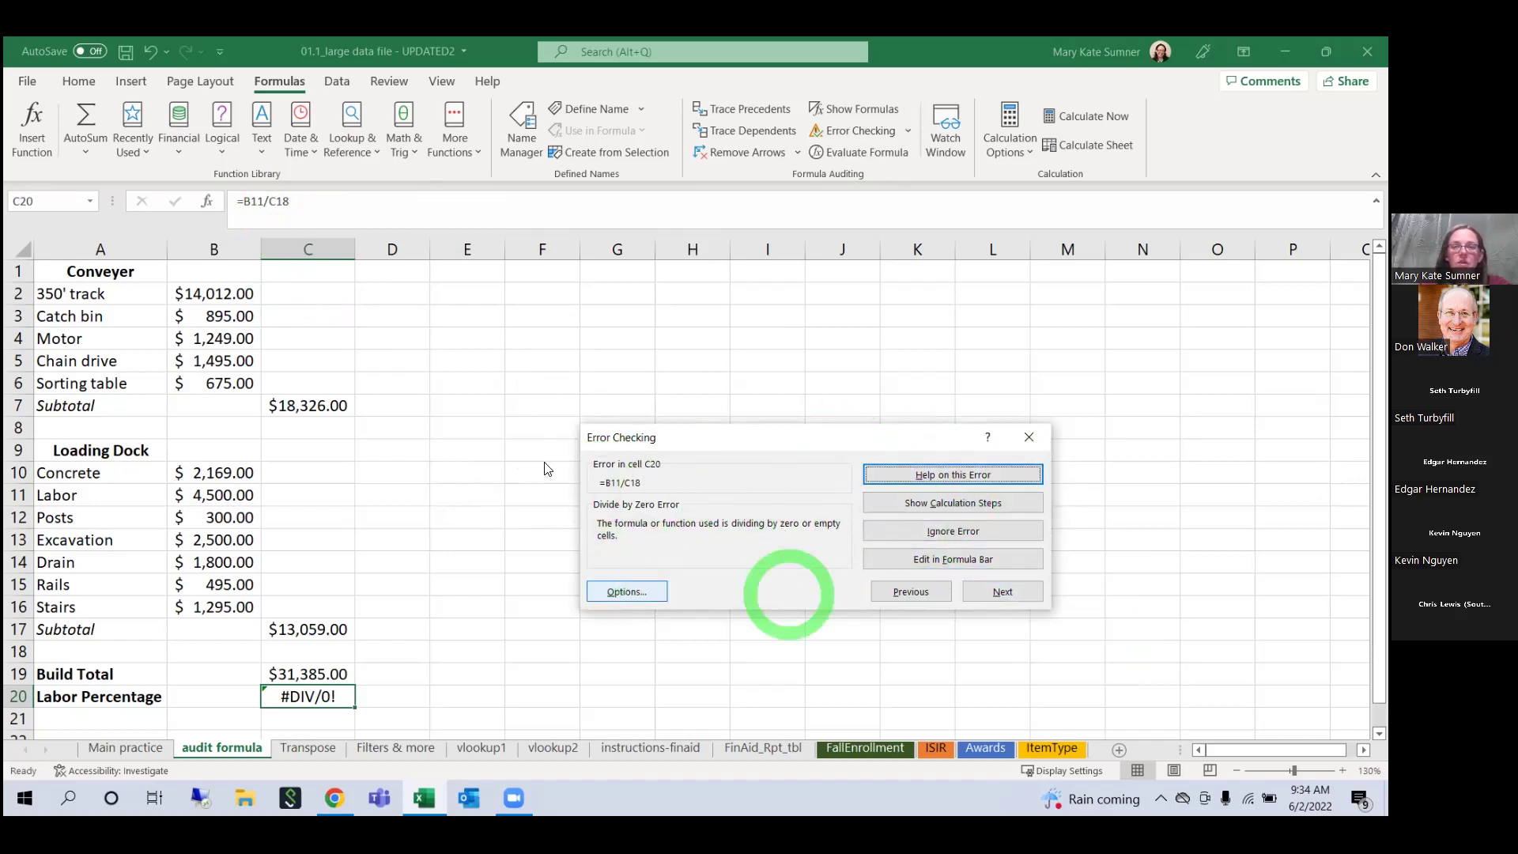
pyautogui.click(949, 558)
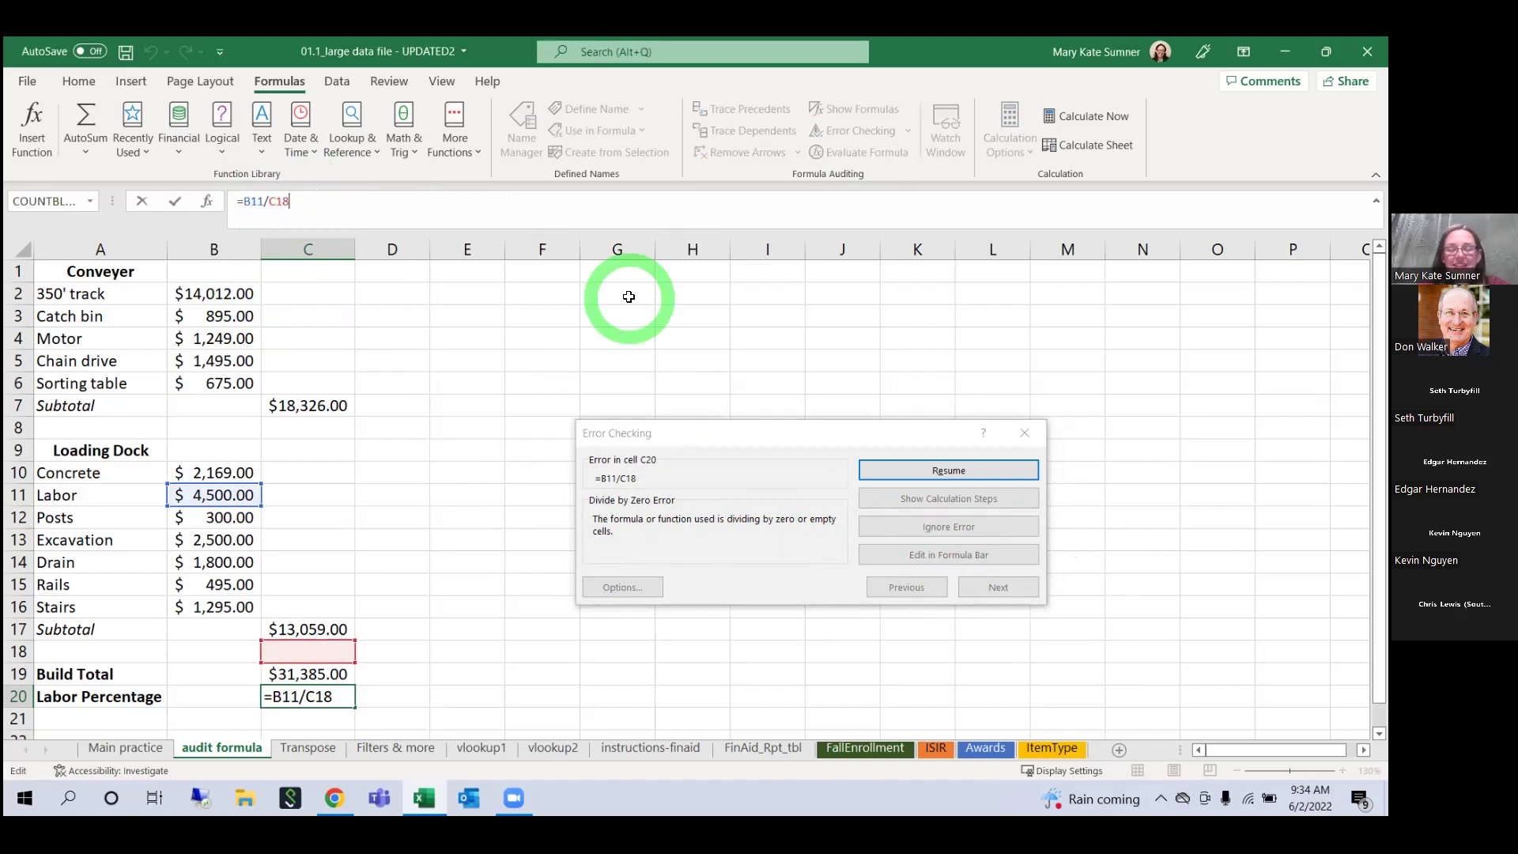
pyautogui.press('BackSpace')
pyautogui.write('9')
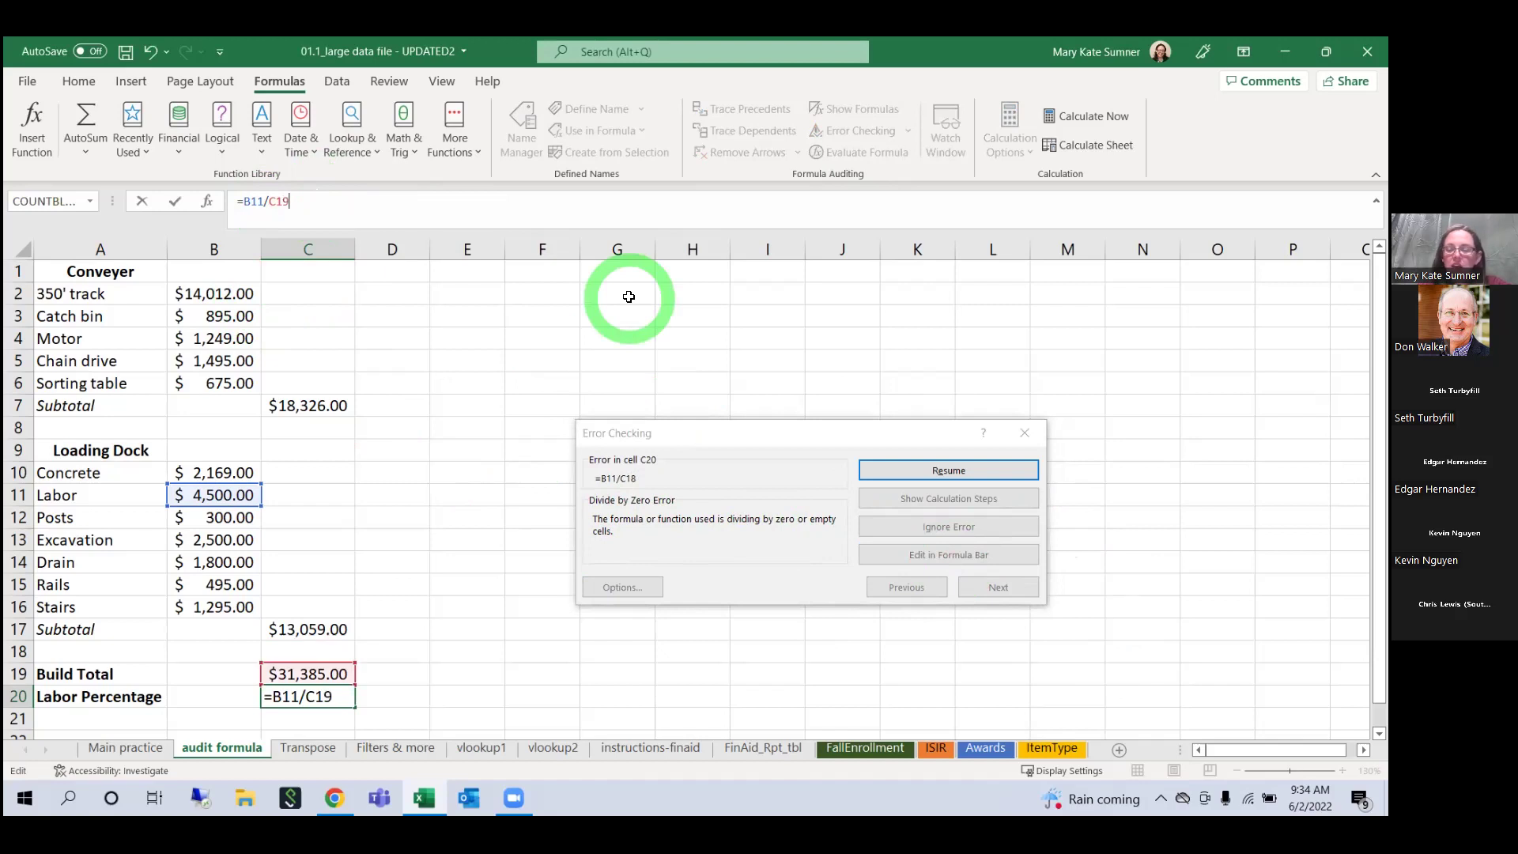
pyautogui.press('Return')
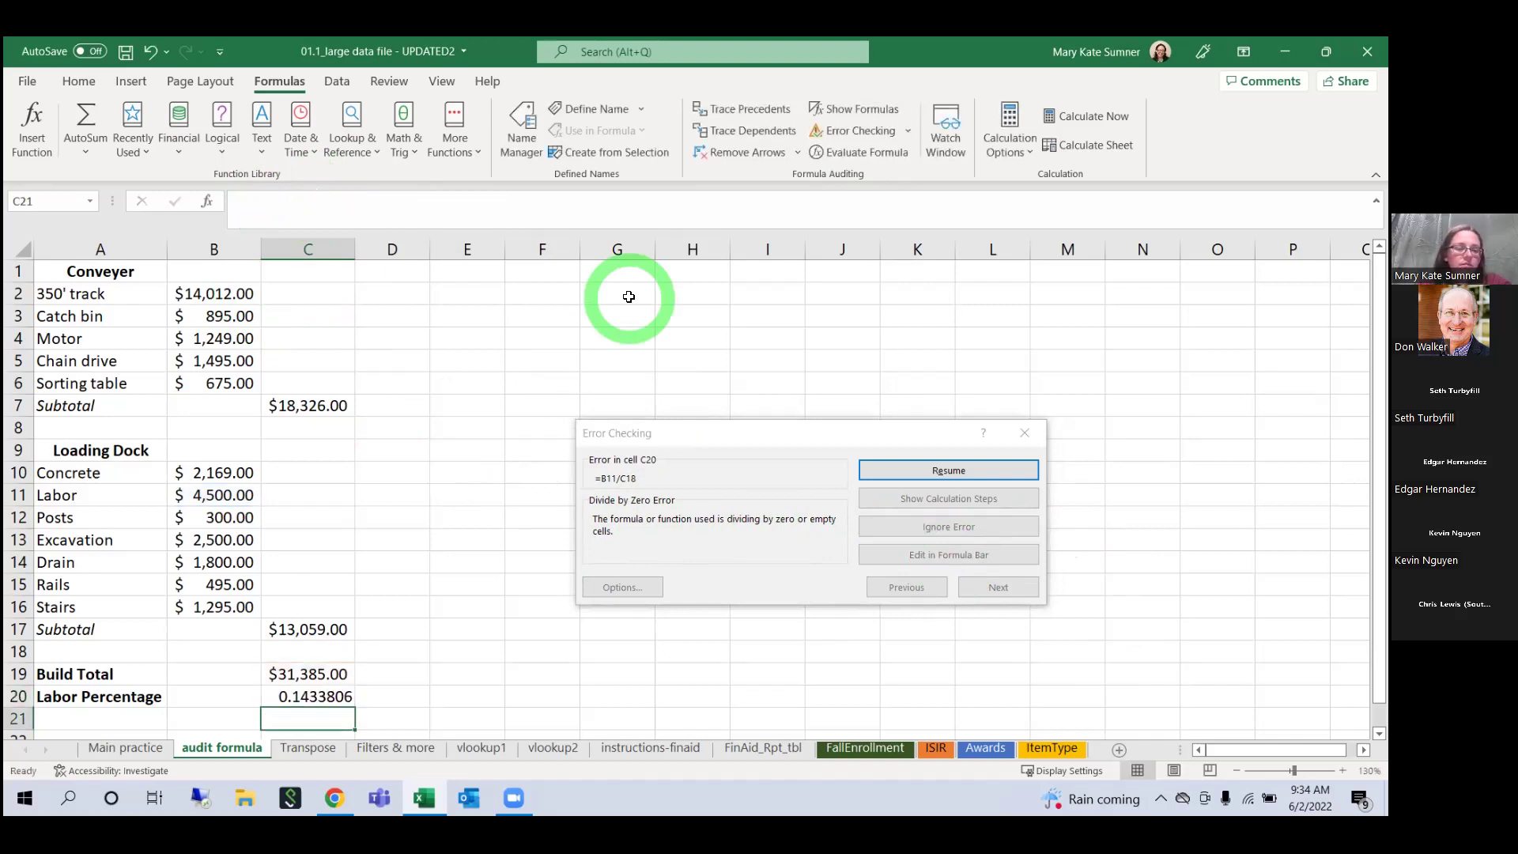
# Step: Select the corrected cell C20 and resume the error check through to the end of the sheet
pyautogui.click(332, 699)
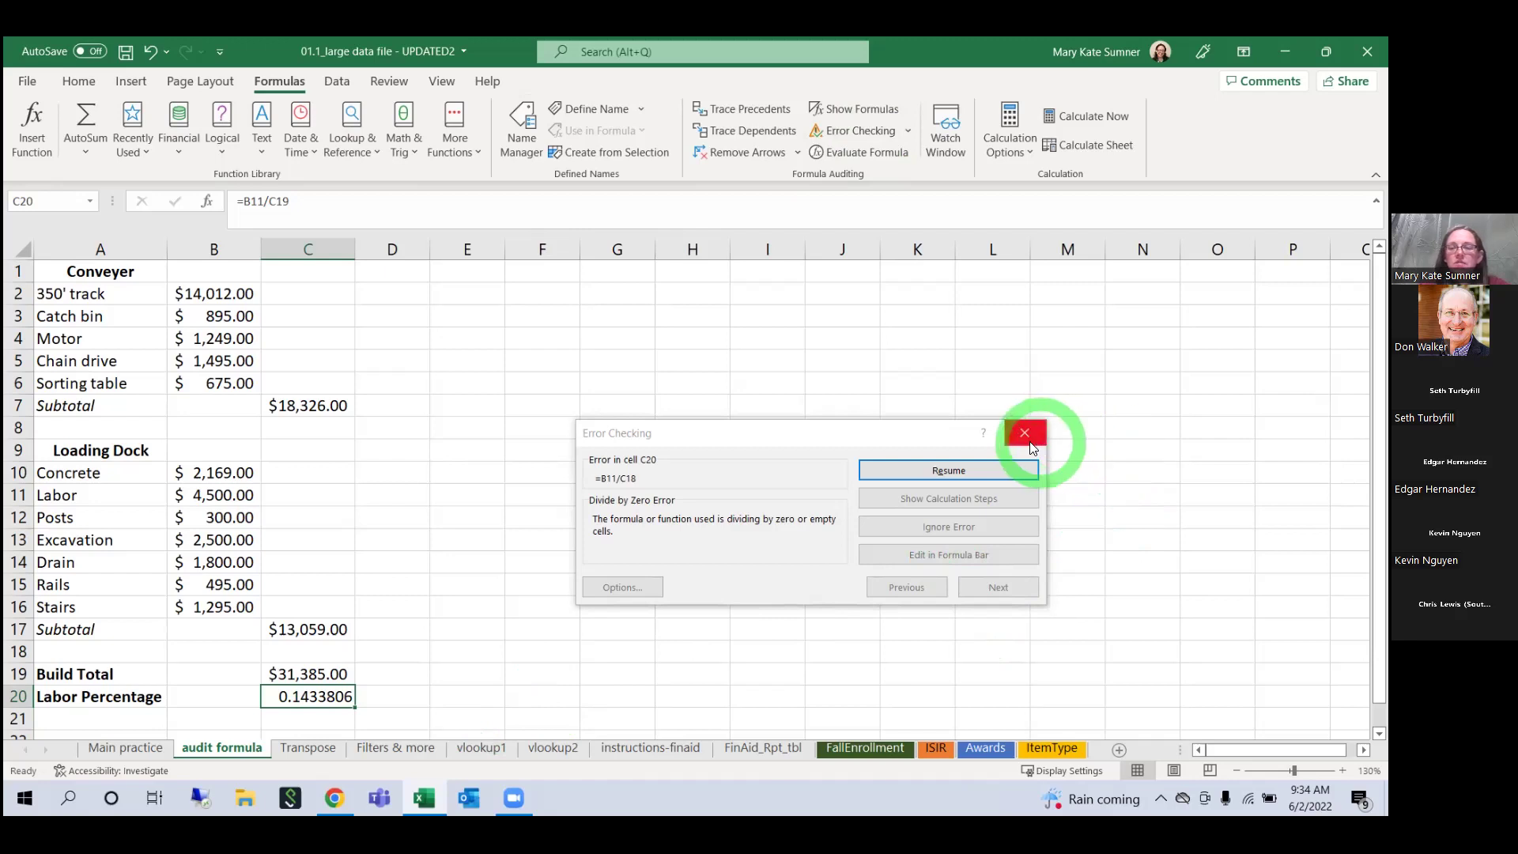
pyautogui.click(983, 472)
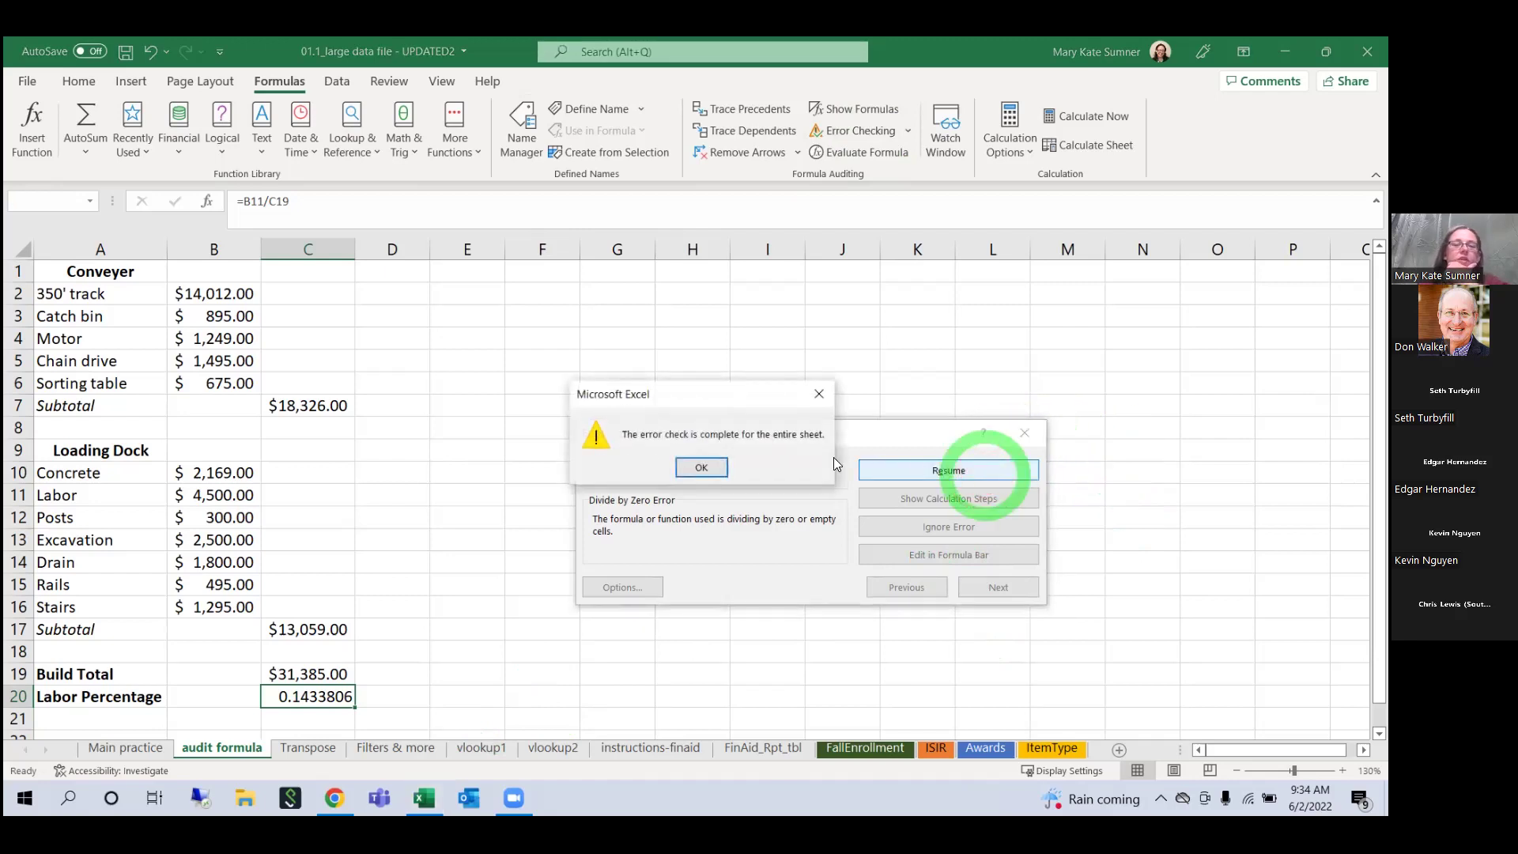
pyautogui.click(721, 474)
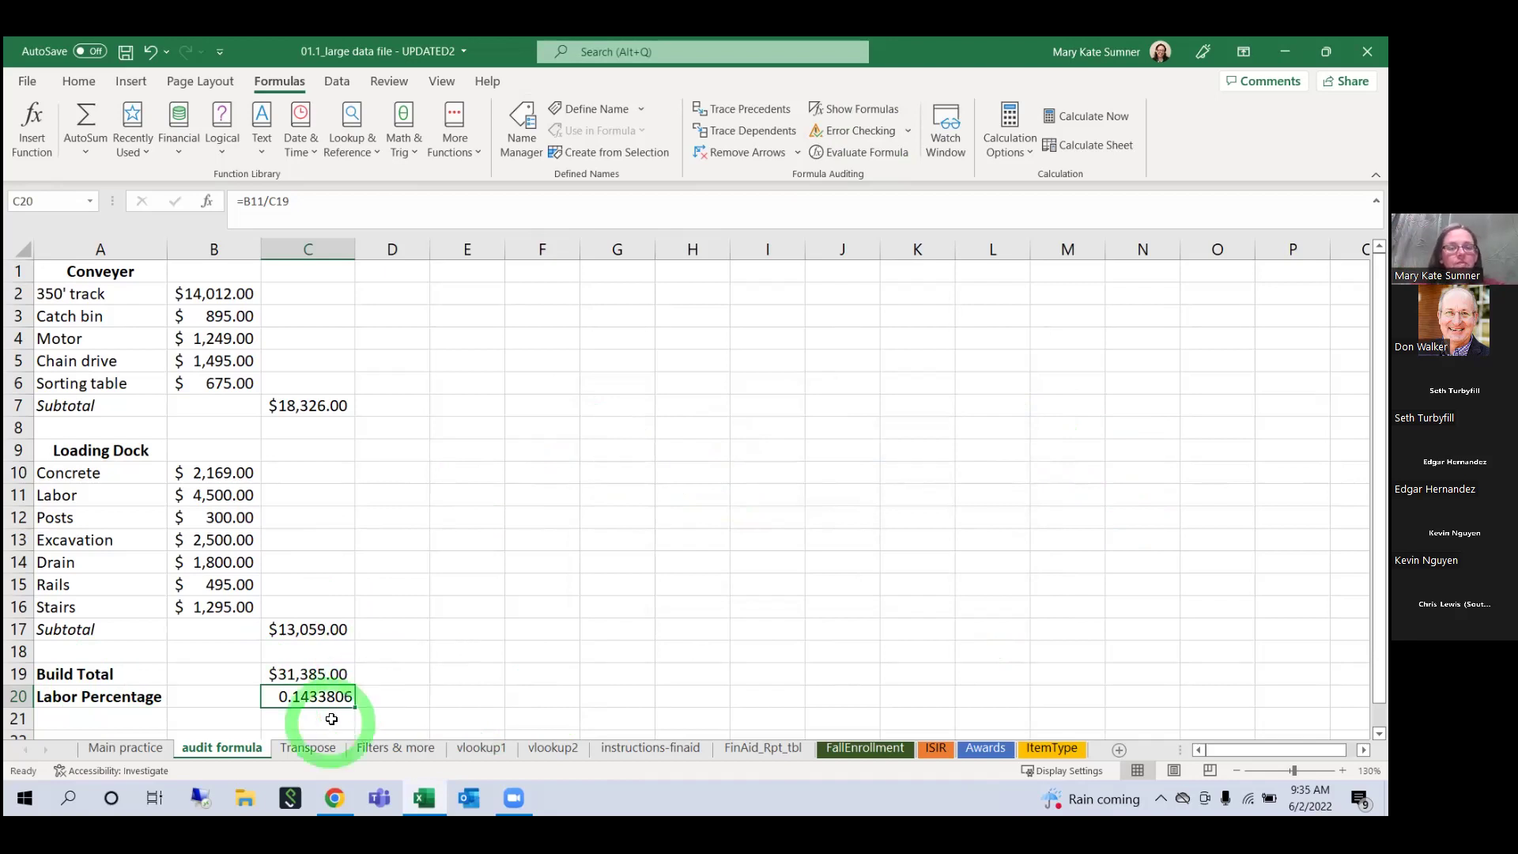
# Step: Delete the yellow IF, And and Or columns from the Main practice sheet
pyautogui.click(125, 747)
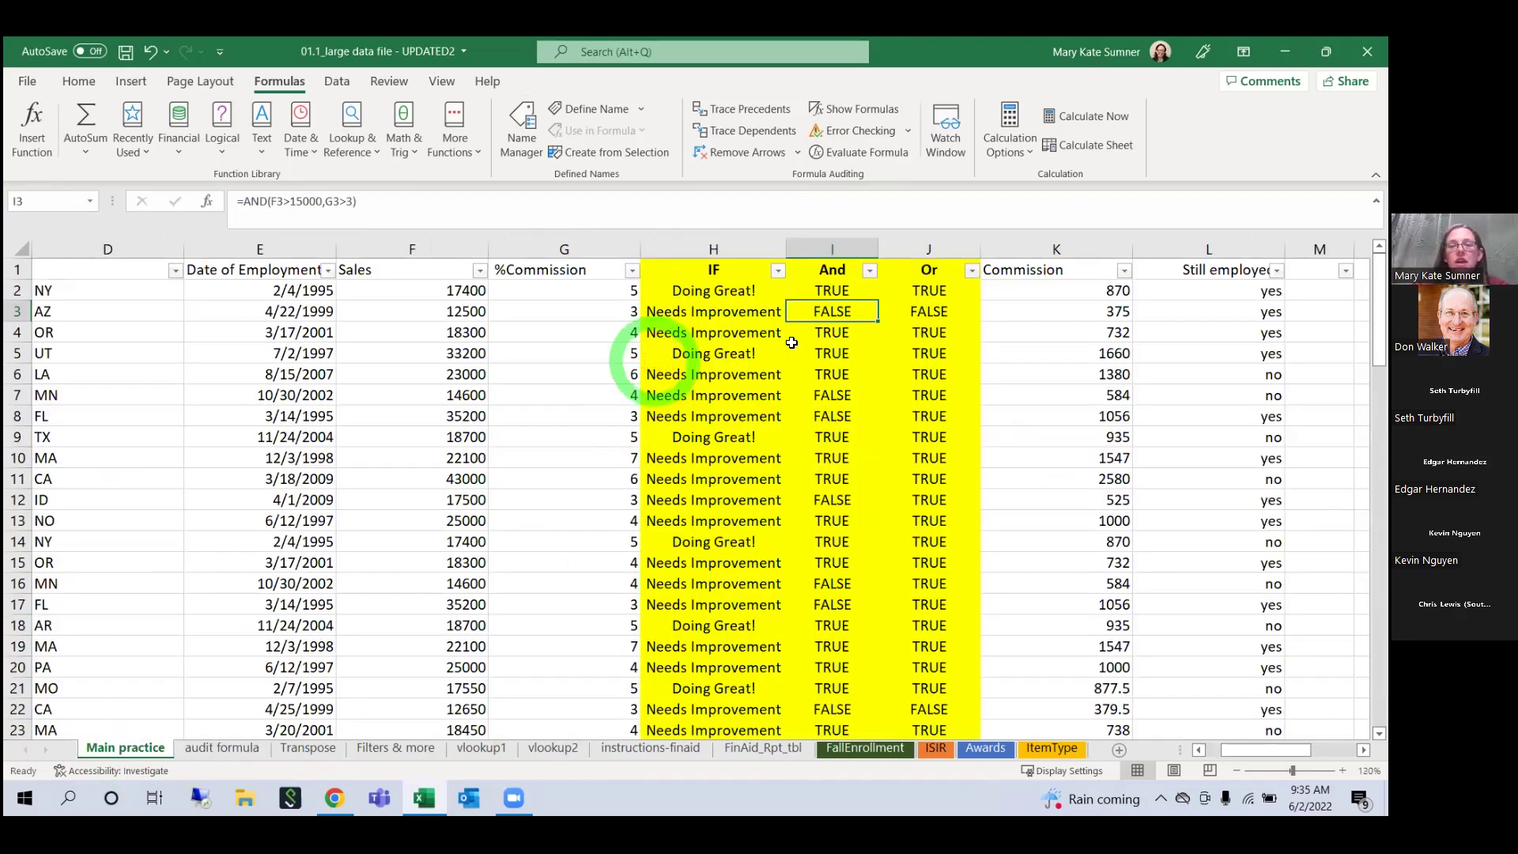
pyautogui.moveTo(699, 249); pyautogui.dragTo(911, 332)
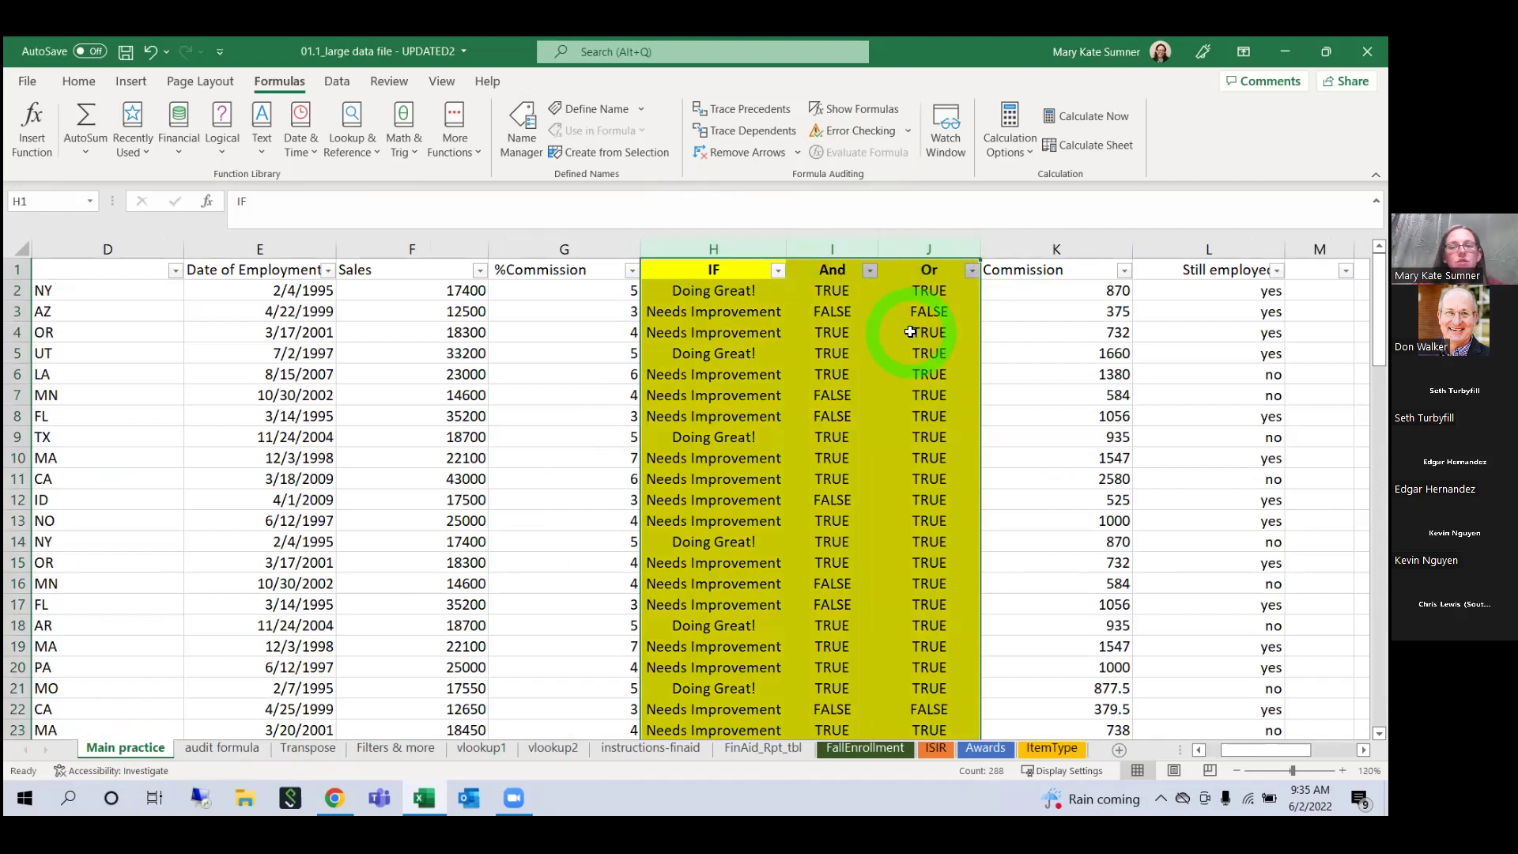
pyautogui.rightClick(911, 332)
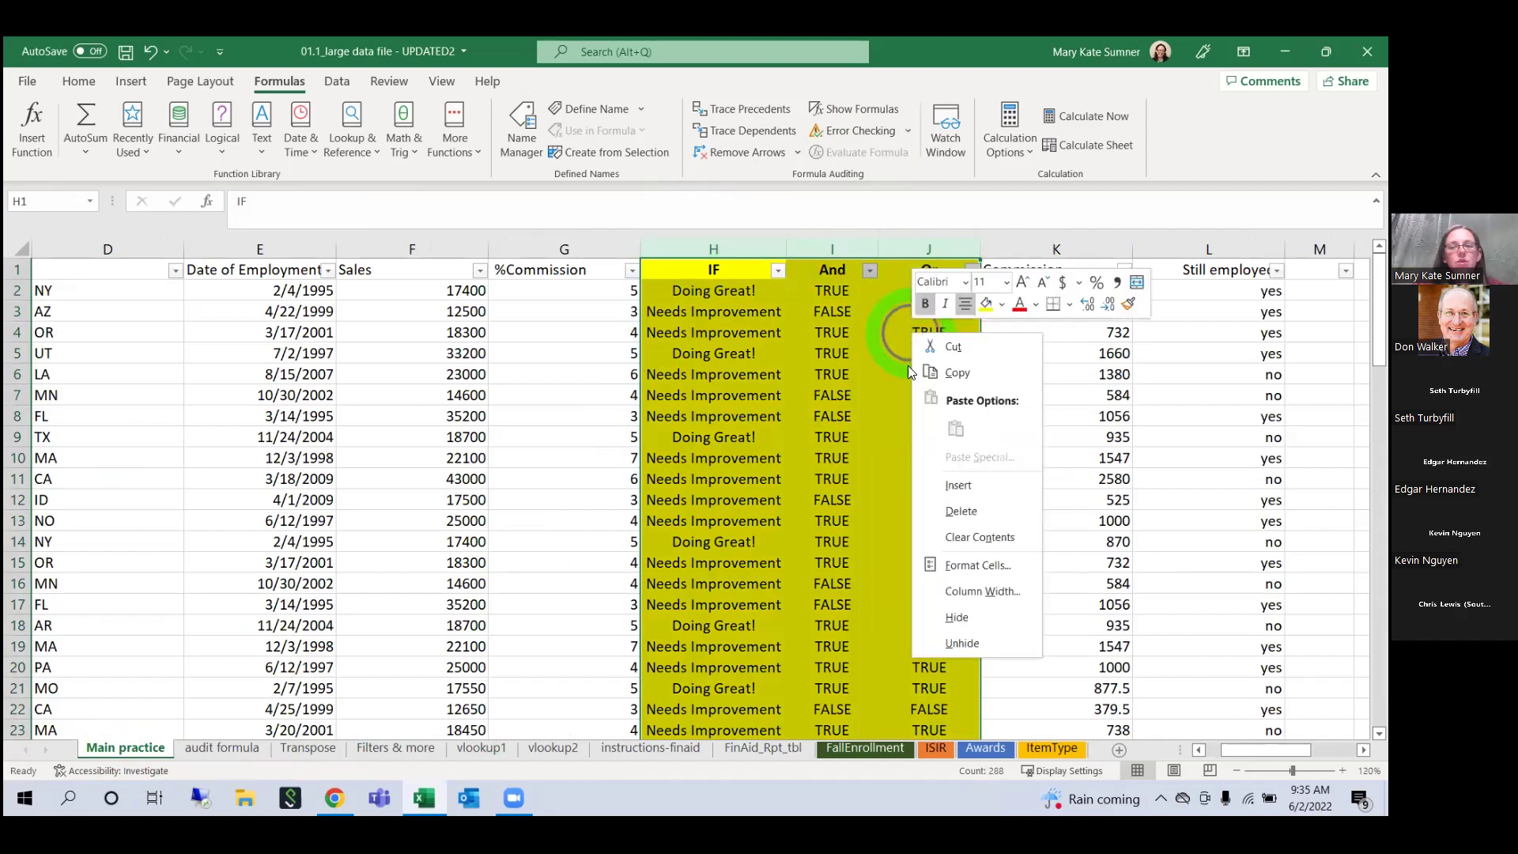
pyautogui.click(956, 512)
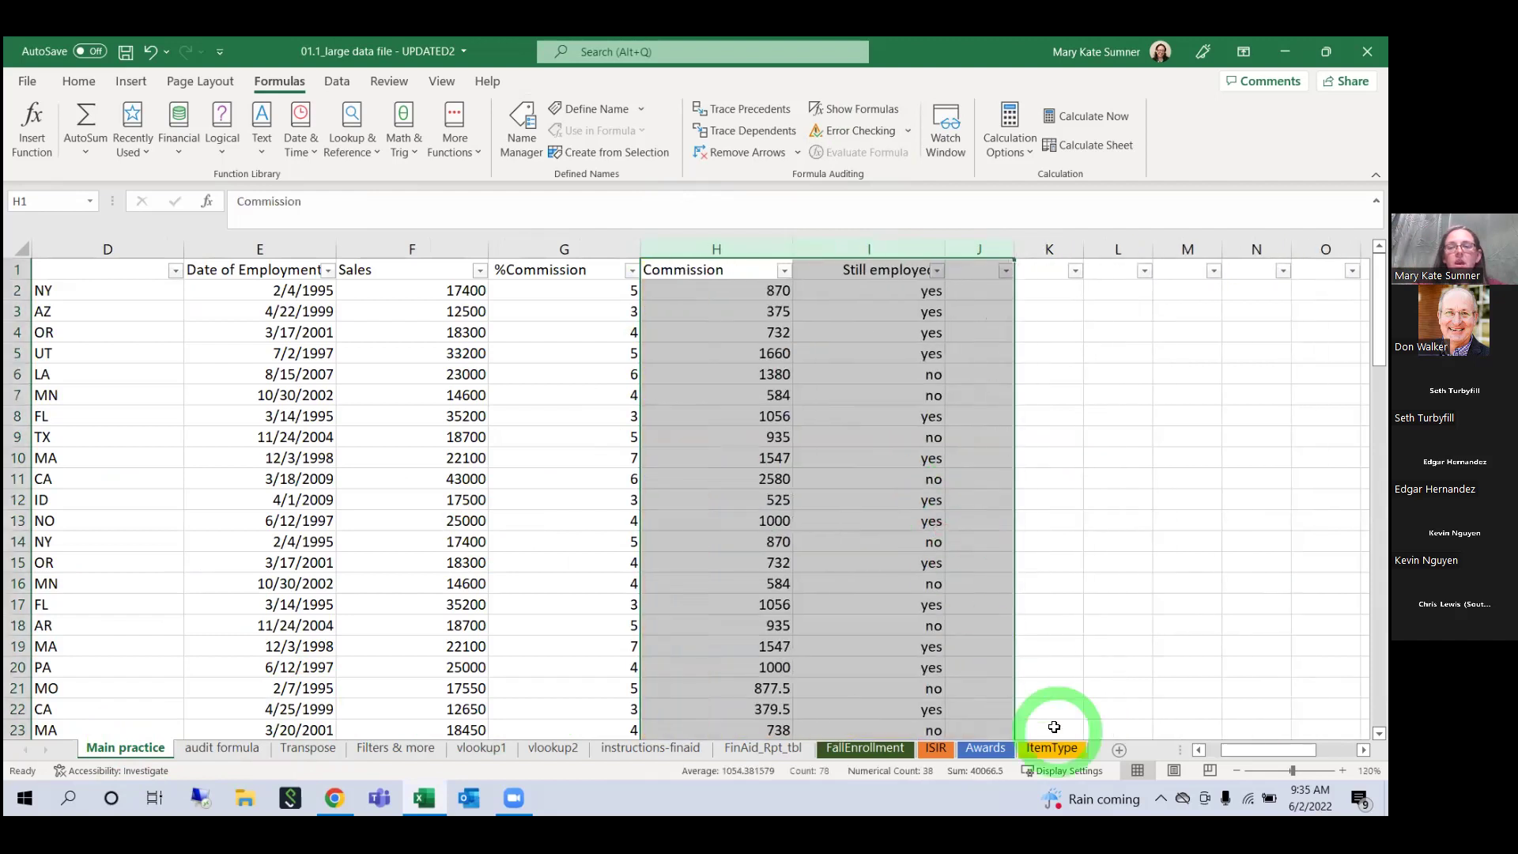
# Step: Delete the unlabelled duplicate state column D beside the State column
pyautogui.click(1199, 751)
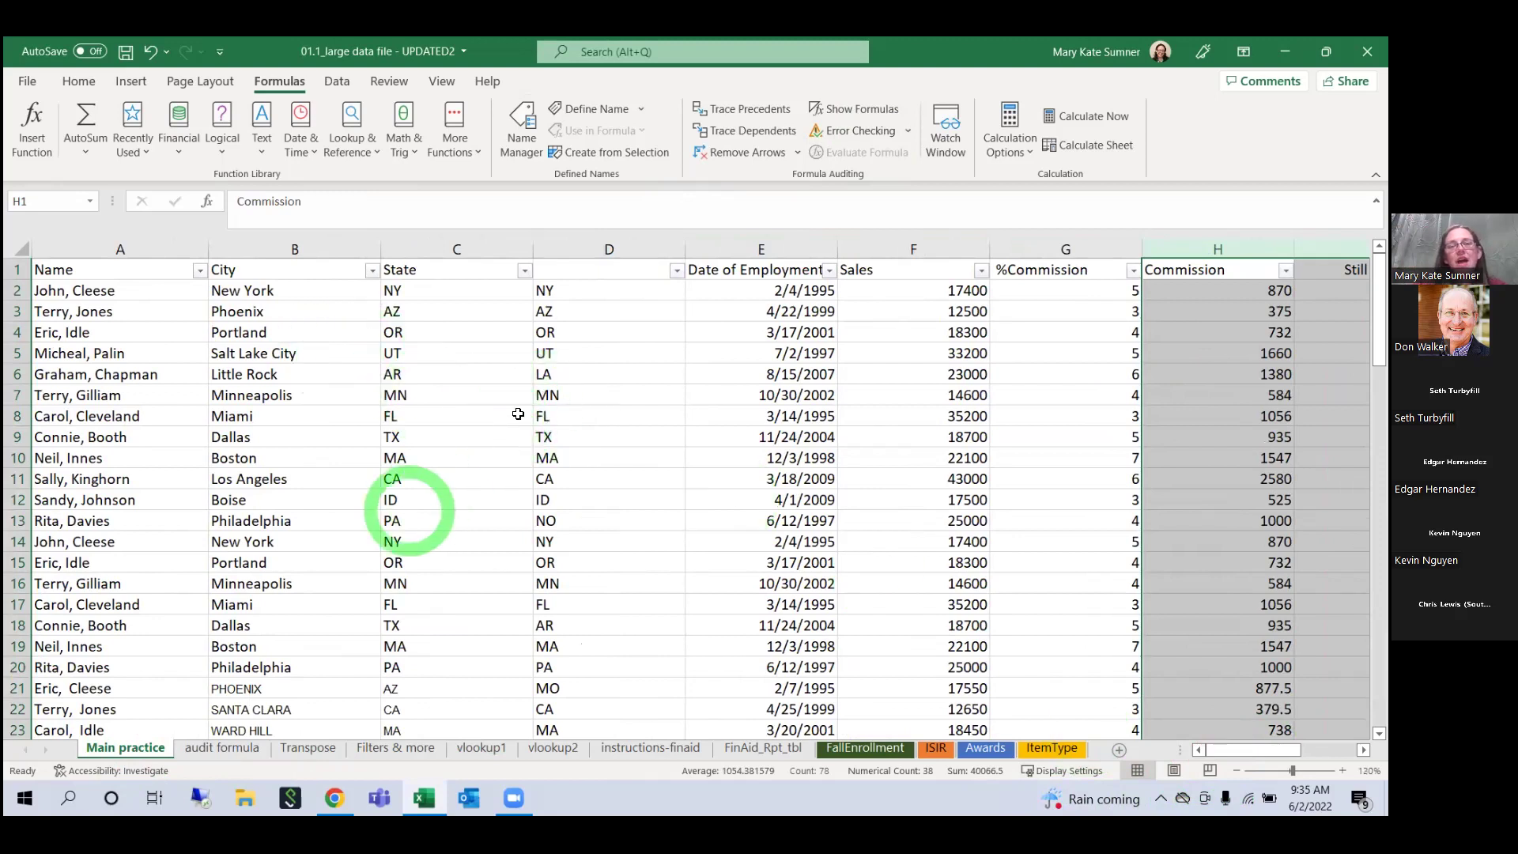
pyautogui.rightClick(620, 250)
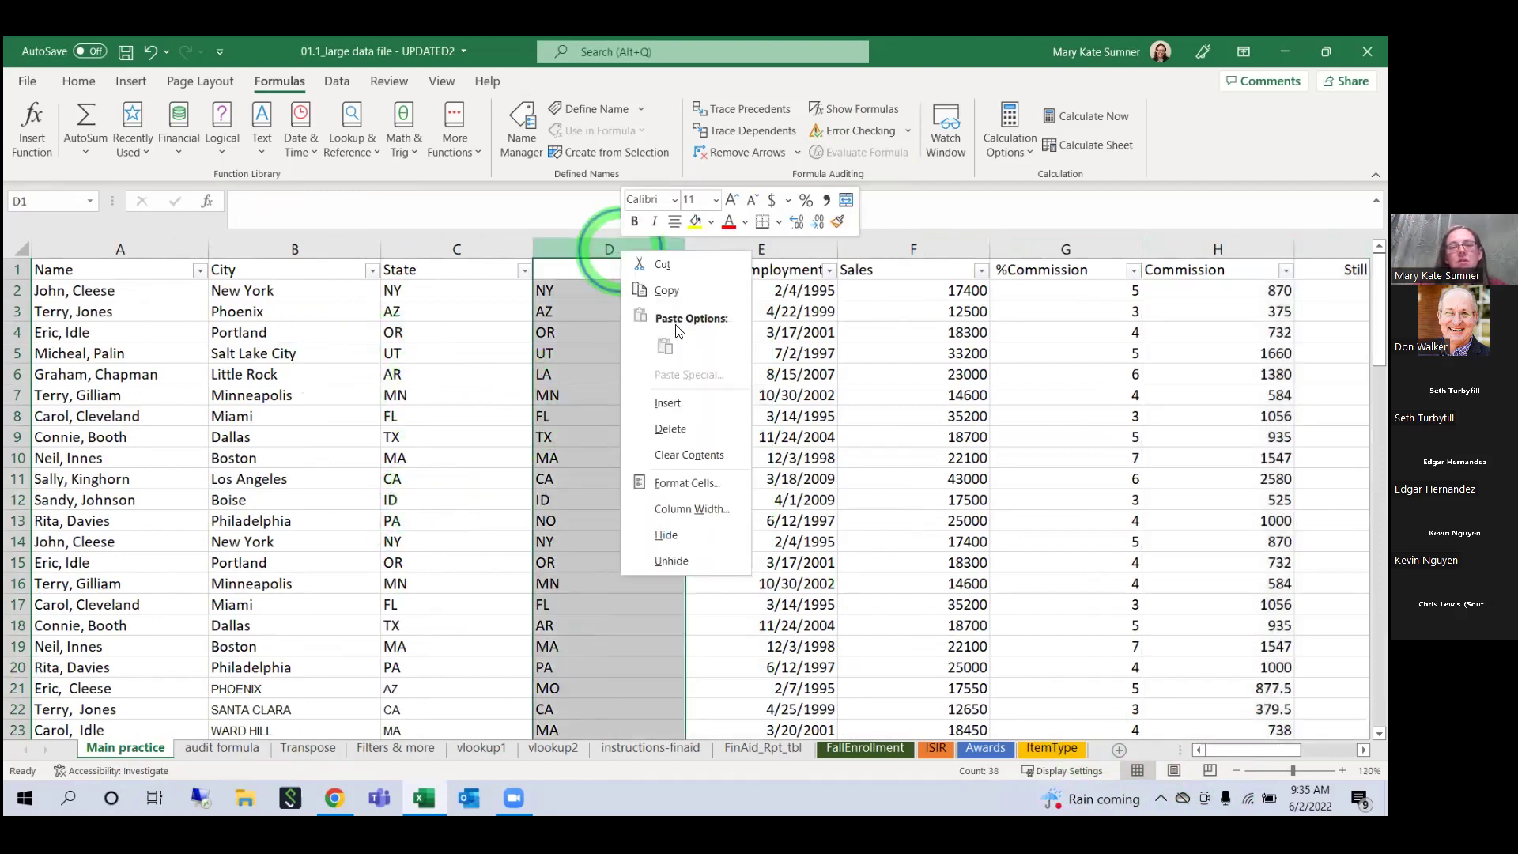
pyautogui.click(708, 433)
pyautogui.click(505, 250)
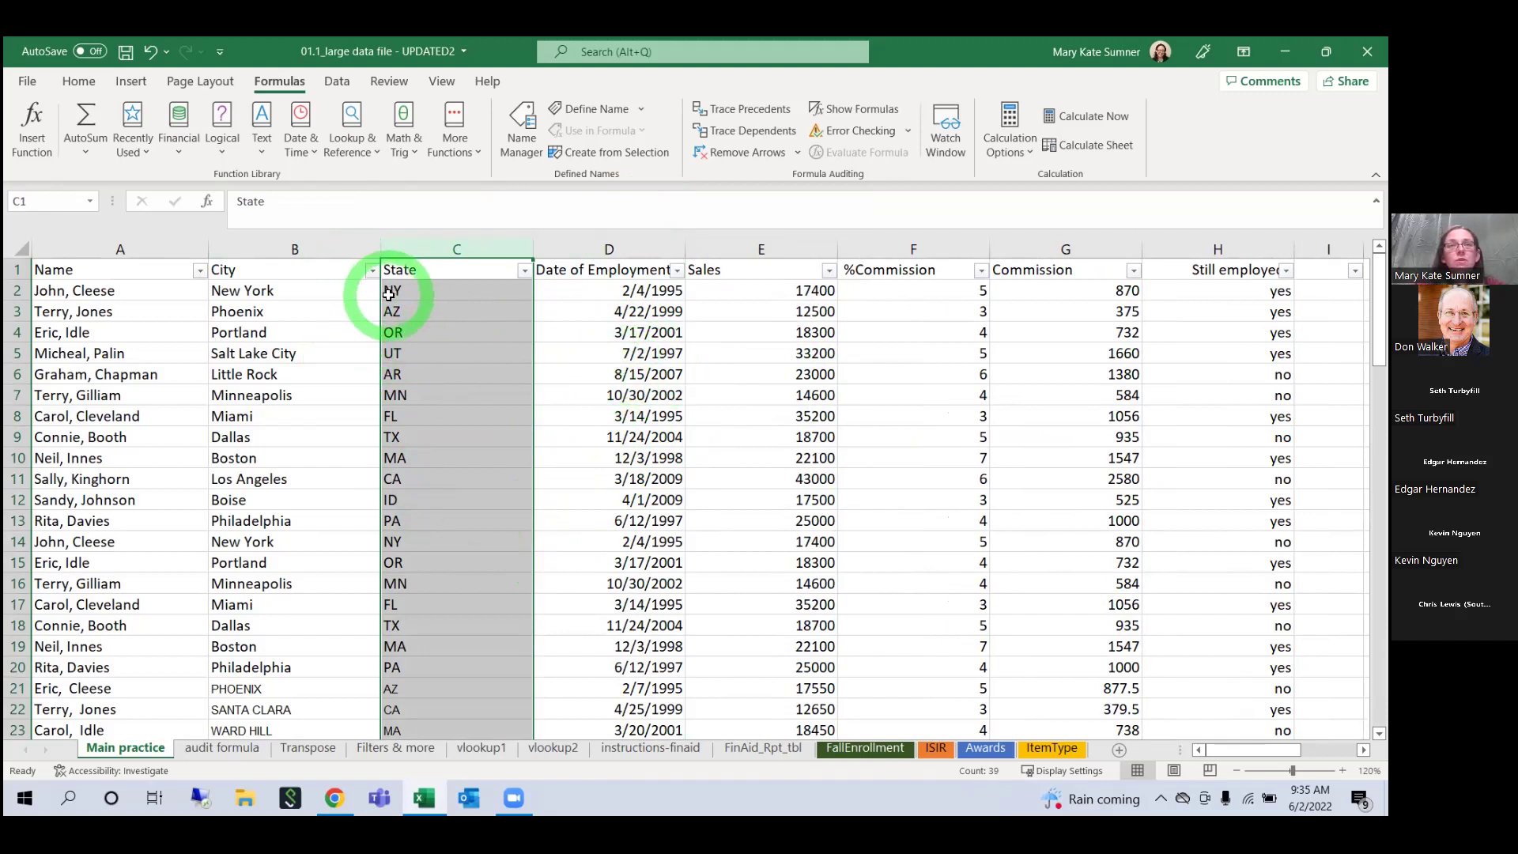
pyautogui.click(466, 308)
pyautogui.click(479, 290)
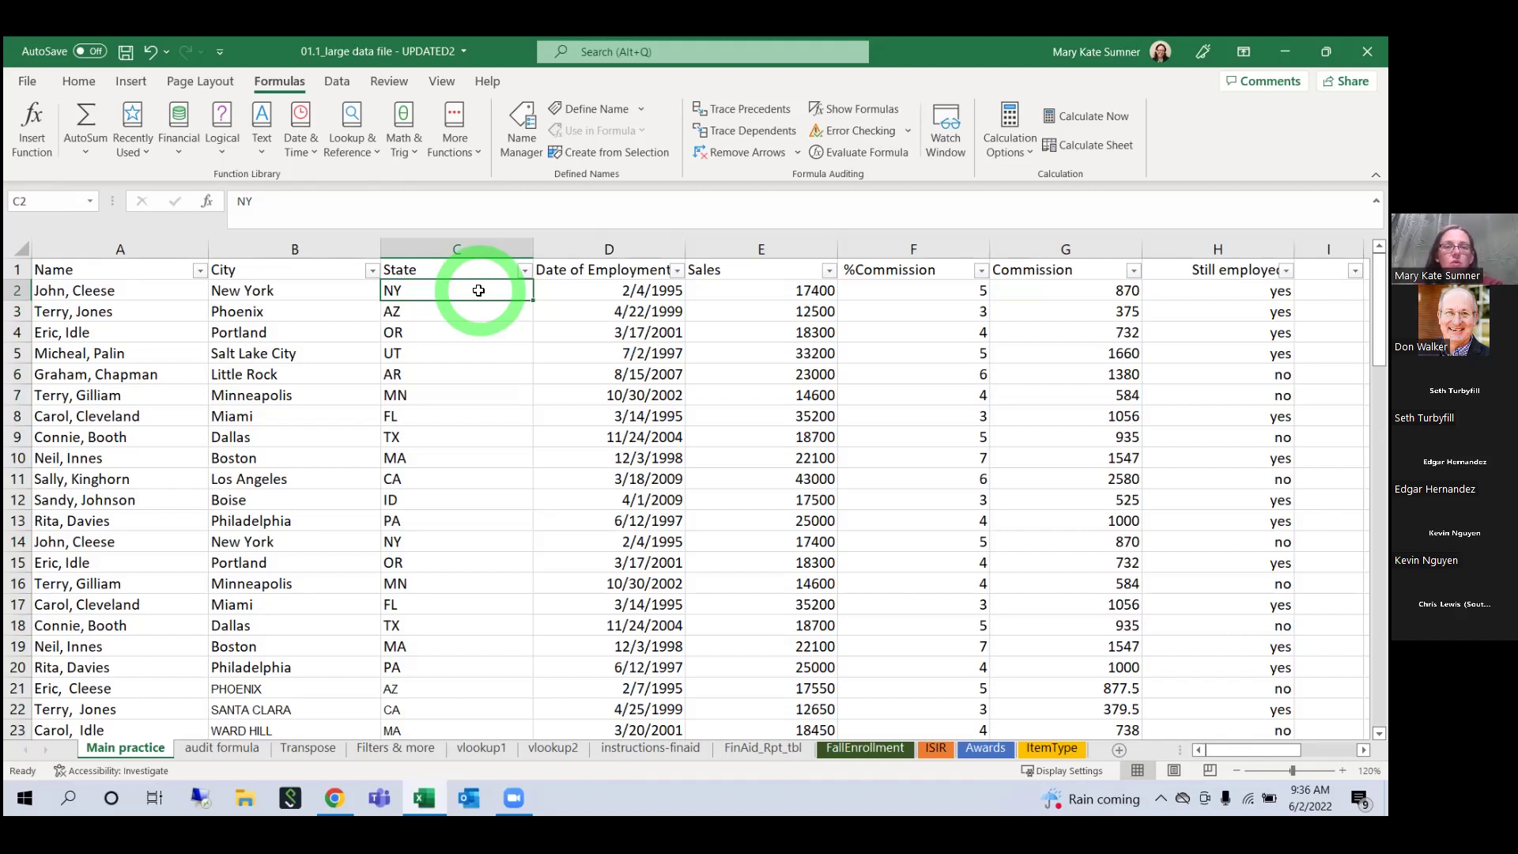
pyautogui.click(413, 261)
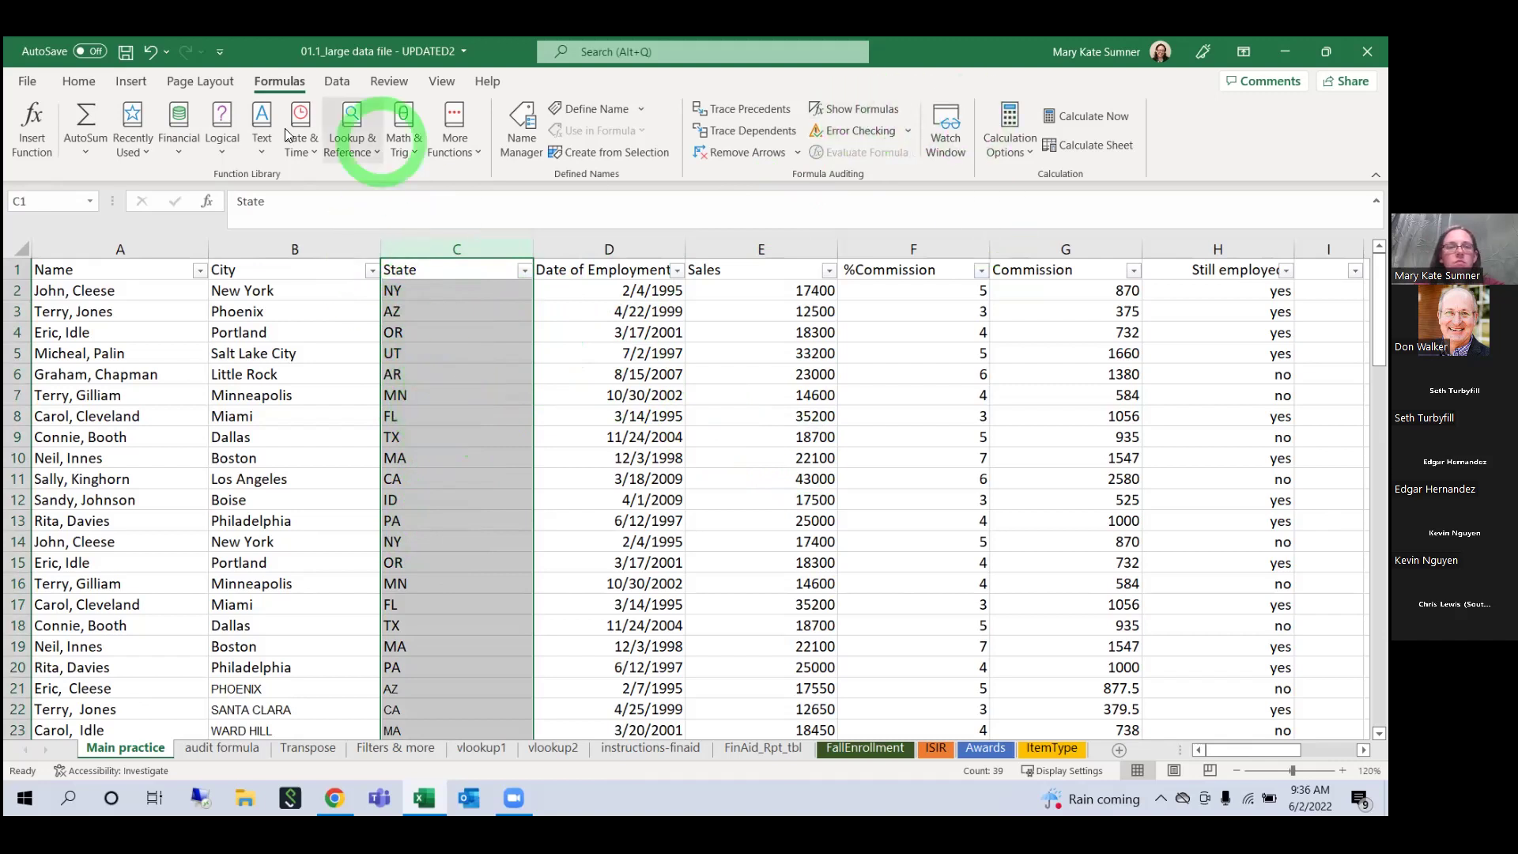
pyautogui.click(337, 81)
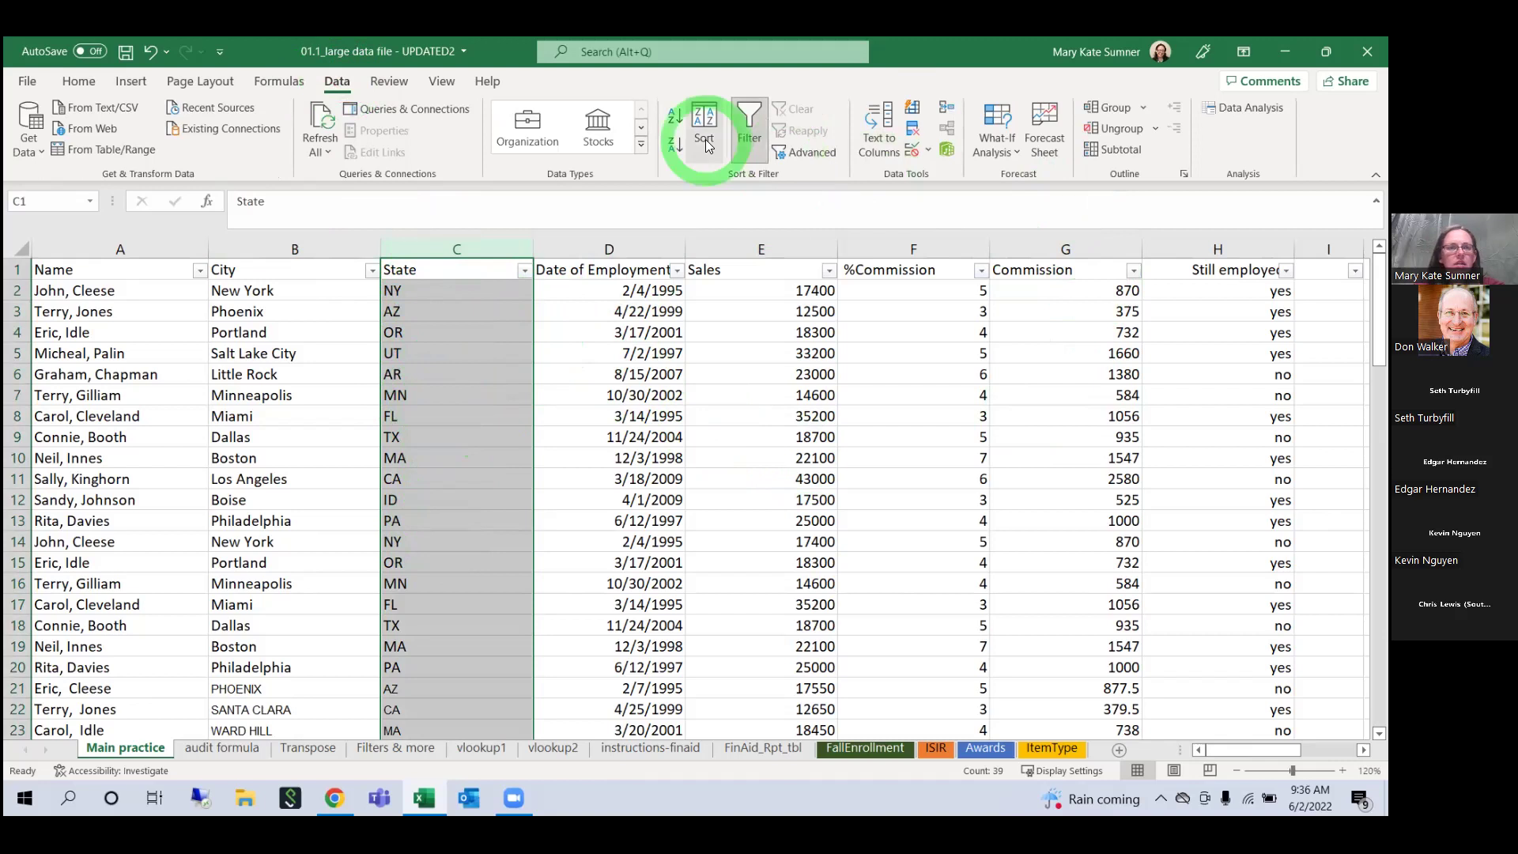
pyautogui.click(136, 84)
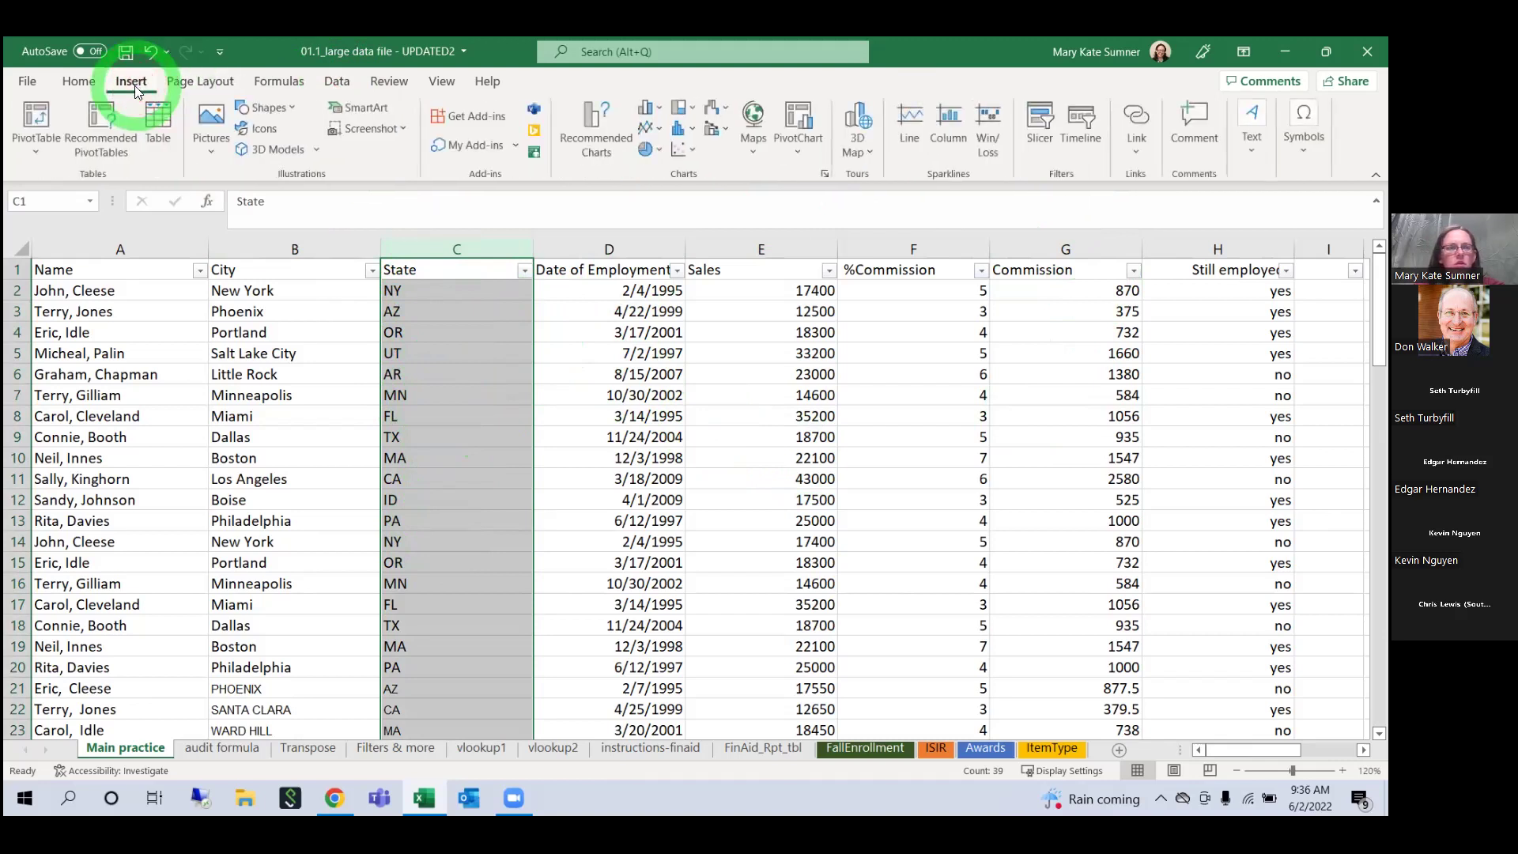
pyautogui.click(79, 81)
pyautogui.click(200, 81)
pyautogui.click(346, 87)
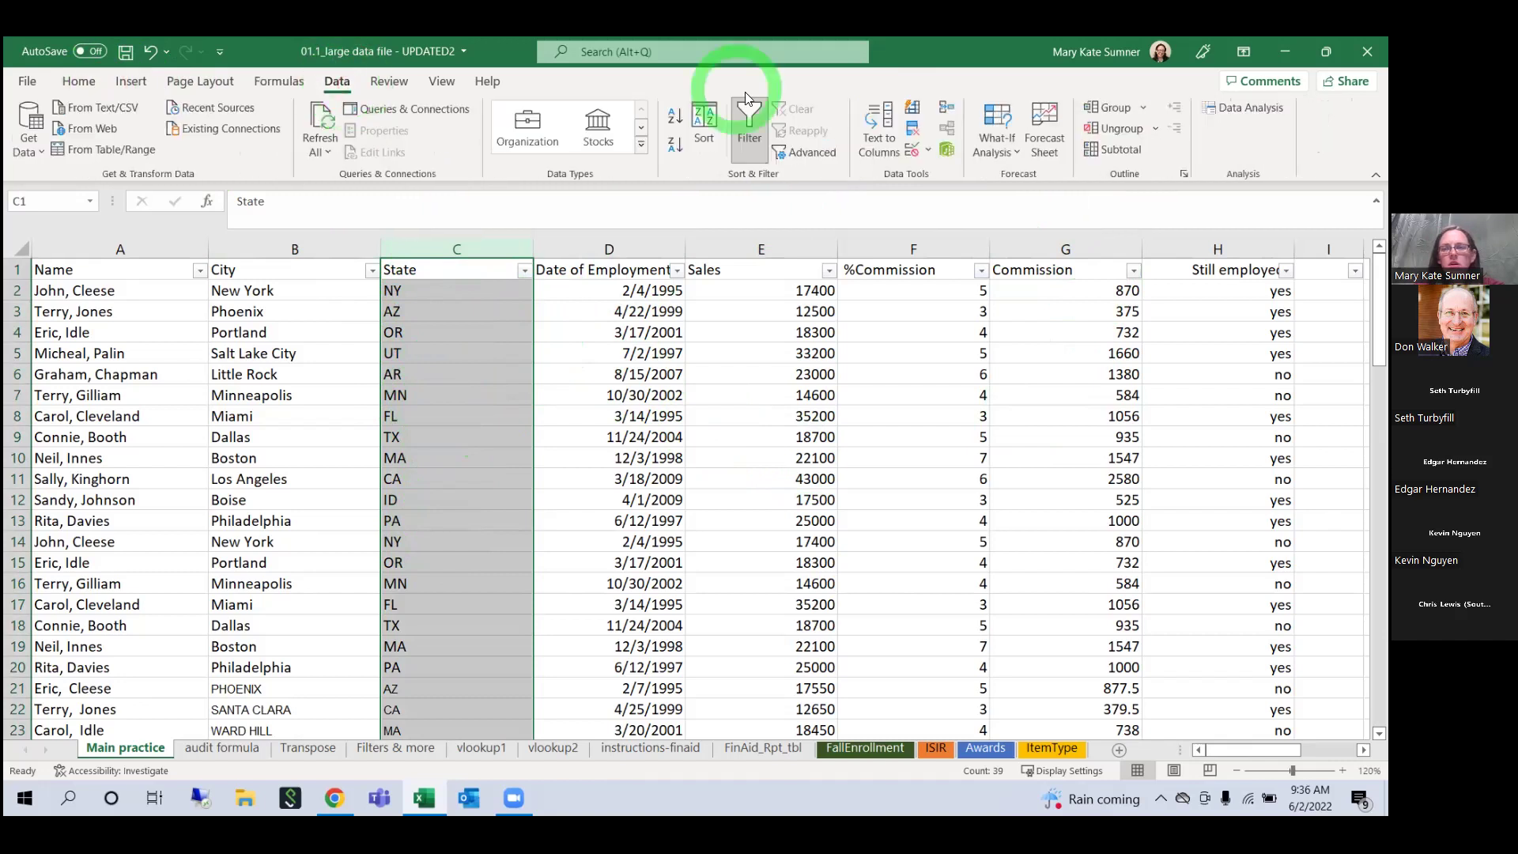
pyautogui.click(928, 151)
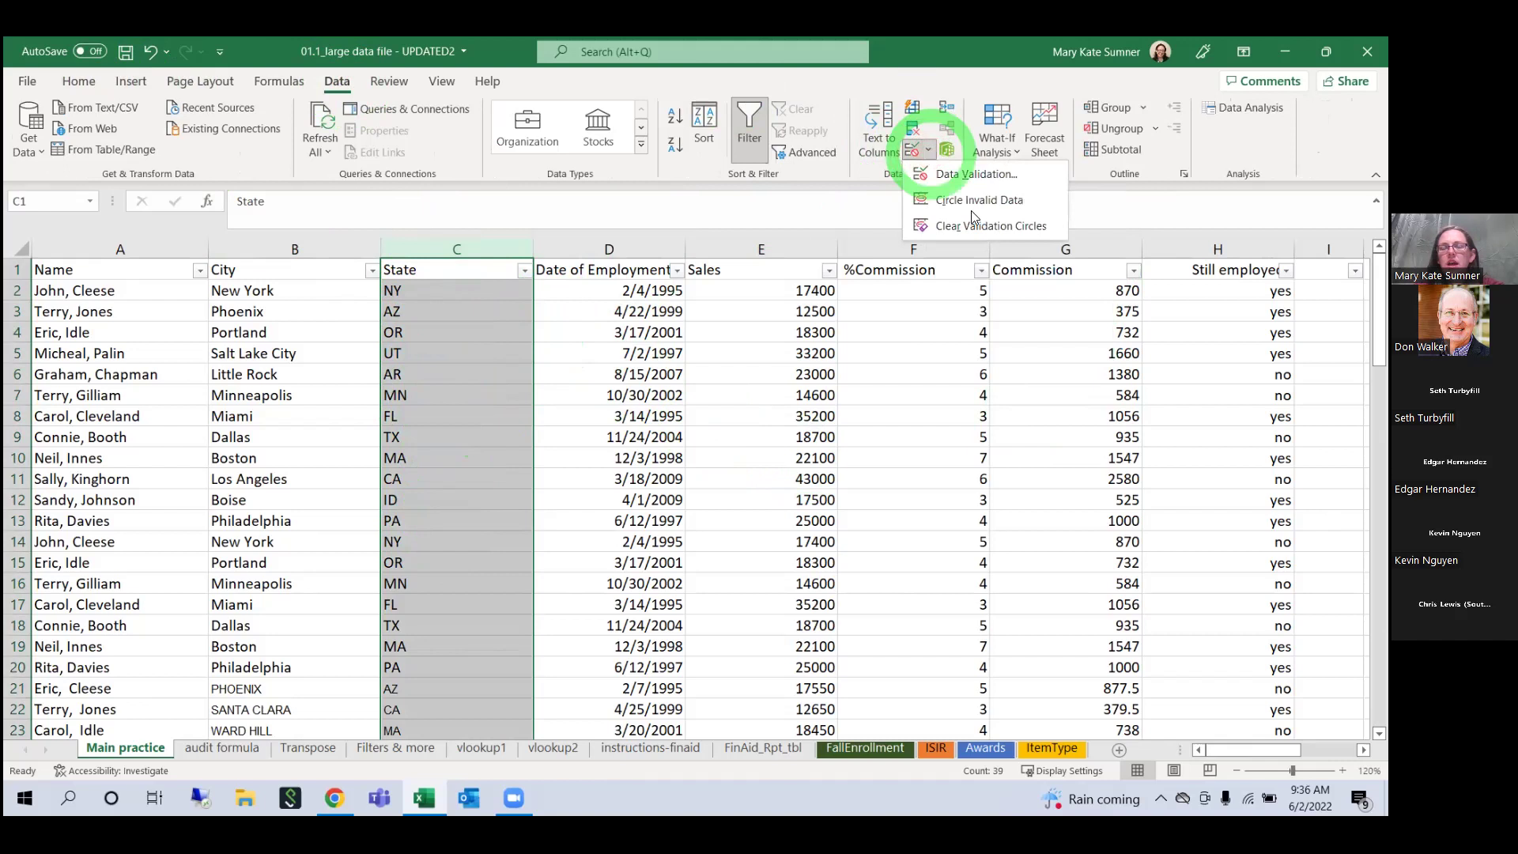
pyautogui.click(1176, 197)
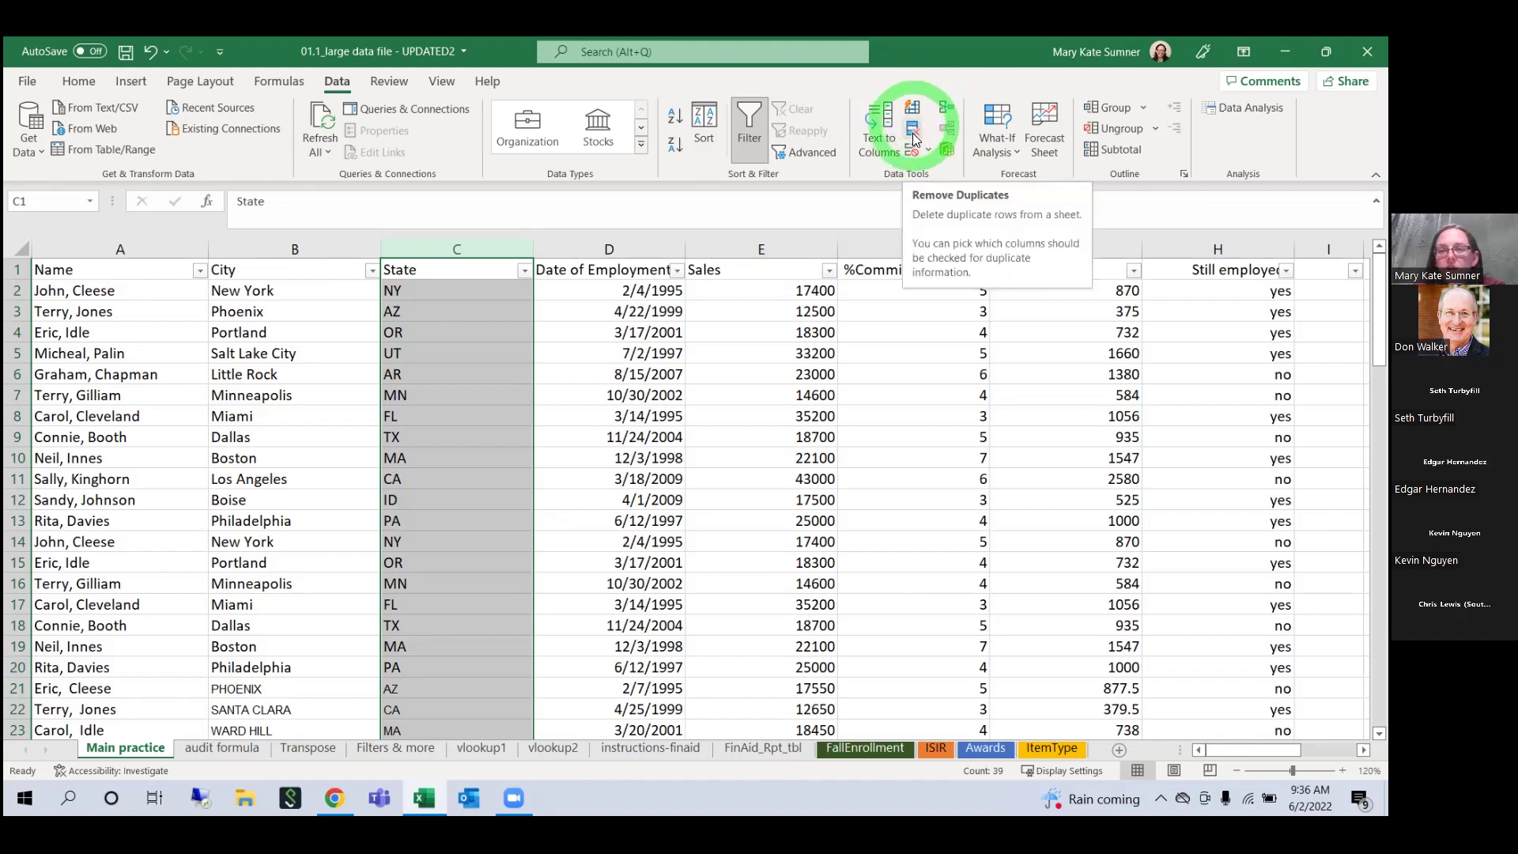
pyautogui.click(551, 492)
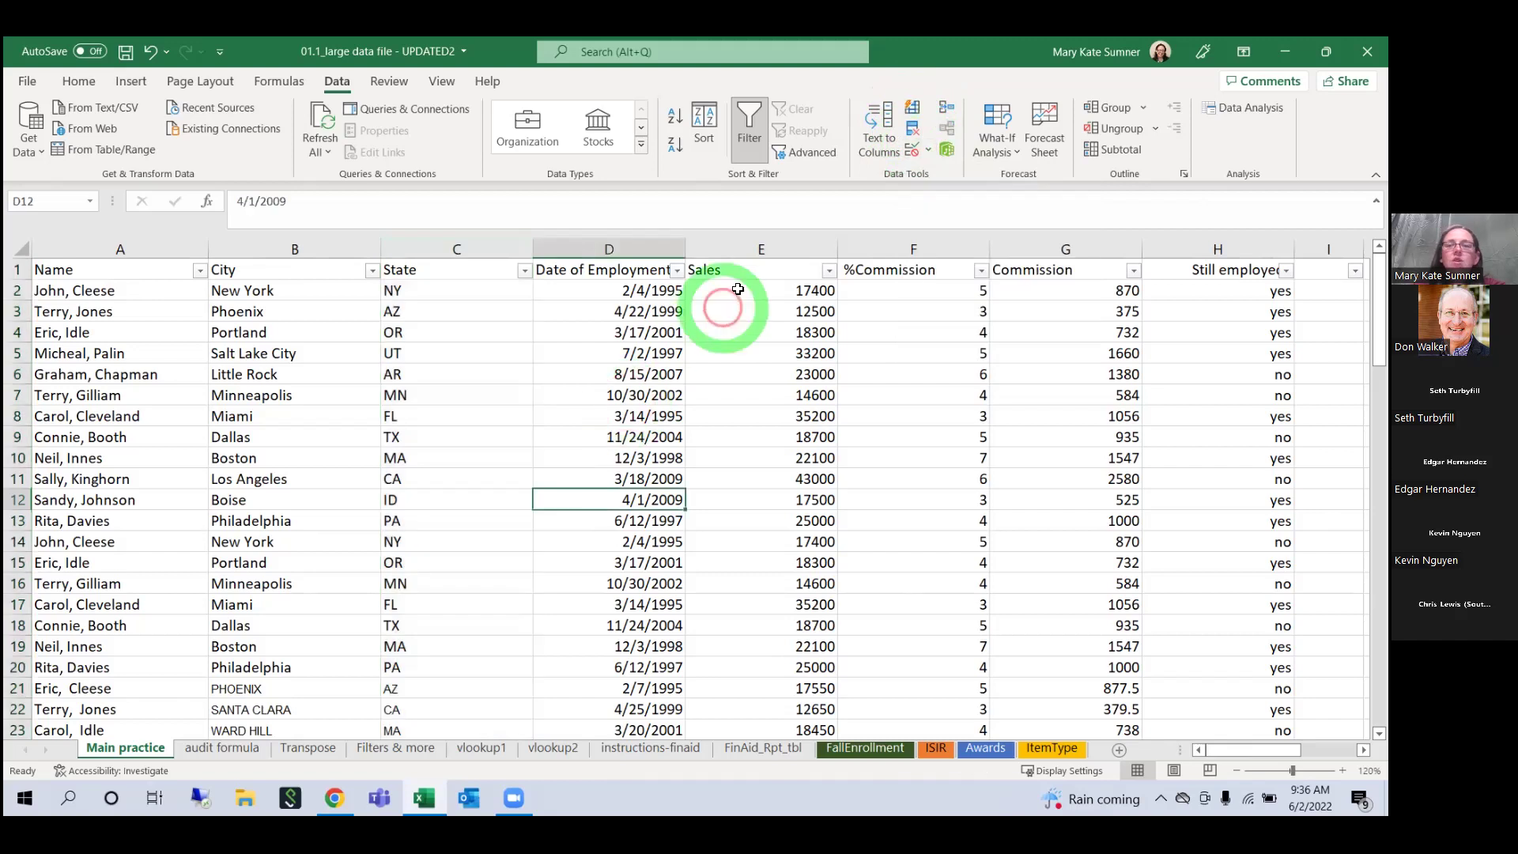
# Step: Set a data validation rule on the State column that allows only a text length equal to 2
pyautogui.click(441, 248)
pyautogui.click(927, 152)
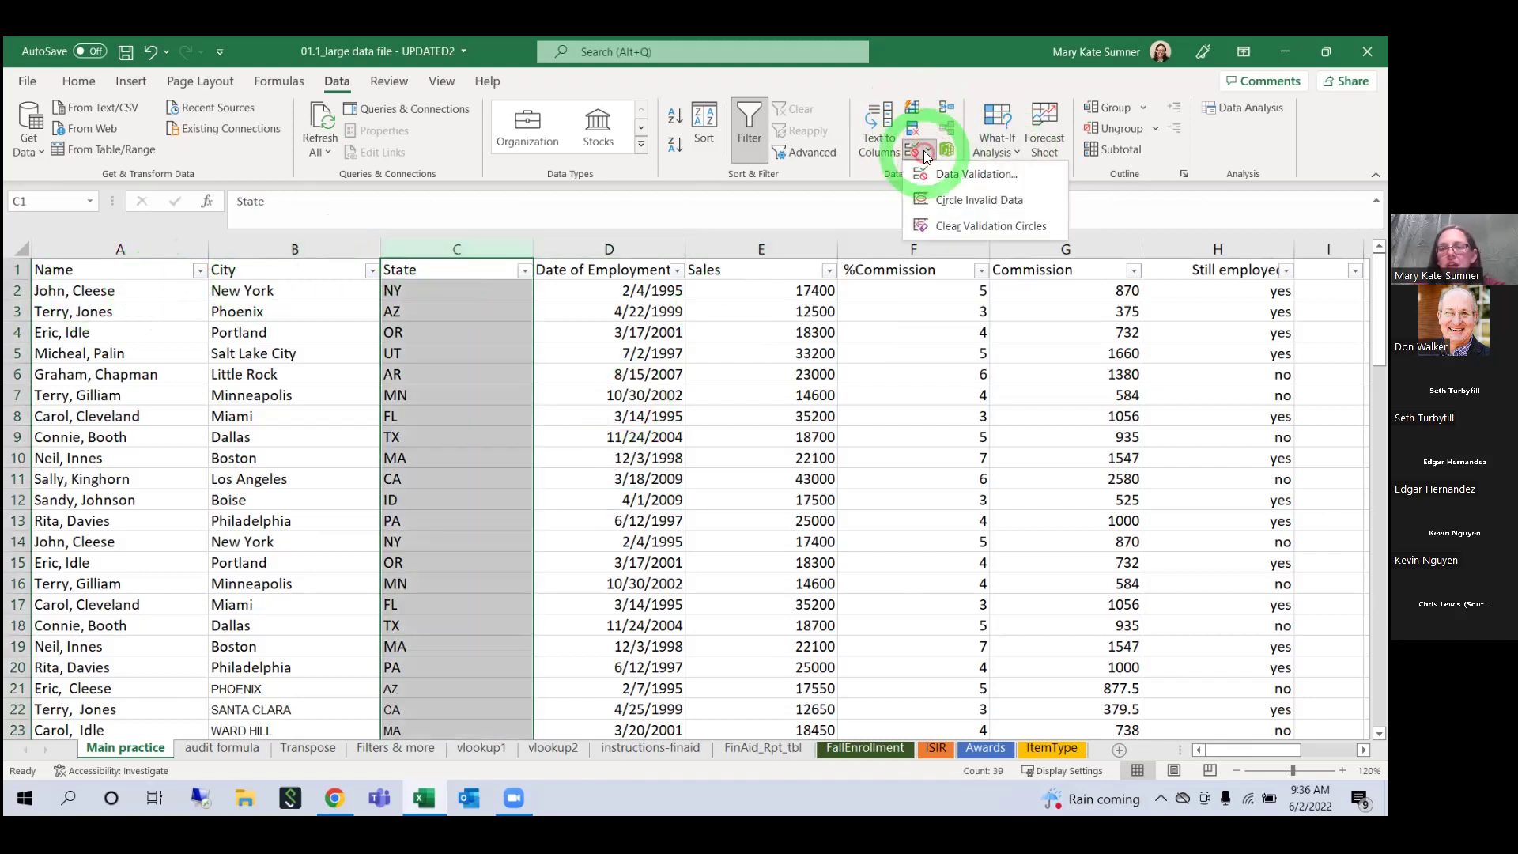
pyautogui.click(975, 171)
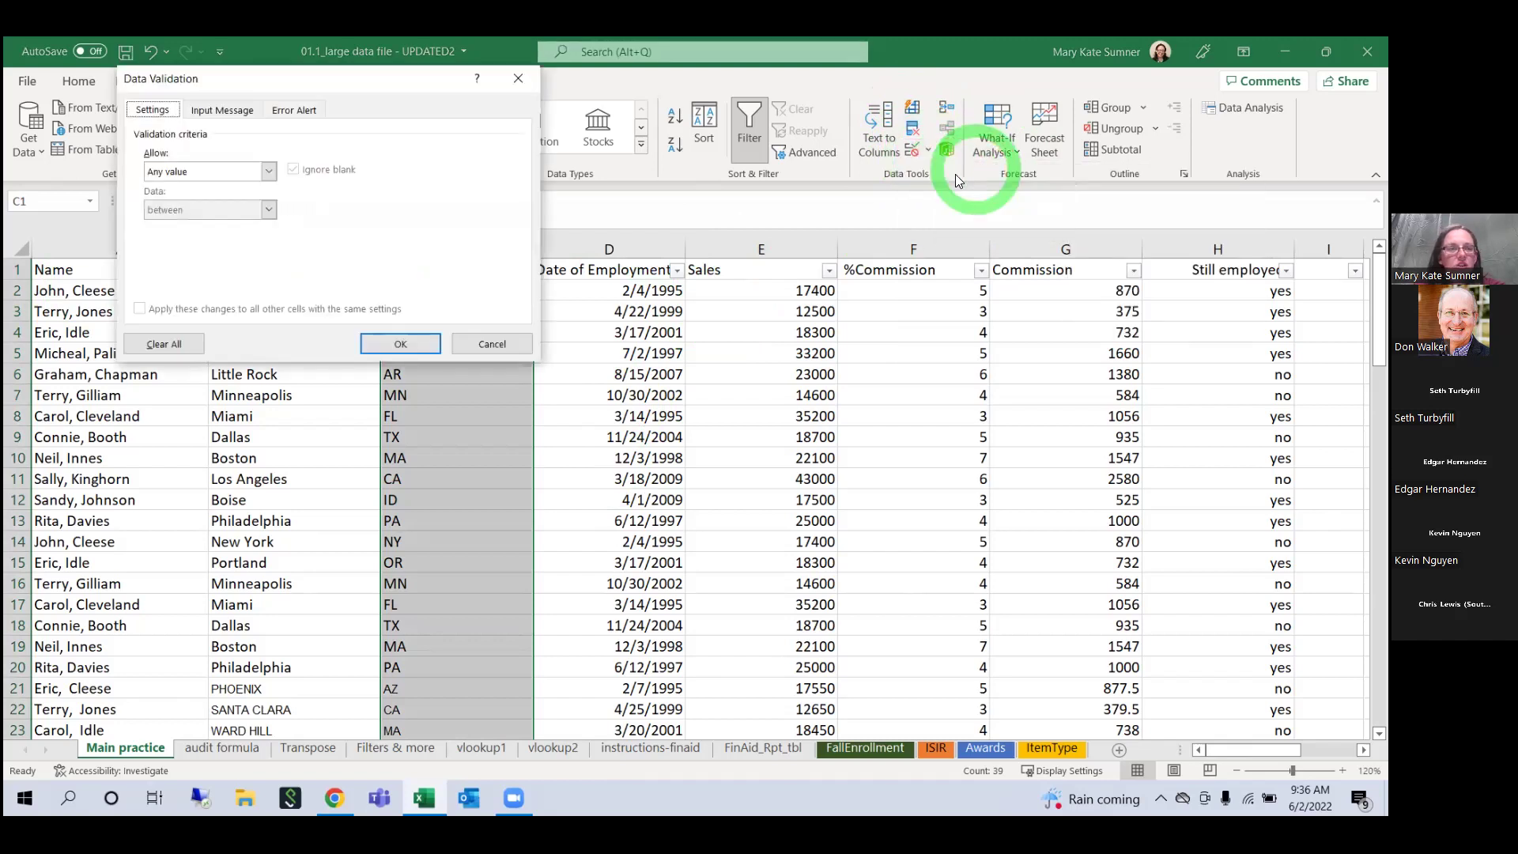
pyautogui.moveTo(299, 87); pyautogui.dragTo(815, 228)
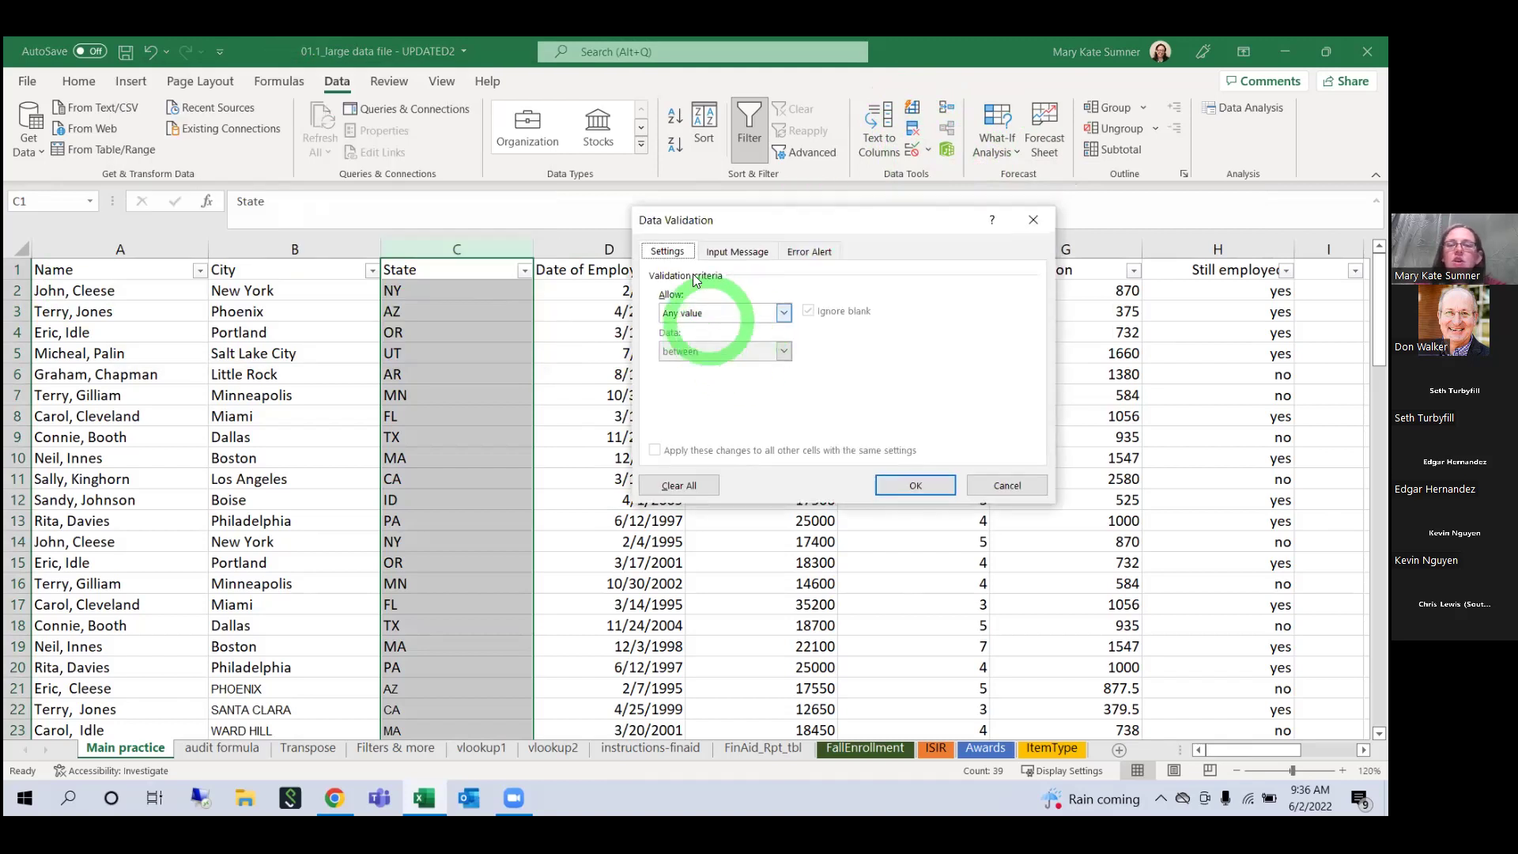
pyautogui.click(779, 313)
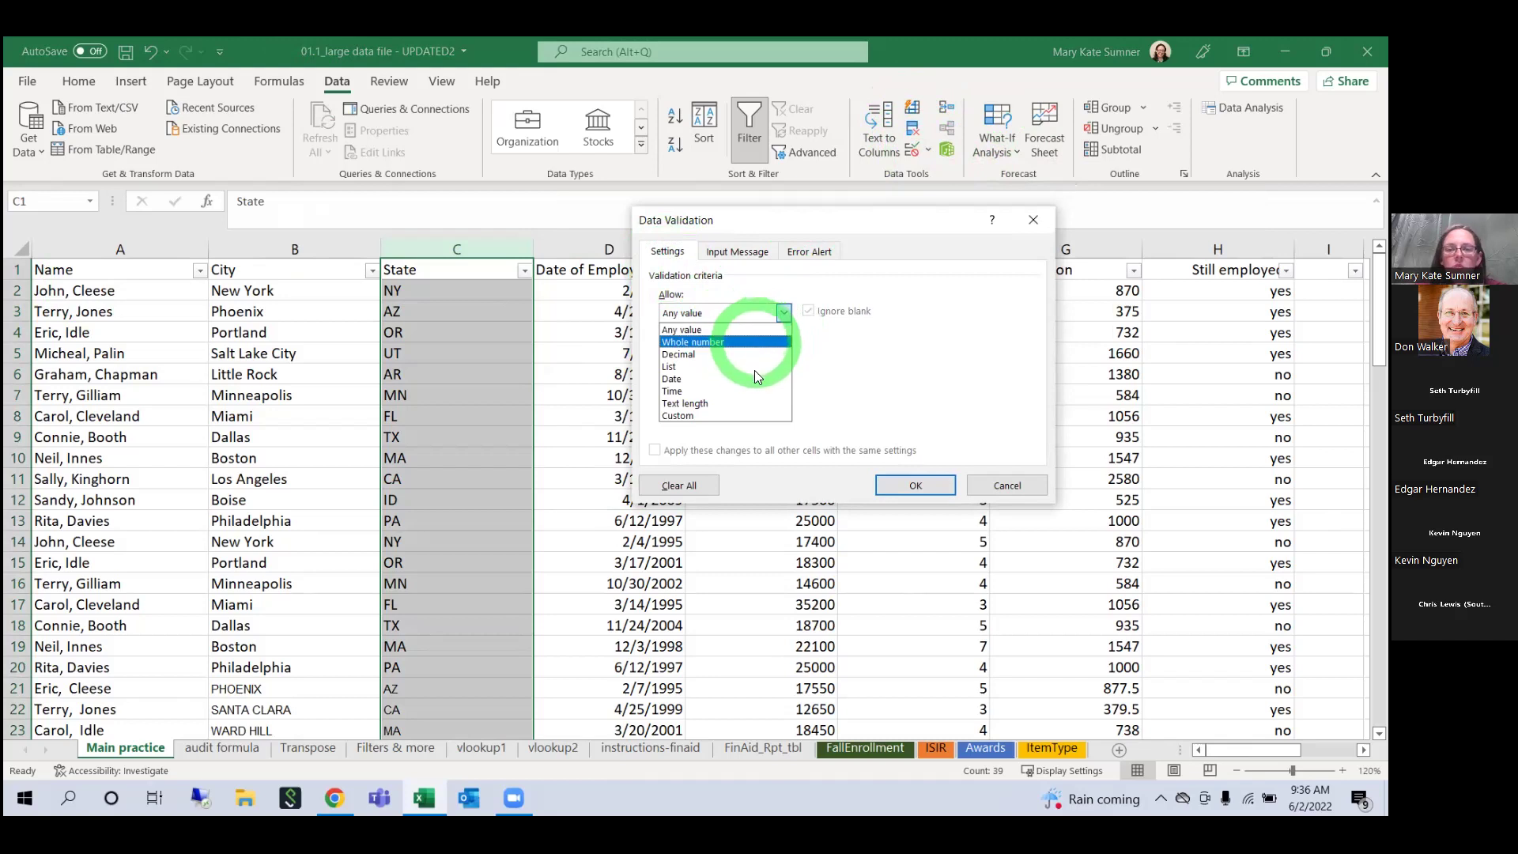
pyautogui.click(753, 402)
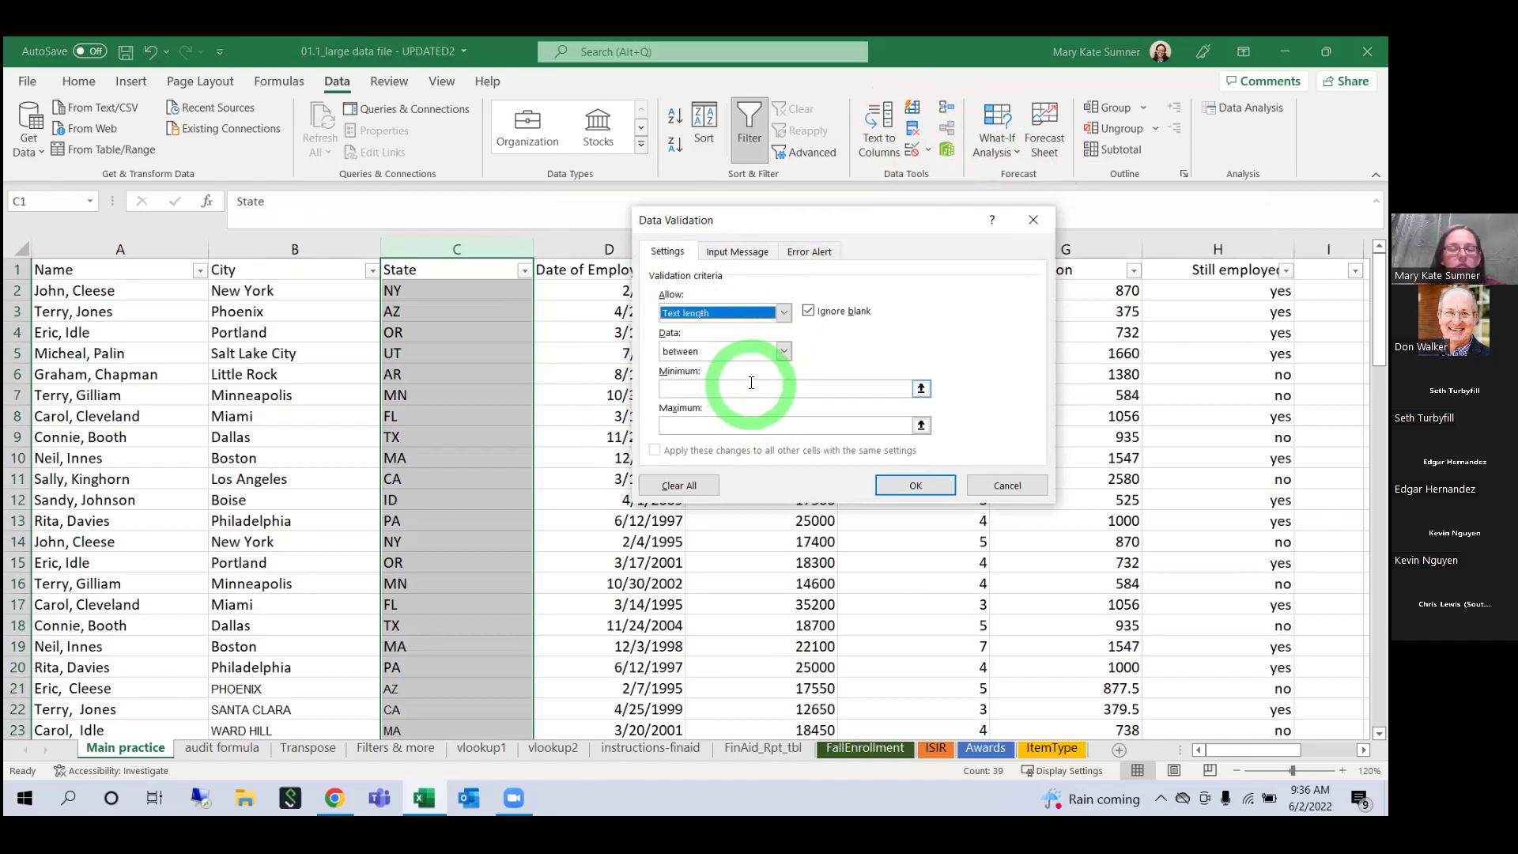
pyautogui.click(785, 353)
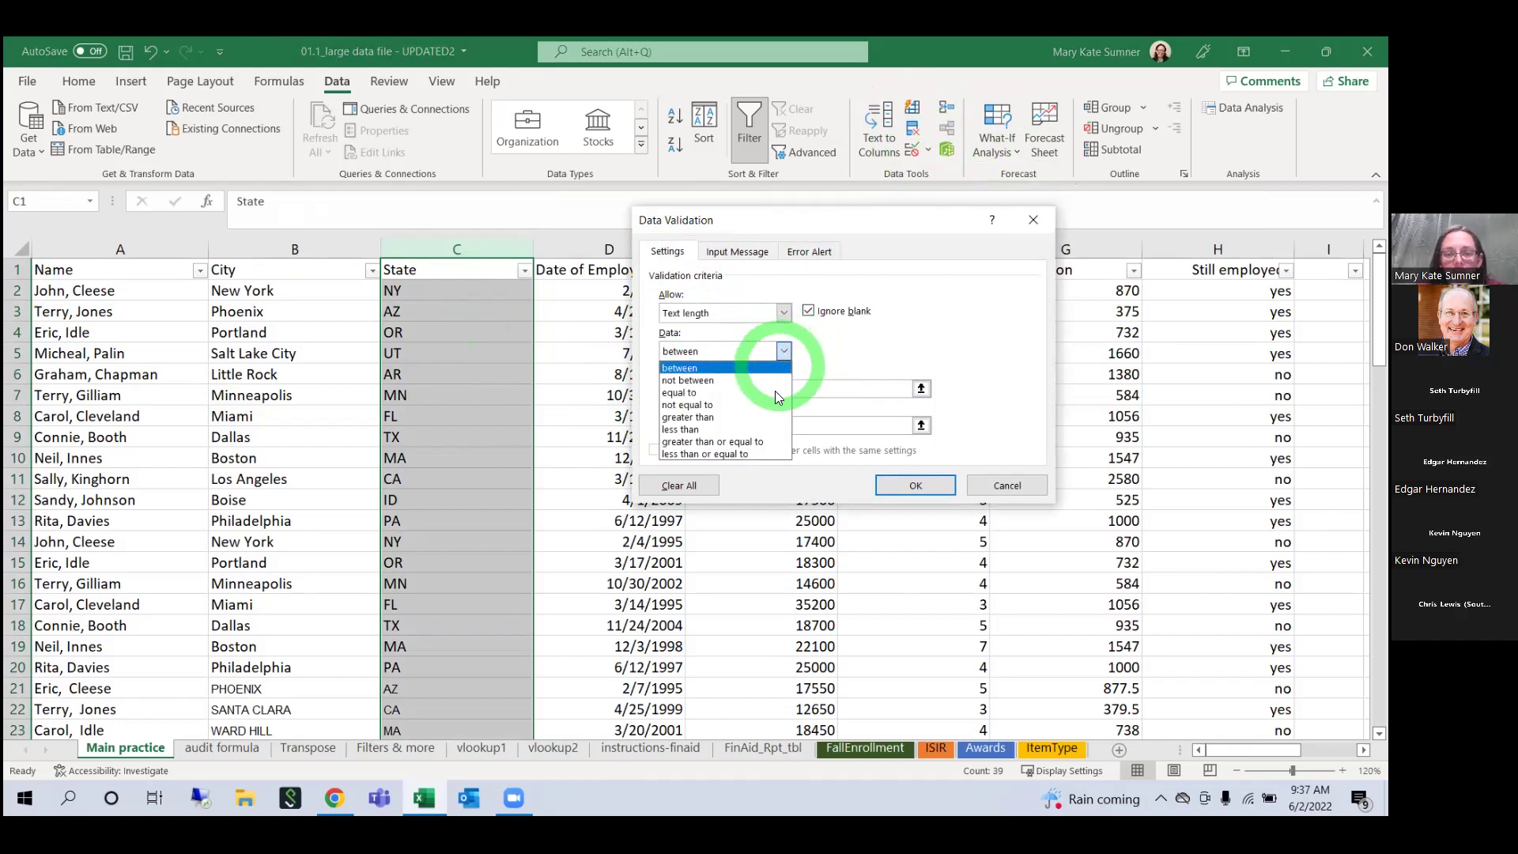
pyautogui.click(775, 392)
pyautogui.click(778, 392)
pyautogui.write('2')
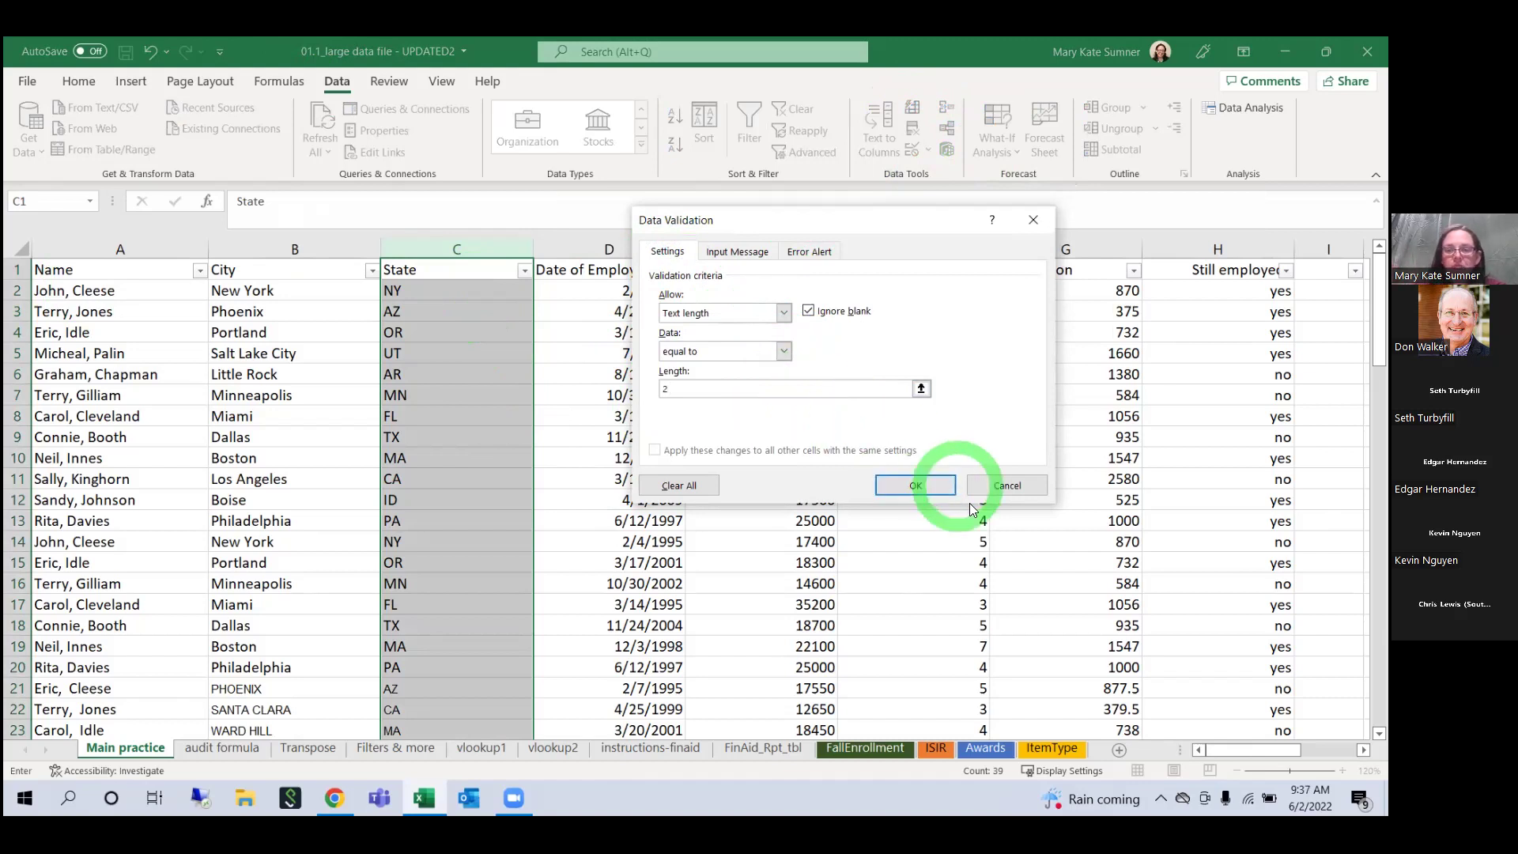
# Step: Add an input message to the State validation titled "State Initials" with the text "Must be 2 letters!"
pyautogui.click(731, 254)
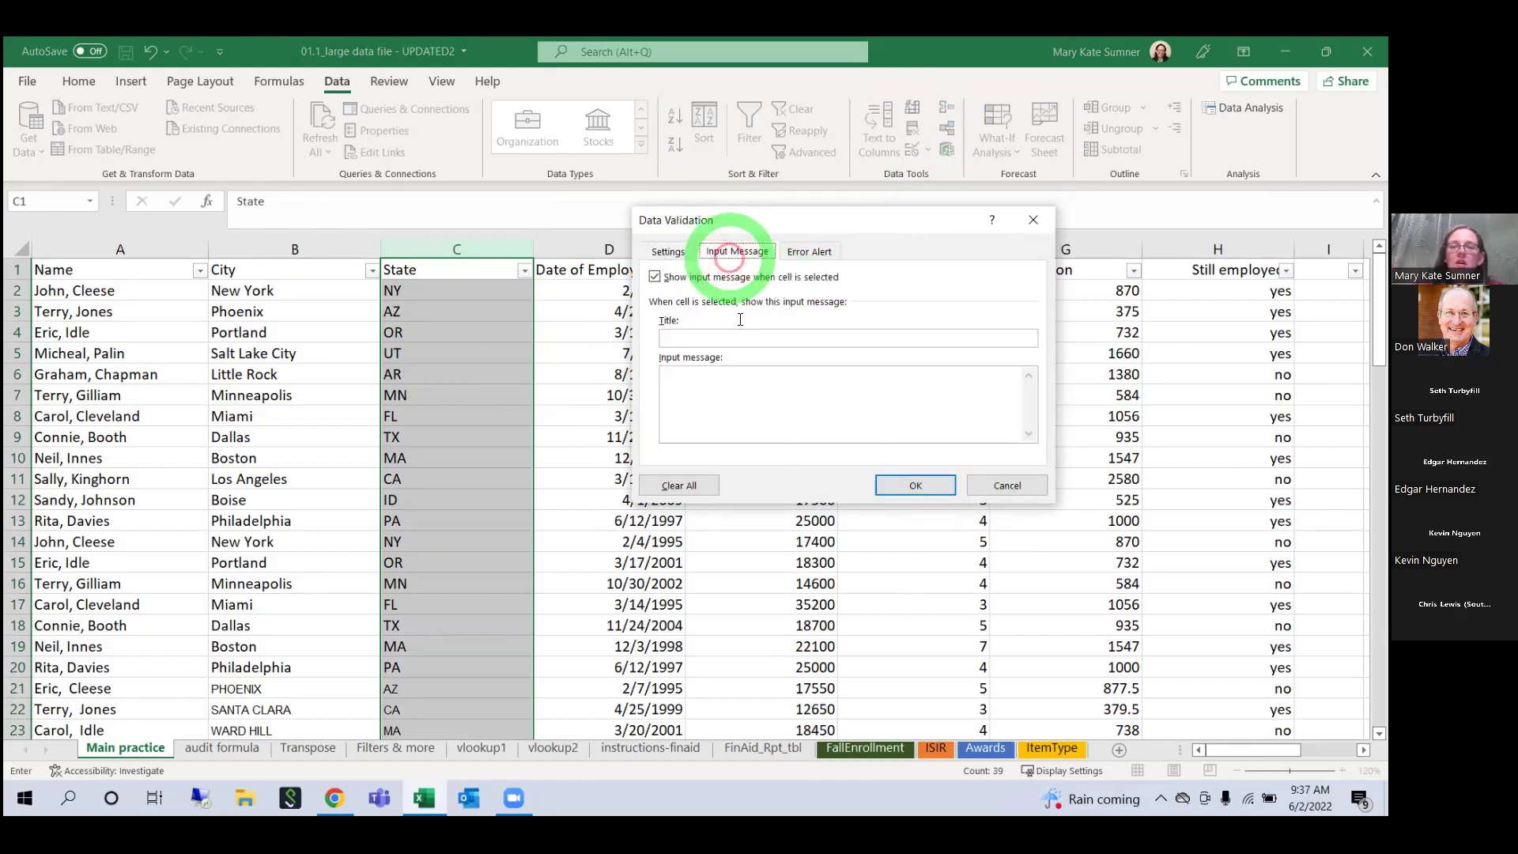
pyautogui.click(809, 337)
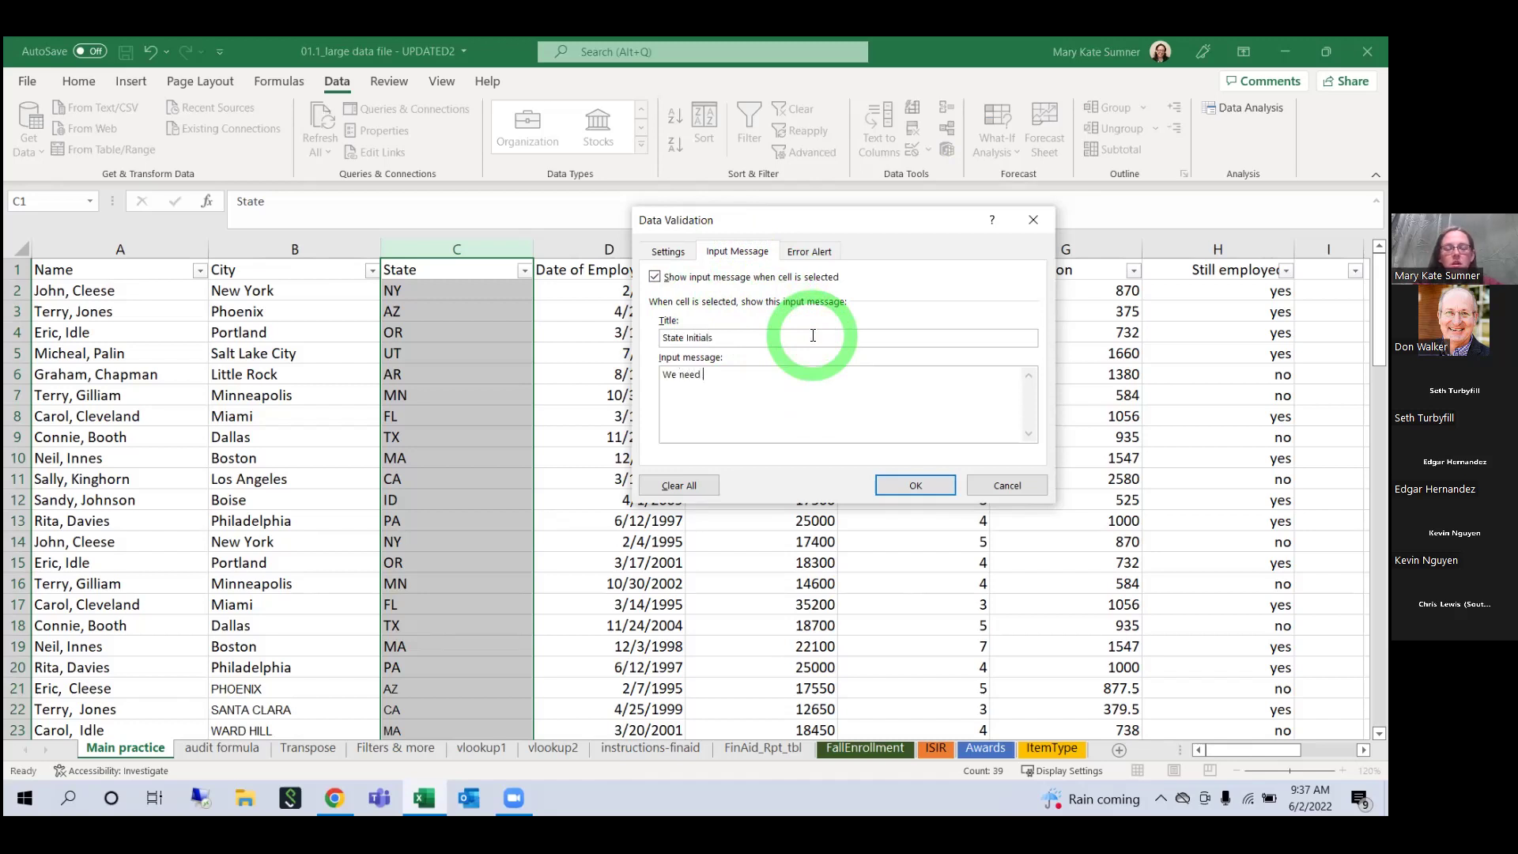
pyautogui.press('BackSpace')
pyautogui.press('BackSpace')
pyautogui.press('BackSpace')
pyautogui.press('BackSpace')
pyautogui.press('BackSpace')
pyautogui.press('BackSpace')
pyautogui.press('BackSpace')
pyautogui.write('Must be 2letters!')
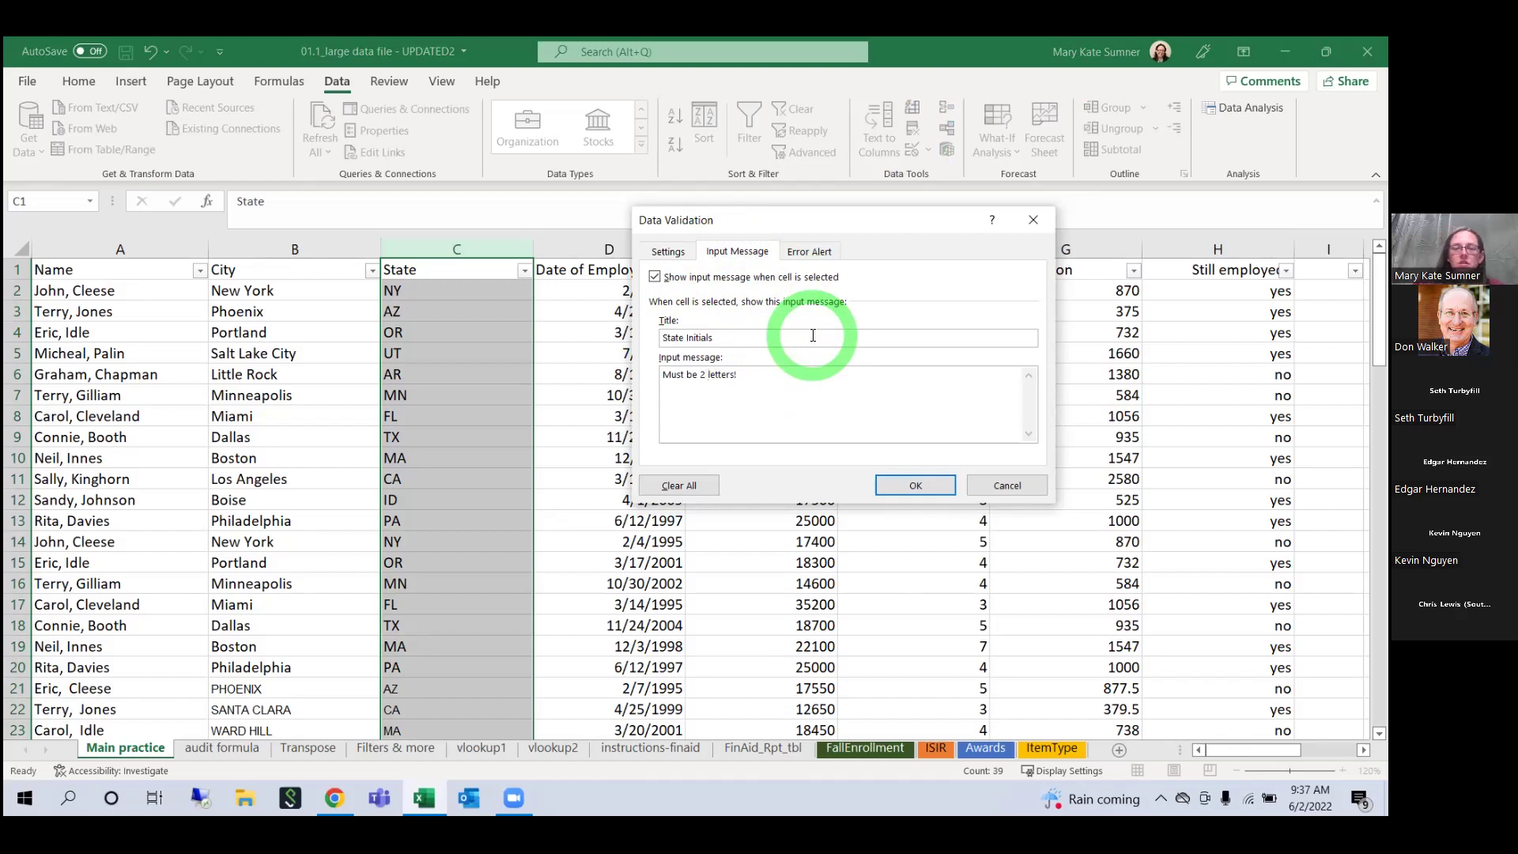
# Step: Add a Warning-style error alert to the State validation, titled "State Initials" with the message "MUST BE 2!", and apply the rule
pyautogui.click(811, 251)
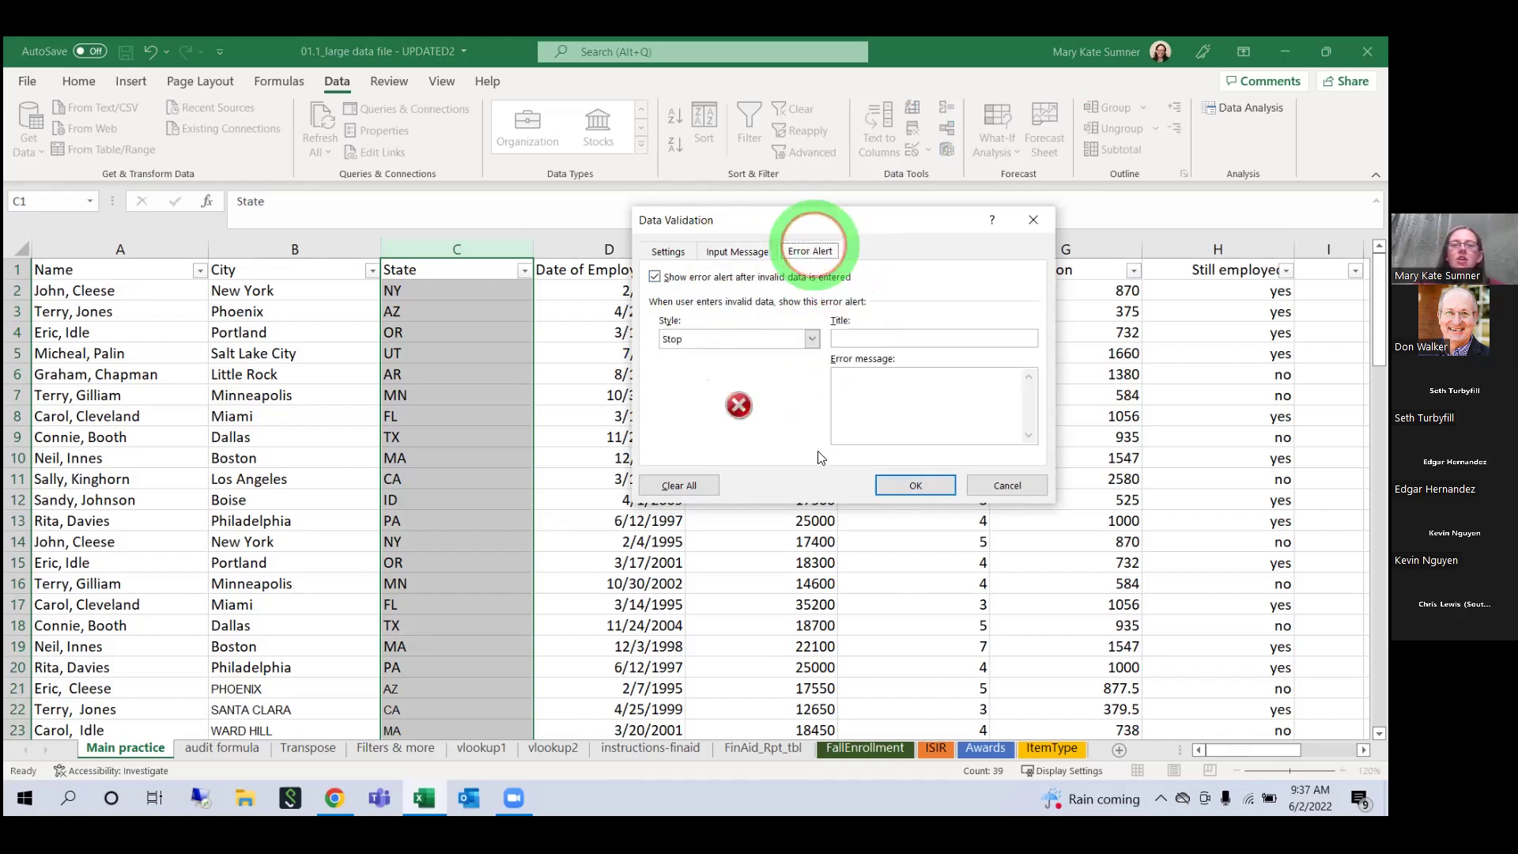
pyautogui.click(812, 338)
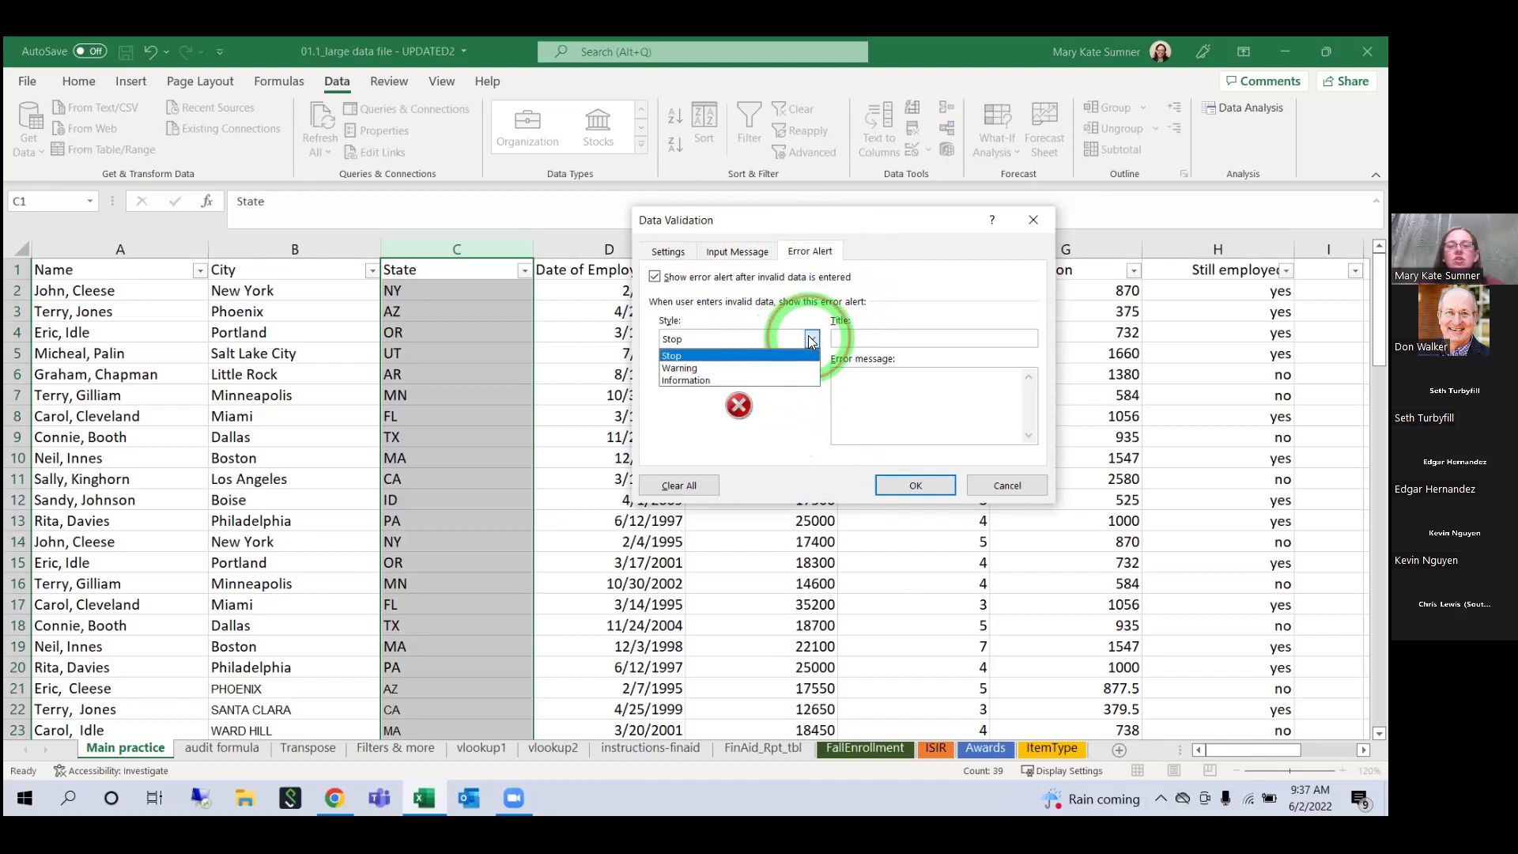
pyautogui.click(783, 379)
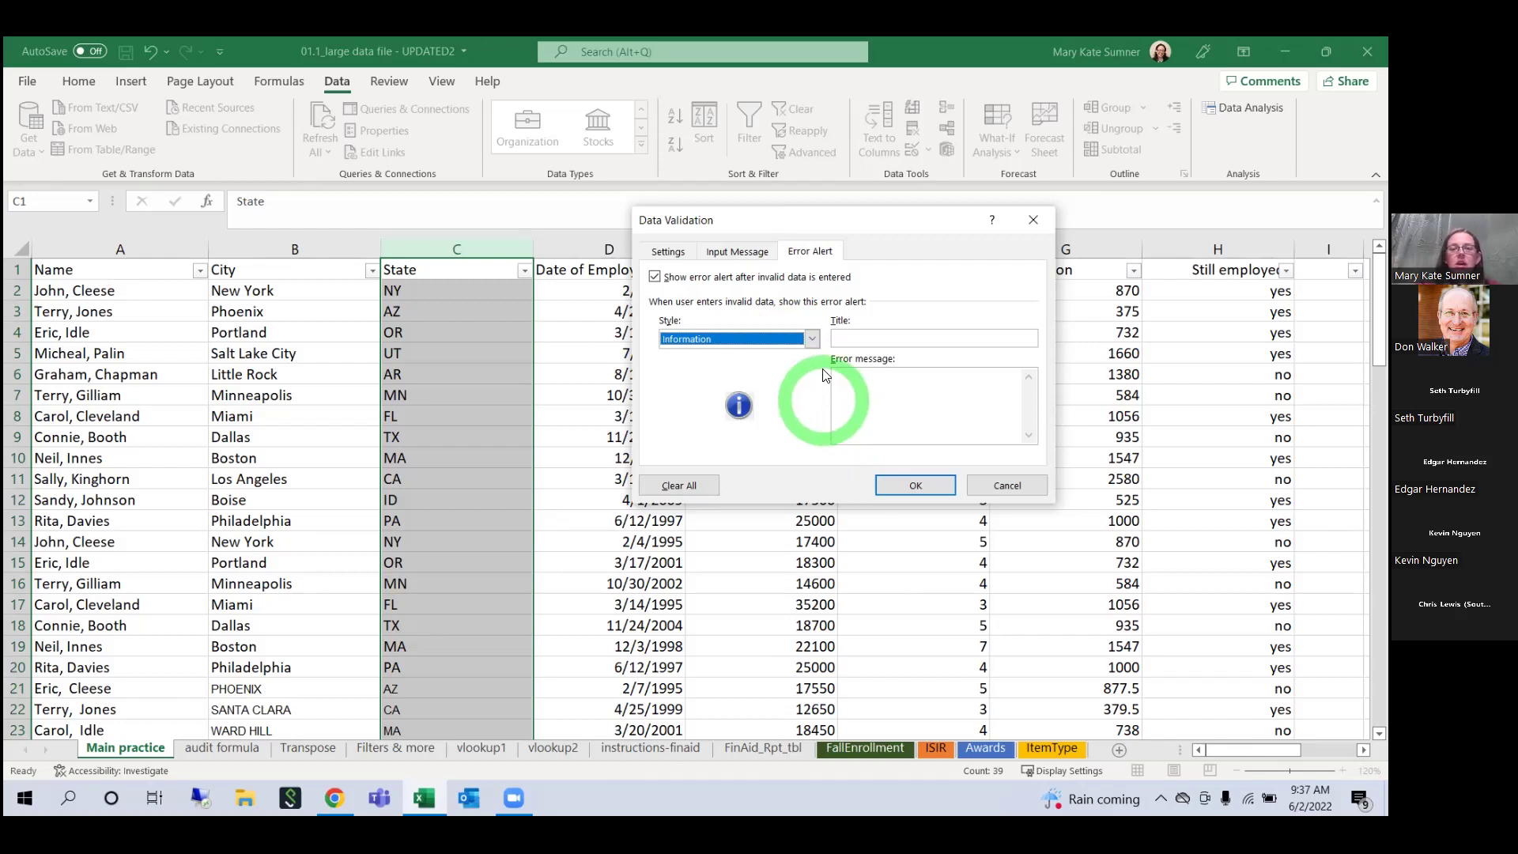
pyautogui.click(811, 338)
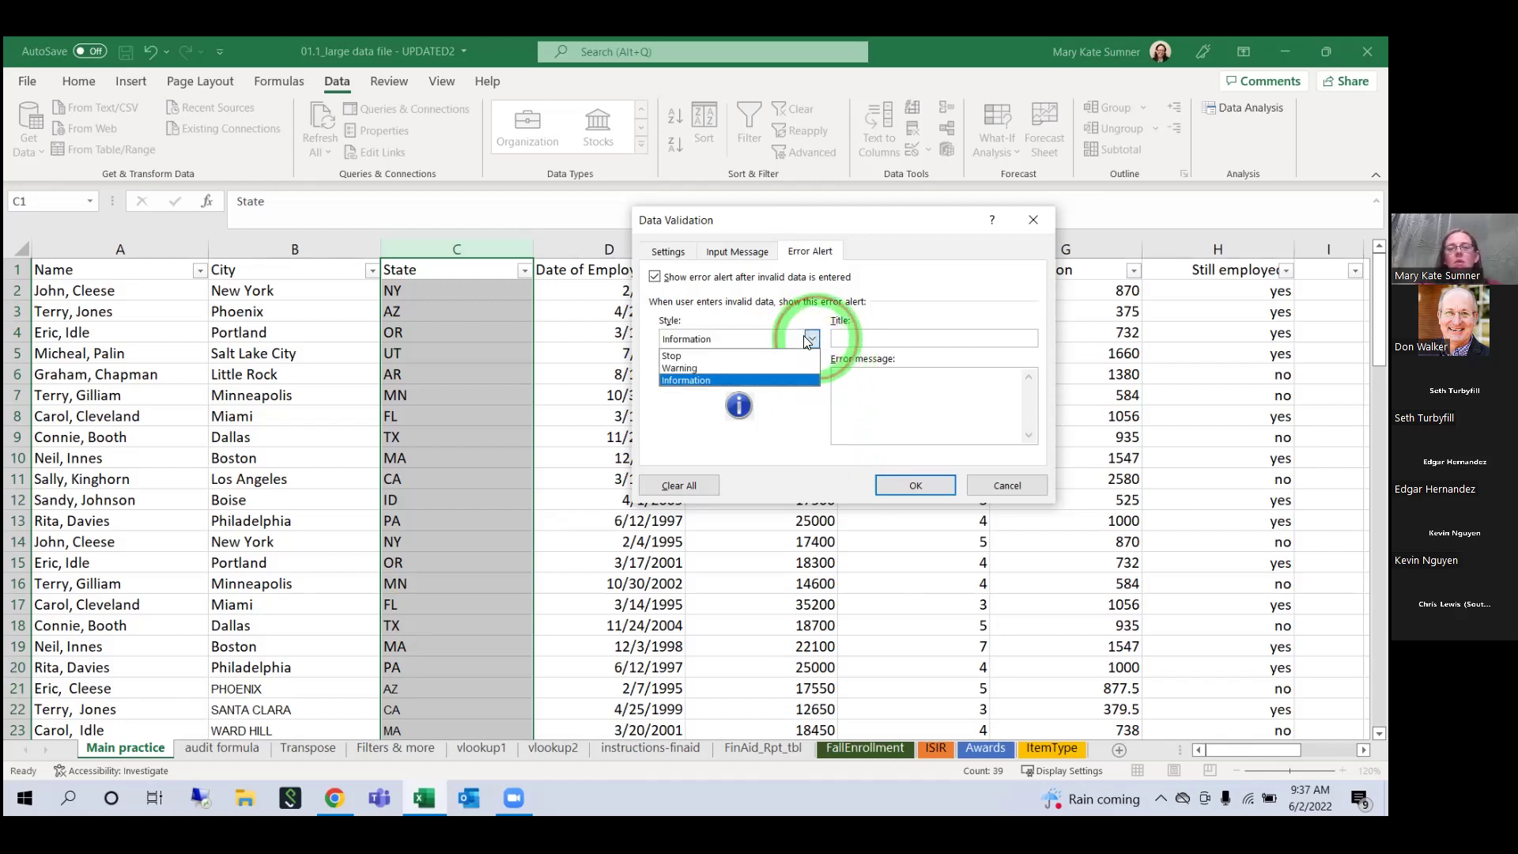
pyautogui.click(762, 369)
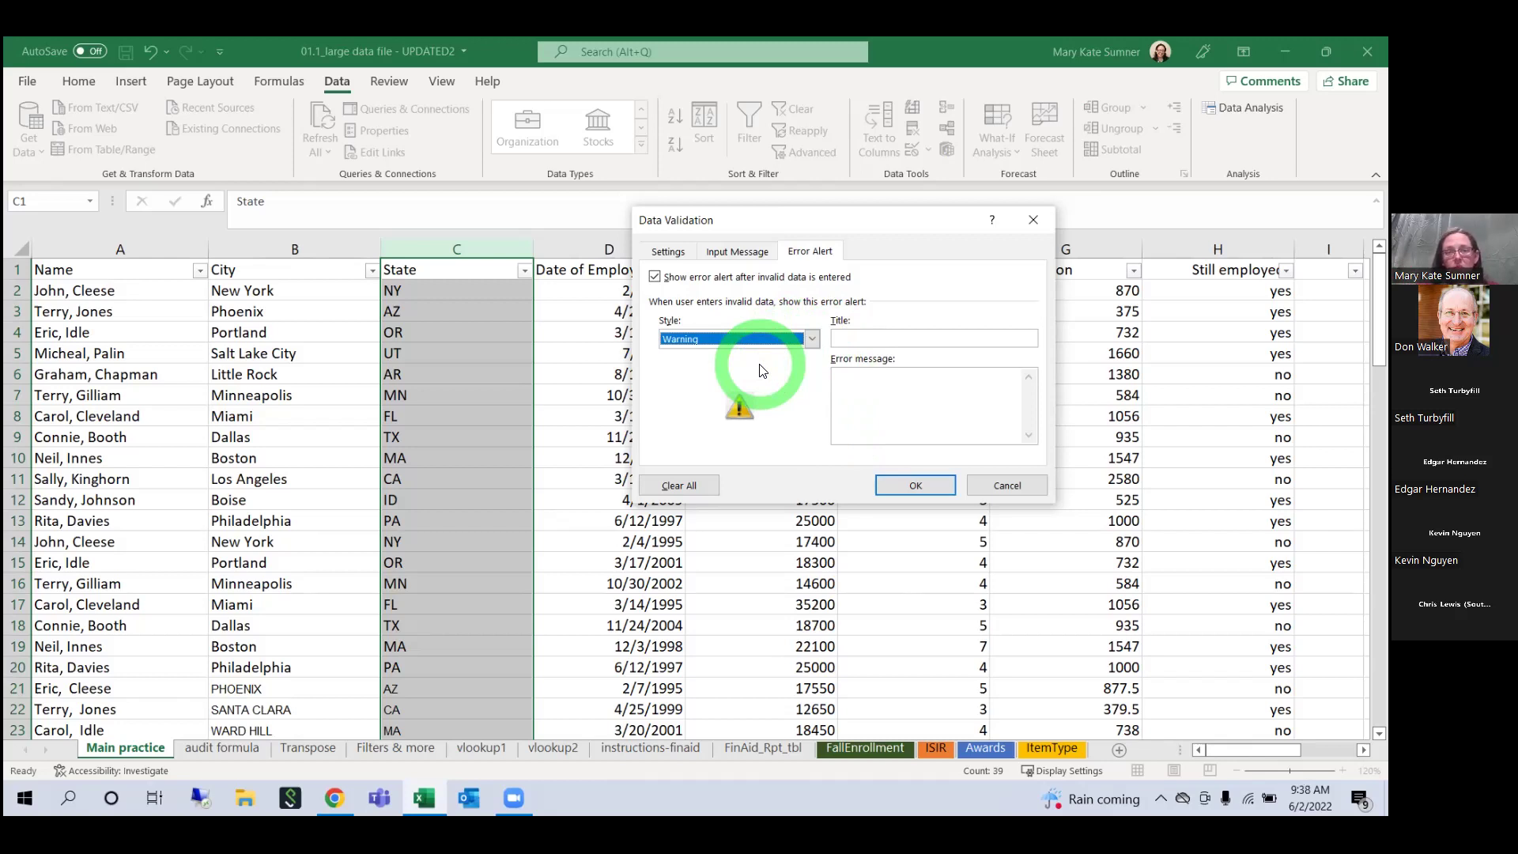
pyautogui.click(790, 338)
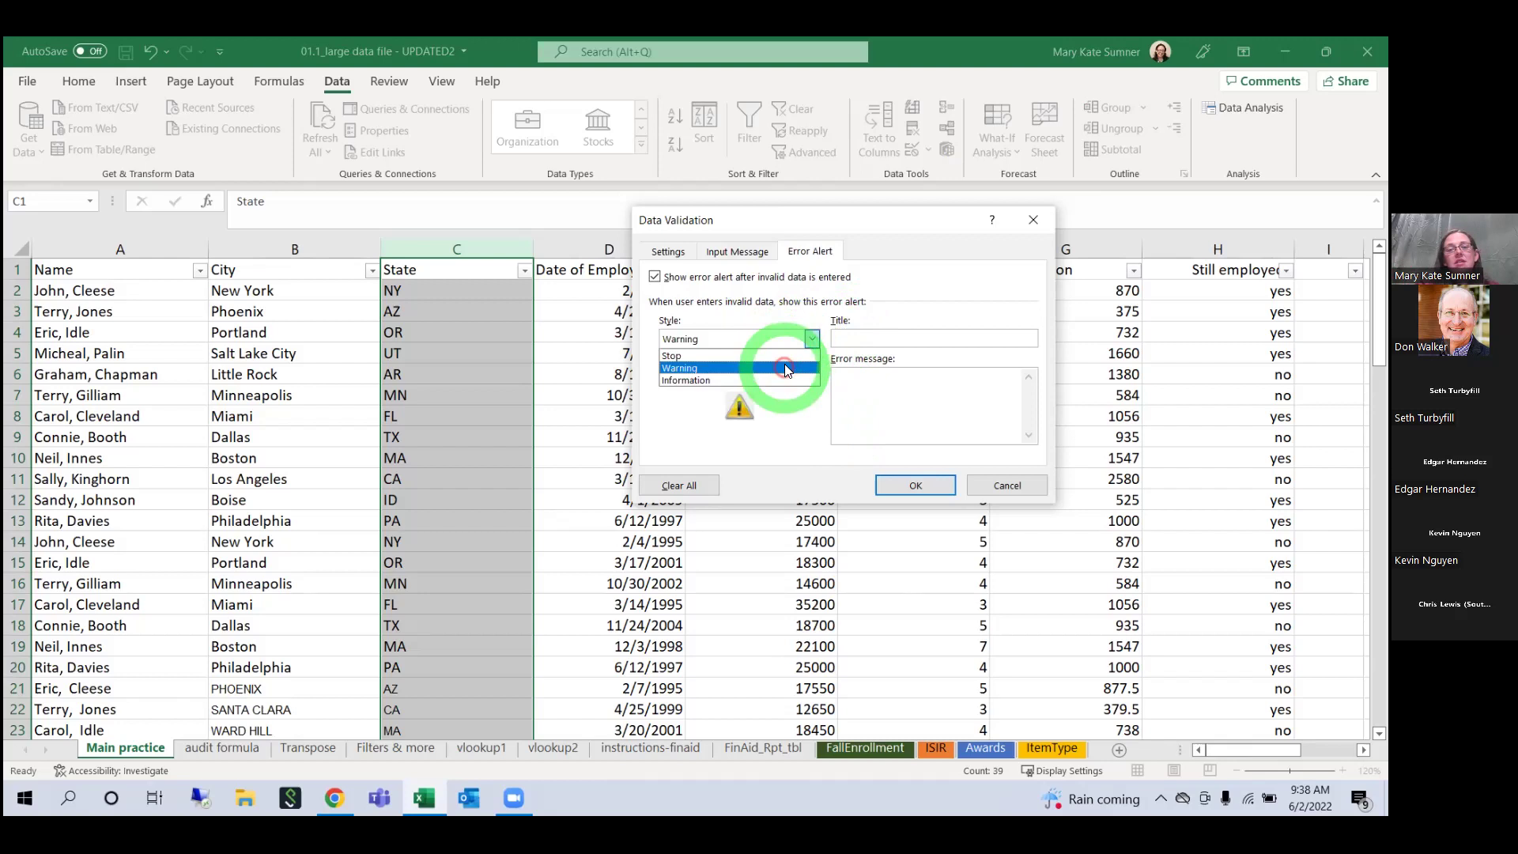
pyautogui.click(778, 358)
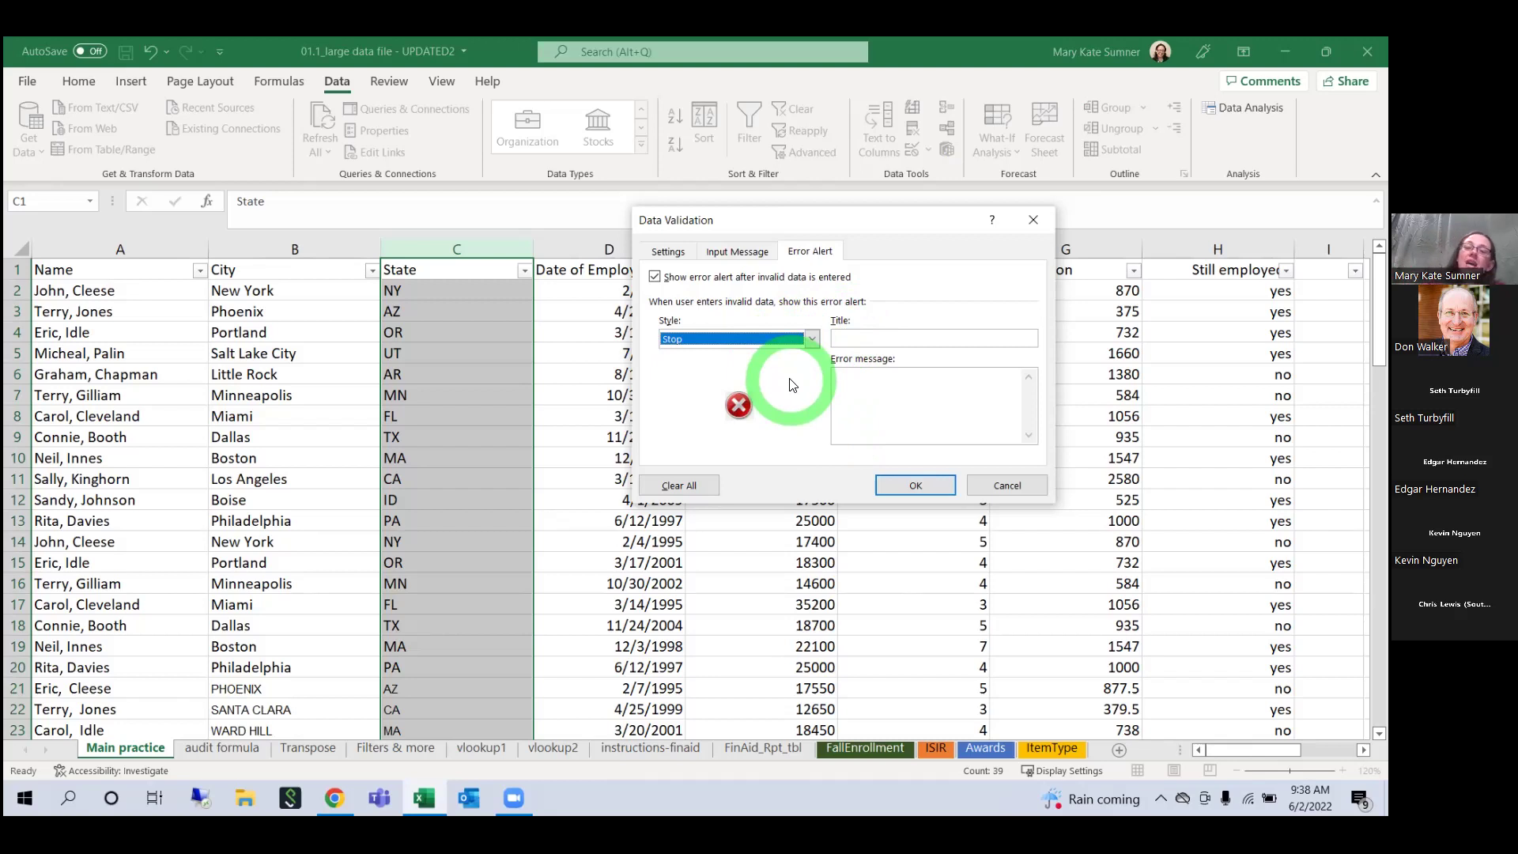
pyautogui.click(767, 340)
pyautogui.click(751, 368)
pyautogui.click(855, 339)
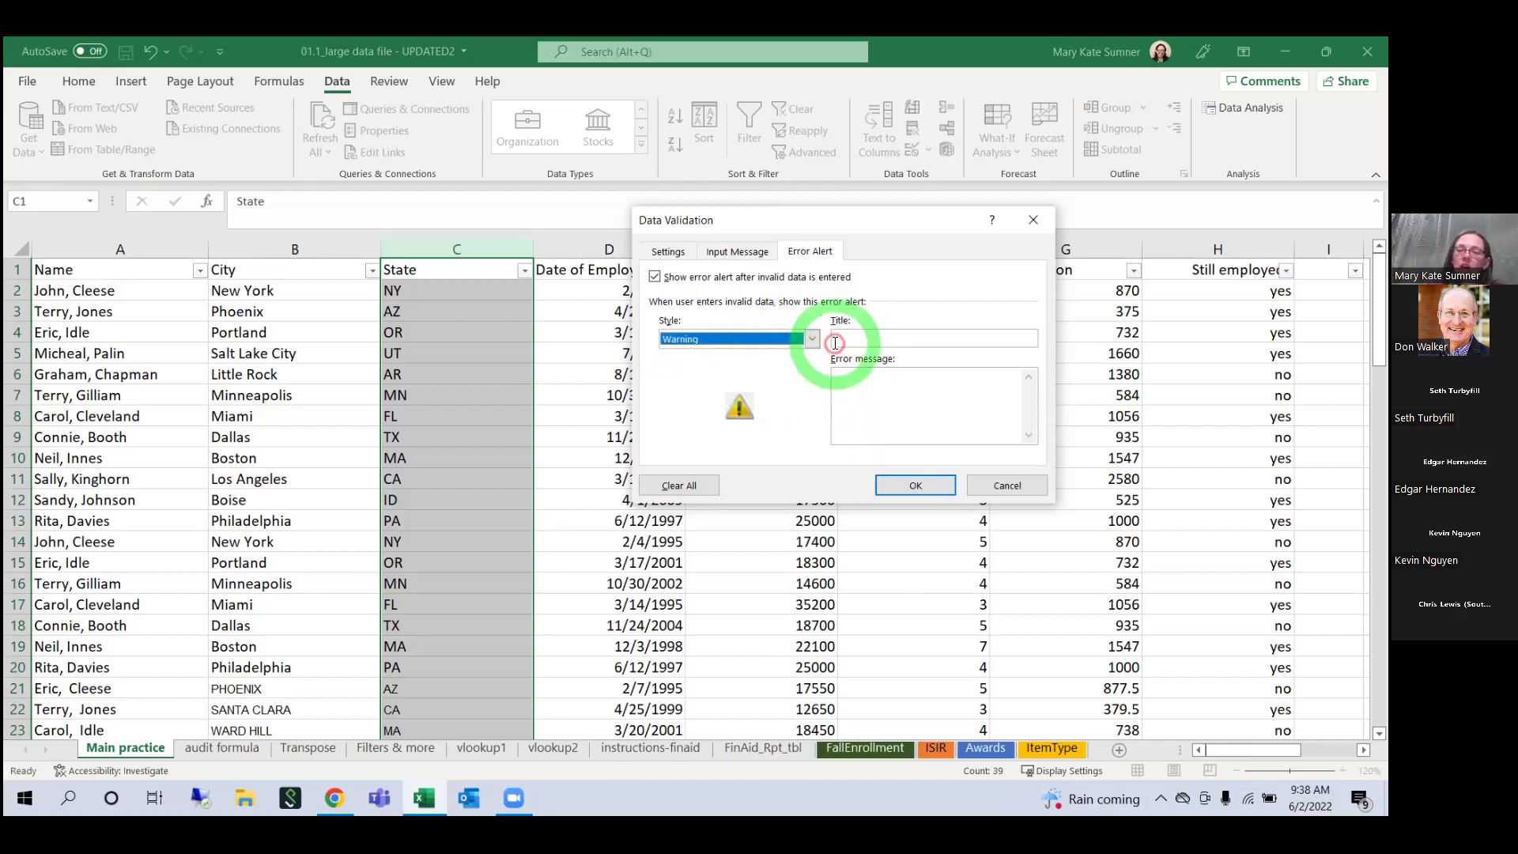
pyautogui.click(1085, 414)
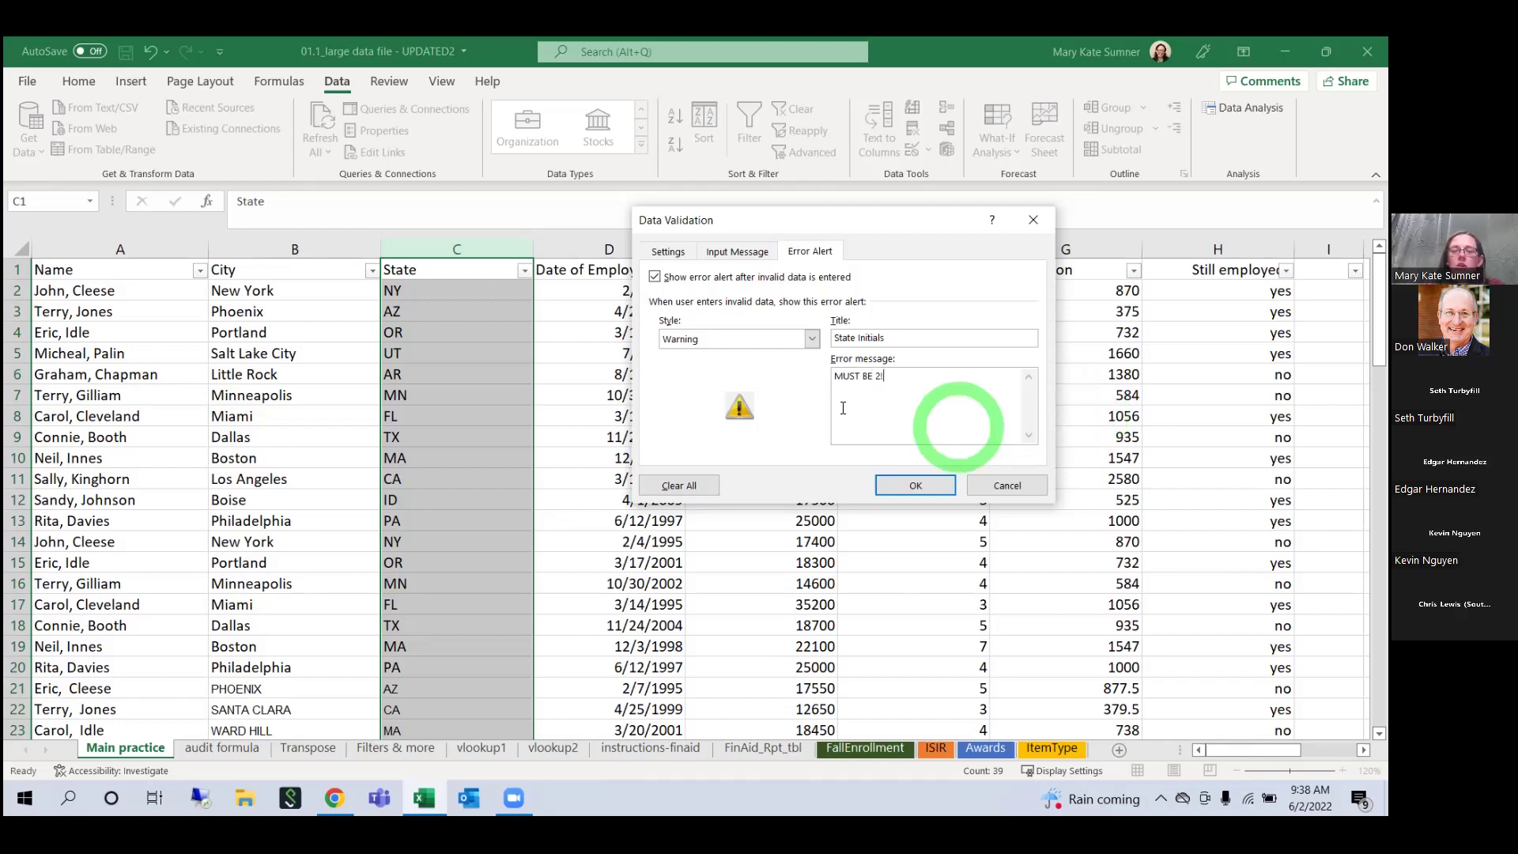
pyautogui.click(883, 487)
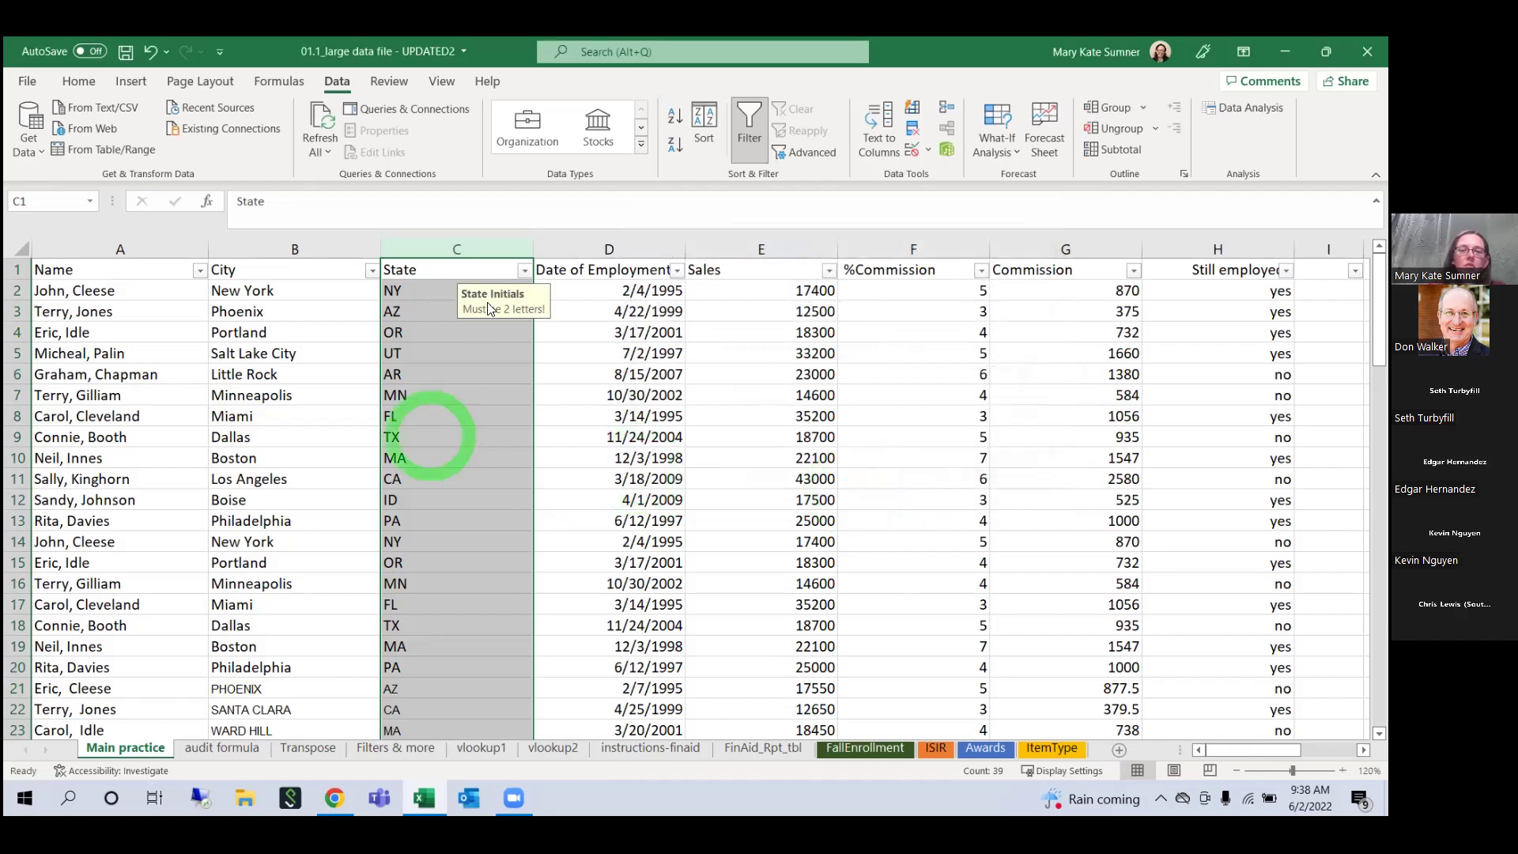
# Step: Test the rule by entering BZT in cell C40 below the data, accepting it despite the warning, and clear the cell again
pyautogui.scroll(-6, 464, 412)
pyautogui.scroll(-6, 464, 412)
pyautogui.click(457, 416)
pyautogui.click(451, 330)
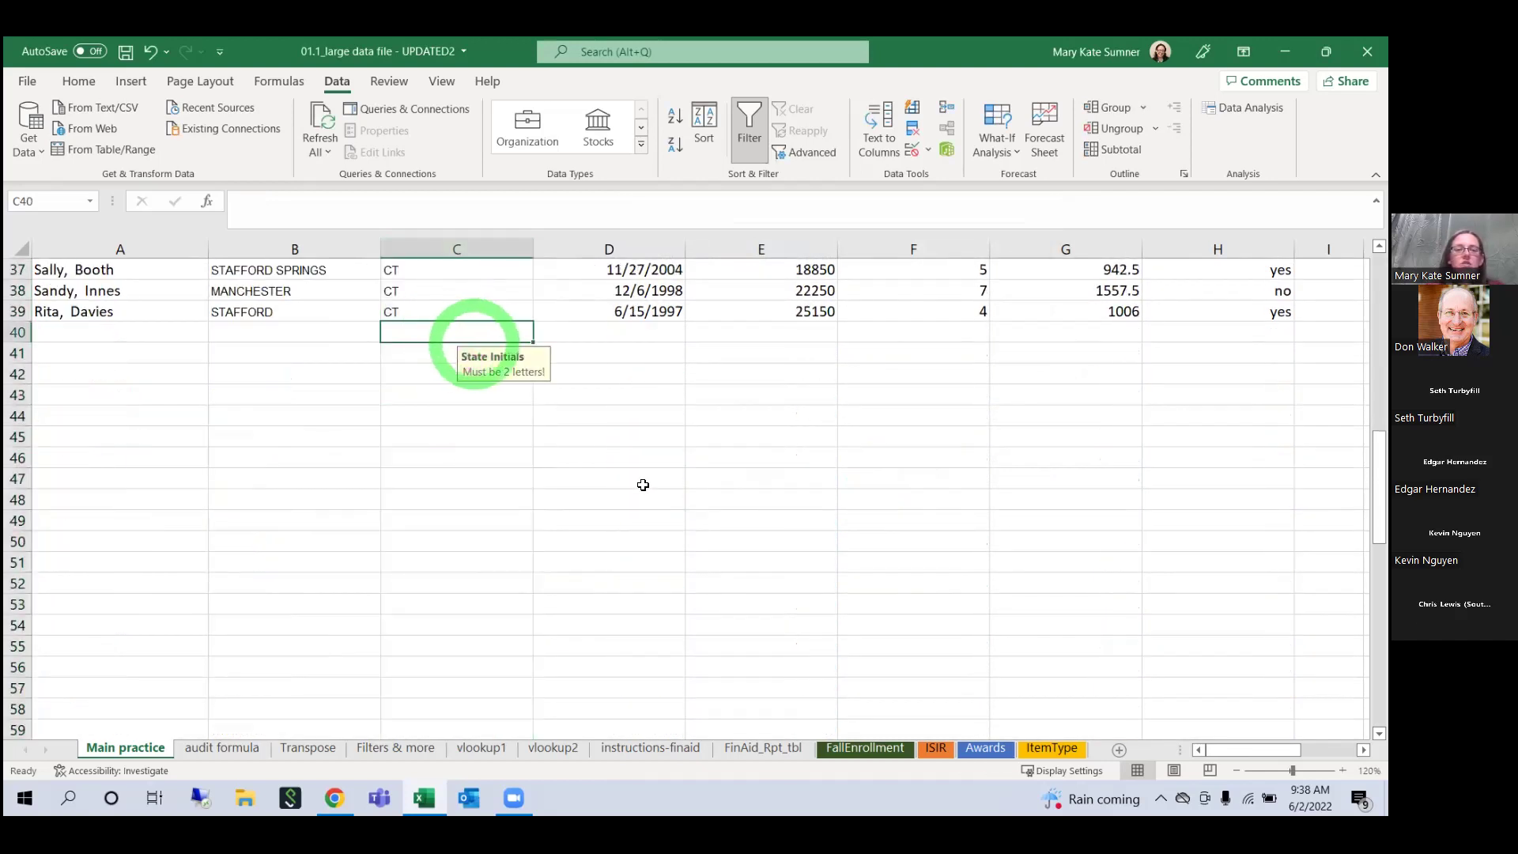
pyautogui.click(757, 556)
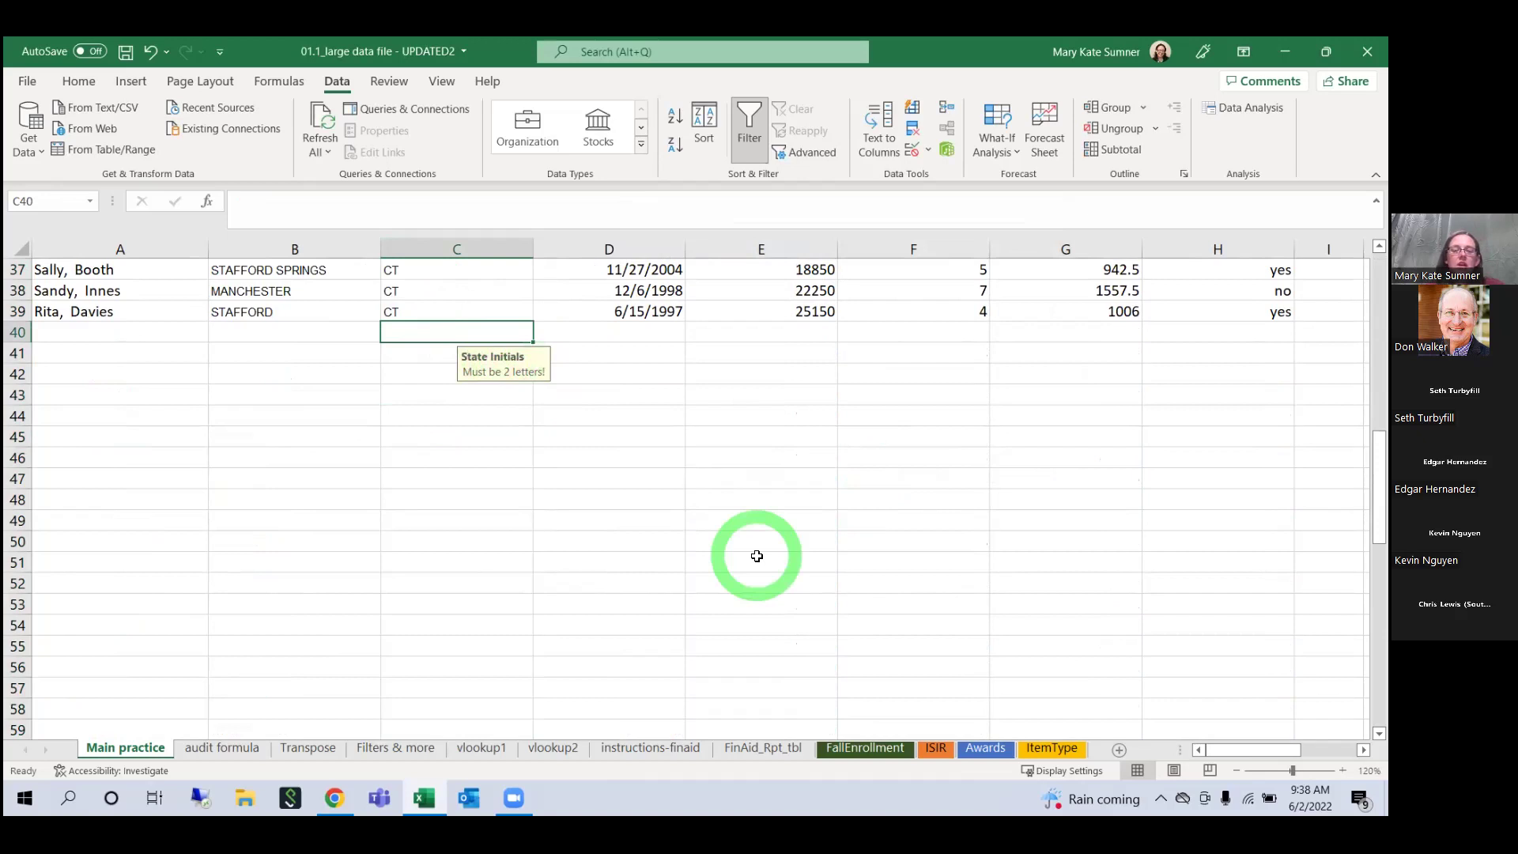
pyautogui.write('BZT')
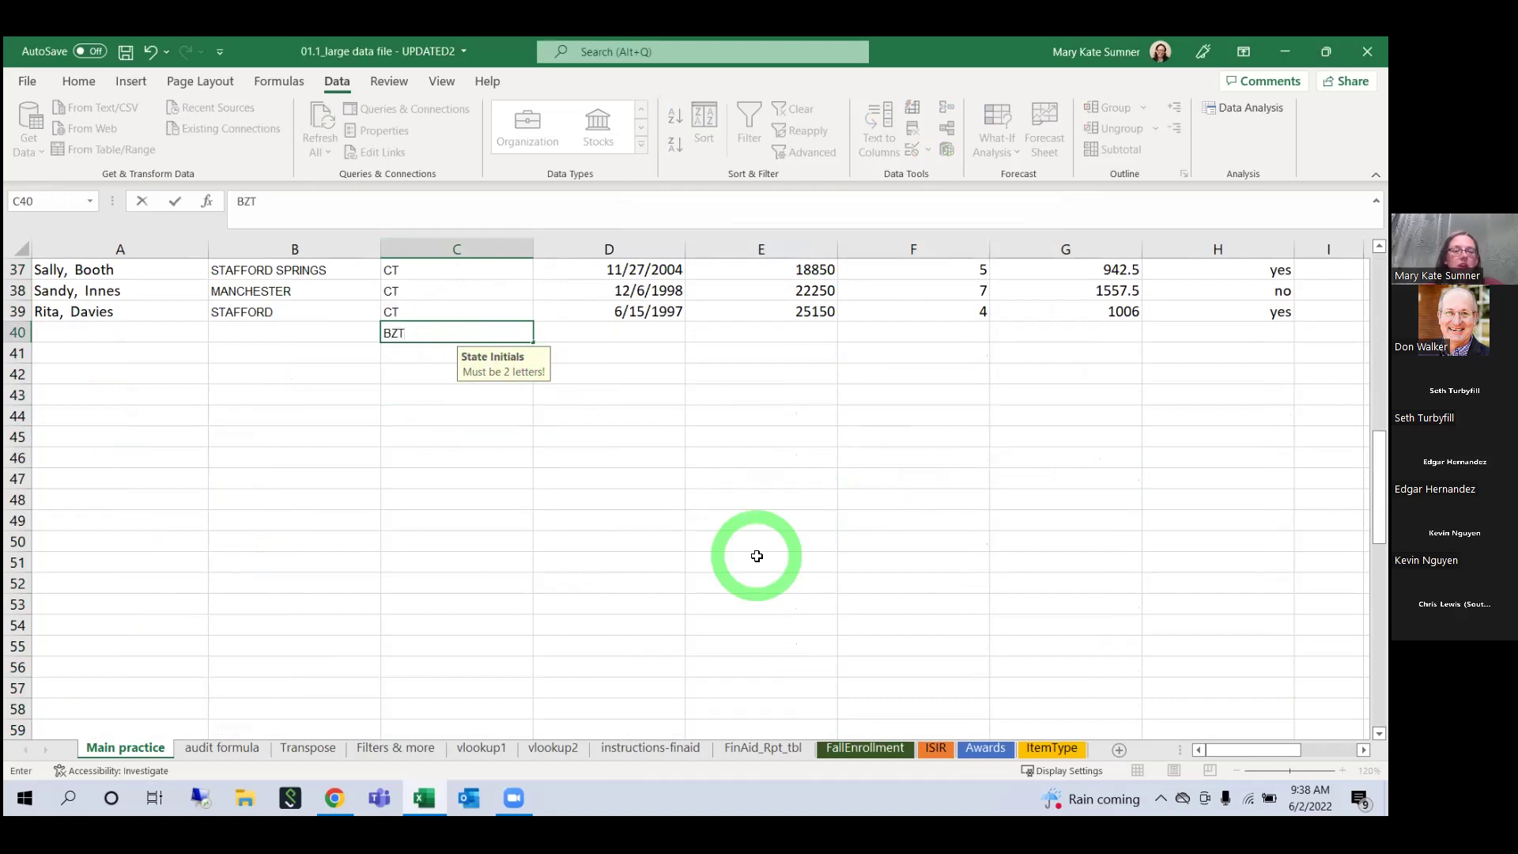
pyautogui.click(757, 556)
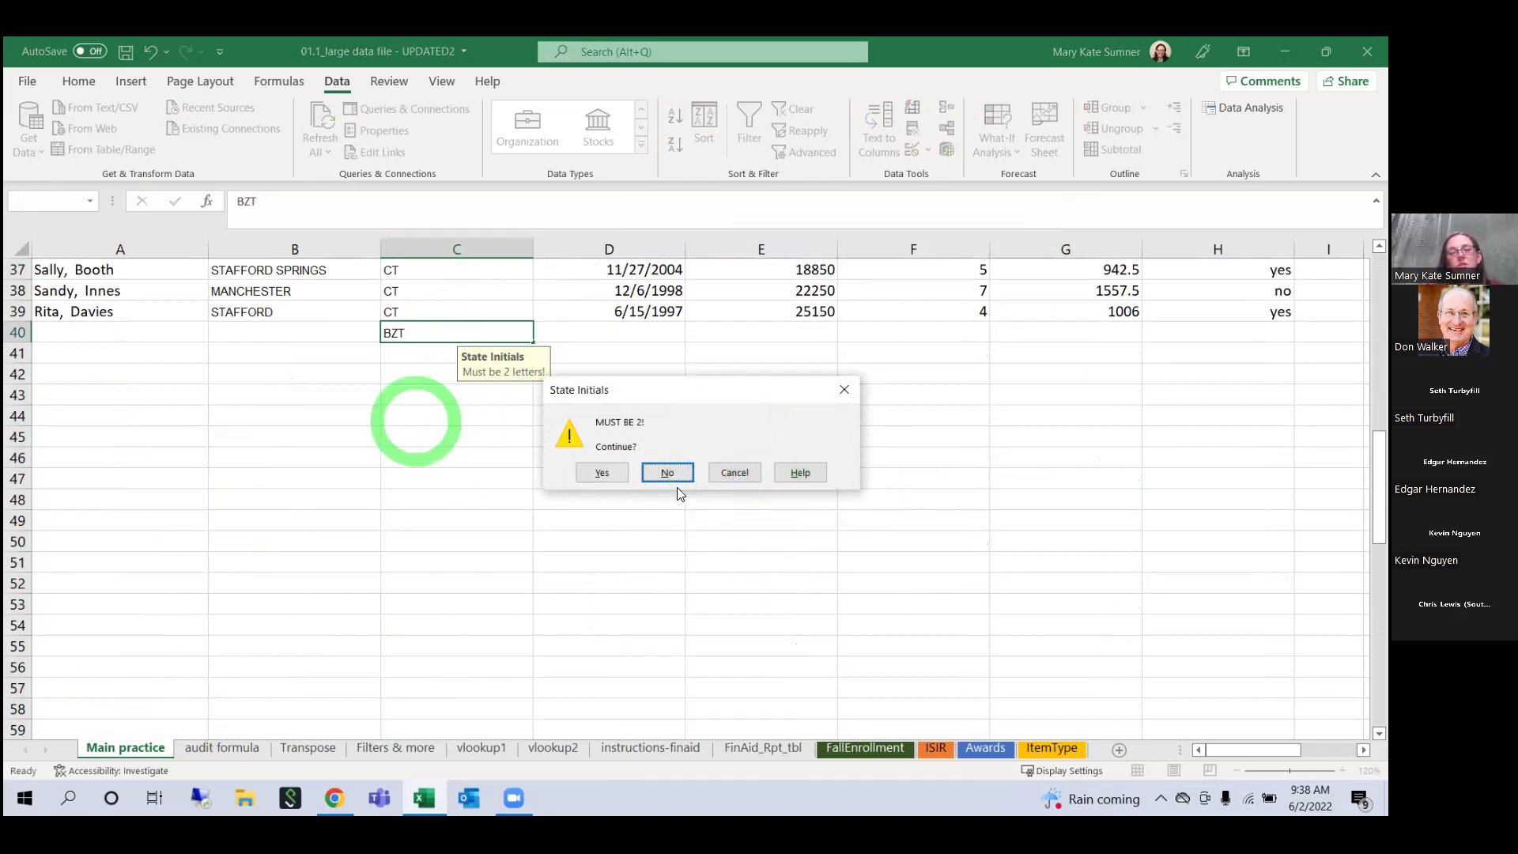
pyautogui.click(625, 473)
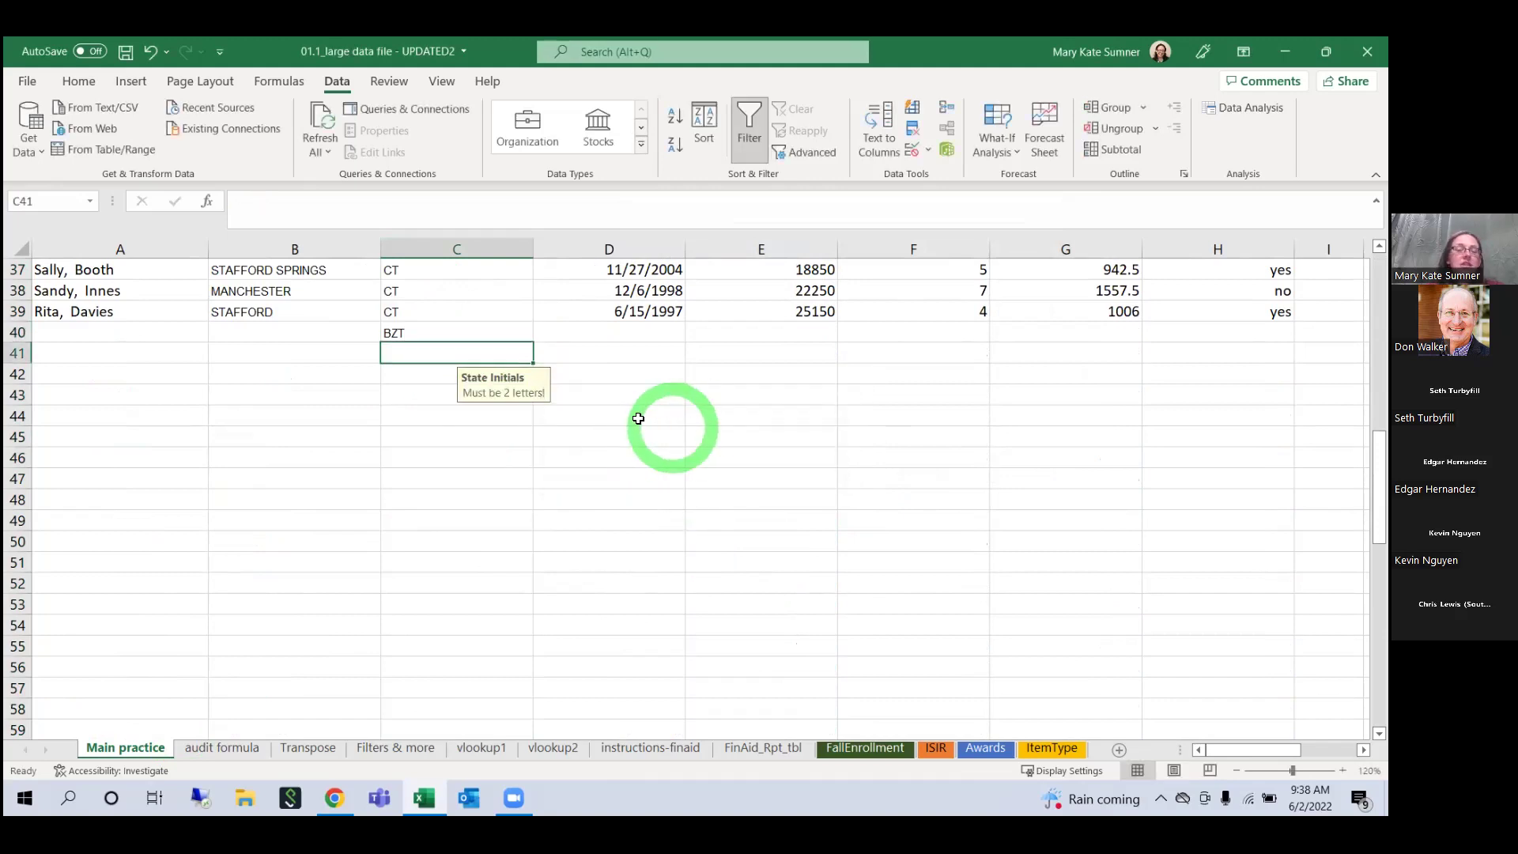
pyautogui.click(467, 338)
pyautogui.press('Delete')
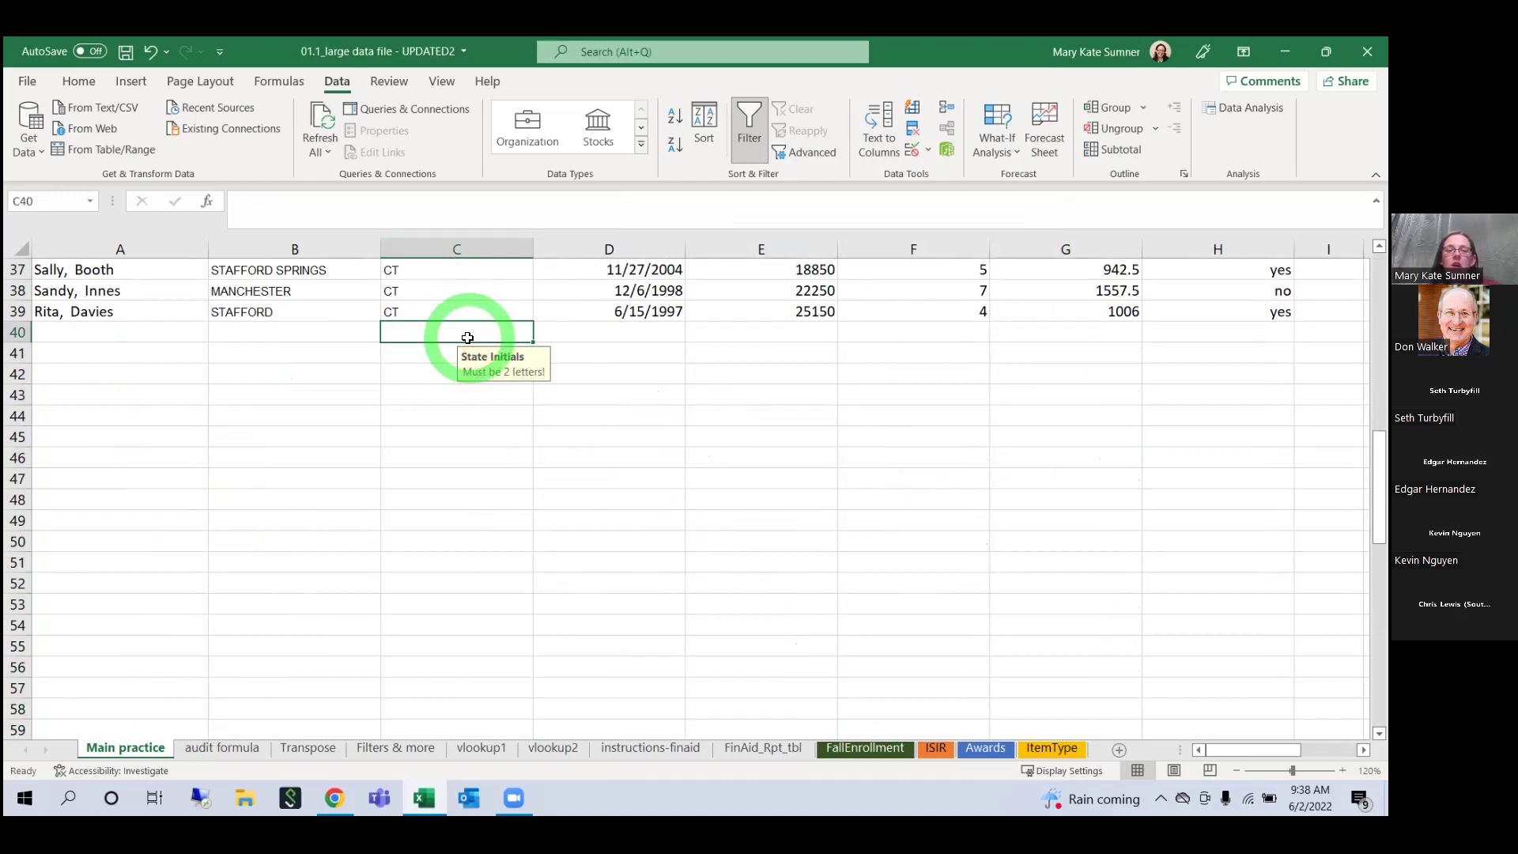
# Step: Change the error alert style of cell C40's data validation to Stop
pyautogui.click(917, 158)
pyautogui.click(799, 338)
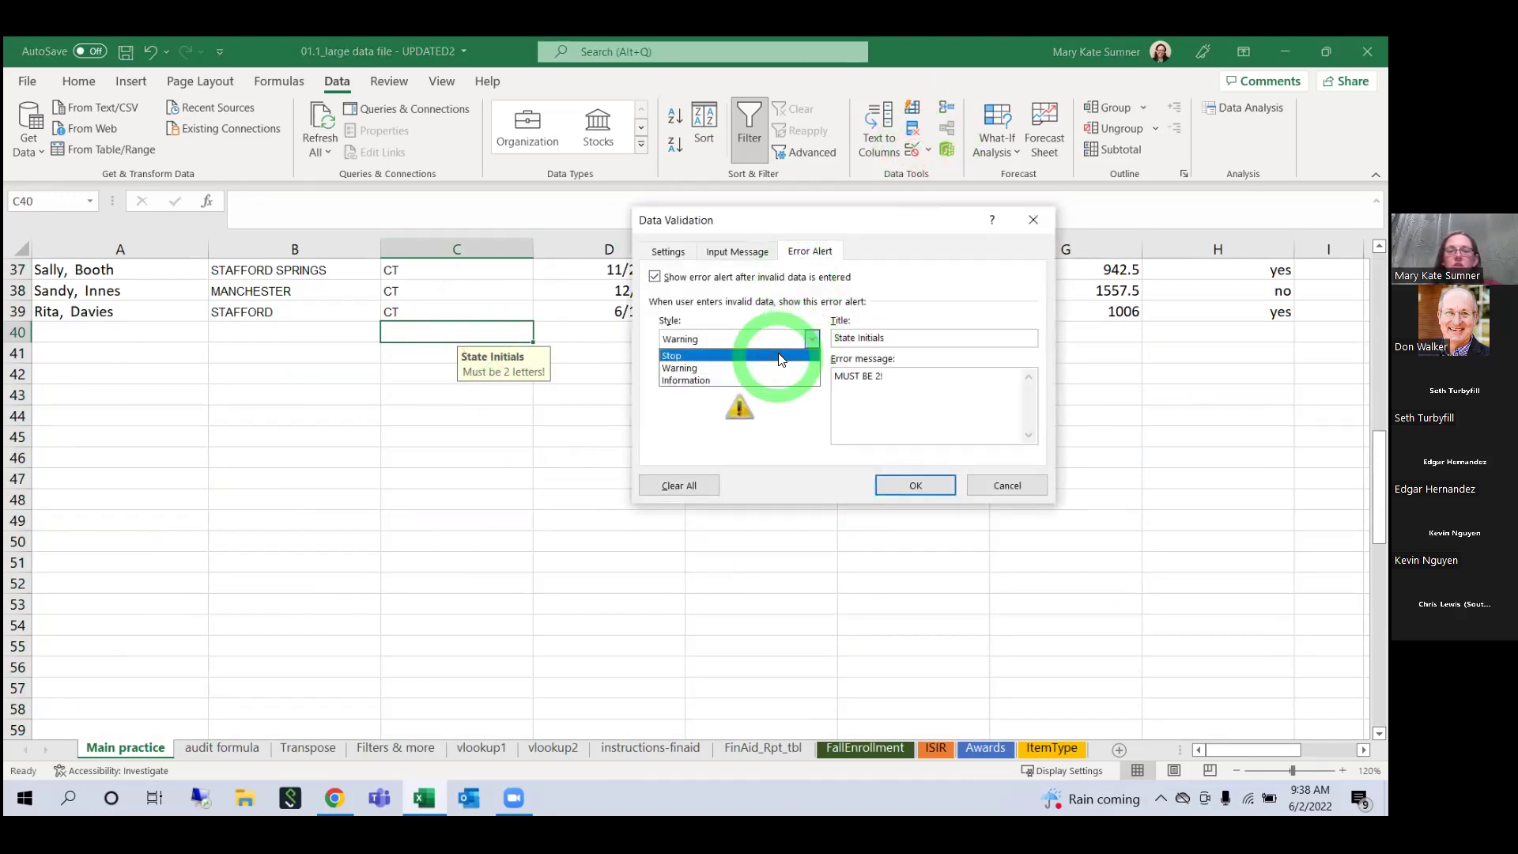
pyautogui.click(780, 357)
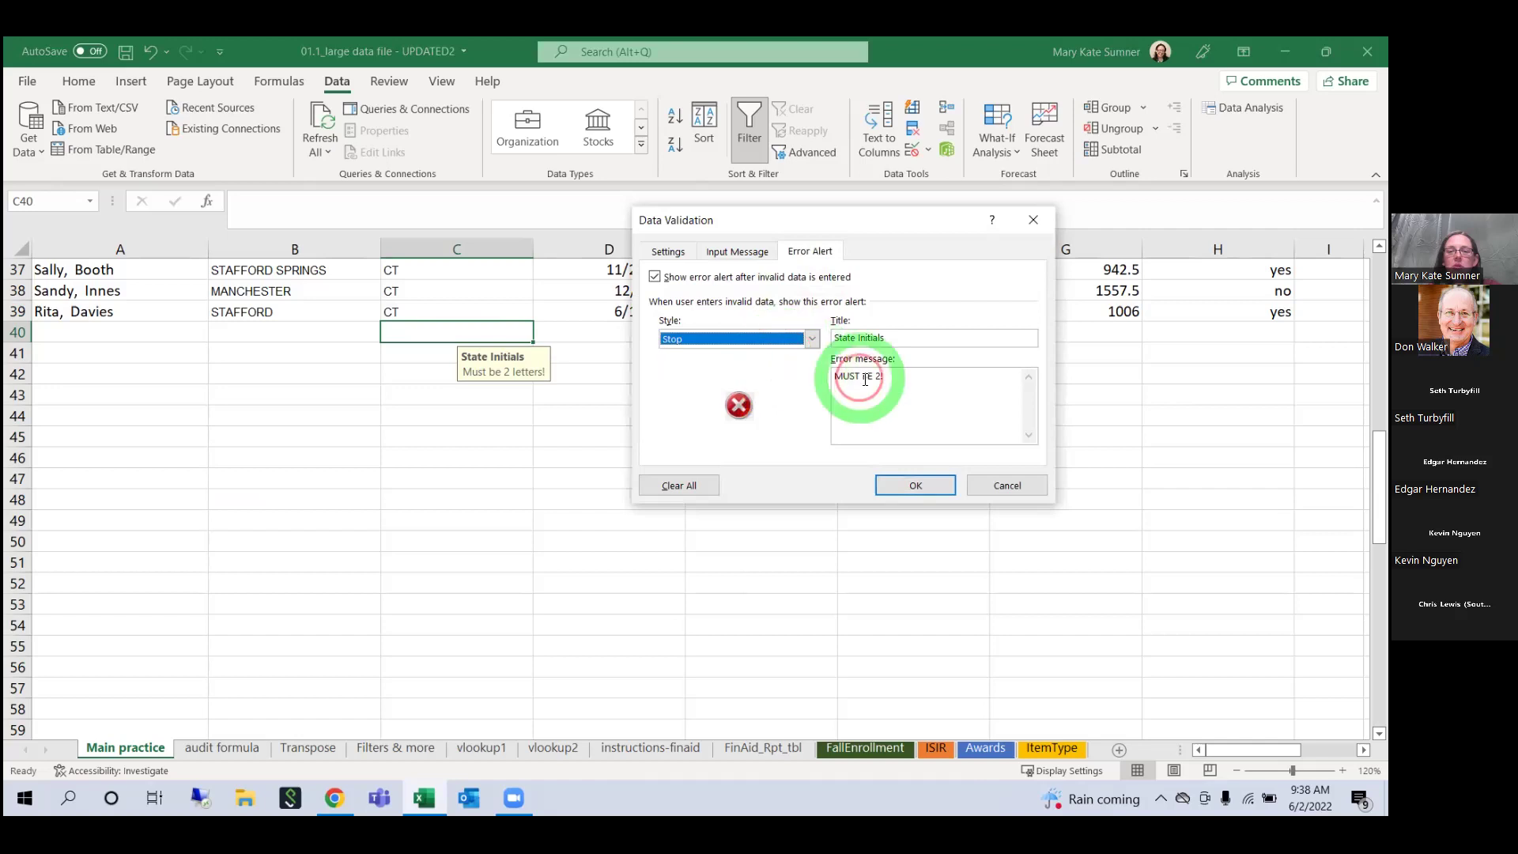
pyautogui.click(920, 484)
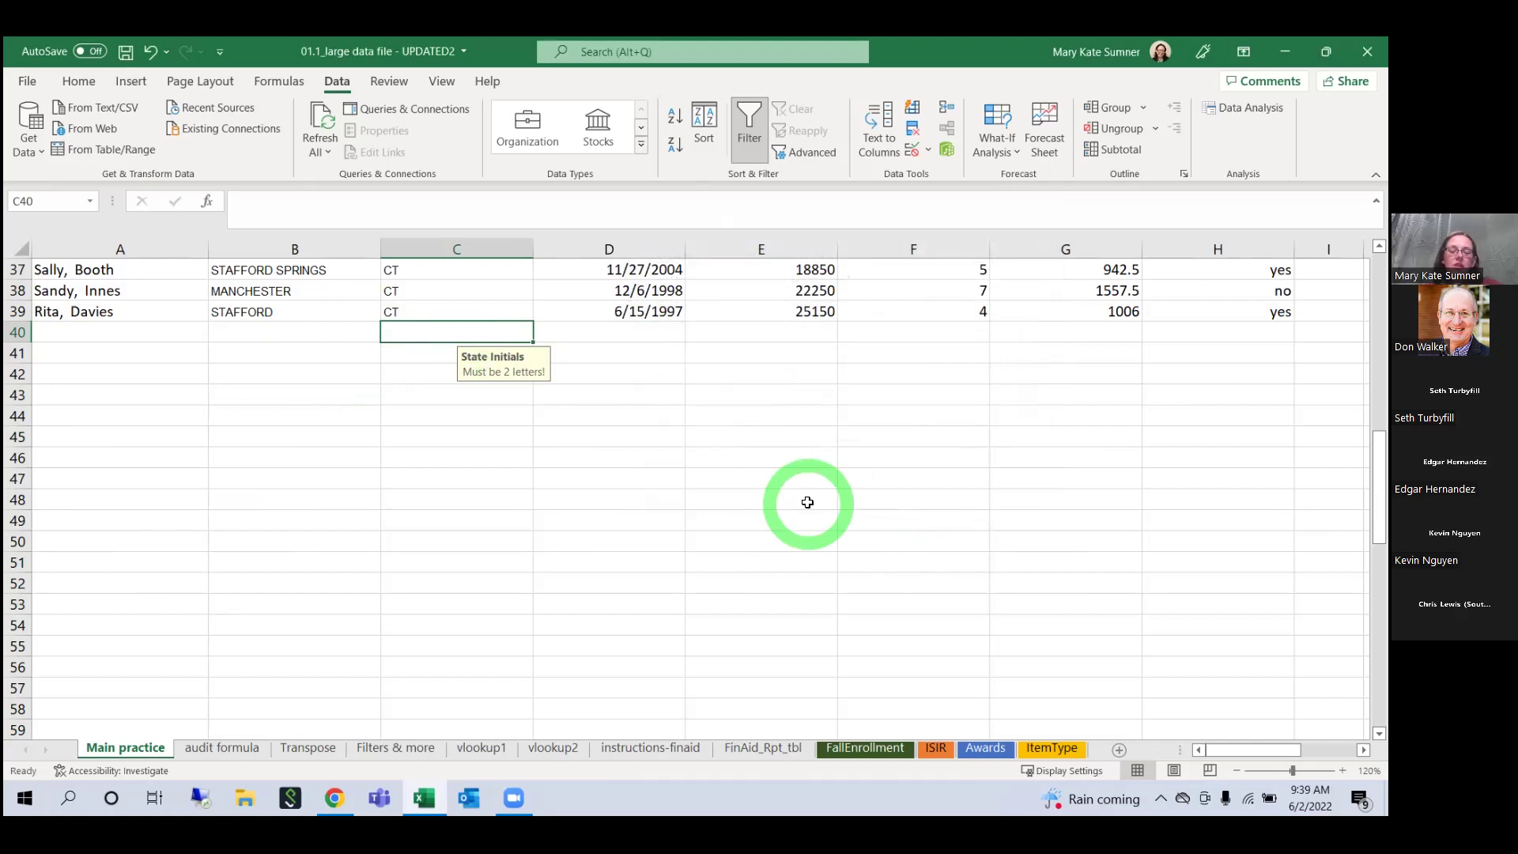
# Step: Try to enter BZT in cell C40, and retry with the two-letter value BZ
pyautogui.write('BZT')
pyautogui.click(807, 502)
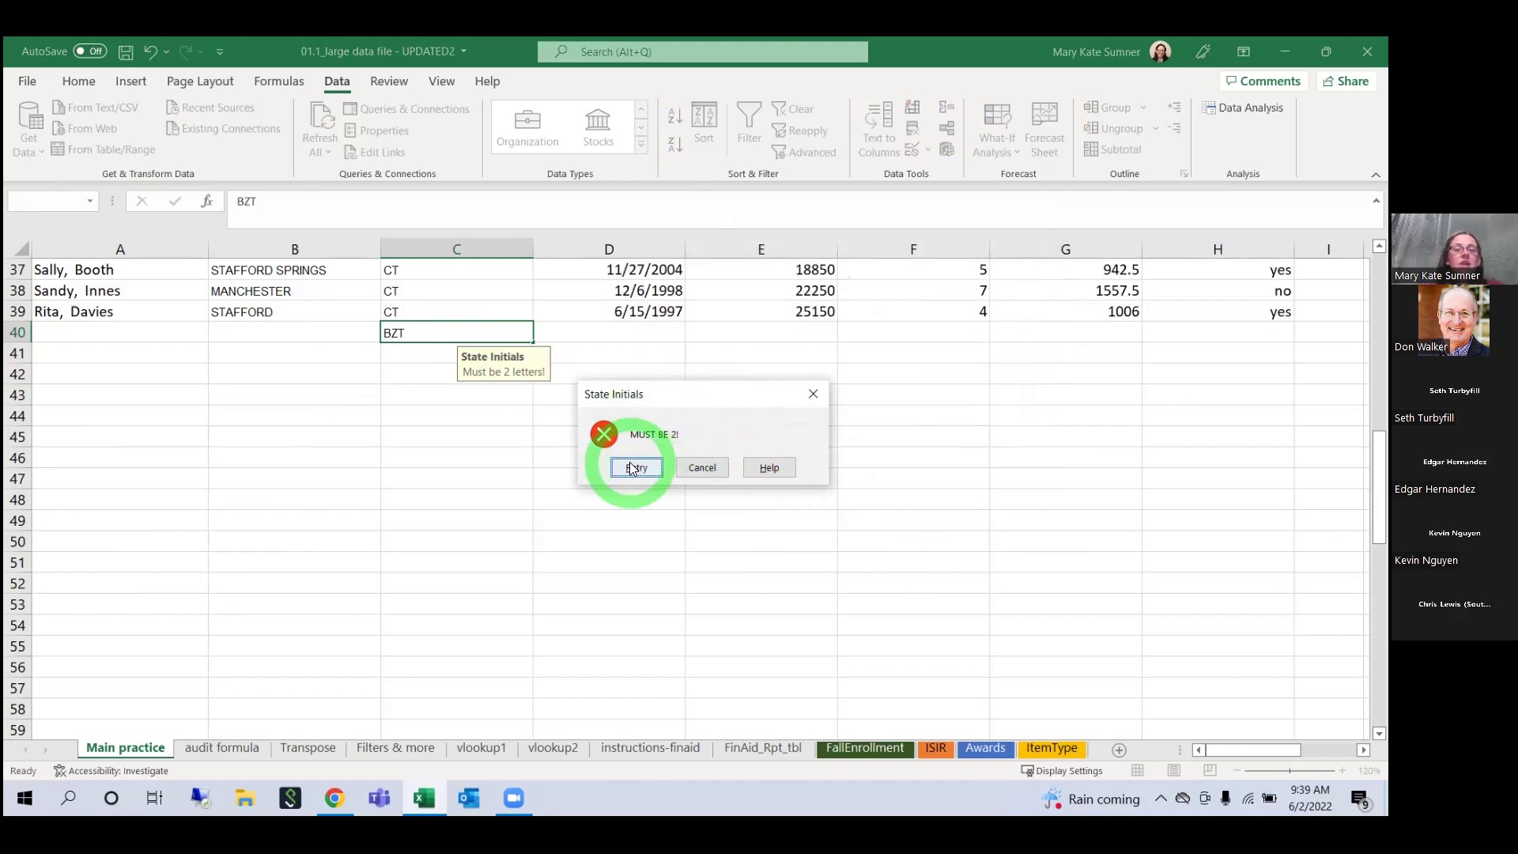
pyautogui.click(634, 468)
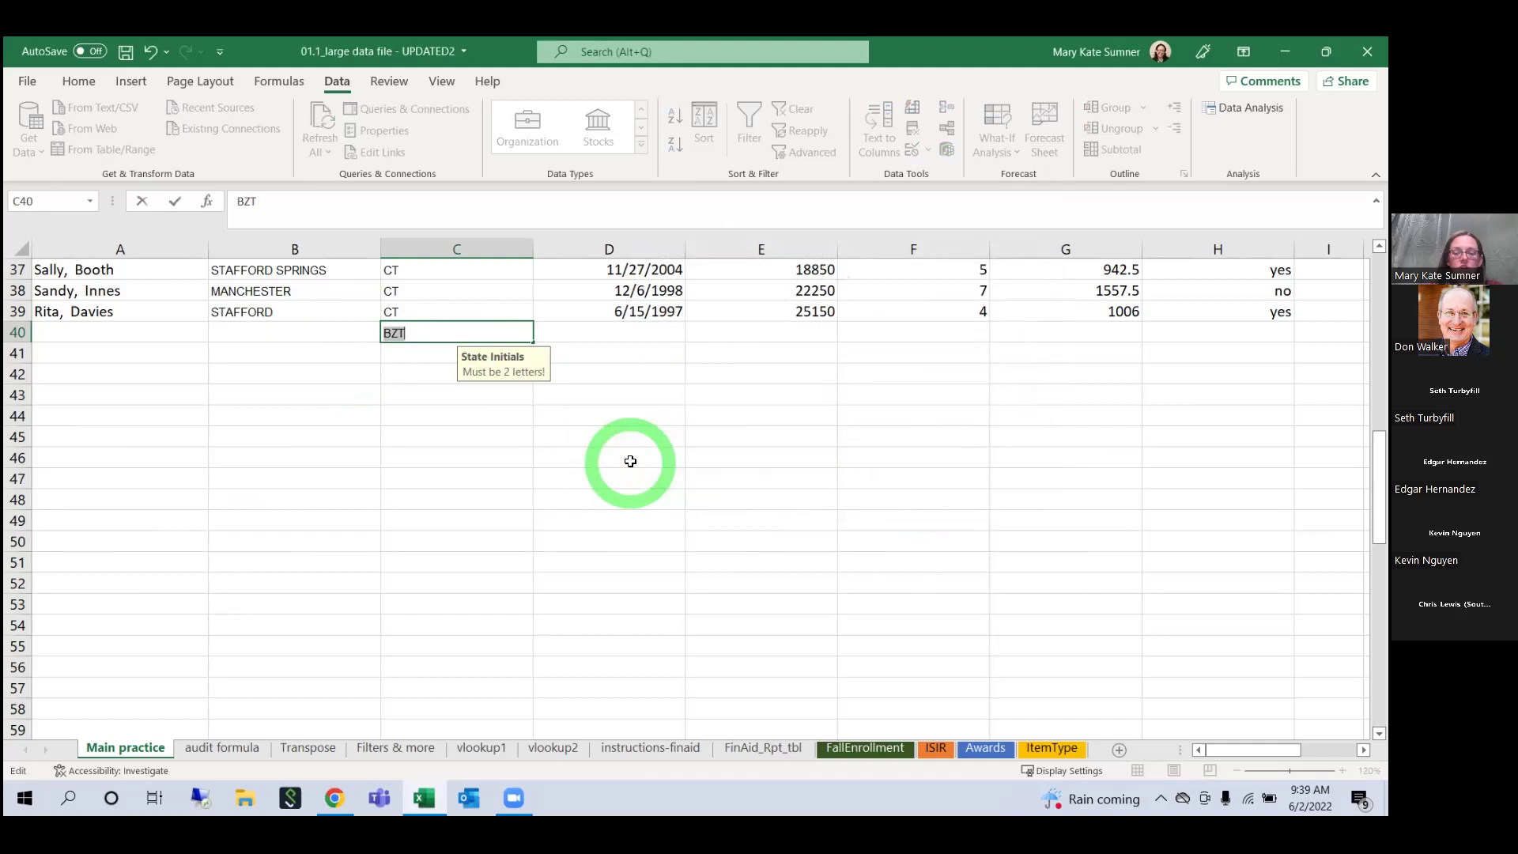
pyautogui.press('Return')
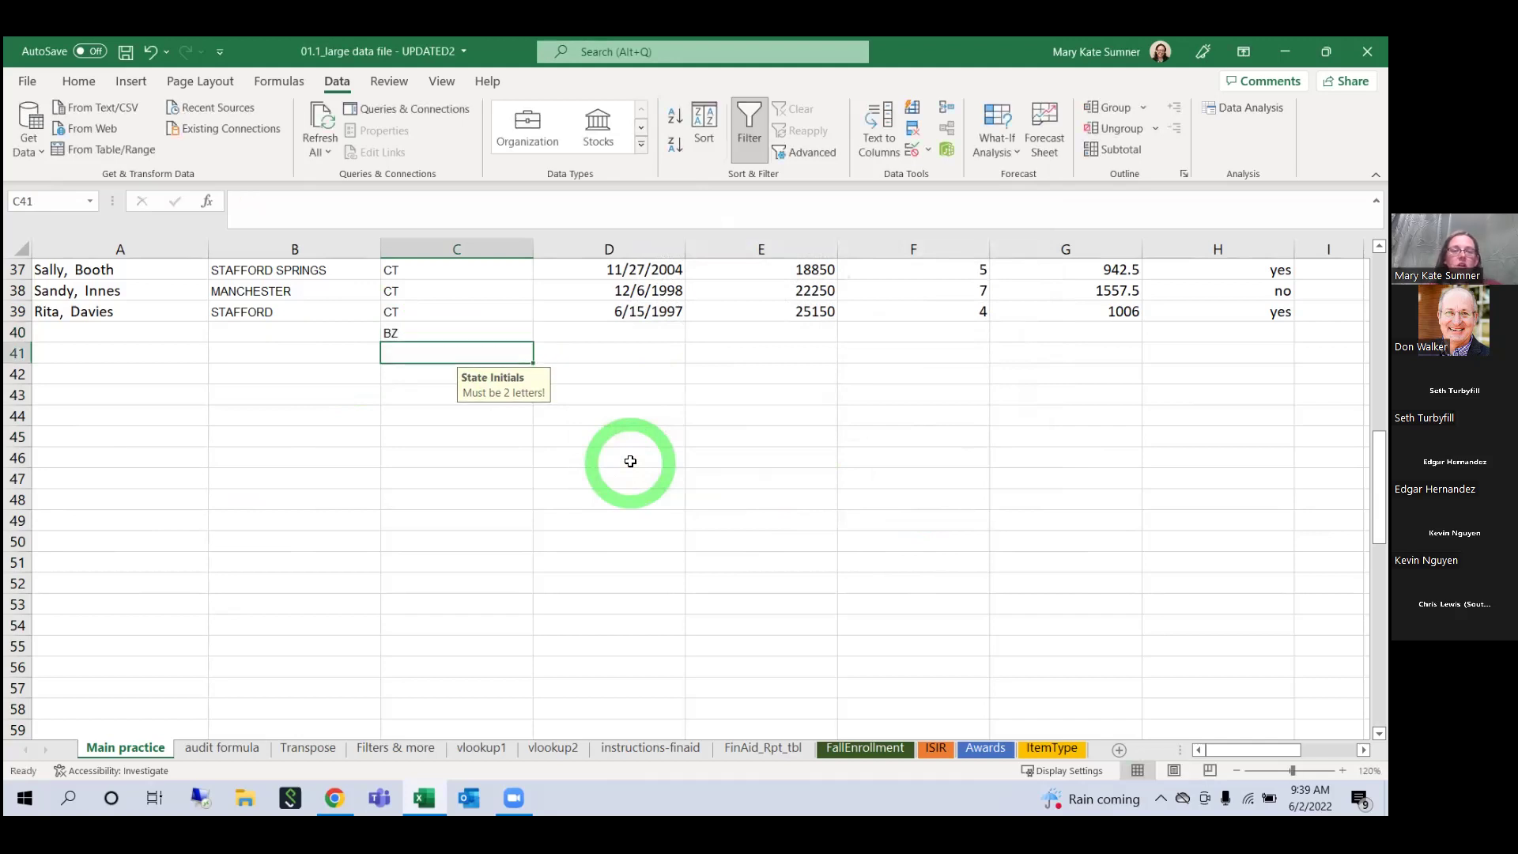
# Step: Try to extend the C40 entry to BZT, cancel the rejected edit, and clear the cell
pyautogui.press('Up')
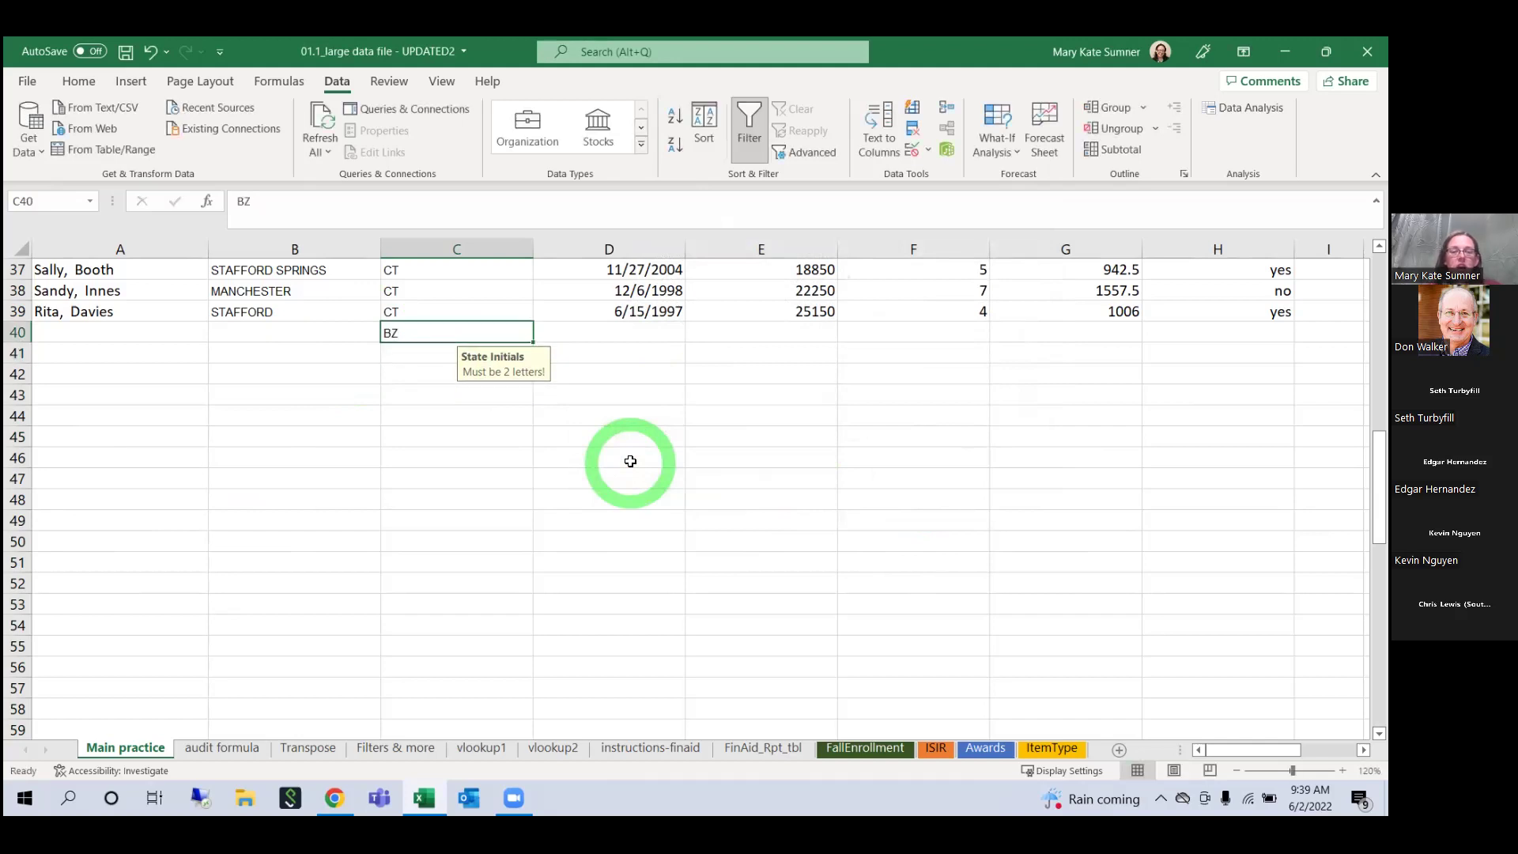
pyautogui.click(592, 206)
pyautogui.write('T')
pyautogui.press('Return')
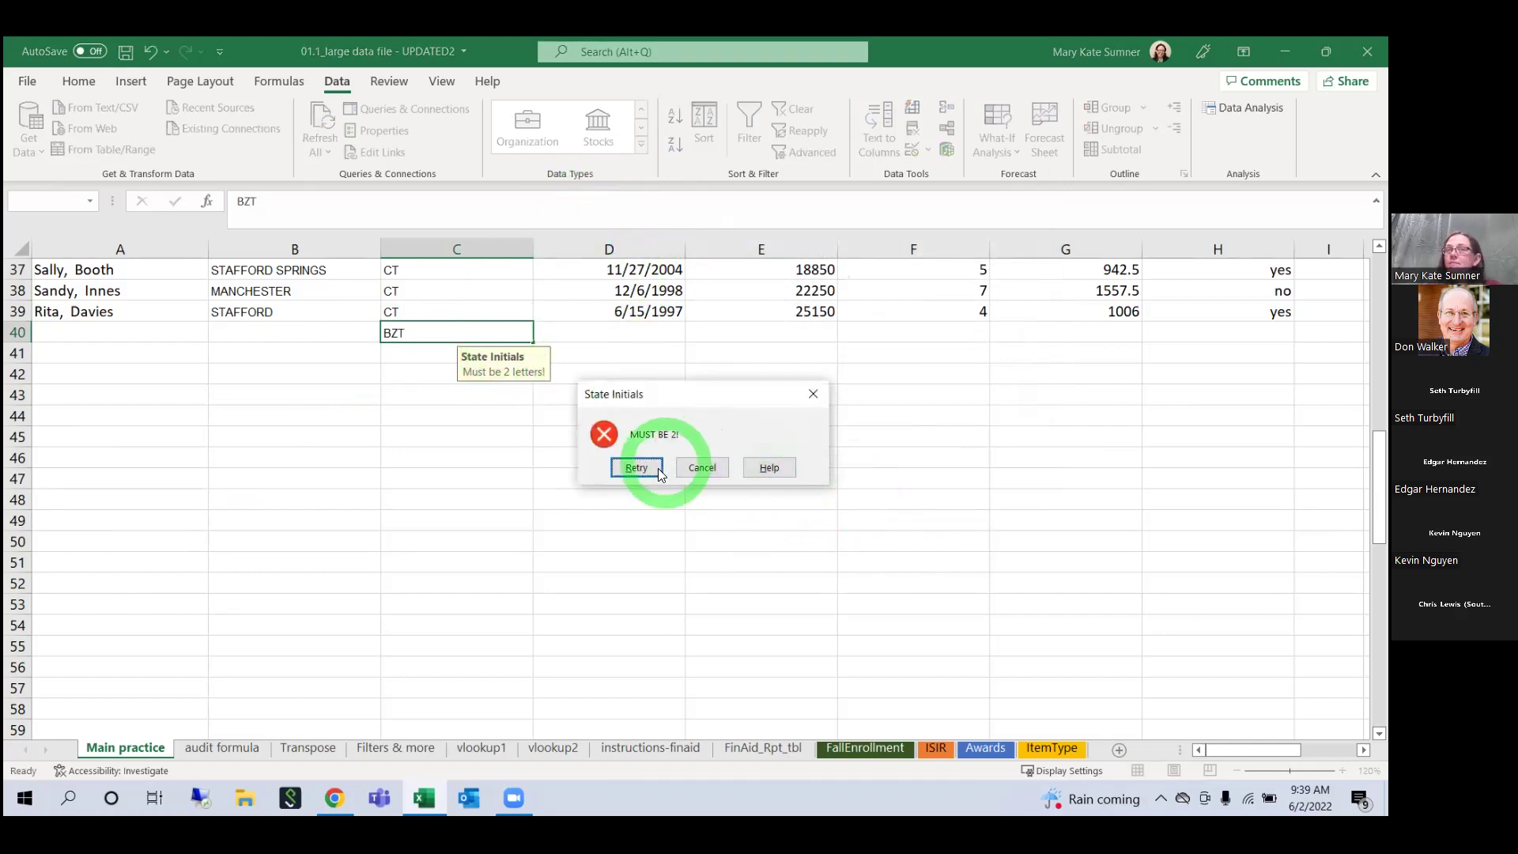
pyautogui.click(691, 467)
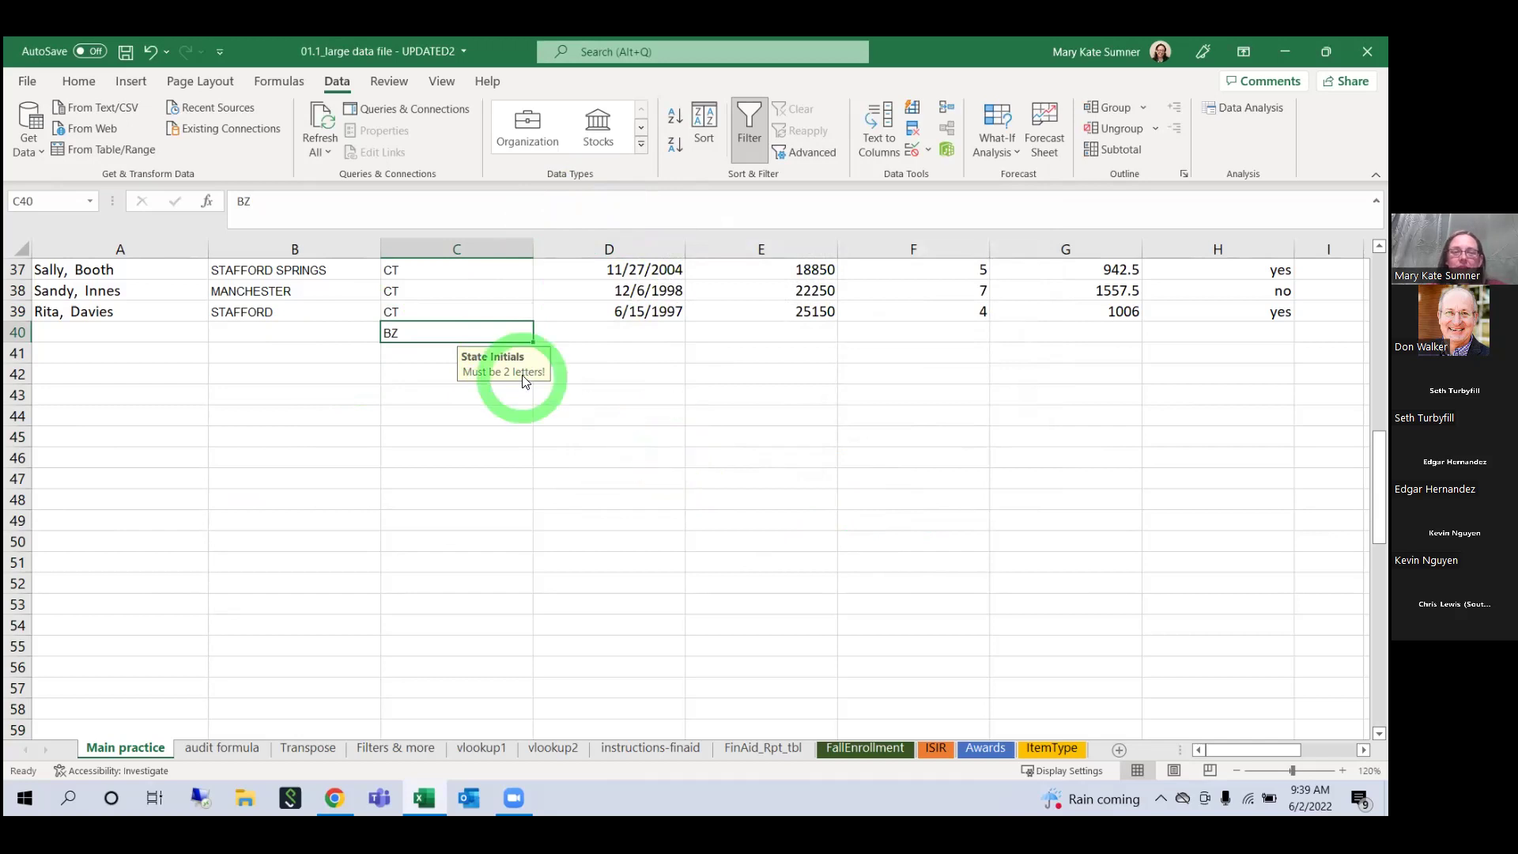
pyautogui.press('Delete')
pyautogui.click(668, 444)
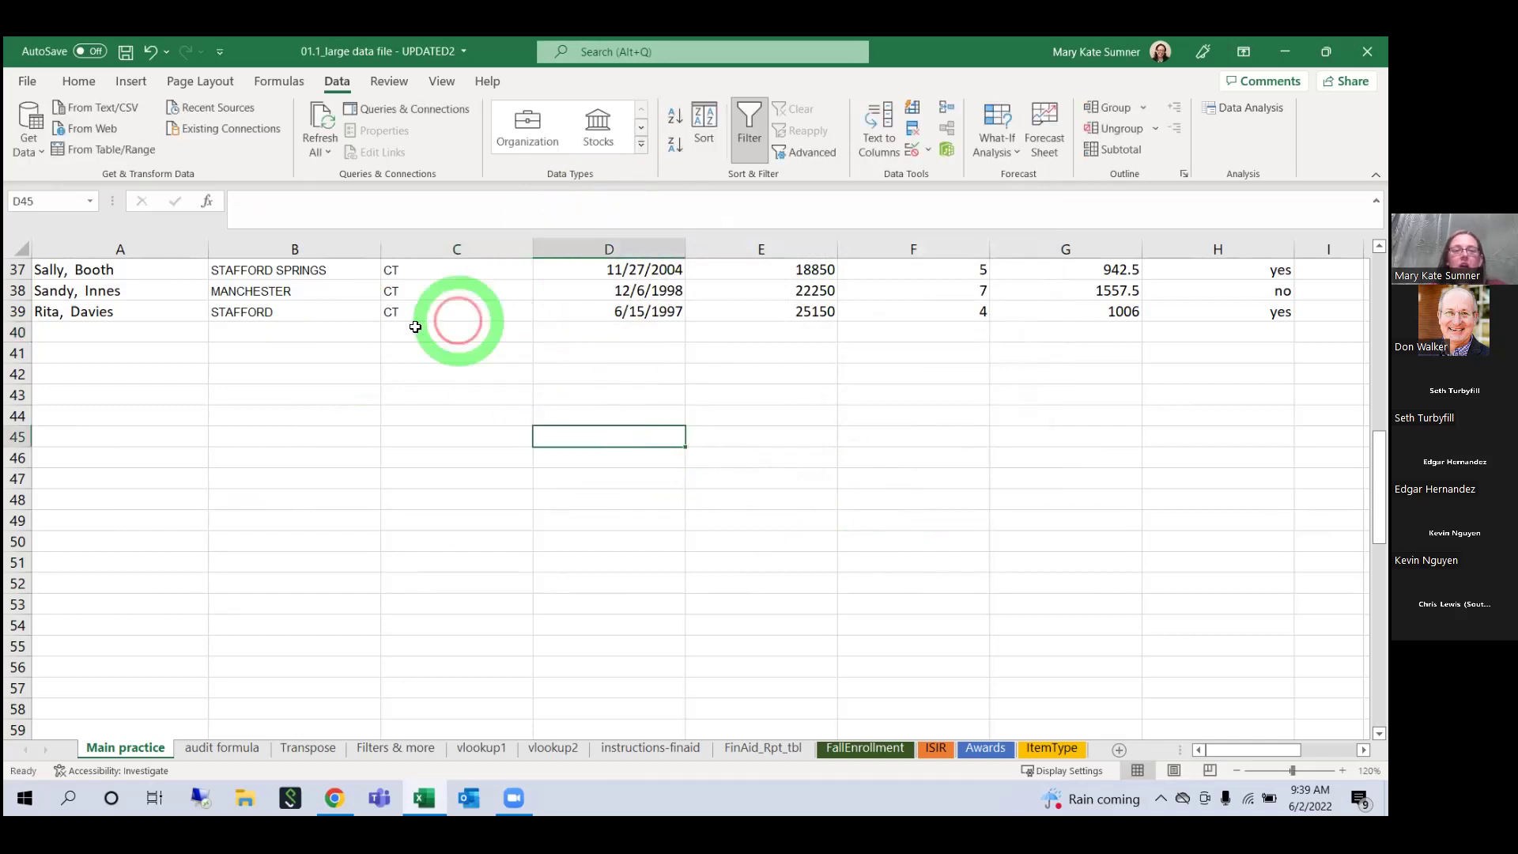
# Step: Set the error alert style of cell C40's data validation back to Warning
pyautogui.click(476, 335)
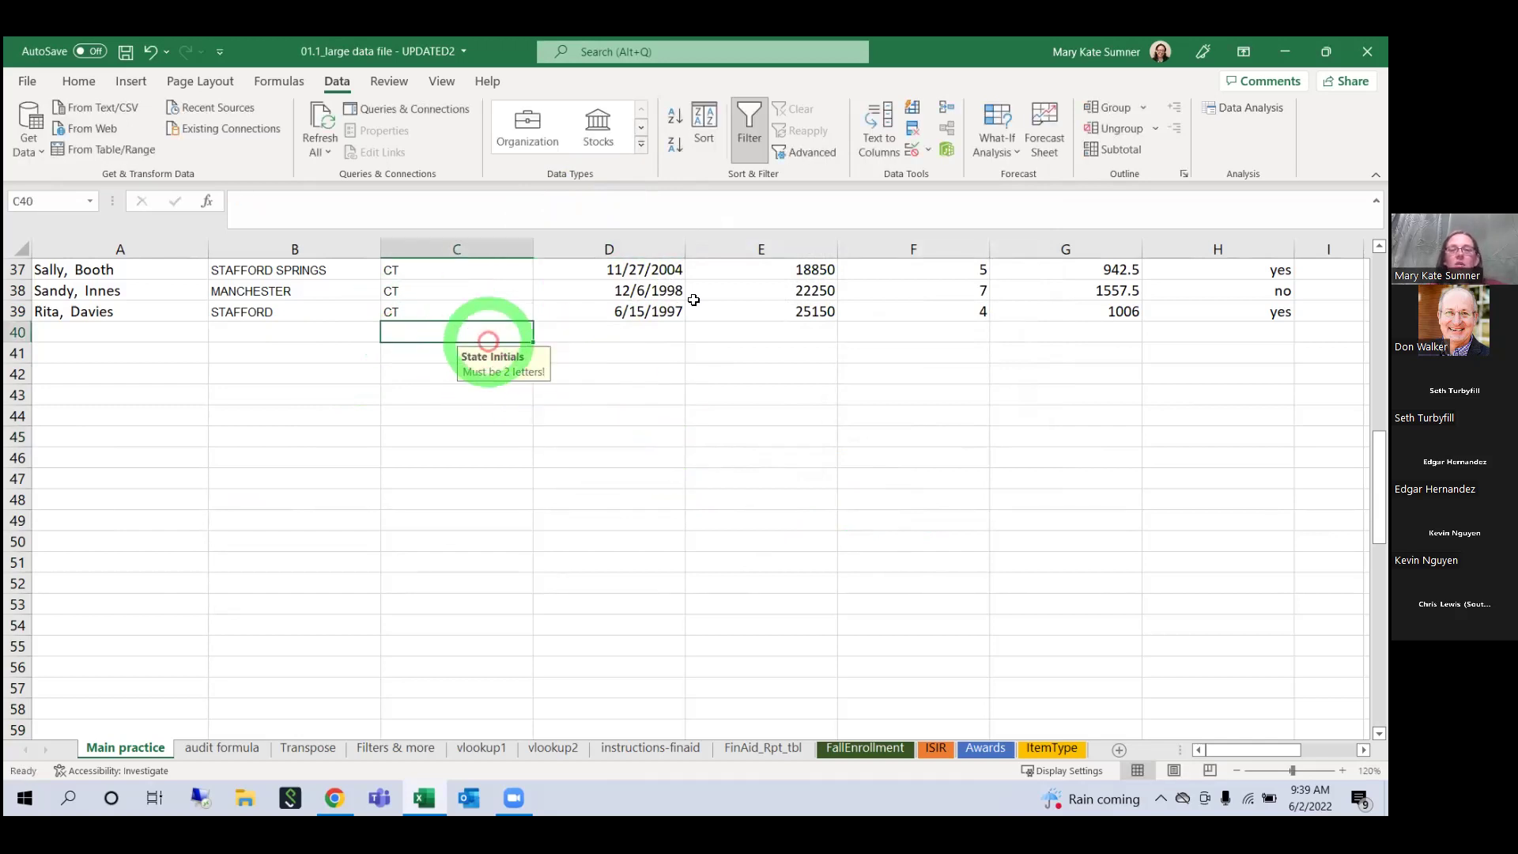
pyautogui.click(917, 150)
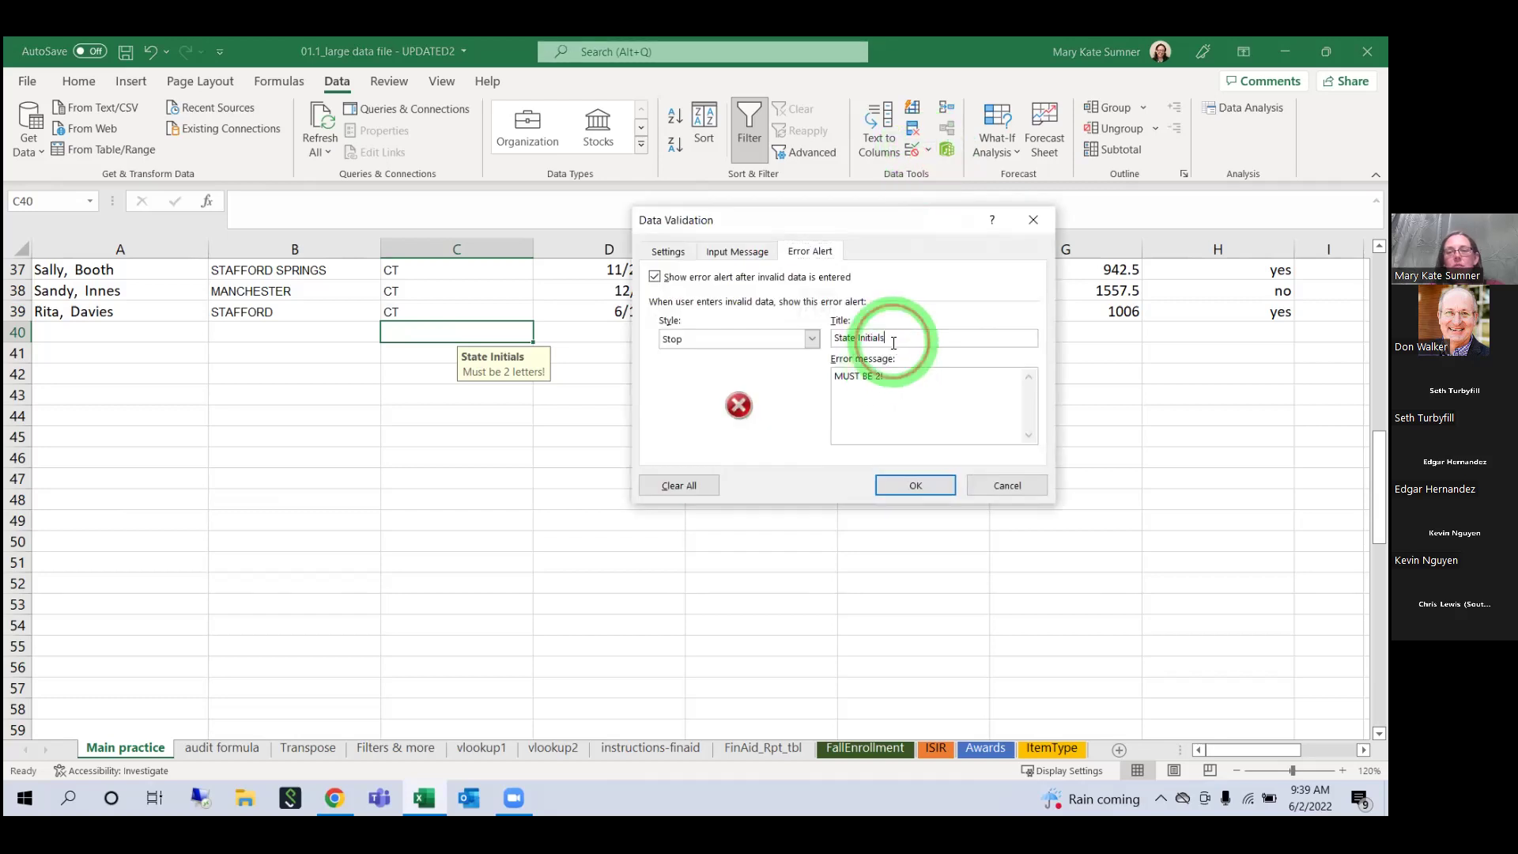
pyautogui.click(790, 340)
pyautogui.click(783, 366)
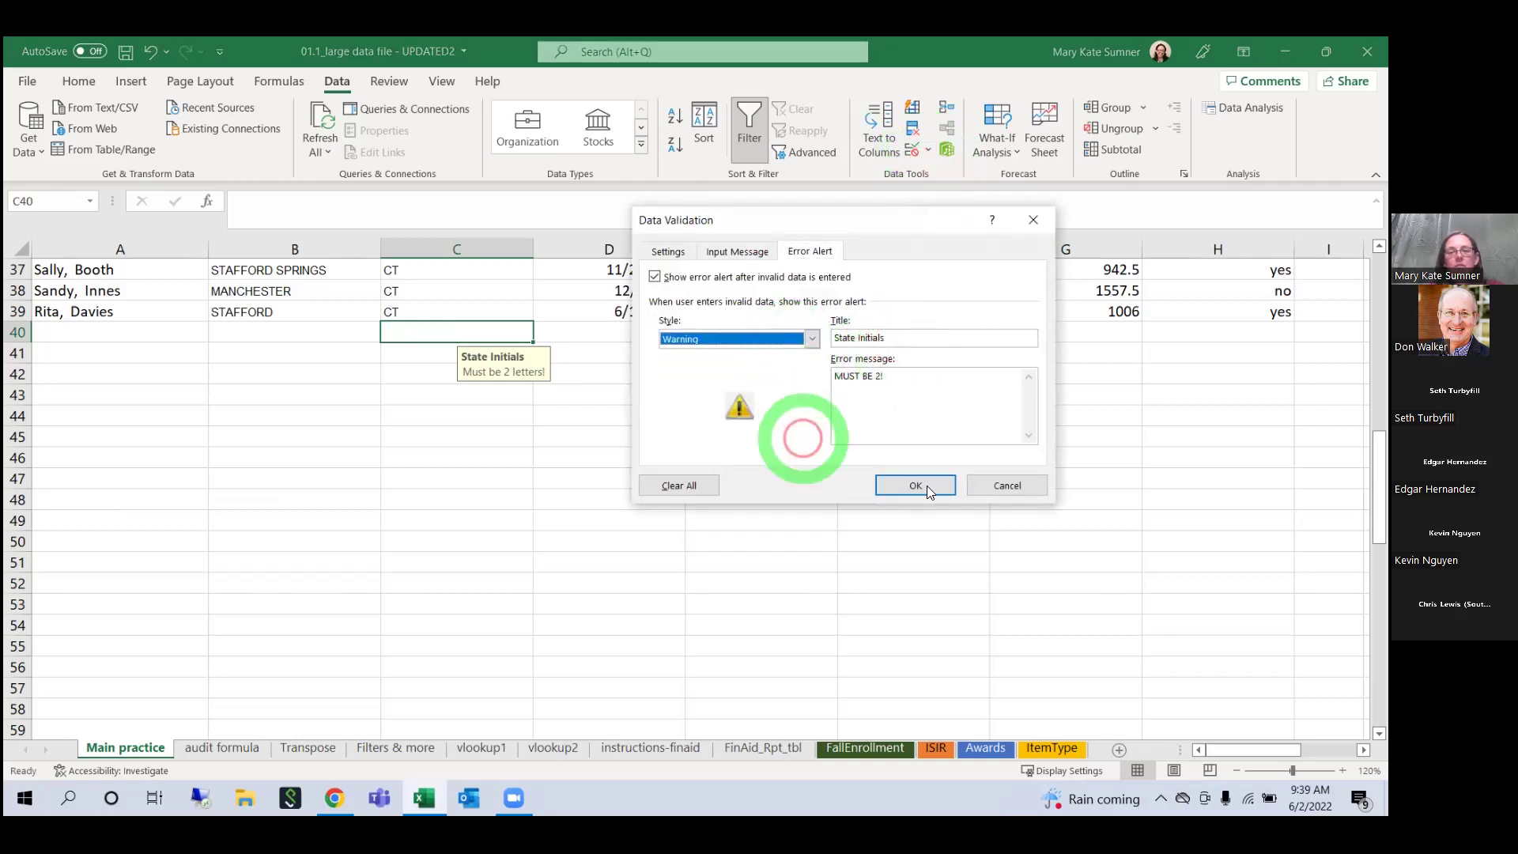
pyautogui.click(948, 479)
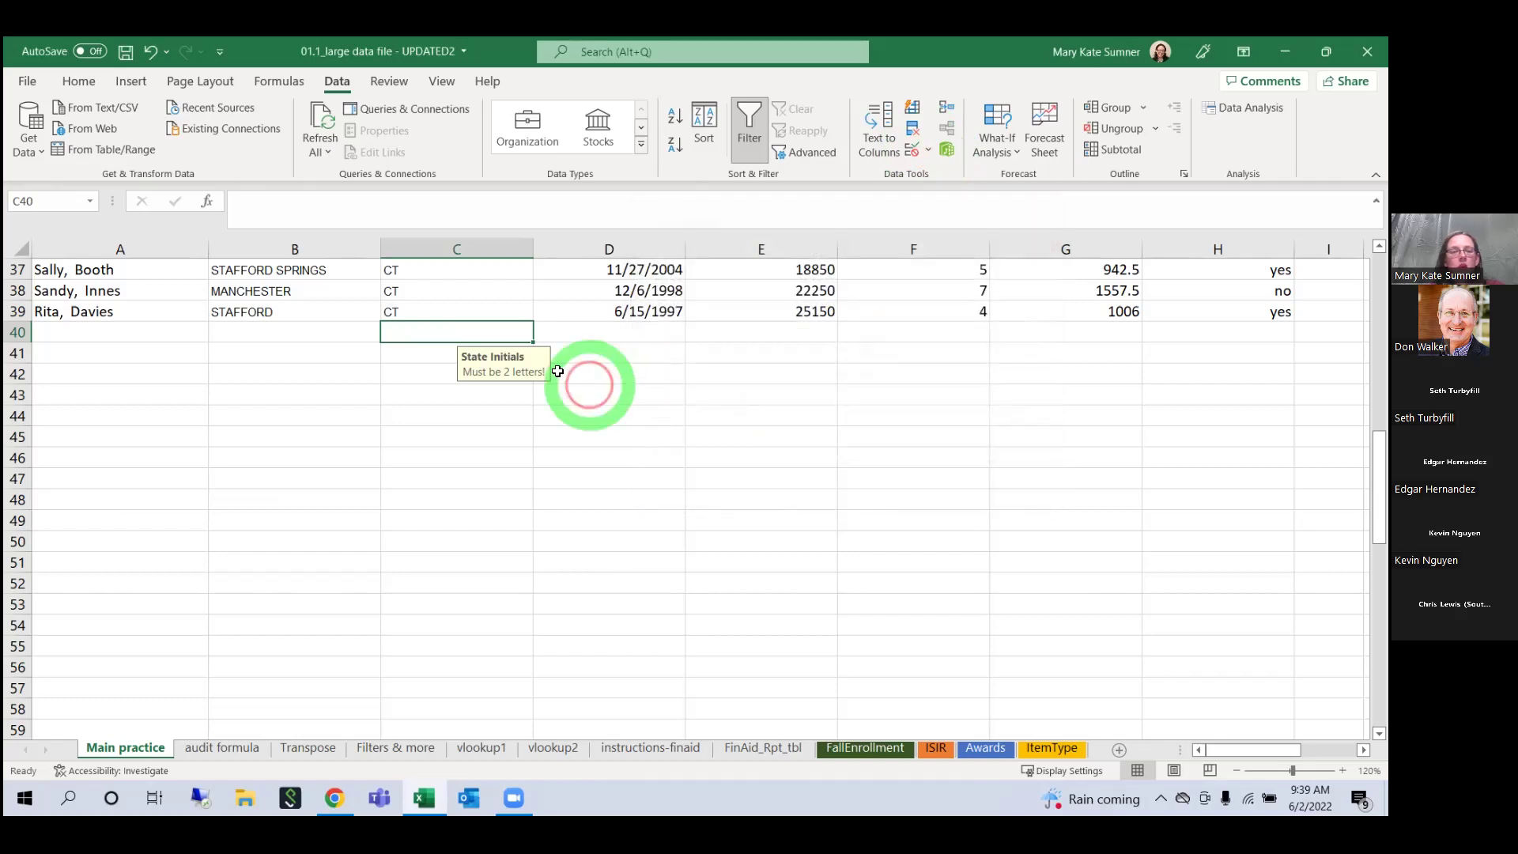
# Step: Enter BZT in cell C40 and accept it despite the warning
pyautogui.write('BZT')
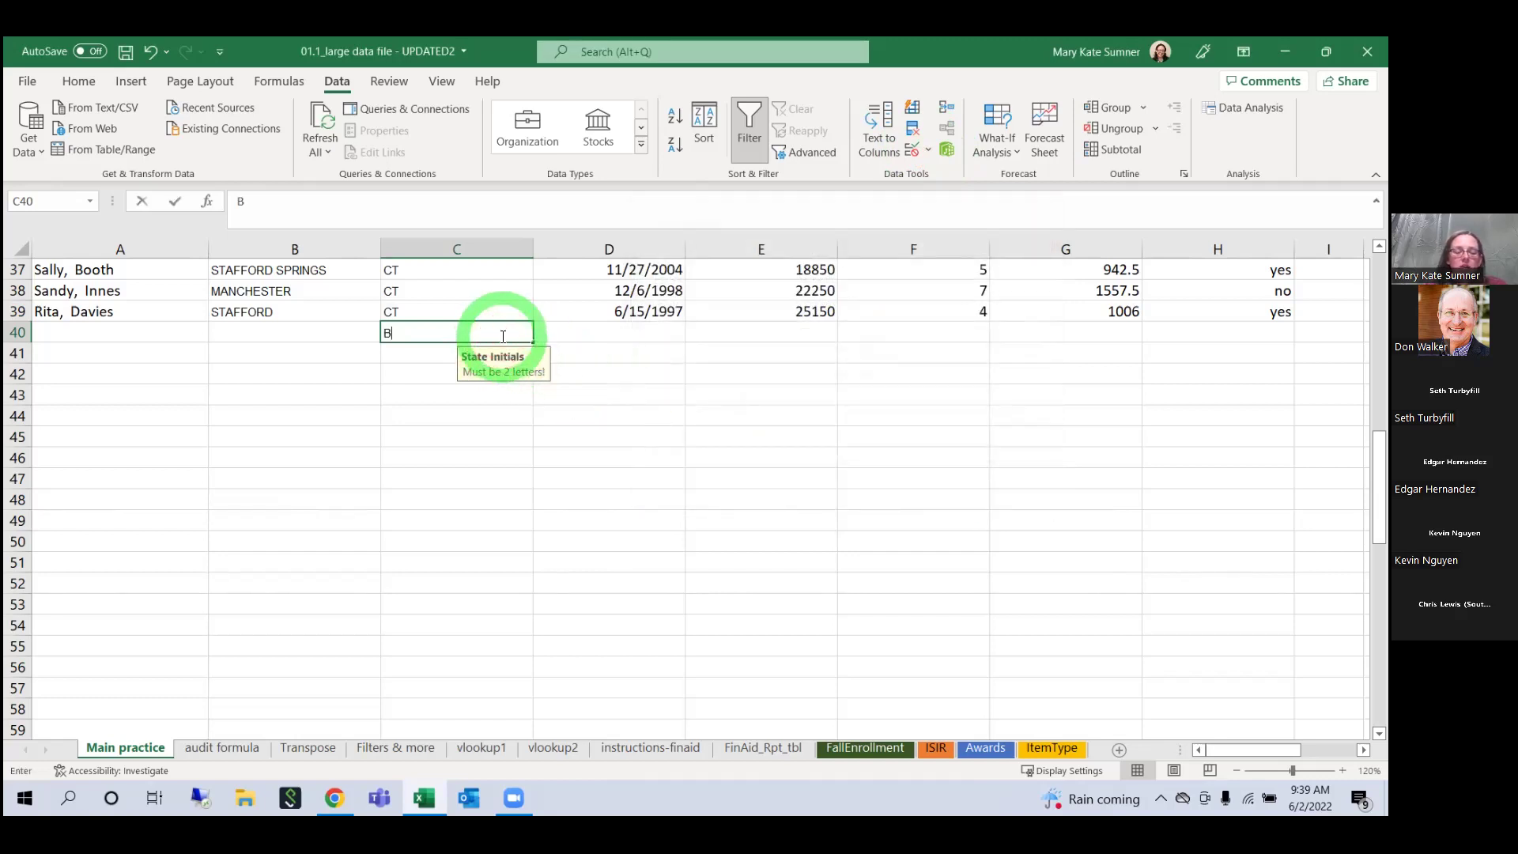
pyautogui.press('Return')
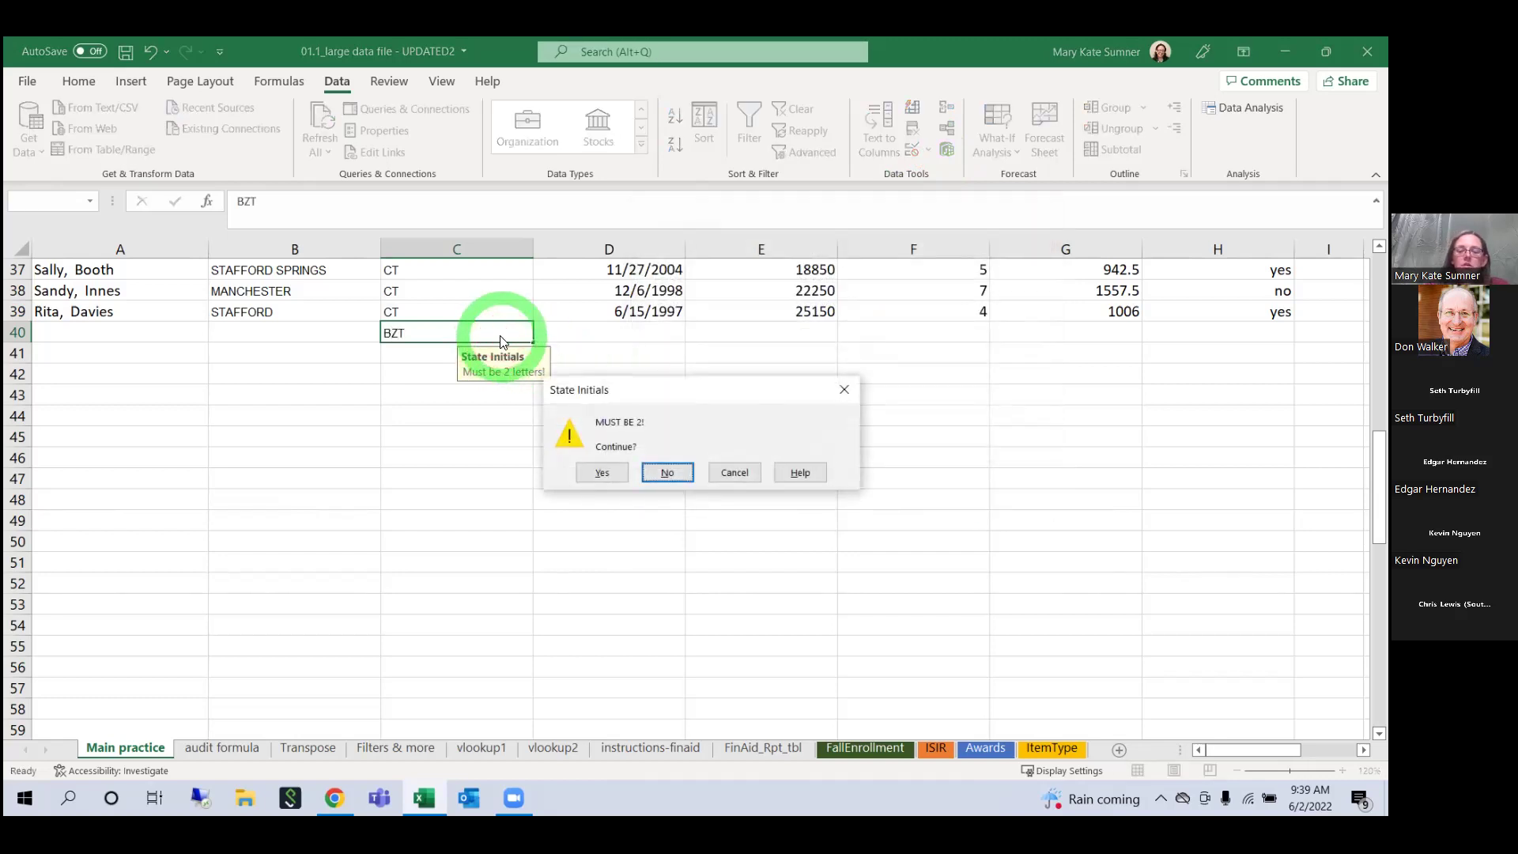
pyautogui.press('y')
# Step: Change the state in cell C13 to the invalid value PAY and accept it despite the warning
pyautogui.scroll(7, 500, 337)
pyautogui.scroll(3, 500, 336)
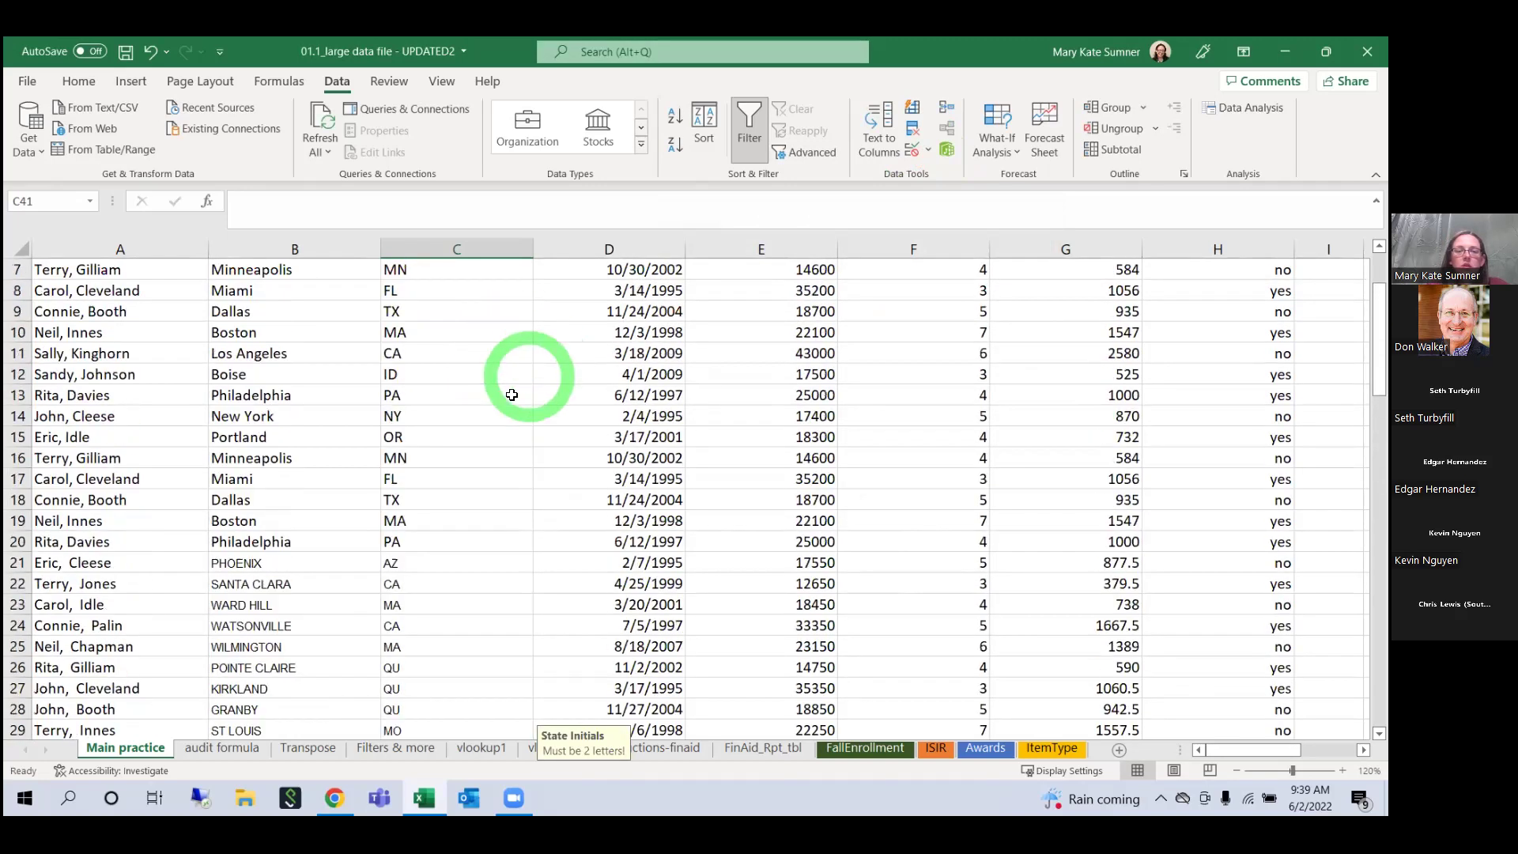
pyautogui.click(506, 395)
pyautogui.click(426, 200)
pyautogui.write('Y')
pyautogui.press('Return')
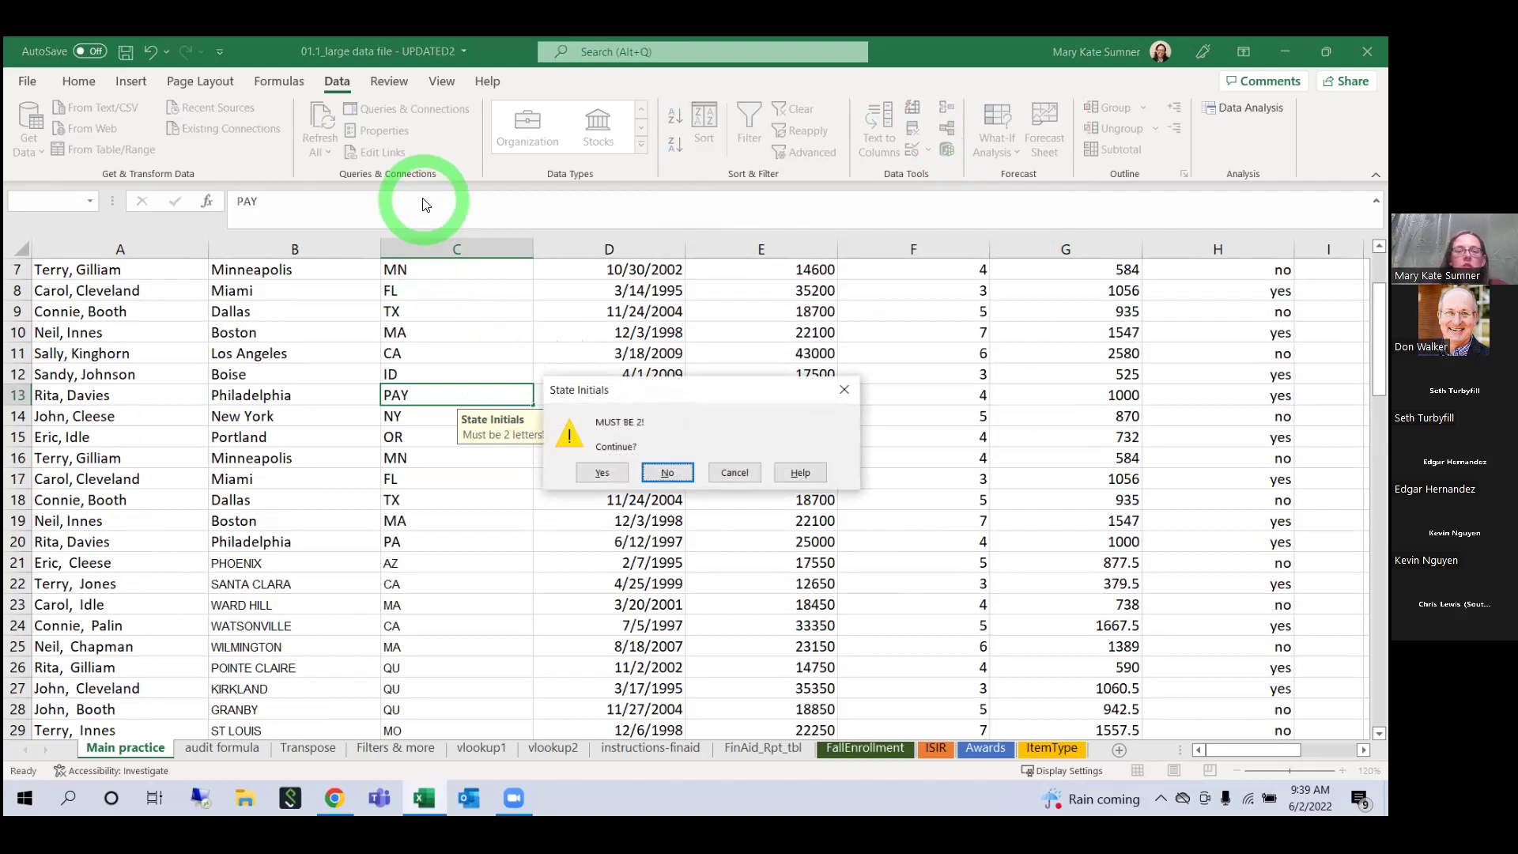
pyautogui.click(601, 472)
pyautogui.scroll(2, 443, 371)
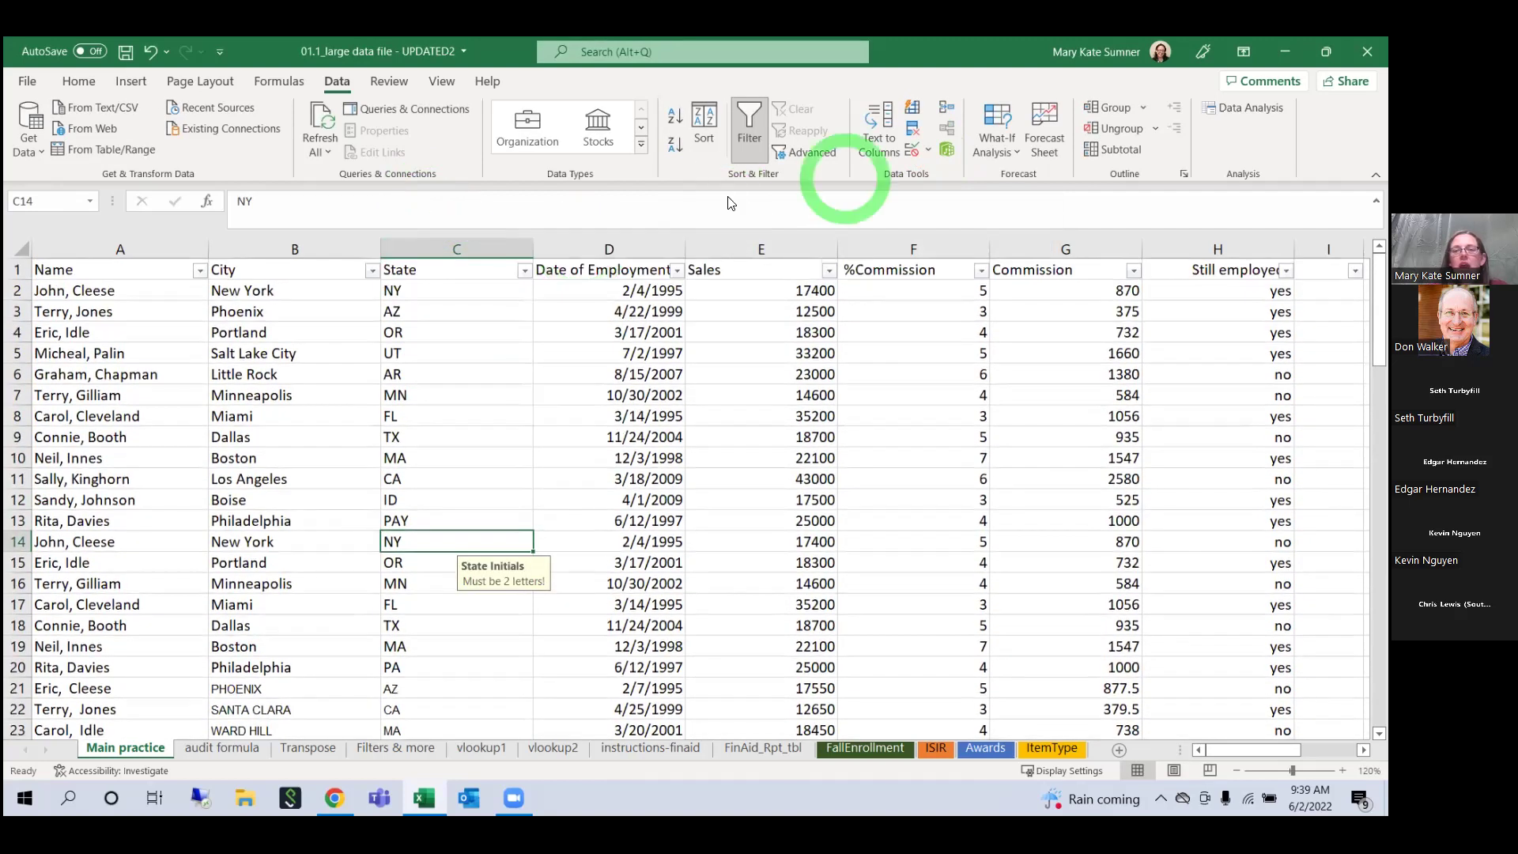
# Step: Fill the entire State column with yellow
pyautogui.click(421, 252)
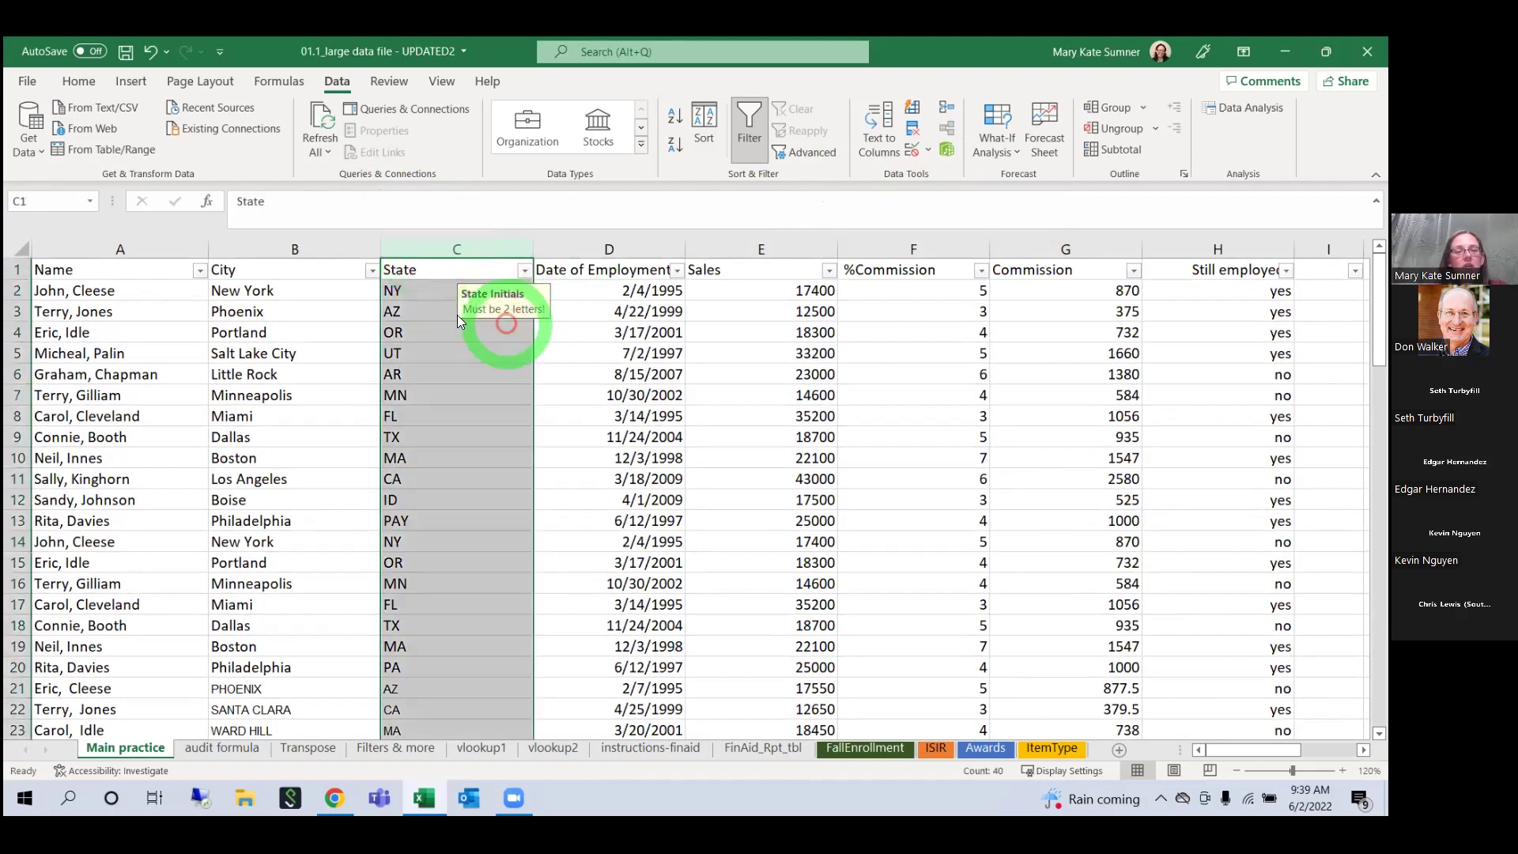
pyautogui.click(431, 332)
pyautogui.click(428, 274)
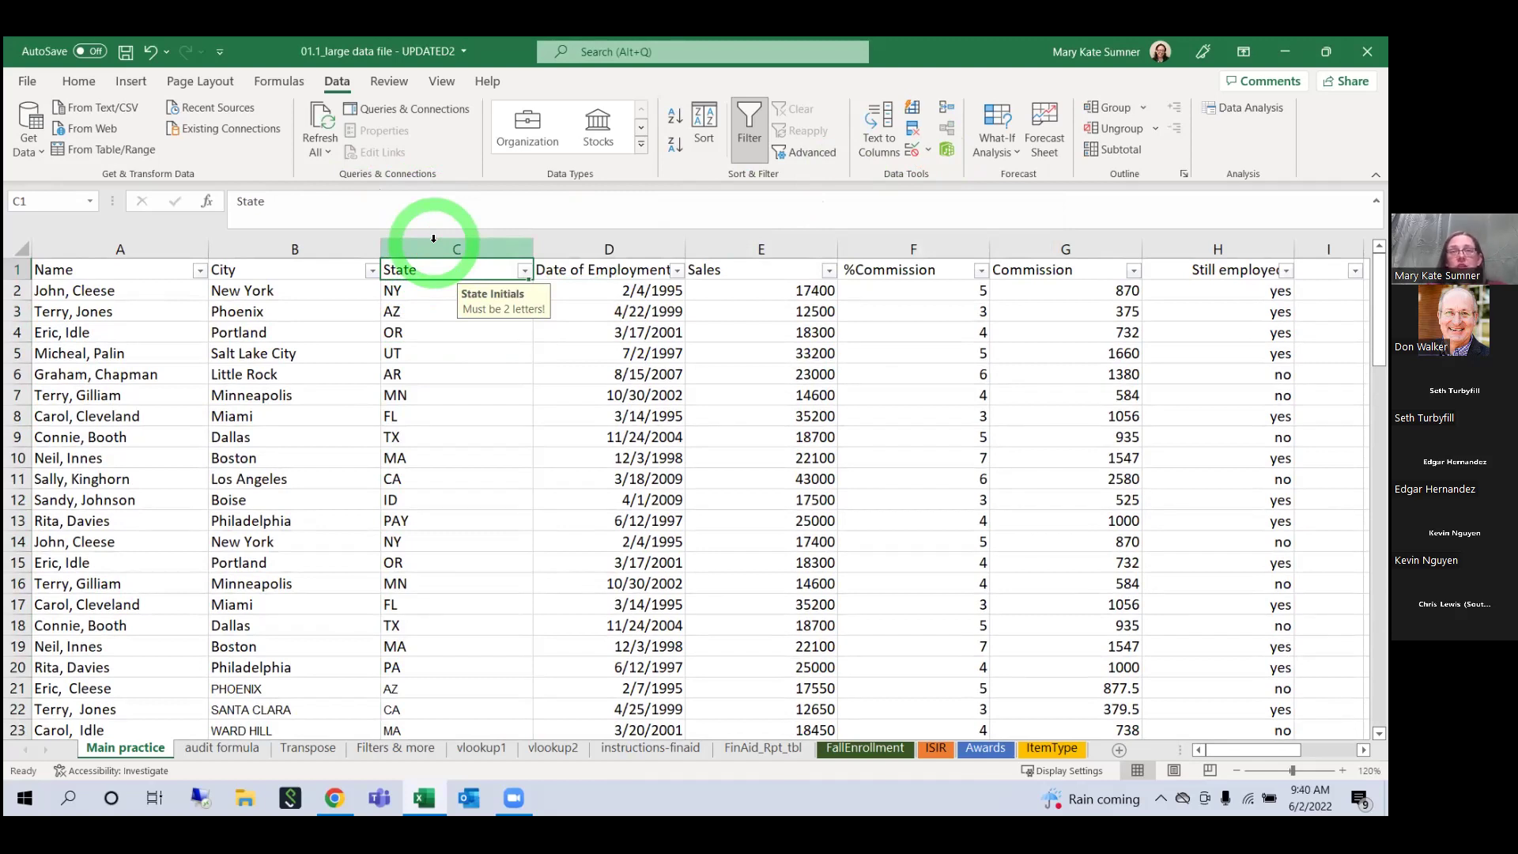
pyautogui.click(434, 238)
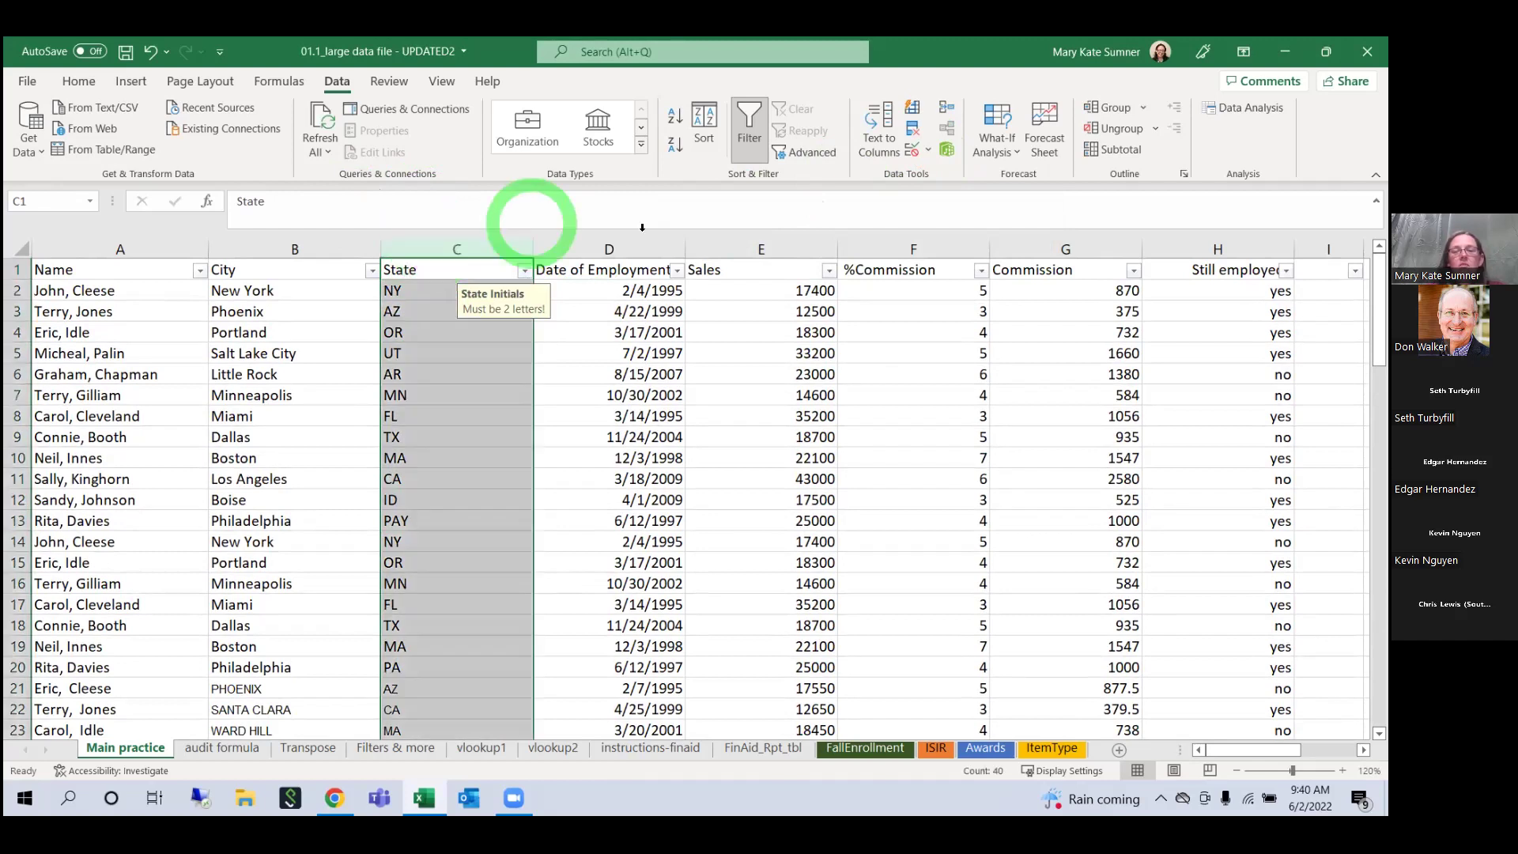
pyautogui.click(79, 80)
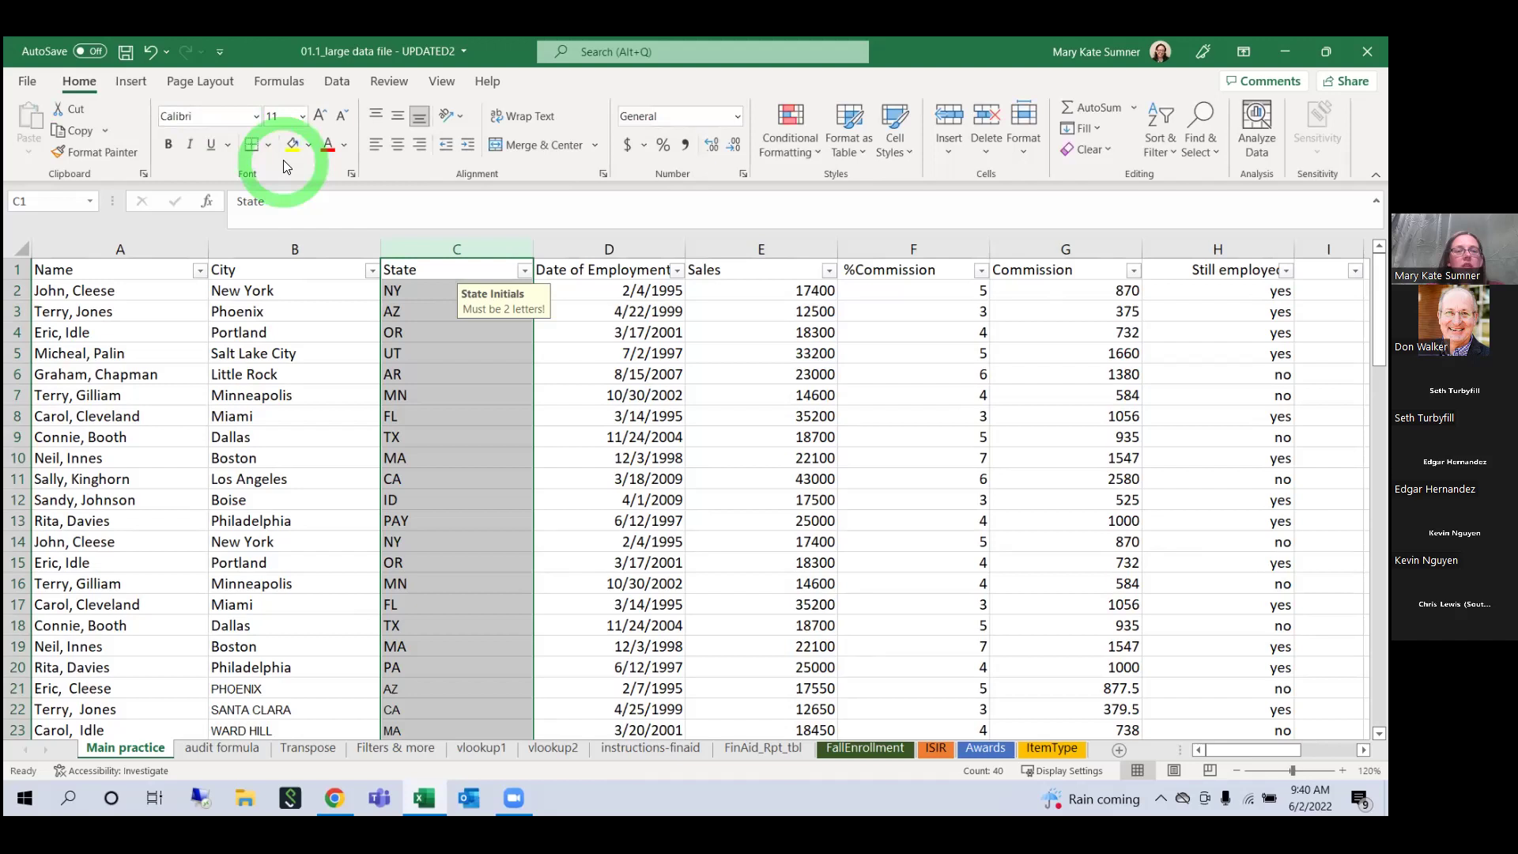
pyautogui.click(291, 144)
pyautogui.click(1076, 371)
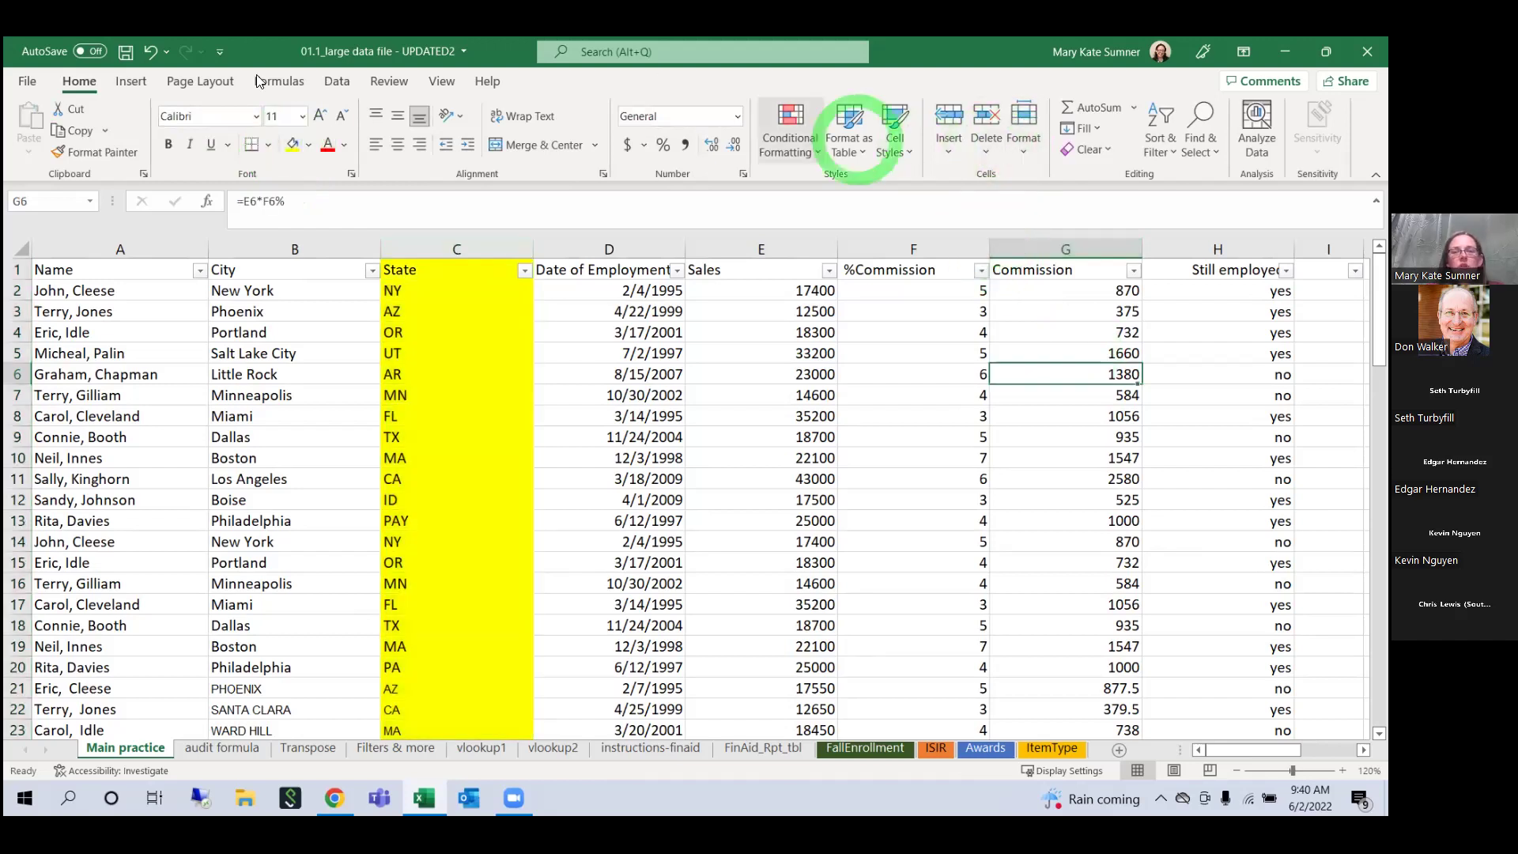
# Step: Circle the invalid data on the sheet, check the marked State cells, and clear the validation circles
pyautogui.click(337, 81)
pyautogui.click(928, 149)
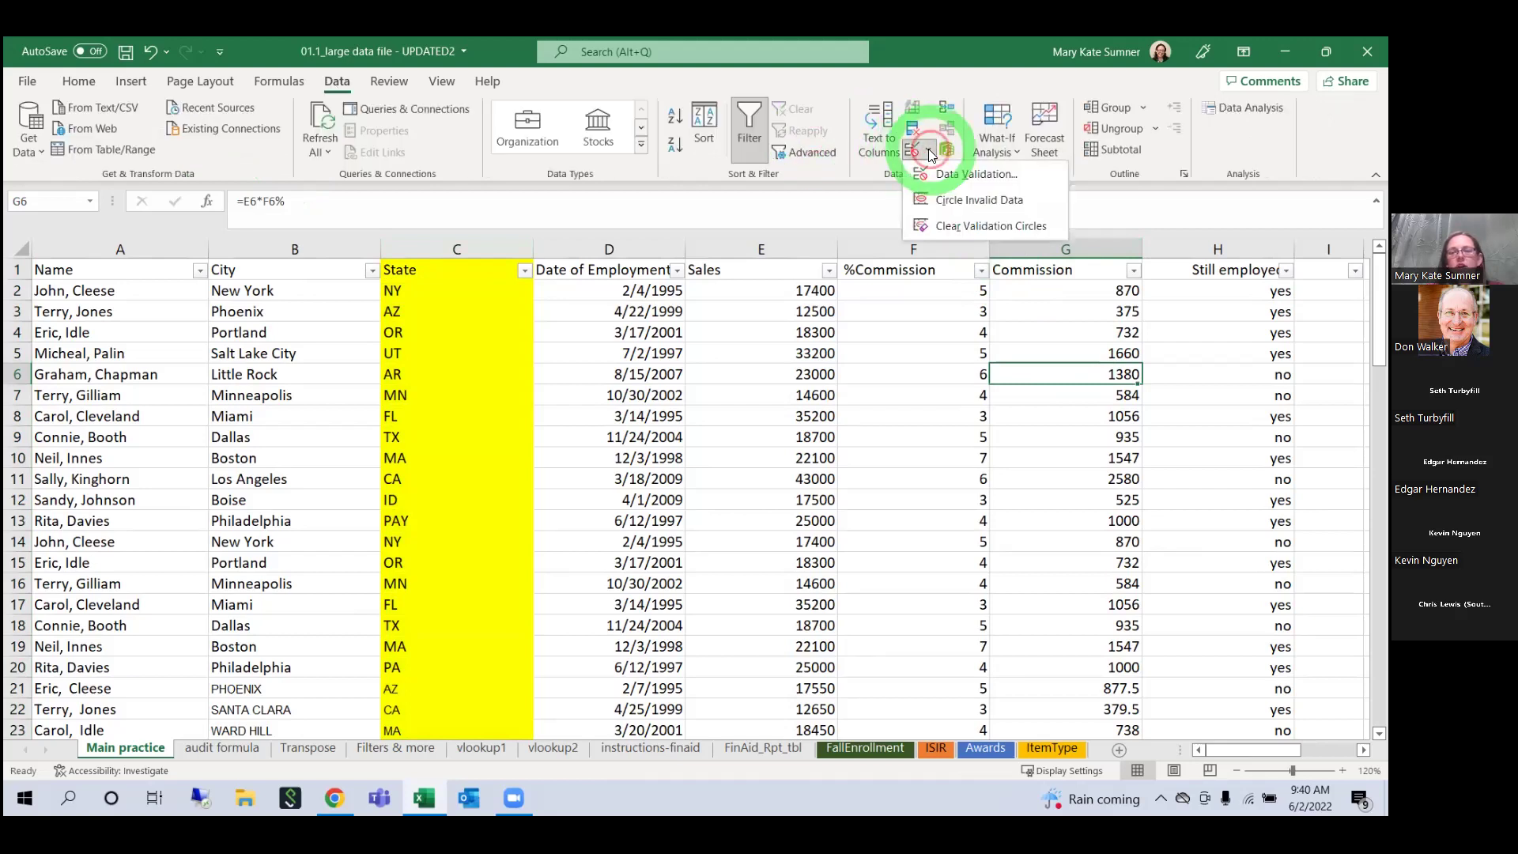
pyautogui.click(990, 203)
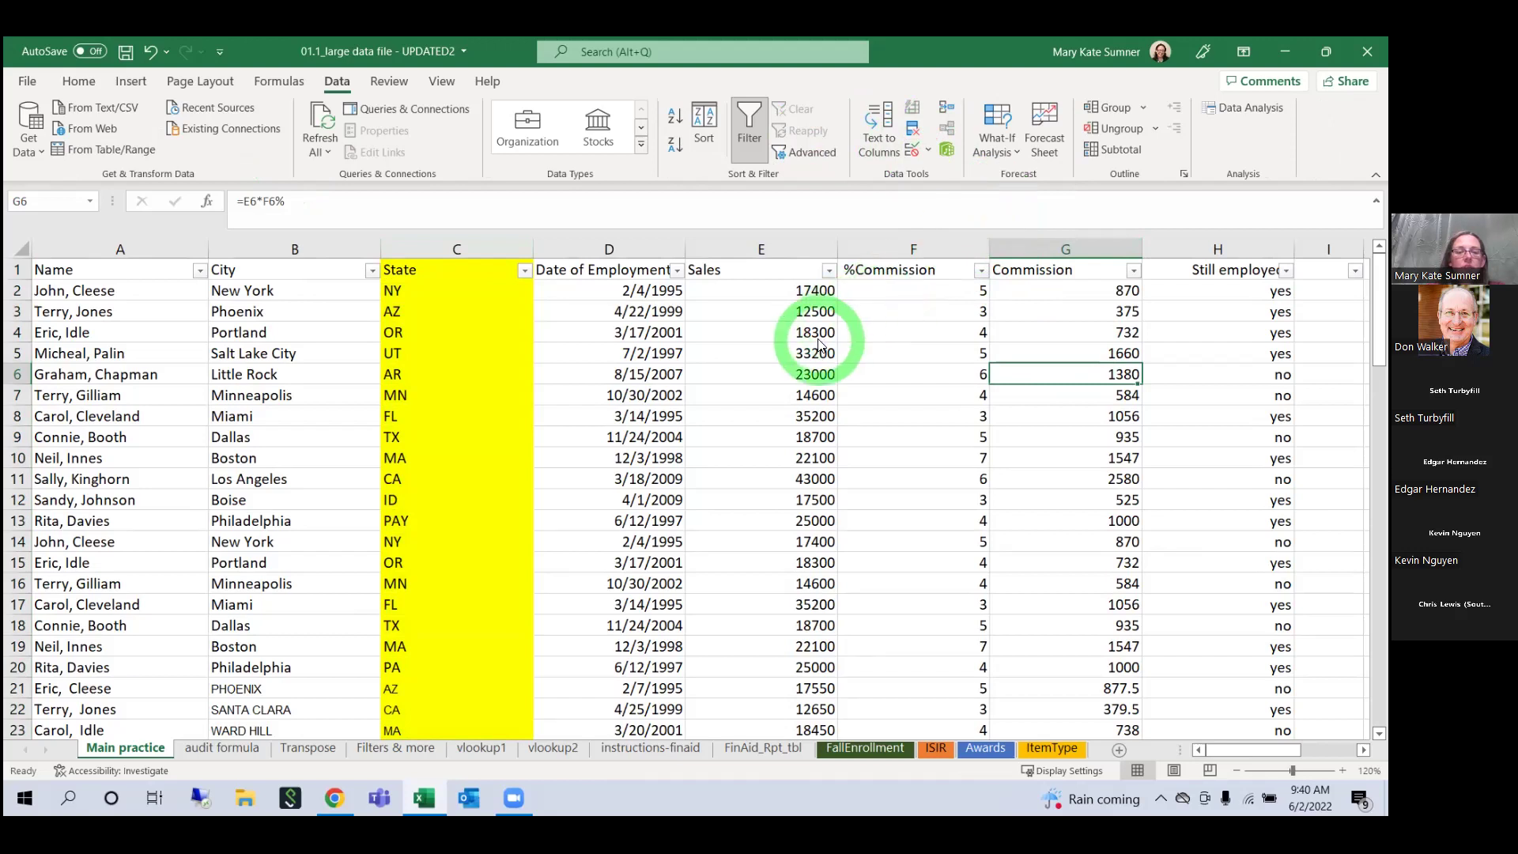
pyautogui.scroll(-2, 819, 345)
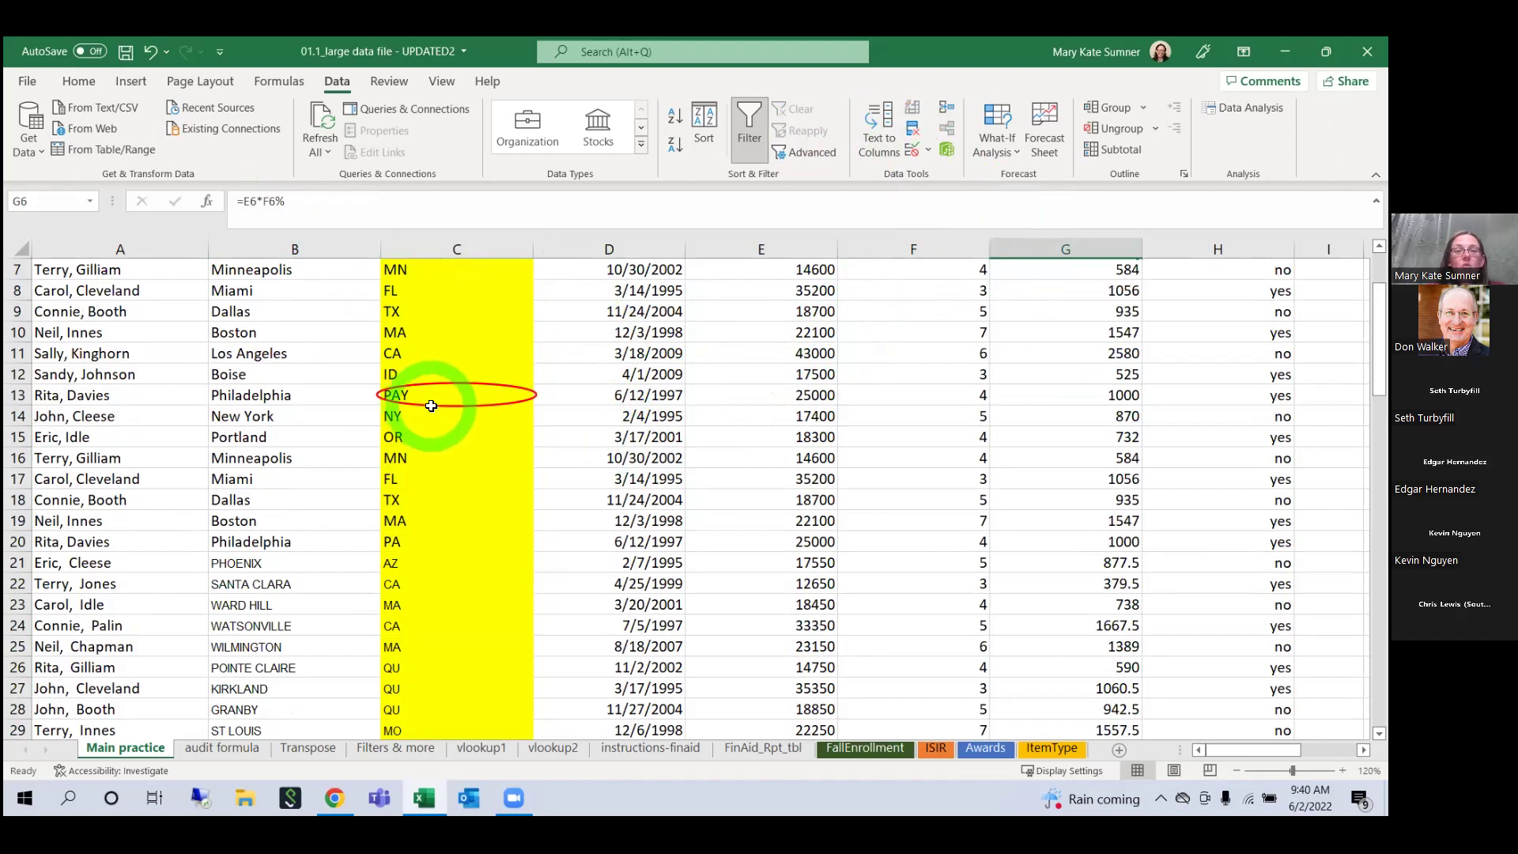
pyautogui.scroll(-7, 431, 405)
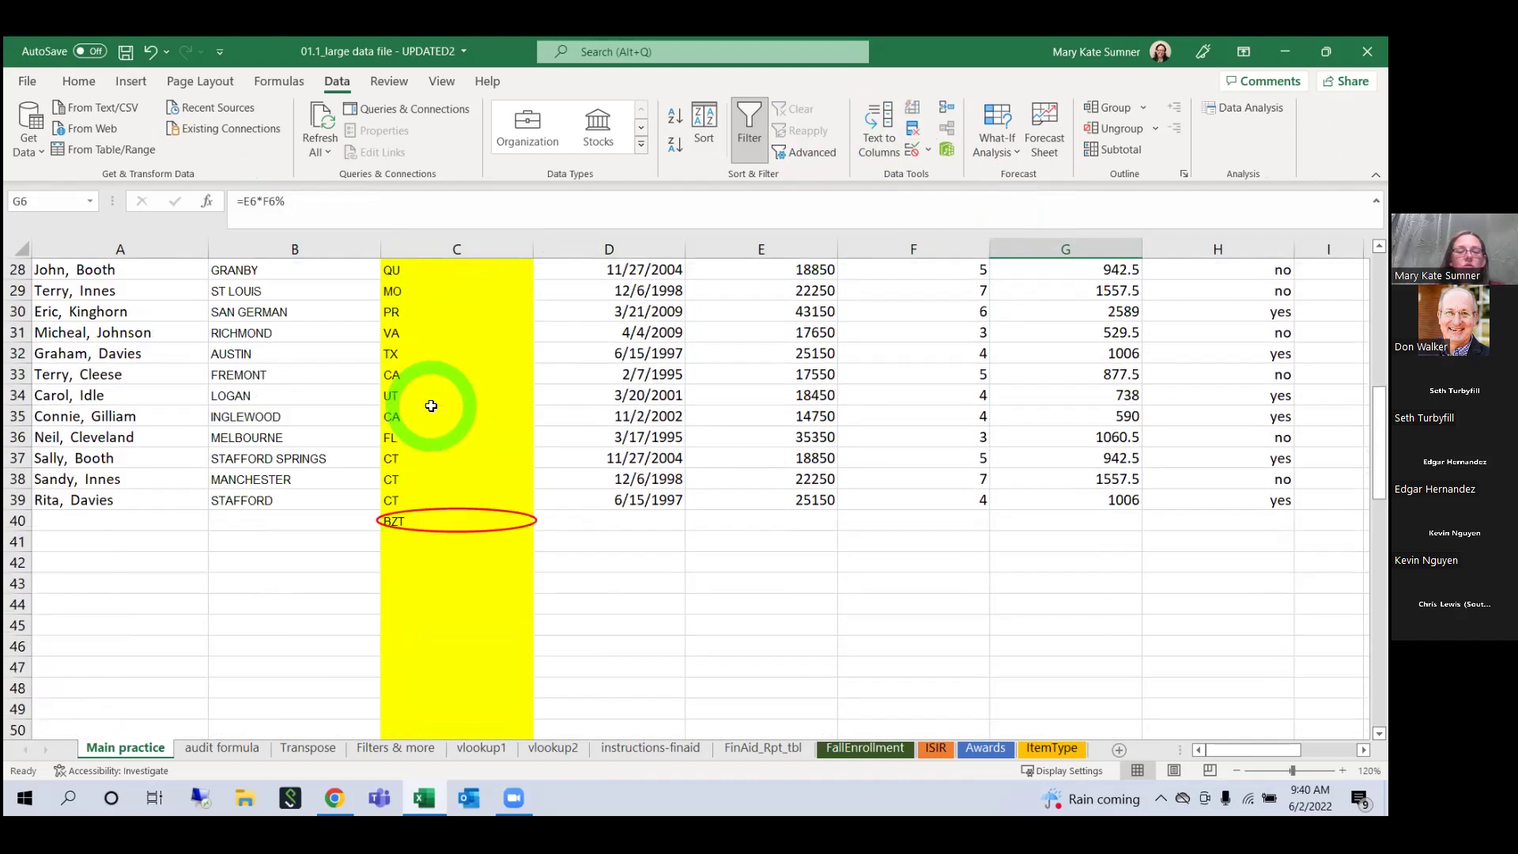
pyautogui.scroll(9, 431, 526)
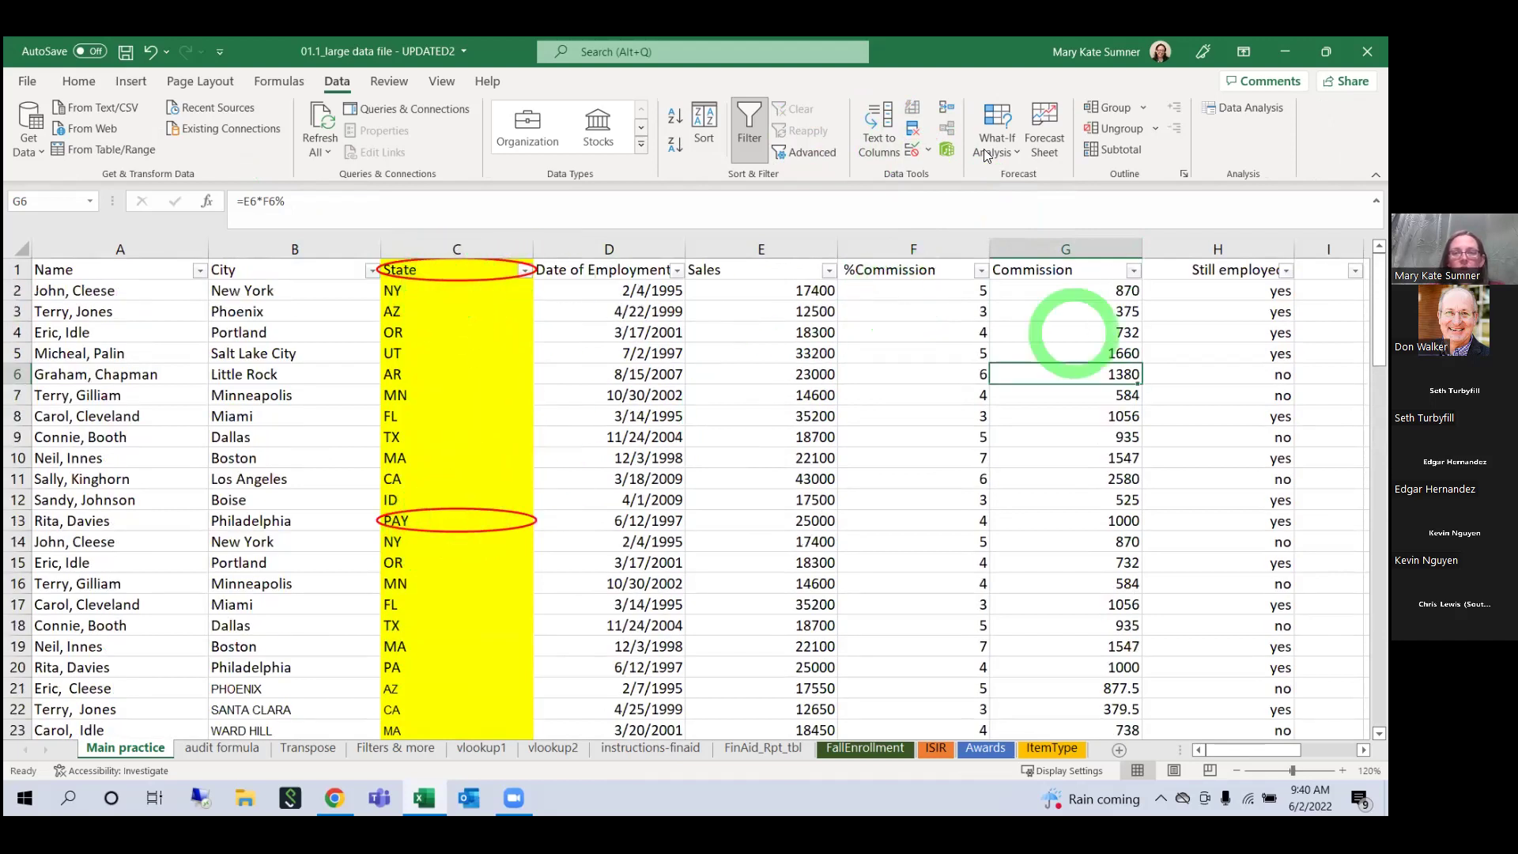
pyautogui.click(927, 152)
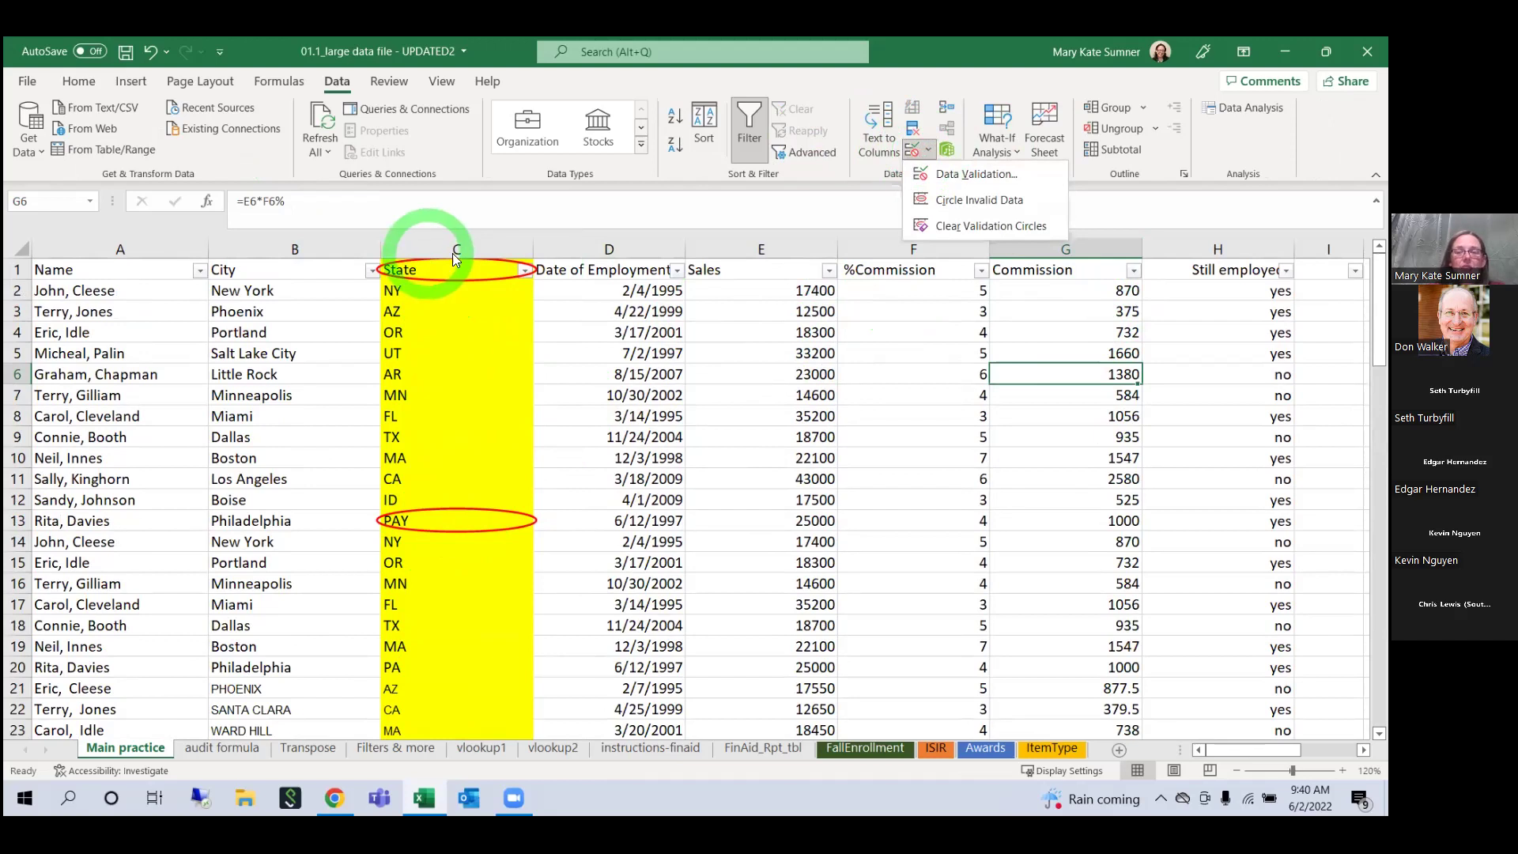
pyautogui.click(1011, 226)
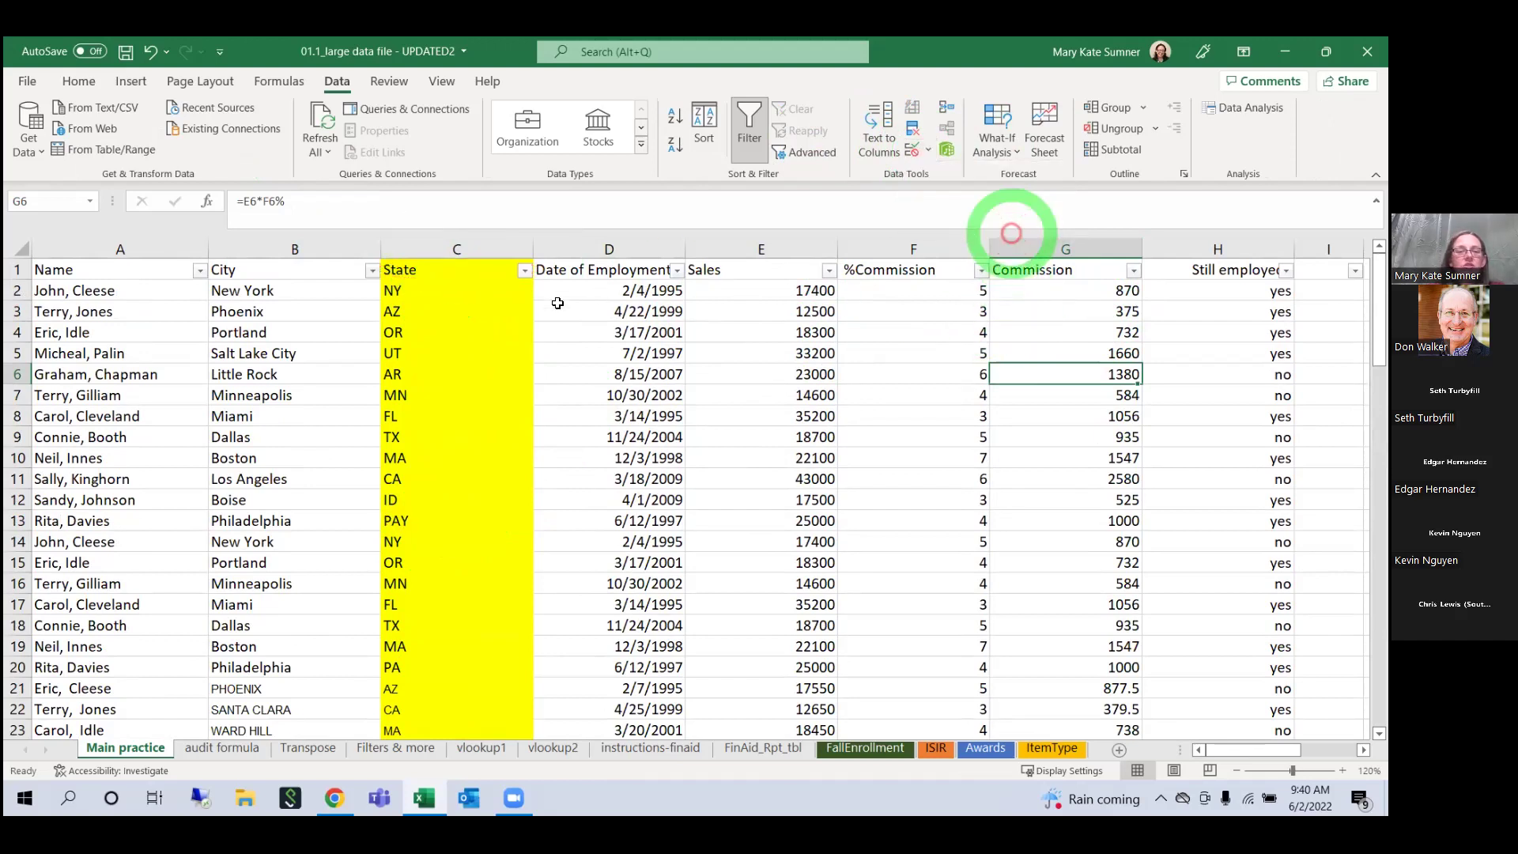
# Step: Correct the state in cell C13 to PA and delete the BZT entry from cell C40
pyautogui.click(425, 522)
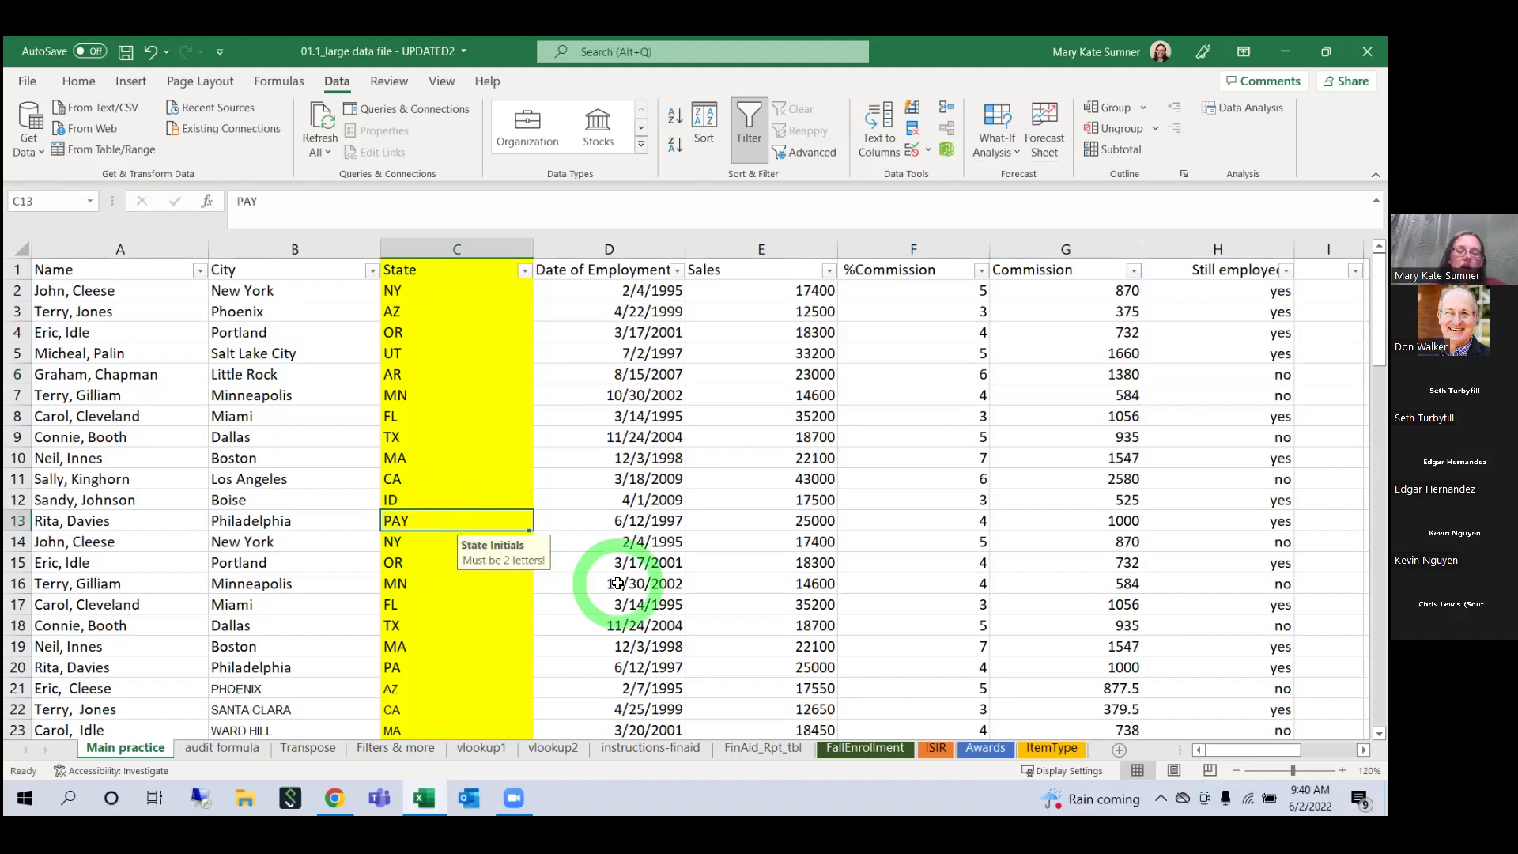
pyautogui.write('PA')
pyautogui.press('Return')
pyautogui.scroll(-8, 618, 584)
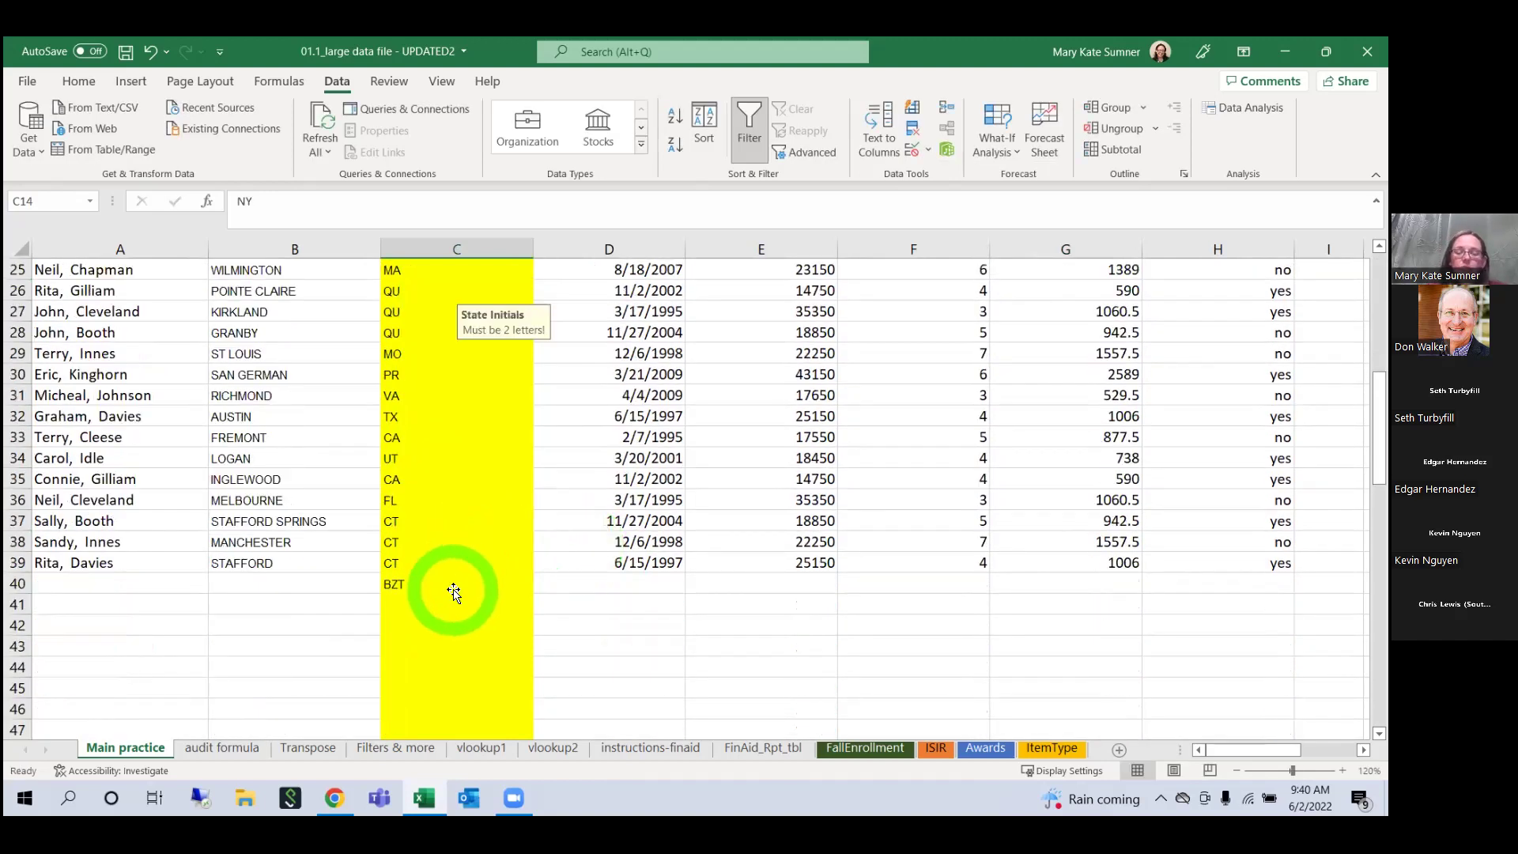
pyautogui.click(452, 585)
pyautogui.press('Delete')
pyautogui.scroll(8, 458, 486)
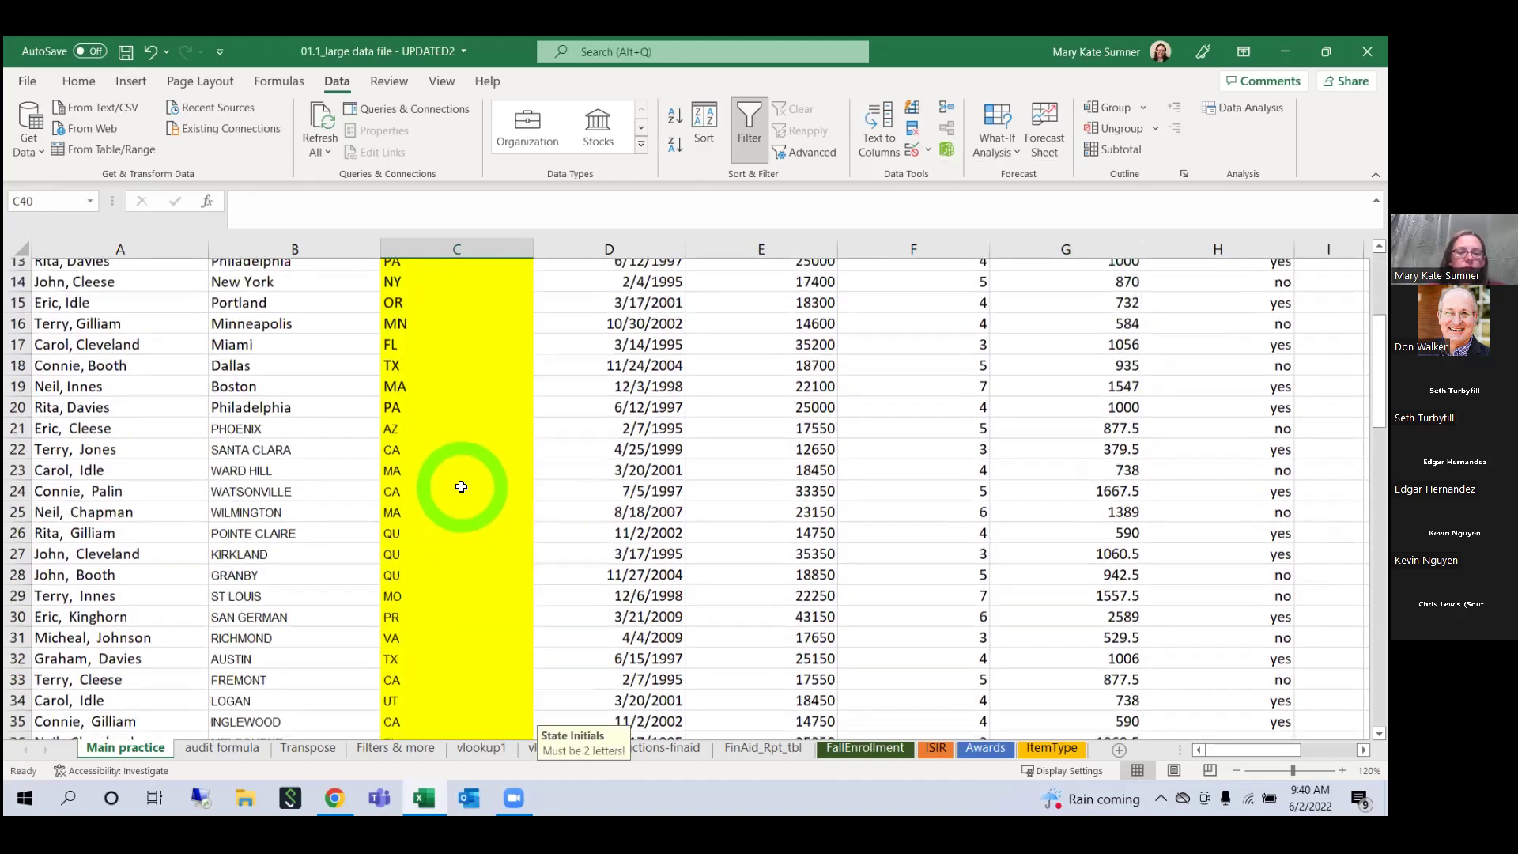
# Step: Clear all data validation settings of cell G7 in the Commission column
pyautogui.click(1078, 392)
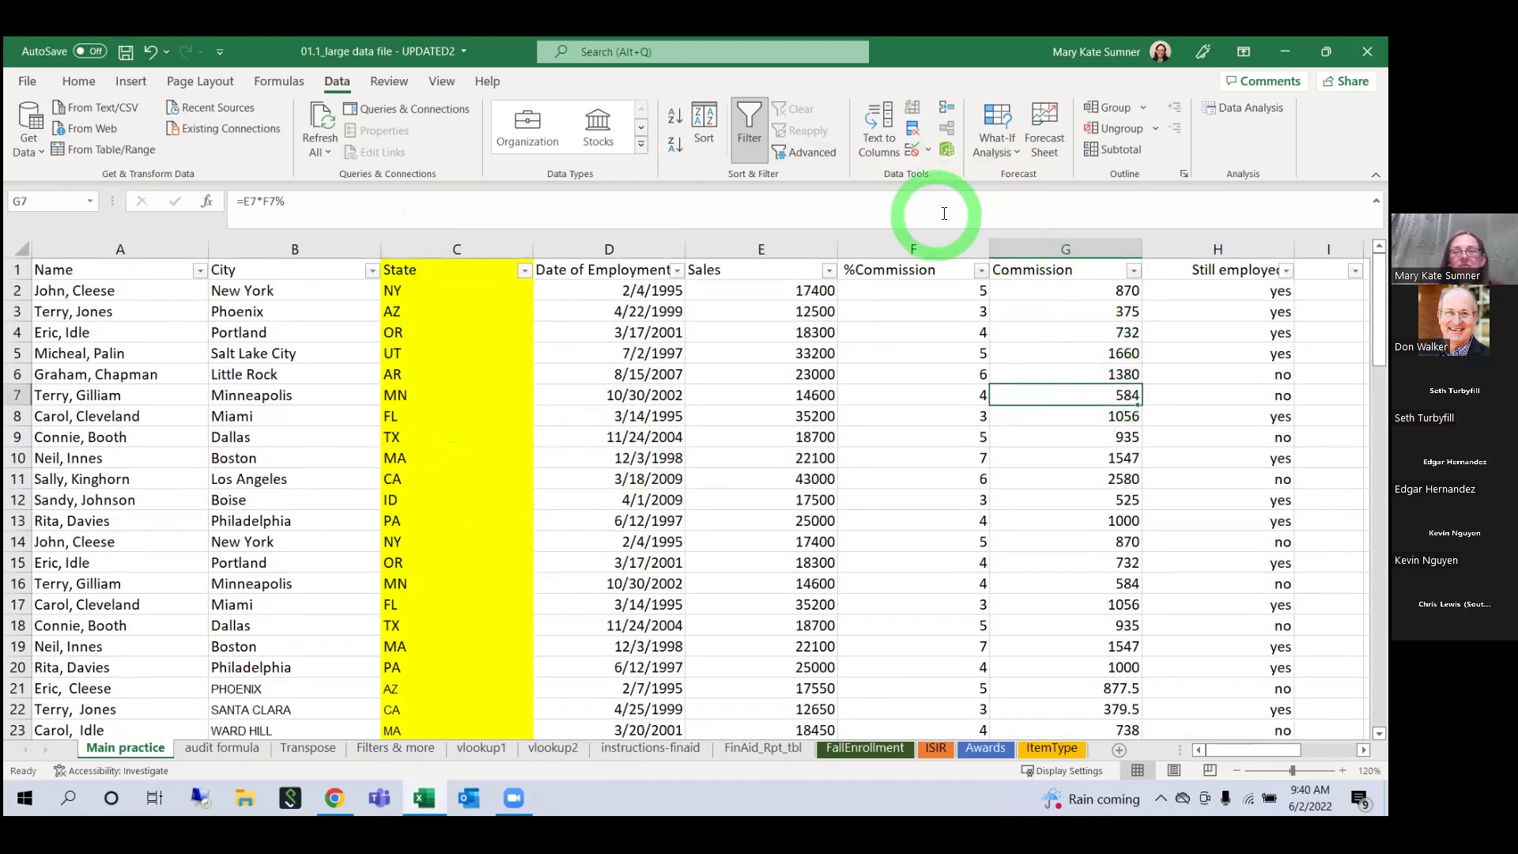
pyautogui.click(929, 151)
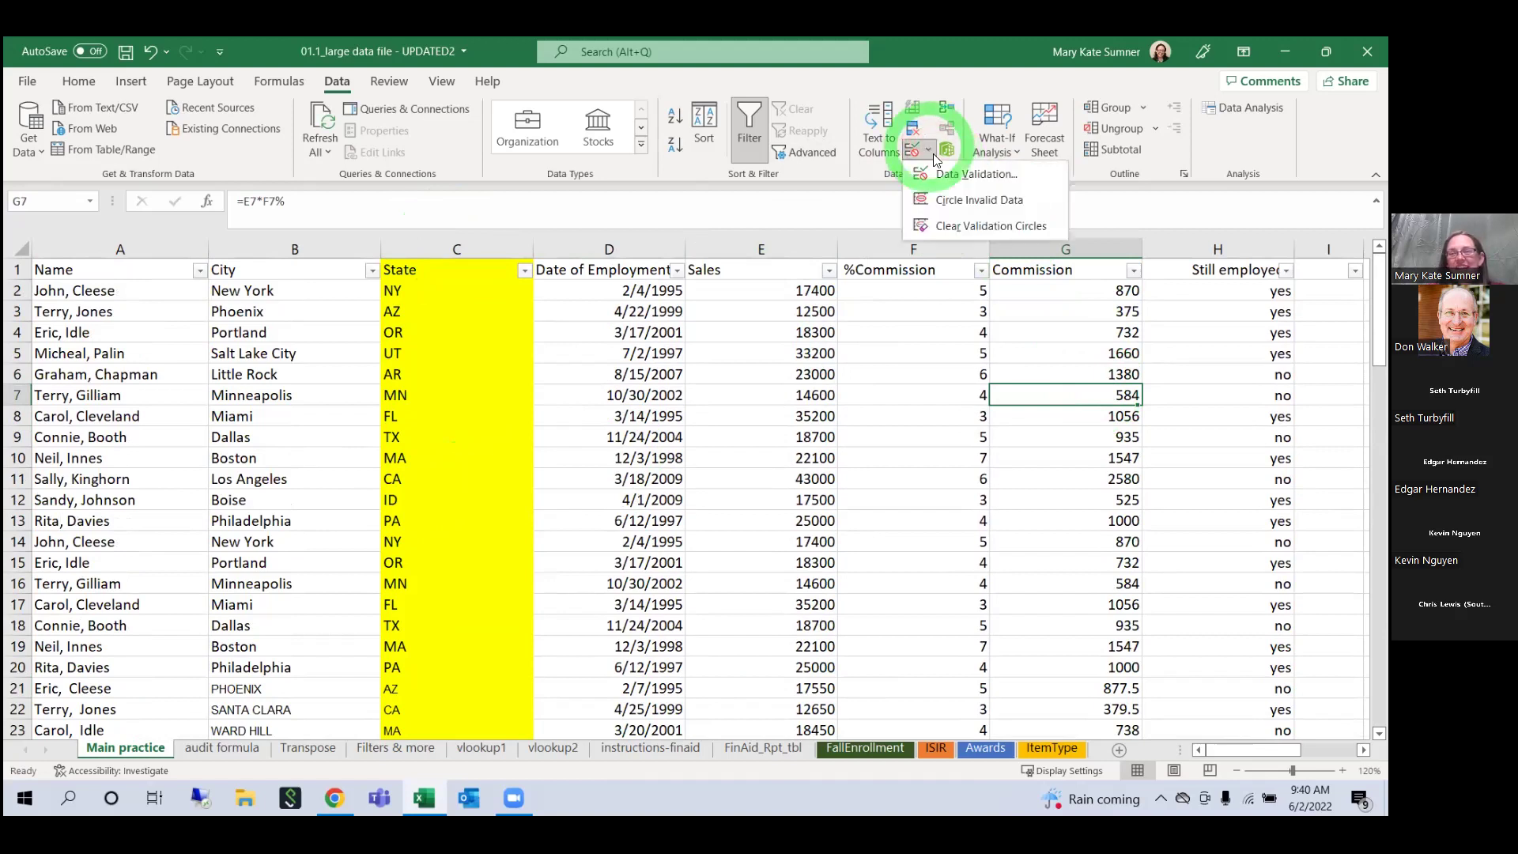
pyautogui.click(952, 174)
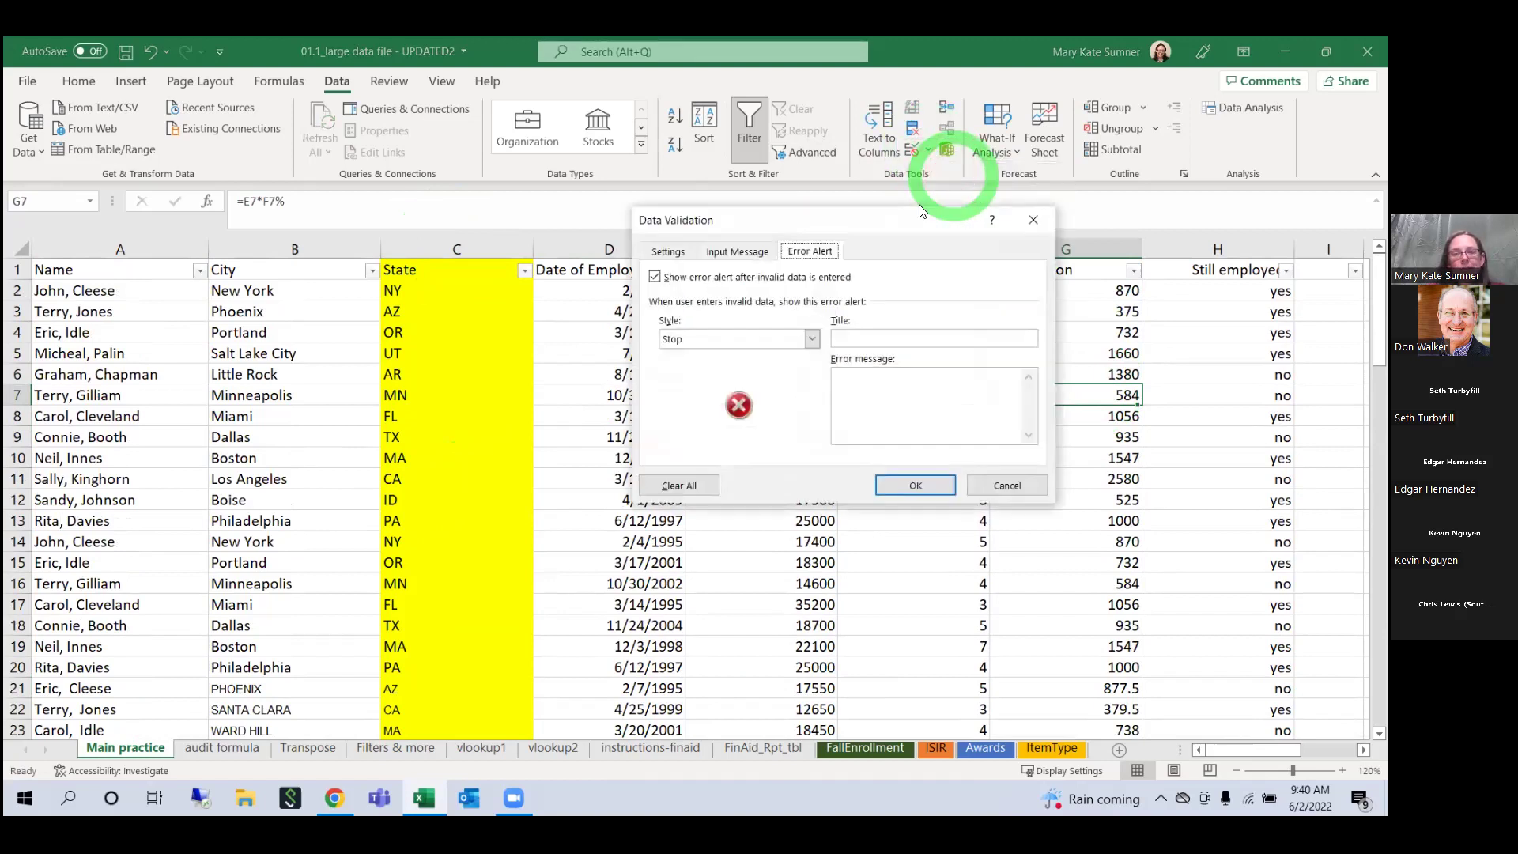
pyautogui.click(691, 255)
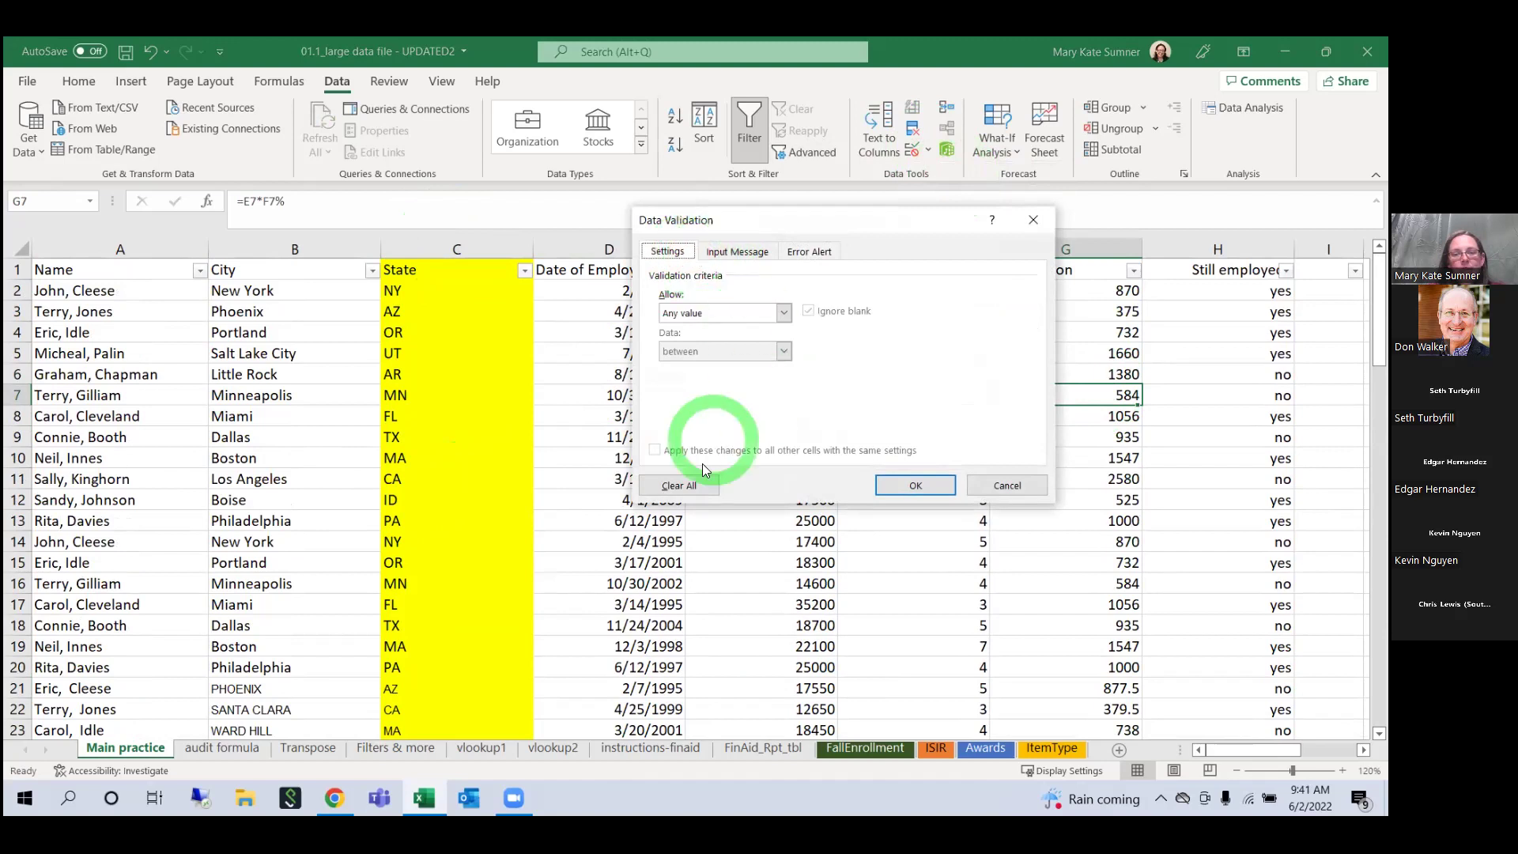
pyautogui.click(694, 487)
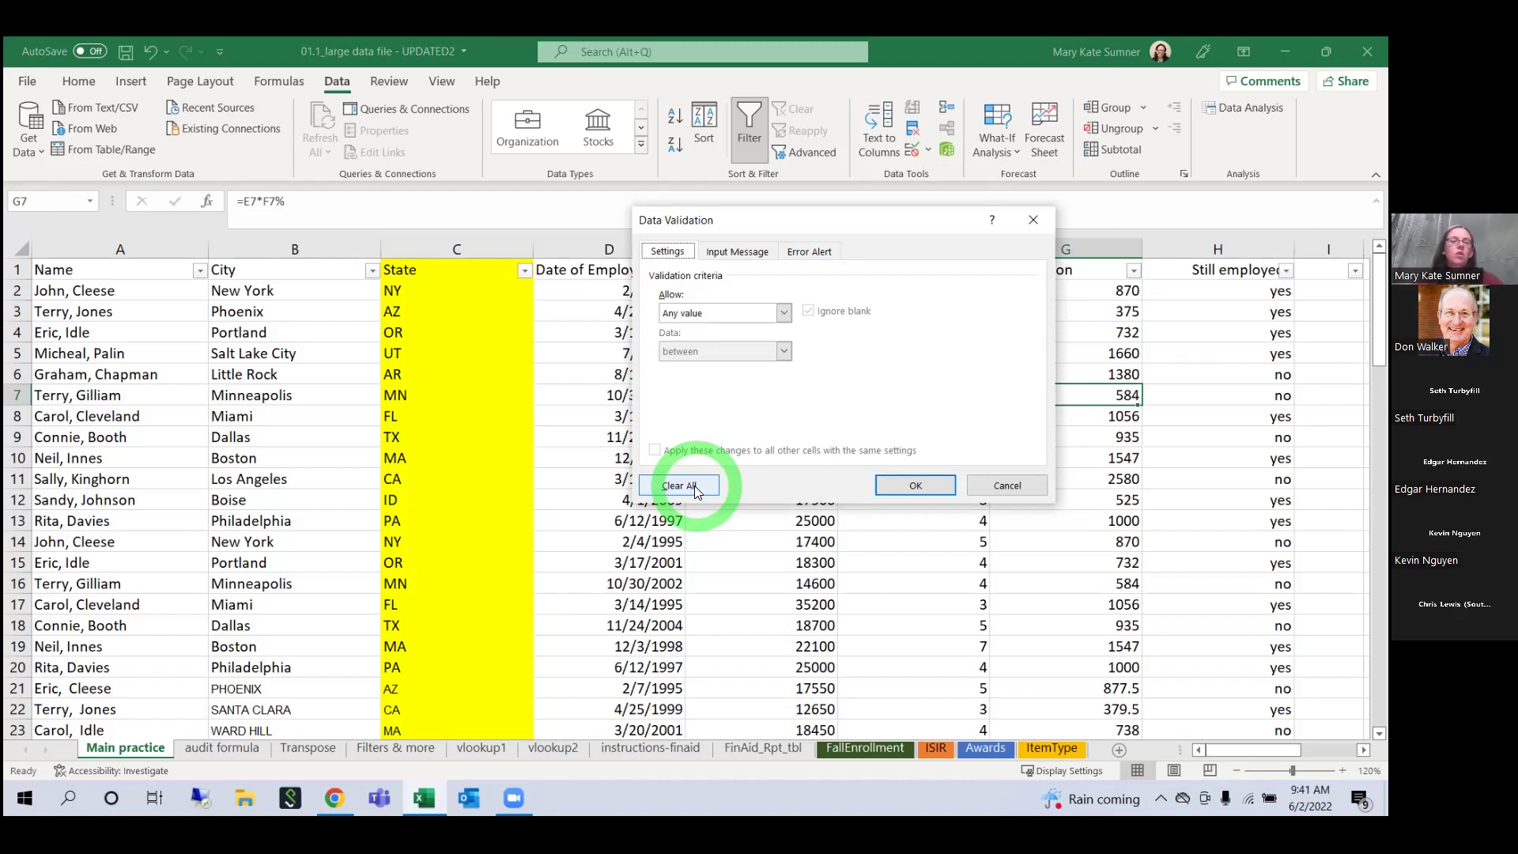
pyautogui.click(695, 485)
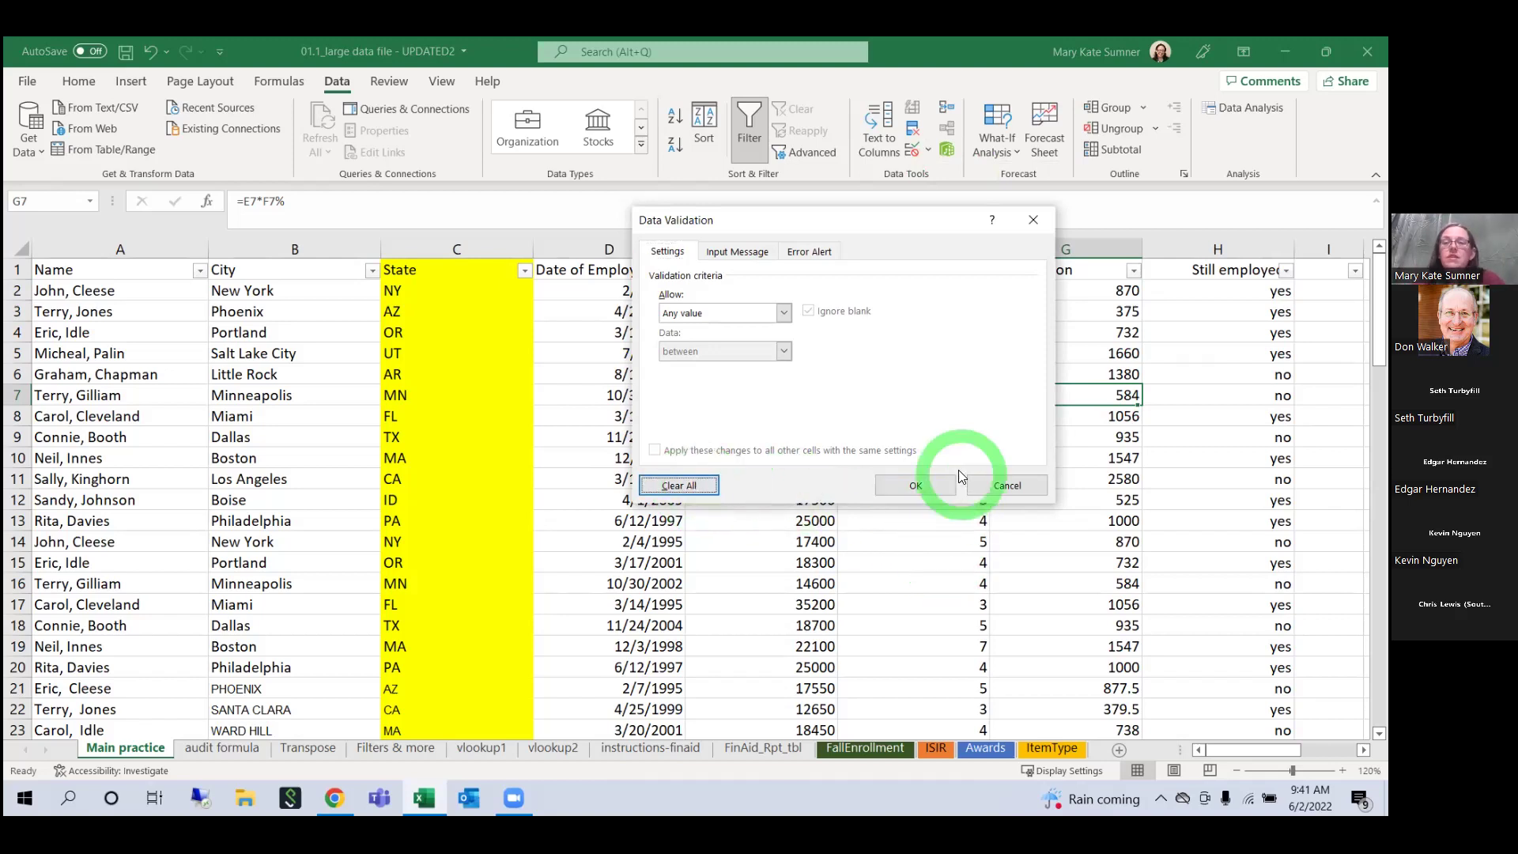
pyautogui.click(920, 489)
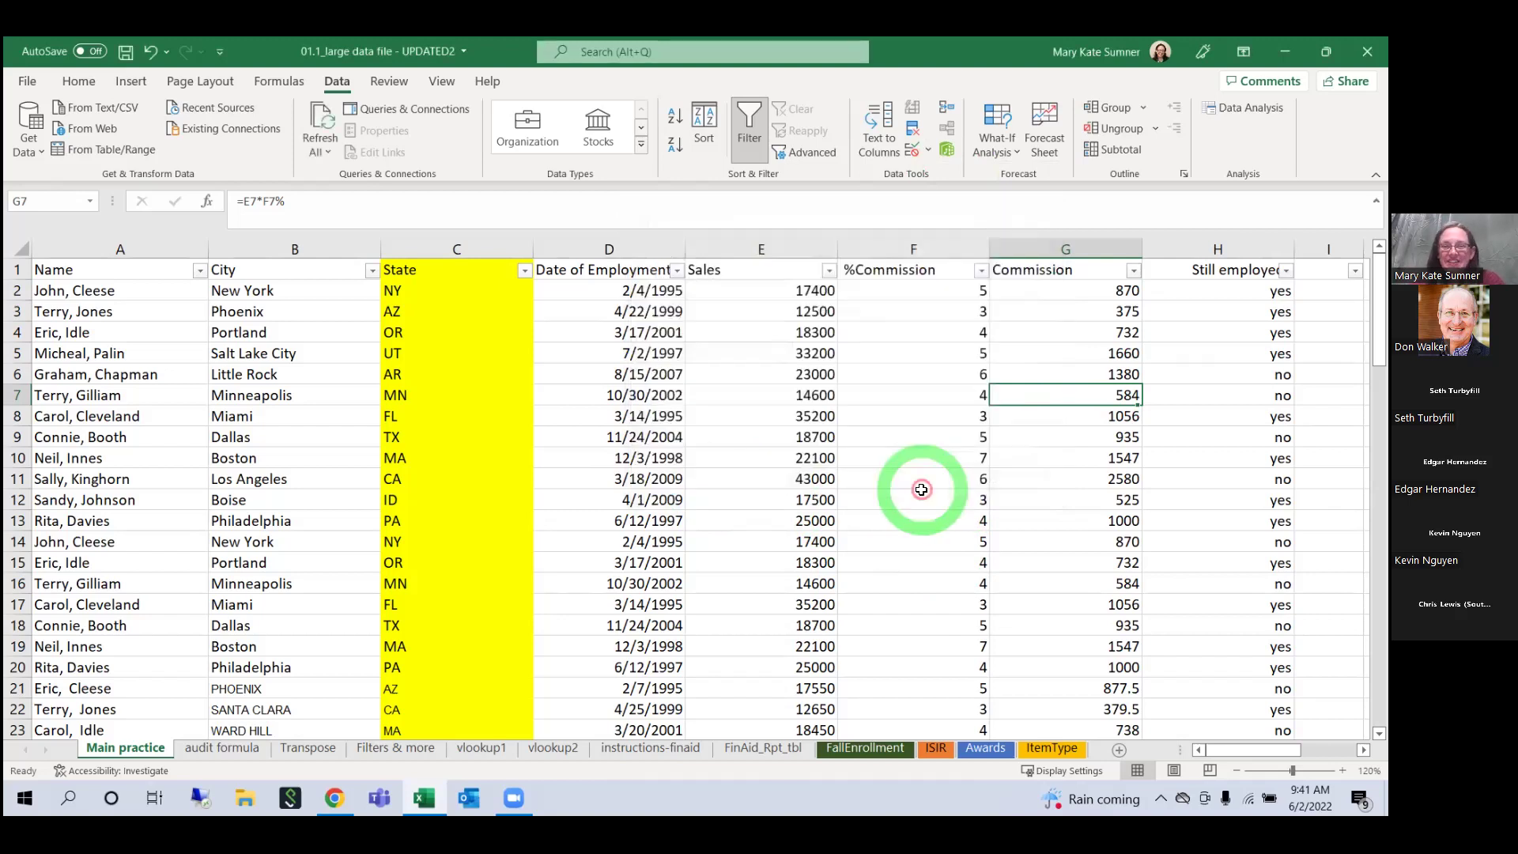
pyautogui.click(409, 435)
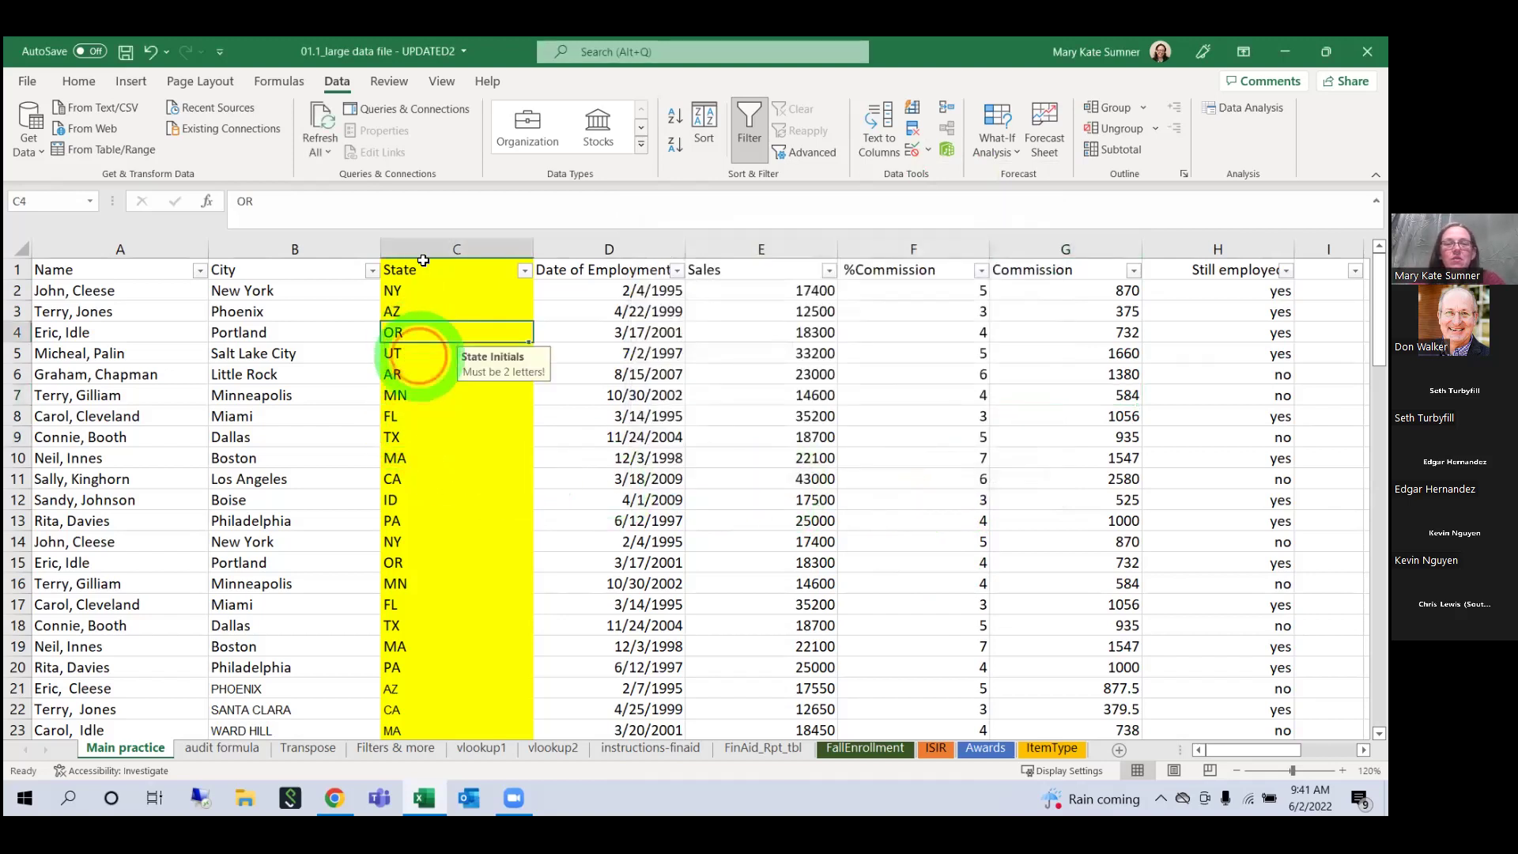
pyautogui.click(457, 249)
pyautogui.click(927, 150)
pyautogui.click(932, 176)
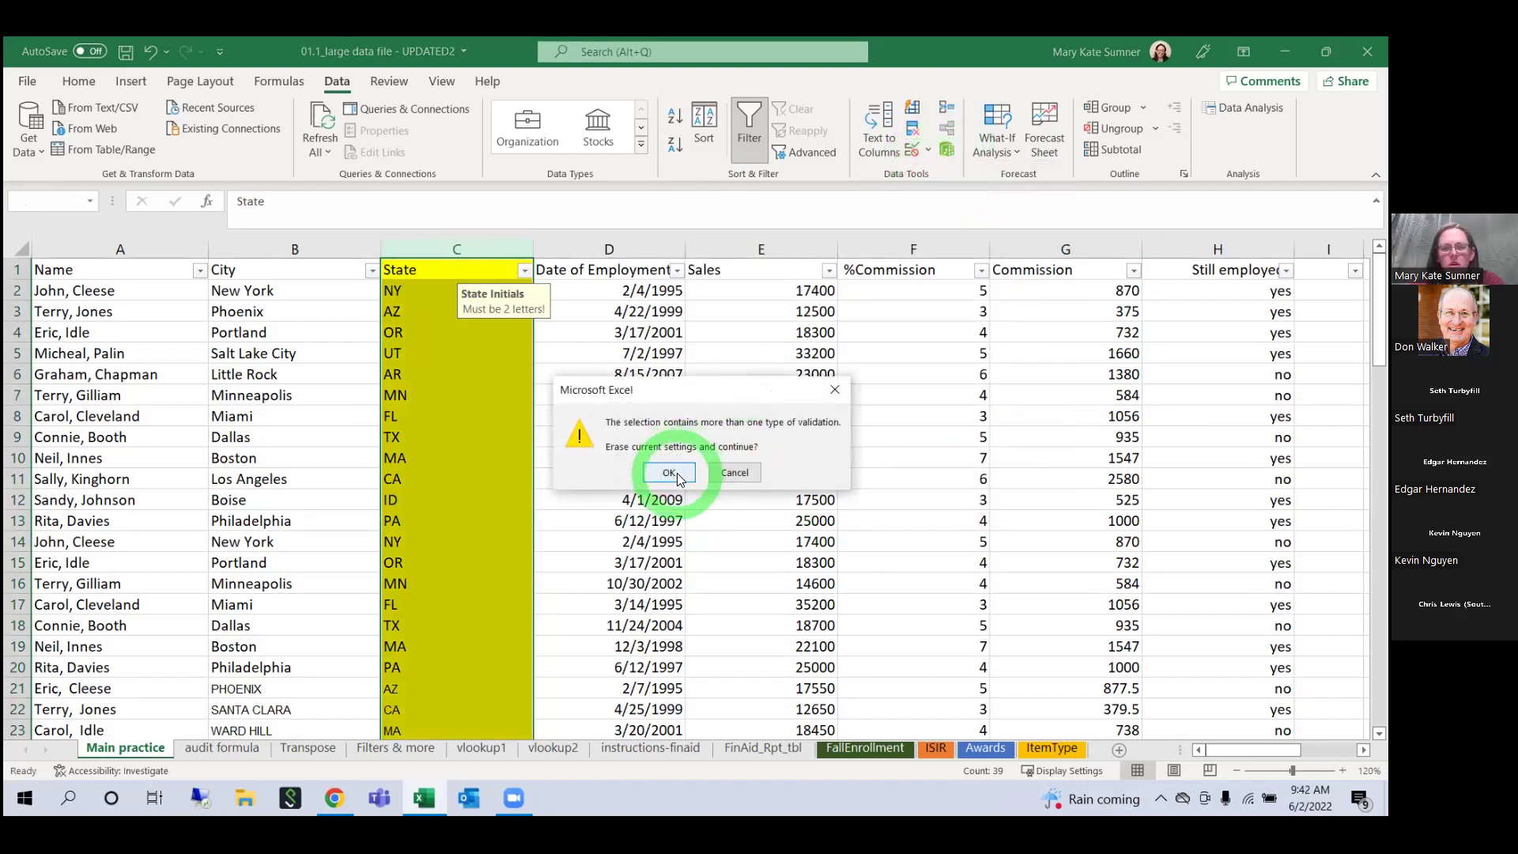
pyautogui.click(669, 473)
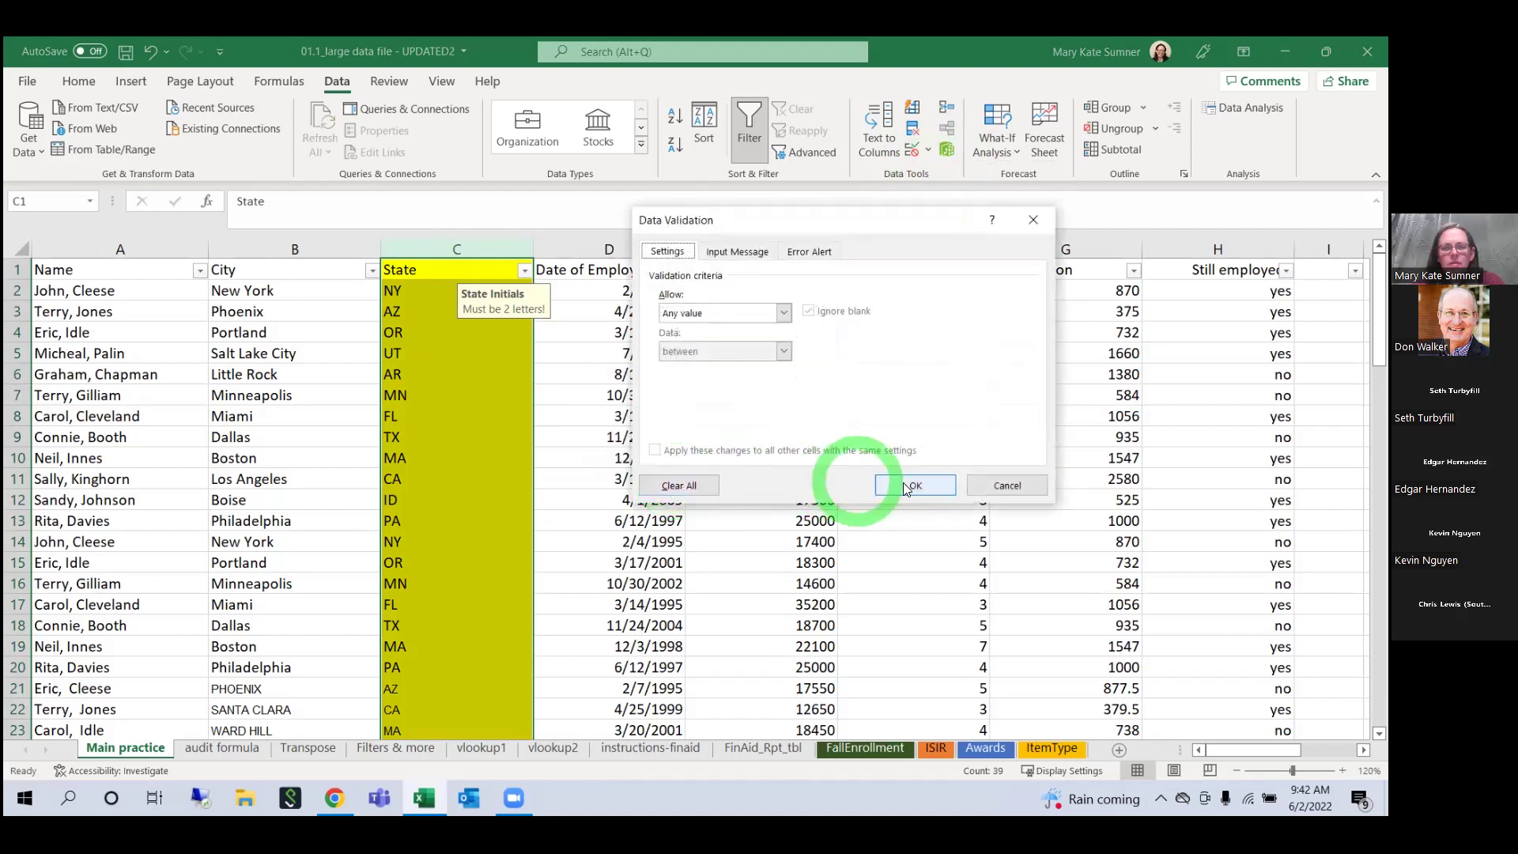
pyautogui.click(995, 486)
pyautogui.click(514, 375)
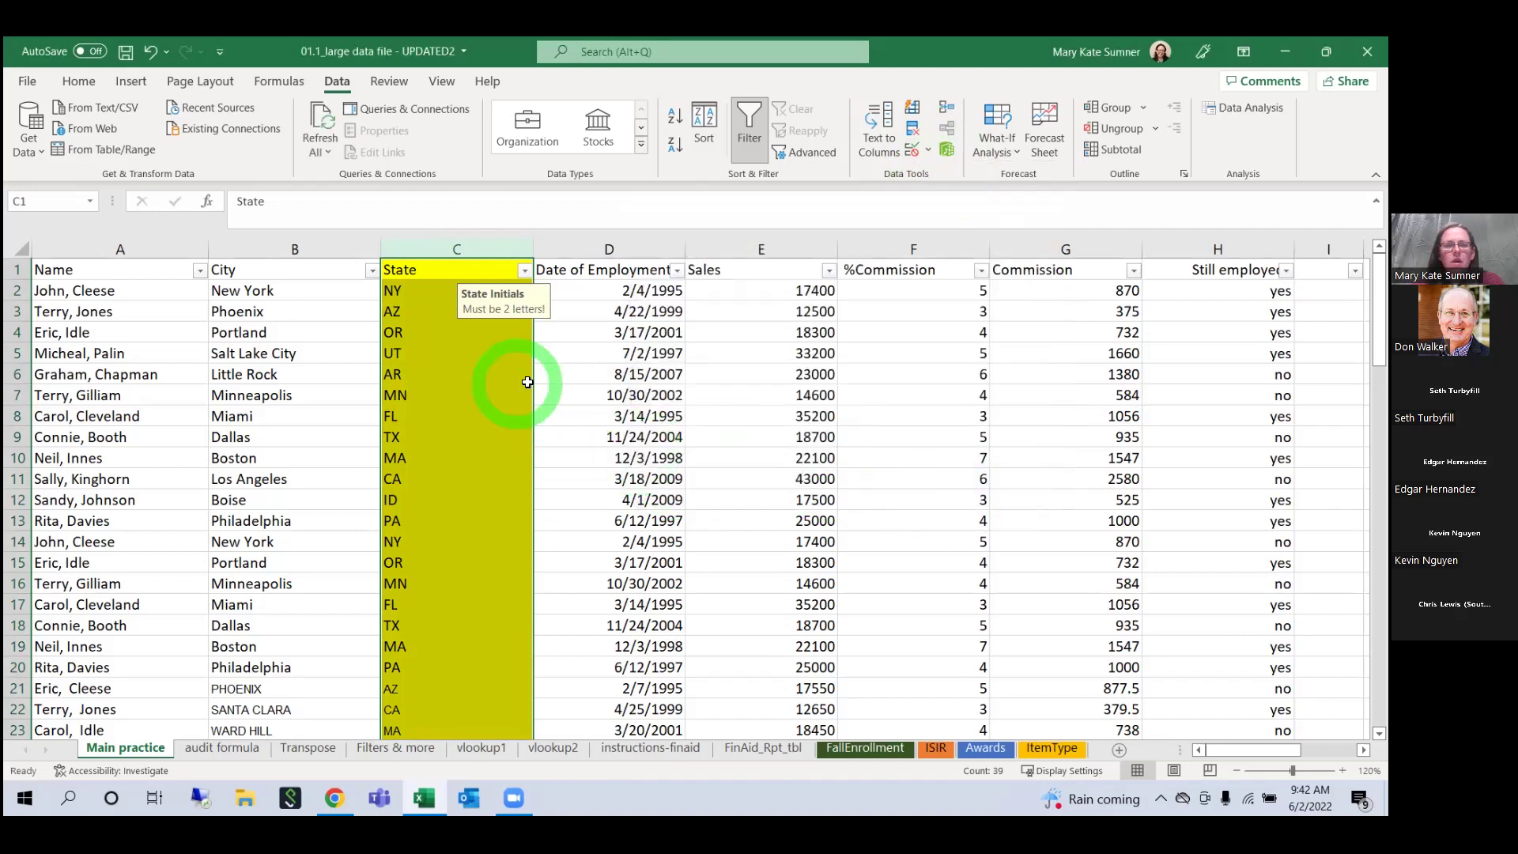
pyautogui.click(702, 365)
pyautogui.click(625, 273)
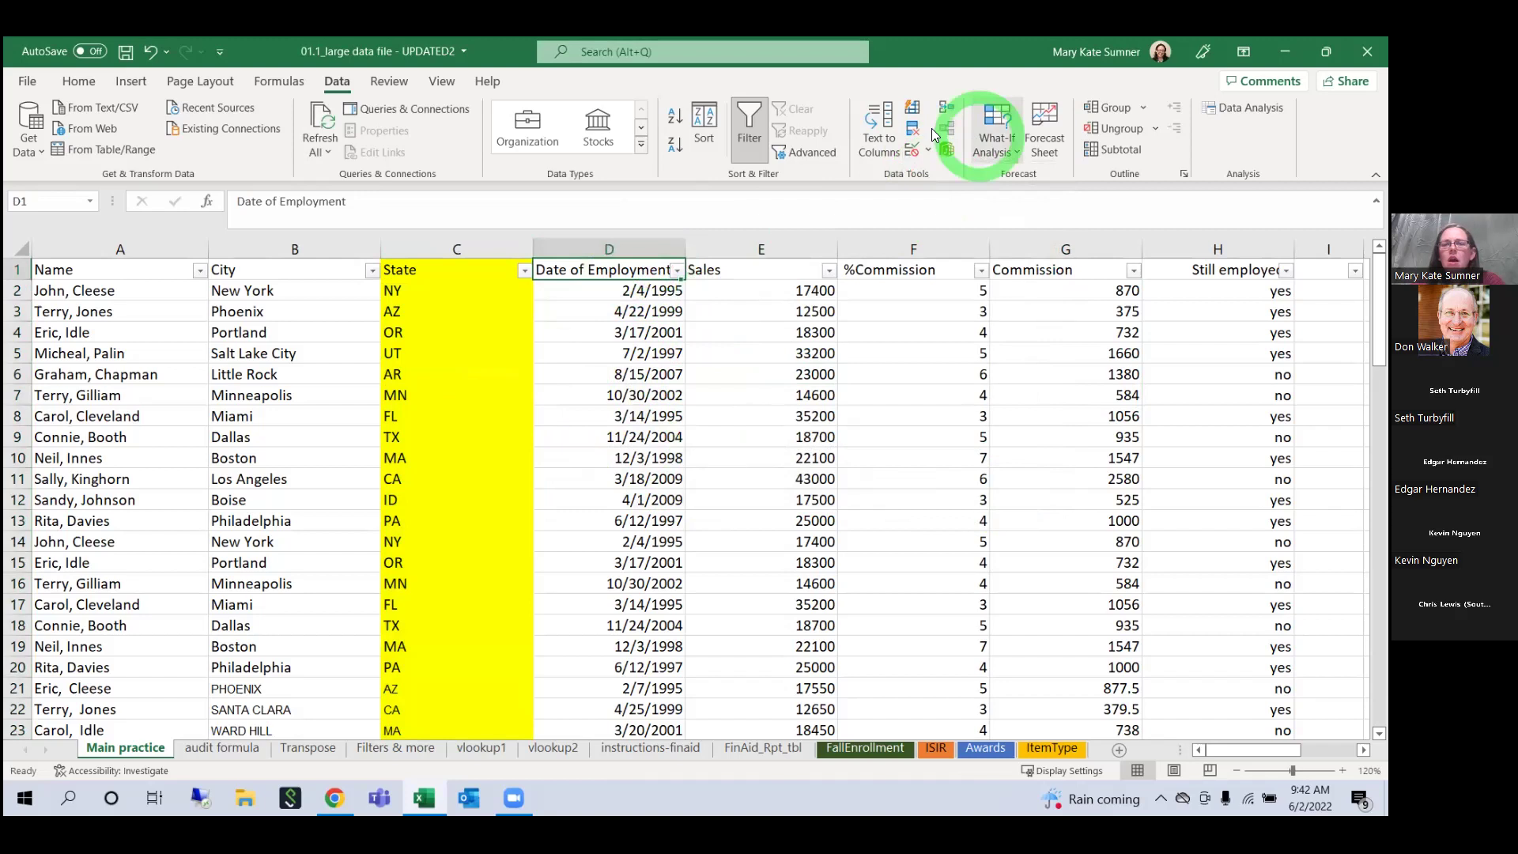
# Step: Erase the State column's mixed validation settings and clear all its data validation, including the input message and error alert
pyautogui.click(496, 249)
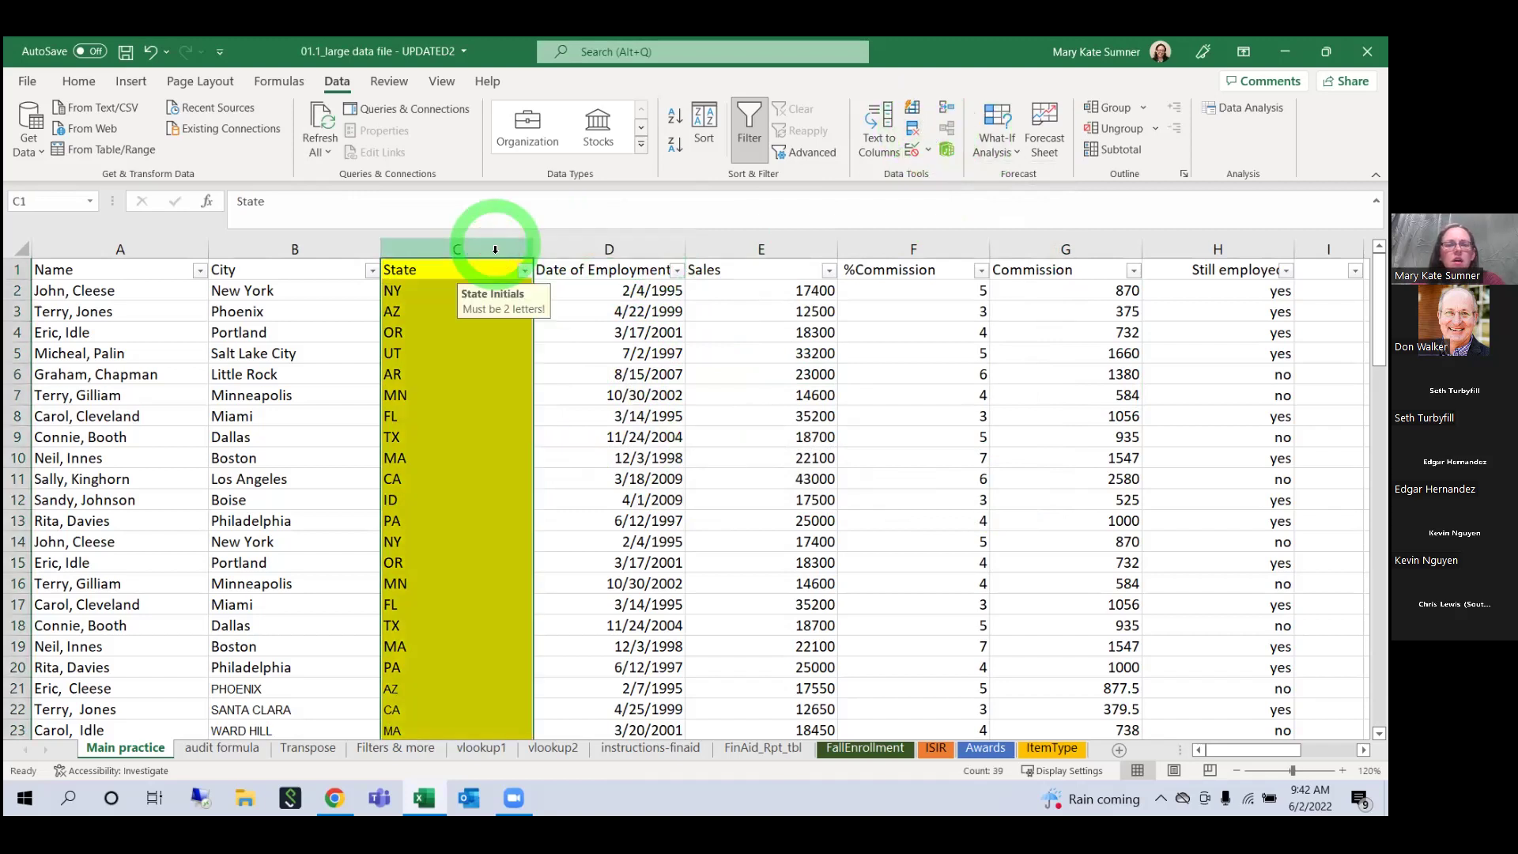
pyautogui.click(928, 149)
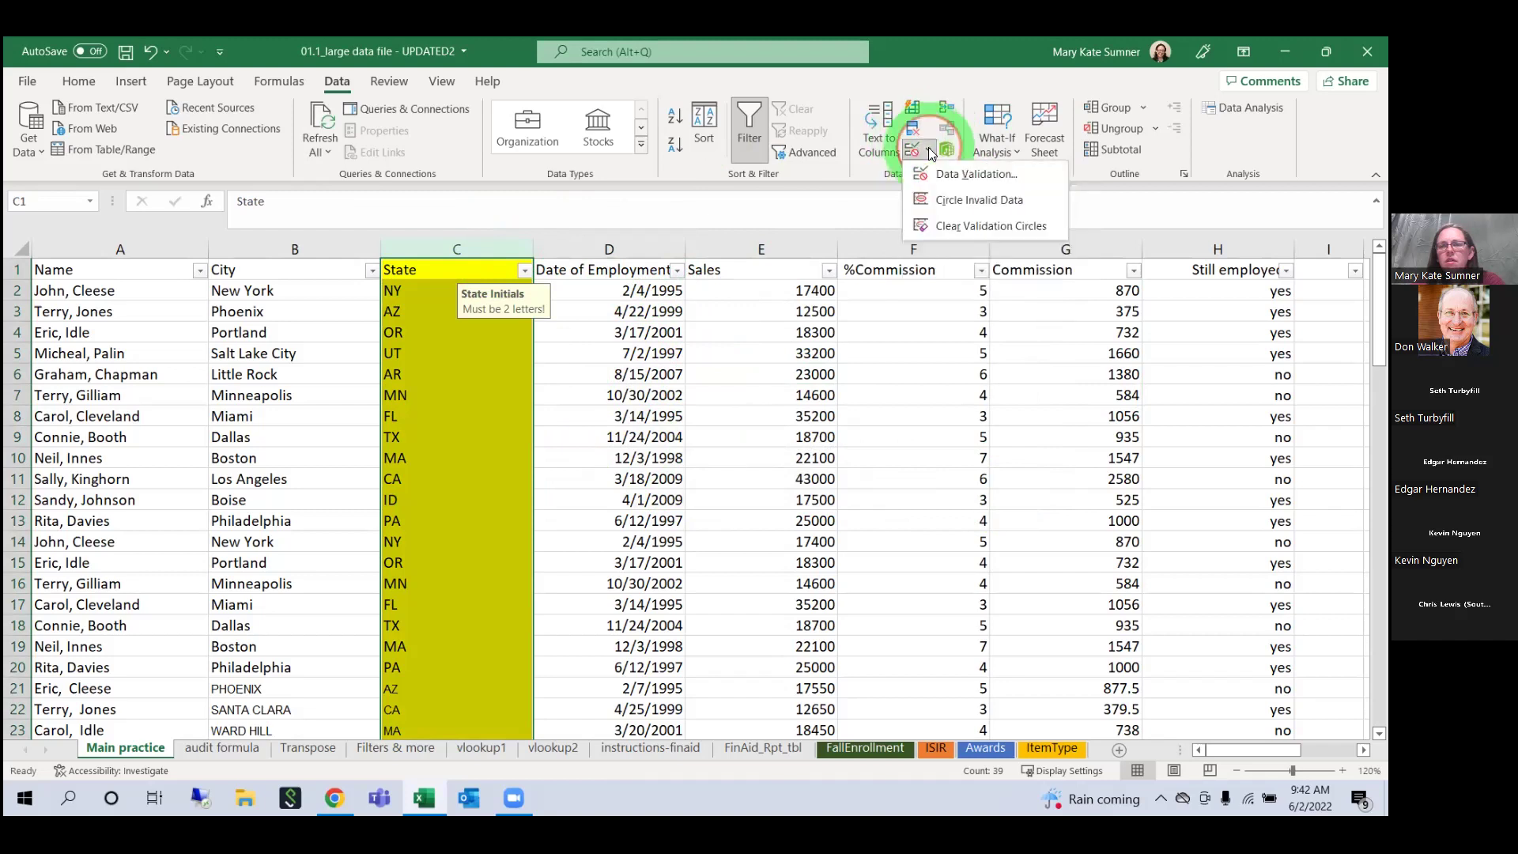
pyautogui.click(962, 179)
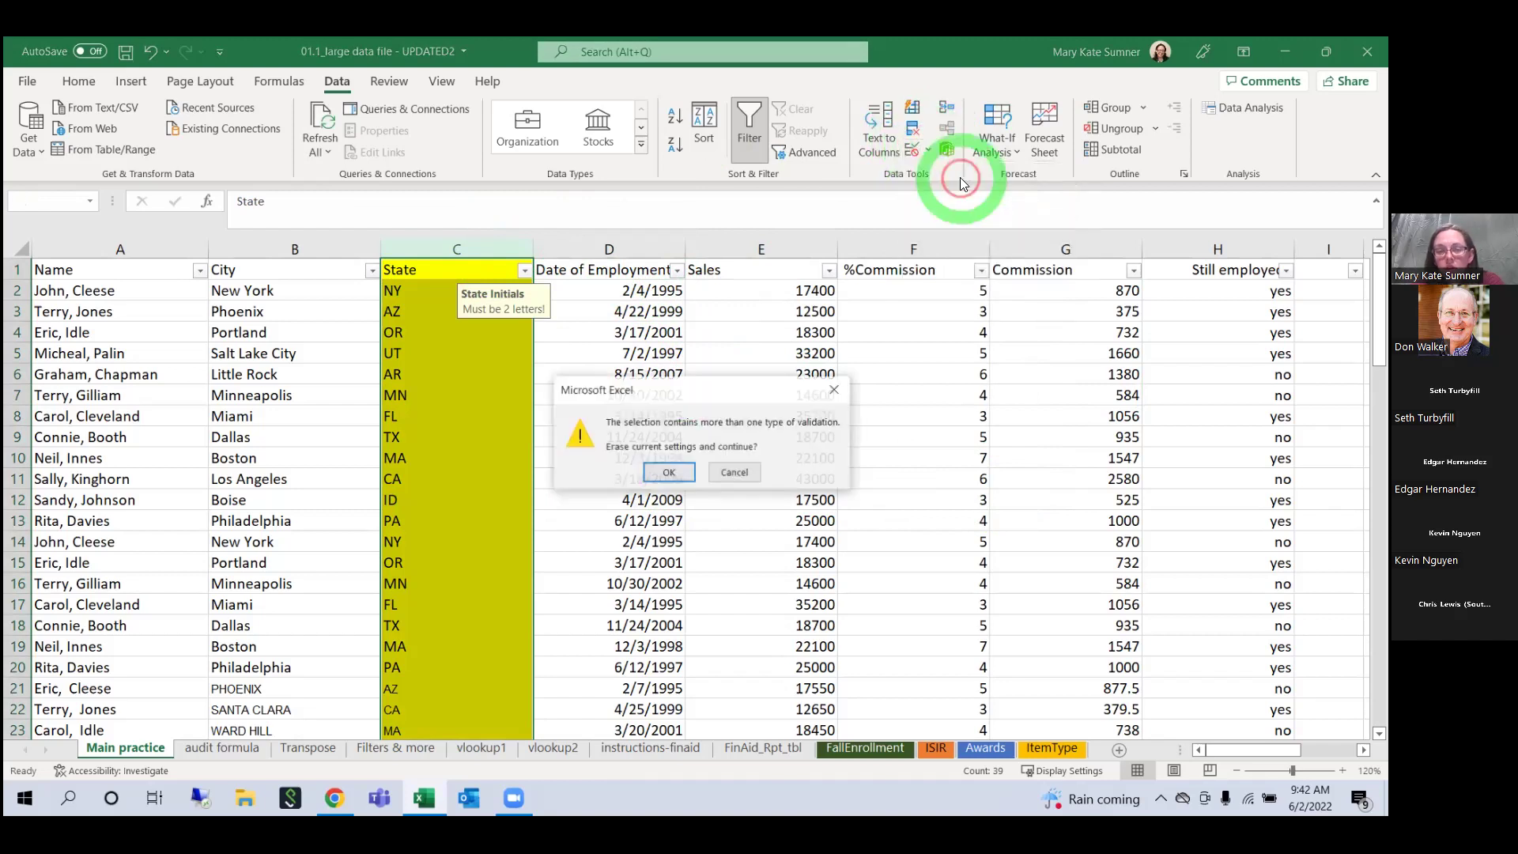
pyautogui.click(669, 472)
pyautogui.click(678, 485)
pyautogui.click(736, 251)
pyautogui.click(809, 251)
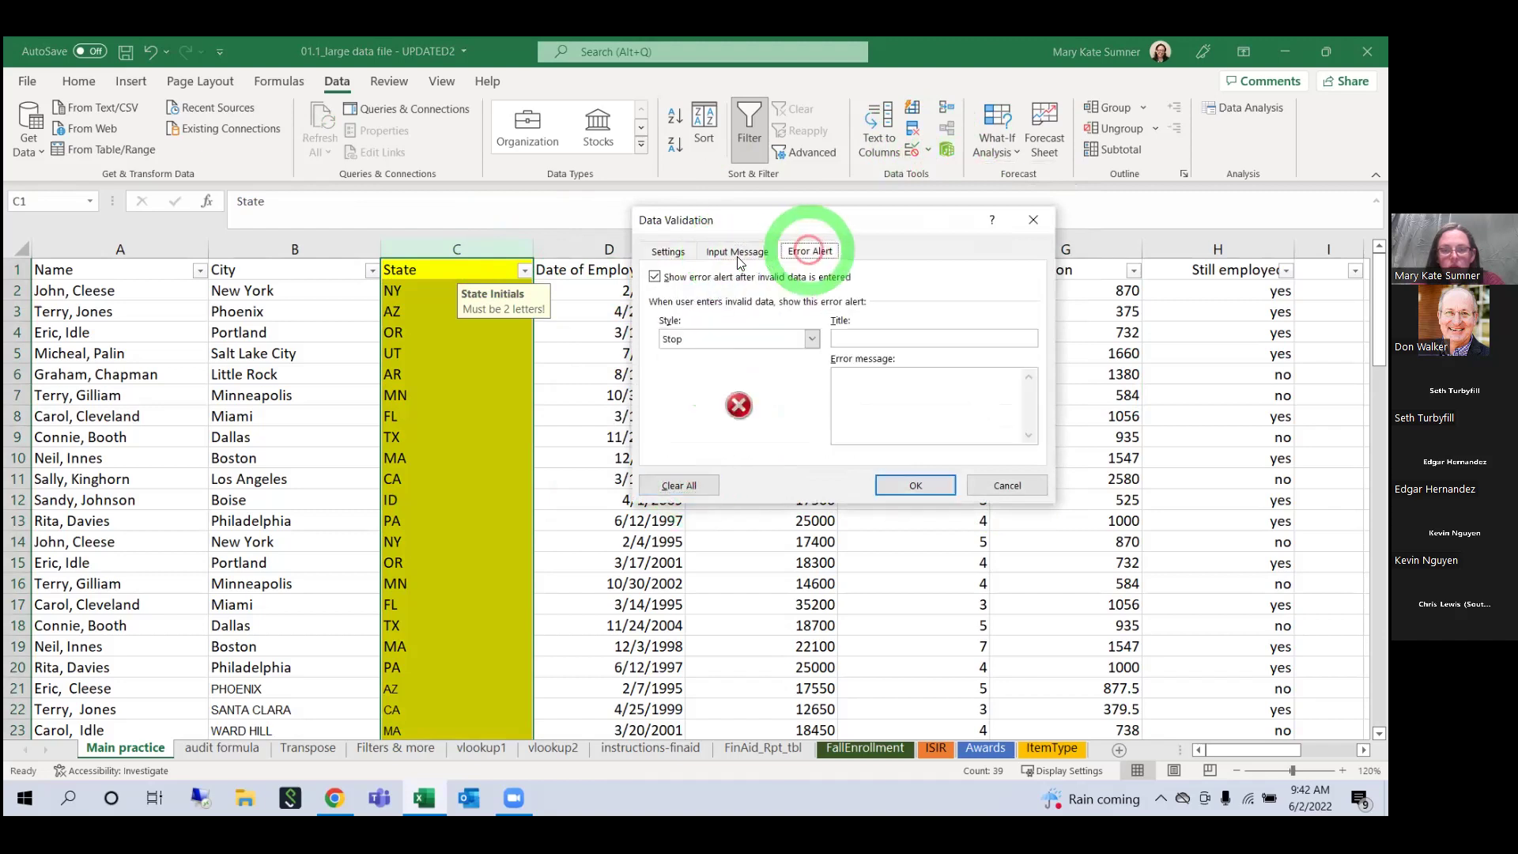
pyautogui.click(668, 252)
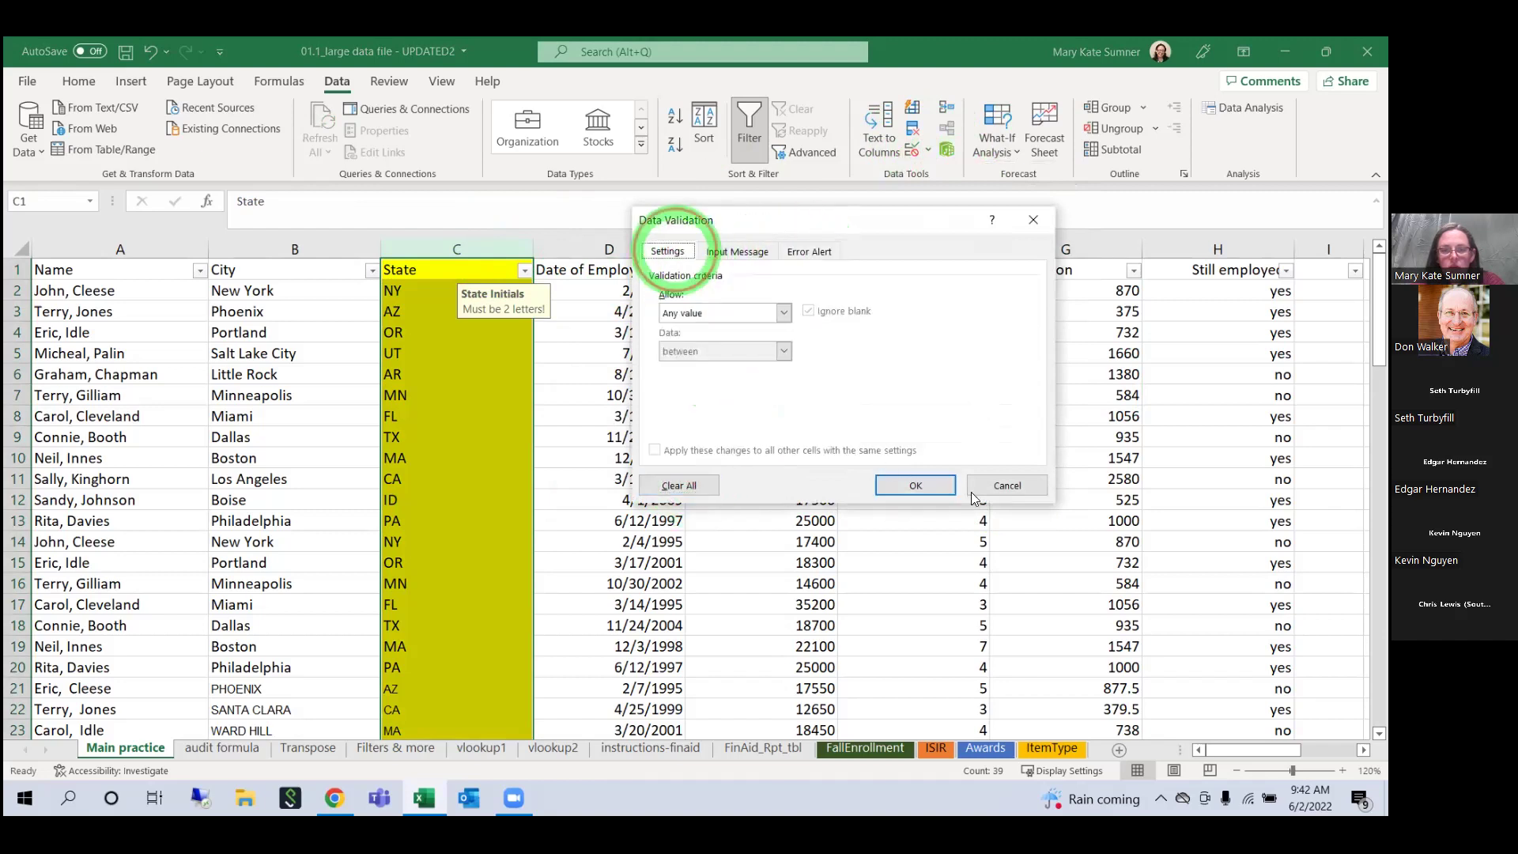
pyautogui.click(916, 485)
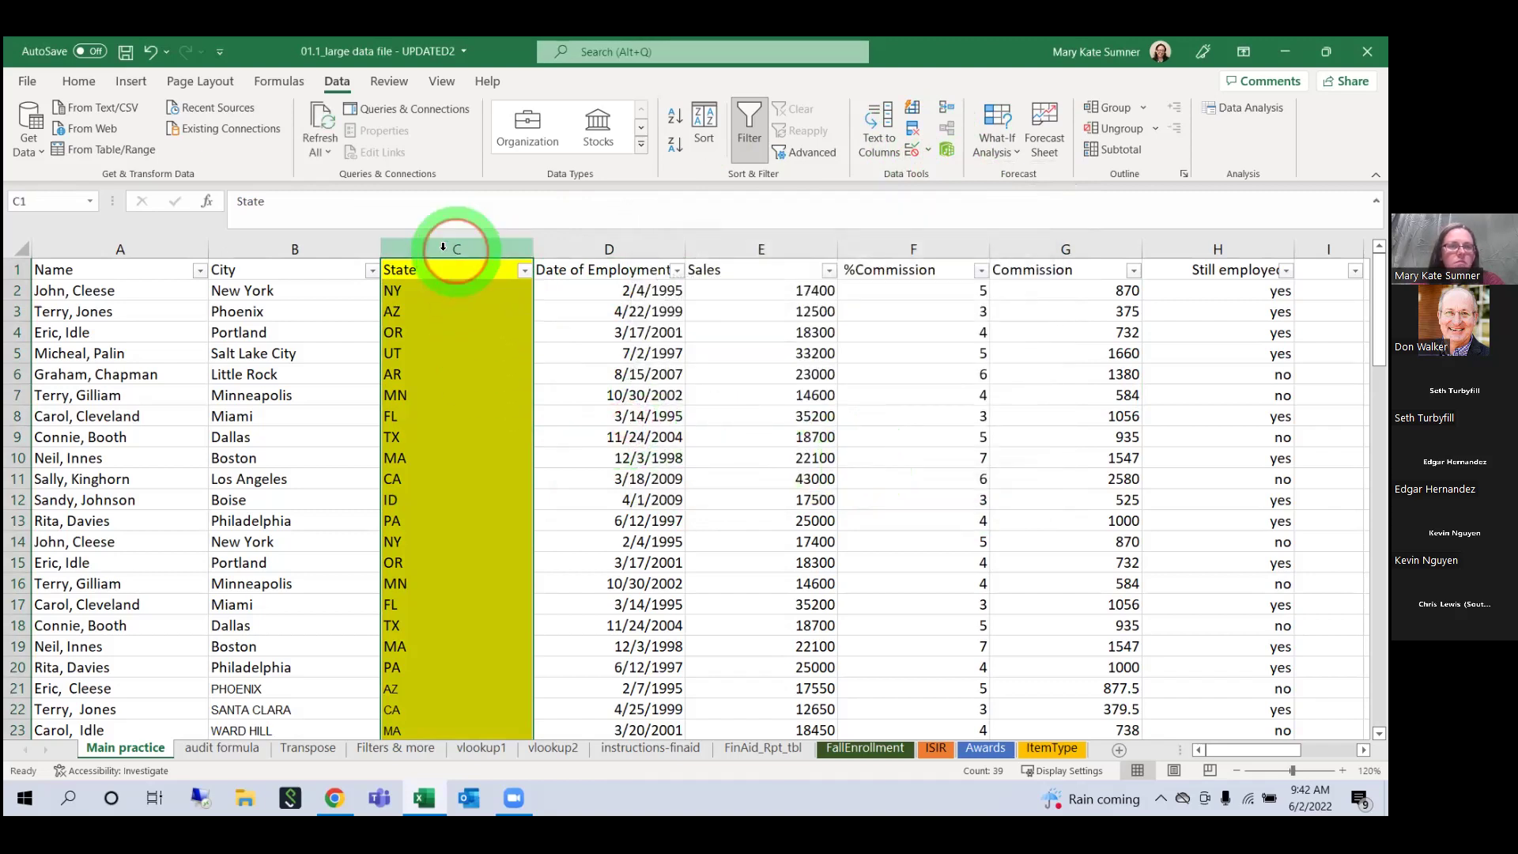
# Step: Remove the yellow fill from the whole State column by setting it to No Fill
pyautogui.click(79, 80)
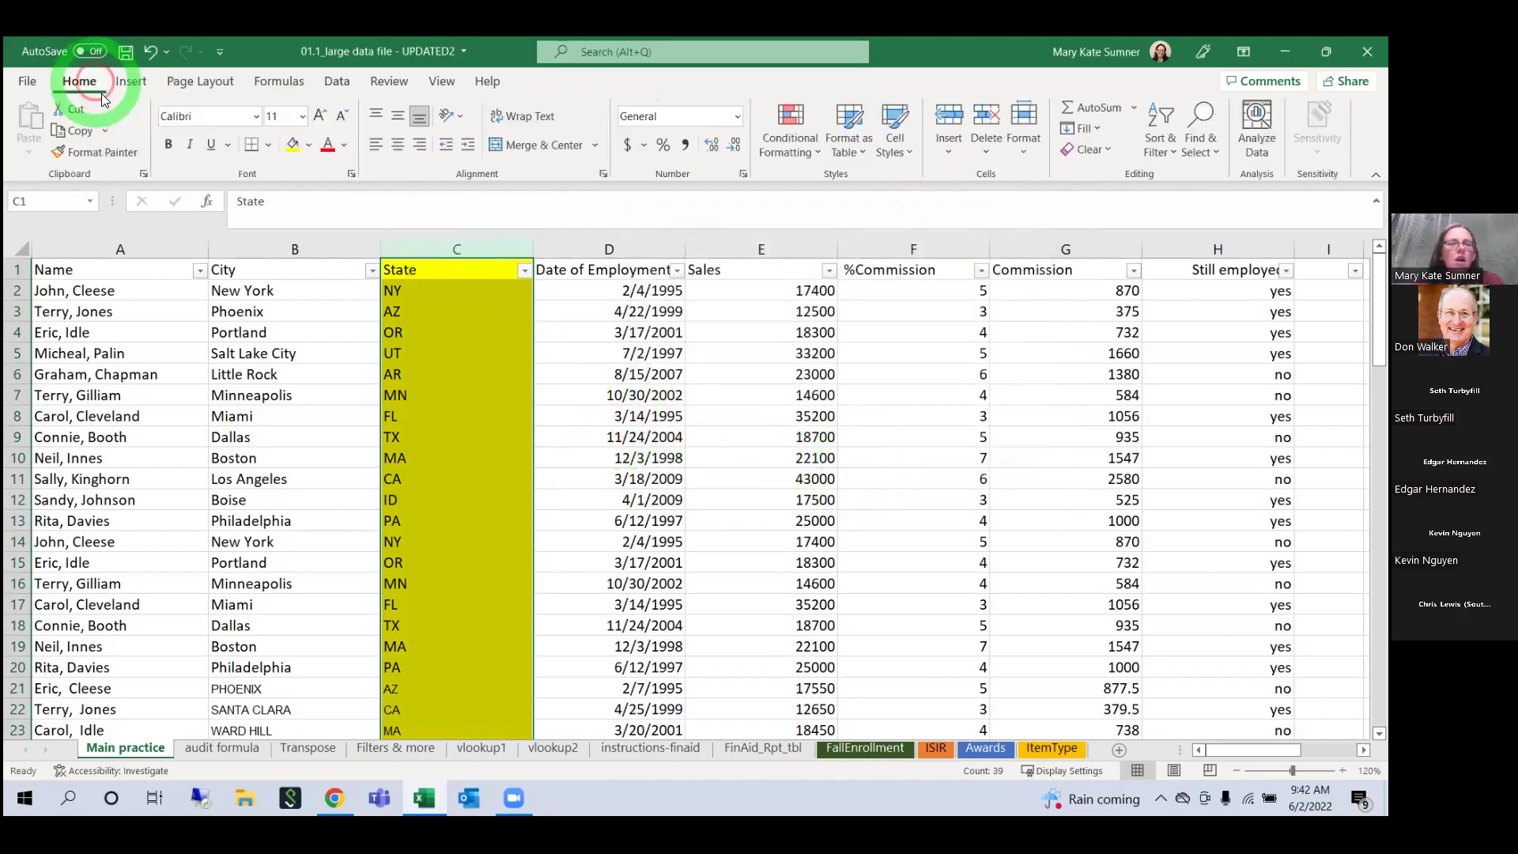
pyautogui.click(310, 146)
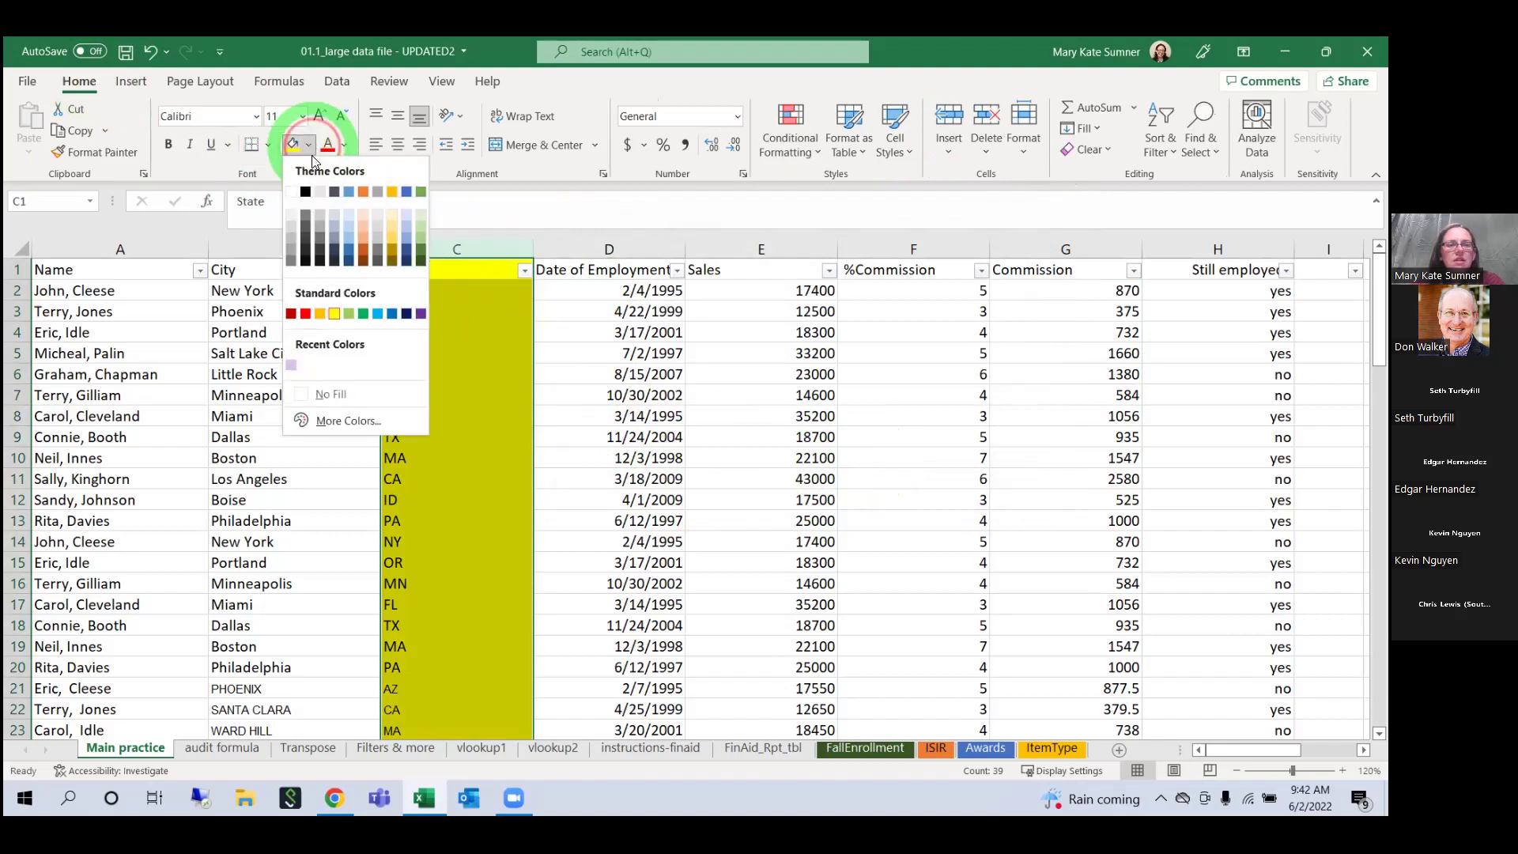
pyautogui.click(351, 393)
pyautogui.click(441, 332)
pyautogui.click(442, 271)
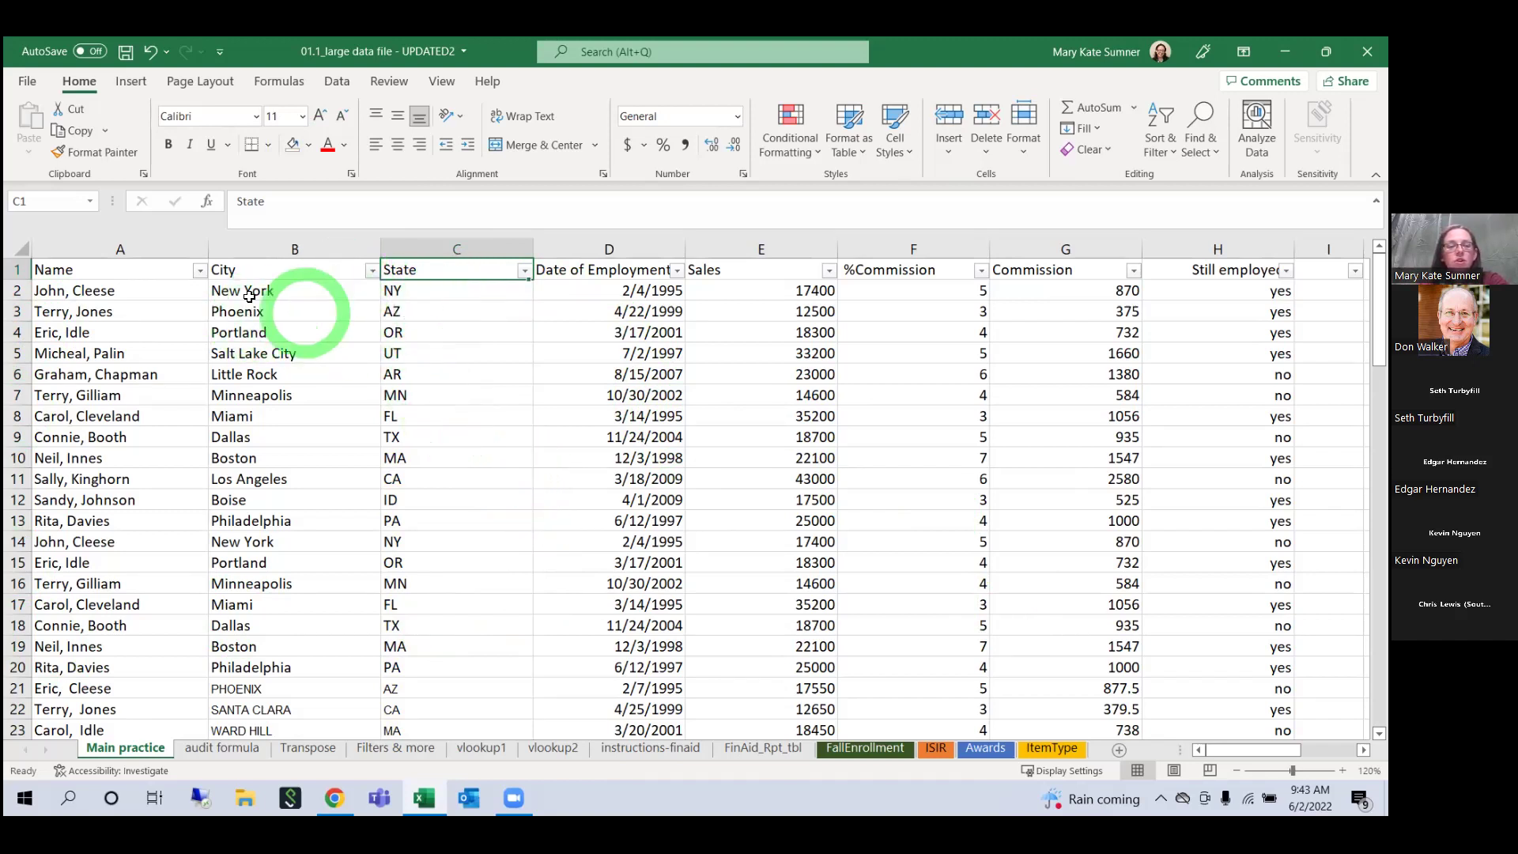
# Step: Insert a blank column between the Name and City columns
pyautogui.click(285, 248)
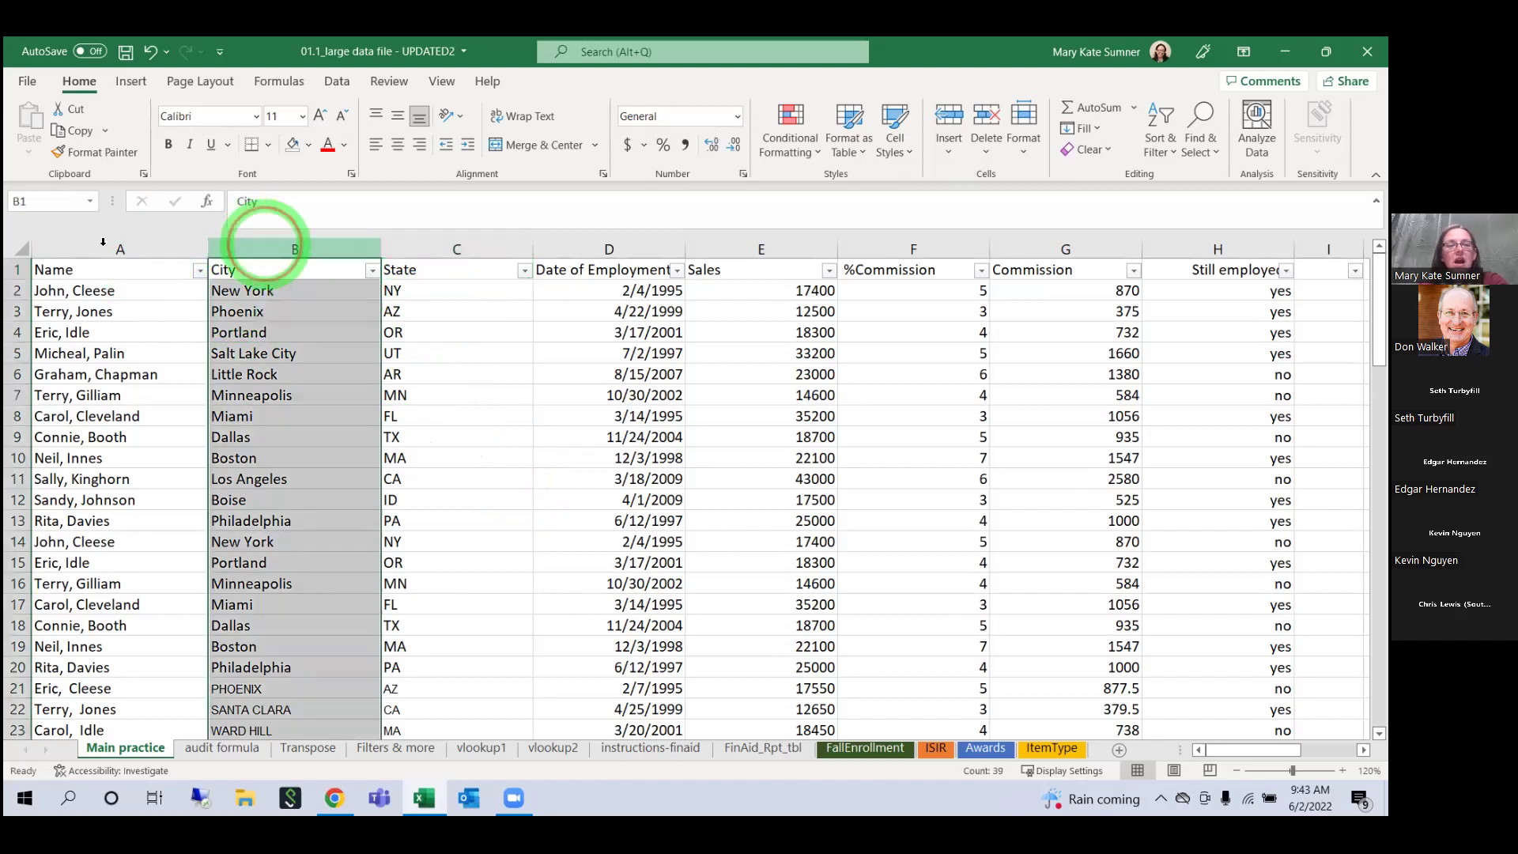
pyautogui.rightClick(327, 246)
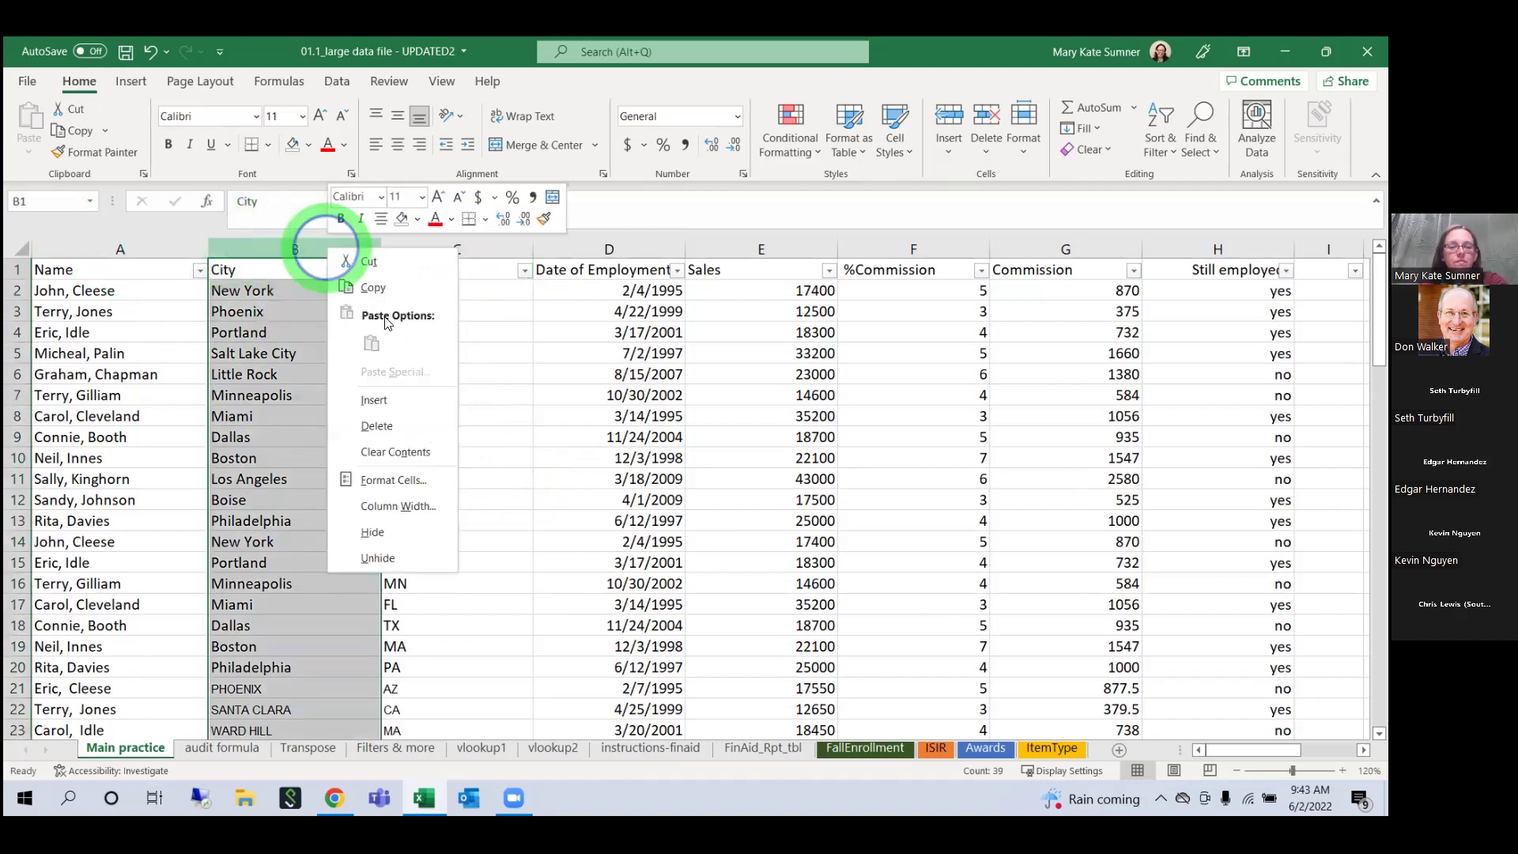
pyautogui.click(395, 384)
pyautogui.click(884, 512)
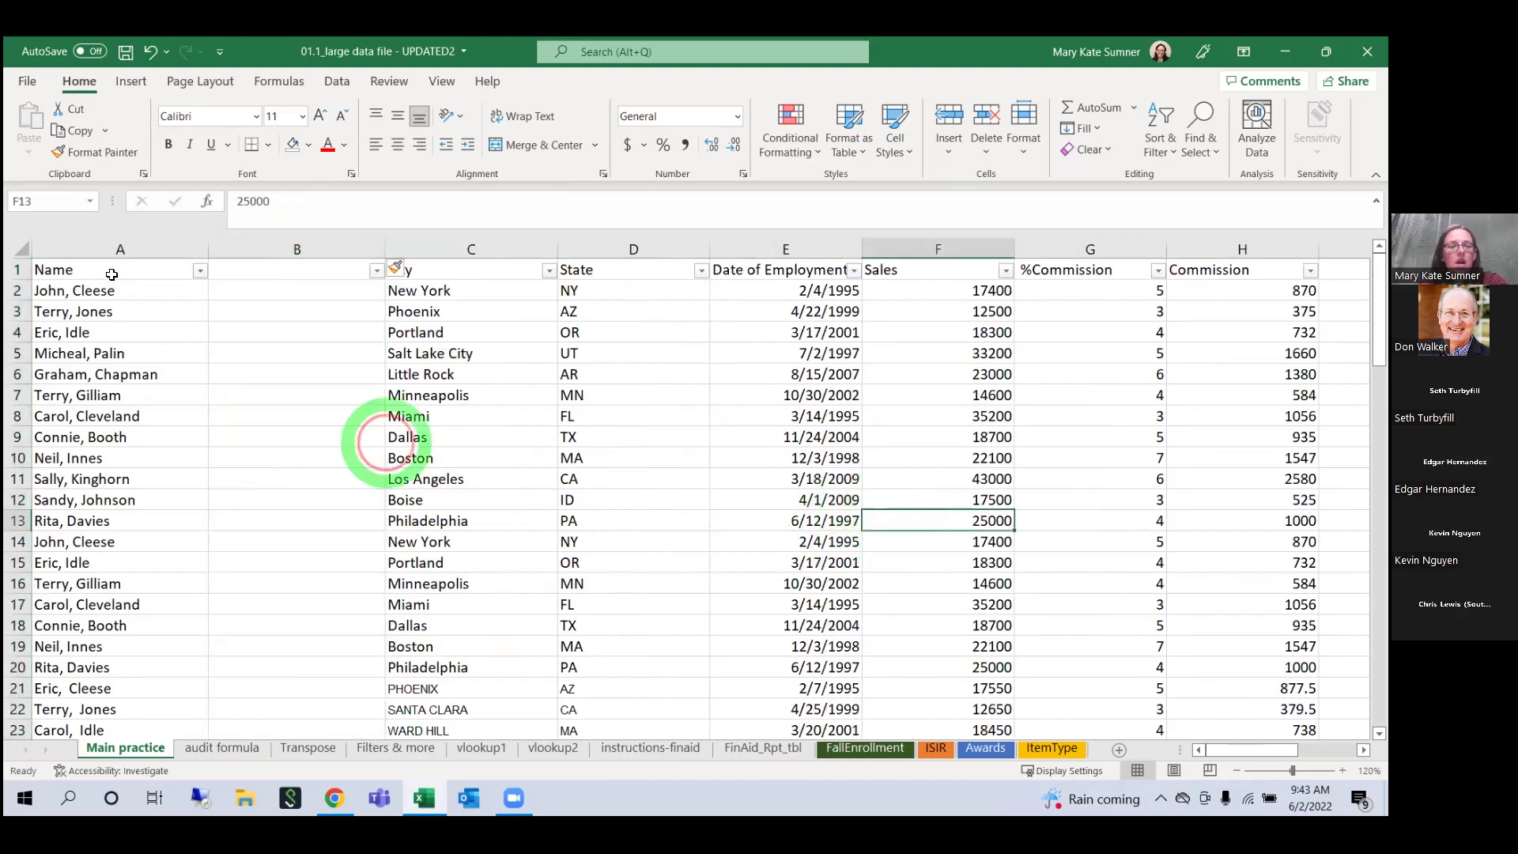
# Step: Start Text to Columns on the Name column as delimited data, adding Comma as a delimiter and leaving Space off
pyautogui.click(130, 246)
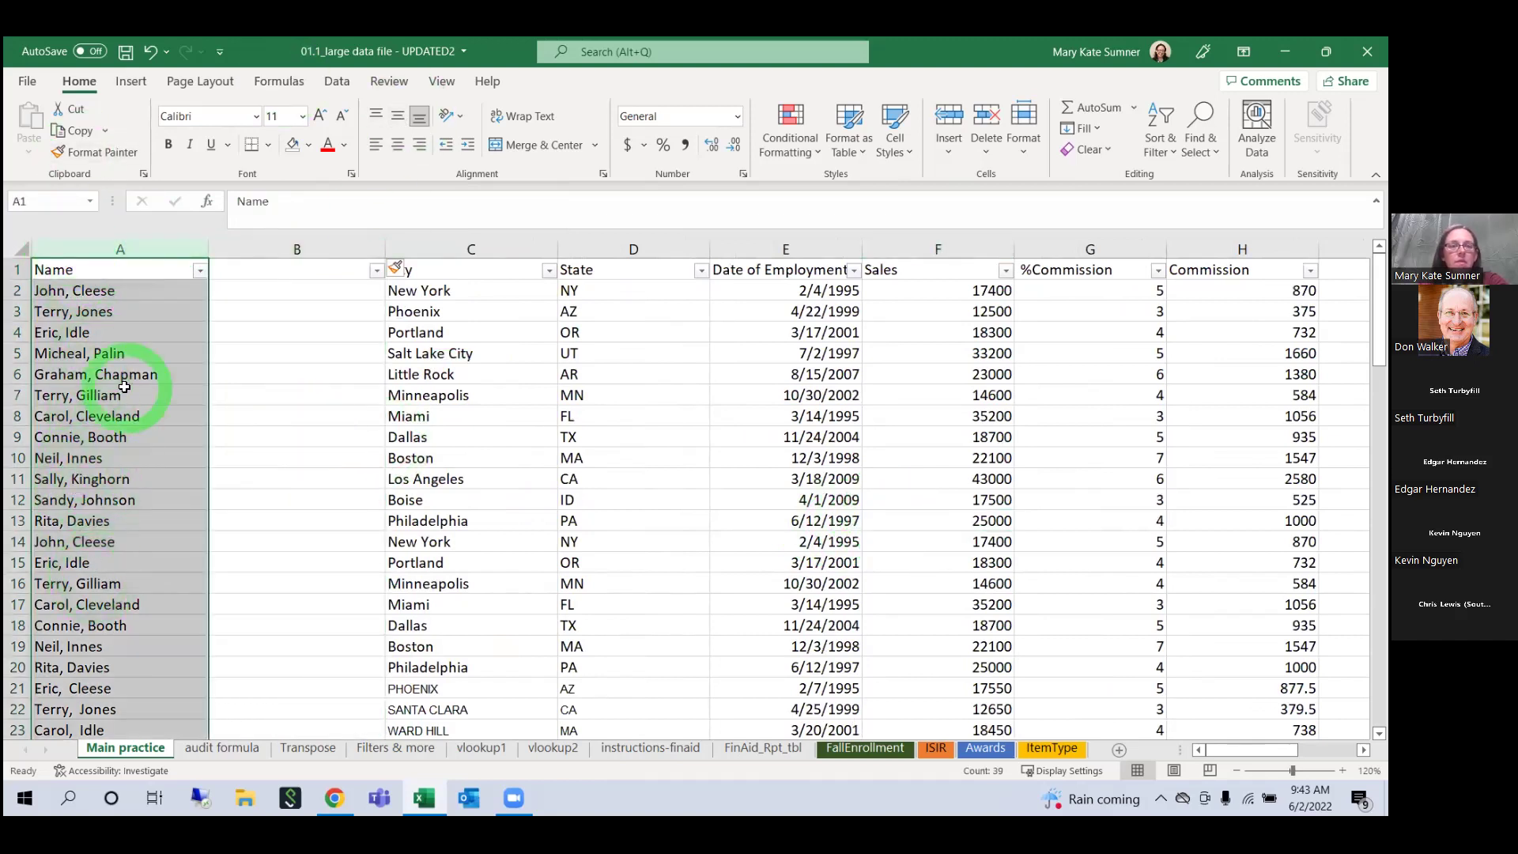
pyautogui.click(339, 83)
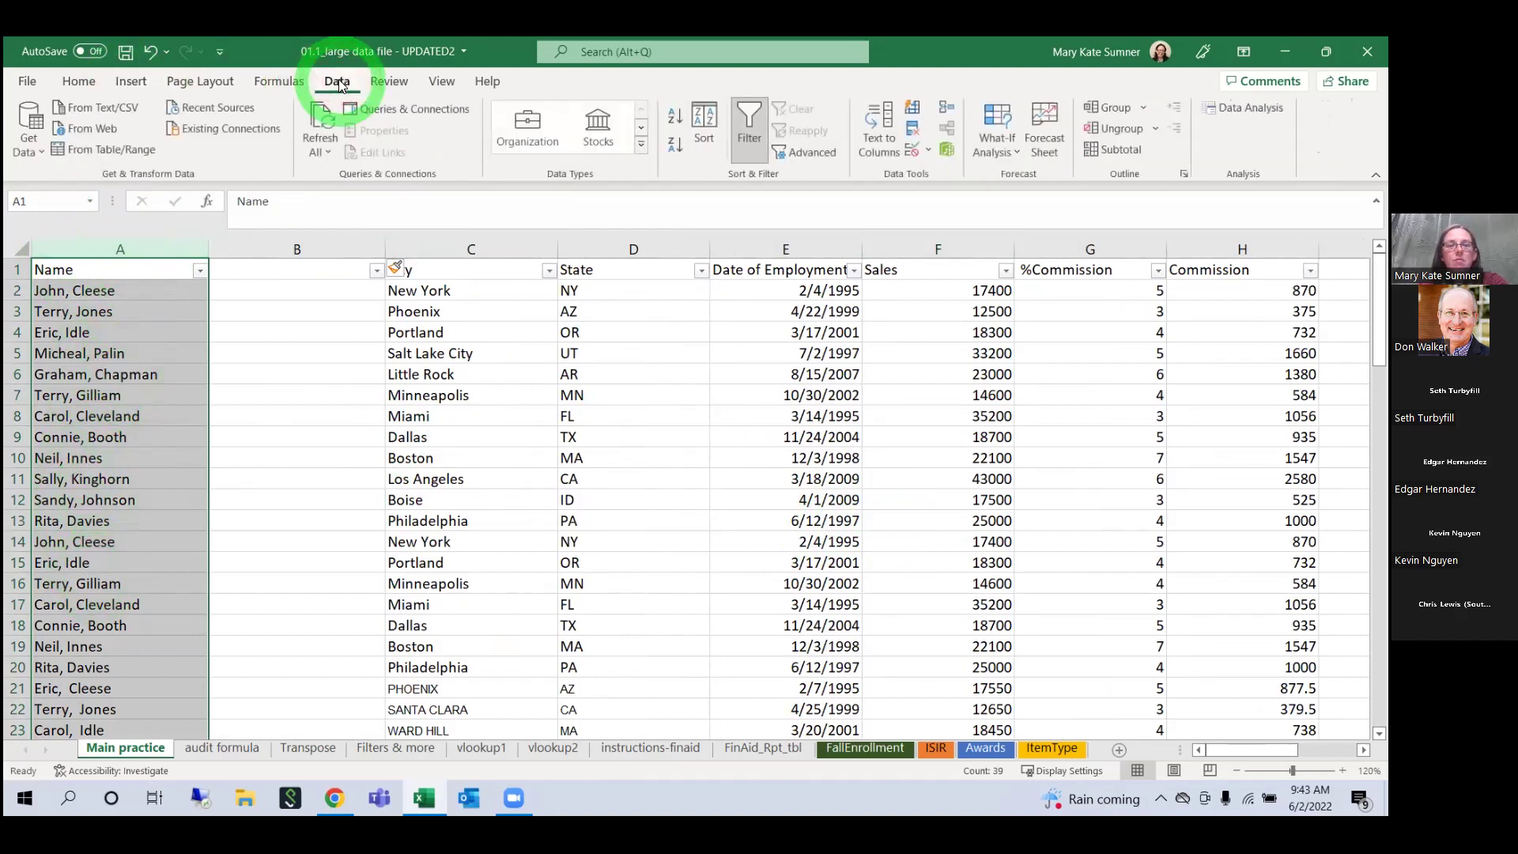
pyautogui.click(880, 136)
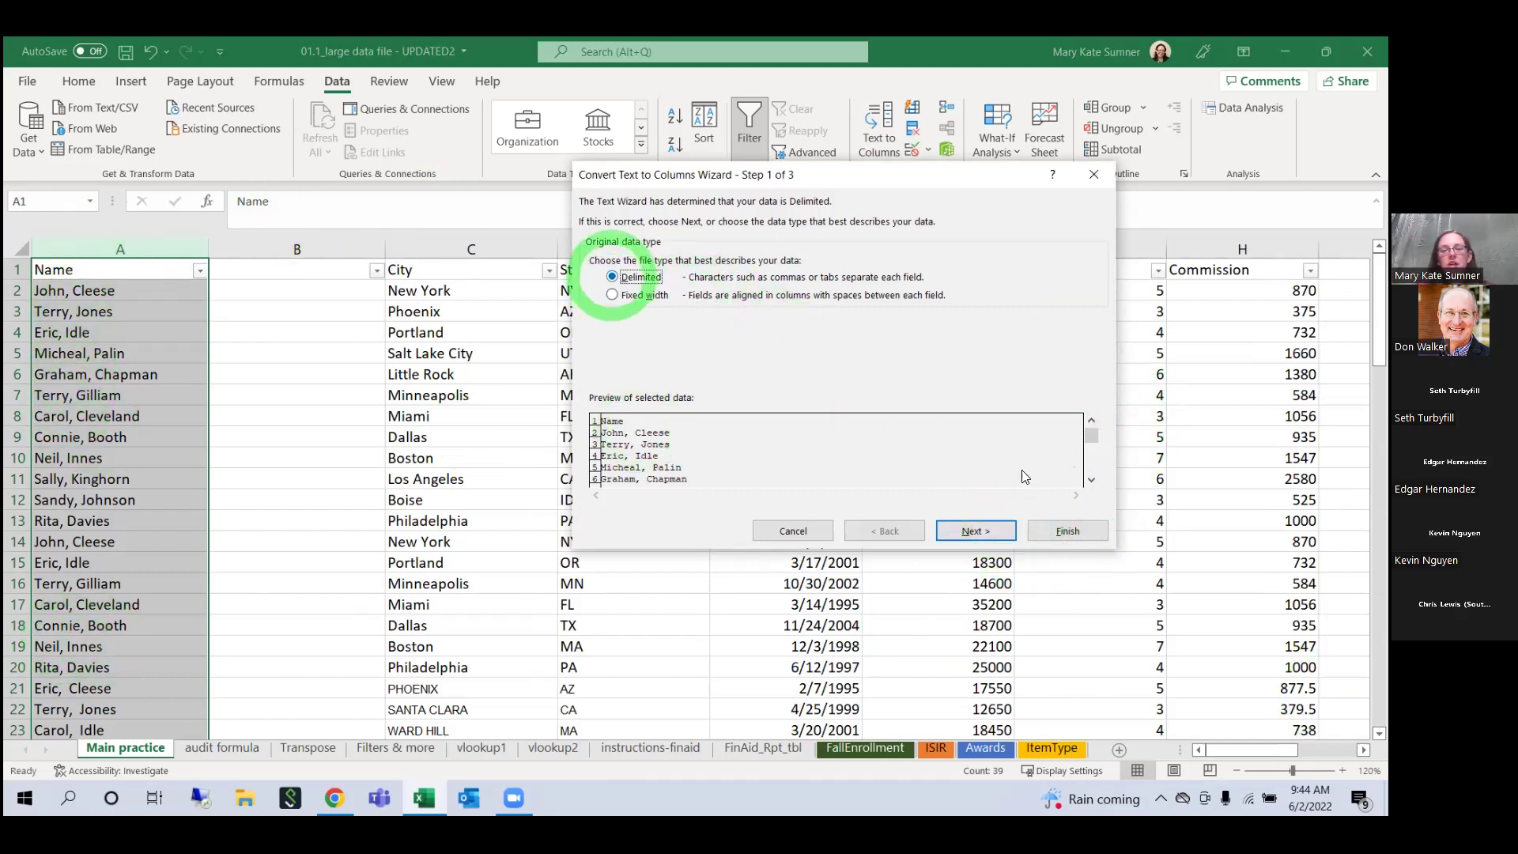
pyautogui.click(998, 525)
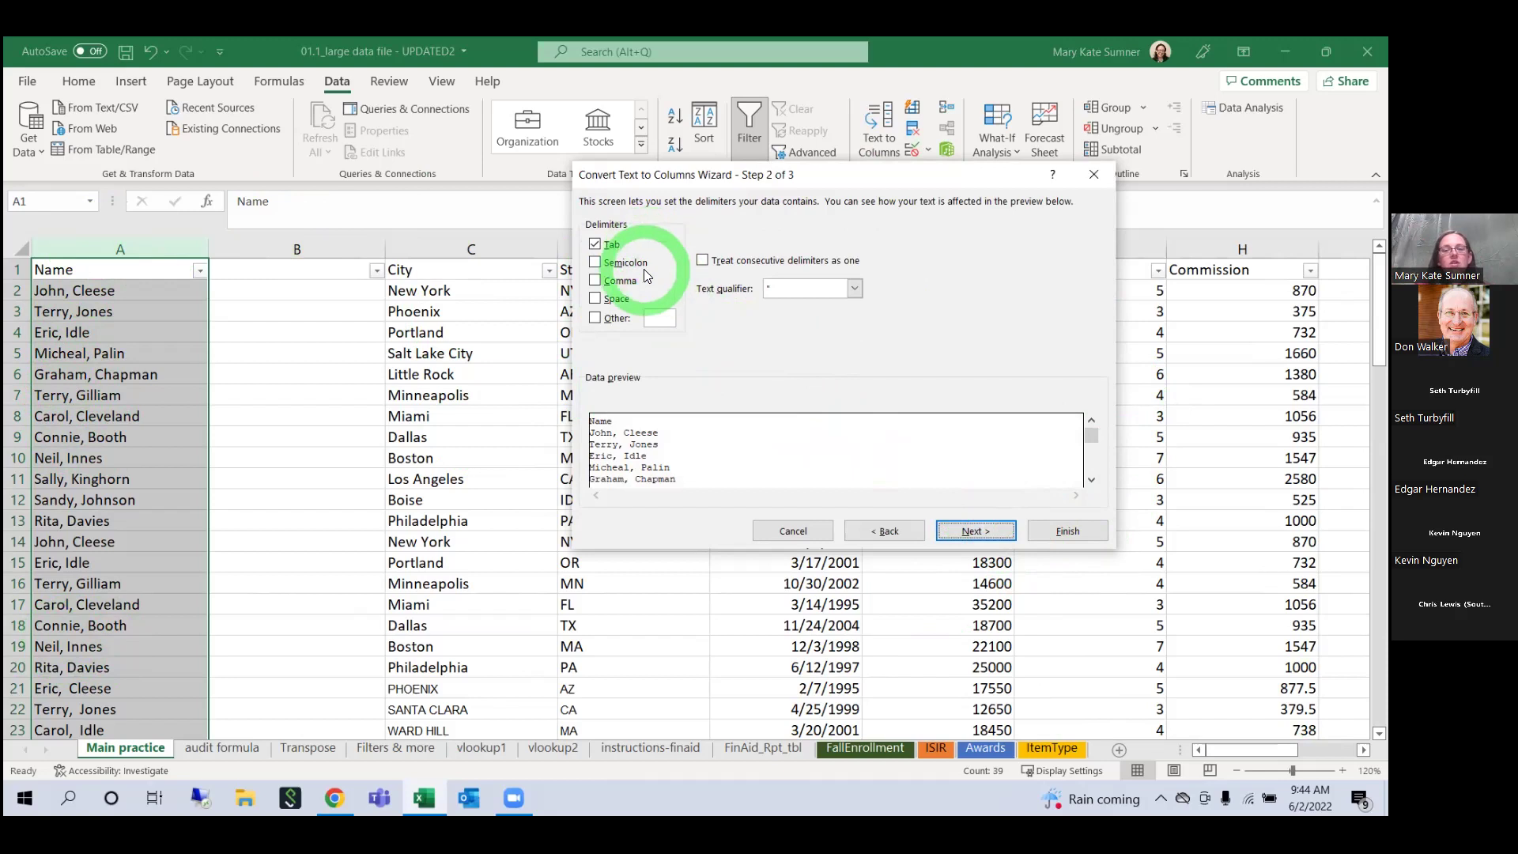
pyautogui.click(614, 301)
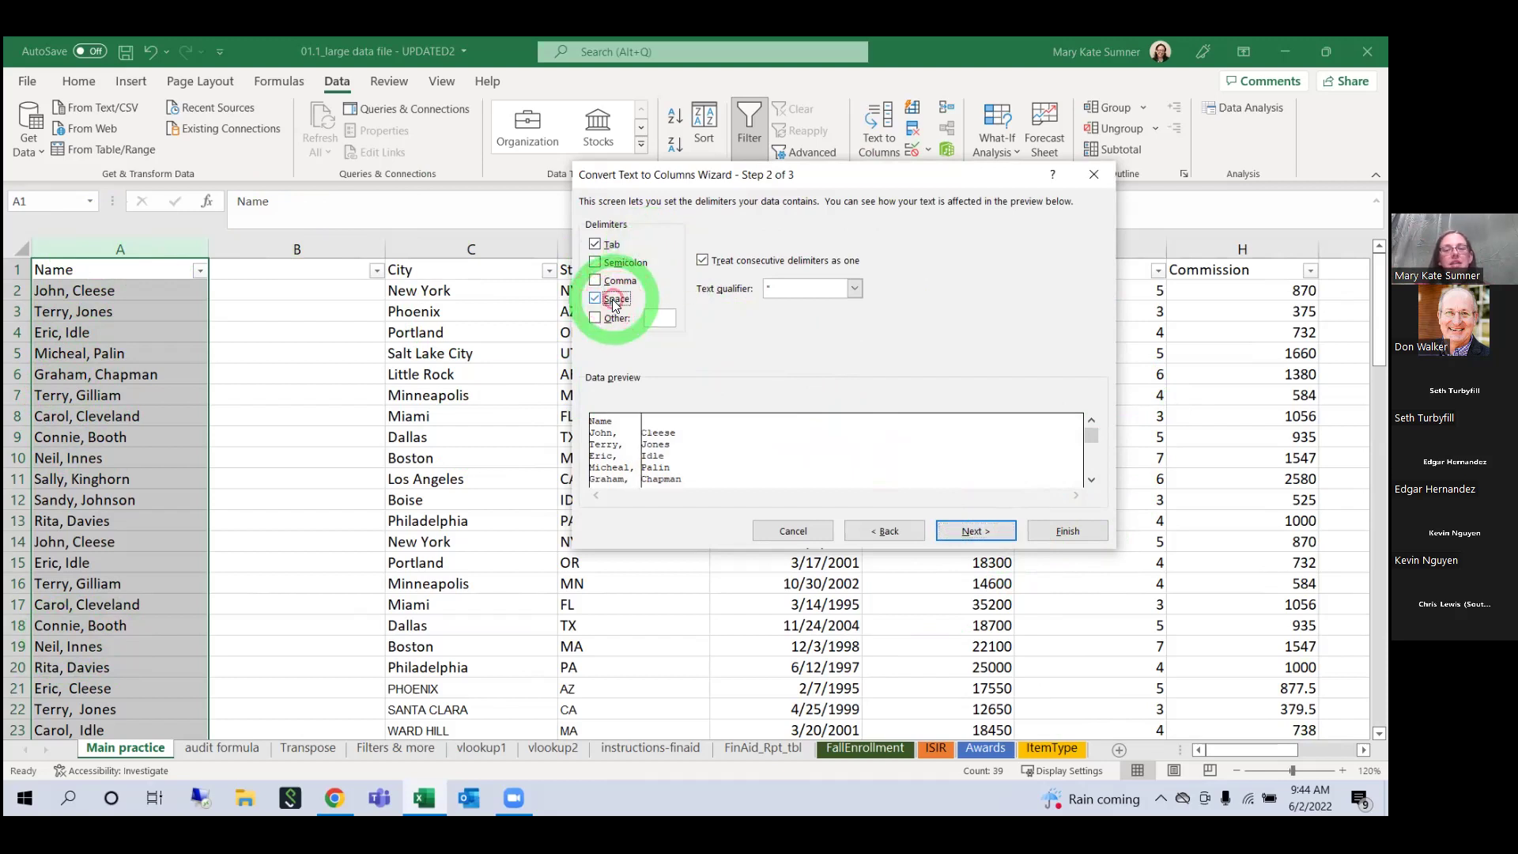
pyautogui.click(612, 299)
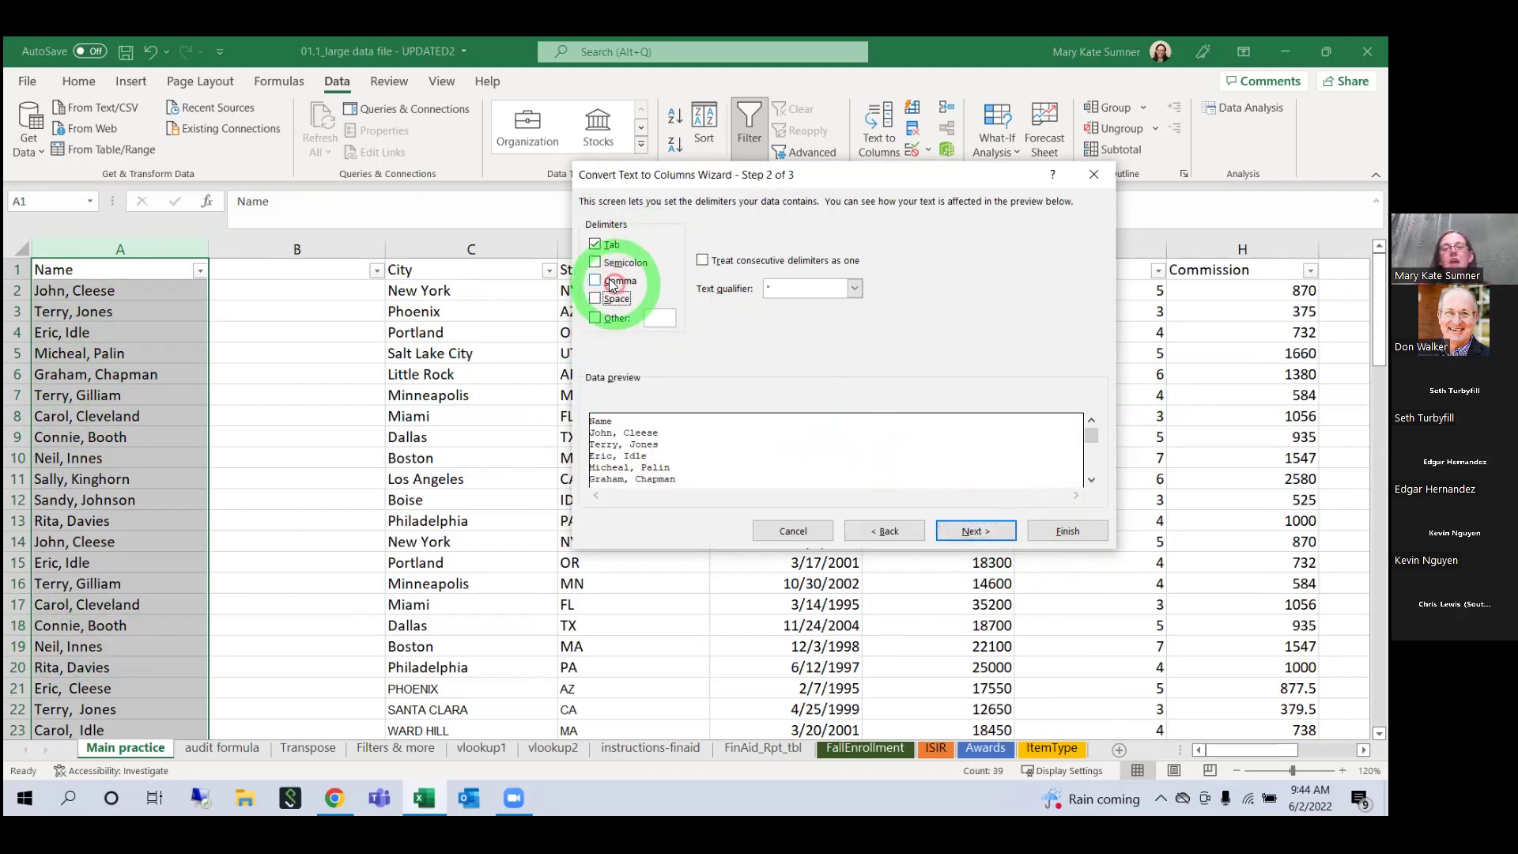
pyautogui.click(611, 281)
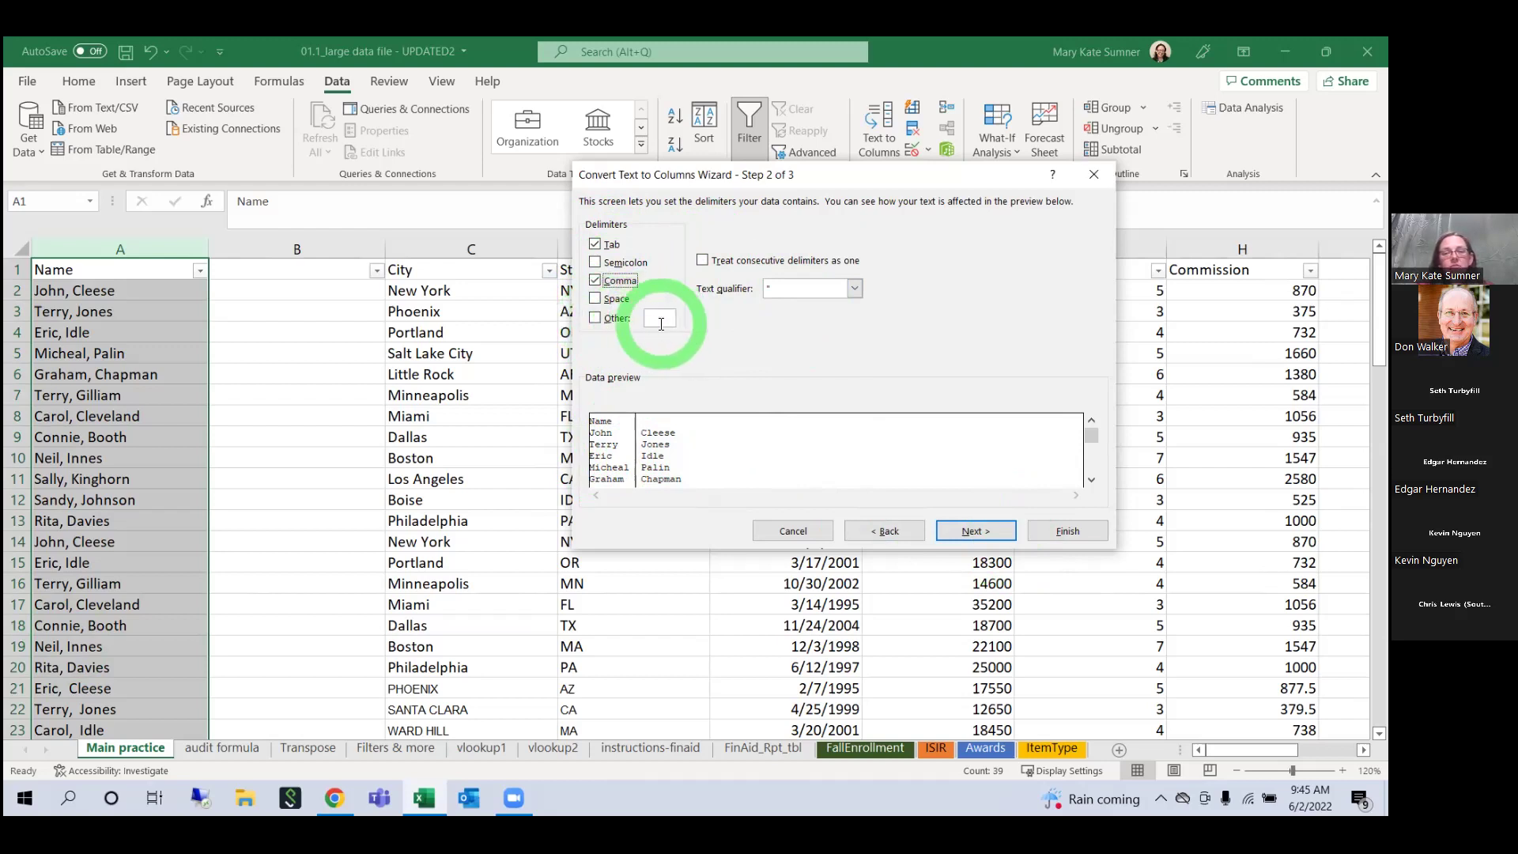
pyautogui.click(979, 532)
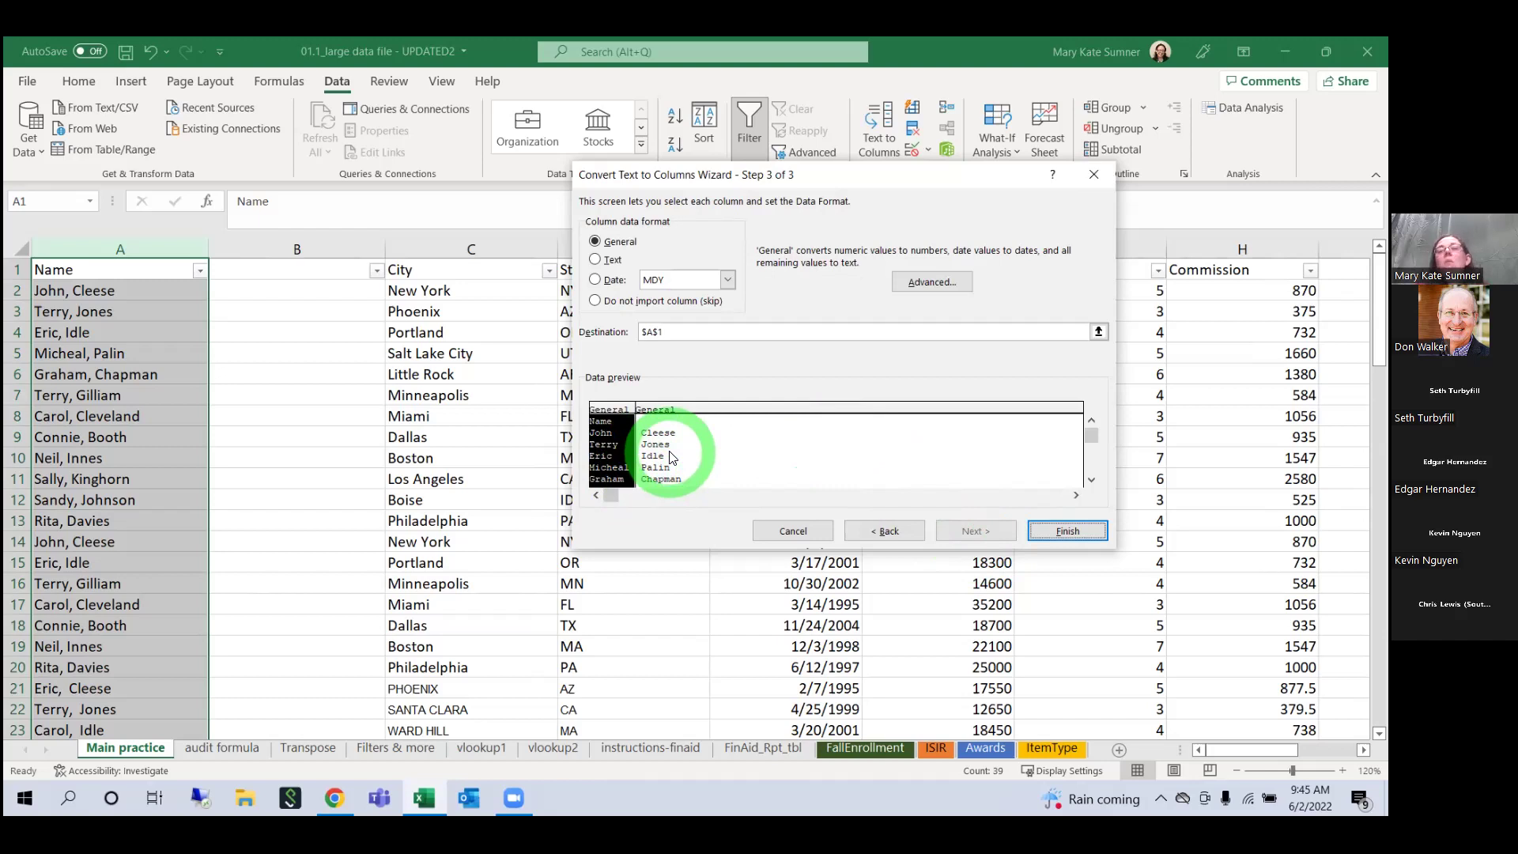
# Step: Set the data format of both split name columns to Text and check each column in the preview
pyautogui.click(608, 260)
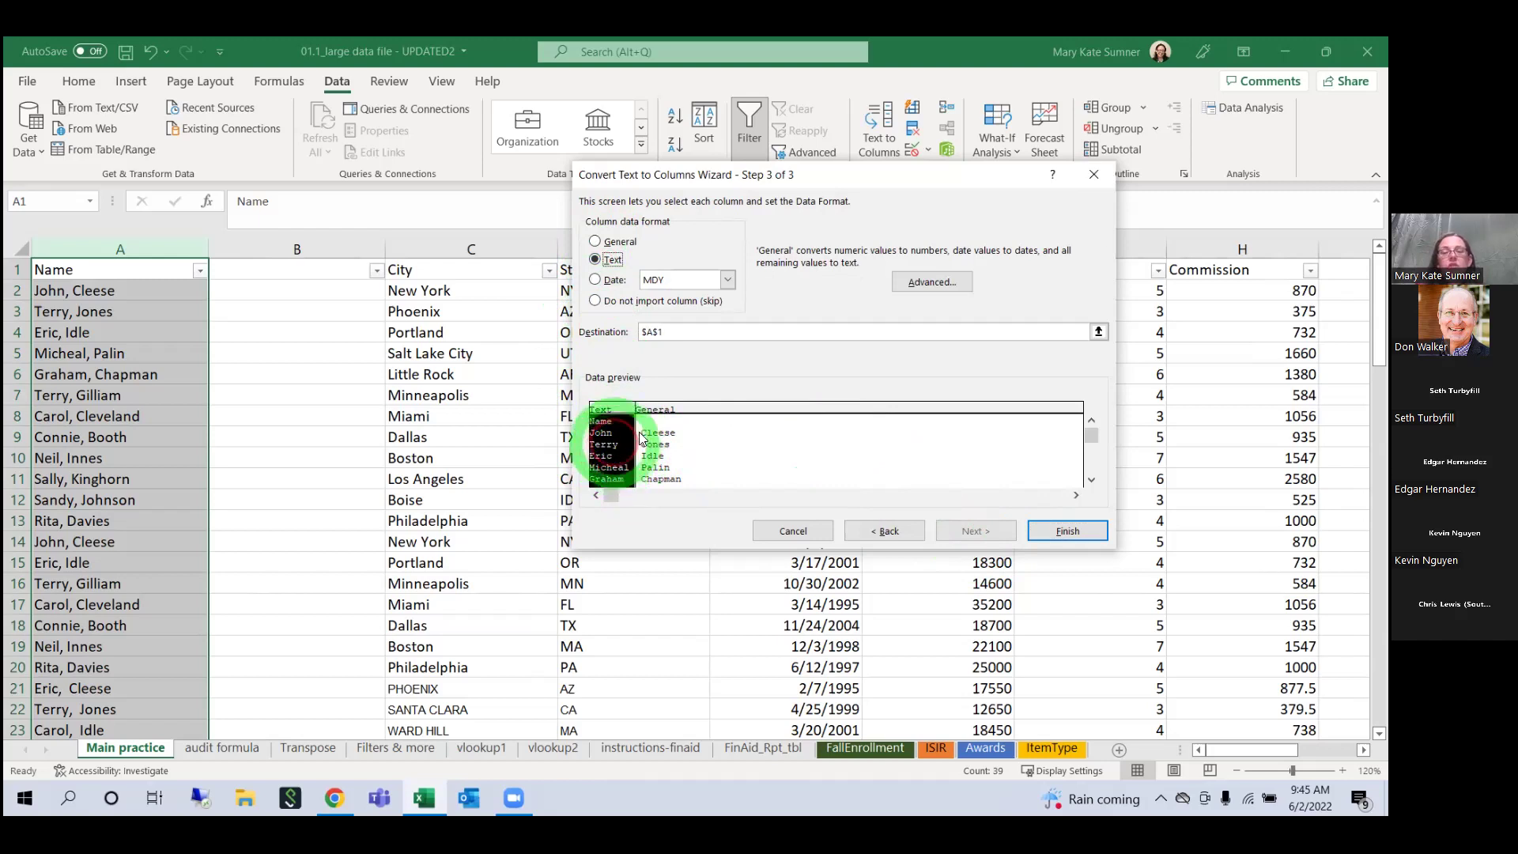
pyautogui.click(769, 433)
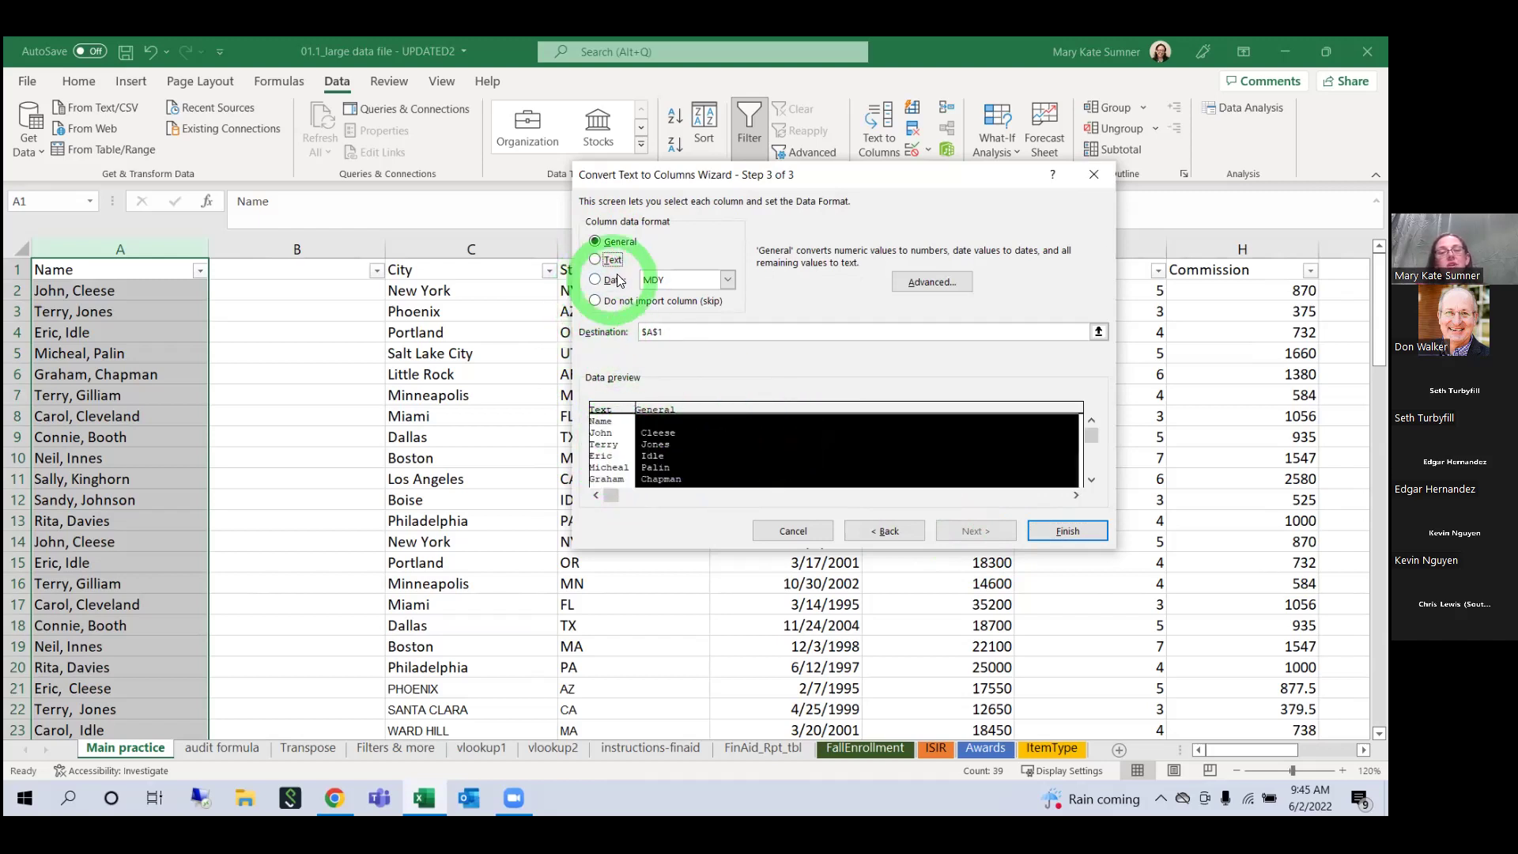
pyautogui.click(598, 261)
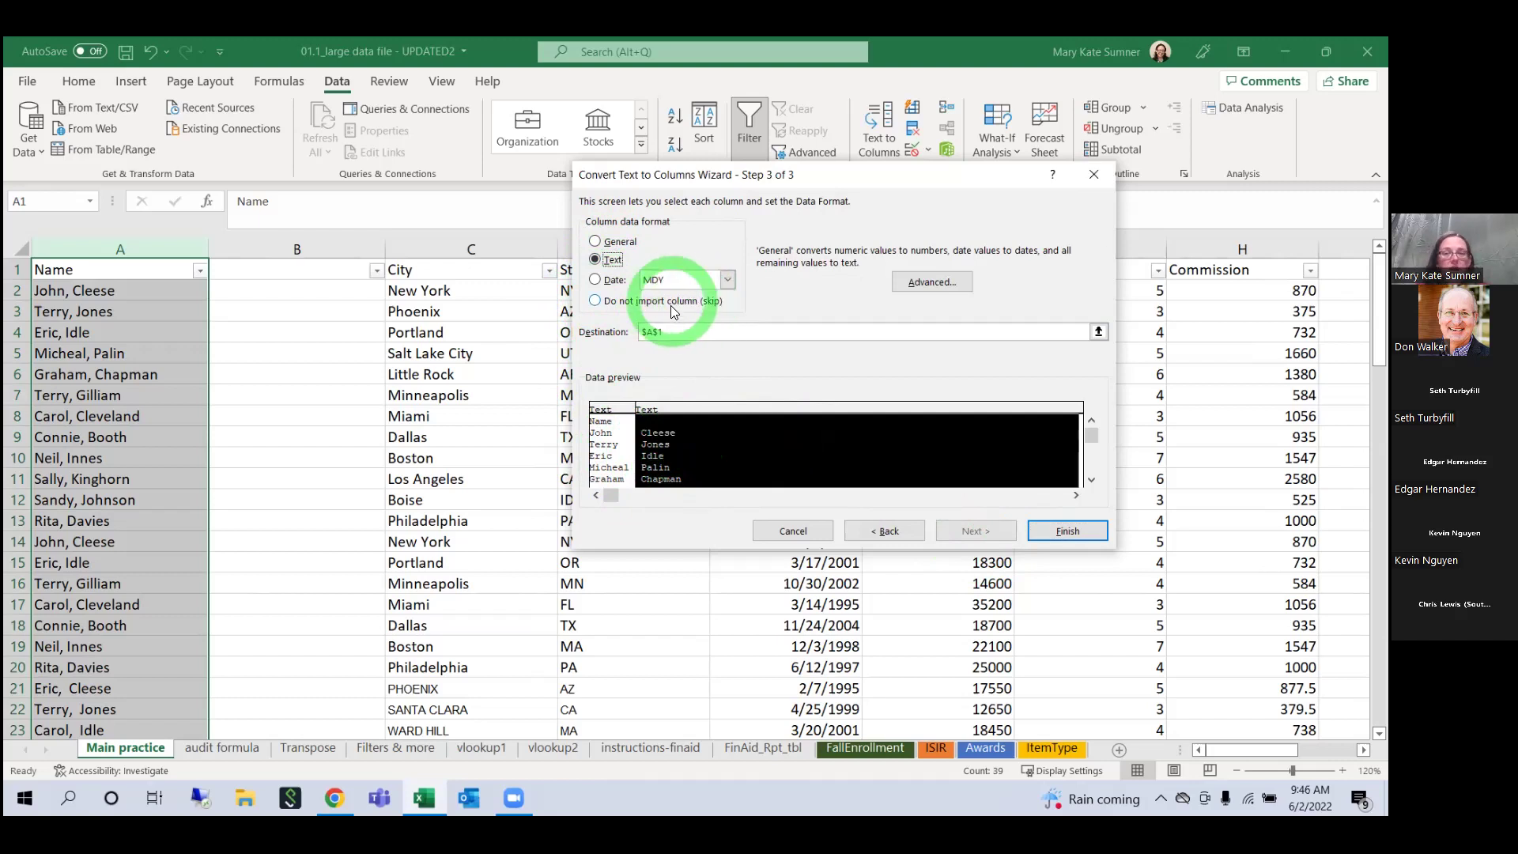
pyautogui.click(621, 457)
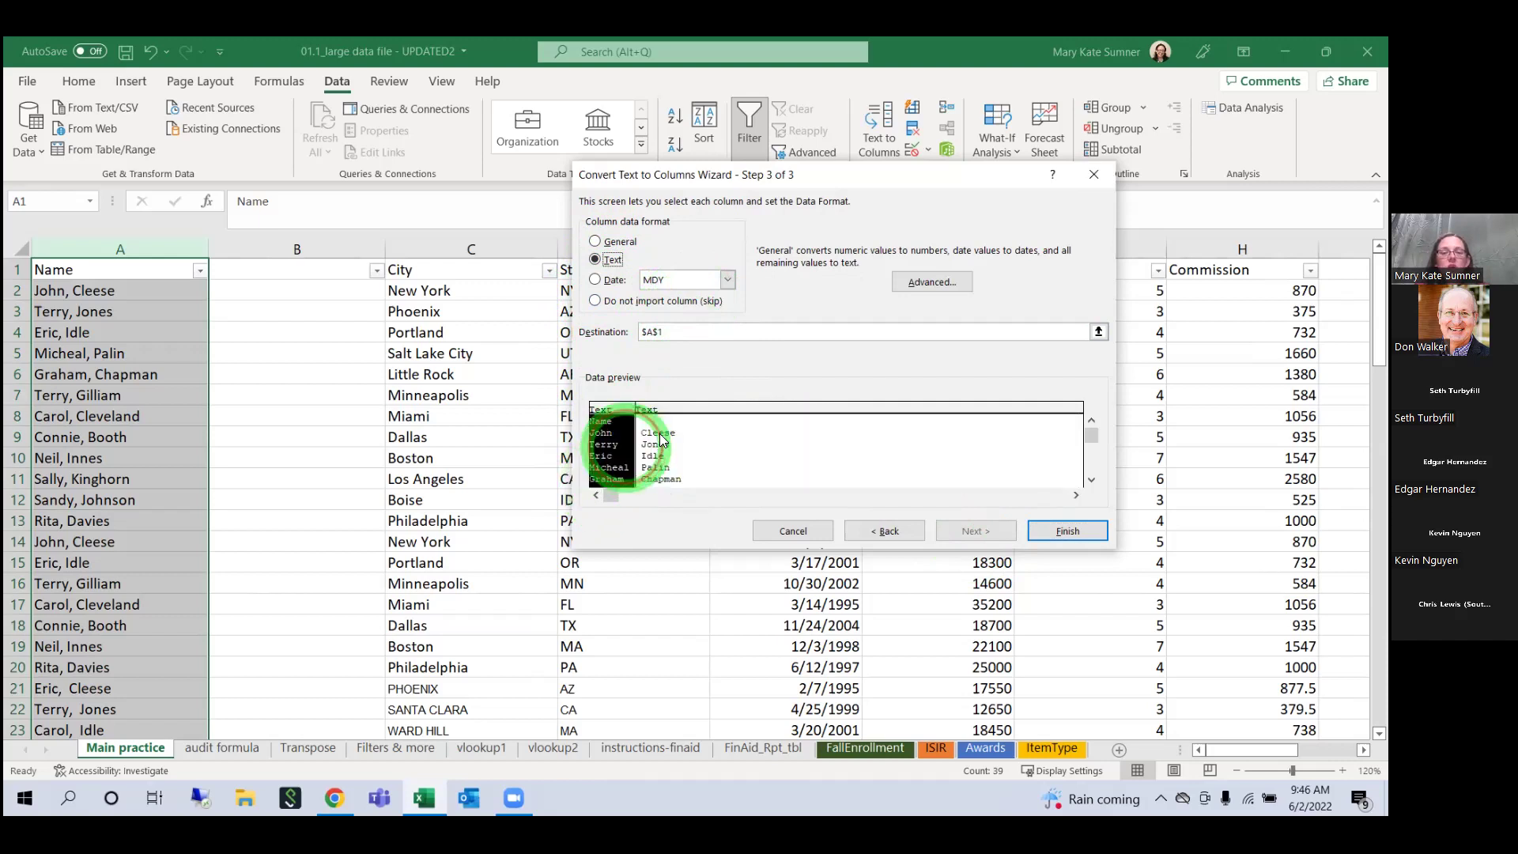
pyautogui.click(671, 435)
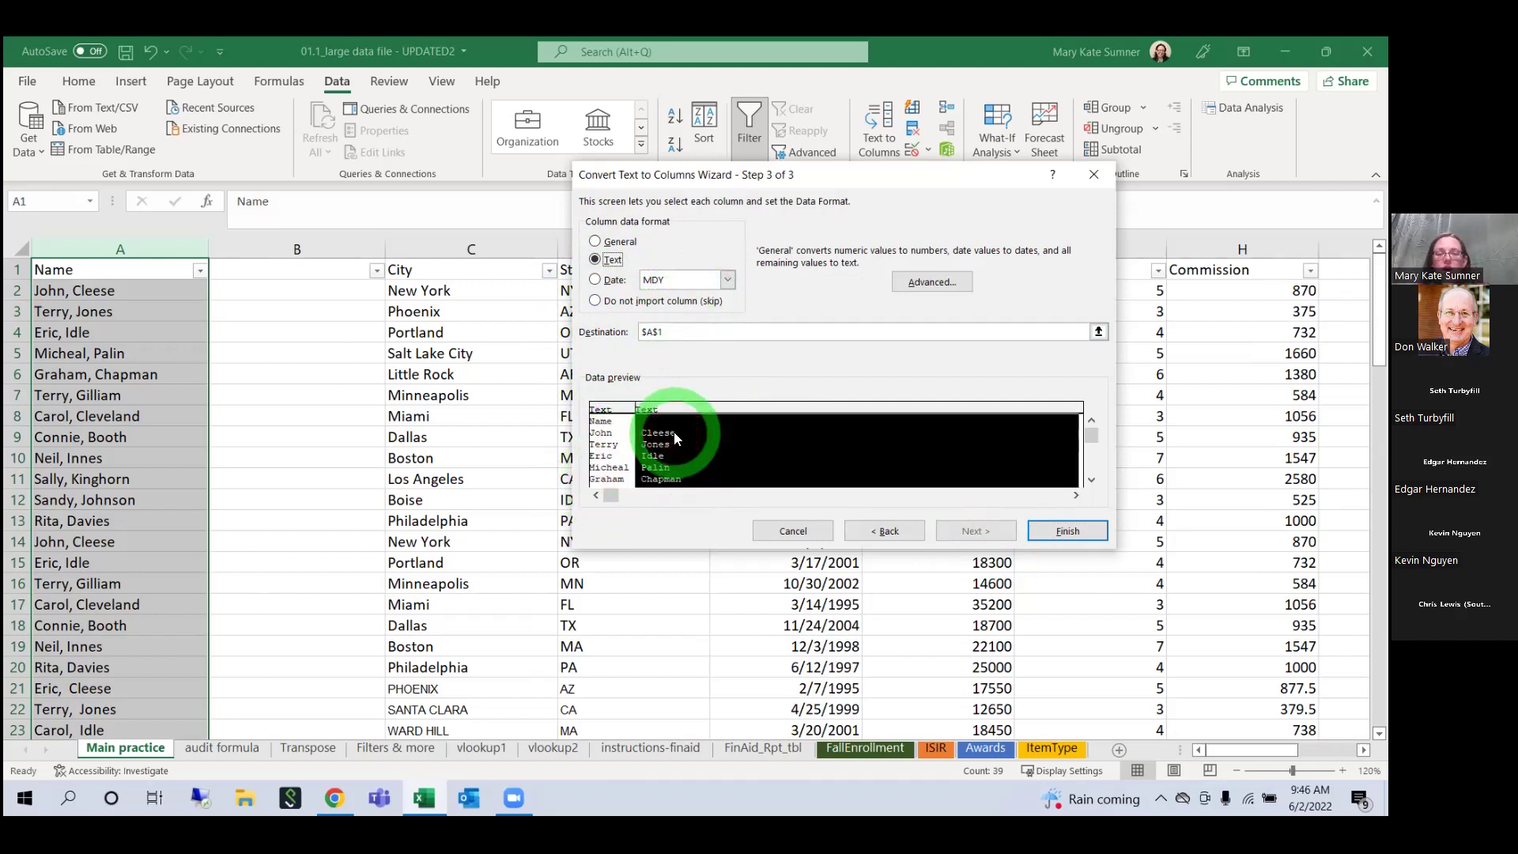
pyautogui.click(612, 457)
pyautogui.click(661, 439)
# Step: Set both split columns to General format and finish splitting the names into columns A and B
pyautogui.click(607, 241)
pyautogui.click(611, 456)
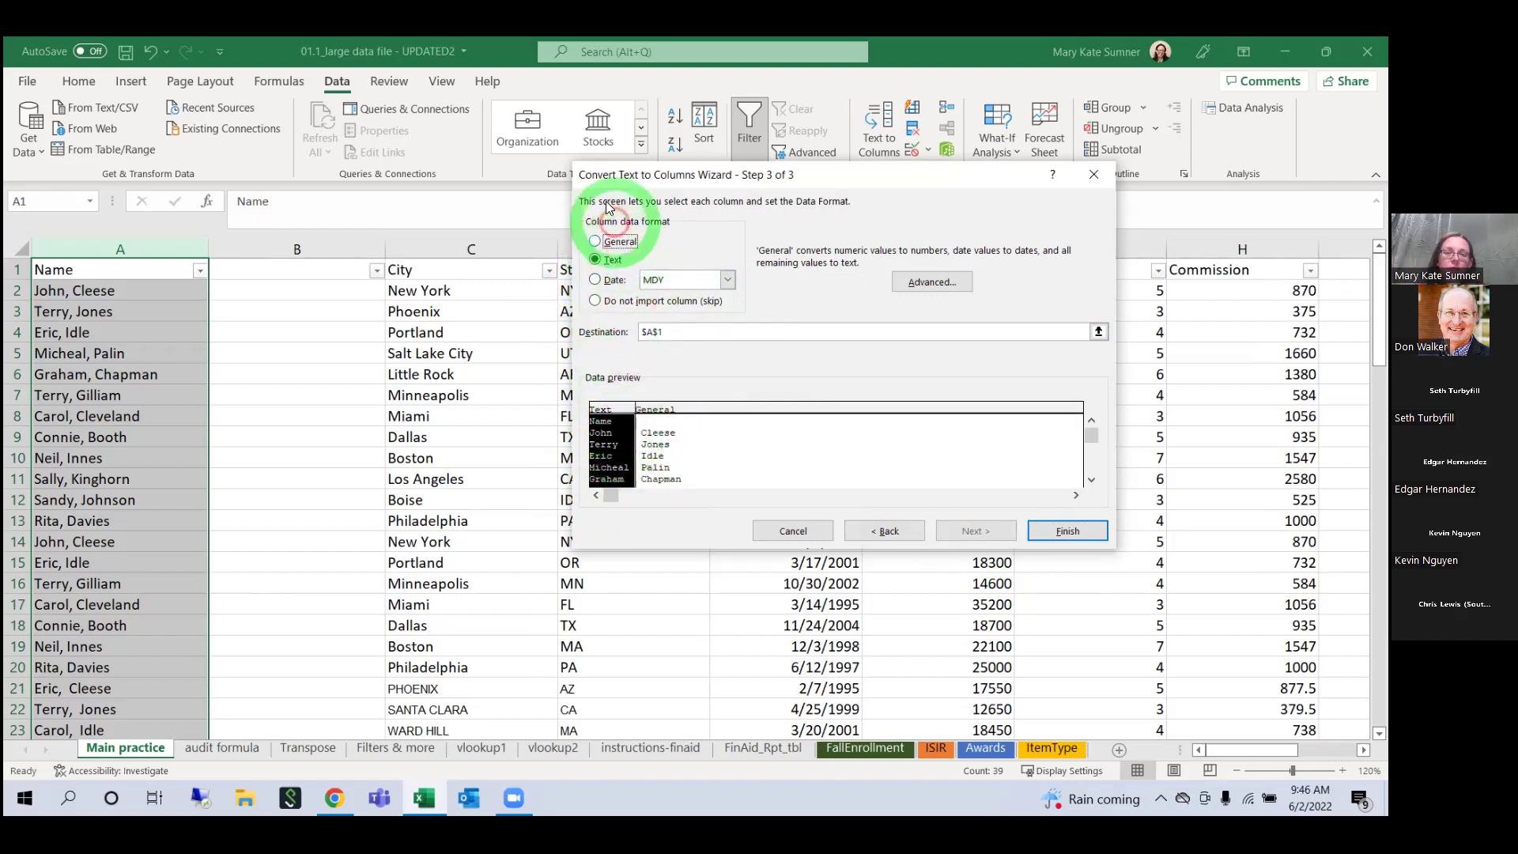
pyautogui.click(607, 241)
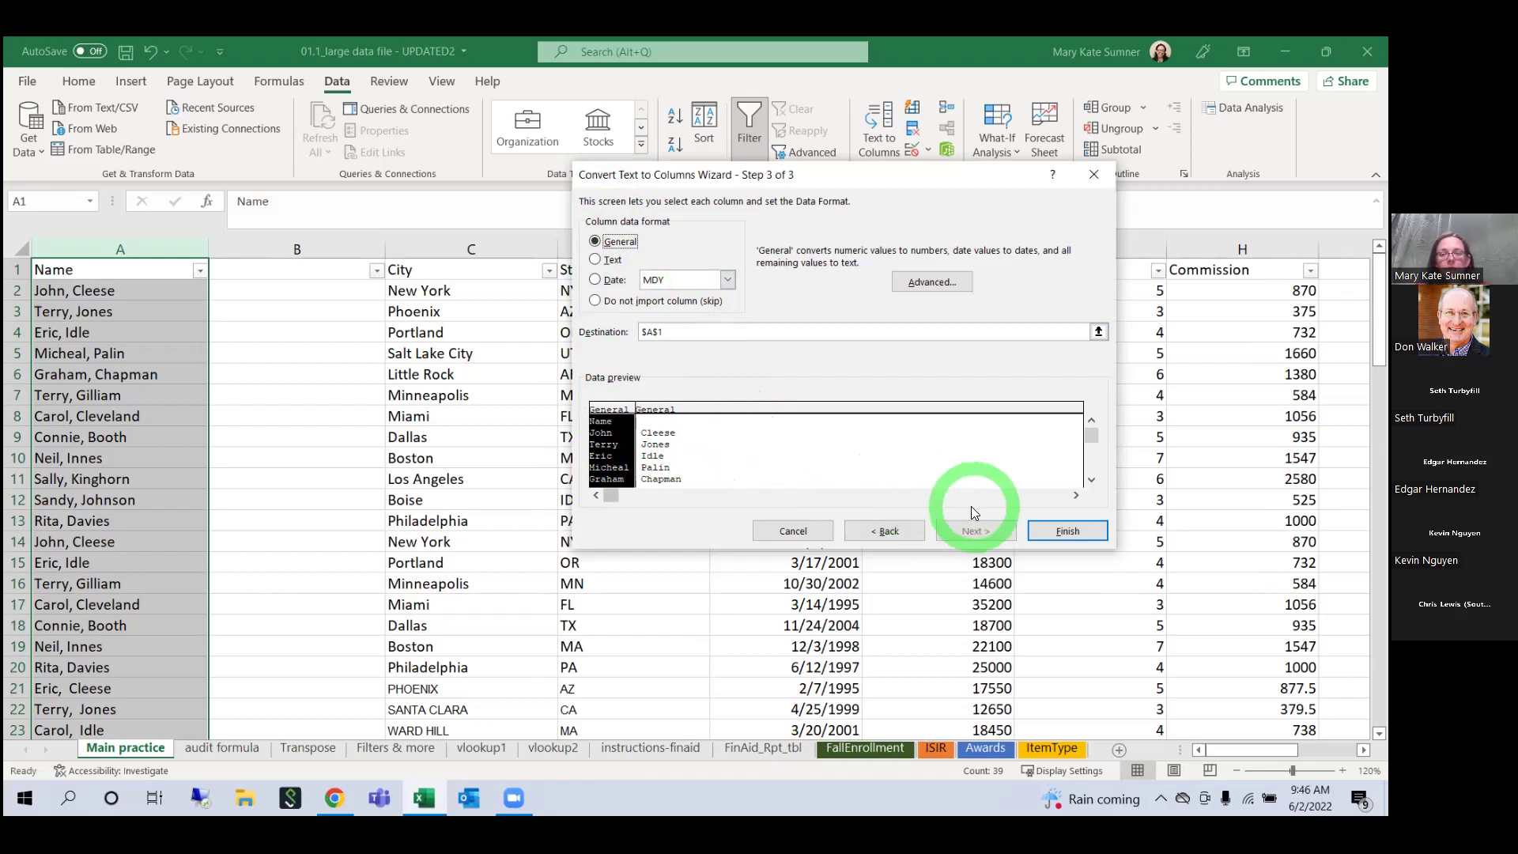
pyautogui.click(1075, 537)
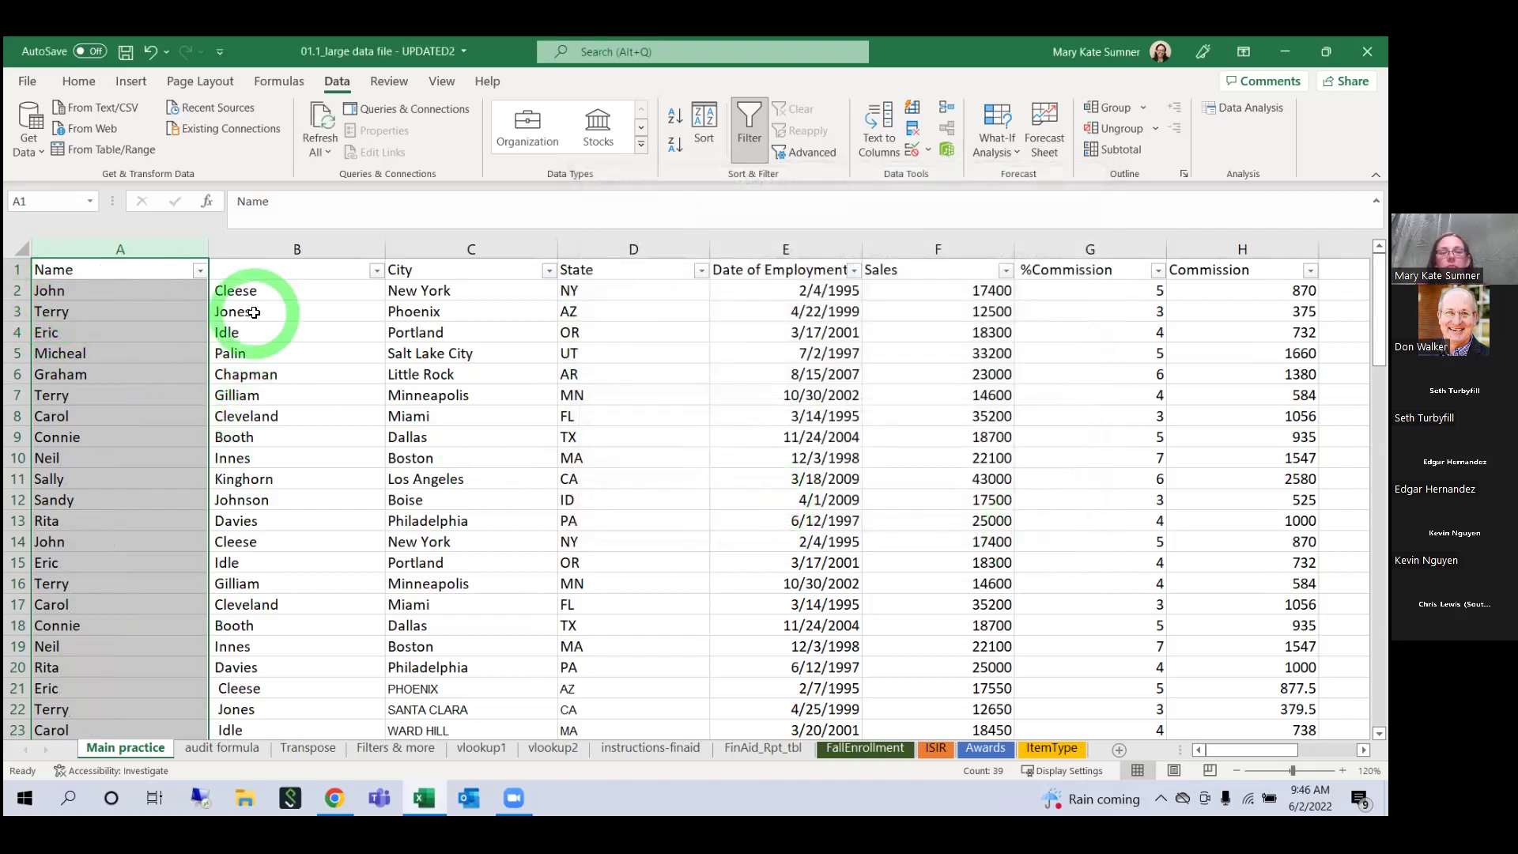
# Step: Inspect cell B2 for a leading space and replace all spaces in column B with nothing
pyautogui.click(237, 291)
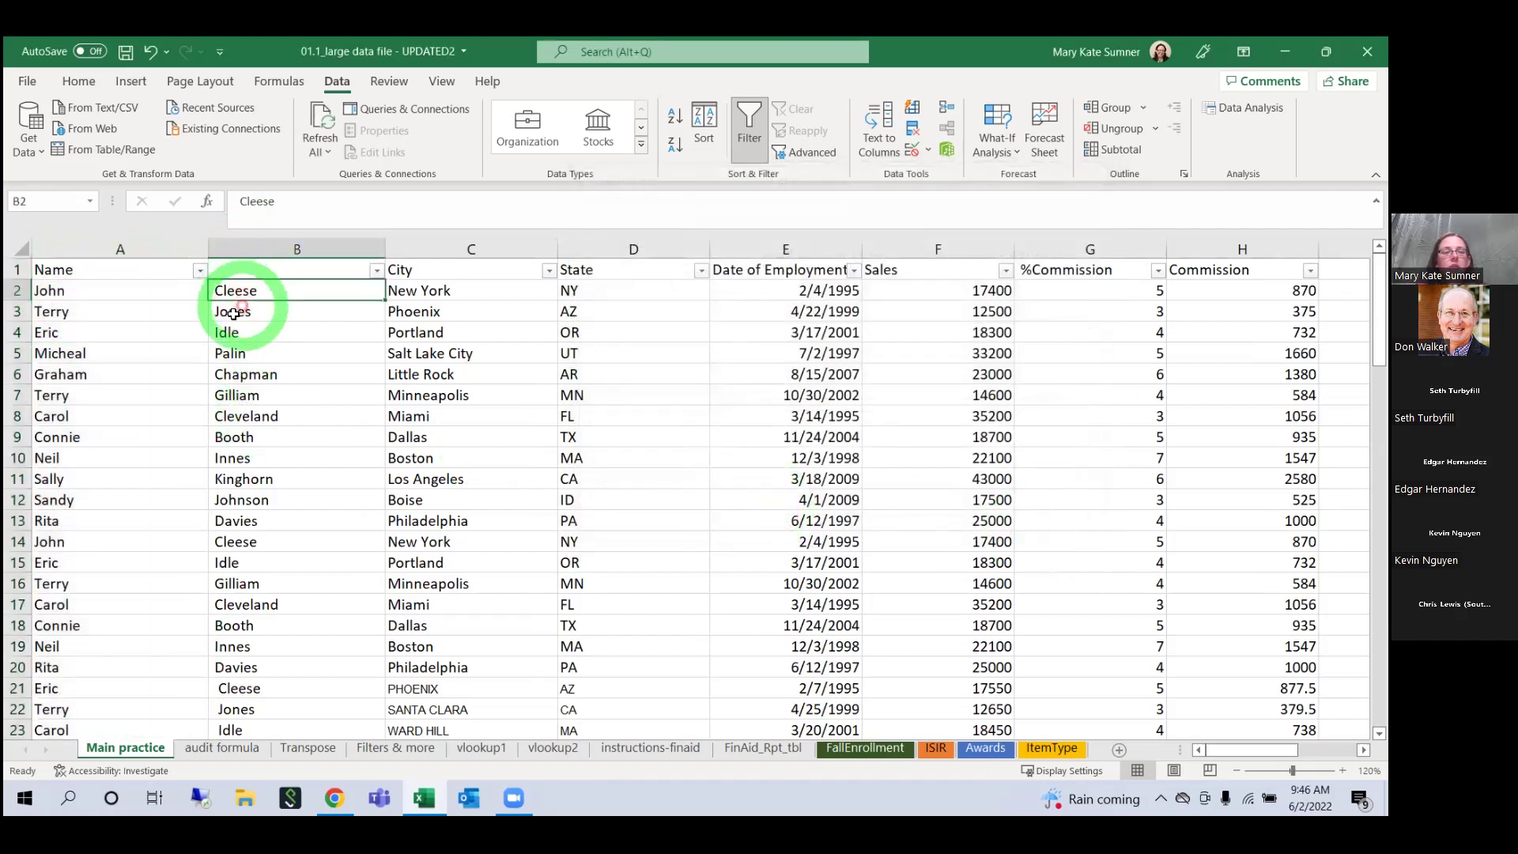
pyautogui.click(270, 204)
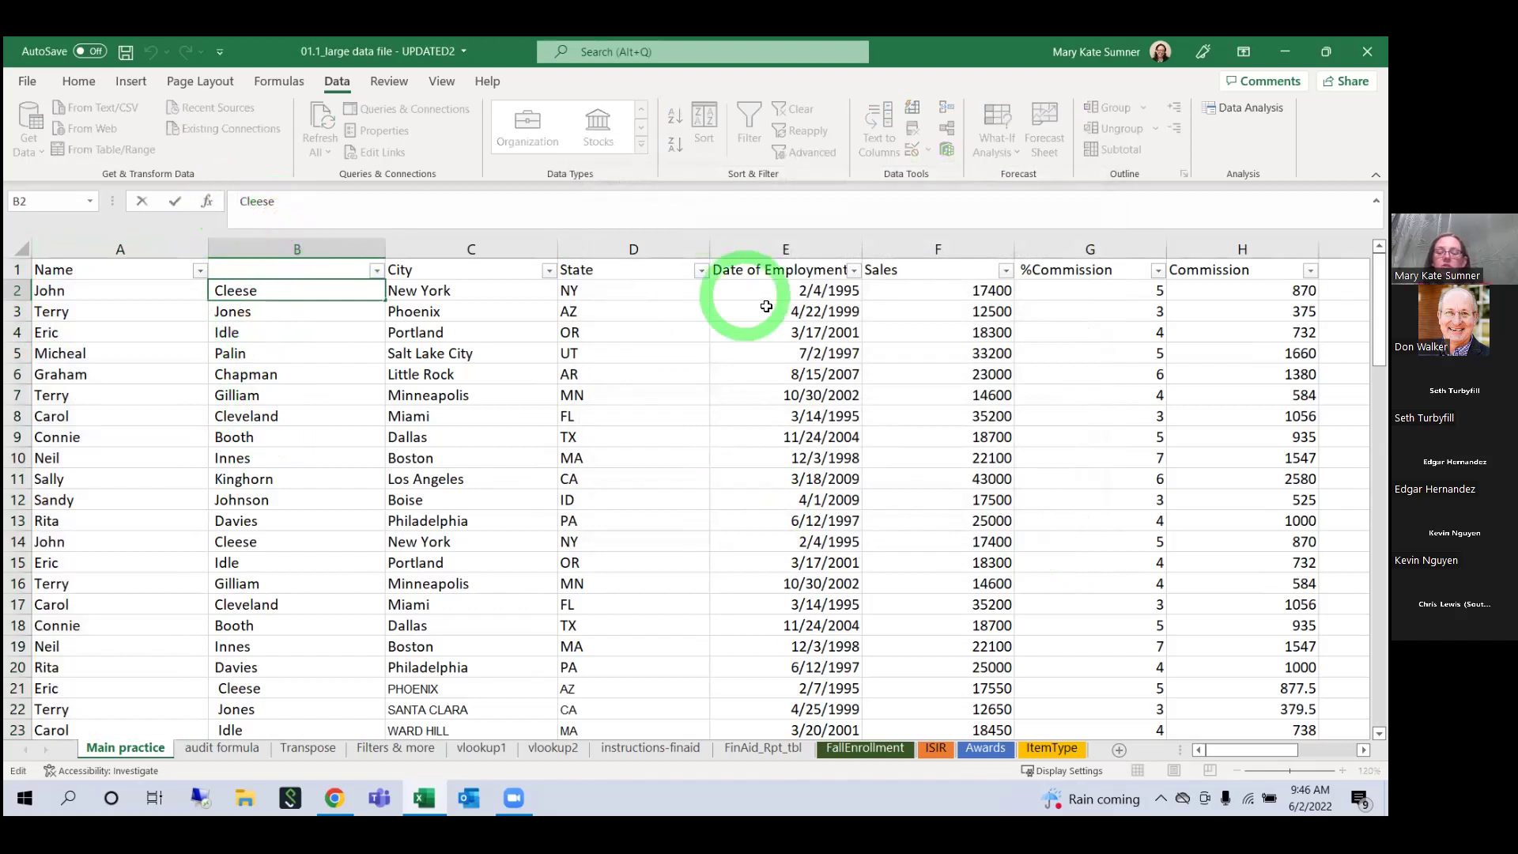
pyautogui.click(251, 193)
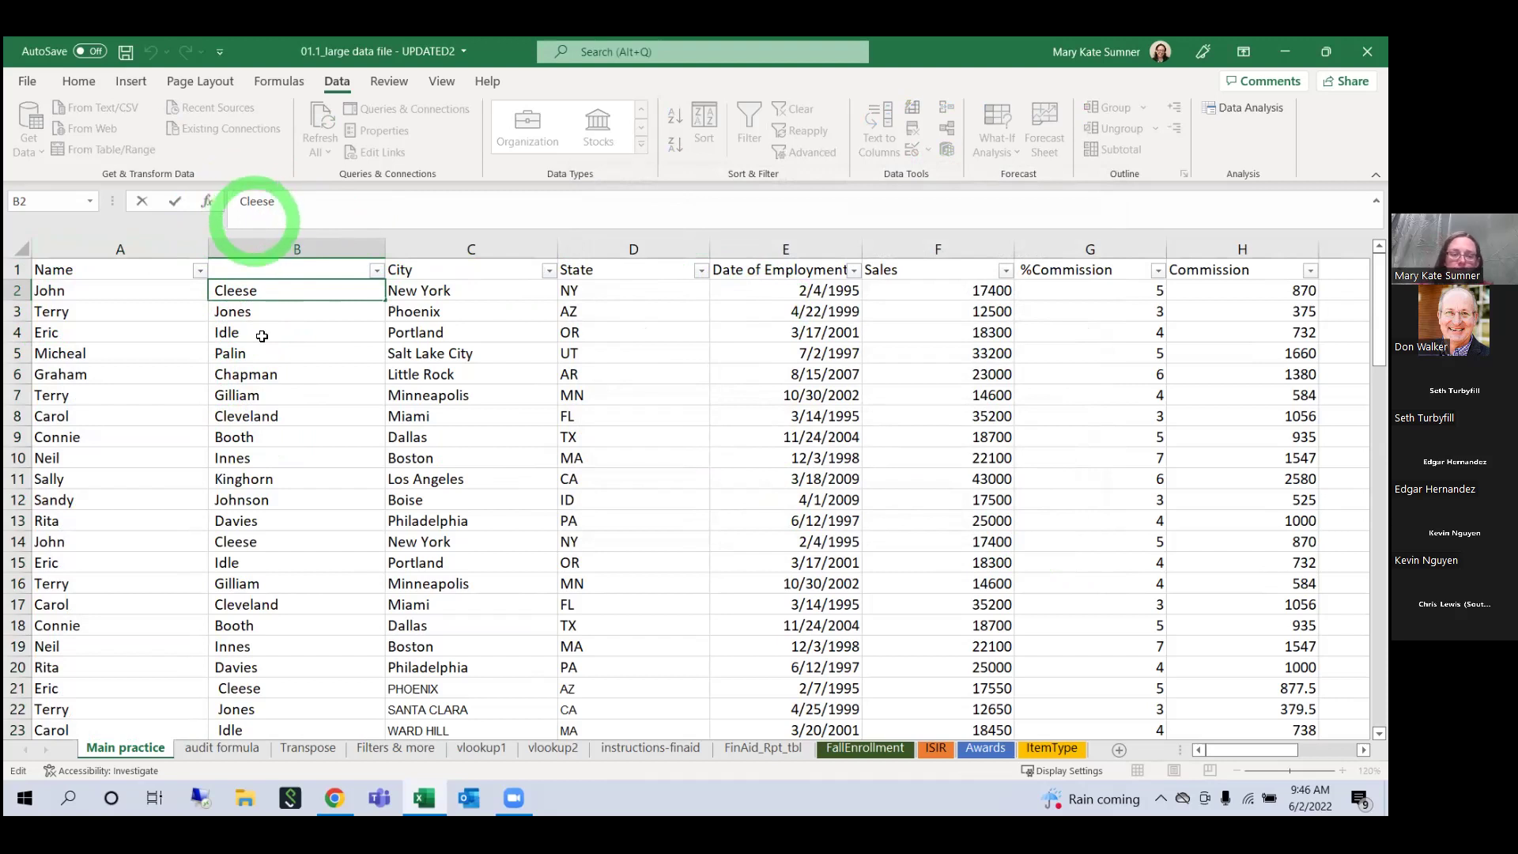
pyautogui.click(254, 539)
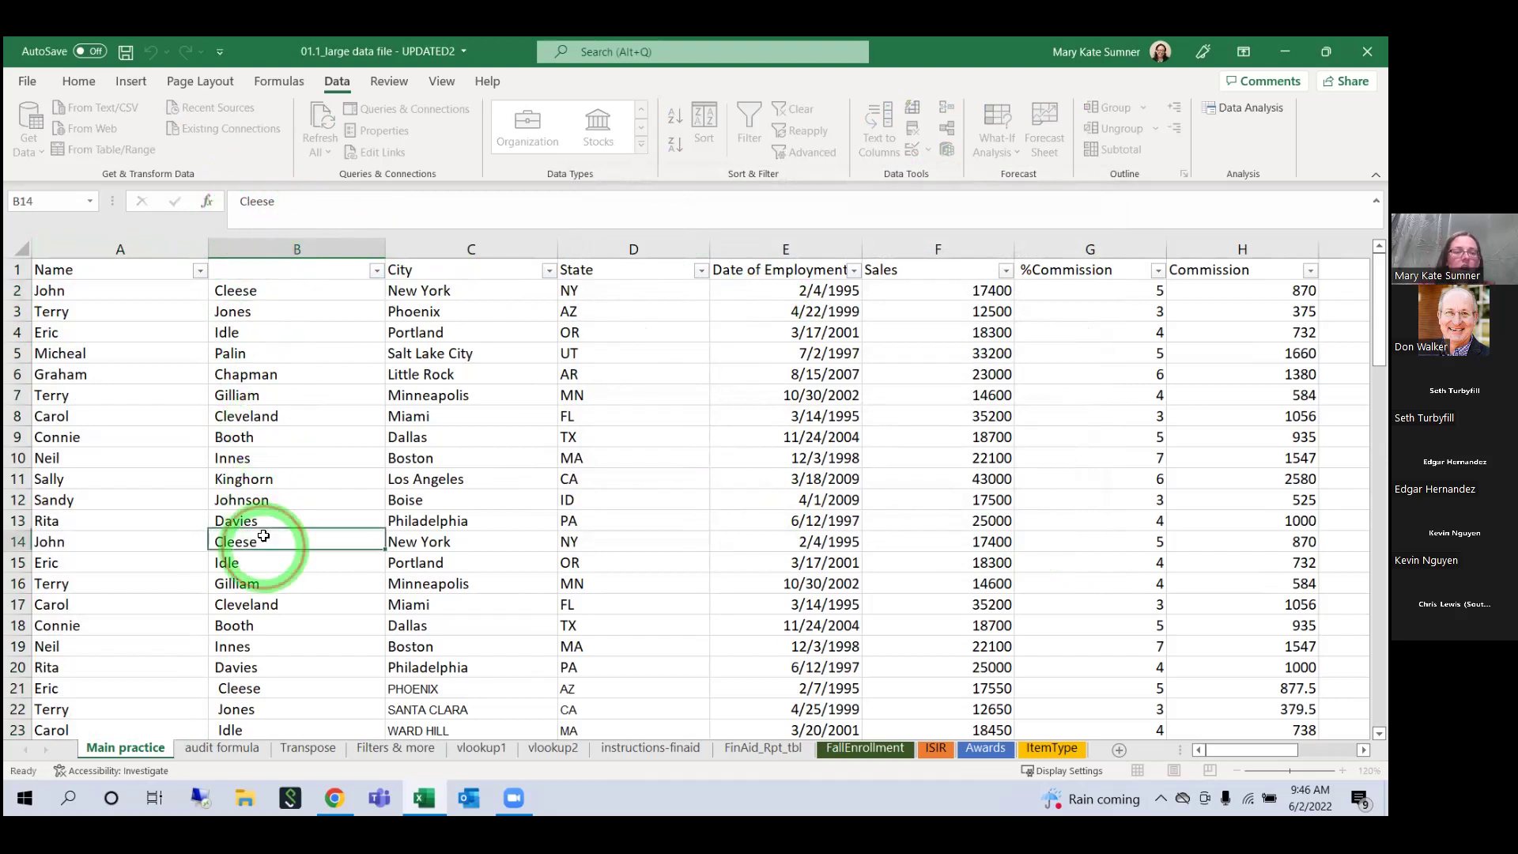
pyautogui.click(296, 249)
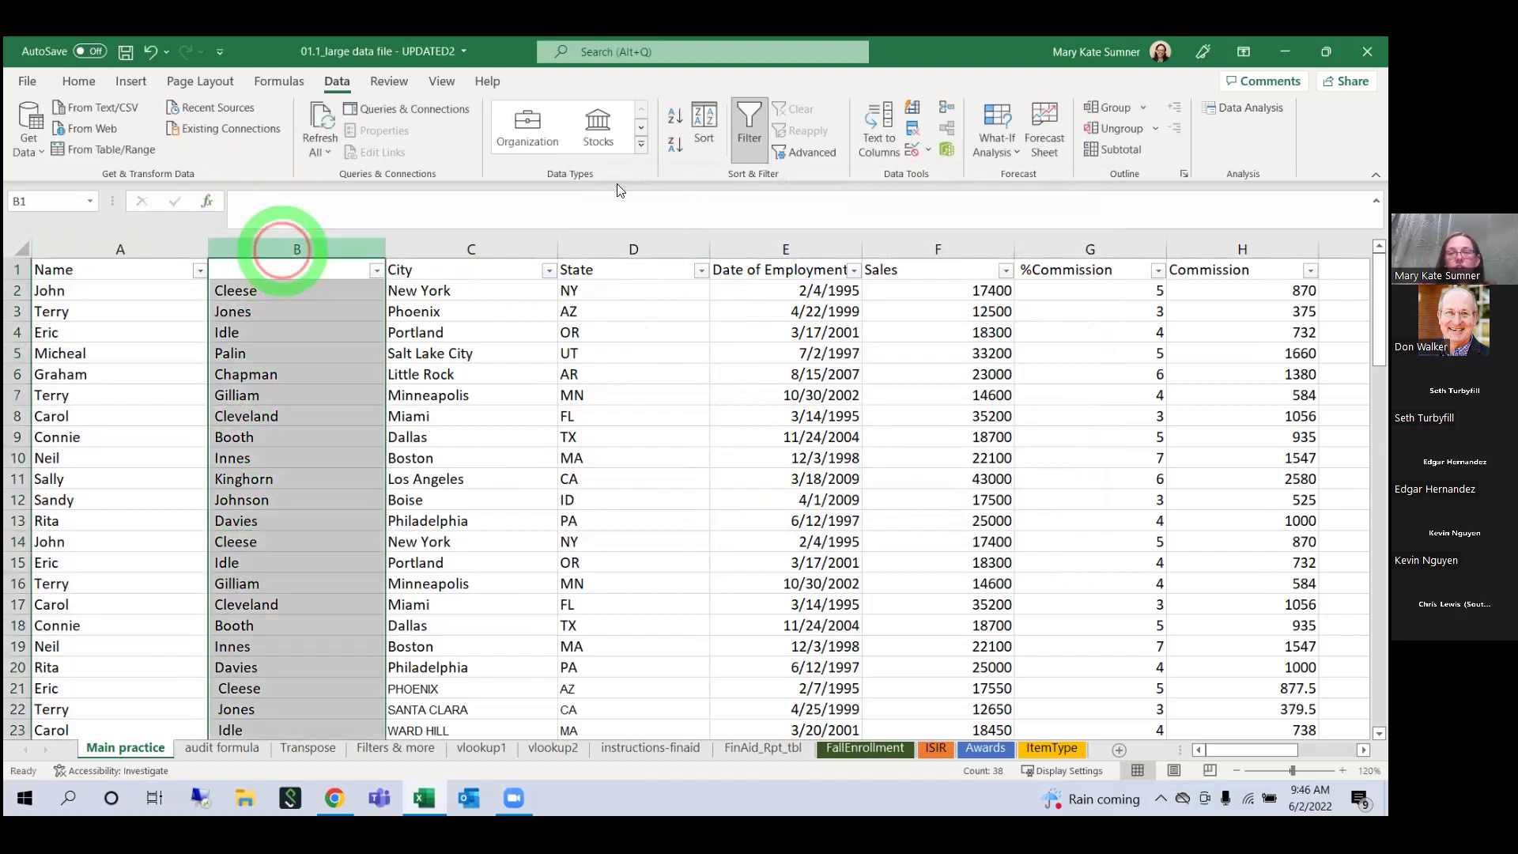
pyautogui.click(79, 81)
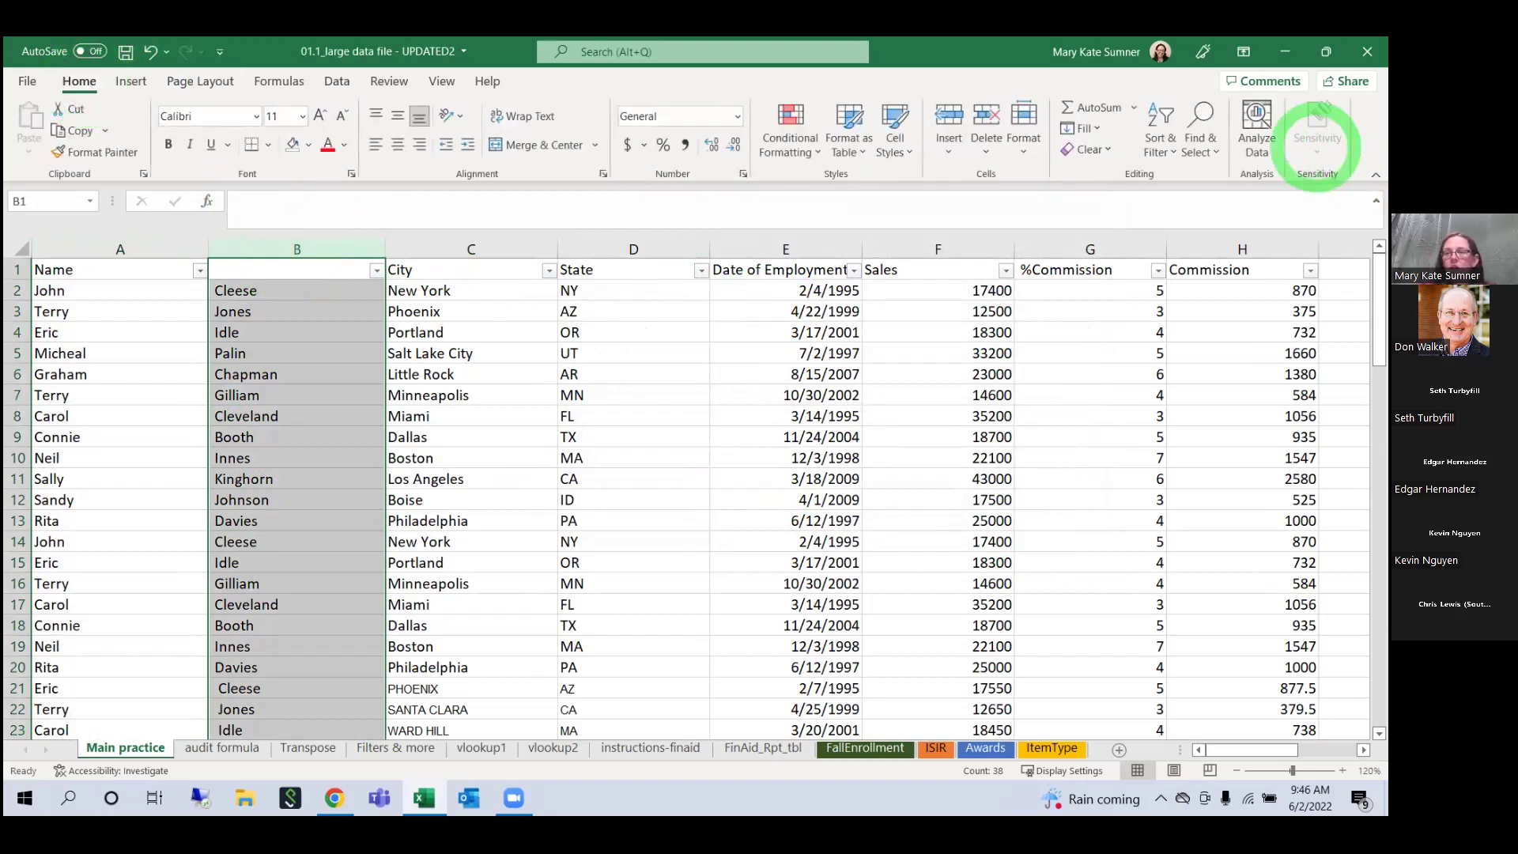
pyautogui.click(1202, 138)
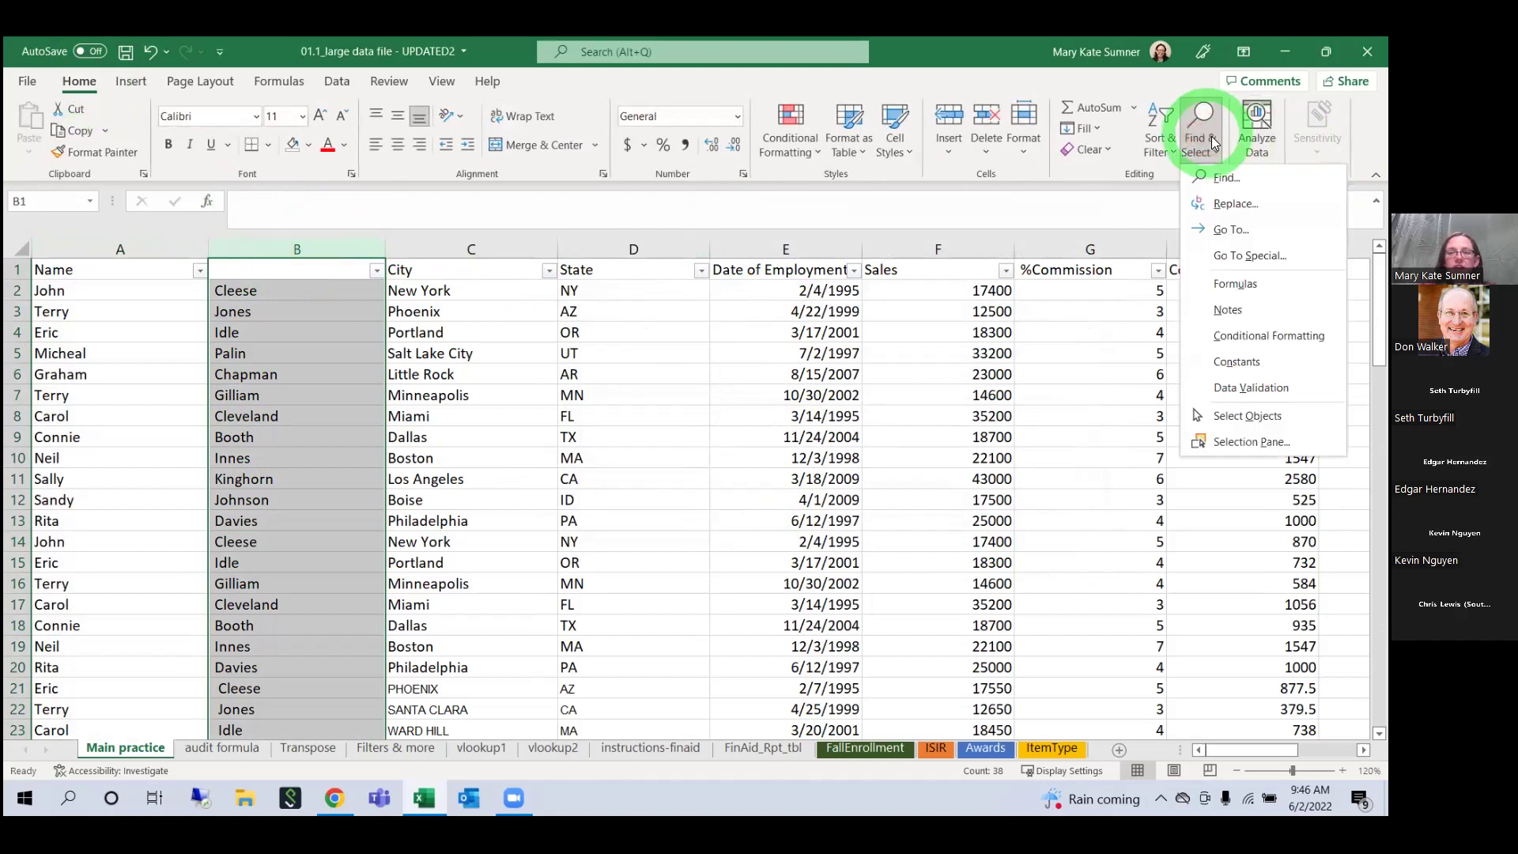
pyautogui.click(1234, 205)
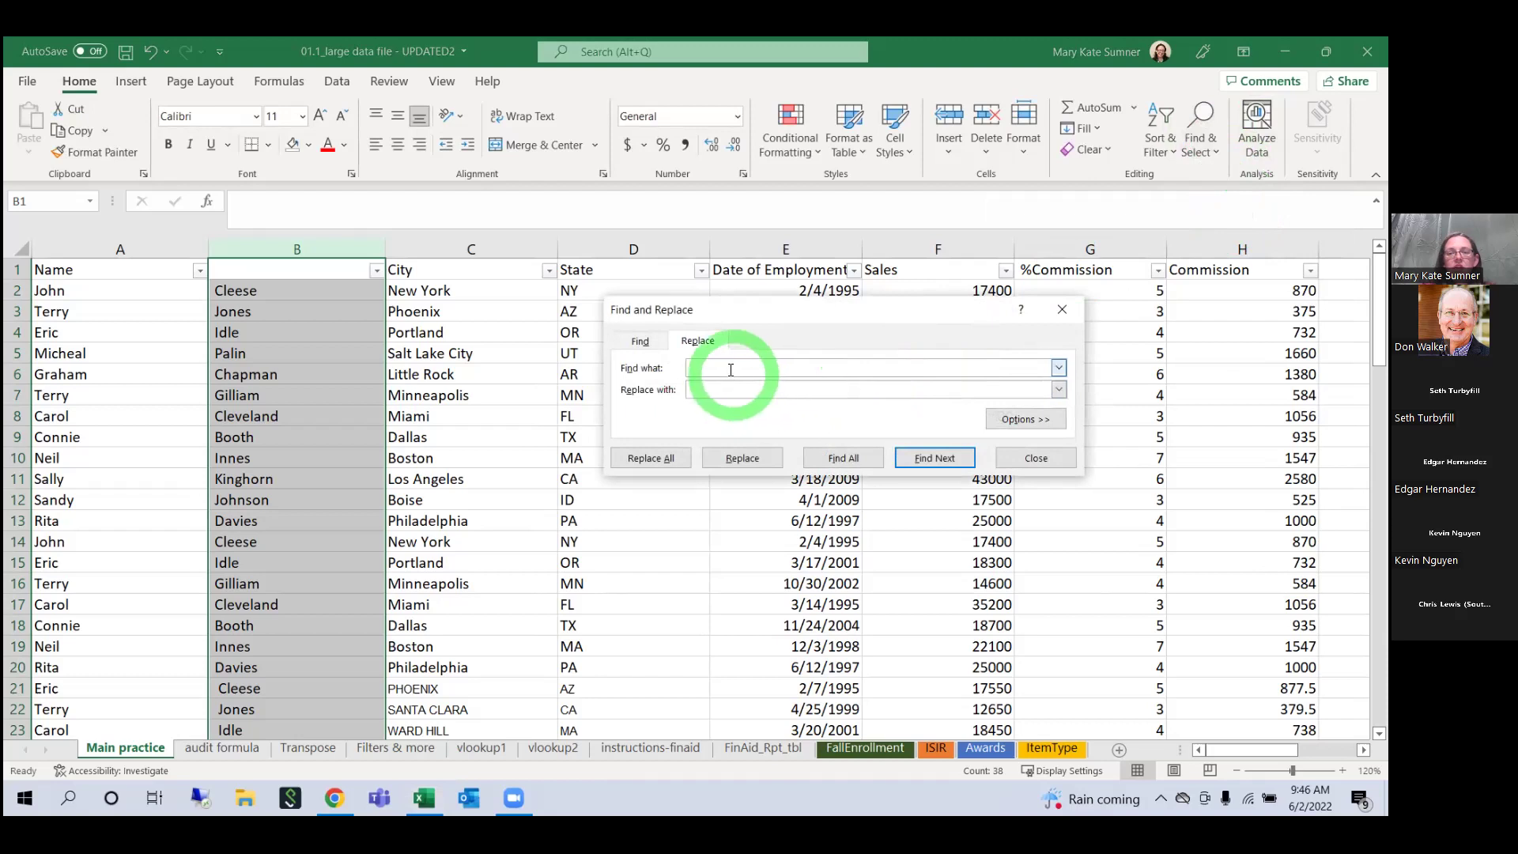
pyautogui.click(732, 367)
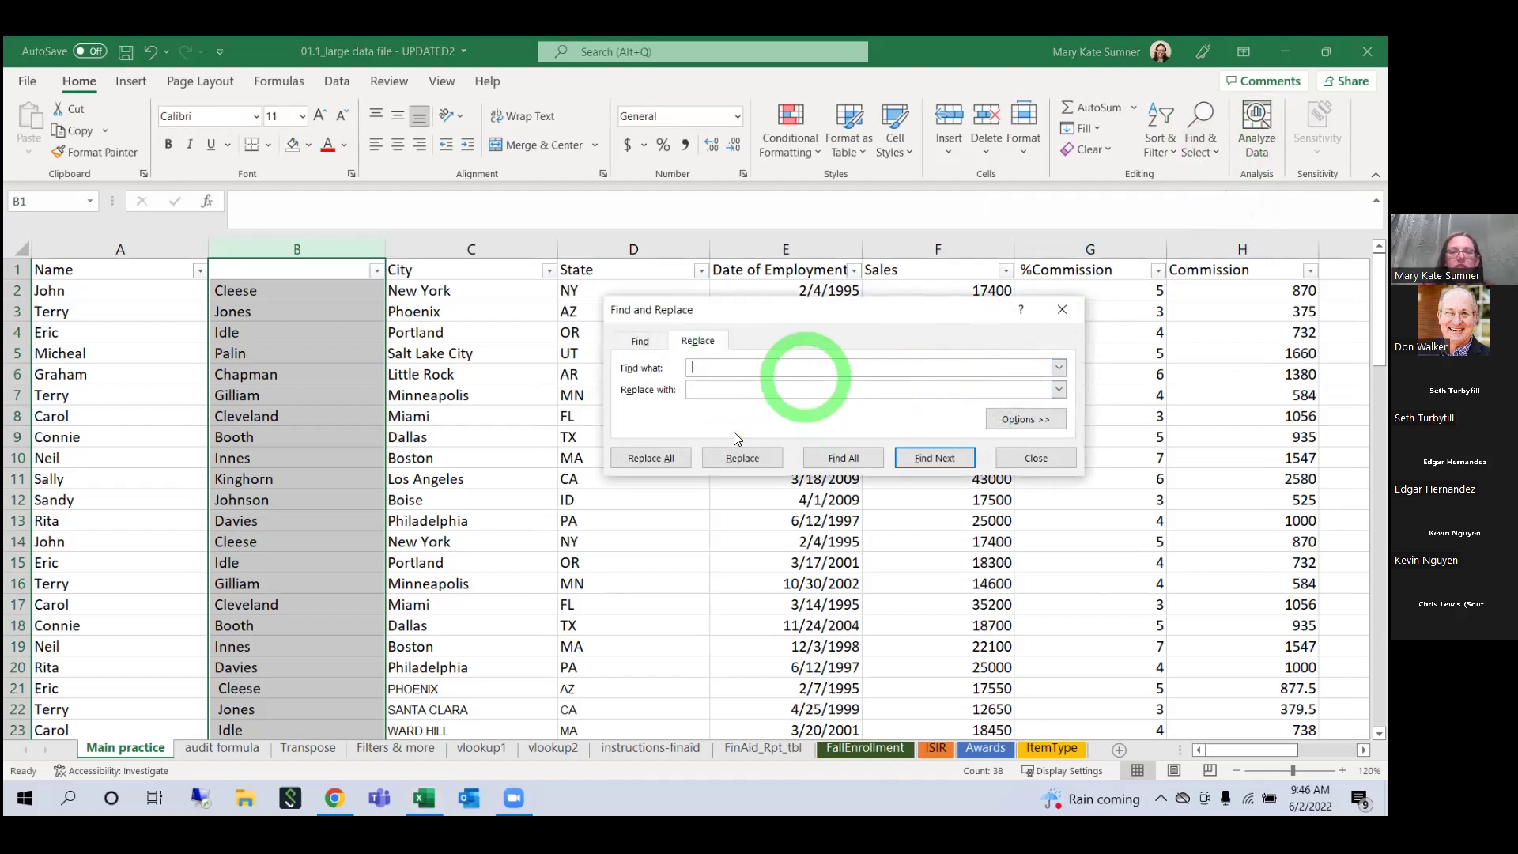
pyautogui.click(712, 390)
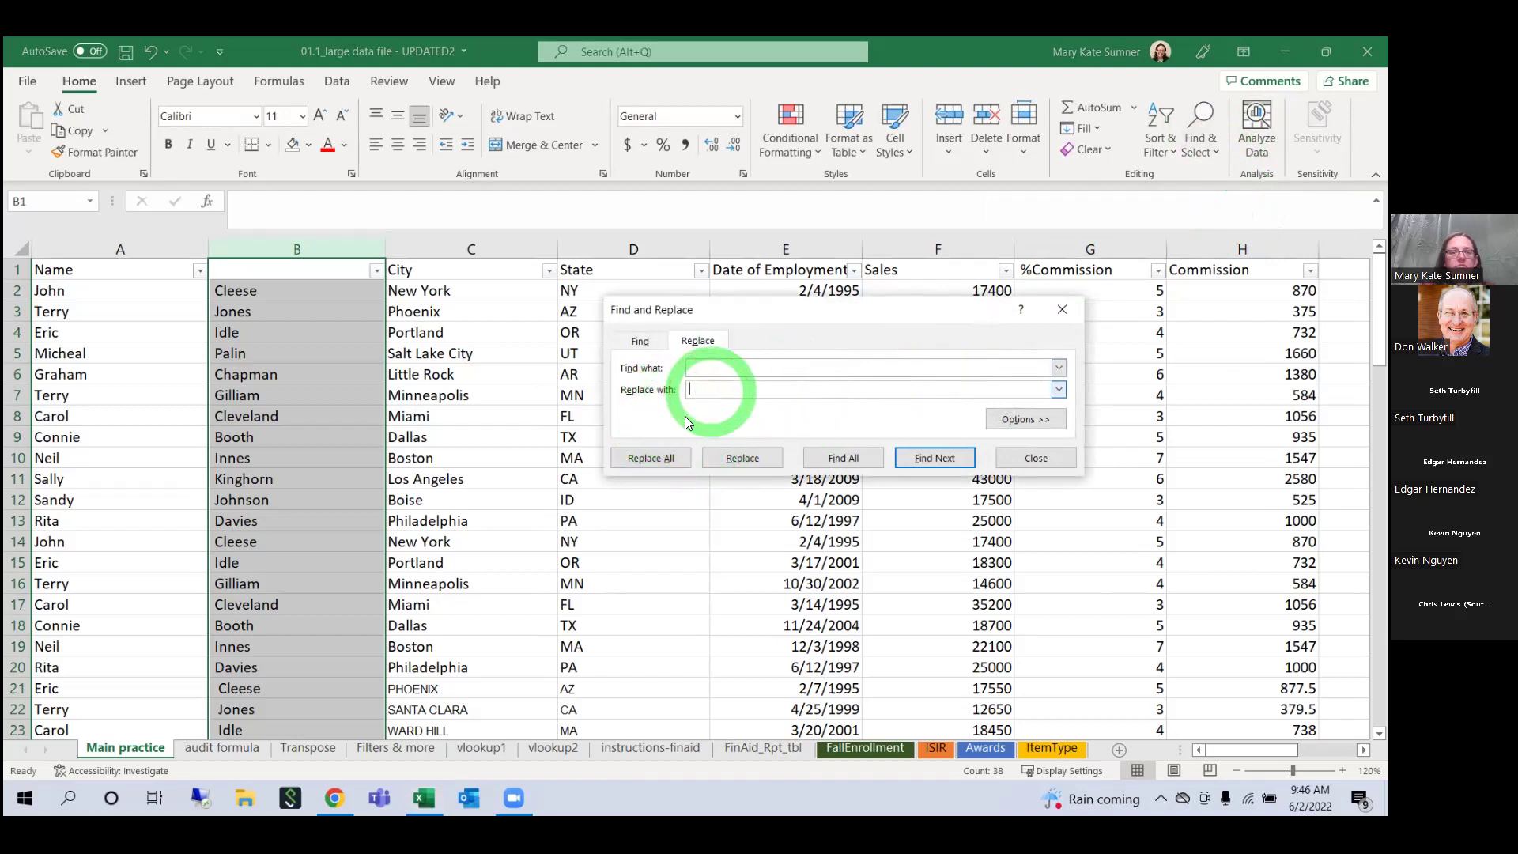
pyautogui.click(659, 458)
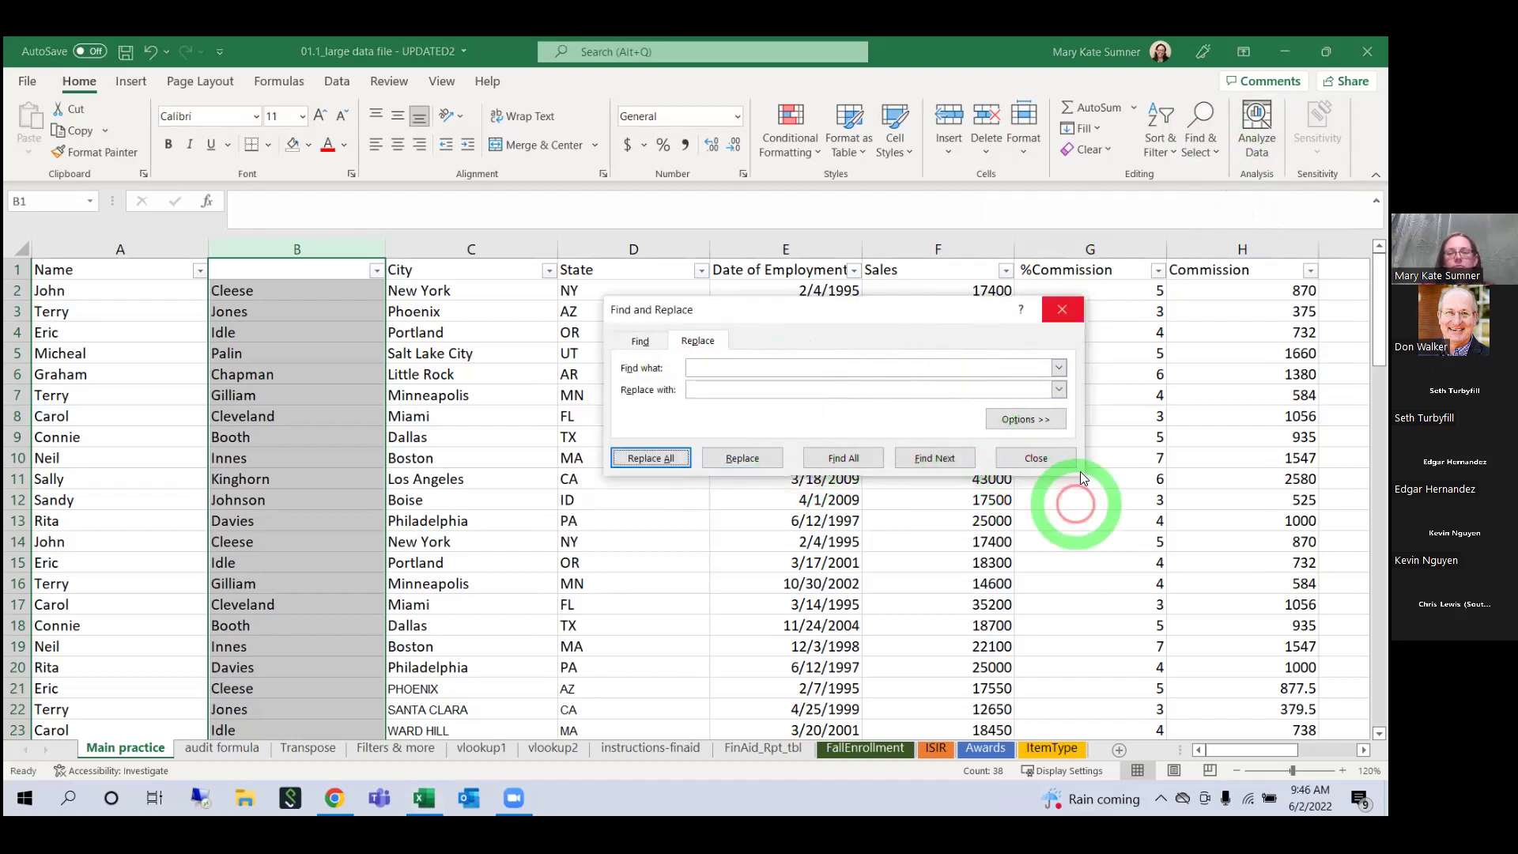
pyautogui.click(1059, 460)
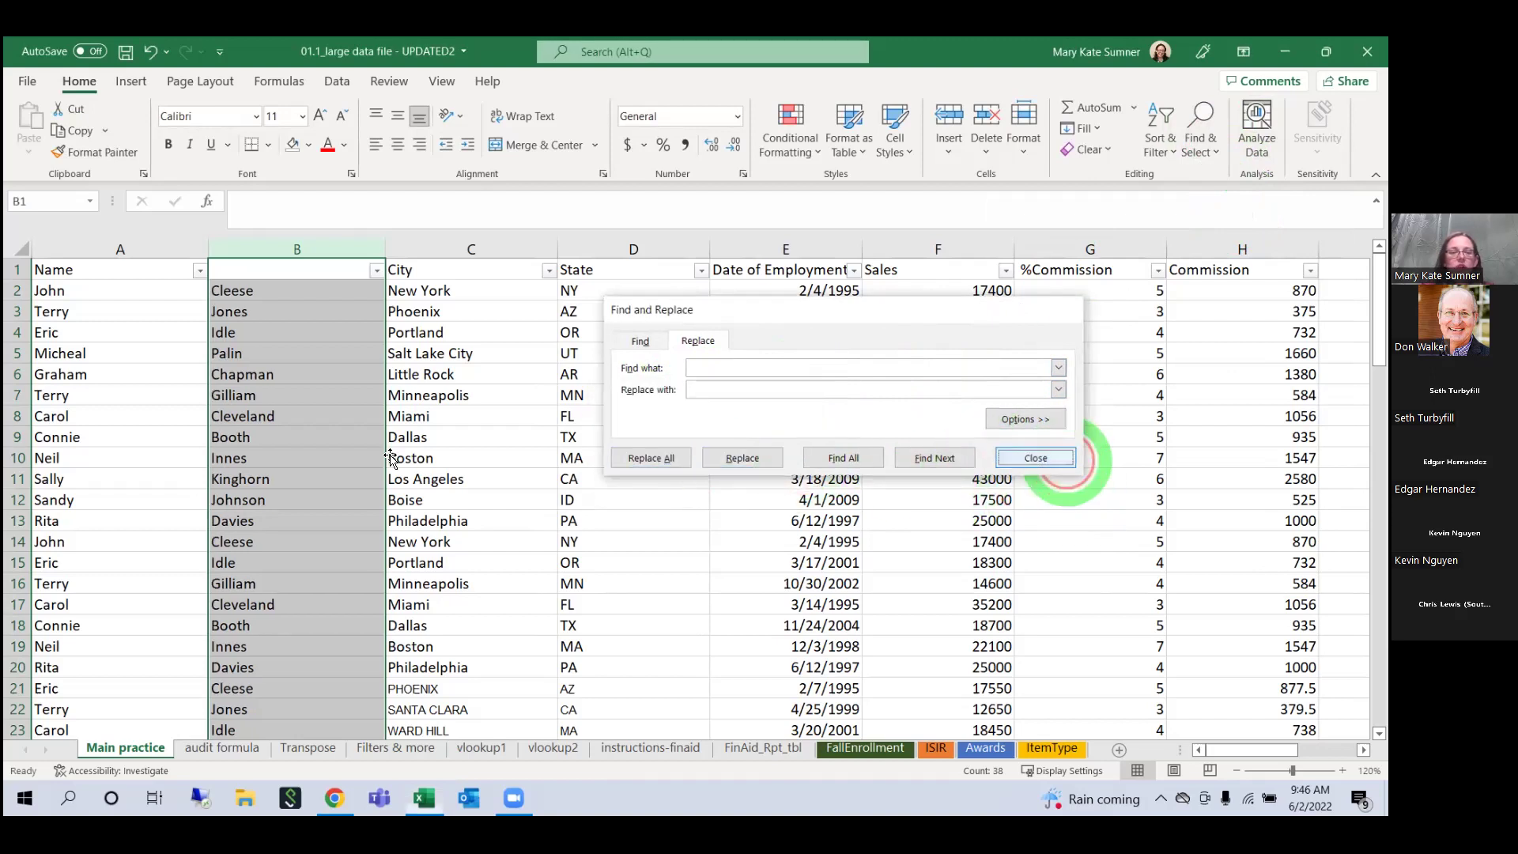
pyautogui.click(261, 291)
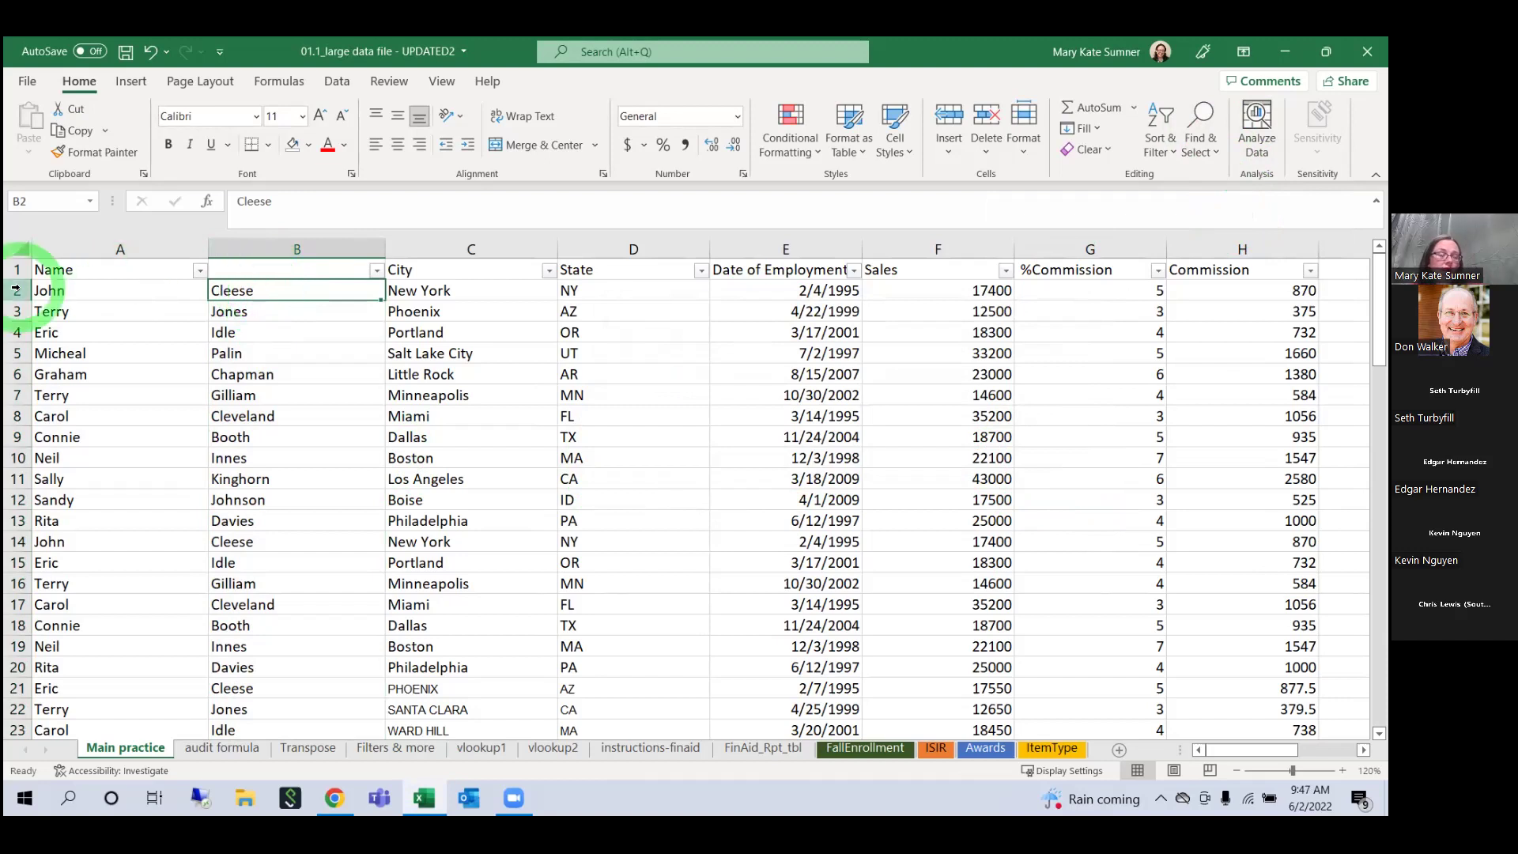
# Step: Undo the space replacement in column B and the Text to Columns split of the names
pyautogui.click(74, 243)
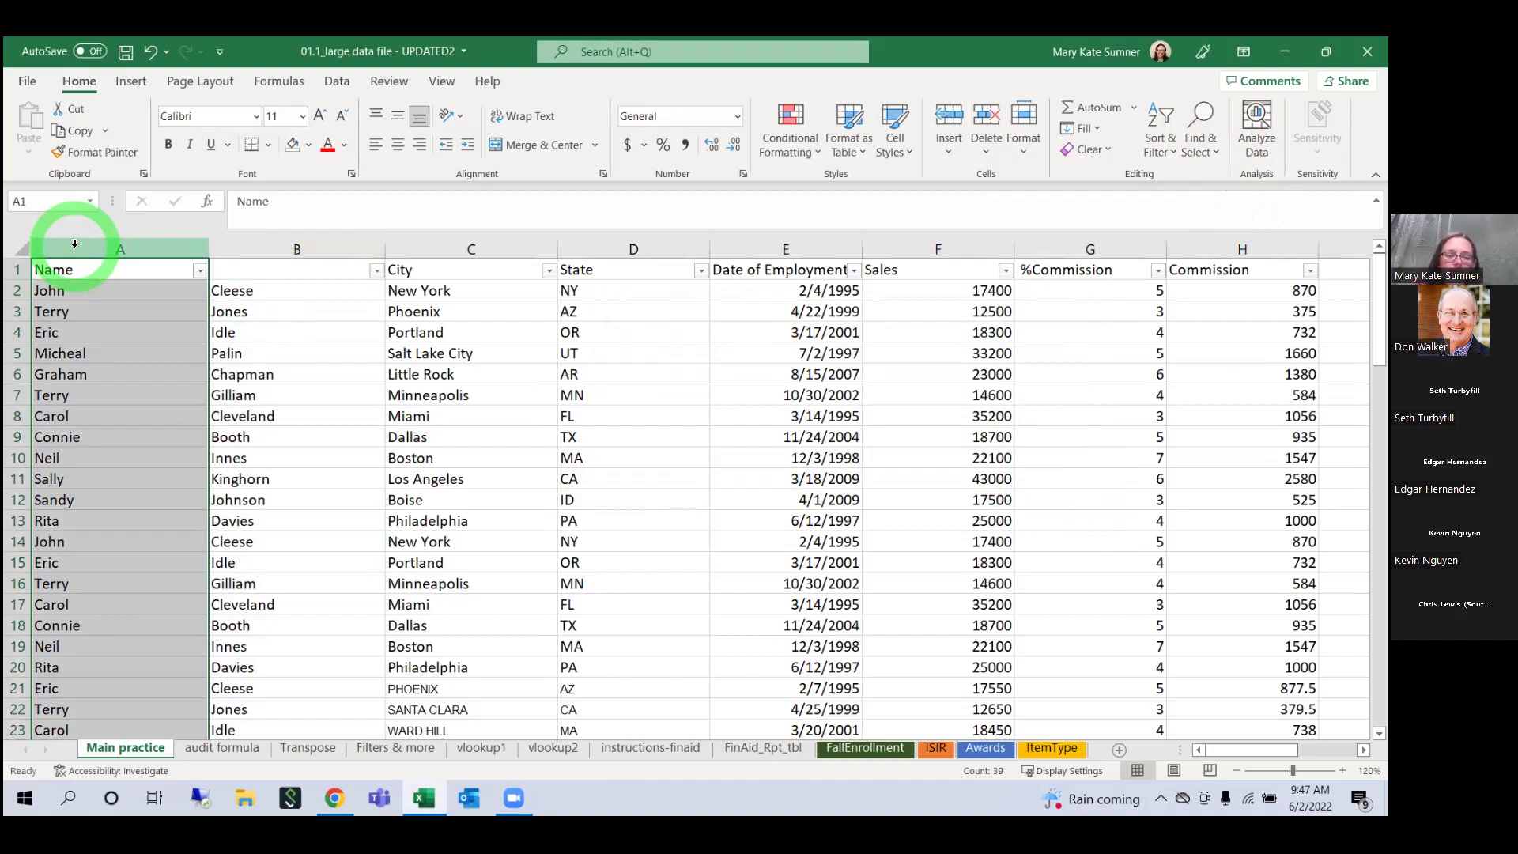
pyautogui.click(150, 52)
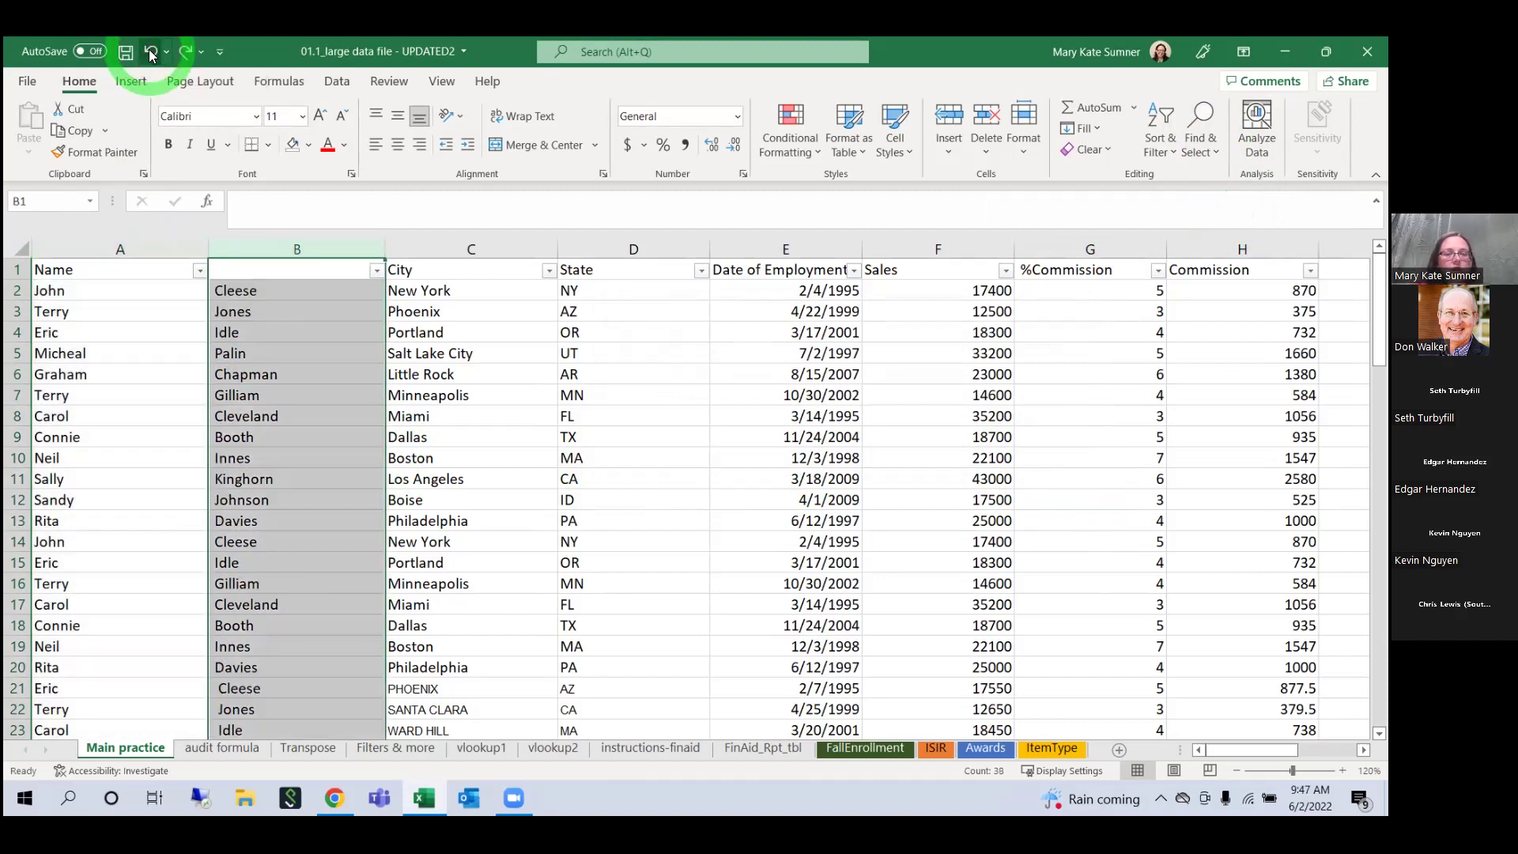
pyautogui.click(149, 52)
pyautogui.click(150, 53)
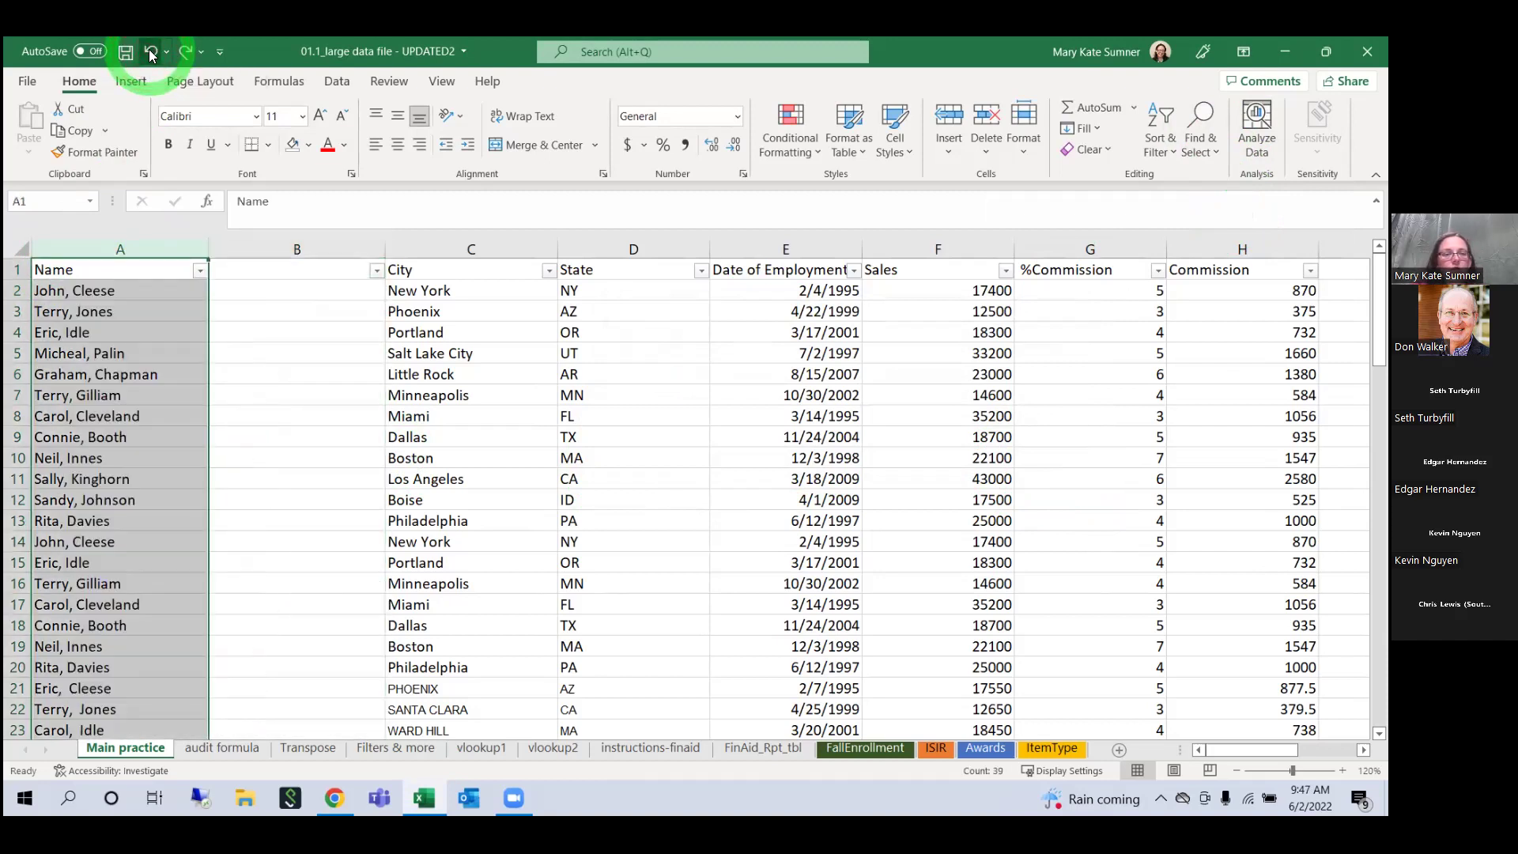
pyautogui.click(241, 393)
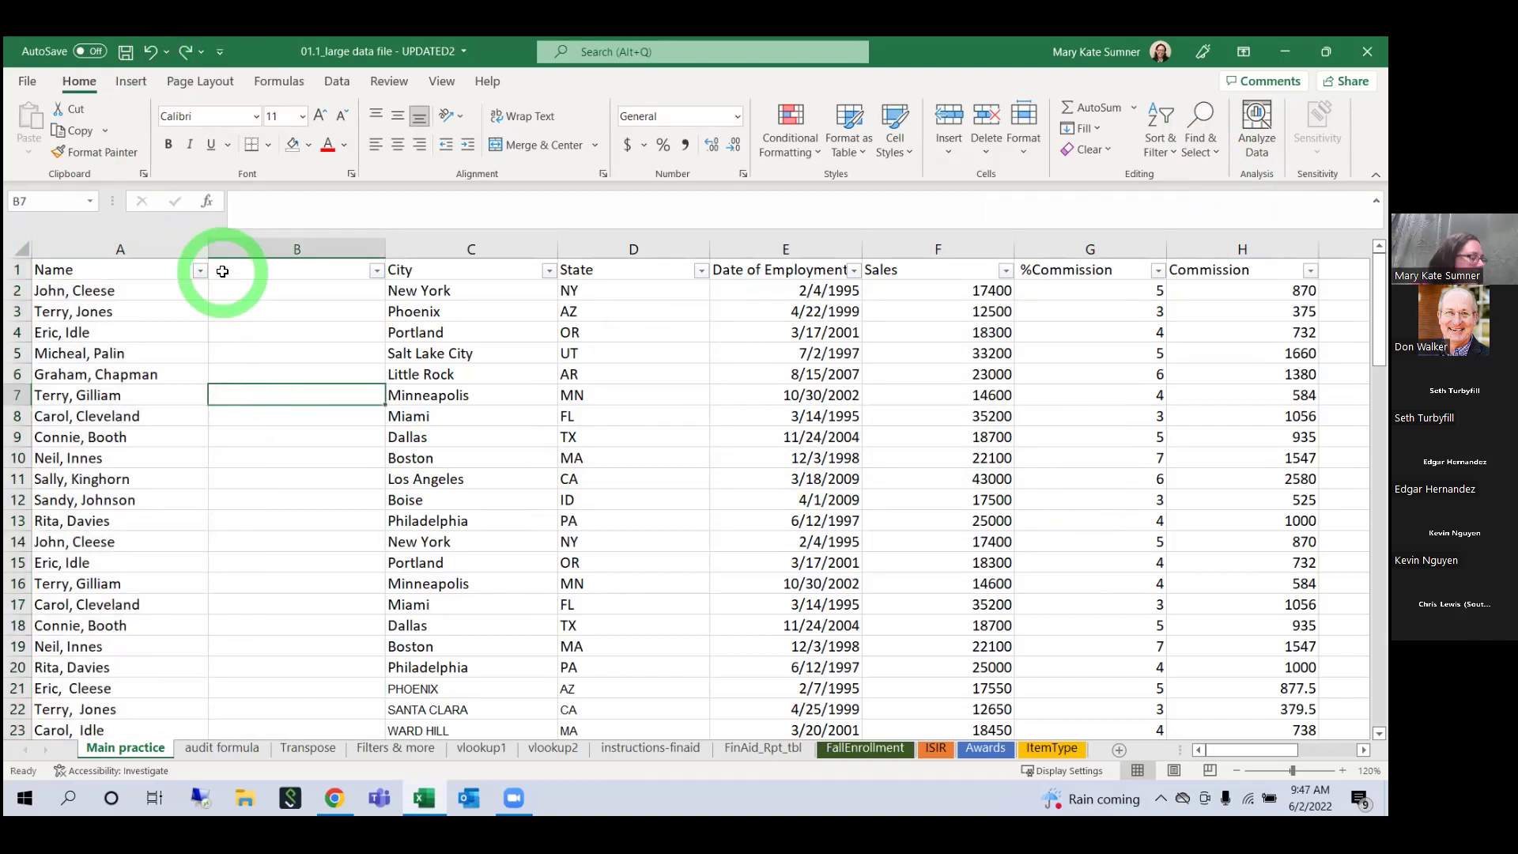
pyautogui.click(685, 391)
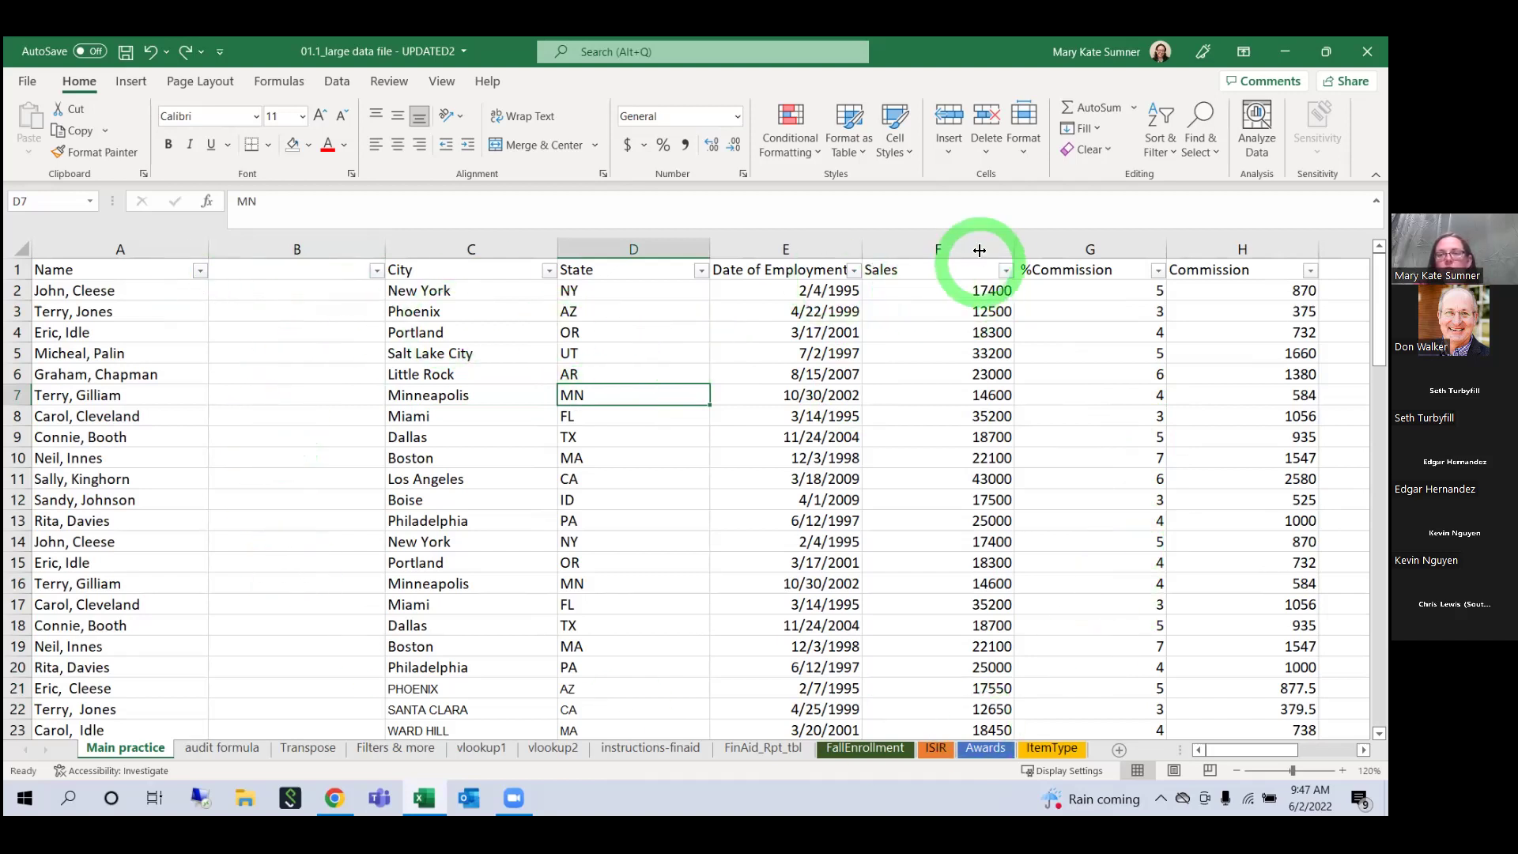
# Step: Insert a blank column before %Commission and fill the new column with yellow
pyautogui.click(1123, 250)
pyautogui.rightClick(1133, 250)
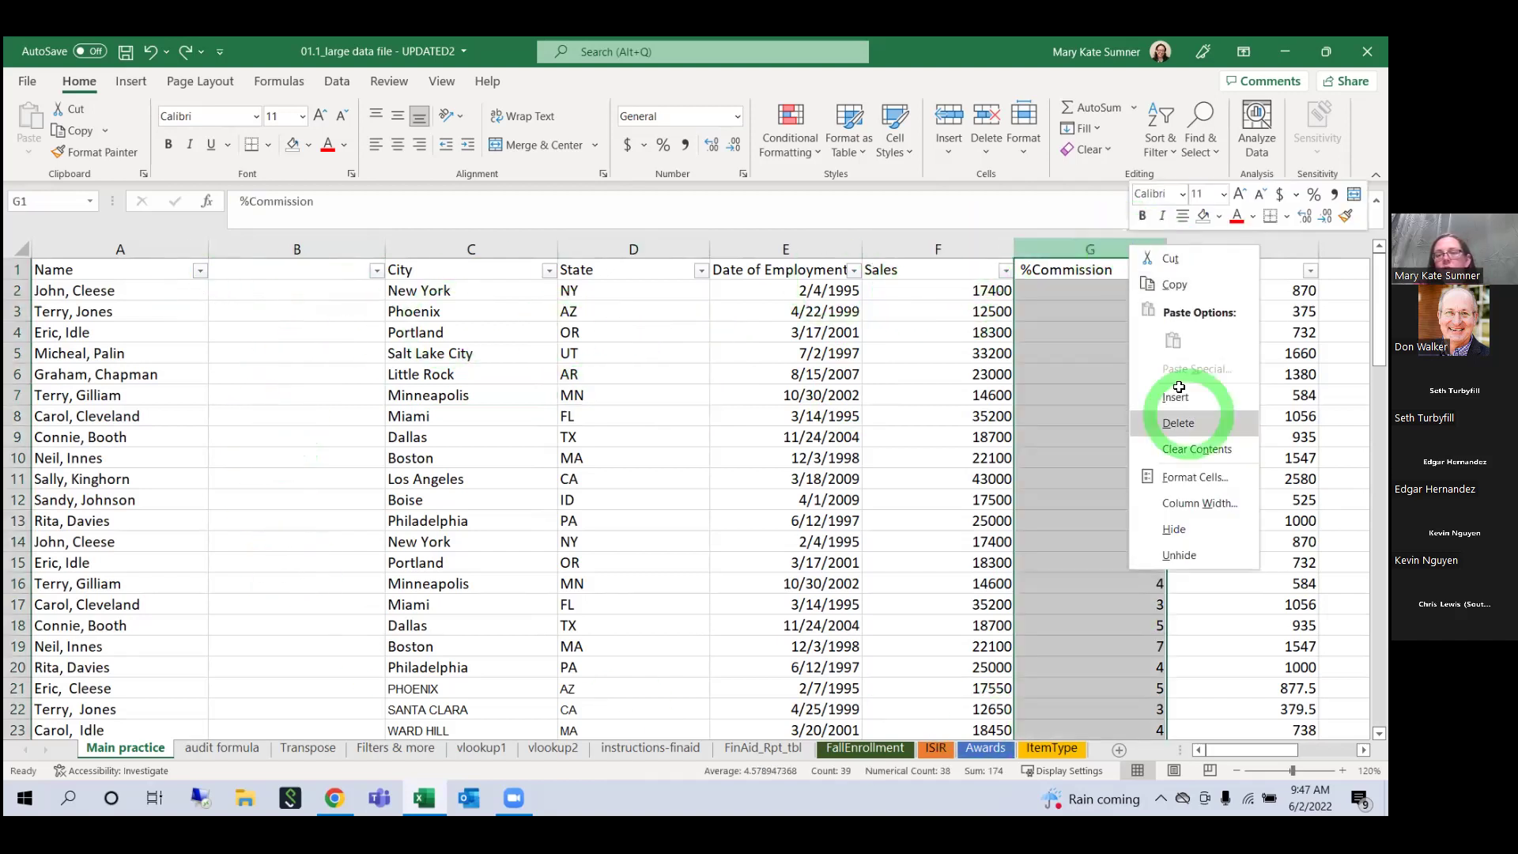
pyautogui.click(1177, 395)
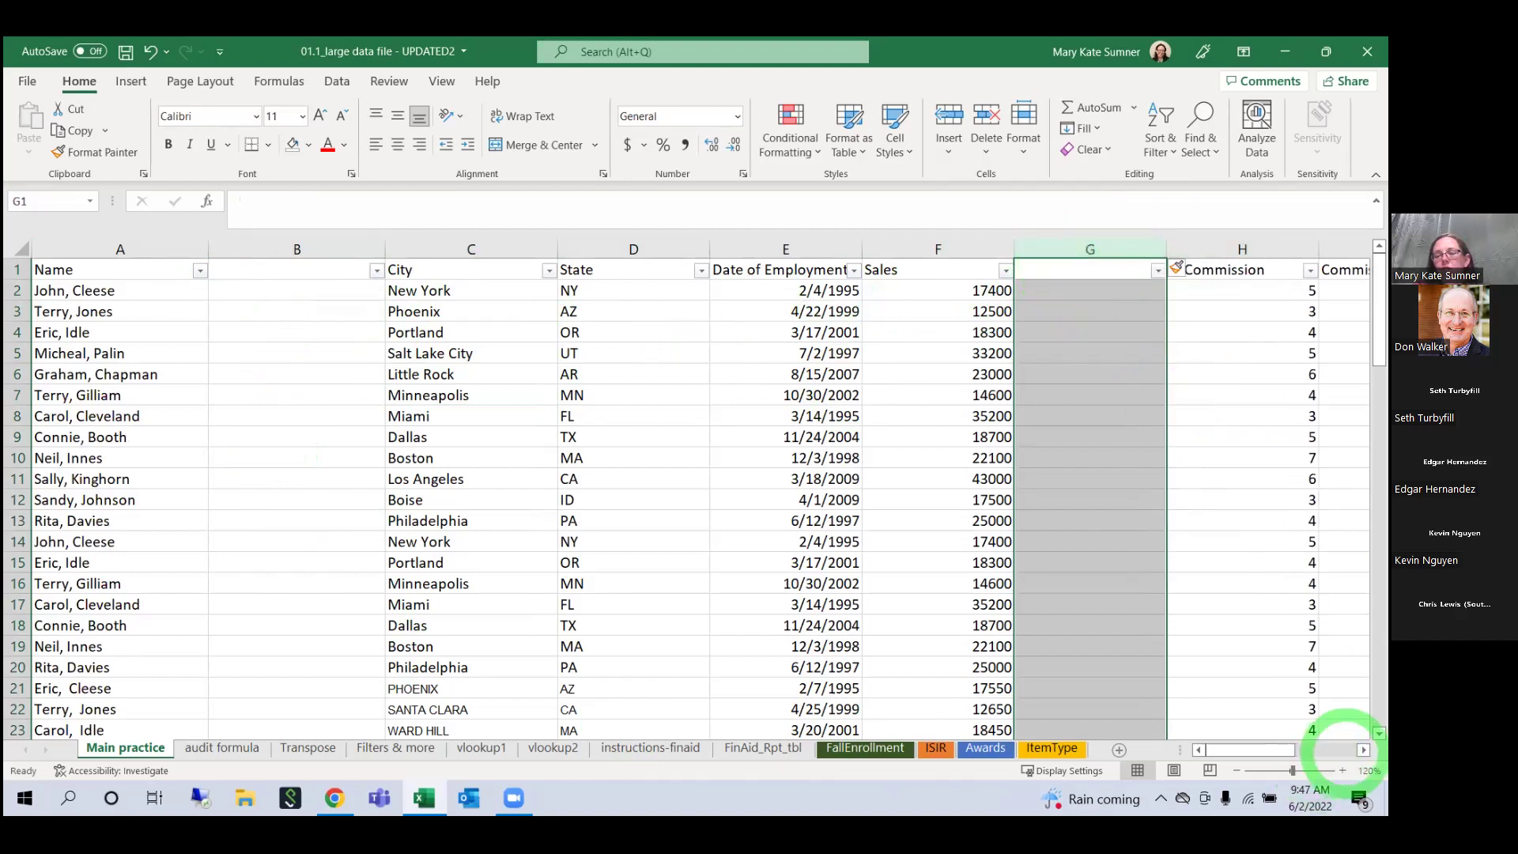
pyautogui.click(1342, 770)
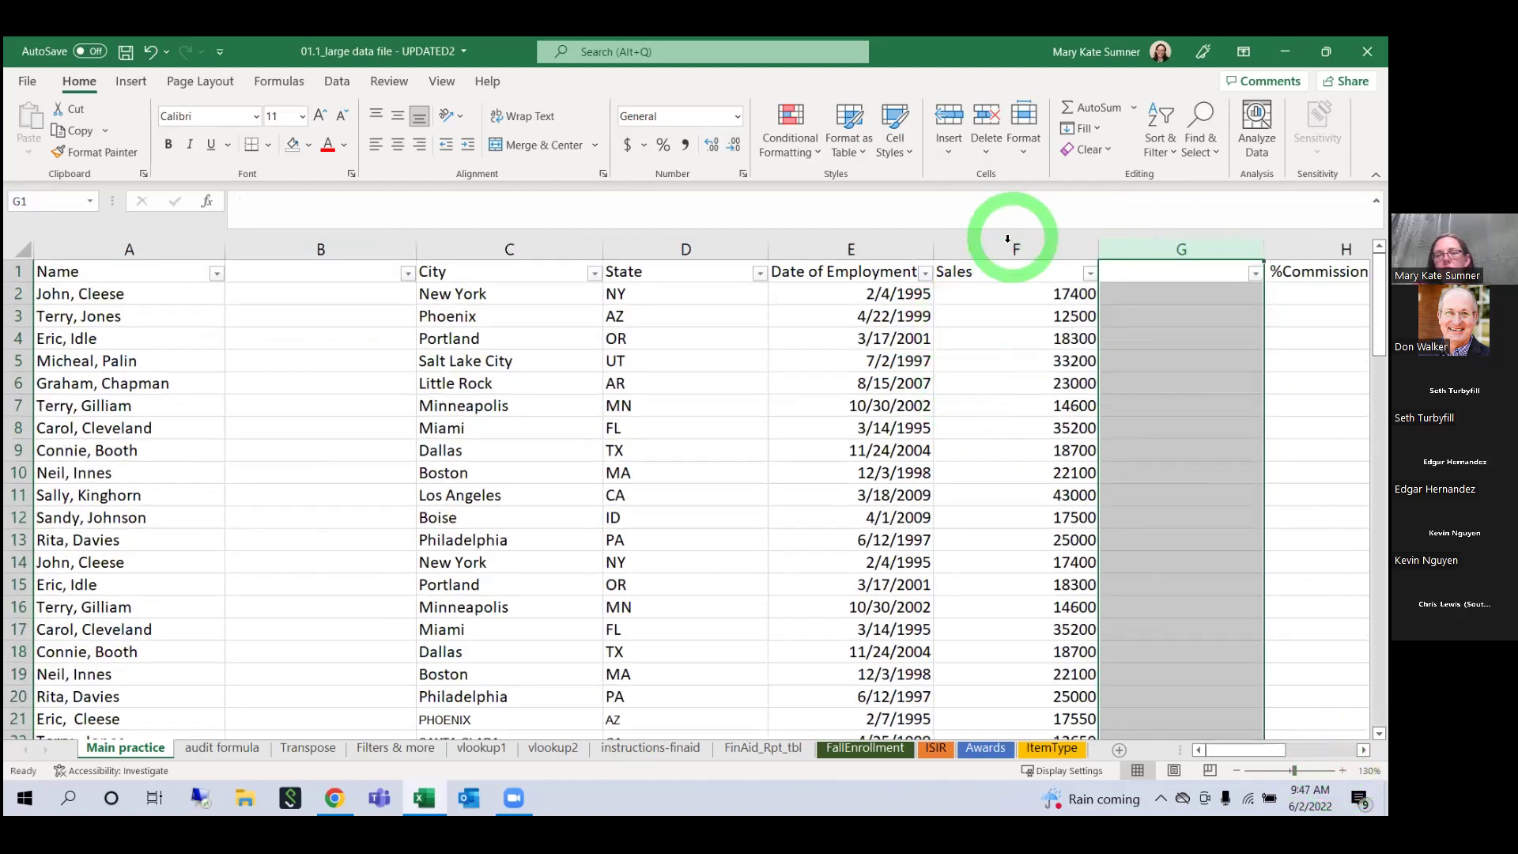
pyautogui.click(1008, 239)
pyautogui.click(1190, 252)
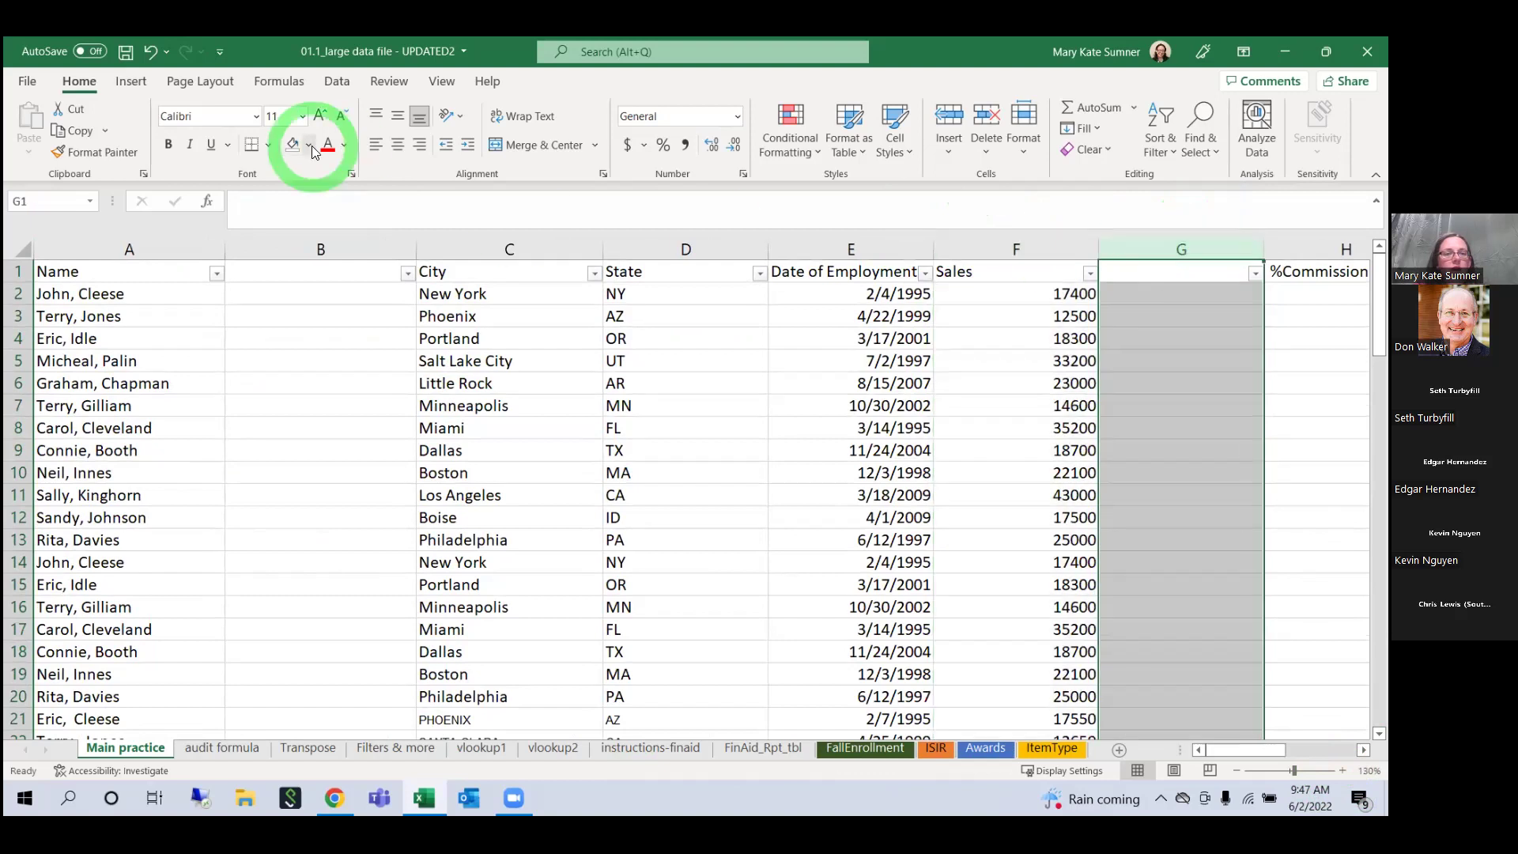
pyautogui.click(310, 145)
pyautogui.click(342, 299)
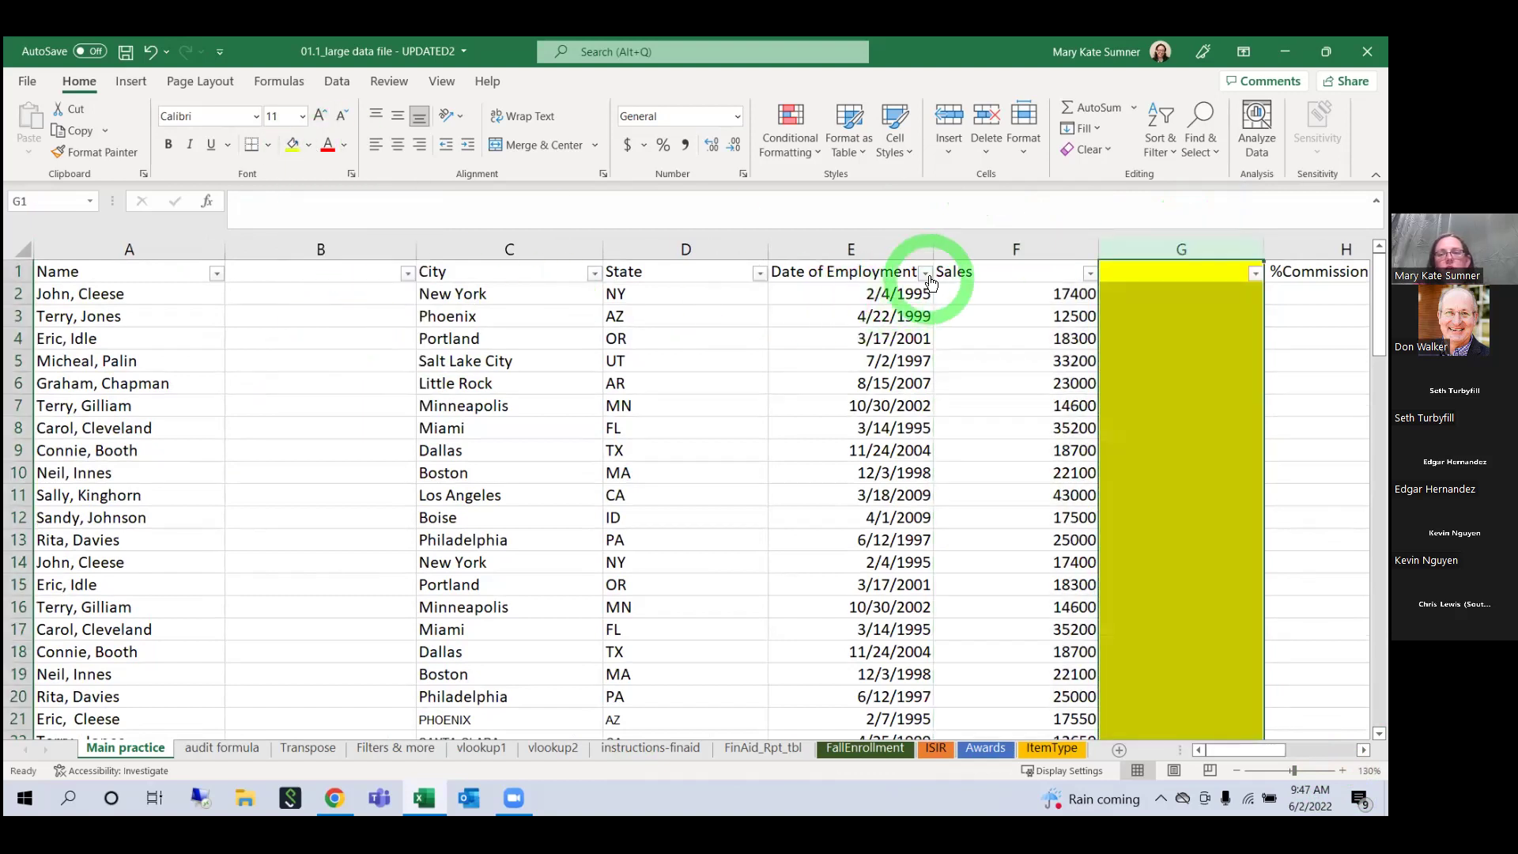
# Step: Start Text to Columns on the Sales column as fixed width, placing a break after the second character
pyautogui.click(966, 247)
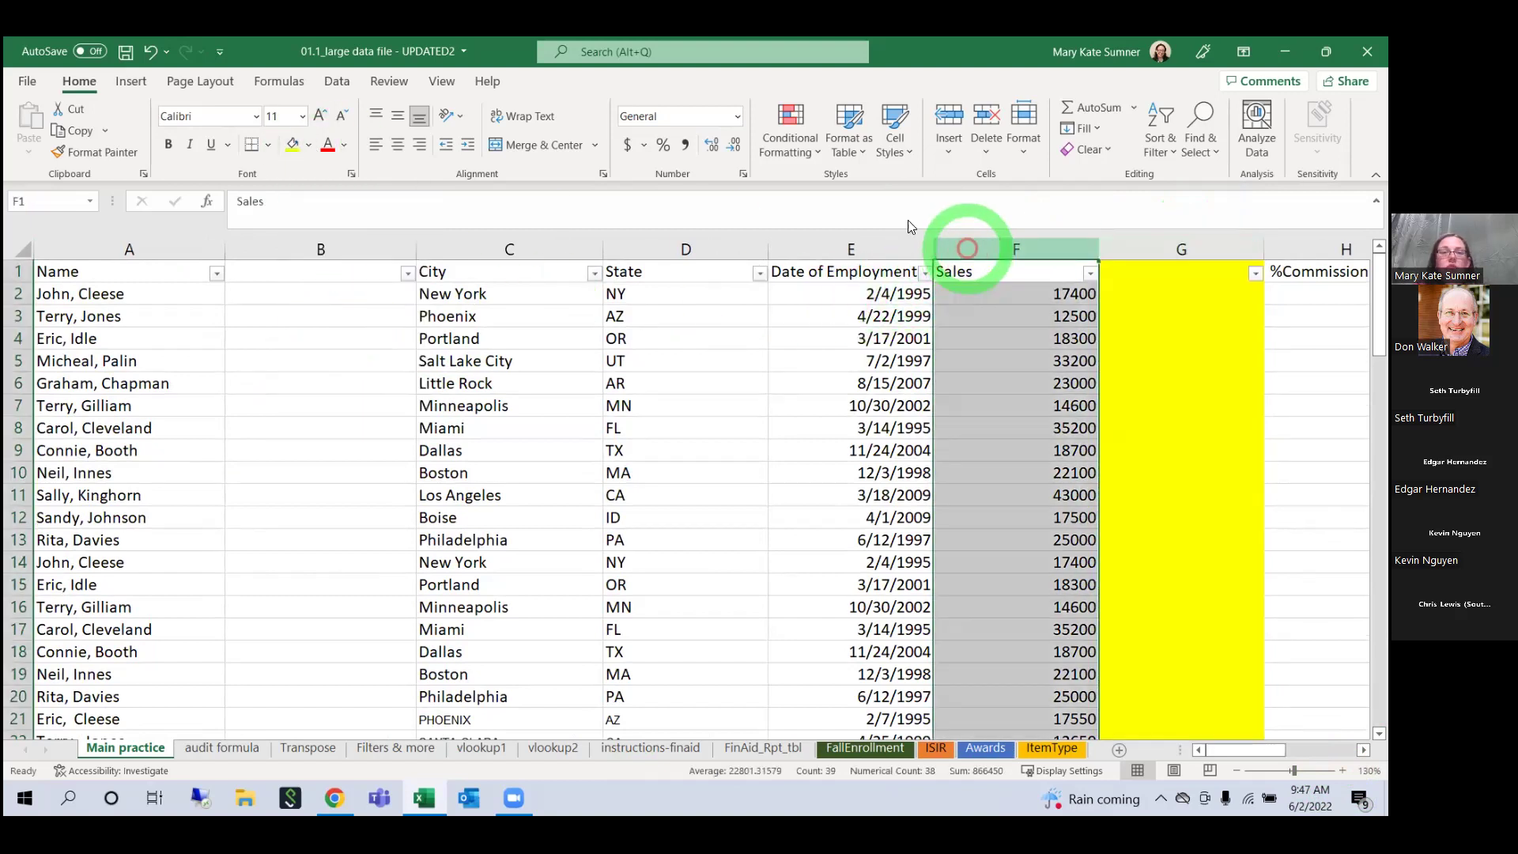
pyautogui.click(338, 82)
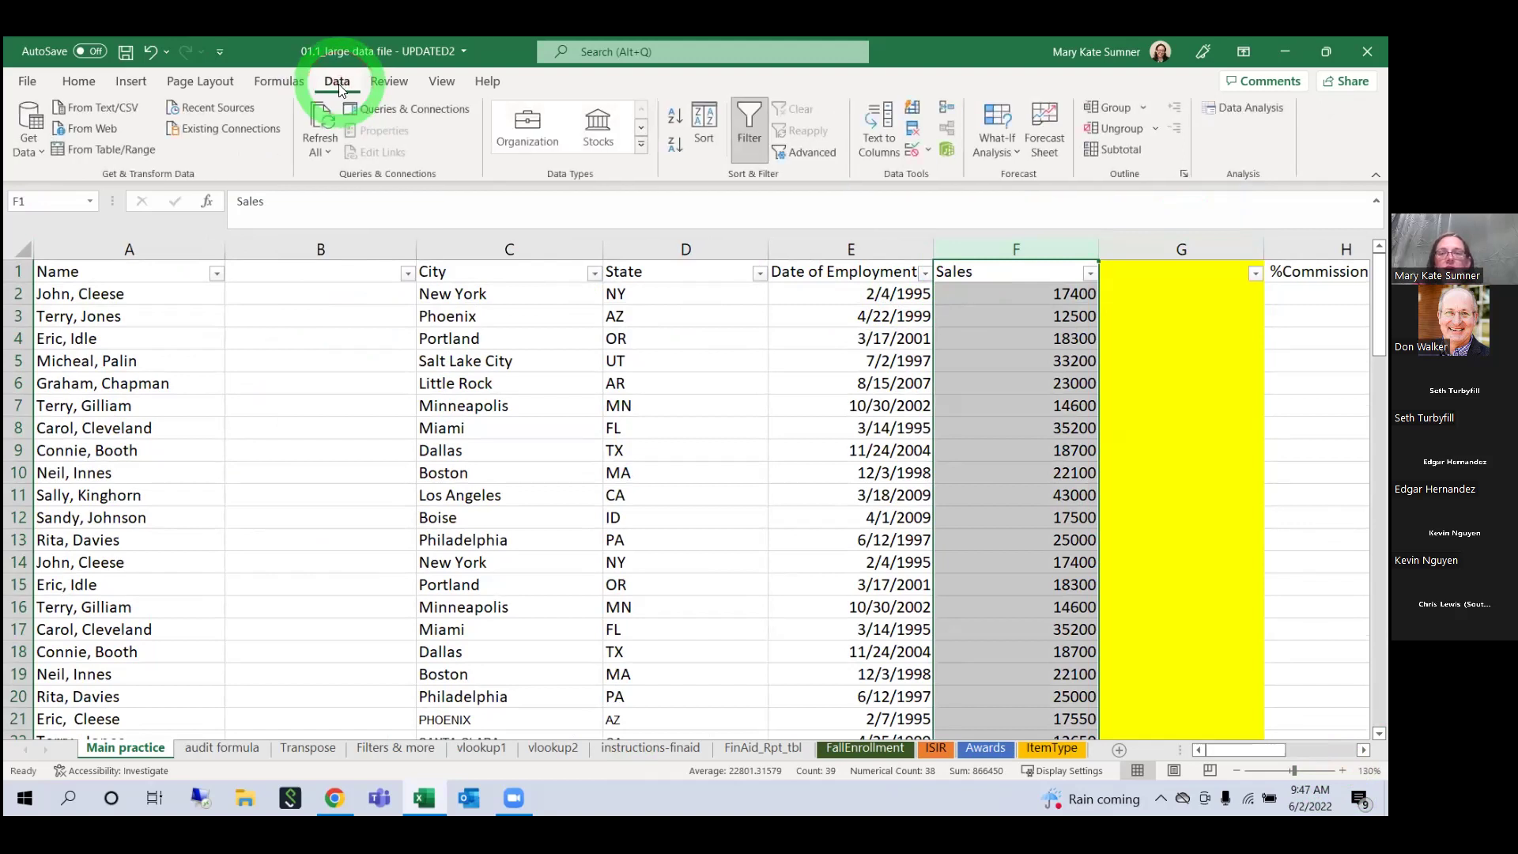
pyautogui.click(886, 140)
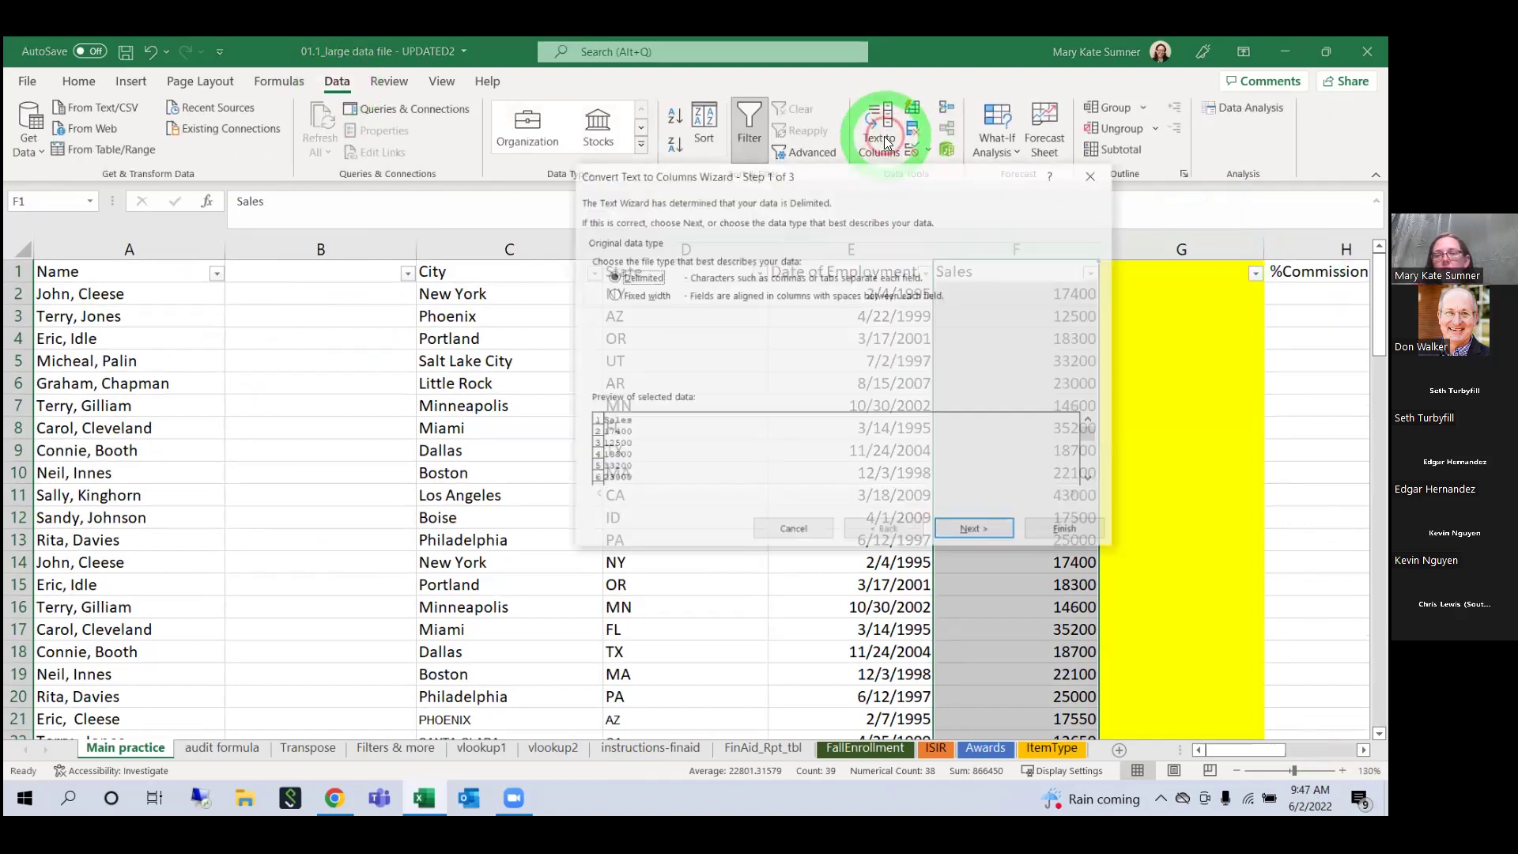
pyautogui.click(638, 299)
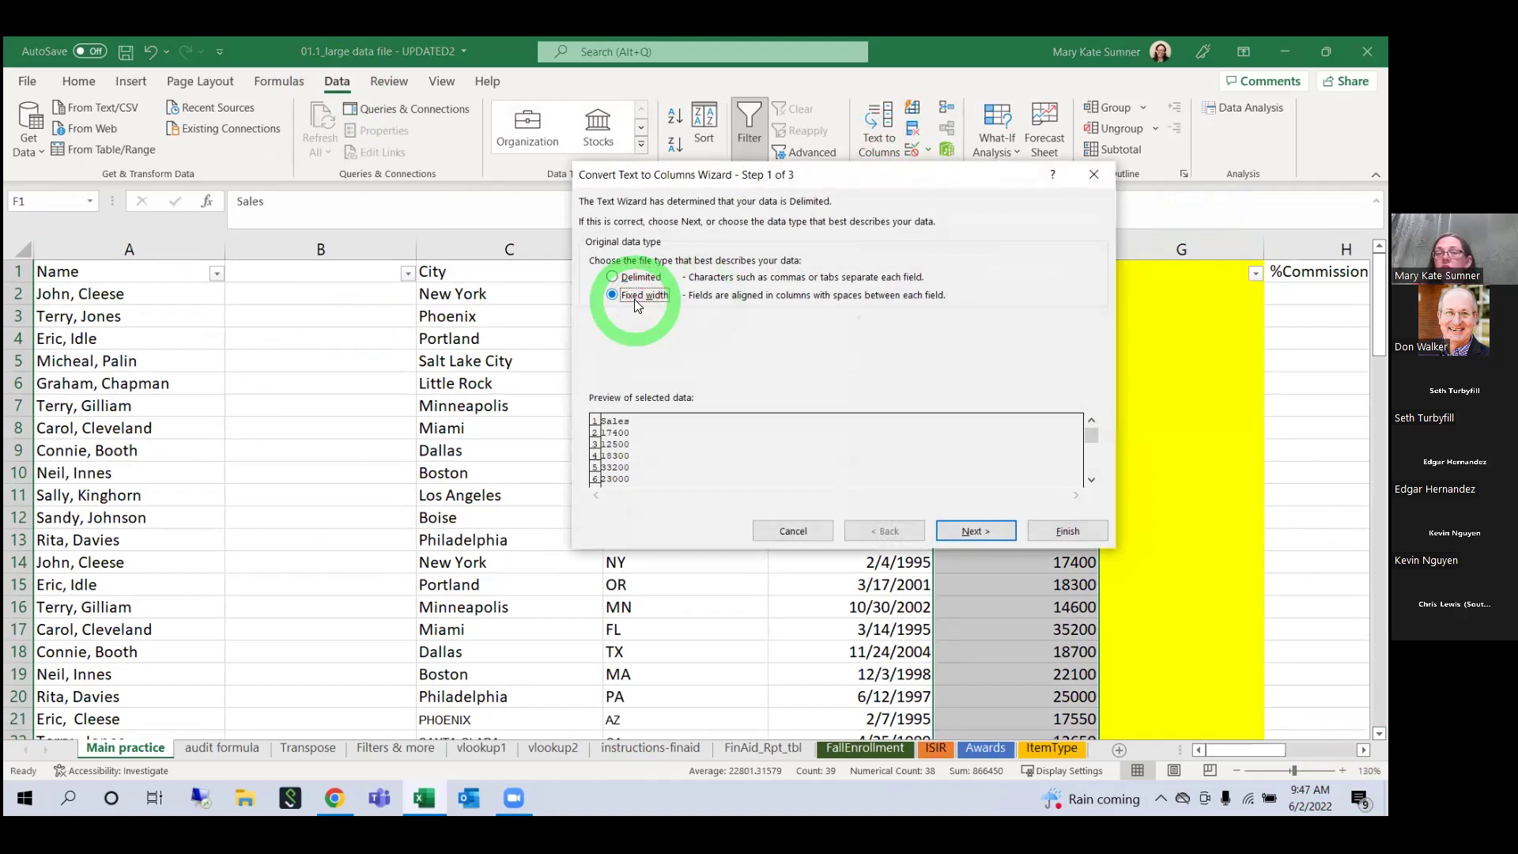
pyautogui.click(971, 532)
pyautogui.click(602, 421)
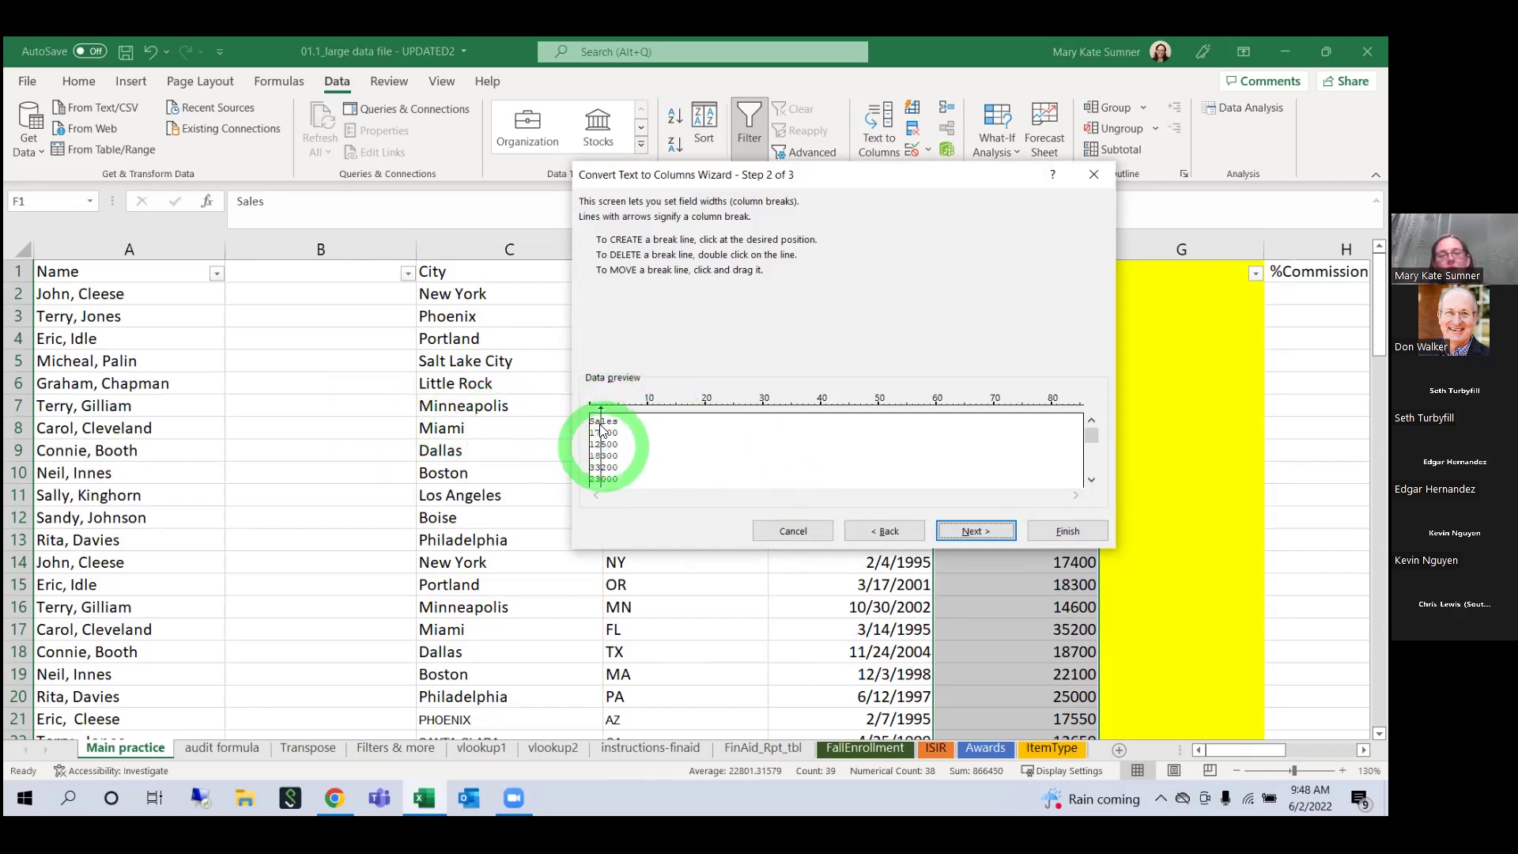
# Step: Set both split Sales columns to Text format and finish the split, allowing existing data to be replaced
pyautogui.click(989, 536)
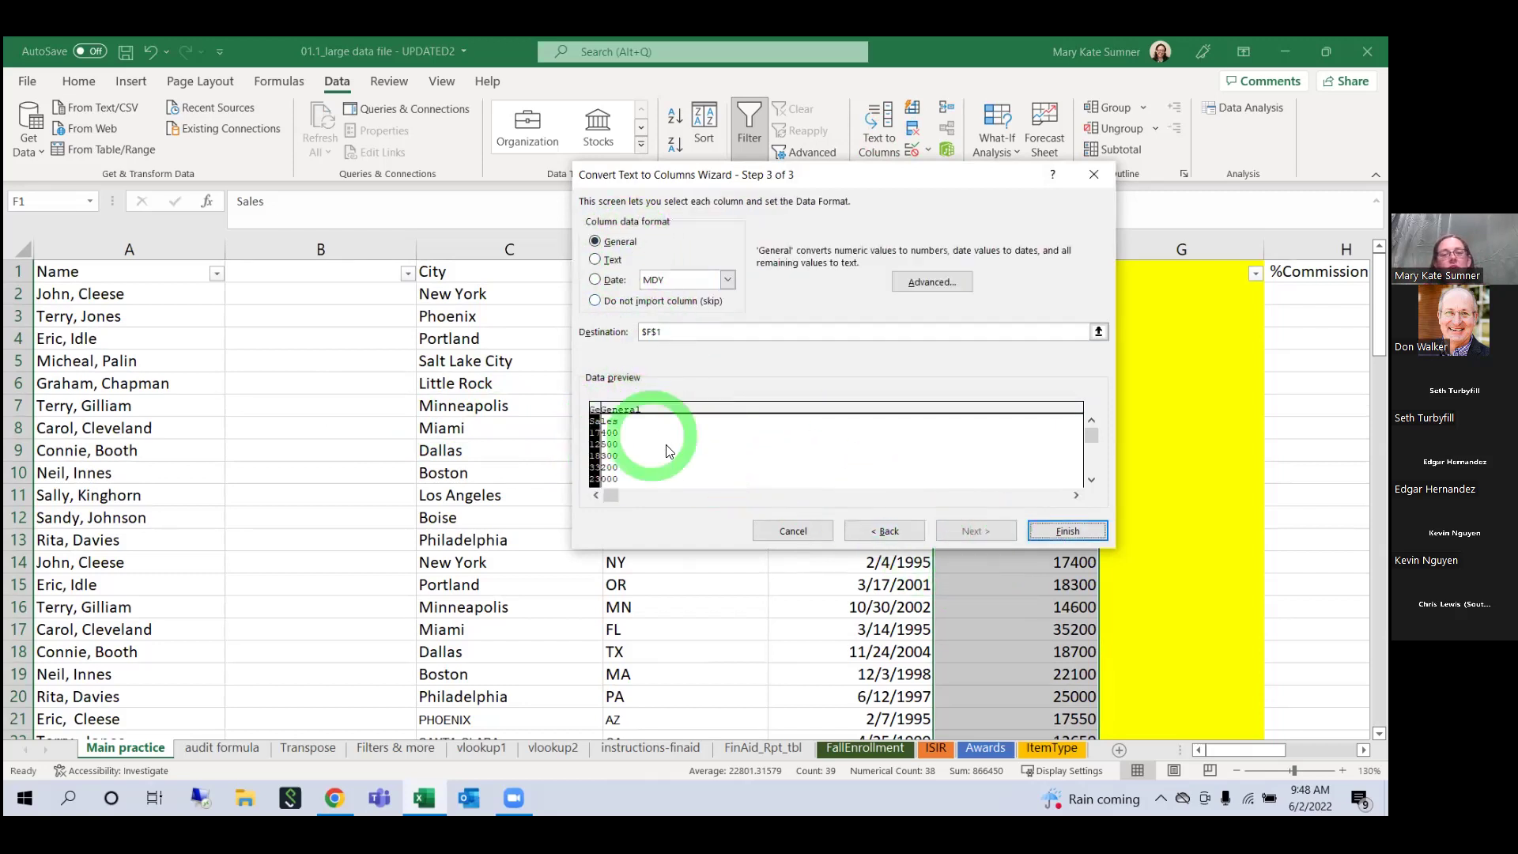
pyautogui.click(668, 450)
pyautogui.click(607, 260)
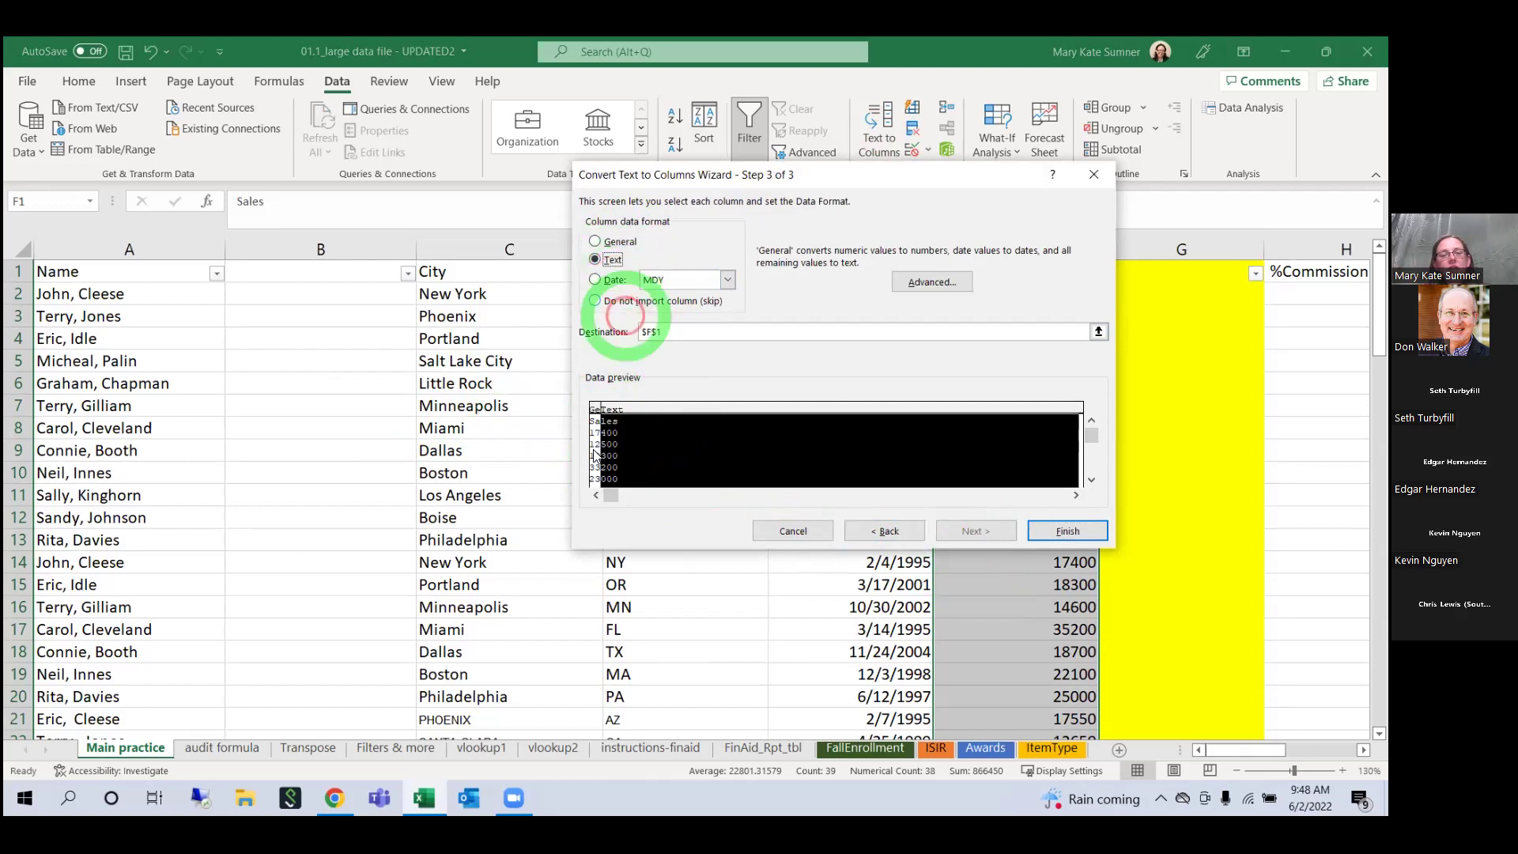
pyautogui.click(595, 450)
pyautogui.click(595, 260)
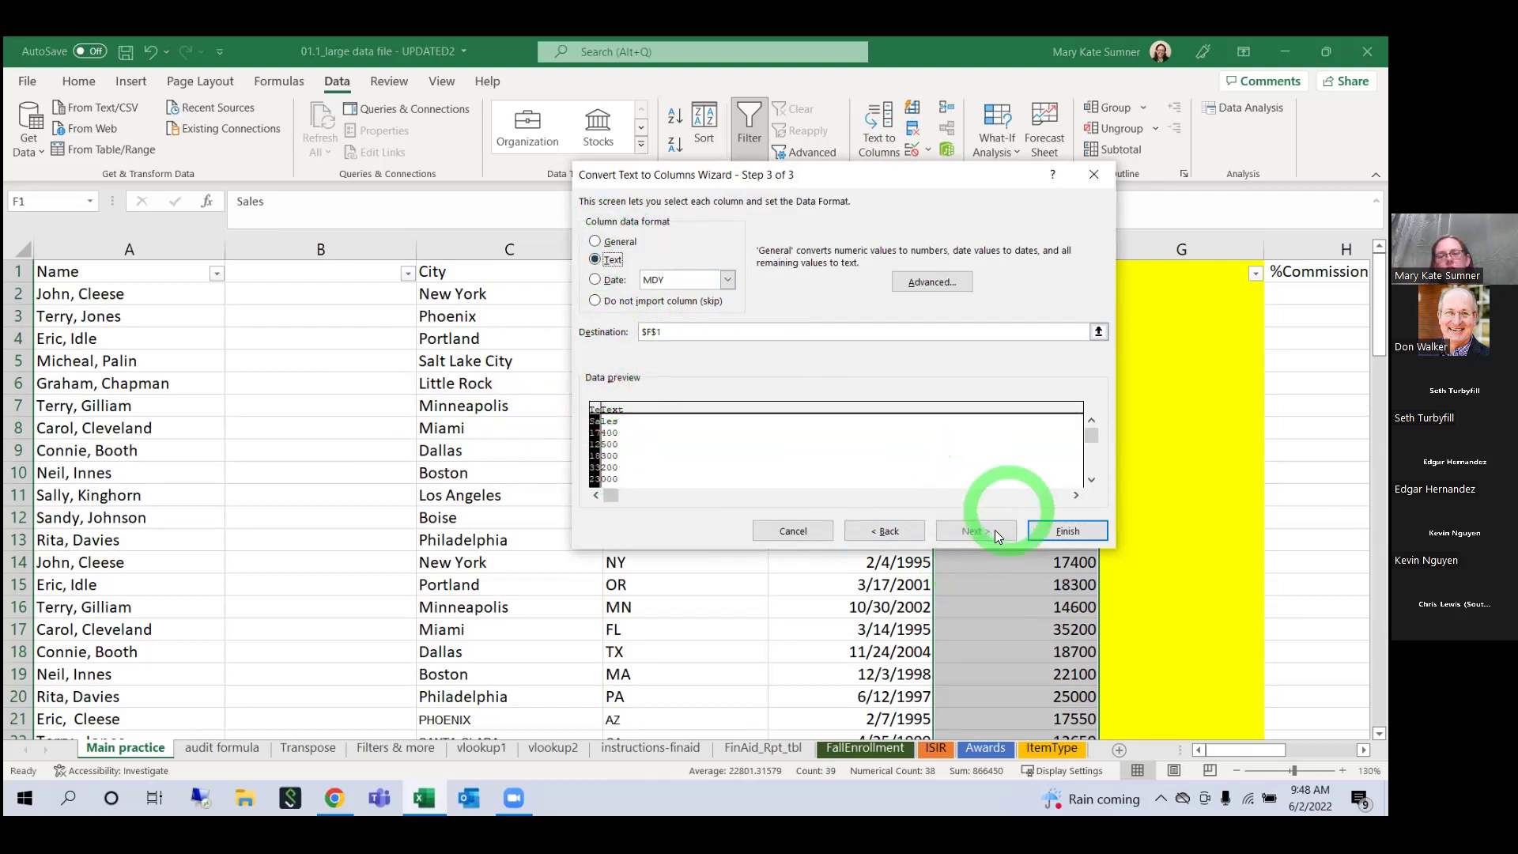
pyautogui.click(1064, 530)
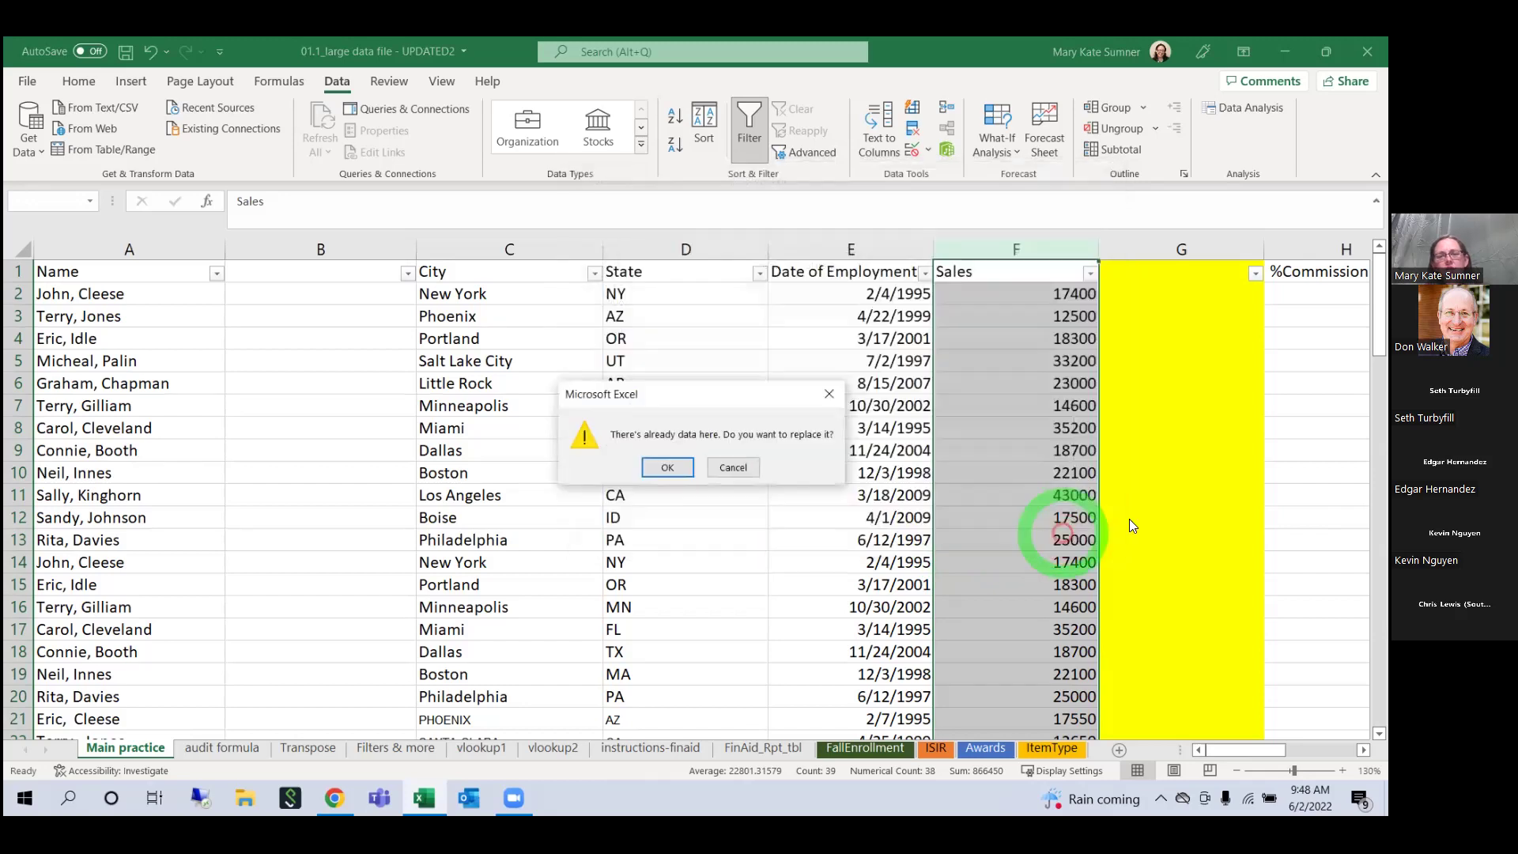
pyautogui.click(669, 469)
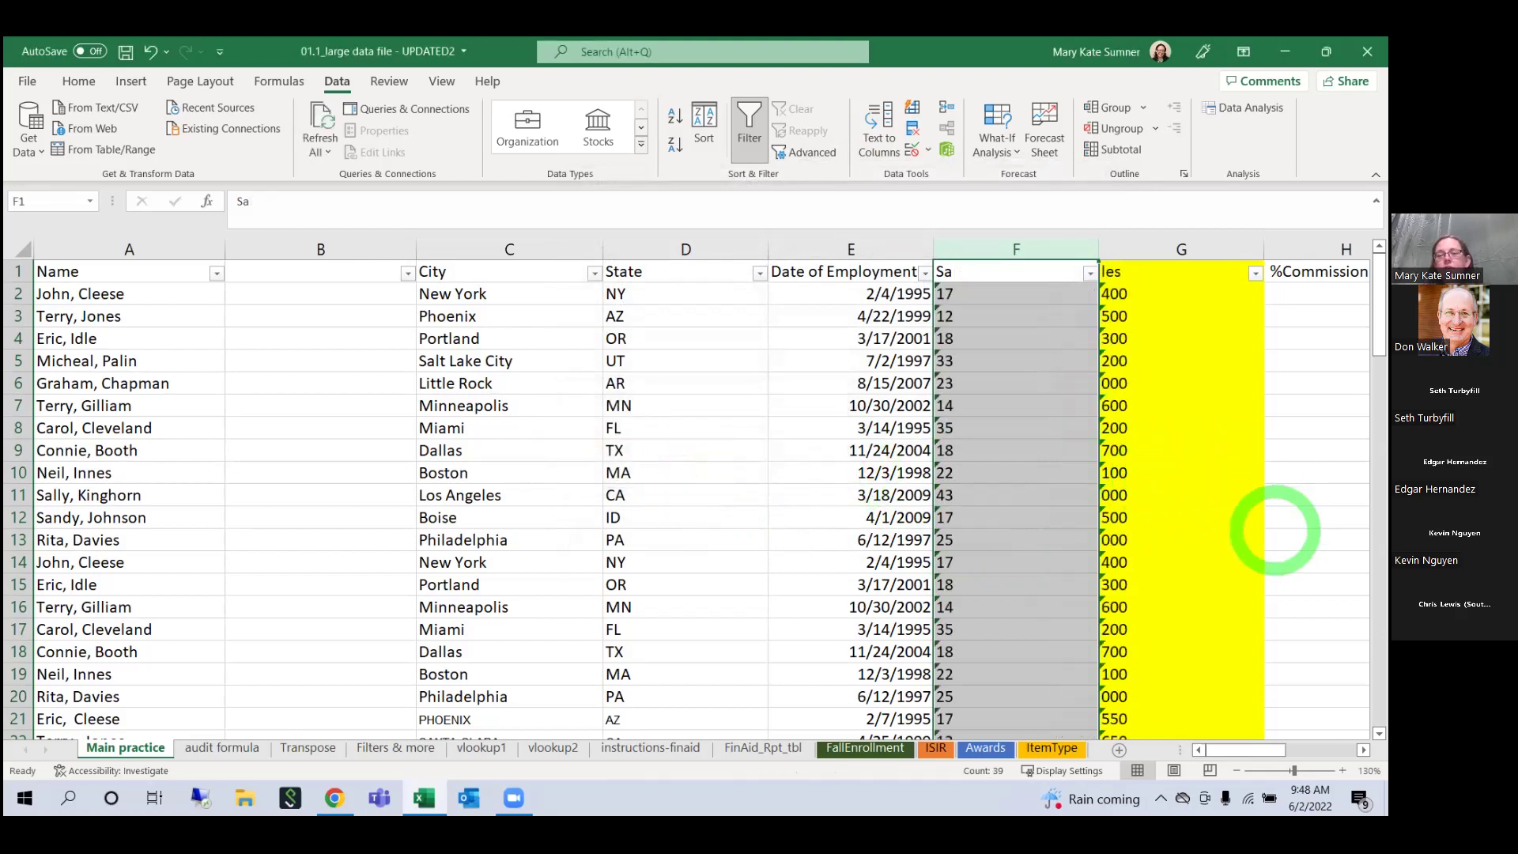
# Step: Examine the split Sales values in columns F and G and the error indicator on cell G2
pyautogui.click(973, 313)
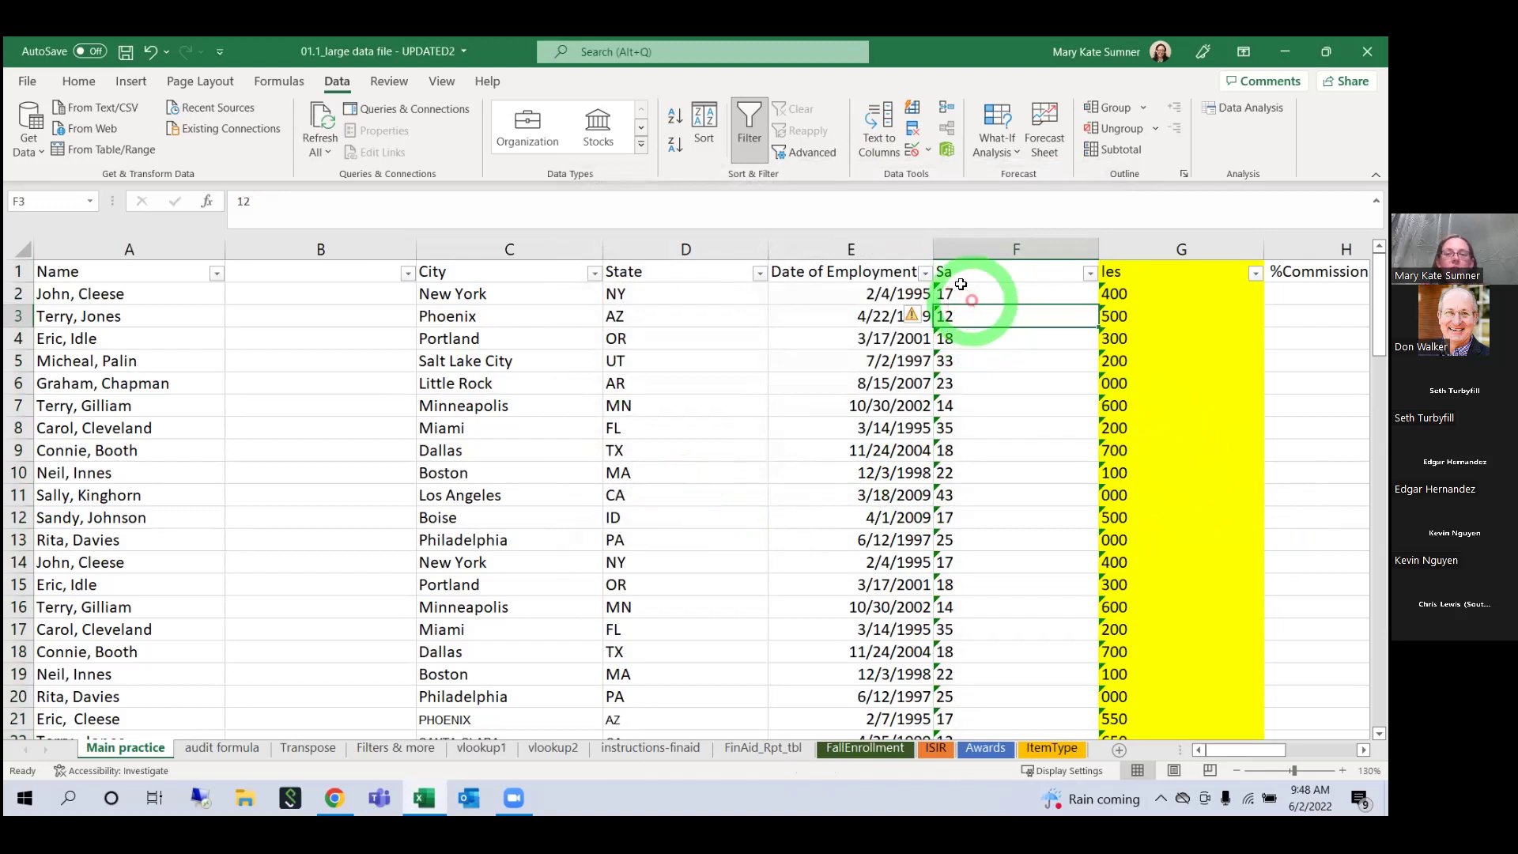
pyautogui.click(969, 288)
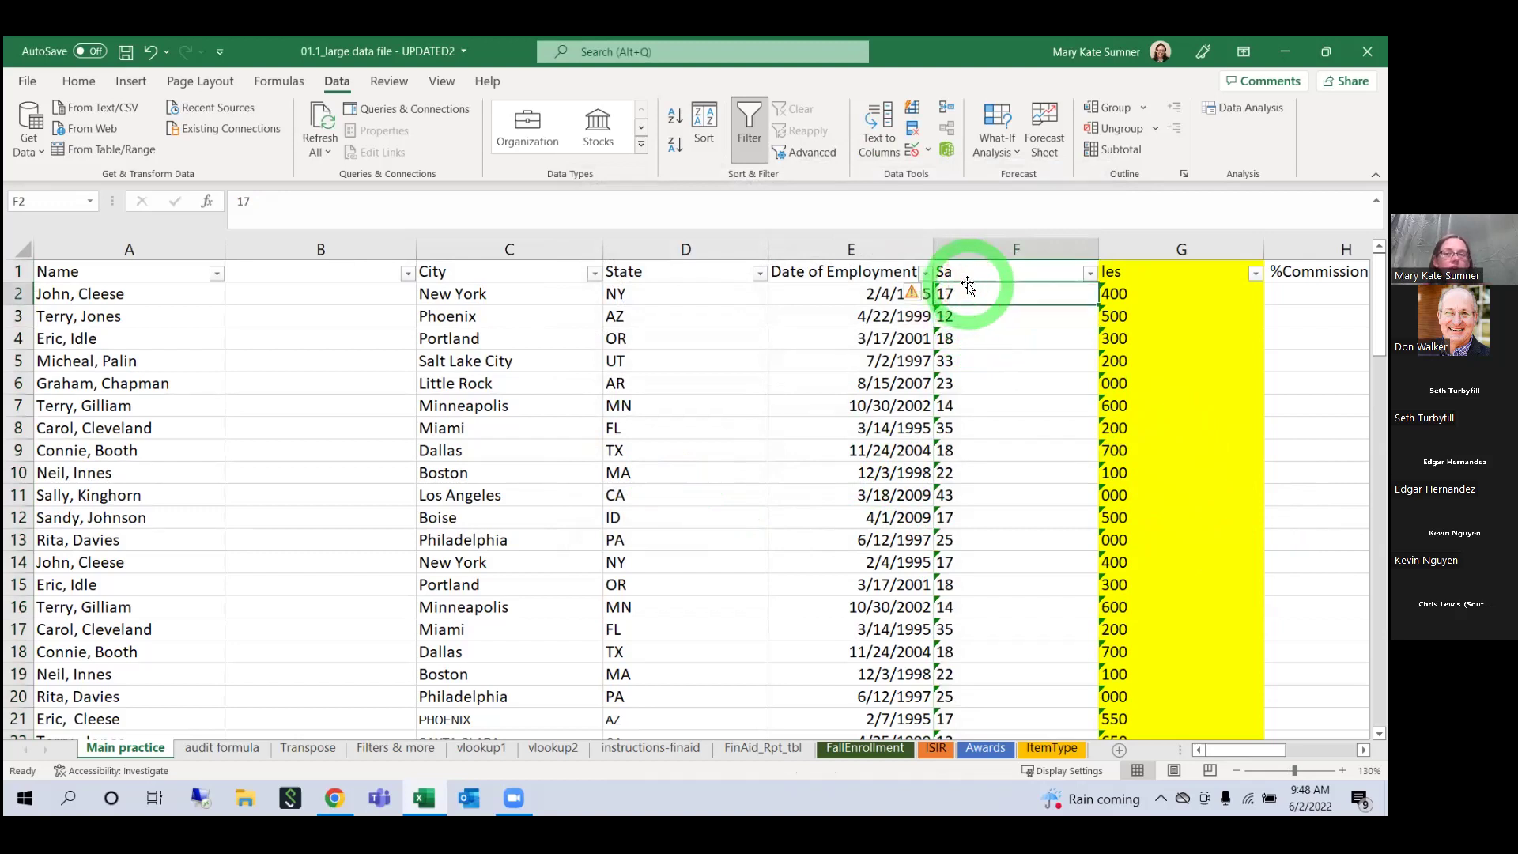
pyautogui.click(1141, 292)
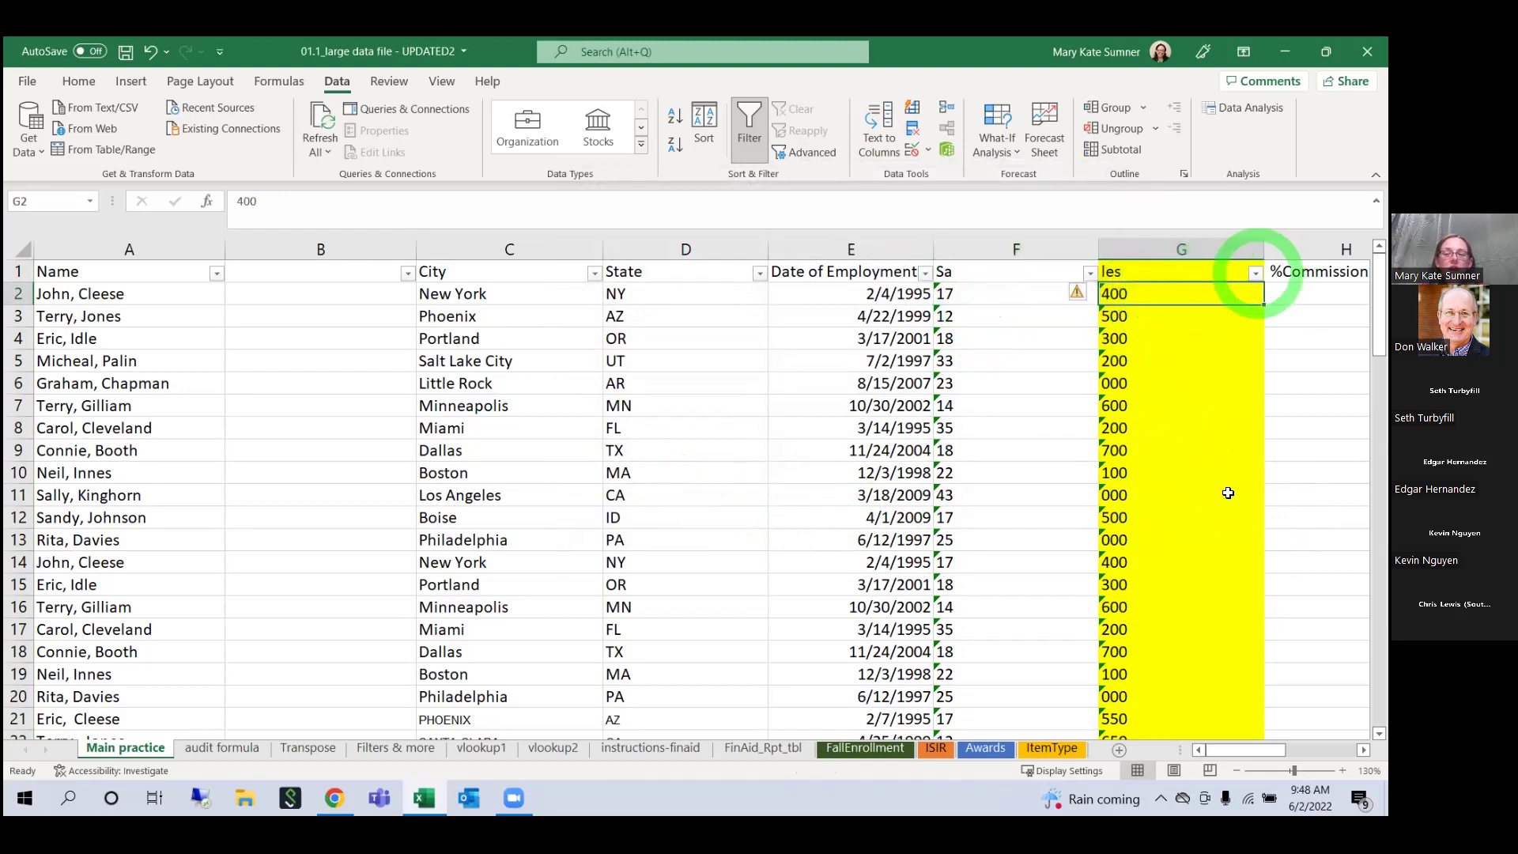
pyautogui.scroll(-5, 1172, 657)
pyautogui.scroll(-6, 1172, 657)
pyautogui.scroll(11, 1169, 654)
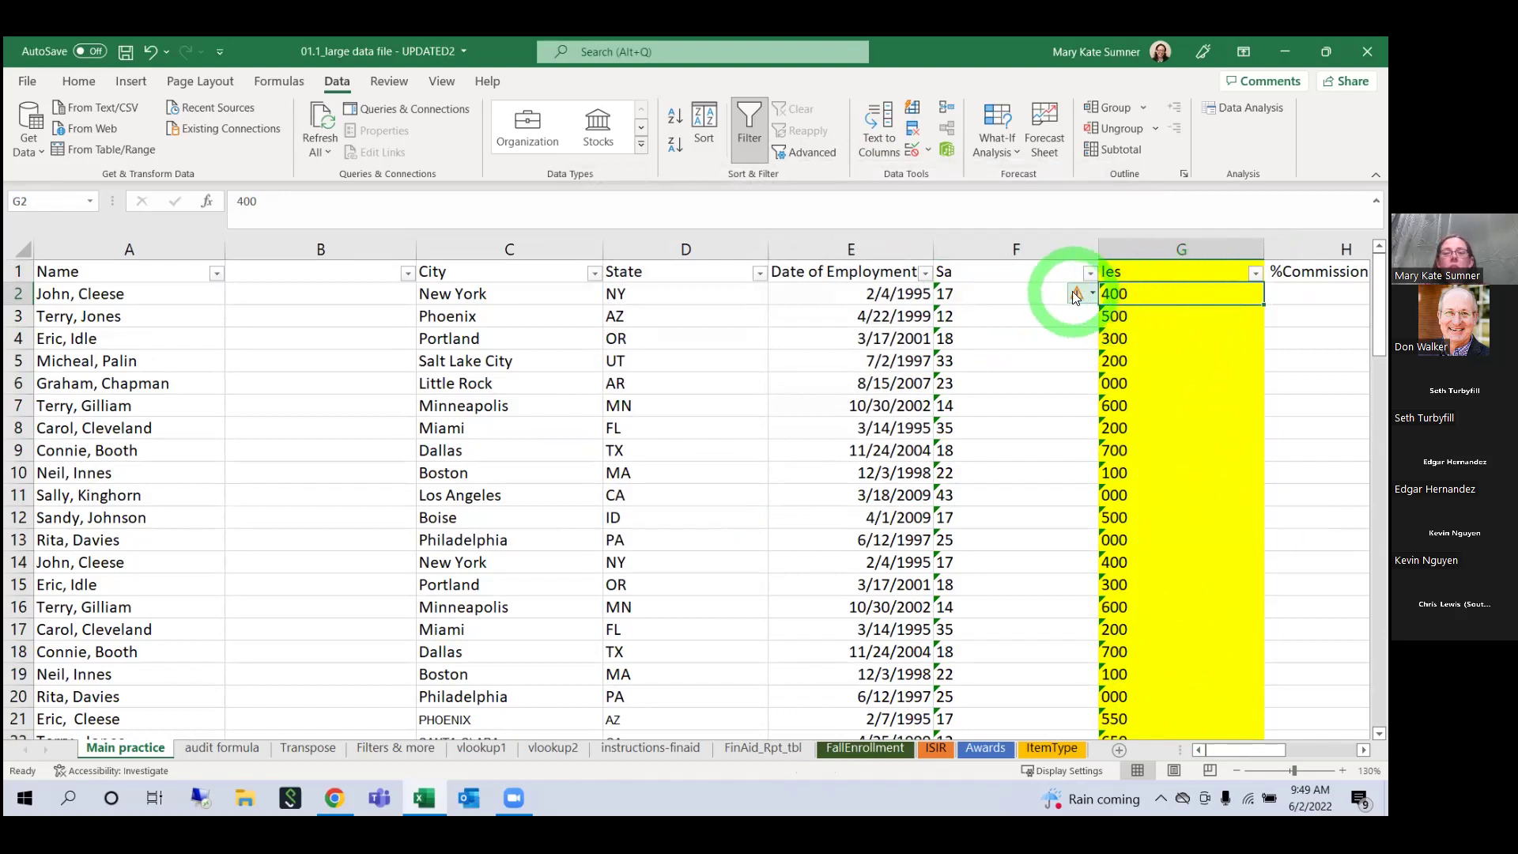
pyautogui.moveTo(1075, 290)
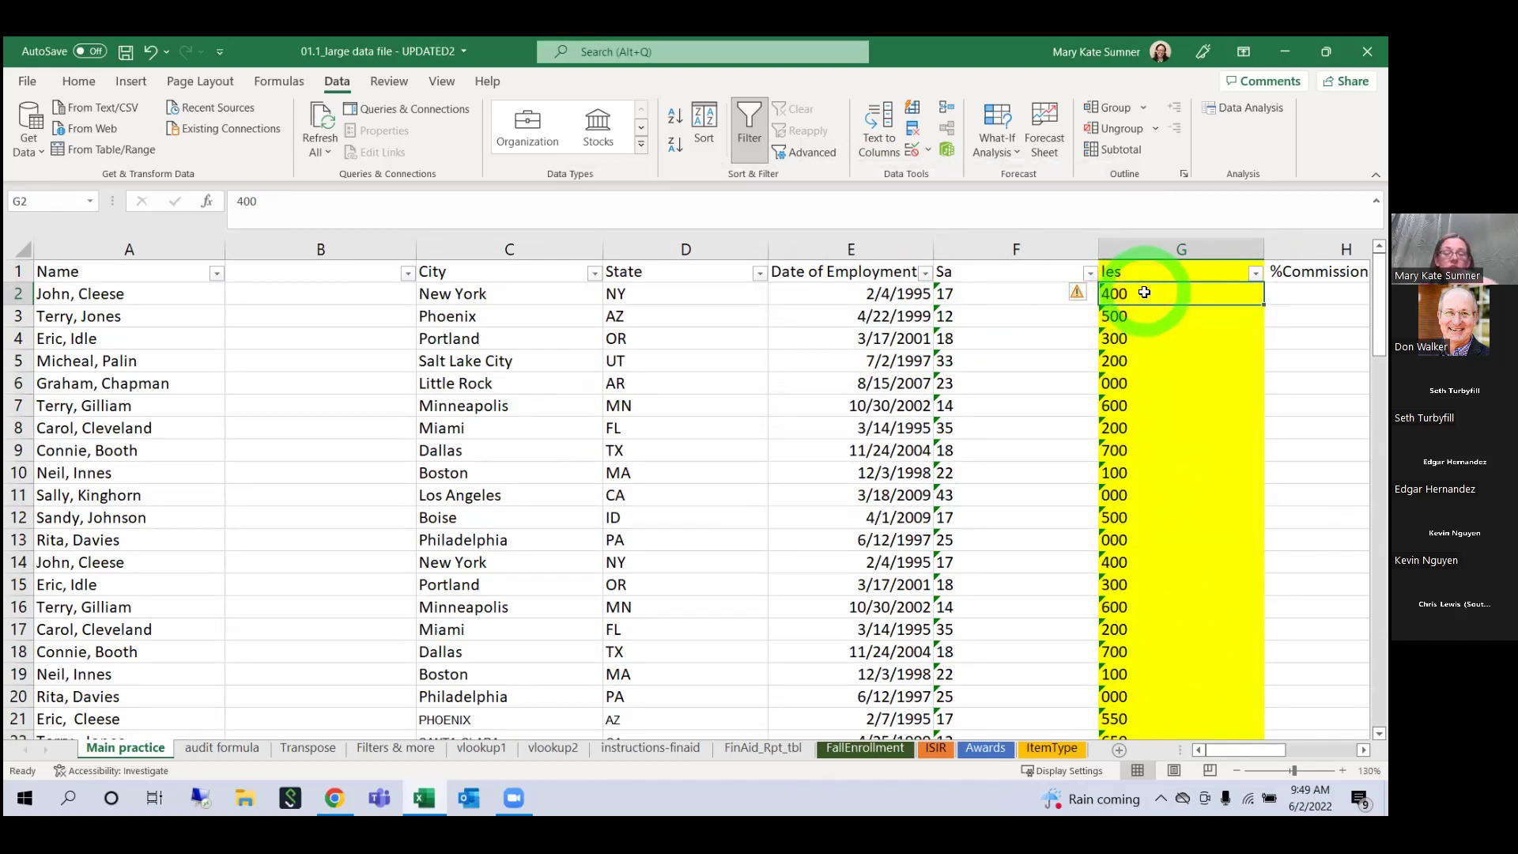
# Step: Try converting the text values in G2:G39 to numbers, and undo the conversion
pyautogui.hotkey('ctrl', 'shift', 'Down')
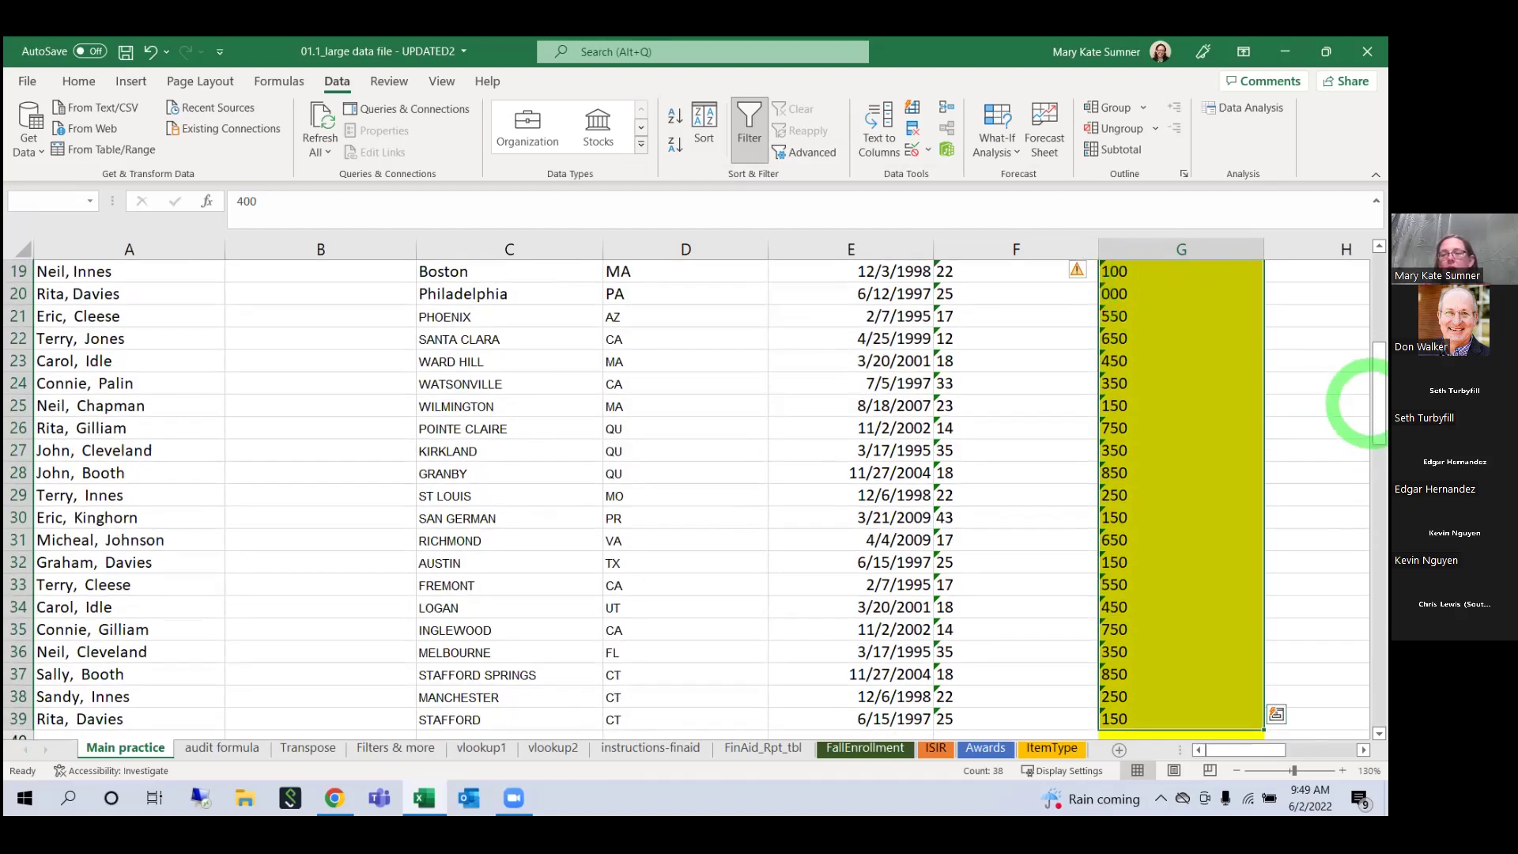
pyautogui.moveTo(1378, 427); pyautogui.dragTo(1380, 234)
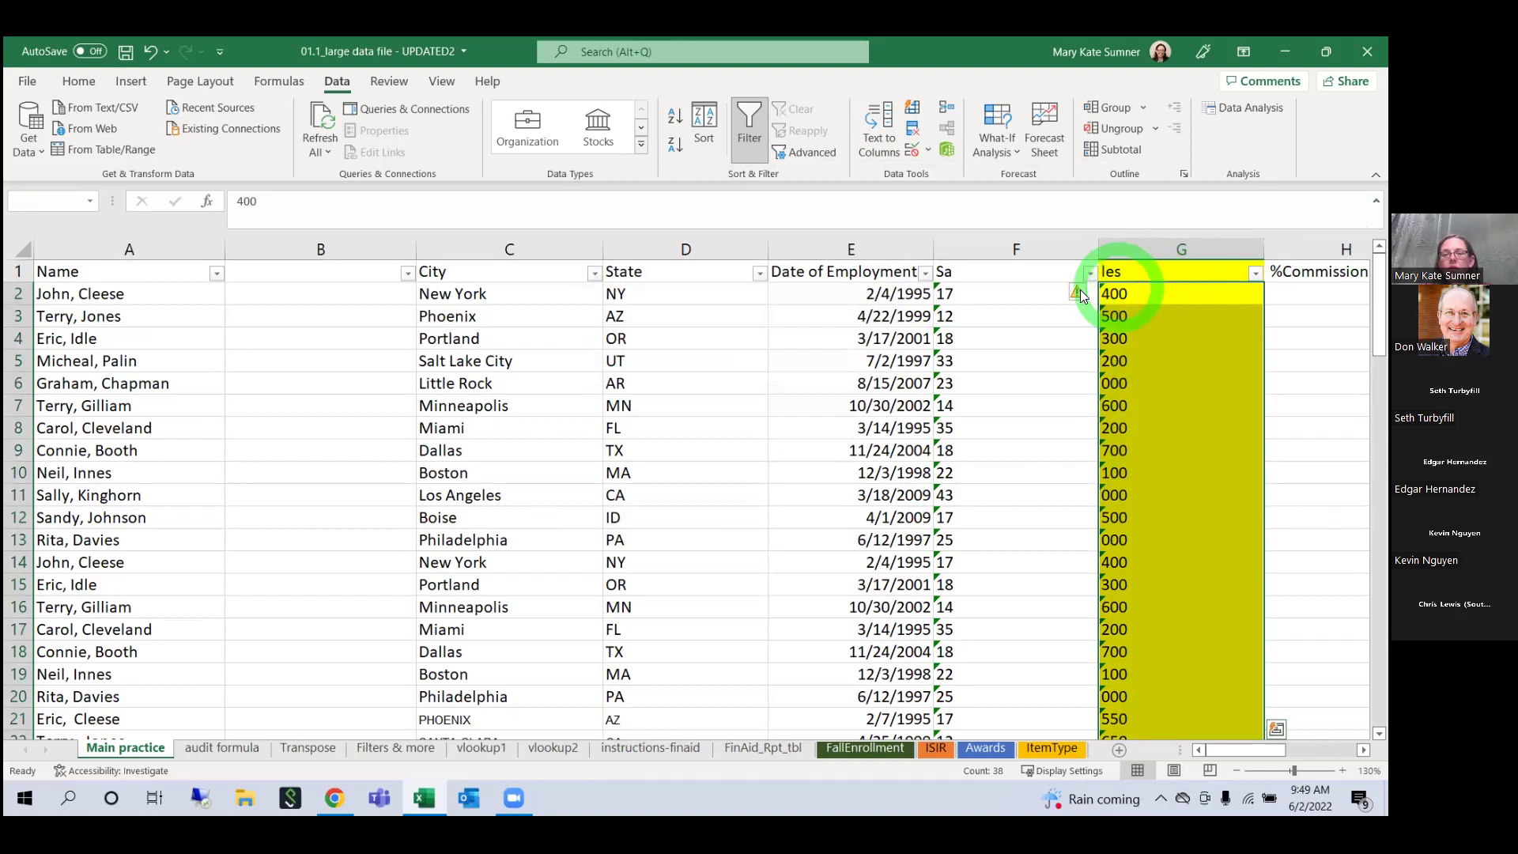
pyautogui.click(1091, 296)
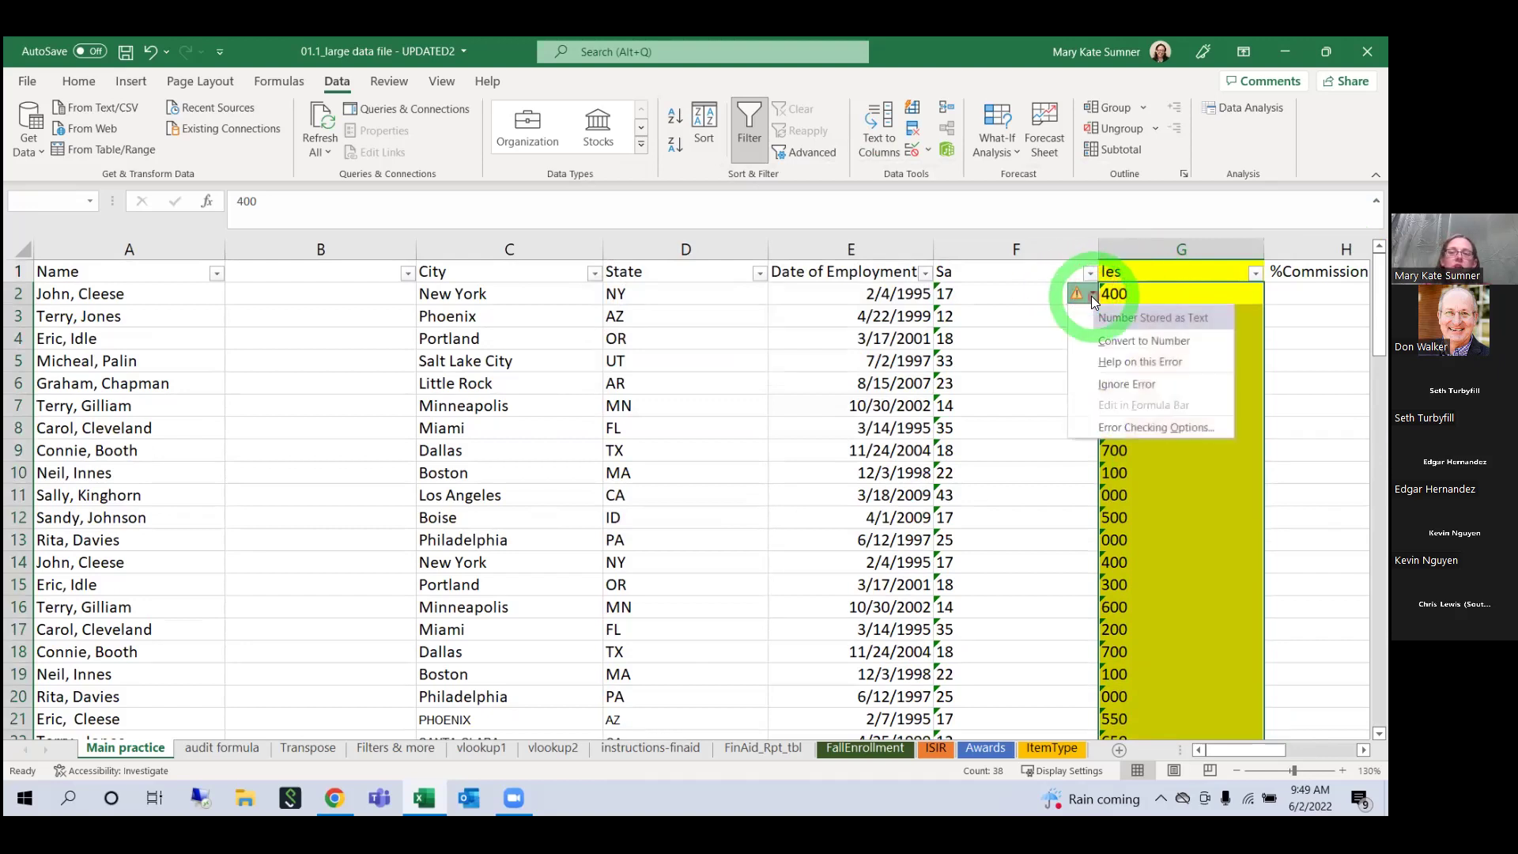
pyautogui.click(1124, 343)
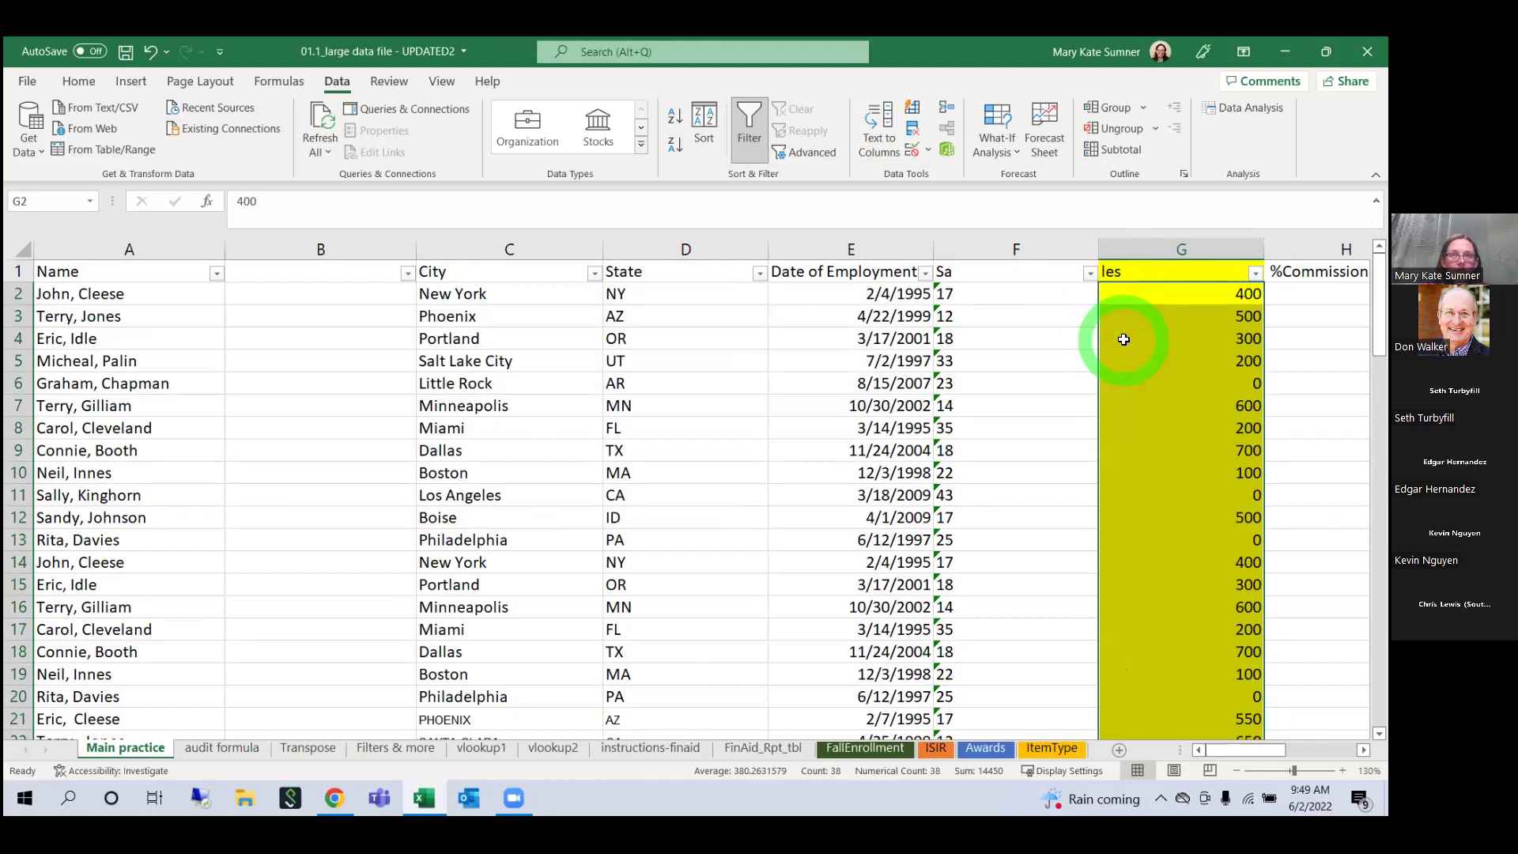
pyautogui.click(151, 53)
# Step: Select G2:G39 and convert its numbers stored as text to real numbers
pyautogui.click(1254, 348)
pyautogui.click(1240, 299)
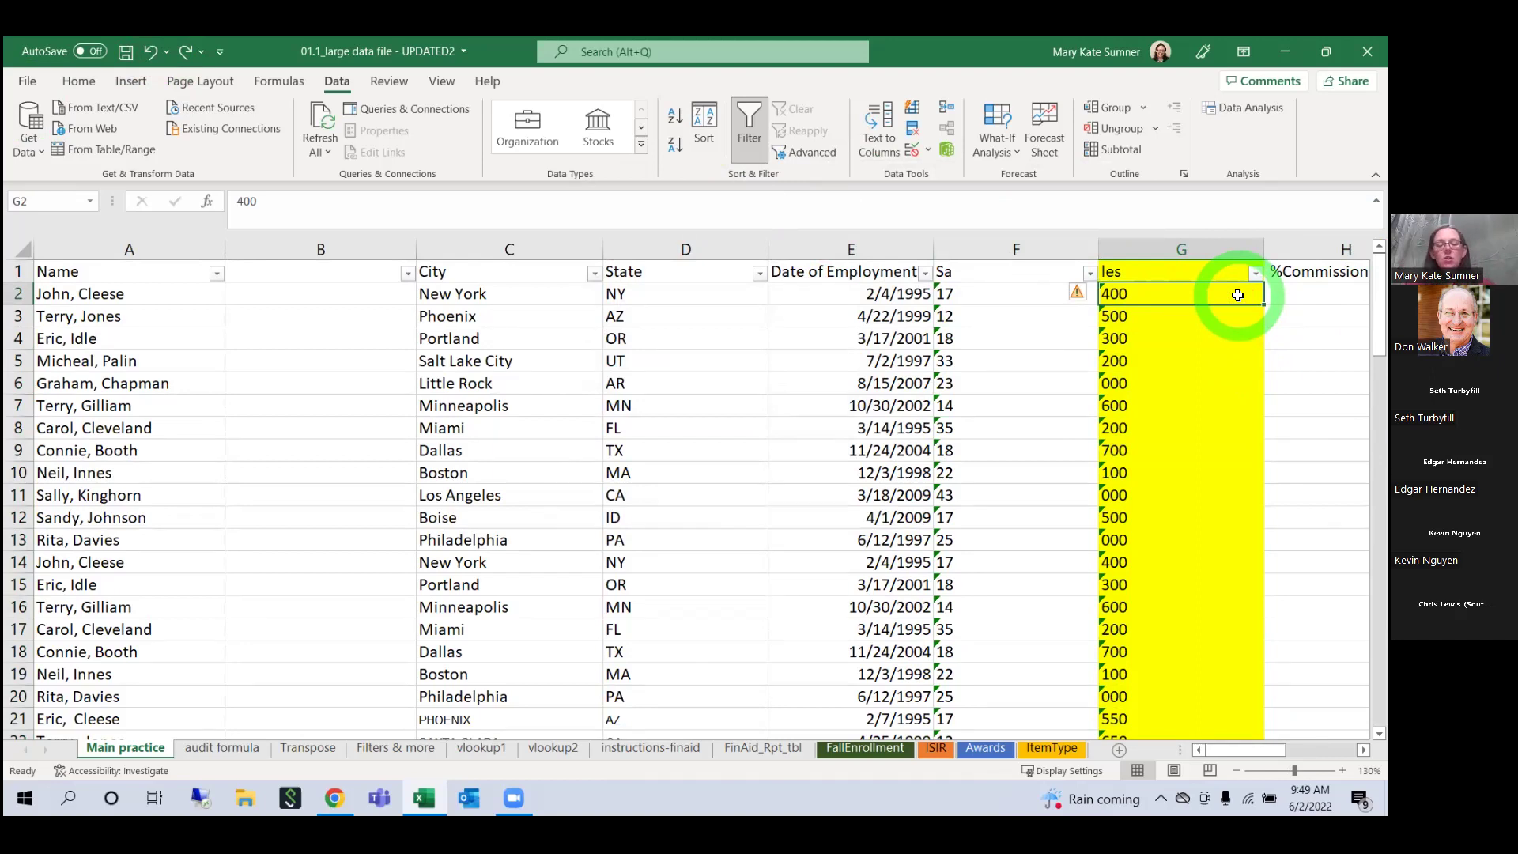
pyautogui.hotkey('ctrl', 'shift', 'Down')
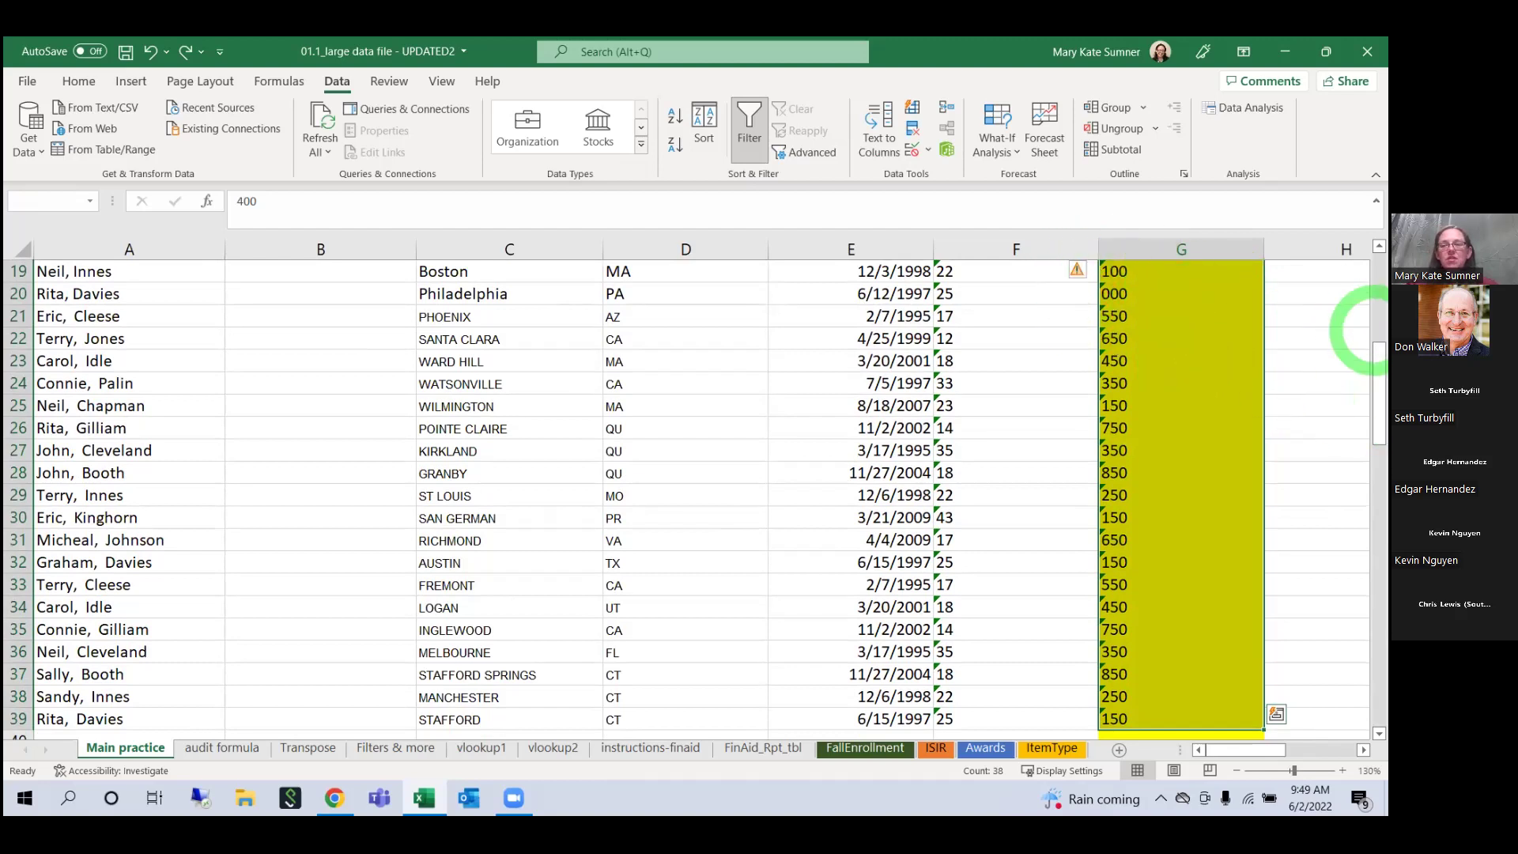
pyautogui.moveTo(1376, 372); pyautogui.dragTo(1376, 261)
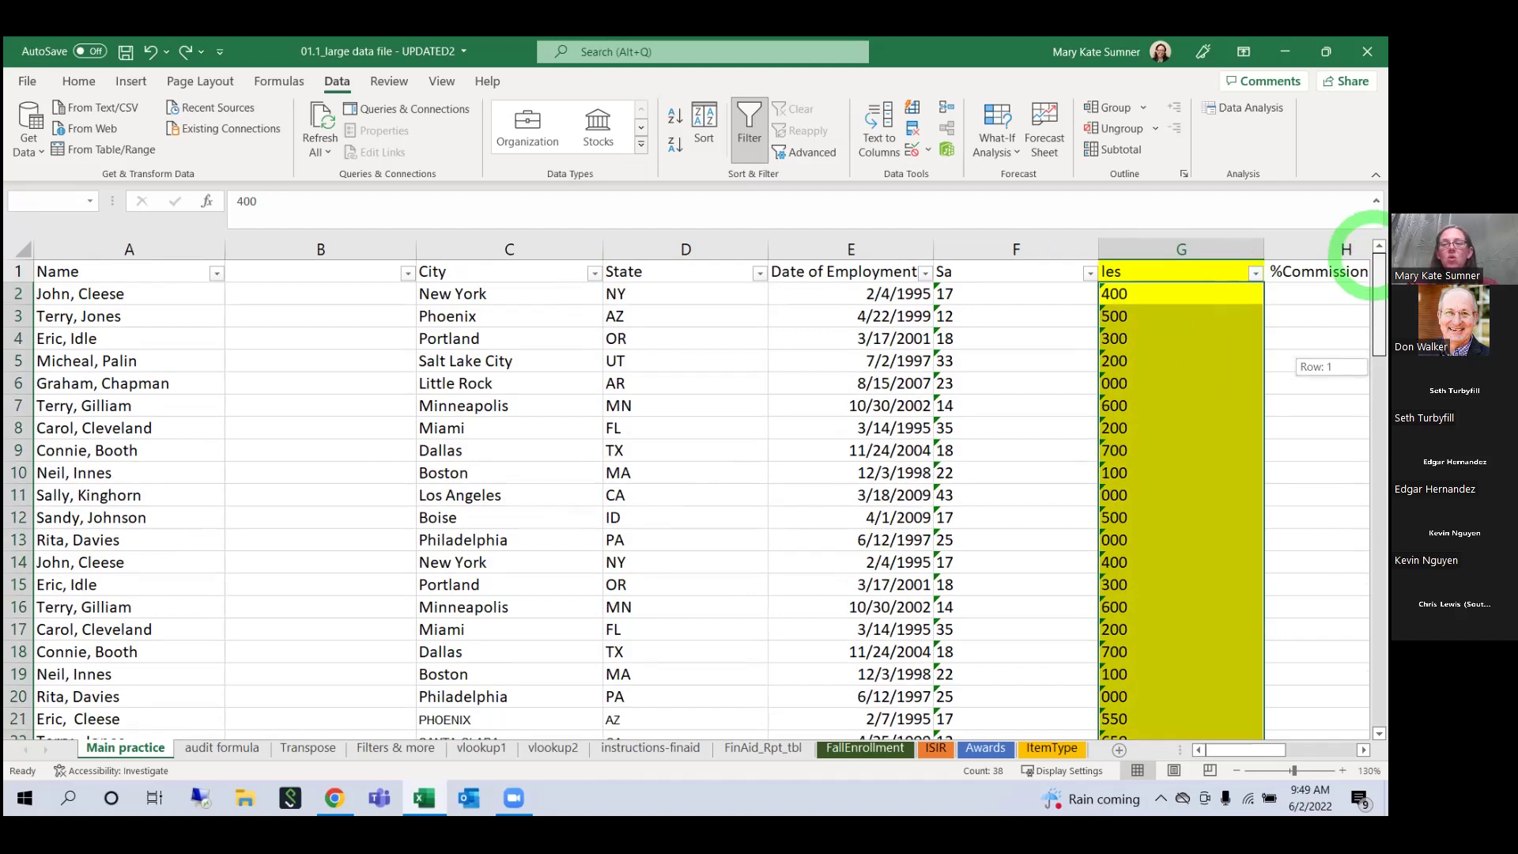
pyautogui.moveTo(1094, 296)
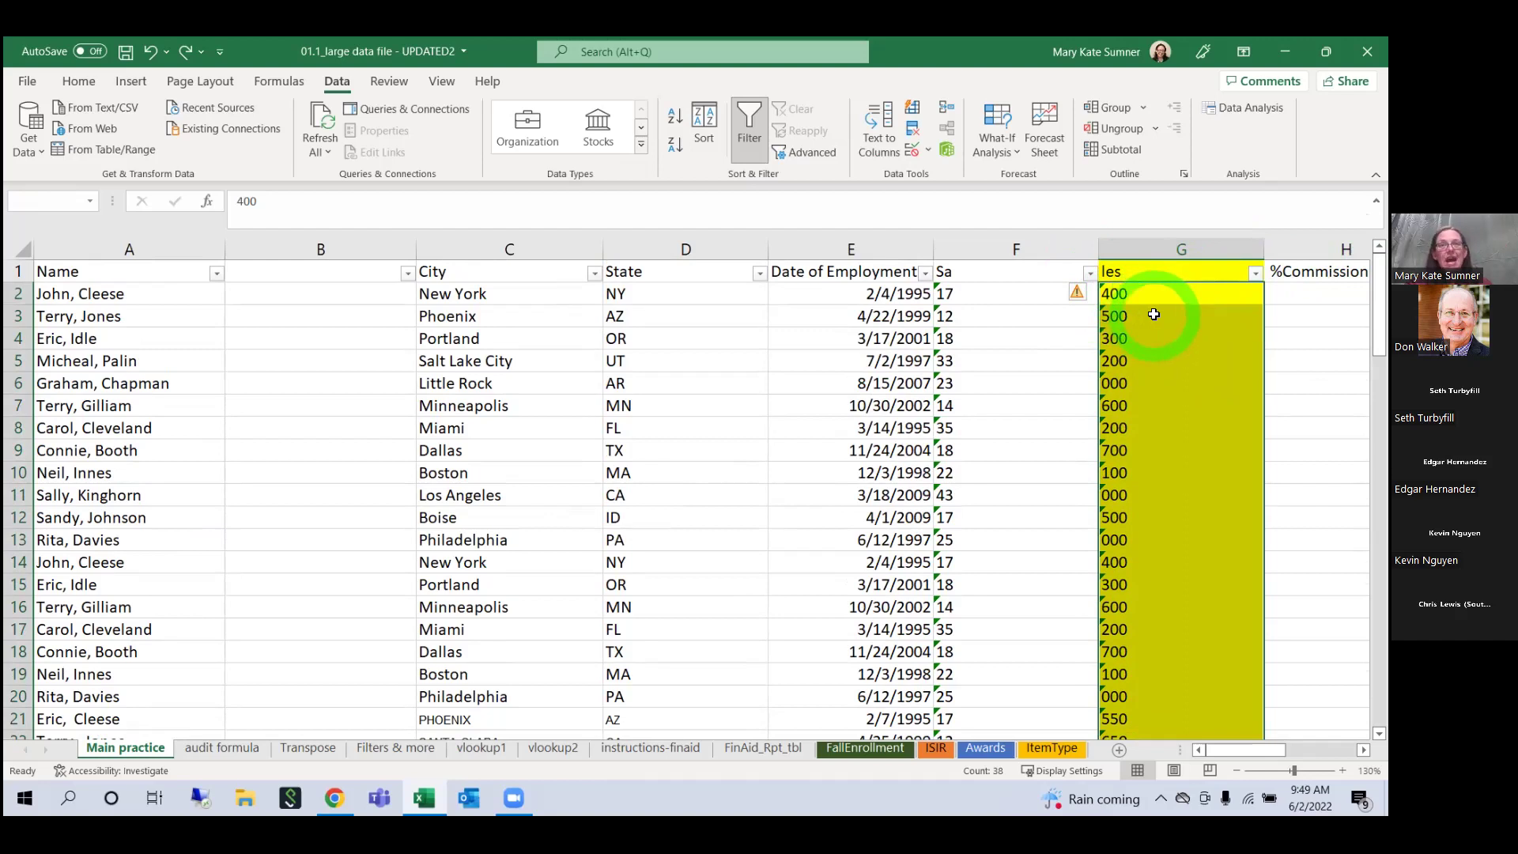
pyautogui.click(1092, 297)
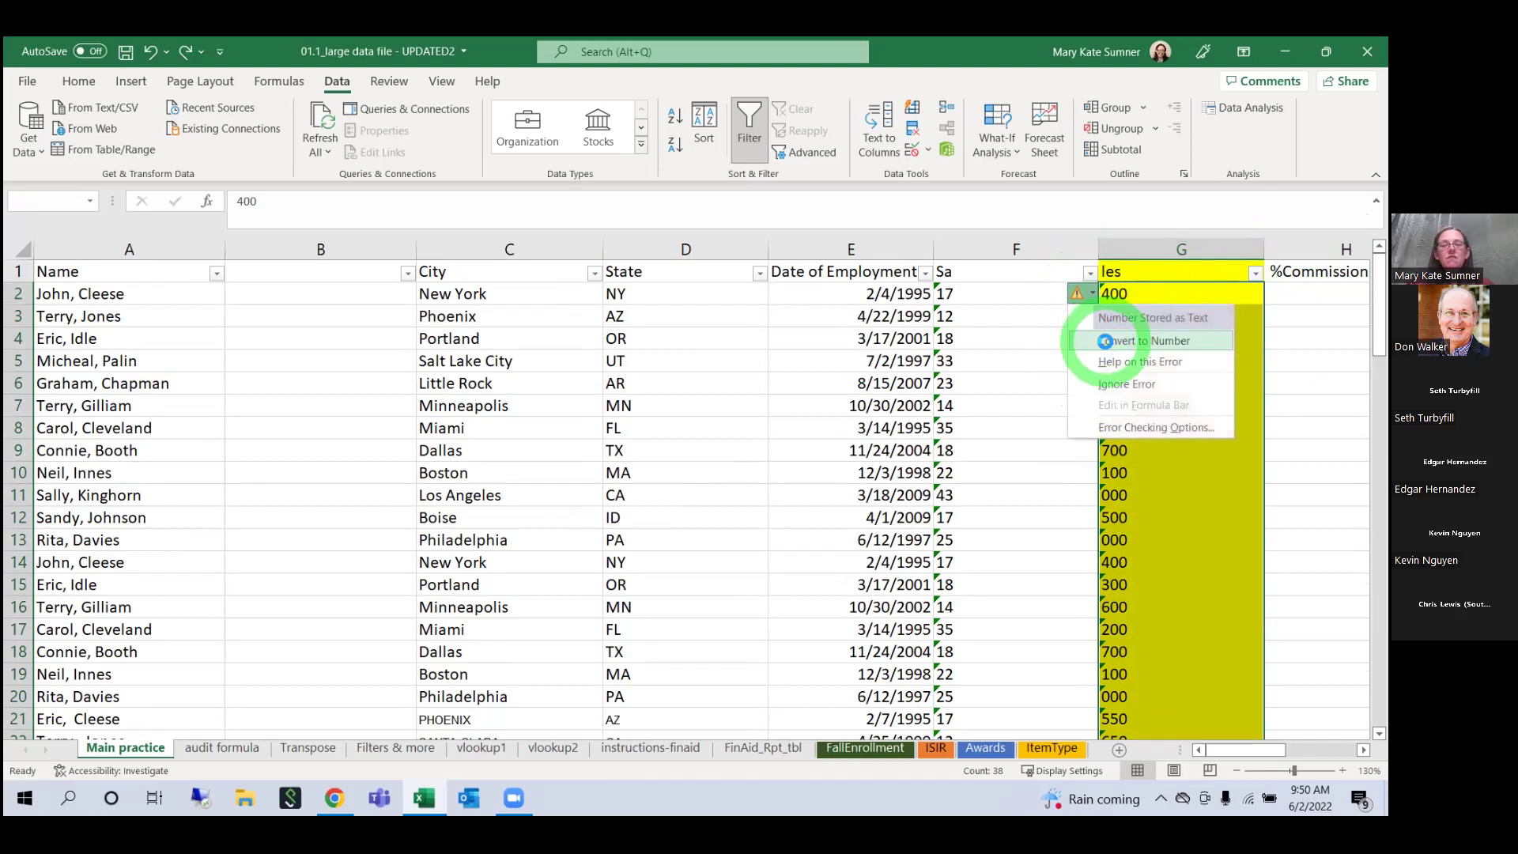
pyautogui.click(1106, 340)
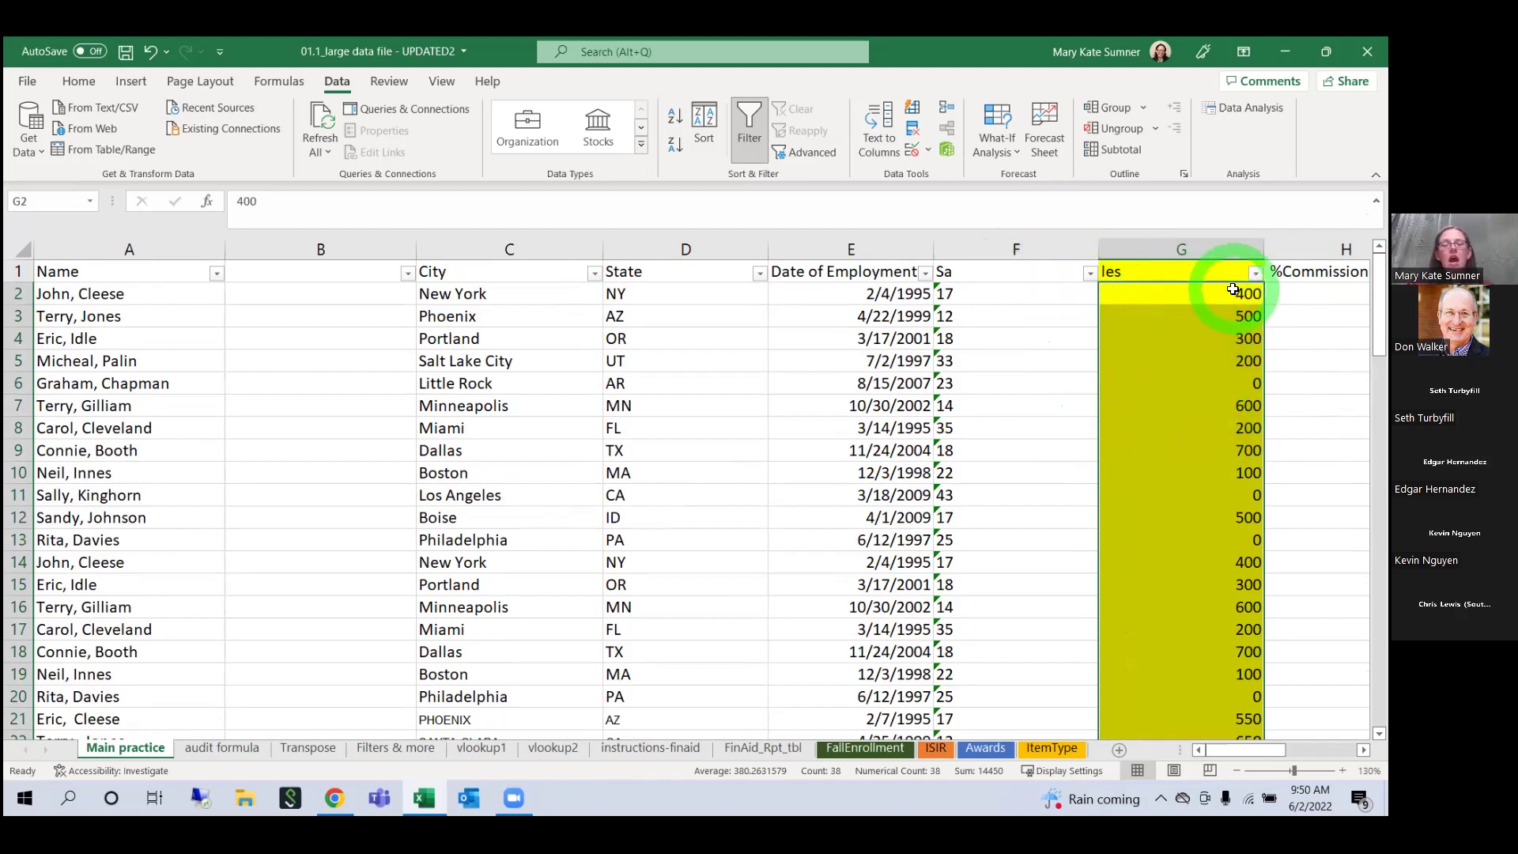
# Step: Undo the number conversion and the split of the Sales column, restoring the original single column
pyautogui.click(1208, 467)
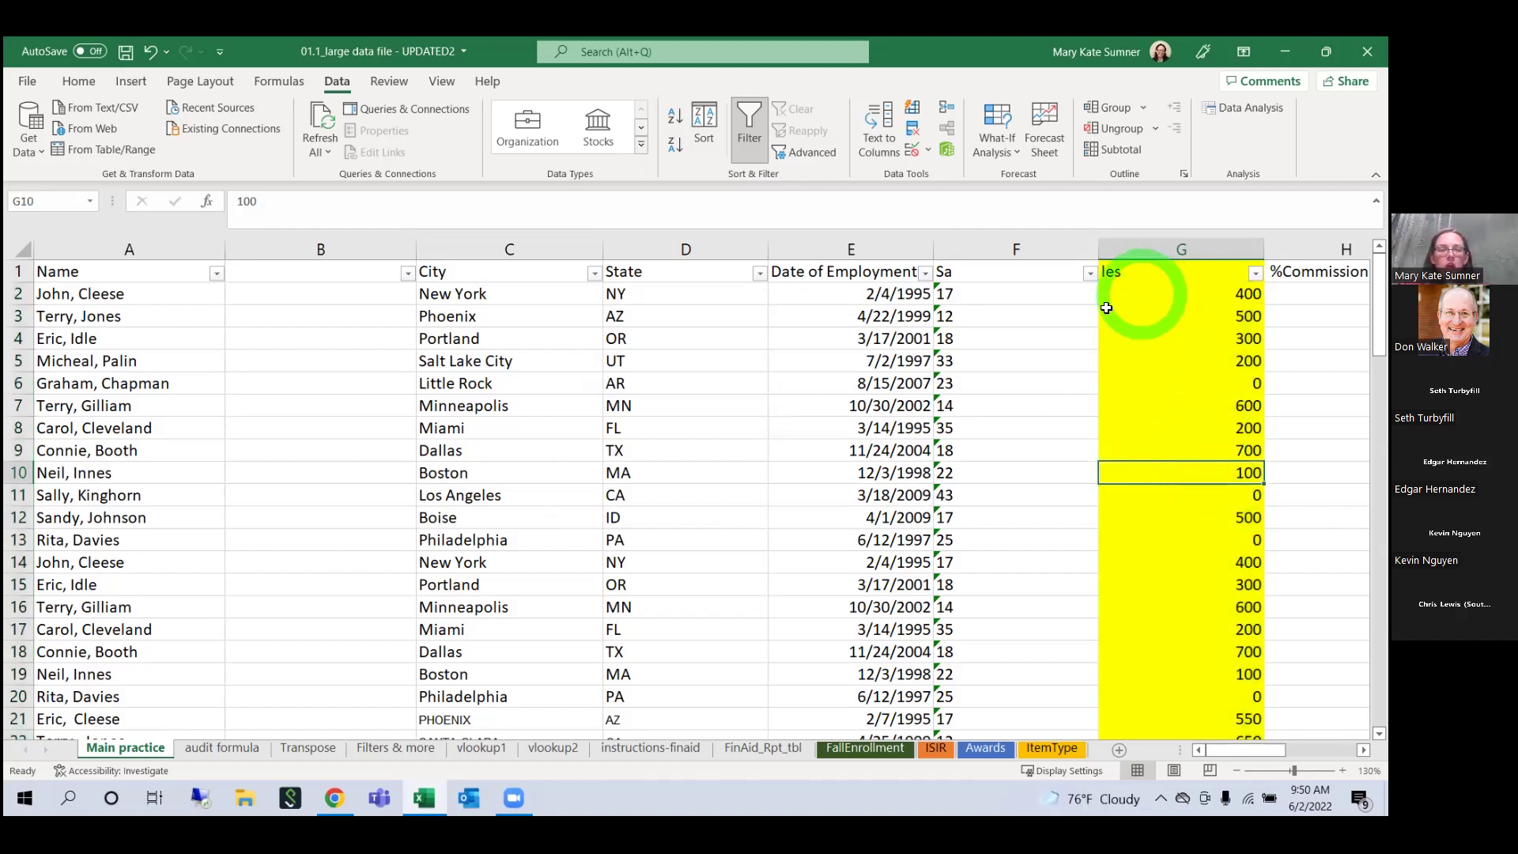
pyautogui.click(151, 54)
pyautogui.click(151, 53)
pyautogui.click(1213, 332)
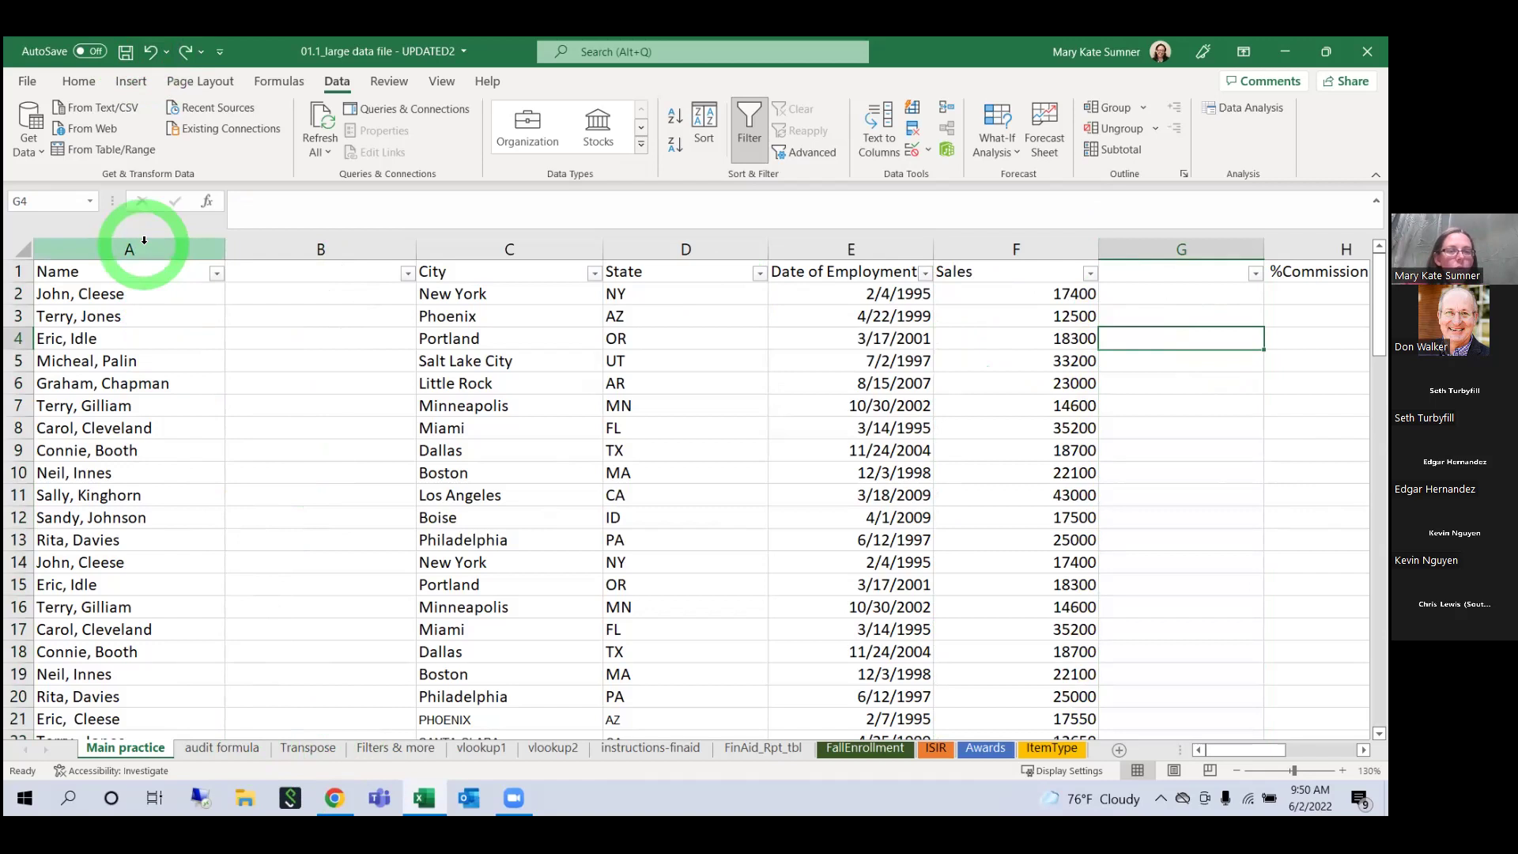
# Step: Delete the empty column B and the empty column between Sales and %Commission
pyautogui.click(269, 249)
pyautogui.rightClick(271, 247)
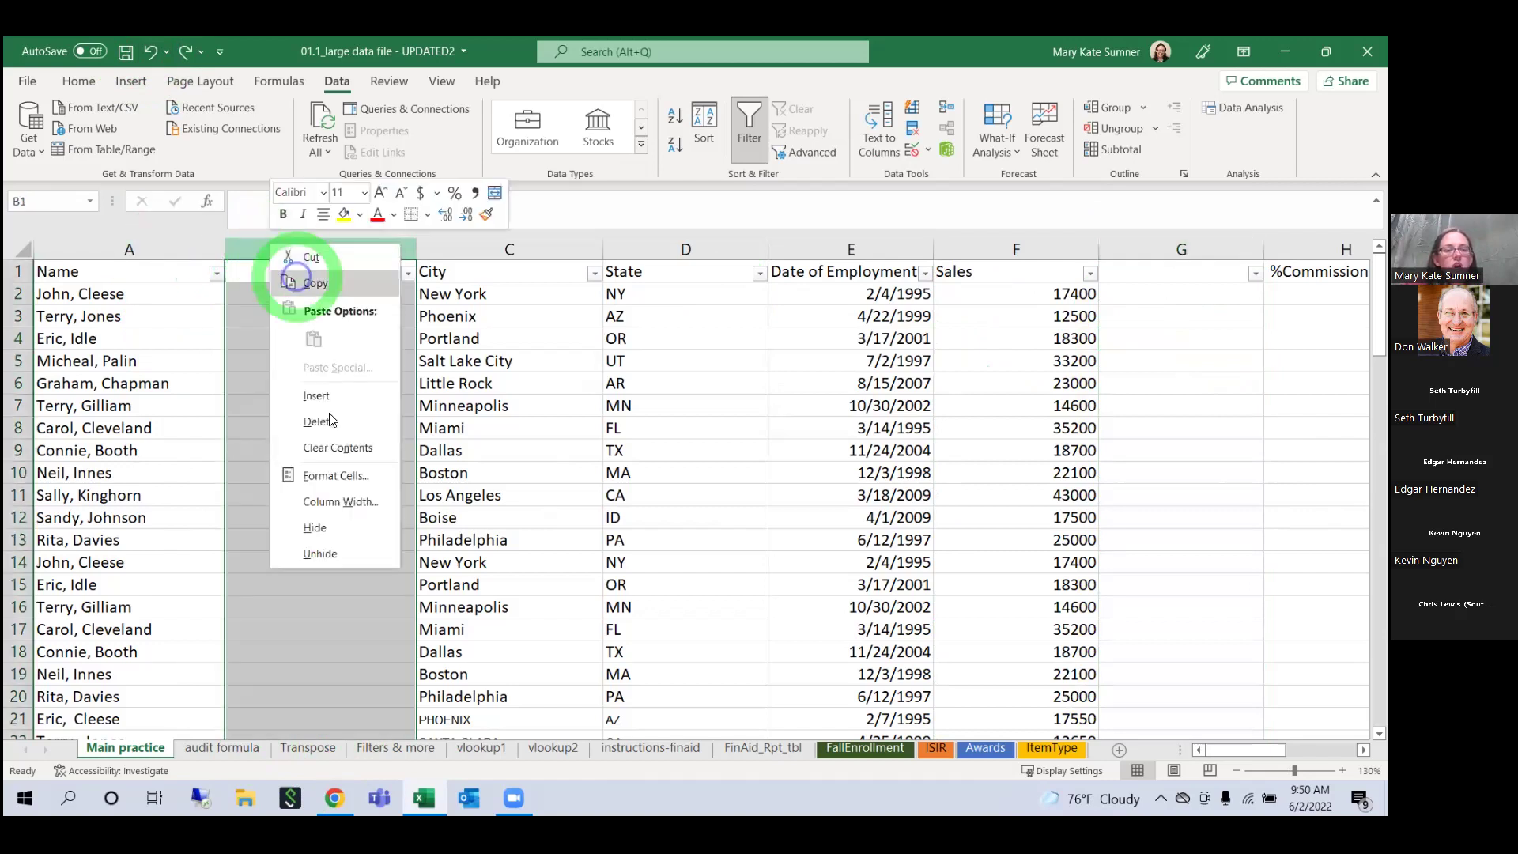
pyautogui.click(320, 422)
pyautogui.click(1021, 249)
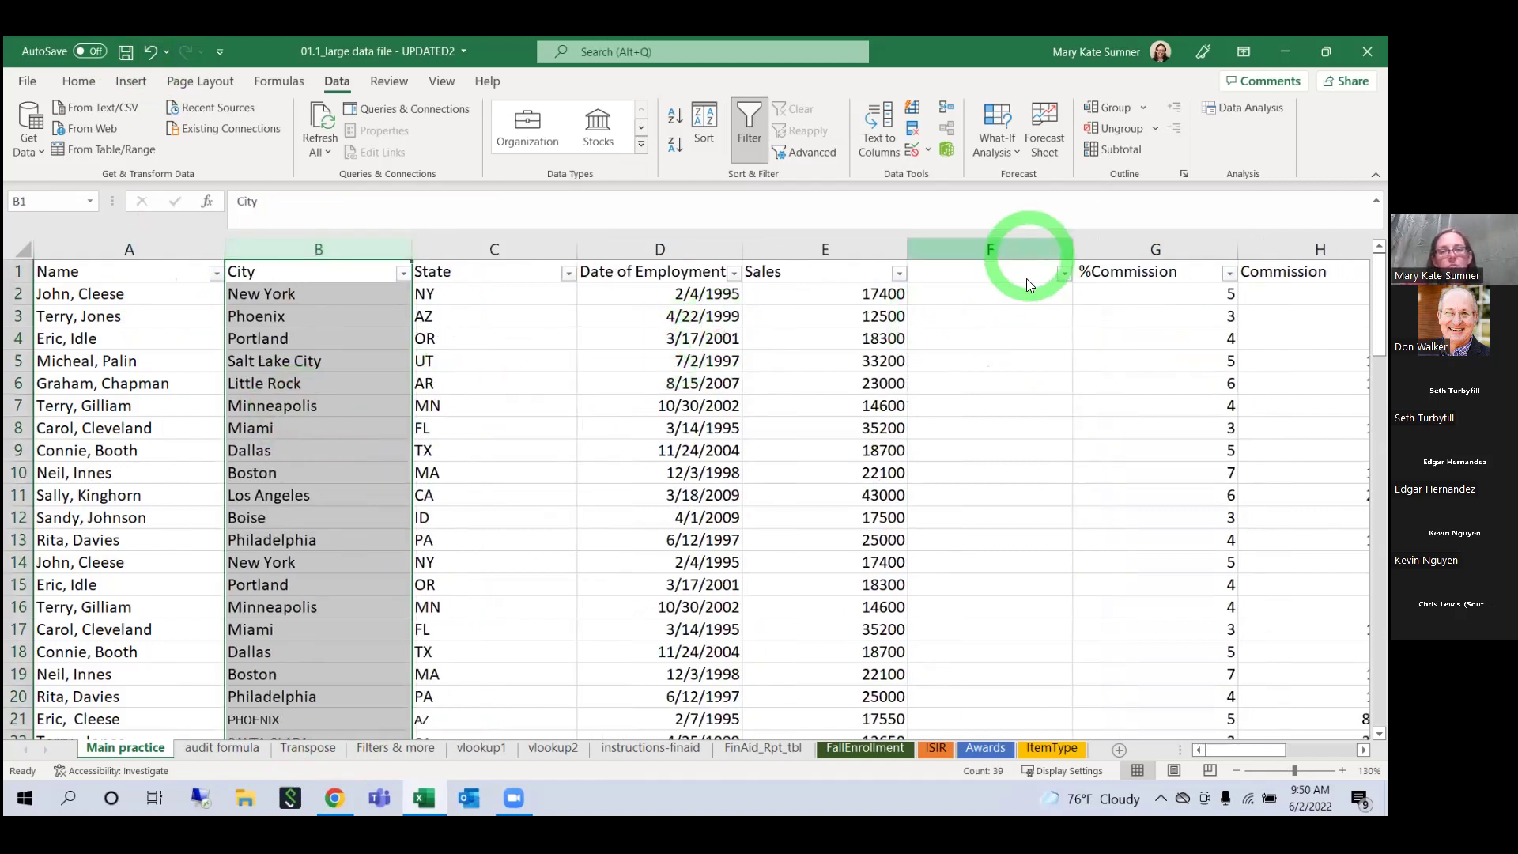
pyautogui.rightClick(1028, 252)
pyautogui.click(1064, 433)
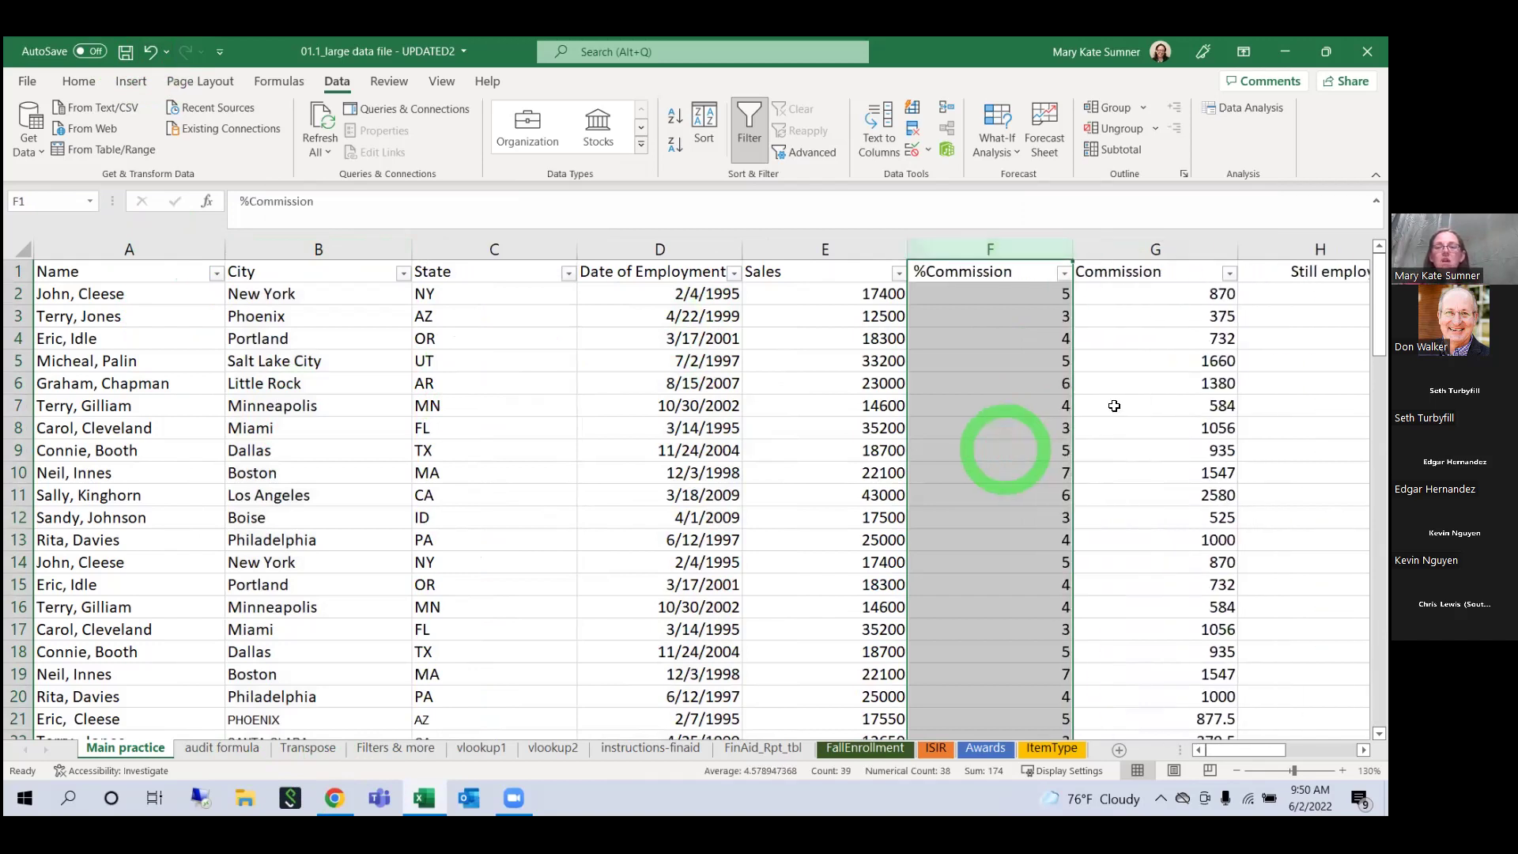
pyautogui.click(1008, 448)
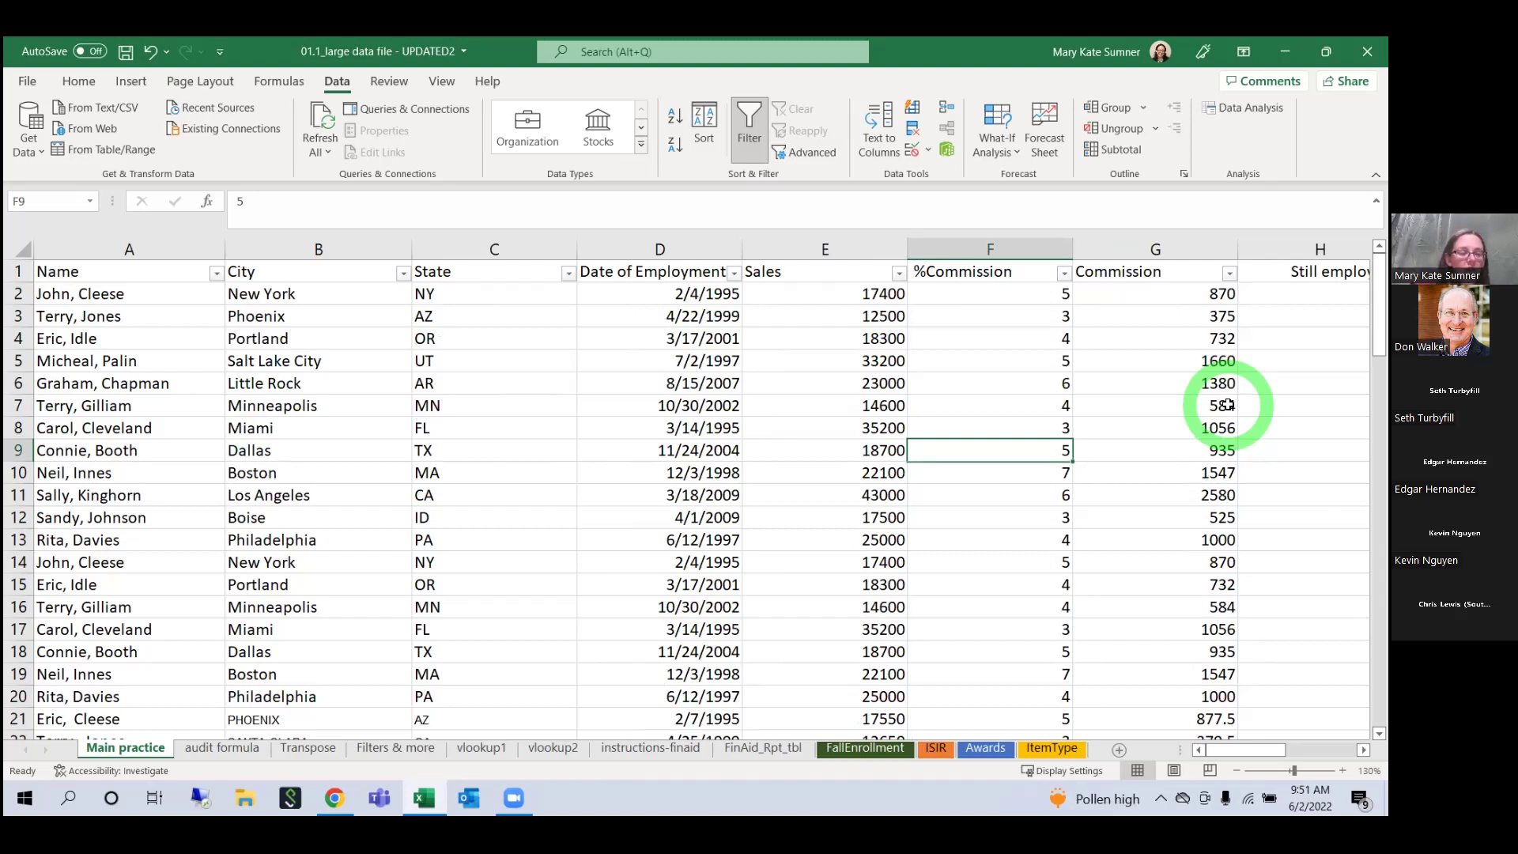
# Step: Compare the Name, City and State entries in rows 2 and 14 for repeated records
pyautogui.click(103, 562)
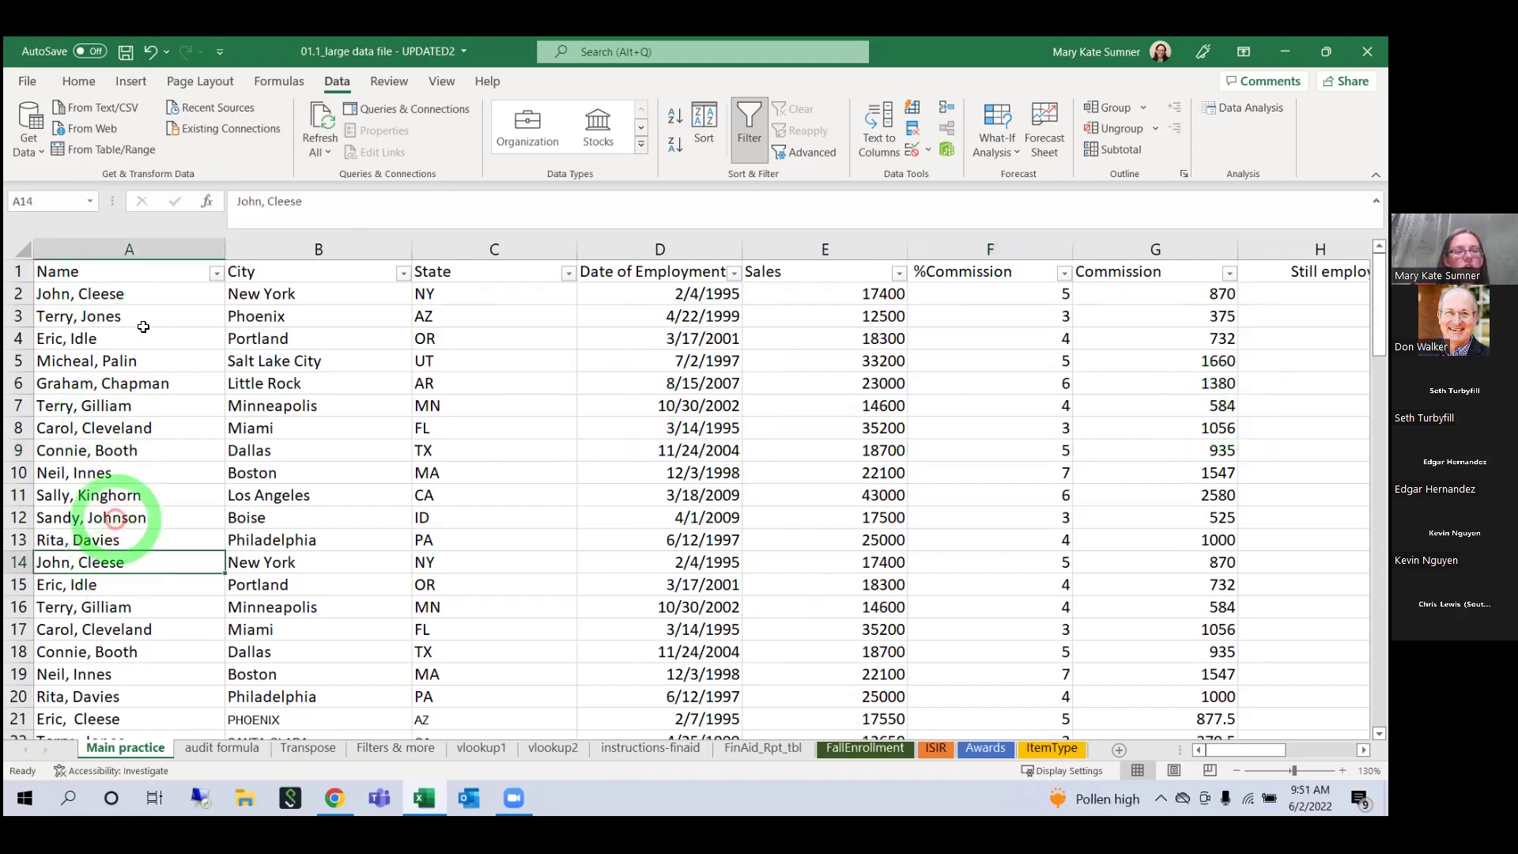
pyautogui.click(142, 295)
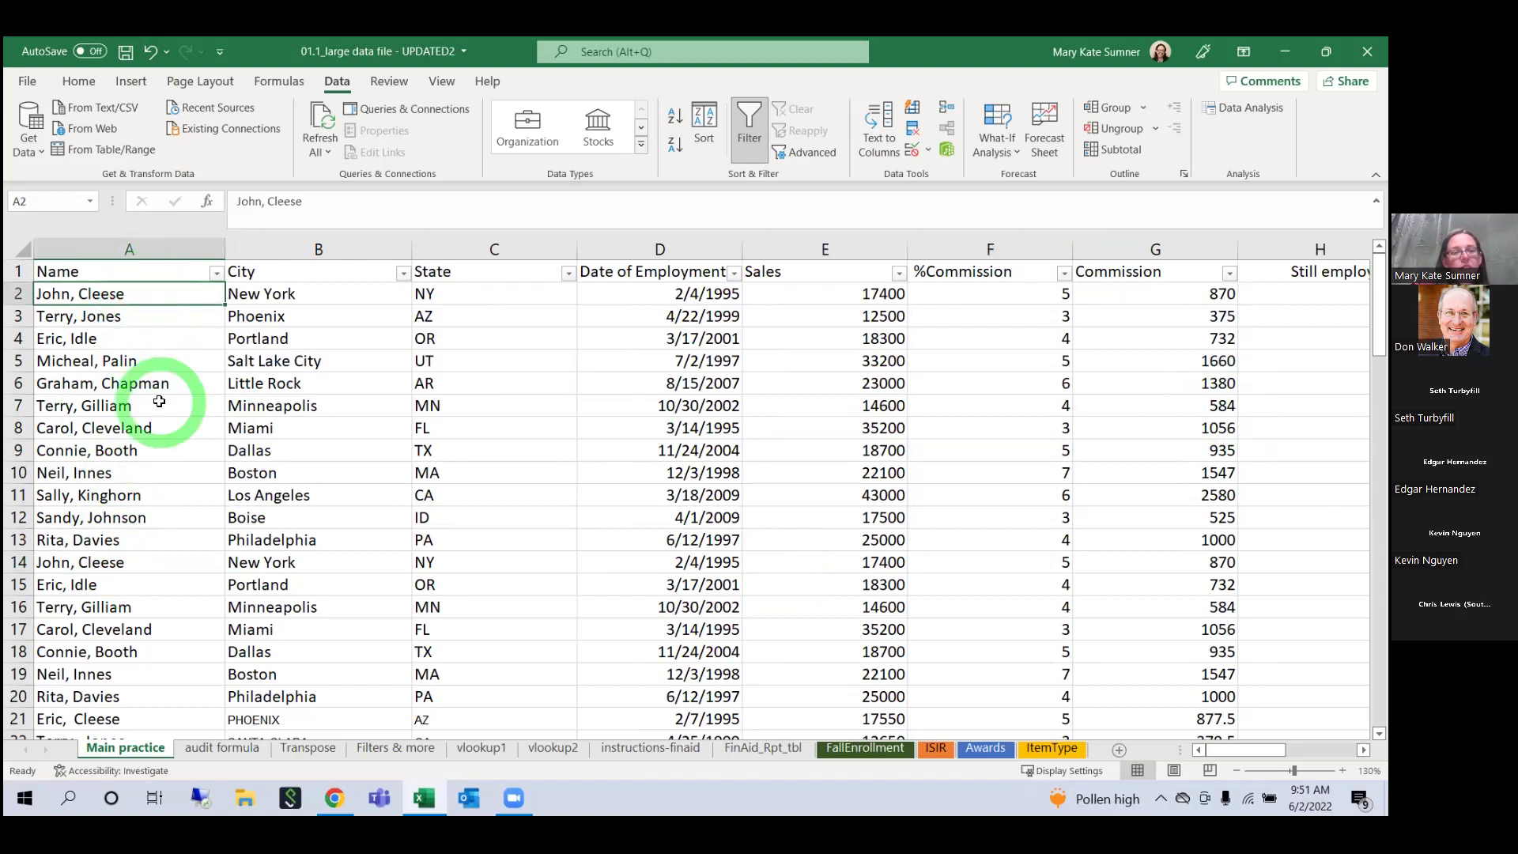
pyautogui.click(304, 562)
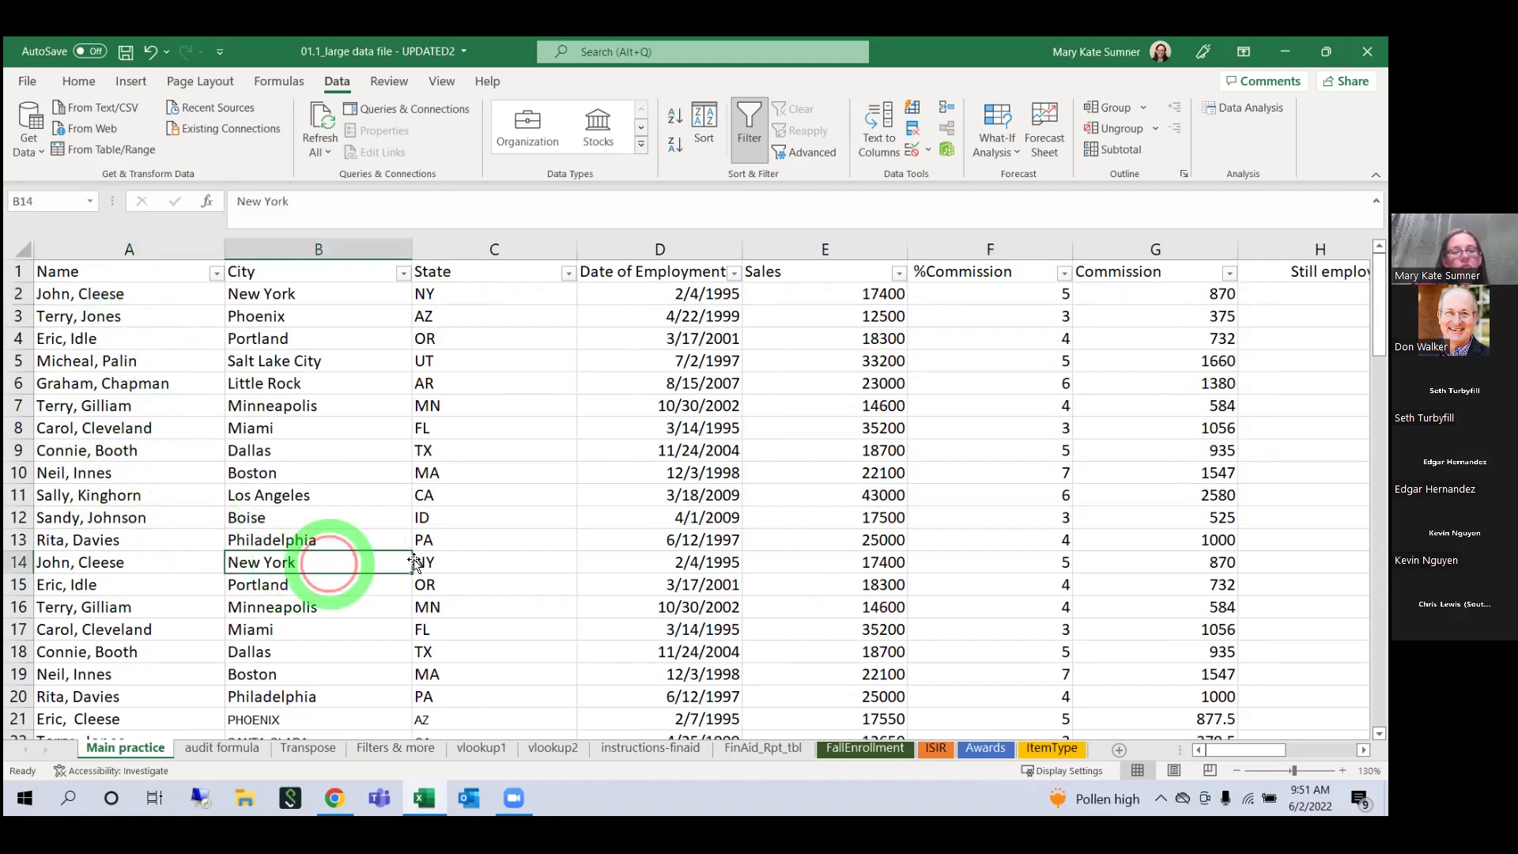
pyautogui.click(455, 562)
pyautogui.click(471, 294)
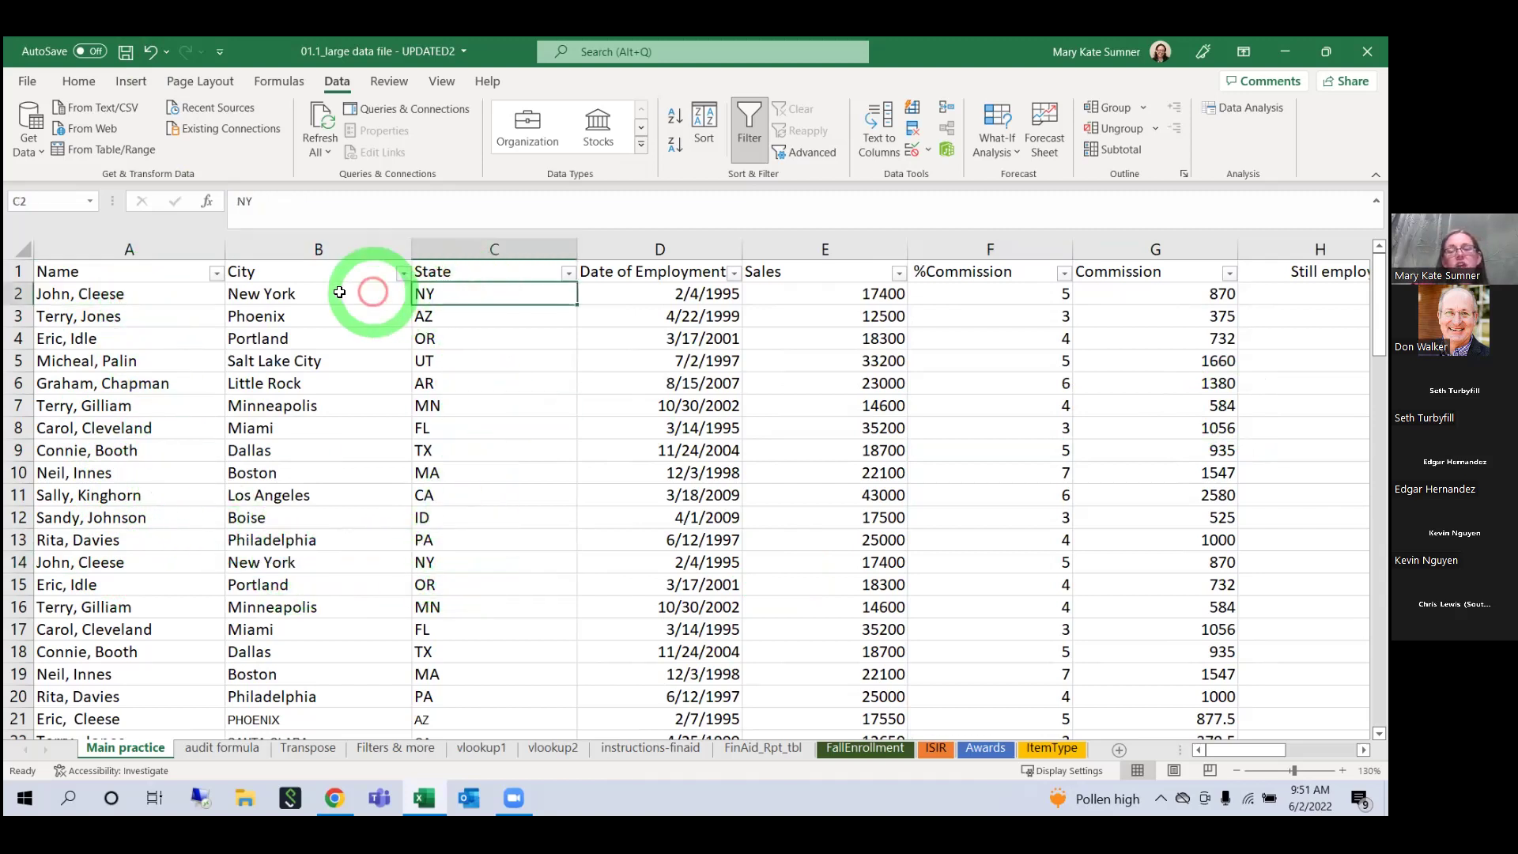
pyautogui.click(332, 293)
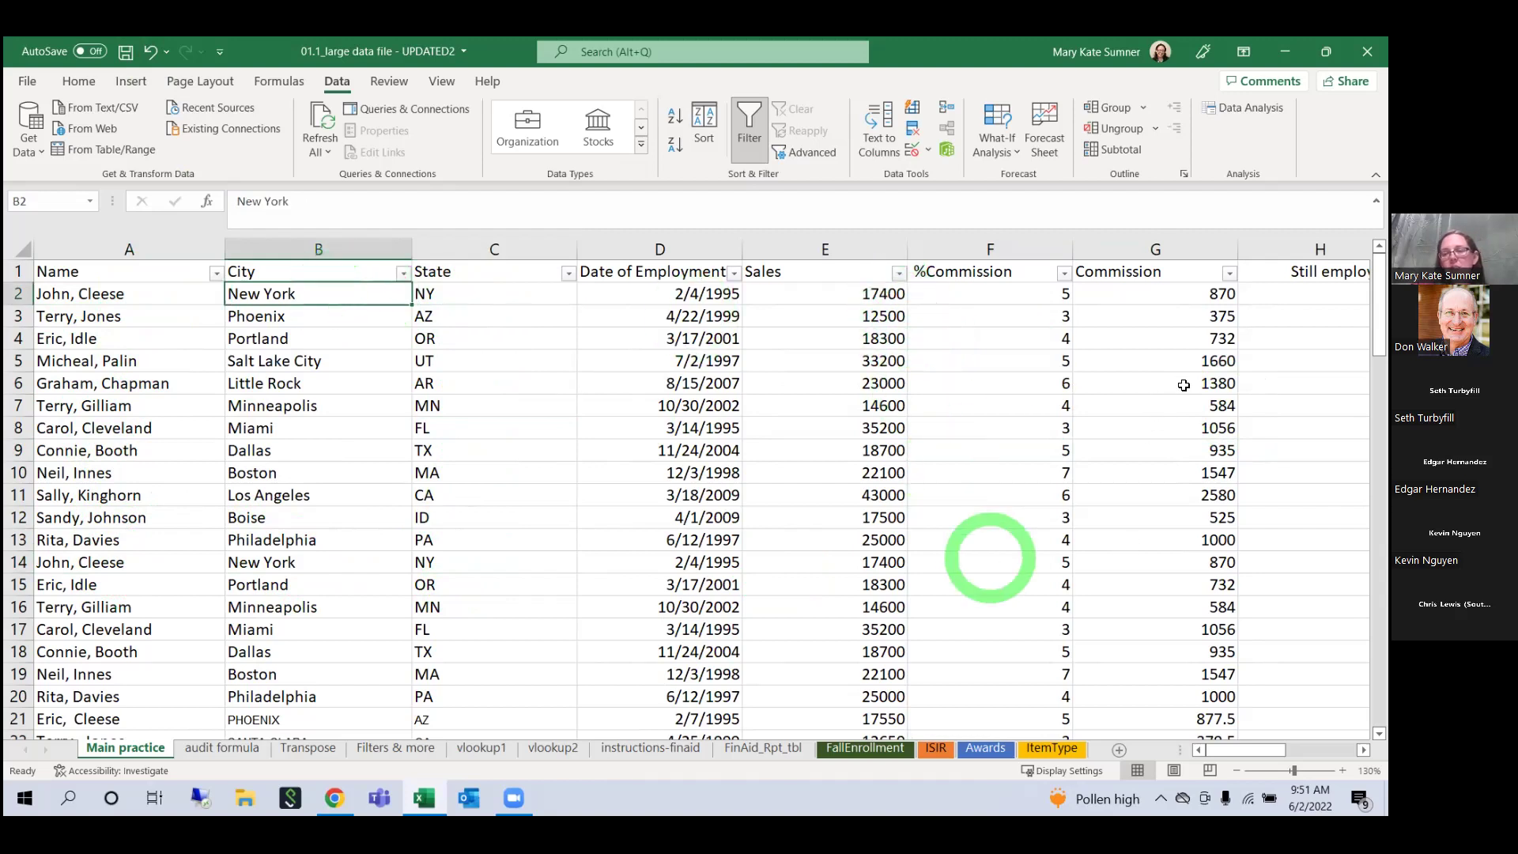
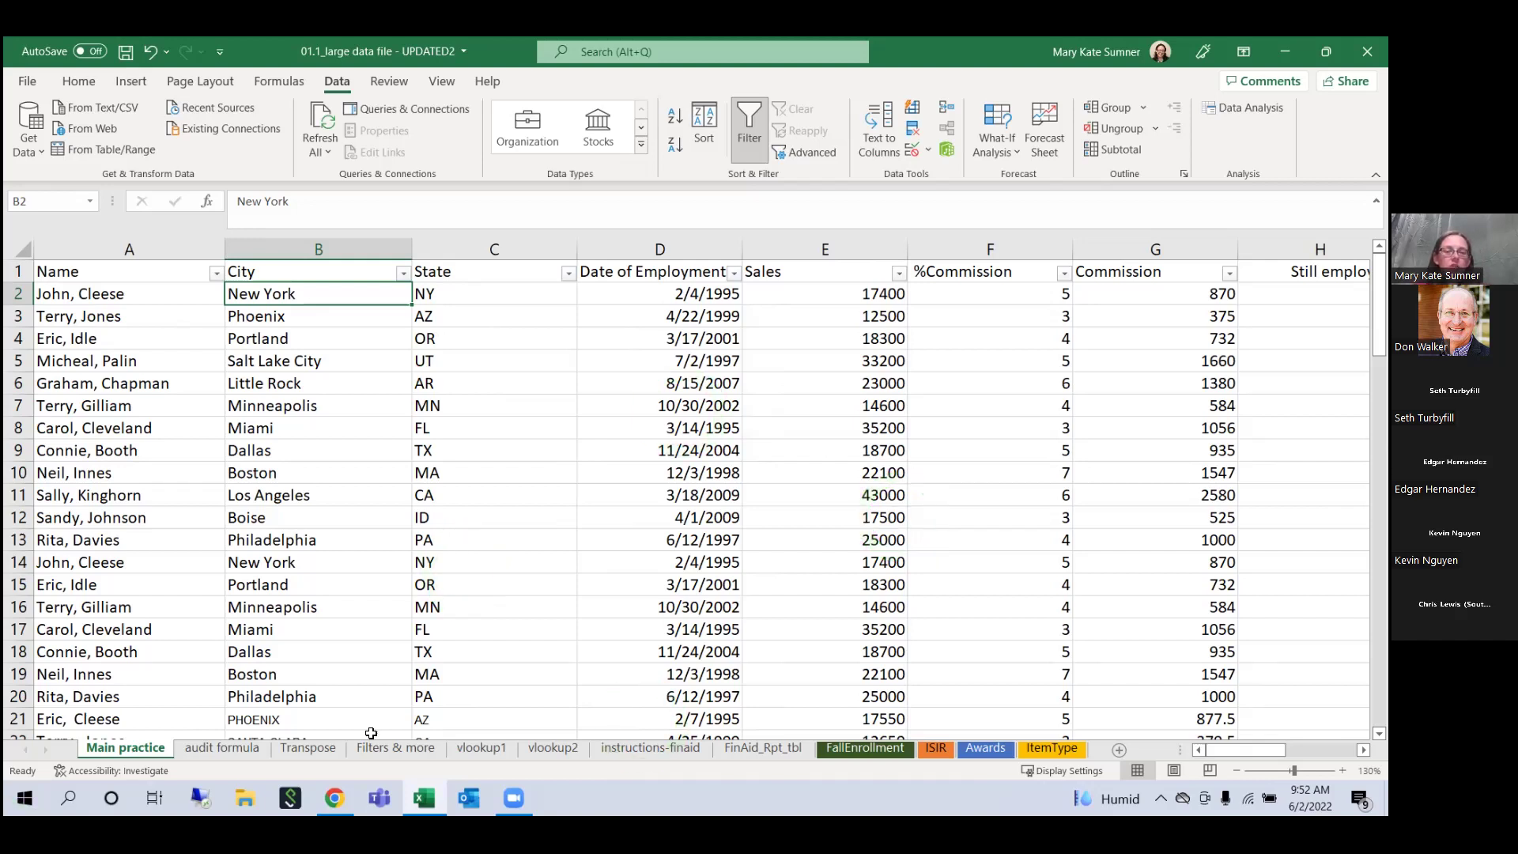
# Step: Remove duplicate rows from the whole Main practice sheet, treating the first row as headers and comparing all columns
pyautogui.click(27, 250)
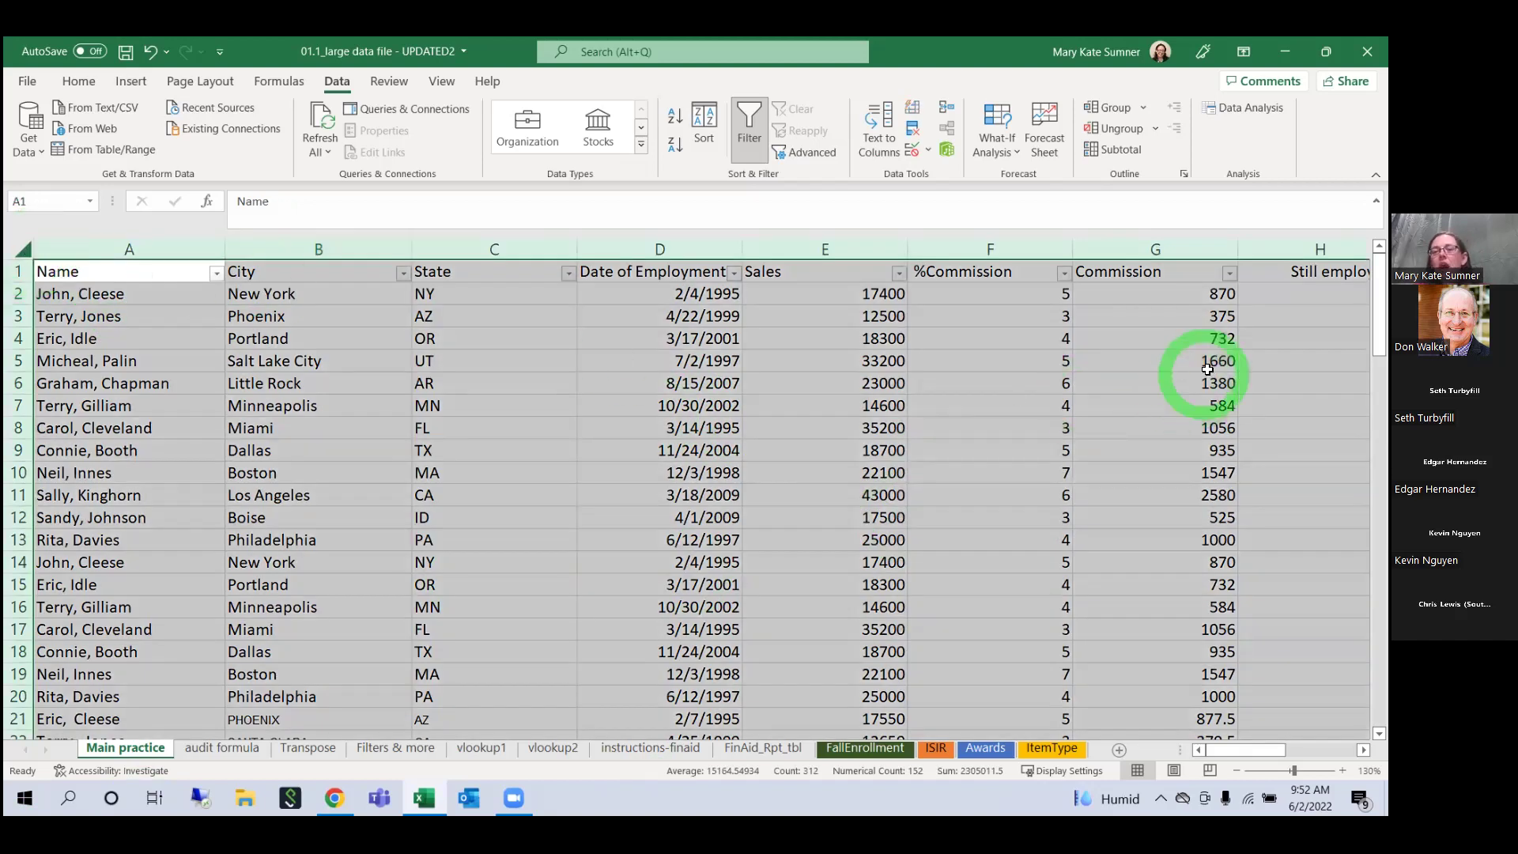
pyautogui.click(913, 132)
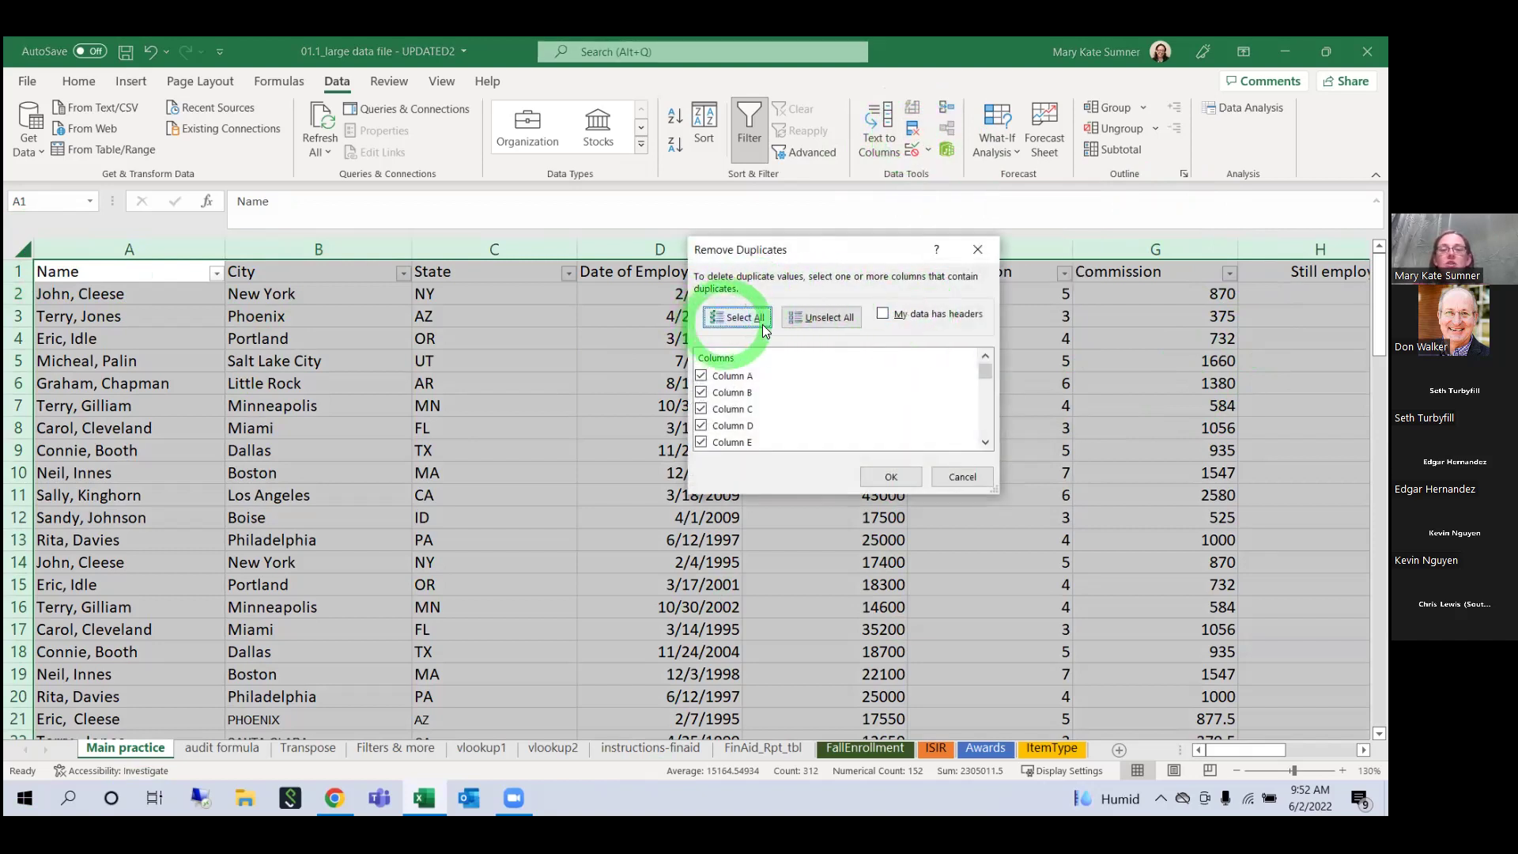
pyautogui.click(883, 314)
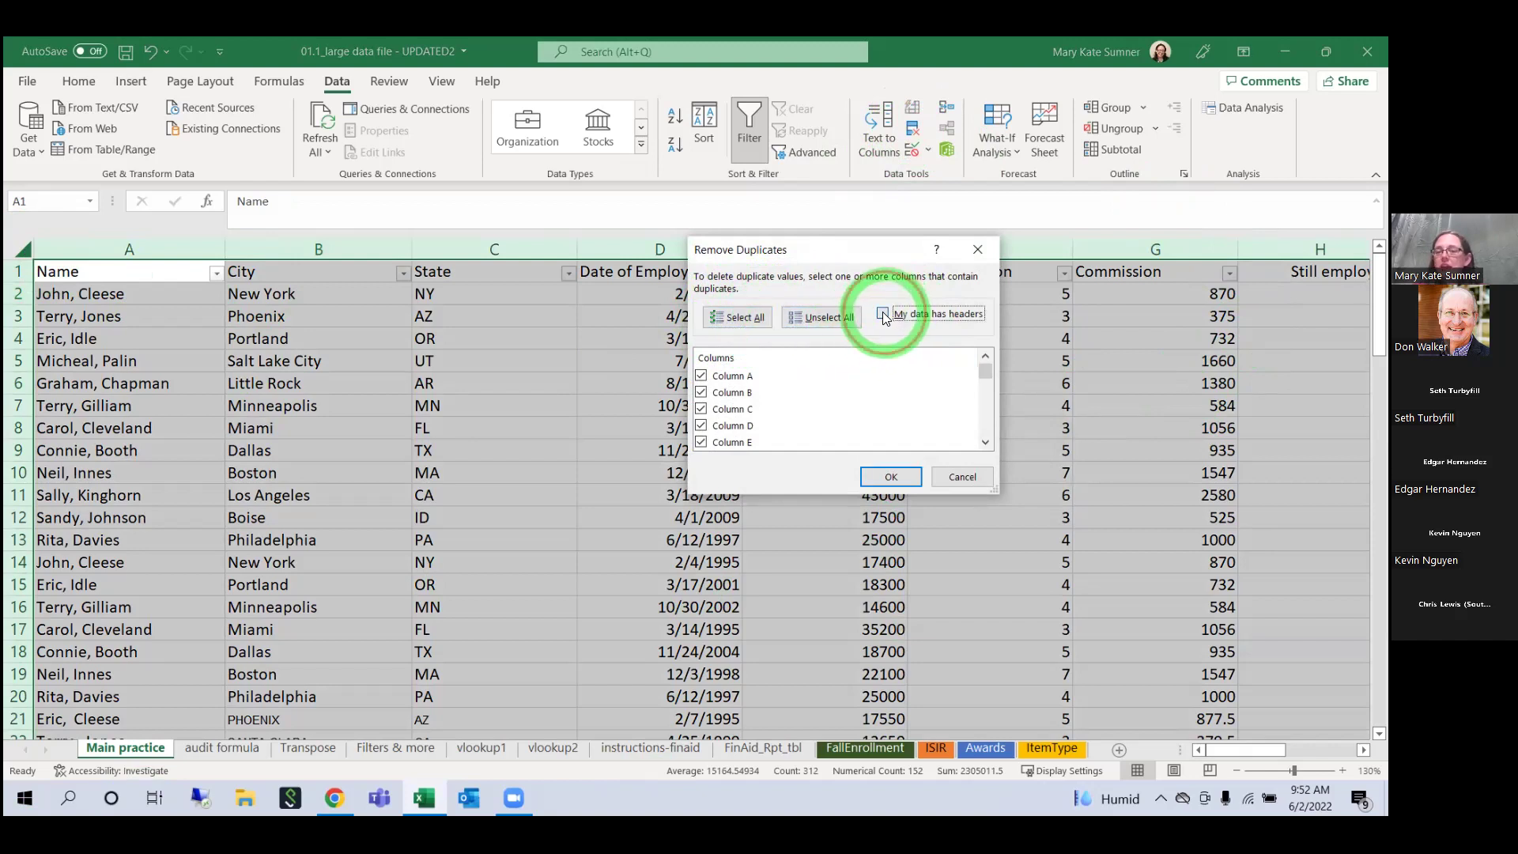
pyautogui.click(883, 314)
pyautogui.scroll(-4, 892, 396)
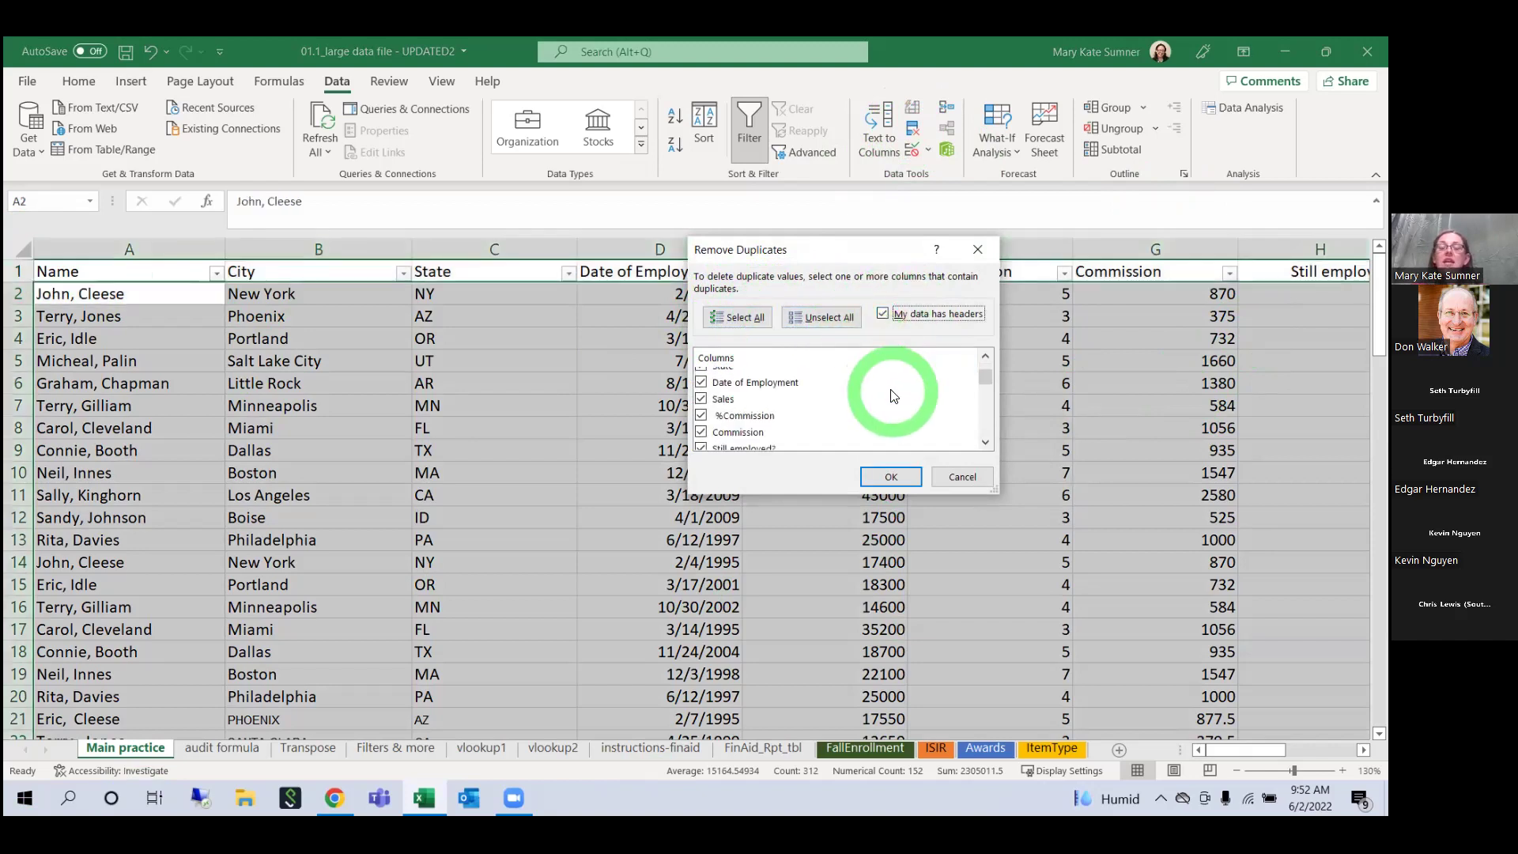
pyautogui.scroll(5, 894, 399)
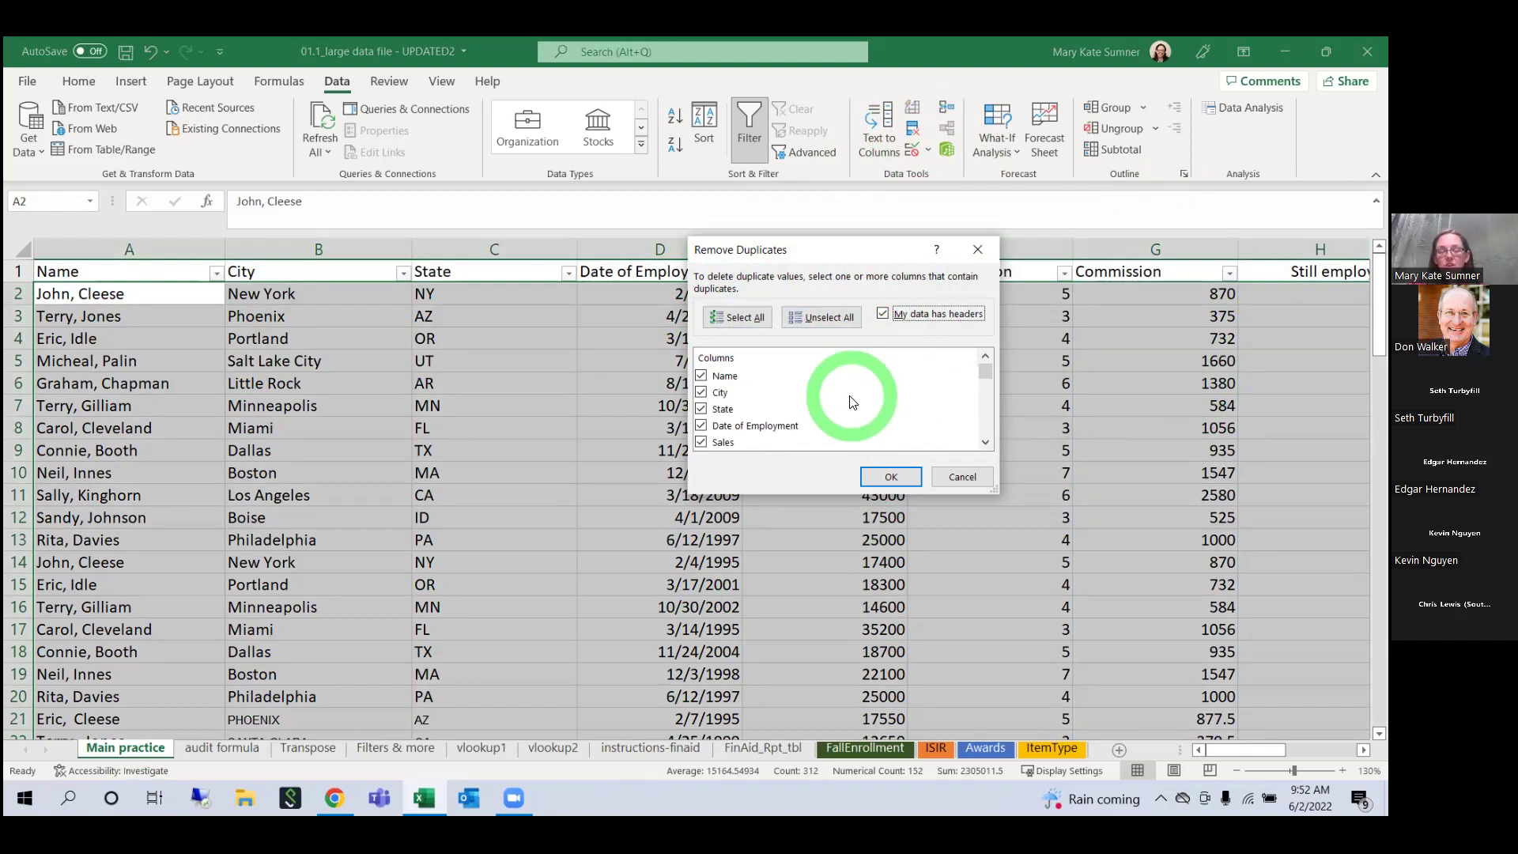
pyautogui.click(888, 477)
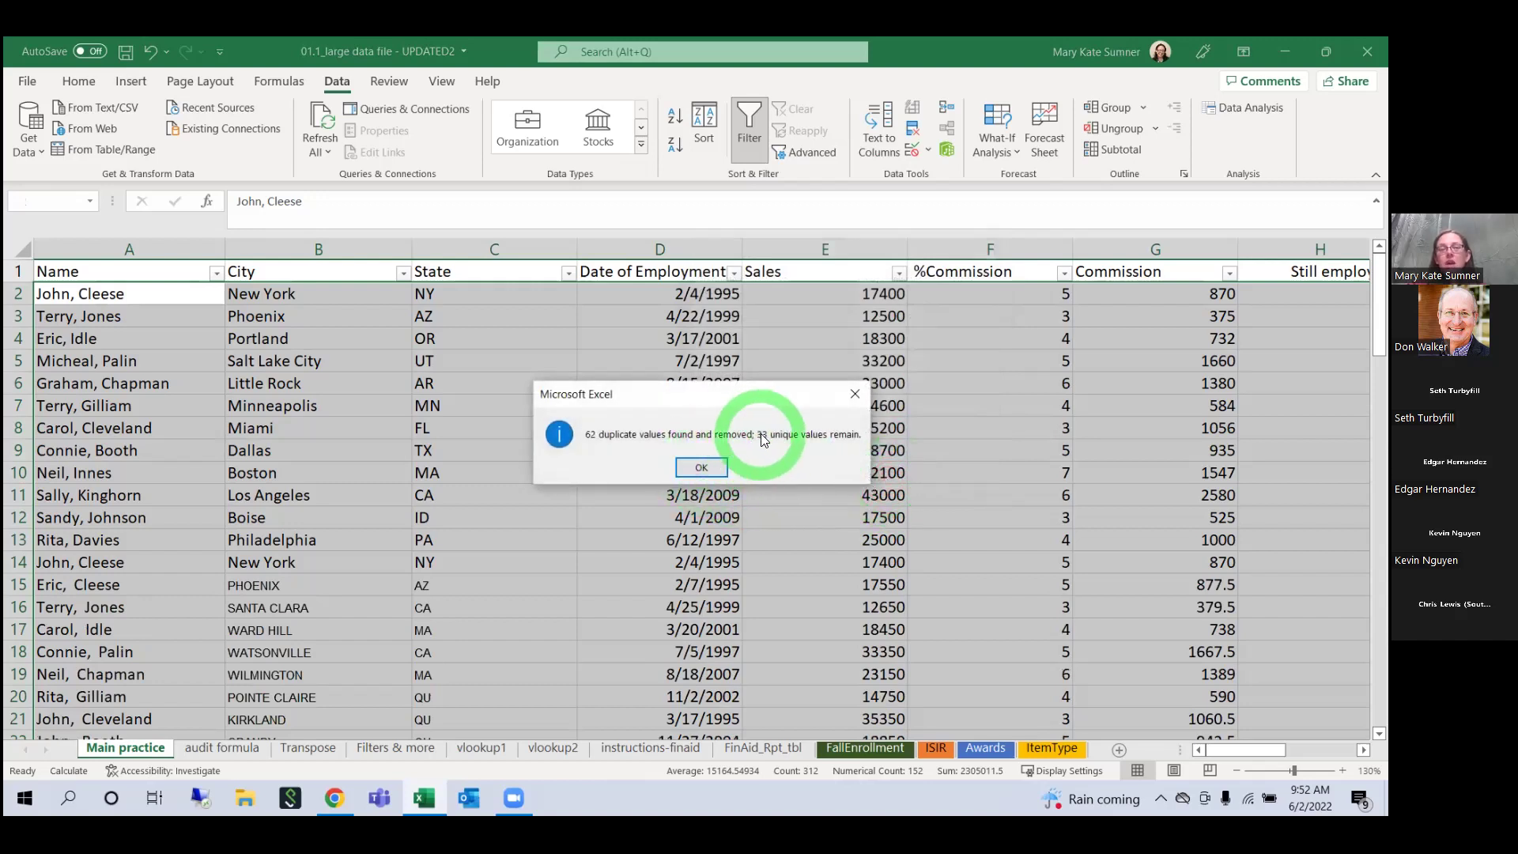
pyautogui.click(688, 470)
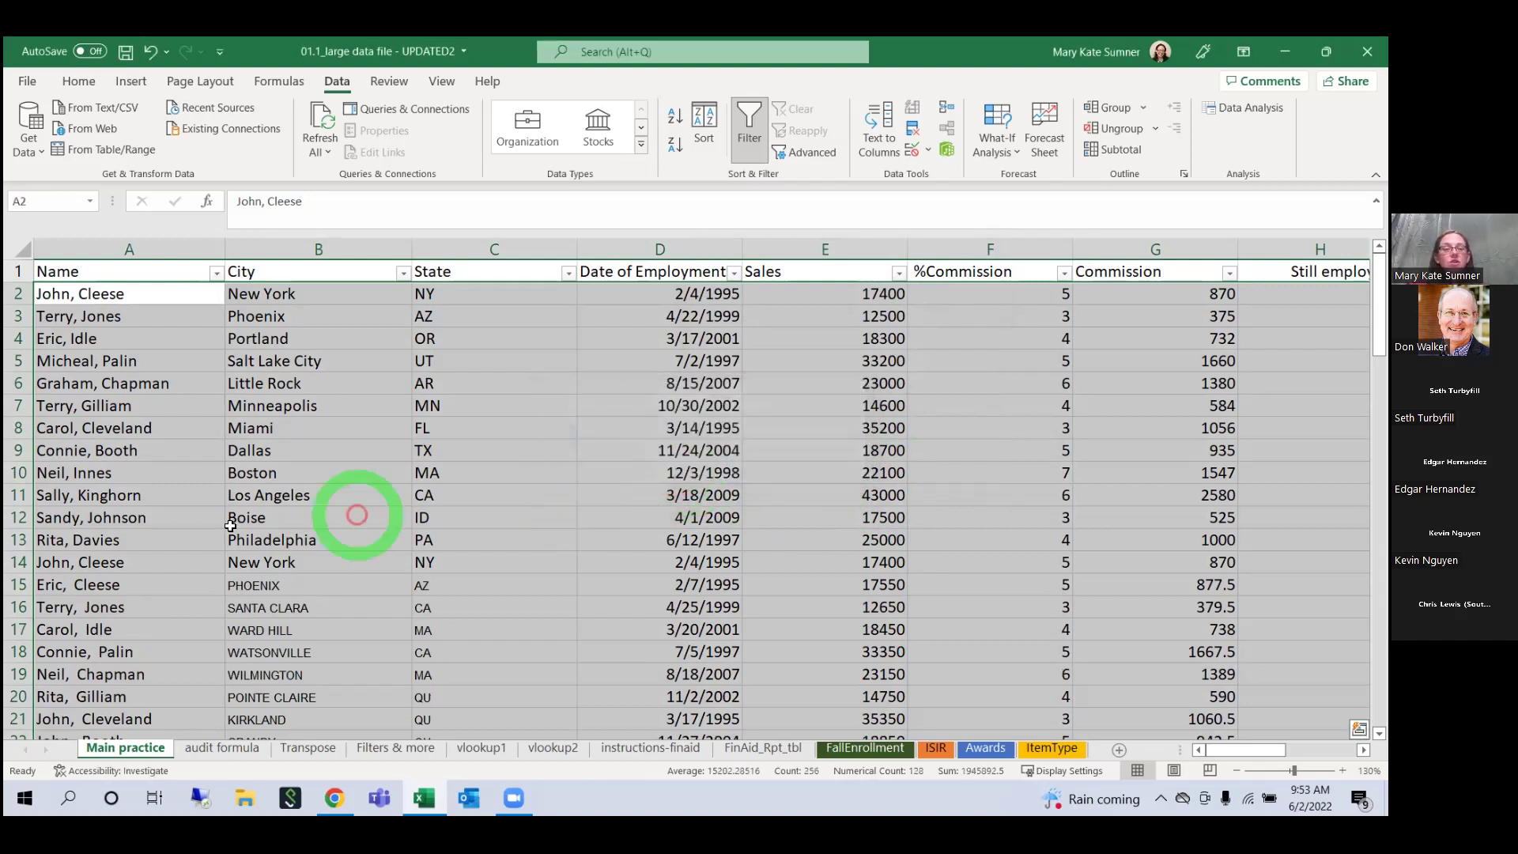
pyautogui.click(14, 563)
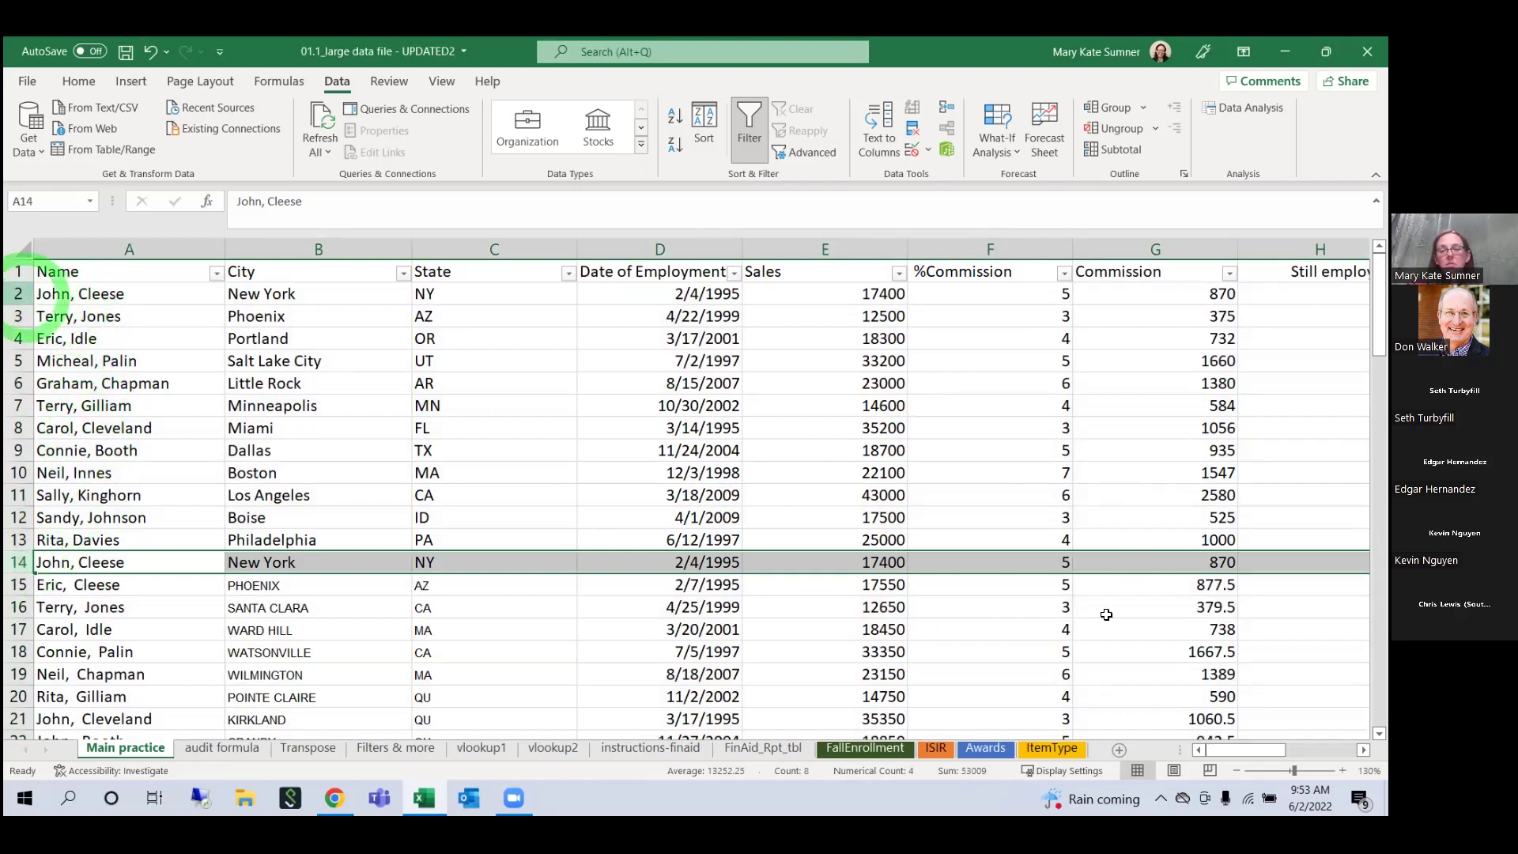
pyautogui.moveTo(1266, 750)
pyautogui.mouseDown()
pyautogui.moveTo(1287, 749)
pyautogui.moveTo(1256, 749)
pyautogui.mouseUp()
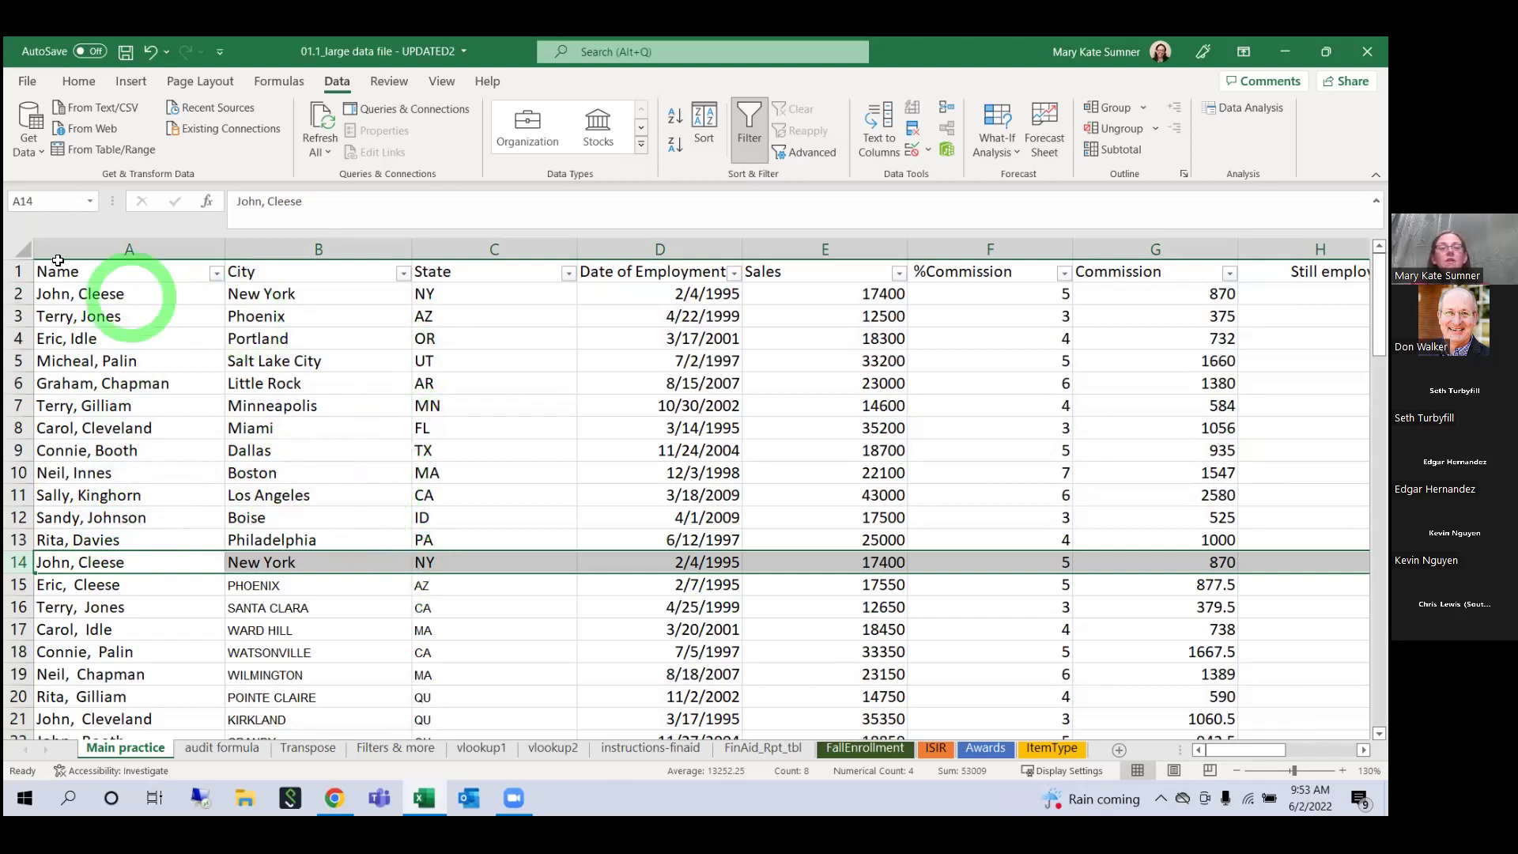
pyautogui.click(22, 251)
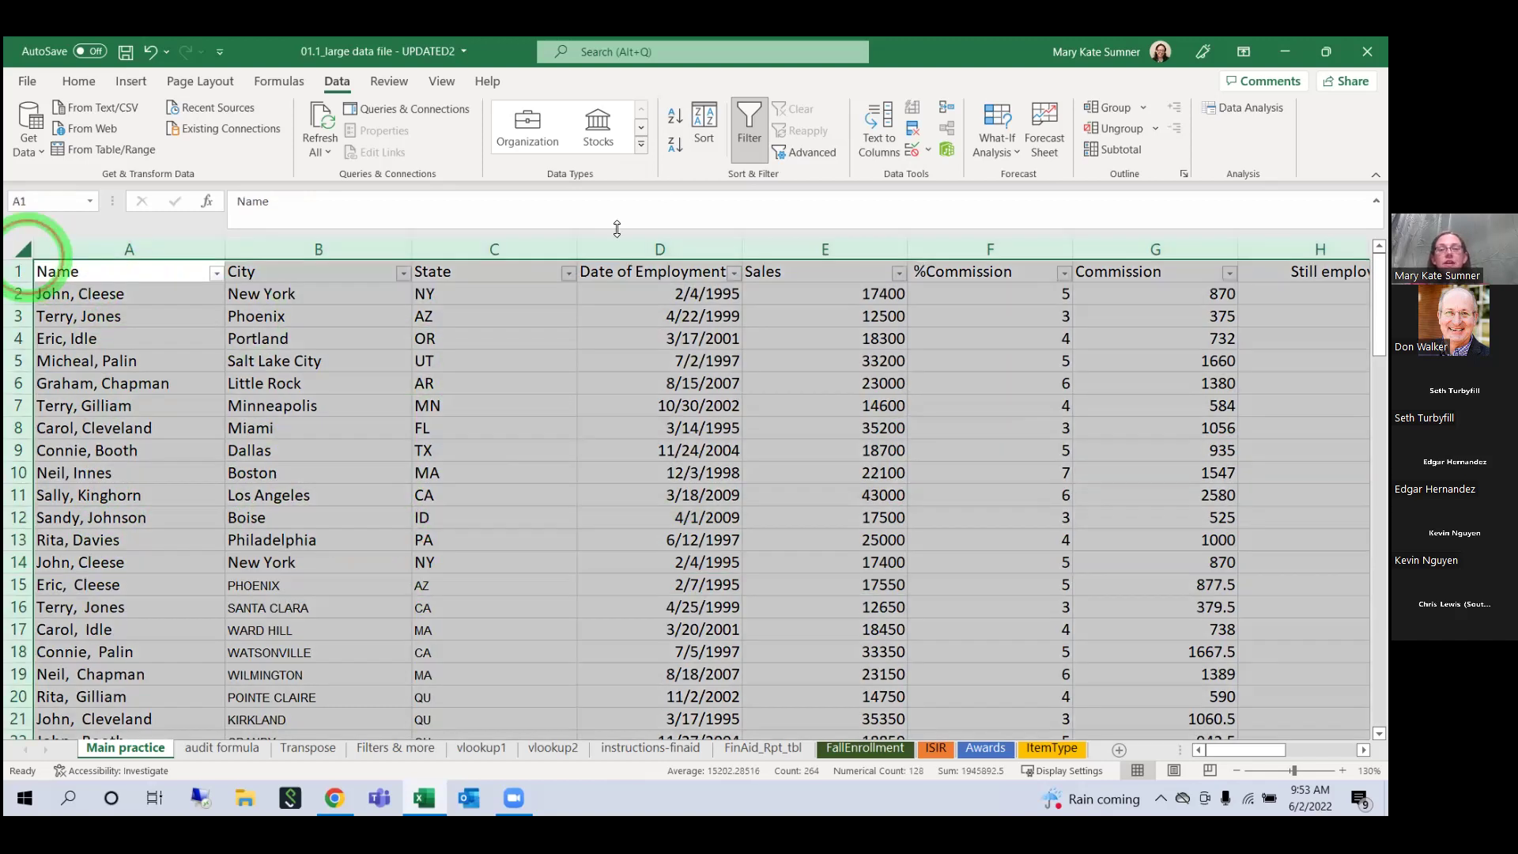
pyautogui.click(912, 128)
pyautogui.click(901, 314)
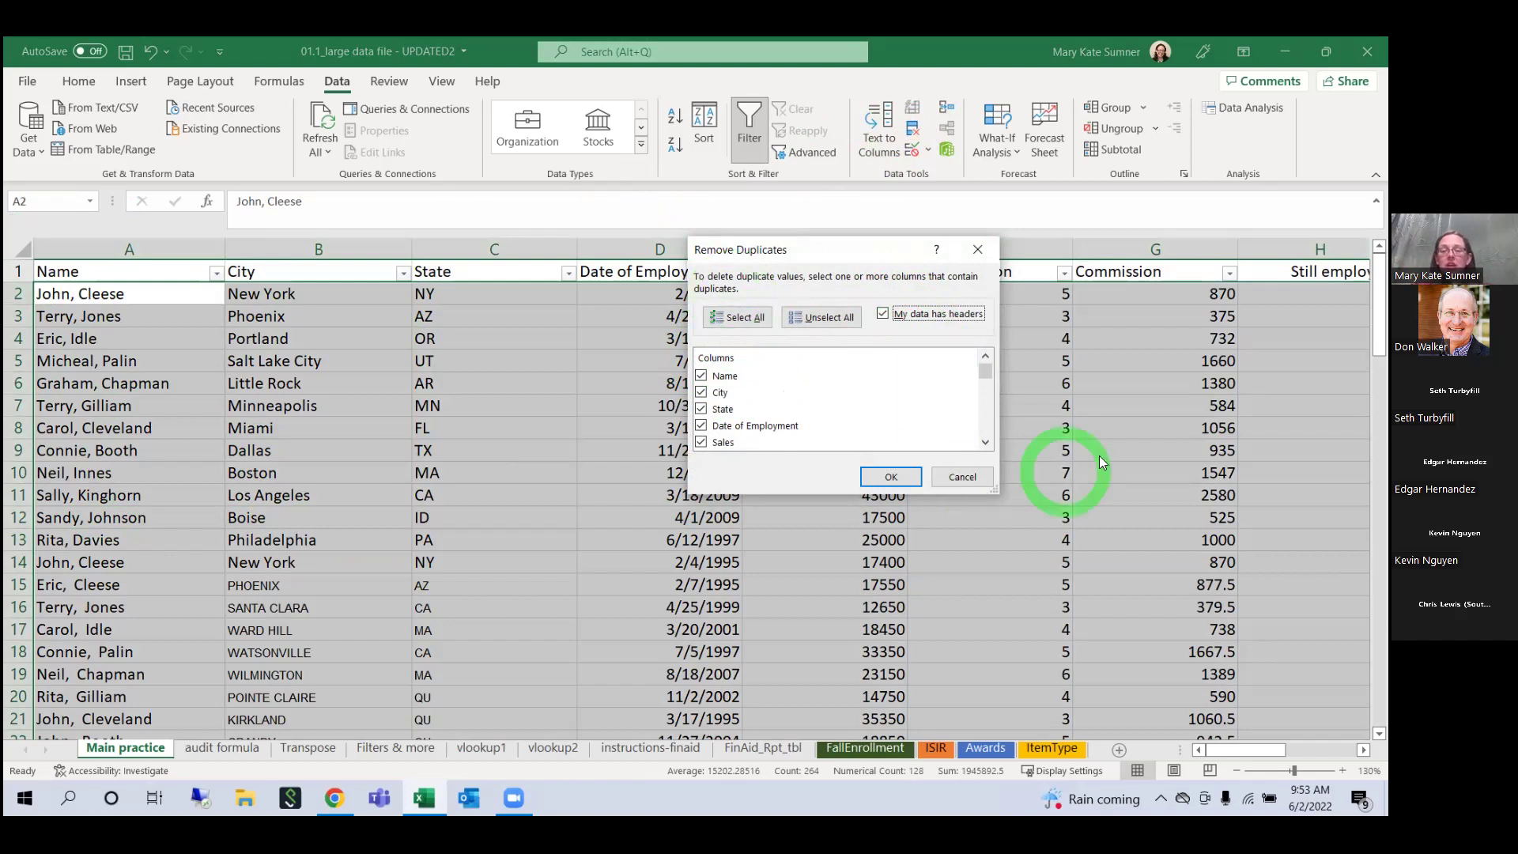
pyautogui.click(978, 476)
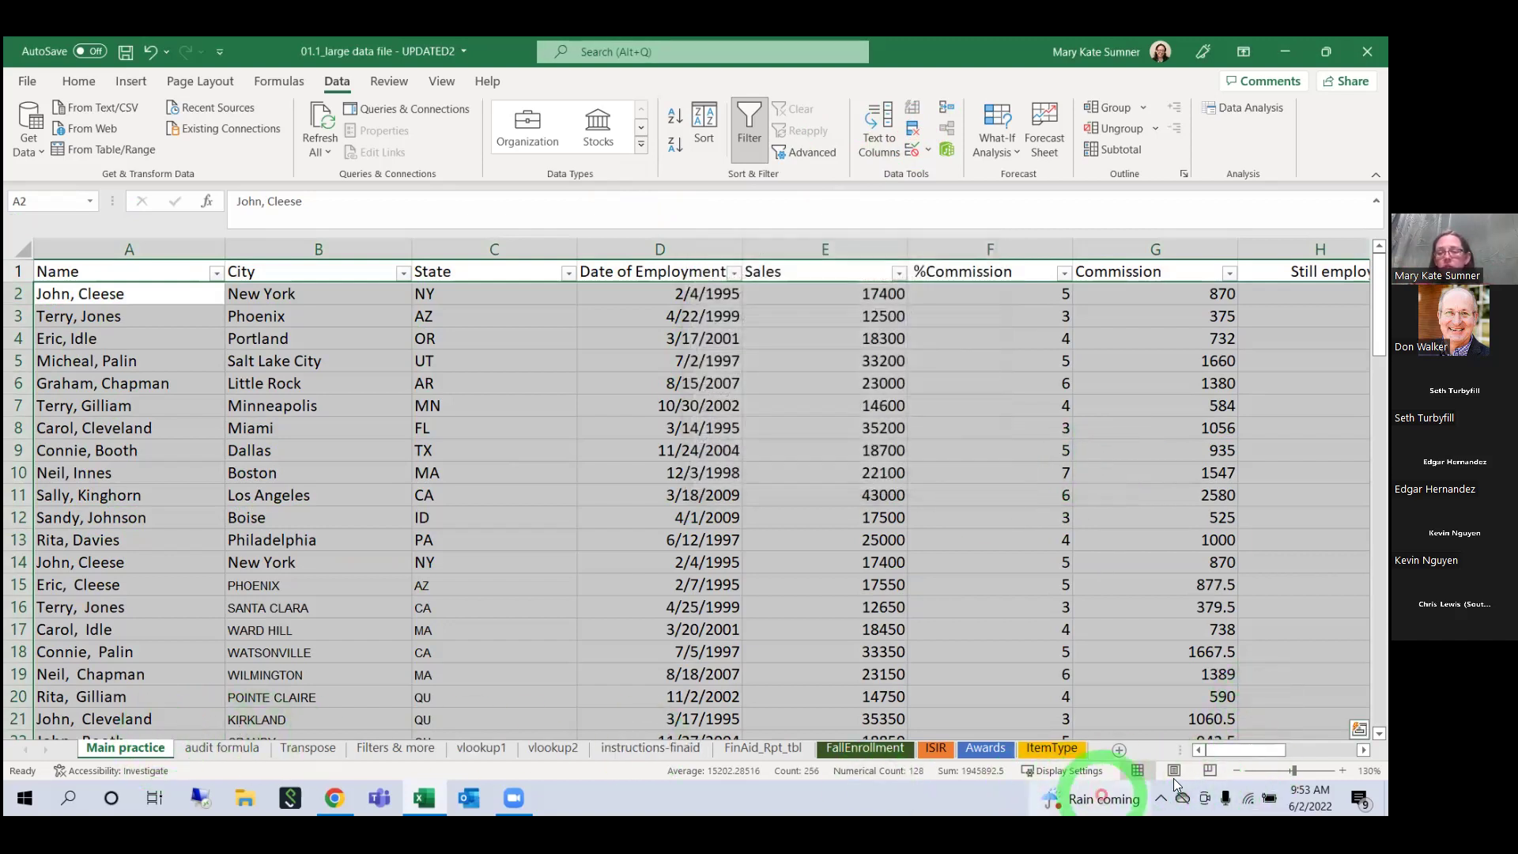
# Step: Add a new worksheet and copy the whole Name column from Main practice into its column A
pyautogui.click(1120, 750)
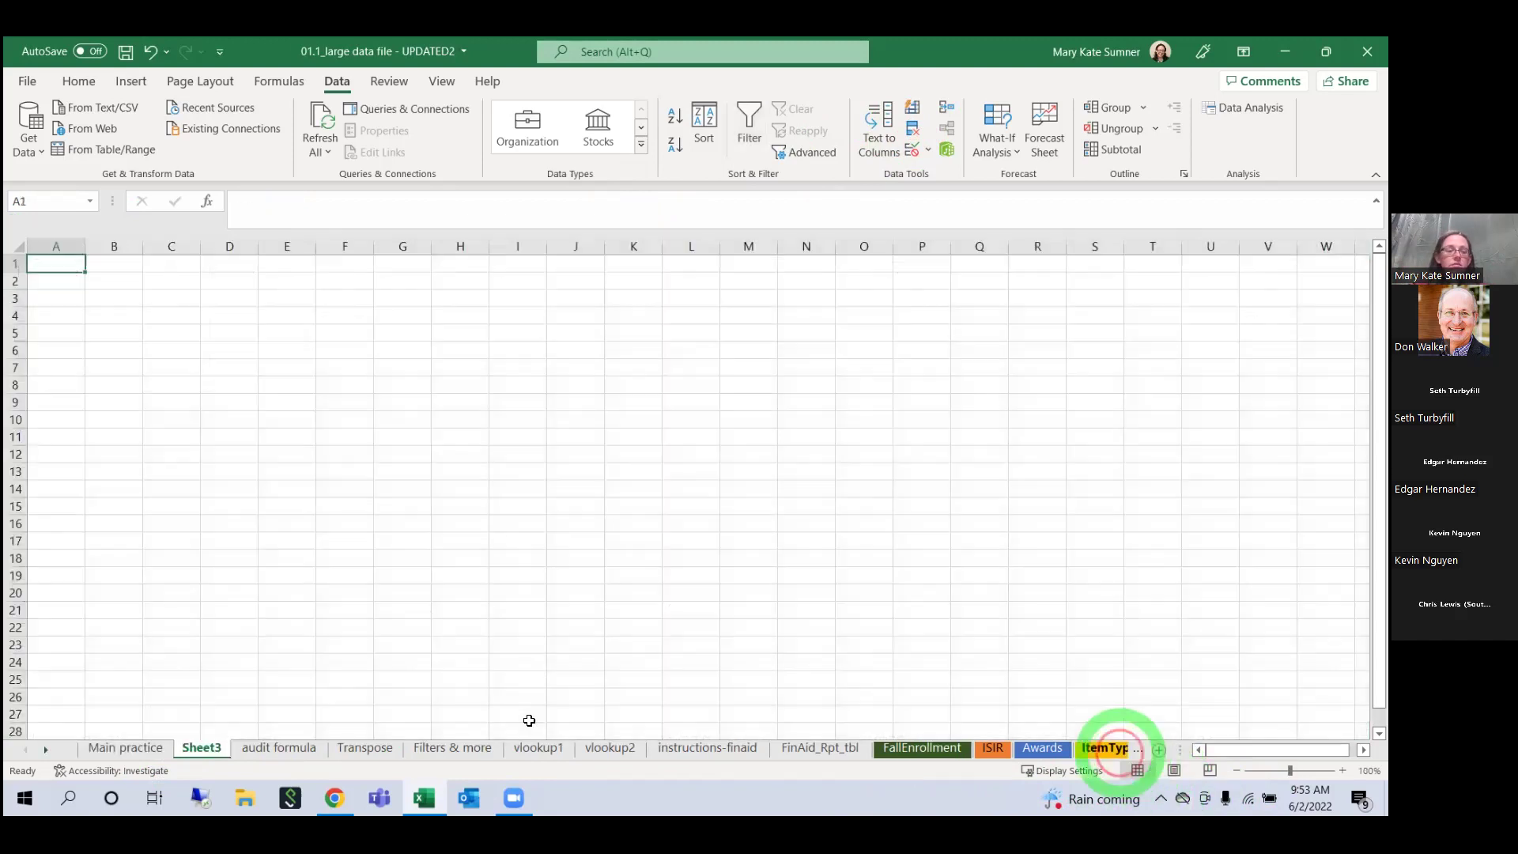
pyautogui.click(121, 740)
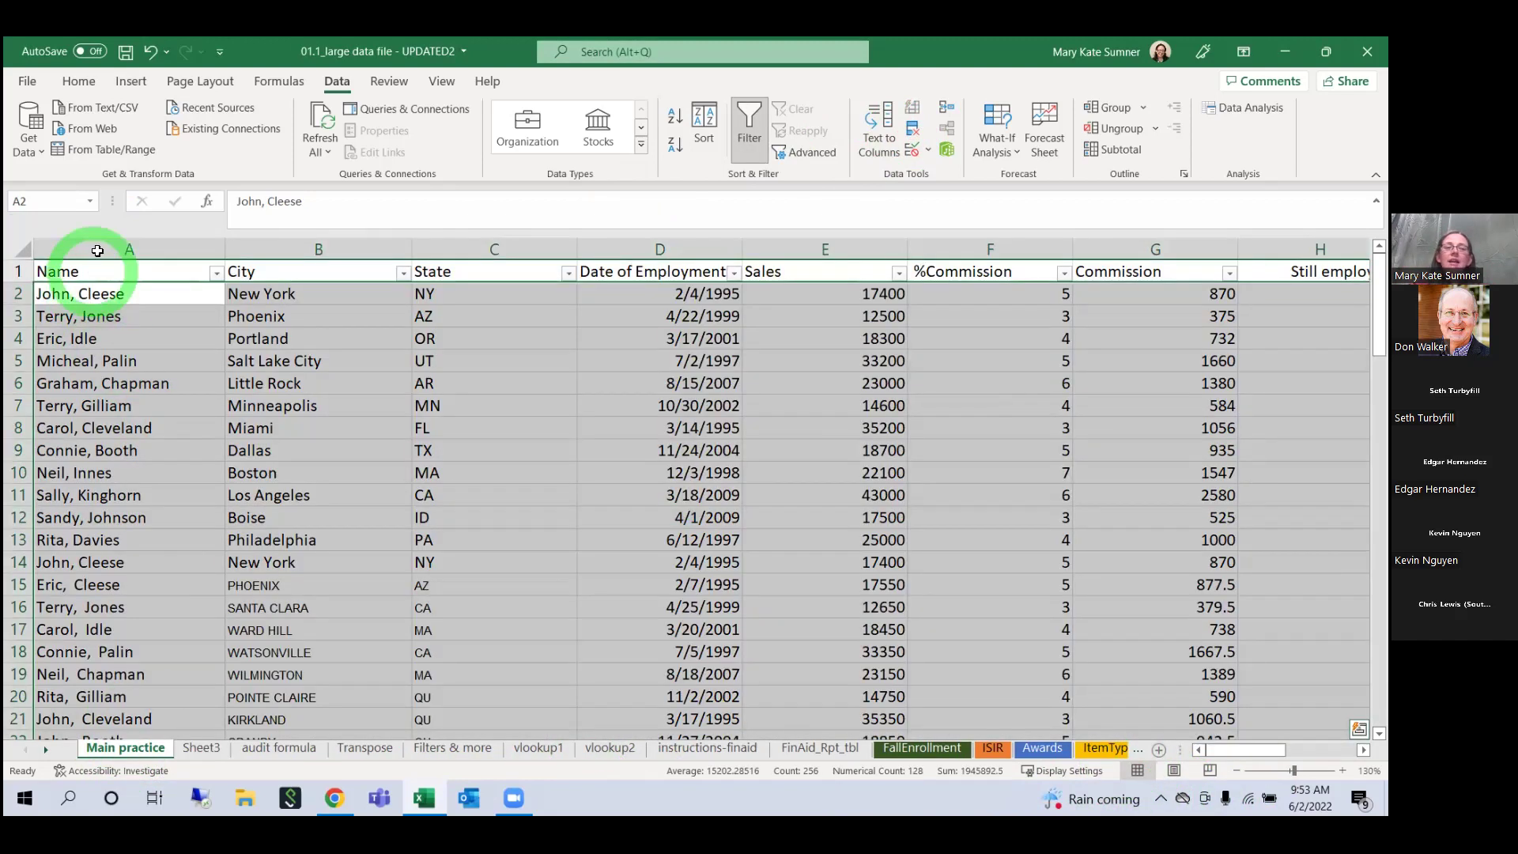
pyautogui.click(96, 250)
pyautogui.hotkey('ctrl', 'c')
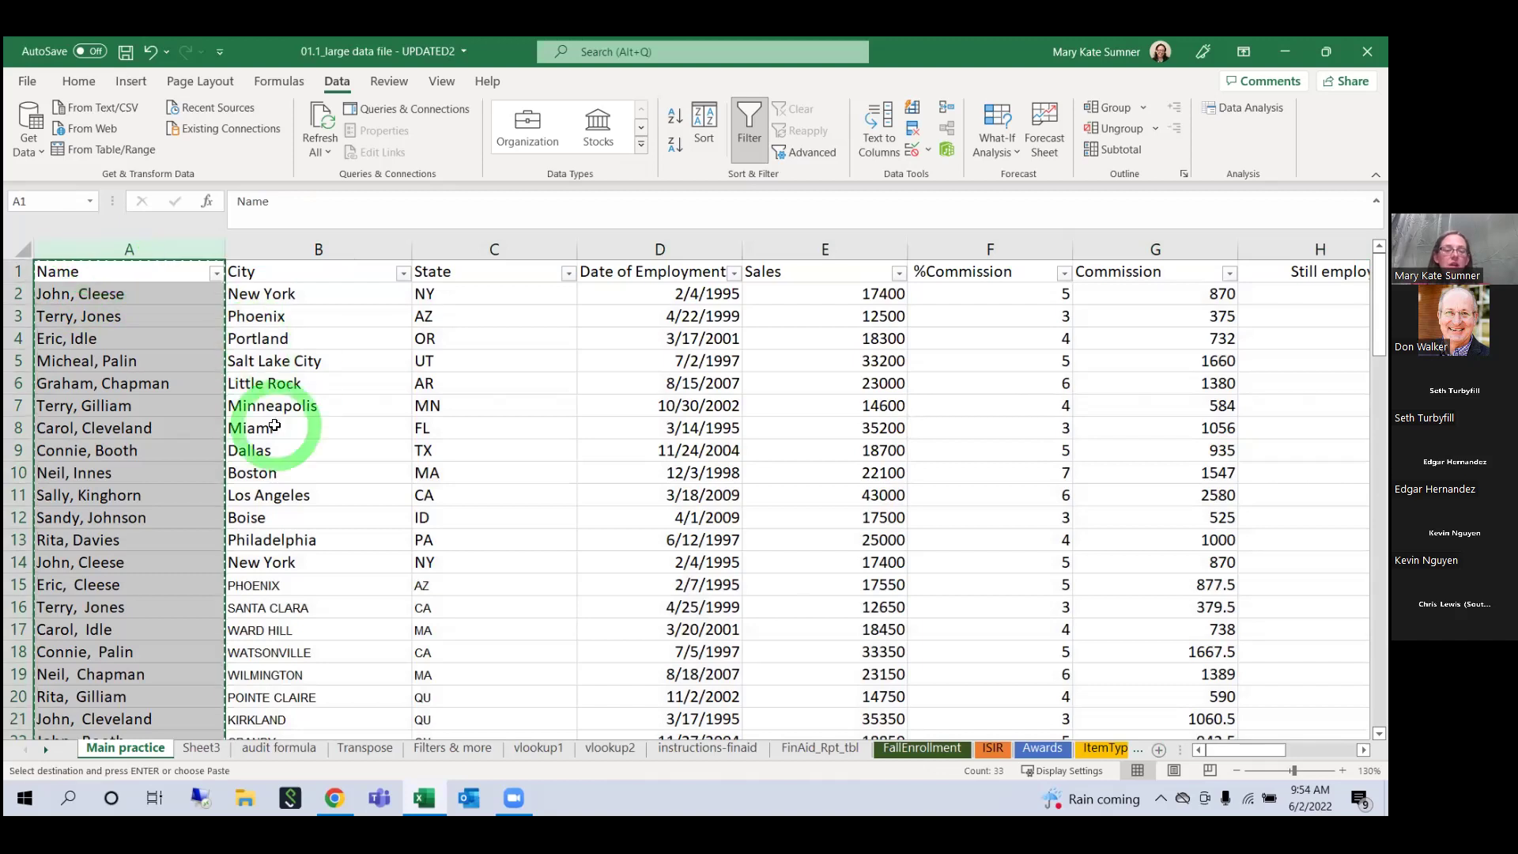
pyautogui.click(202, 748)
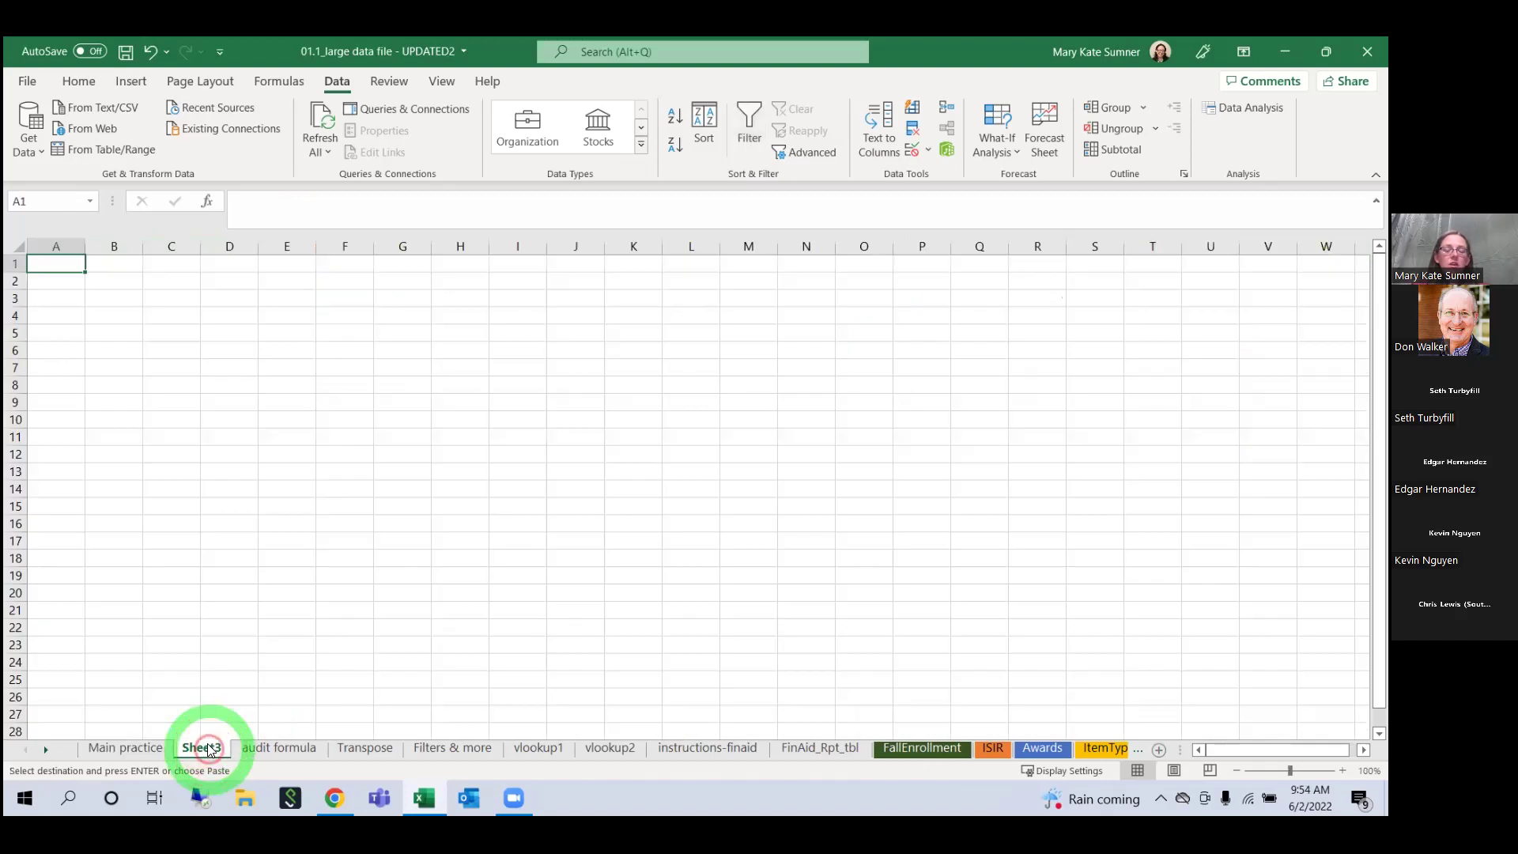
pyautogui.hotkey('ctrl', 'v')
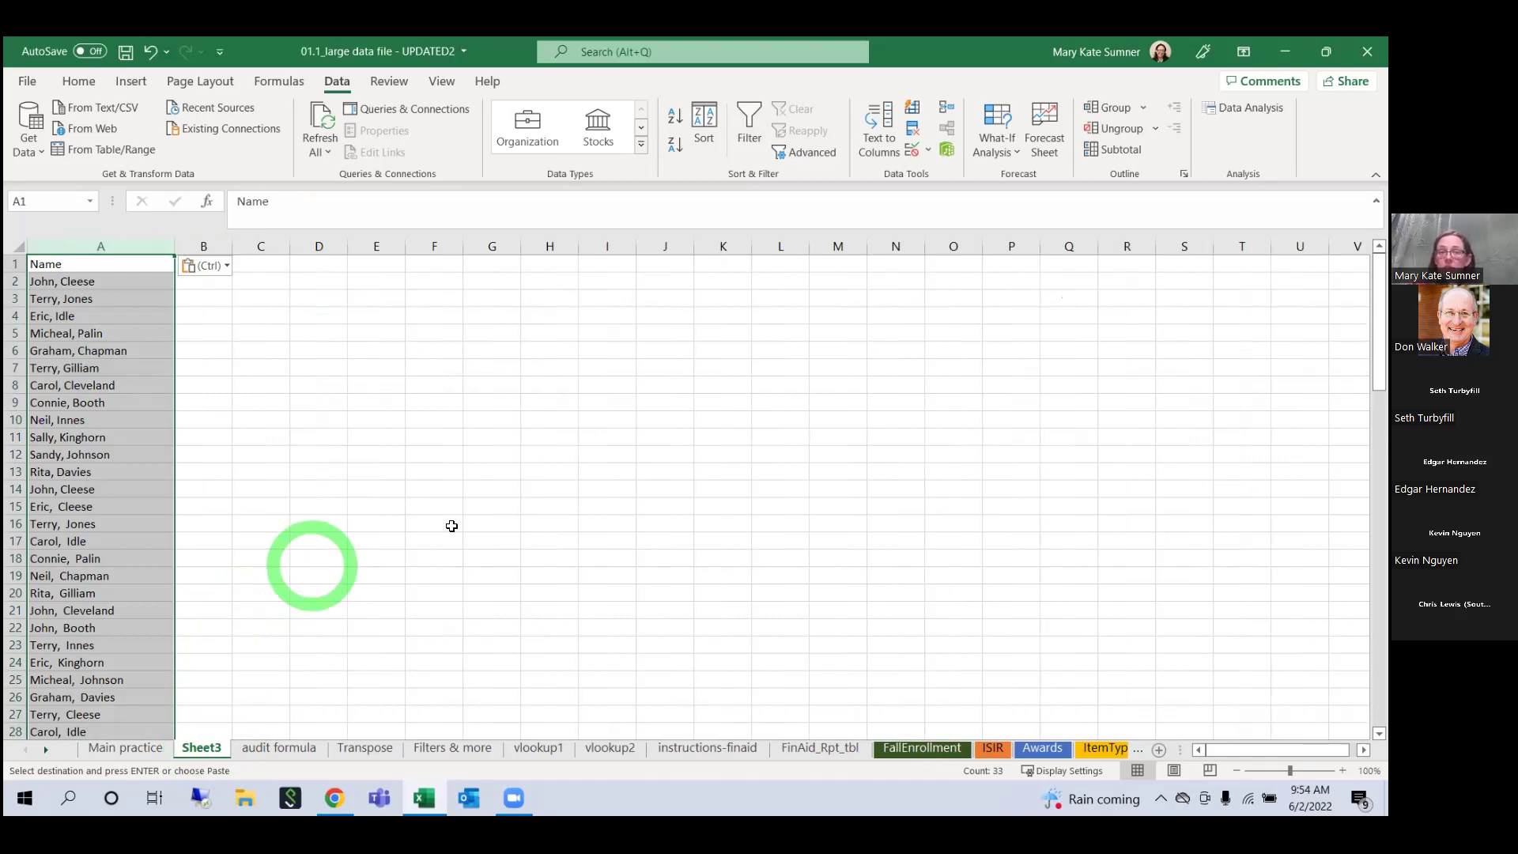
# Step: Remove duplicate names from column A of Sheet3, marking the data as having headers
pyautogui.click(914, 135)
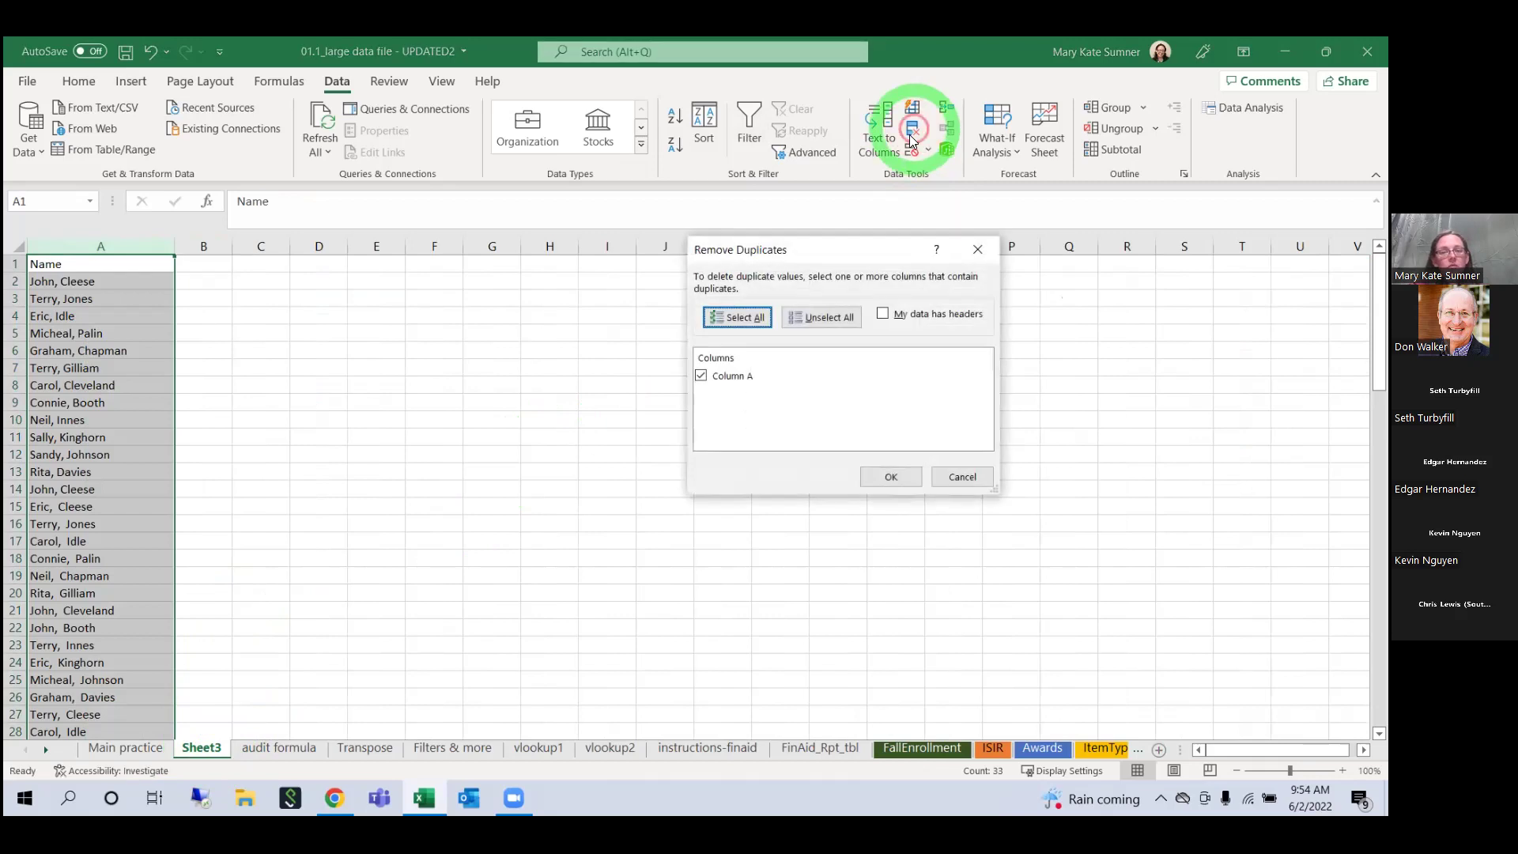
pyautogui.click(884, 314)
pyautogui.click(891, 476)
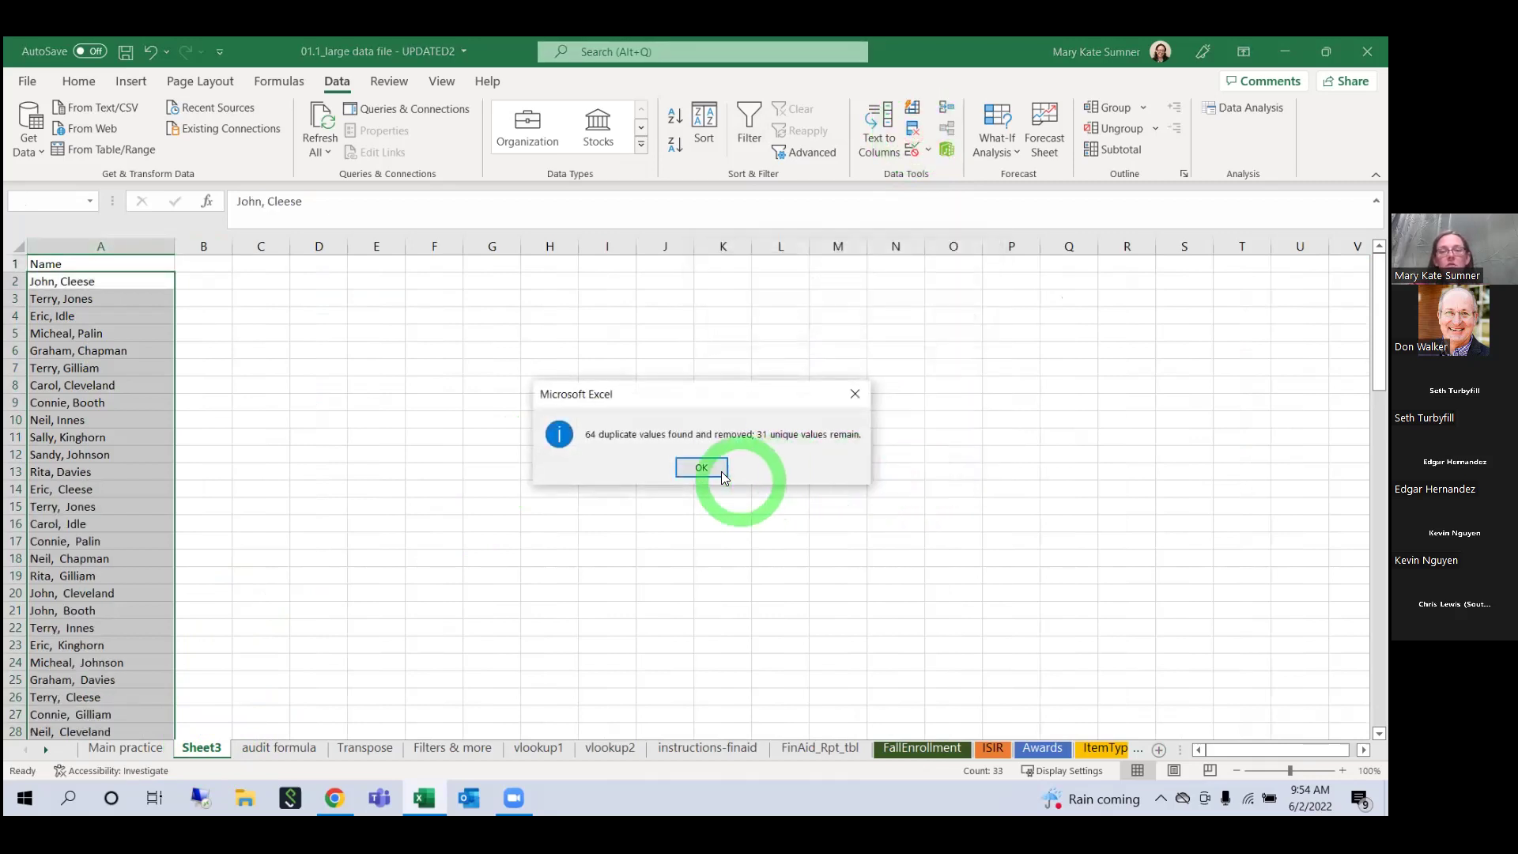
pyautogui.click(715, 469)
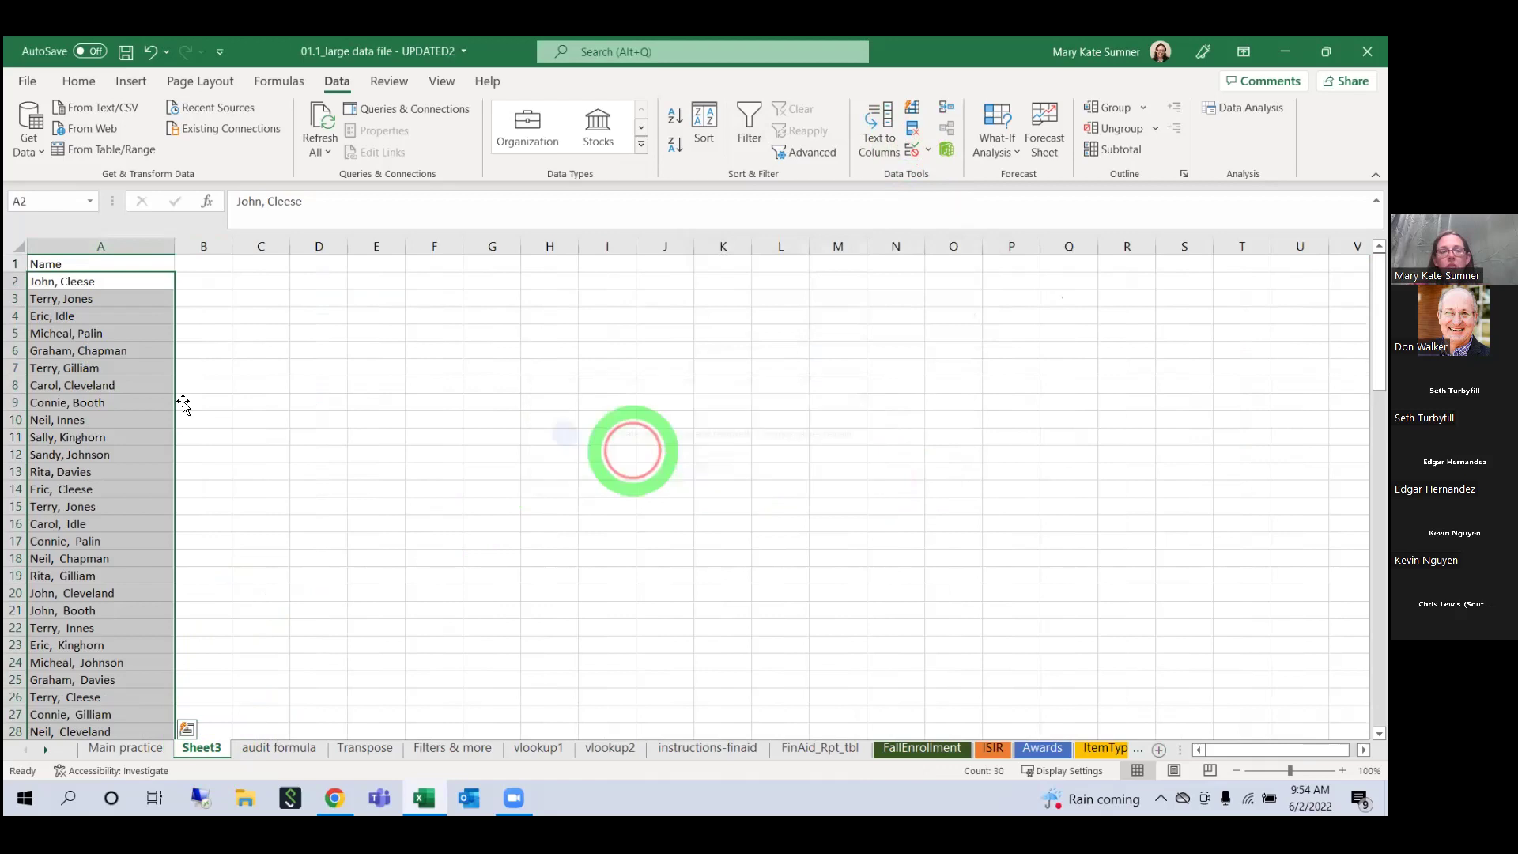
# Step: Compare the Name column on Main practice with the deduplicated list on Sheet3
pyautogui.click(112, 750)
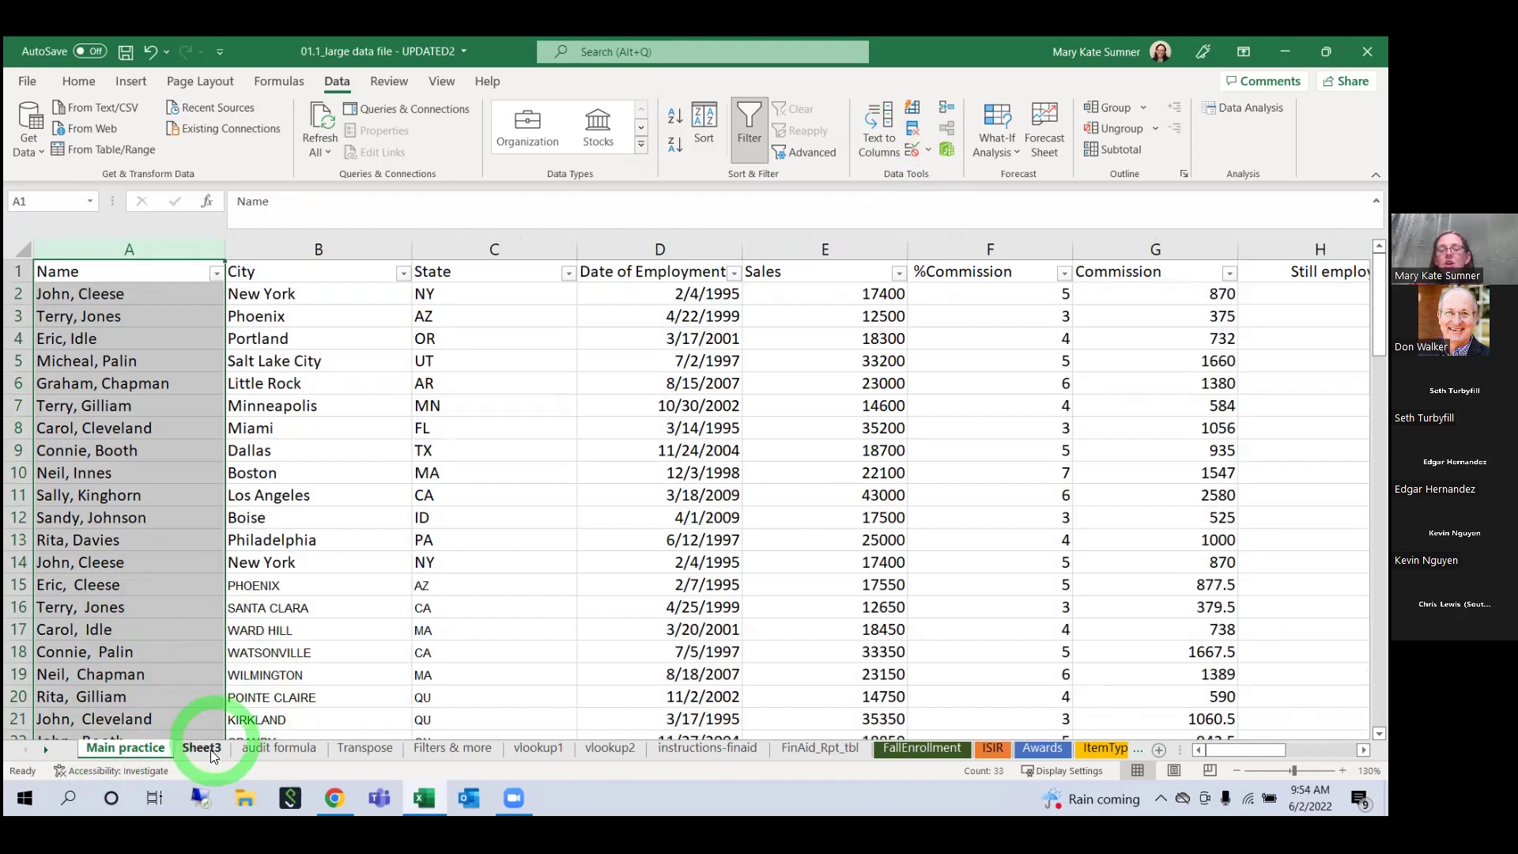
pyautogui.click(212, 751)
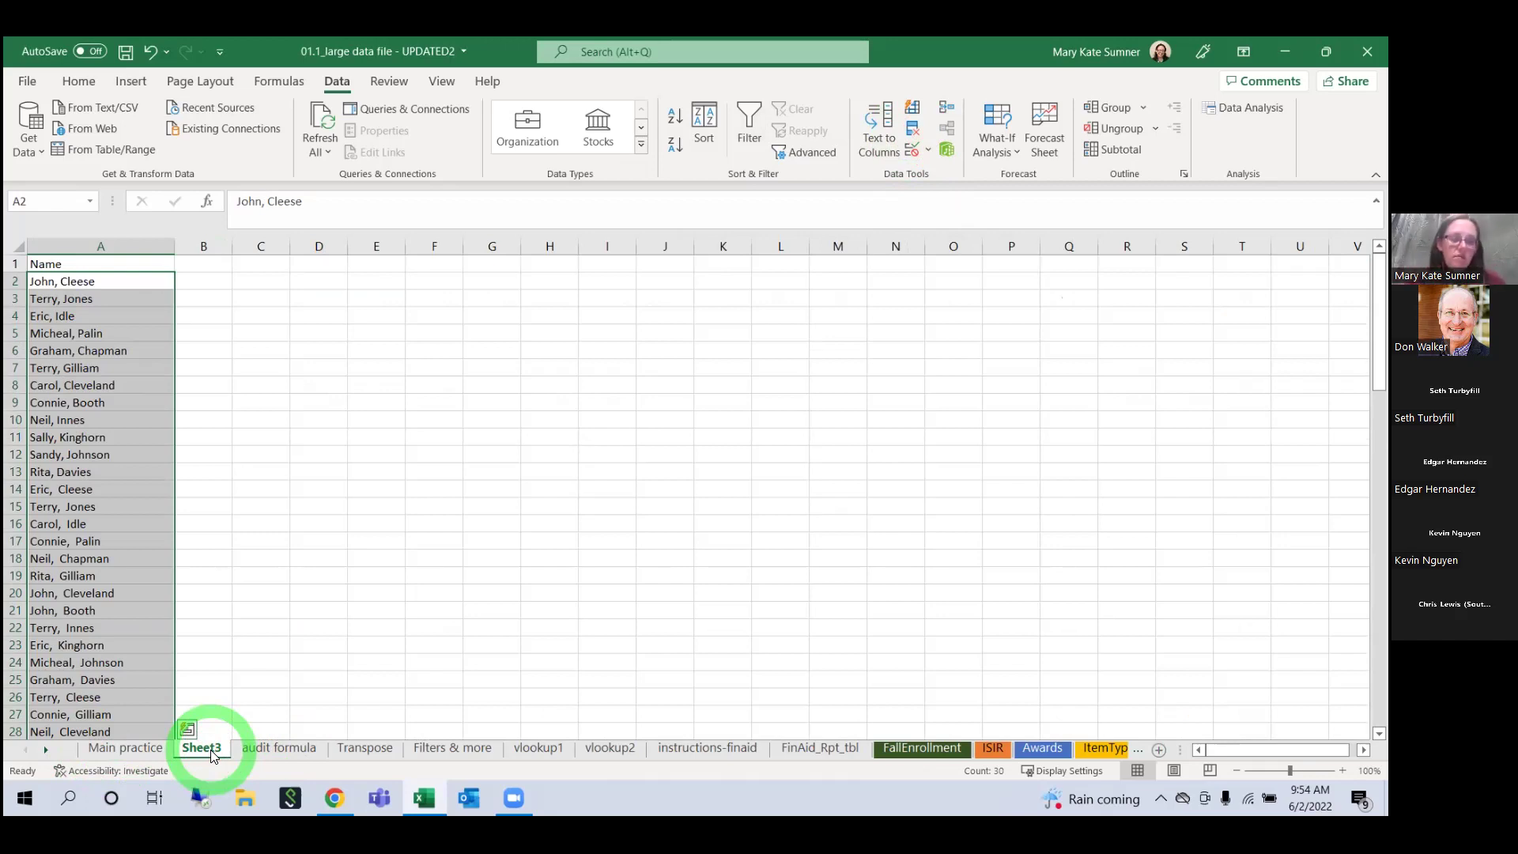
pyautogui.click(148, 748)
pyautogui.click(197, 538)
pyautogui.click(204, 383)
pyautogui.click(152, 247)
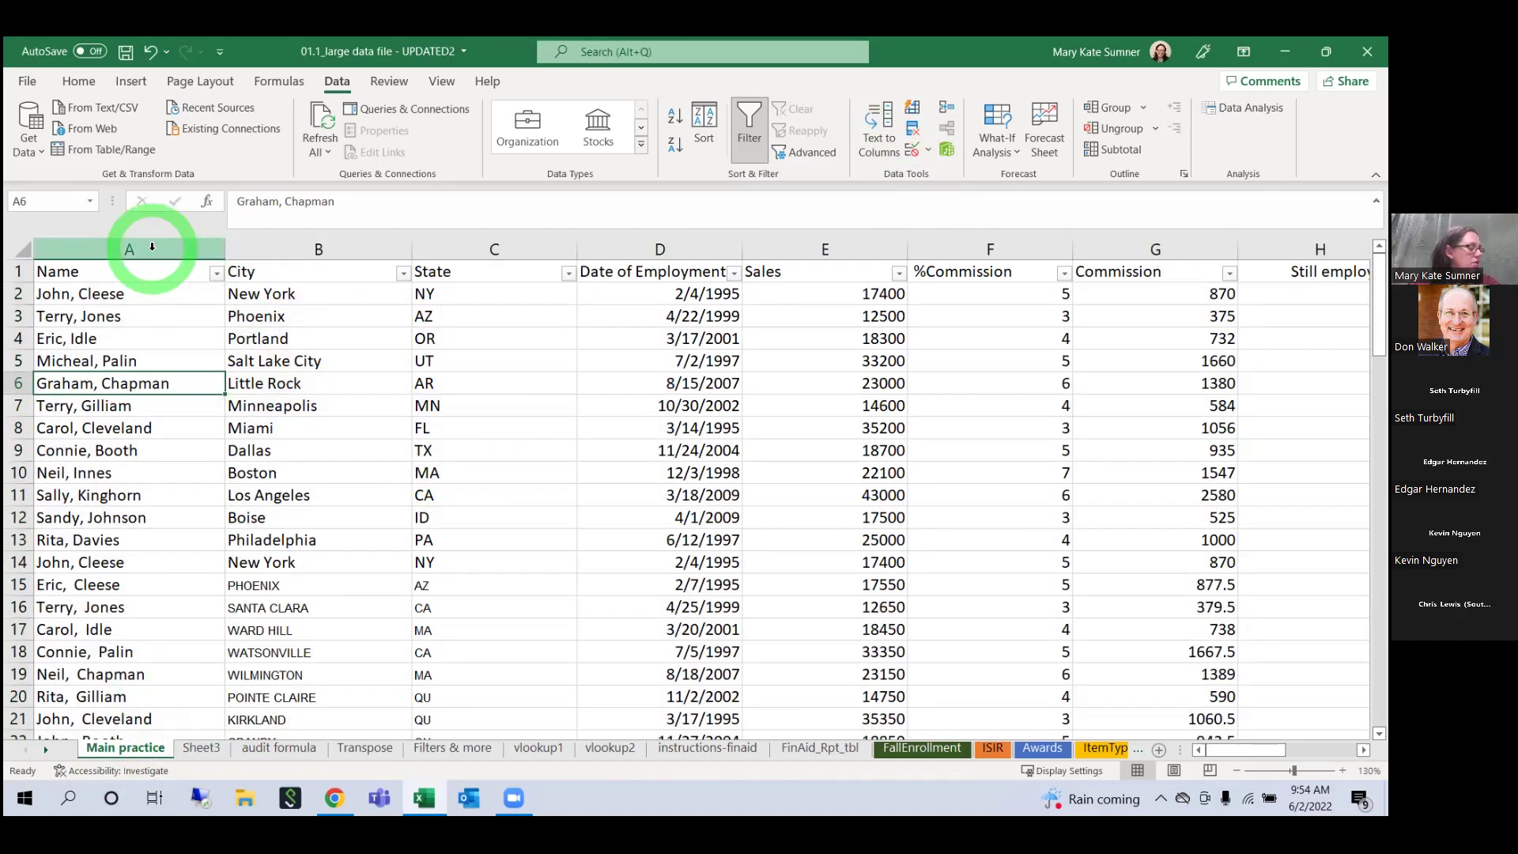
pyautogui.click(152, 247)
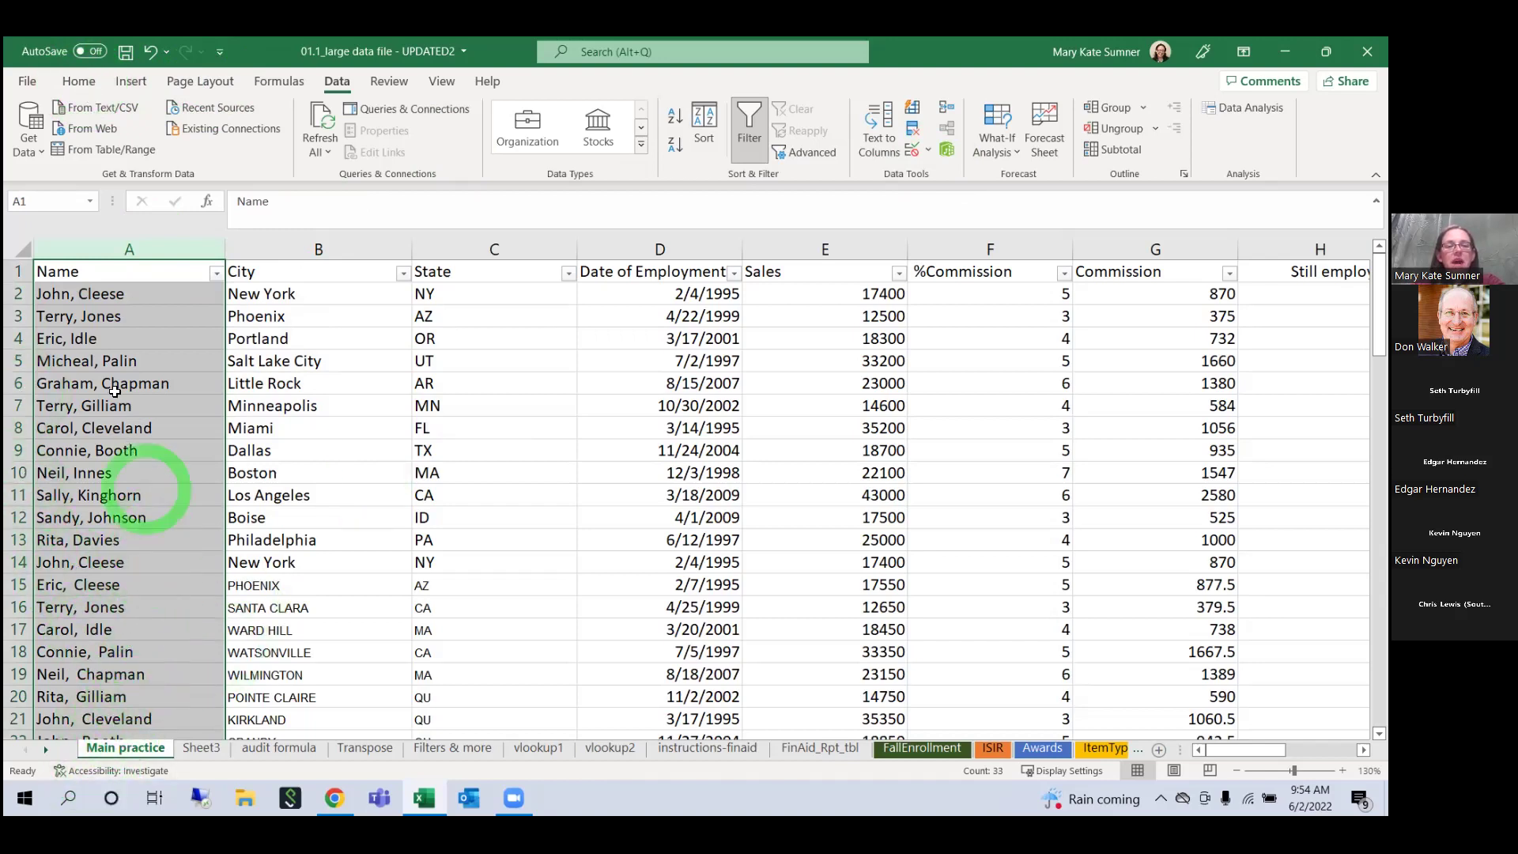
pyautogui.scroll(-5, 111, 344)
pyautogui.scroll(5, 111, 344)
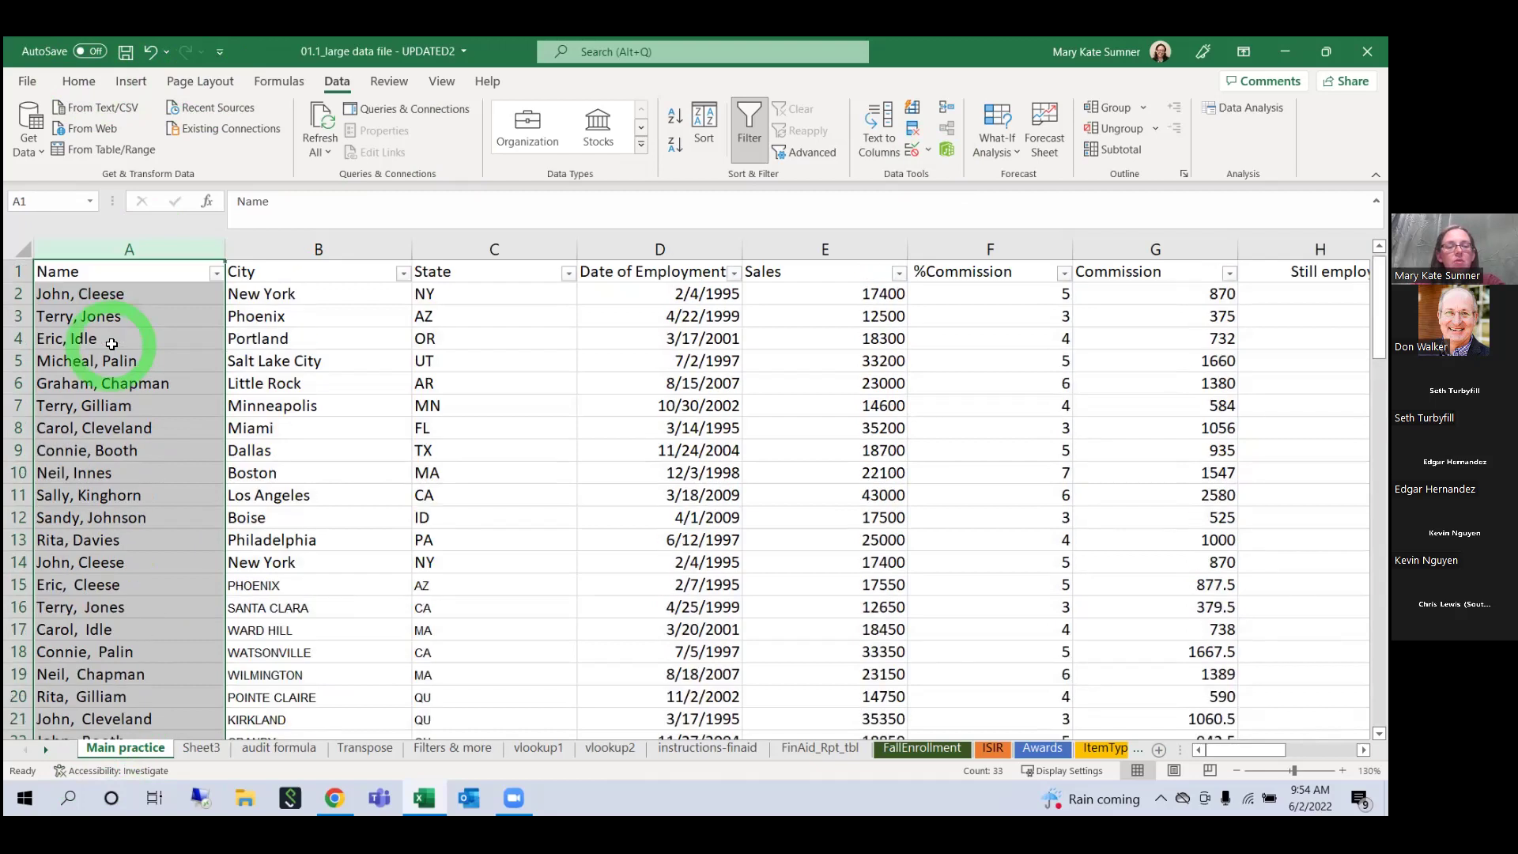
pyautogui.click(146, 472)
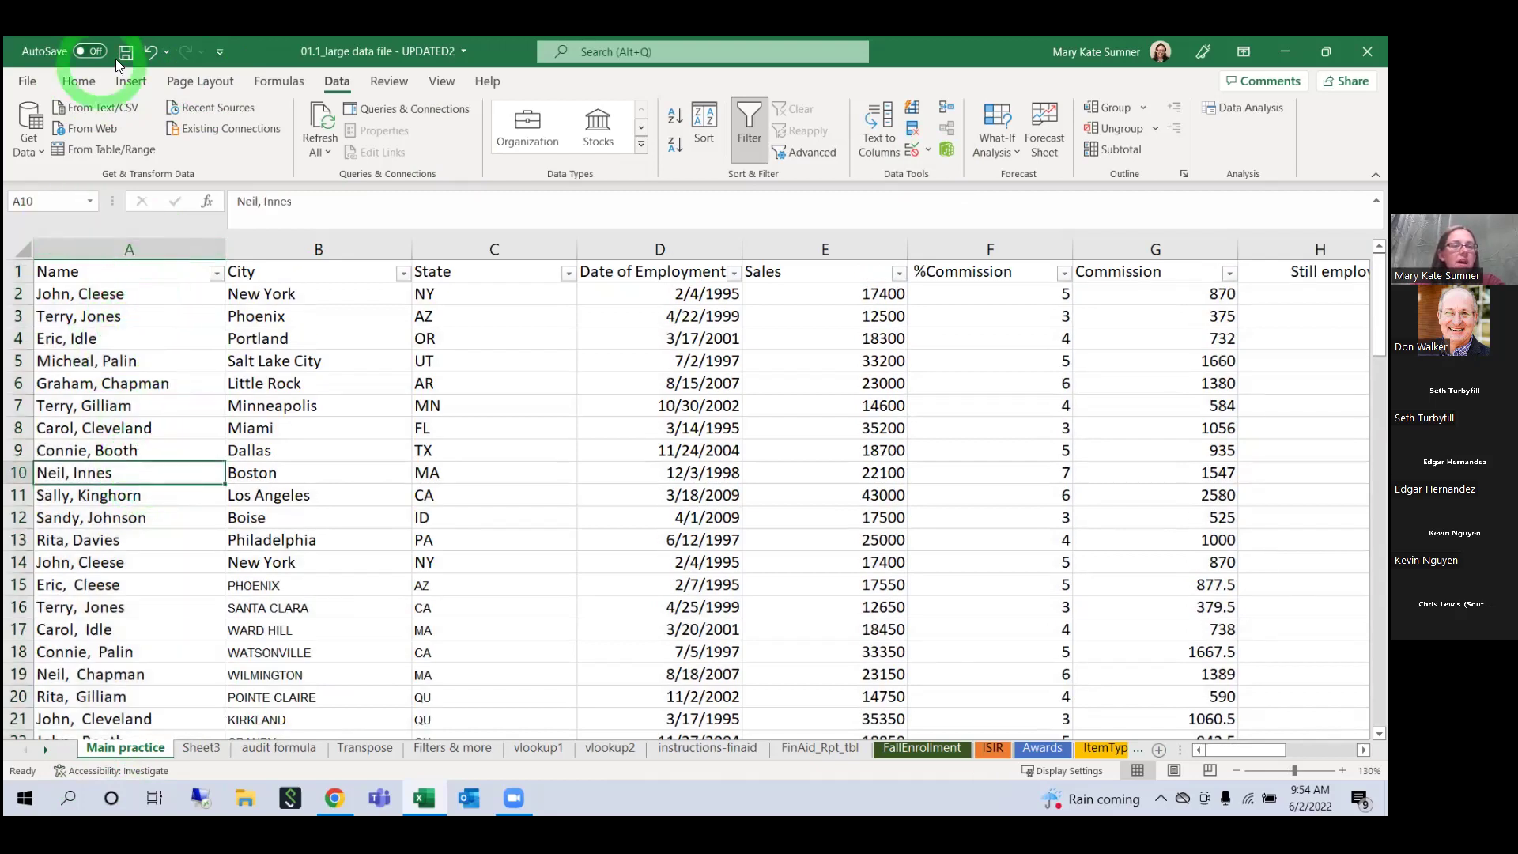
# Step: Undo the recent changes on Main practice back past the duplicate removal, and redo the deletion of the empty column B
pyautogui.click(148, 53)
pyautogui.click(148, 52)
pyautogui.click(147, 52)
pyautogui.click(148, 52)
pyautogui.click(148, 52)
pyautogui.click(147, 53)
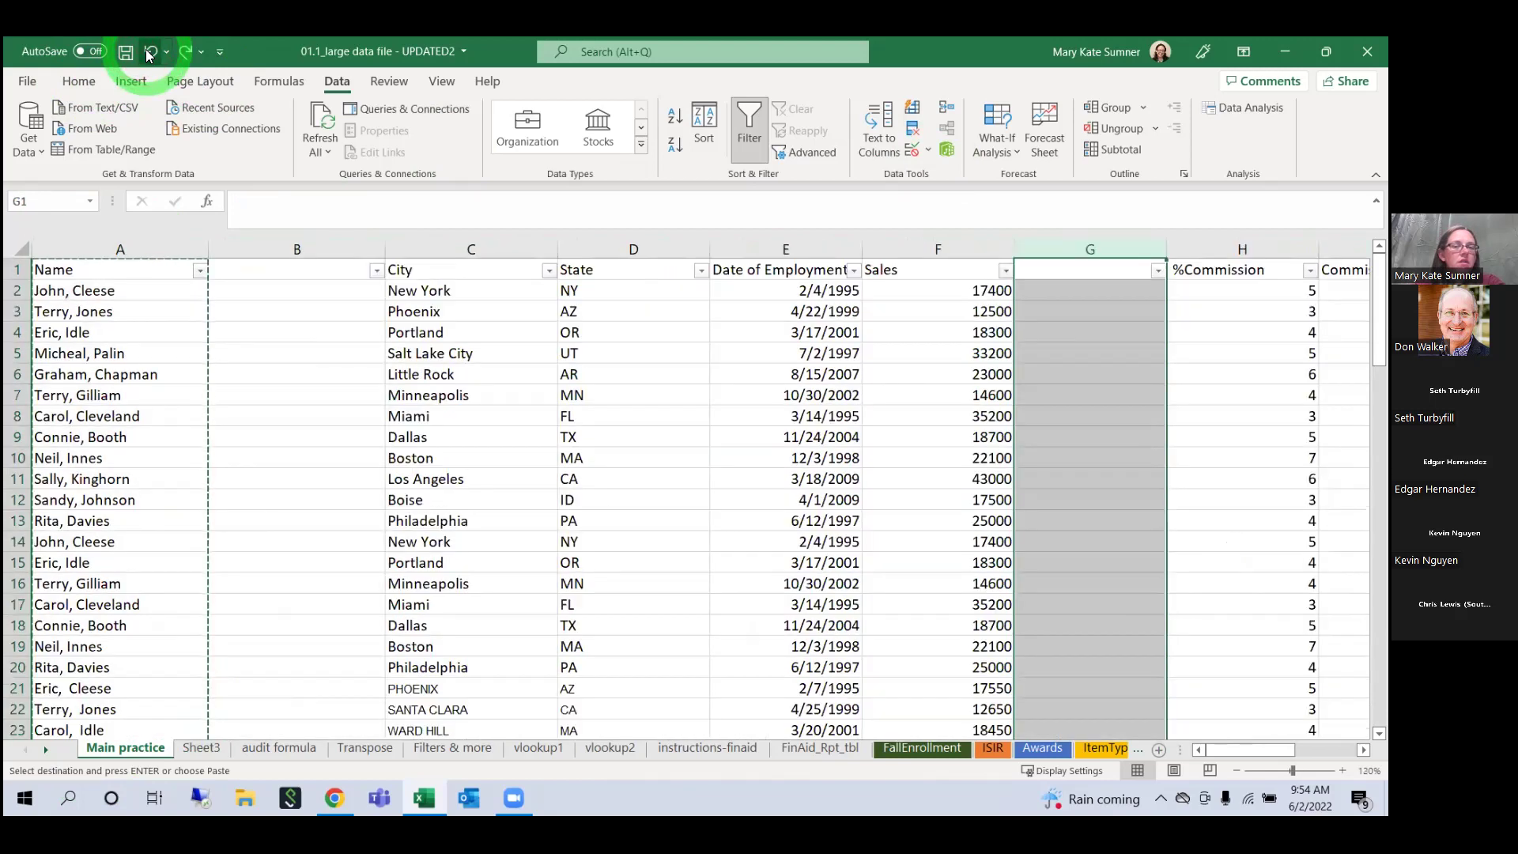
pyautogui.click(177, 53)
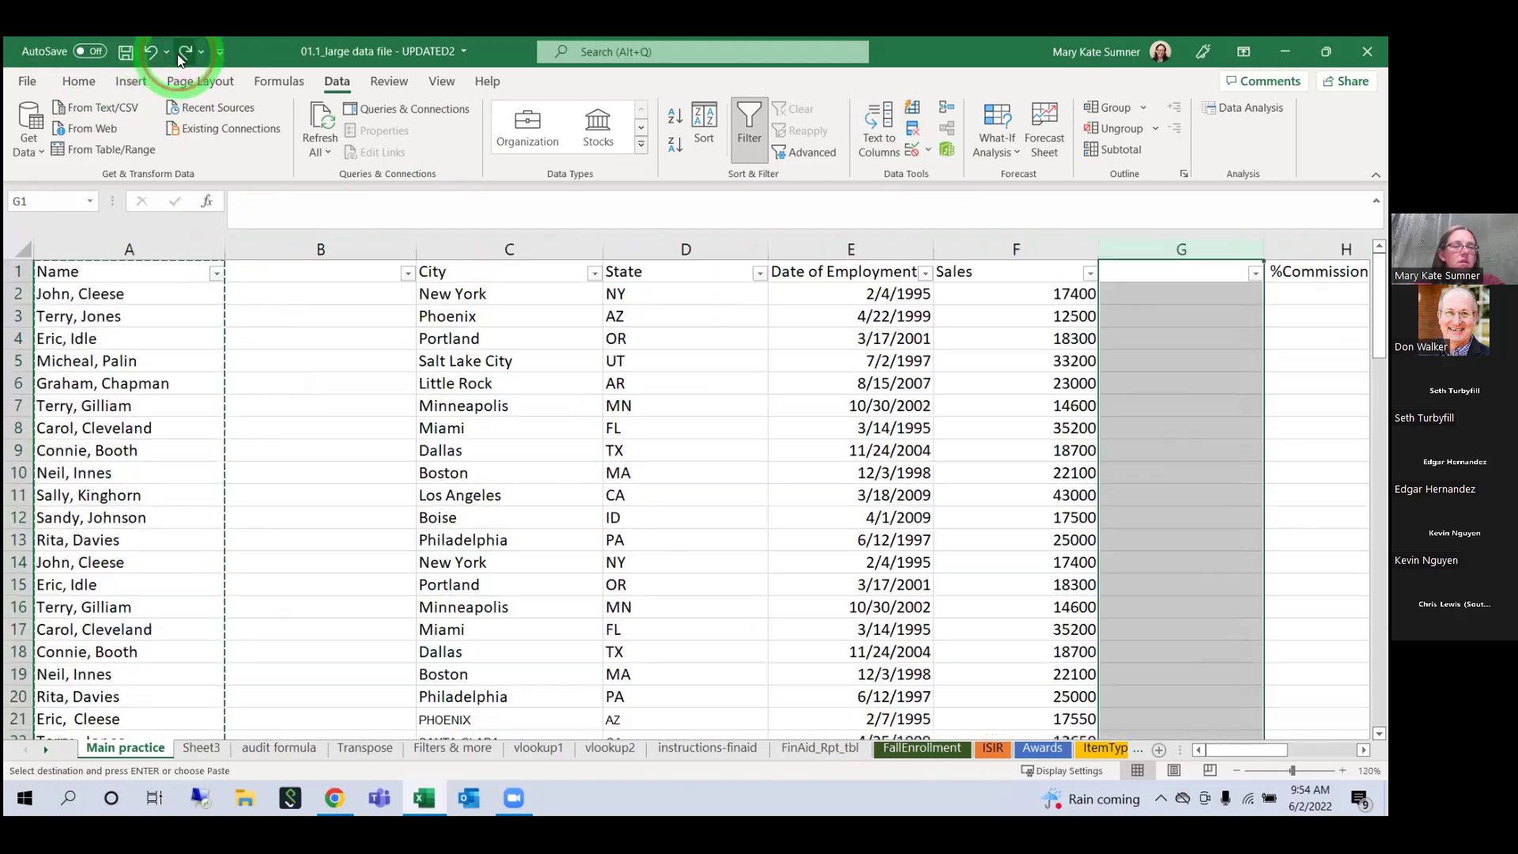
pyautogui.click(183, 53)
pyautogui.click(373, 499)
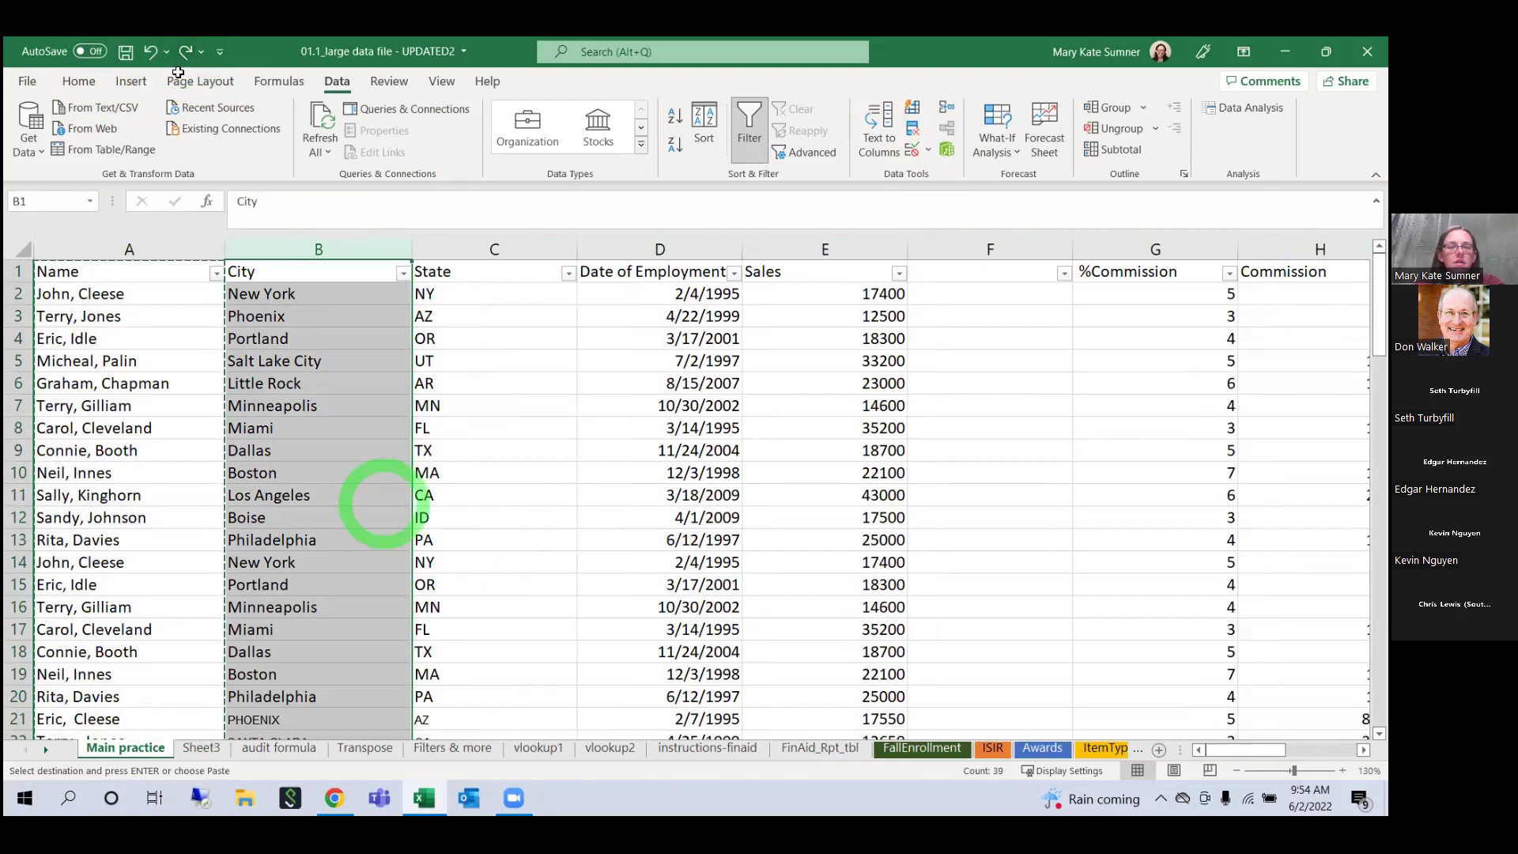
# Step: Delete the empty column F between Sales and %Commission on Main practice
pyautogui.click(988, 249)
pyautogui.rightClick(978, 252)
pyautogui.click(1048, 443)
# Step: Highlight duplicate values in the whole Name column using conditional formatting with Light Red Fill with Dark Red Text
pyautogui.click(154, 246)
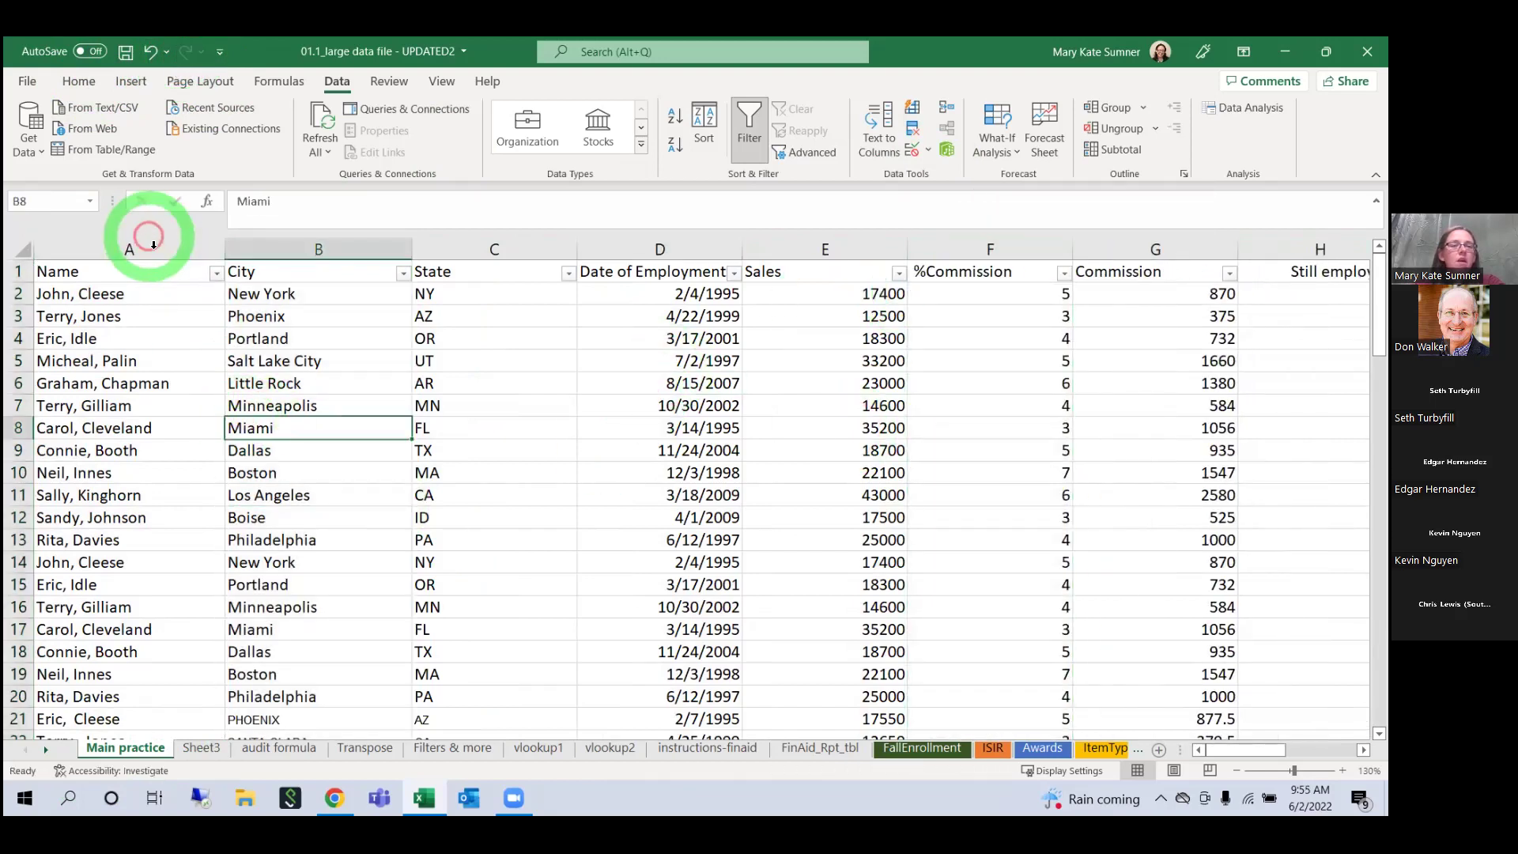
pyautogui.click(70, 86)
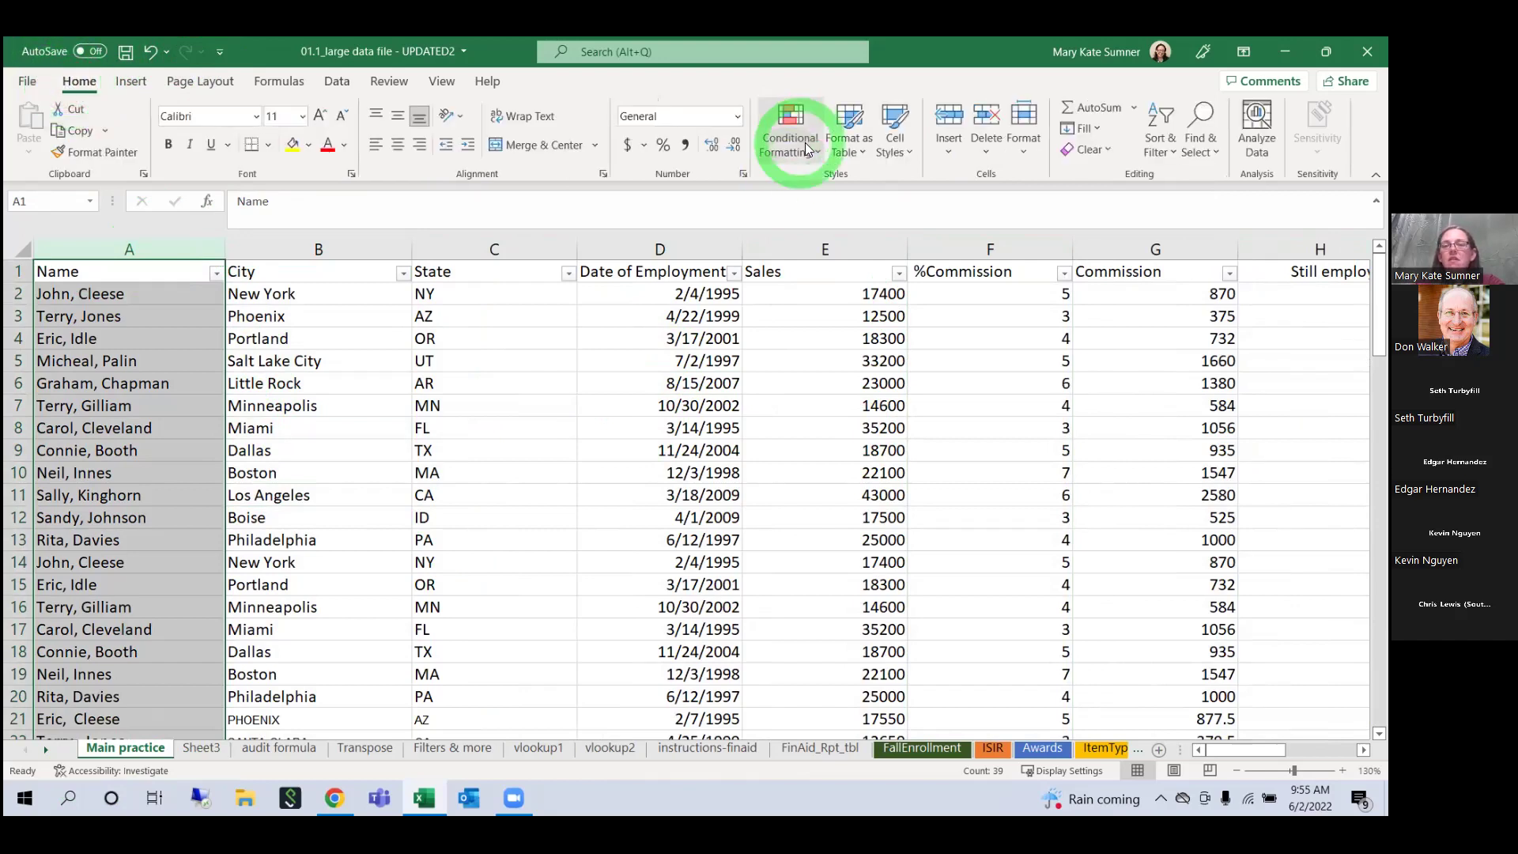
pyautogui.click(779, 132)
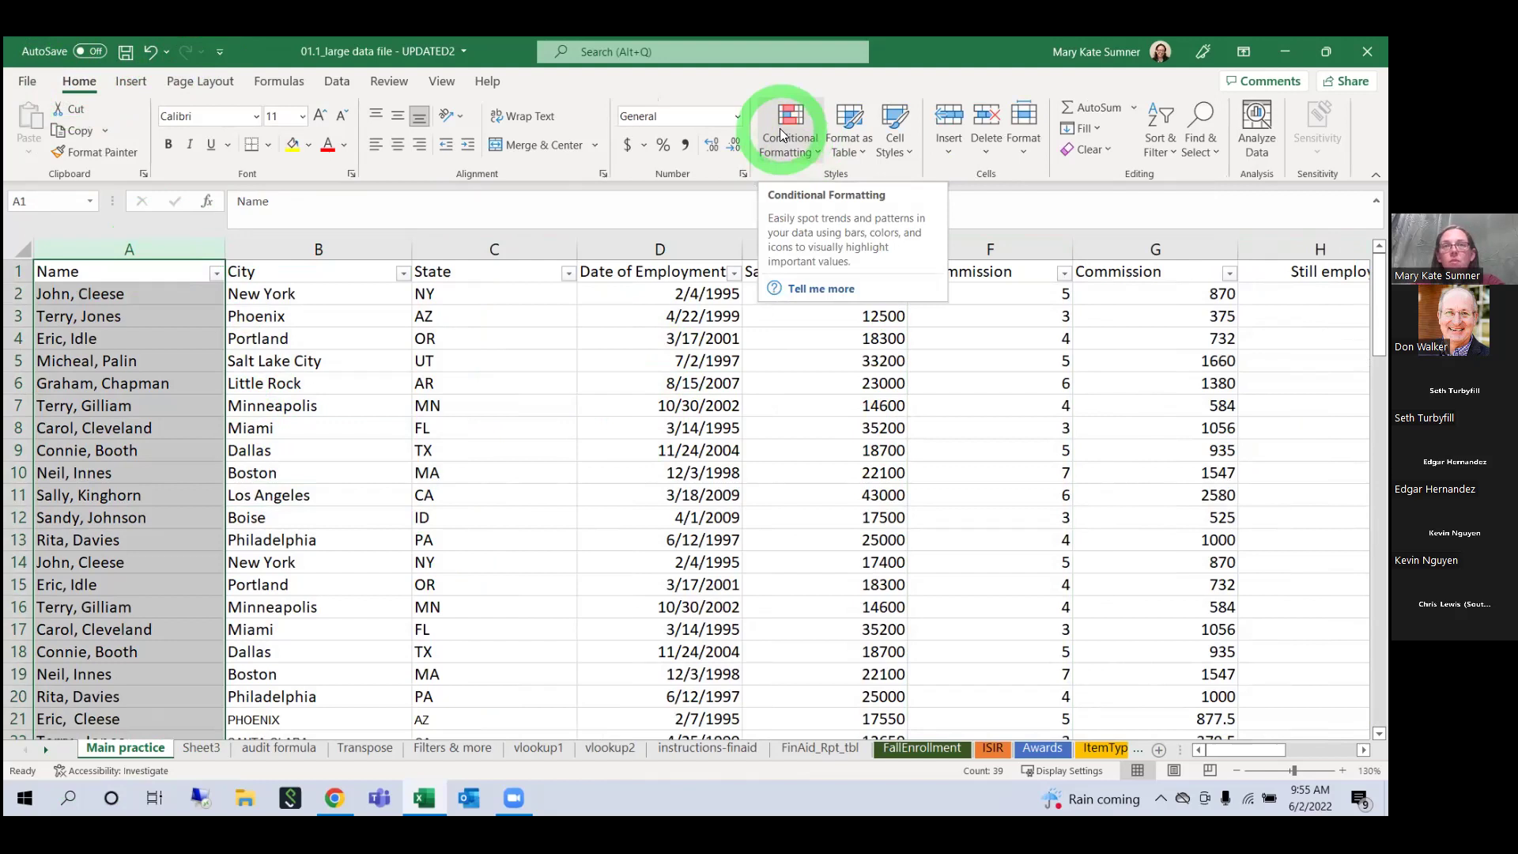
pyautogui.click(834, 179)
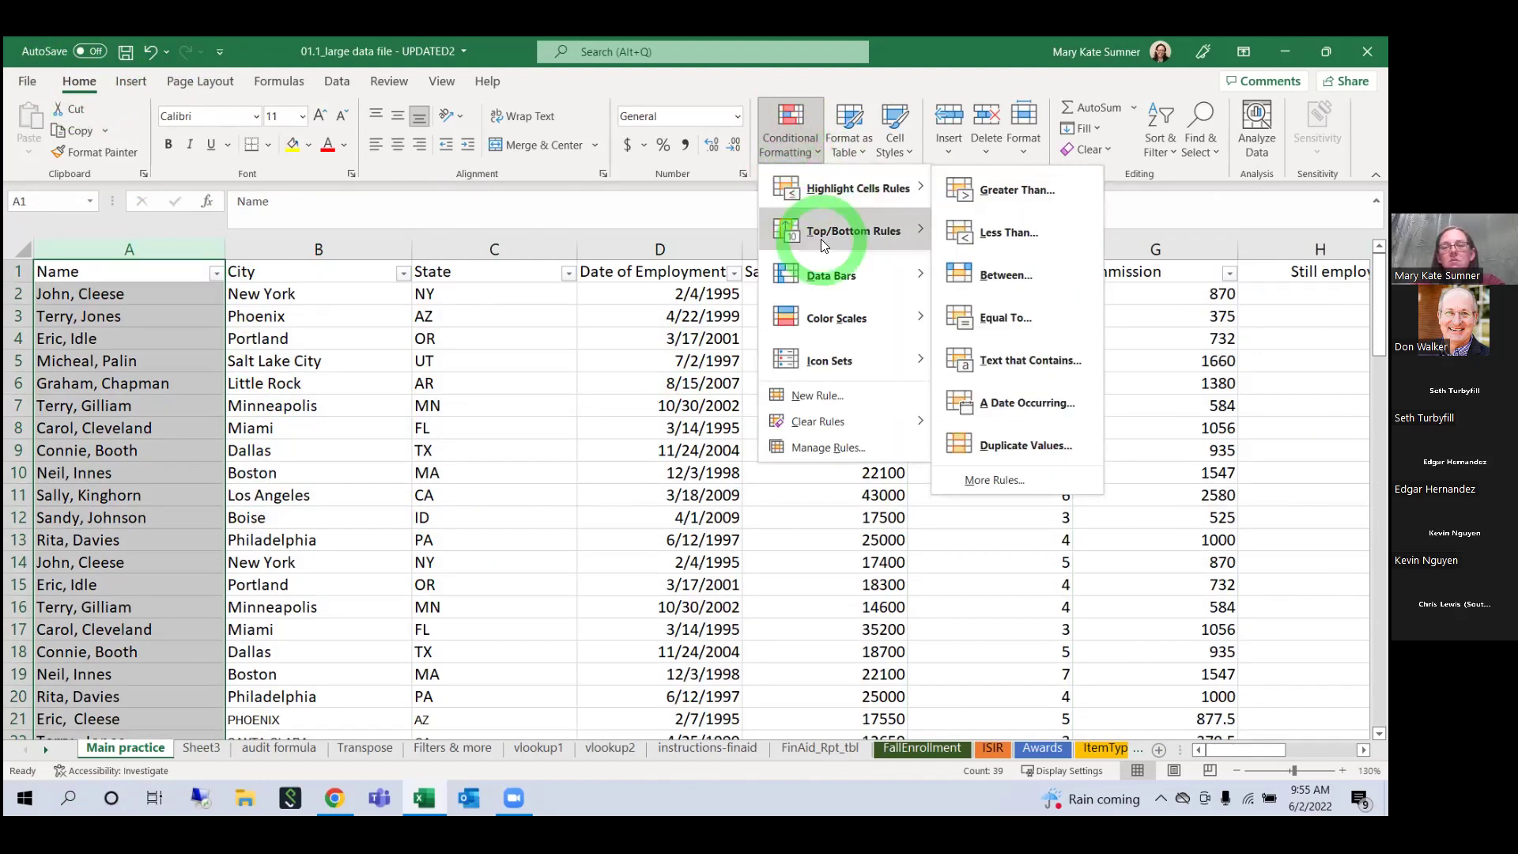
pyautogui.click(851, 360)
pyautogui.click(819, 192)
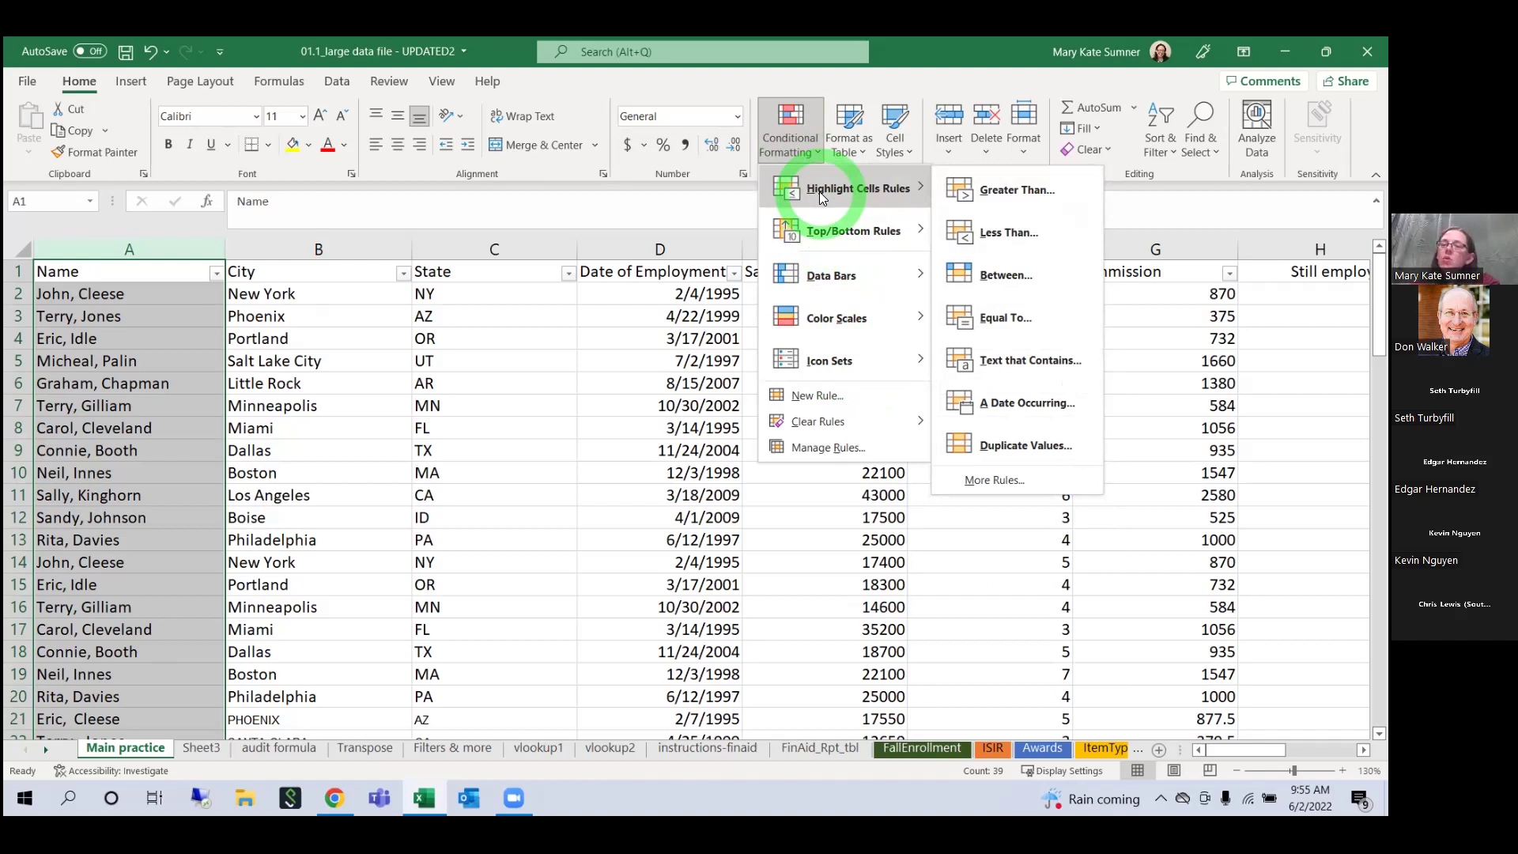
pyautogui.click(997, 449)
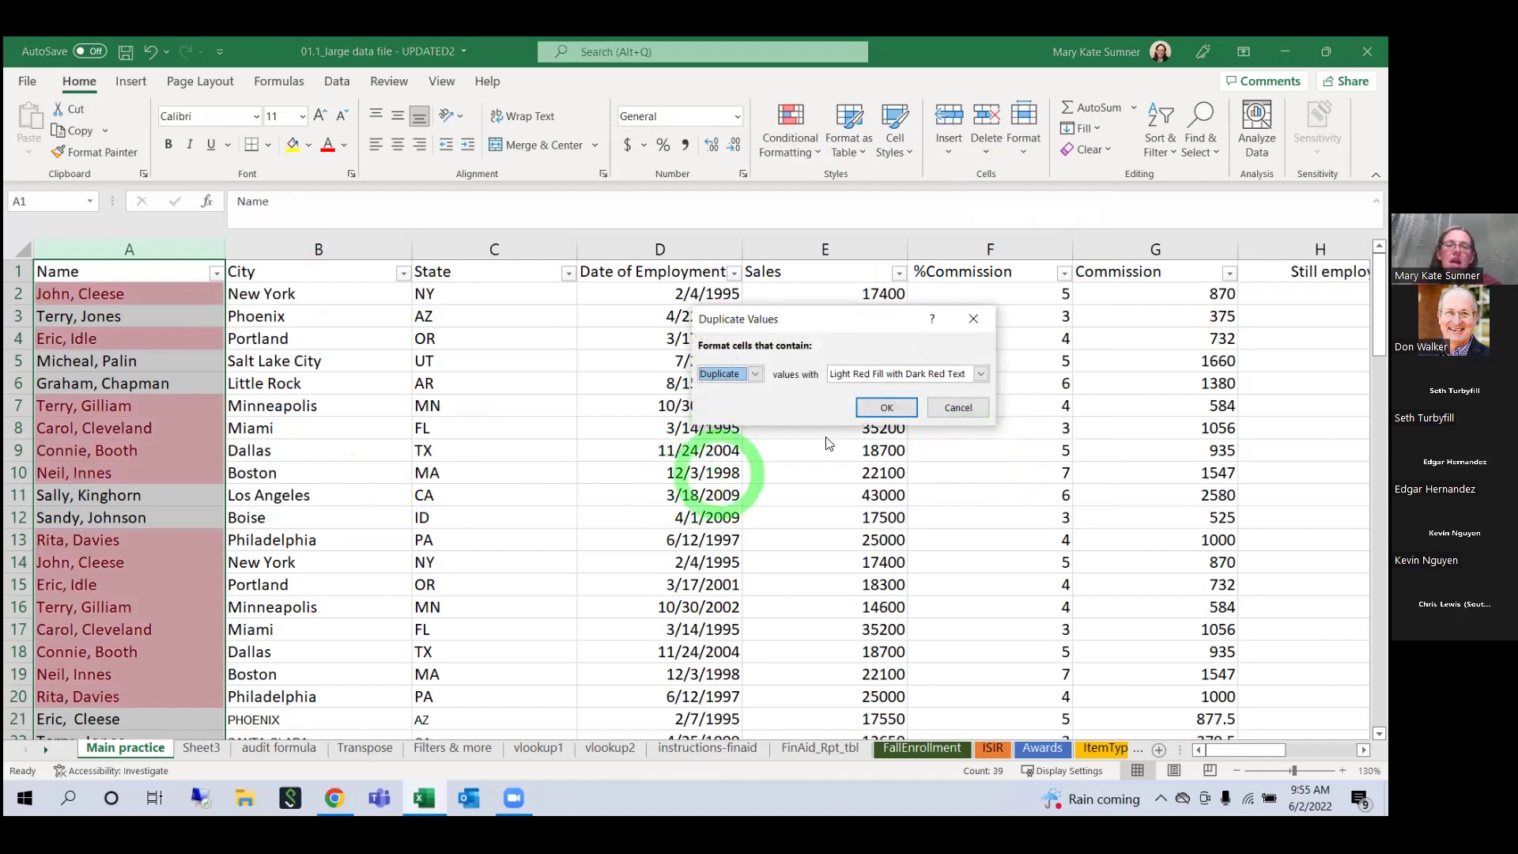
pyautogui.click(986, 376)
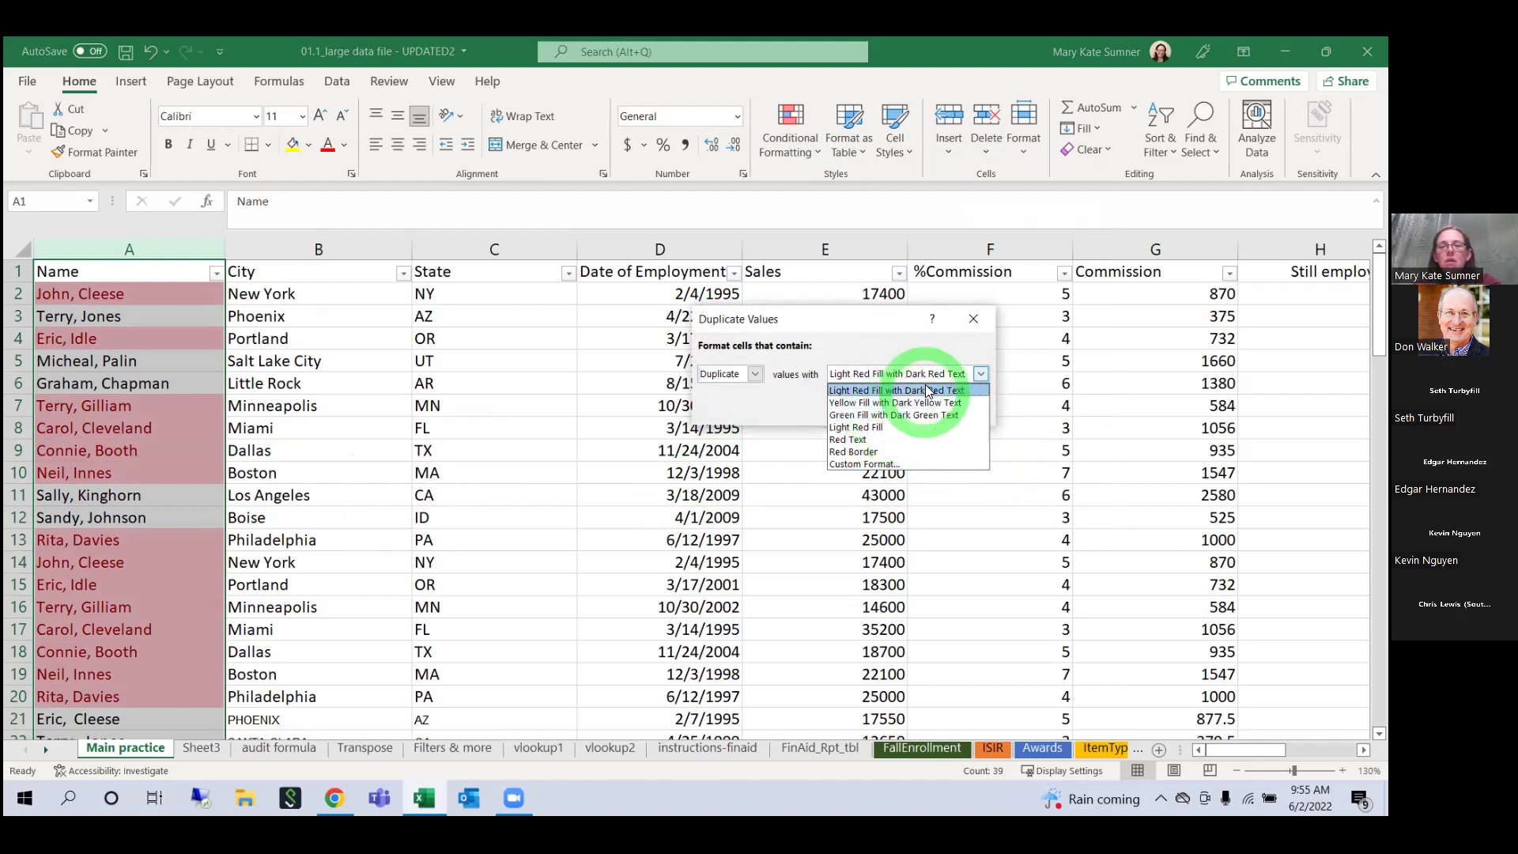
pyautogui.click(930, 359)
pyautogui.click(753, 374)
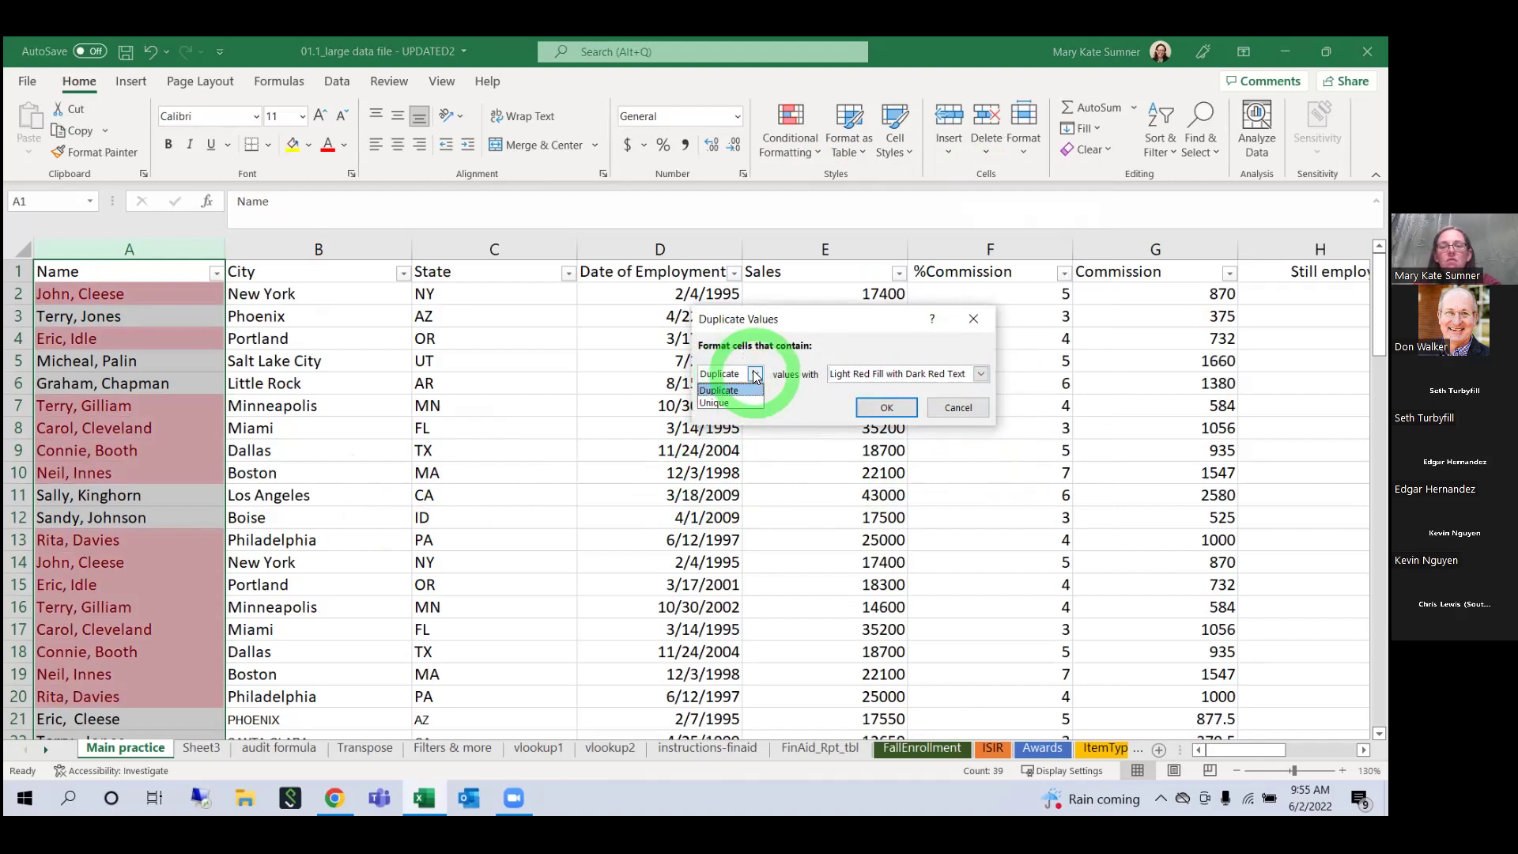
pyautogui.click(755, 377)
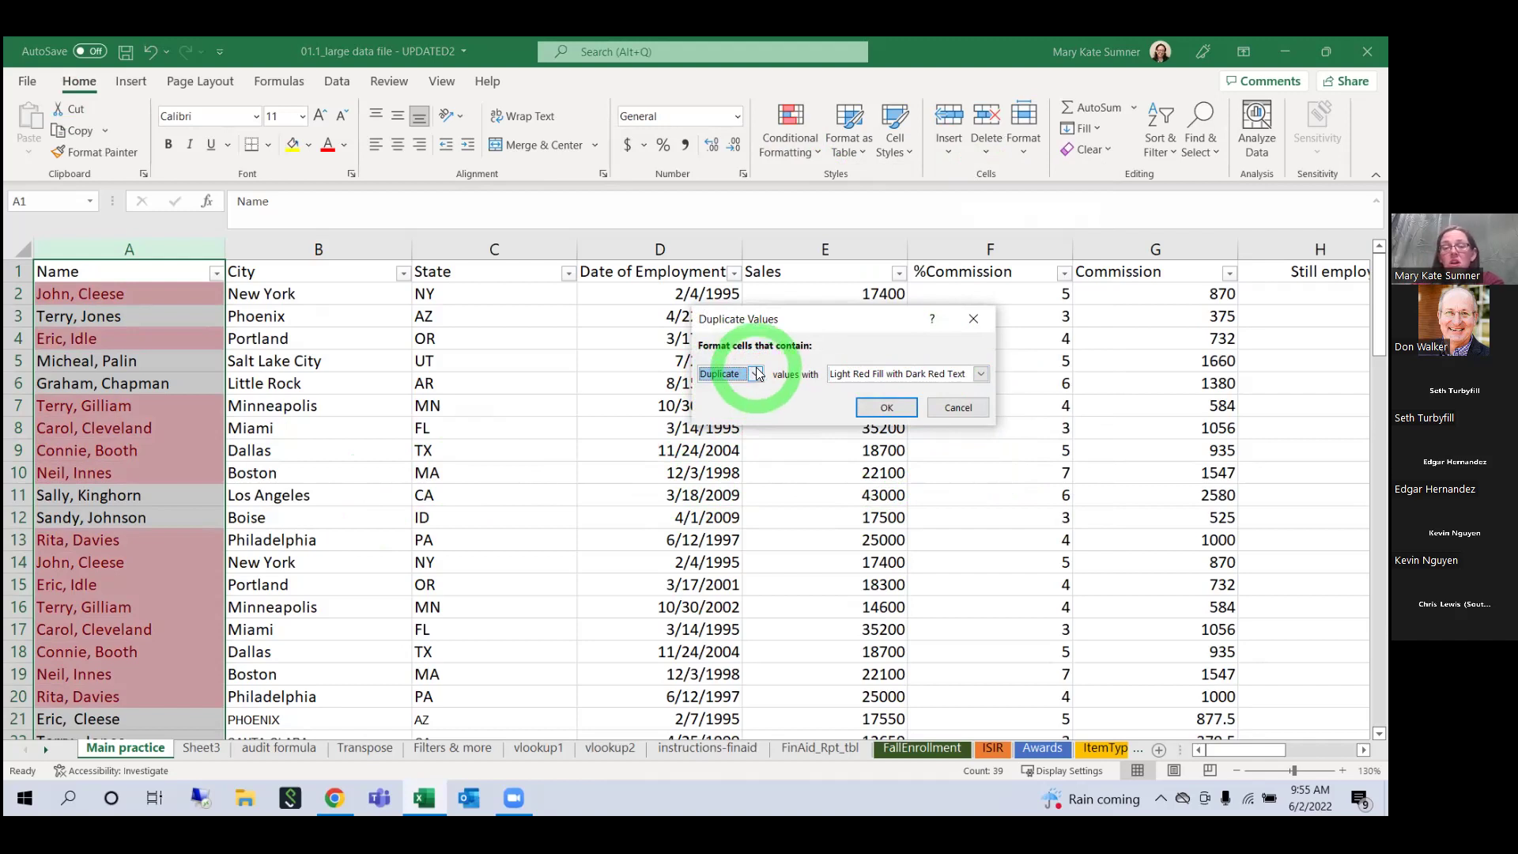
pyautogui.click(756, 374)
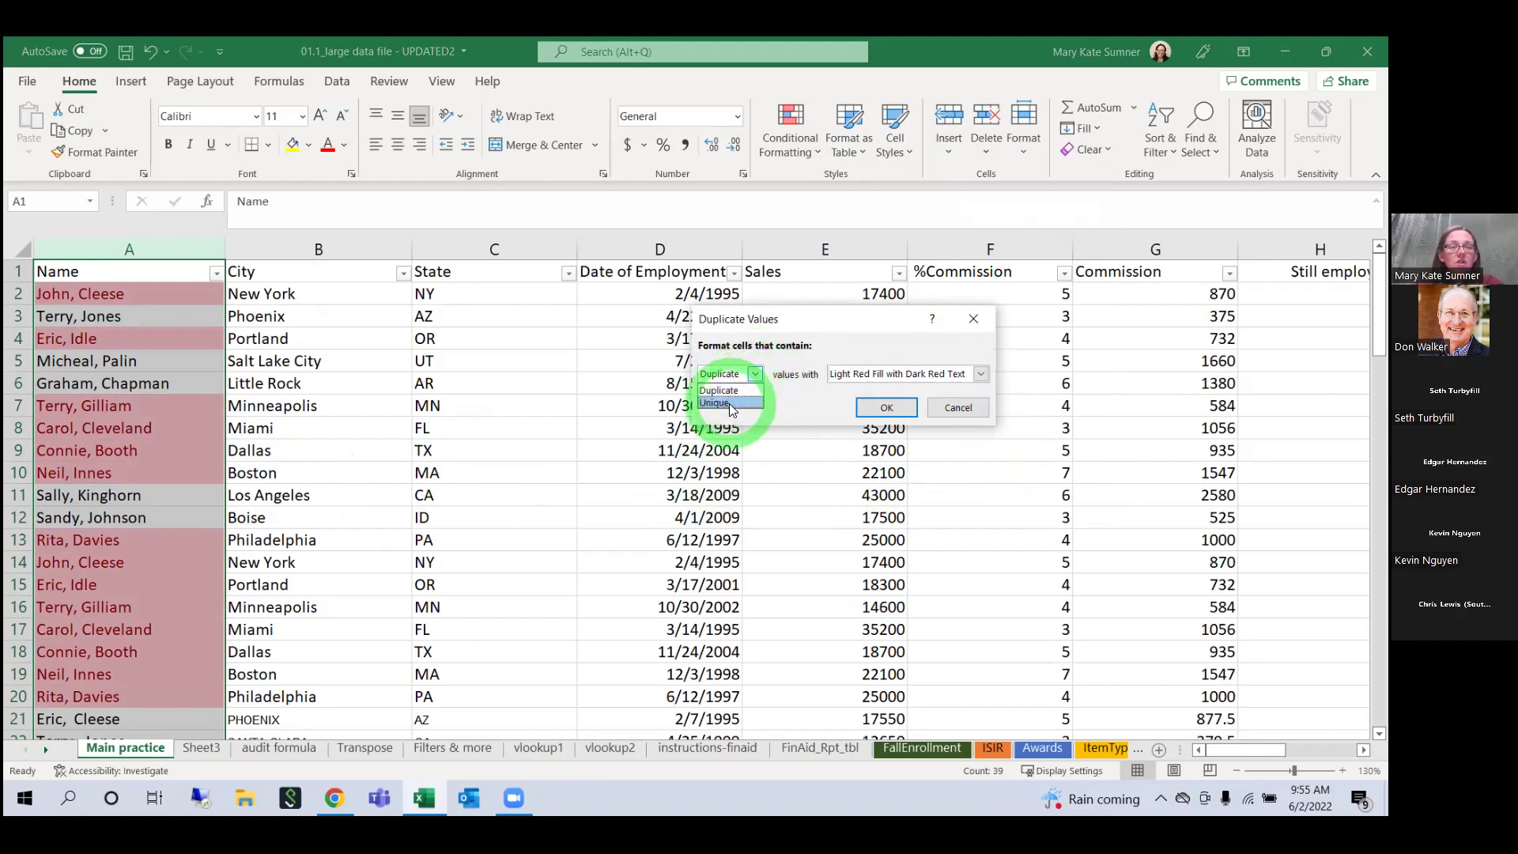
pyautogui.click(787, 397)
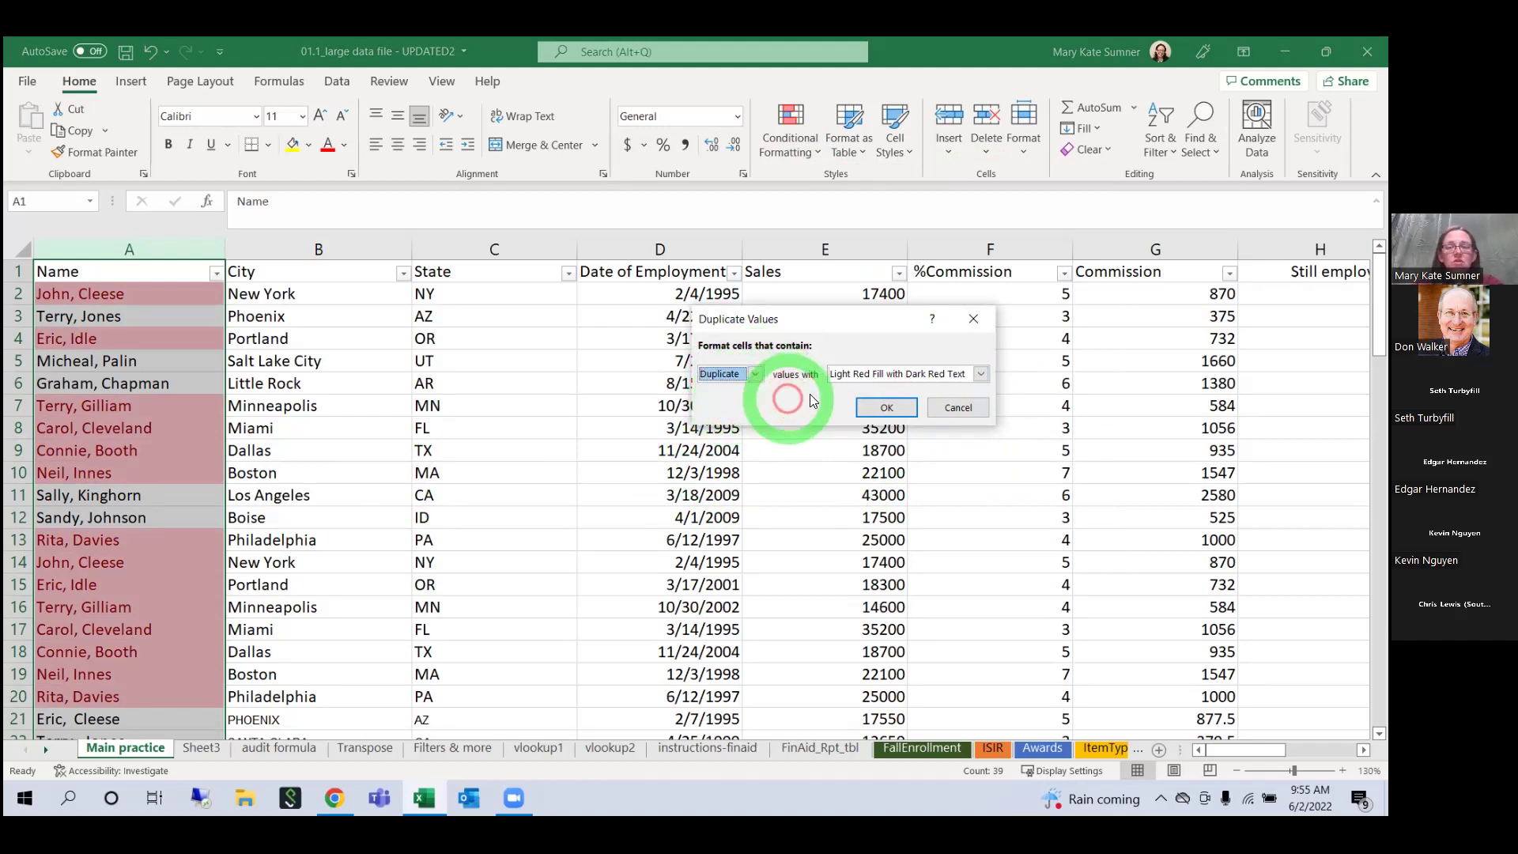
pyautogui.click(889, 408)
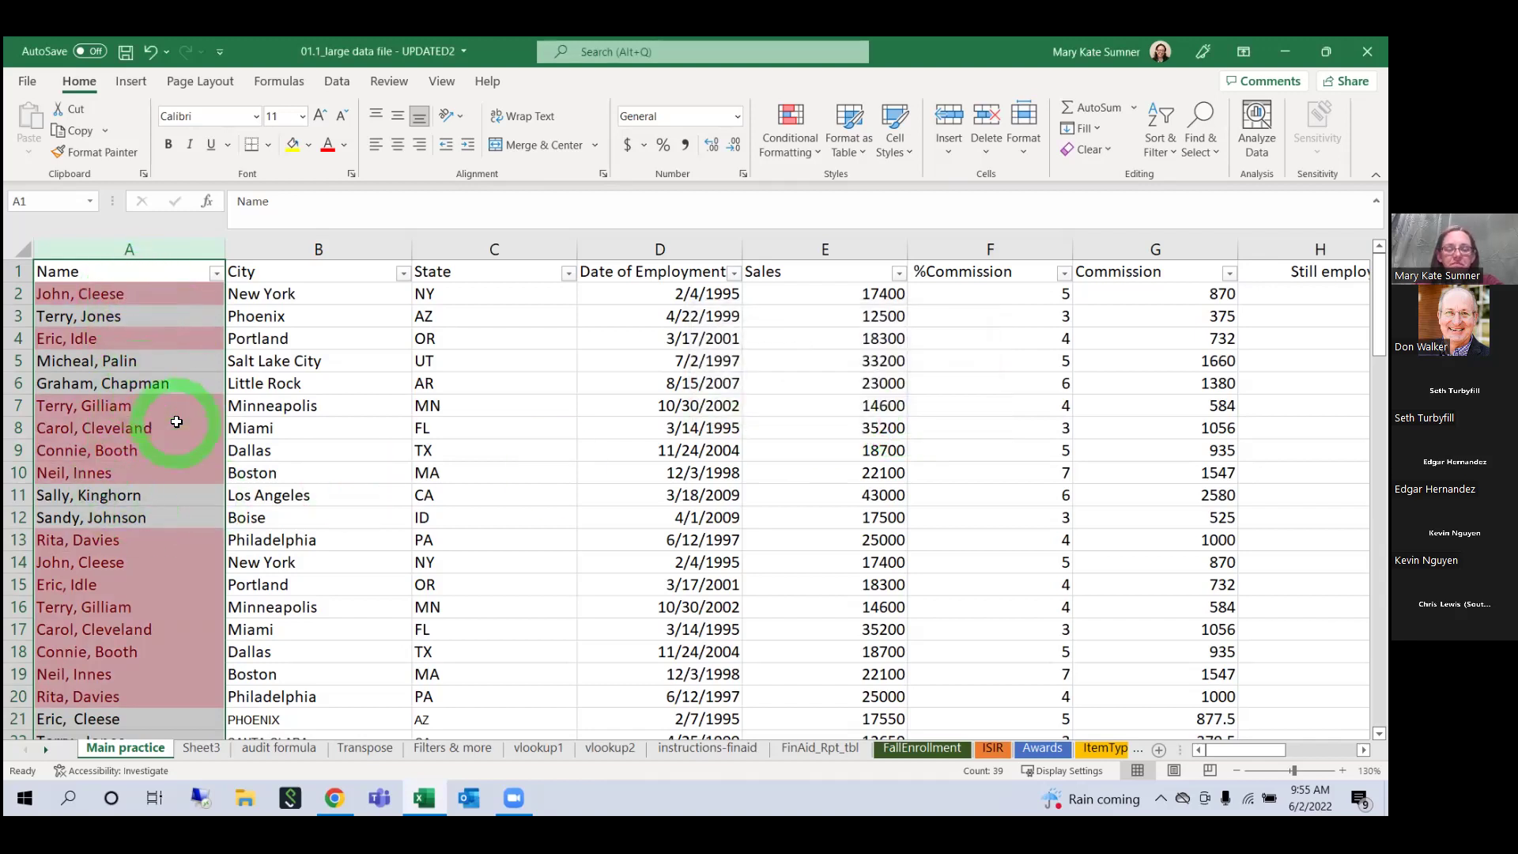
# Step: Examine which entries are highlighted as duplicates throughout the Name column
pyautogui.scroll(-5, 176, 419)
pyautogui.scroll(-3, 174, 421)
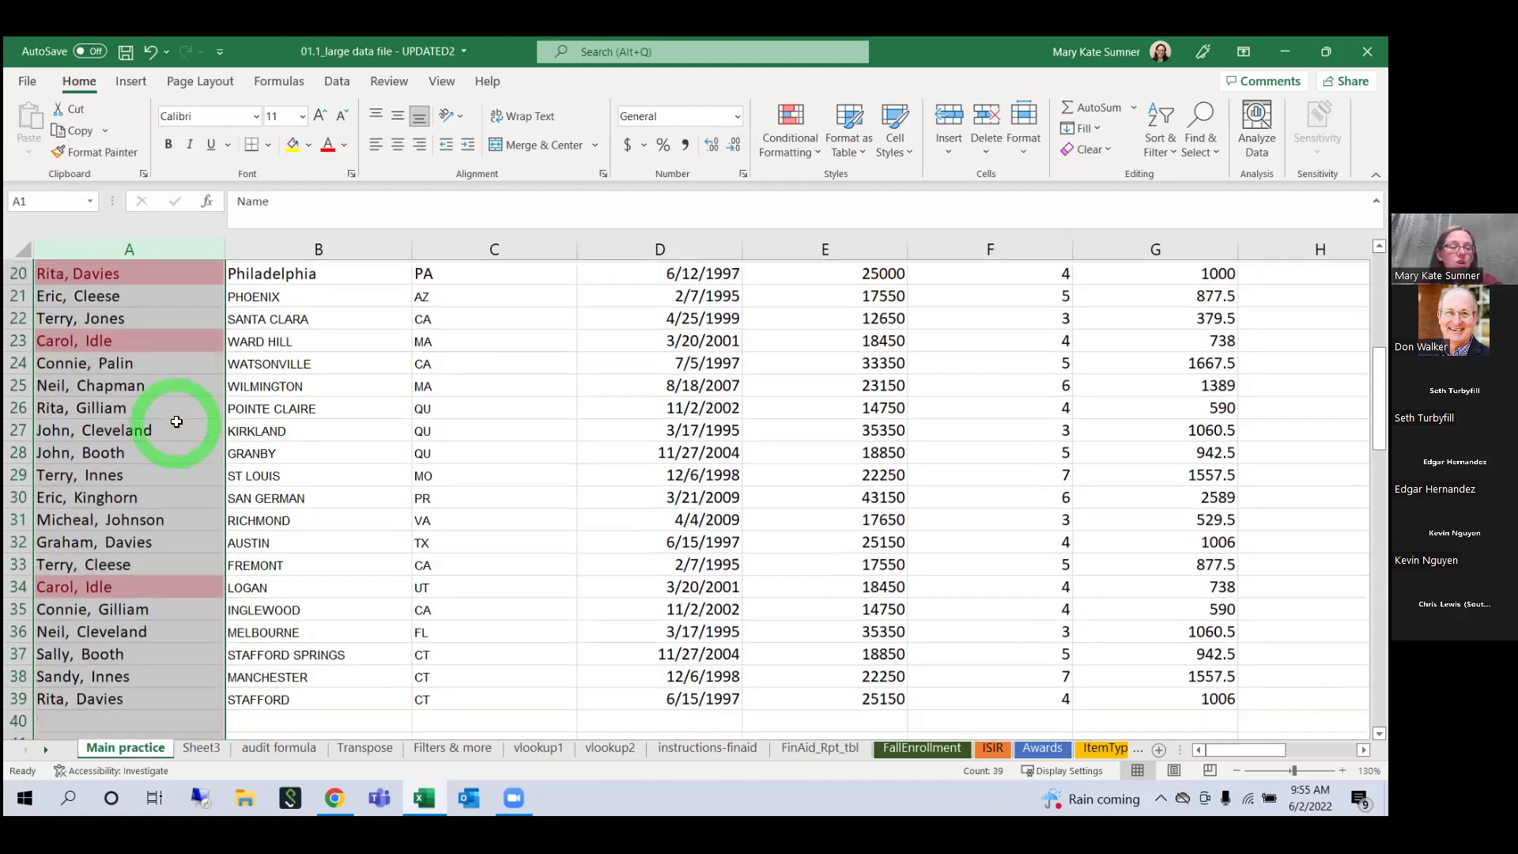
pyautogui.scroll(8, 174, 427)
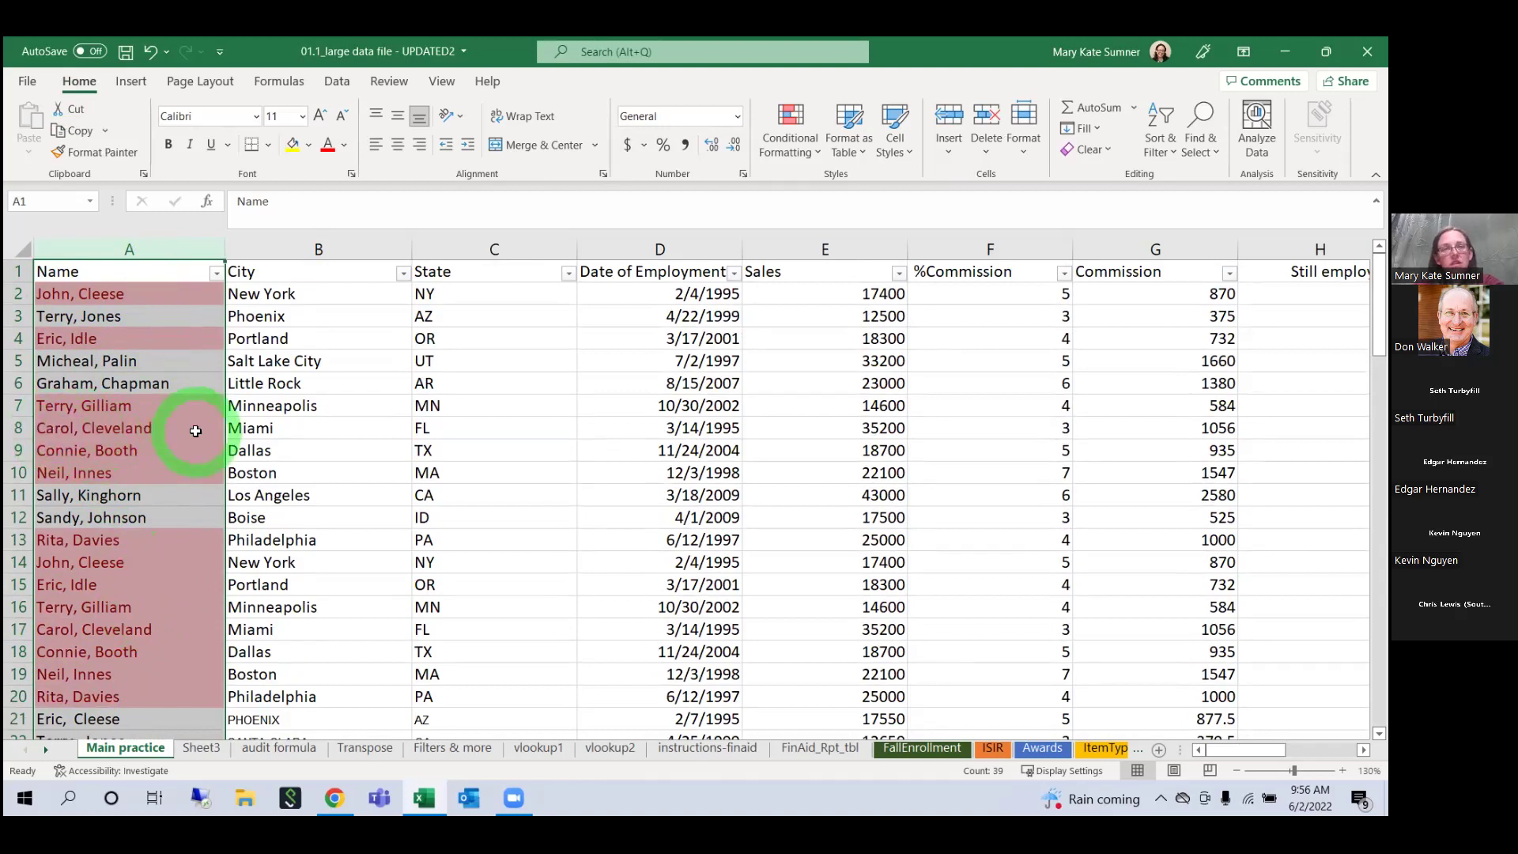
pyautogui.scroll(-6, 153, 677)
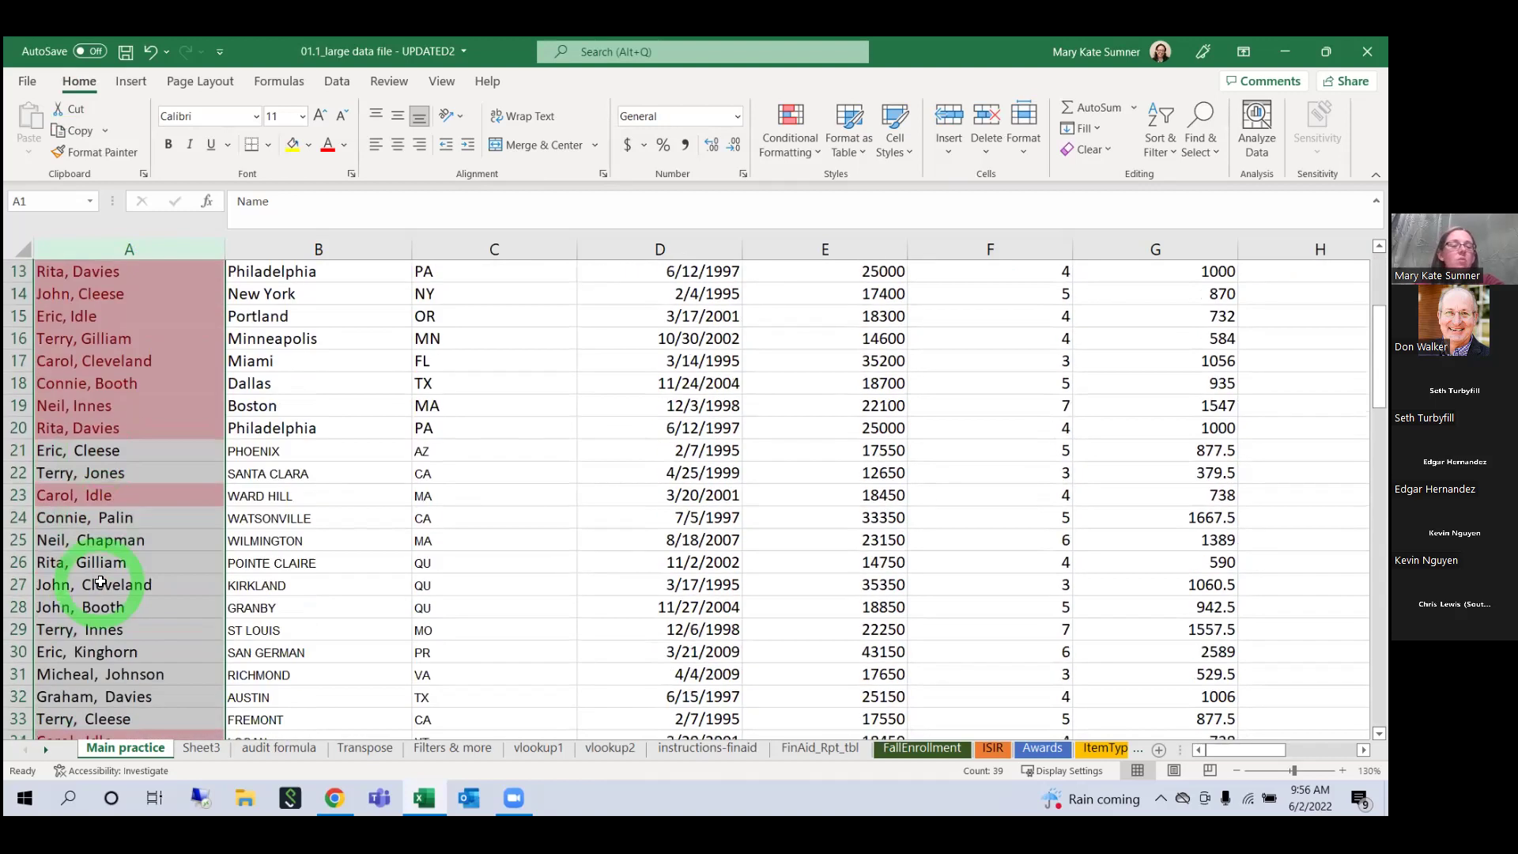
pyautogui.scroll(1, 100, 583)
pyautogui.scroll(5, 100, 583)
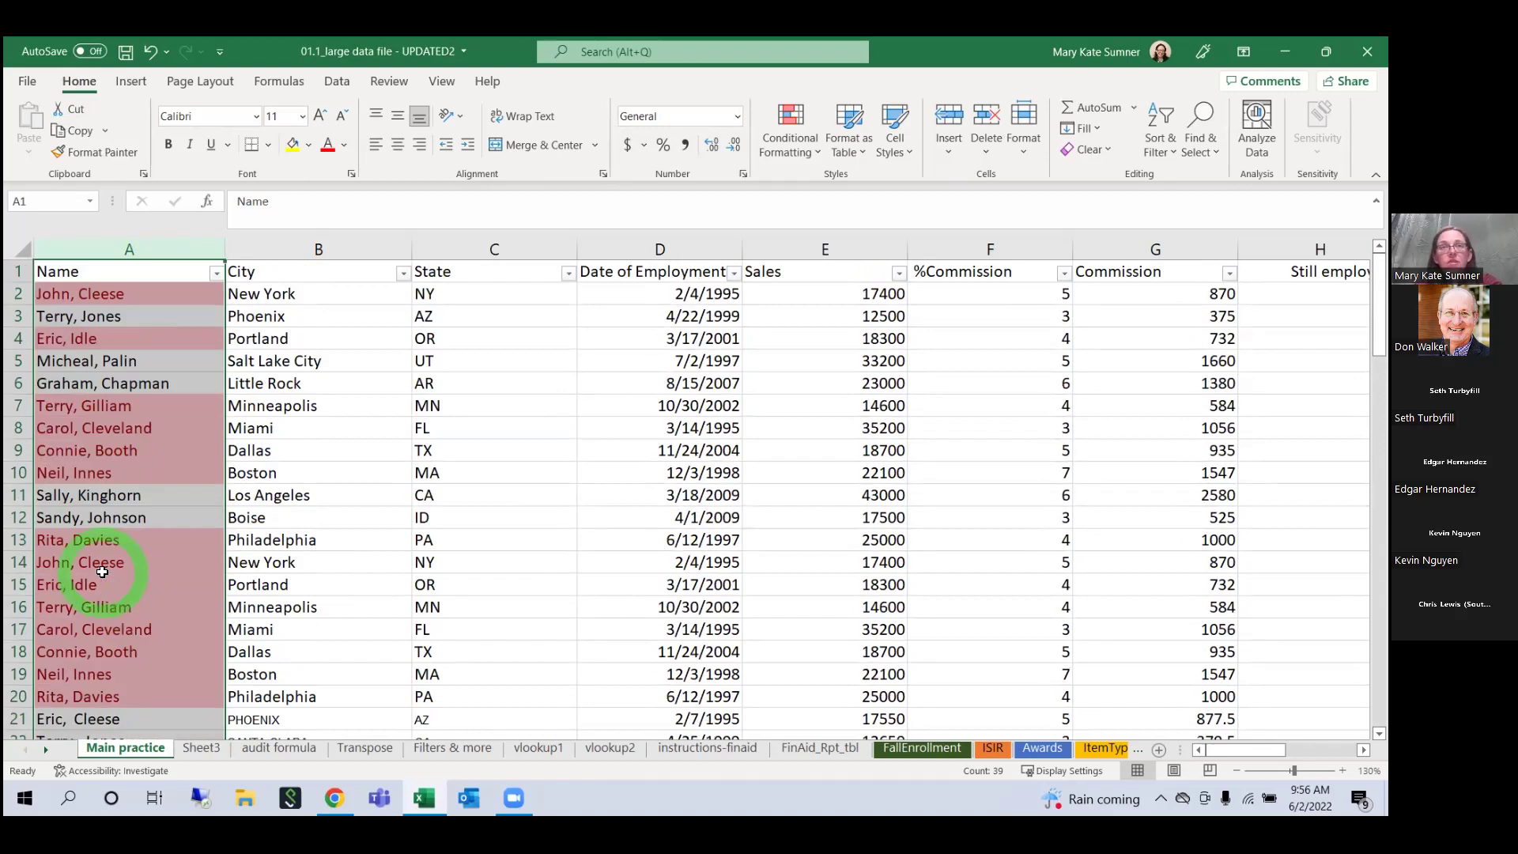
pyautogui.click(146, 535)
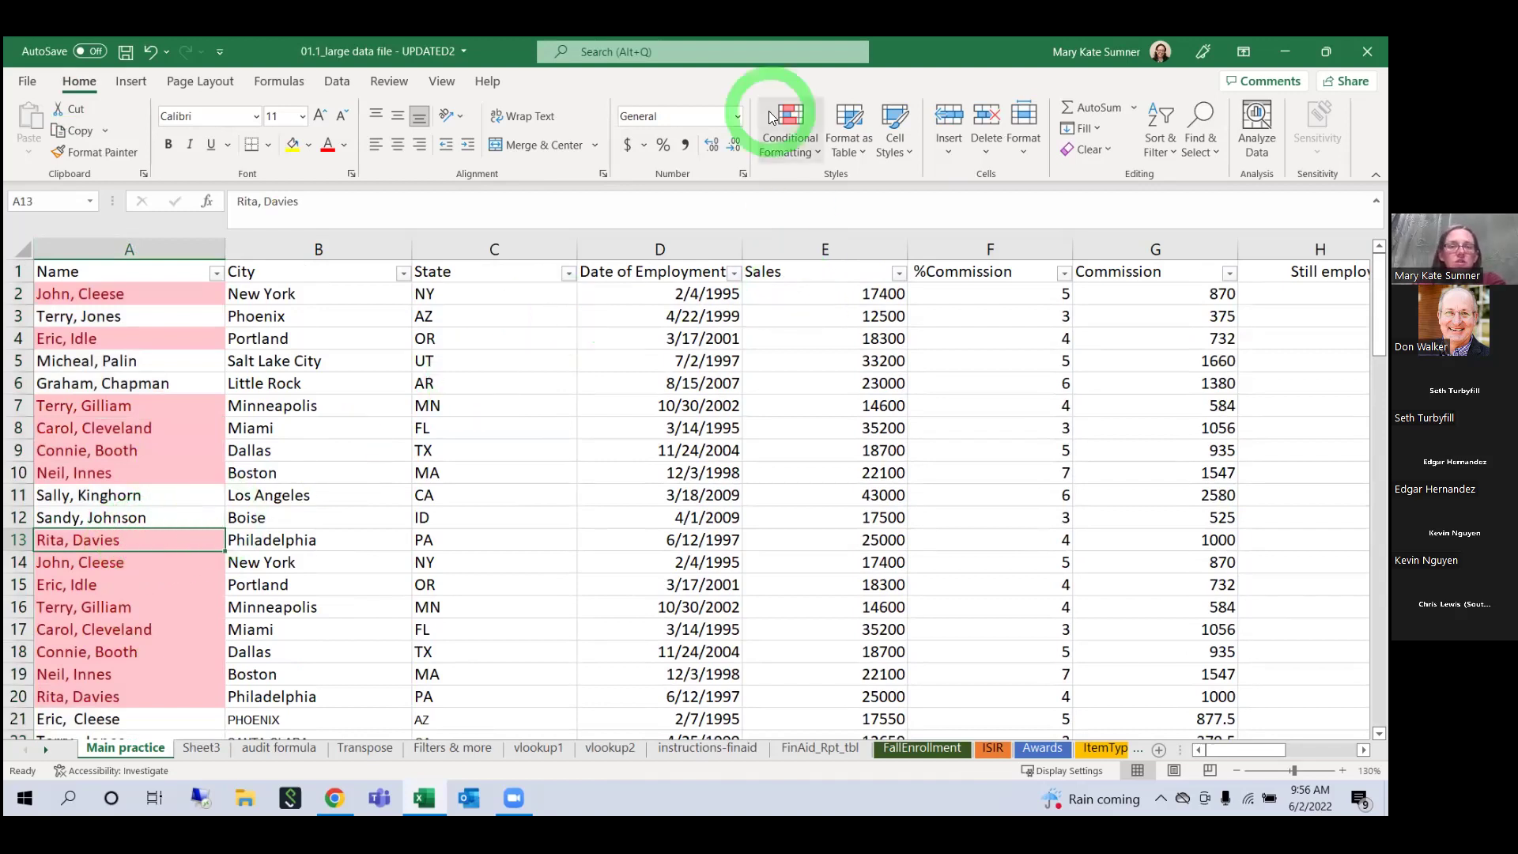
# Step: Clear the conditional formatting rules from the selected Name column only
pyautogui.click(110, 246)
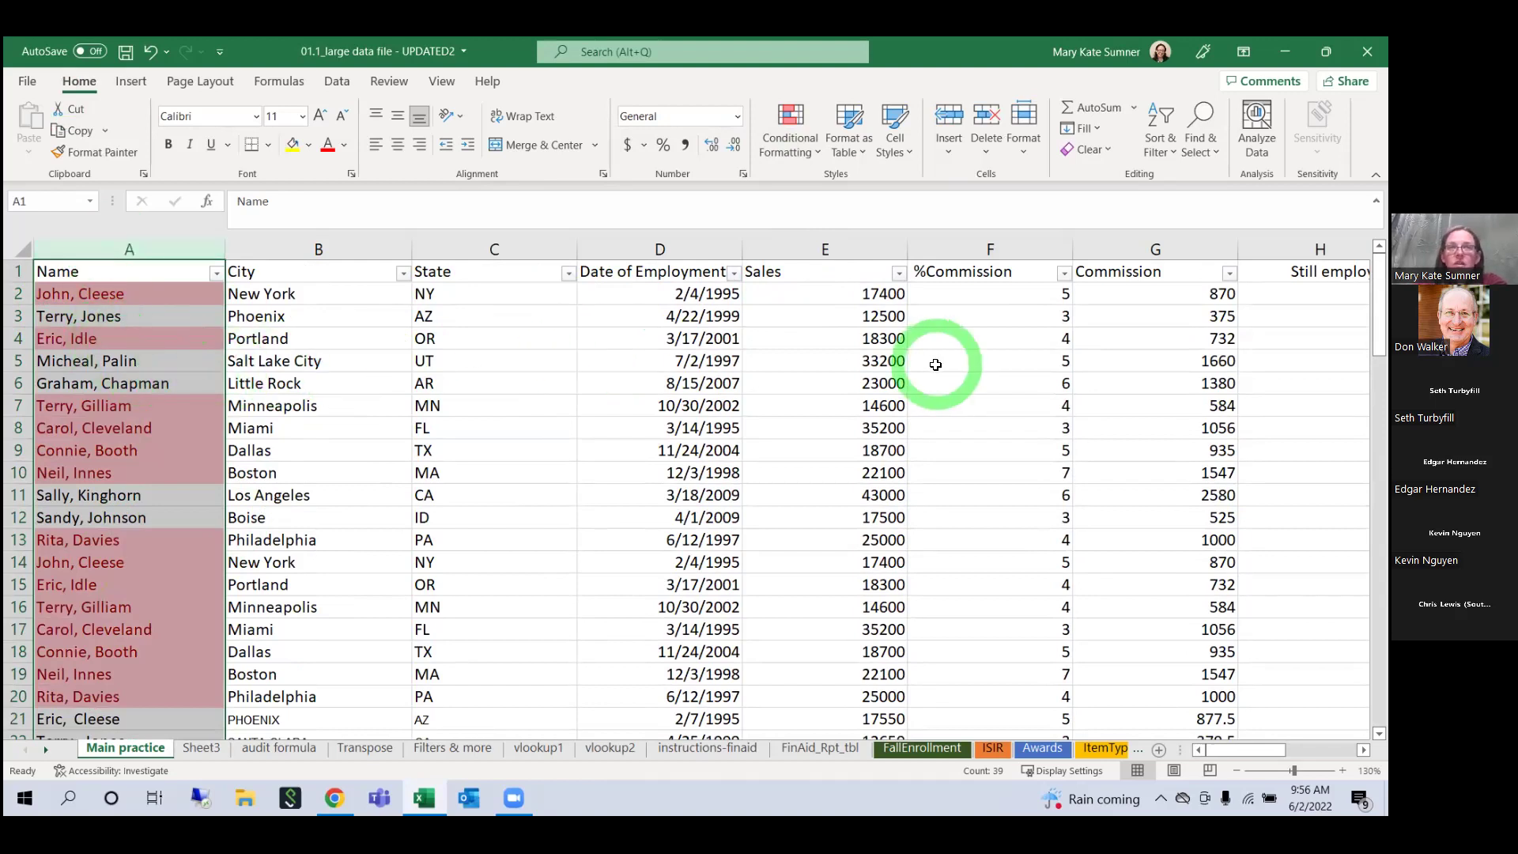
pyautogui.click(805, 145)
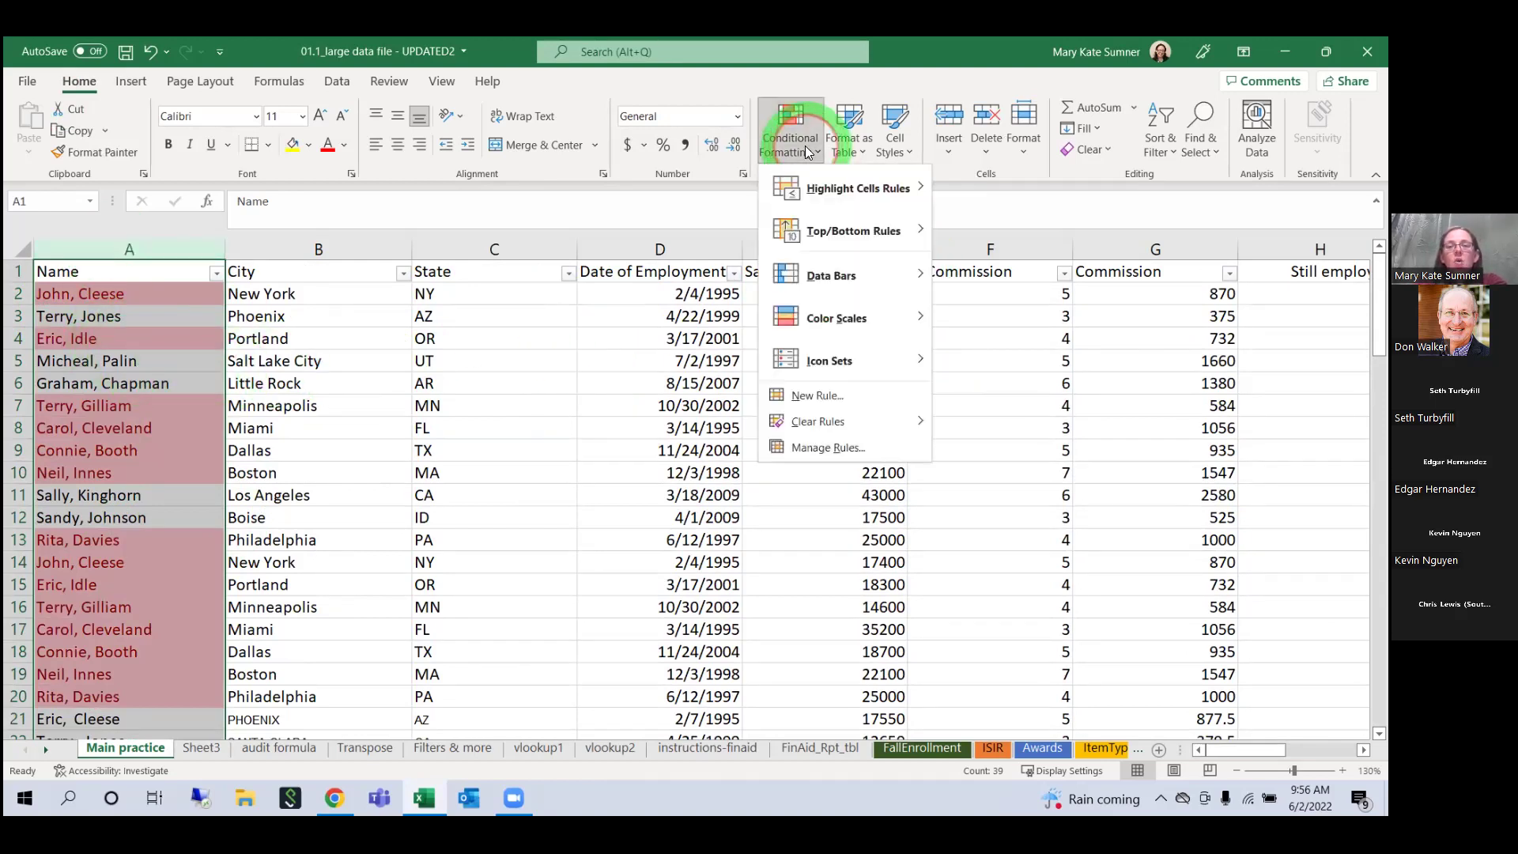
pyautogui.moveTo(889, 432)
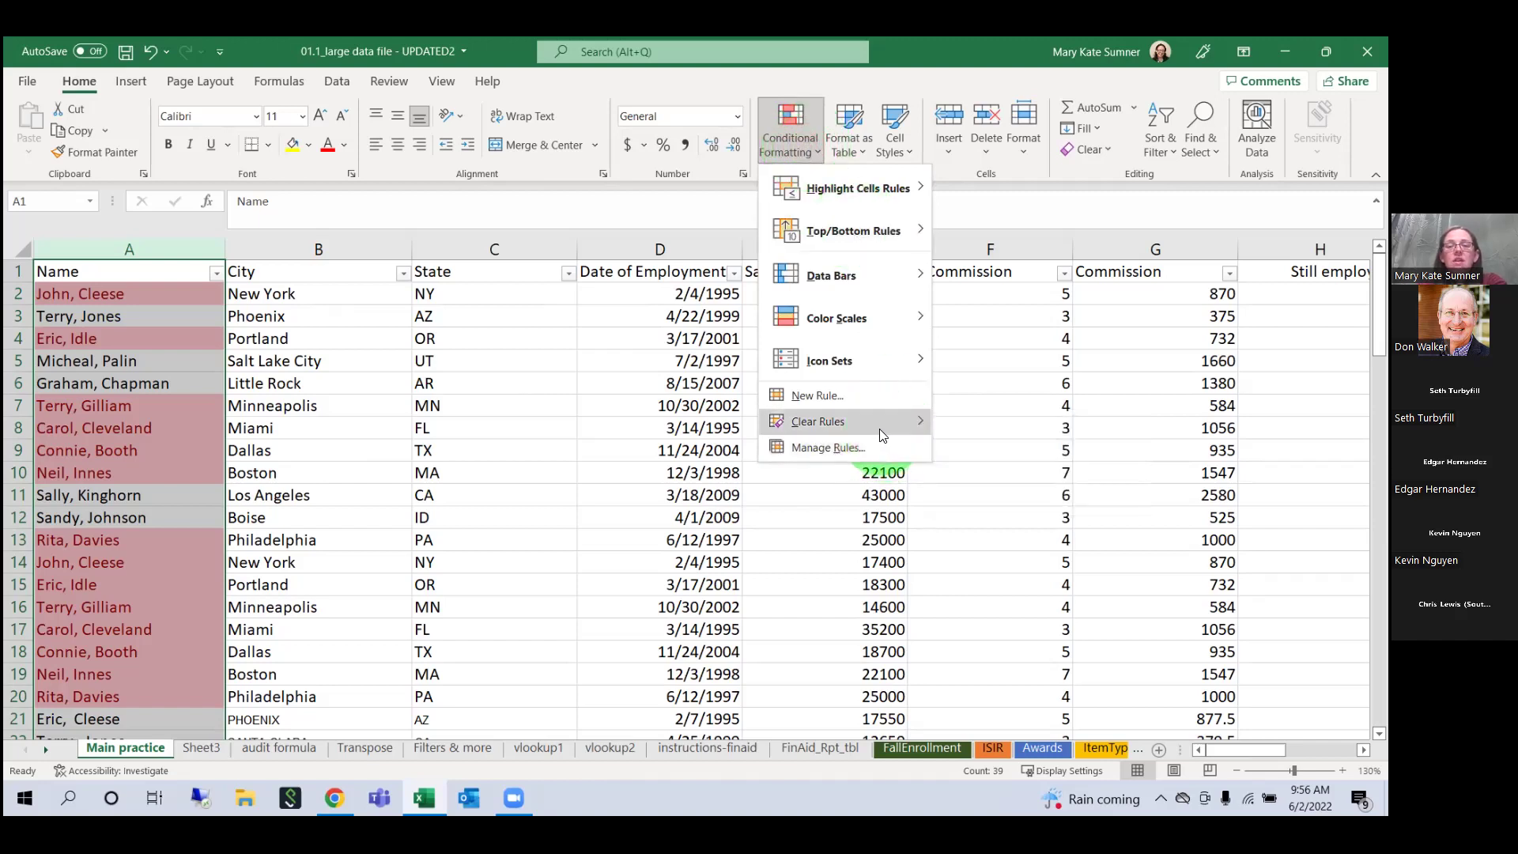
pyautogui.click(190, 271)
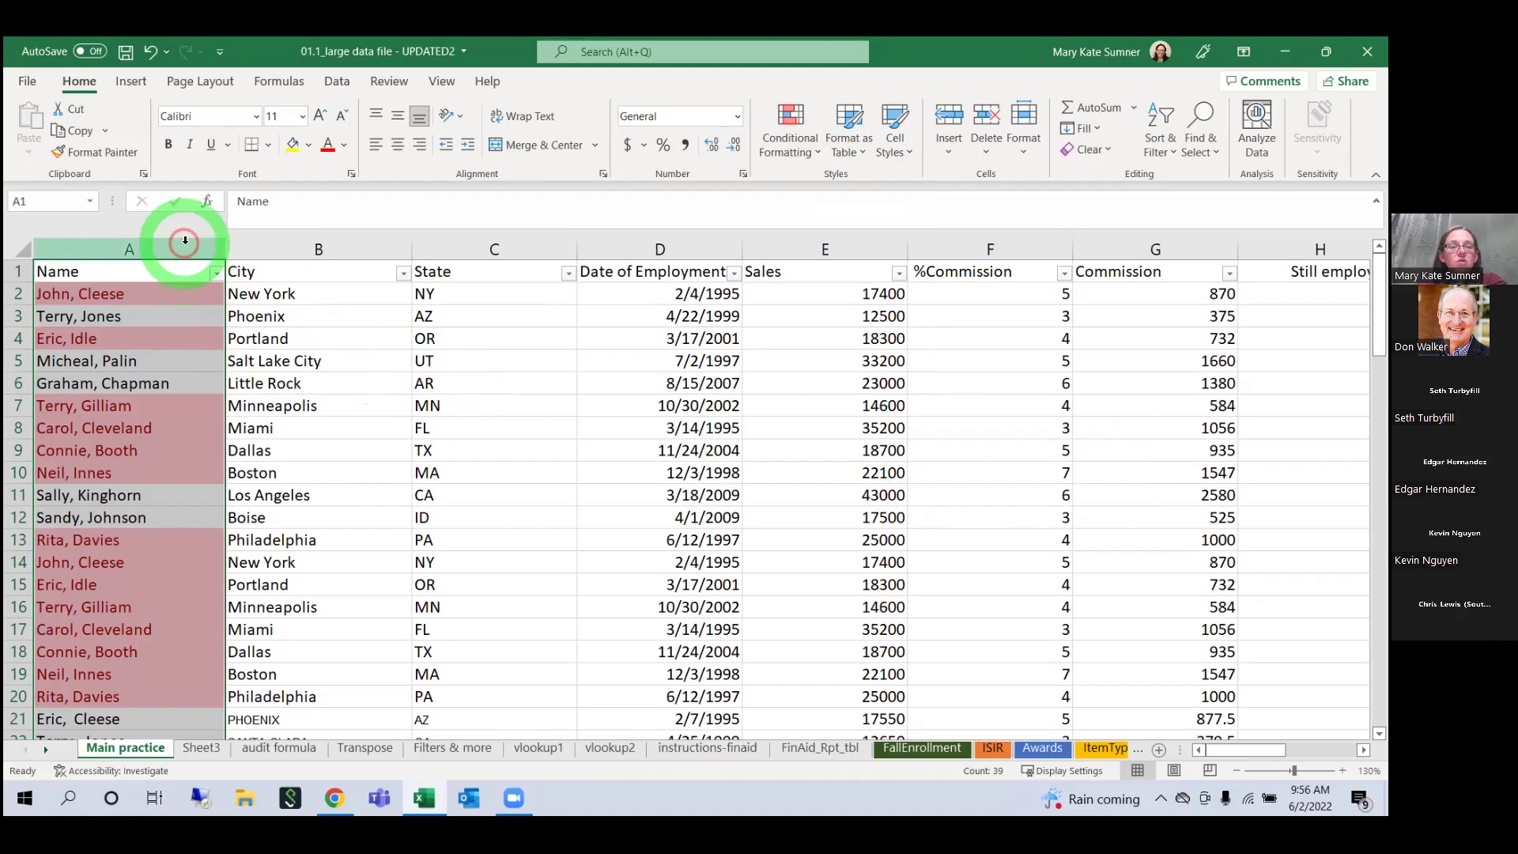
pyautogui.click(800, 138)
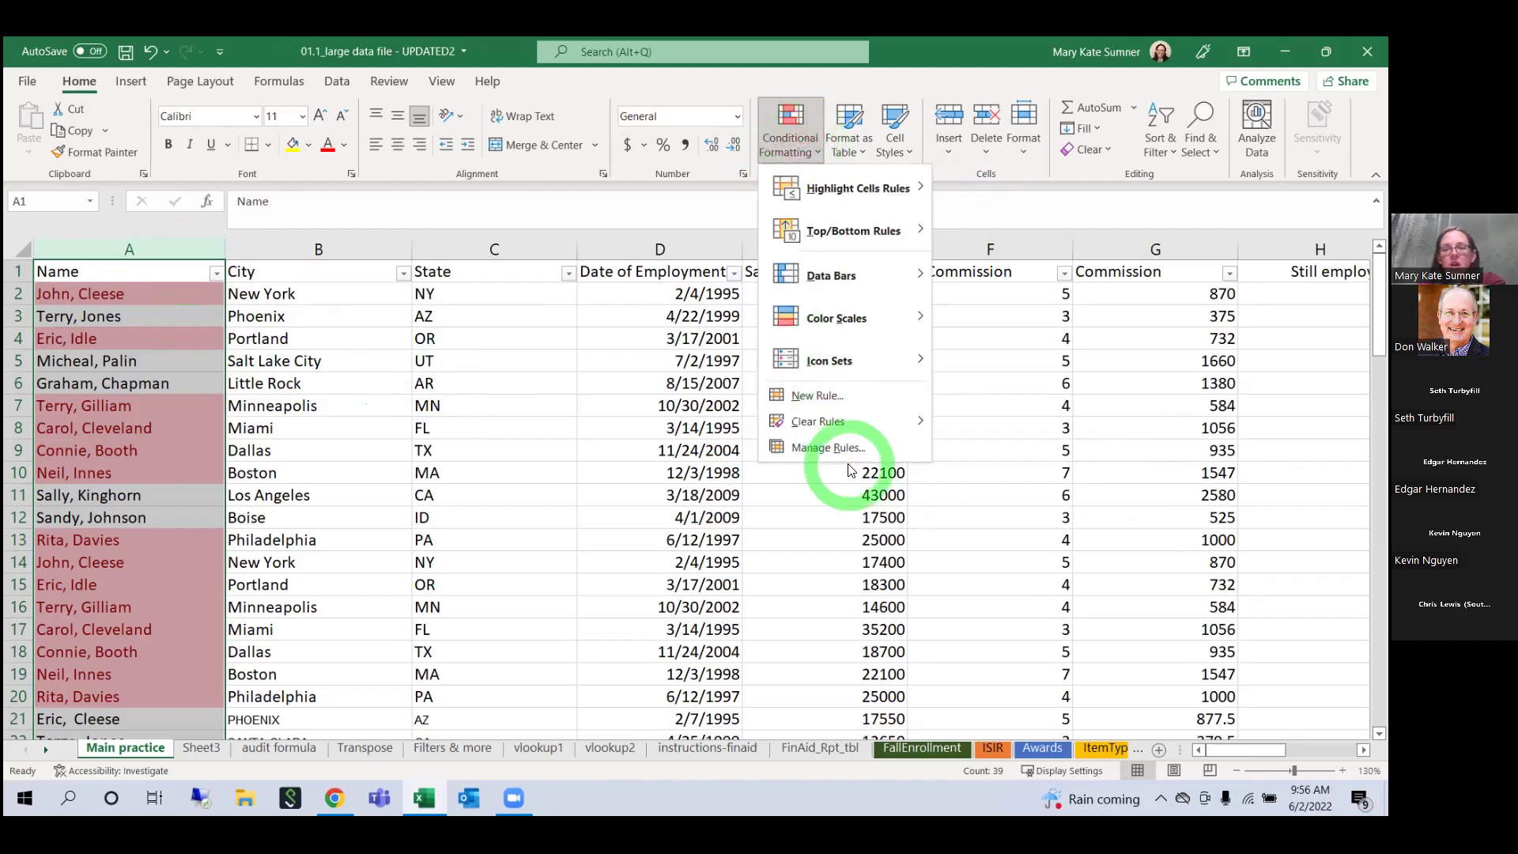
pyautogui.moveTo(877, 421)
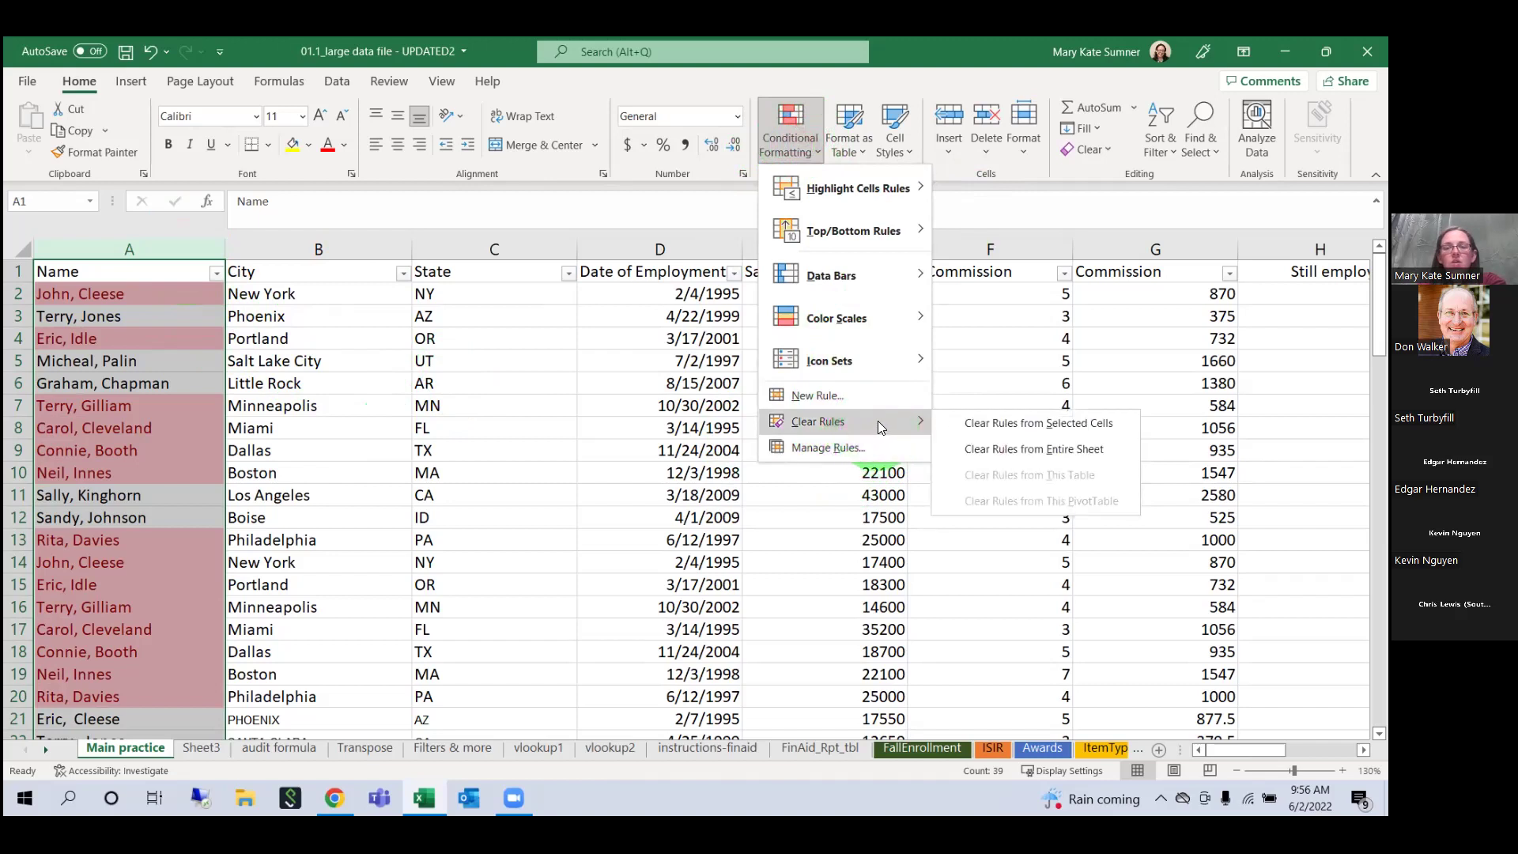
pyautogui.click(998, 425)
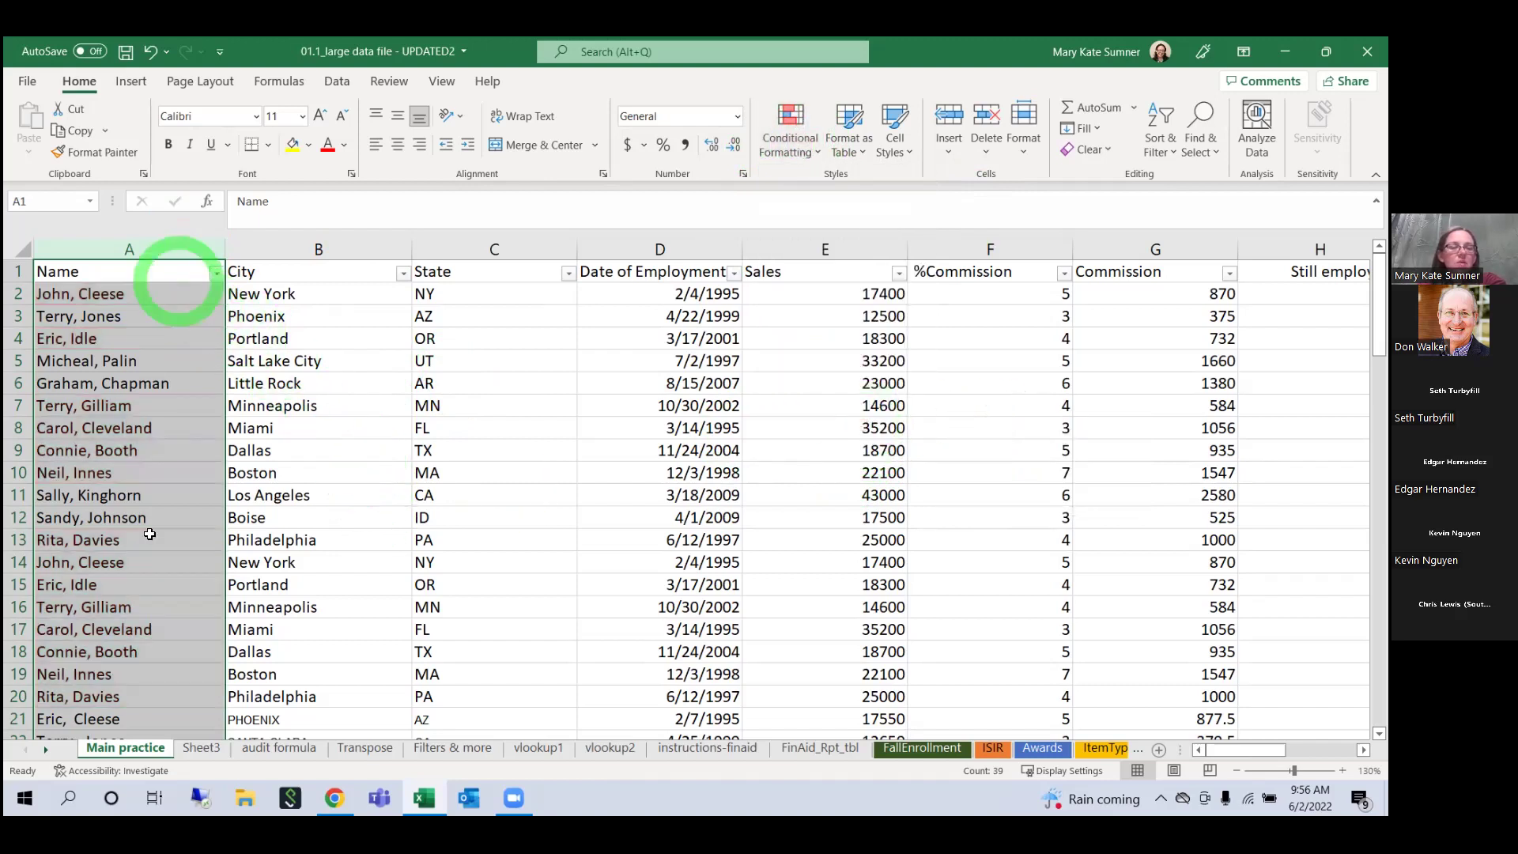
pyautogui.click(142, 607)
pyautogui.click(185, 339)
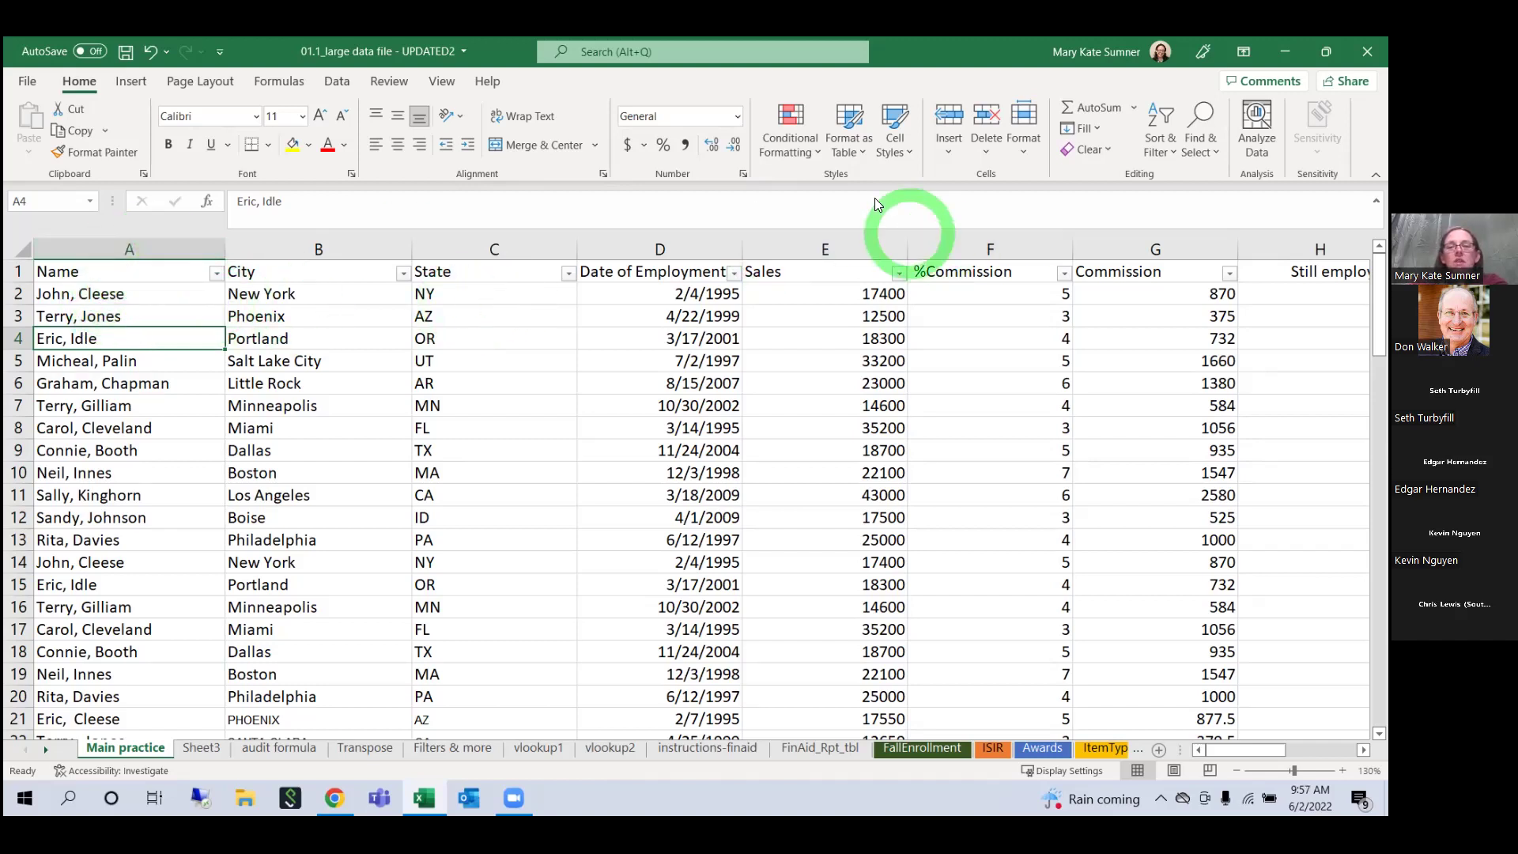
pyautogui.click(809, 151)
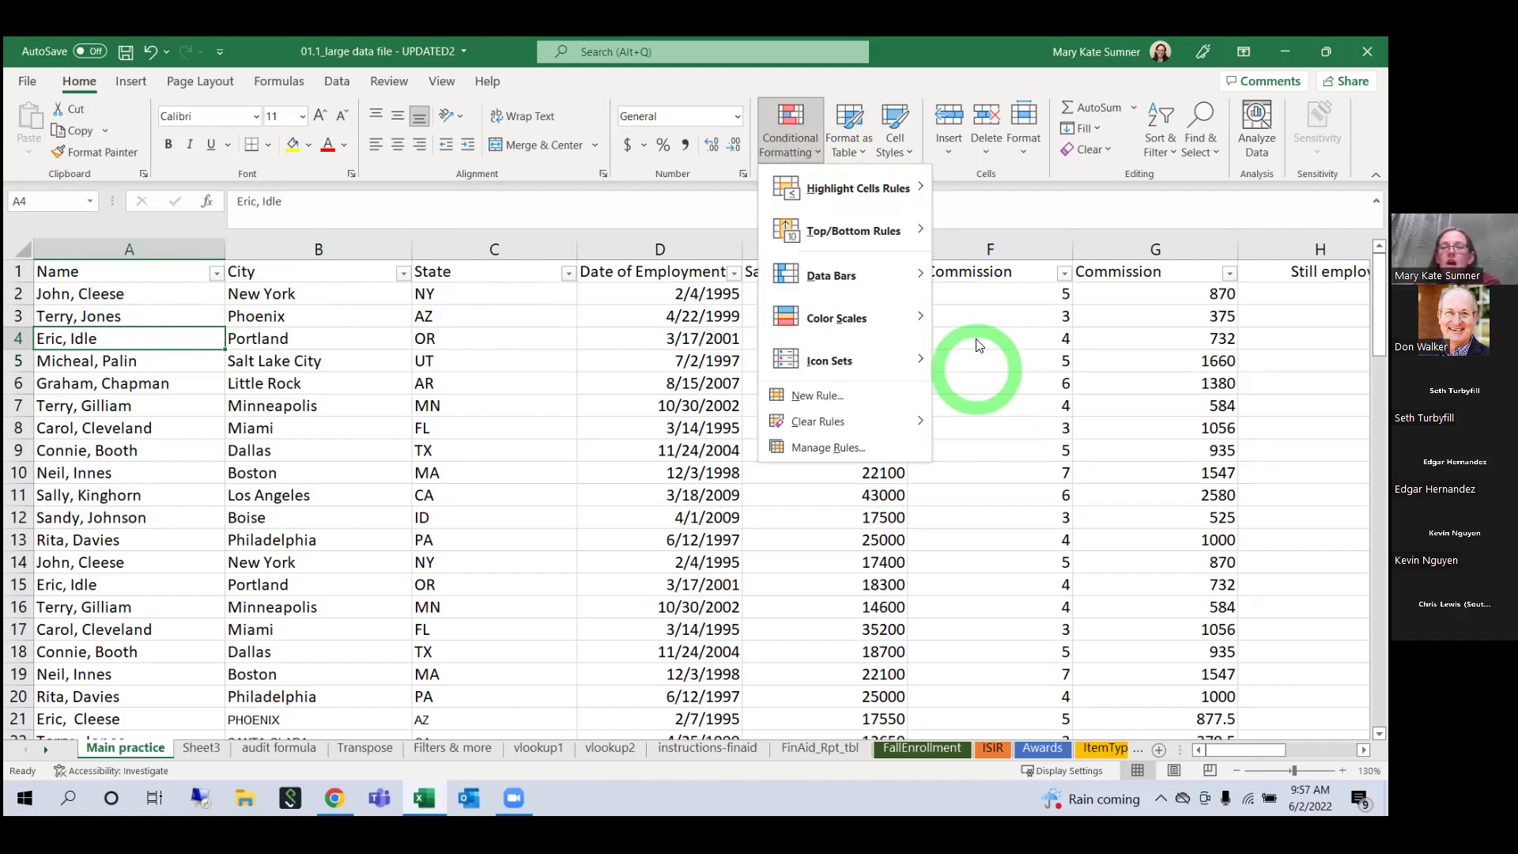
pyautogui.moveTo(878, 425)
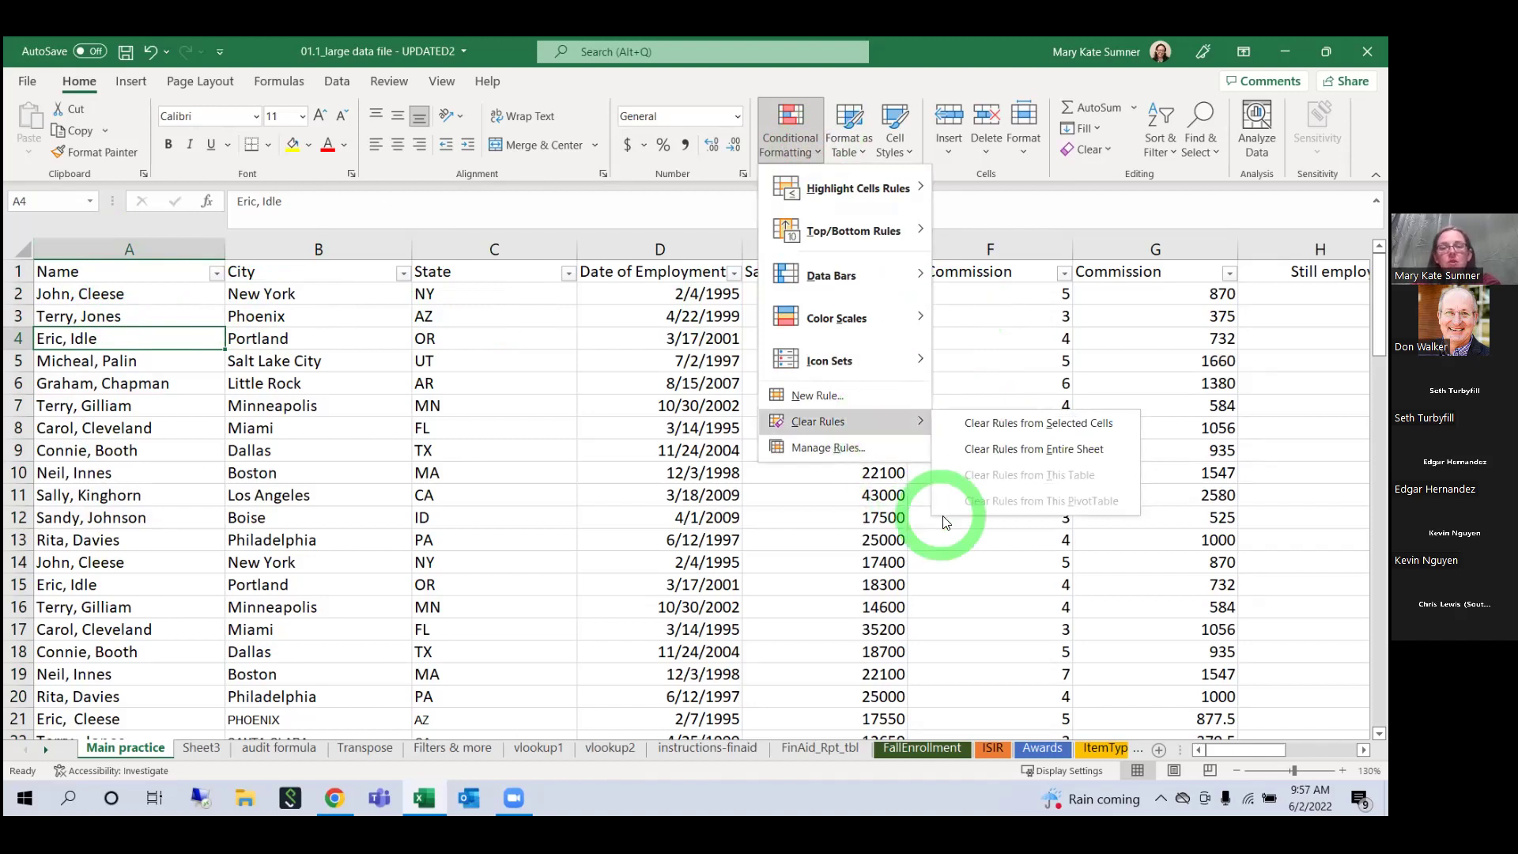
pyautogui.click(774, 551)
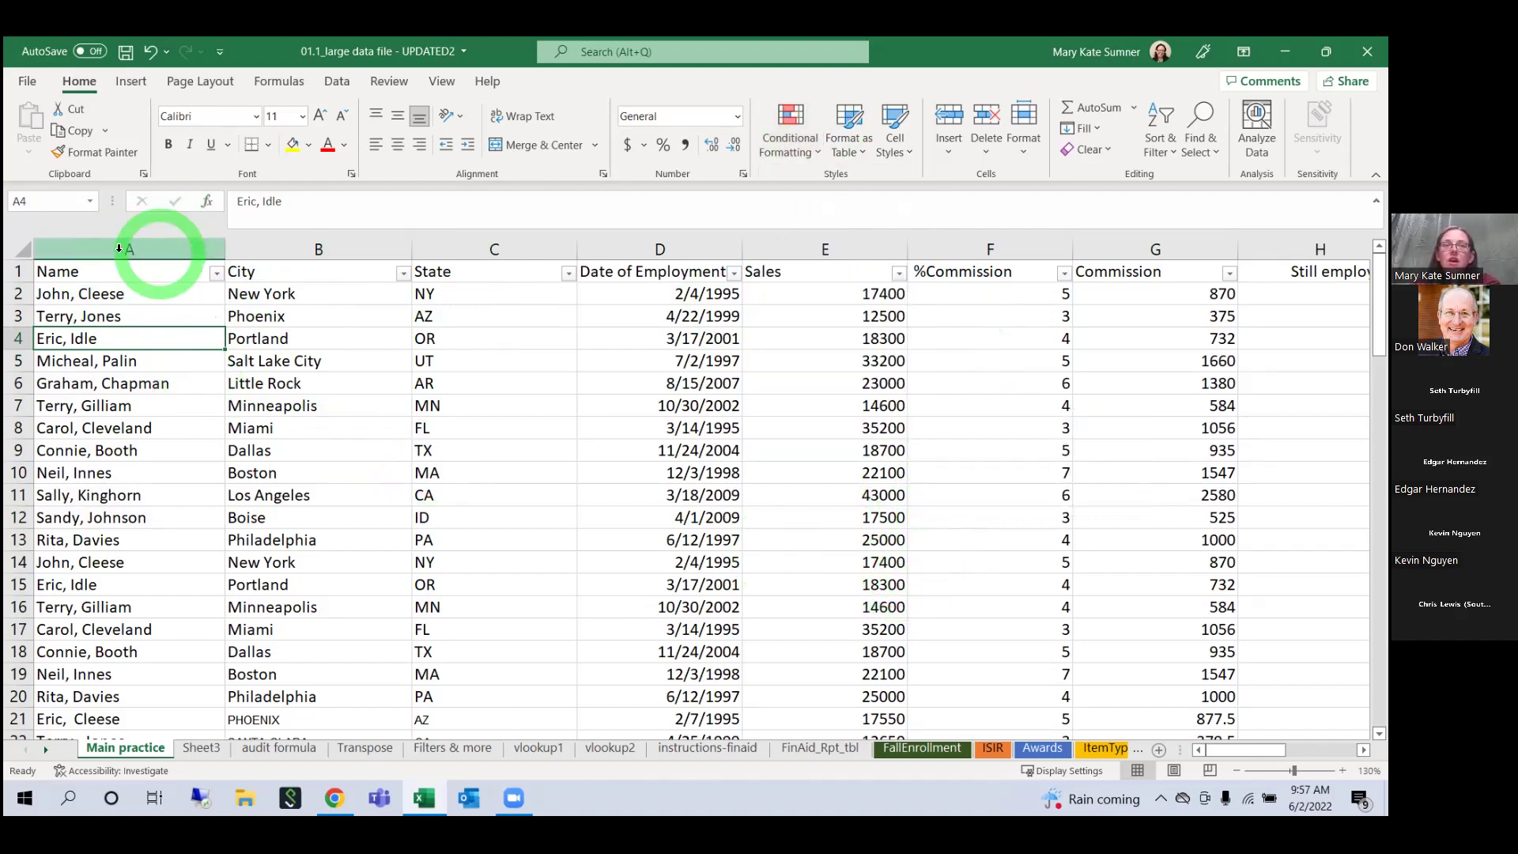
# Step: Set up Remove Duplicates for the whole sheet with headers, comparing only the Name column, and dismiss it without applying
pyautogui.click(21, 257)
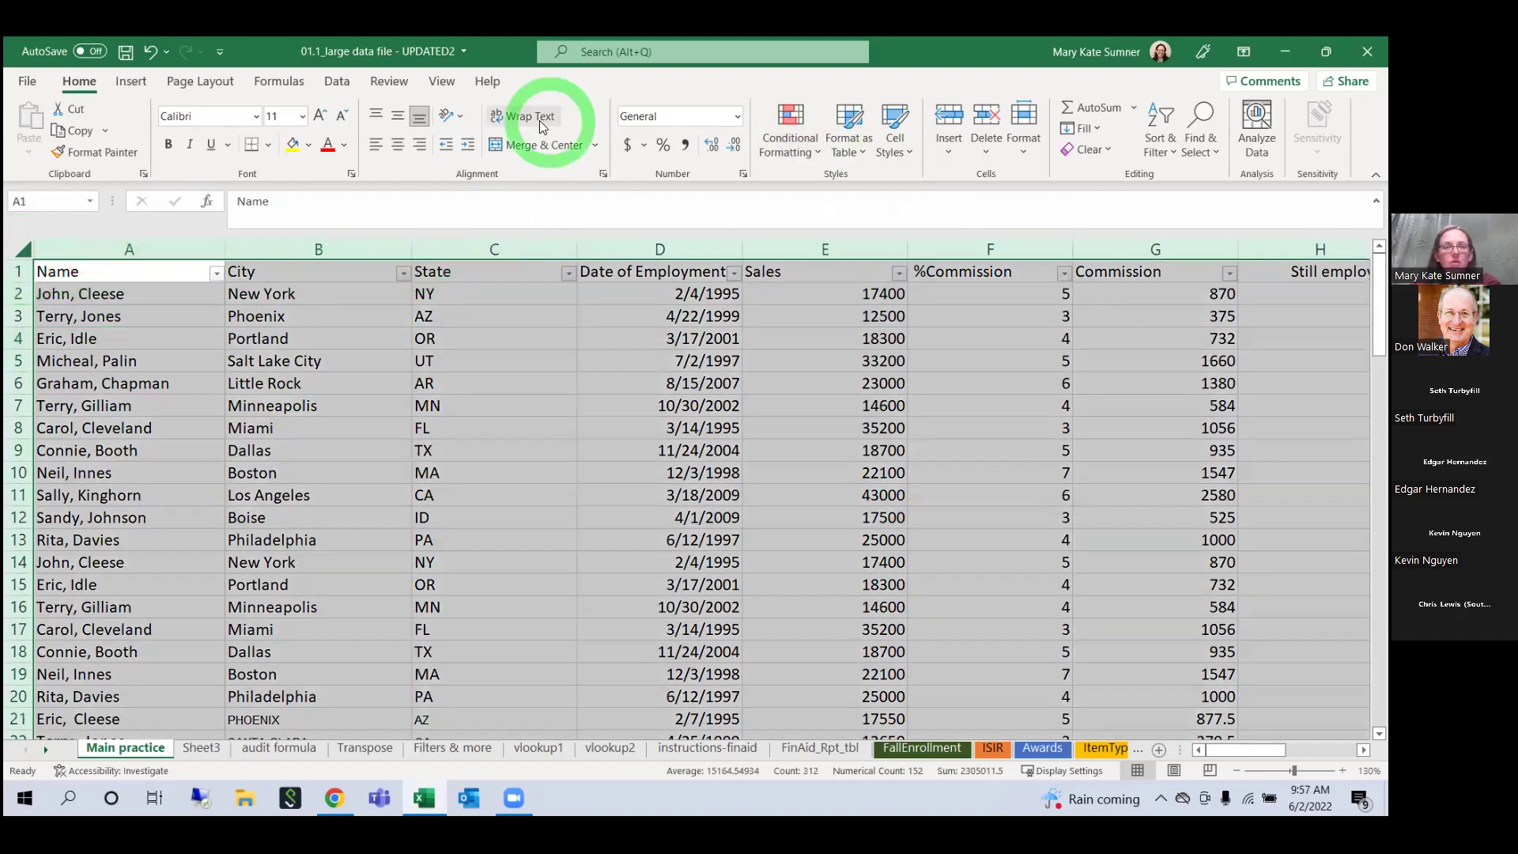
pyautogui.click(340, 86)
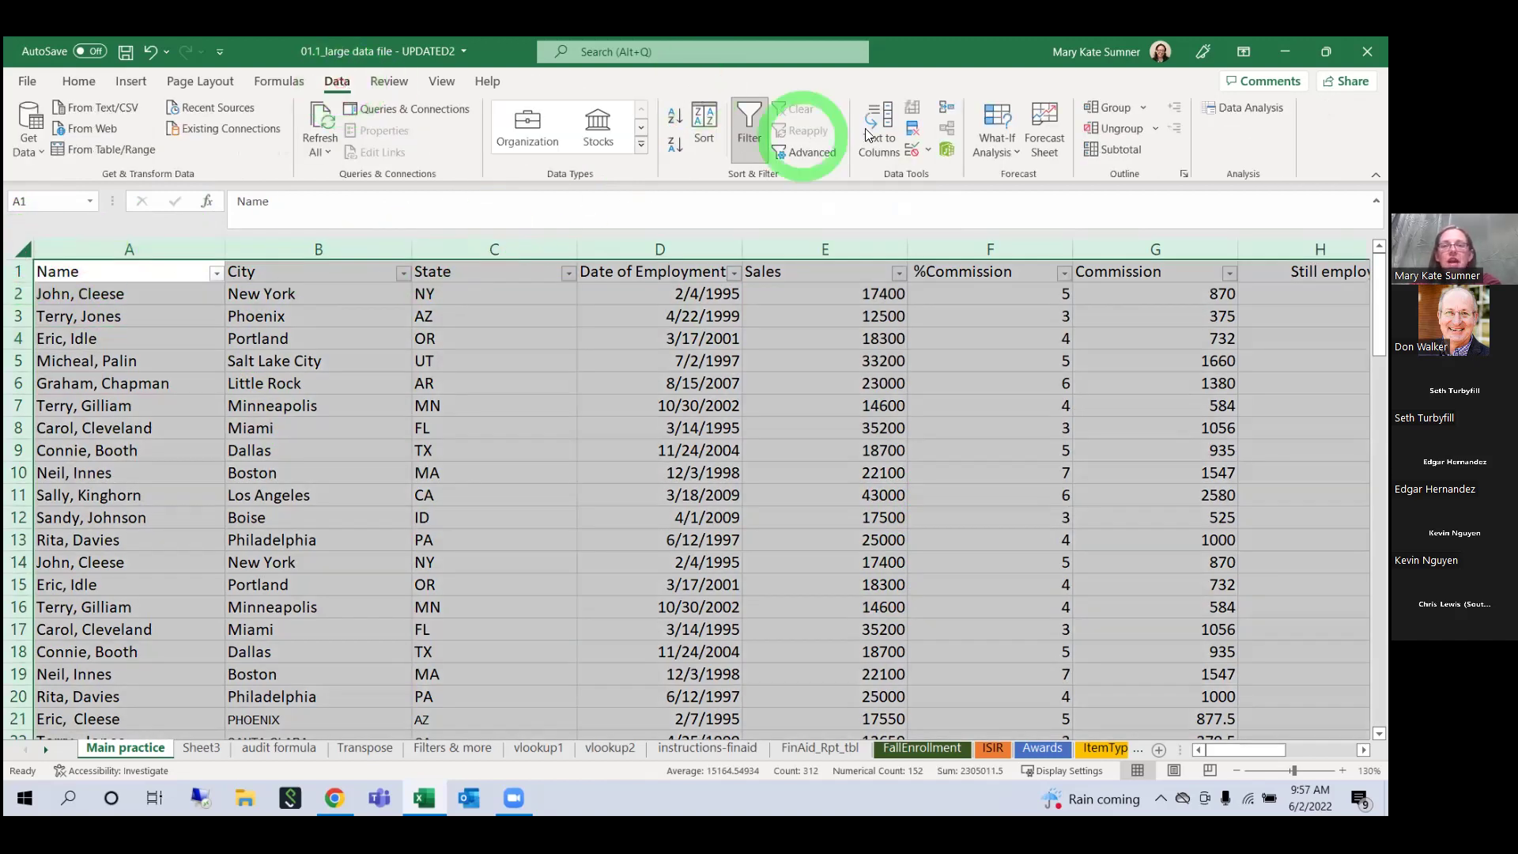
pyautogui.click(912, 128)
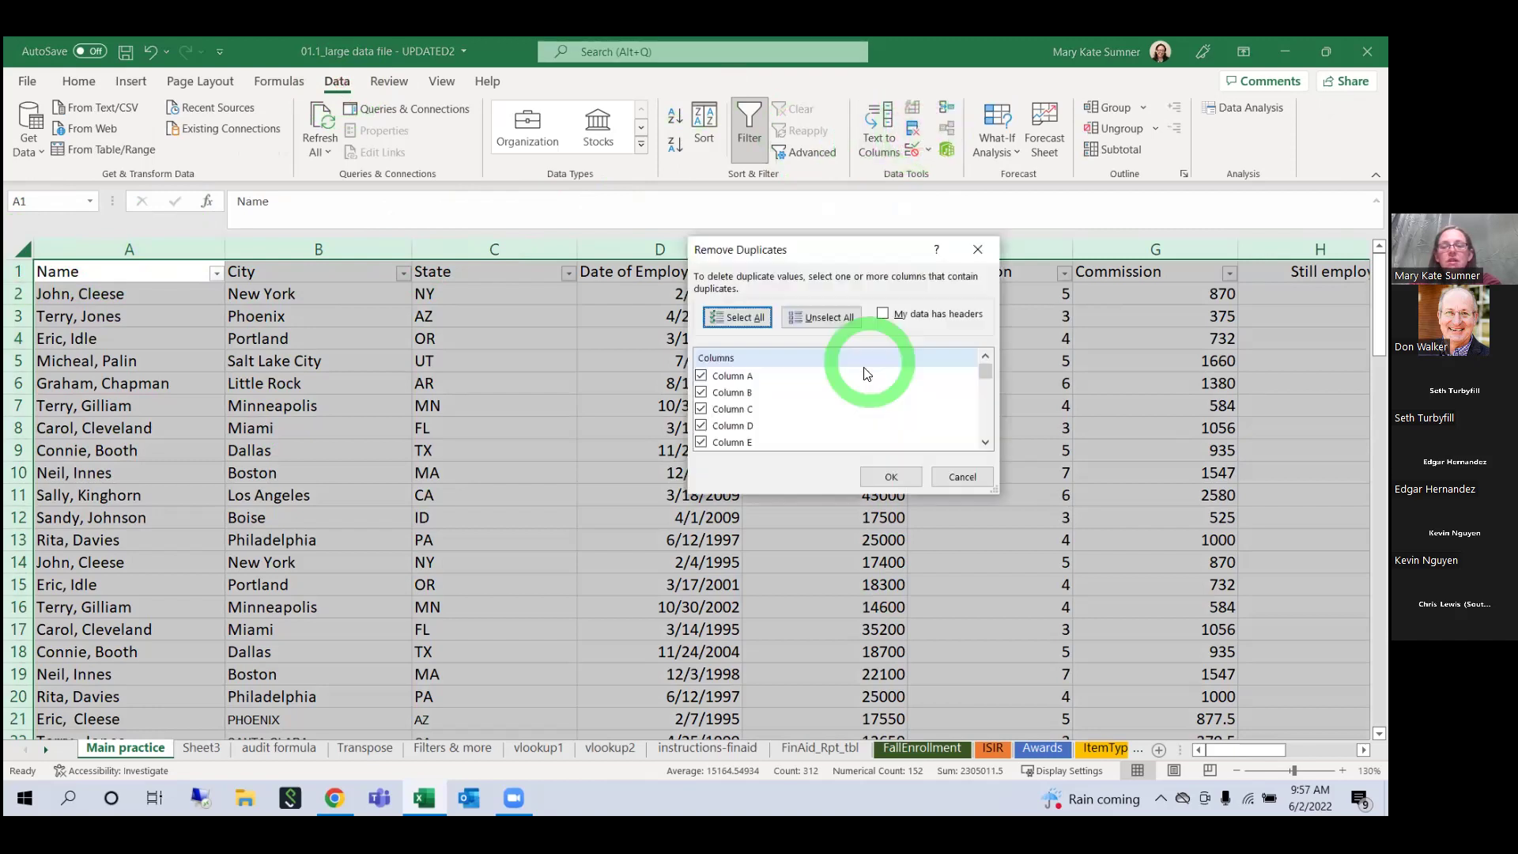
pyautogui.click(983, 316)
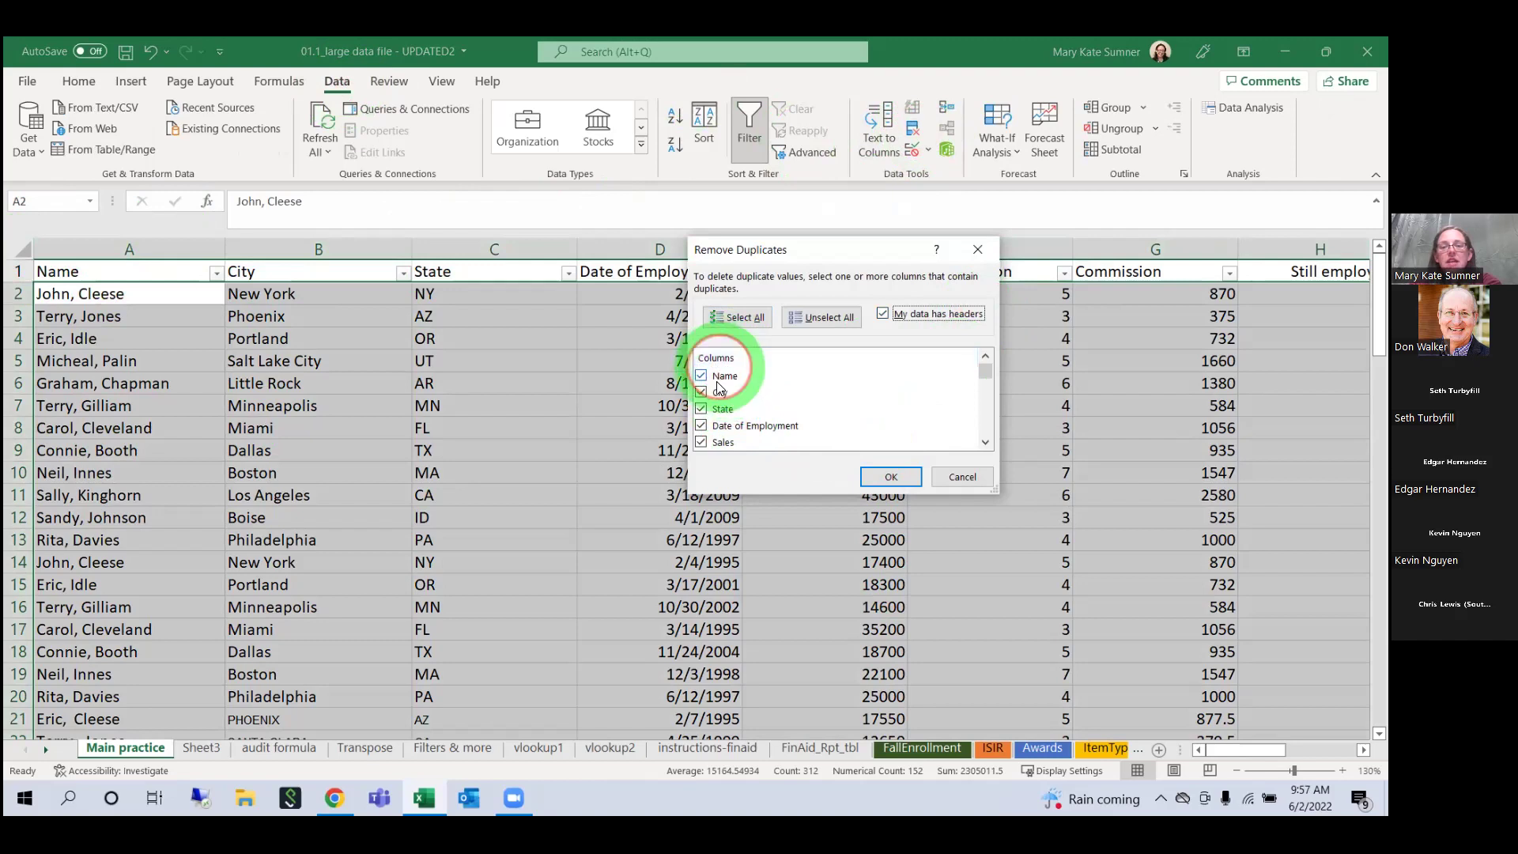
pyautogui.click(820, 316)
pyautogui.click(701, 376)
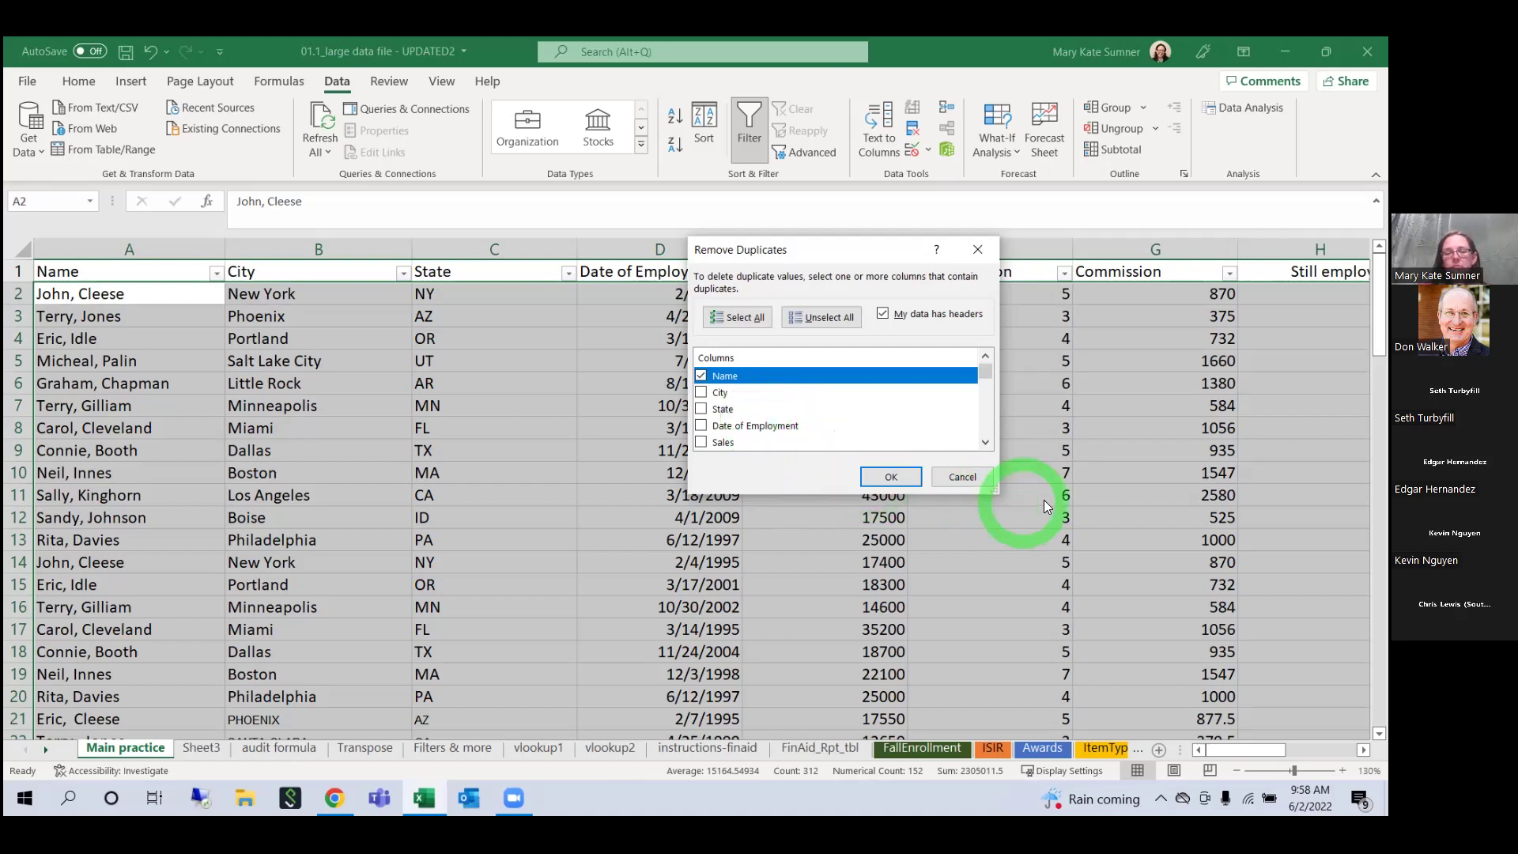
pyautogui.click(718, 522)
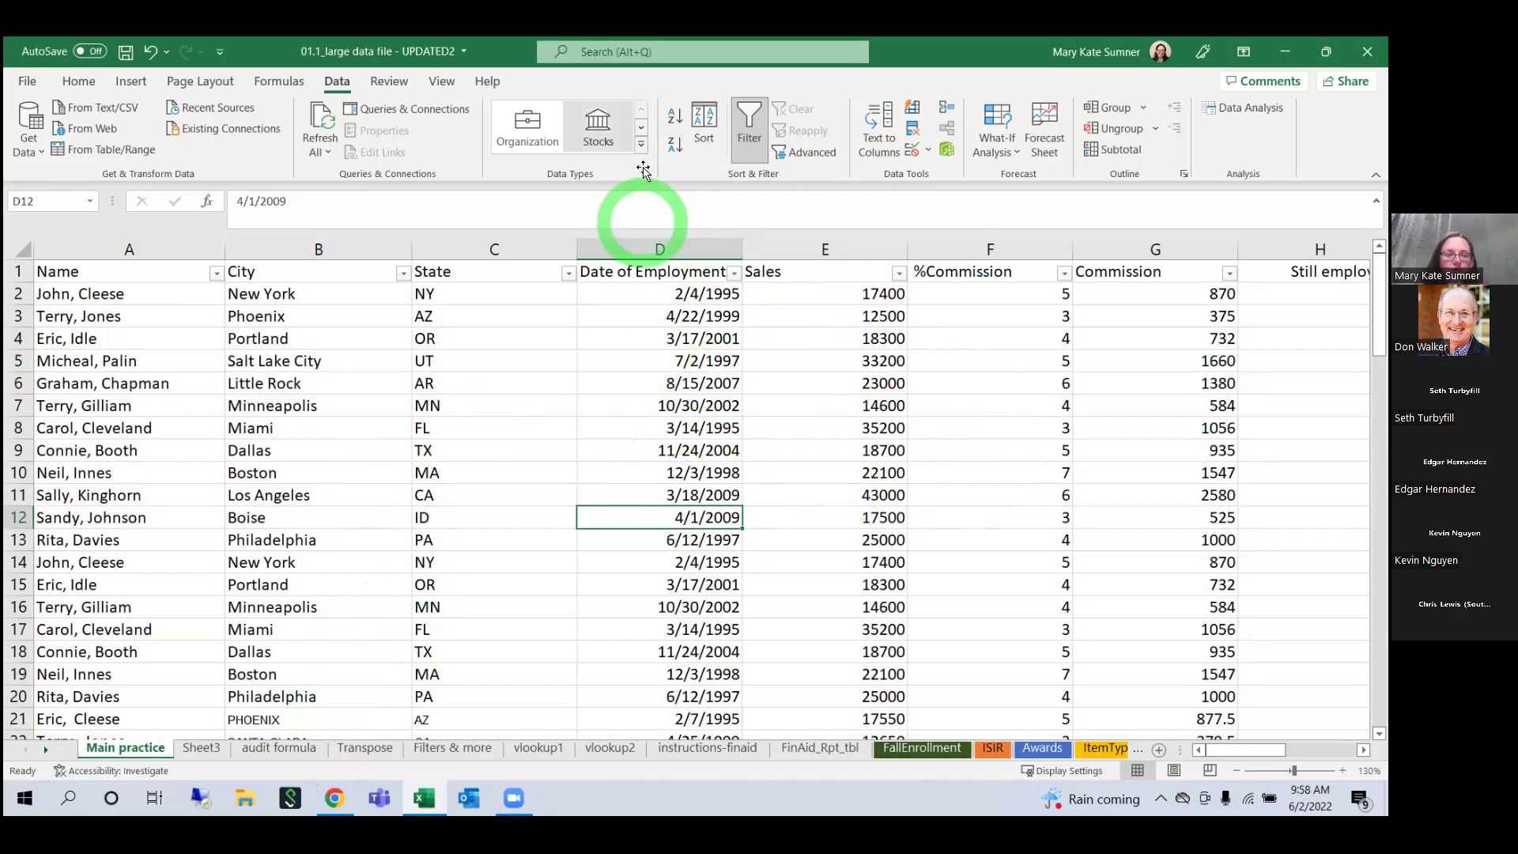
pyautogui.click(316, 361)
pyautogui.click(262, 339)
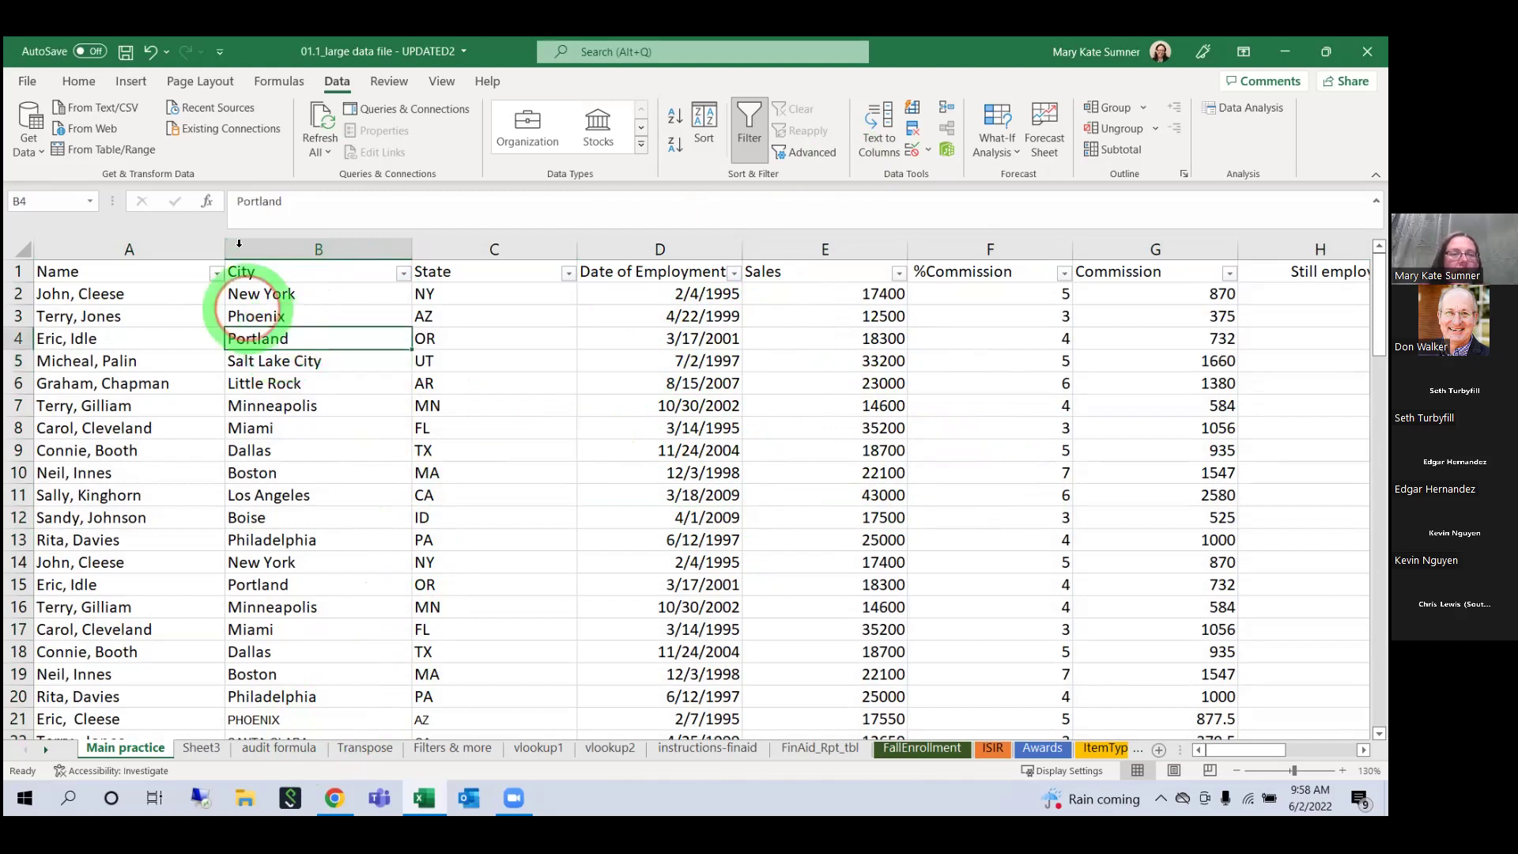
pyautogui.click(79, 82)
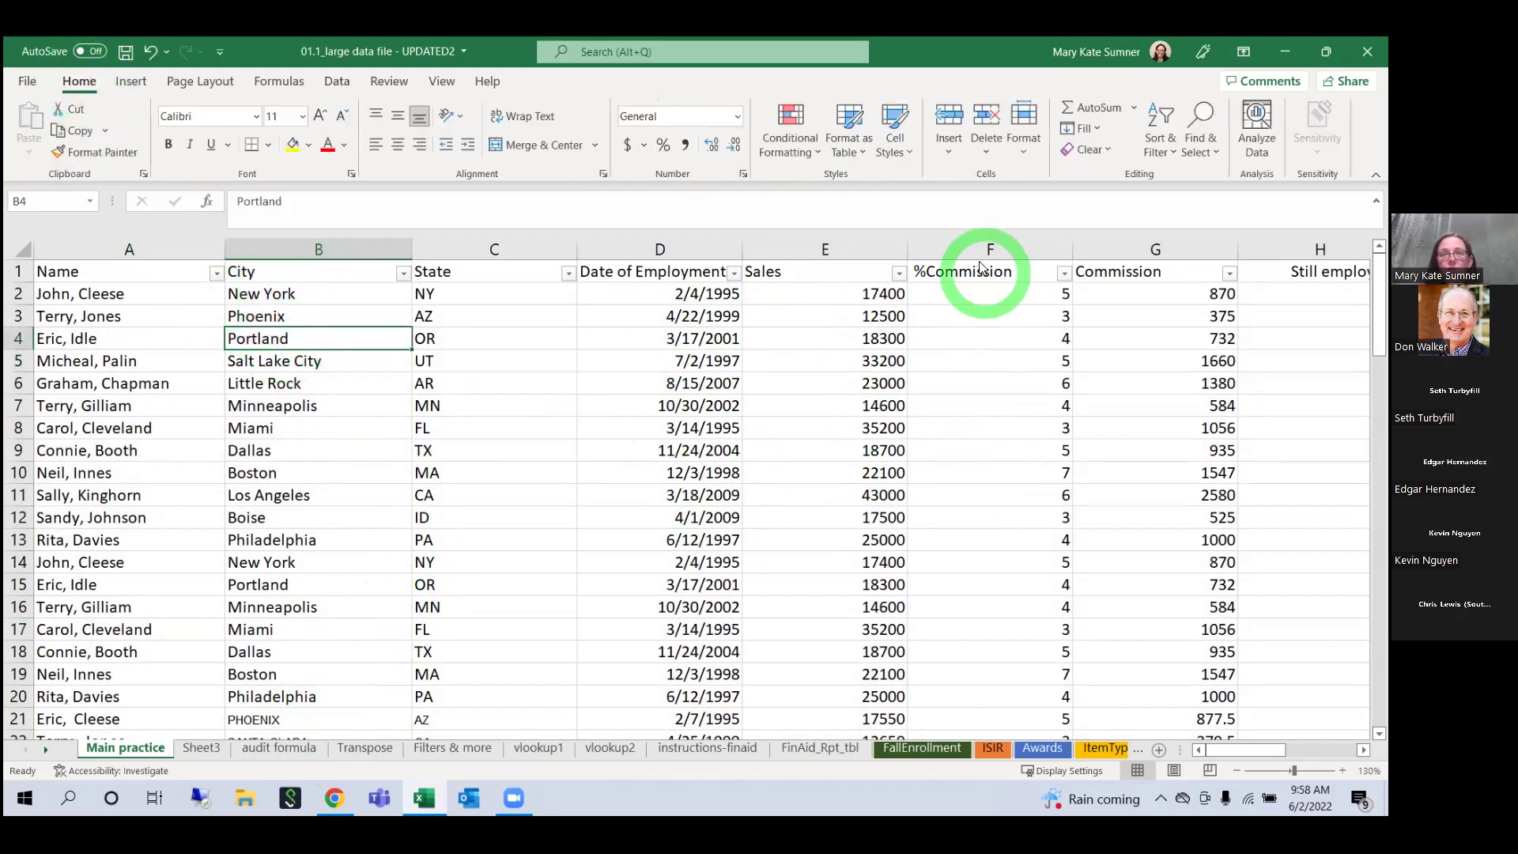
pyautogui.click(812, 154)
pyautogui.moveTo(832, 188)
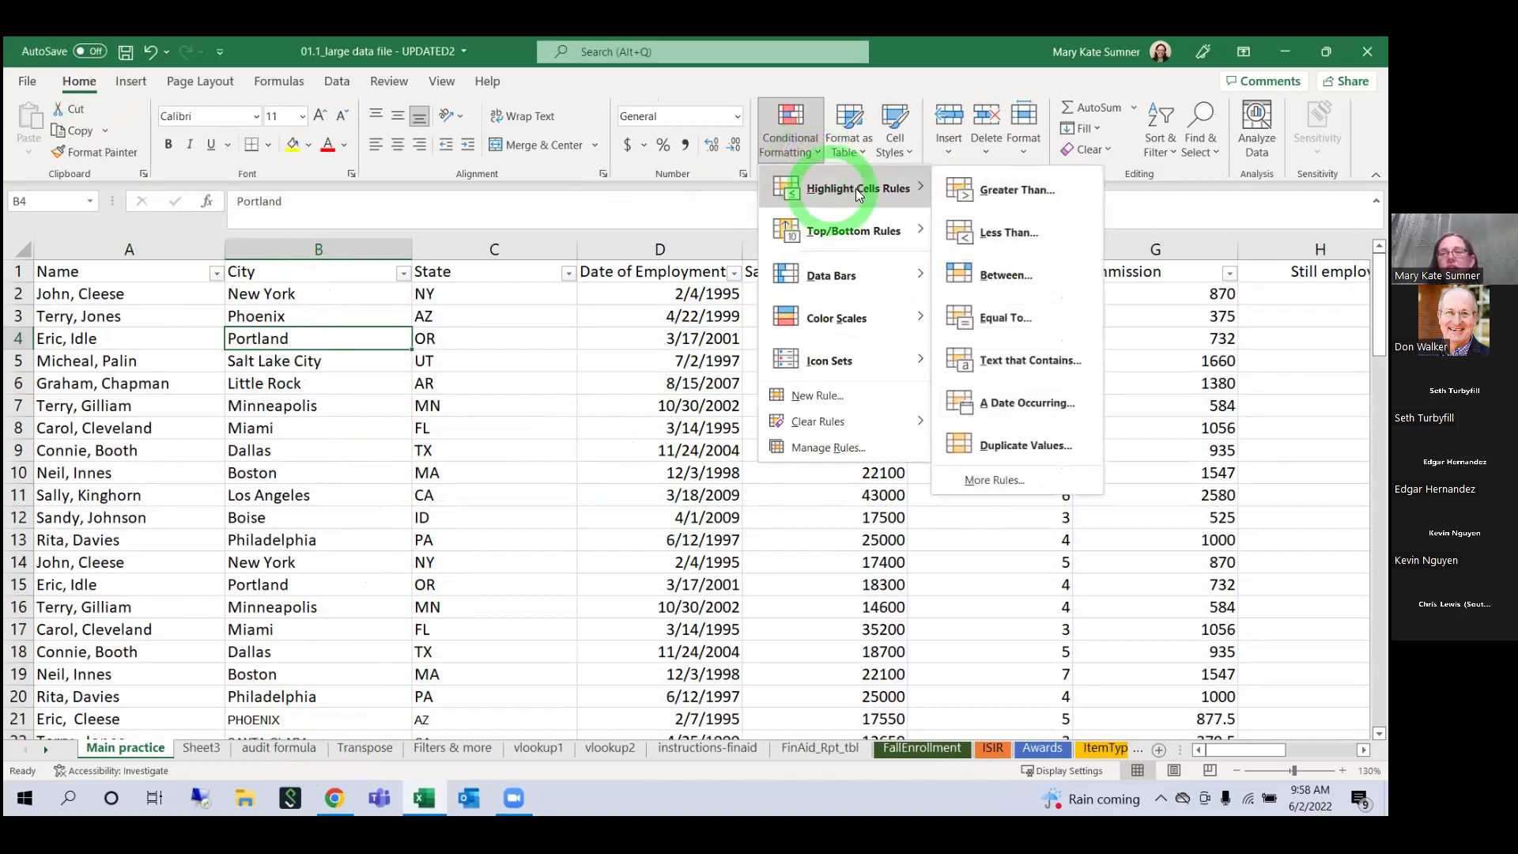
pyautogui.click(964, 193)
pyautogui.click(1261, 356)
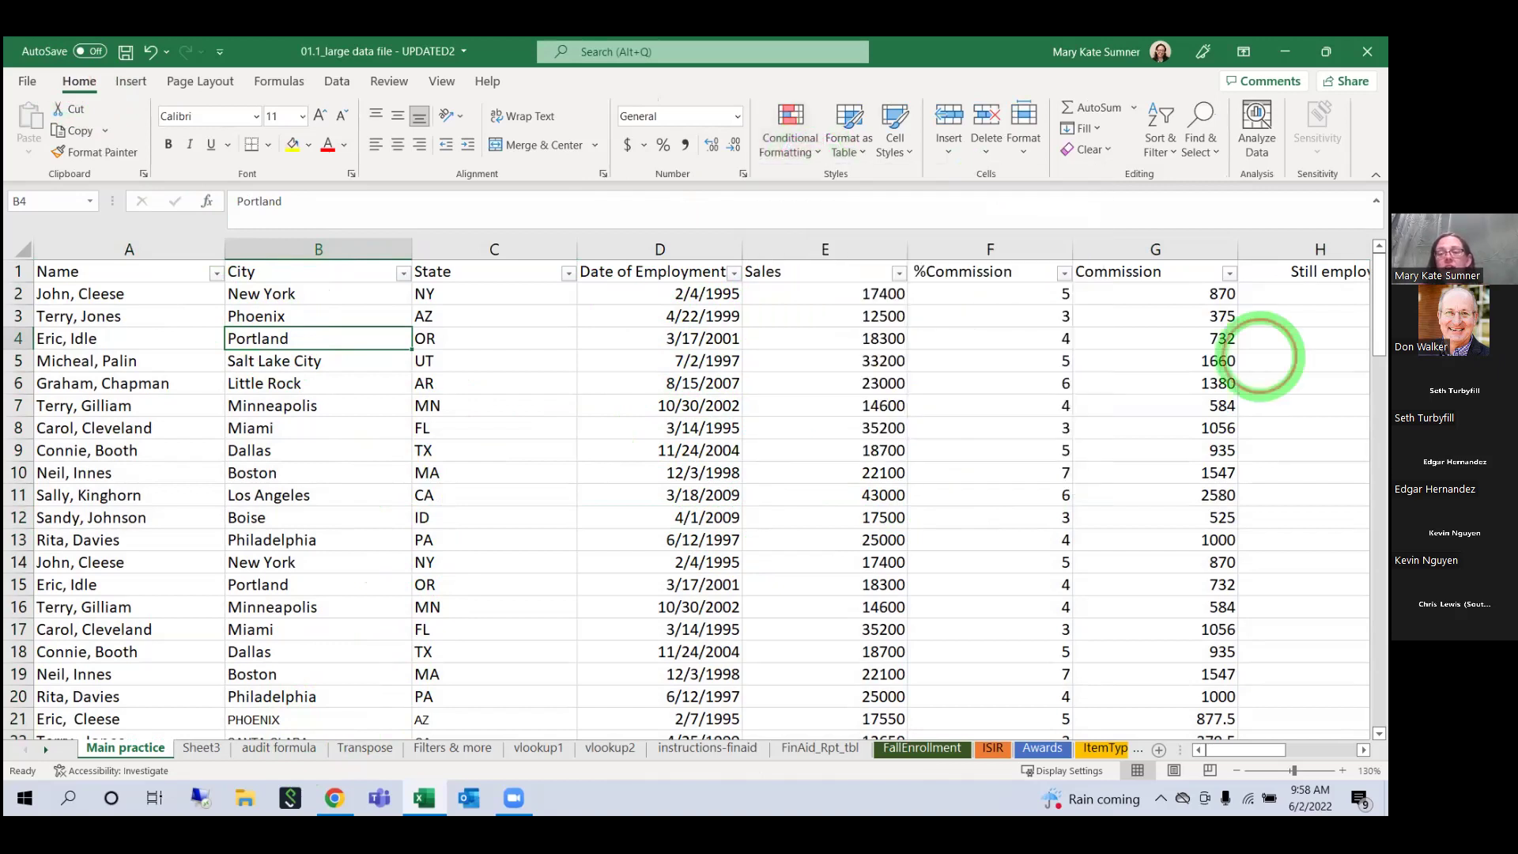
# Step: Highlight values greater than 27825 in the whole Sales column with Light Red Fill with Dark Red Text and review the column
pyautogui.click(842, 248)
pyautogui.click(800, 150)
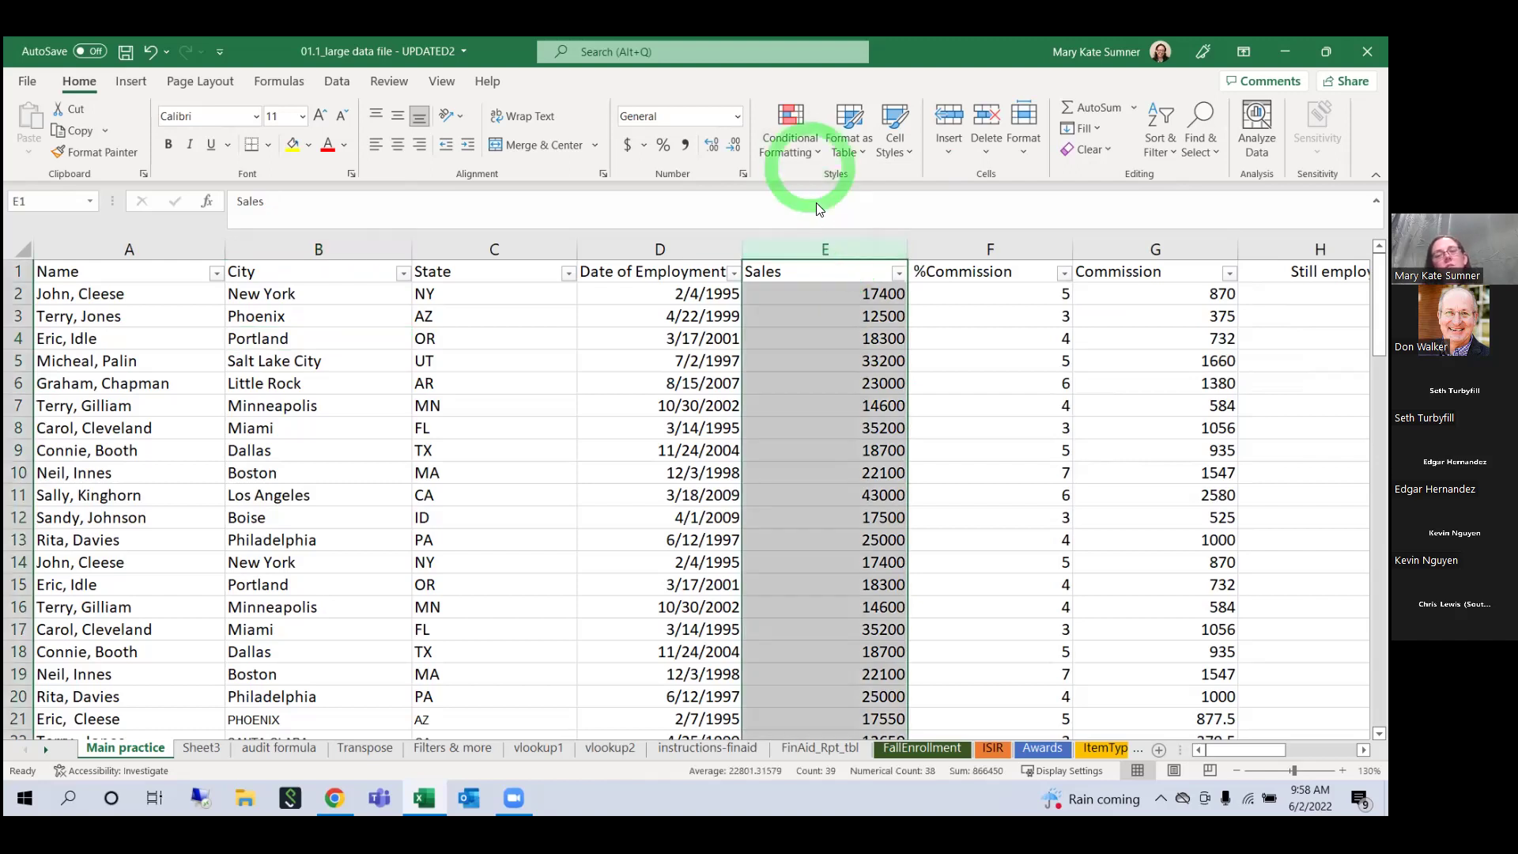
pyautogui.click(809, 150)
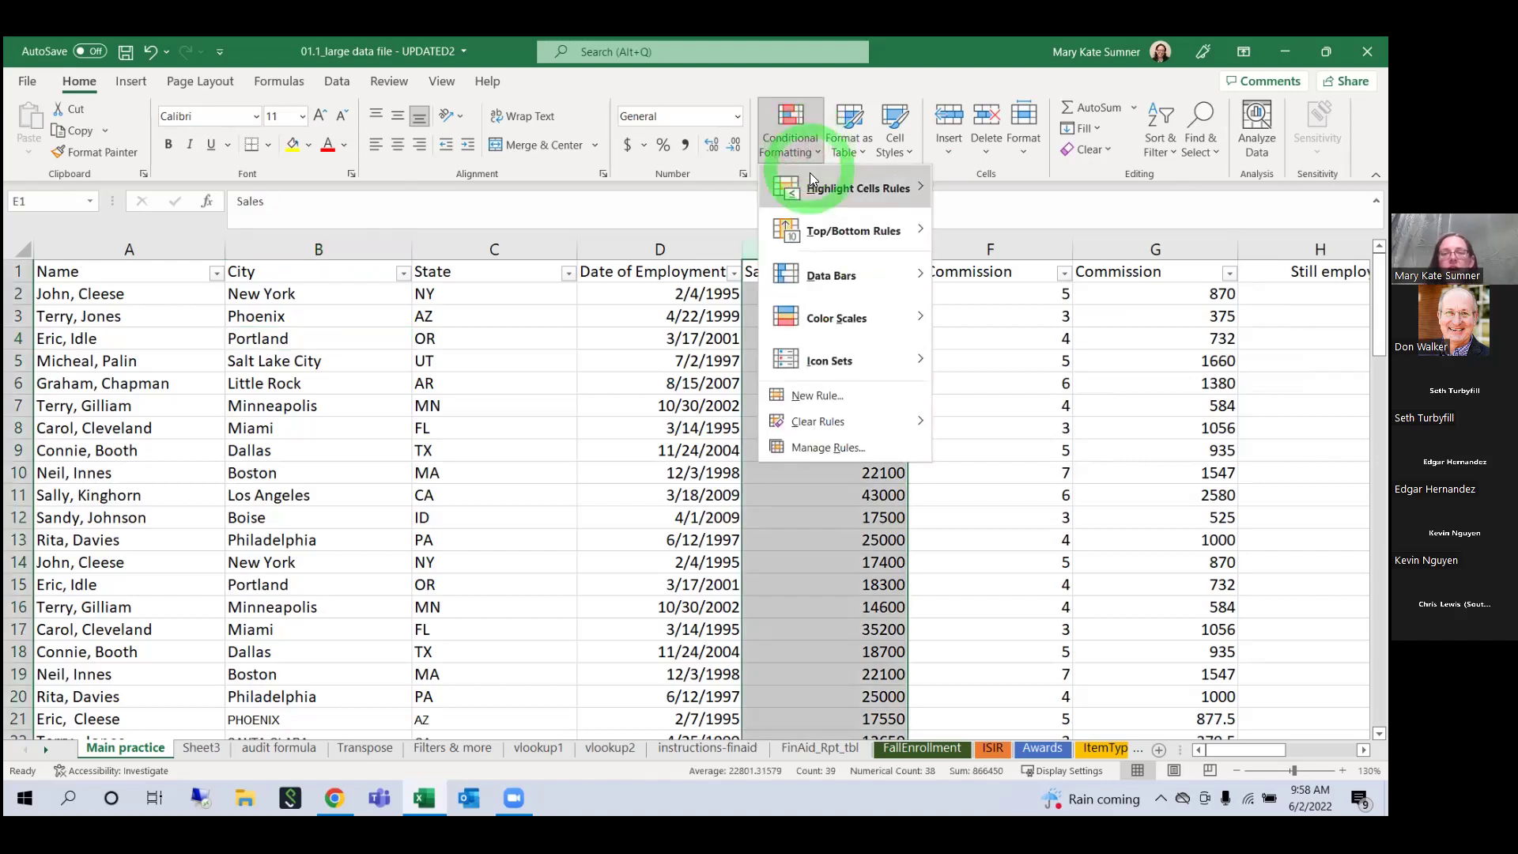
pyautogui.moveTo(825, 186)
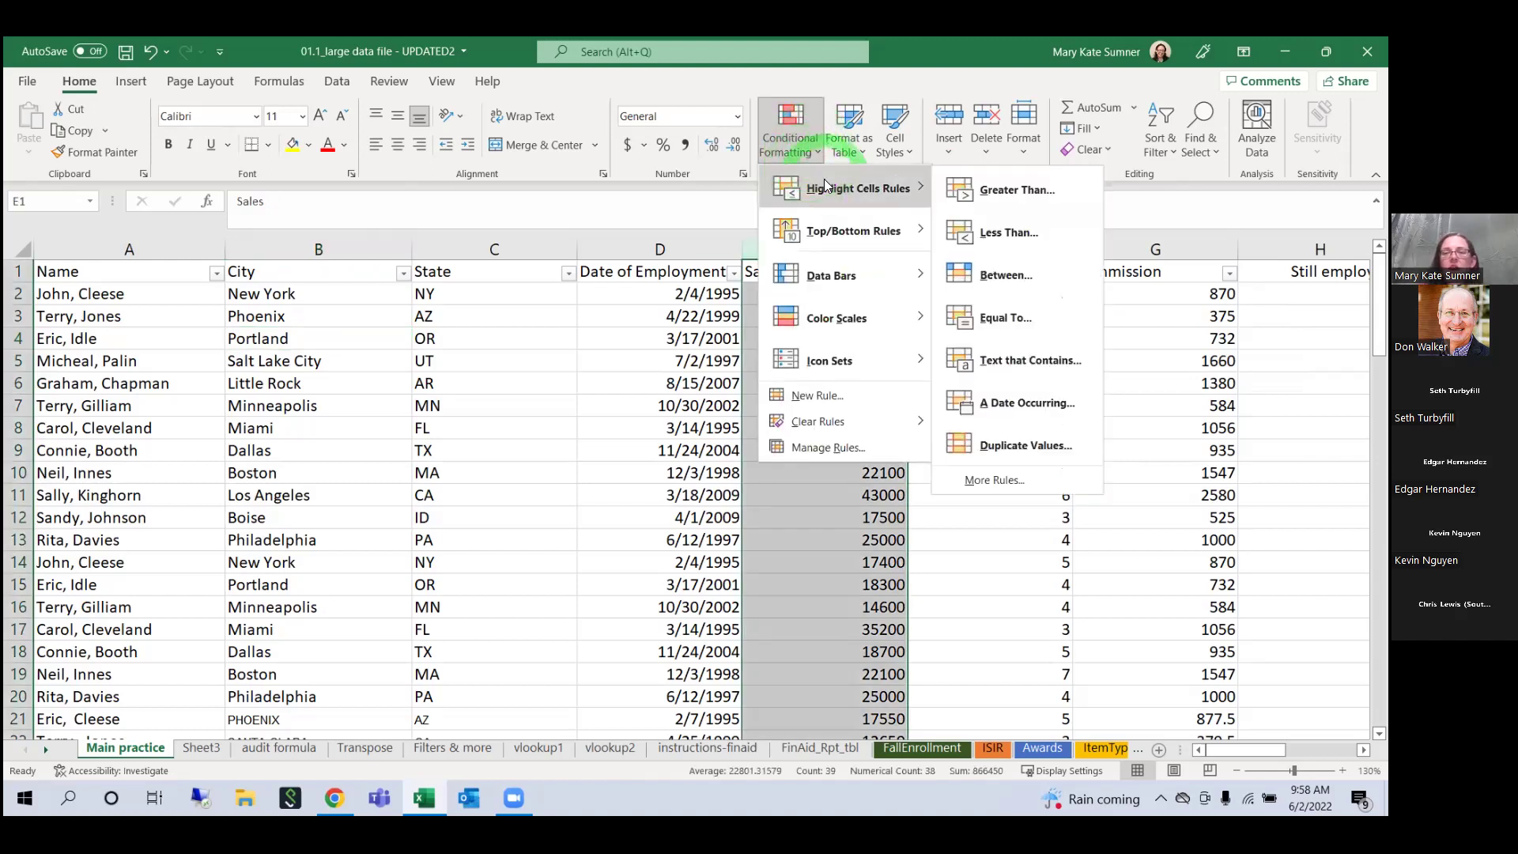
pyautogui.click(985, 190)
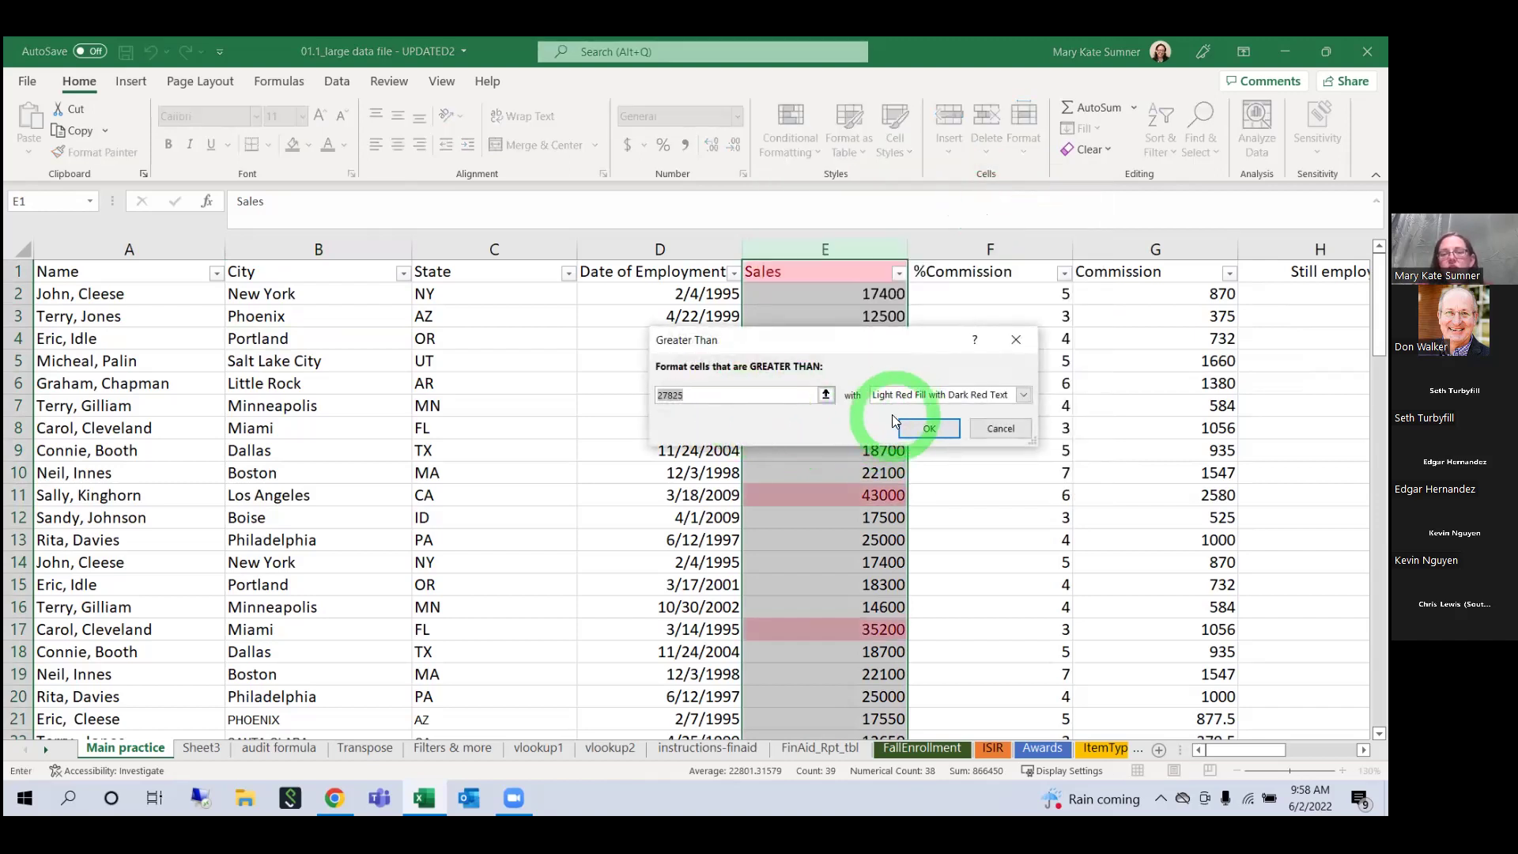
pyautogui.click(943, 428)
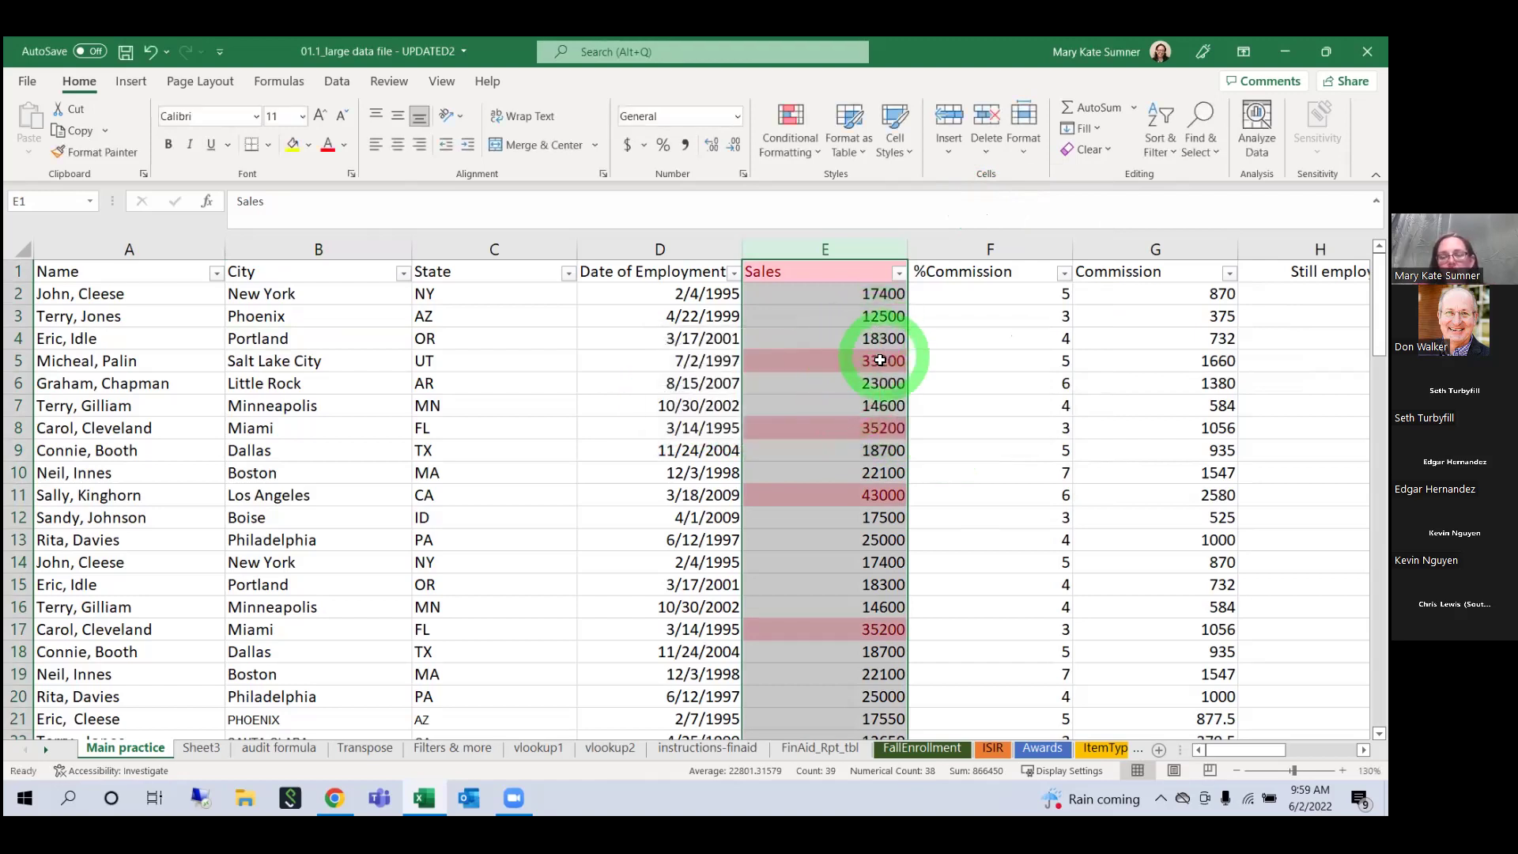
pyautogui.scroll(-6, 882, 359)
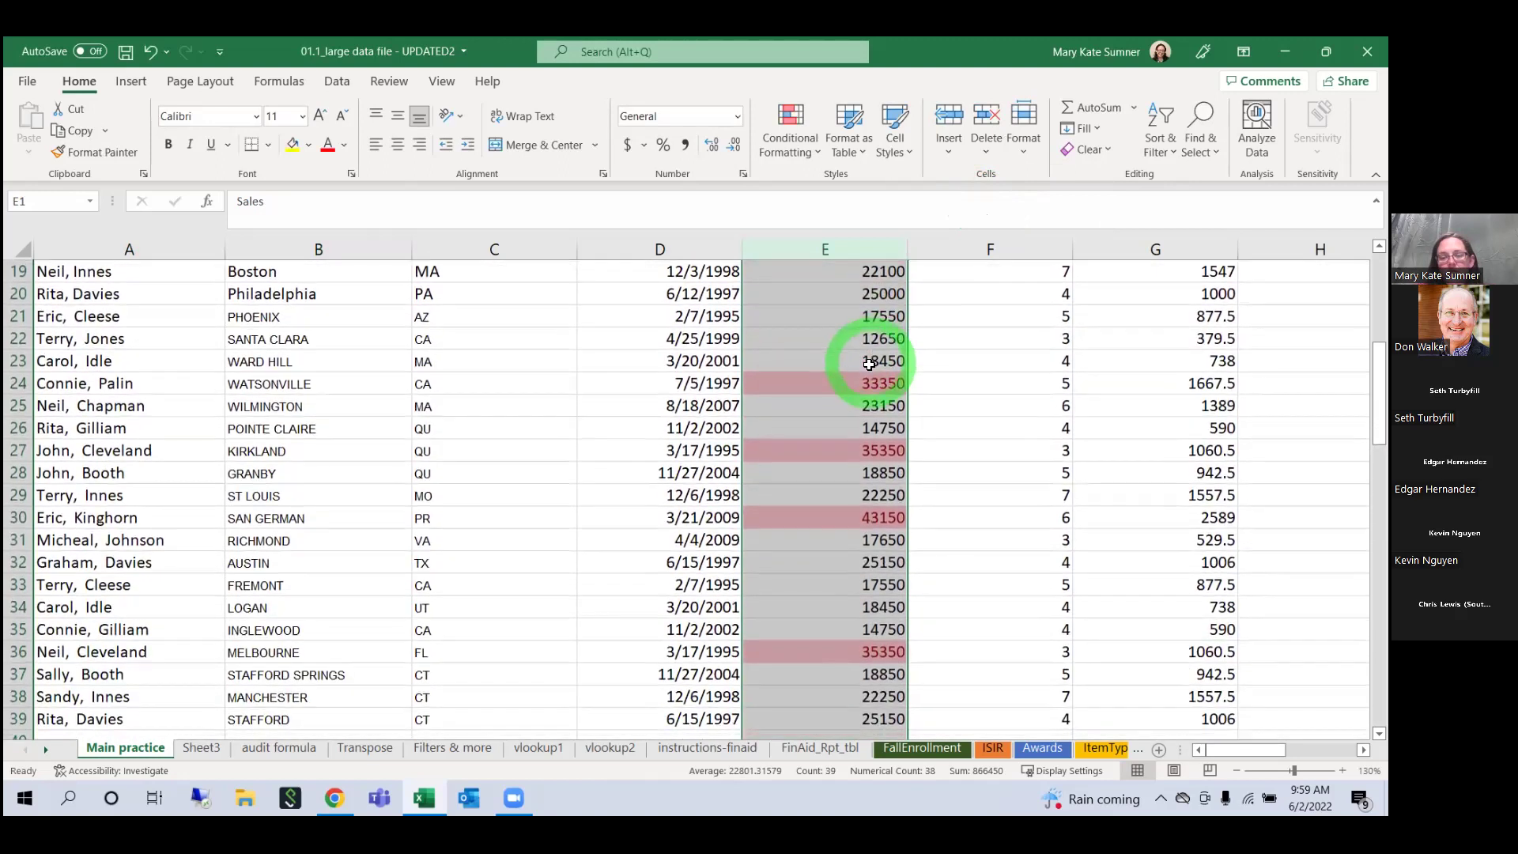
pyautogui.scroll(-2, 869, 364)
pyautogui.scroll(1, 837, 551)
pyautogui.scroll(7, 837, 552)
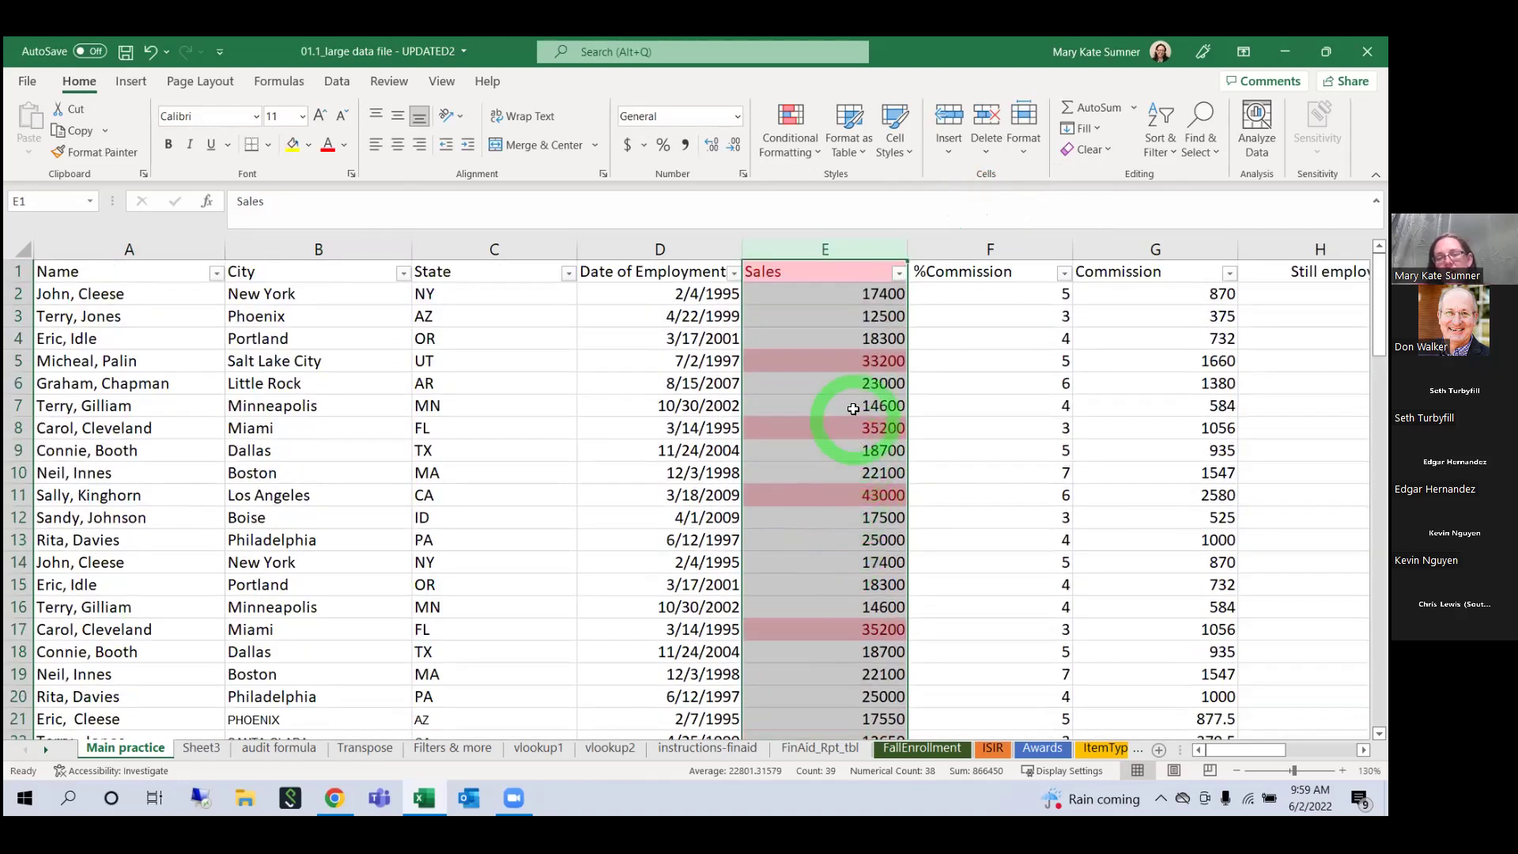
# Step: Add a conditional formatting rule to the Sales column highlighting values less than 27825 with Light Red Fill with Dark Red Text
pyautogui.click(811, 150)
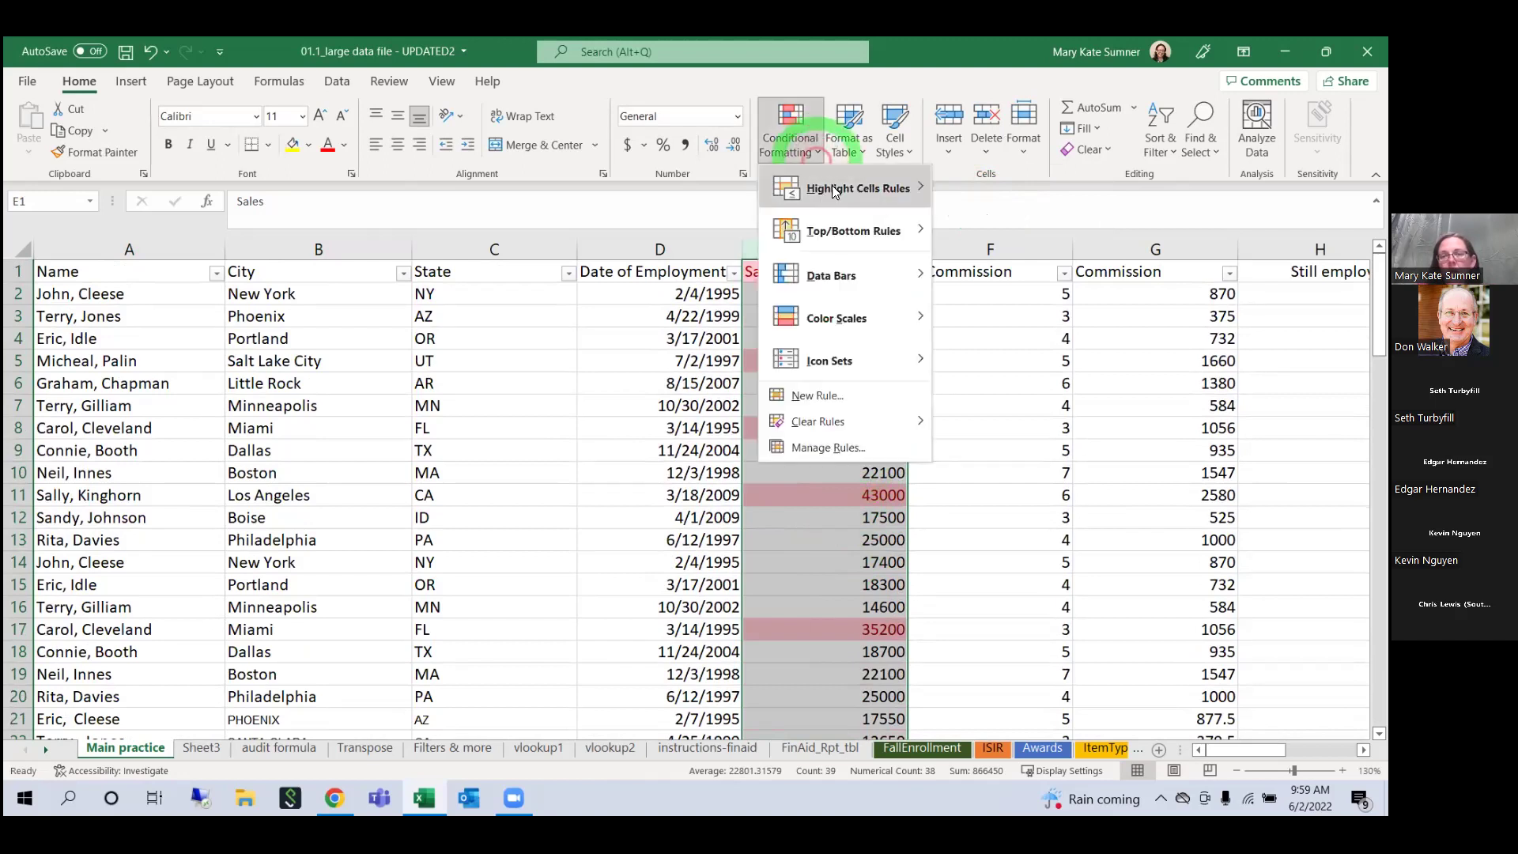
pyautogui.moveTo(832, 188)
pyautogui.click(1016, 230)
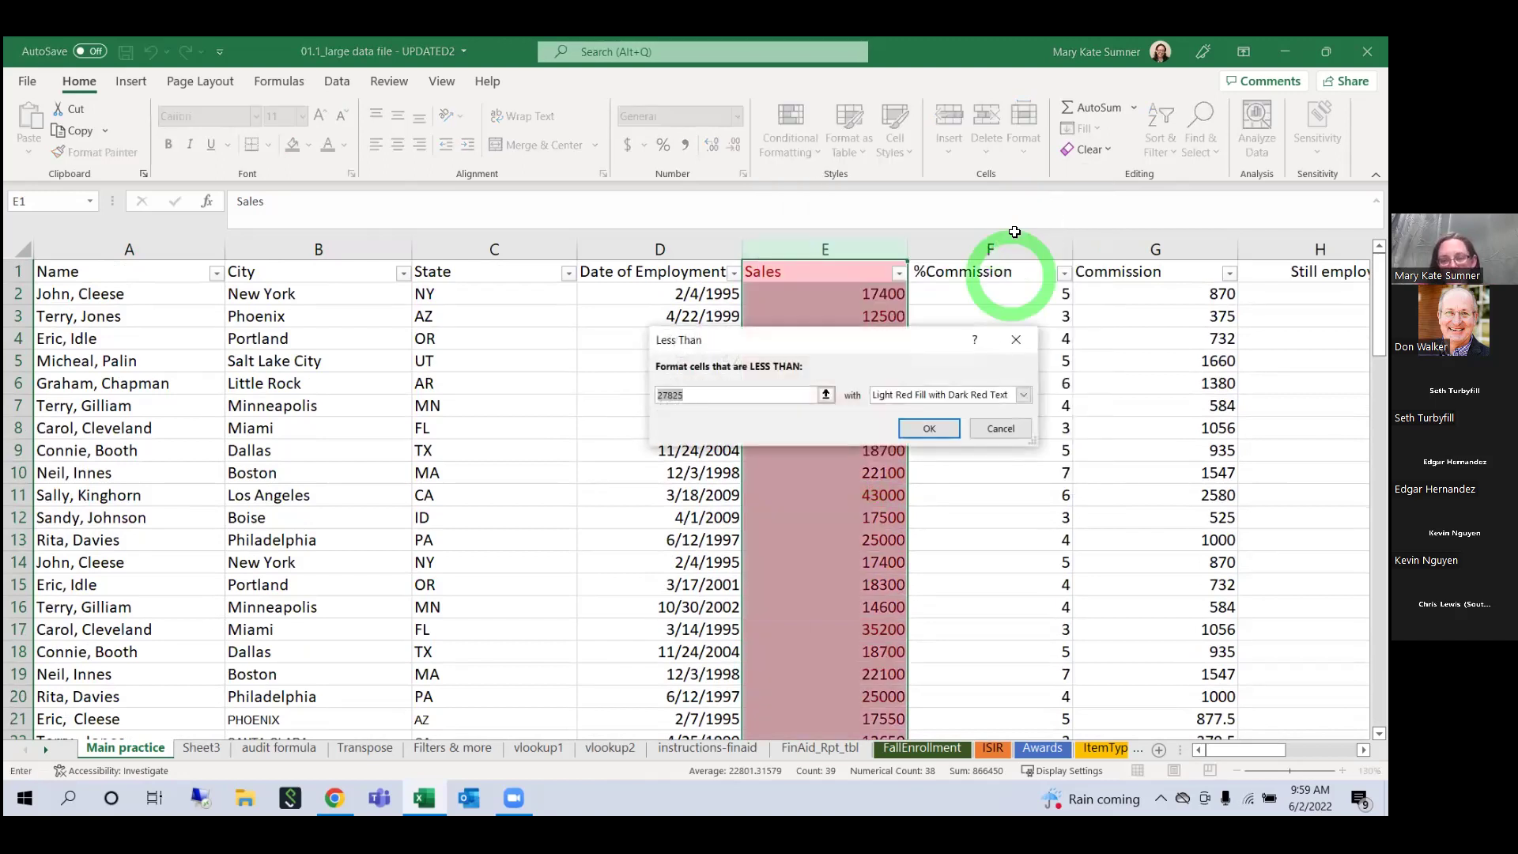
pyautogui.click(936, 428)
# Step: Clear both the greater-than and less-than conditional formatting rules from the selected Sales column
pyautogui.click(802, 154)
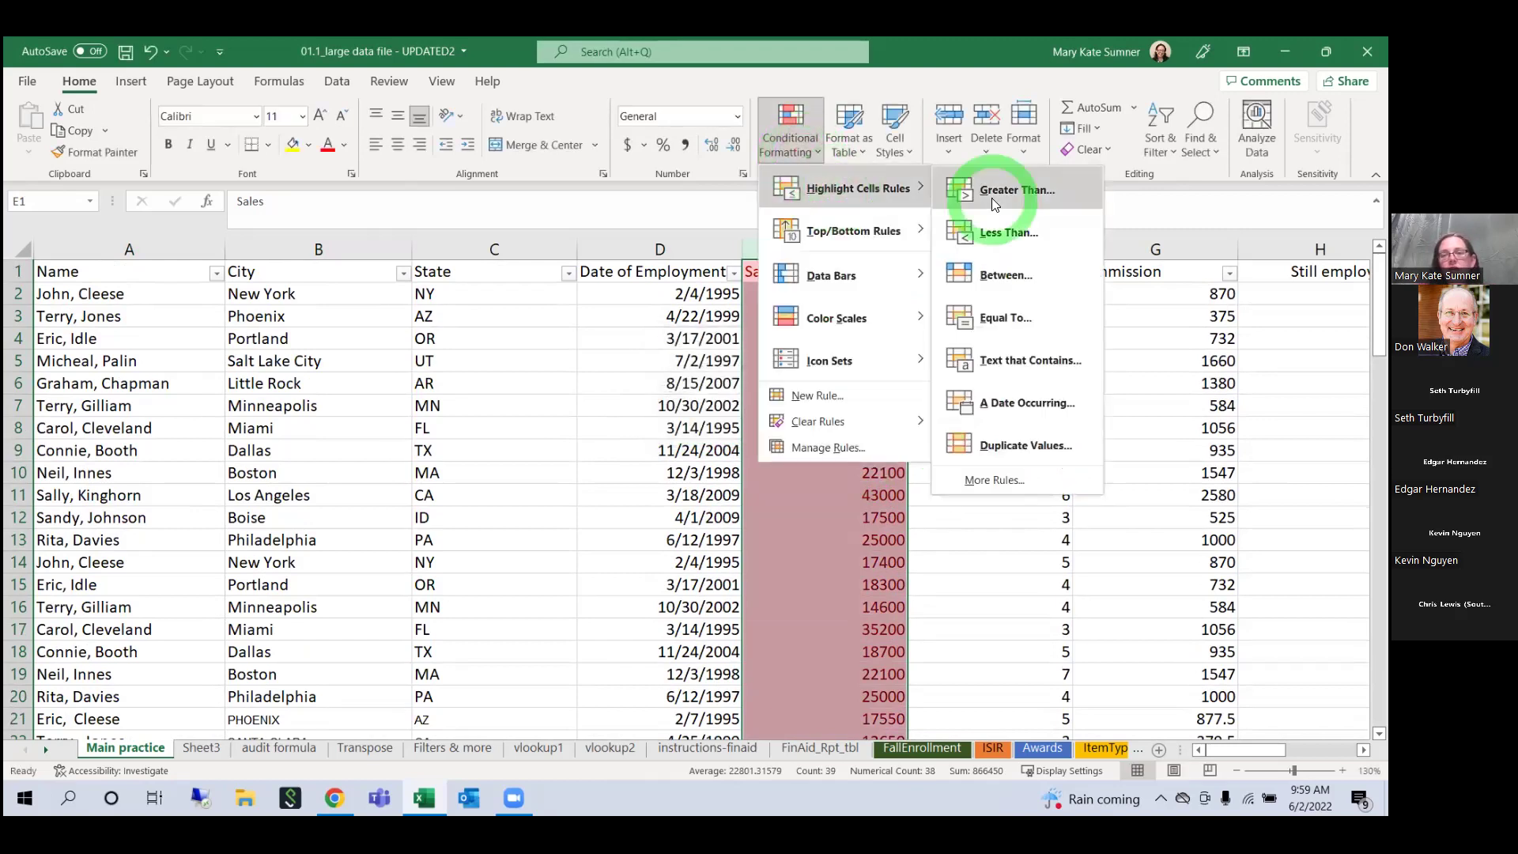
pyautogui.click(884, 399)
pyautogui.moveTo(891, 423)
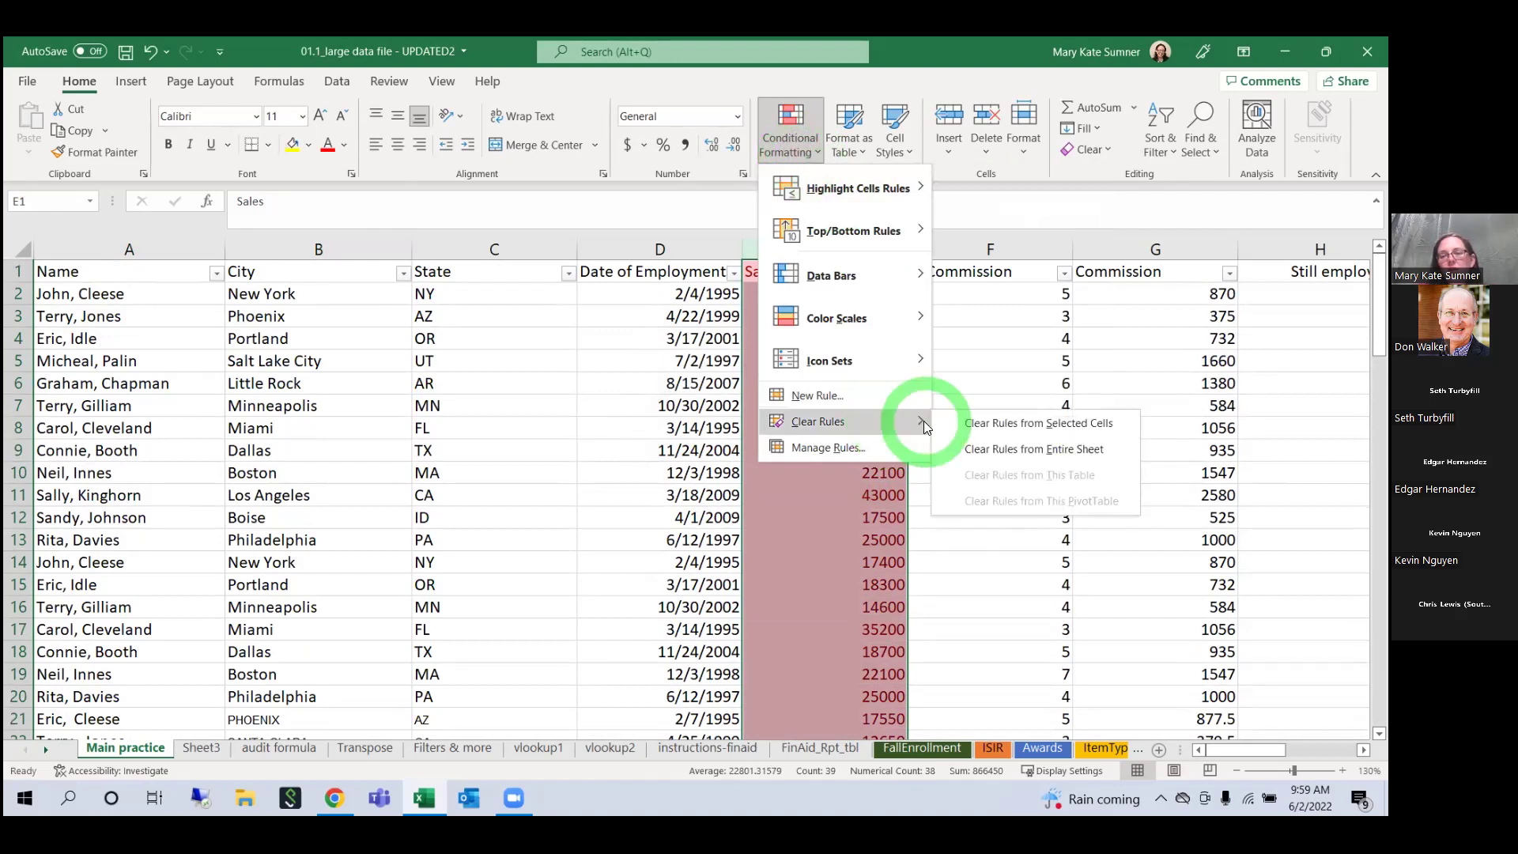
pyautogui.click(1001, 422)
# Step: Highlight only Sales values less than 27825 with Light Red Fill with Dark Red Text and review the column
pyautogui.click(777, 136)
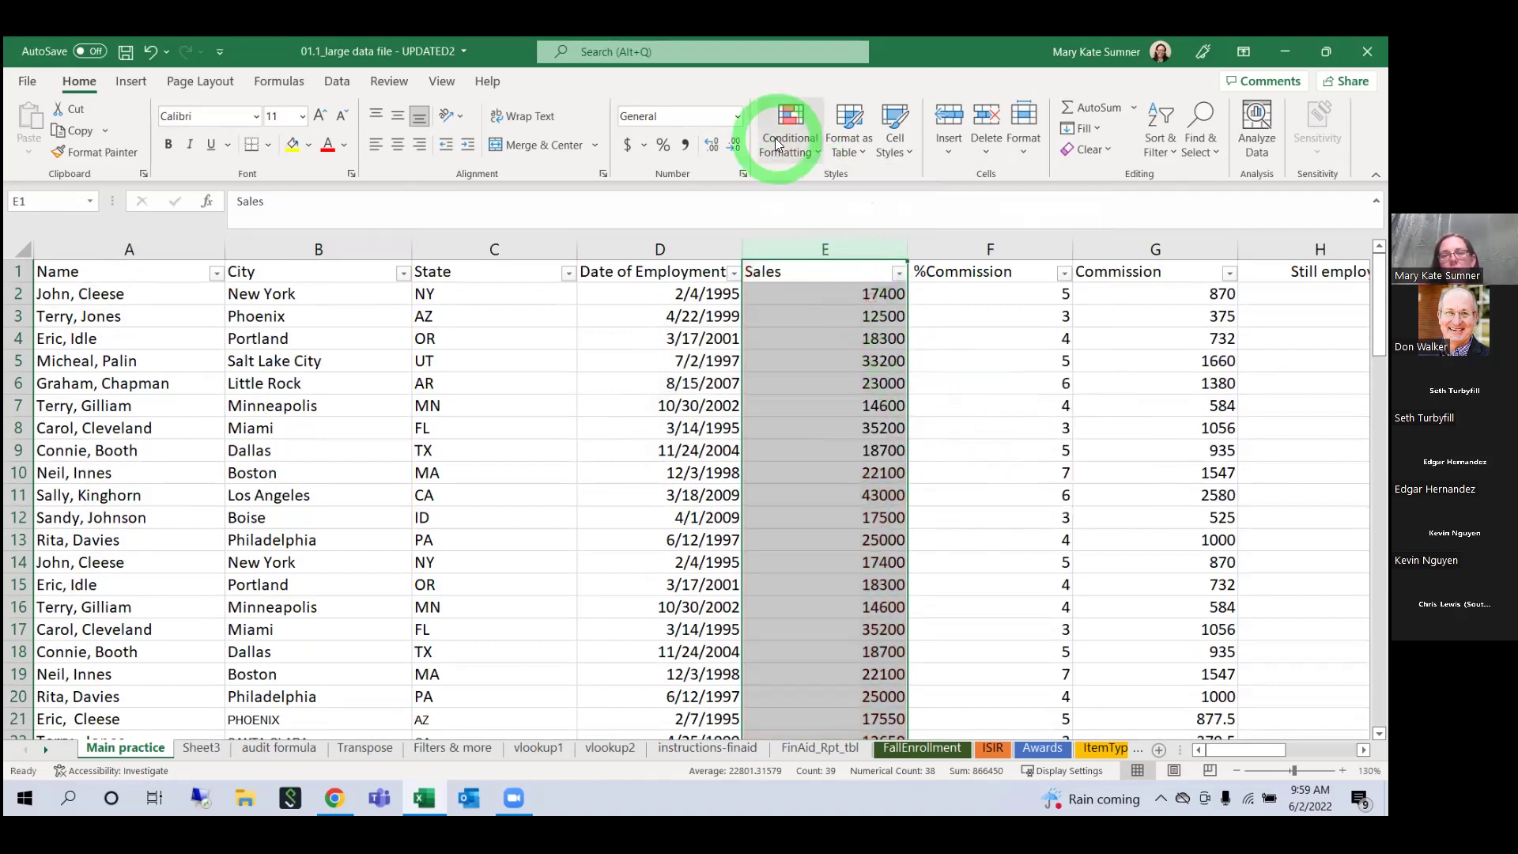
pyautogui.click(840, 187)
pyautogui.click(1006, 227)
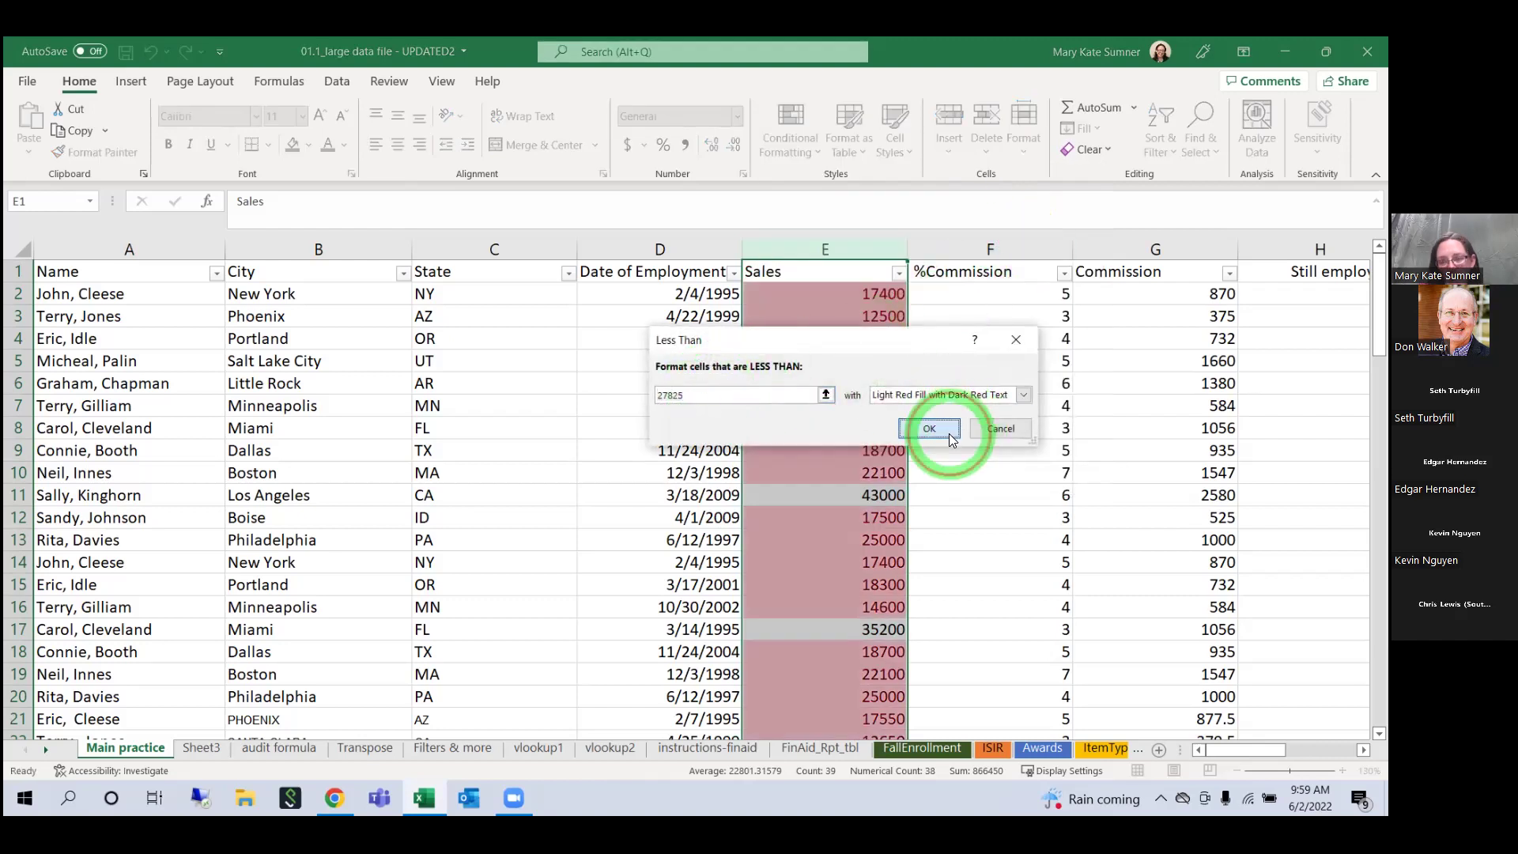
pyautogui.click(949, 433)
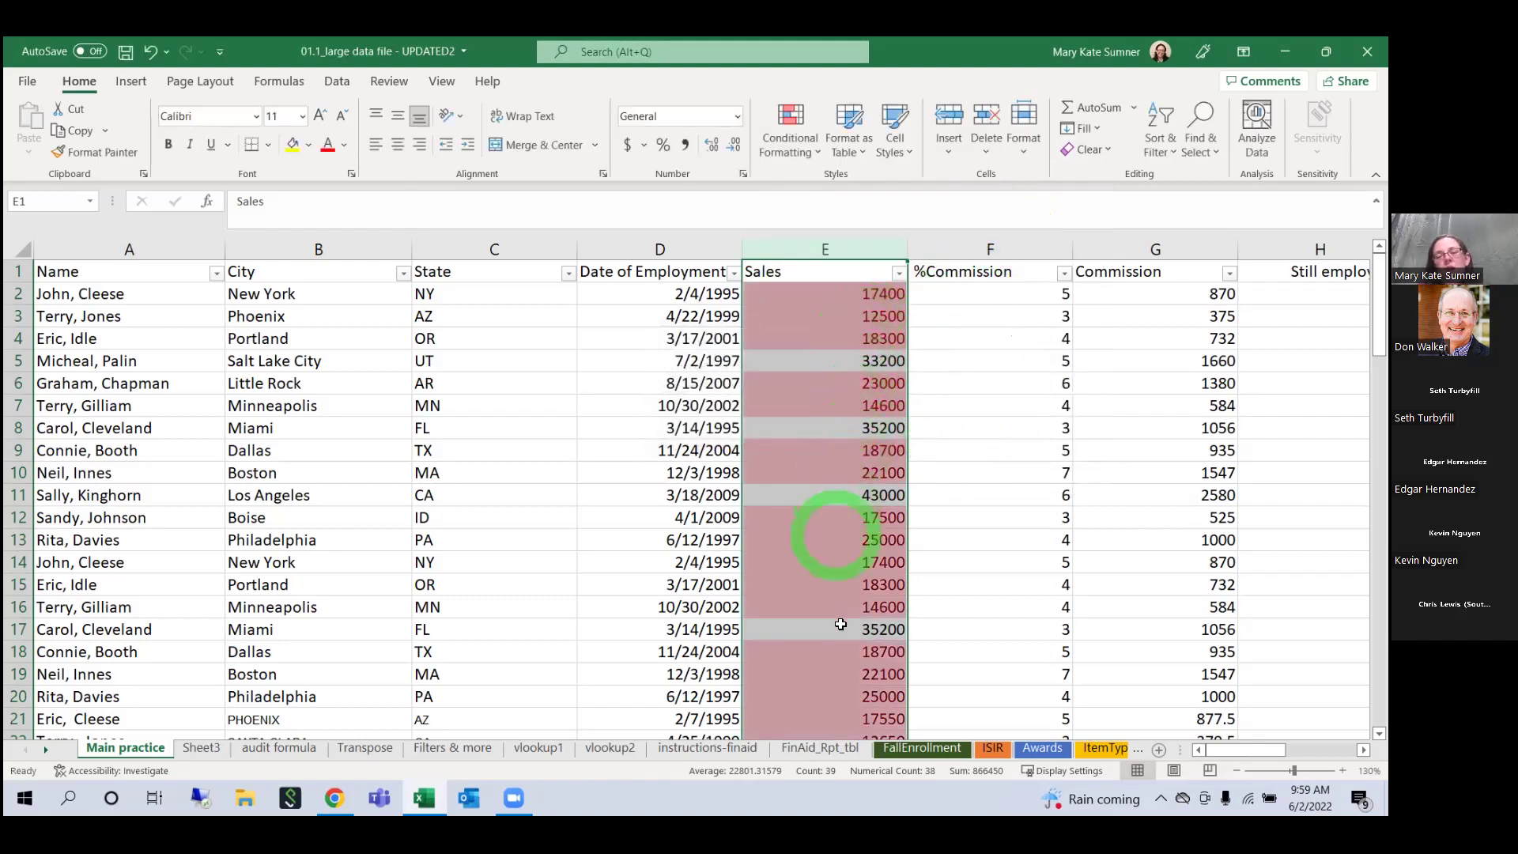
pyautogui.scroll(-7, 850, 652)
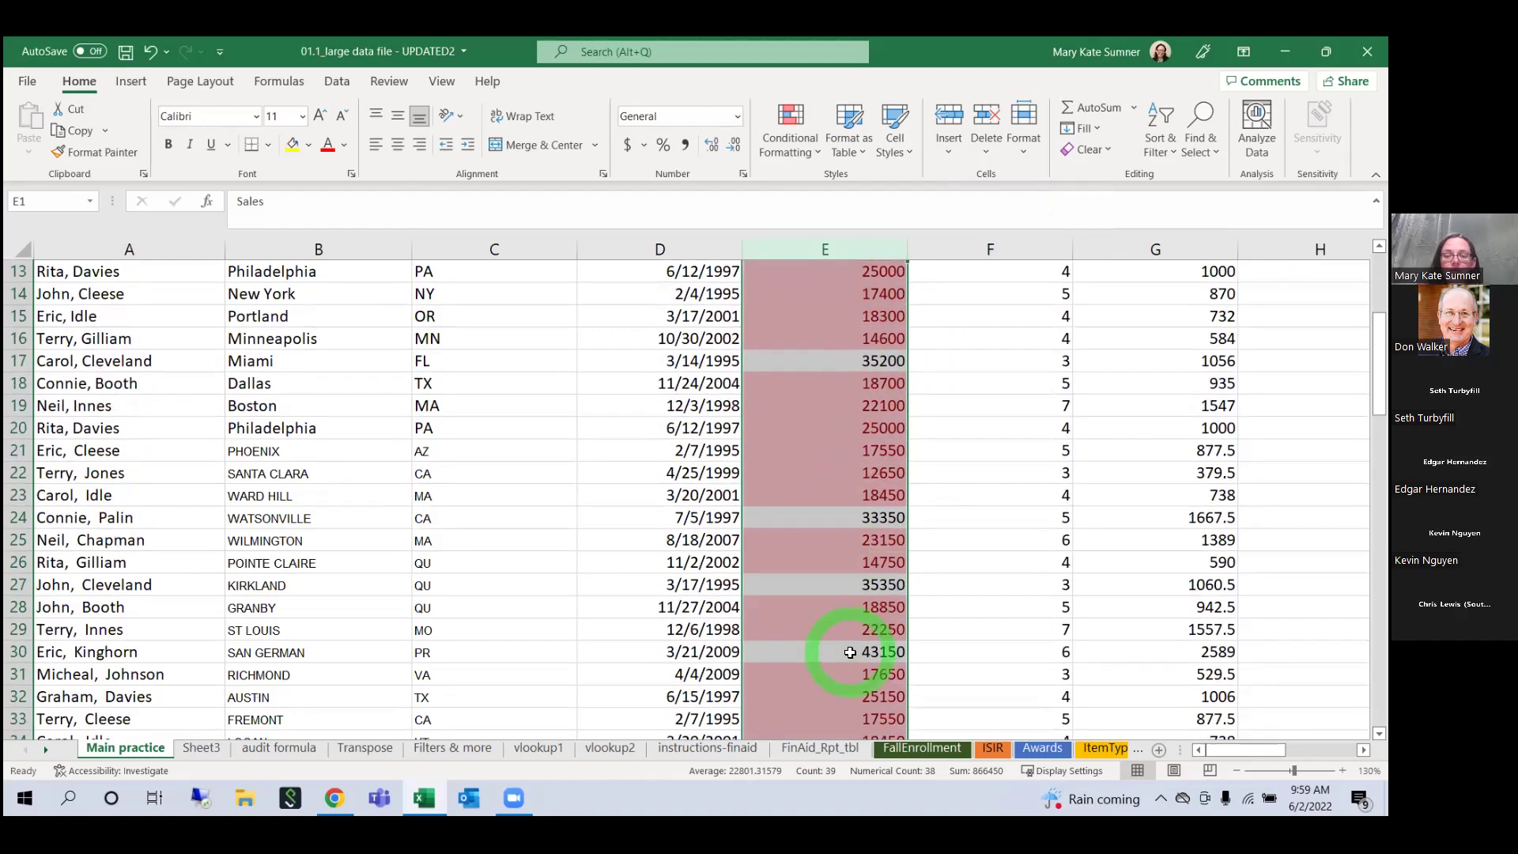
pyautogui.scroll(7, 850, 652)
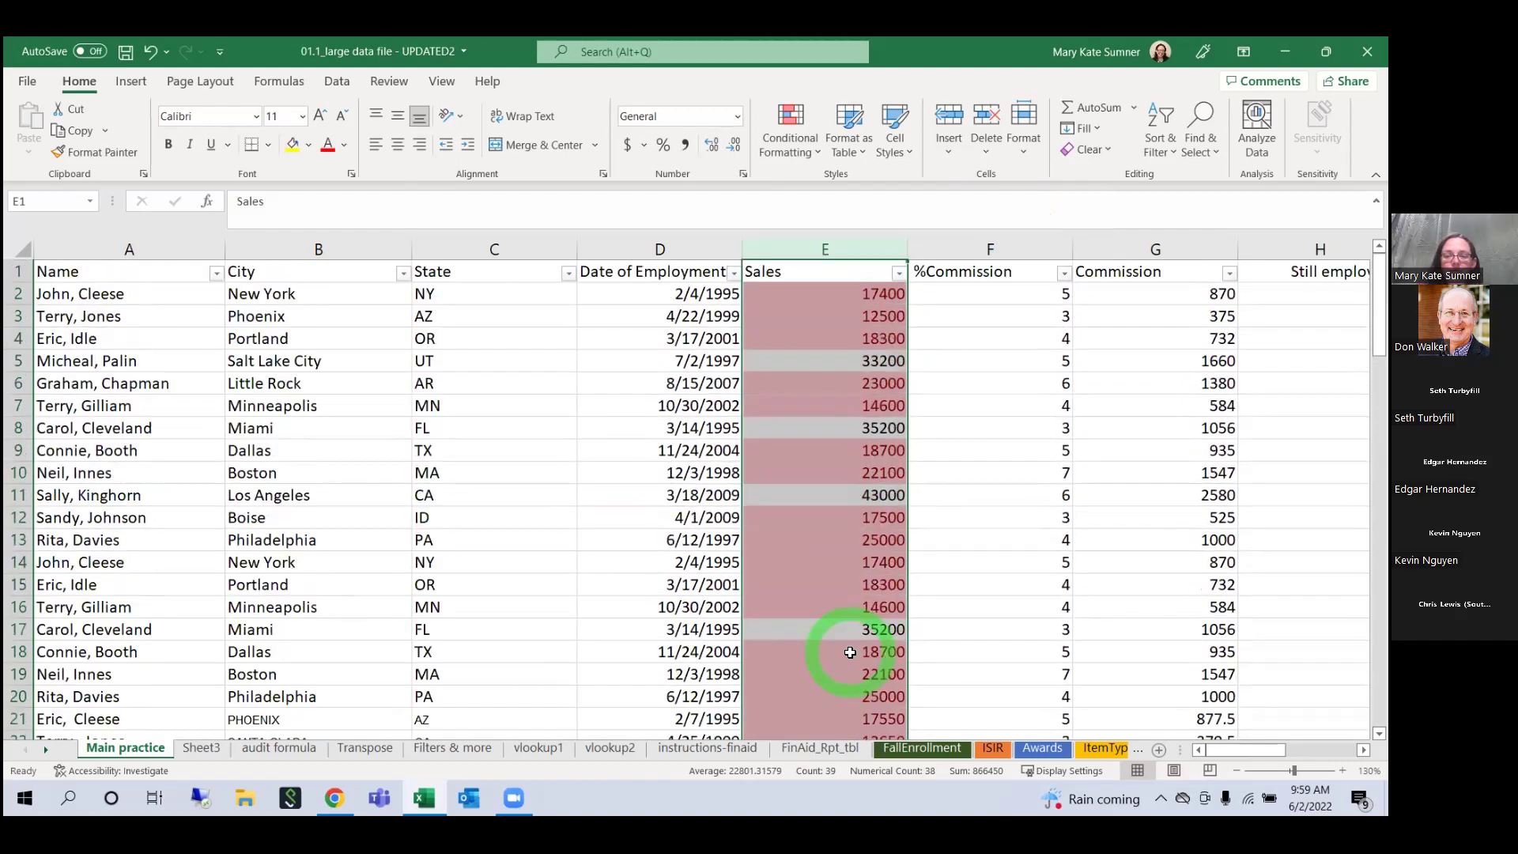
# Step: Clear the less-than conditional formatting rule from the selected Sales column
pyautogui.click(803, 150)
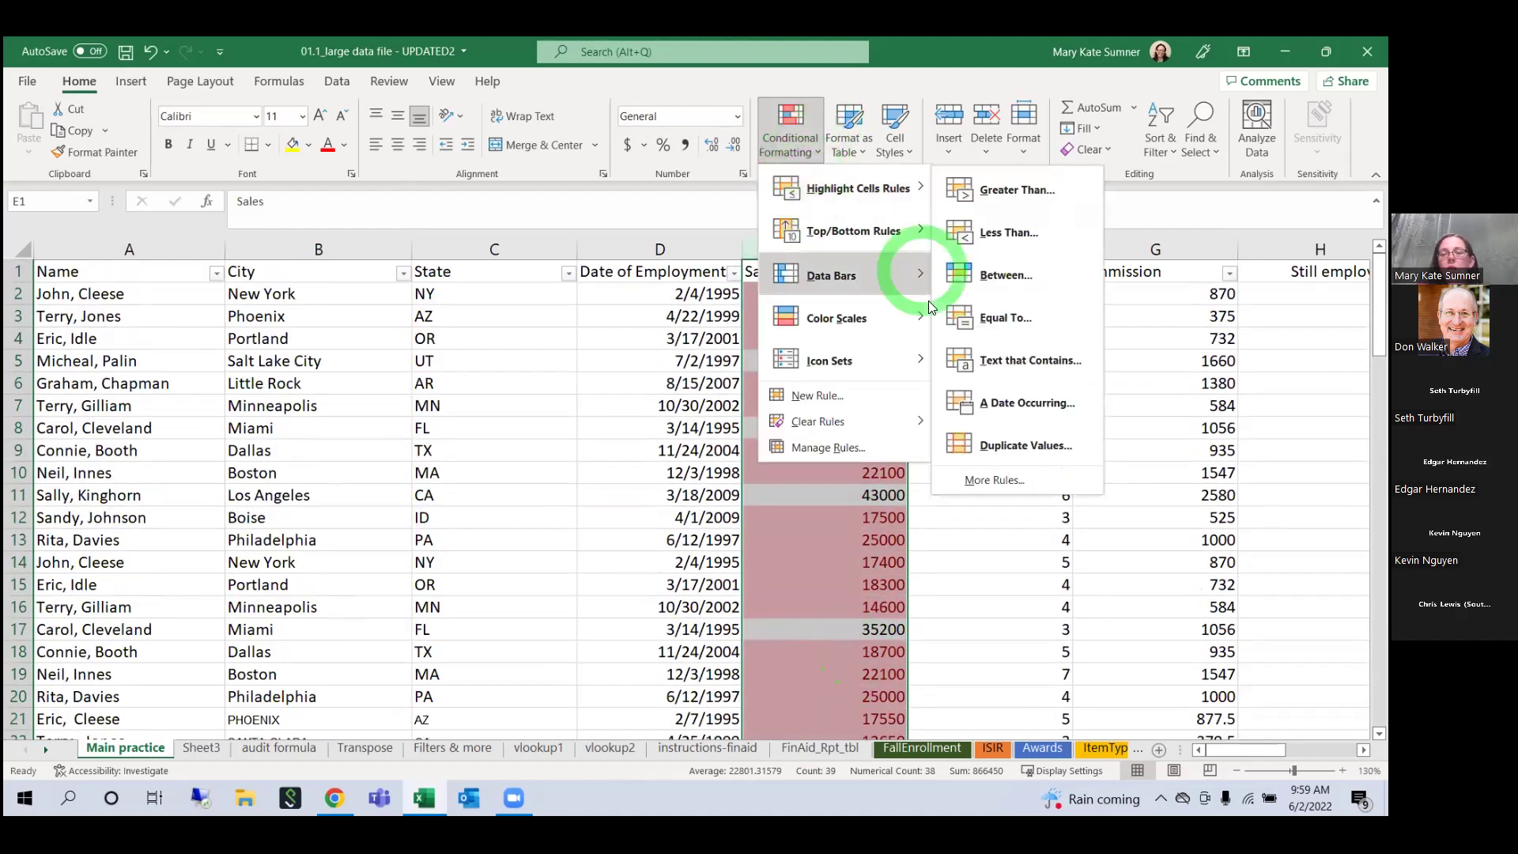
pyautogui.moveTo(856, 419)
pyautogui.click(998, 423)
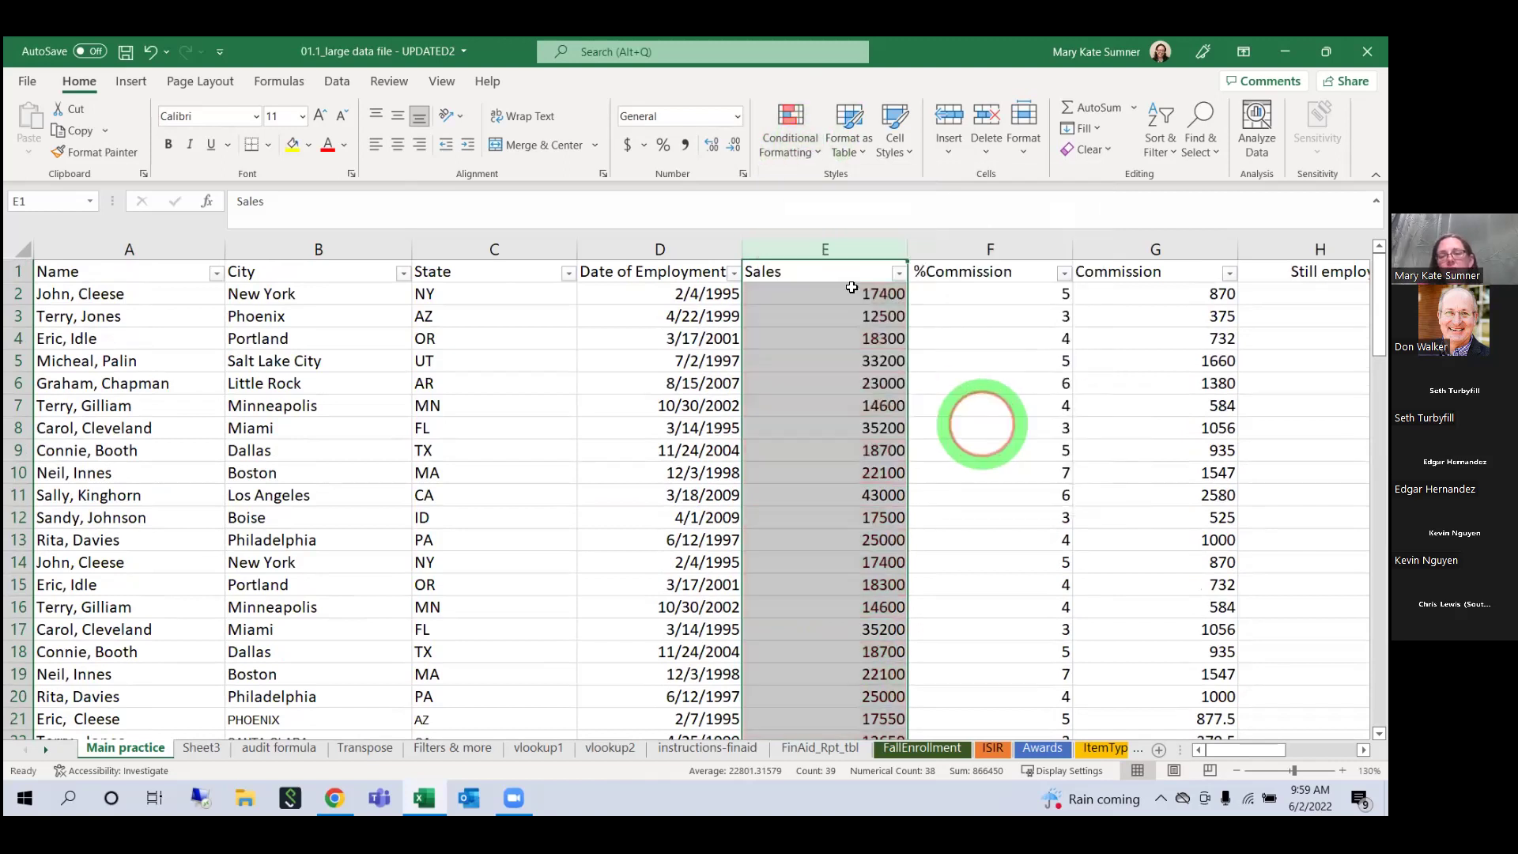
# Step: Highlight Sales values between 20163 and 35488 using conditional formatting with Light Red Fill with Dark Red Text
pyautogui.click(808, 162)
pyautogui.moveTo(867, 194)
pyautogui.click(1012, 263)
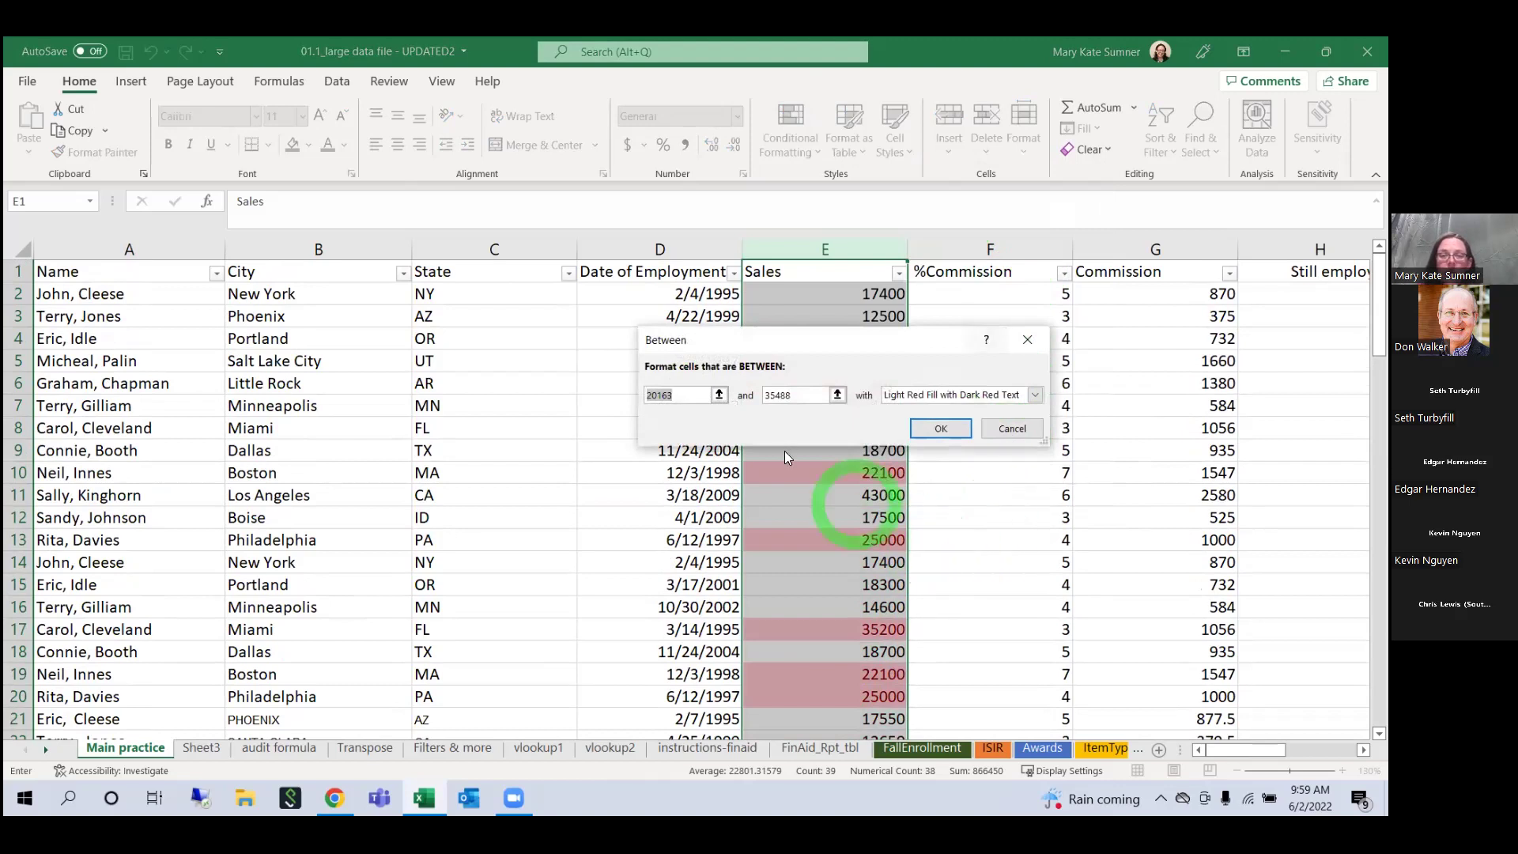
pyautogui.click(968, 421)
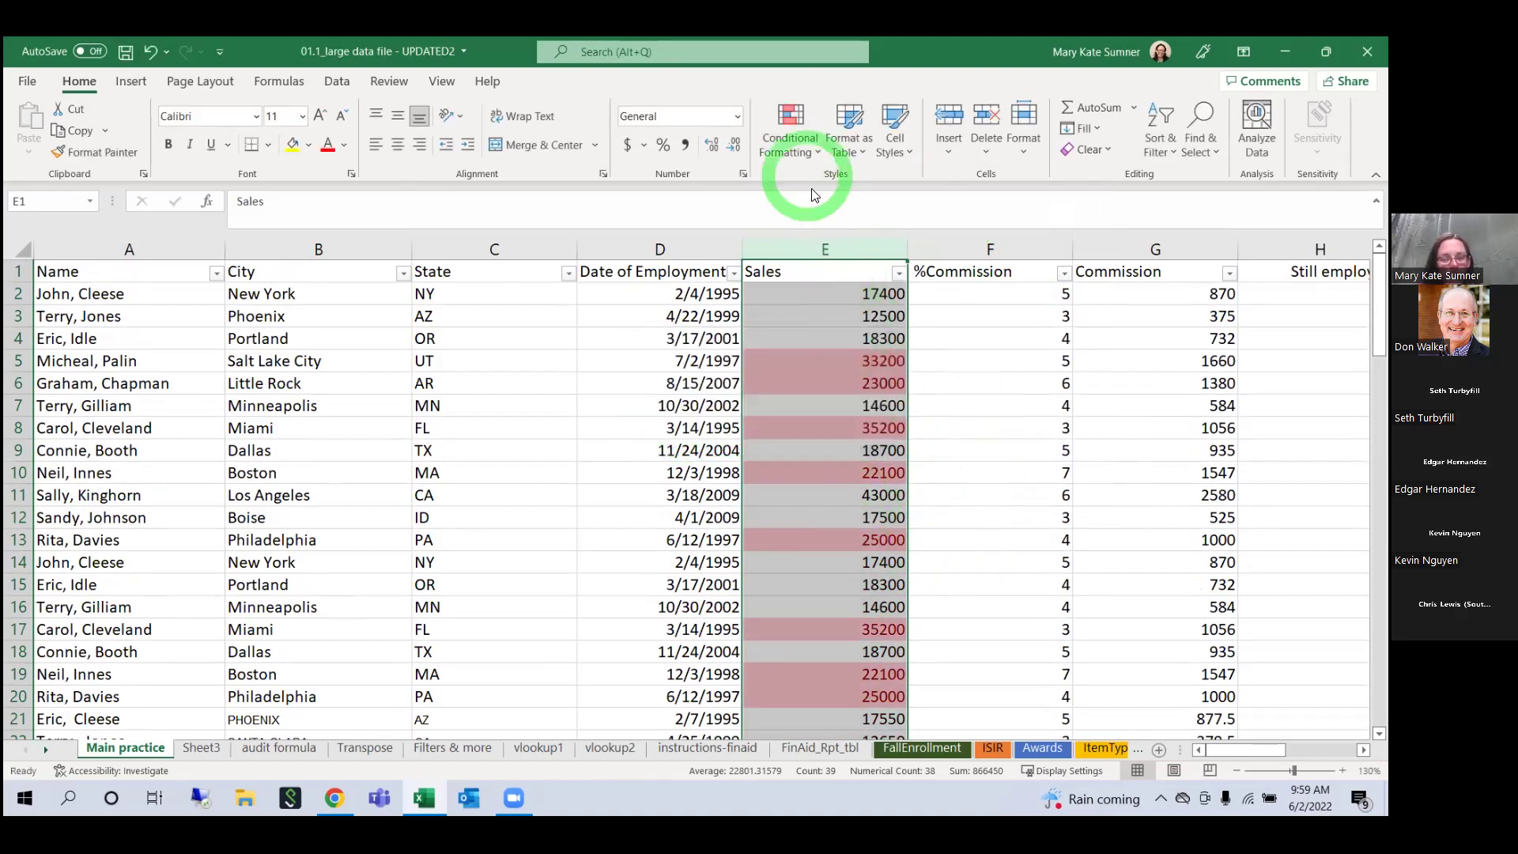
# Step: Clear the between conditional formatting rule from the selected Sales column
pyautogui.click(800, 151)
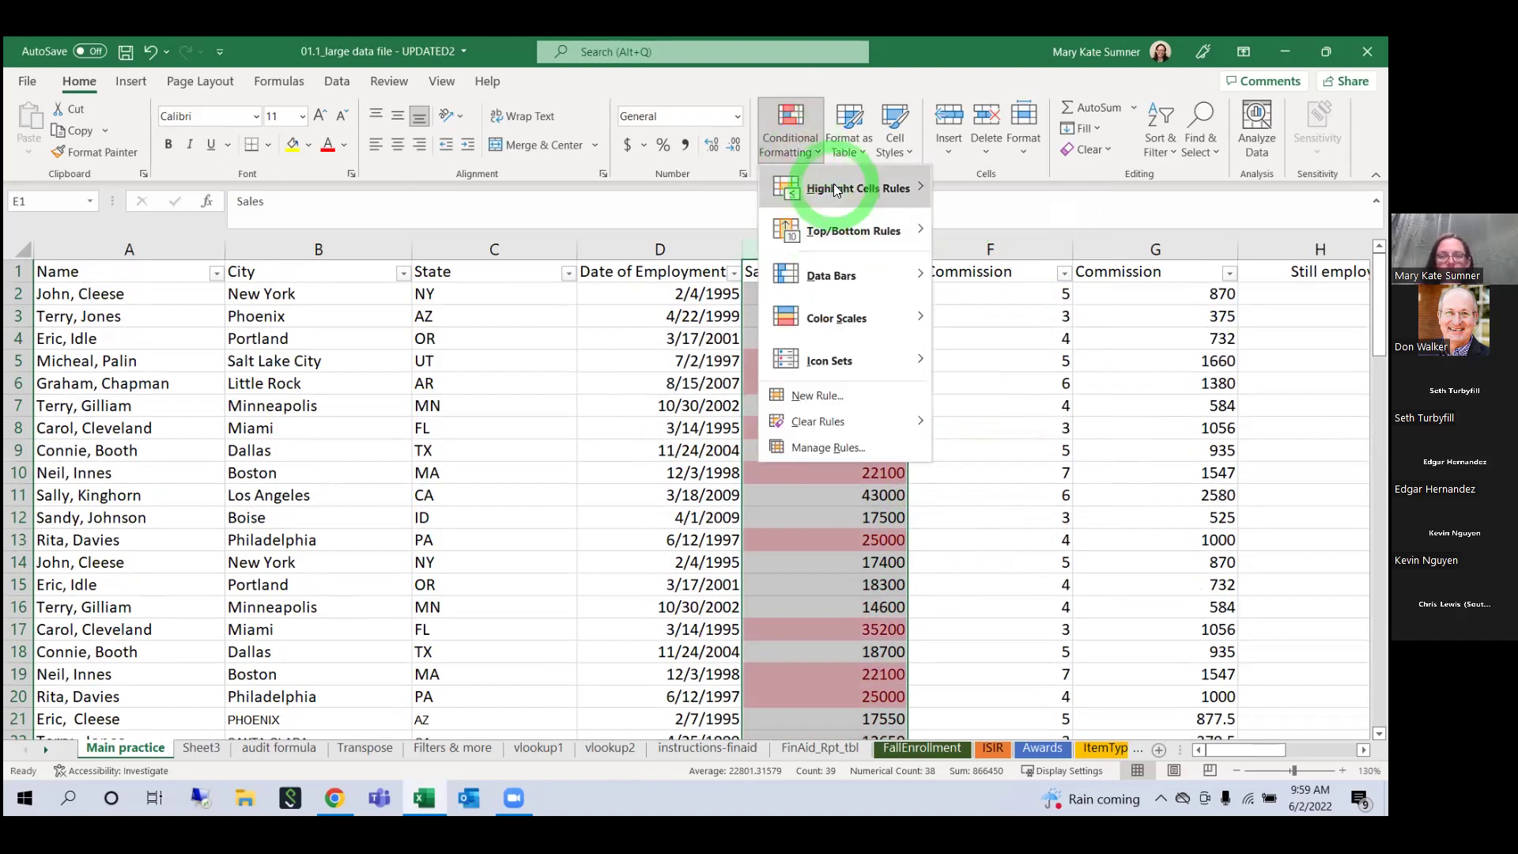
pyautogui.moveTo(838, 421)
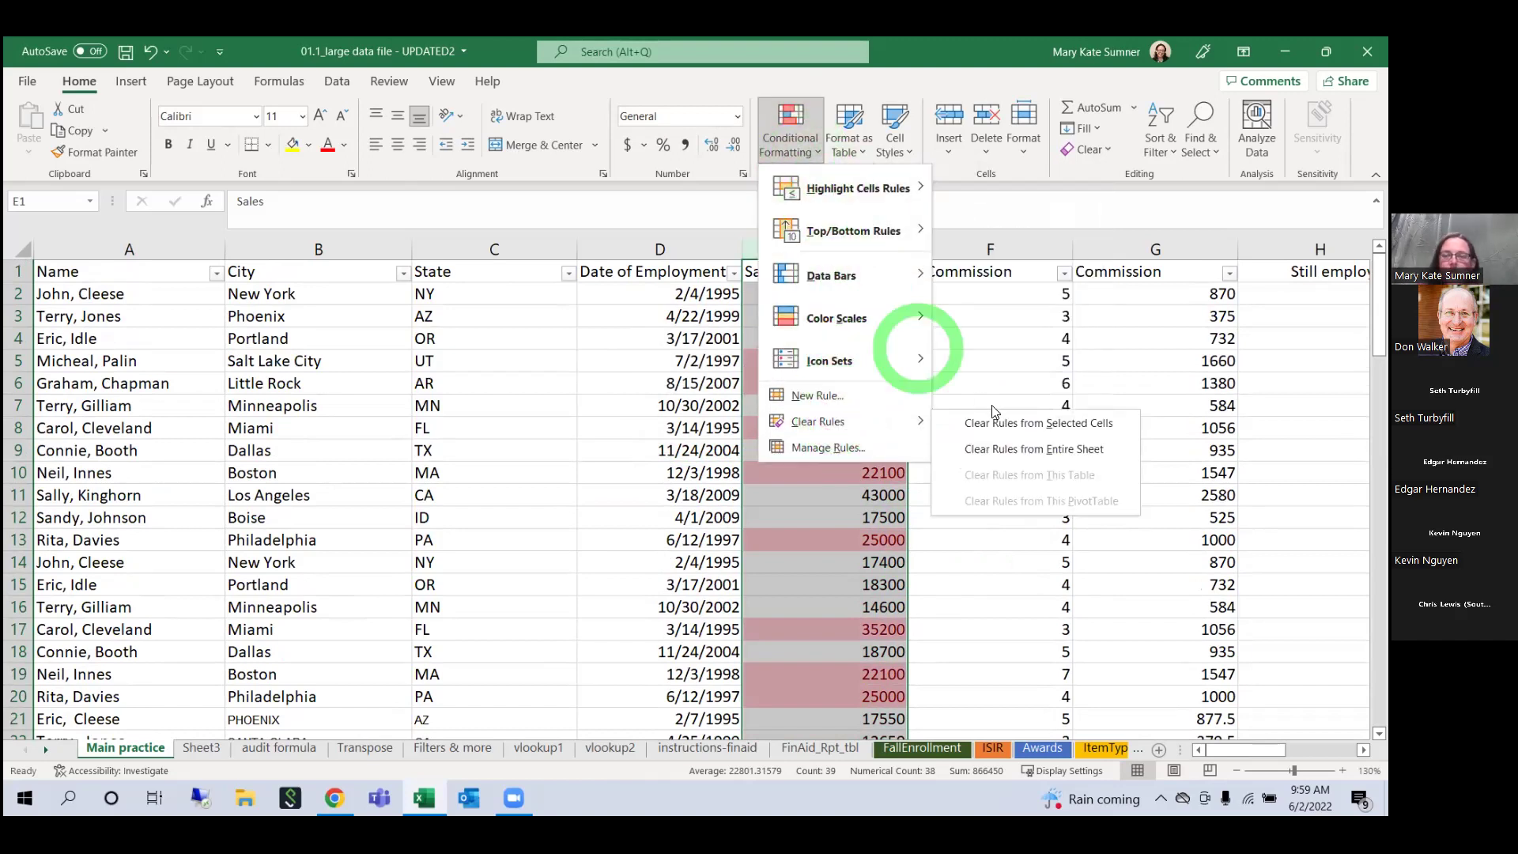
pyautogui.click(999, 428)
# Step: Highlight Sales values equal to 27825 with Light Red Fill with Dark Red Text and review the column
pyautogui.click(785, 141)
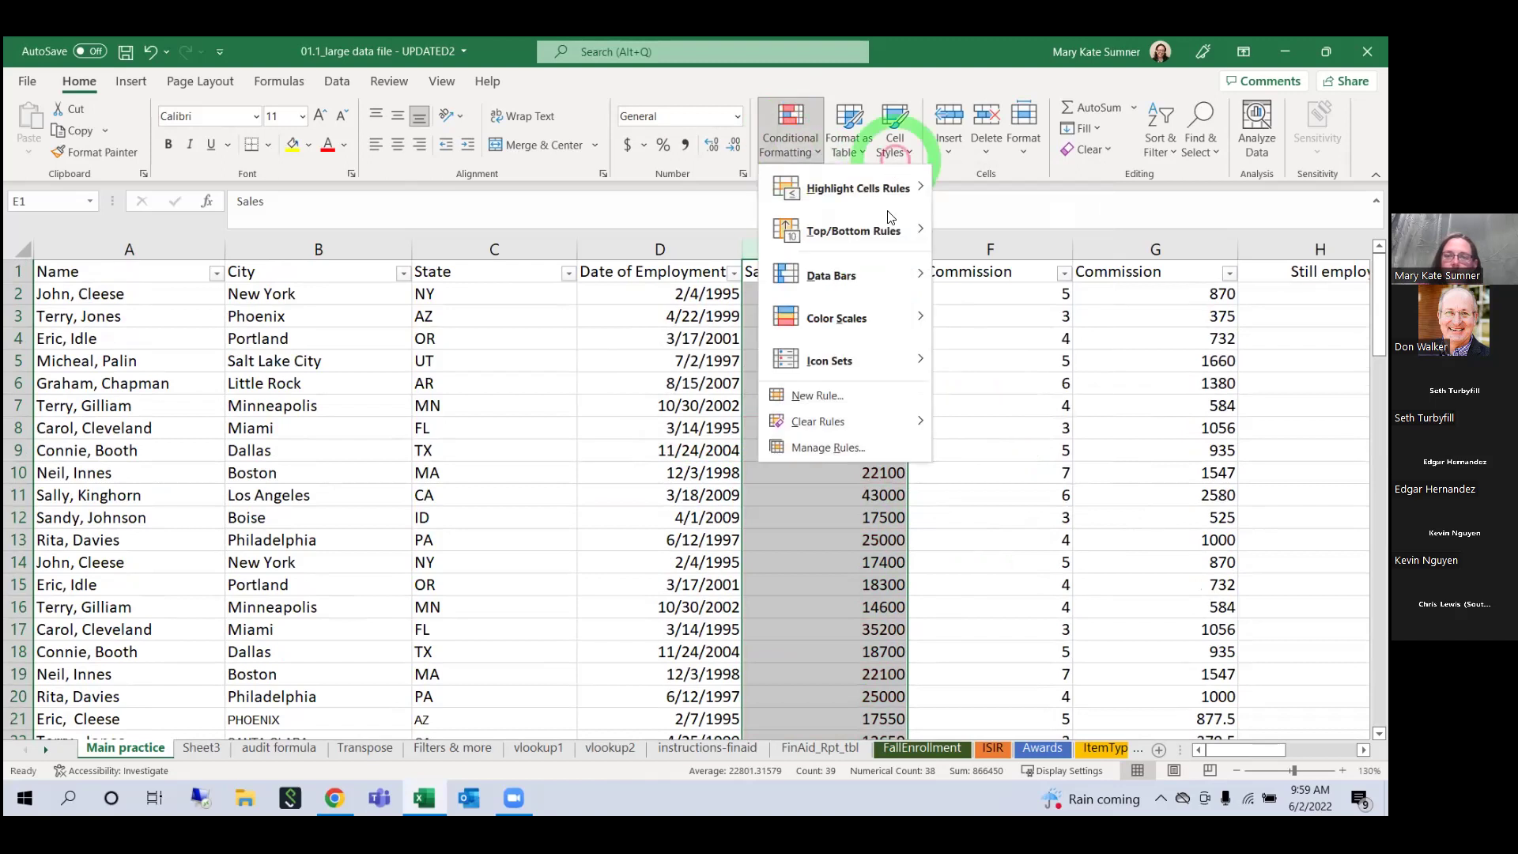
pyautogui.moveTo(884, 196)
pyautogui.click(992, 318)
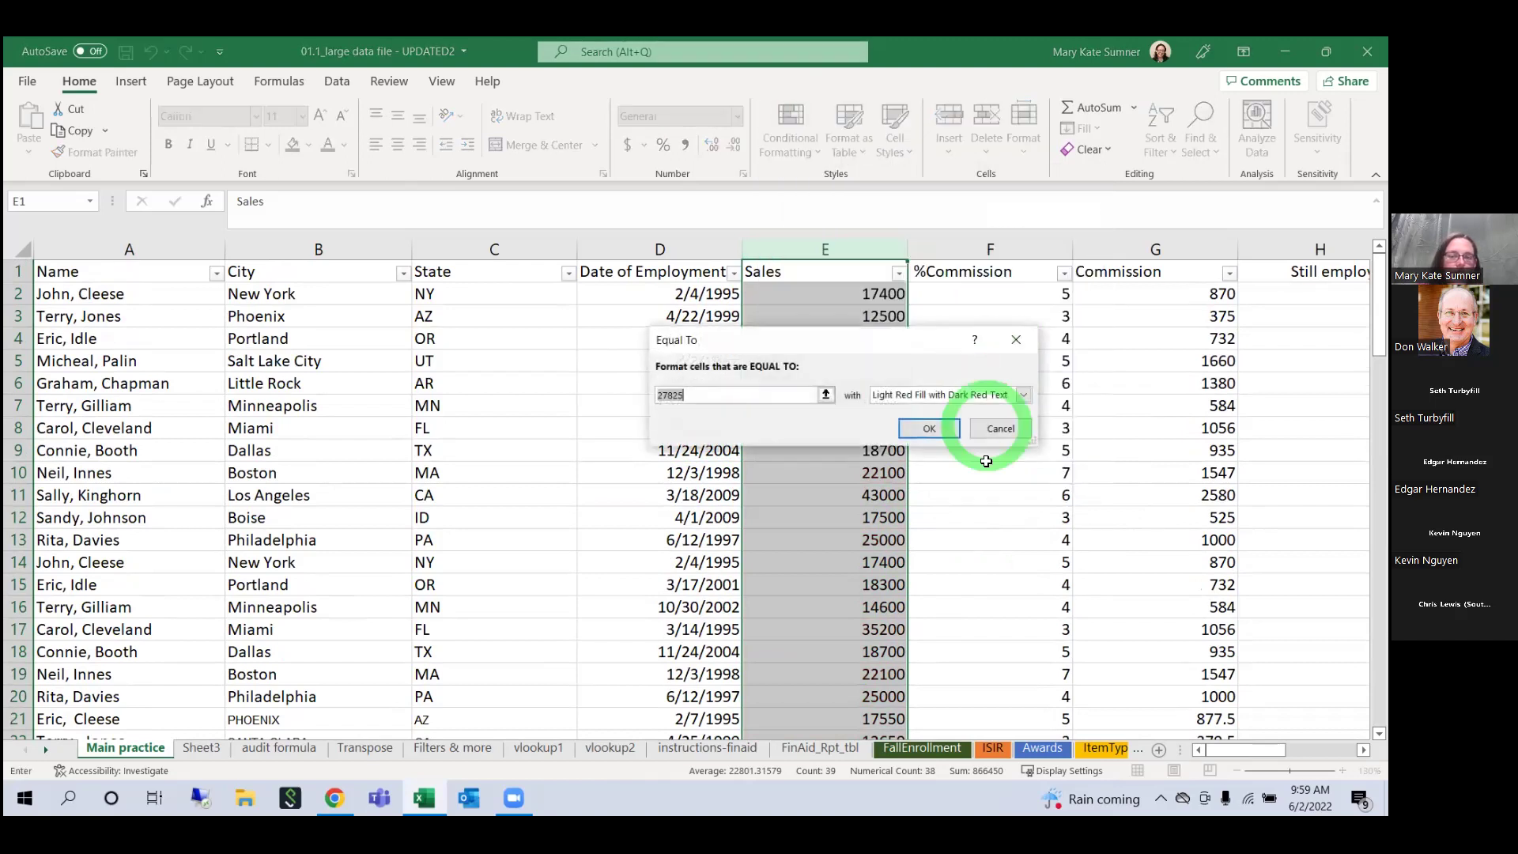
pyautogui.click(929, 429)
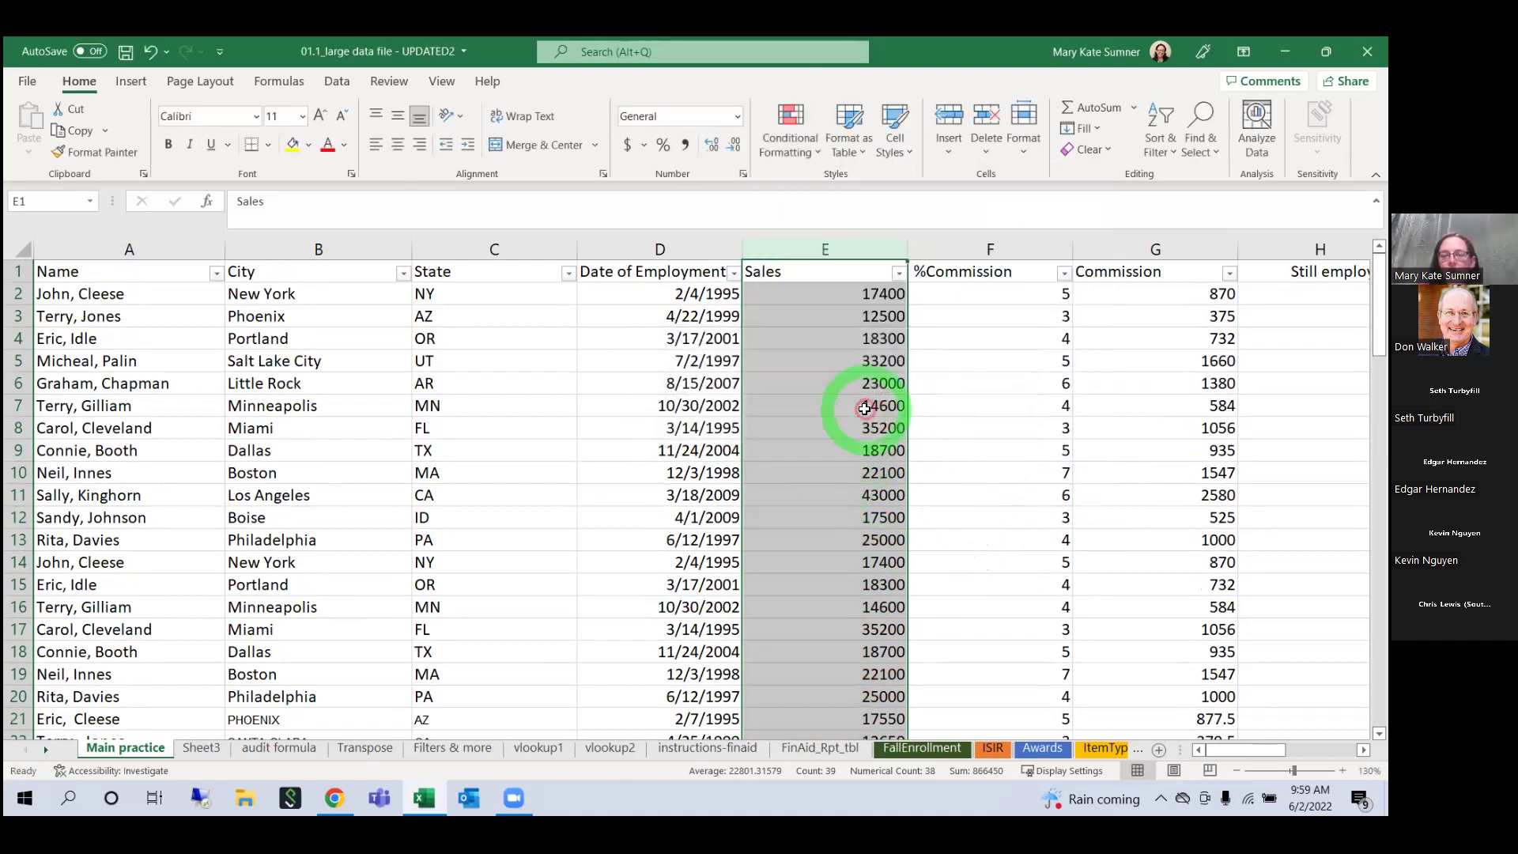
pyautogui.scroll(-12, 866, 411)
pyautogui.scroll(12, 864, 409)
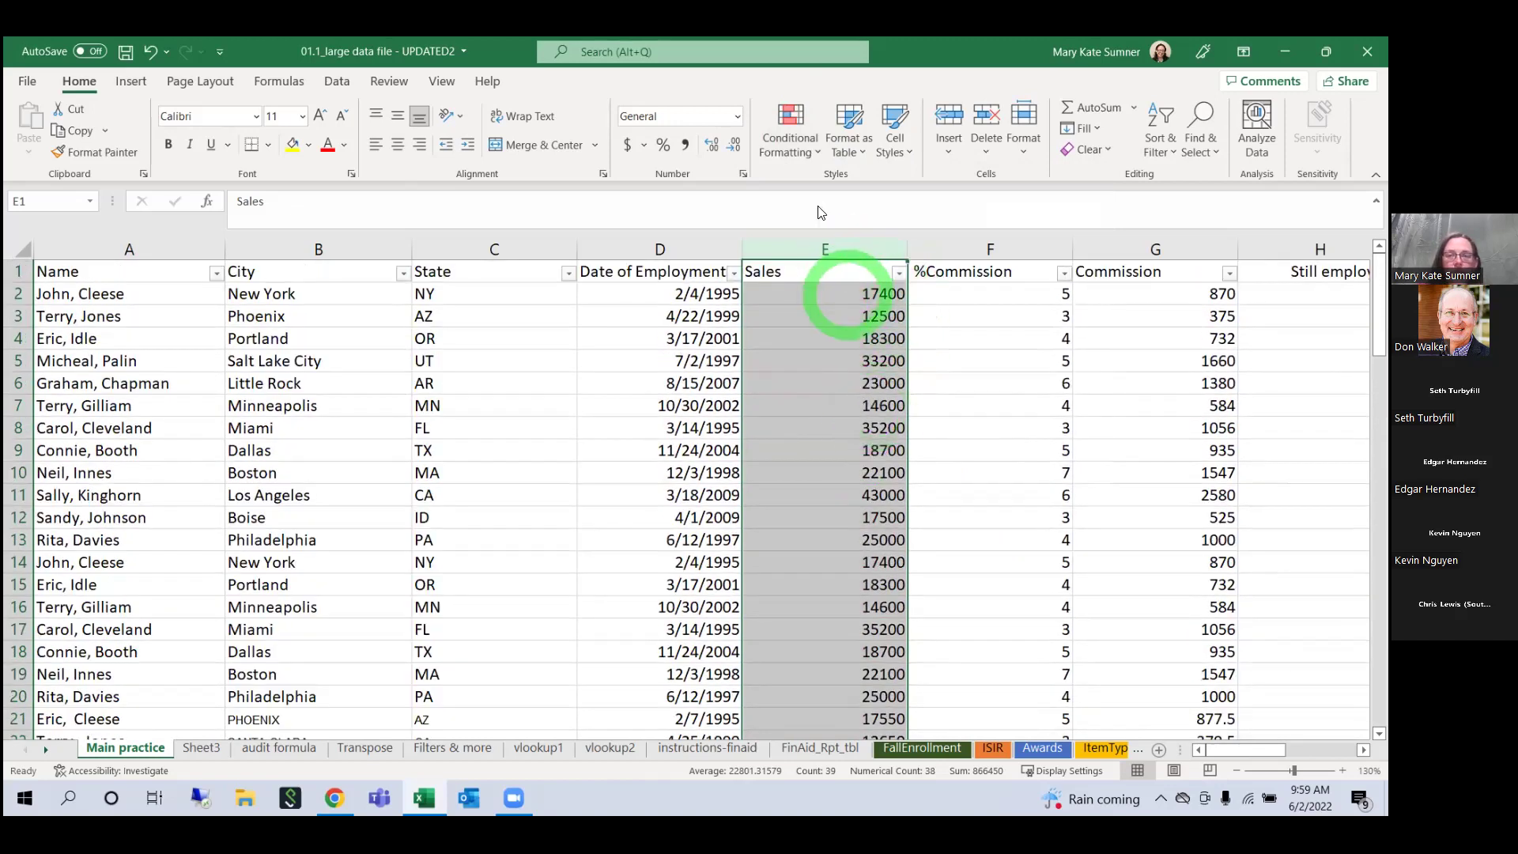
# Step: Clear the equal-to conditional formatting rule from the selected Sales column
pyautogui.click(807, 149)
pyautogui.moveTo(859, 419)
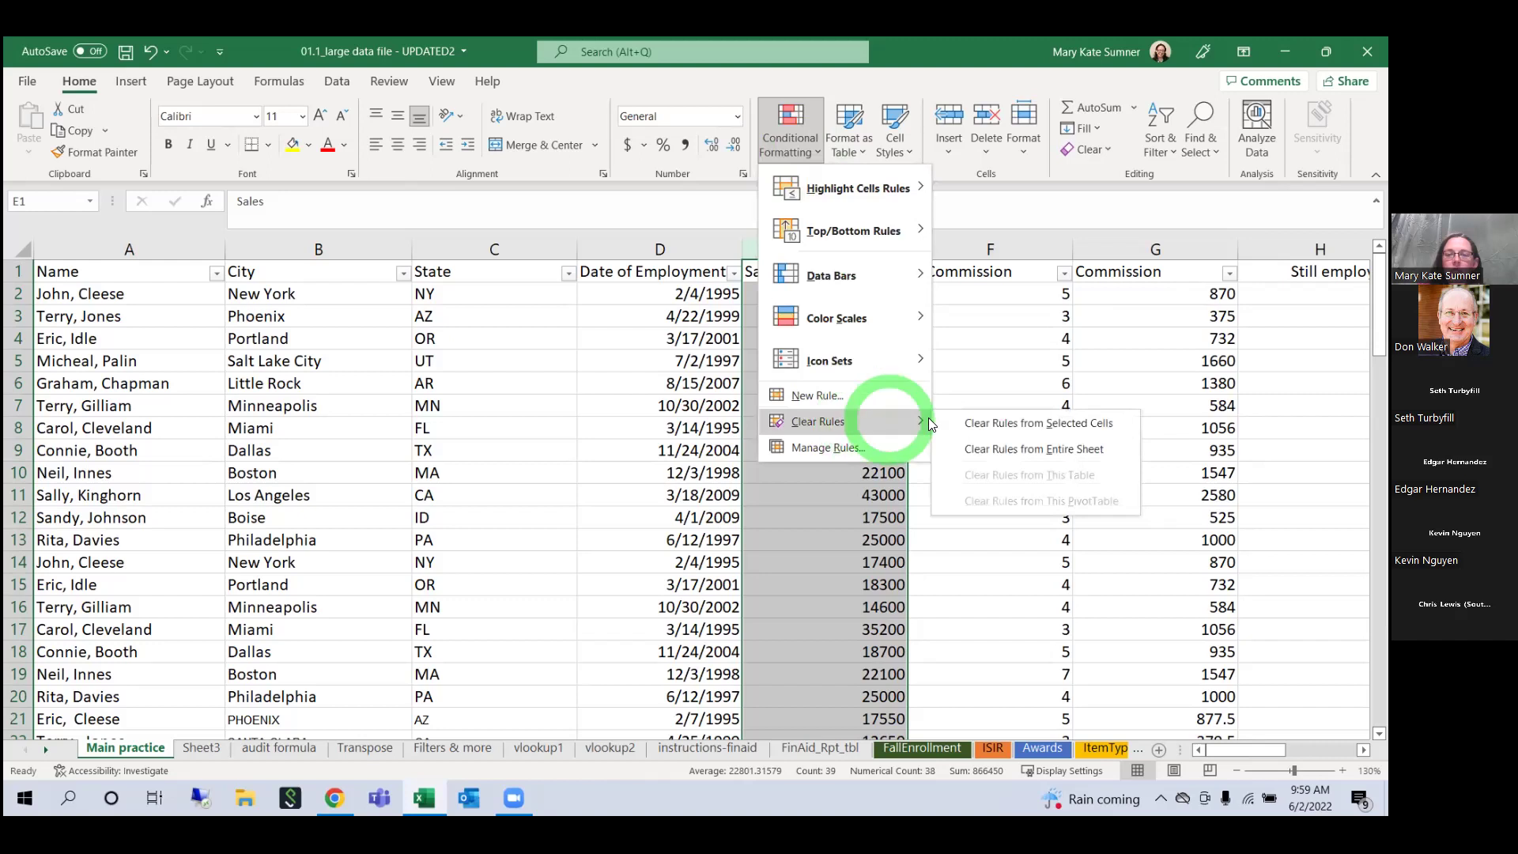
pyautogui.click(983, 424)
pyautogui.click(789, 127)
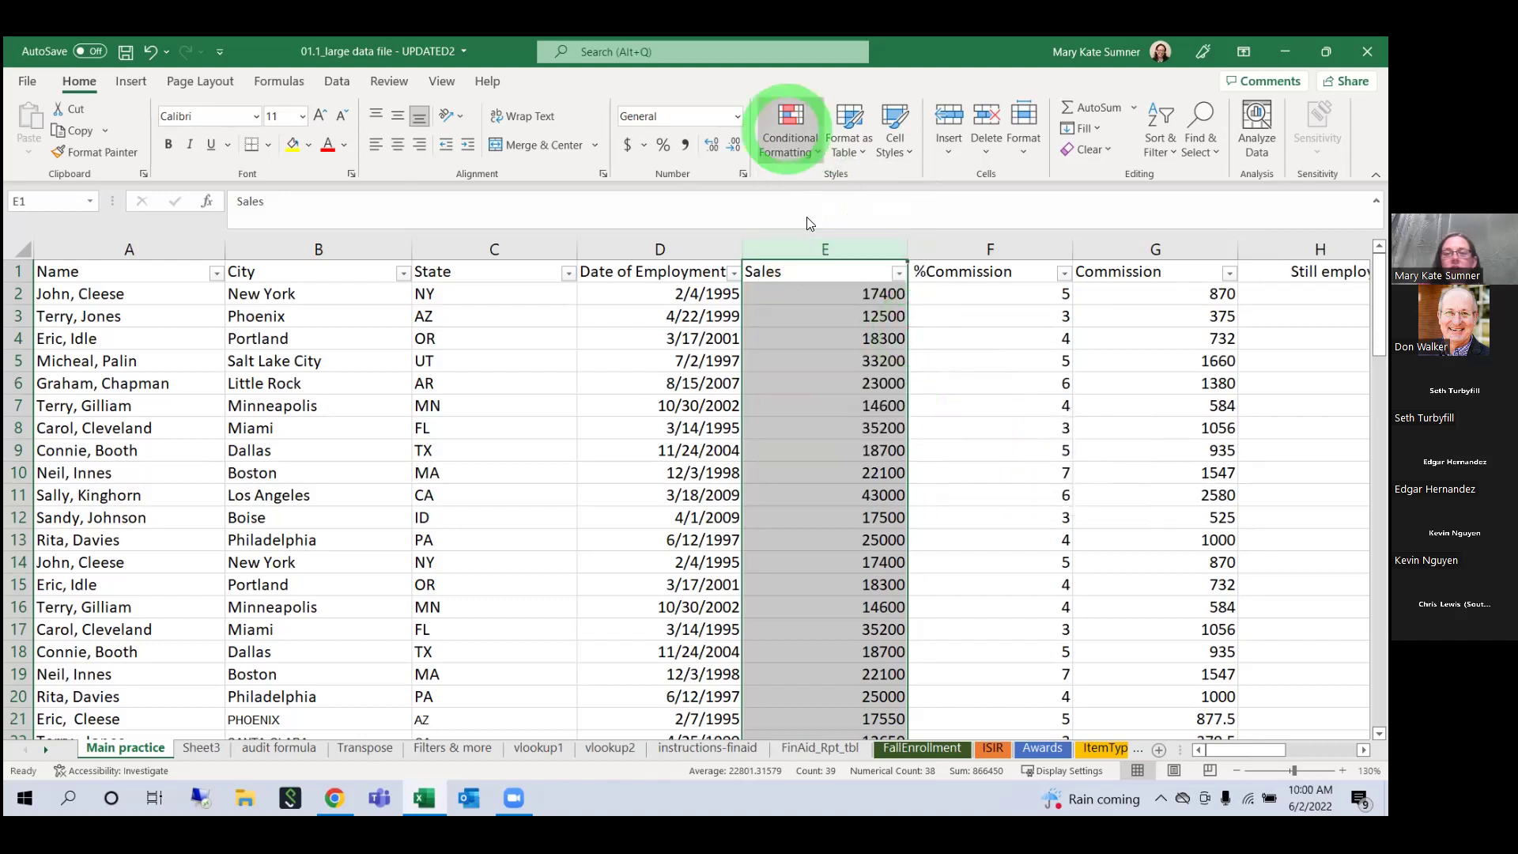
pyautogui.moveTo(844, 195)
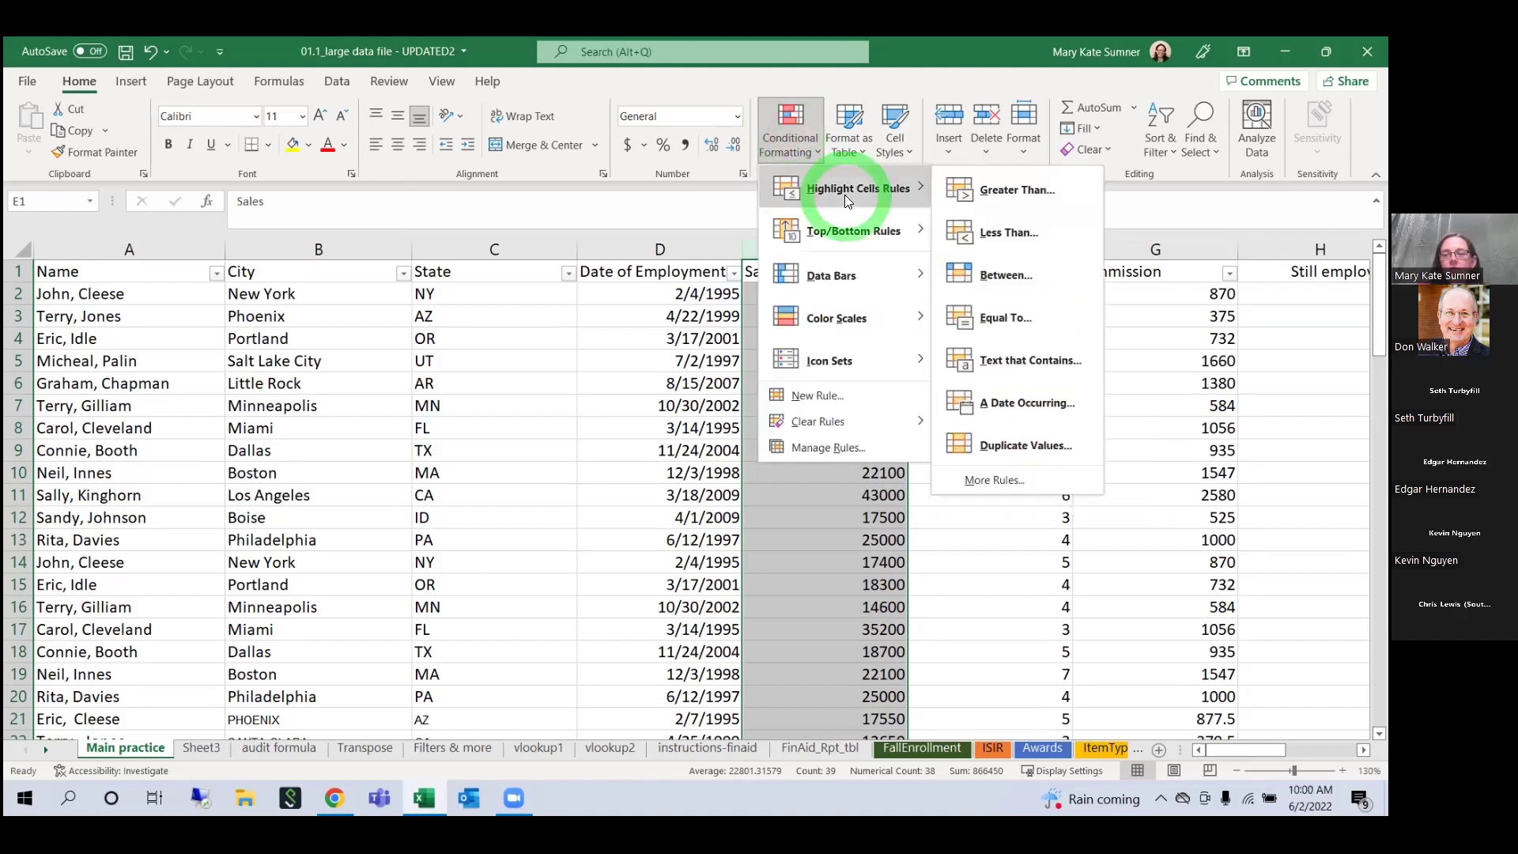
pyautogui.click(1036, 361)
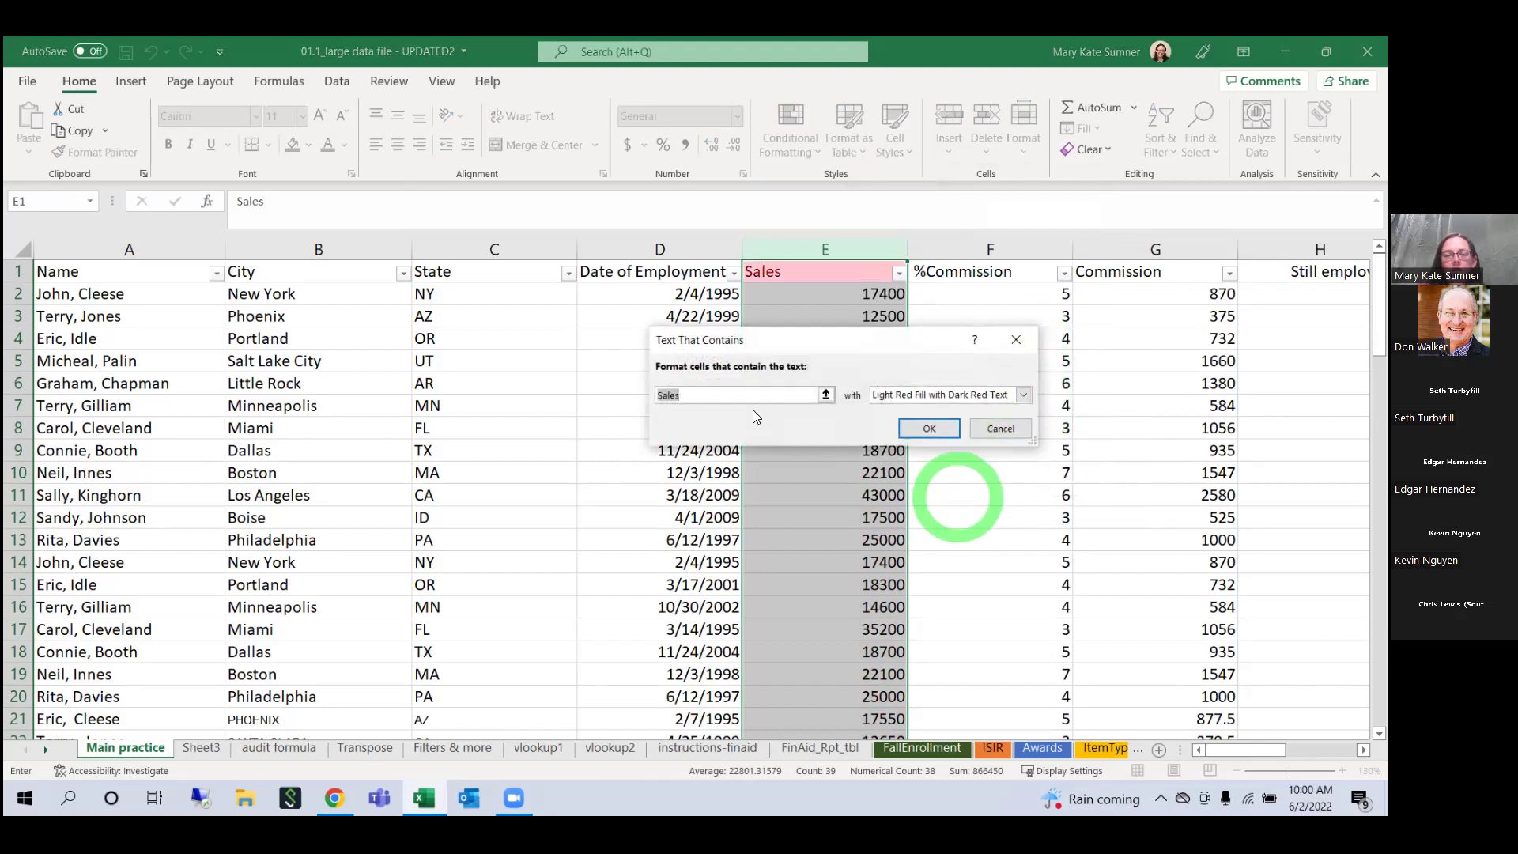
pyautogui.click(954, 430)
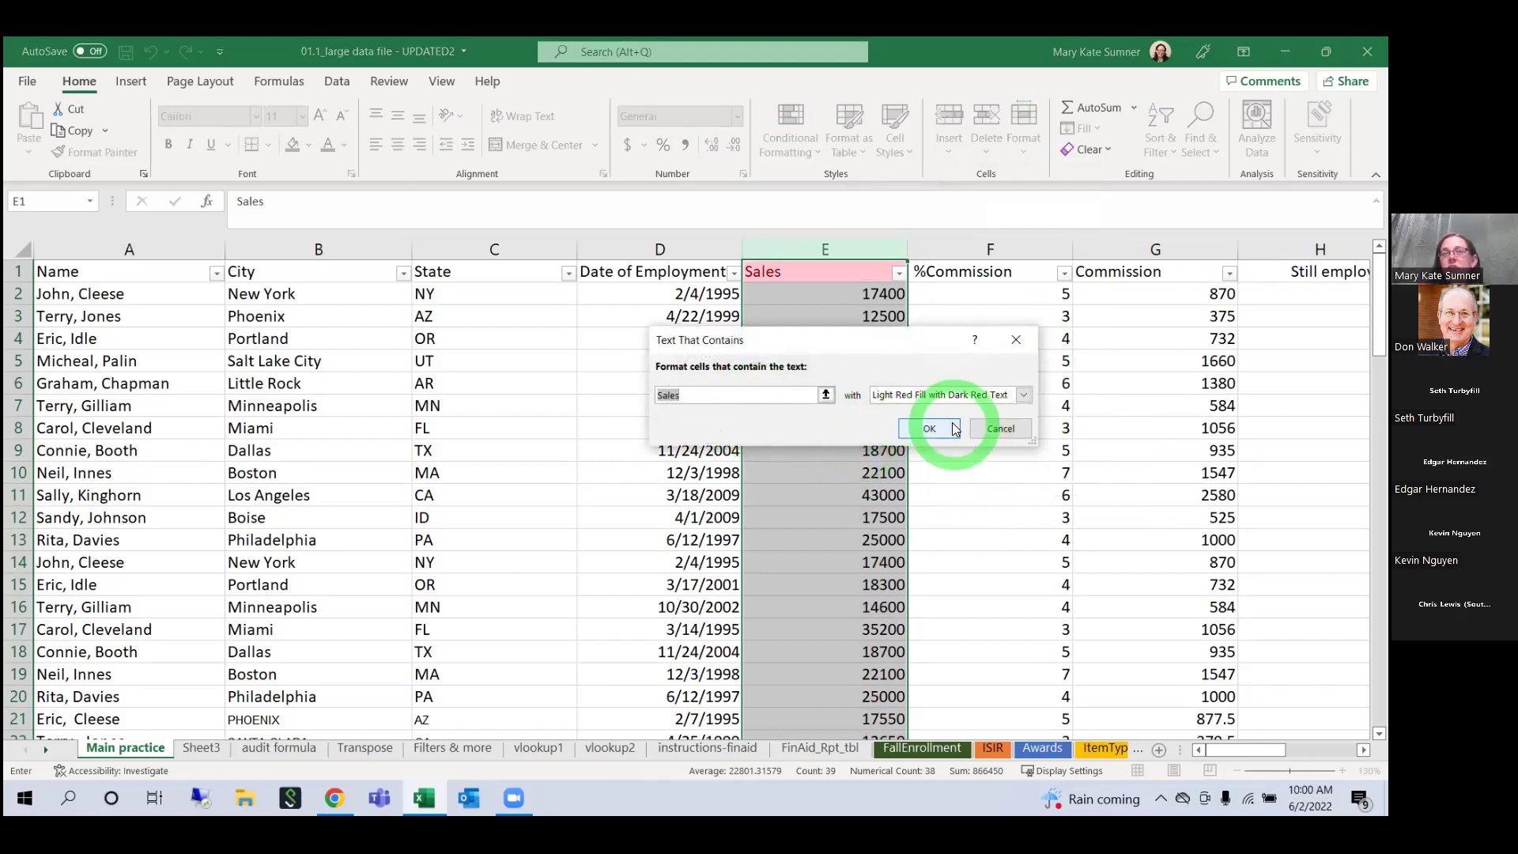
pyautogui.click(681, 394)
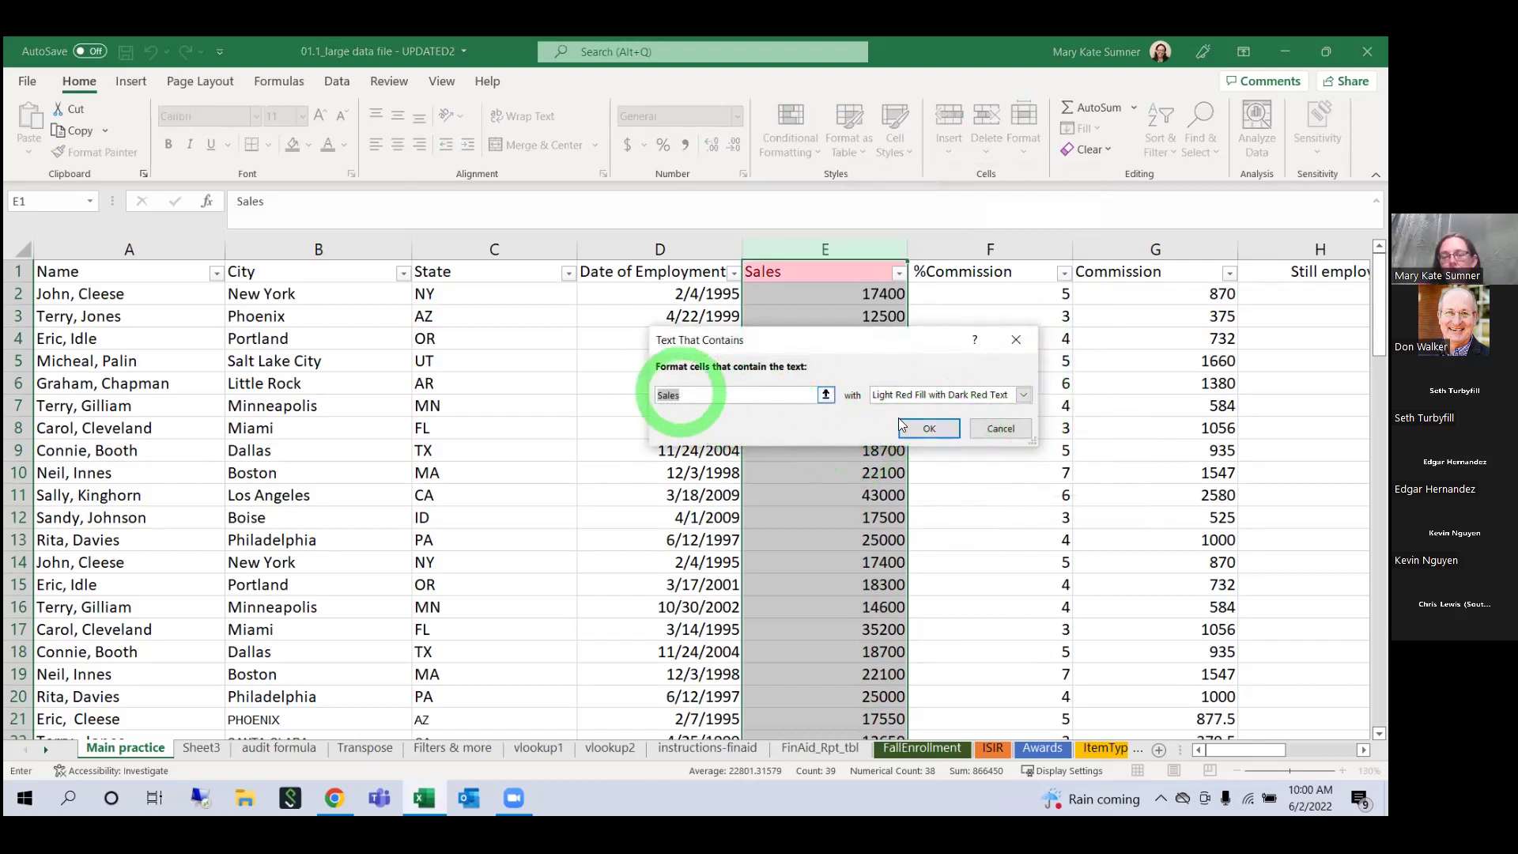
pyautogui.click(998, 429)
# Step: Highlight the top 10 items in the Sales column with Light Red Fill with Dark Red Text and review the column
pyautogui.click(791, 130)
pyautogui.moveTo(873, 192)
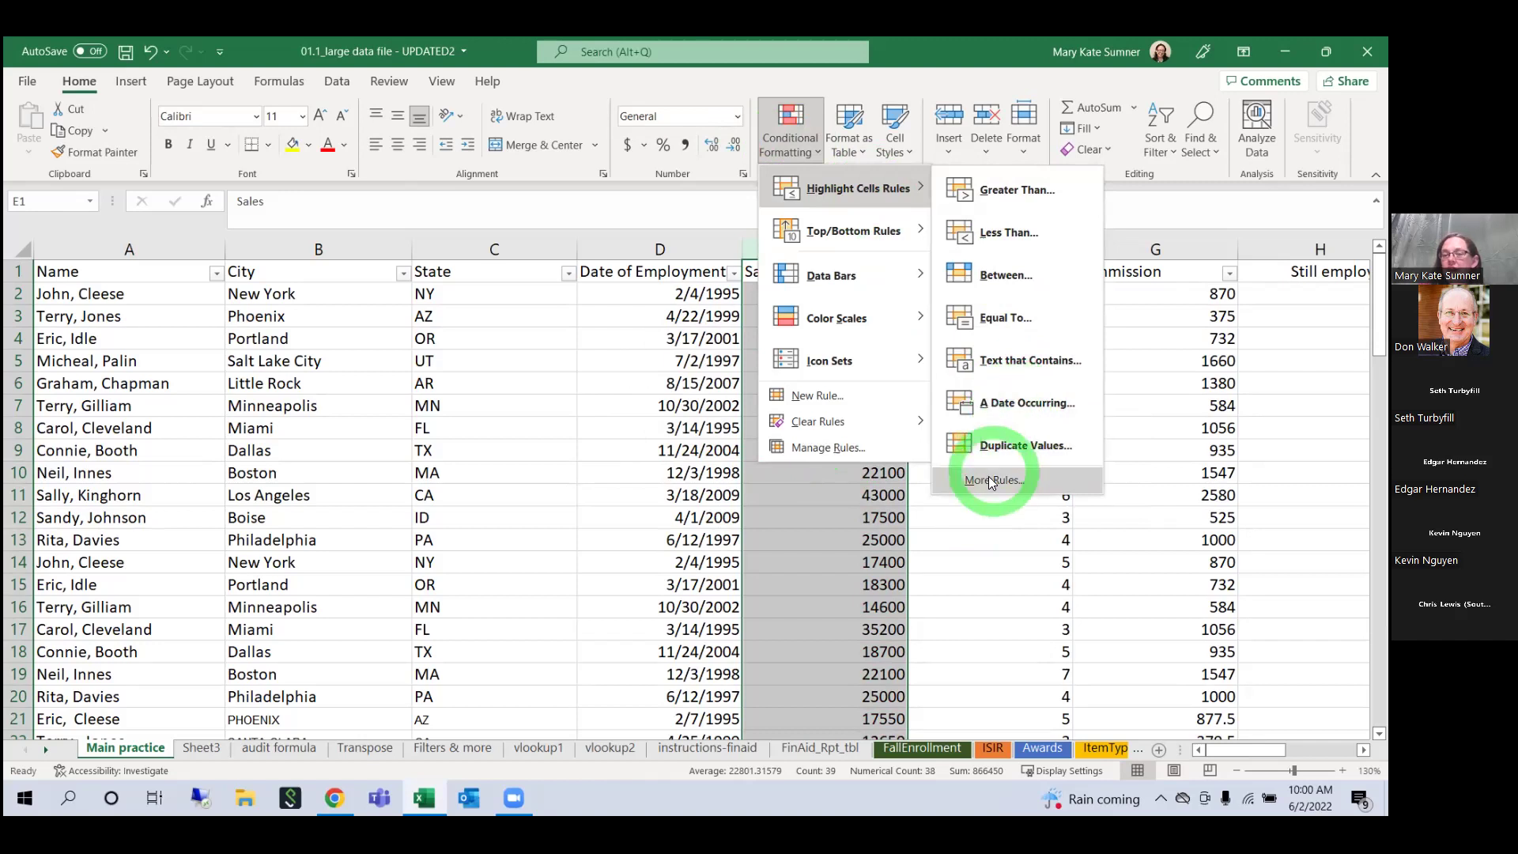
pyautogui.moveTo(835, 232)
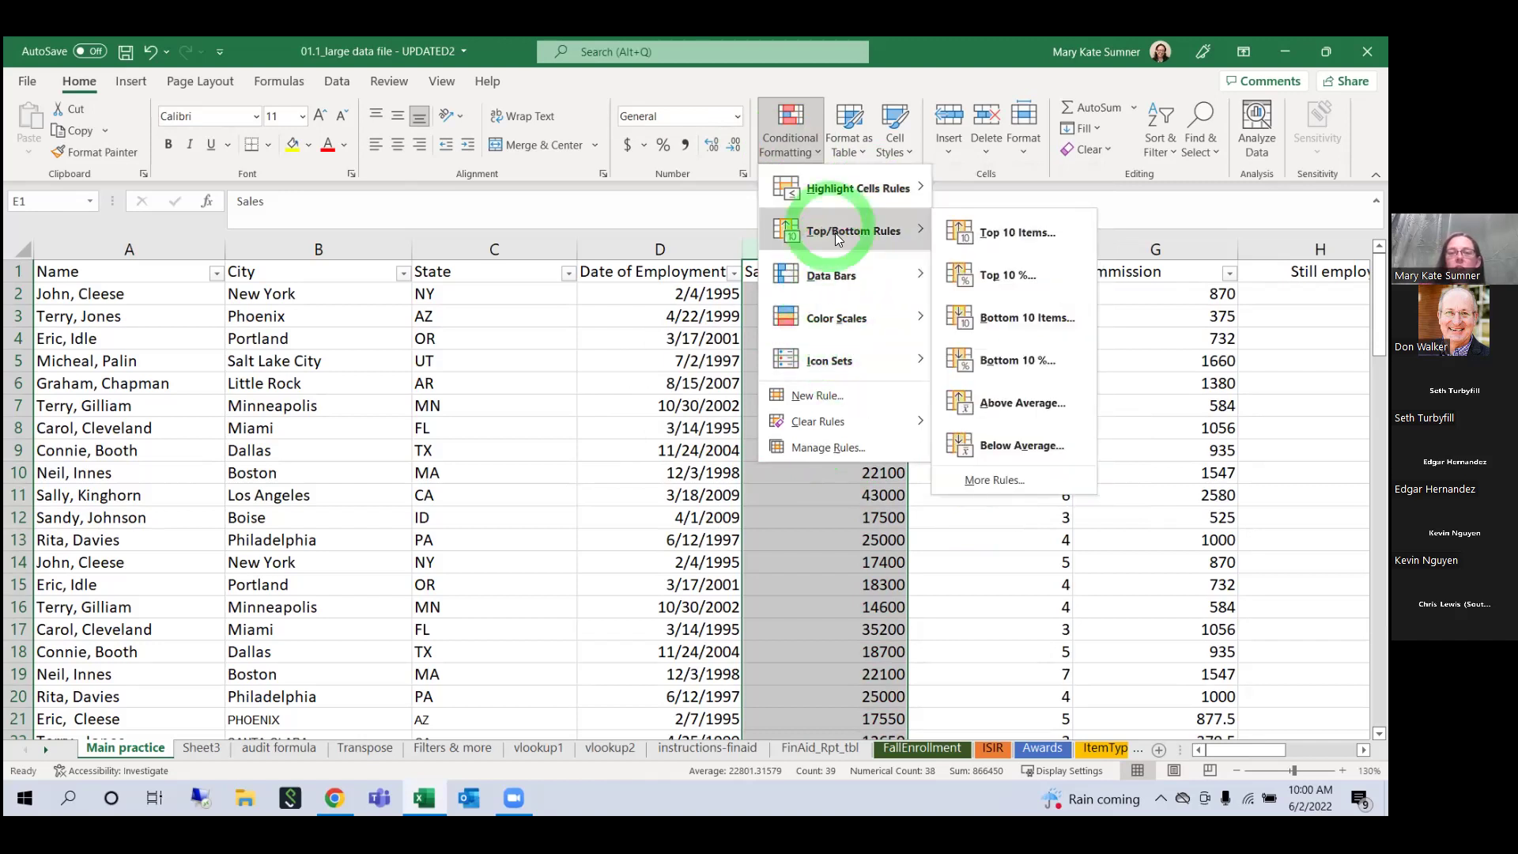
pyautogui.click(990, 234)
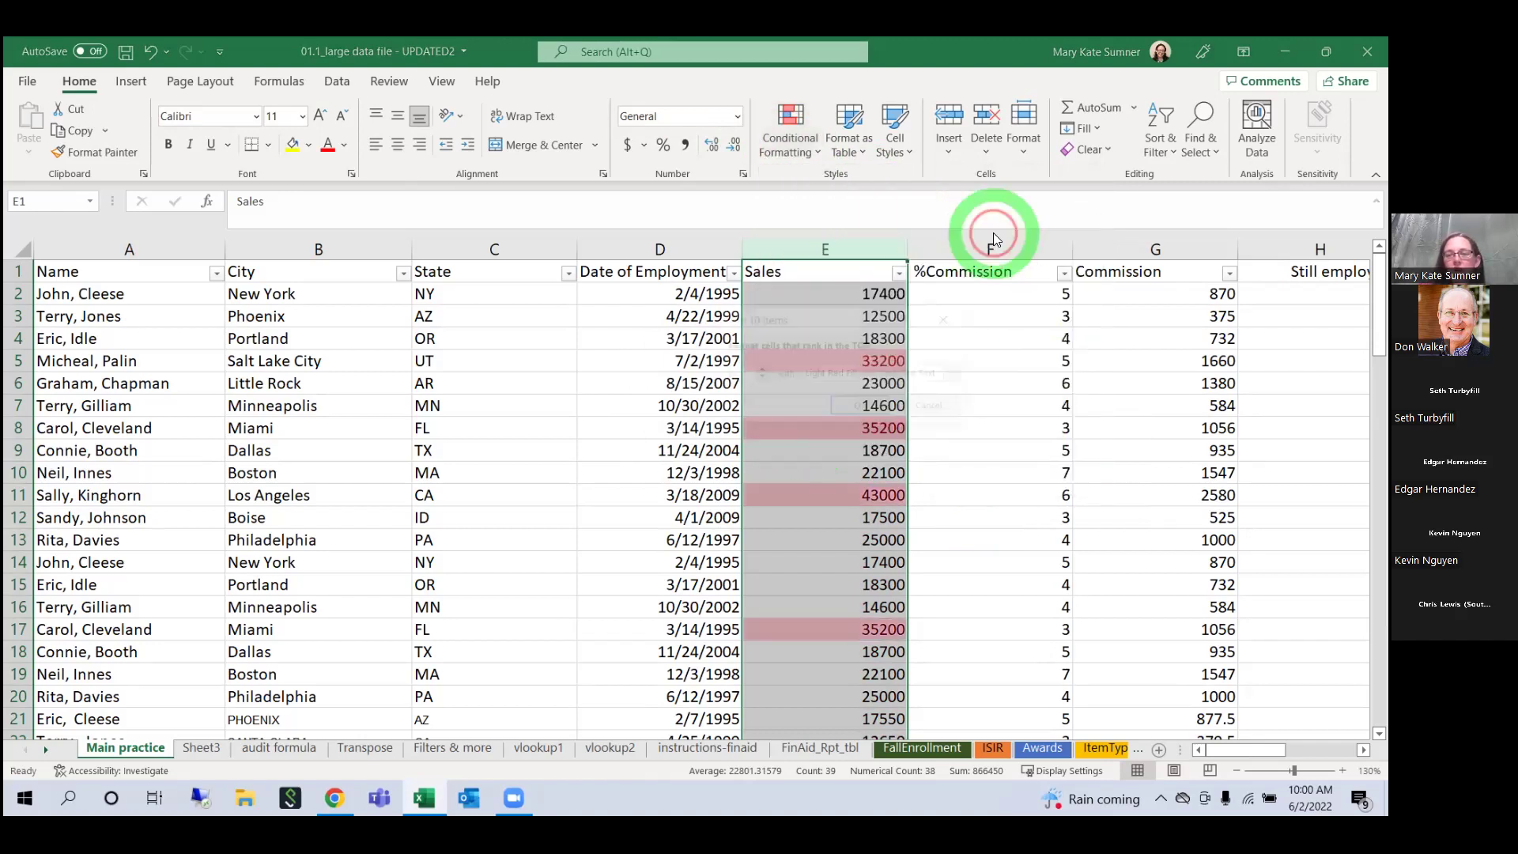
pyautogui.click(794, 393)
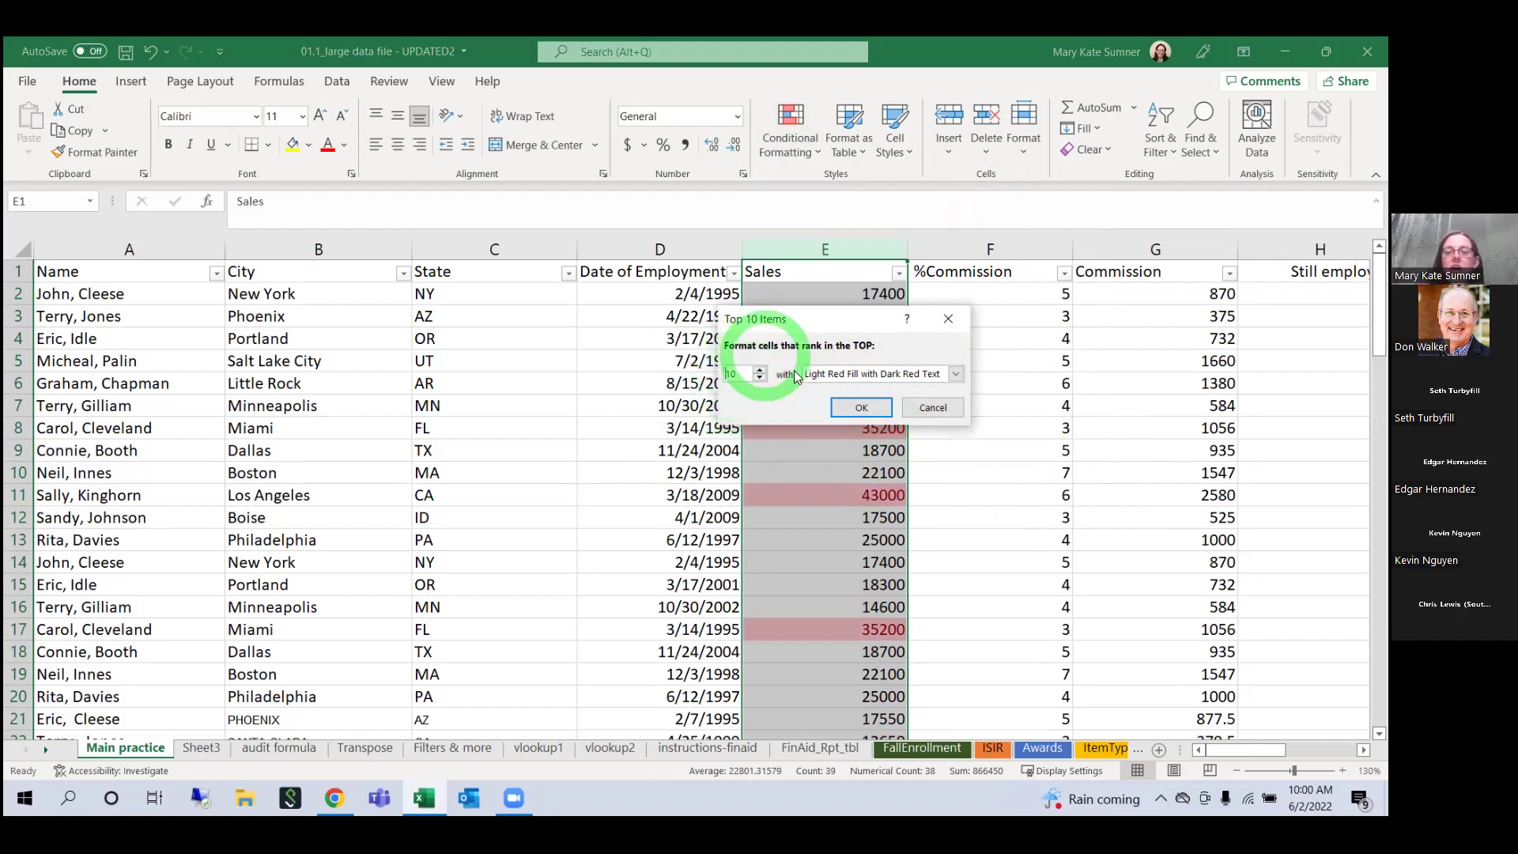
pyautogui.click(862, 407)
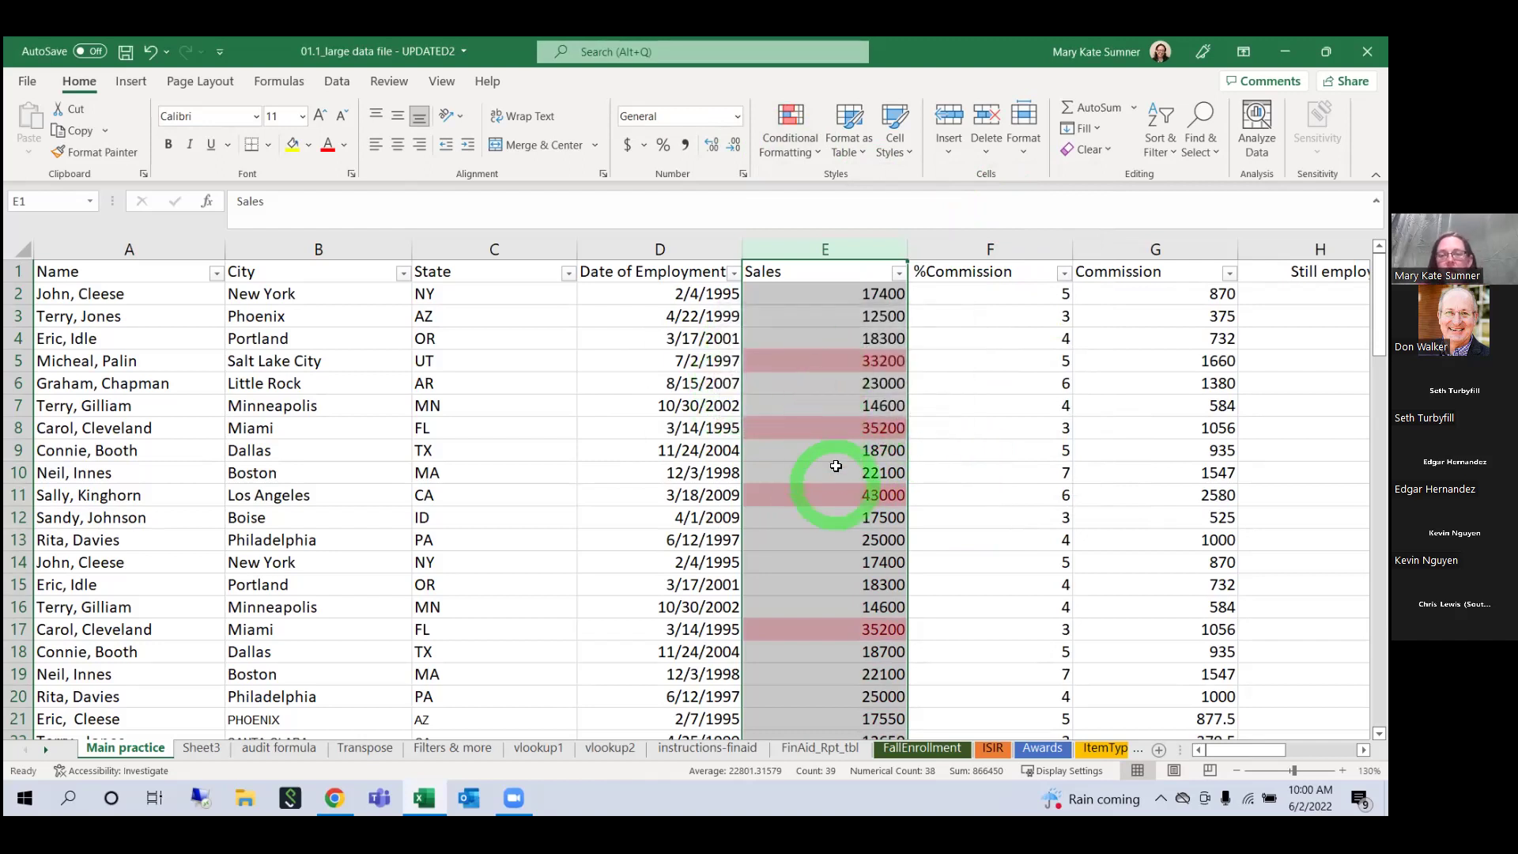
pyautogui.scroll(-9, 861, 470)
pyautogui.scroll(9, 840, 546)
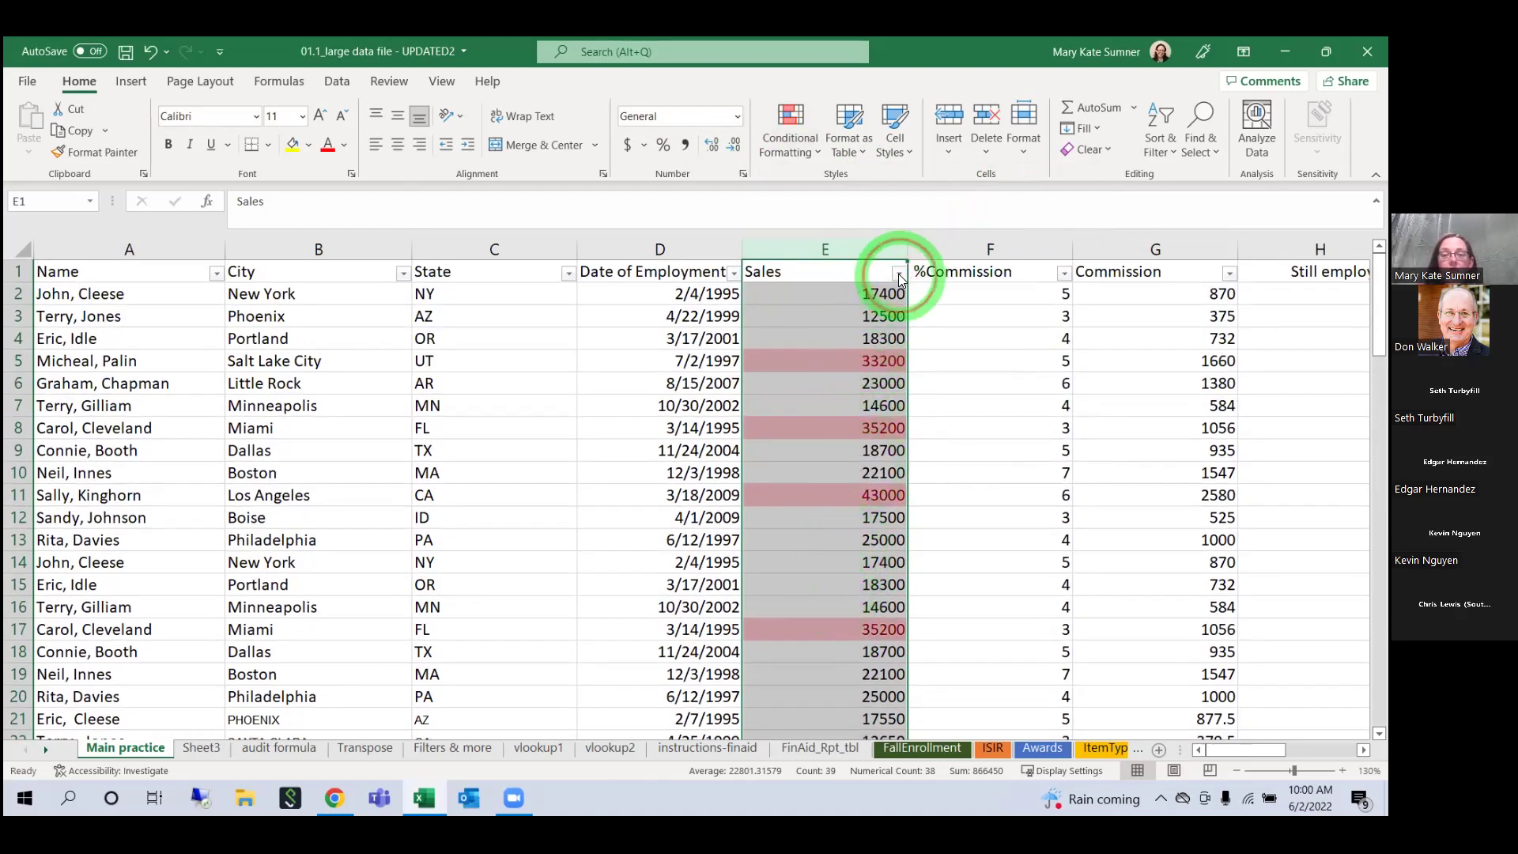
pyautogui.click(899, 274)
pyautogui.click(898, 274)
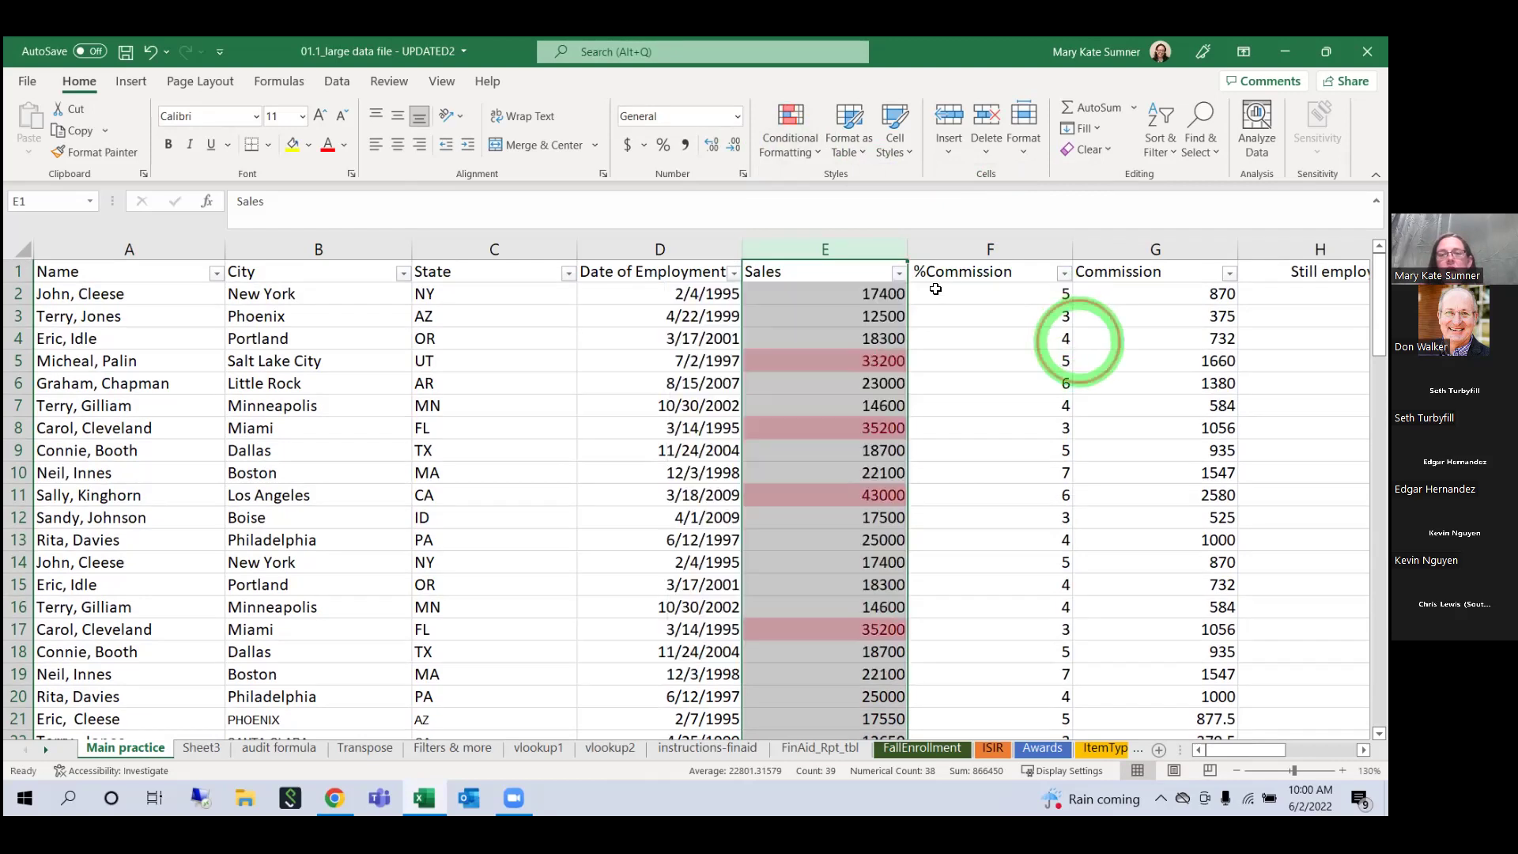
# Step: Add a Top 10% conditional formatting rule to the selected Sales column
pyautogui.click(788, 123)
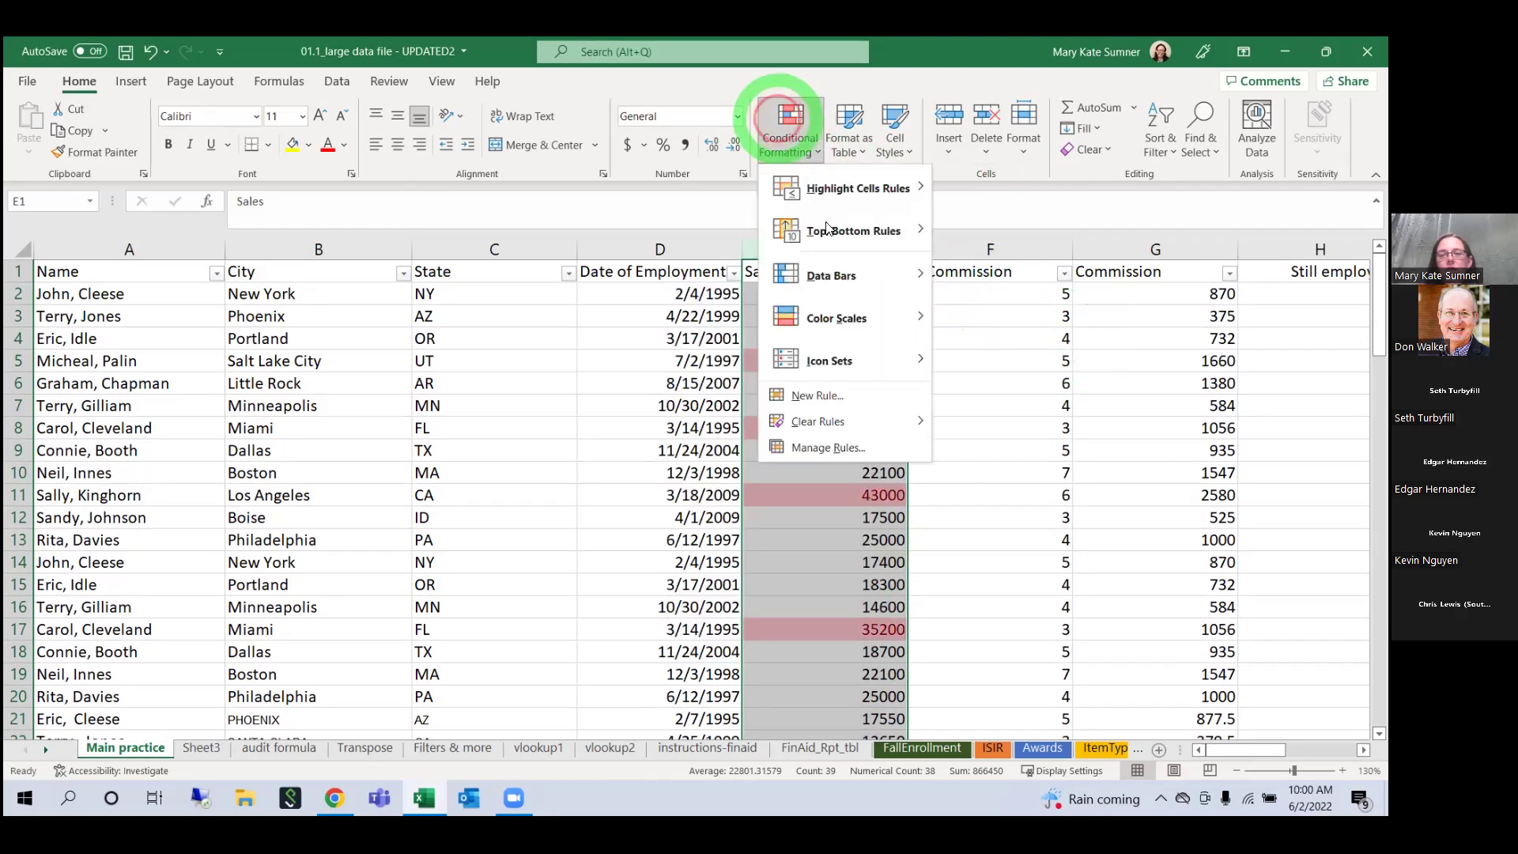
pyautogui.moveTo(921, 230)
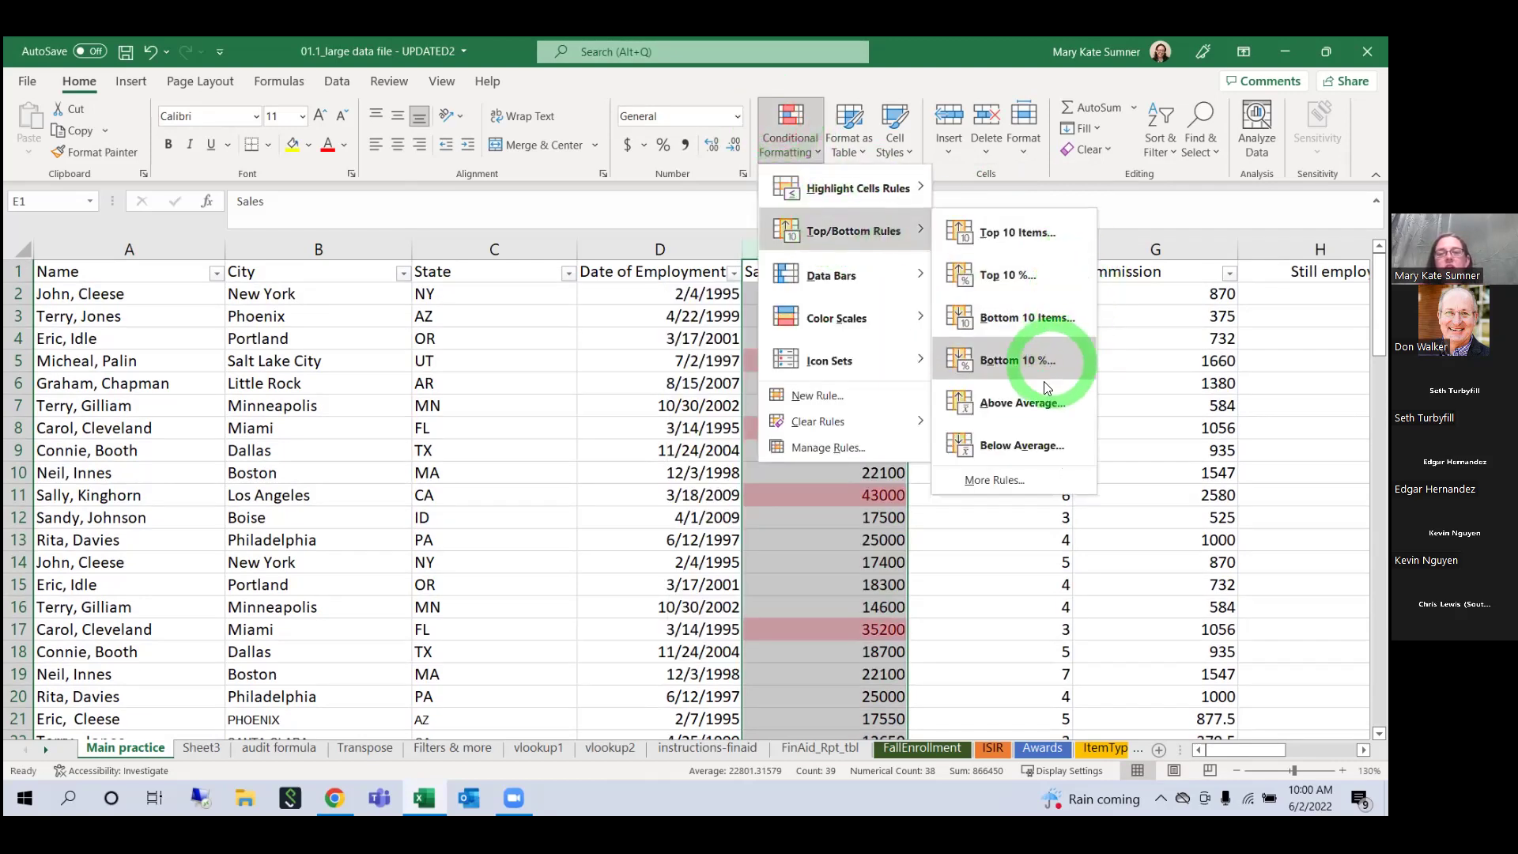
pyautogui.click(1018, 277)
pyautogui.click(861, 408)
# Step: Clear the top 10 items and Top 10% rules from the selected Sales column
pyautogui.click(775, 144)
pyautogui.moveTo(859, 422)
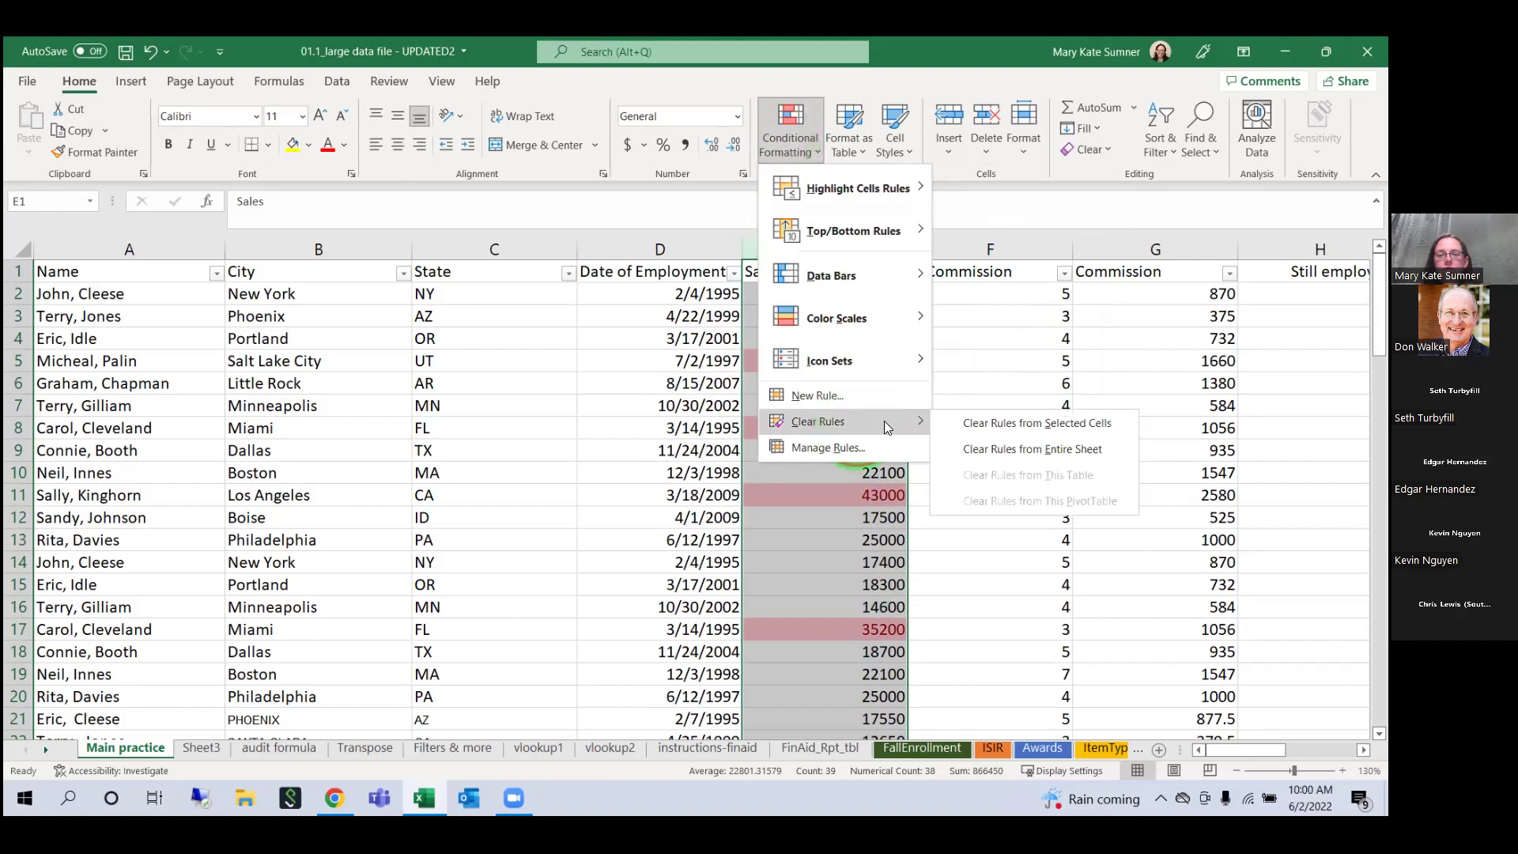
pyautogui.click(981, 427)
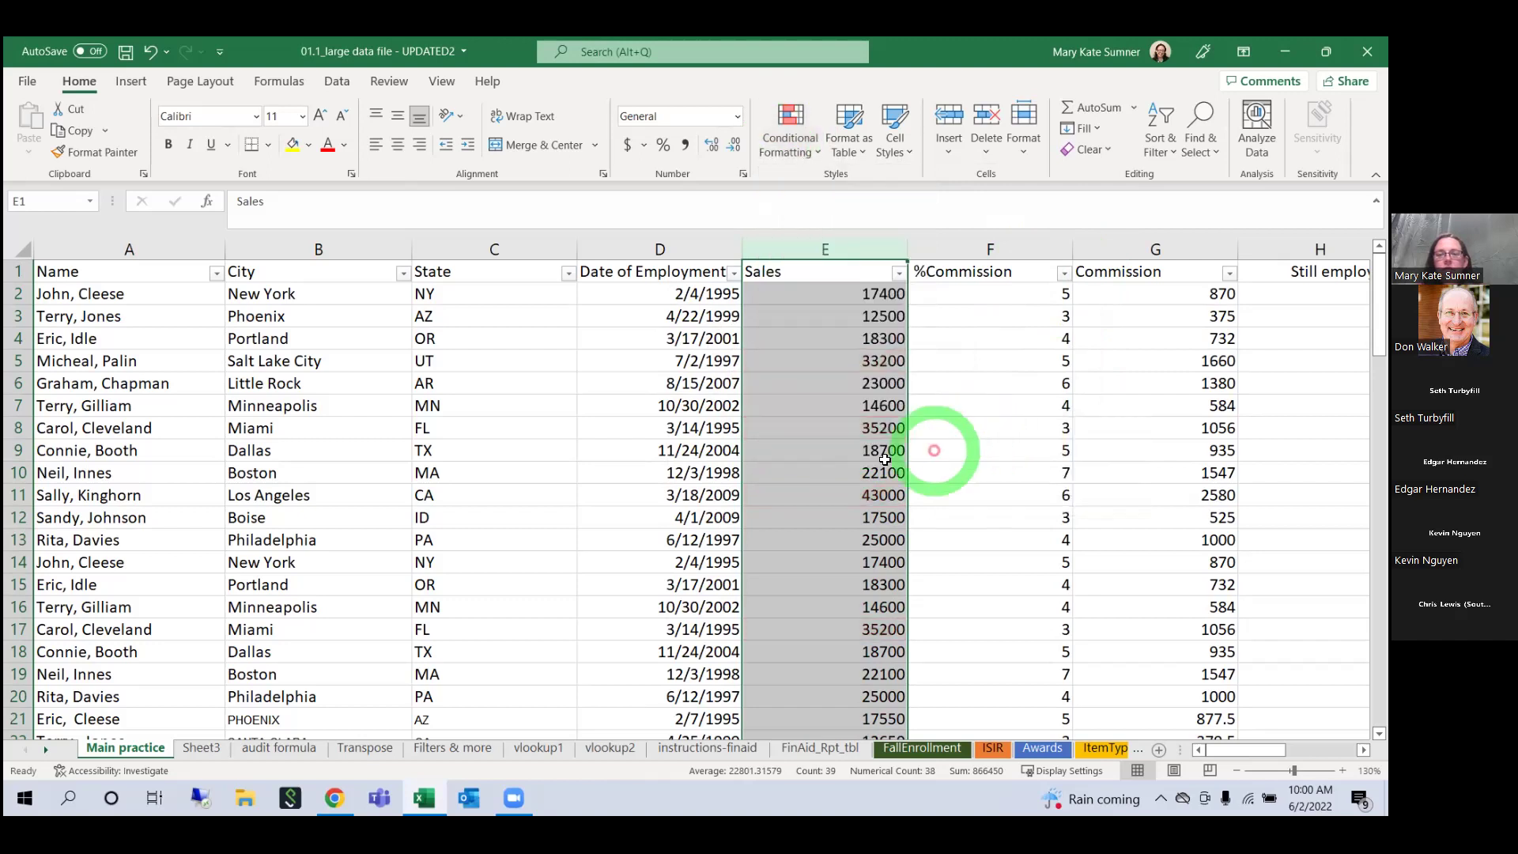
# Step: Apply gradient-fill Blue Data Bars to the Sales column and review the bars down the rows
pyautogui.click(795, 140)
pyautogui.click(845, 286)
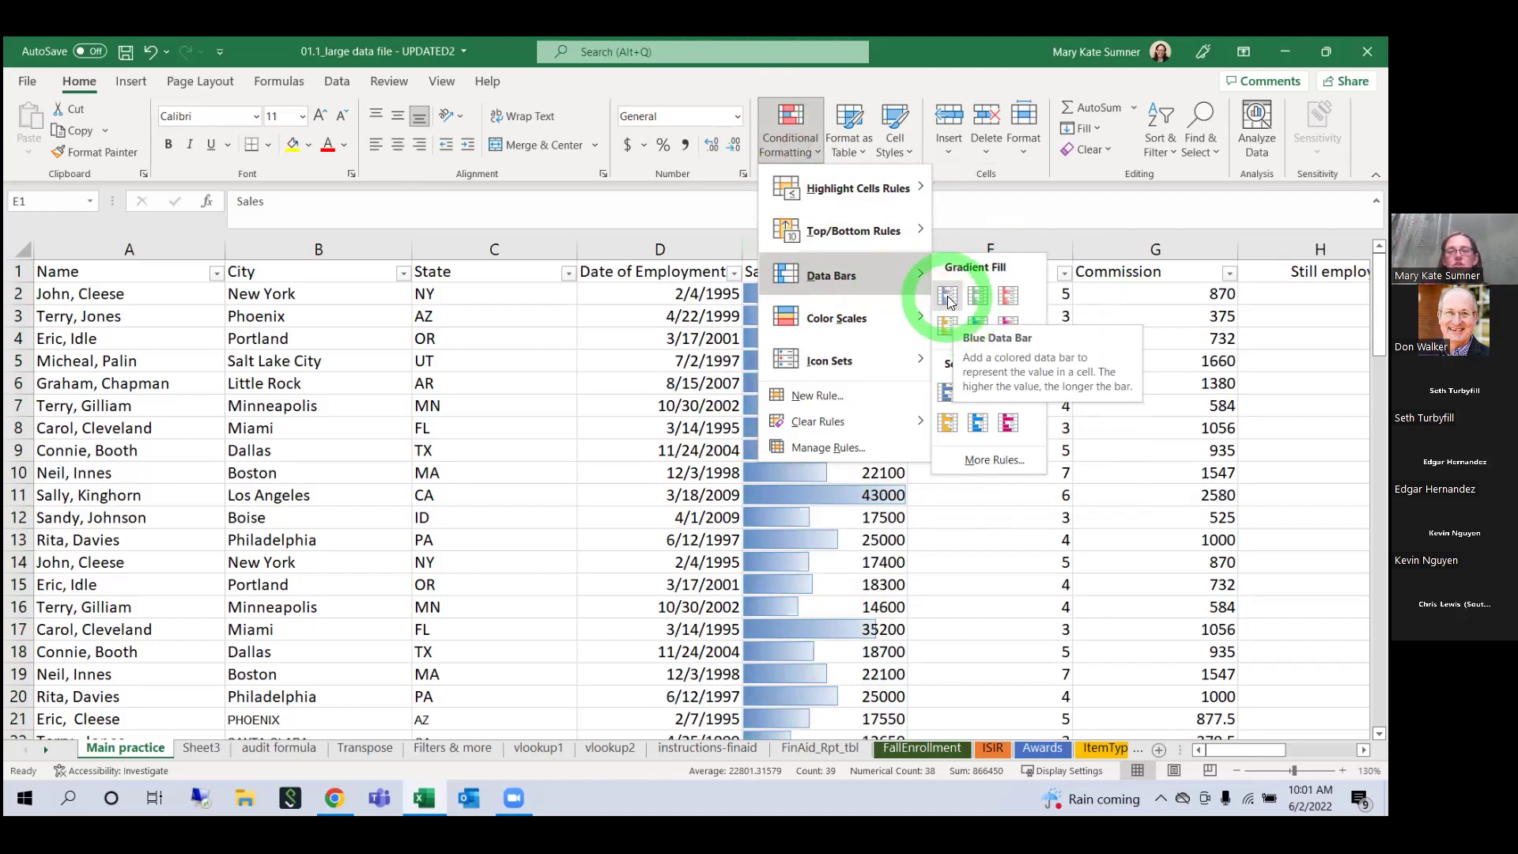
pyautogui.click(952, 307)
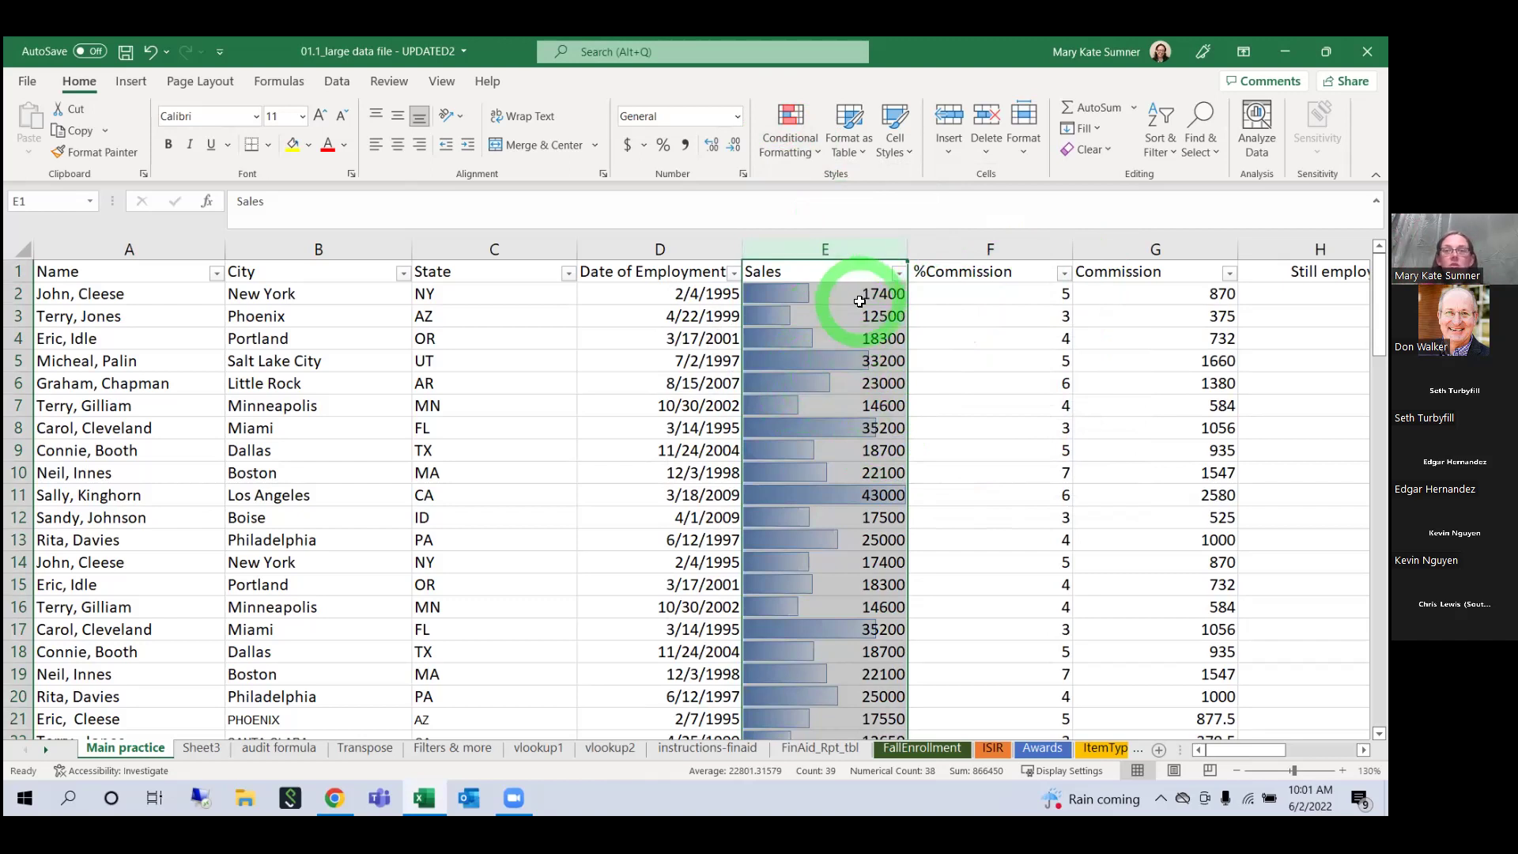
pyautogui.scroll(-5, 850, 364)
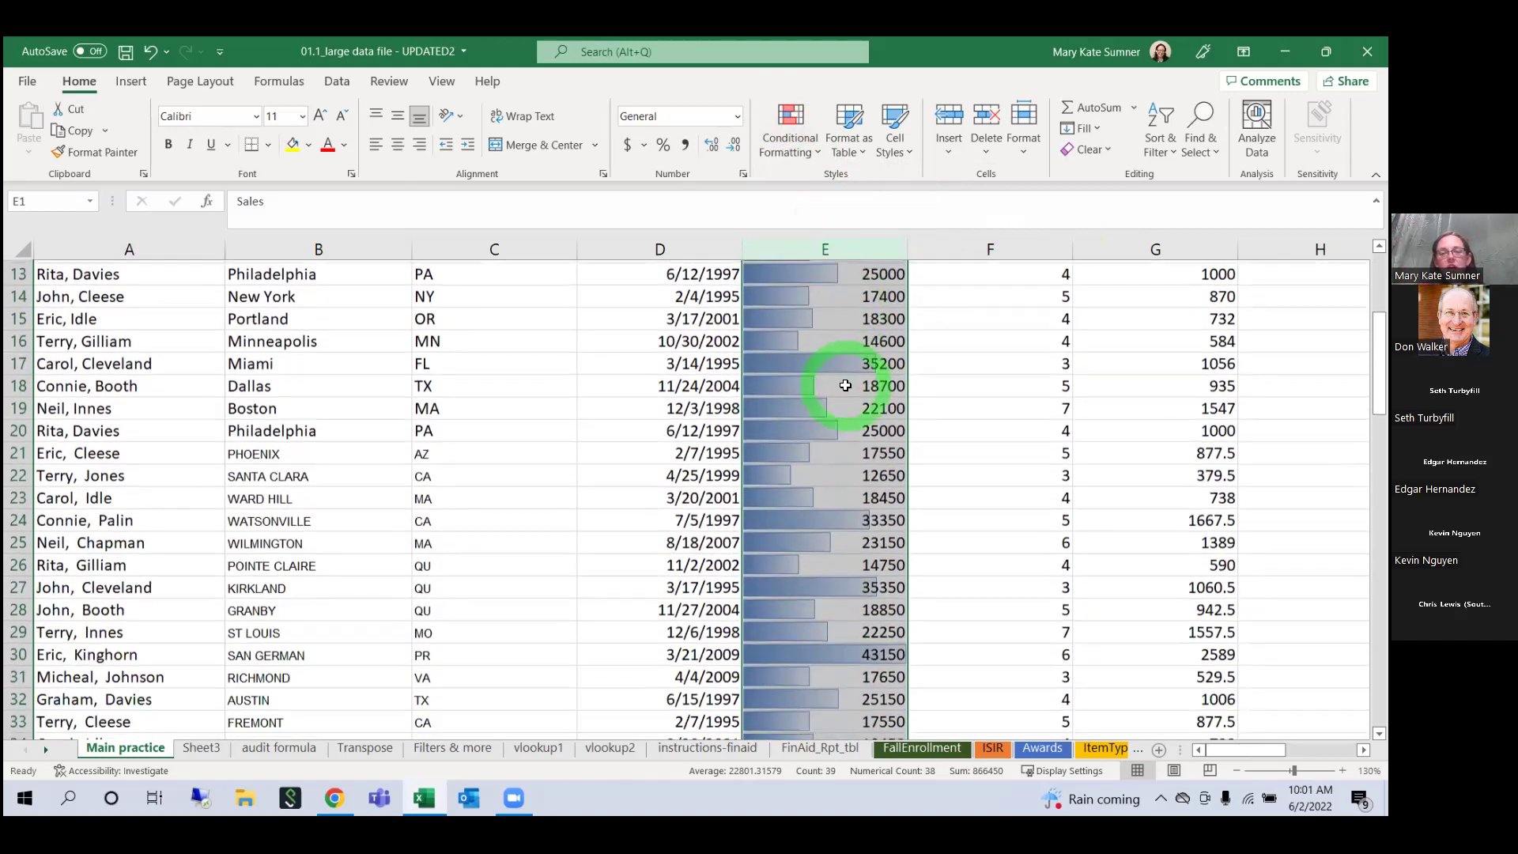
pyautogui.scroll(-3, 845, 385)
# Step: Delete the two highest Sales values, in cells E30 and E11
pyautogui.click(845, 383)
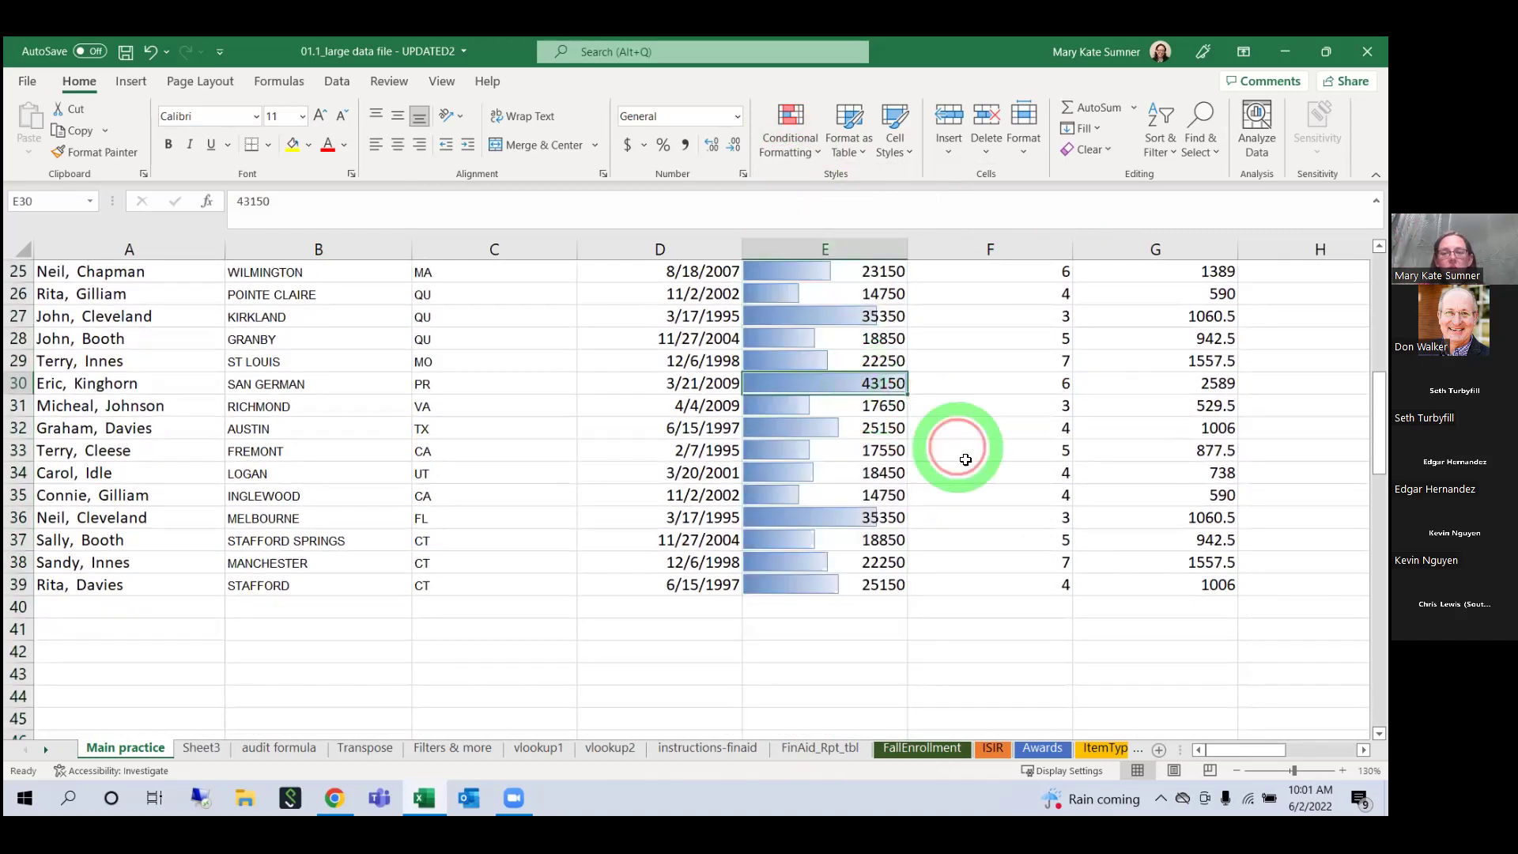
pyautogui.press('Delete')
pyautogui.scroll(2, 1010, 443)
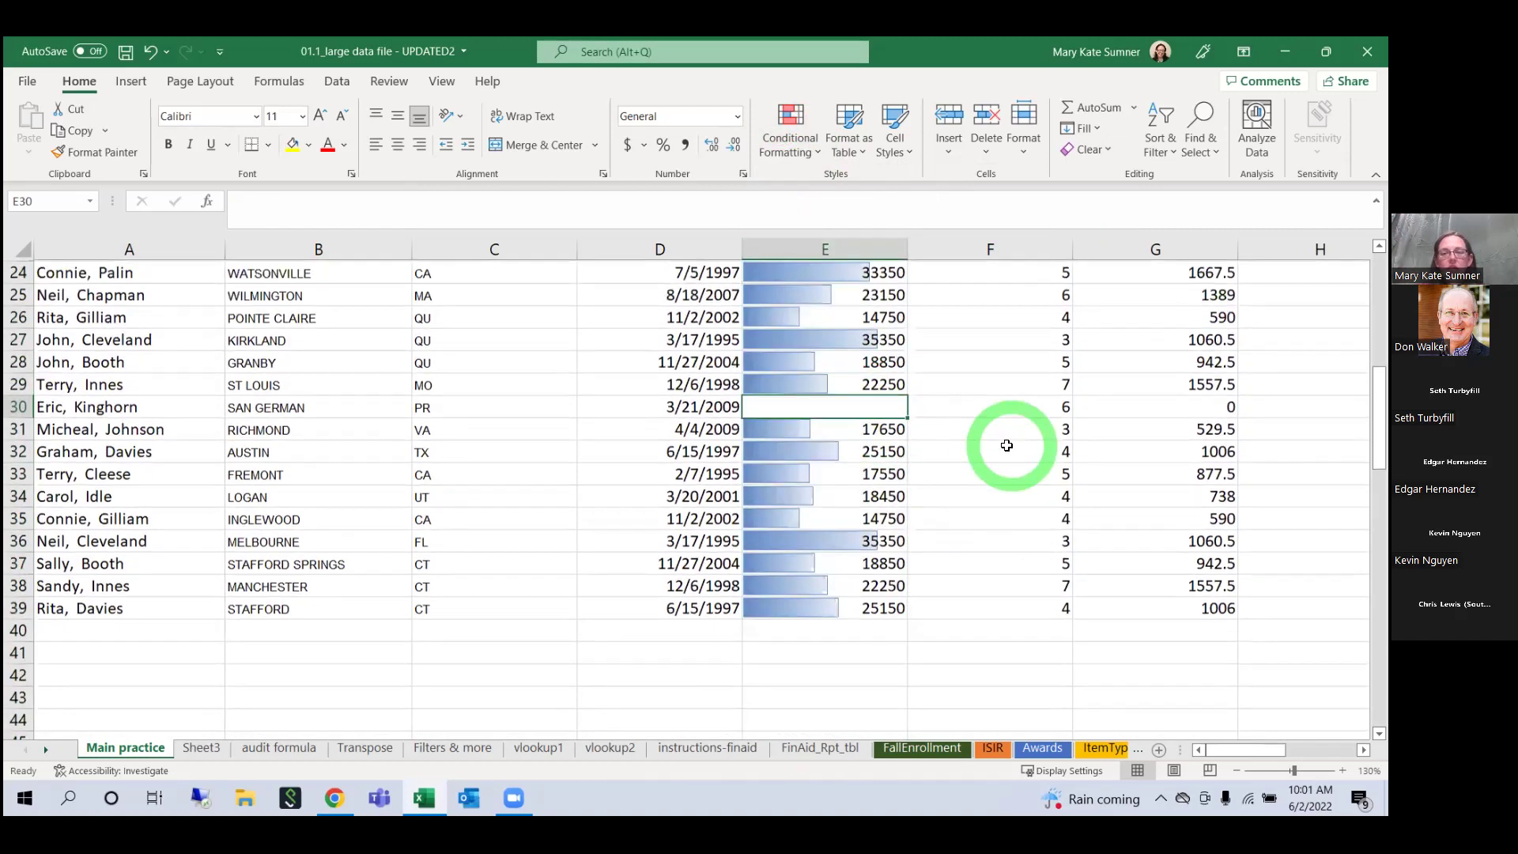
pyautogui.scroll(4, 925, 569)
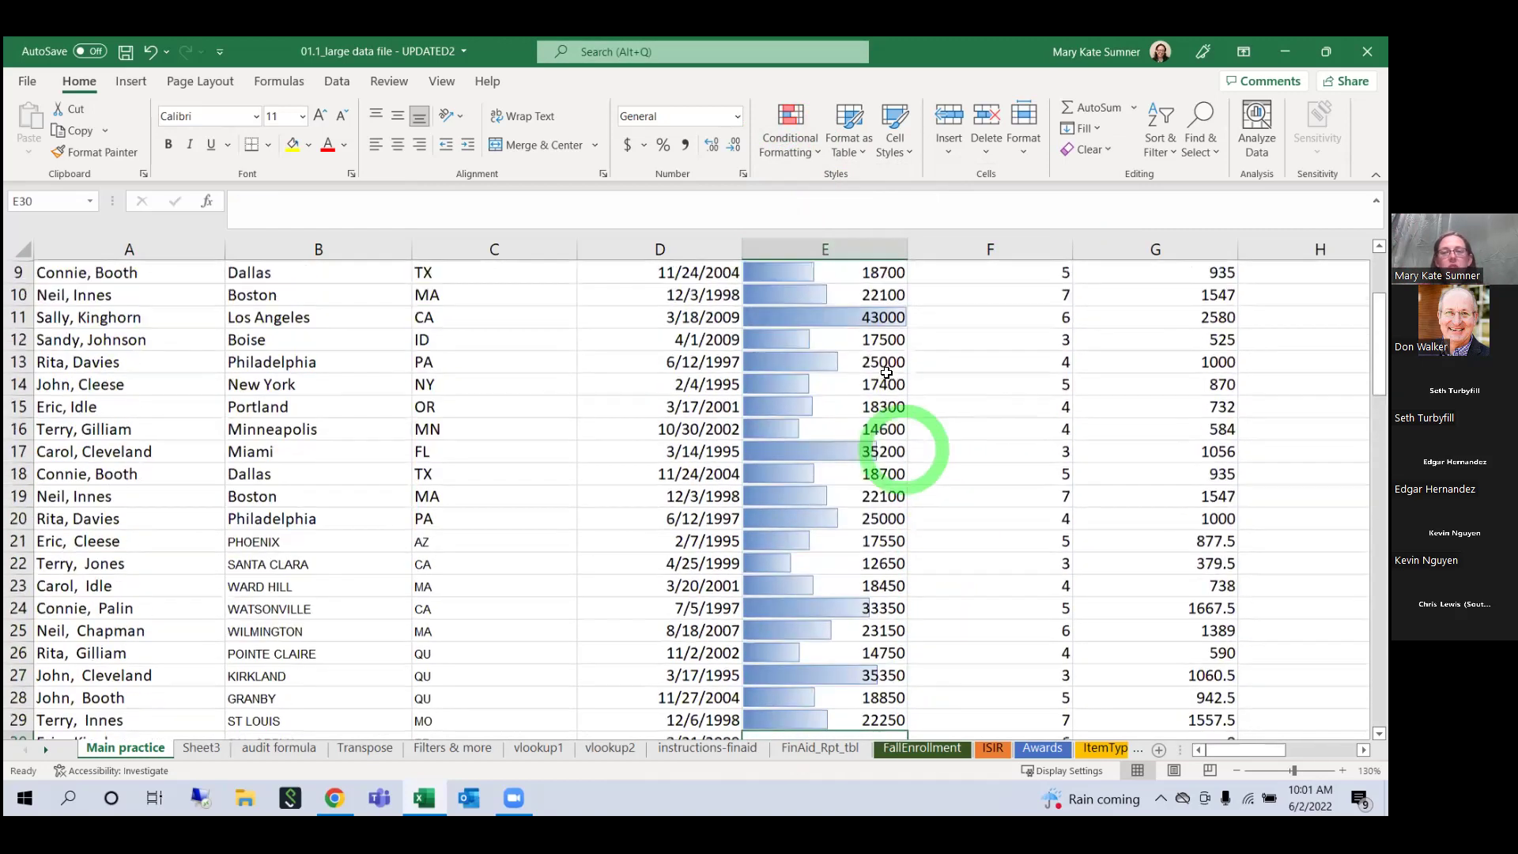
pyautogui.click(905, 376)
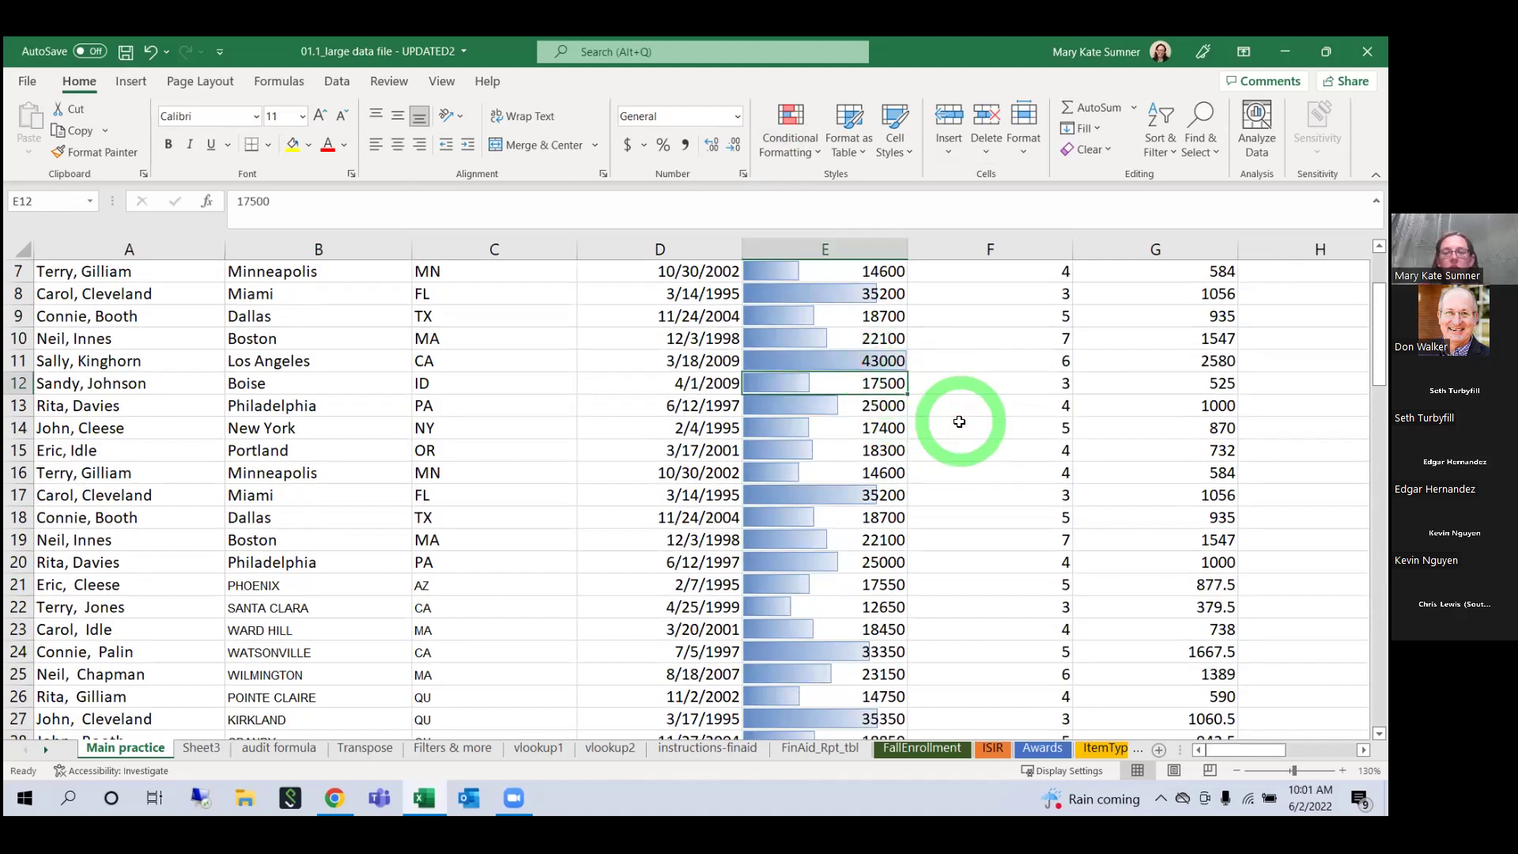
pyautogui.press('Up')
pyautogui.press('Delete')
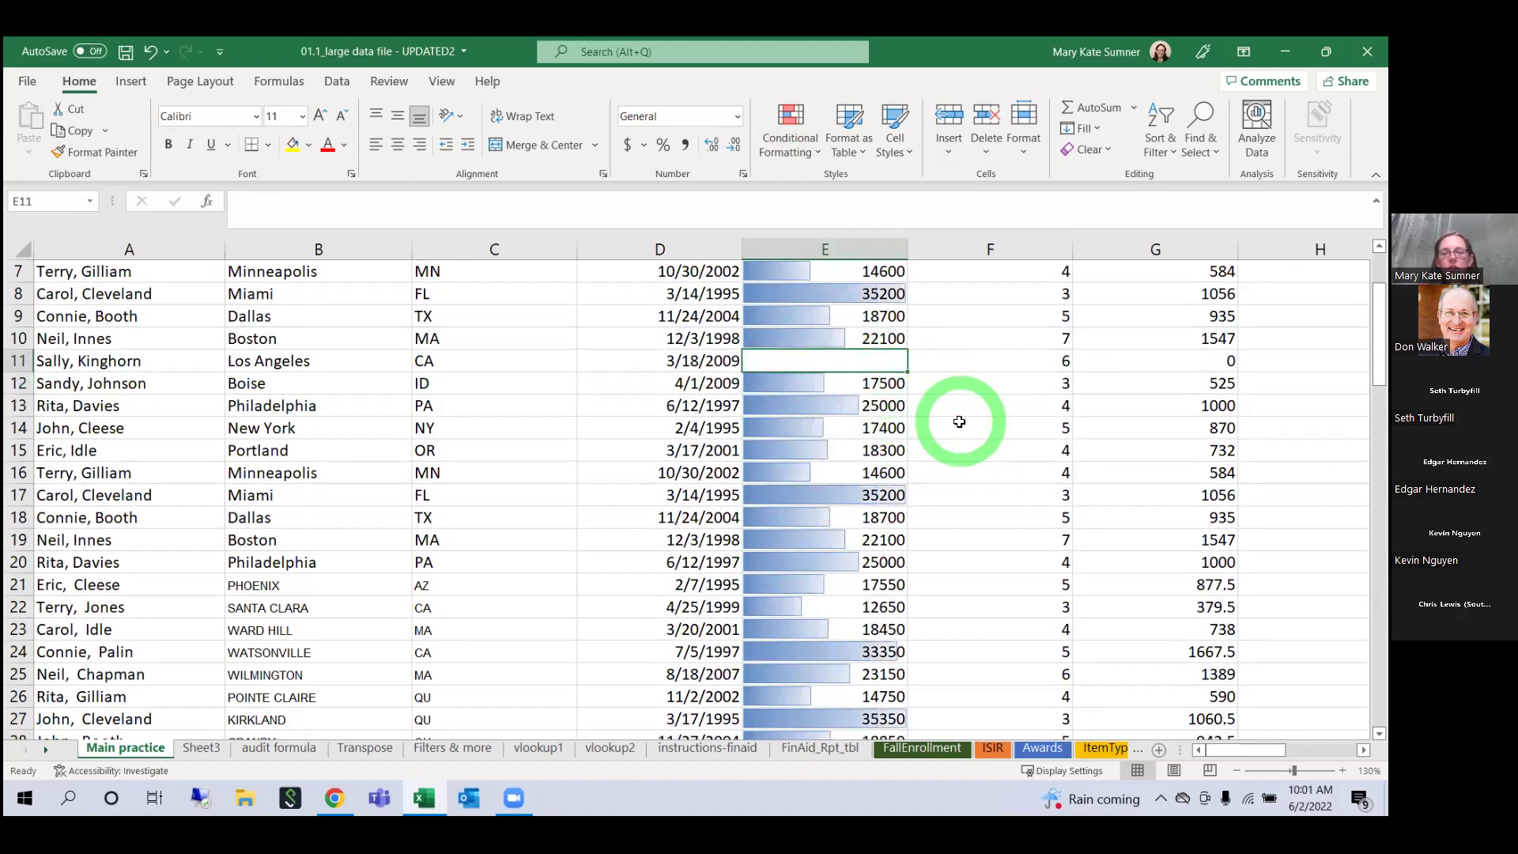
# Step: Undo the last two deletions in the Sales column, restoring the values in E11 and E30
pyautogui.scroll(-2, 889, 348)
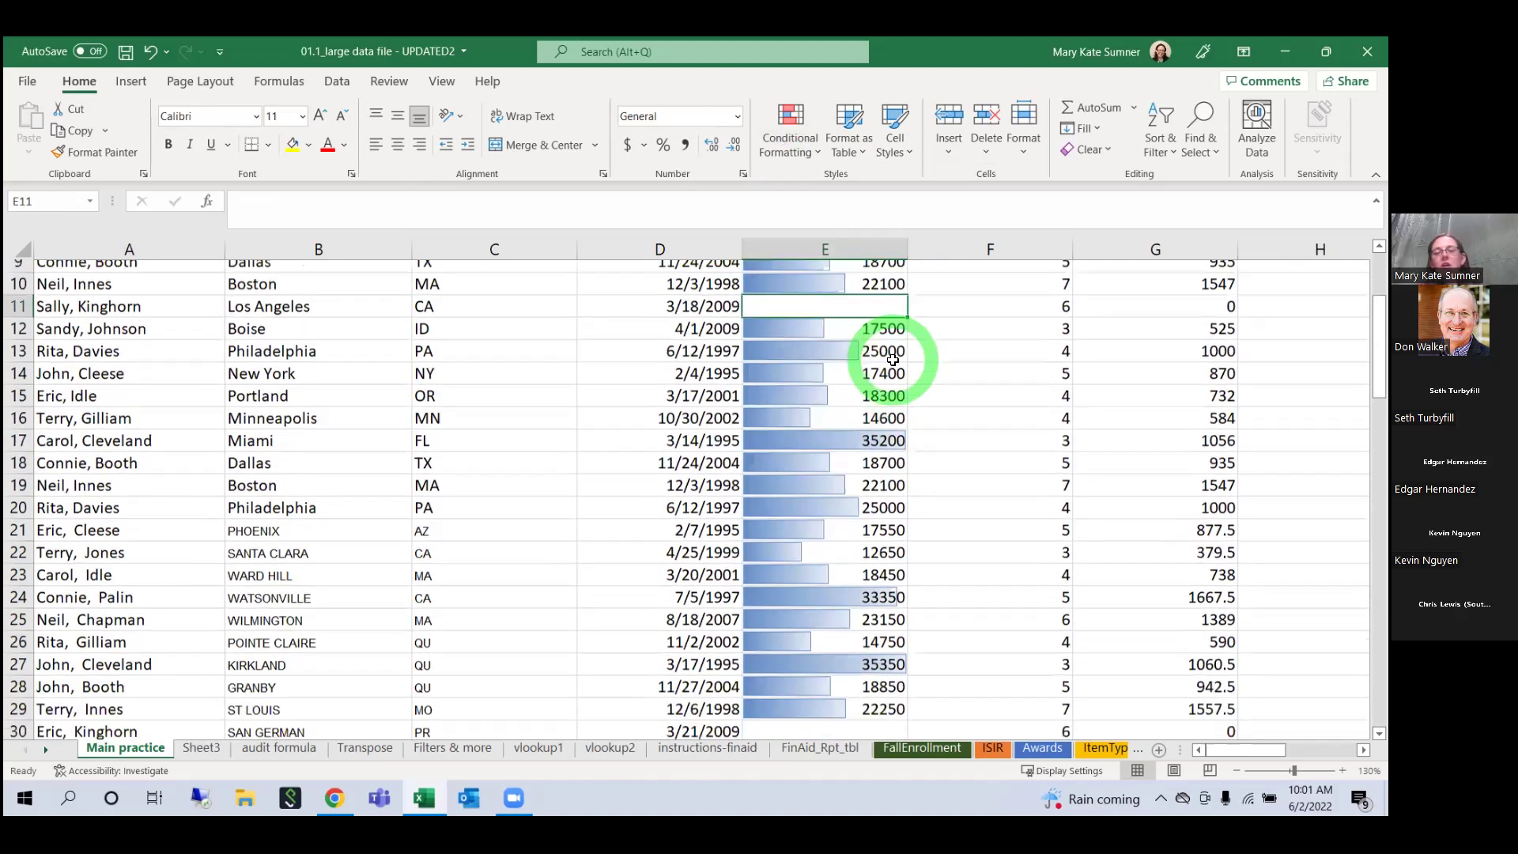
pyautogui.scroll(4, 895, 361)
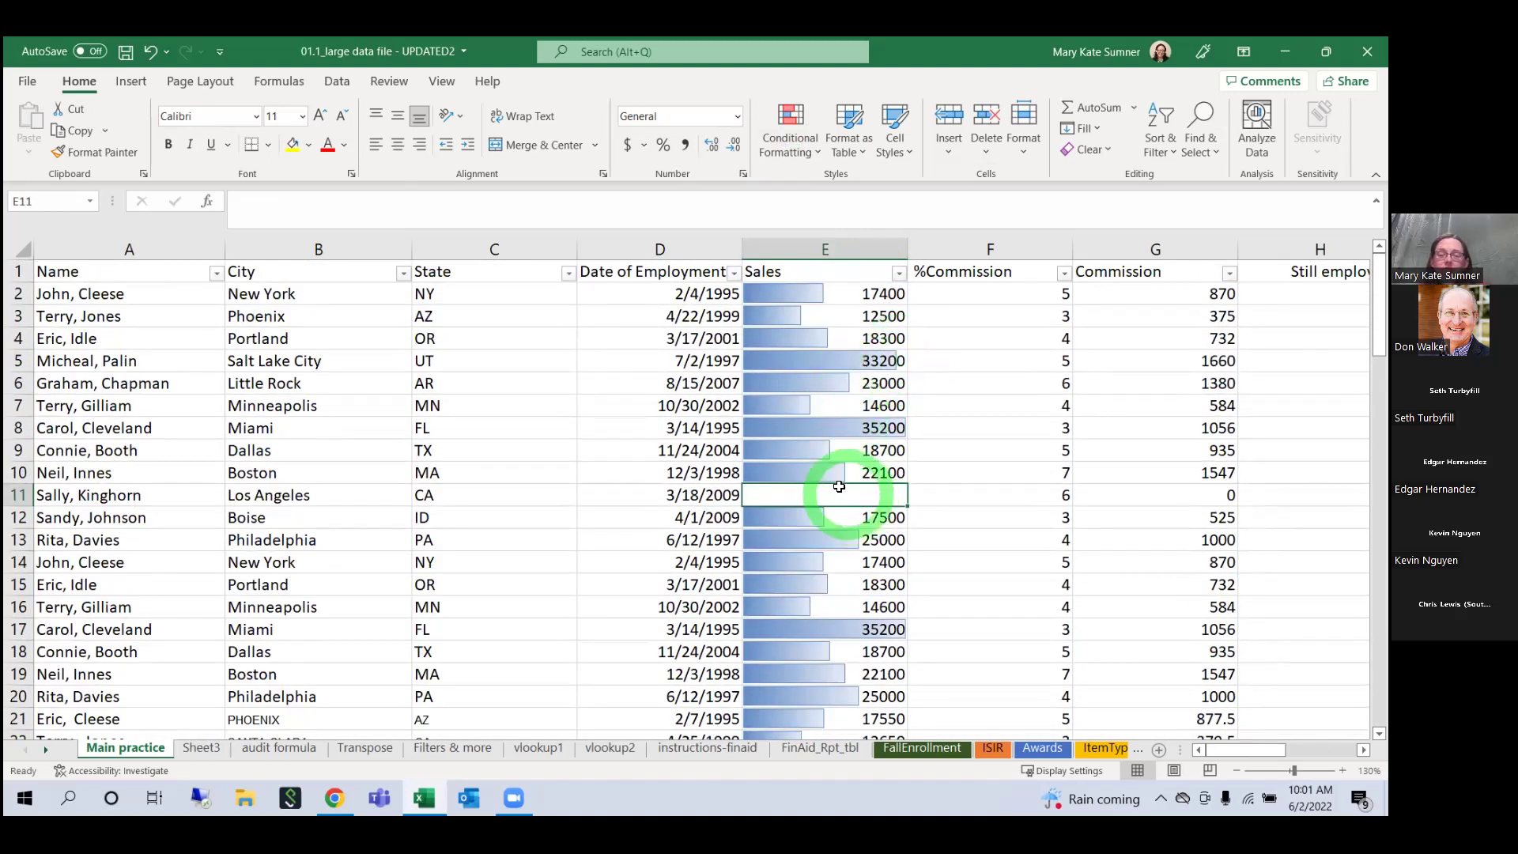
pyautogui.click(147, 52)
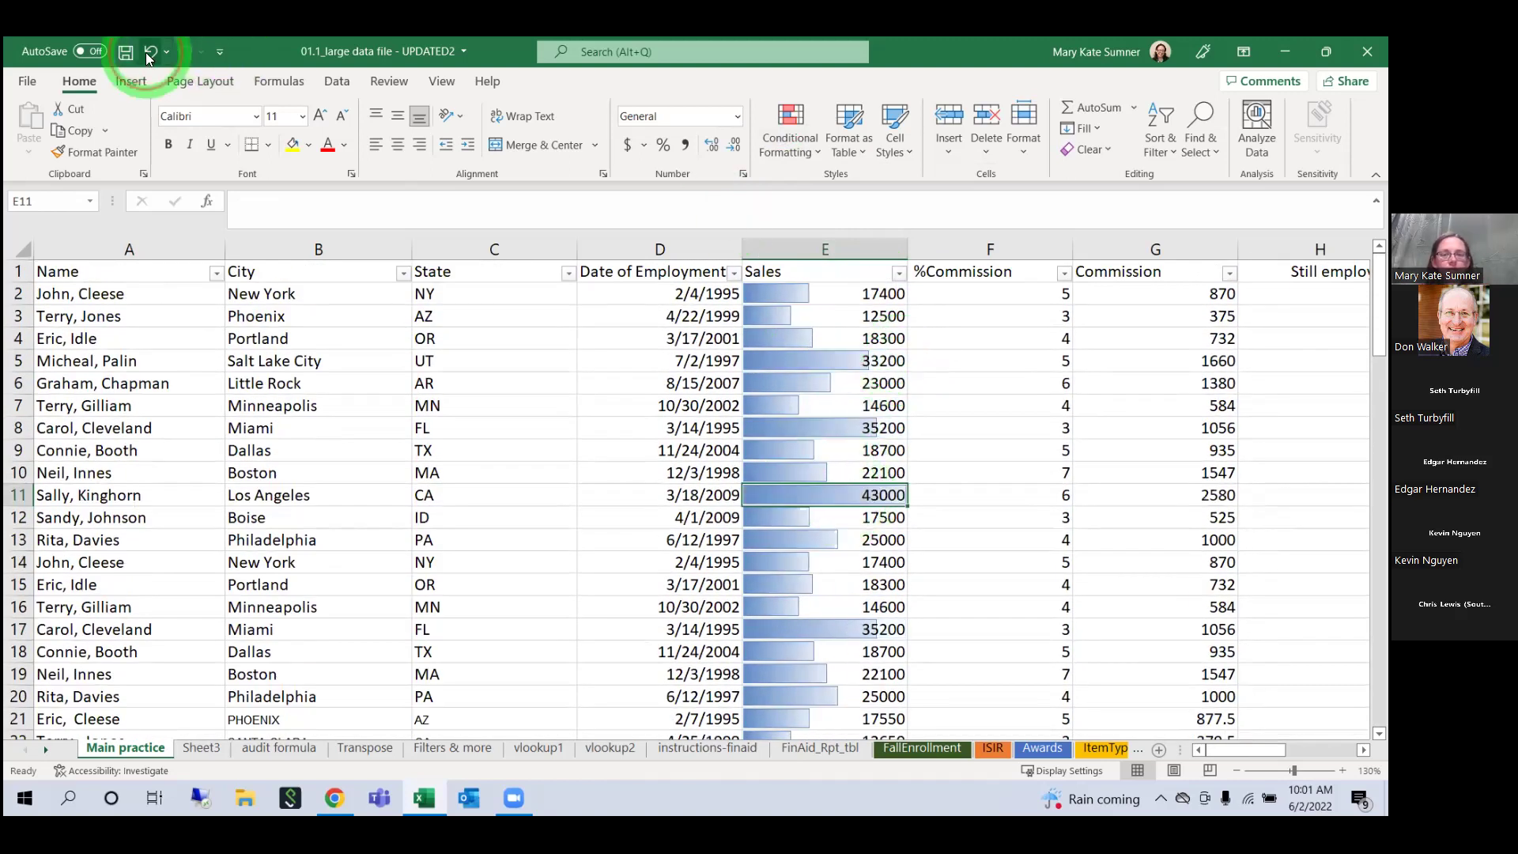
pyautogui.click(145, 52)
# Step: Clear the conditional formatting rules from the whole Sales column E
pyautogui.click(863, 249)
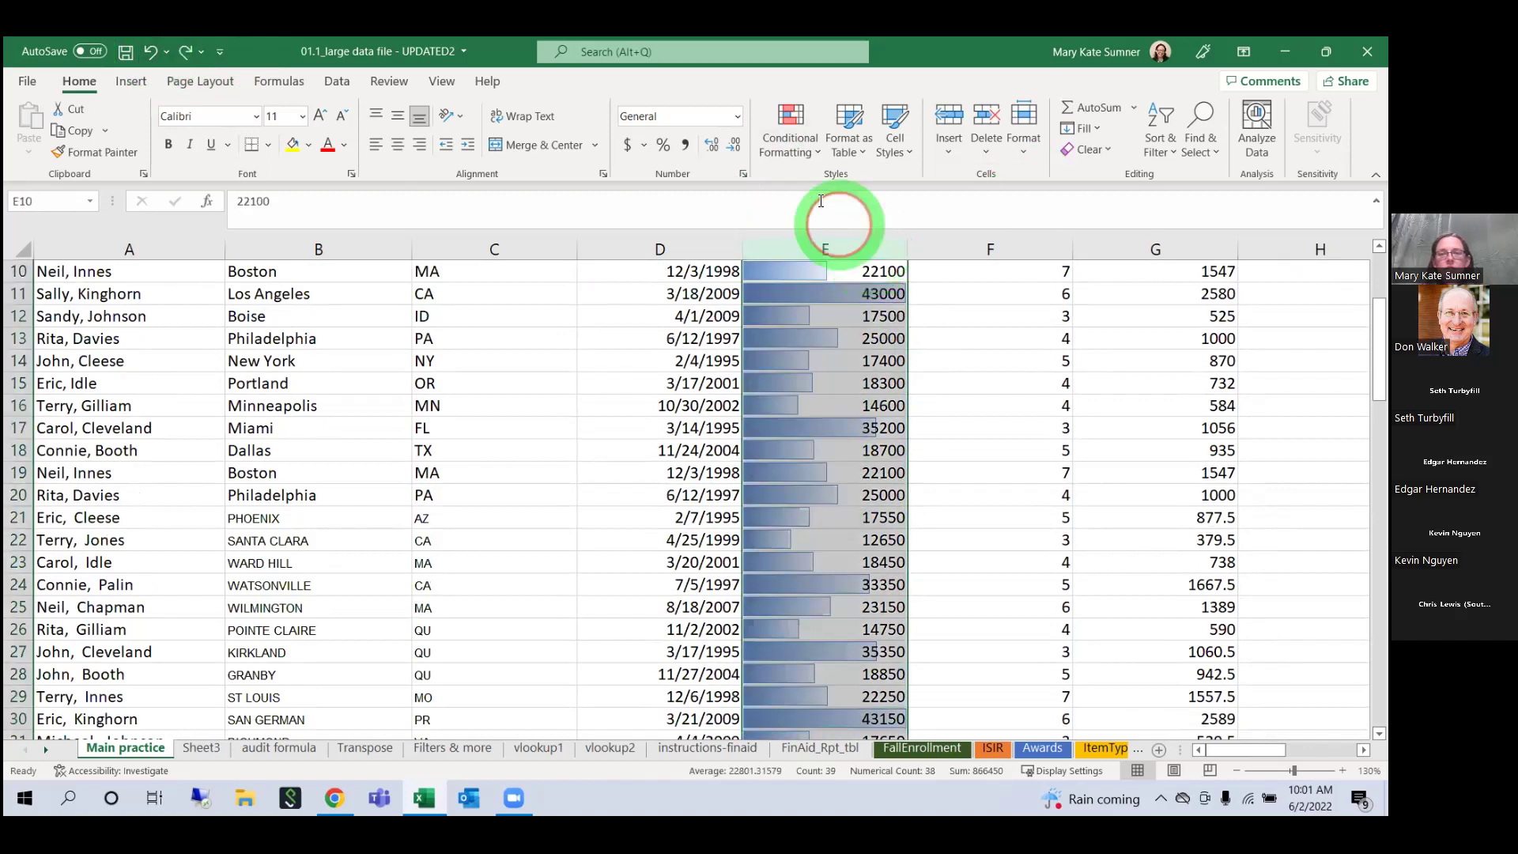
pyautogui.click(790, 139)
pyautogui.click(830, 423)
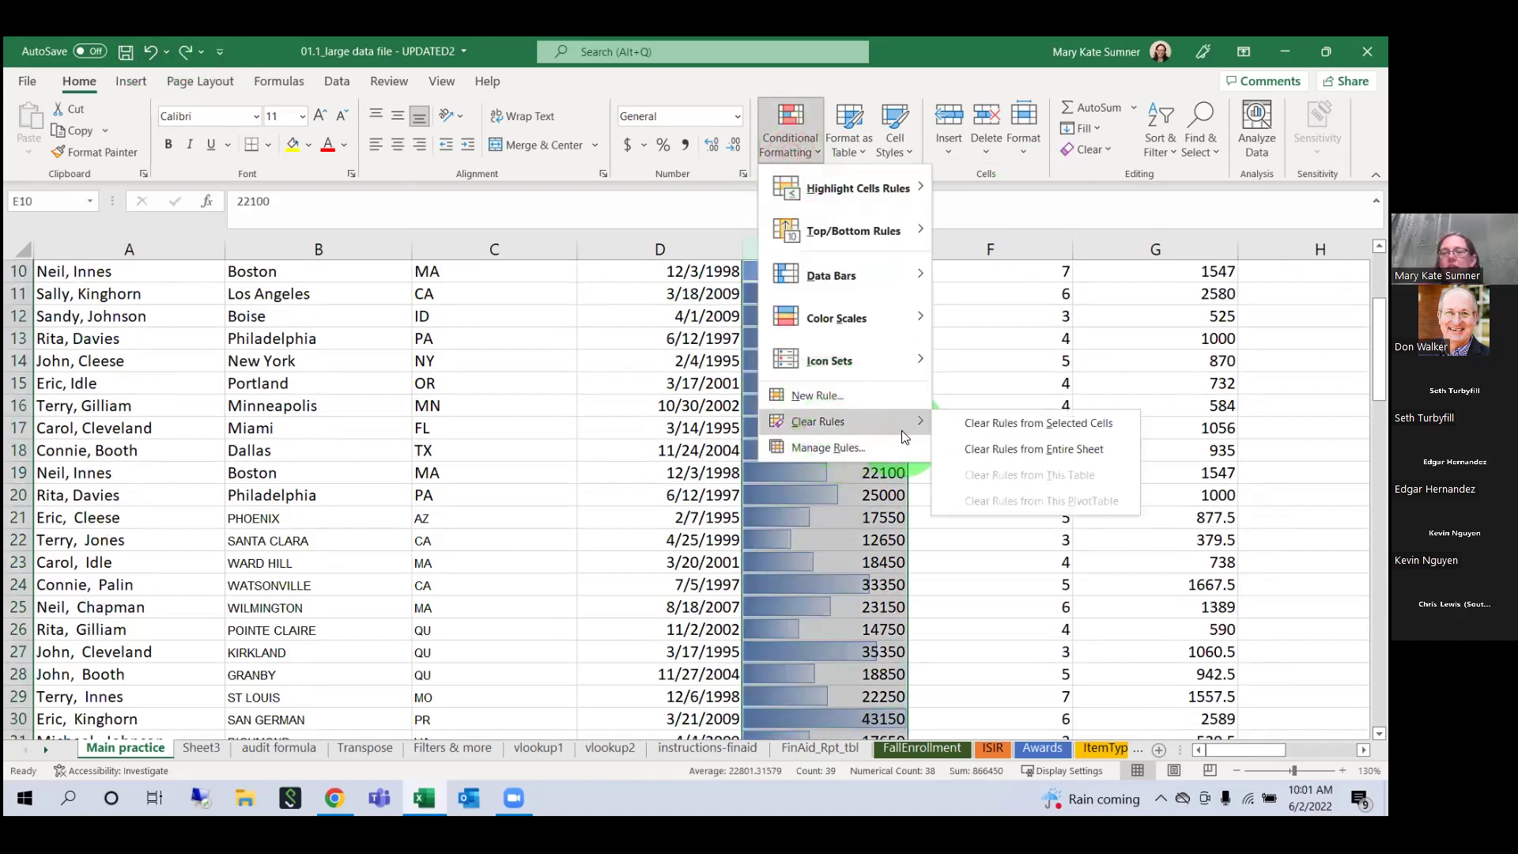
pyautogui.click(966, 421)
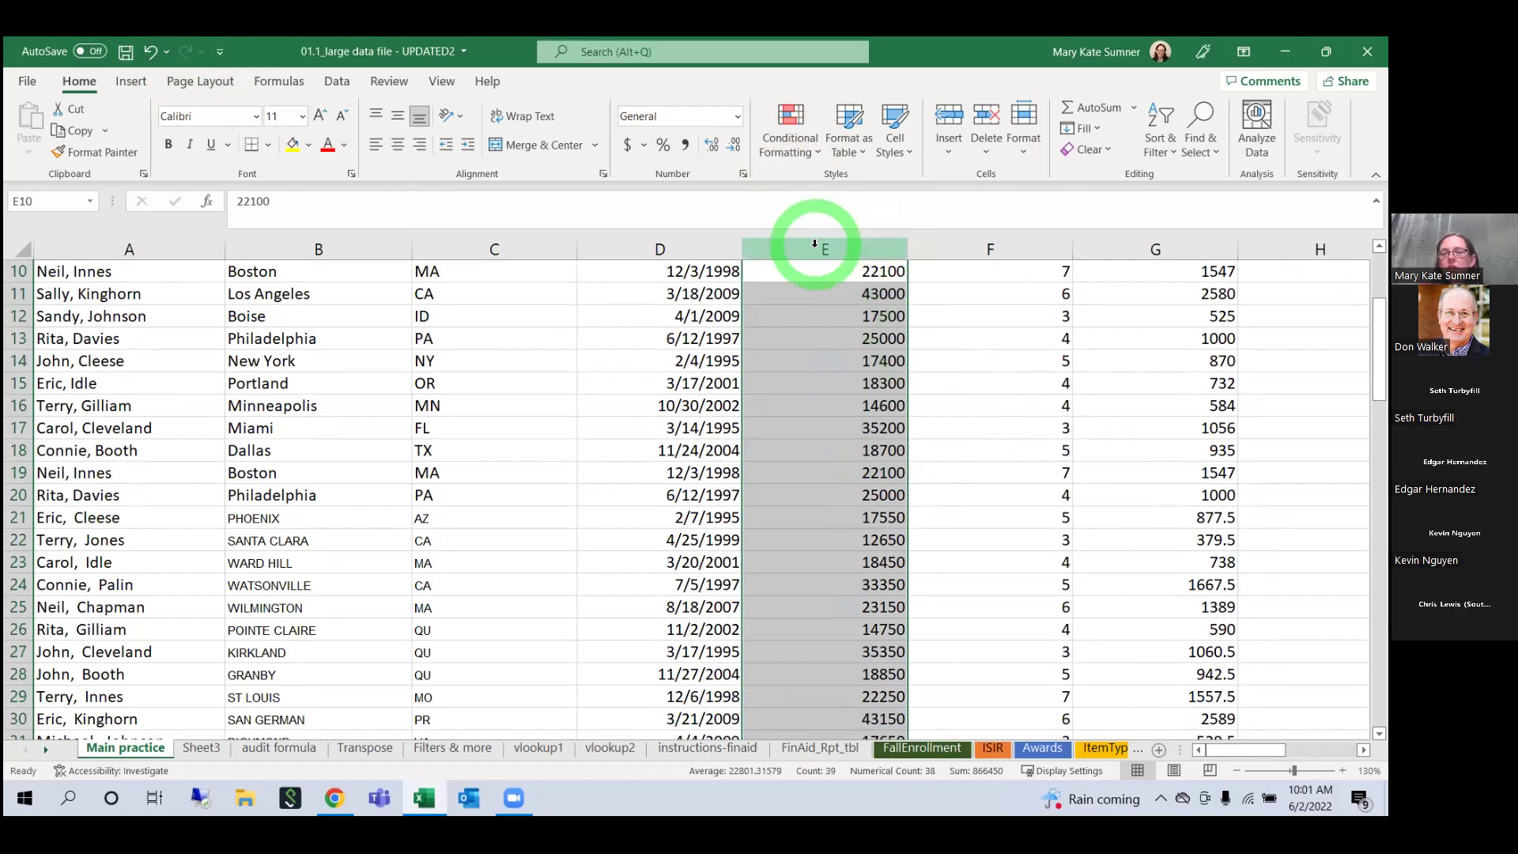
# Step: Apply the Green-White-Red color scale to the Sales column and look over the shading of its rows
pyautogui.click(790, 139)
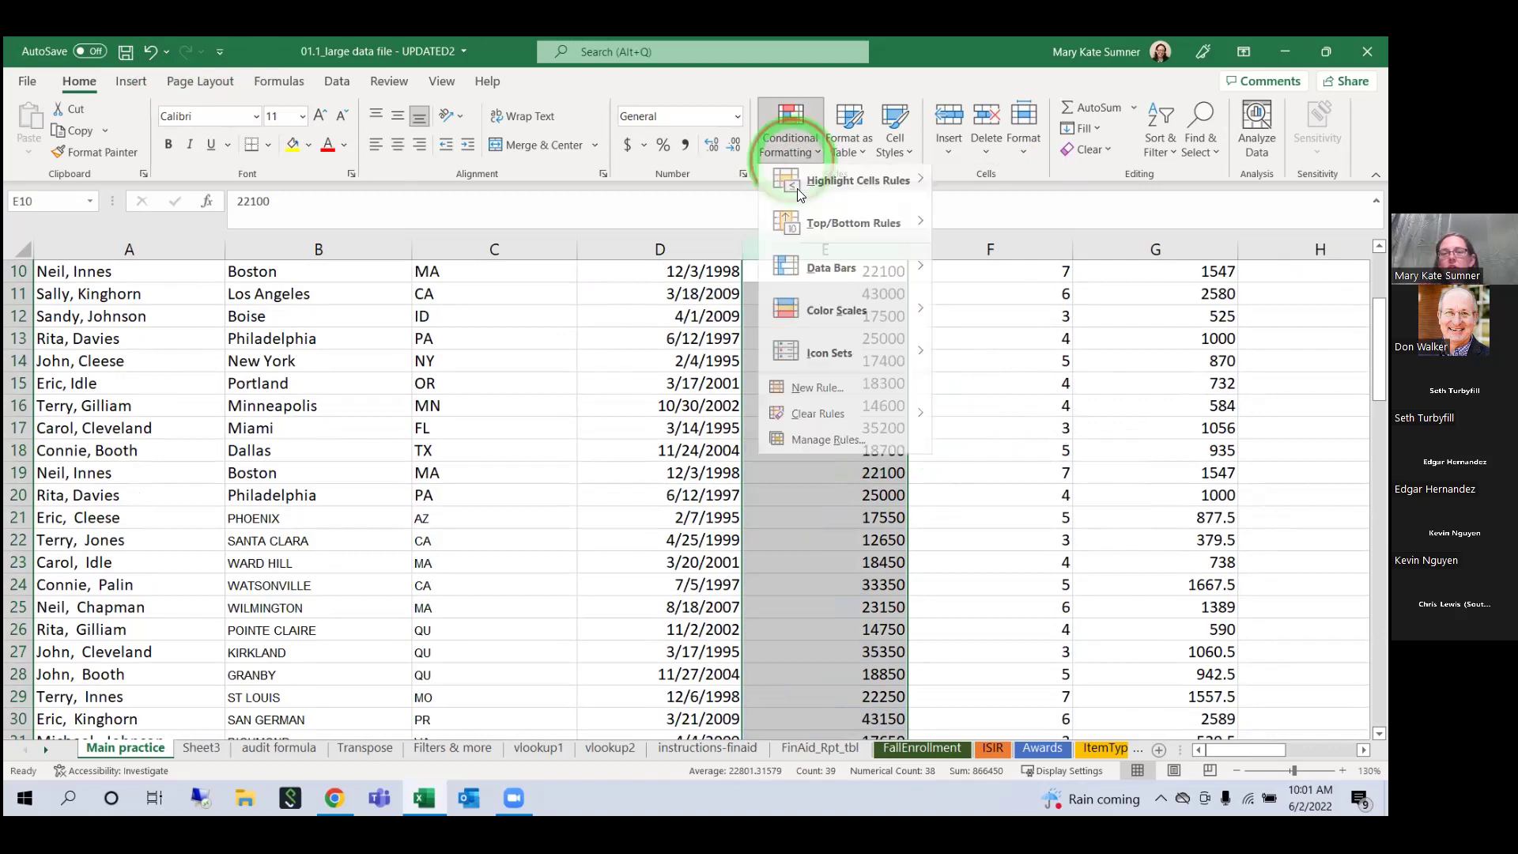
pyautogui.click(853, 319)
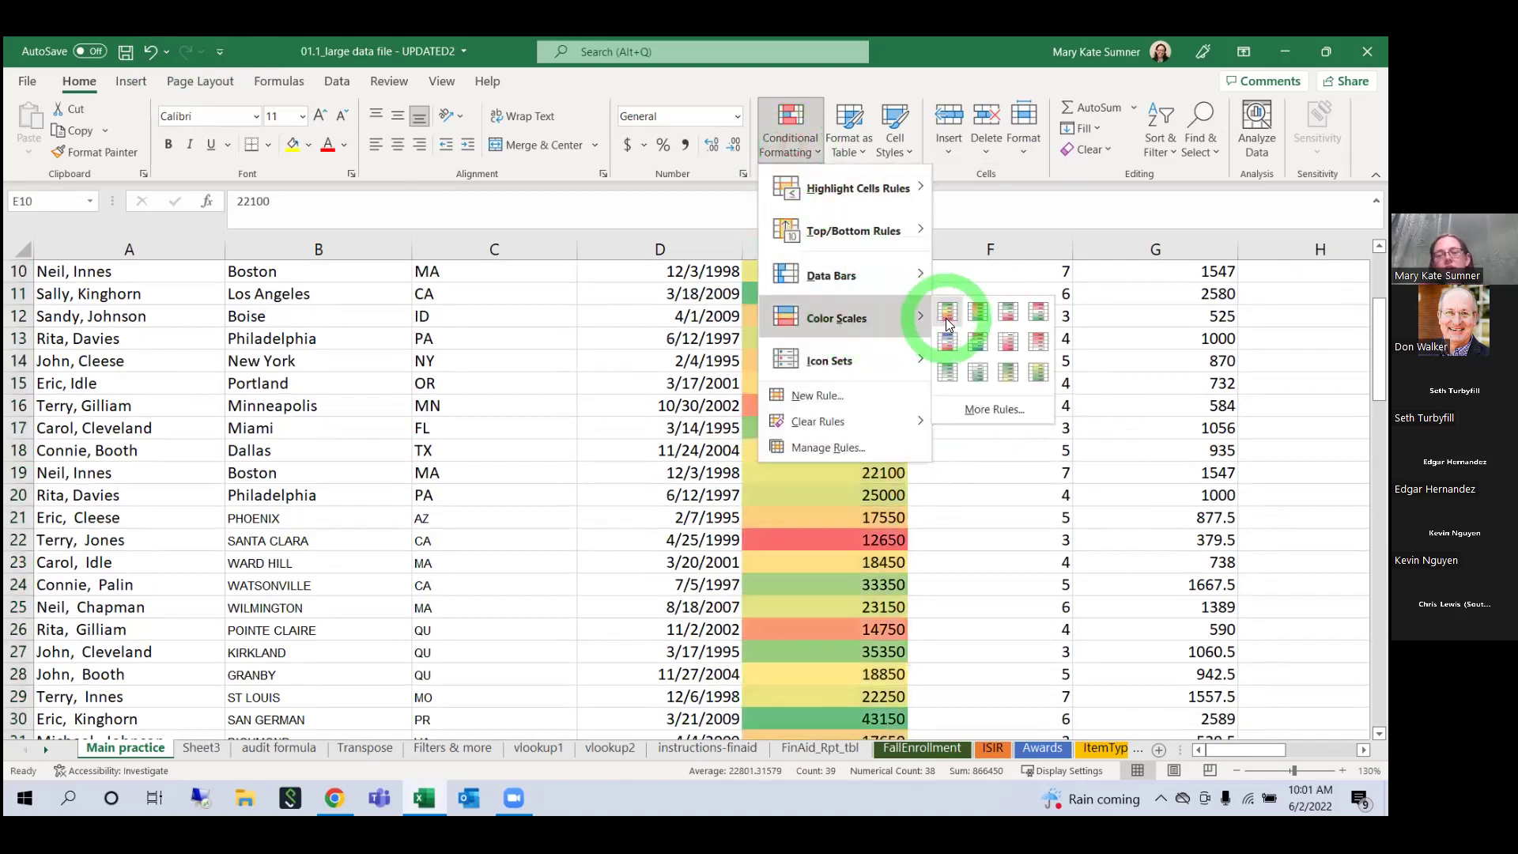
pyautogui.click(1010, 315)
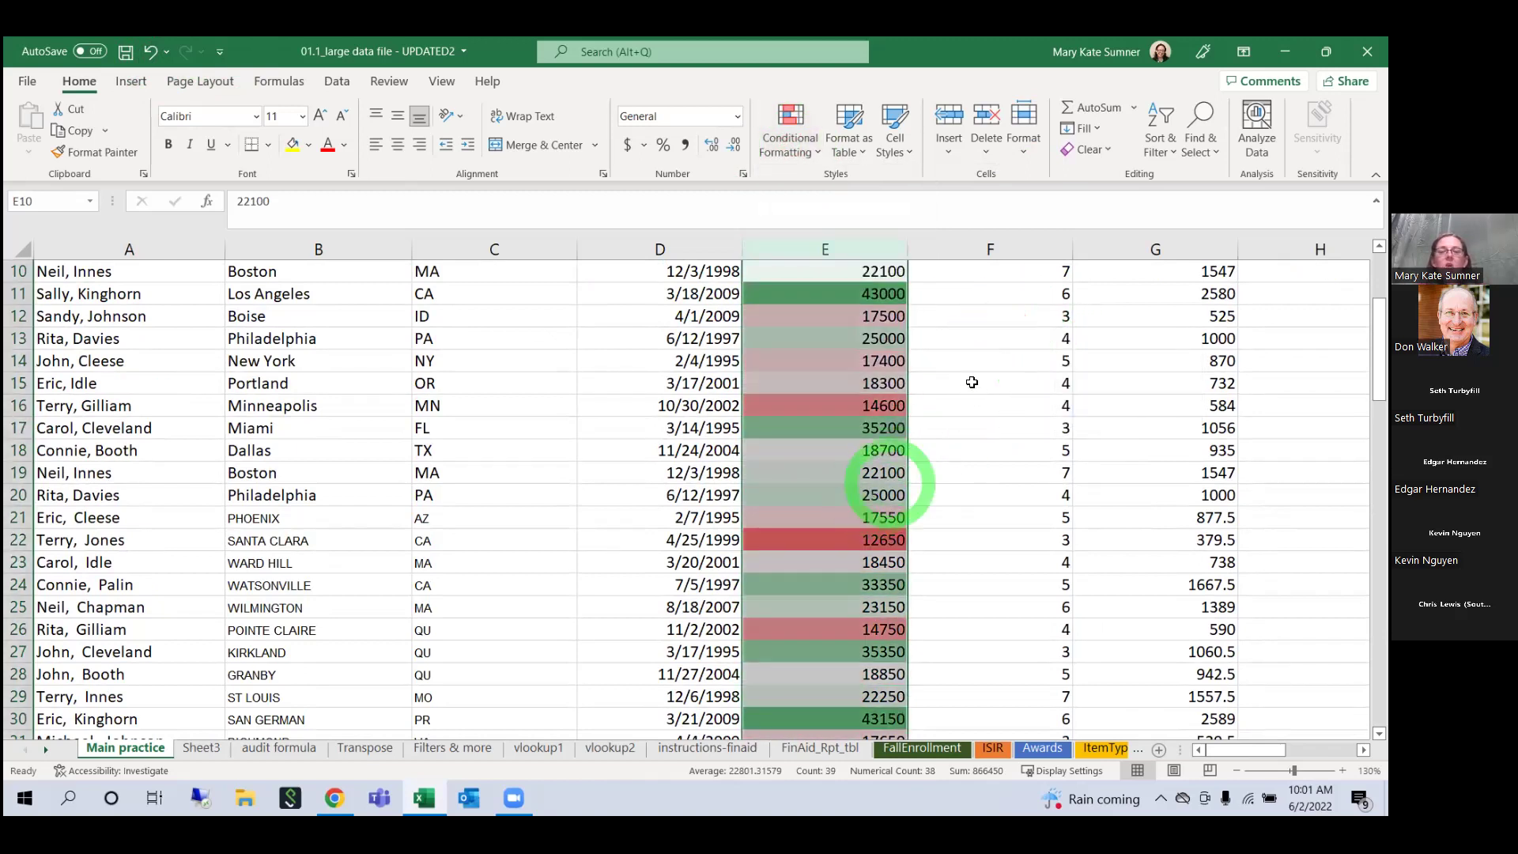
pyautogui.scroll(3, 914, 369)
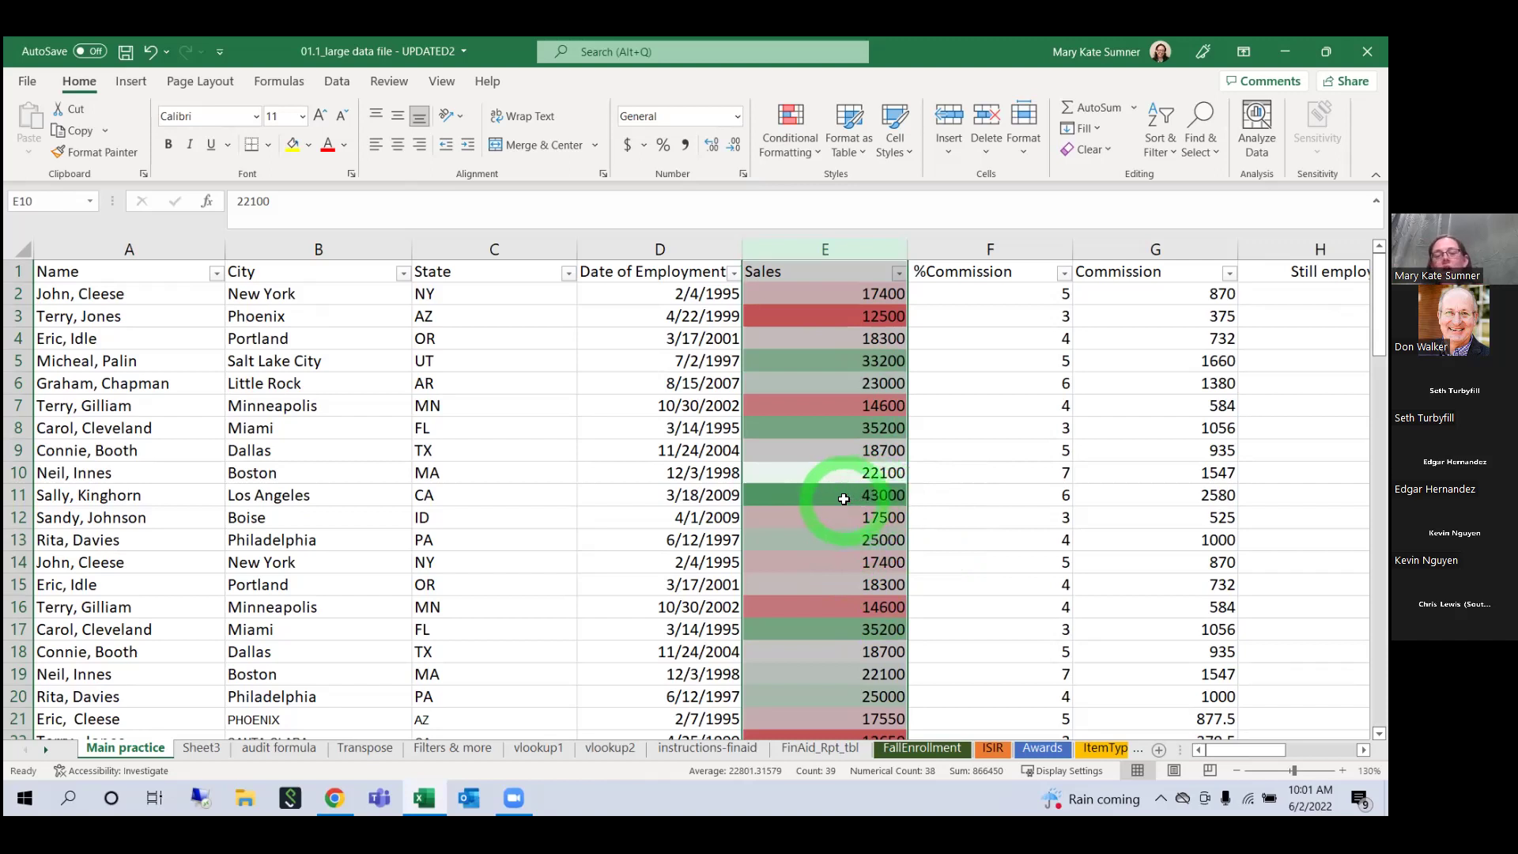
pyautogui.scroll(-8, 841, 508)
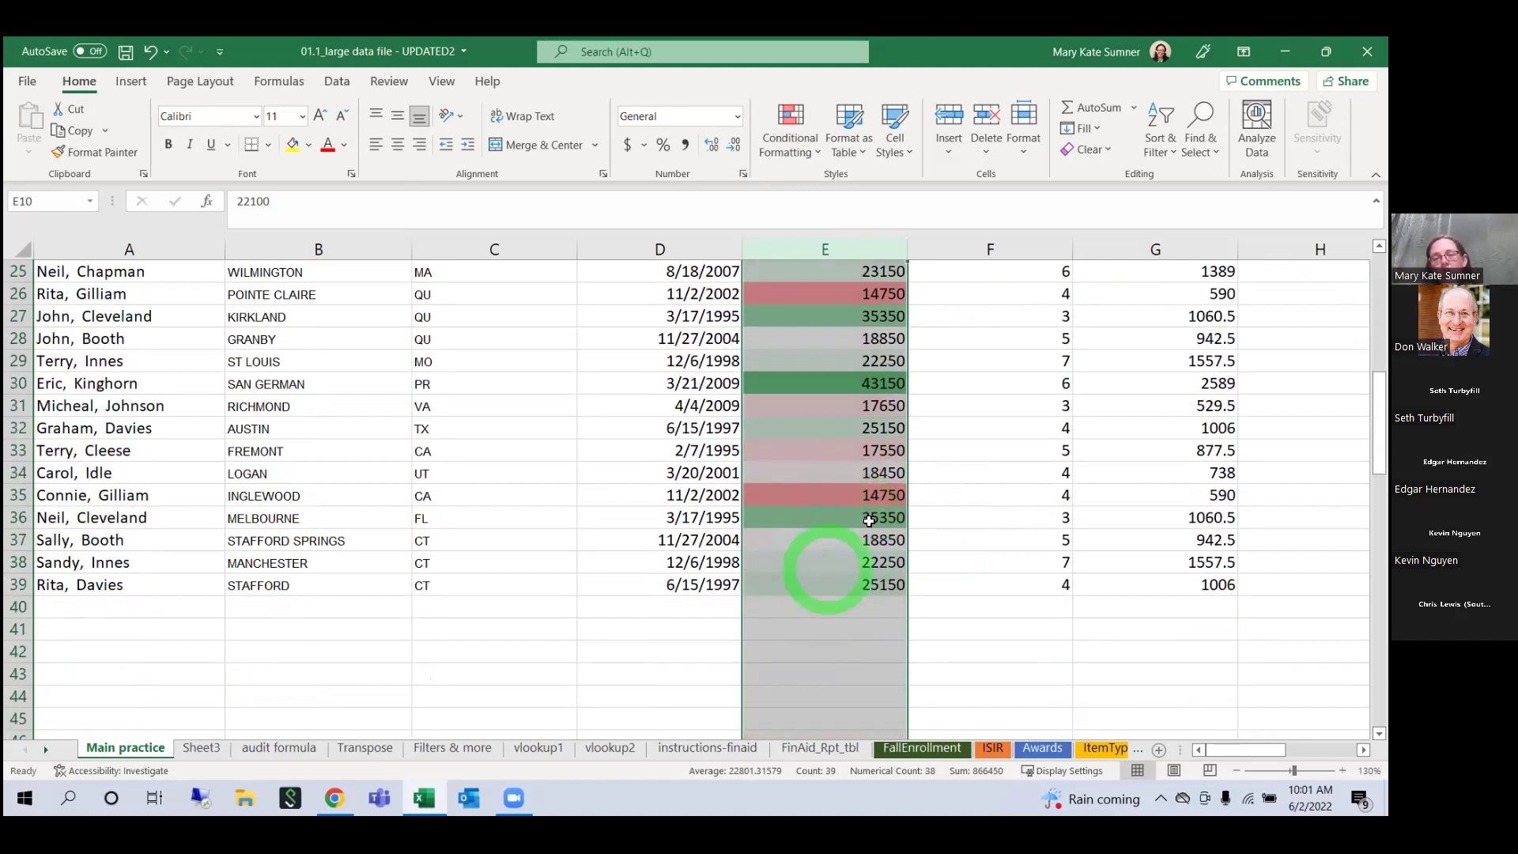
pyautogui.scroll(8, 885, 356)
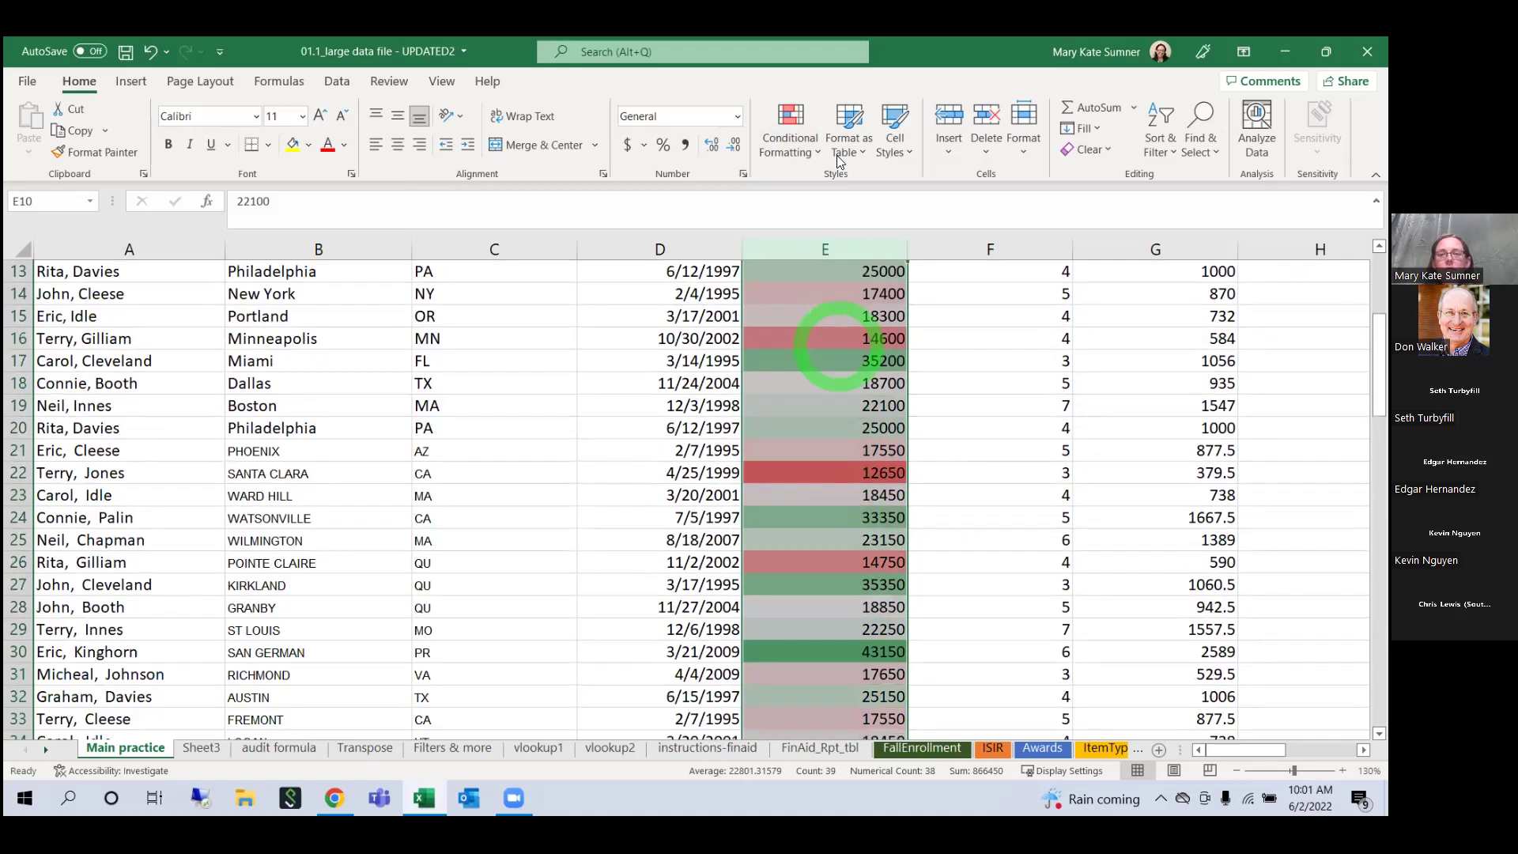
# Step: Inspect the conditional formatting rule managed for the Sales column, leaving it as is
pyautogui.click(817, 149)
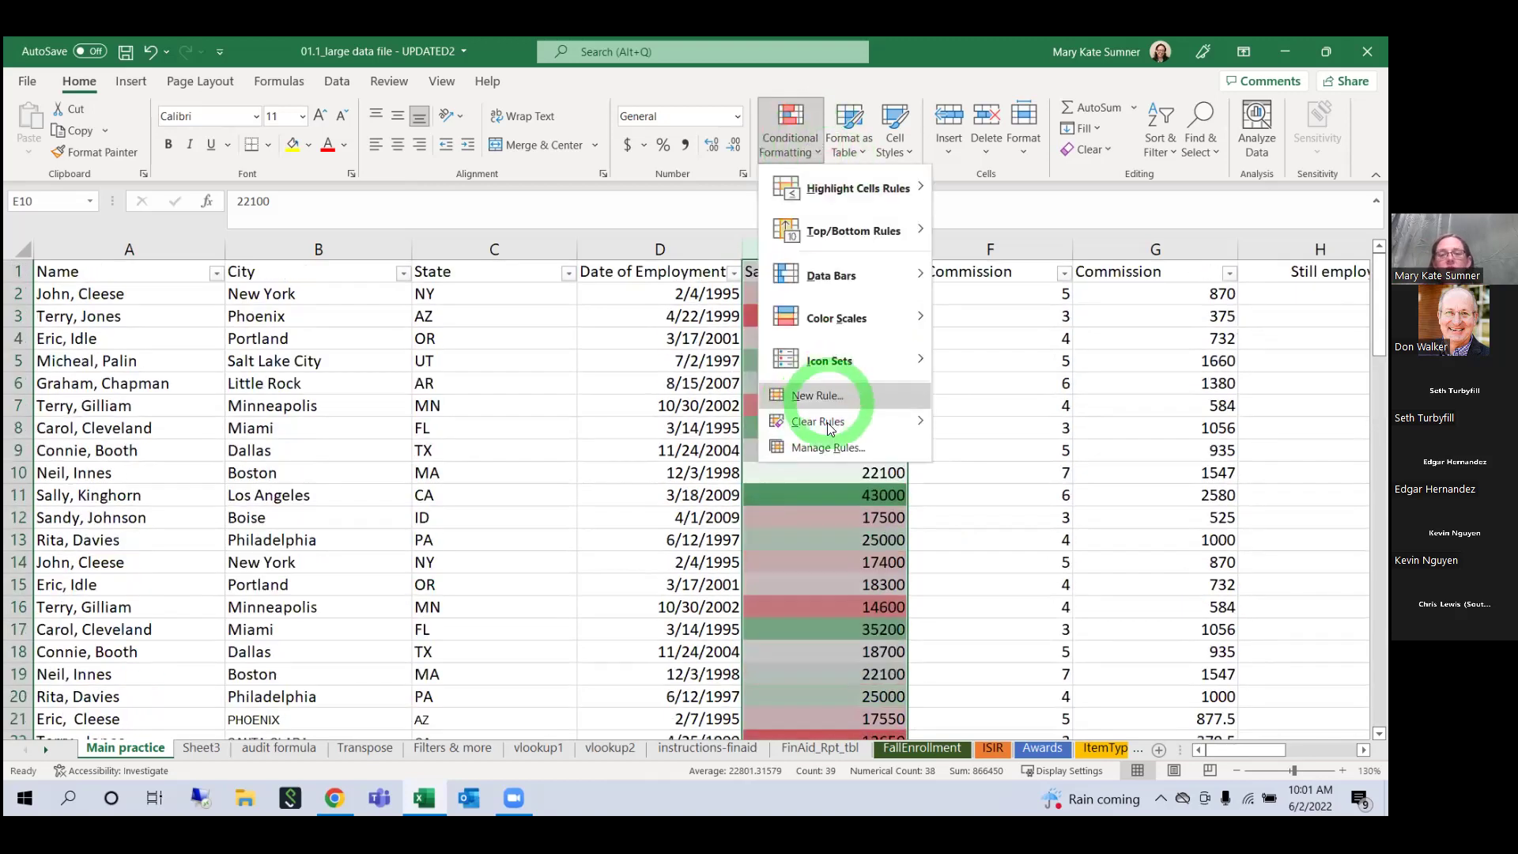
pyautogui.click(827, 447)
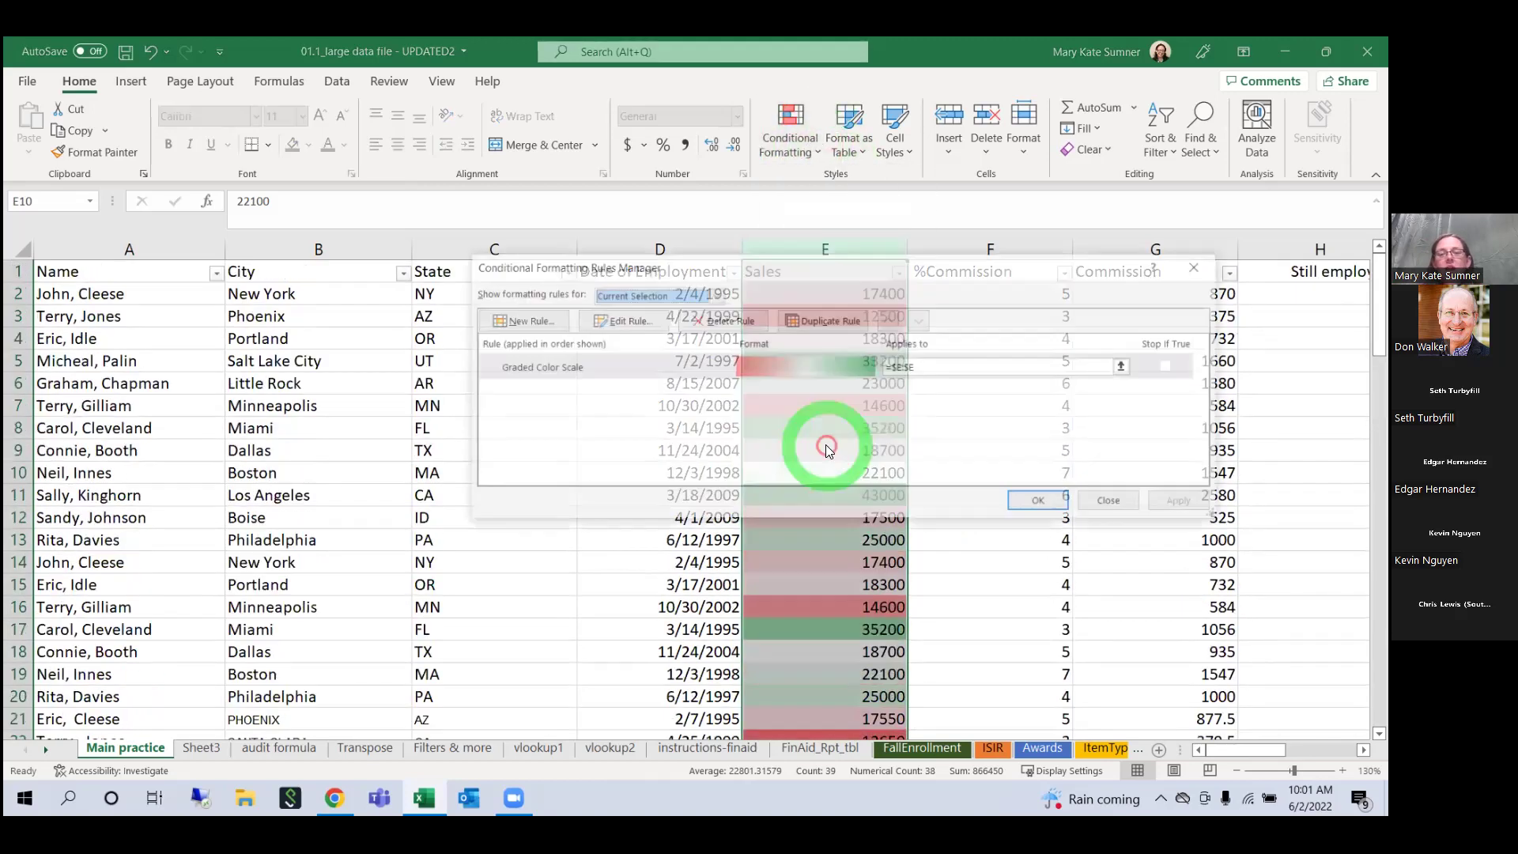
pyautogui.click(602, 367)
pyautogui.click(1112, 502)
pyautogui.click(785, 150)
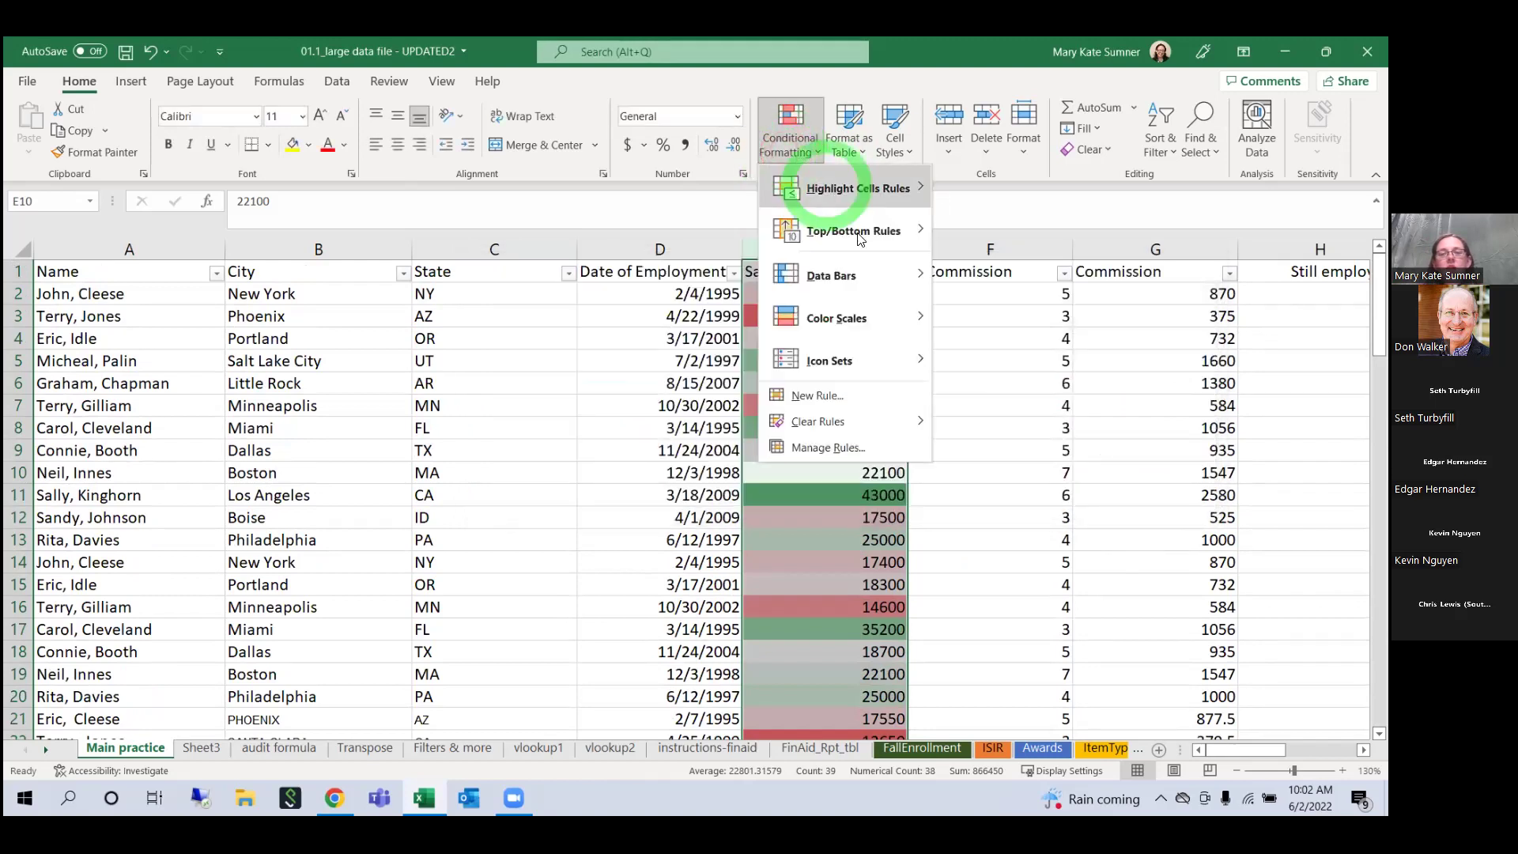
pyautogui.click(861, 186)
pyautogui.click(861, 282)
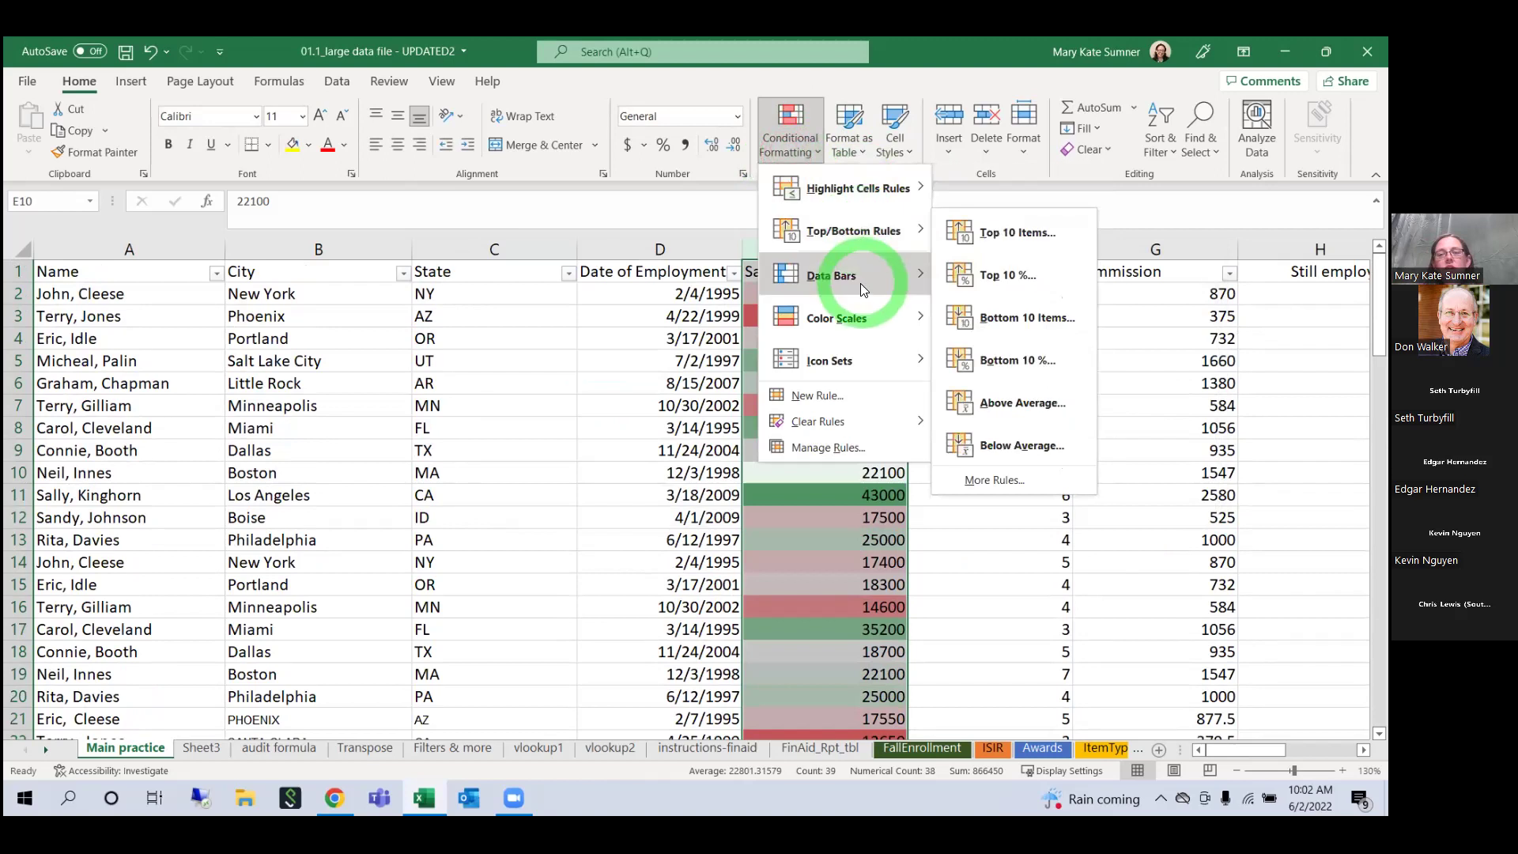
pyautogui.click(862, 310)
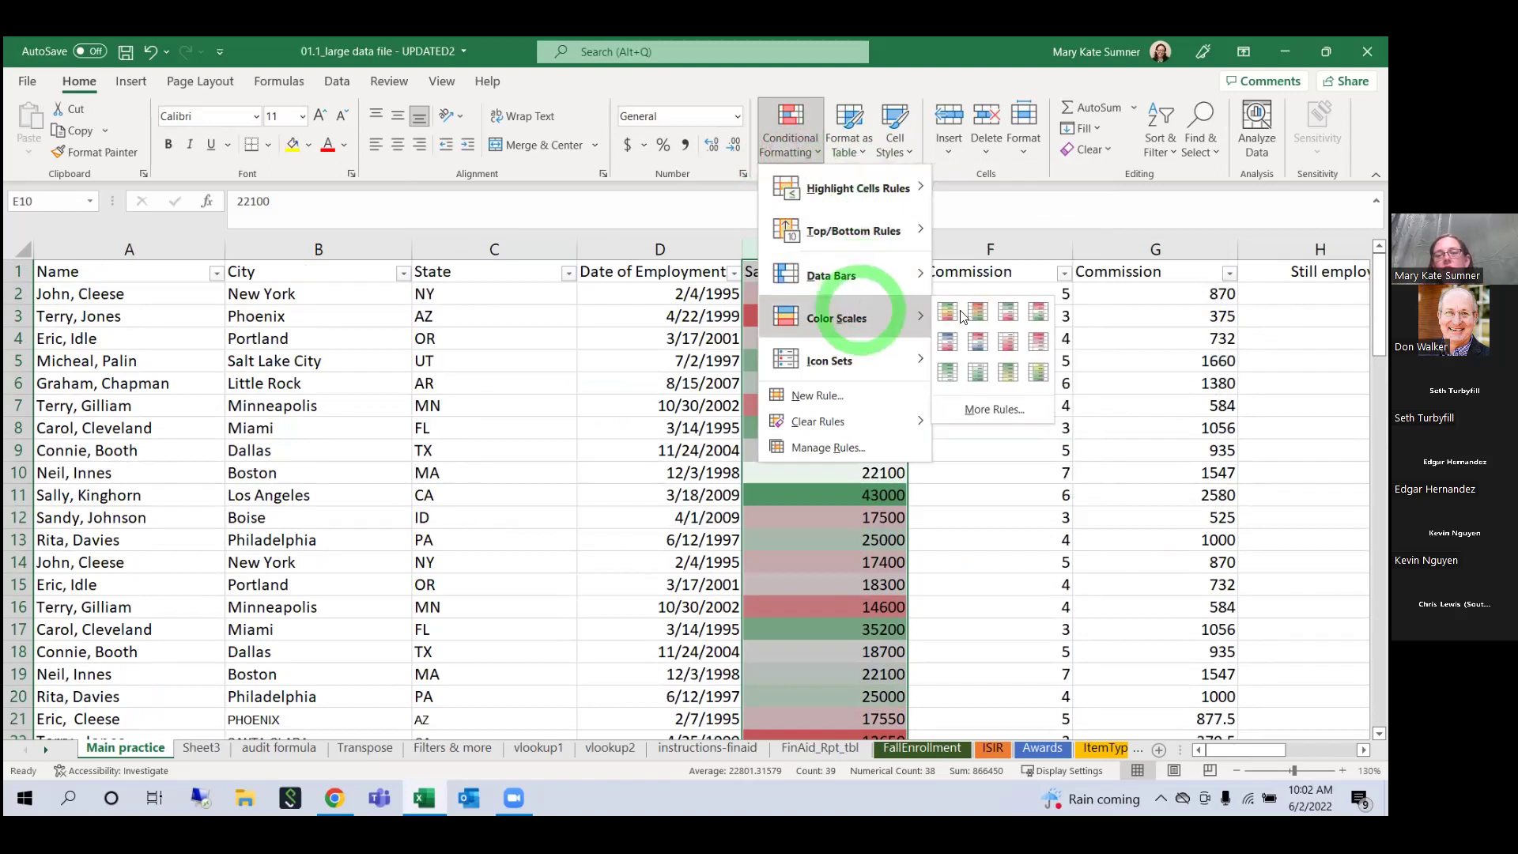
pyautogui.click(995, 411)
pyautogui.click(854, 365)
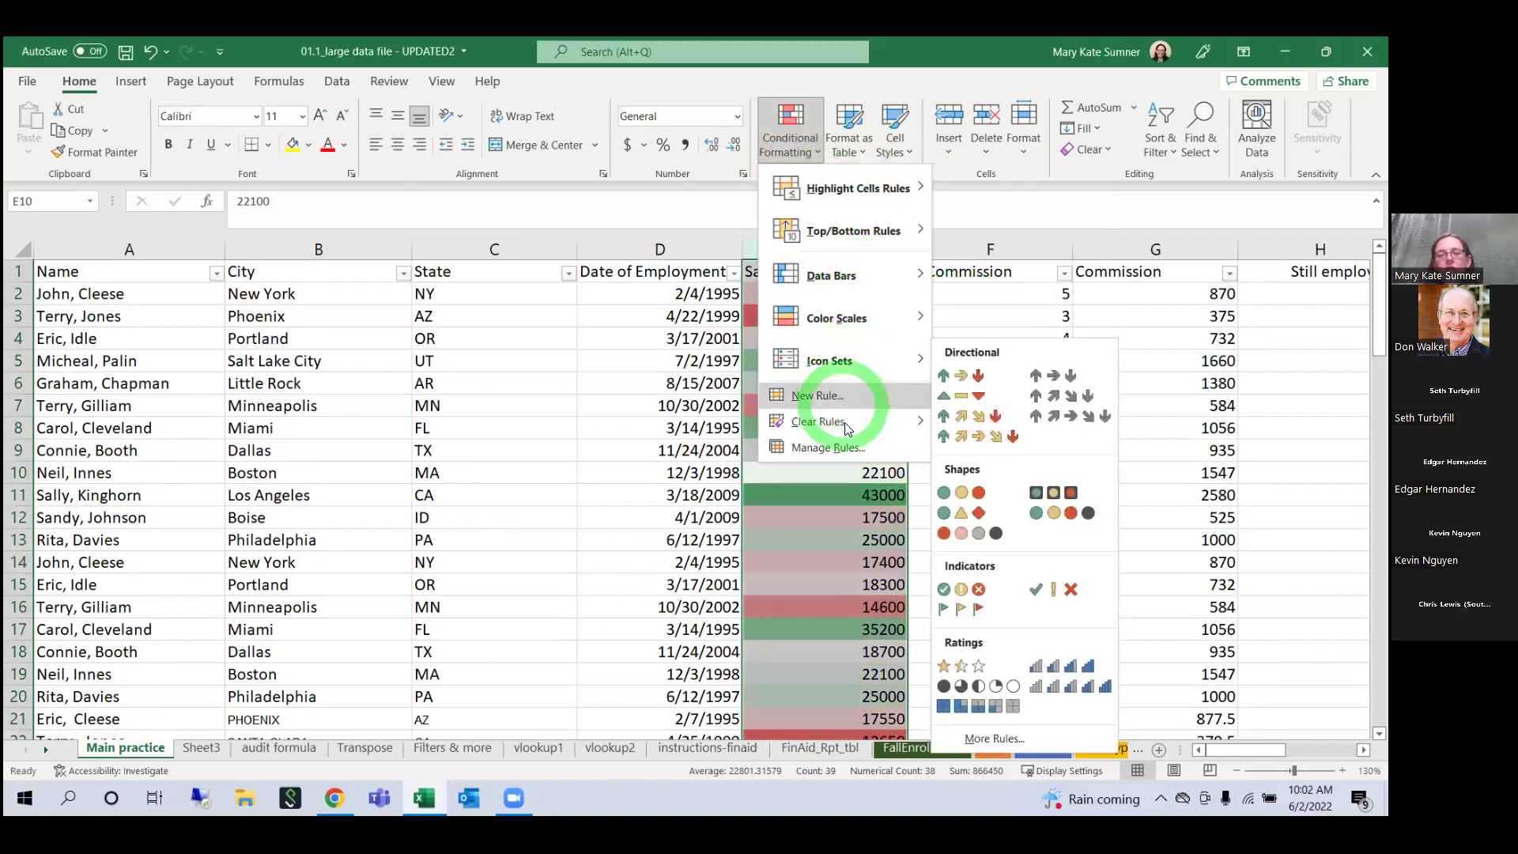
# Step: Open the Sales column's graded color scale rule for editing and review its format style options, keeping 3-Color Scale
pyautogui.click(848, 448)
pyautogui.click(552, 367)
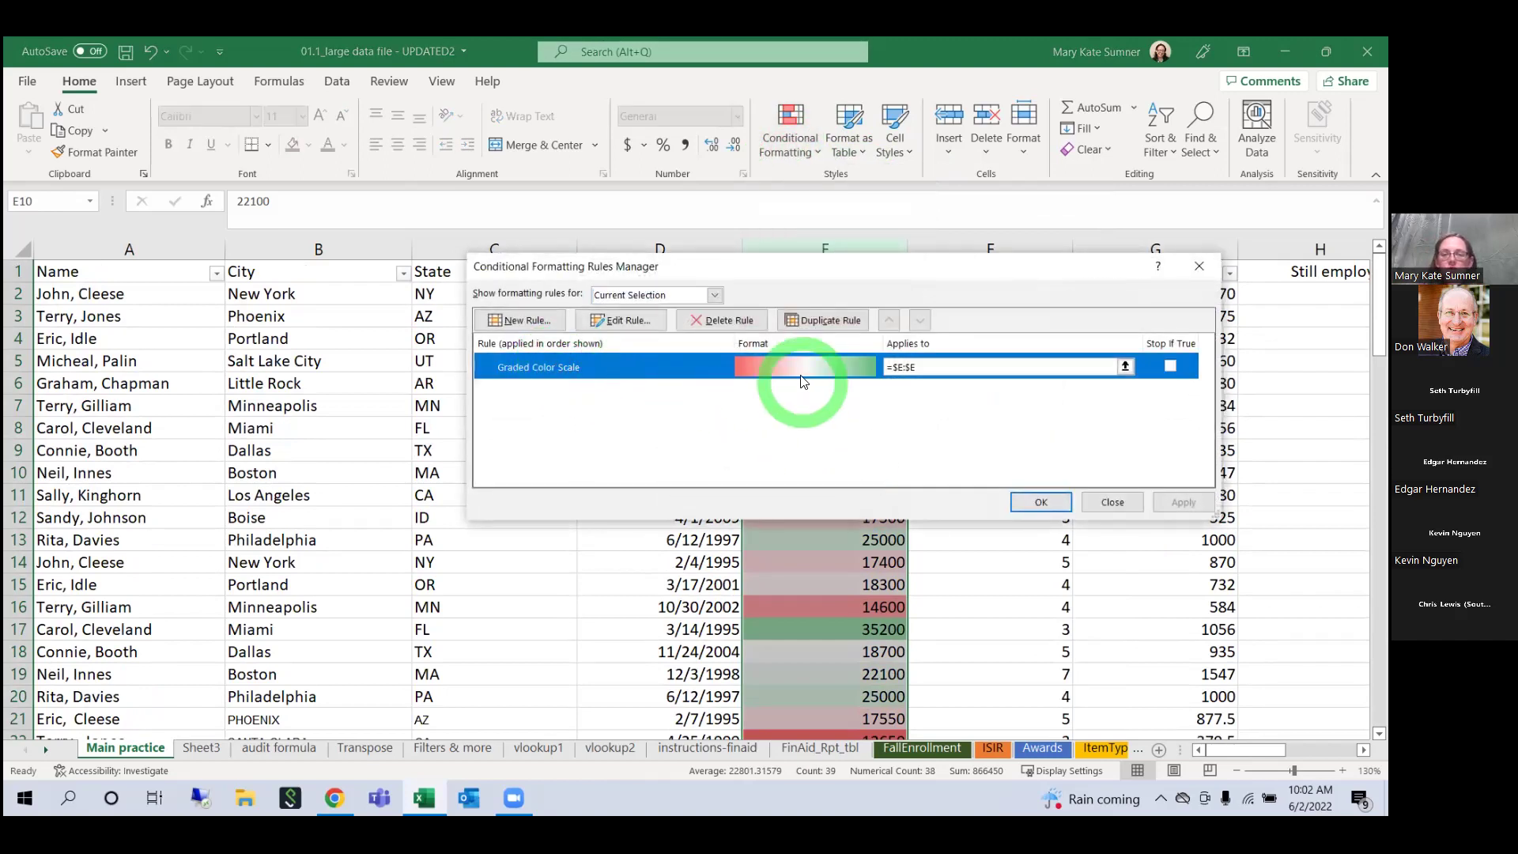
pyautogui.click(617, 324)
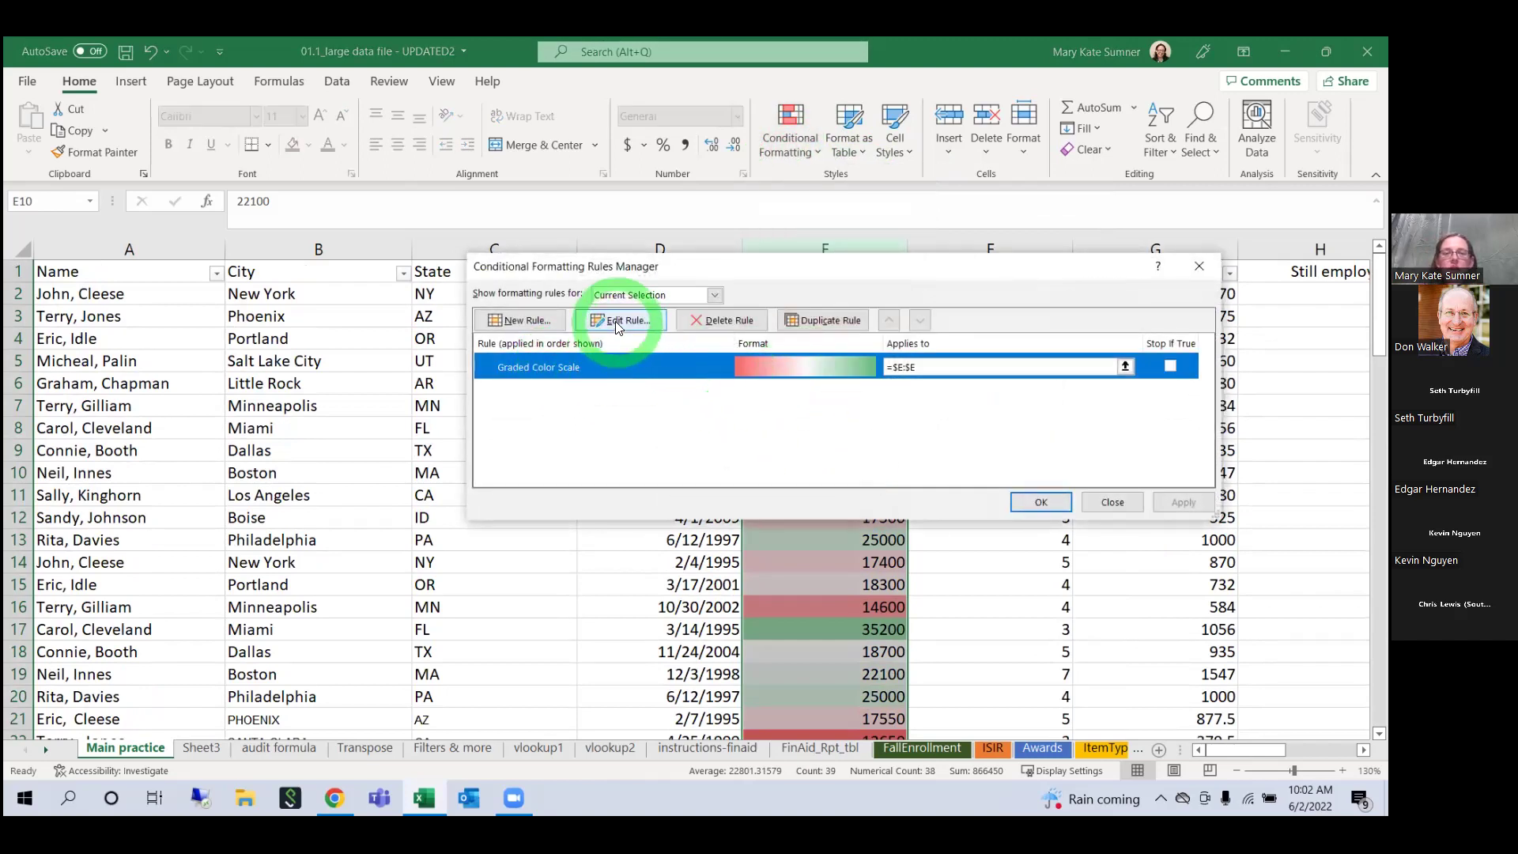
pyautogui.click(885, 535)
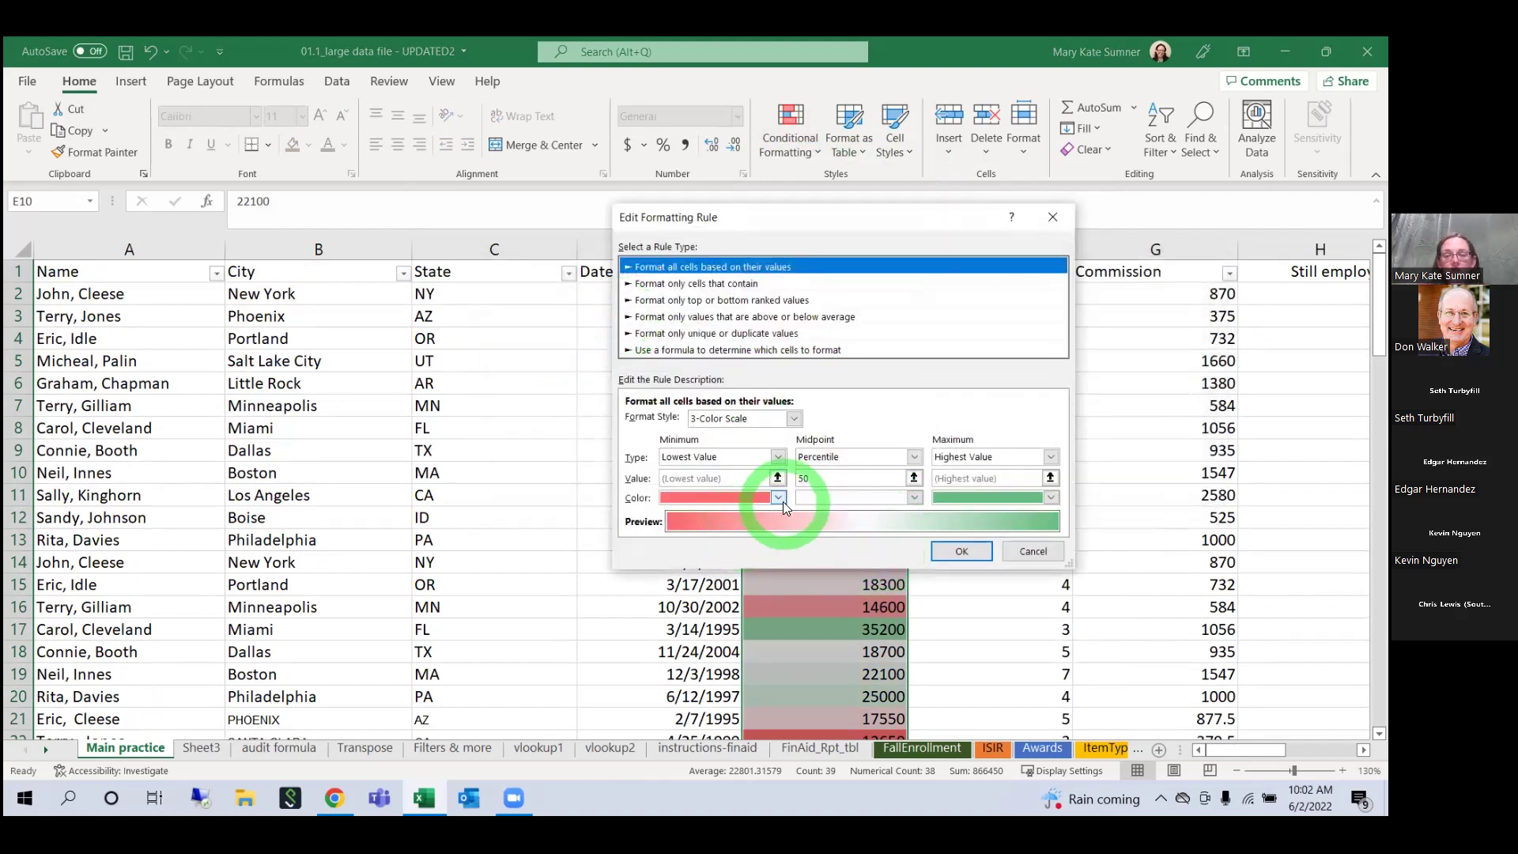
pyautogui.click(664, 277)
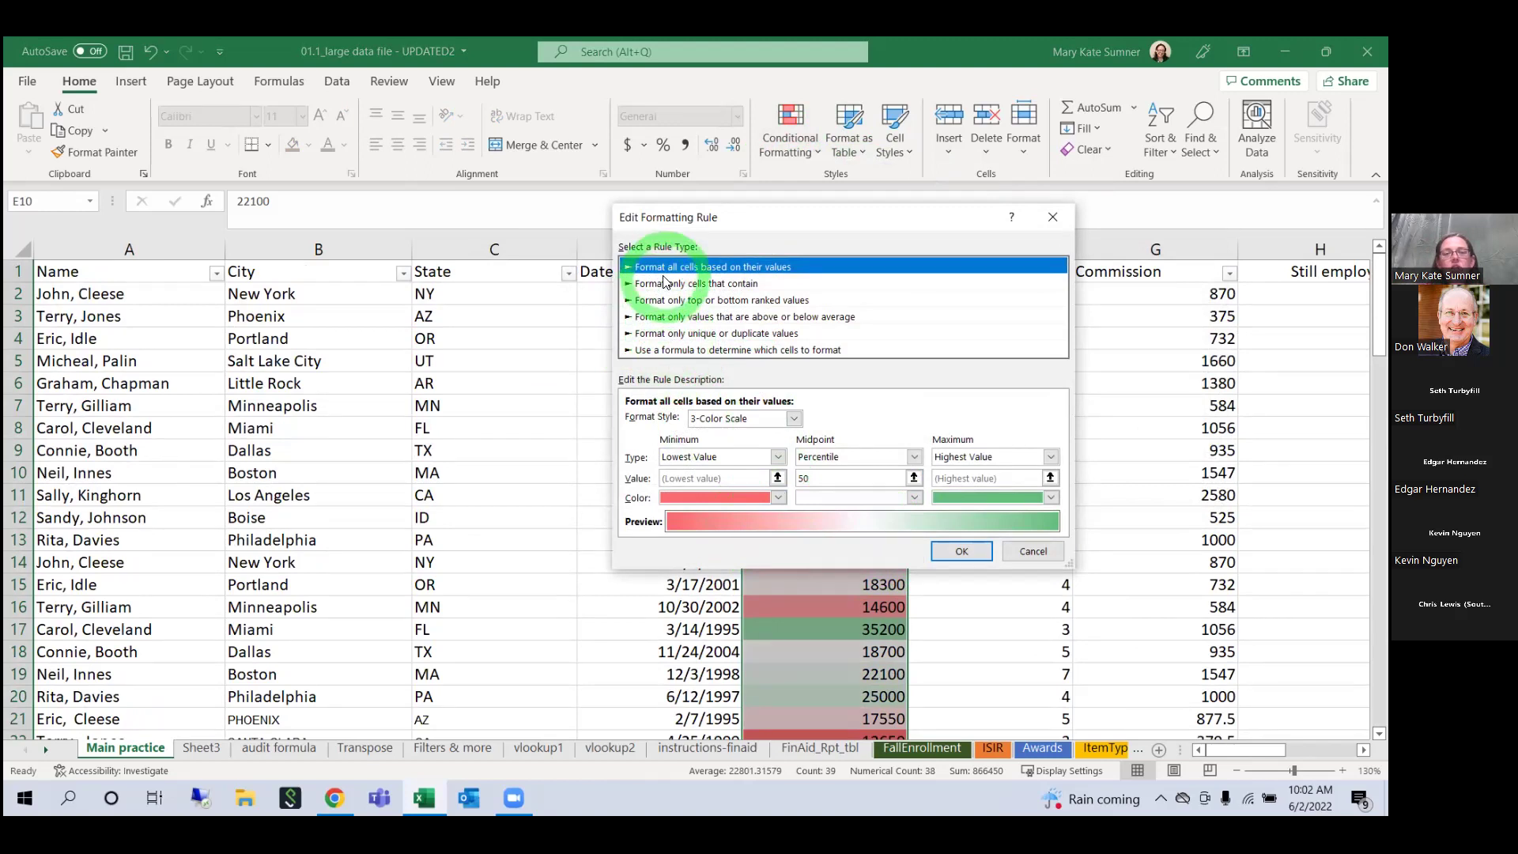
pyautogui.click(794, 418)
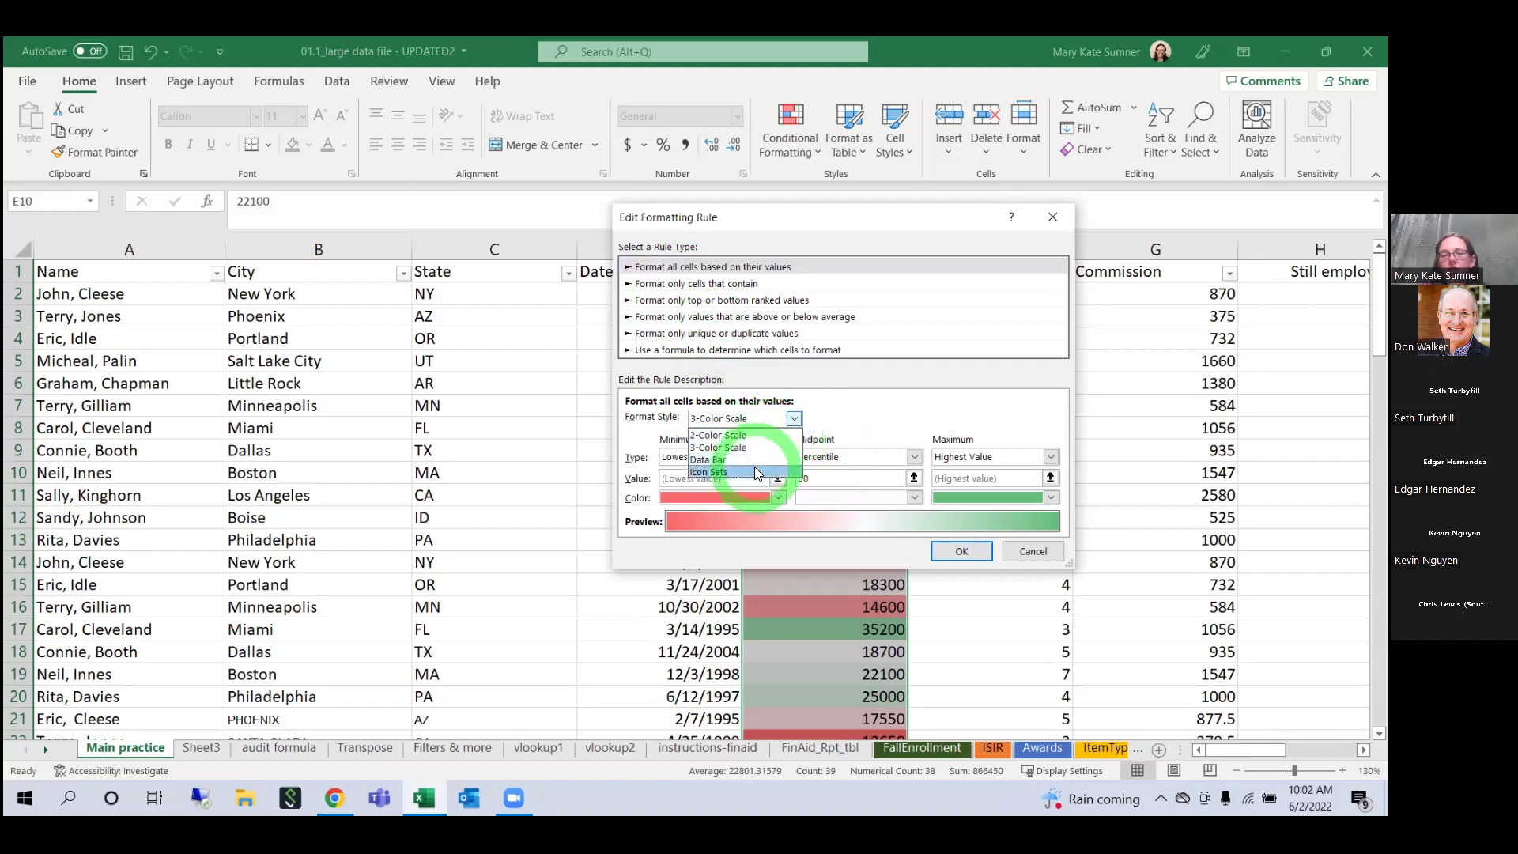
pyautogui.click(912, 419)
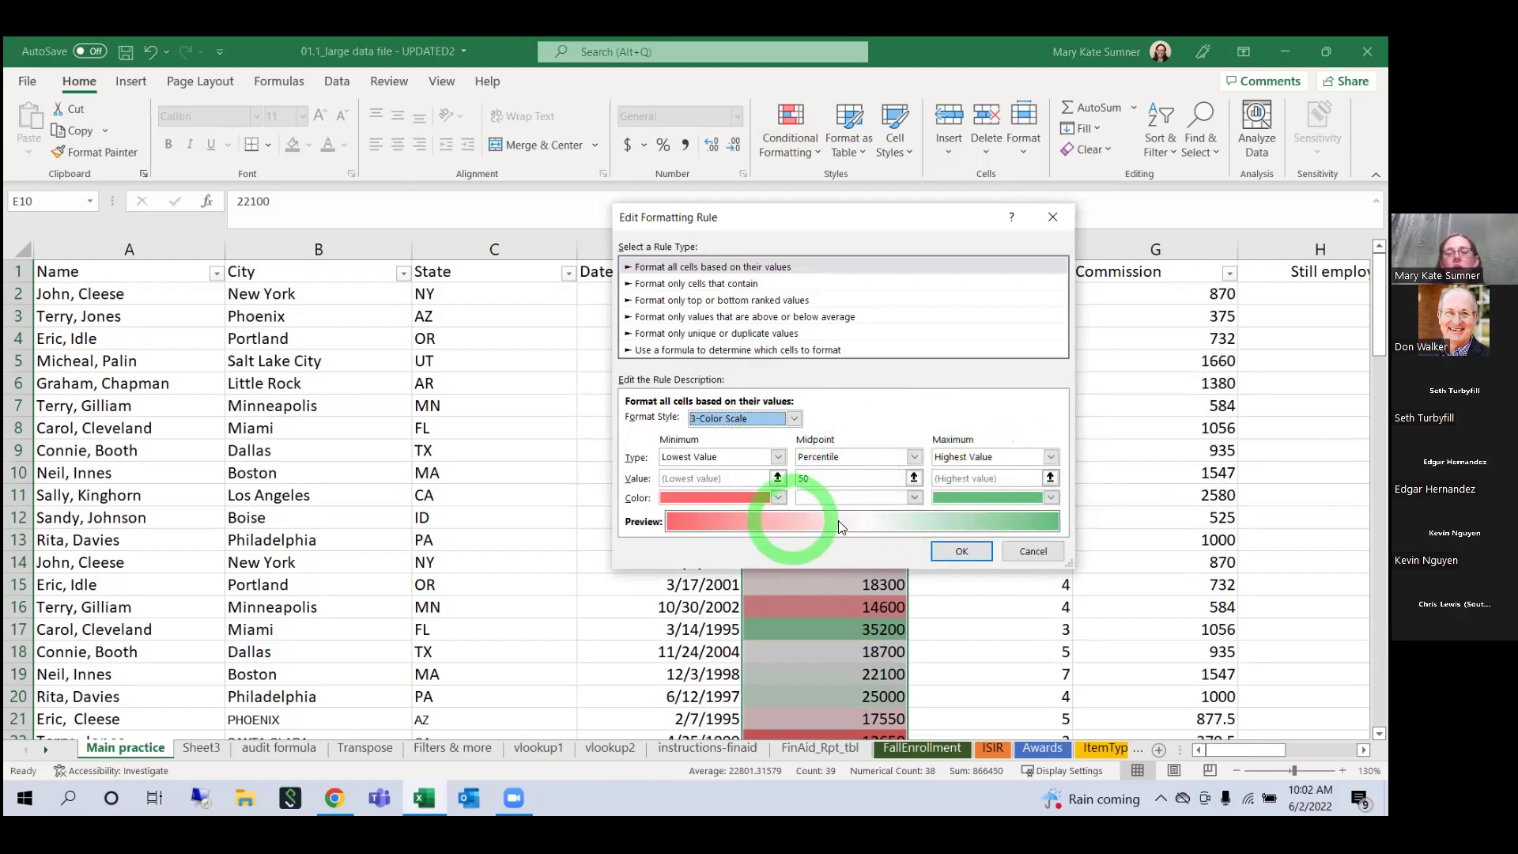
# Step: Set the color scale's maximum color to orange and its minimum color to dark brown, and apply the edited rule
pyautogui.click(1050, 498)
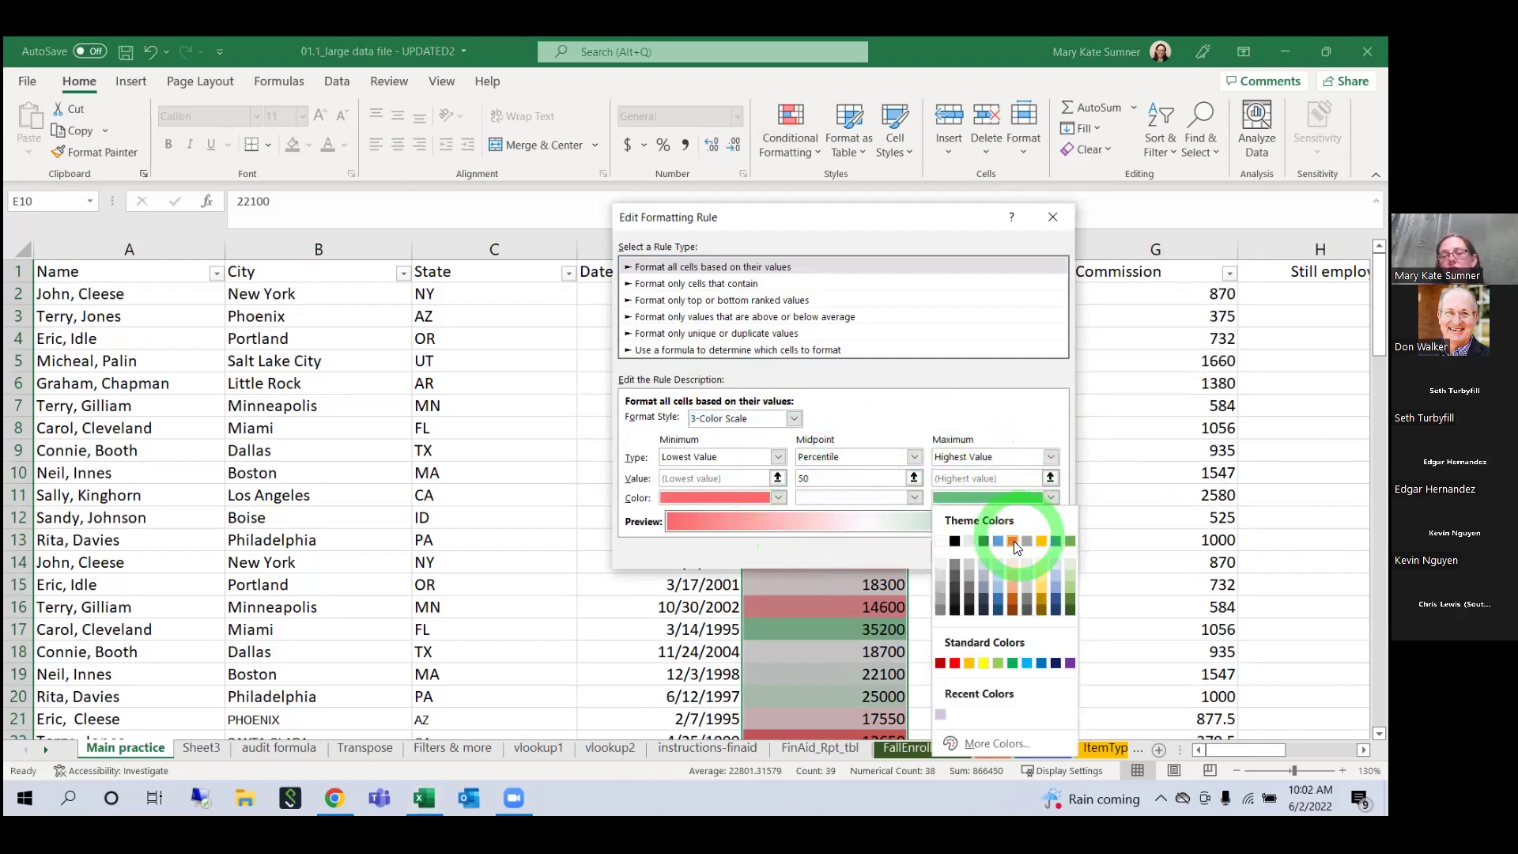
pyautogui.click(1013, 542)
pyautogui.click(780, 498)
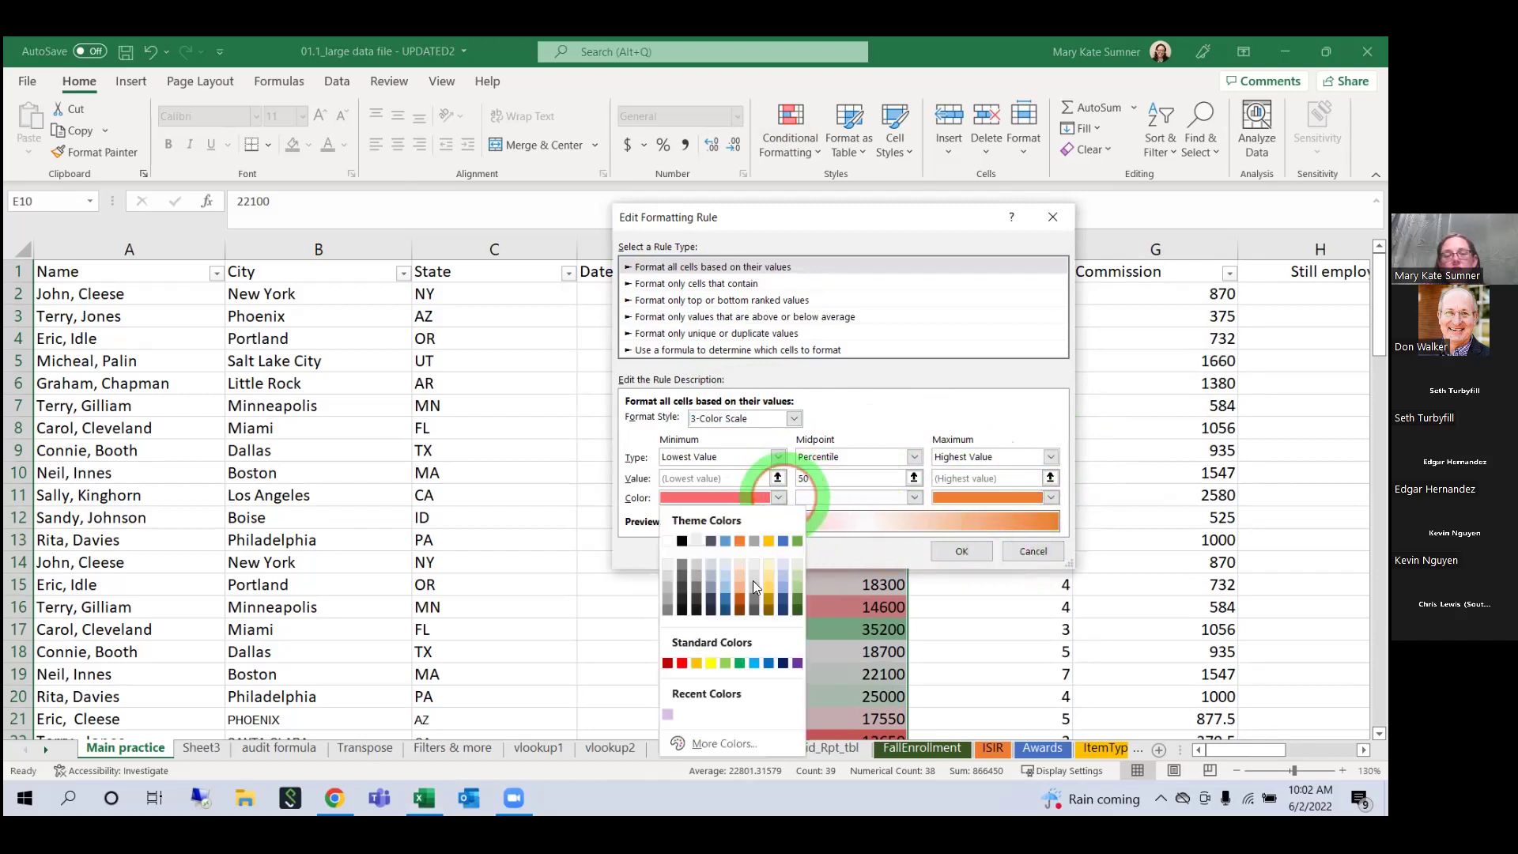
pyautogui.click(741, 607)
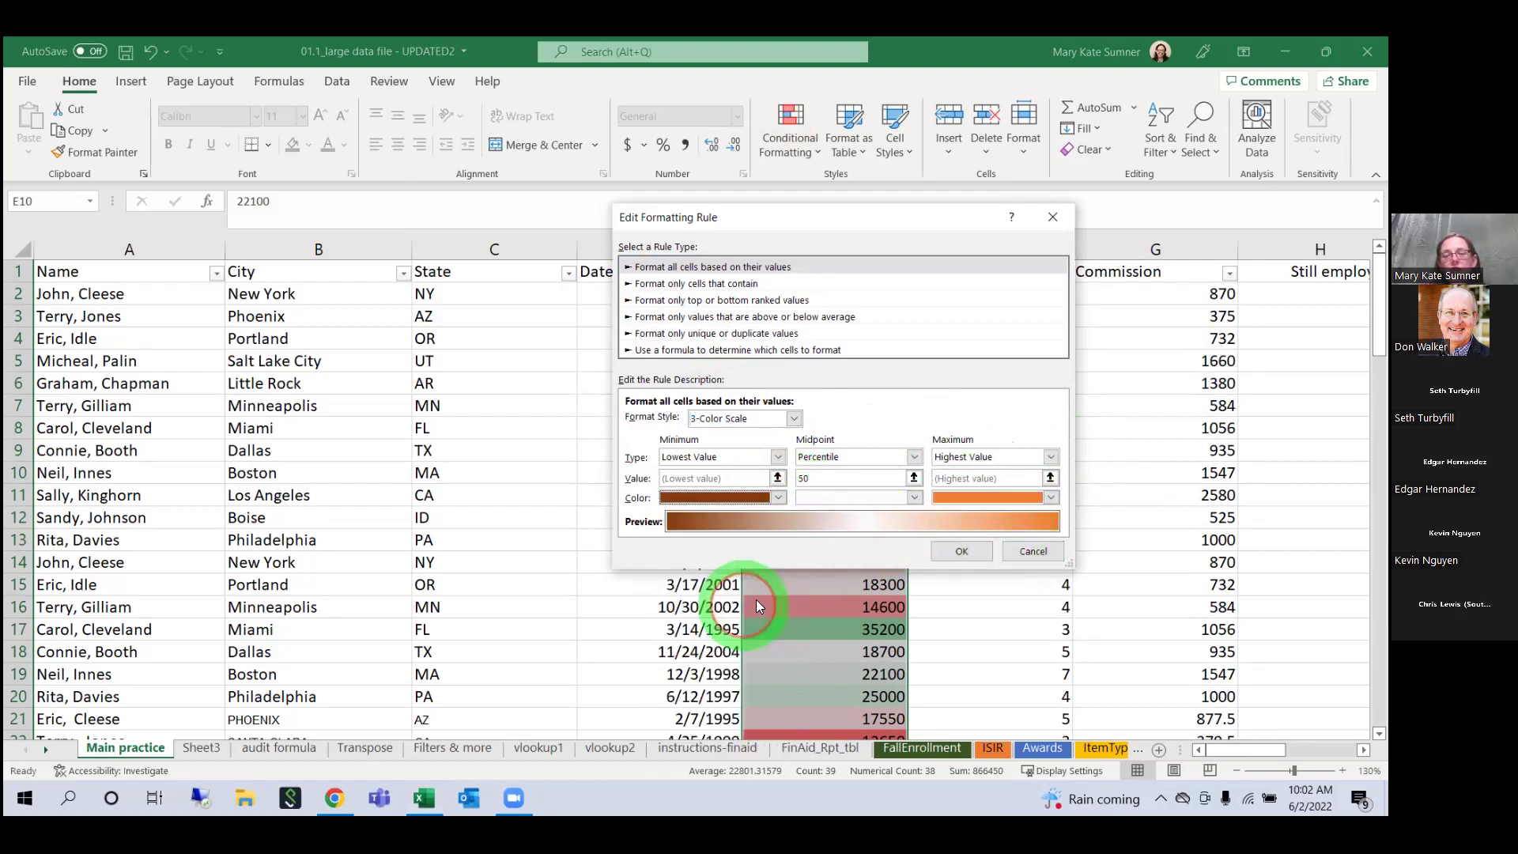
pyautogui.click(962, 552)
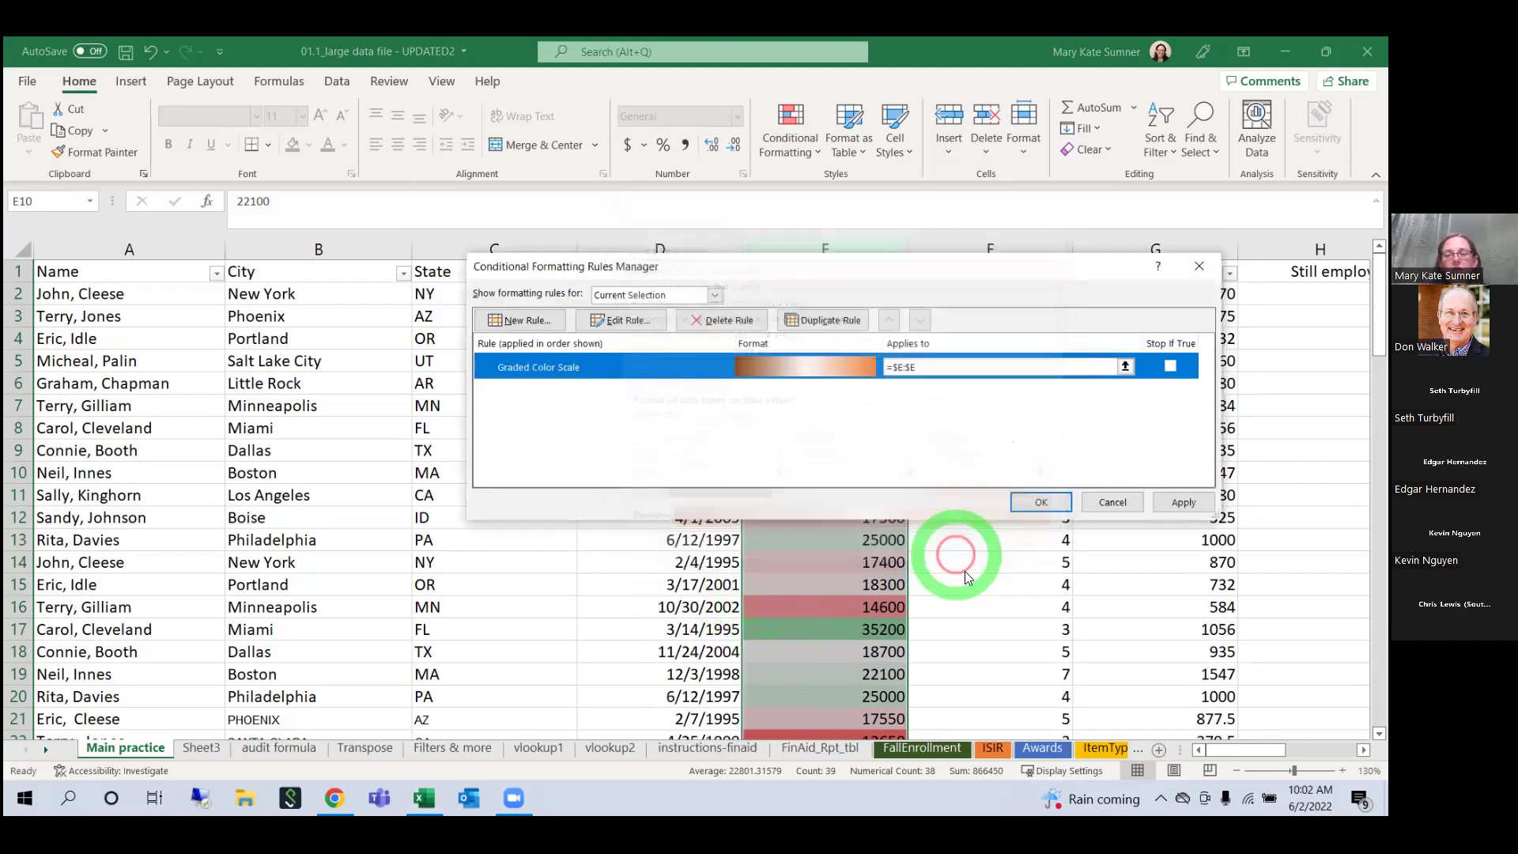
pyautogui.click(1041, 502)
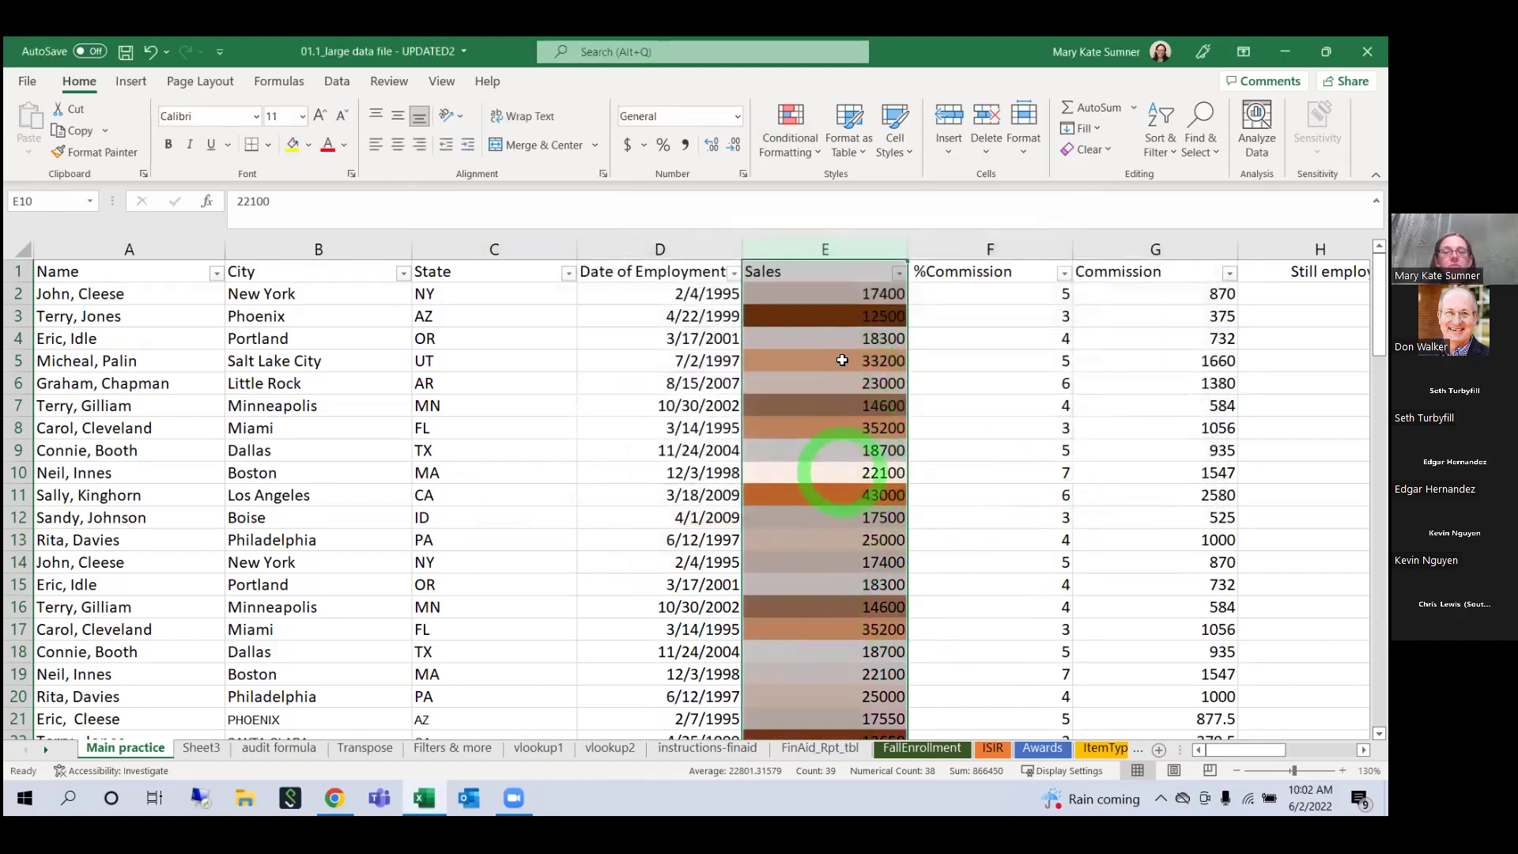
# Step: Clear the conditional formatting rules from the entire sheet
pyautogui.click(773, 148)
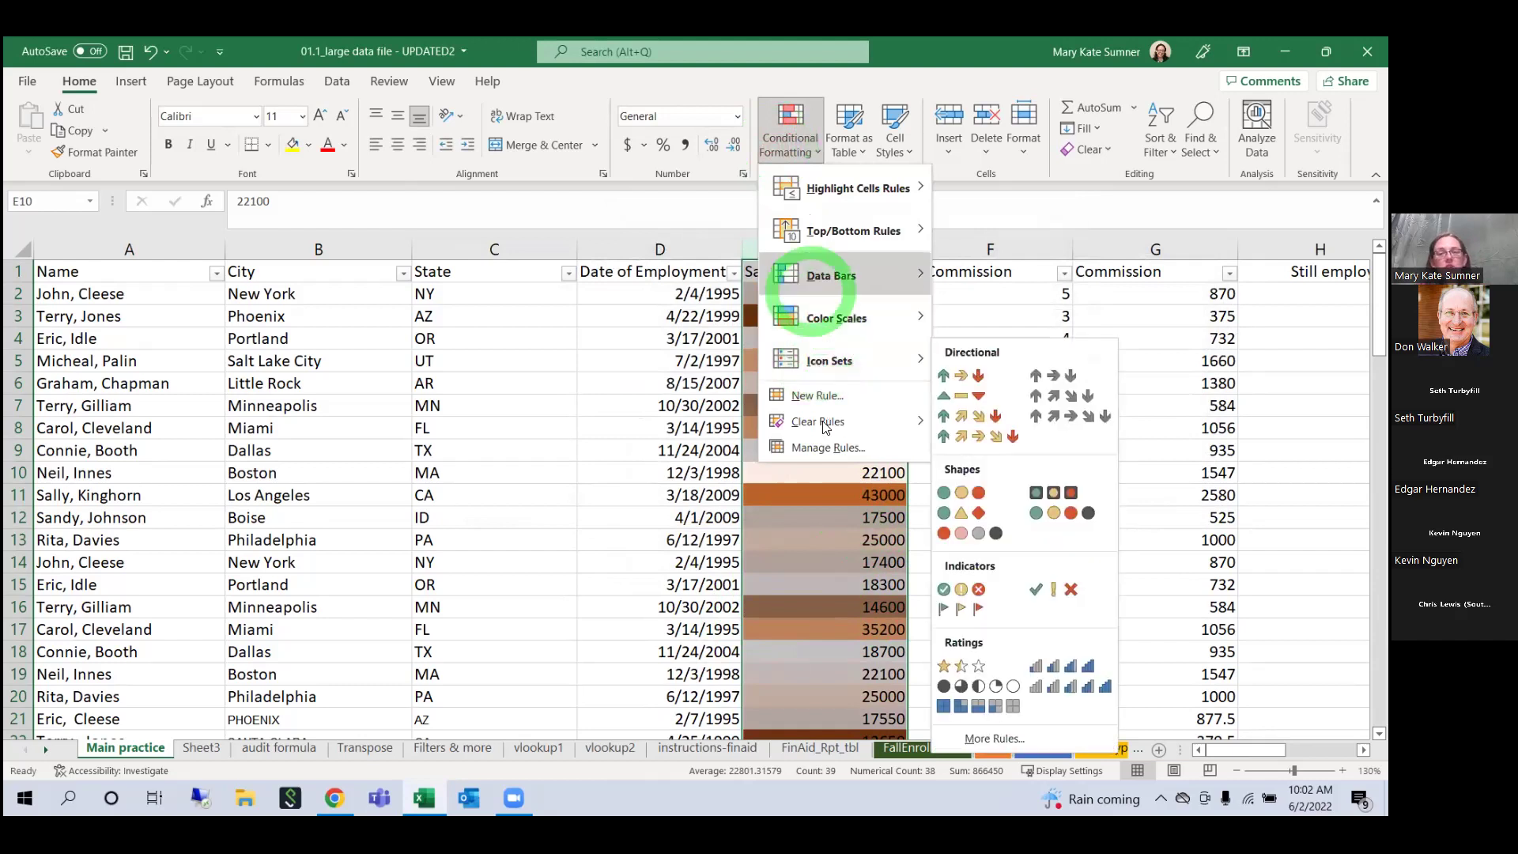
pyautogui.moveTo(818, 421)
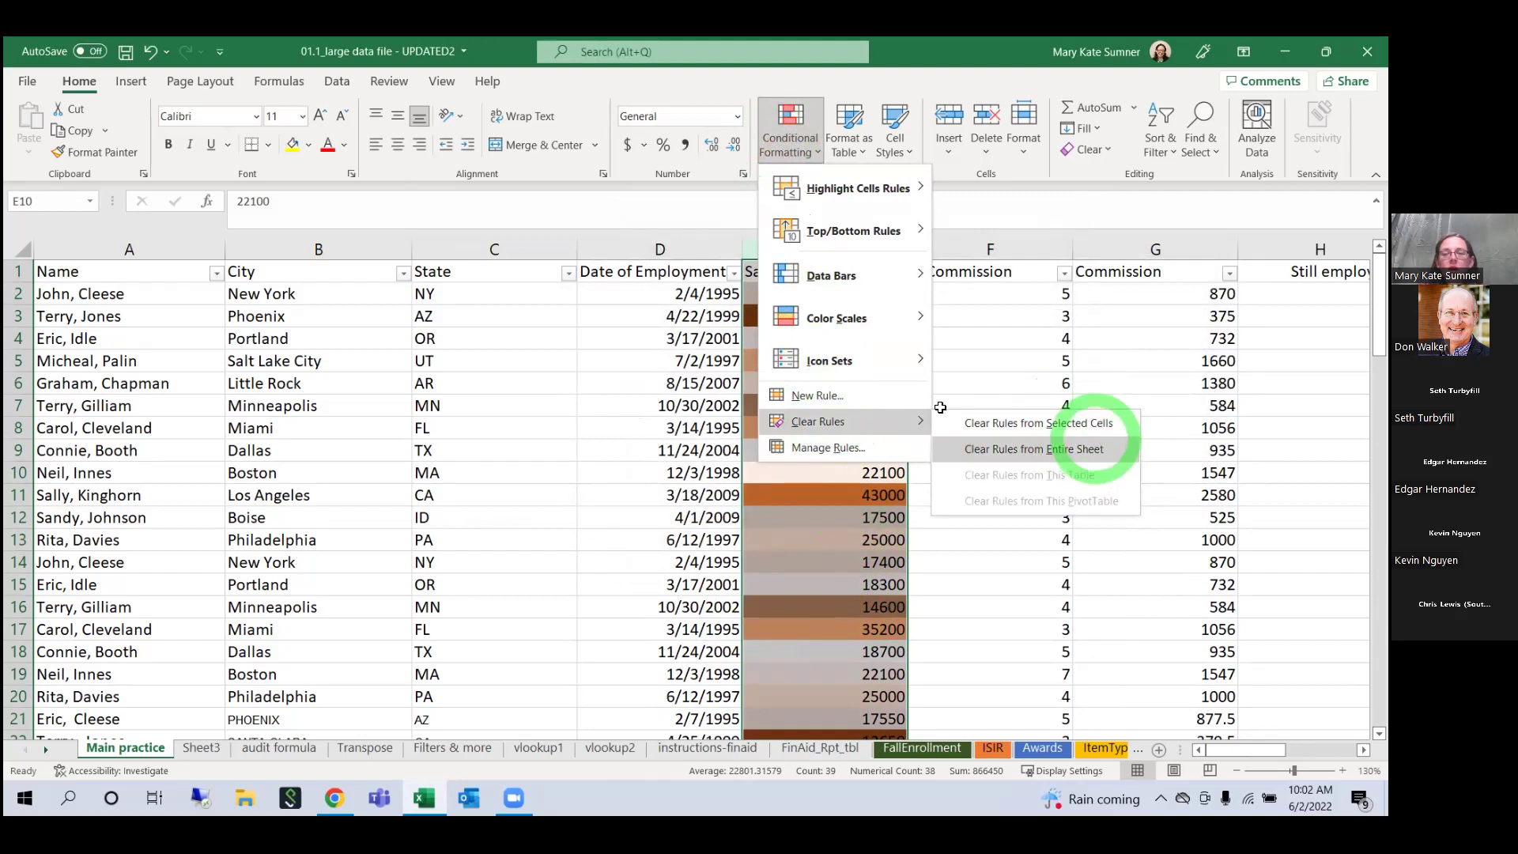
pyautogui.click(1099, 448)
# Step: Apply the icon set of circled check, exclamation and cross indicators to the Sales column
pyautogui.click(786, 134)
pyautogui.click(818, 360)
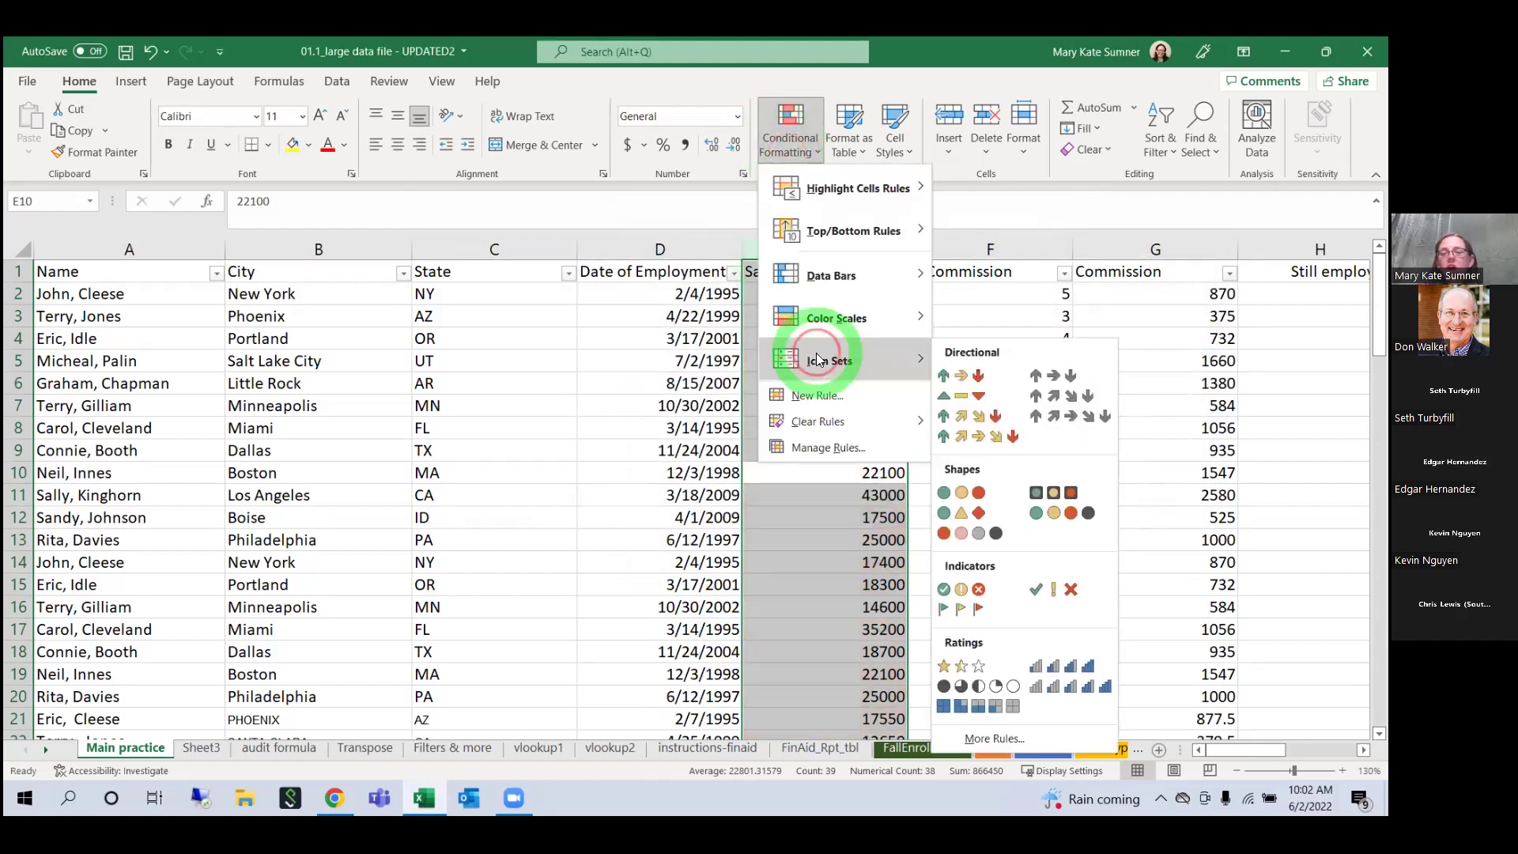
pyautogui.click(963, 592)
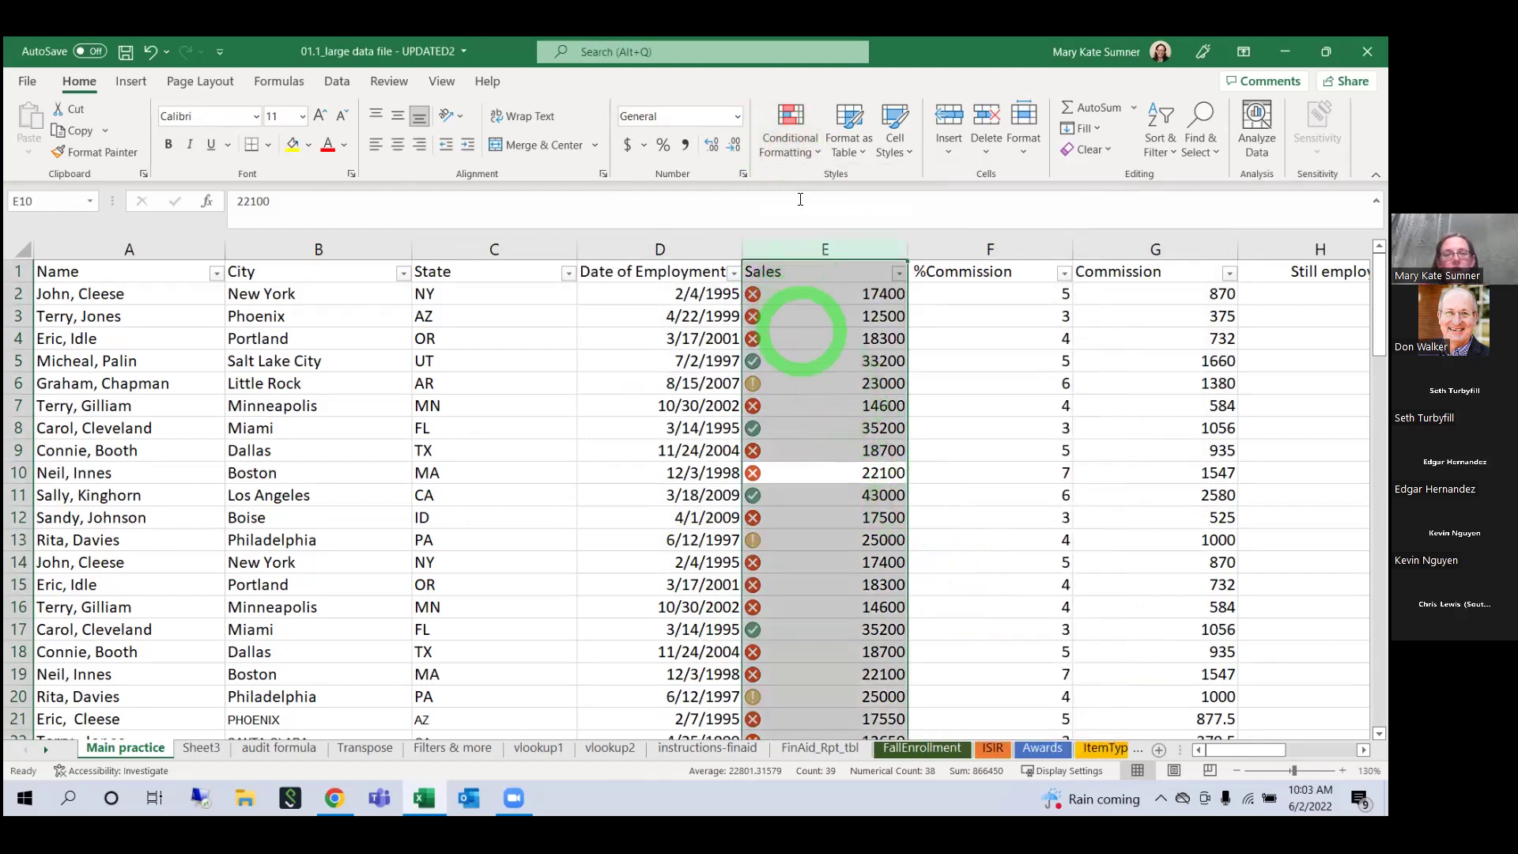
# Step: Check the icon set rule for the Sales column in the Conditional Formatting Rules Manager without changing it
pyautogui.click(788, 135)
pyautogui.click(831, 454)
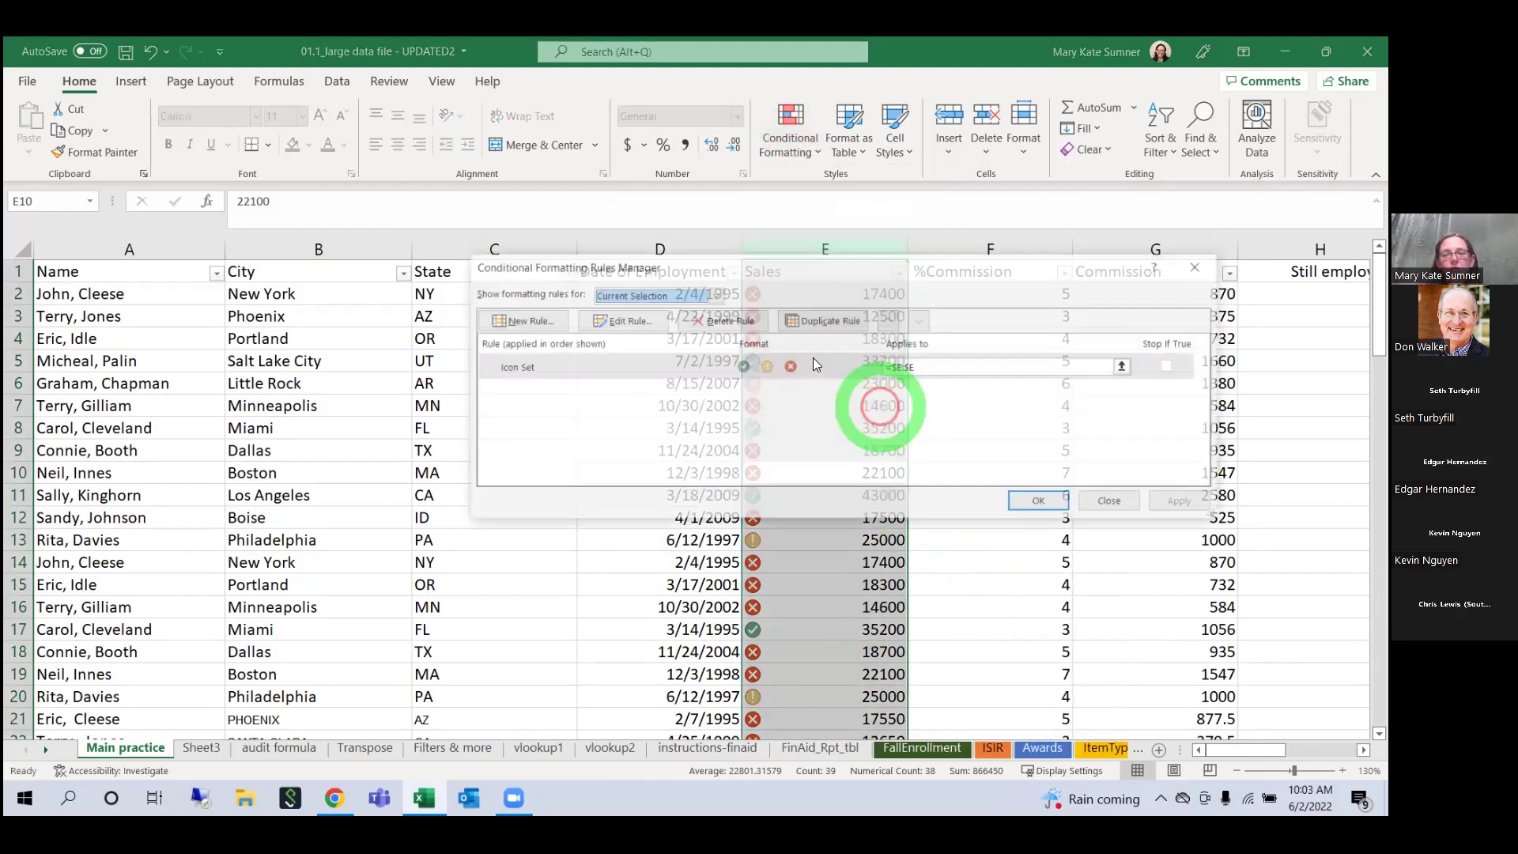
pyautogui.click(764, 360)
pyautogui.click(1042, 503)
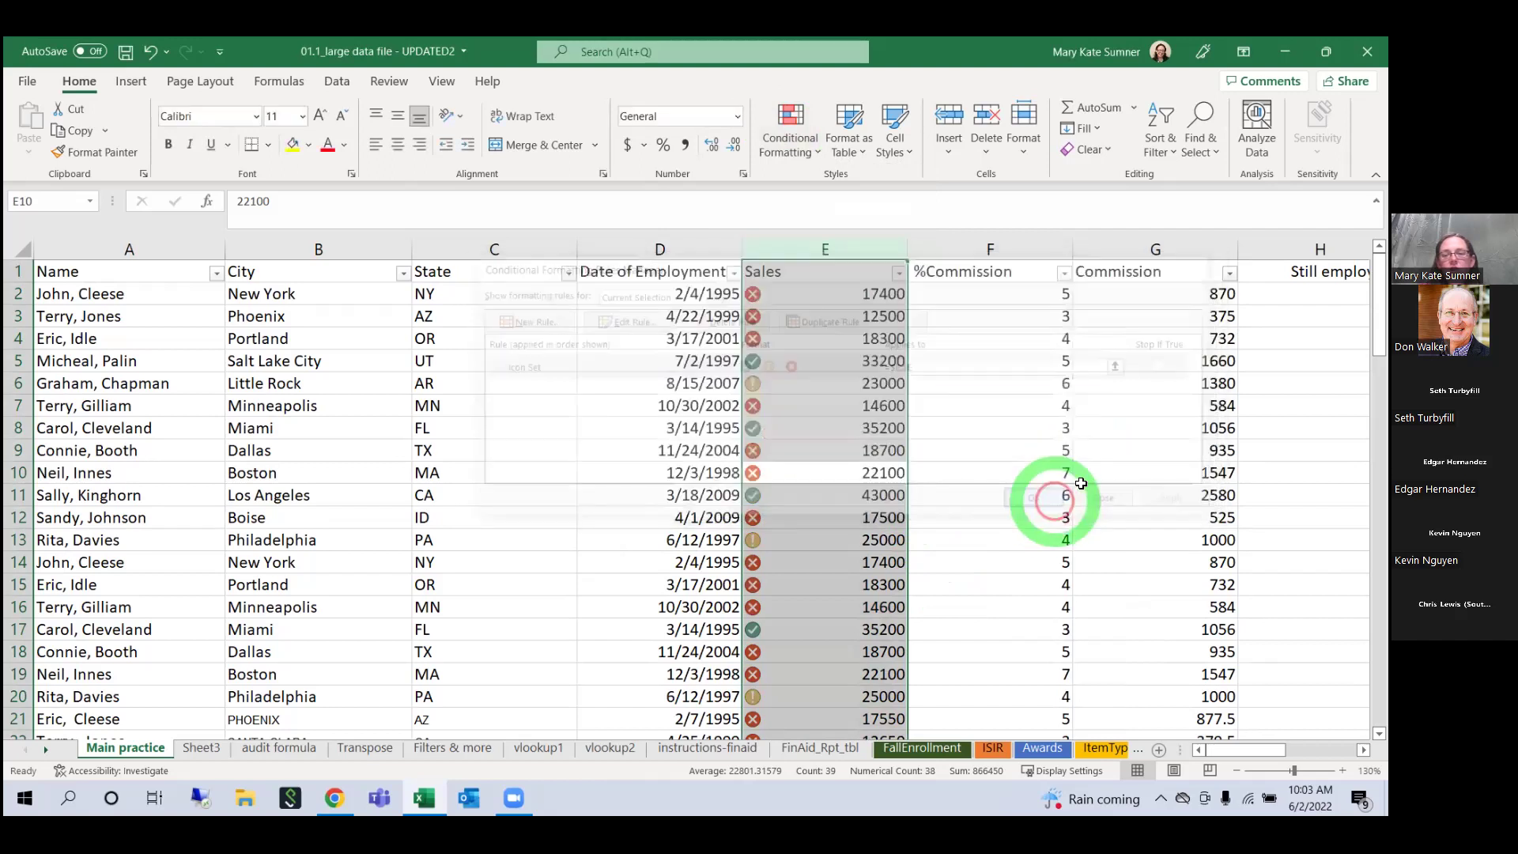
# Step: Edit the Sales column's icon set rule so the check icon starts at 50 percent and the exclamation icon at 15 percent
pyautogui.click(788, 138)
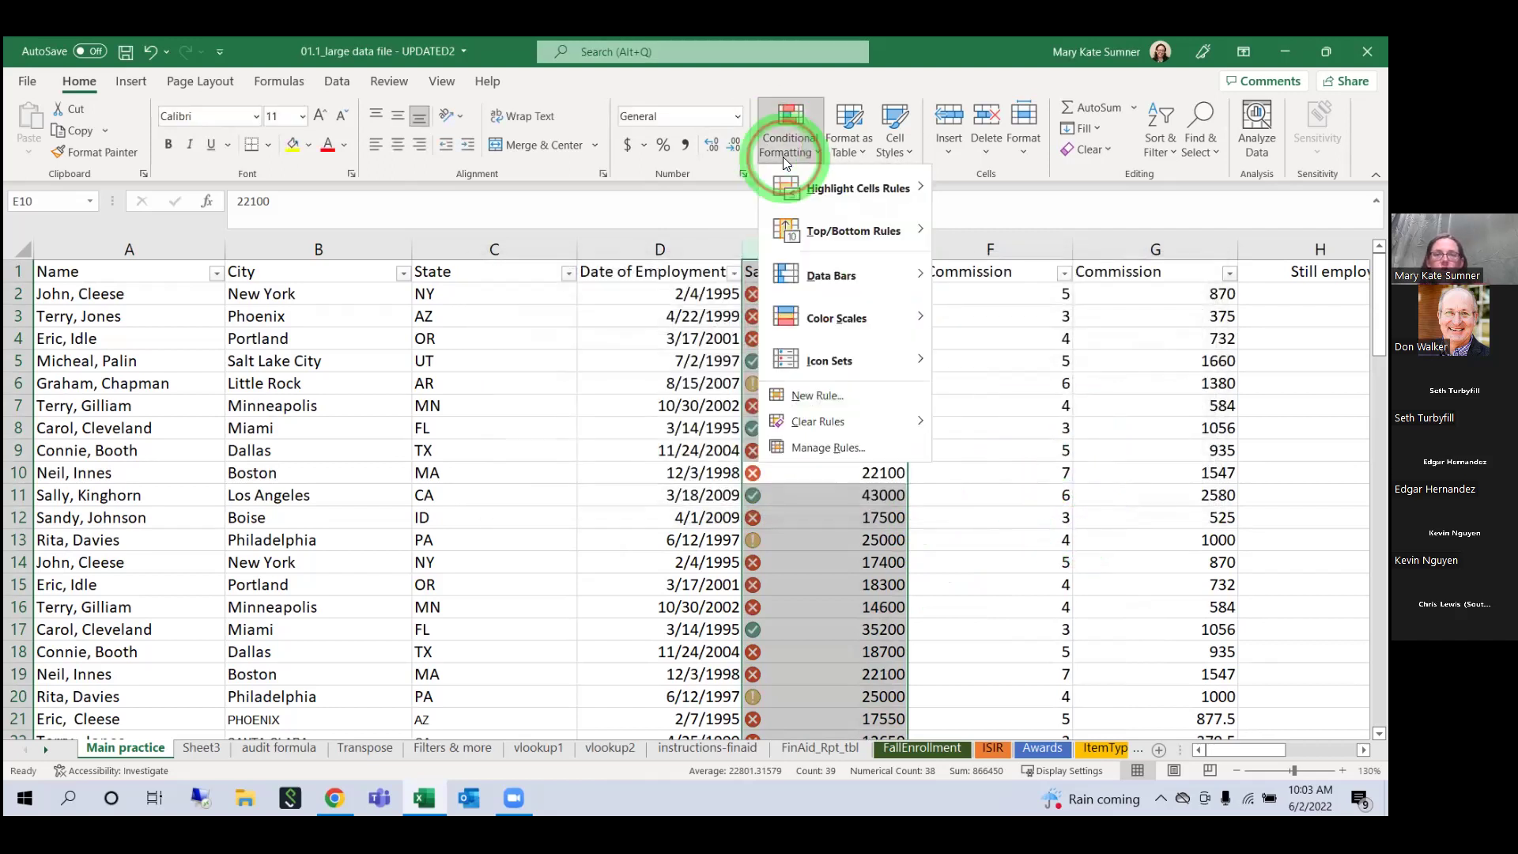
pyautogui.click(809, 435)
pyautogui.click(730, 360)
pyautogui.click(630, 323)
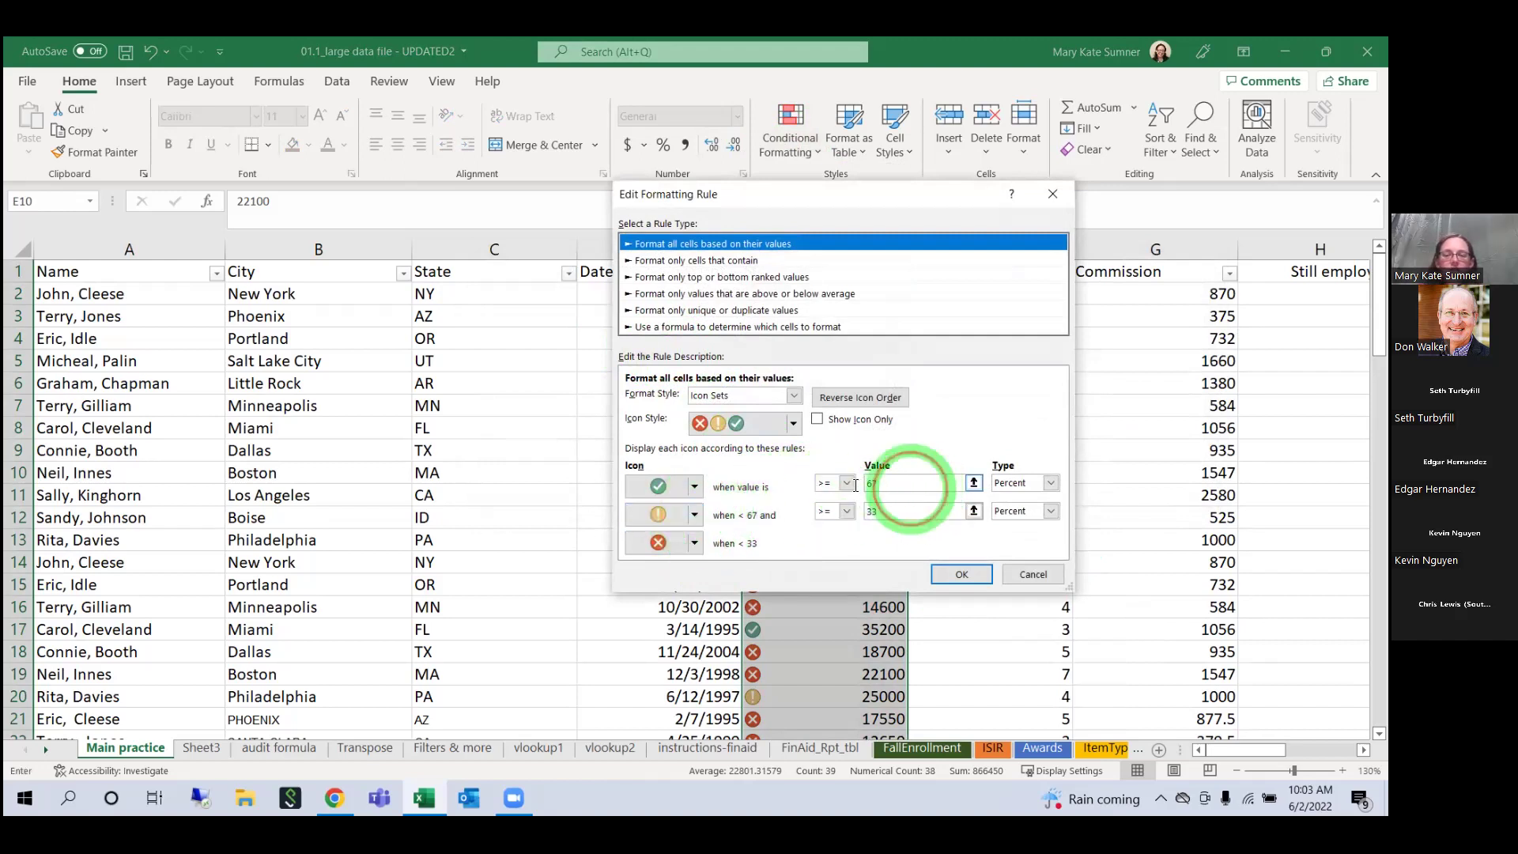
pyautogui.click(918, 488)
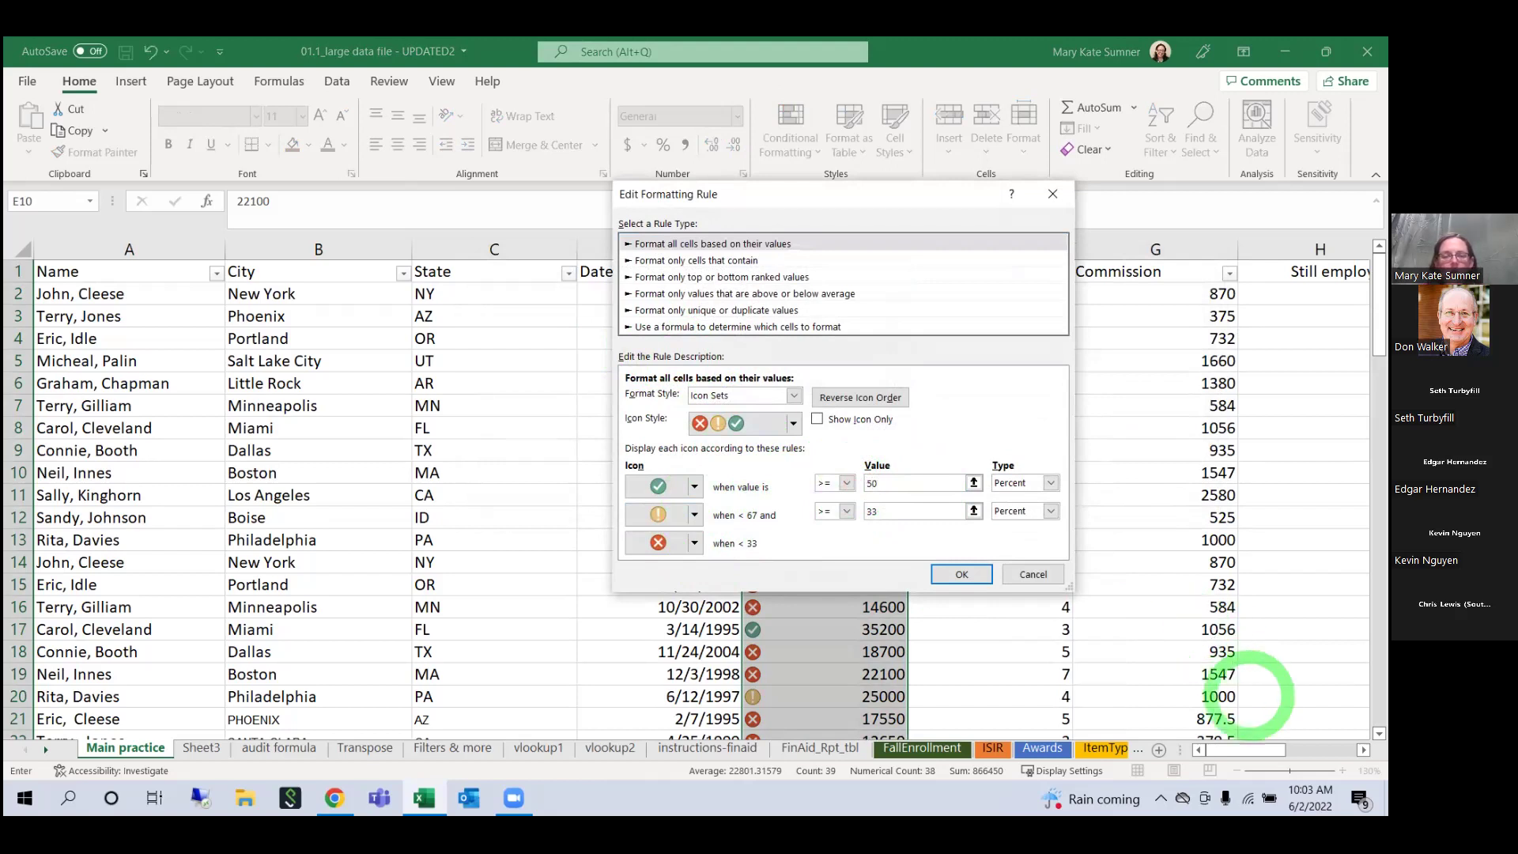
pyautogui.click(884, 514)
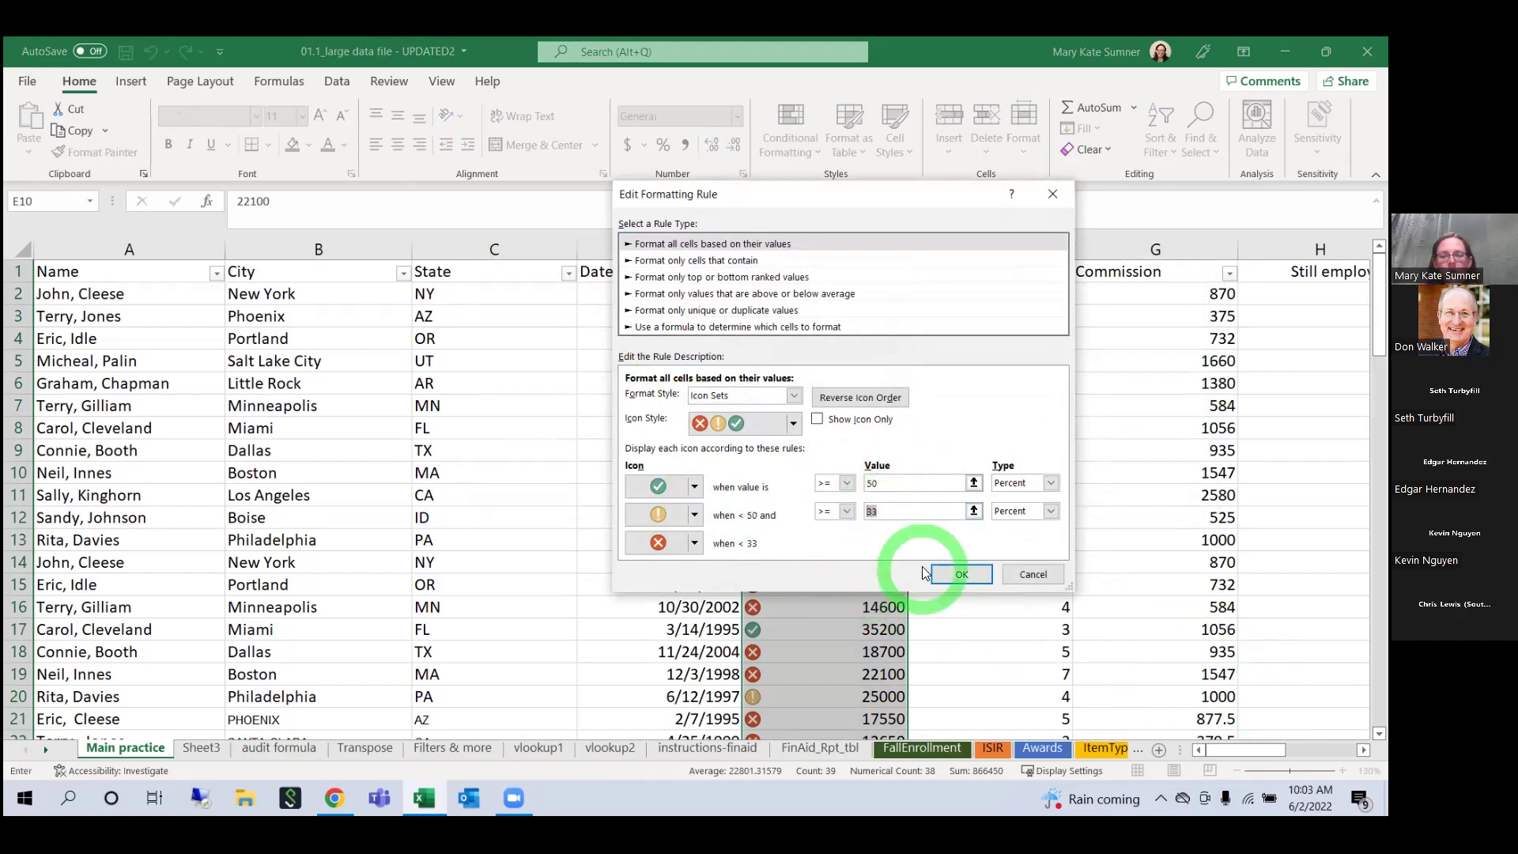
pyautogui.write('15')
pyautogui.click(968, 581)
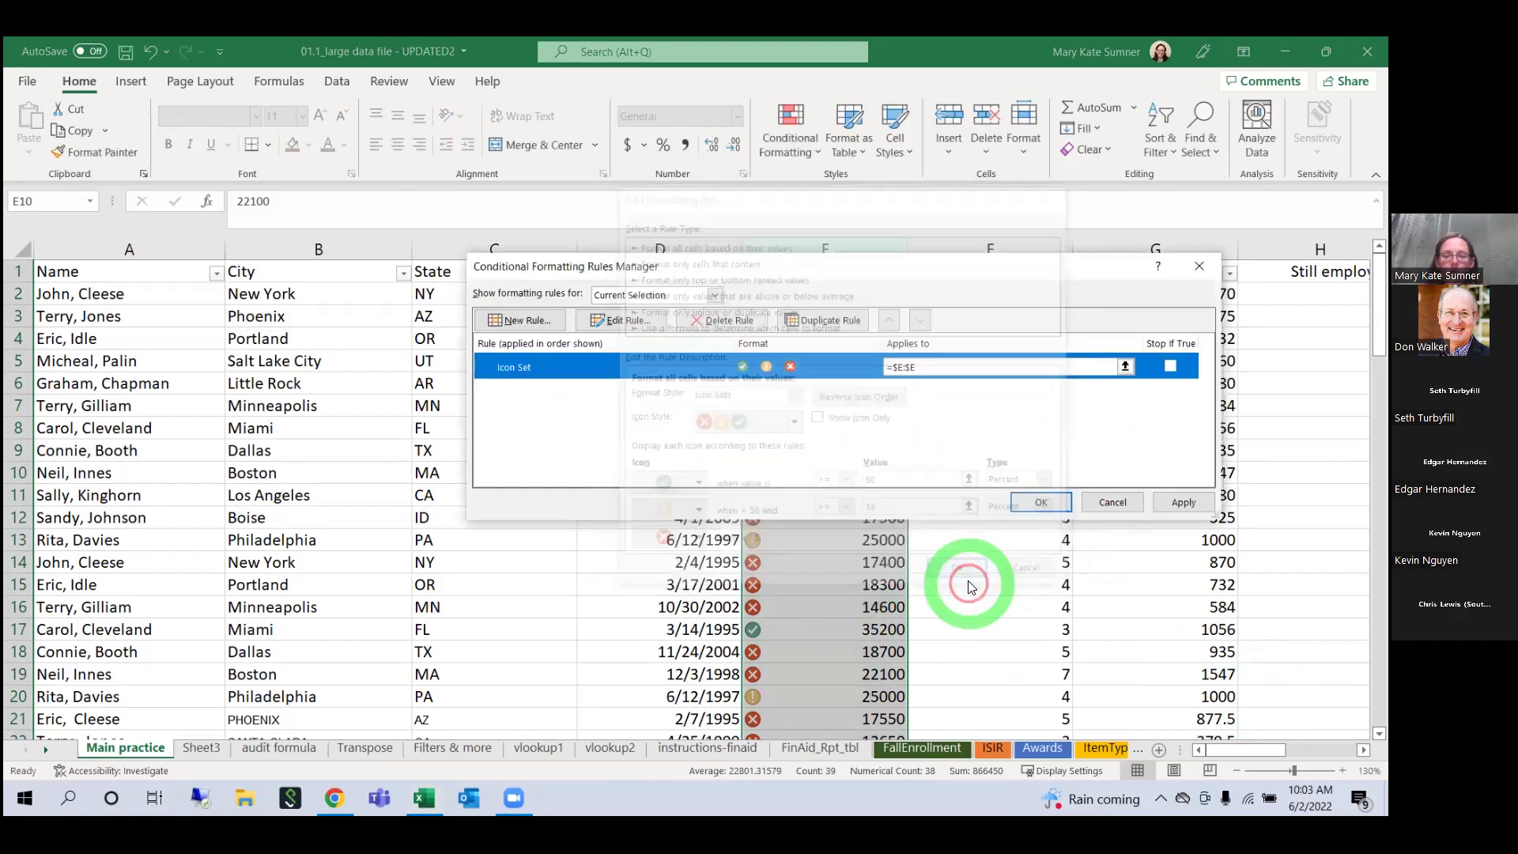
pyautogui.click(1043, 503)
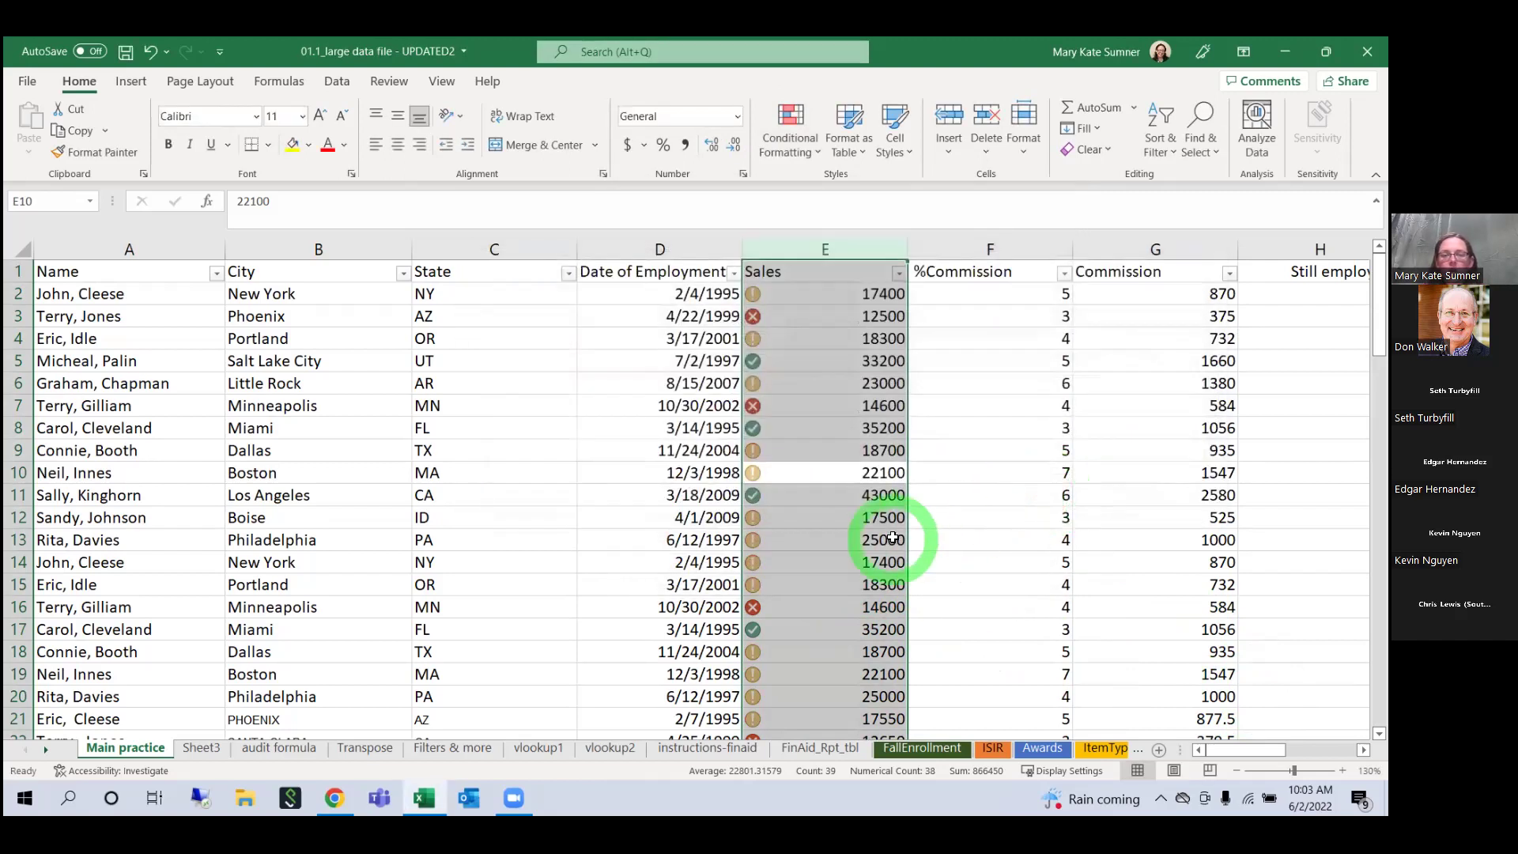
pyautogui.scroll(-10, 871, 356)
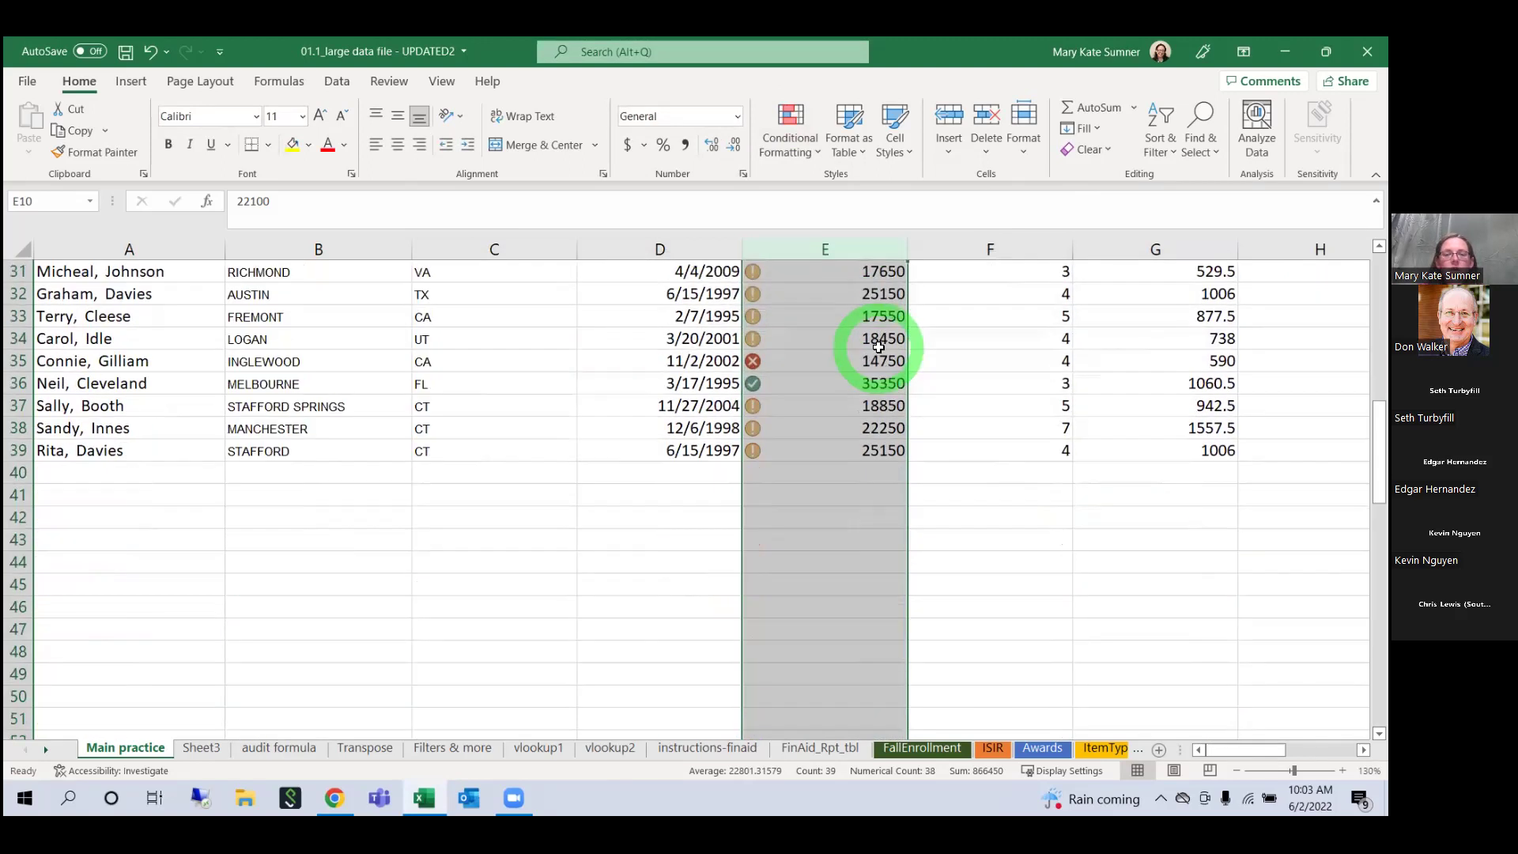
pyautogui.scroll(10, 878, 347)
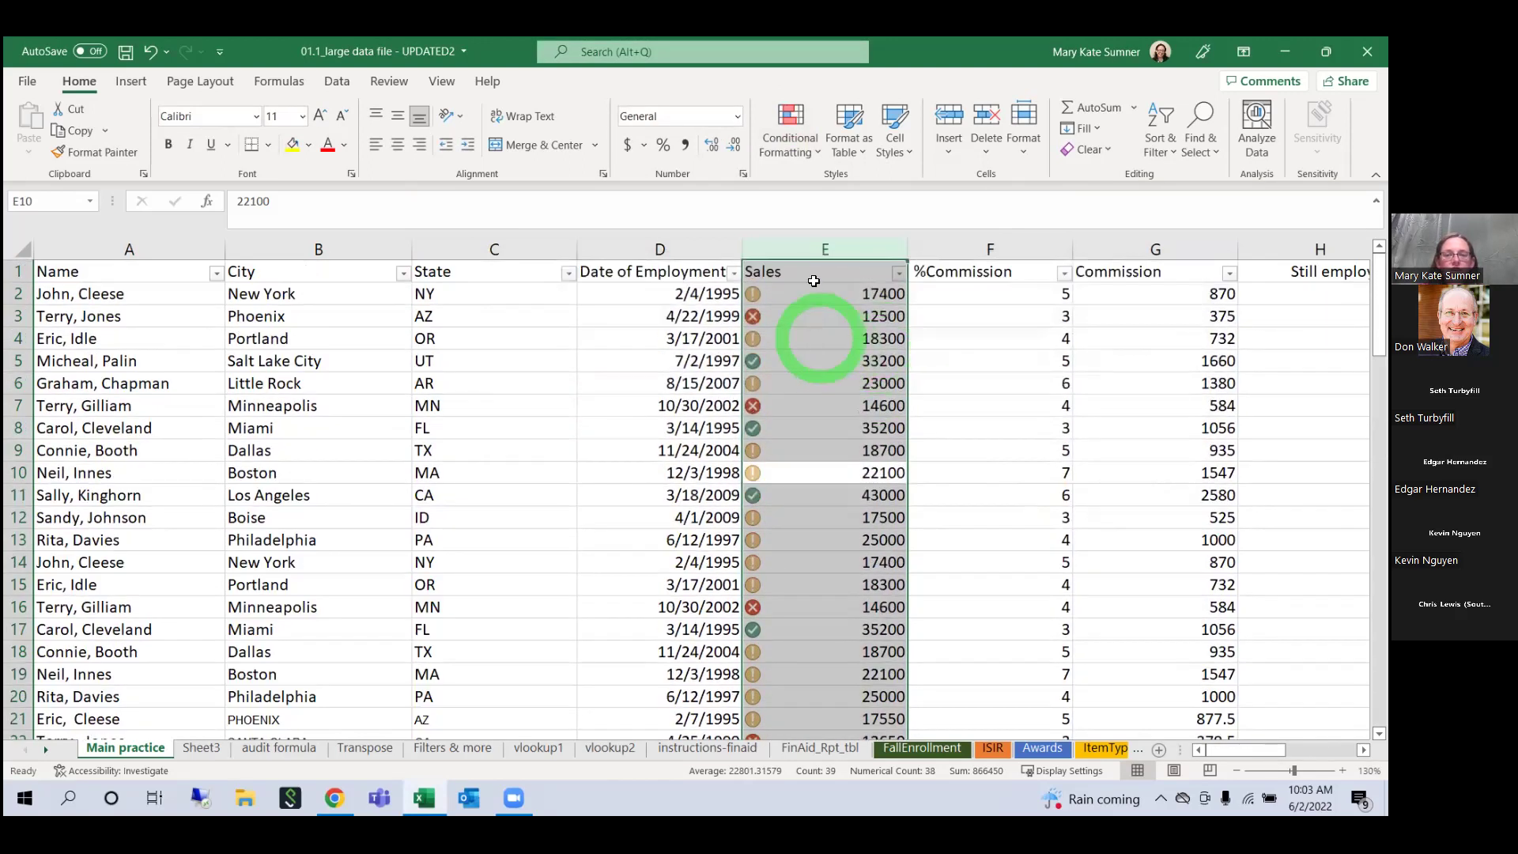
# Step: Clear the conditional formatting rules from the selected Sales column
pyautogui.click(772, 141)
pyautogui.moveTo(892, 422)
pyautogui.click(972, 423)
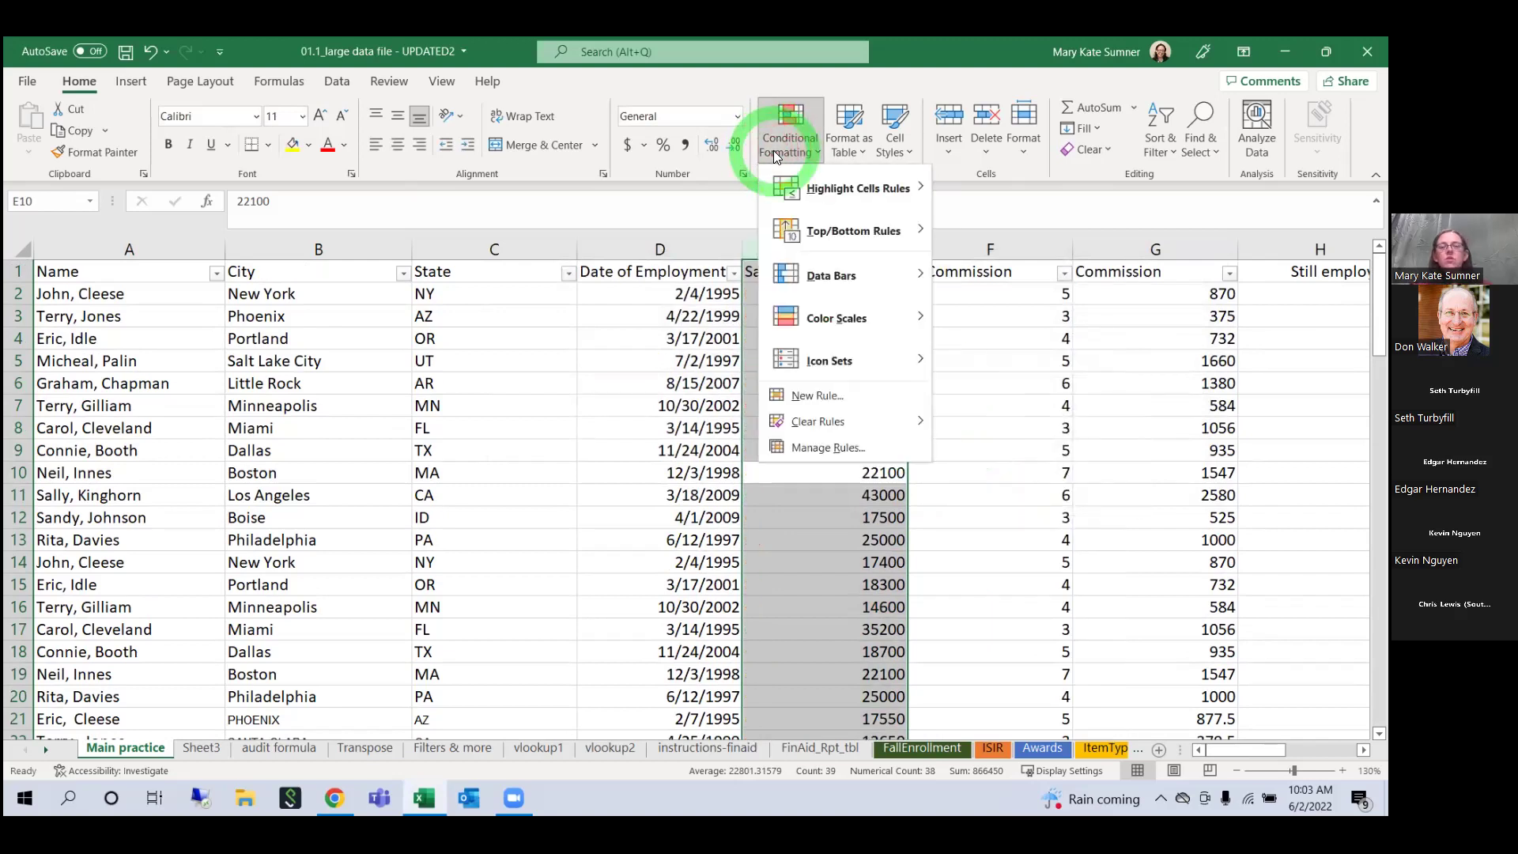
pyautogui.click(839, 457)
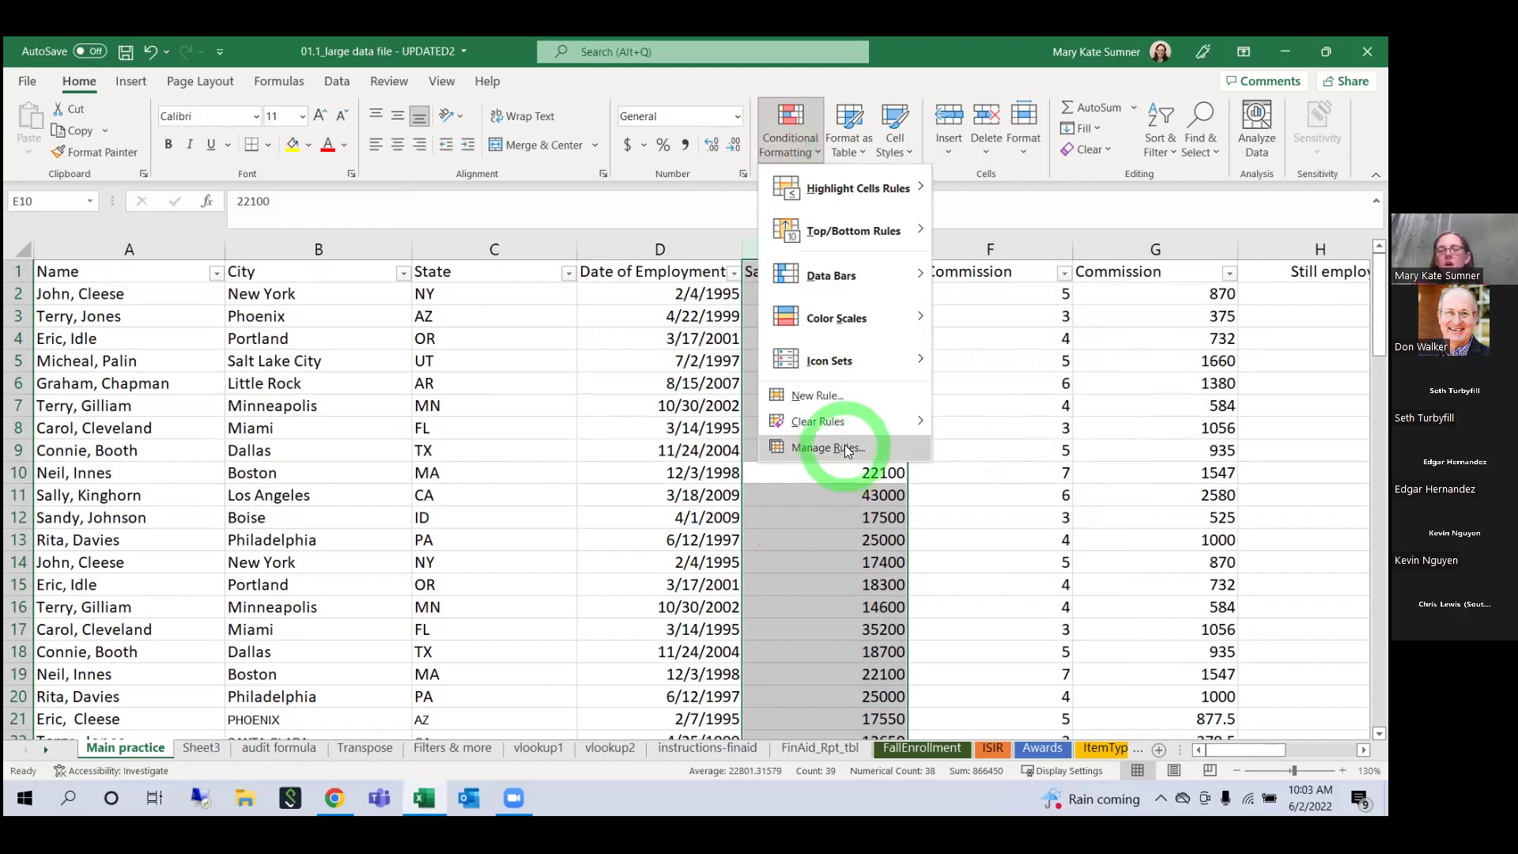
pyautogui.moveTo(858, 279)
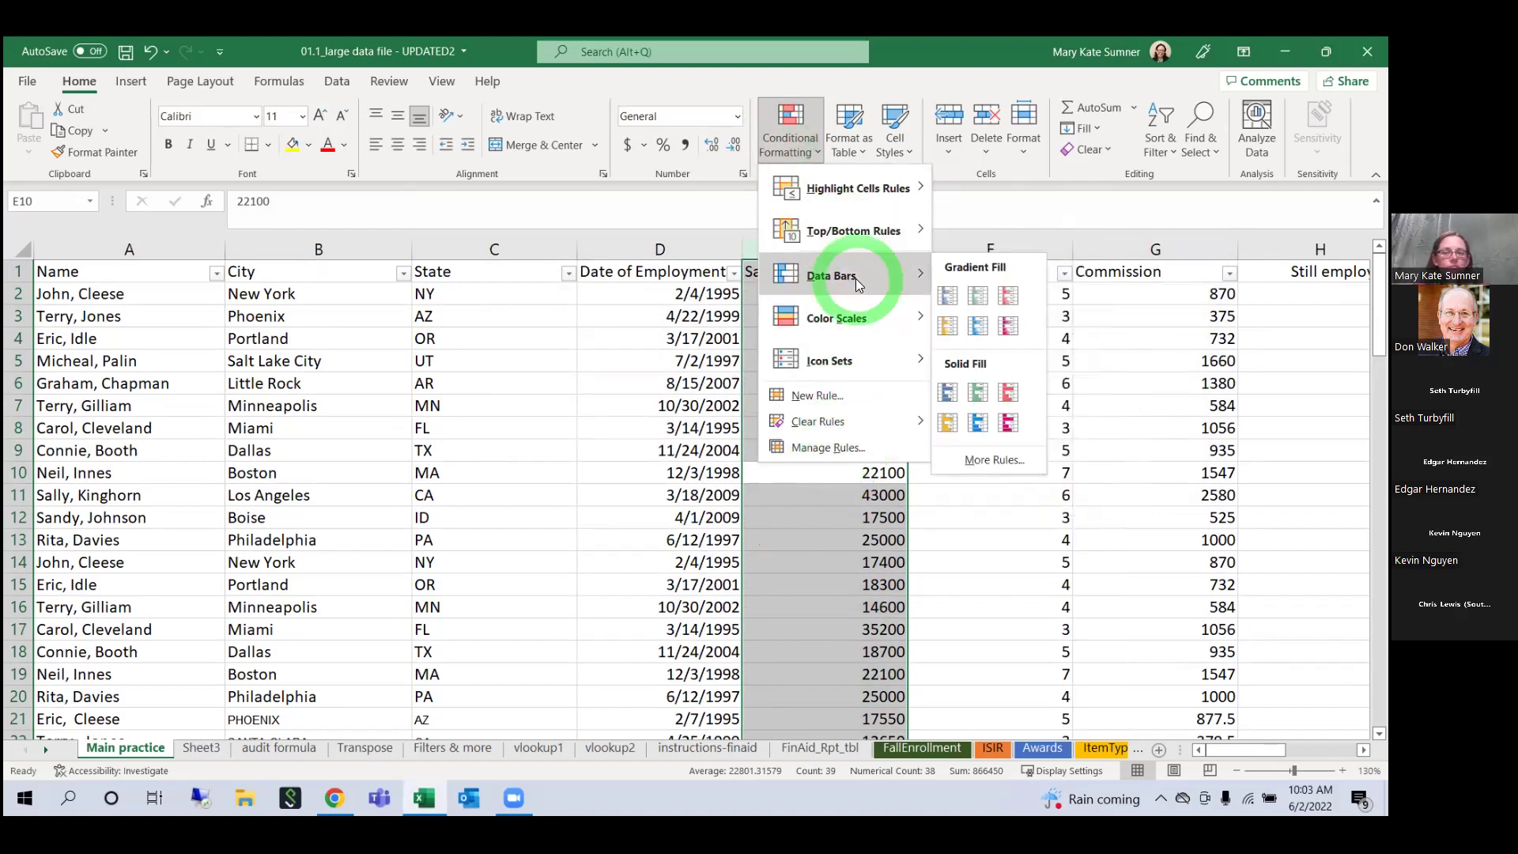
pyautogui.click(867, 606)
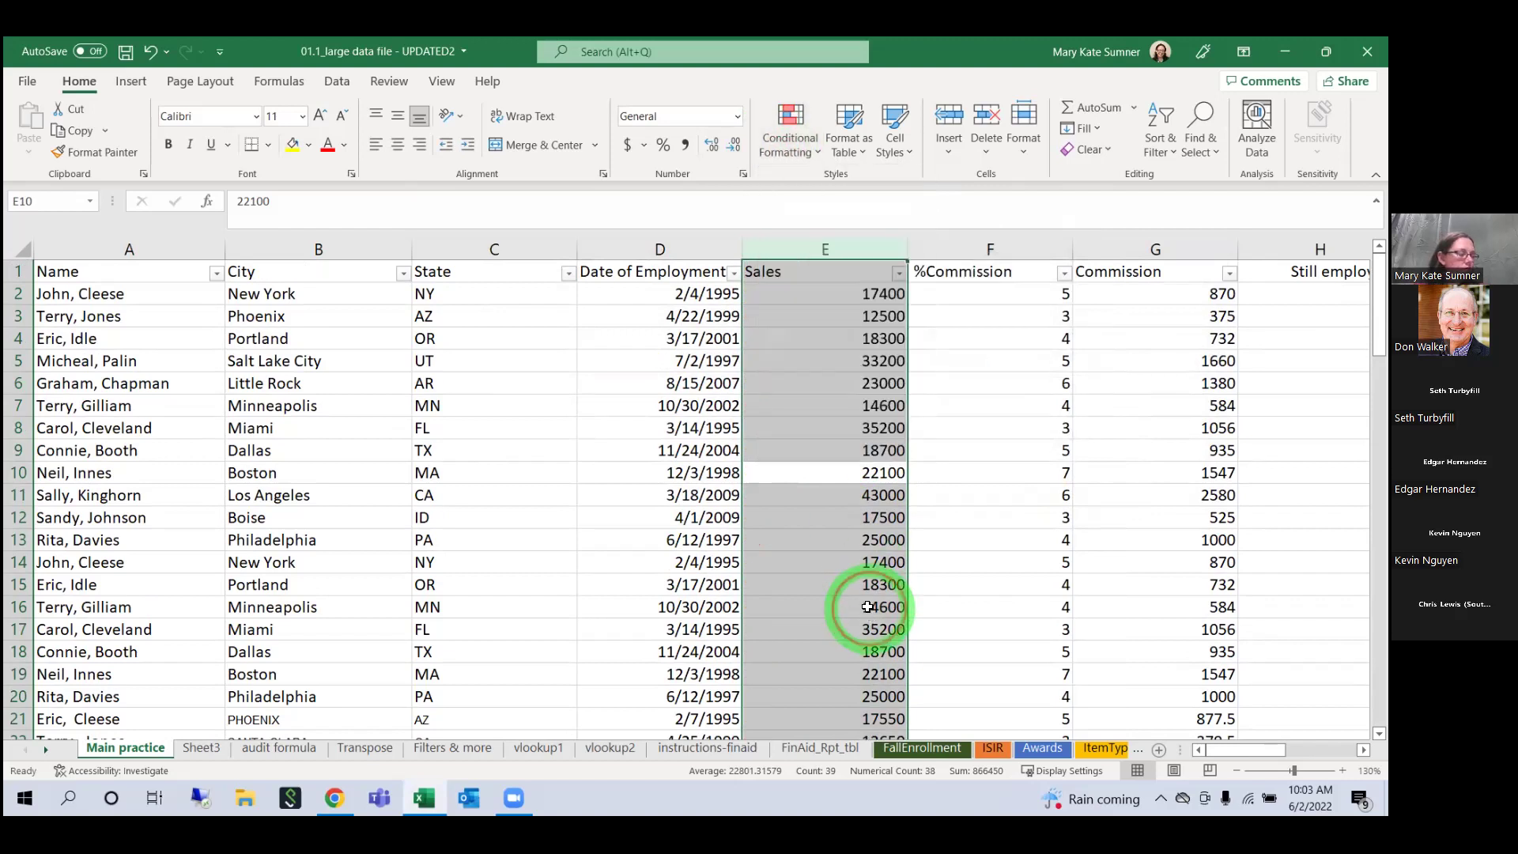
# Step: Open the Transpose sheet and try to select the order data from OrderDate through the Total row
pyautogui.click(365, 748)
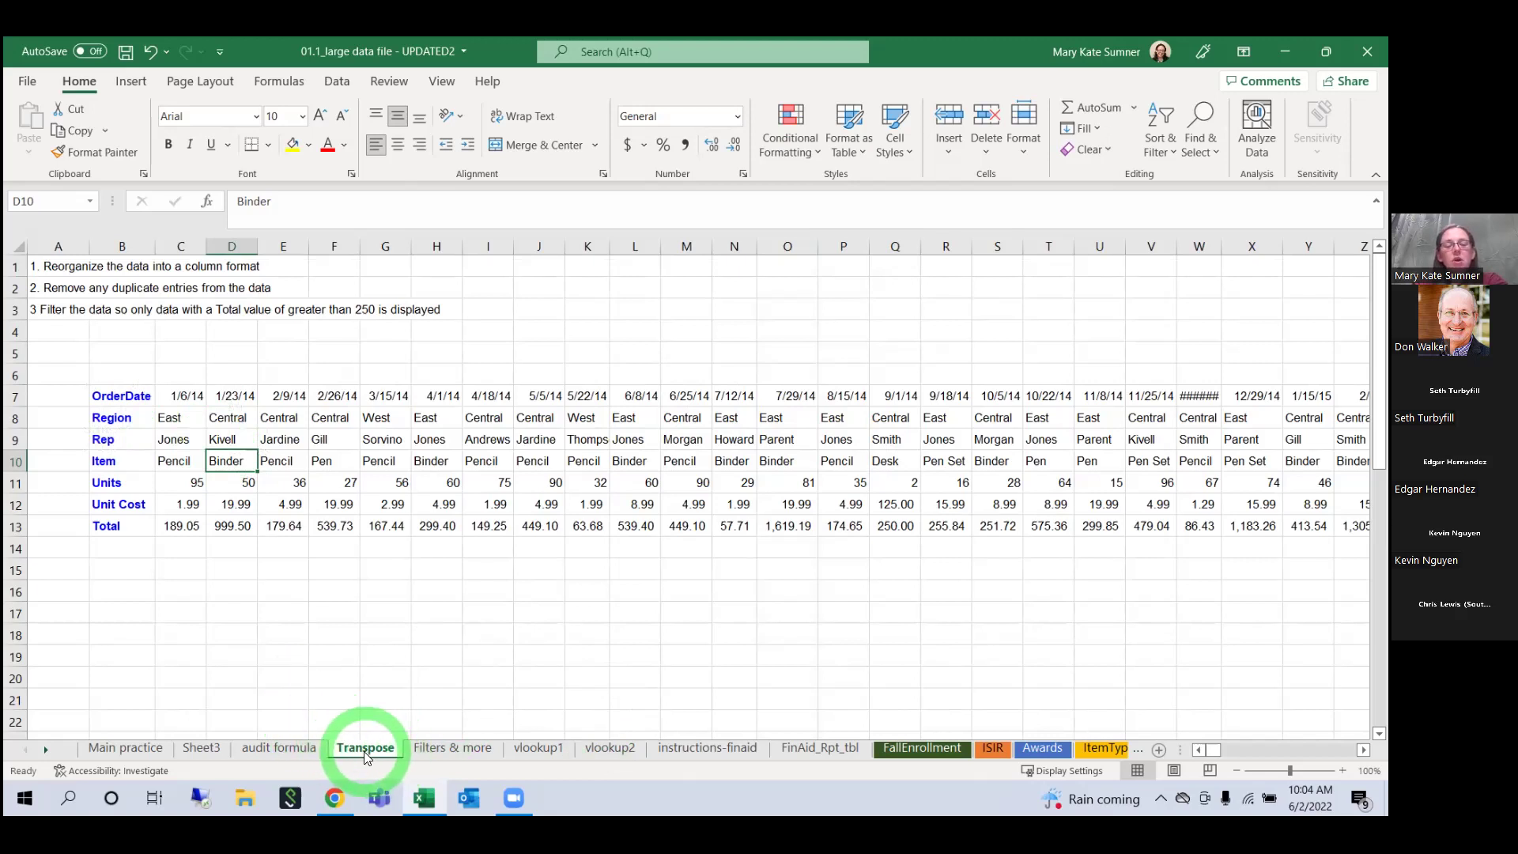
pyautogui.click(104, 397)
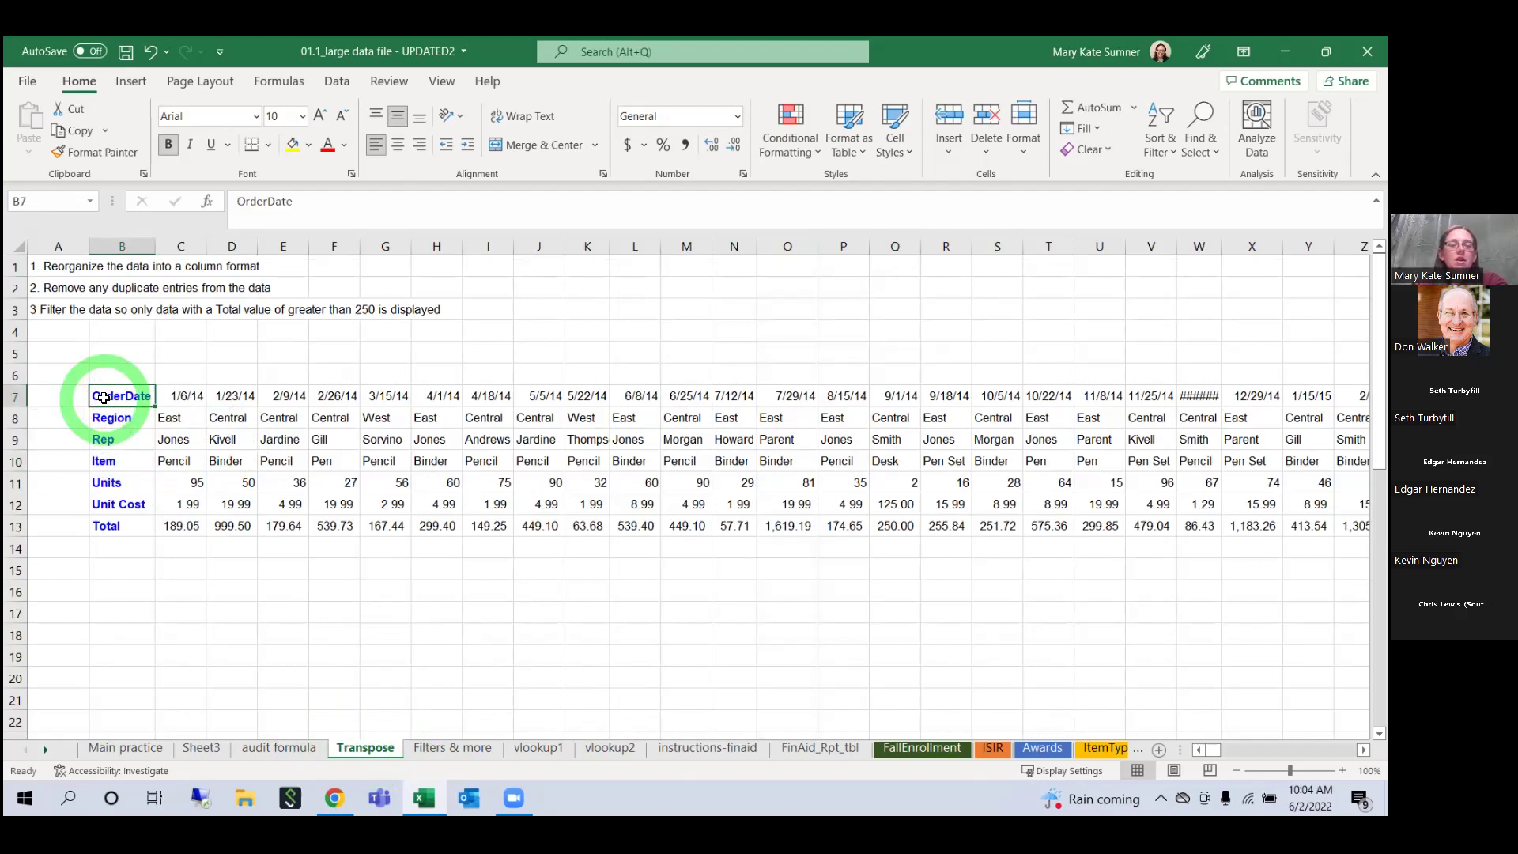
pyautogui.moveTo(103, 398)
pyautogui.mouseDown()
pyautogui.moveTo(685, 468)
pyautogui.moveTo(666, 522)
pyautogui.mouseUp()
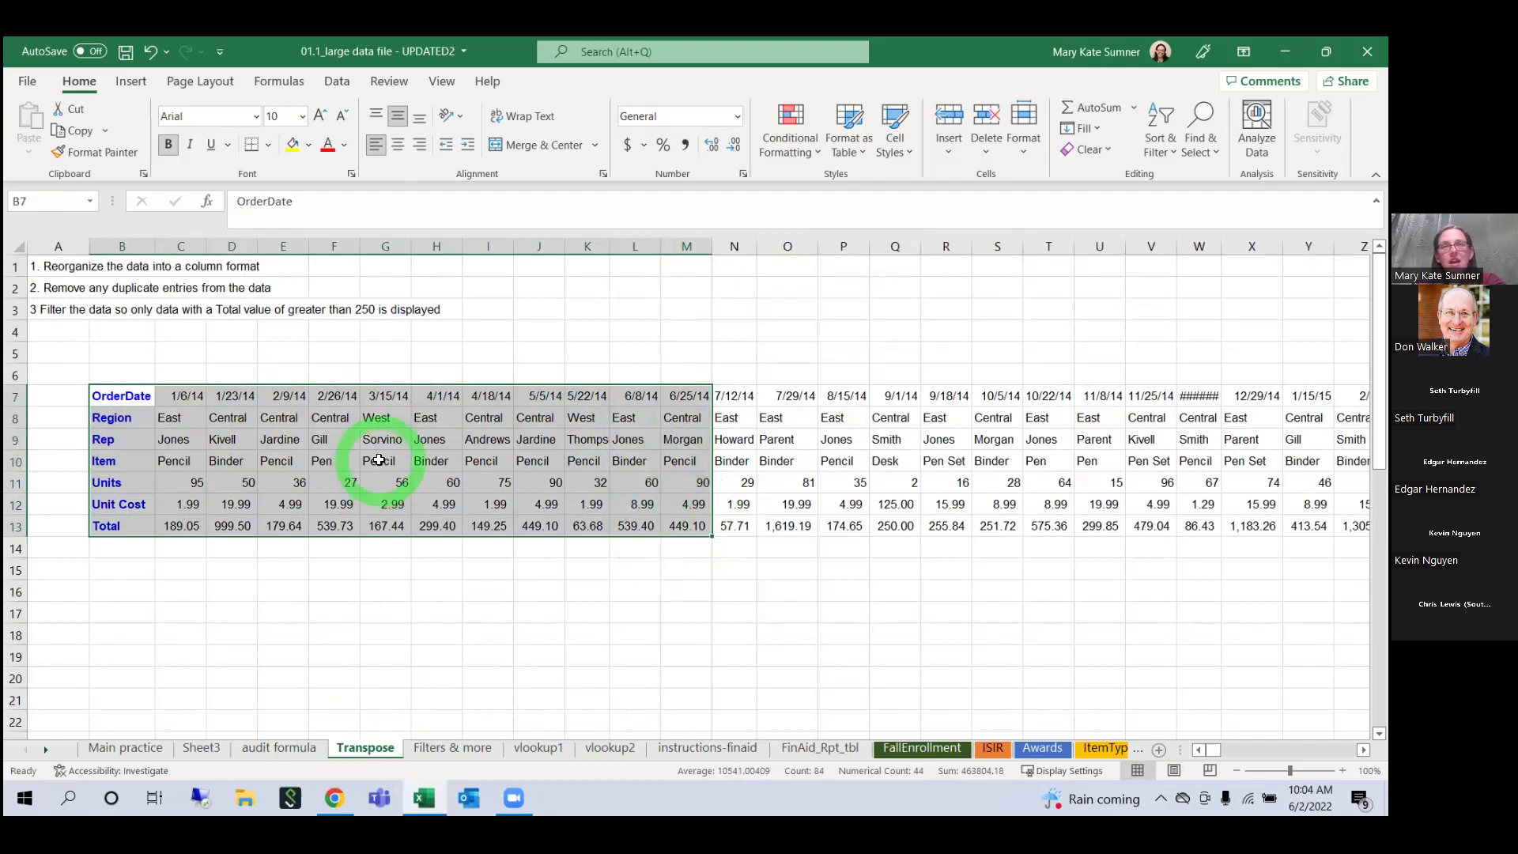
pyautogui.click(284, 461)
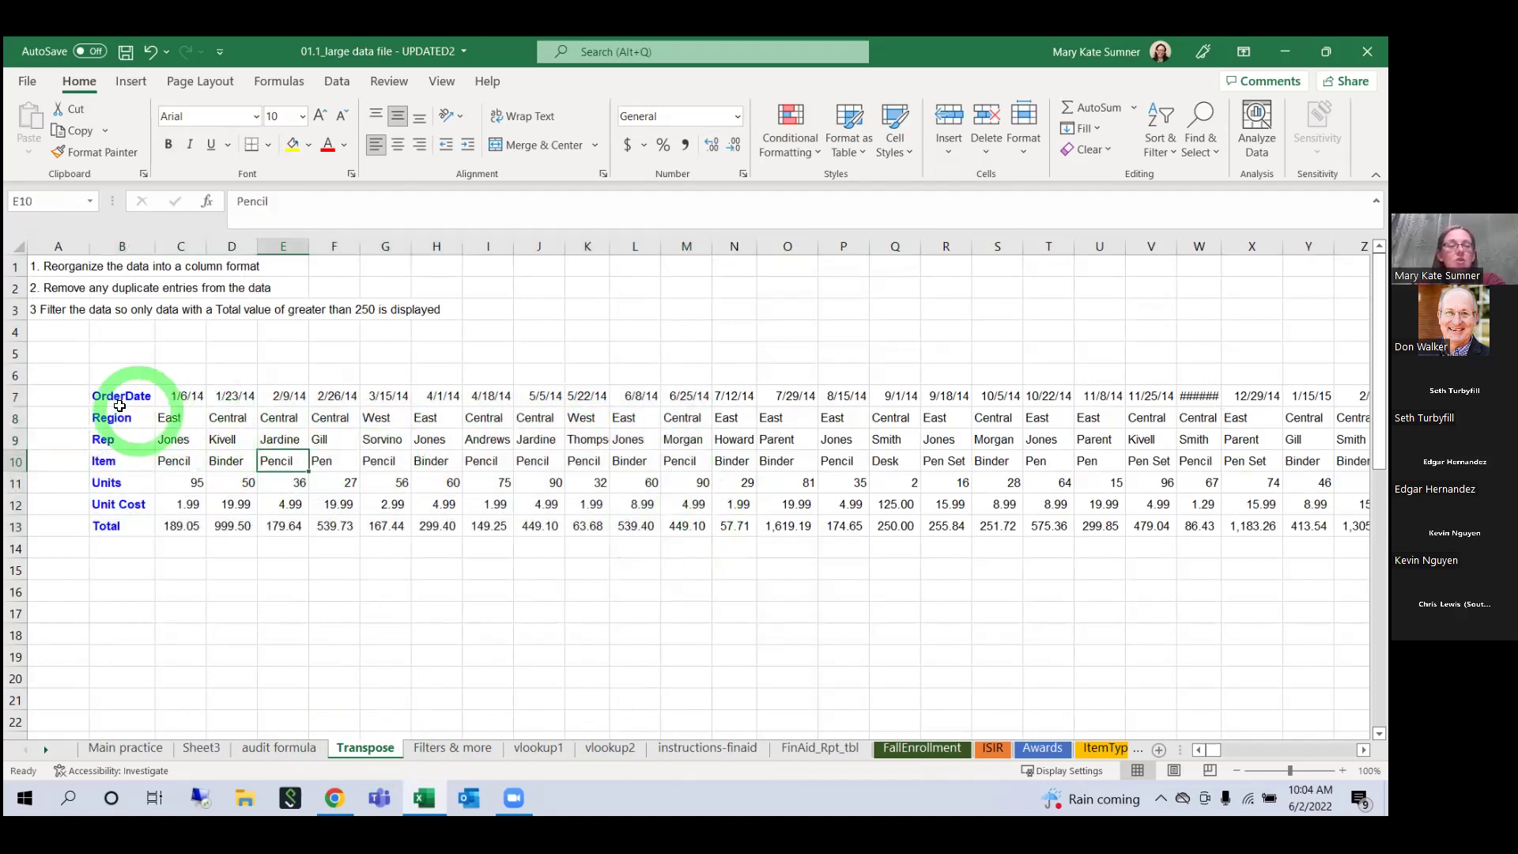
pyautogui.moveTo(115, 396); pyautogui.dragTo(646, 491)
pyautogui.click(646, 491)
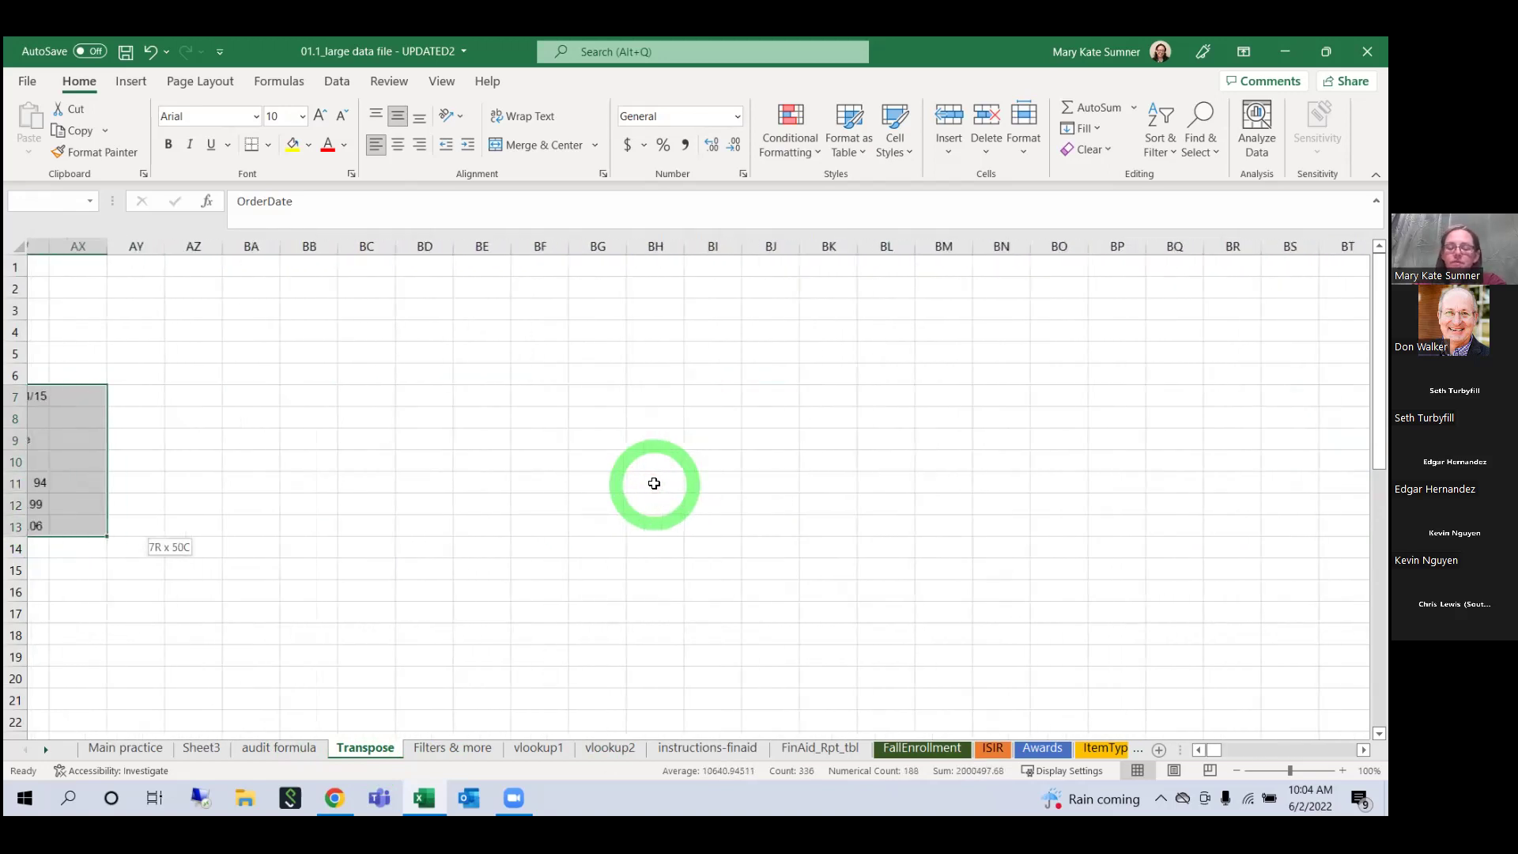
pyautogui.hotkey('ctrl', 'Home')
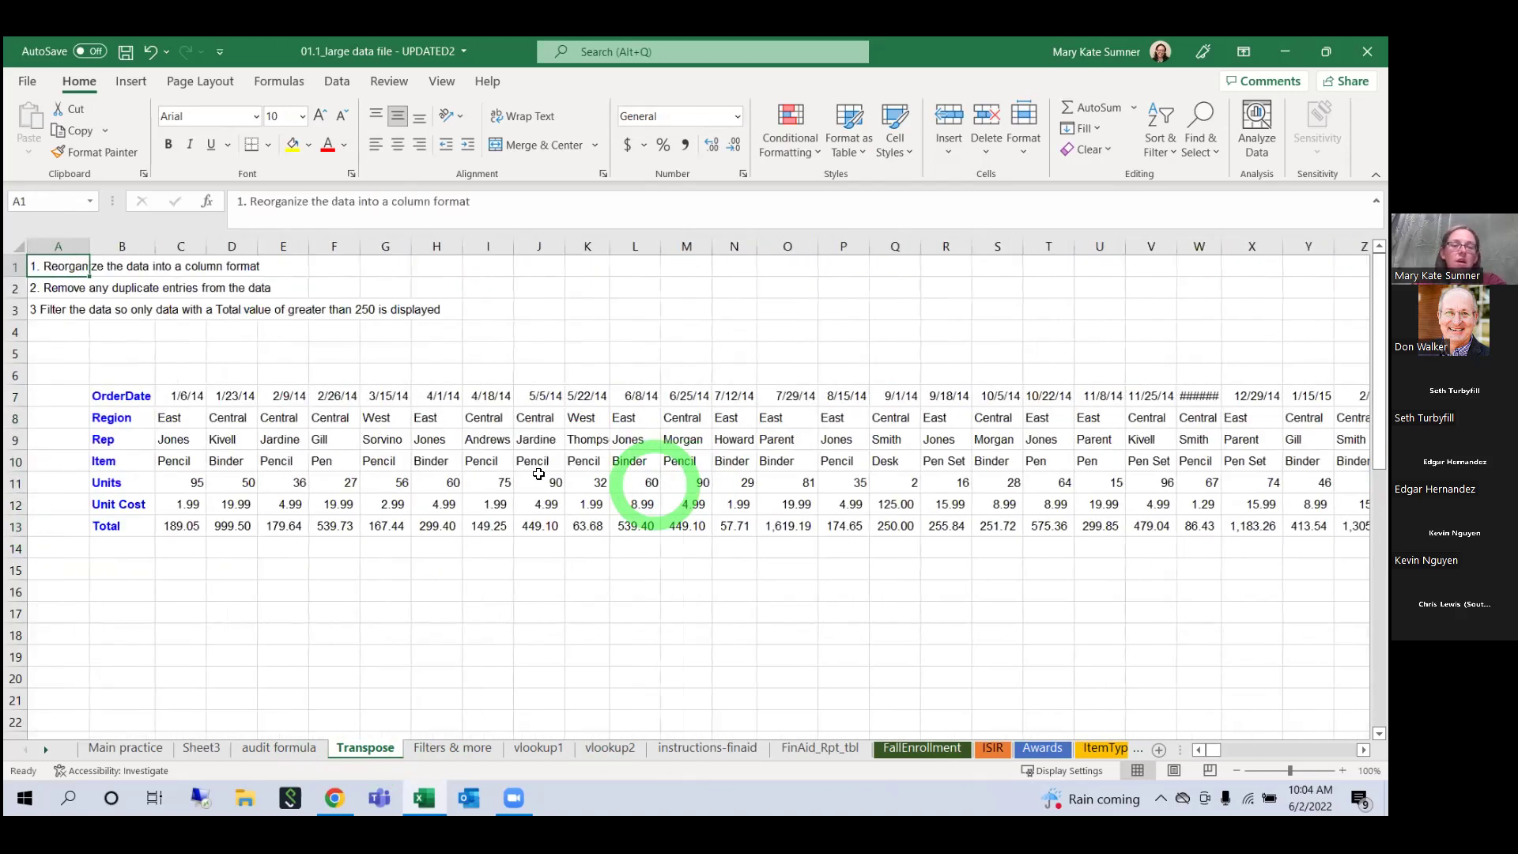
# Step: Copy the entire order data block on the Transpose sheet, starting at the OrderDate heading in B7
pyautogui.click(116, 400)
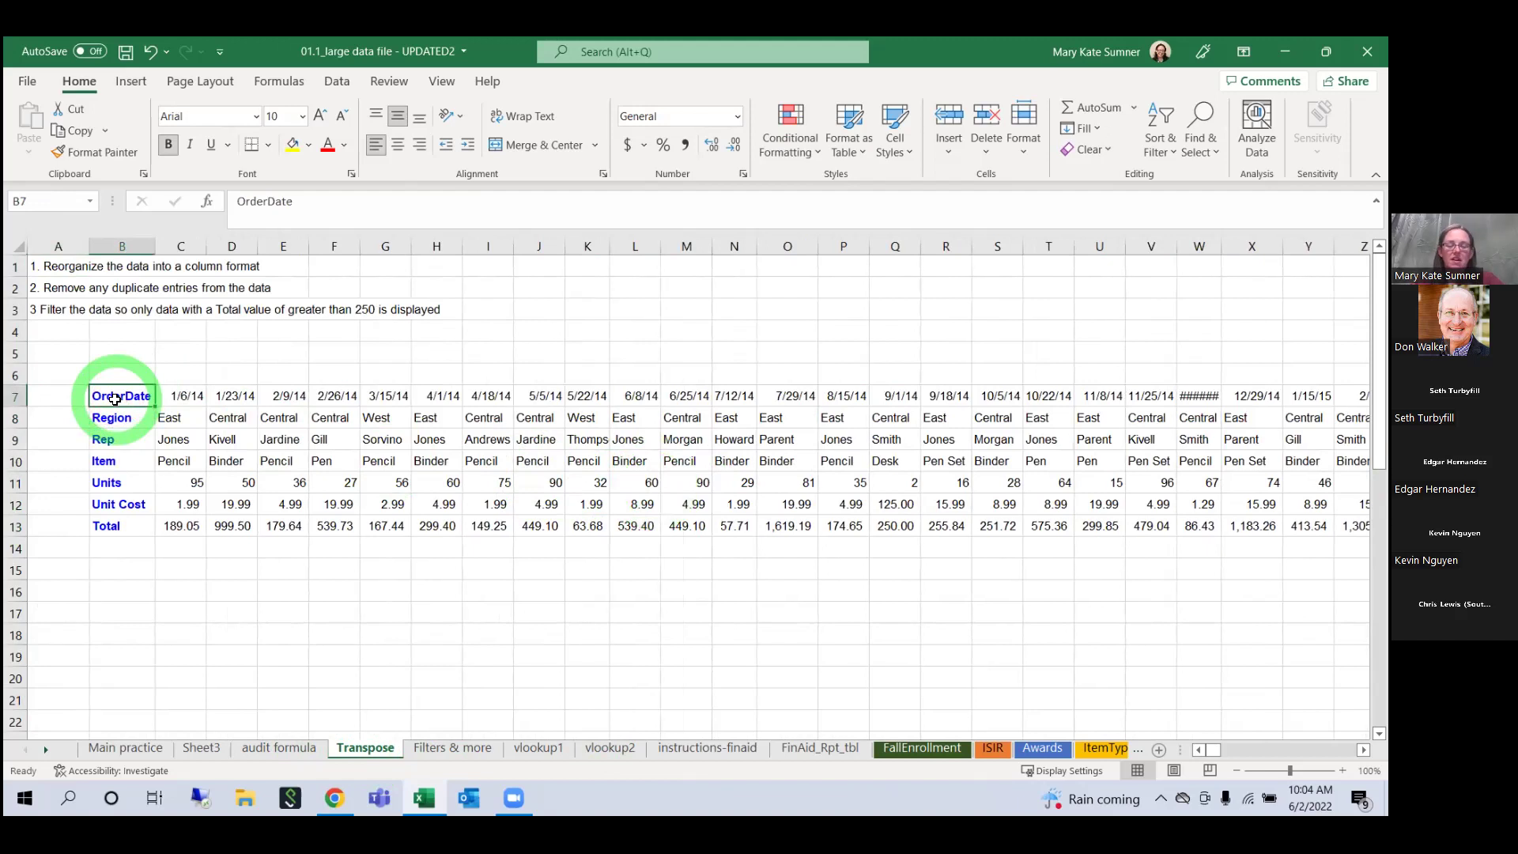
pyautogui.hotkey('ctrl', 'shift', 'Right')
pyautogui.hotkey('ctrl', 'shift', 'Down')
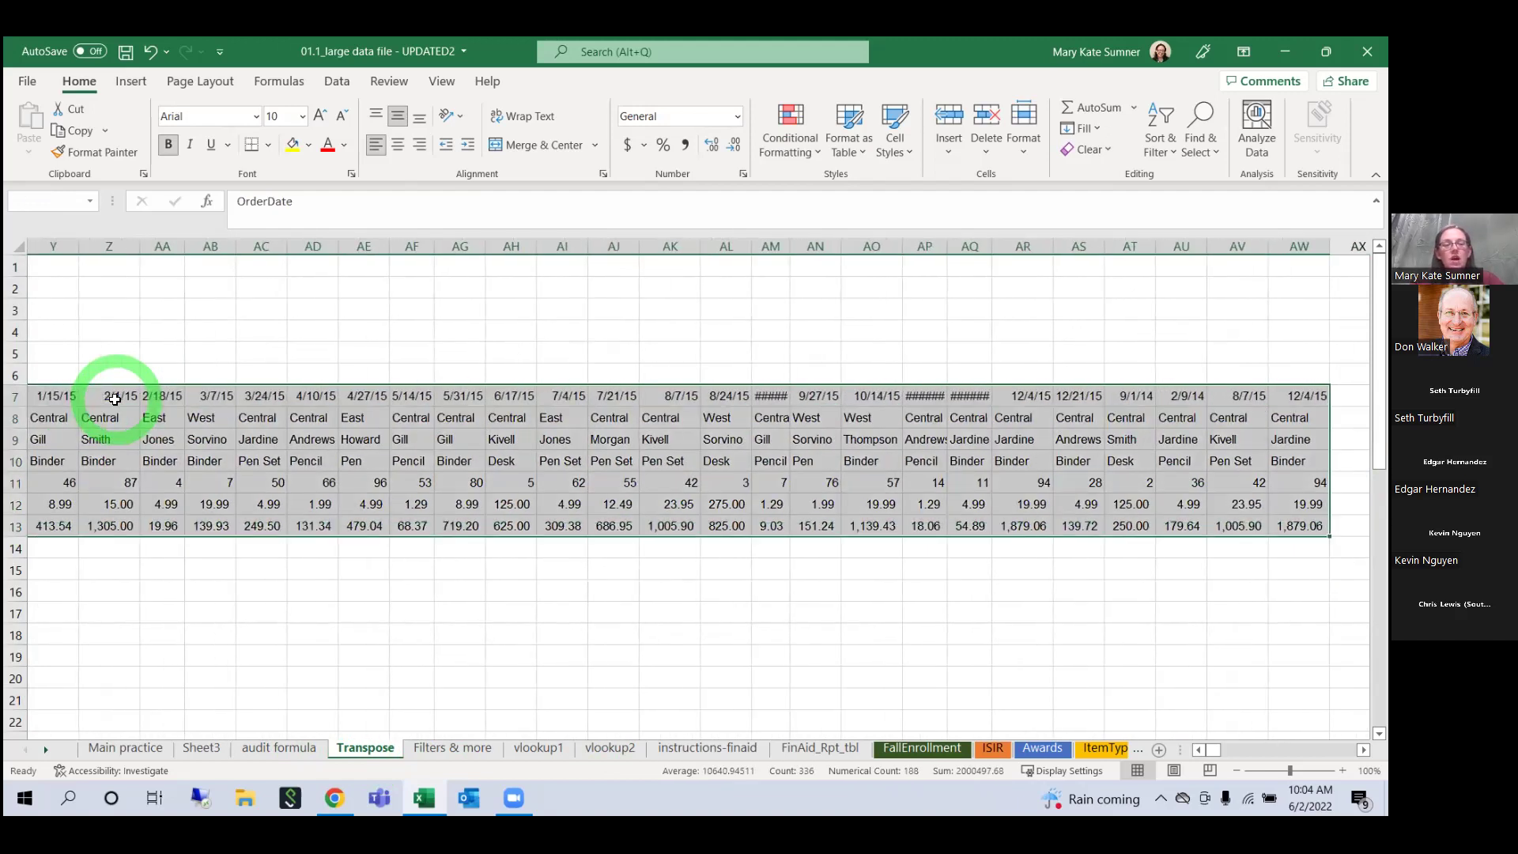
pyautogui.hotkey('ctrl', 'c')
pyautogui.hotkey('ctrl', 'BackSpace')
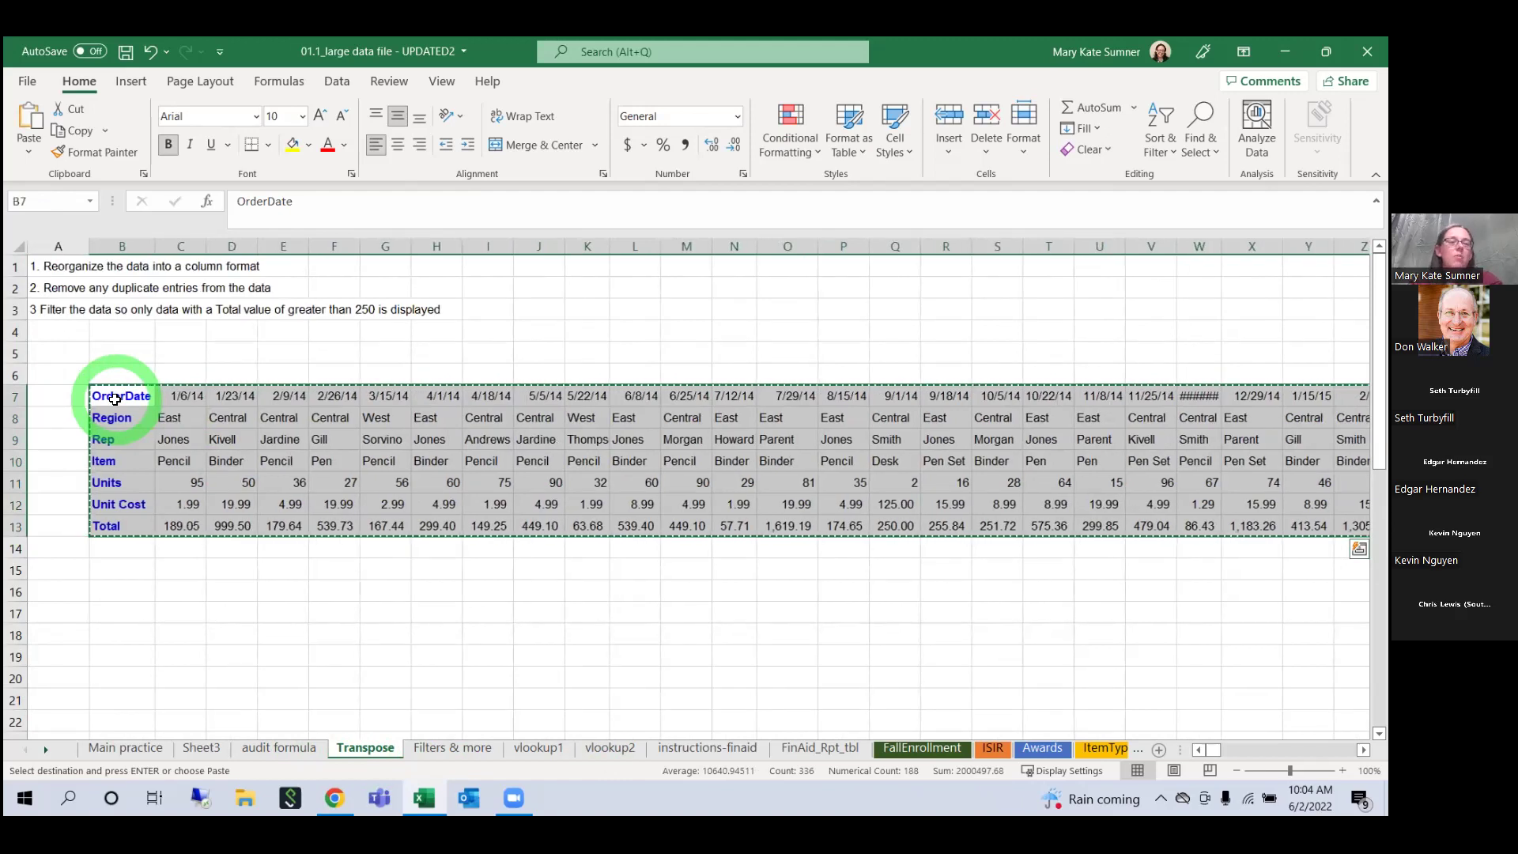
# Step: Paste the copied order data transposed into columns, starting at cell A15
pyautogui.click(72, 573)
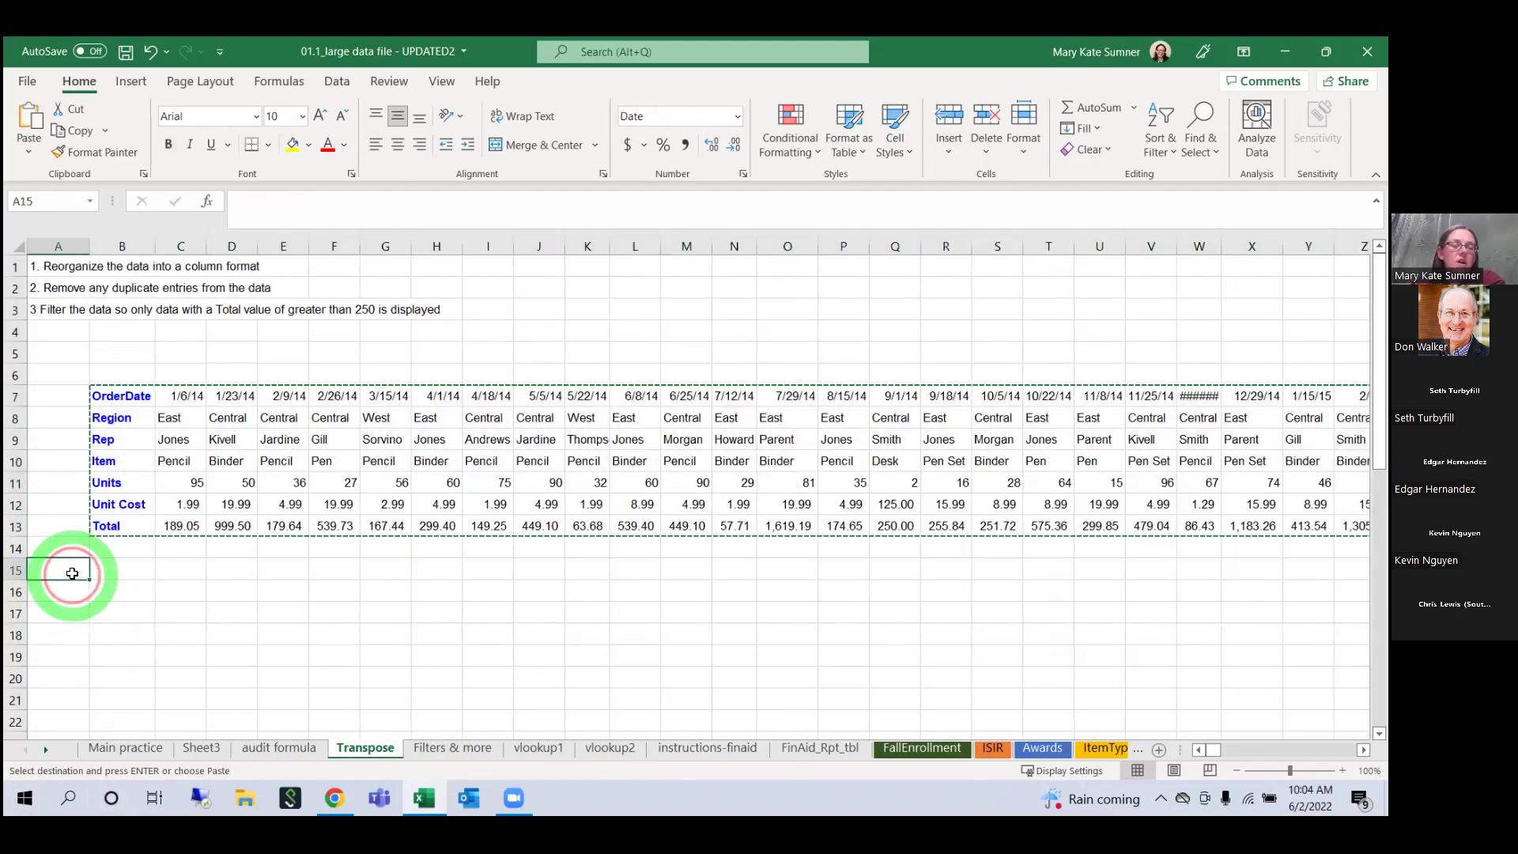
pyautogui.click(32, 156)
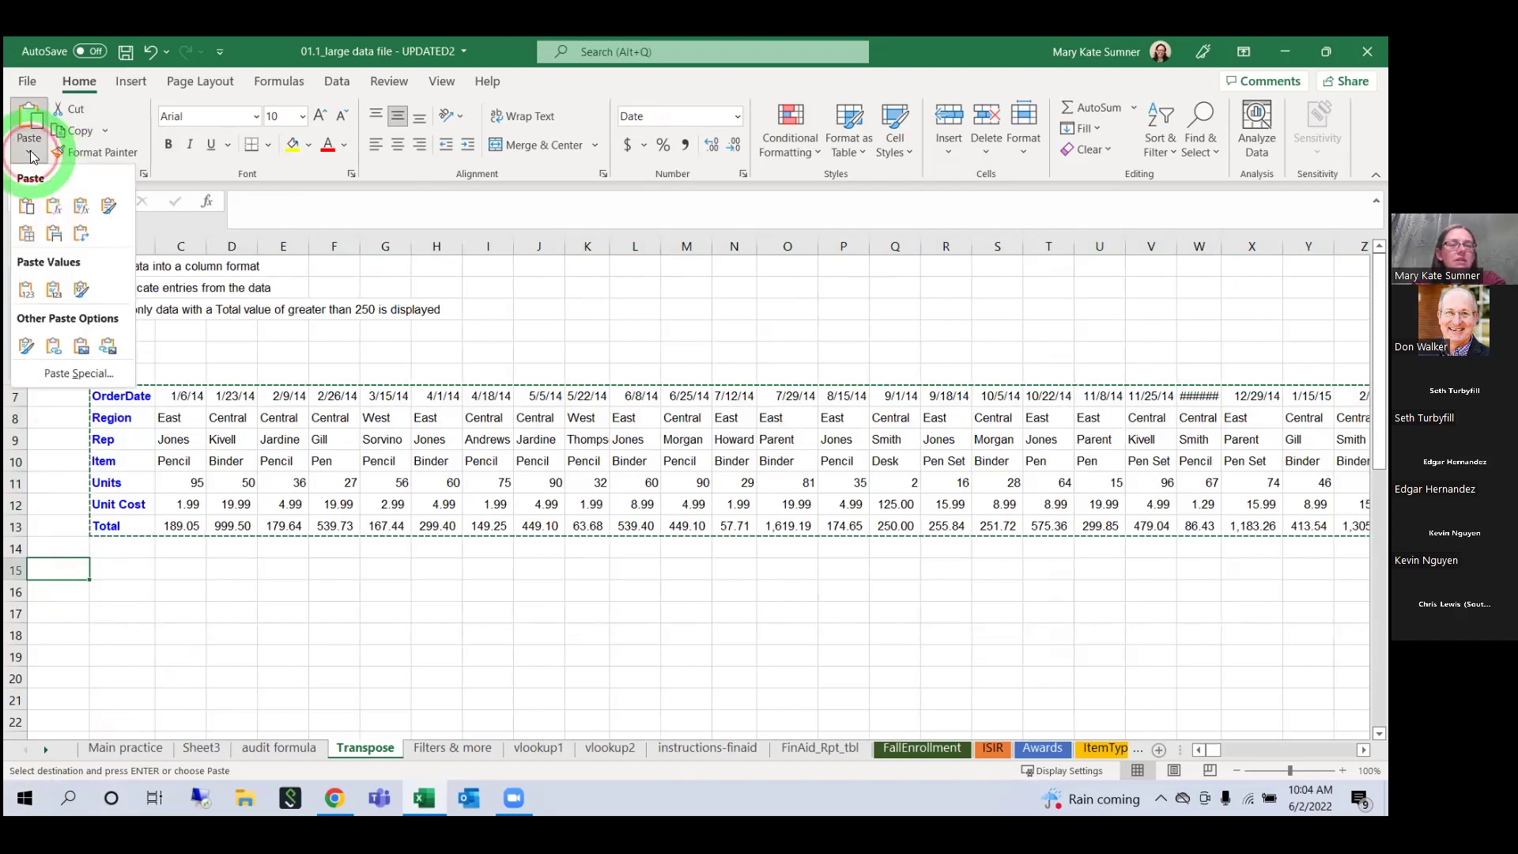
pyautogui.click(79, 237)
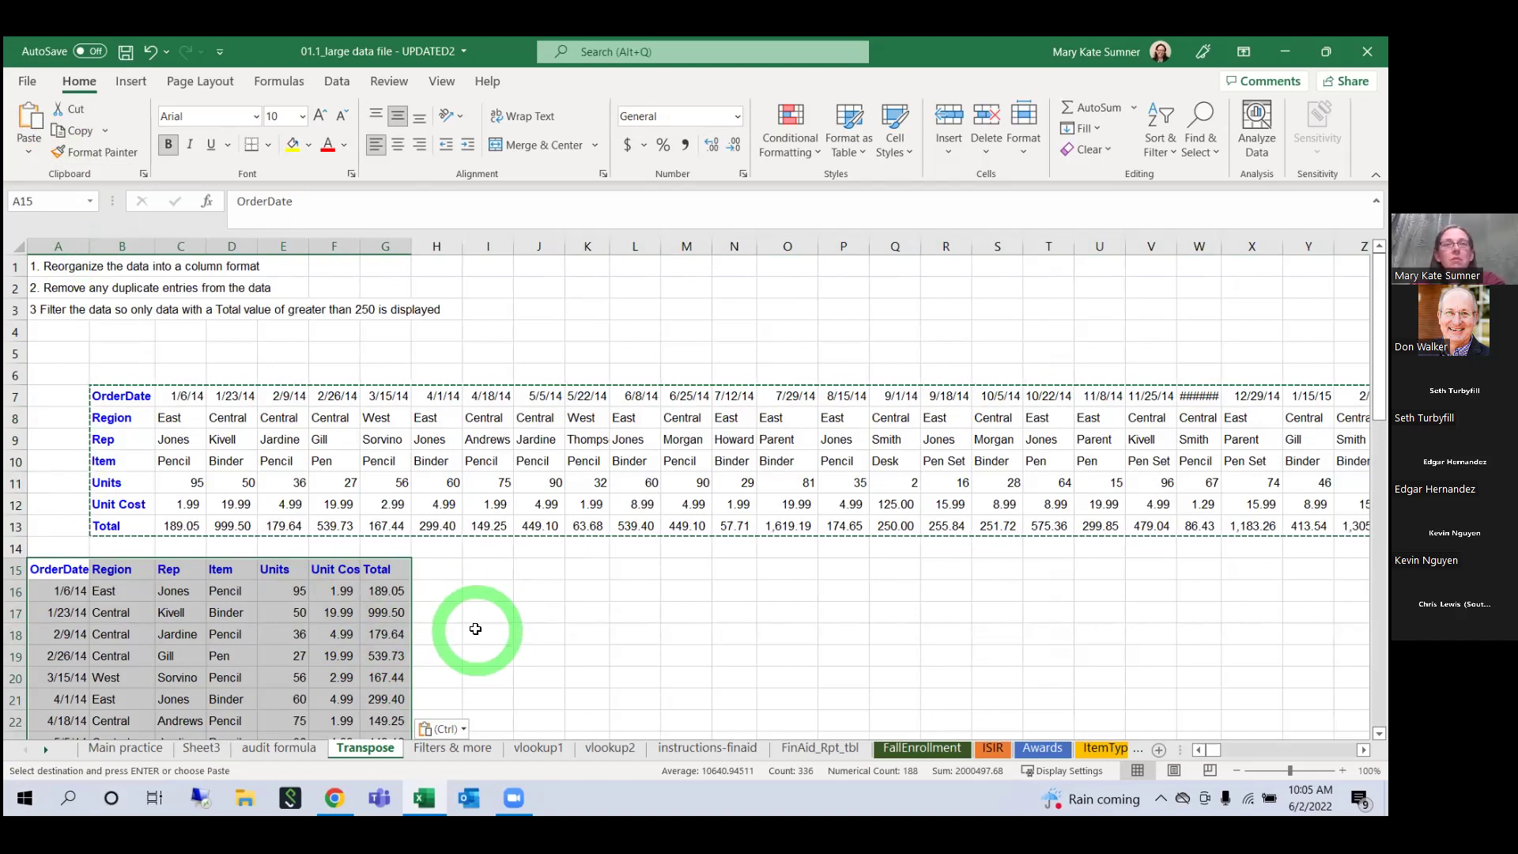
pyautogui.click(37, 152)
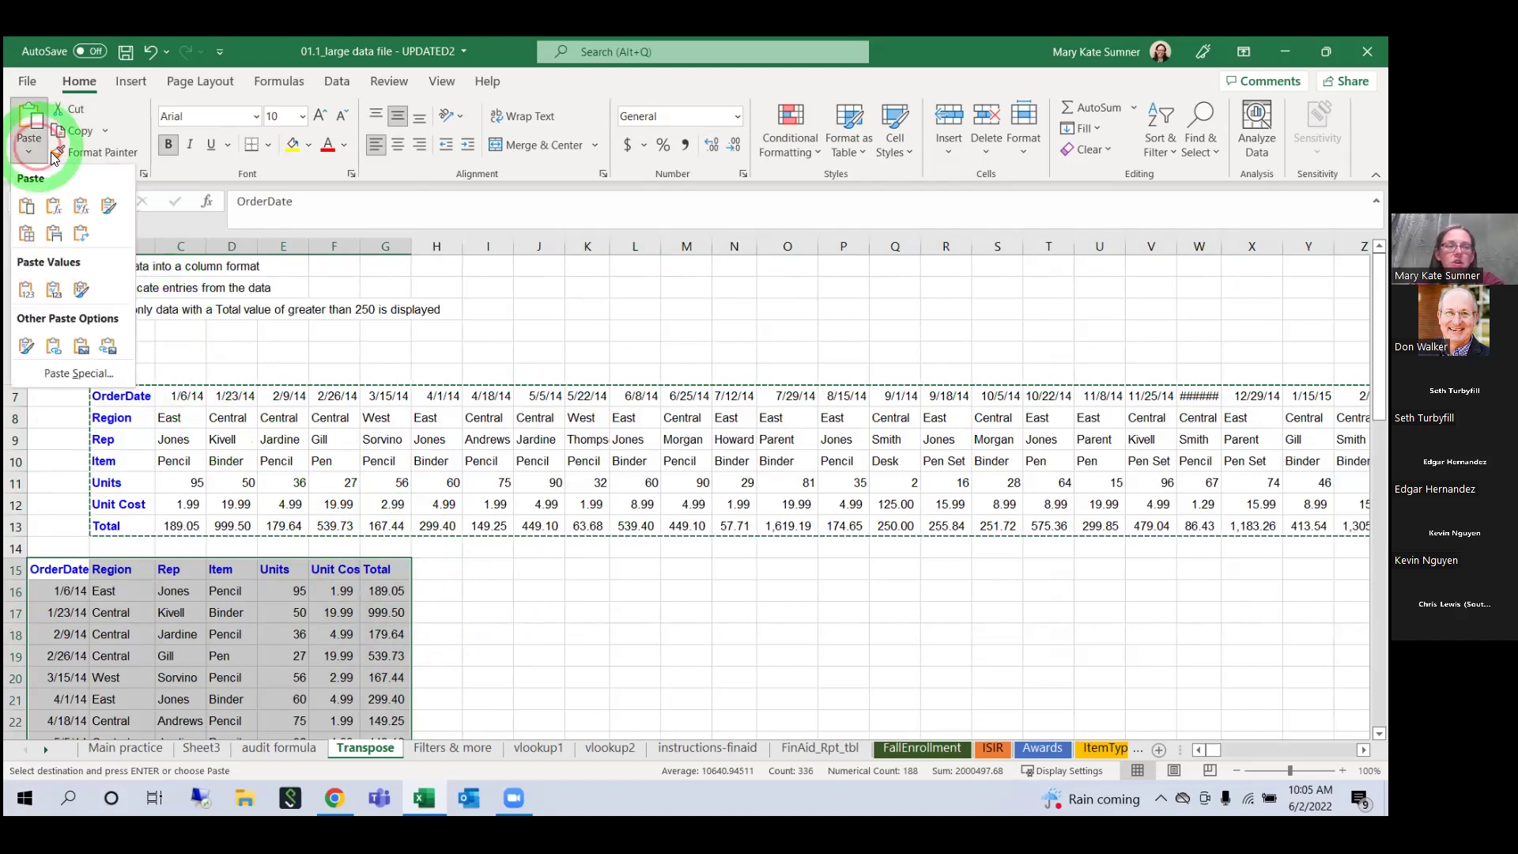
pyautogui.click(85, 235)
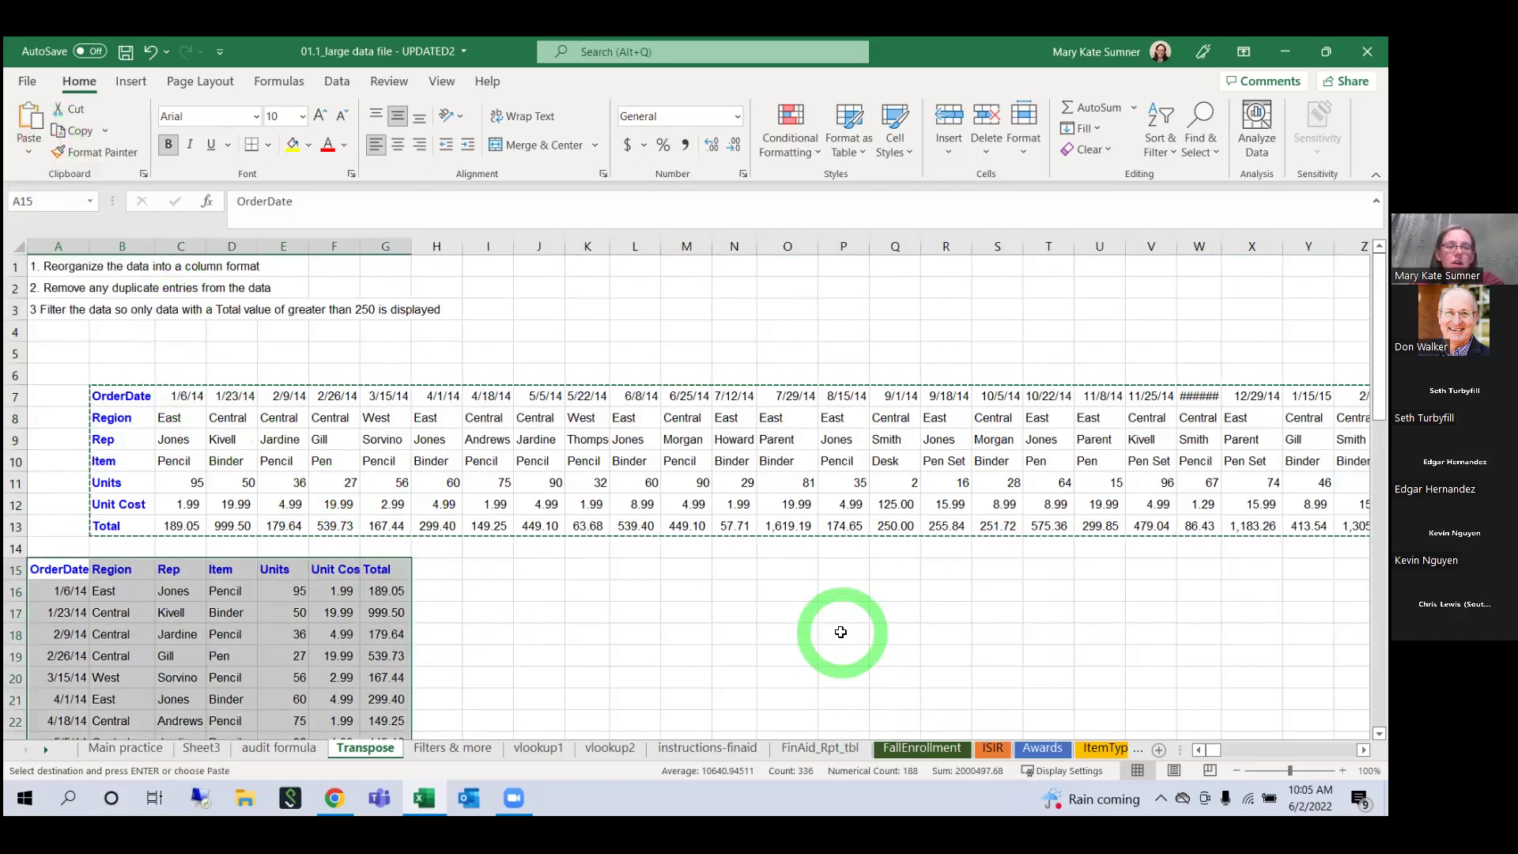
# Step: Undo the transposed paste of the order data, keeping the Sales column's conditional formatting rules cleared
pyautogui.click(541, 633)
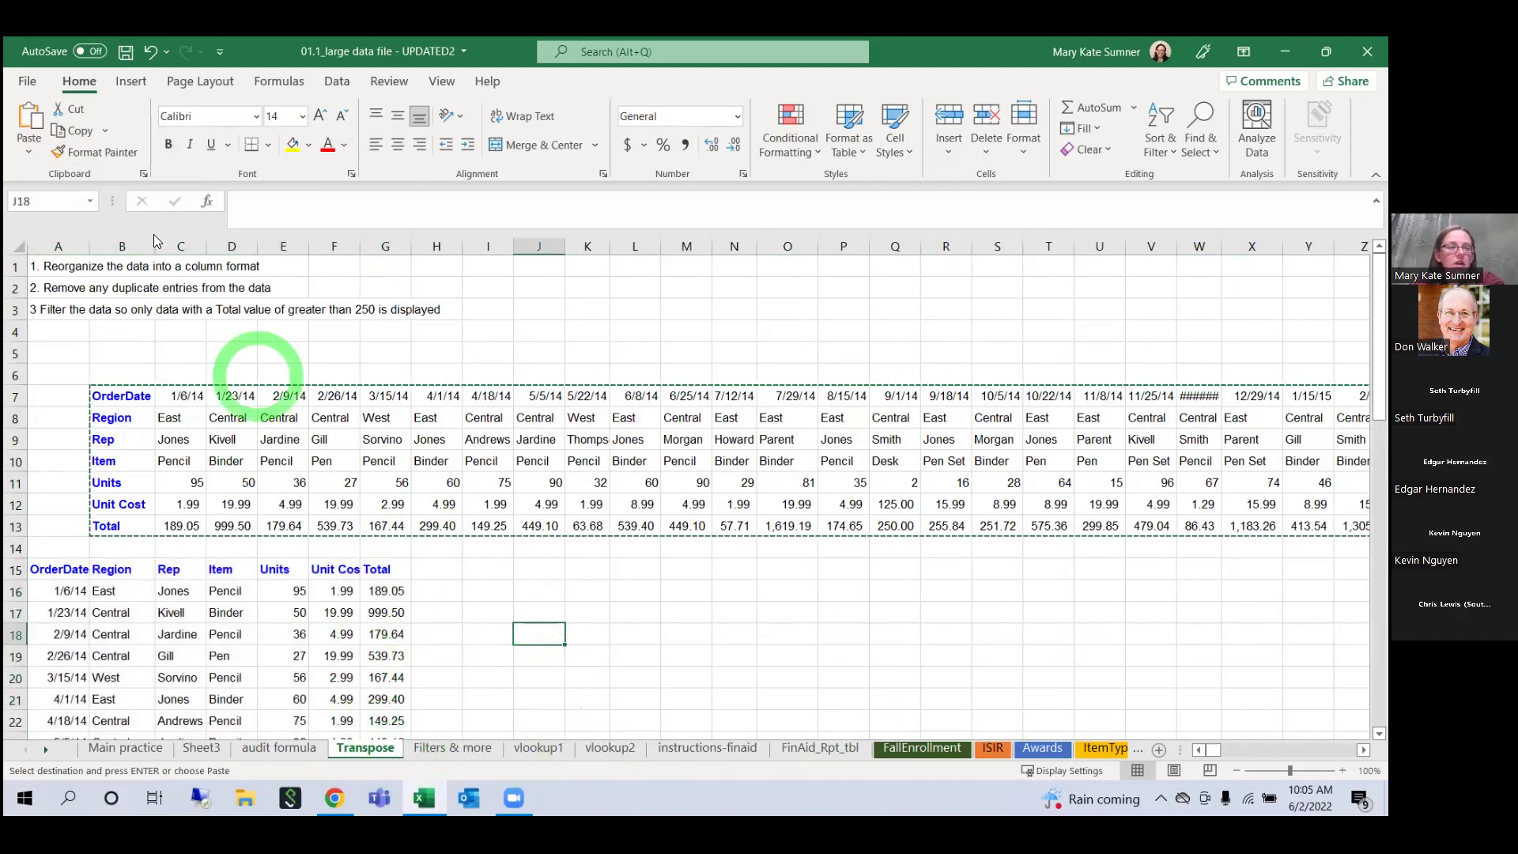
pyautogui.click(150, 52)
pyautogui.click(150, 53)
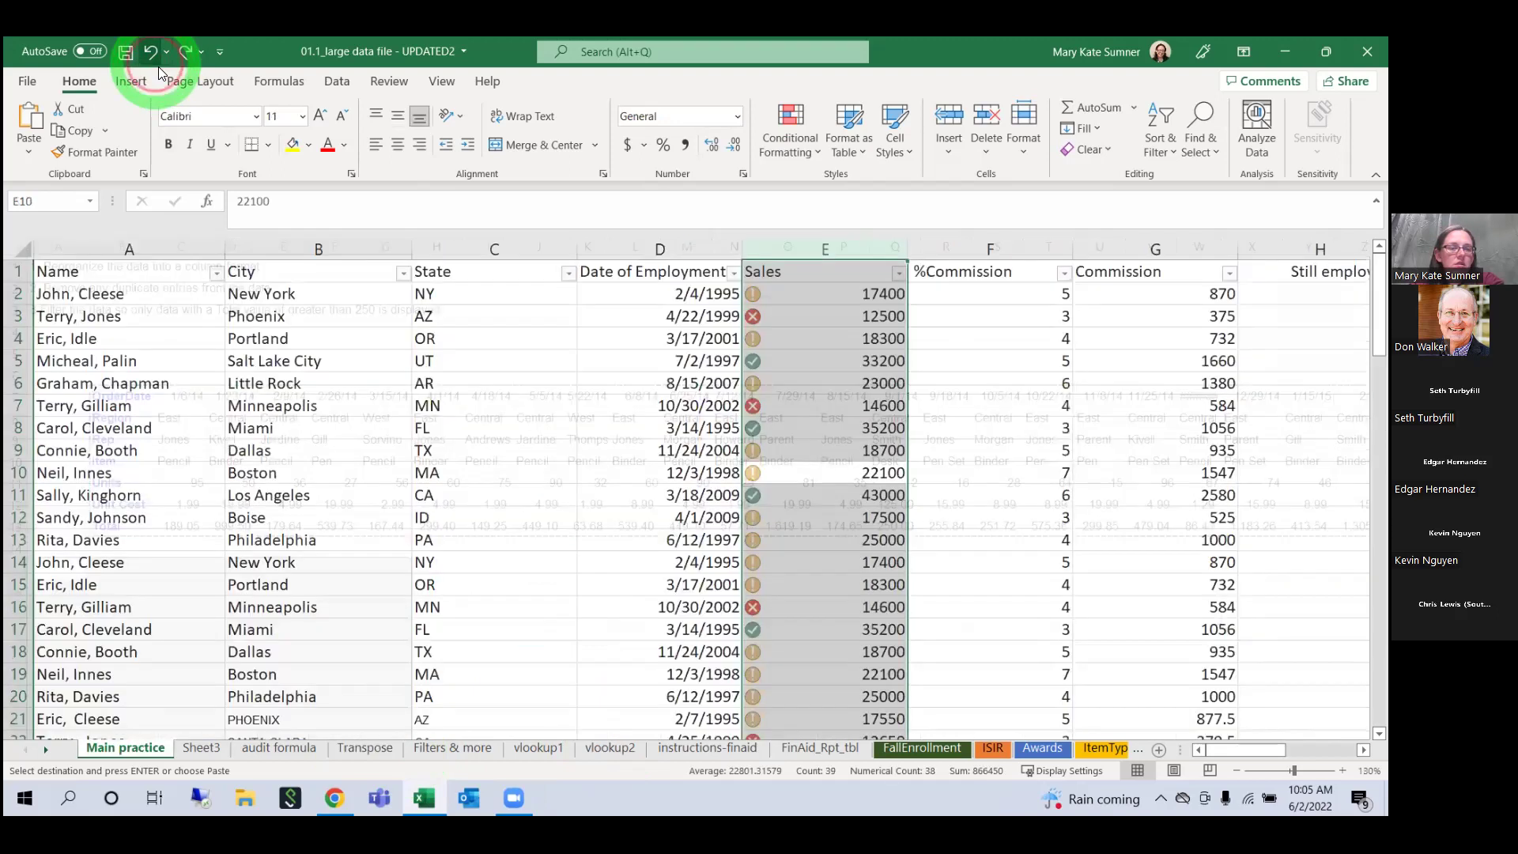
pyautogui.click(151, 52)
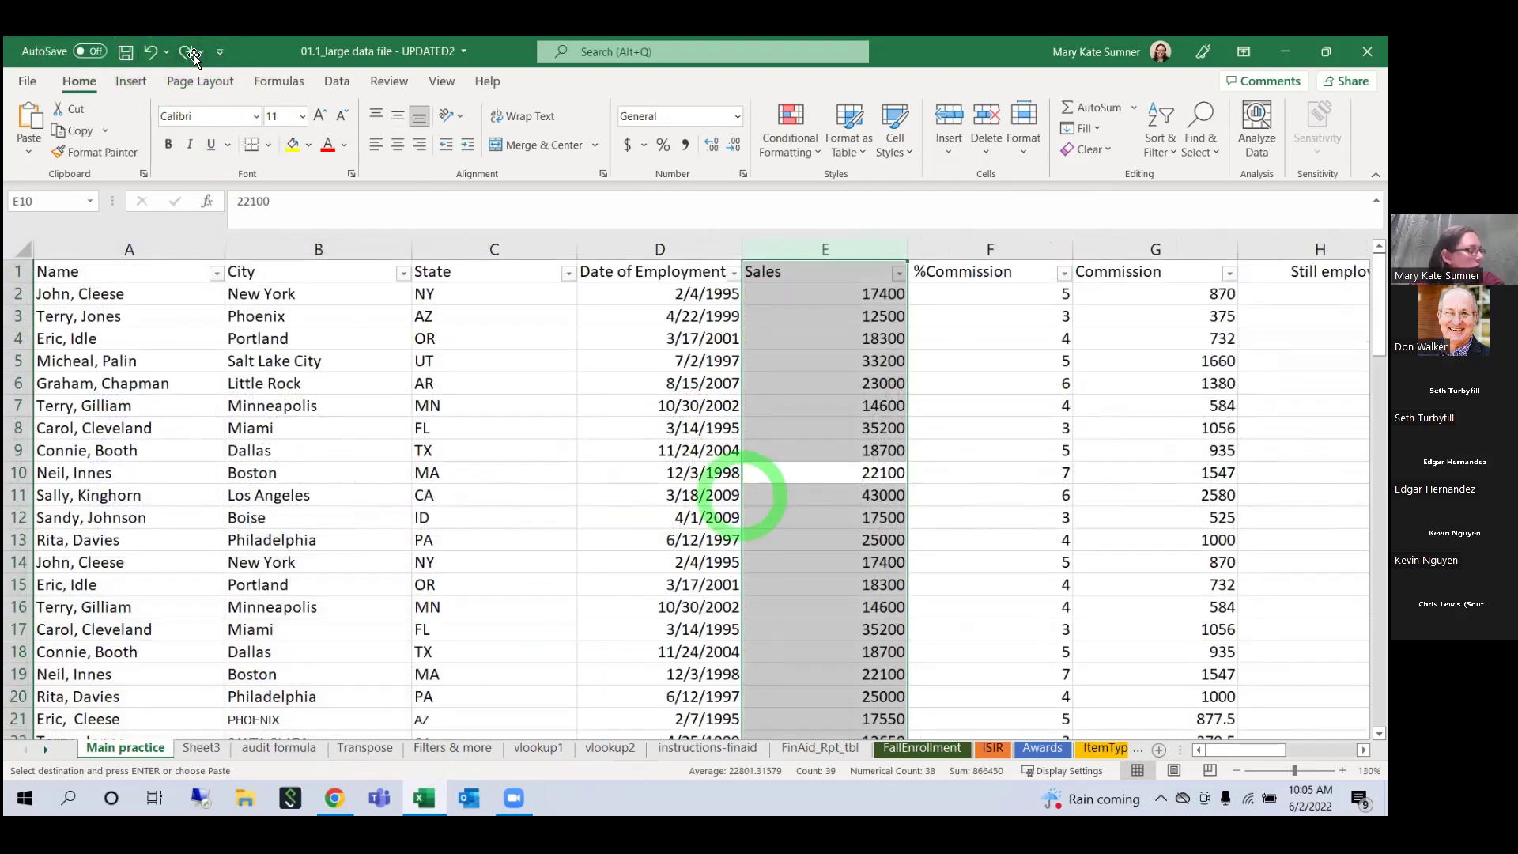
# Step: Copy the Name column and examine the formula and Keep Source Formatting paste options without pasting
pyautogui.click(621, 471)
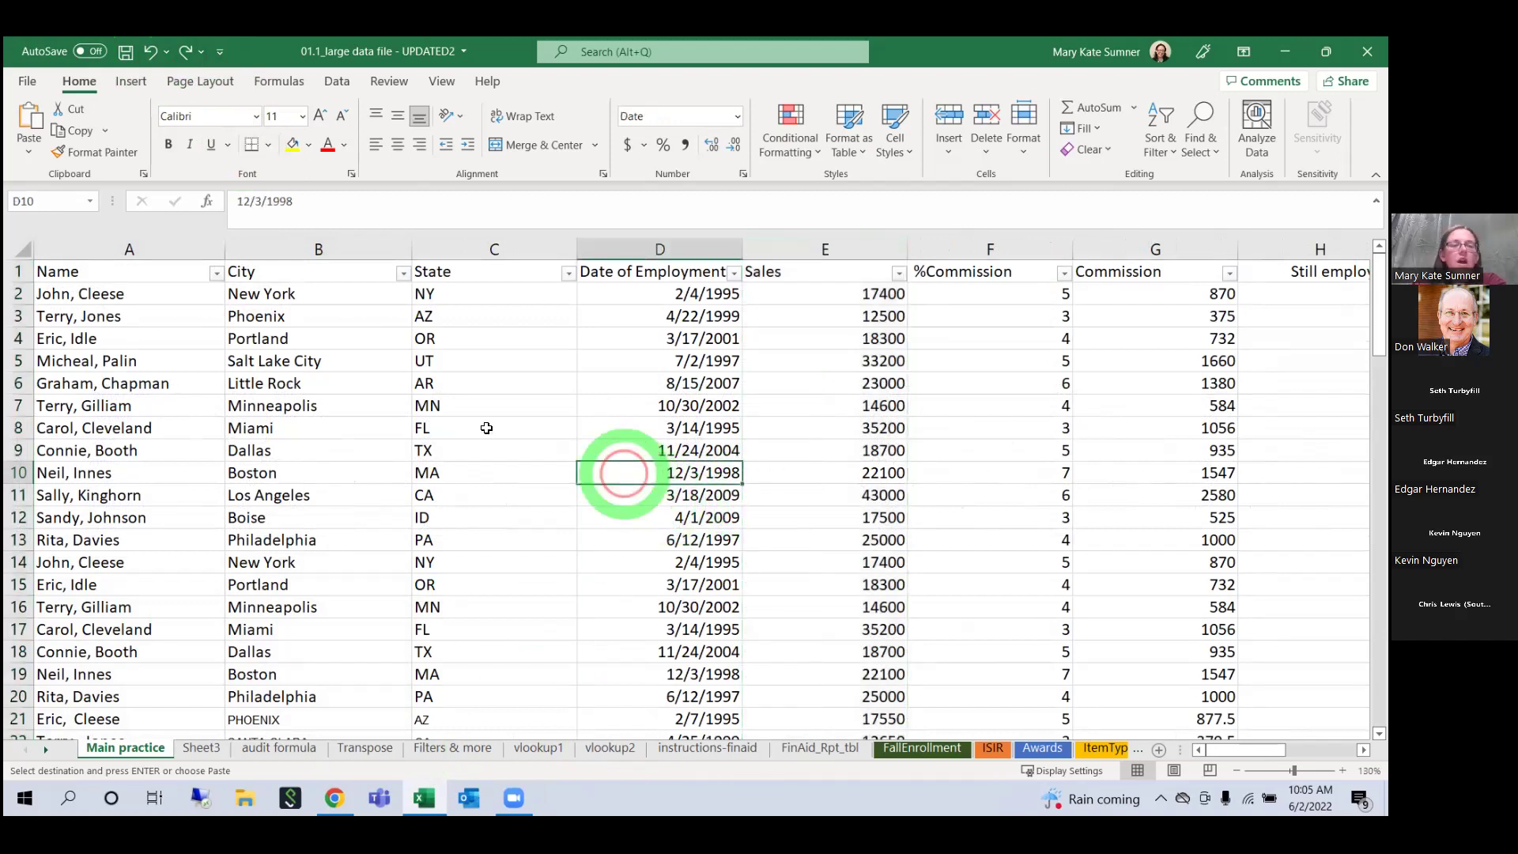
pyautogui.click(152, 245)
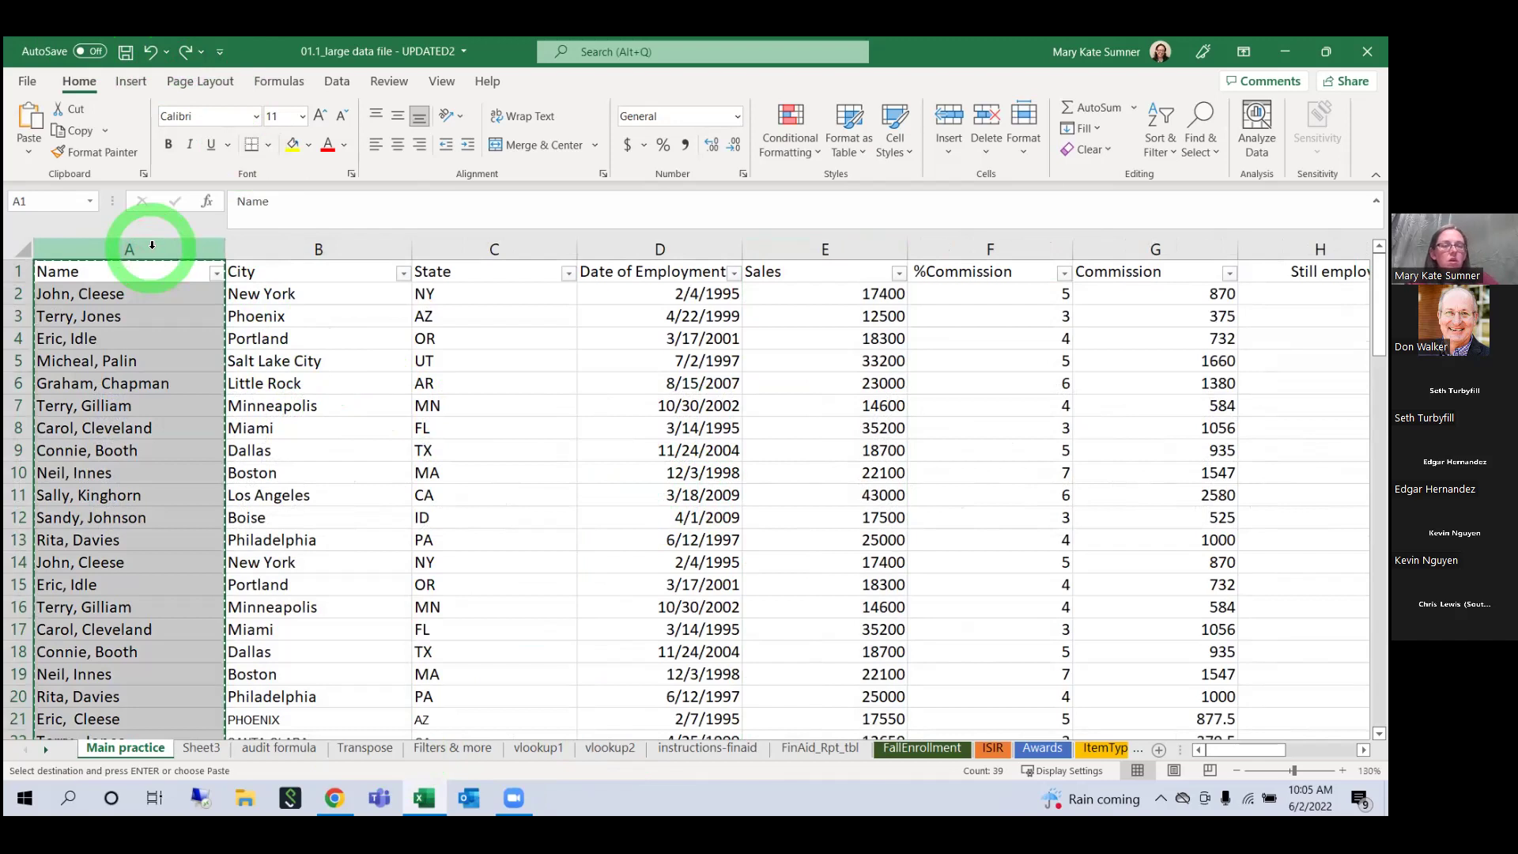
pyautogui.click(24, 155)
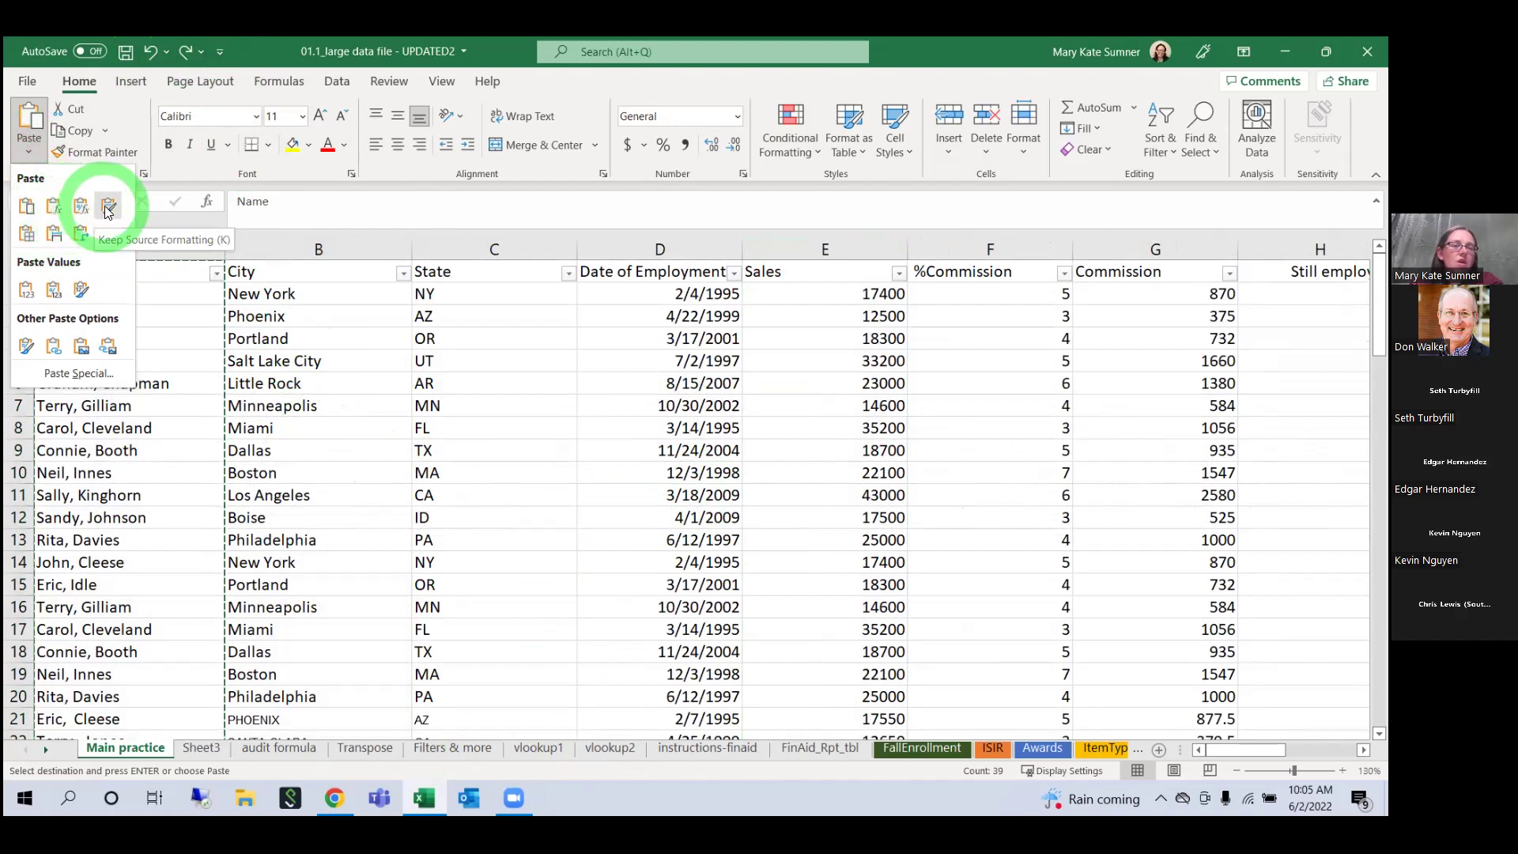
pyautogui.click(603, 380)
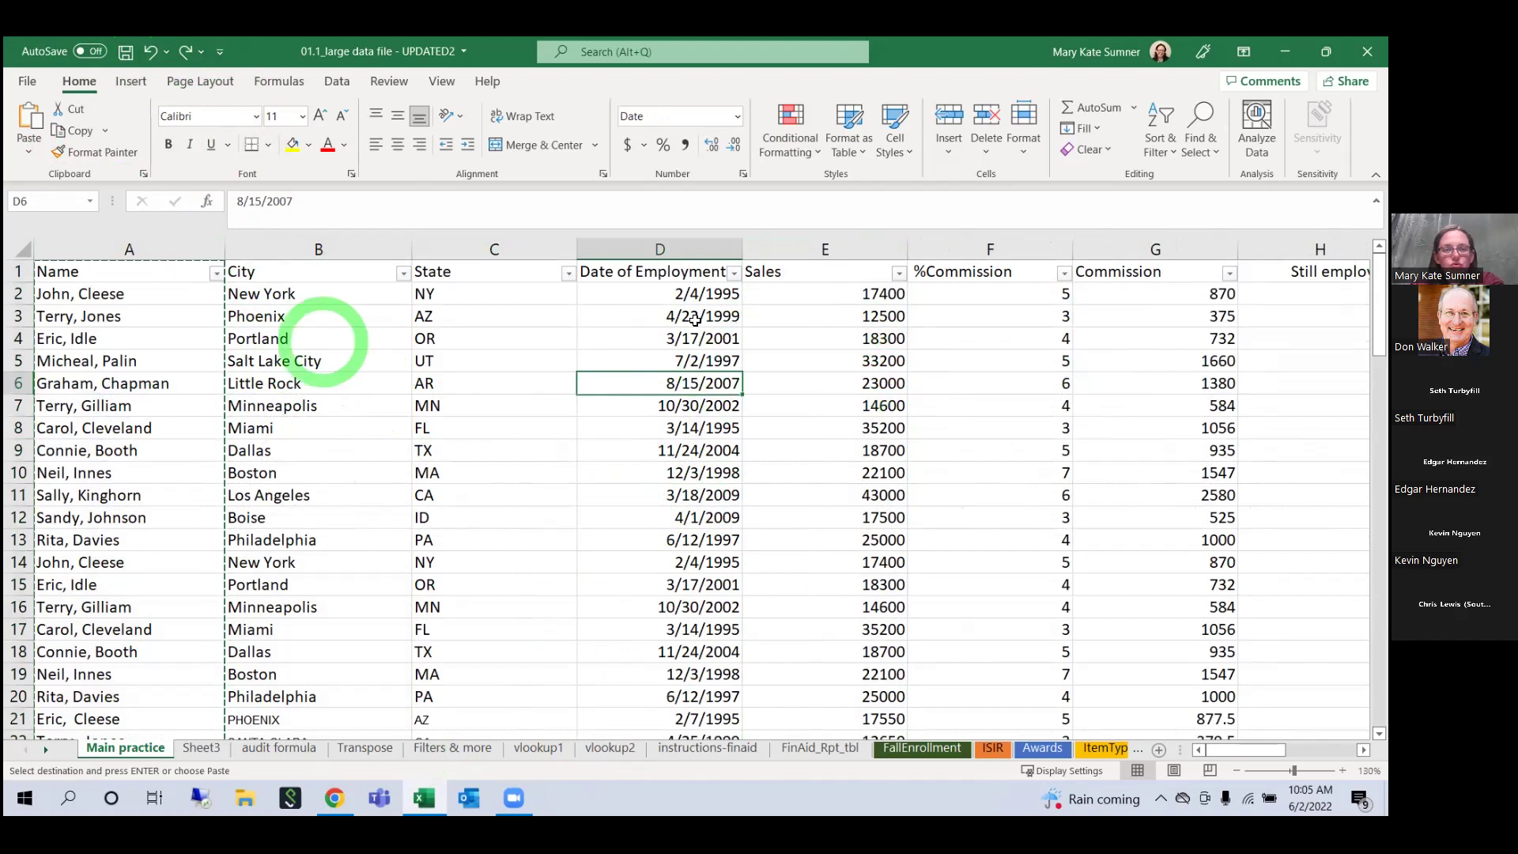
pyautogui.click(314, 340)
pyautogui.click(880, 295)
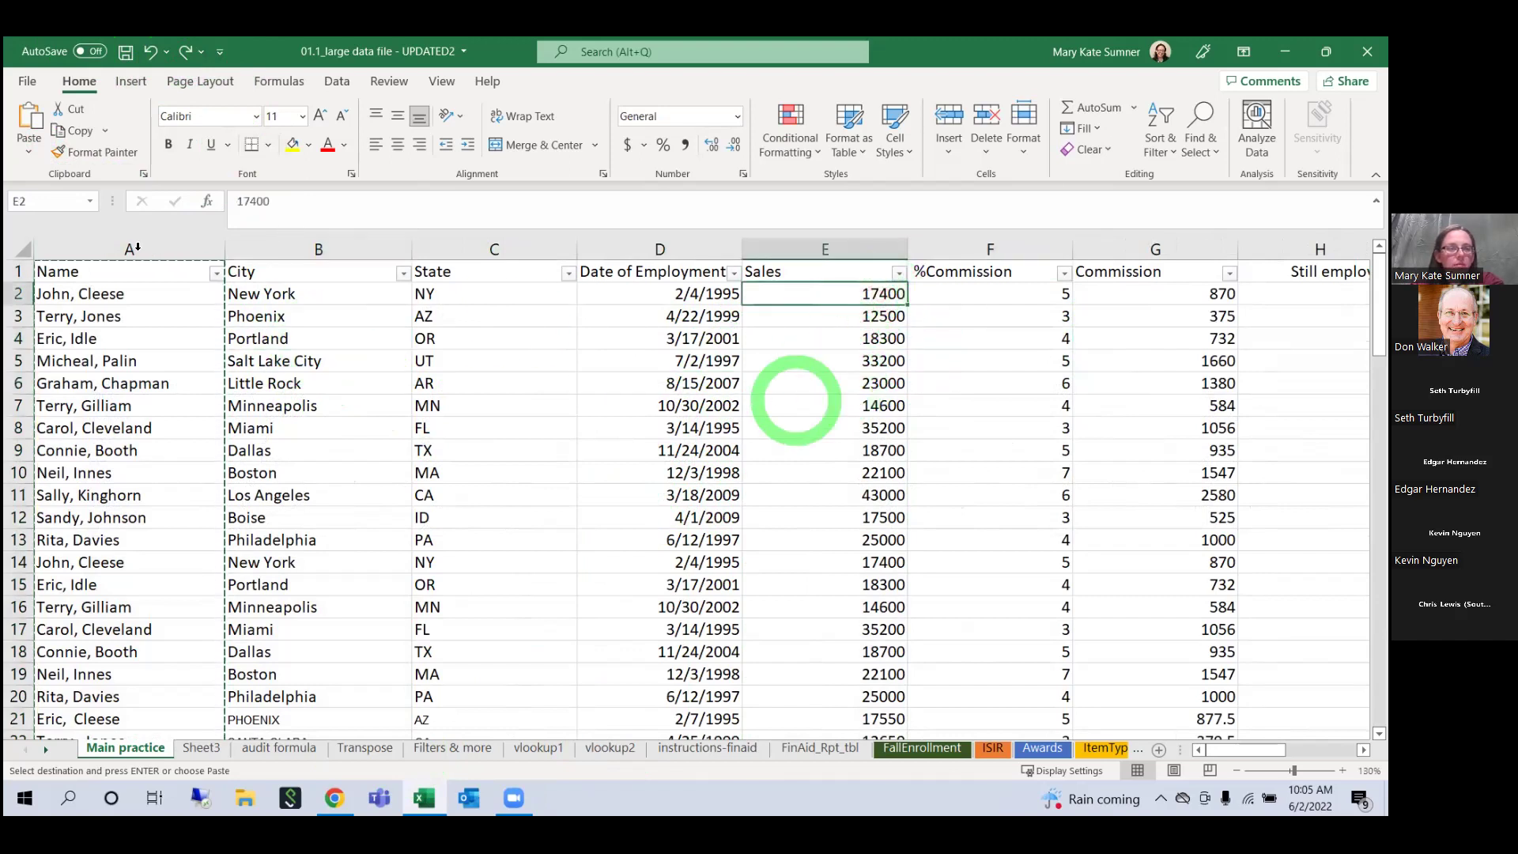
# Step: Select the Name column, review the Paste Values and Other Paste Options, and inspect the Paste Special settings without pasting
pyautogui.click(131, 250)
pyautogui.click(34, 162)
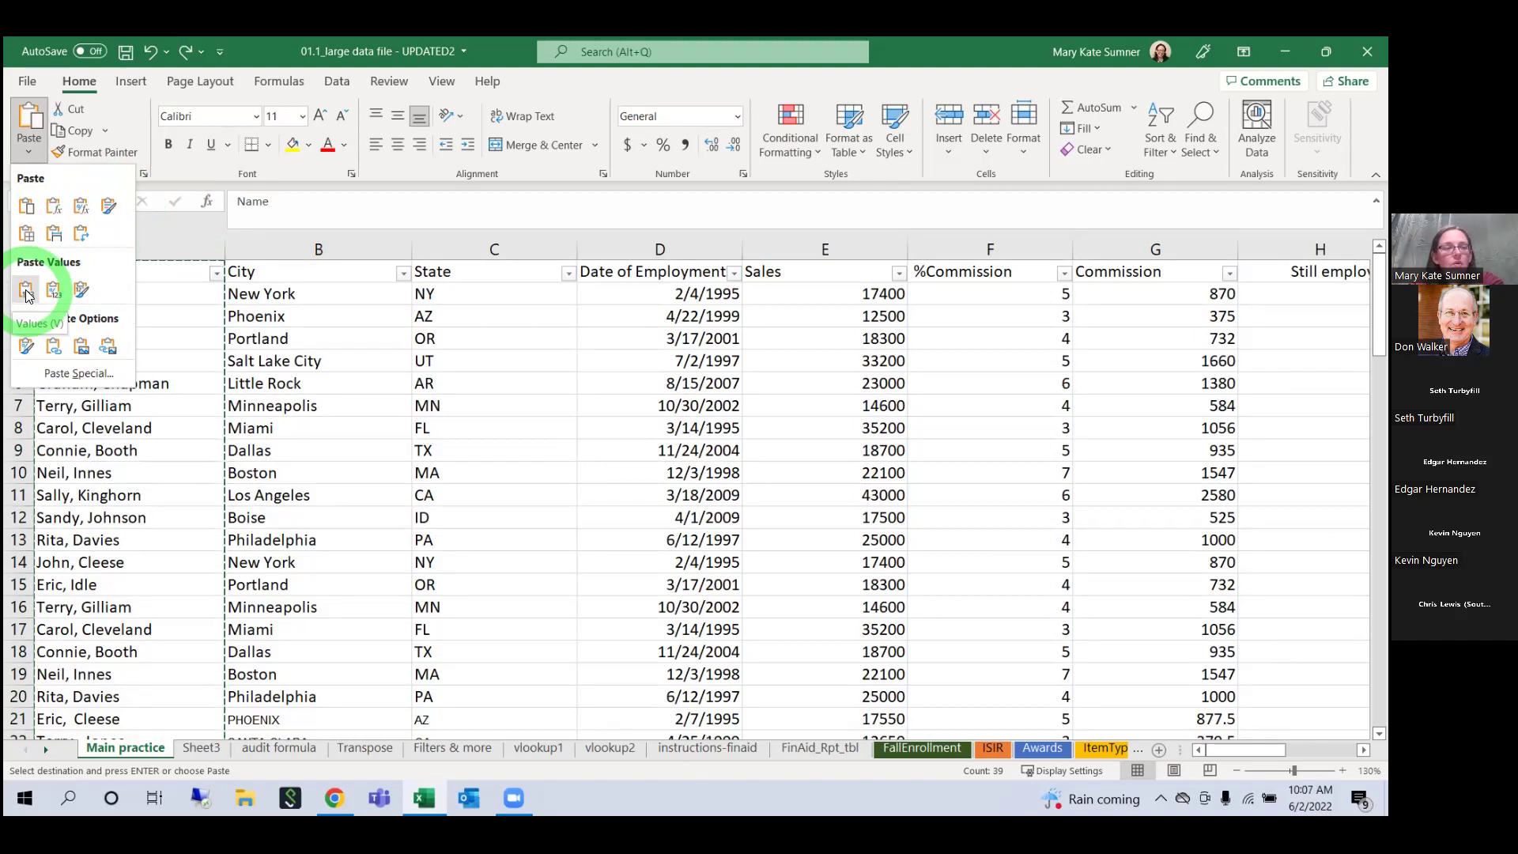
pyautogui.click(80, 293)
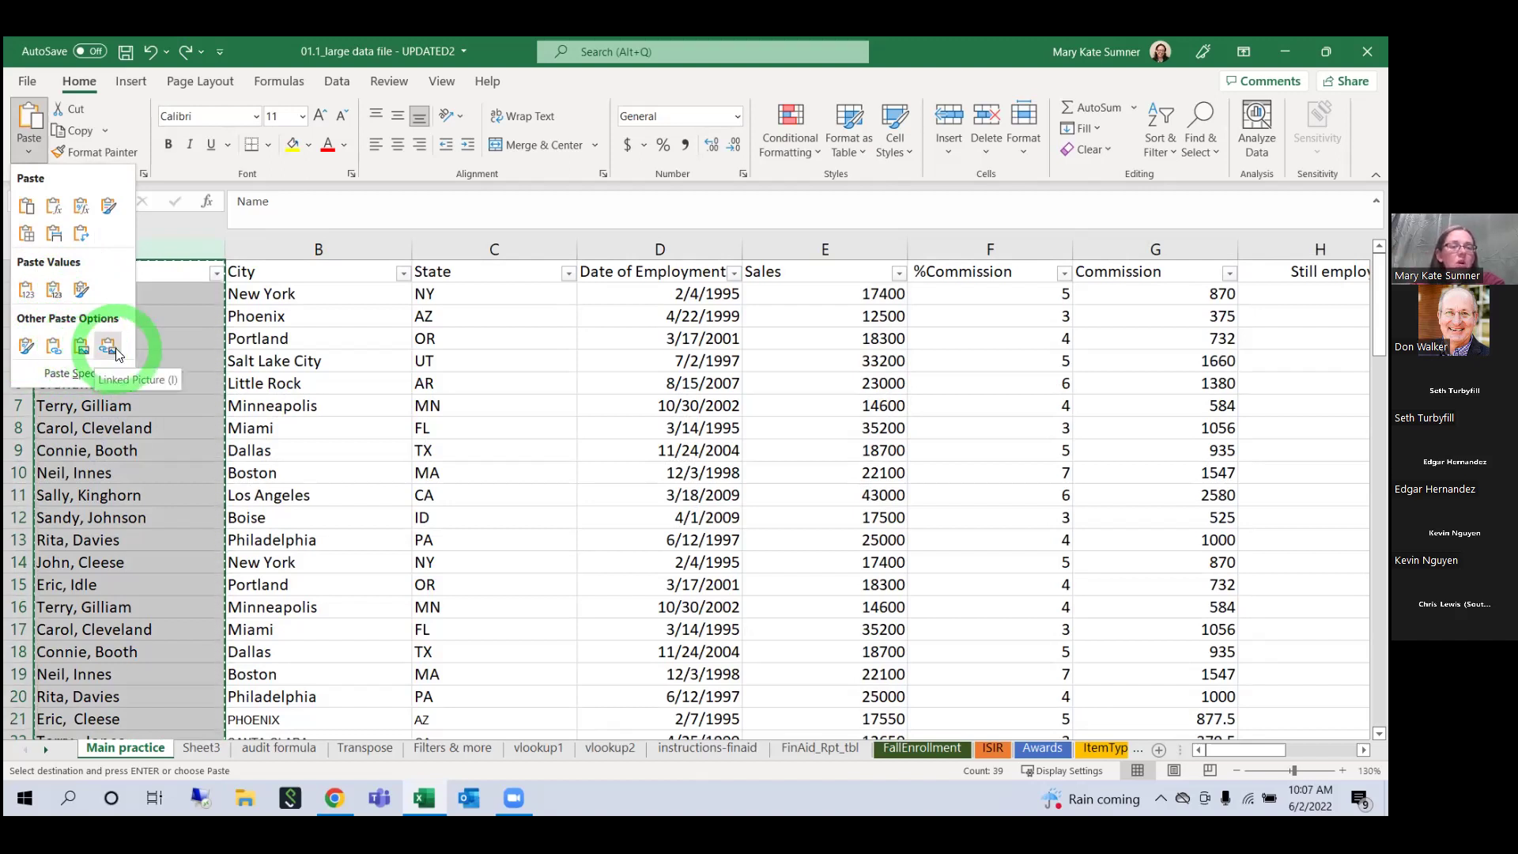
pyautogui.click(83, 376)
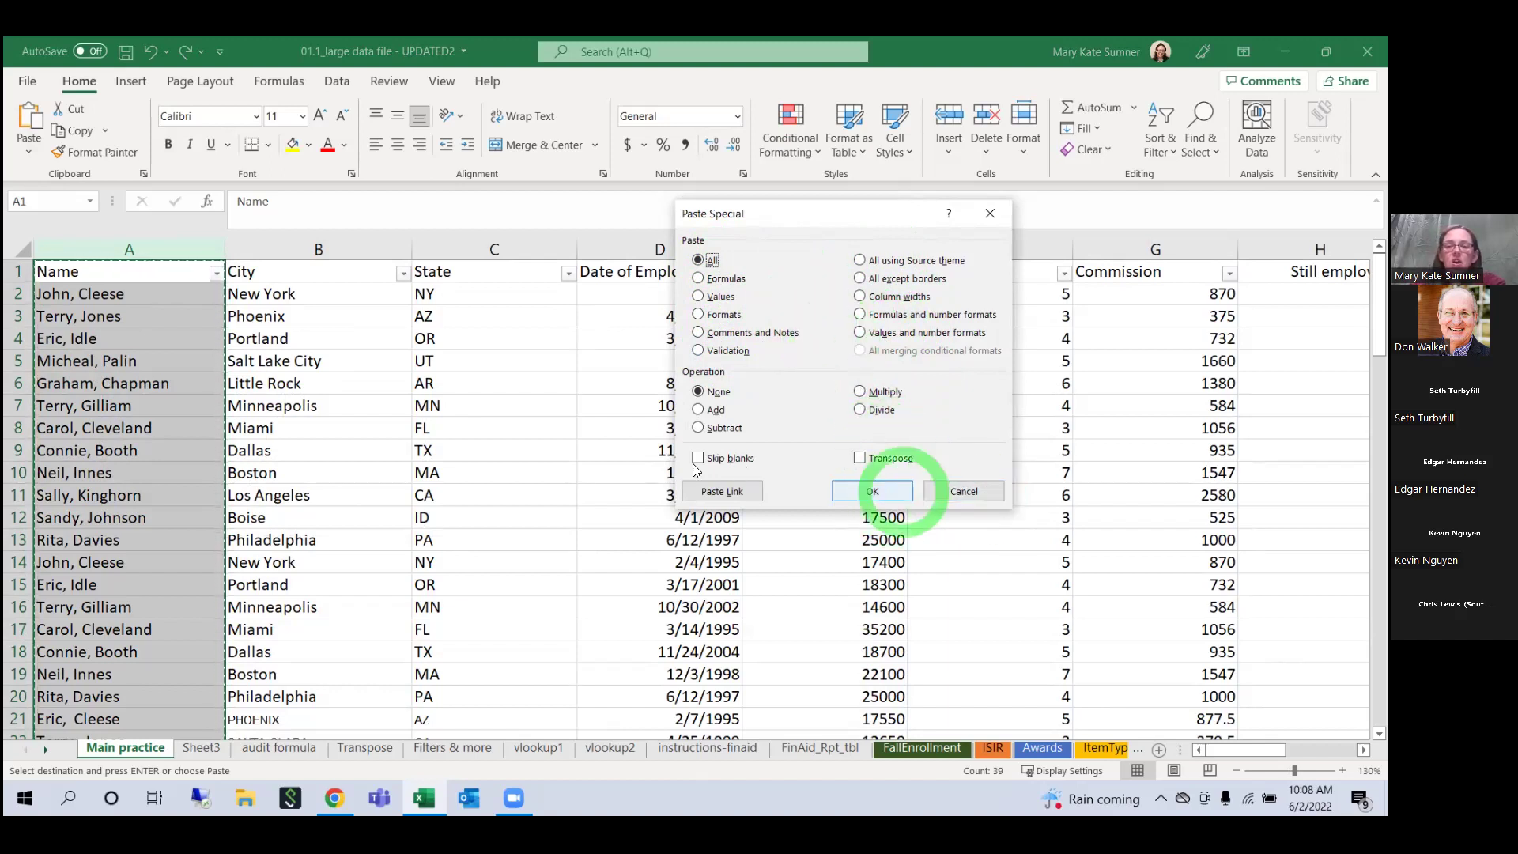
pyautogui.click(963, 492)
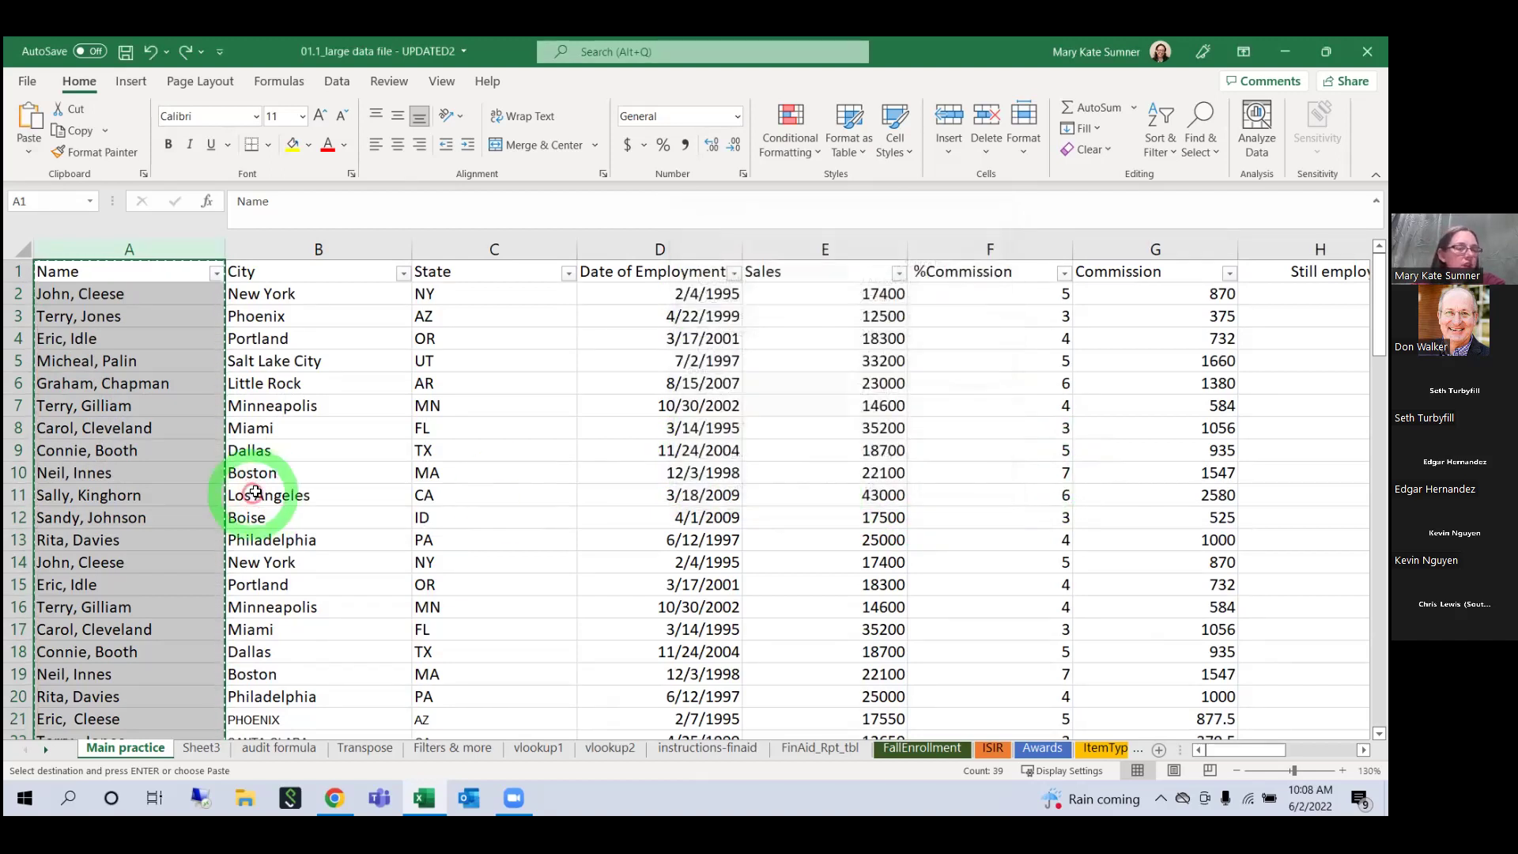
pyautogui.click(267, 492)
pyautogui.doubleClick(338, 428)
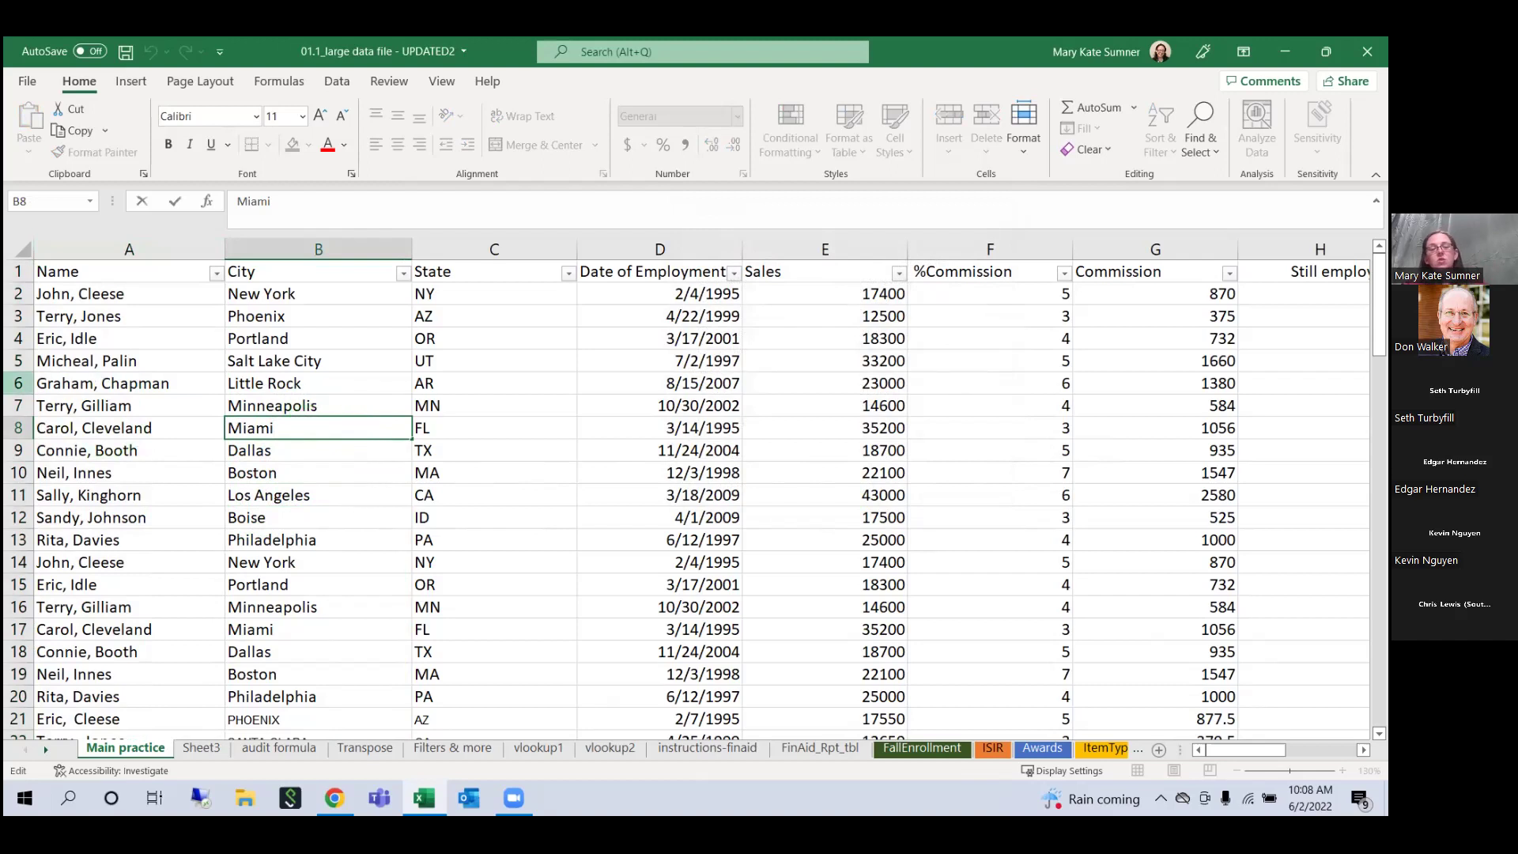
pyautogui.click(892, 629)
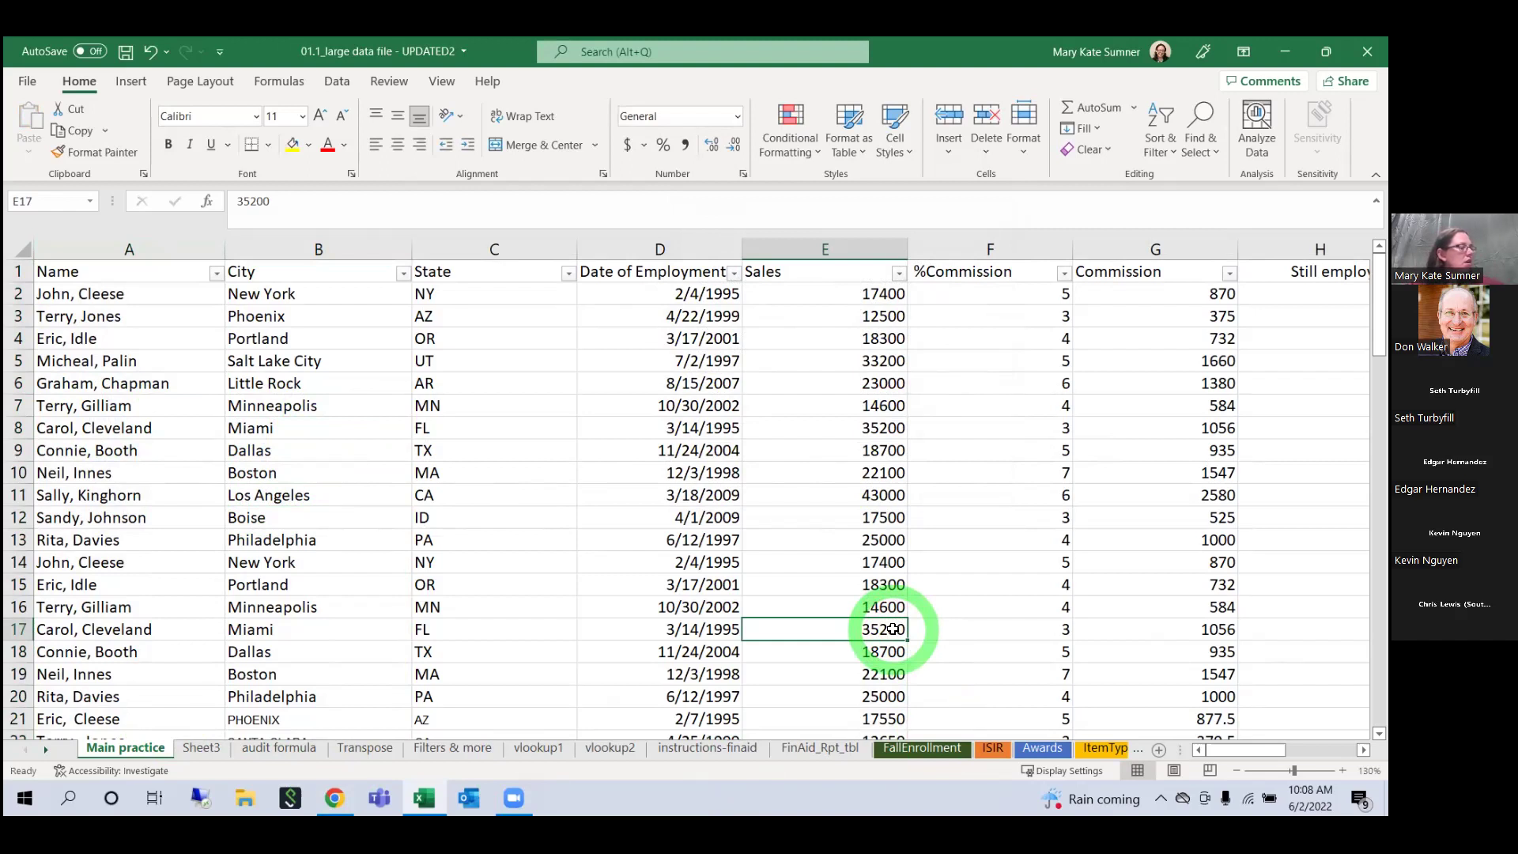
pyautogui.click(882, 497)
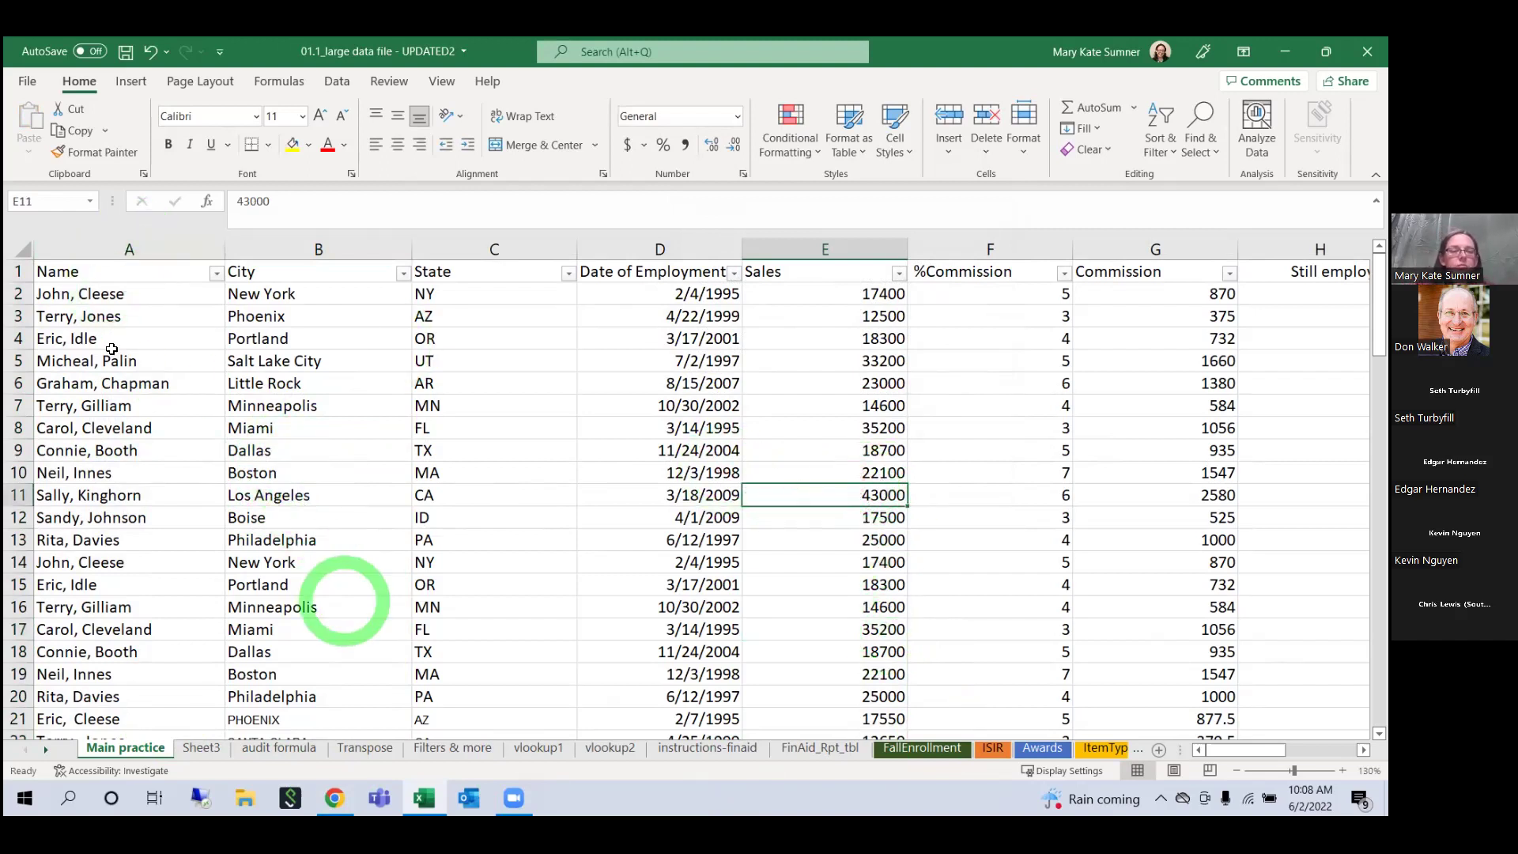
pyautogui.click(21, 253)
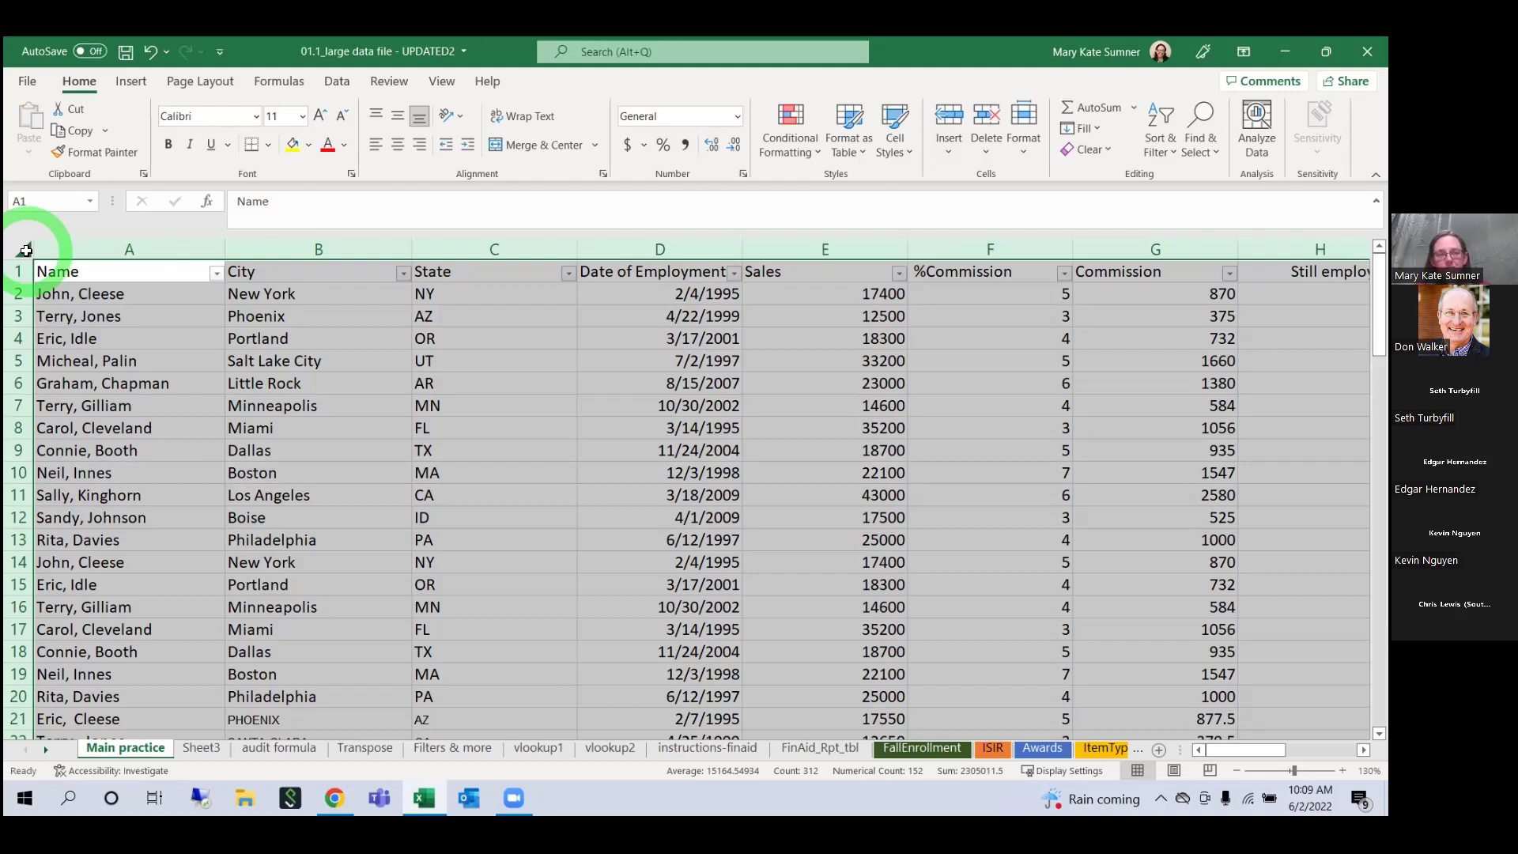
pyautogui.click(186, 327)
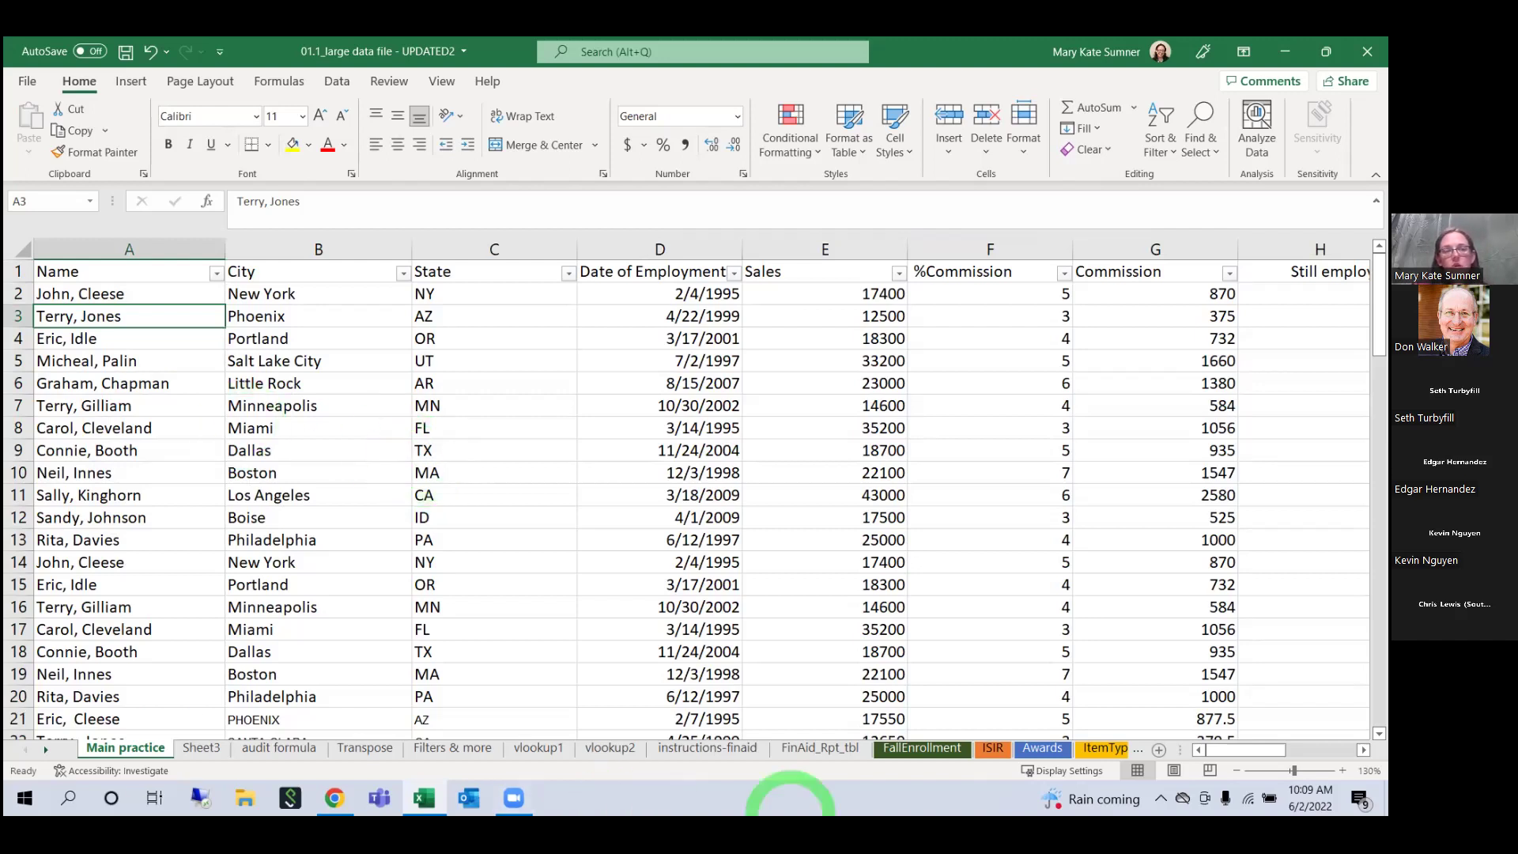
# Step: Turn off the filter on the entire Main practice sheet and switch it back on for all column headings
pyautogui.click(25, 252)
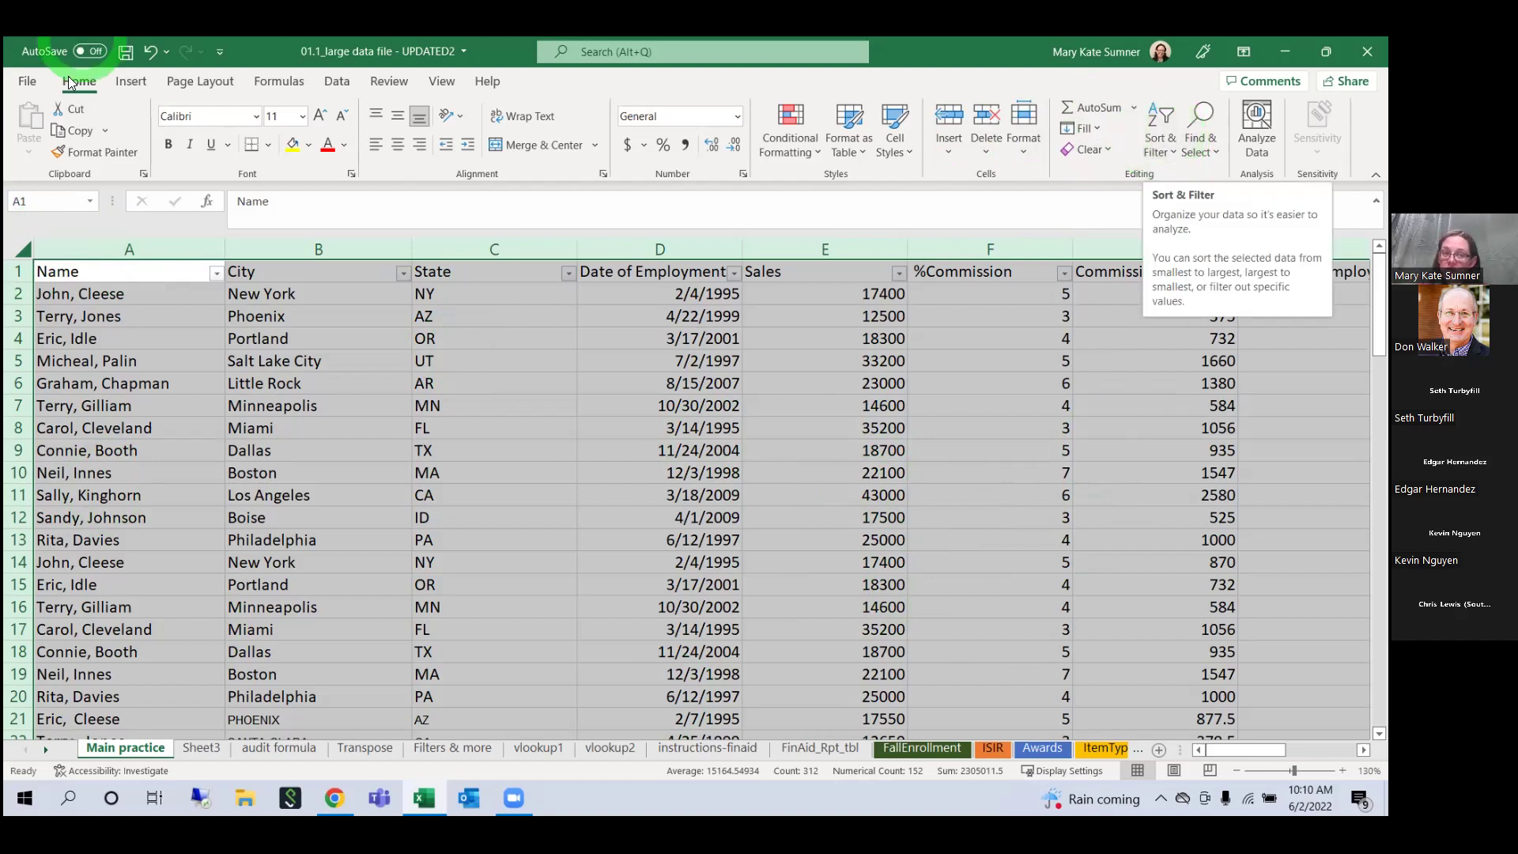
pyautogui.click(1161, 142)
pyautogui.click(1186, 257)
pyautogui.click(1163, 130)
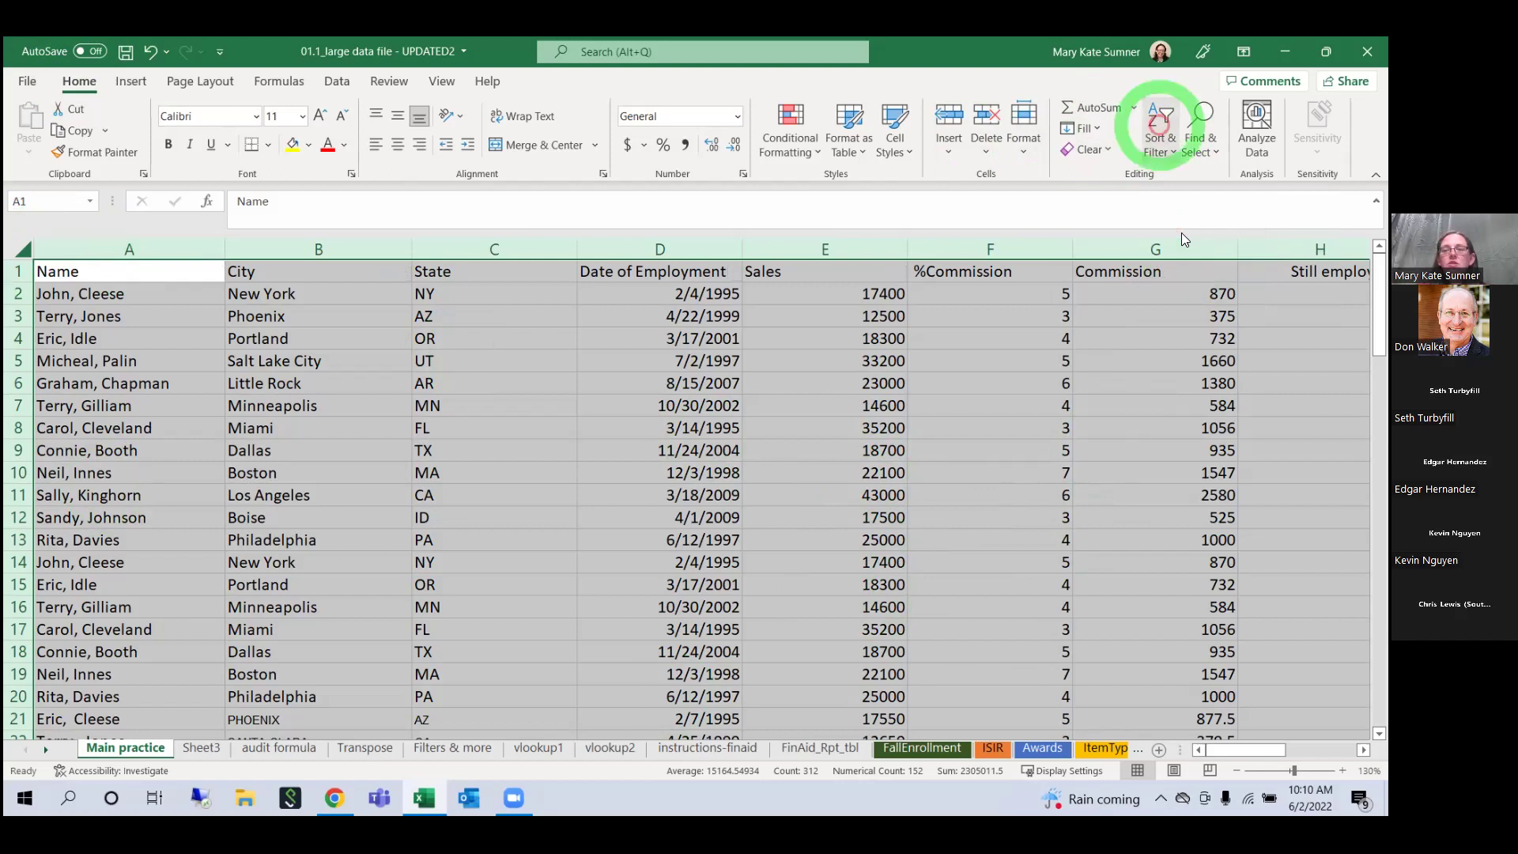
pyautogui.click(1189, 259)
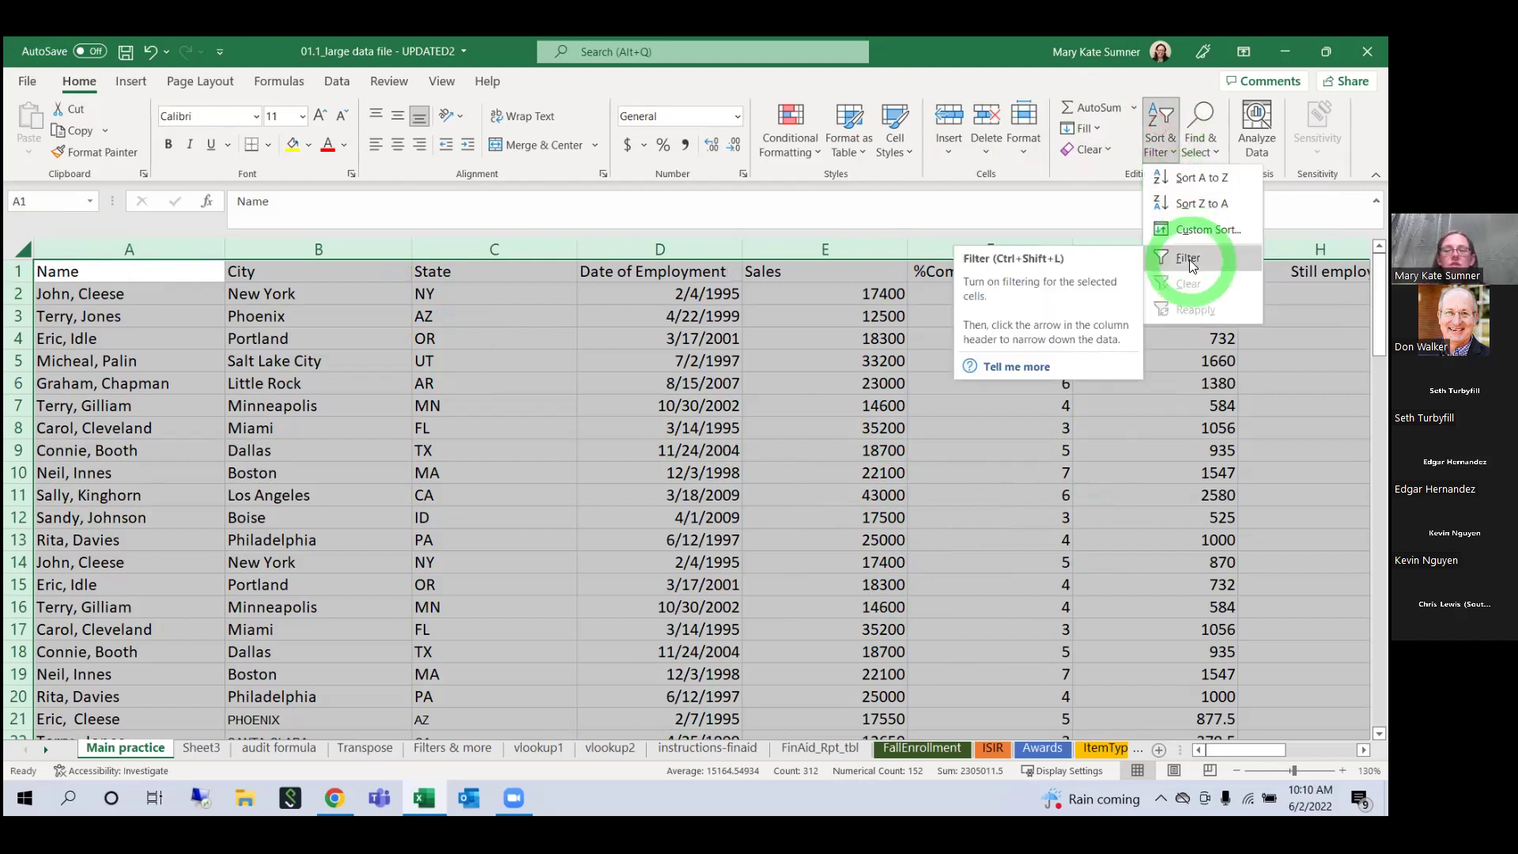
pyautogui.click(1163, 135)
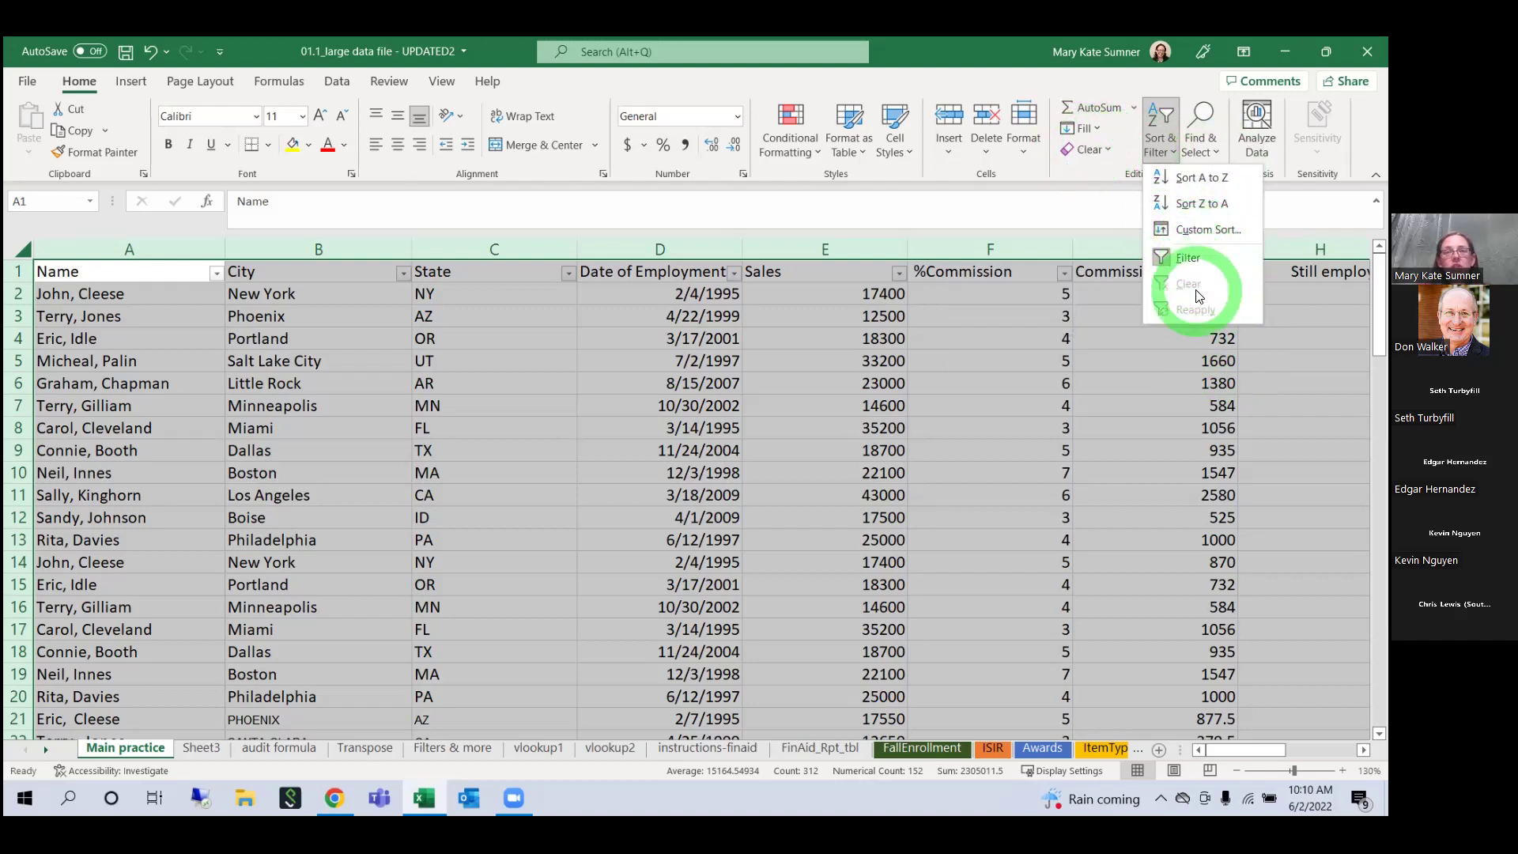
pyautogui.click(489, 464)
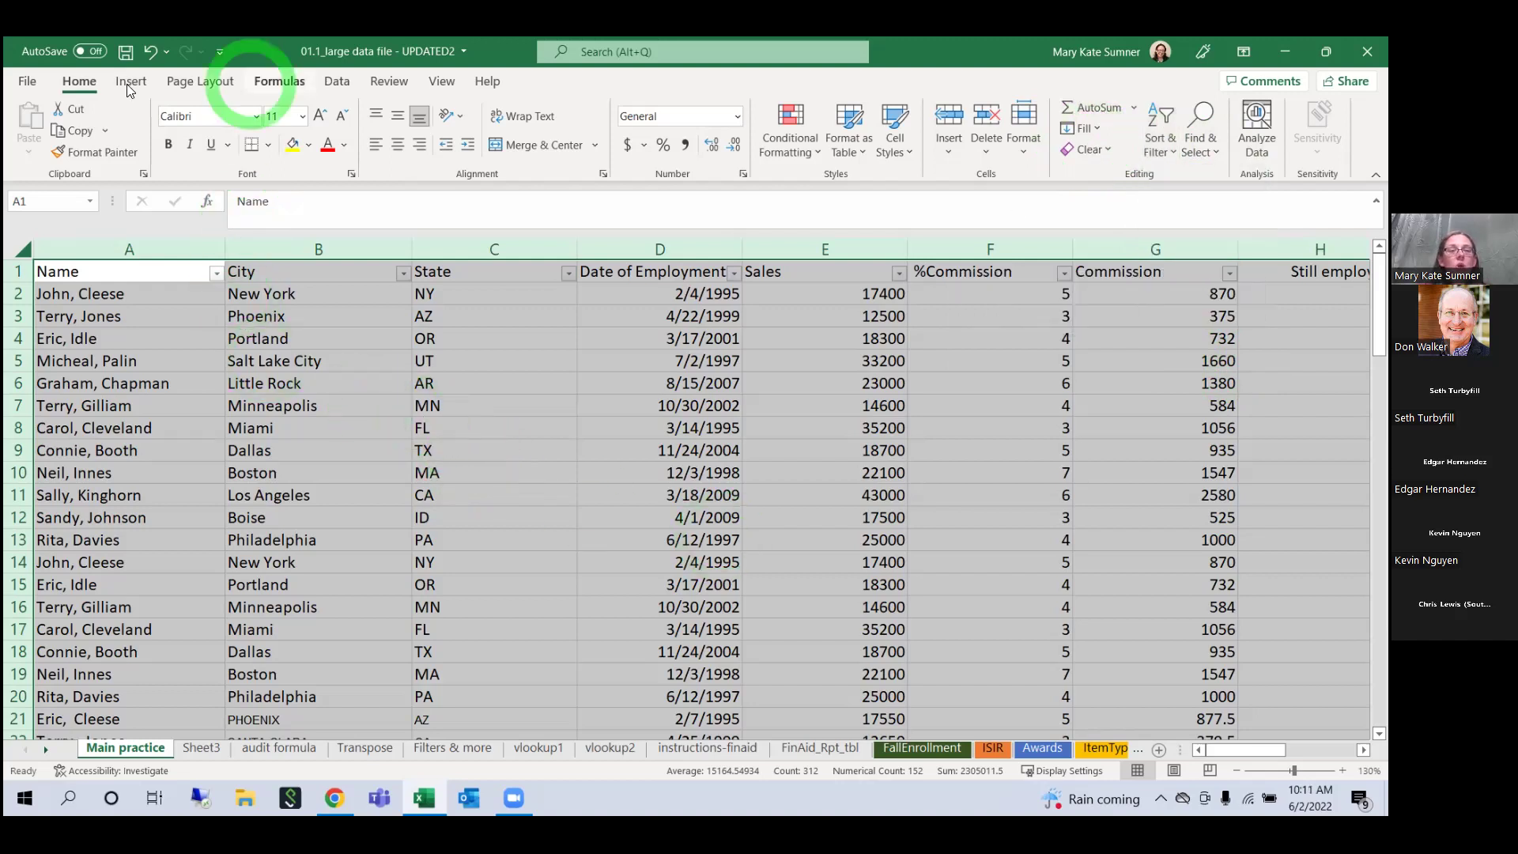
pyautogui.click(340, 84)
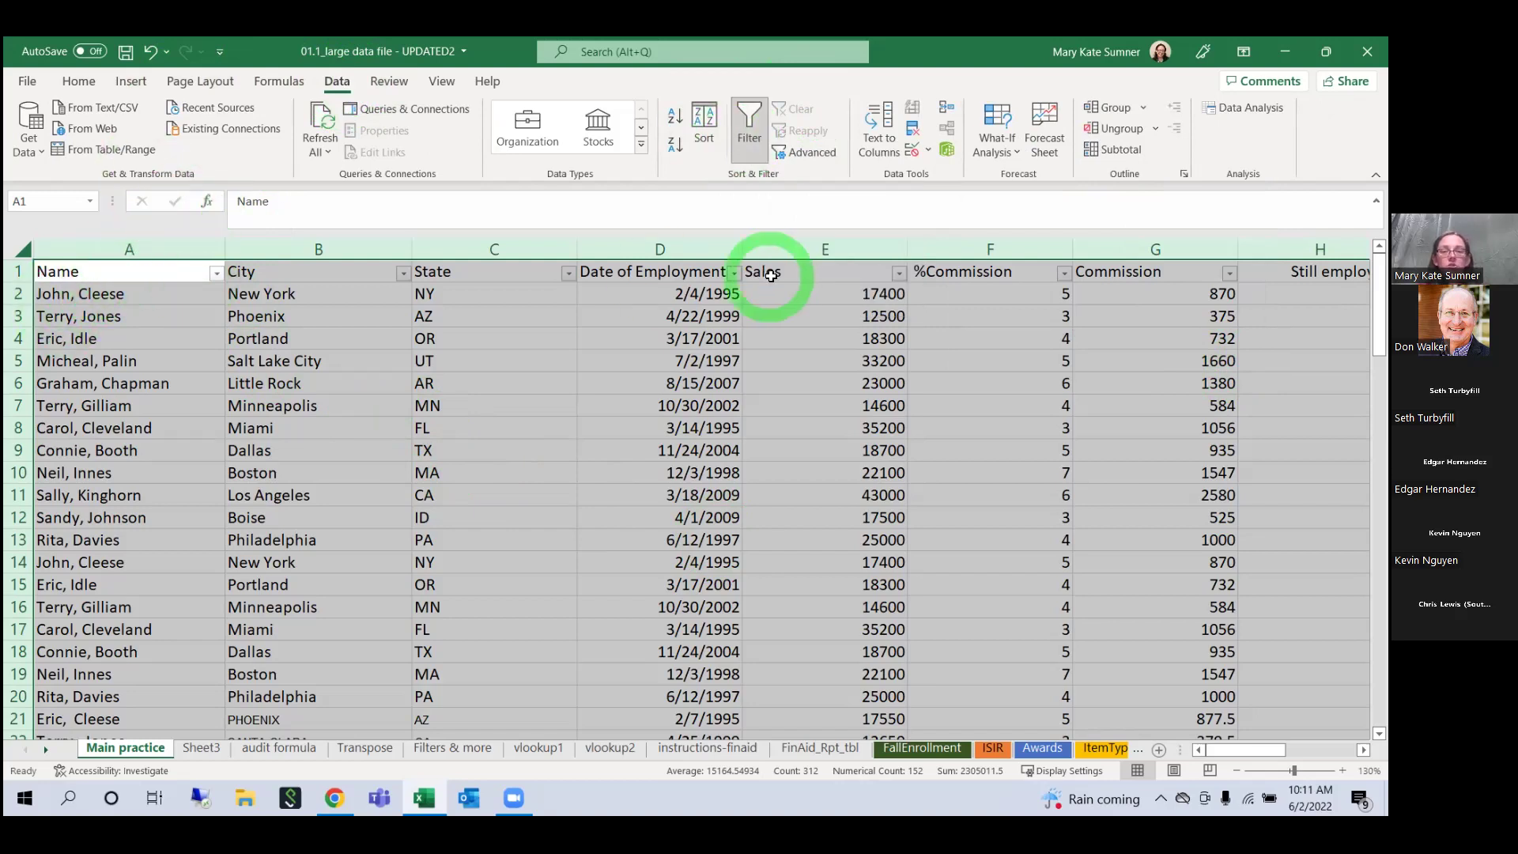
pyautogui.click(271, 317)
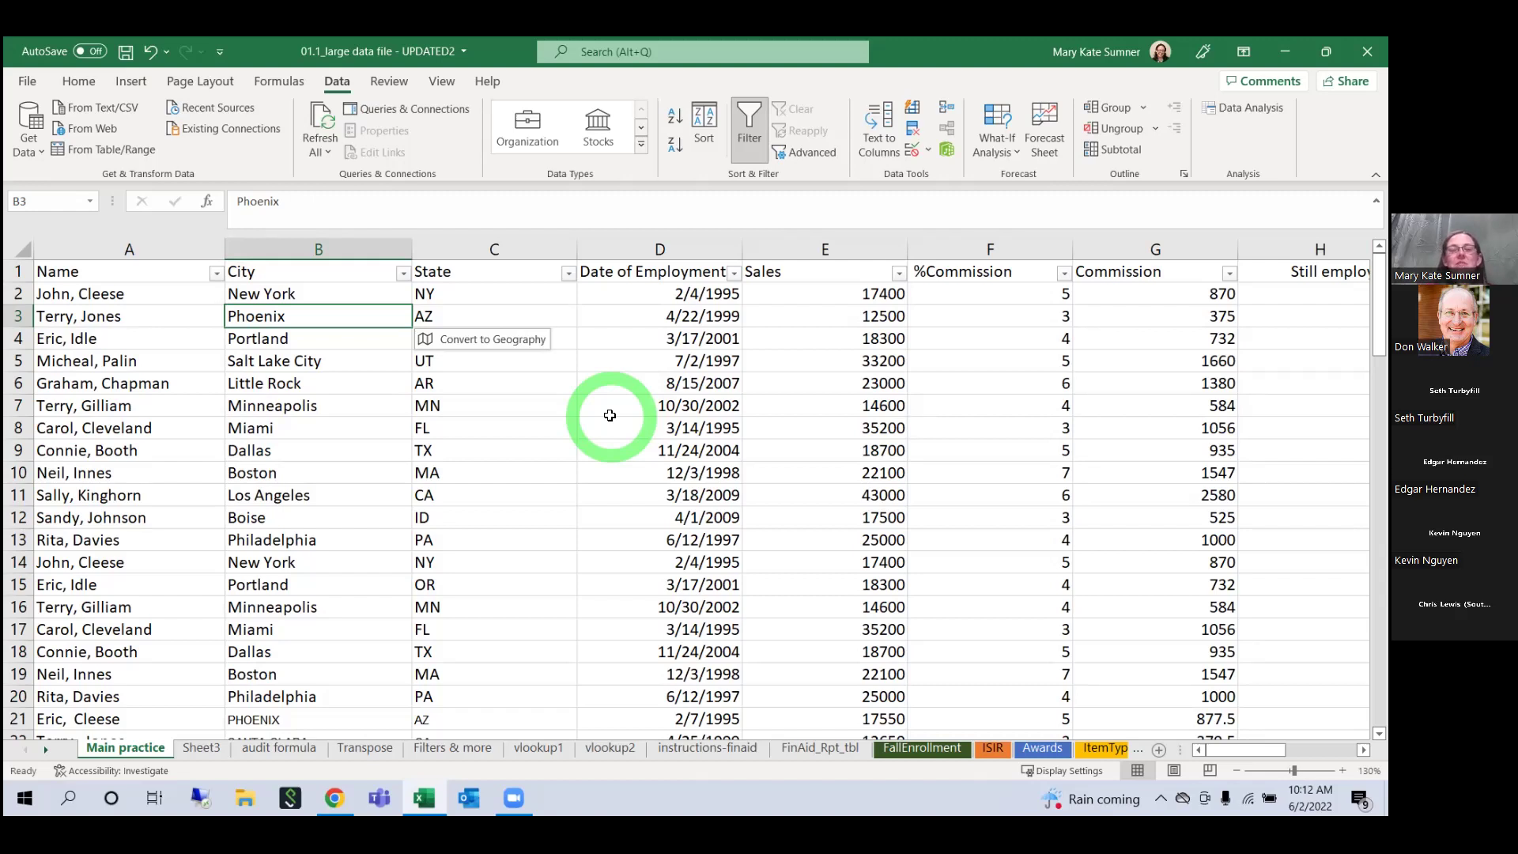
# Step: Filter the City column to show only FREMONT, and clear the City filter again
pyautogui.click(404, 272)
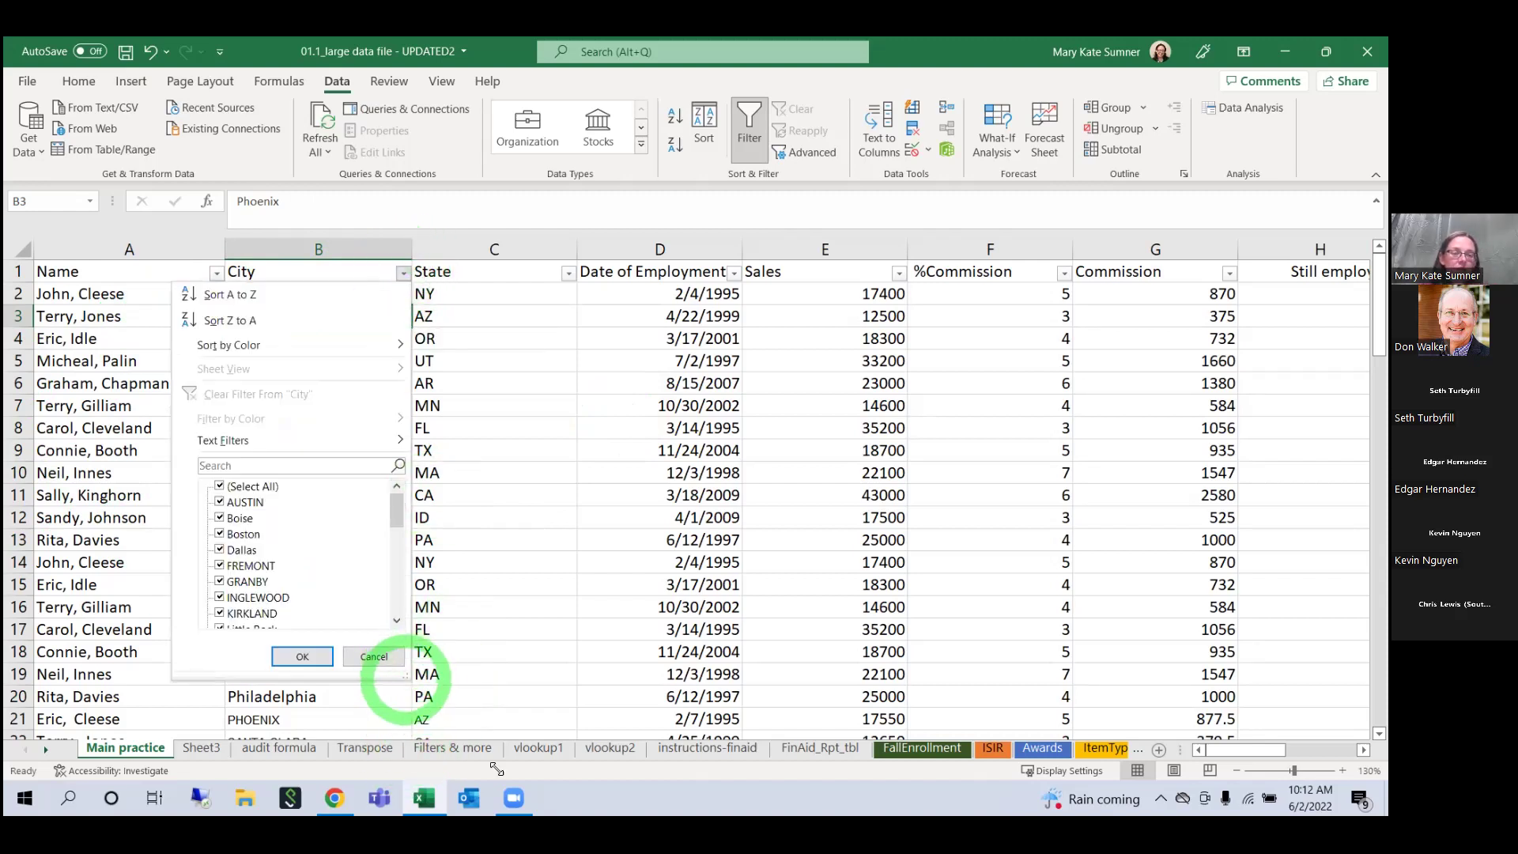
pyautogui.moveTo(406, 678); pyautogui.dragTo(498, 768)
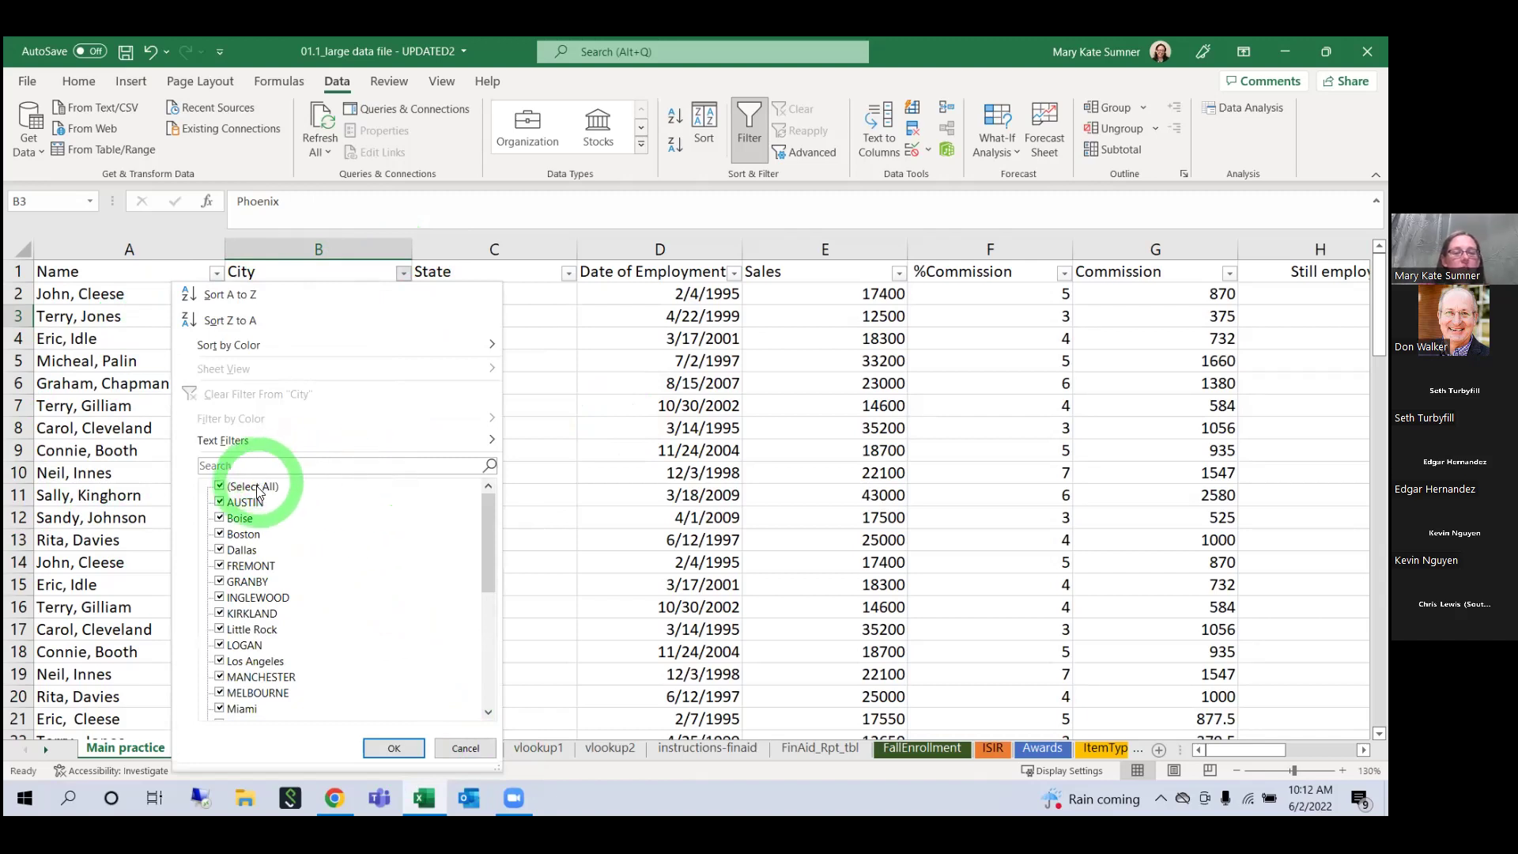
pyautogui.scroll(-5, 281, 650)
pyautogui.scroll(5, 281, 650)
pyautogui.click(230, 485)
pyautogui.click(237, 565)
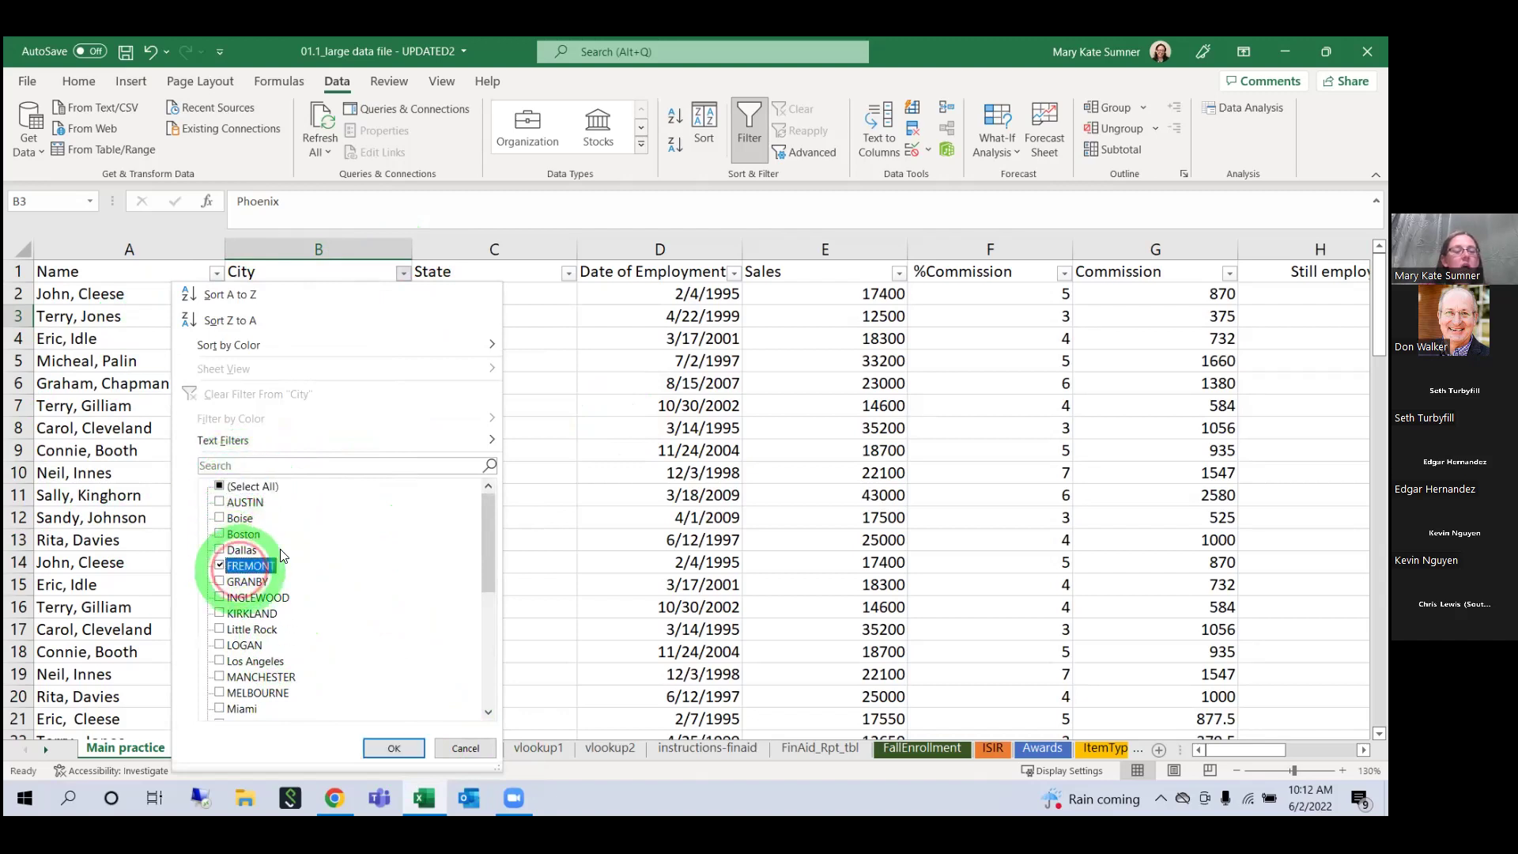
pyautogui.click(221, 486)
pyautogui.click(221, 486)
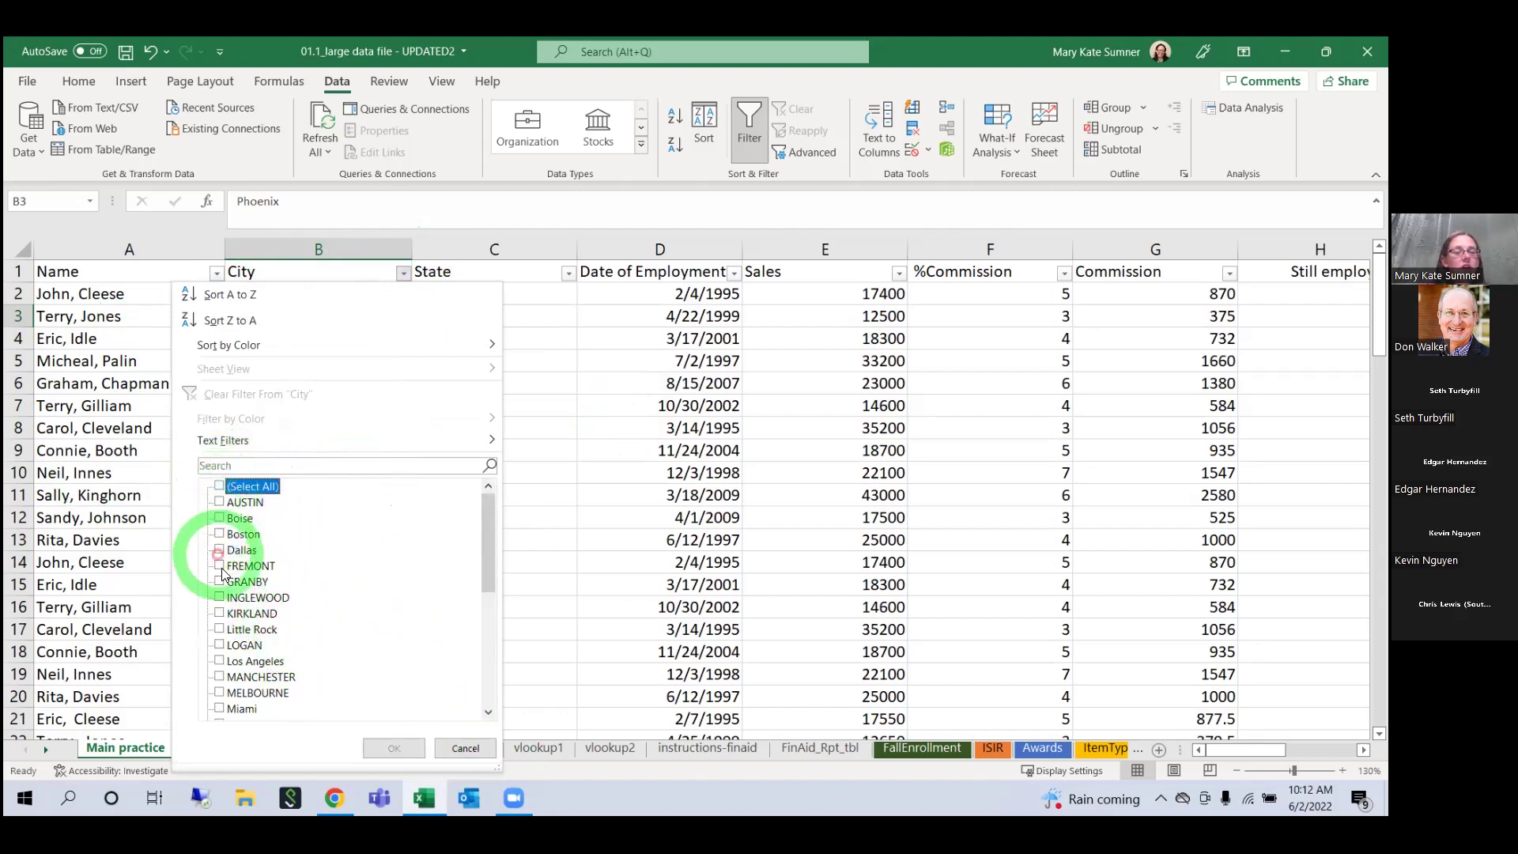
pyautogui.click(220, 566)
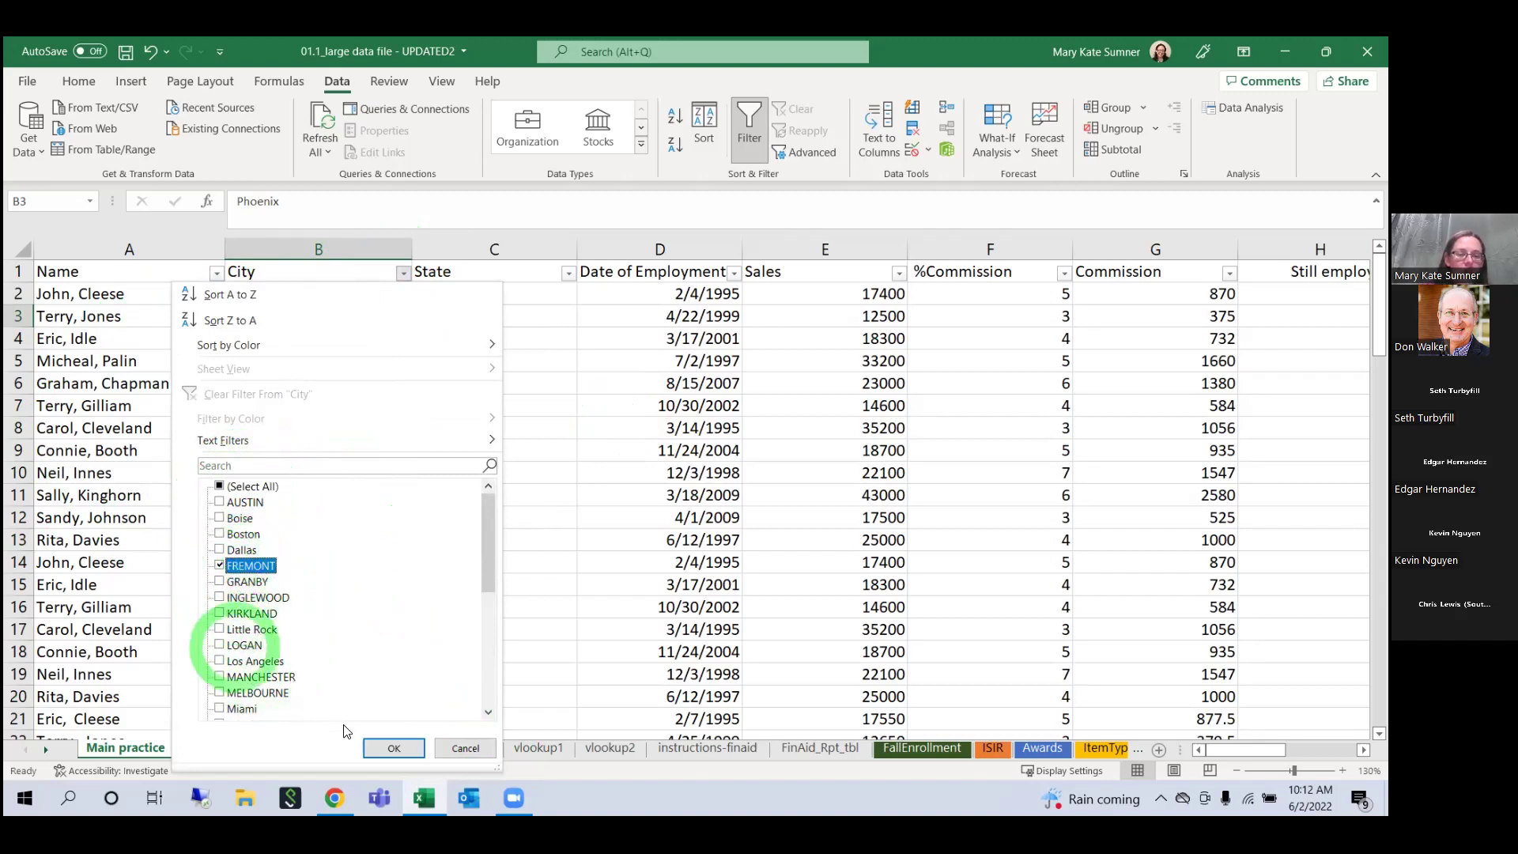
pyautogui.click(385, 747)
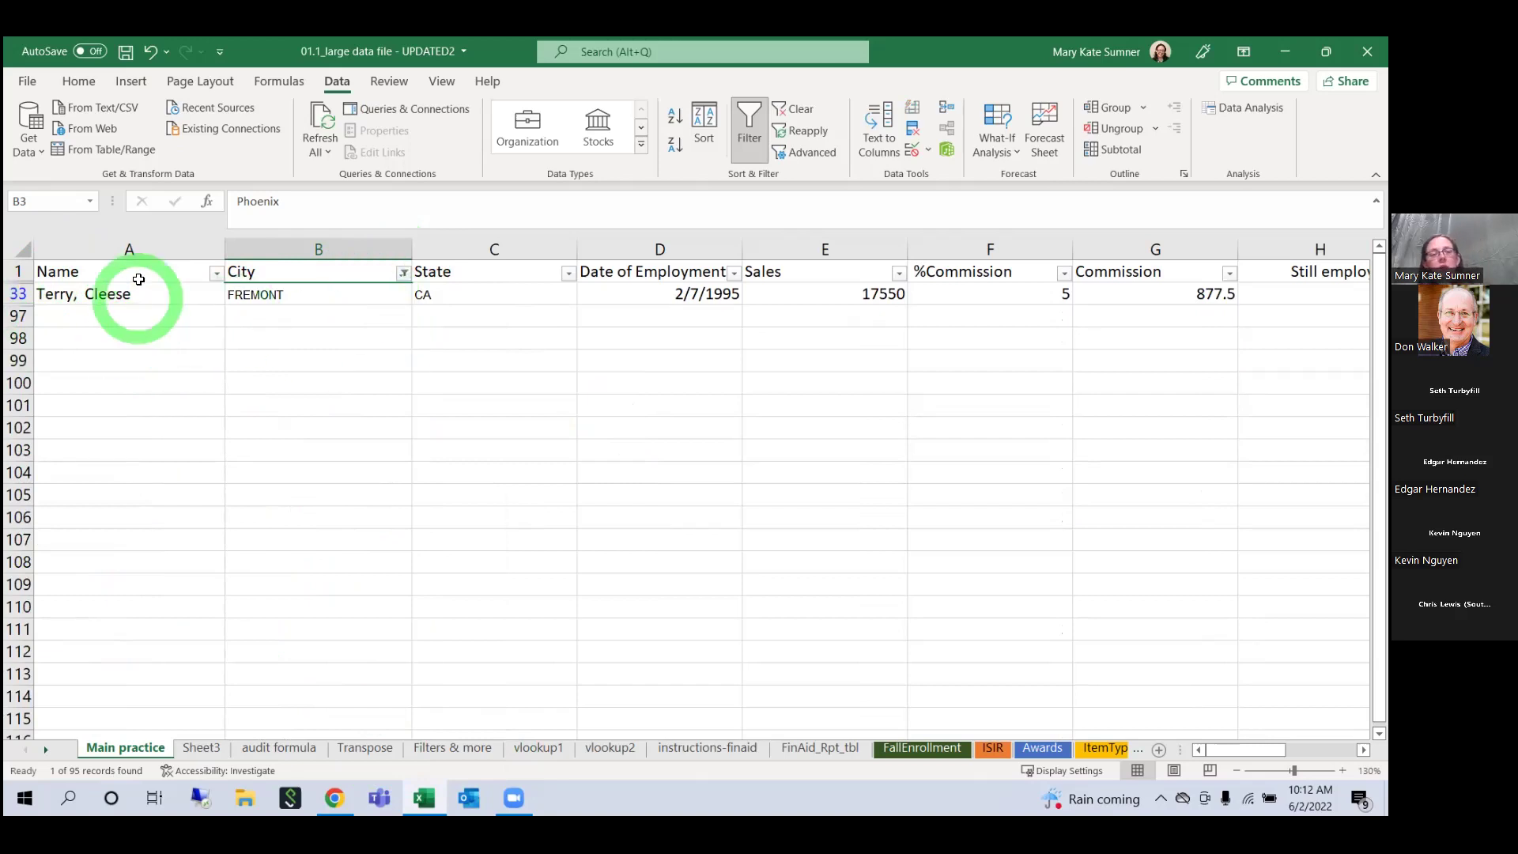
pyautogui.click(403, 273)
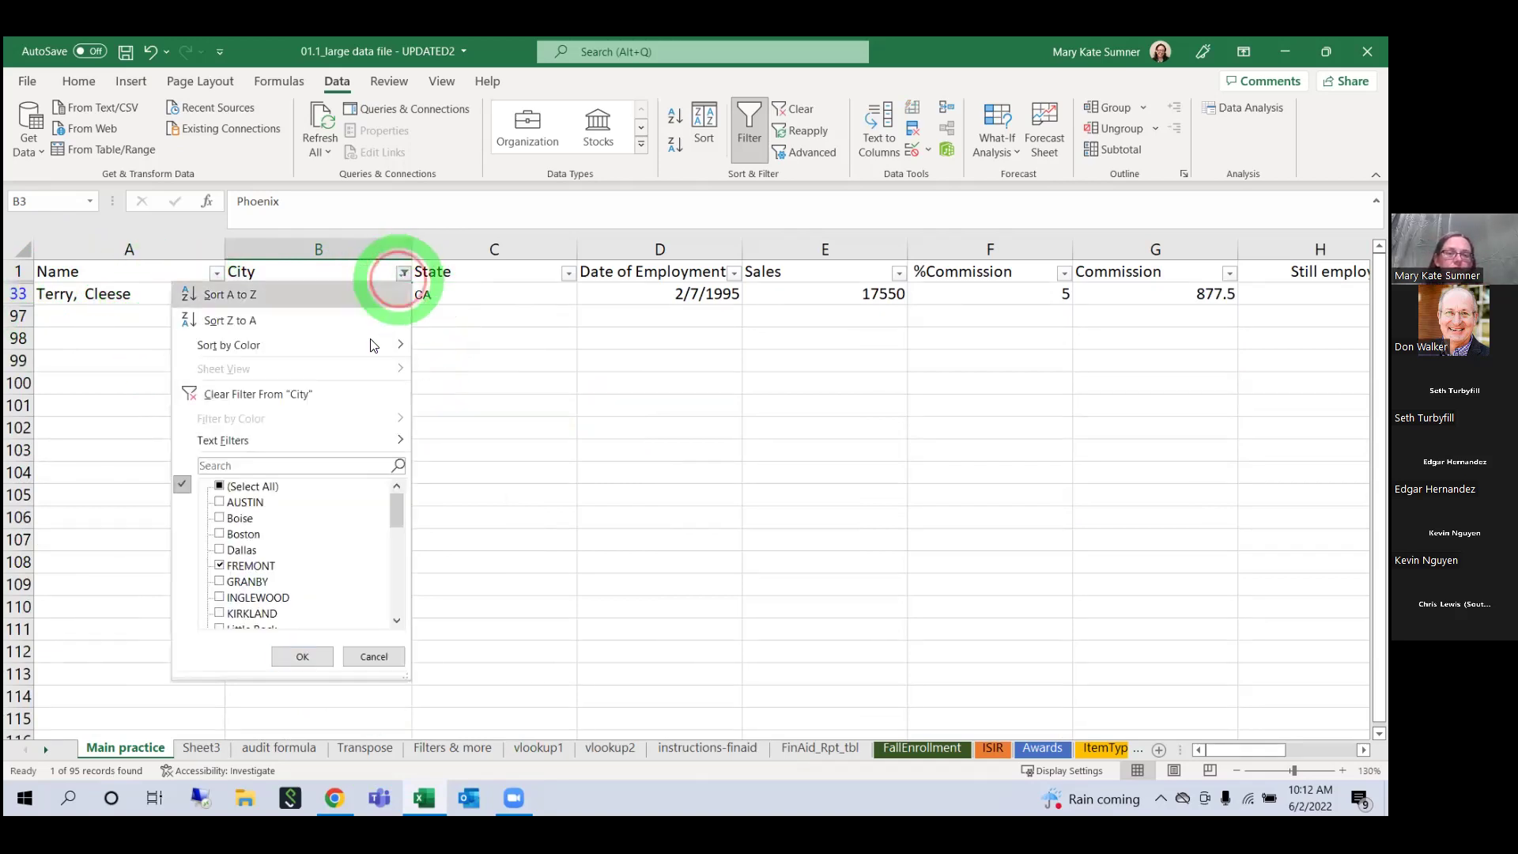
pyautogui.click(343, 399)
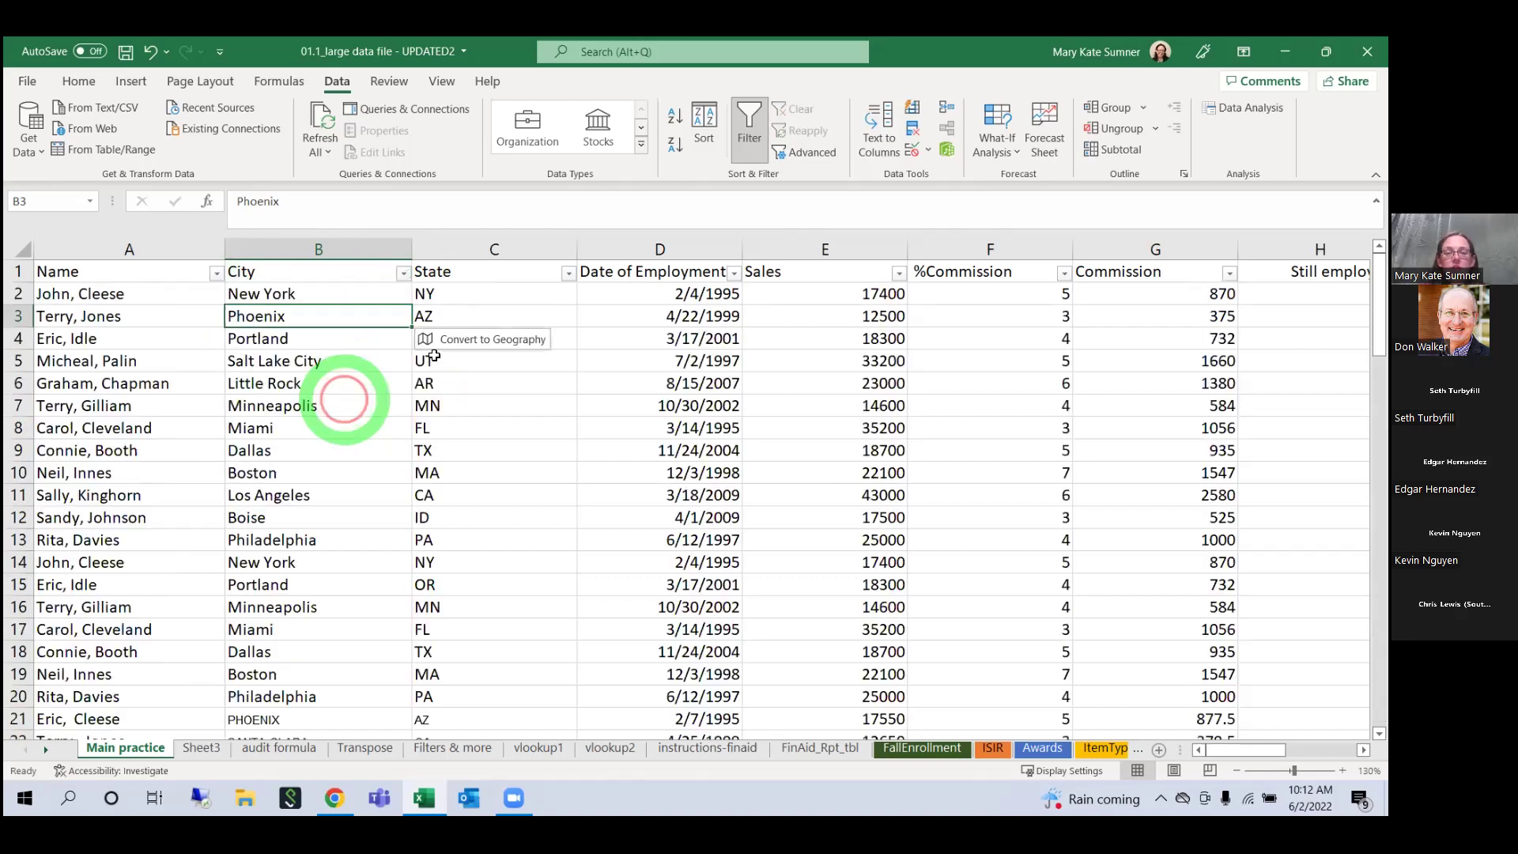
# Step: Filter the State column to show only CA and CT, and clear the State filter again
pyautogui.click(568, 273)
pyautogui.click(386, 486)
pyautogui.click(394, 534)
pyautogui.click(397, 551)
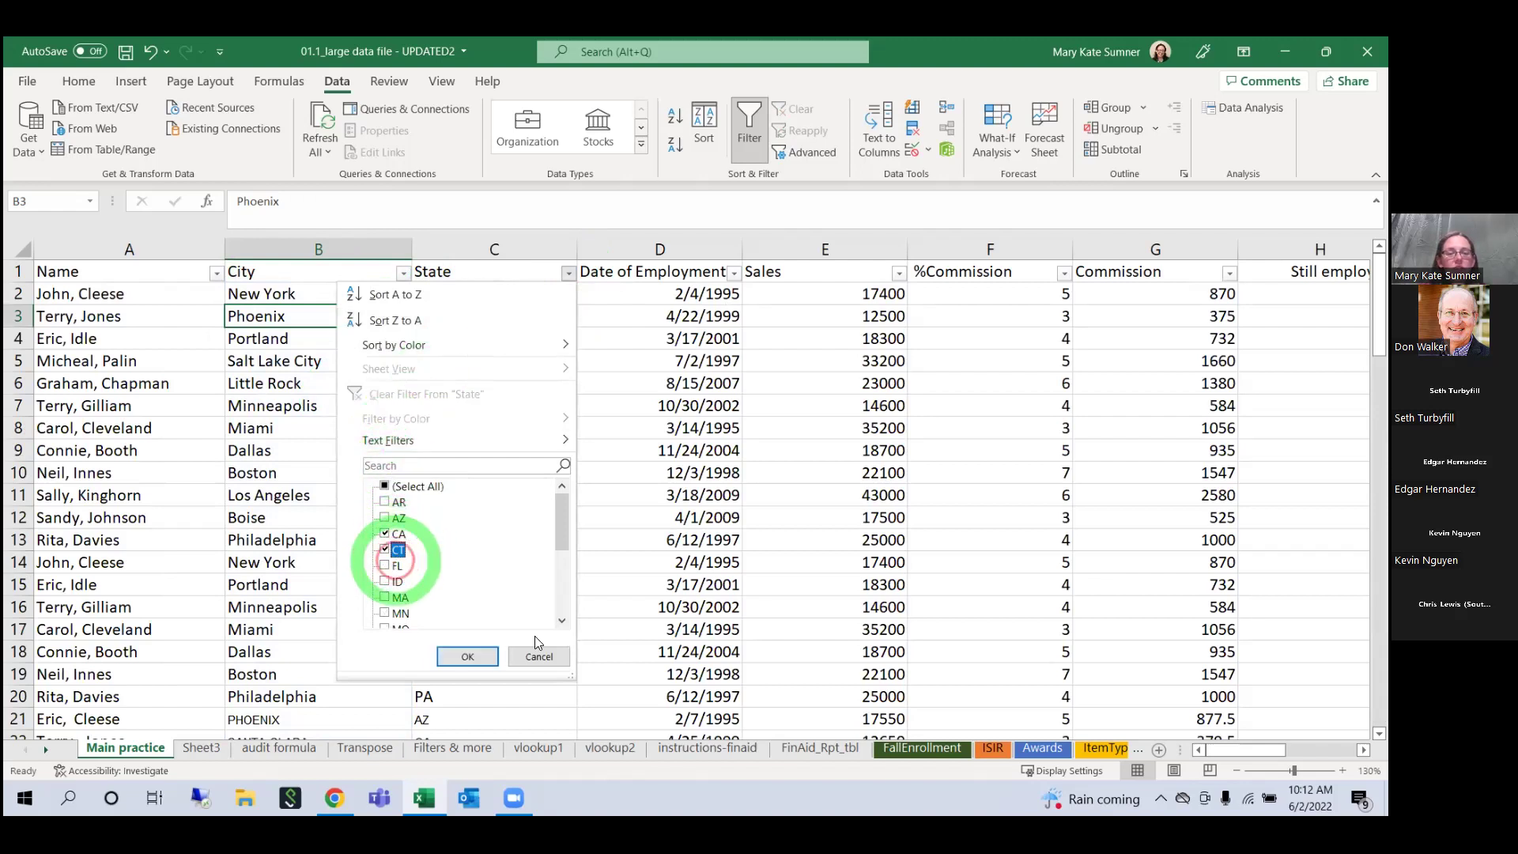
pyautogui.click(484, 661)
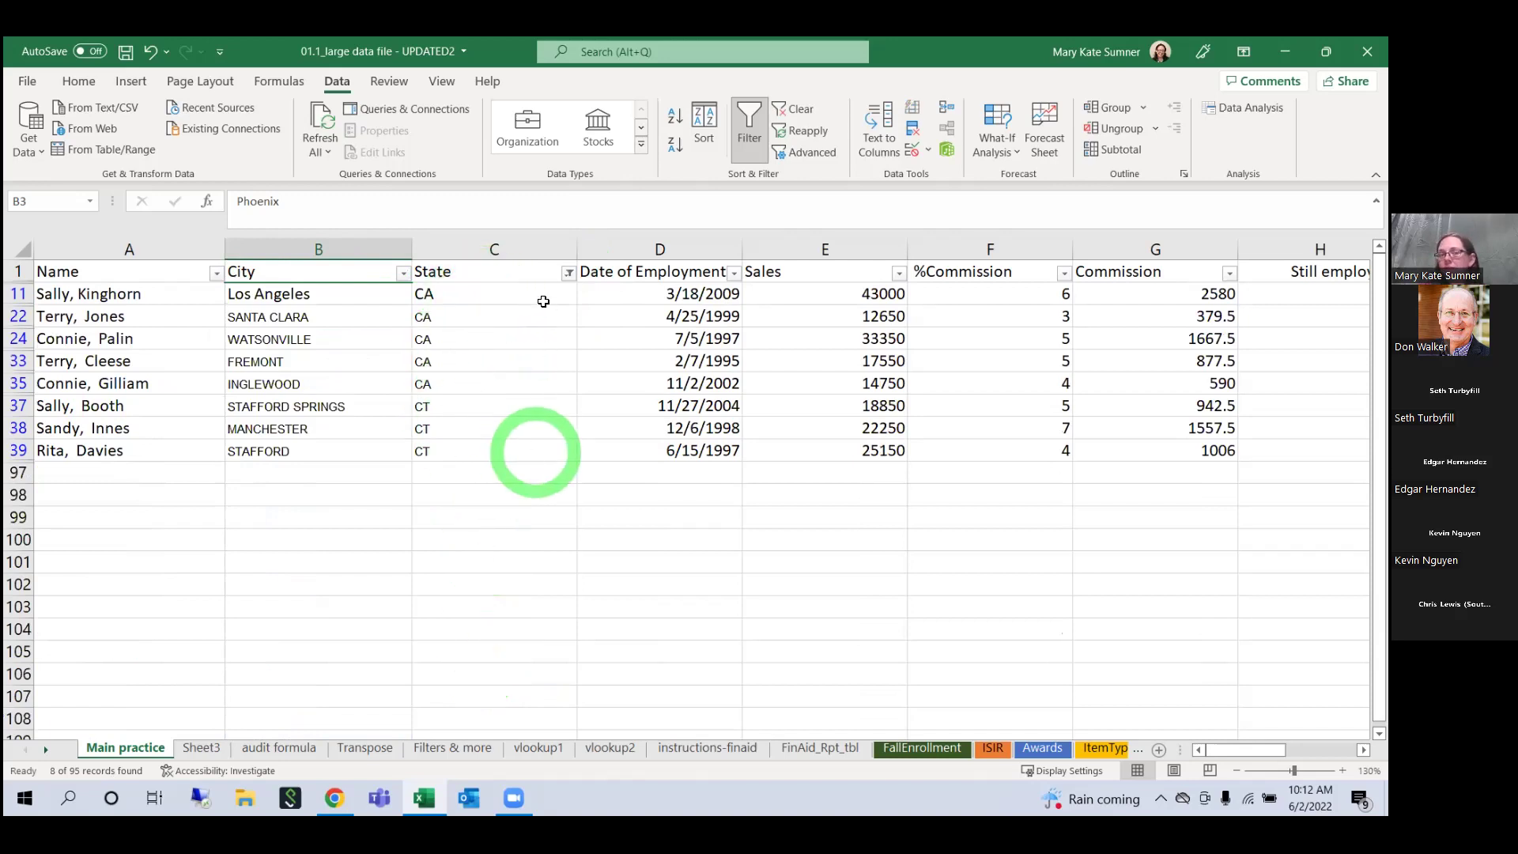
pyautogui.click(566, 273)
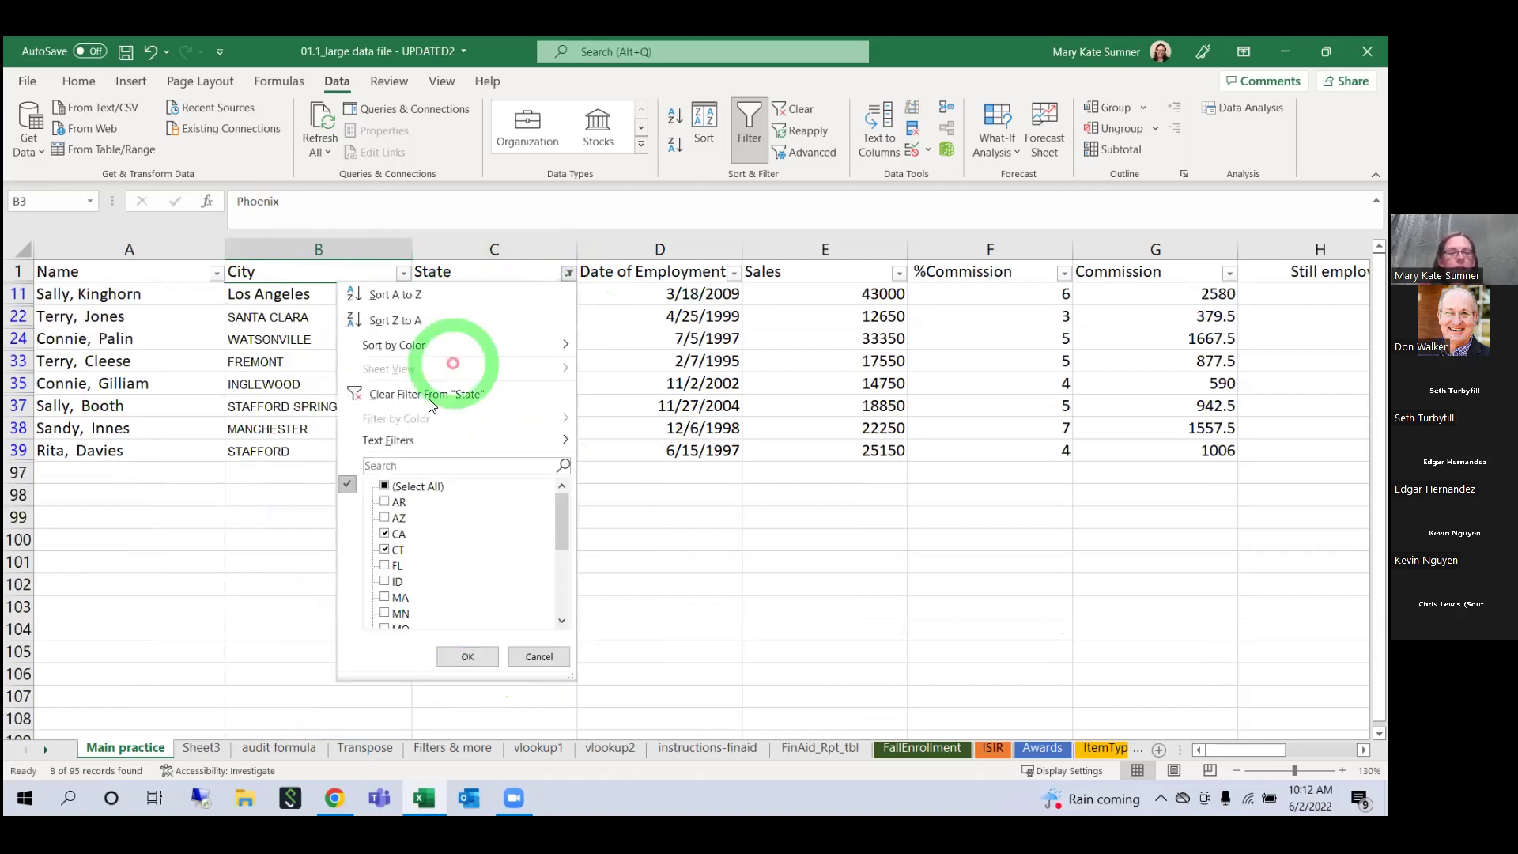
pyautogui.click(536, 356)
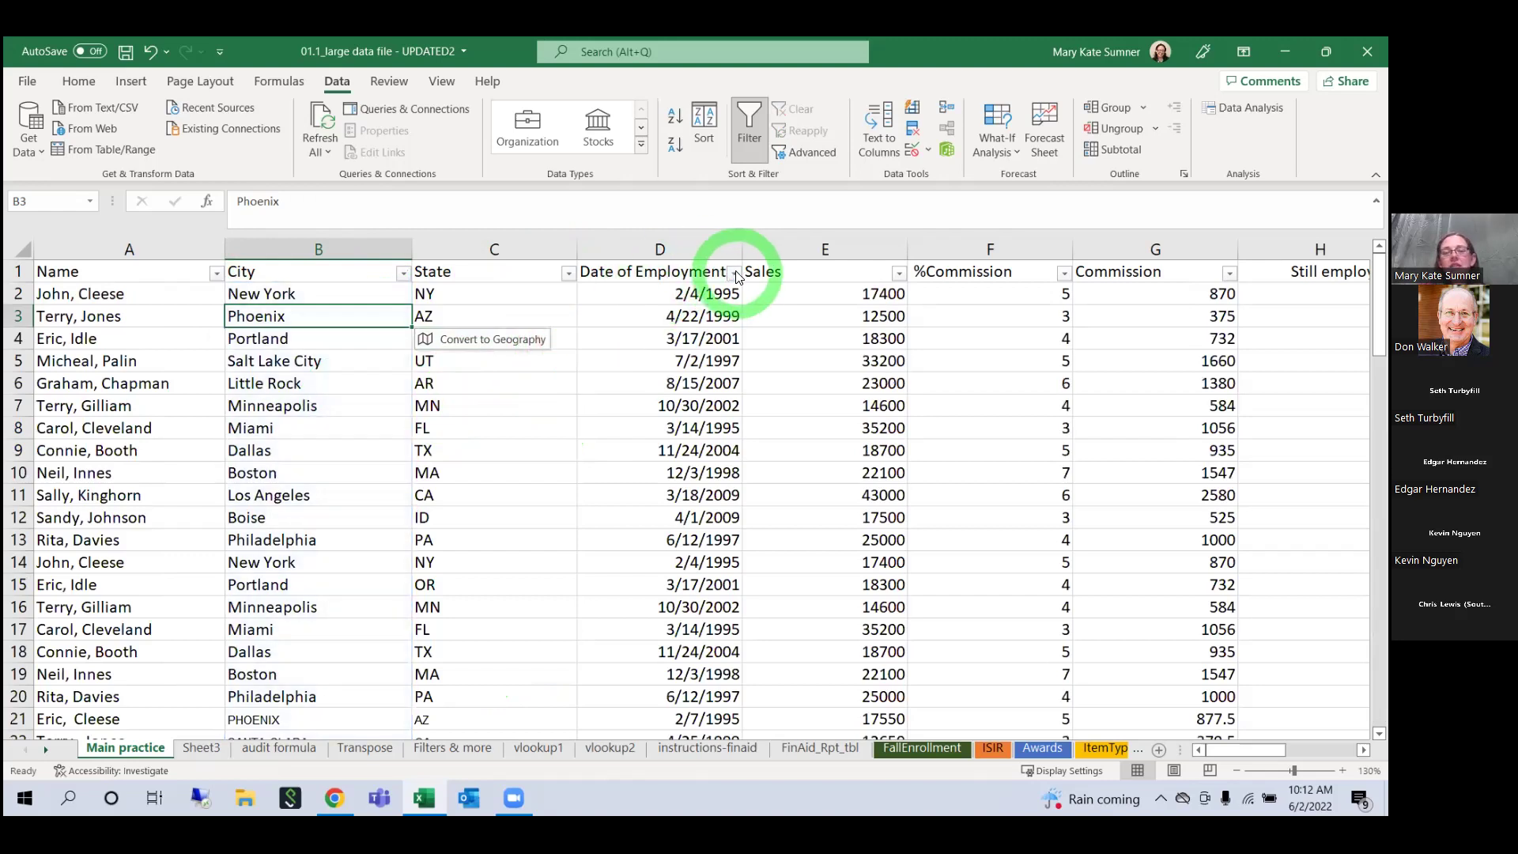
# Step: Examine the Date of Employment filter list by expanding 2009 down to its months and days, without applying a filter
pyautogui.click(734, 273)
pyautogui.moveTo(737, 678); pyautogui.dragTo(805, 769)
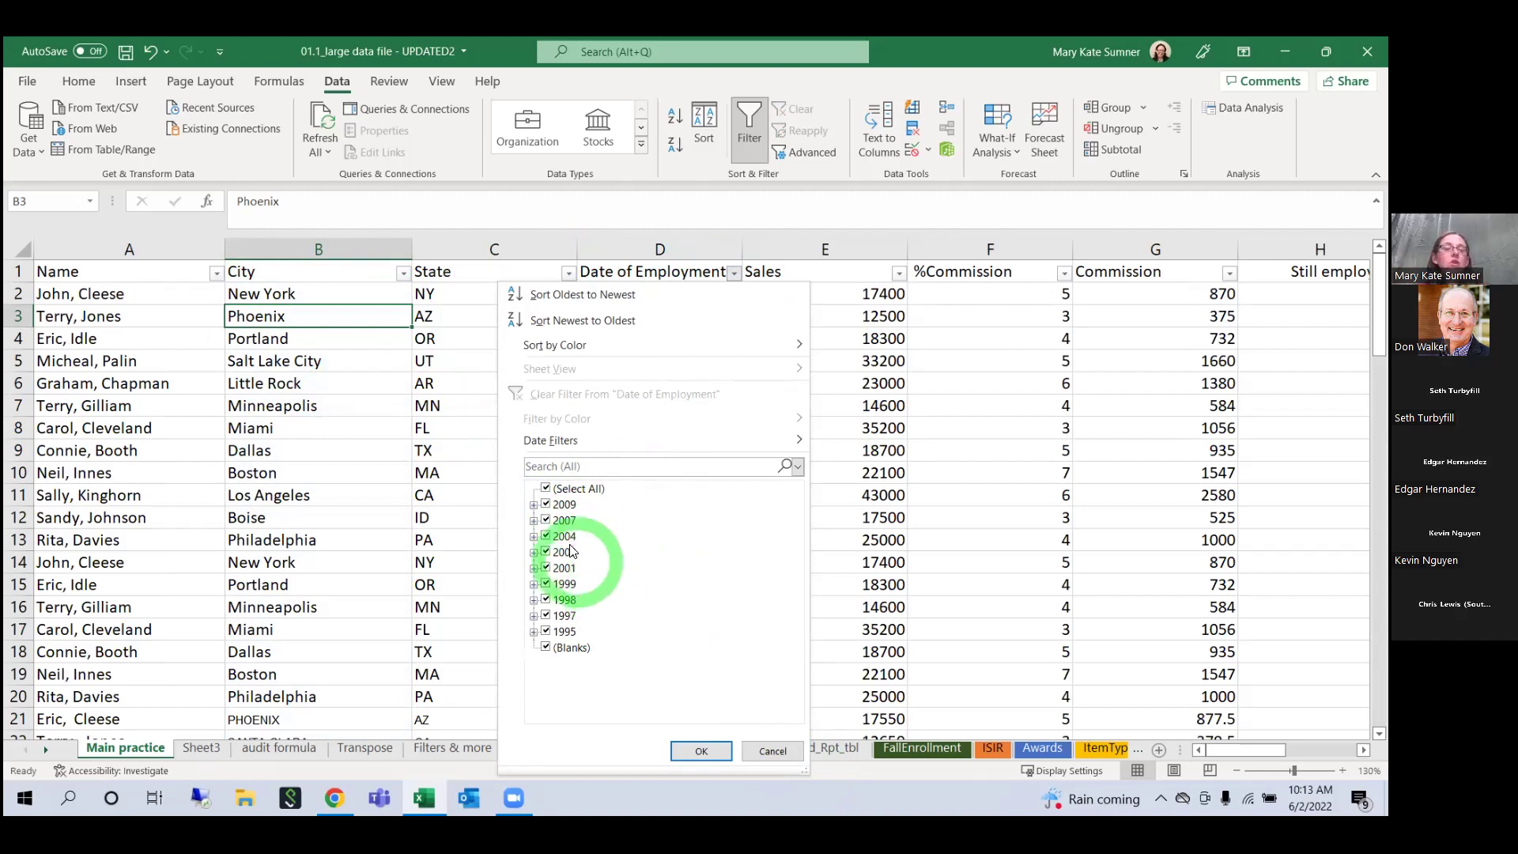
pyautogui.click(533, 505)
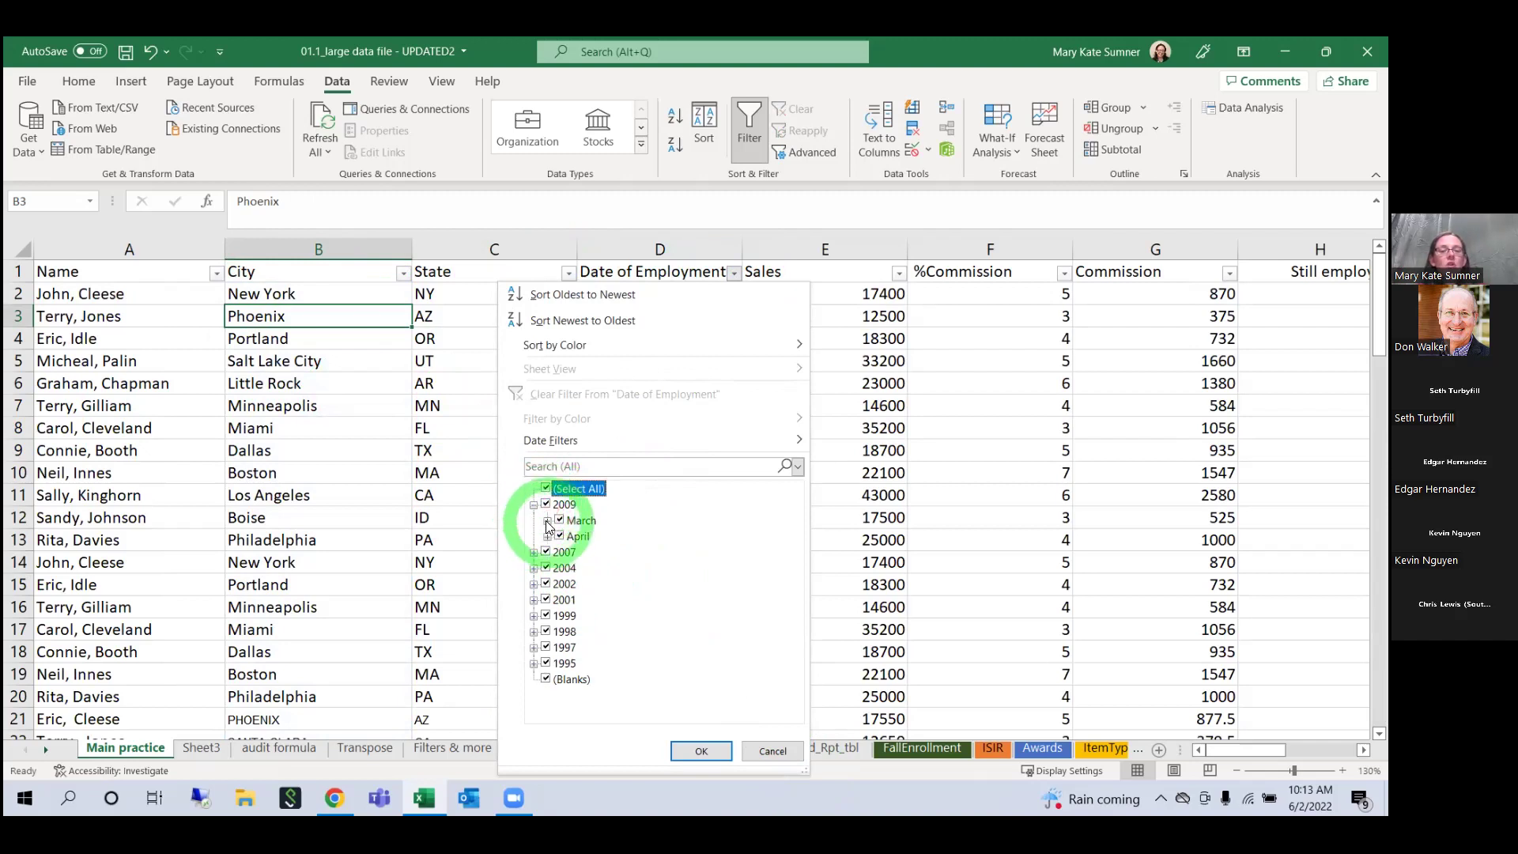
pyautogui.click(548, 520)
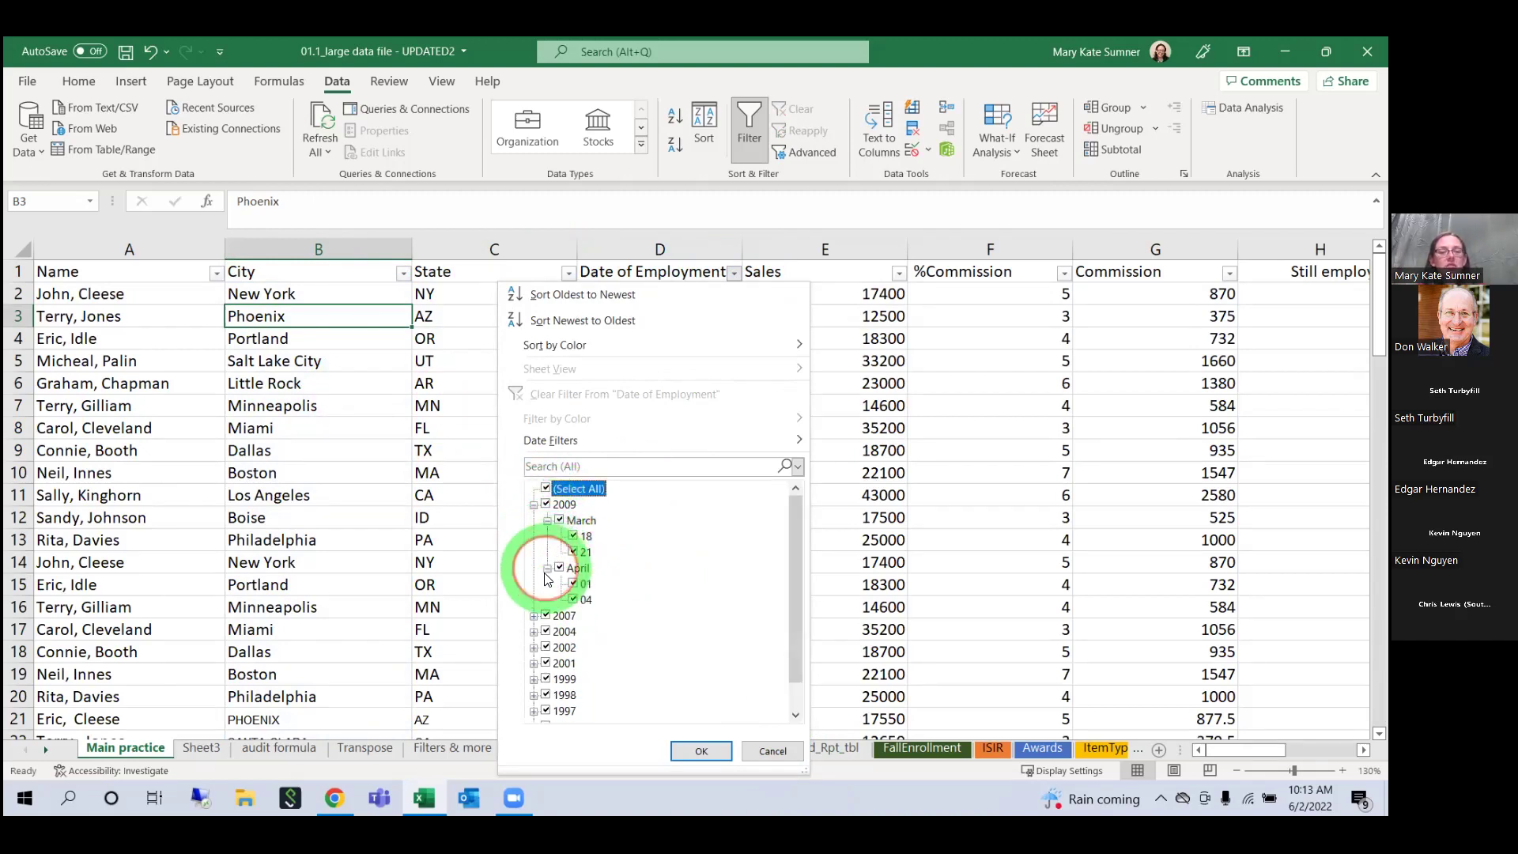
pyautogui.click(547, 521)
pyautogui.click(534, 505)
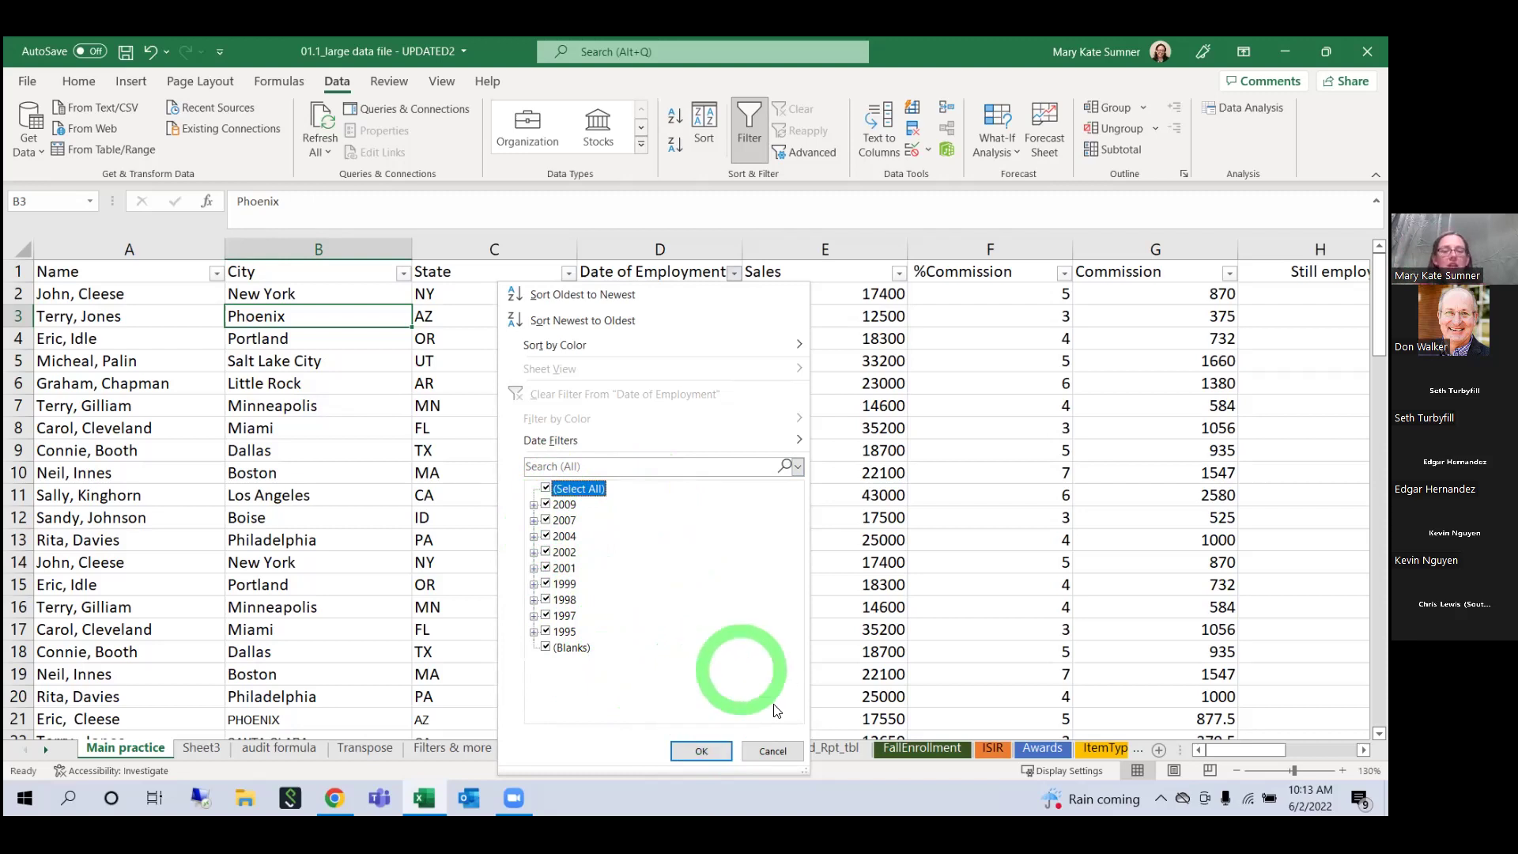
pyautogui.click(775, 751)
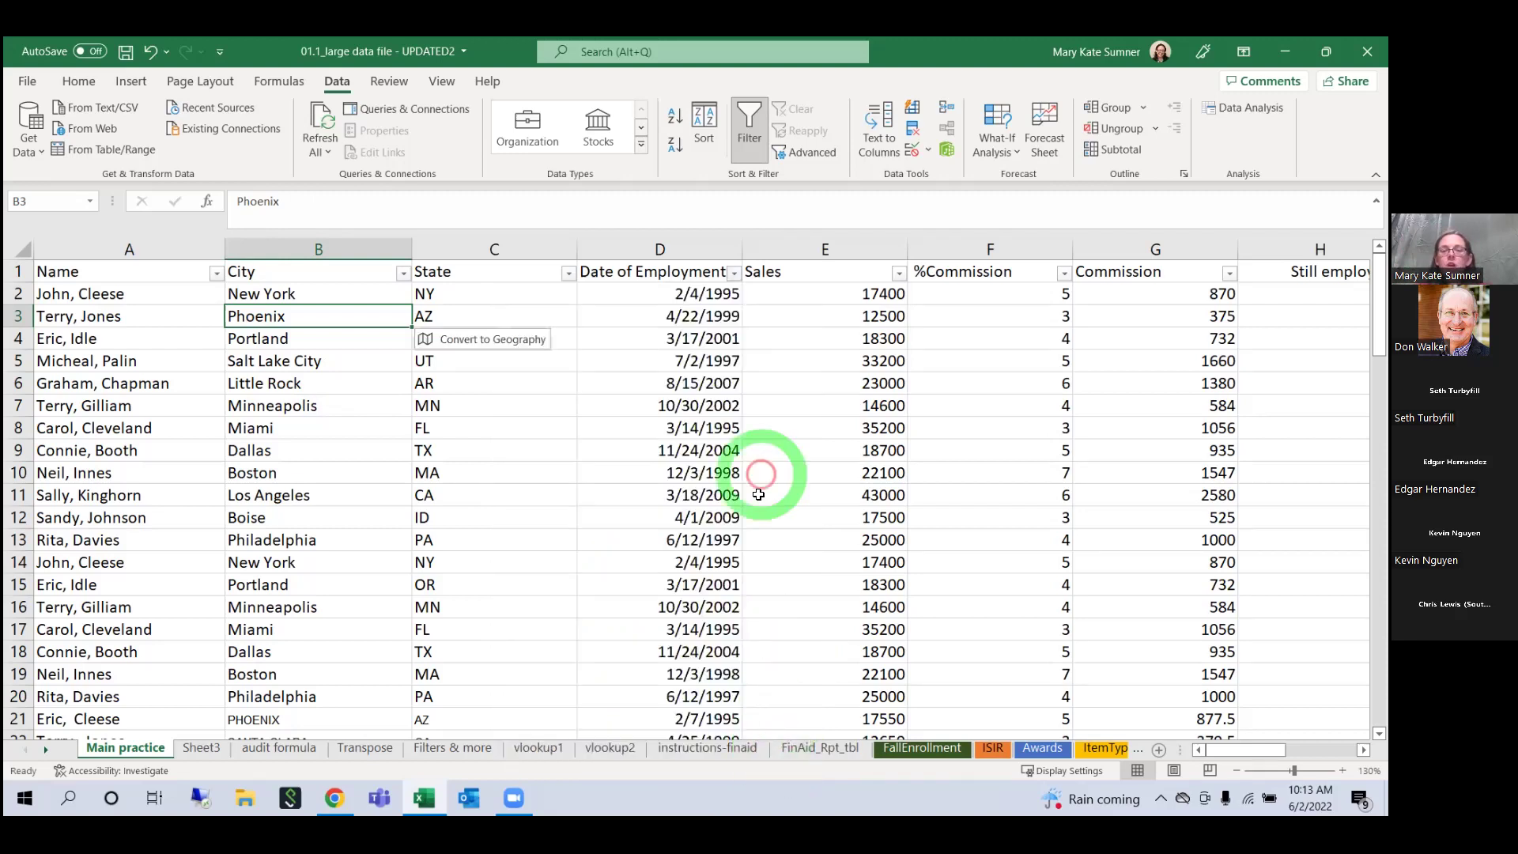
# Step: Apply a number filter to the Sales column for values greater than 15000 and review the filtered rows
pyautogui.click(807, 358)
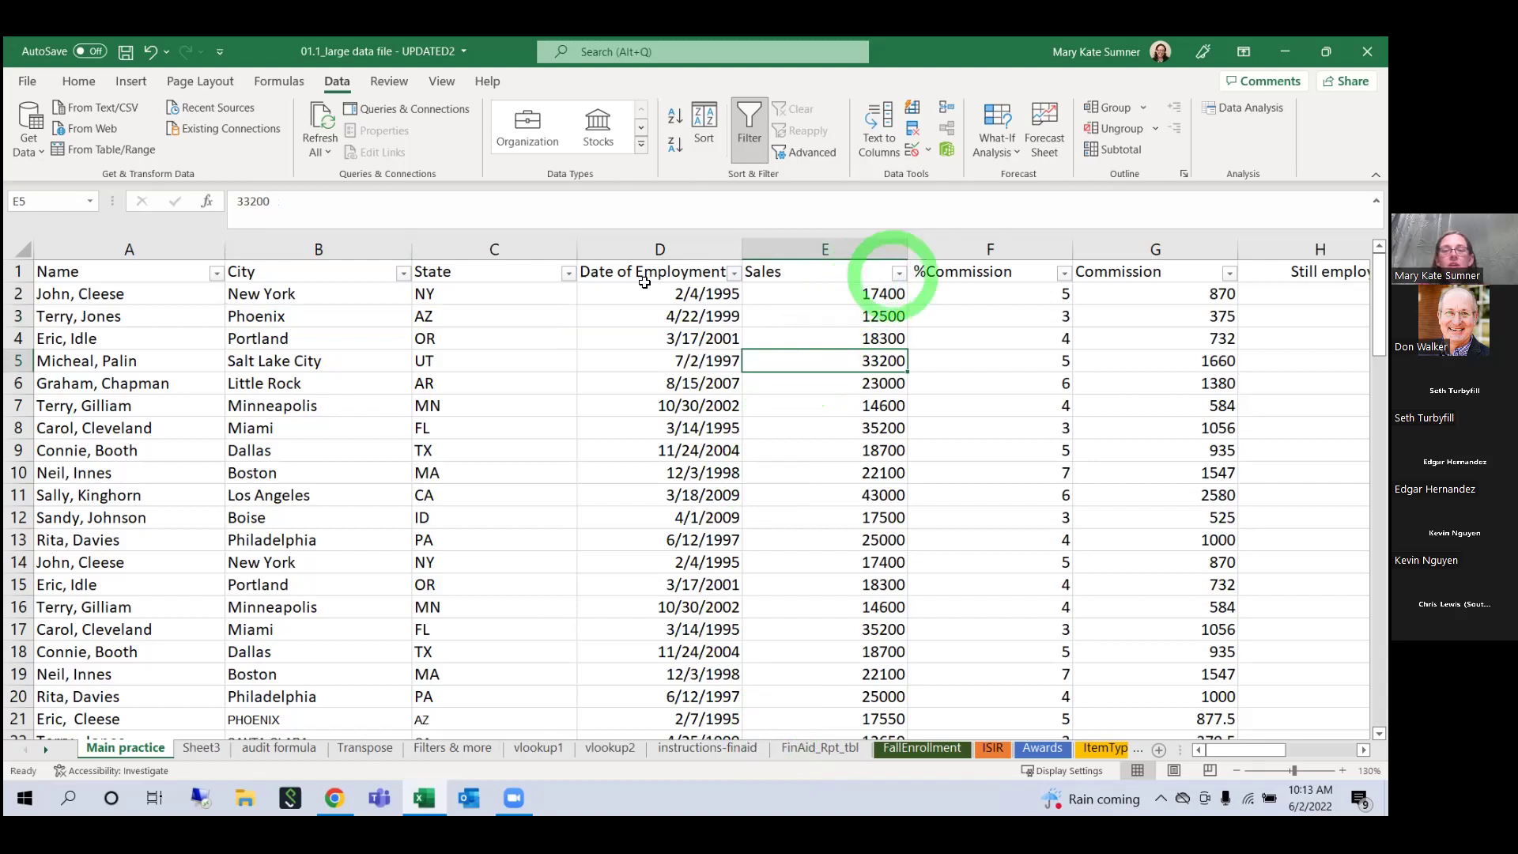
pyautogui.click(897, 273)
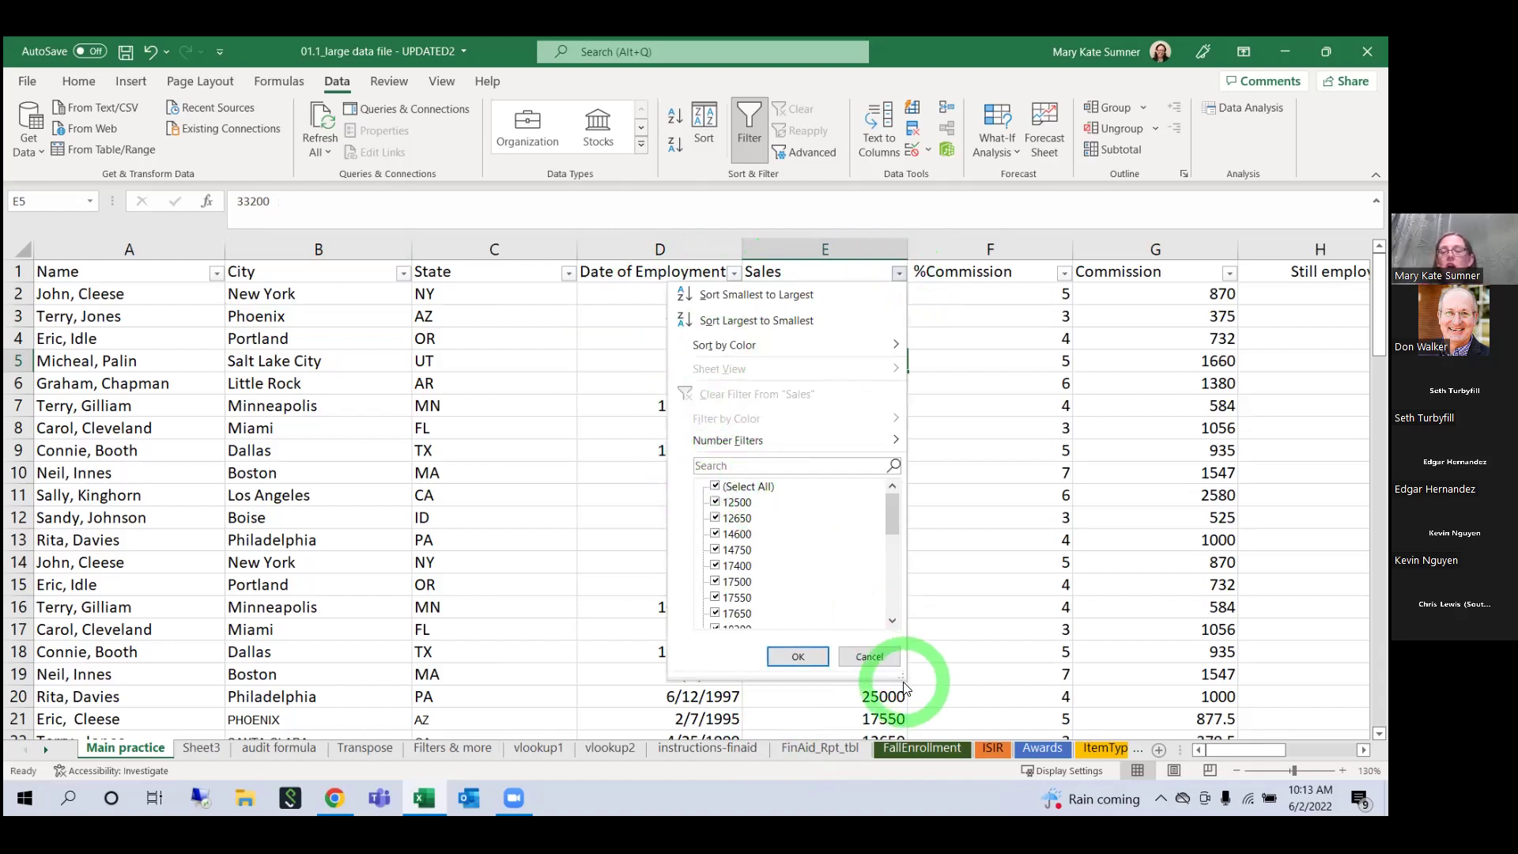
pyautogui.moveTo(902, 677); pyautogui.dragTo(956, 764)
pyautogui.scroll(-3, 783, 570)
pyautogui.scroll(3, 763, 542)
pyautogui.scroll(-4, 732, 530)
pyautogui.scroll(5, 726, 526)
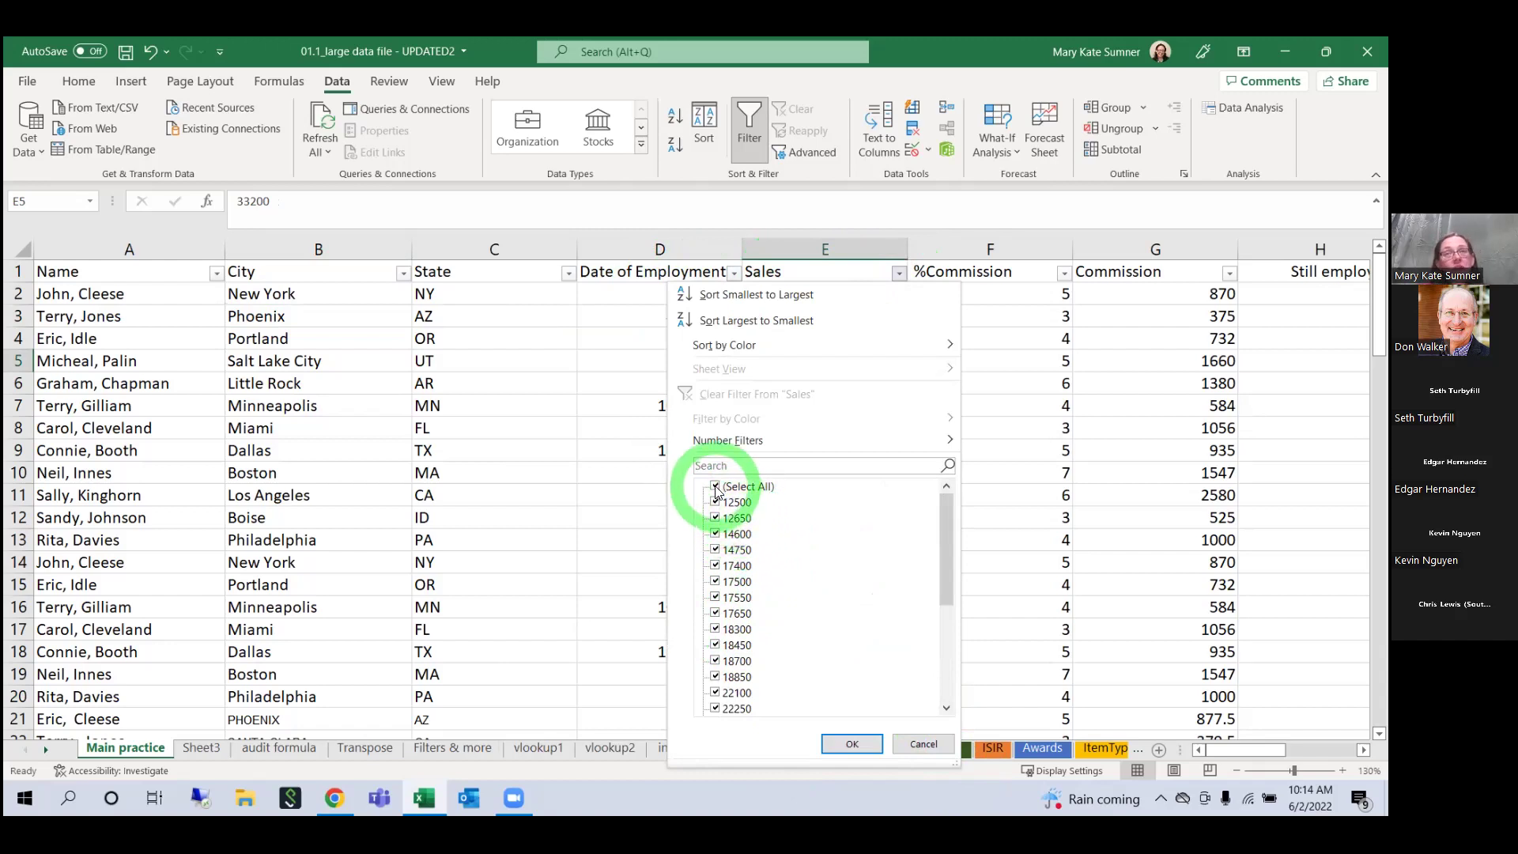
pyautogui.moveTo(820, 437)
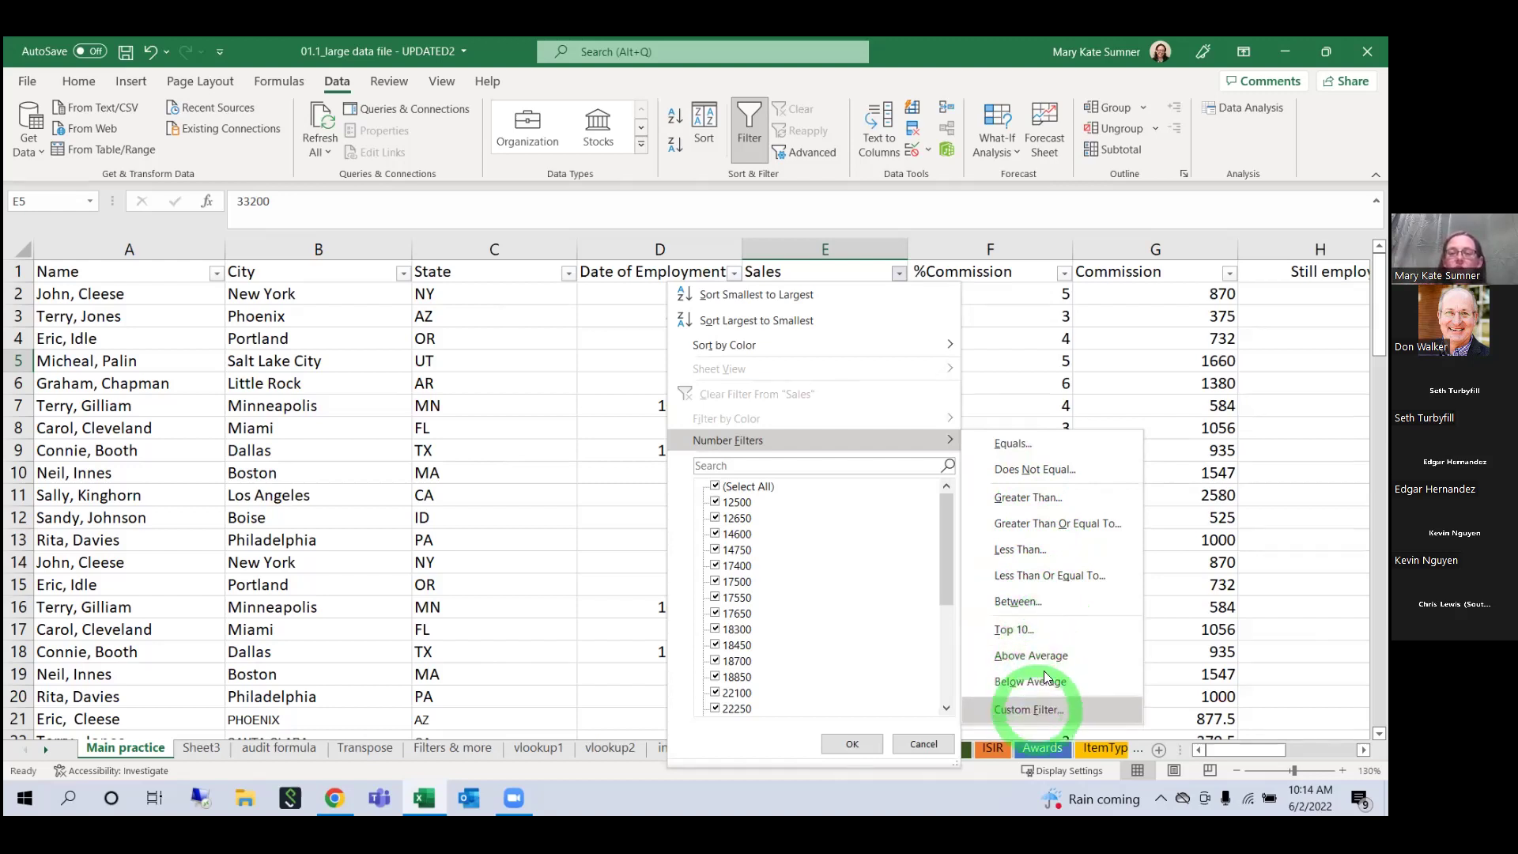
pyautogui.click(1028, 498)
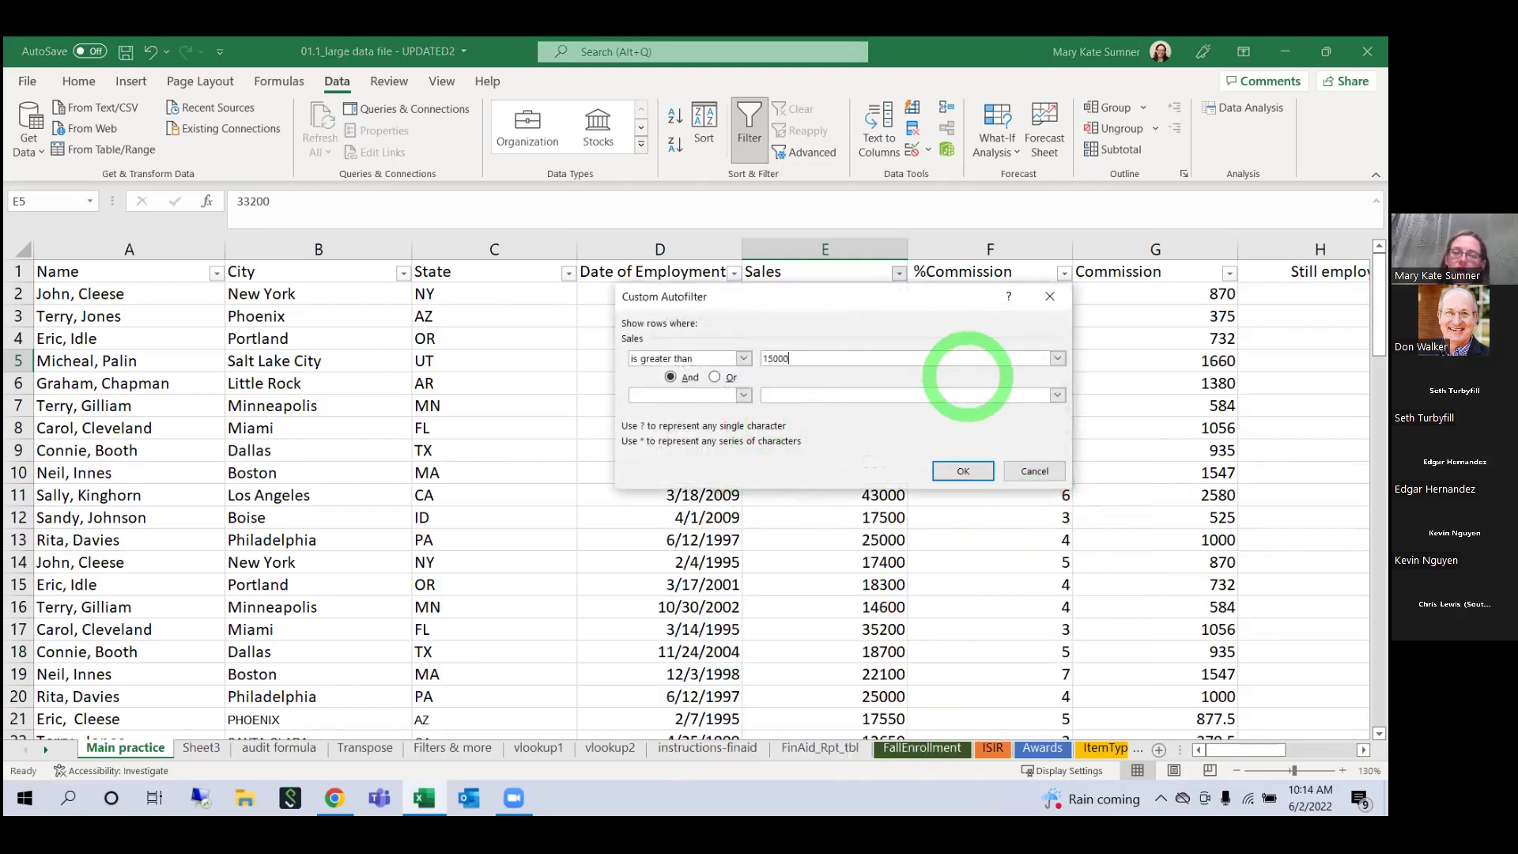
pyautogui.click(961, 471)
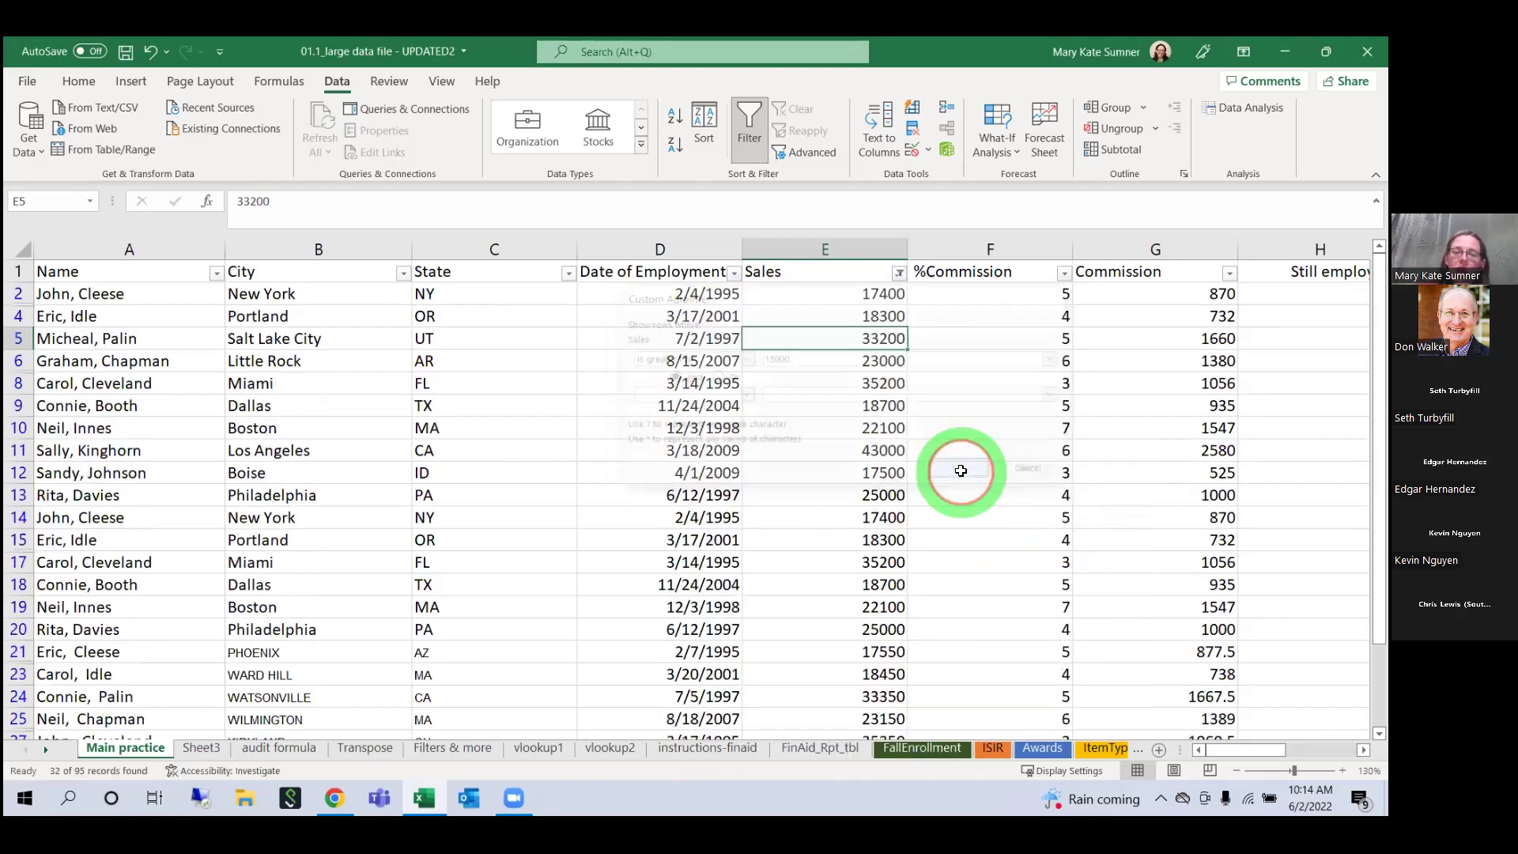
pyautogui.scroll(-10, 910, 379)
pyautogui.scroll(5, 859, 373)
pyautogui.scroll(5, 859, 373)
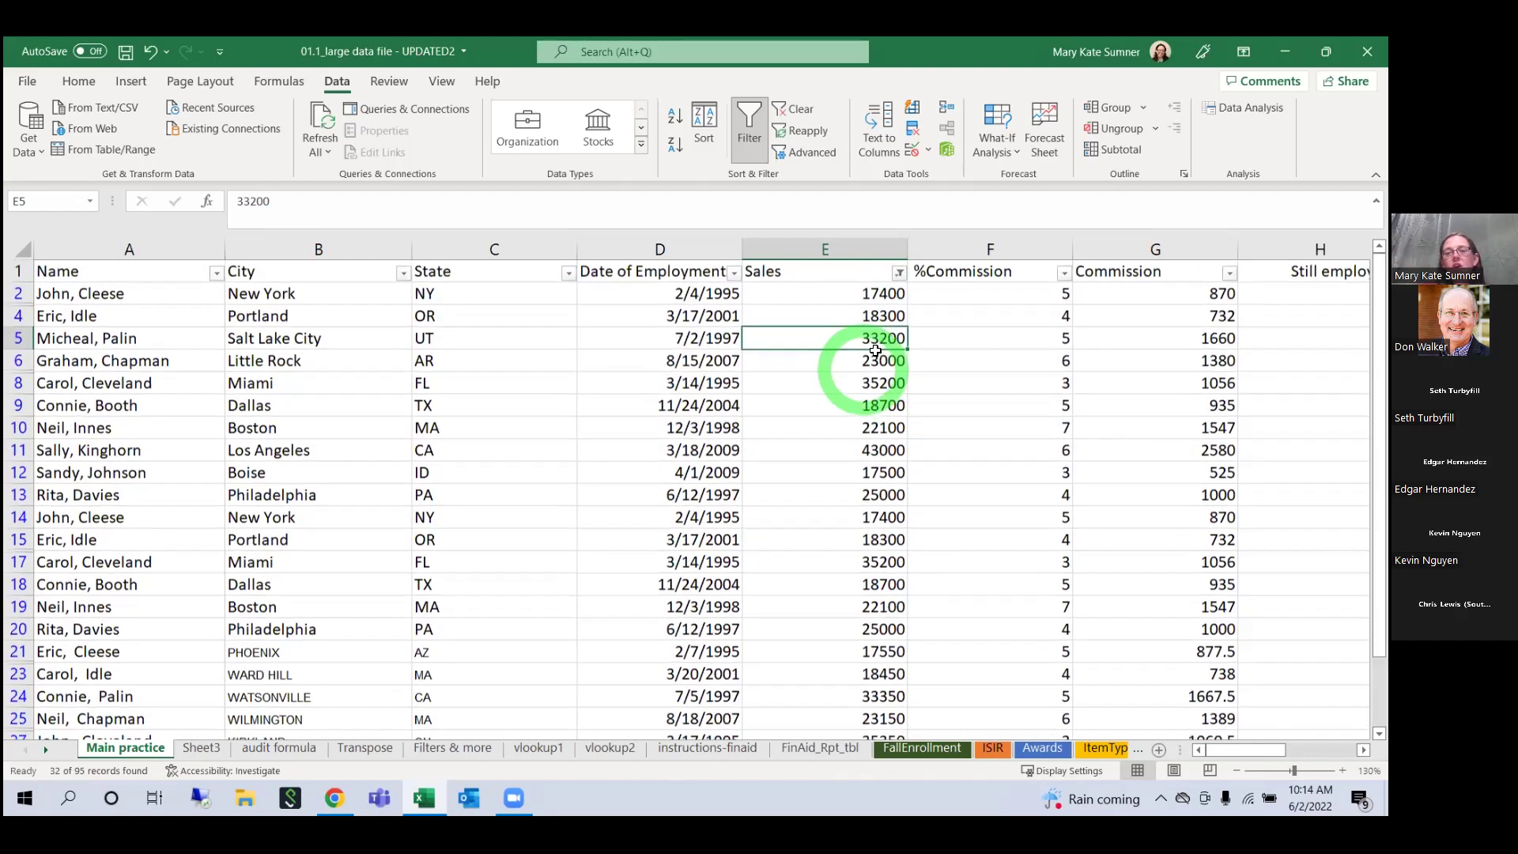
# Step: Change the Sales number filter to show only values less than 15000
pyautogui.click(897, 274)
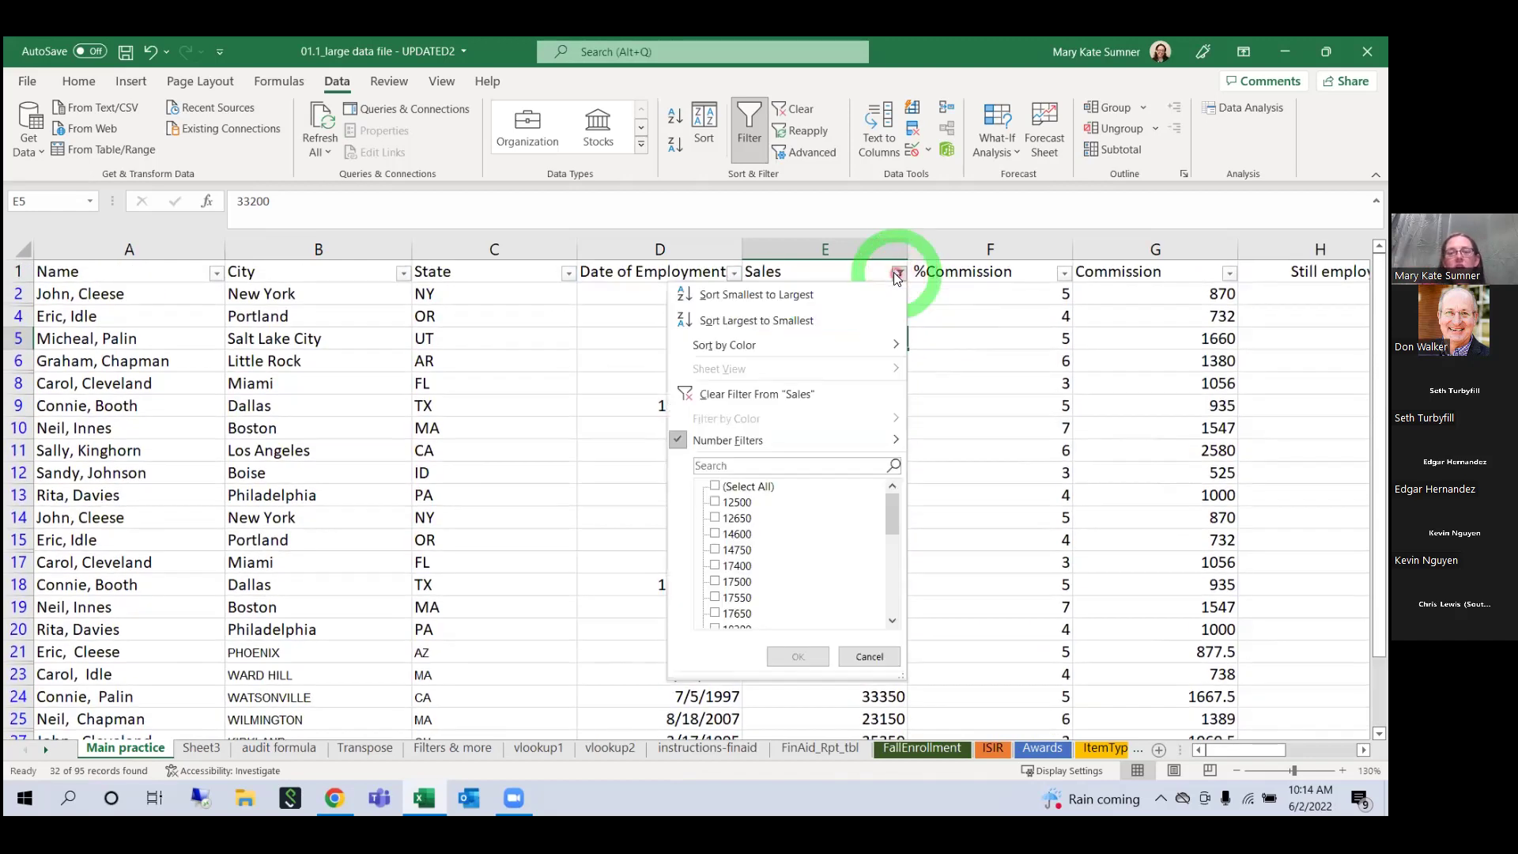
pyautogui.click(775, 443)
pyautogui.click(1006, 545)
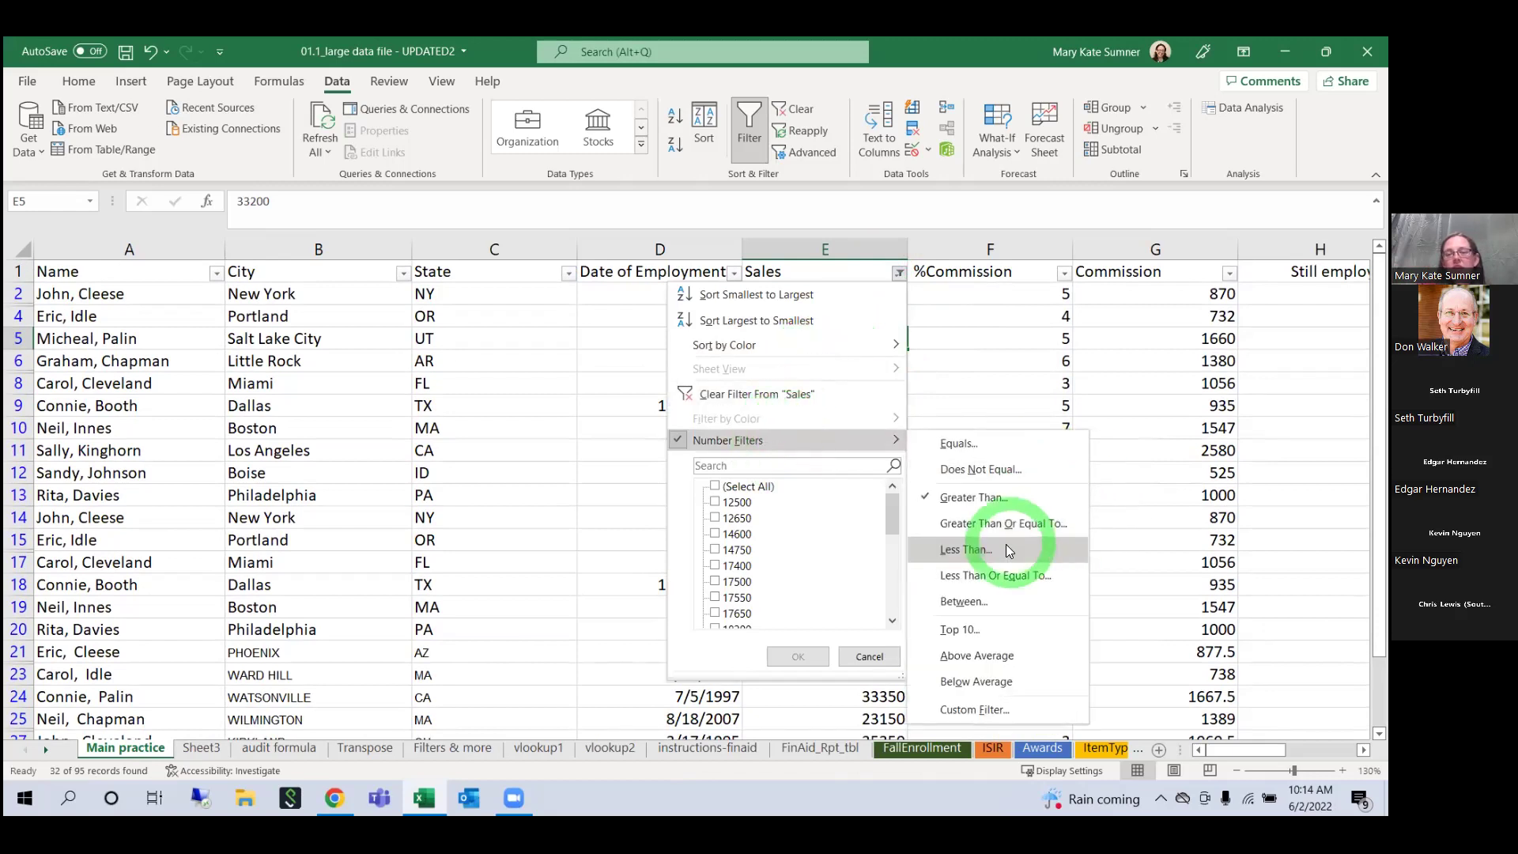
pyautogui.click(794, 376)
pyautogui.click(845, 388)
pyautogui.write('15')
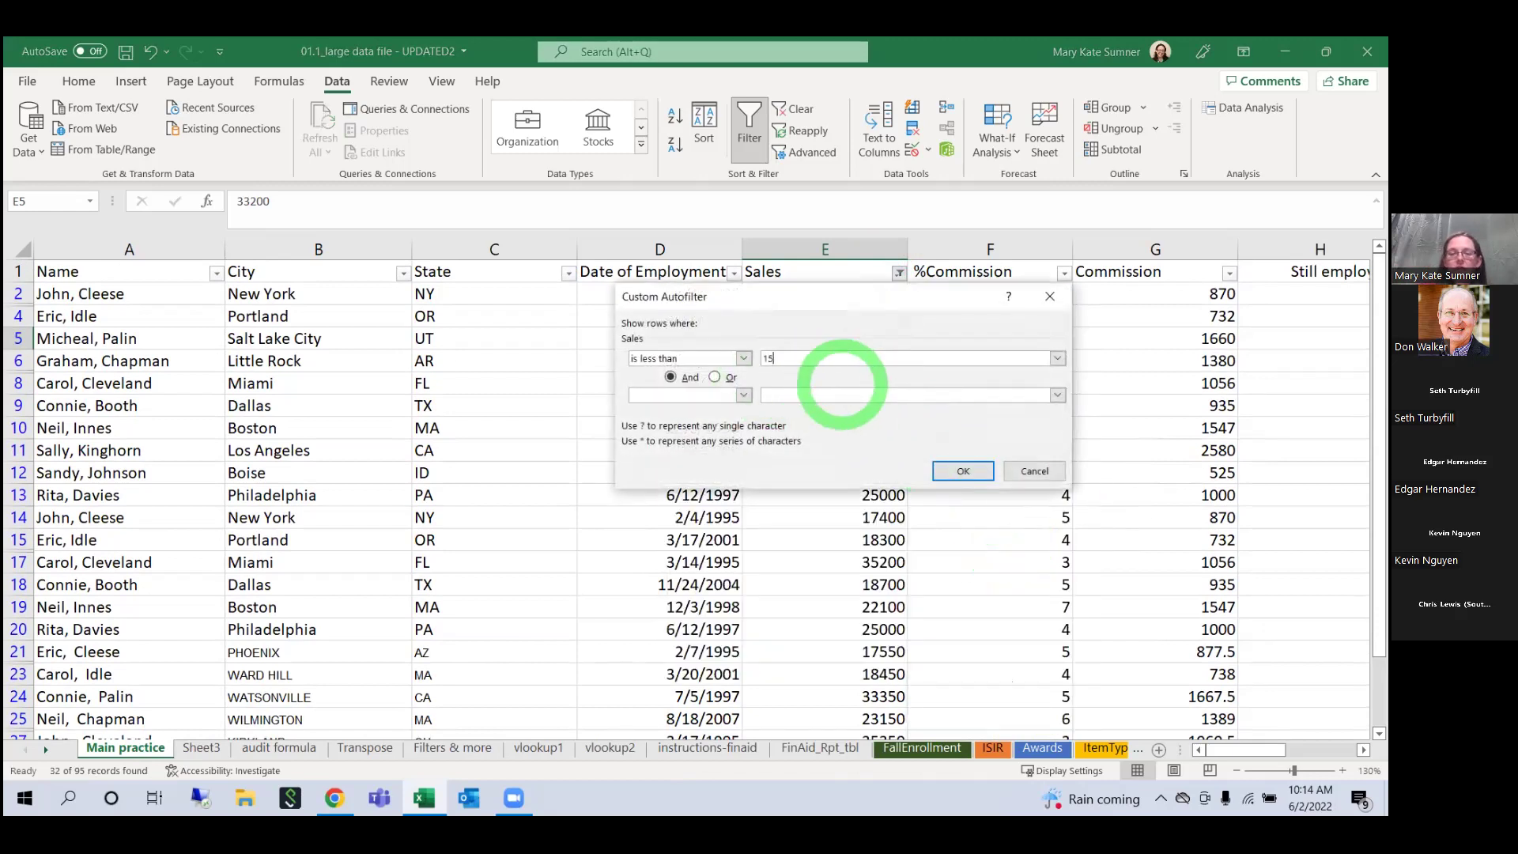
pyautogui.write('000')
pyautogui.press('Return')
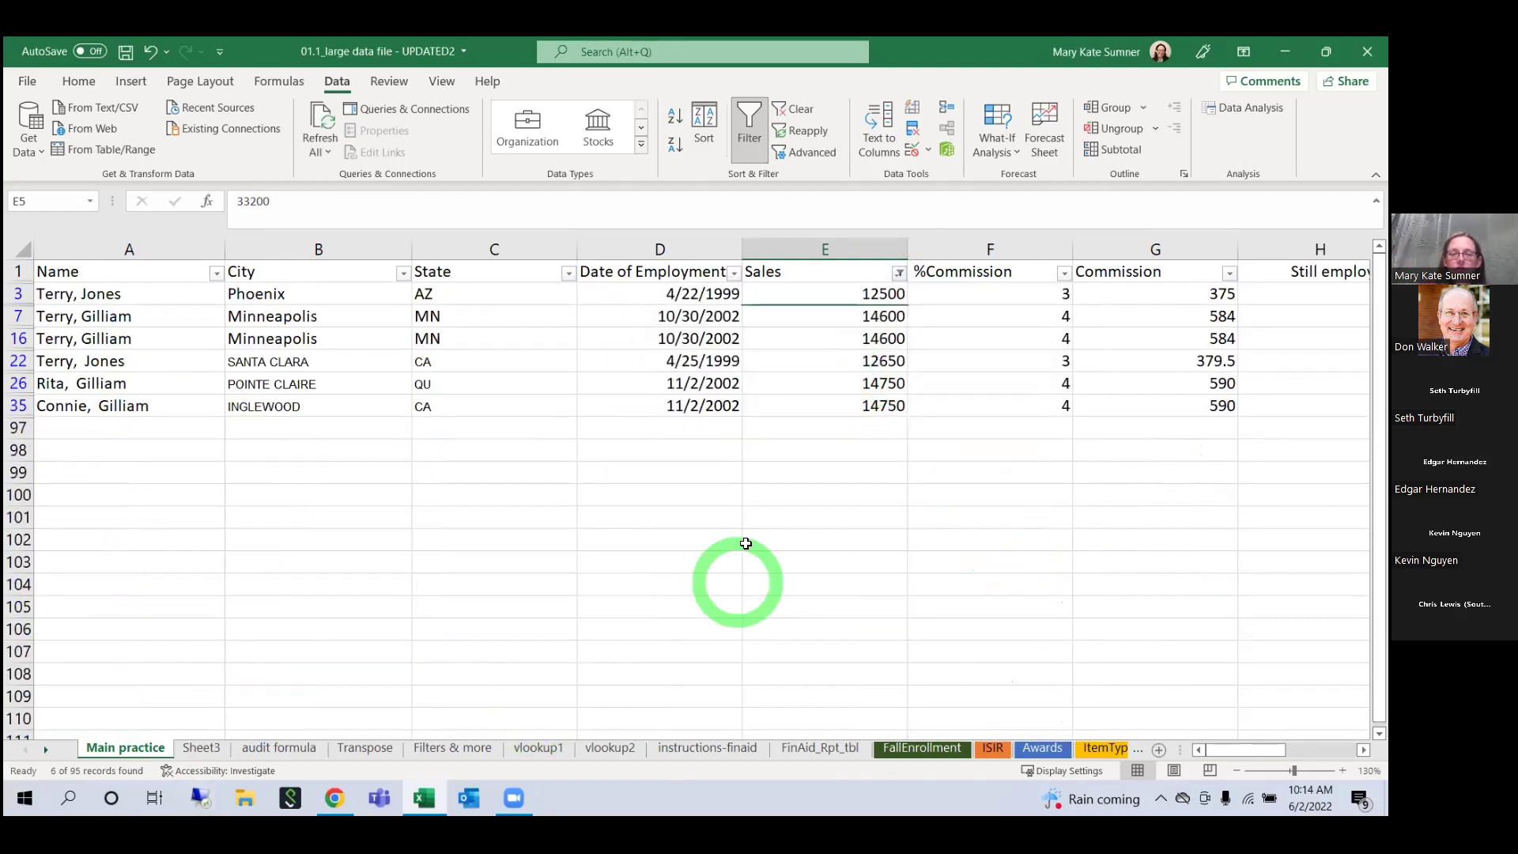
pyautogui.click(889, 361)
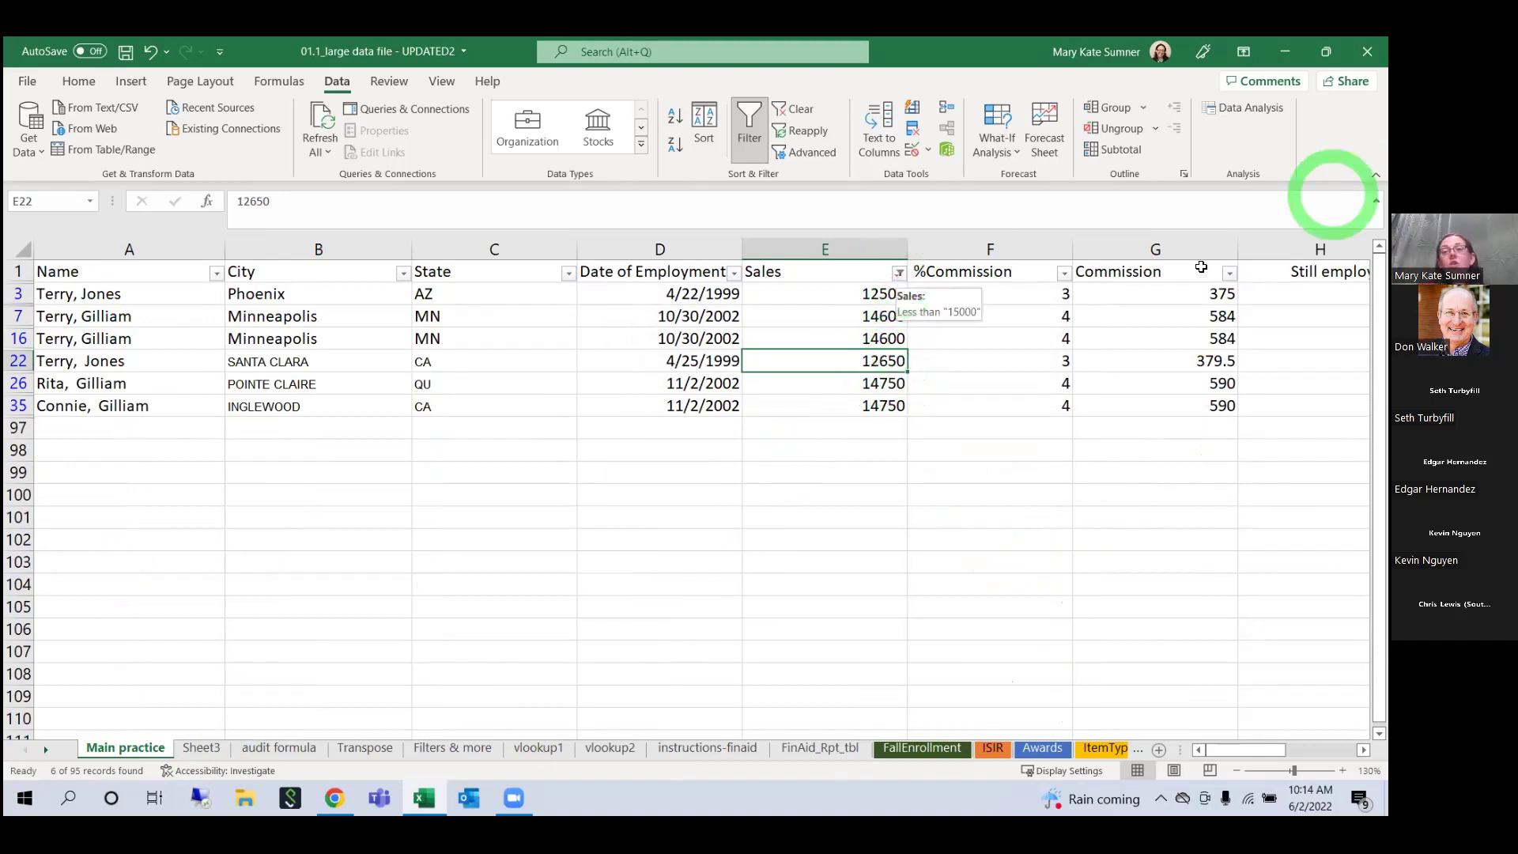
# Step: Narrow the filtered rows to a %Commission of 4 and a Commission of 590
pyautogui.click(1063, 275)
pyautogui.click(880, 502)
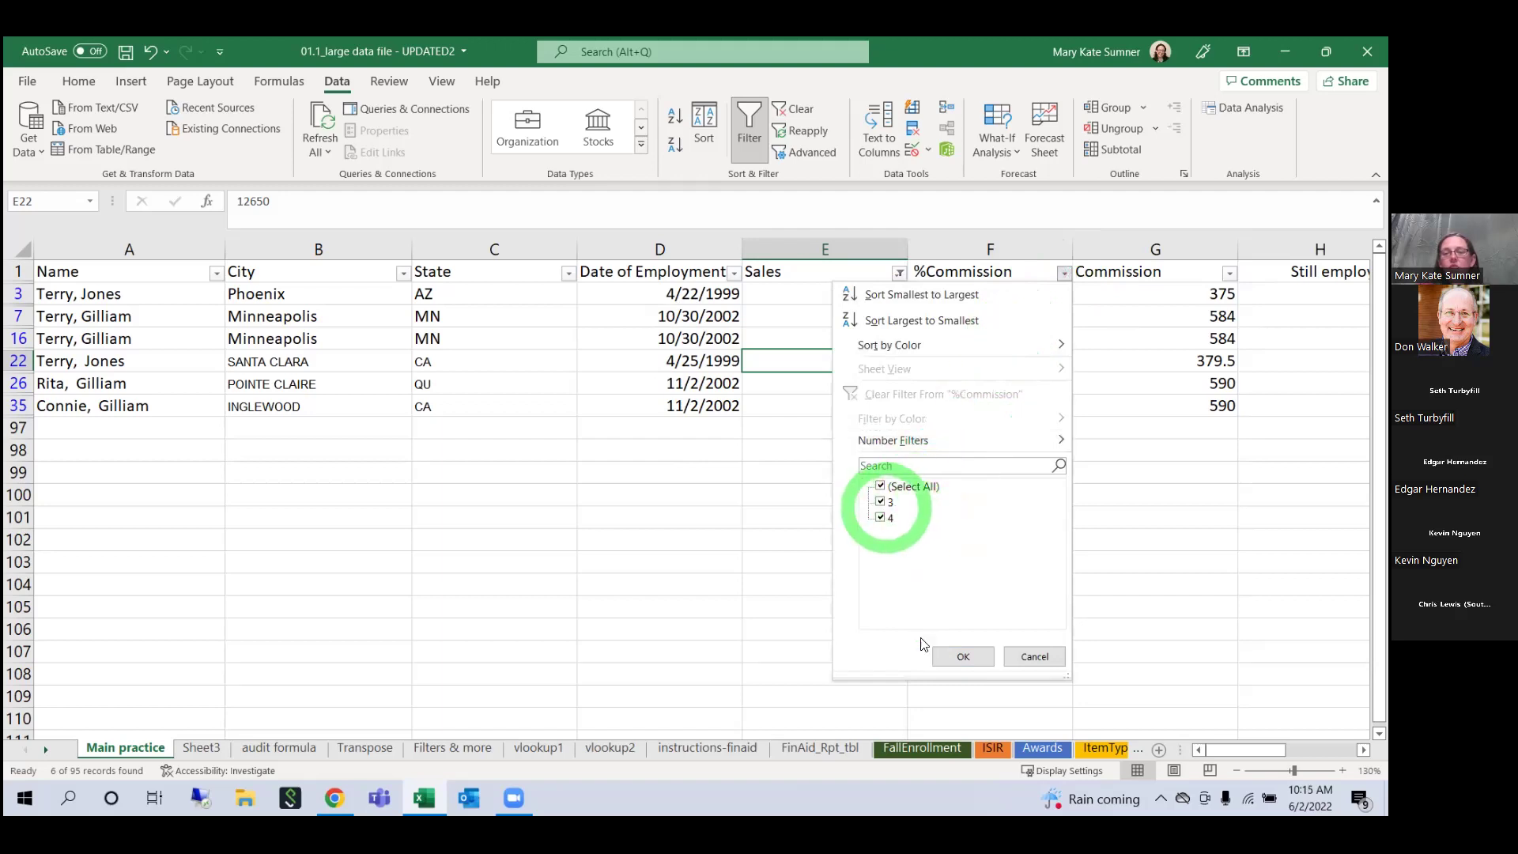
pyautogui.click(961, 657)
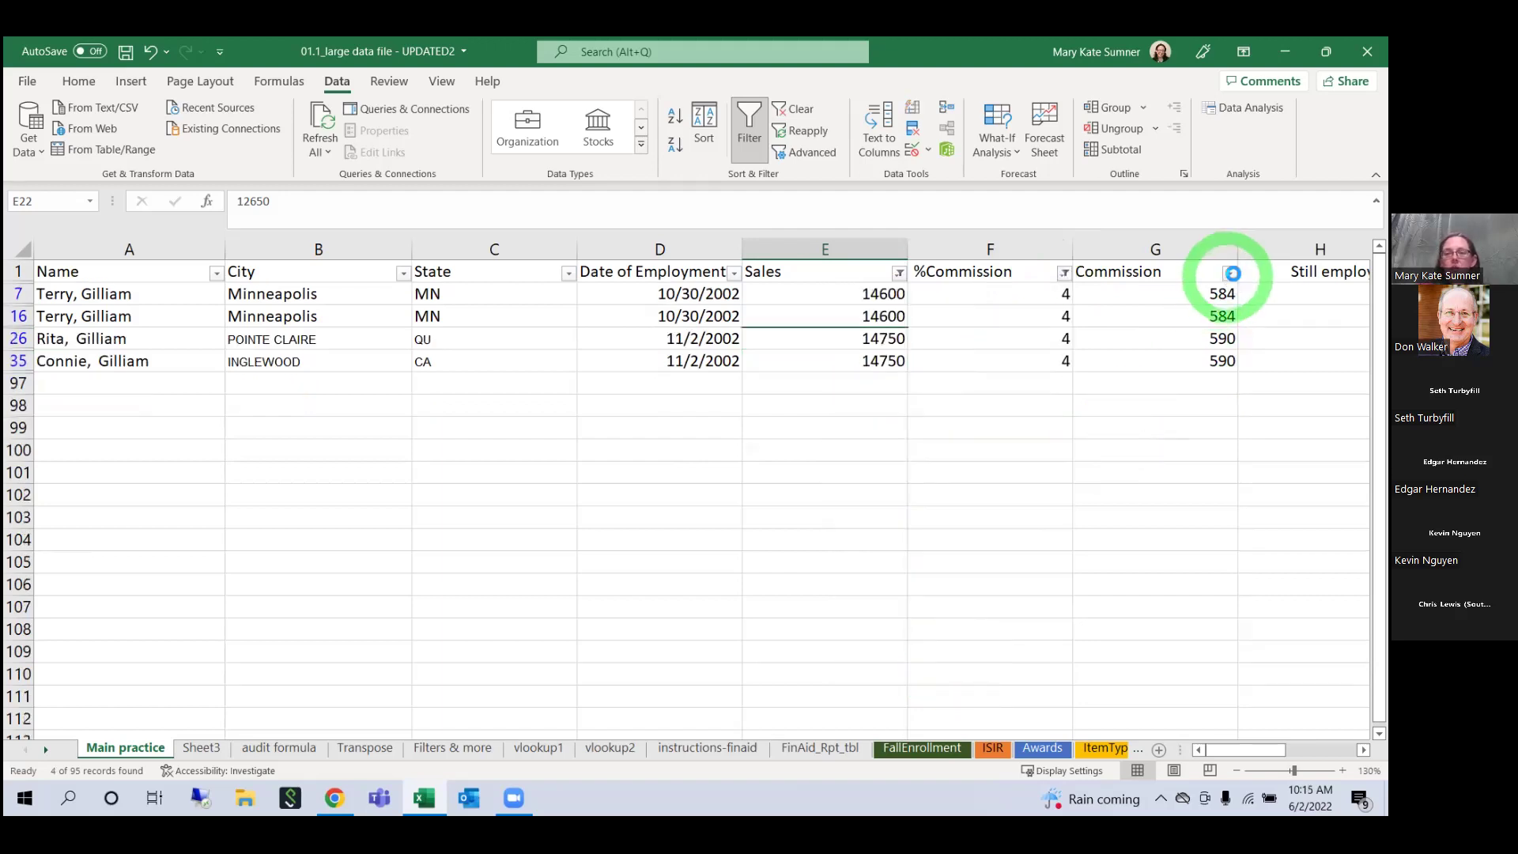
pyautogui.click(1230, 273)
pyautogui.click(1061, 502)
pyautogui.click(1115, 657)
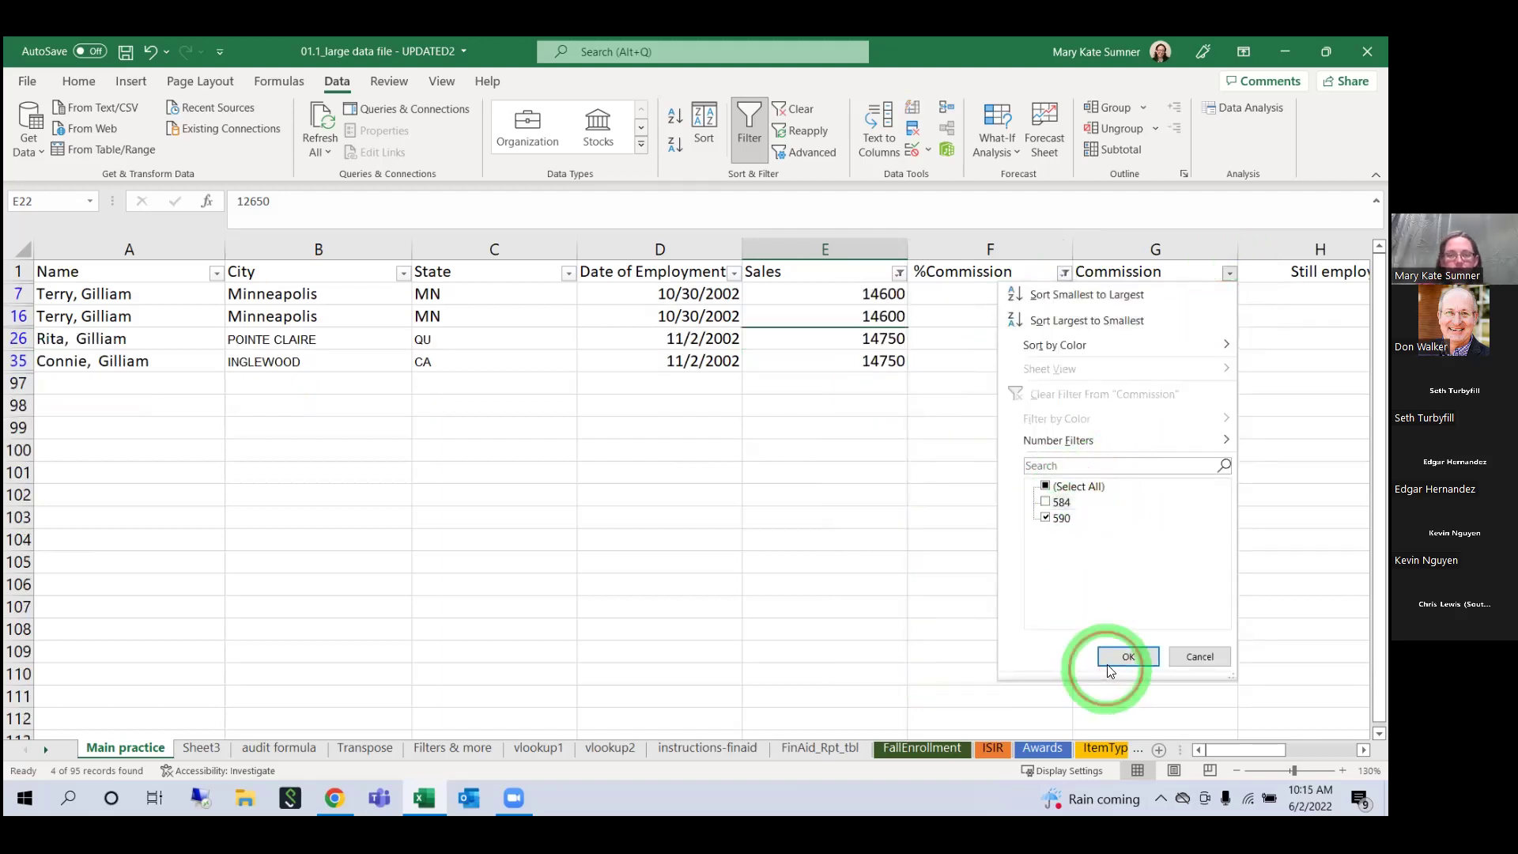
# Step: Filter the City column to show only POINTE CLAIRE, and clear the filters from all columns at once
pyautogui.click(403, 273)
pyautogui.click(220, 502)
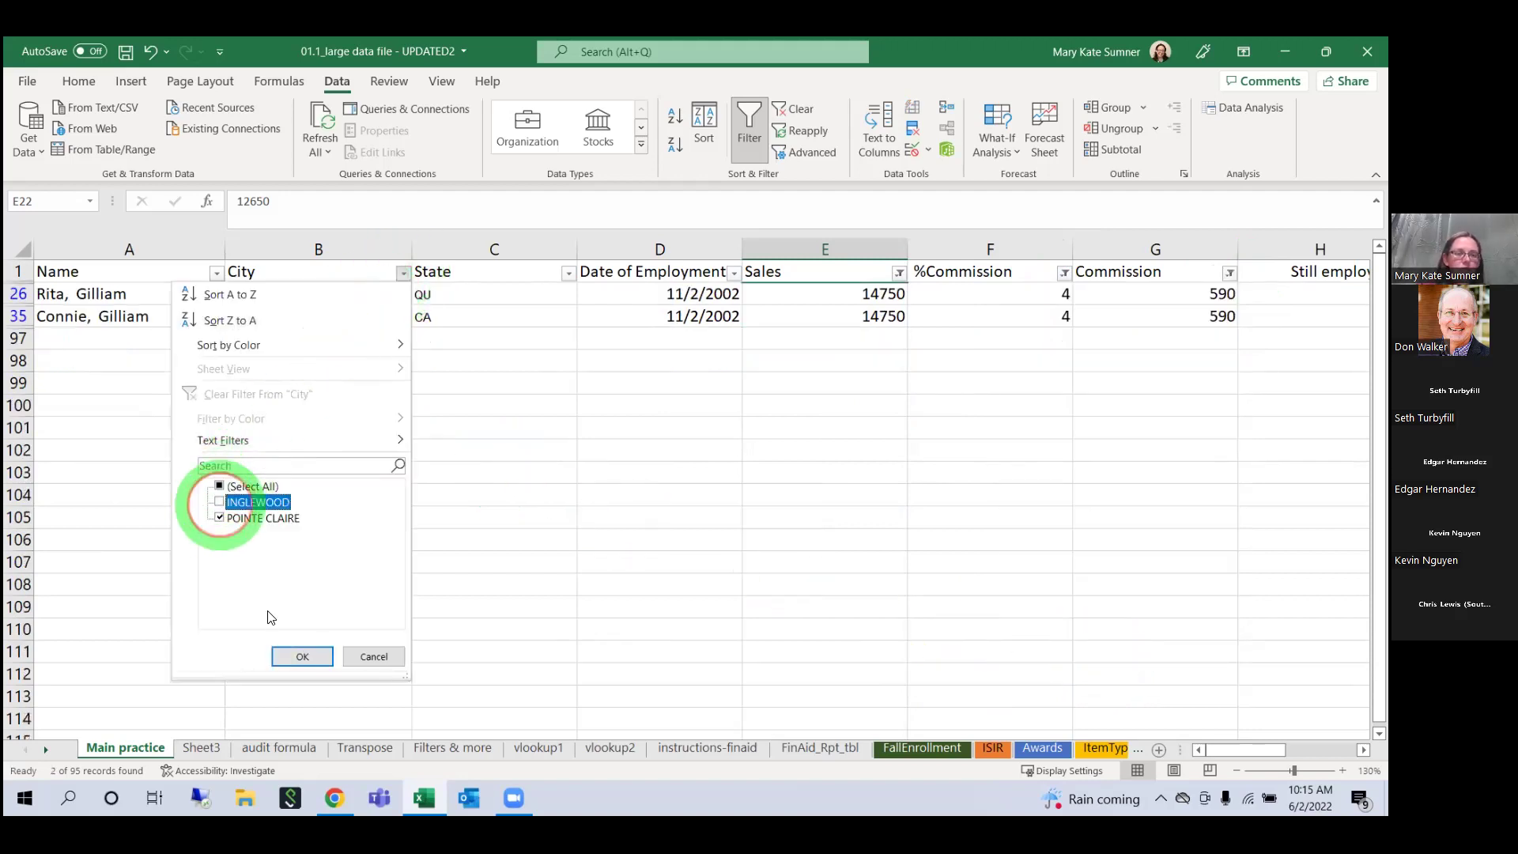
pyautogui.click(302, 656)
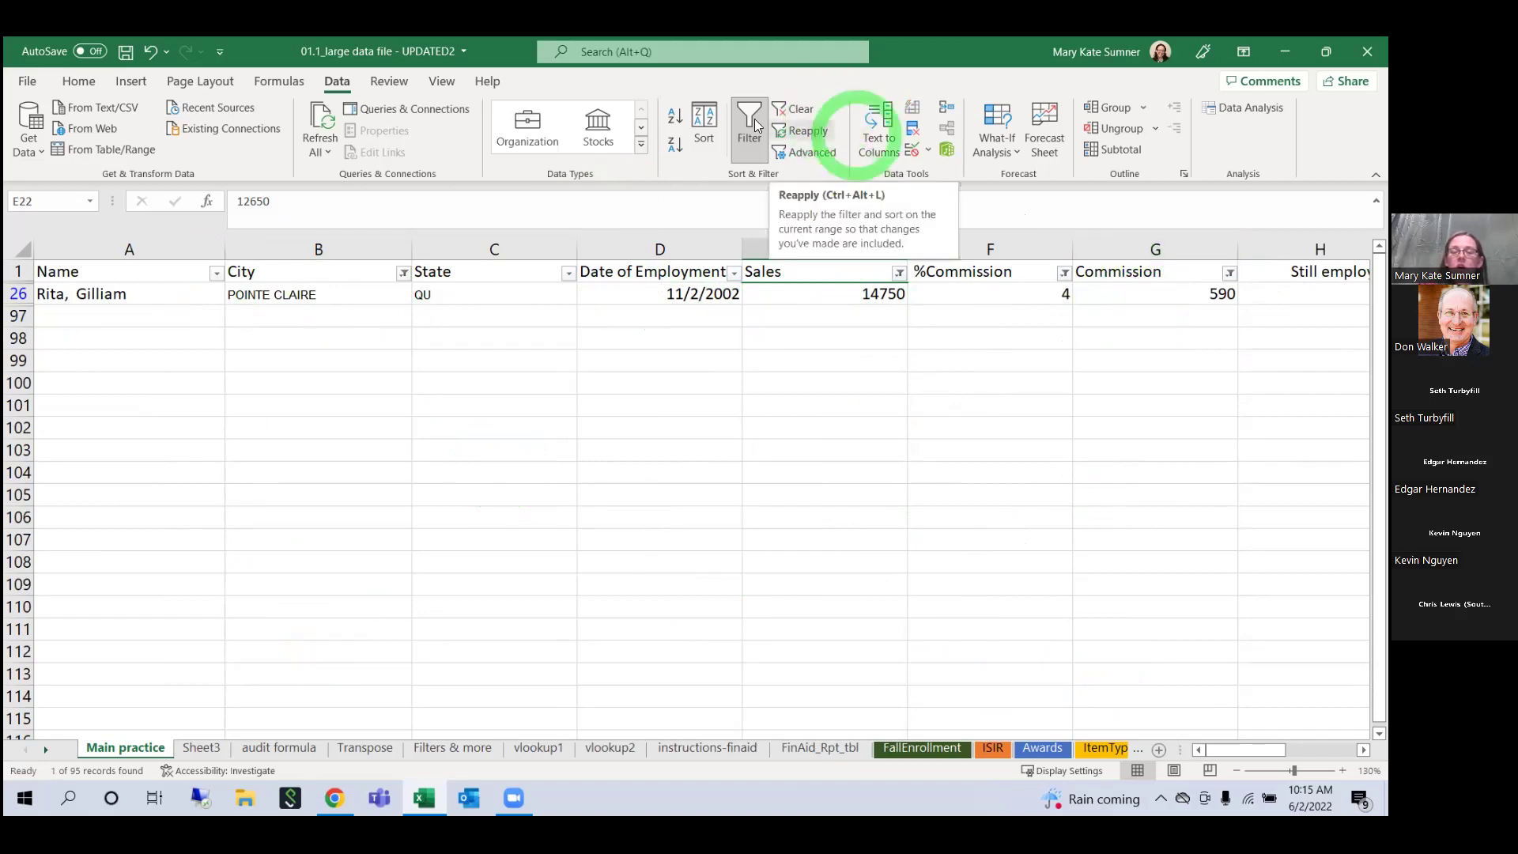
pyautogui.click(801, 114)
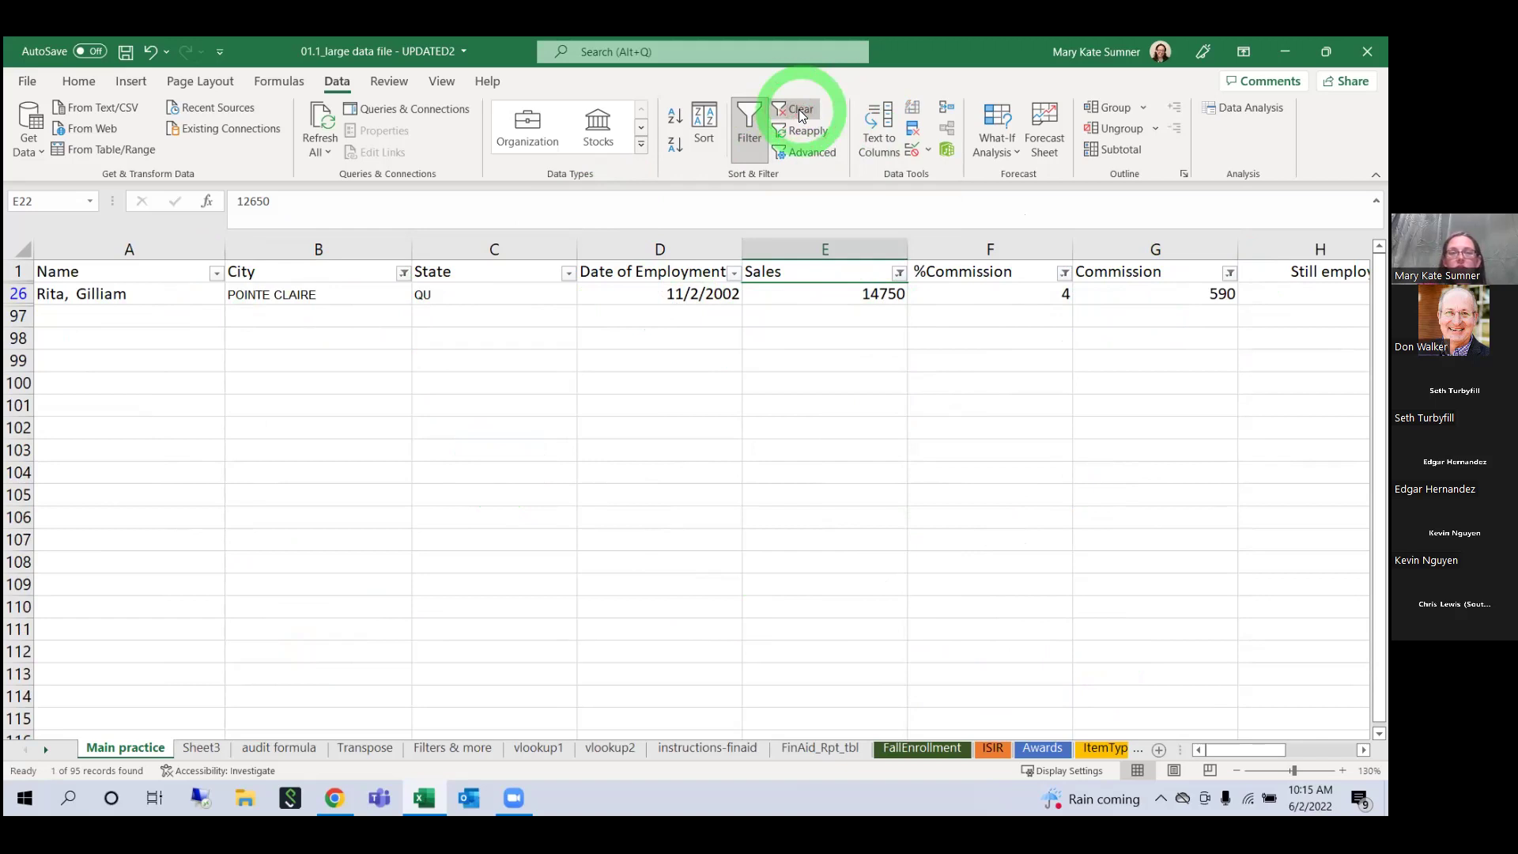
pyautogui.click(802, 113)
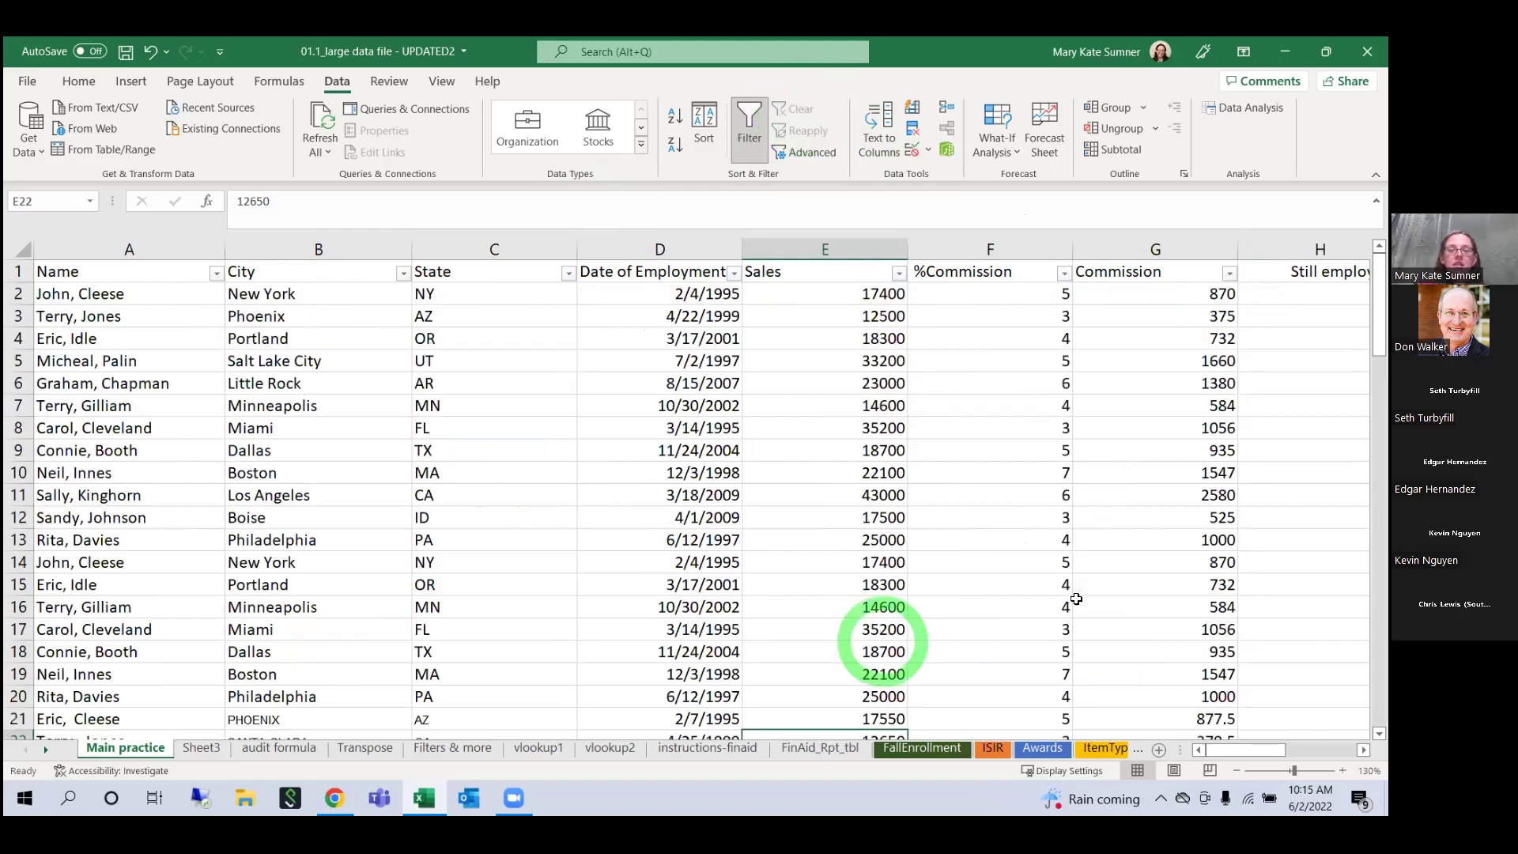
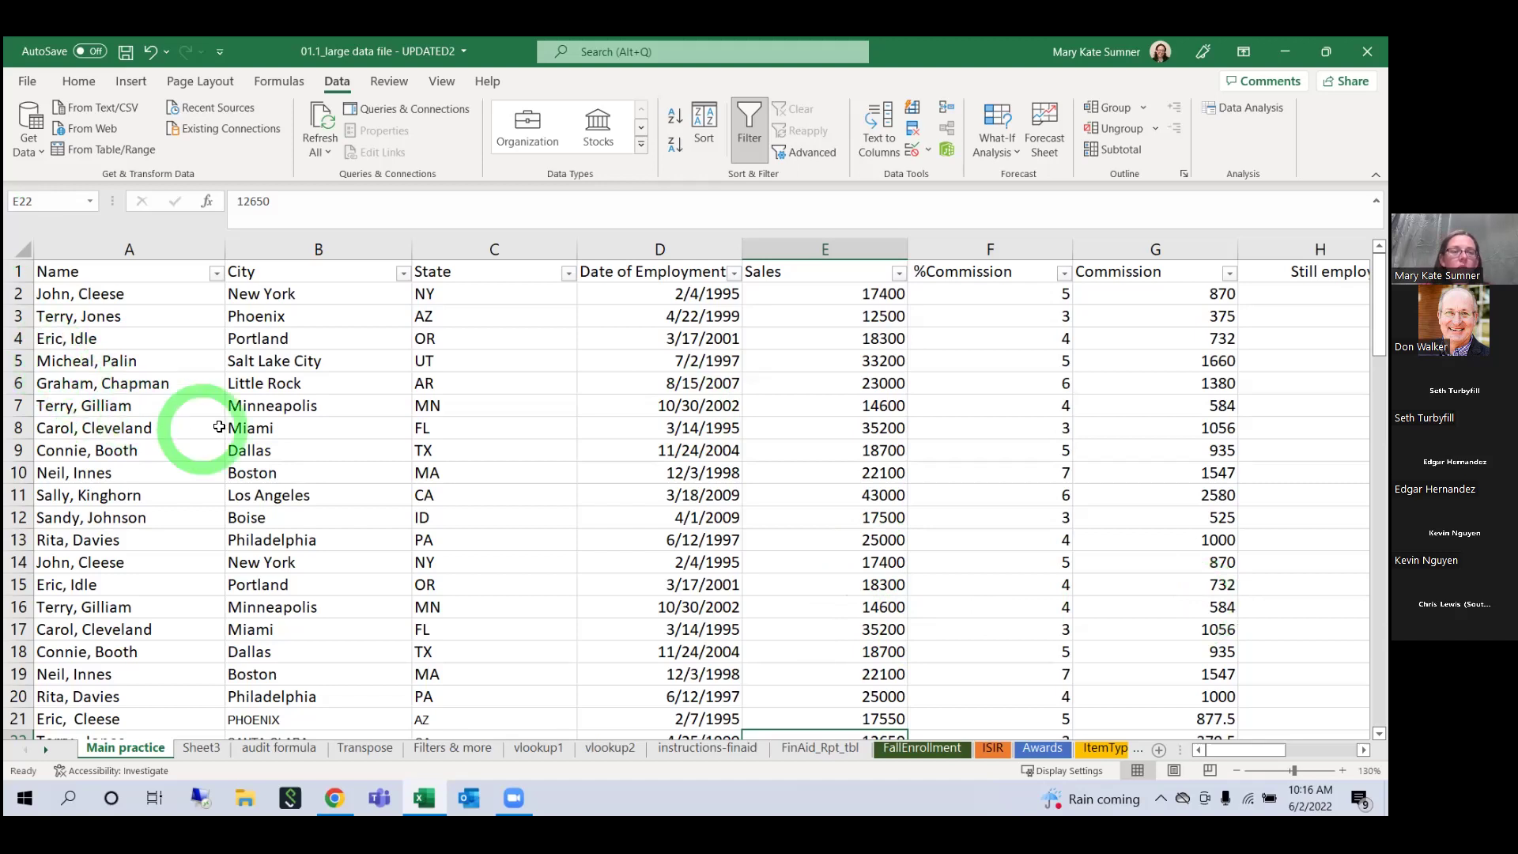
# Step: Filter the State column to show only ID
pyautogui.click(124, 424)
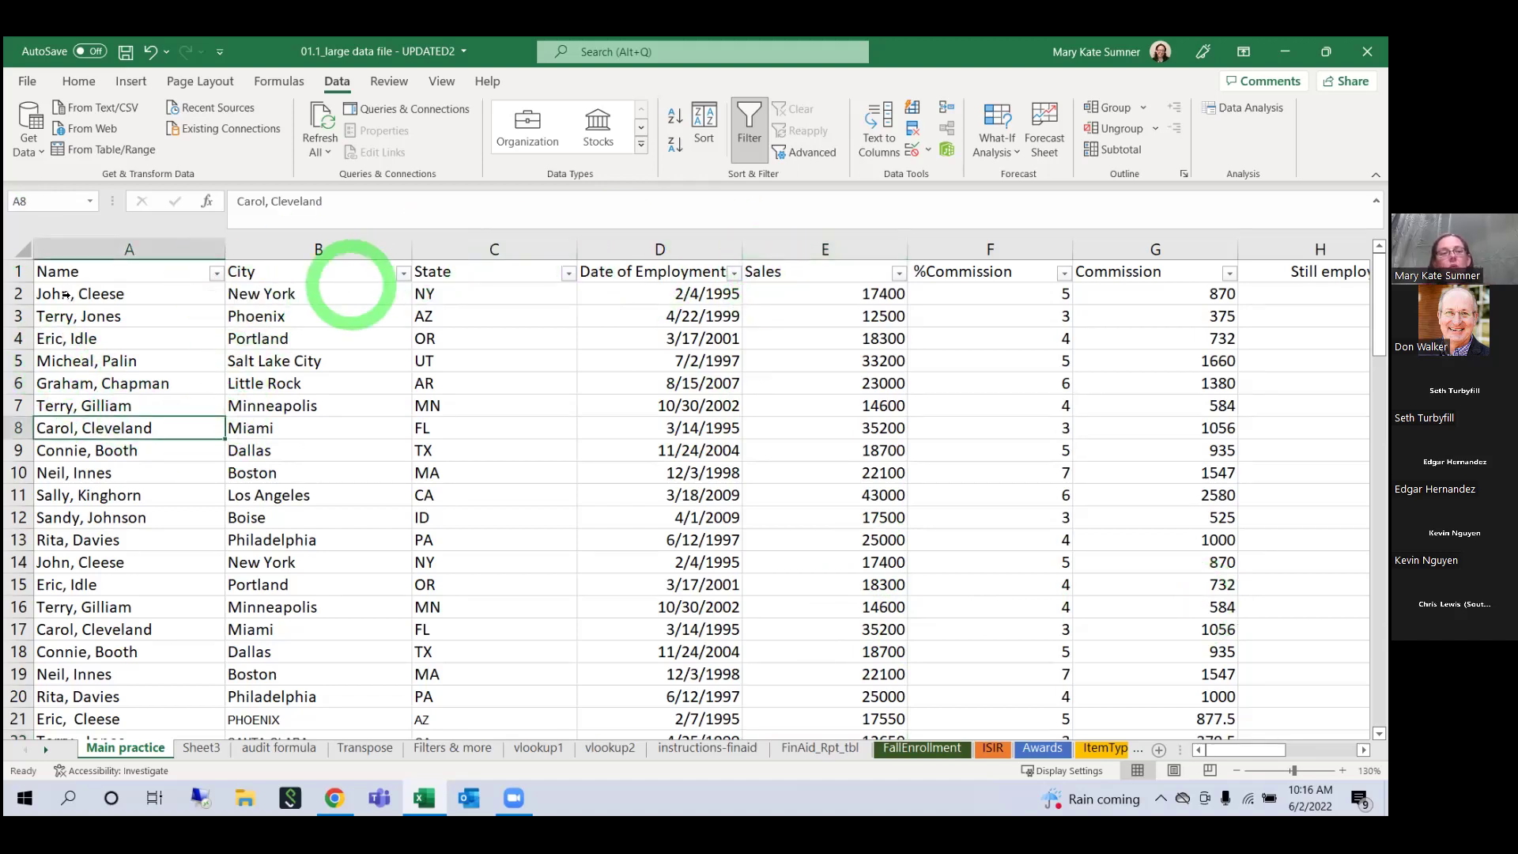
pyautogui.click(16, 294)
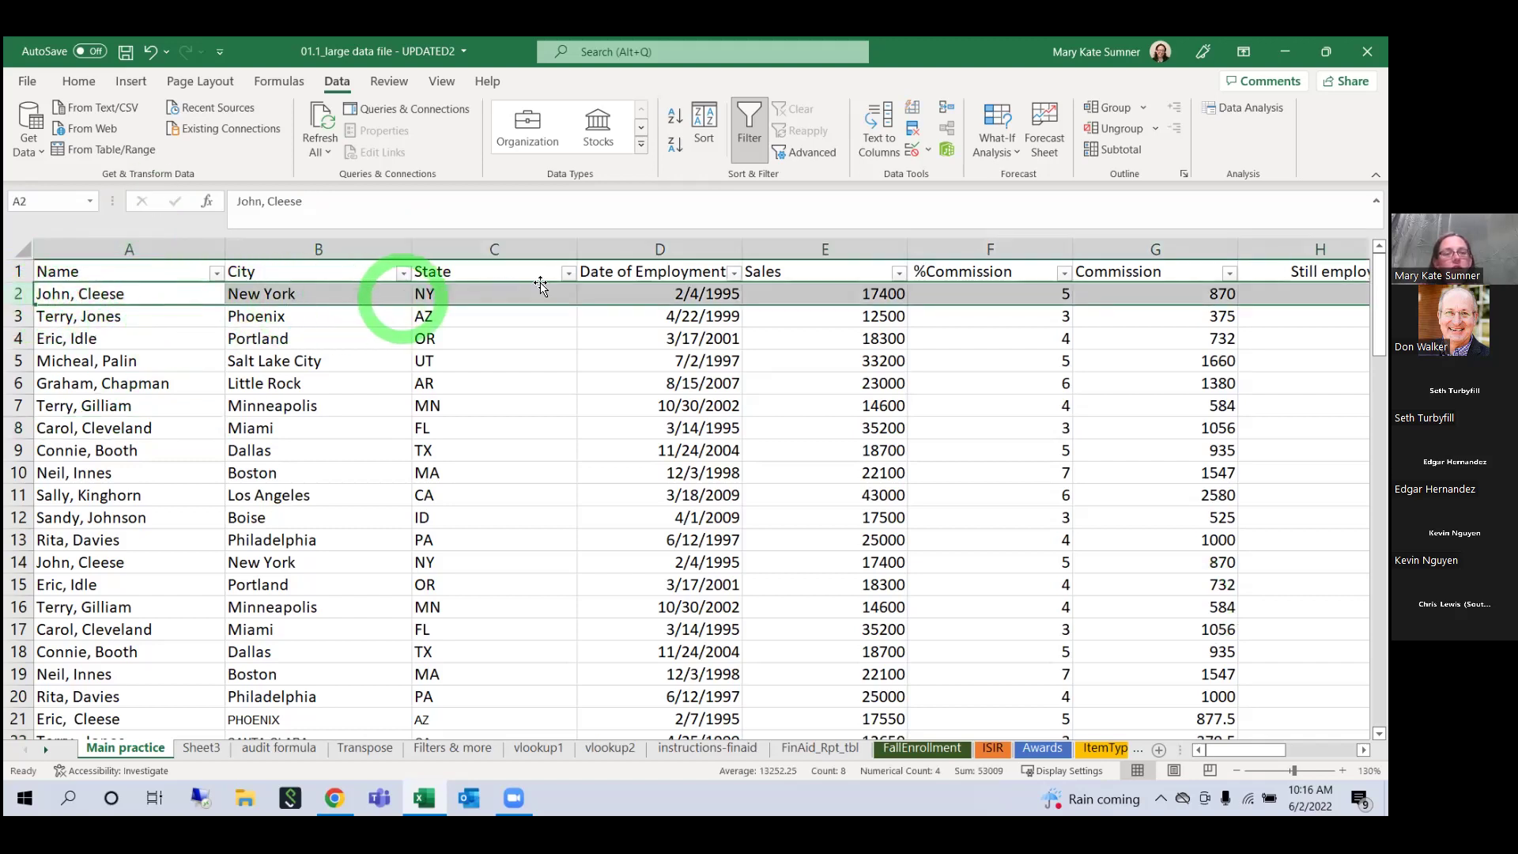
pyautogui.click(568, 273)
pyautogui.click(385, 486)
pyautogui.click(385, 582)
pyautogui.click(469, 657)
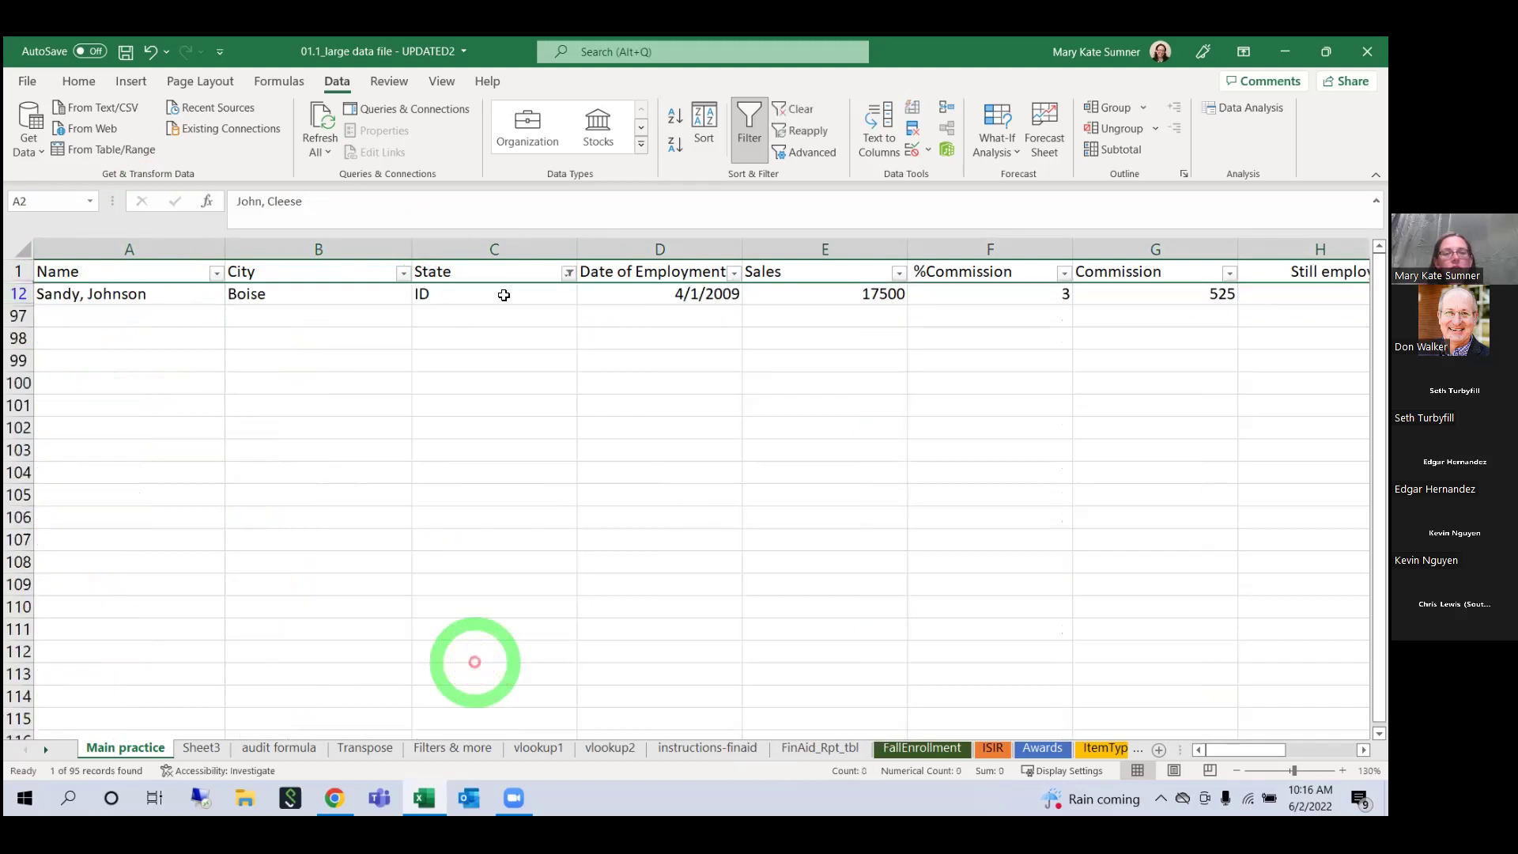
# Step: Change the State filter to show MA, MN and MO instead of ID
pyautogui.click(568, 273)
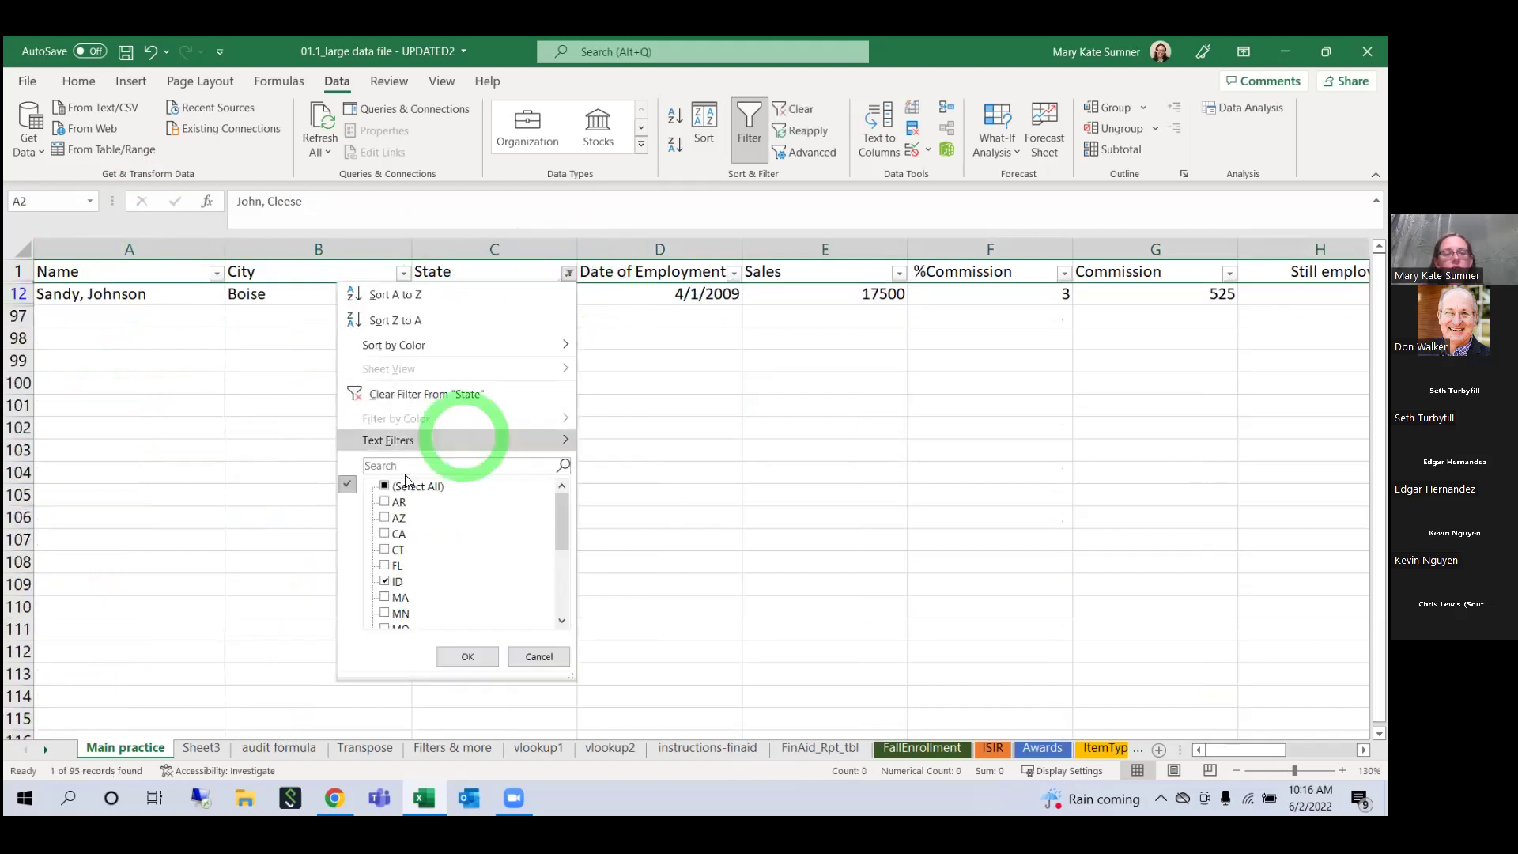
pyautogui.click(390, 615)
pyautogui.click(393, 599)
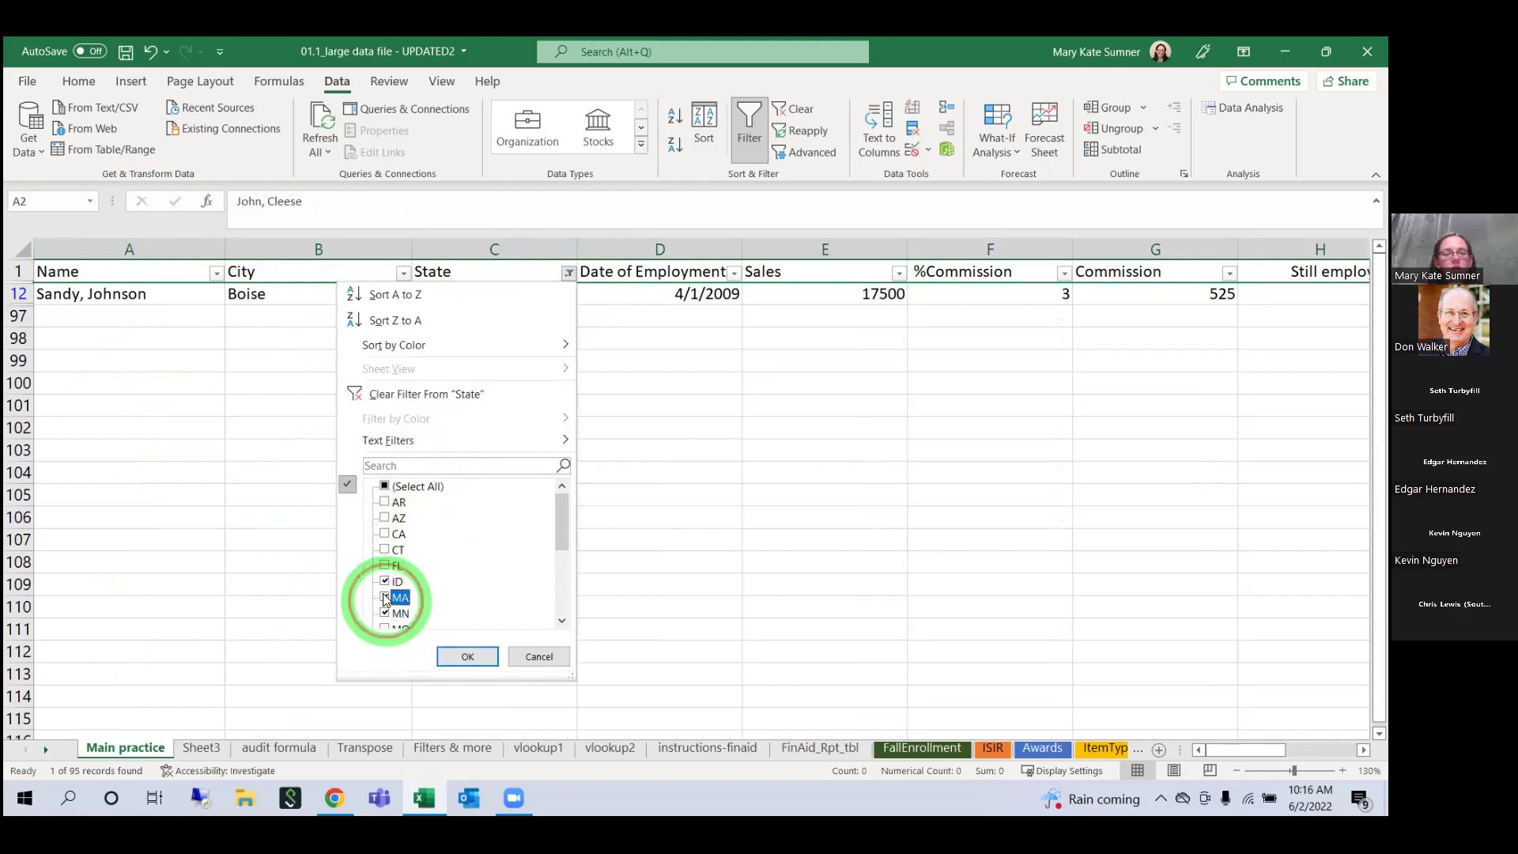
pyautogui.click(398, 585)
pyautogui.scroll(-1, 398, 585)
pyautogui.click(397, 583)
pyautogui.click(467, 656)
# Step: Select all the filtered data rows below the headings and fill them with orange
pyautogui.click(51, 293)
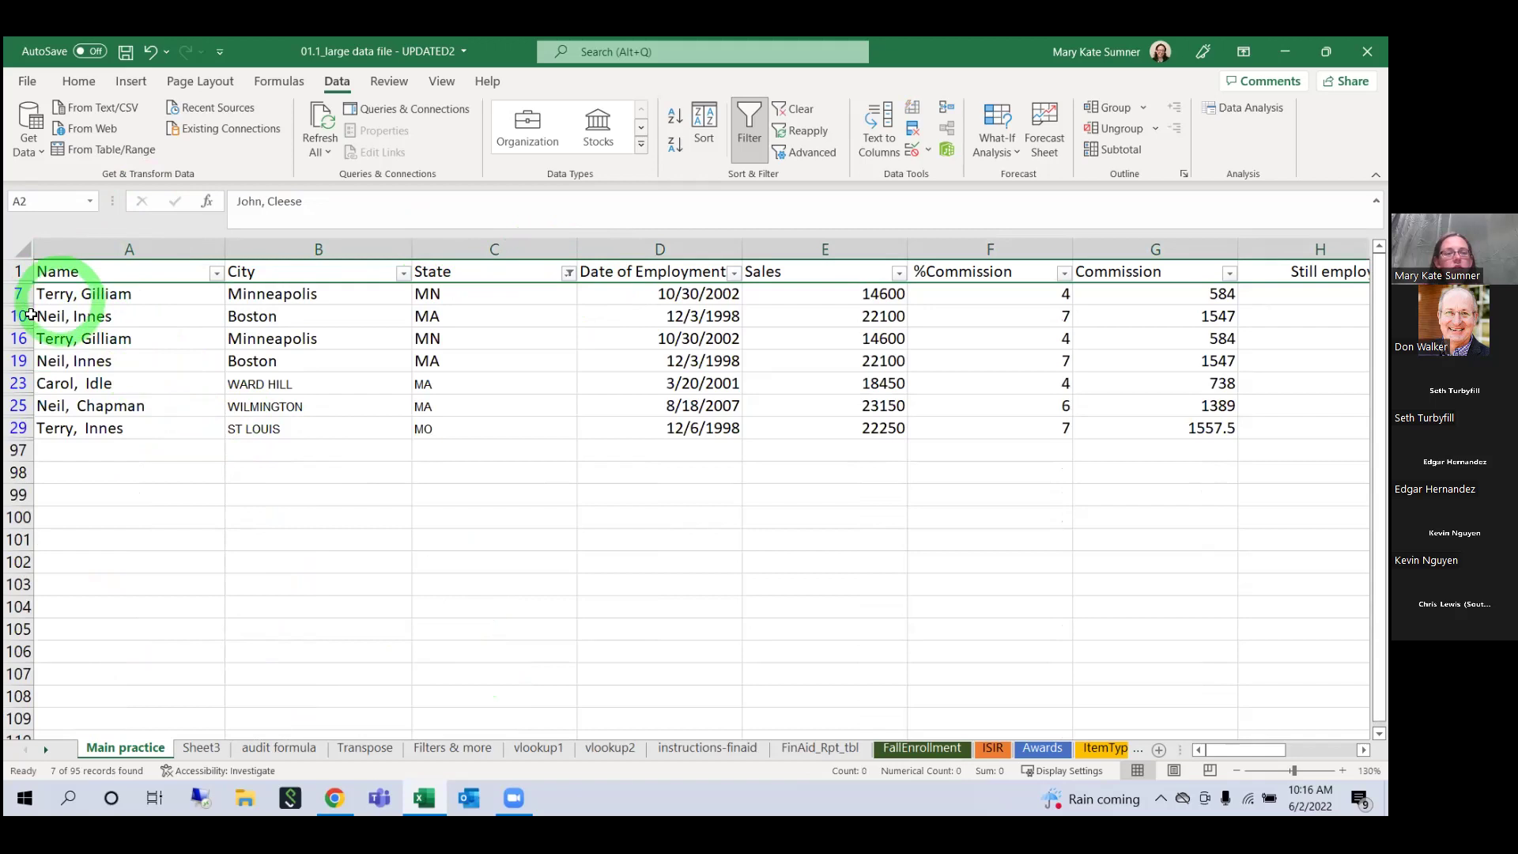
pyautogui.hotkey('ctrl', 'a')
pyautogui.click(79, 81)
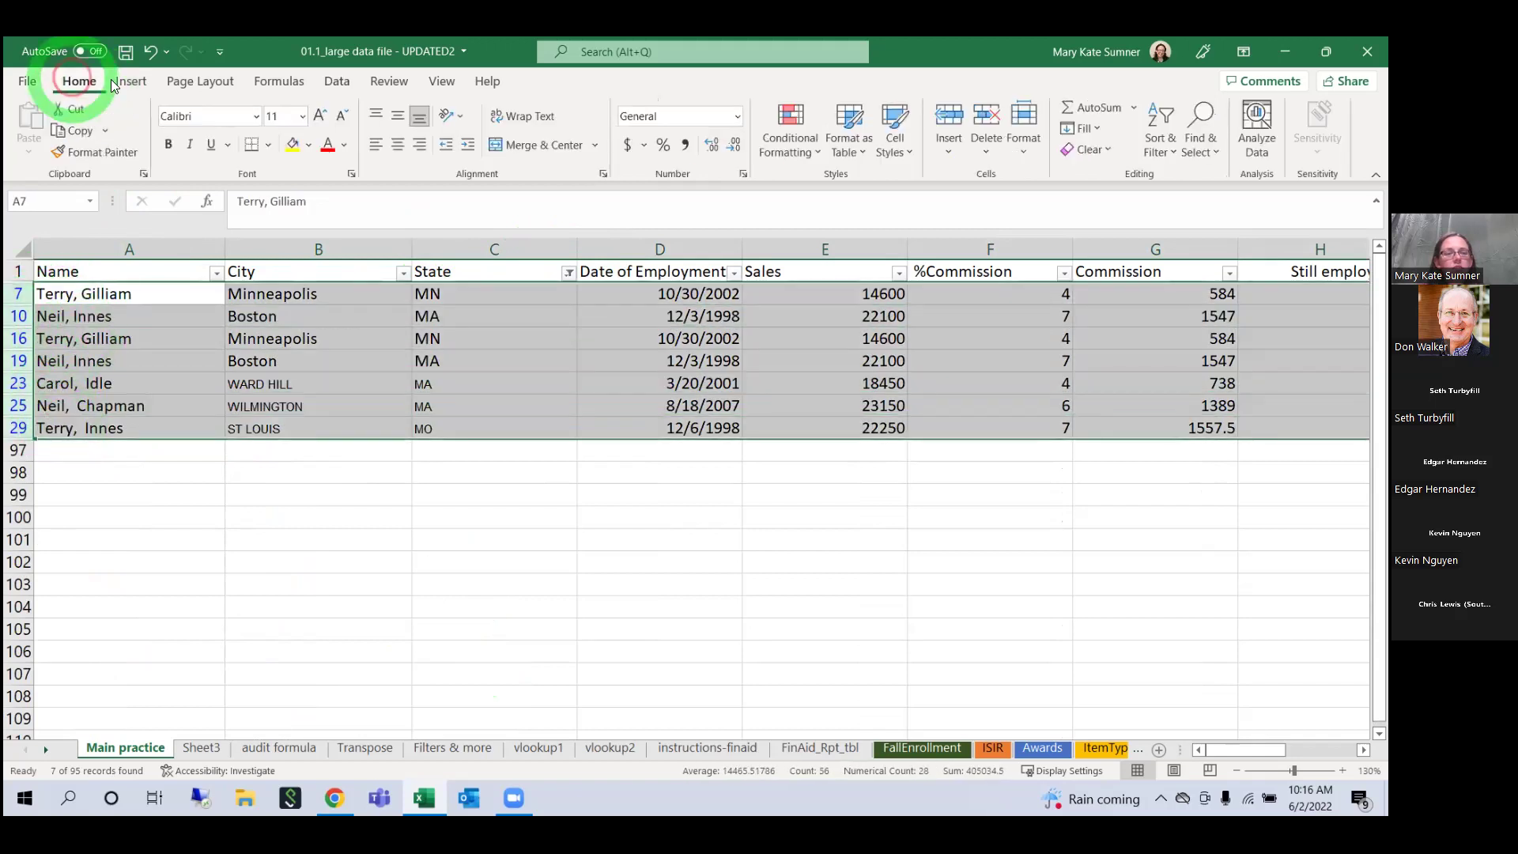
pyautogui.click(309, 145)
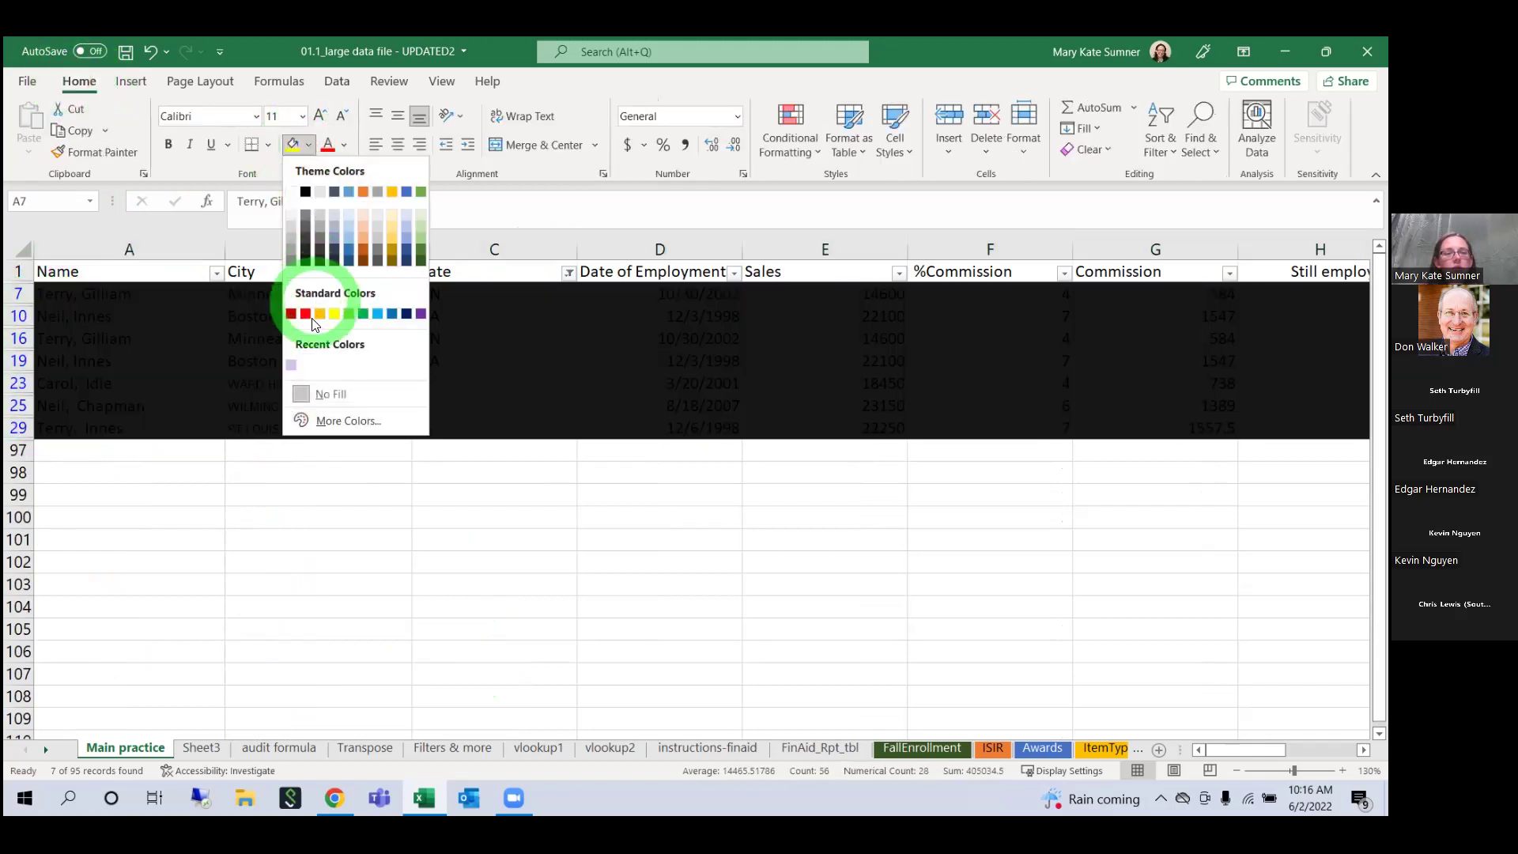
pyautogui.click(318, 310)
pyautogui.click(814, 404)
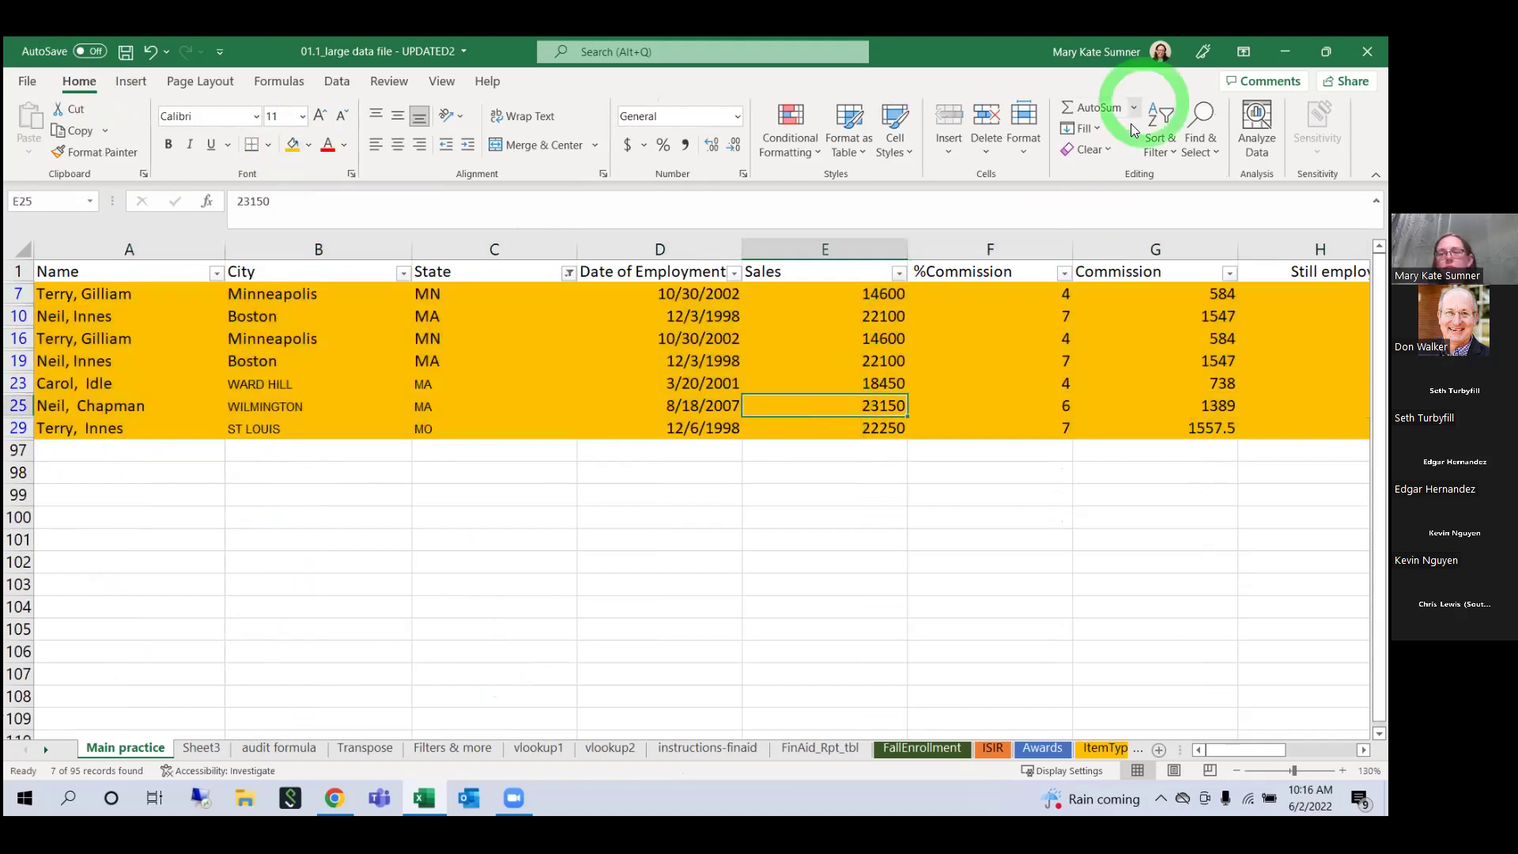
# Step: Clear the filter from the State column to bring back all data rows
pyautogui.click(569, 273)
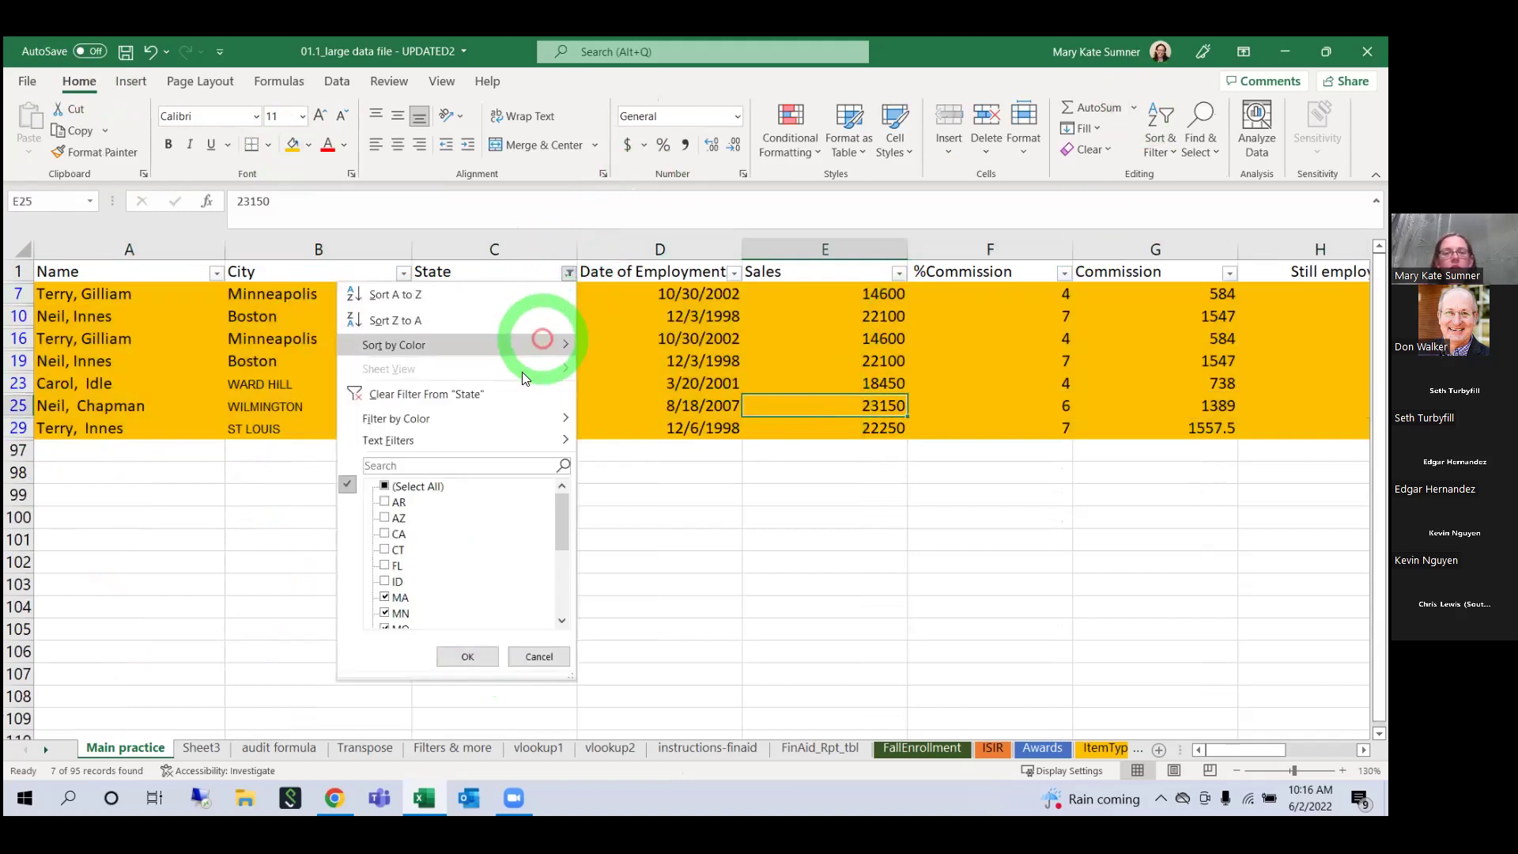
pyautogui.click(776, 390)
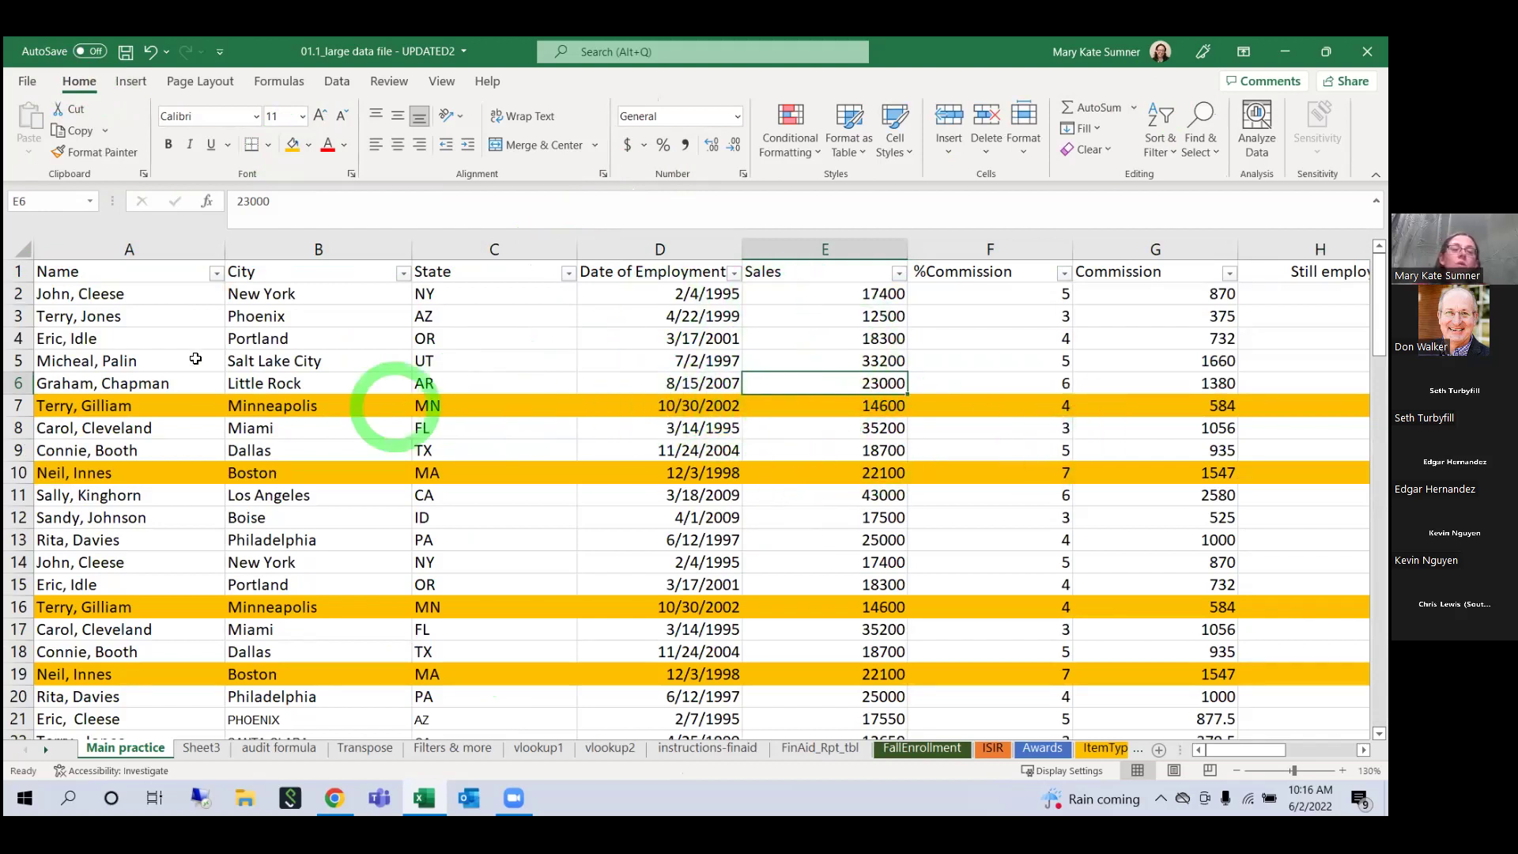
pyautogui.click(403, 272)
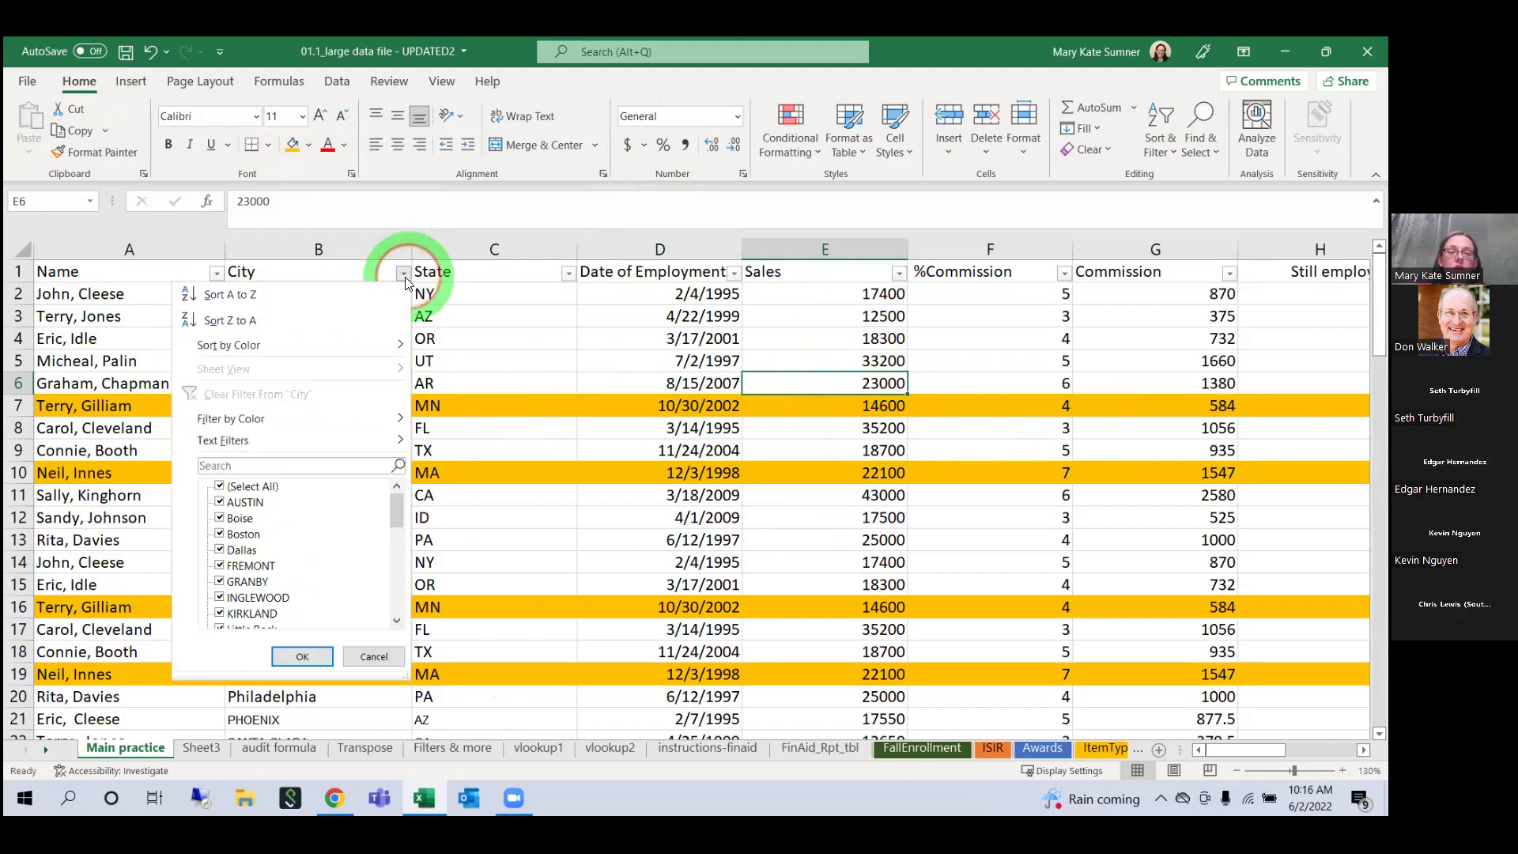
pyautogui.click(1036, 362)
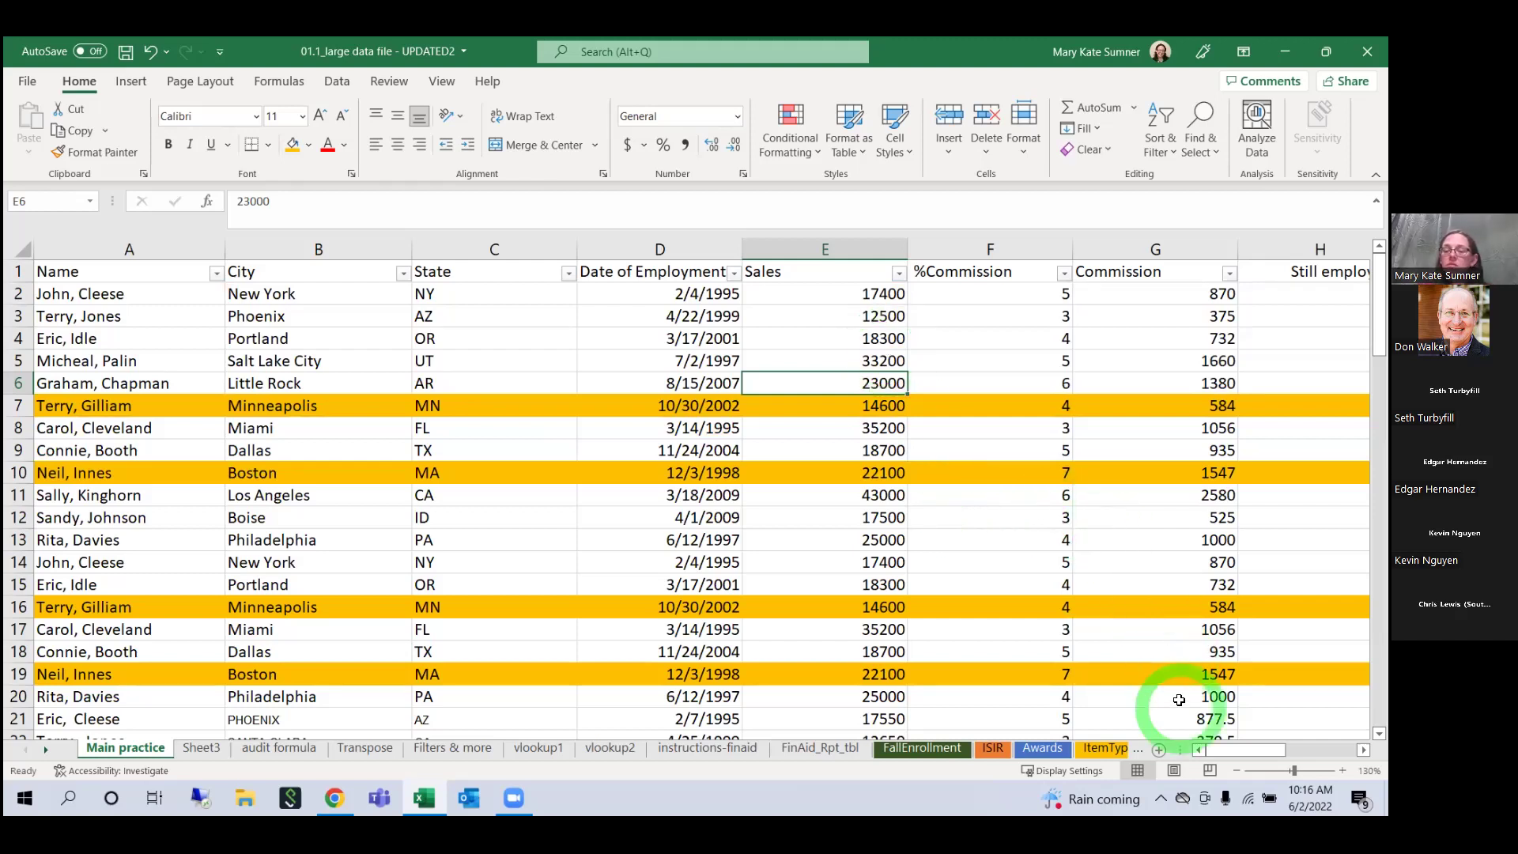
pyautogui.moveTo(1234, 750)
pyautogui.mouseDown()
pyautogui.moveTo(1278, 743)
pyautogui.moveTo(1234, 734)
pyautogui.mouseUp()
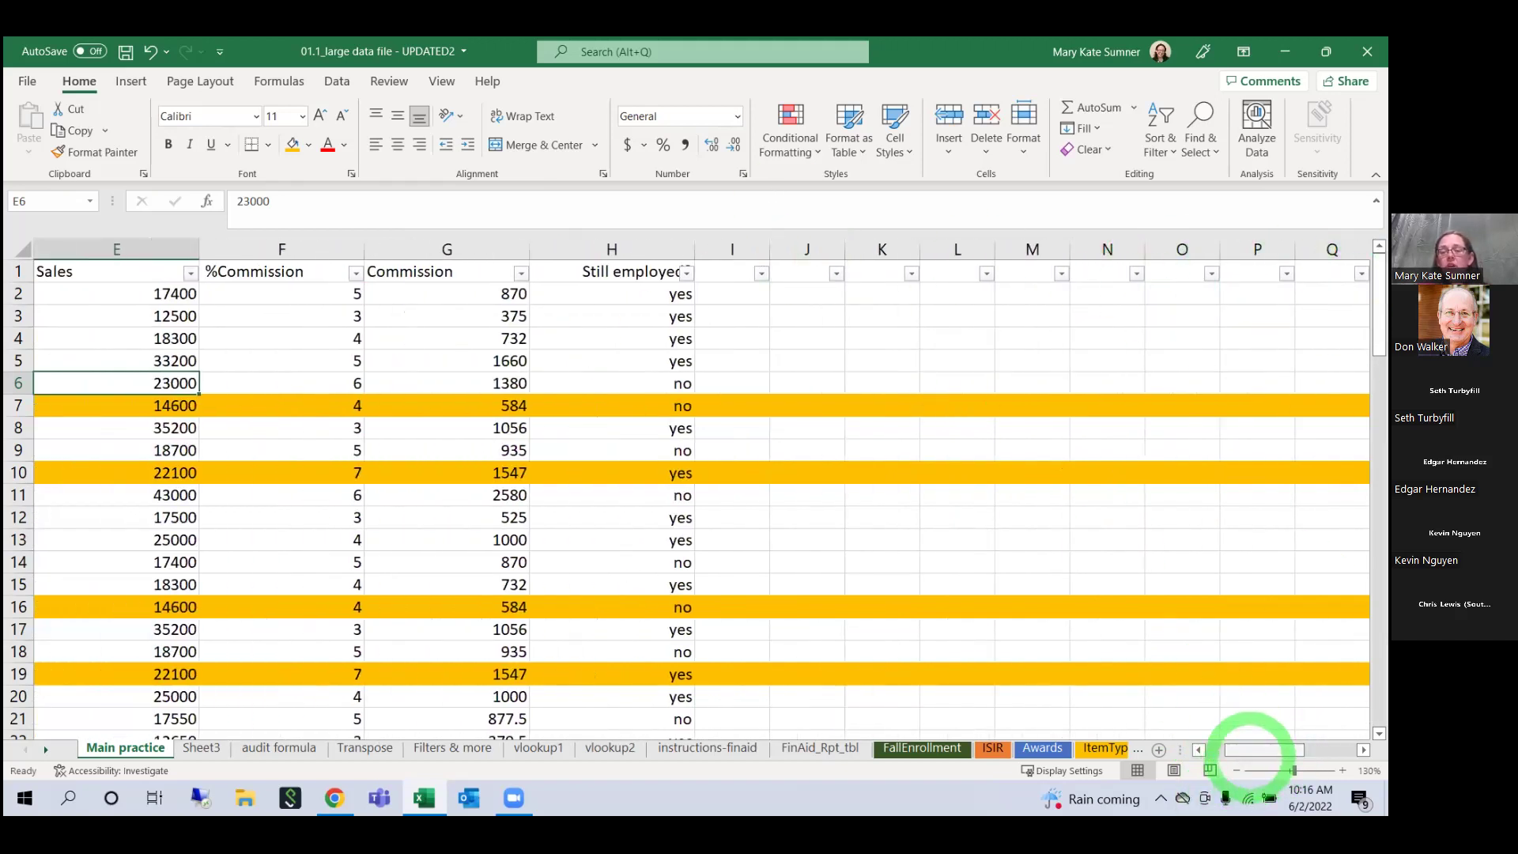
pyautogui.moveTo(1238, 755); pyautogui.dragTo(1224, 755)
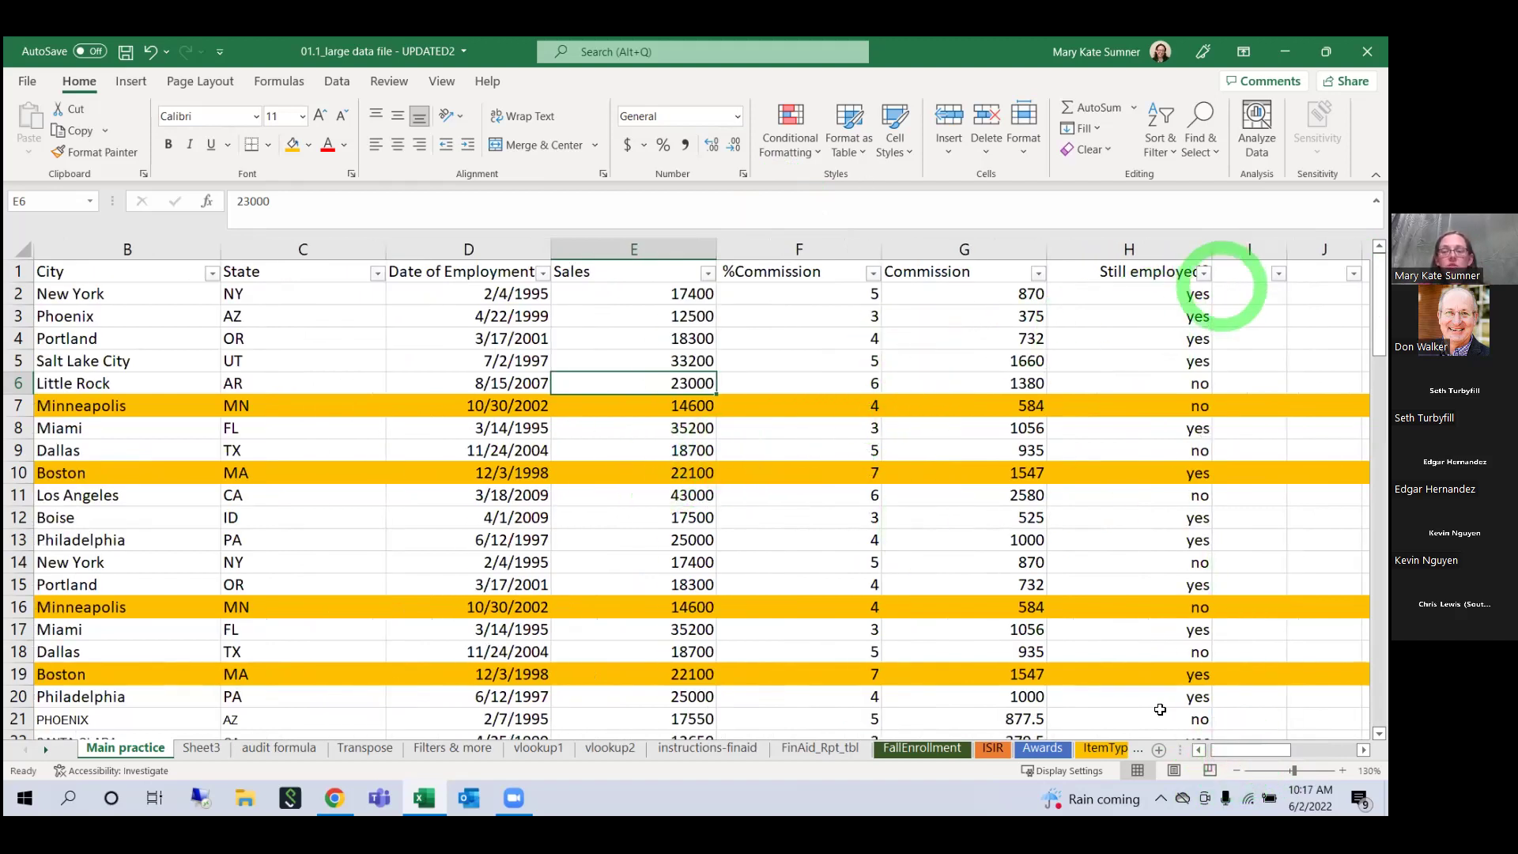
pyautogui.click(1199, 749)
pyautogui.click(818, 517)
# Step: Sort the data A to Z by City, and re-sort it A to Z by State
pyautogui.click(403, 273)
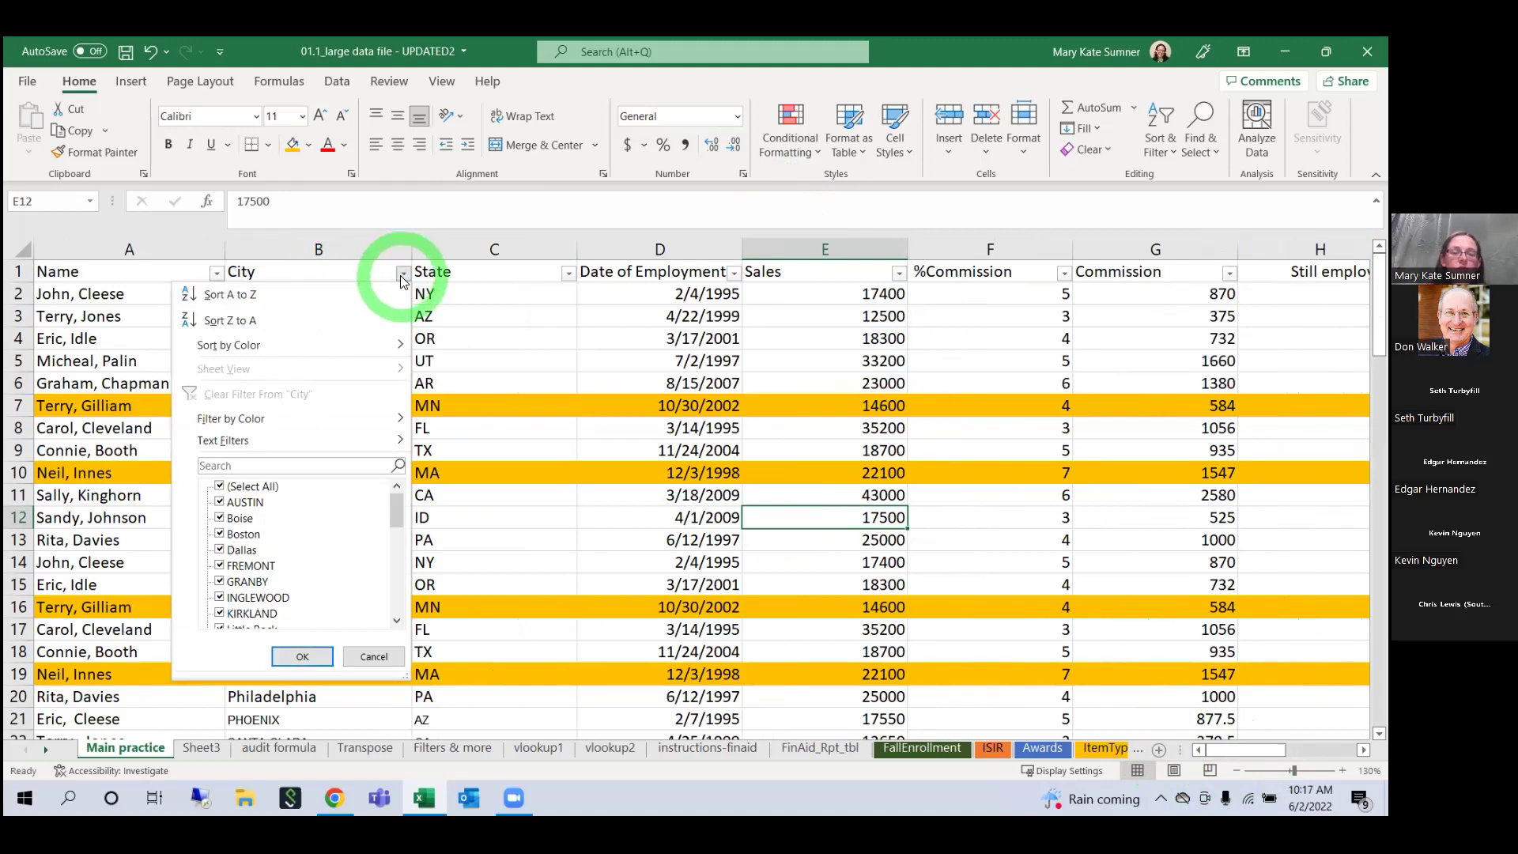
pyautogui.click(229, 292)
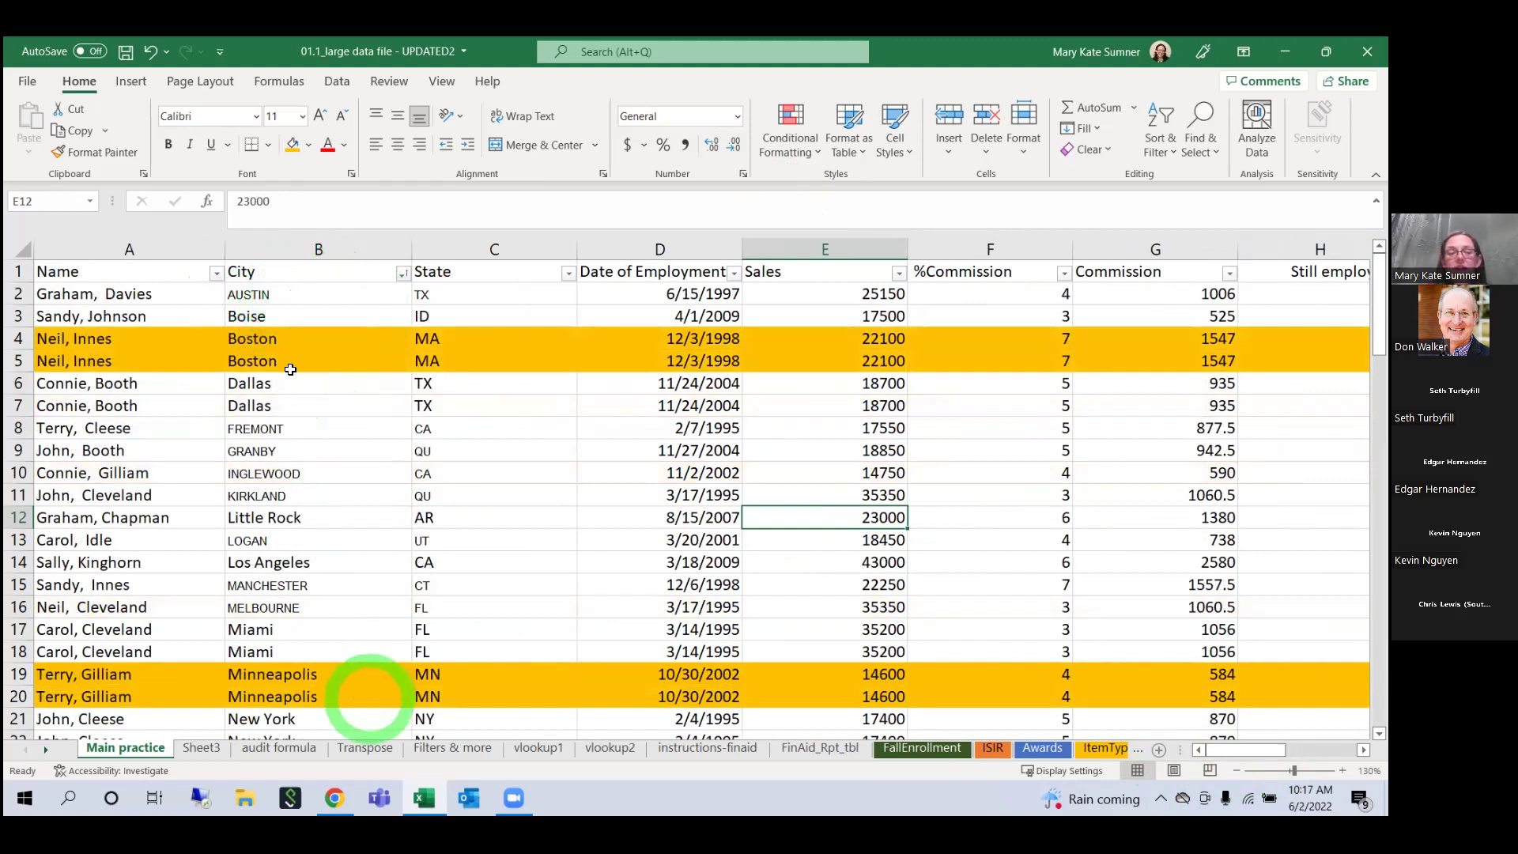
pyautogui.click(568, 274)
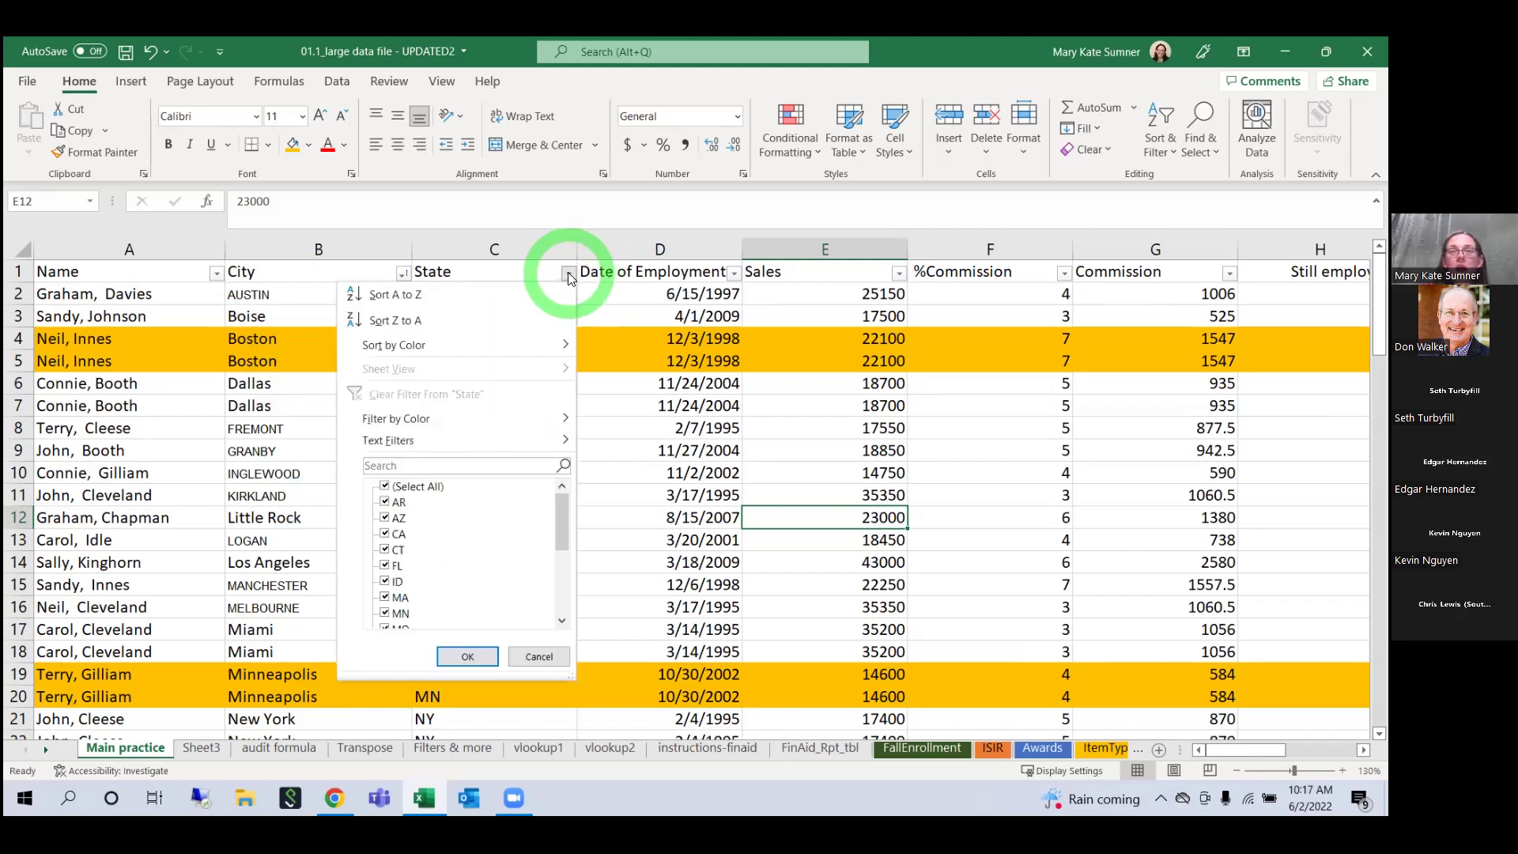
pyautogui.click(544, 294)
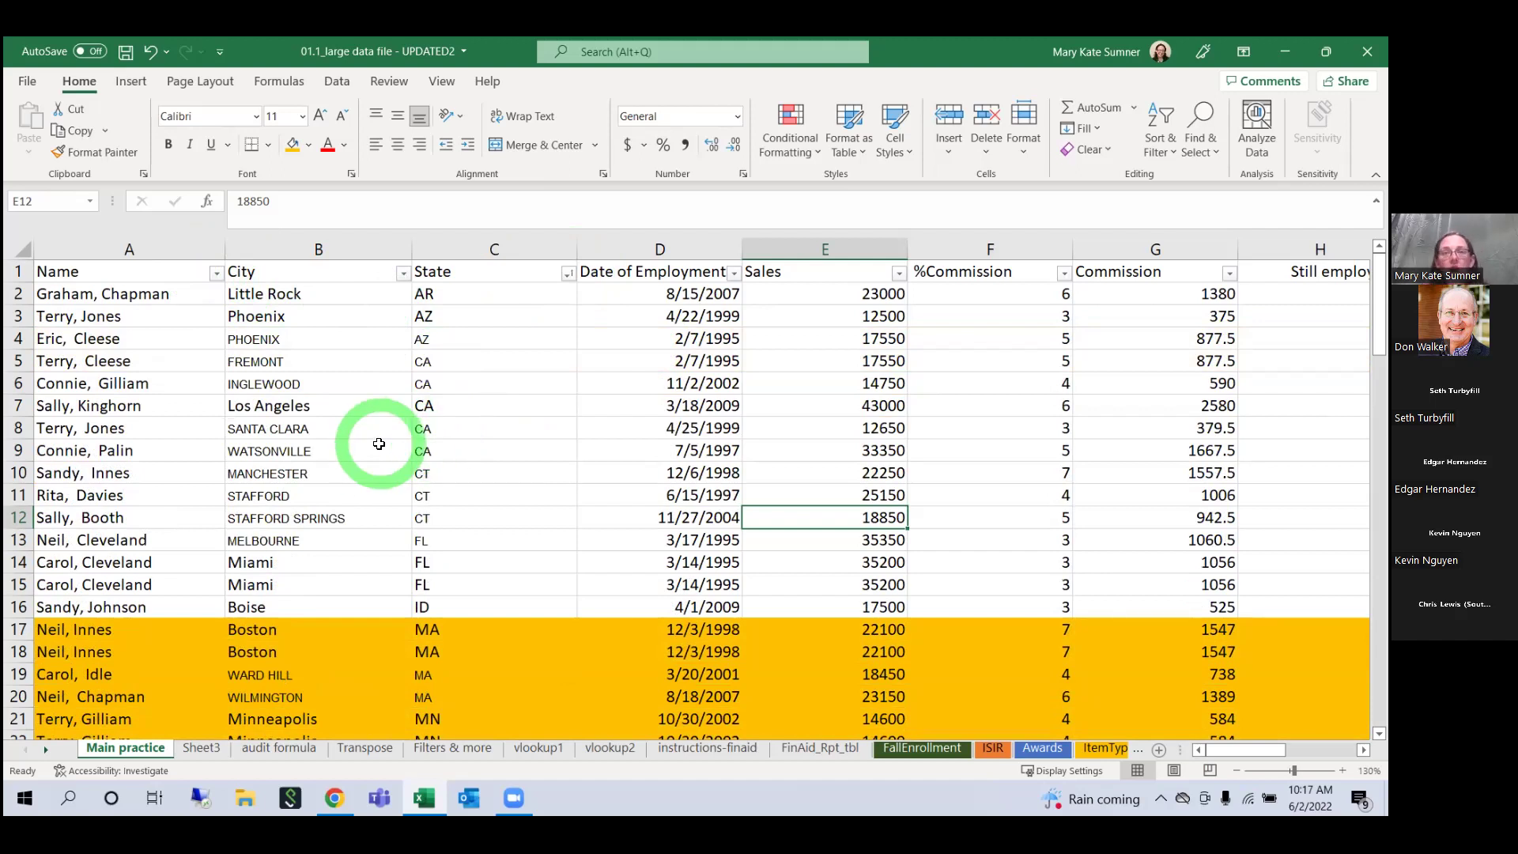
# Step: Sort the data by Date of Employment from oldest to newest, and reverse it to newest to oldest
pyautogui.click(734, 273)
pyautogui.click(718, 298)
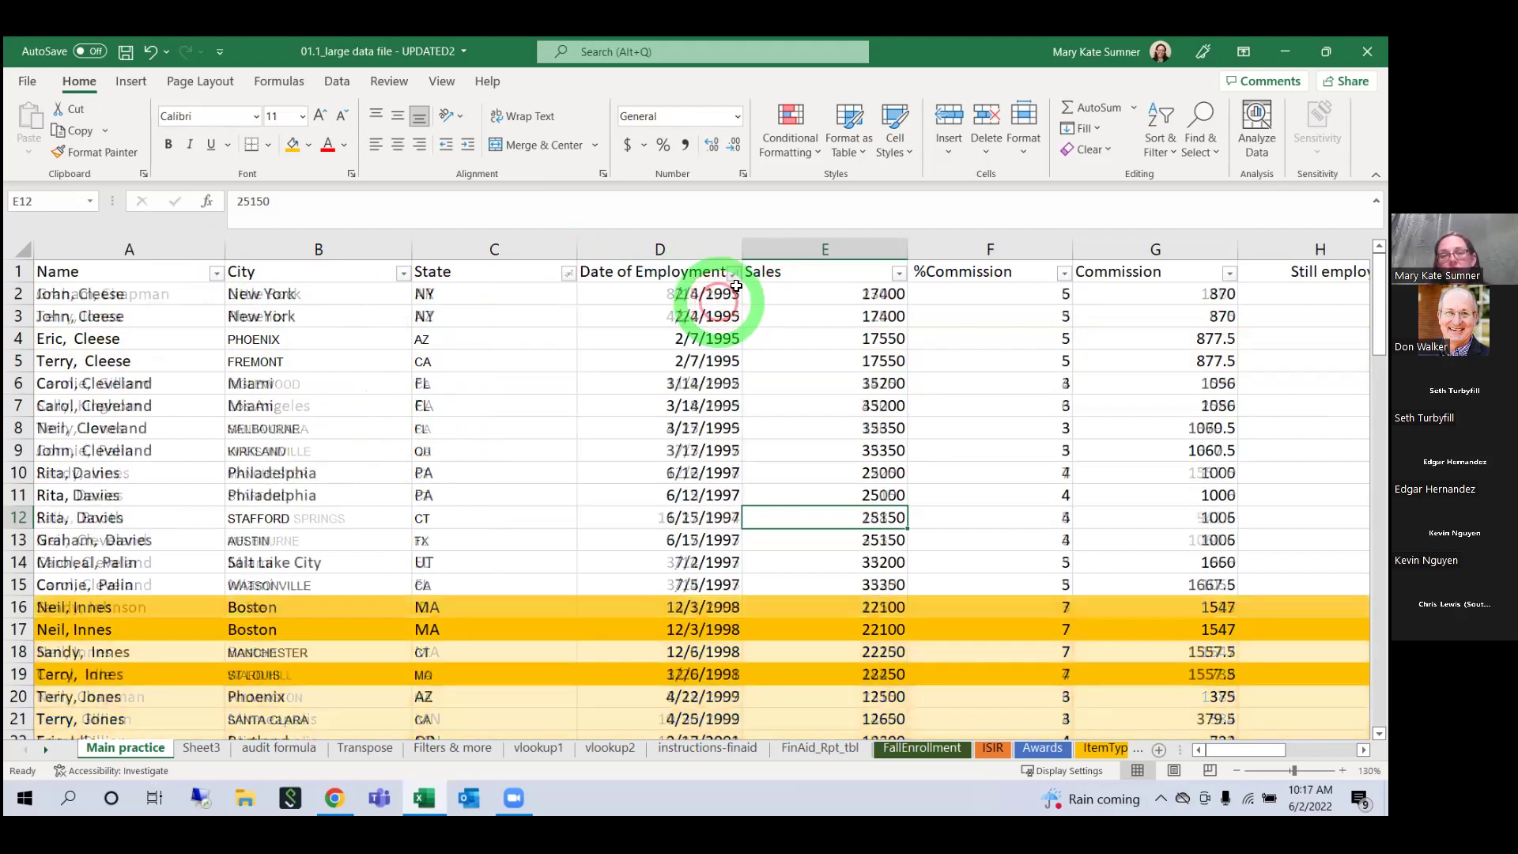
pyautogui.click(736, 276)
pyautogui.click(714, 322)
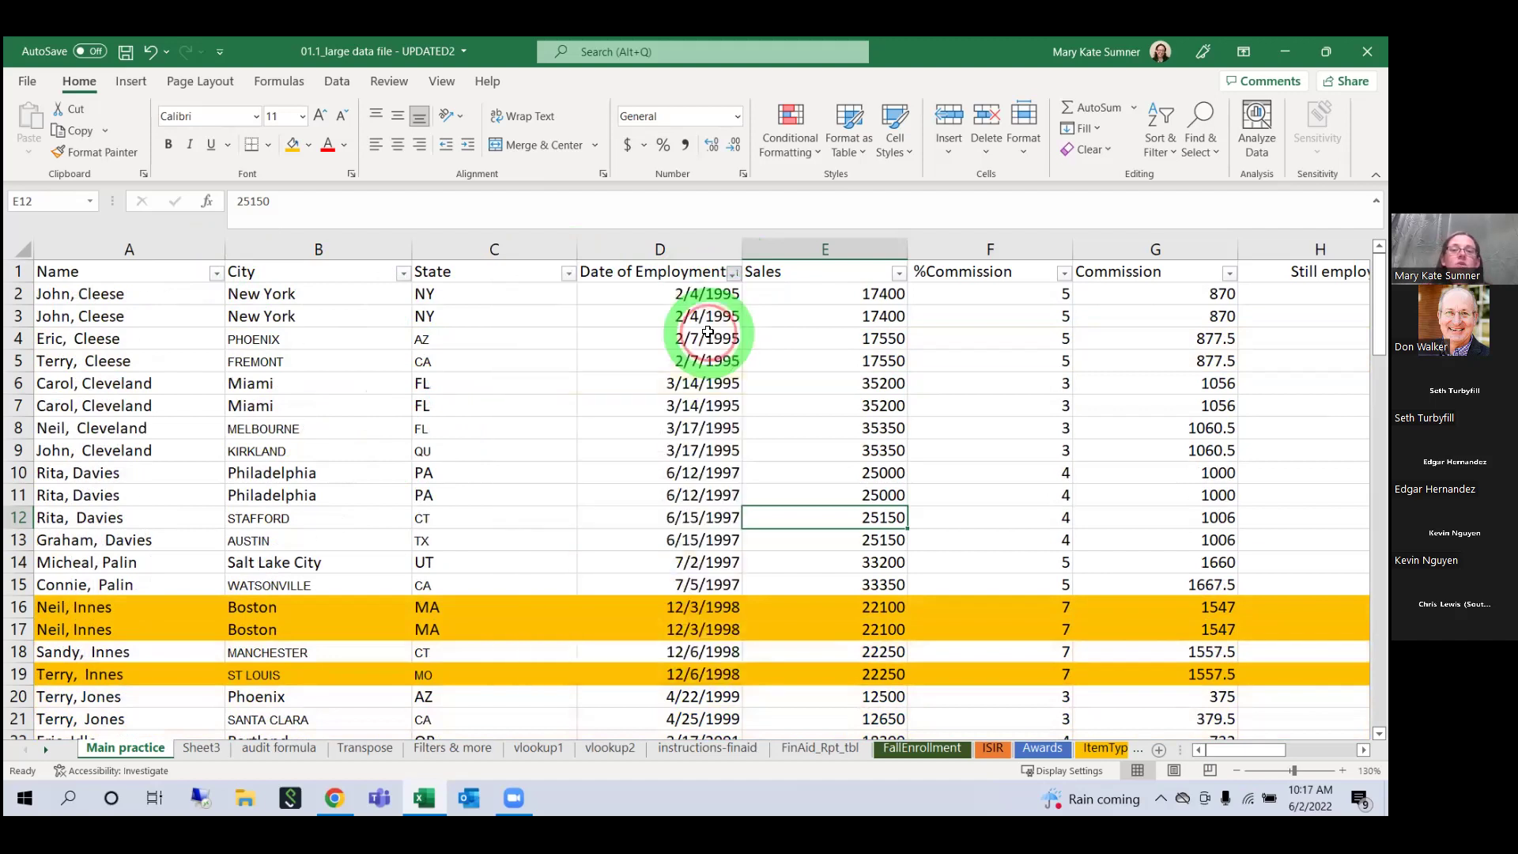
# Step: Sort the data by Sales from smallest to largest, and reverse it to largest to smallest
pyautogui.click(899, 273)
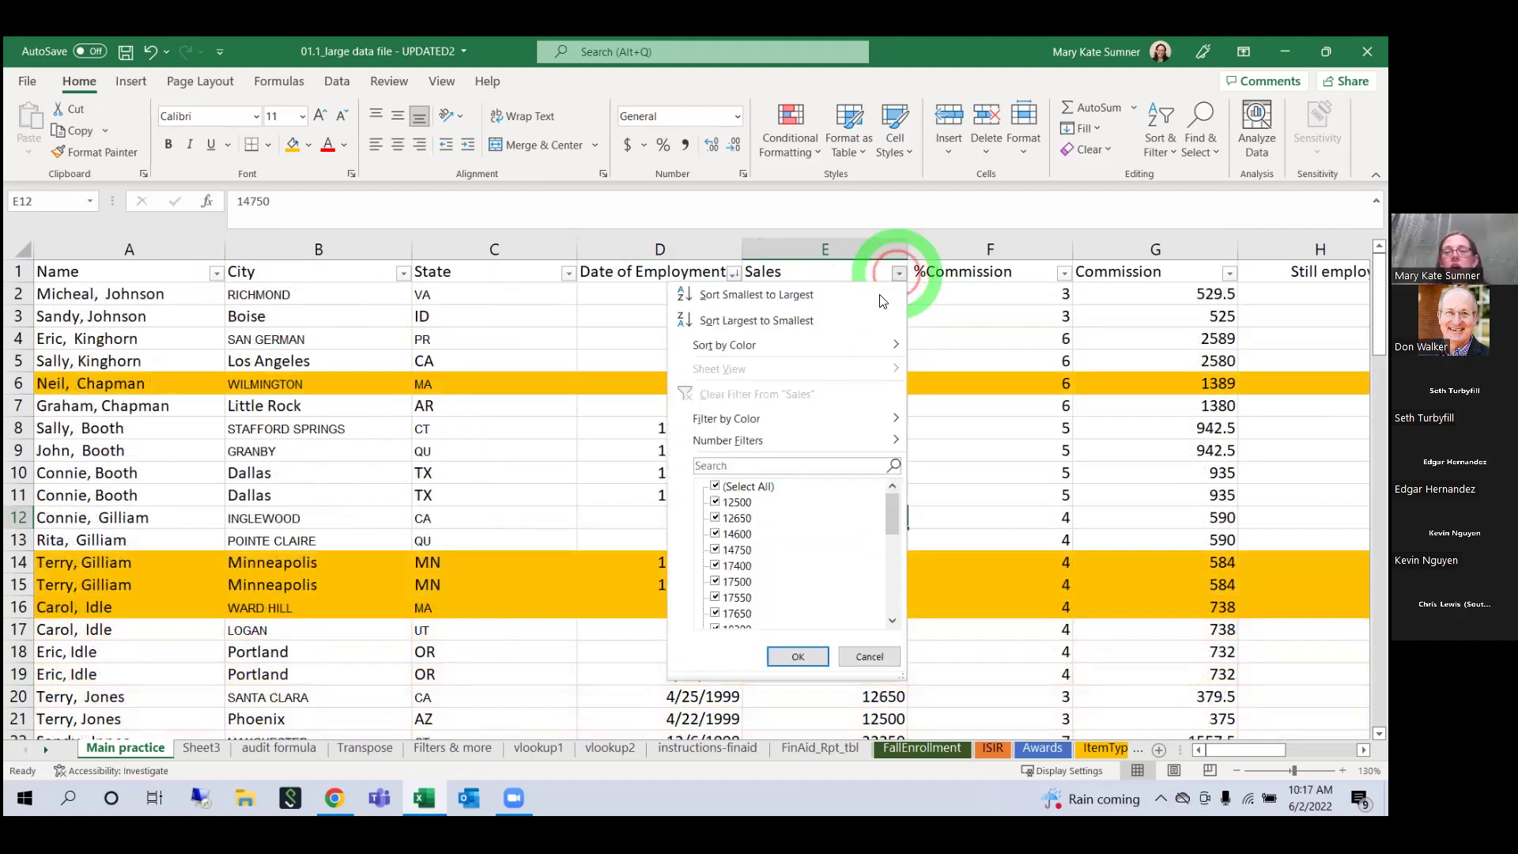
pyautogui.click(878, 301)
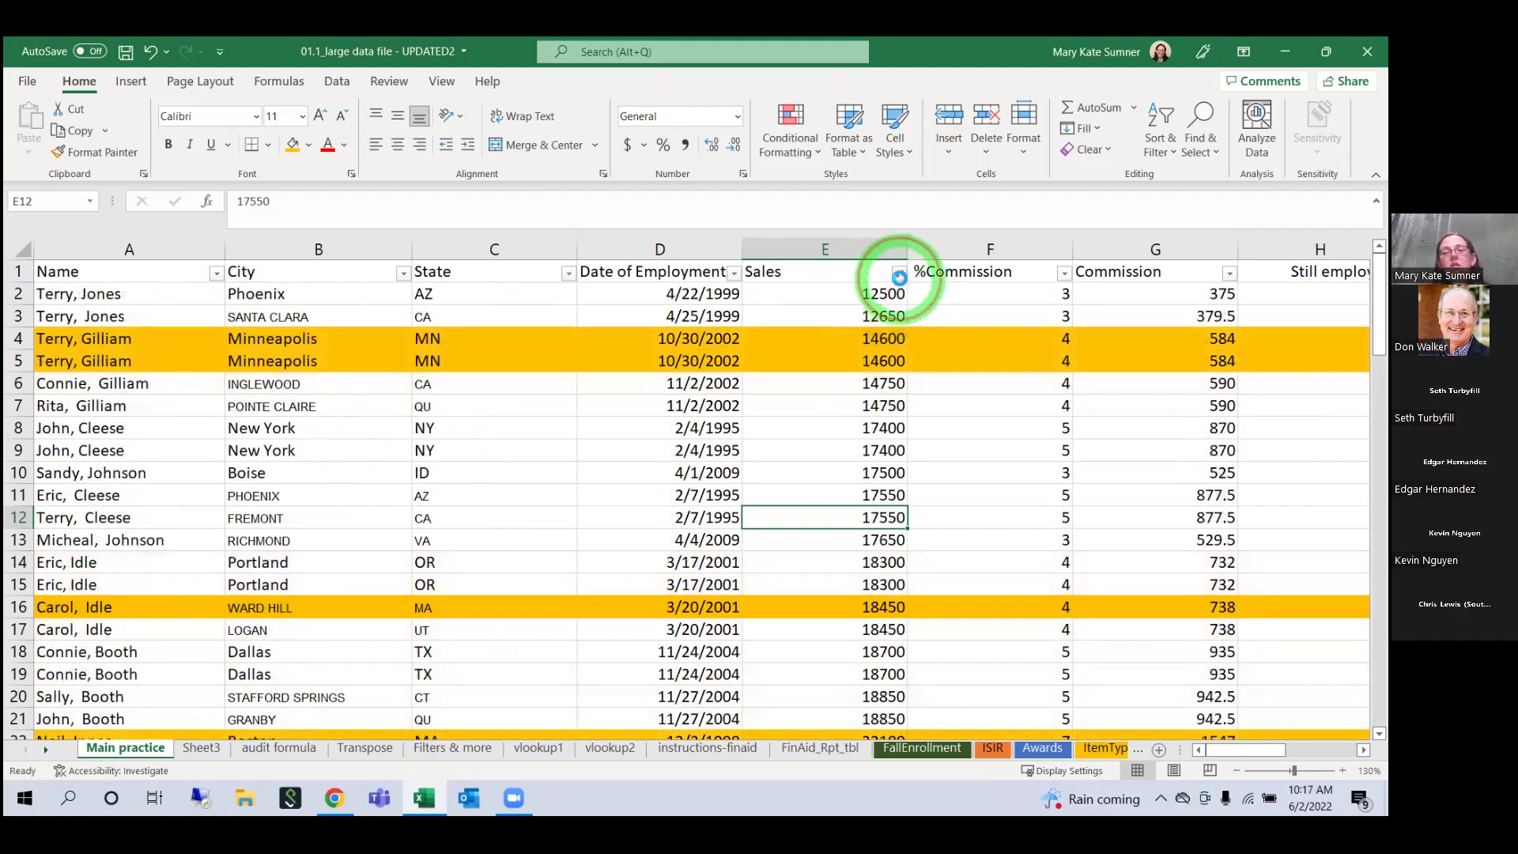
pyautogui.click(899, 273)
pyautogui.click(847, 321)
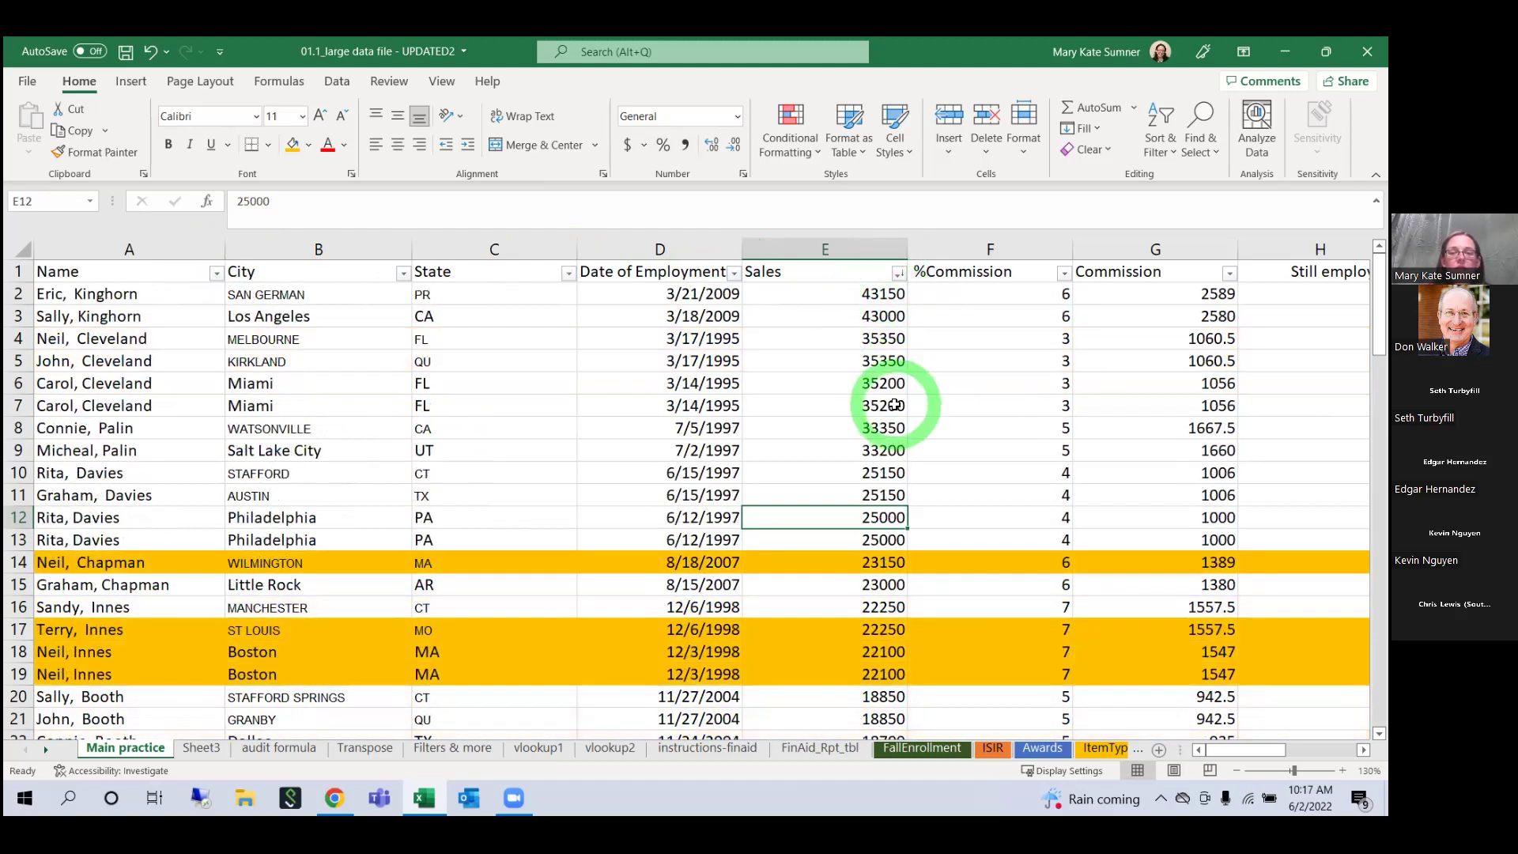
# Step: View the sort-by-color options of the %Commission column, and sort the data A to Z by Name
pyautogui.click(1065, 273)
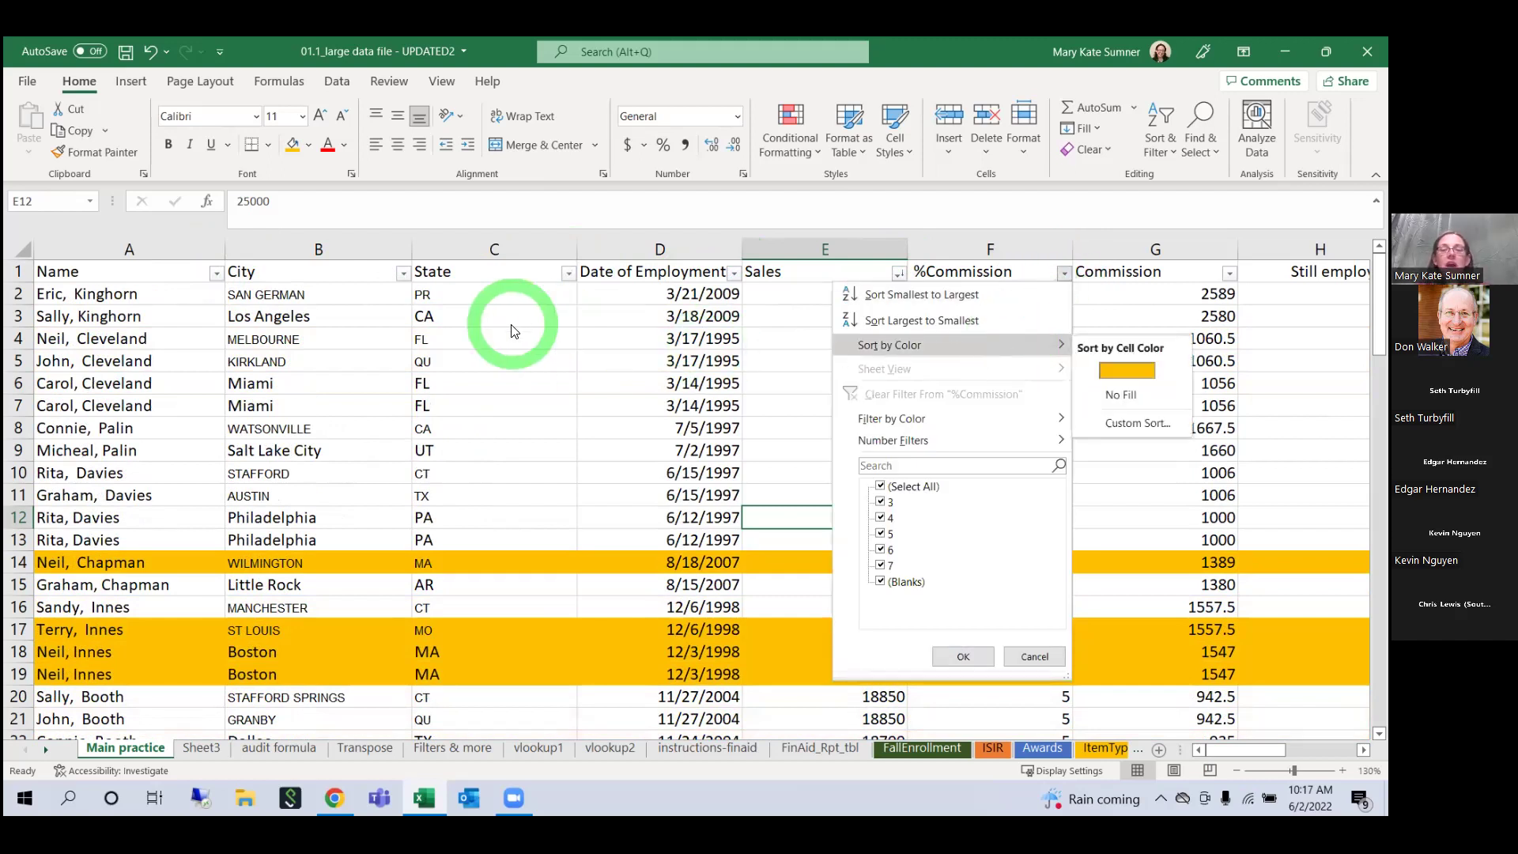
pyautogui.click(541, 382)
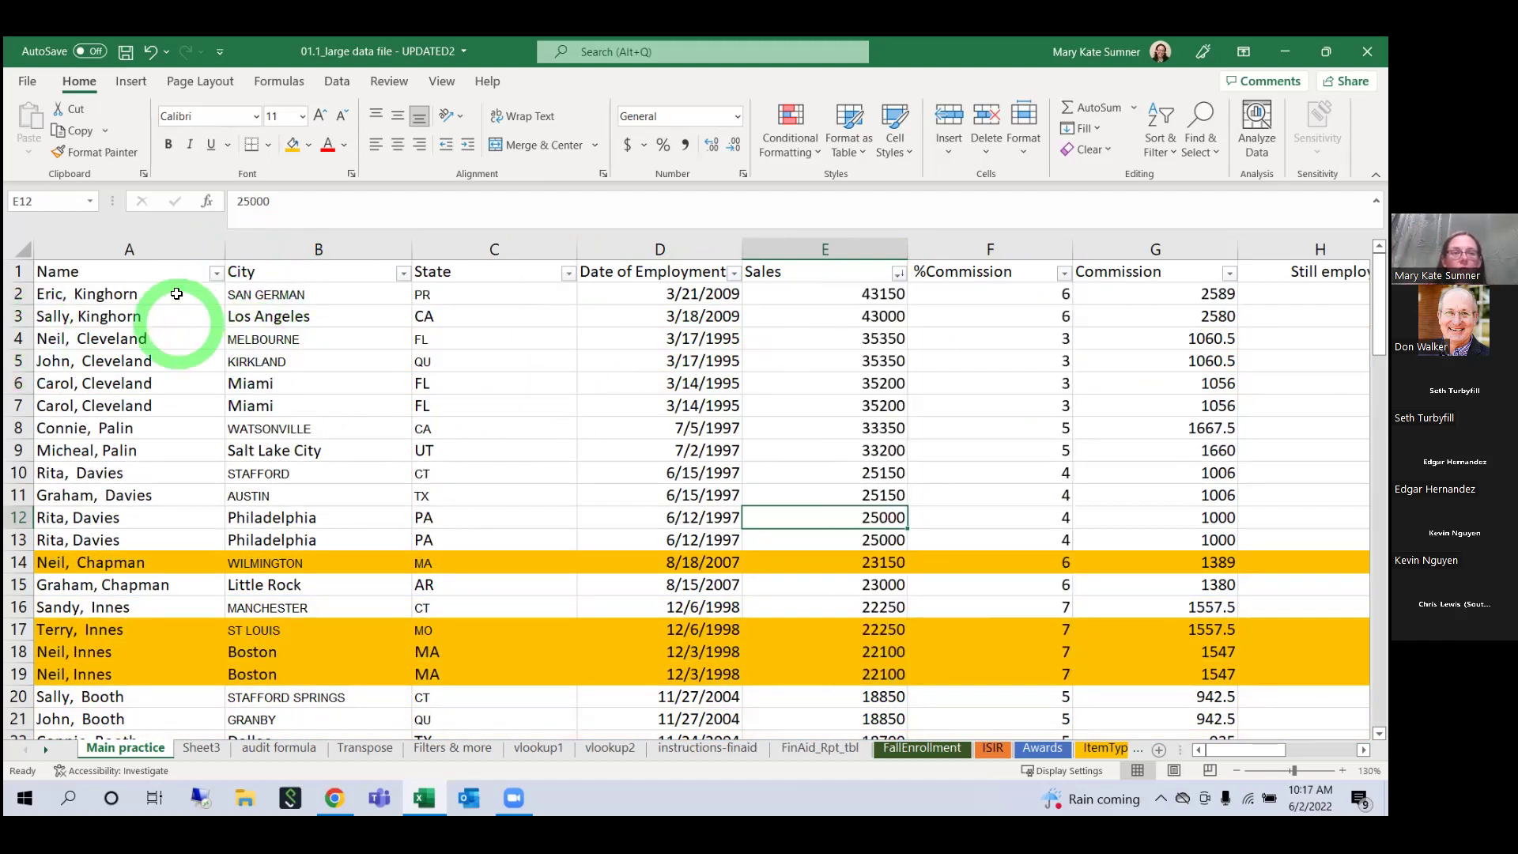
pyautogui.click(217, 274)
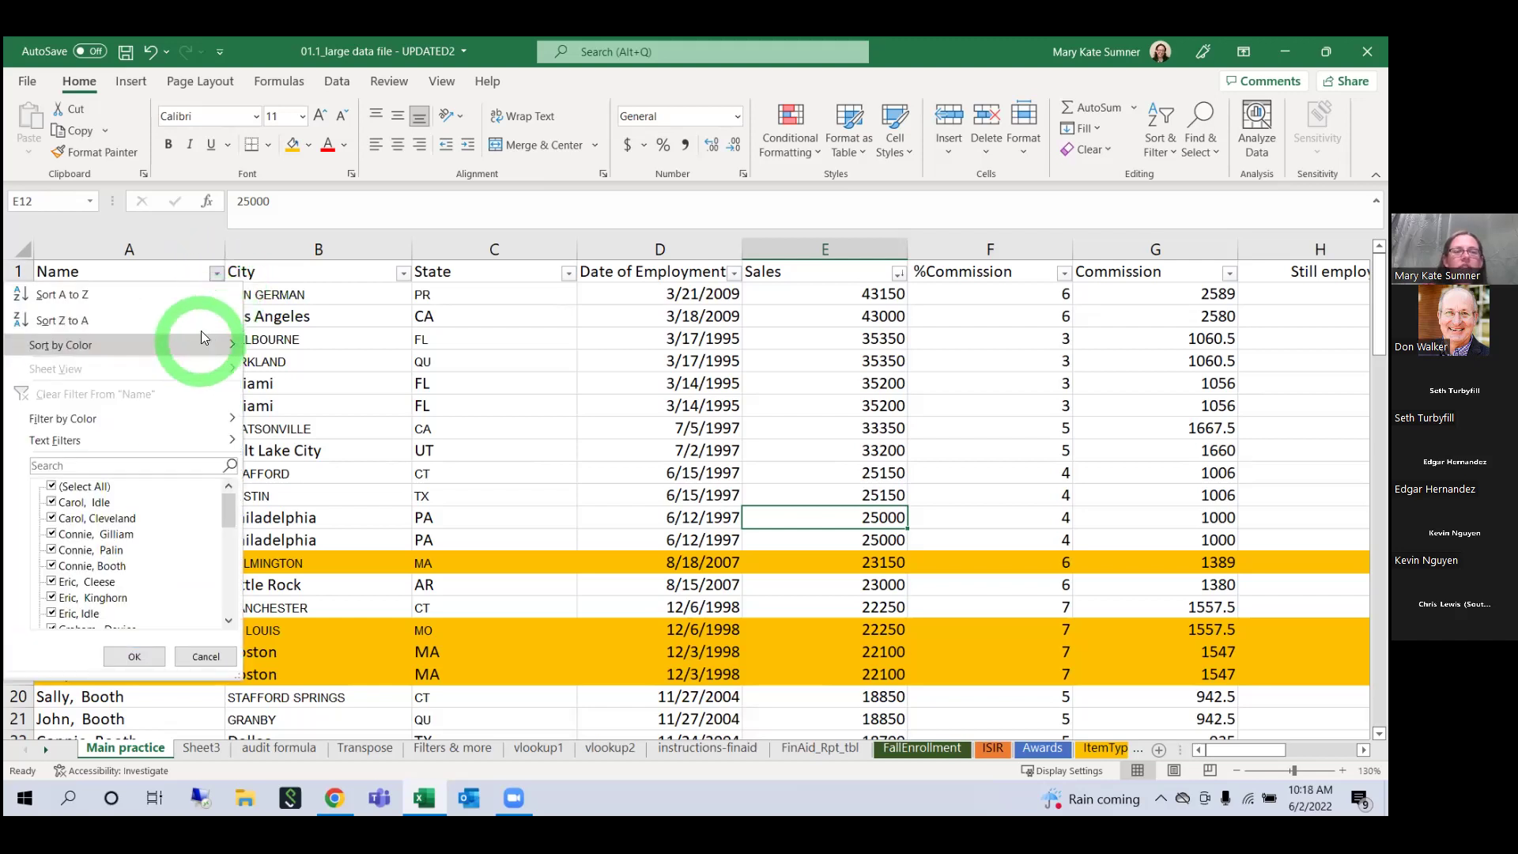
pyautogui.click(197, 297)
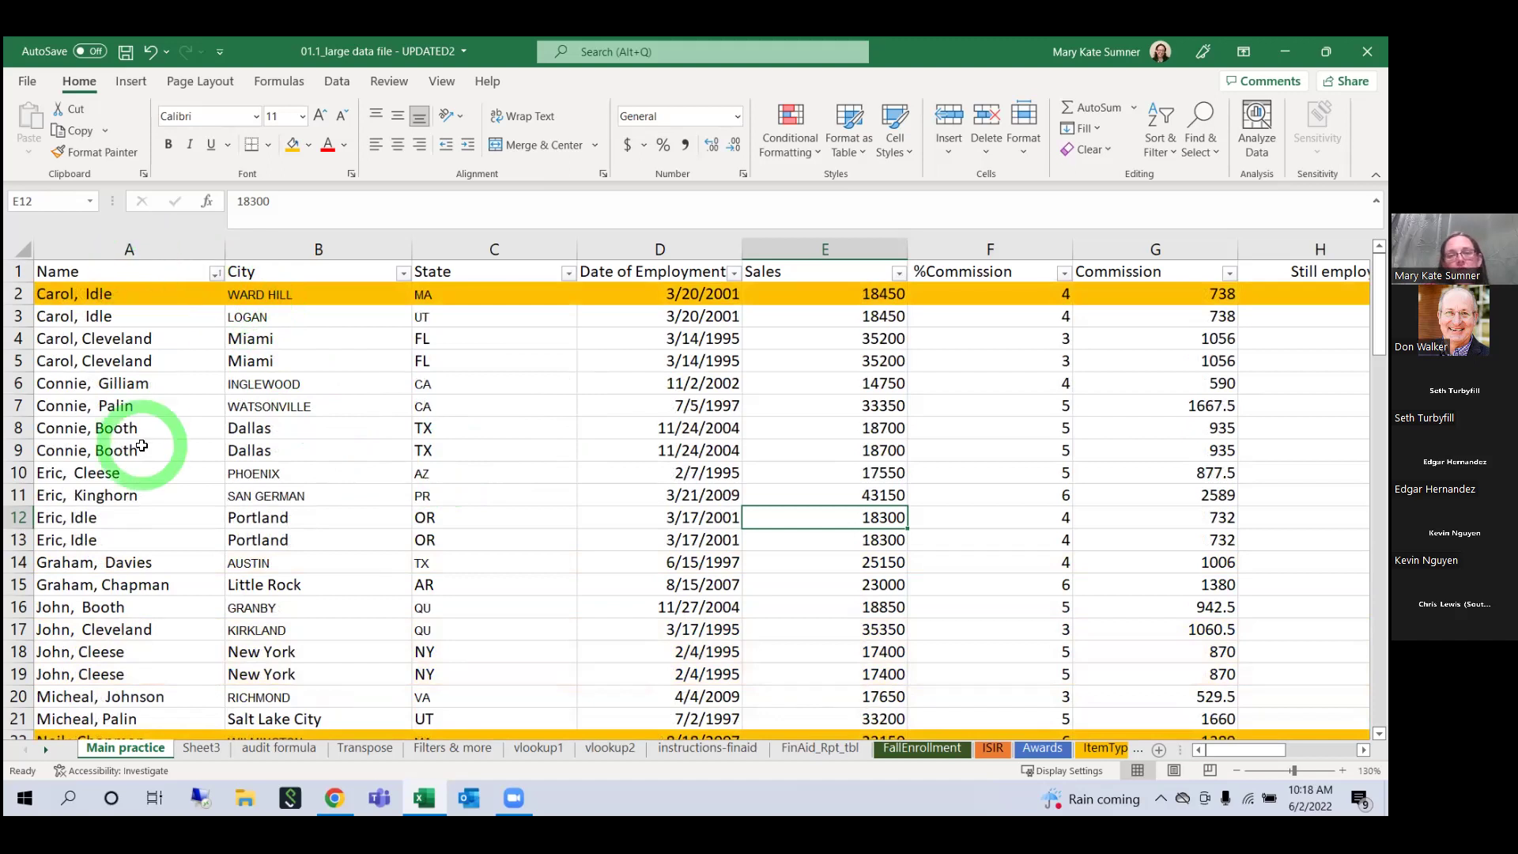
# Step: Filter the Name column by the orange cell color
pyautogui.click(219, 274)
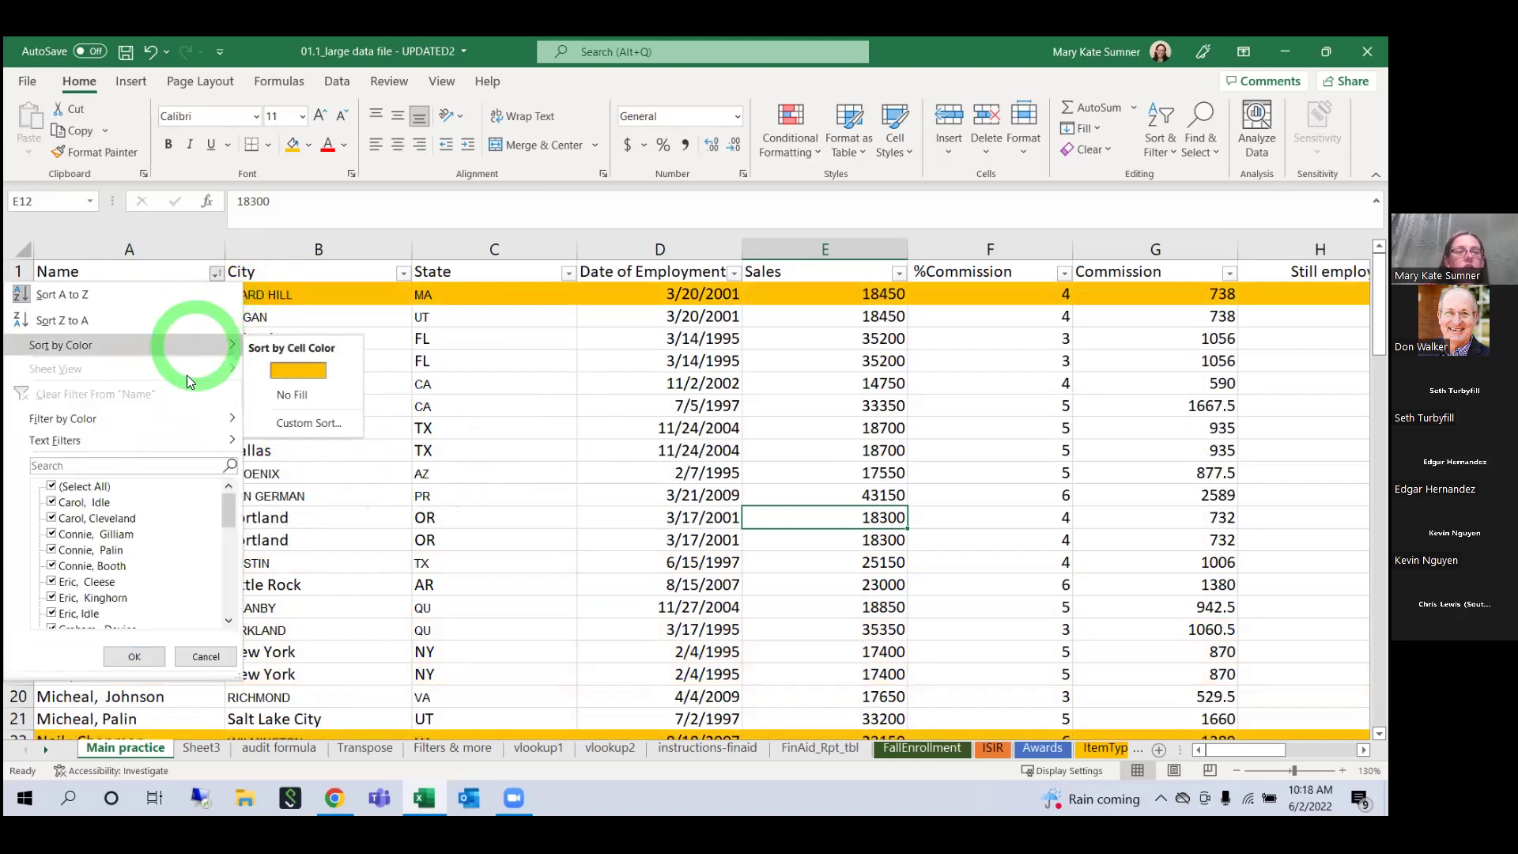
pyautogui.click(179, 431)
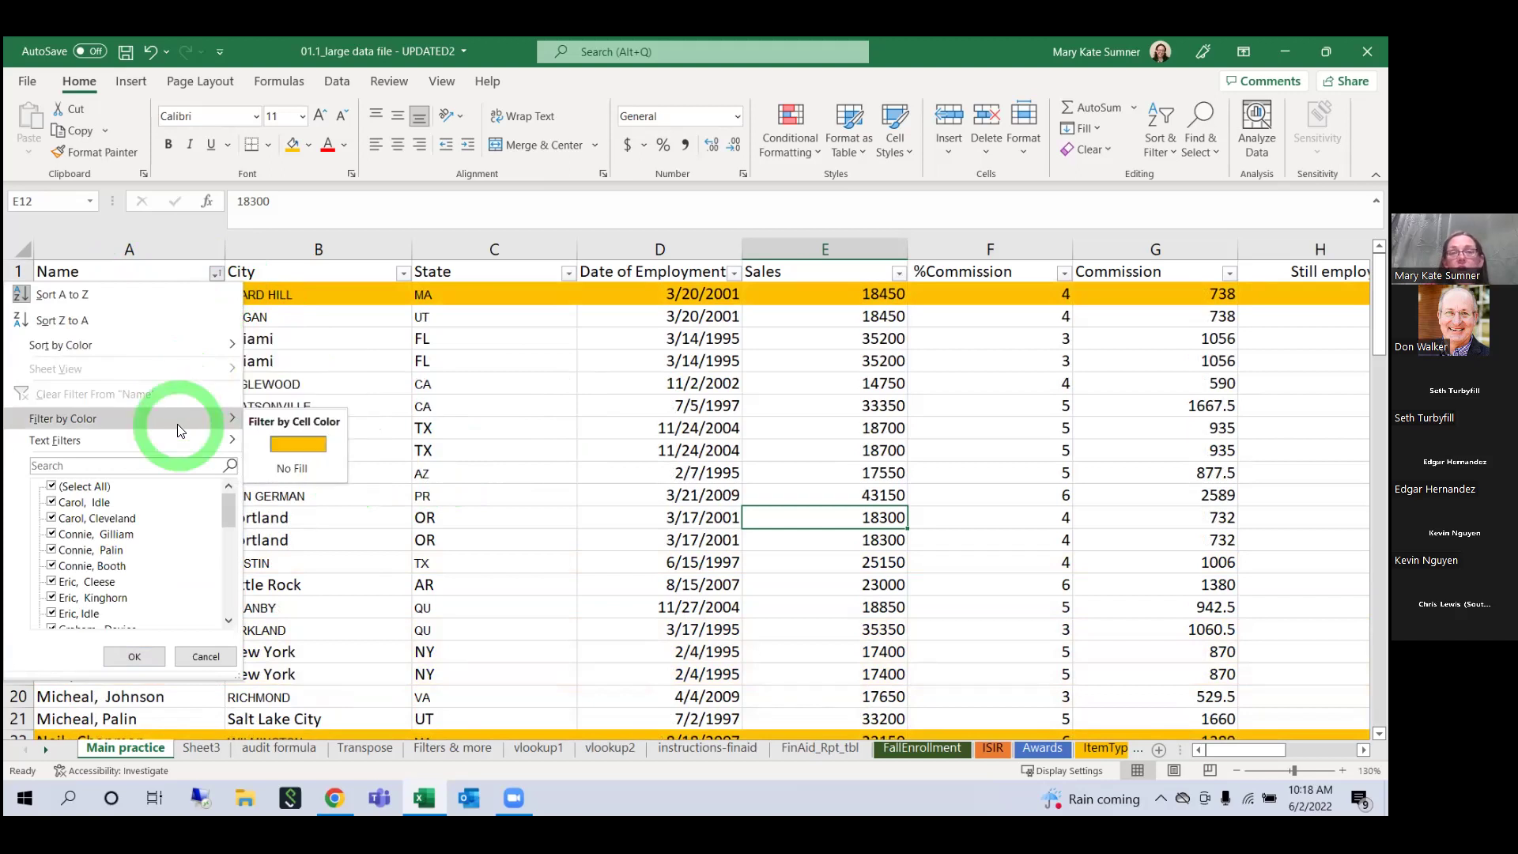
pyautogui.click(463, 421)
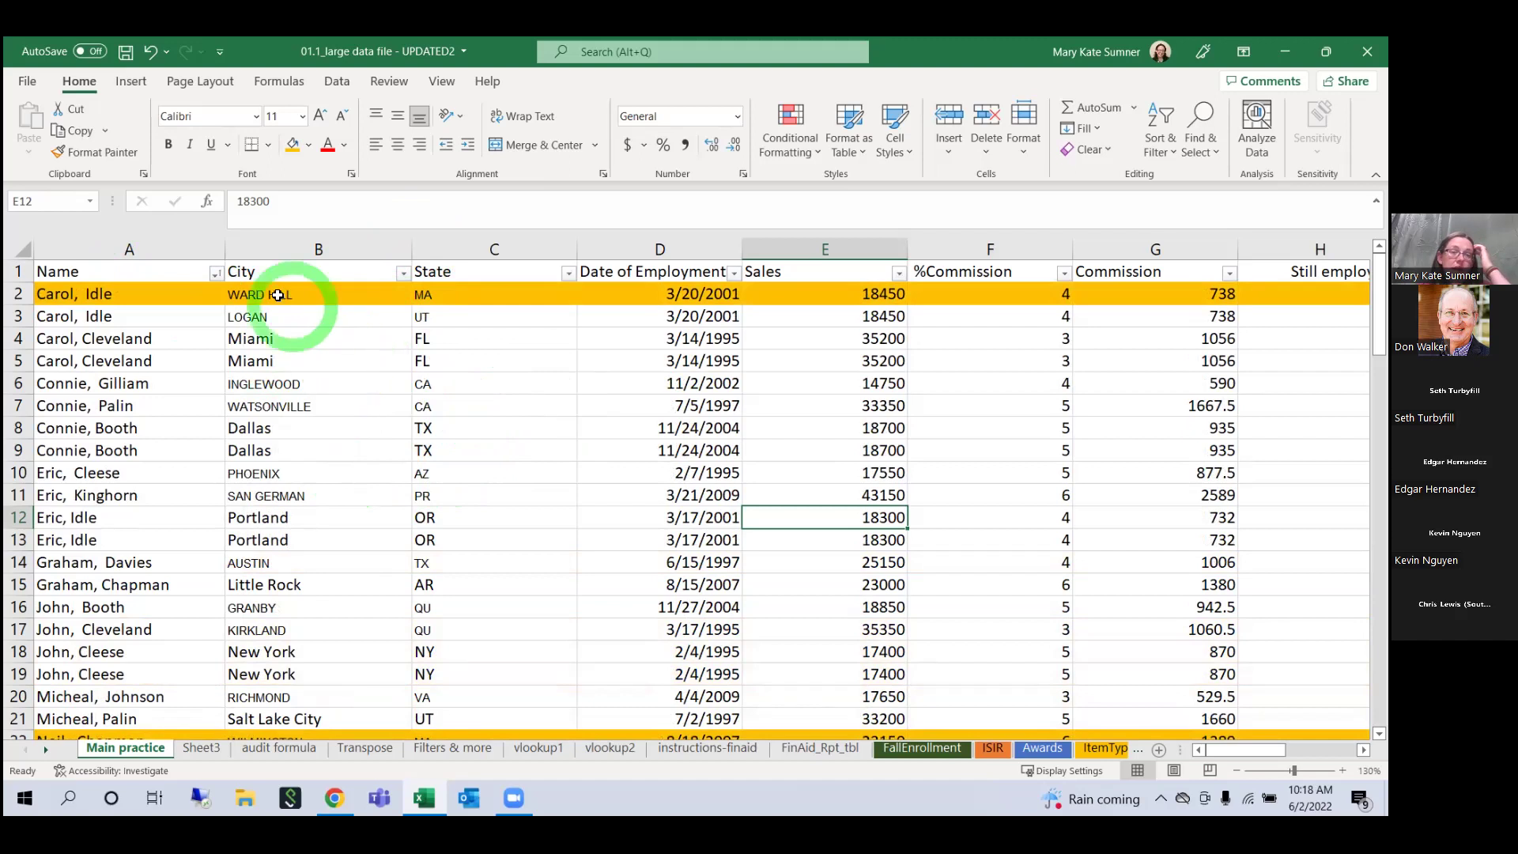
pyautogui.click(218, 274)
pyautogui.moveTo(169, 421)
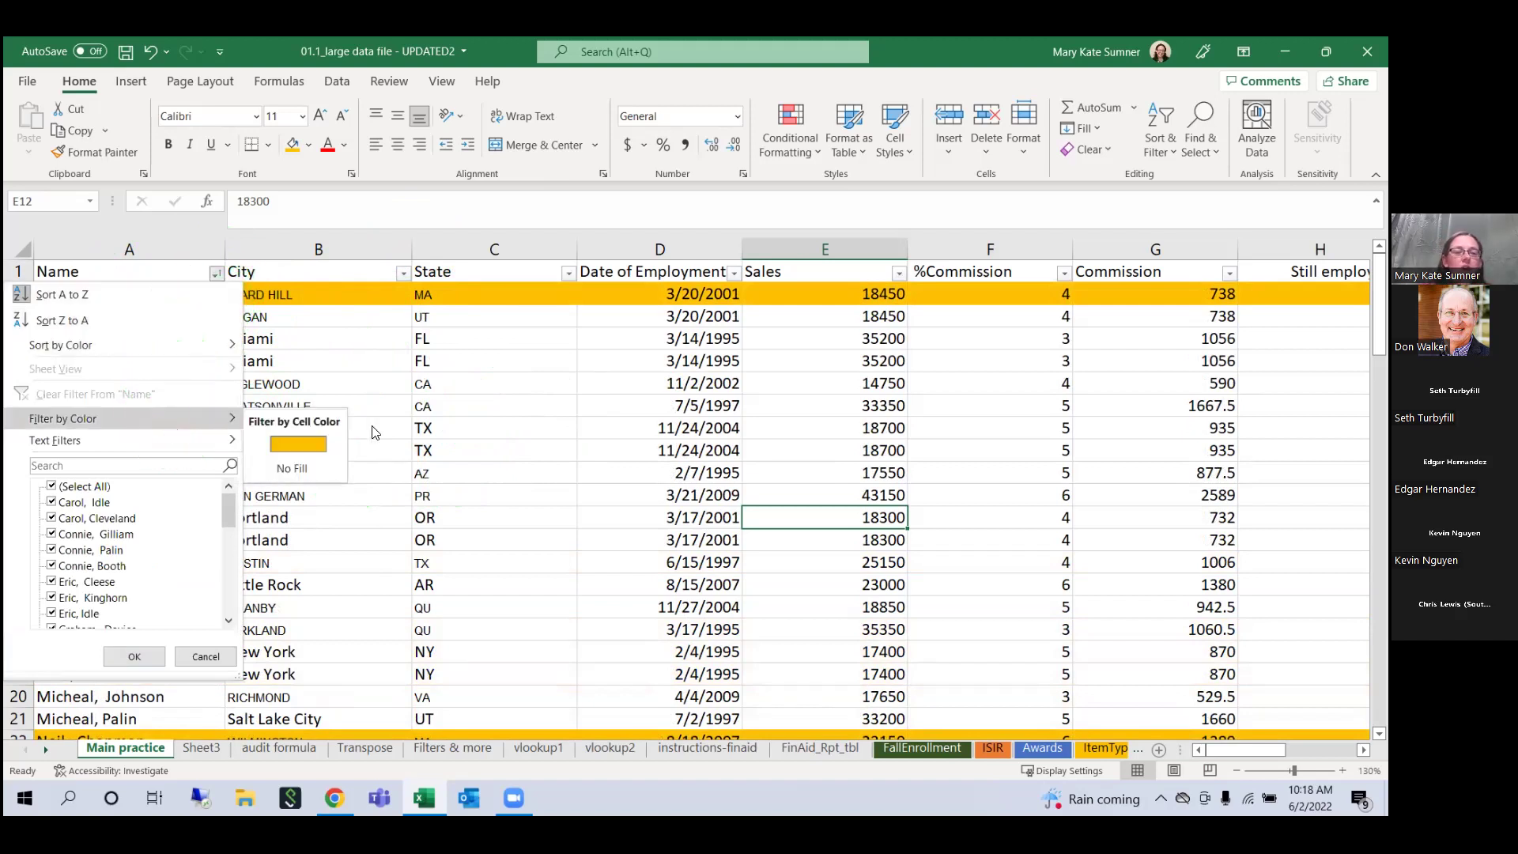
pyautogui.click(314, 447)
# Step: Change the Name column's color filter to No Fill
pyautogui.click(217, 274)
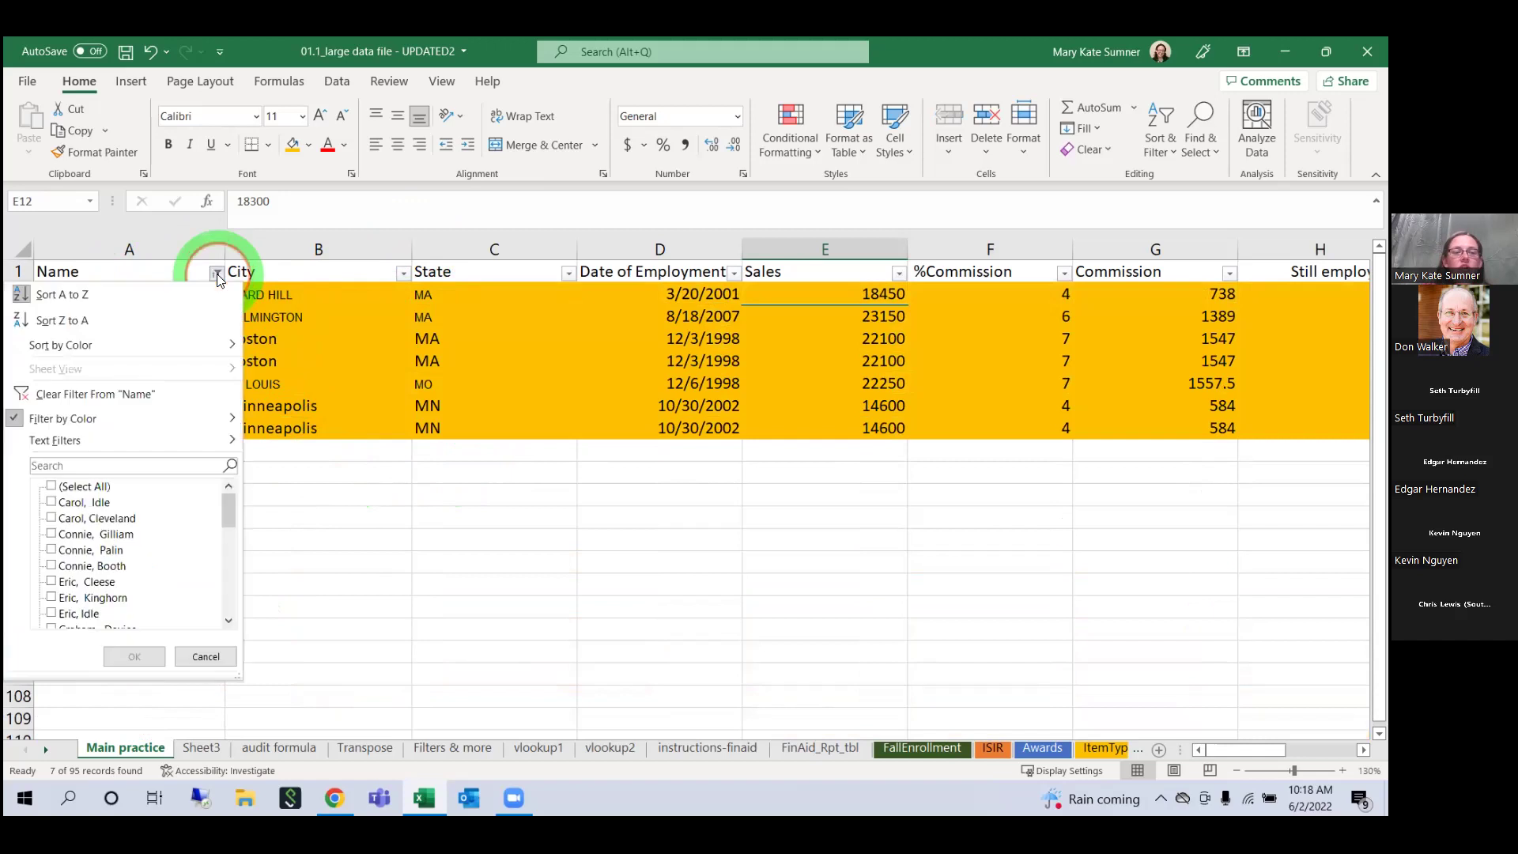
pyautogui.moveTo(221, 418)
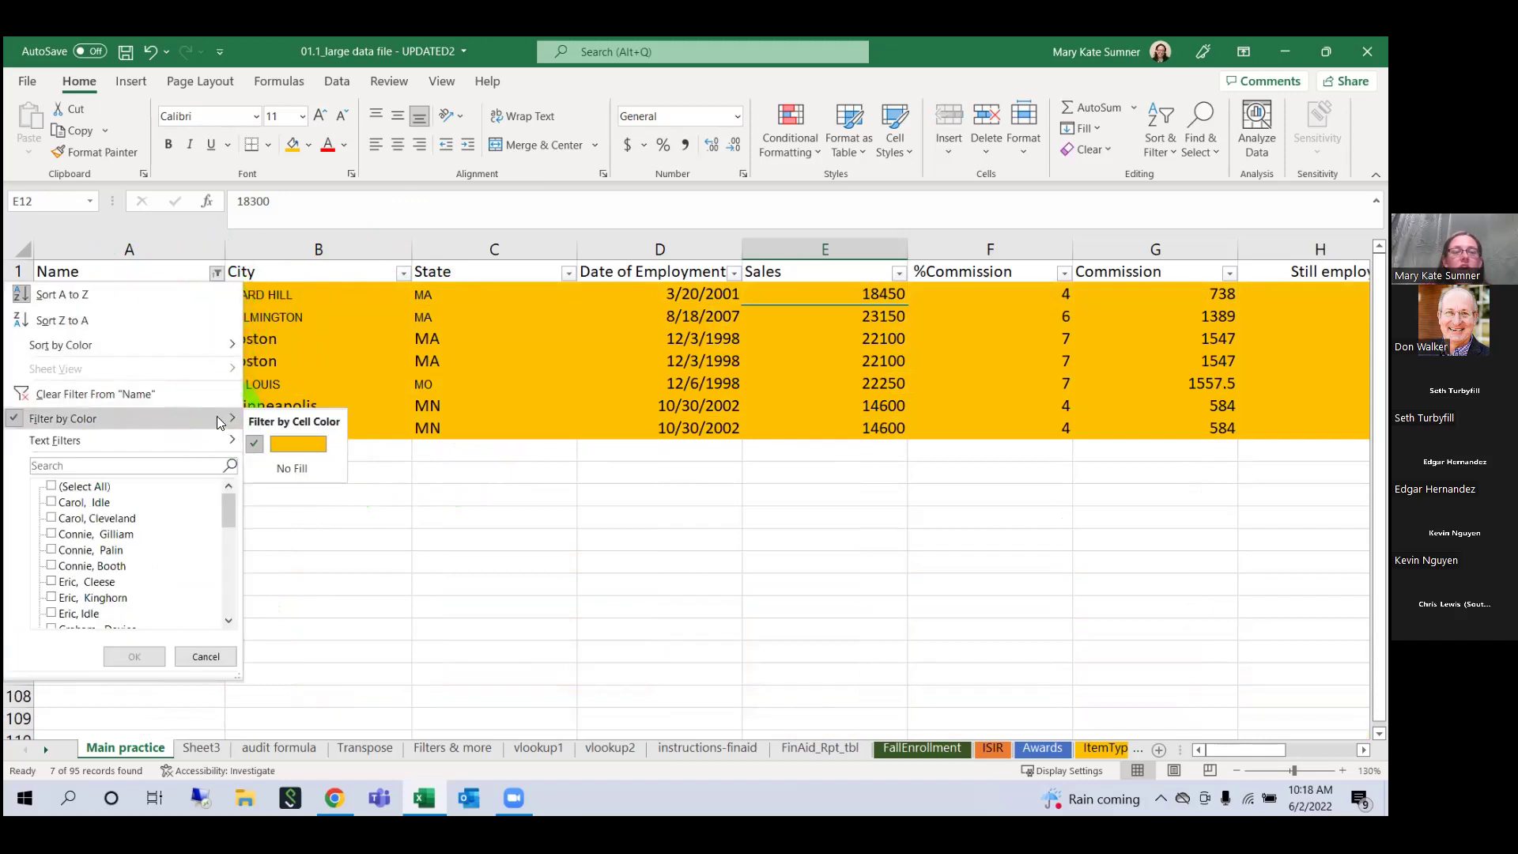
pyautogui.click(292, 468)
# Step: Sort the filtered Name column by the orange cell color, and change the color sort to No Fill
pyautogui.click(217, 274)
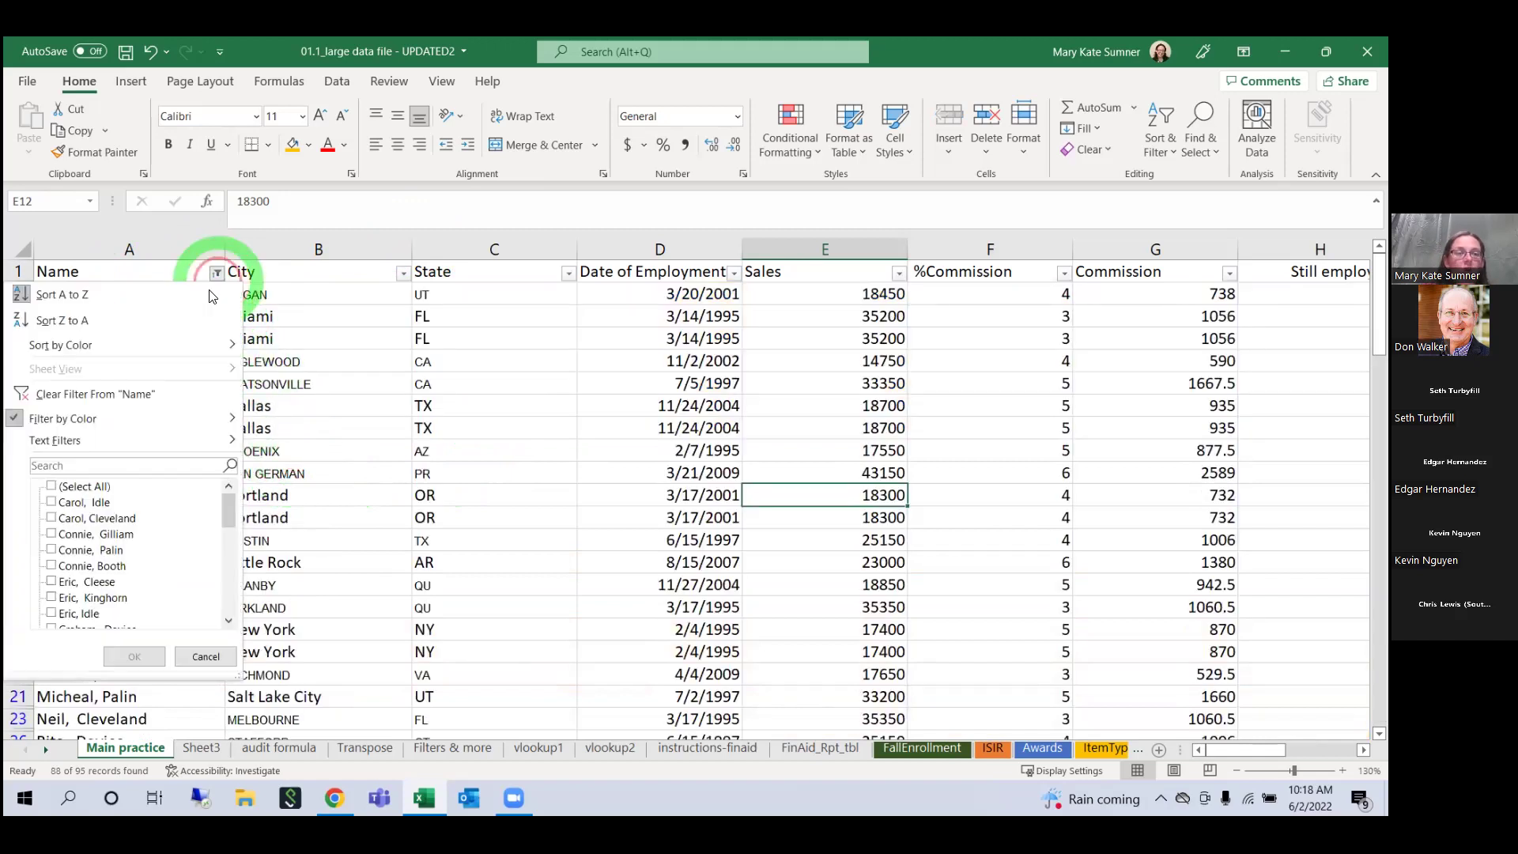
pyautogui.moveTo(184, 345)
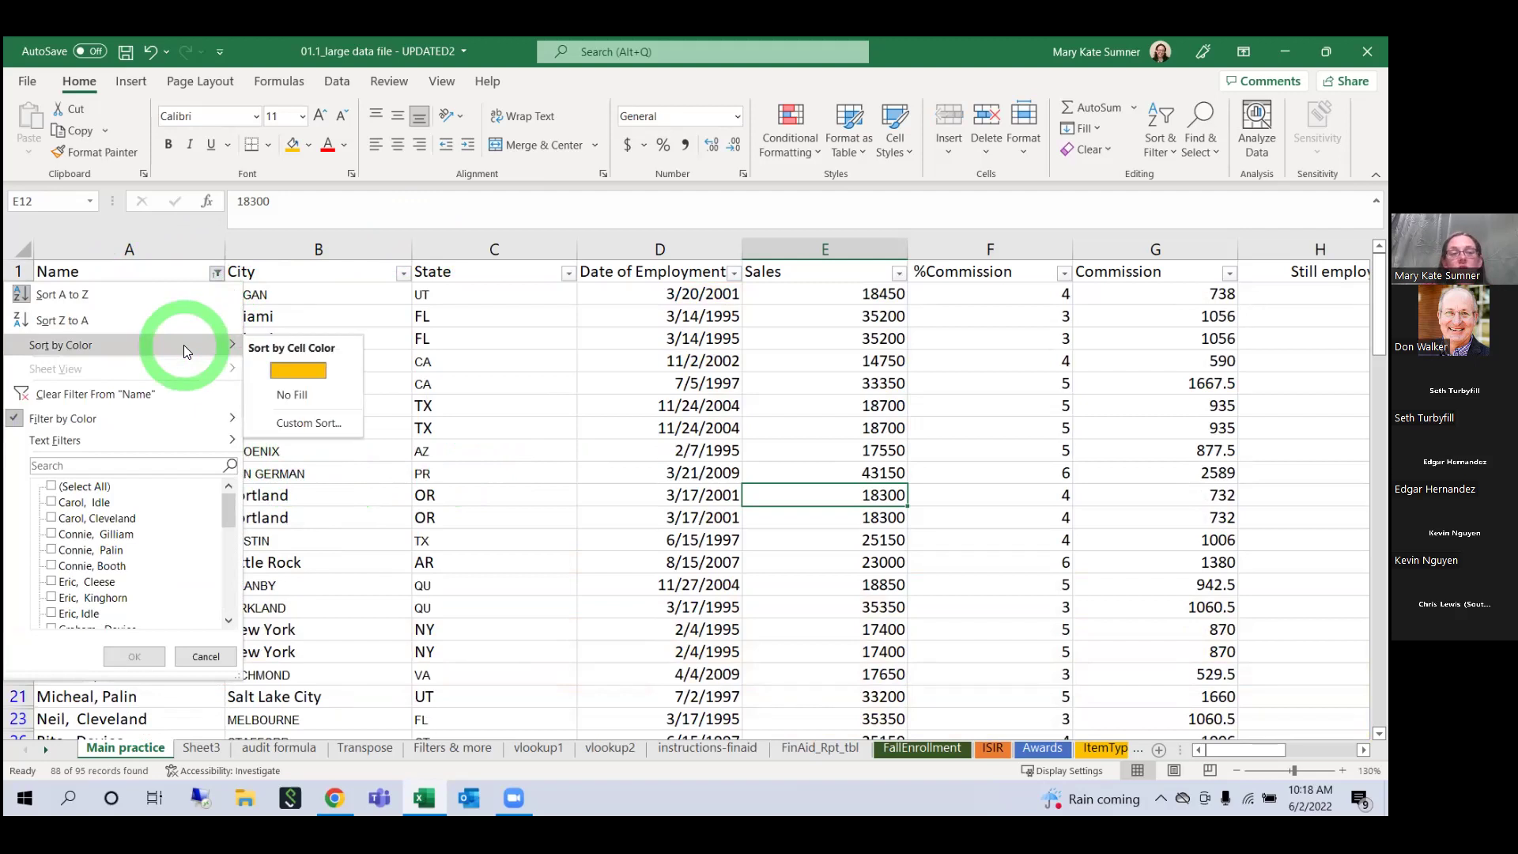
pyautogui.click(270, 374)
pyautogui.click(217, 274)
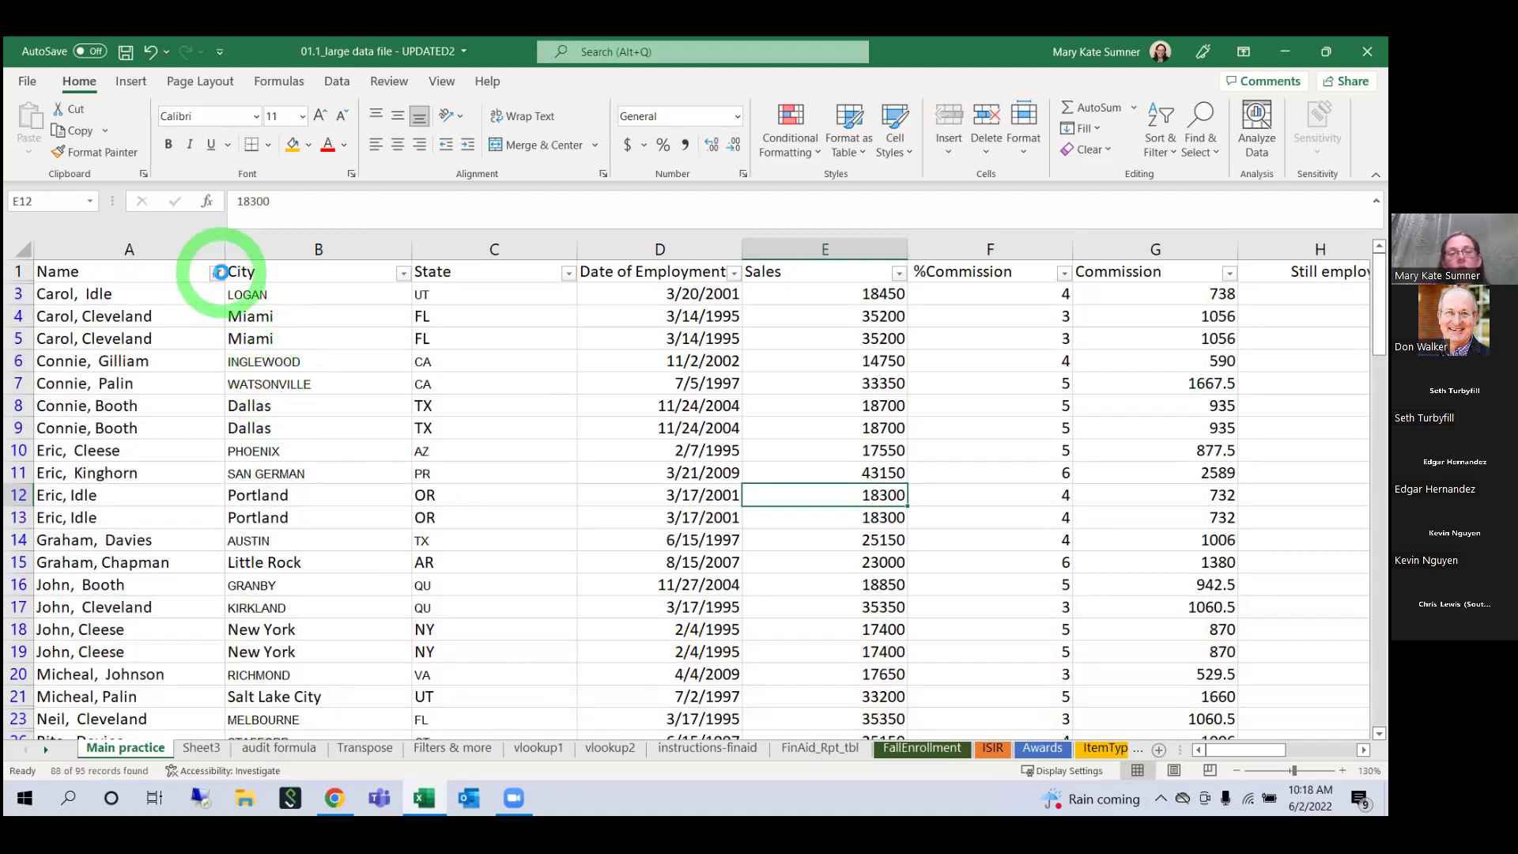
pyautogui.click(234, 352)
pyautogui.click(293, 401)
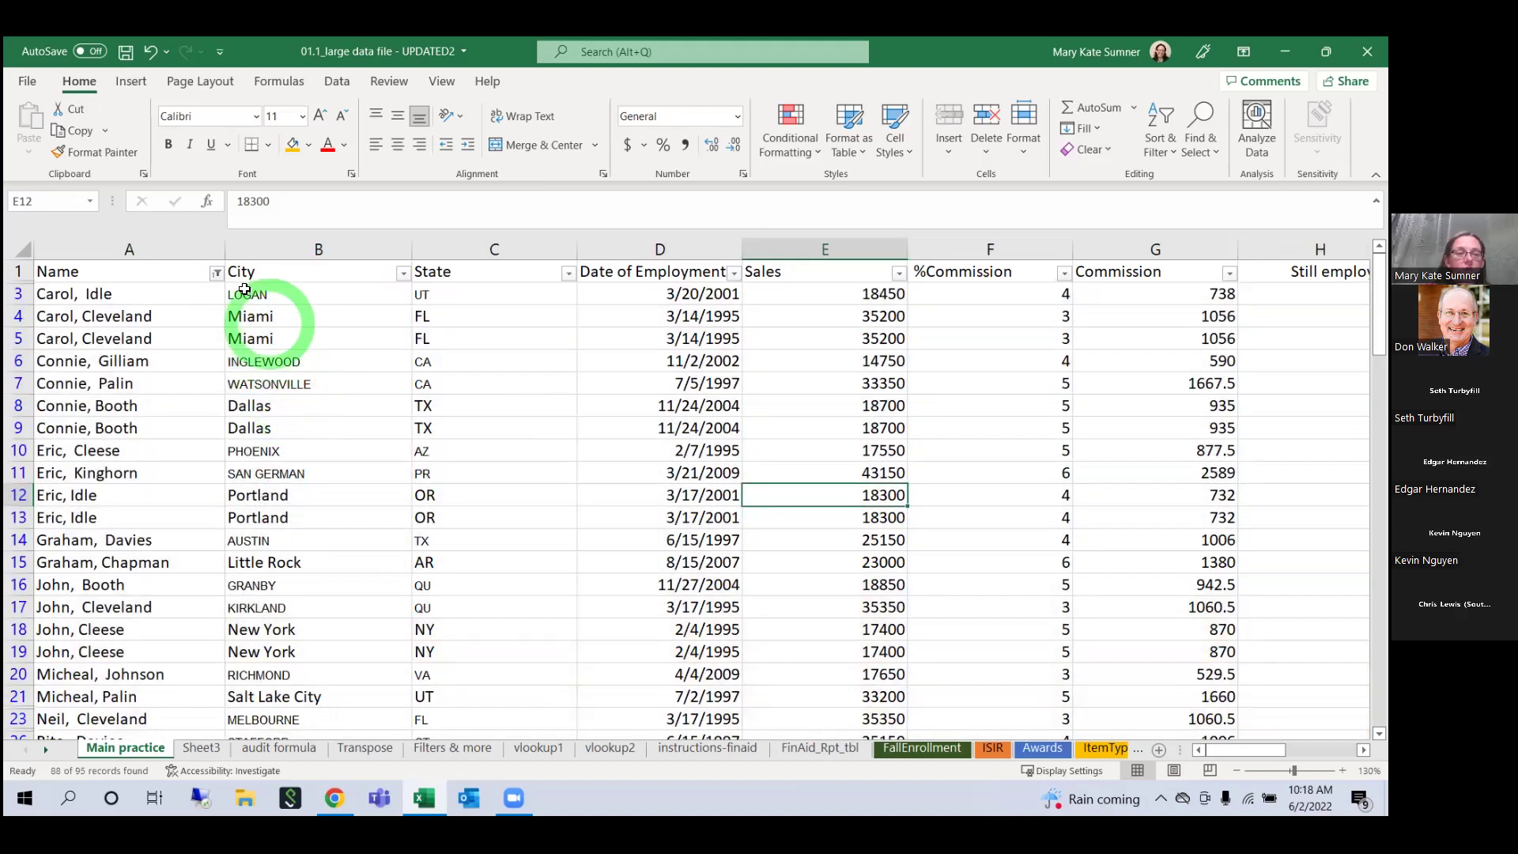
# Step: Clear the color filter from the Name column
pyautogui.click(219, 275)
pyautogui.click(218, 275)
pyautogui.click(218, 277)
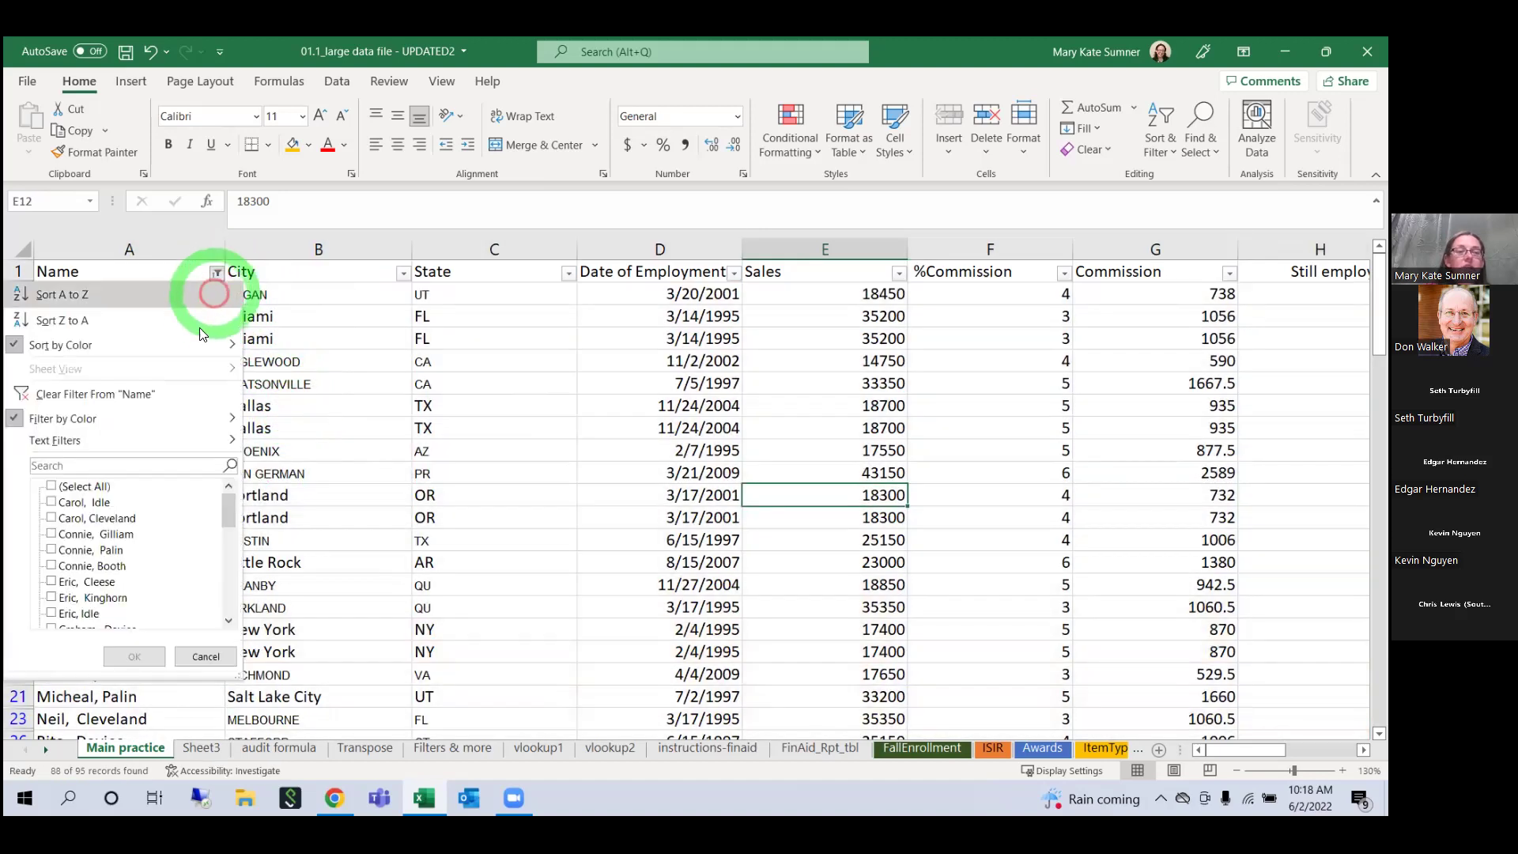
pyautogui.click(190, 394)
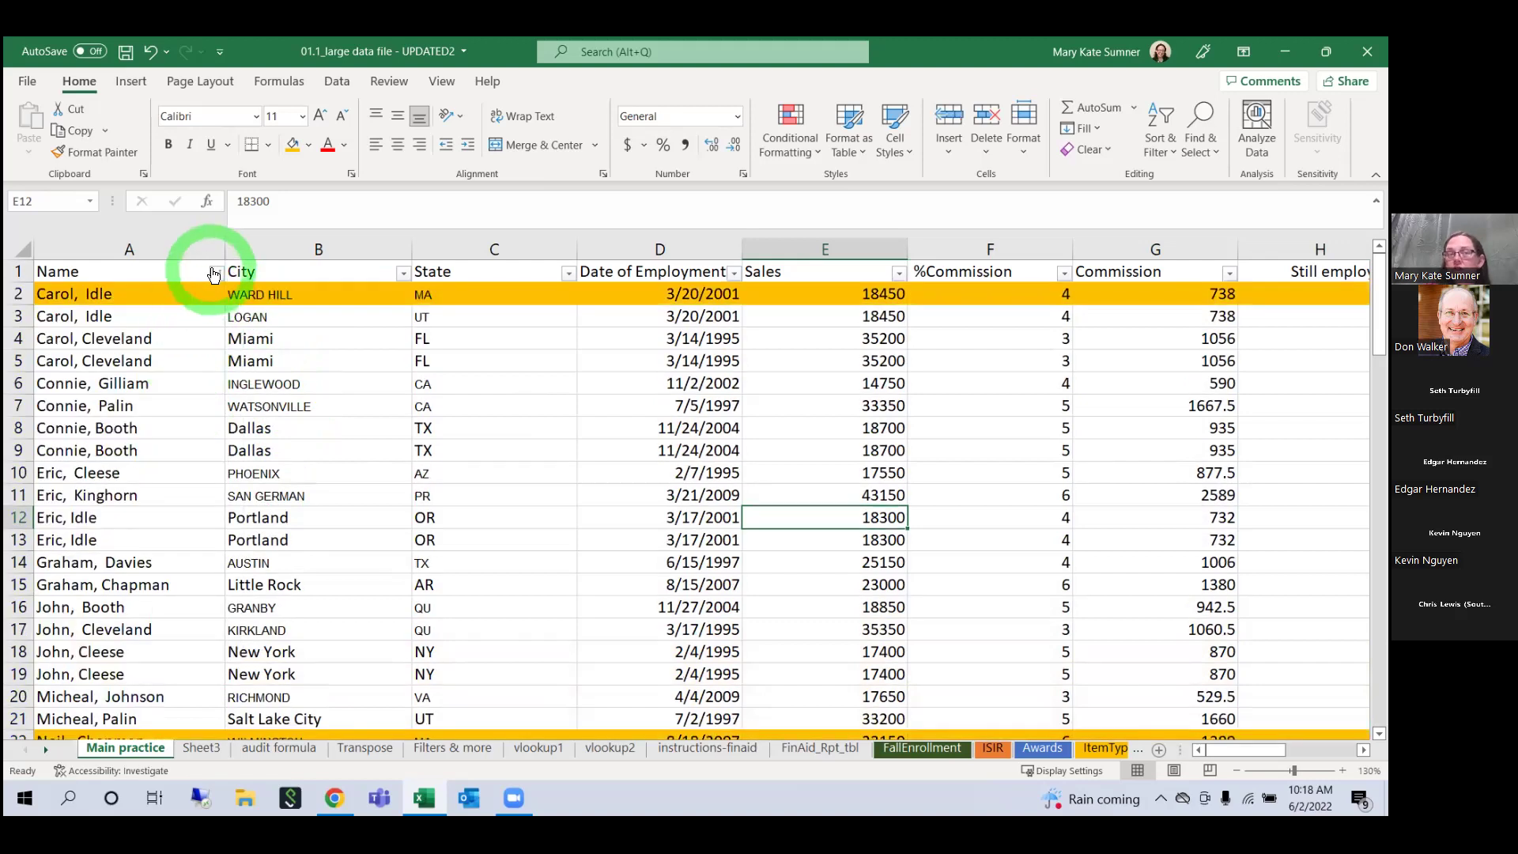
# Step: Sort the Name column by orange cell color to put the highlighted rows first, and check the sorted rows
pyautogui.click(213, 274)
pyautogui.moveTo(192, 338)
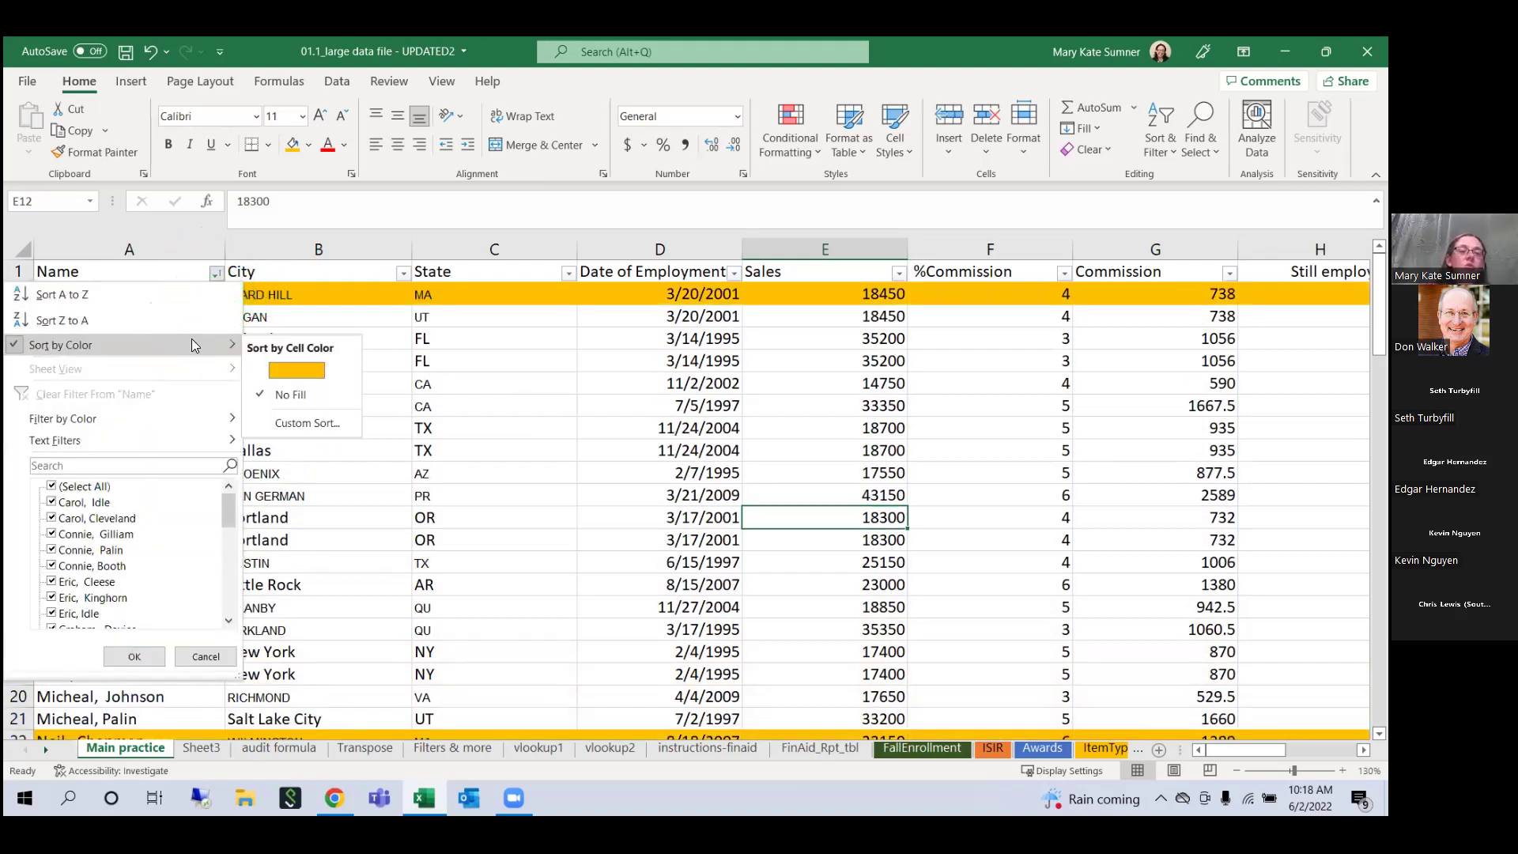
pyautogui.click(279, 370)
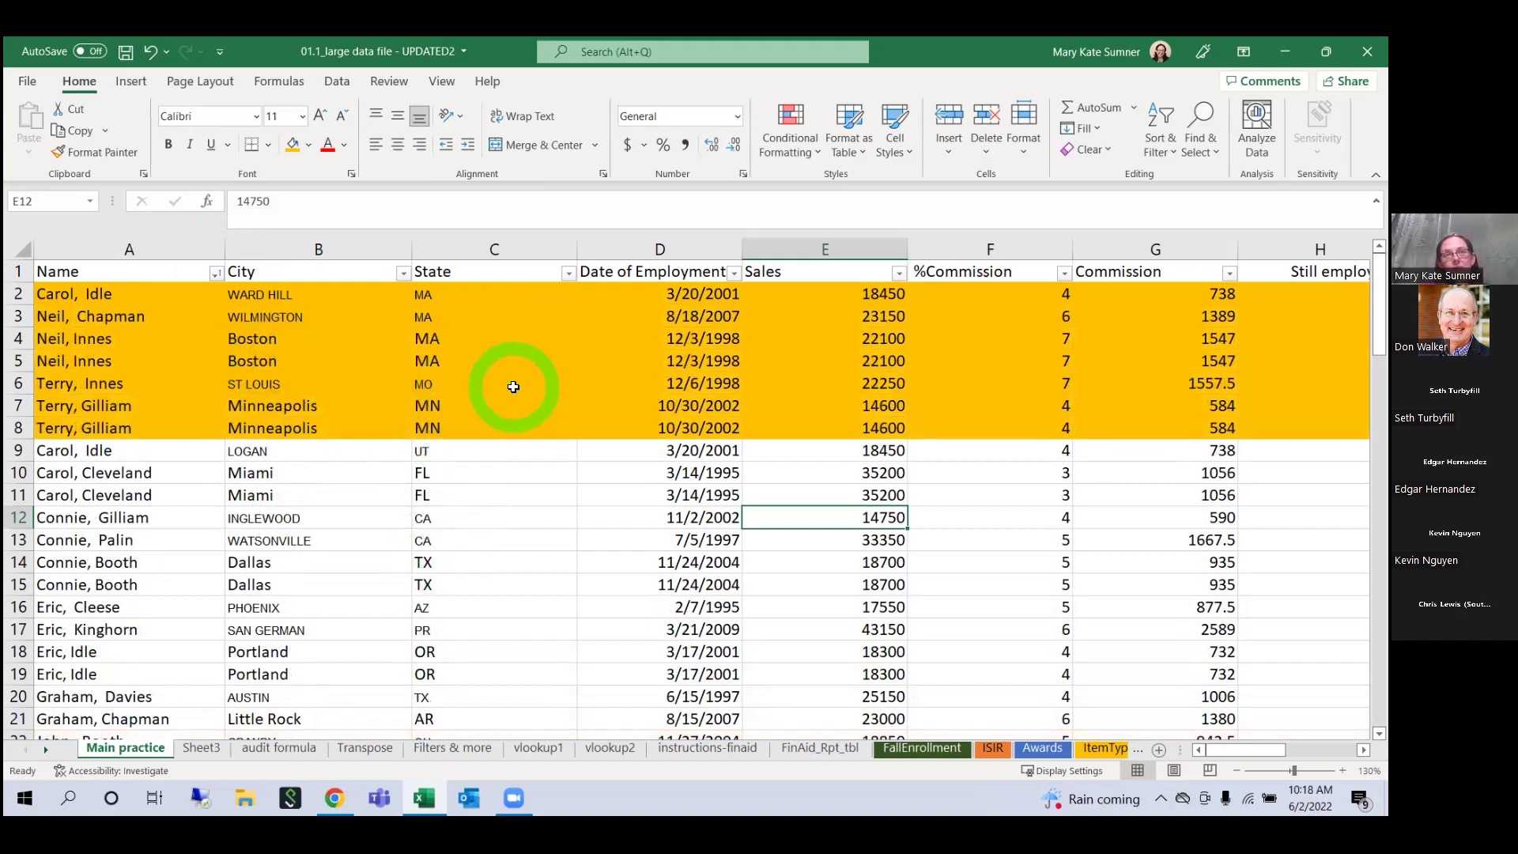
pyautogui.scroll(-4, 533, 376)
pyautogui.scroll(4, 535, 390)
pyautogui.click(215, 274)
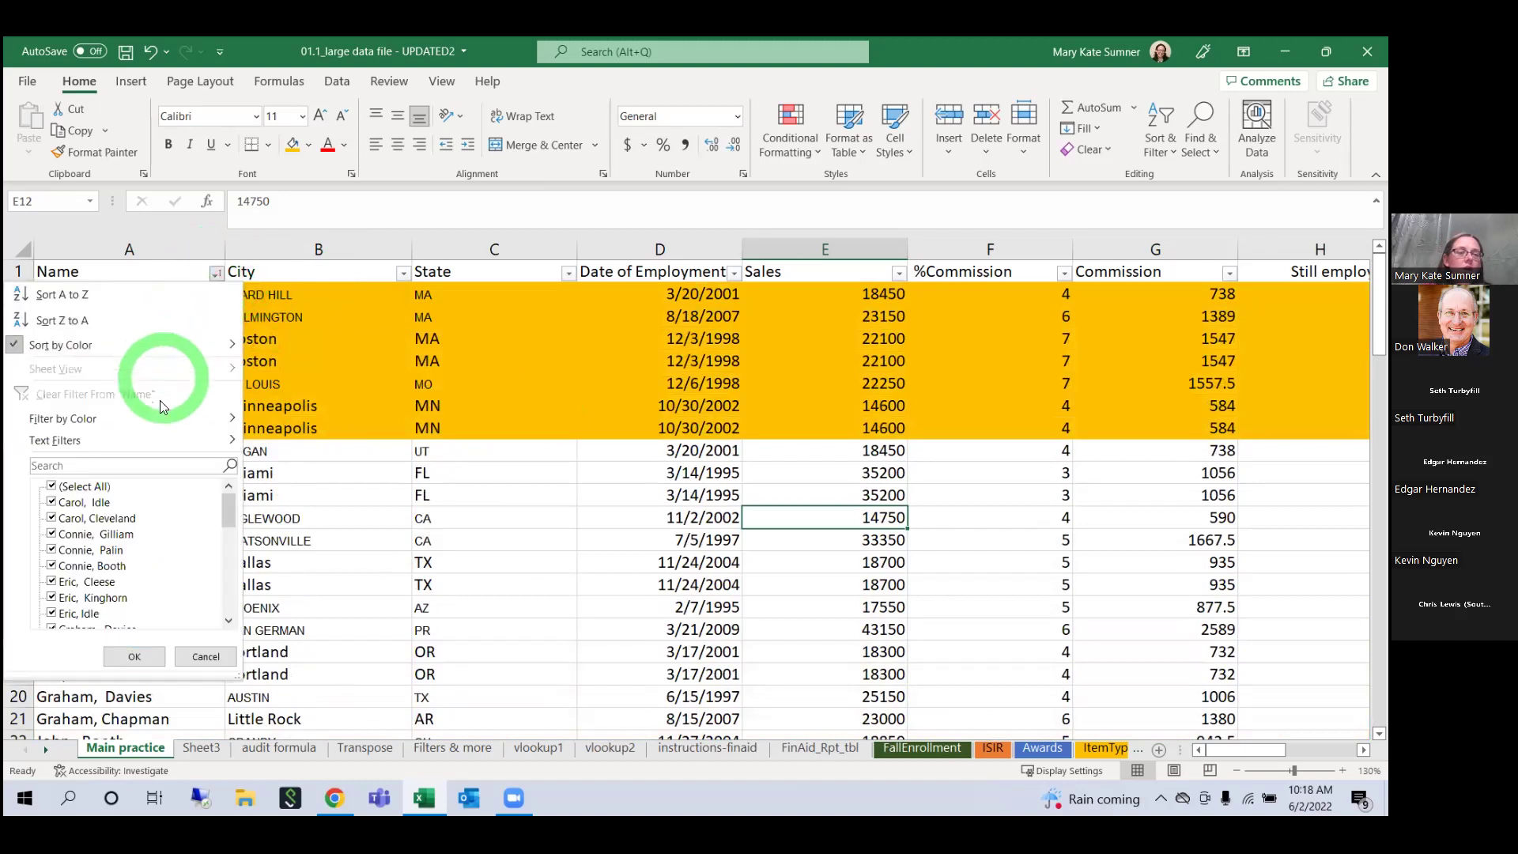
pyautogui.press('Escape')
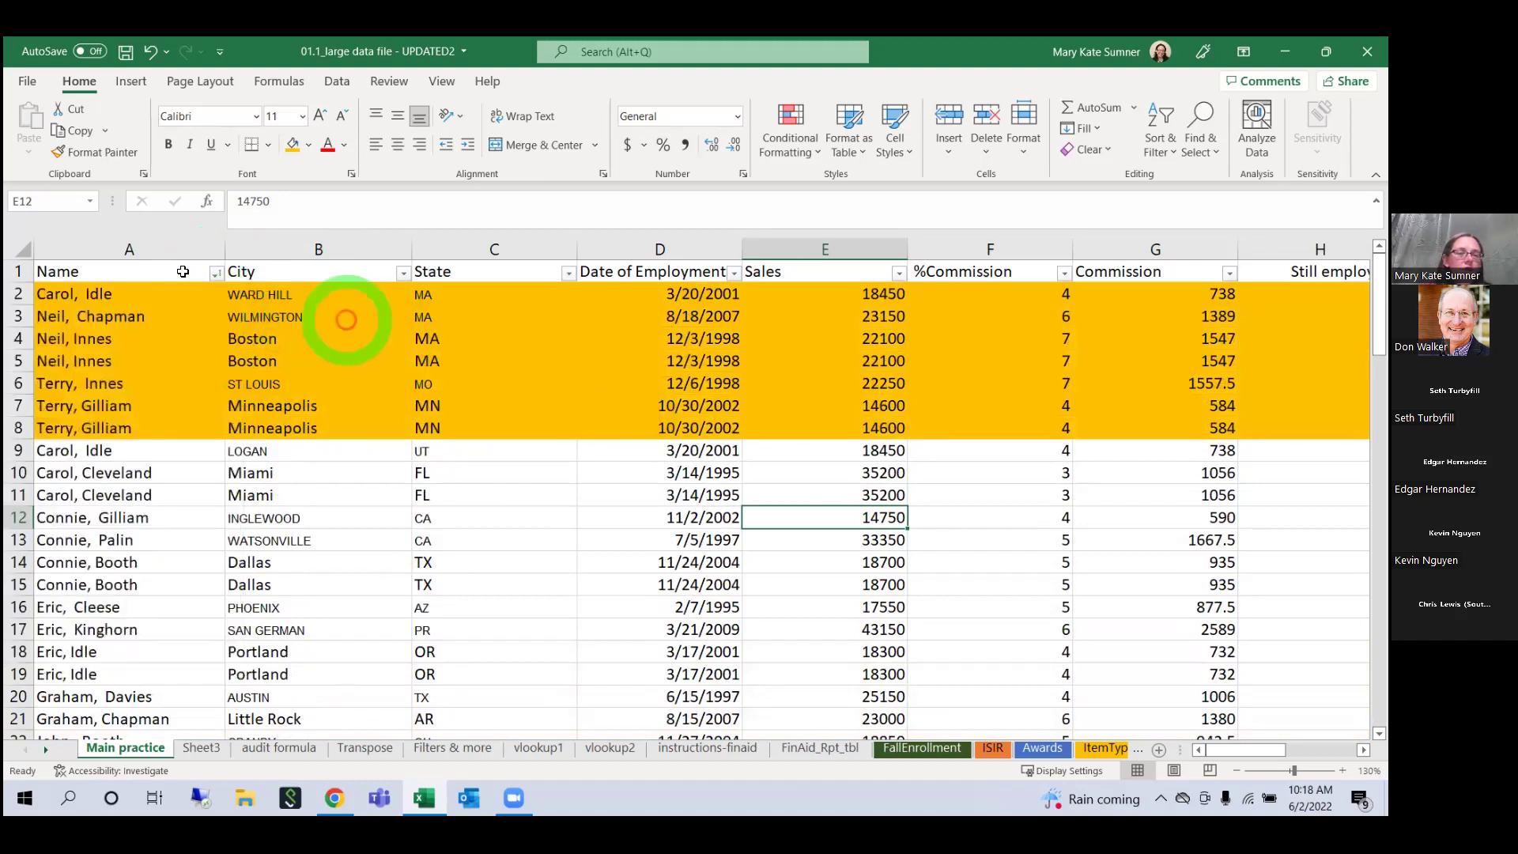
# Step: Sort the data by the City column from A to Z and check the reordered rows
pyautogui.click(404, 272)
pyautogui.click(372, 297)
pyautogui.click(673, 470)
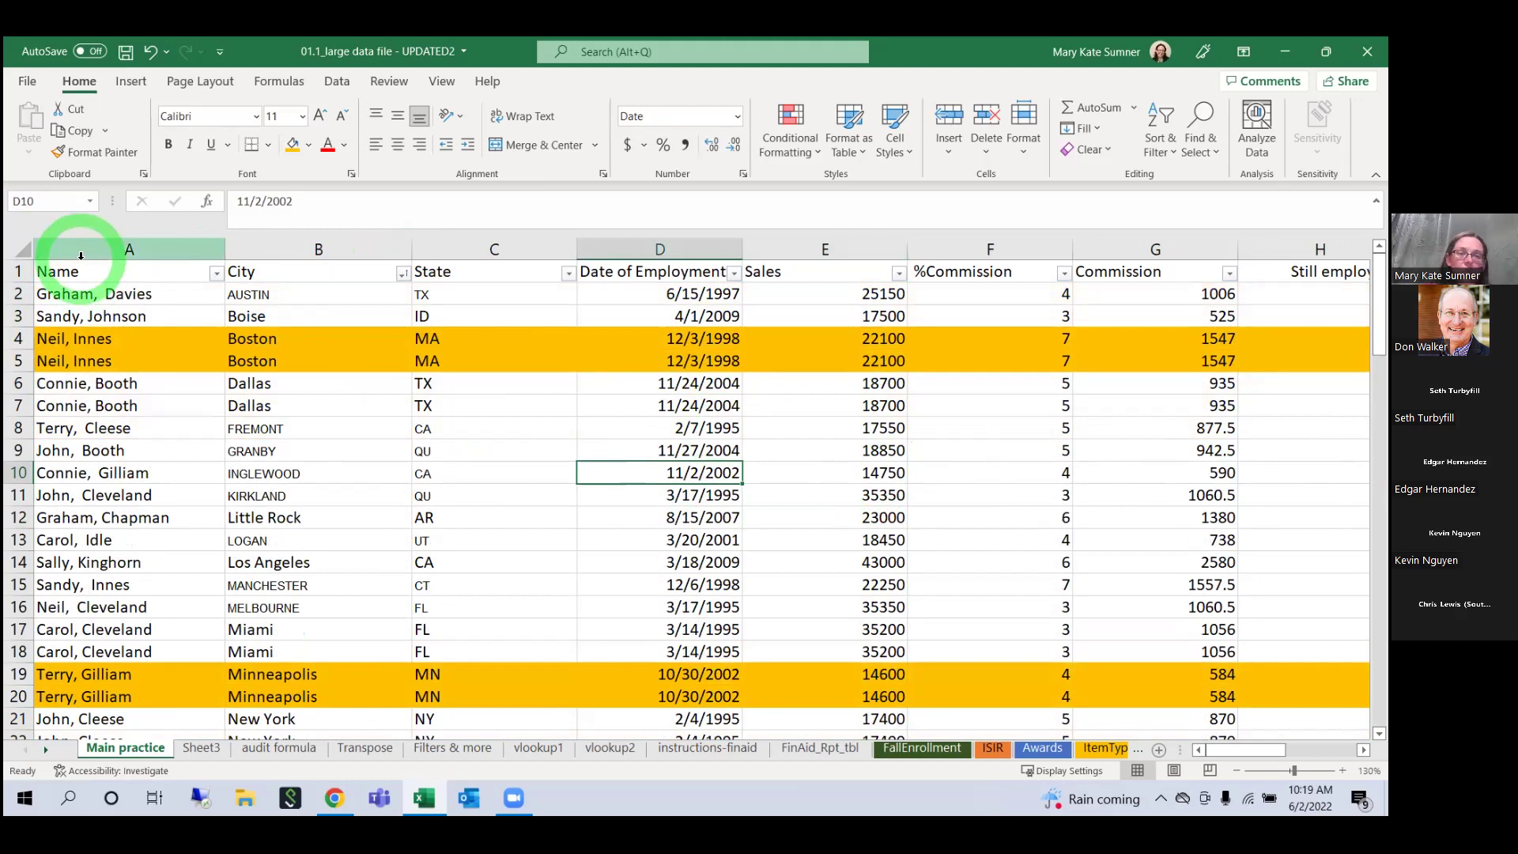
# Step: Select columns A through H and look over the extent of the selected data
pyautogui.moveTo(79, 250); pyautogui.dragTo(348, 372)
pyautogui.moveTo(931, 262); pyautogui.dragTo(83, 282)
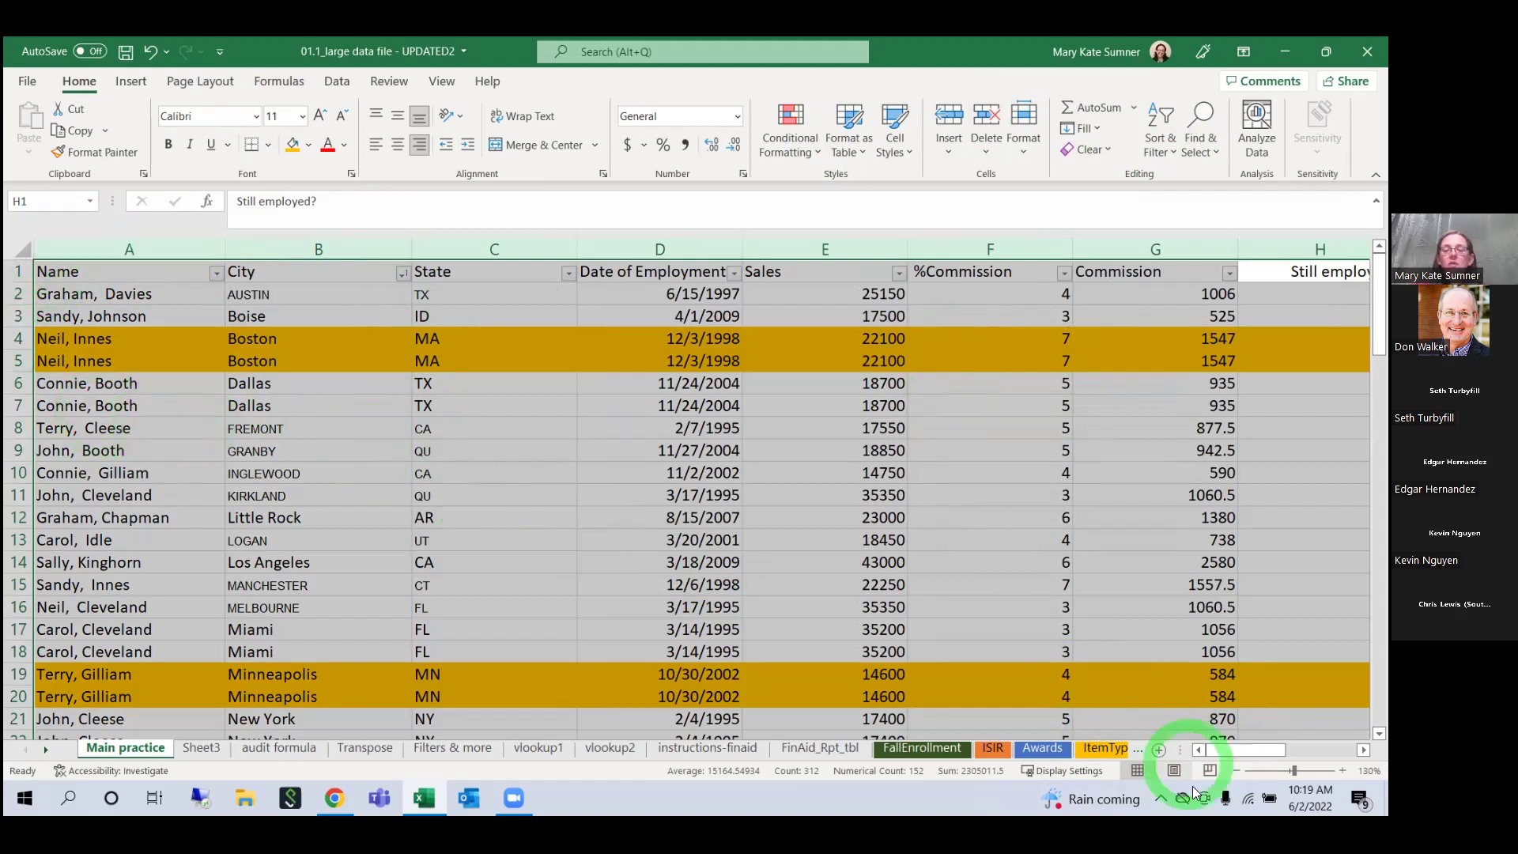
pyautogui.moveTo(1221, 745)
pyautogui.mouseDown()
pyautogui.moveTo(1315, 747)
pyautogui.moveTo(1223, 747)
pyautogui.moveTo(1249, 749)
pyautogui.mouseUp()
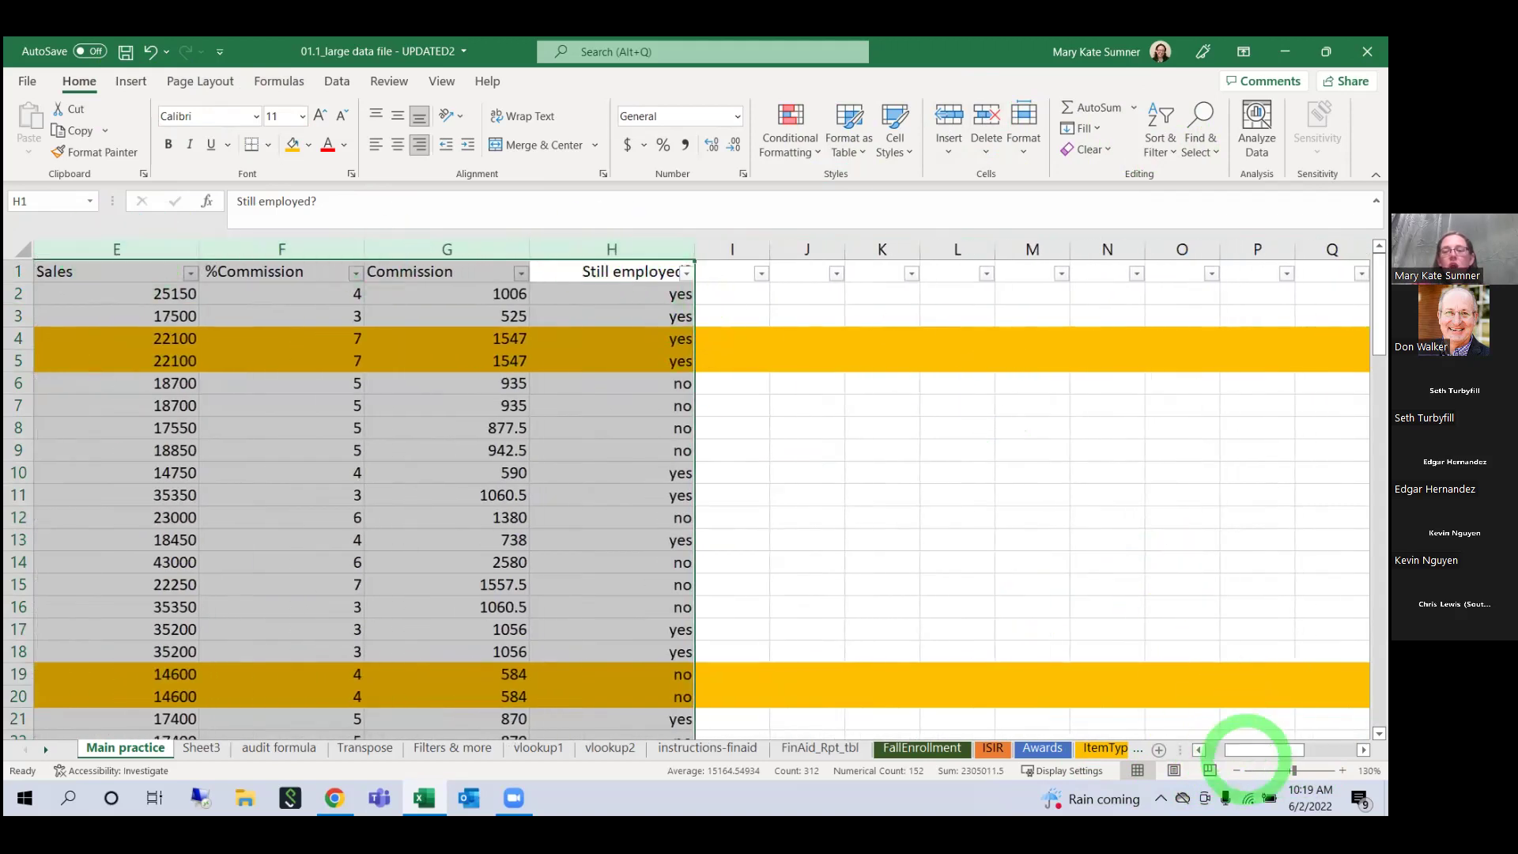
pyautogui.moveTo(1253, 747); pyautogui.dragTo(1216, 749)
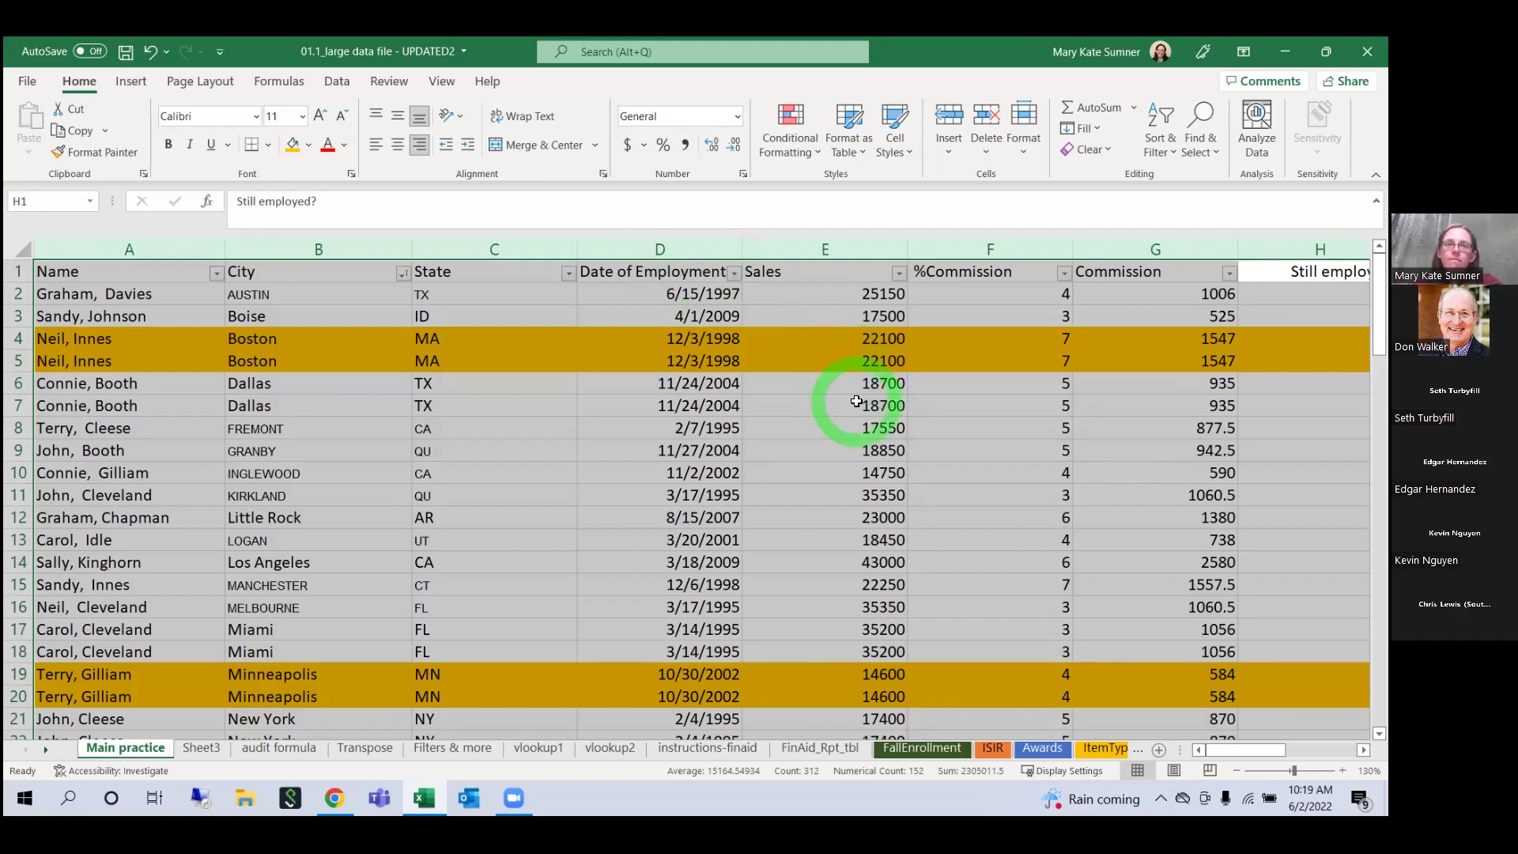
# Step: Select the entire sheet and clear the existing sort from the filtered range
pyautogui.click(29, 251)
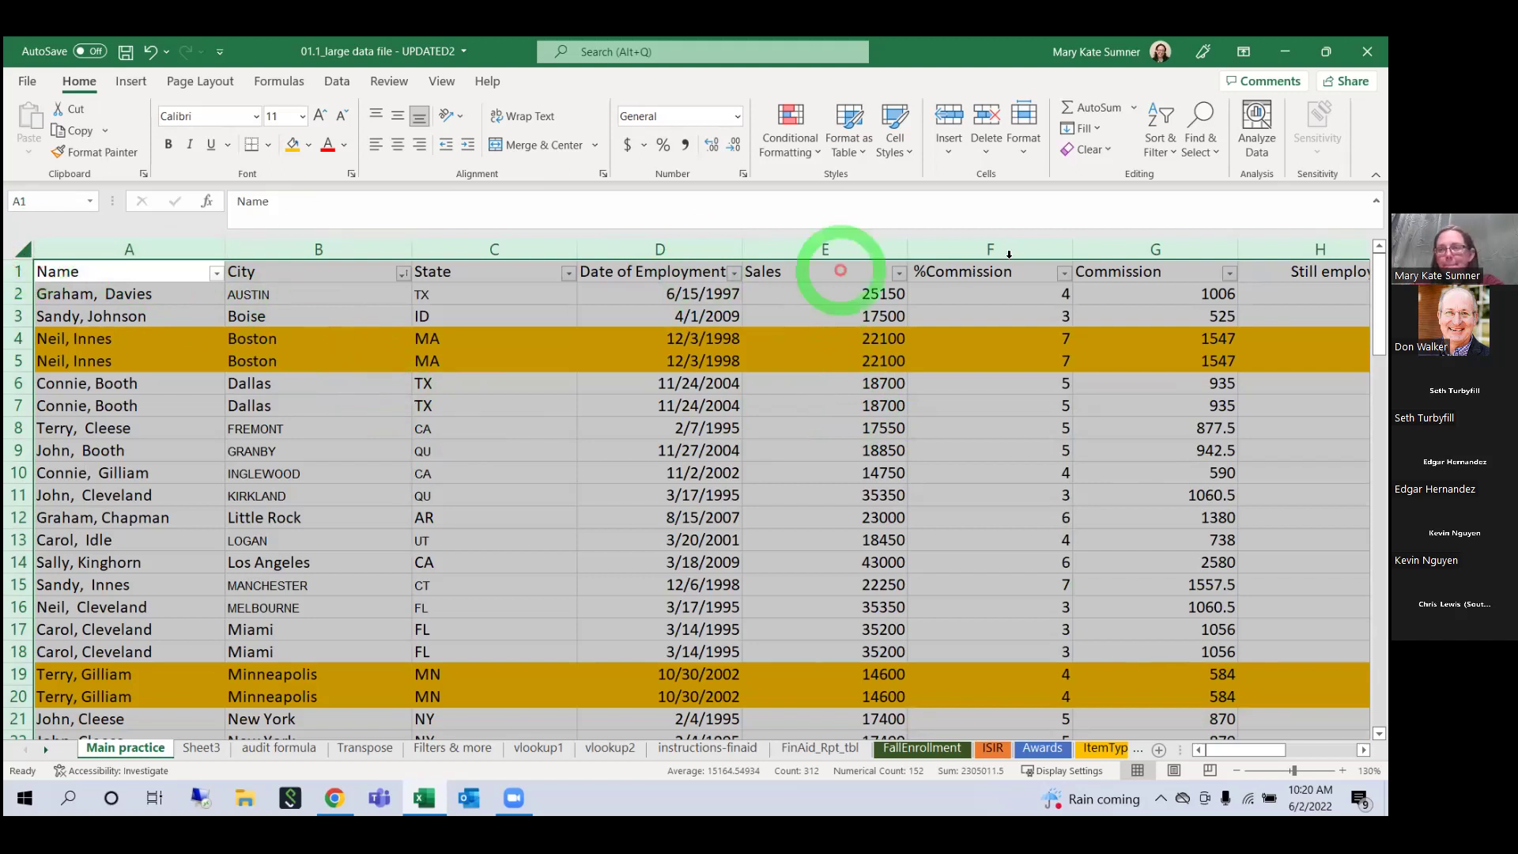
pyautogui.click(1157, 147)
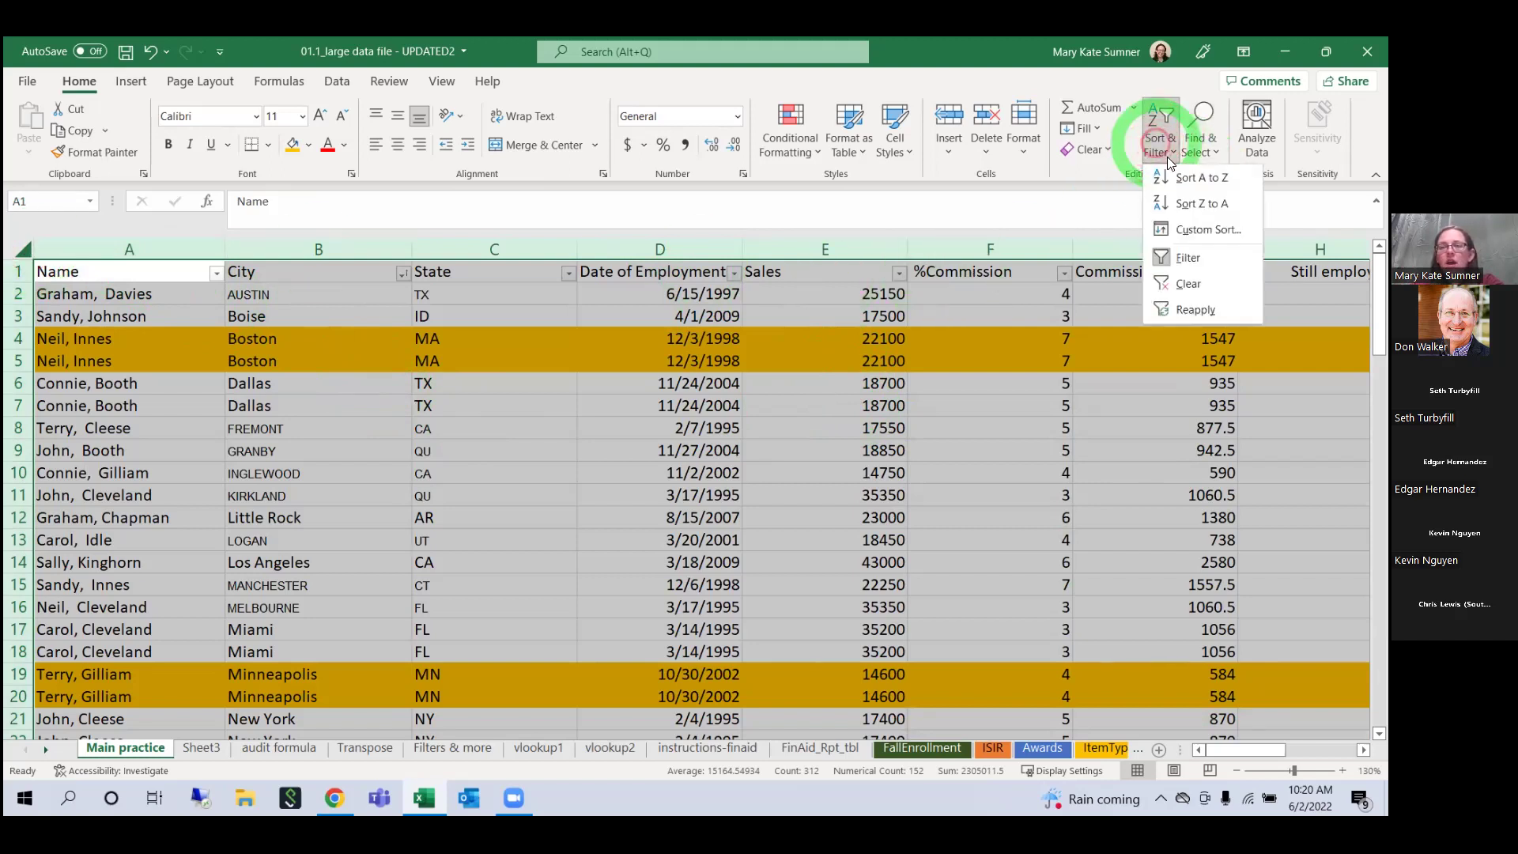
pyautogui.click(1179, 283)
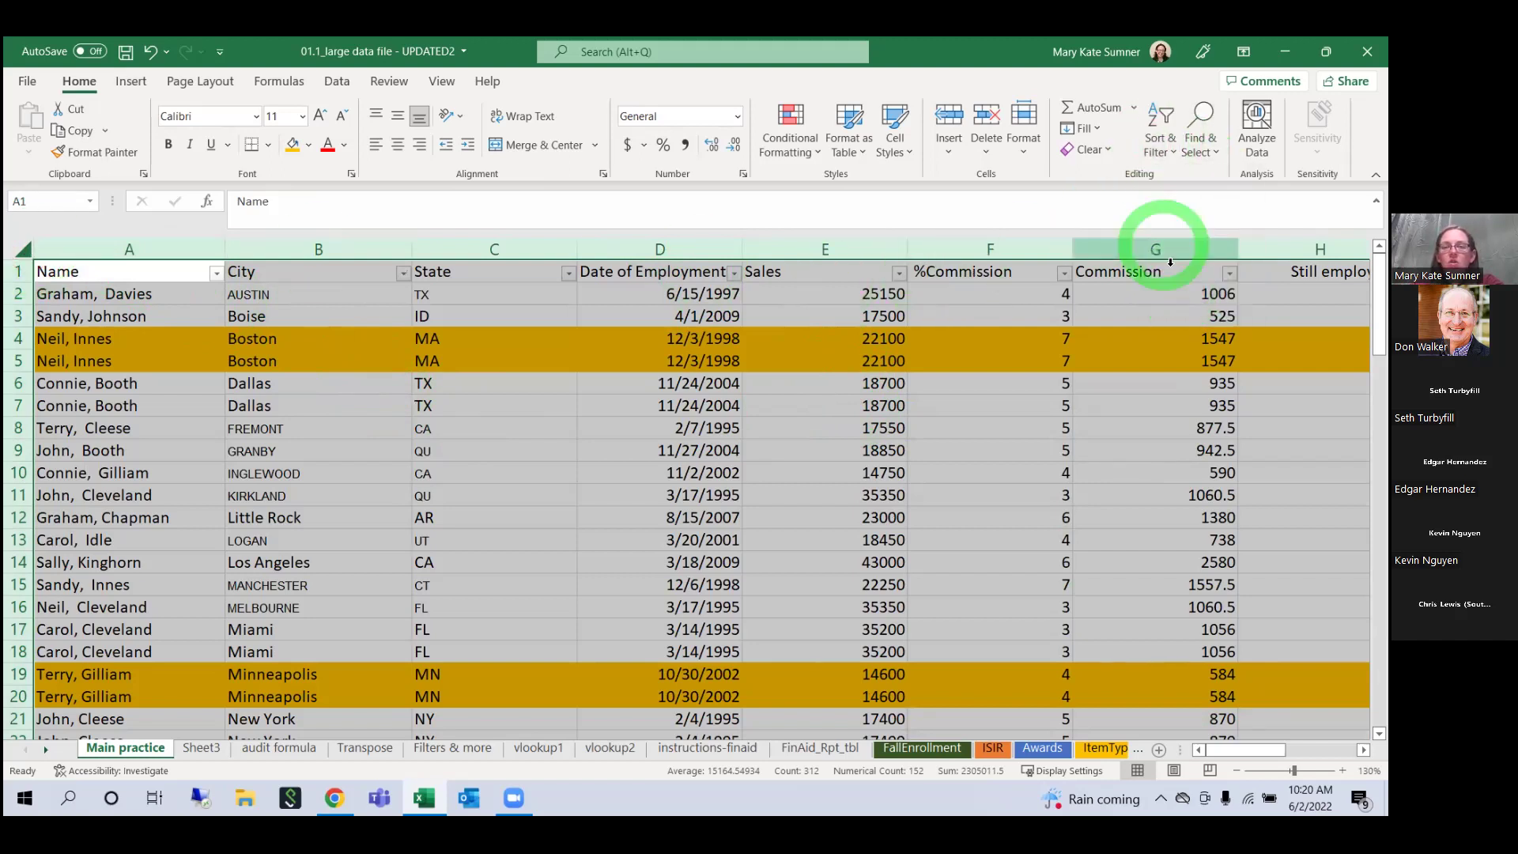
# Step: Start a custom sort that treats the first row as headers, with Name by cell values, A to Z, as the first level
pyautogui.click(1161, 143)
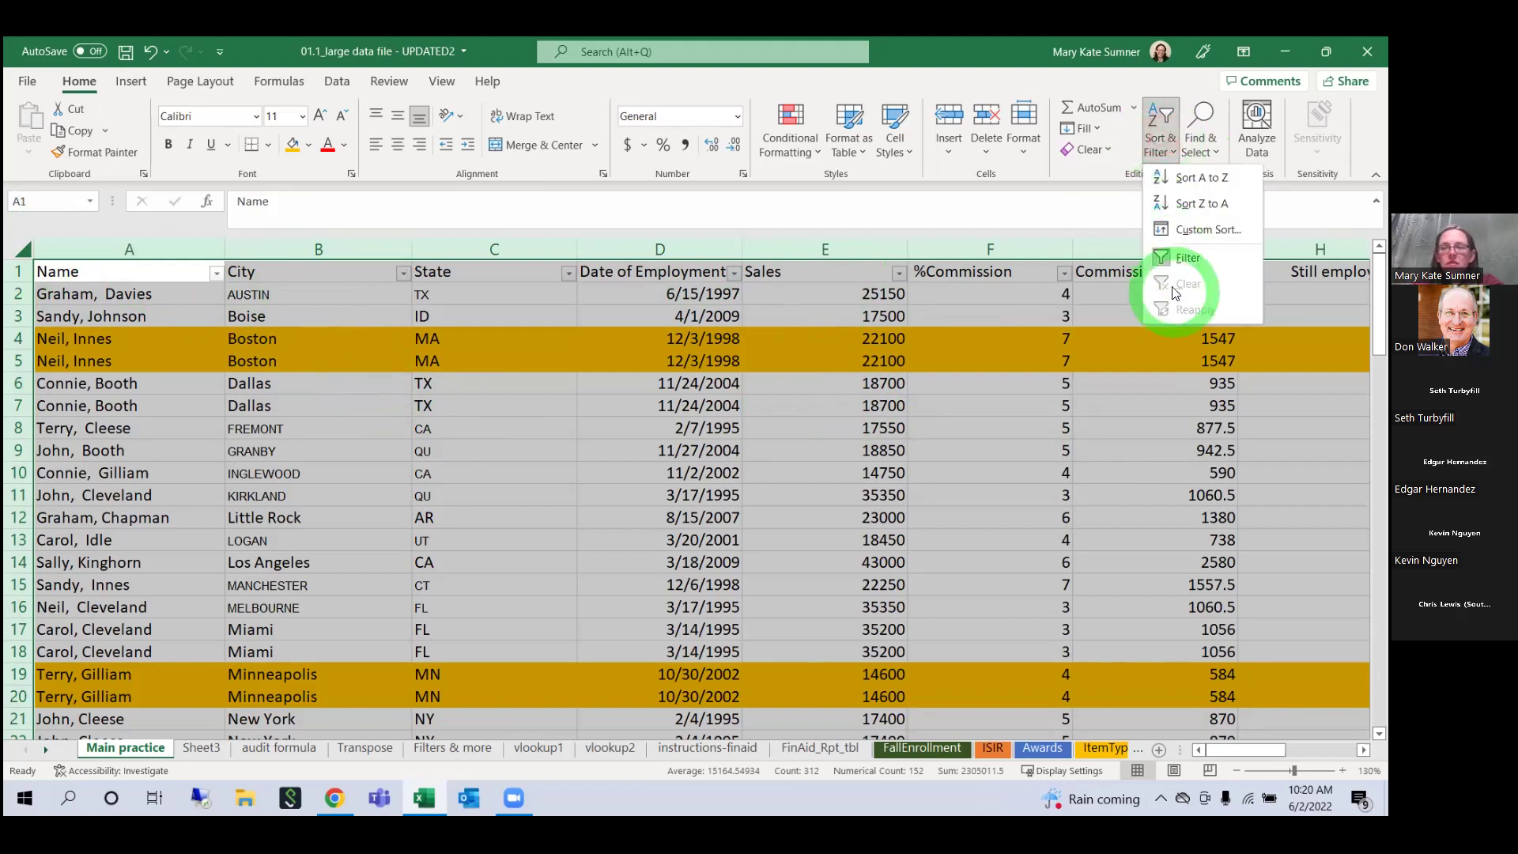
pyautogui.click(1186, 229)
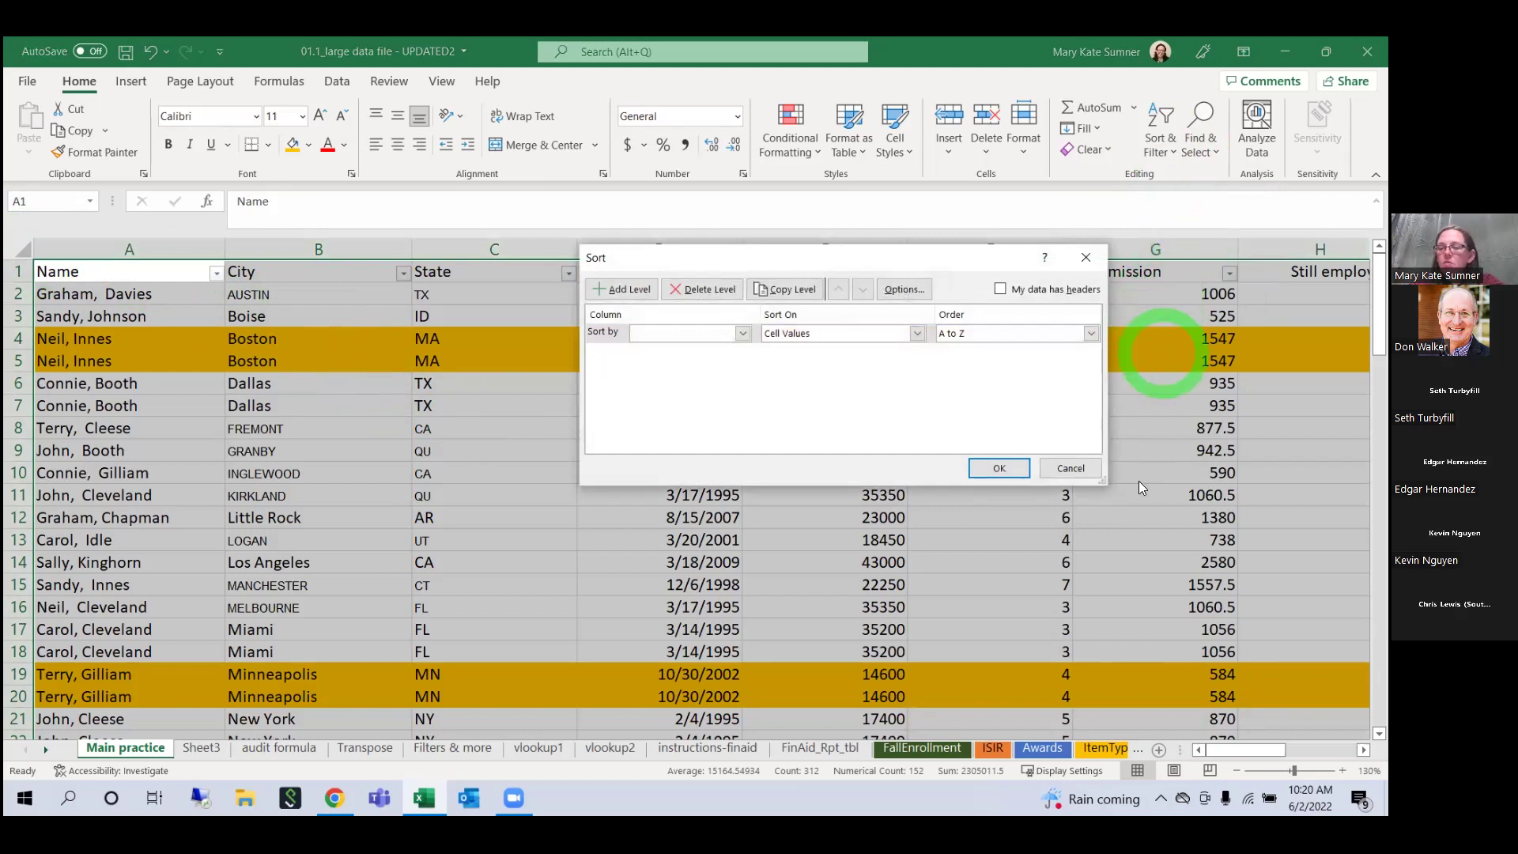
pyautogui.click(741, 335)
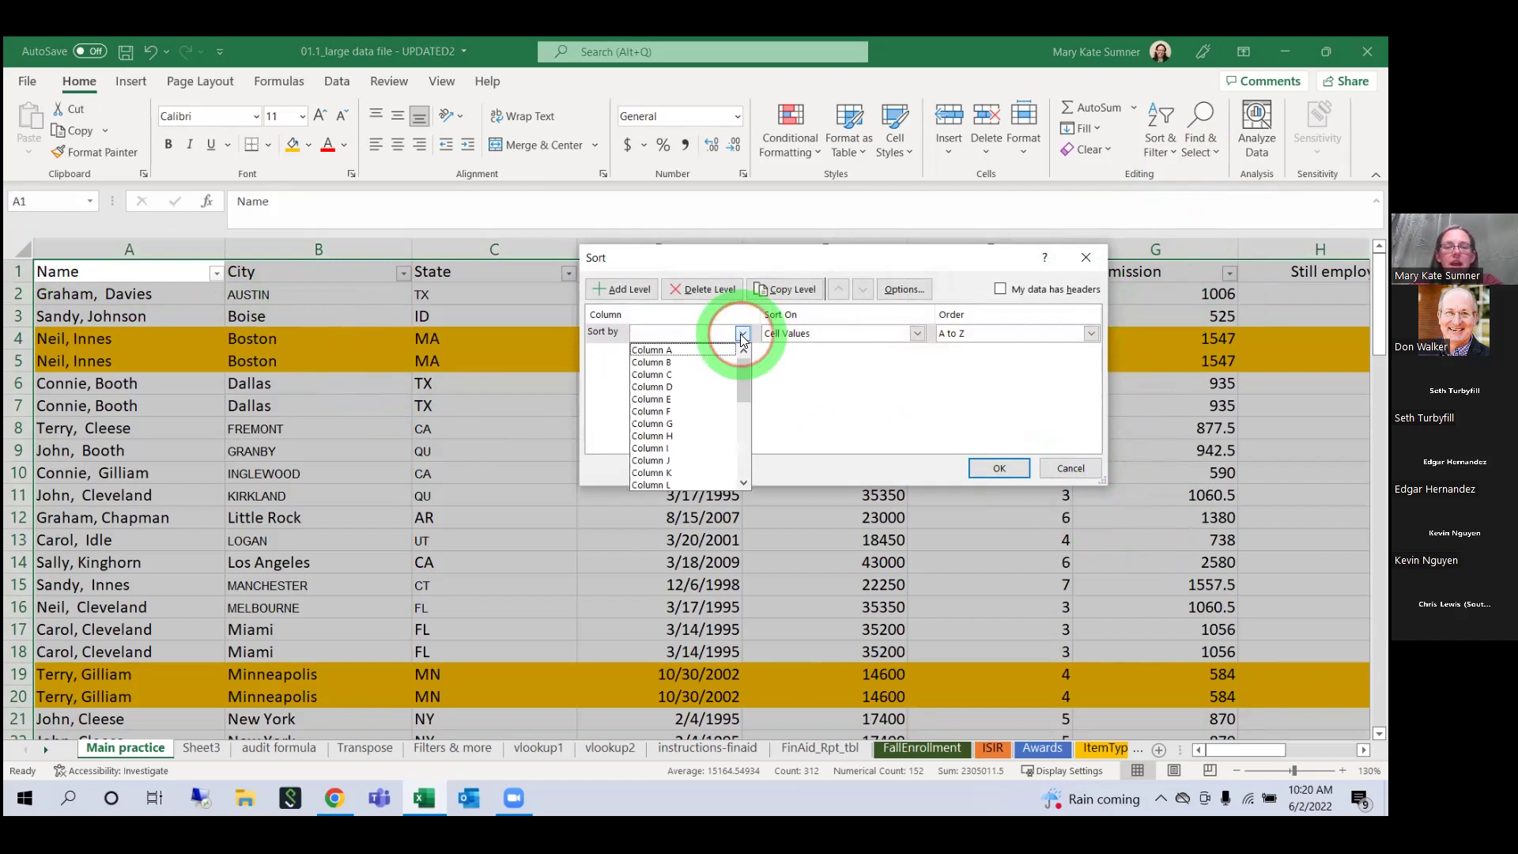
pyautogui.click(1003, 292)
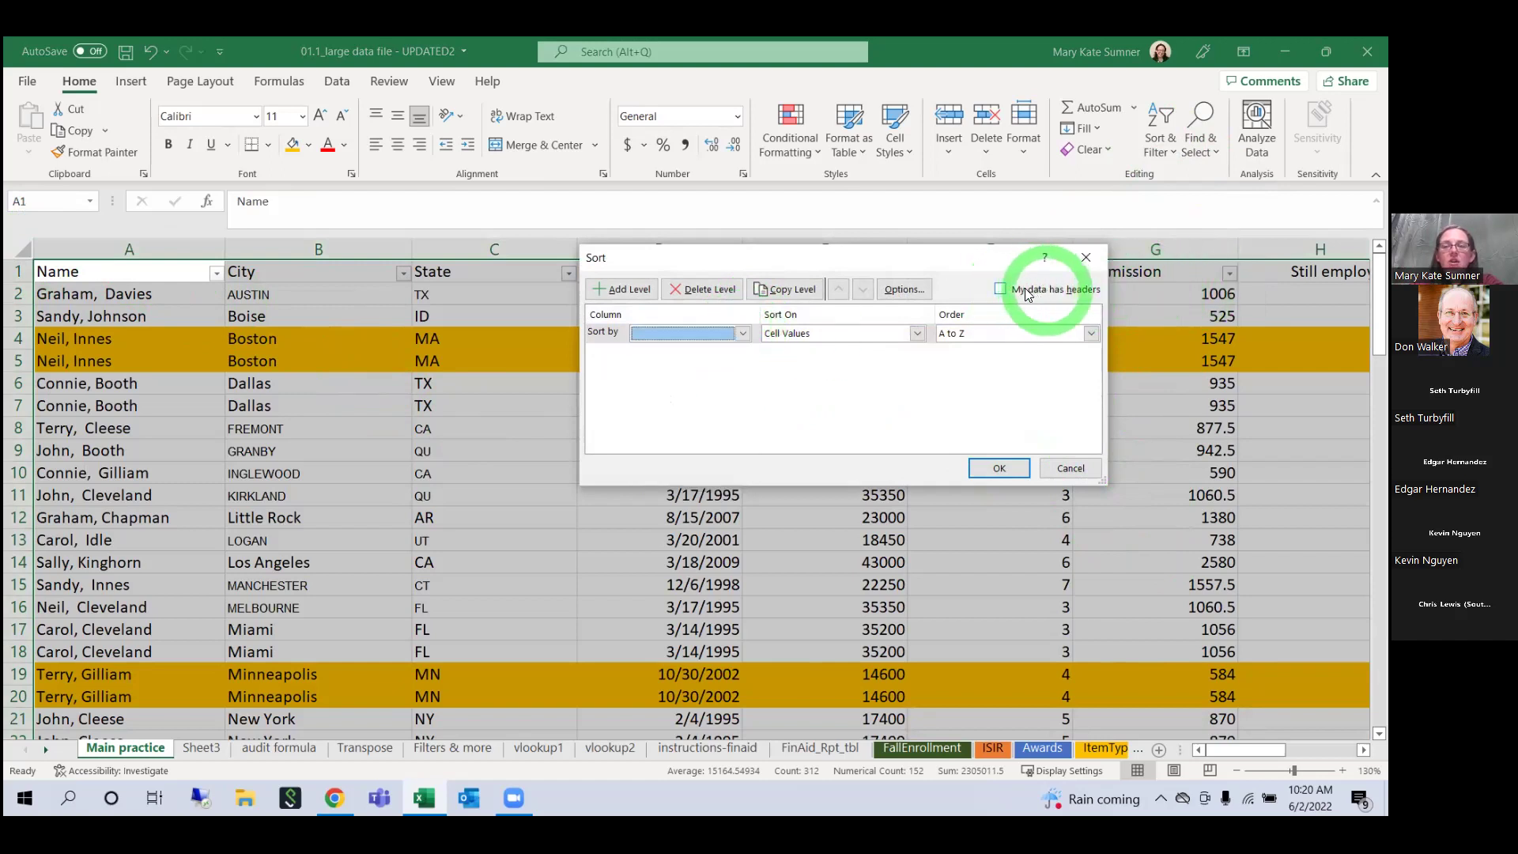
pyautogui.click(1001, 290)
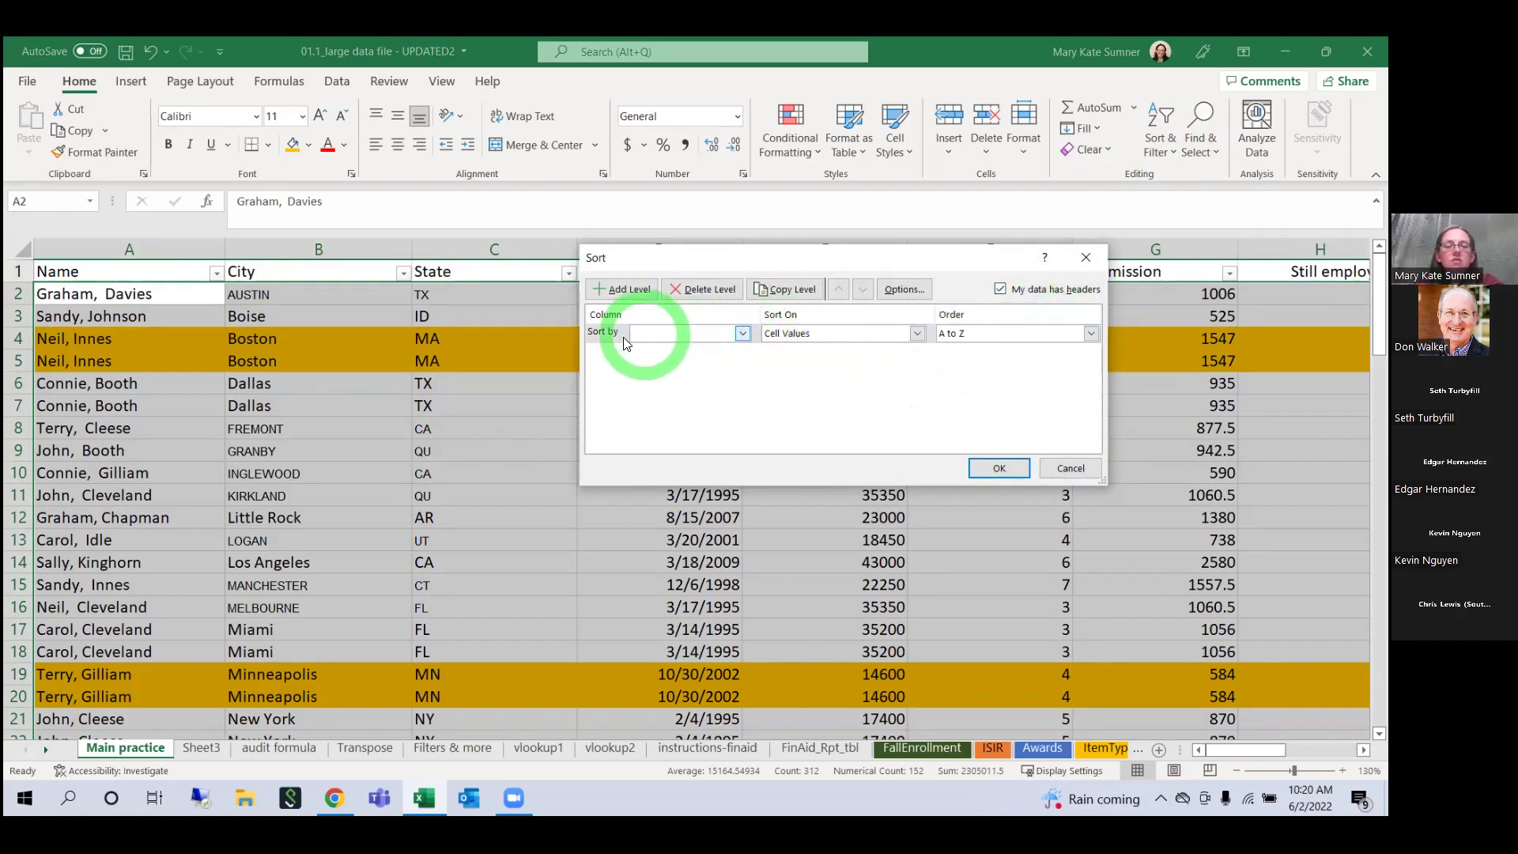
pyautogui.click(743, 333)
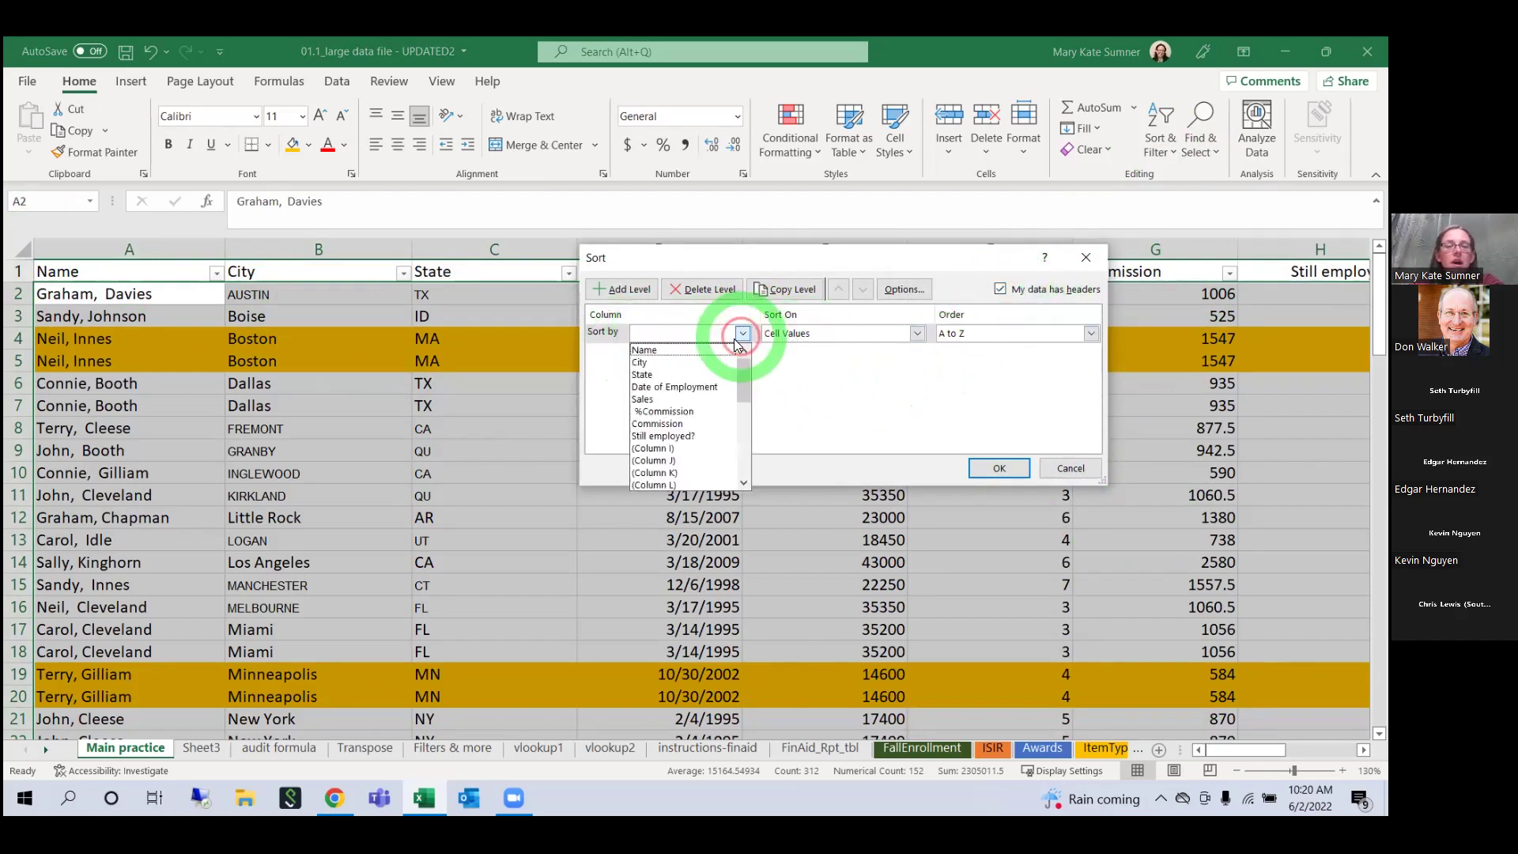
pyautogui.click(699, 348)
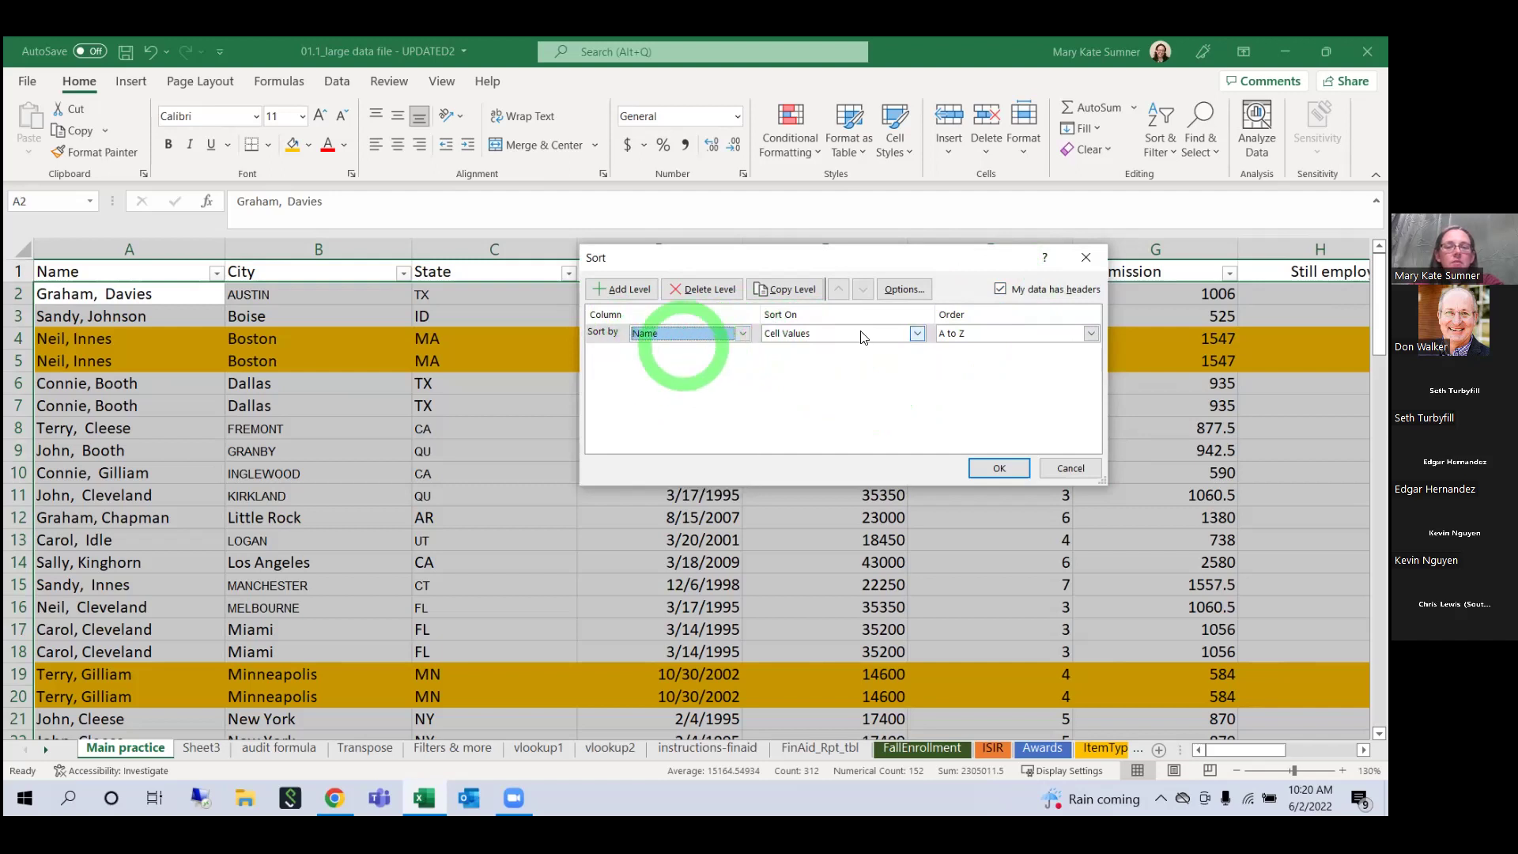
# Step: Add a second sort level on State by cell values, A to Z
pyautogui.click(622, 289)
pyautogui.click(742, 352)
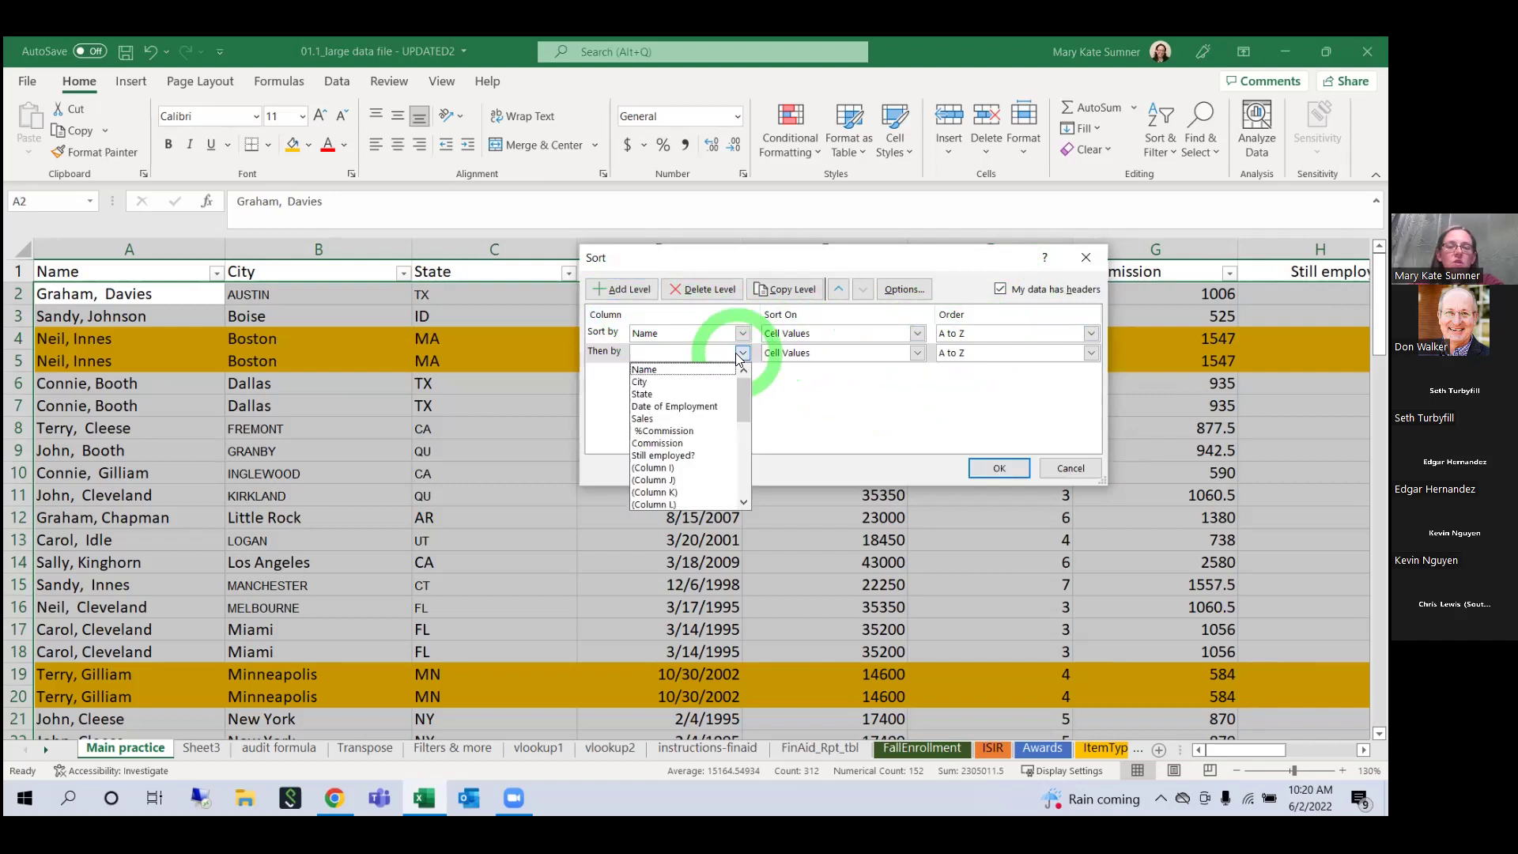
pyautogui.click(712, 395)
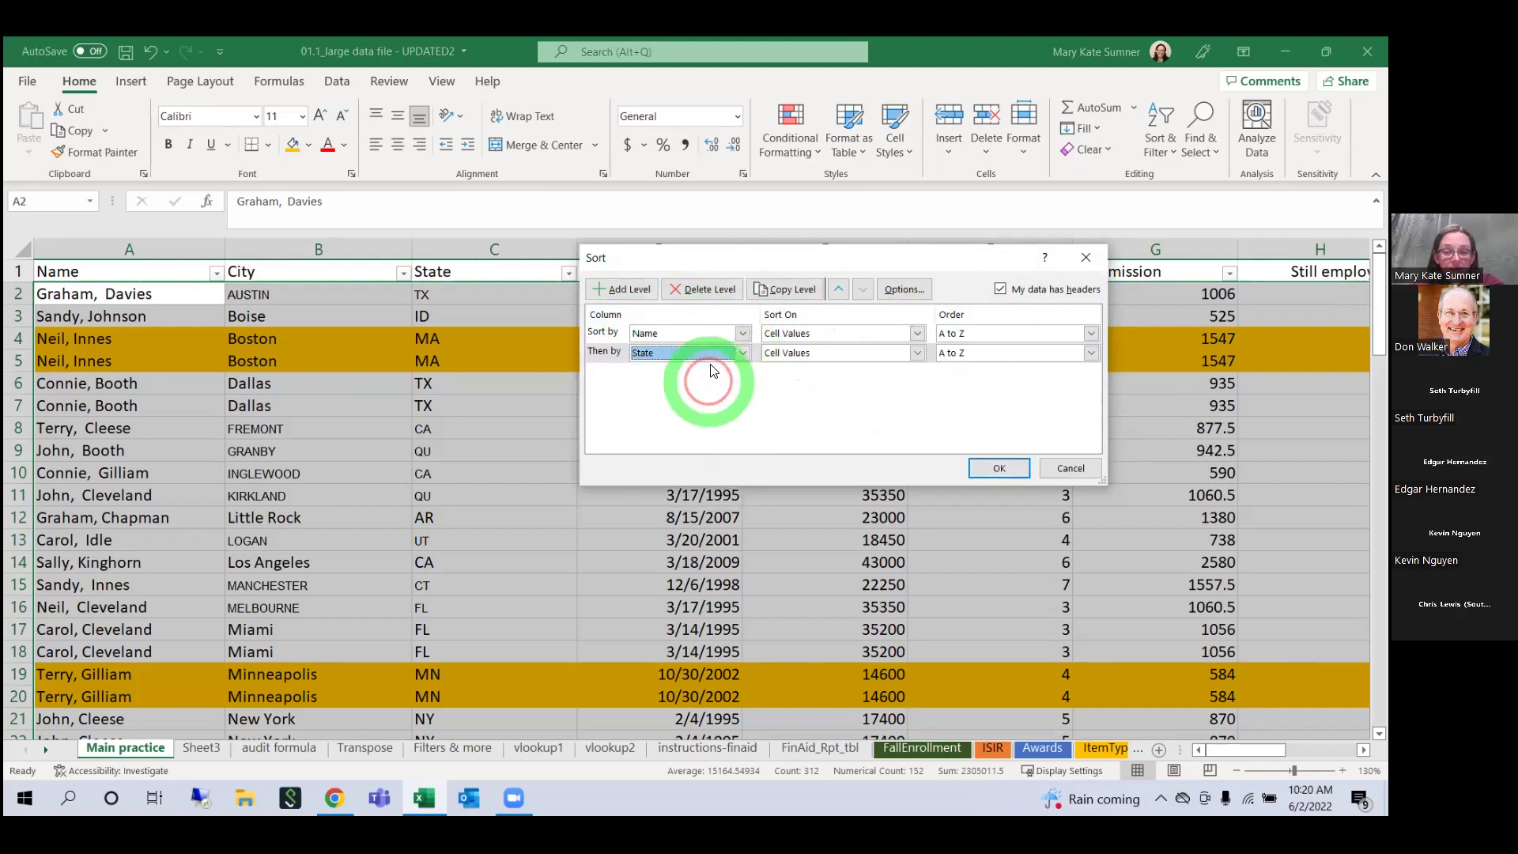
# Step: Add a third sort level on Sales by cell values, ordered Largest to Smallest
pyautogui.click(605, 293)
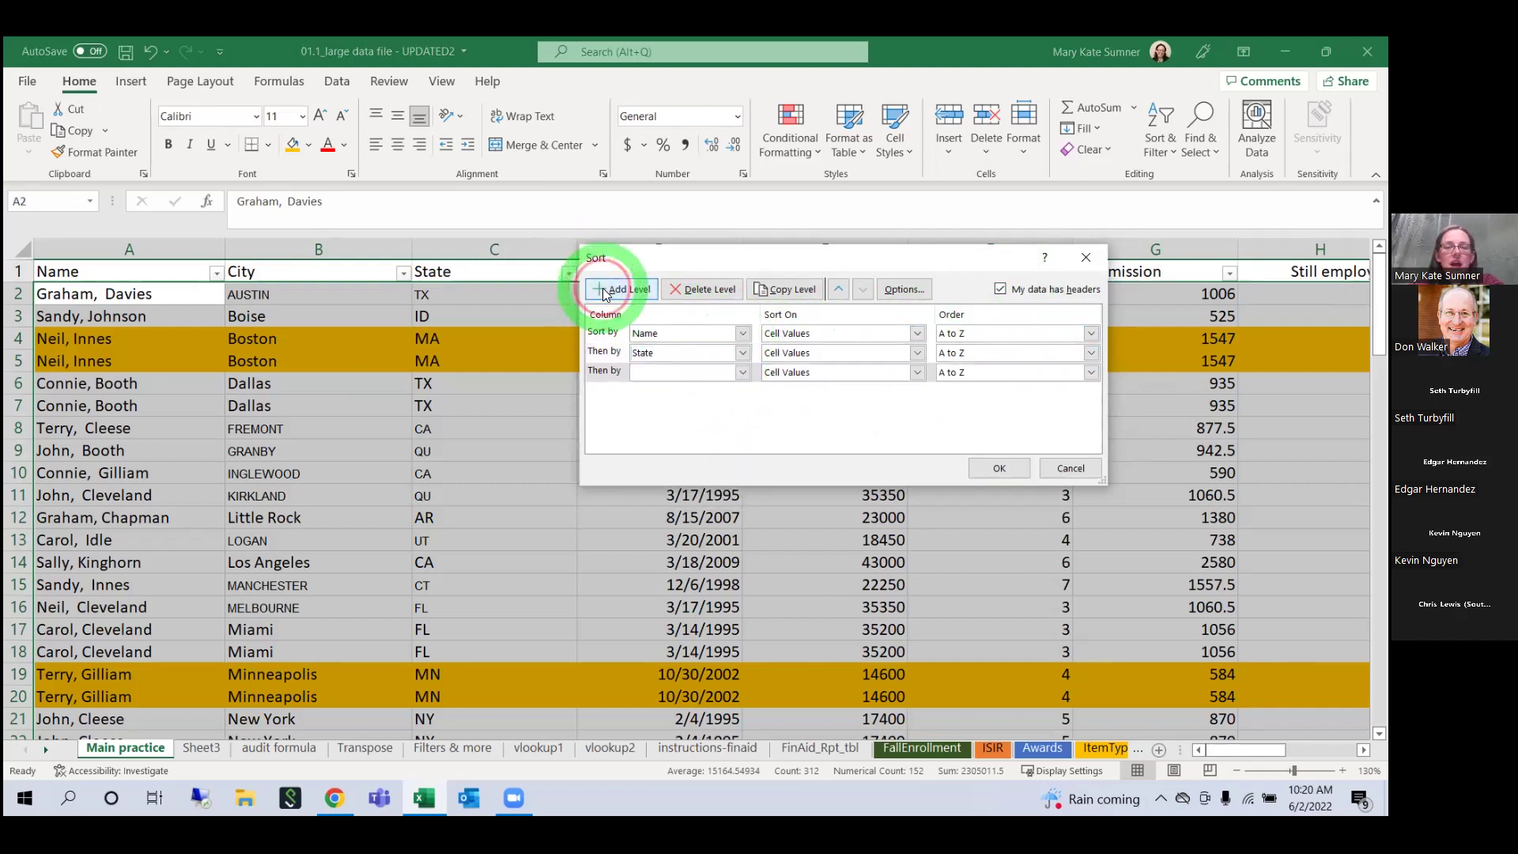
pyautogui.click(744, 372)
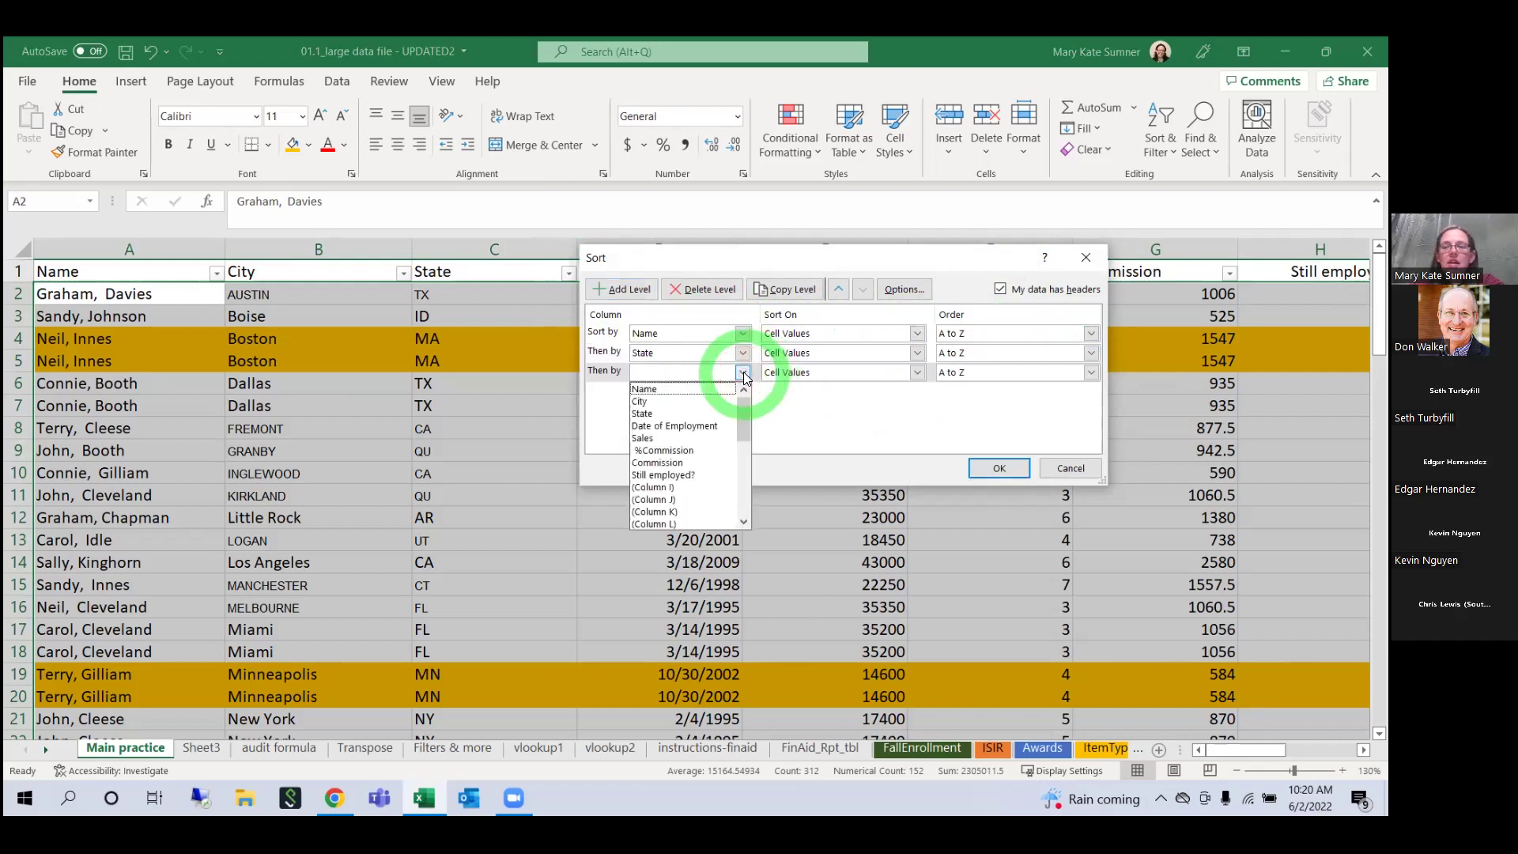
pyautogui.click(717, 439)
pyautogui.click(994, 375)
pyautogui.click(984, 401)
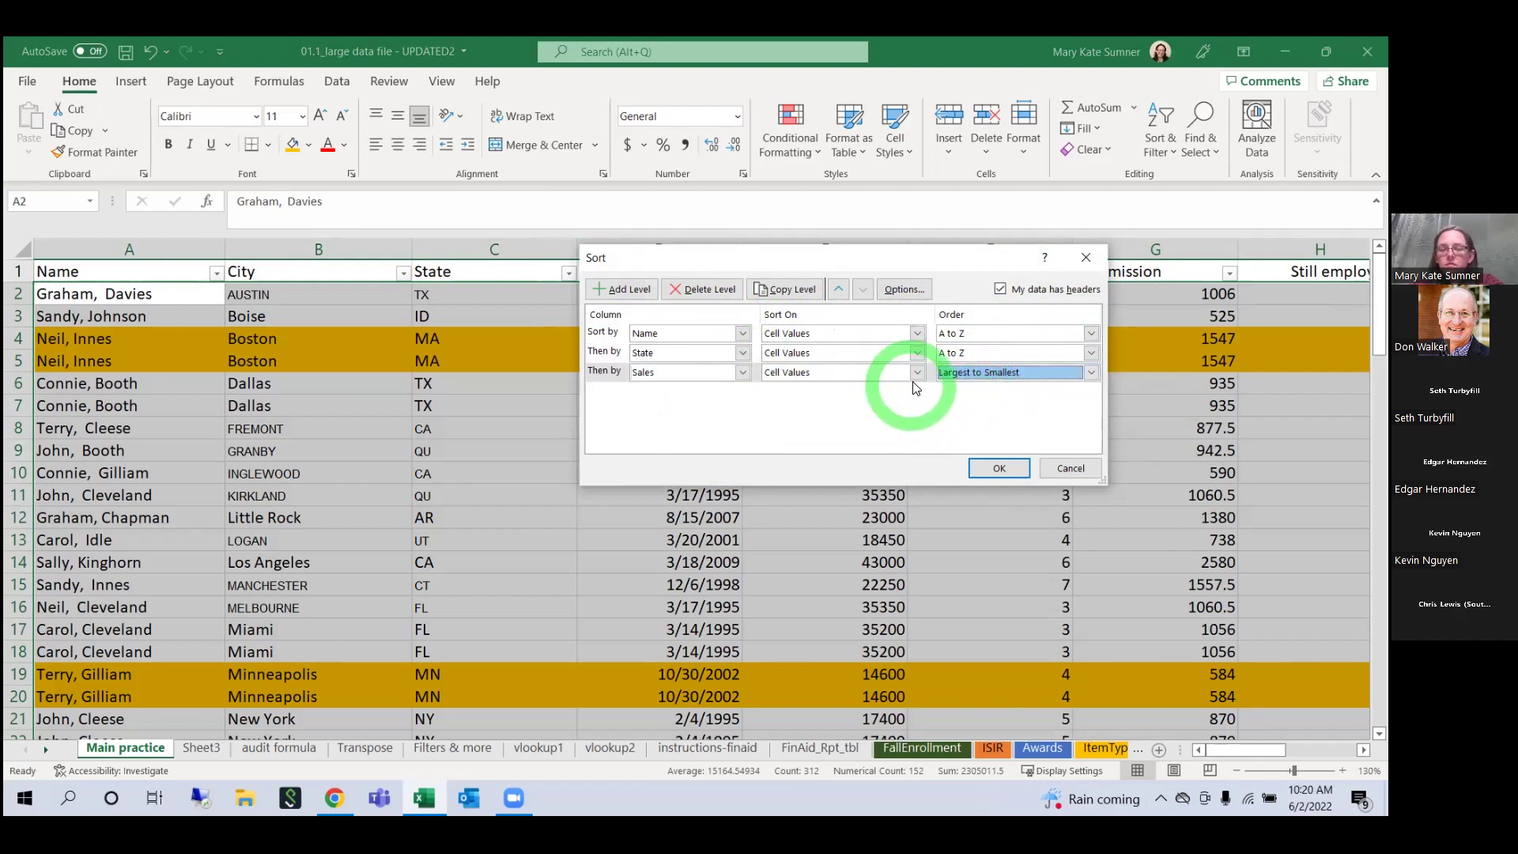
# Step: Add a fourth sort level on Commission
pyautogui.click(624, 292)
pyautogui.click(741, 393)
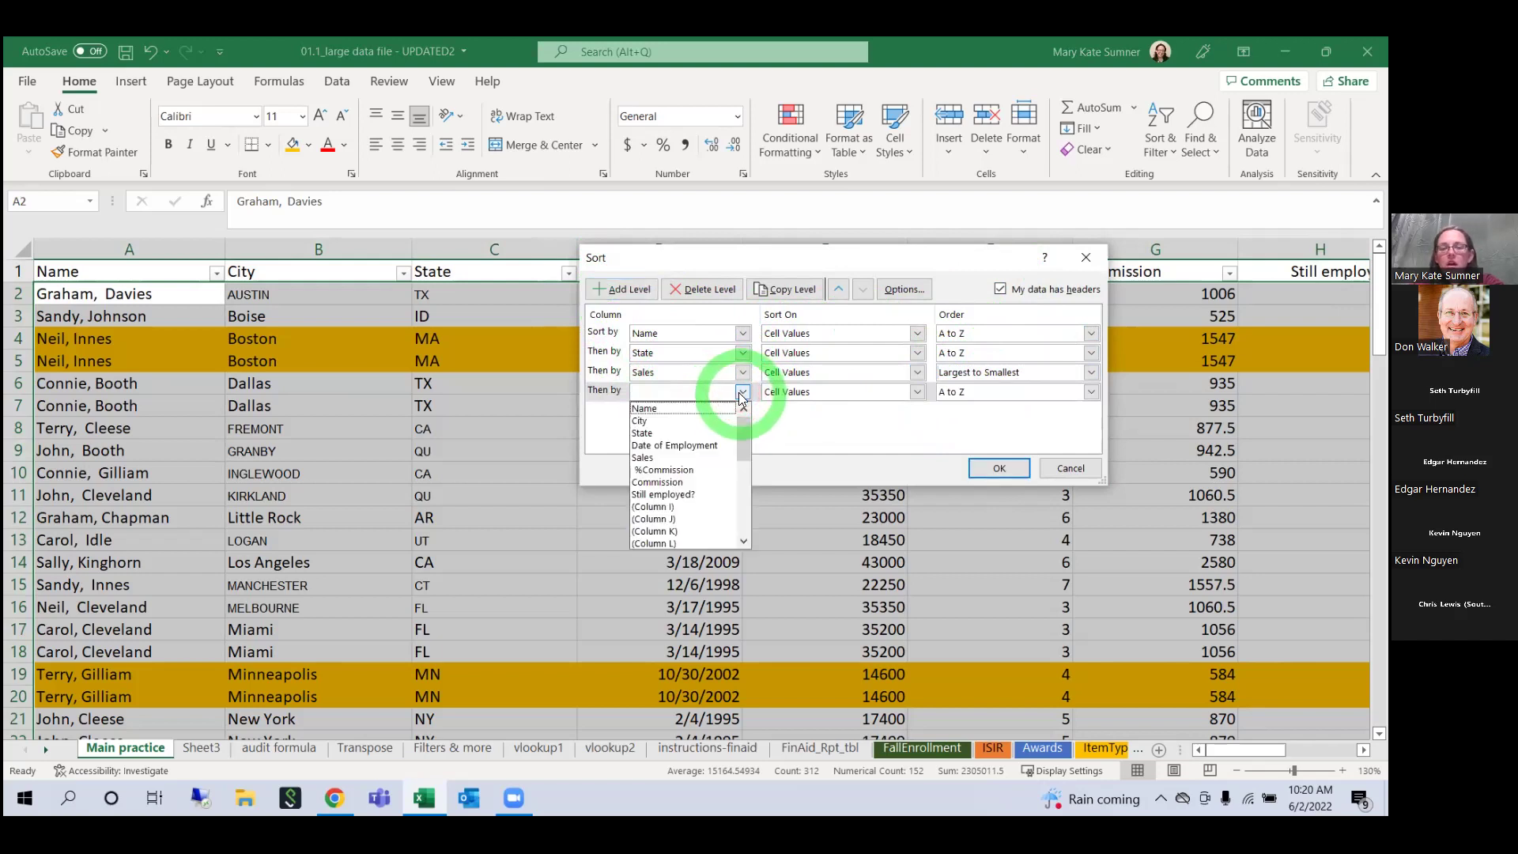
pyautogui.click(696, 483)
pyautogui.click(971, 393)
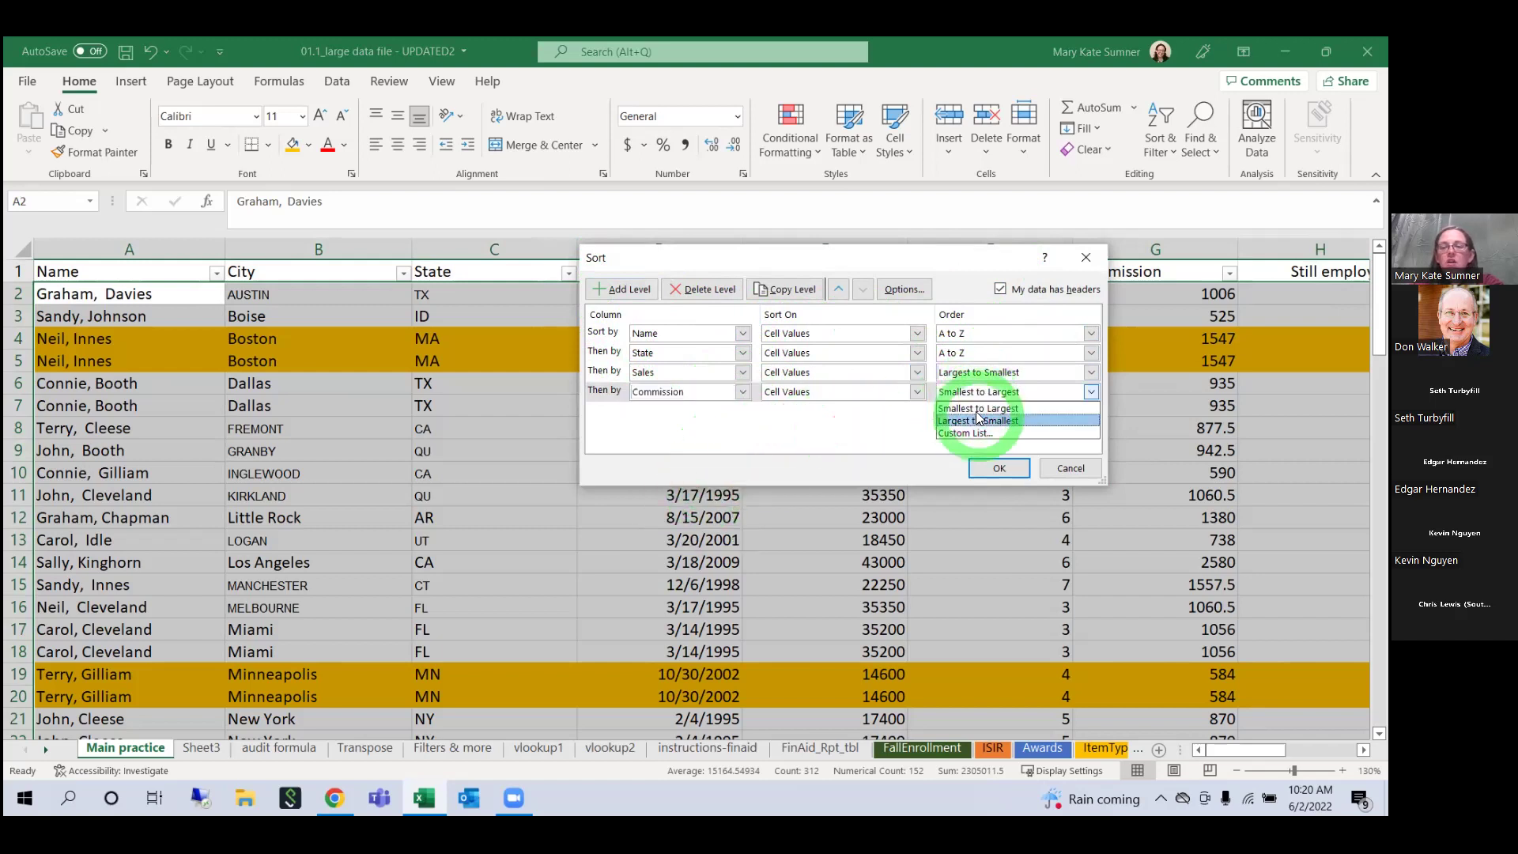
pyautogui.click(977, 432)
pyautogui.click(1009, 265)
pyautogui.click(1037, 514)
# Step: Set the Commission level to sort on Cell Color with orange On Top
pyautogui.click(791, 389)
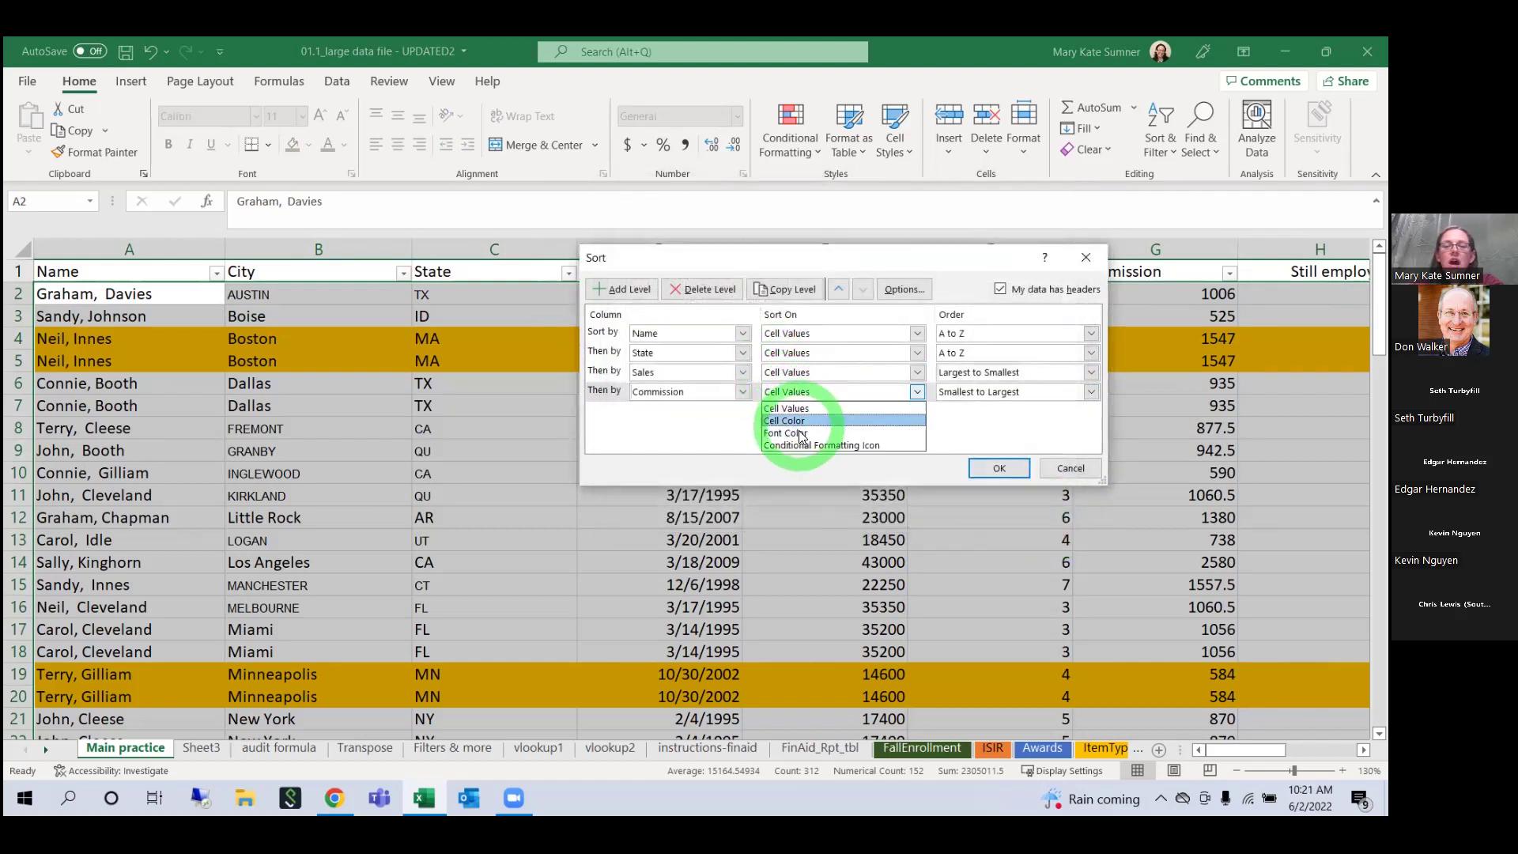
pyautogui.click(797, 423)
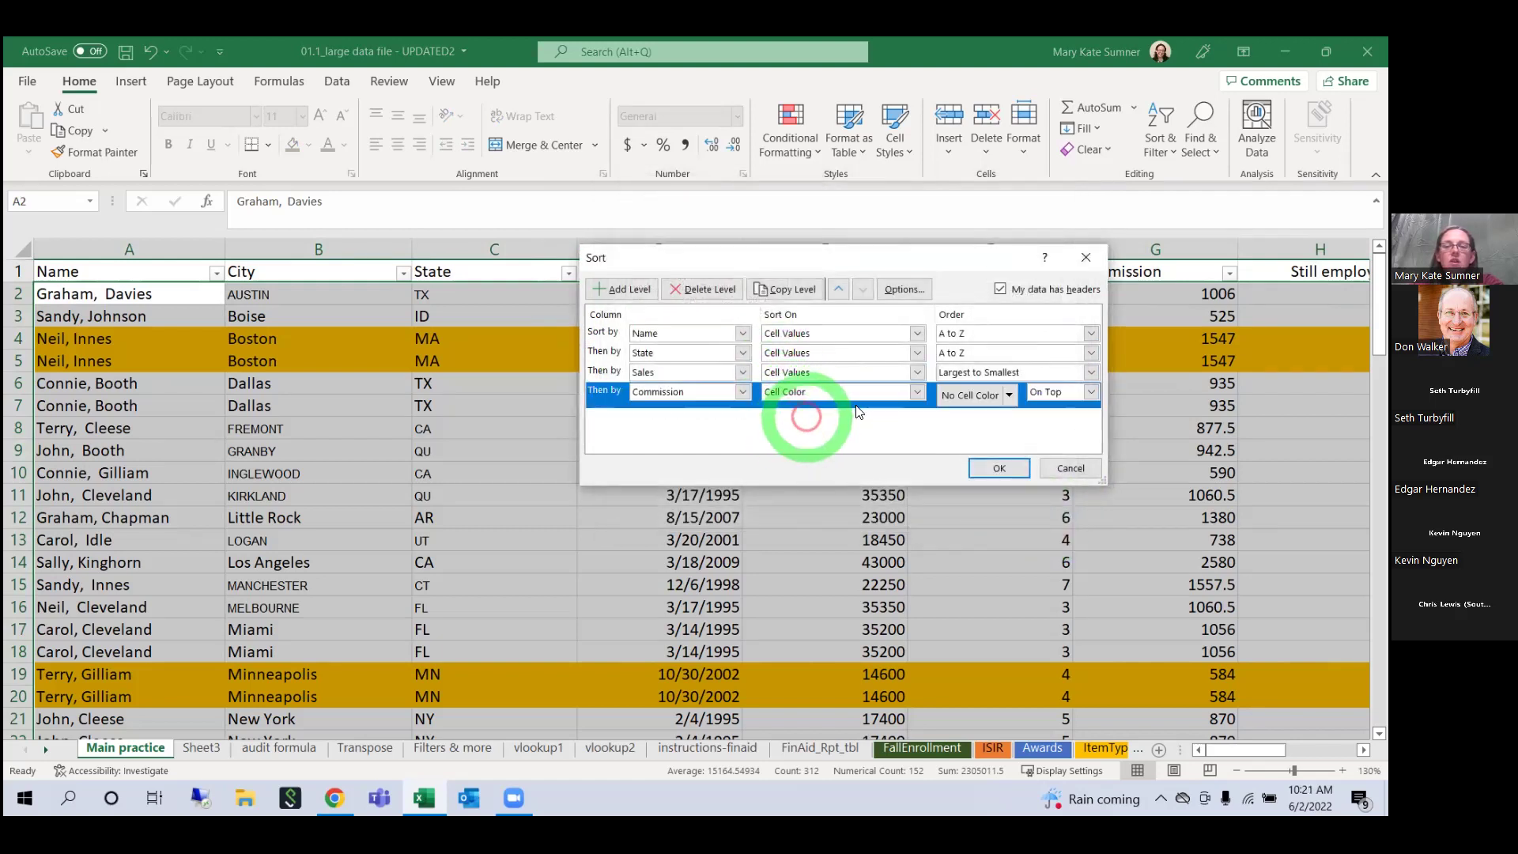
pyautogui.click(1013, 393)
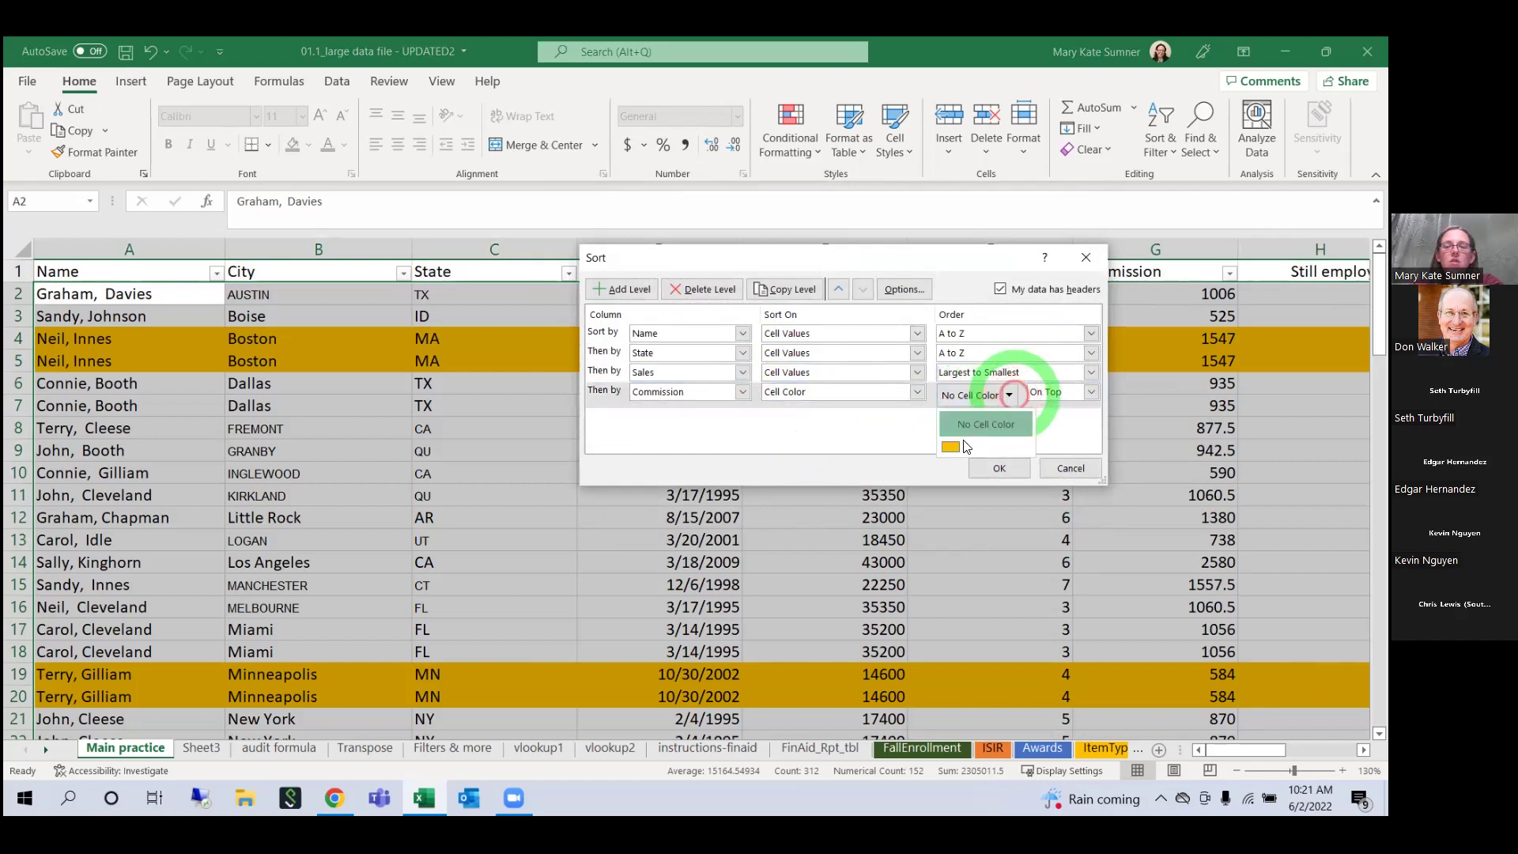
pyautogui.click(951, 447)
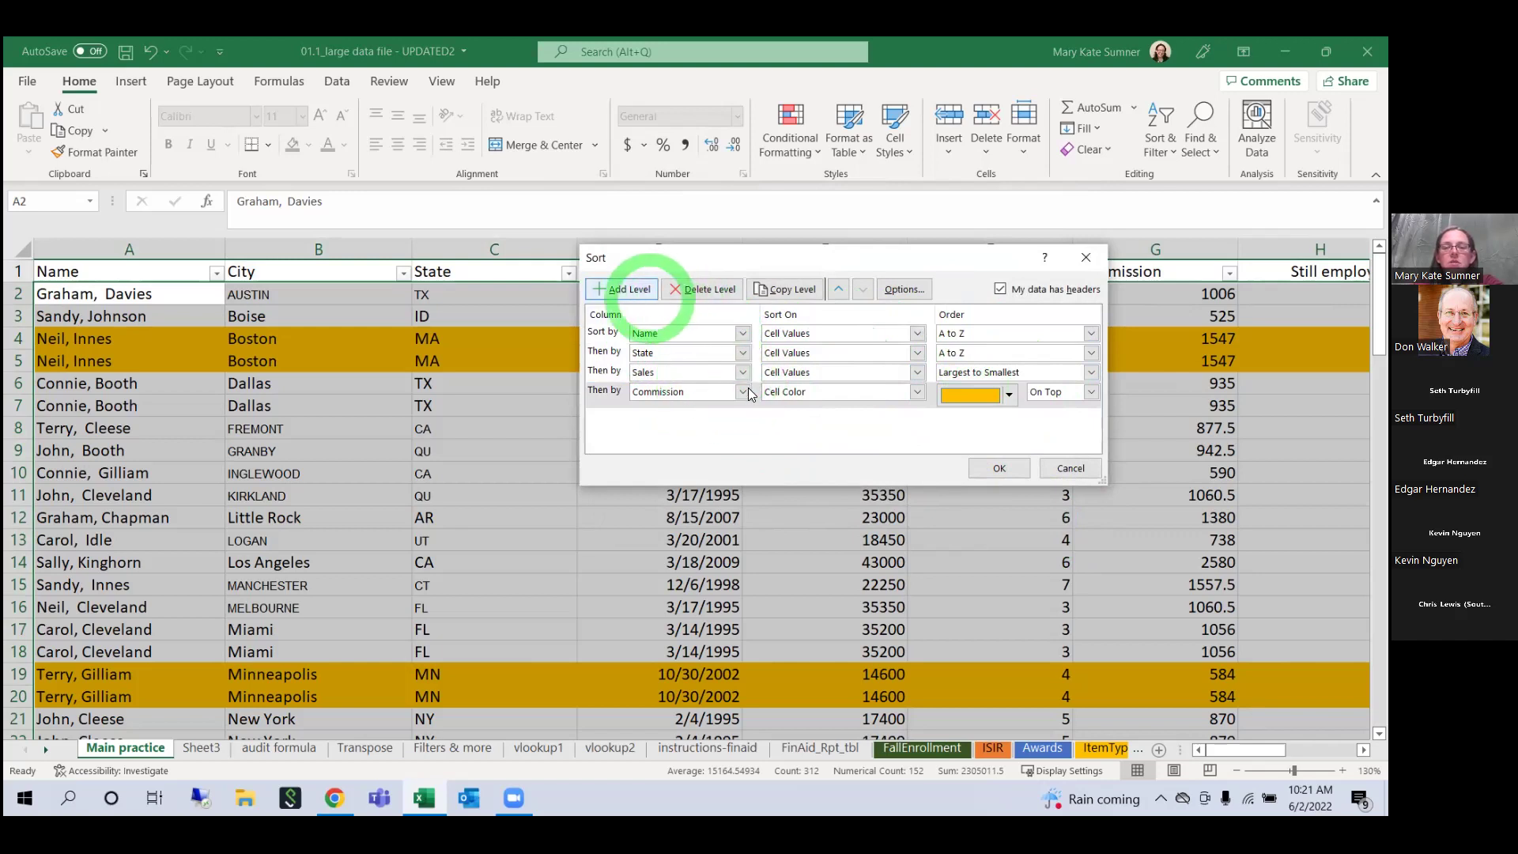
# Step: Add a fifth sort level on Name by cell values, A to Z
pyautogui.click(625, 290)
pyautogui.click(744, 417)
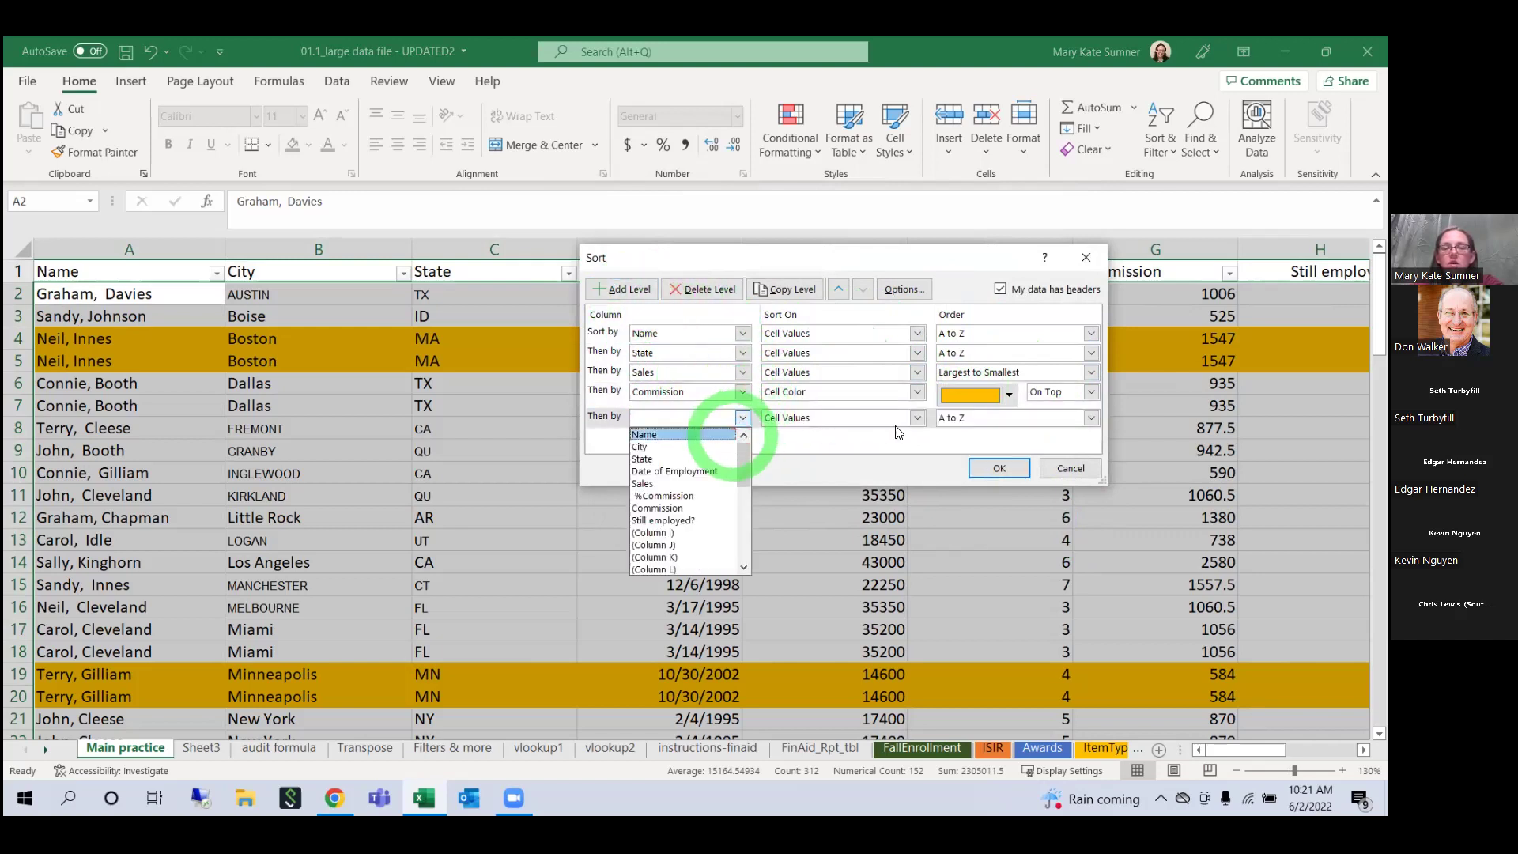
pyautogui.click(711, 433)
pyautogui.click(996, 419)
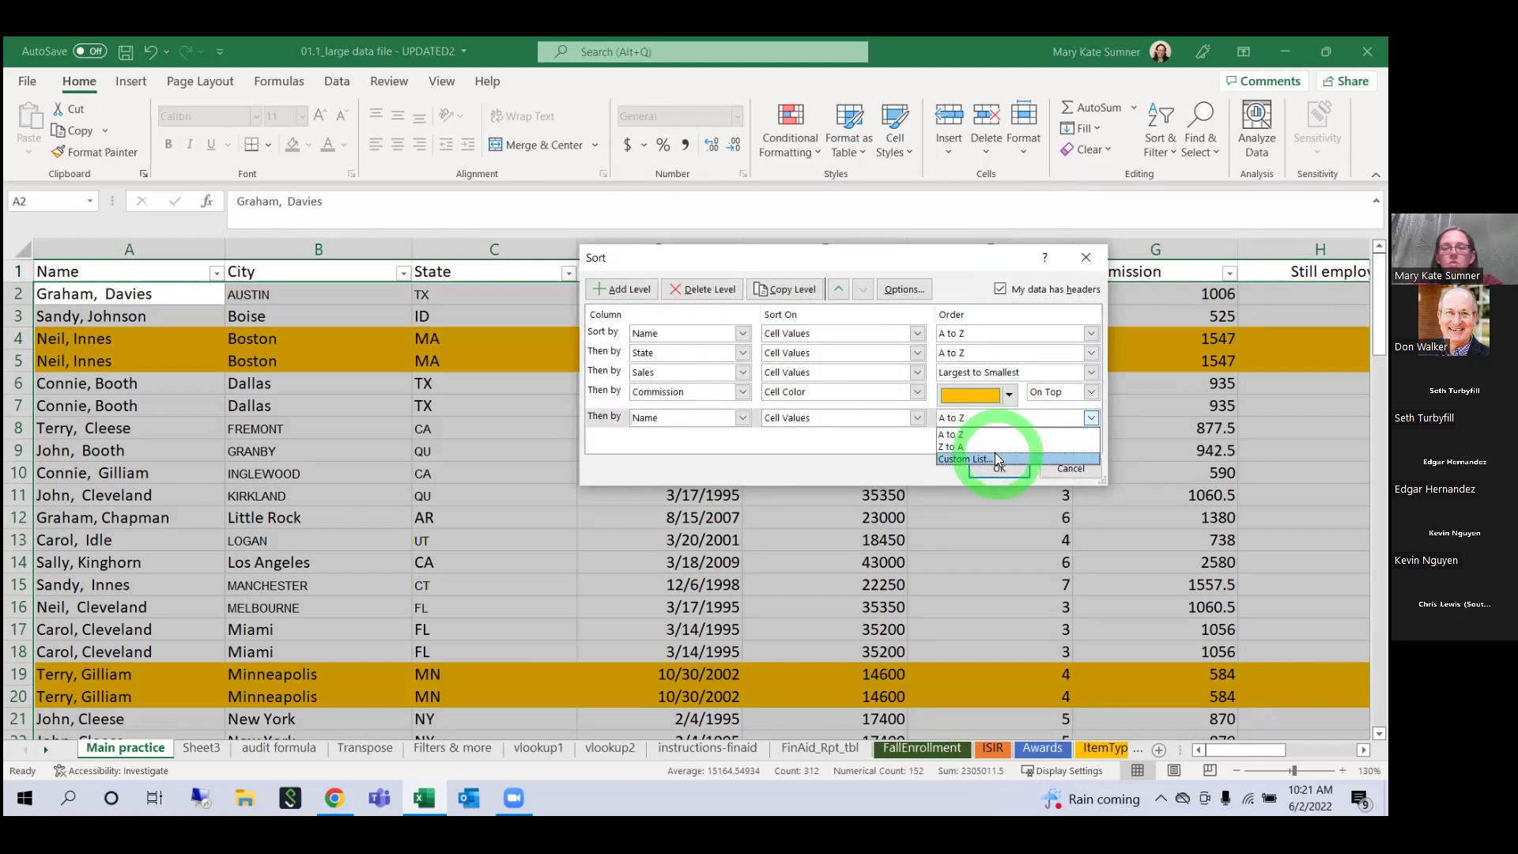
pyautogui.click(920, 453)
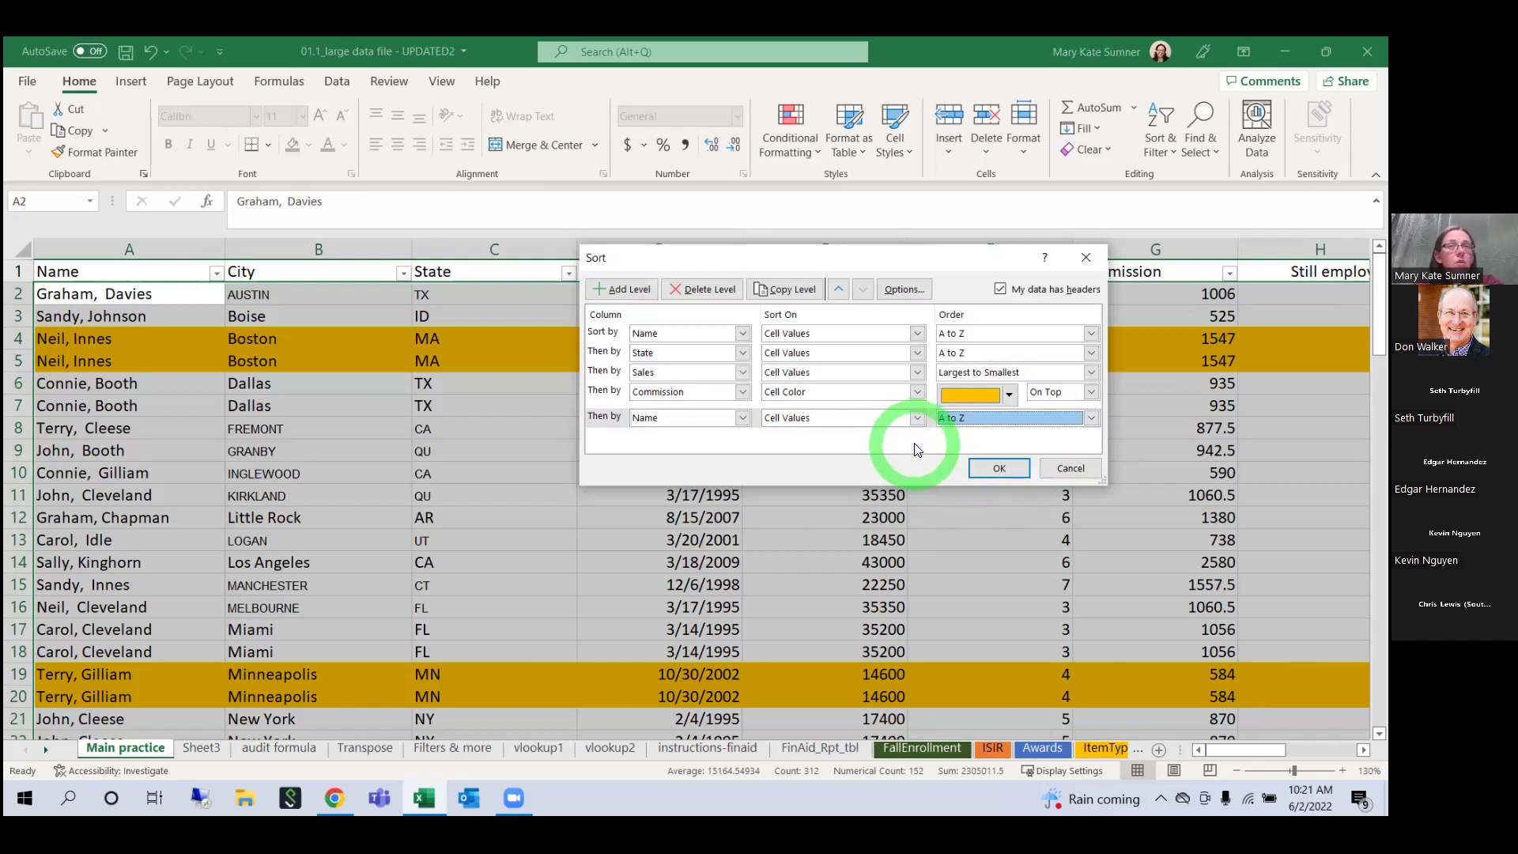
# Step: View the custom lists available for the fifth level's sort order, including Yes, No and the full month names, then cancel
pyautogui.click(987, 414)
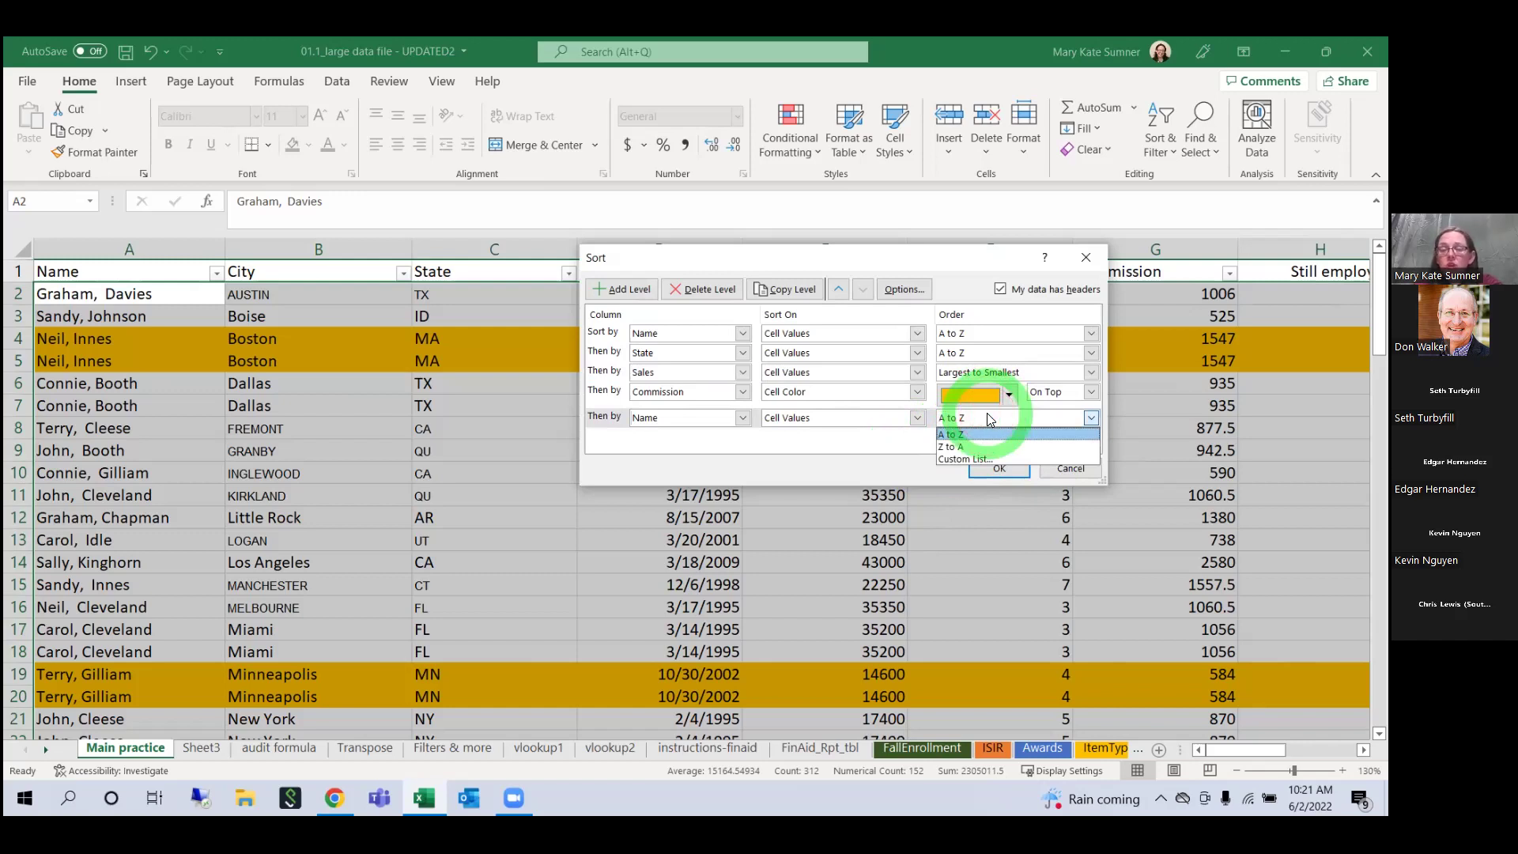
pyautogui.click(983, 457)
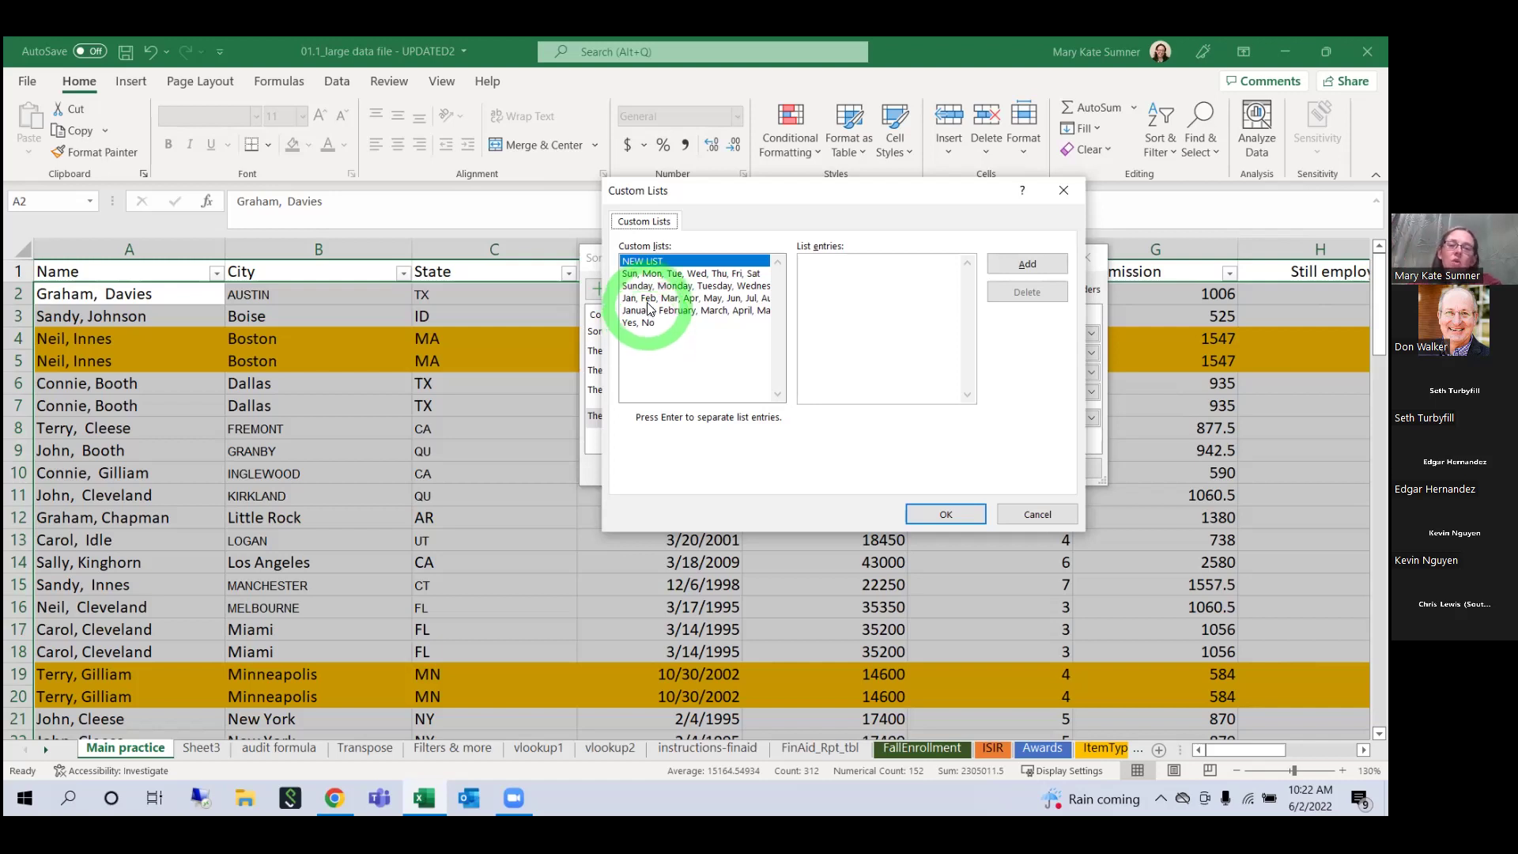
pyautogui.click(649, 322)
pyautogui.click(645, 309)
pyautogui.click(876, 299)
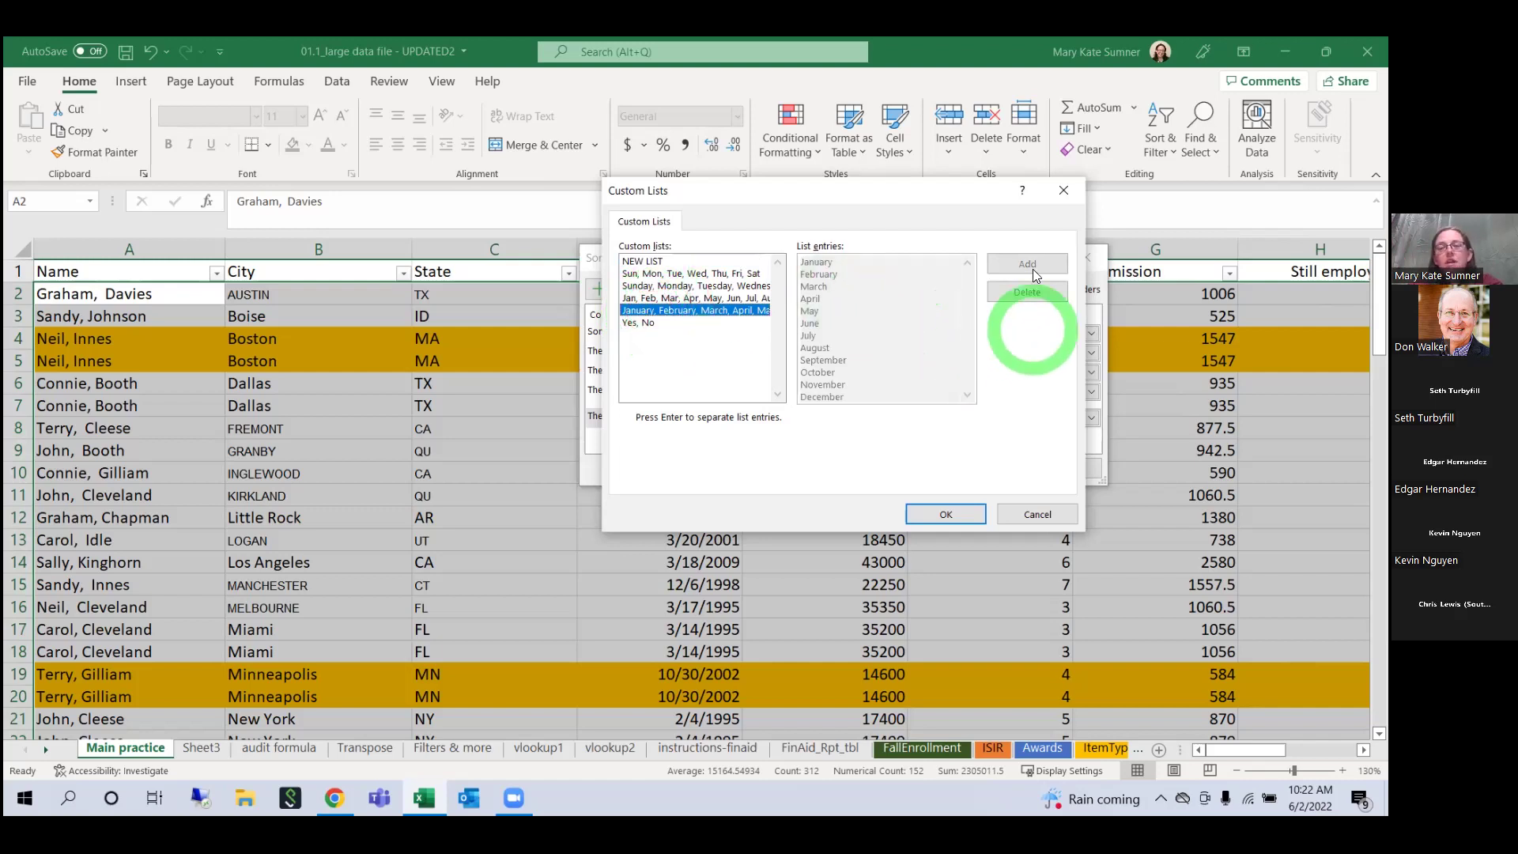
pyautogui.click(1029, 516)
# Step: Delete the fifth sort level on Name and select the Commission level
pyautogui.click(824, 419)
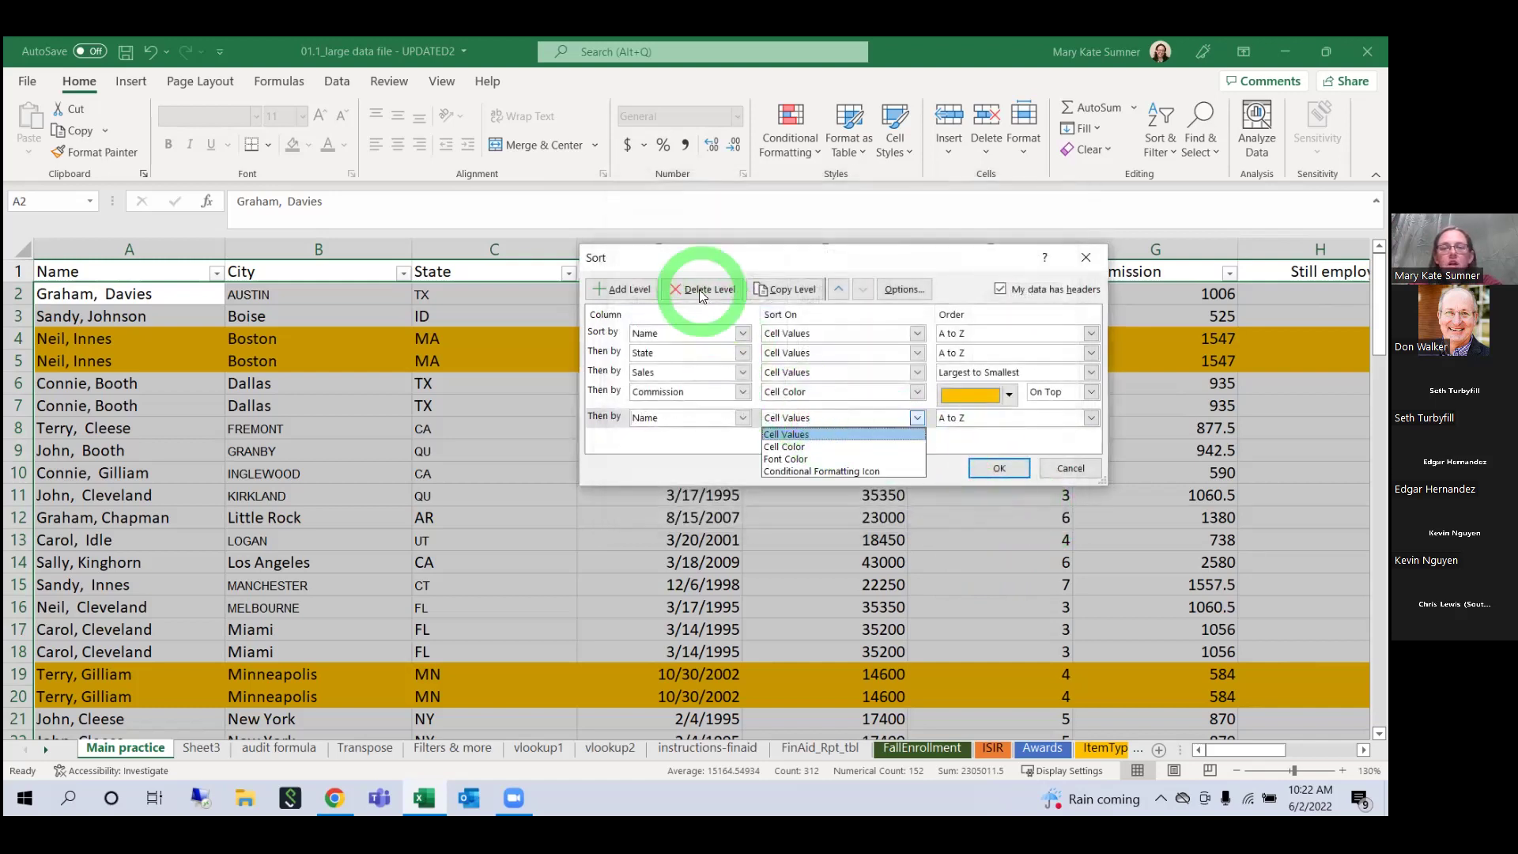
pyautogui.click(598, 414)
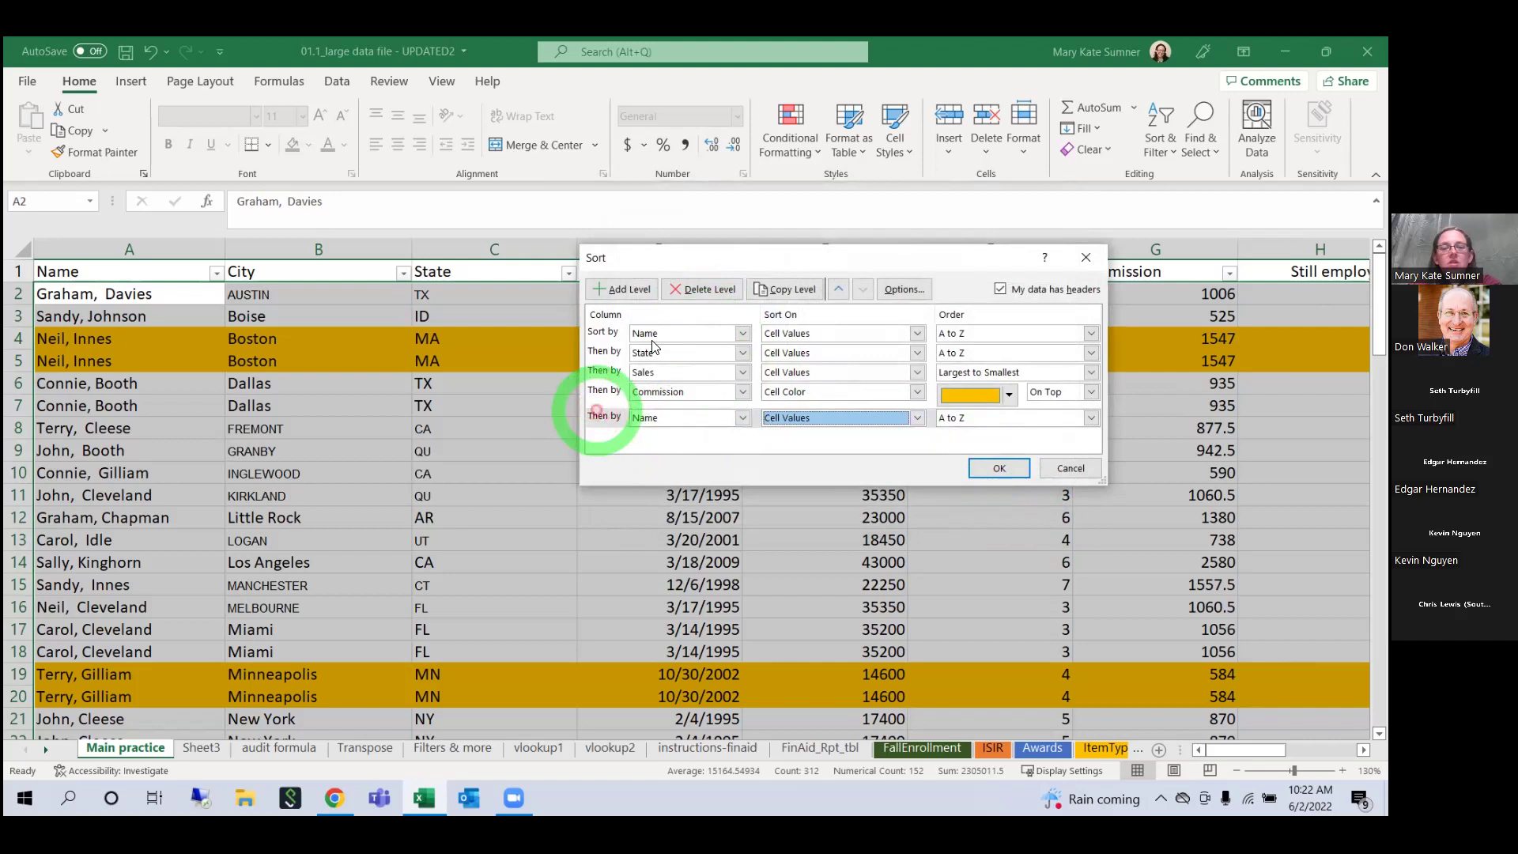
pyautogui.click(686, 289)
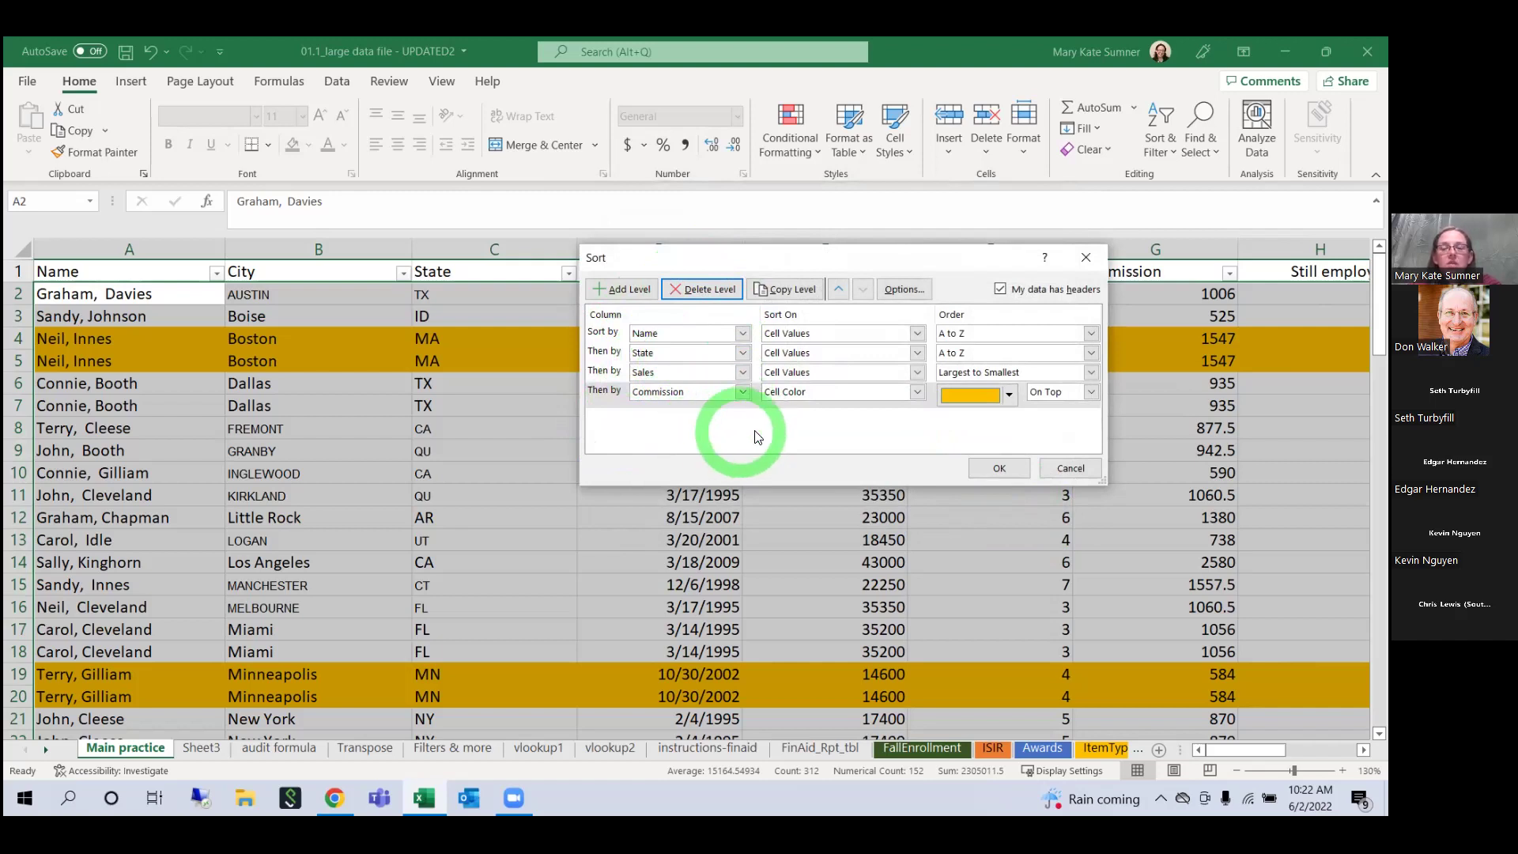
pyautogui.click(615, 401)
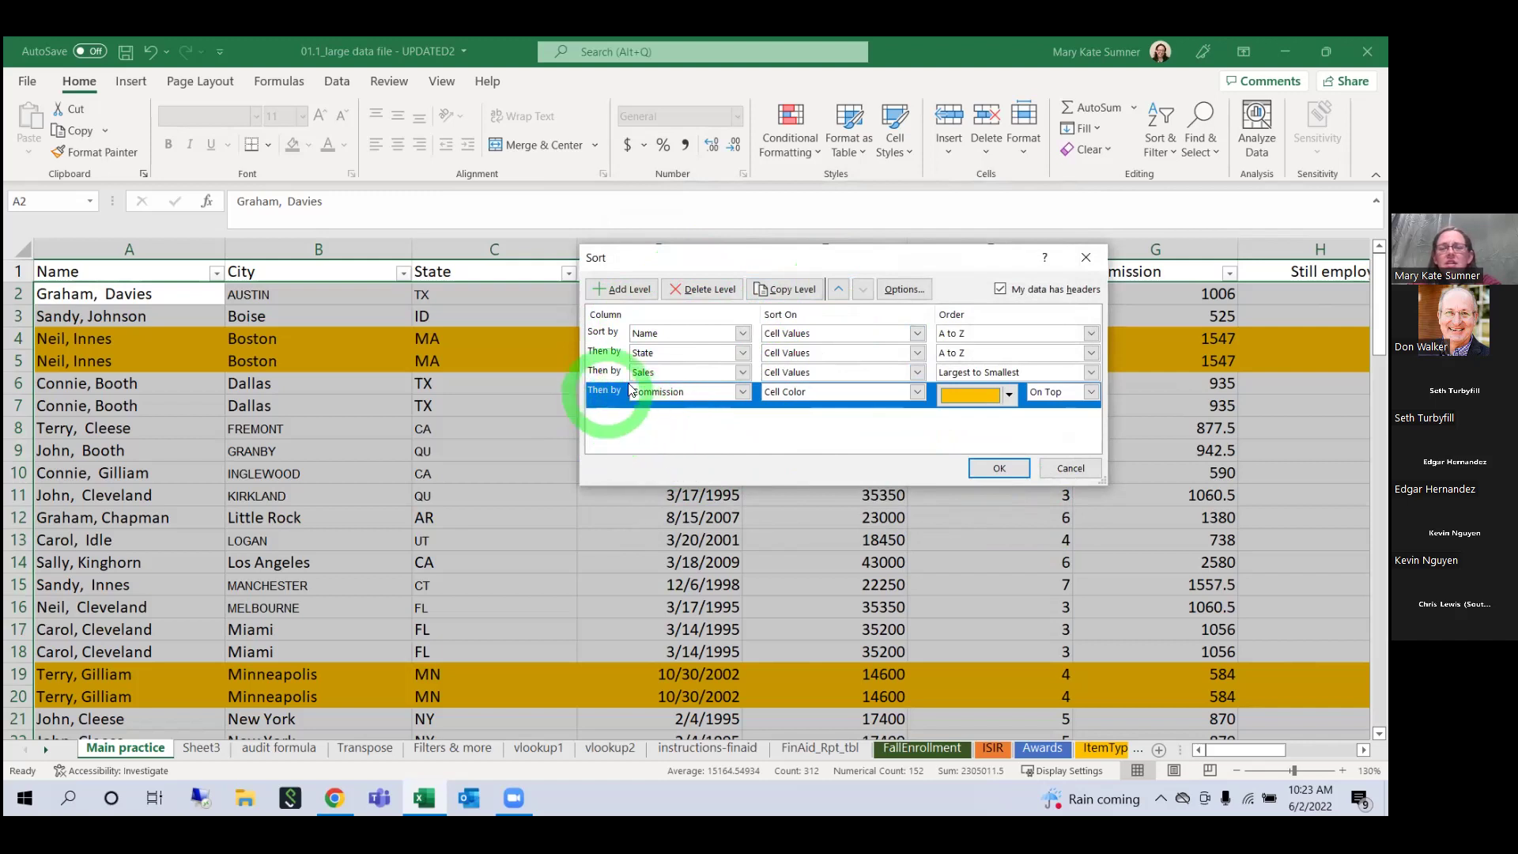
# Step: Move the Commission cell-color level to the first sort position and apply the custom sort
pyautogui.click(840, 290)
pyautogui.click(841, 291)
pyautogui.click(840, 290)
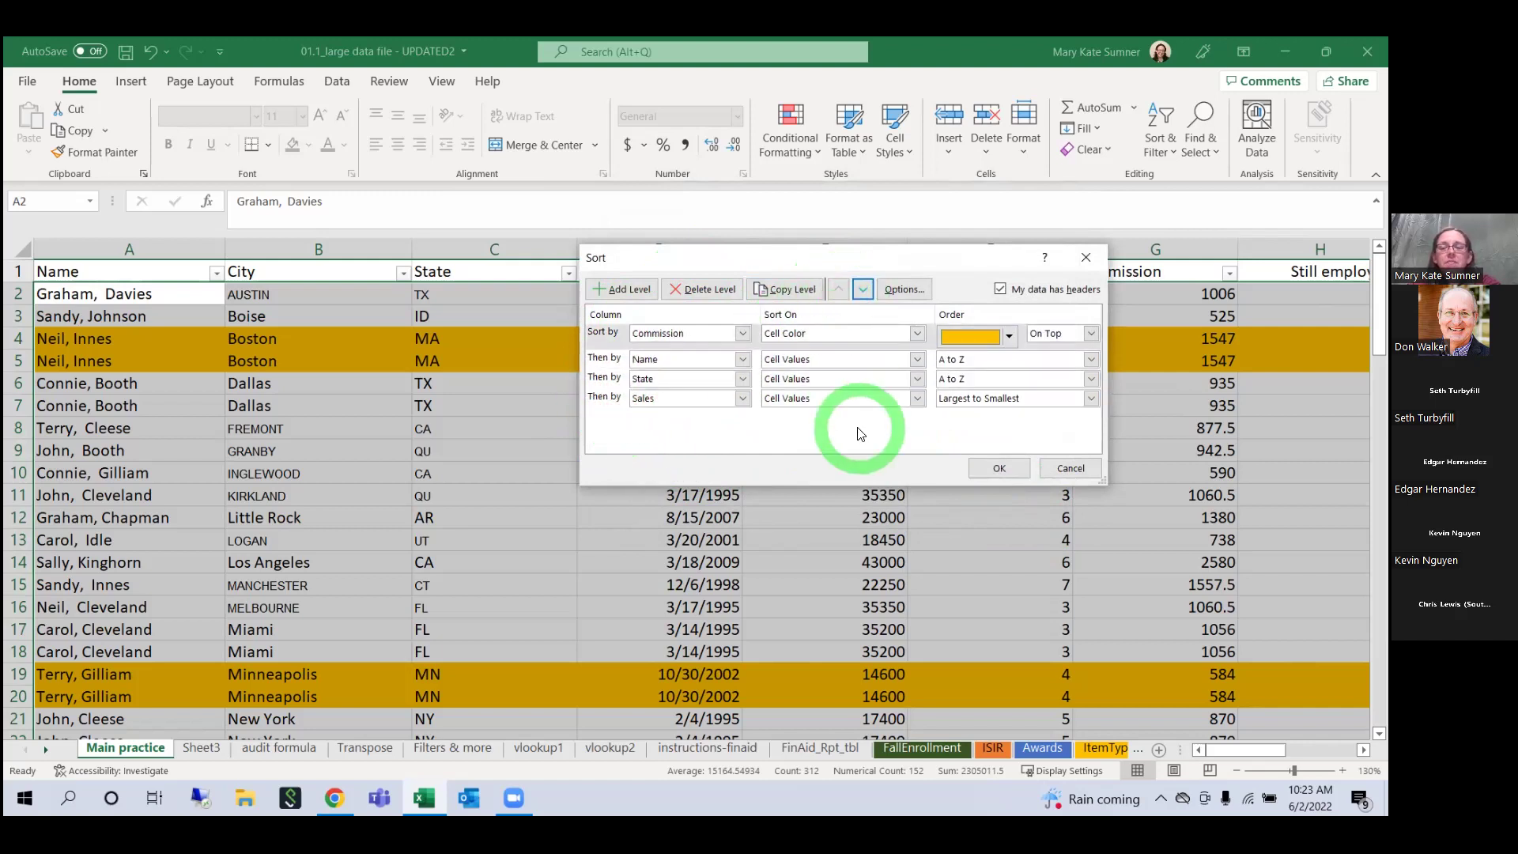
pyautogui.click(993, 467)
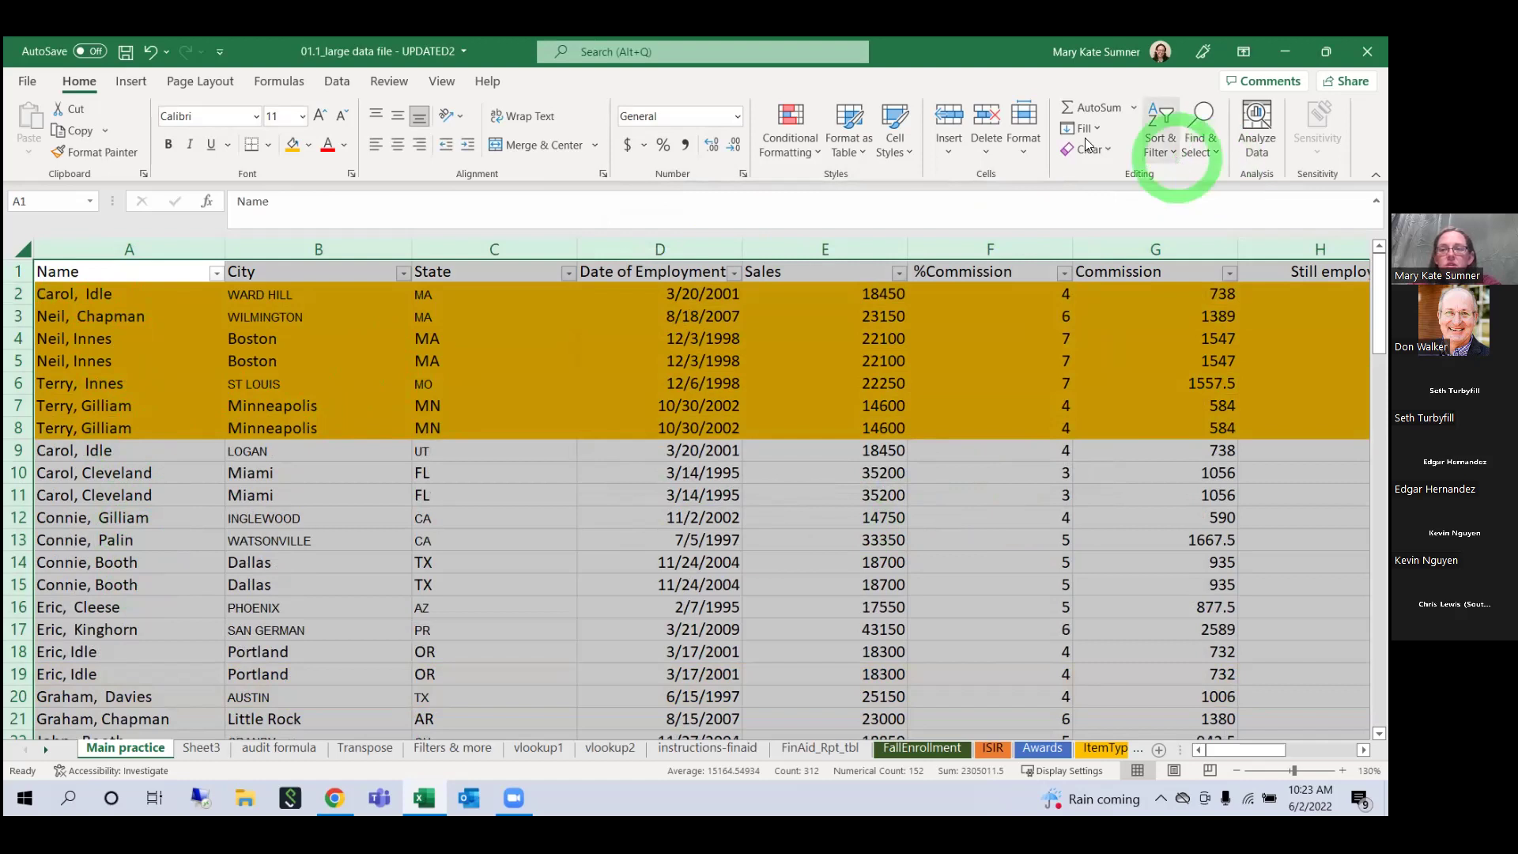
# Step: Review the custom sort levels applied to the Main practice data, then close them without changes
pyautogui.click(1160, 139)
pyautogui.click(1164, 231)
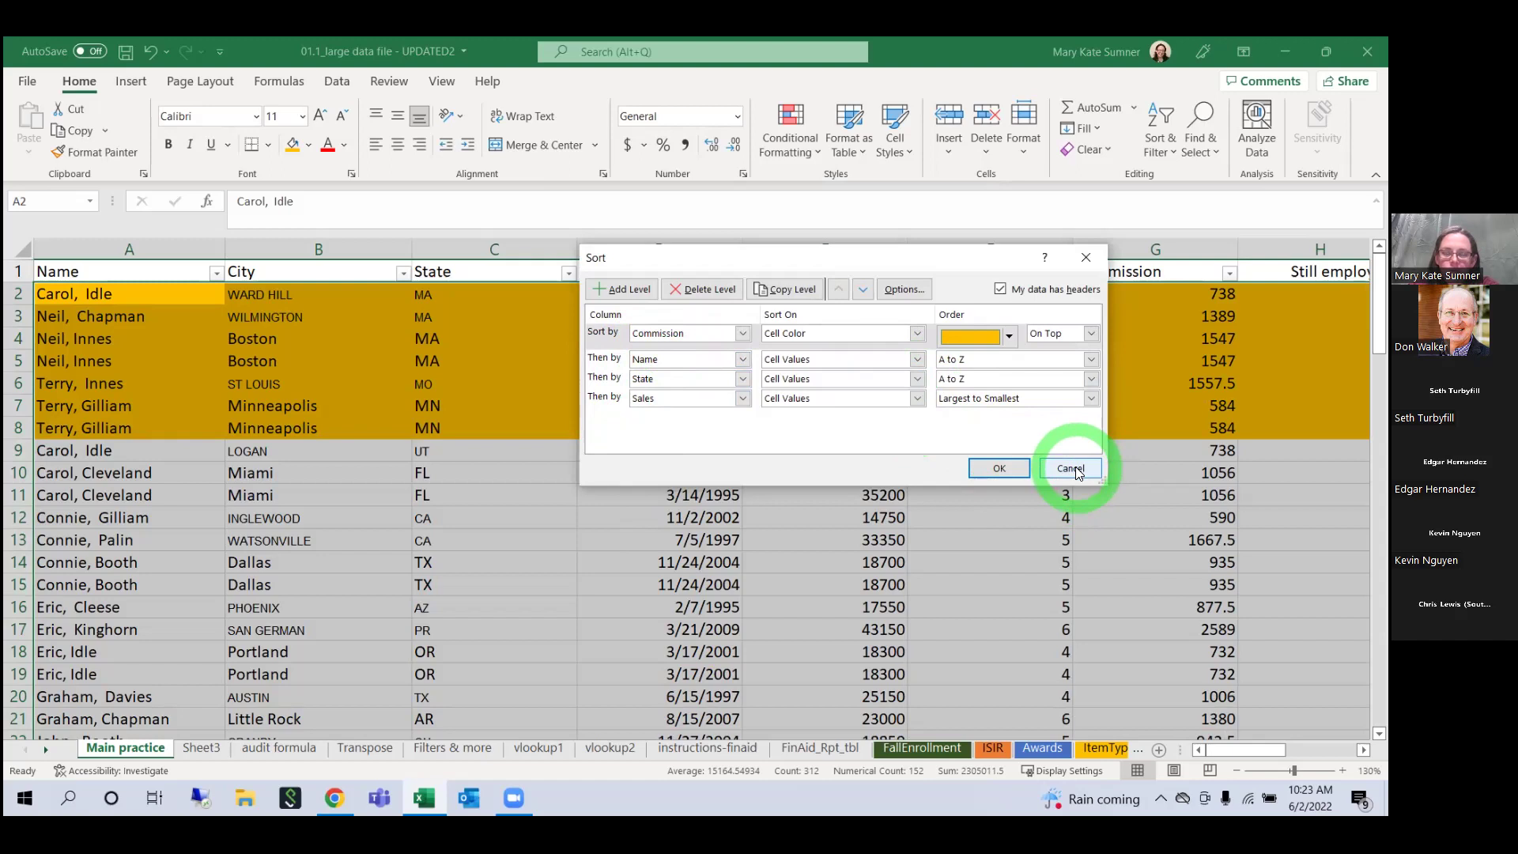
pyautogui.click(1073, 469)
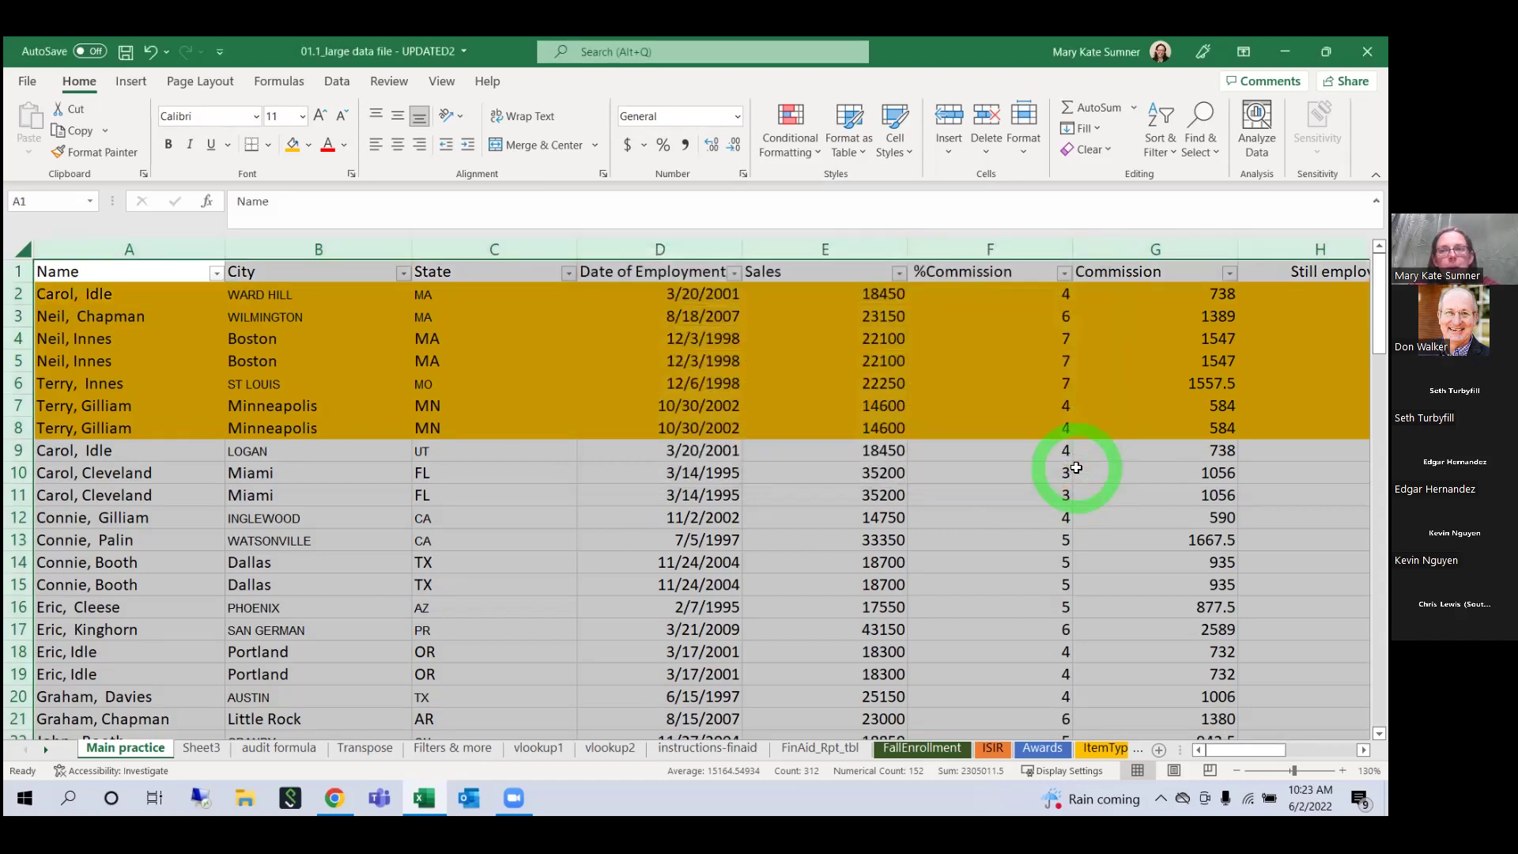
# Step: View the Find & Select commands, then dismiss them and deselect the data
pyautogui.click(1207, 149)
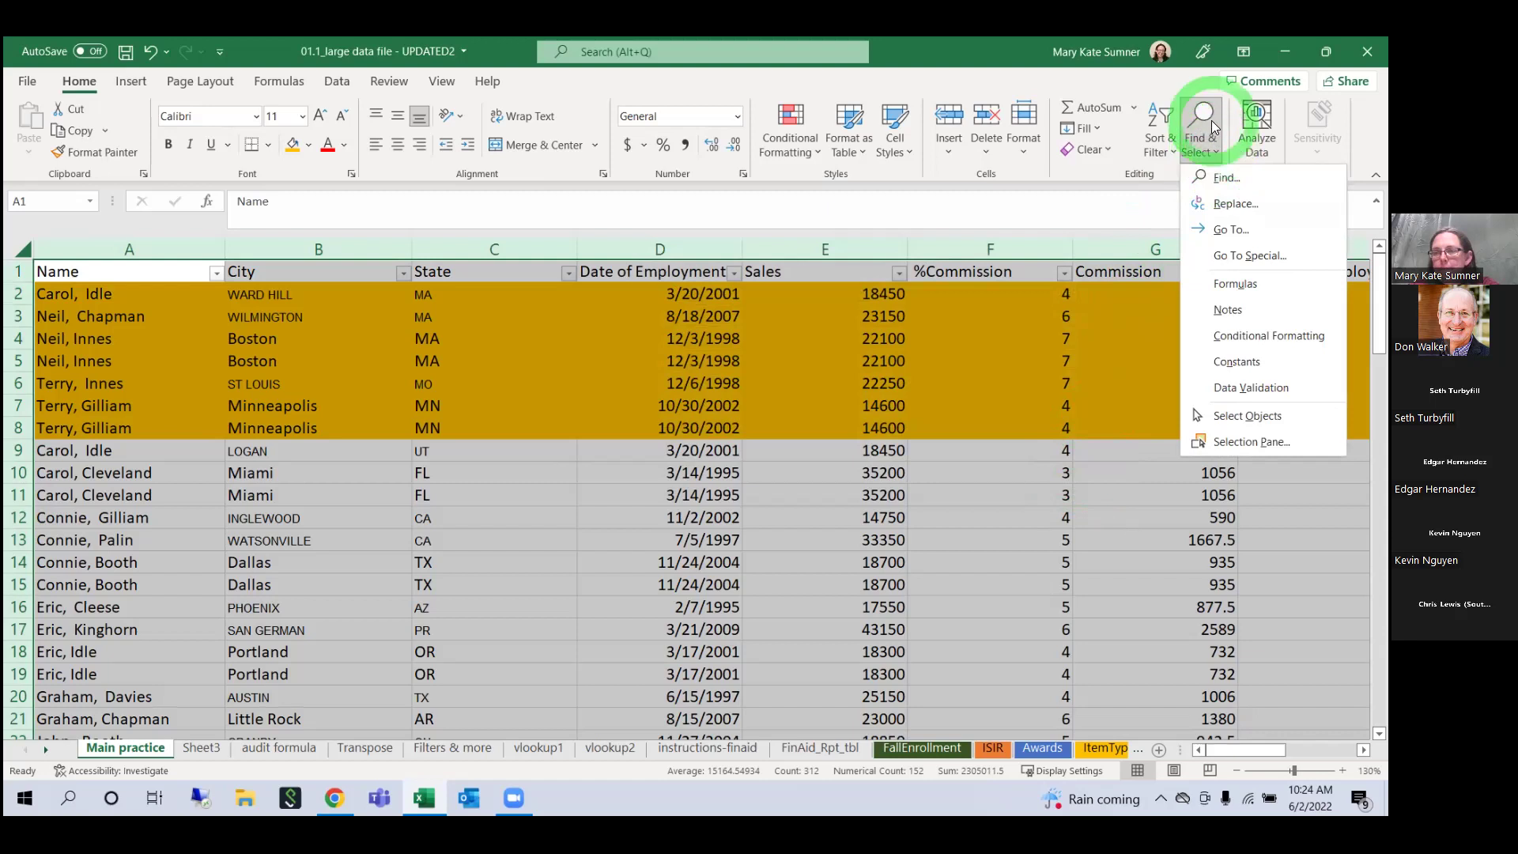
pyautogui.click(1139, 322)
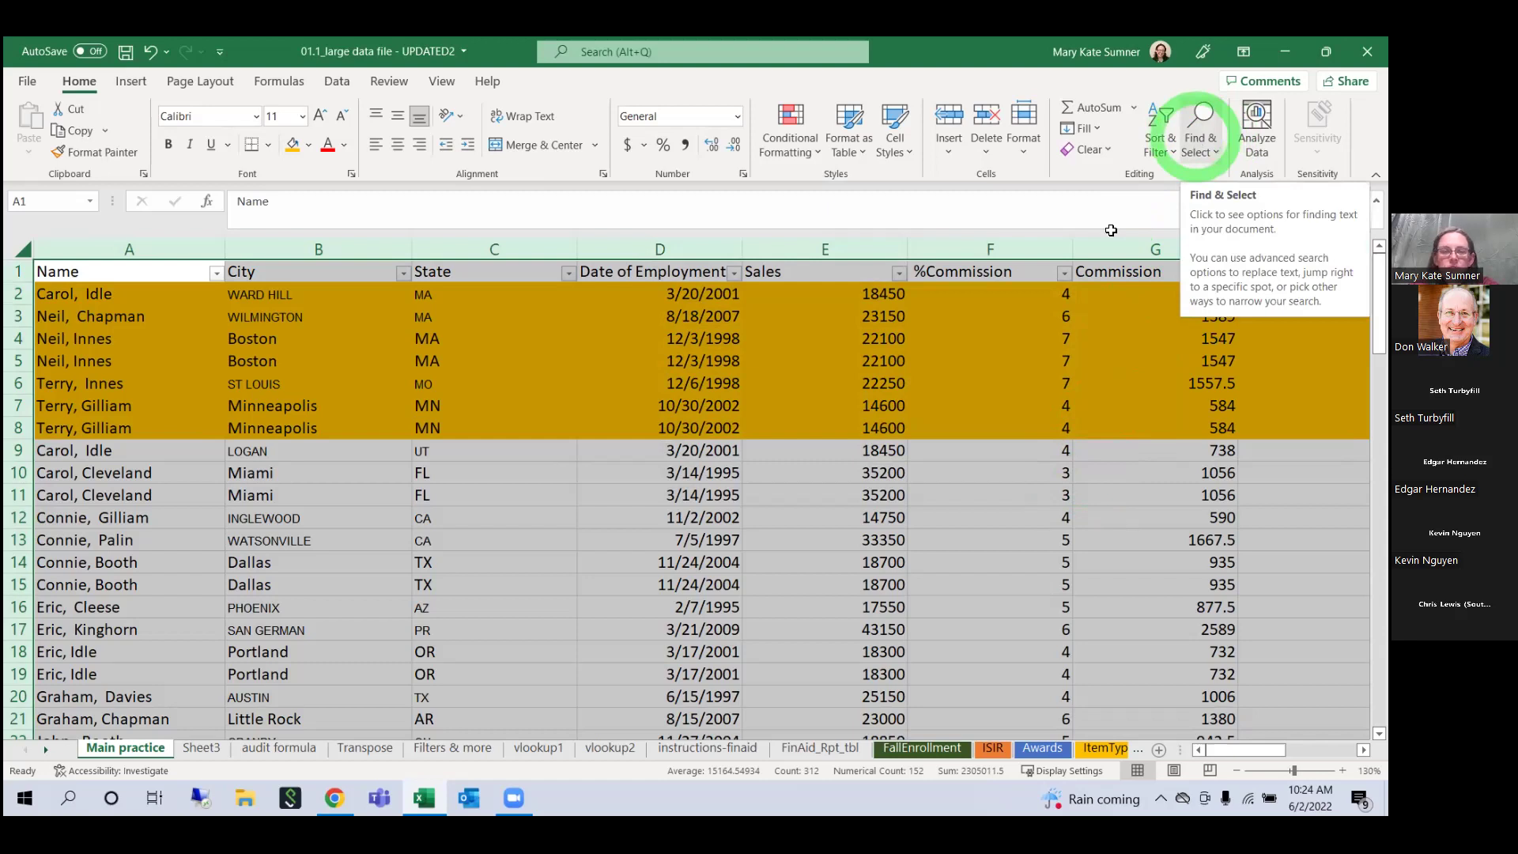
pyautogui.click(1016, 428)
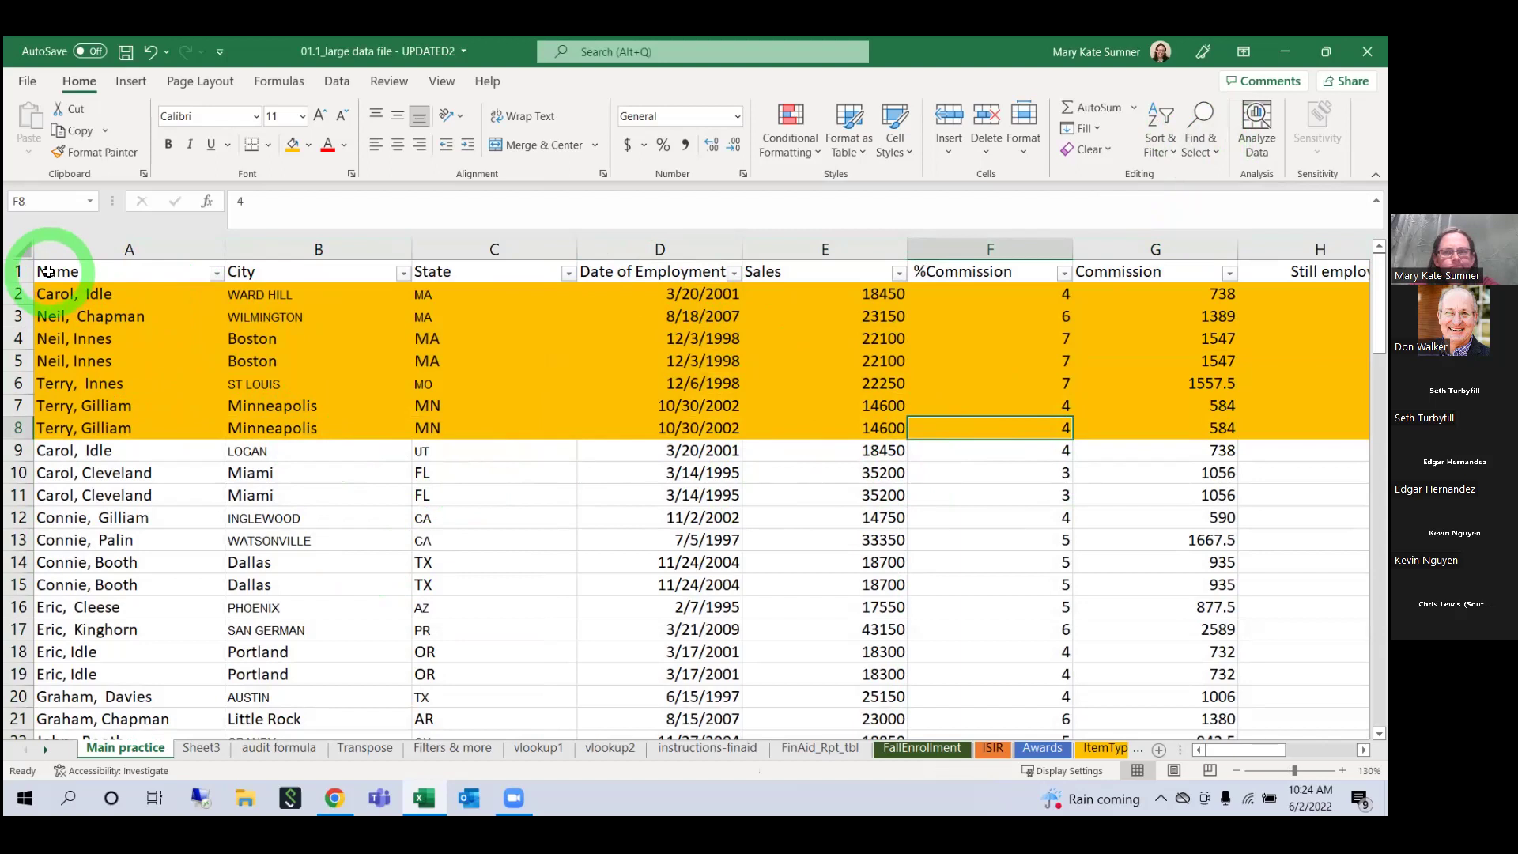
pyautogui.moveTo(47, 271); pyautogui.dragTo(1238, 622)
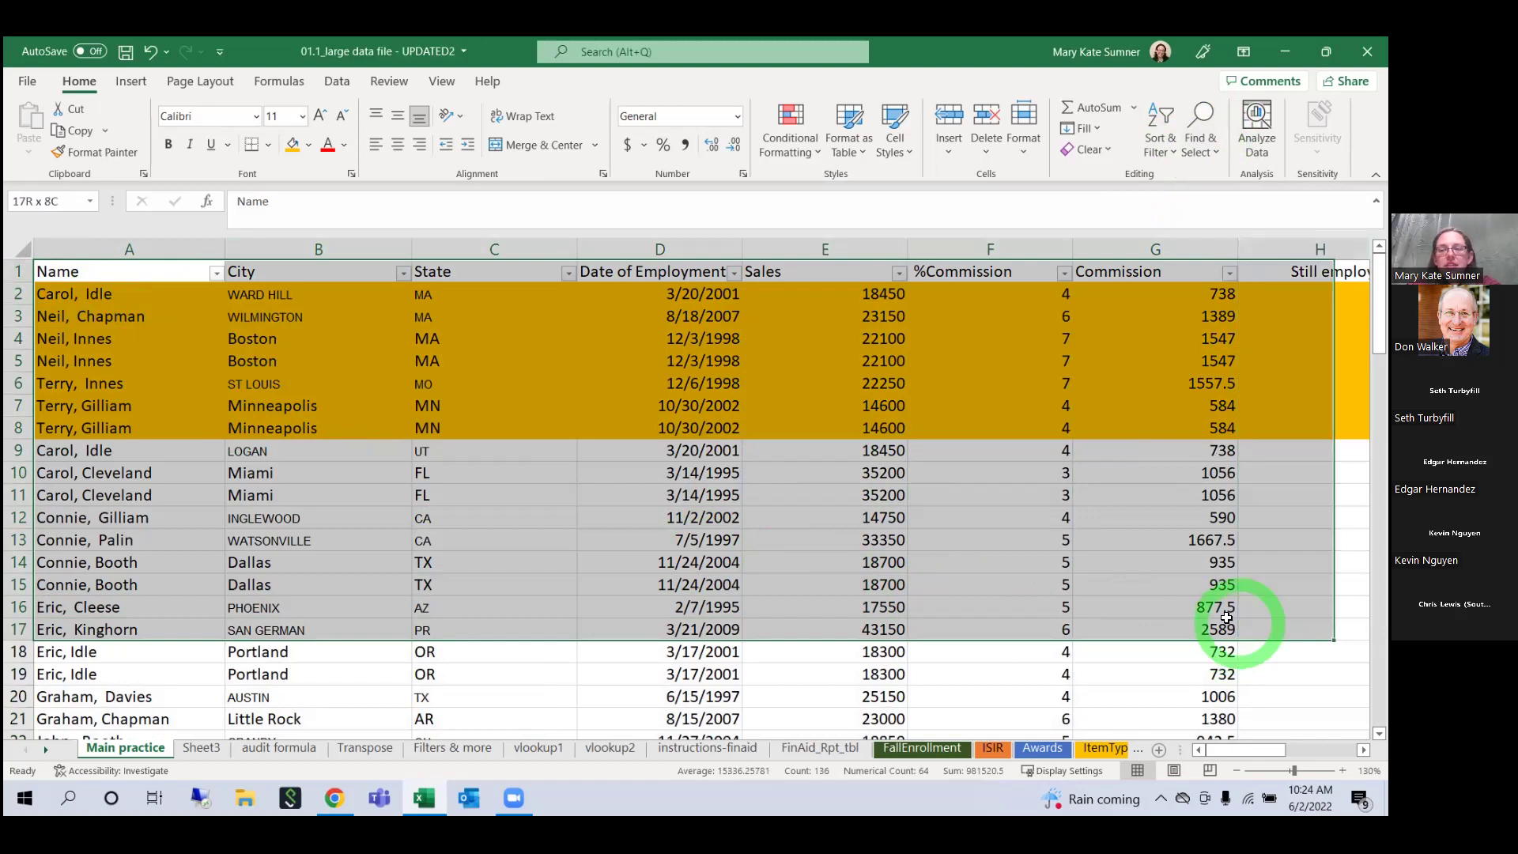
pyautogui.click(528, 462)
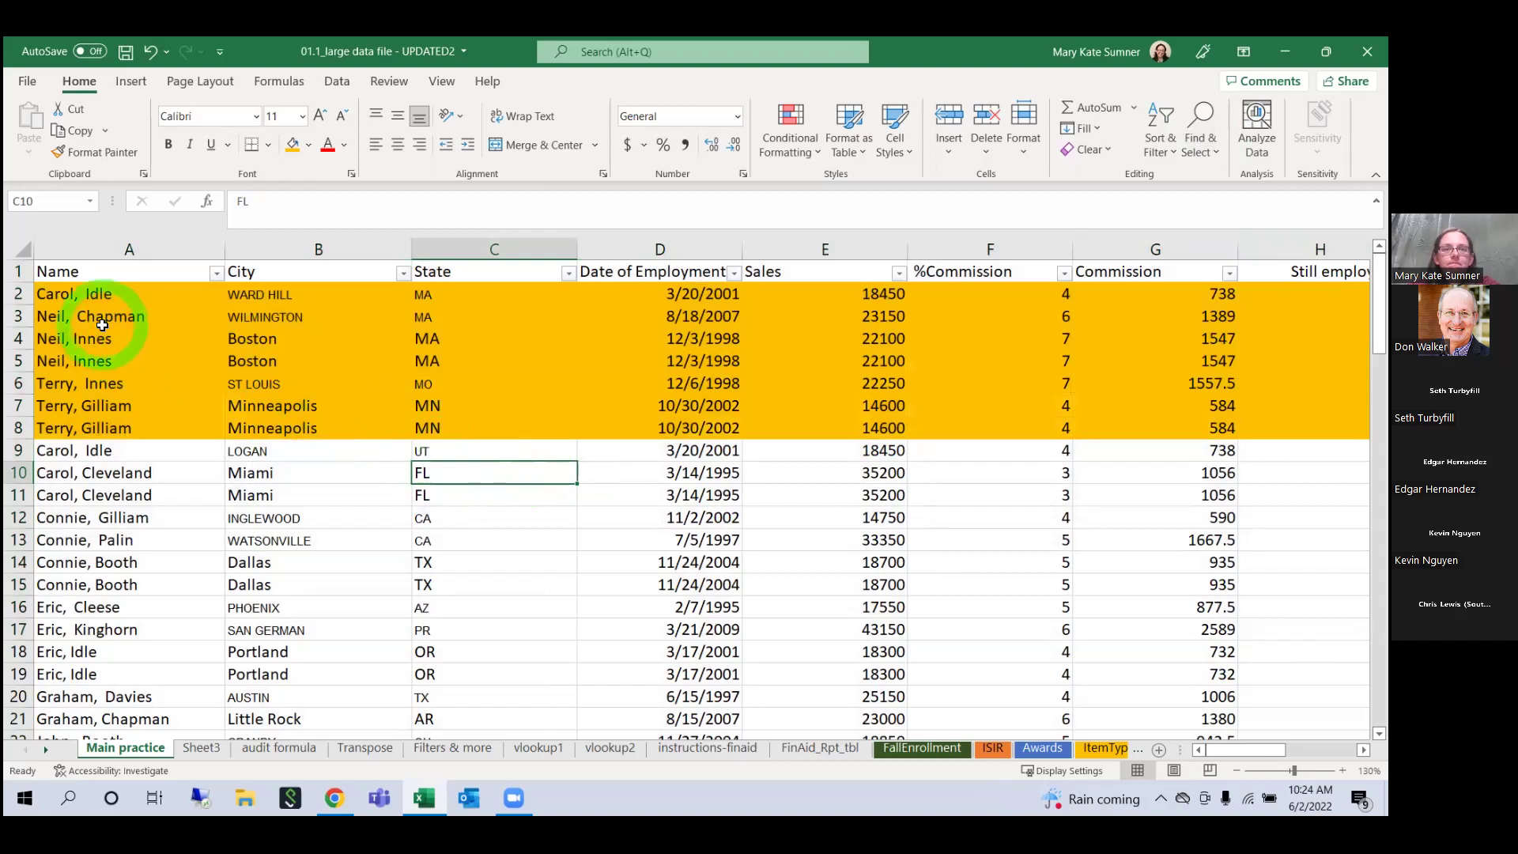
pyautogui.click(216, 274)
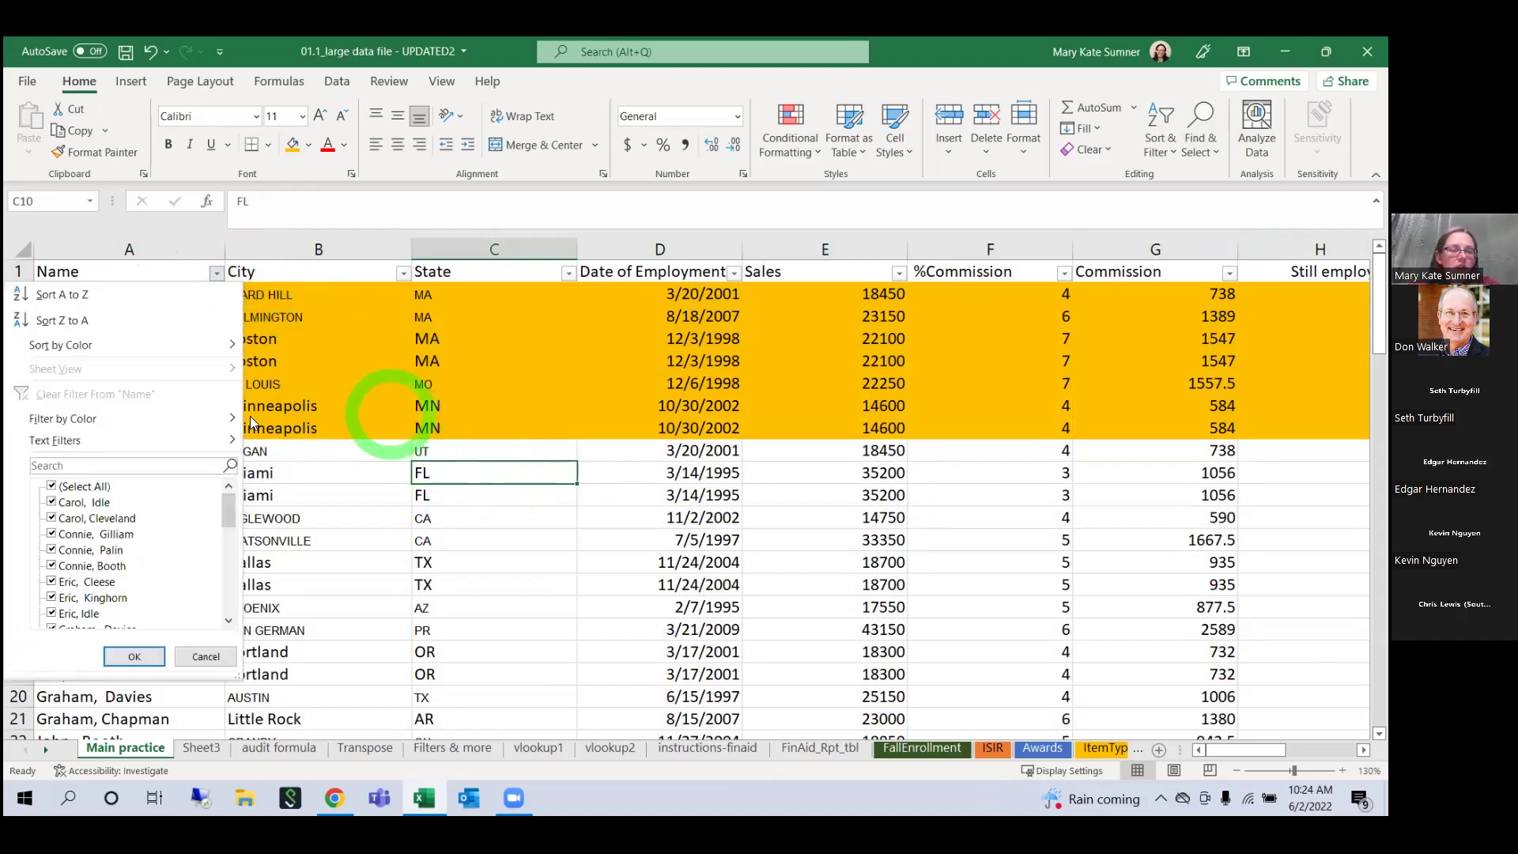
pyautogui.click(726, 550)
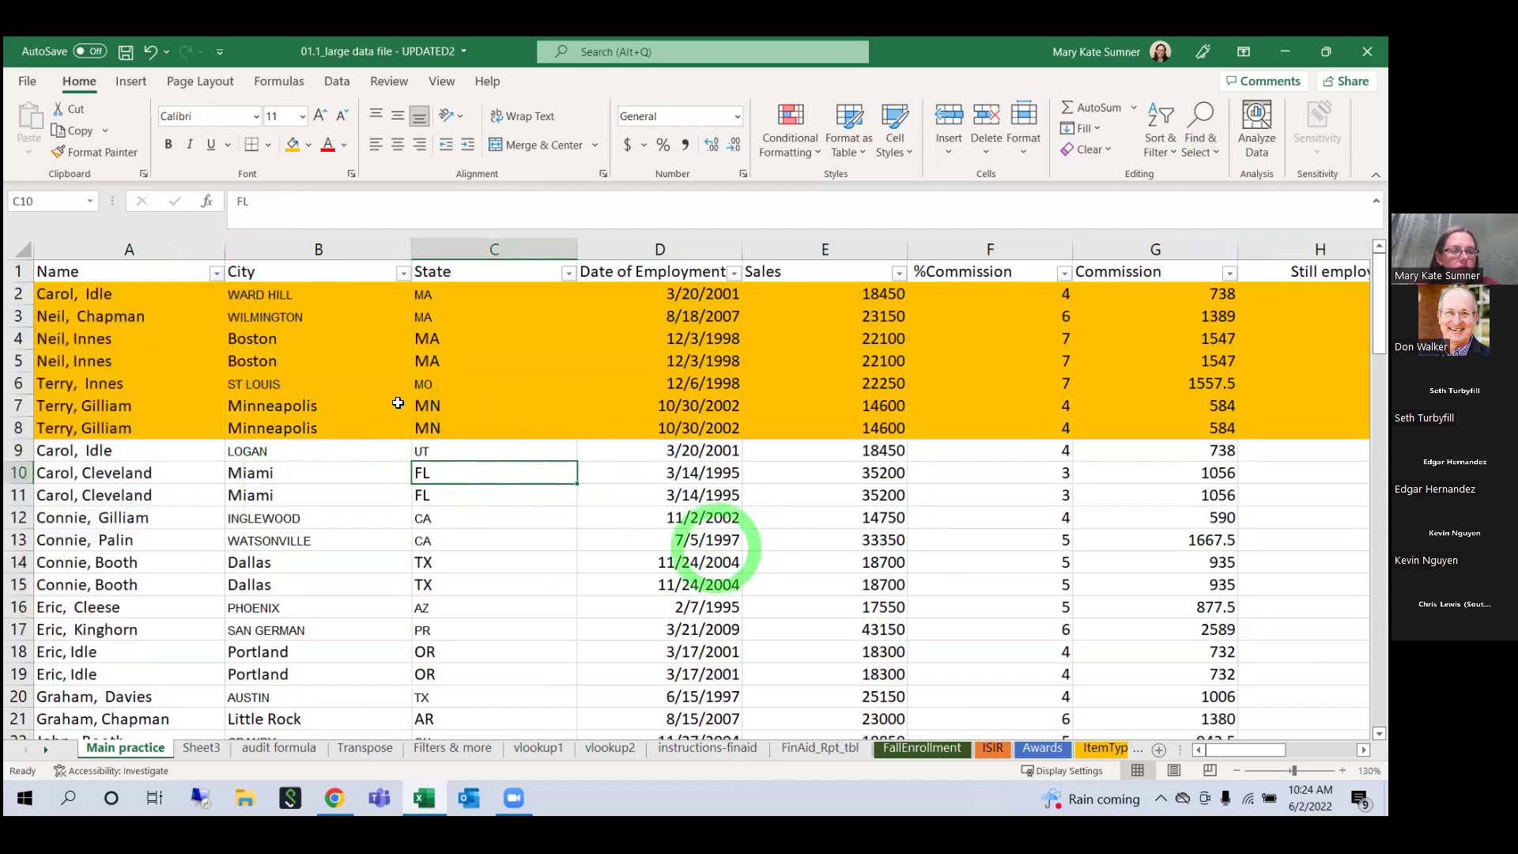
# Step: Filter the City column to exclude KIRKLAND and Los Angeles
pyautogui.click(404, 274)
pyautogui.click(250, 616)
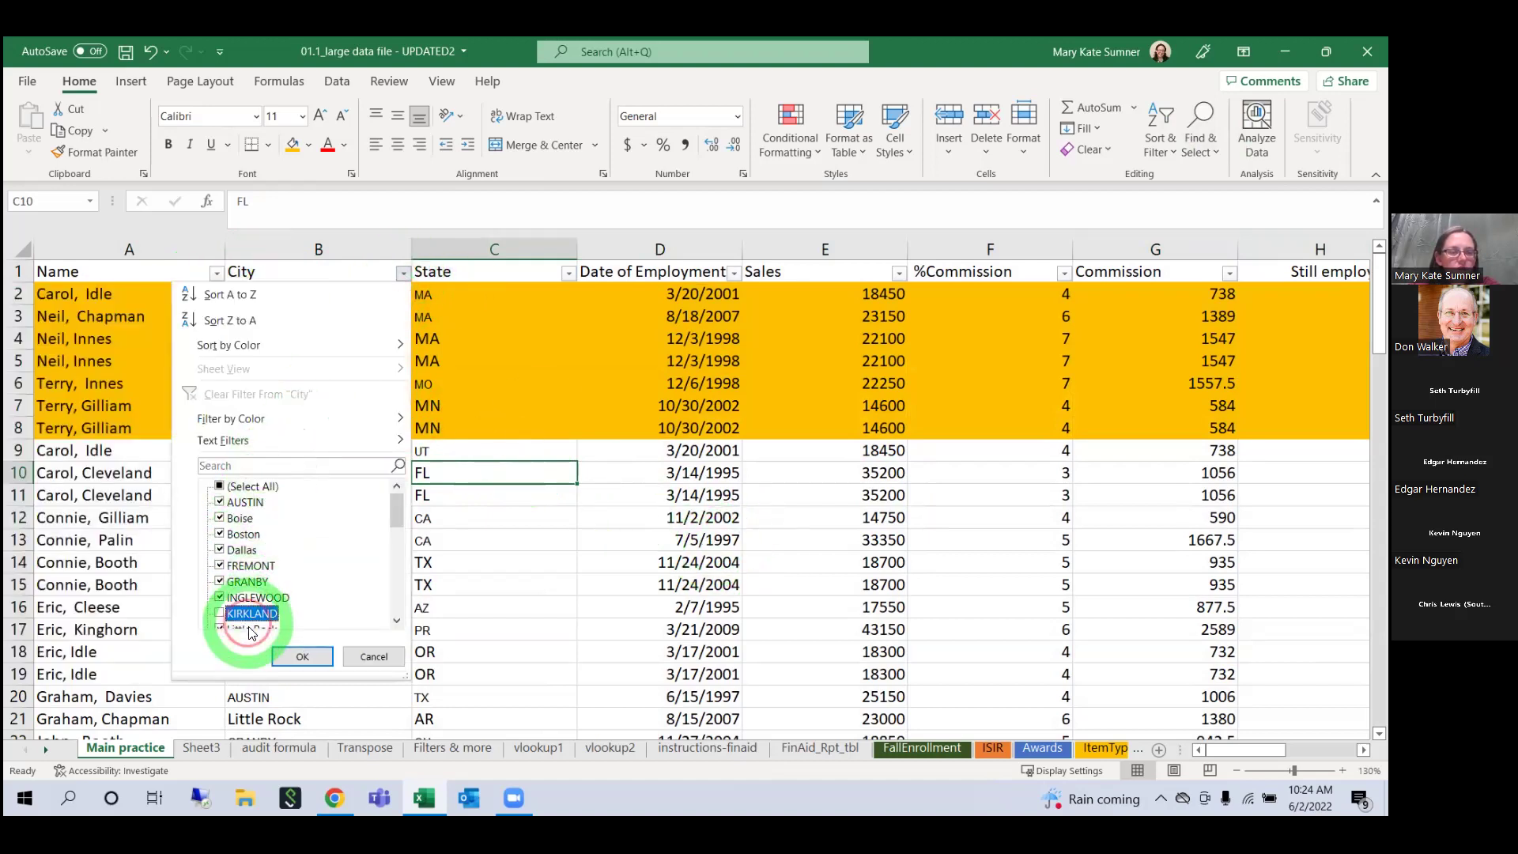
pyautogui.scroll(-1, 252, 621)
pyautogui.click(251, 616)
pyautogui.scroll(-2, 254, 618)
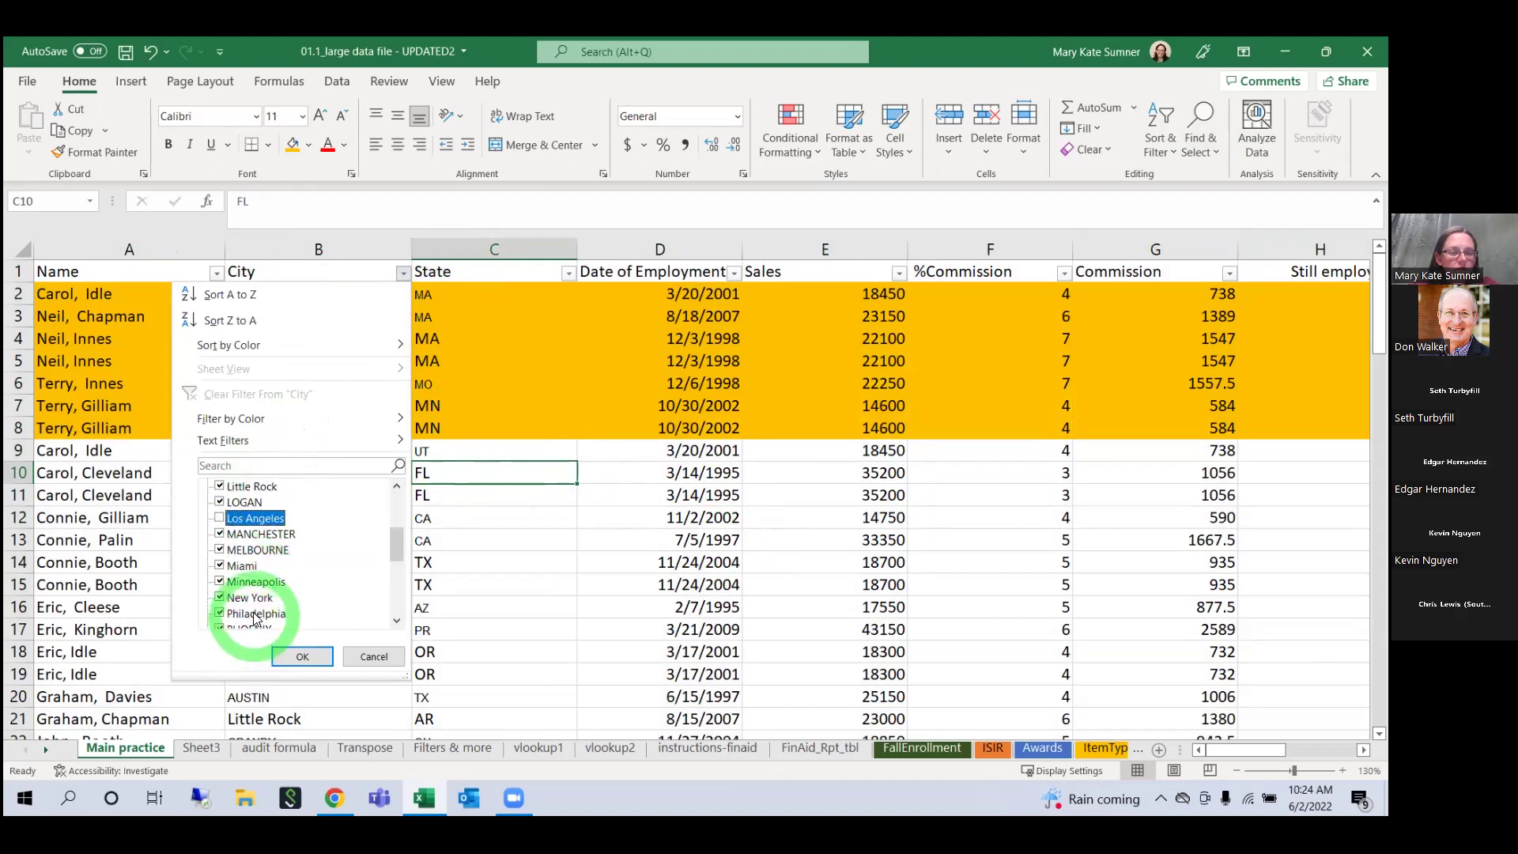
pyautogui.click(309, 655)
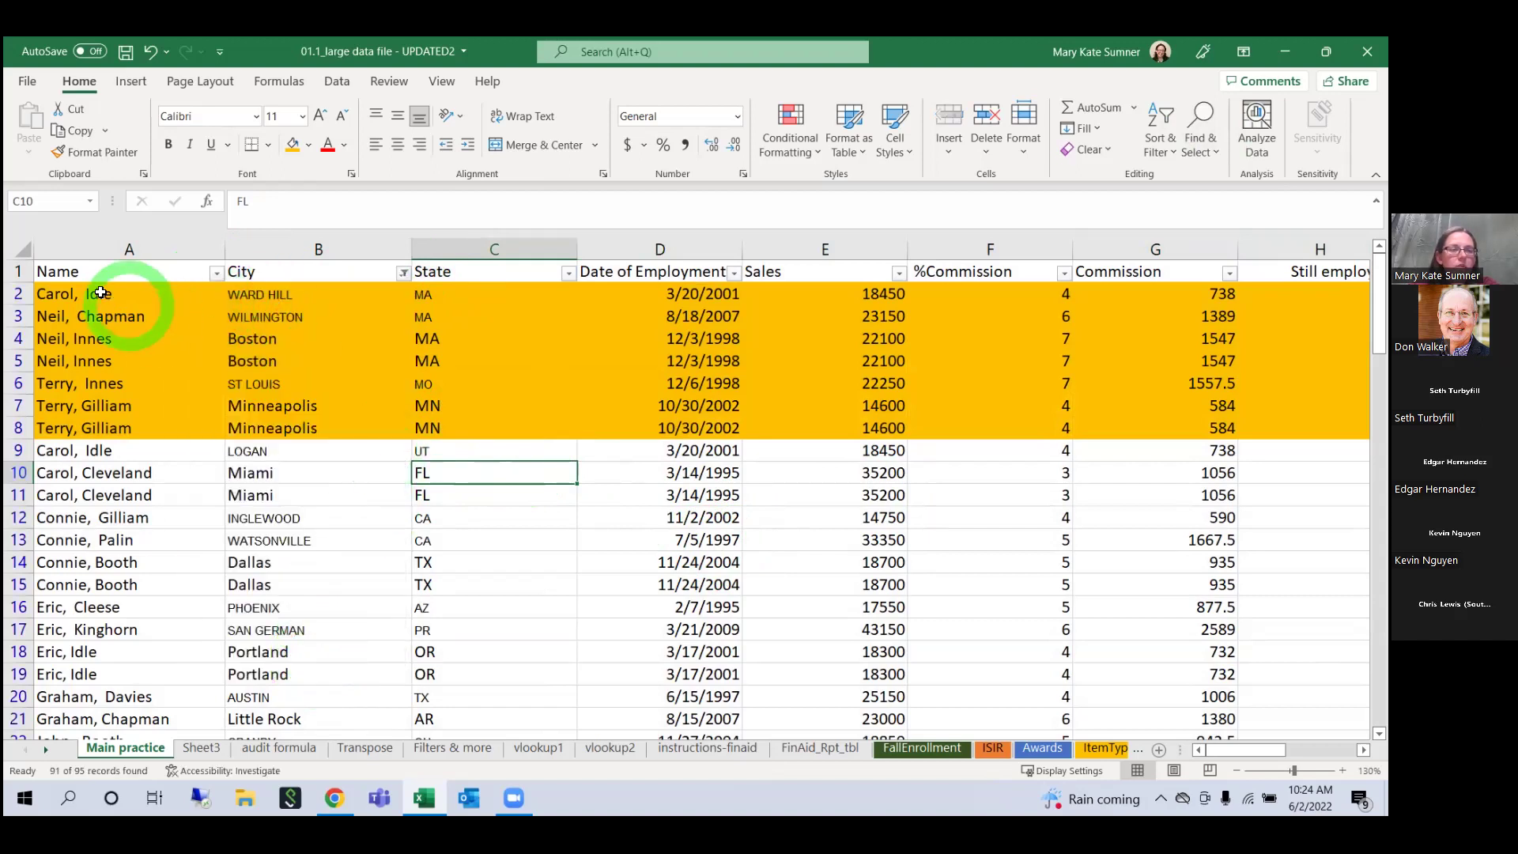
# Step: Select the whole filtered table on Main practice, starting from A1, and copy it
pyautogui.moveTo(143, 271); pyautogui.dragTo(1044, 546)
pyautogui.moveTo(1077, 759); pyautogui.dragTo(906, 374)
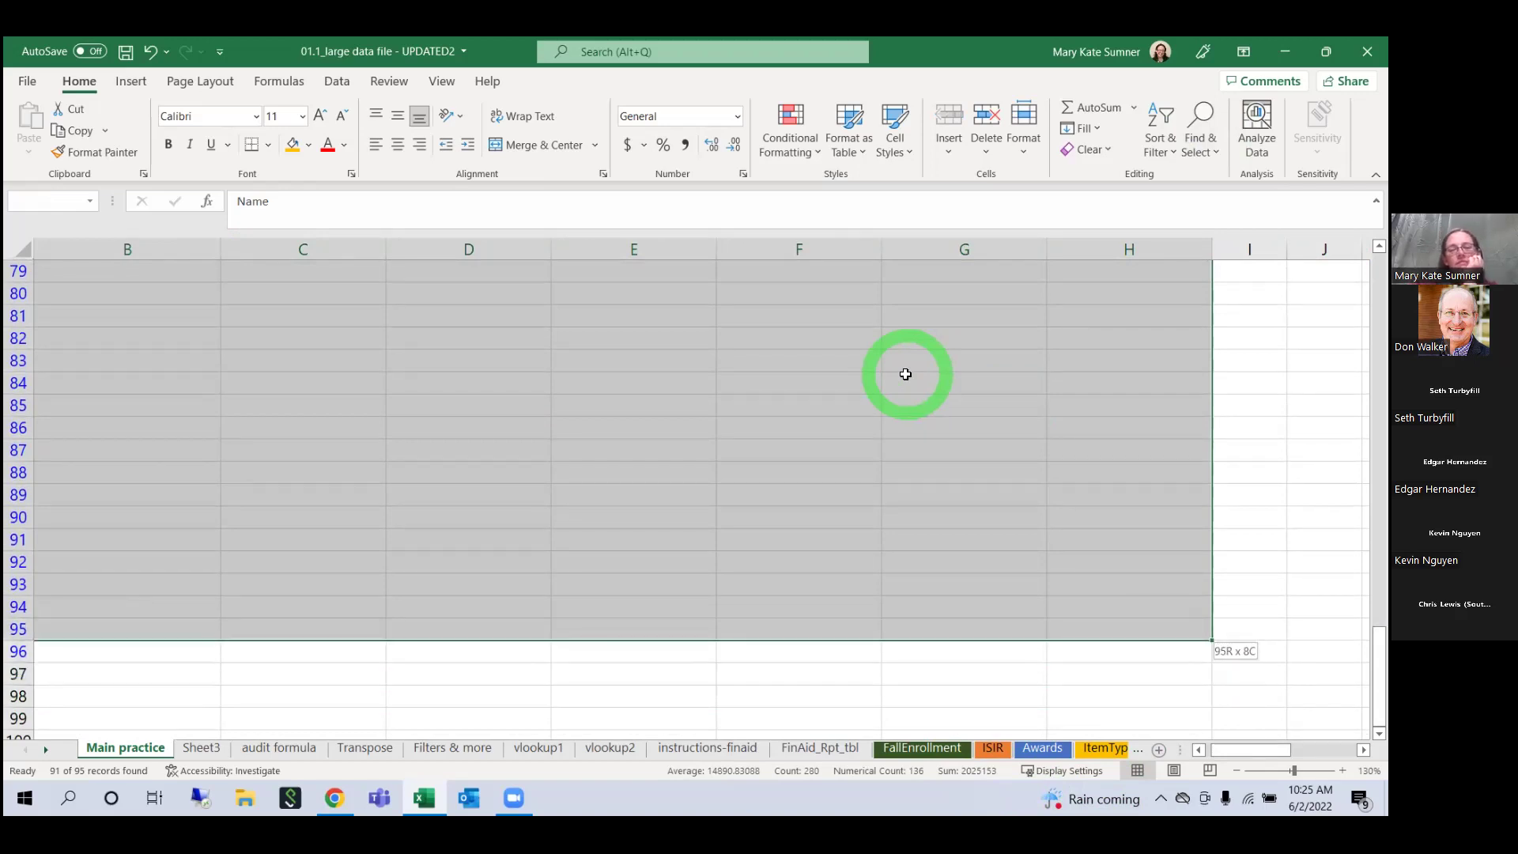
pyautogui.hotkey('ctrl', 'Home')
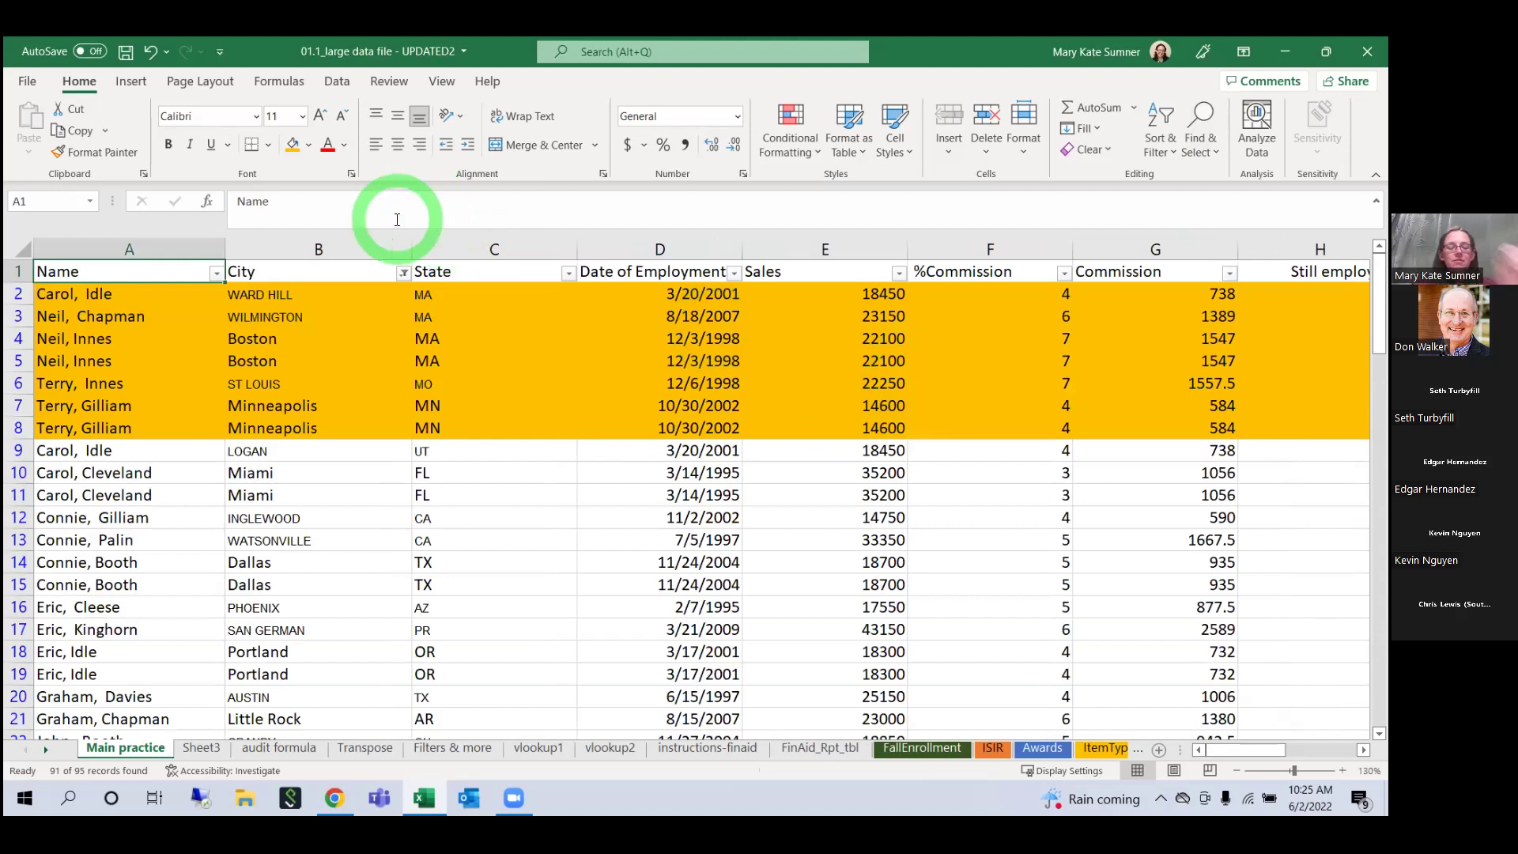
pyautogui.hotkey('ctrl', 'shift', 'Right')
pyautogui.hotkey('ctrl', 'shift', 'Down')
pyautogui.hotkey('ctrl', 'c')
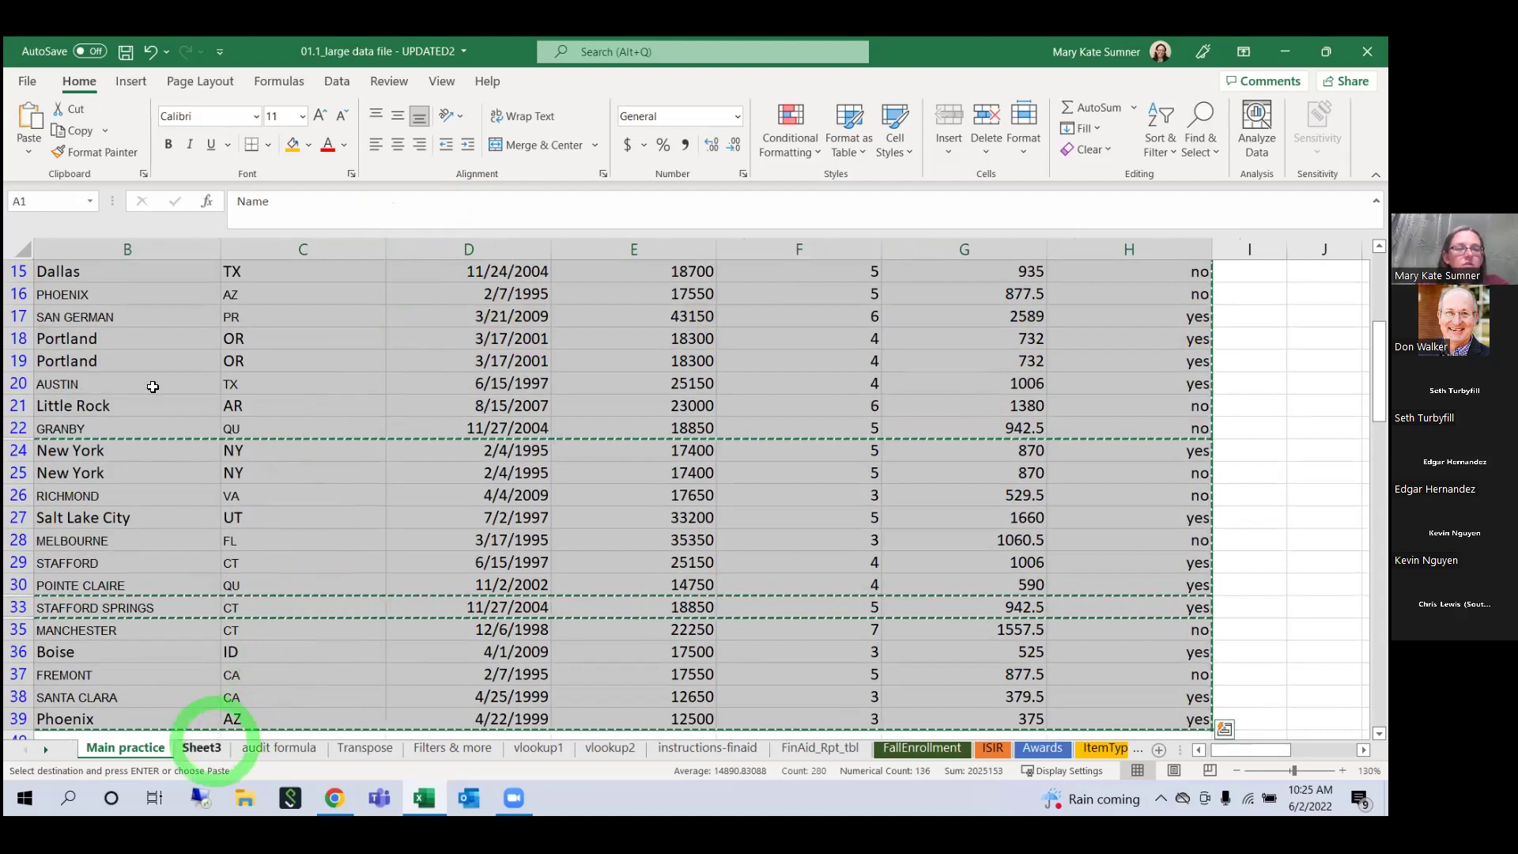
# Step: Paste the copied table into Sheet3 at A1 and autofit the column widths
pyautogui.click(201, 747)
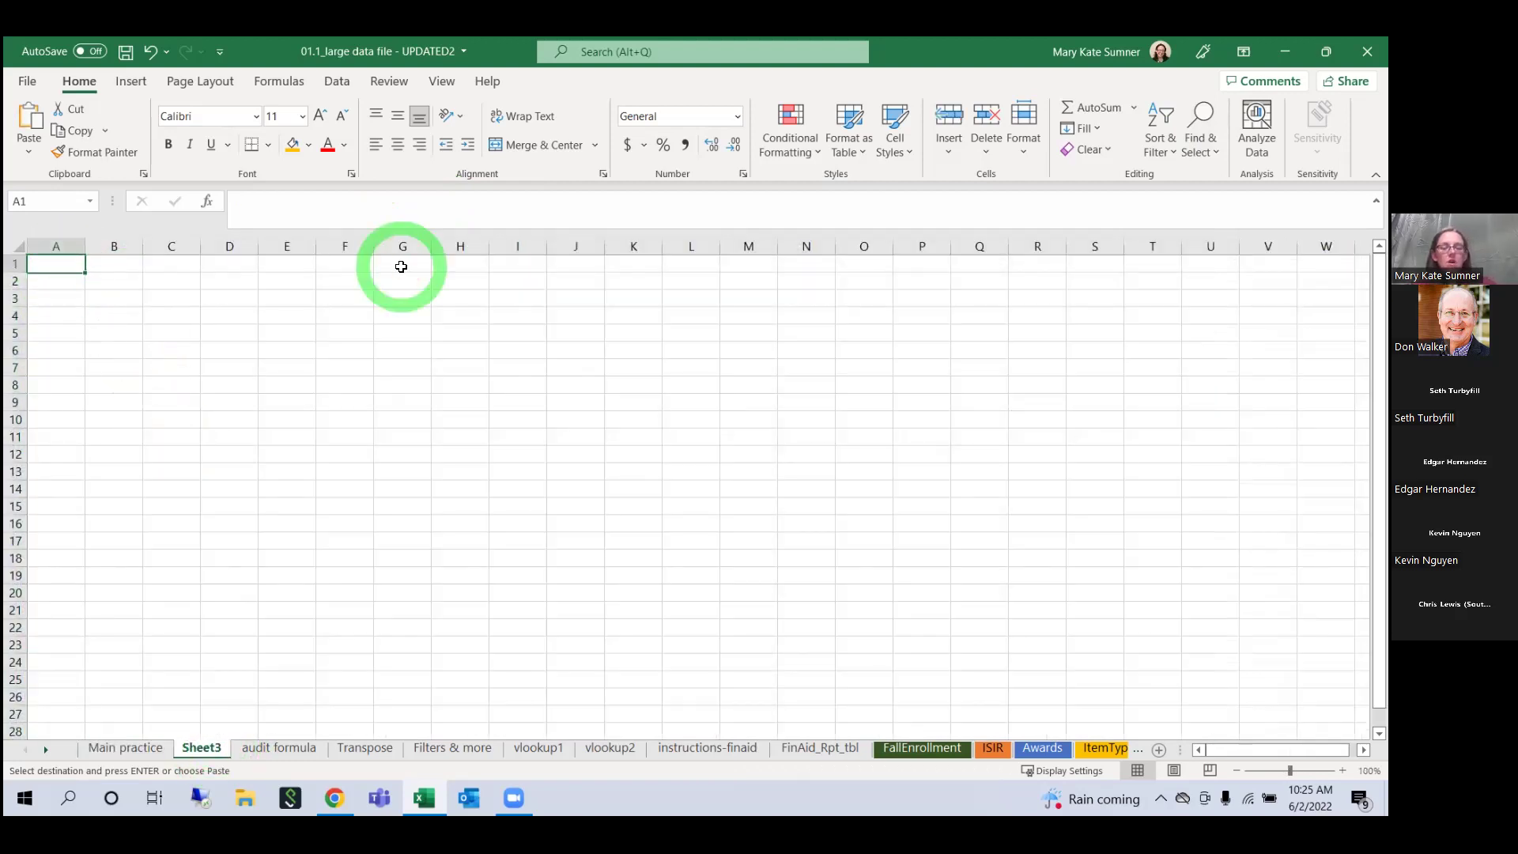
pyautogui.hotkey('ctrl', 'v')
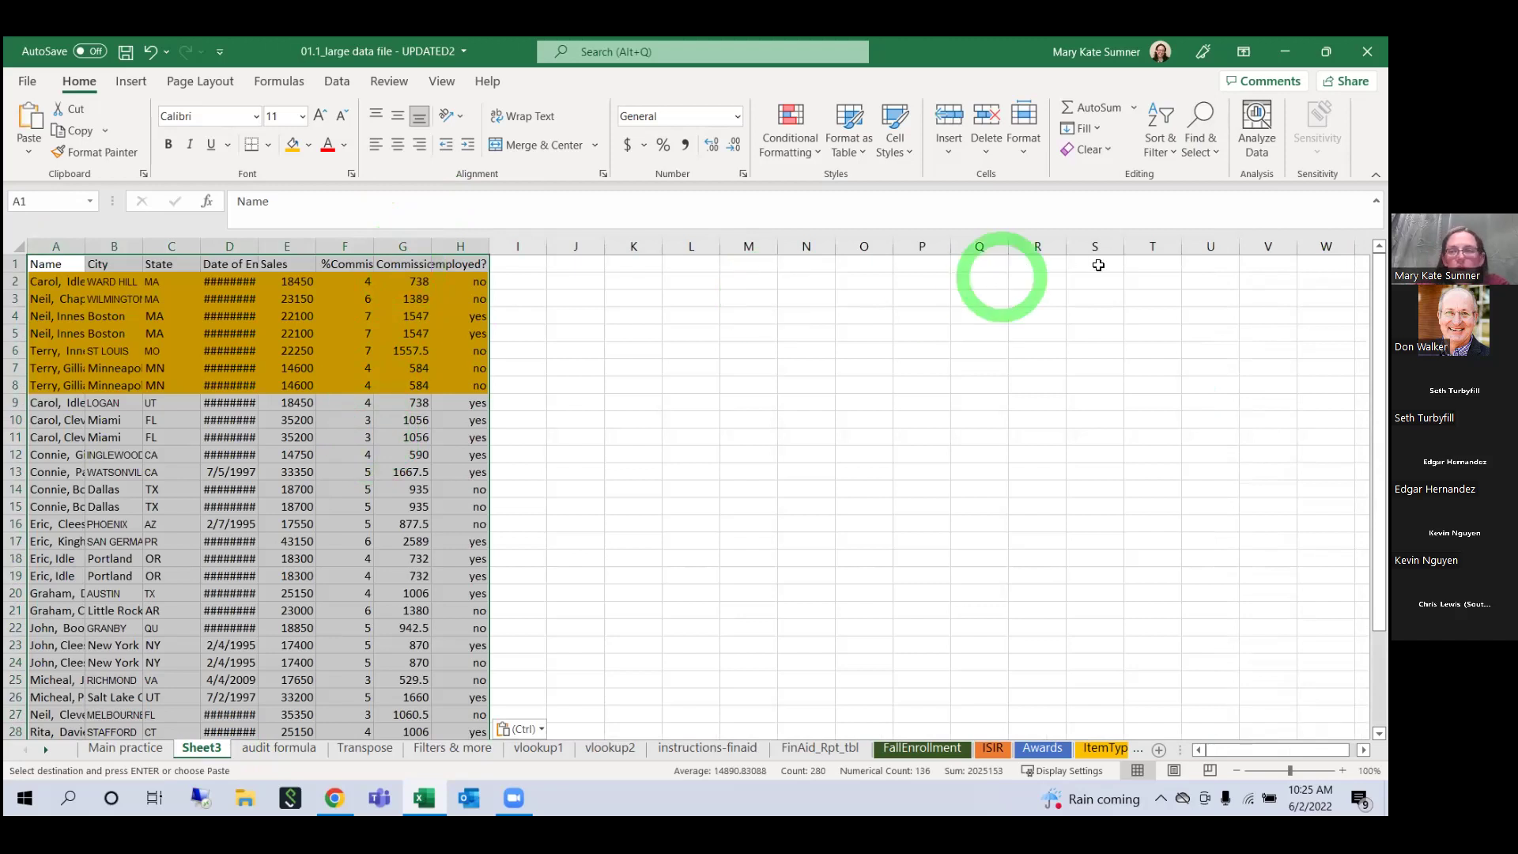
pyautogui.click(1030, 143)
pyautogui.click(1052, 284)
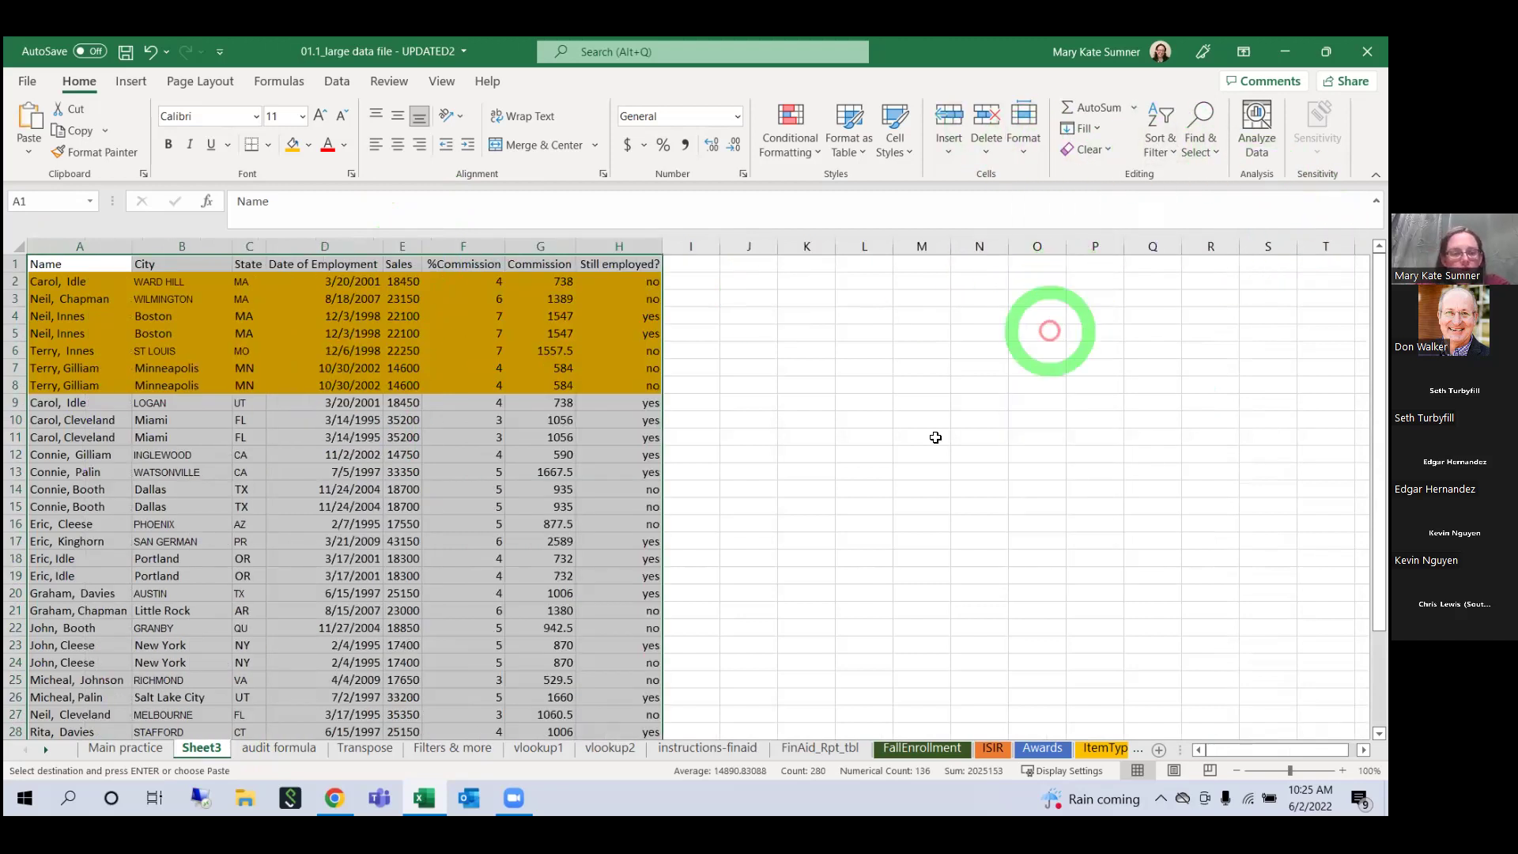
# Step: Compare the rows and row numbers pasted in Sheet3 with the filtered rows on Main practice
pyautogui.scroll(-4, 450, 580)
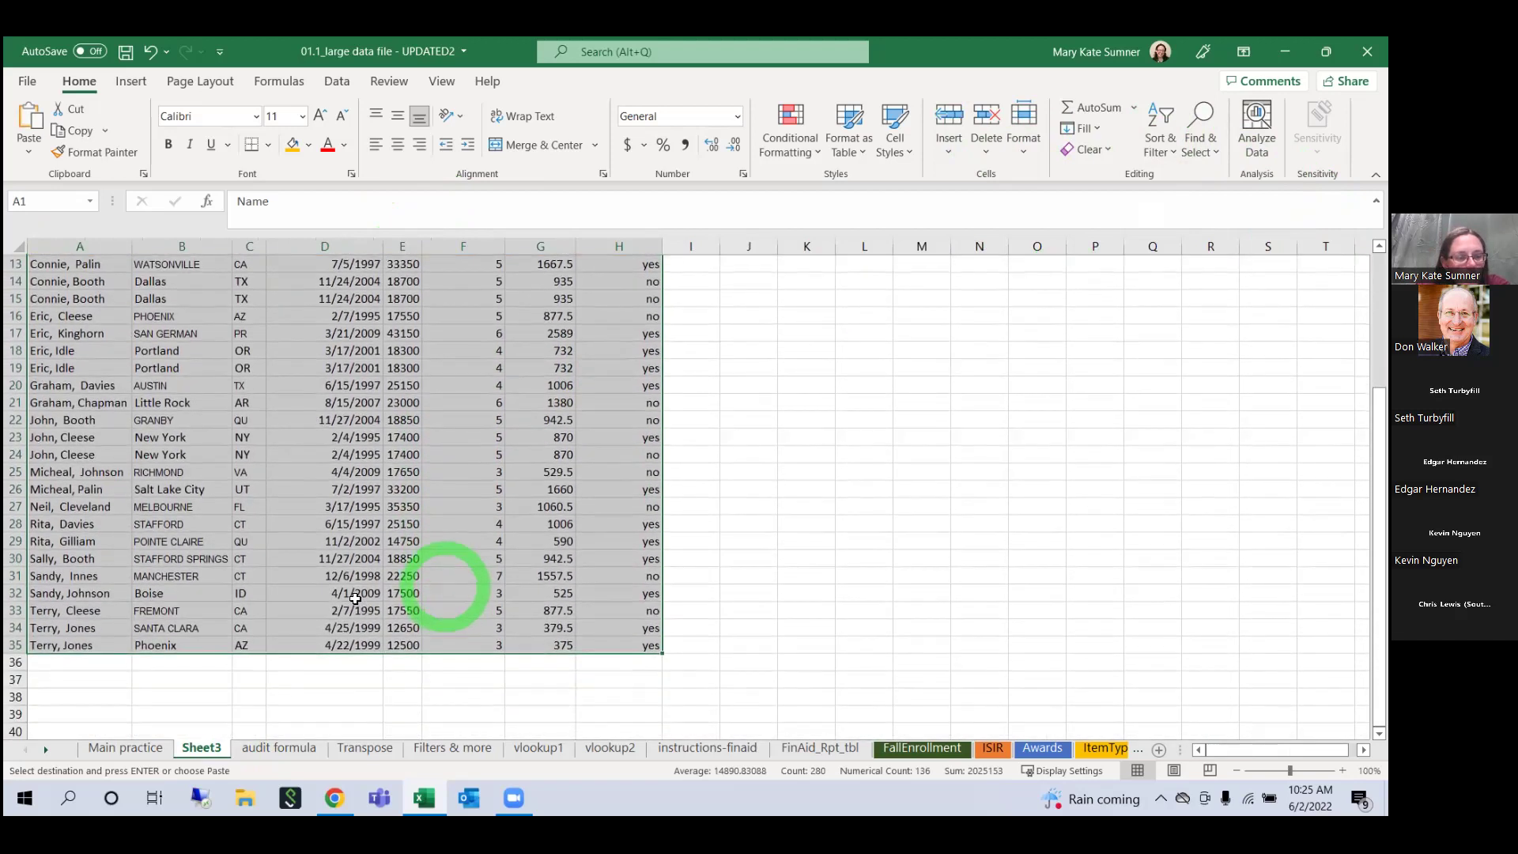
pyautogui.click(125, 748)
pyautogui.click(201, 747)
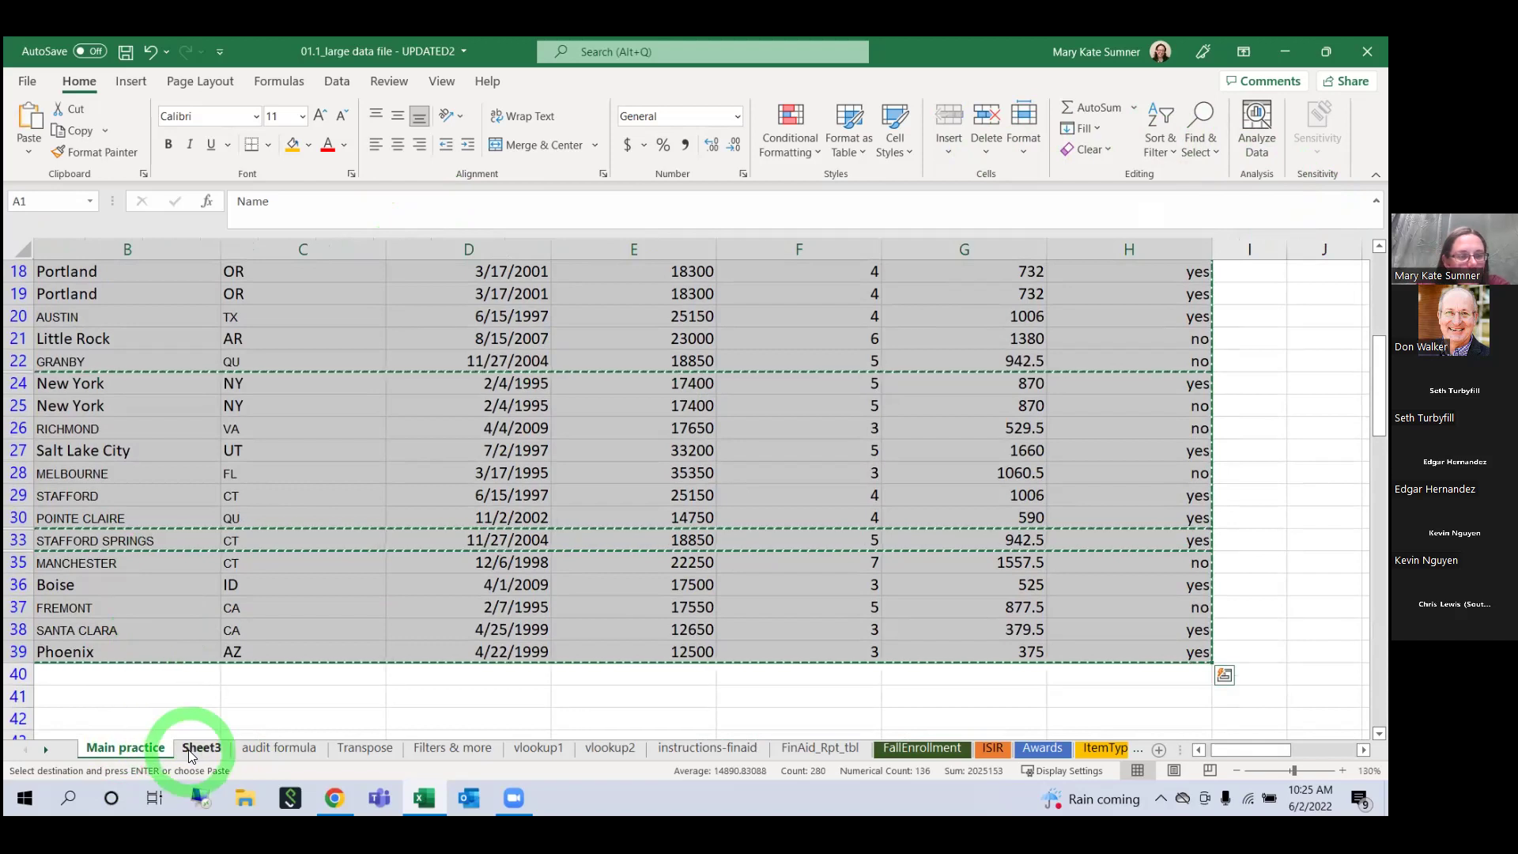
pyautogui.scroll(4, 214, 665)
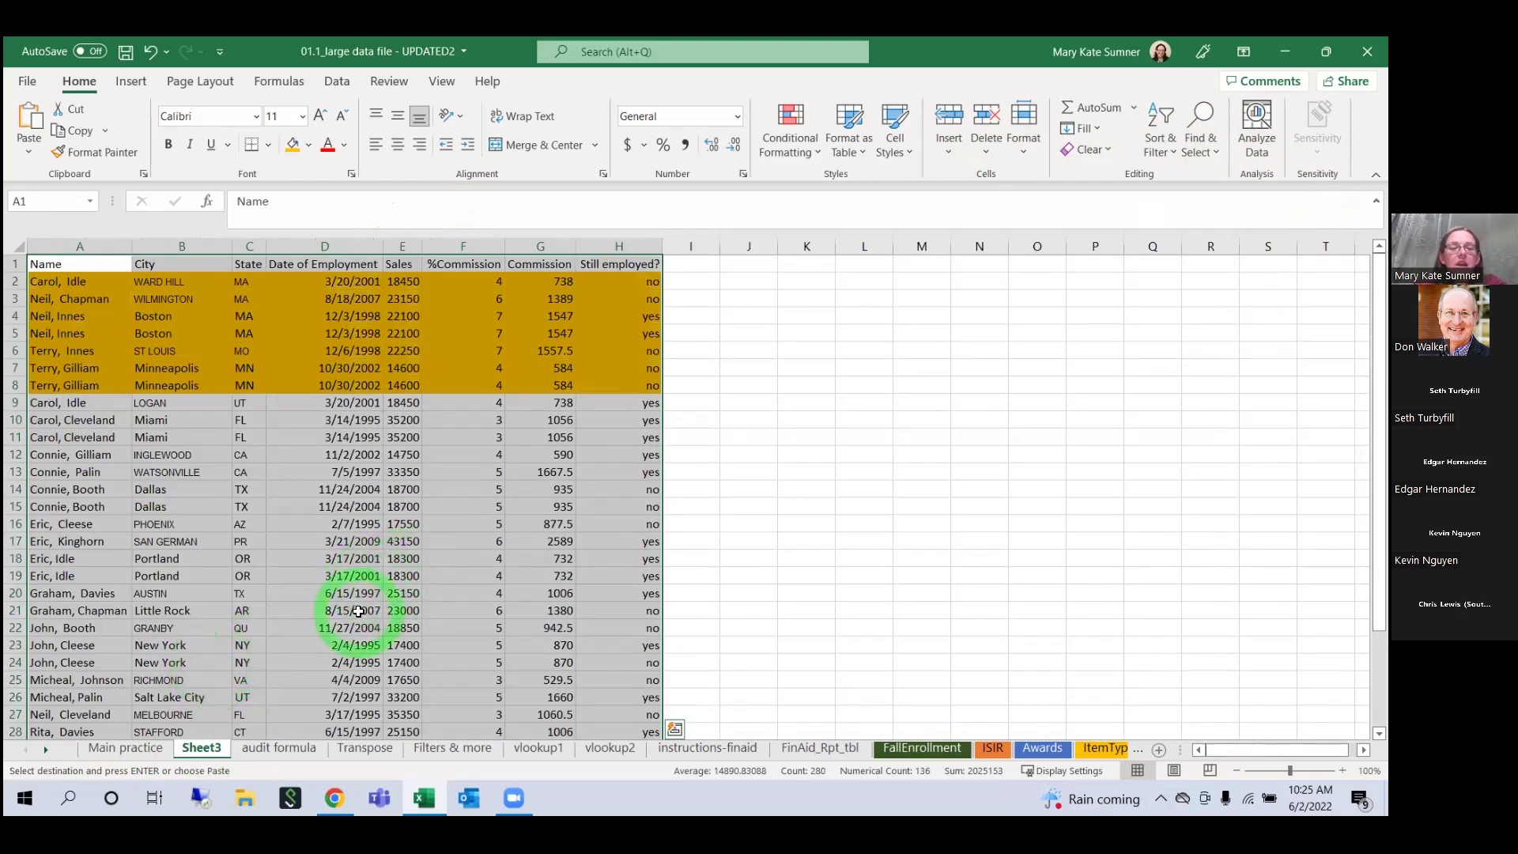
pyautogui.scroll(-4, 371, 607)
pyautogui.scroll(4, 371, 607)
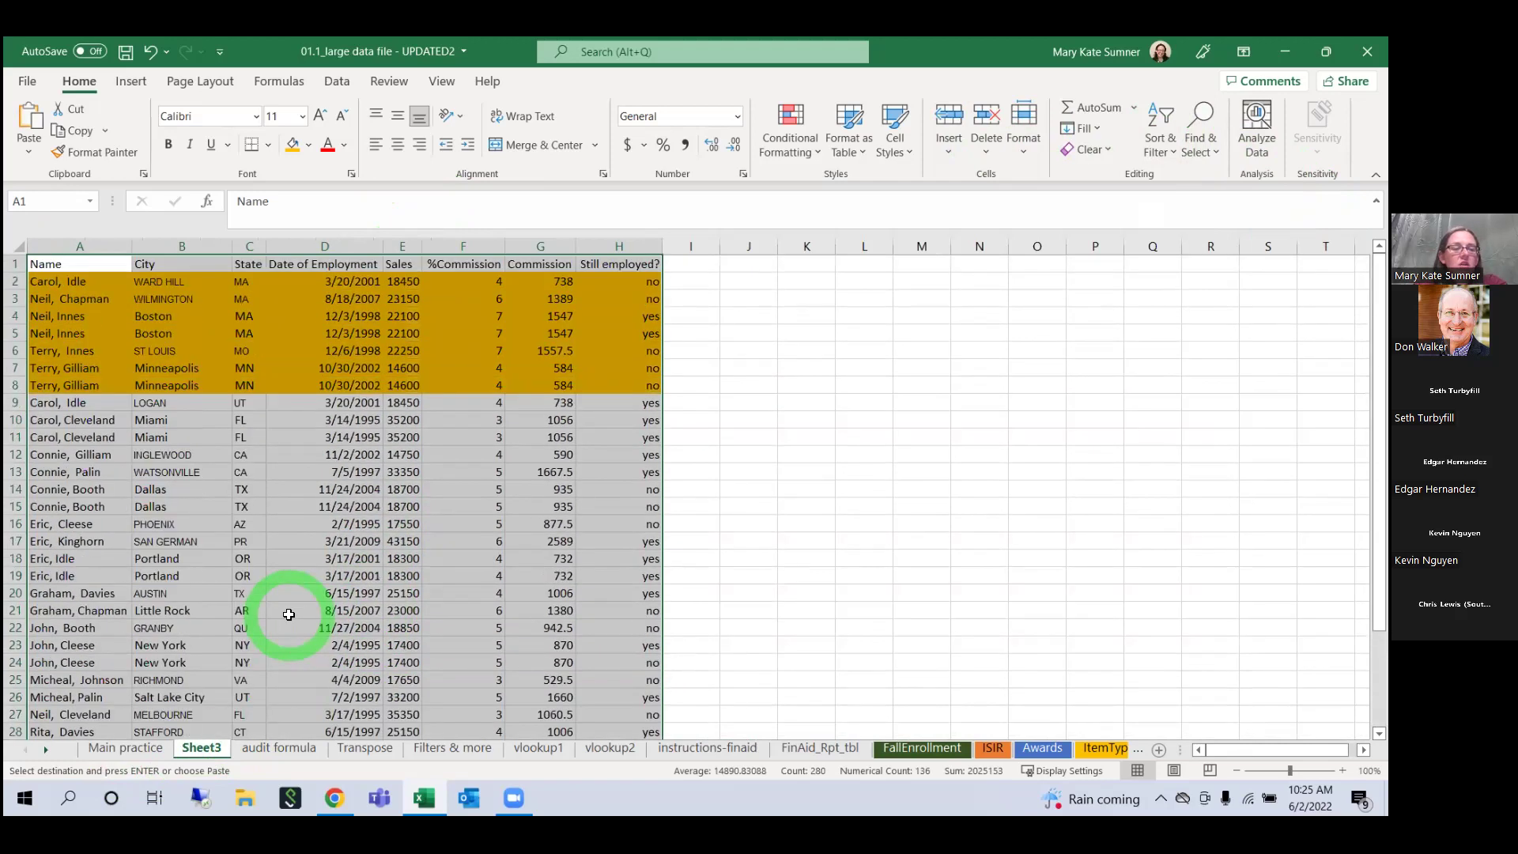
pyautogui.scroll(-3, 308, 453)
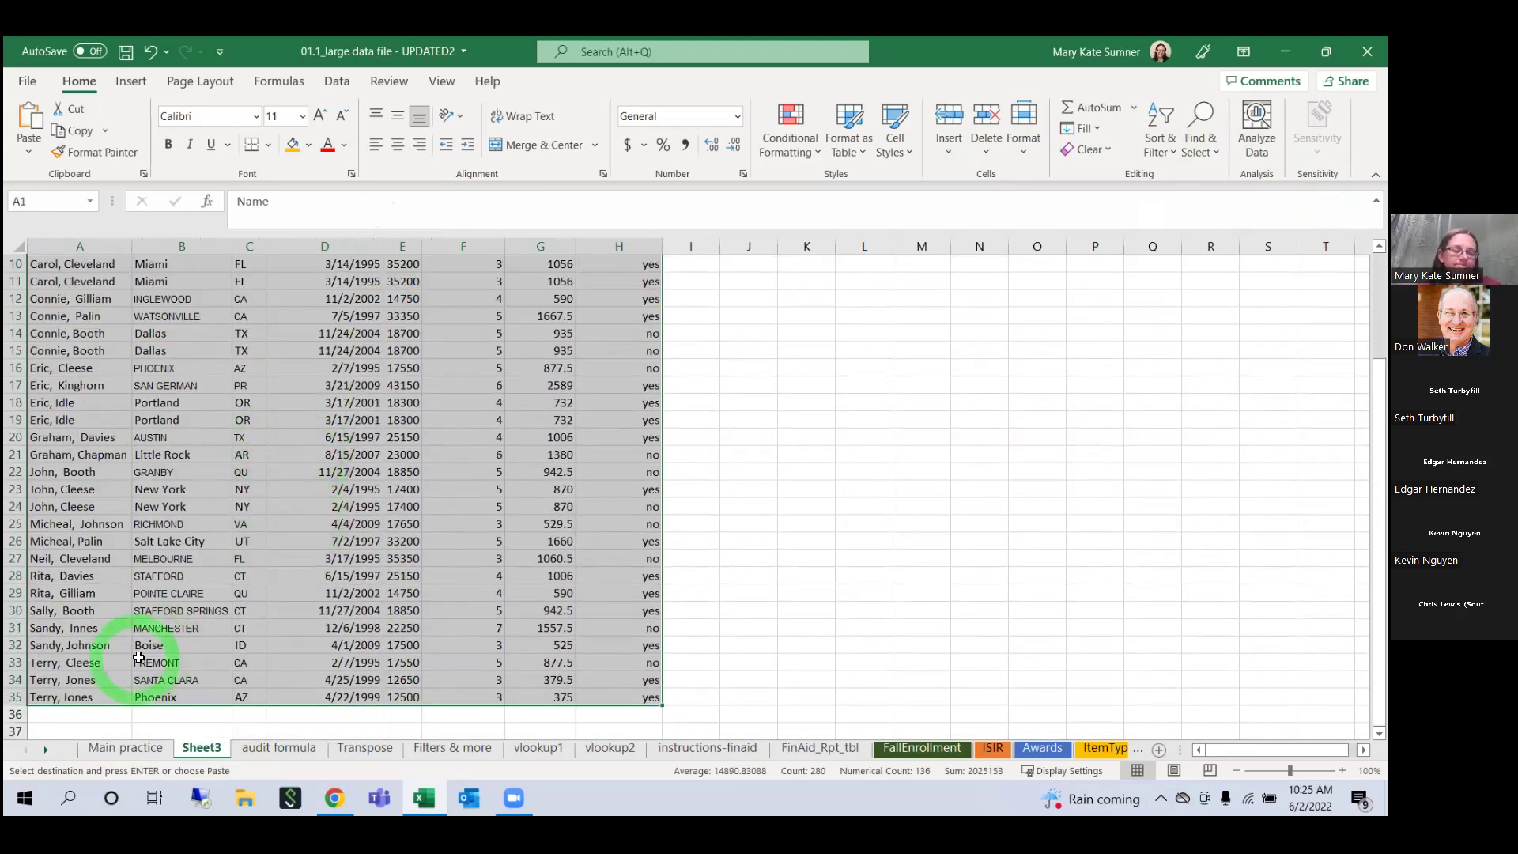
pyautogui.click(135, 744)
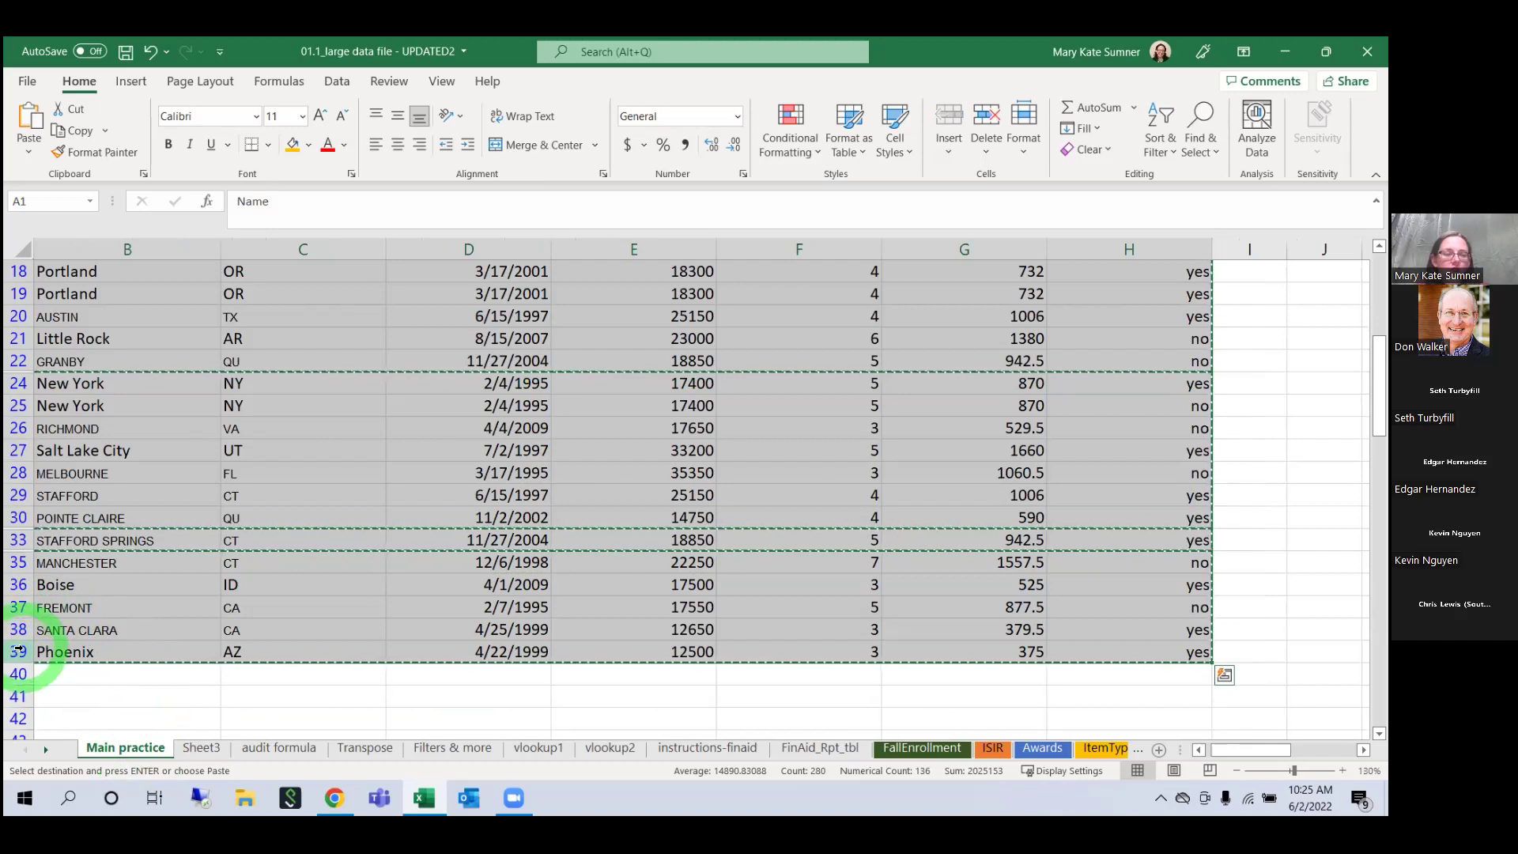
pyautogui.click(207, 749)
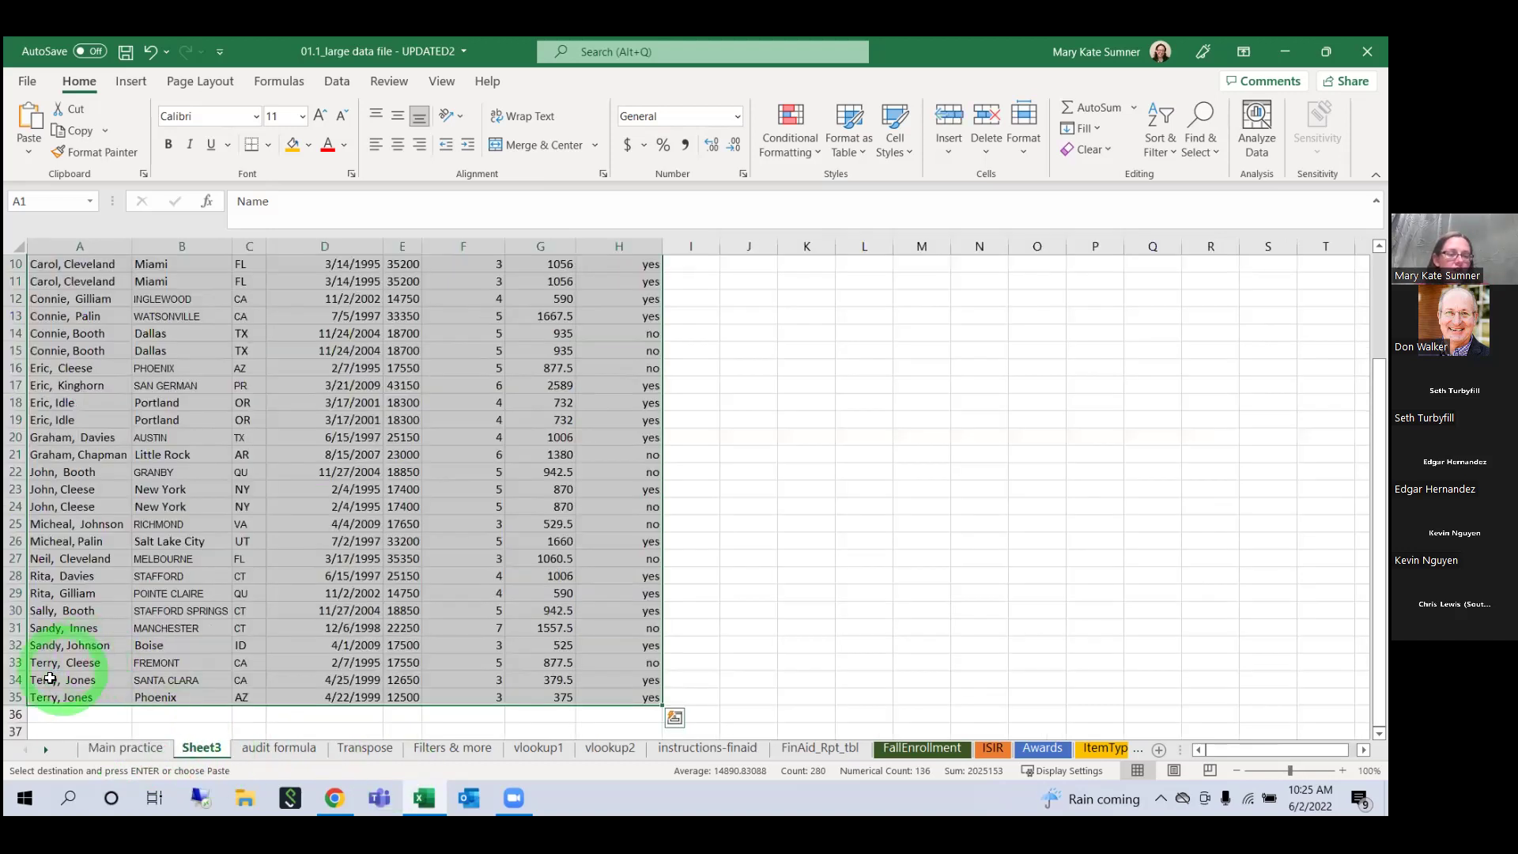
pyautogui.scroll(3, 31, 633)
pyautogui.click(333, 452)
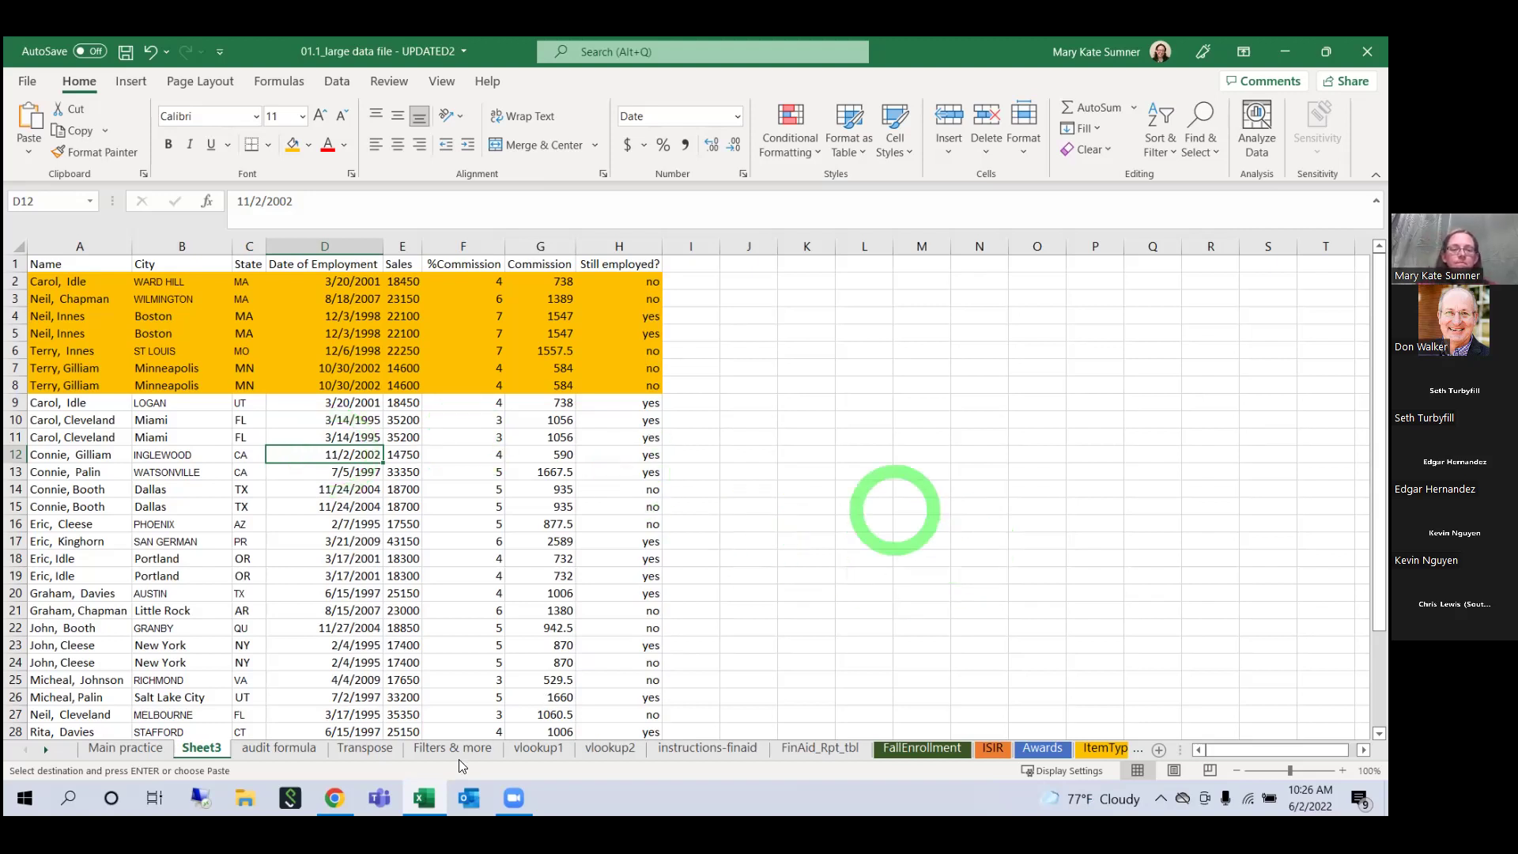
# Step: View the Go To Special options, including Visible cells only, then cancel
pyautogui.click(1196, 145)
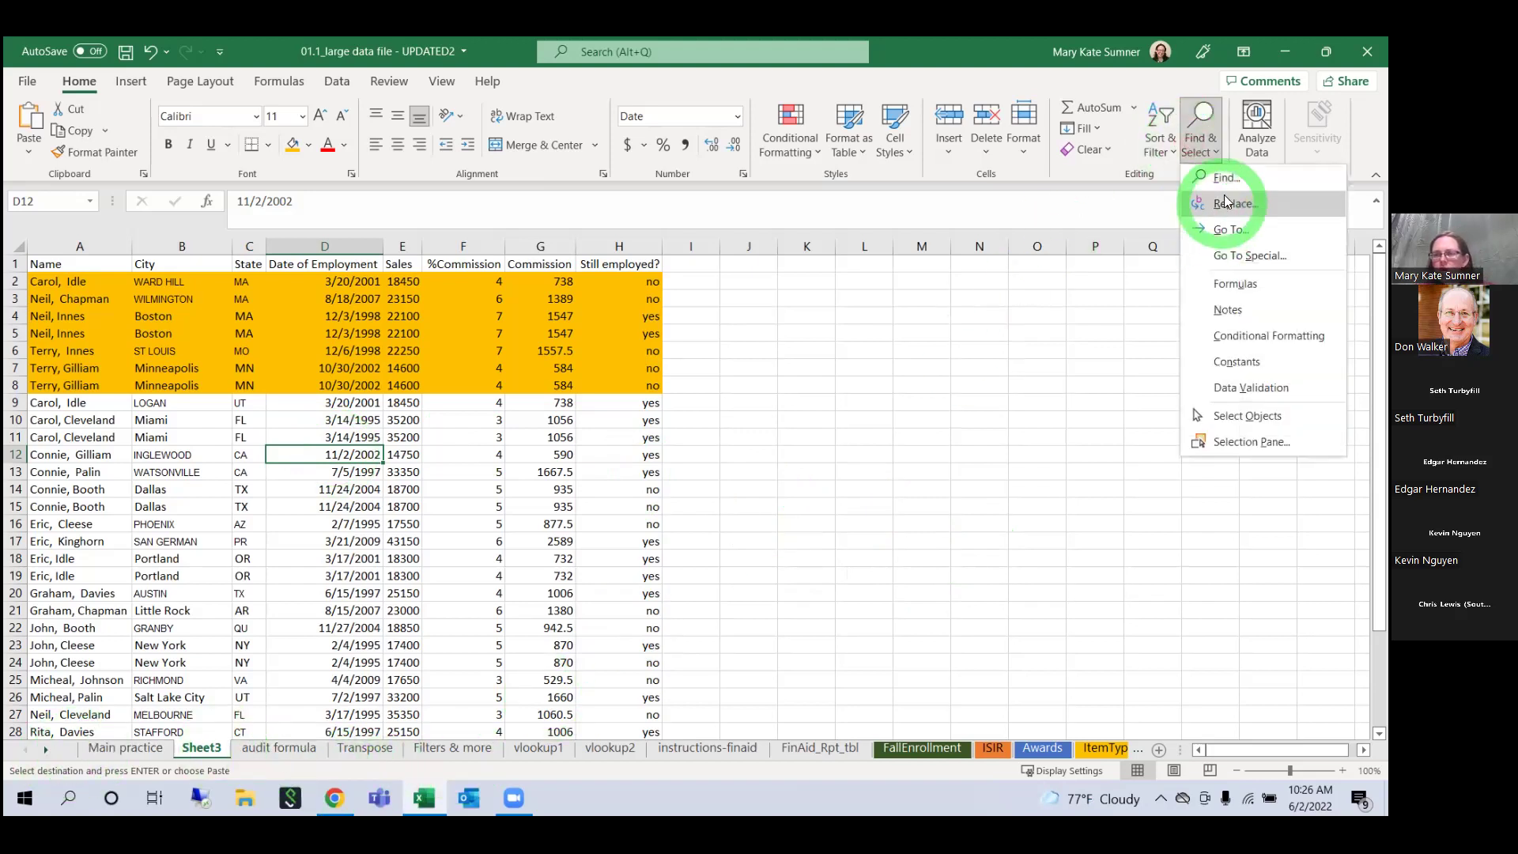
pyautogui.click(1237, 254)
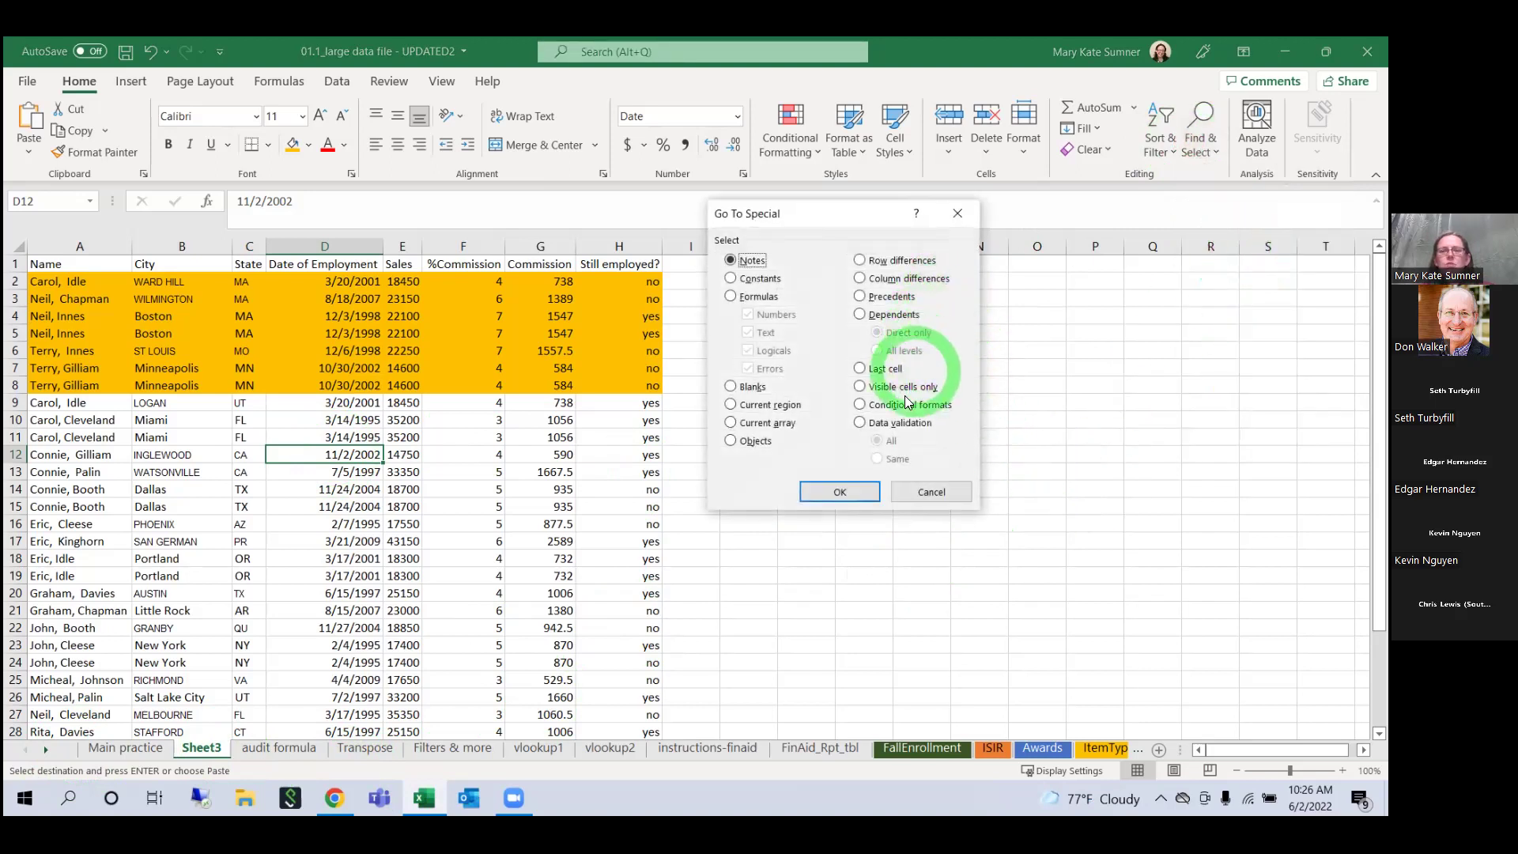
pyautogui.click(930, 493)
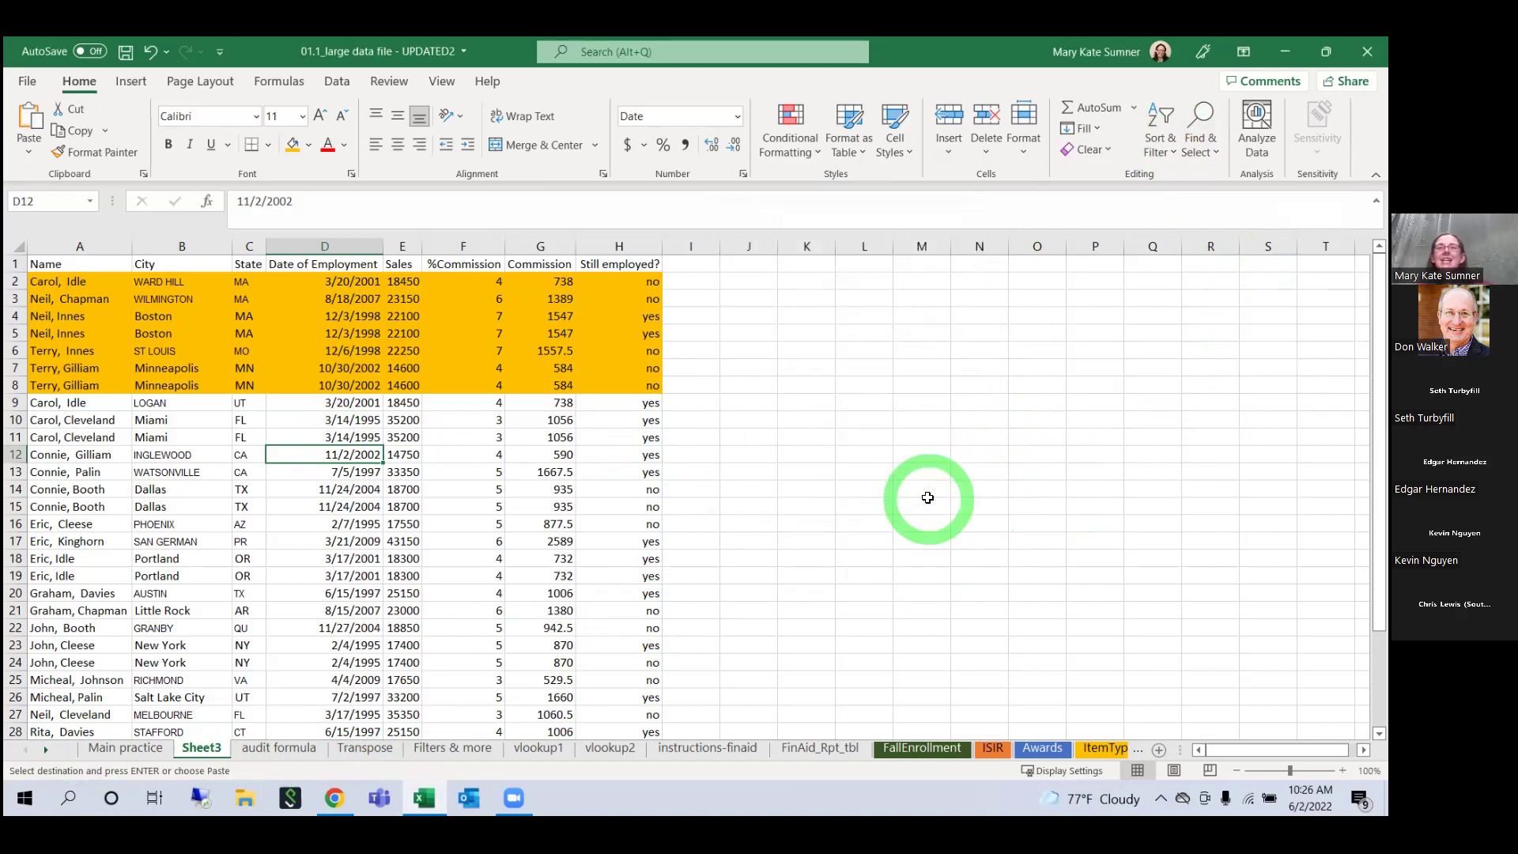
pyautogui.click(405, 437)
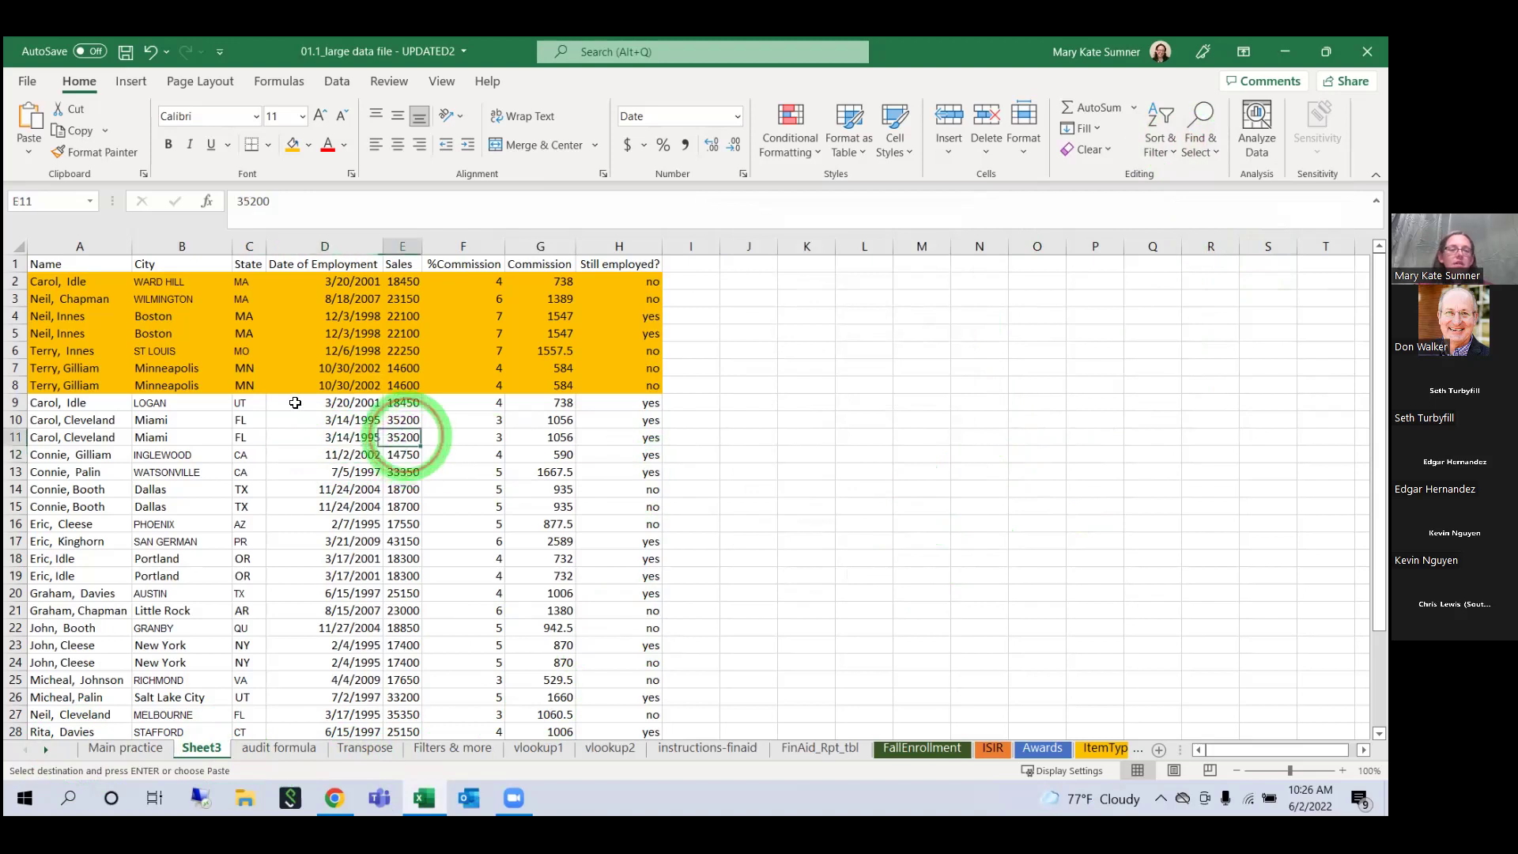
pyautogui.moveTo(170, 246); pyautogui.dragTo(247, 248)
pyautogui.click(245, 283)
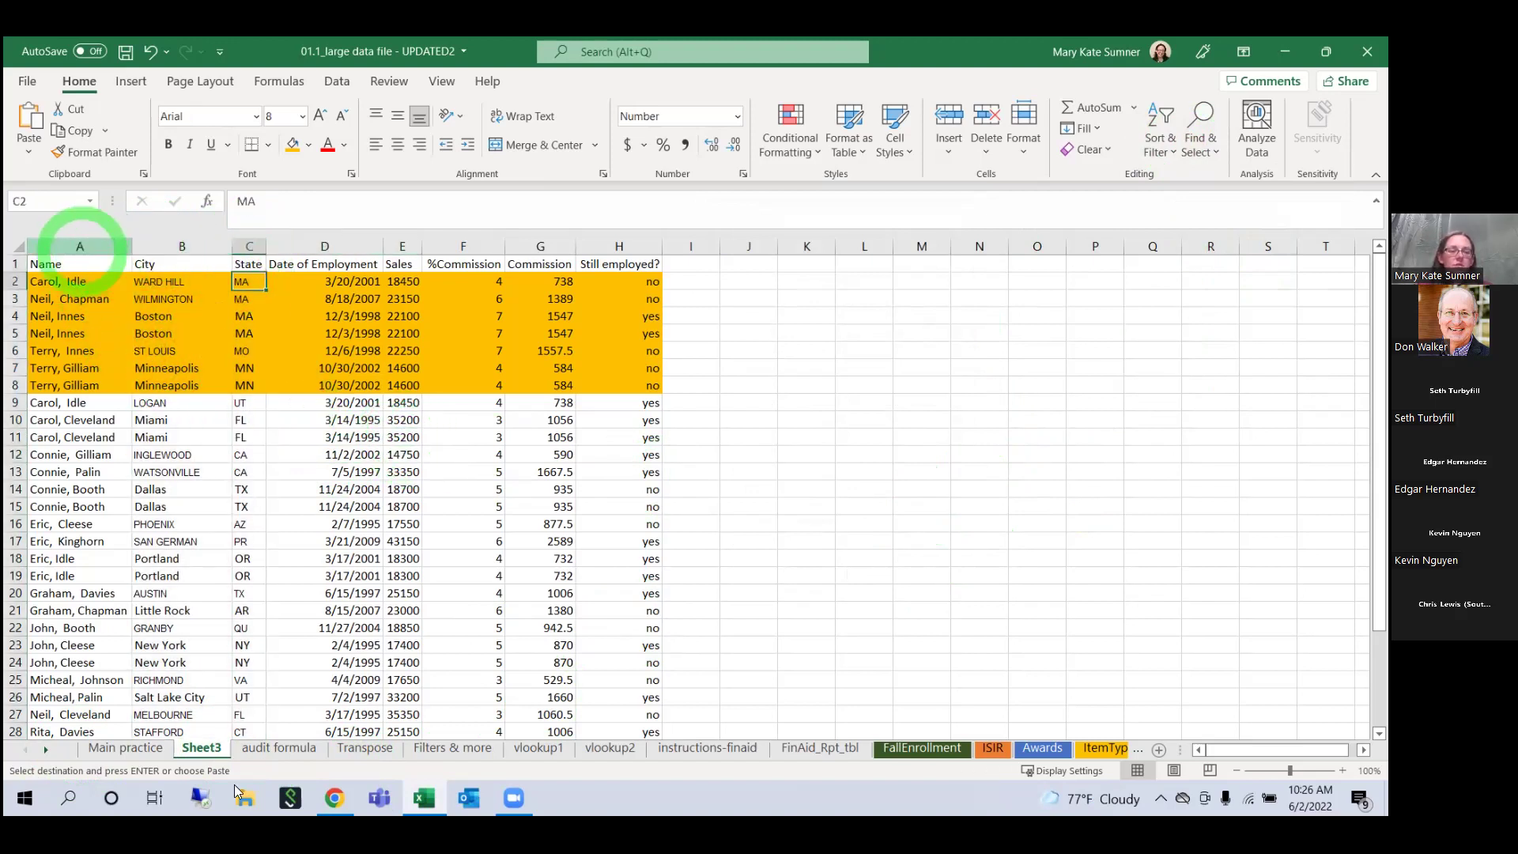
# Step: Delete Sheet3 from the workbook and accept its permanent removal
pyautogui.rightClick(219, 744)
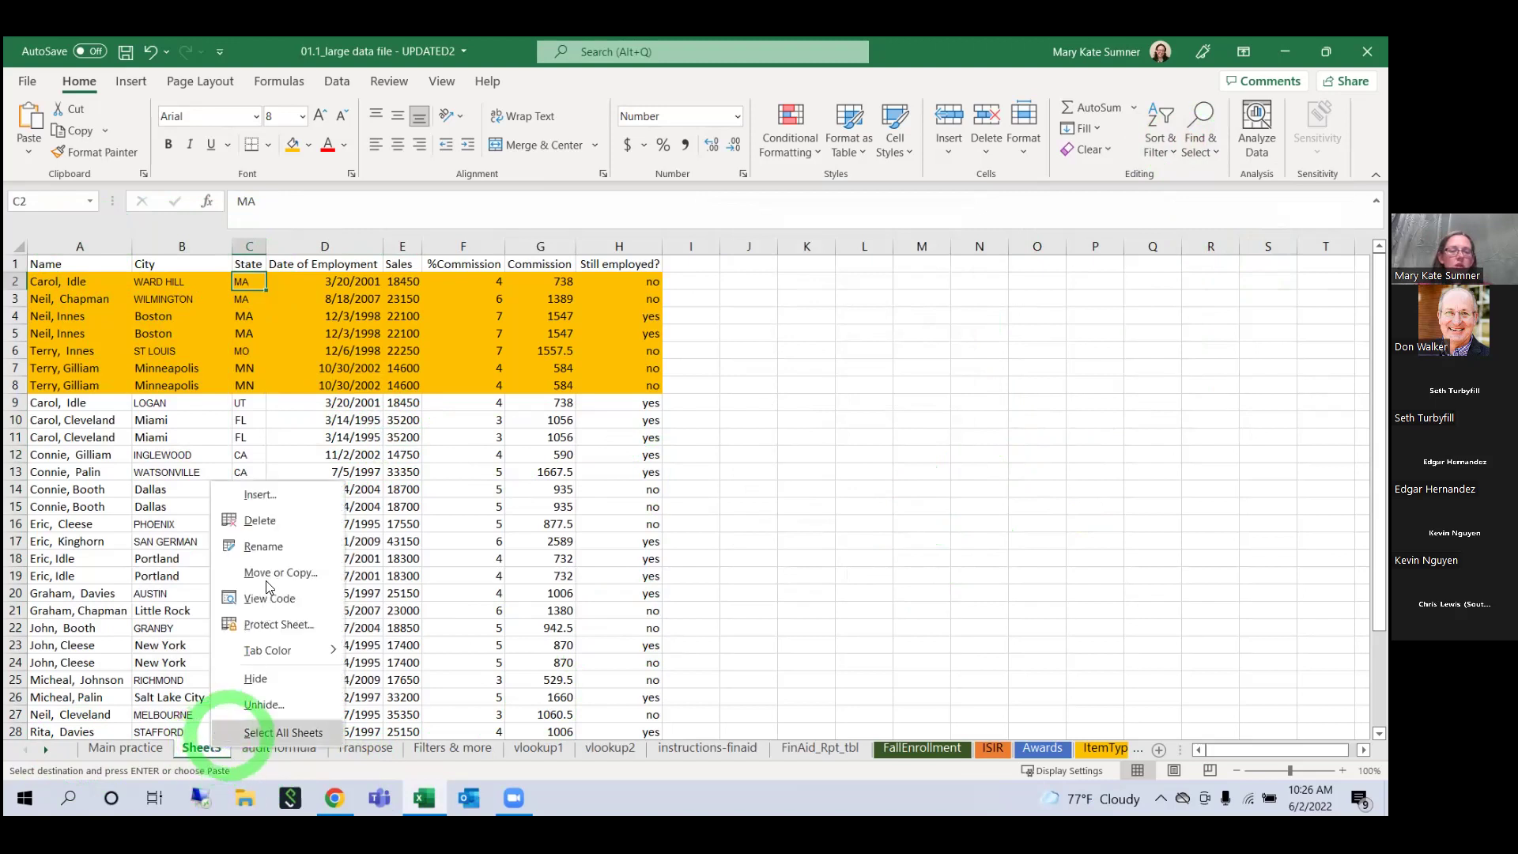
pyautogui.click(260, 520)
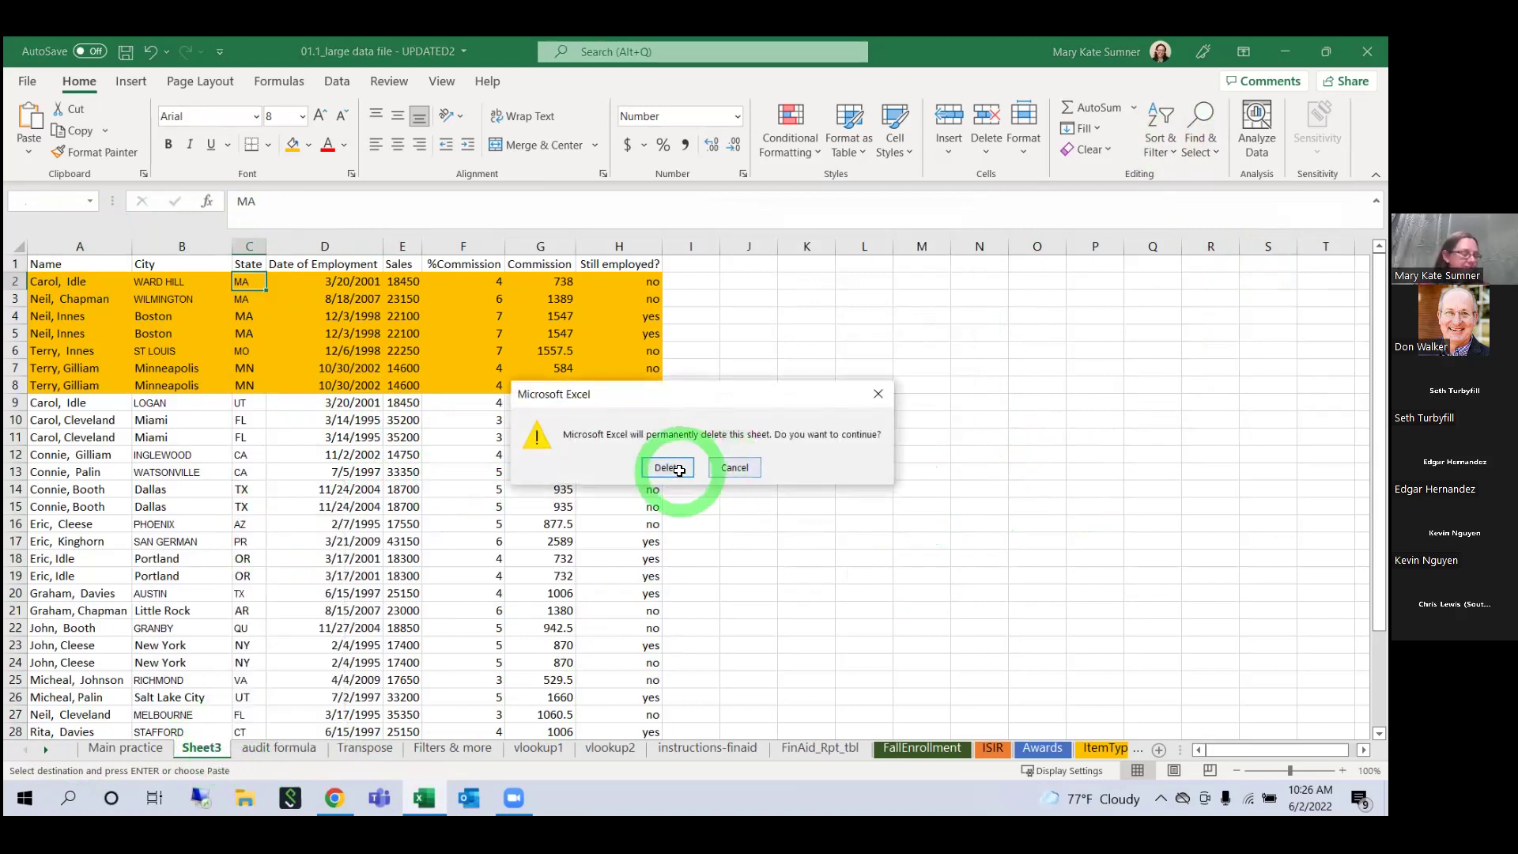
pyautogui.click(671, 468)
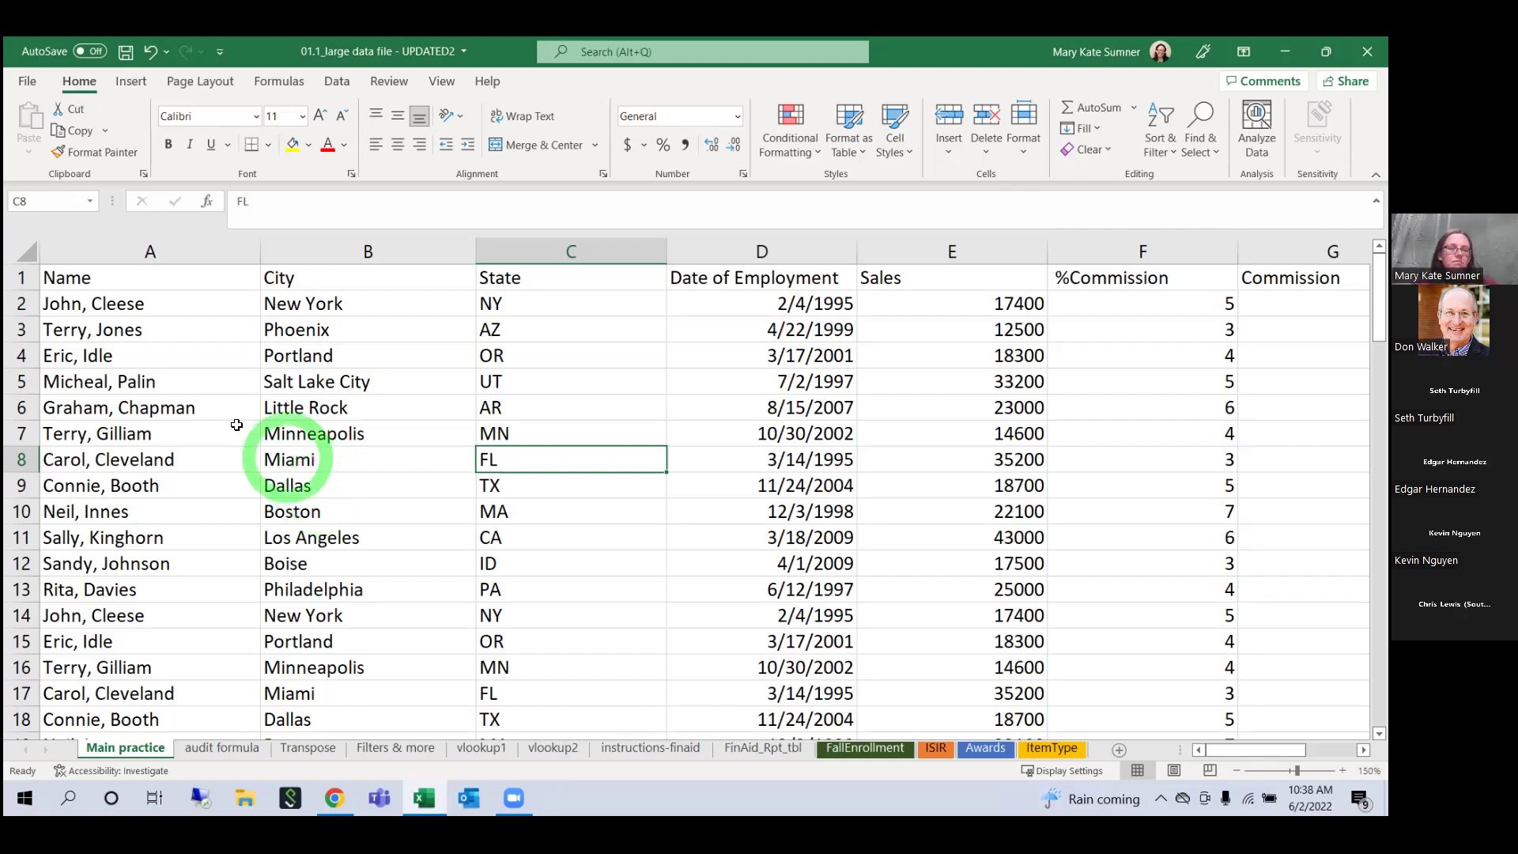
# Step: Show Main practice in Page Break Preview and fit the print area boundaries around the data in A1:H39
pyautogui.click(222, 353)
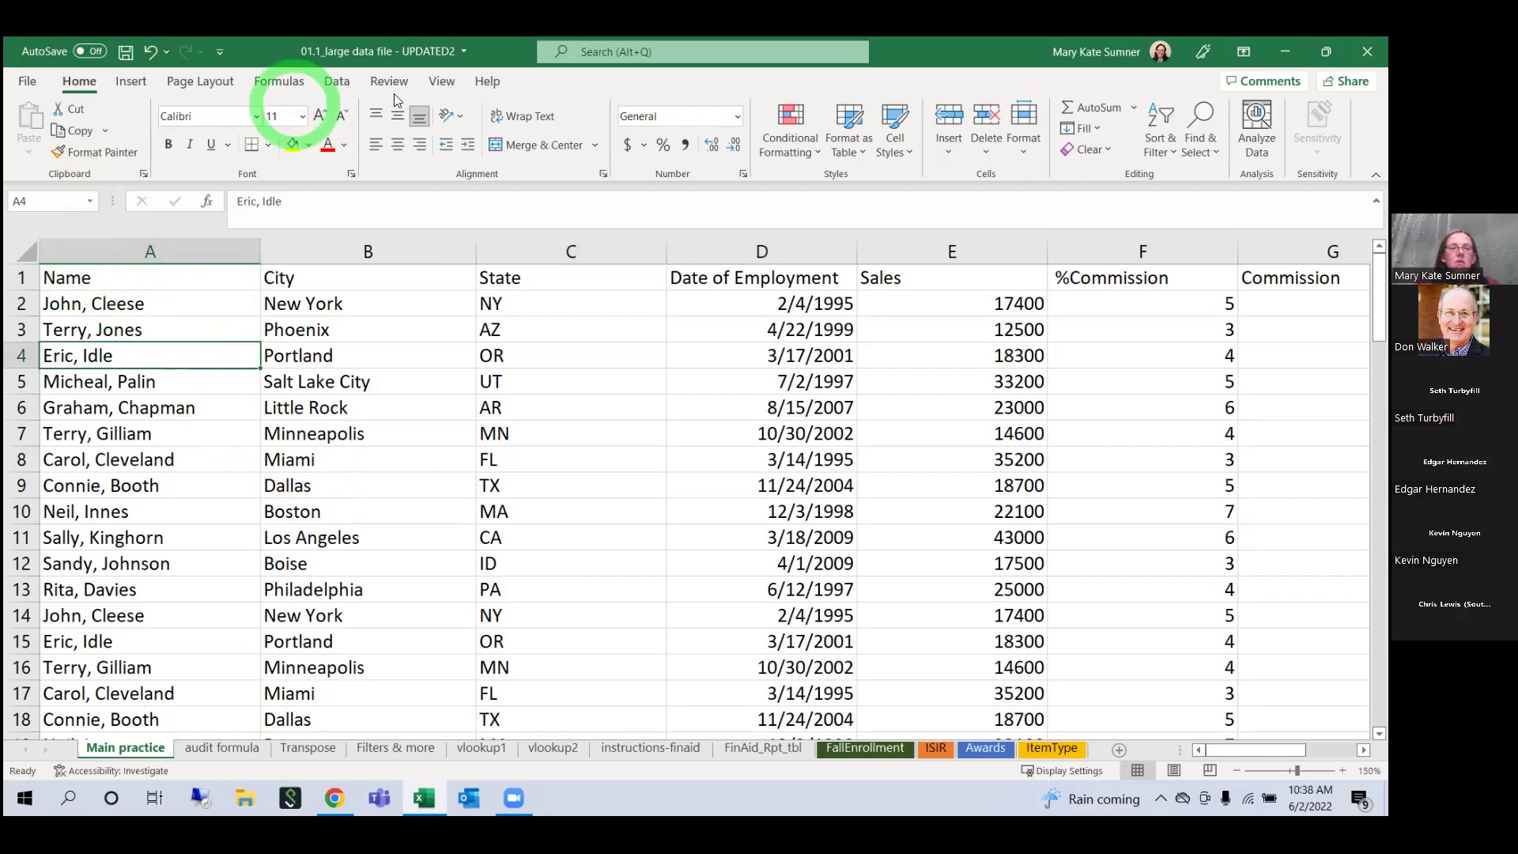
pyautogui.click(439, 82)
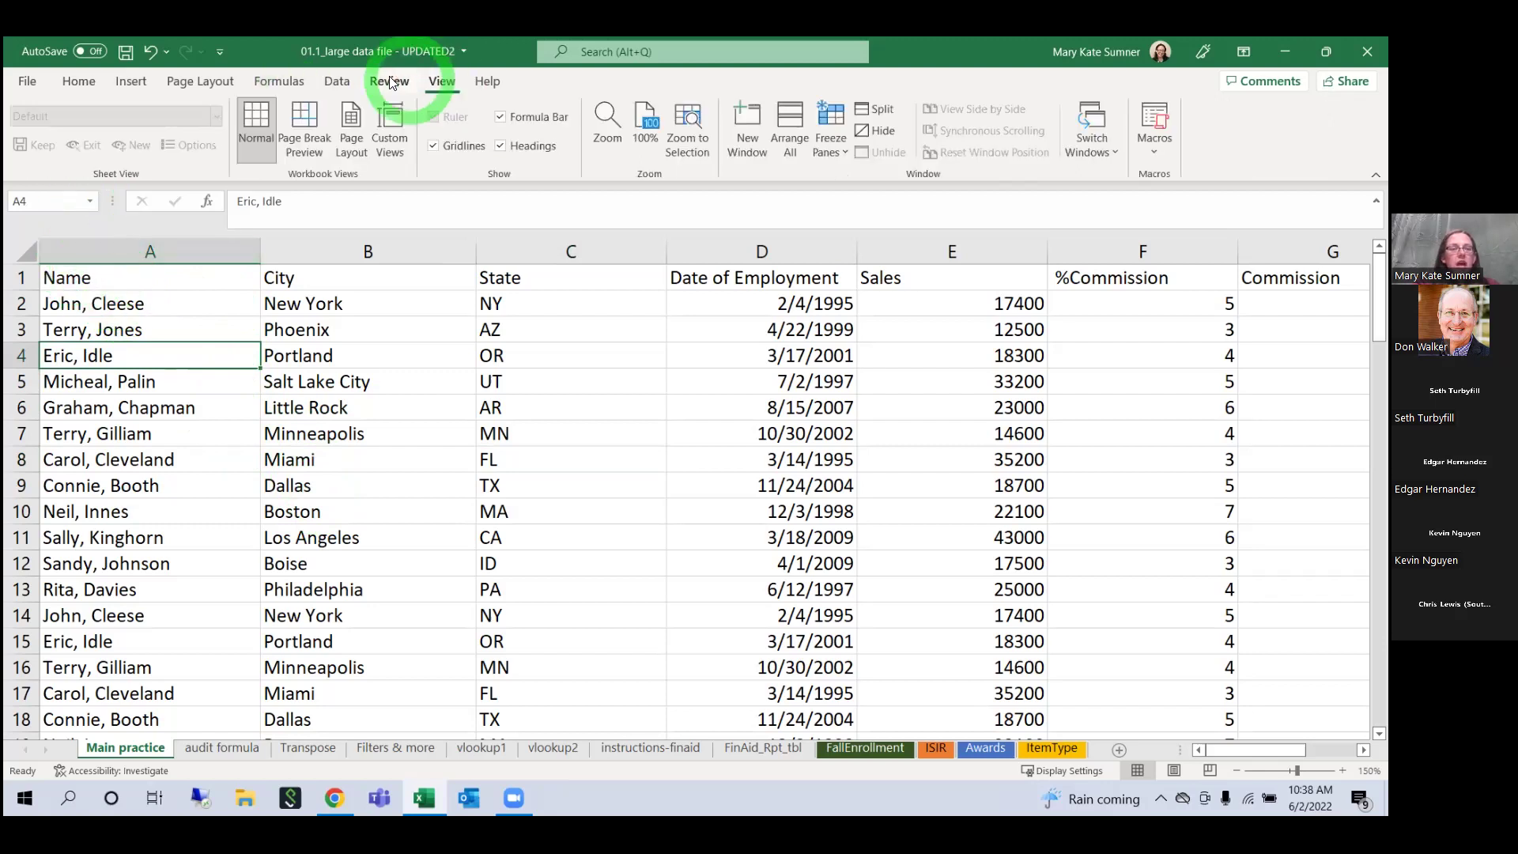
pyautogui.click(294, 135)
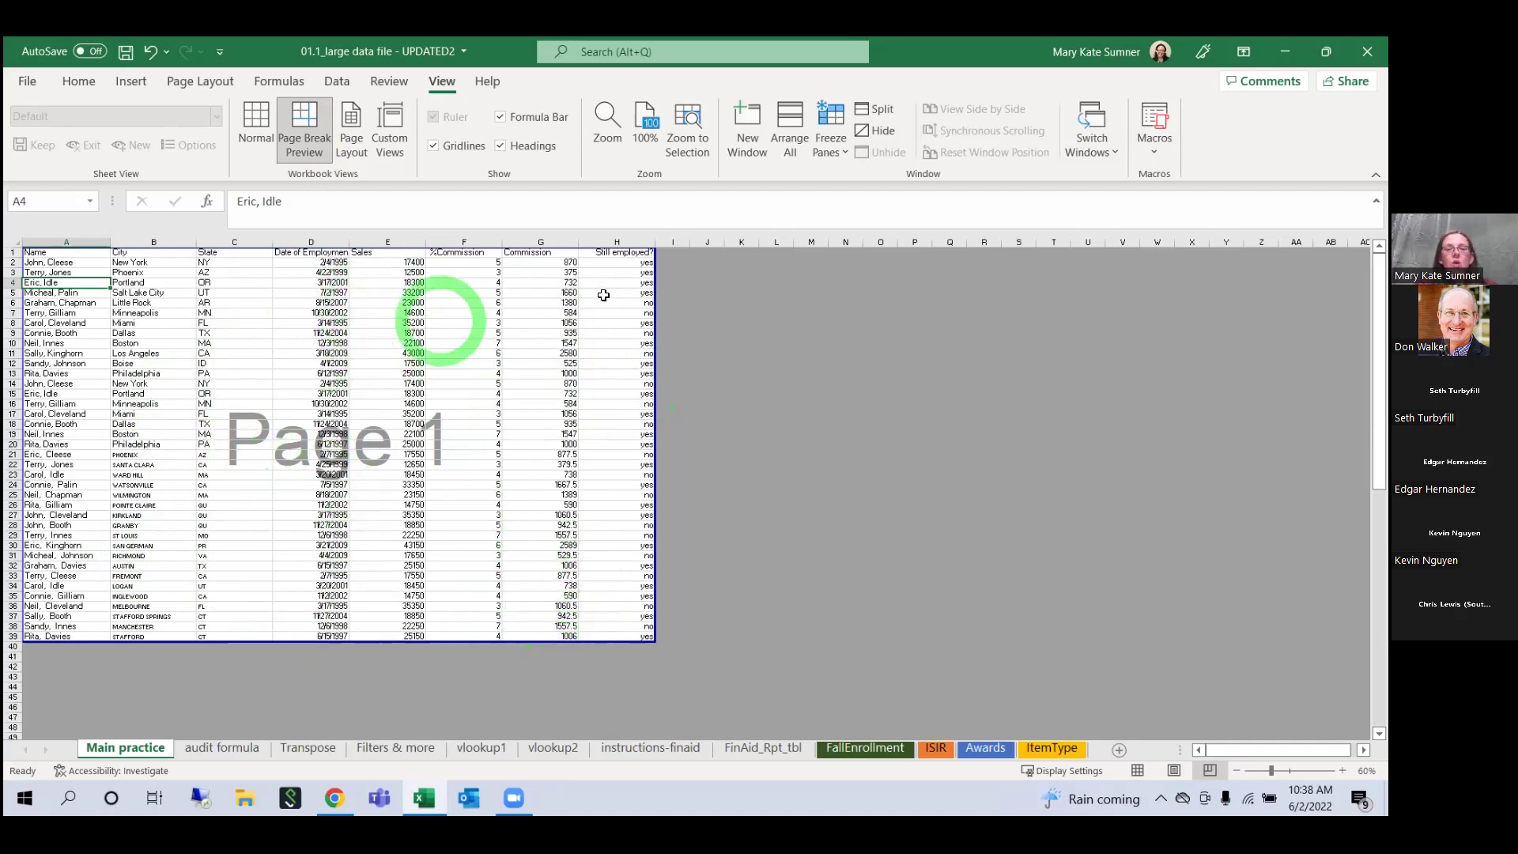
pyautogui.moveTo(655, 313)
pyautogui.mouseDown()
pyautogui.moveTo(578, 316)
pyautogui.moveTo(669, 317)
pyautogui.mouseUp()
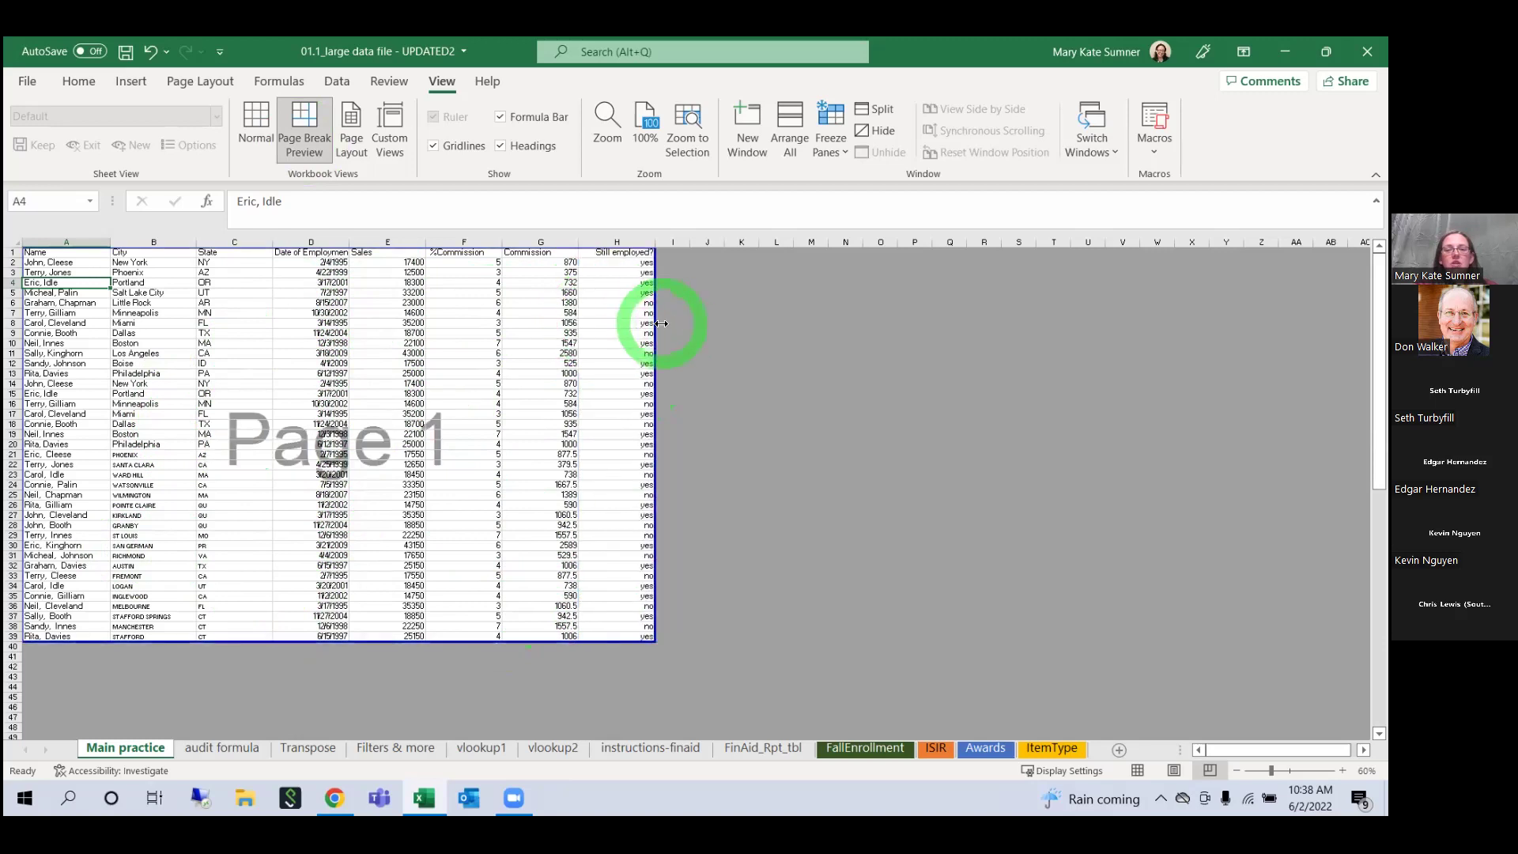
pyautogui.moveTo(398, 678); pyautogui.dragTo(398, 642)
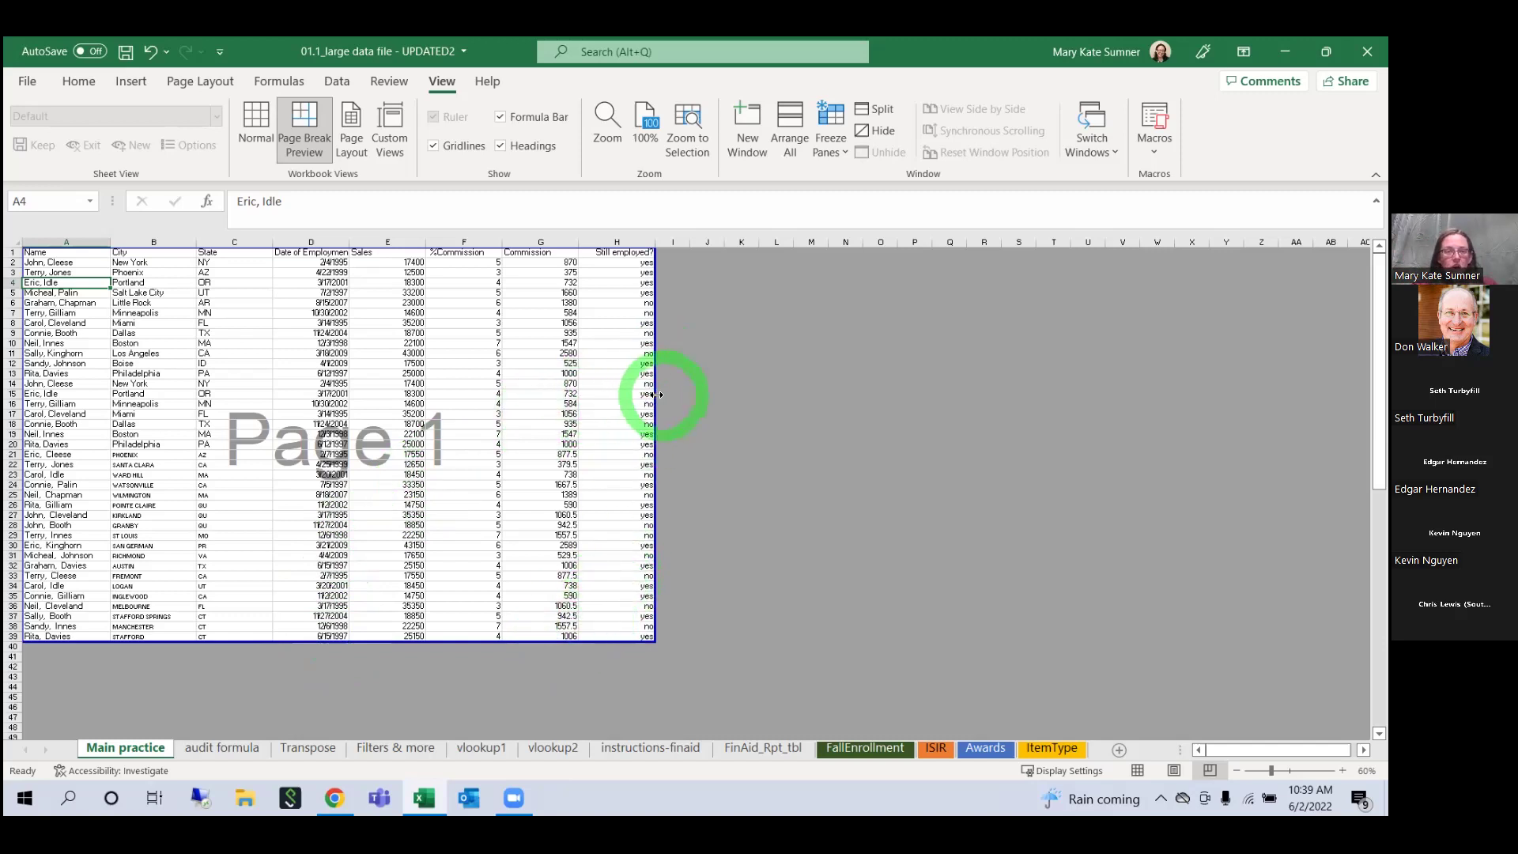
# Step: View the margin presets, then set landscape orientation and Letter paper size for the Main practice sheet
pyautogui.click(208, 86)
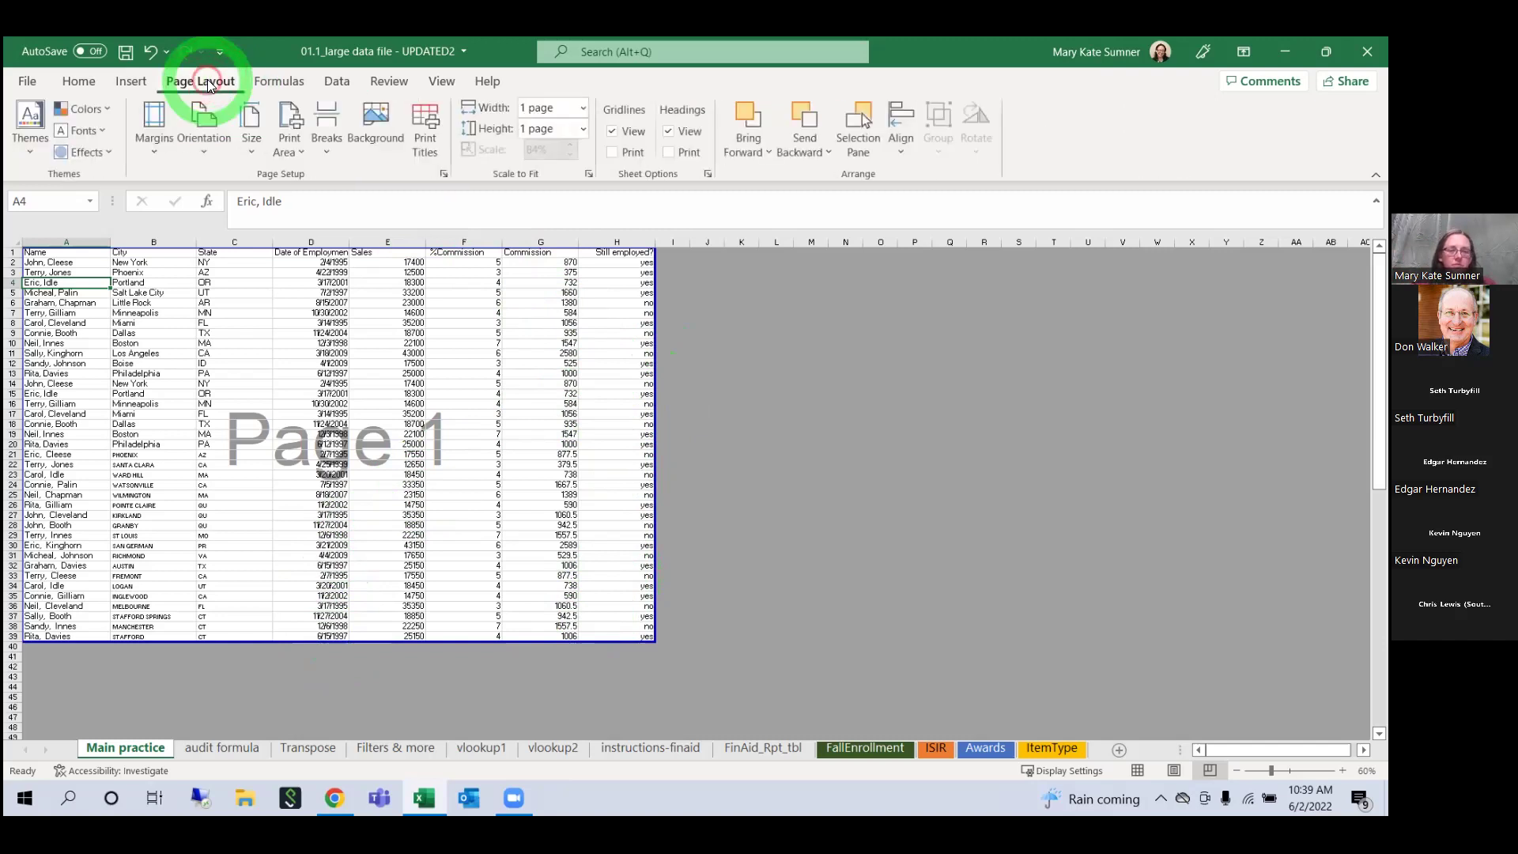
pyautogui.click(155, 141)
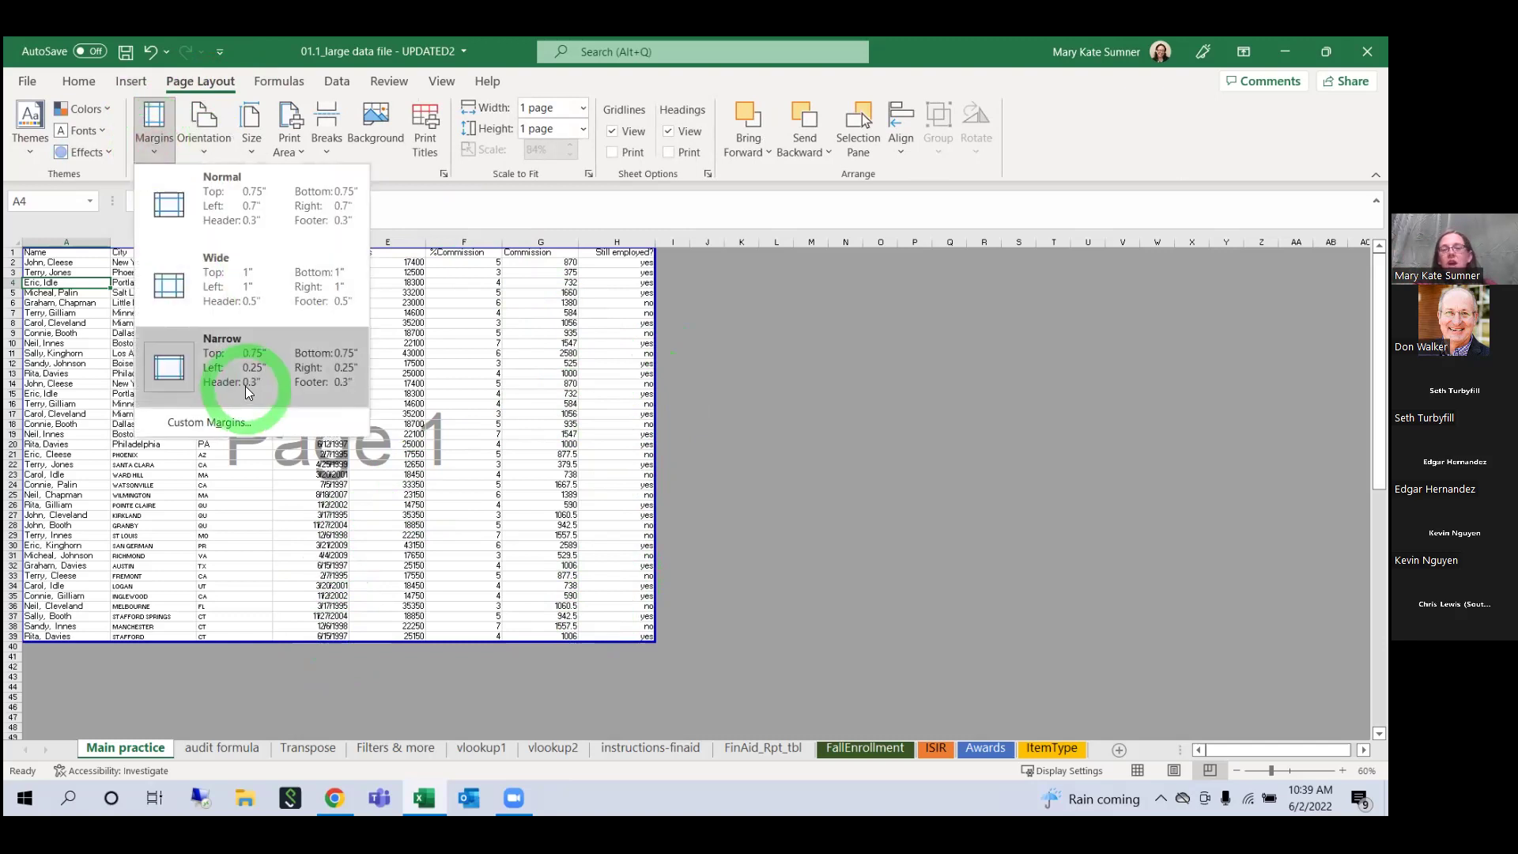
pyautogui.click(199, 123)
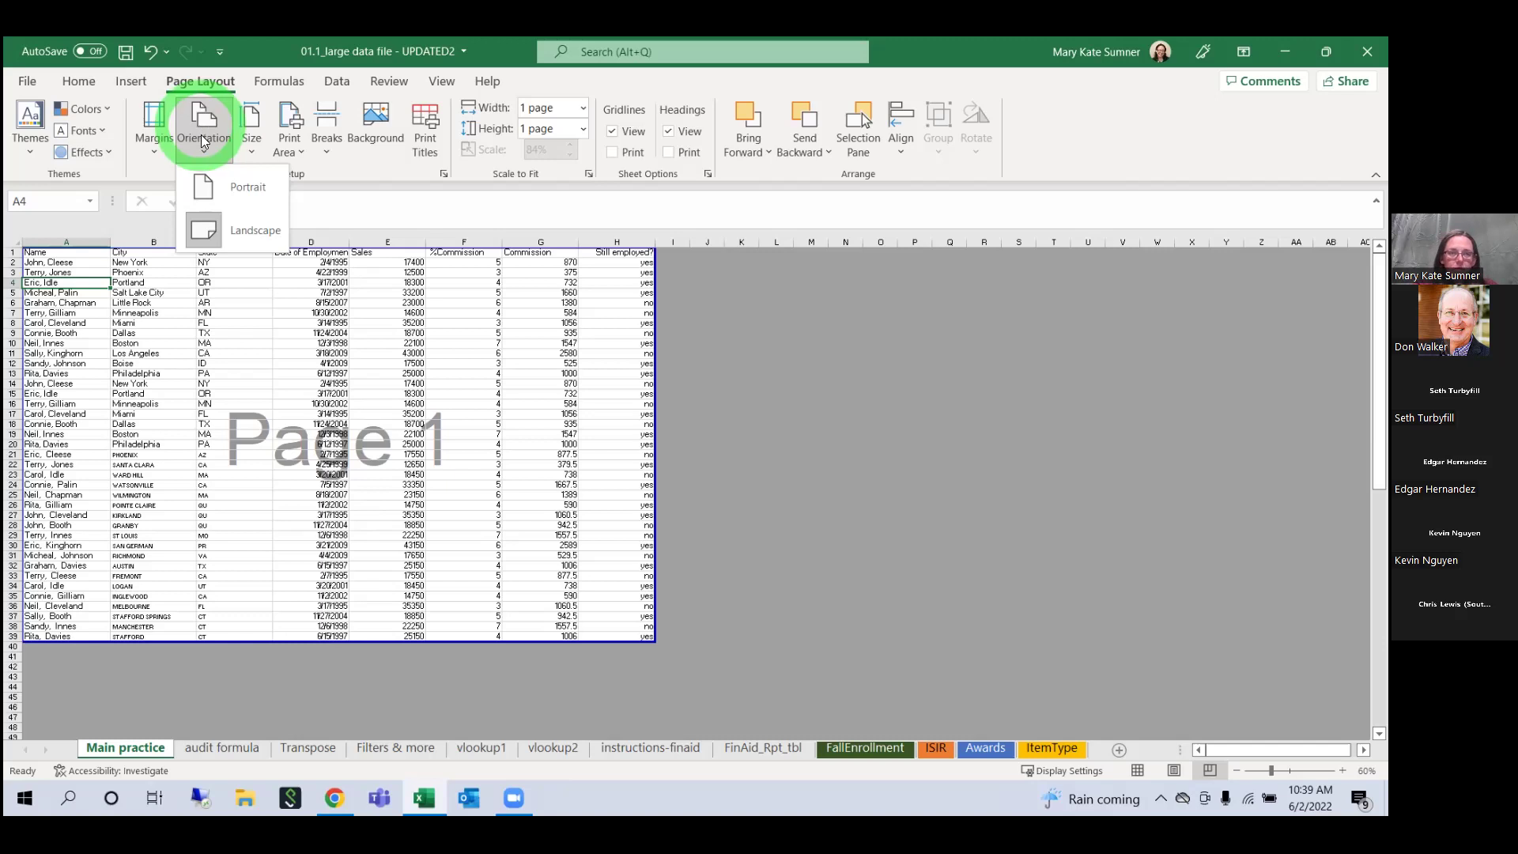
pyautogui.click(221, 229)
pyautogui.click(250, 119)
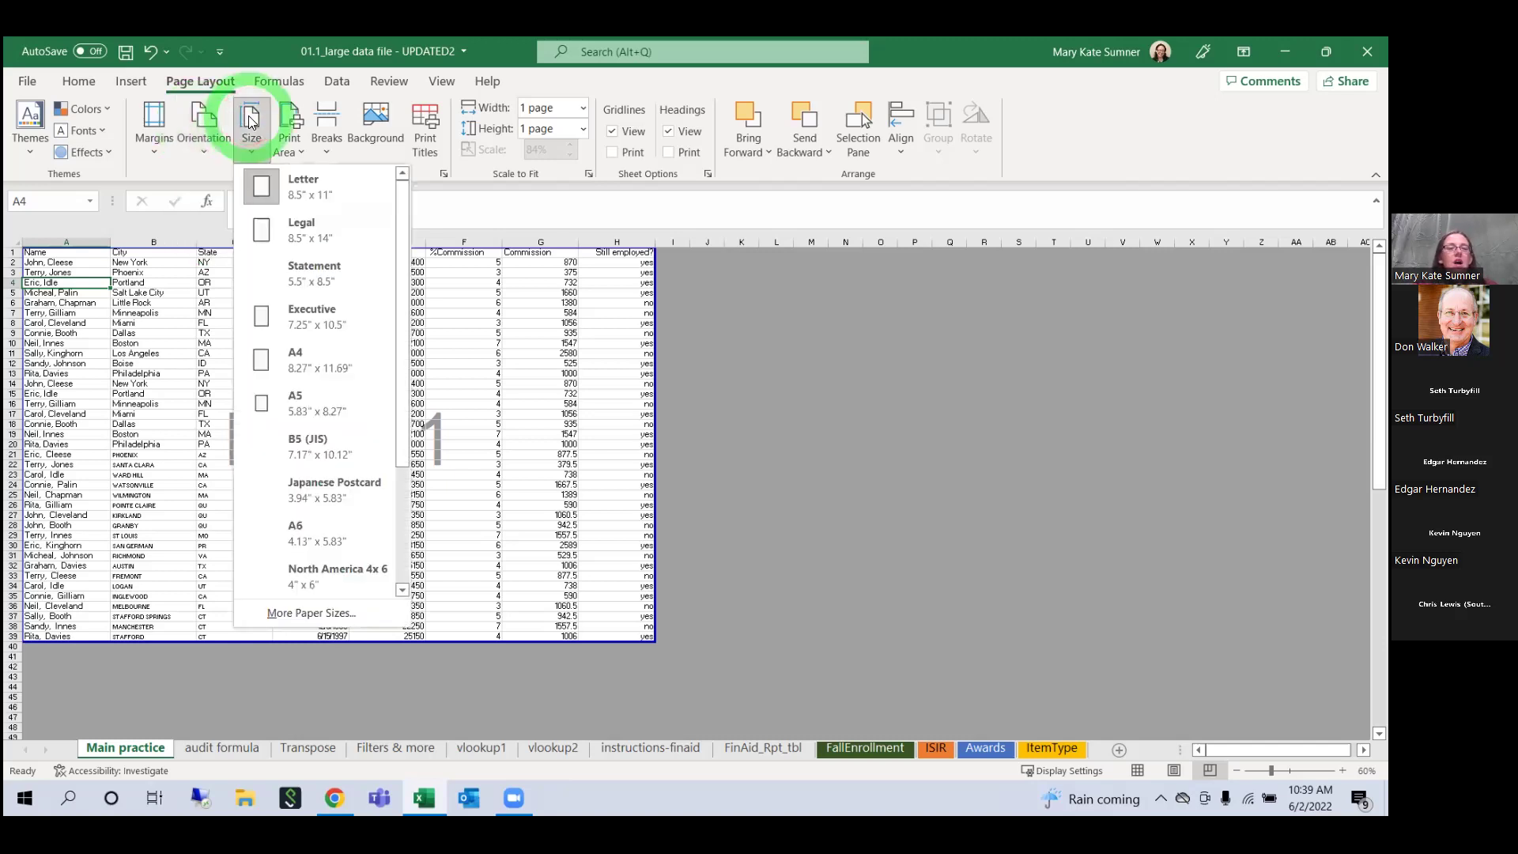
pyautogui.click(291, 181)
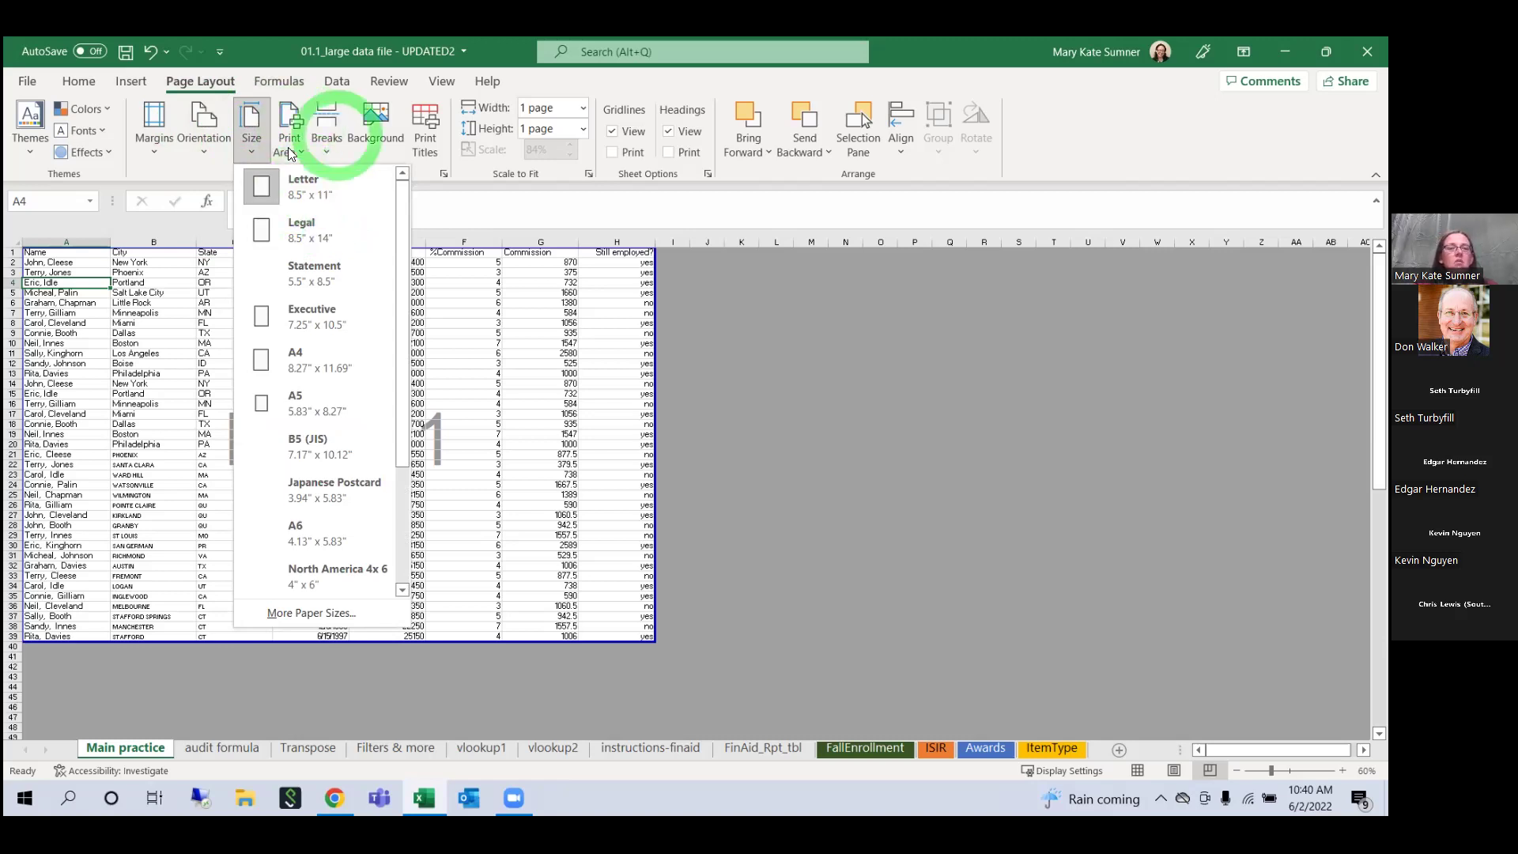
# Step: Set row 1 ($1:$1) to repeat at the top of each printed page and turn on printed gridlines
pyautogui.click(422, 135)
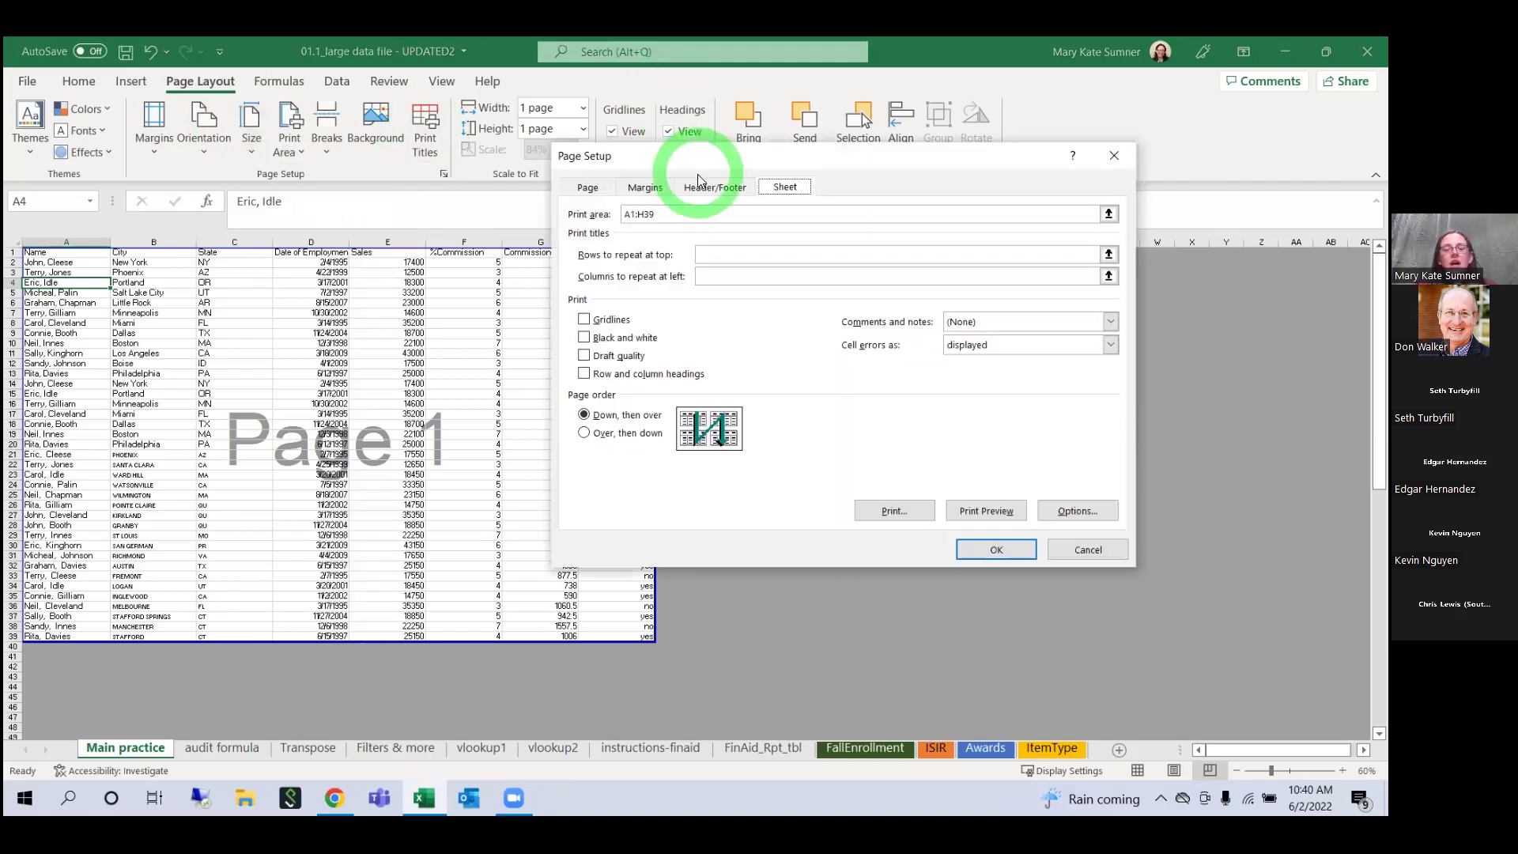
pyautogui.click(731, 257)
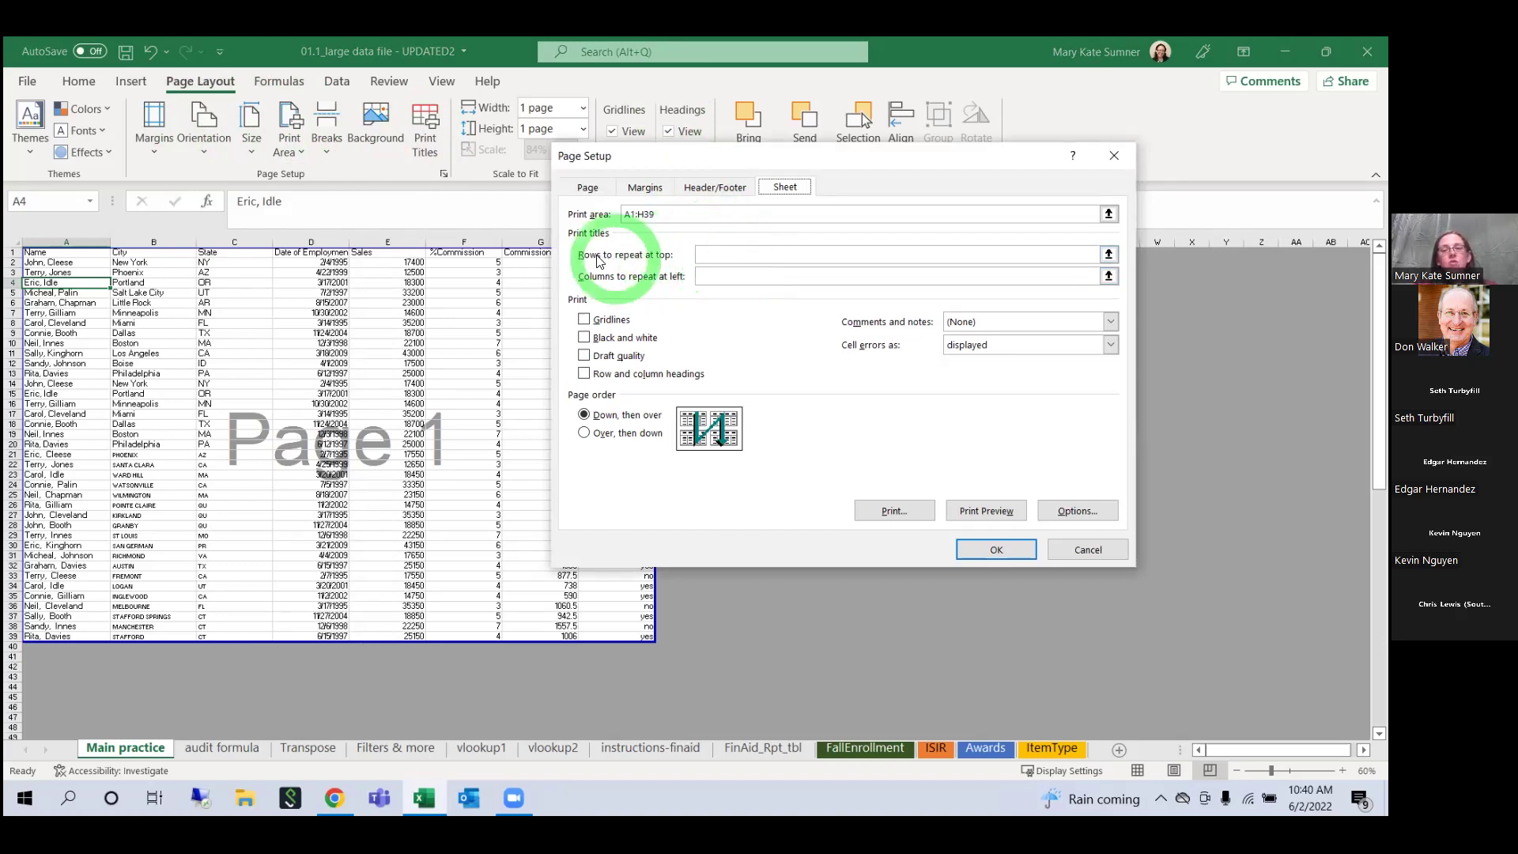
pyautogui.click(700, 256)
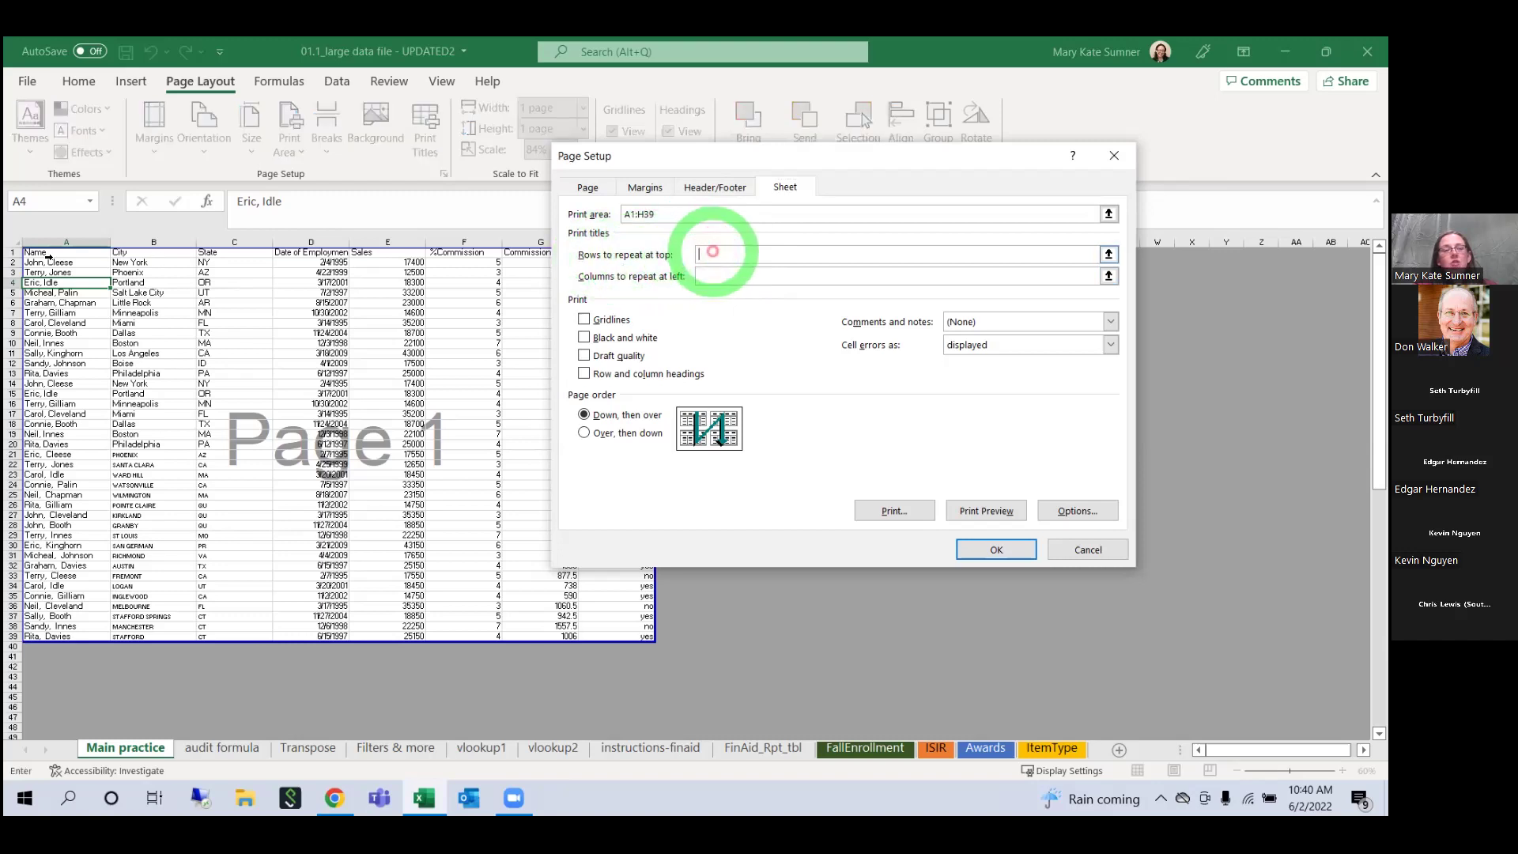
pyautogui.click(11, 252)
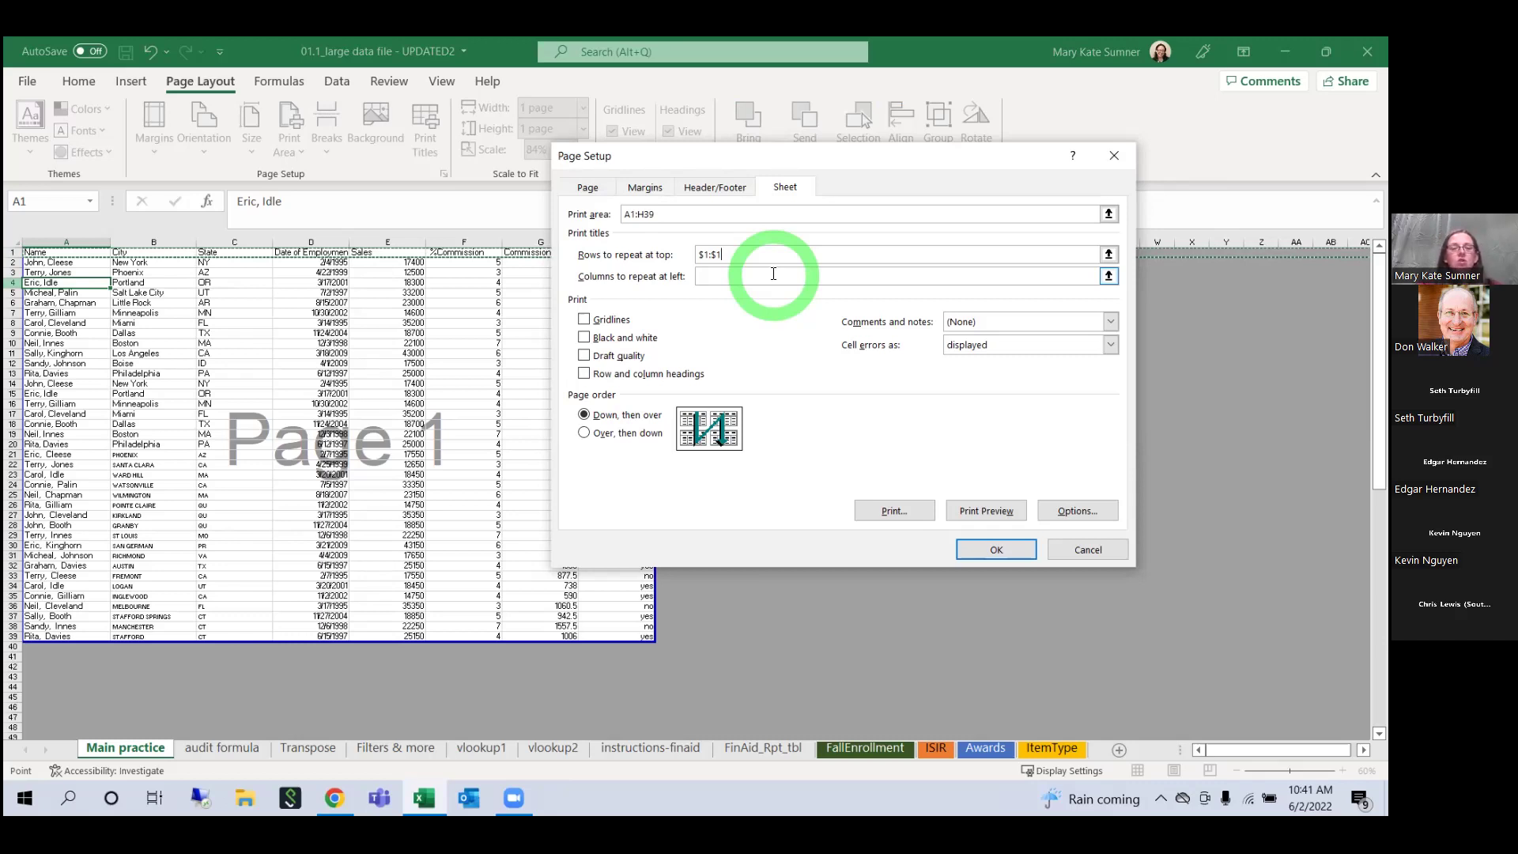
pyautogui.click(585, 320)
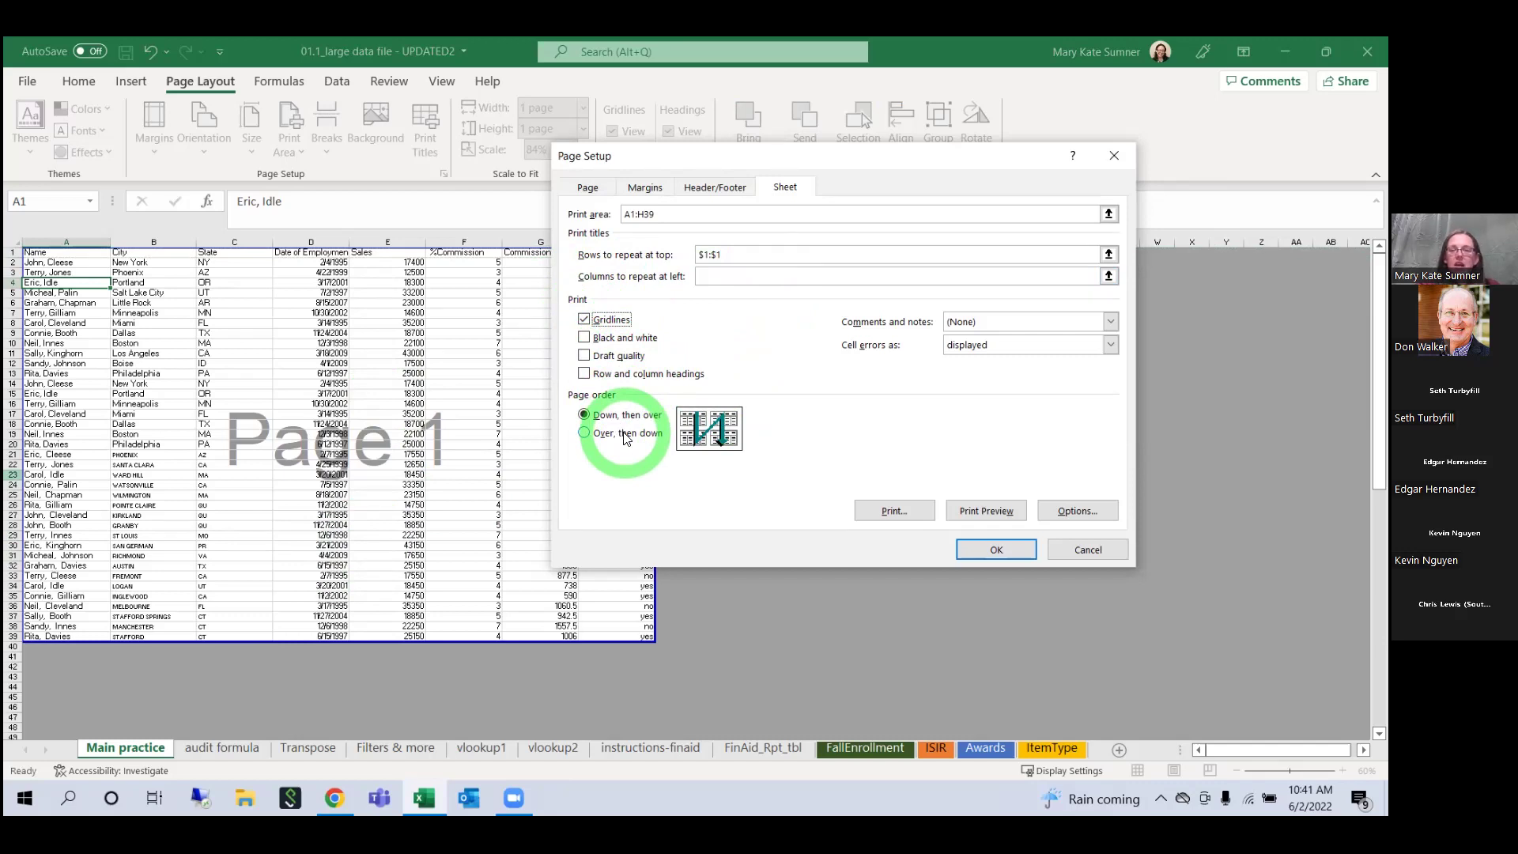
# Step: View the print choices for comments and cell errors, keeping (None) and displayed, and check the page orientation and scaling settings
pyautogui.click(1087, 324)
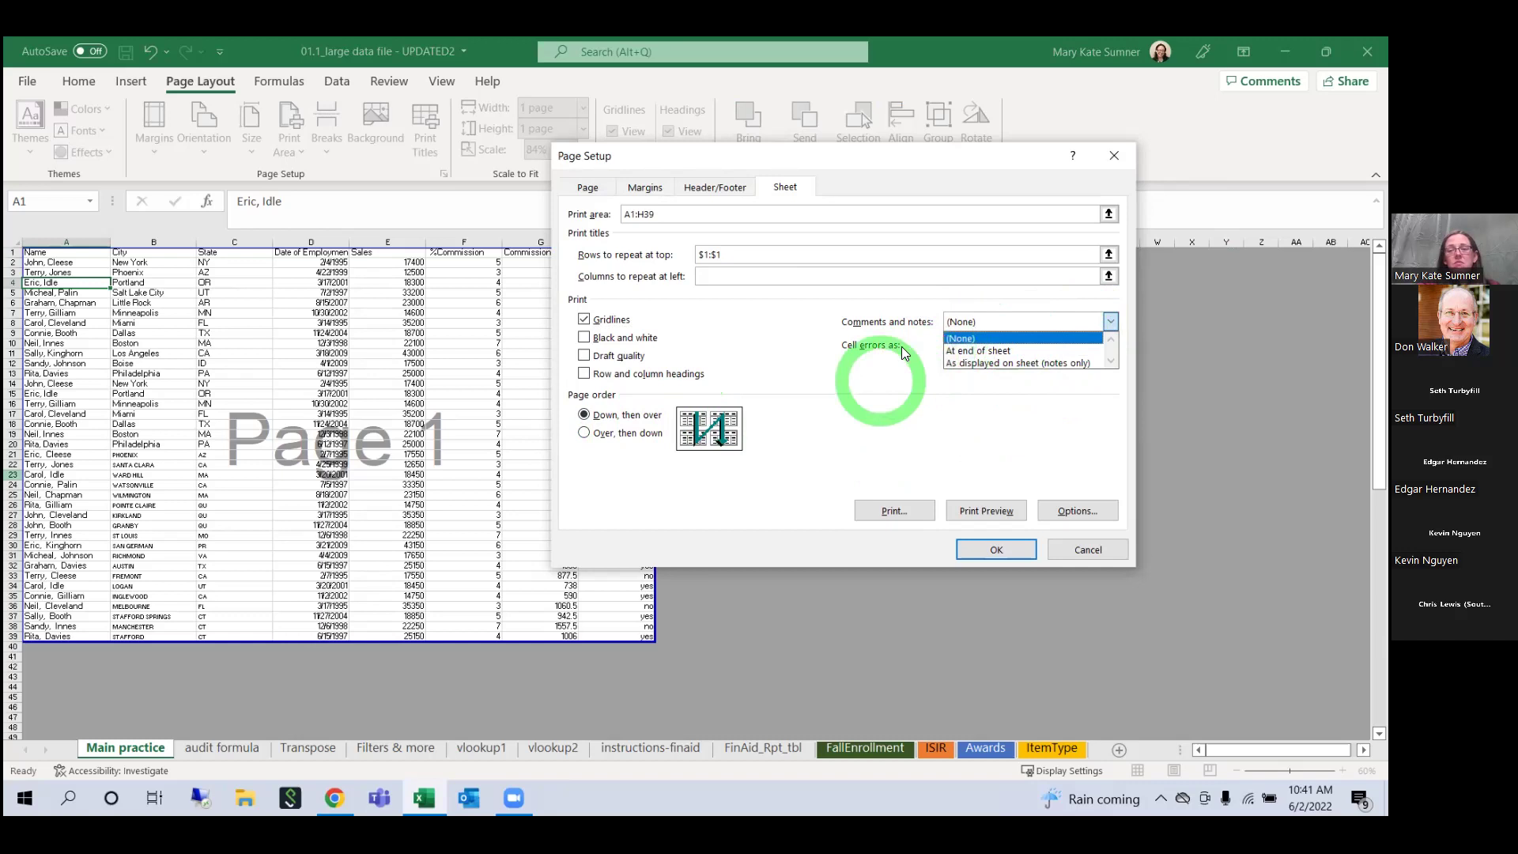
pyautogui.click(949, 339)
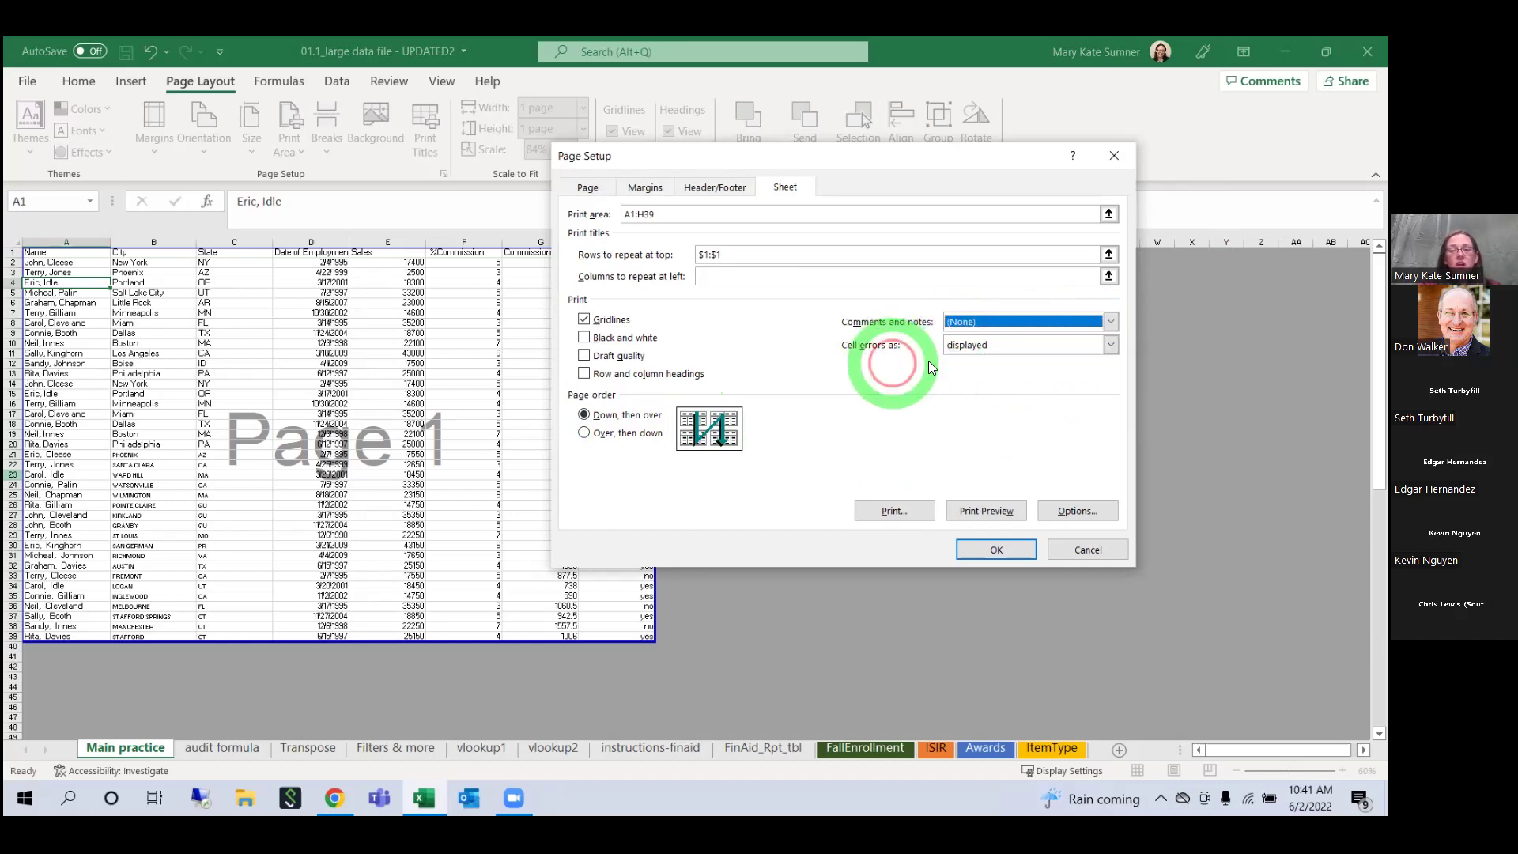
pyautogui.click(1002, 345)
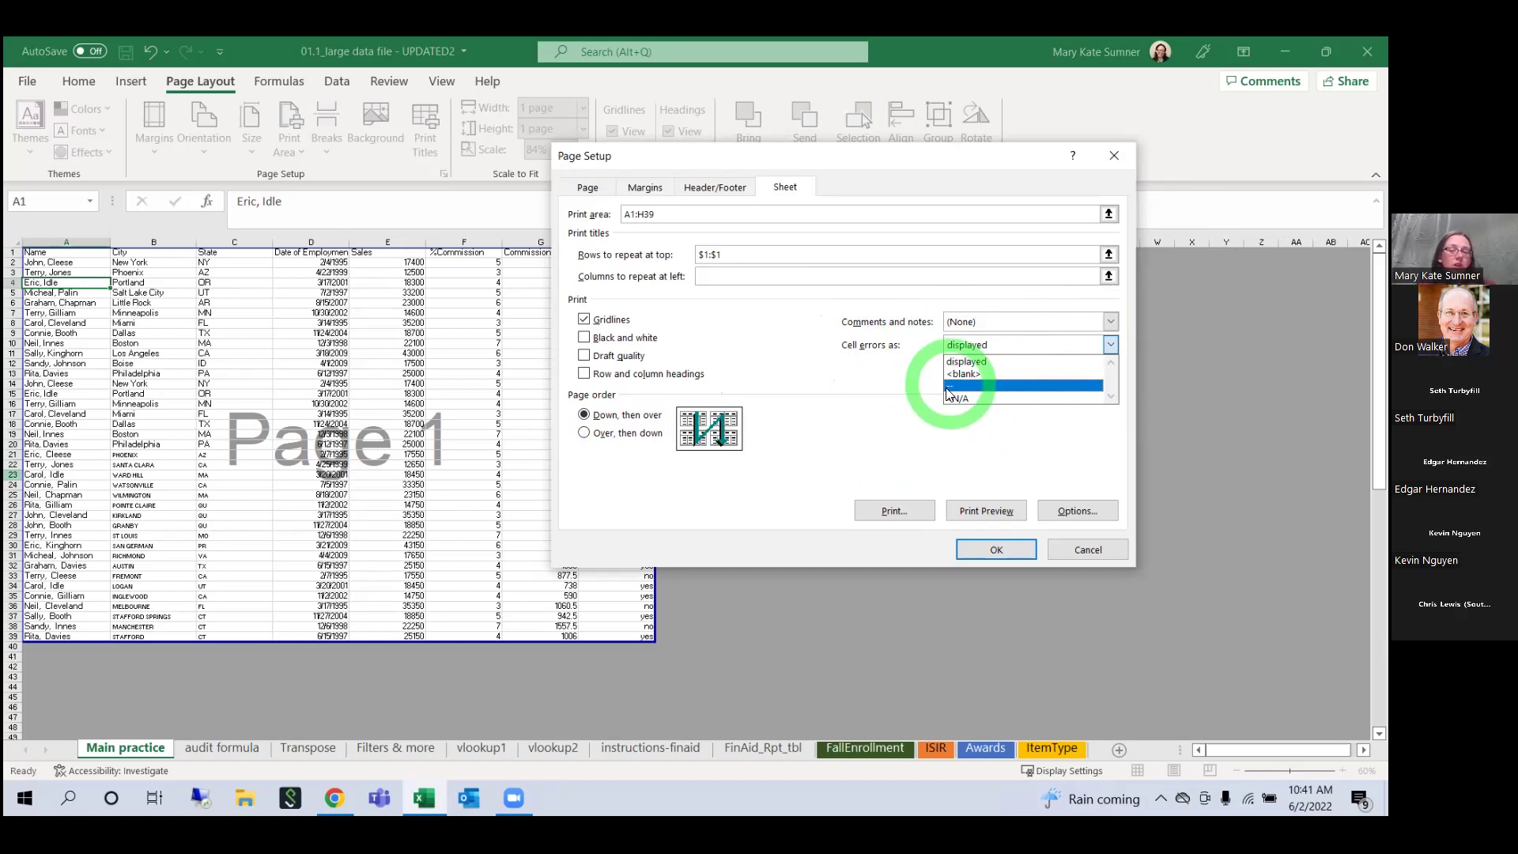
pyautogui.click(902, 433)
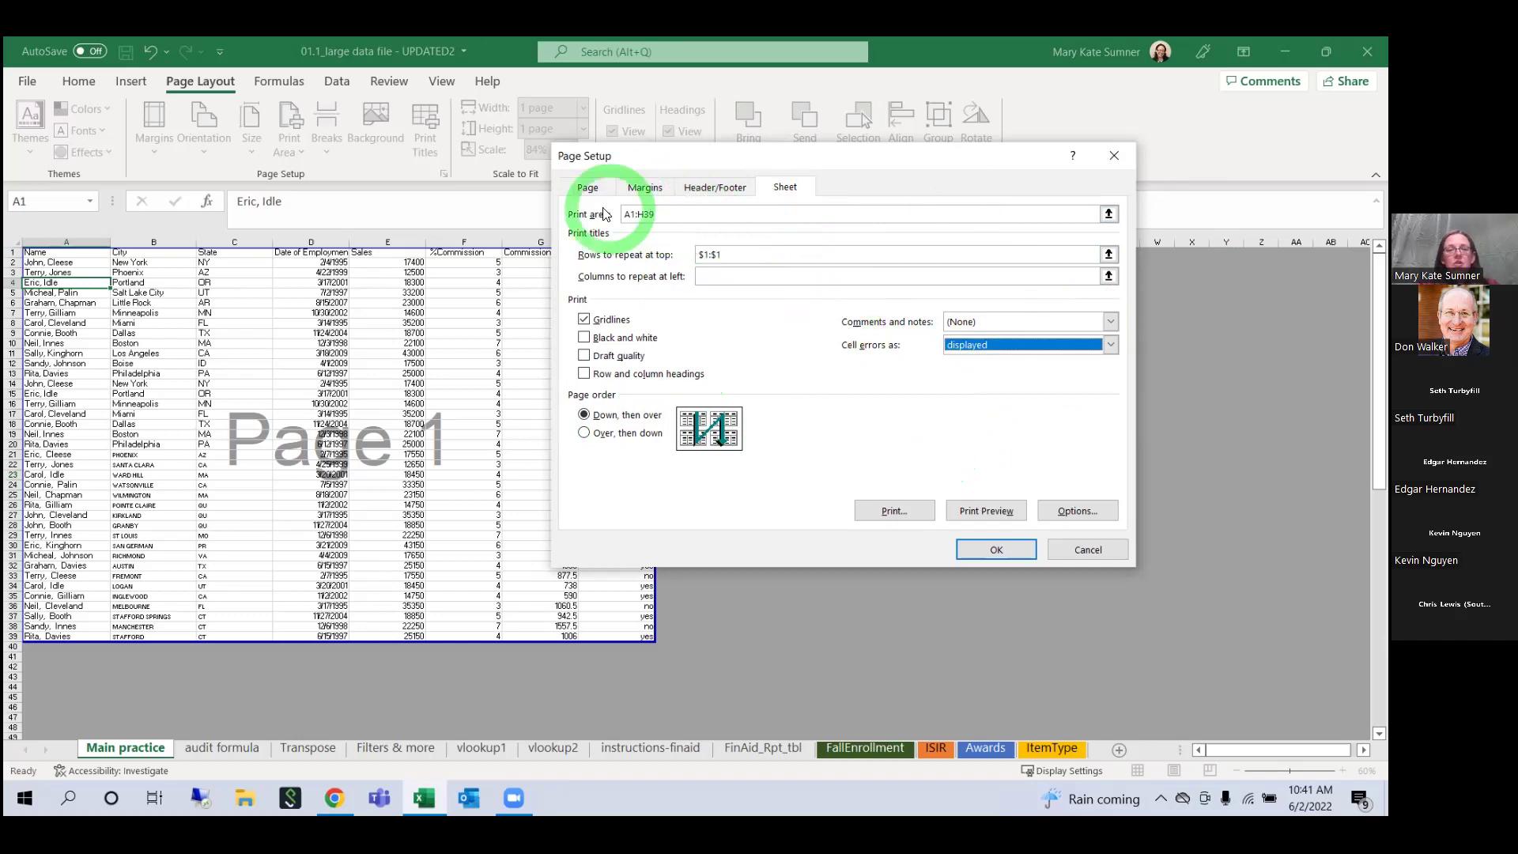
pyautogui.click(586, 188)
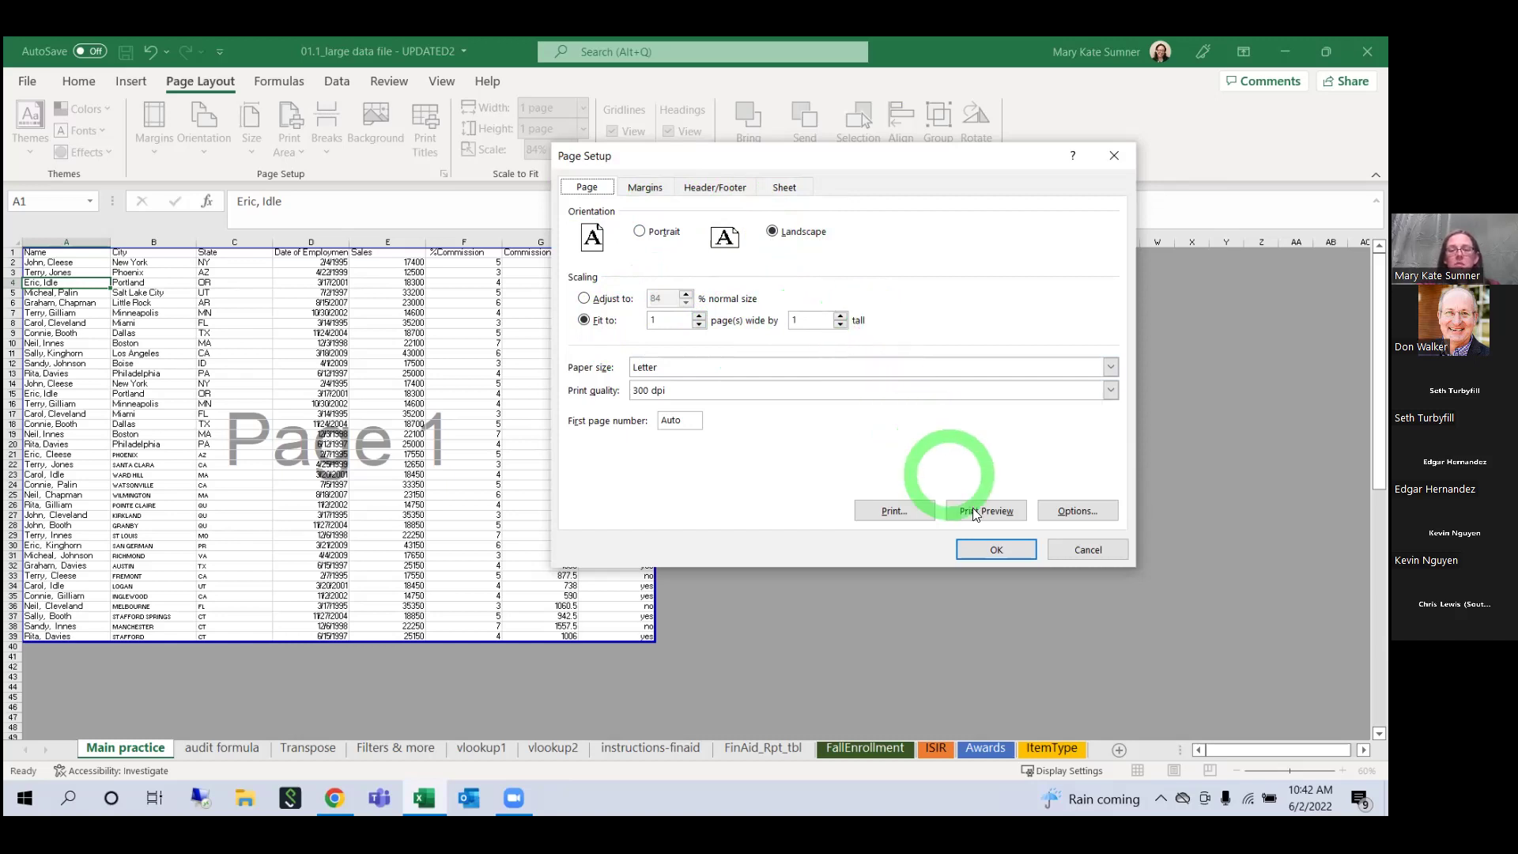
# Step: Set the top and bottom margins to 0.5 and center the printout horizontally and vertically on the page
pyautogui.click(653, 193)
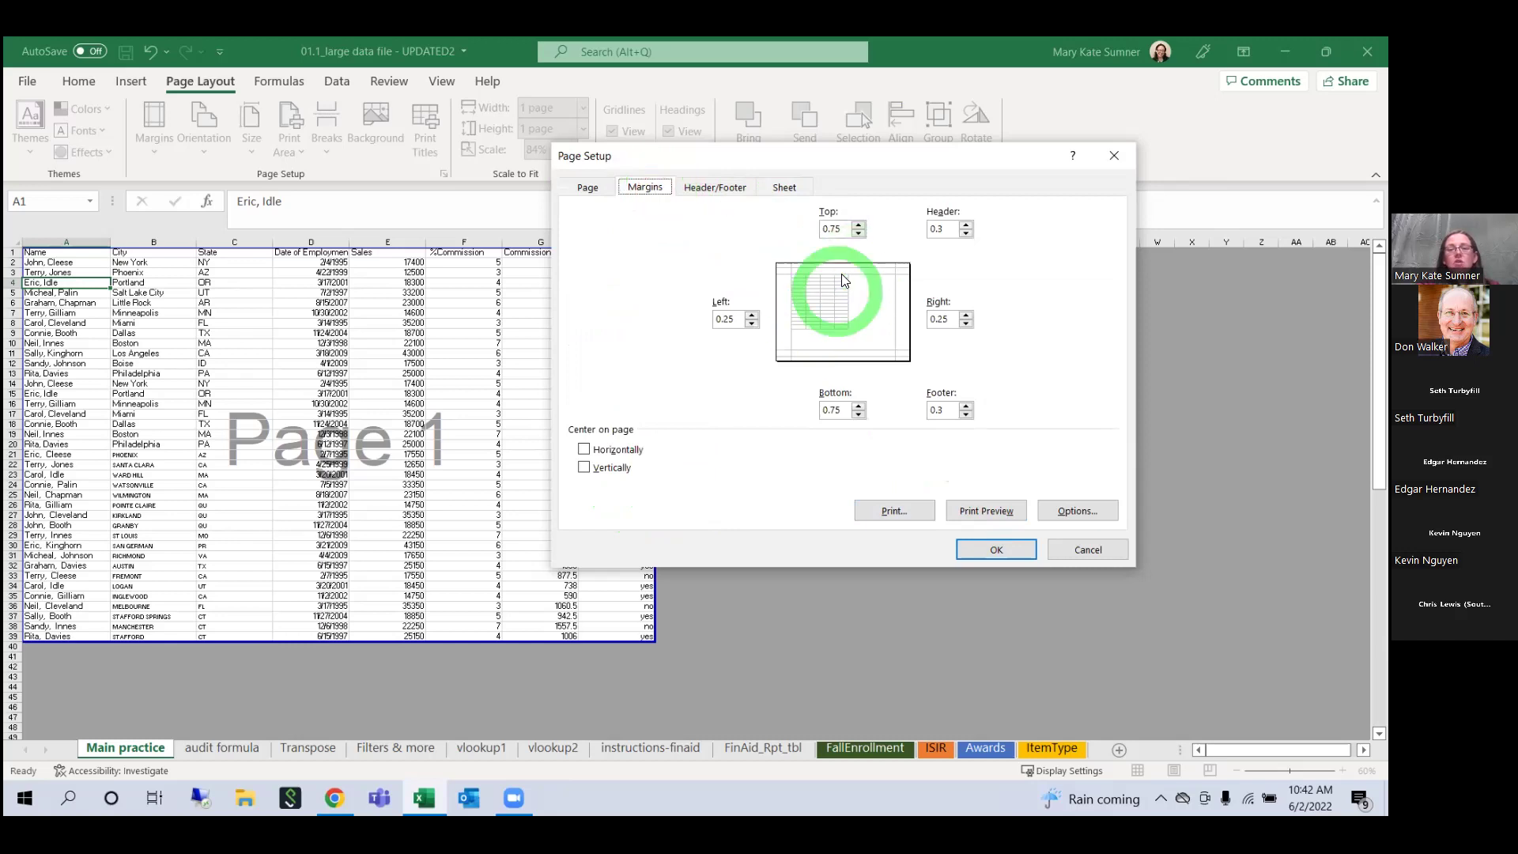
pyautogui.click(859, 235)
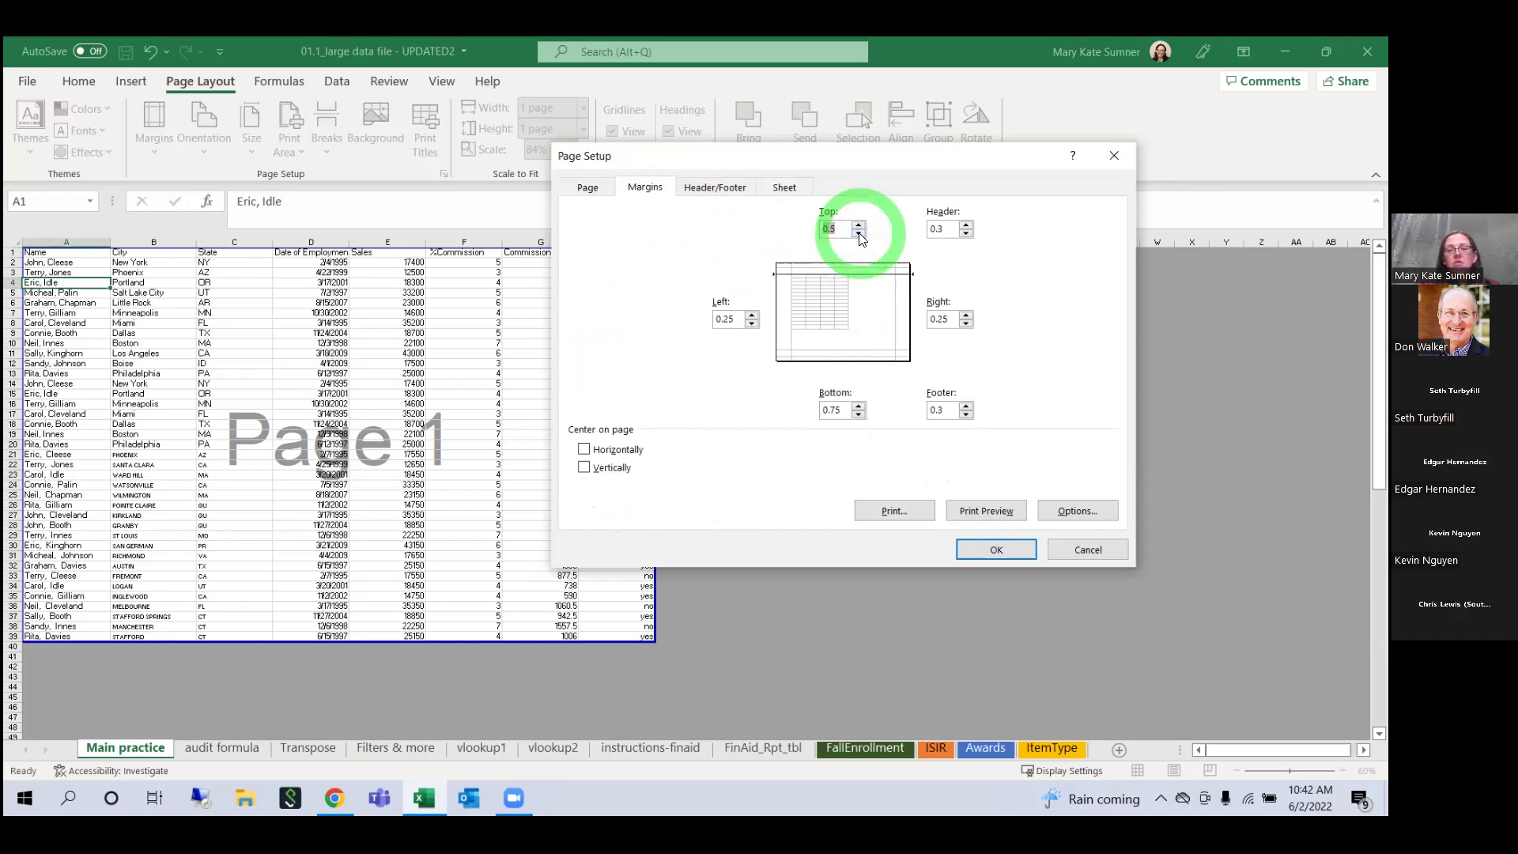
pyautogui.click(859, 415)
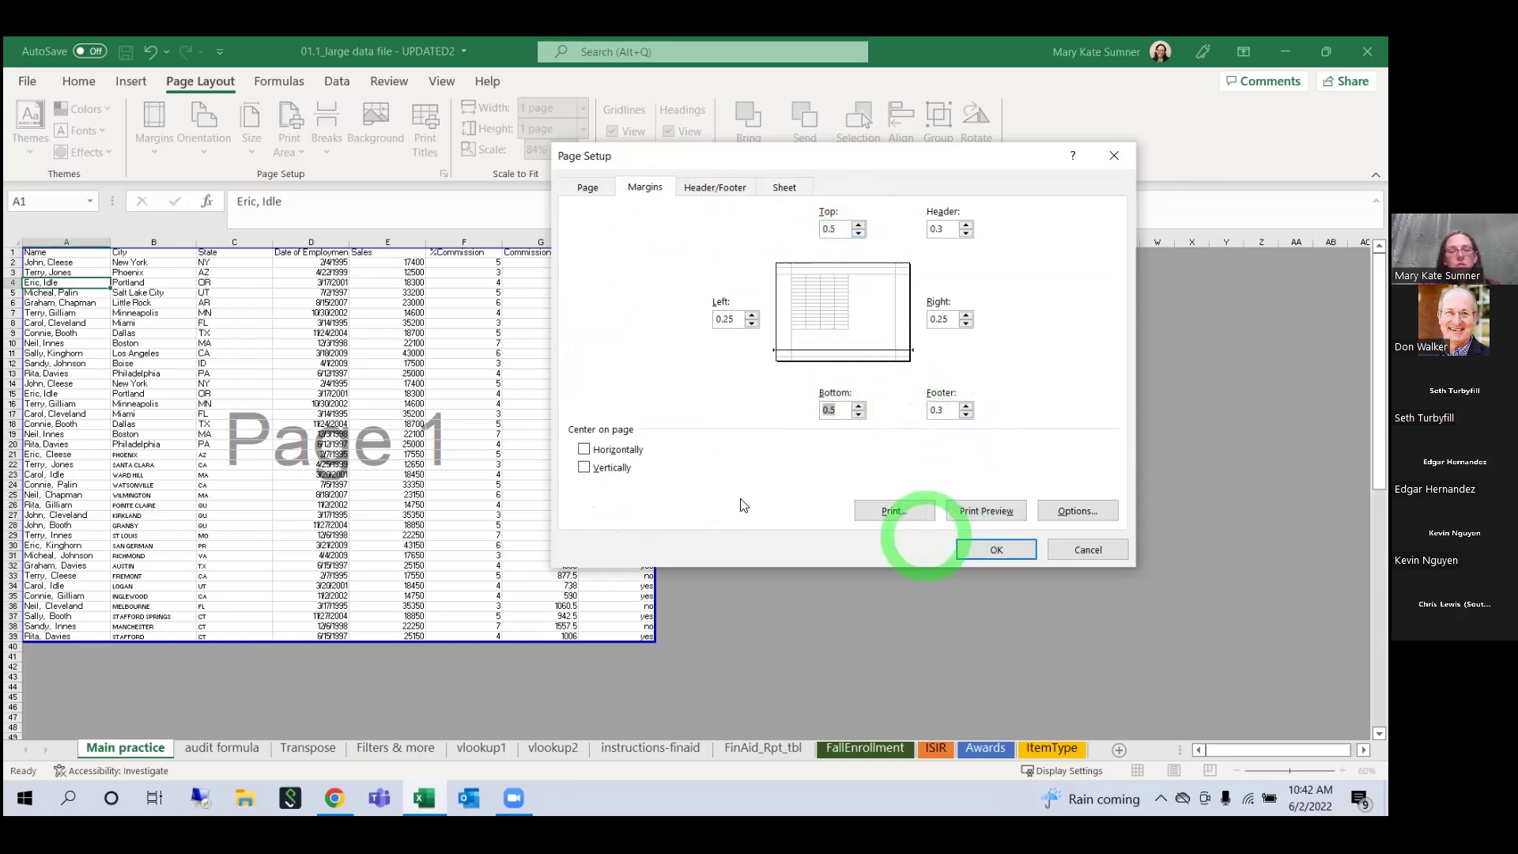
pyautogui.click(593, 450)
pyautogui.click(586, 467)
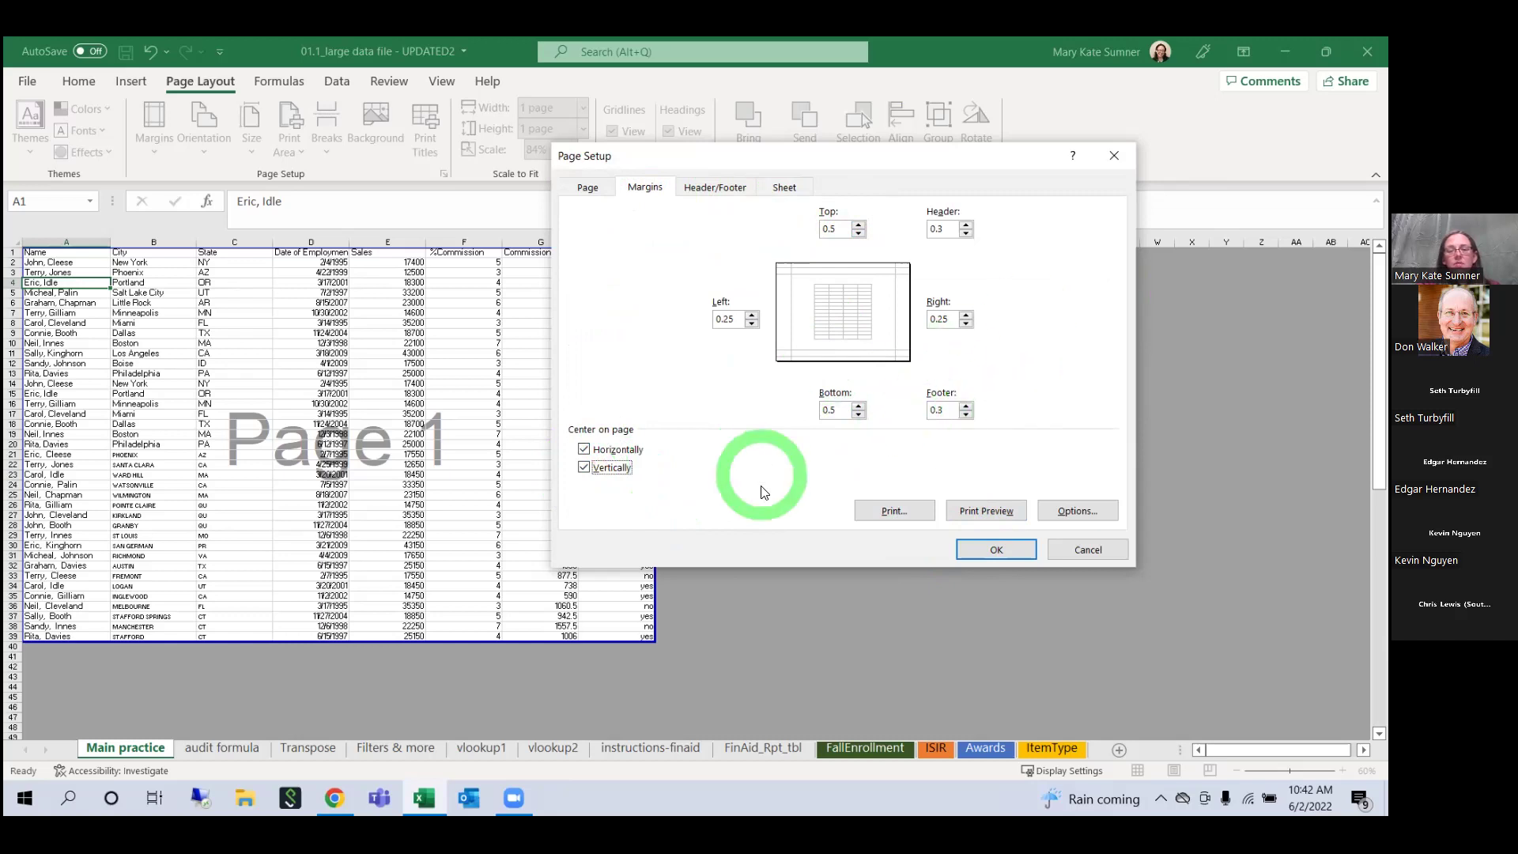
# Step: Look through the built-in footer choices for page number, sheet name, file name and file path without choosing one
pyautogui.click(714, 189)
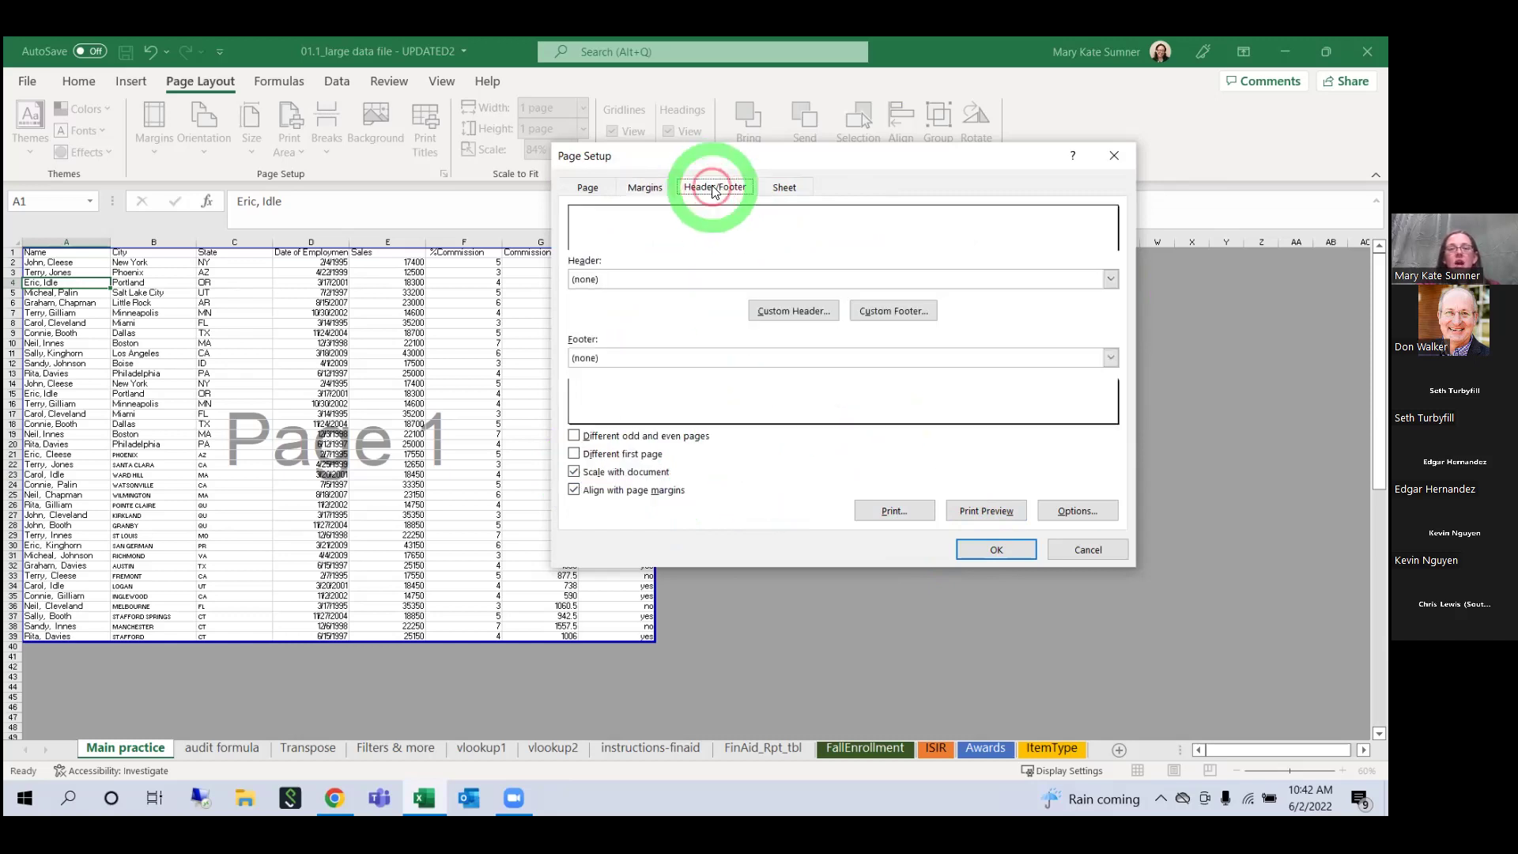
pyautogui.click(843, 361)
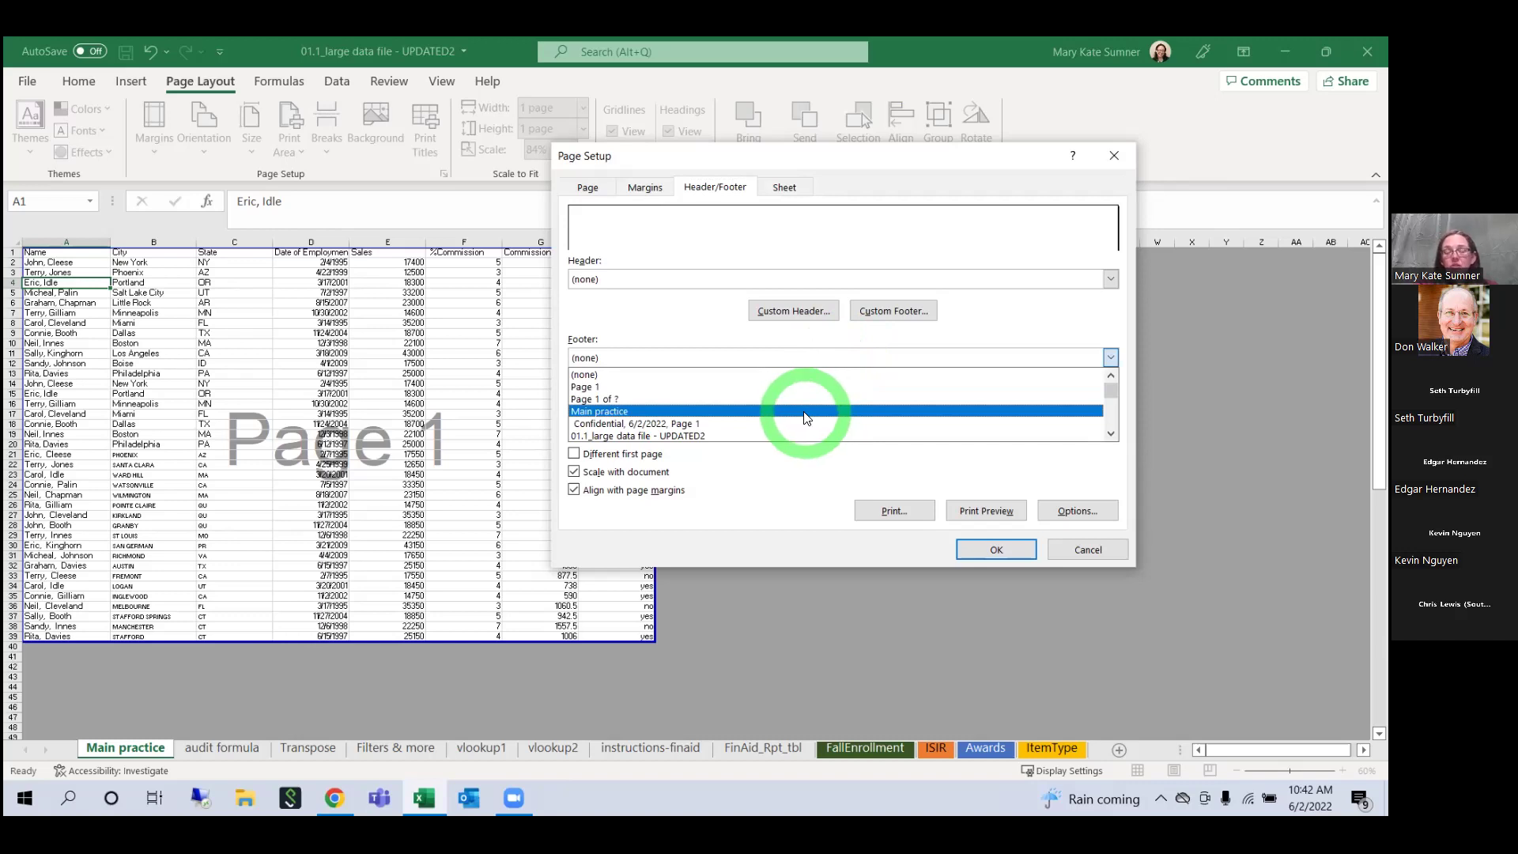
pyautogui.scroll(-1, 806, 424)
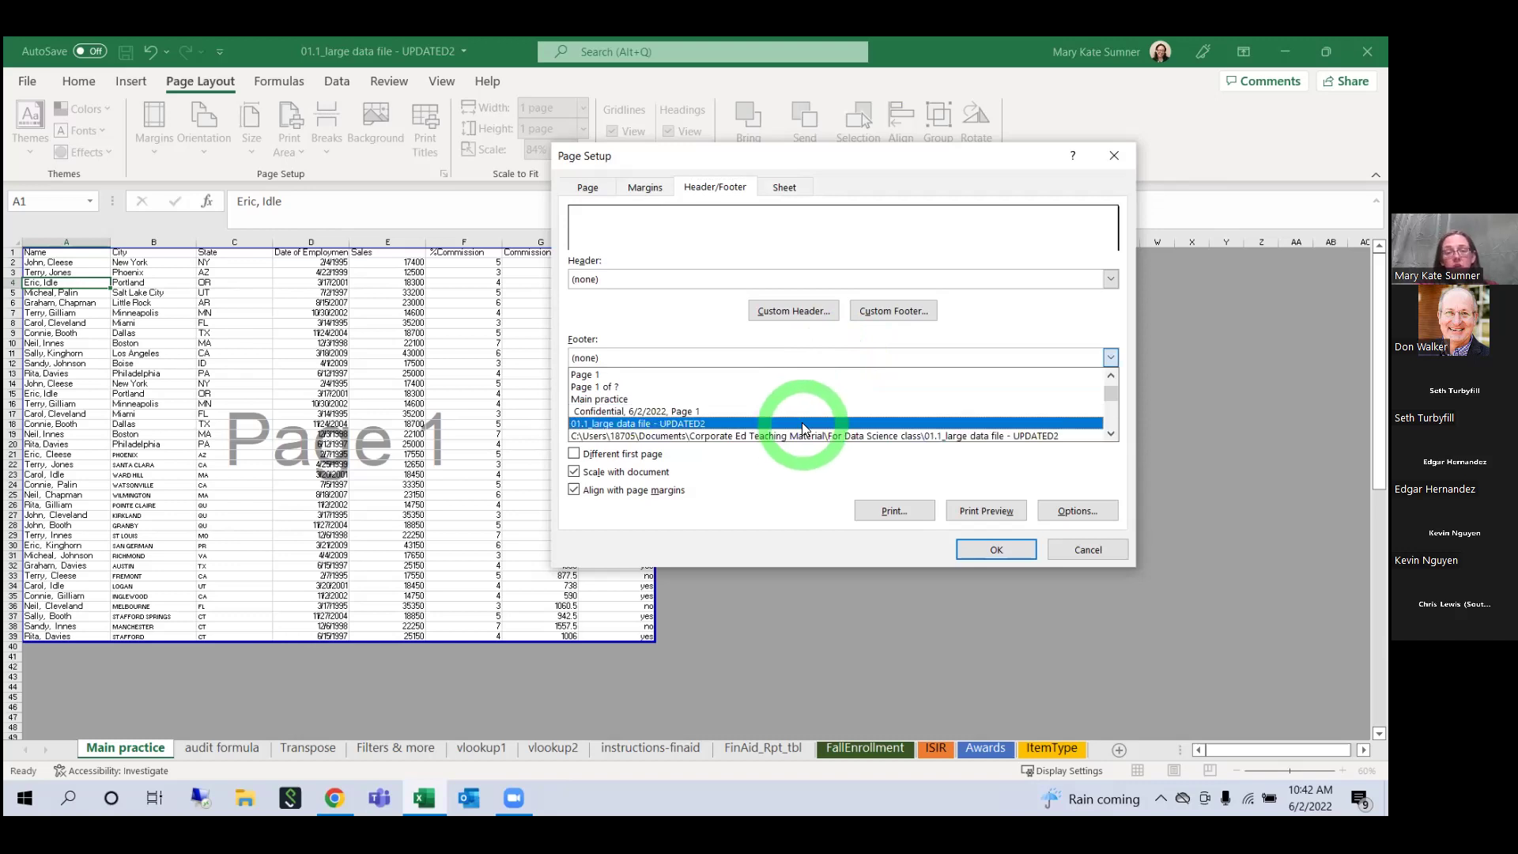
pyautogui.scroll(-1, 806, 428)
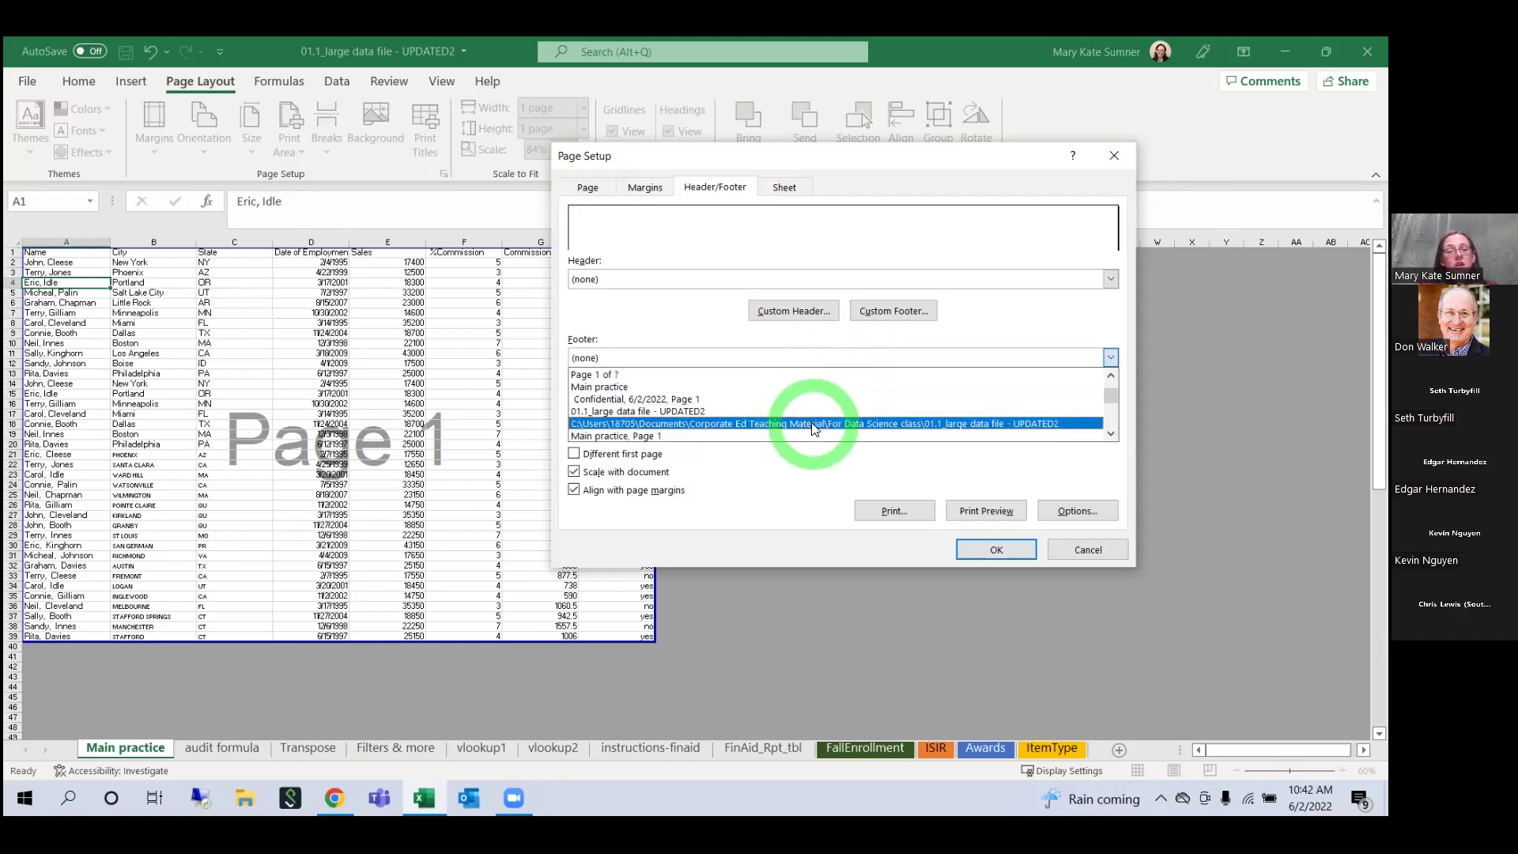
pyautogui.scroll(-1, 813, 427)
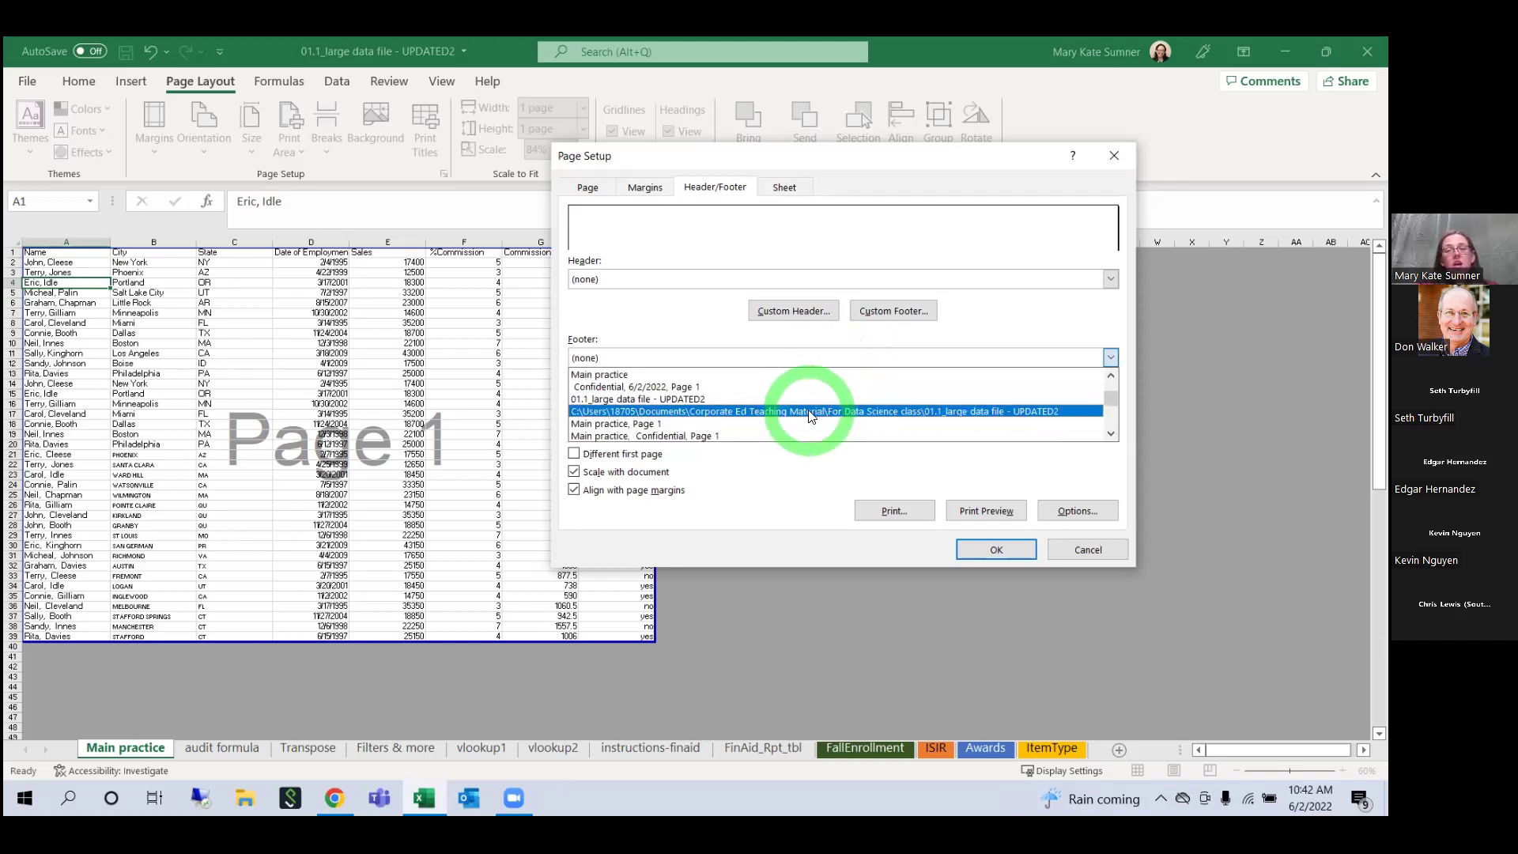
pyautogui.click(887, 322)
# Step: Start a custom footer and insert the page number code &[Page] in its center section
pyautogui.click(910, 312)
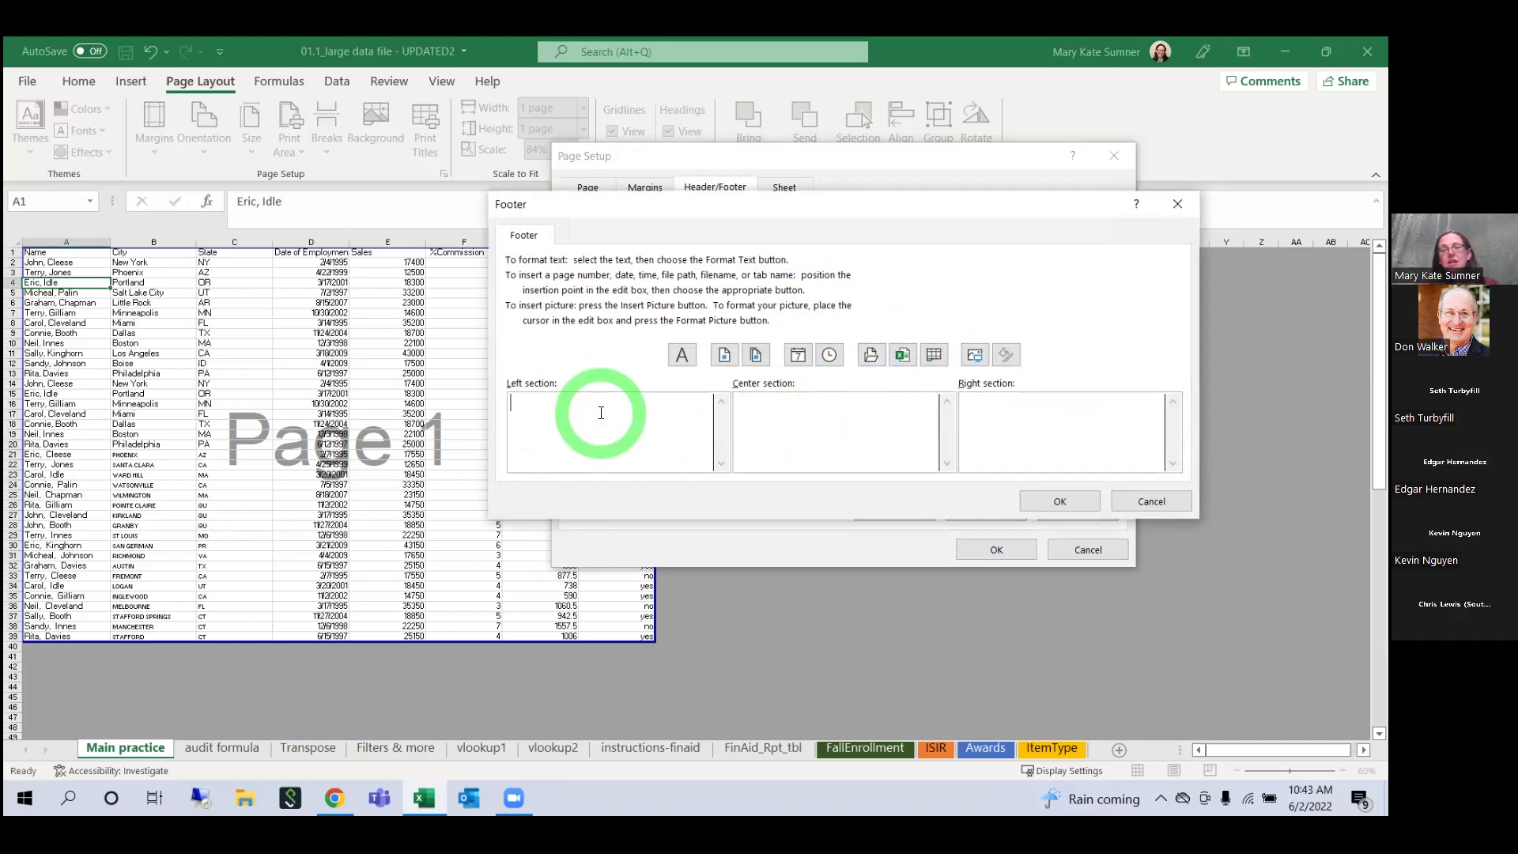
pyautogui.click(864, 440)
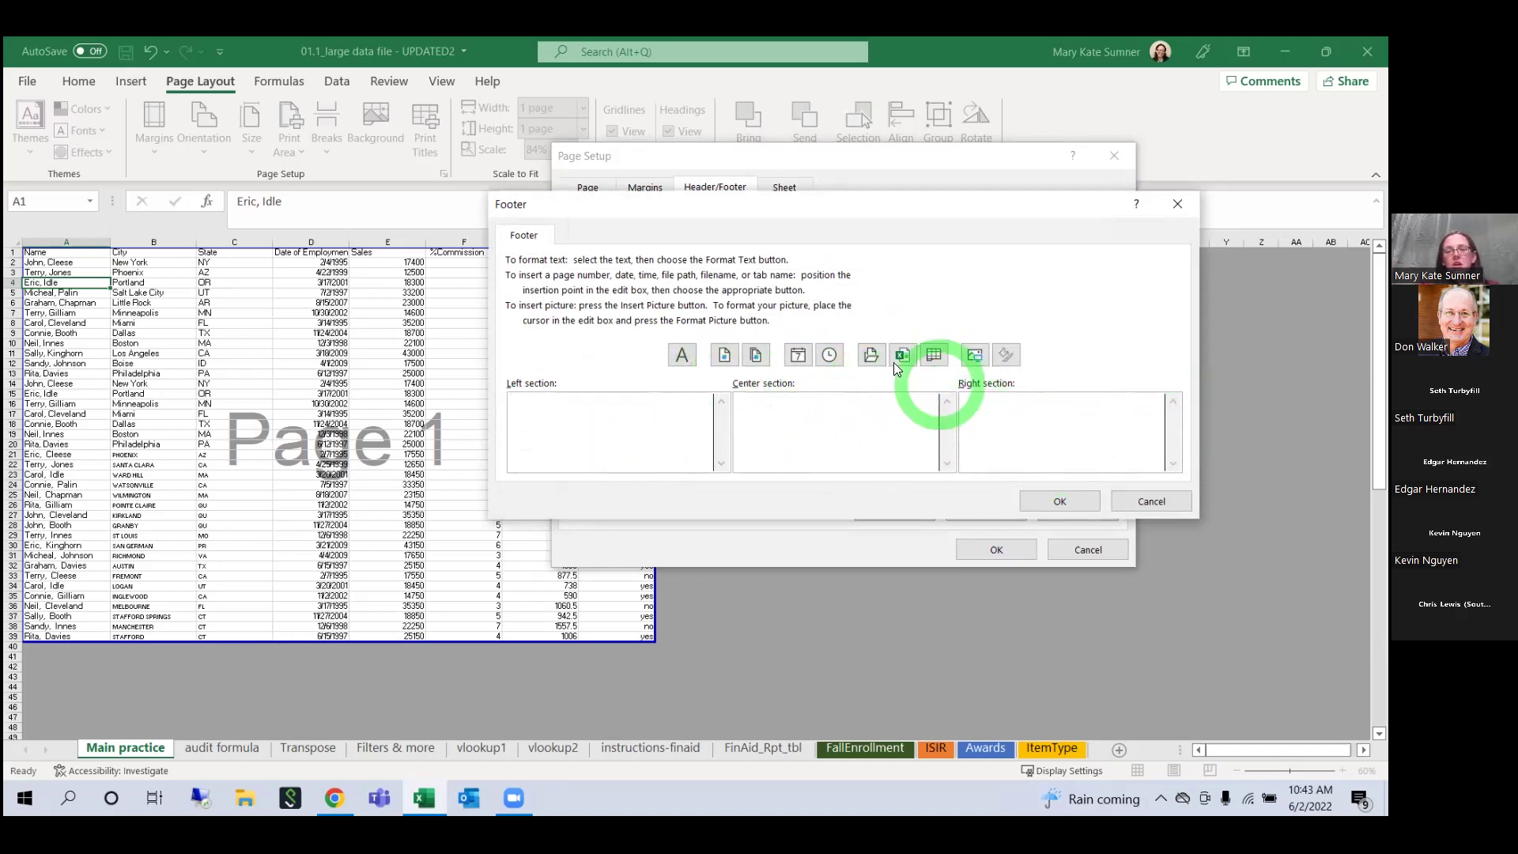
pyautogui.click(724, 355)
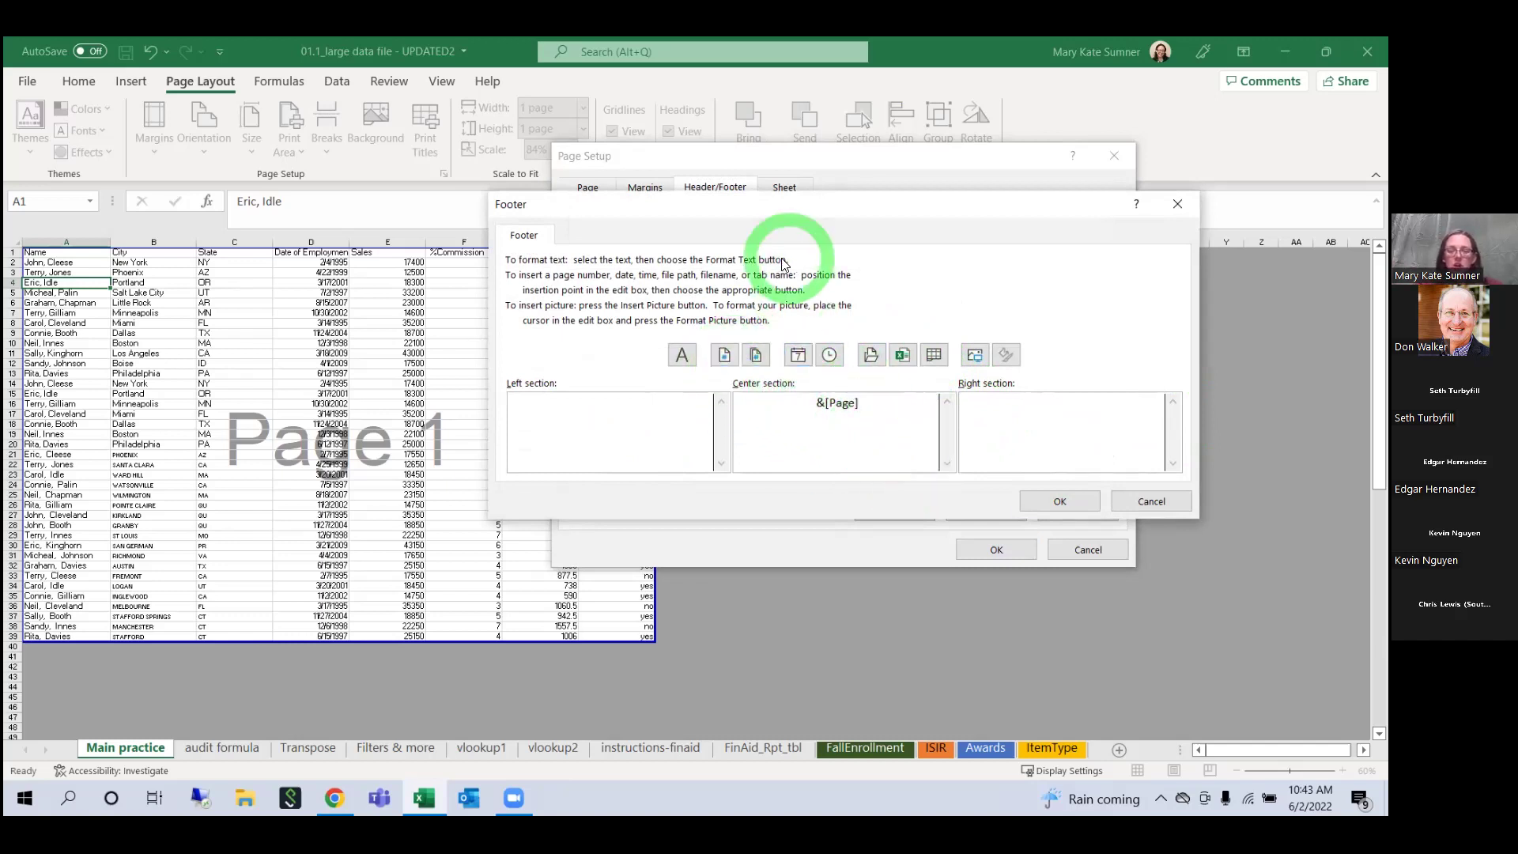
# Step: Complete the footer's center section as &[Page] of &[Pages], with the sheet name code &[Tab] on the second line
pyautogui.click(756, 355)
pyautogui.click(833, 403)
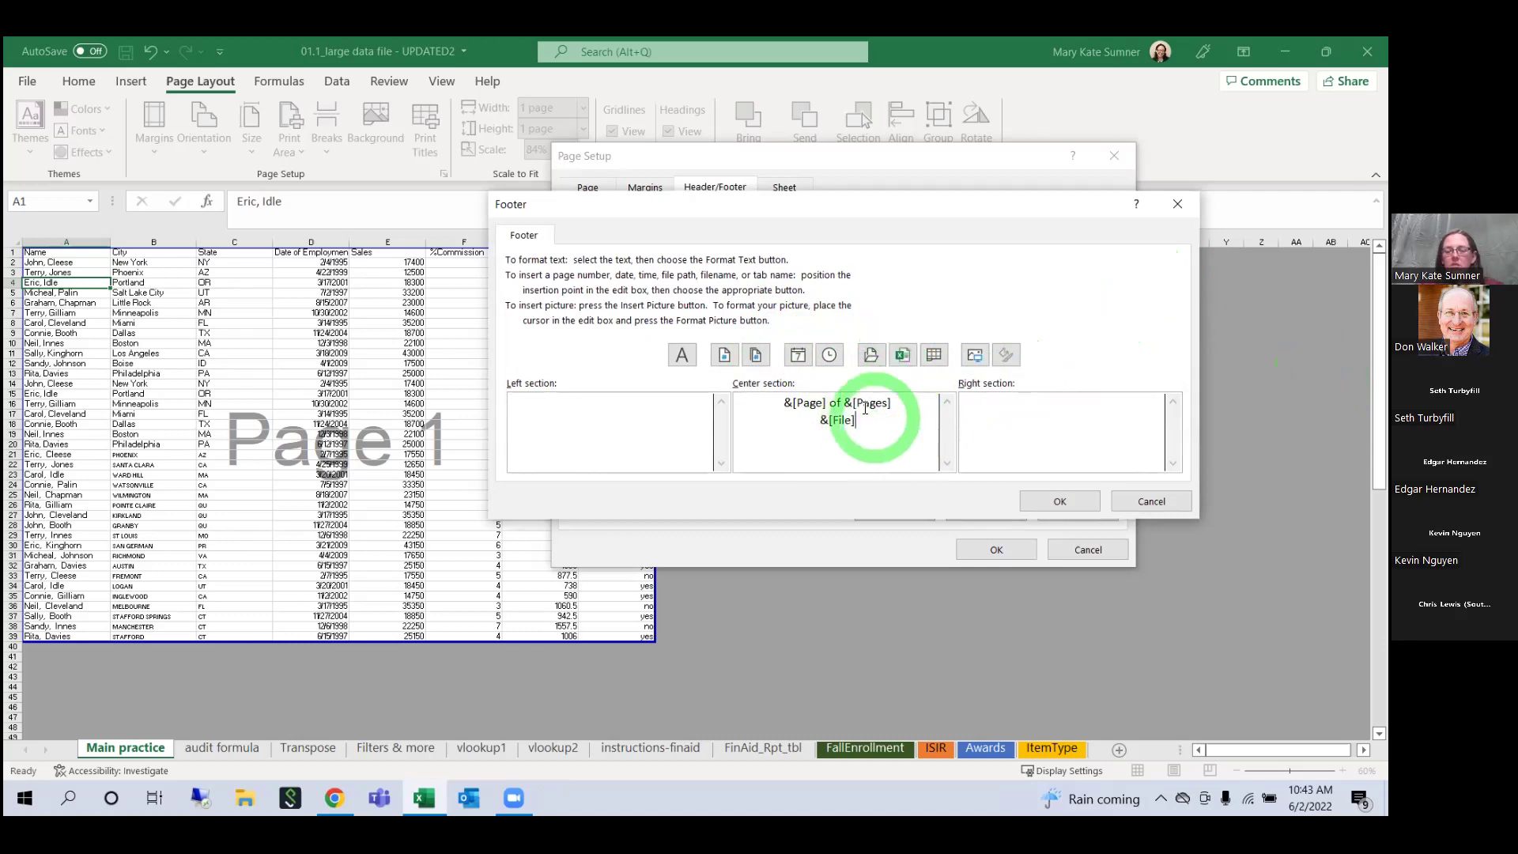
pyautogui.press('BackSpace')
pyautogui.press('BackSpace')
pyautogui.press('BackSpace')
pyautogui.press('BackSpace')
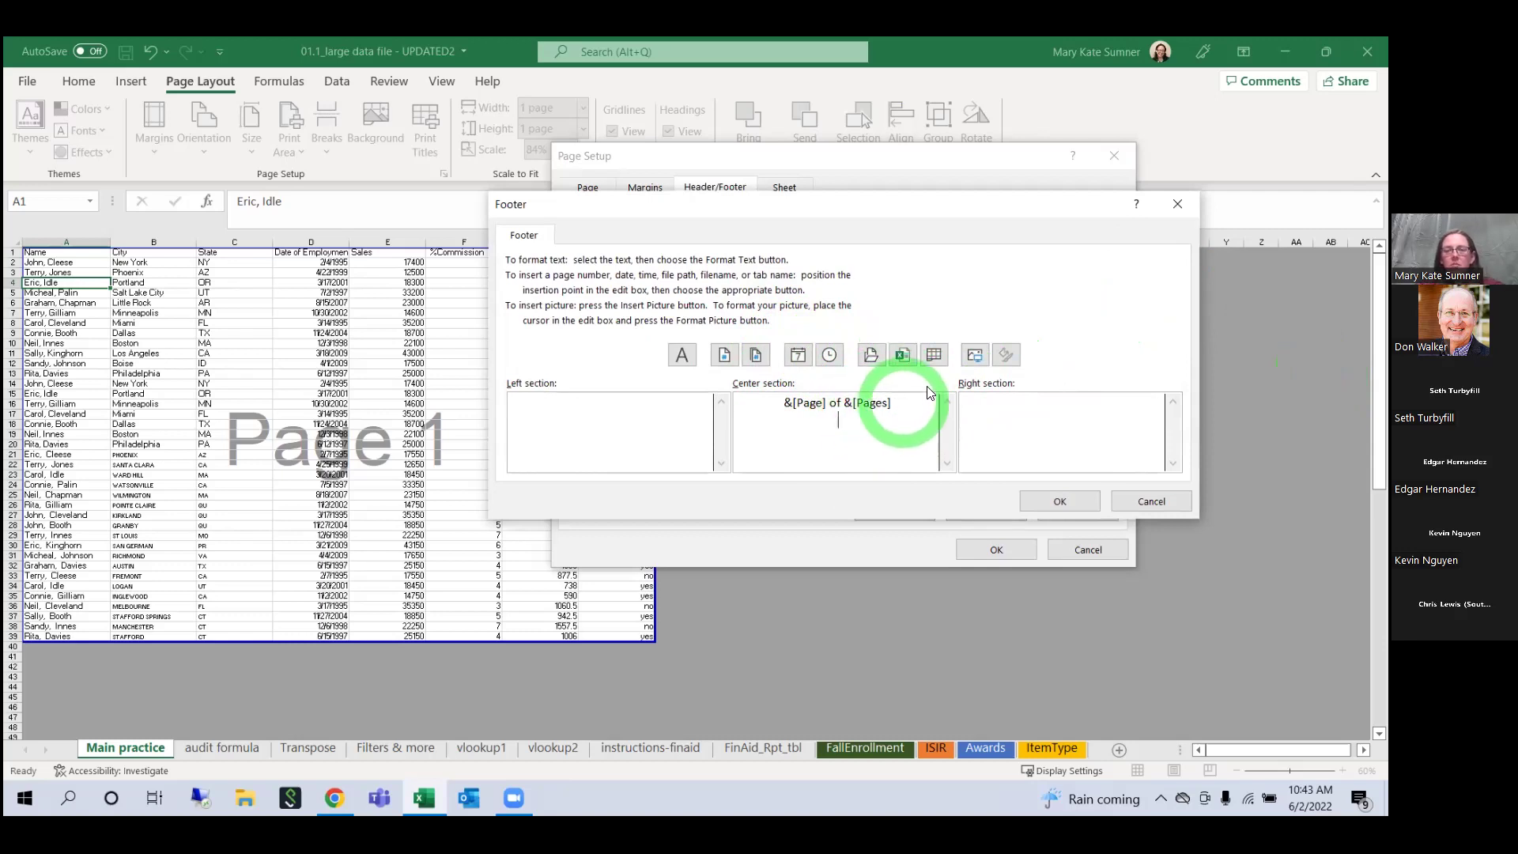
pyautogui.click(934, 355)
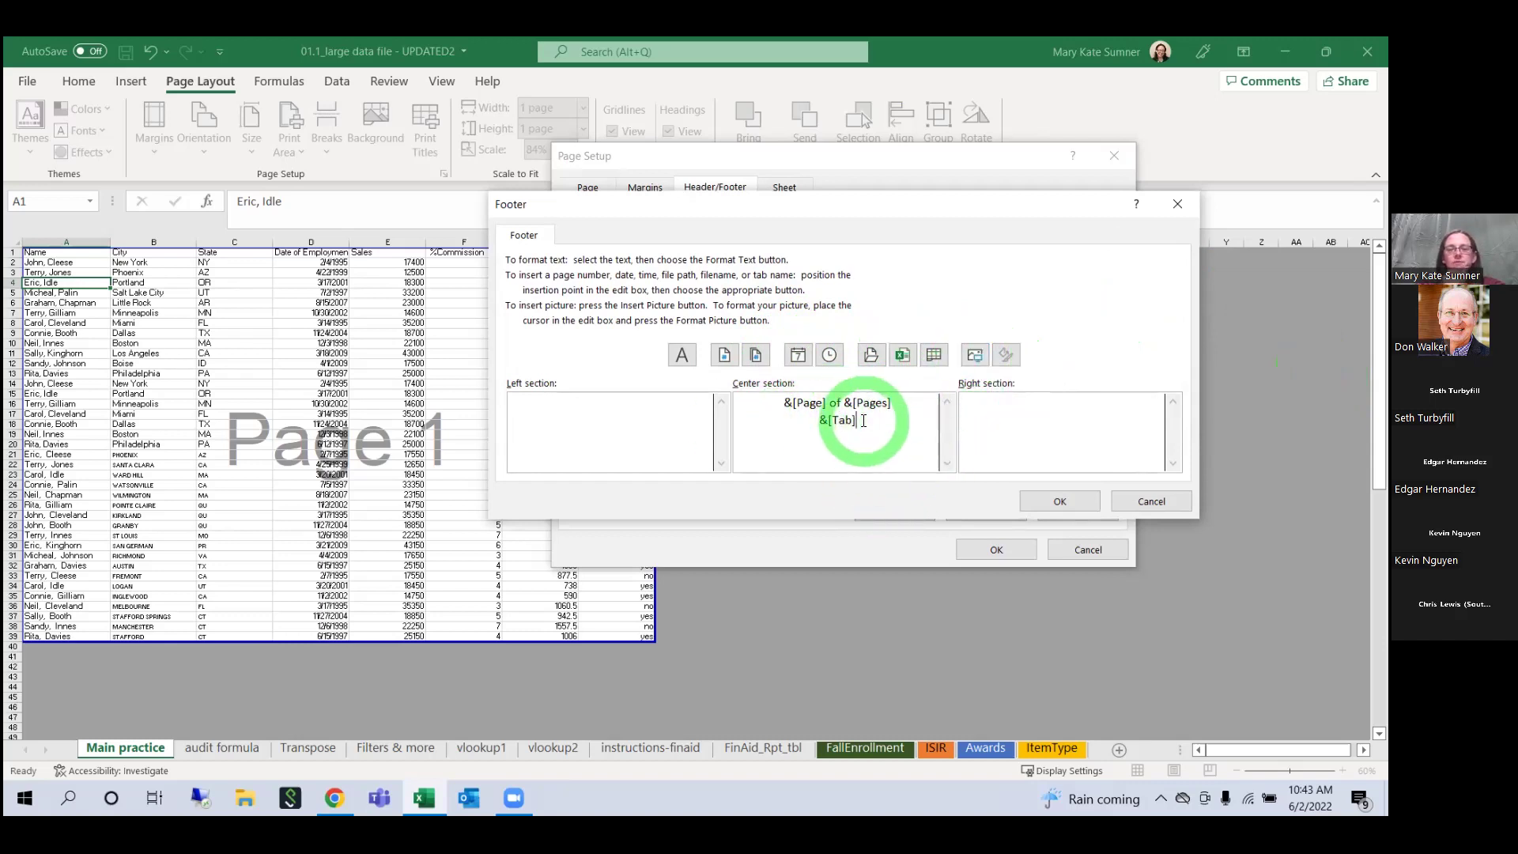
# Step: Format all of the center footer text in Arial Black, regular, size 12, and accept the custom footer
pyautogui.moveTo(864, 422); pyautogui.dragTo(789, 356)
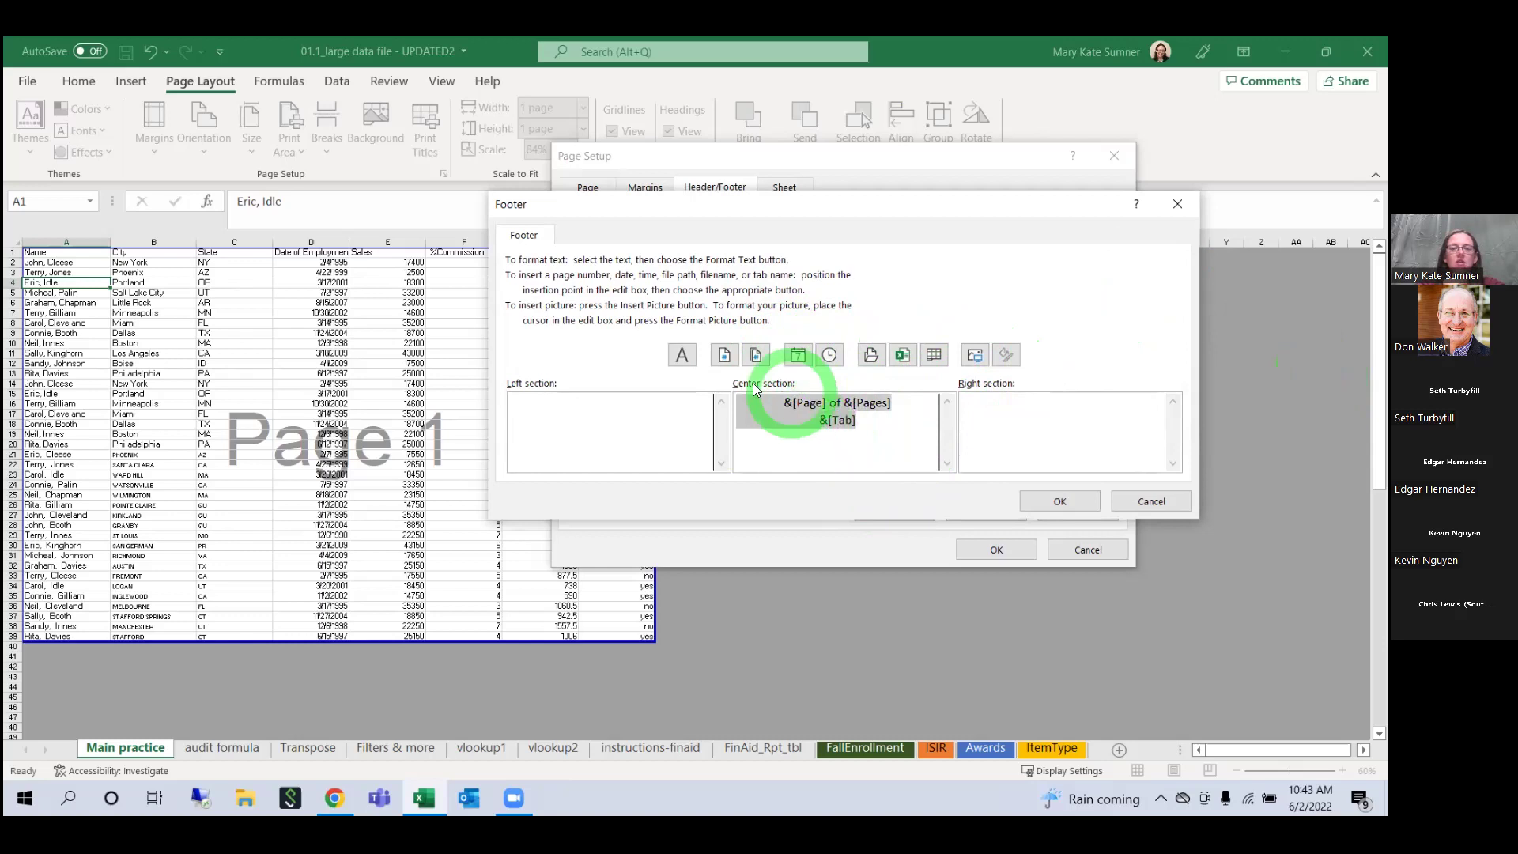
pyautogui.click(683, 355)
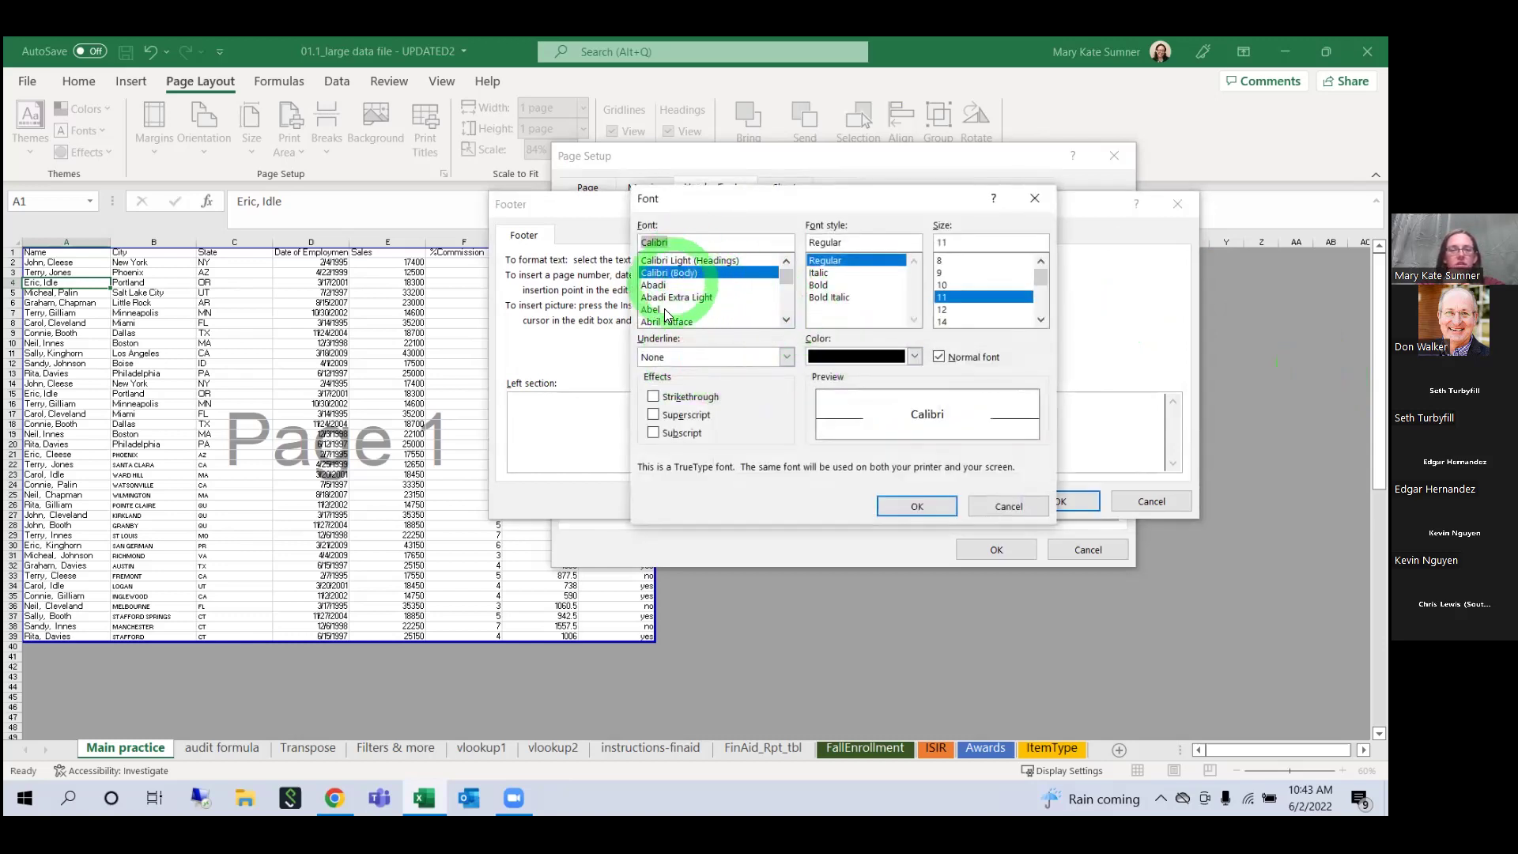
pyautogui.scroll(-1, 667, 315)
pyautogui.scroll(-5, 666, 315)
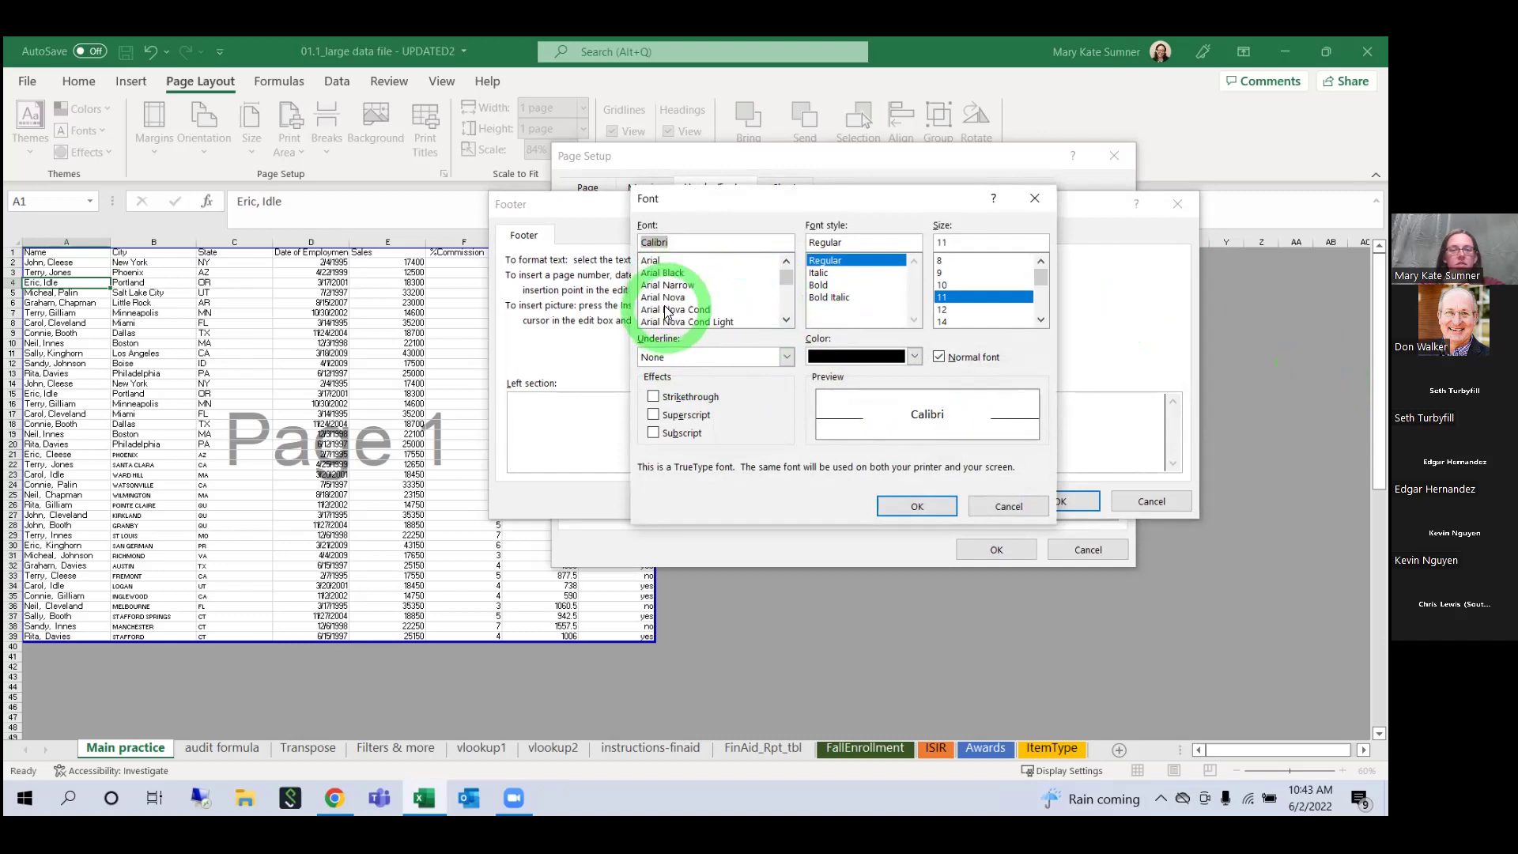
pyautogui.click(747, 273)
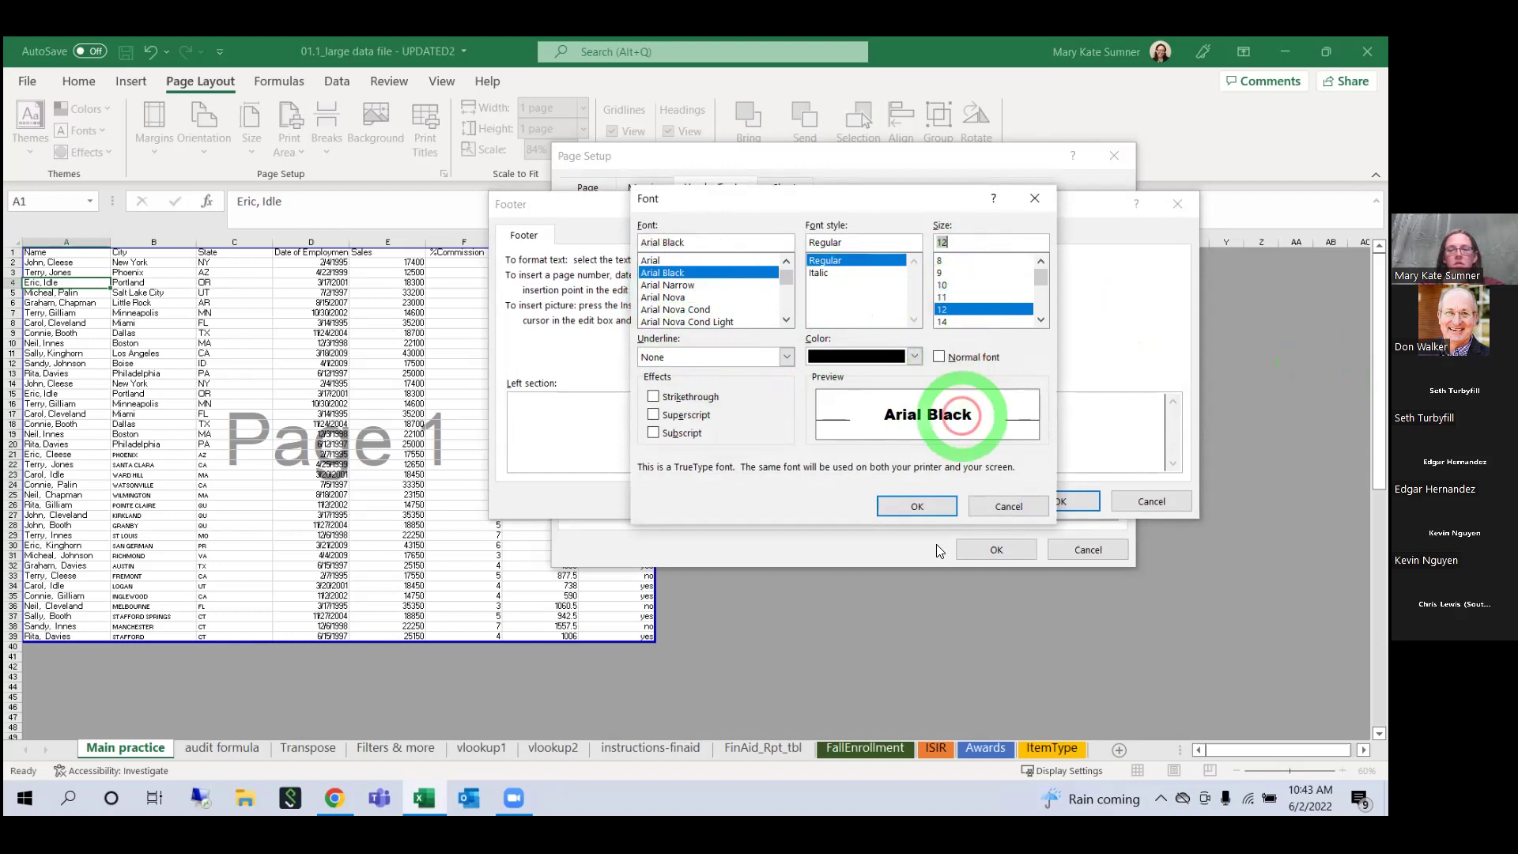
pyautogui.click(921, 506)
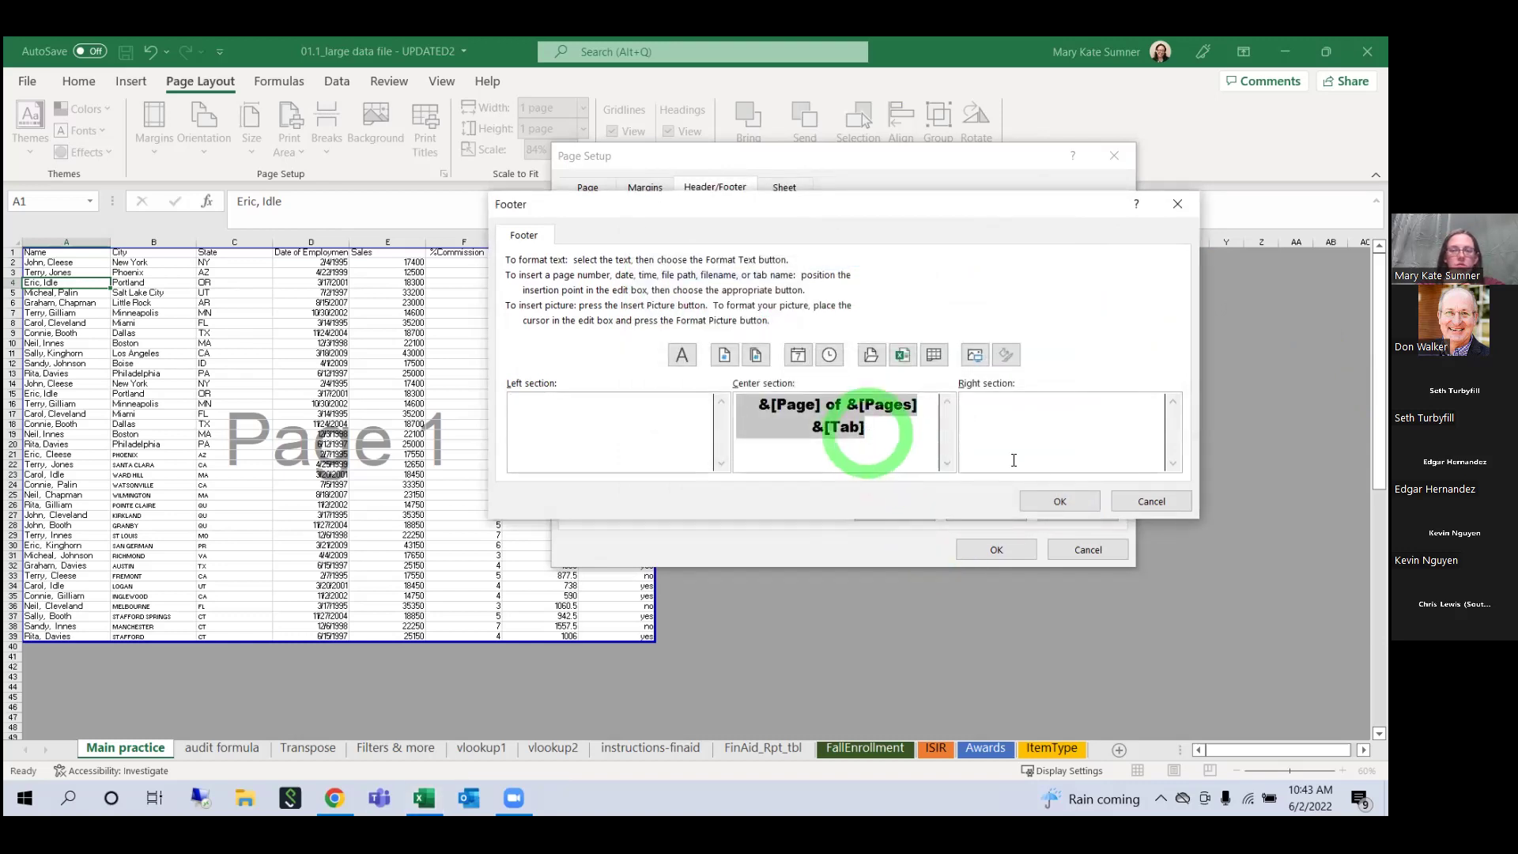
pyautogui.click(1060, 501)
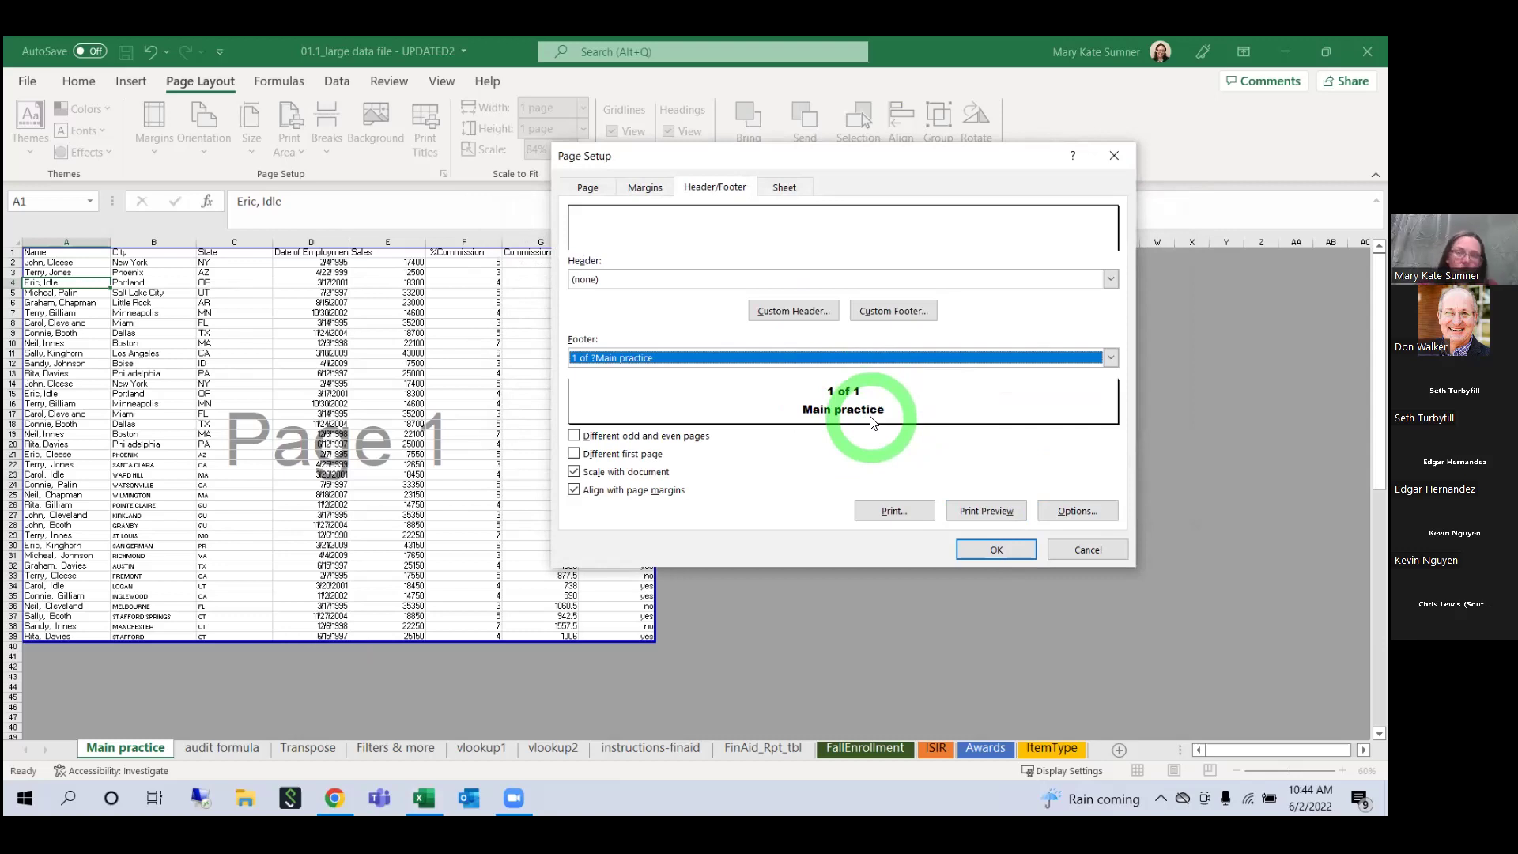
# Step: Reopen the custom footer to review its &[Tab] code, and close it without changes
pyautogui.click(894, 311)
pyautogui.moveTo(864, 439); pyautogui.dragTo(808, 431)
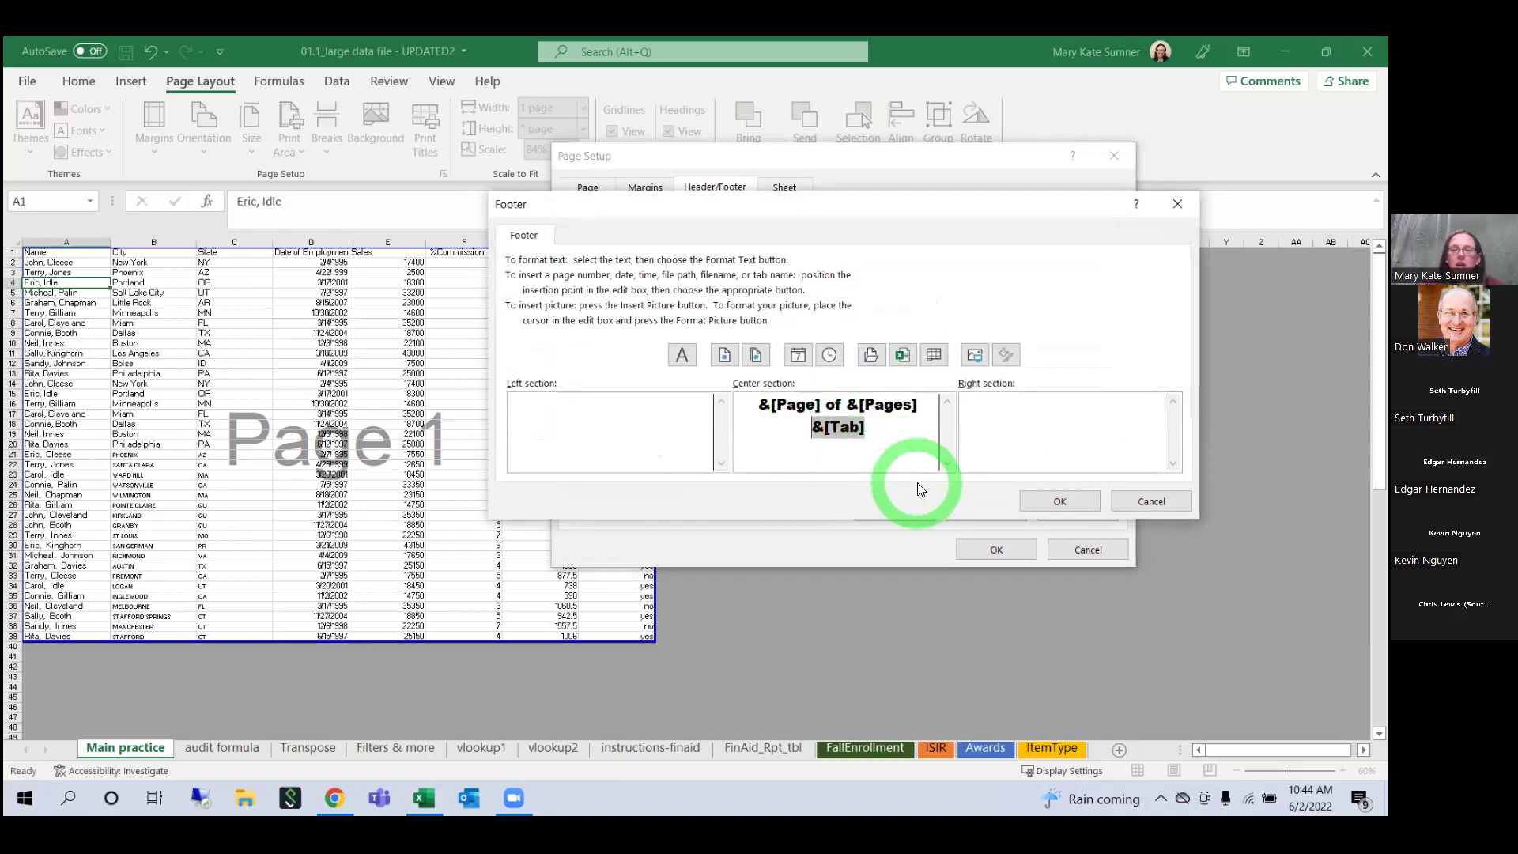
pyautogui.click(1141, 503)
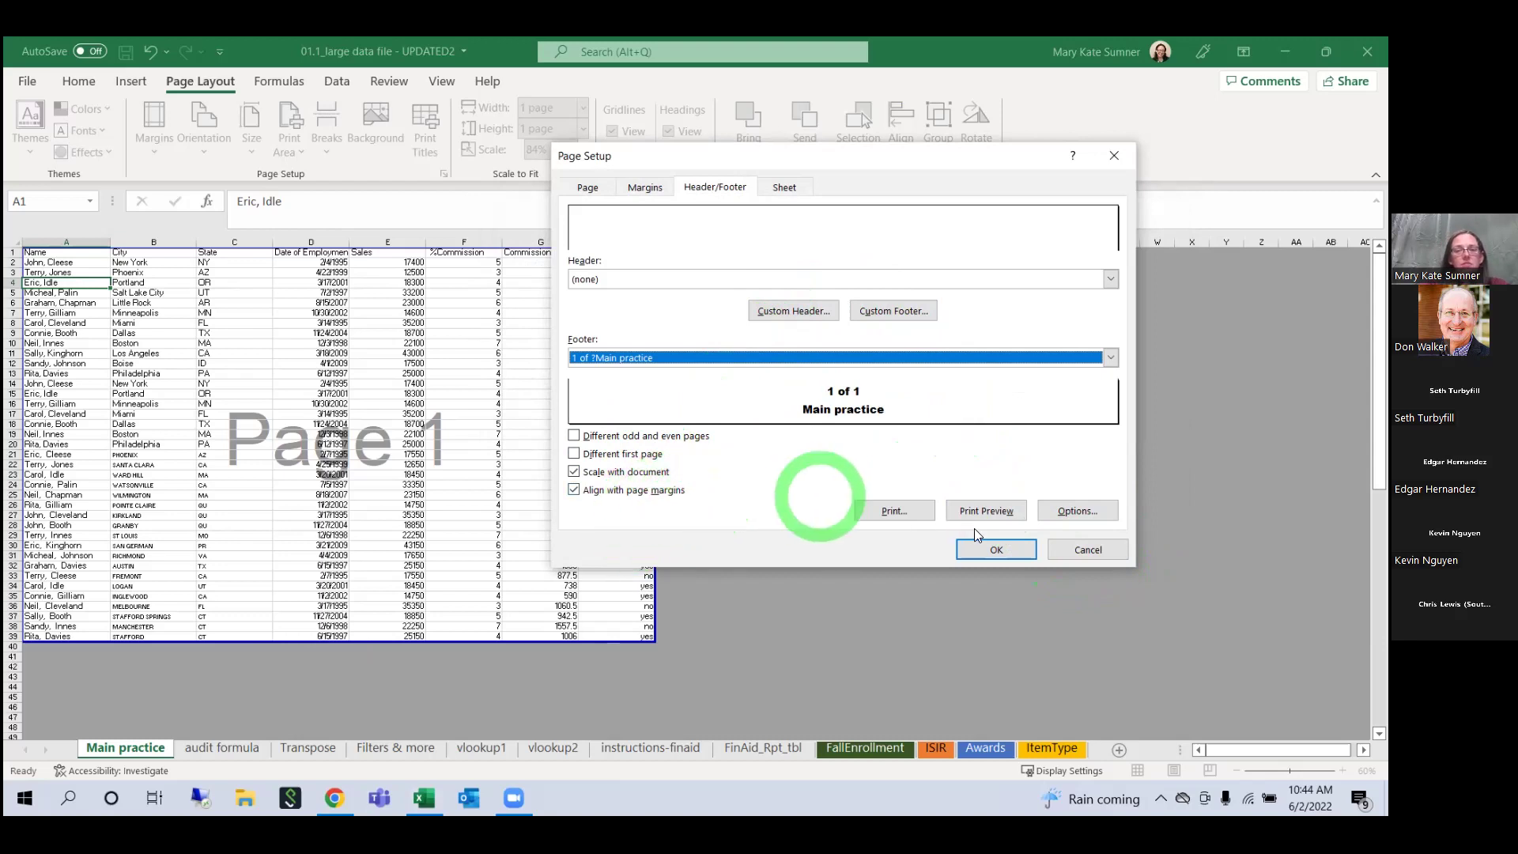
# Step: Check the print area and title row settings, apply the page setup, and preview the Main practice printout
pyautogui.click(778, 184)
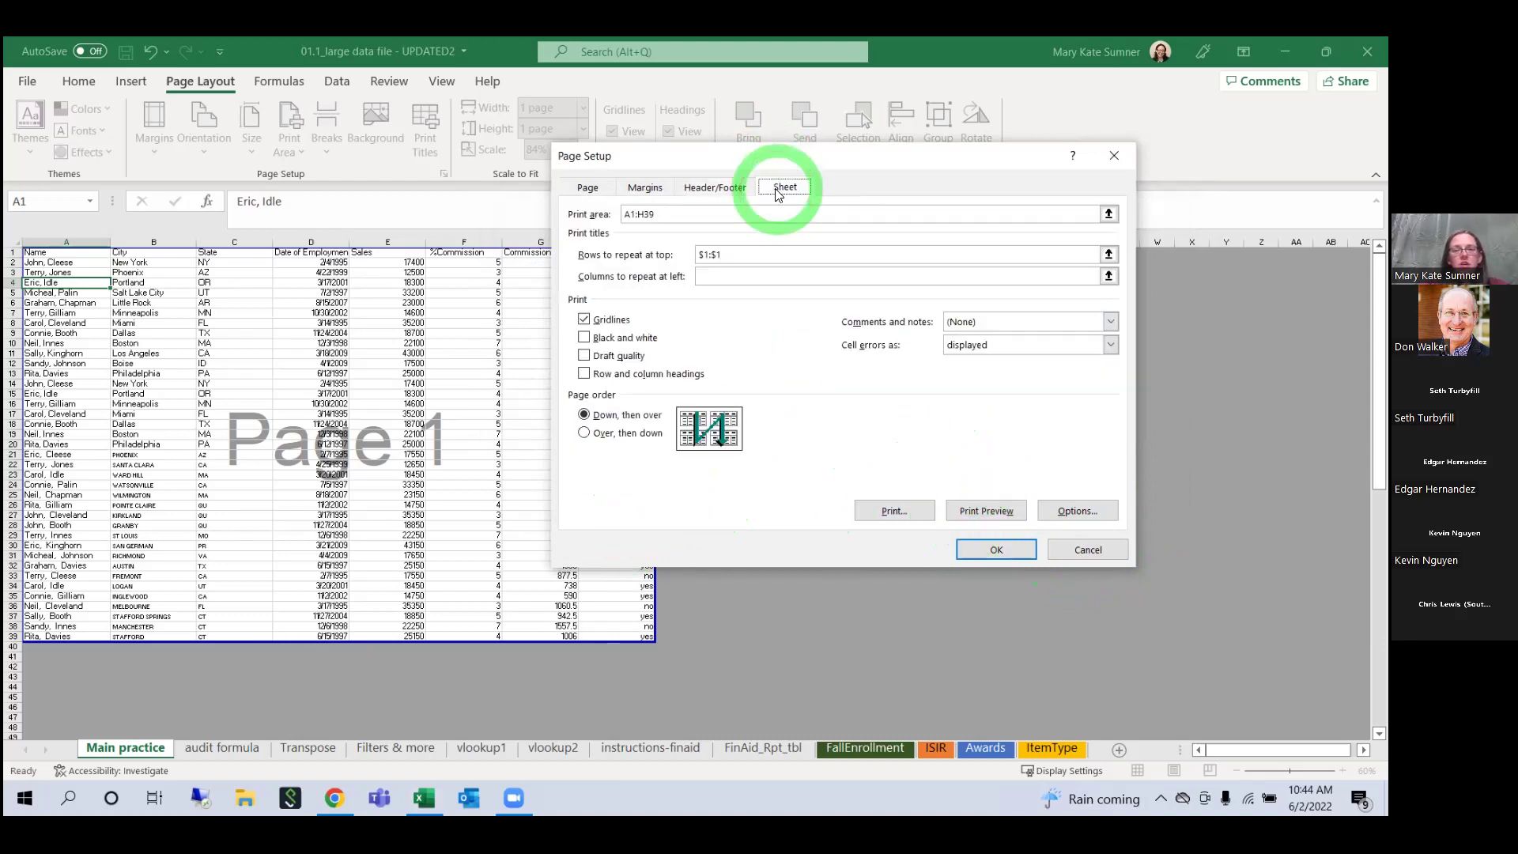
pyautogui.click(1018, 557)
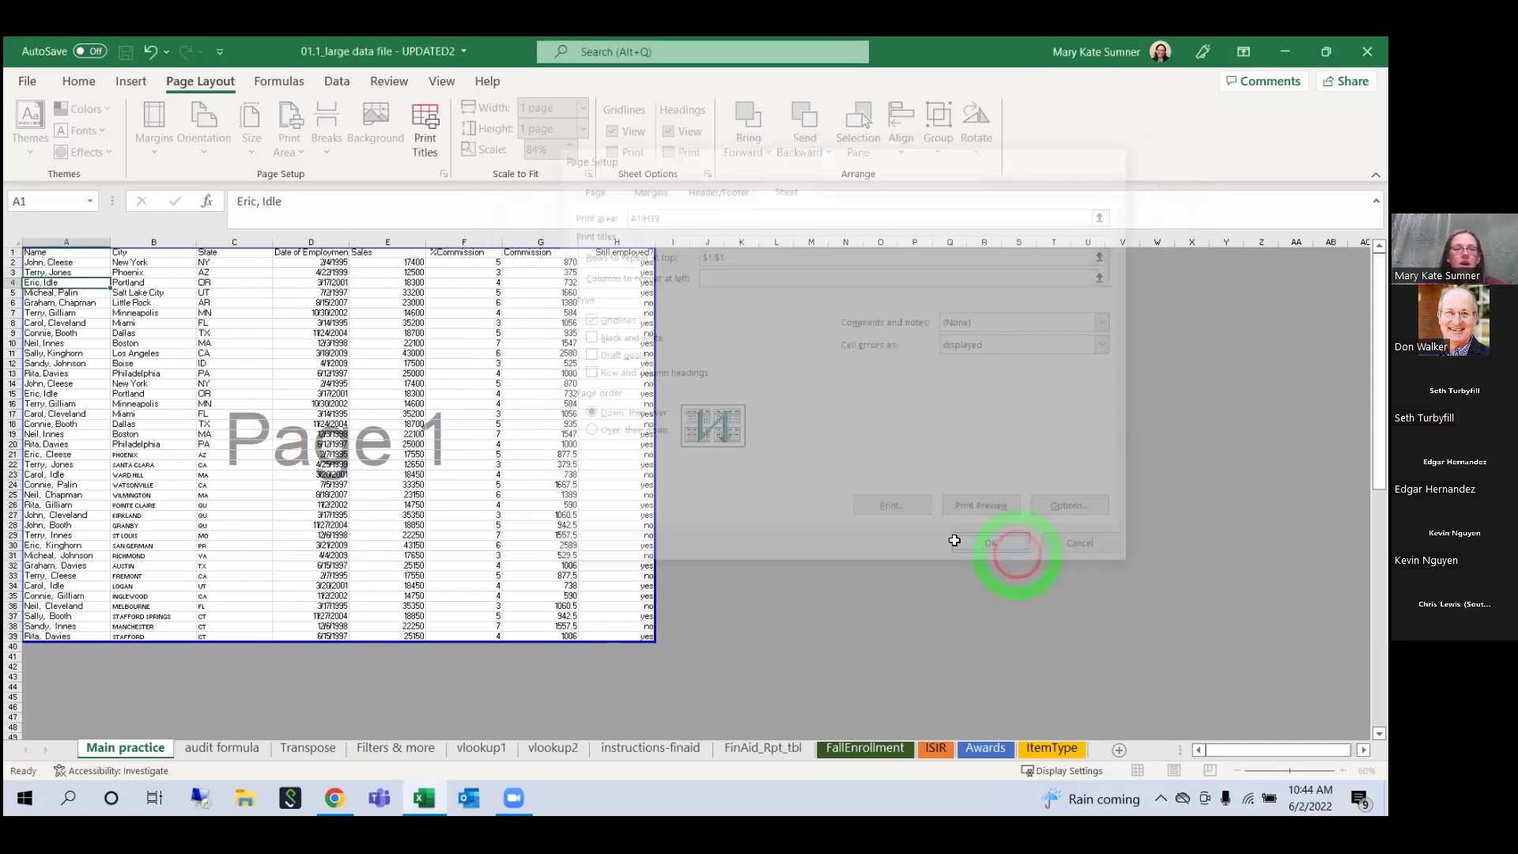
pyautogui.click(24, 82)
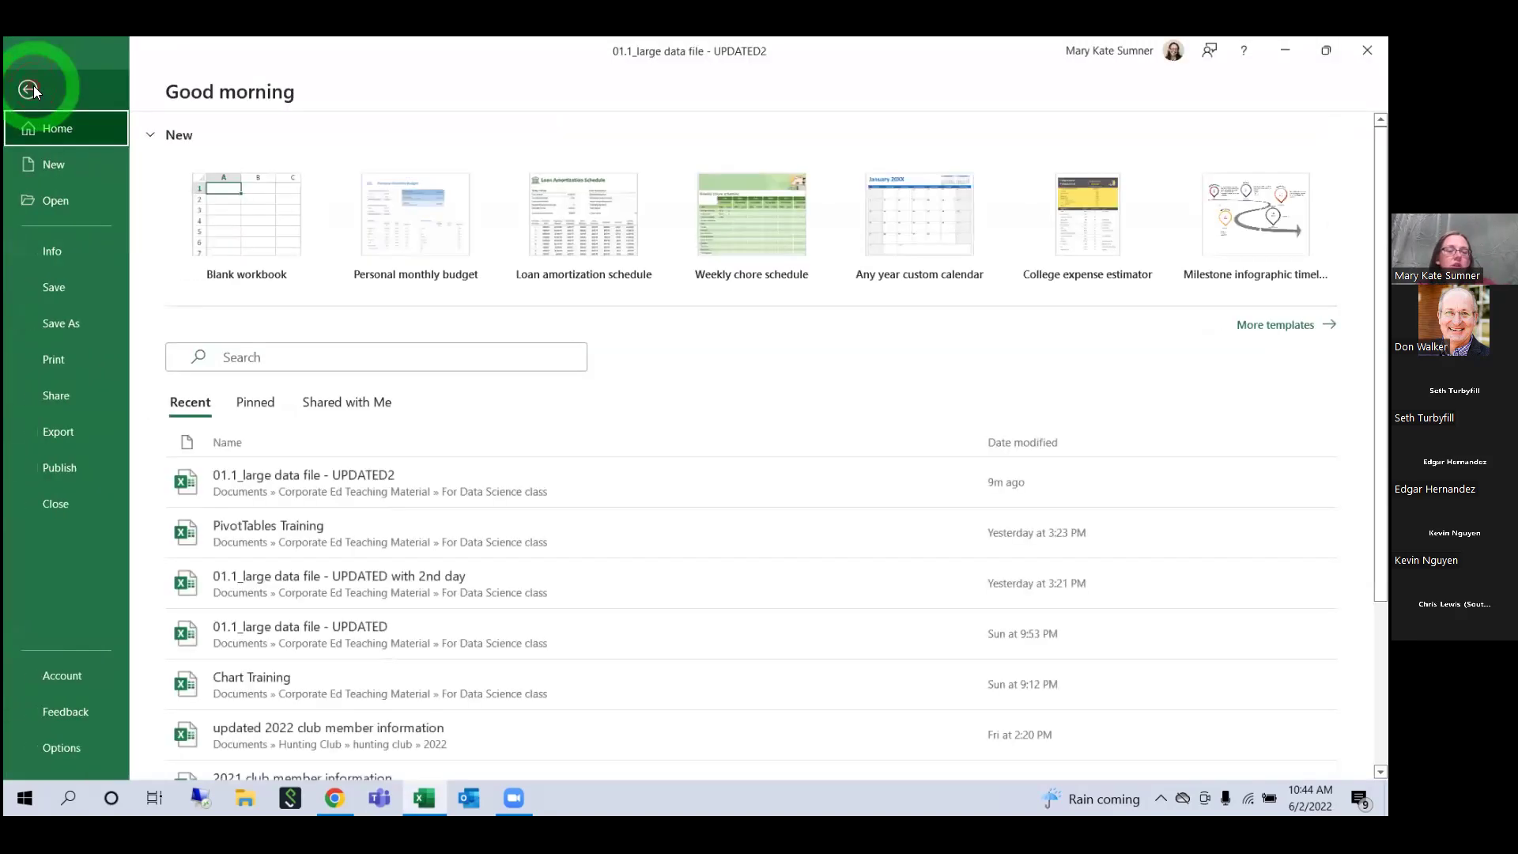
pyautogui.click(74, 359)
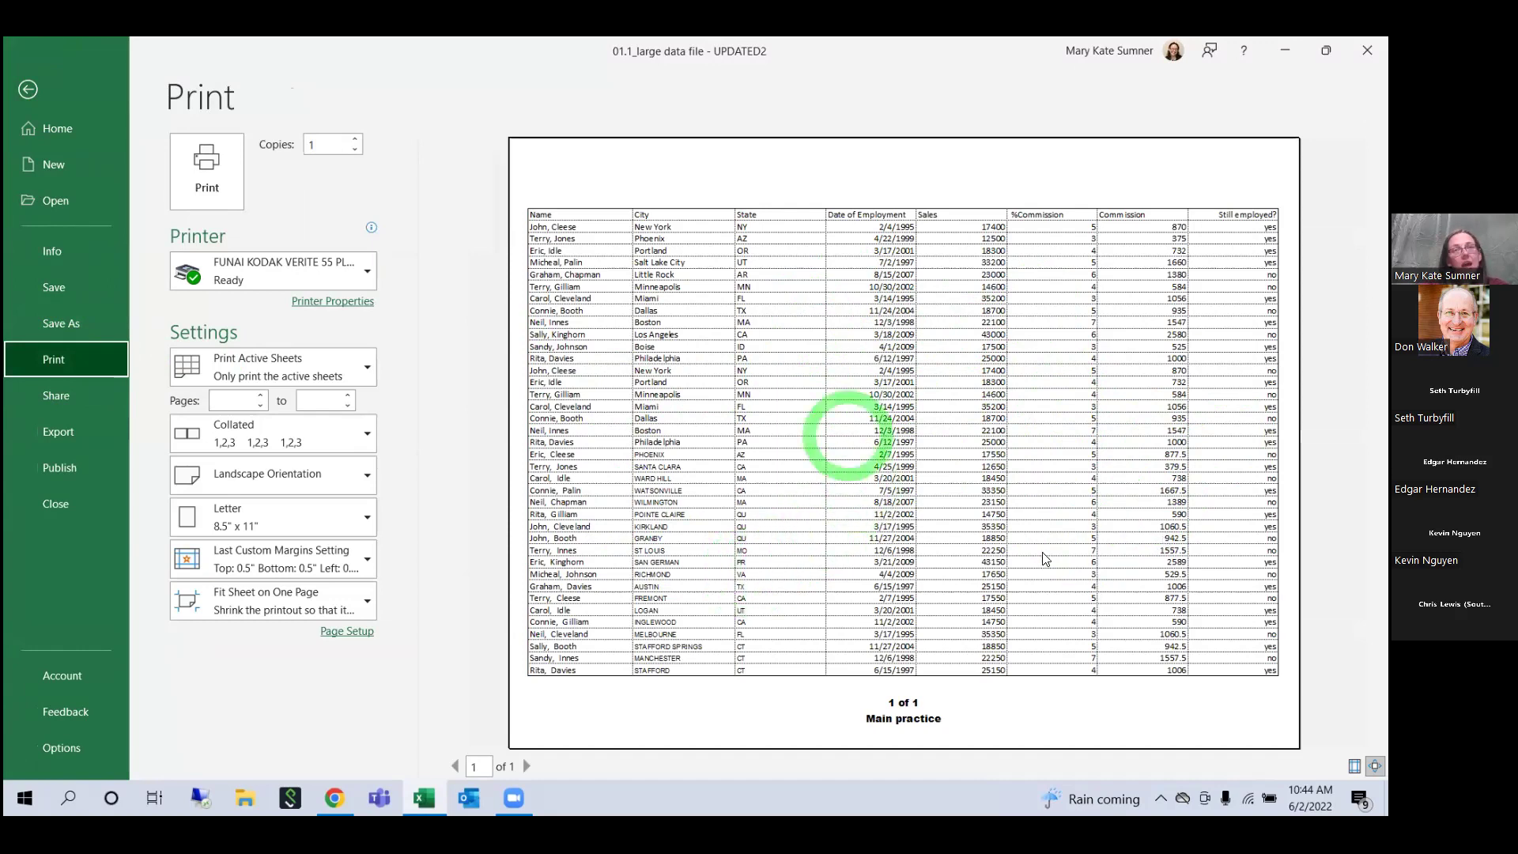
# Step: Look through the page setup and scaling choices available from the print preview without changing them, and return to the worksheet
pyautogui.click(345, 632)
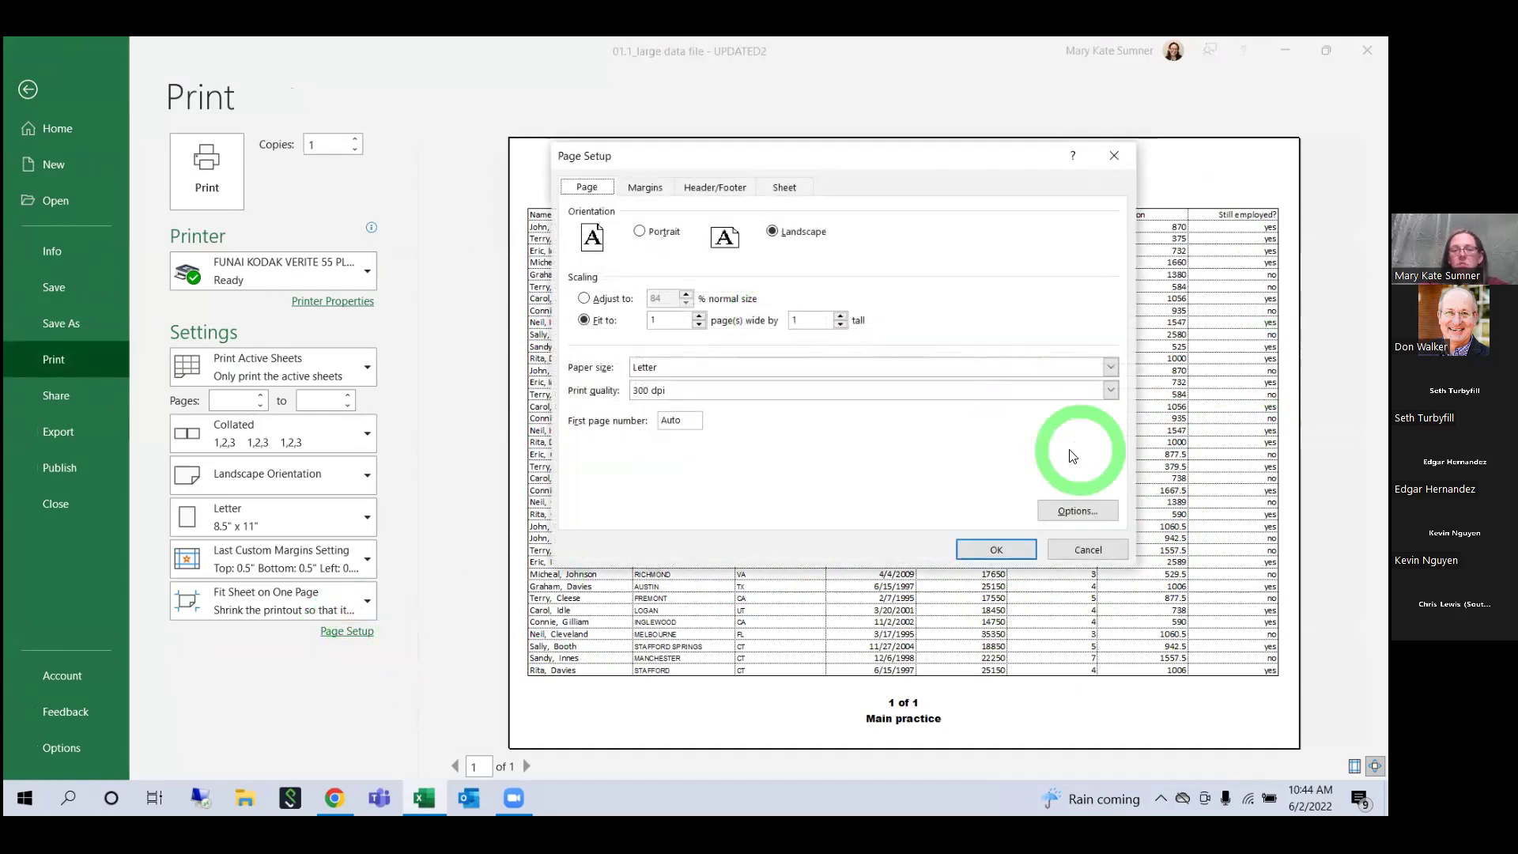
pyautogui.click(1107, 548)
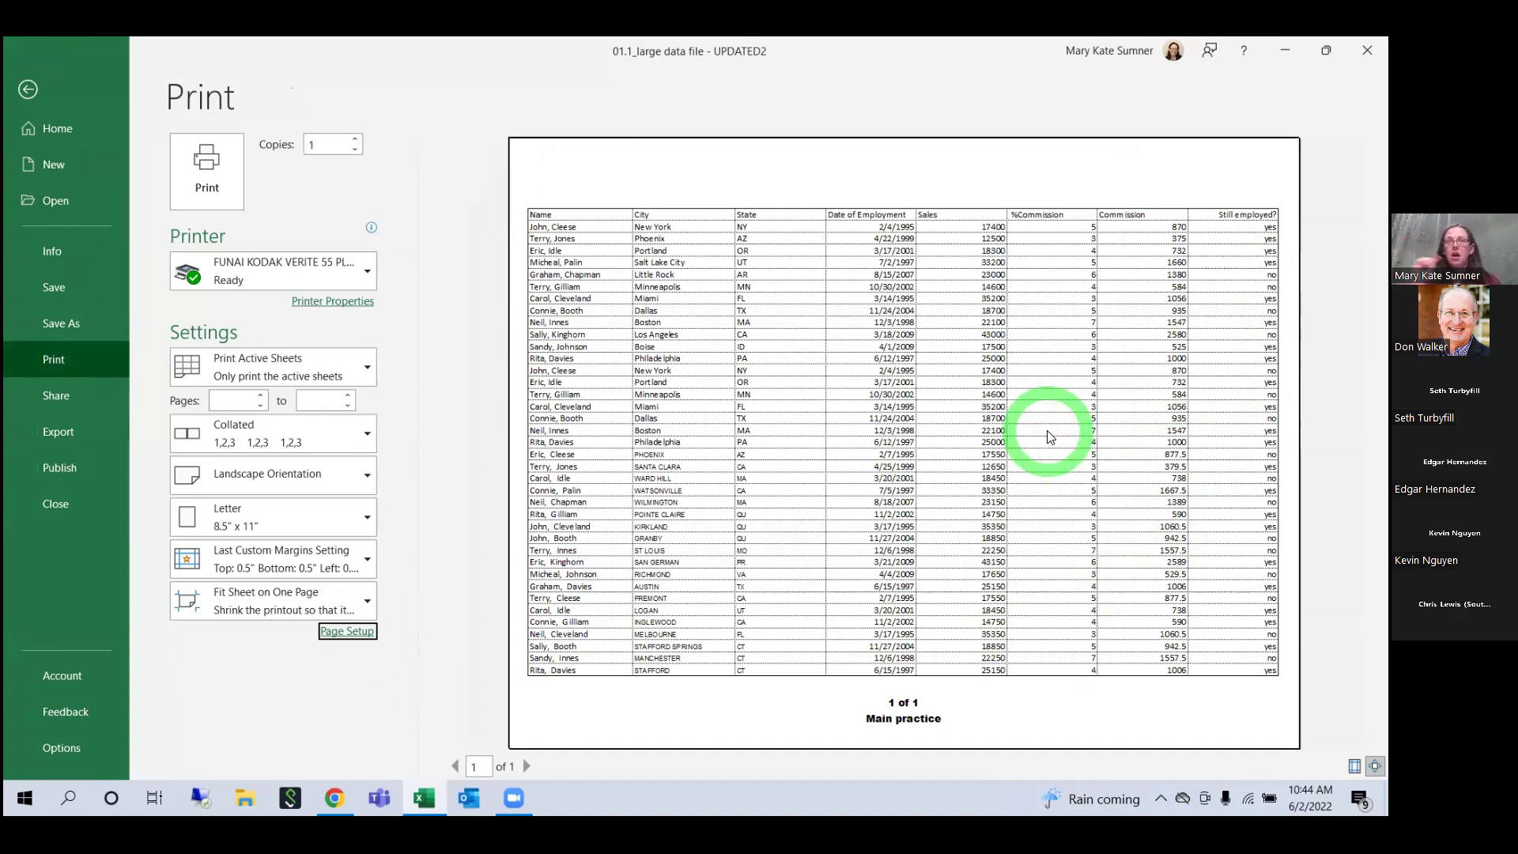
pyautogui.click(242, 604)
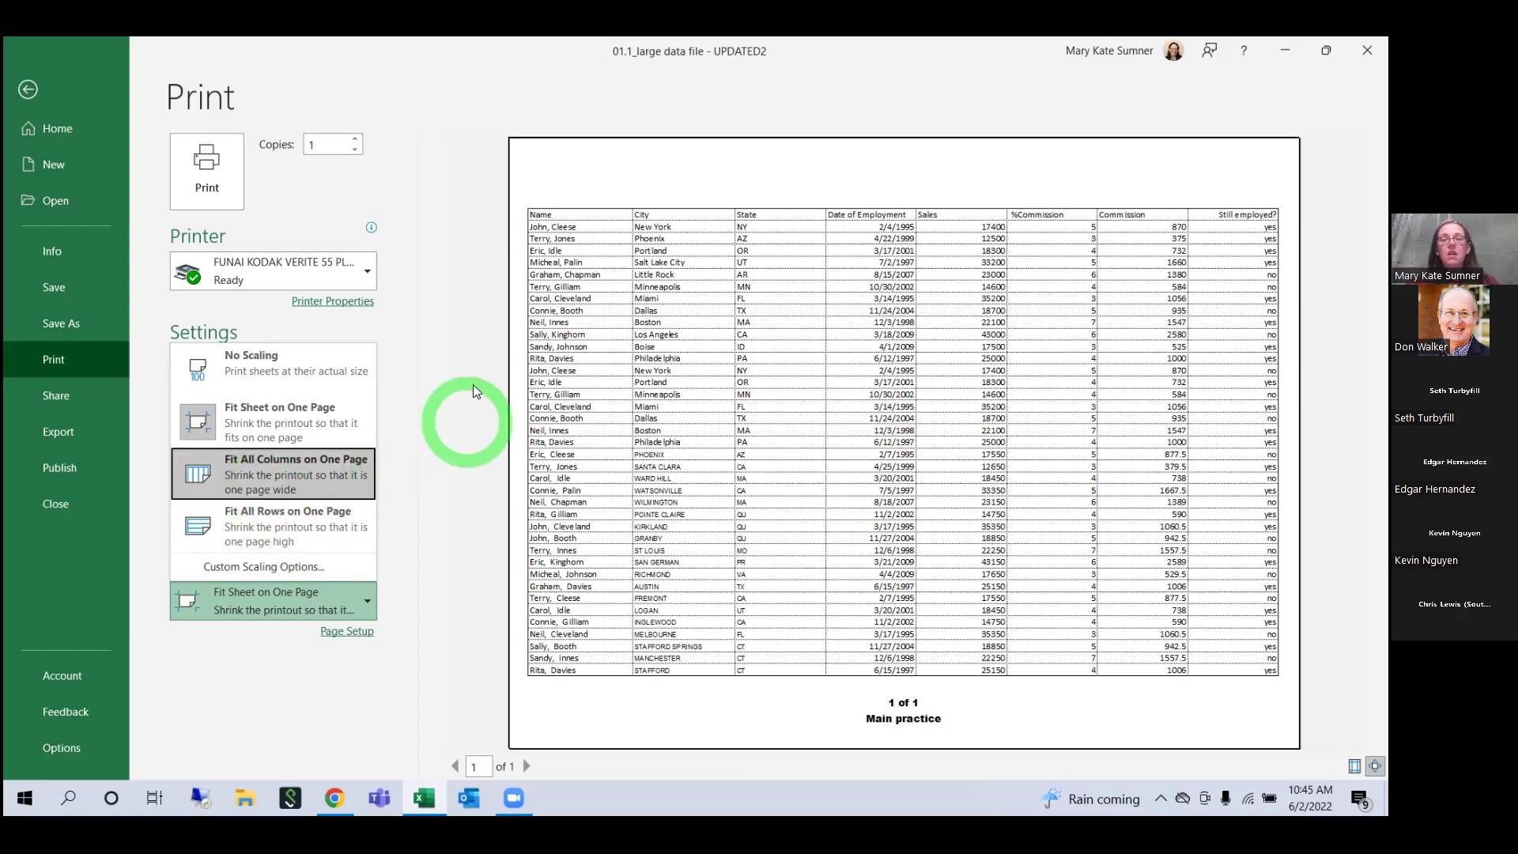
pyautogui.click(467, 422)
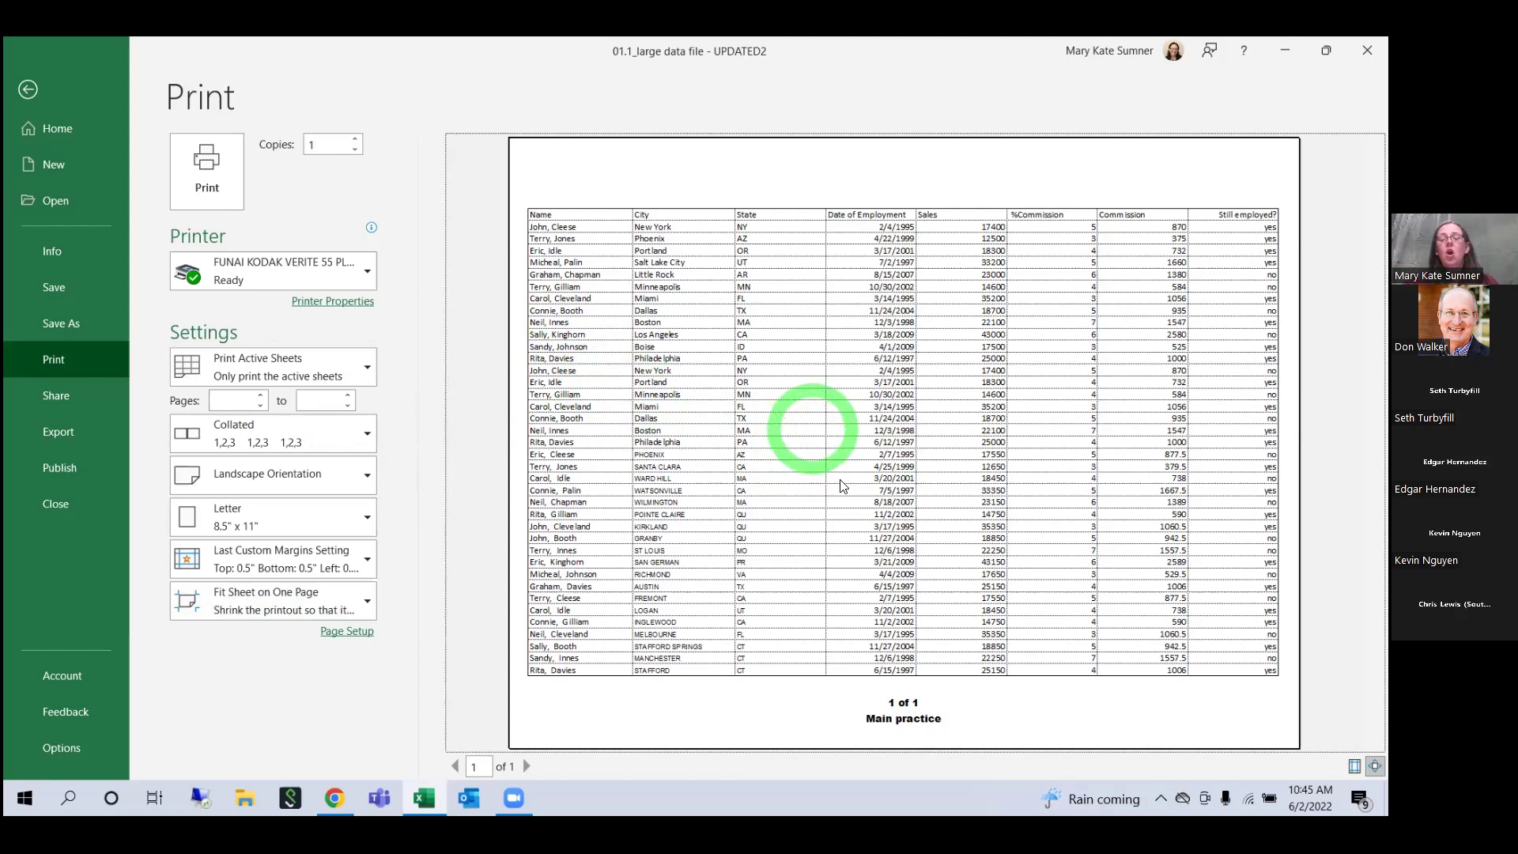
pyautogui.click(28, 89)
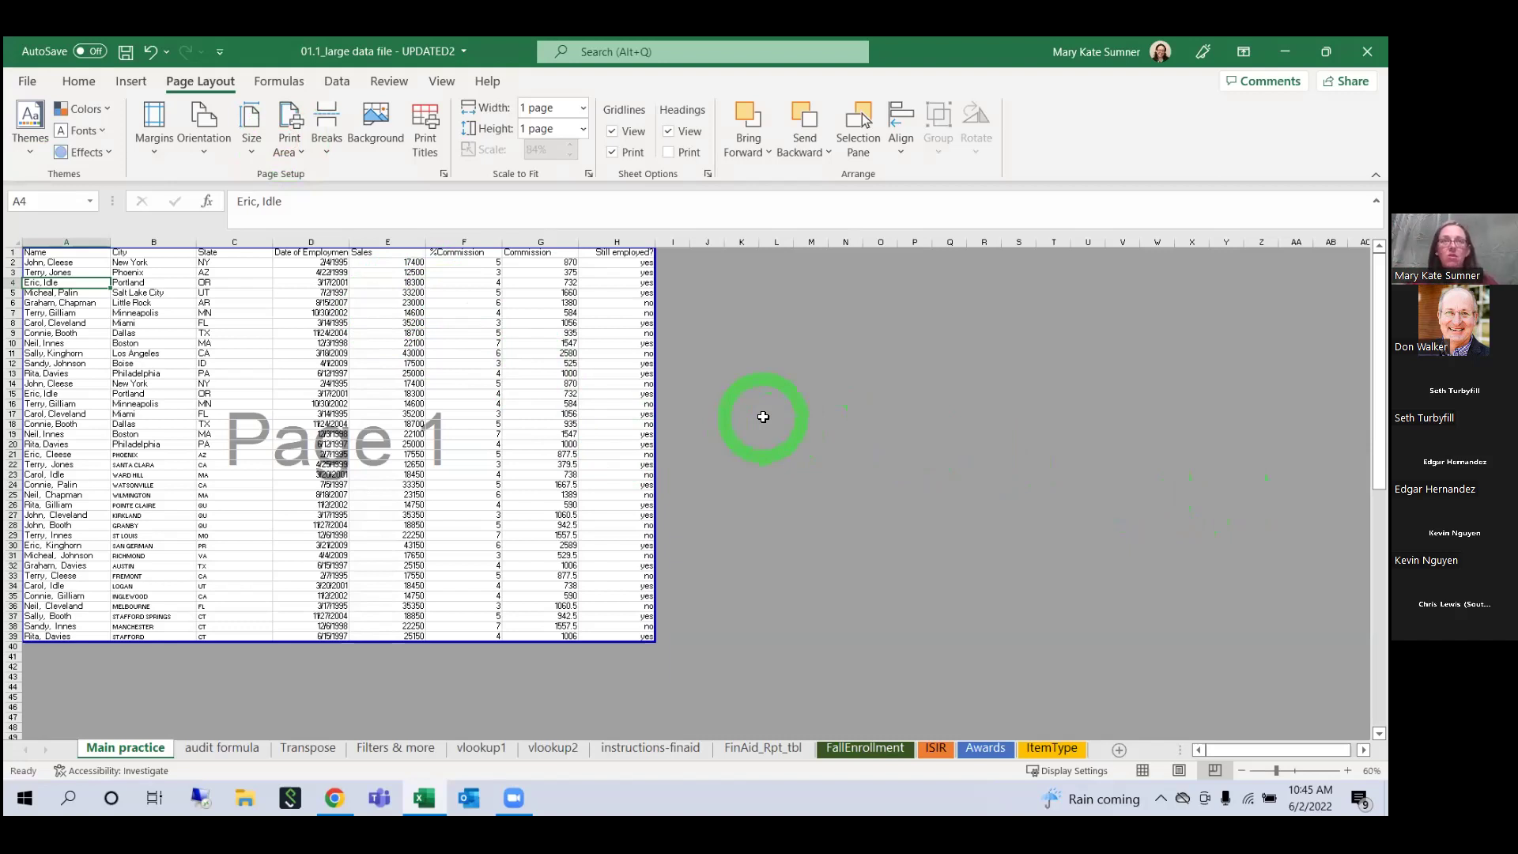
pyautogui.click(777, 504)
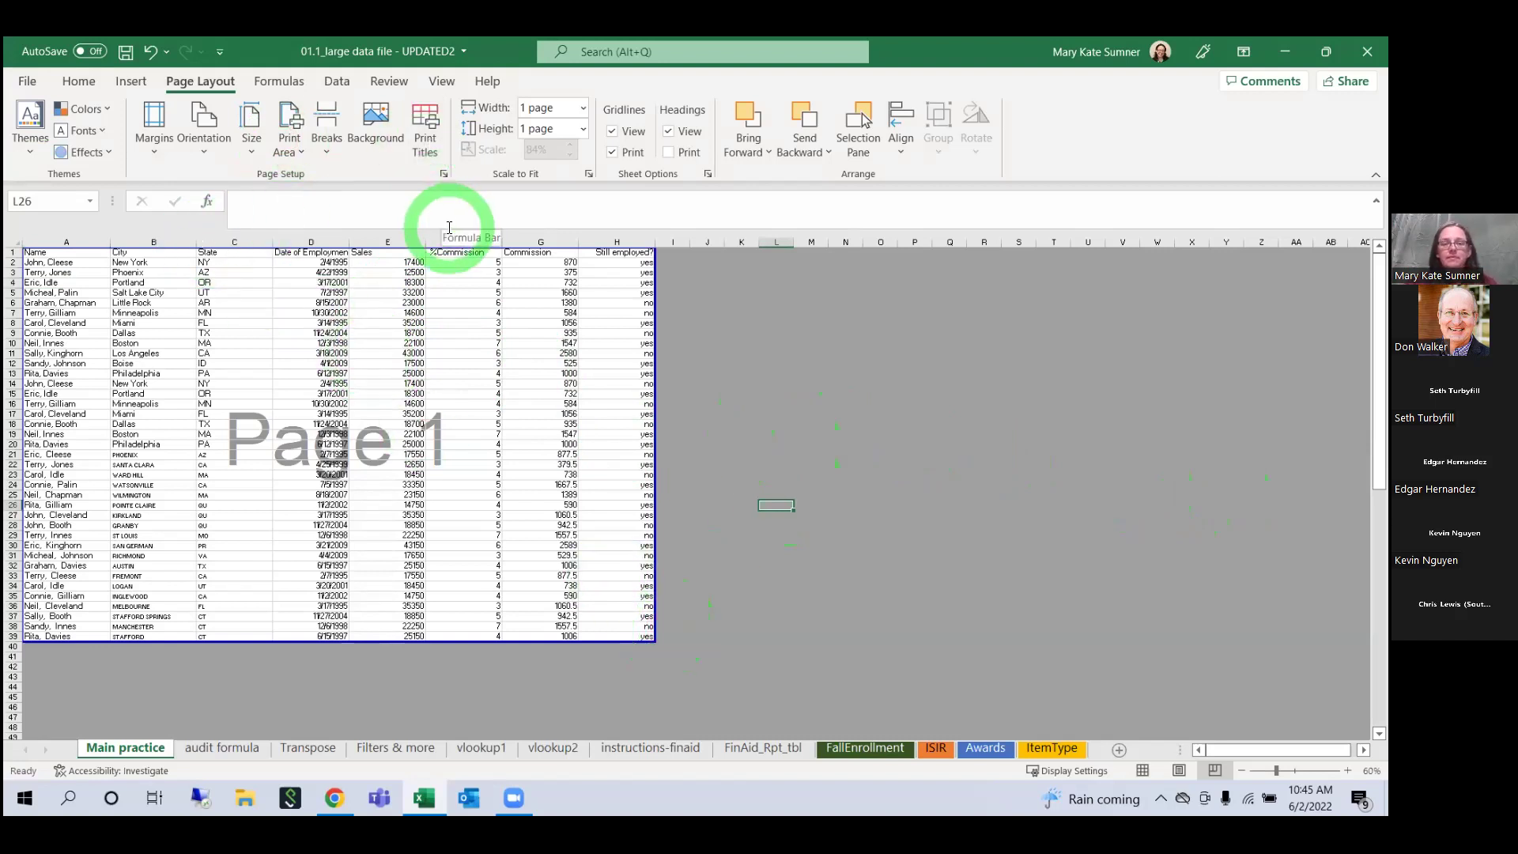
pyautogui.click(83, 86)
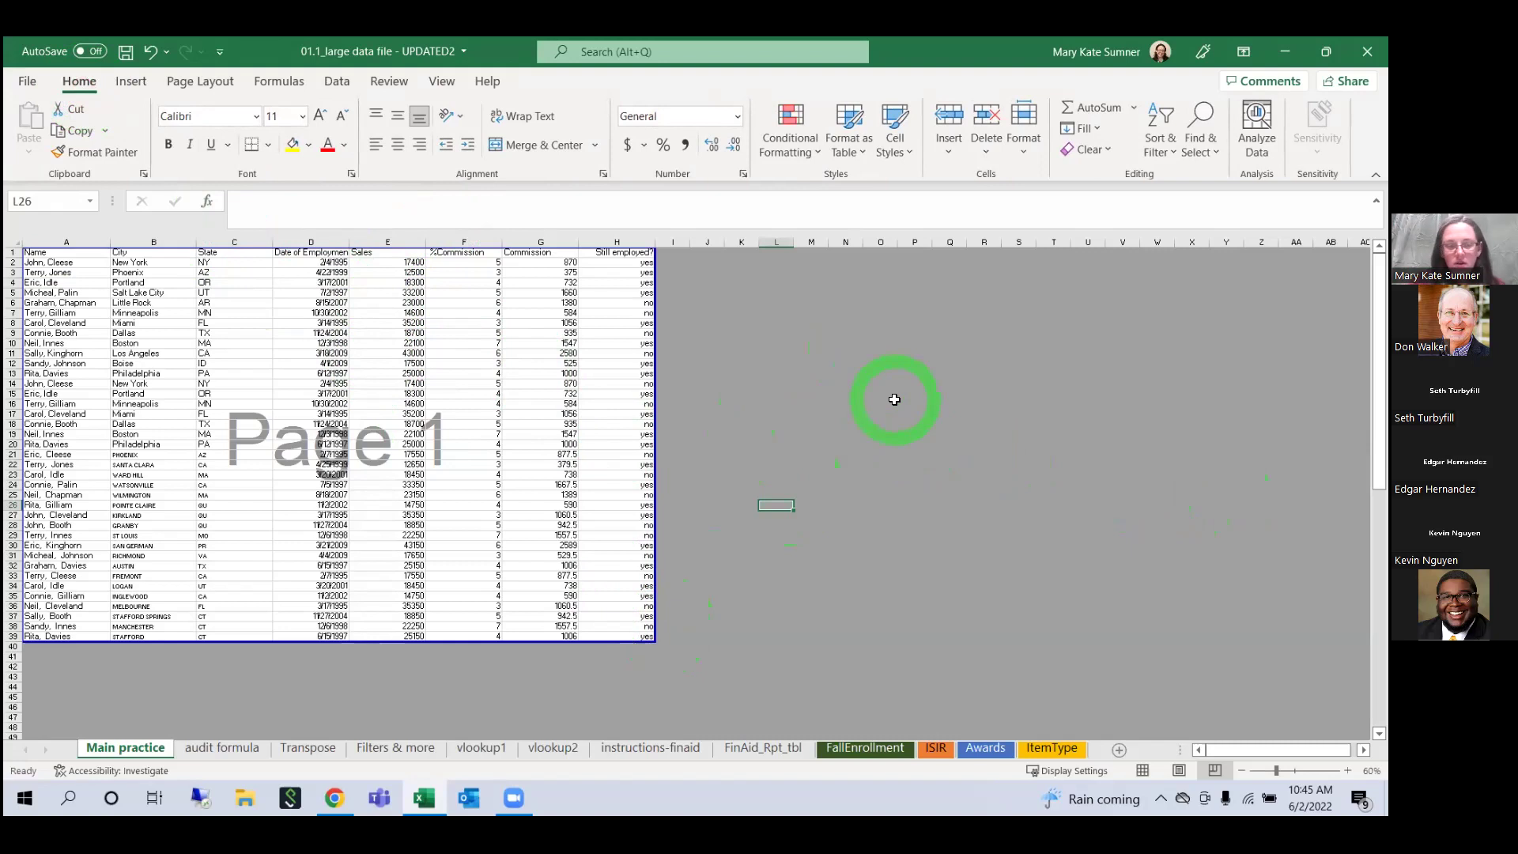
pyautogui.press('XF86AudioLowerVolume')
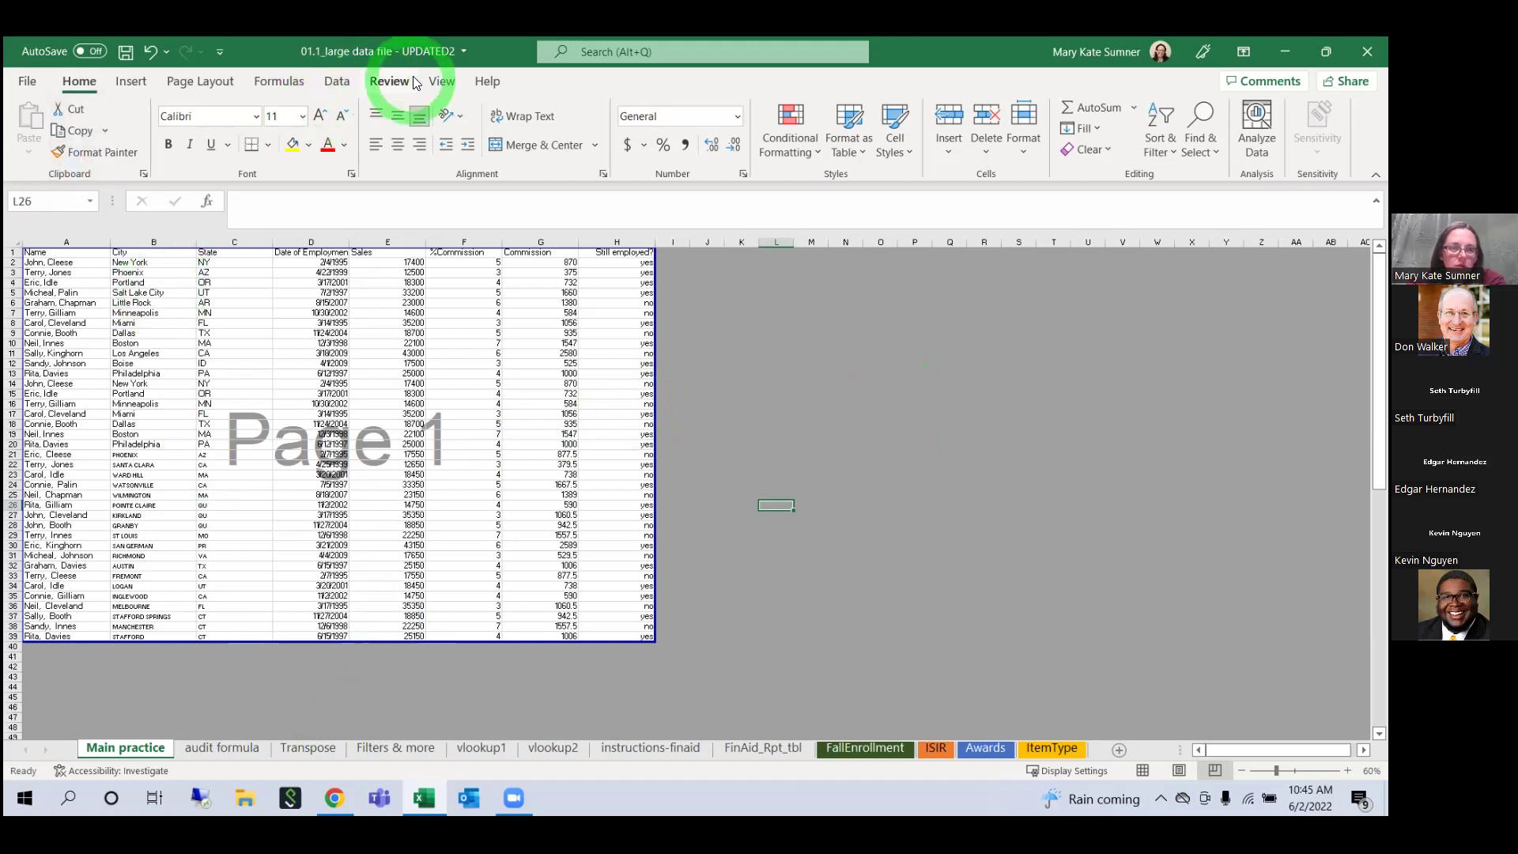
# Step: Switch the Main practice sheet to Normal view and select cell A1
pyautogui.click(441, 80)
pyautogui.click(257, 127)
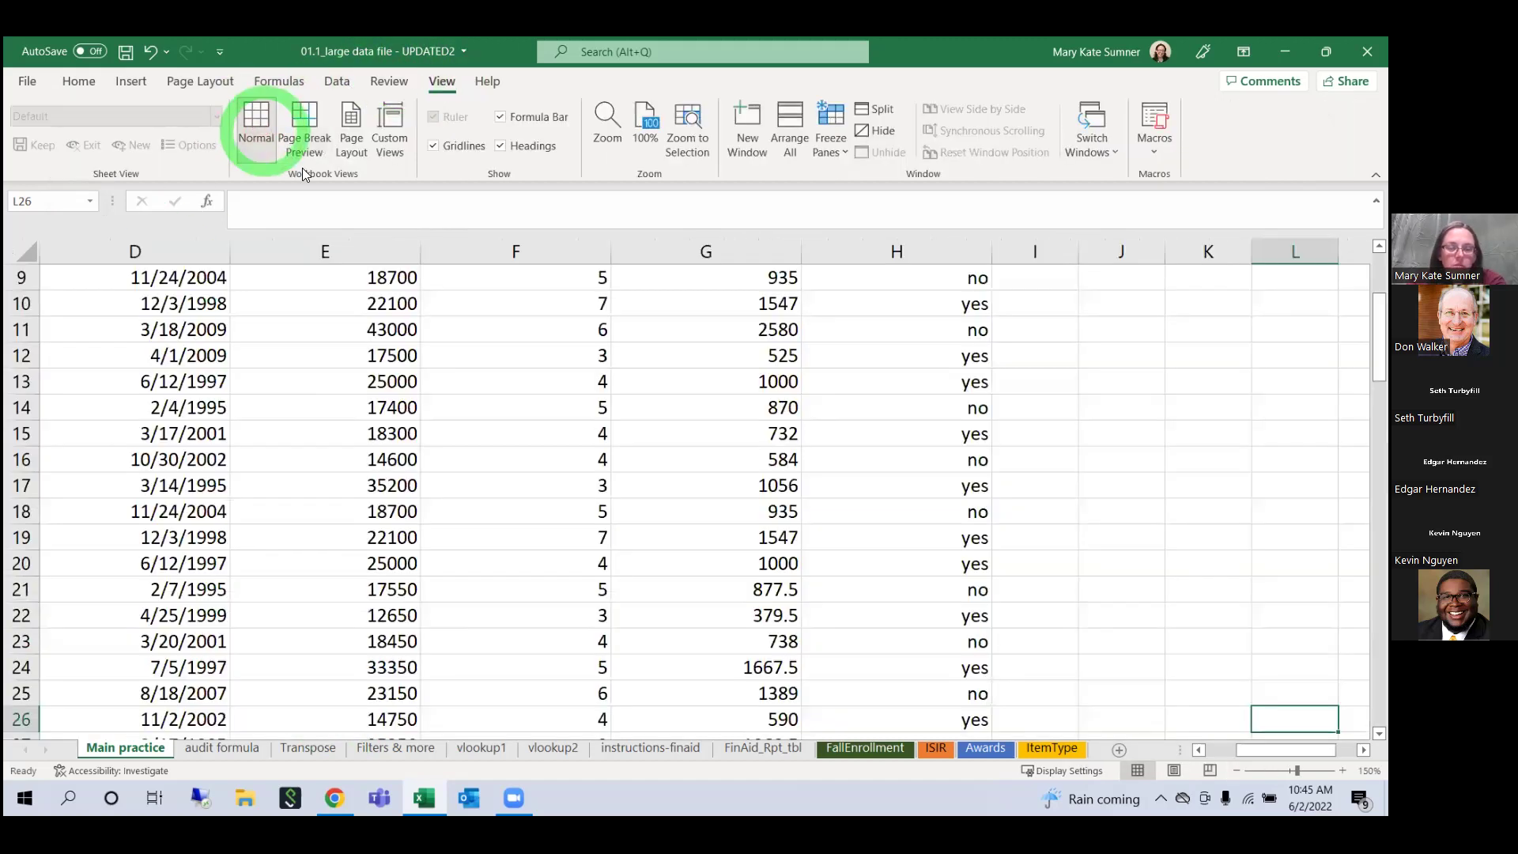
pyautogui.scroll(3, 577, 411)
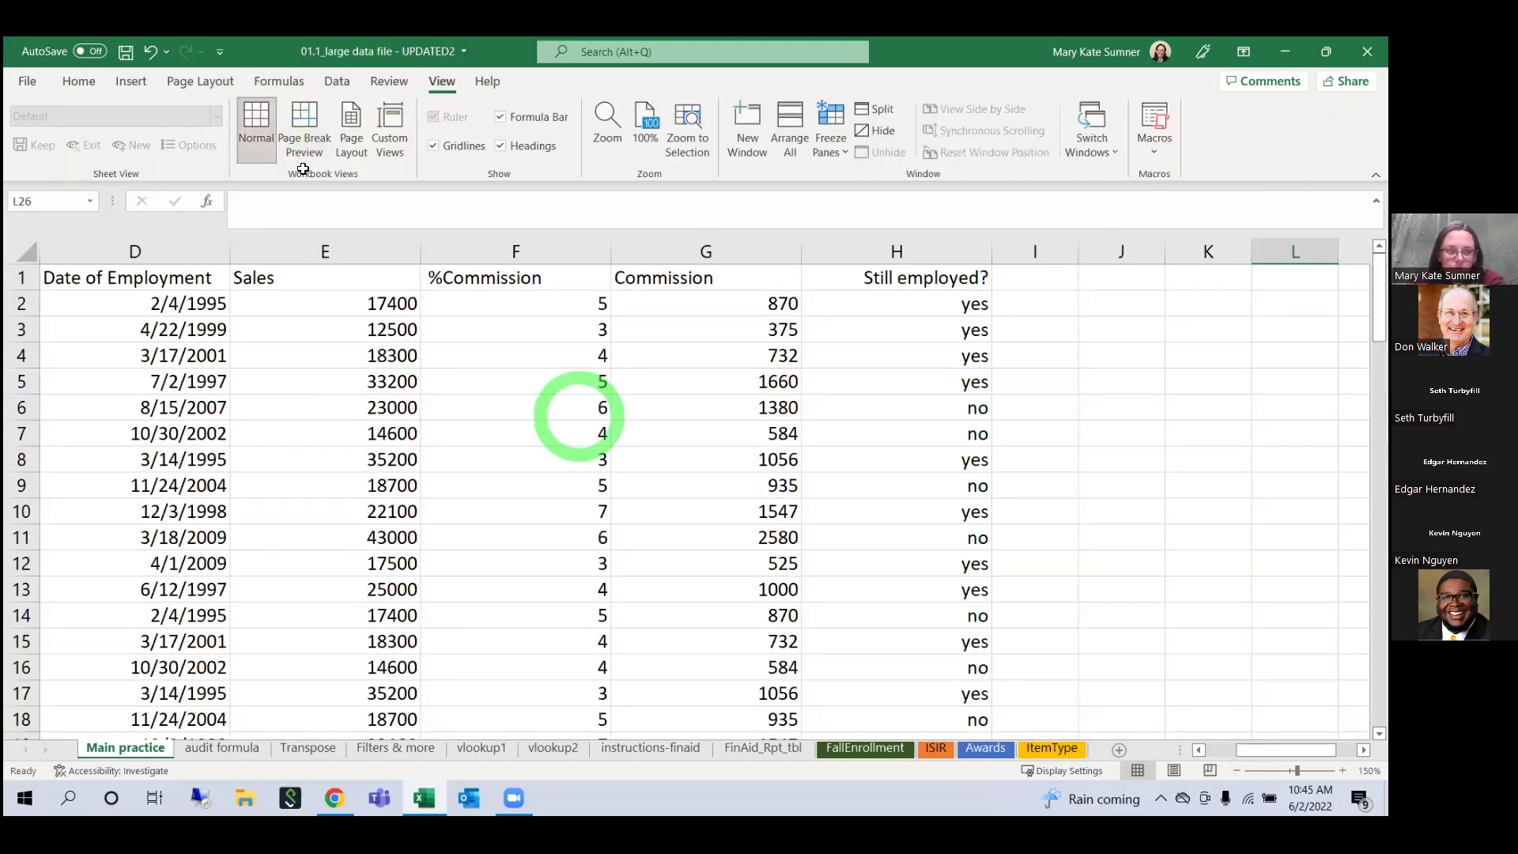
pyautogui.click(1214, 750)
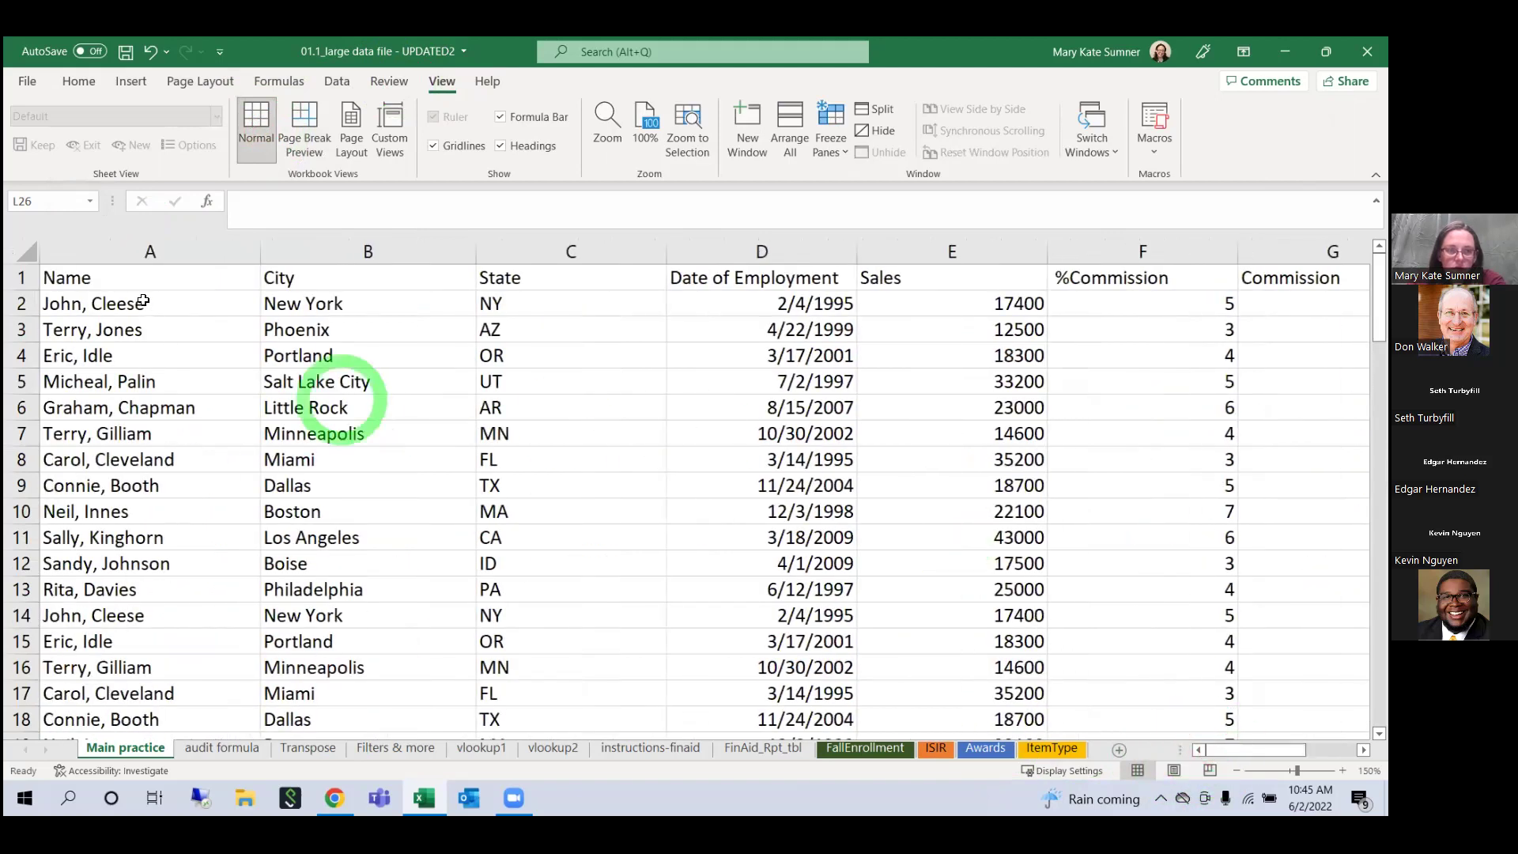
pyautogui.click(129, 281)
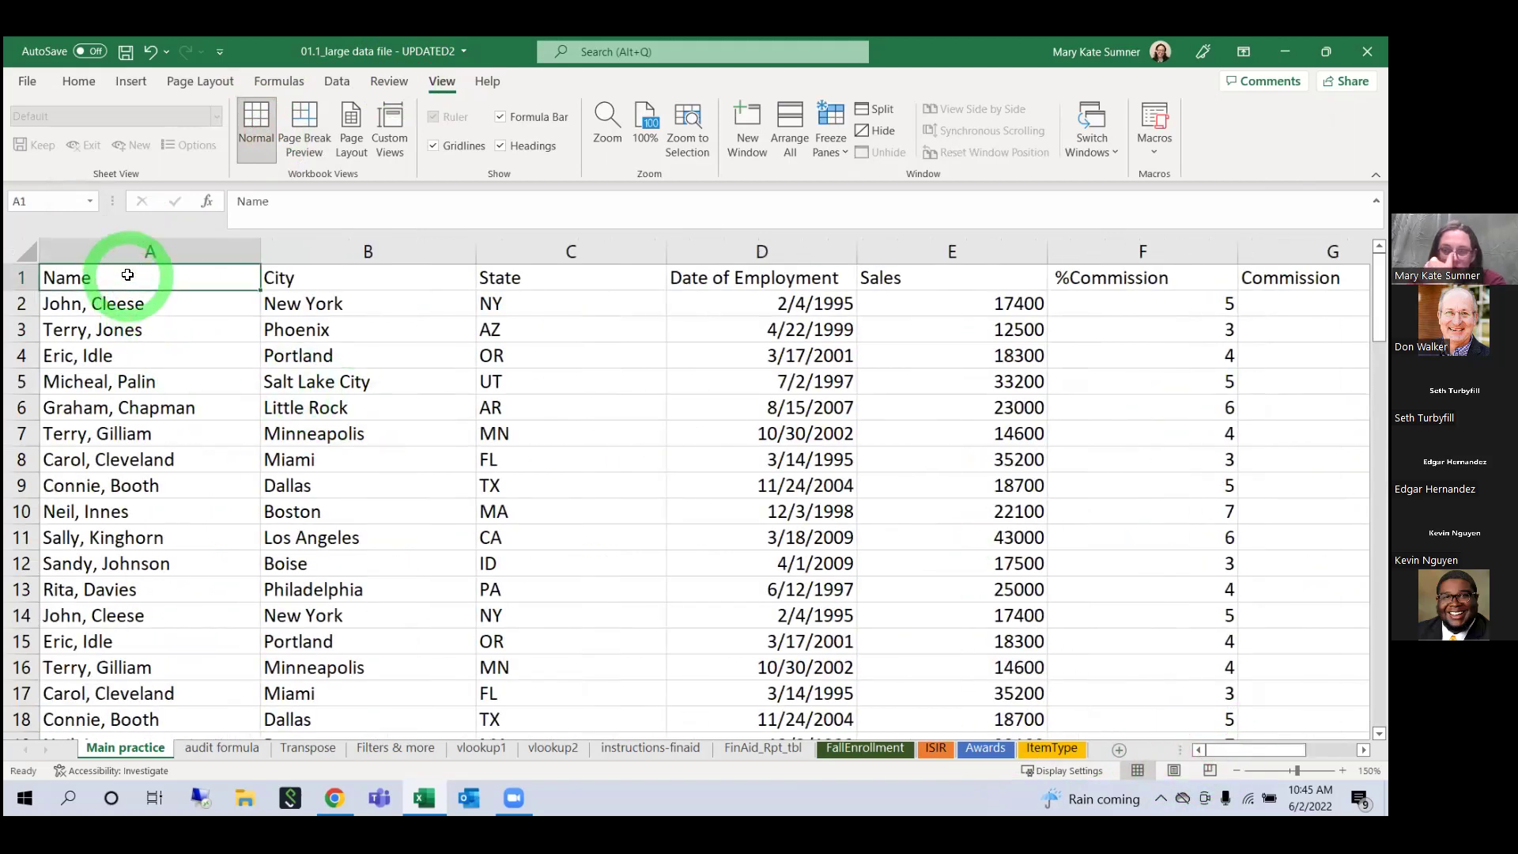
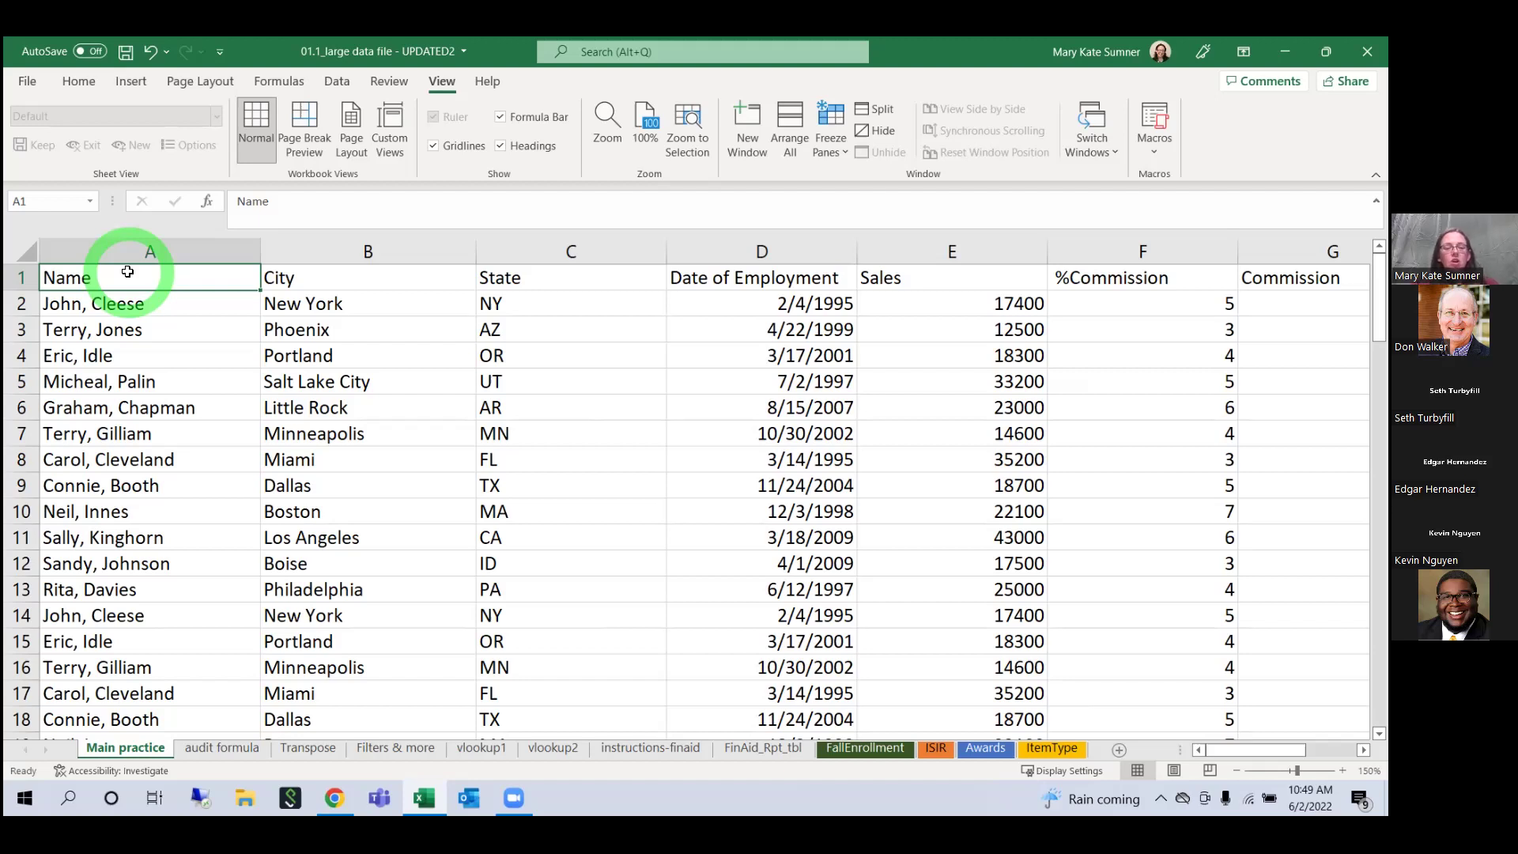
# Step: Compare the customer data on the vlookup1 and vlookup2 sheets, focusing on the ID column of vlookup1
pyautogui.click(481, 748)
pyautogui.click(443, 485)
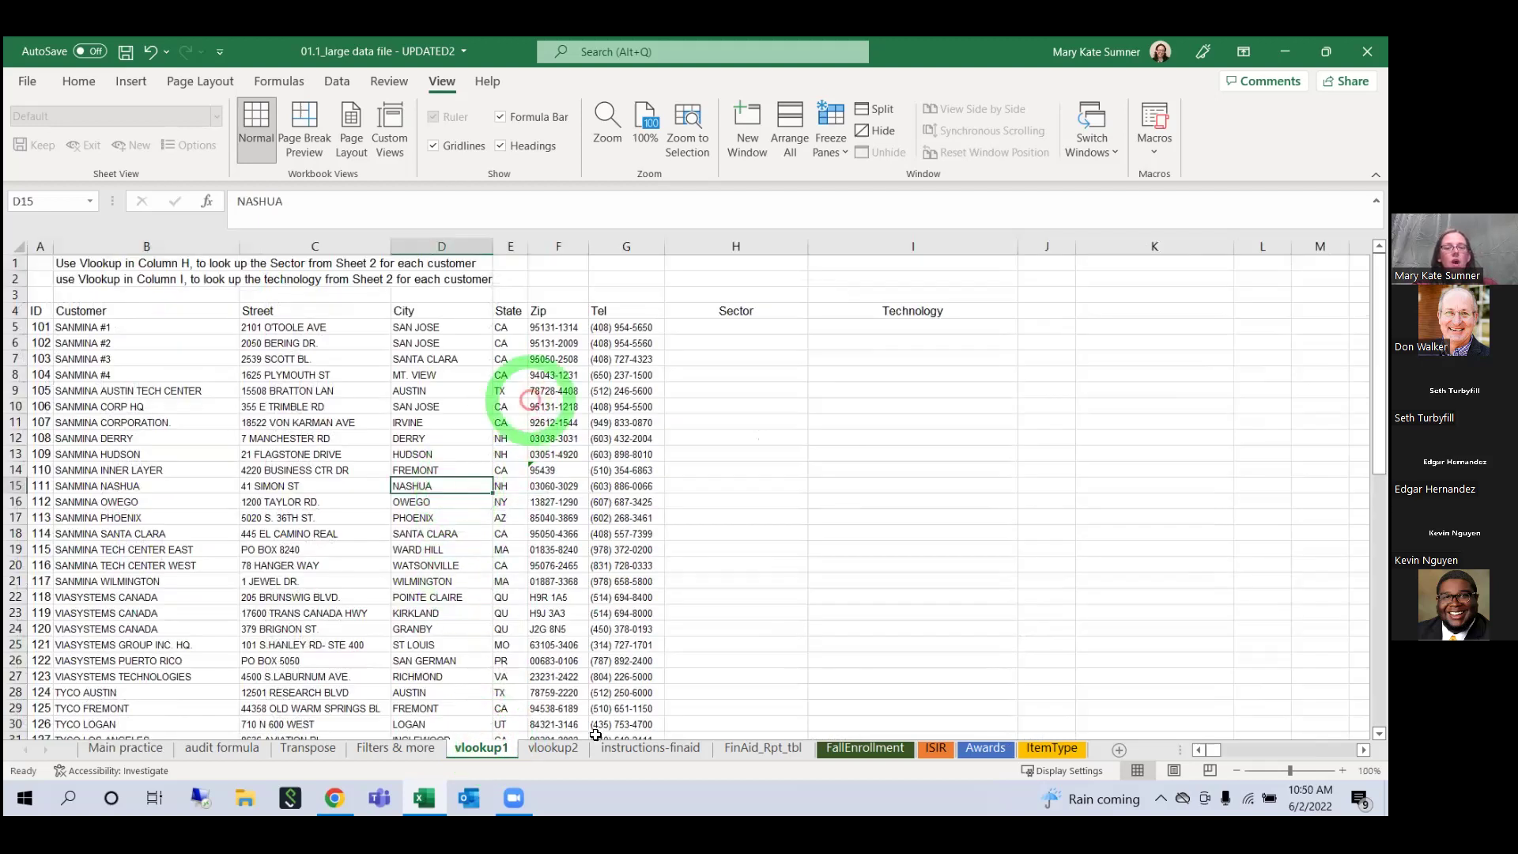
pyautogui.click(552, 751)
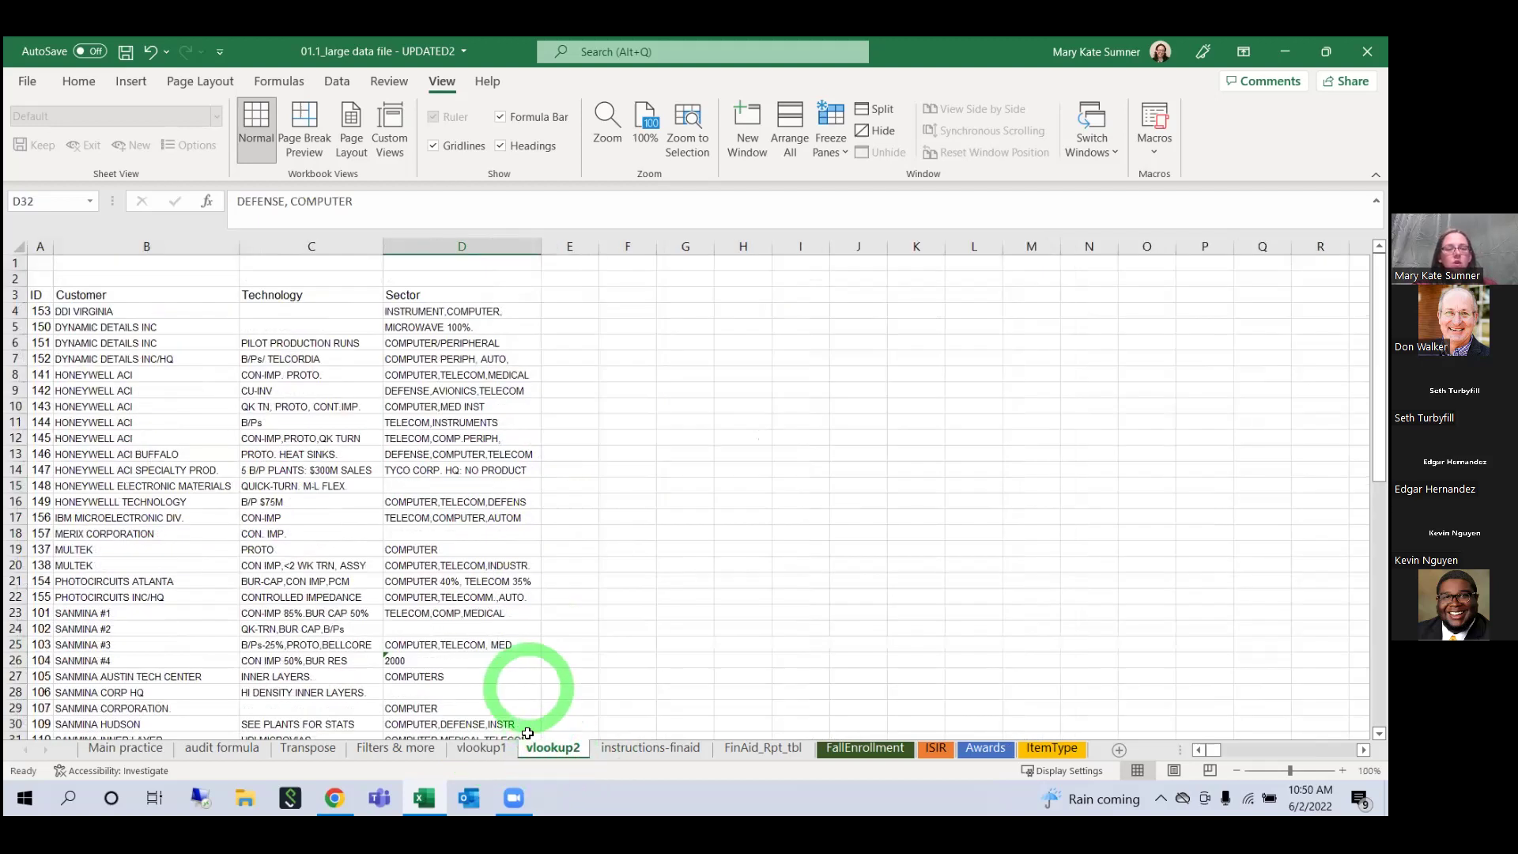
pyautogui.click(495, 752)
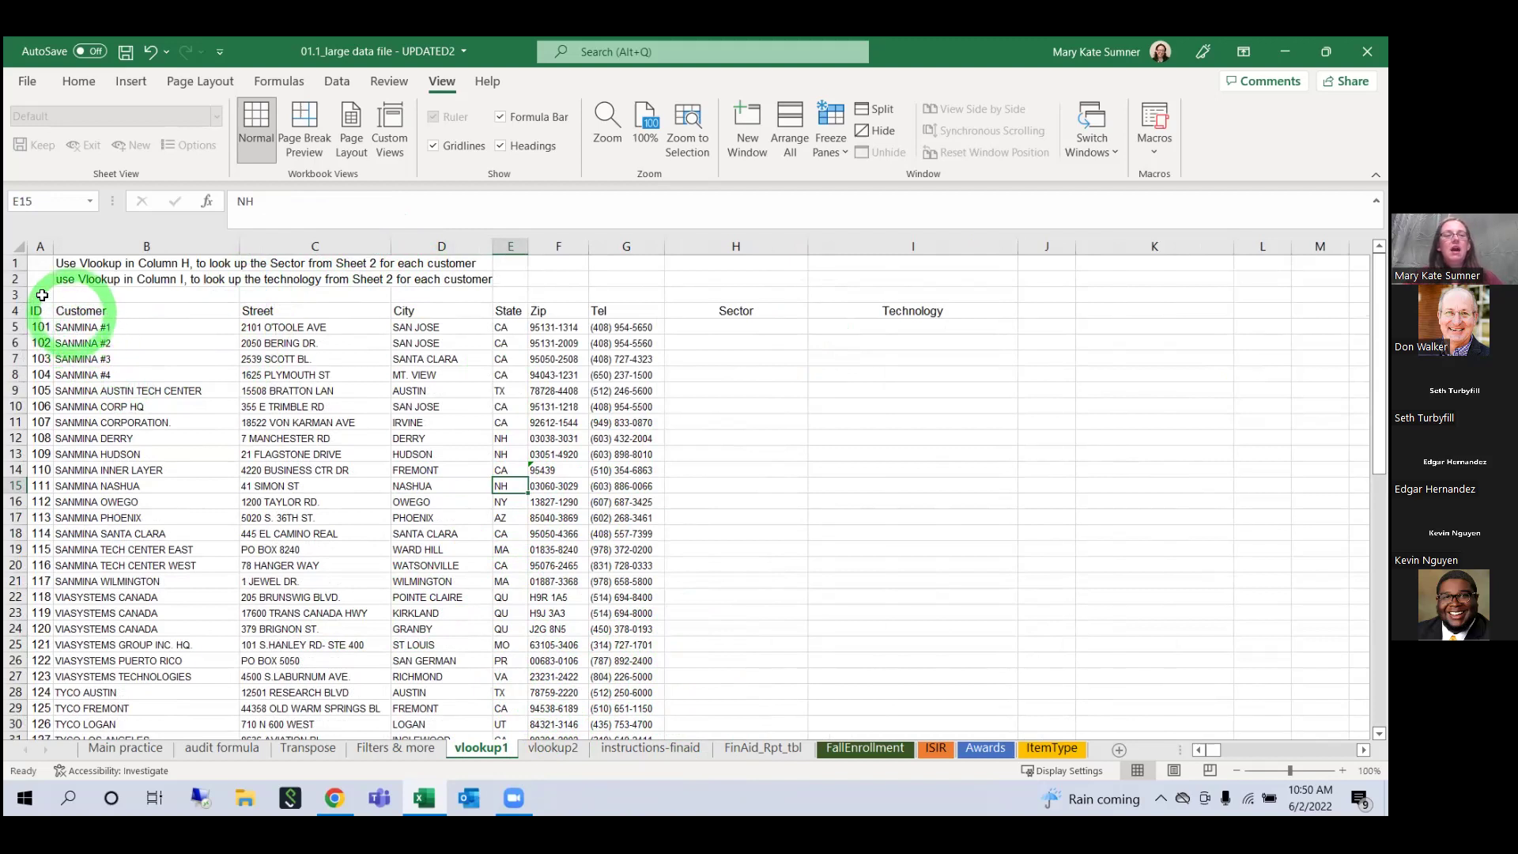
pyautogui.click(38, 247)
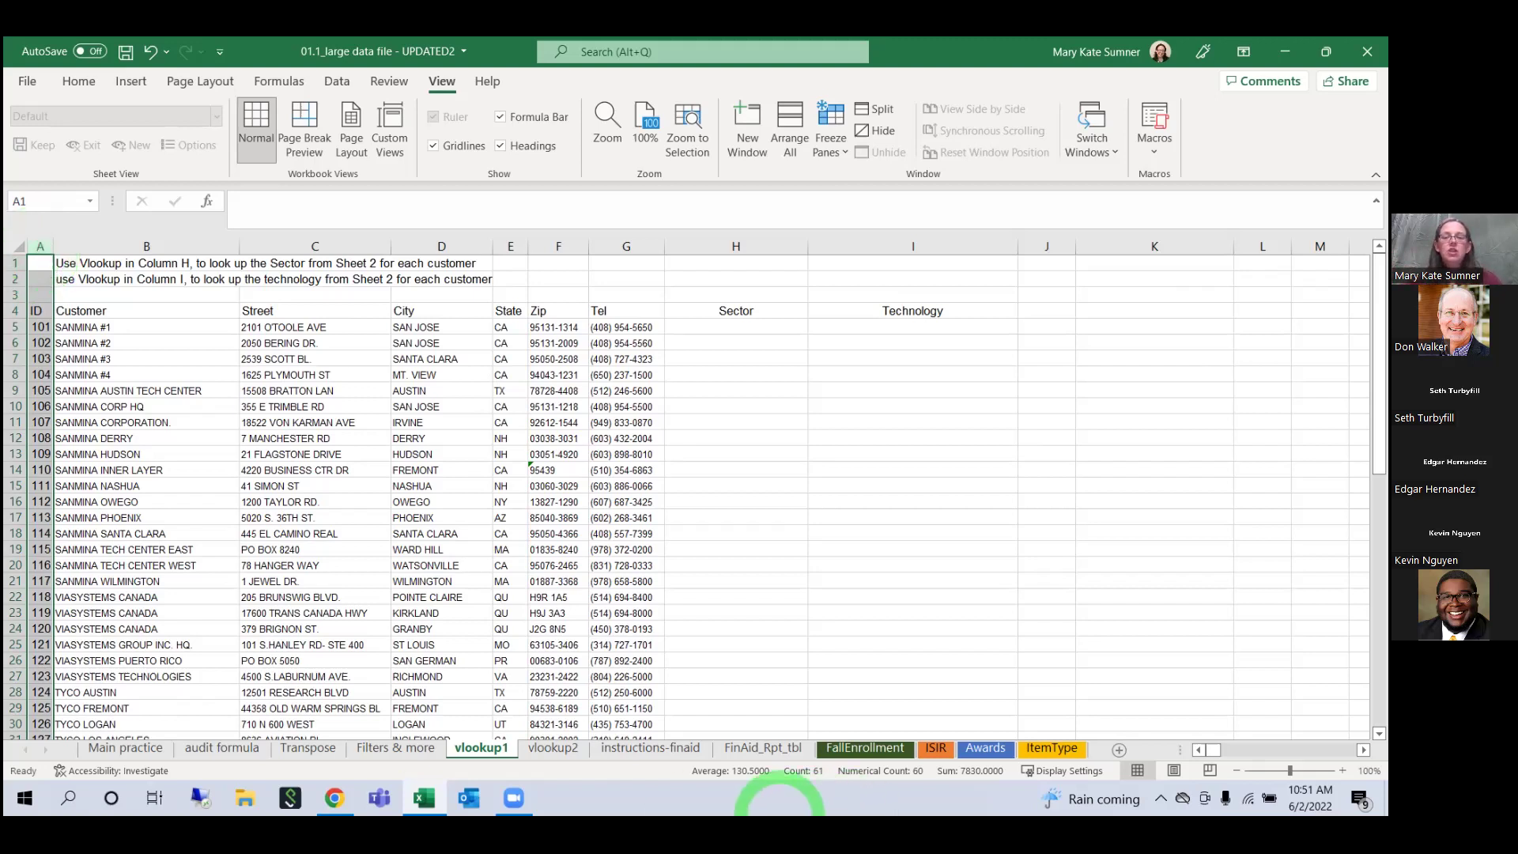
# Step: Zoom the vlookup1 sheet to 130% and bring the whole customer table from column A back into view
pyautogui.click(880, 388)
pyautogui.click(796, 330)
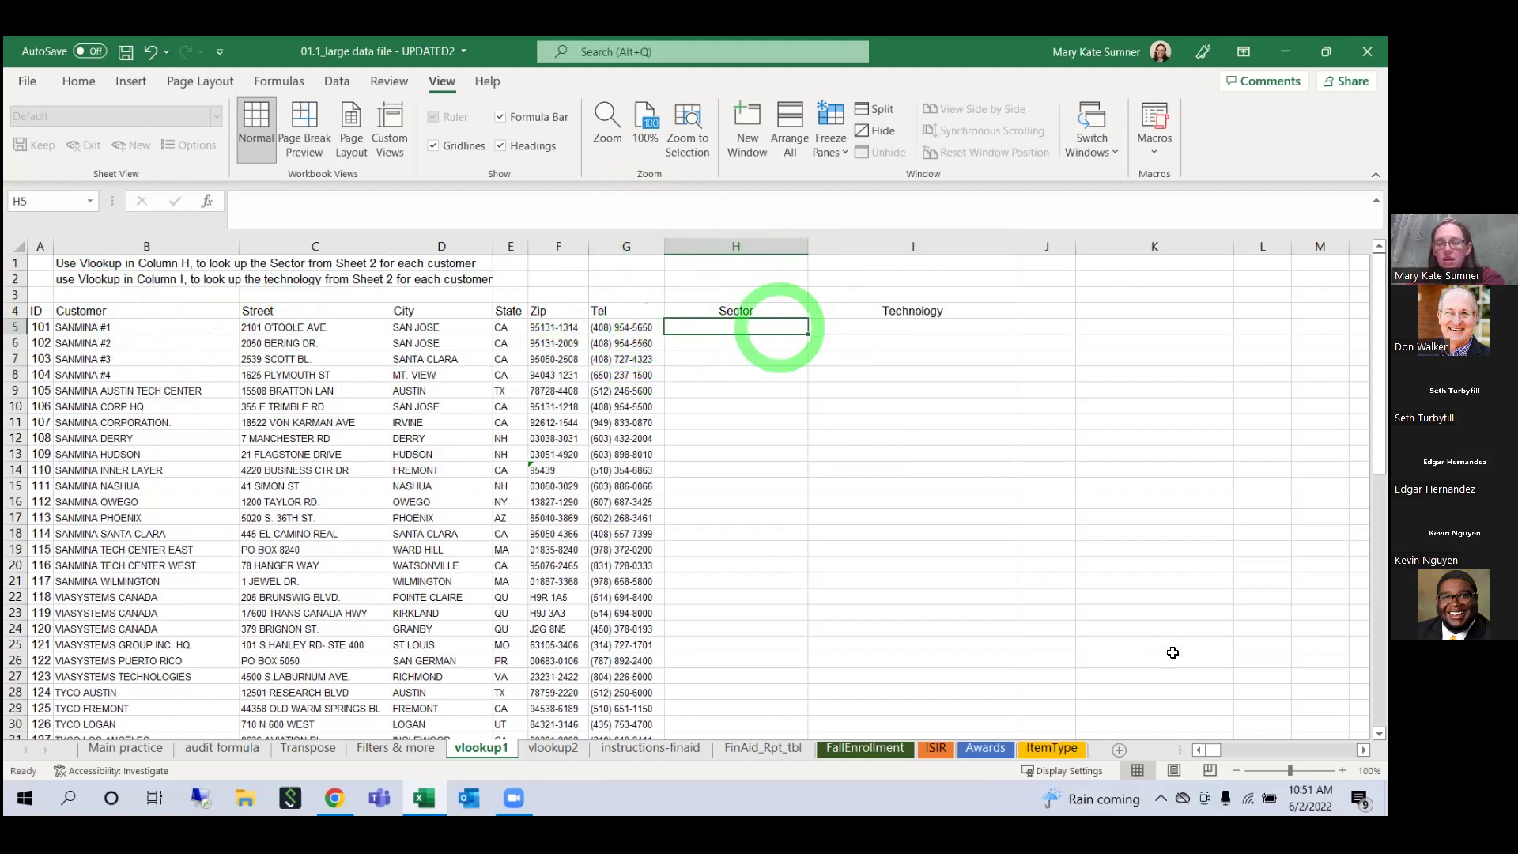
pyautogui.click(1342, 771)
pyautogui.click(1342, 770)
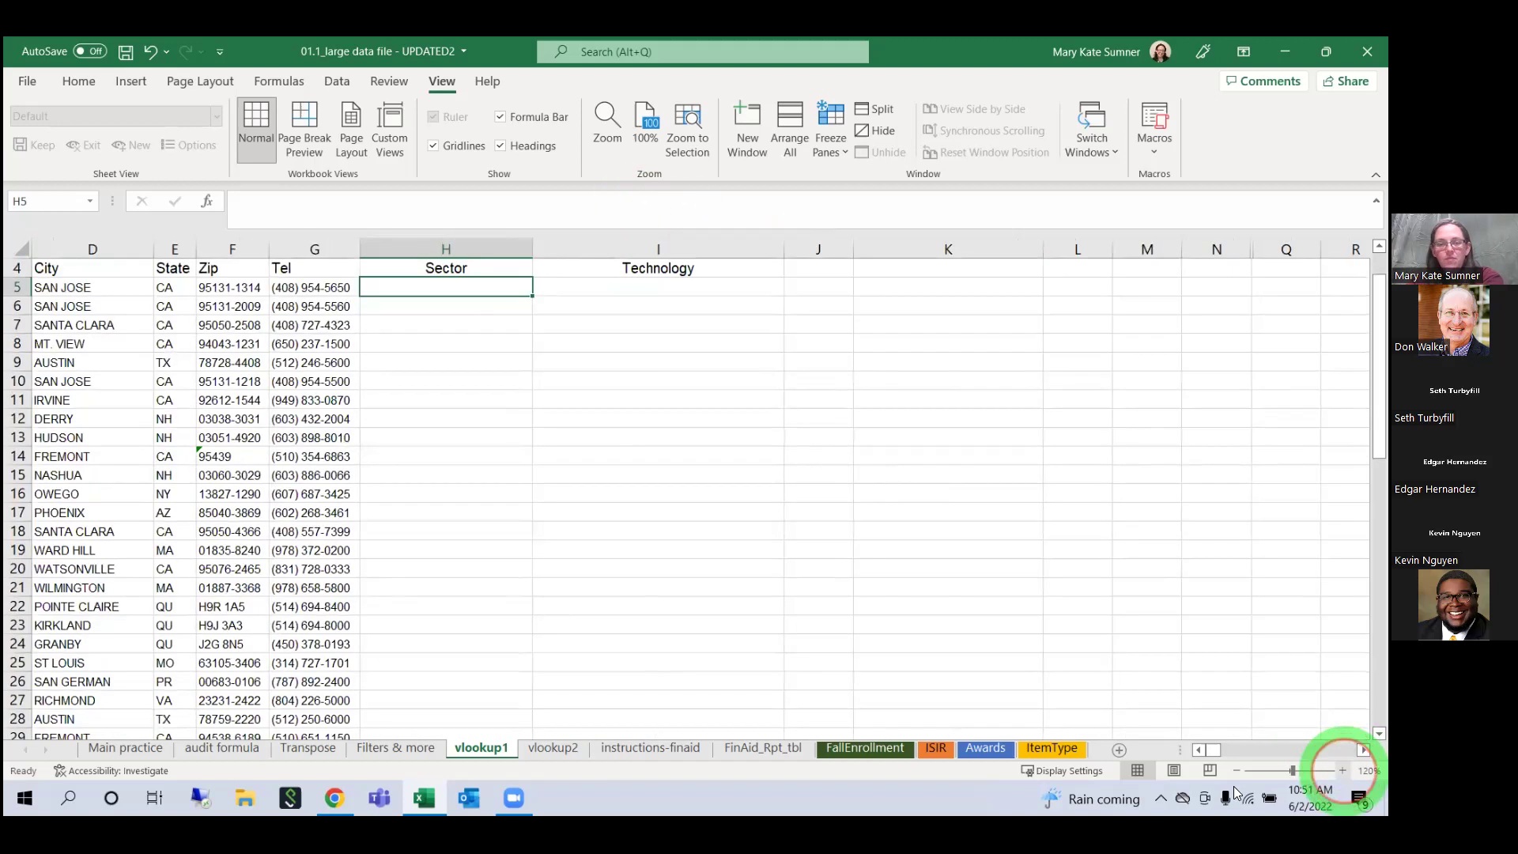
pyautogui.click(1342, 770)
pyautogui.click(1201, 750)
pyautogui.click(1201, 750)
pyautogui.click(1201, 749)
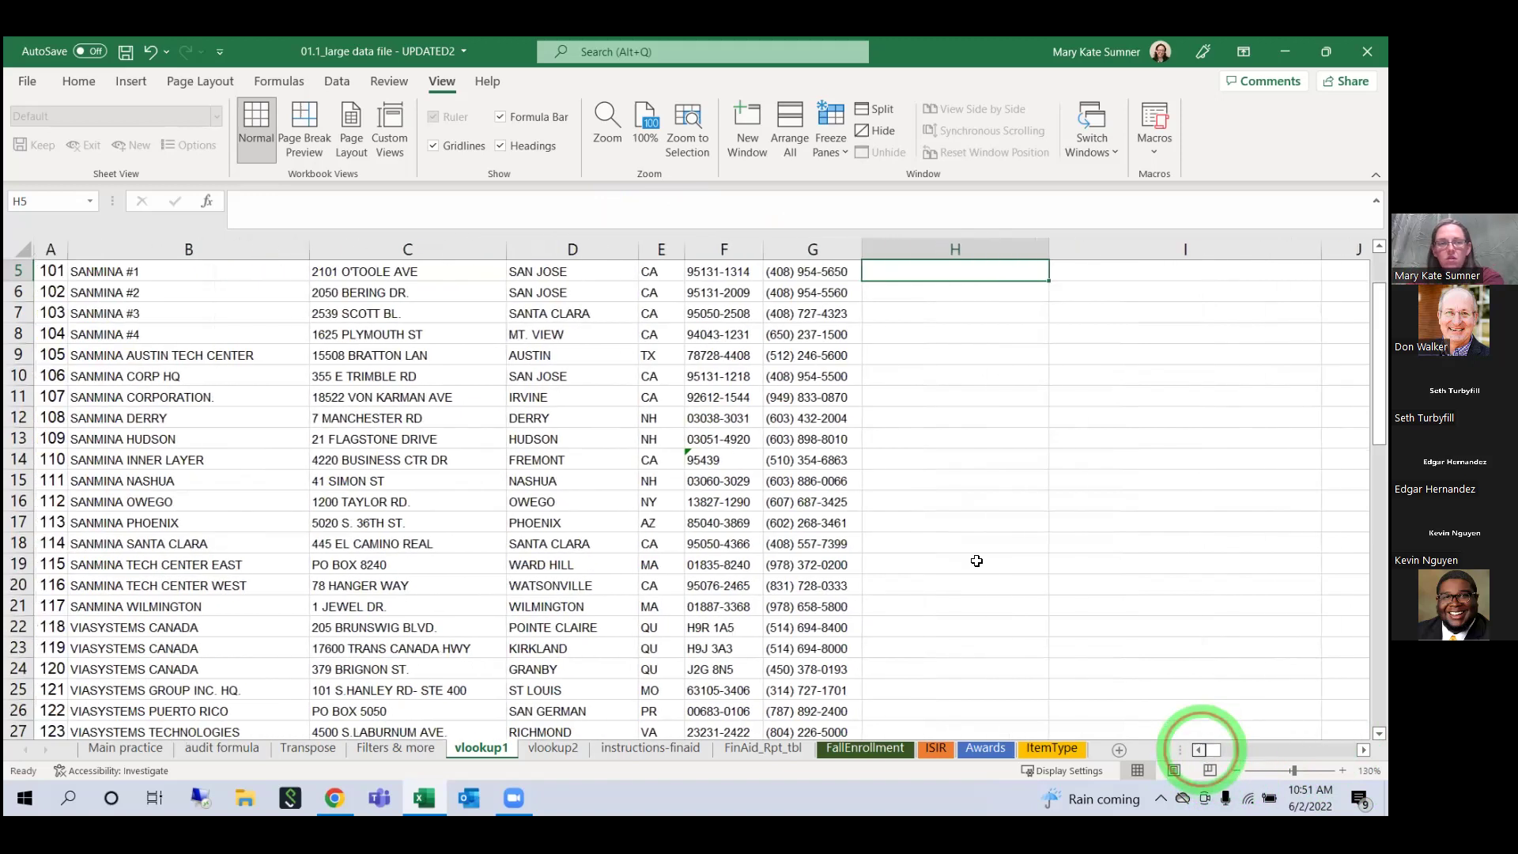
pyautogui.scroll(2, 886, 492)
# Step: Examine the ID column on vlookup1 and the ID, Customer, Technology and Sector columns on vlookup2
pyautogui.click(71, 370)
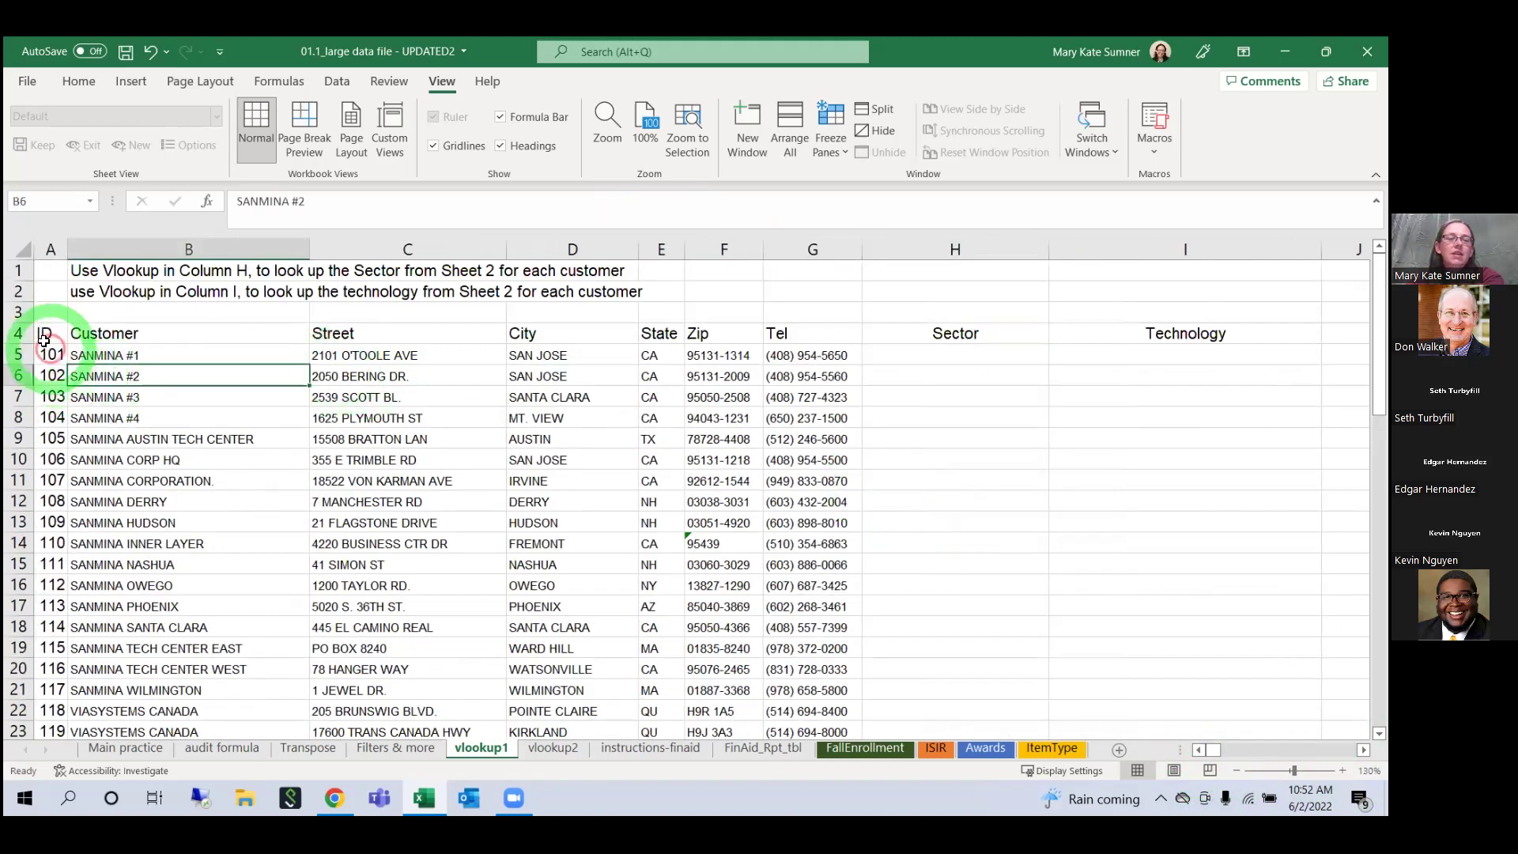
pyautogui.click(22, 333)
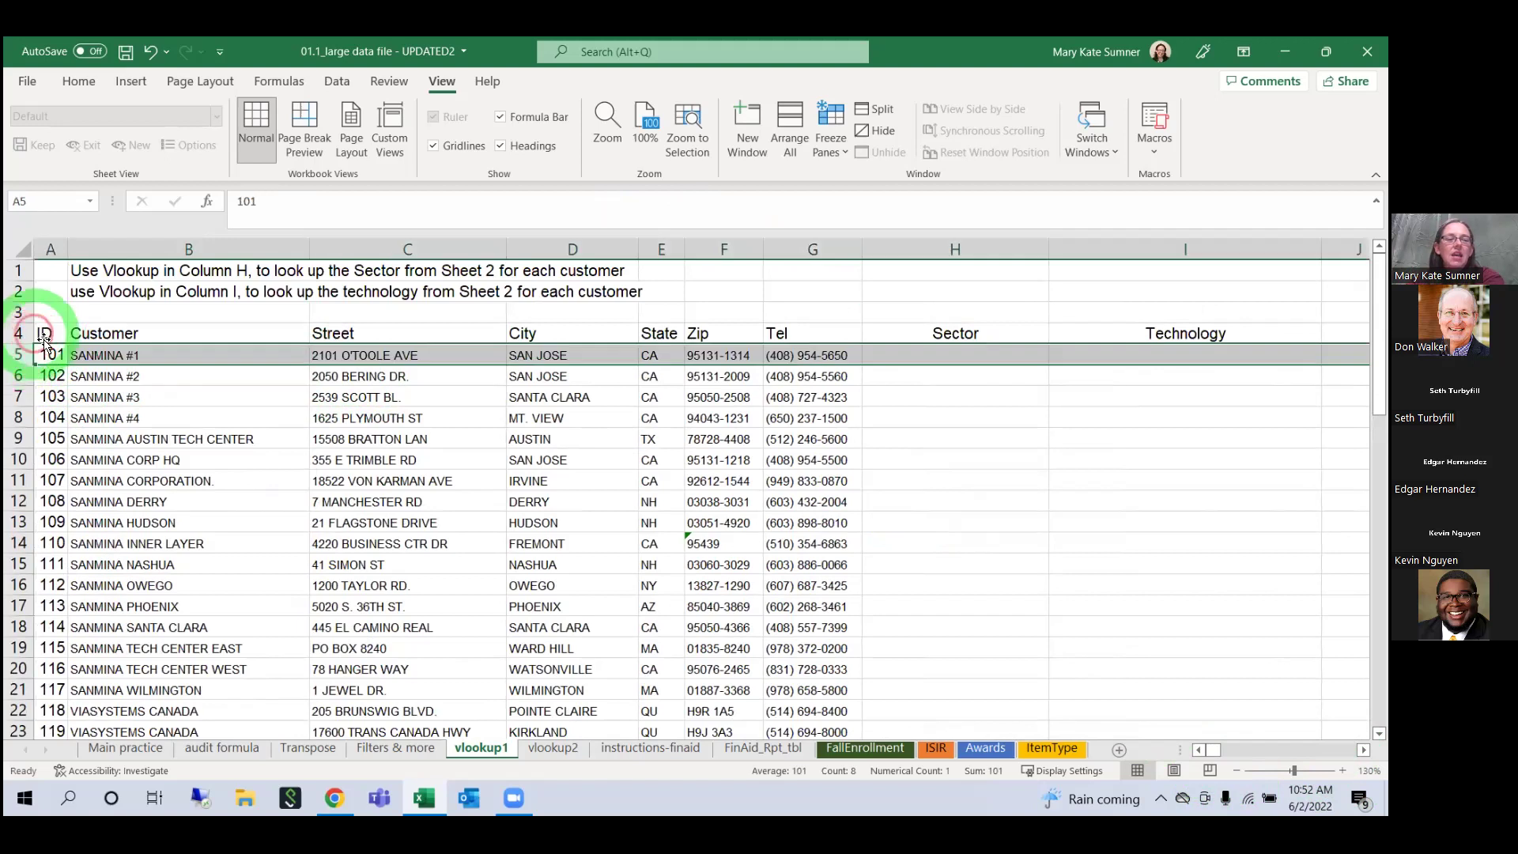
pyautogui.click(49, 354)
pyautogui.moveTo(103, 348); pyautogui.dragTo(46, 333)
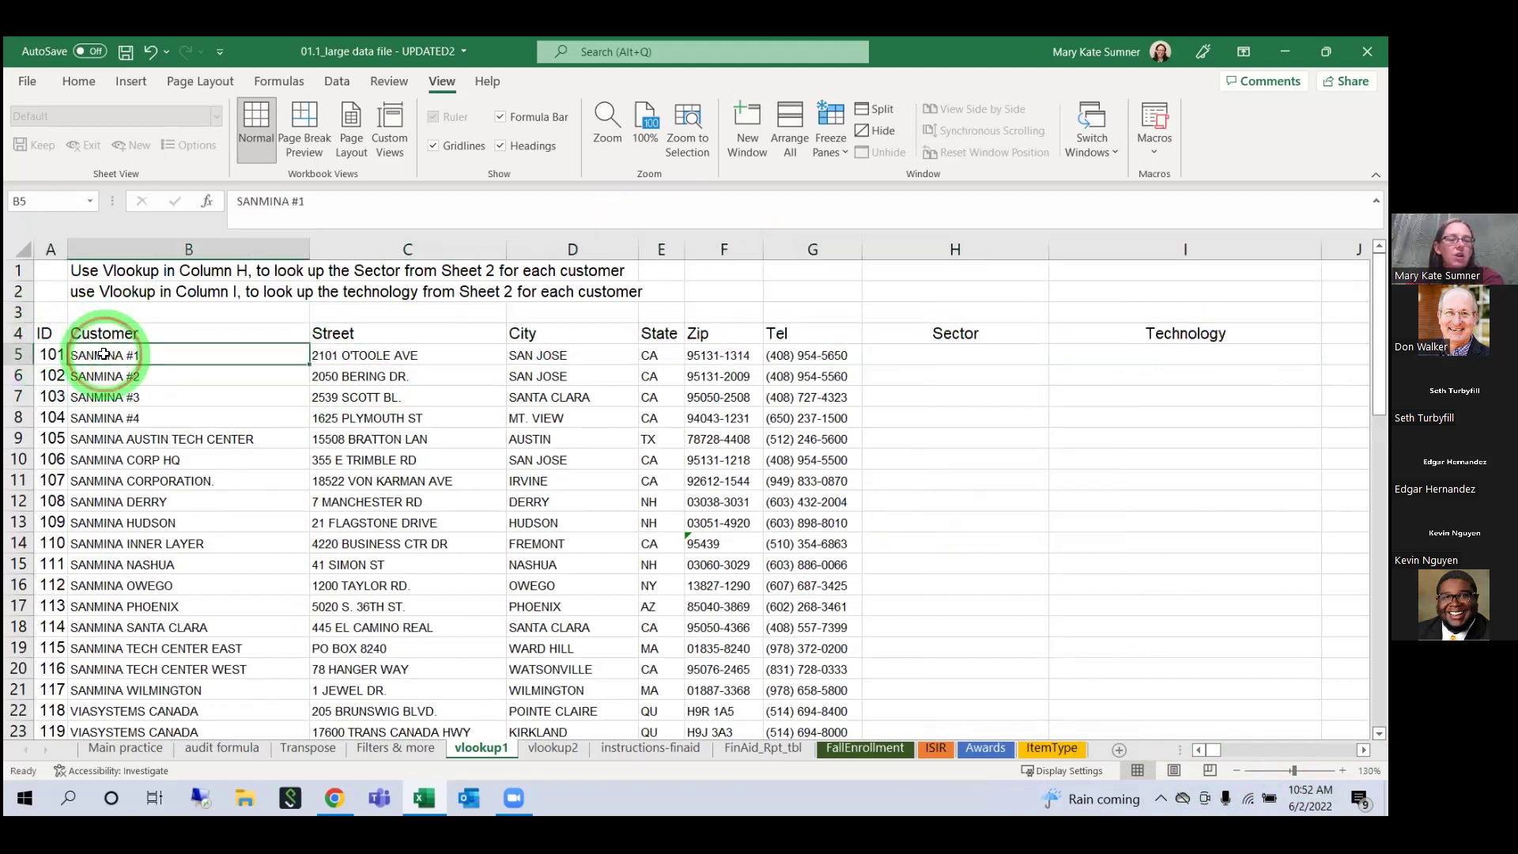
pyautogui.click(48, 346)
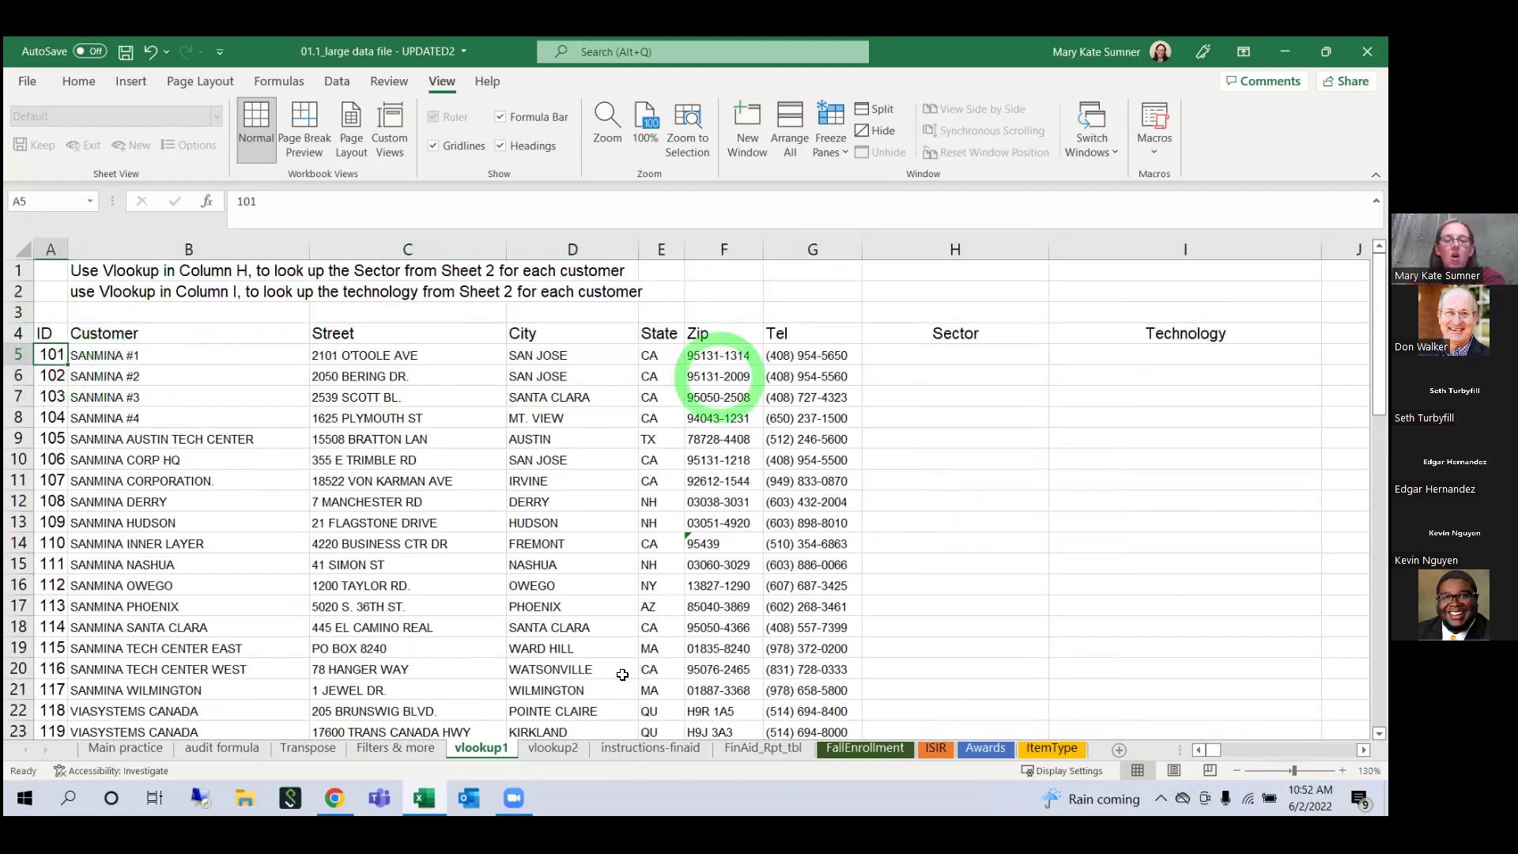
pyautogui.click(537, 751)
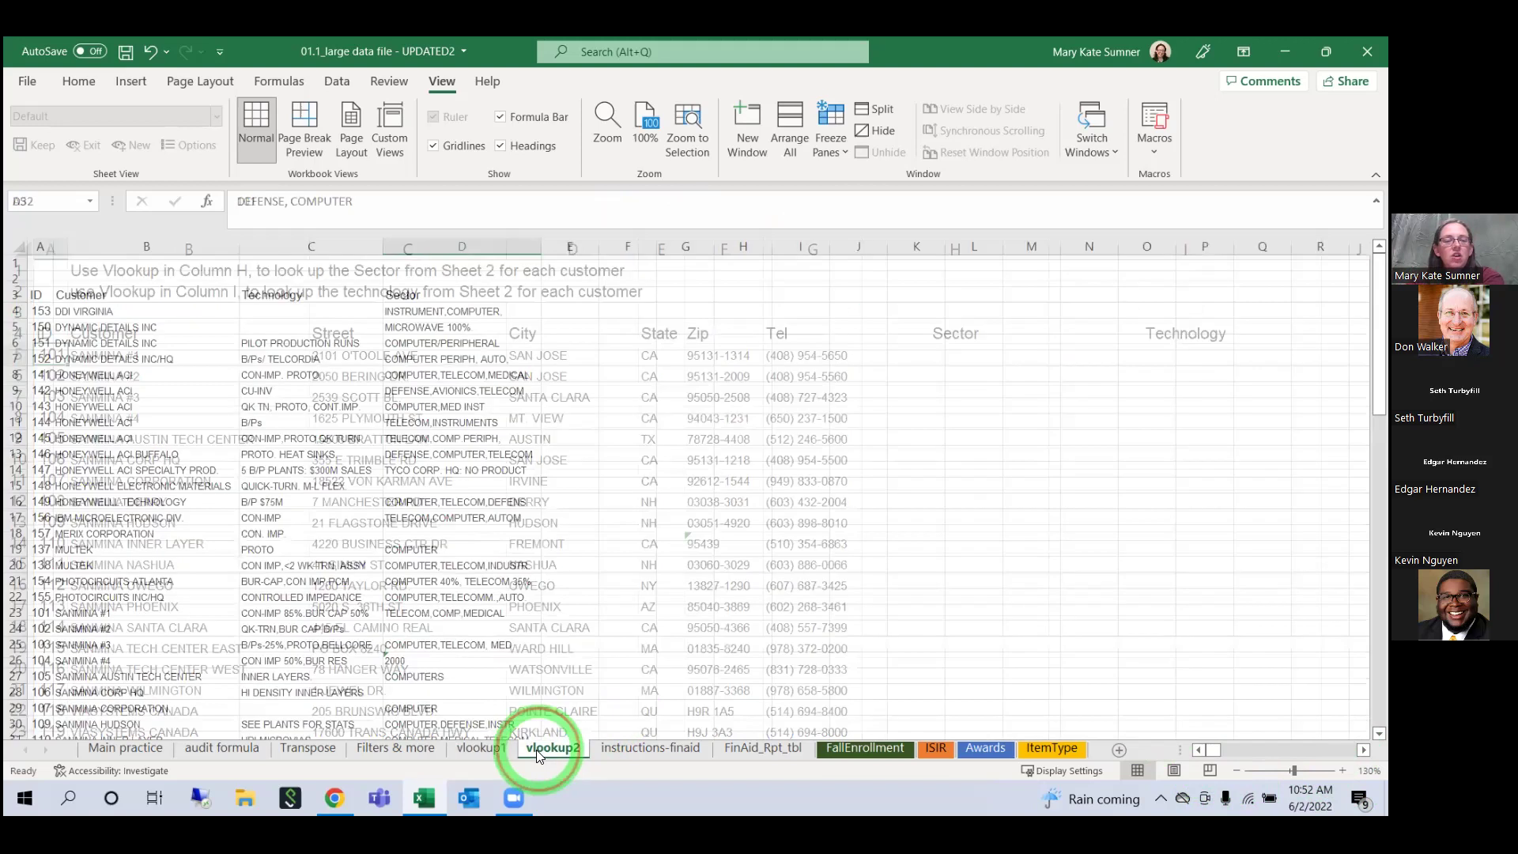
pyautogui.click(307, 294)
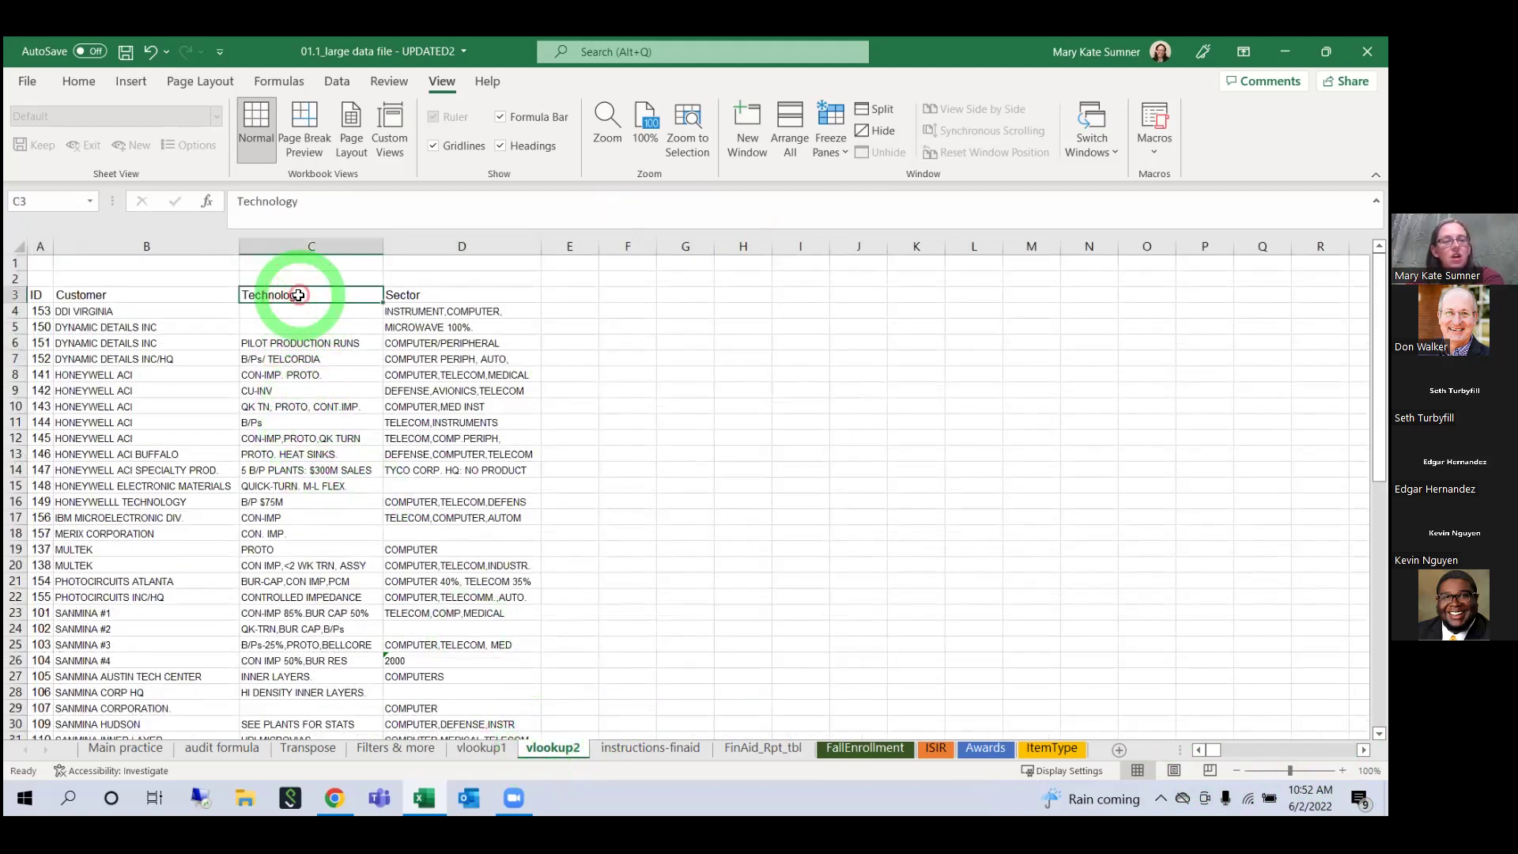
pyautogui.click(417, 295)
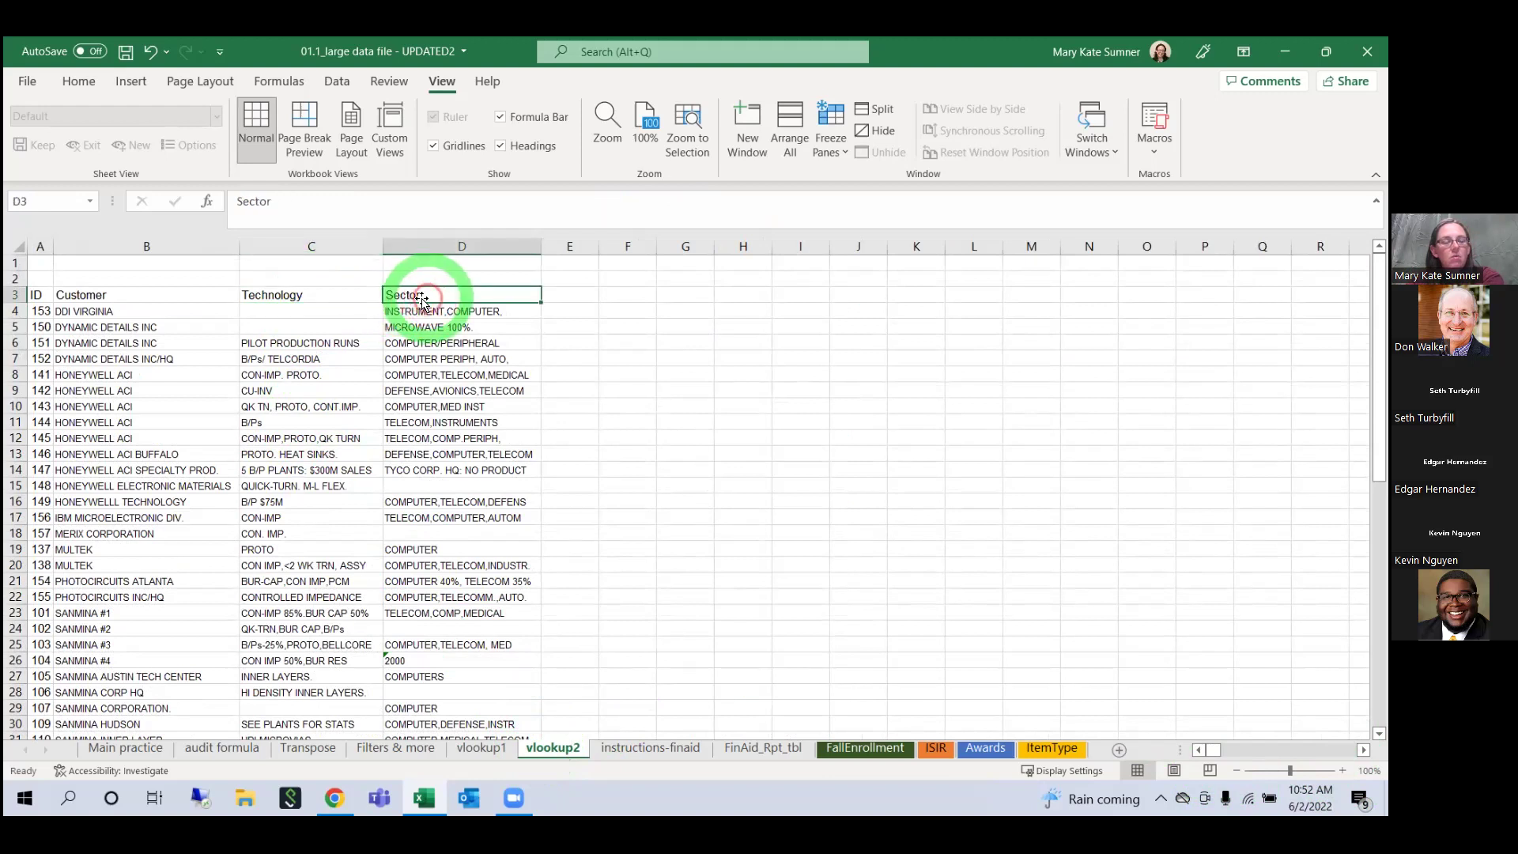
pyautogui.click(40, 246)
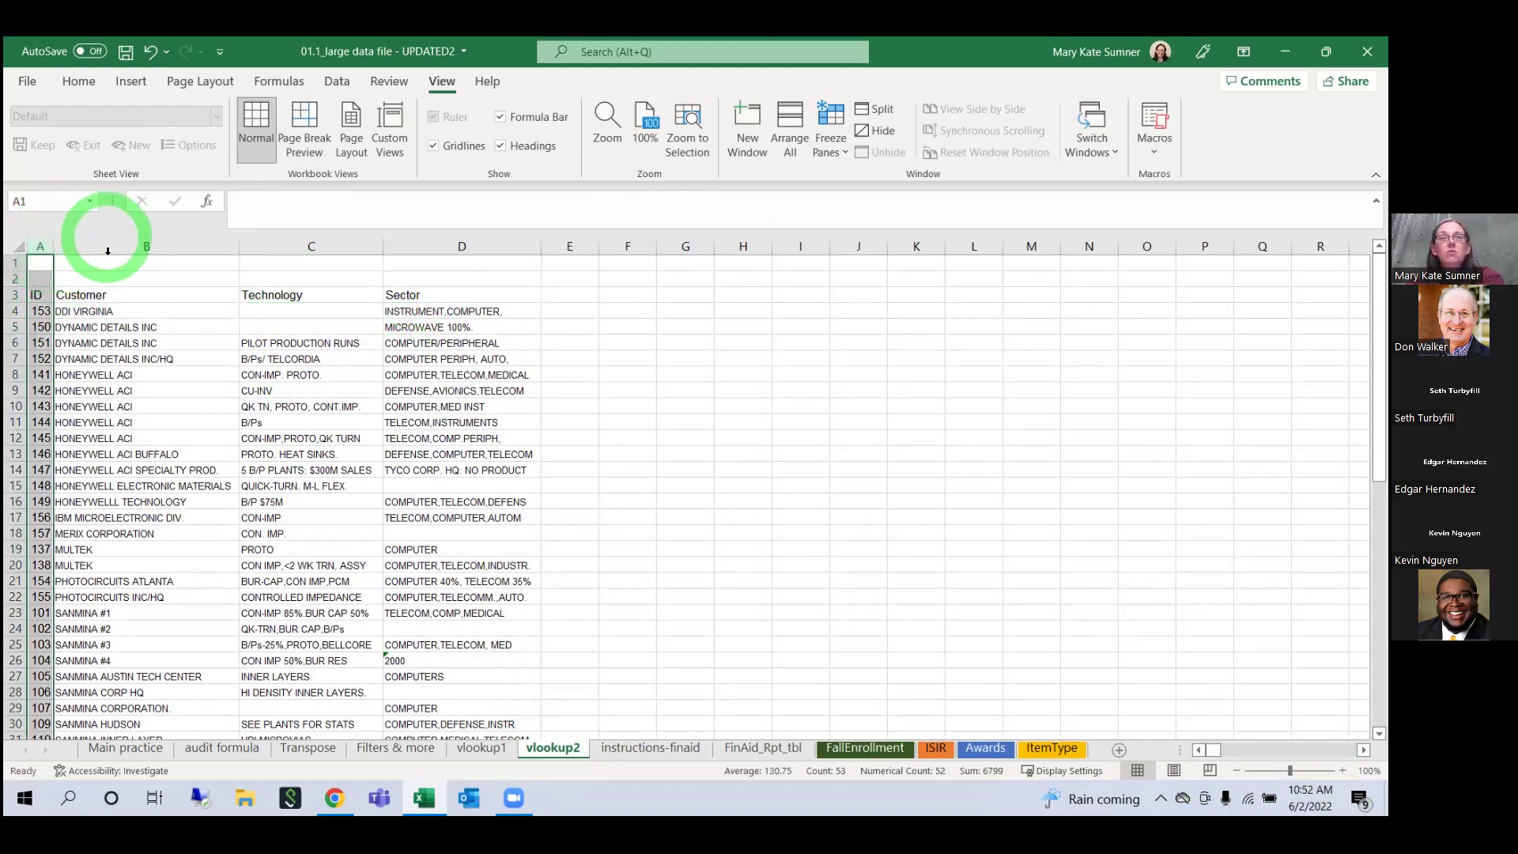
pyautogui.click(107, 246)
pyautogui.click(67, 357)
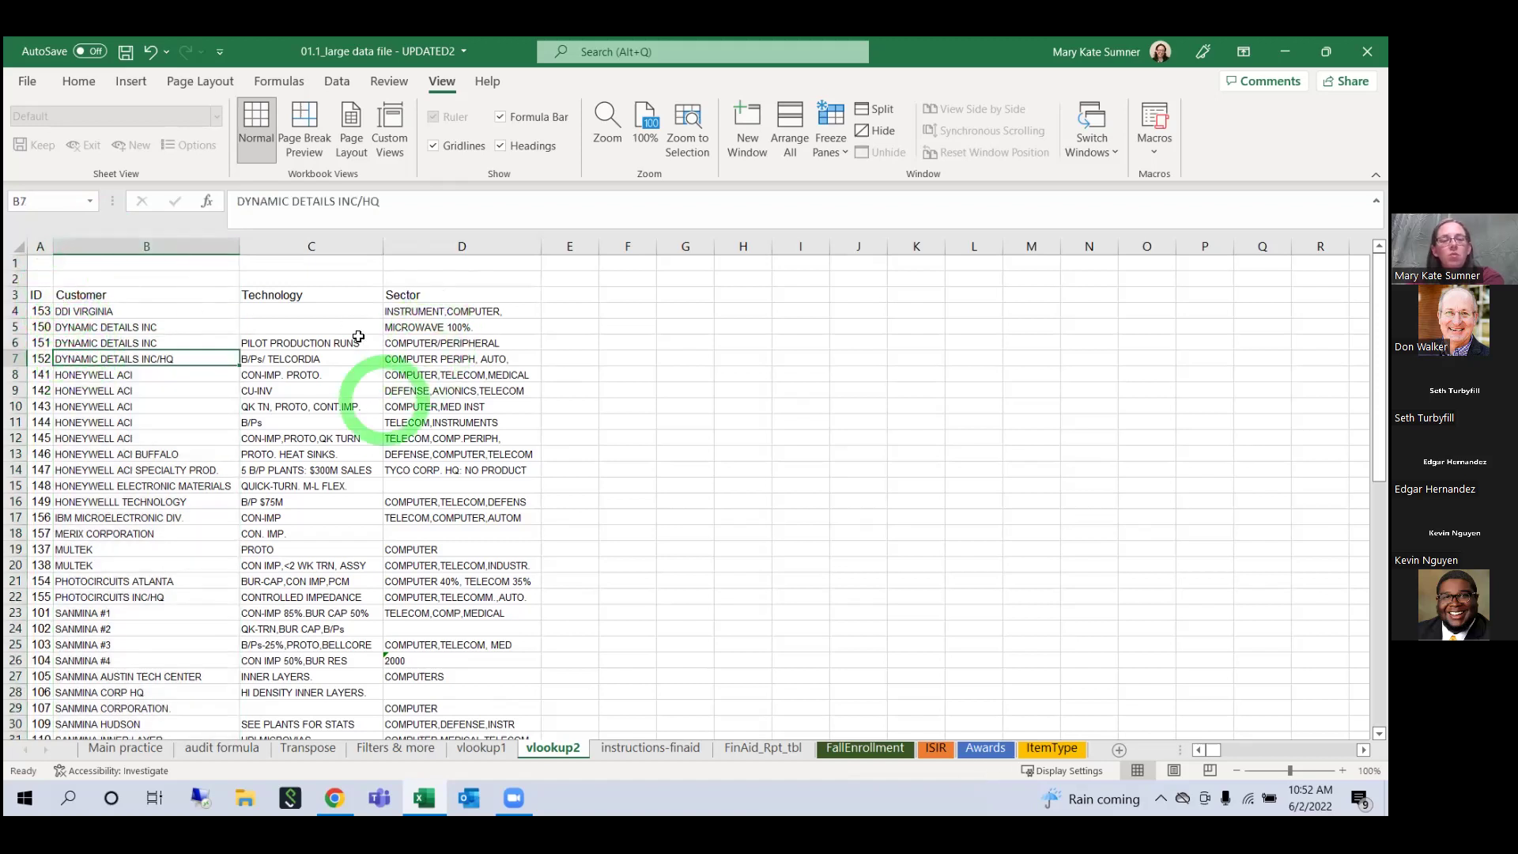
pyautogui.click(308, 295)
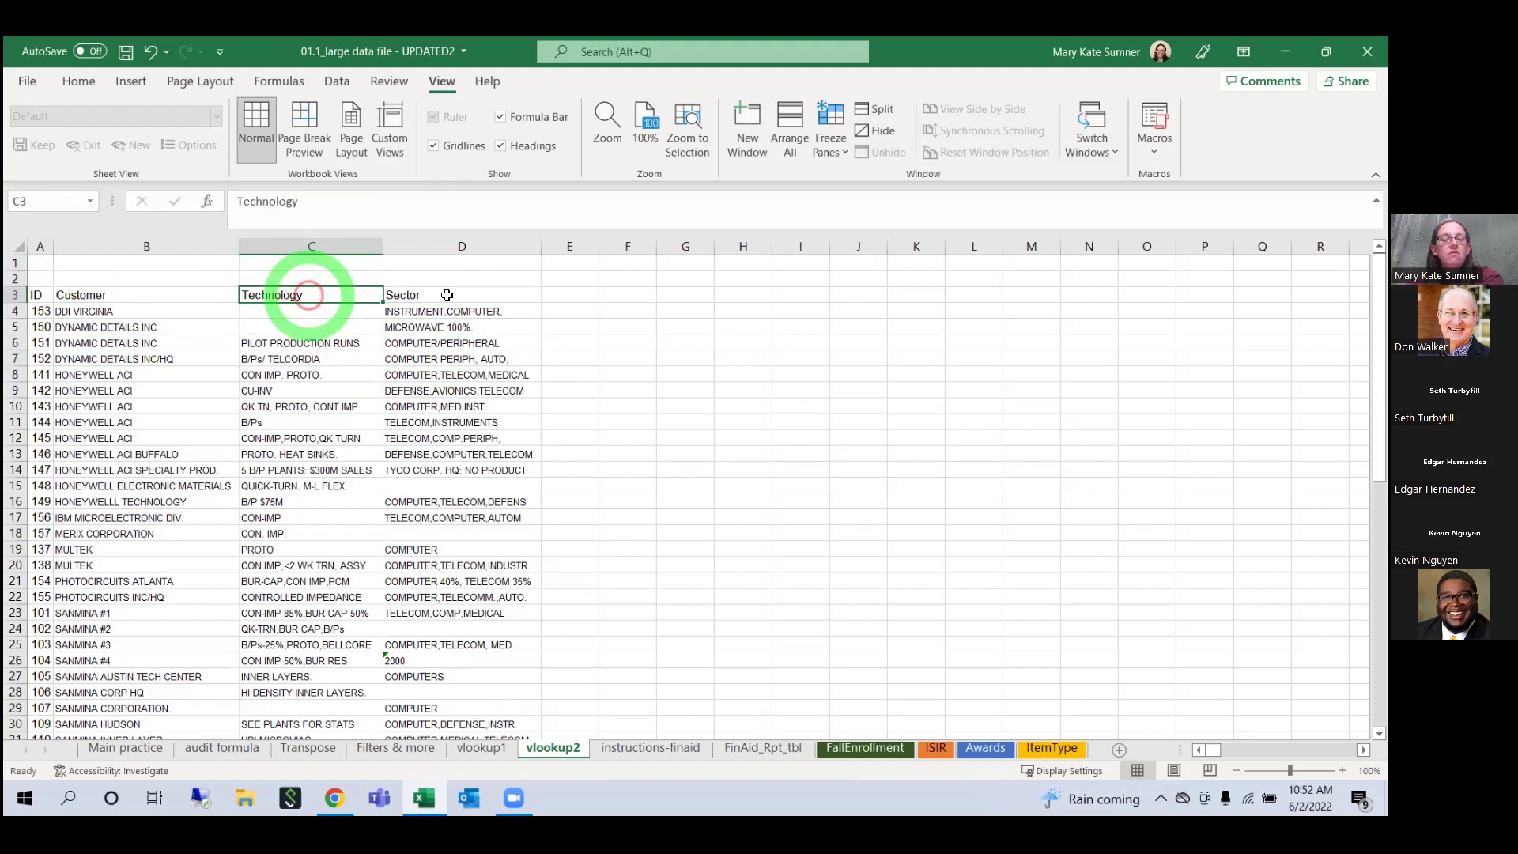
pyautogui.click(447, 294)
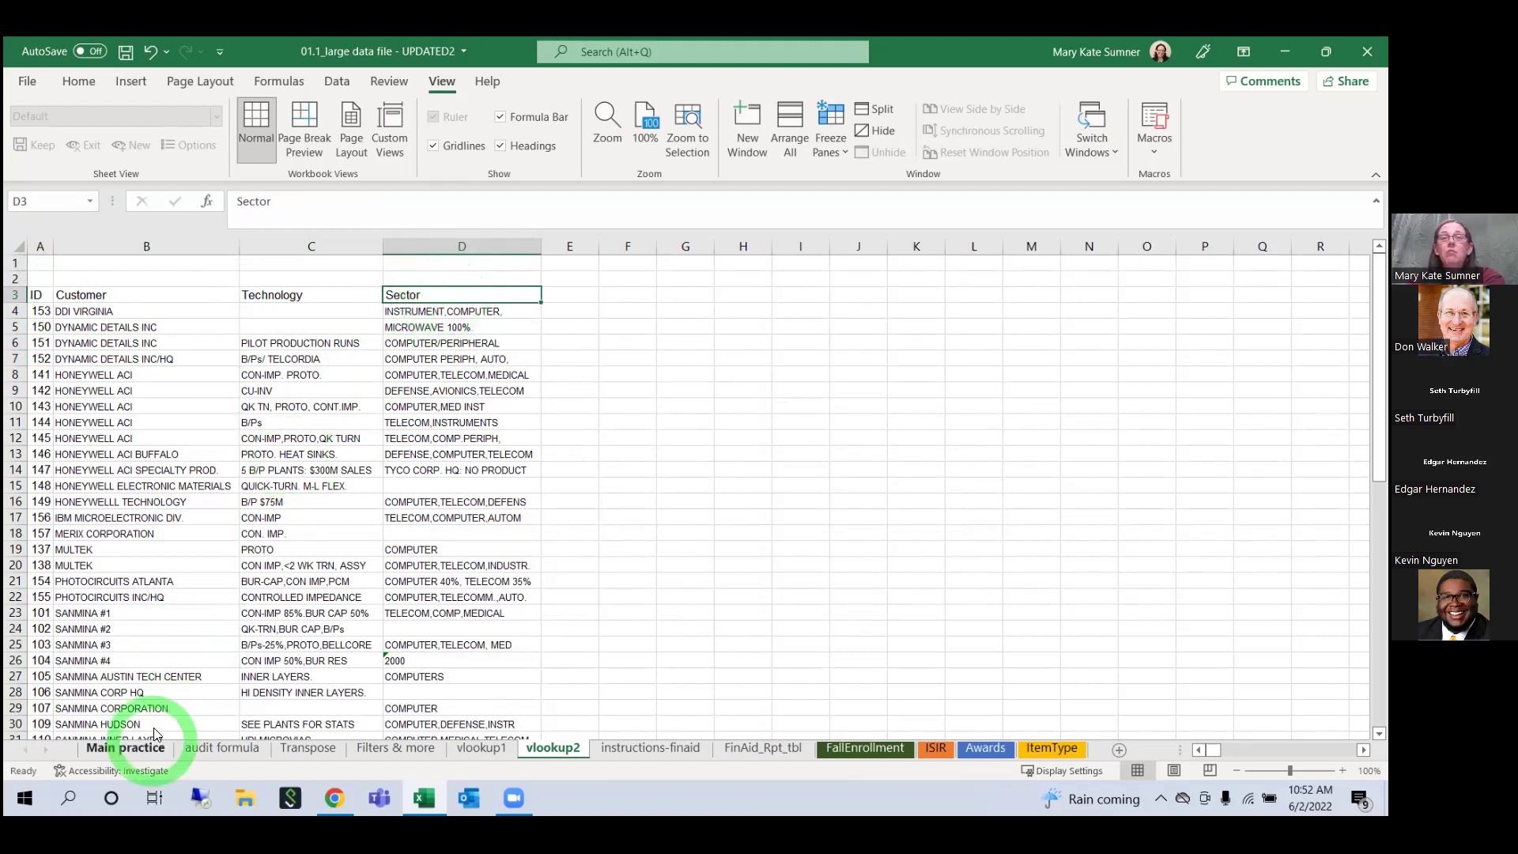
# Step: Locate the row on vlookup2 whose ID matches the first customer on vlookup1, ID 101
pyautogui.click(488, 747)
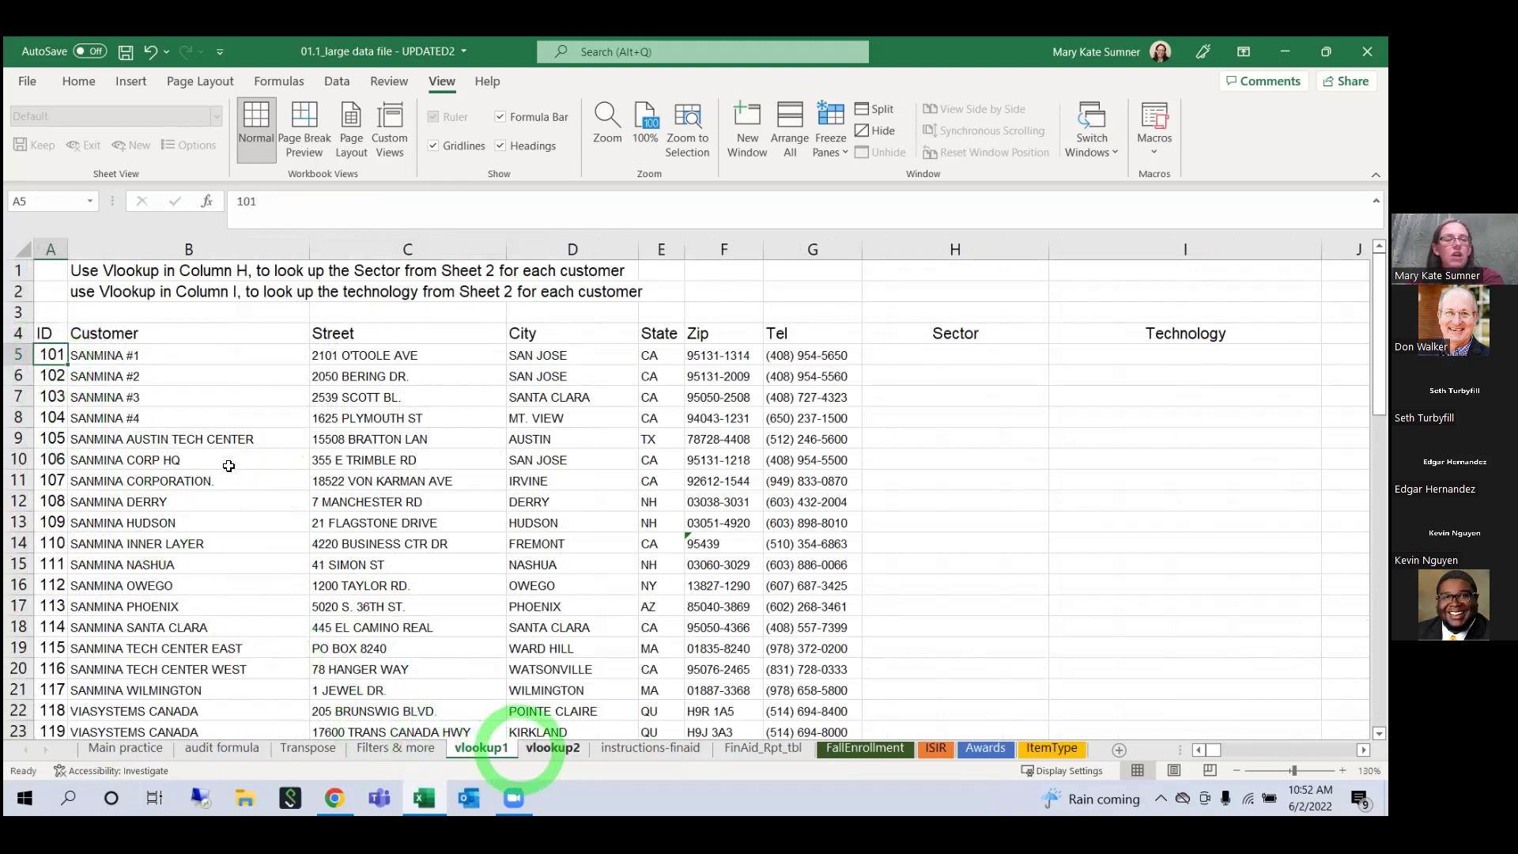
pyautogui.click(553, 747)
pyautogui.click(41, 613)
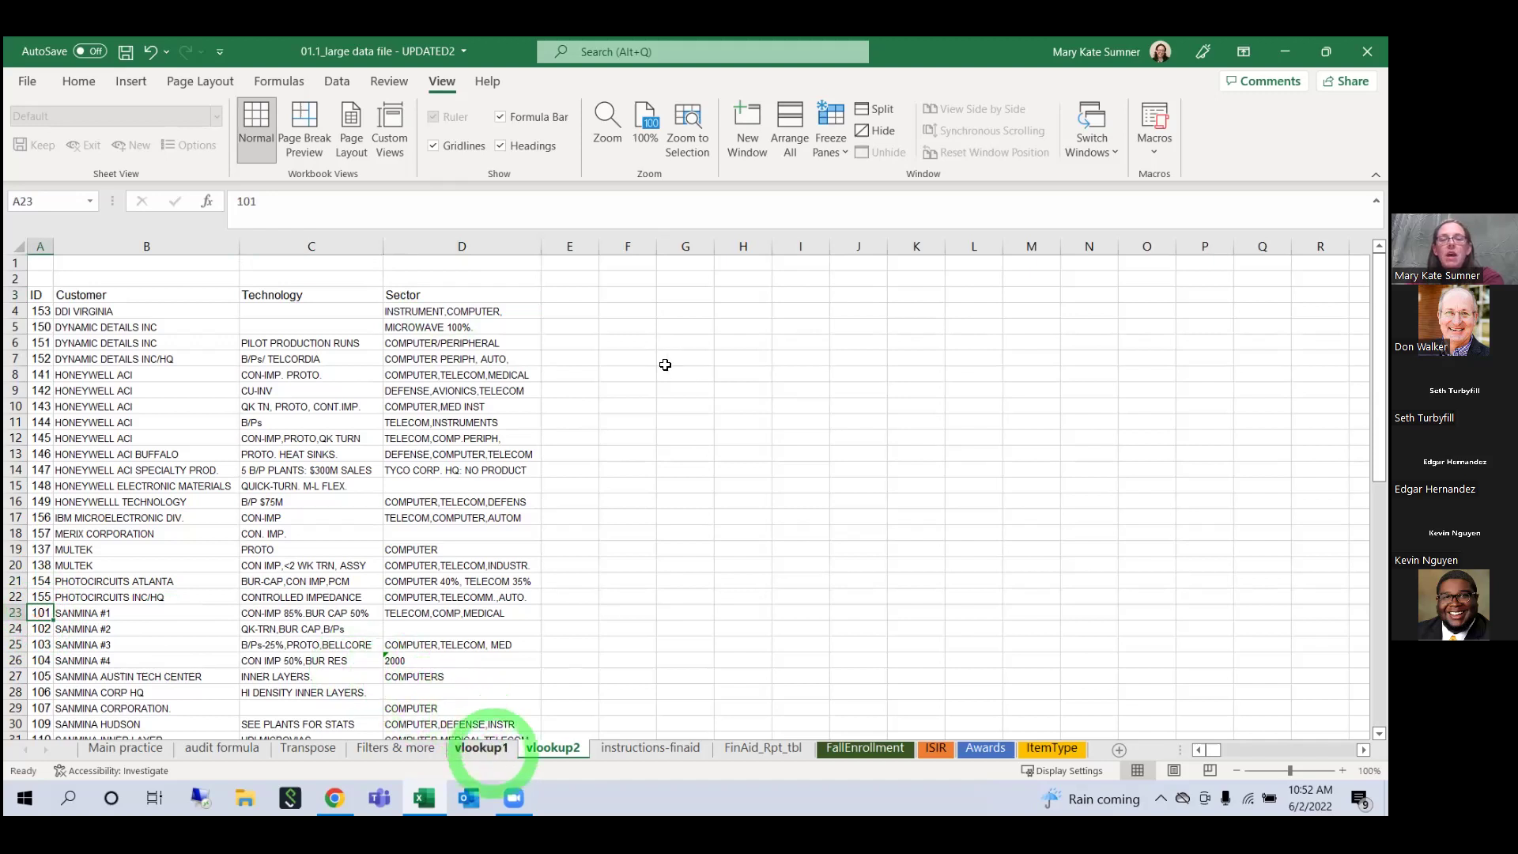
# Step: Begin a VLOOKUP formula in Sector cell H5 of vlookup1 with the customer ID in A5 as lookup value
pyautogui.click(482, 747)
pyautogui.click(951, 350)
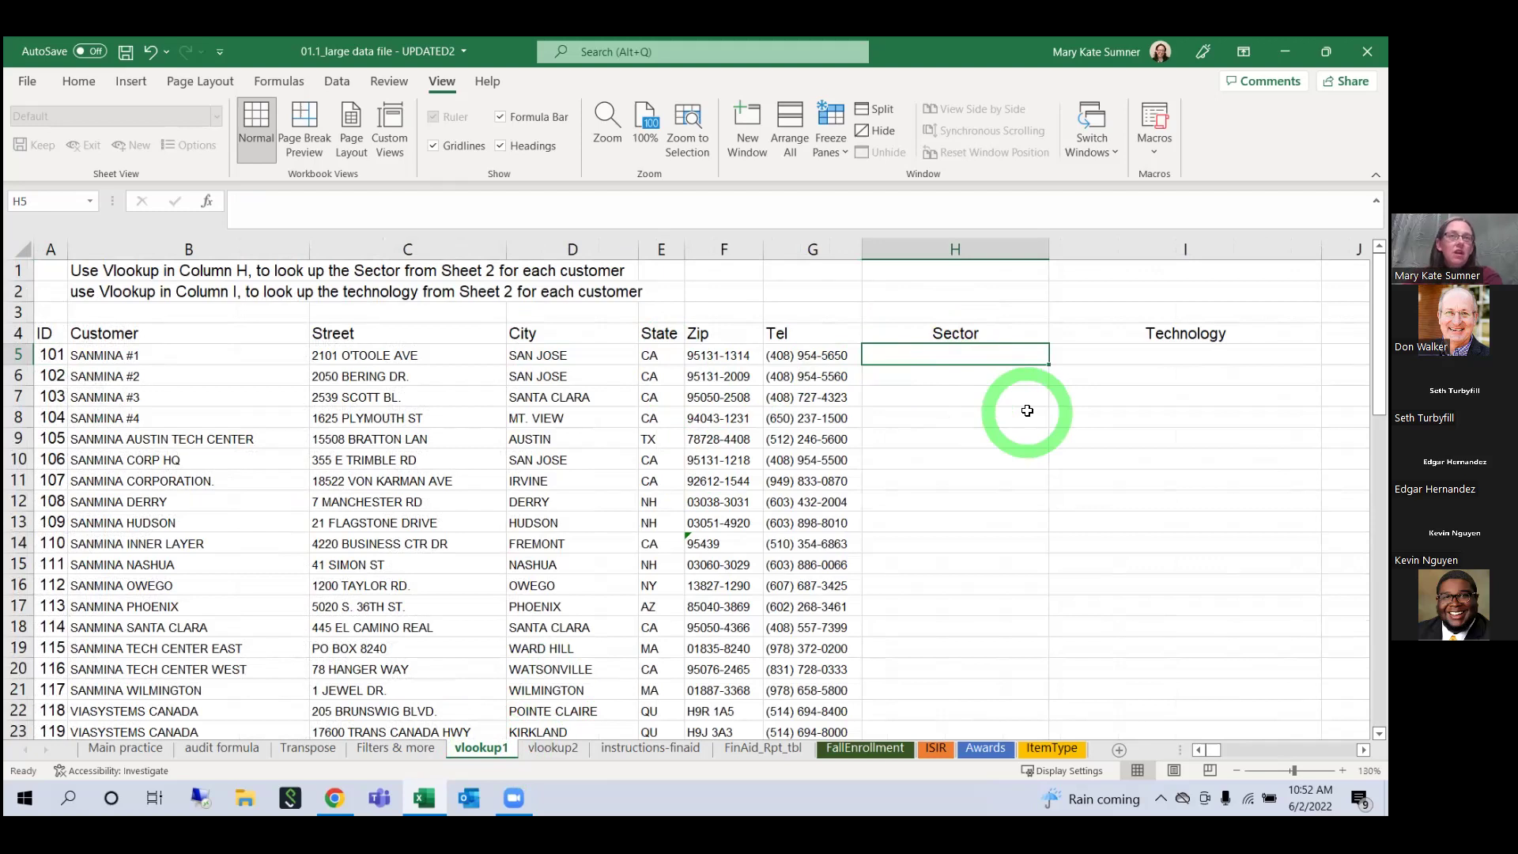
pyautogui.write('=')
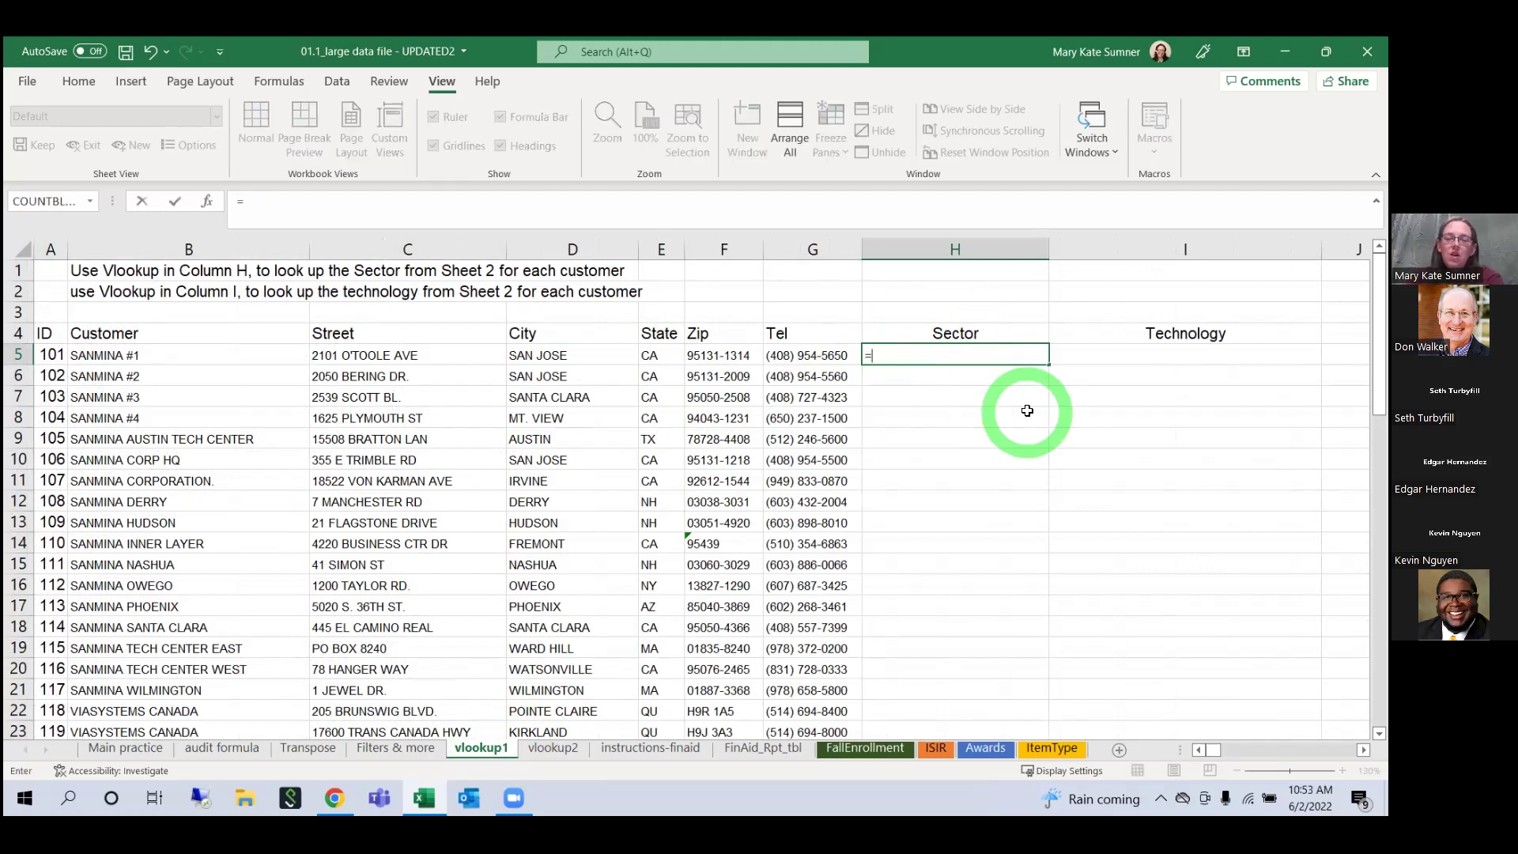
pyautogui.write('vlo')
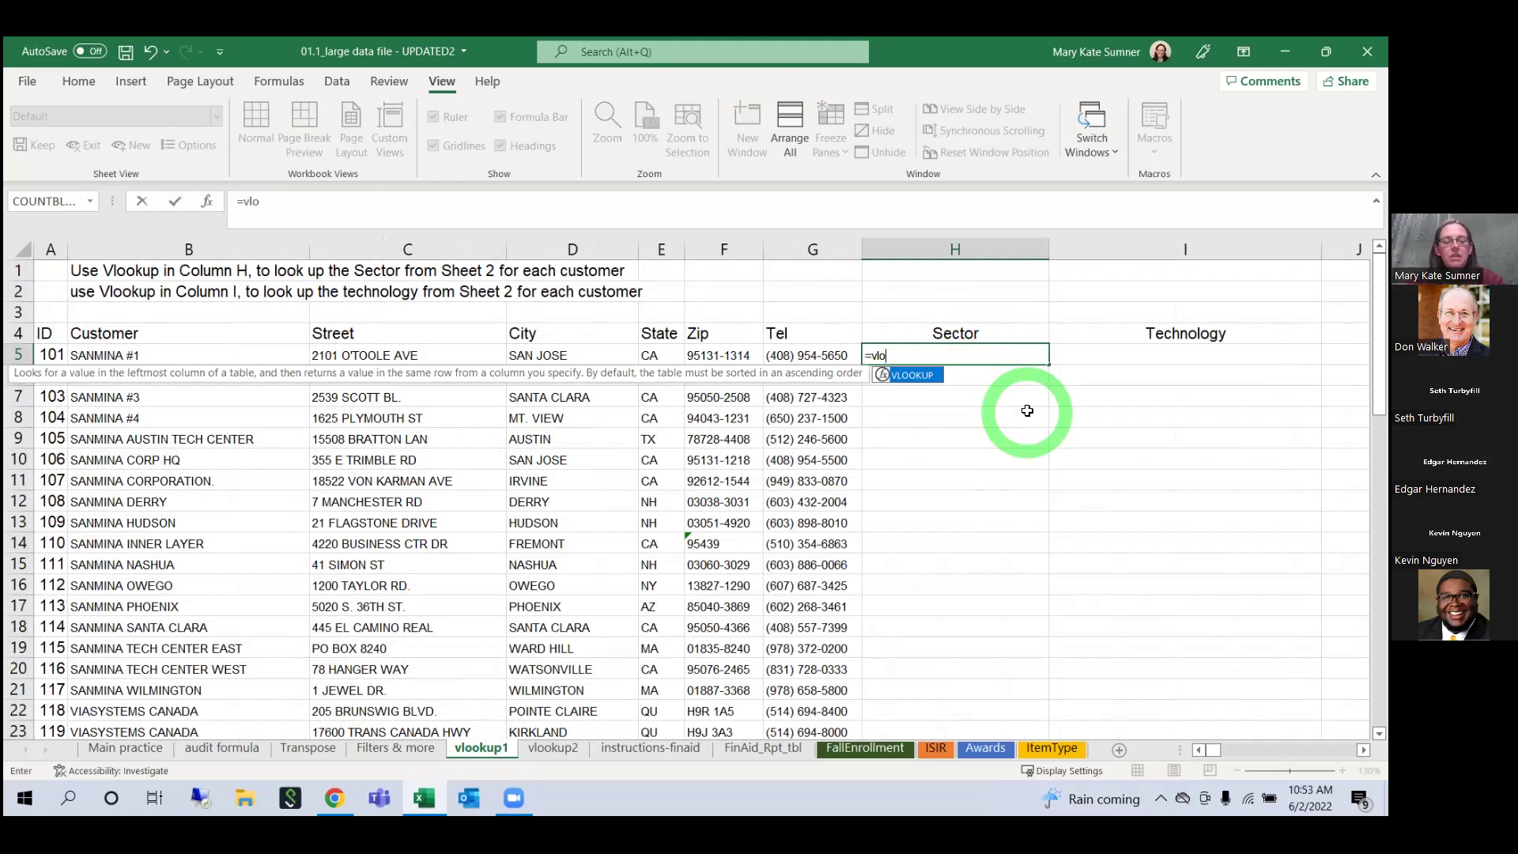
pyautogui.press('Tab')
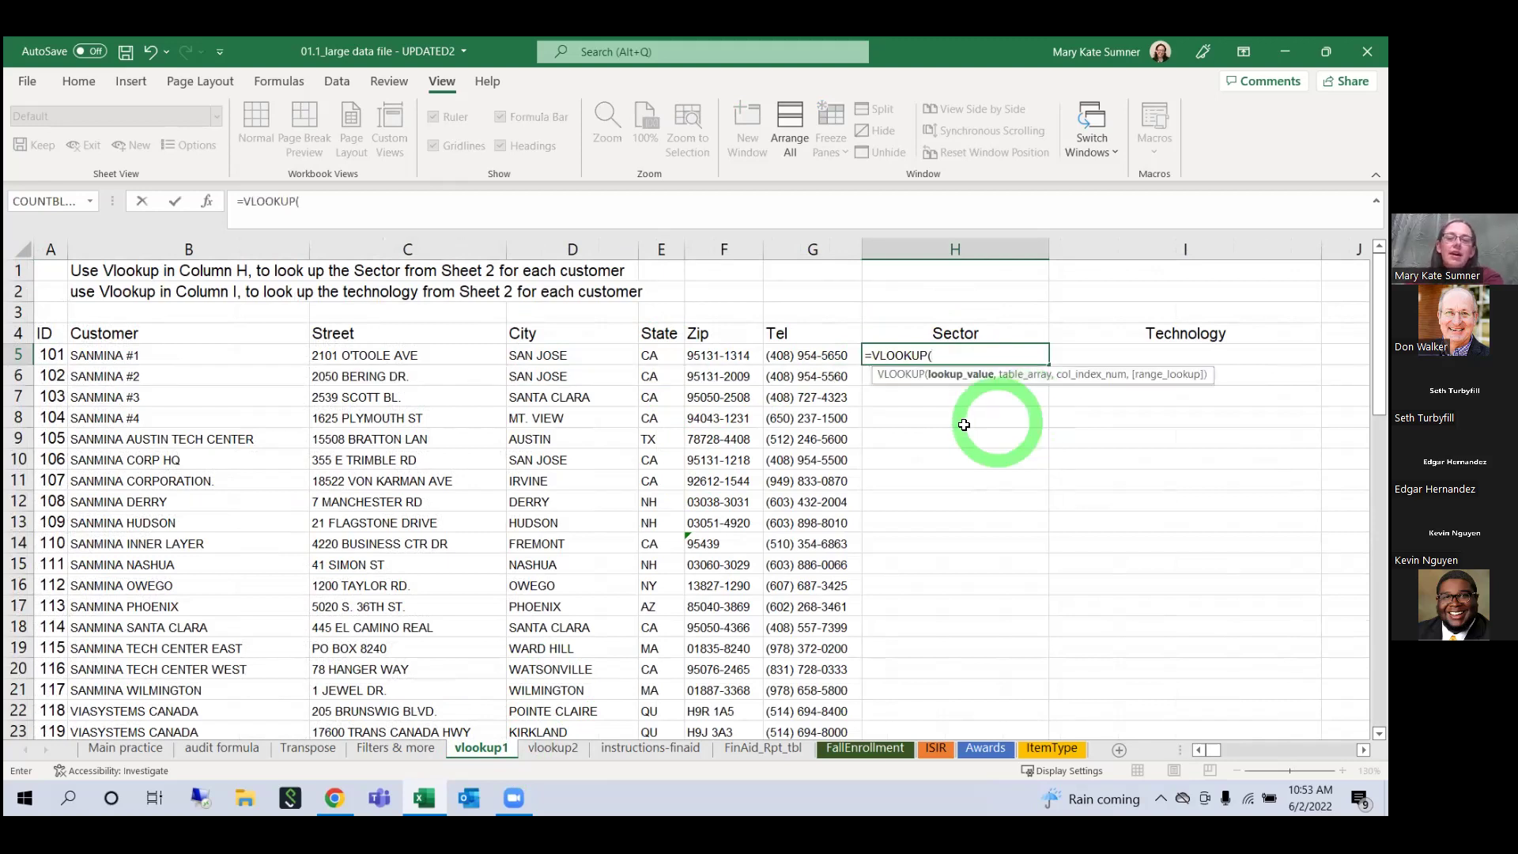
pyautogui.click(48, 356)
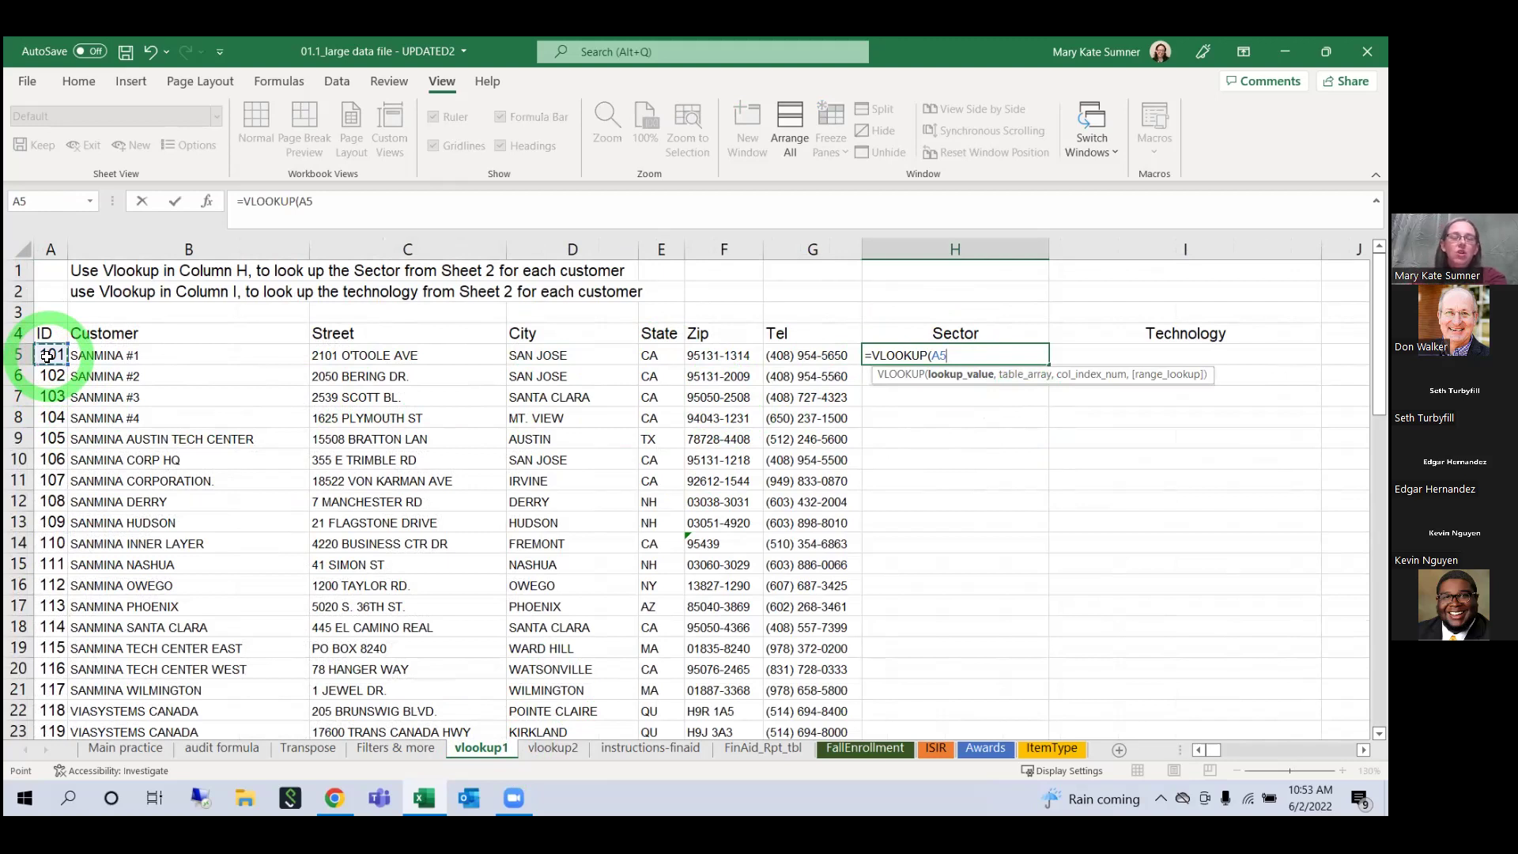
pyautogui.write(',')
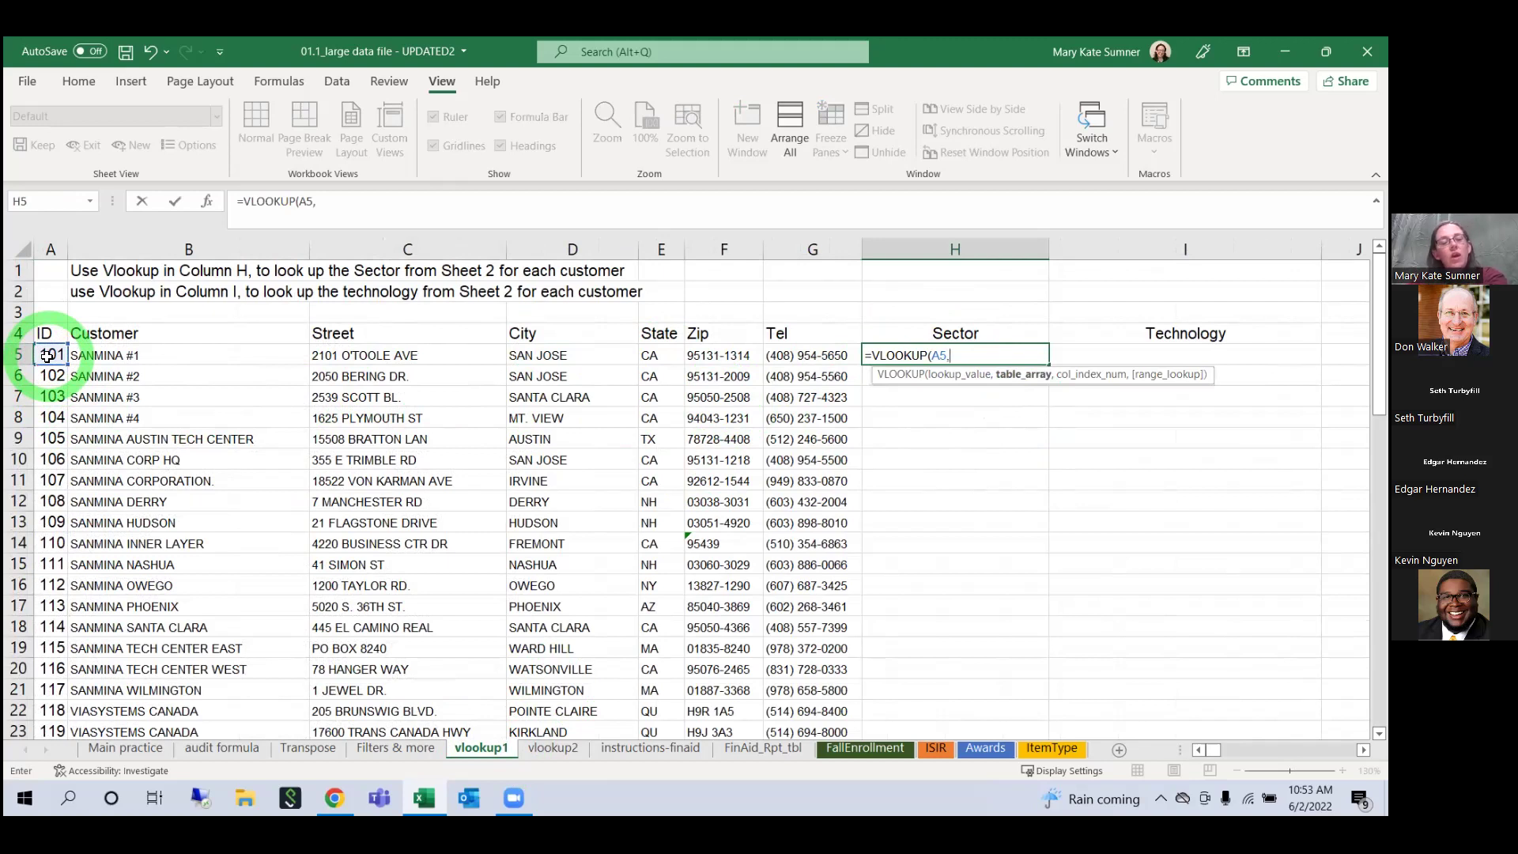
# Step: Complete the VLOOKUP with columns A:D of vlookup2 as table array, column index 4 and FALSE for an exact match
pyautogui.click(557, 749)
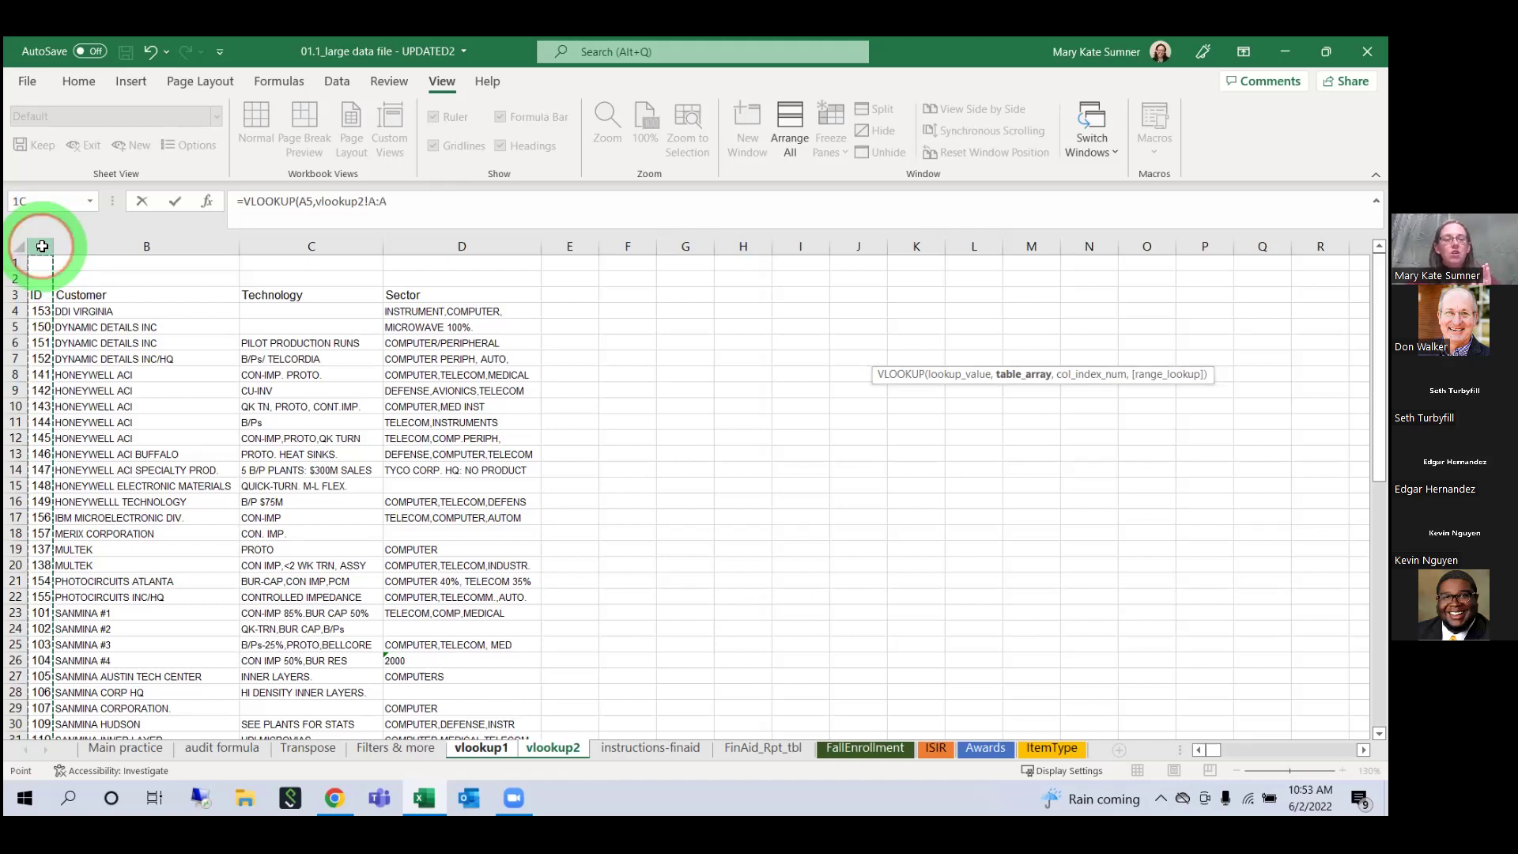
pyautogui.moveTo(44, 247); pyautogui.dragTo(465, 247)
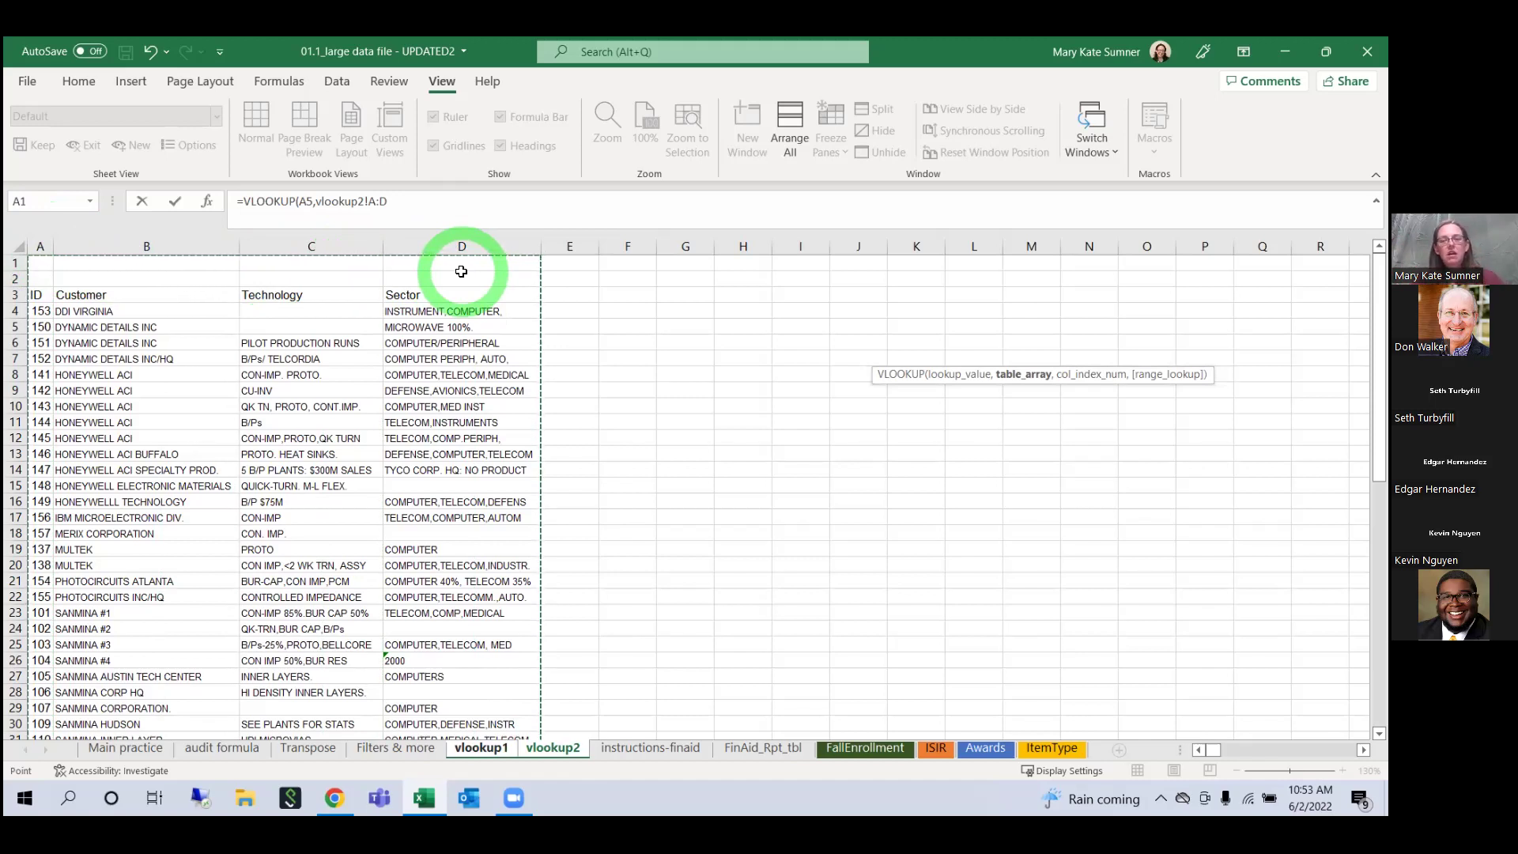
pyautogui.write(',4')
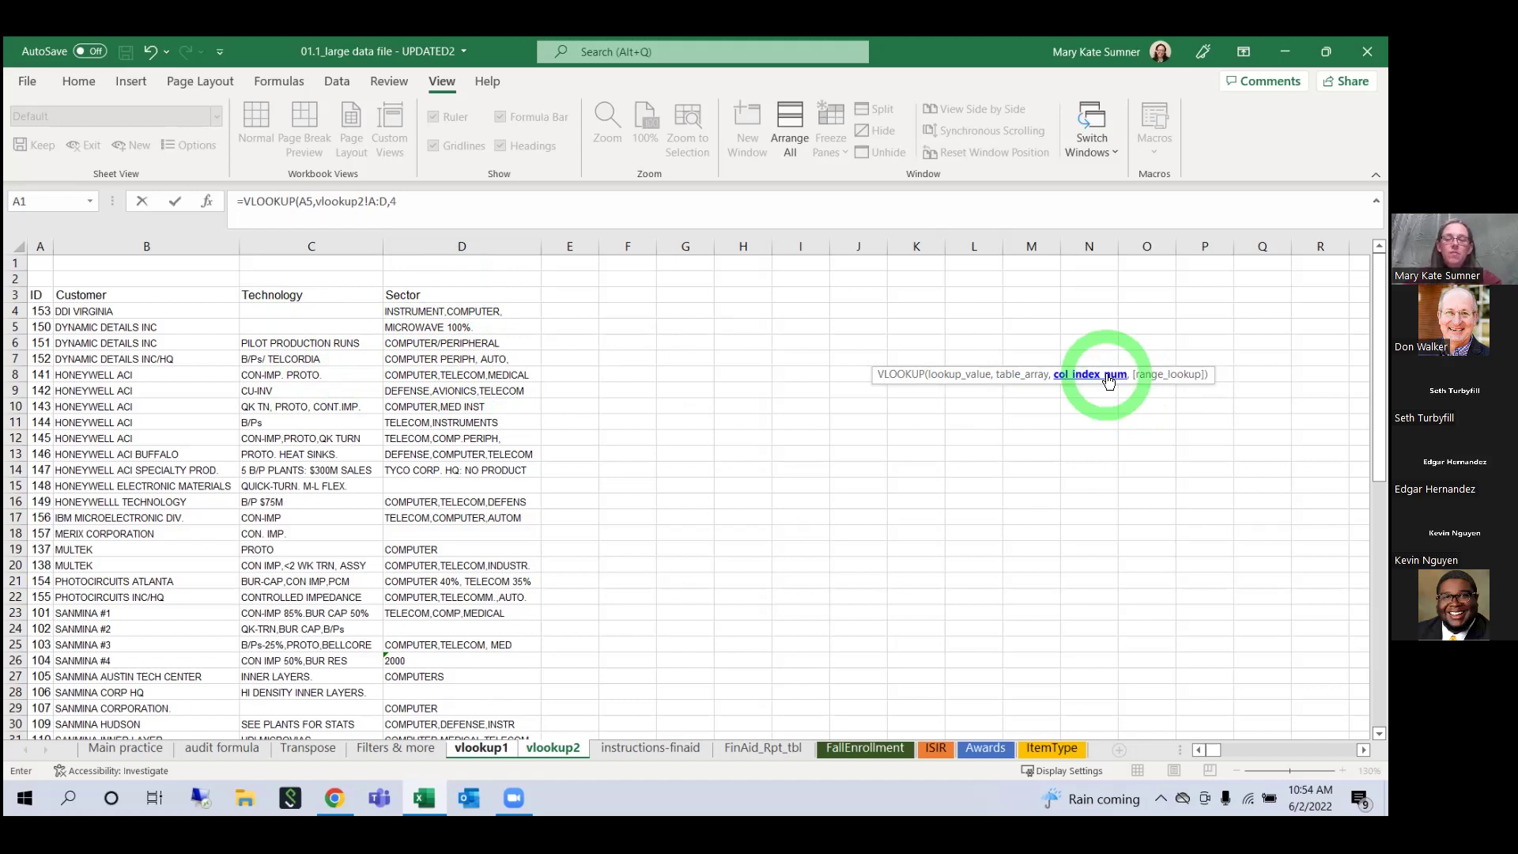
pyautogui.write(',')
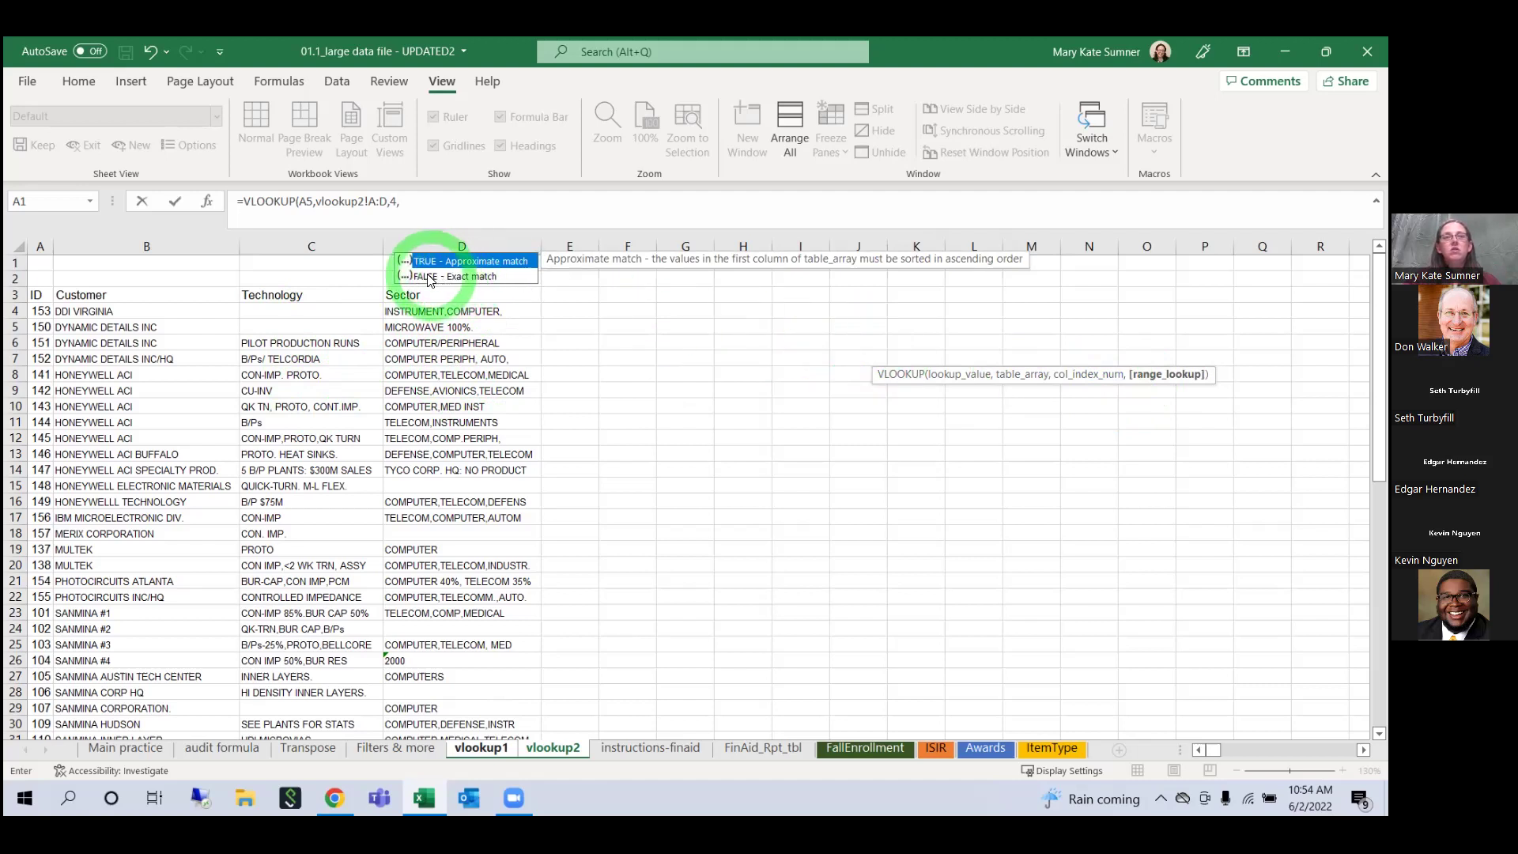
pyautogui.write('false')
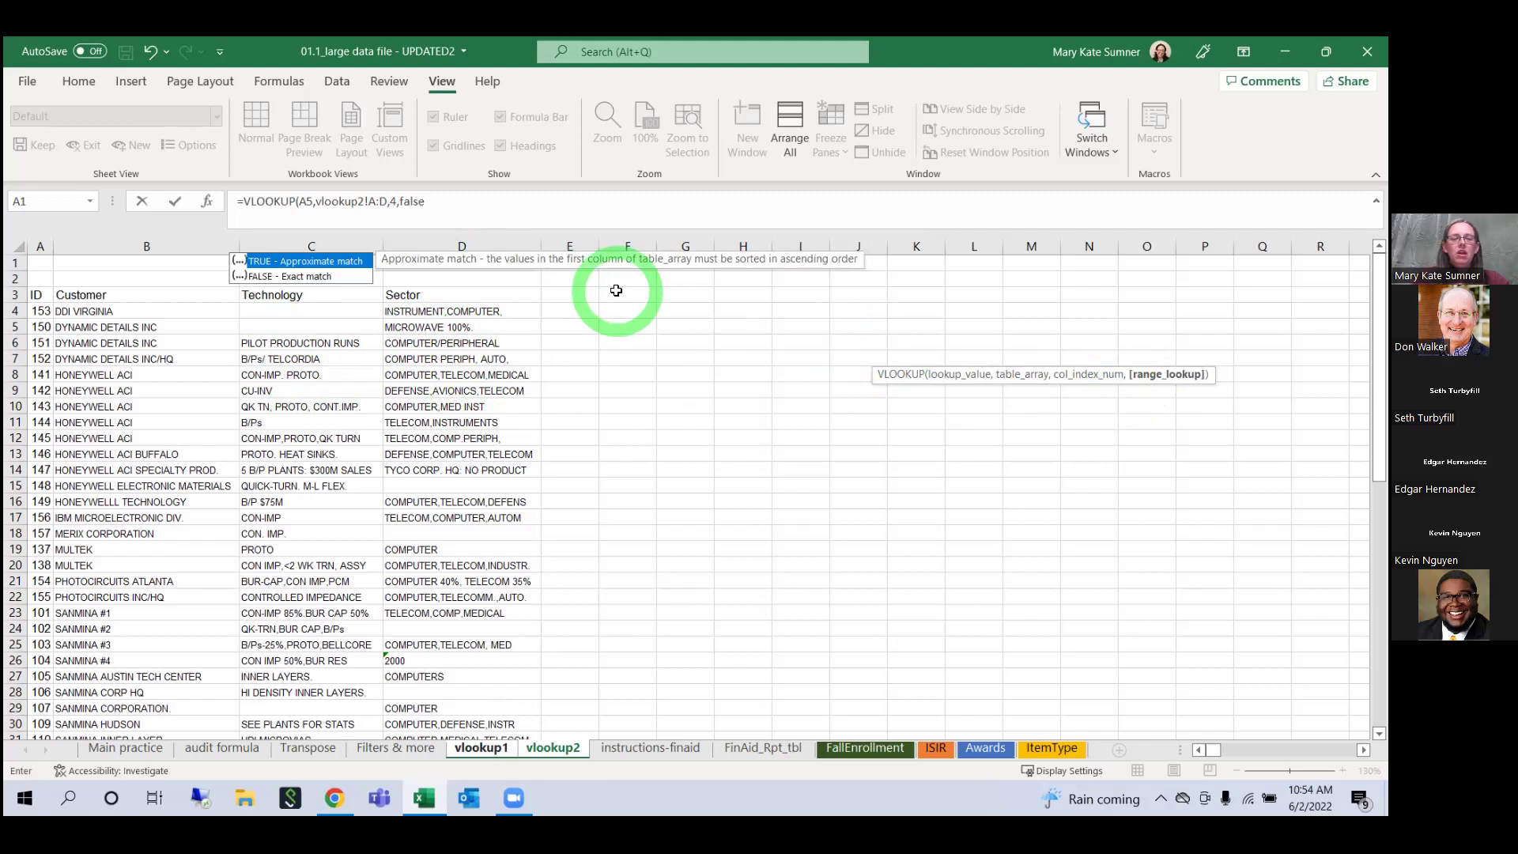
pyautogui.write(')')
pyautogui.press('Return')
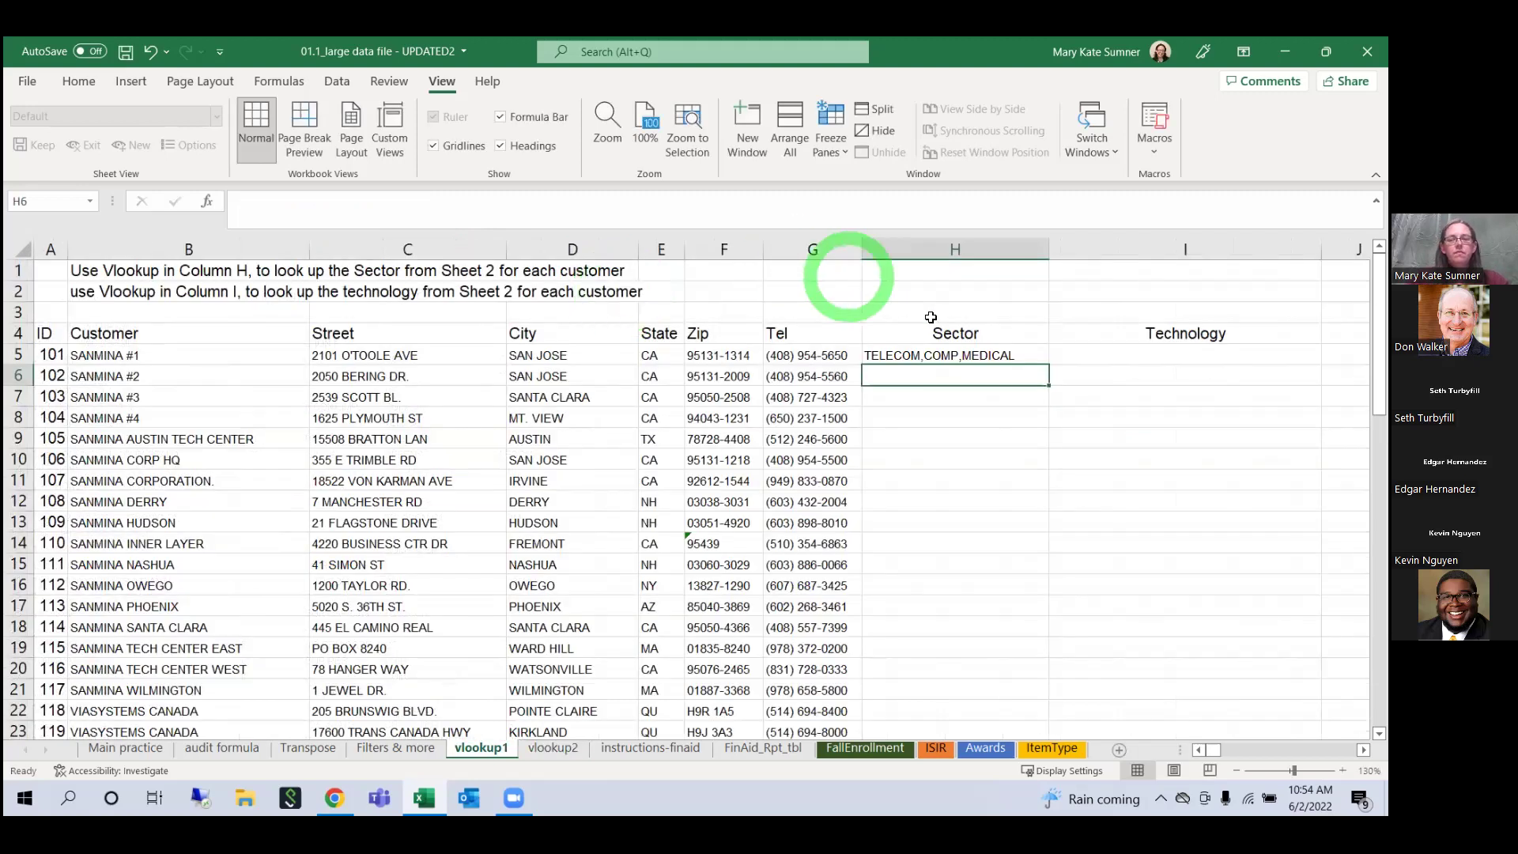
# Step: Check the H5 lookup formula against vlookup2 and fill it down the Sector column for all customers
pyautogui.click(962, 357)
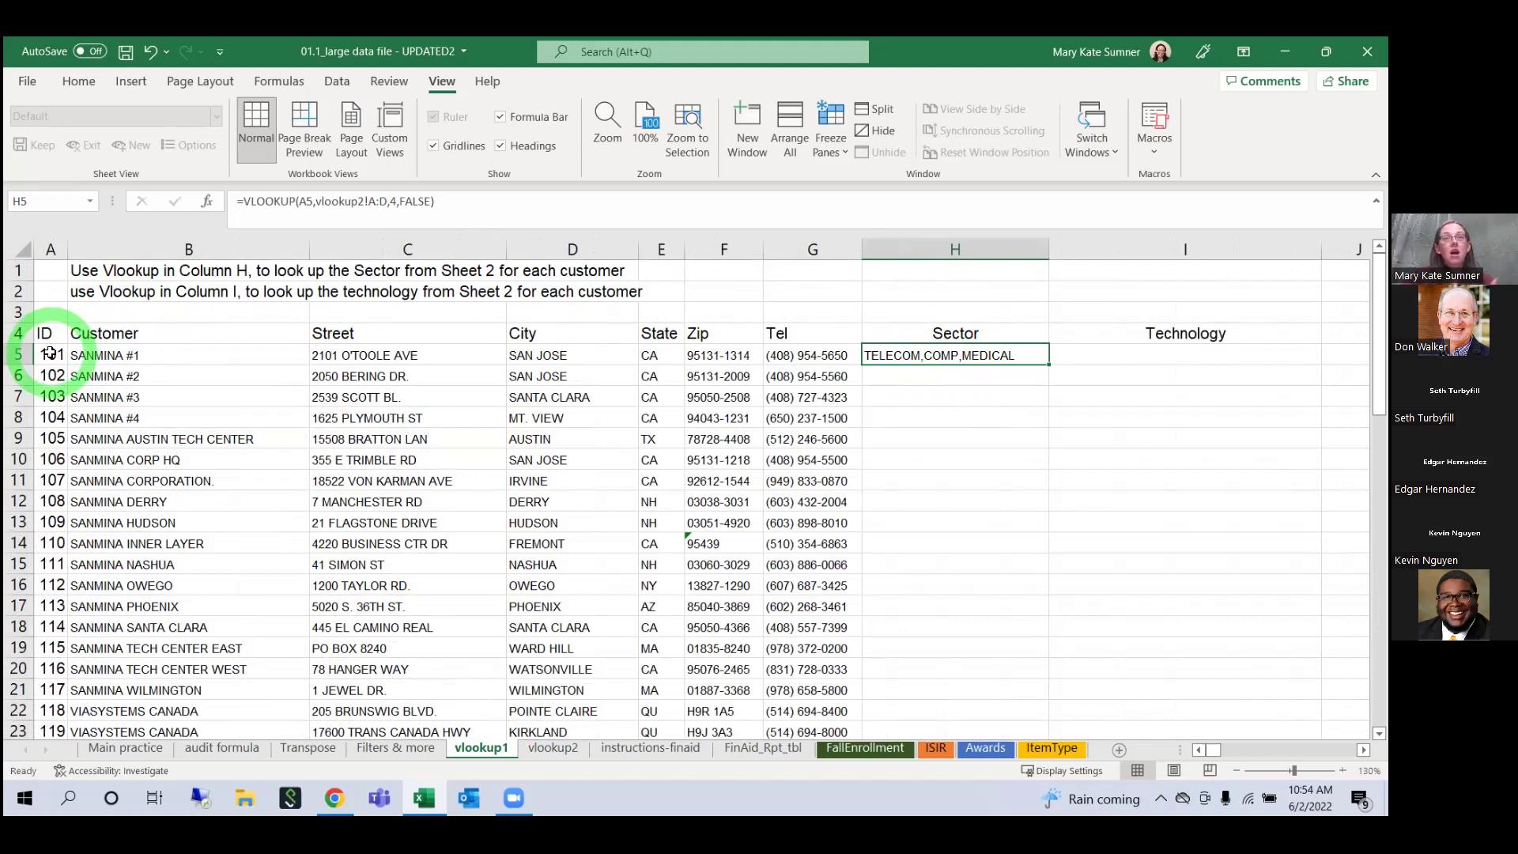
pyautogui.click(555, 747)
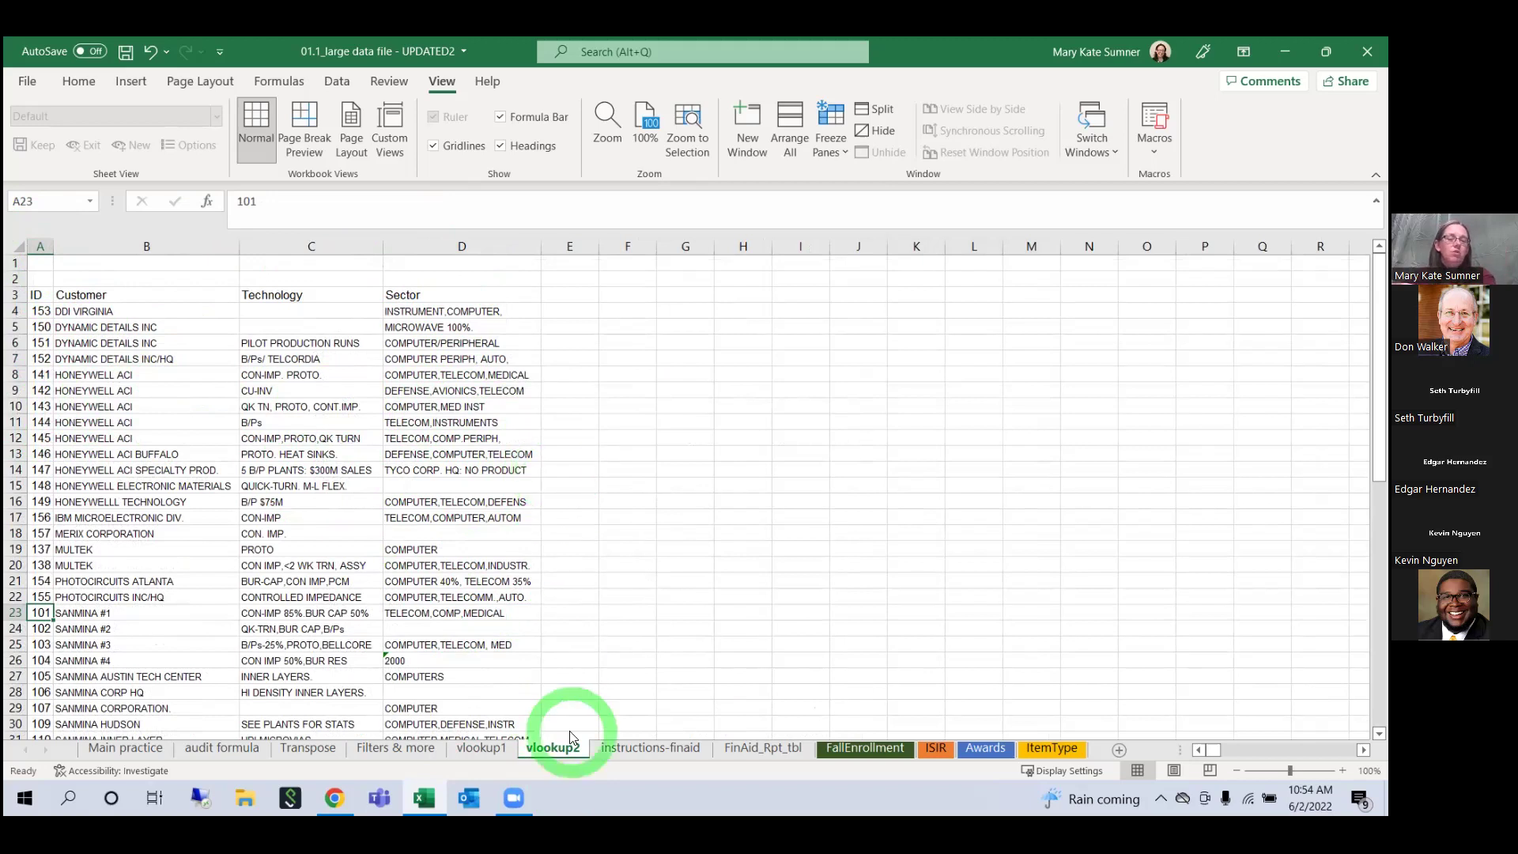
pyautogui.click(494, 749)
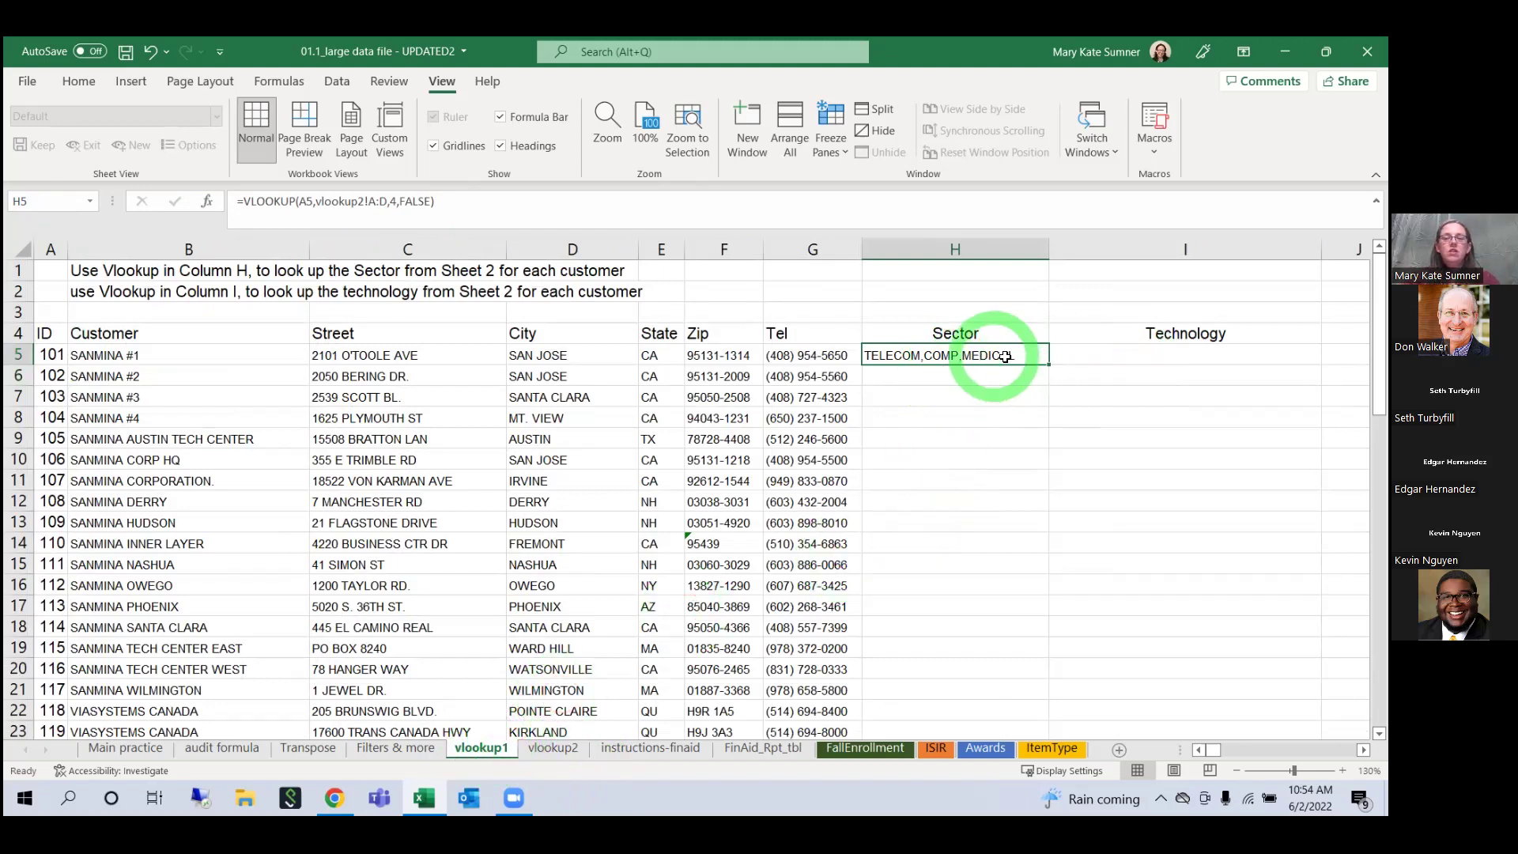
pyautogui.doubleClick(1046, 361)
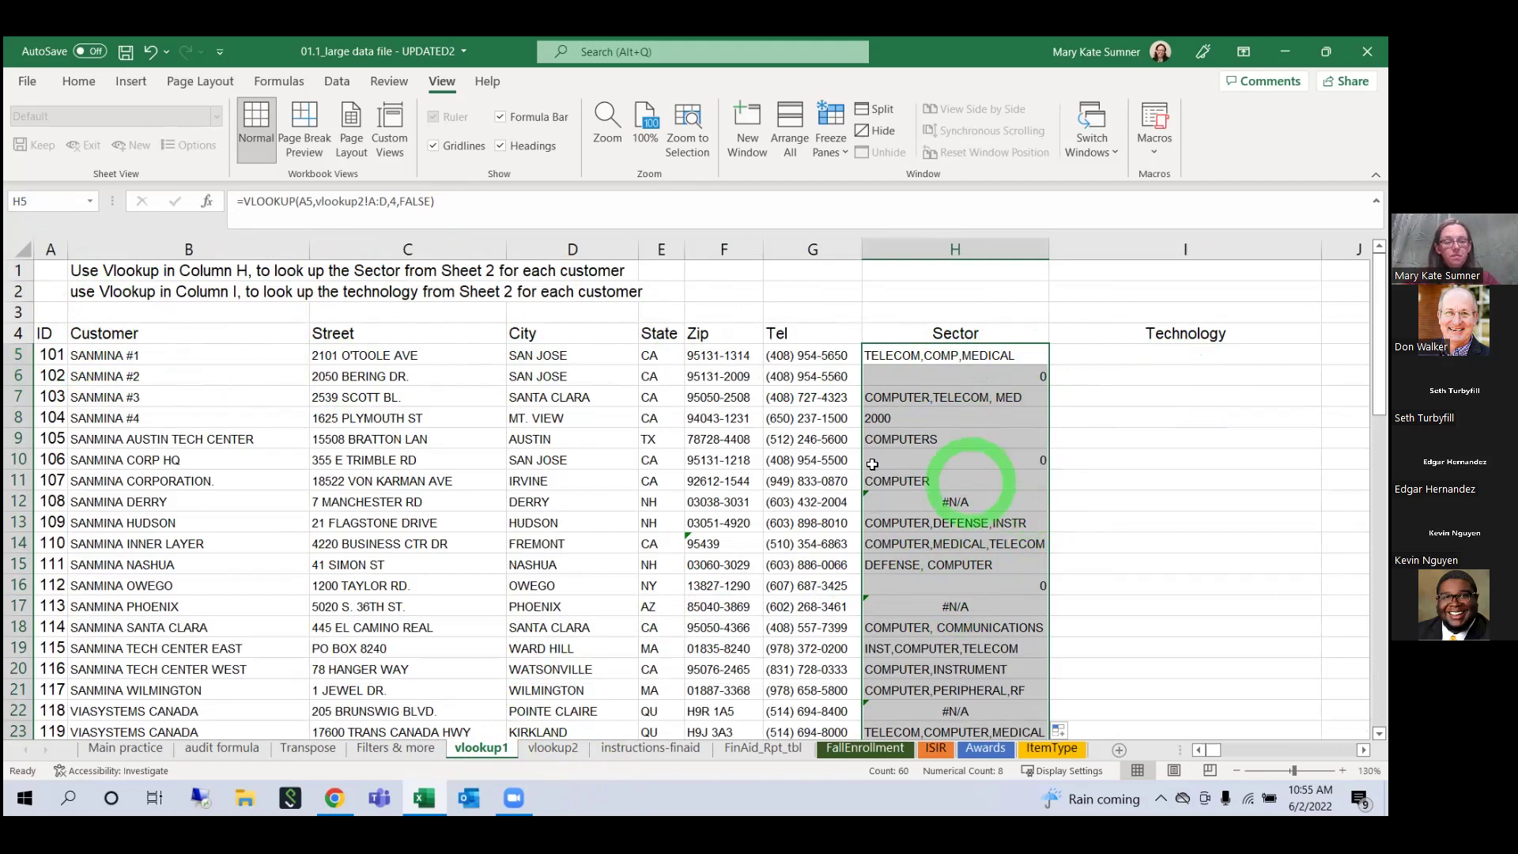
# Step: Add filters to the header row 4 of the vlookup1 customer table
pyautogui.click(15, 331)
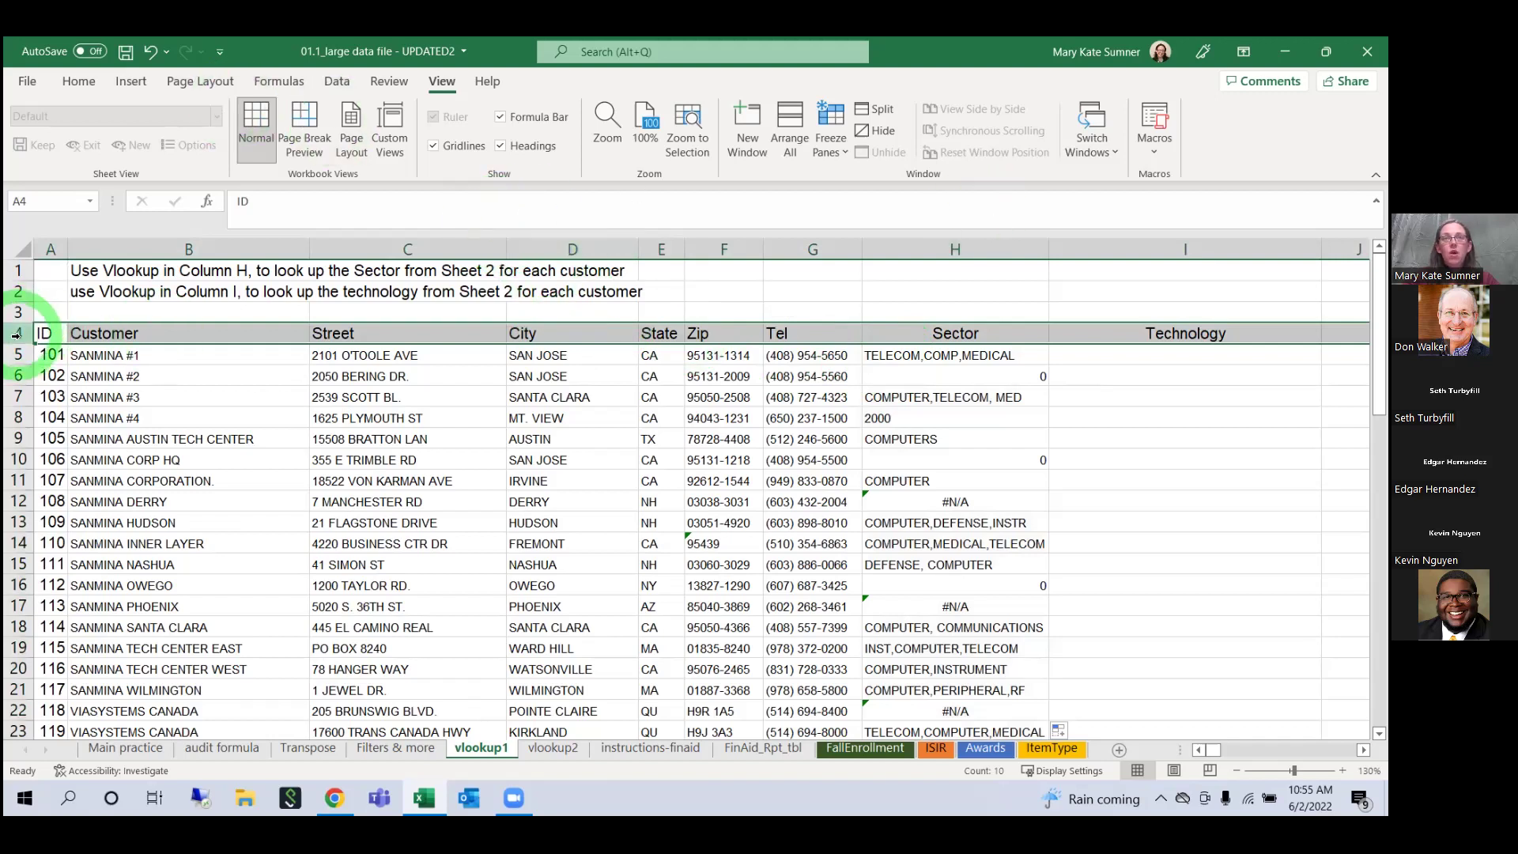
pyautogui.click(68, 89)
pyautogui.click(1169, 148)
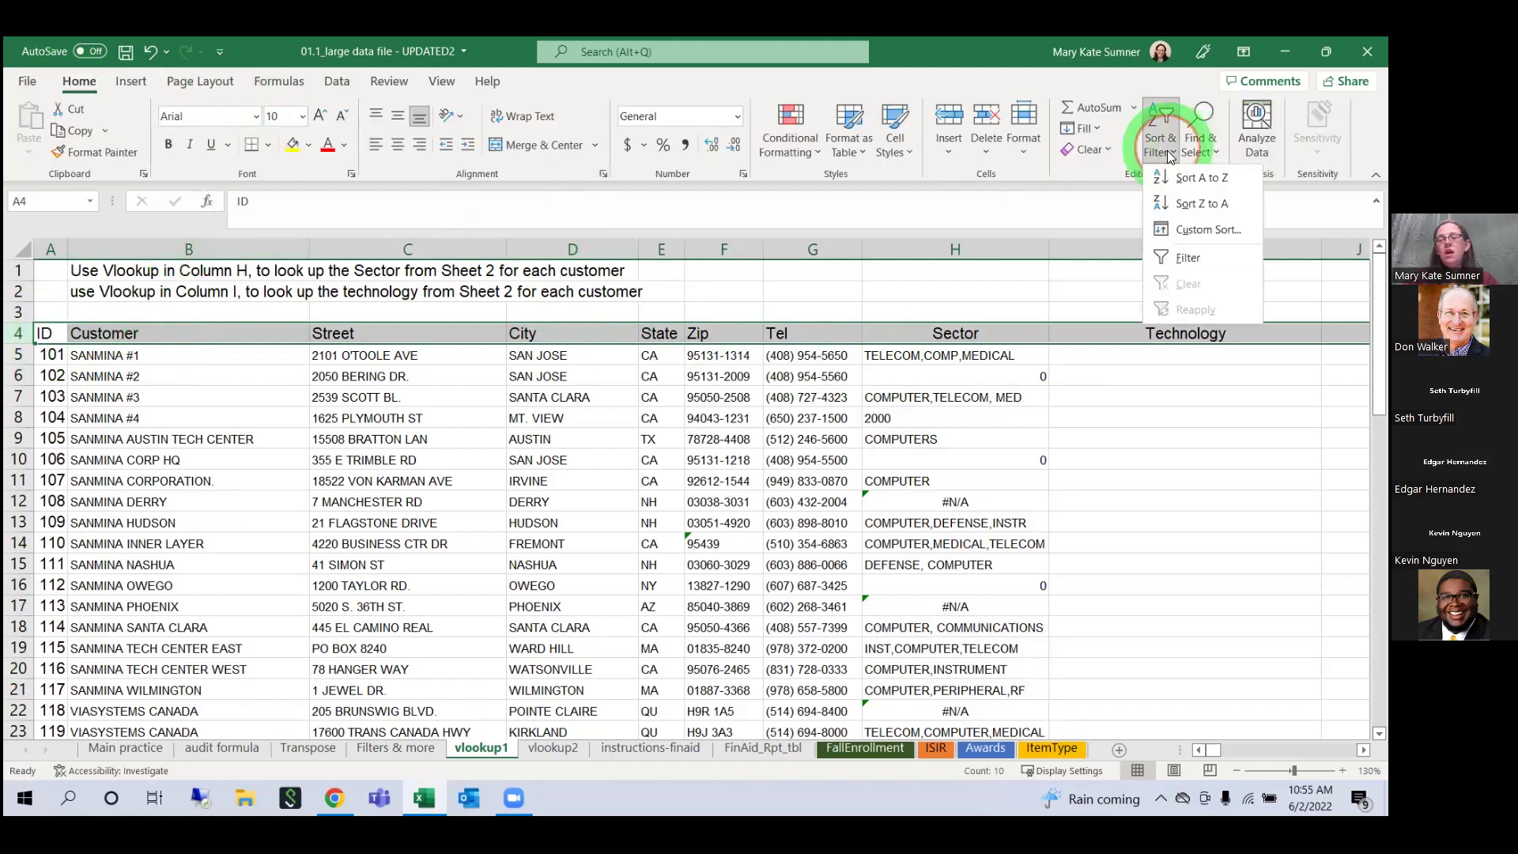
pyautogui.click(1186, 258)
pyautogui.click(1053, 377)
# Step: Filter the Sector column of vlookup1 to show only the rows with the value 0
pyautogui.click(1040, 335)
pyautogui.click(894, 549)
pyautogui.click(860, 563)
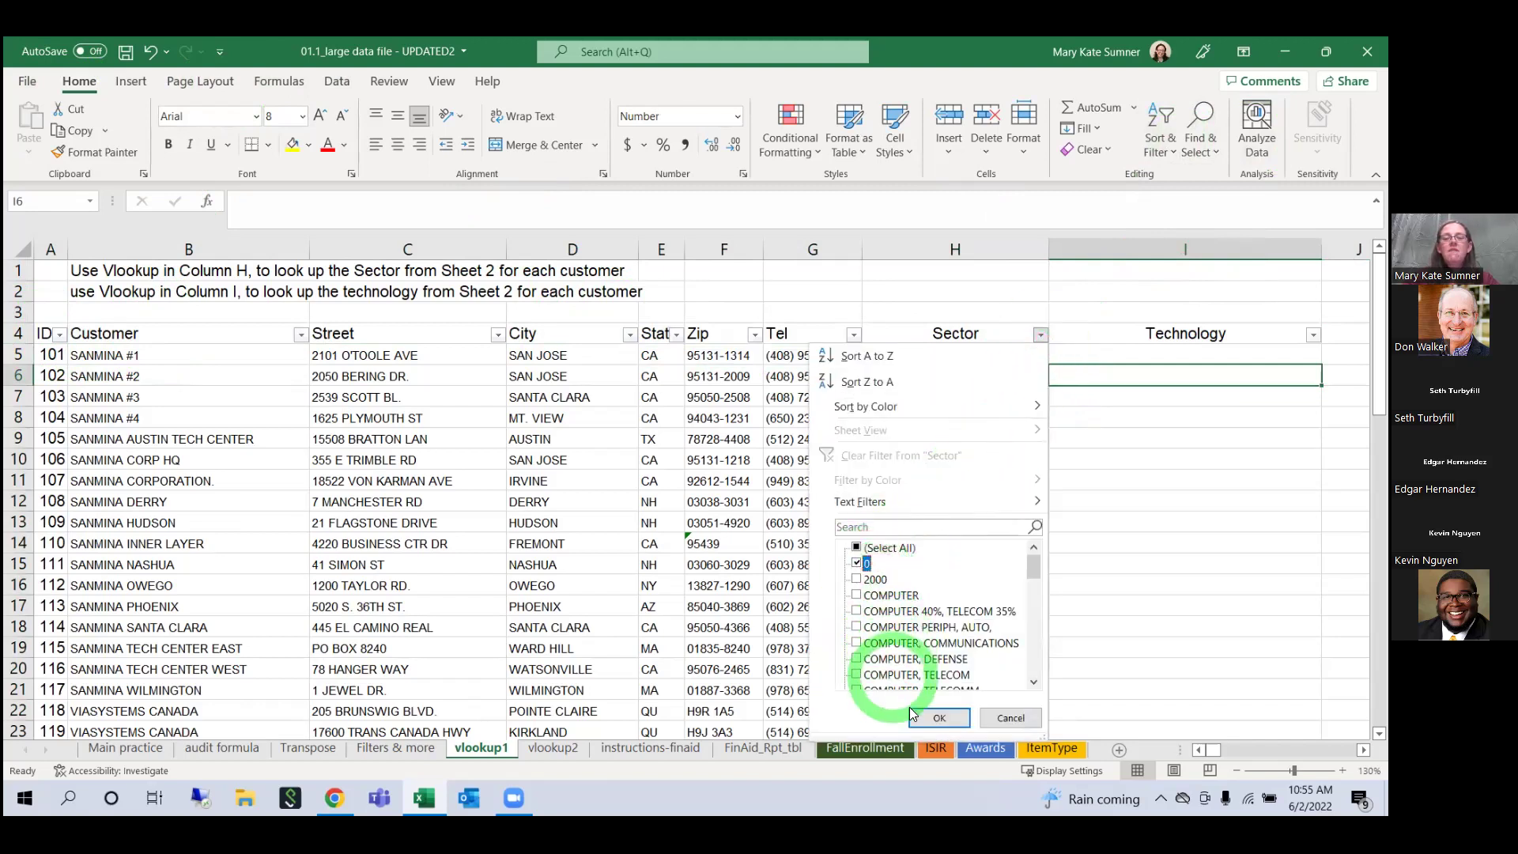
pyautogui.click(918, 716)
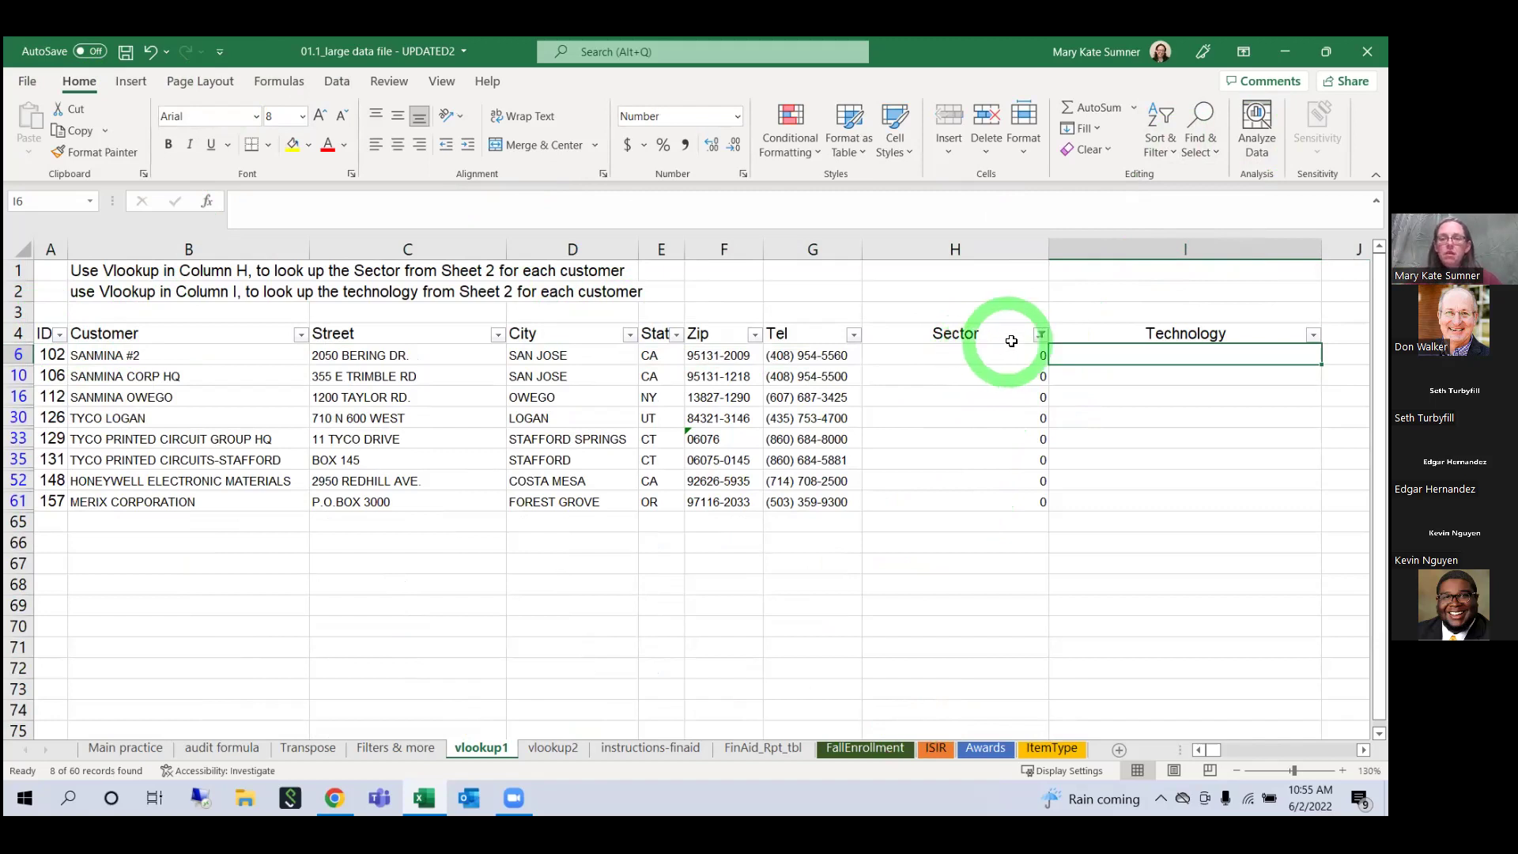
# Step: Change the Sector filter to show only the #N/A rows
pyautogui.click(1040, 334)
pyautogui.click(876, 551)
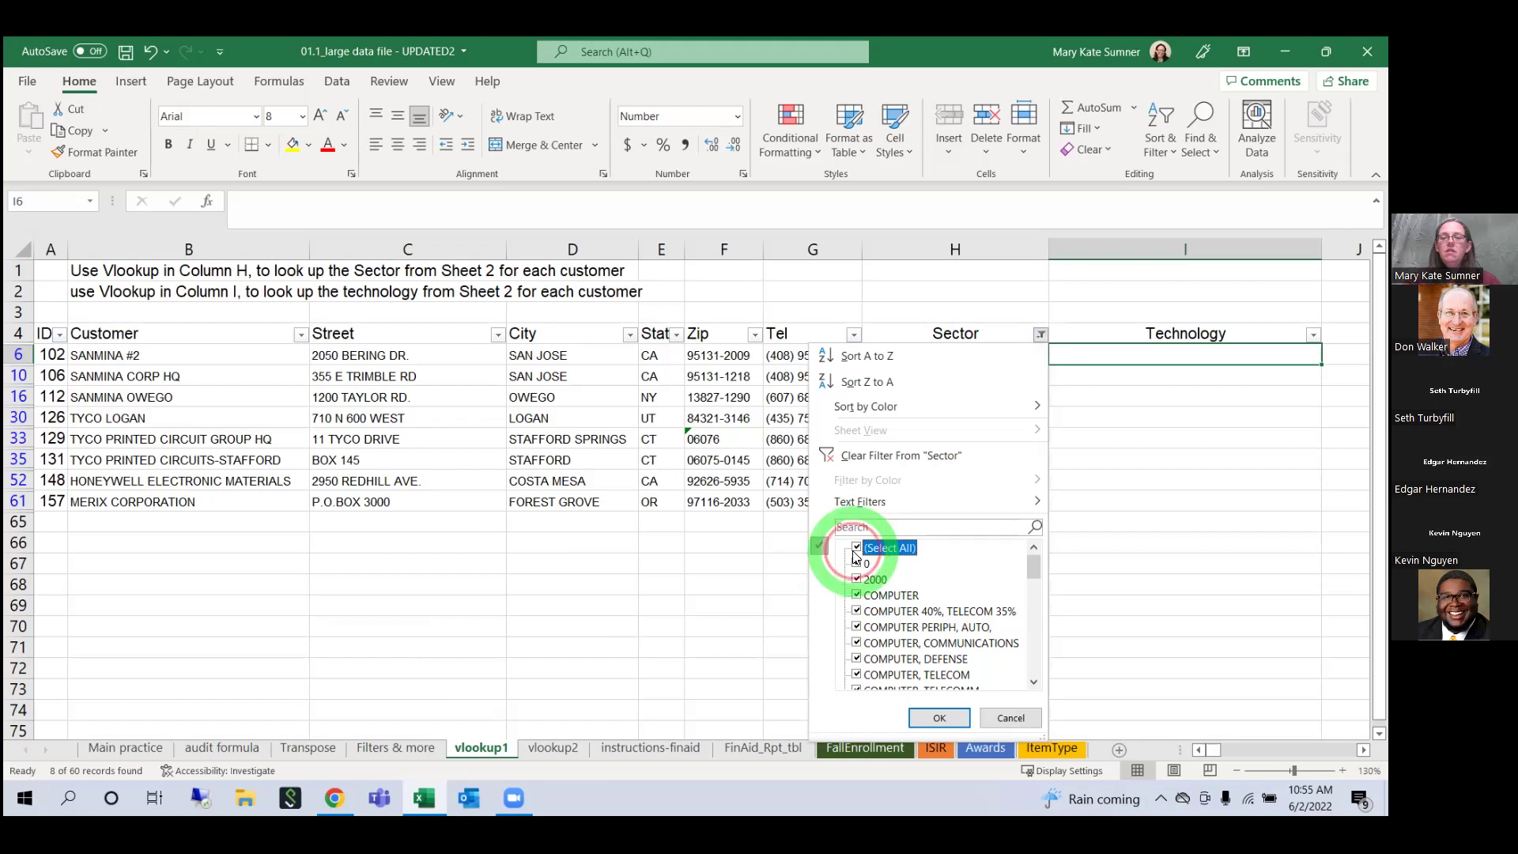
pyautogui.click(857, 550)
pyautogui.scroll(-10, 862, 578)
pyautogui.scroll(-3, 870, 601)
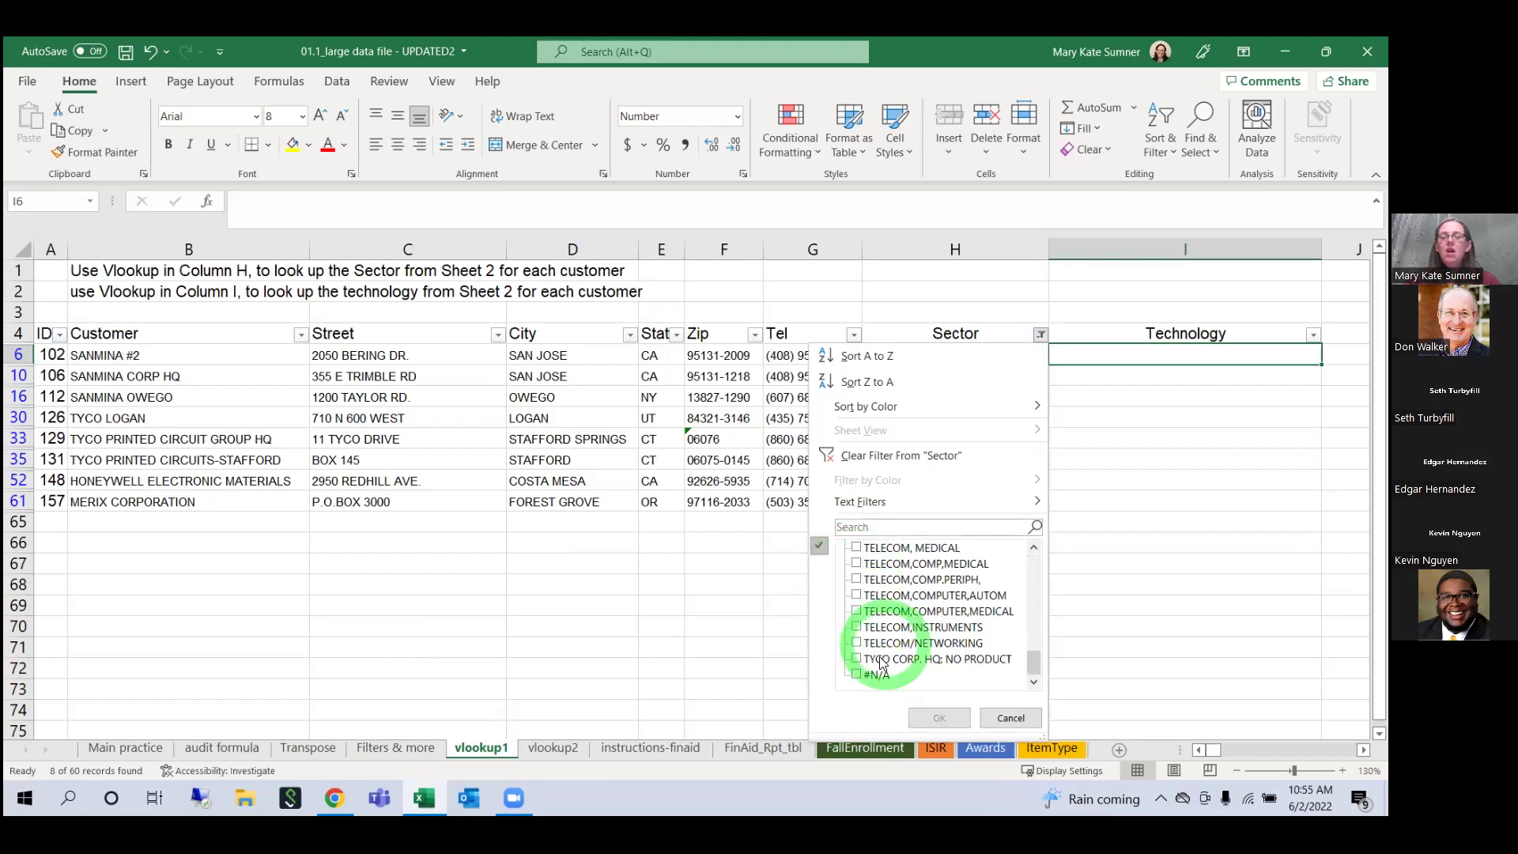
pyautogui.click(876, 674)
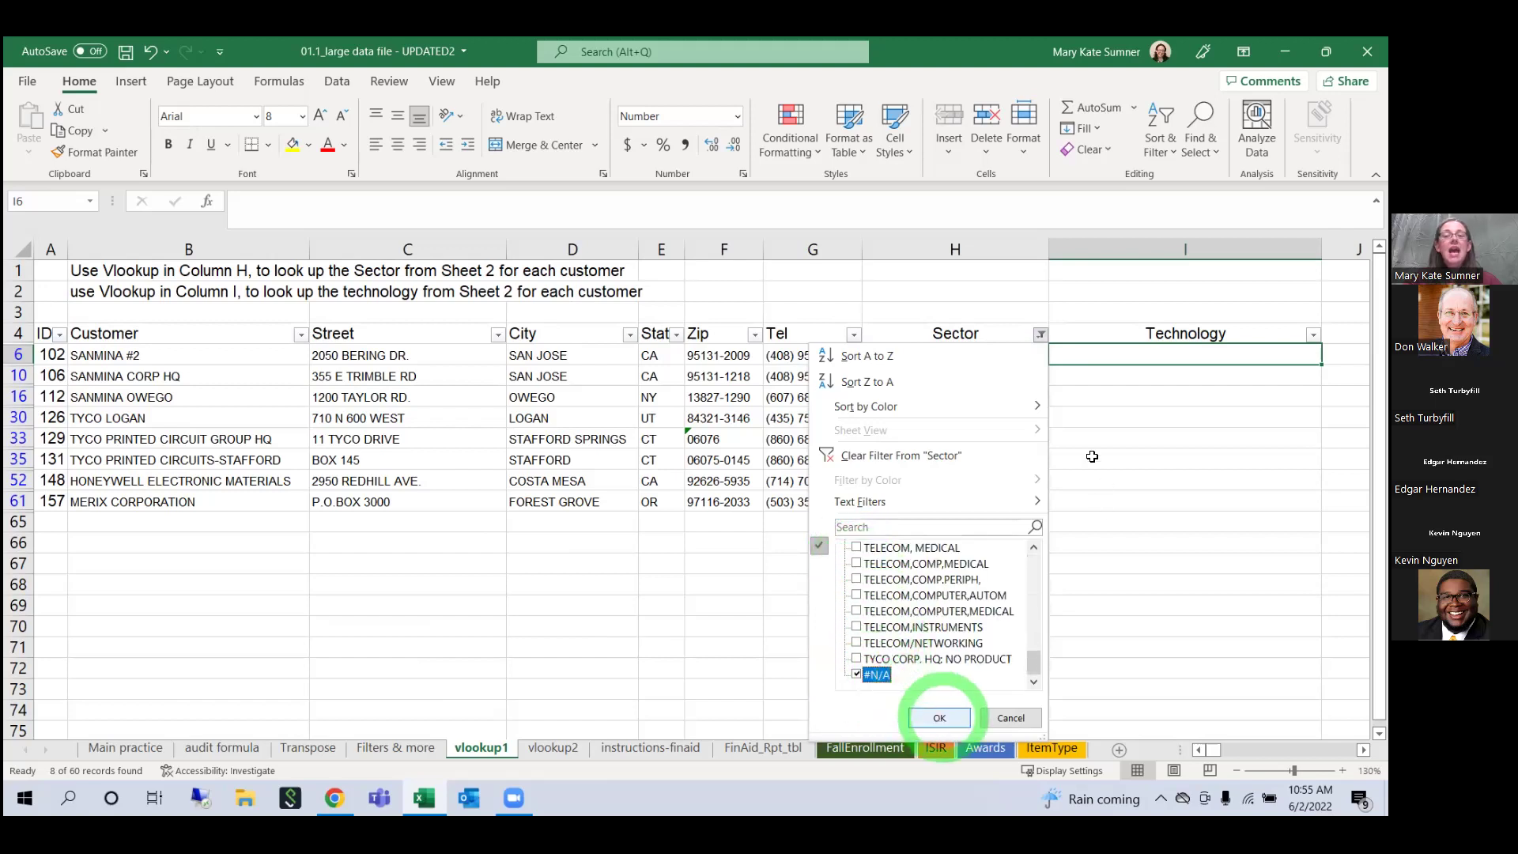
pyautogui.click(941, 717)
# Step: Check the lookup formula in H12 and the filtered customer rows from ID to Sector, and clear the Sector filter
pyautogui.click(961, 355)
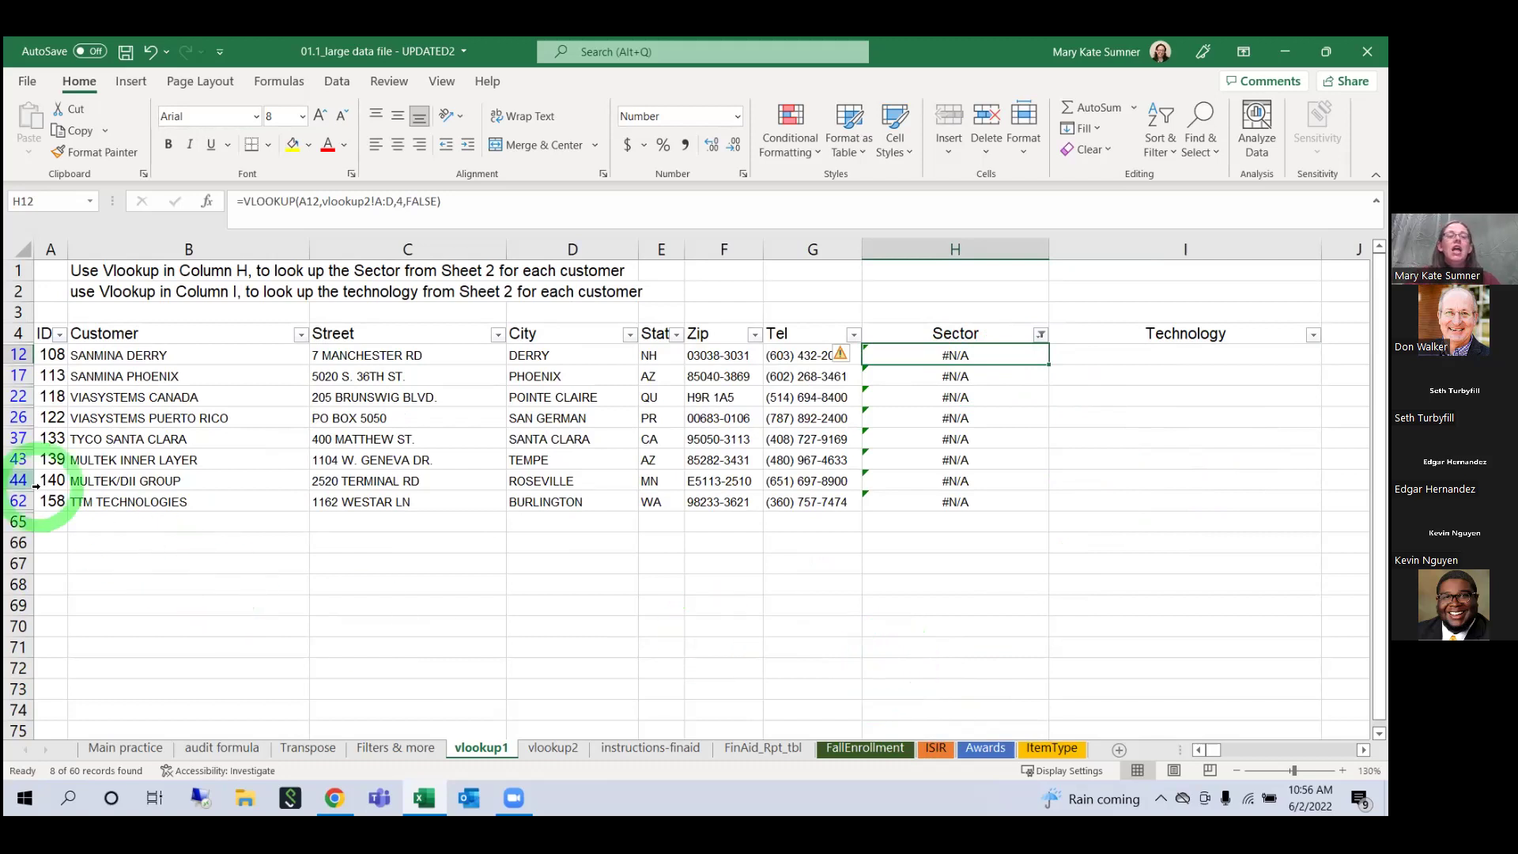
pyautogui.moveTo(49, 355); pyautogui.dragTo(158, 355)
pyautogui.moveTo(841, 387); pyautogui.dragTo(949, 503)
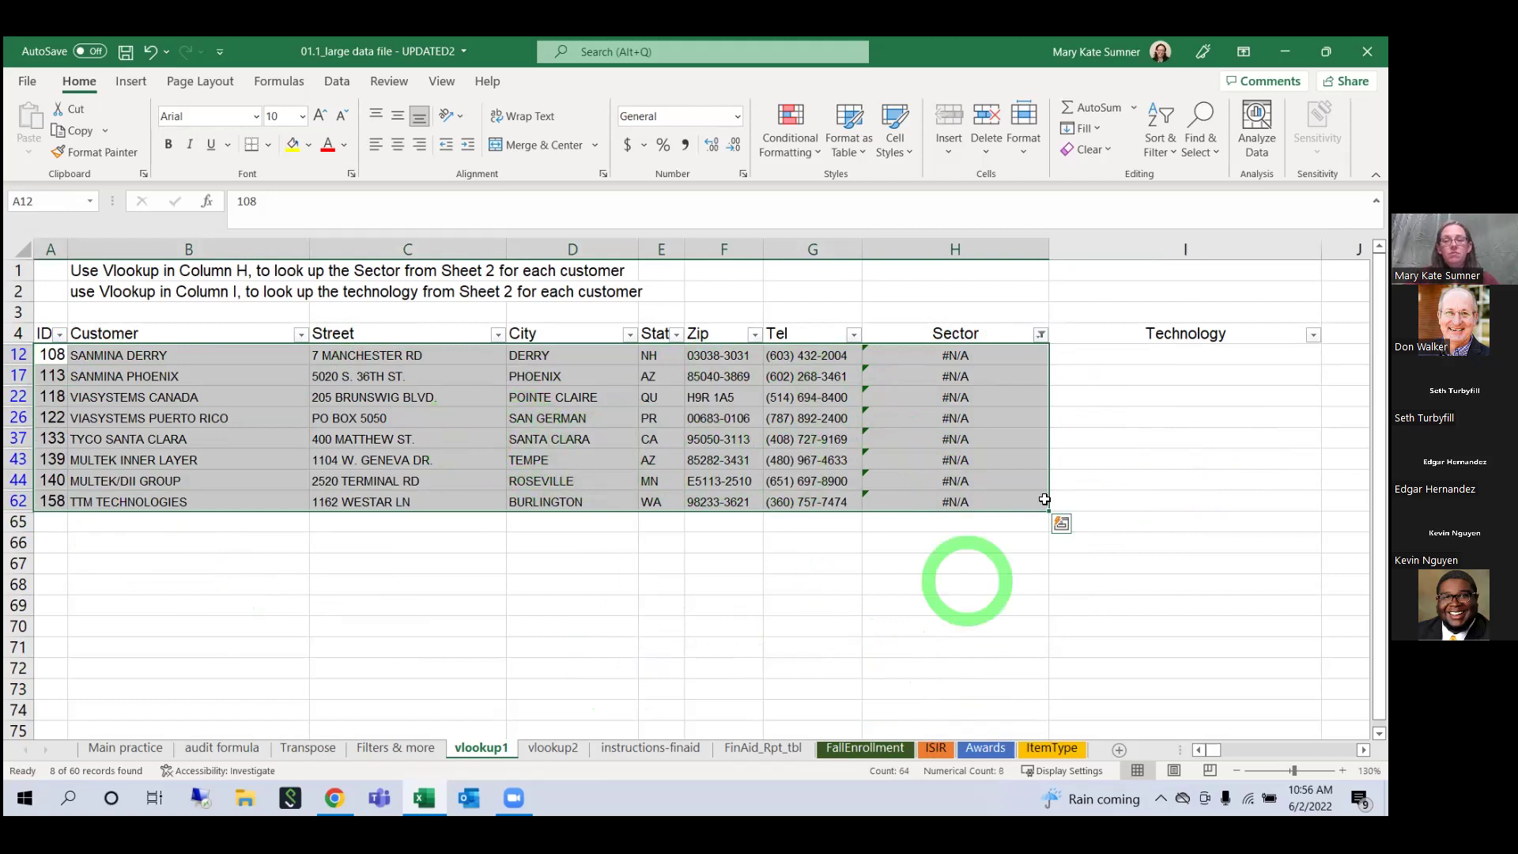
pyautogui.click(1040, 334)
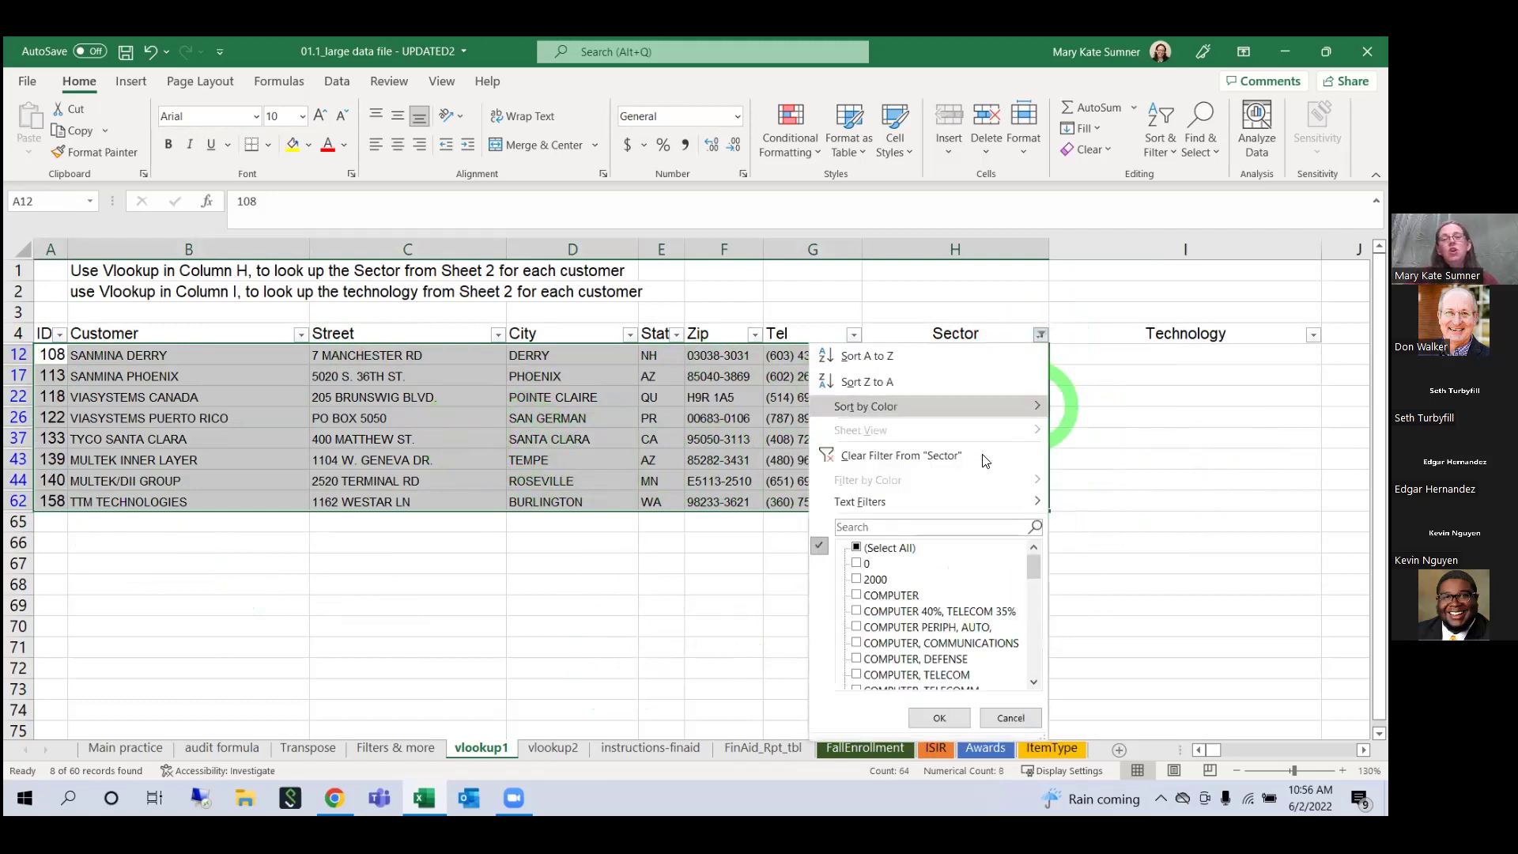
pyautogui.click(980, 456)
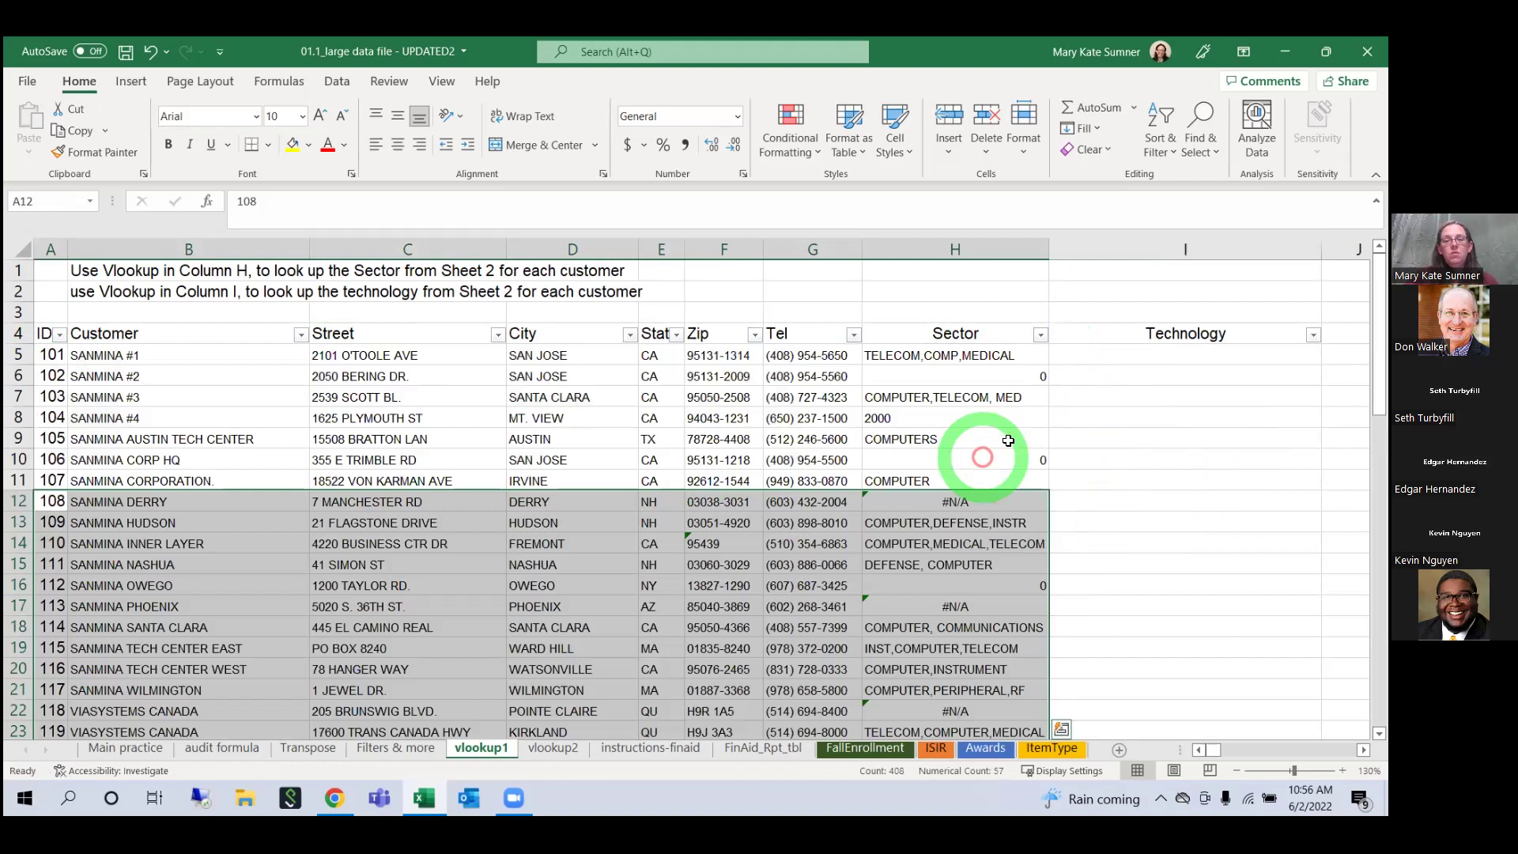
# Step: Begin a VLOOKUP formula in Technology cell I5 with the customer ID in A5 as lookup value
pyautogui.click(1082, 366)
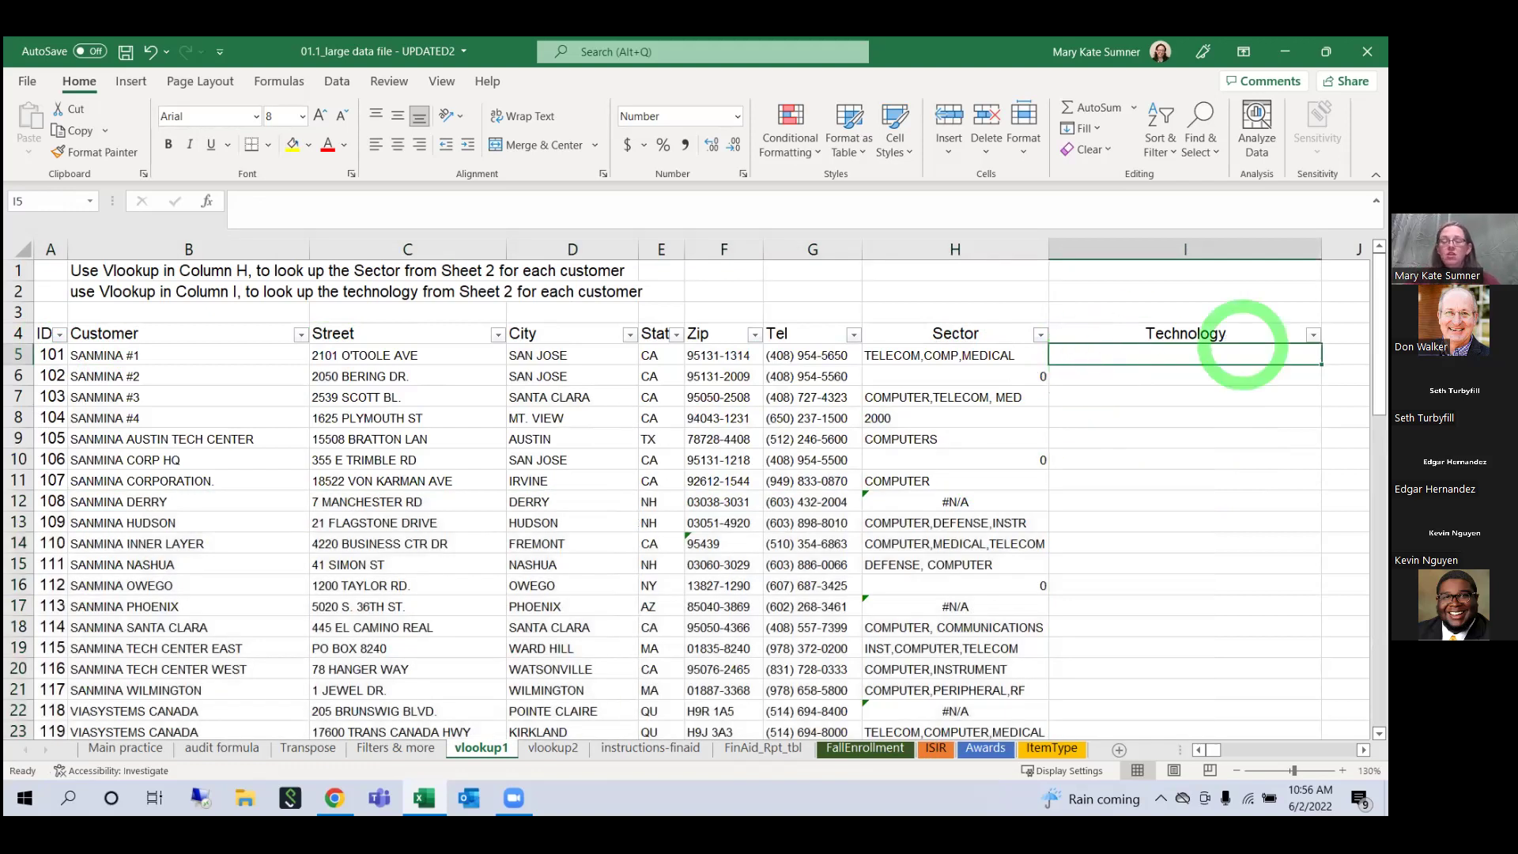
pyautogui.write('=vl')
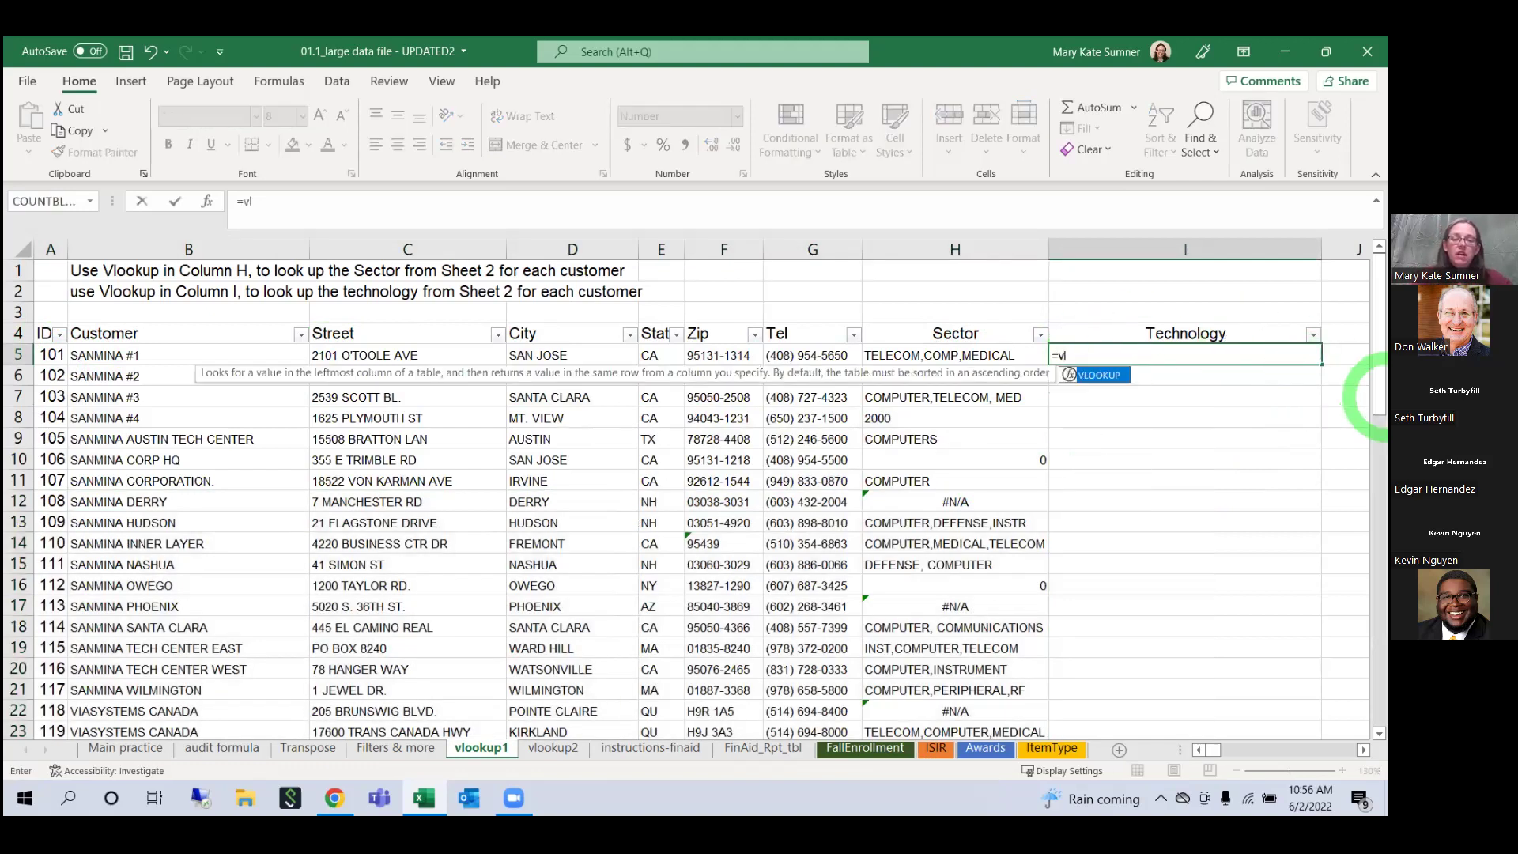
pyautogui.press('Tab')
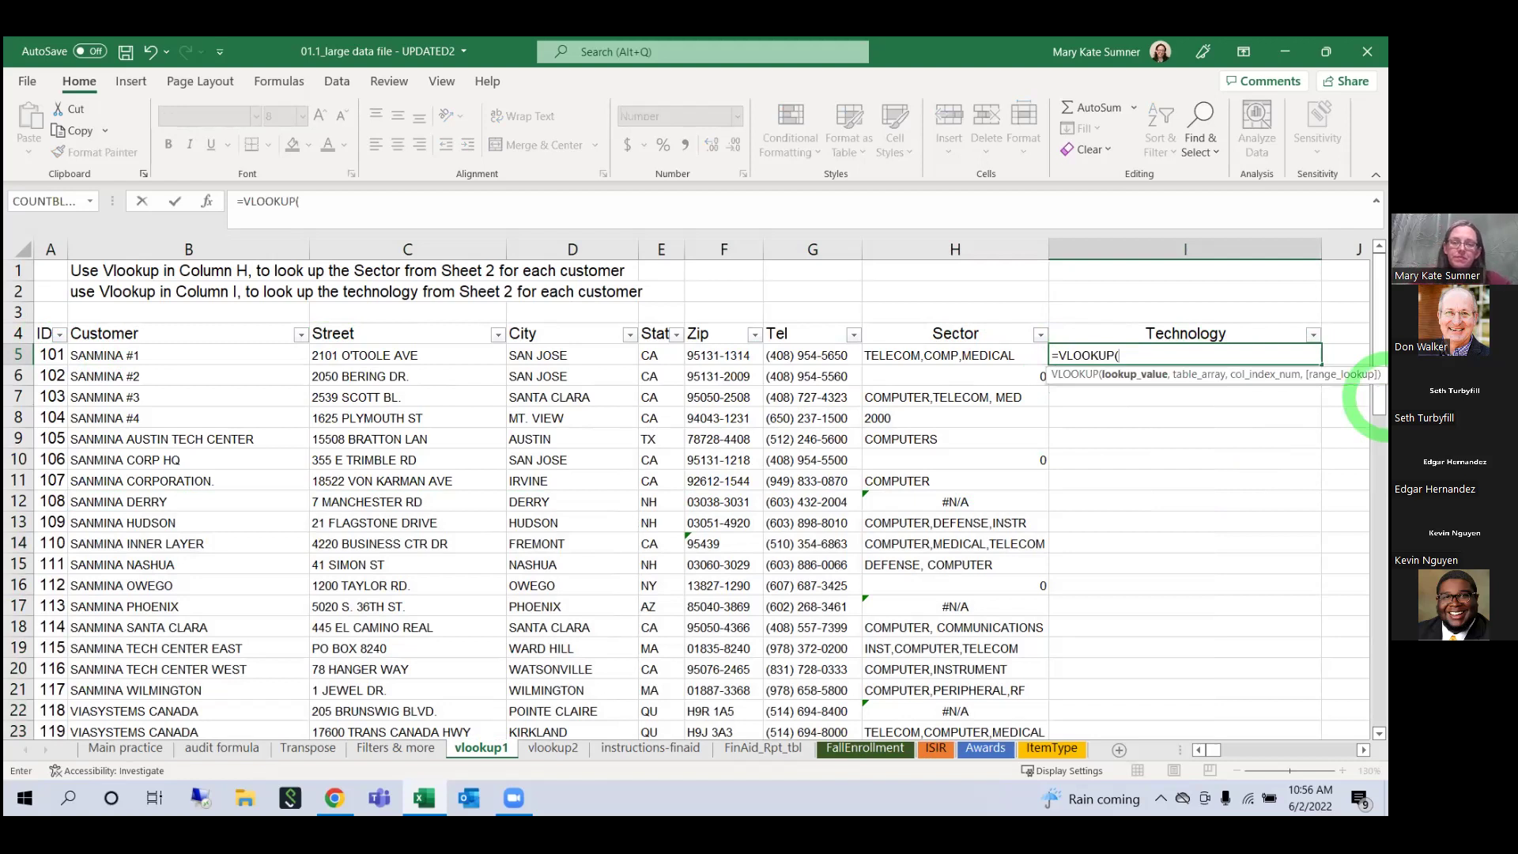
pyautogui.click(60, 353)
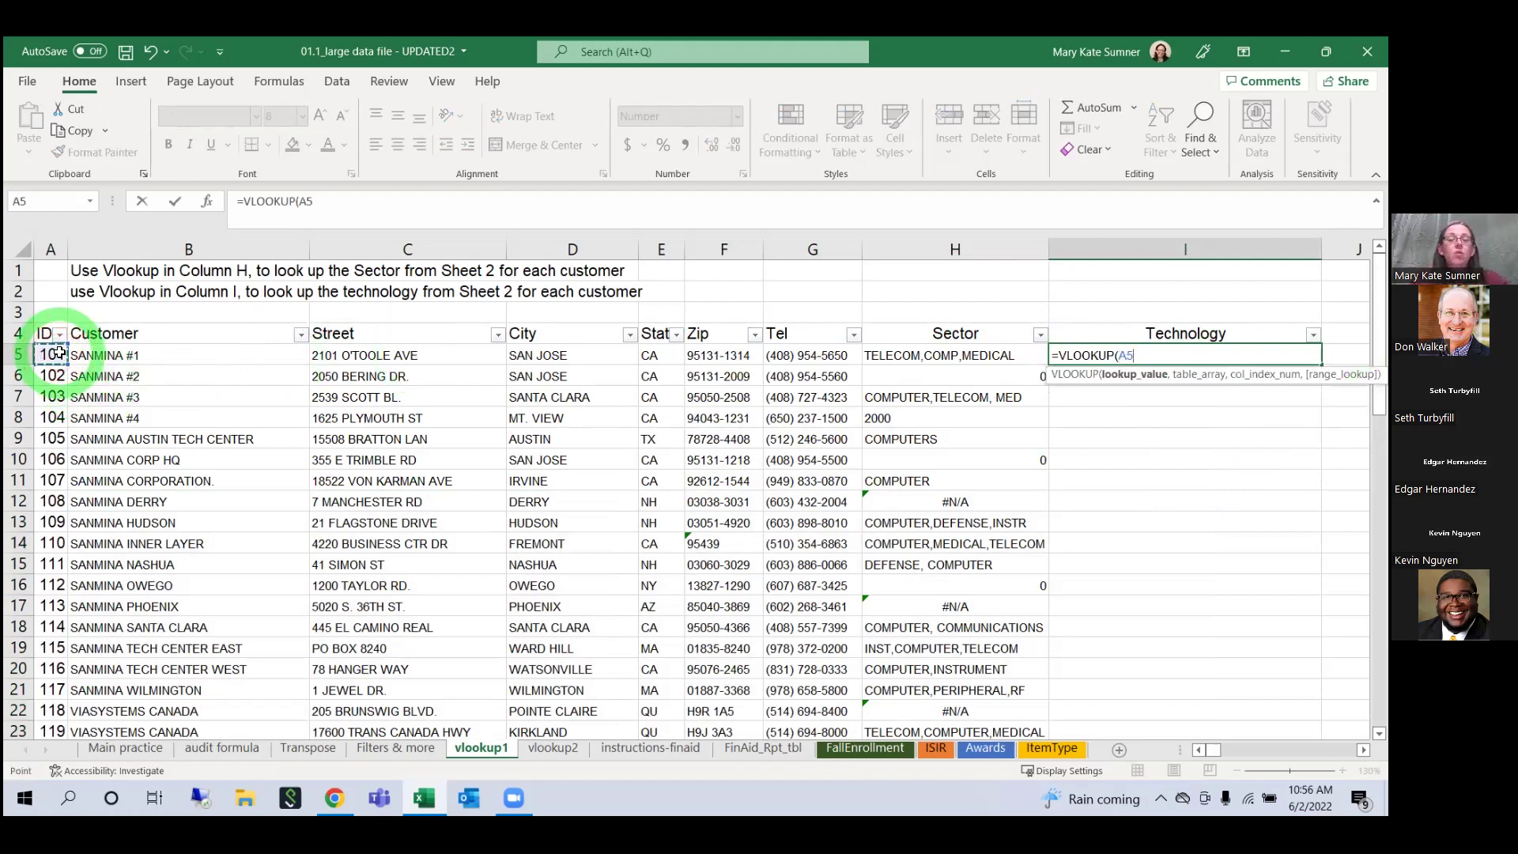
pyautogui.write(',')
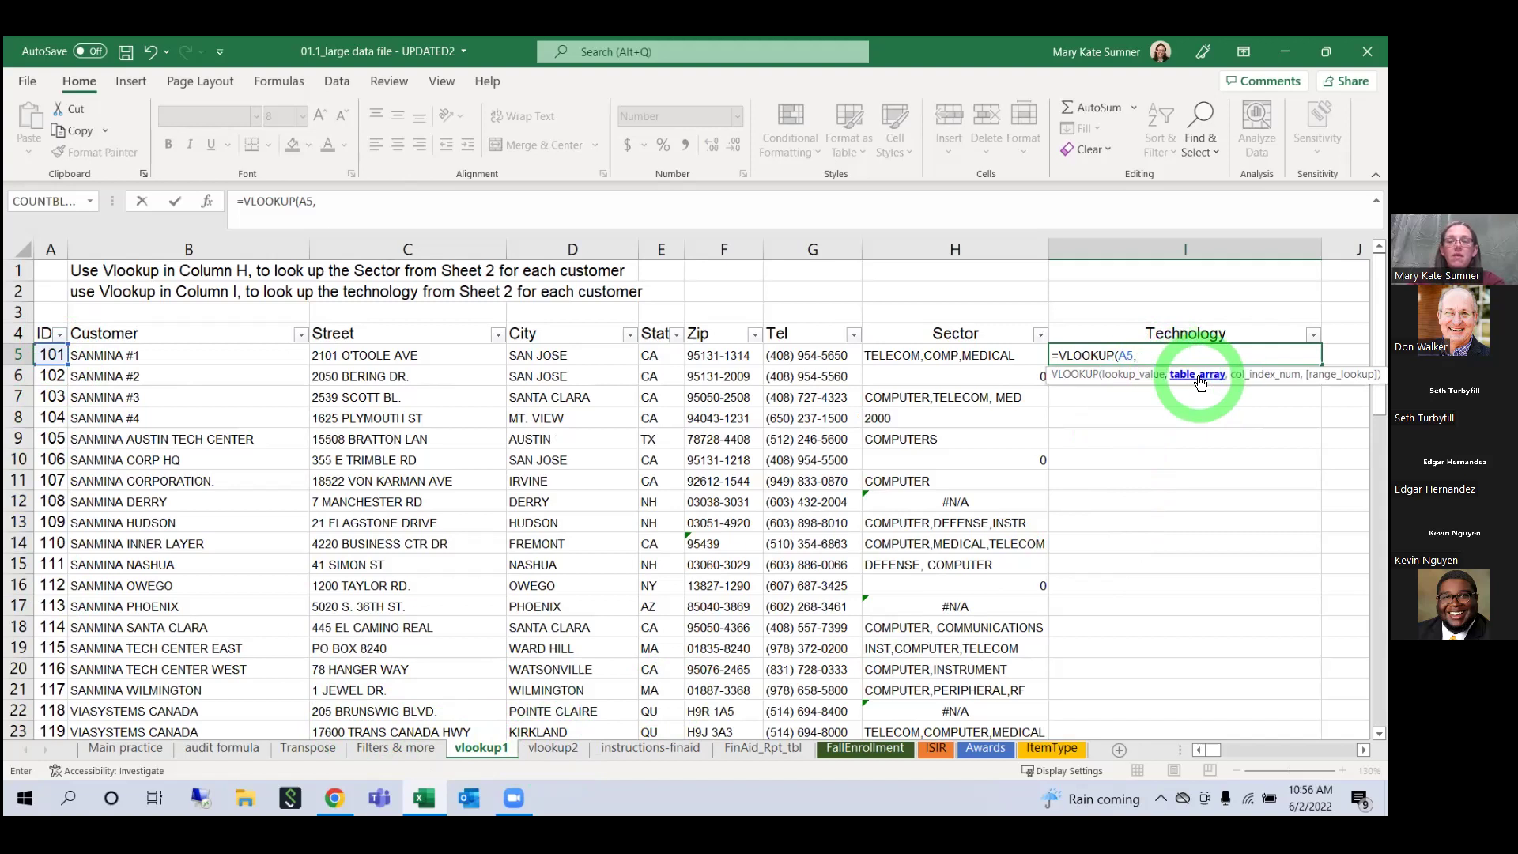
# Step: Complete the VLOOKUP with columns A:C of vlookup2 as table array, column index 3 and FALSE for an exact match
pyautogui.click(552, 750)
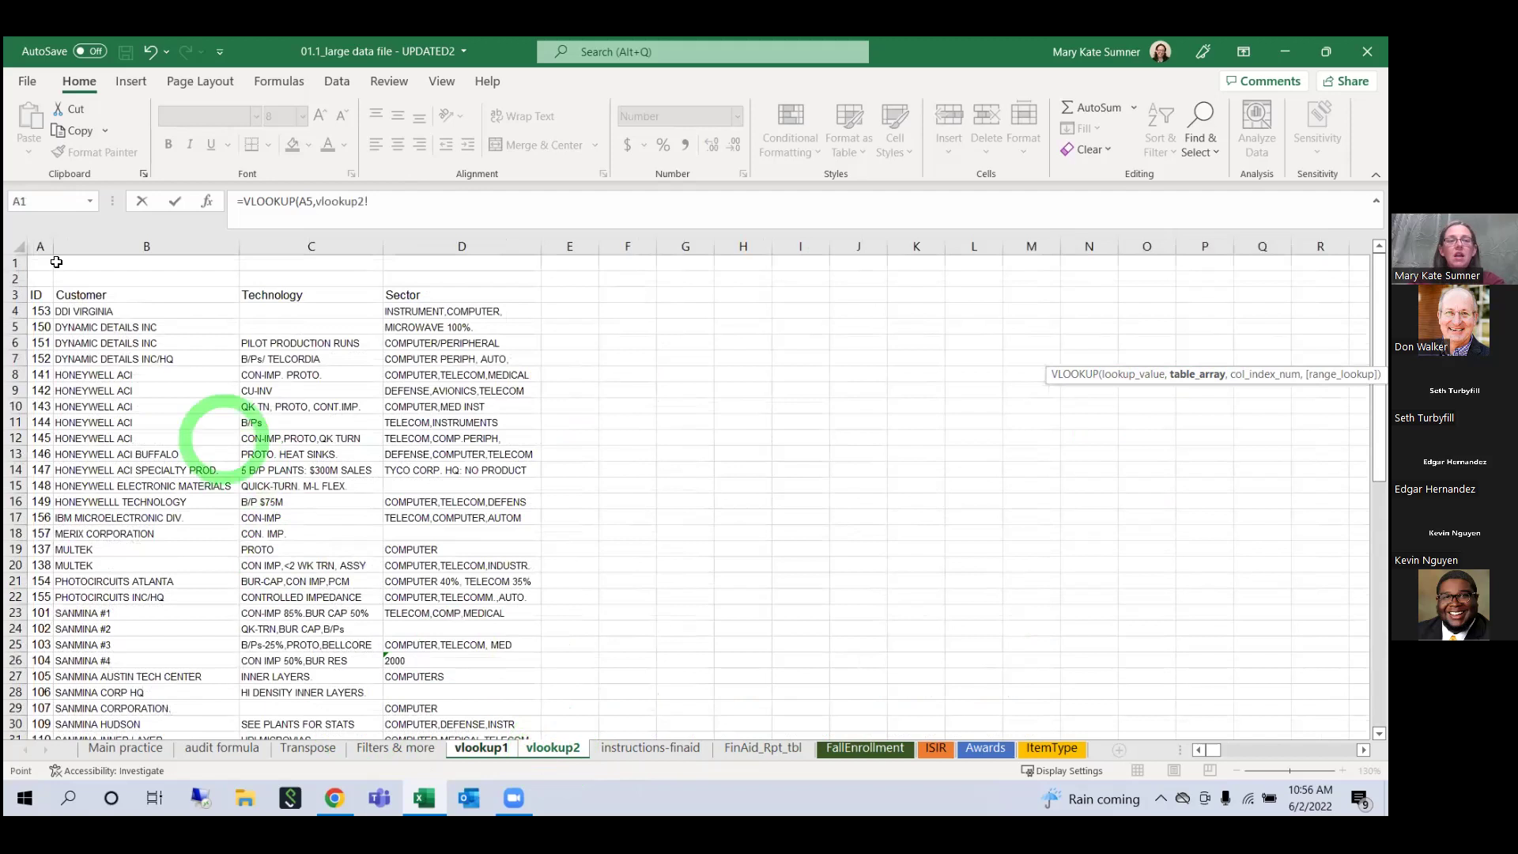
pyautogui.moveTo(47, 249); pyautogui.dragTo(356, 245)
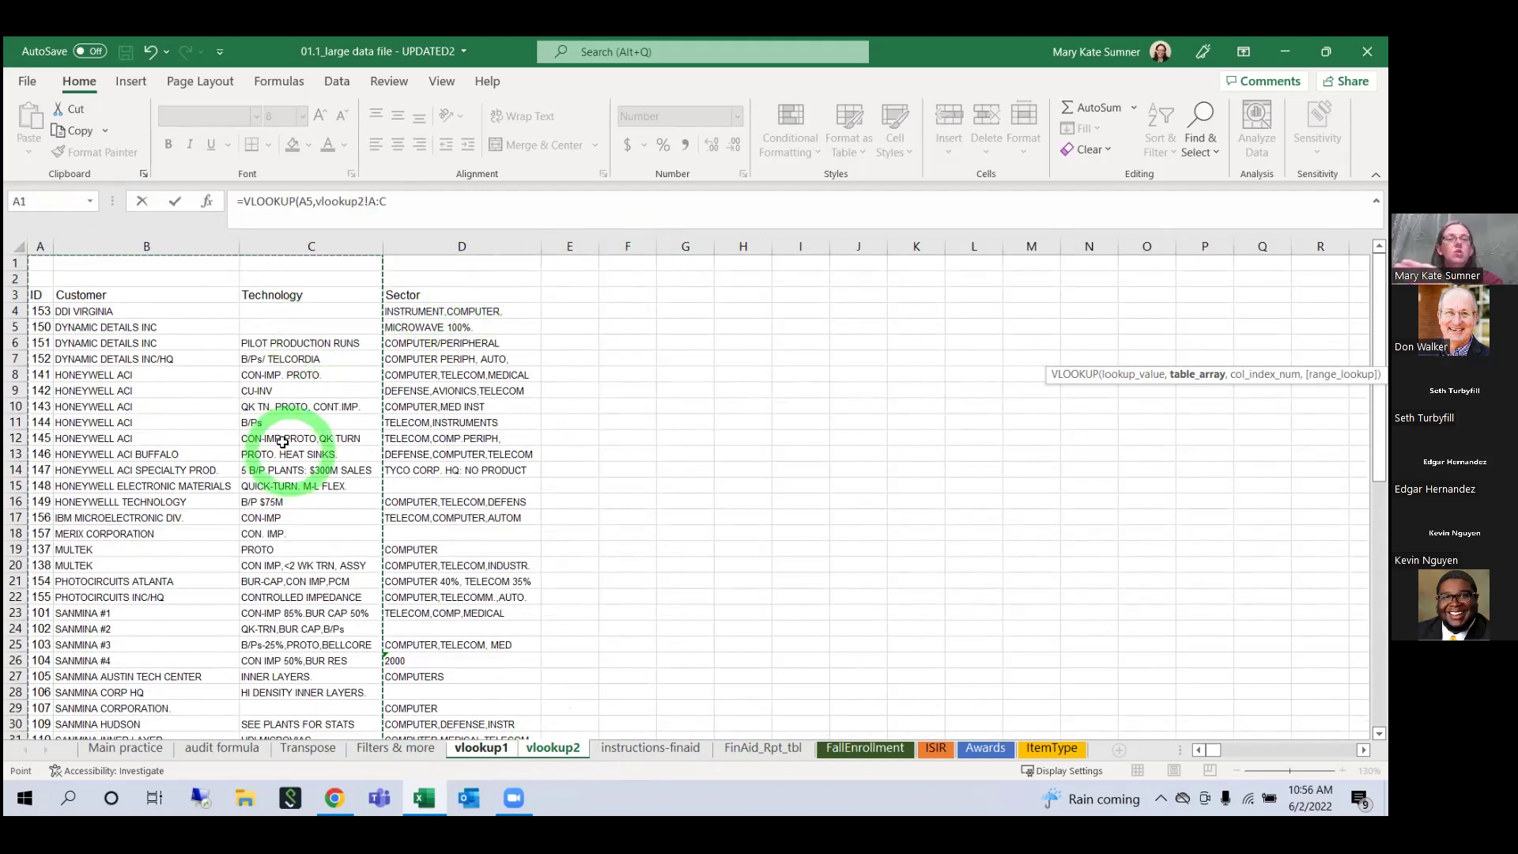
pyautogui.click(345, 247)
pyautogui.write(',')
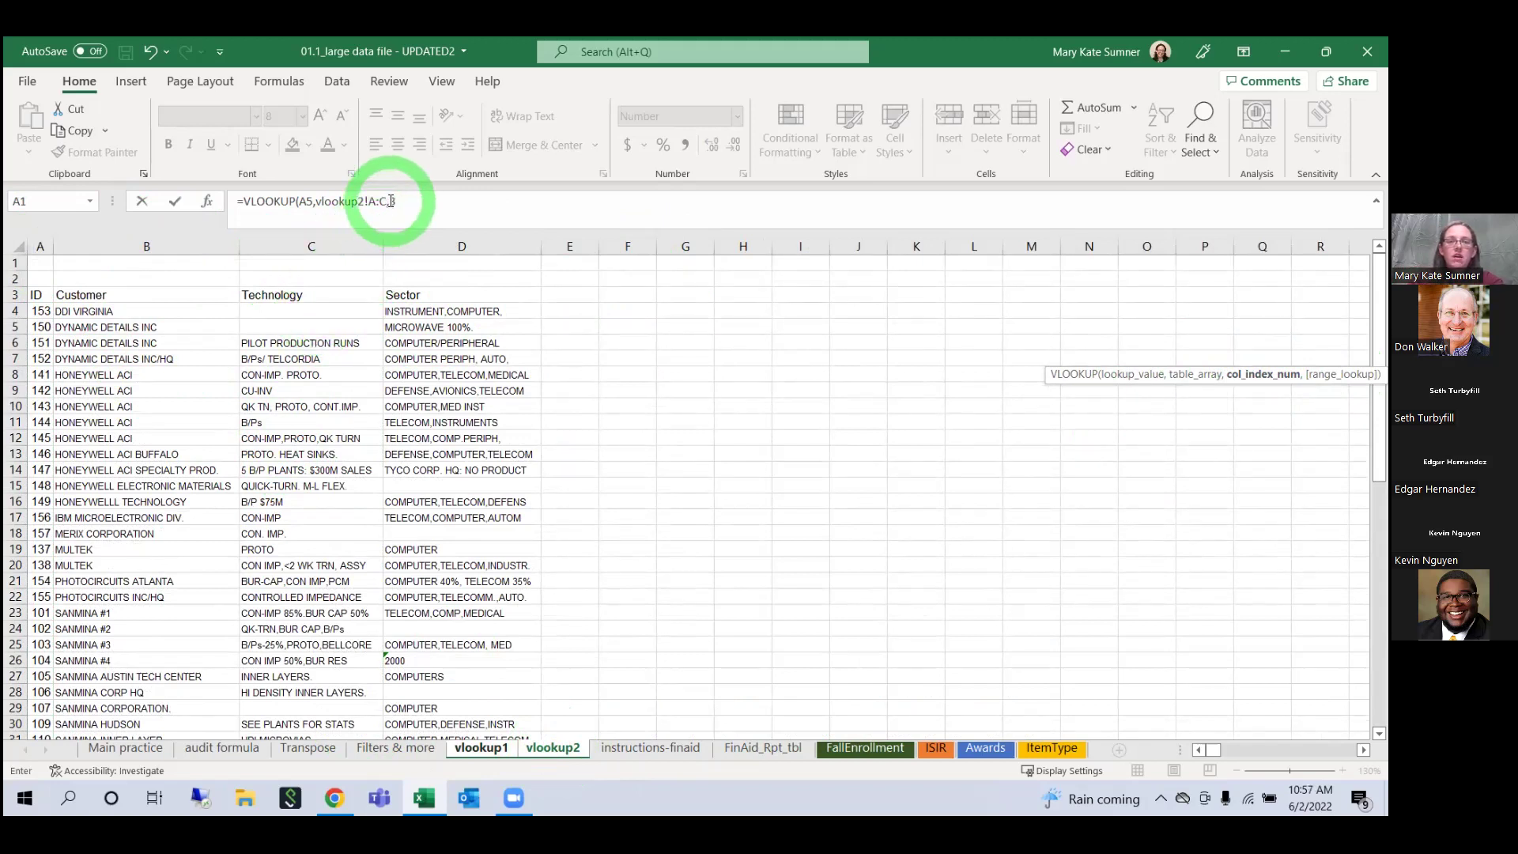
pyautogui.write('3,')
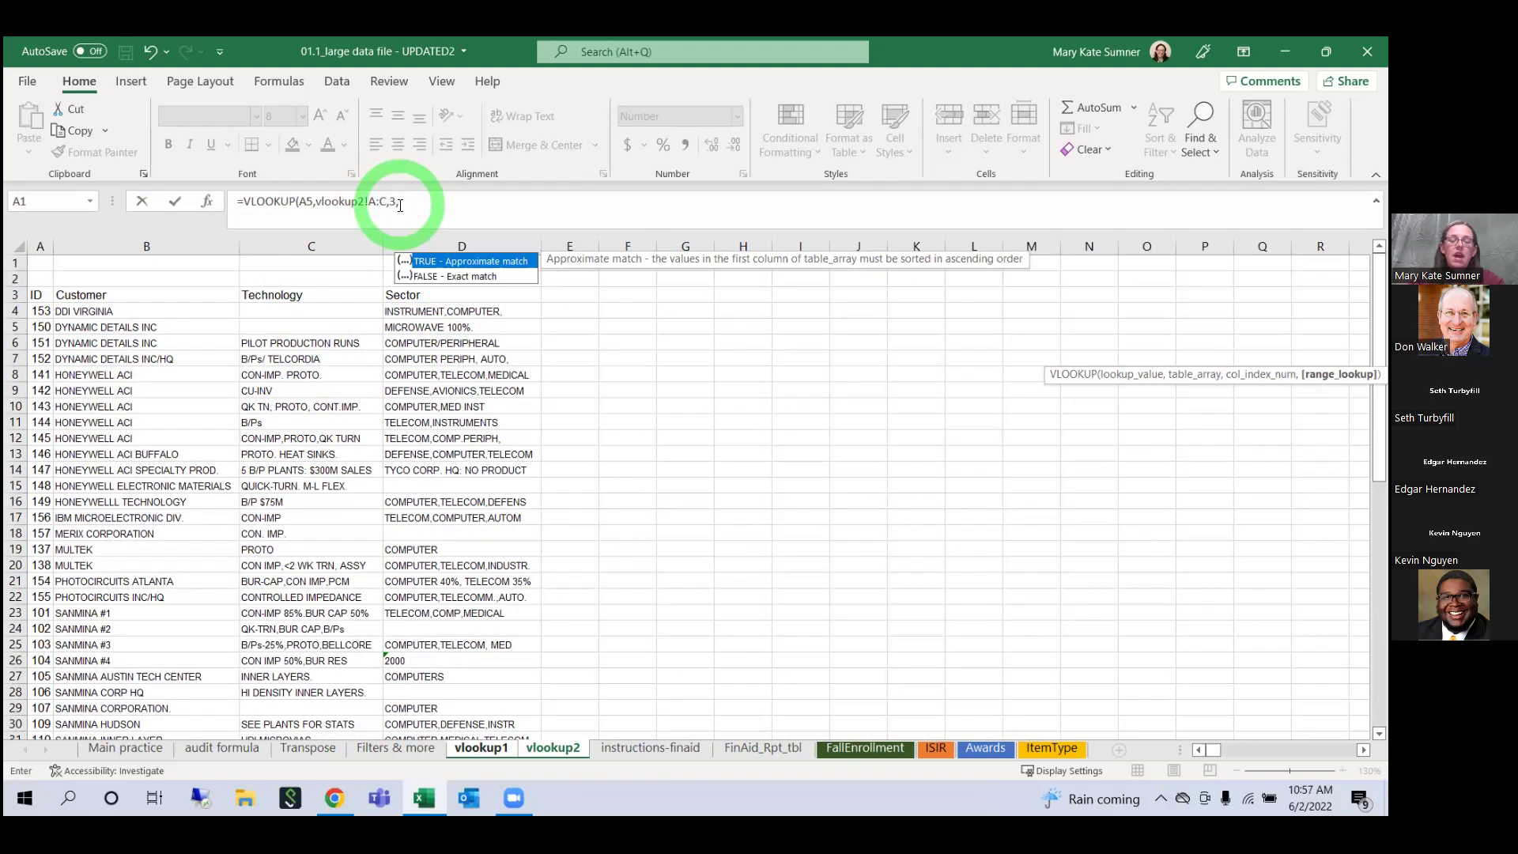
pyautogui.write('false)')
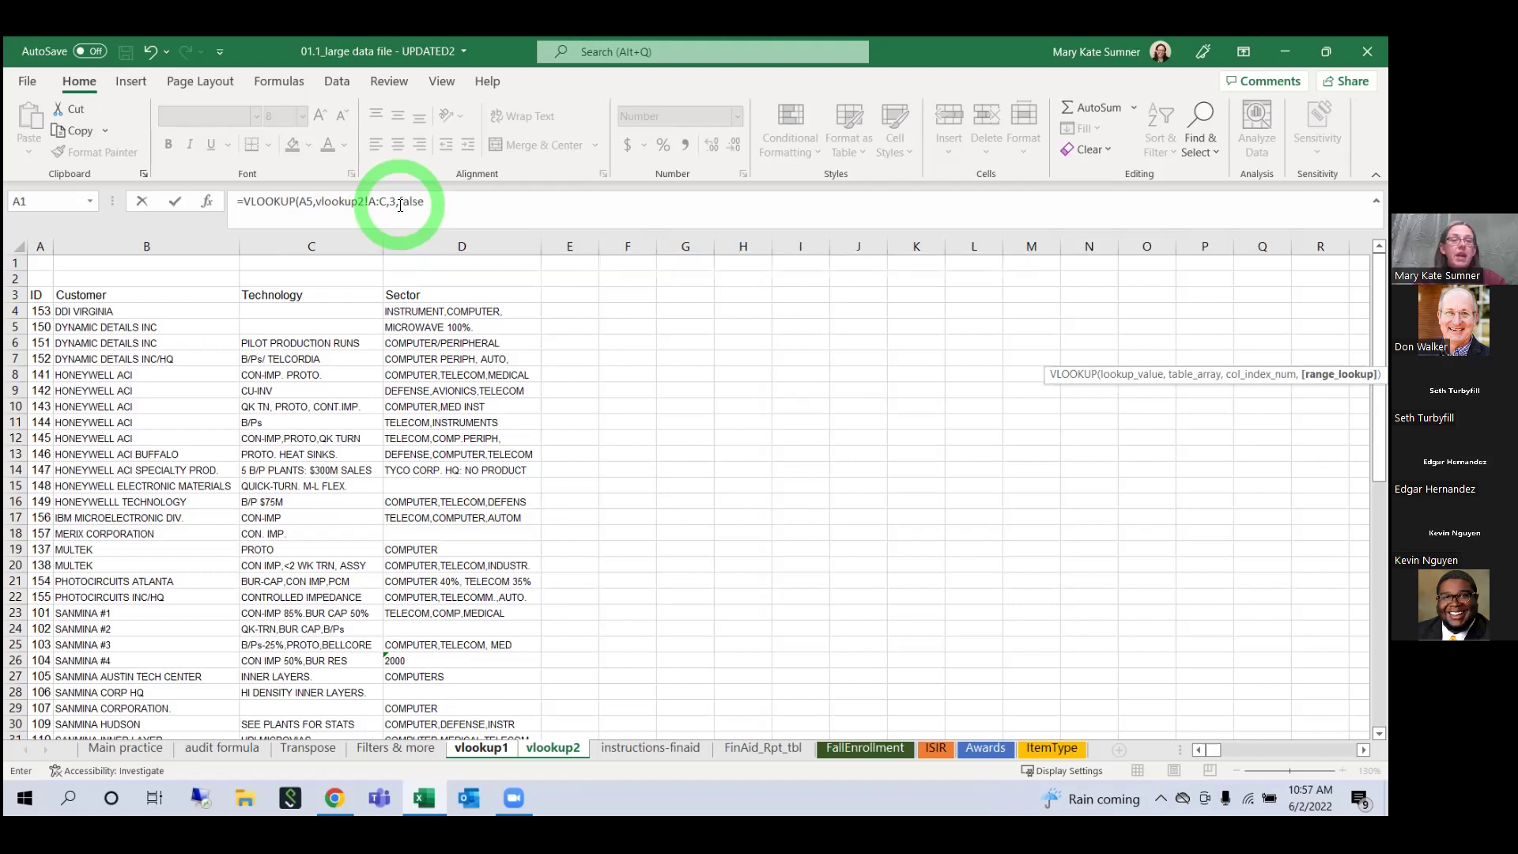
pyautogui.press('Return')
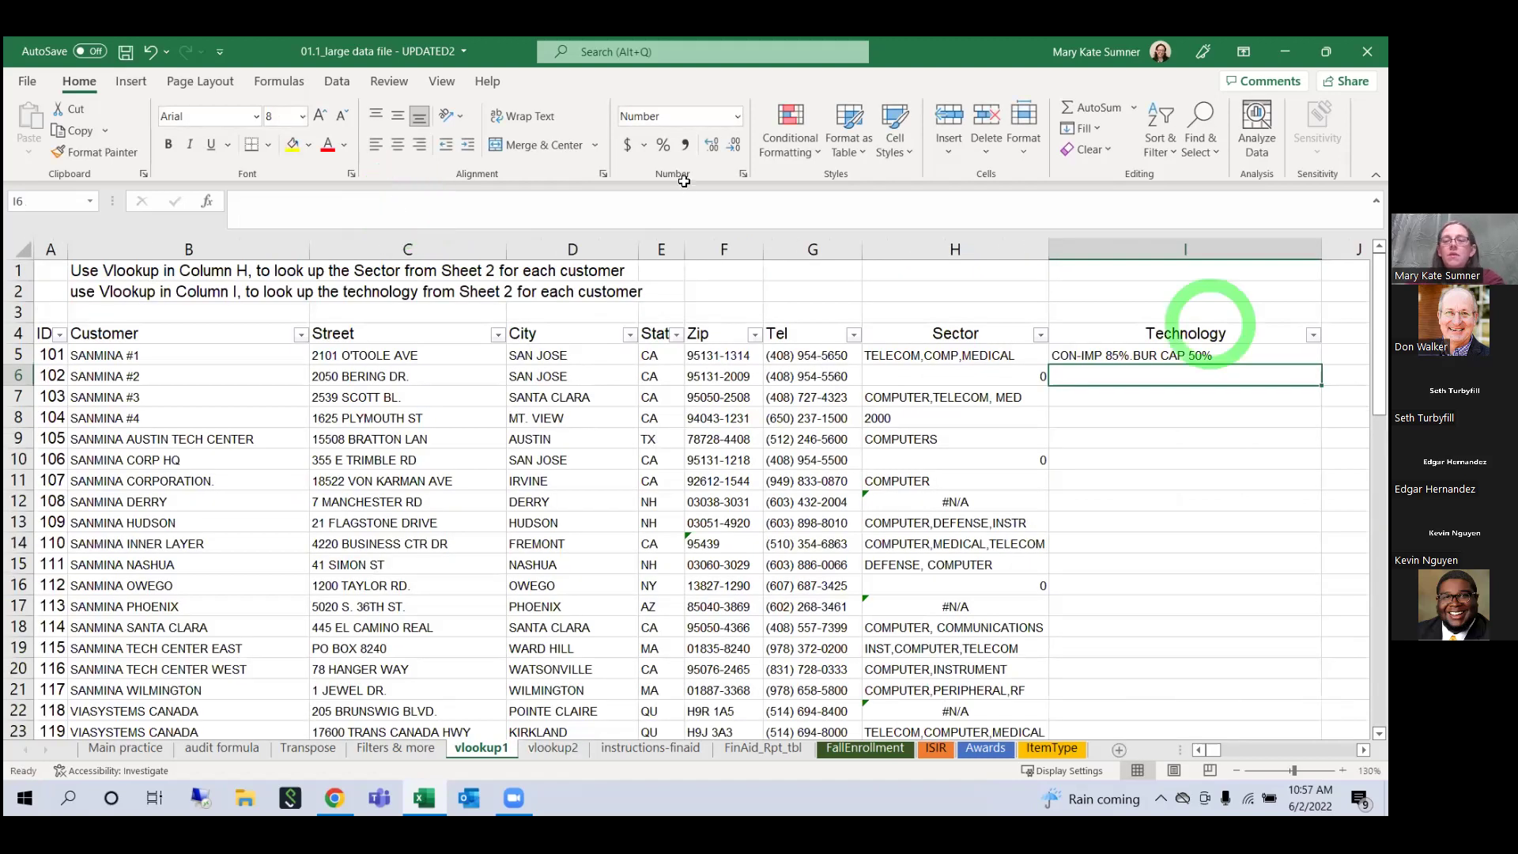
# Step: Fill the I5 lookup formula down the Technology column for all customers
pyautogui.click(1225, 353)
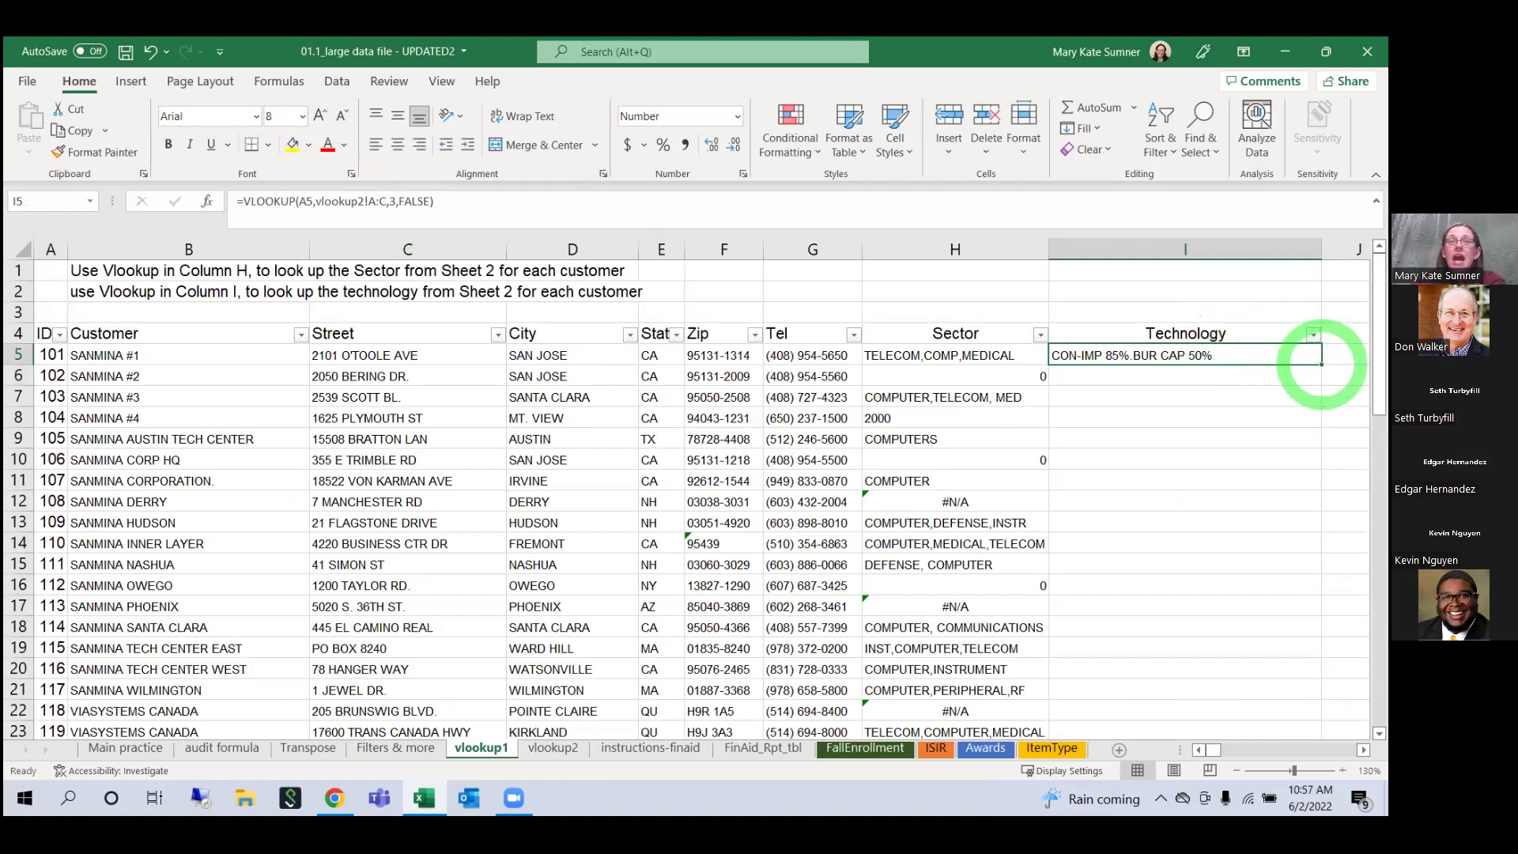
pyautogui.doubleClick(1318, 363)
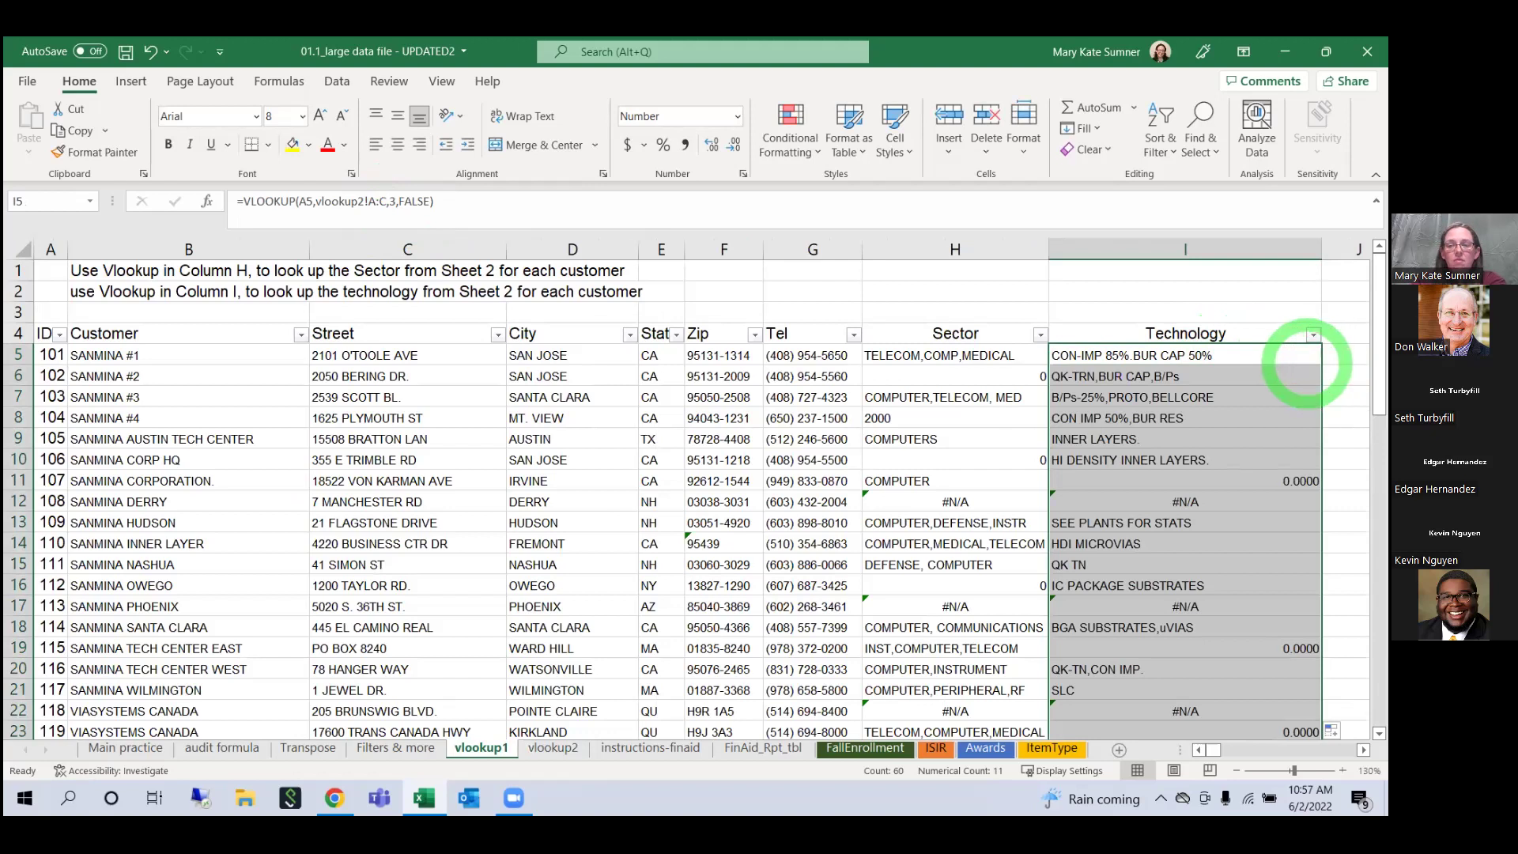
pyautogui.rightClick(1293, 364)
# Step: Filter the Technology column to show only the rows with the value 0.0000
pyautogui.click(1312, 335)
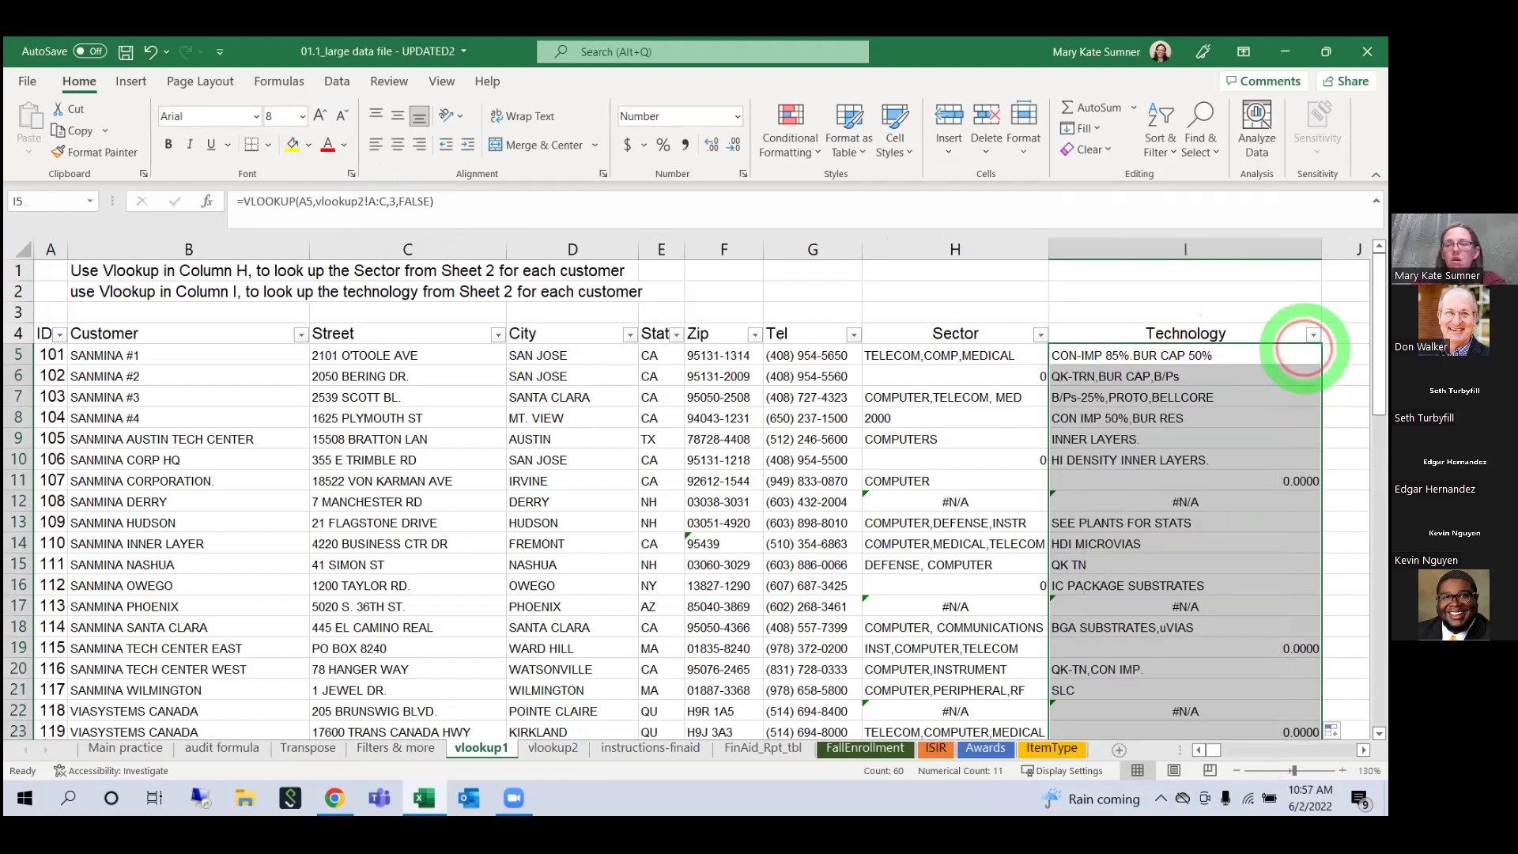
pyautogui.click(1312, 335)
pyautogui.click(1169, 548)
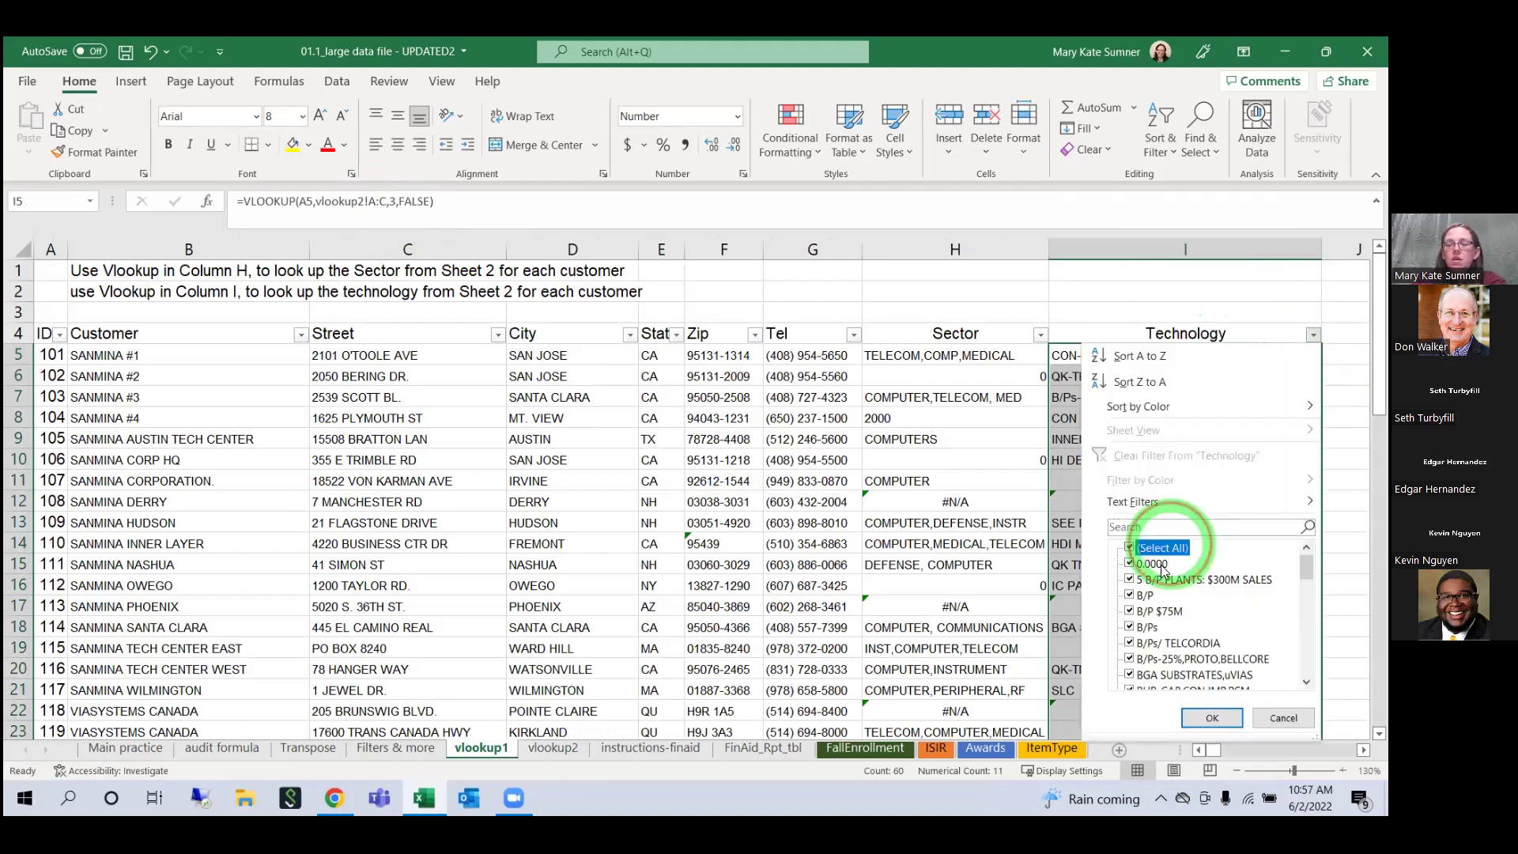
pyautogui.click(1152, 563)
pyautogui.click(1213, 717)
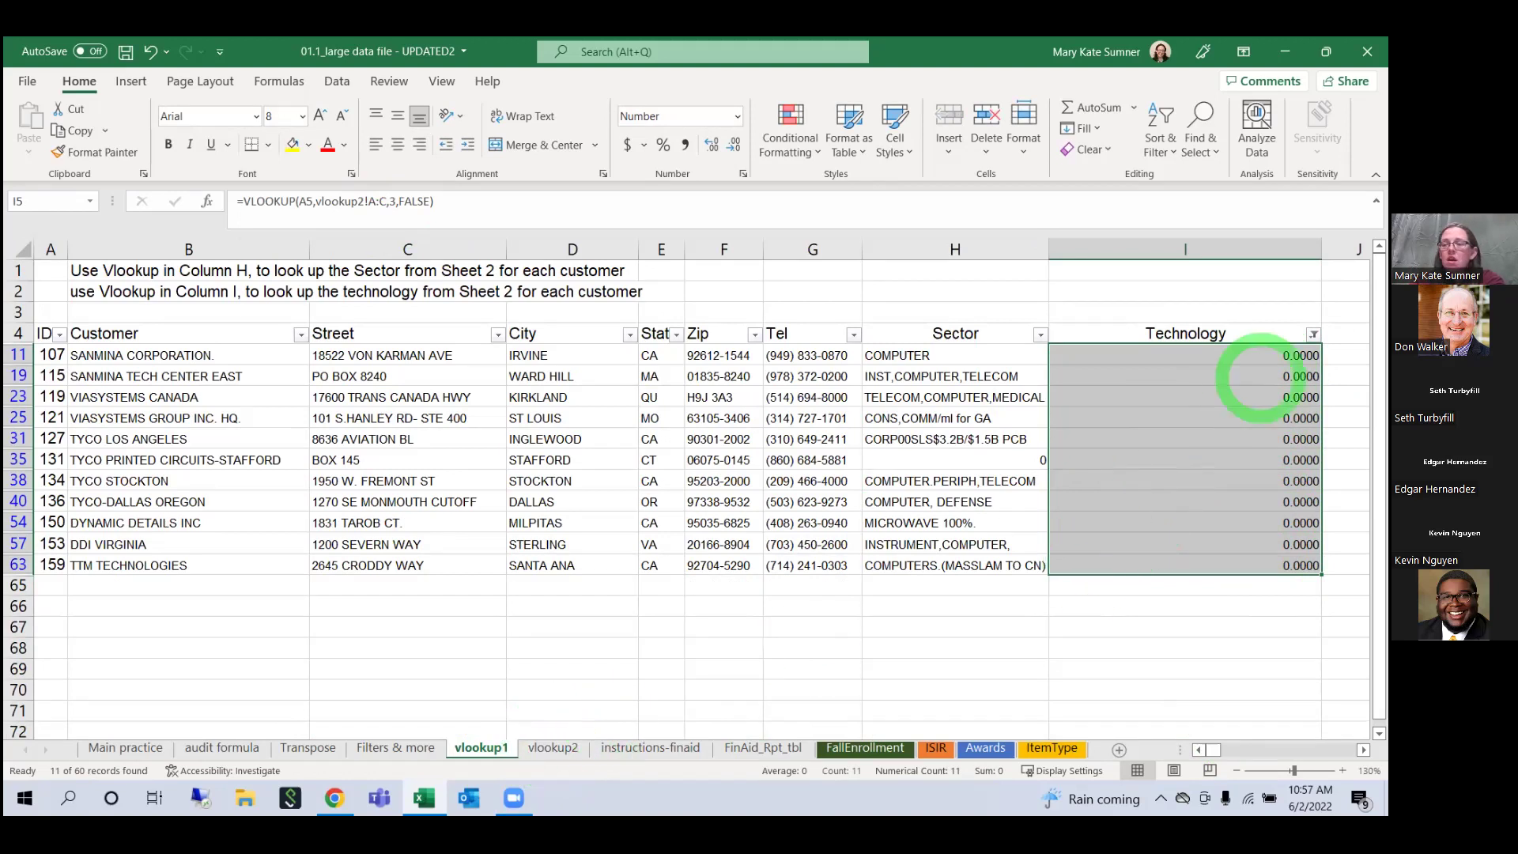
# Step: Change the Technology filter to show only the #N/A rows, and clear it once they are checked
pyautogui.click(1313, 334)
pyautogui.click(1176, 547)
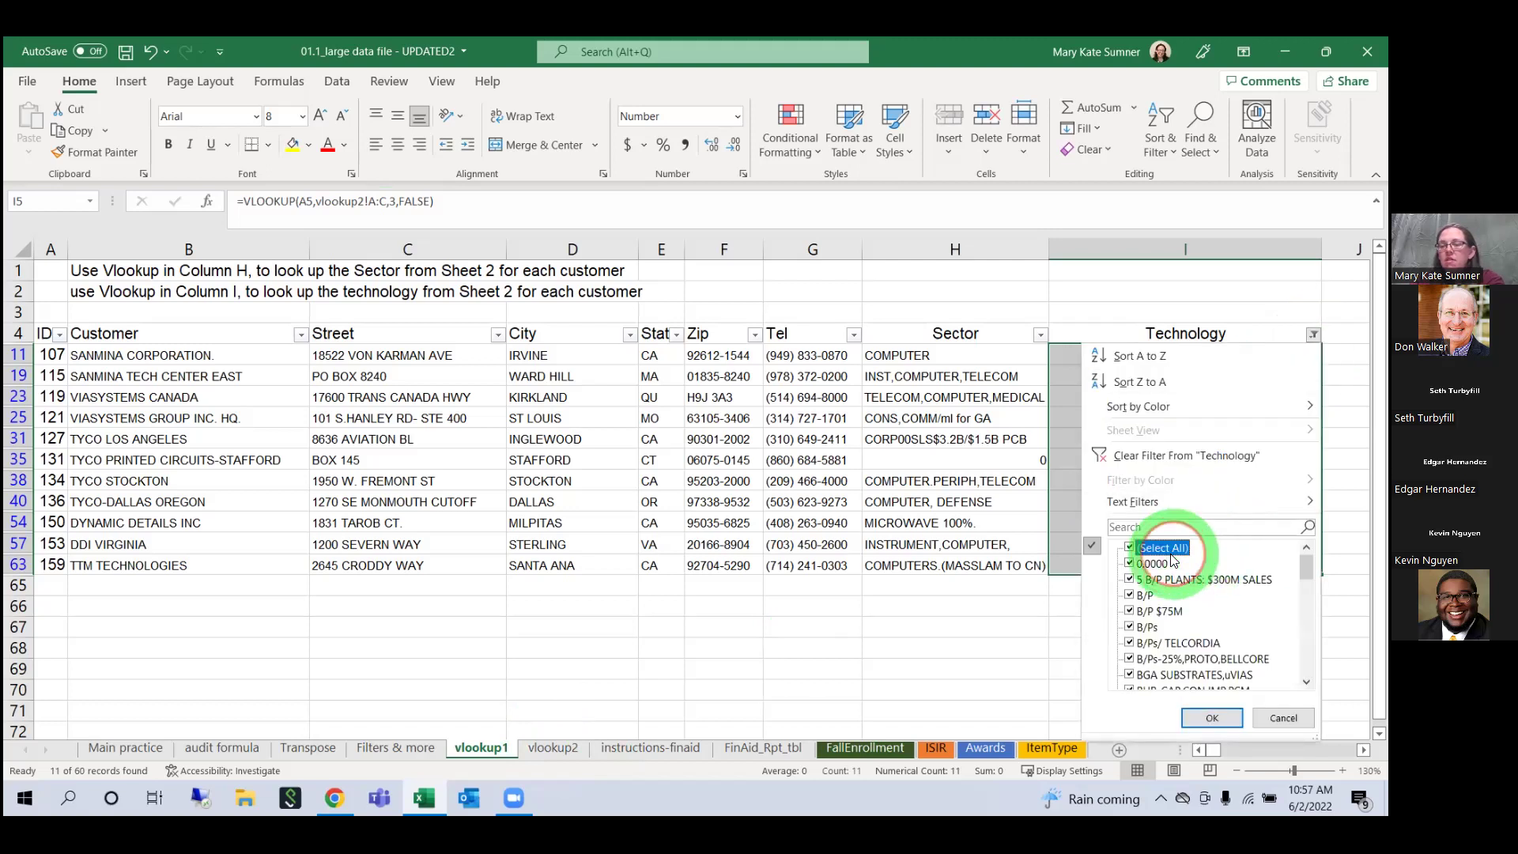
pyautogui.scroll(-10, 1172, 574)
pyautogui.scroll(-10, 1172, 601)
pyautogui.click(1149, 675)
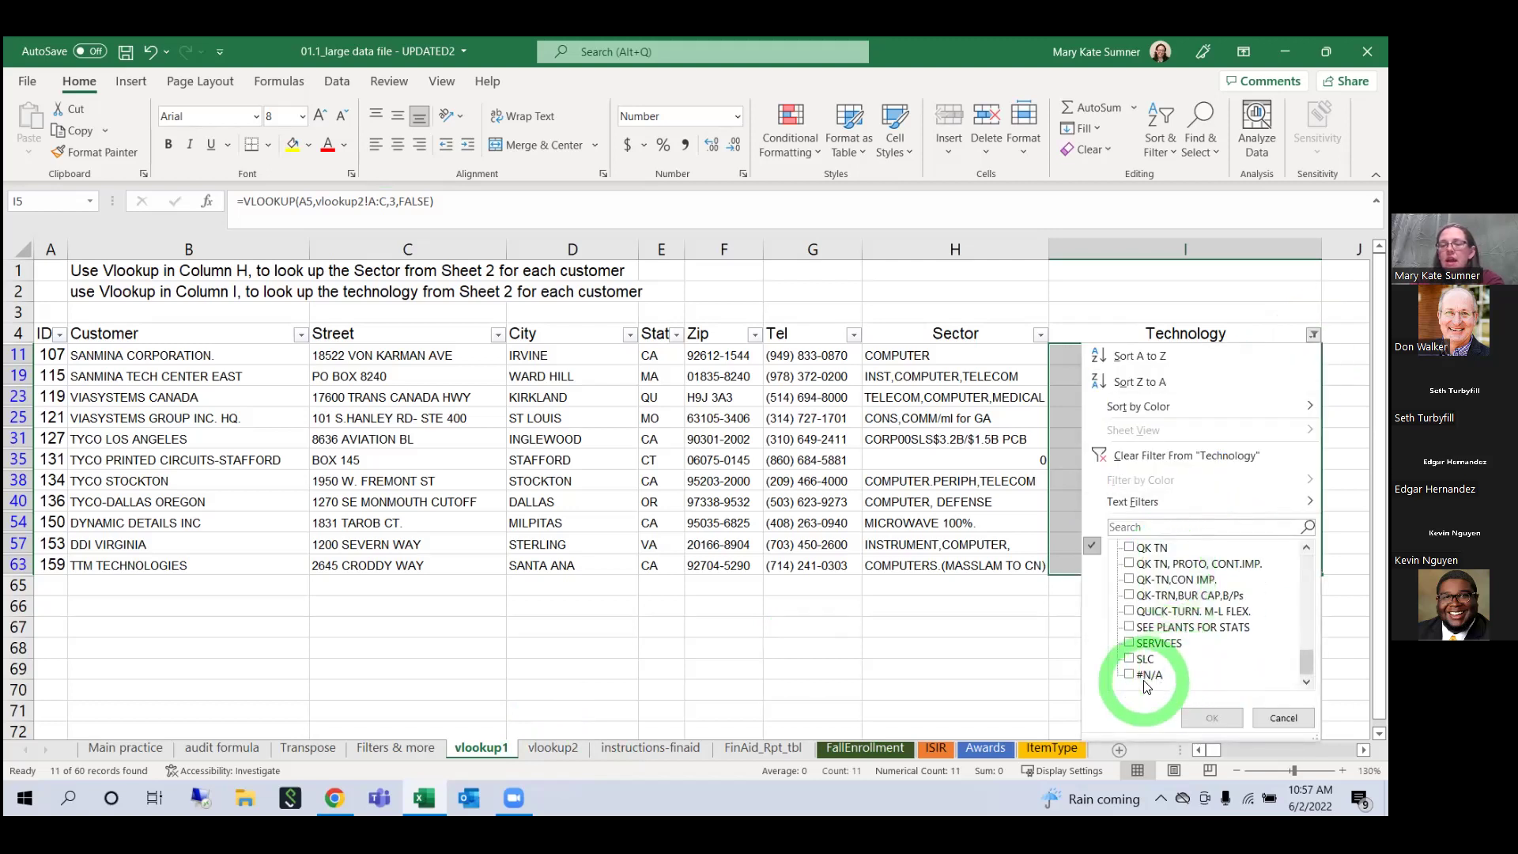
pyautogui.click(1189, 720)
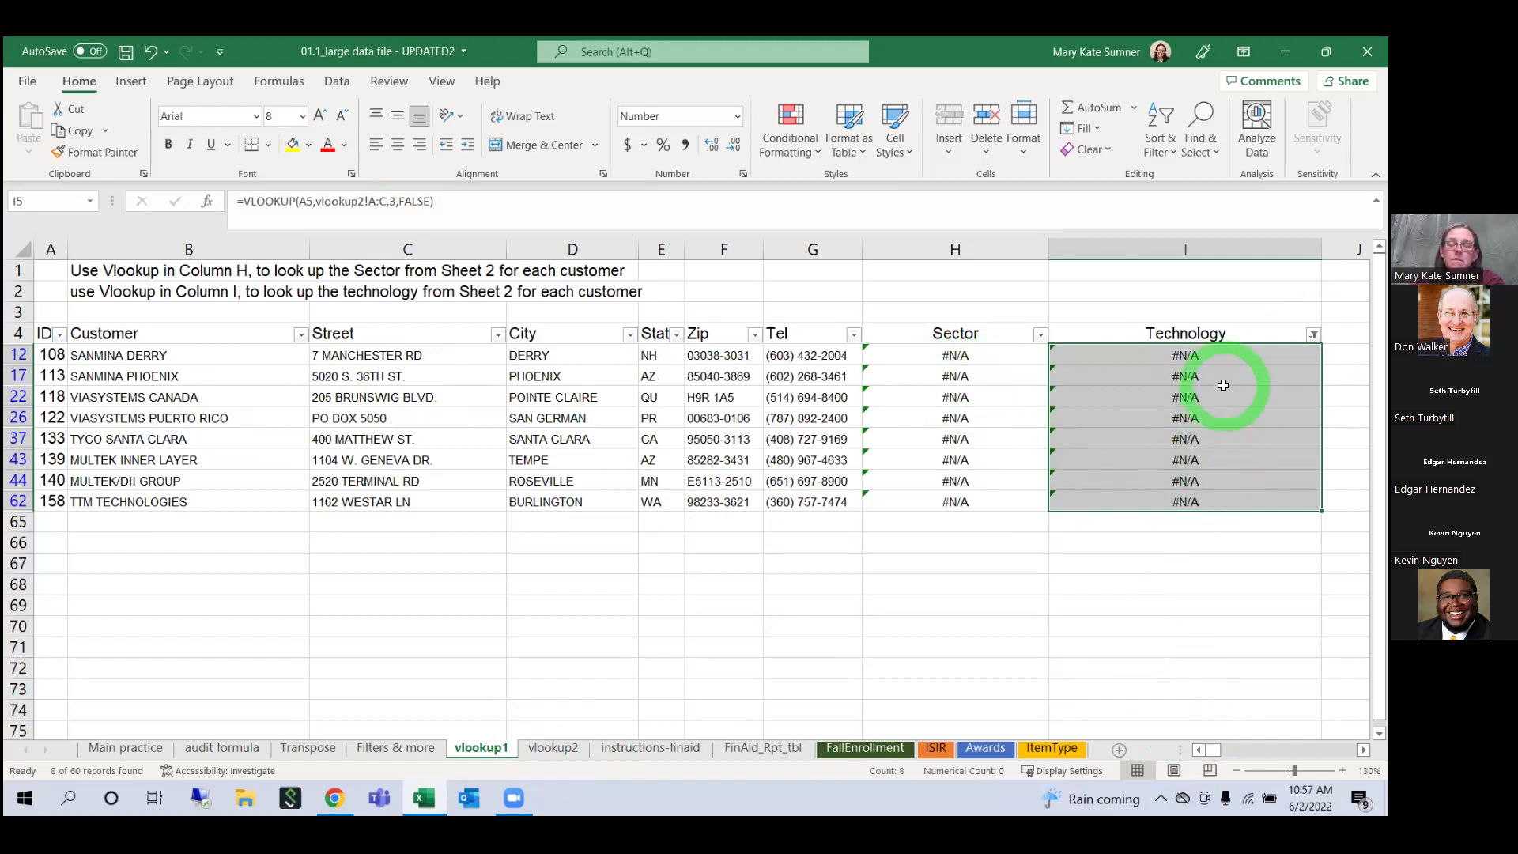
pyautogui.click(1314, 335)
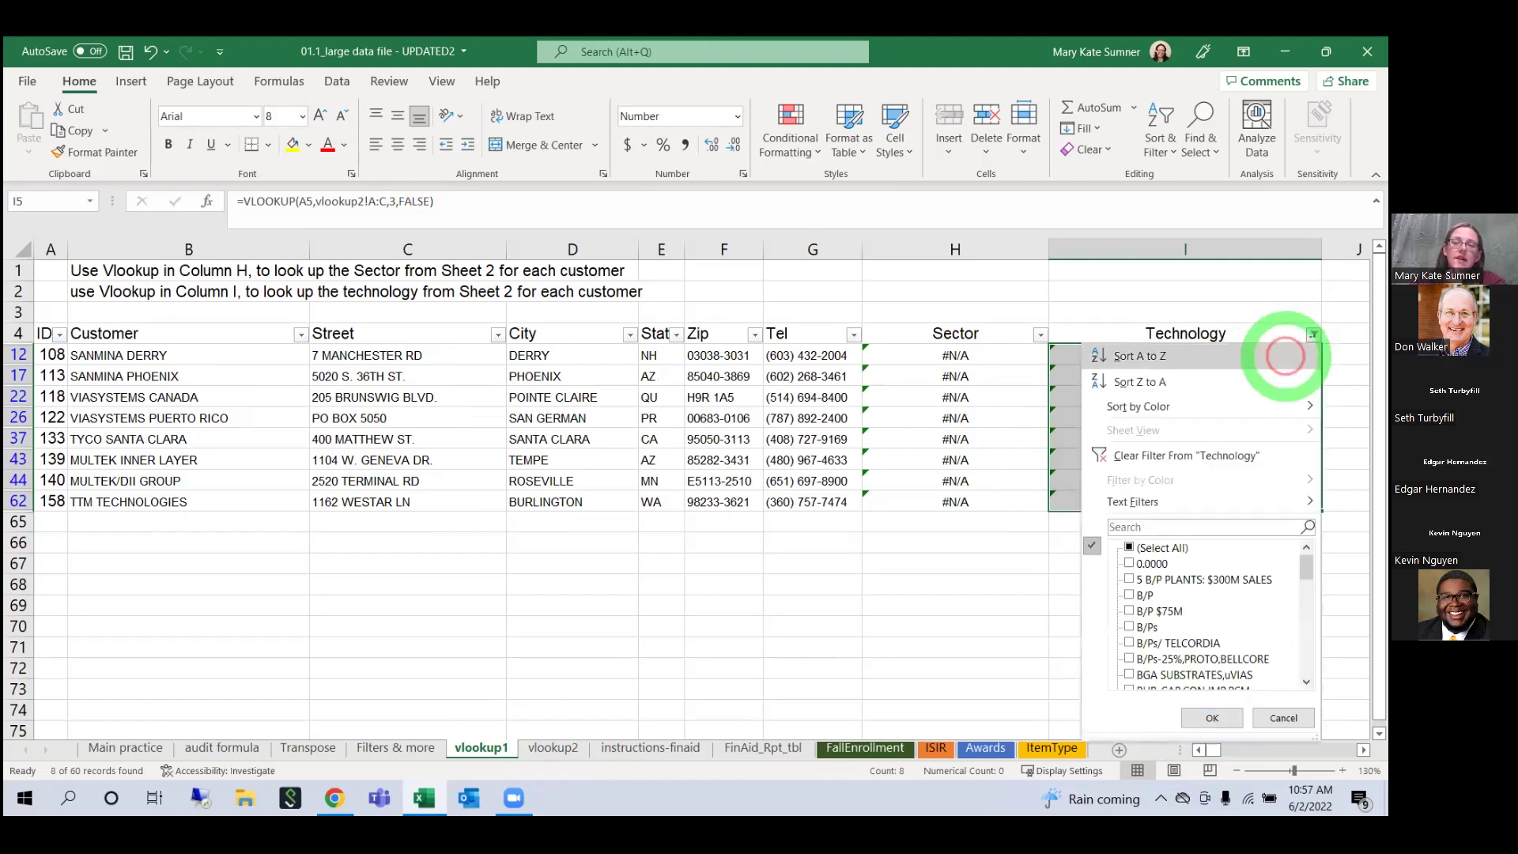
pyautogui.click(1252, 453)
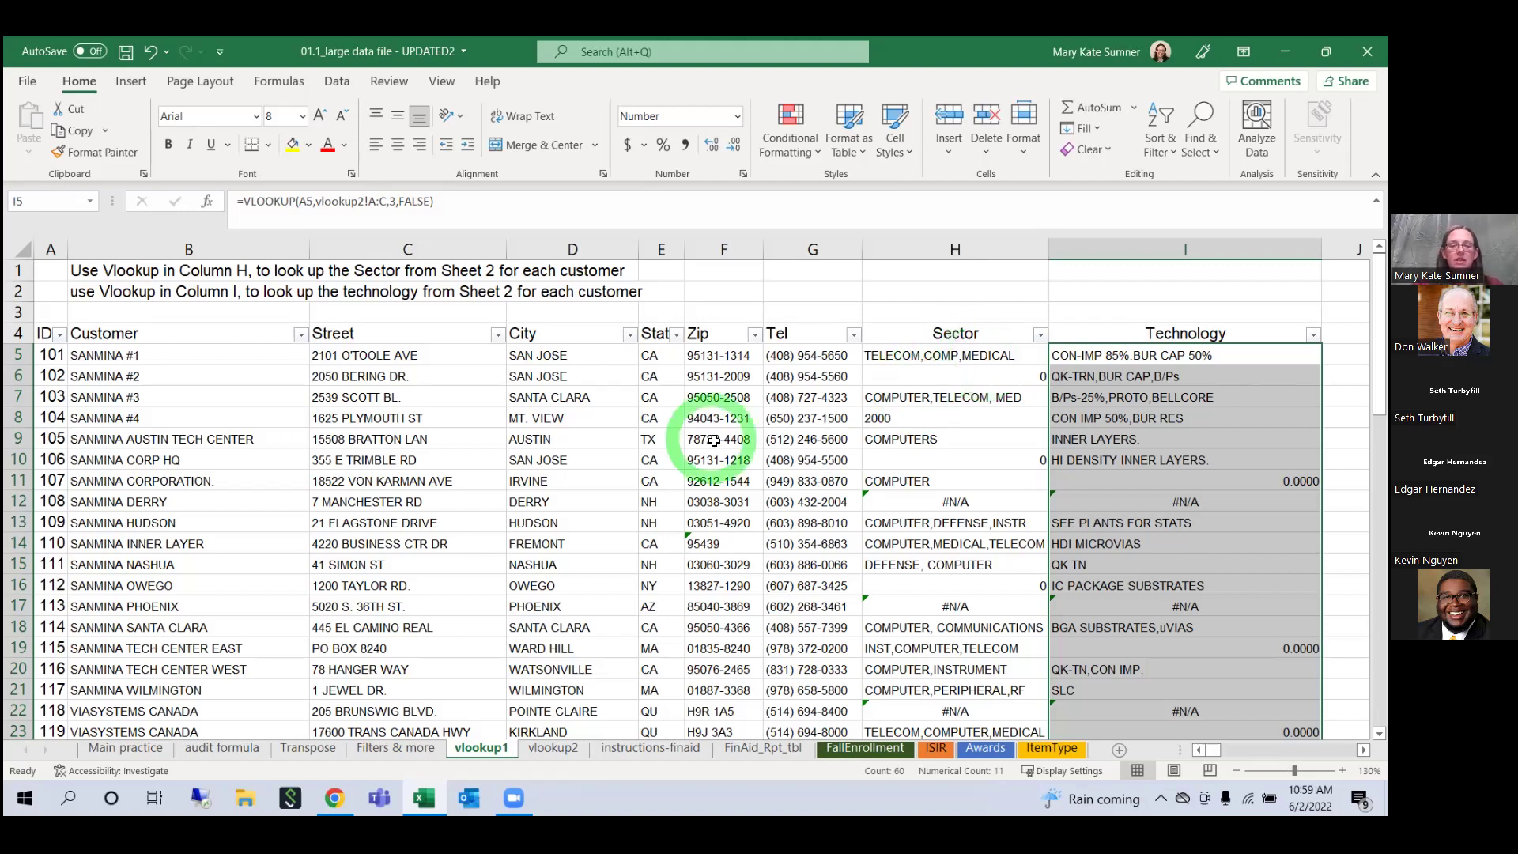
# Step: Insert four blank columns before the ID column on vlookup2 and select the shifted data columns E:H
pyautogui.click(552, 747)
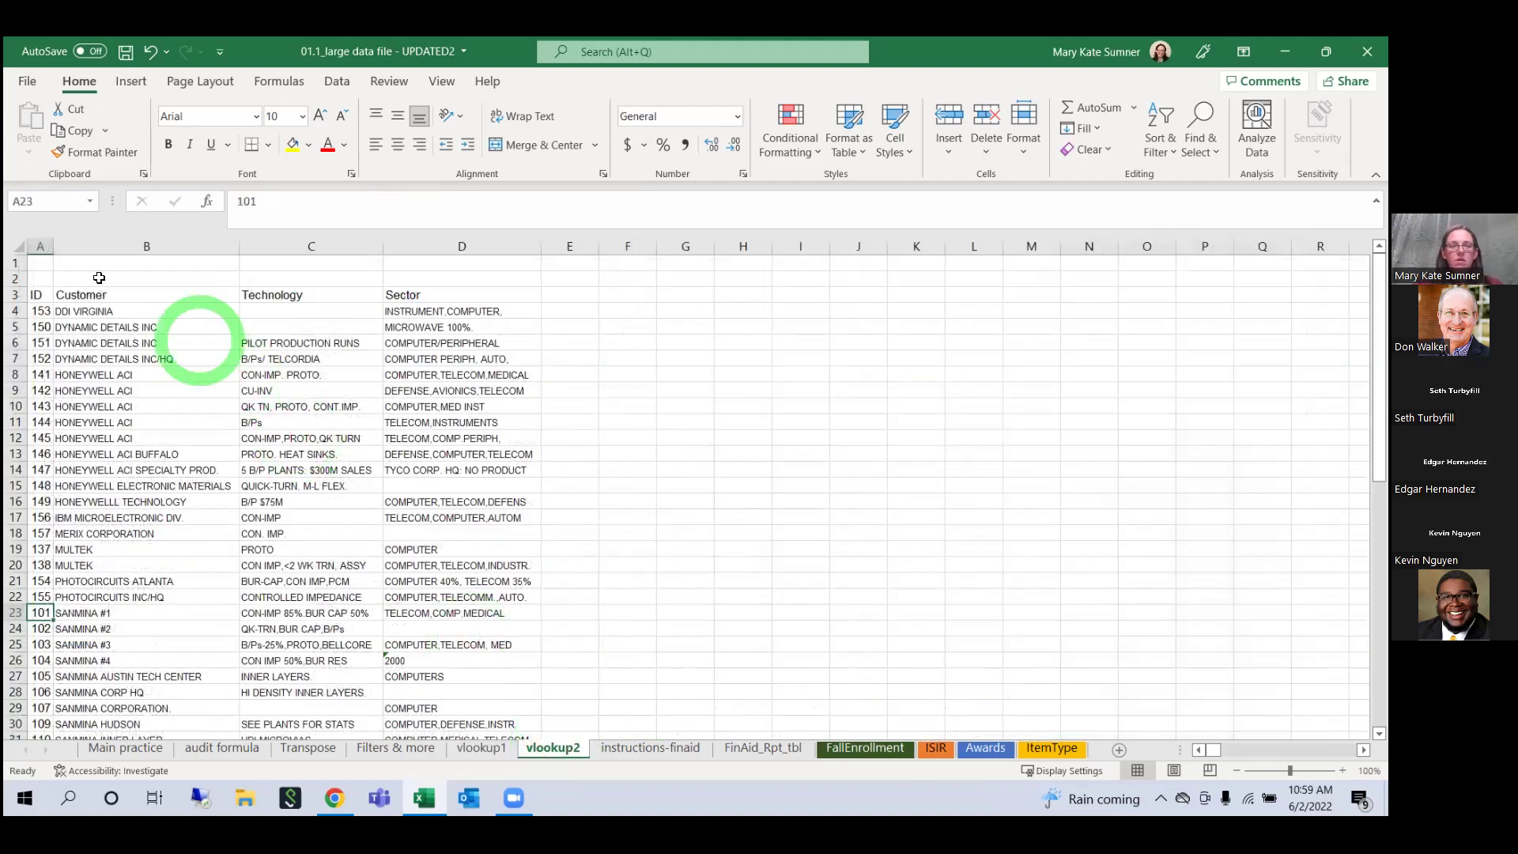
pyautogui.rightClick(49, 248)
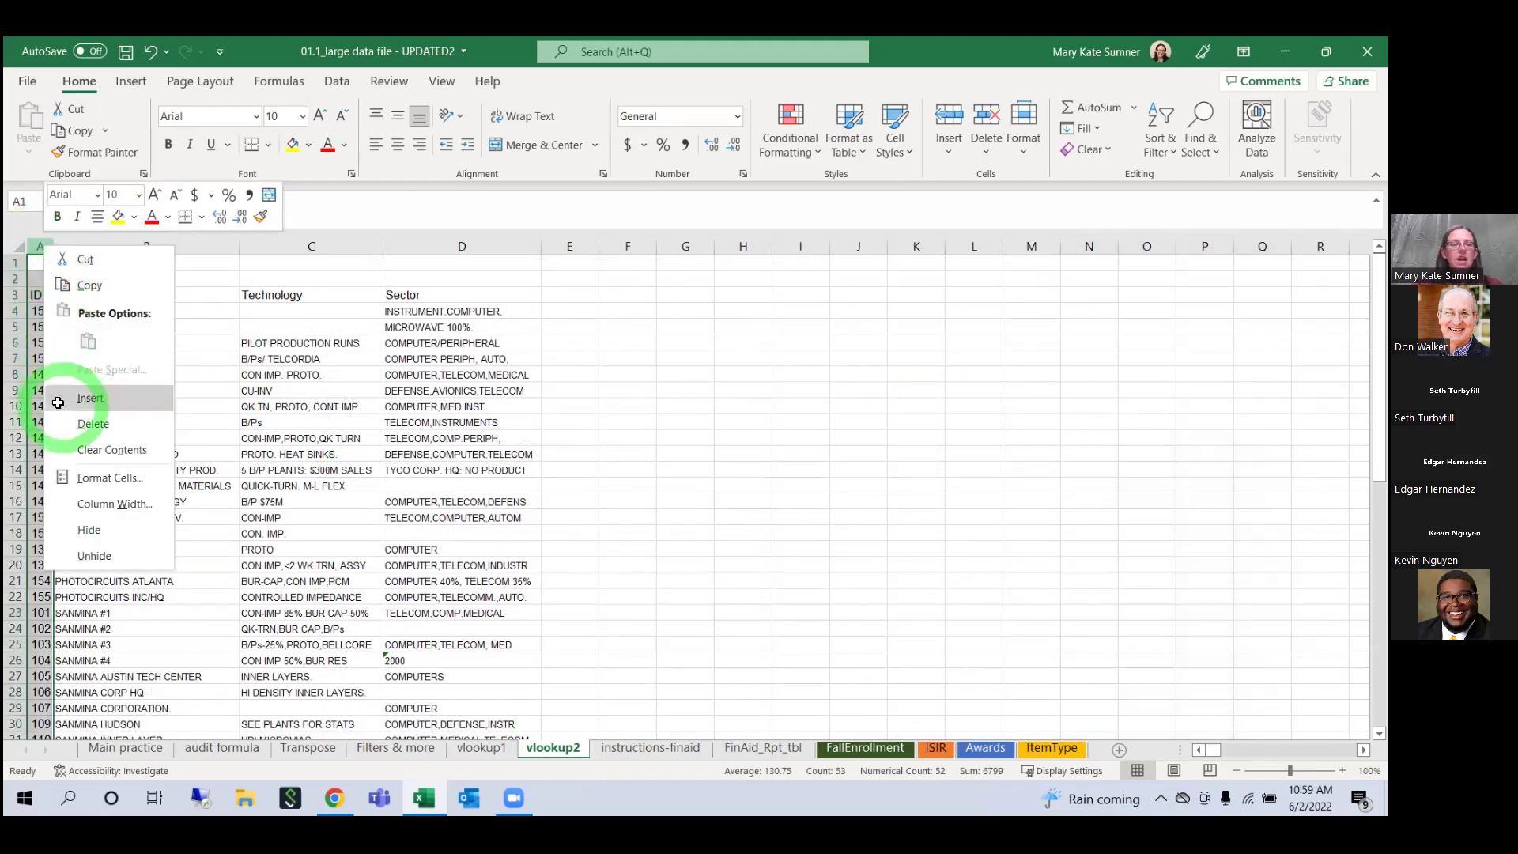
pyautogui.click(64, 395)
pyautogui.rightClick(46, 250)
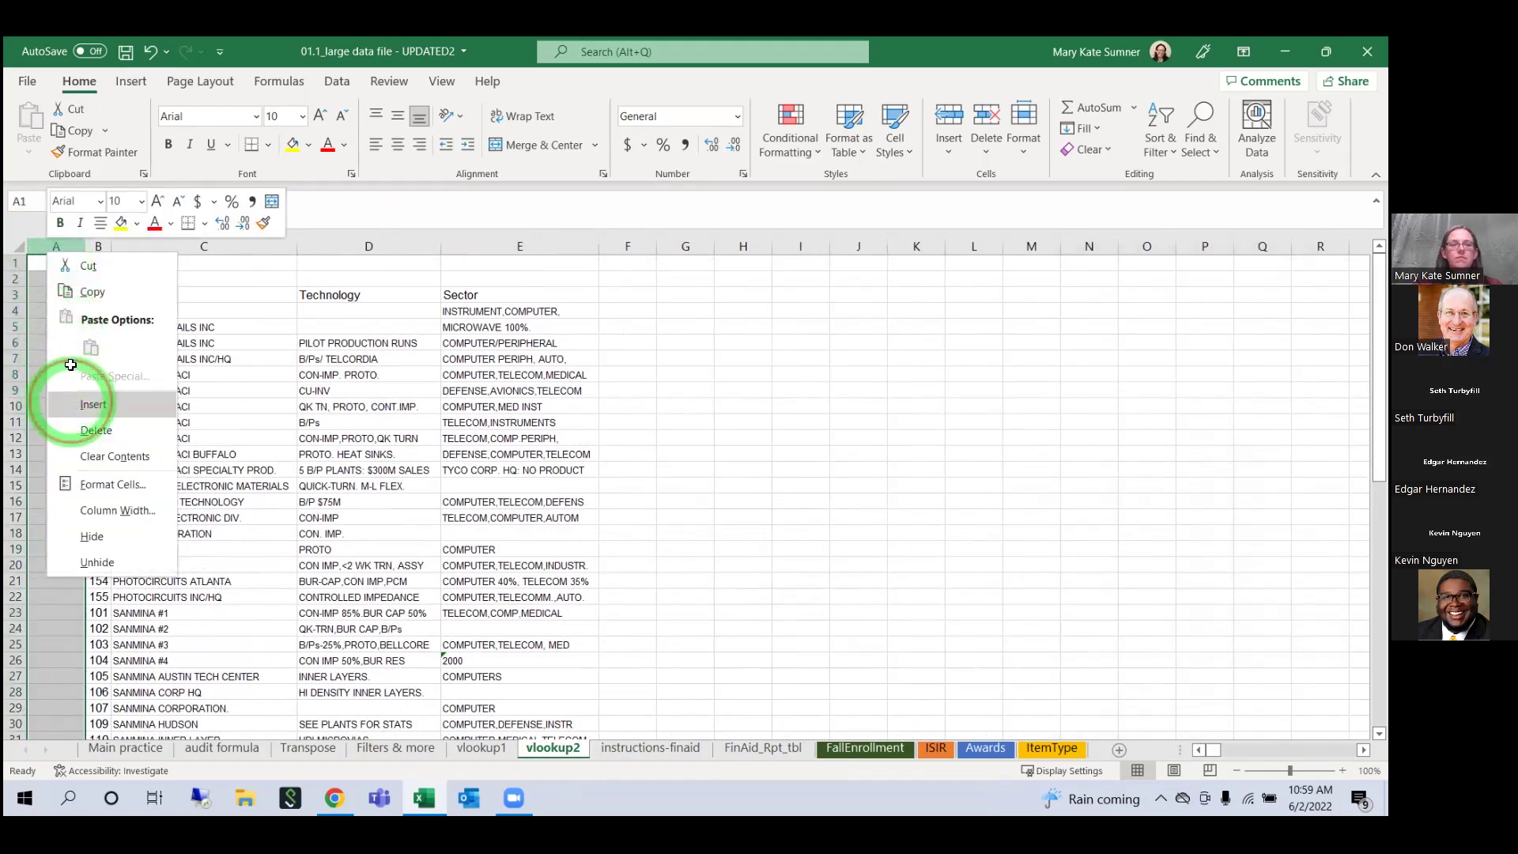
pyautogui.click(65, 400)
pyautogui.rightClick(63, 250)
pyautogui.click(67, 400)
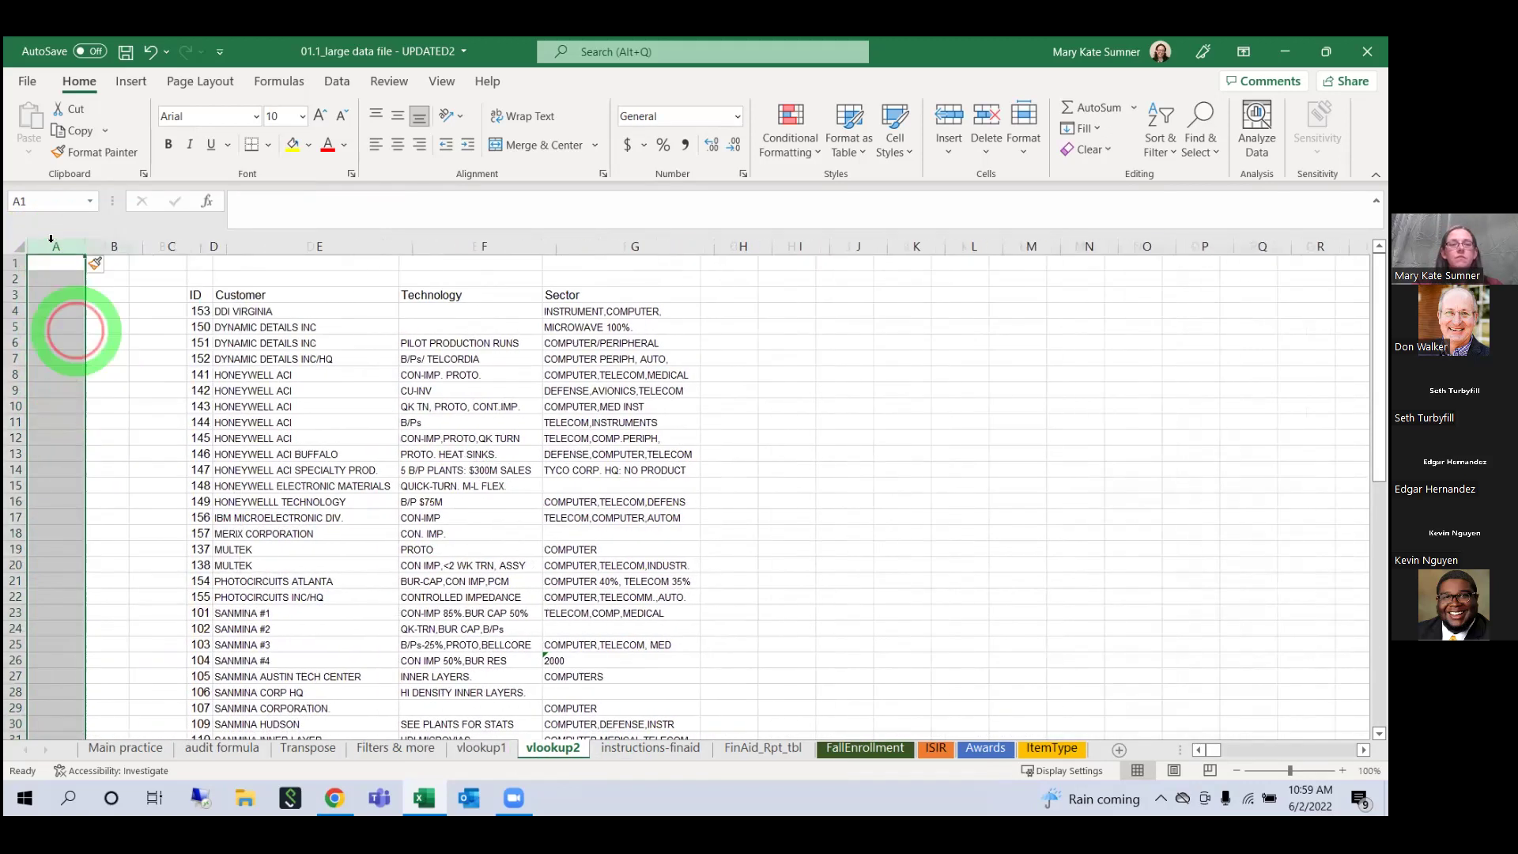
pyautogui.rightClick(58, 261)
pyautogui.click(67, 401)
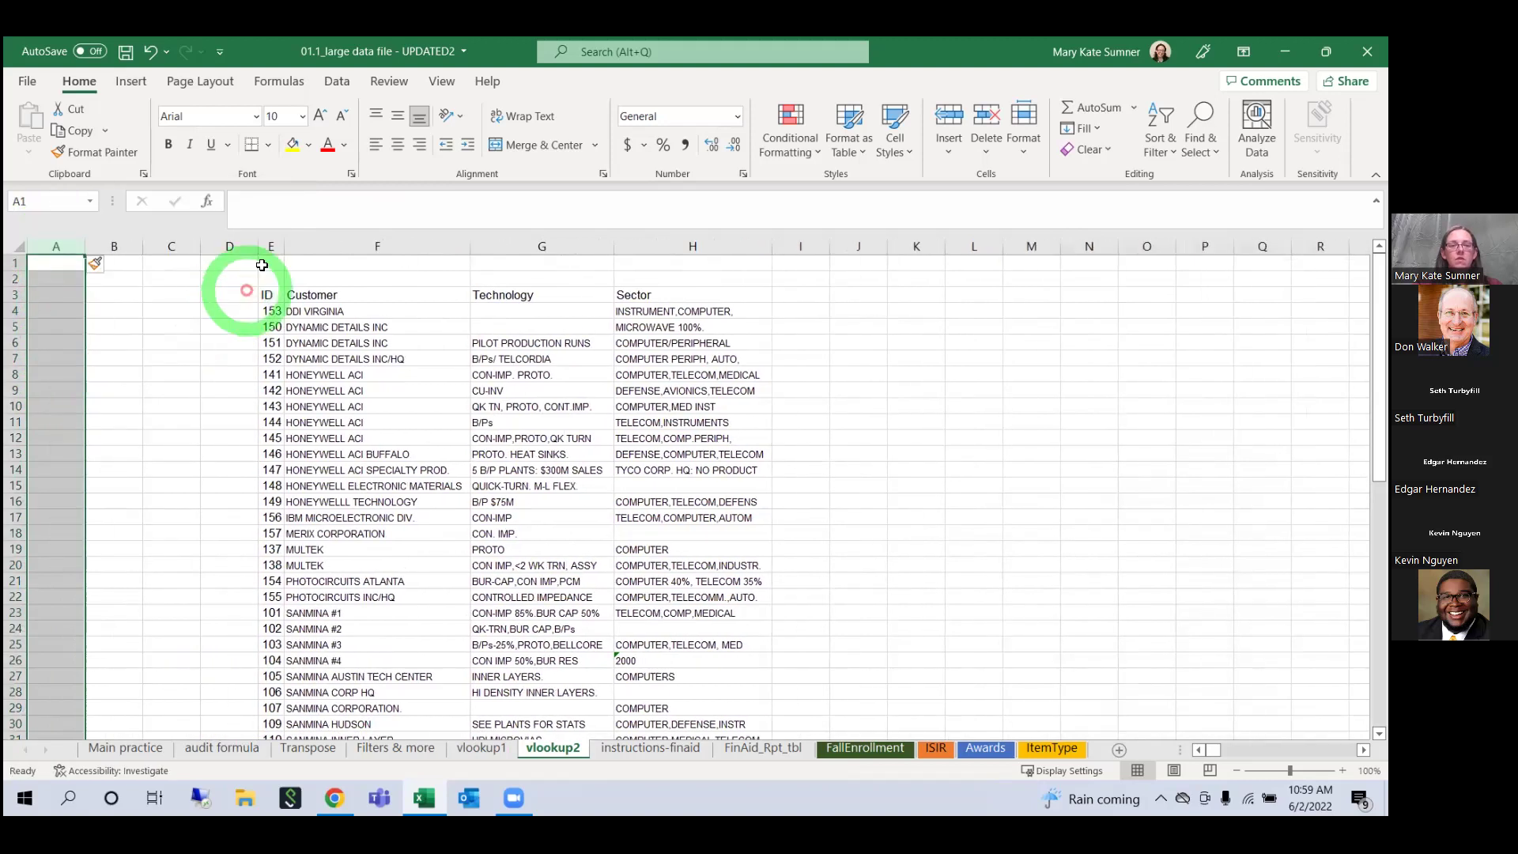
pyautogui.moveTo(269, 251); pyautogui.dragTo(755, 269)
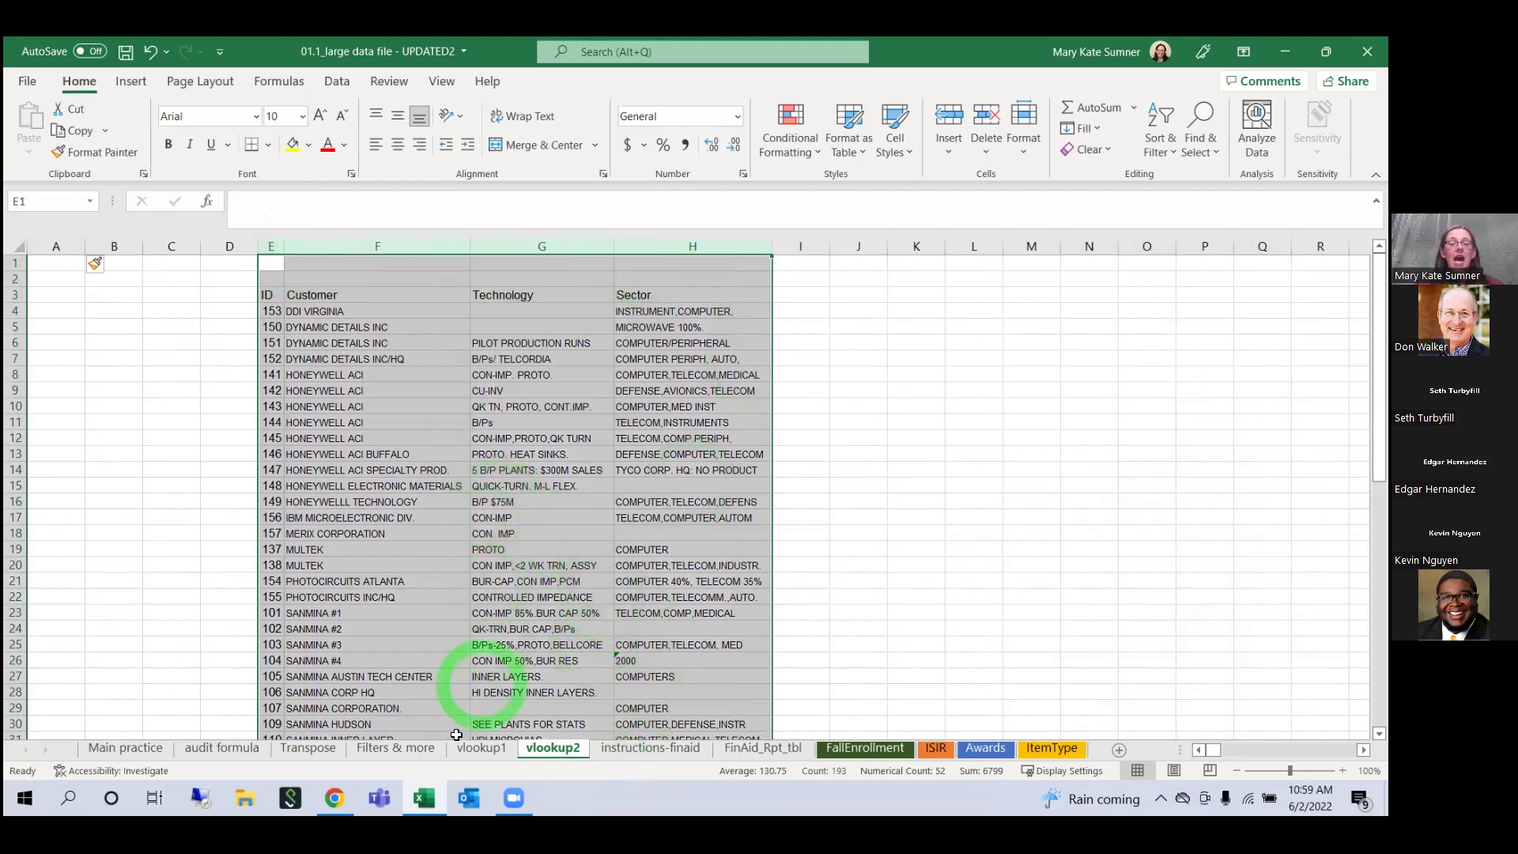
# Step: Insert a blank column before Customer on the vlookup1 sheet and widen it
pyautogui.click(480, 747)
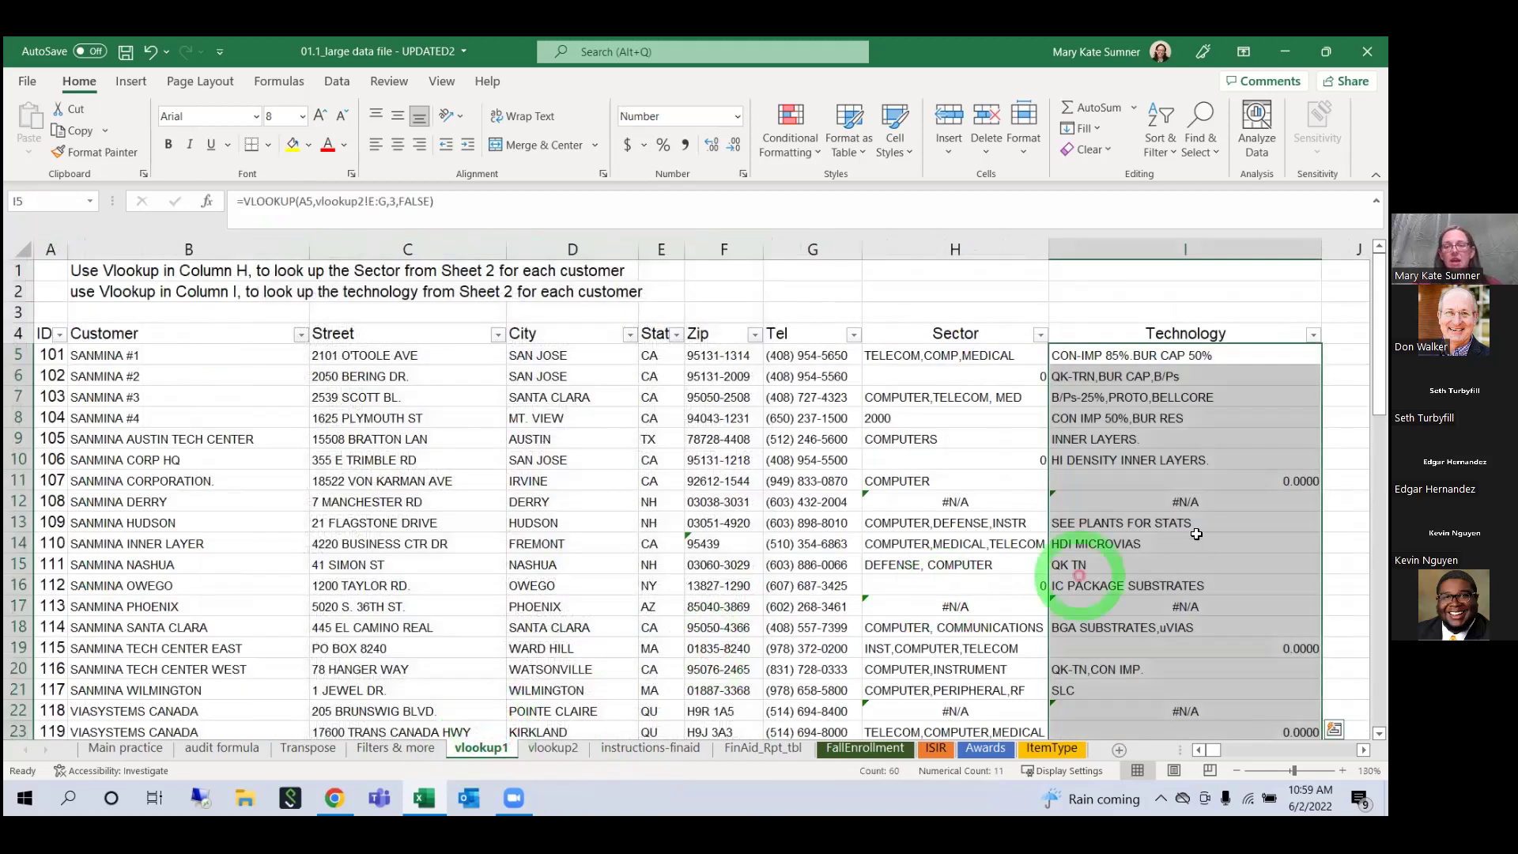
pyautogui.click(572, 459)
pyautogui.click(163, 248)
pyautogui.rightClick(178, 252)
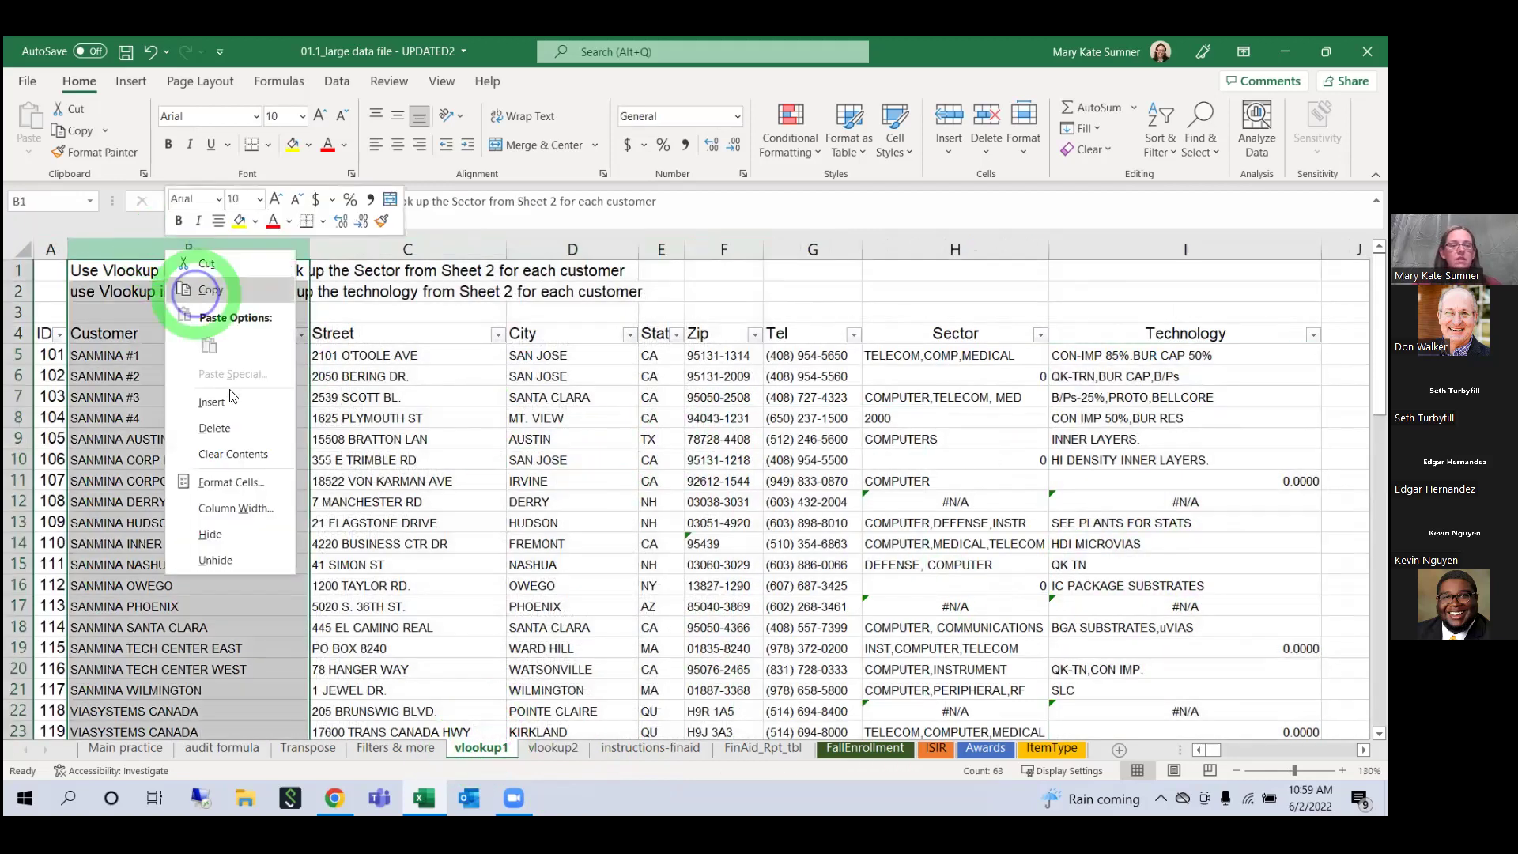
pyautogui.press('Escape')
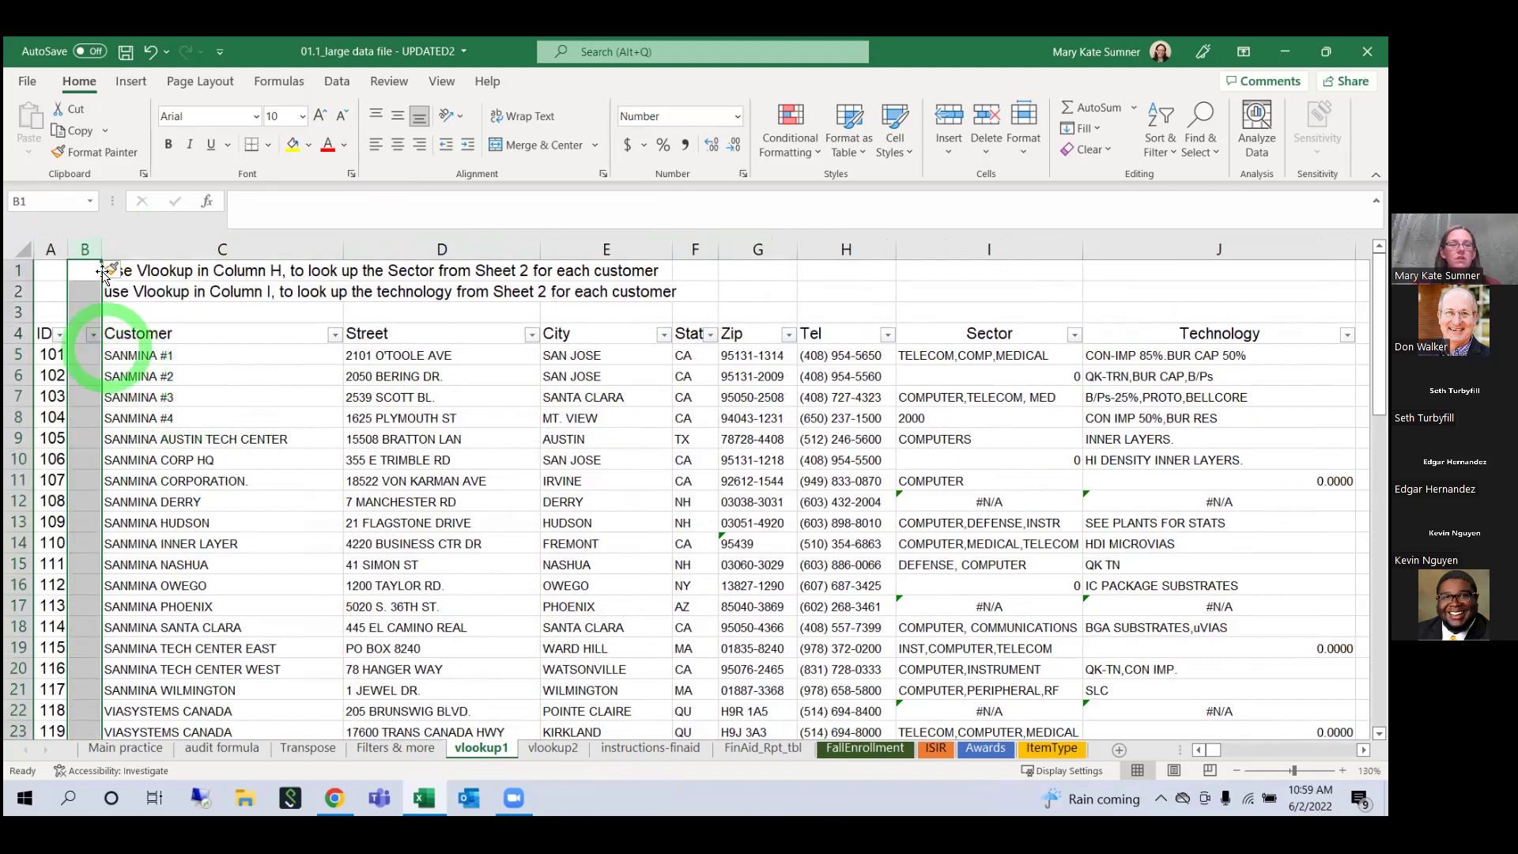
pyautogui.moveTo(101, 250); pyautogui.dragTo(190, 261)
pyautogui.click(119, 336)
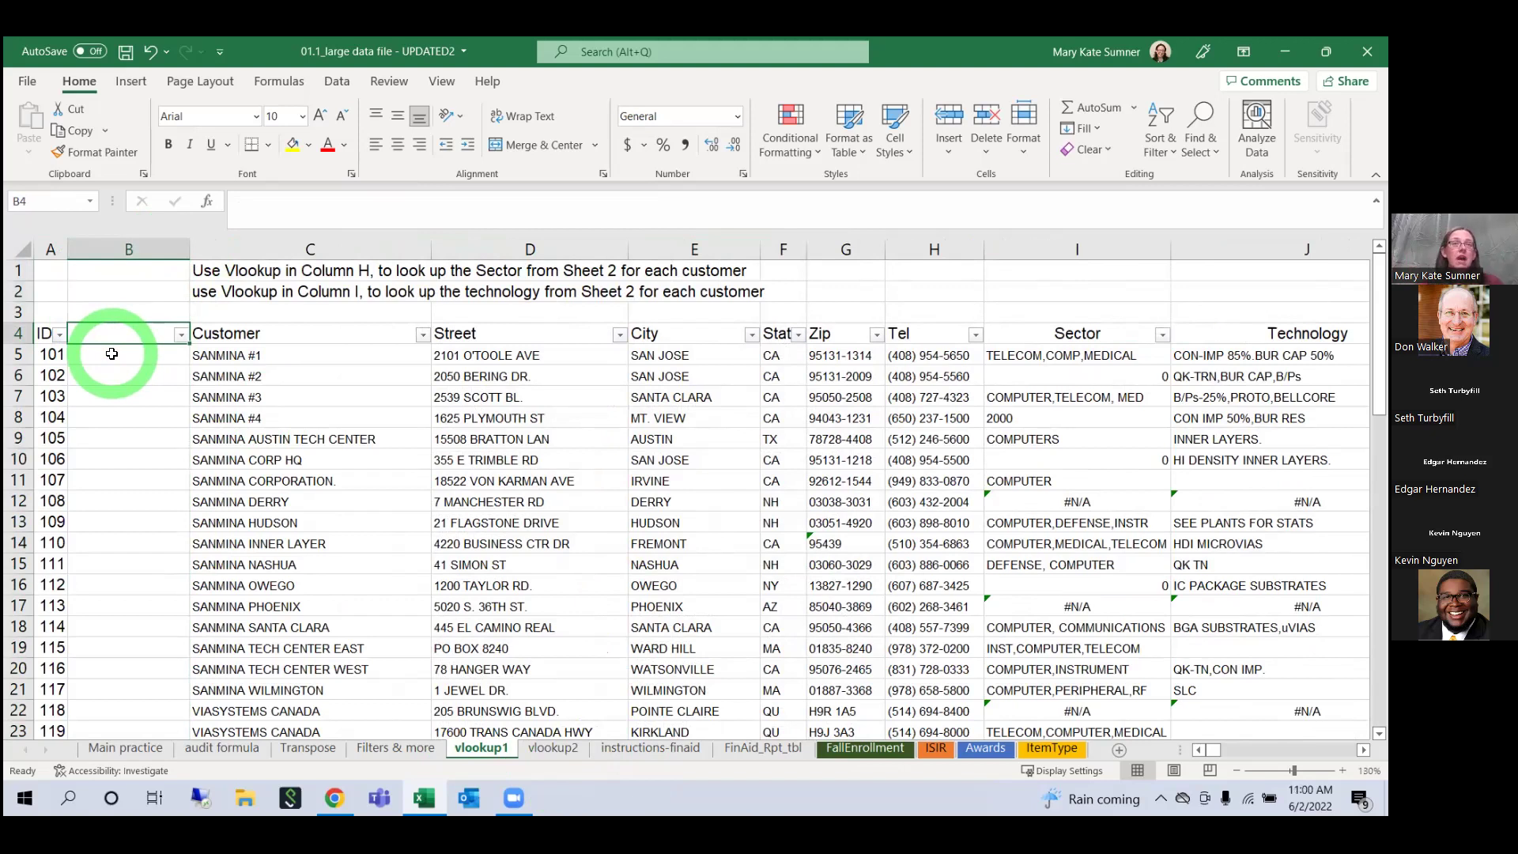
# Step: Enter a VLOOKUP in B5 that looks up A5 in vlookup2!E:E, returning column 1 with an exact match
pyautogui.click(112, 354)
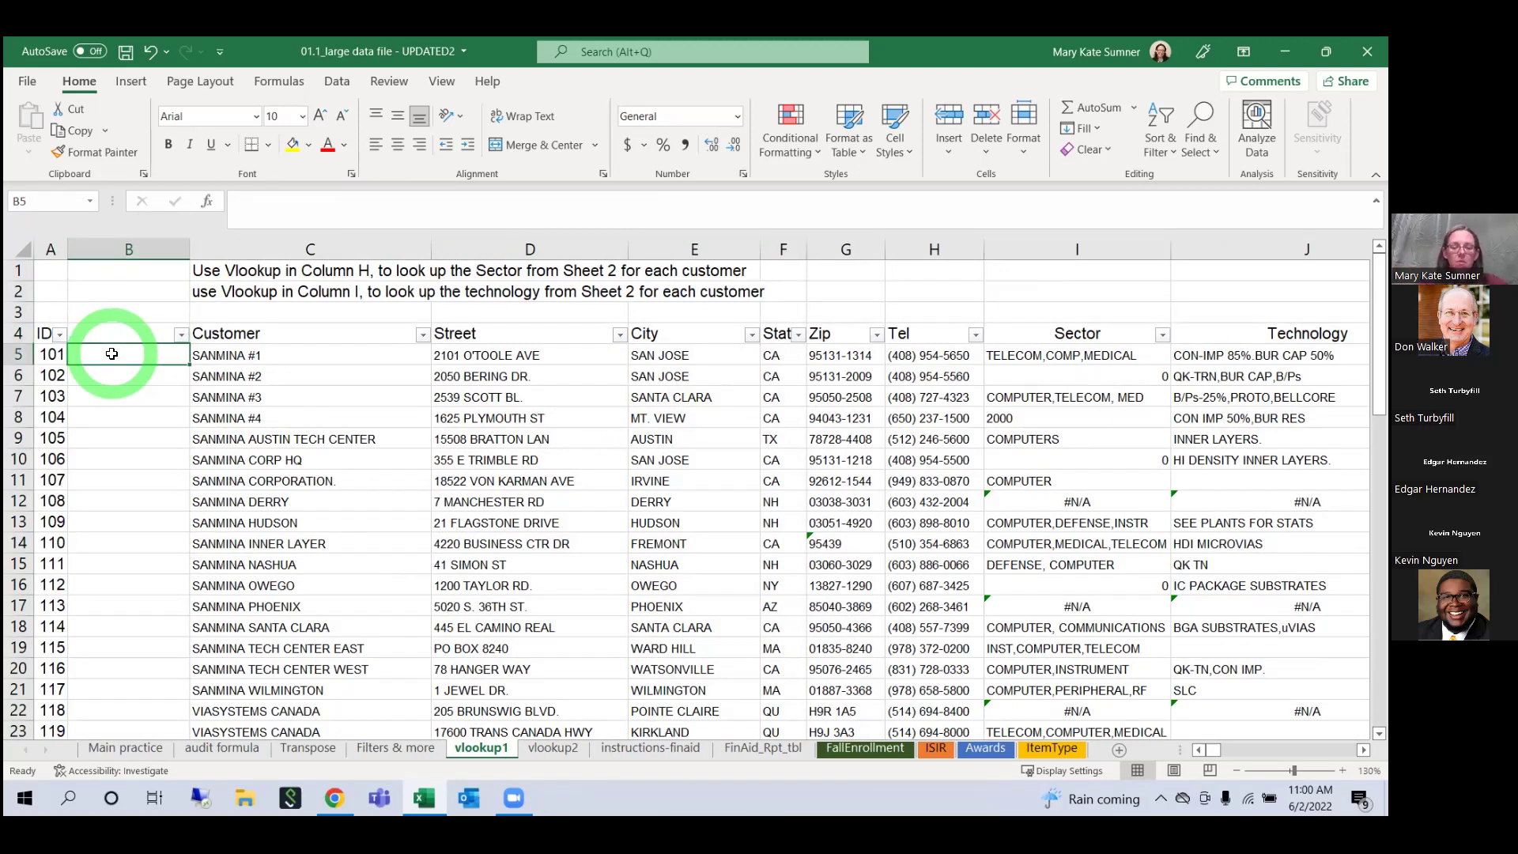
pyautogui.write('=VLOOKUP(')
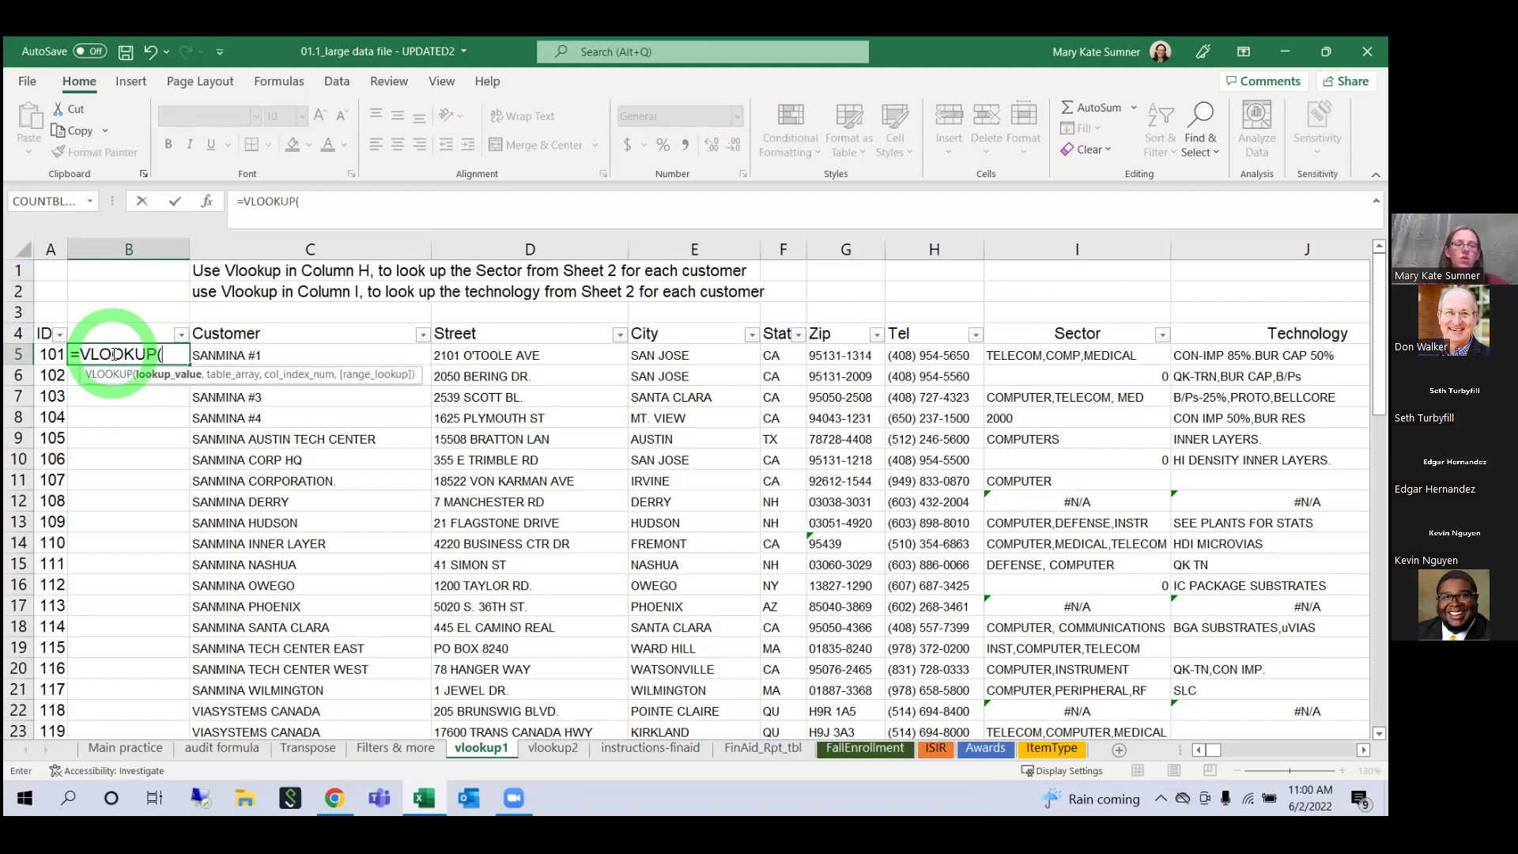
pyautogui.click(61, 355)
pyautogui.write(',')
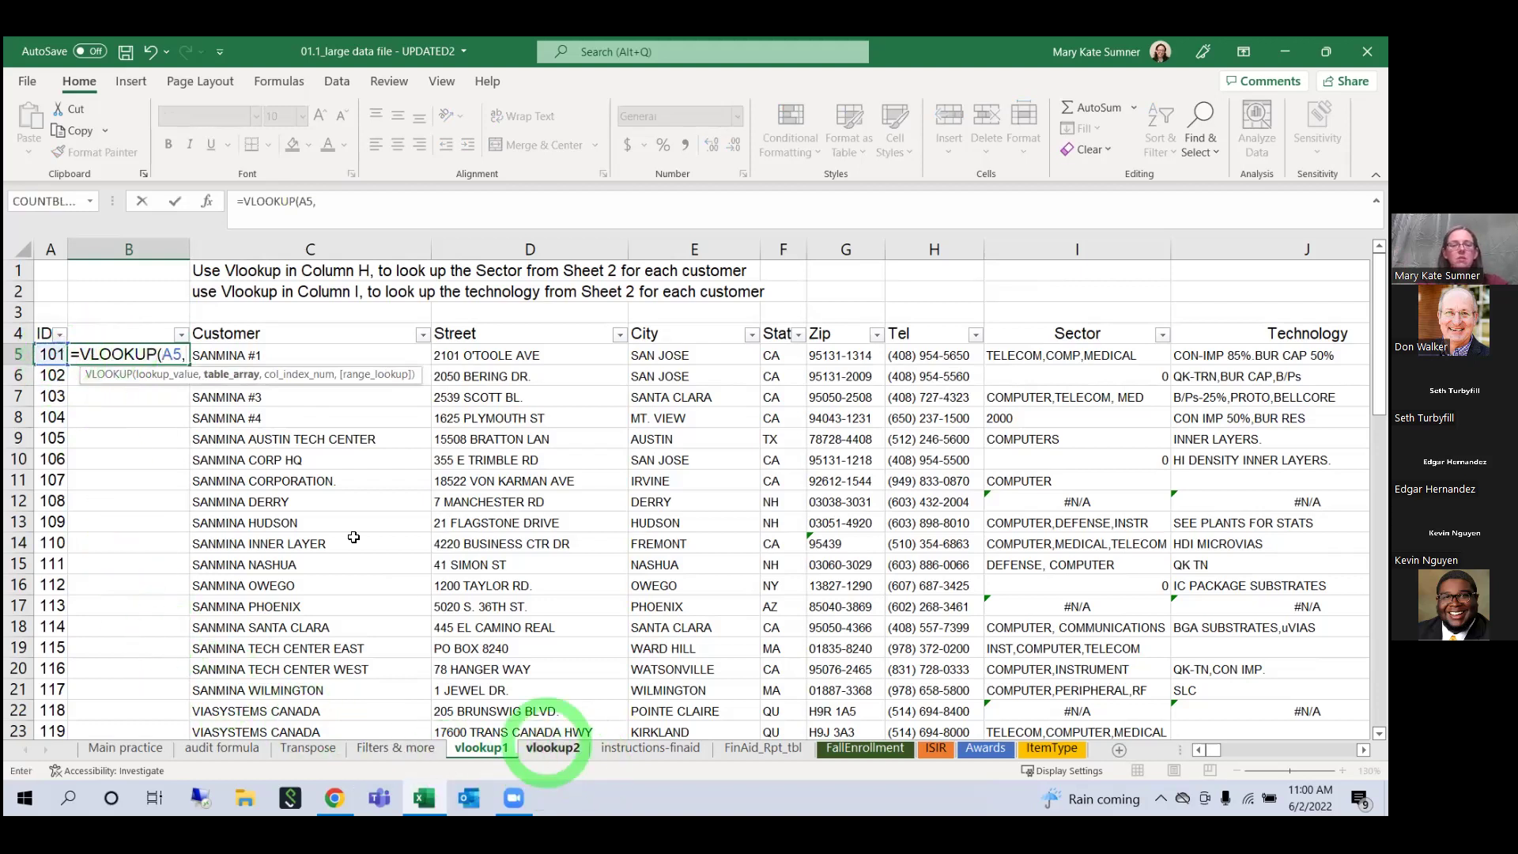
pyautogui.click(552, 747)
pyautogui.click(270, 246)
pyautogui.moveTo(269, 239); pyautogui.dragTo(675, 240)
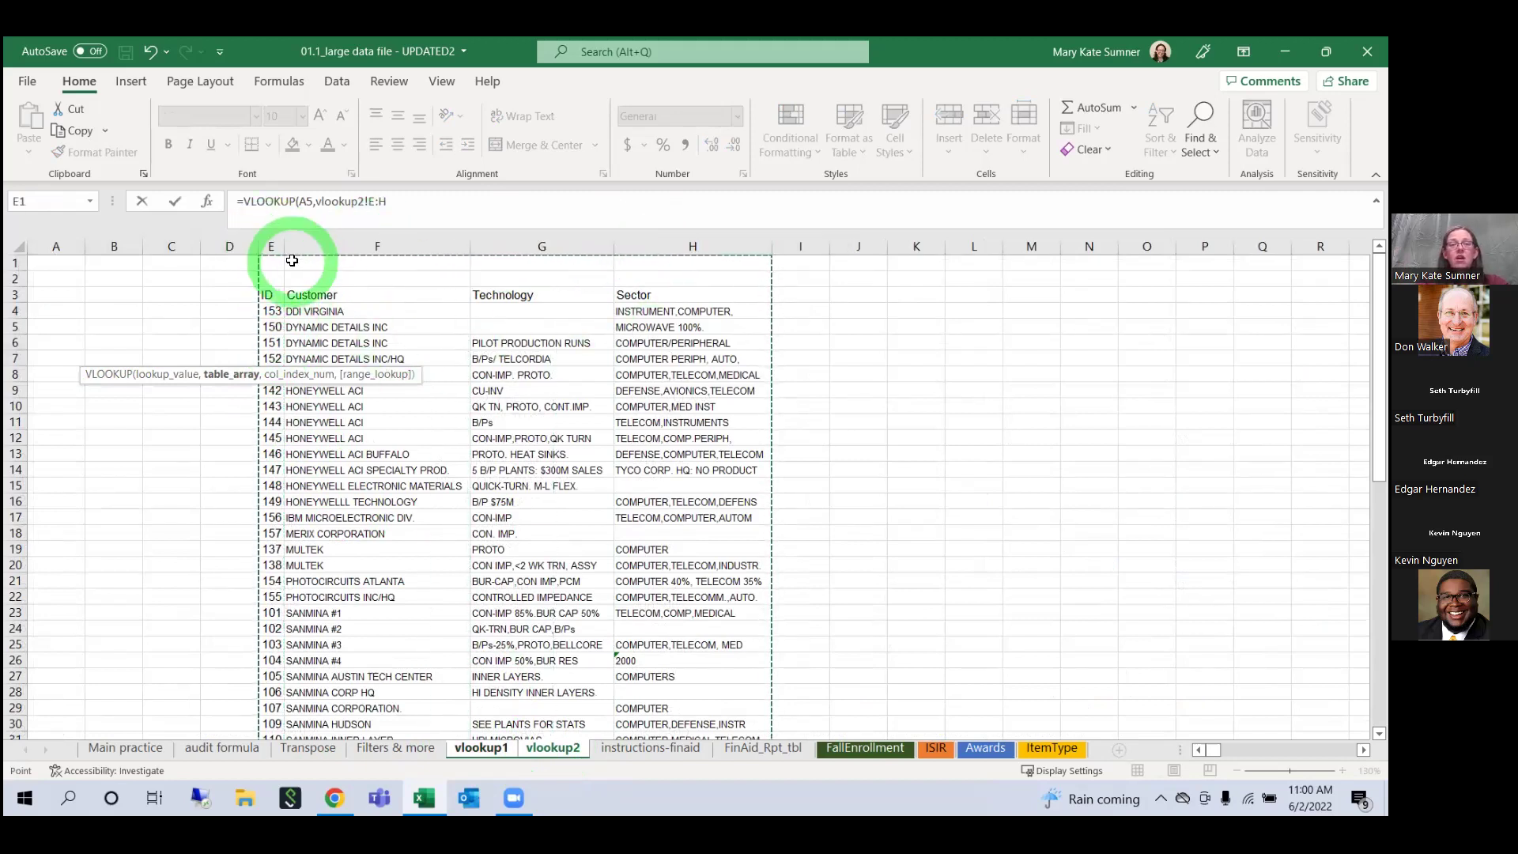
pyautogui.click(270, 240)
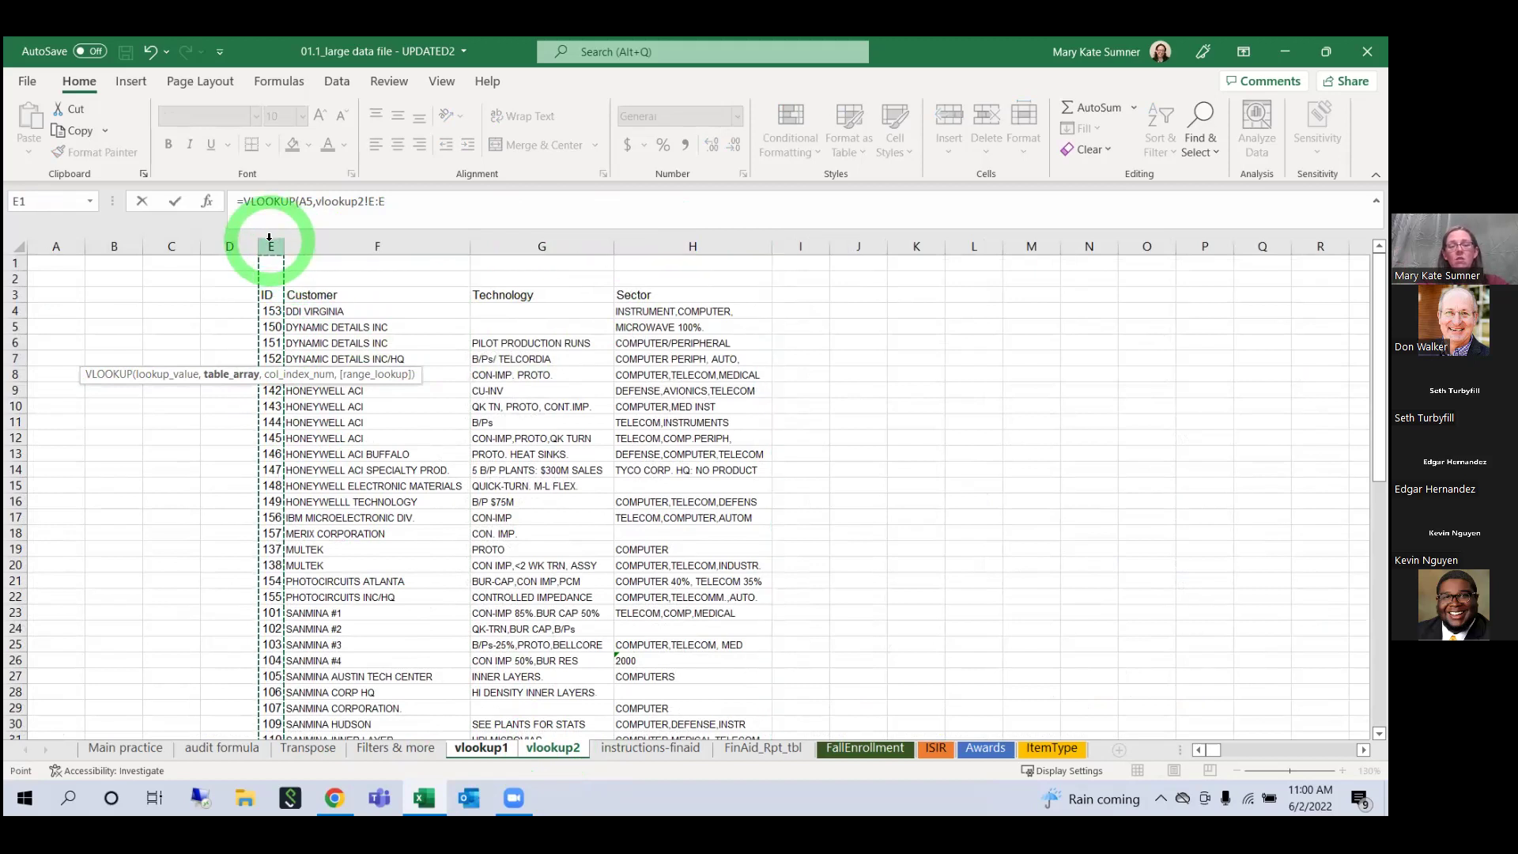
pyautogui.write(',1')
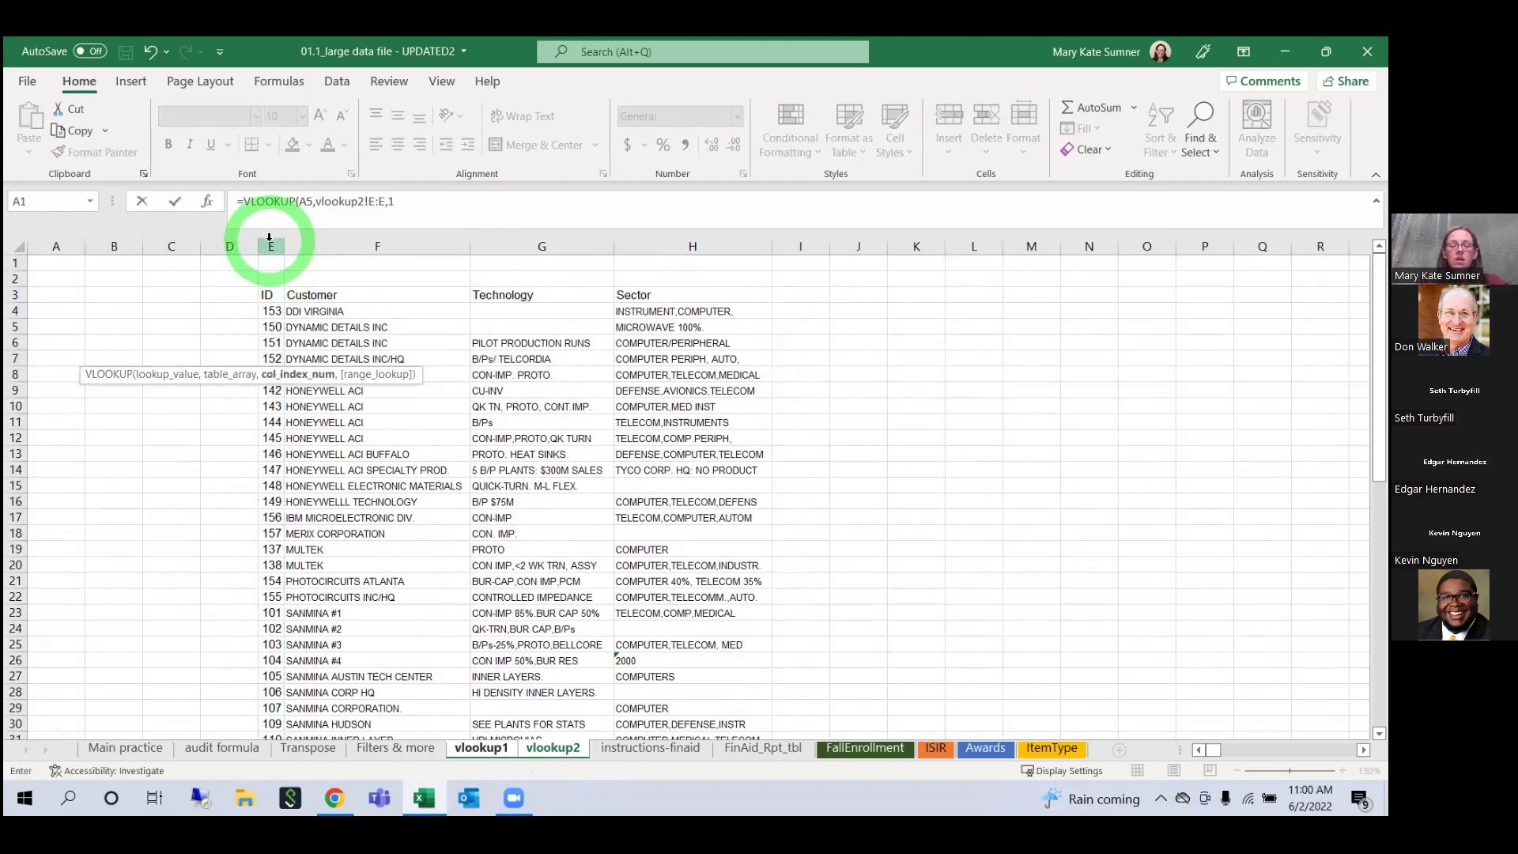
pyautogui.write(',0)')
pyautogui.press('Return')
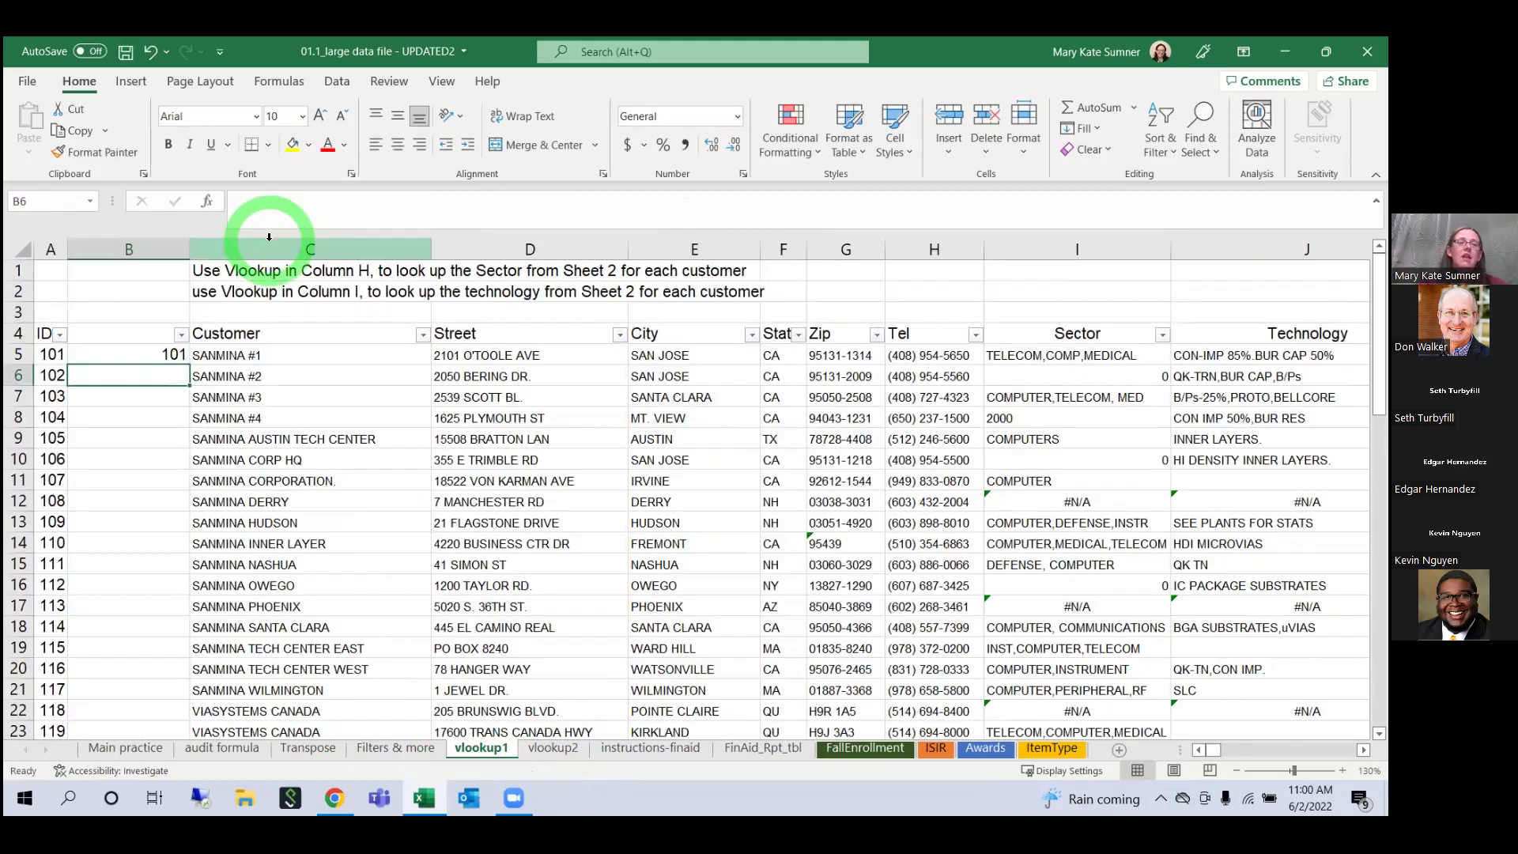
# Step: Fill the B5 lookup formula down column B alongside the customer rows and narrow the column
pyautogui.click(181, 358)
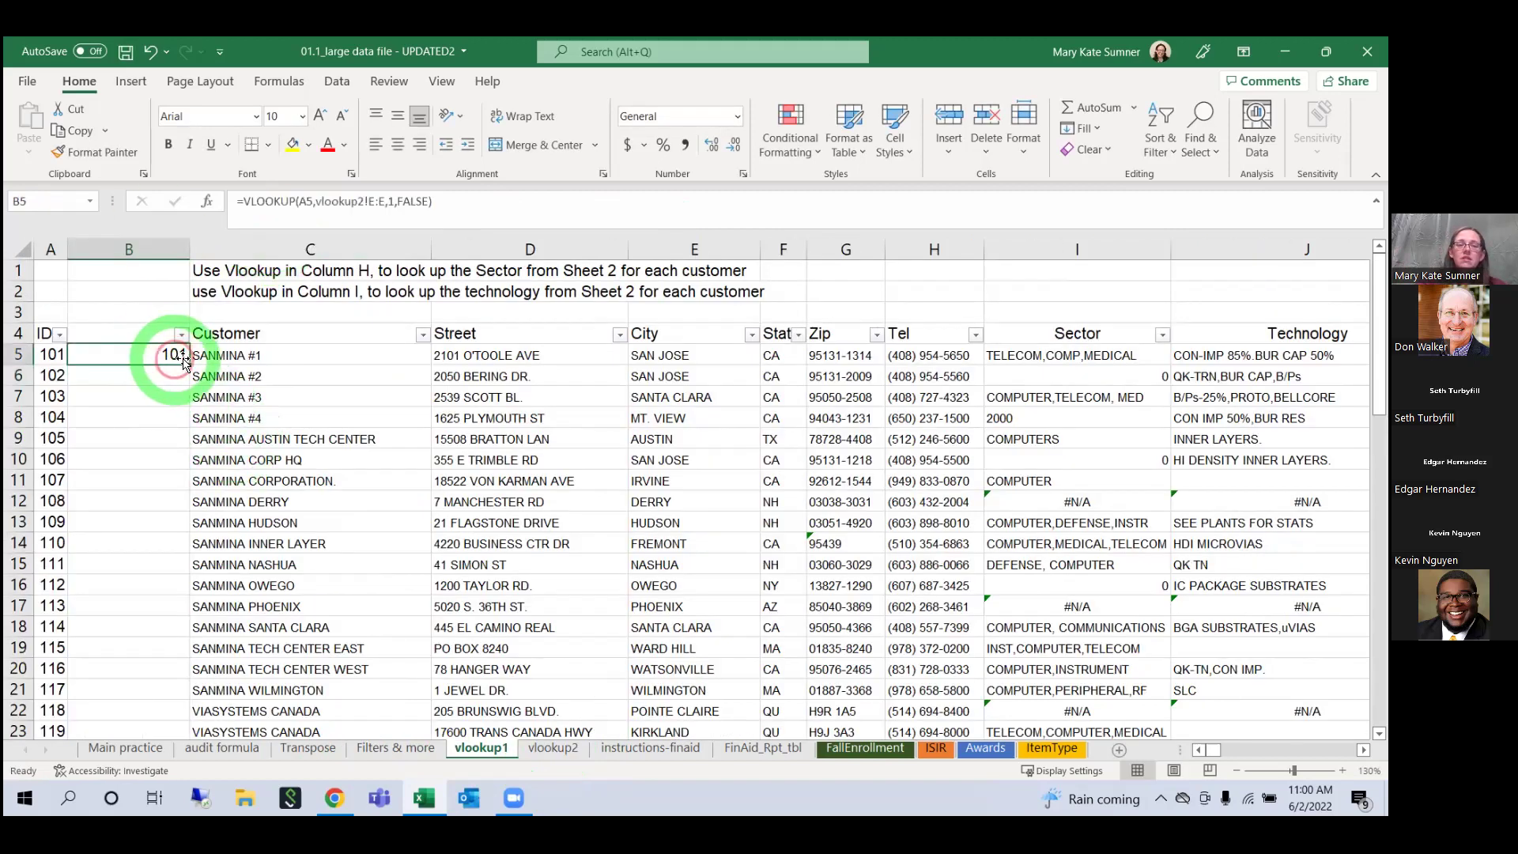
pyautogui.doubleClick(187, 366)
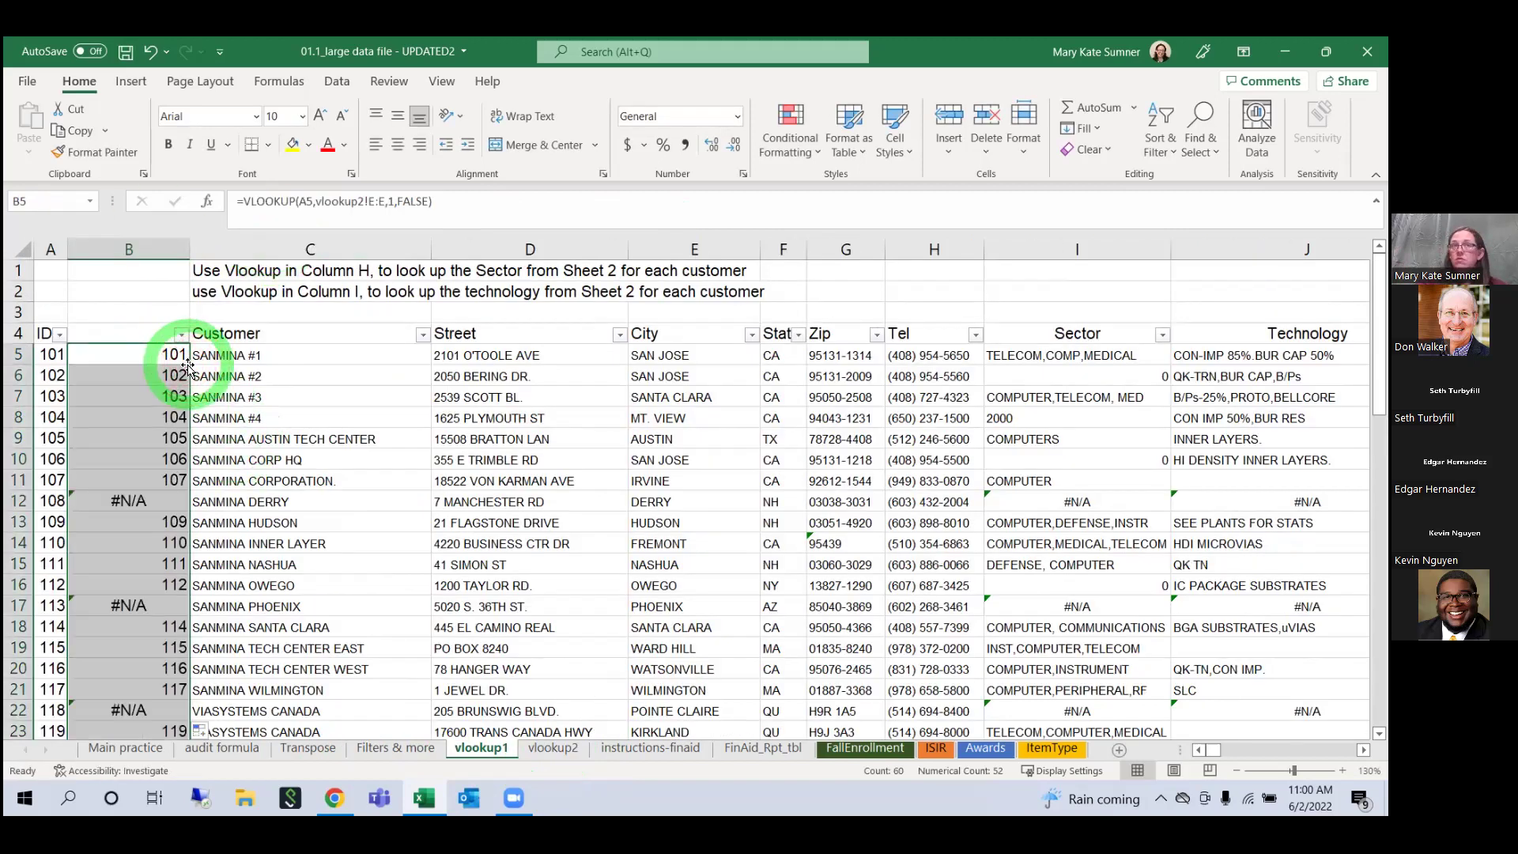
pyautogui.moveTo(190, 249); pyautogui.dragTo(112, 264)
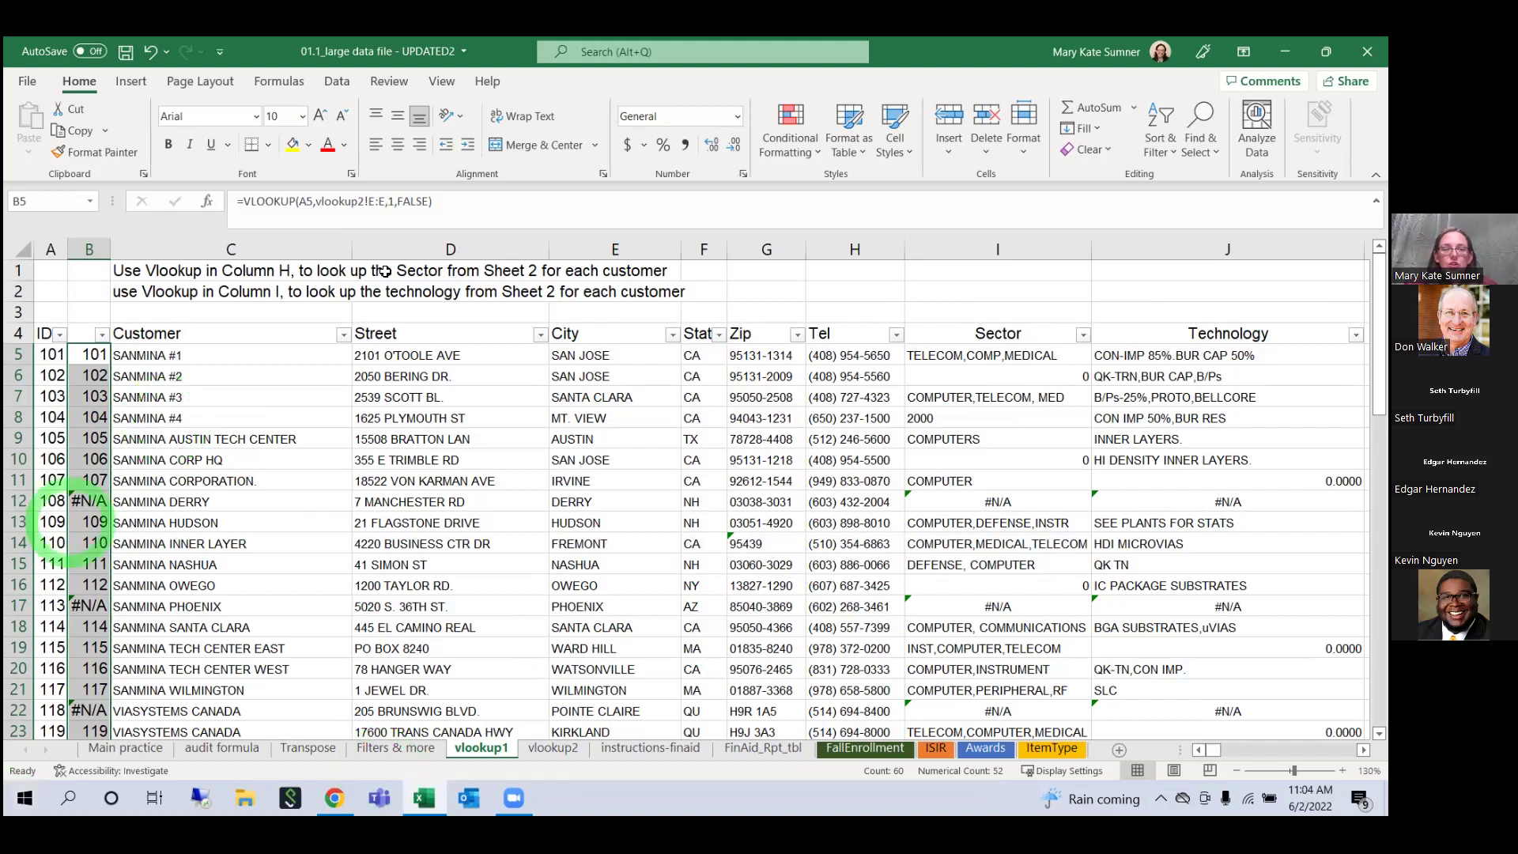
# Step: Bring up the match-type options for the range_lookup argument in B5's VLOOKUP and restore FALSE
pyautogui.click(426, 201)
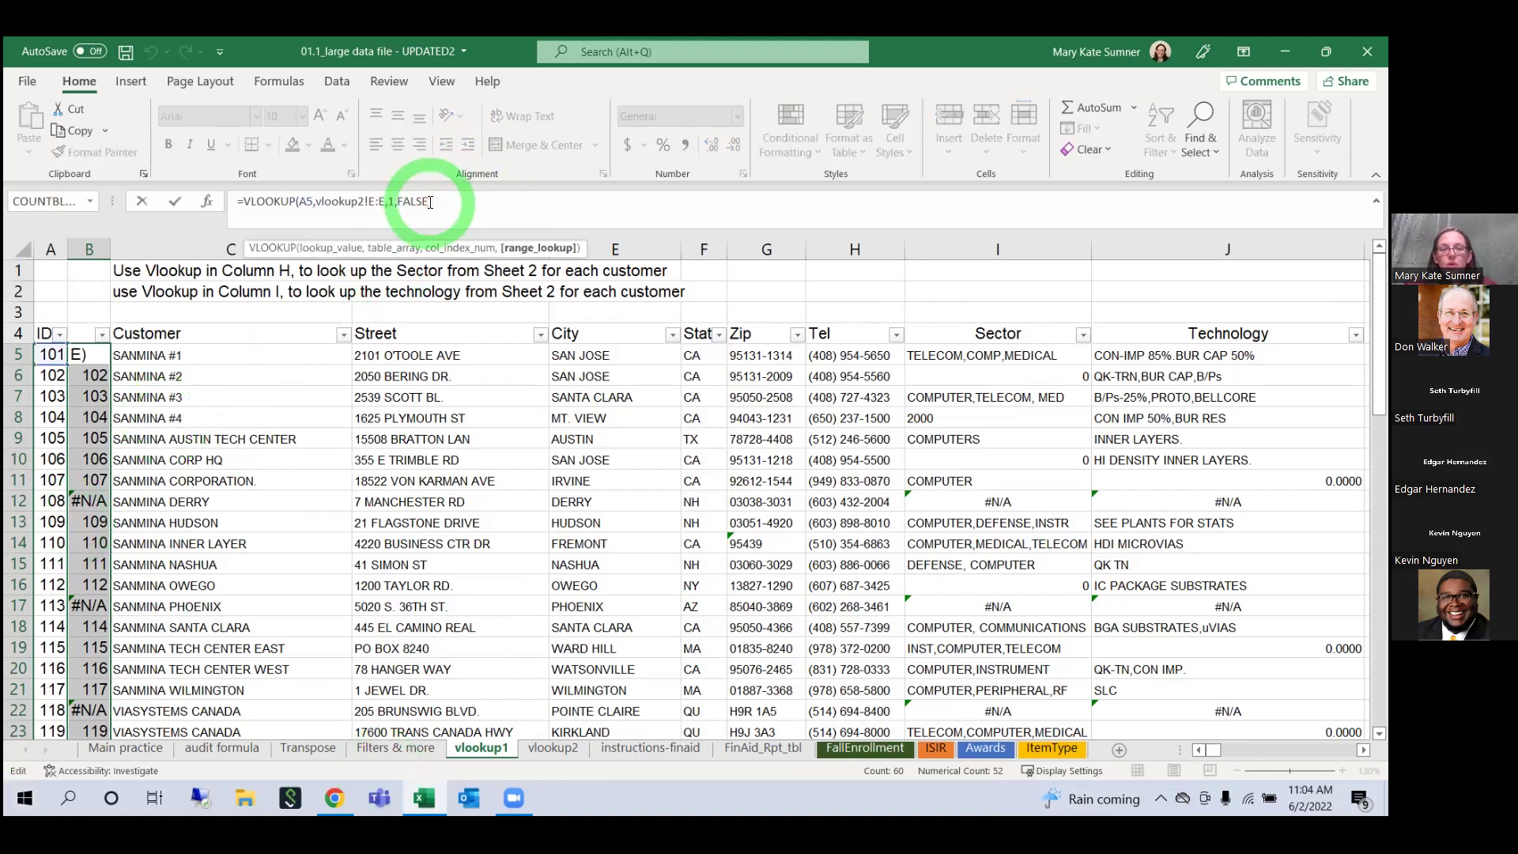
pyautogui.press('BackSpace')
pyautogui.press('BackSpace')
pyautogui.press('BackSpace')
pyautogui.press('BackSpace')
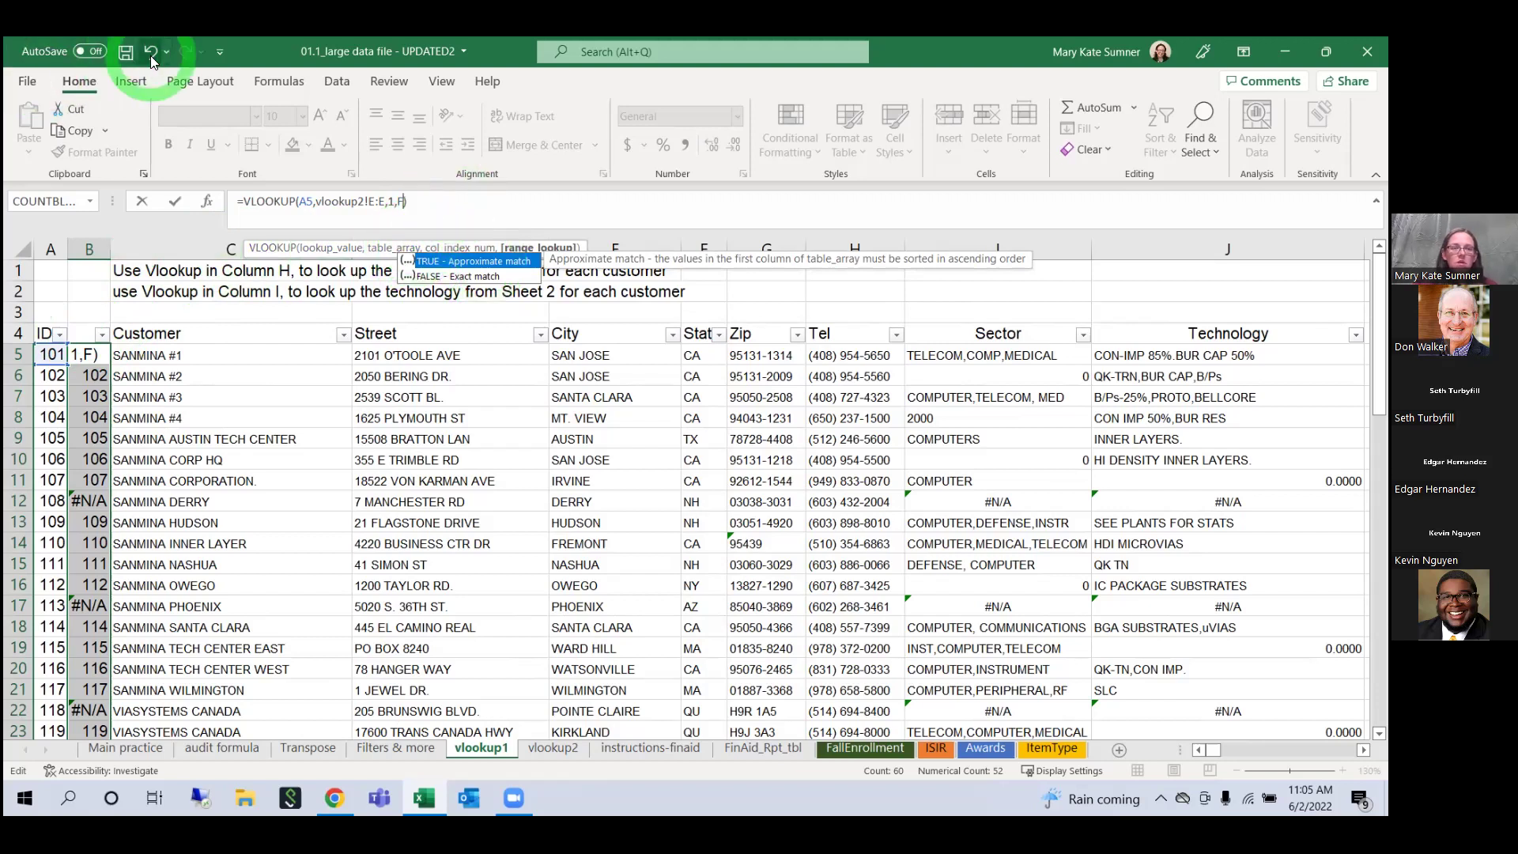
pyautogui.write('a')
pyautogui.press('Return')
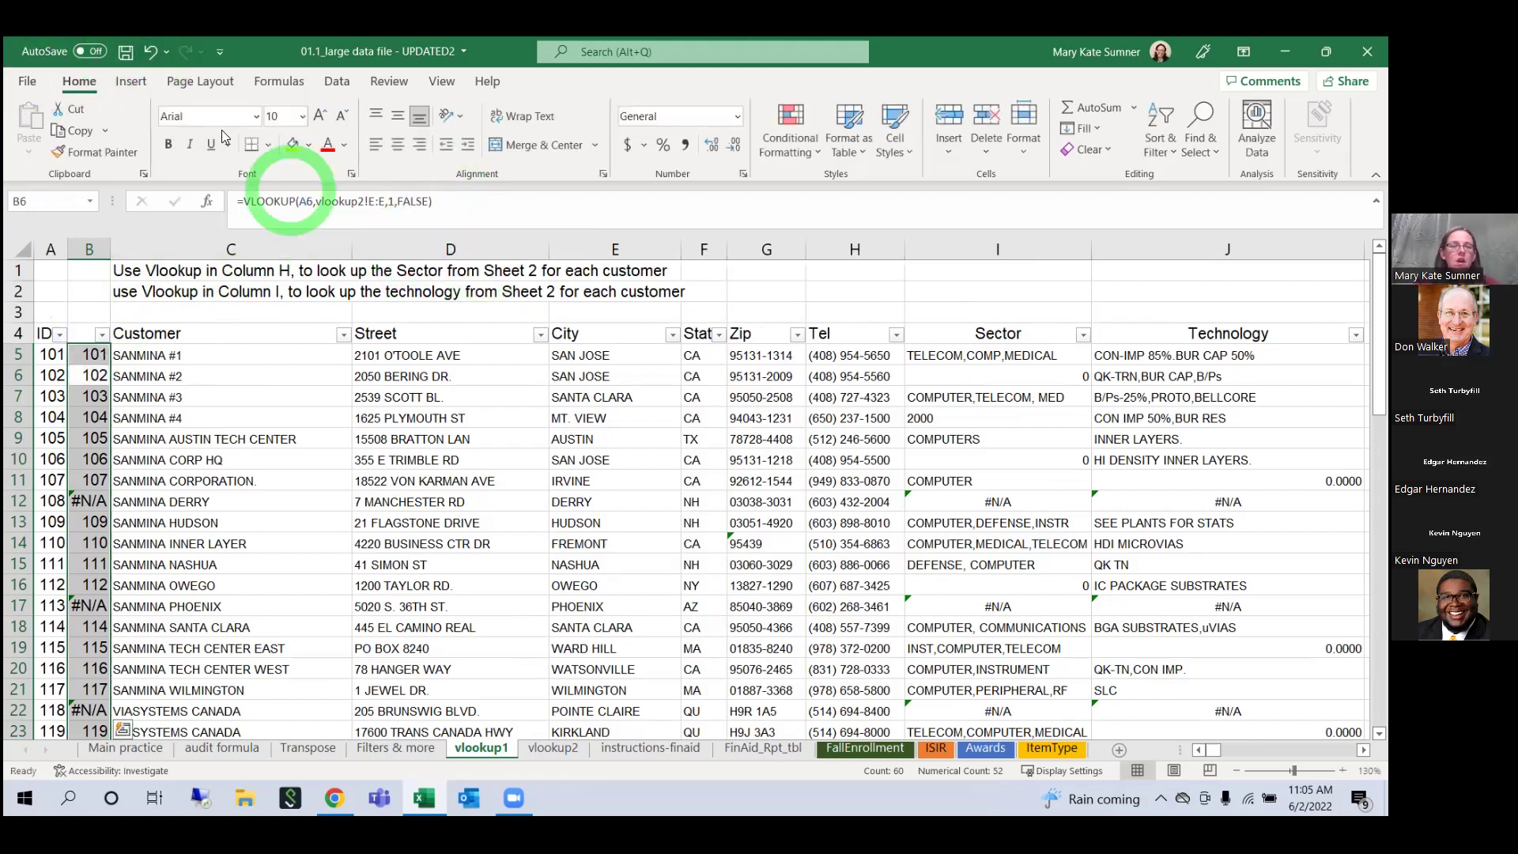
pyautogui.click(194, 349)
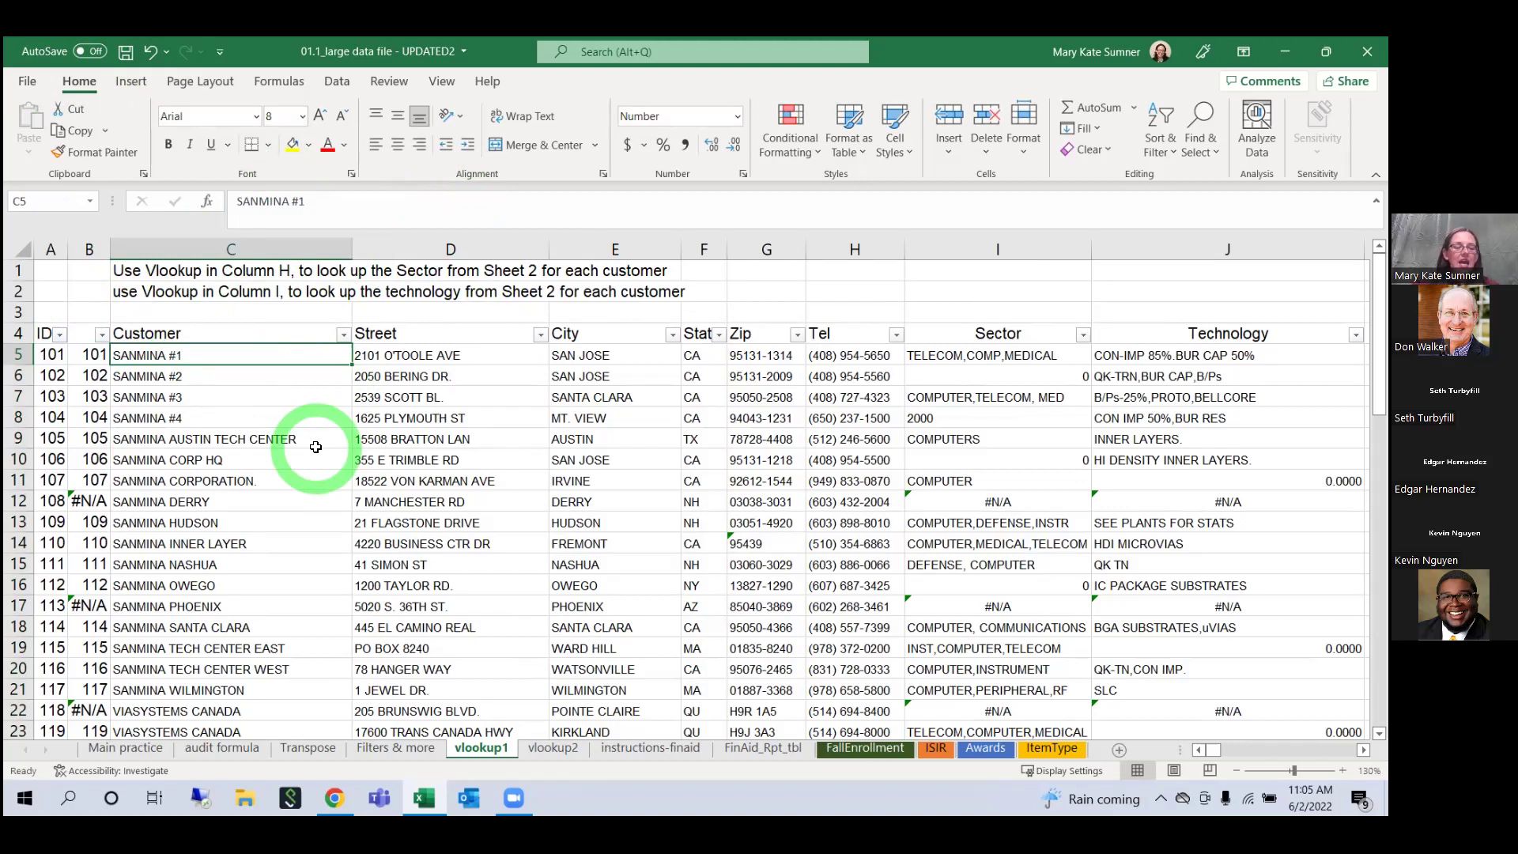
pyautogui.click(155, 714)
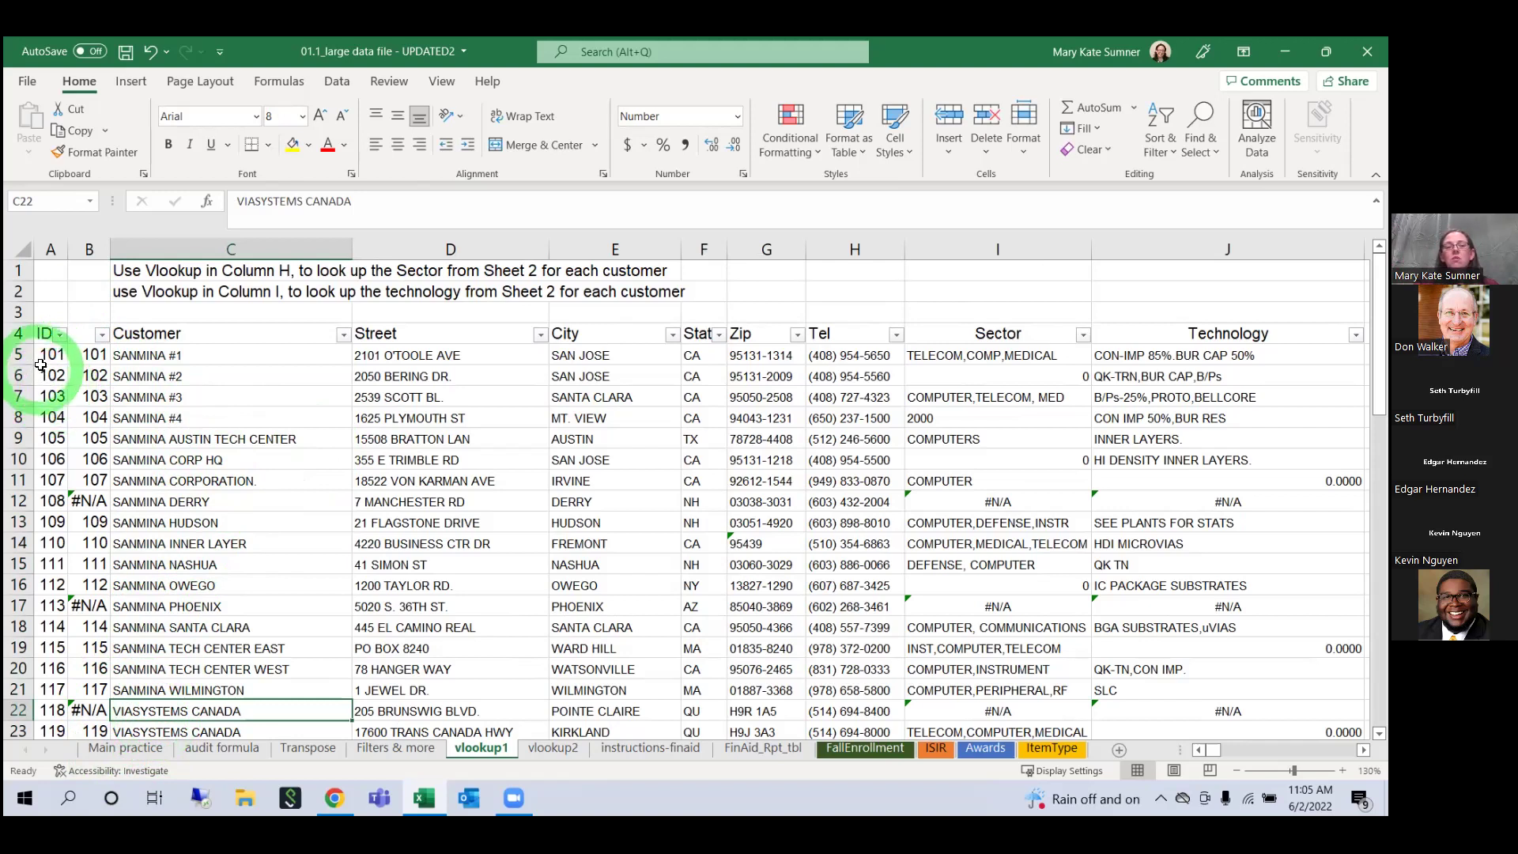
pyautogui.moveTo(44, 355); pyautogui.dragTo(65, 525)
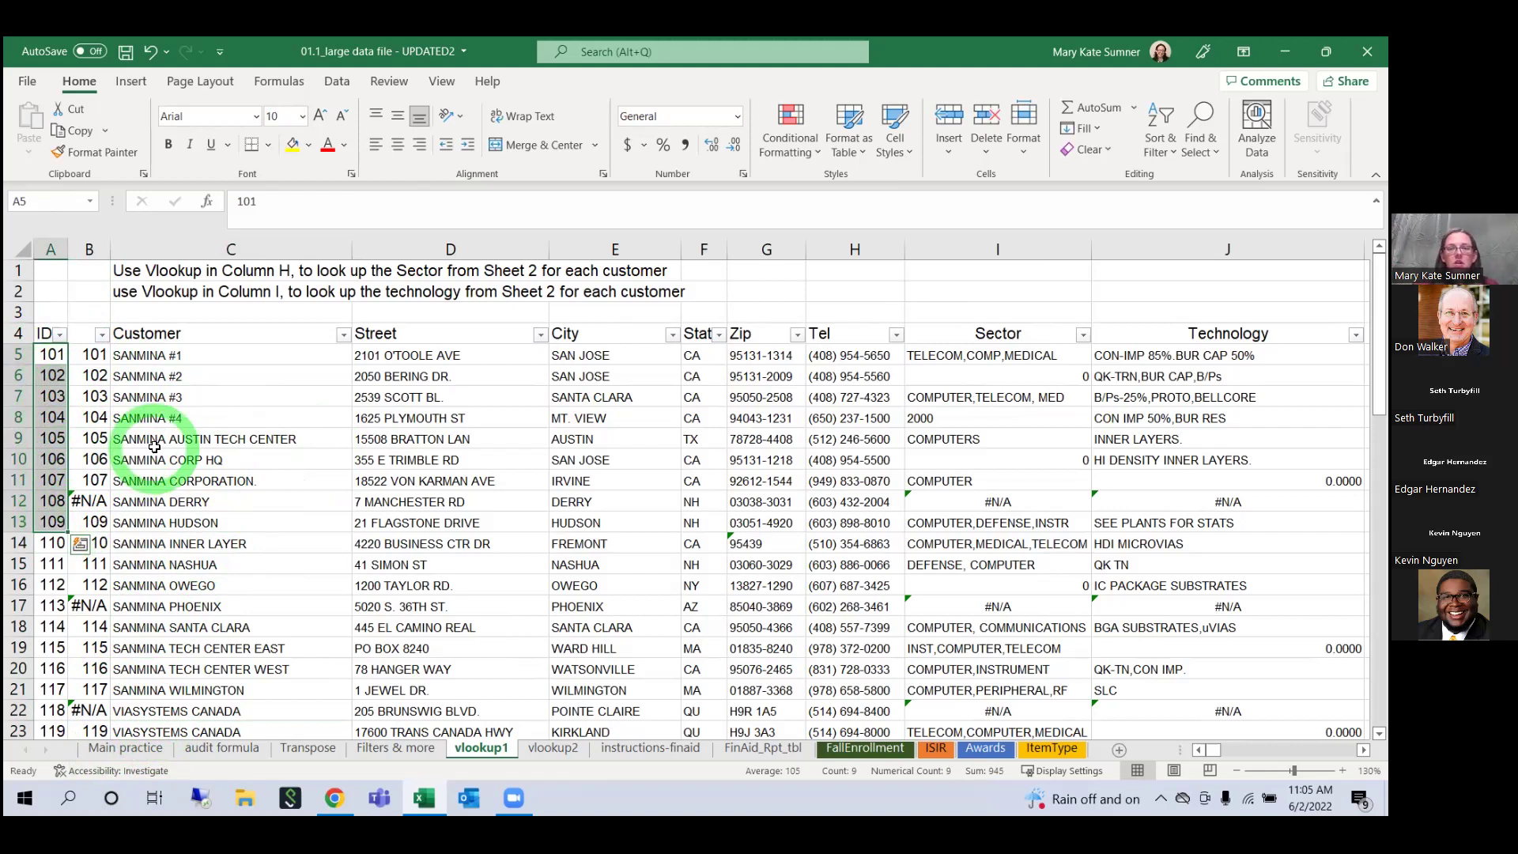
# Step: Set the range_lookup argument of the first Sector VLOOKUP, in I5, to TRUE
pyautogui.click(990, 357)
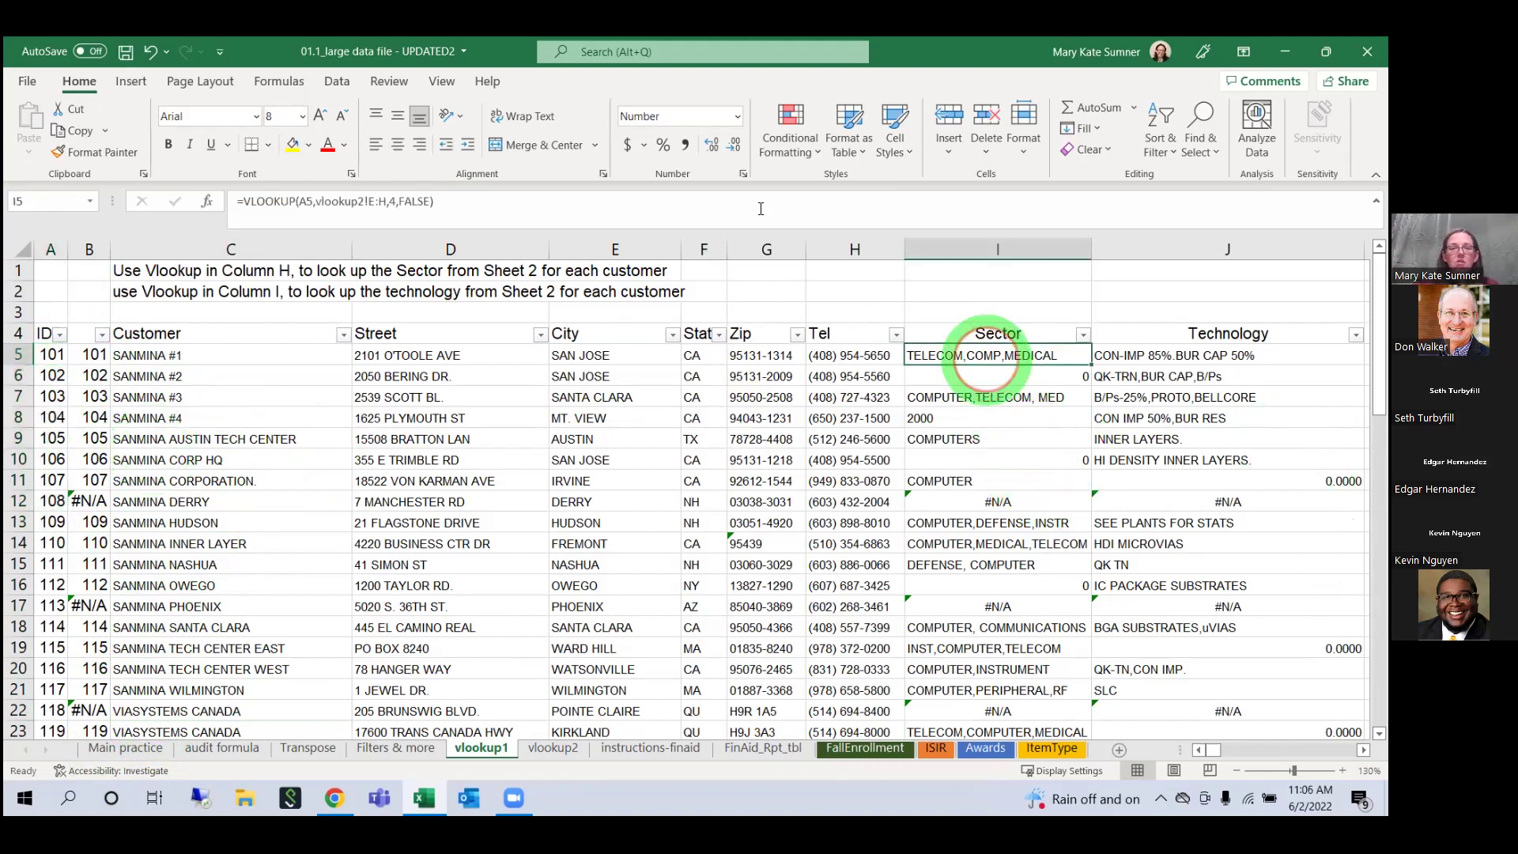
pyautogui.click(429, 201)
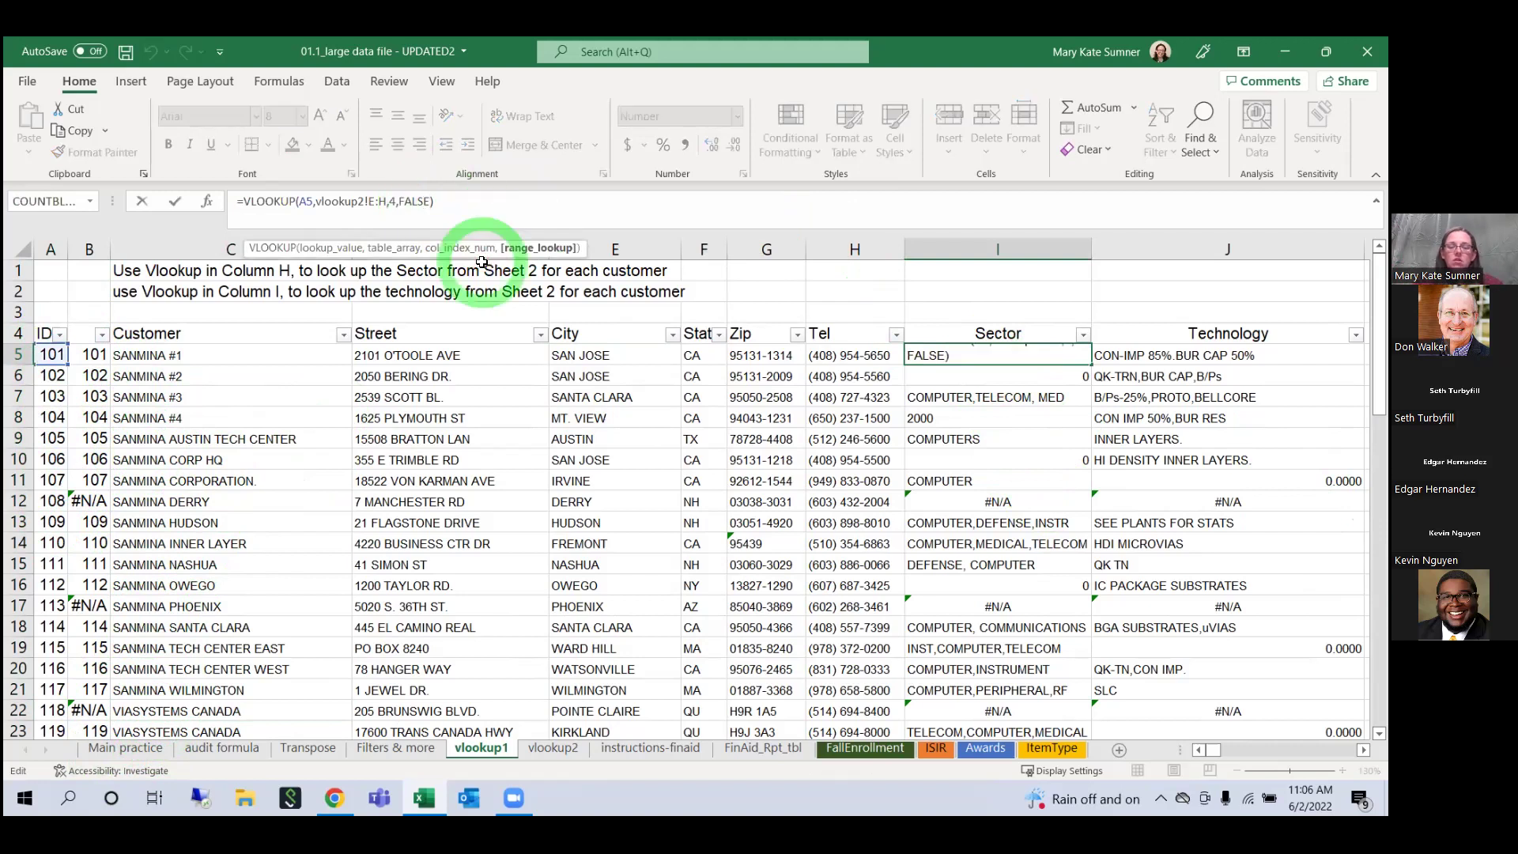
pyautogui.press('BackSpace')
pyautogui.press('BackSpace')
pyautogui.press('BackSpace')
pyautogui.write('LSE')
pyautogui.press('Return')
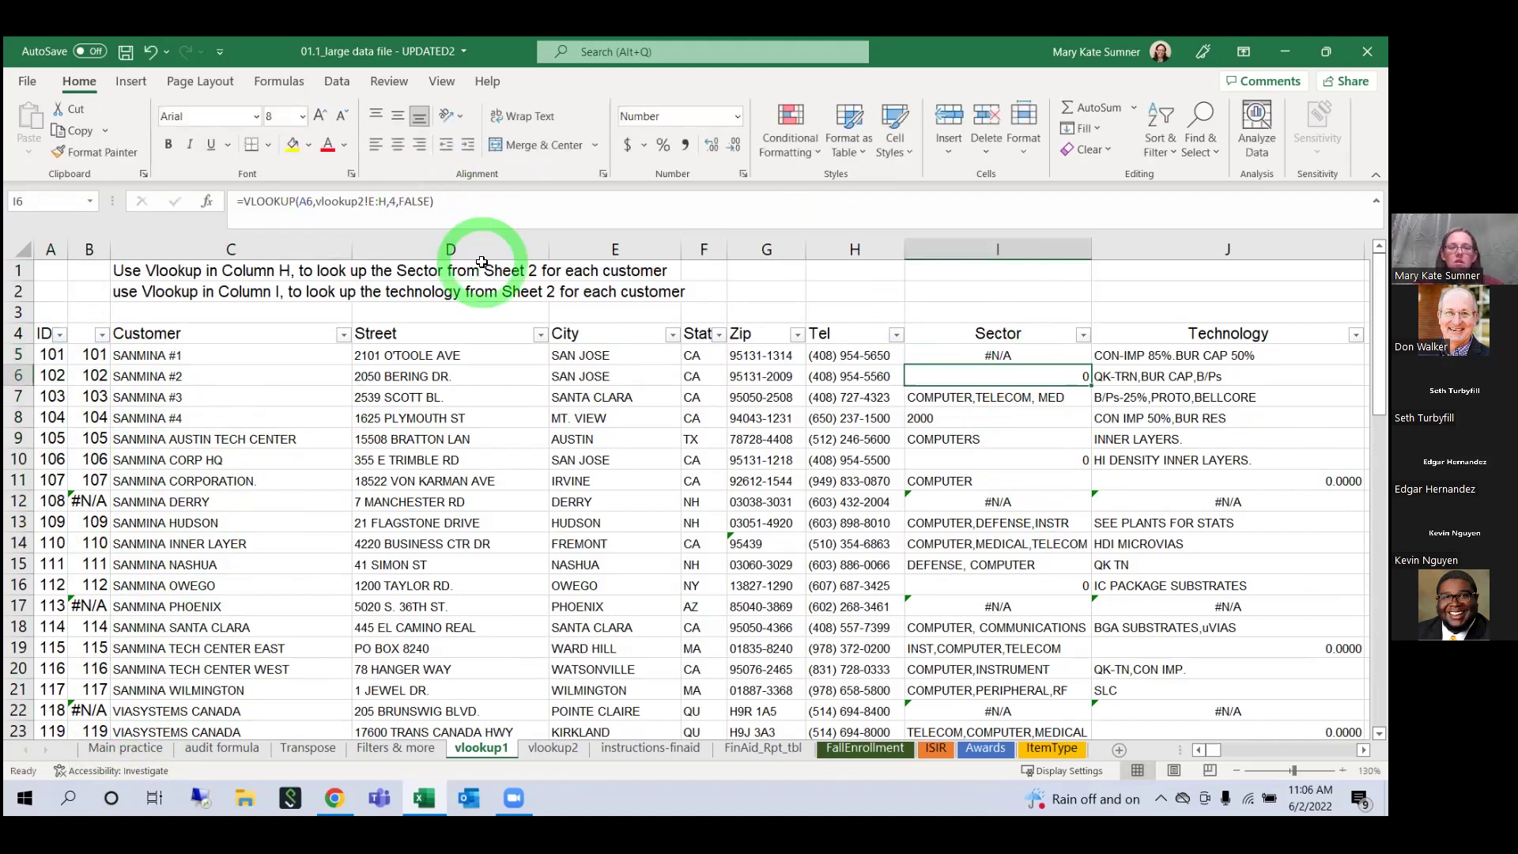
# Step: Try filling the I5 formula down the Sector column and undo the fill
pyautogui.click(998, 356)
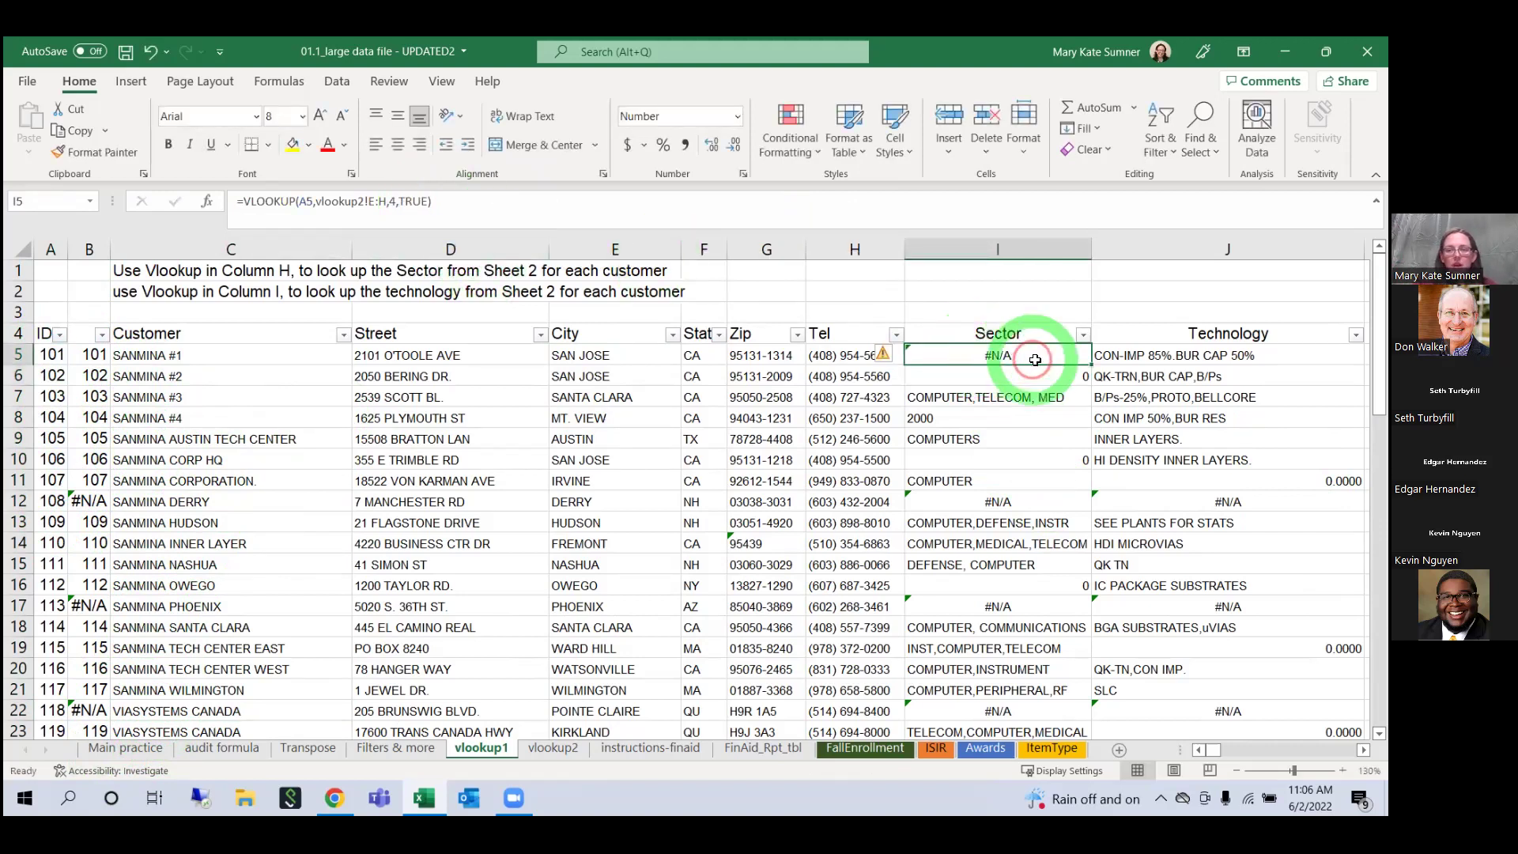
pyautogui.doubleClick(1090, 365)
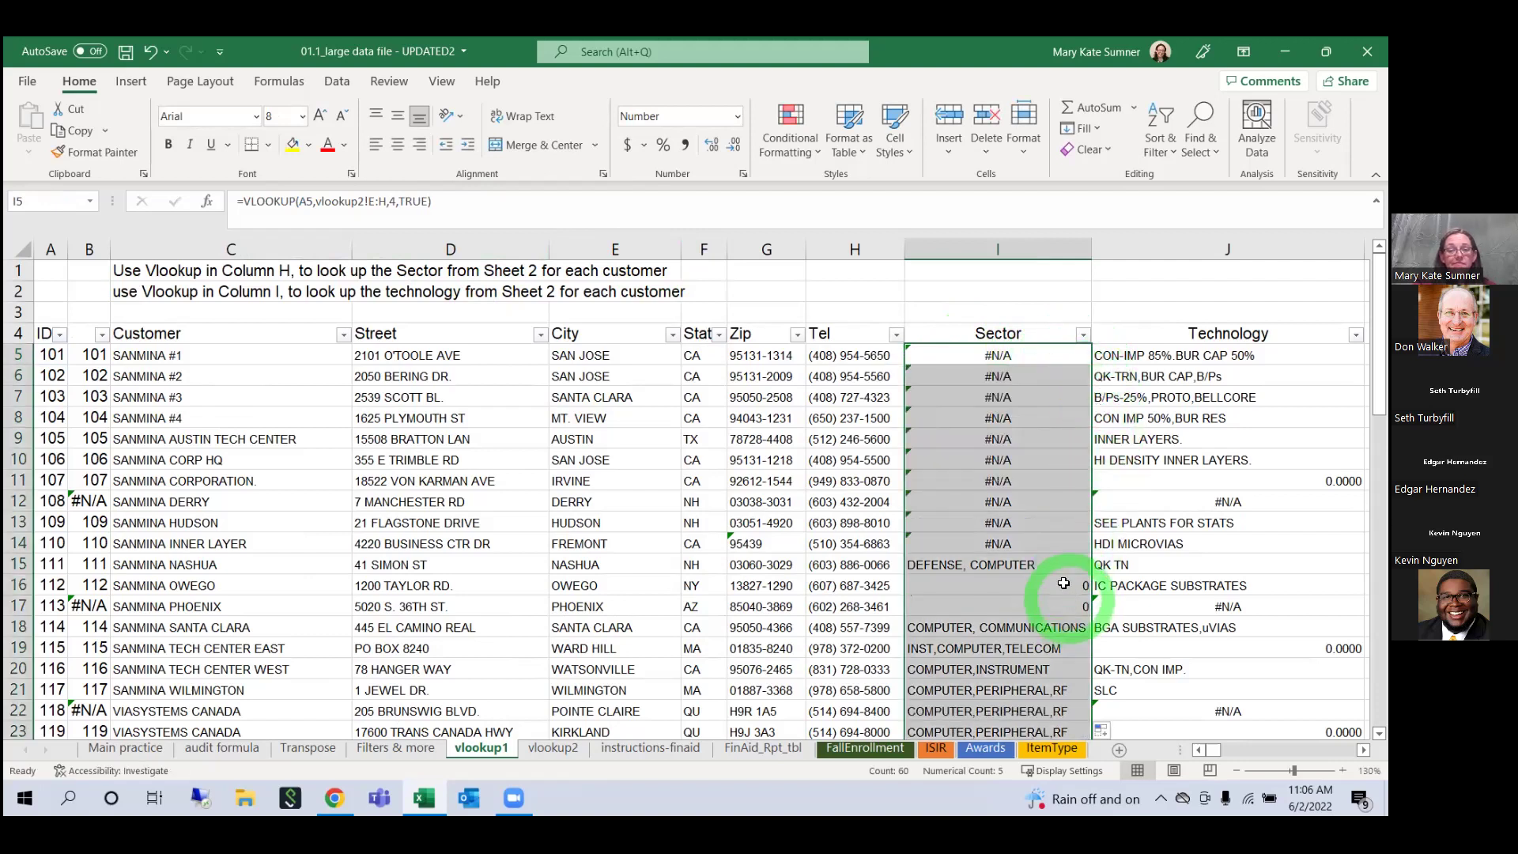
pyautogui.click(150, 52)
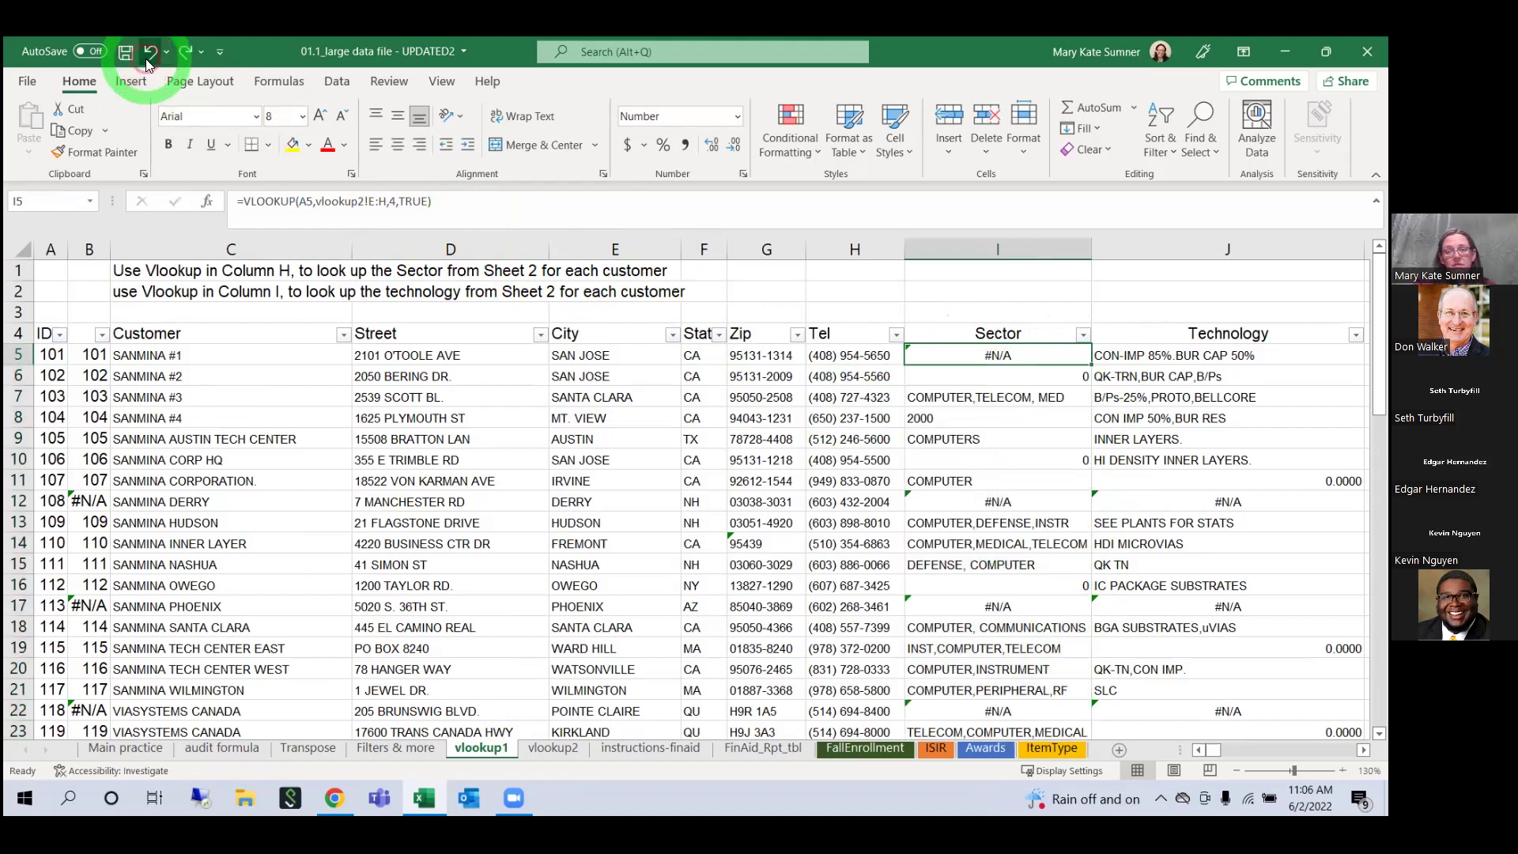
pyautogui.click(184, 54)
pyautogui.click(150, 52)
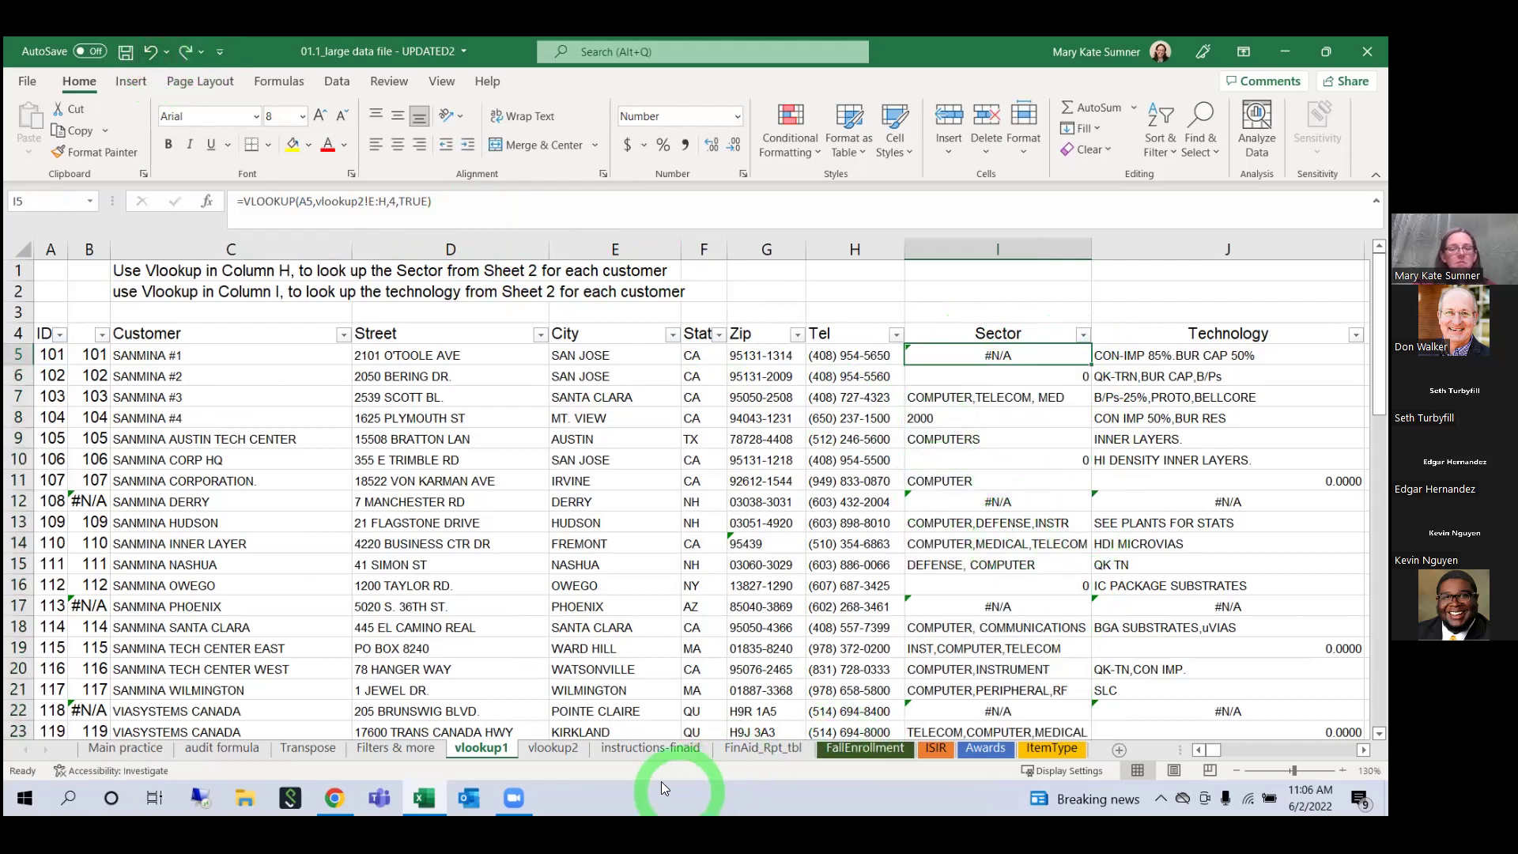
# Step: Check the source table on the vlookup2 sheet and fill I5's approximate-match VLOOKUP down the Sector column on vlookup1
pyautogui.click(551, 748)
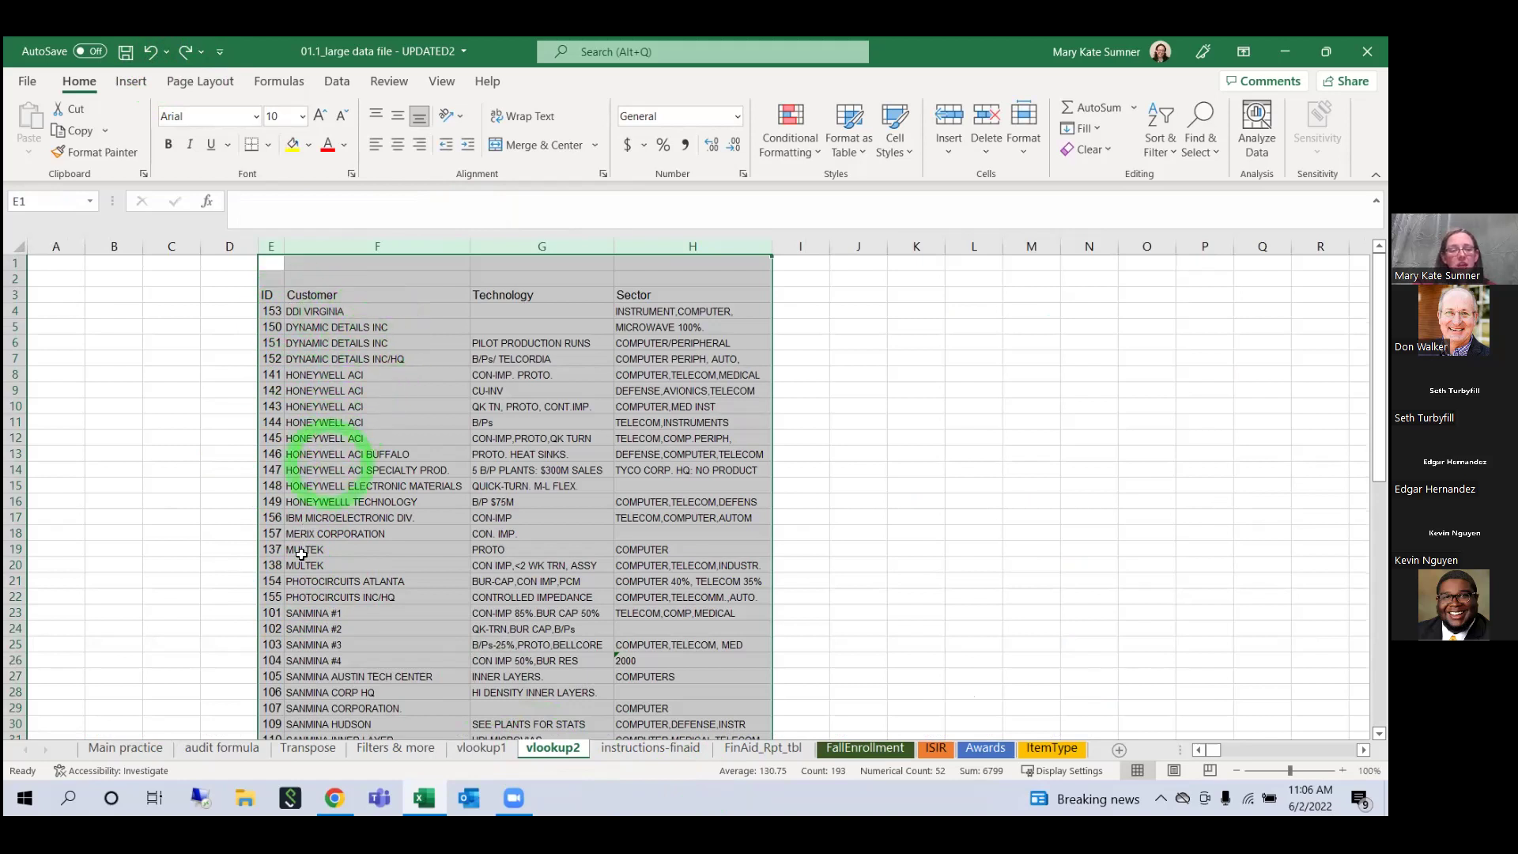
pyautogui.click(483, 747)
pyautogui.click(1094, 372)
pyautogui.click(1088, 361)
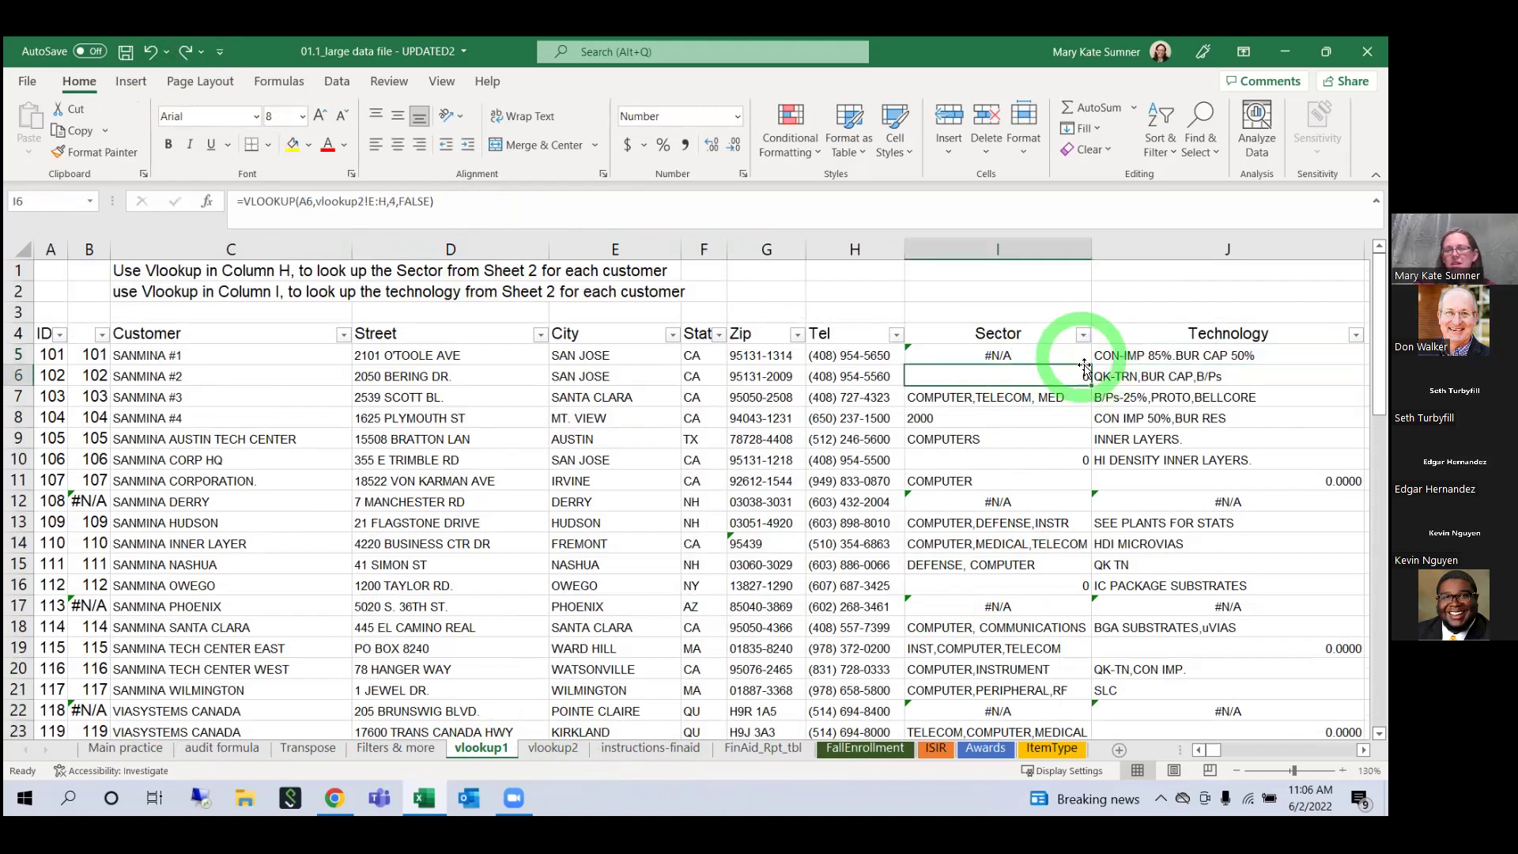
pyautogui.moveTo(1093, 368); pyautogui.dragTo(1091, 365)
pyautogui.doubleClick(1091, 365)
# Step: Examine the Sector results down the vlookup1 sheet and the order of the IDs in the vlookup2 source table
pyautogui.scroll(-5, 1064, 499)
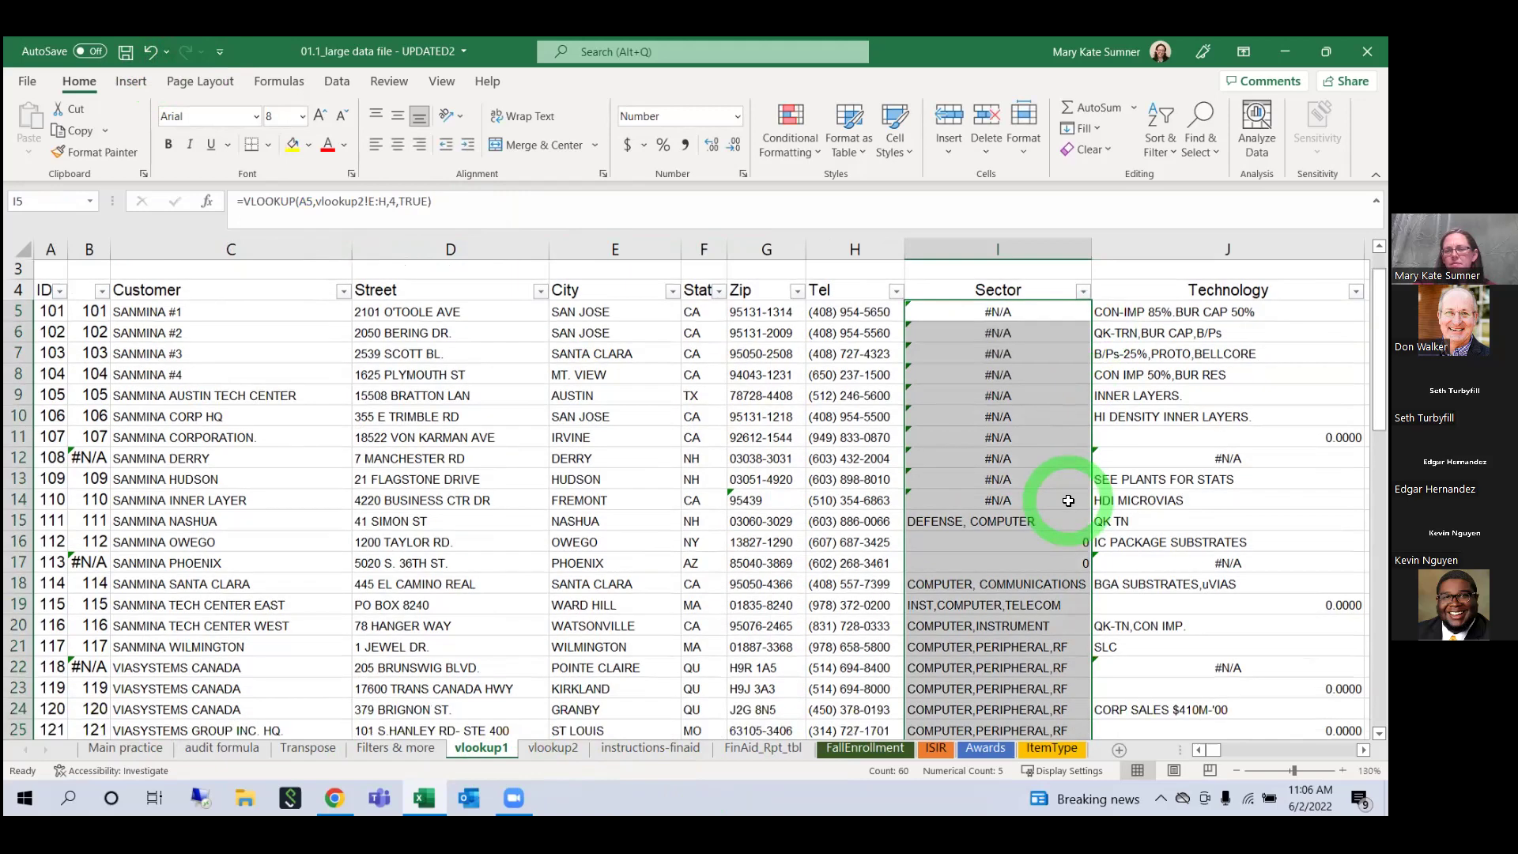
pyautogui.scroll(-9, 1067, 501)
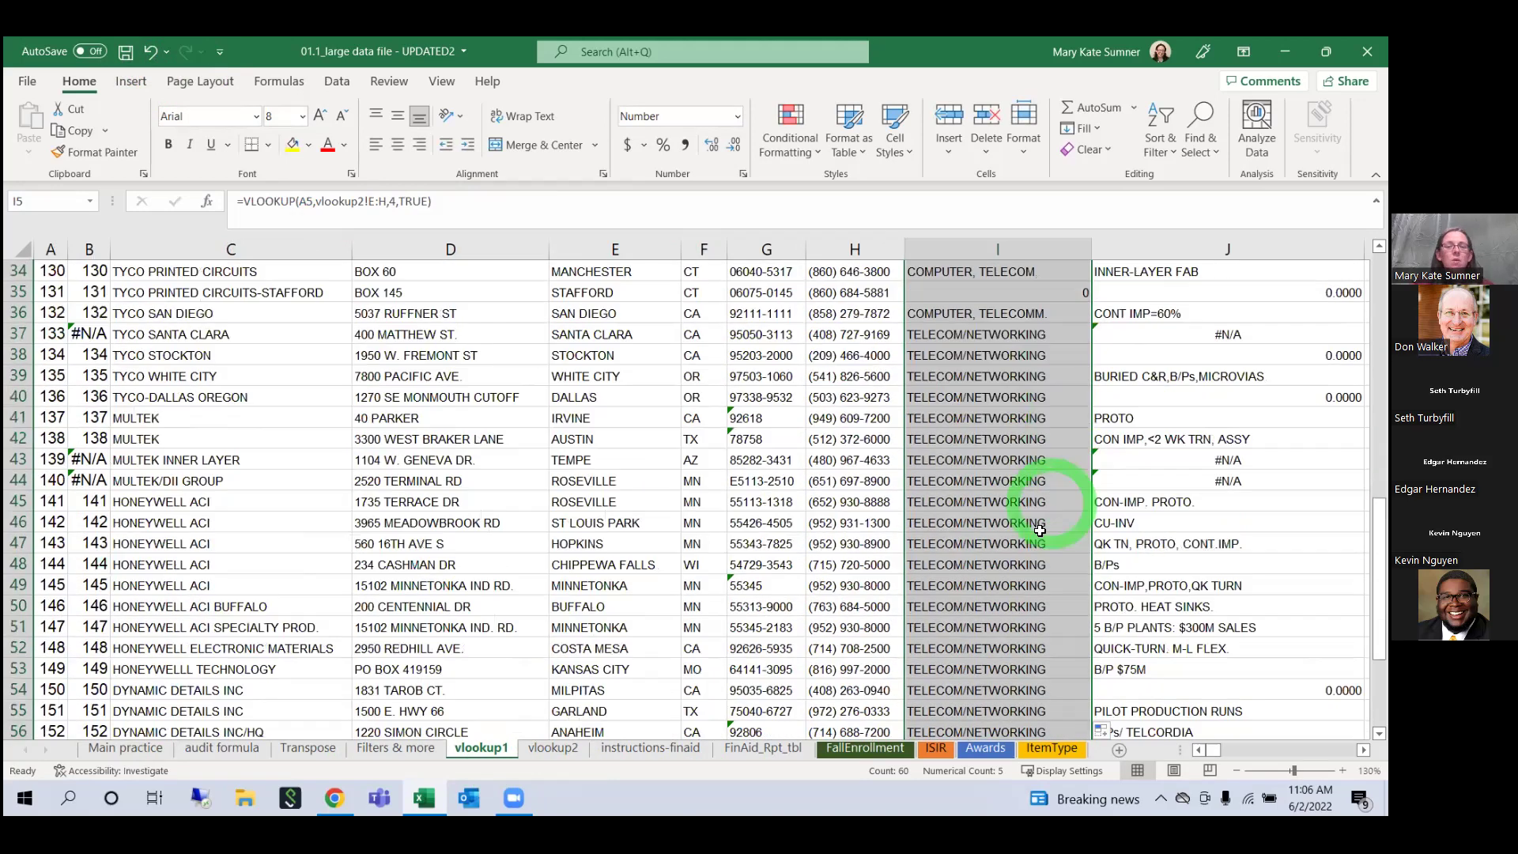
pyautogui.scroll(12, 1046, 507)
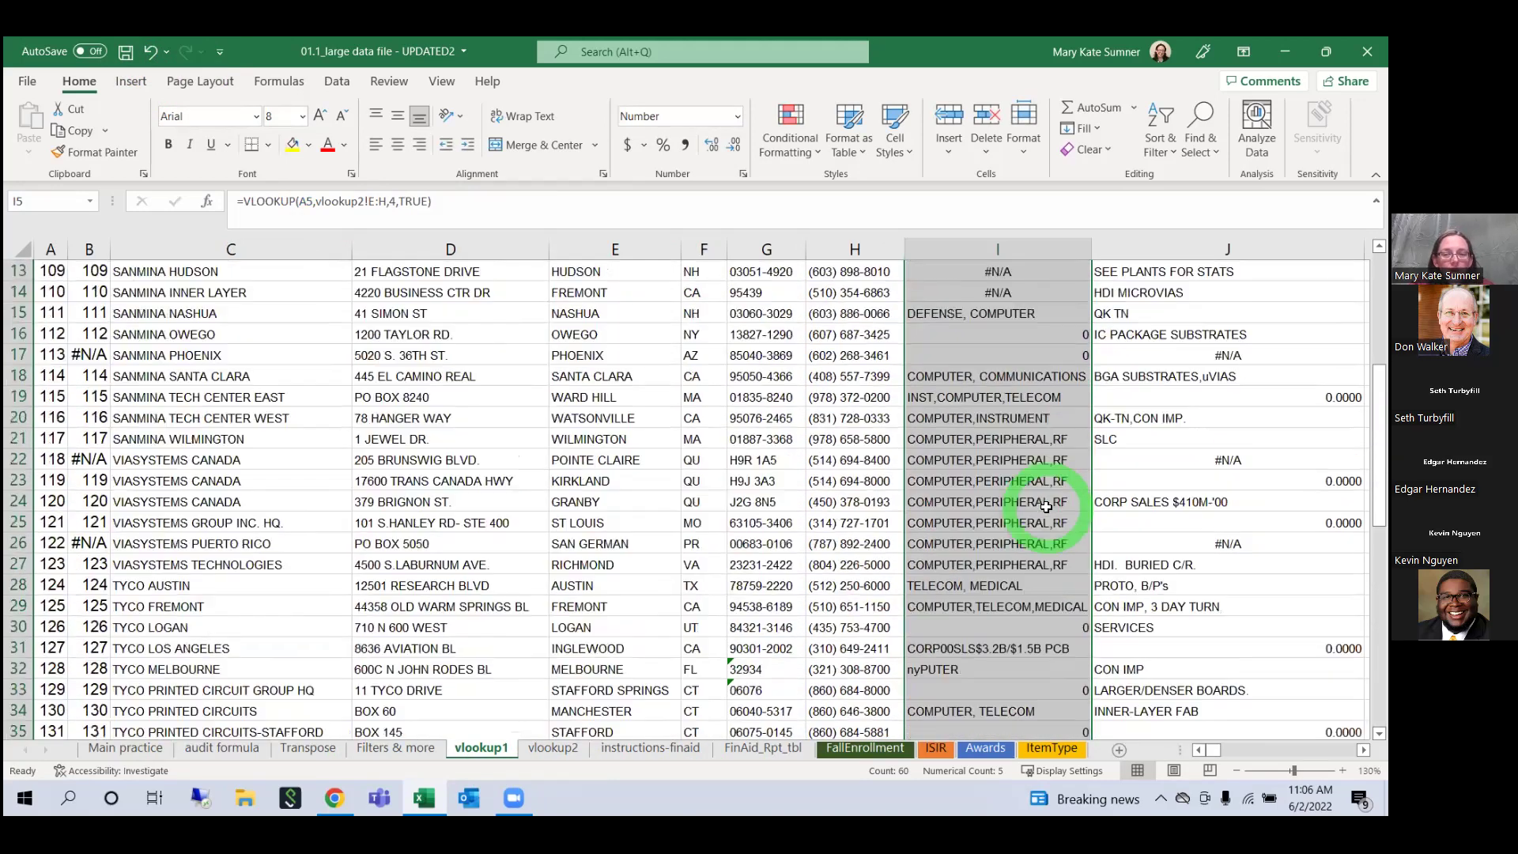
pyautogui.scroll(2, 1046, 507)
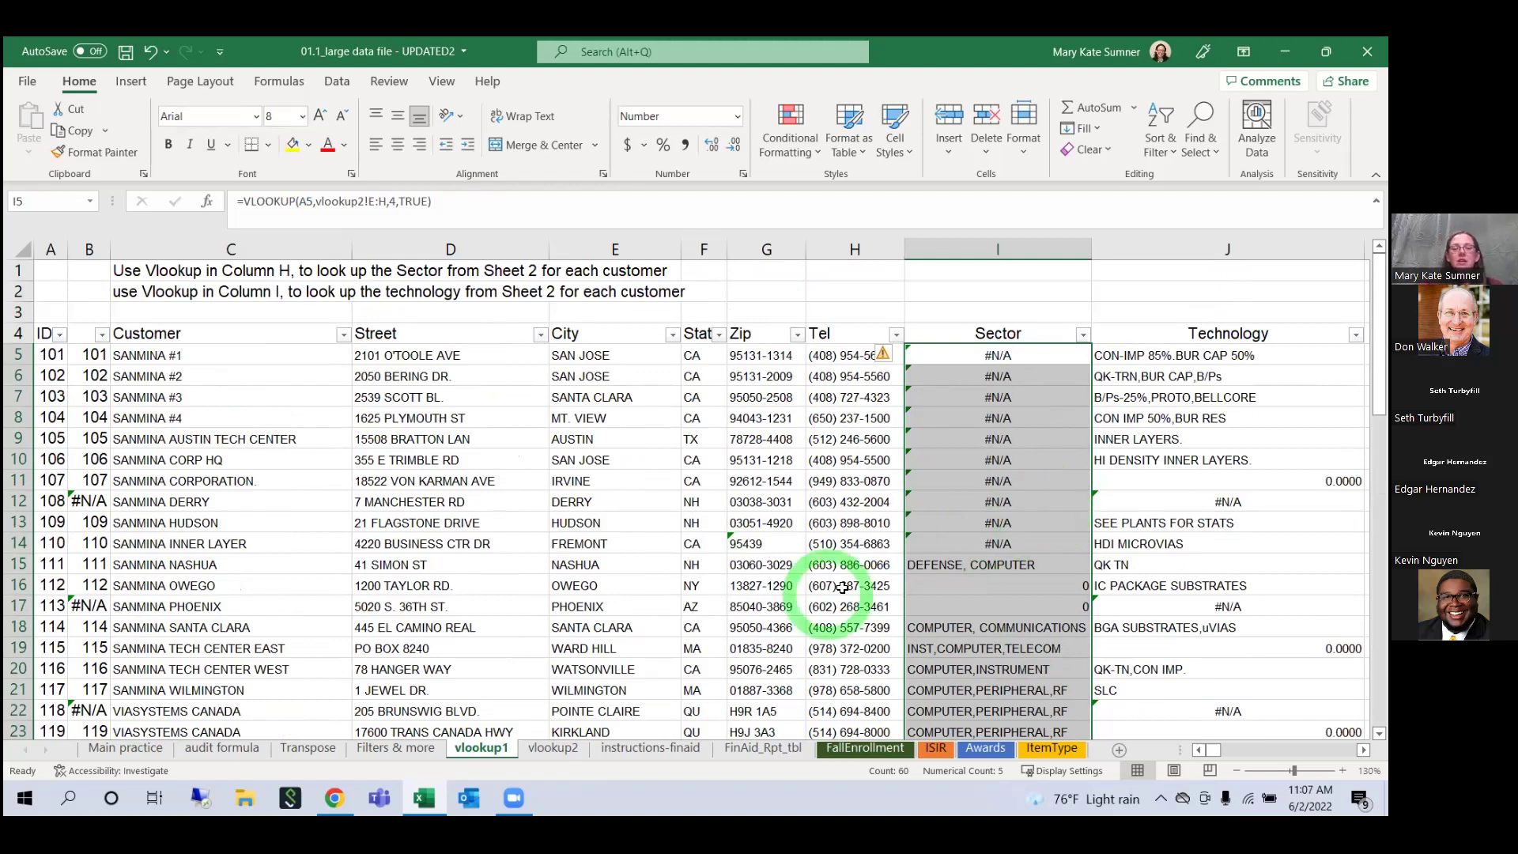
pyautogui.click(553, 748)
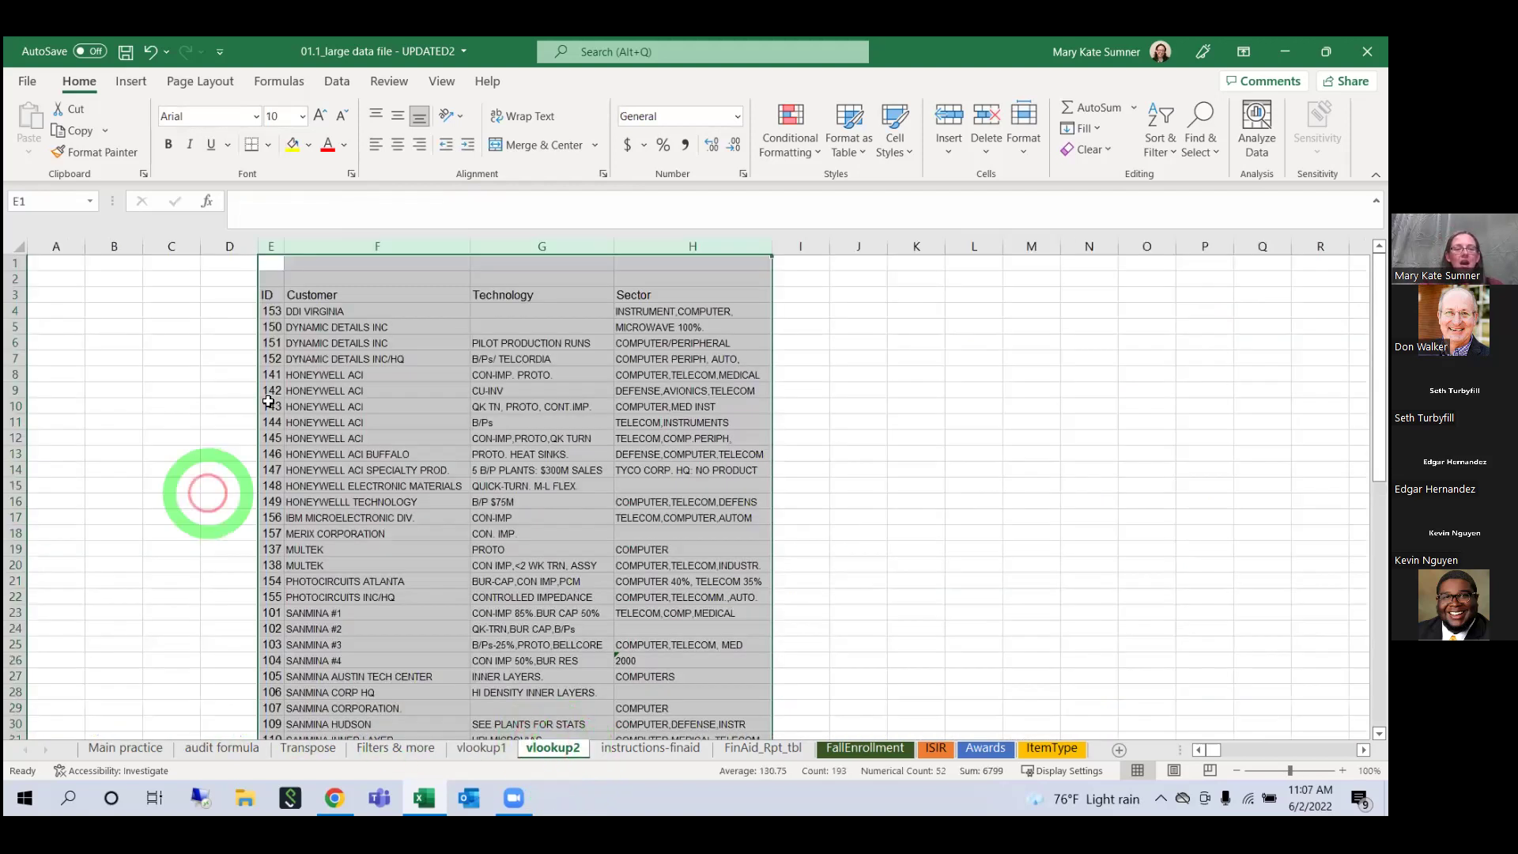
pyautogui.click(316, 384)
pyautogui.scroll(-7, 362, 468)
pyautogui.scroll(7, 361, 467)
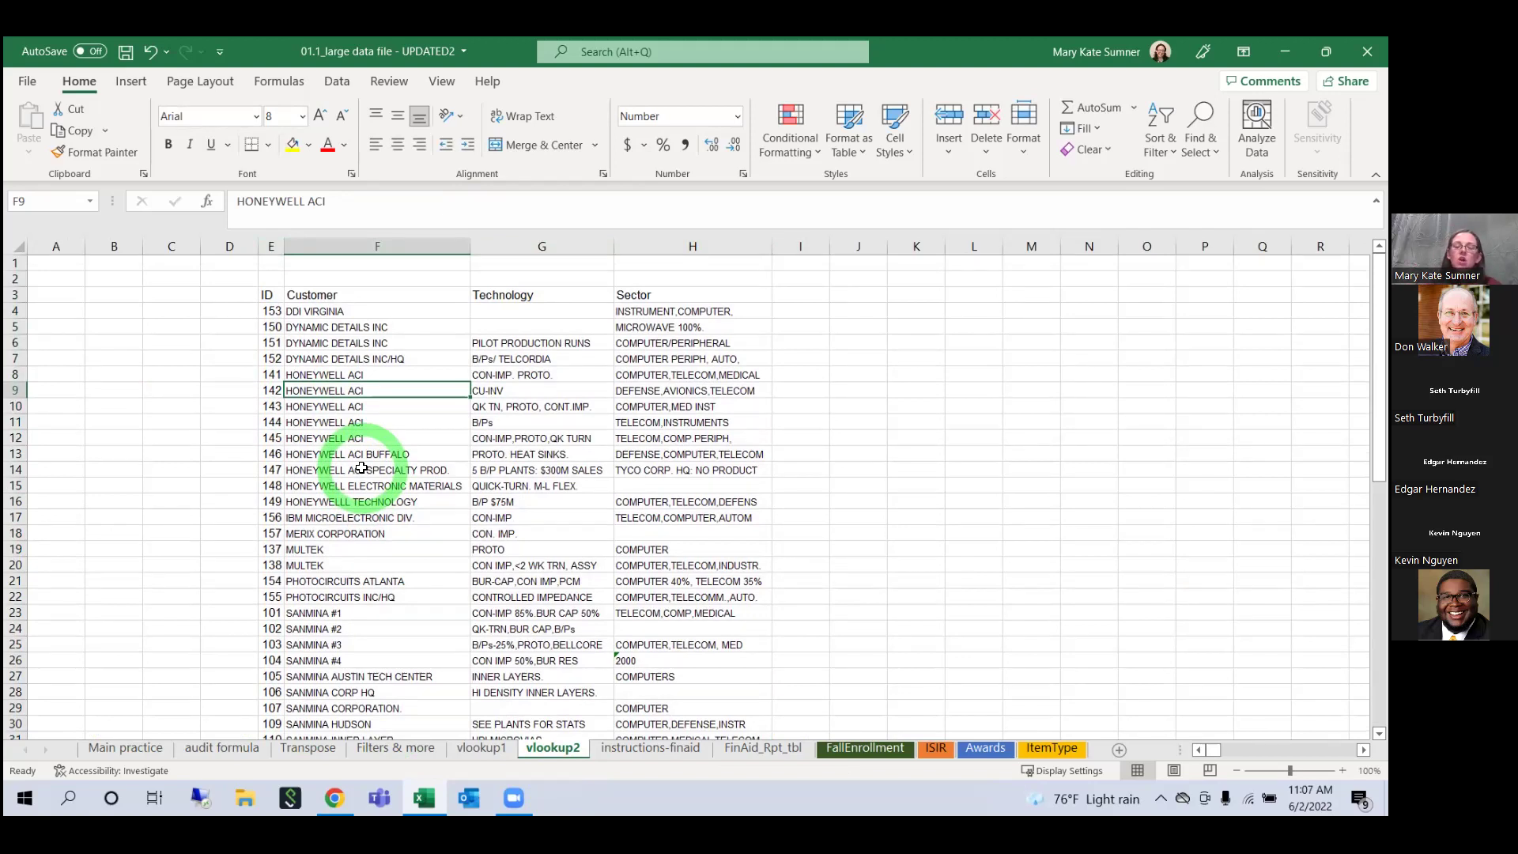
# Step: Examine the order of the ID column on the vlookup2 sheet and the approximate-match Sector results on vlookup1
pyautogui.scroll(-11, 361, 468)
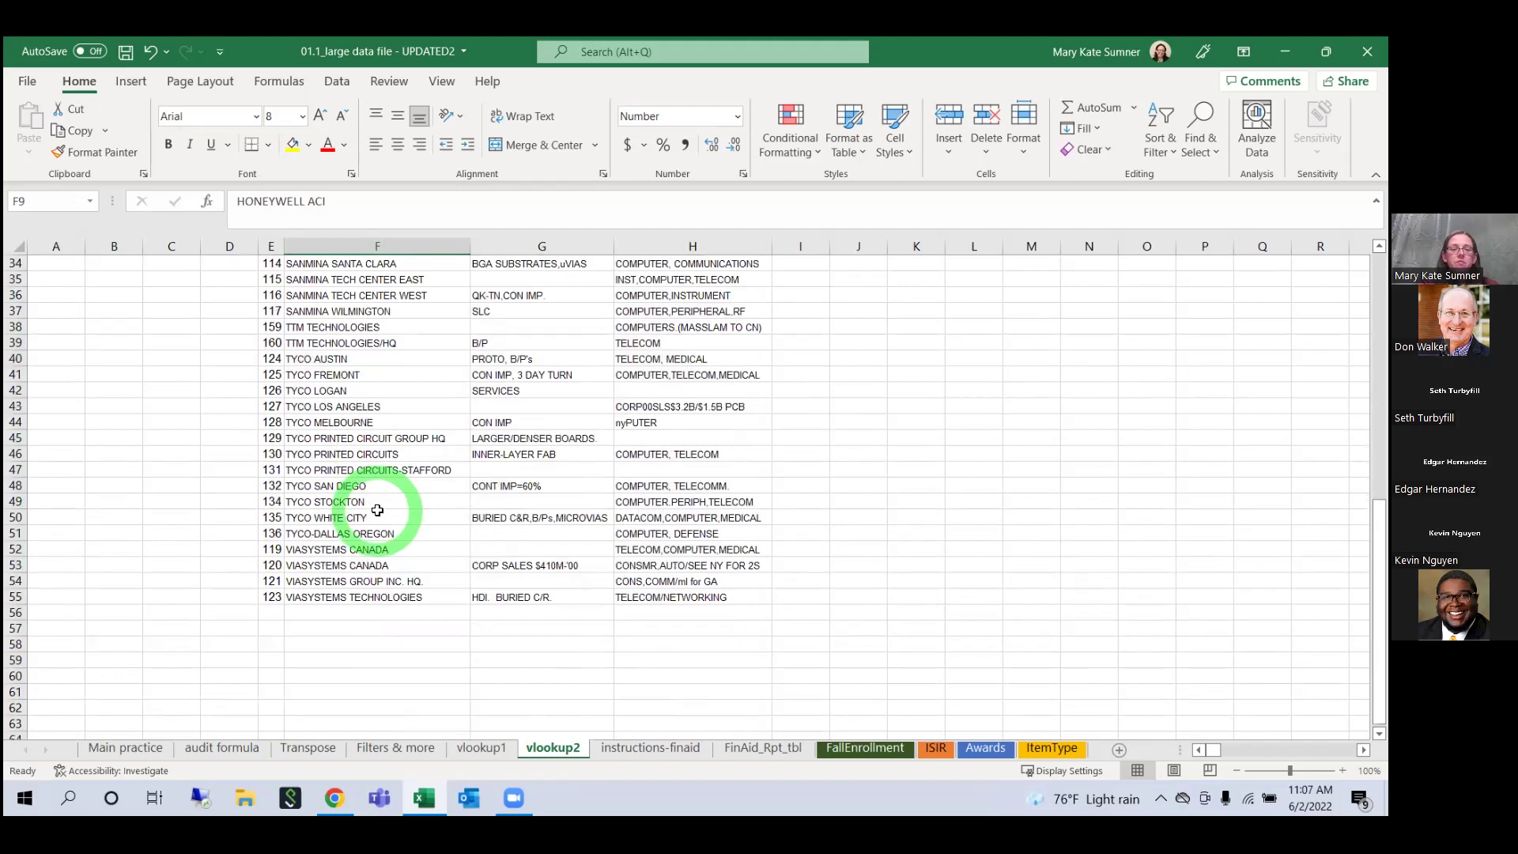
pyautogui.scroll(1, 287, 290)
pyautogui.scroll(11, 288, 289)
pyautogui.click(272, 248)
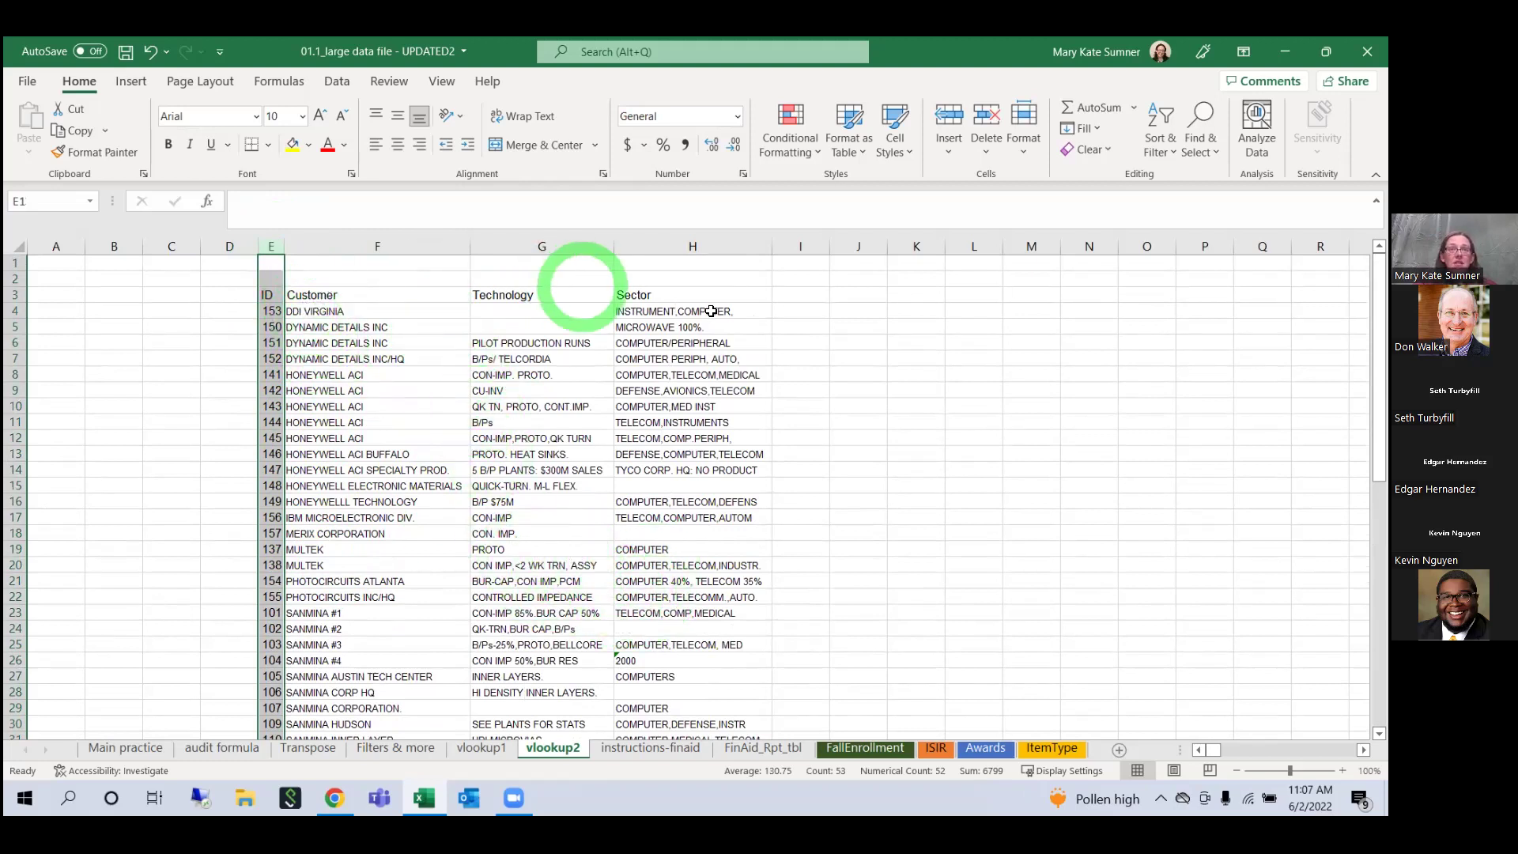
pyautogui.click(484, 748)
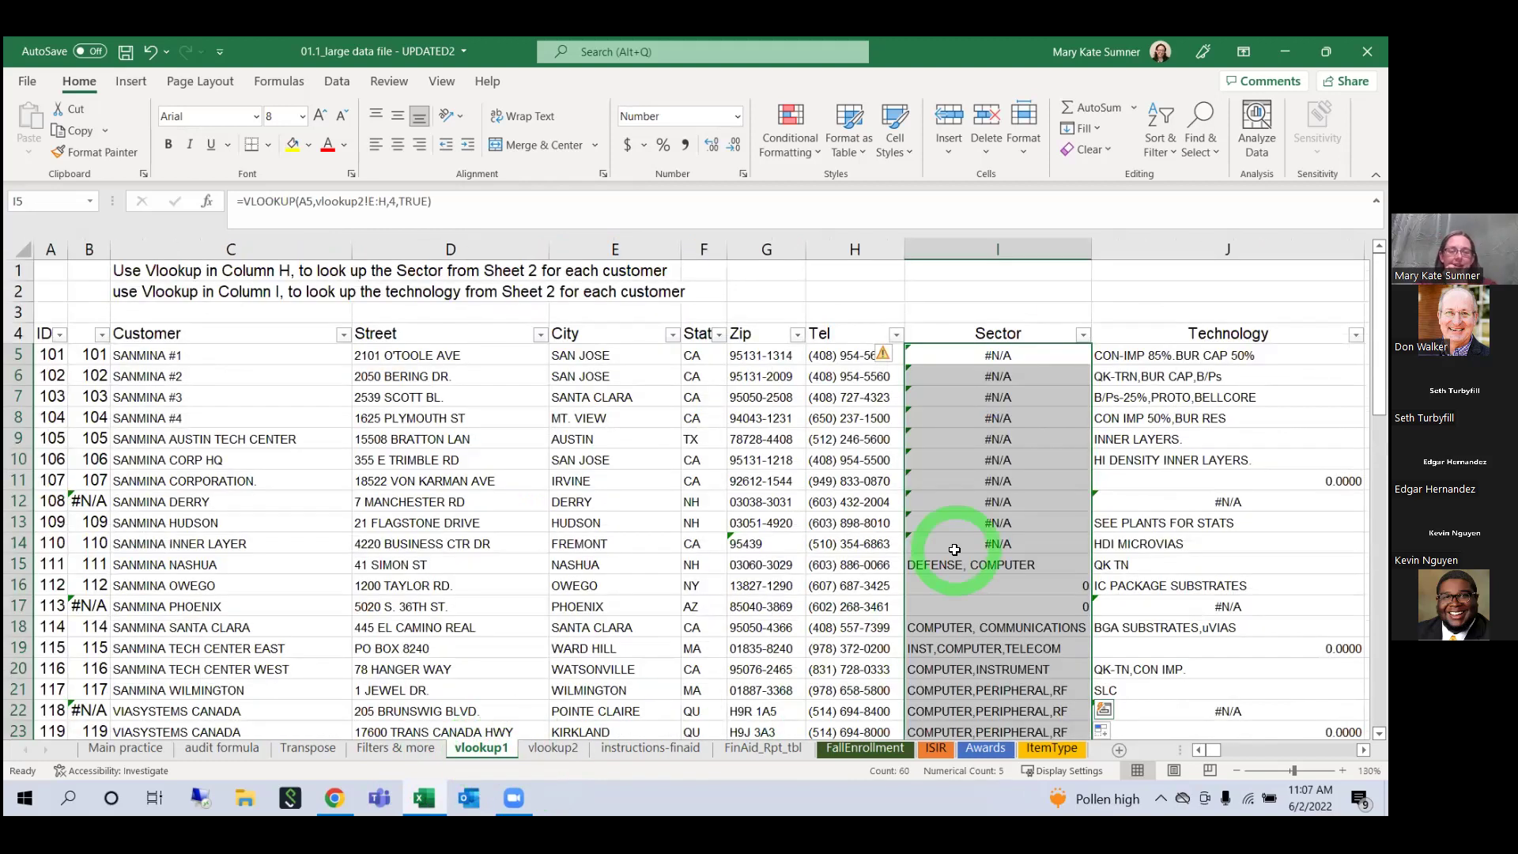
pyautogui.click(989, 376)
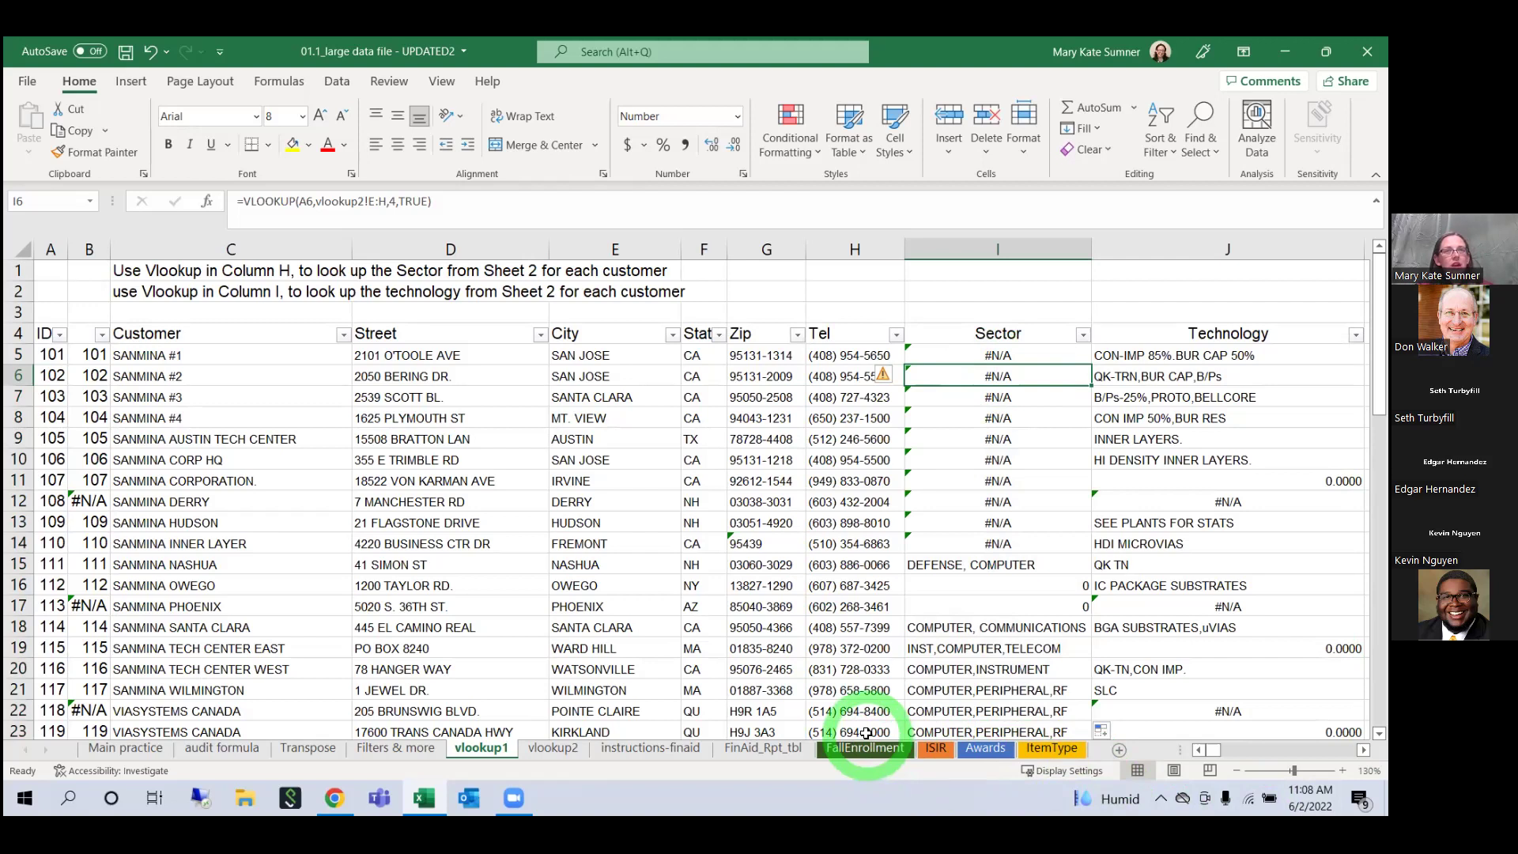
# Step: Wrap the Sector VLOOKUP in I5 in an IFERROR function, with an extra opening parenthesis before VLOOKUP
pyautogui.click(996, 356)
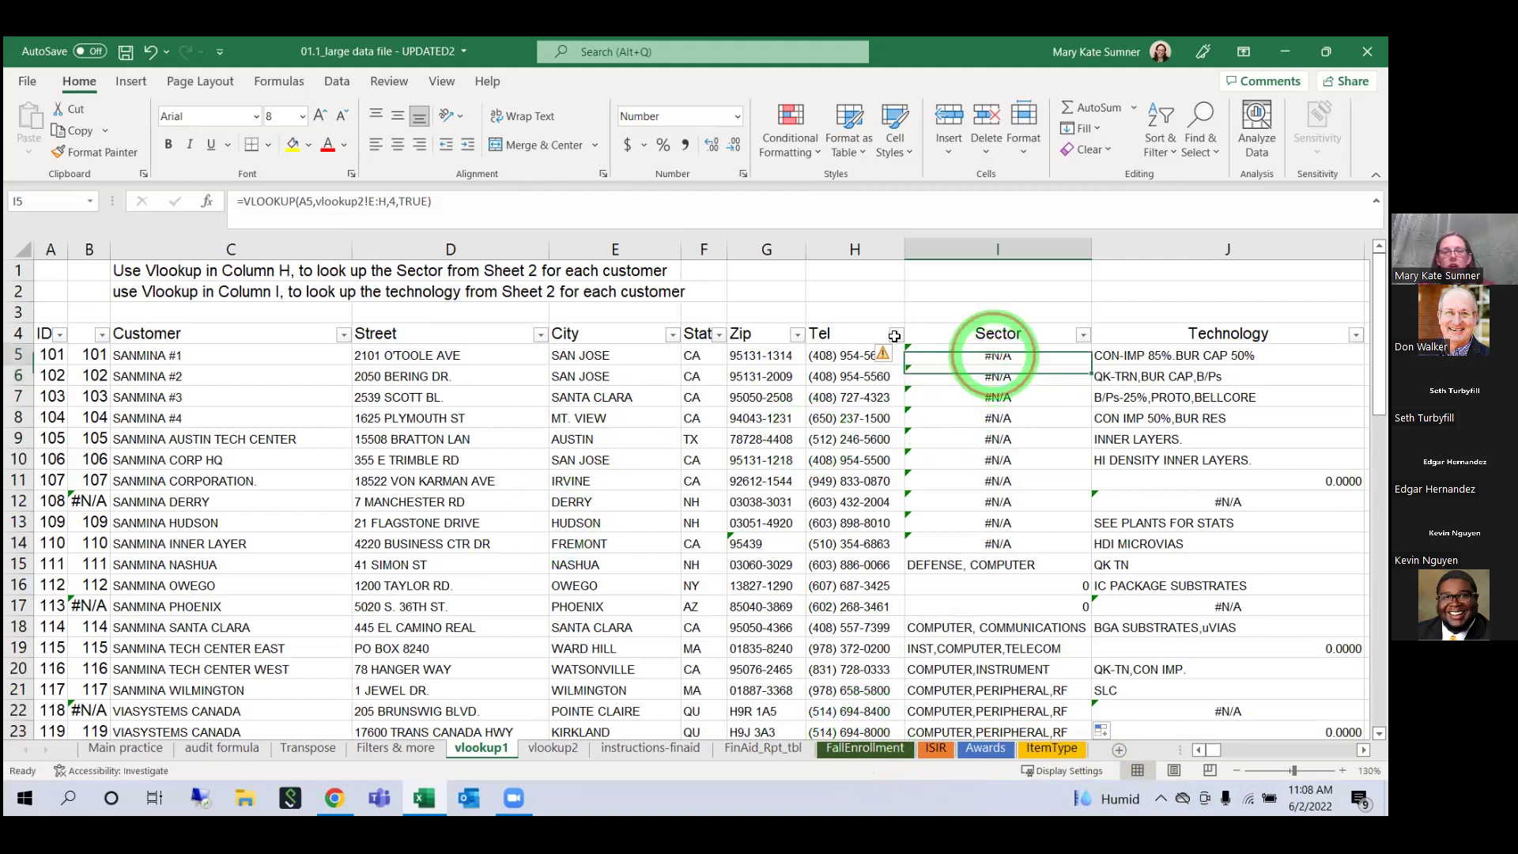
pyautogui.click(240, 201)
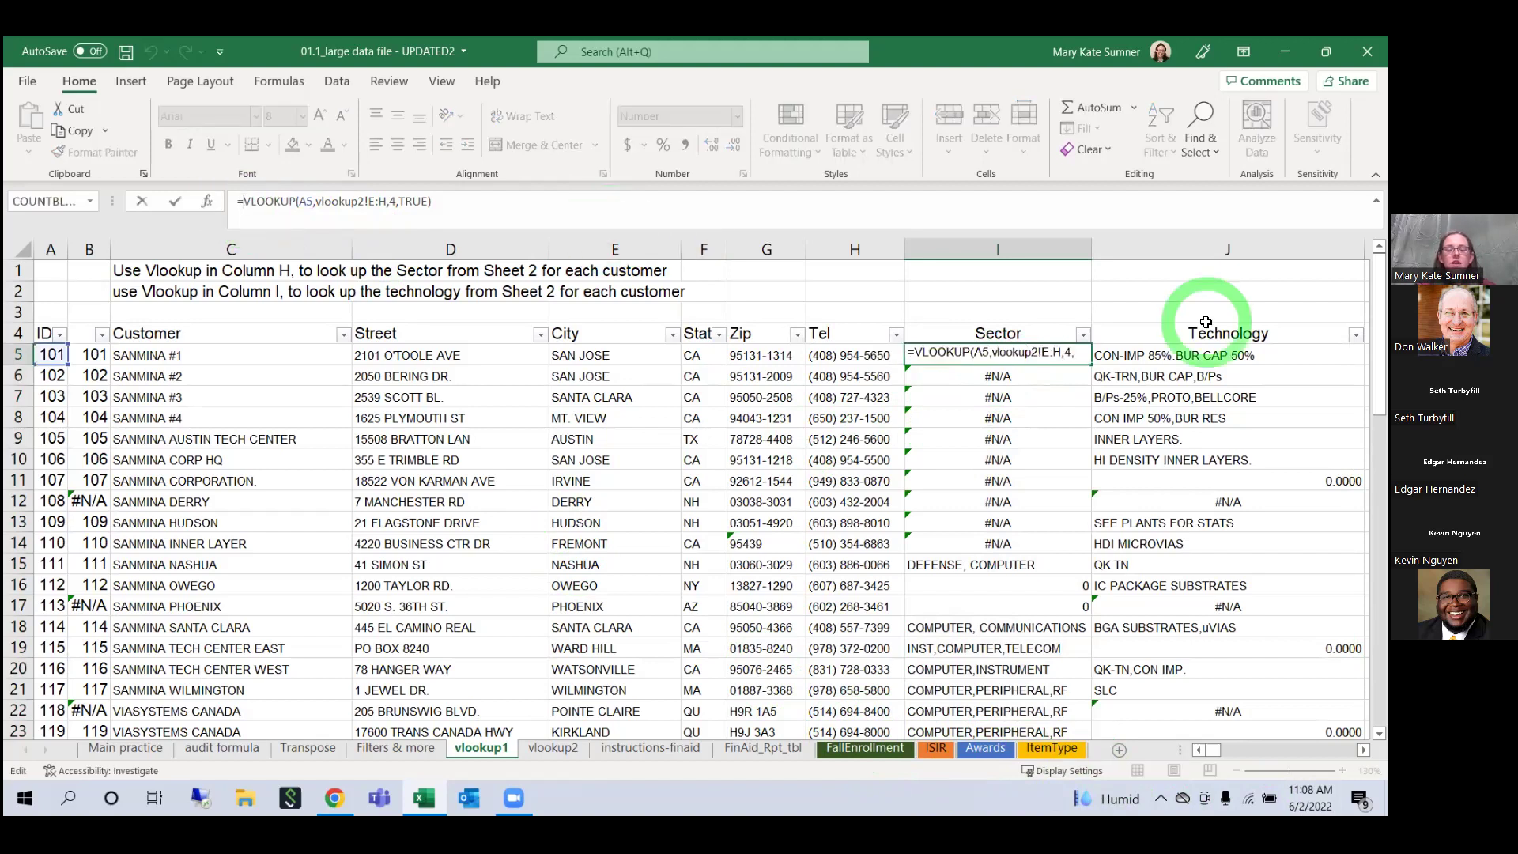
pyautogui.write('If')
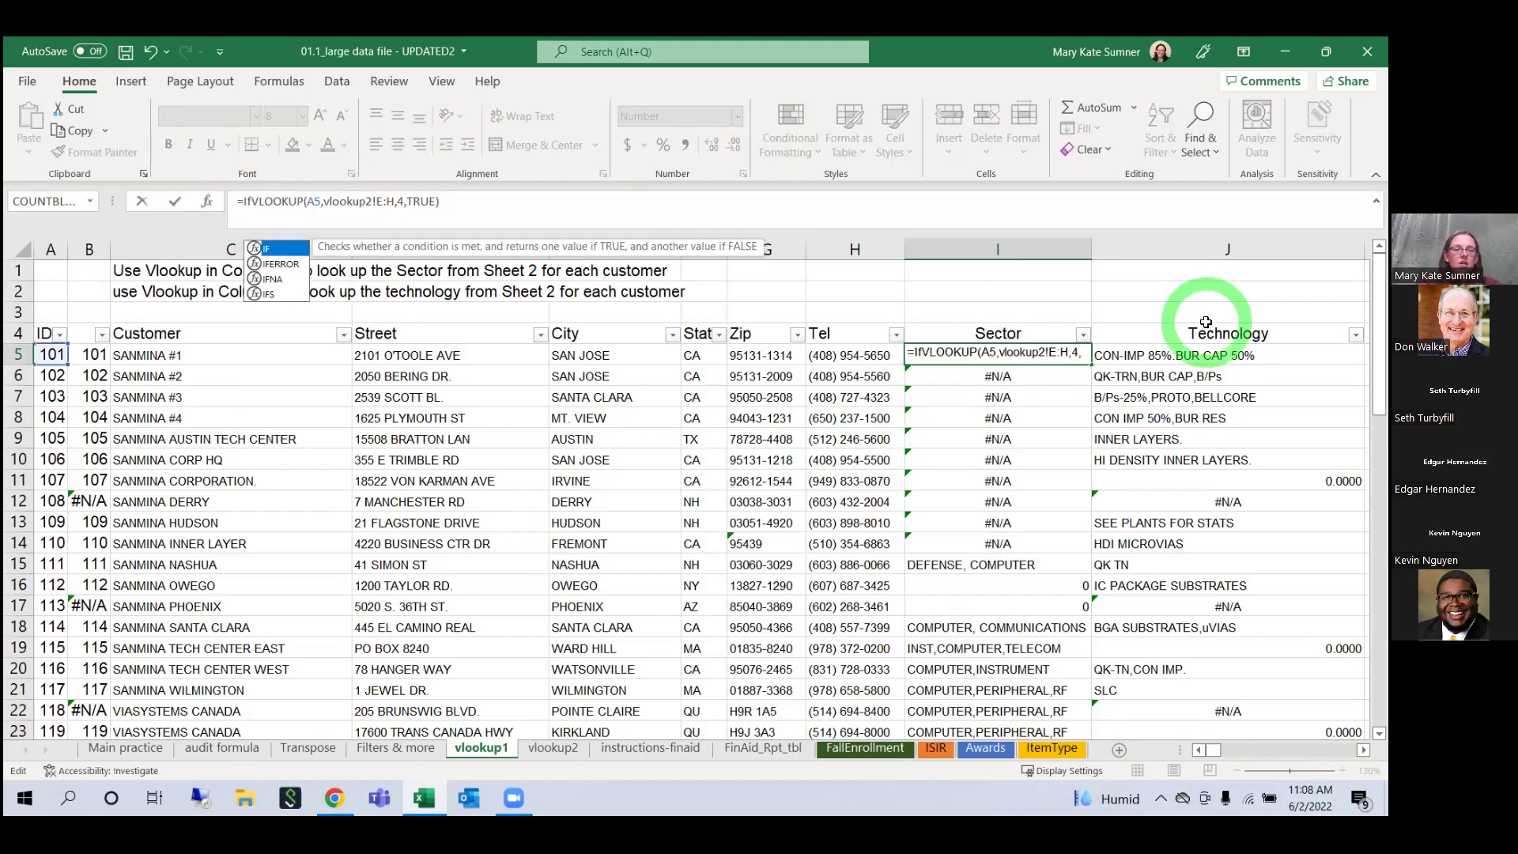
pyautogui.write('e')
pyautogui.press('Tab')
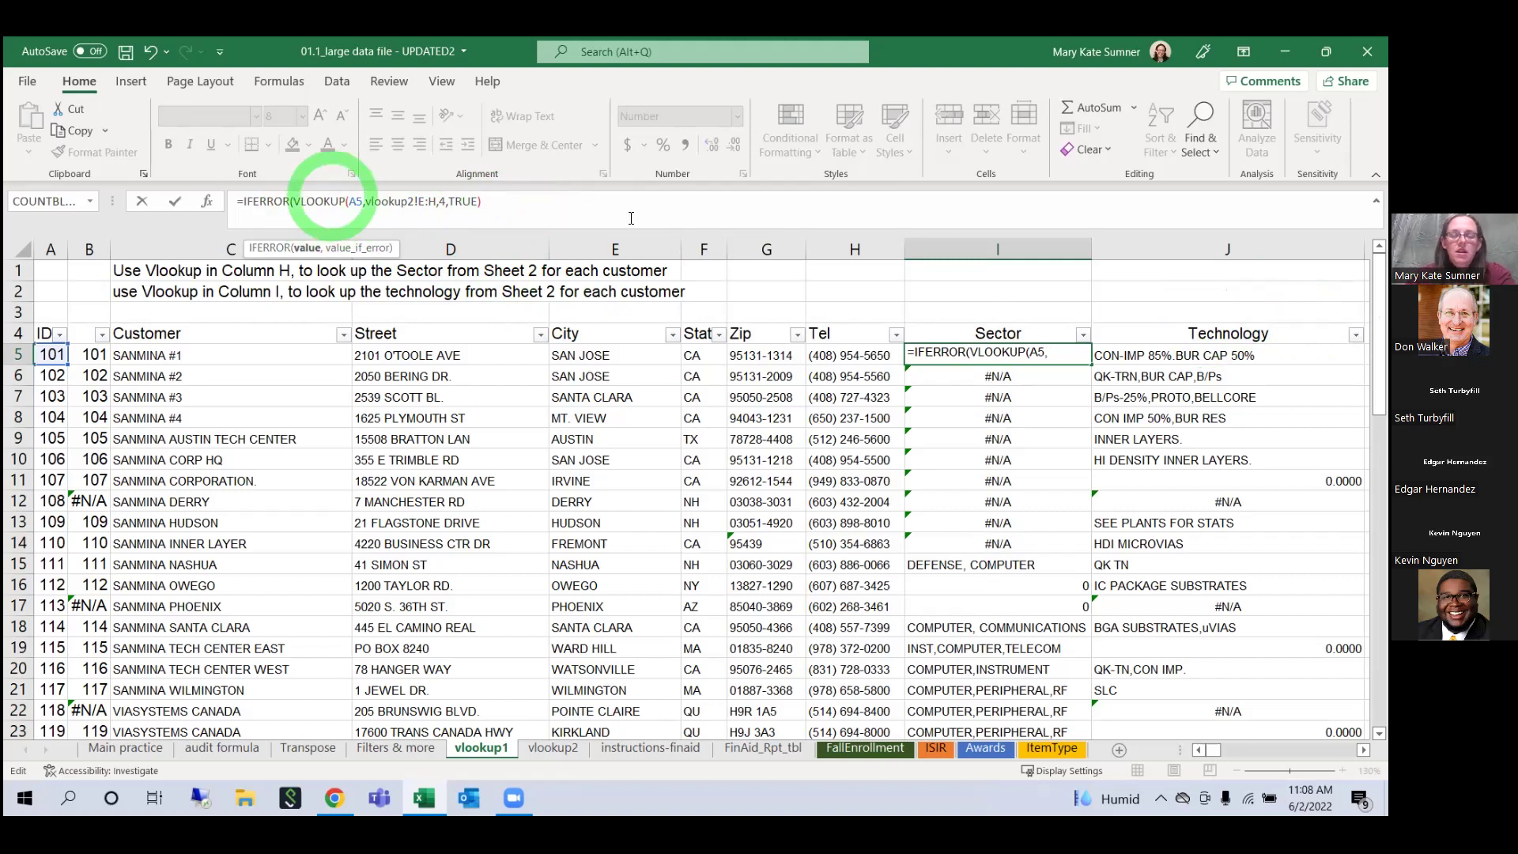
pyautogui.write('(')
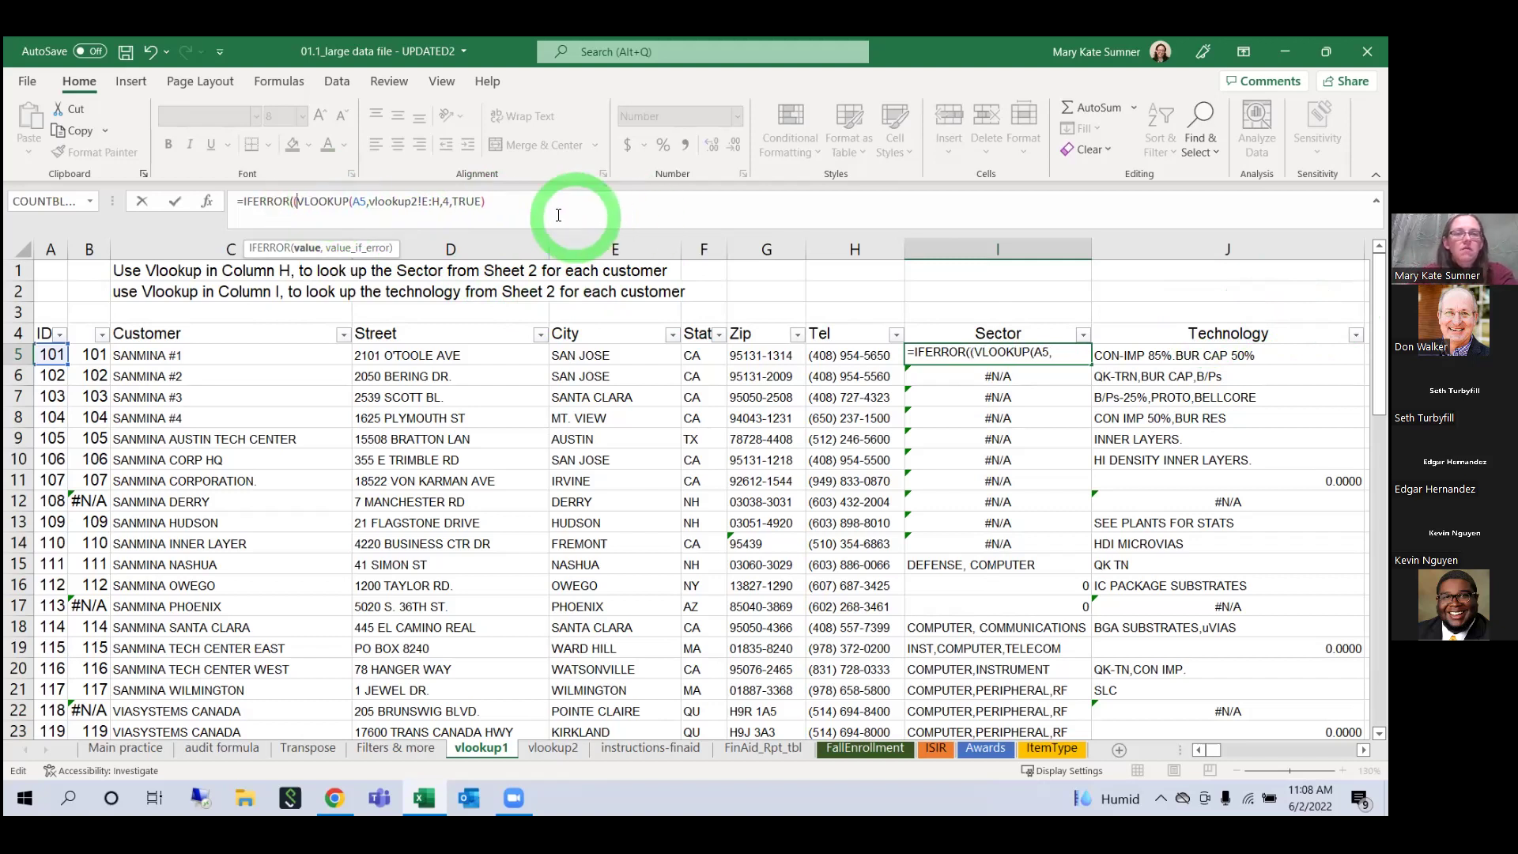
# Step: Set the range_lookup argument of I5's VLOOKUP to FALSE and add a closing parenthesis
pyautogui.click(492, 199)
pyautogui.press('BackSpace')
pyautogui.press('BackSpace')
pyautogui.press('BackSpace')
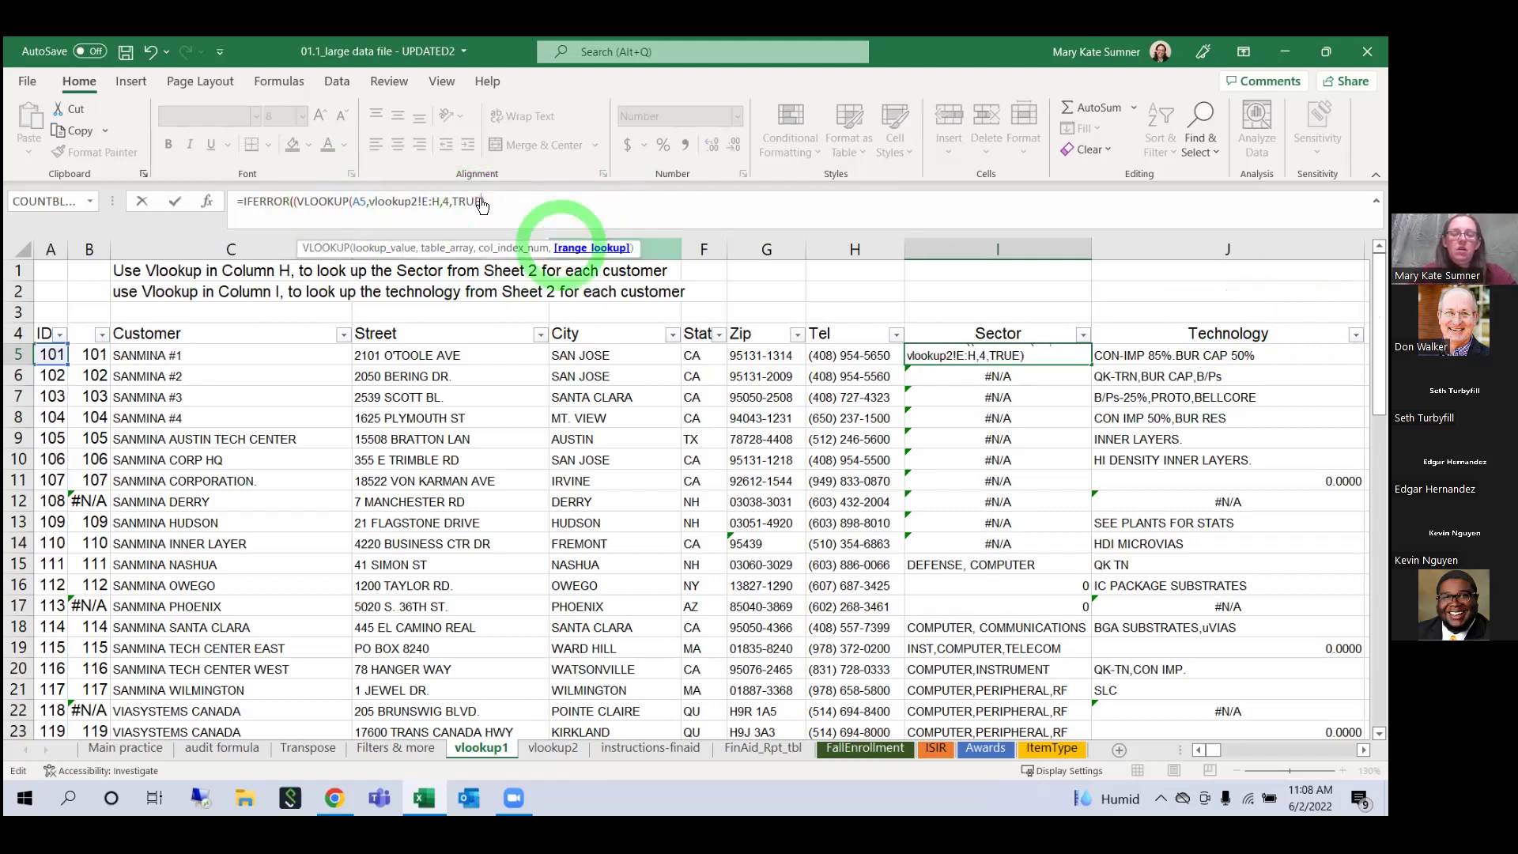
pyautogui.write('False')
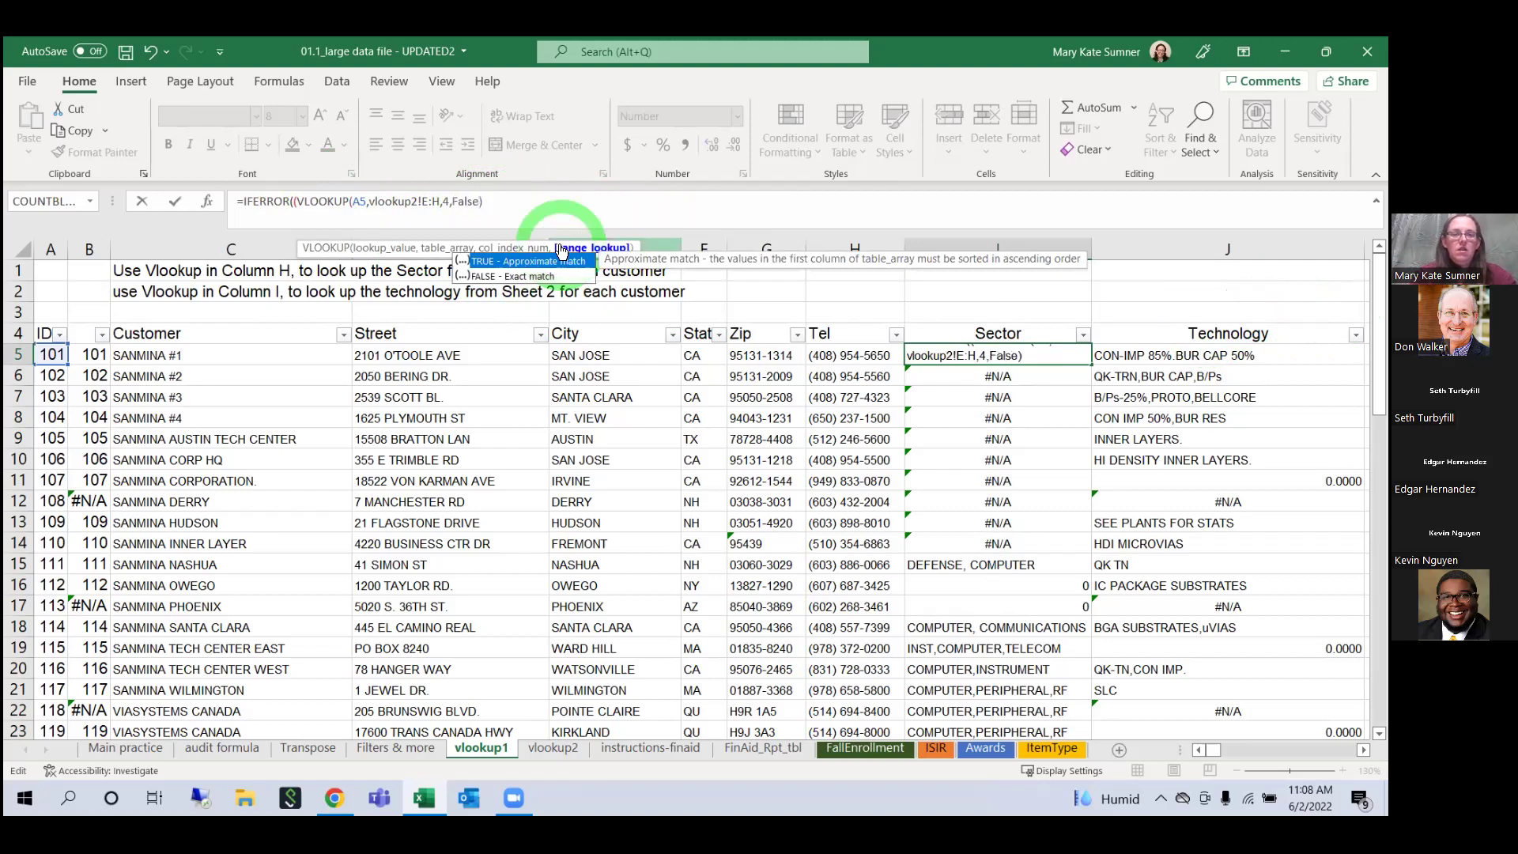
pyautogui.write(')')
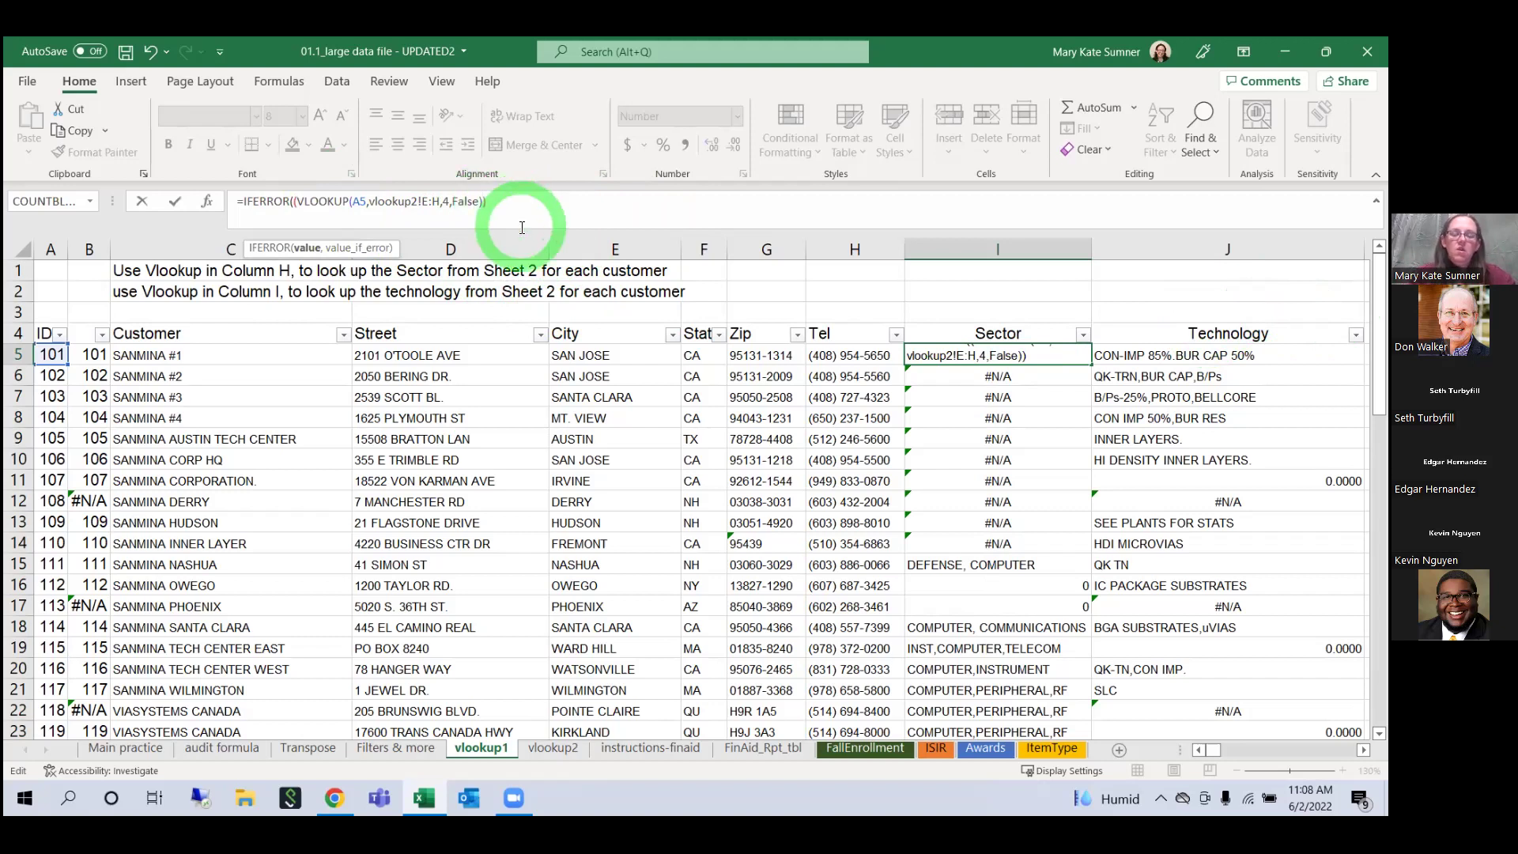
# Step: Give I5's IFERROR the value_if_error text "No Sector" and try to enter the formula
pyautogui.write(',')
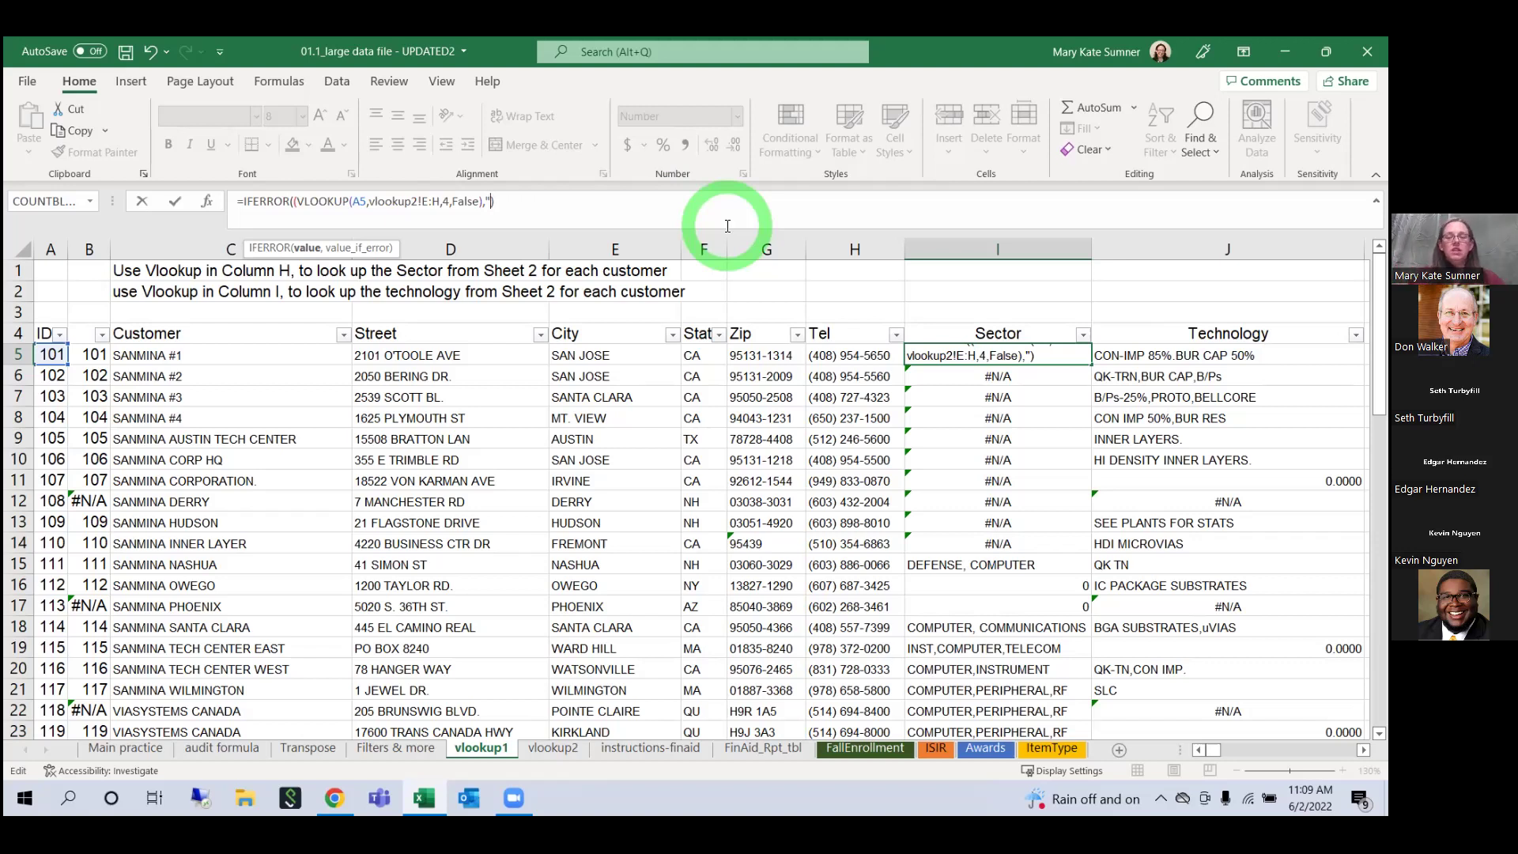
pyautogui.write('No SEc')
pyautogui.press('BackSpace')
pyautogui.press('BackSpace')
pyautogui.press('BackSpace')
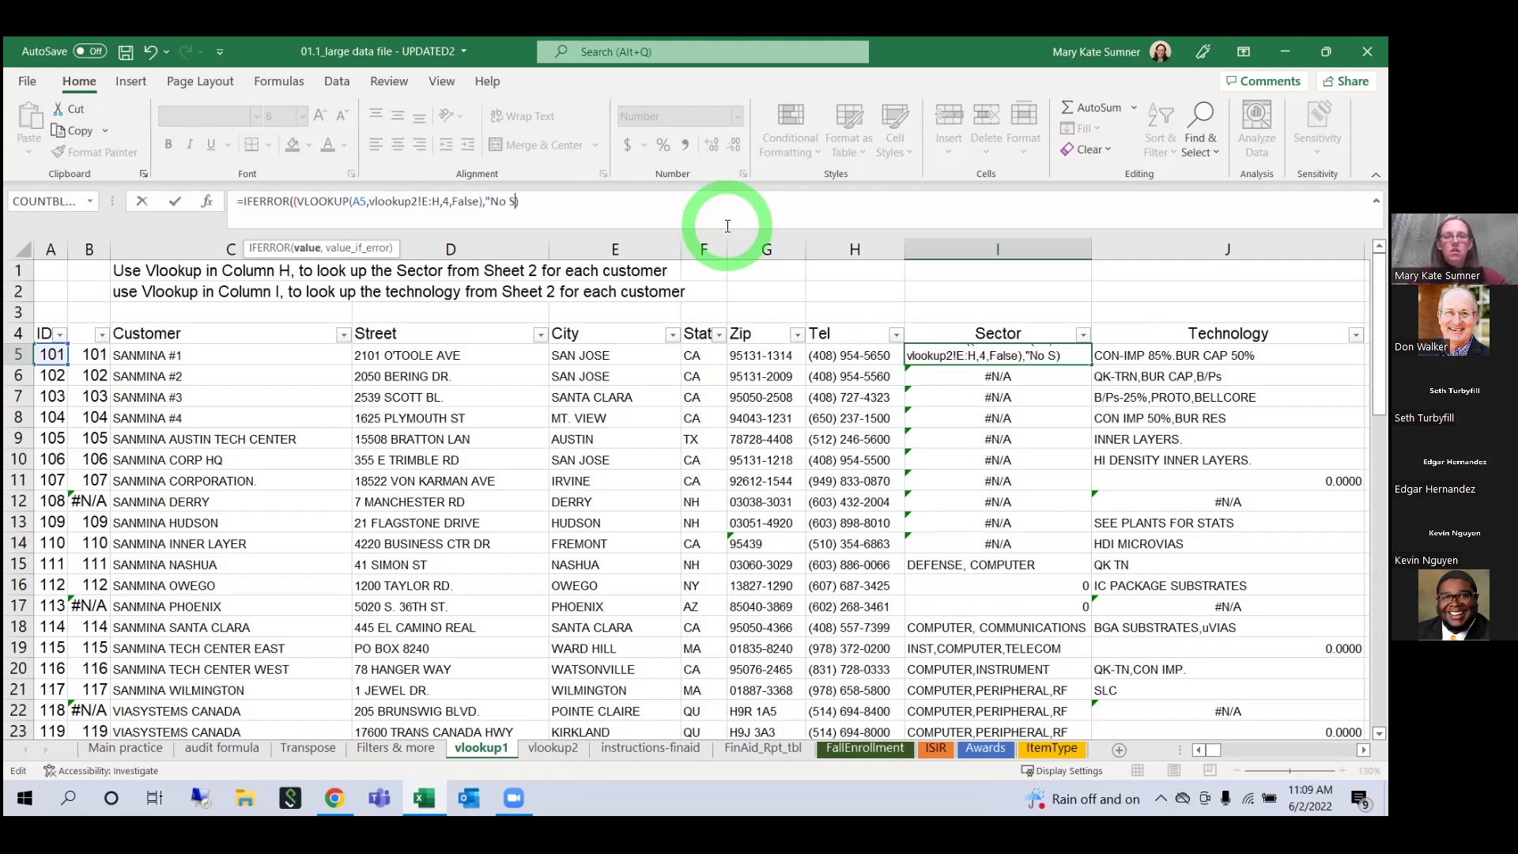
pyautogui.write('ector')
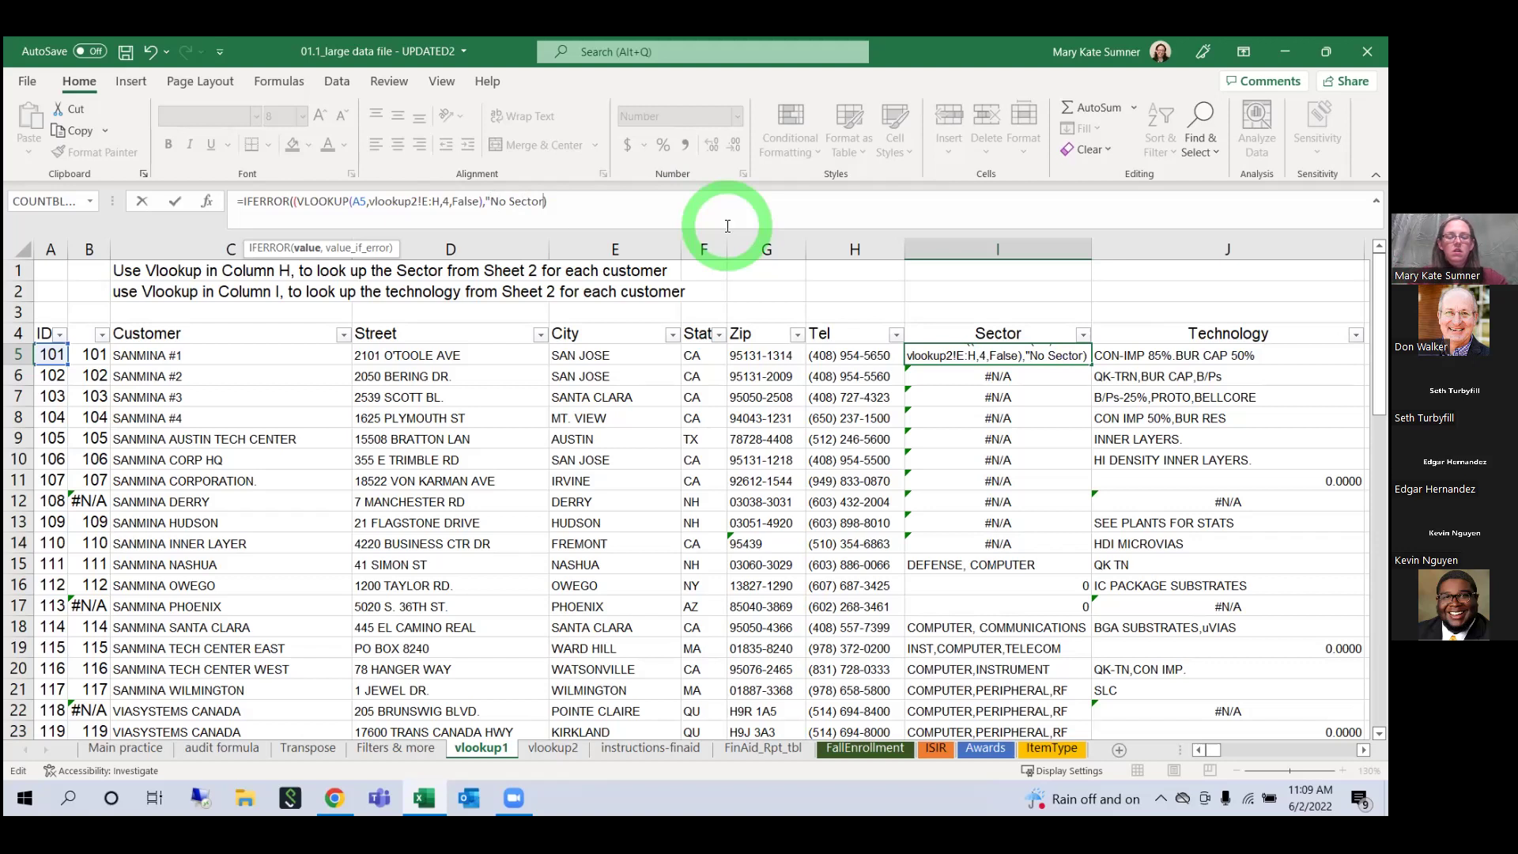
pyautogui.press('Return')
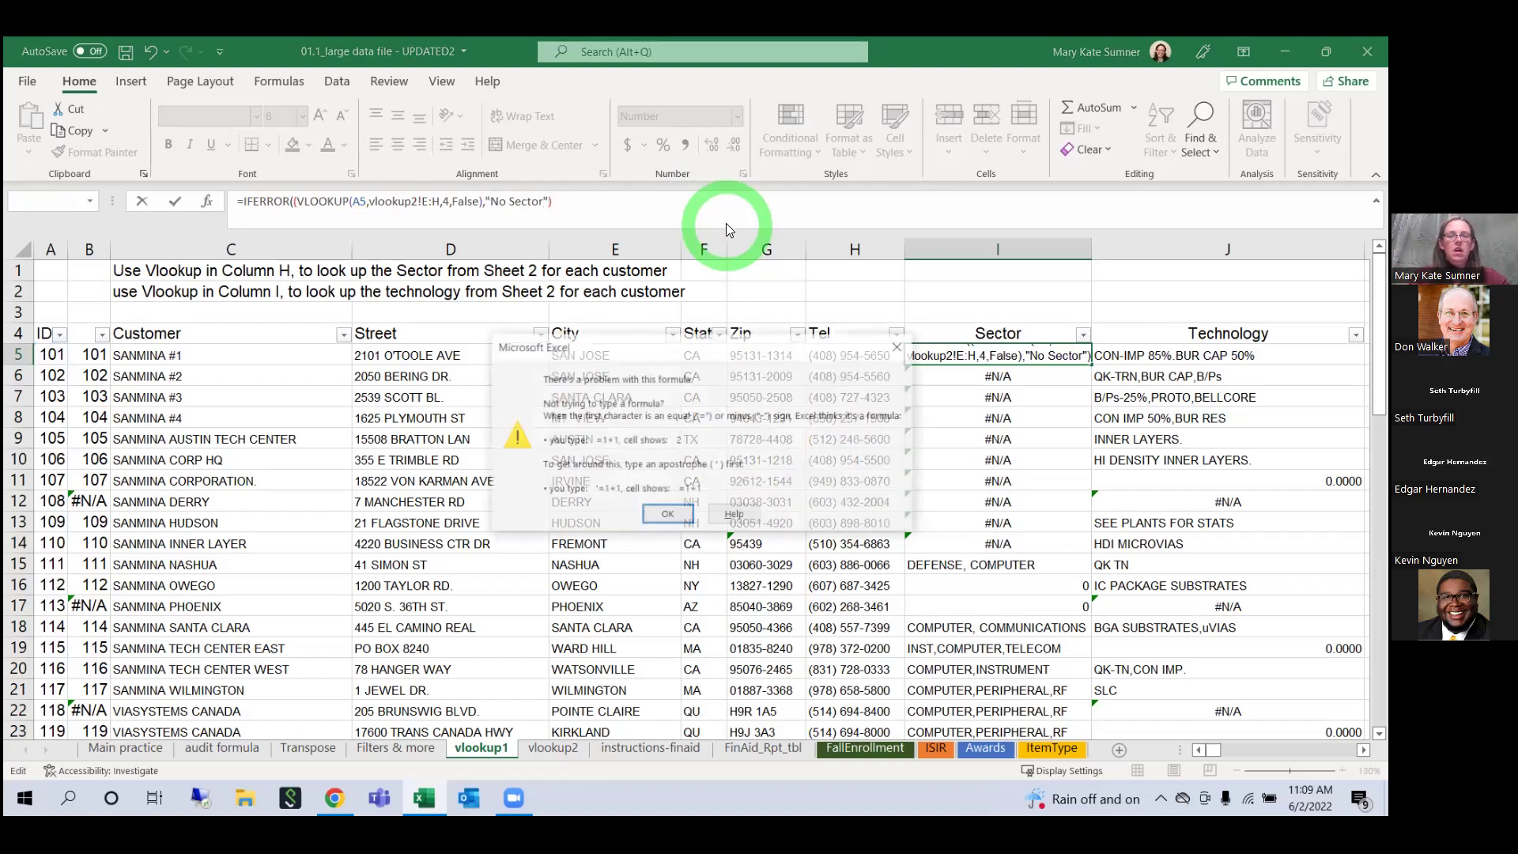
pyautogui.click(665, 515)
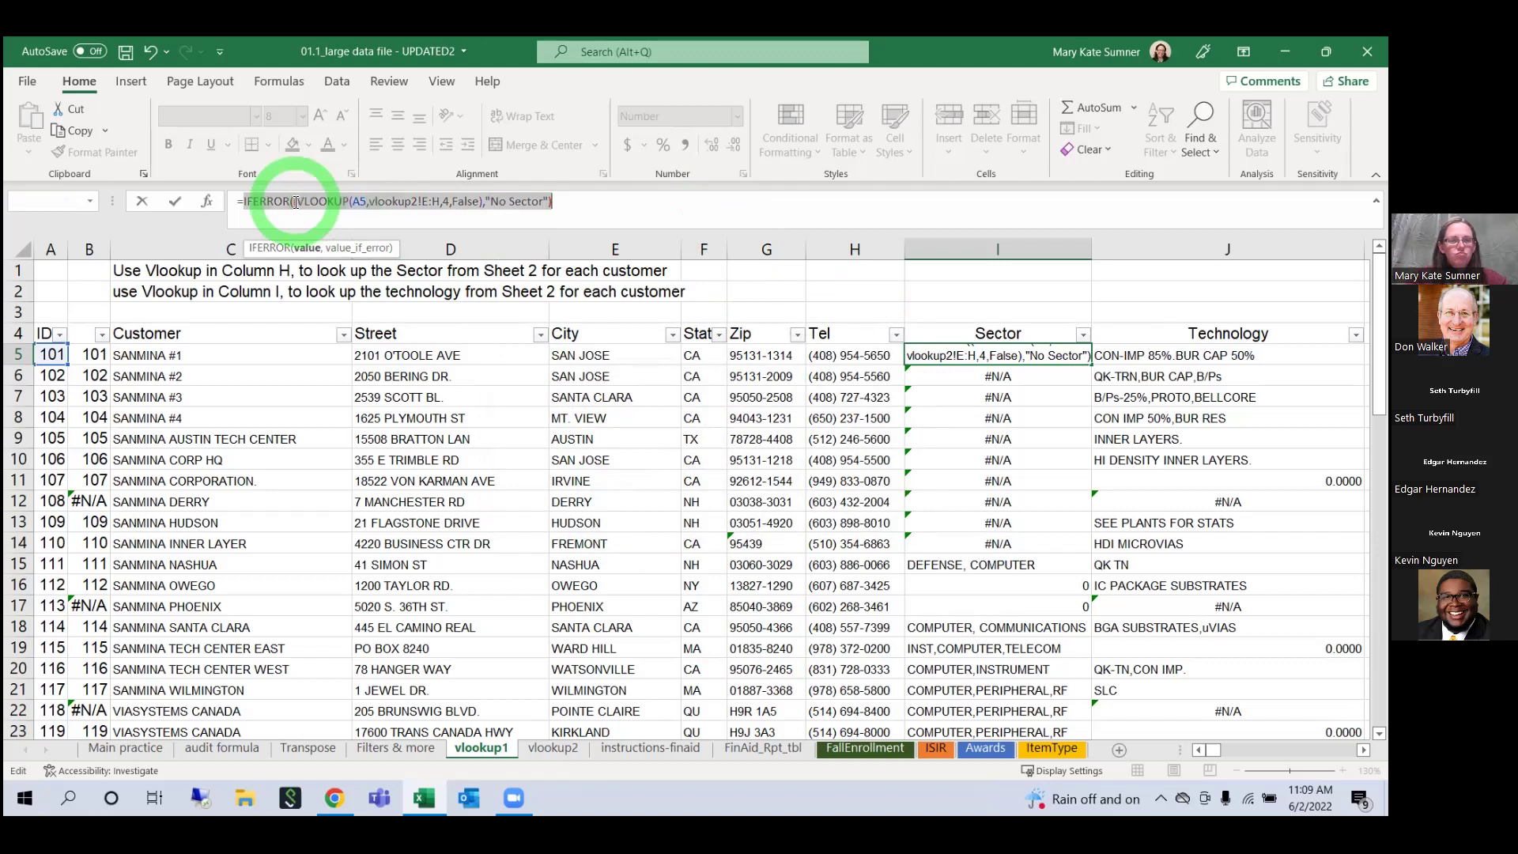
# Step: Correct I5 to =IFERROR((VLOOKUP(A5,vlookup2!E:H,4,FALSE)),"No Sector") and fill it down the Sector column
pyautogui.click(296, 203)
pyautogui.write('(')
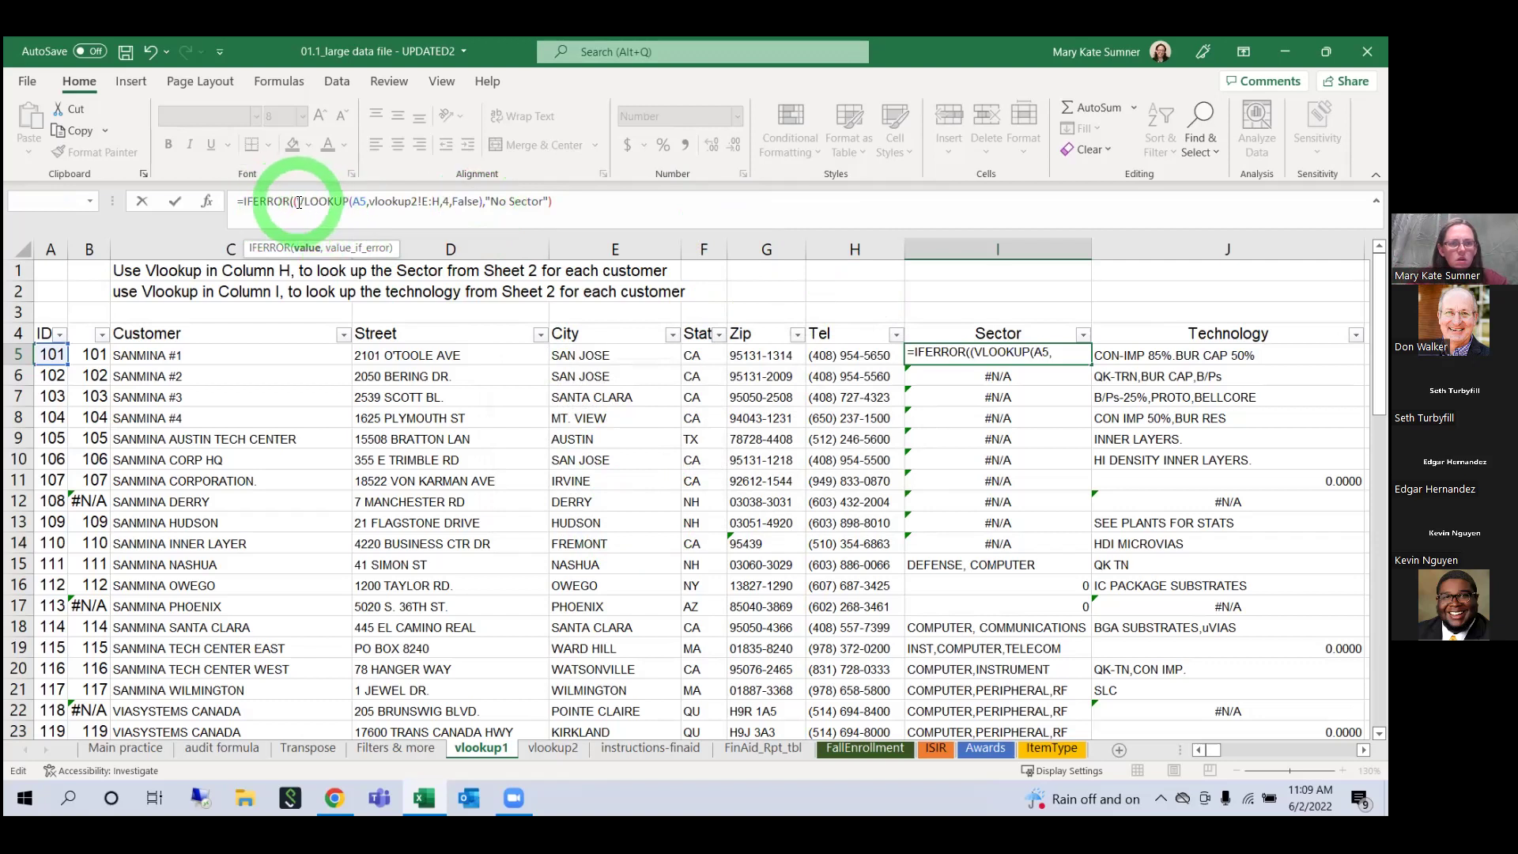
pyautogui.click(481, 201)
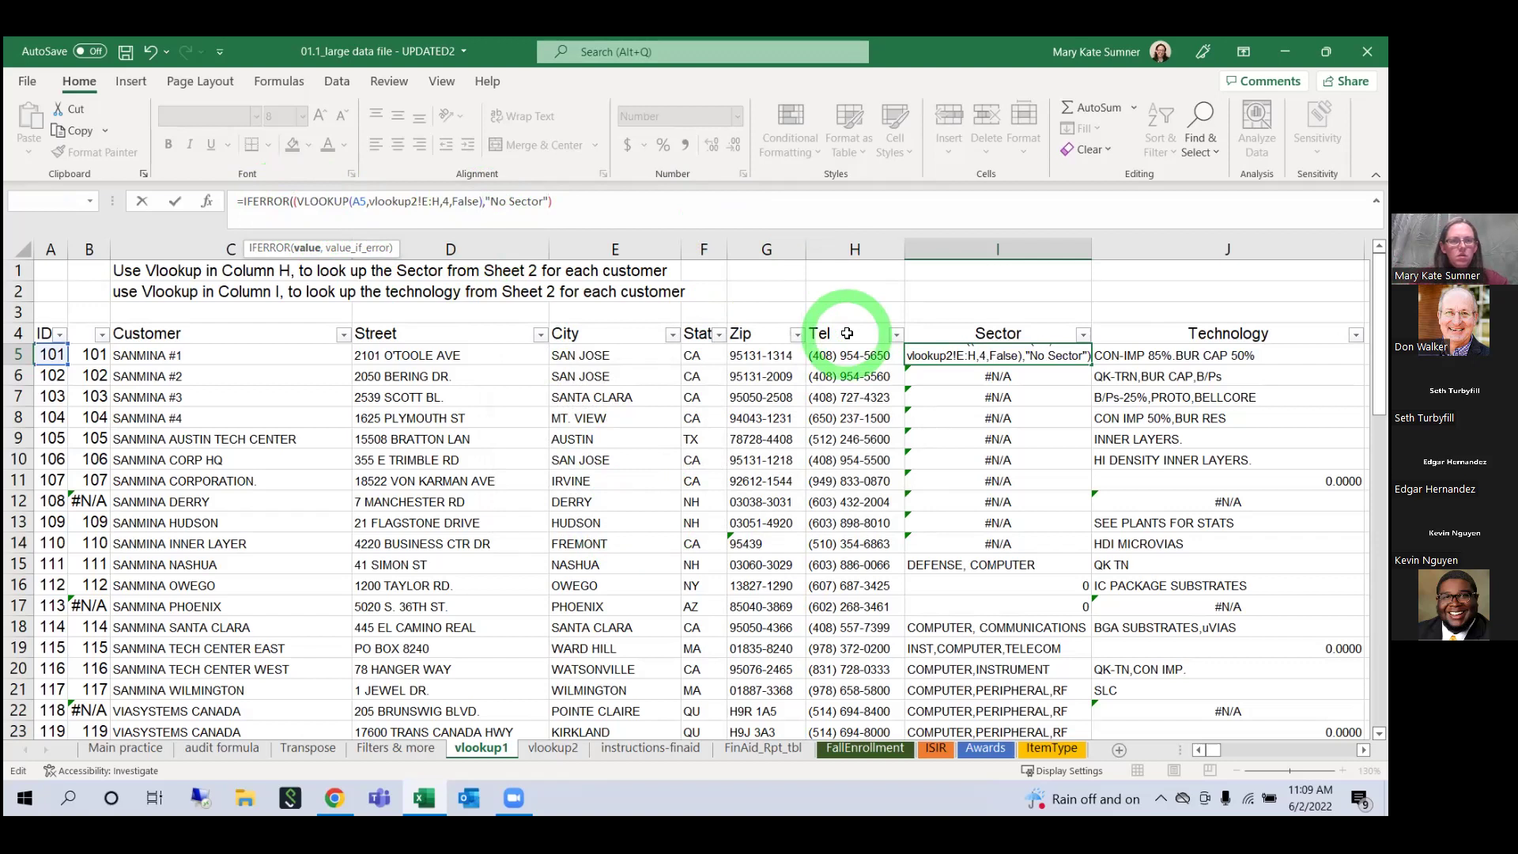
pyautogui.press('Return')
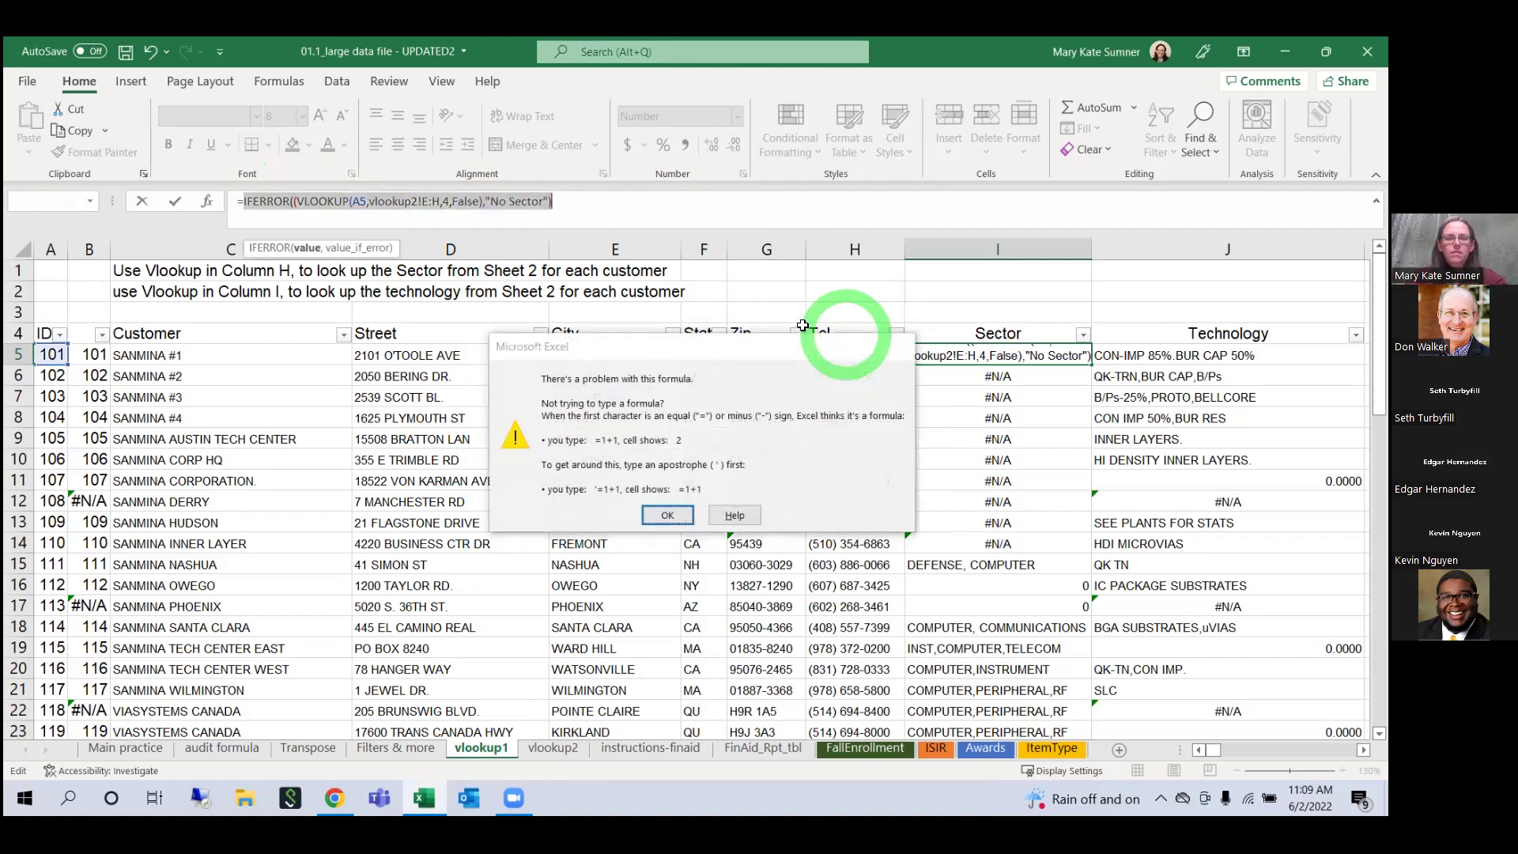
pyautogui.press('Return')
pyautogui.click(481, 201)
pyautogui.write(')')
pyautogui.press('Return')
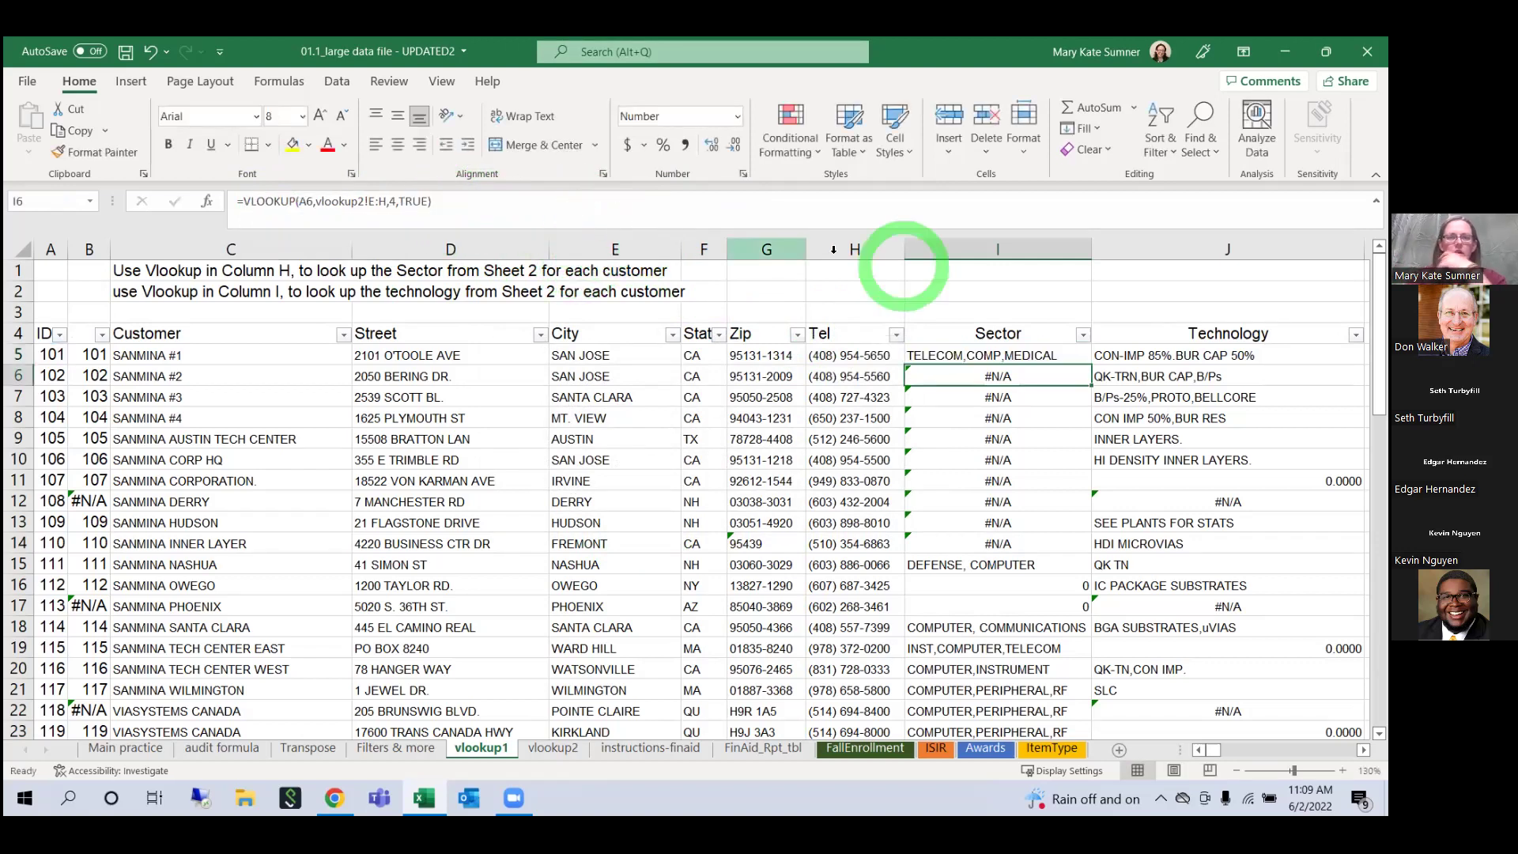
pyautogui.doubleClick(1090, 366)
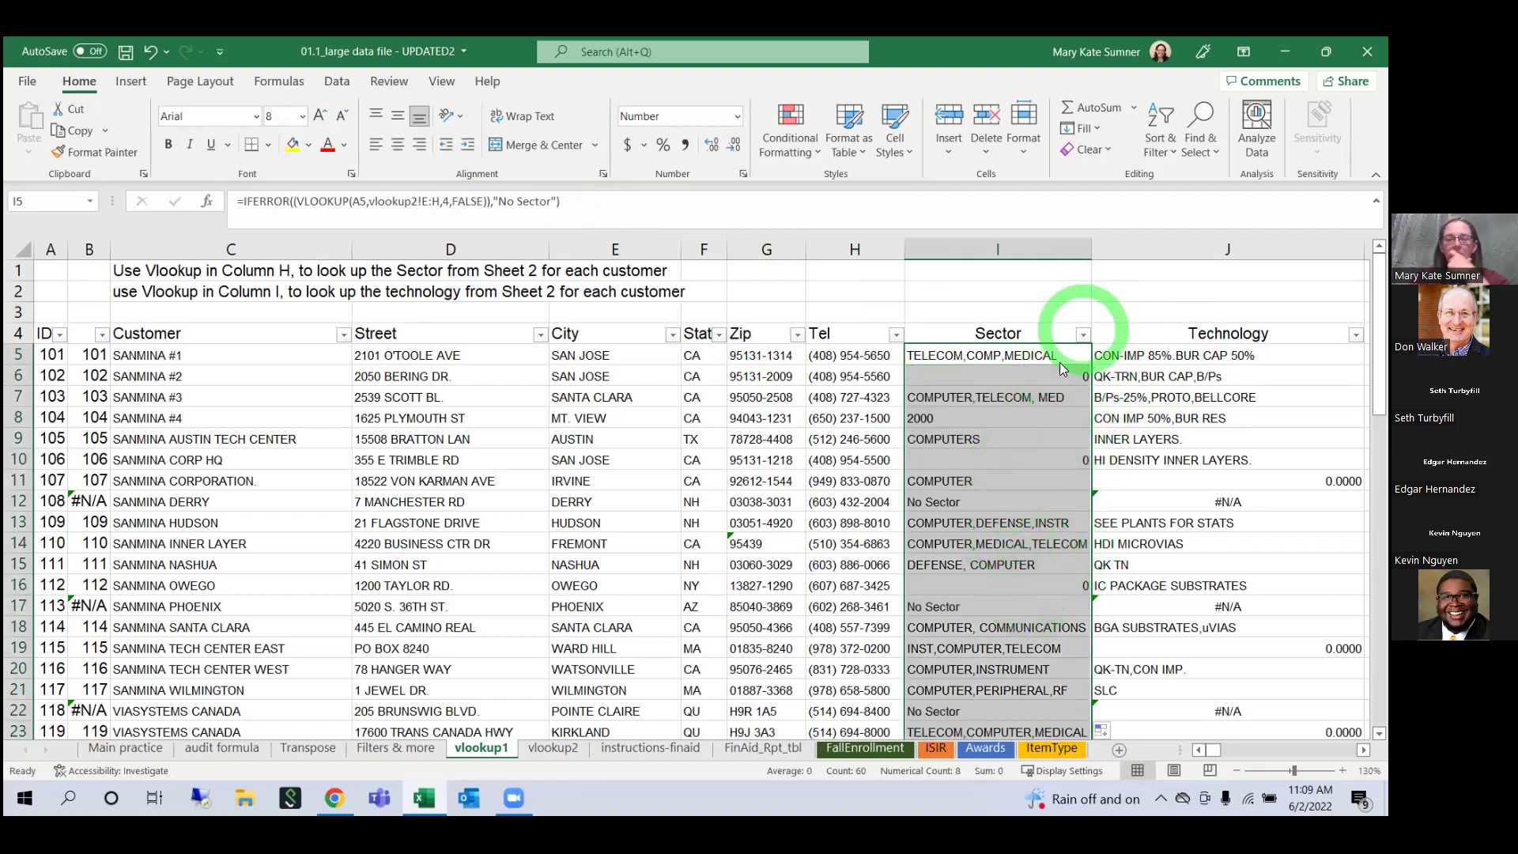
# Step: Filter the Sector column to show only the No Sector rows, review them, and clear the filter
pyautogui.click(1083, 335)
pyautogui.click(940, 549)
pyautogui.scroll(-5, 965, 585)
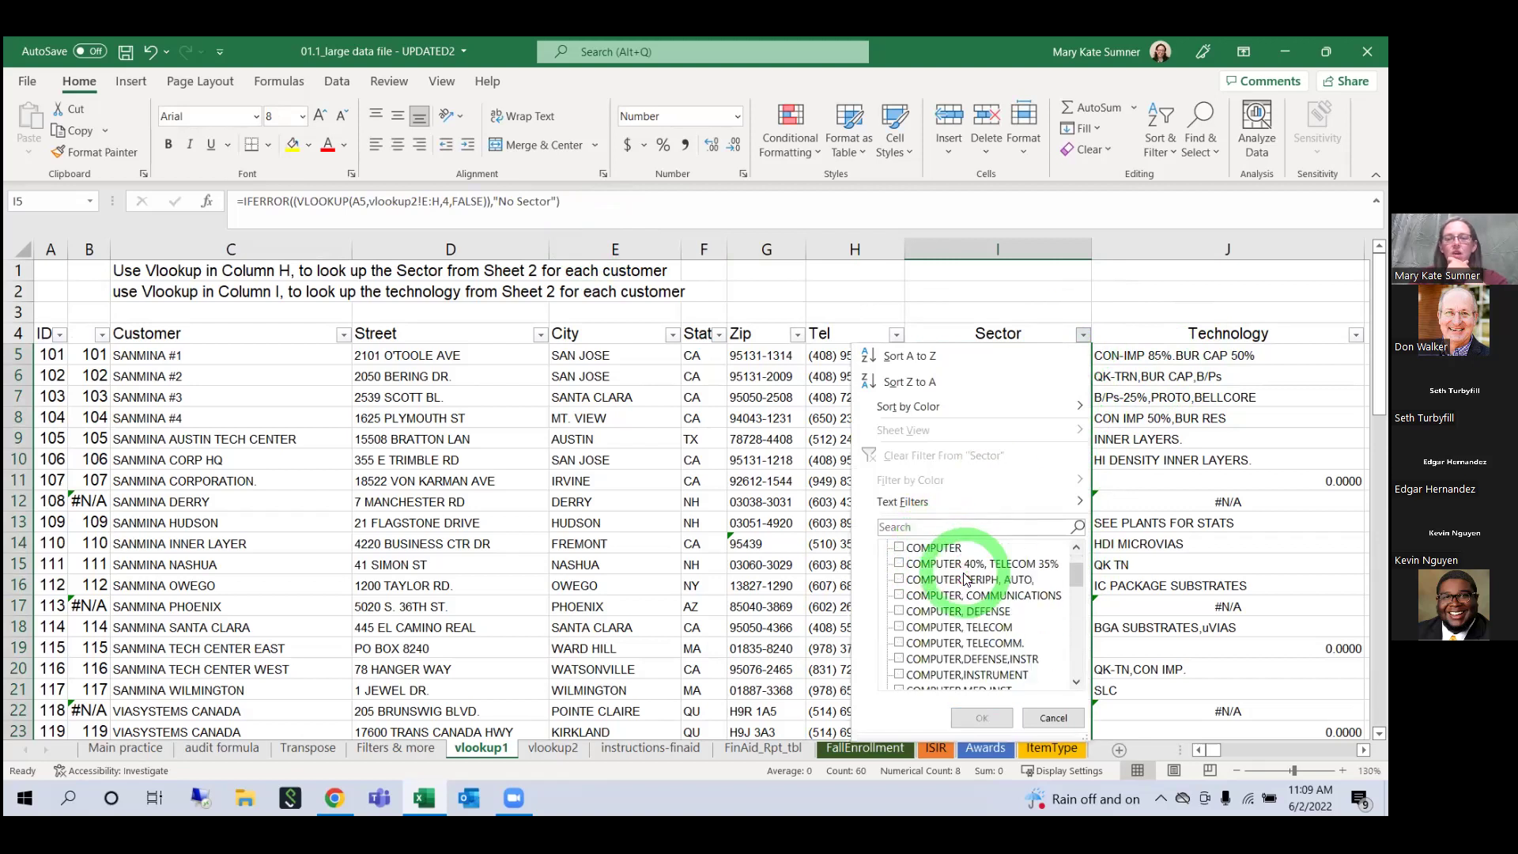
pyautogui.scroll(-2, 965, 586)
pyautogui.click(934, 614)
pyautogui.click(981, 718)
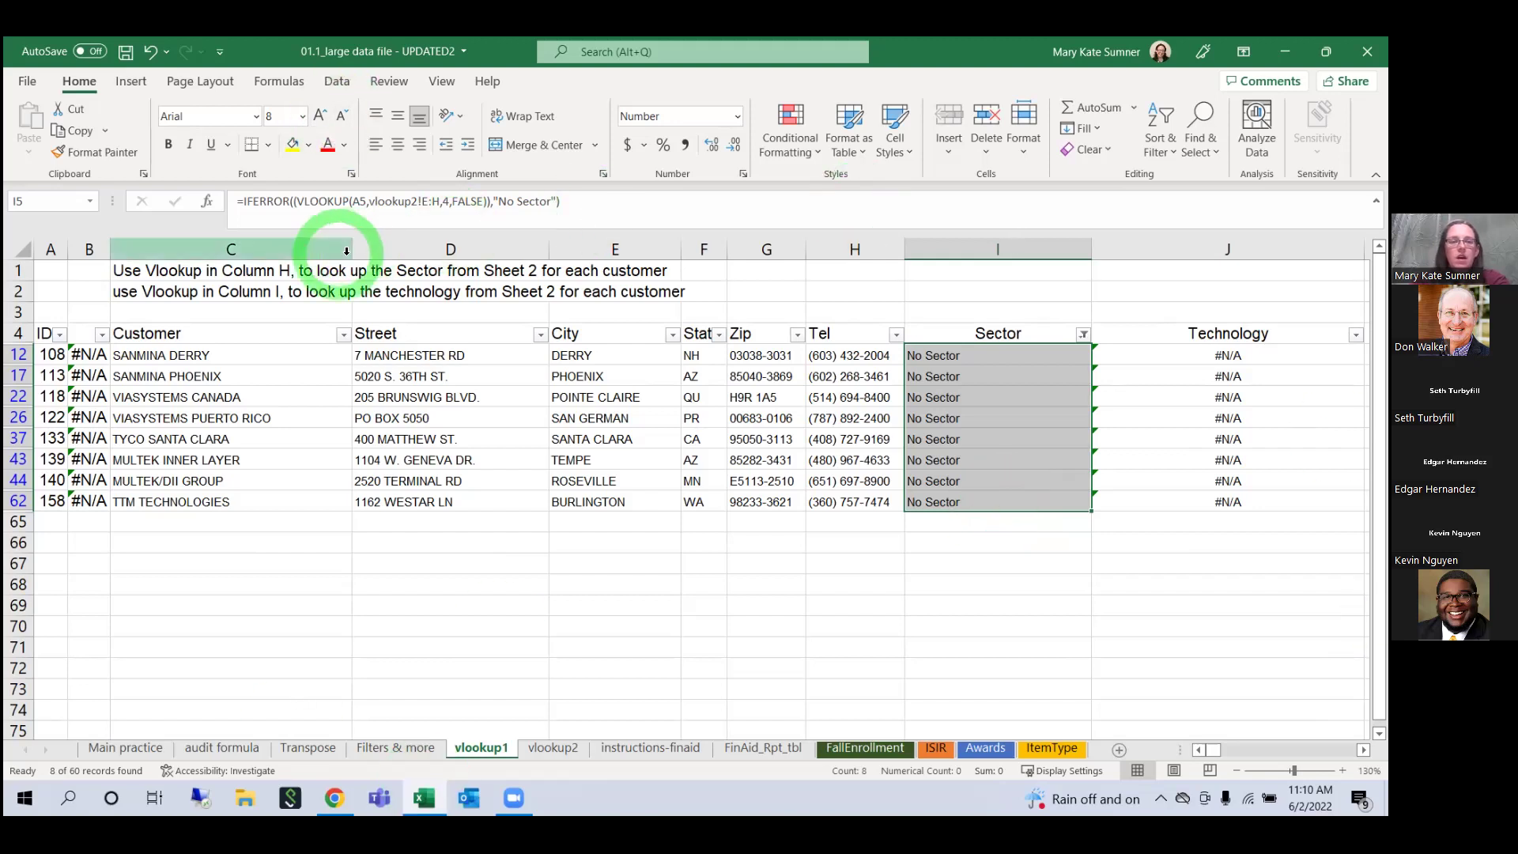
pyautogui.click(1083, 339)
pyautogui.click(1024, 449)
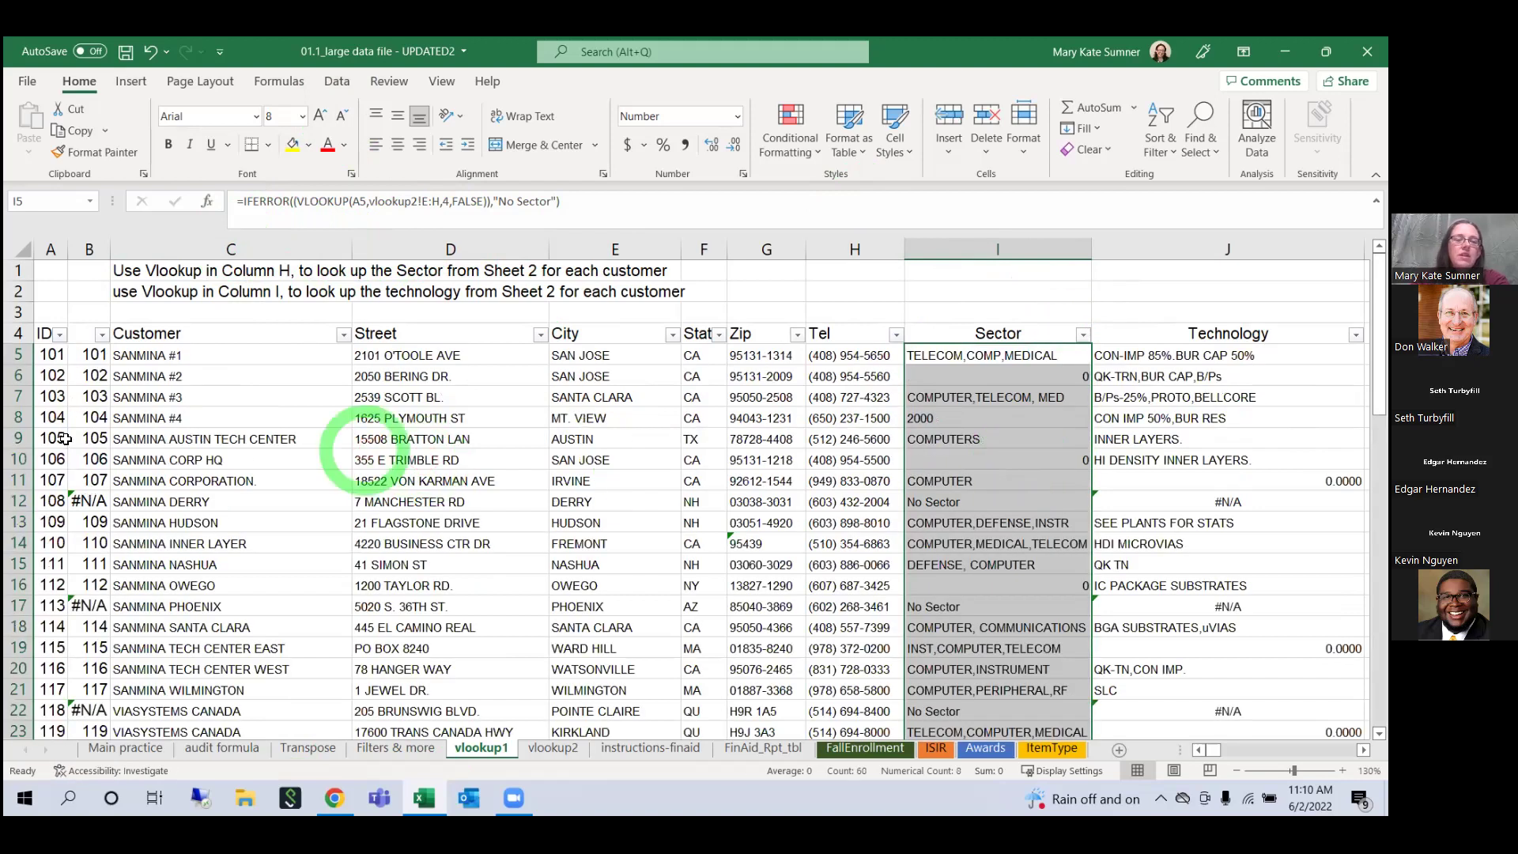
# Step: Review the VLOOKUP formulas in B5 and B12, and start a MATCH formula in B5 with A5 as its lookup_value
pyautogui.click(95, 355)
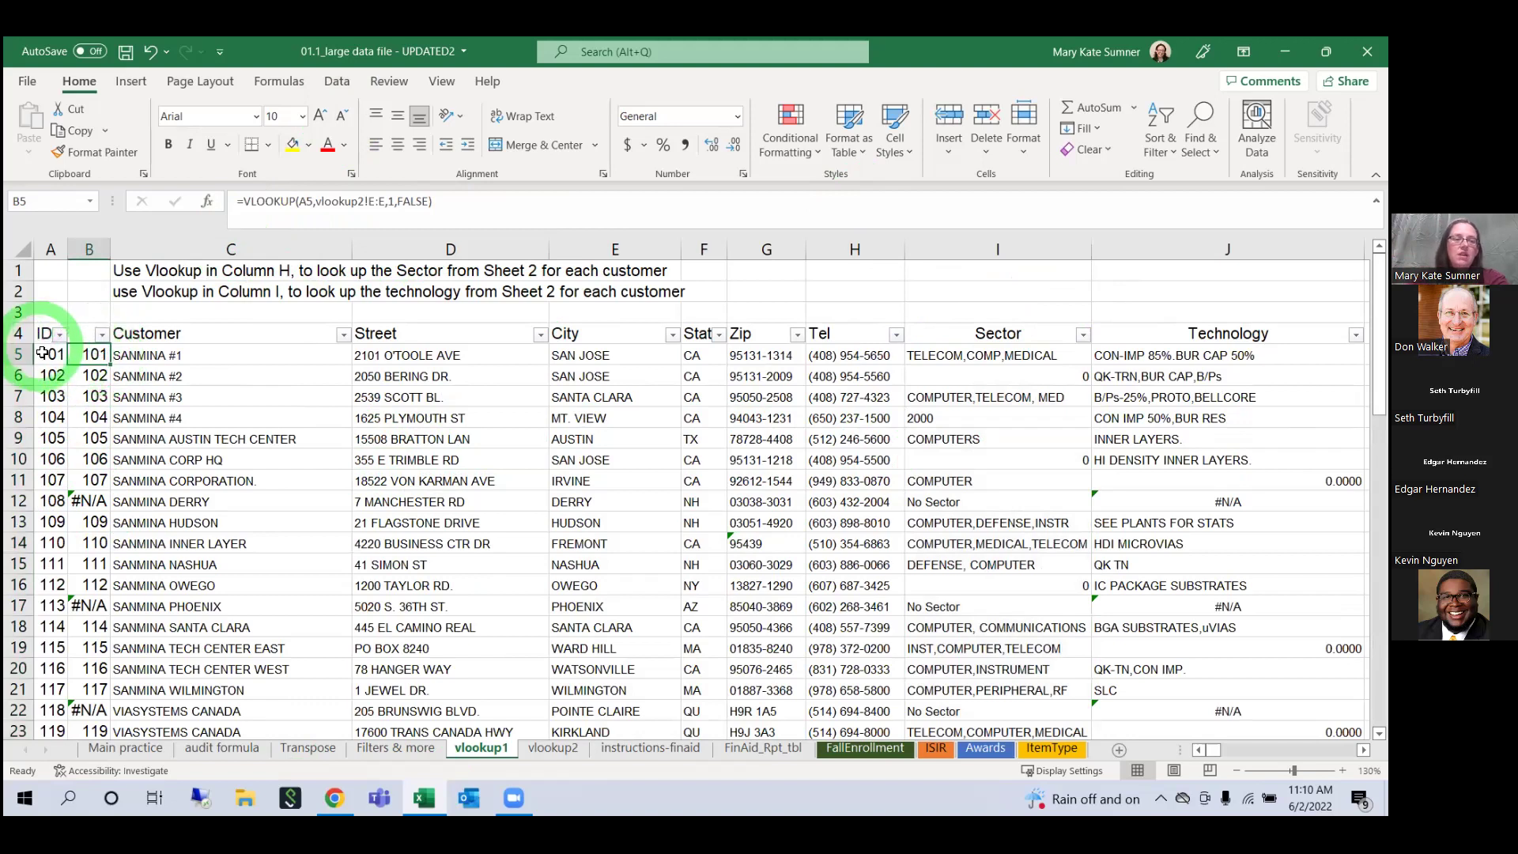
pyautogui.click(83, 356)
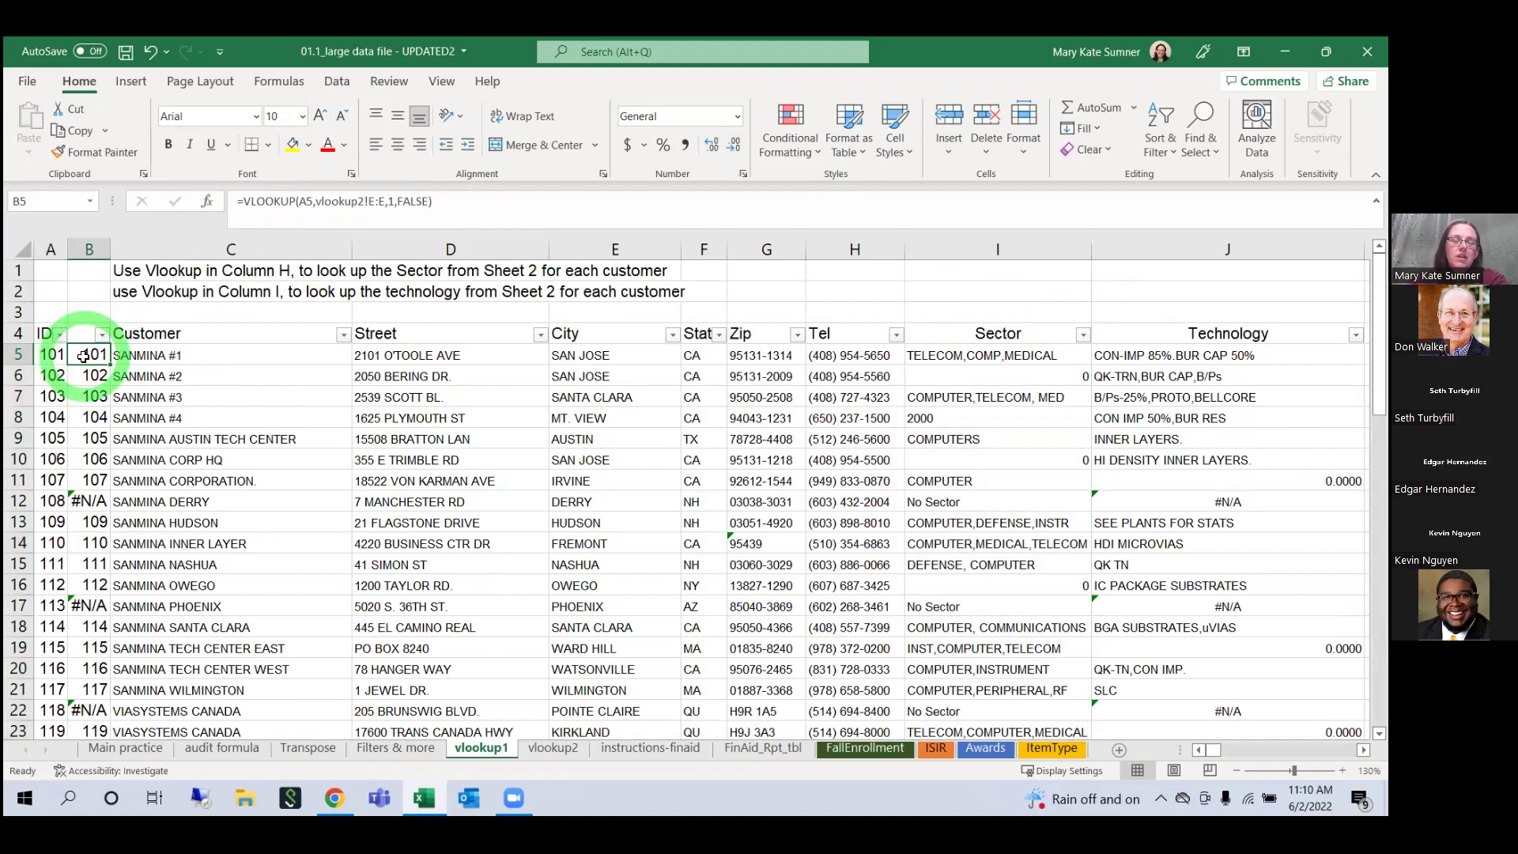
pyautogui.click(95, 501)
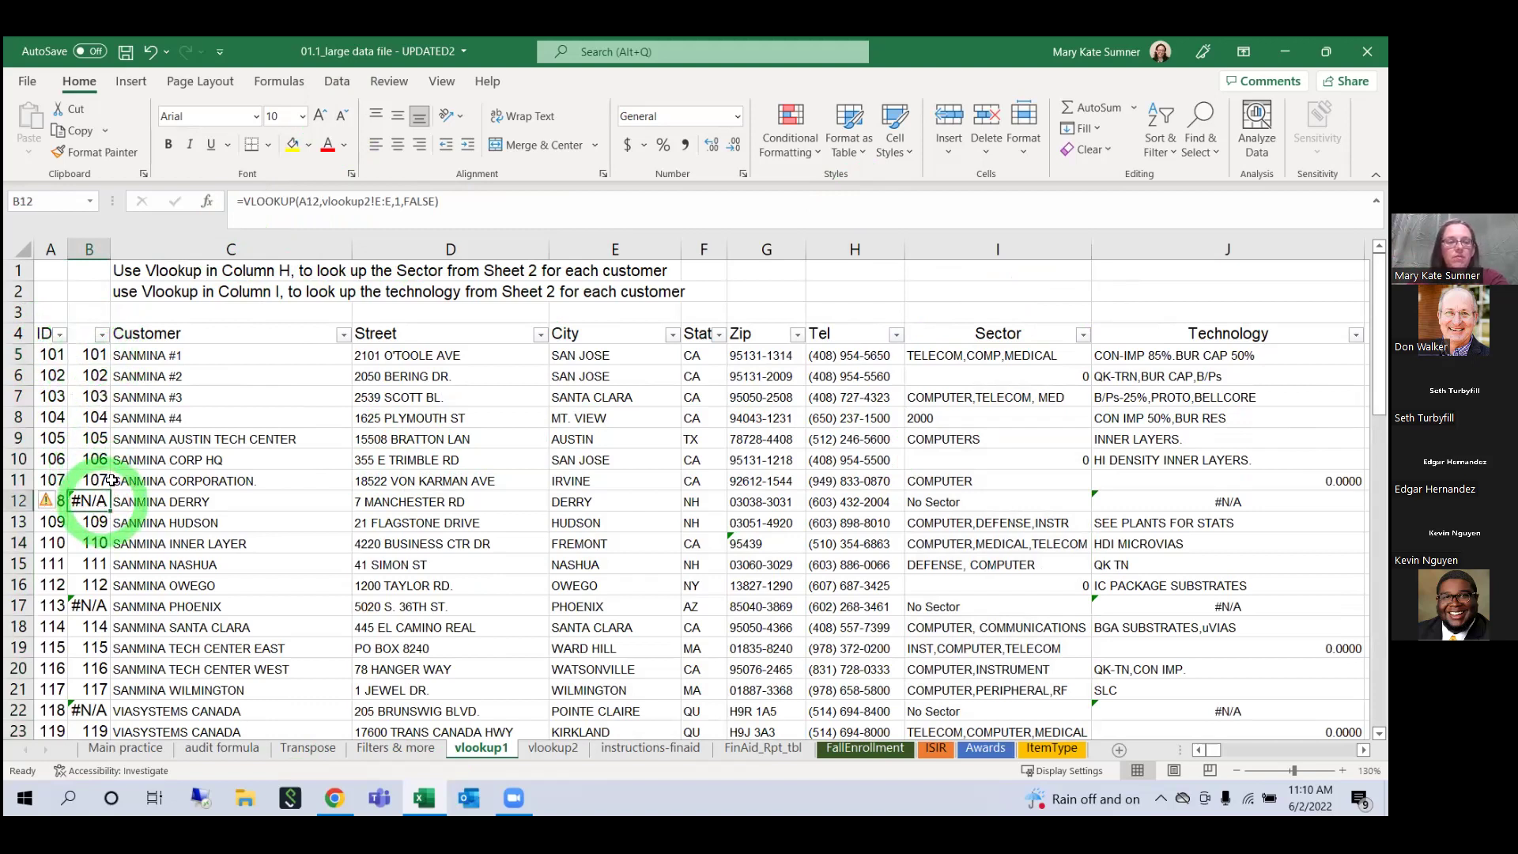
pyautogui.click(88, 355)
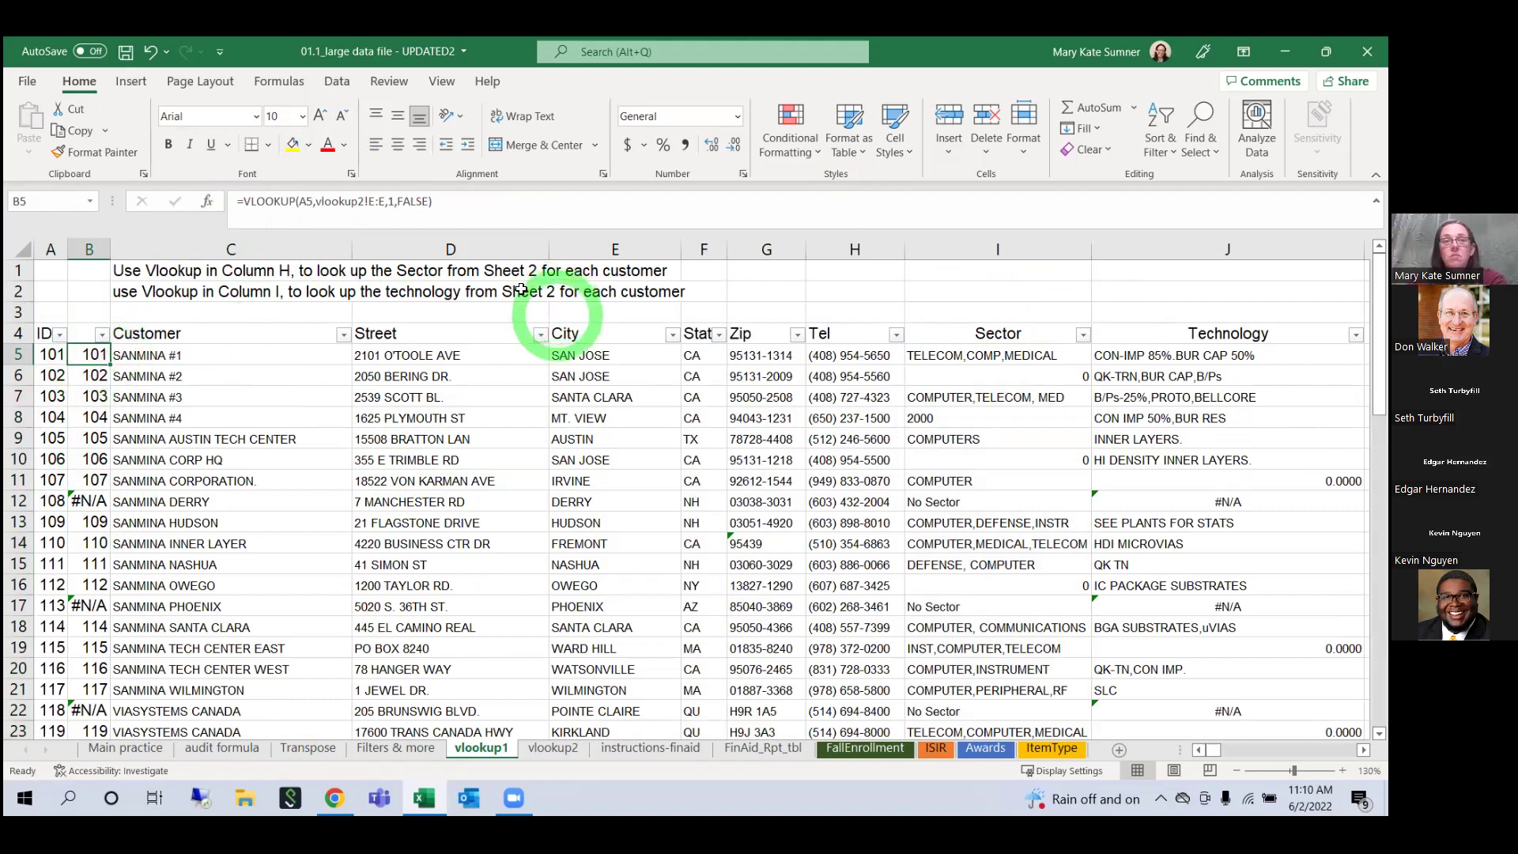
pyautogui.write('=match')
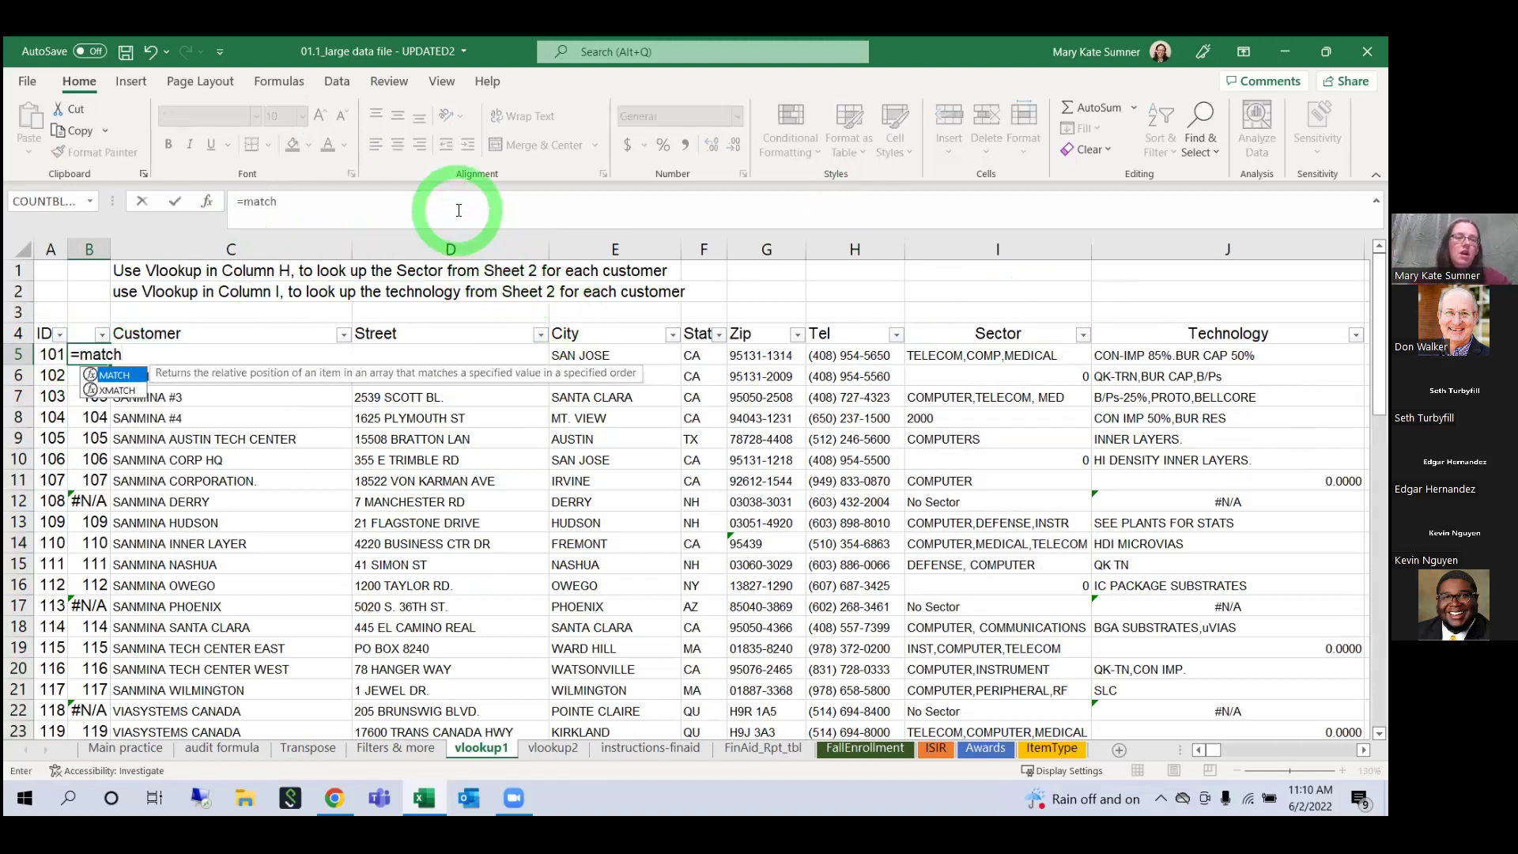
pyautogui.press('Tab')
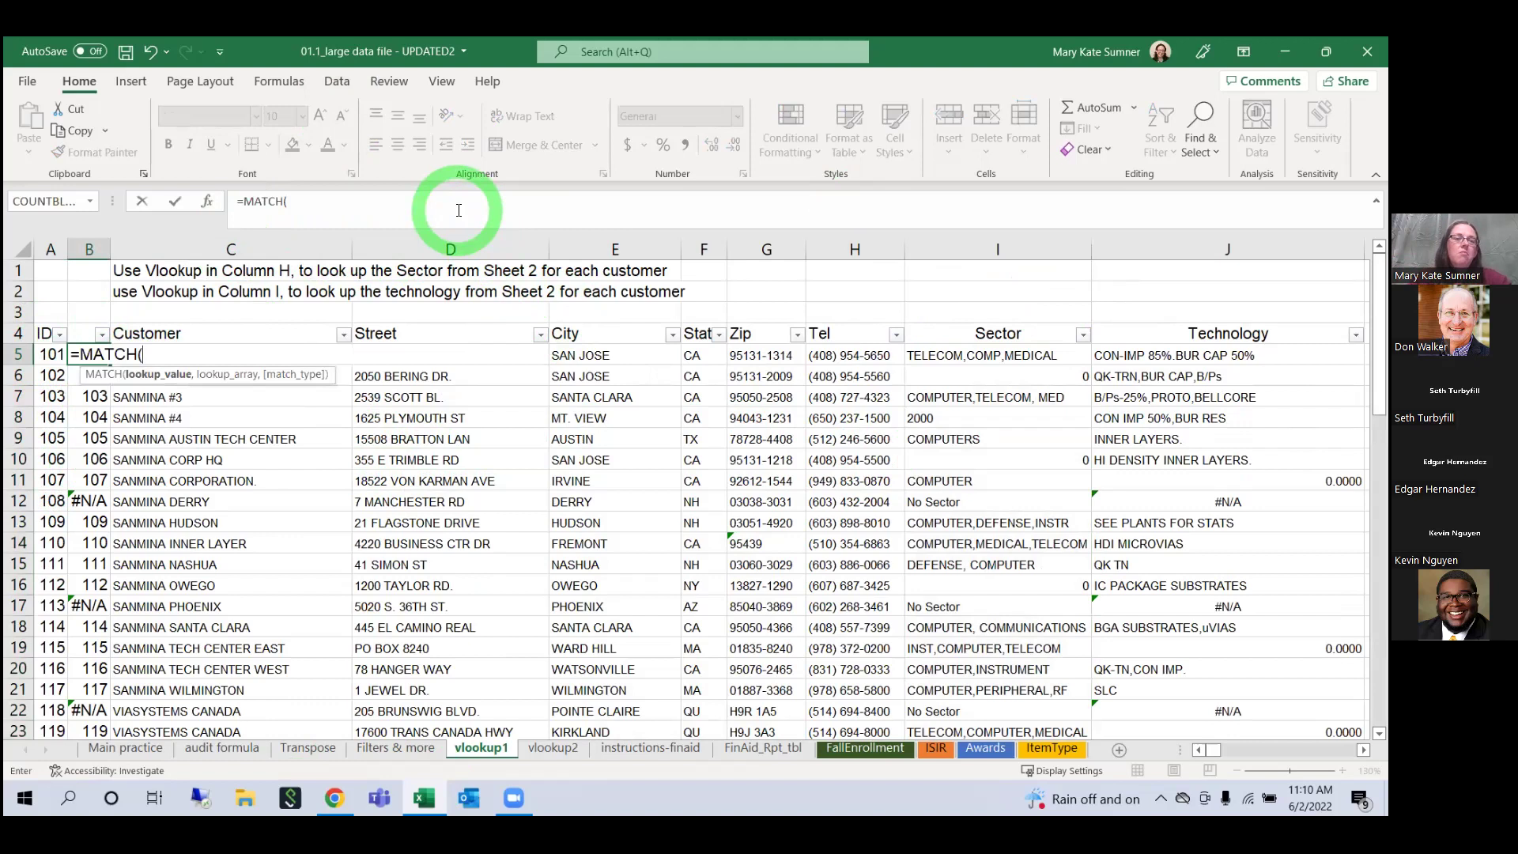
pyautogui.click(49, 360)
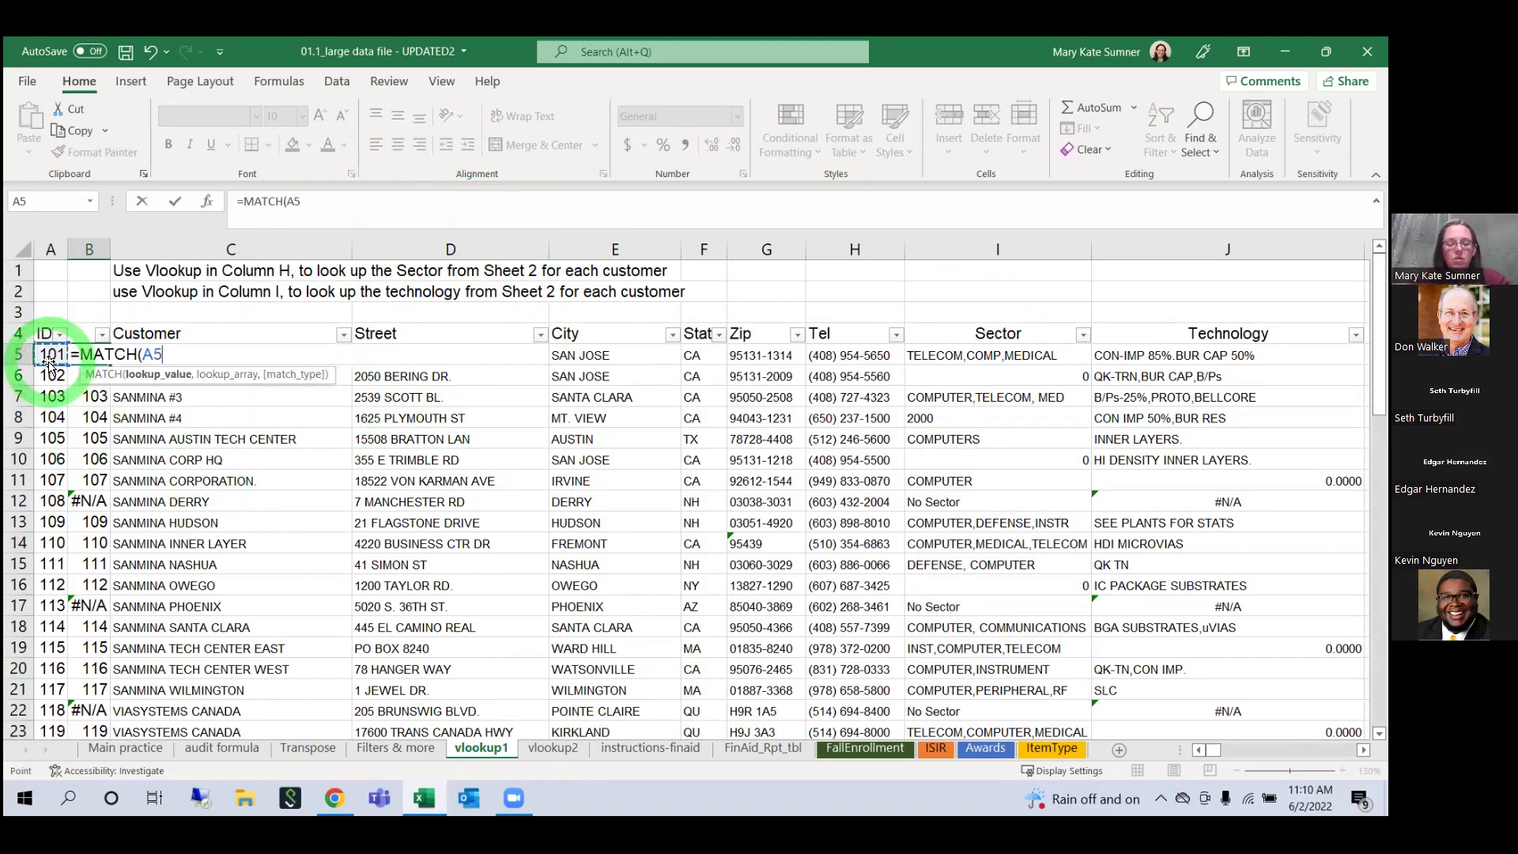
pyautogui.write(',')
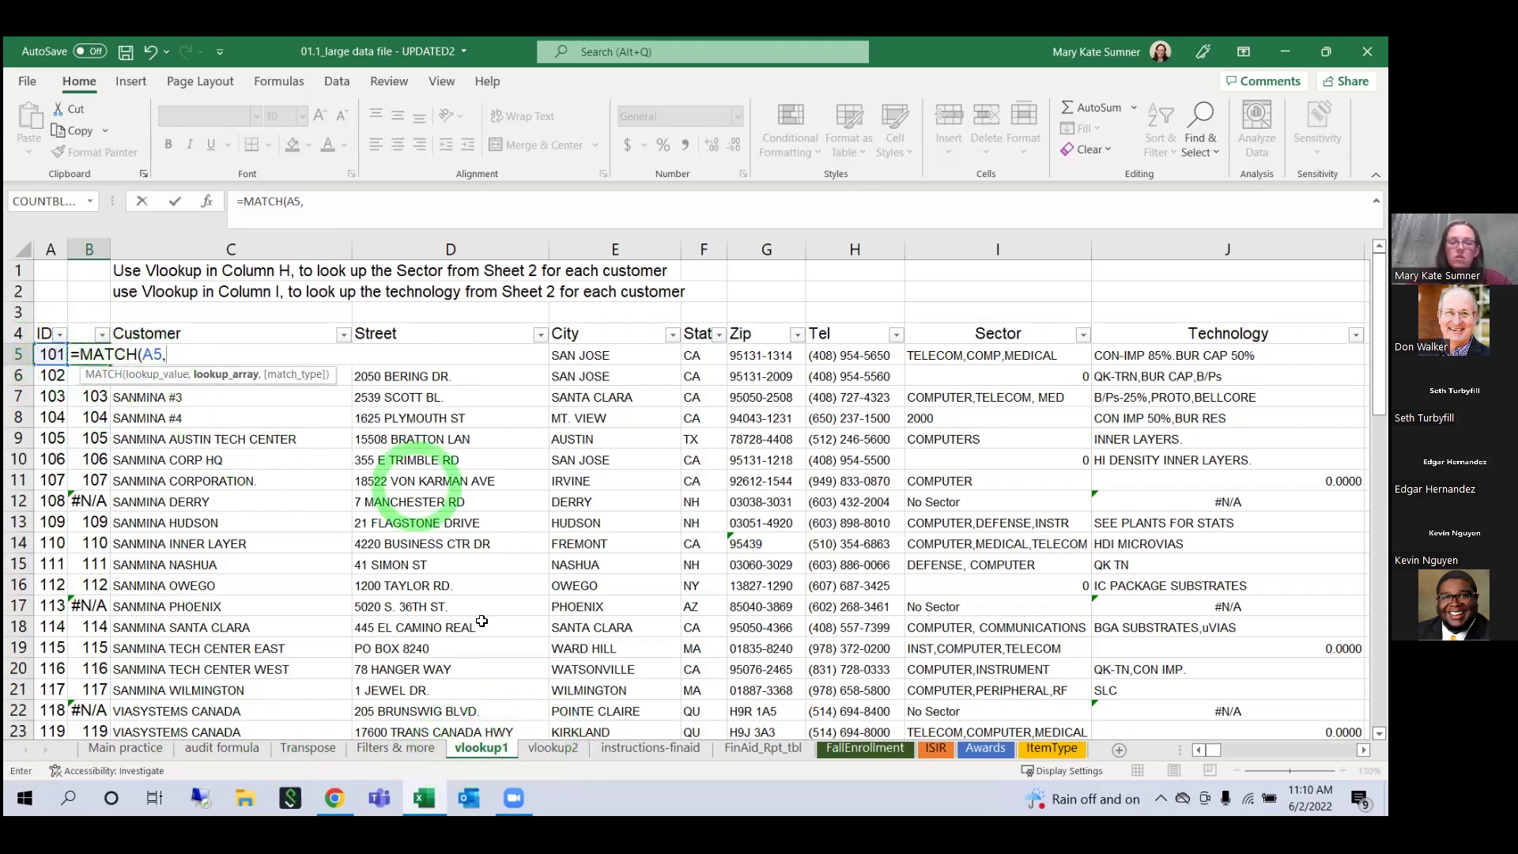
# Step: Complete B5 as =MATCH(A5,vlookup2!E:E,0), using the ID column of the vlookup2 sheet as lookup_array with an exact match
pyautogui.click(554, 748)
pyautogui.click(270, 247)
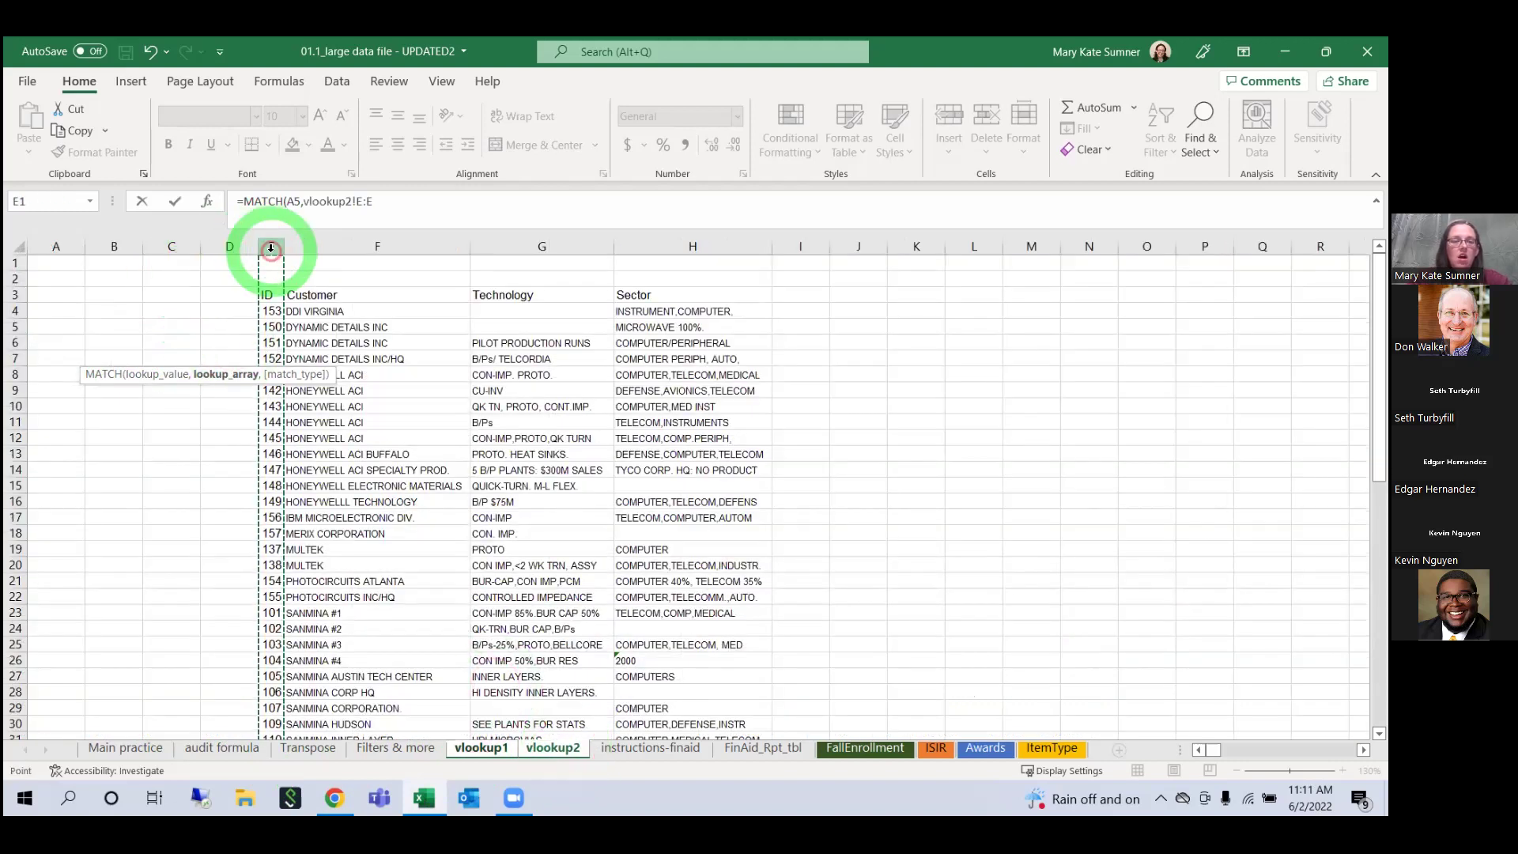
pyautogui.write(',')
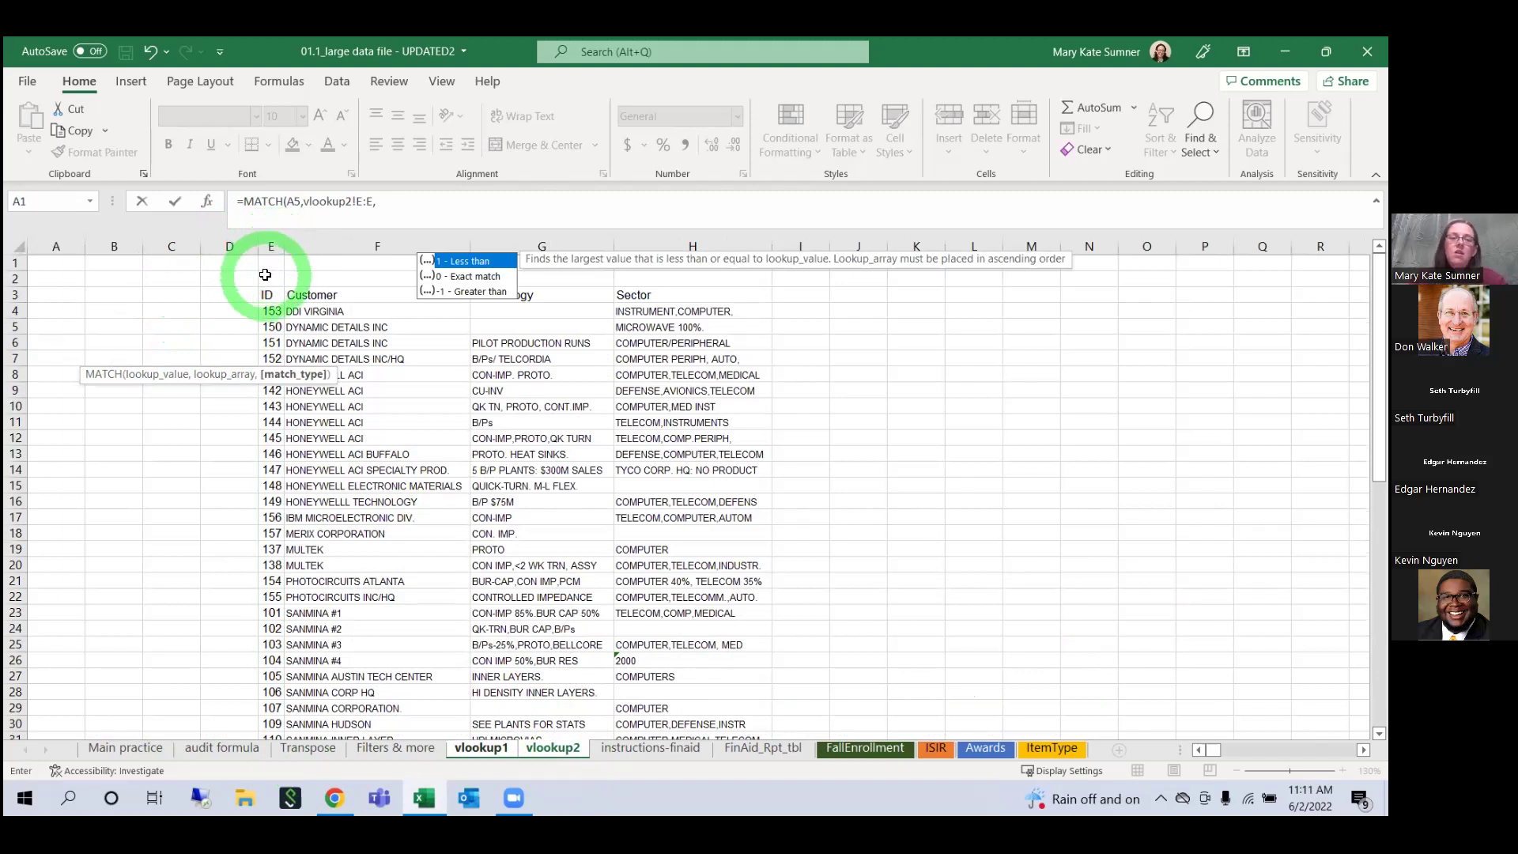
pyautogui.write('0')
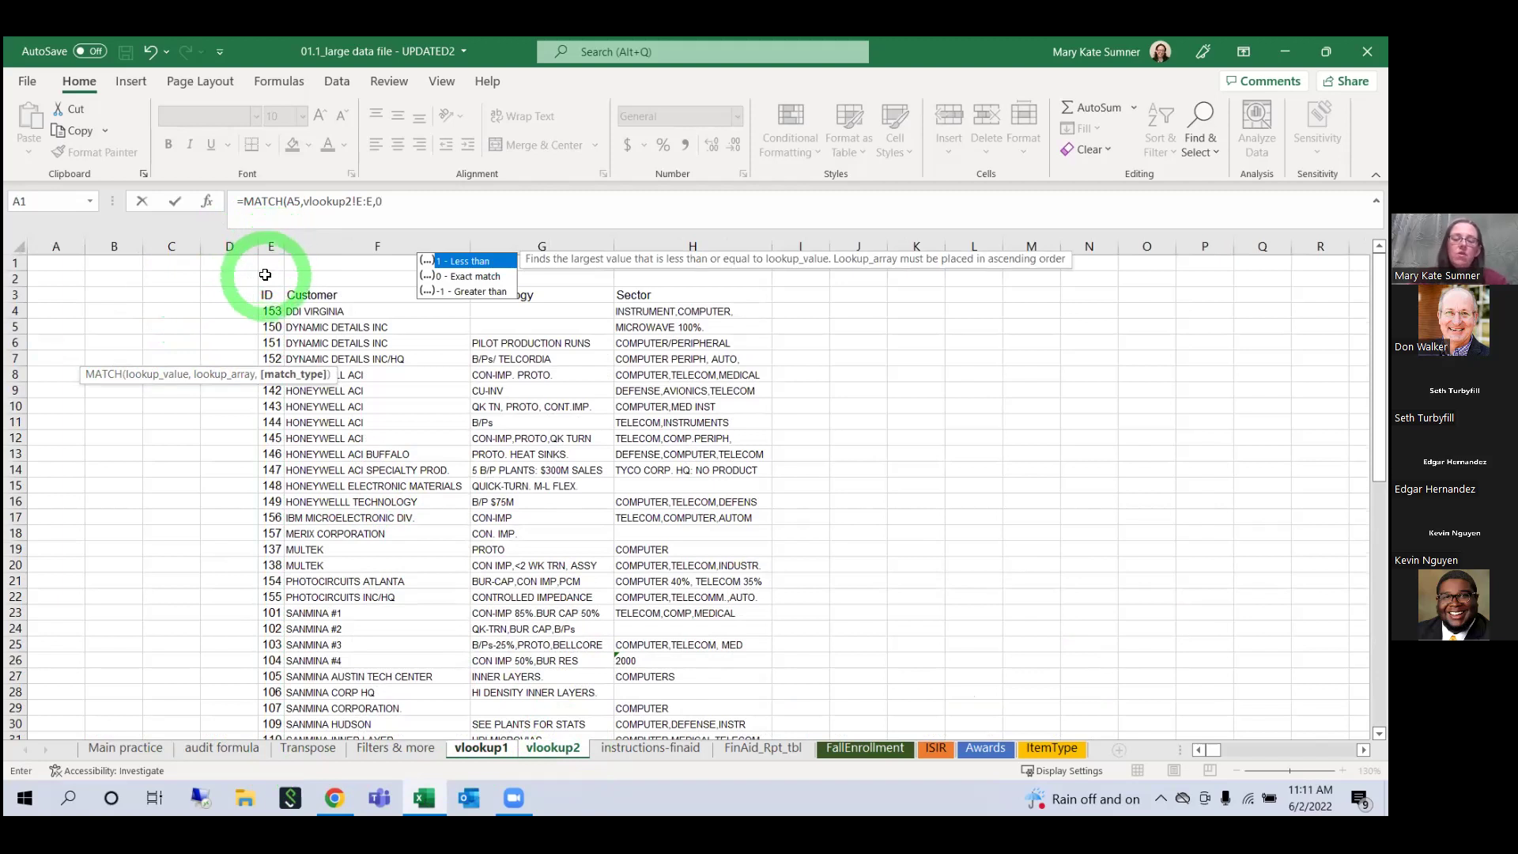
pyautogui.write(')')
pyautogui.press('Return')
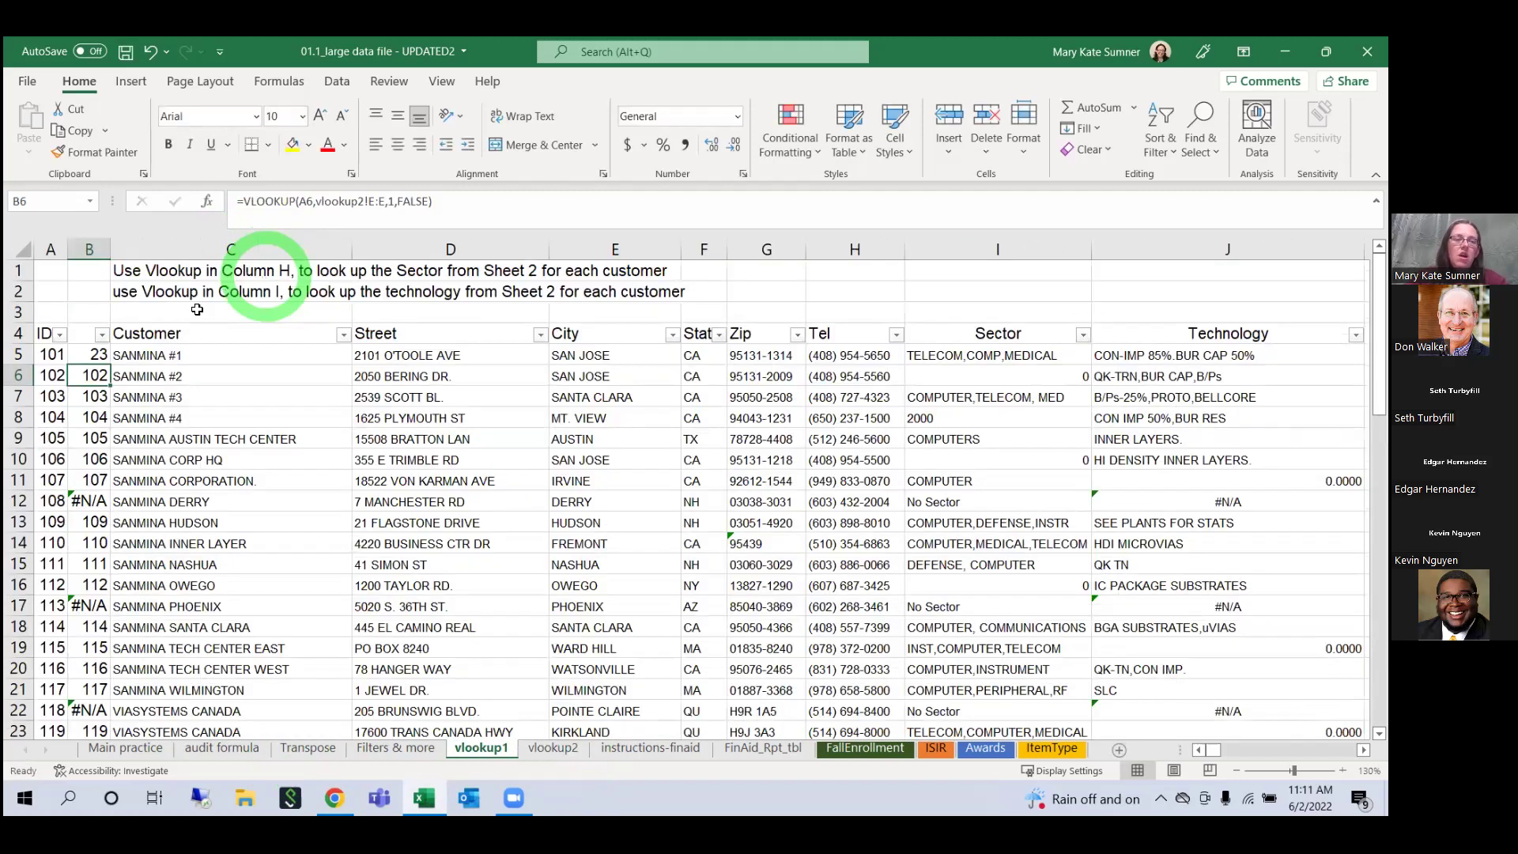
# Step: Fill B5's MATCH formula down column B and compare the returned positions with the ID rows on the vlookup2 sheet
pyautogui.click(101, 358)
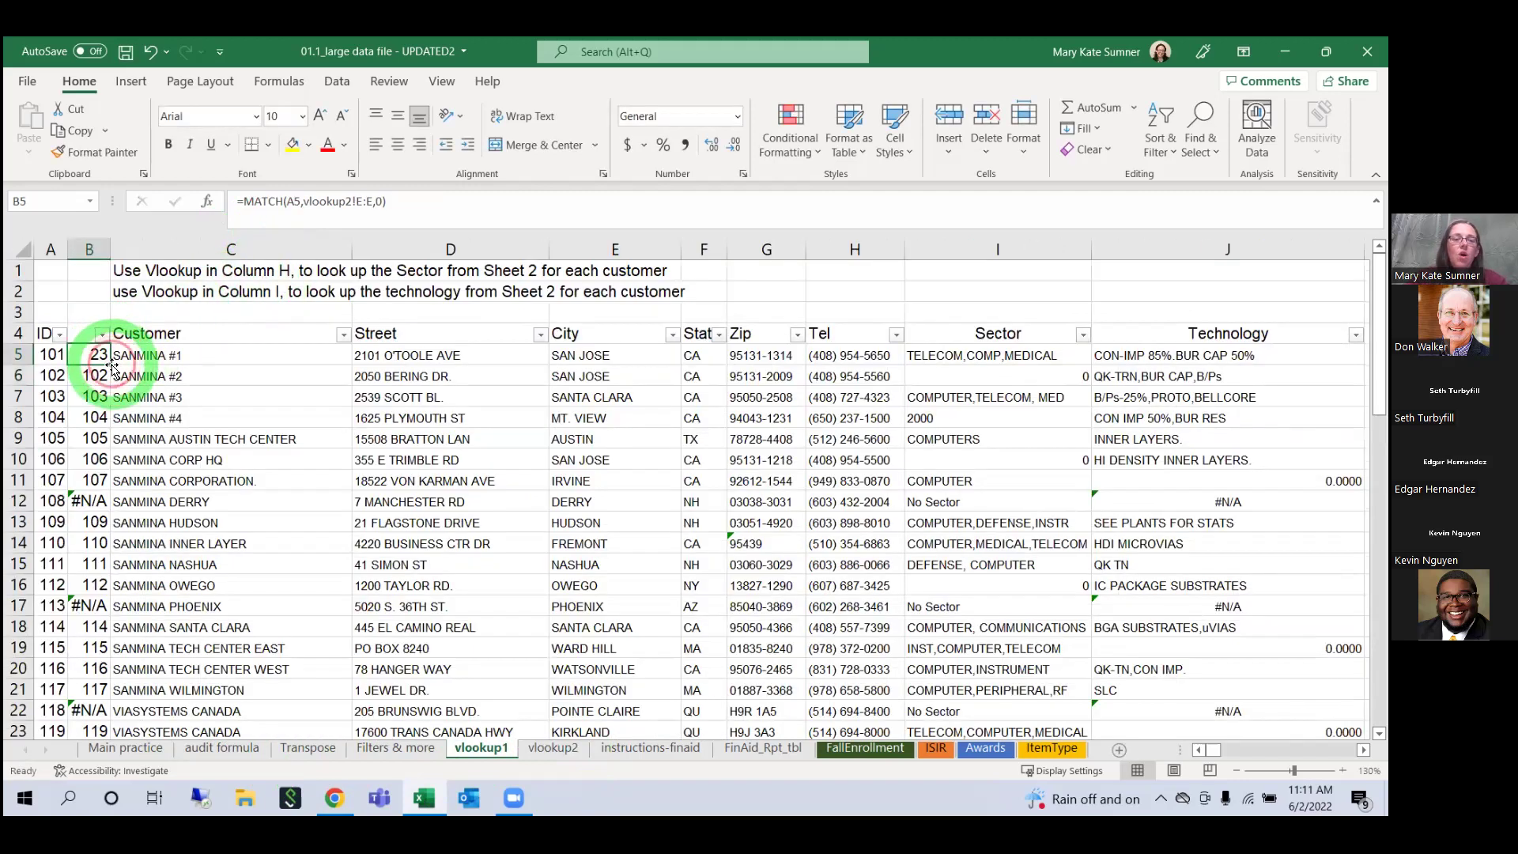
pyautogui.doubleClick(110, 365)
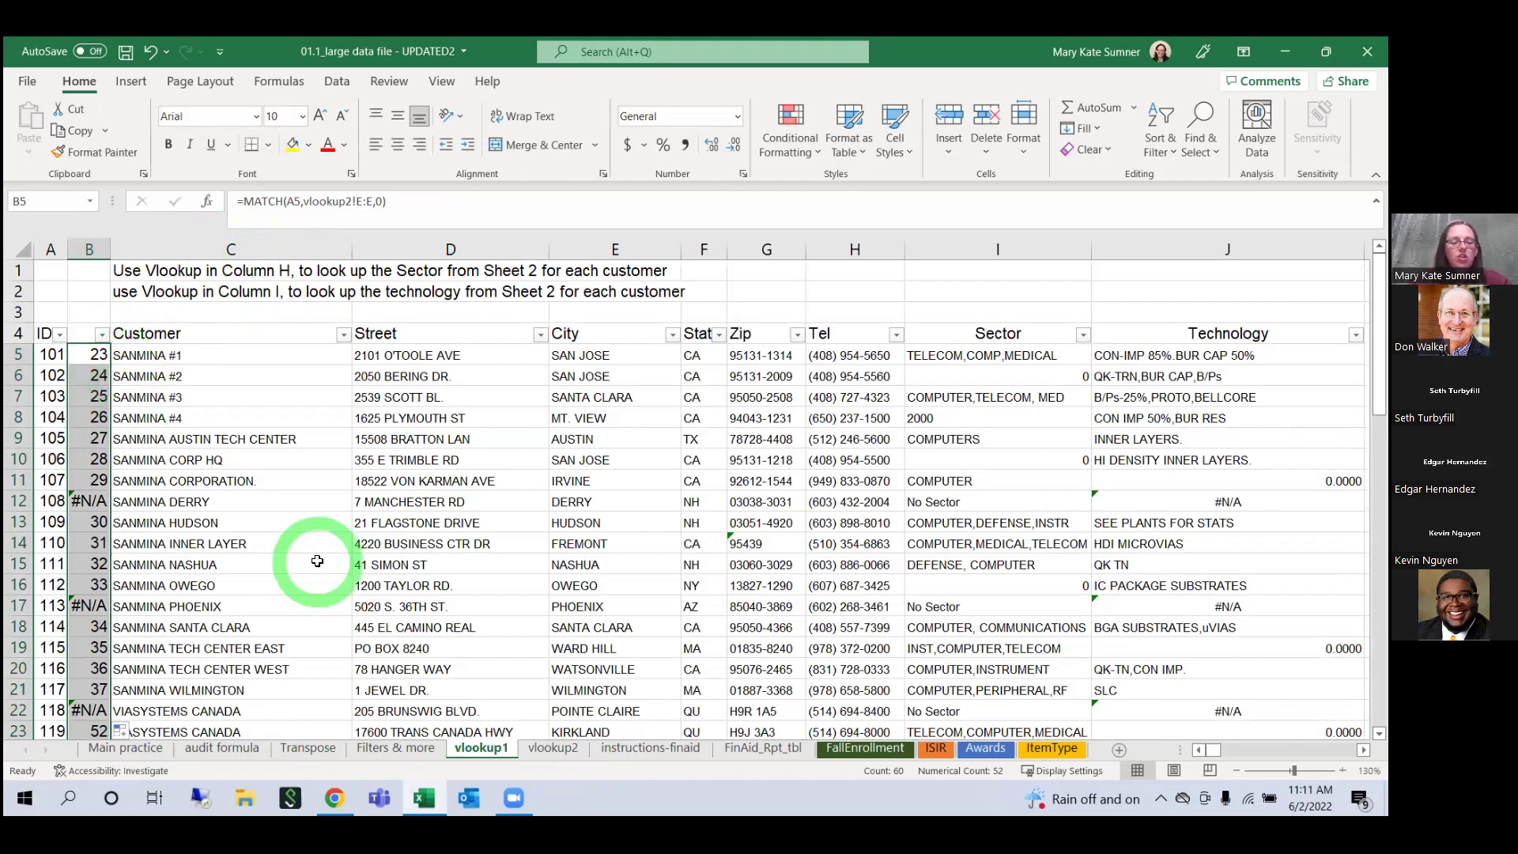
pyautogui.click(579, 751)
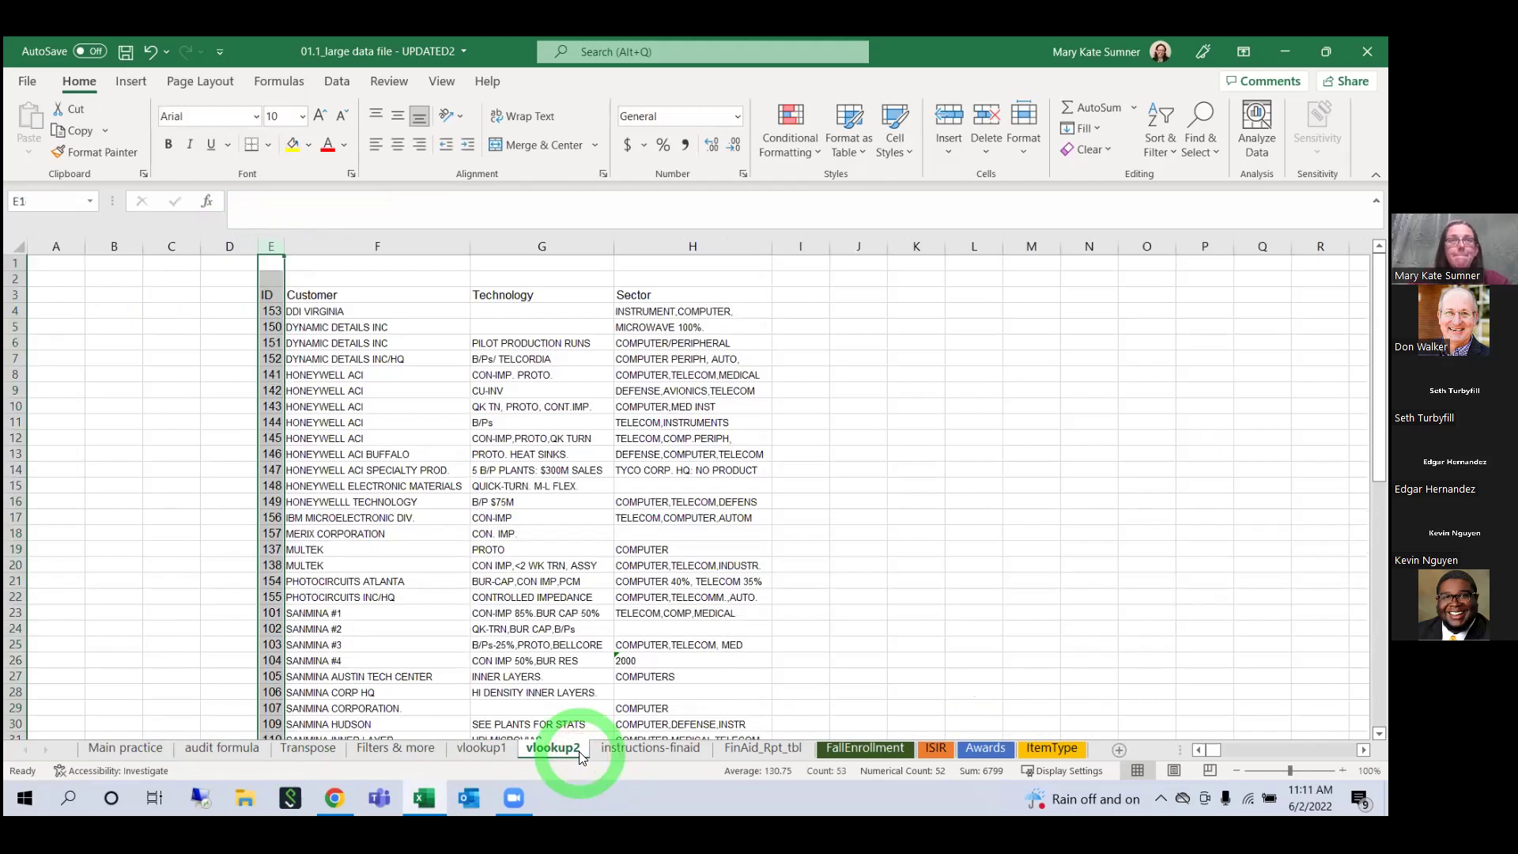
pyautogui.click(483, 749)
# Step: Review the match_type argument 0 in B5's MATCH formula and re-enter the formula
pyautogui.click(88, 356)
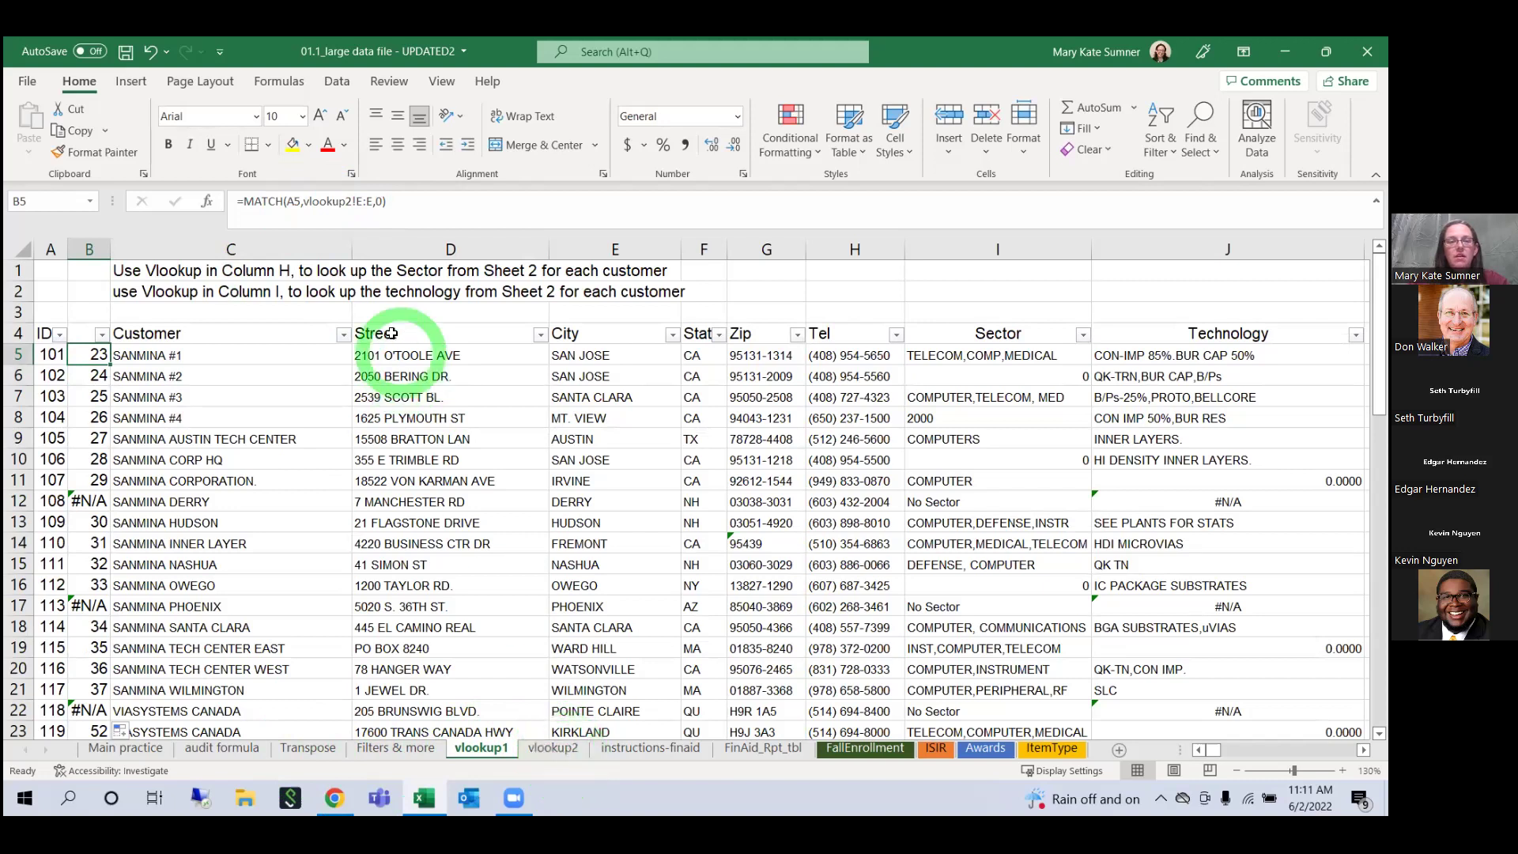
pyautogui.click(378, 200)
pyautogui.write('0')
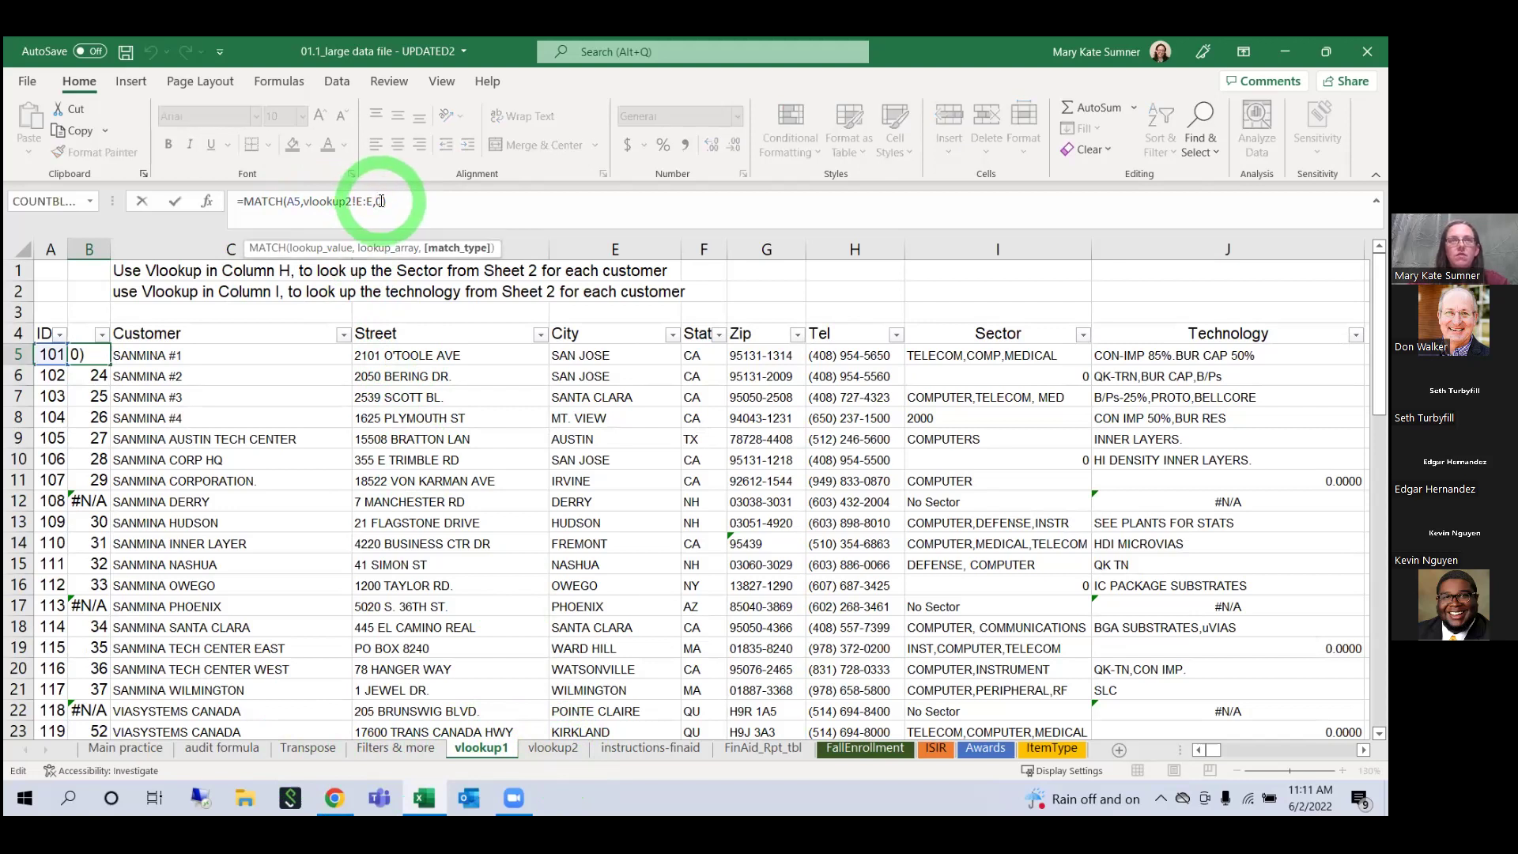
pyautogui.press('Return')
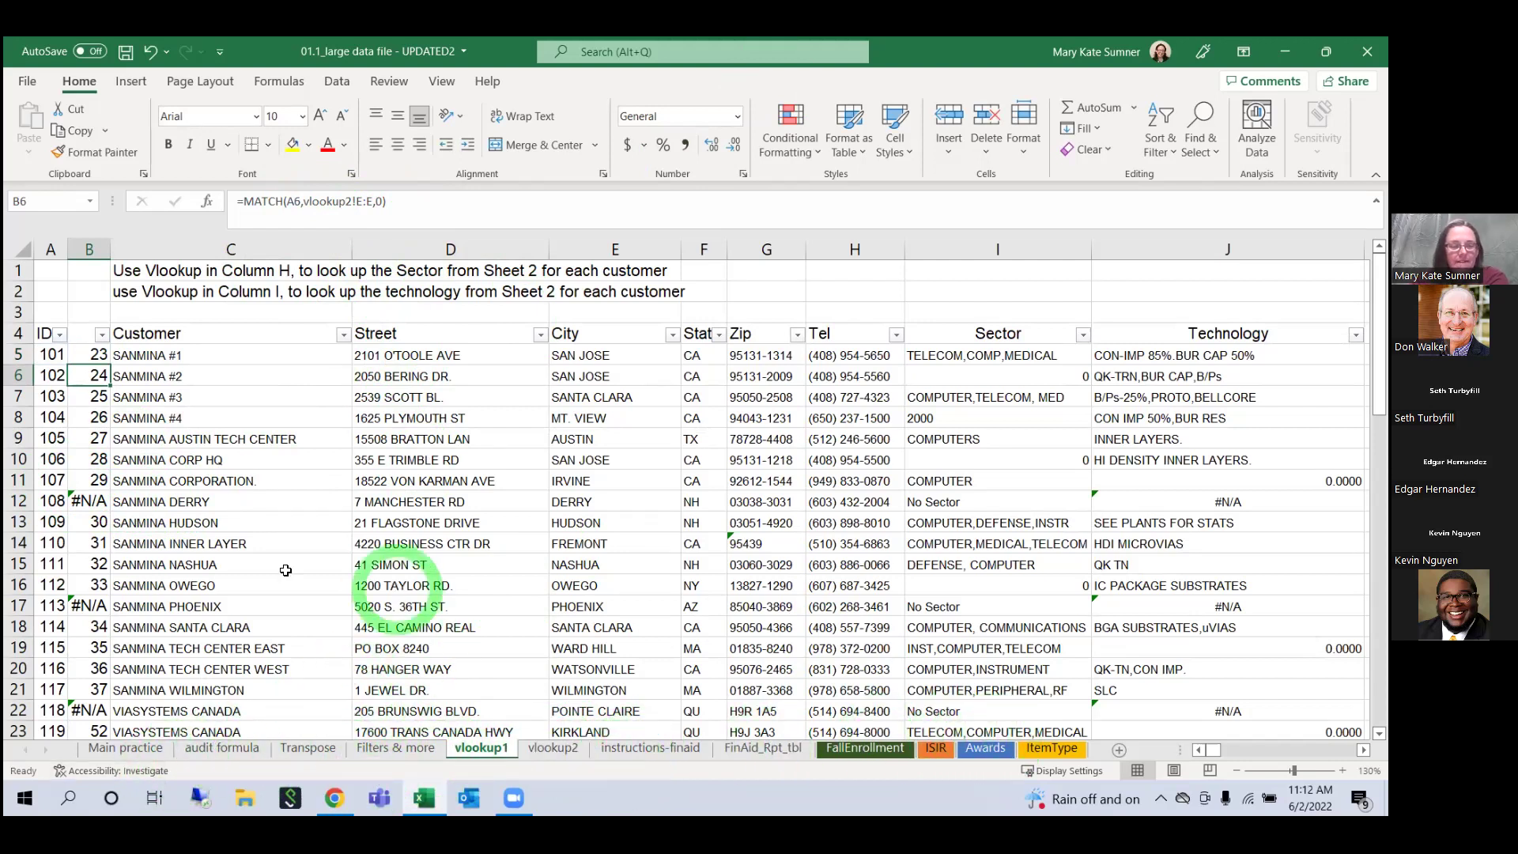
# Step: Review the lookup_array argument of B5's MATCH formula, and clear the formula from the cell
pyautogui.click(90, 355)
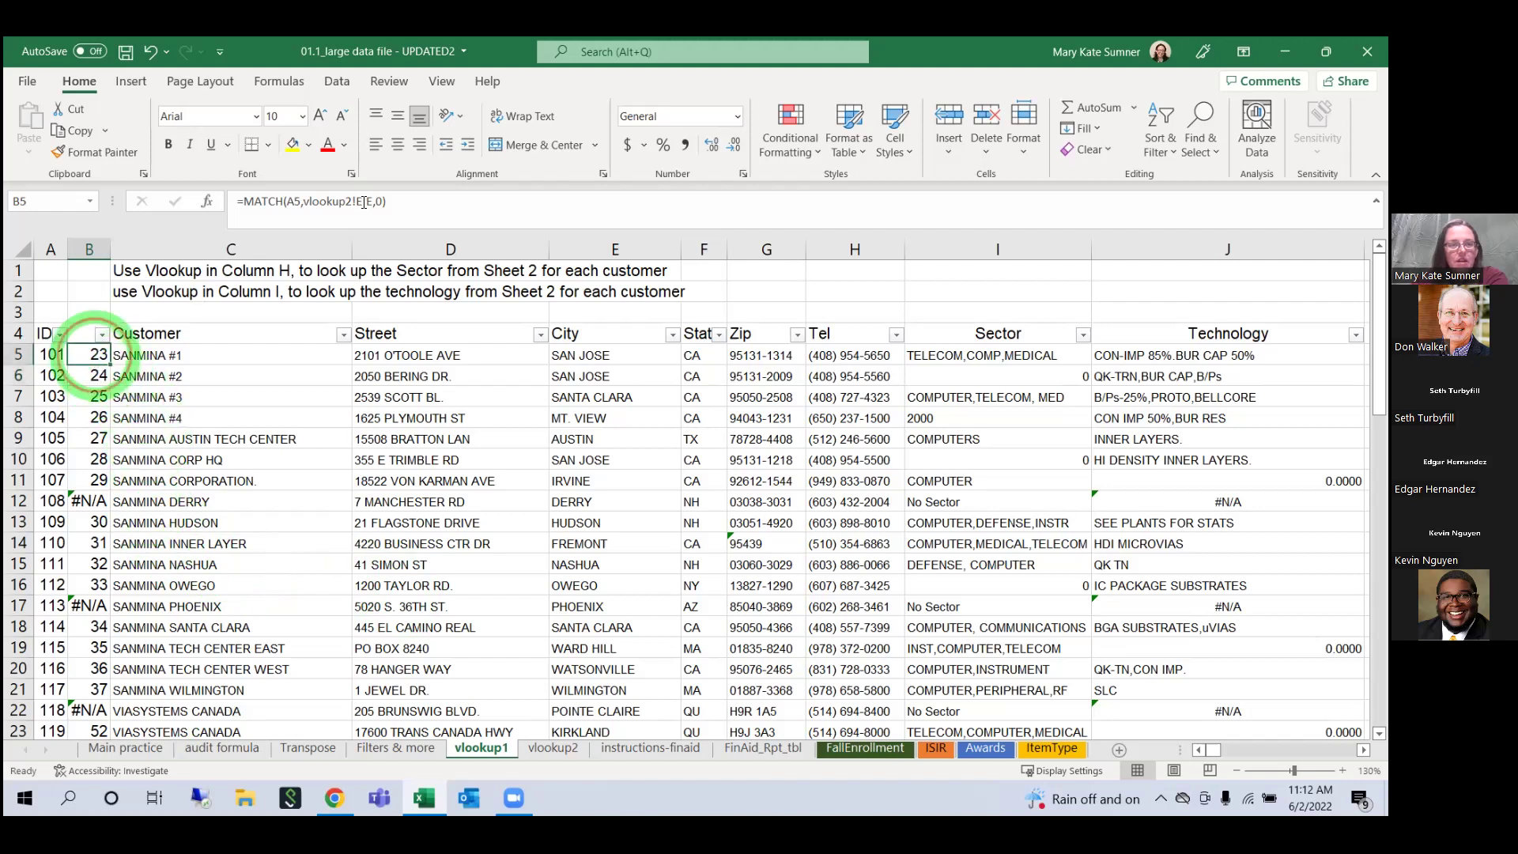
pyautogui.click(304, 198)
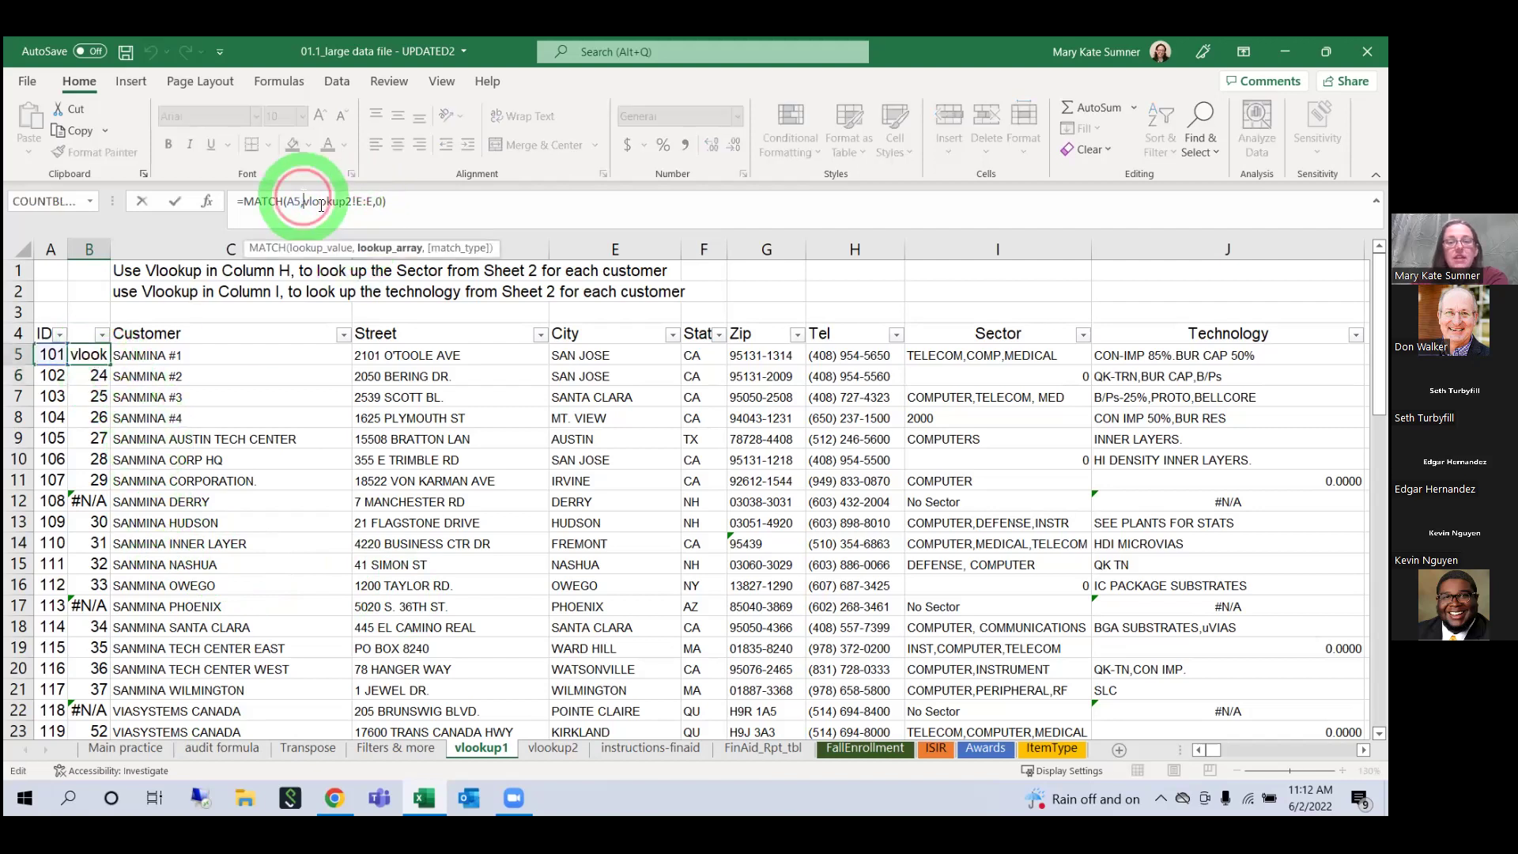
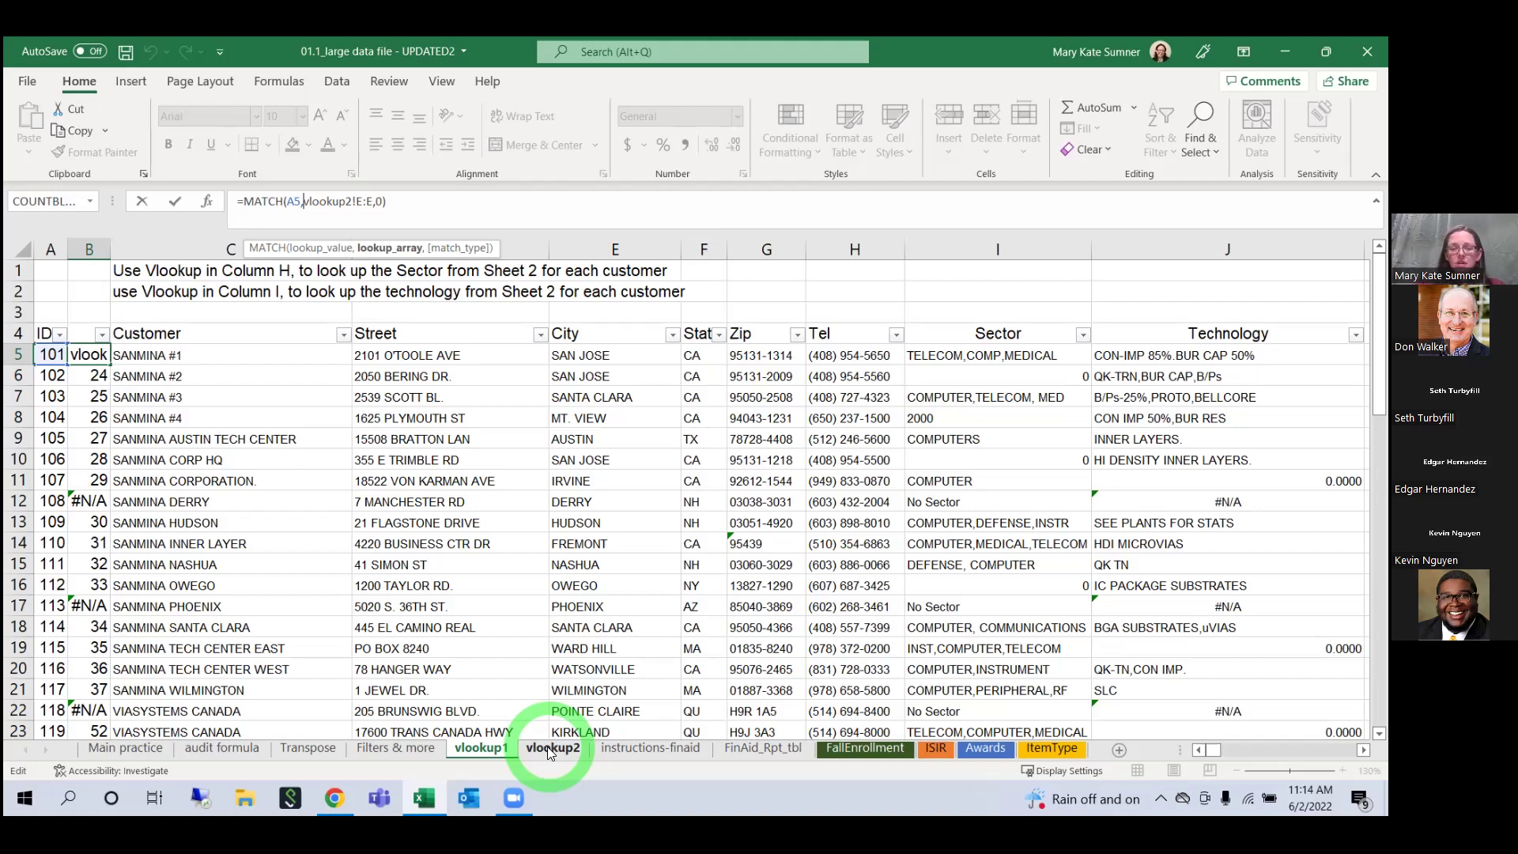
pyautogui.click(348, 582)
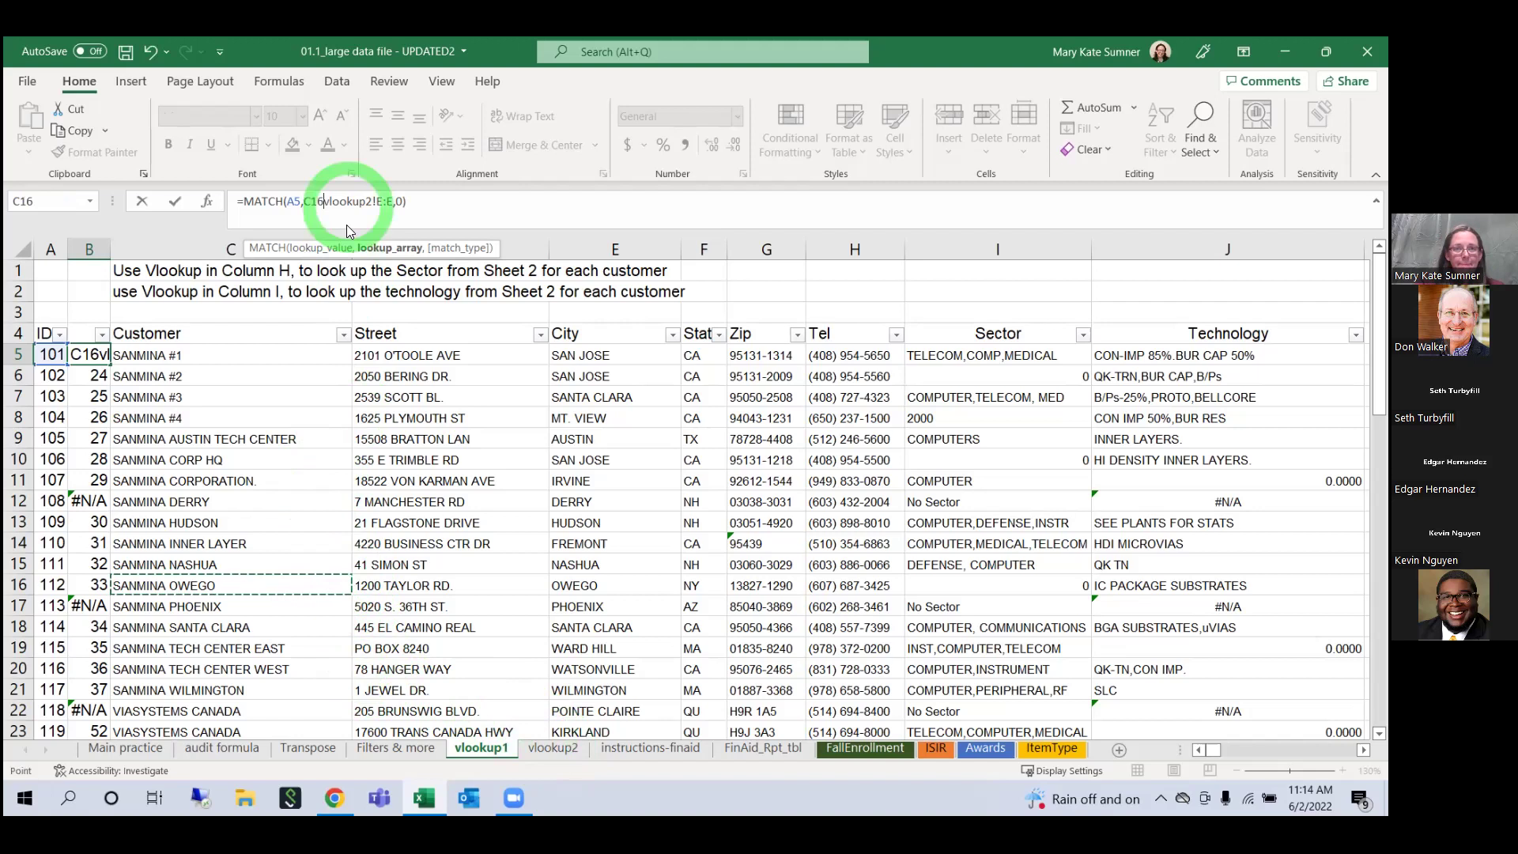
pyautogui.moveTo(443, 202); pyautogui.dragTo(221, 214)
pyautogui.press('Escape')
pyautogui.click(458, 477)
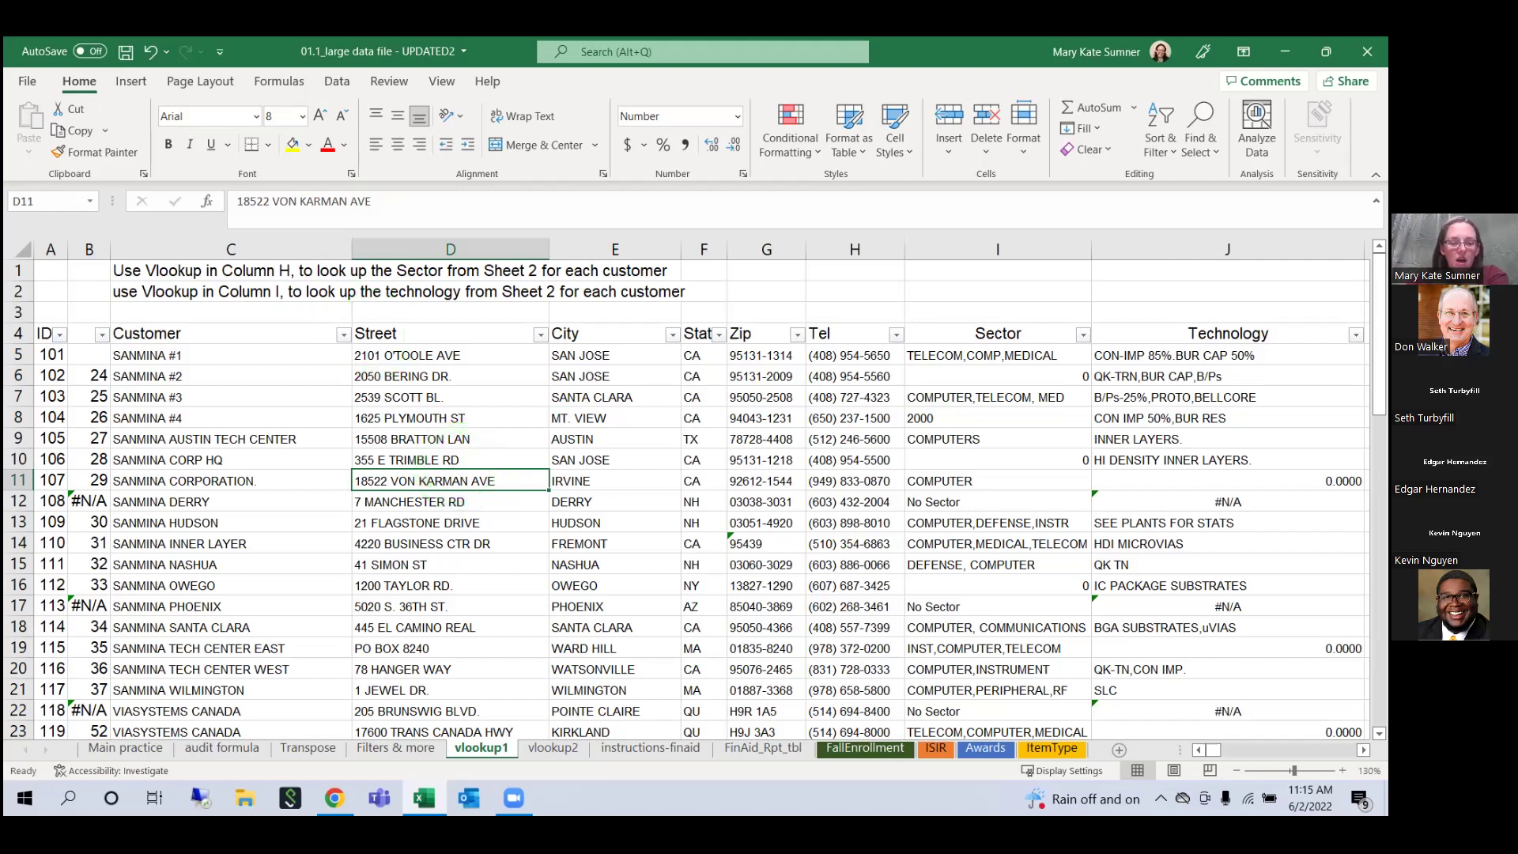
# Step: Open the PivotTables Training workbook, and minimize it to return to the 01.1_large data file workbook
pyautogui.click(245, 798)
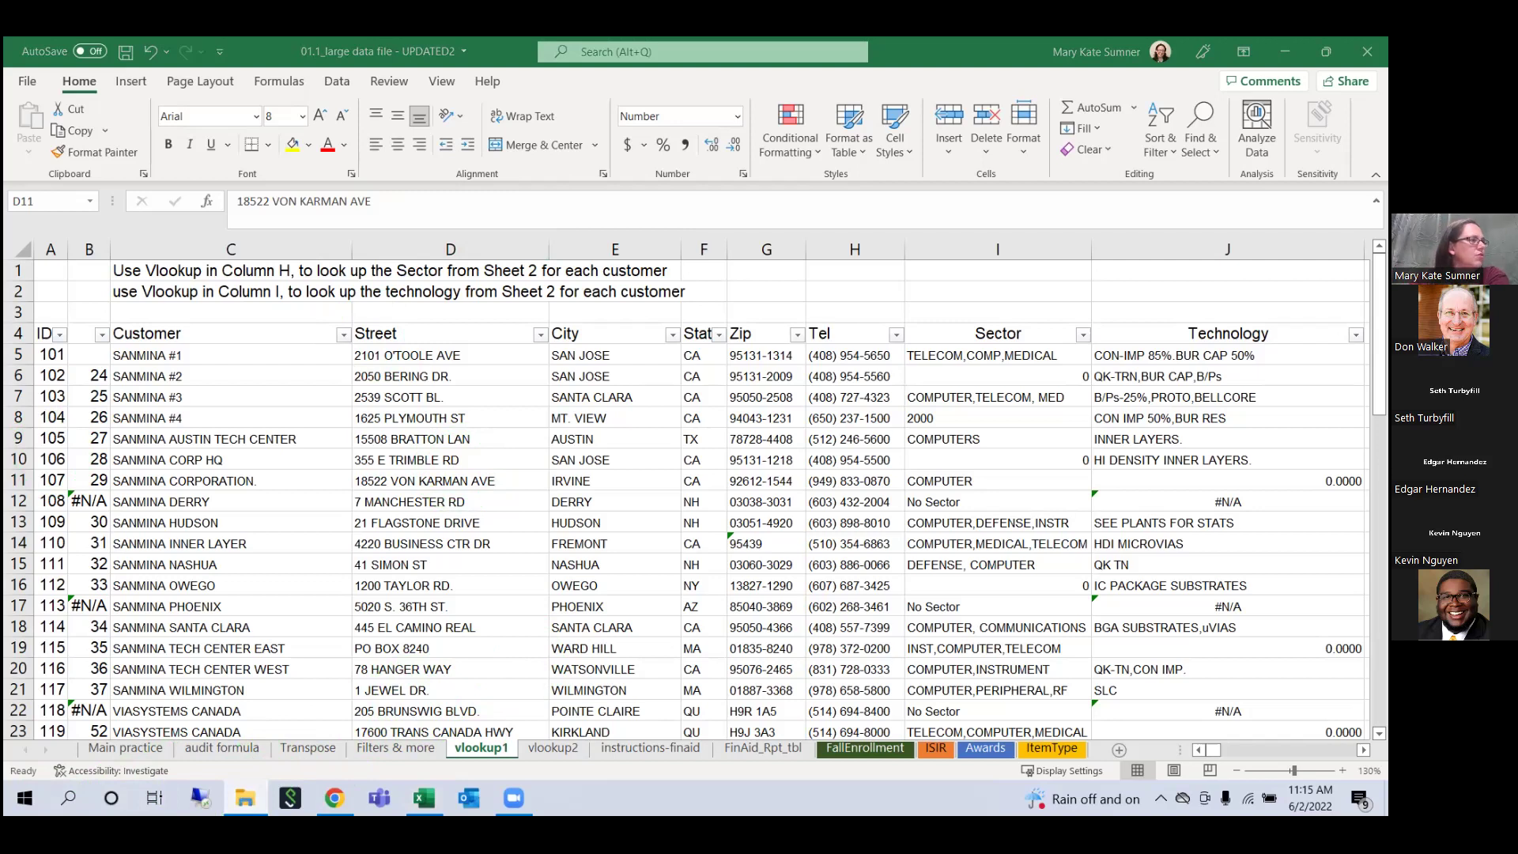
pyautogui.hotkey('alt', 'Tab')
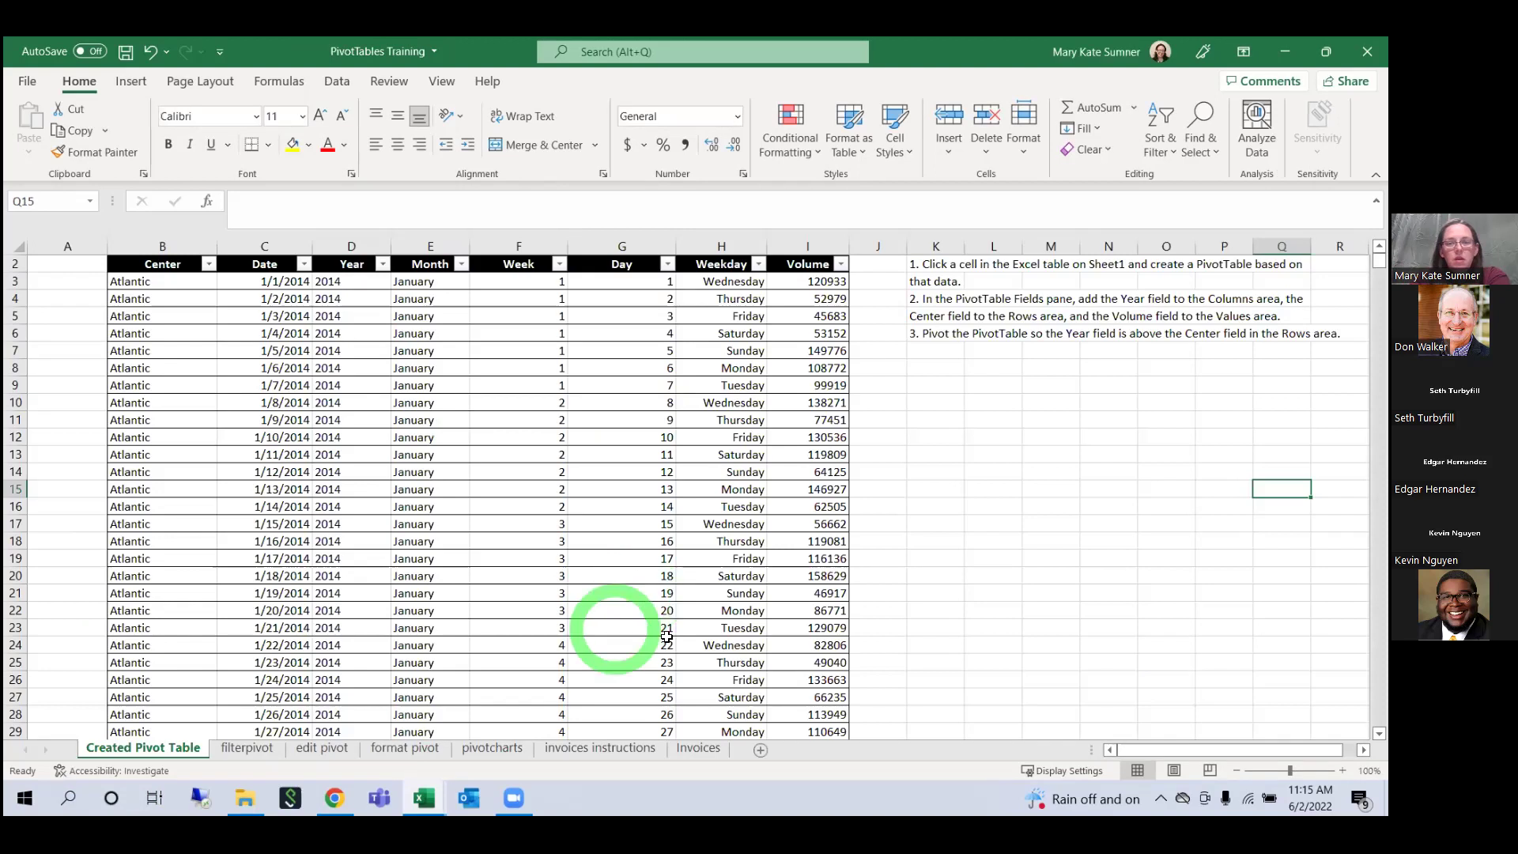
pyautogui.click(1284, 51)
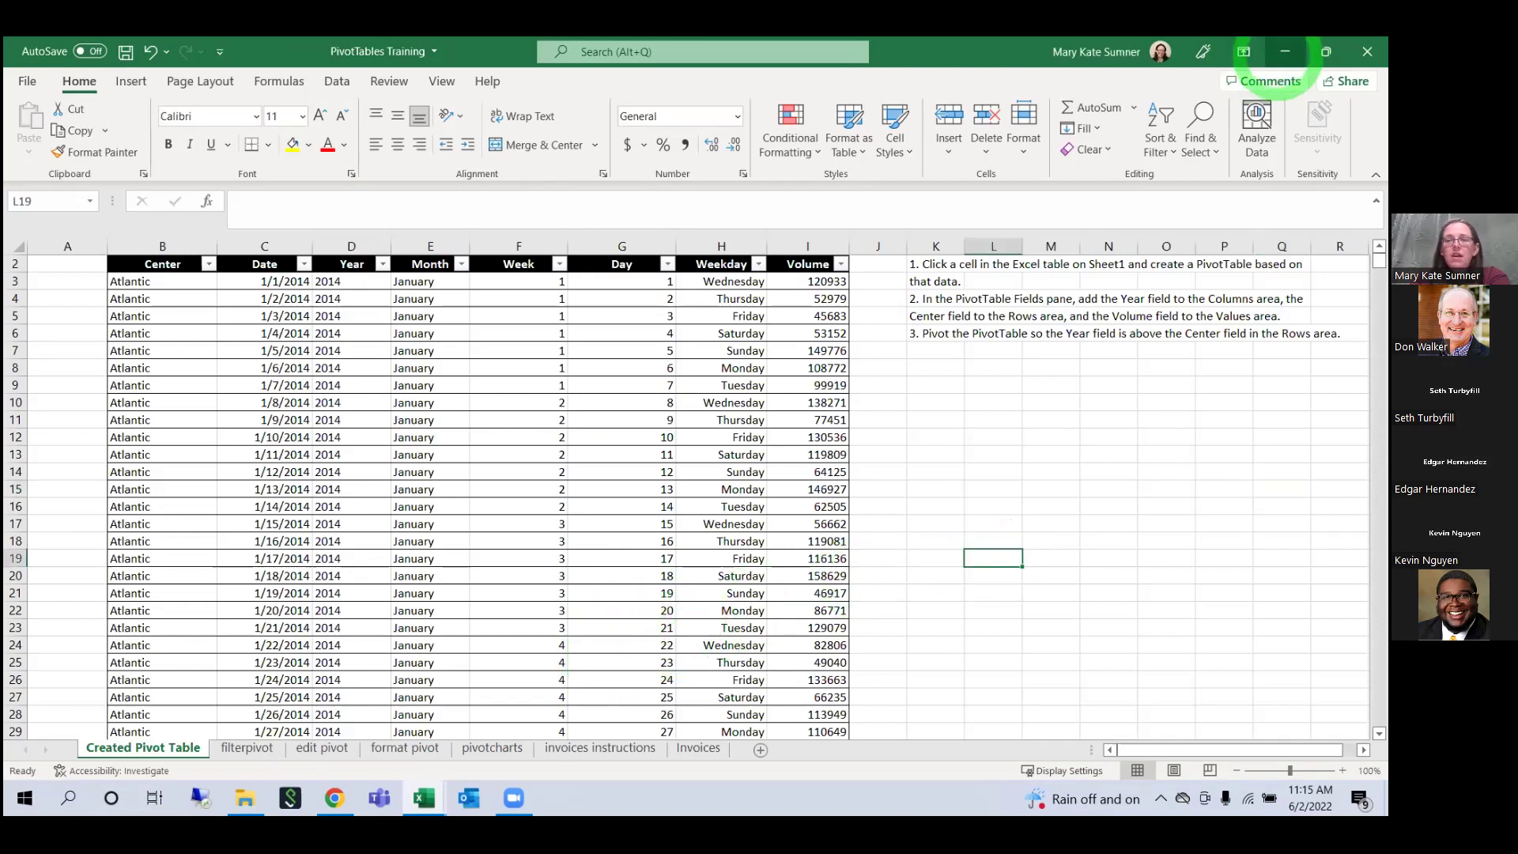
pyautogui.click(1284, 52)
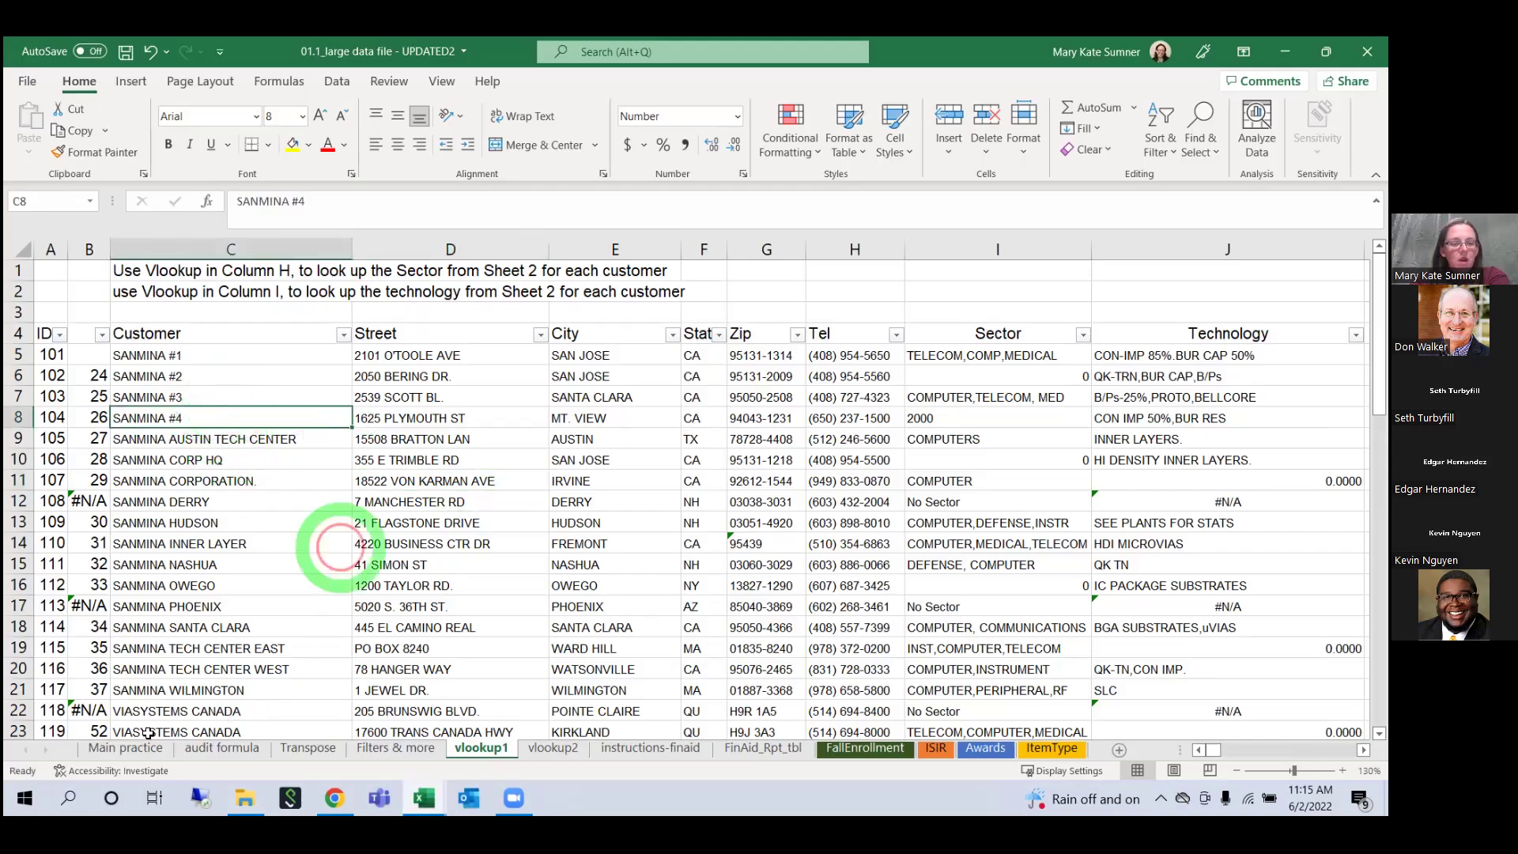
# Step: Convert the data range A1:H39 on the Main practice sheet into a table with headers
pyautogui.click(125, 748)
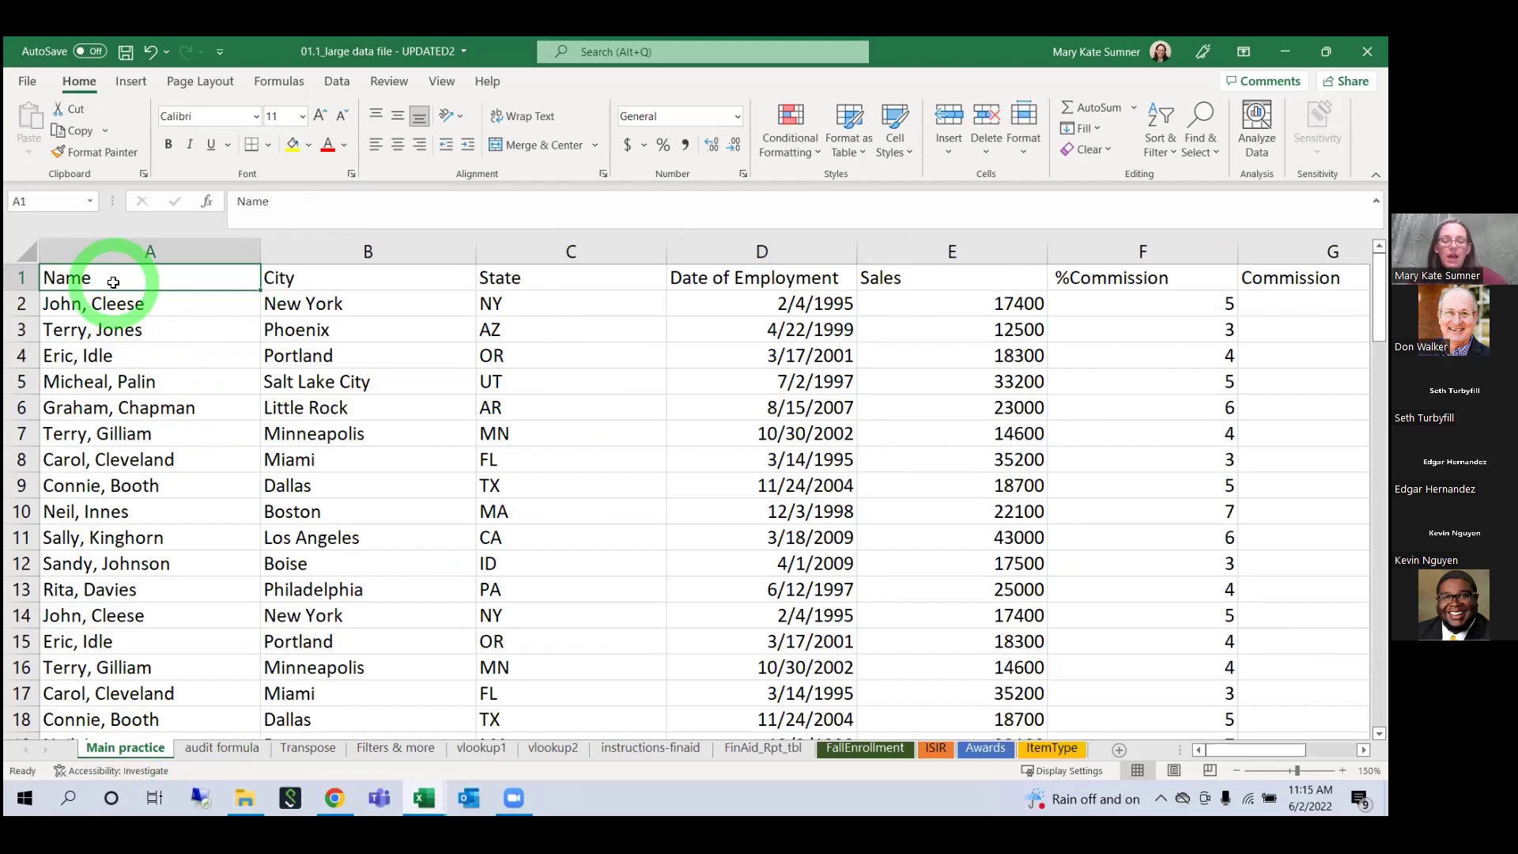
pyautogui.hotkey('ctrl', 'shift', 'Right')
pyautogui.hotkey('ctrl', 'shift', 'Down')
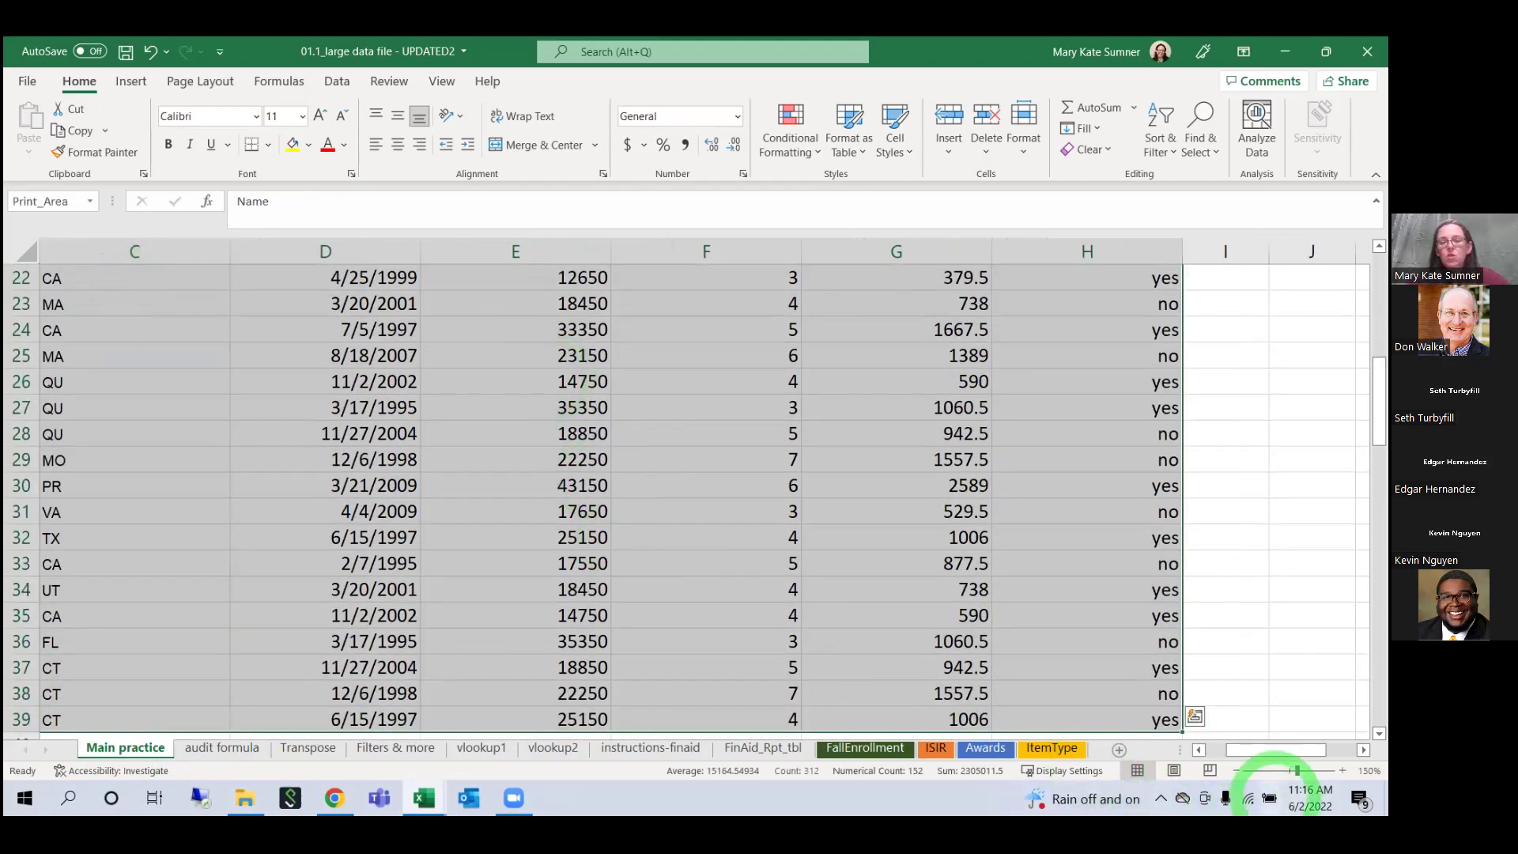
pyautogui.click(1199, 750)
pyautogui.click(1198, 750)
pyautogui.scroll(7, 1172, 730)
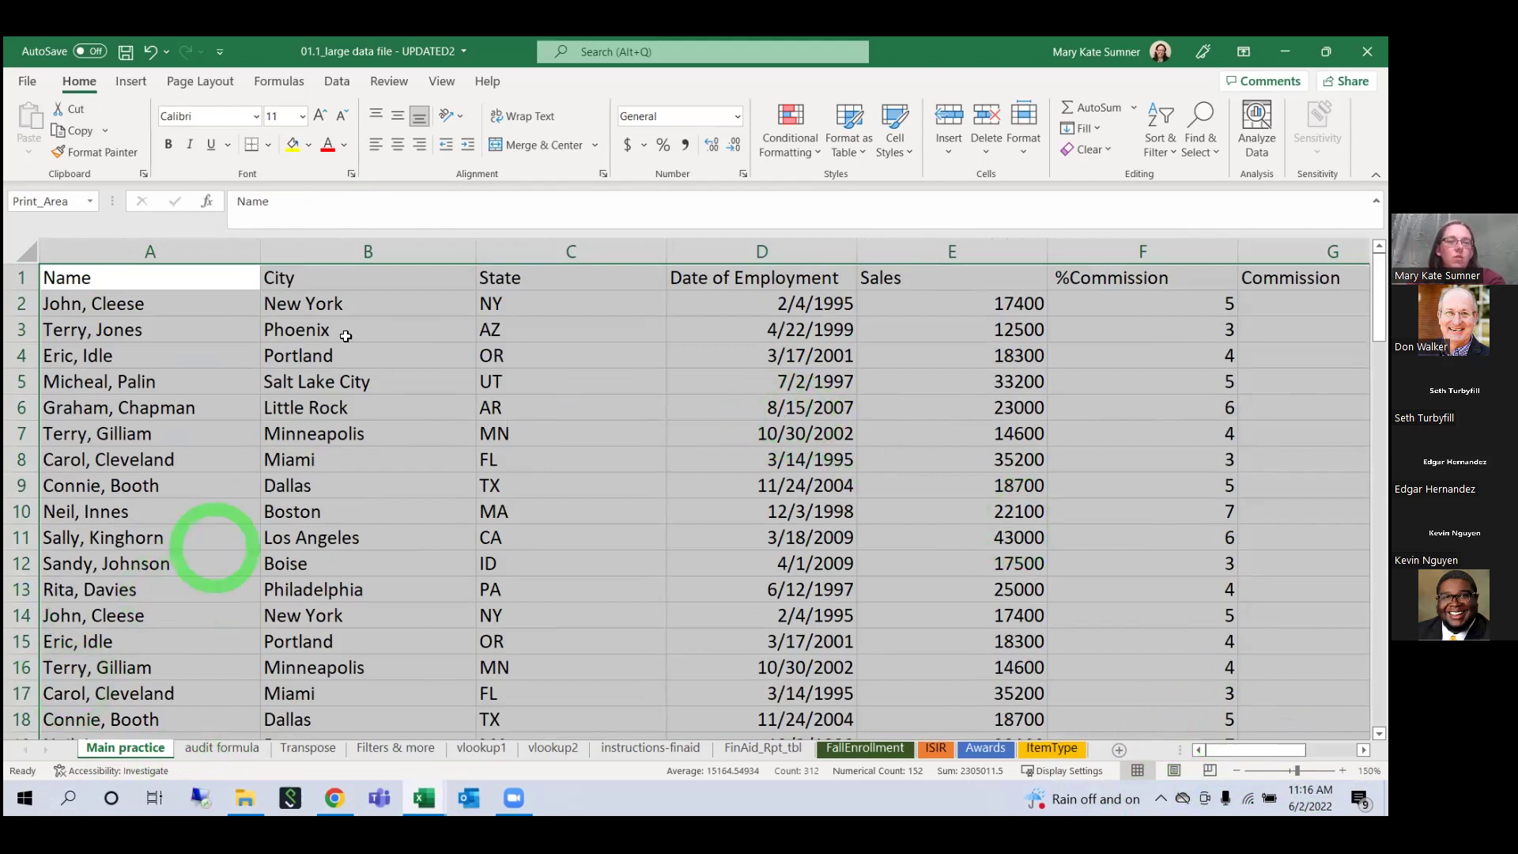
pyautogui.click(131, 81)
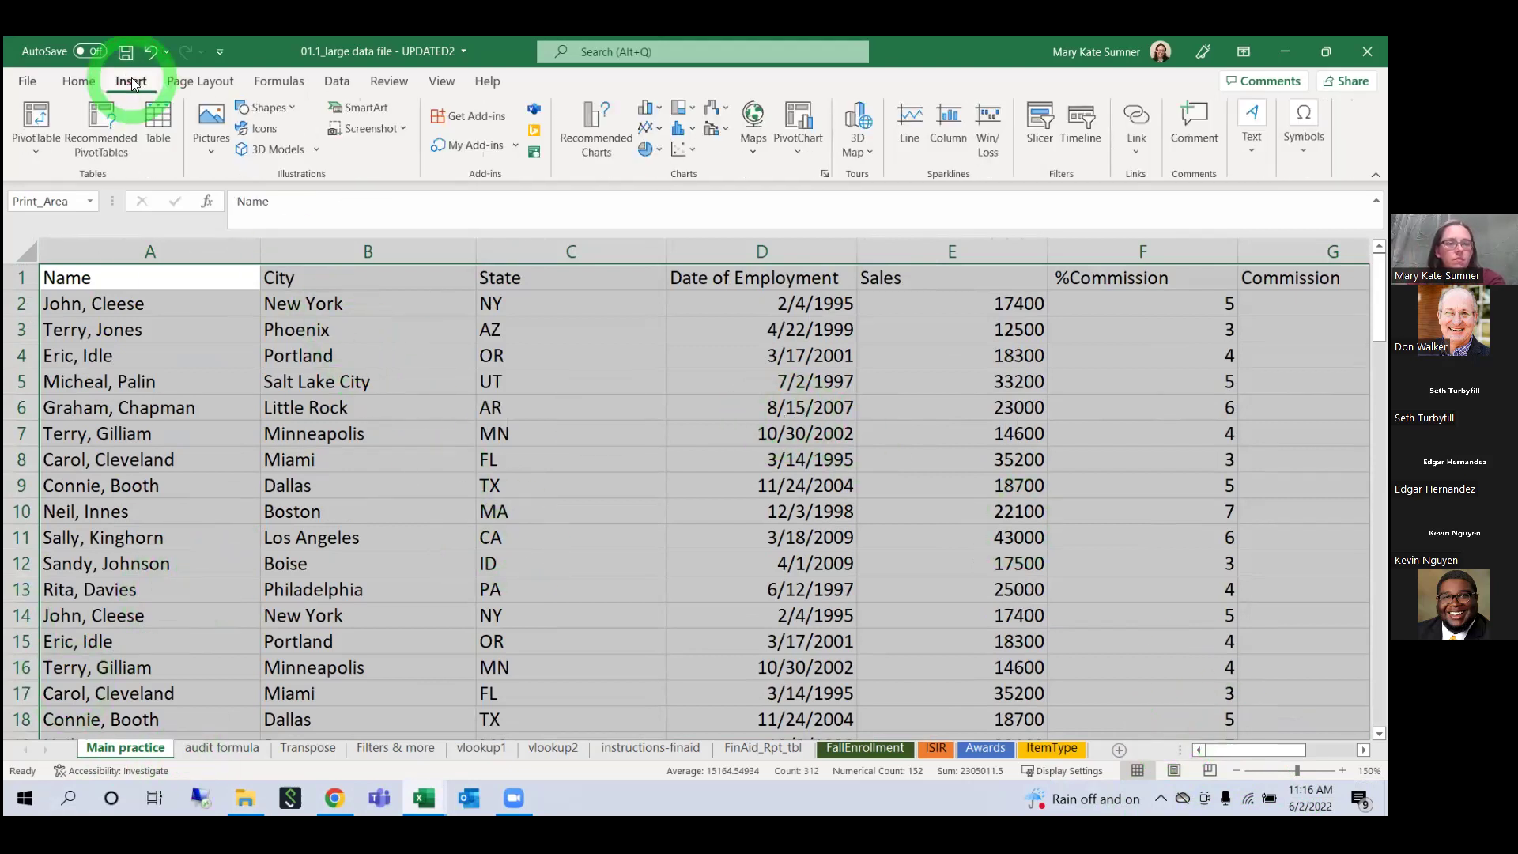
pyautogui.click(159, 111)
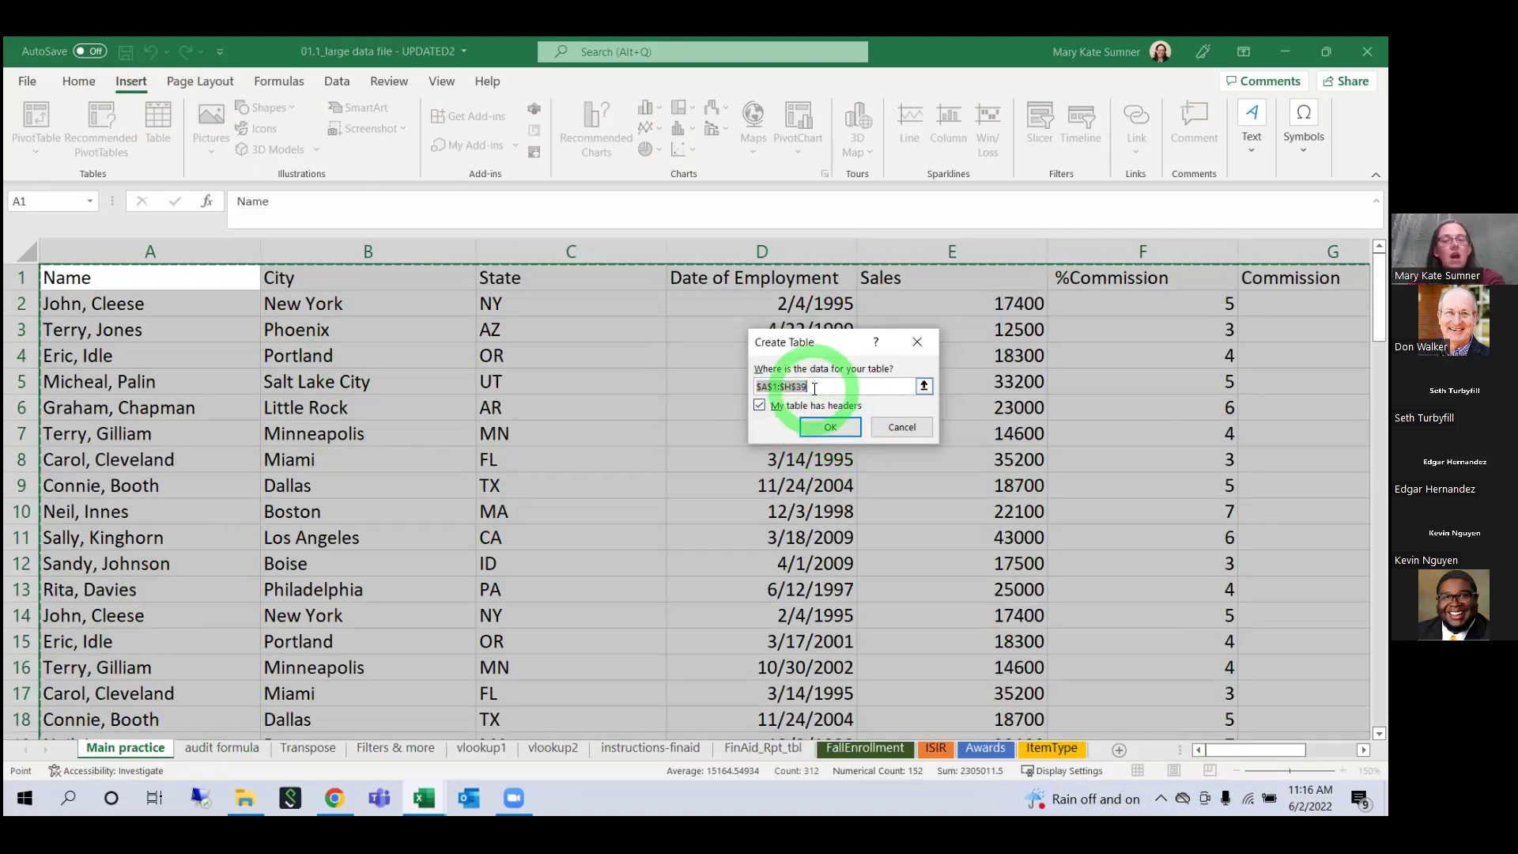
pyautogui.click(830, 427)
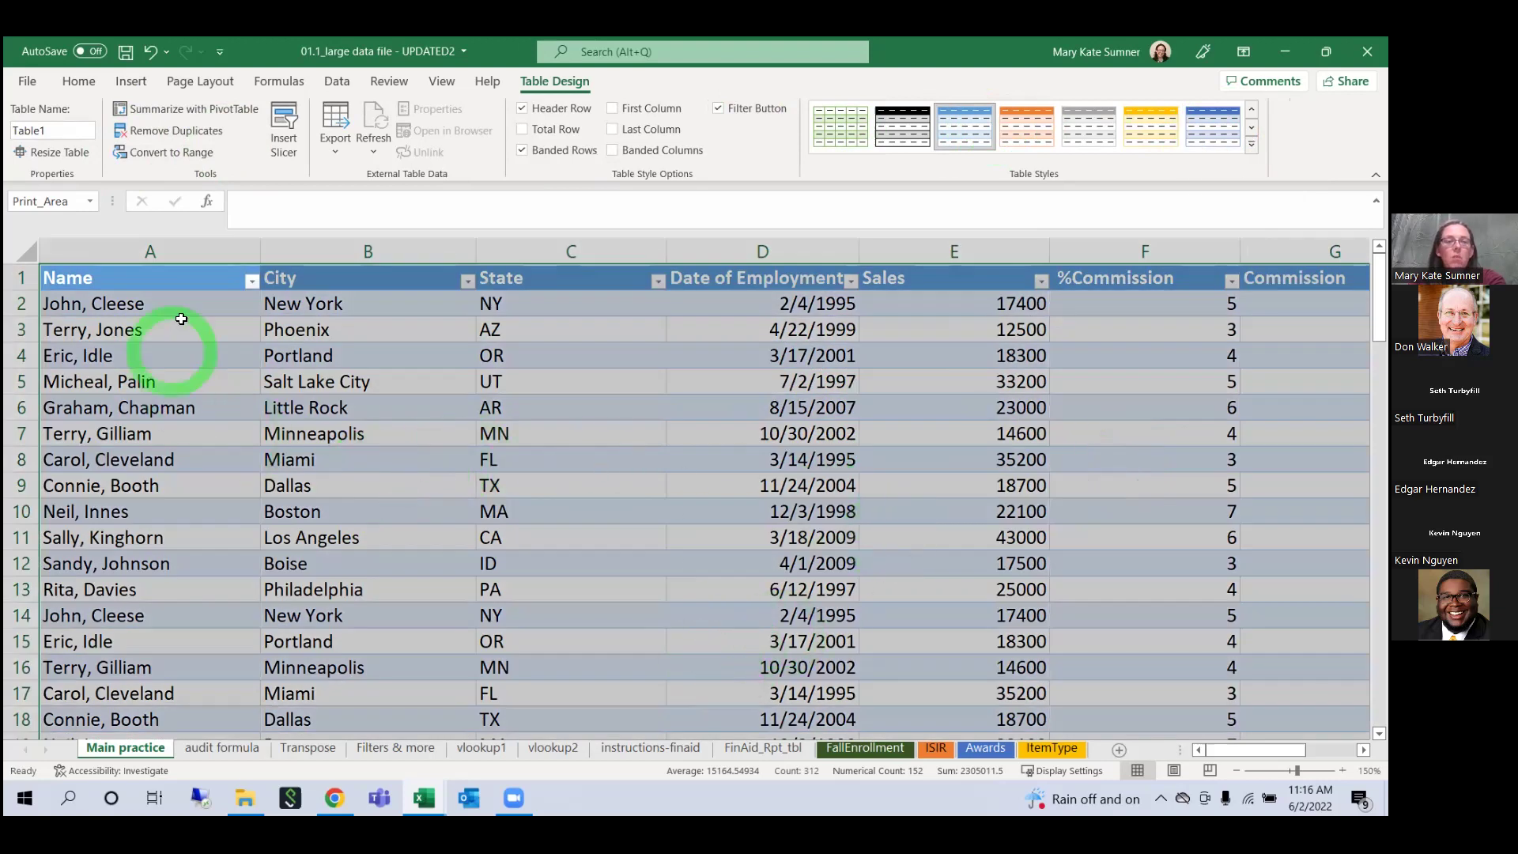
# Step: Check the filter control on the new table's Name column and deselect the table range
pyautogui.click(251, 282)
pyautogui.click(250, 281)
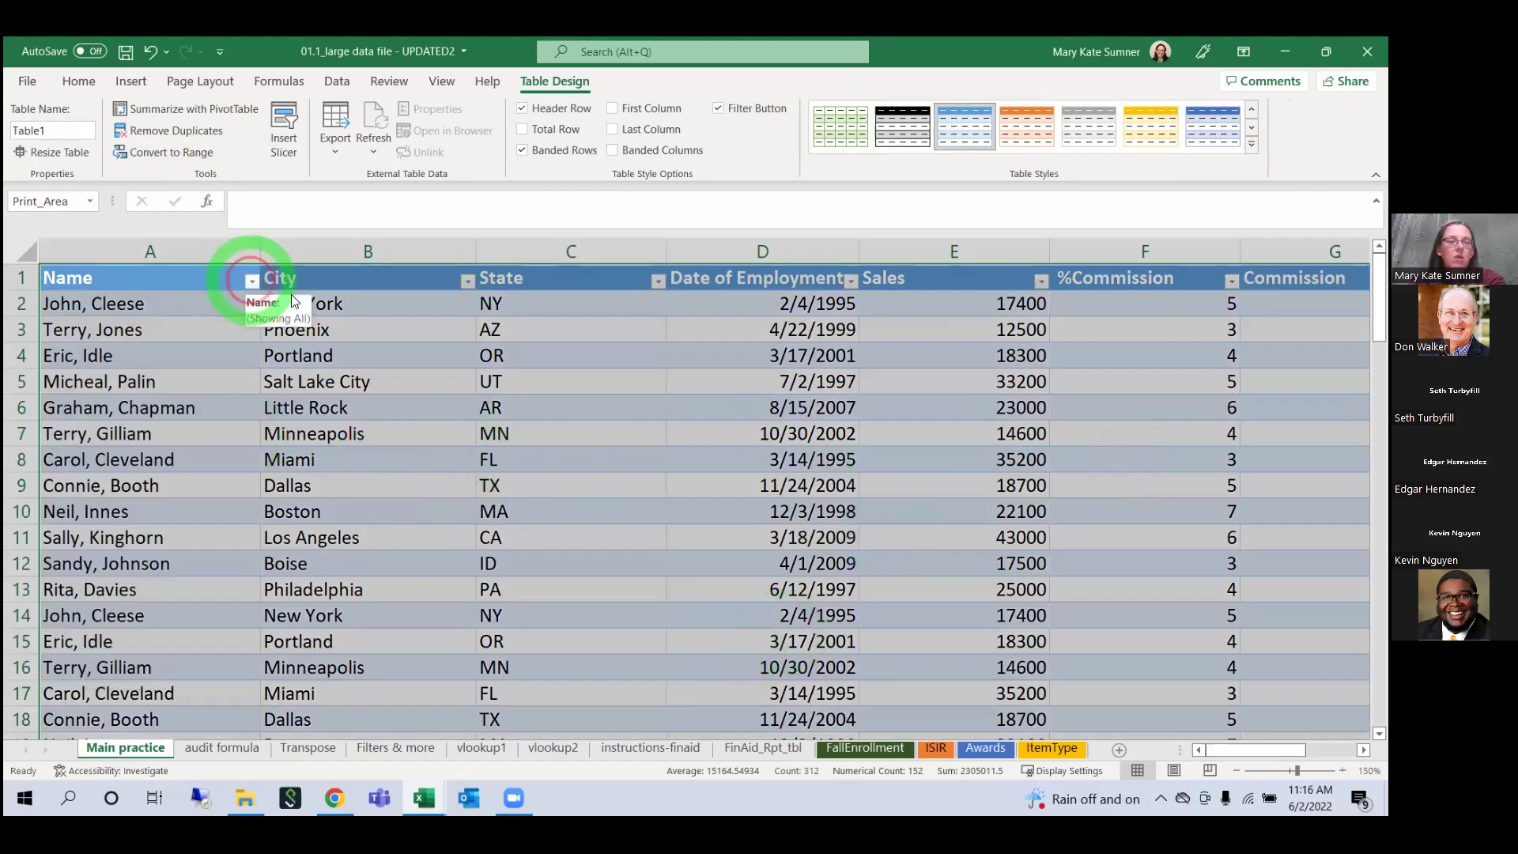
pyautogui.click(388, 371)
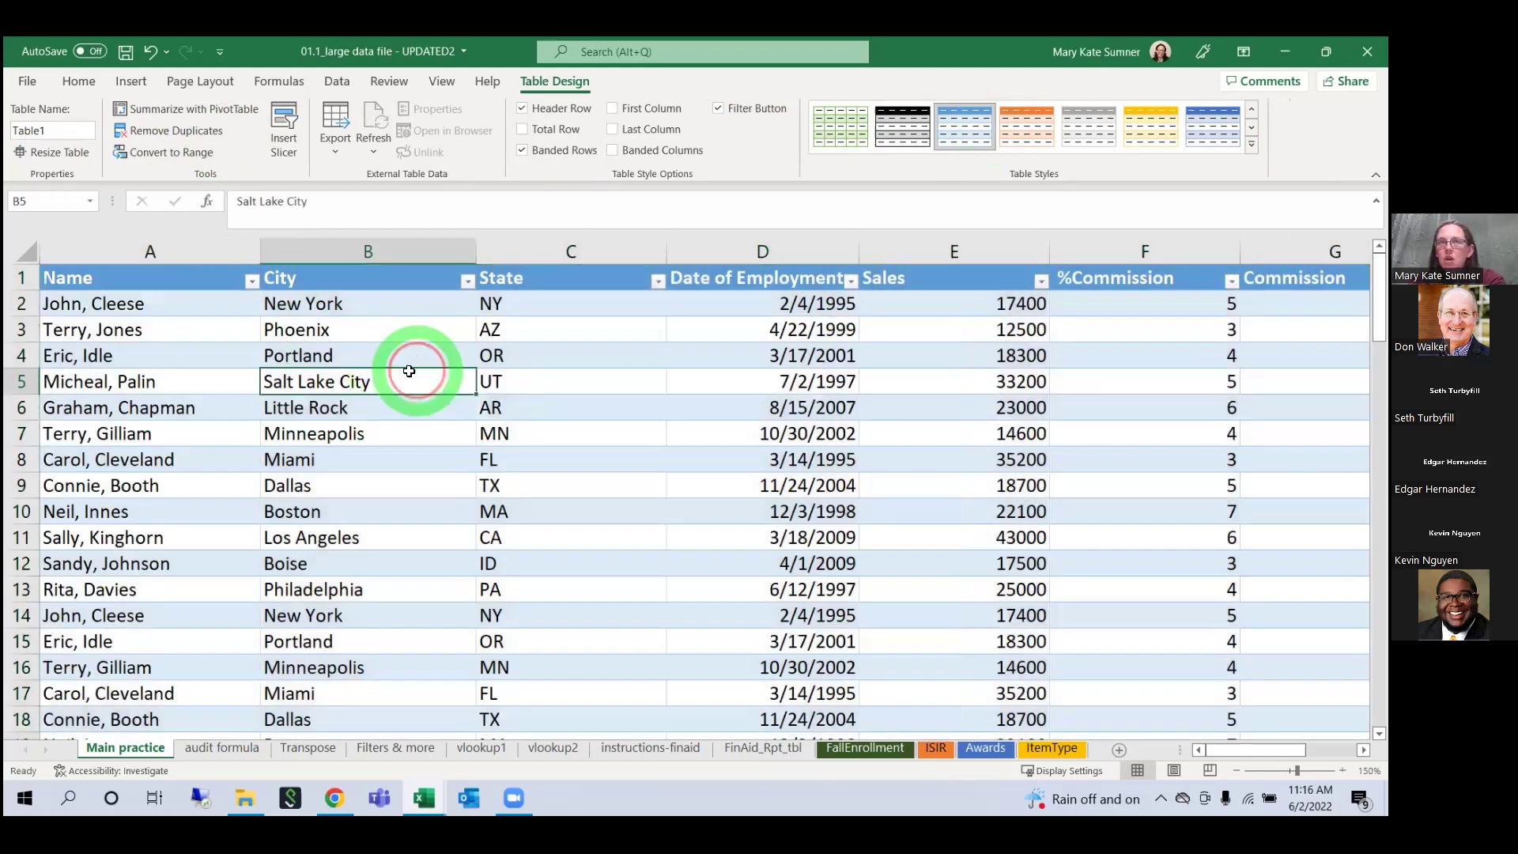
pyautogui.click(959, 406)
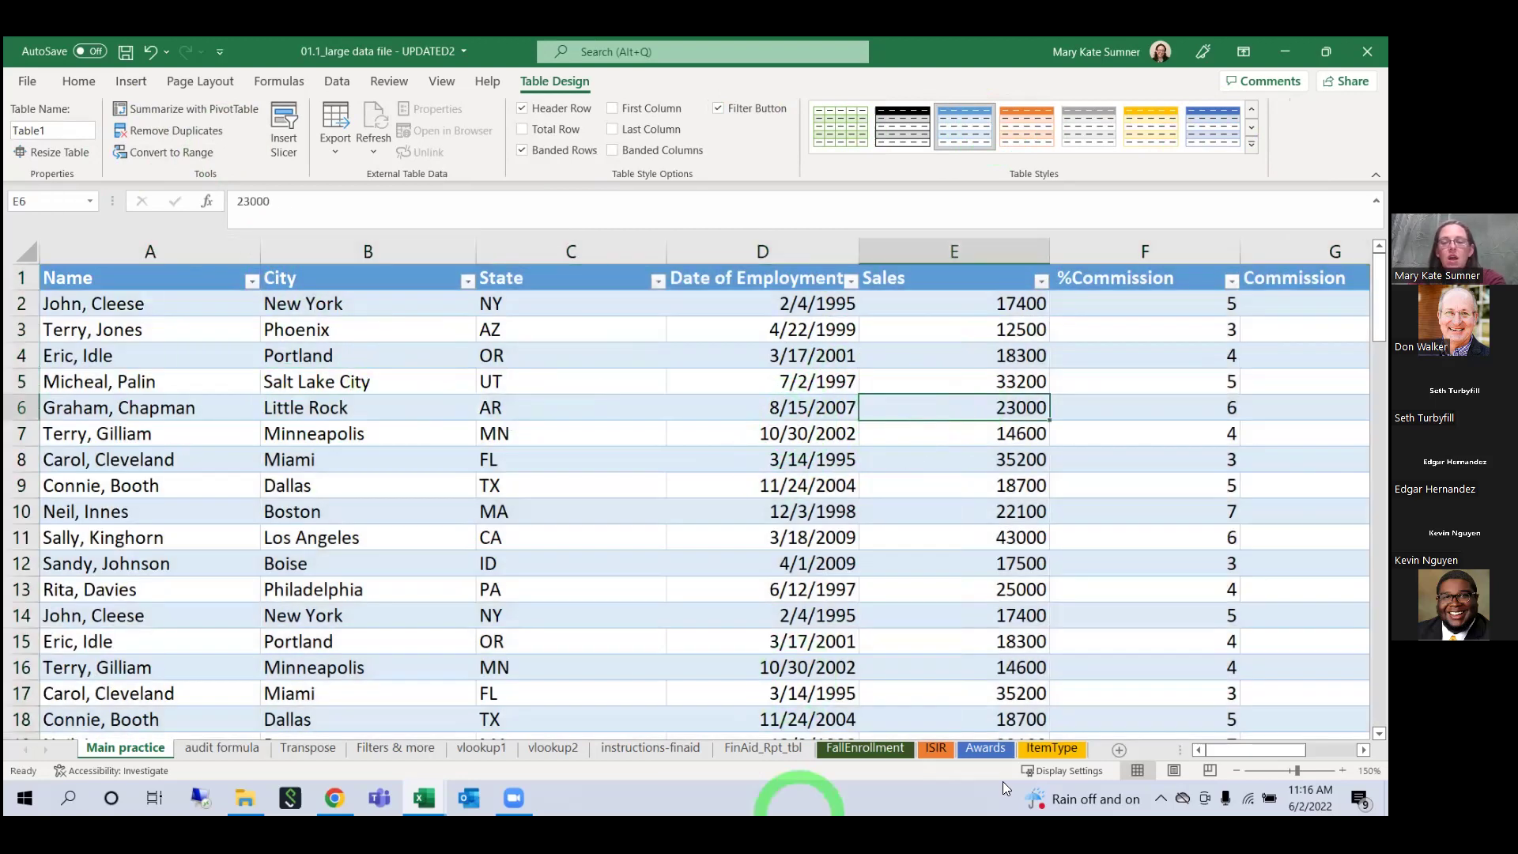
pyautogui.moveTo(1235, 749)
pyautogui.mouseDown()
pyautogui.moveTo(1281, 750)
pyautogui.moveTo(1210, 752)
pyautogui.mouseUp()
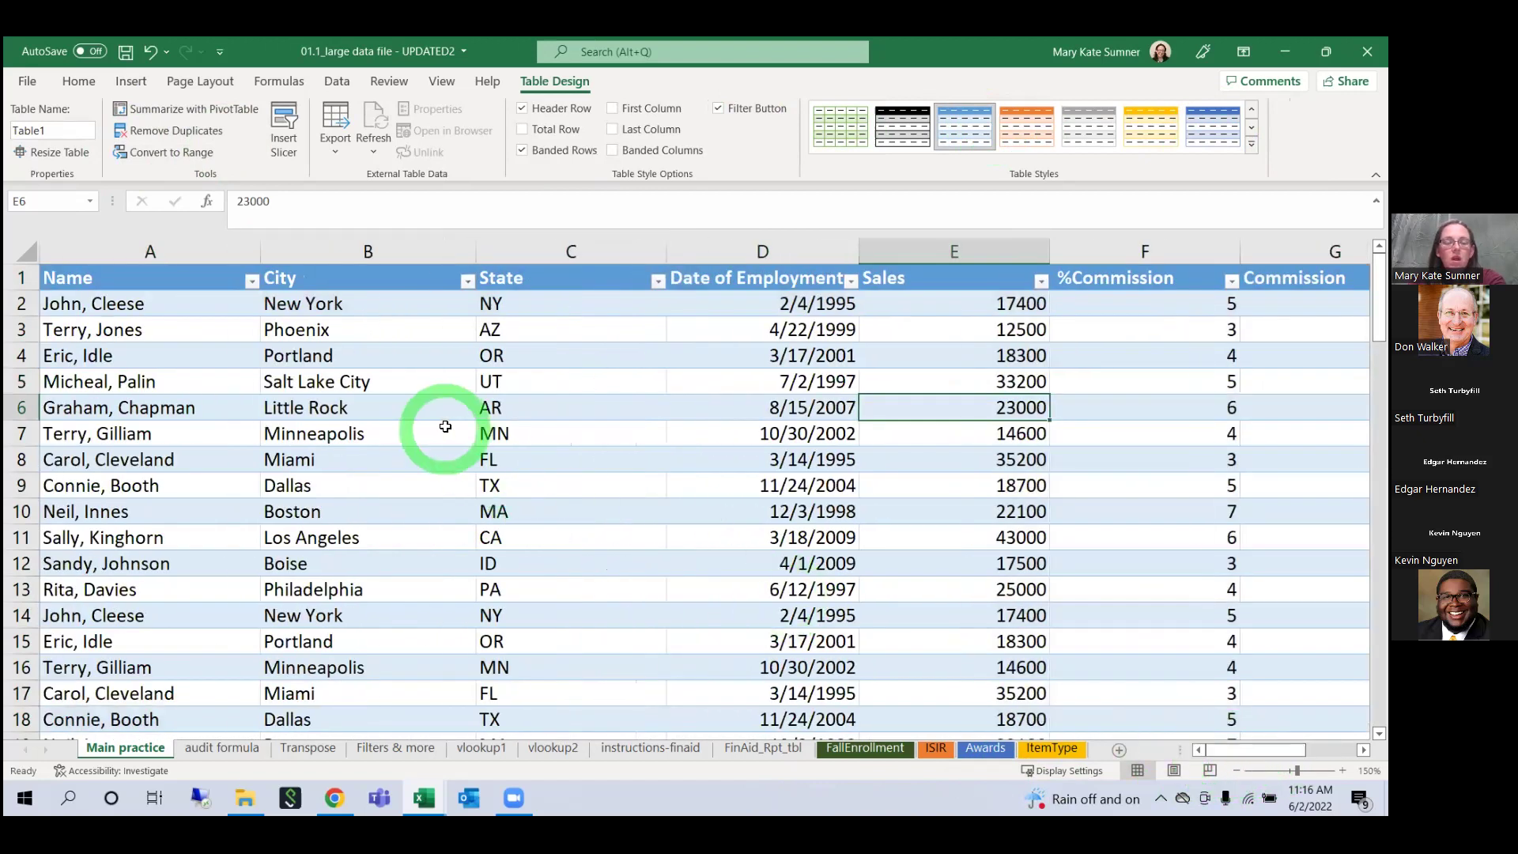
pyautogui.click(440, 431)
pyautogui.scroll(-11, 443, 431)
pyautogui.scroll(11, 449, 439)
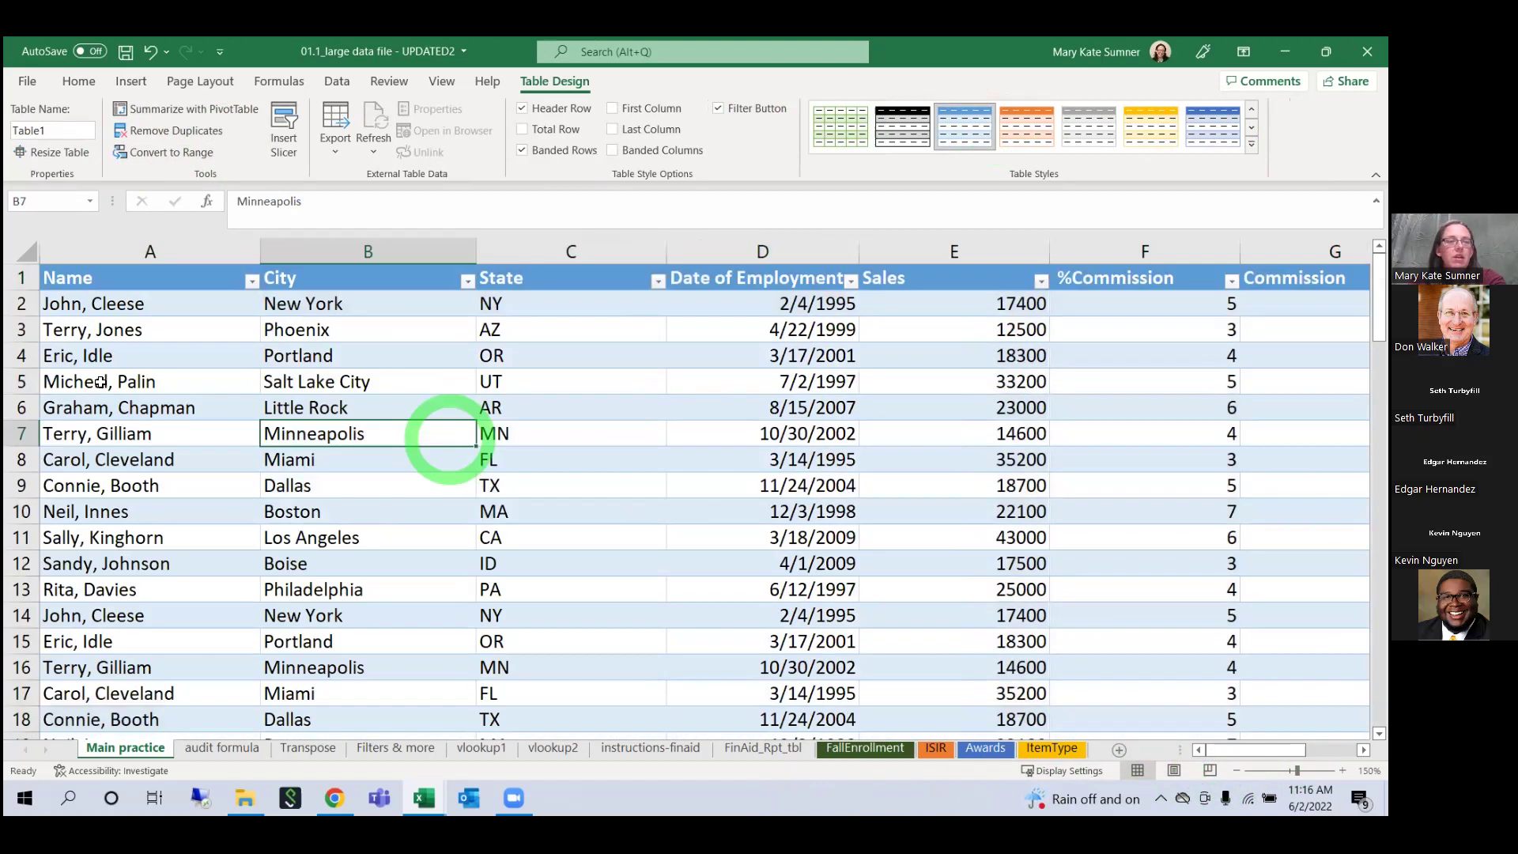
# Step: Check the table name assigned to the Main practice table
pyautogui.click(71, 356)
pyautogui.click(38, 131)
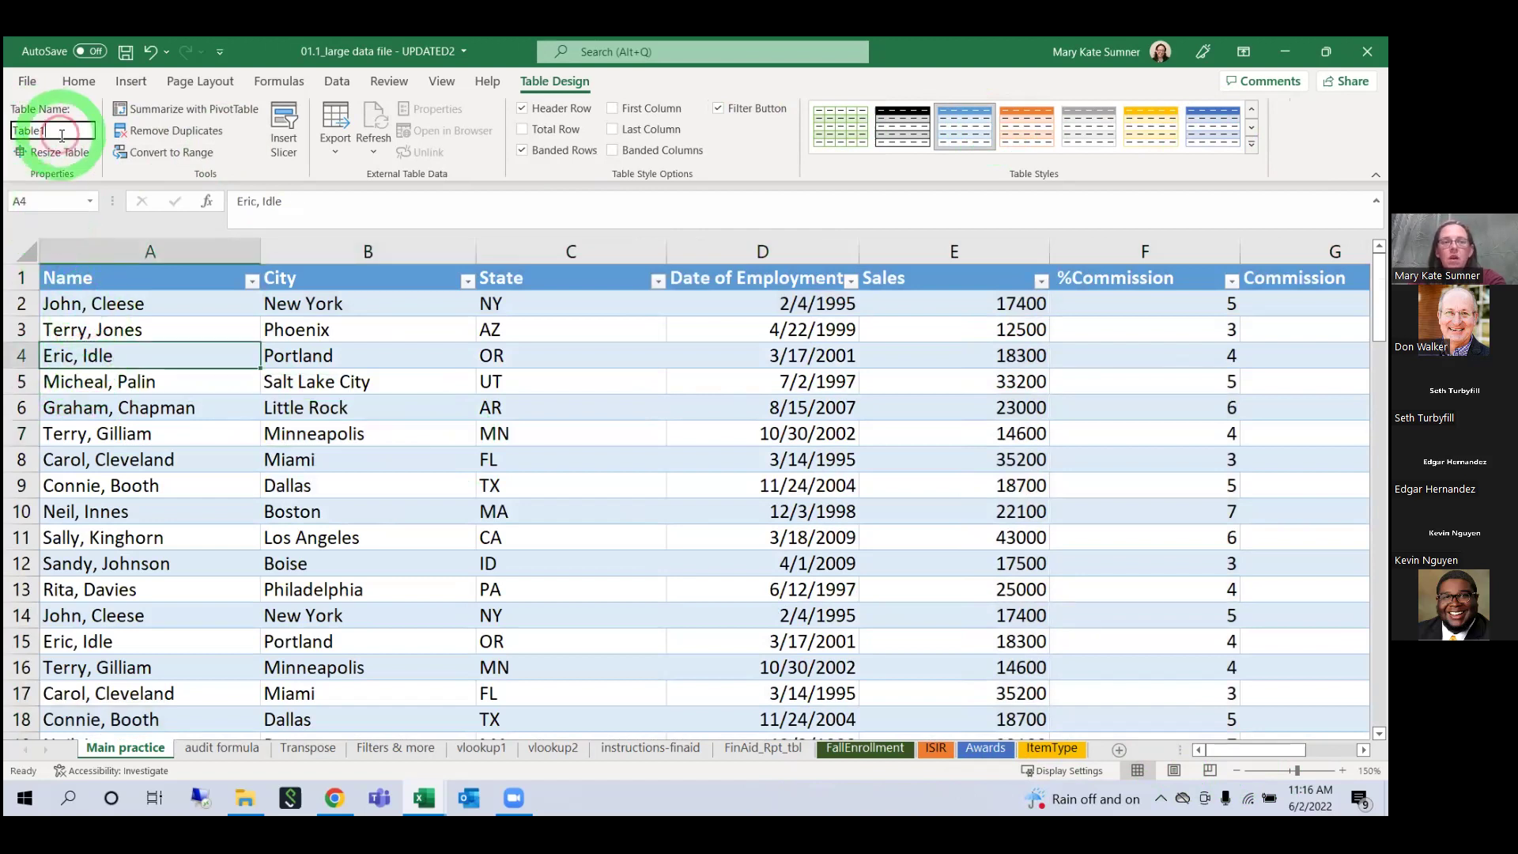
pyautogui.moveTo(40, 131); pyautogui.dragTo(49, 135)
pyautogui.click(49, 133)
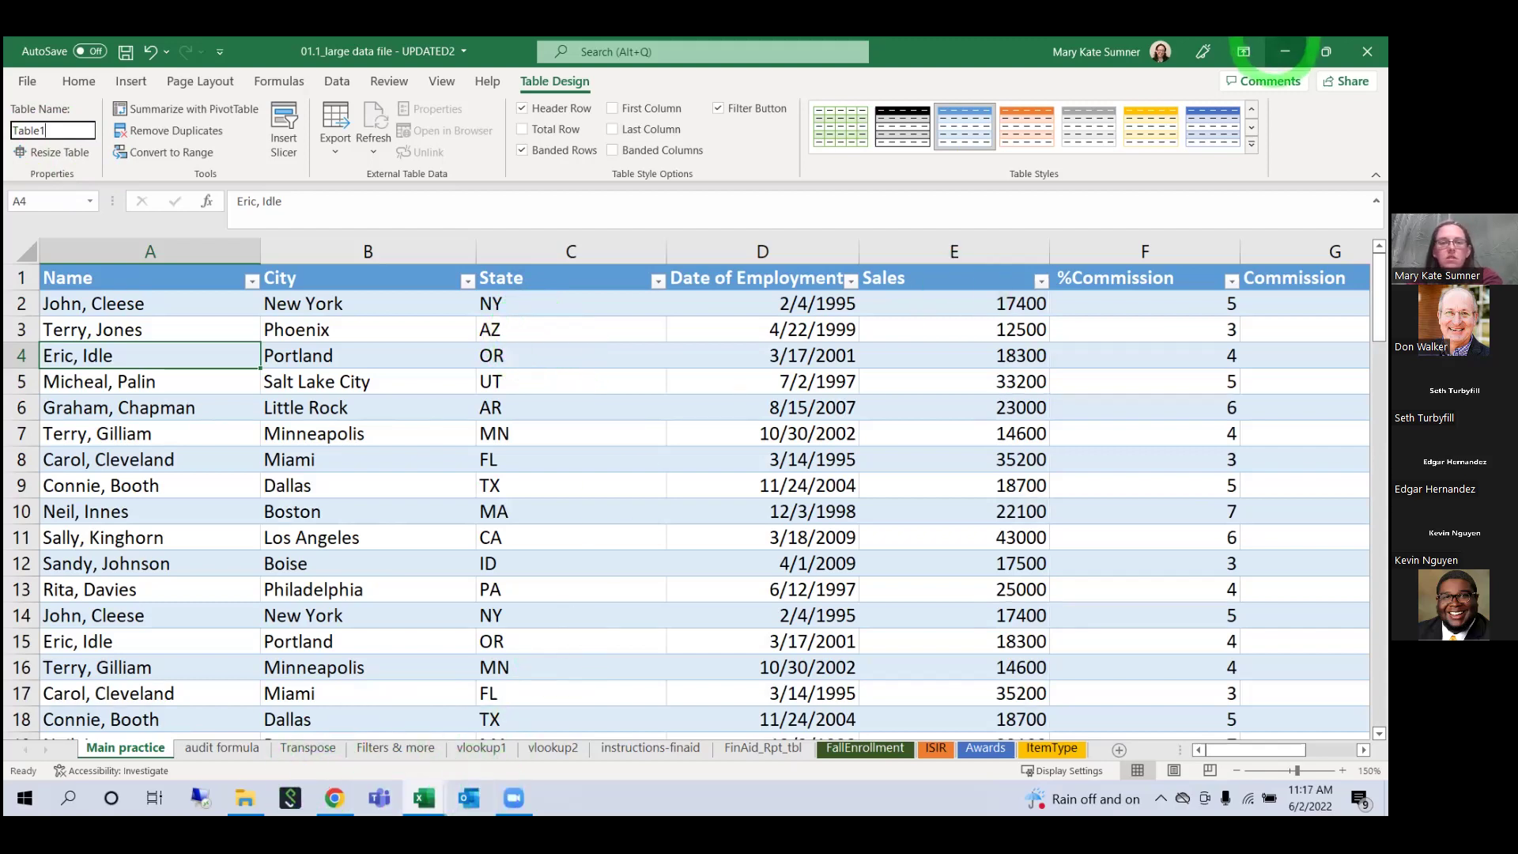
# Step: Switch to the PivotTables Training workbook and select a Year cell in the Created Pivot Table sheet's data
pyautogui.click(1285, 52)
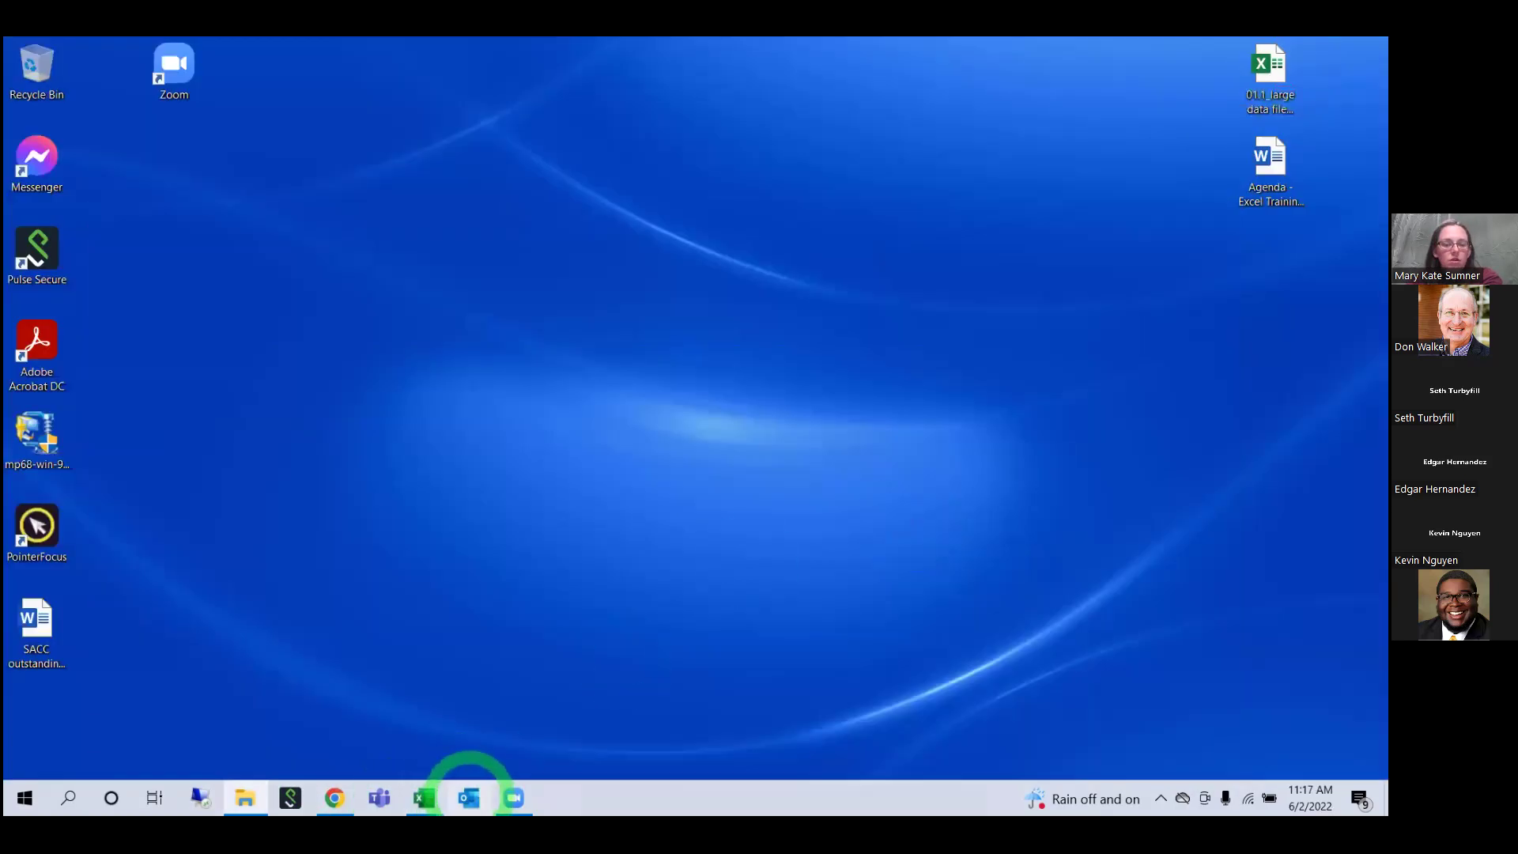
pyautogui.click(544, 696)
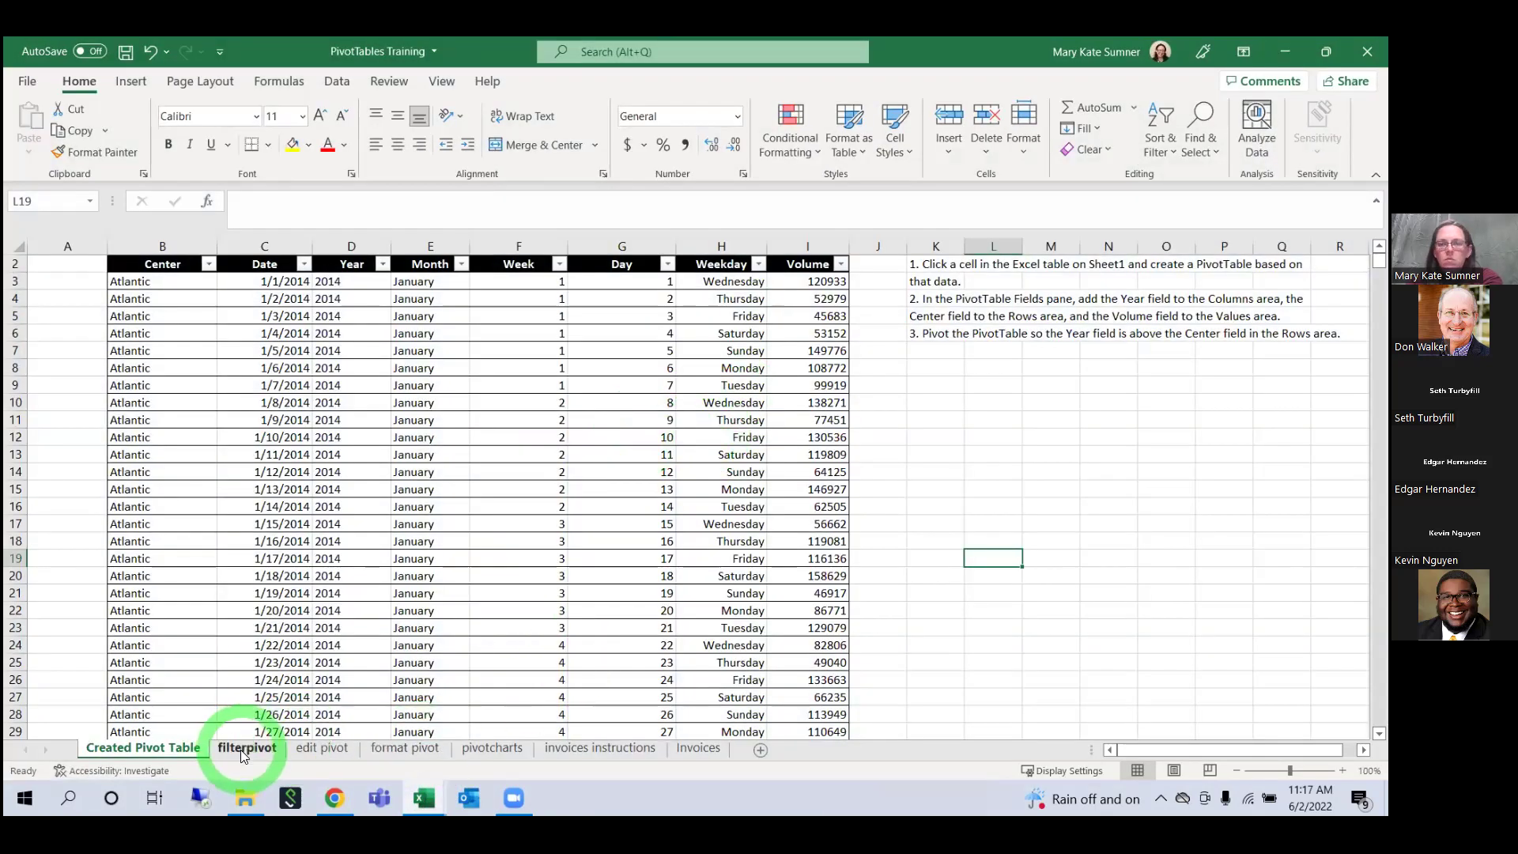
pyautogui.click(352, 557)
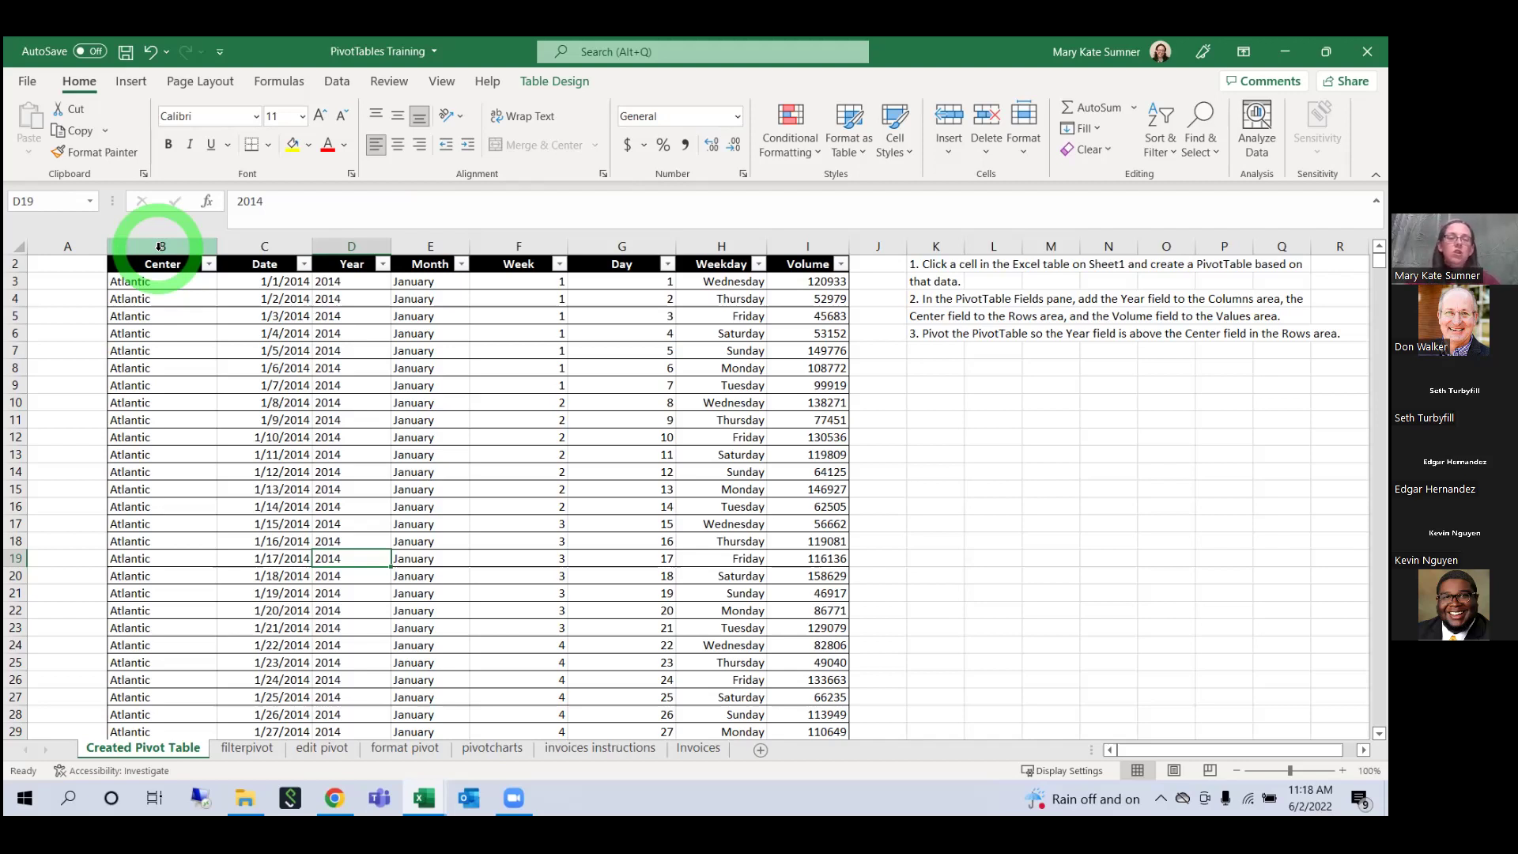
# Step: Create a PivotTable on a new worksheet from columns B to I of the Created Pivot Table sheet
pyautogui.moveTo(160, 246); pyautogui.dragTo(801, 281)
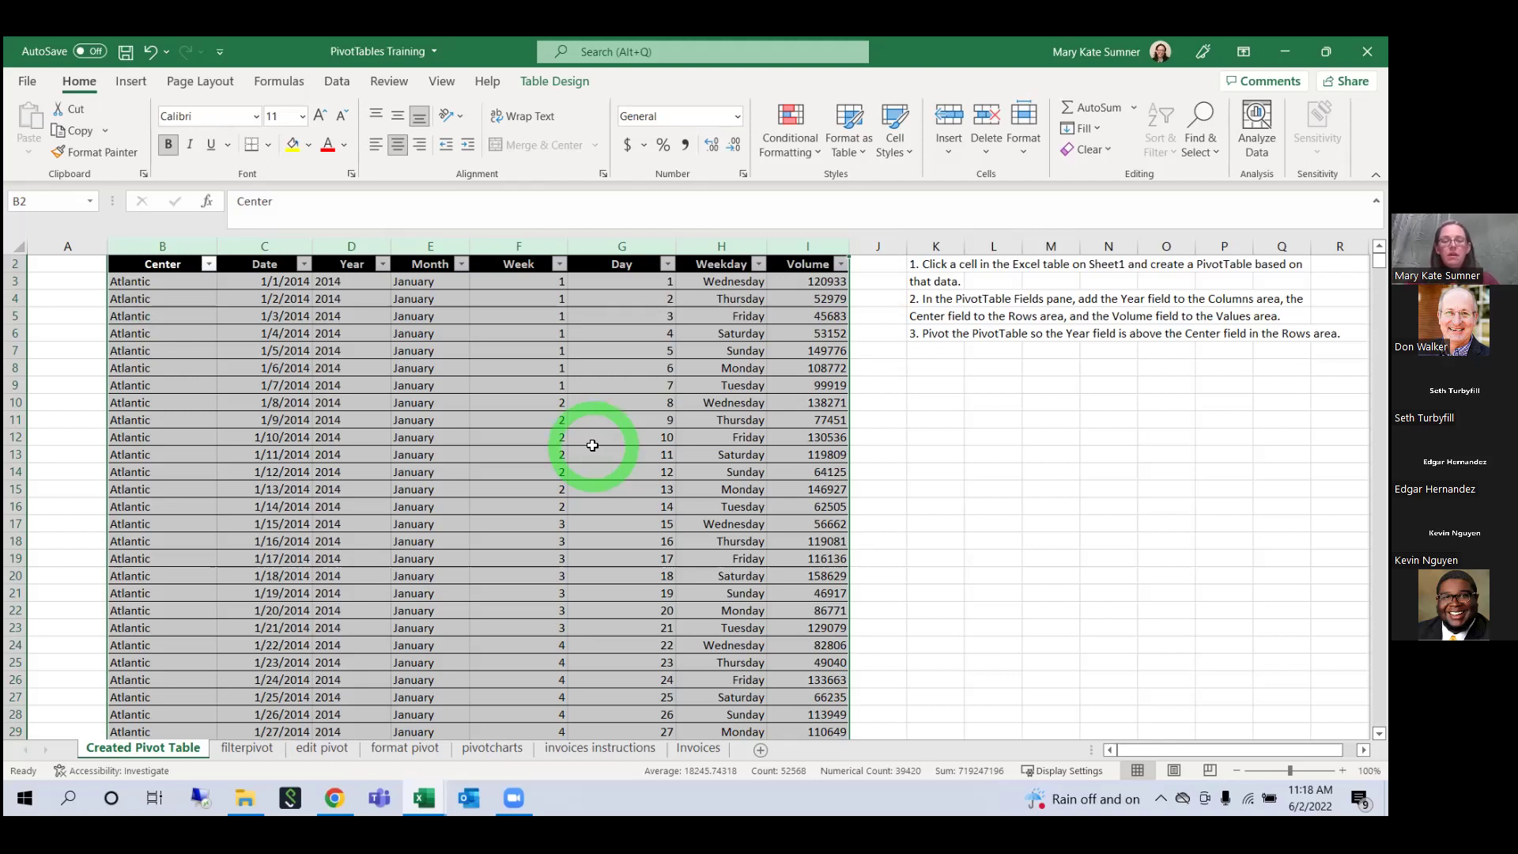
pyautogui.click(132, 83)
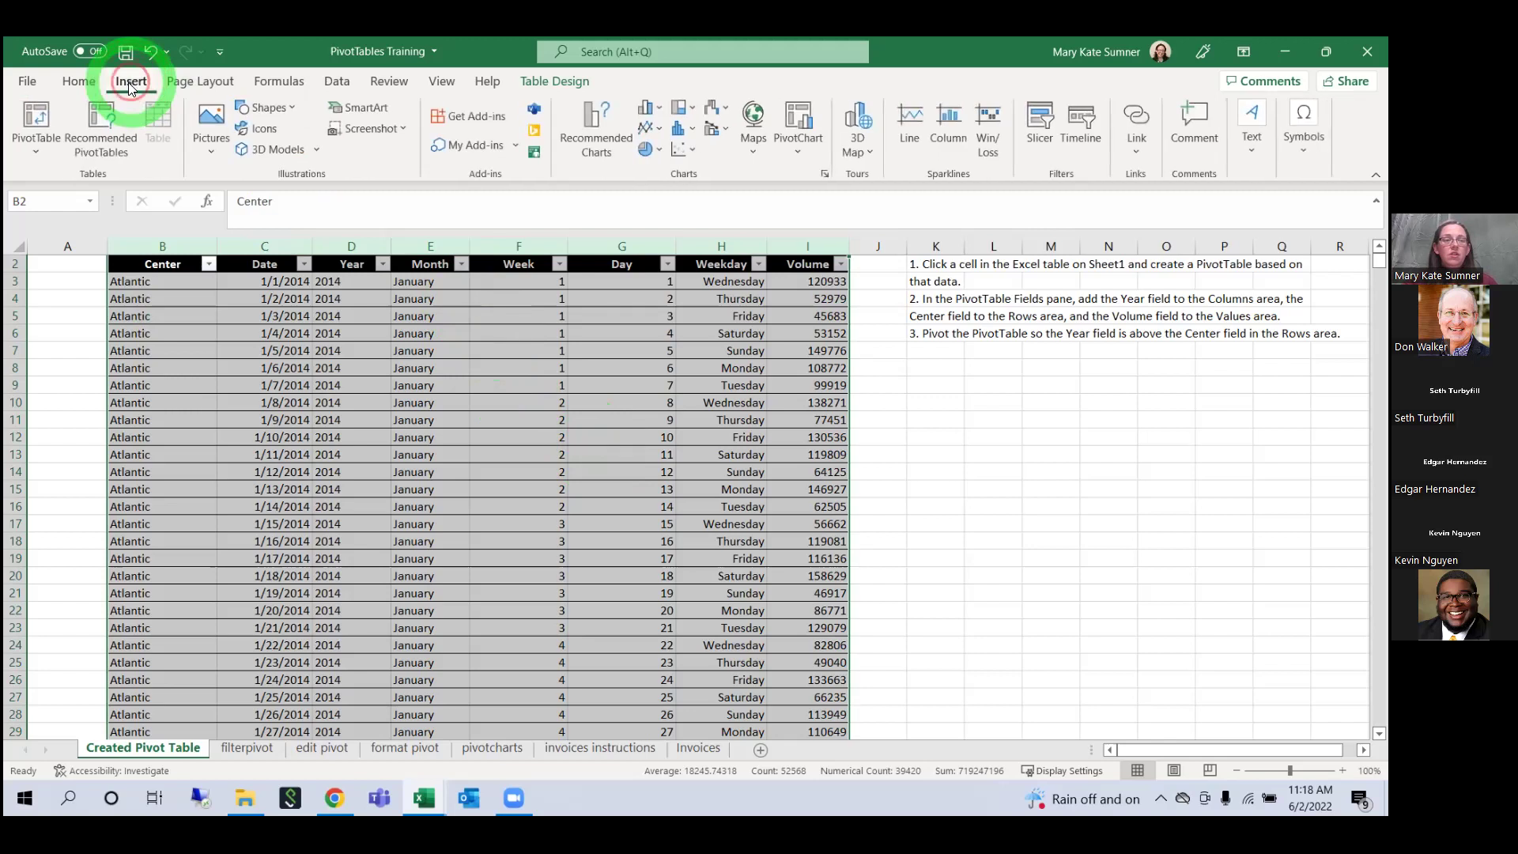
pyautogui.click(29, 133)
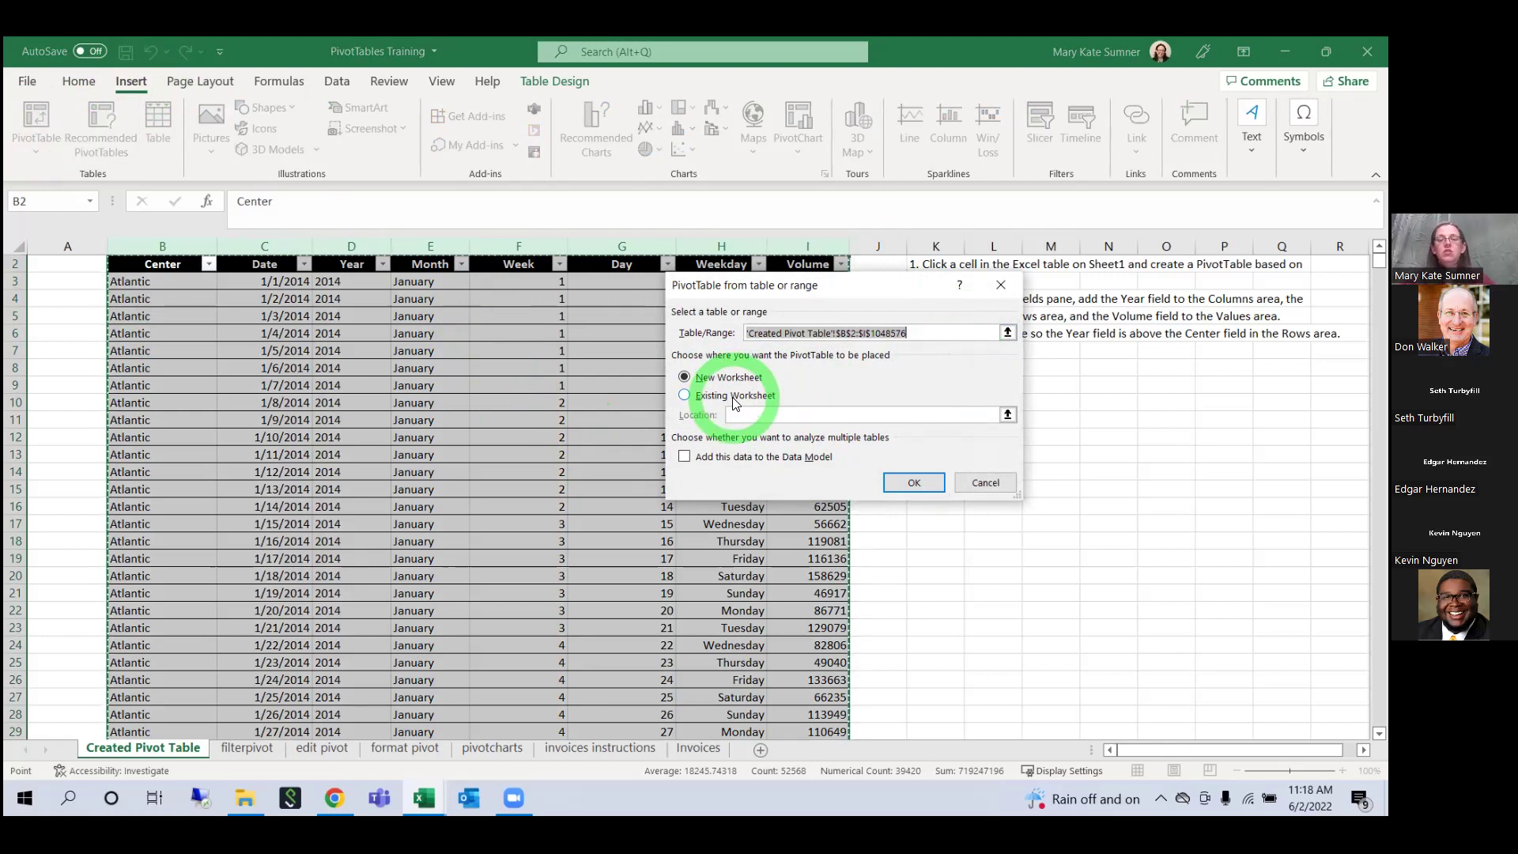
pyautogui.click(933, 494)
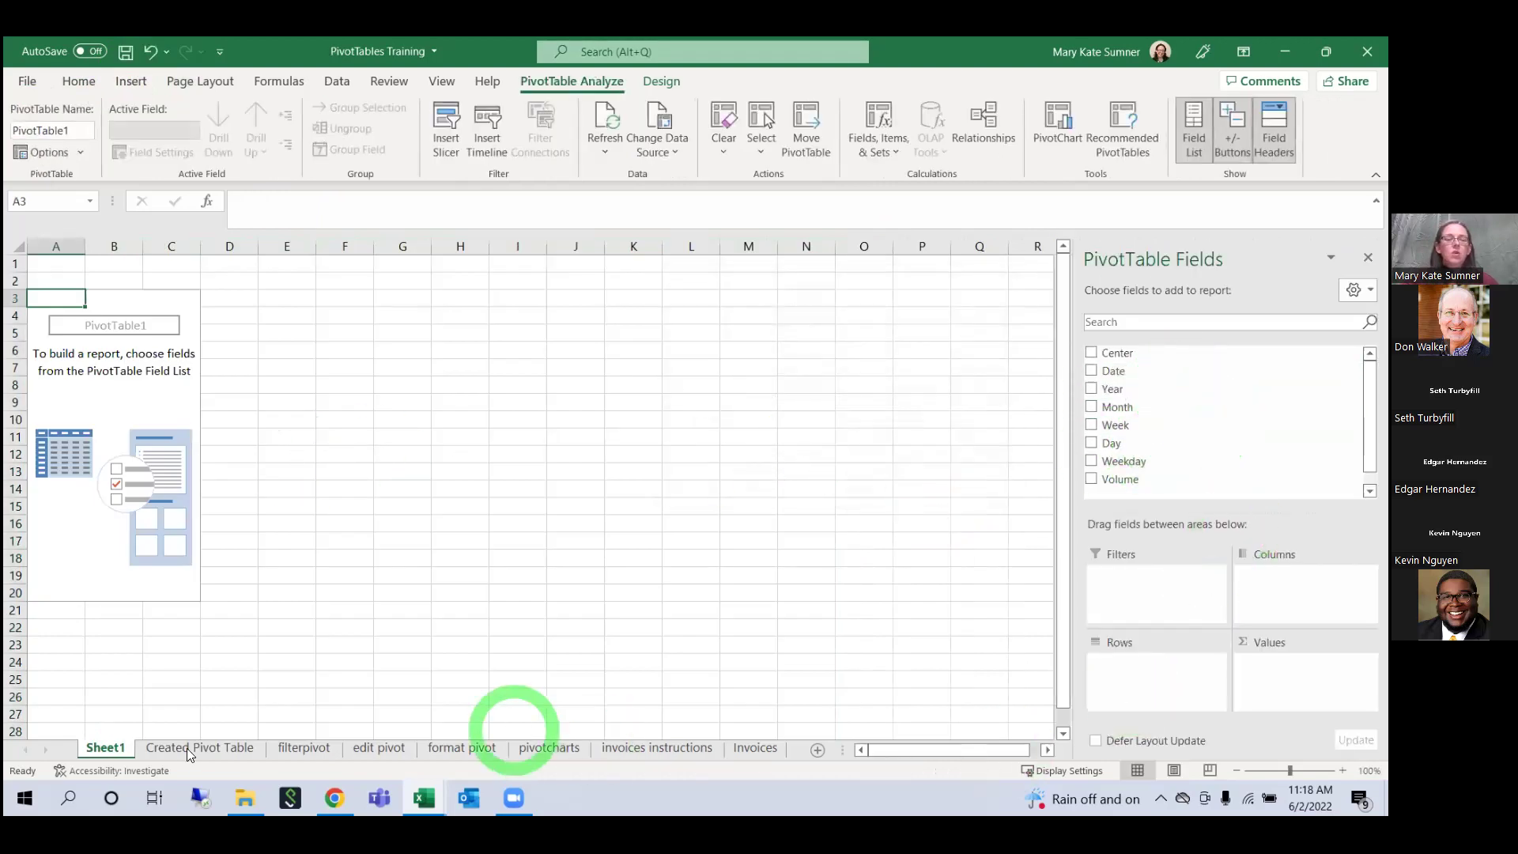
# Step: Add the Center field to the PivotTable's Rows area on Sheet1, trying it in Columns before returning it to Rows
pyautogui.click(200, 748)
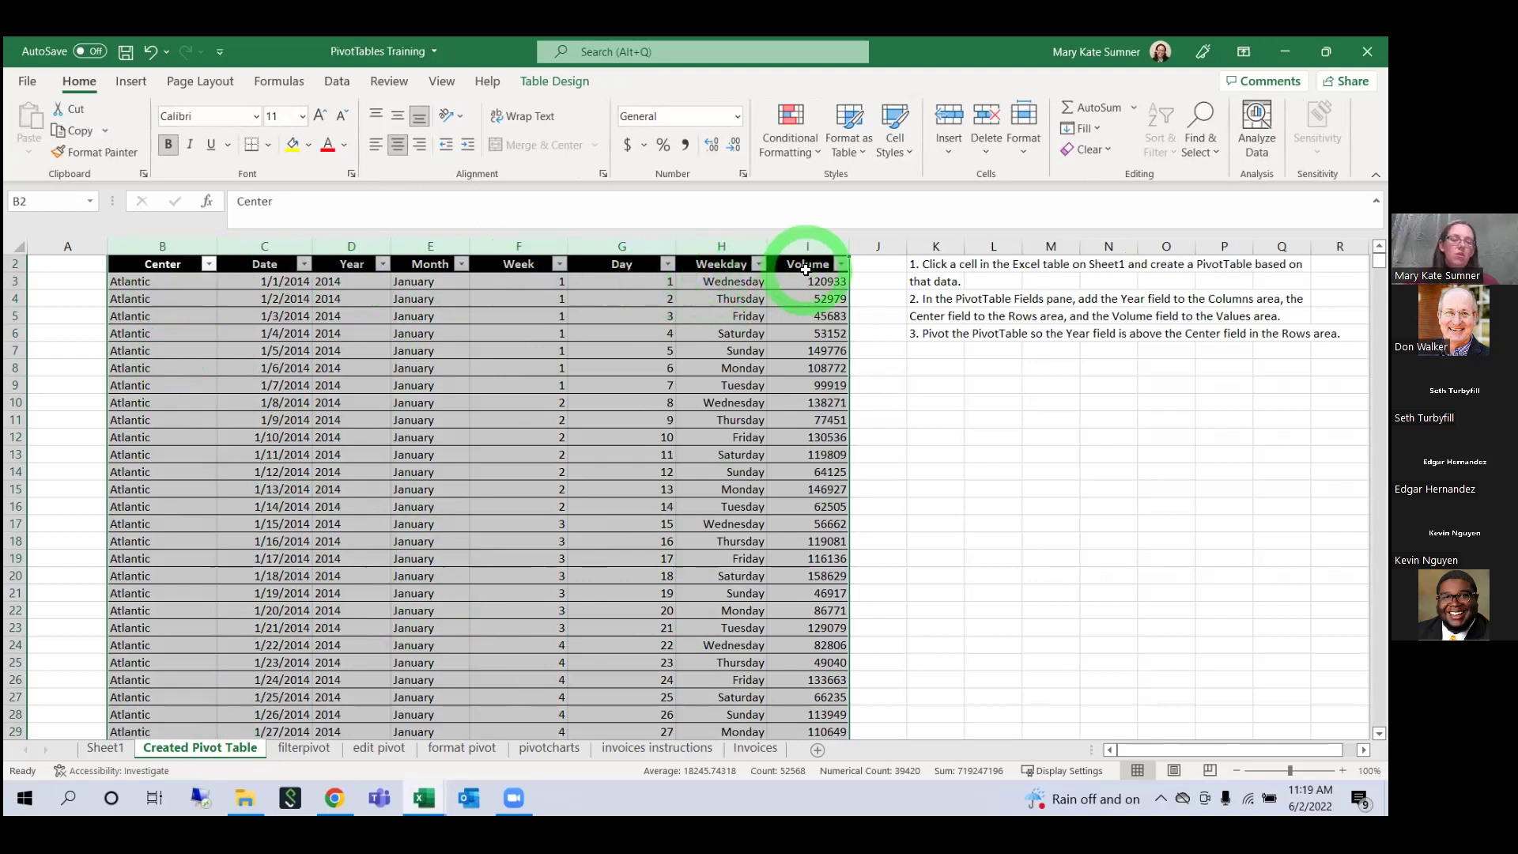
pyautogui.click(109, 751)
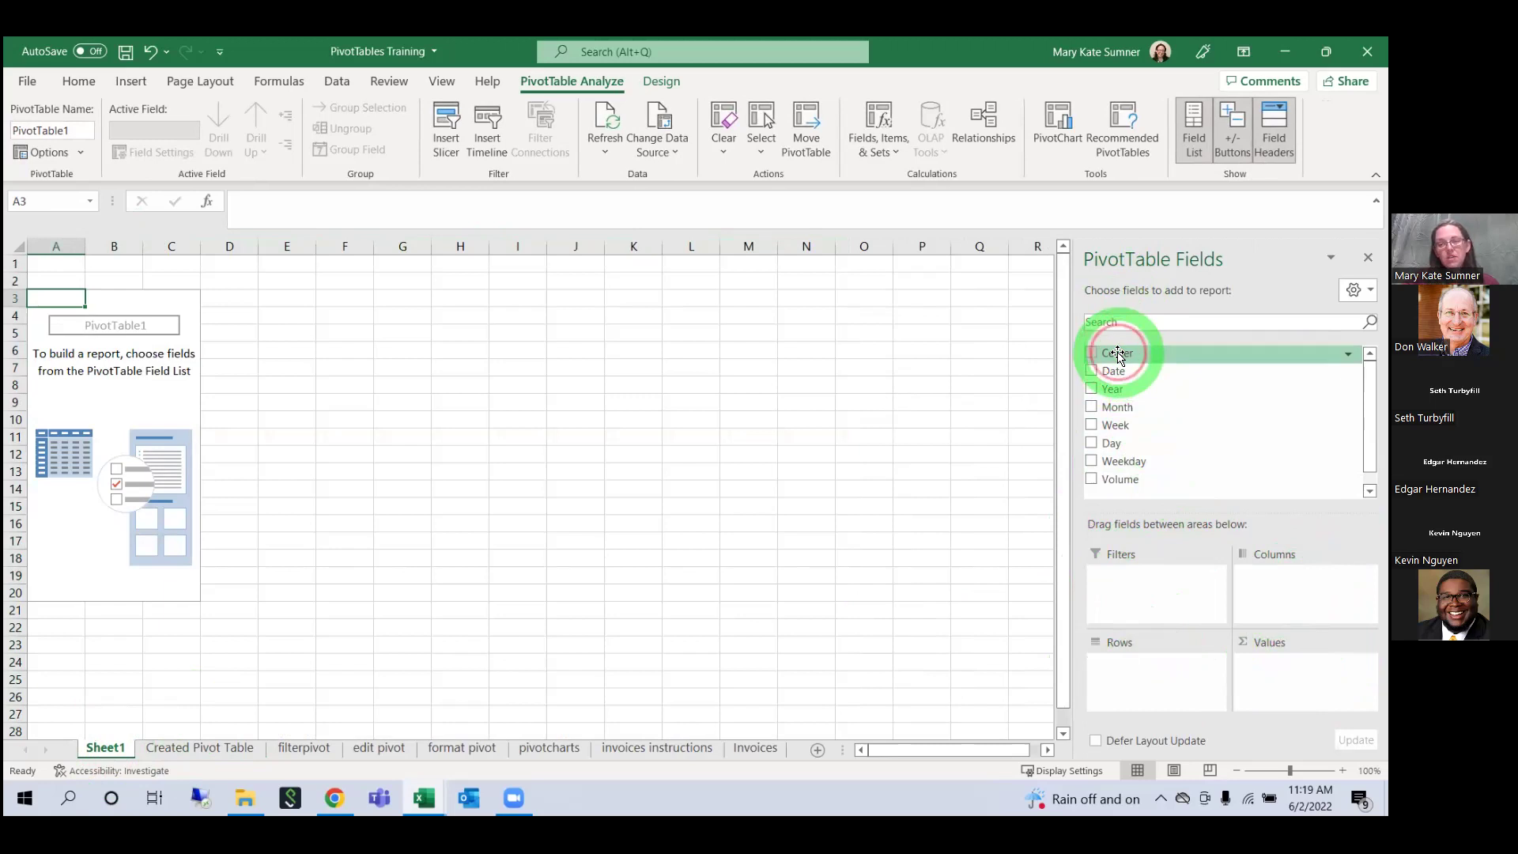
pyautogui.moveTo(1118, 356); pyautogui.dragTo(1132, 663)
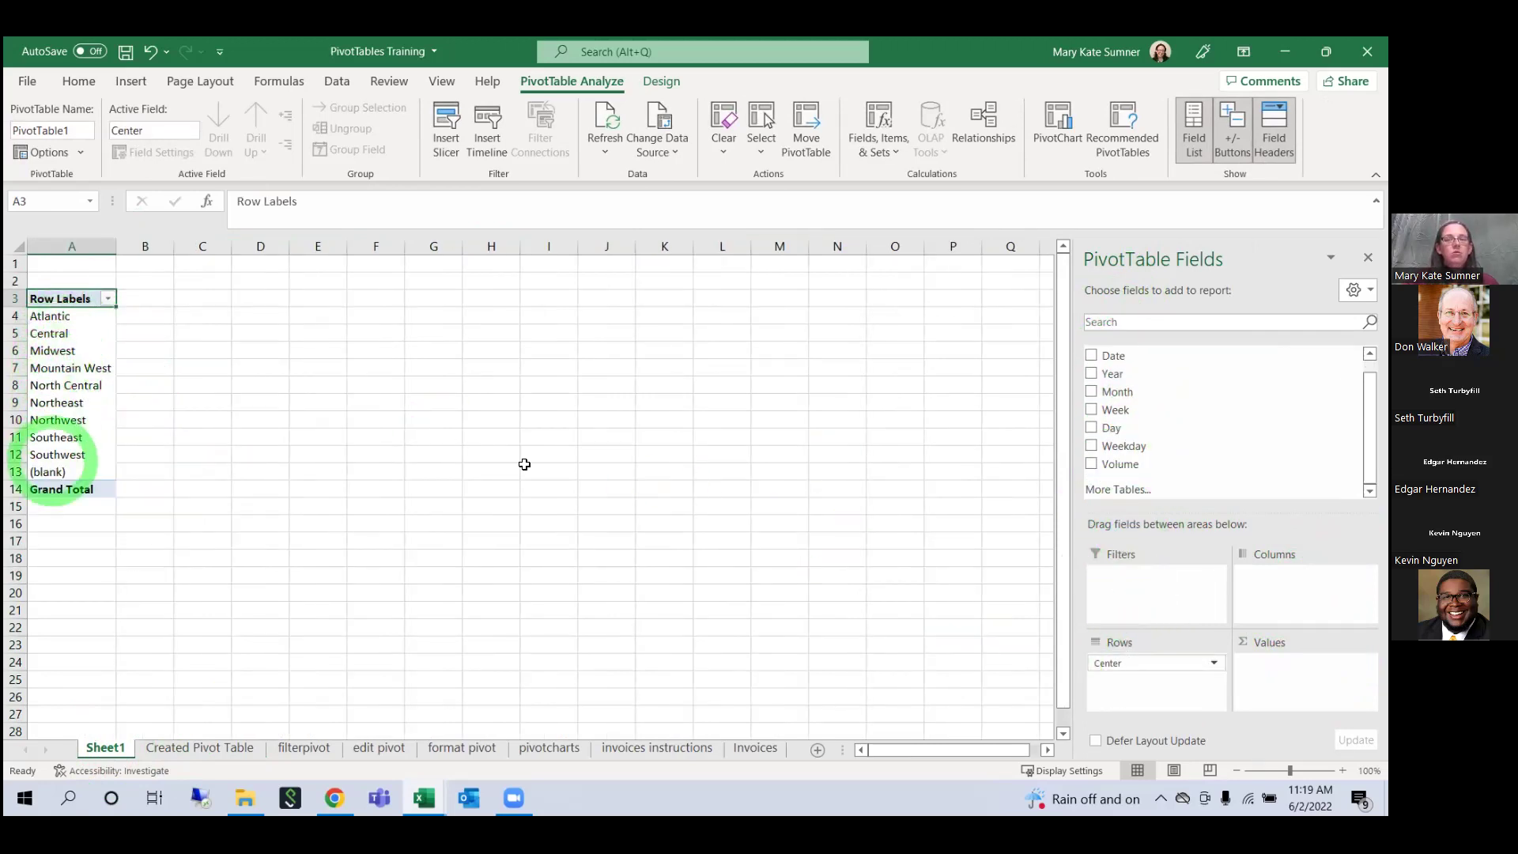
pyautogui.moveTo(1150, 664); pyautogui.dragTo(1305, 578)
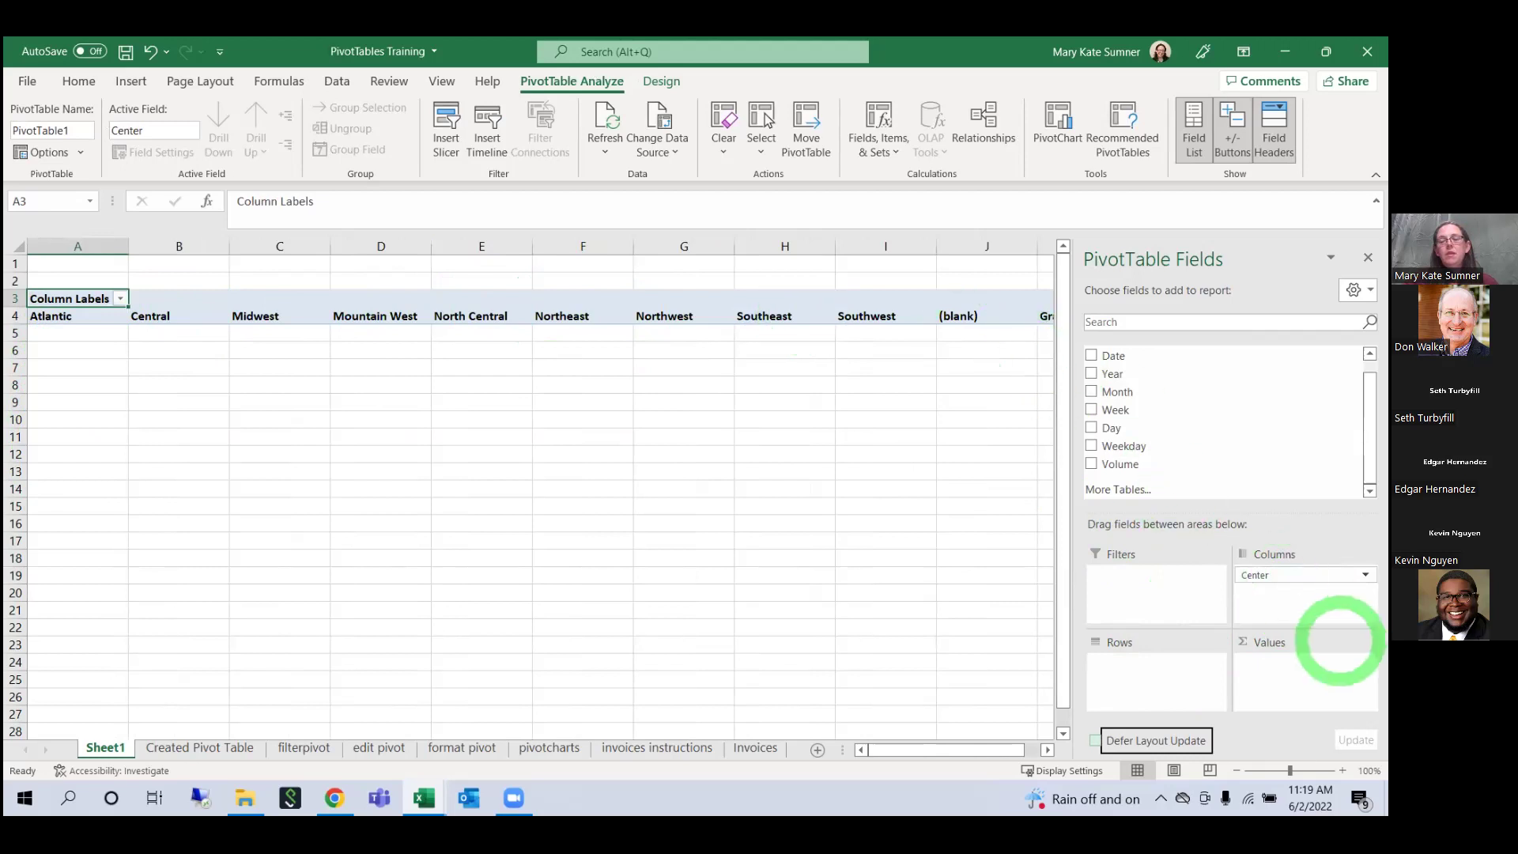
pyautogui.moveTo(1305, 573); pyautogui.dragTo(1146, 682)
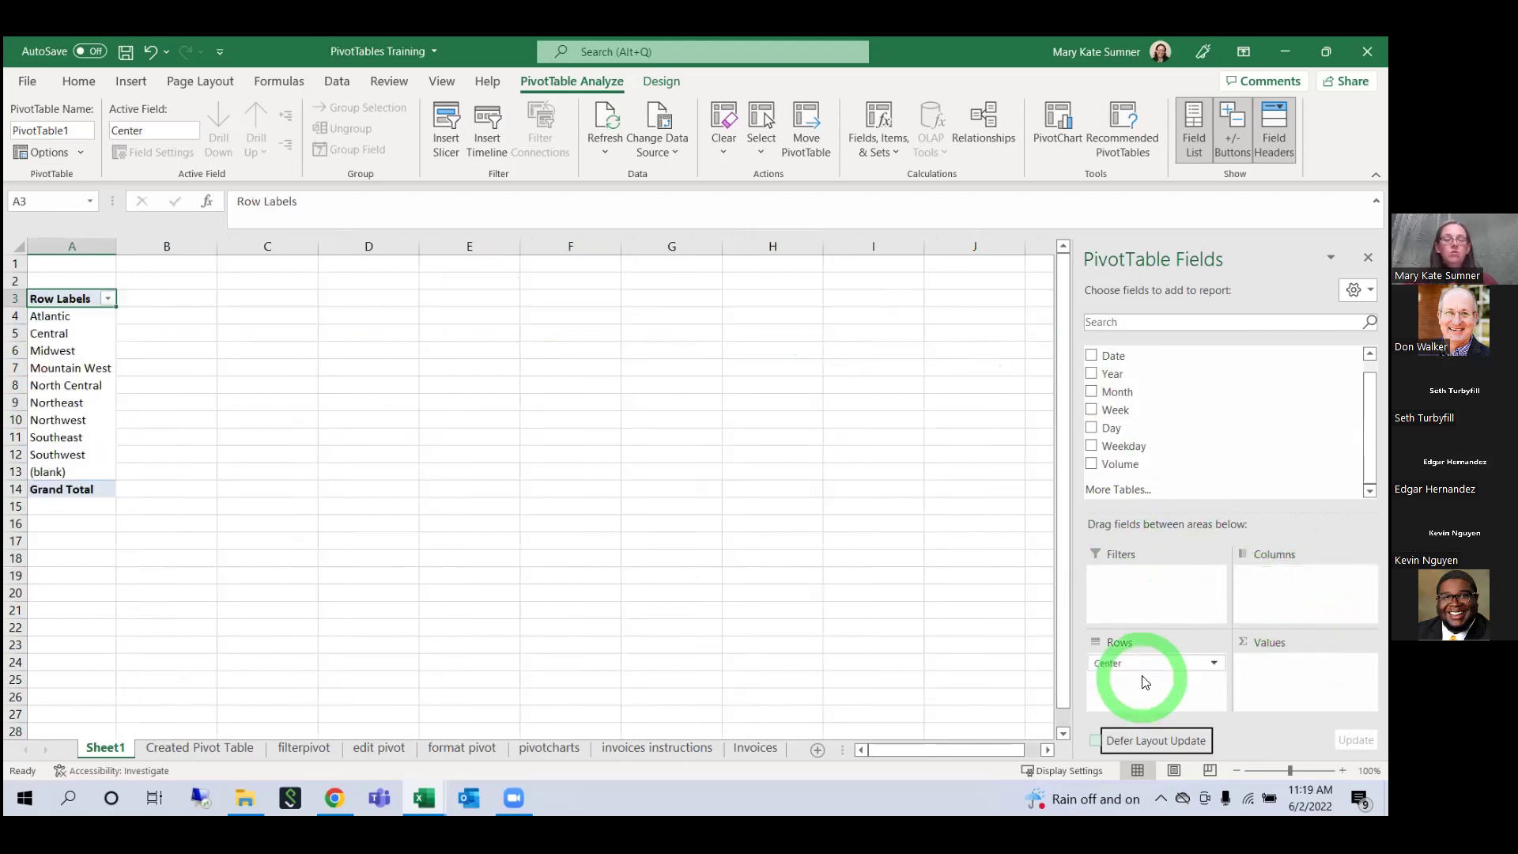
# Step: Add the Volume field to the PivotTable's Values area
pyautogui.click(1123, 466)
pyautogui.moveTo(1123, 467); pyautogui.dragTo(1290, 673)
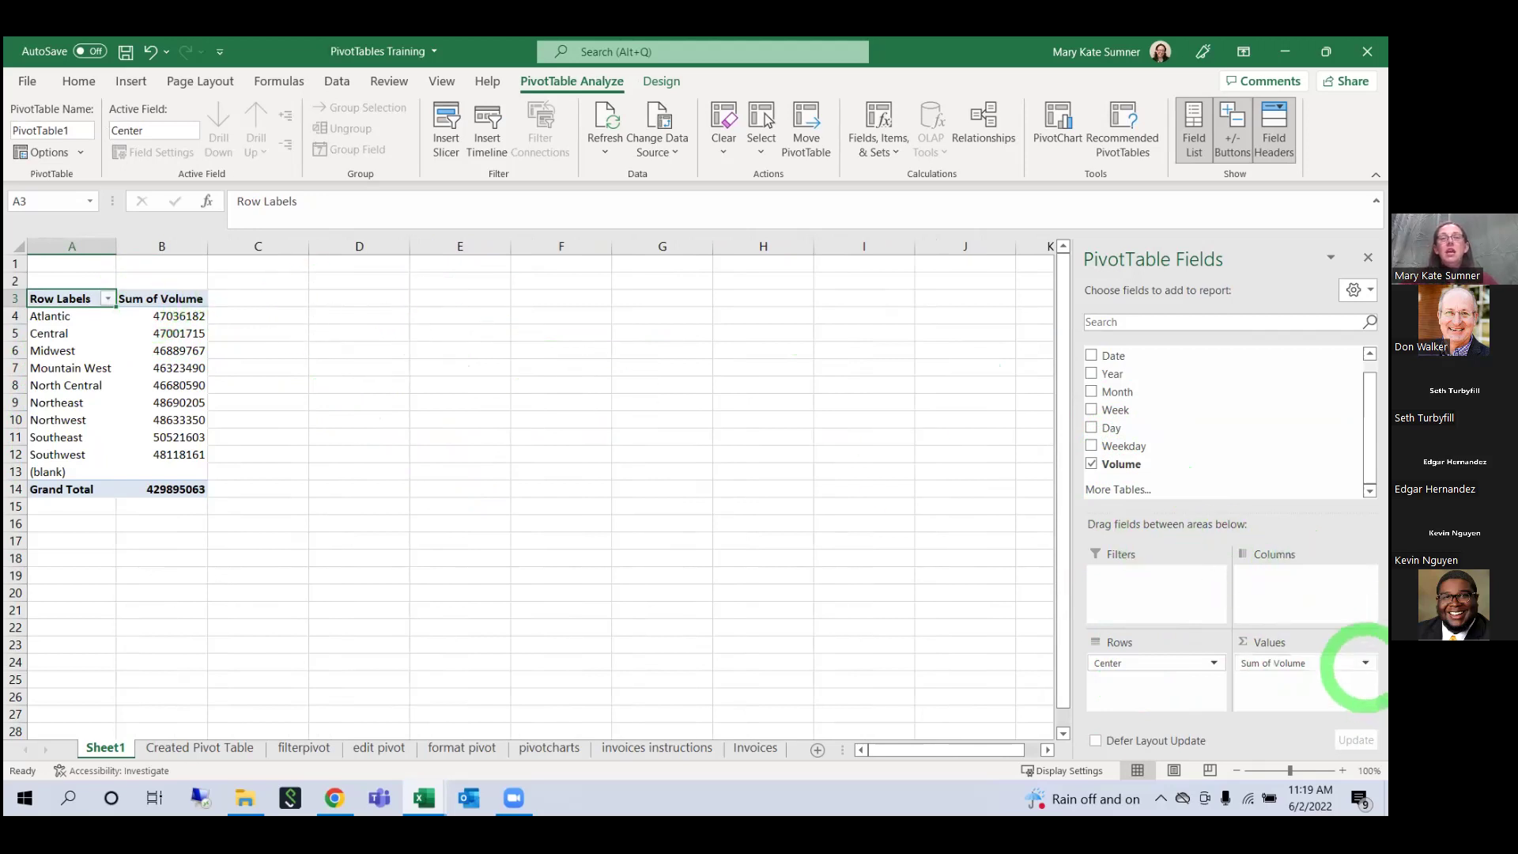
# Step: Change the Volume value field to summarize by Count
pyautogui.click(1366, 662)
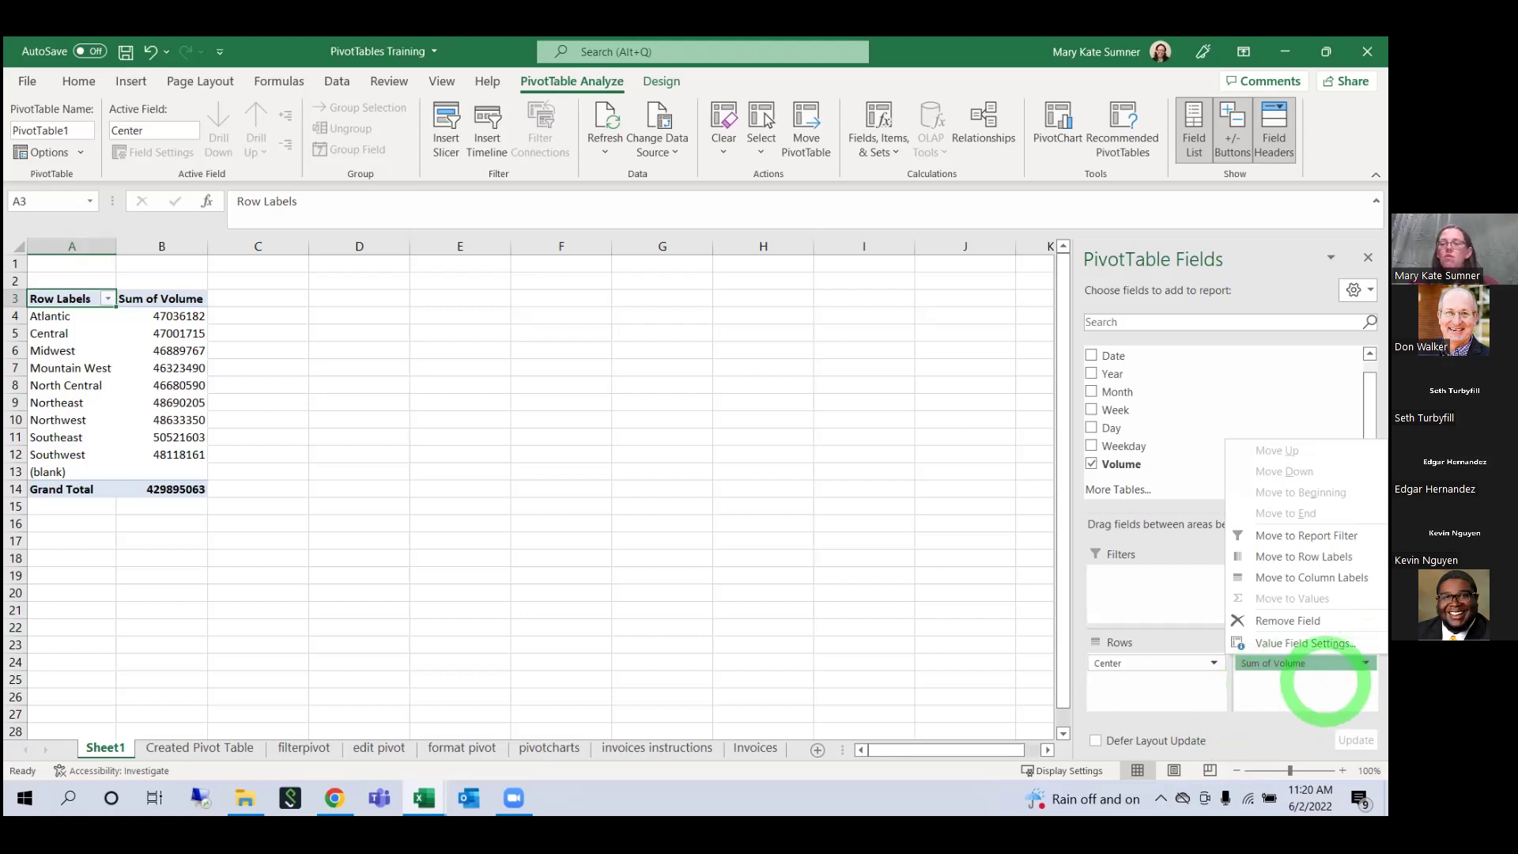
pyautogui.click(1327, 682)
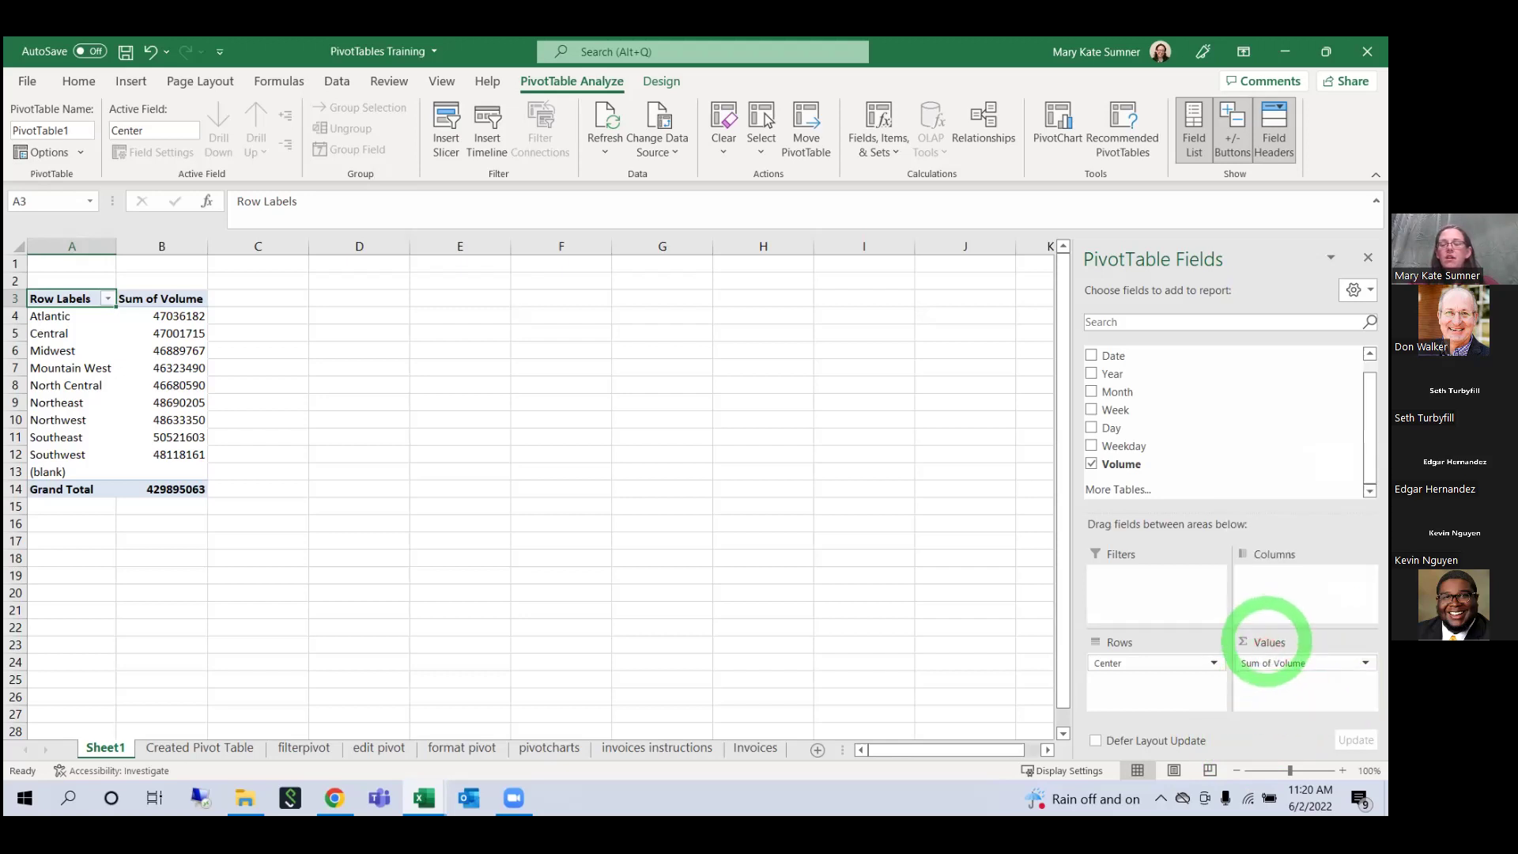
pyautogui.click(1363, 663)
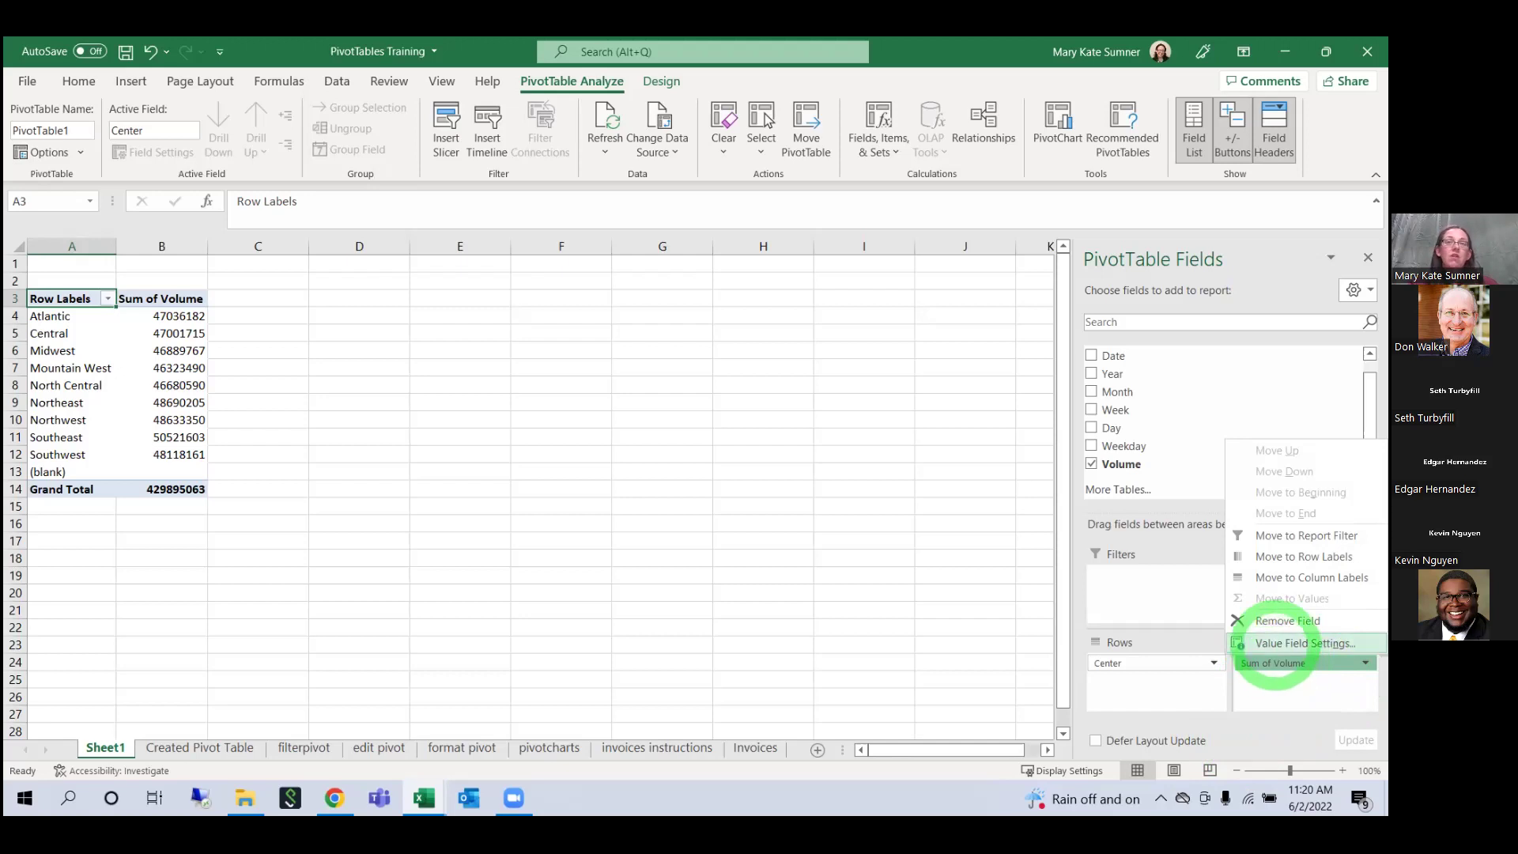
pyautogui.click(1297, 643)
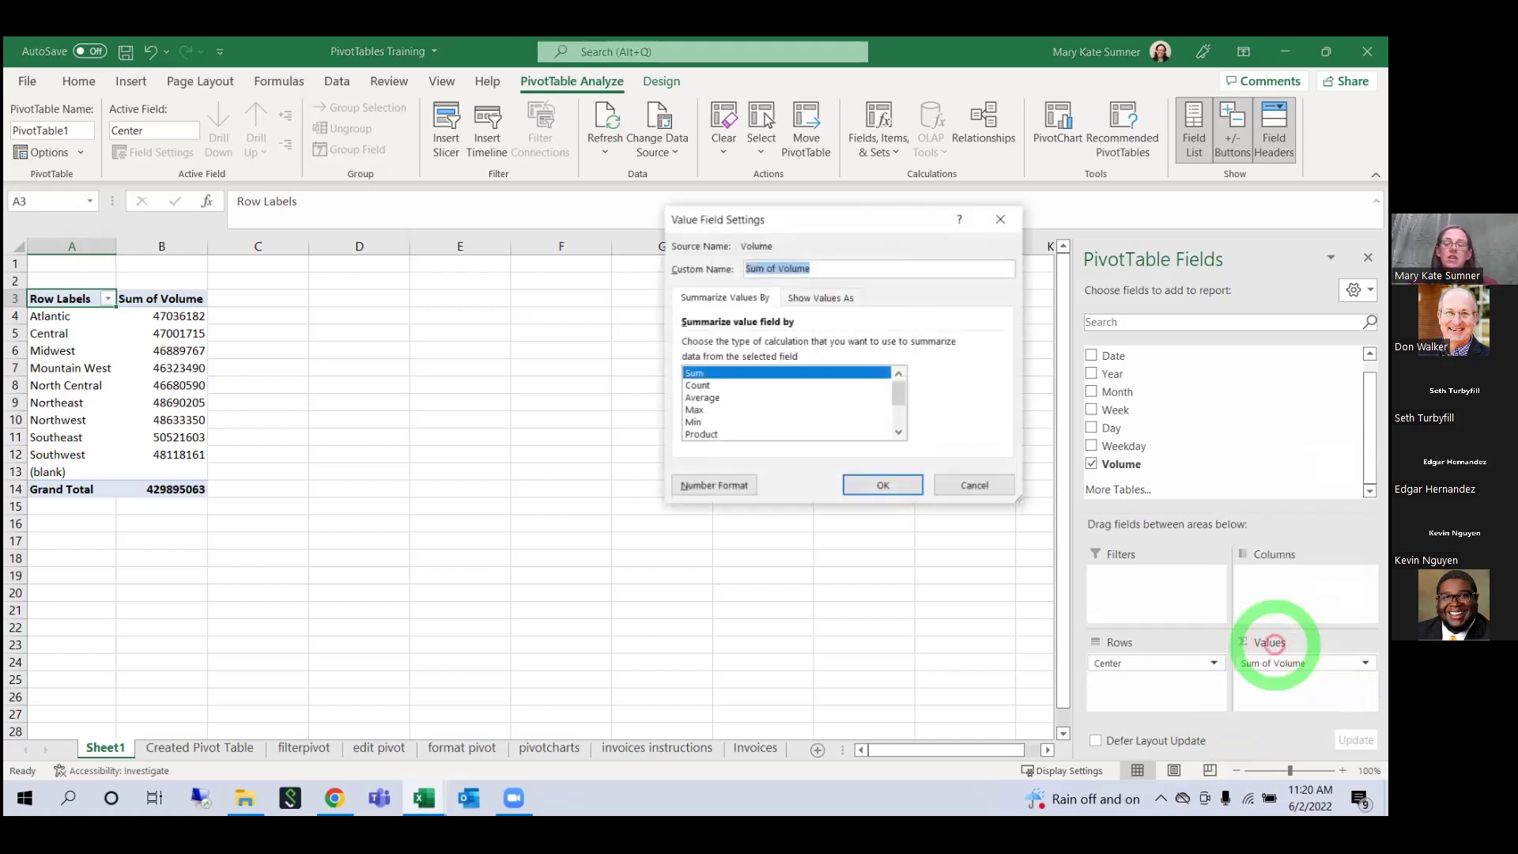
pyautogui.click(697, 385)
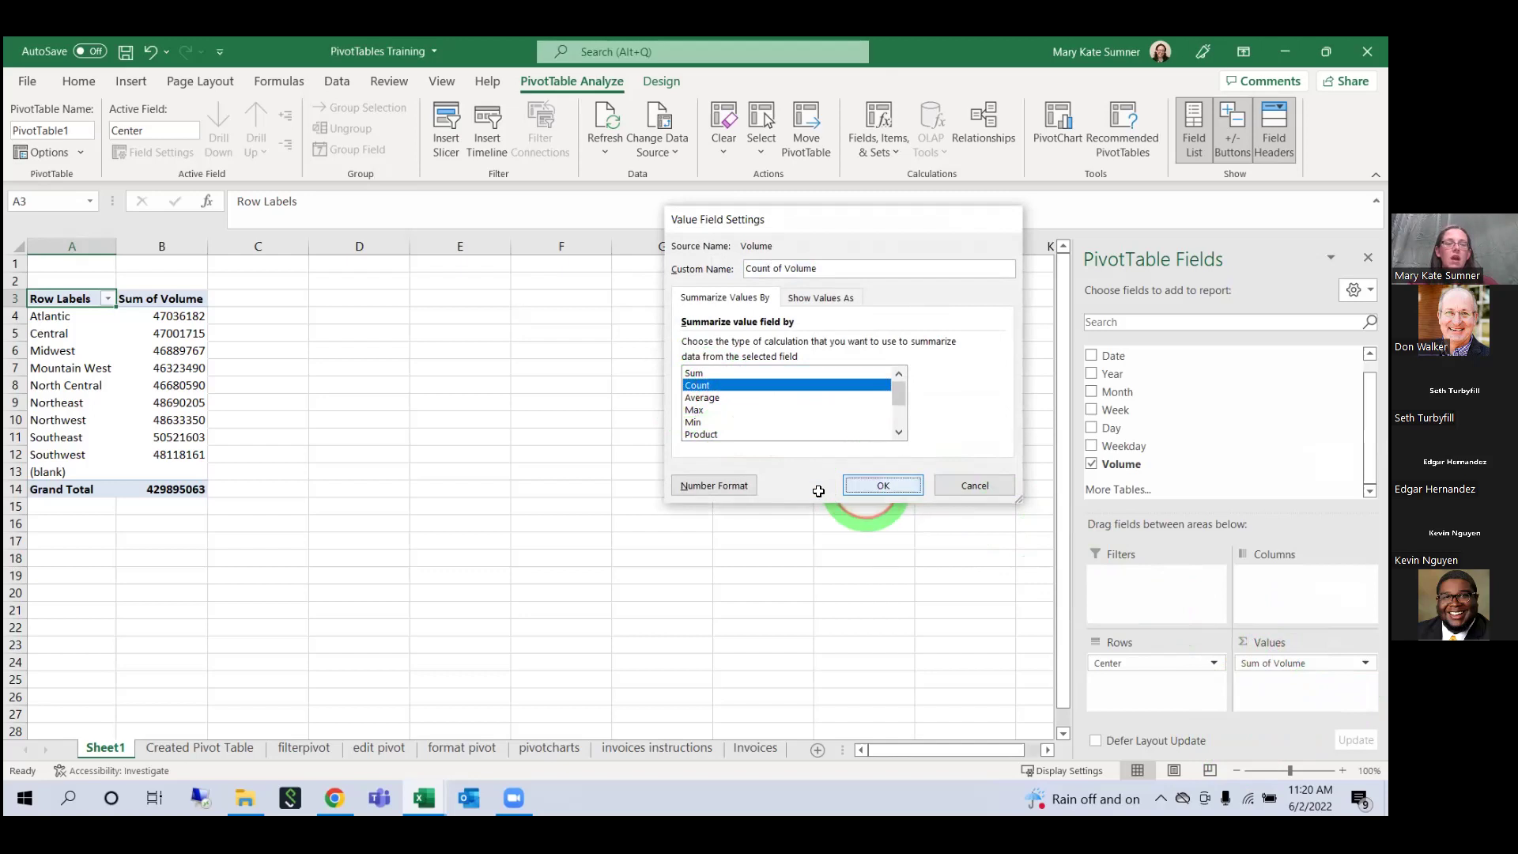
pyautogui.click(870, 486)
pyautogui.moveTo(195, 464)
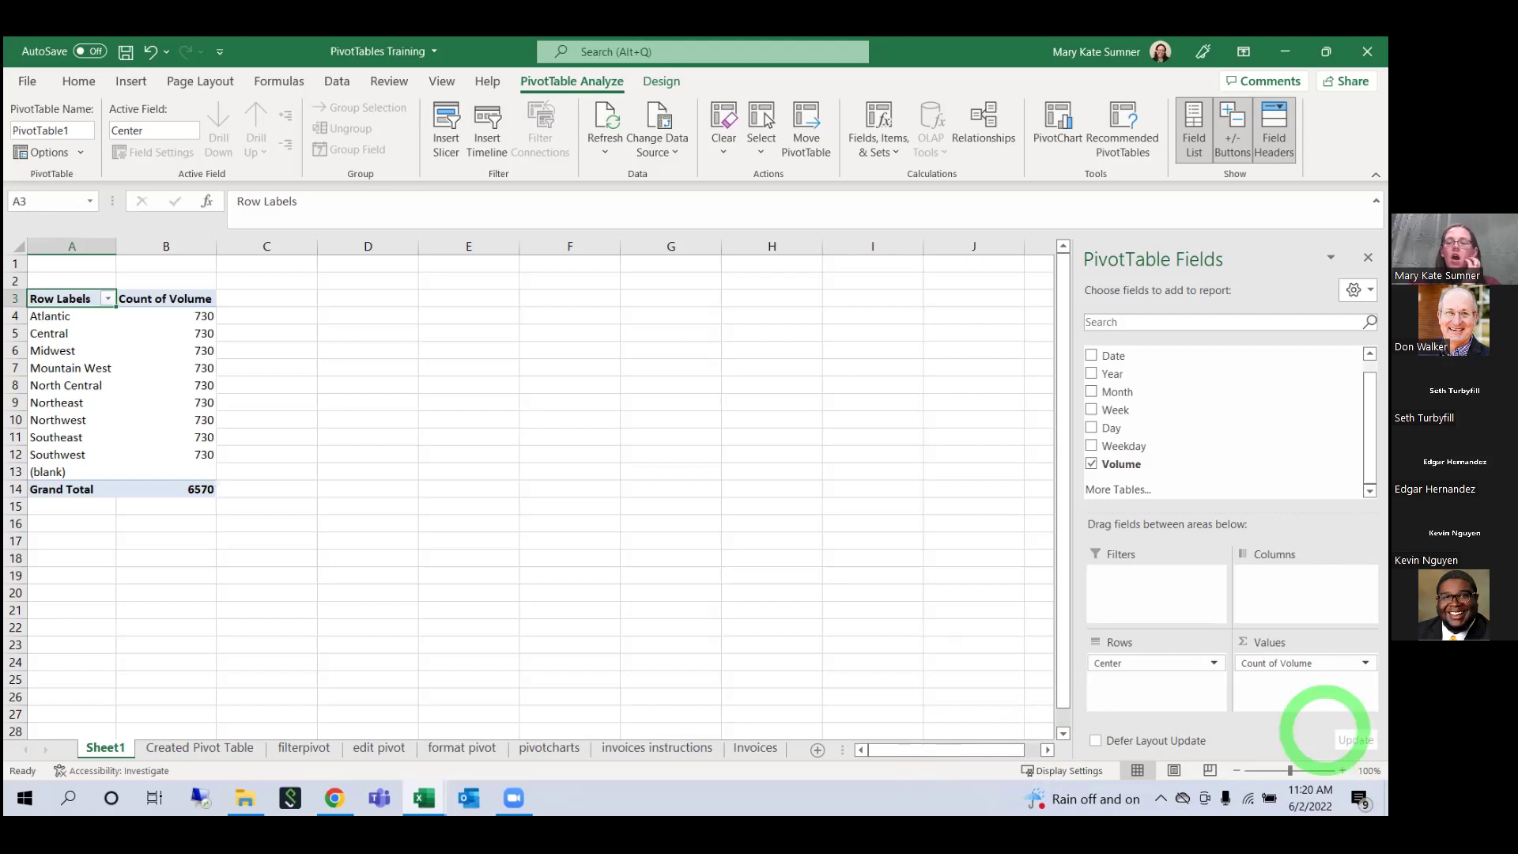
# Step: Set the Volume value field to summarize by Sum again
pyautogui.click(1301, 662)
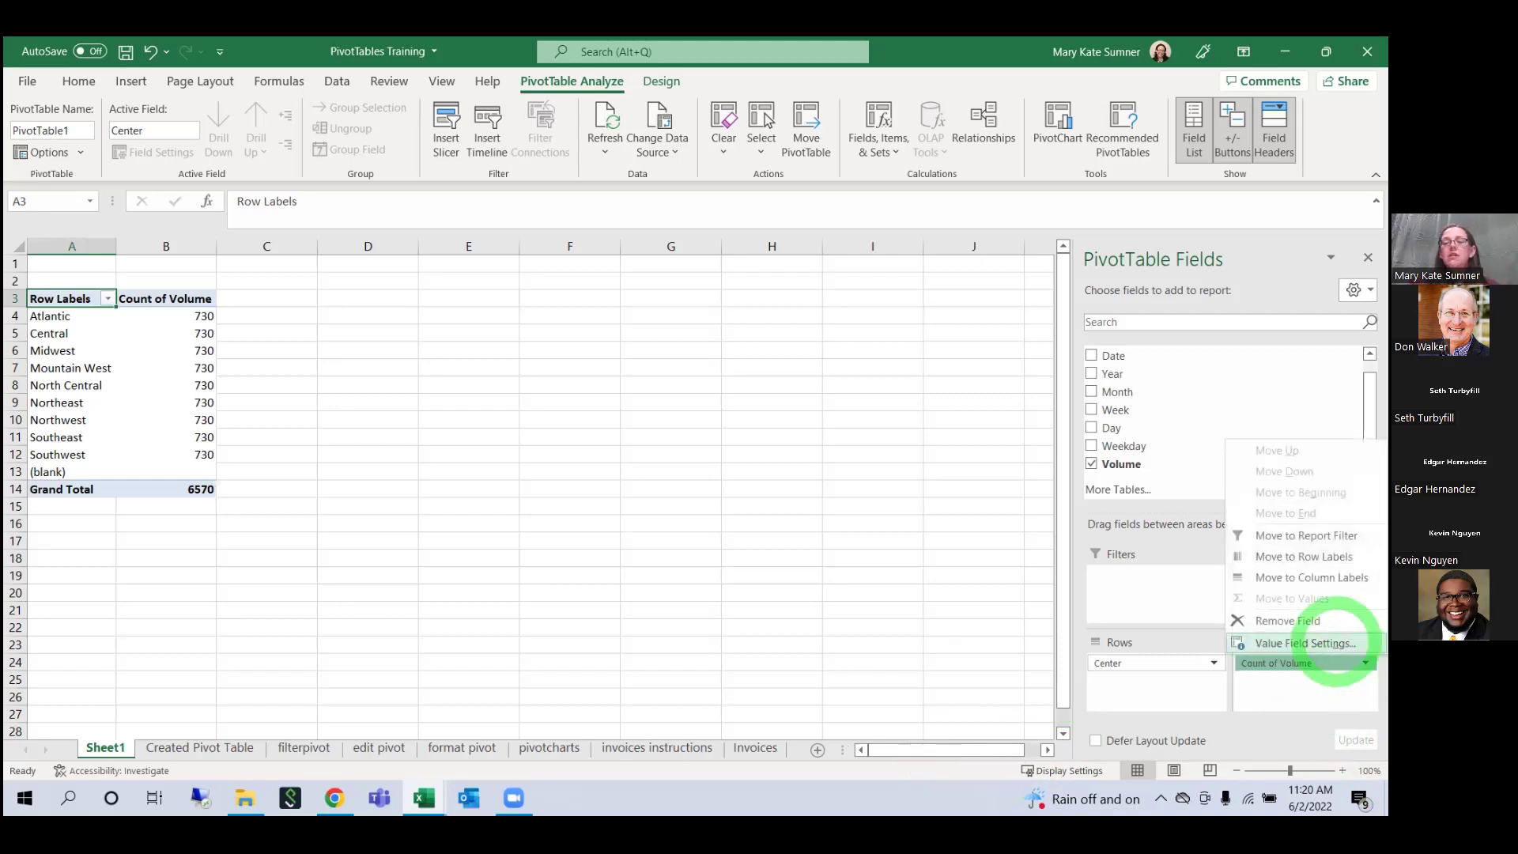
pyautogui.click(1305, 638)
pyautogui.click(696, 373)
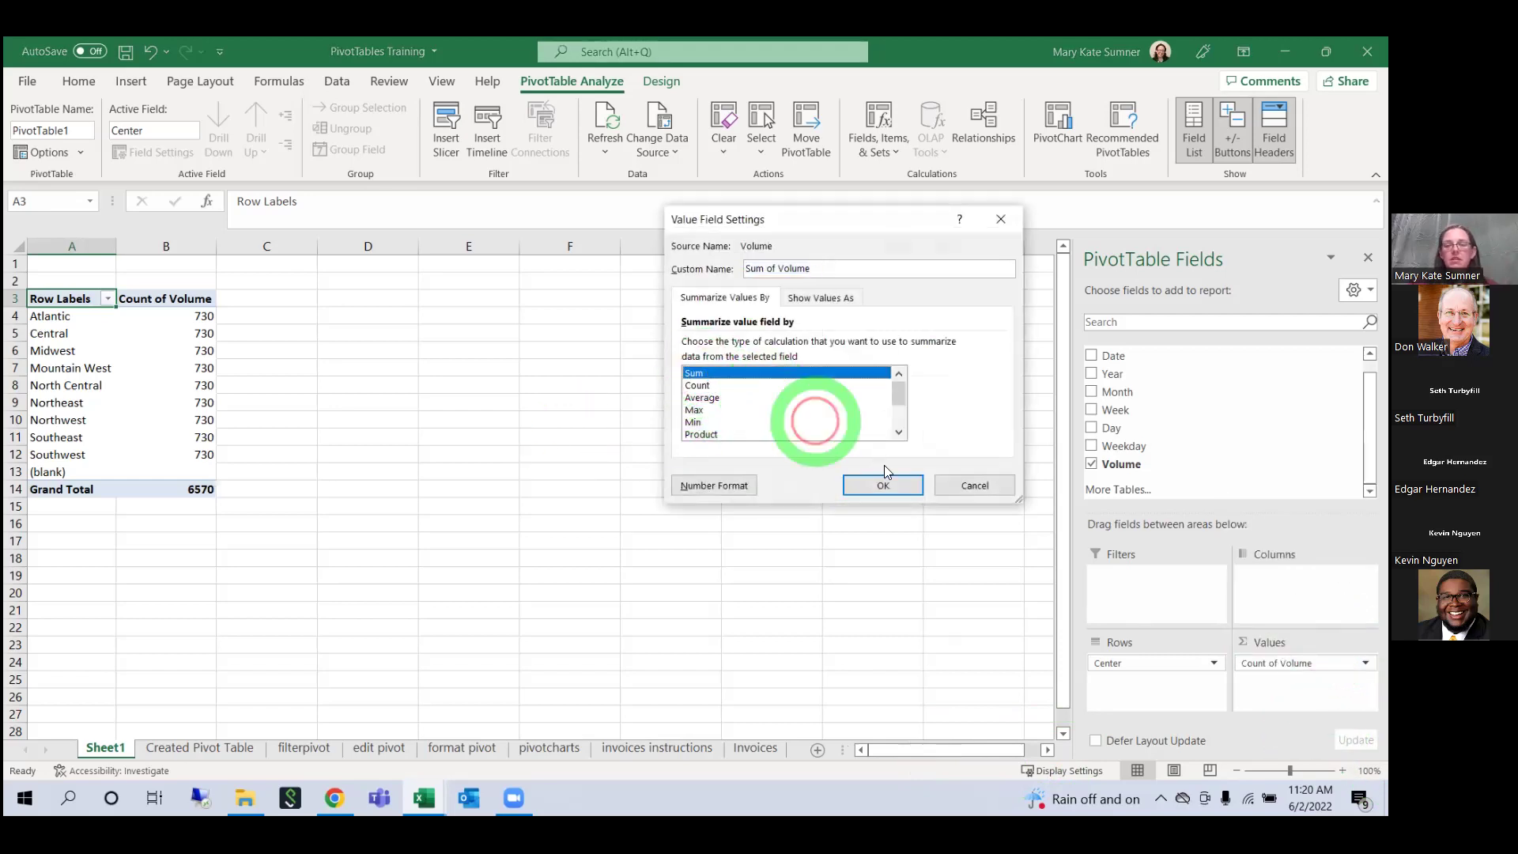
pyautogui.click(884, 484)
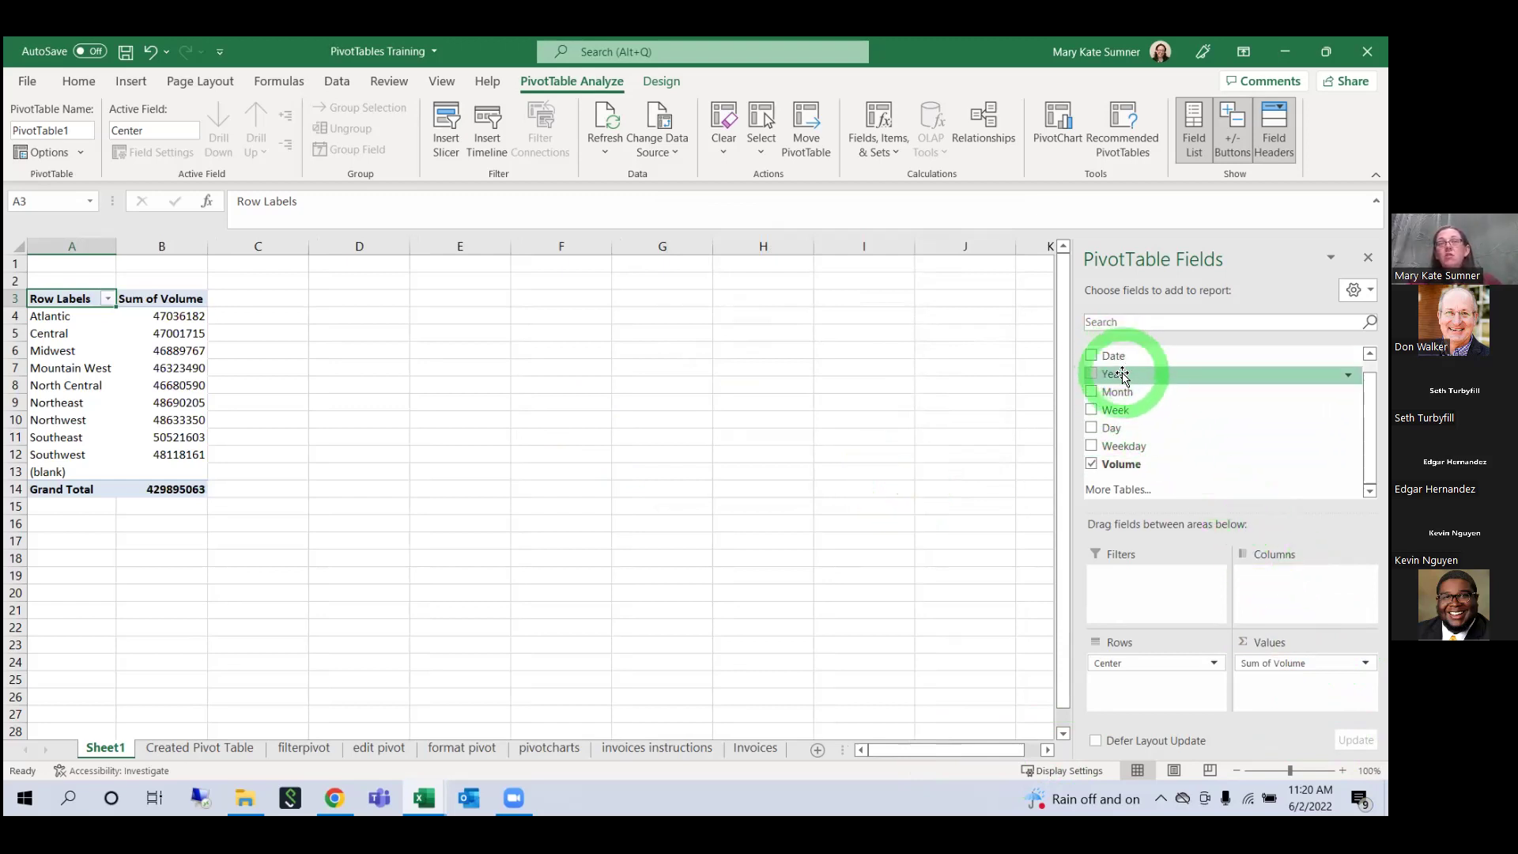
# Step: Add the Year field to the PivotTable's Columns area and review the volumes per center and year
pyautogui.moveTo(1123, 375); pyautogui.dragTo(1278, 585)
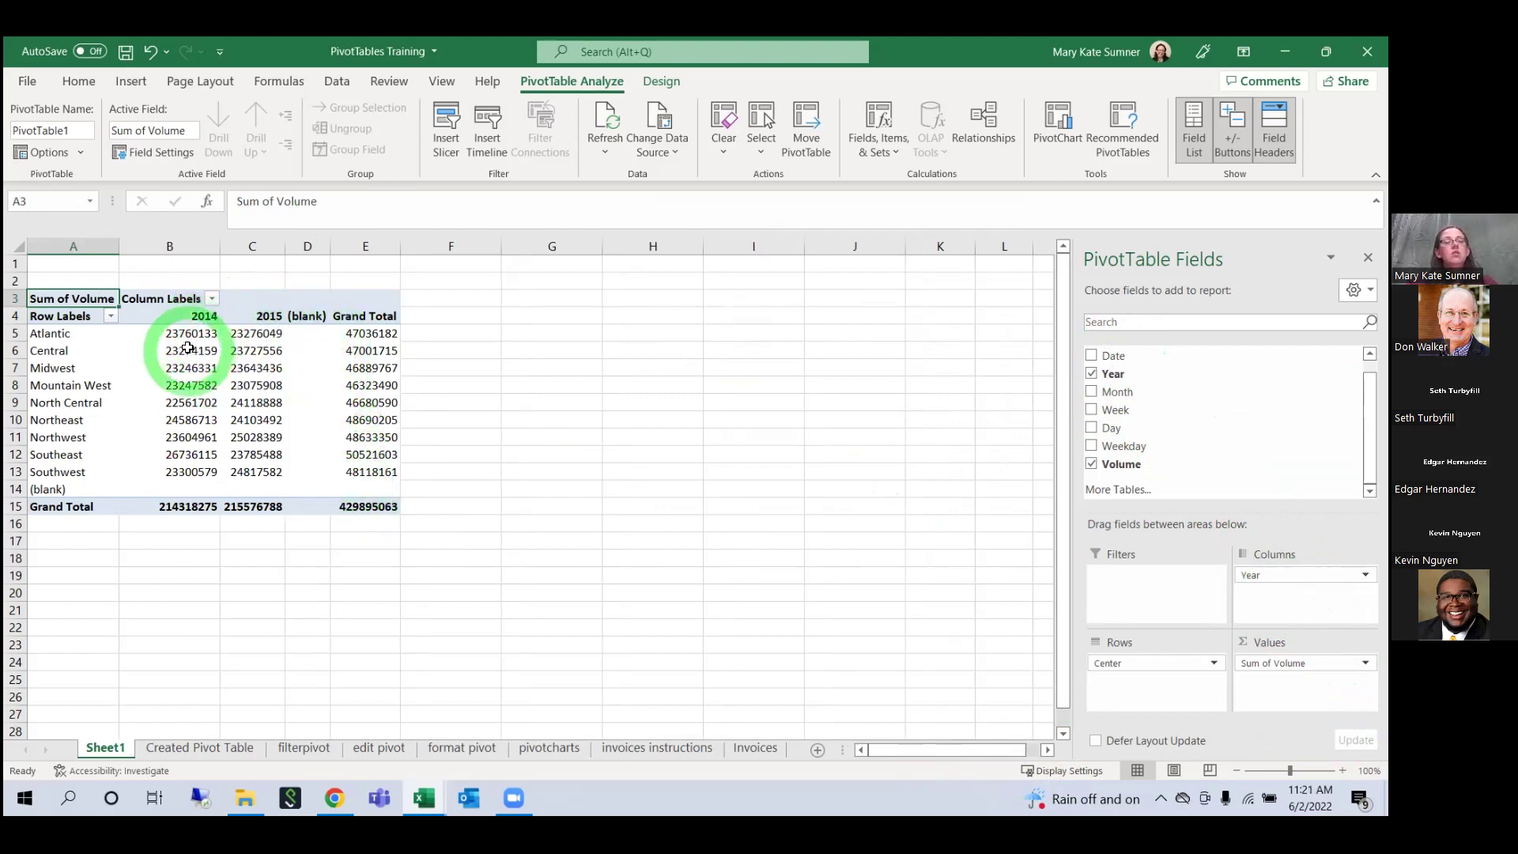
pyautogui.moveTo(177, 378)
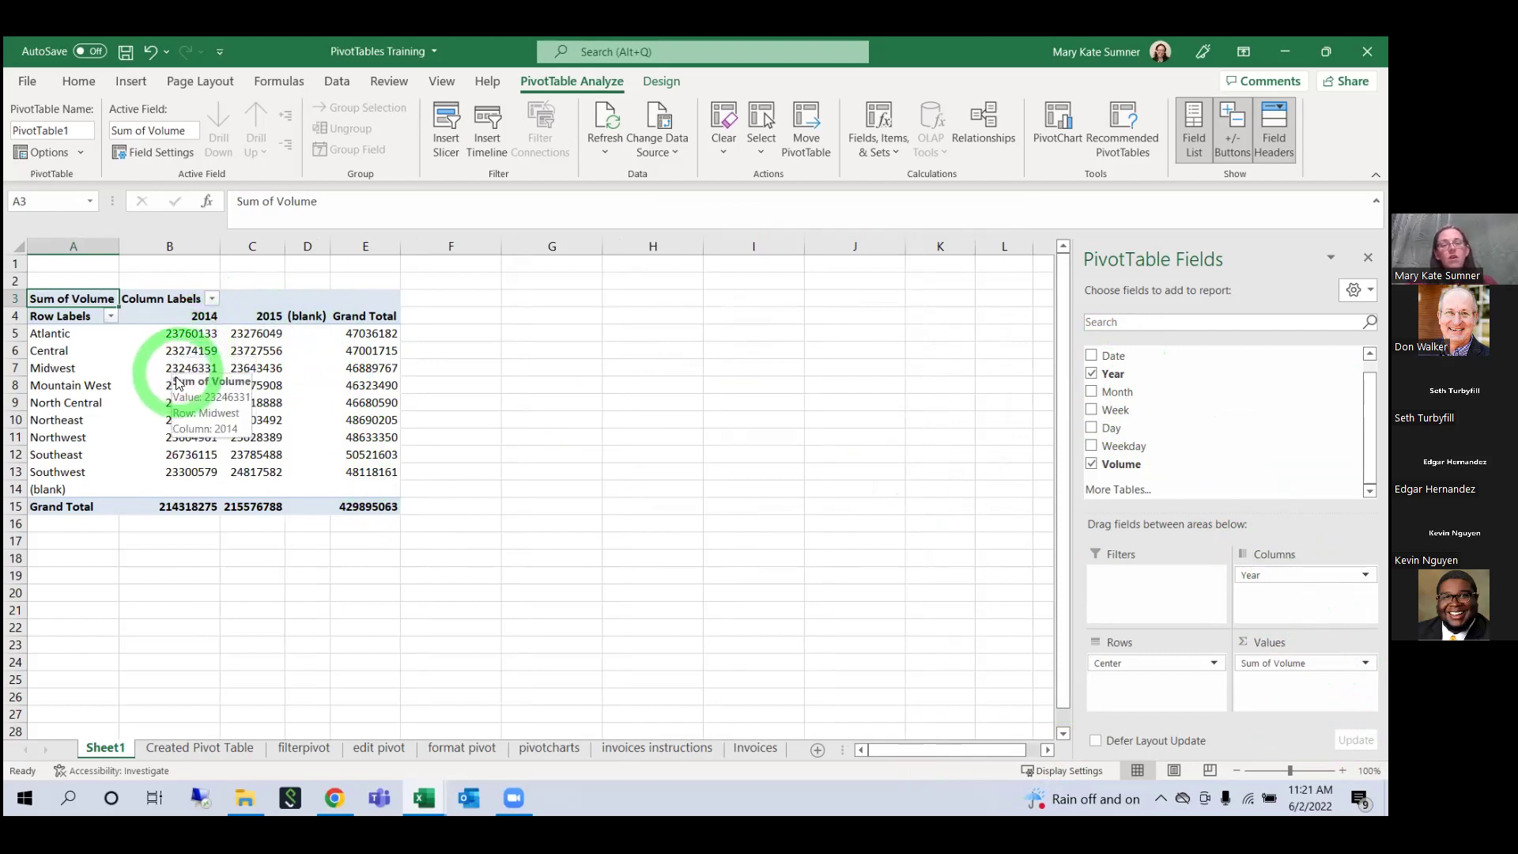
pyautogui.moveTo(177, 409)
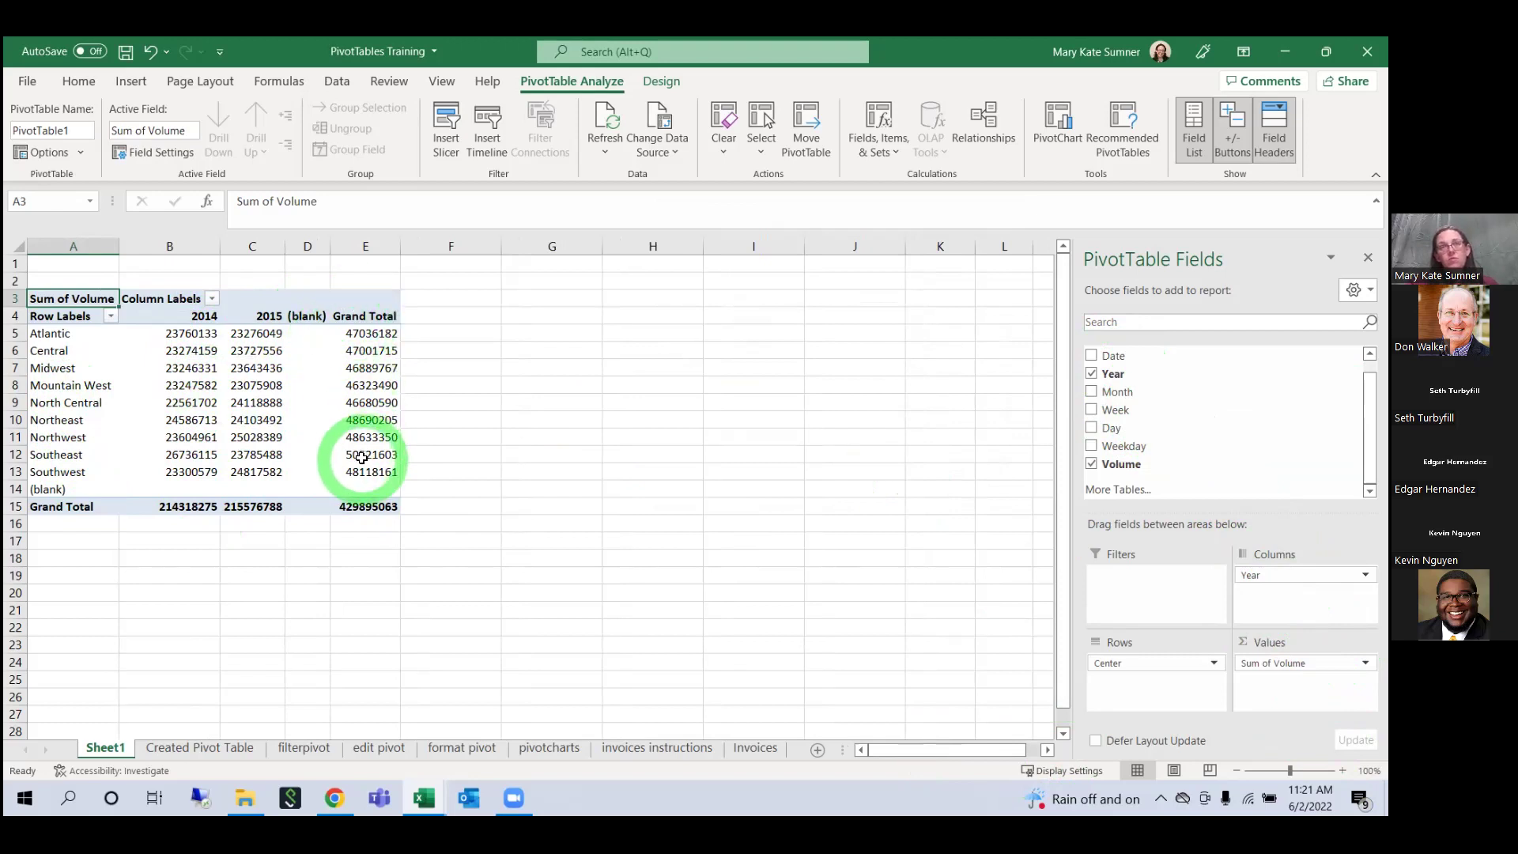
pyautogui.moveTo(361, 457)
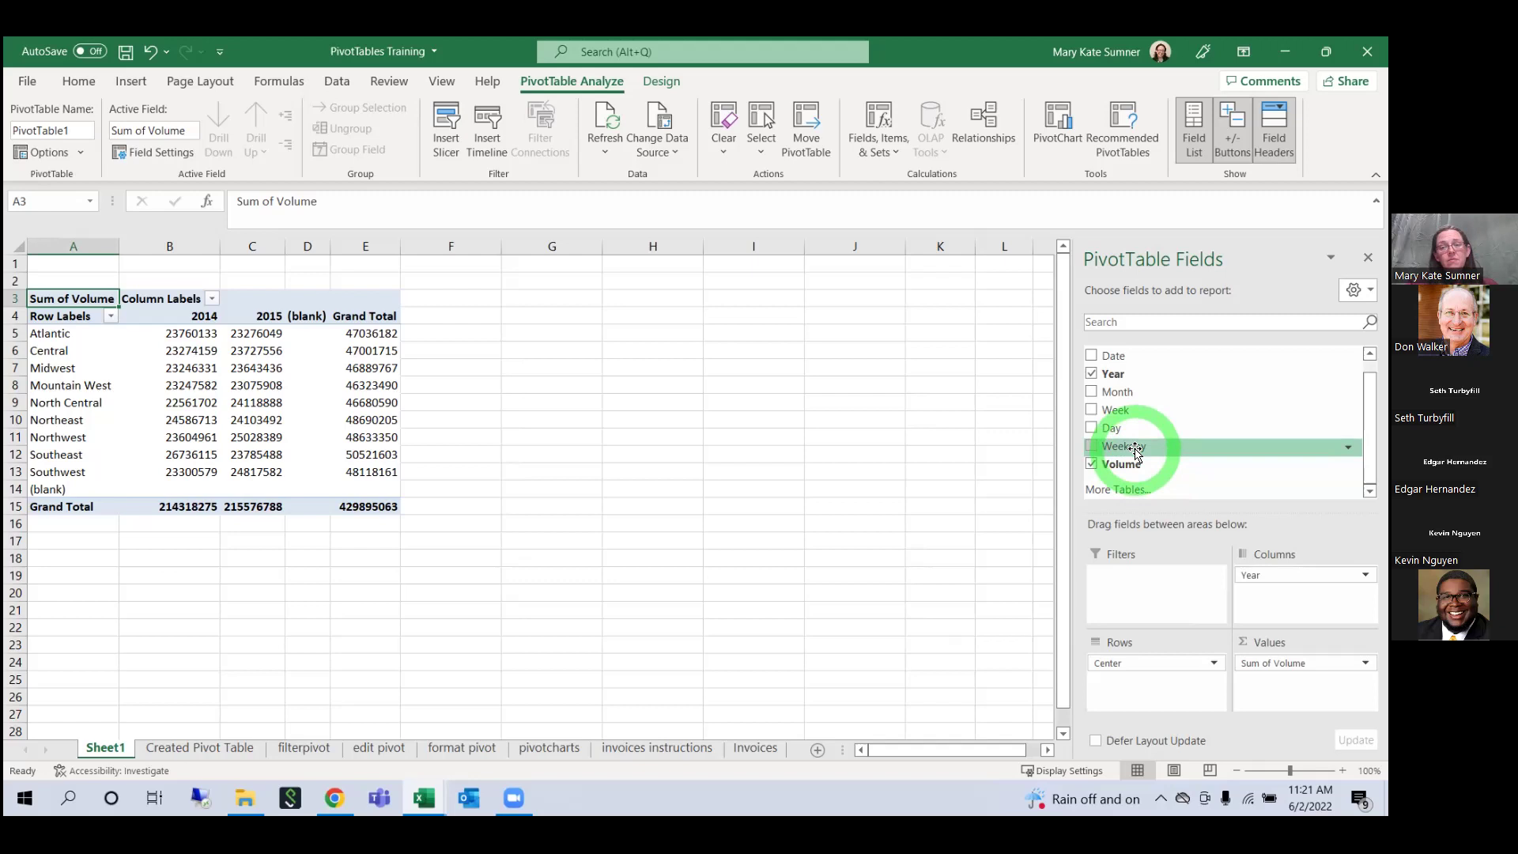
# Step: Add the Weekday field to the PivotTable's Filters area and look through the items its filter offers
pyautogui.moveTo(1135, 444); pyautogui.dragTo(1162, 601)
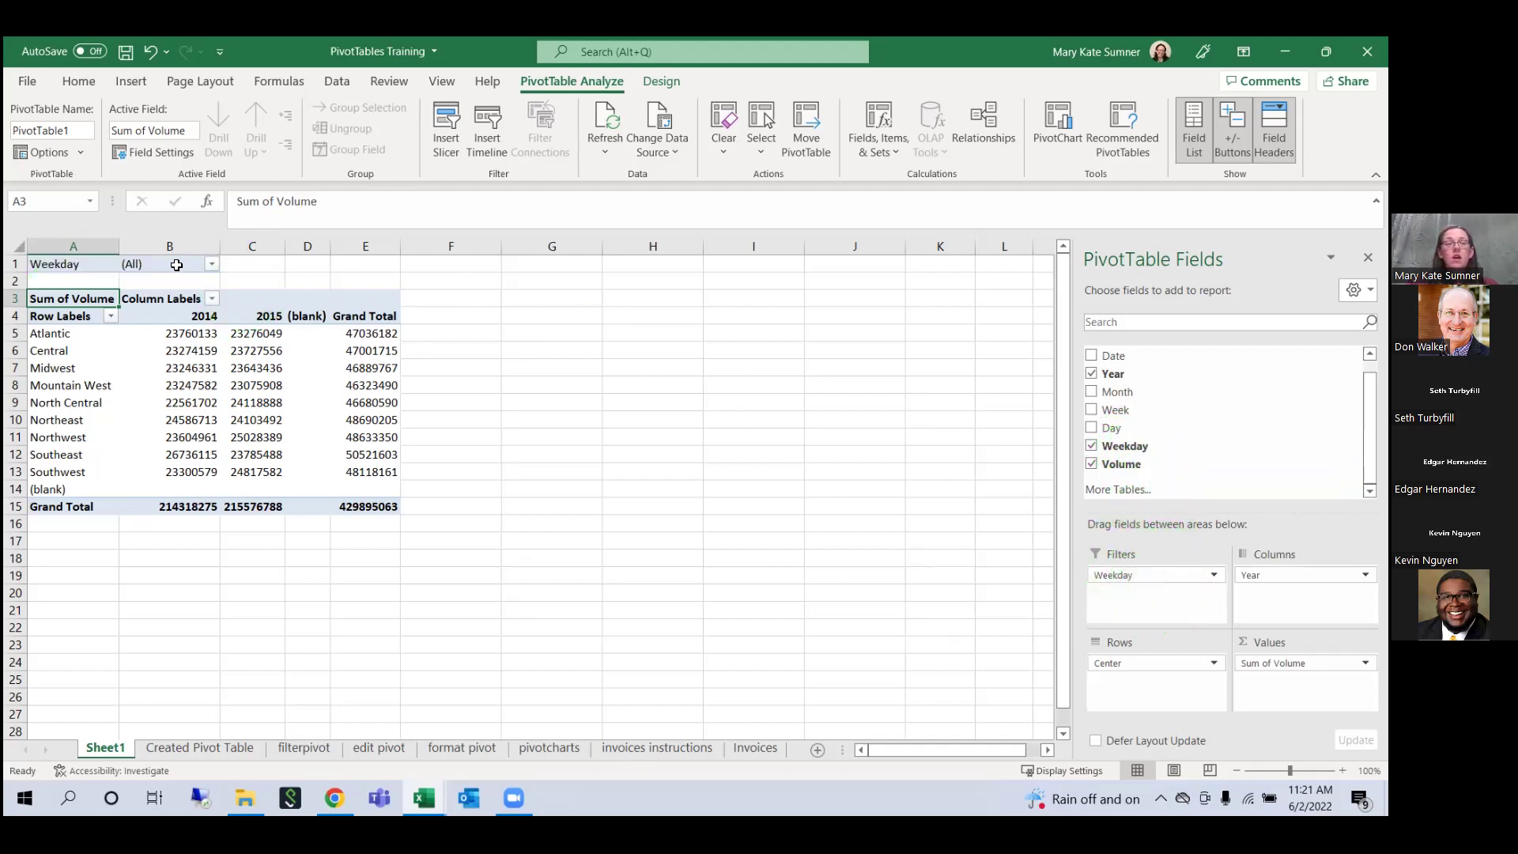
pyautogui.click(211, 264)
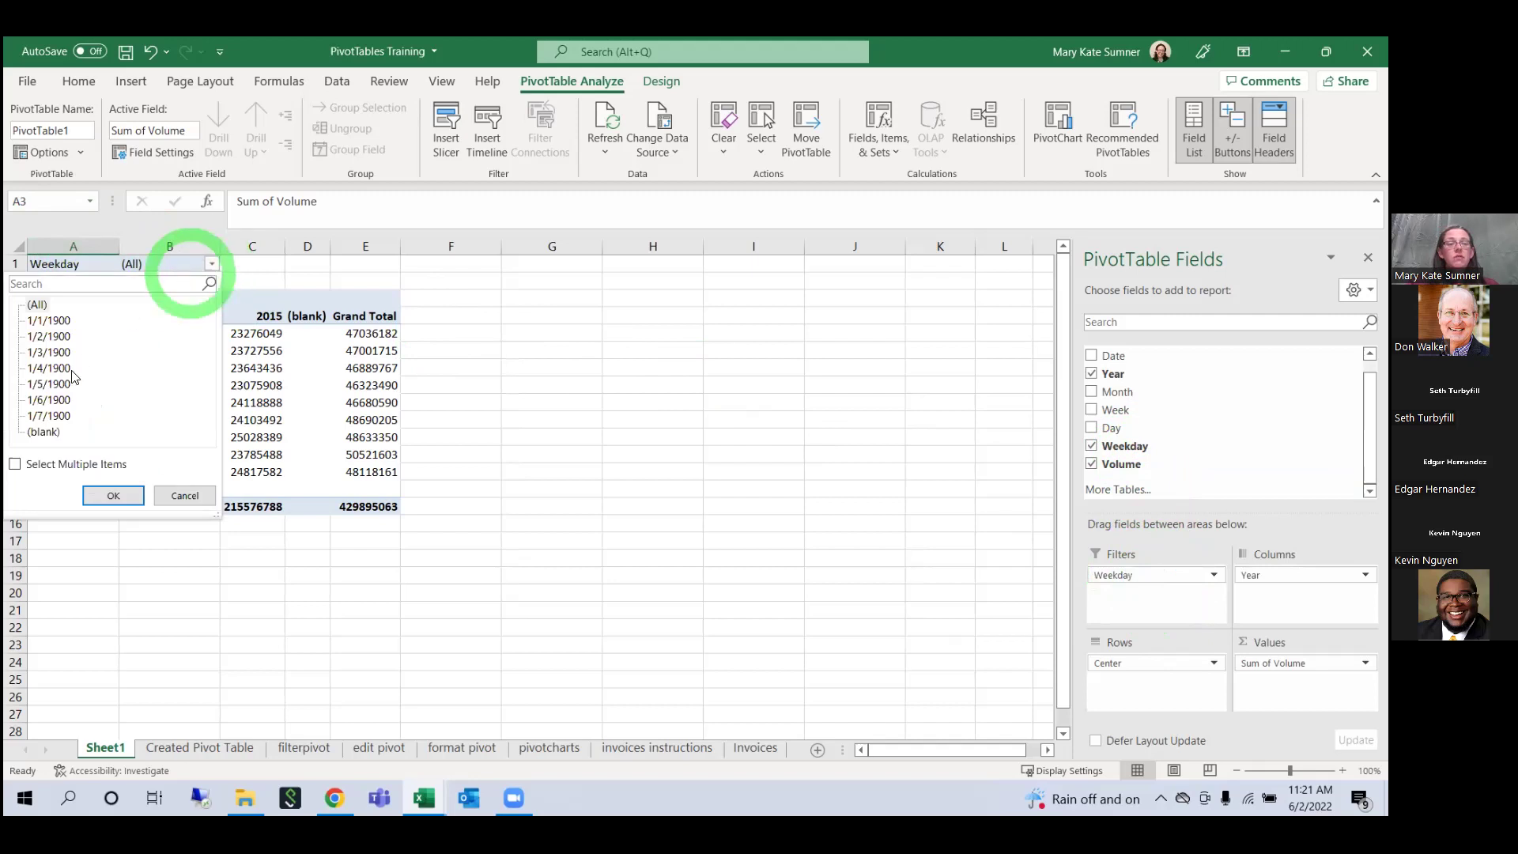
pyautogui.click(37, 307)
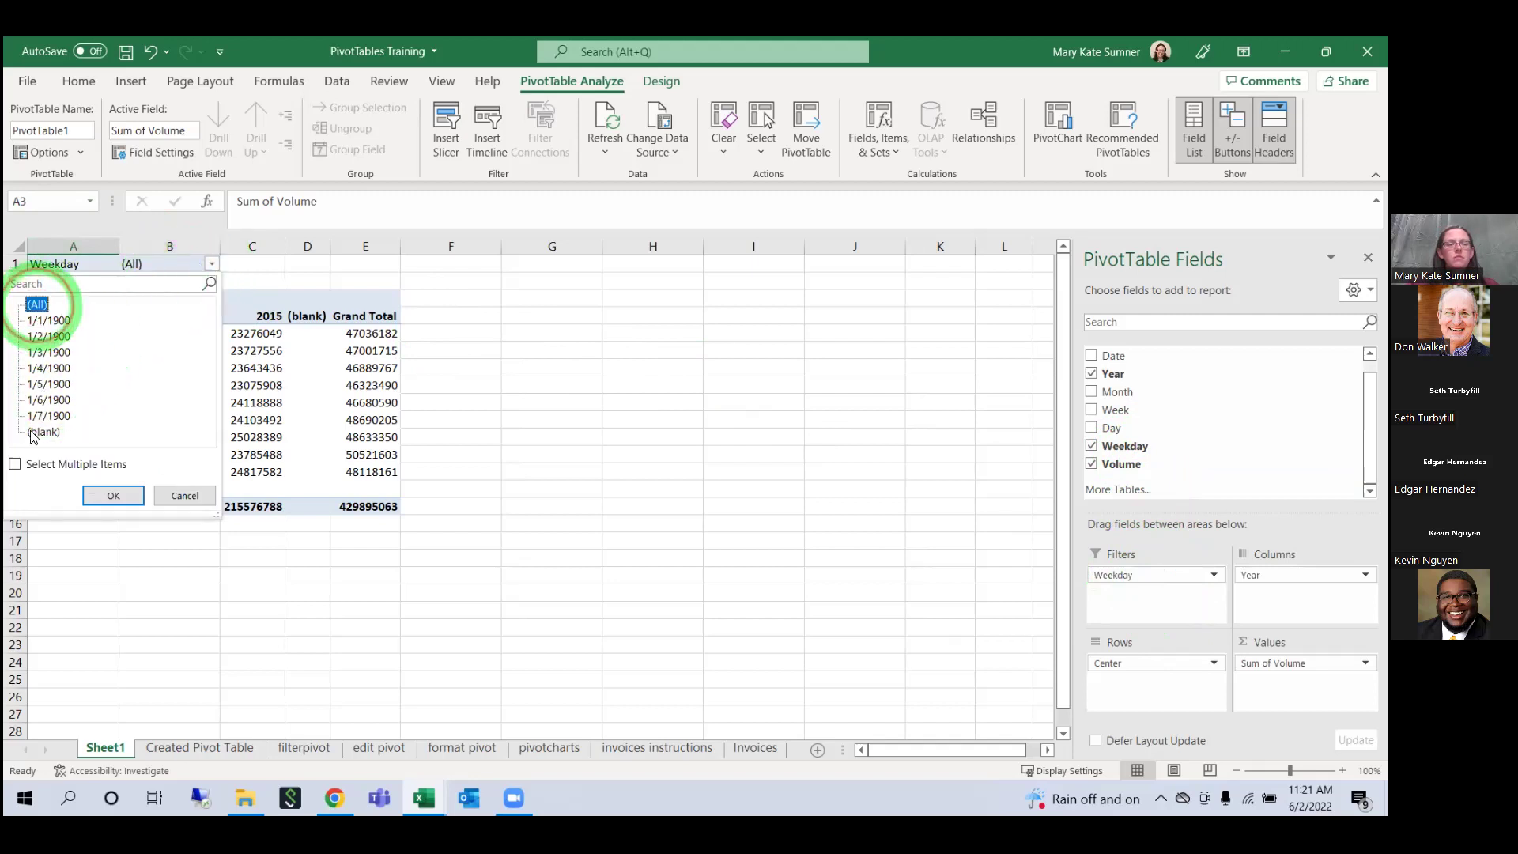
pyautogui.click(14, 464)
pyautogui.click(33, 308)
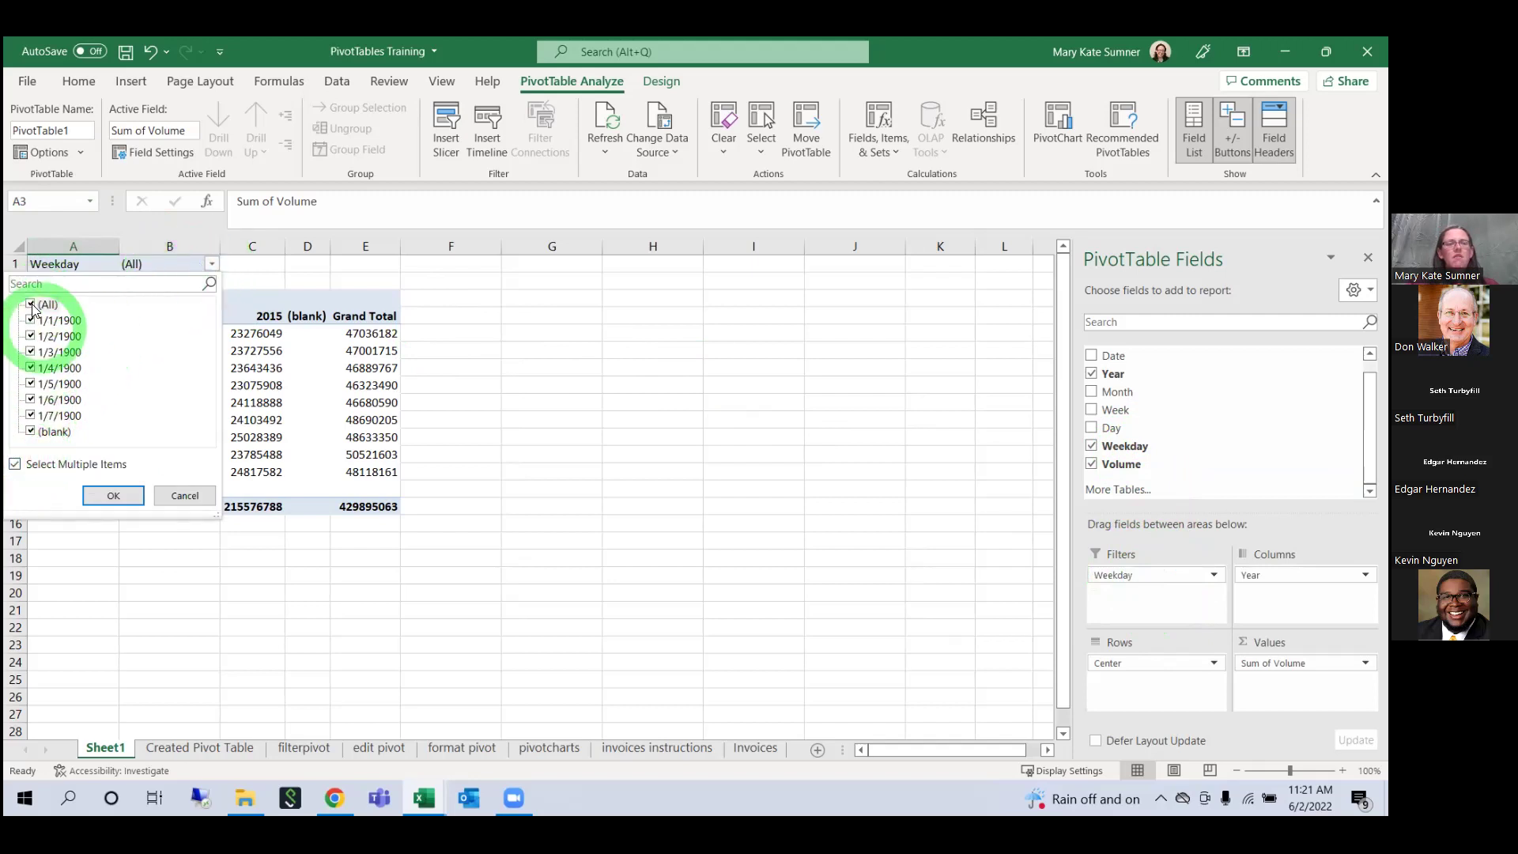
pyautogui.click(774, 547)
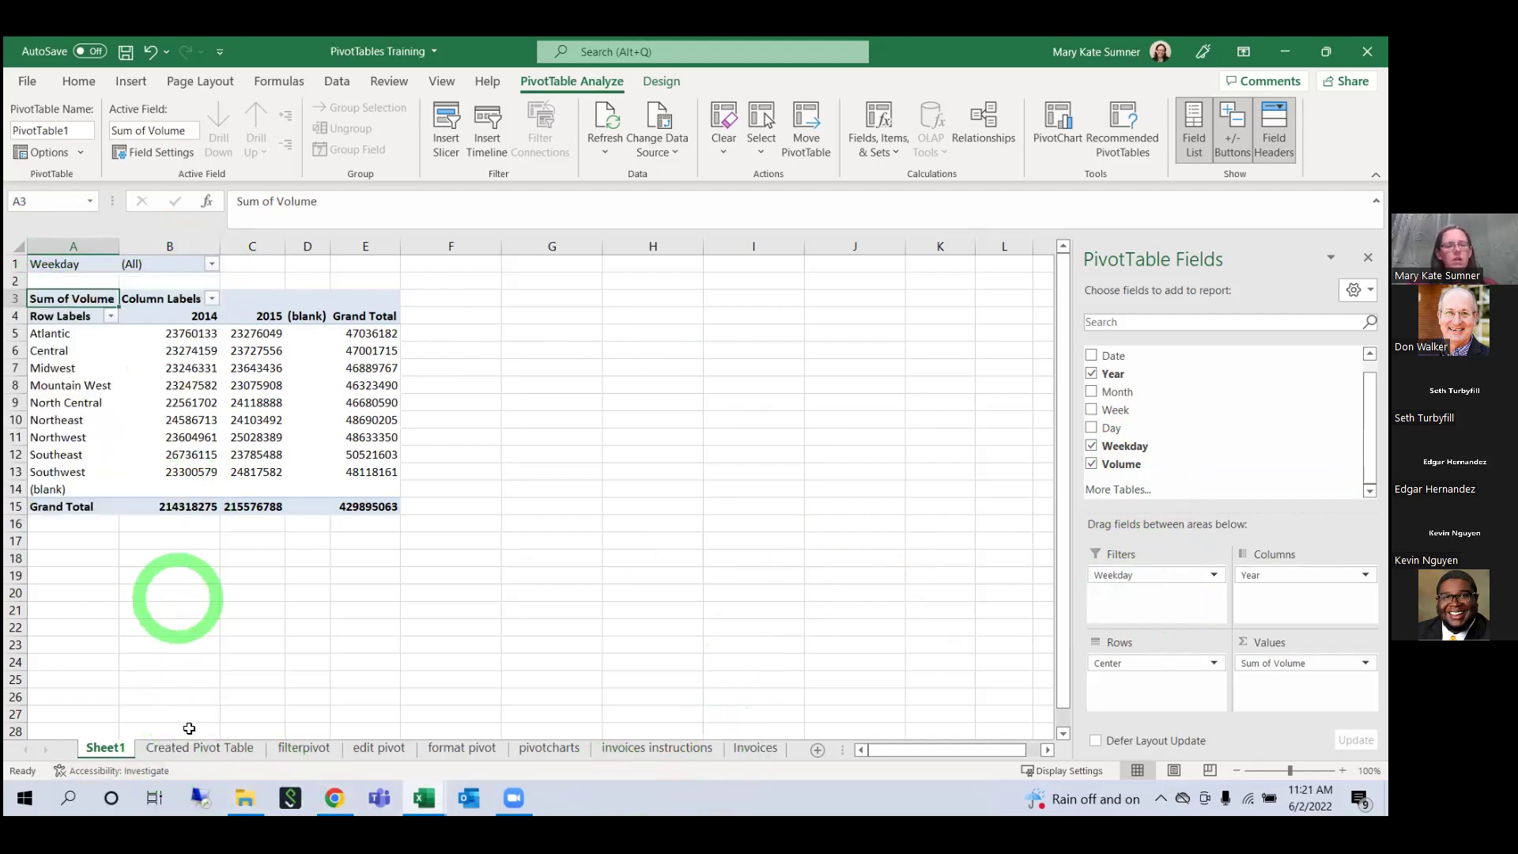
# Step: Try formatting the Weekday column on the Created Pivot Table sheet with the General number format
pyautogui.click(193, 748)
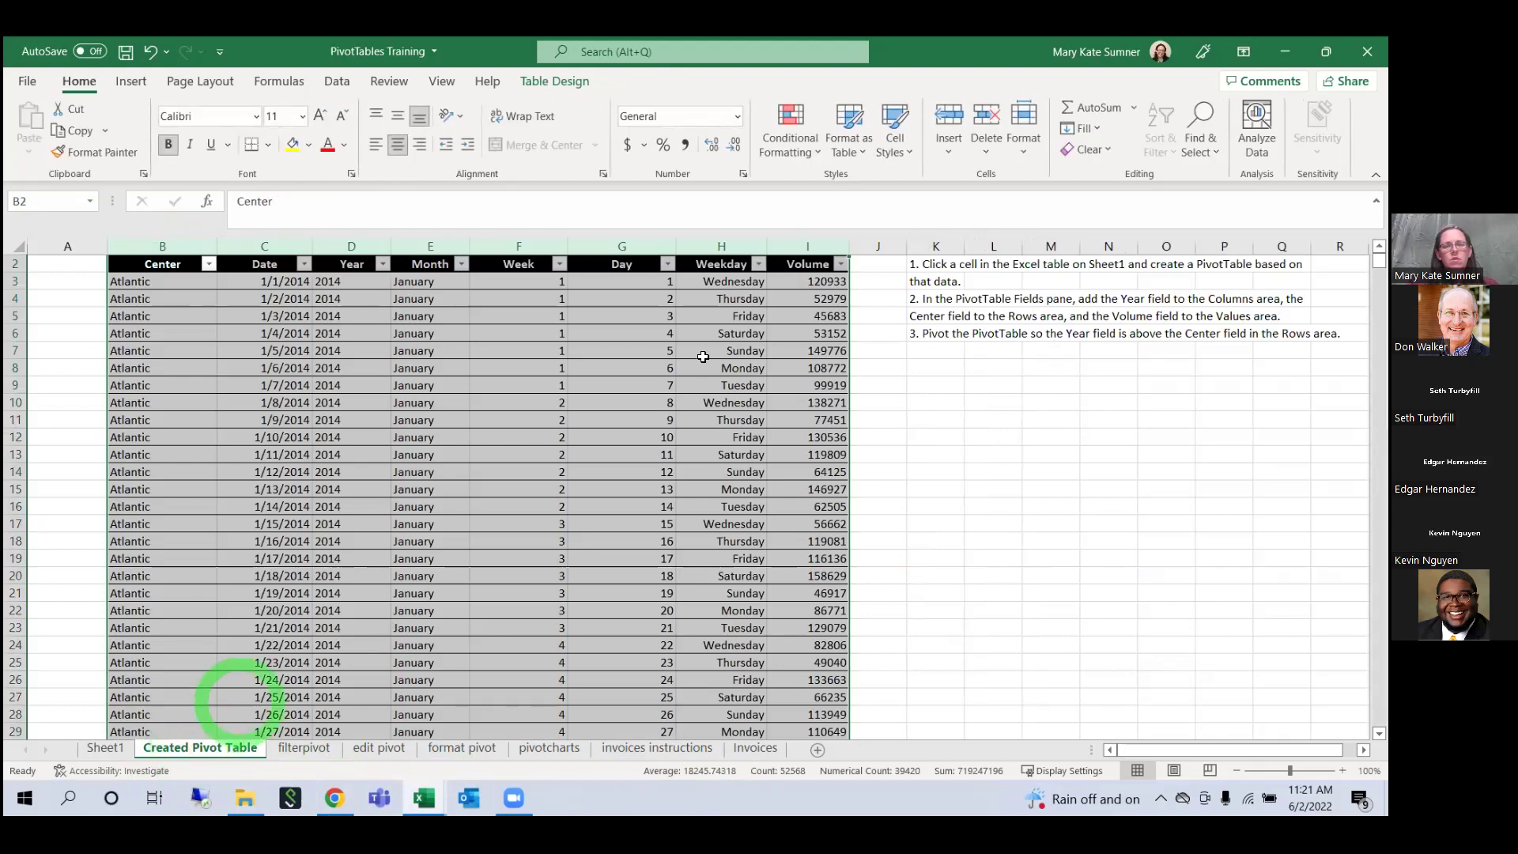
pyautogui.click(722, 249)
pyautogui.click(737, 116)
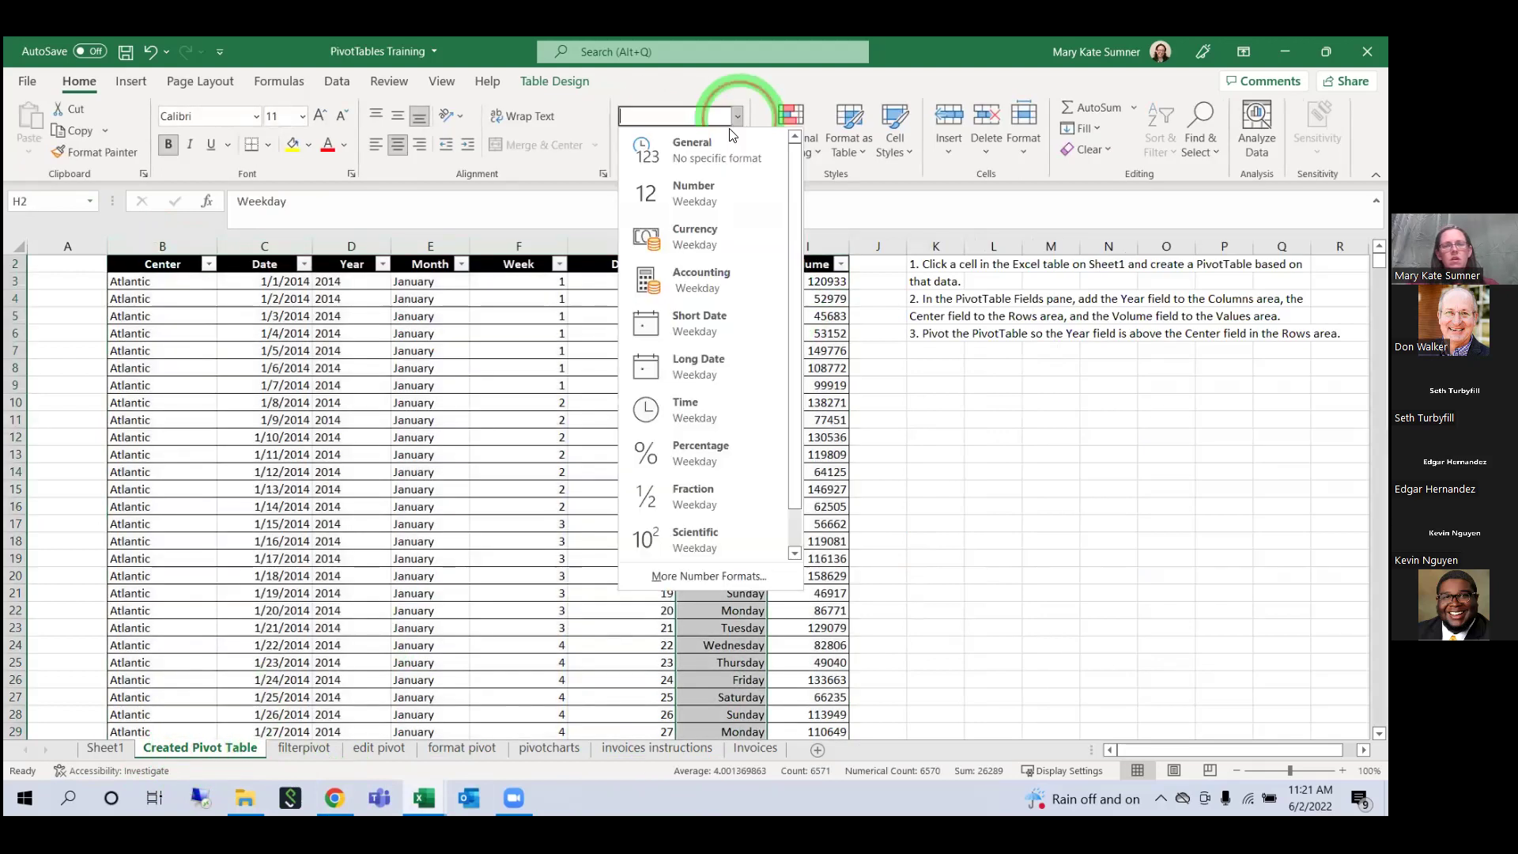
pyautogui.click(696, 147)
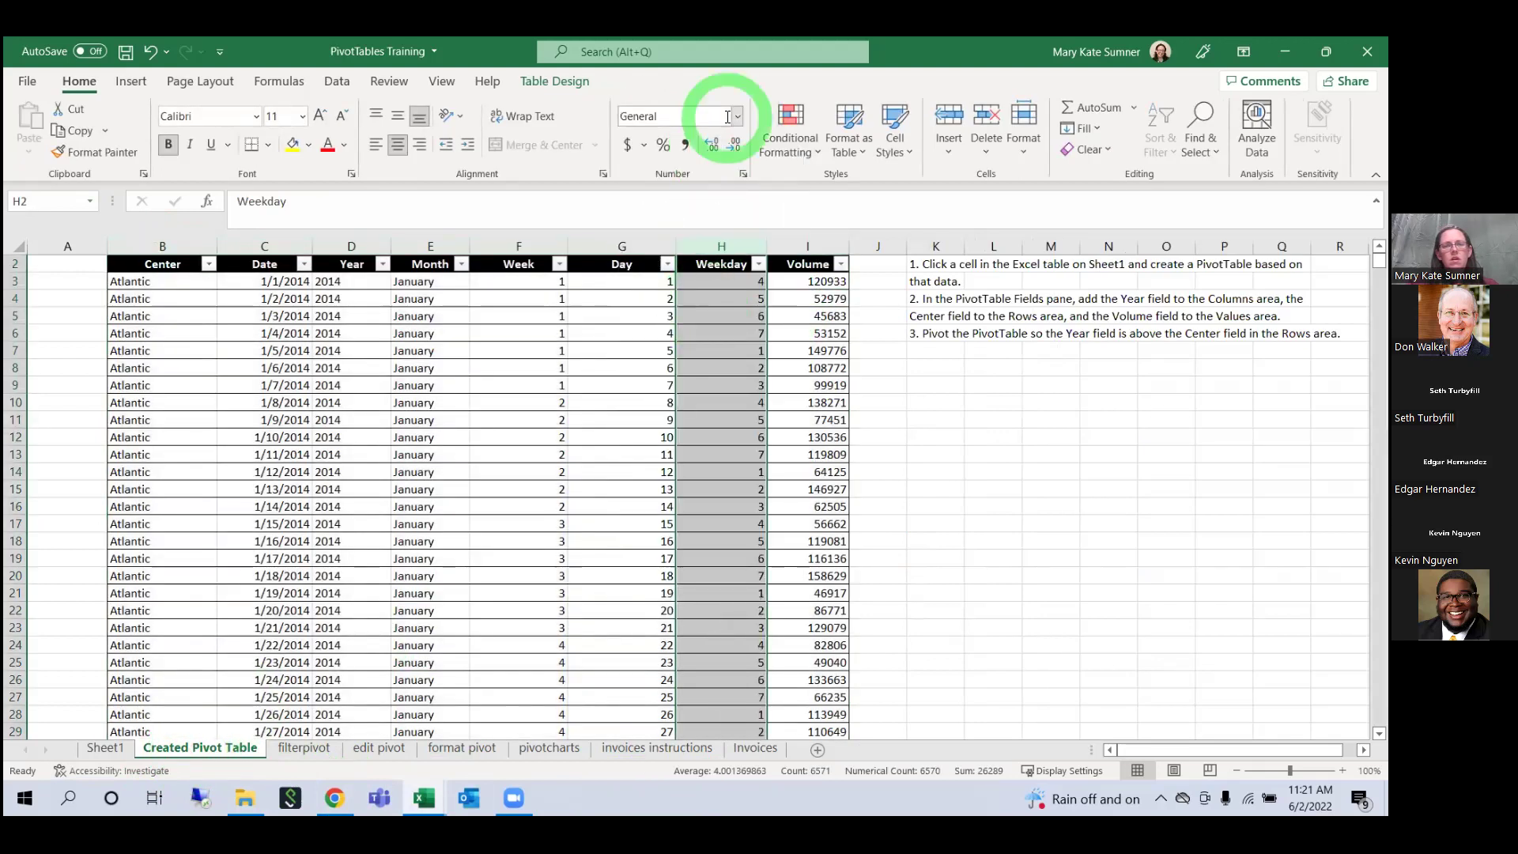
pyautogui.click(737, 116)
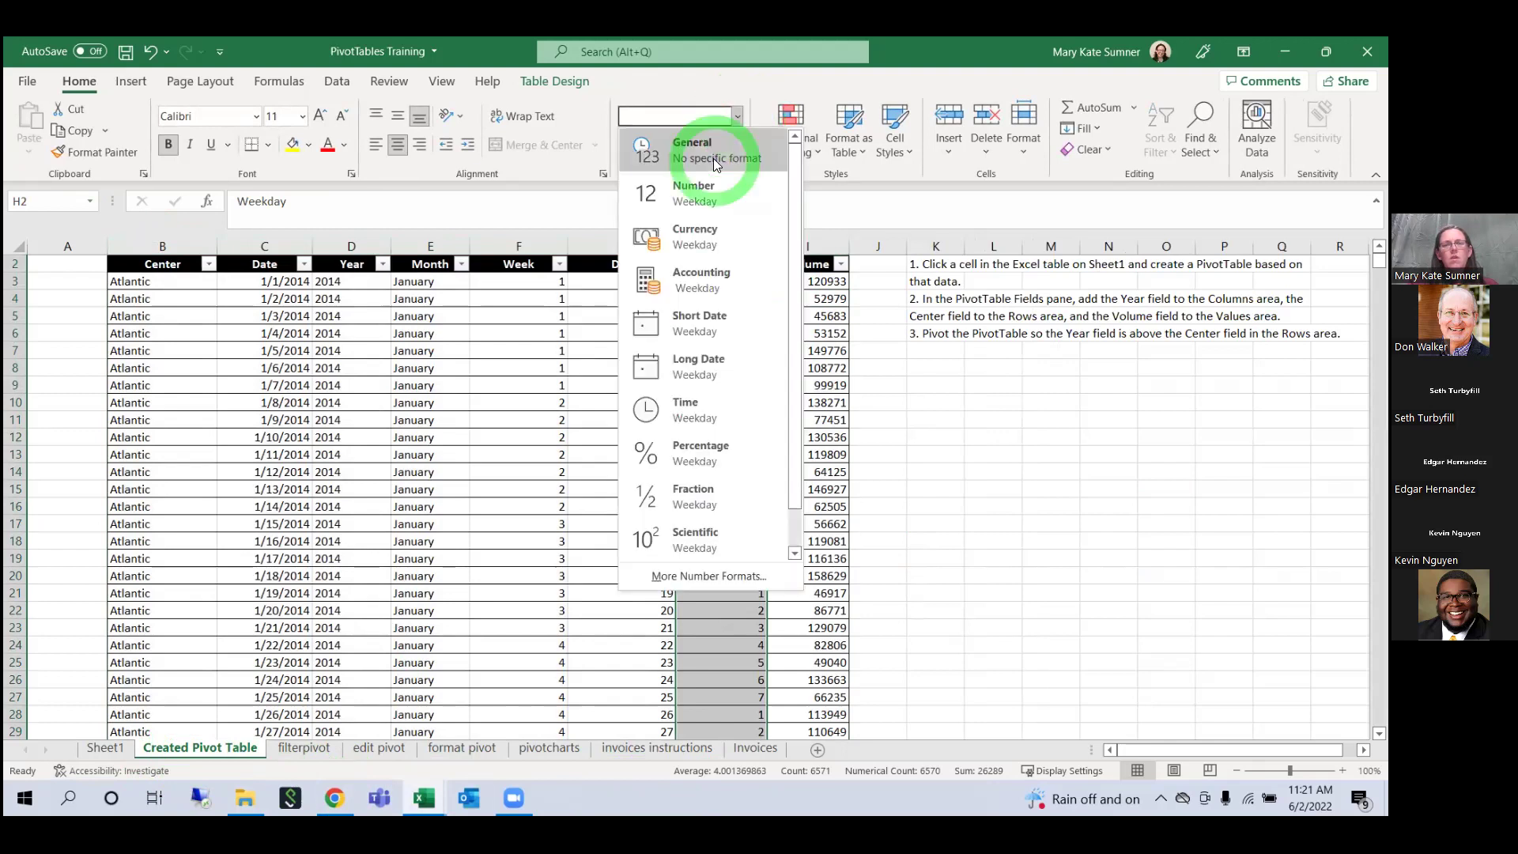
pyautogui.click(713, 158)
pyautogui.click(737, 116)
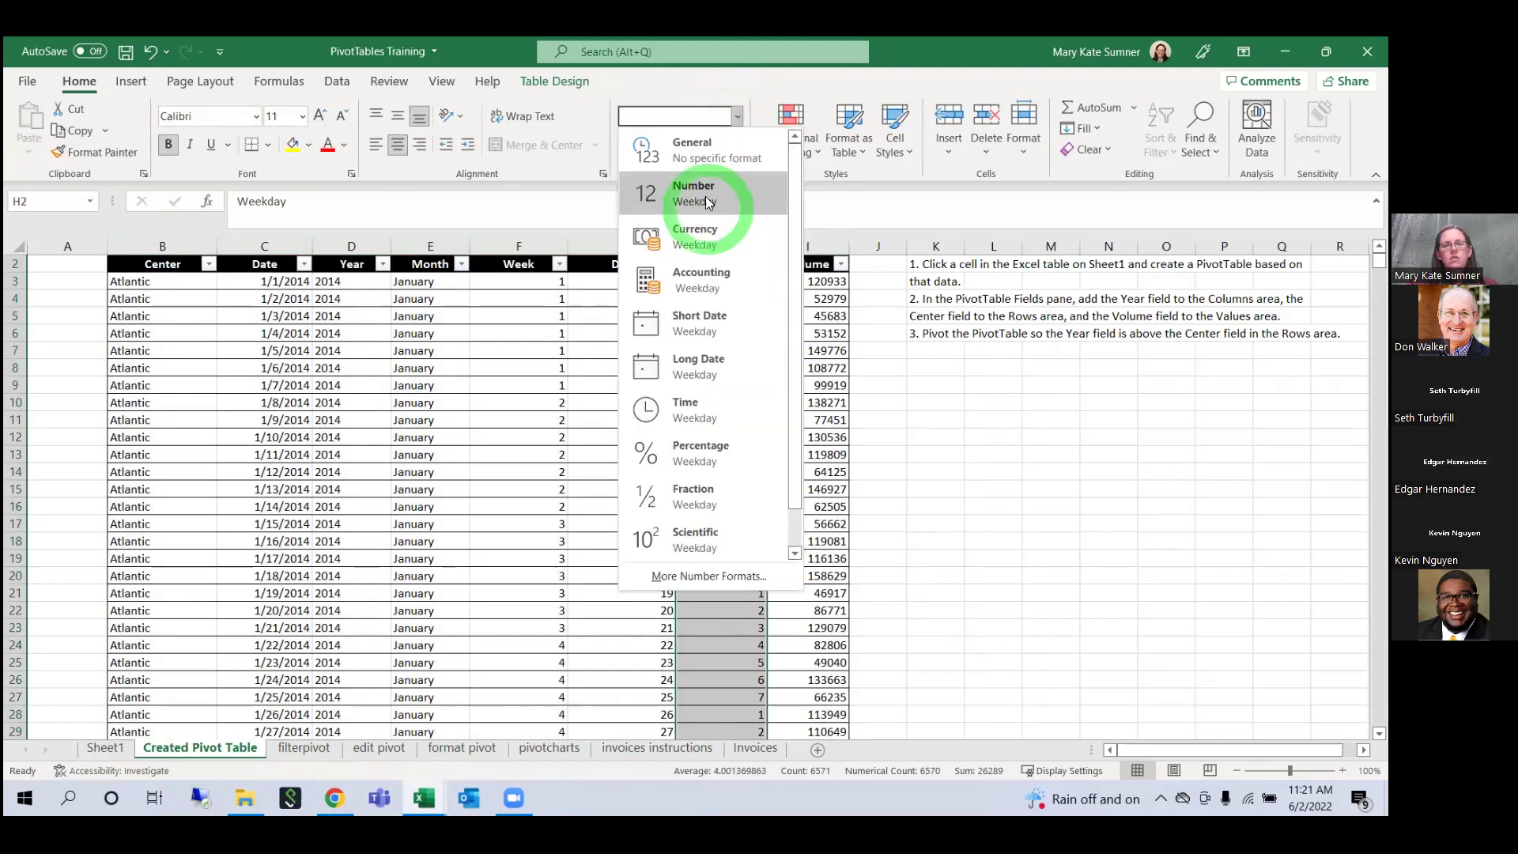
# Step: Undo the number format change on the Weekday column and check the underlying values of individual weekday cells
pyautogui.click(143, 68)
pyautogui.click(149, 57)
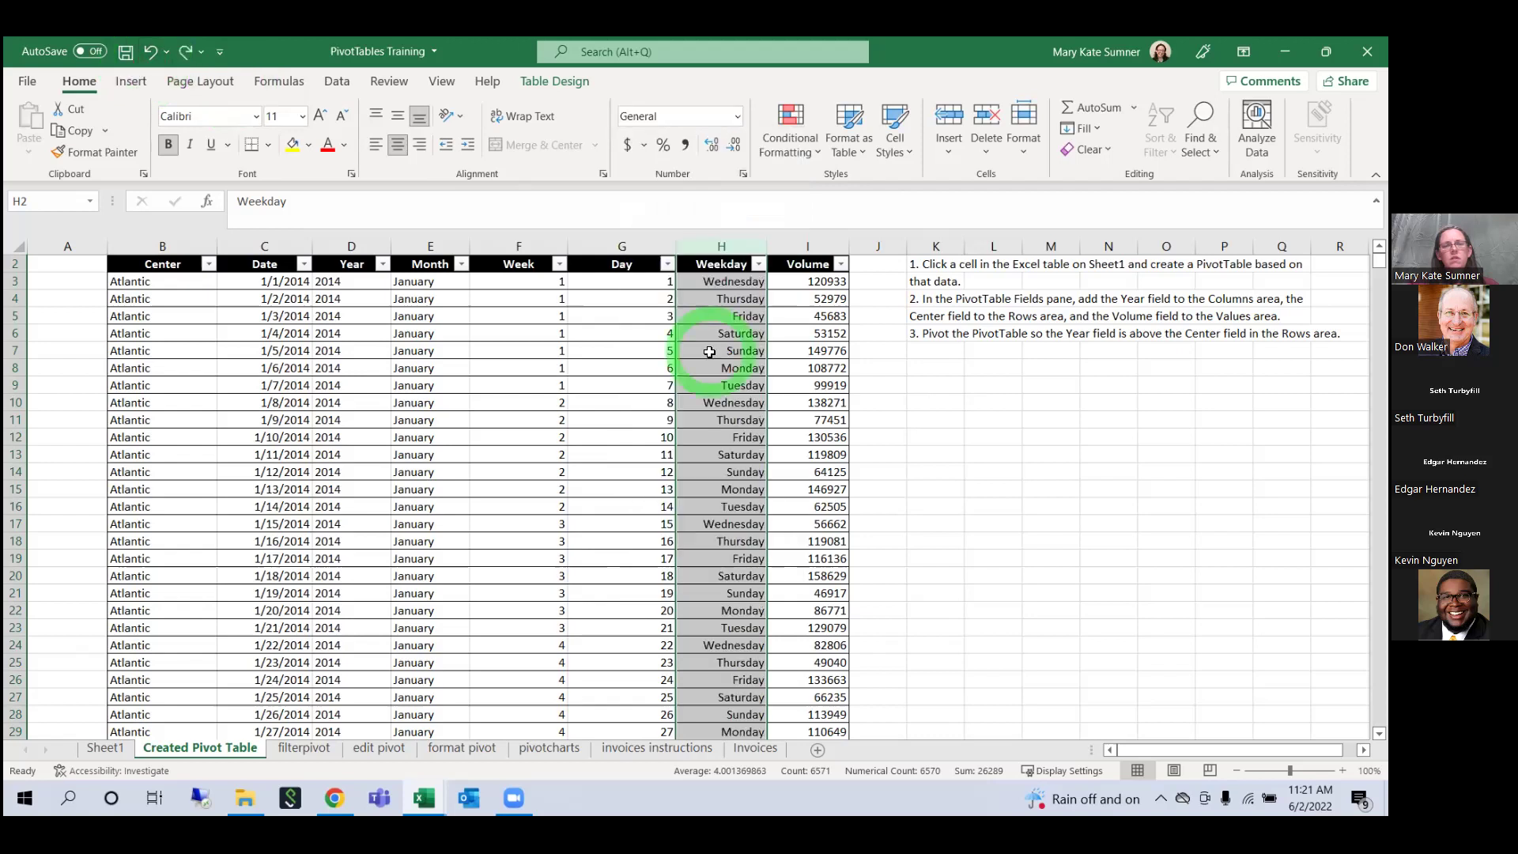
pyautogui.click(728, 420)
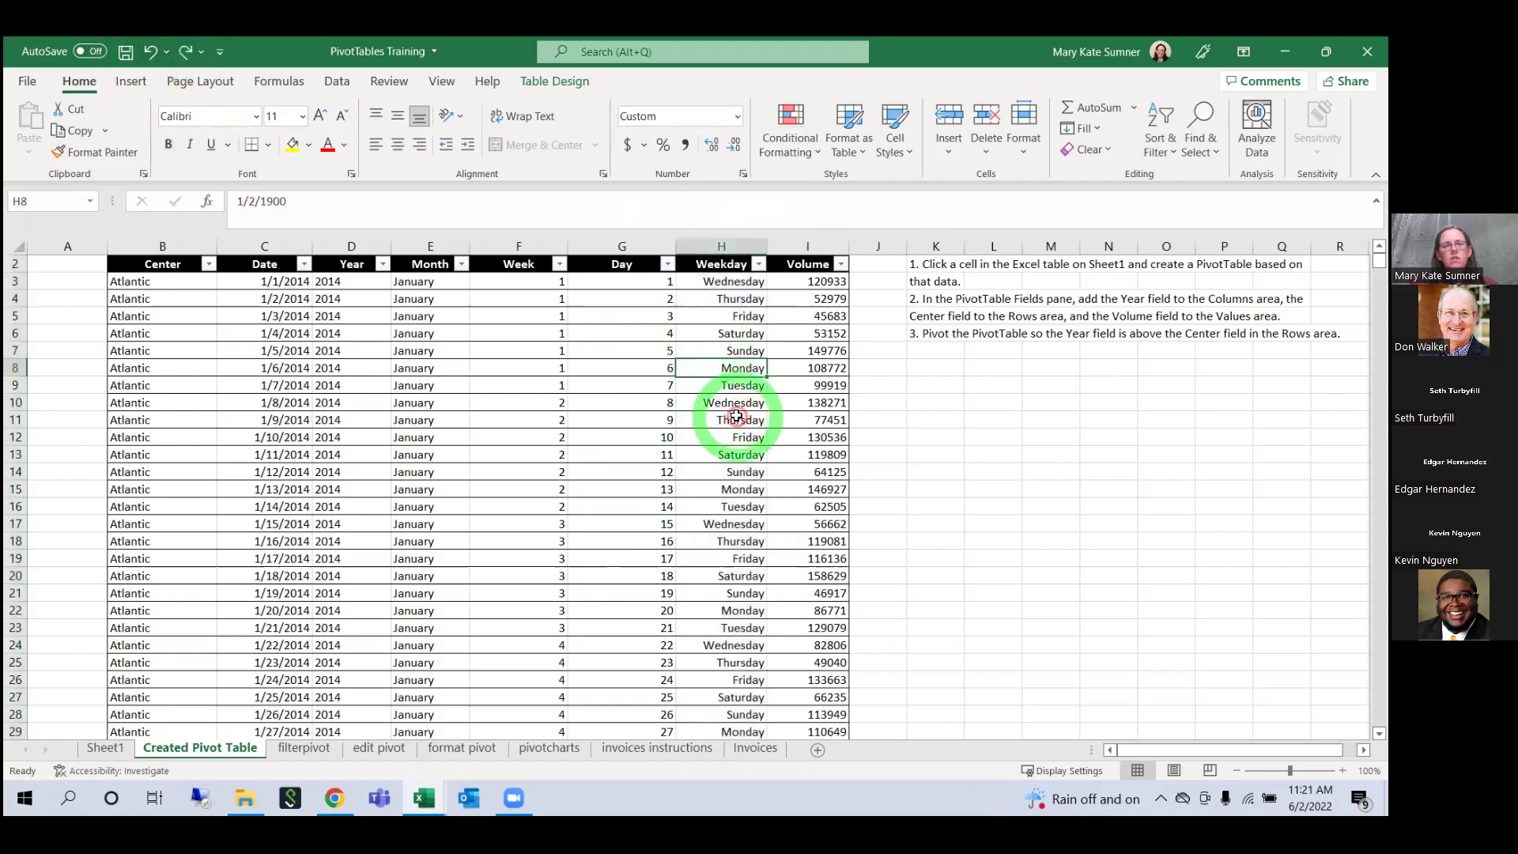
pyautogui.click(732, 281)
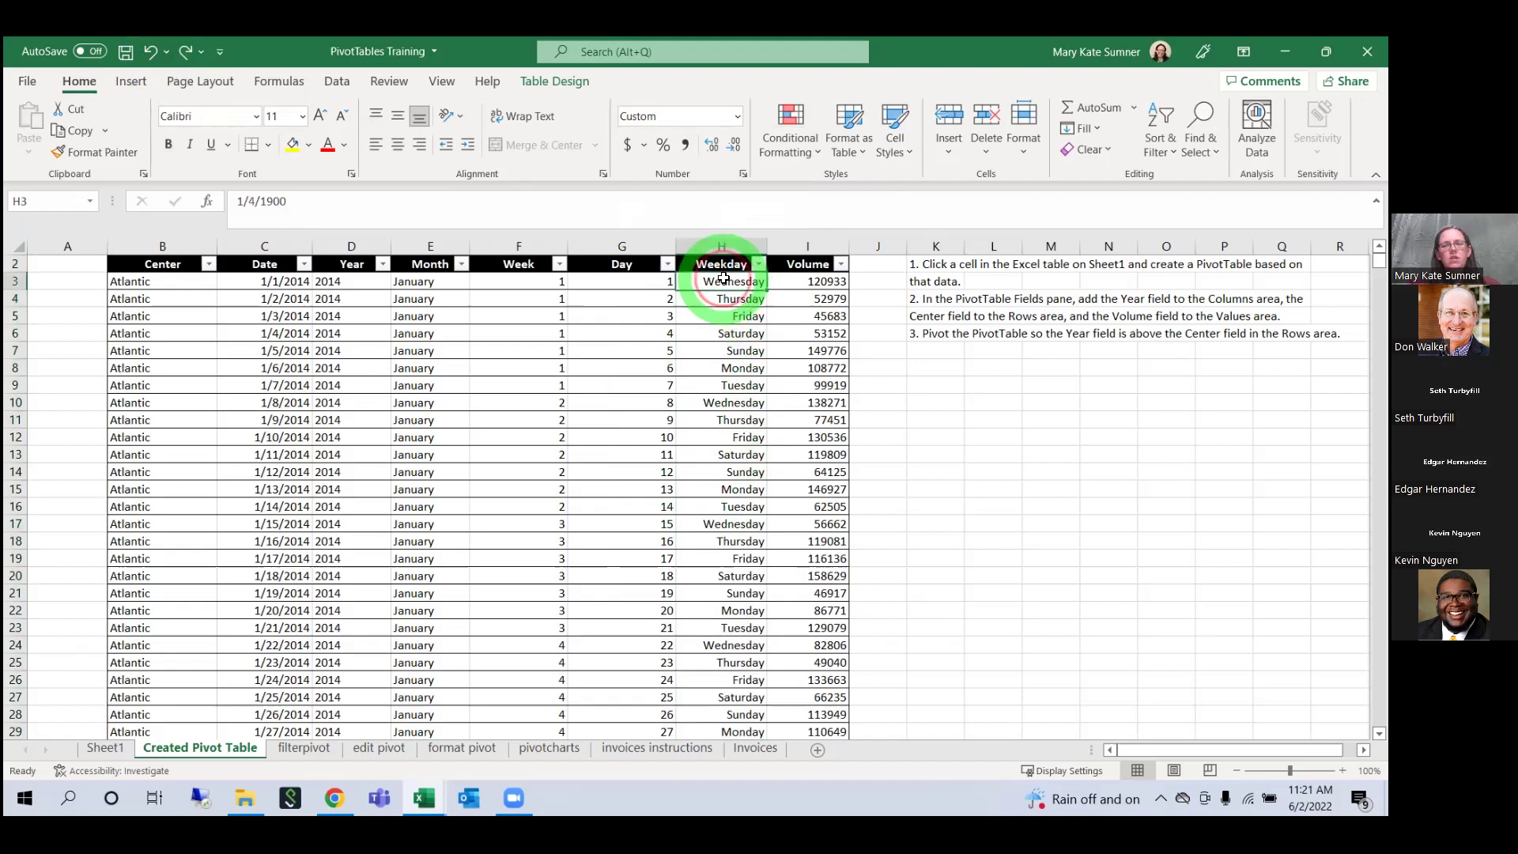
# Step: Filter the Sheet1 PivotTable to Weekday 1/4/1900 with multiple items allowed, and compare it with the Created Pivot Table source data
pyautogui.click(105, 747)
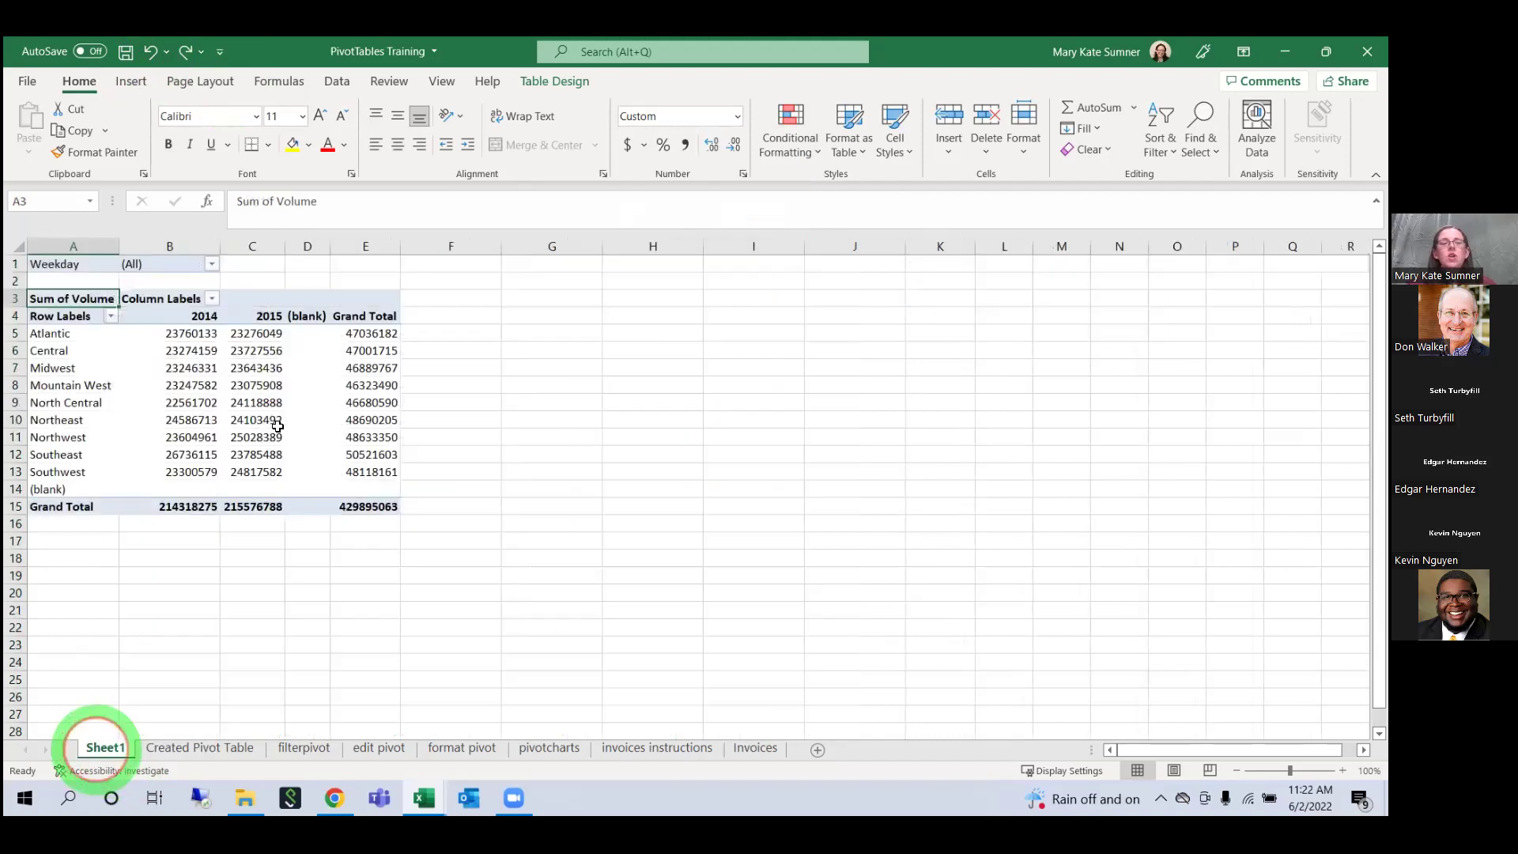
pyautogui.click(212, 265)
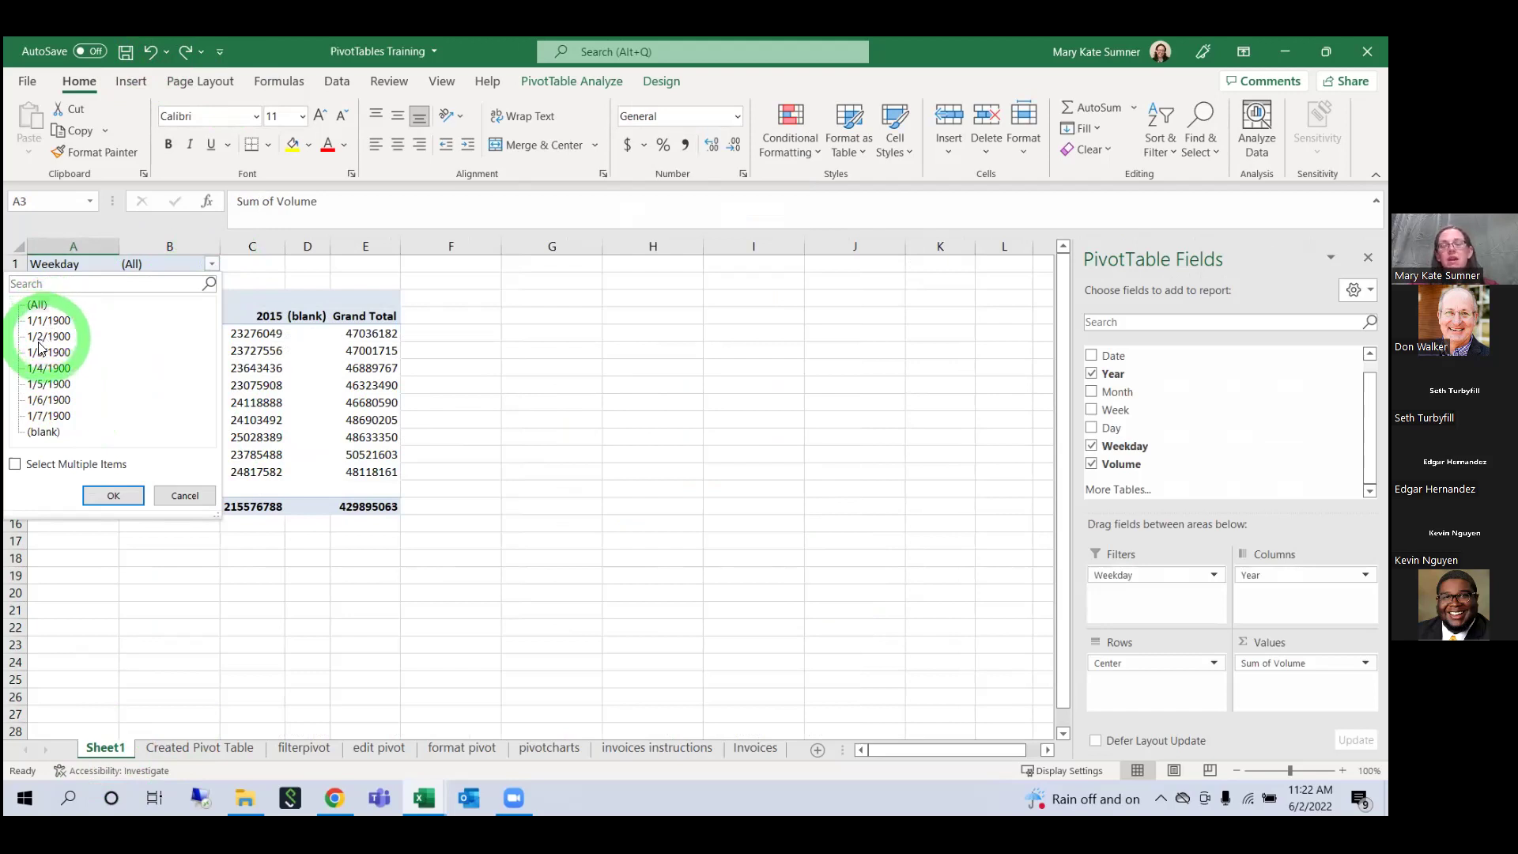
pyautogui.click(15, 464)
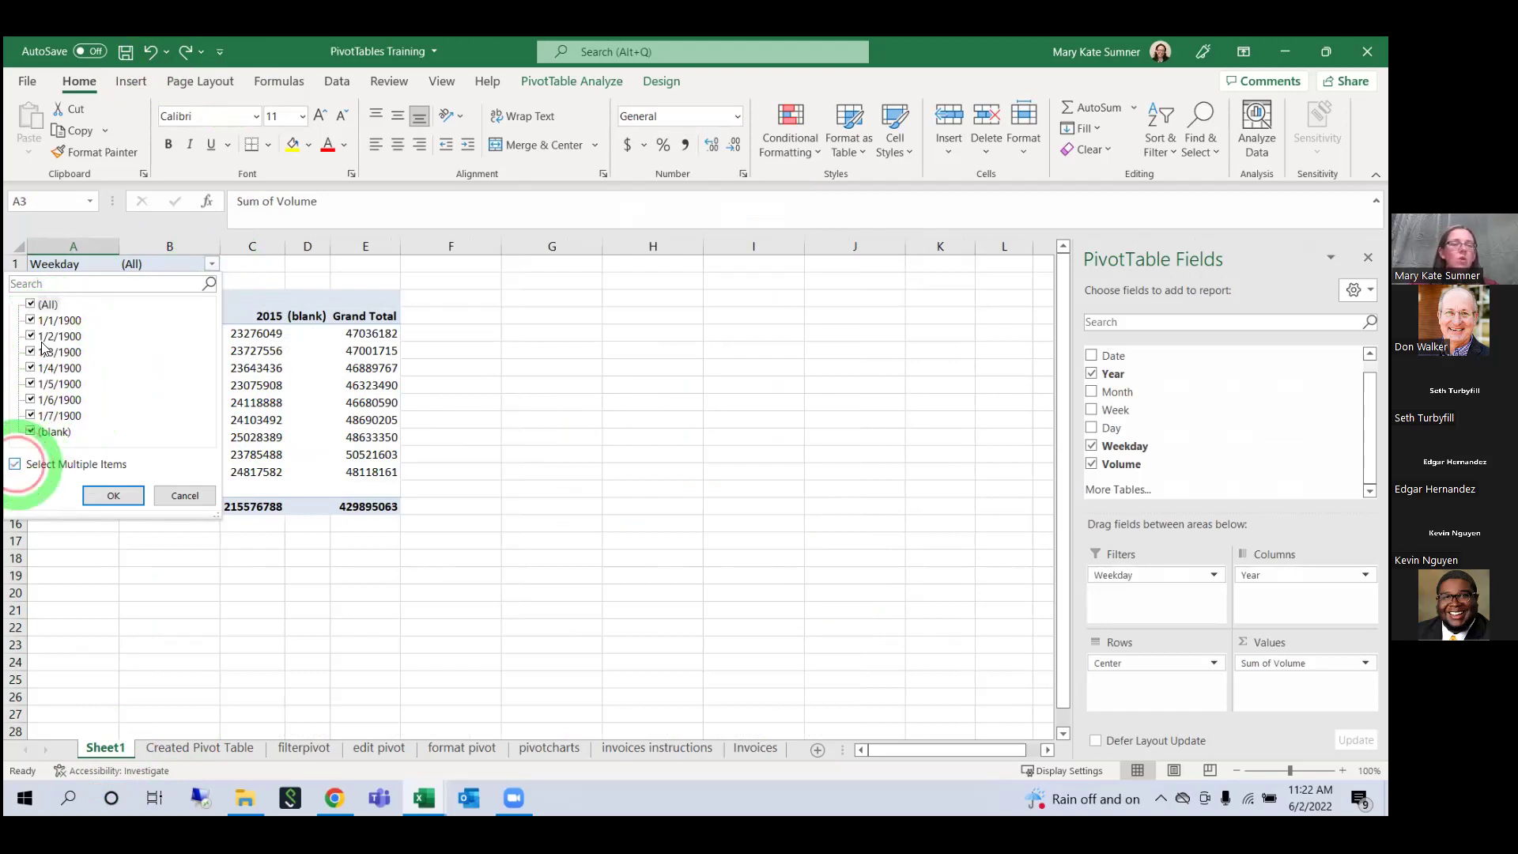
pyautogui.click(31, 304)
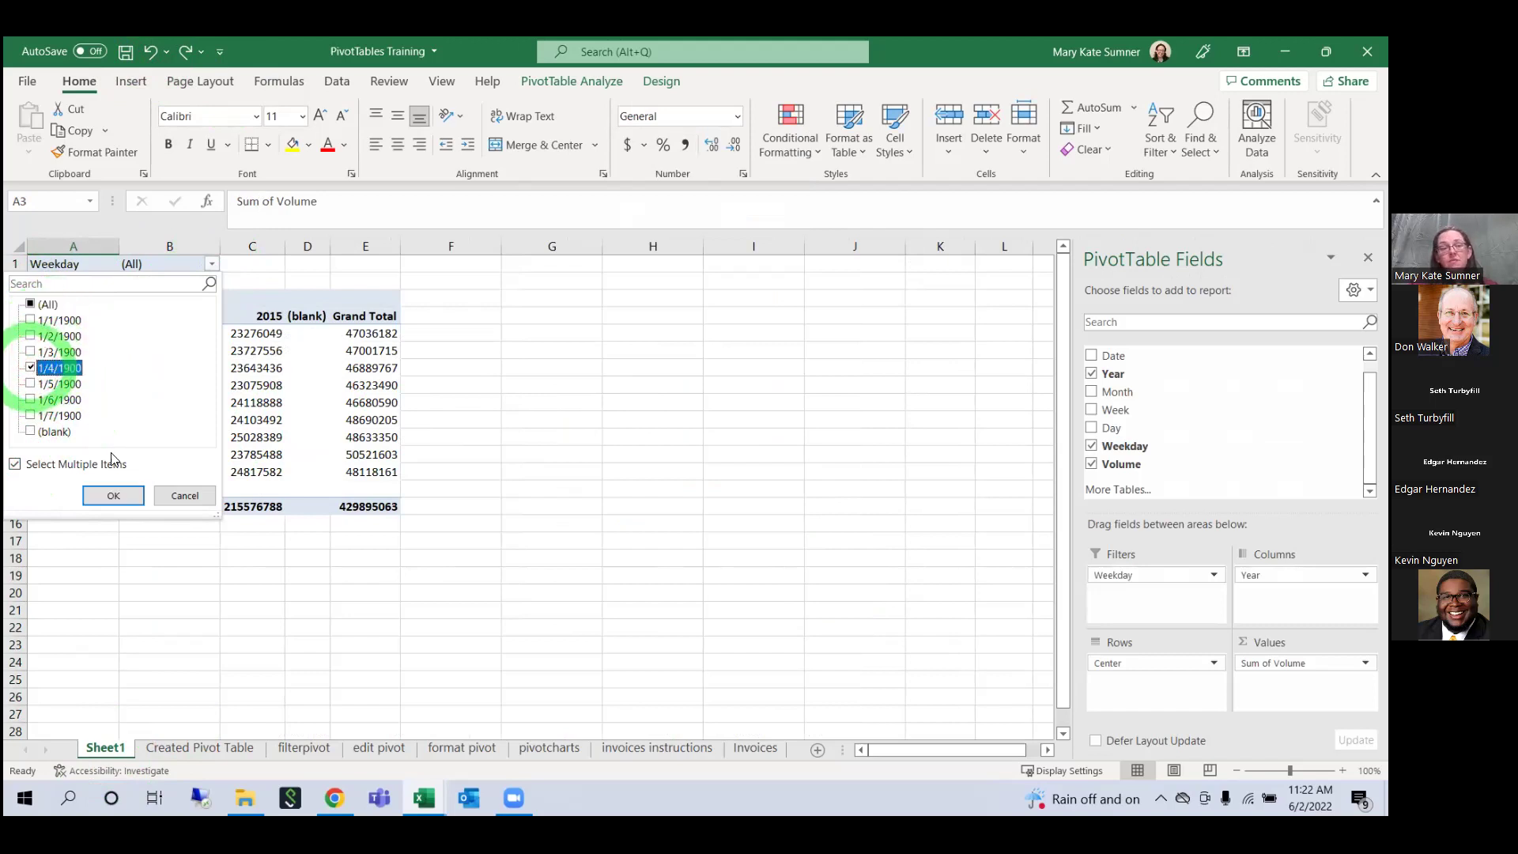
pyautogui.click(113, 495)
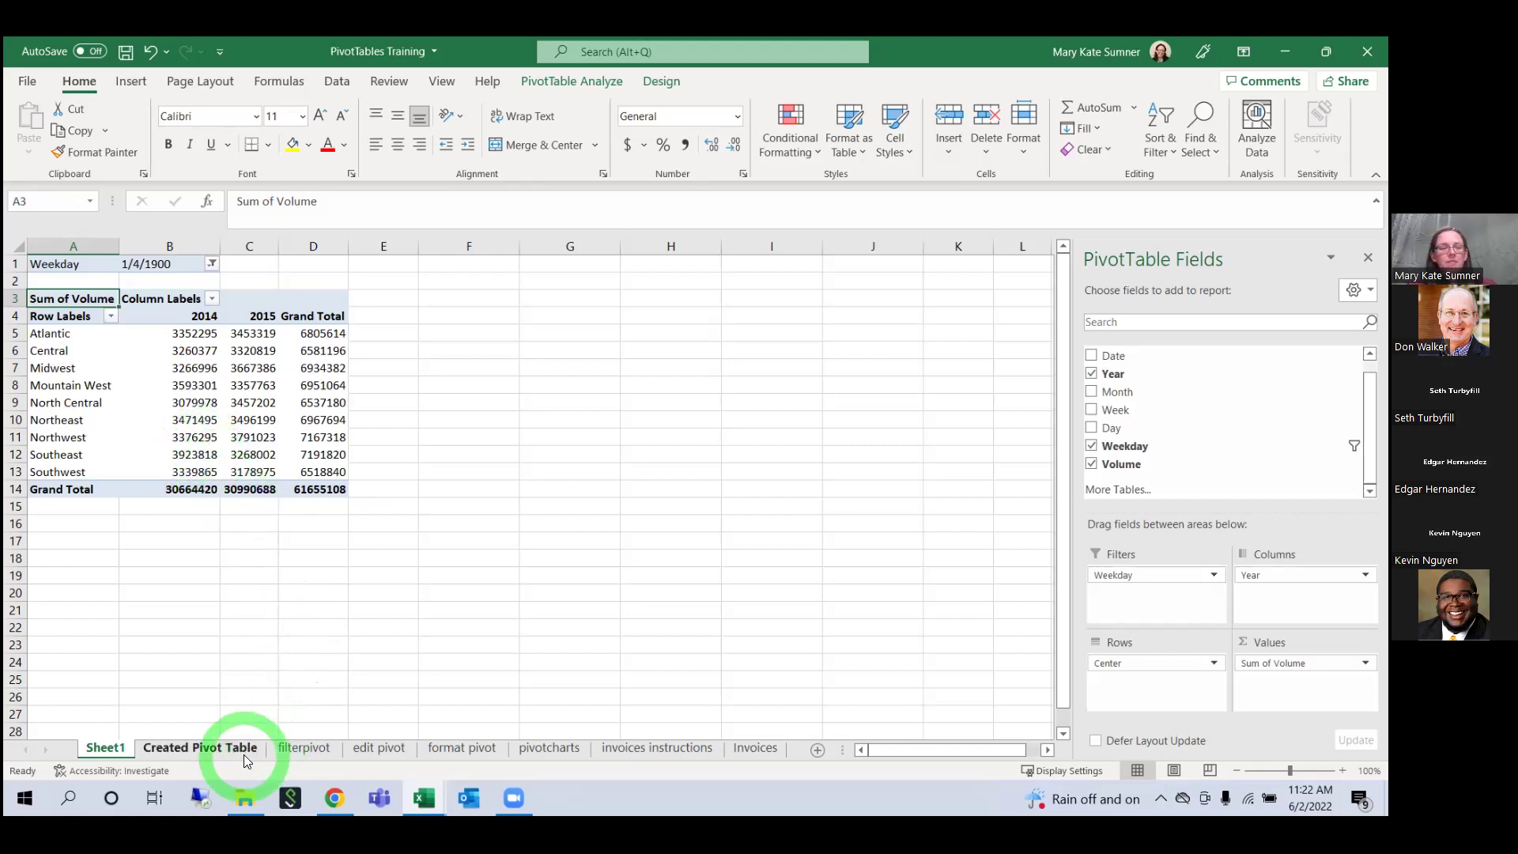
pyautogui.click(210, 749)
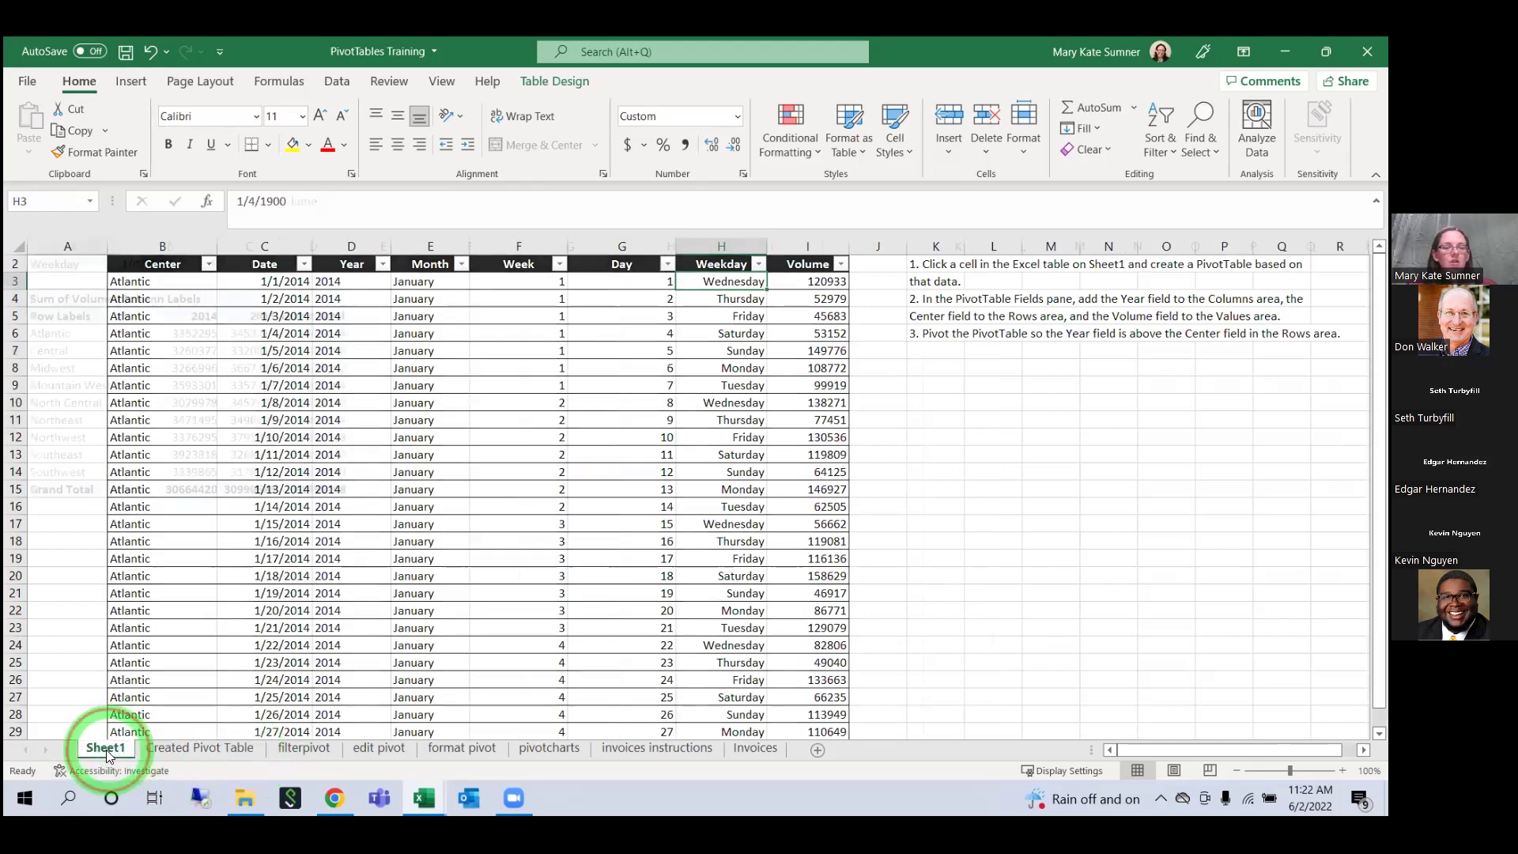
pyautogui.click(107, 749)
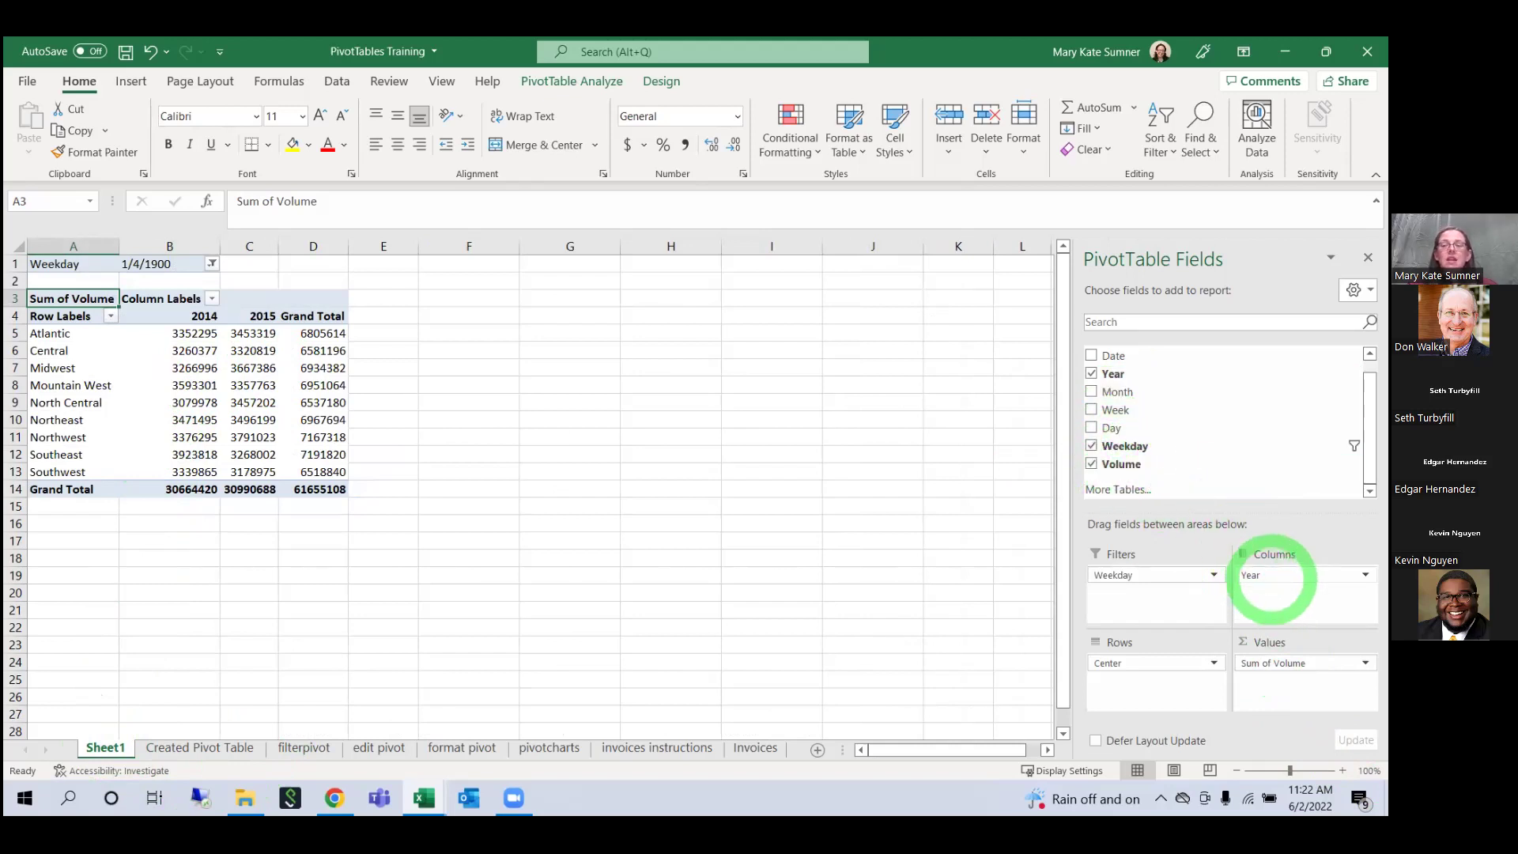
# Step: Remove the Year field from the Columns area and add a second Volume value field summarized by Count
pyautogui.moveTo(1265, 576); pyautogui.dragTo(1222, 371)
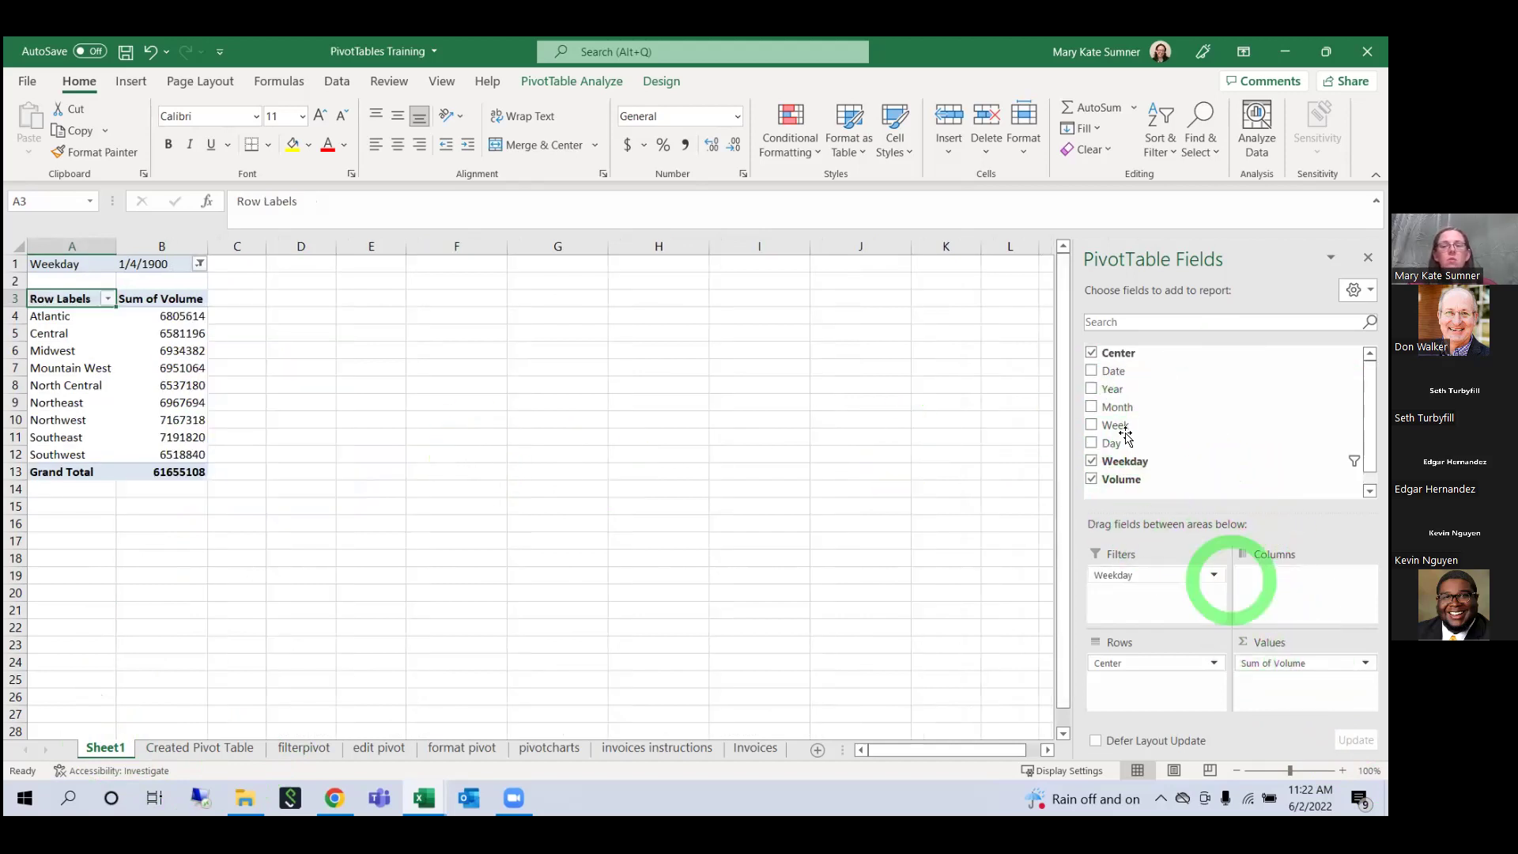
pyautogui.moveTo(1126, 481); pyautogui.dragTo(1253, 677)
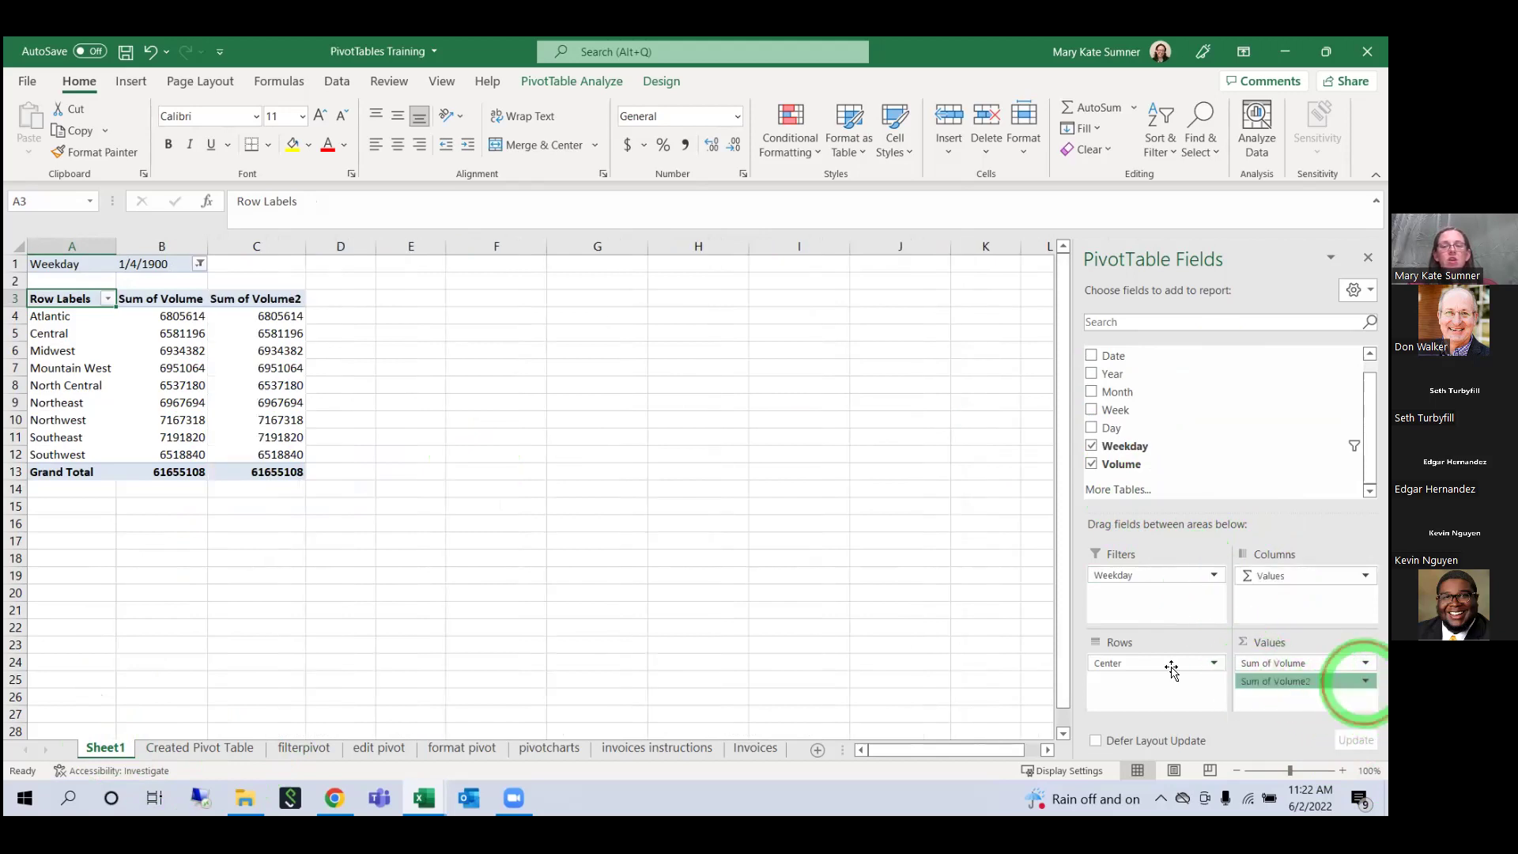
pyautogui.click(1365, 682)
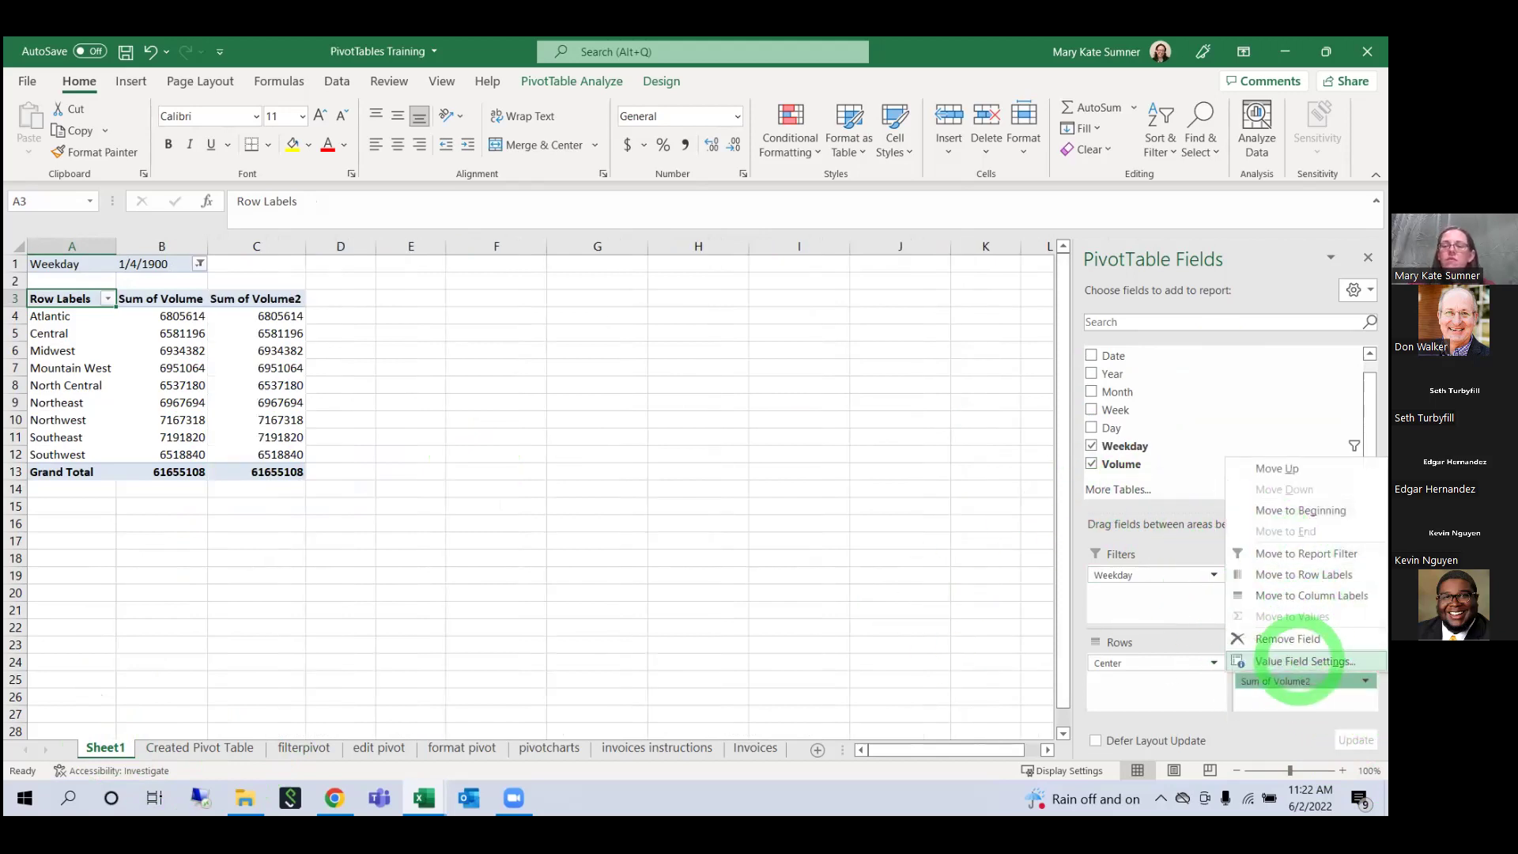
pyautogui.click(1300, 661)
pyautogui.click(700, 385)
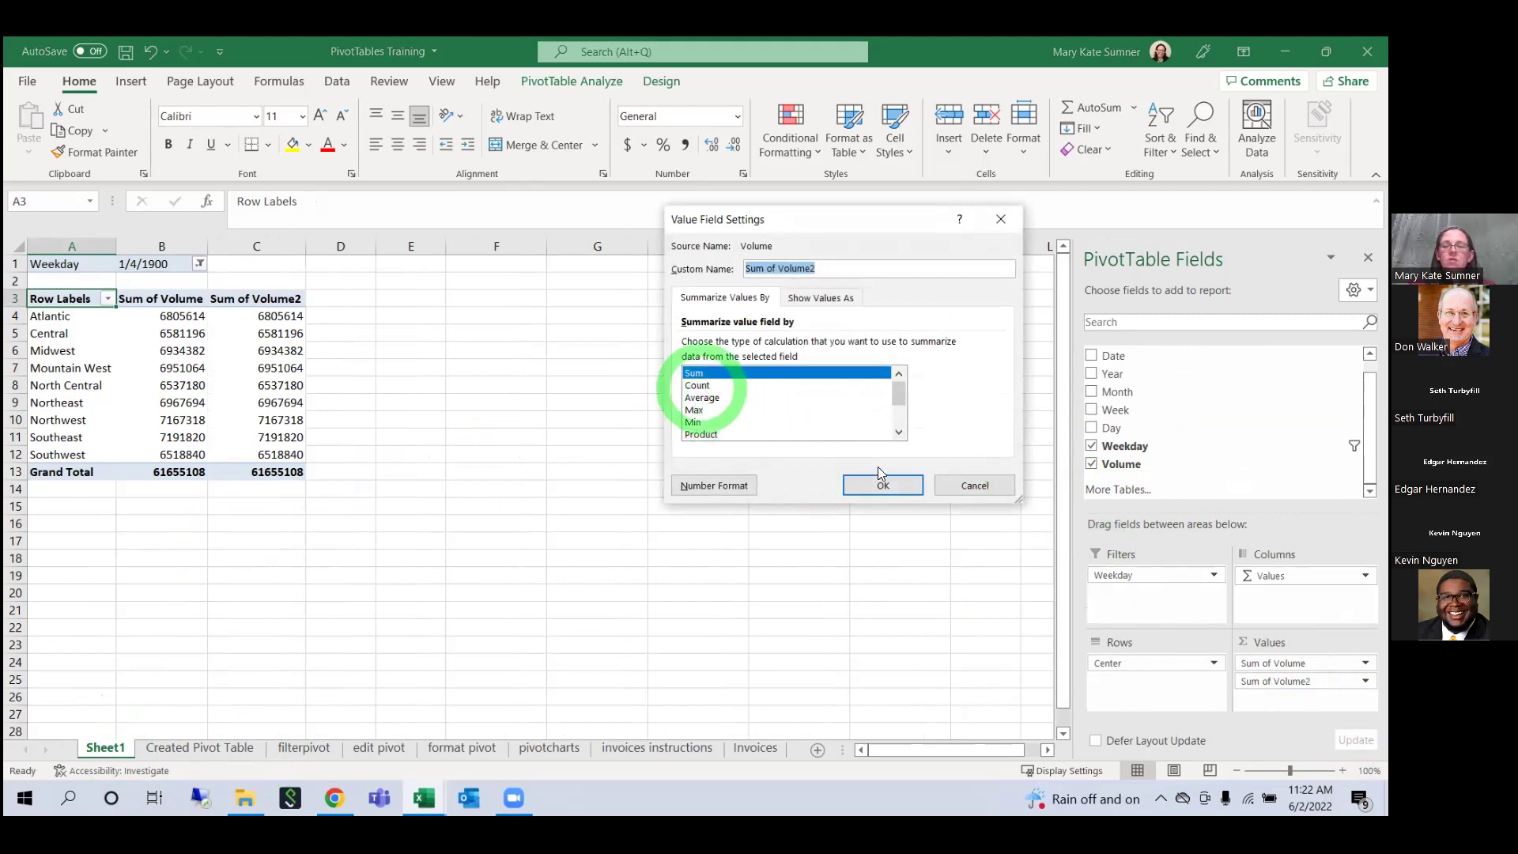
pyautogui.click(906, 490)
# Step: Add a third Volume field to the Values area and show its values as a percentage of the total
pyautogui.moveTo(1116, 465); pyautogui.dragTo(1253, 686)
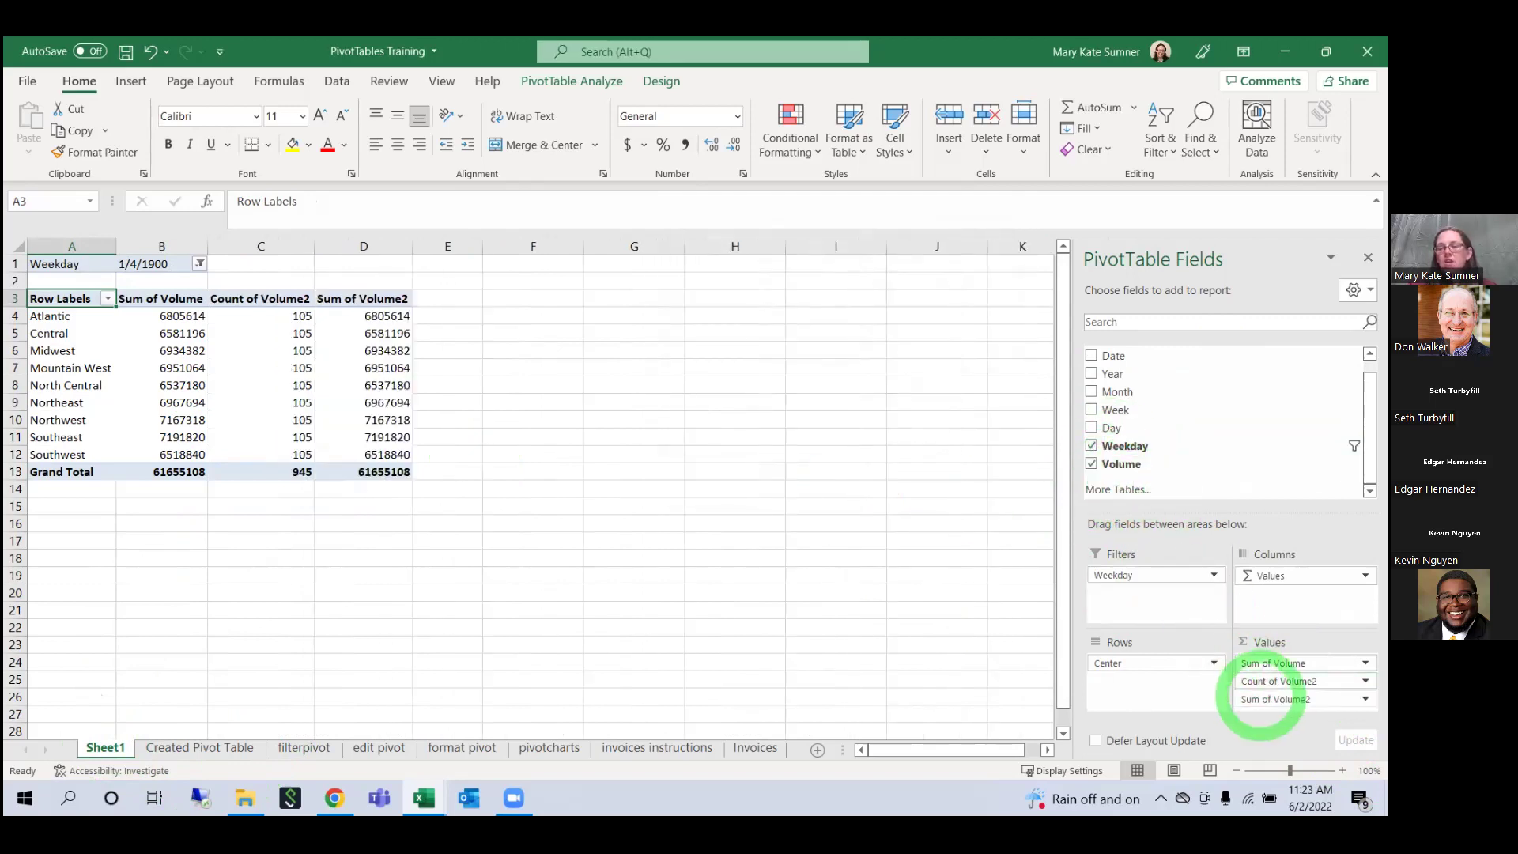
pyautogui.click(1360, 698)
pyautogui.click(1309, 676)
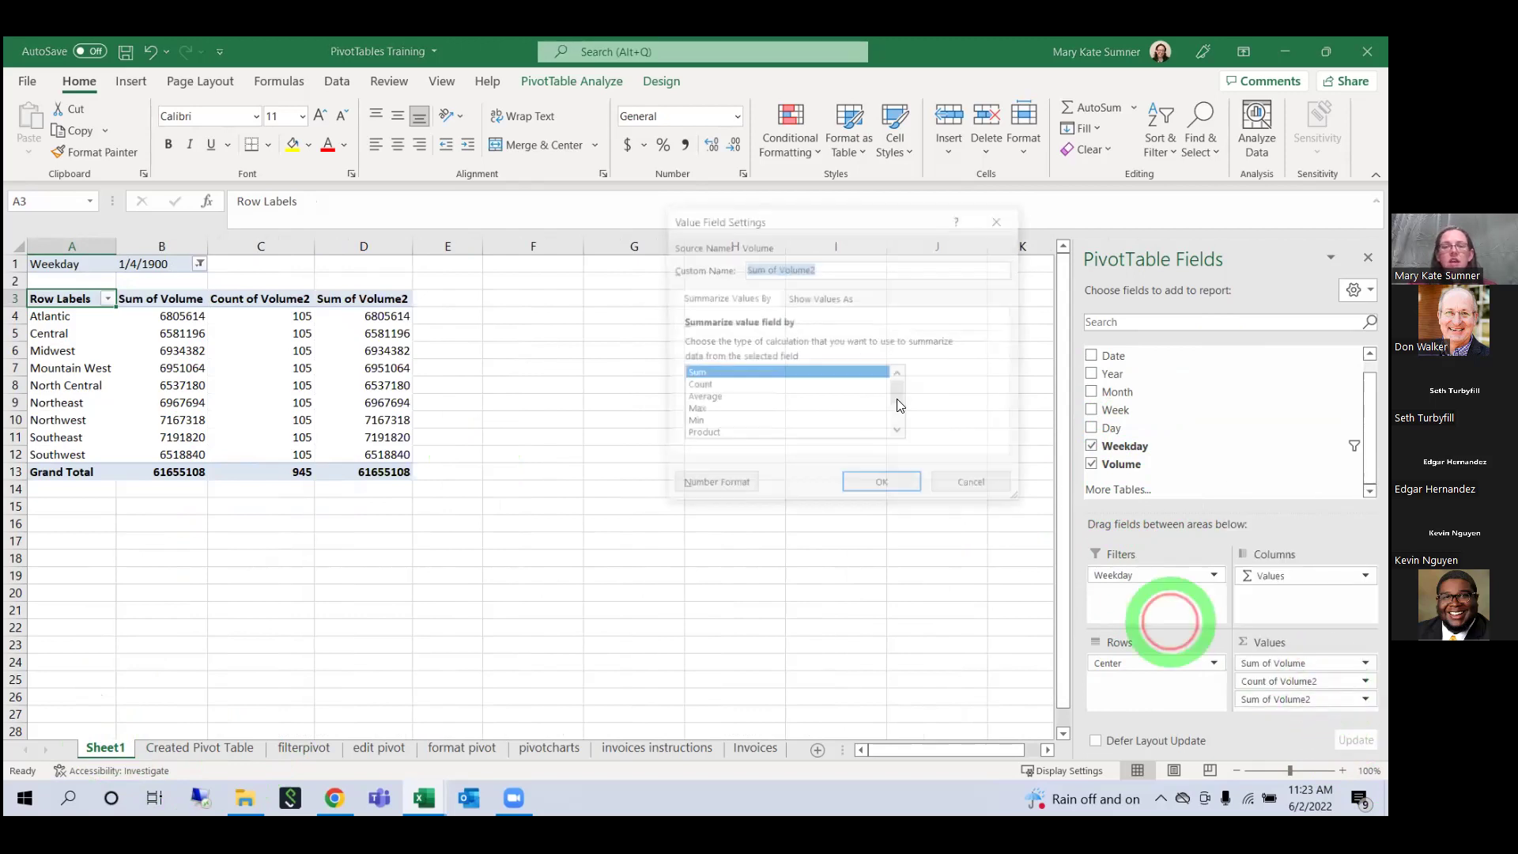
pyautogui.click(823, 297)
pyautogui.click(783, 345)
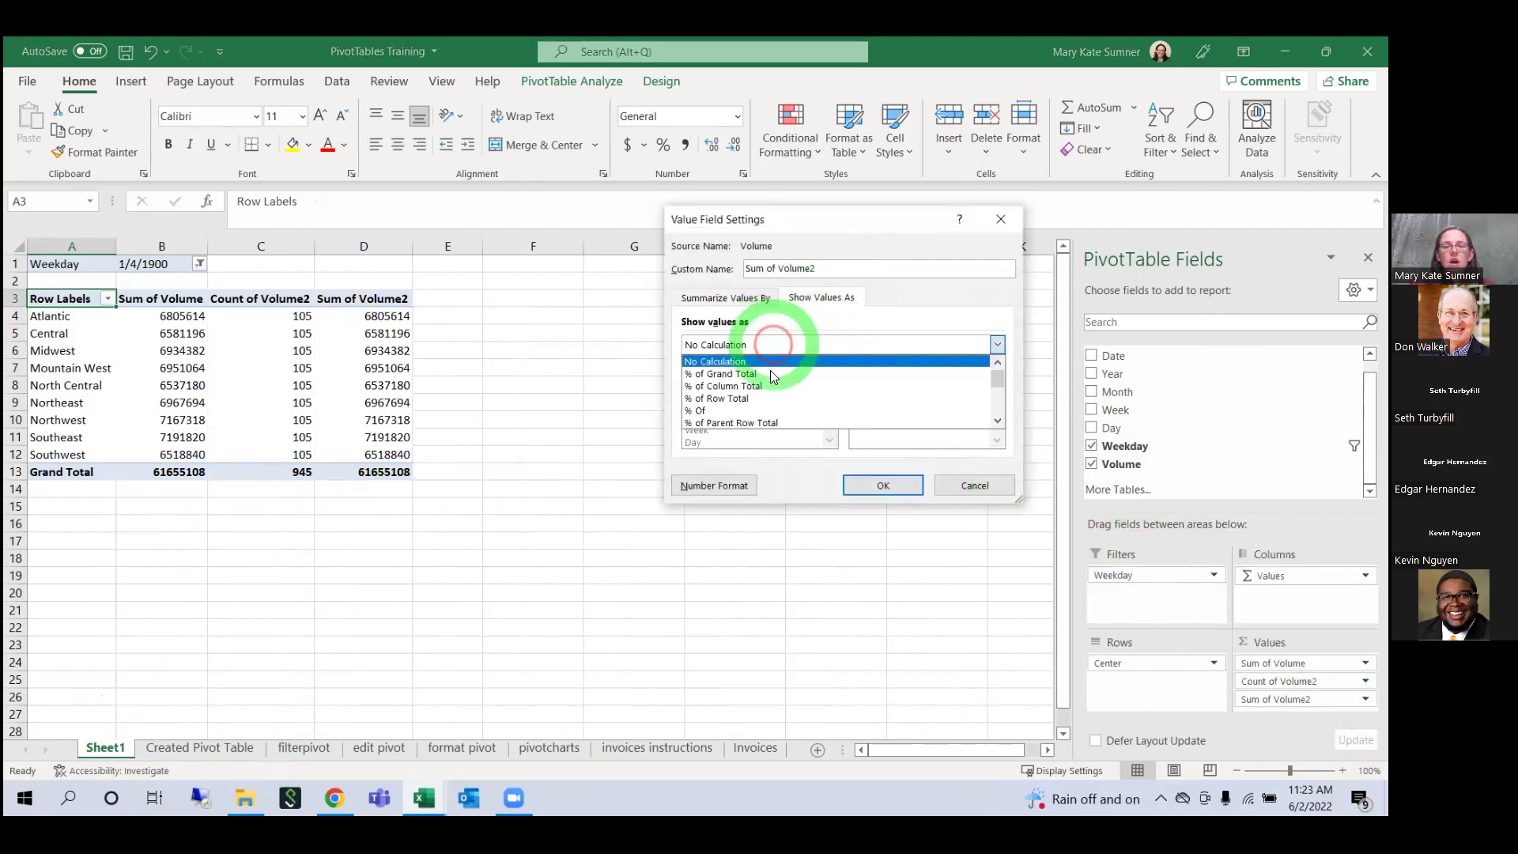
pyautogui.click(834, 399)
pyautogui.click(902, 483)
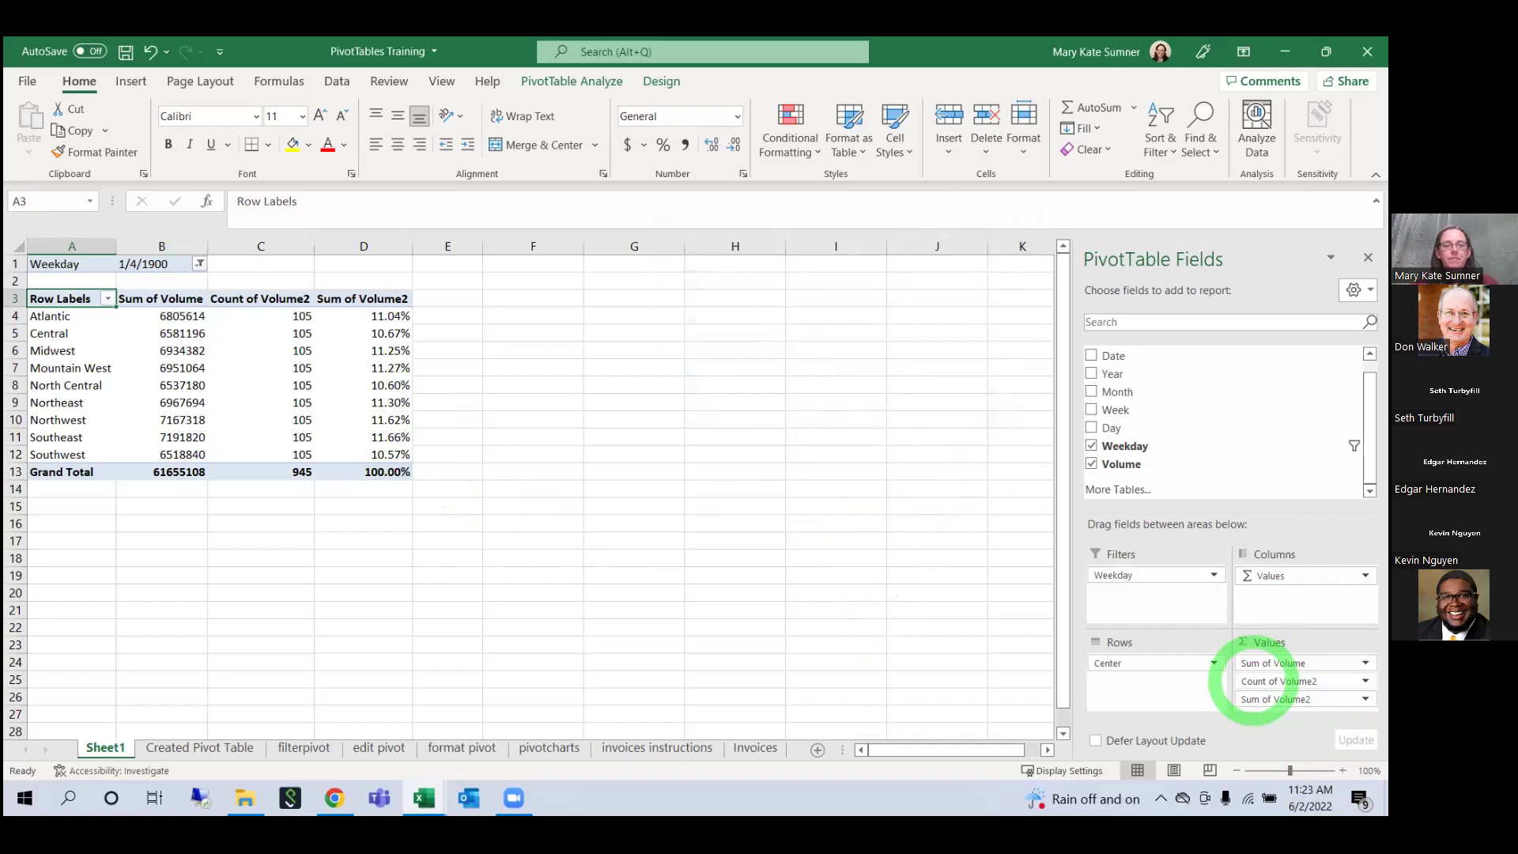
# Step: Look over the workbook's practice sheets, including filterpivot, Created Pivot Table, invoices instructions and Invoices
pyautogui.click(298, 748)
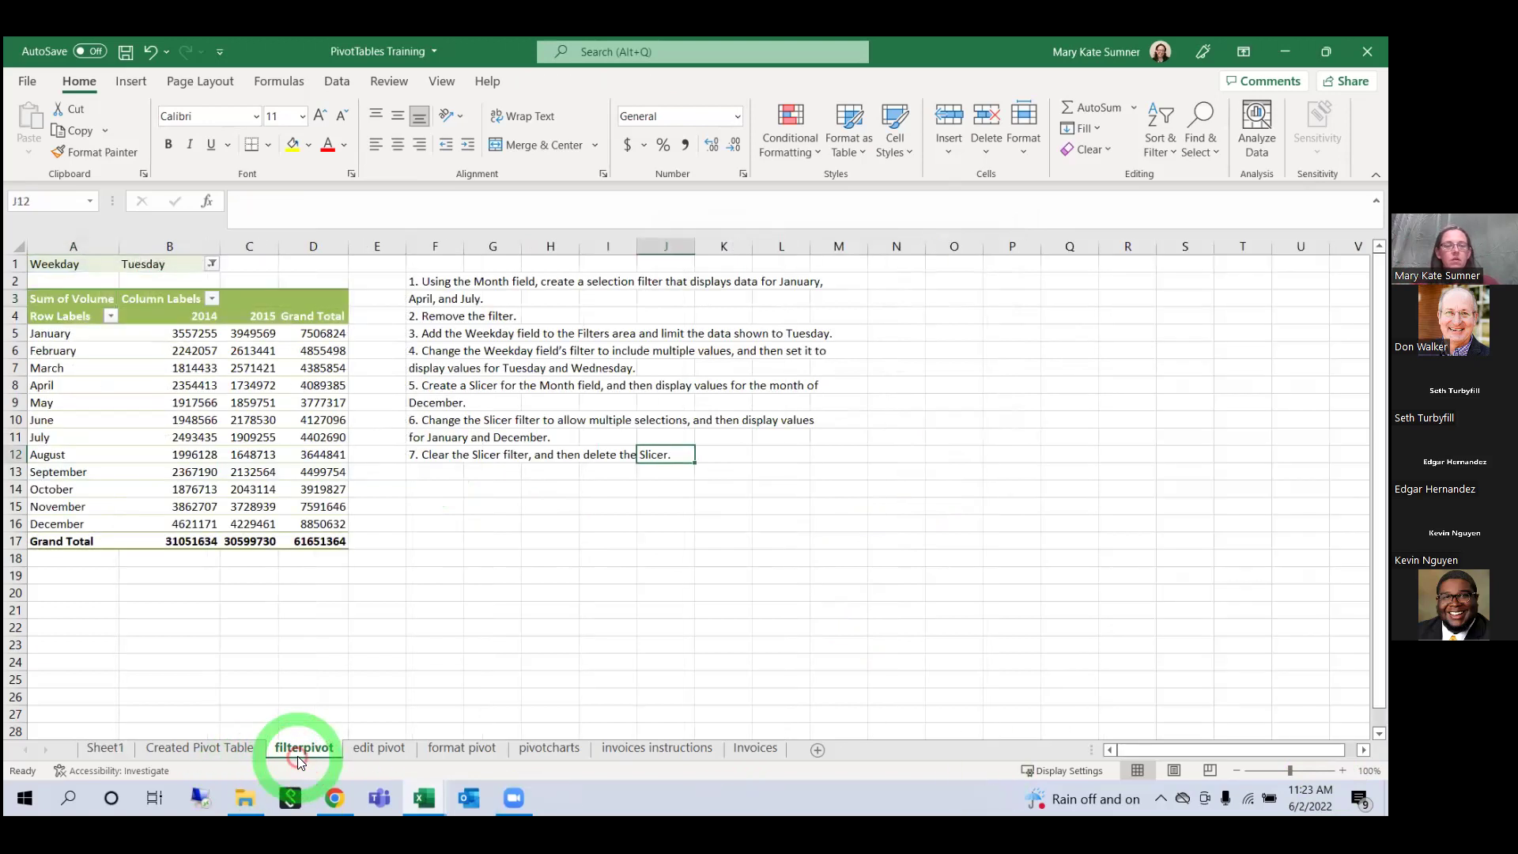
pyautogui.click(232, 748)
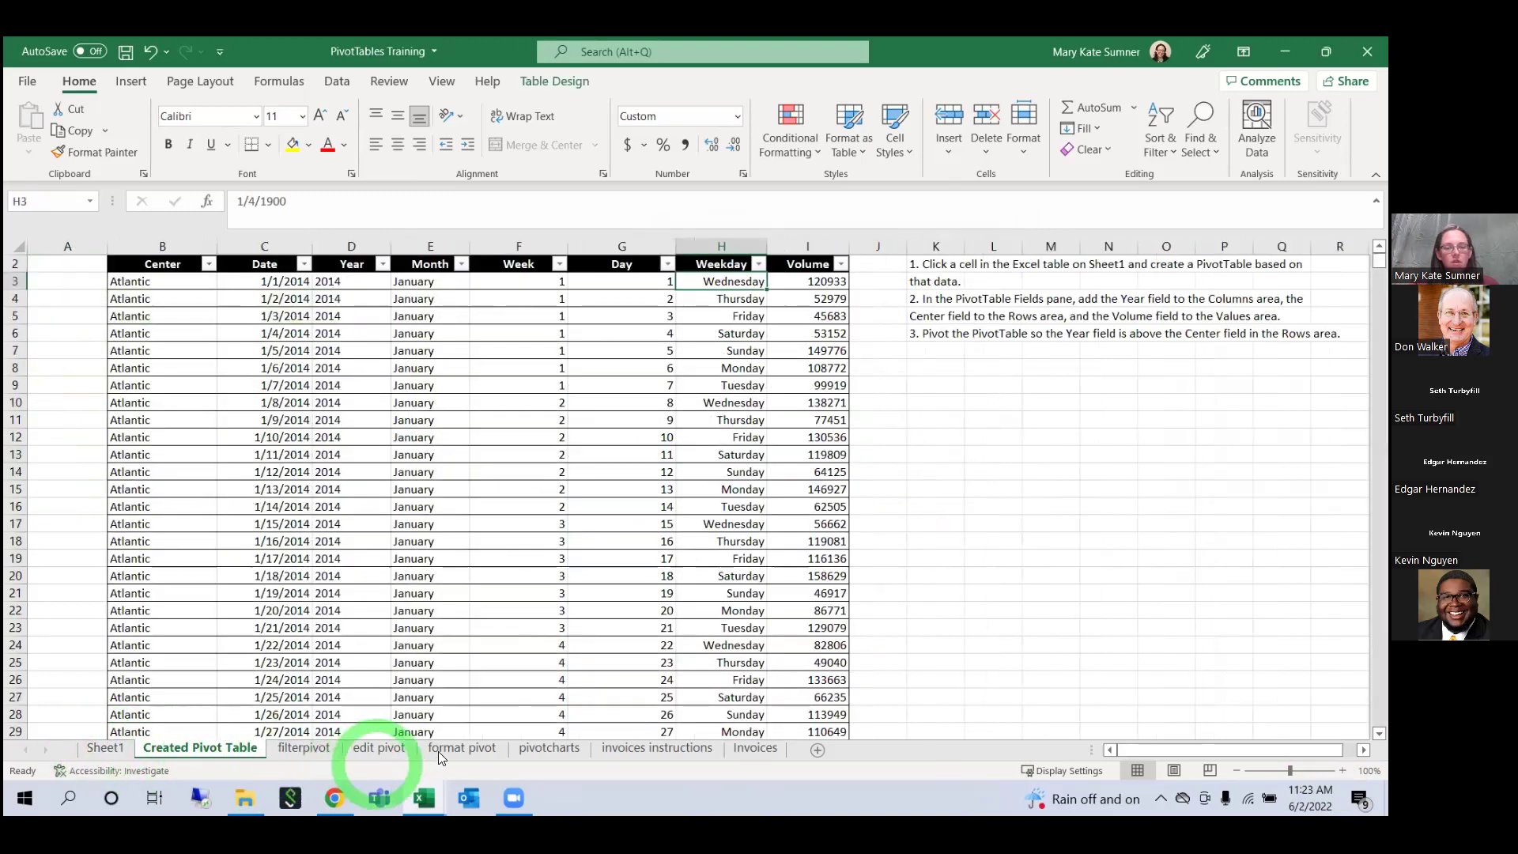
pyautogui.click(441, 749)
pyautogui.click(554, 749)
pyautogui.click(609, 748)
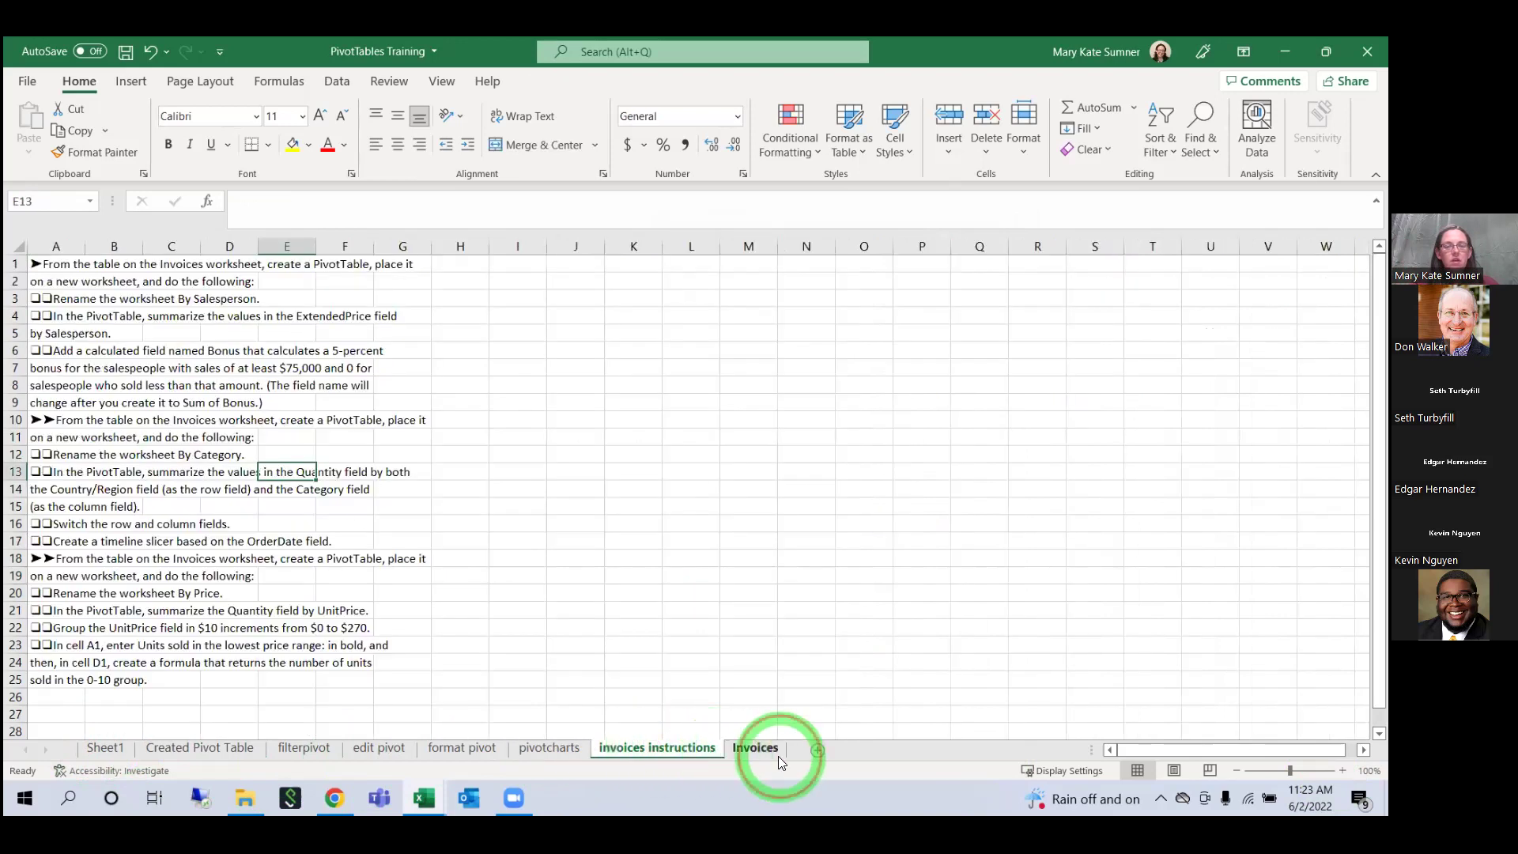
pyautogui.click(779, 756)
pyautogui.click(671, 750)
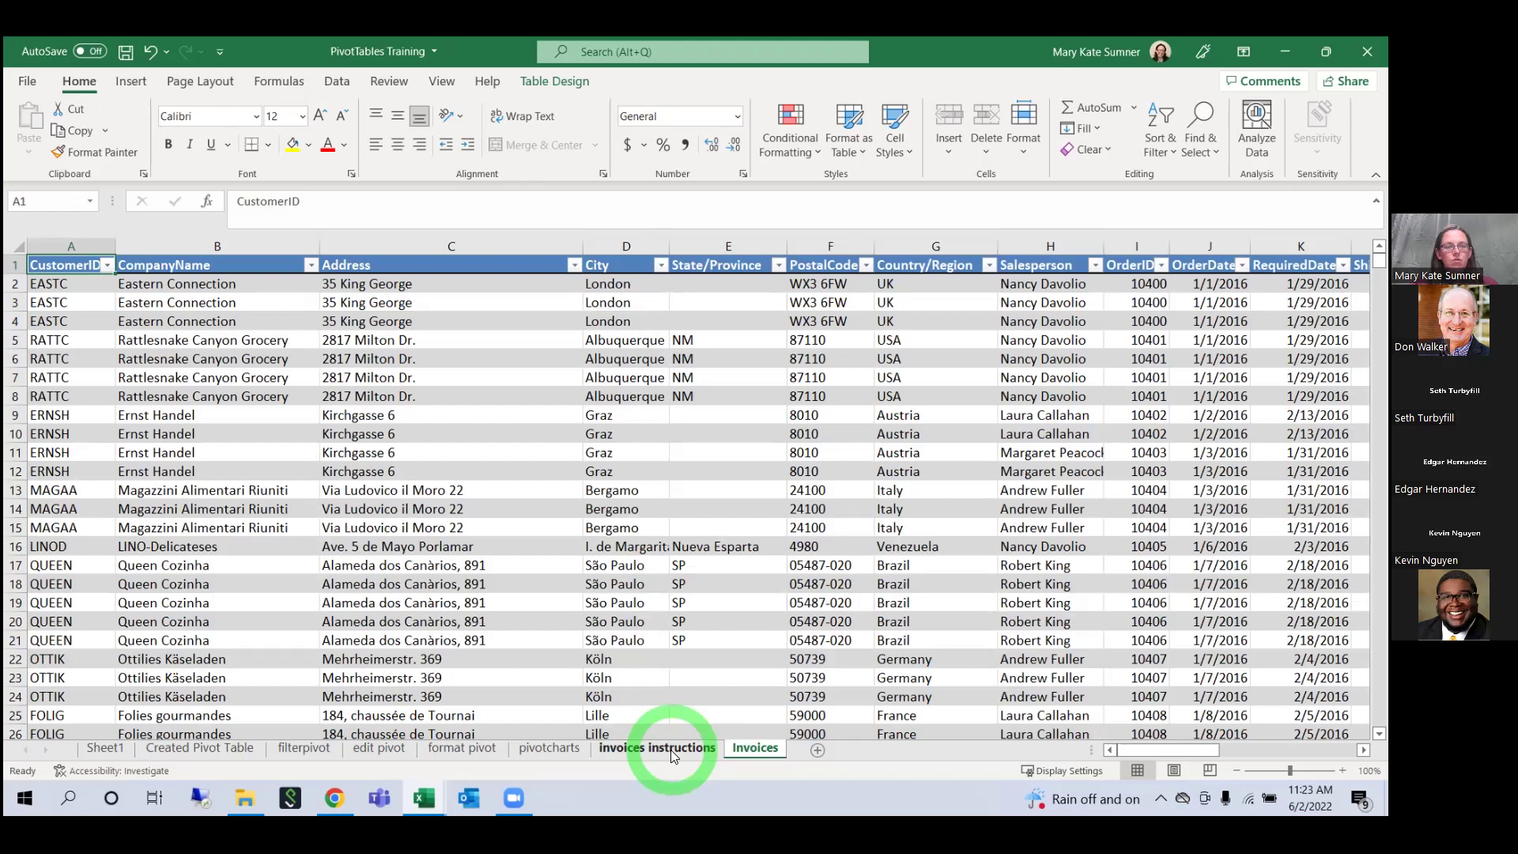
pyautogui.click(346, 751)
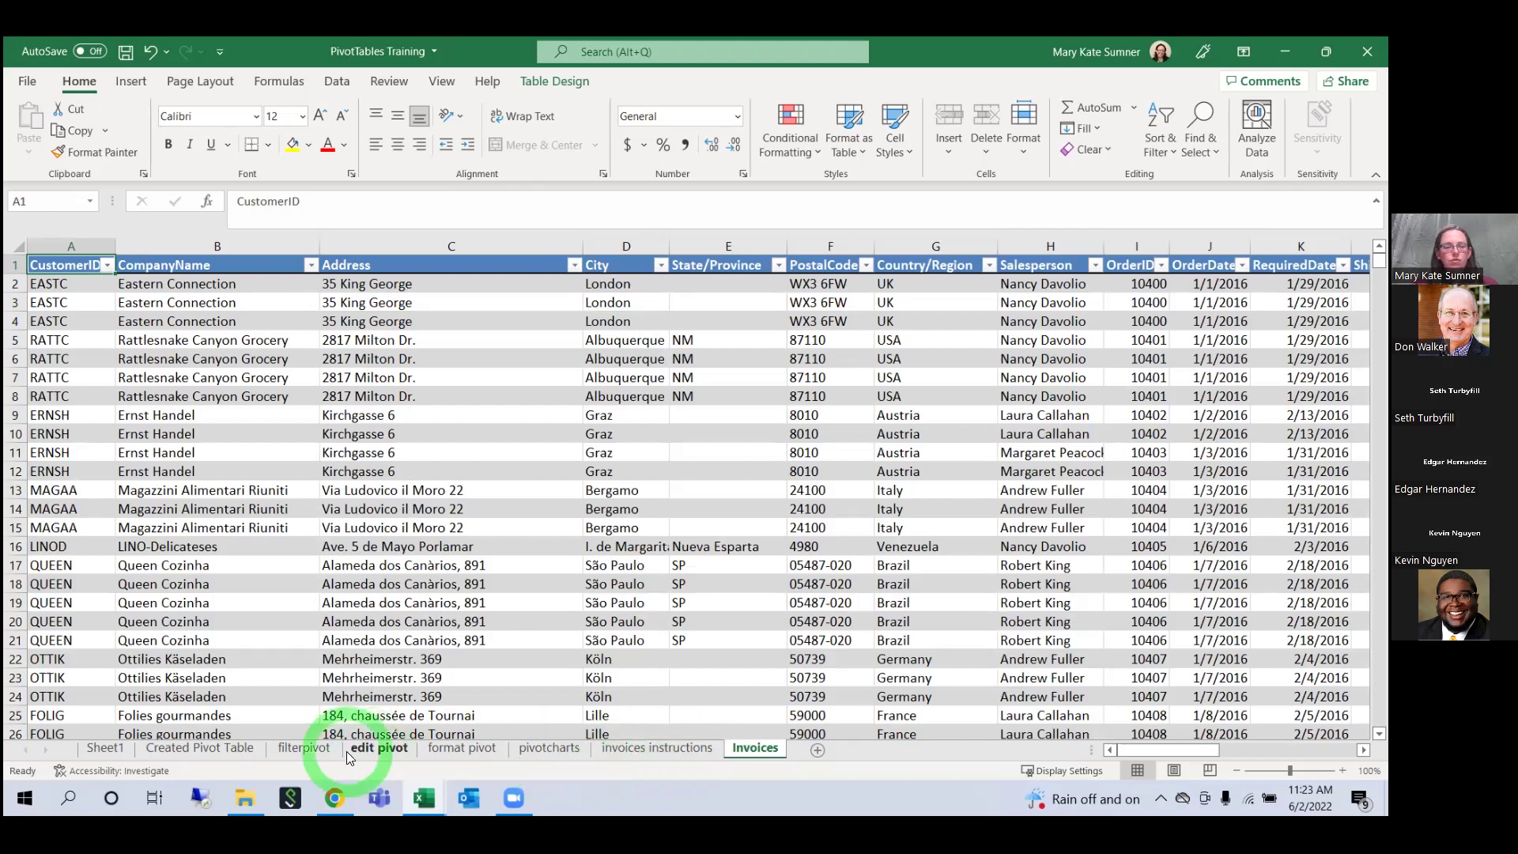
# Step: Insert a Year slicer for the Sheet1 PivotTable and place it beside the table
pyautogui.click(107, 751)
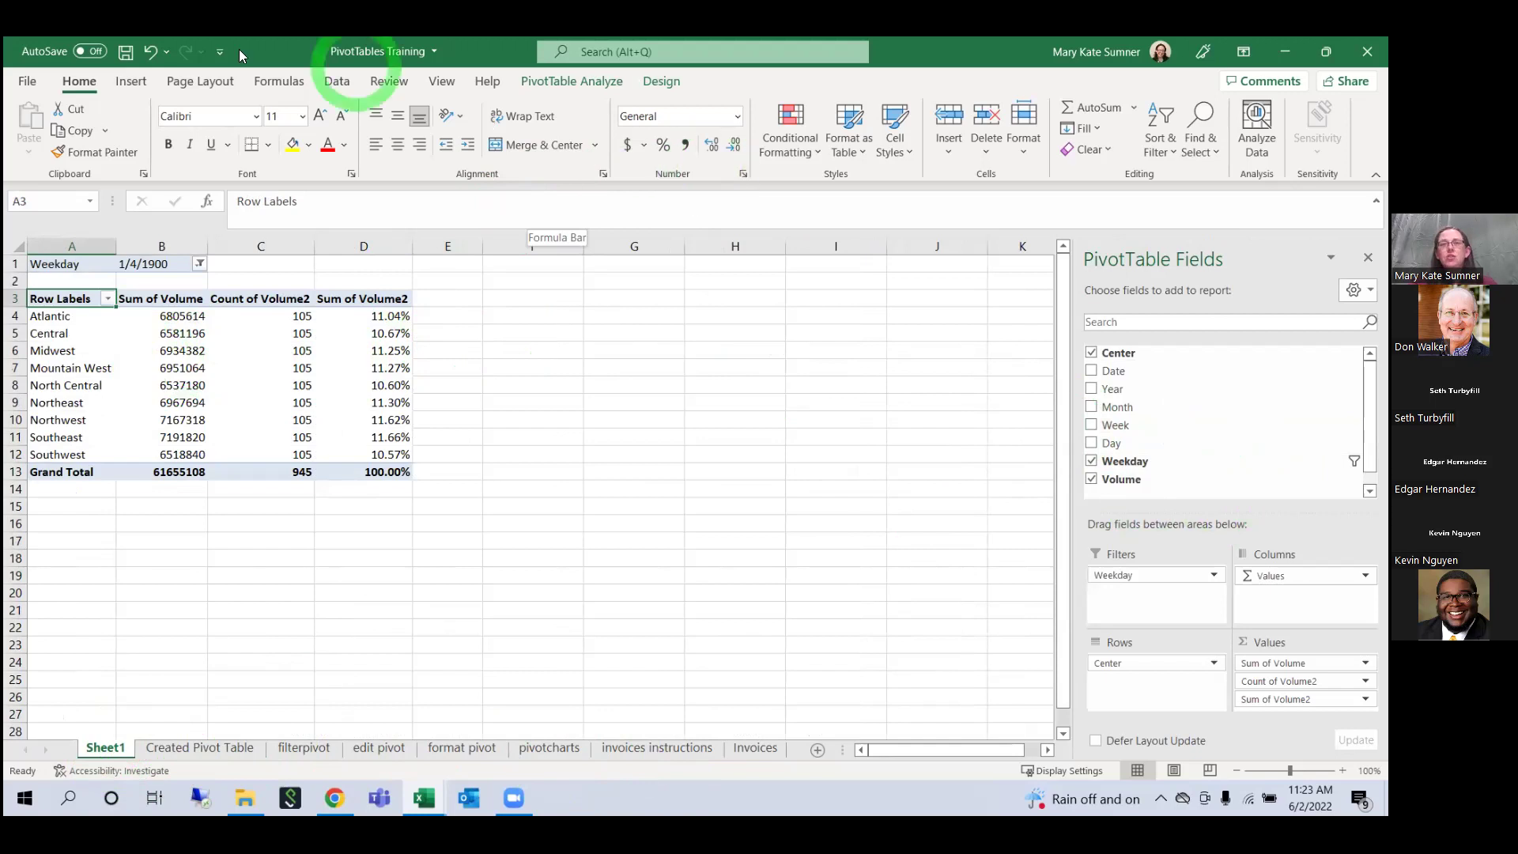
pyautogui.click(132, 81)
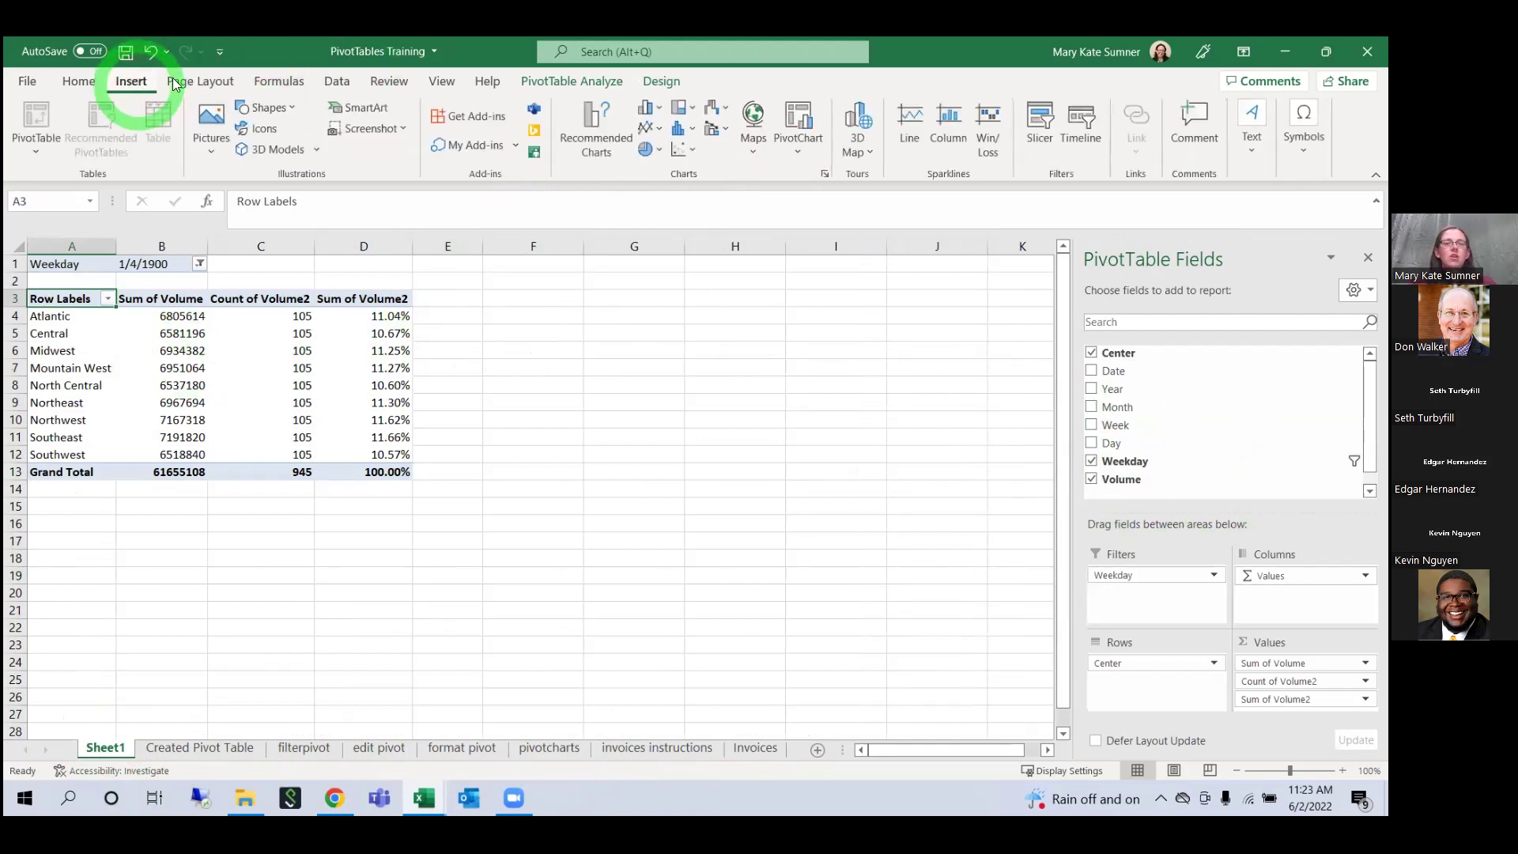
pyautogui.click(272, 350)
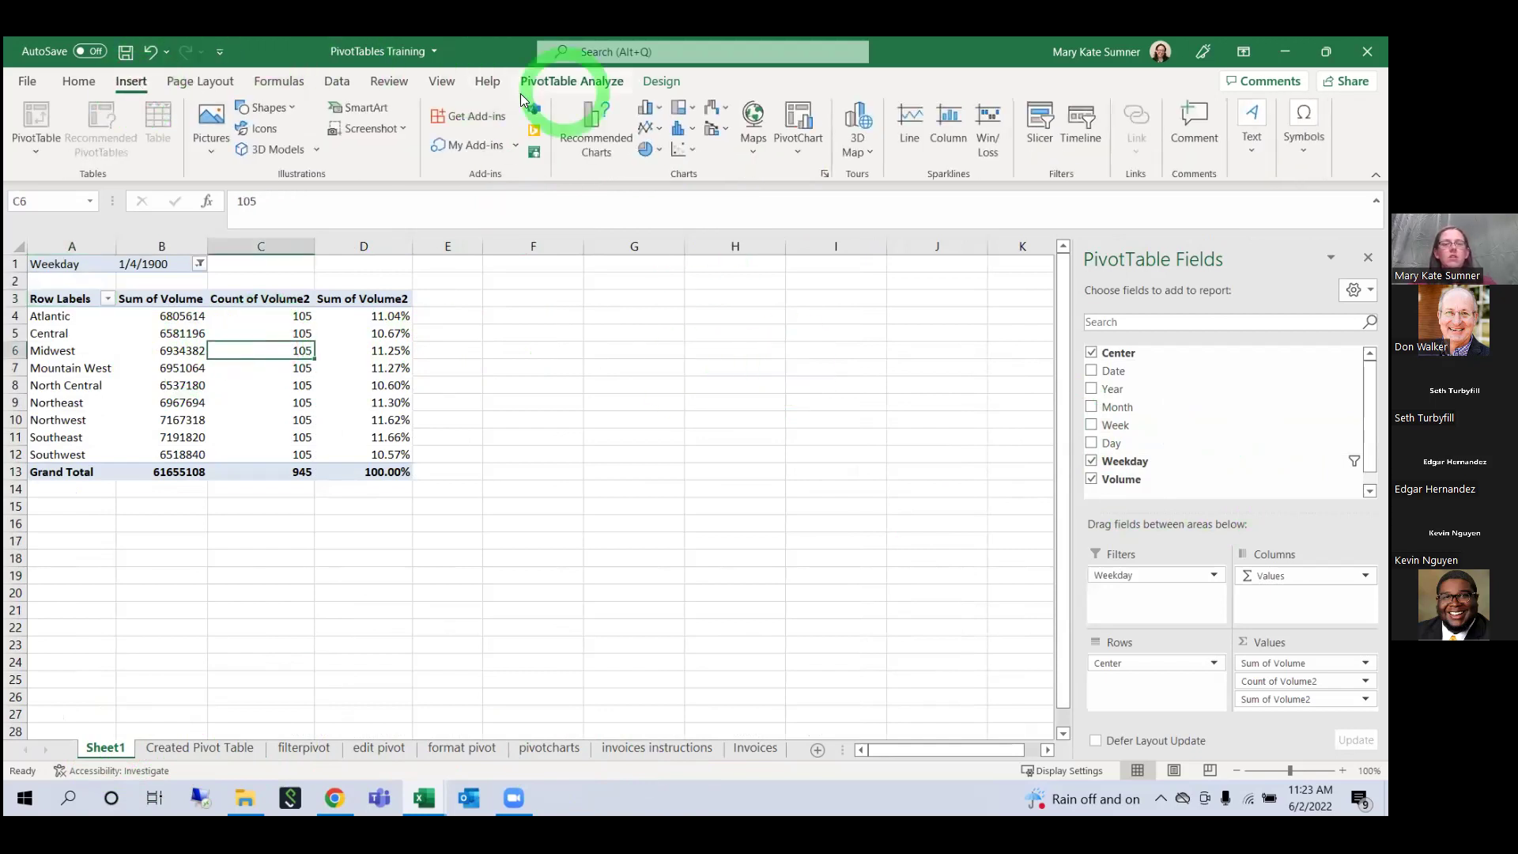
pyautogui.click(655, 81)
pyautogui.click(570, 85)
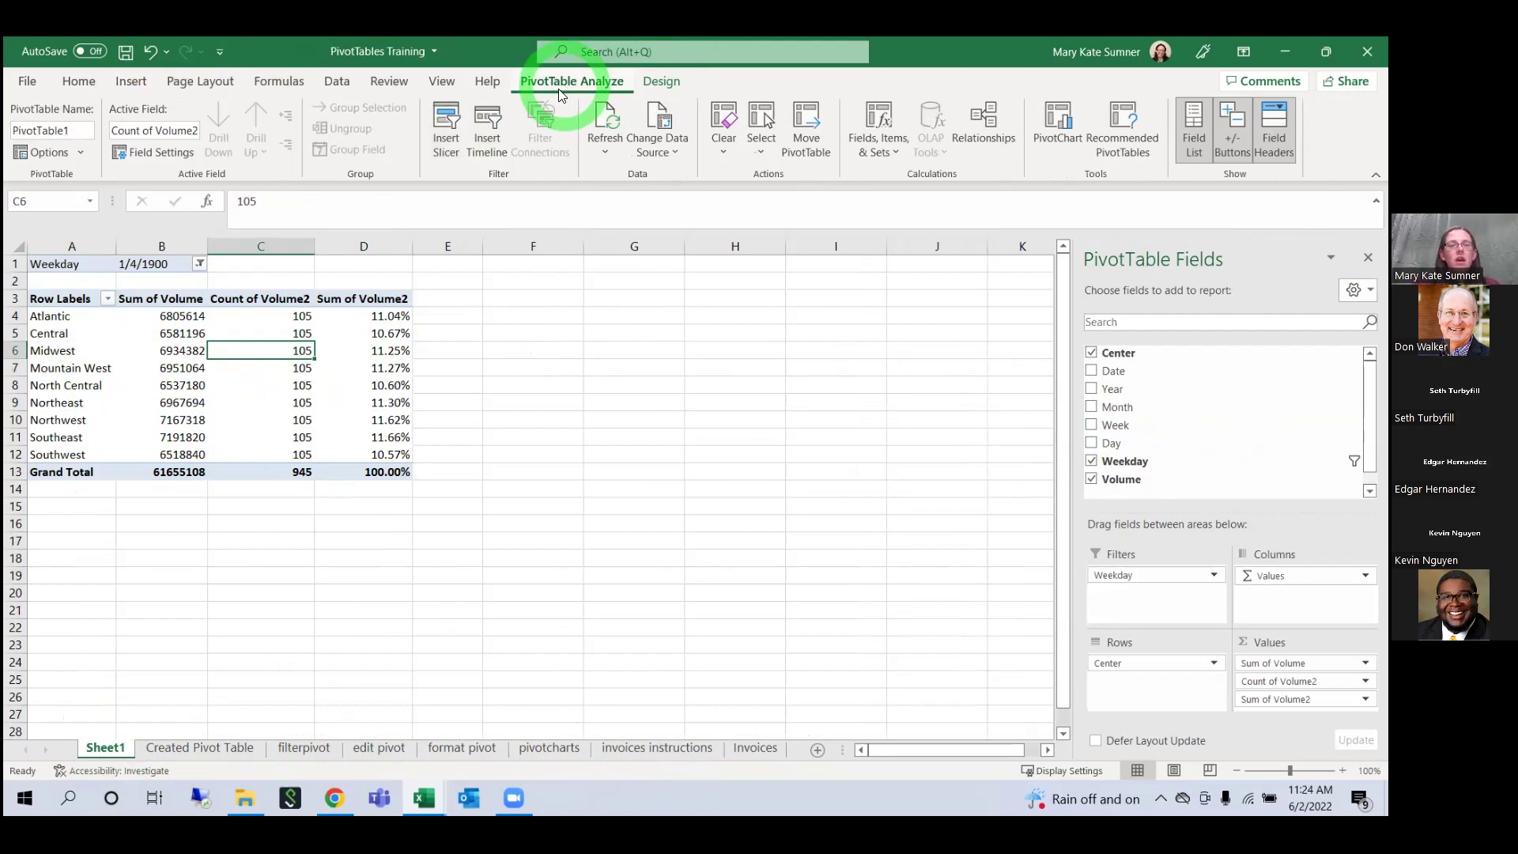
pyautogui.click(447, 146)
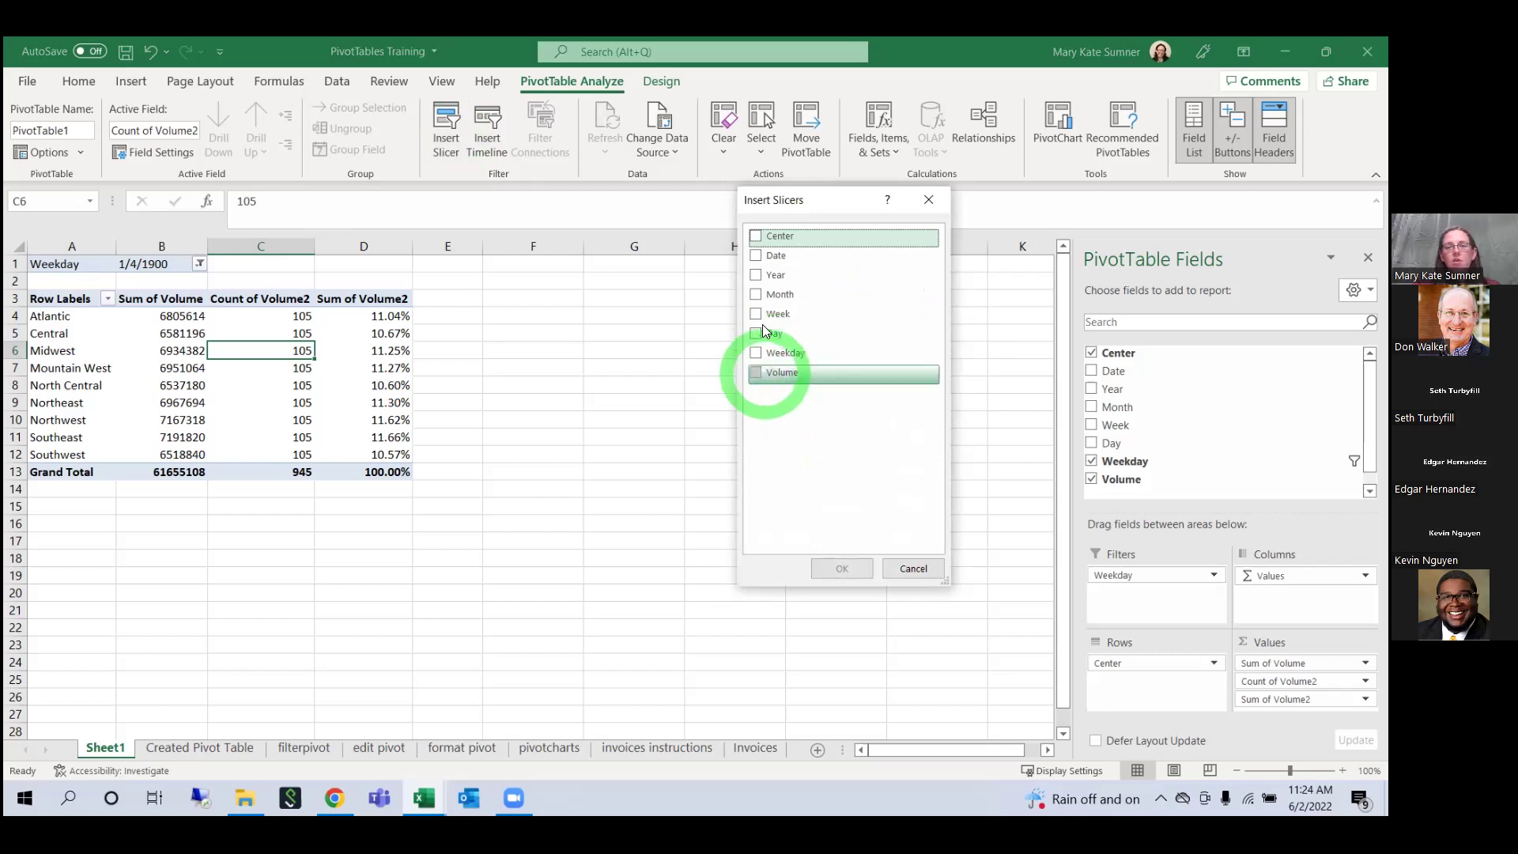
pyautogui.click(756, 274)
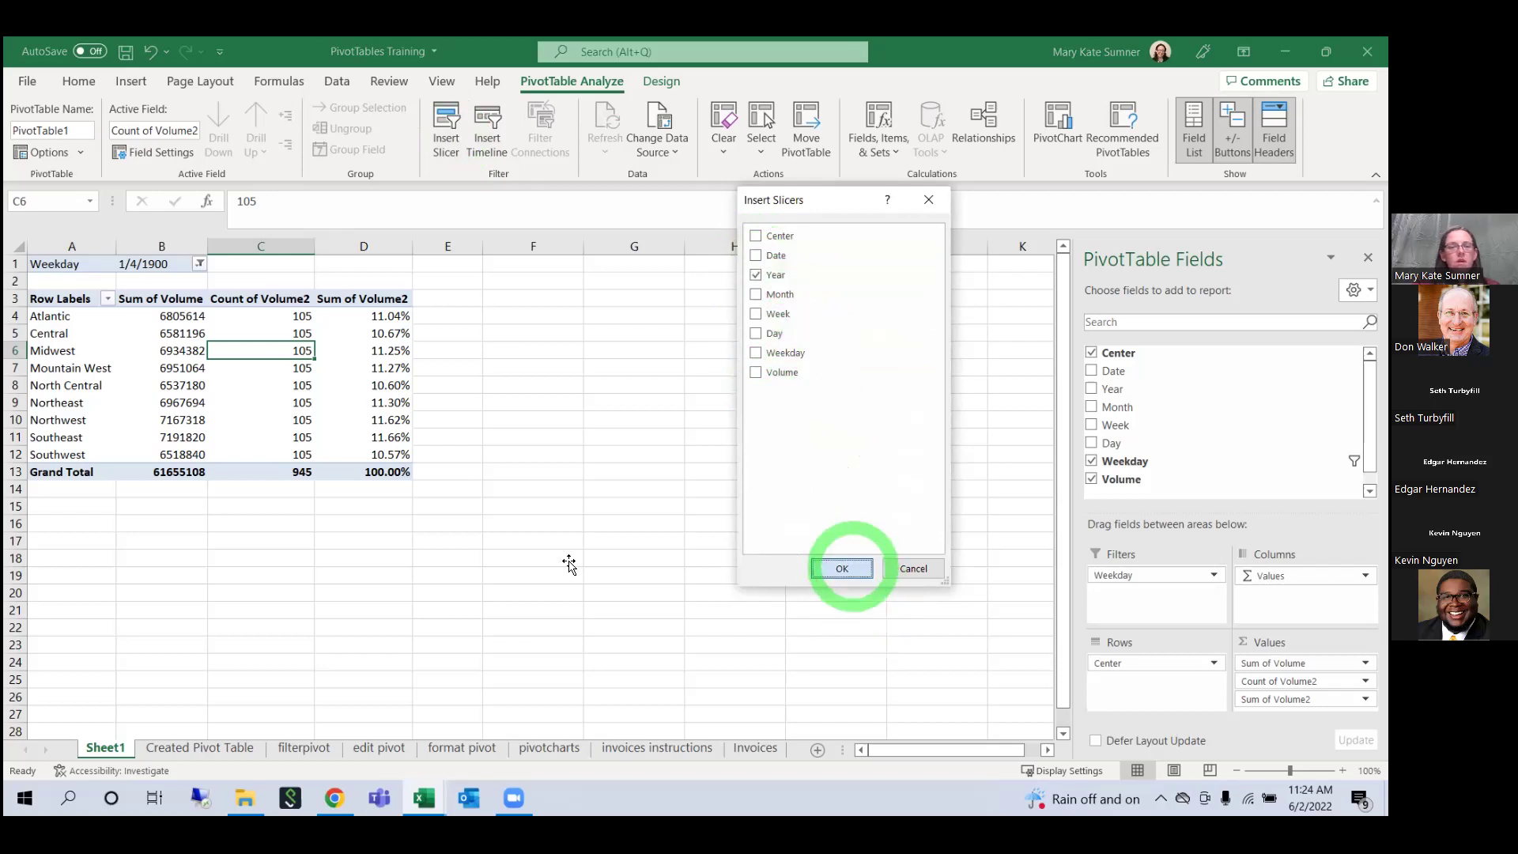
pyautogui.click(842, 569)
pyautogui.moveTo(525, 487); pyautogui.dragTo(586, 319)
pyautogui.moveTo(625, 421); pyautogui.dragTo(624, 409)
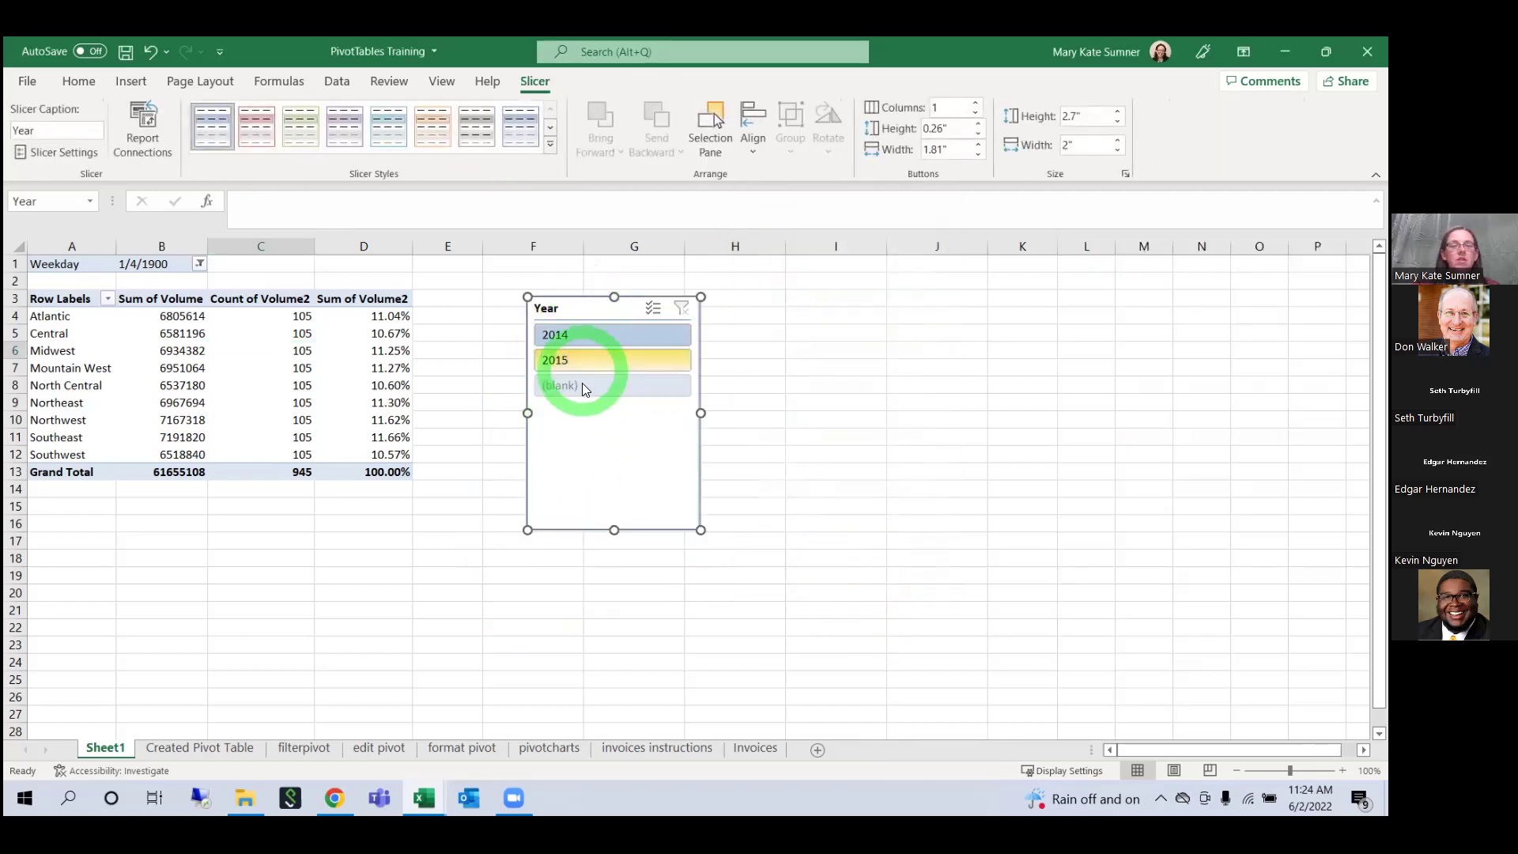
# Step: Try the Year slicer with 2015, 2014, both years together and (blank), ending with the PivotTable filtered to 2014
pyautogui.click(580, 359)
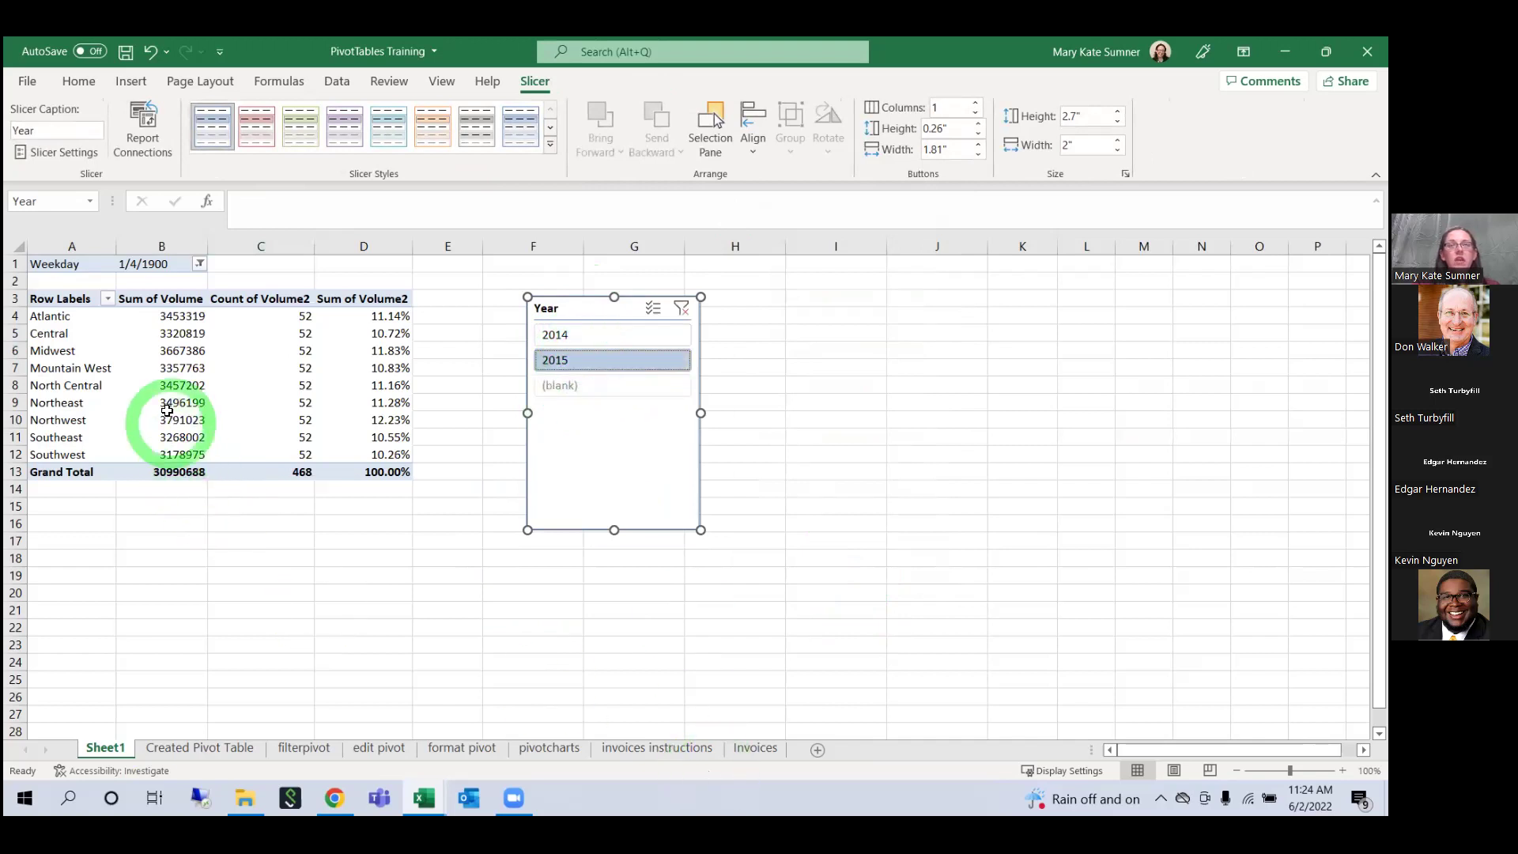
pyautogui.click(569, 335)
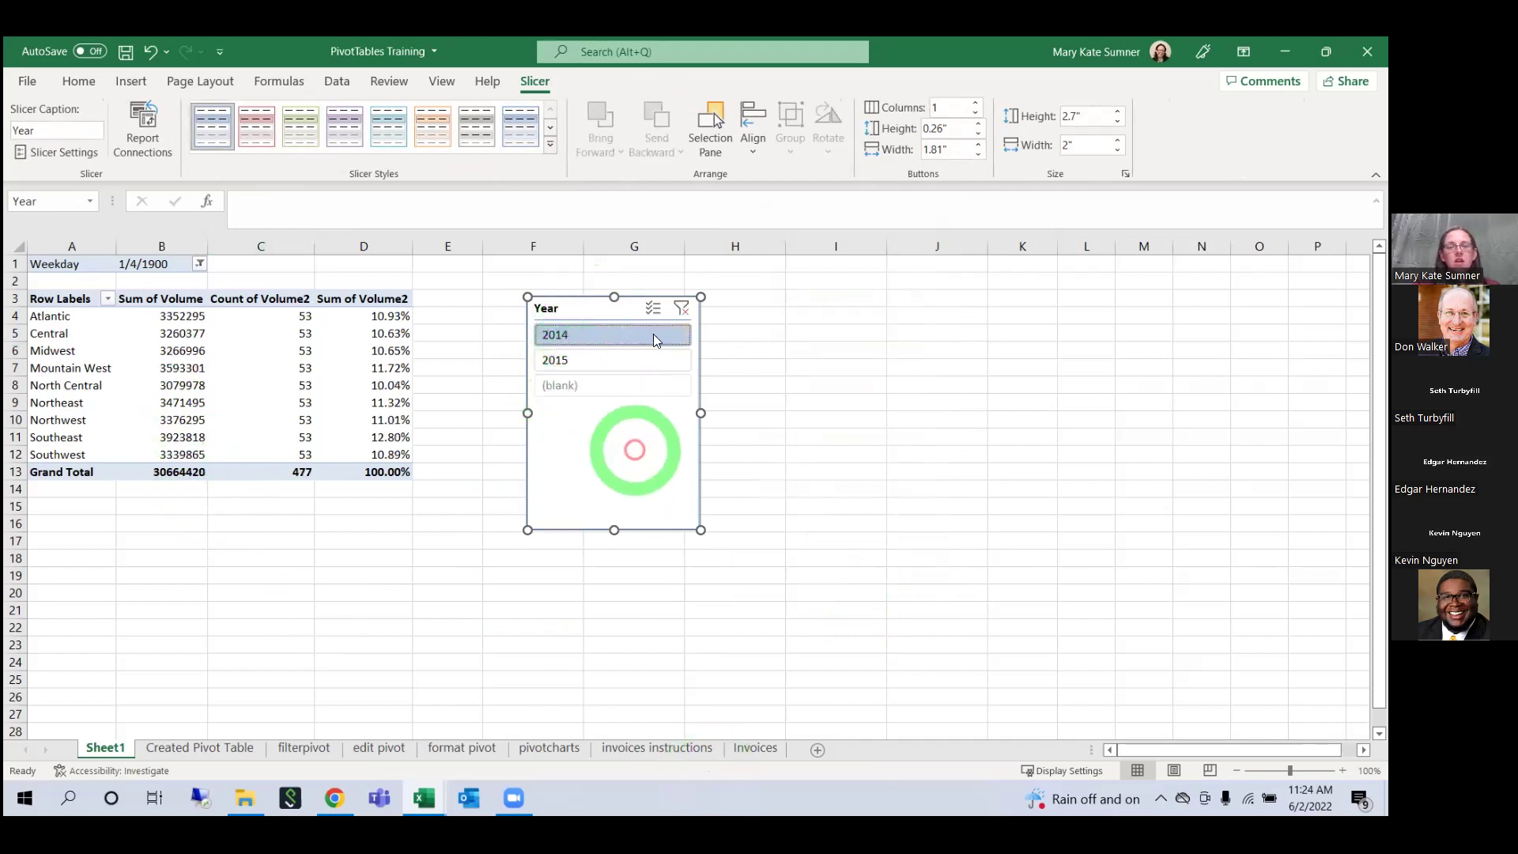
pyautogui.click(651, 310)
pyautogui.click(597, 362)
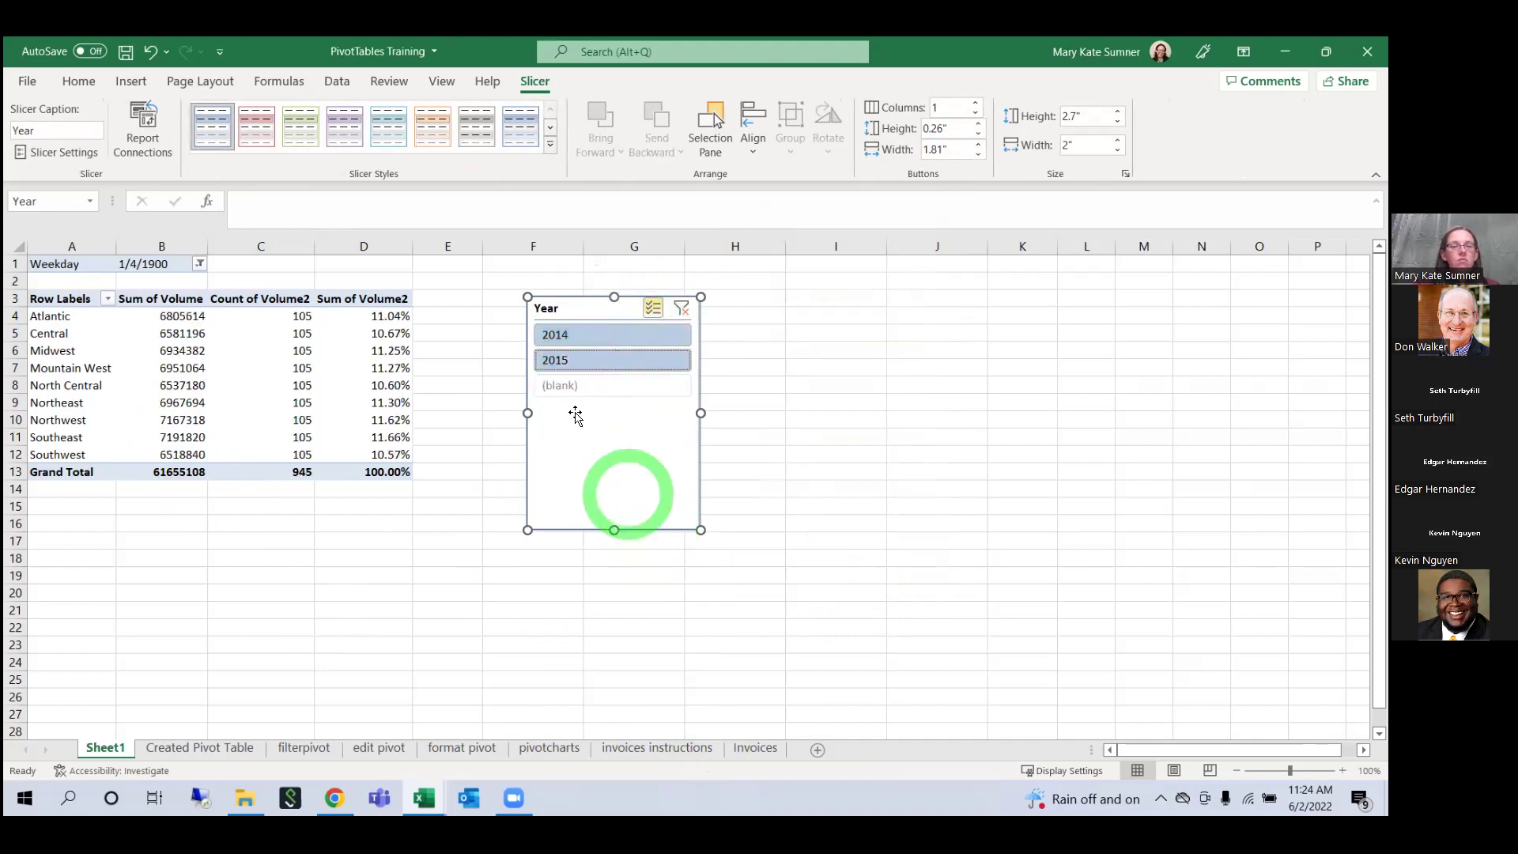
pyautogui.click(559, 362)
pyautogui.moveTo(558, 340); pyautogui.dragTo(563, 386)
pyautogui.click(678, 305)
pyautogui.click(652, 309)
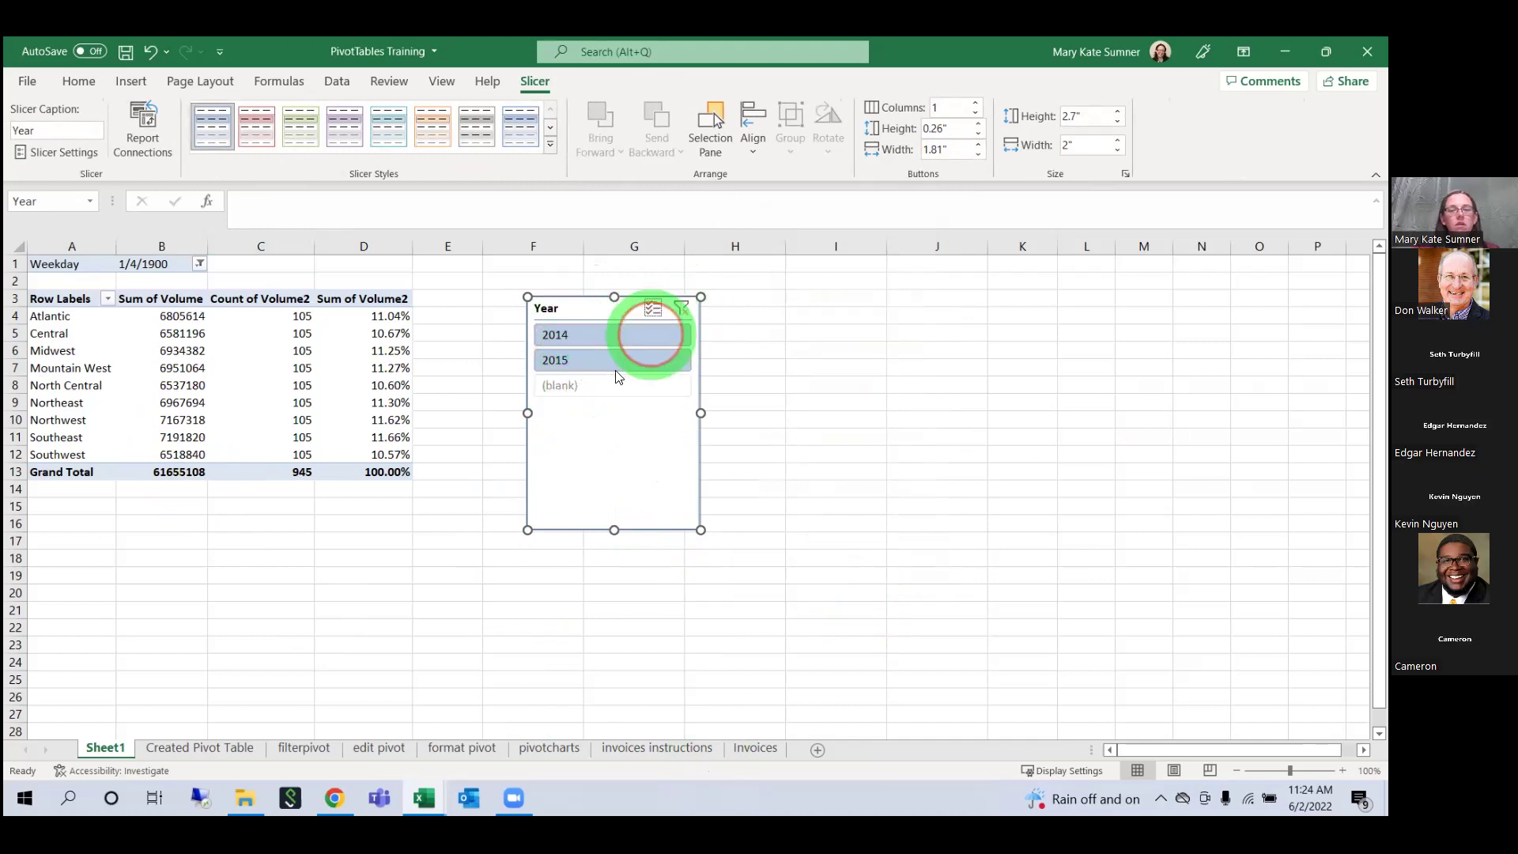
pyautogui.click(633, 385)
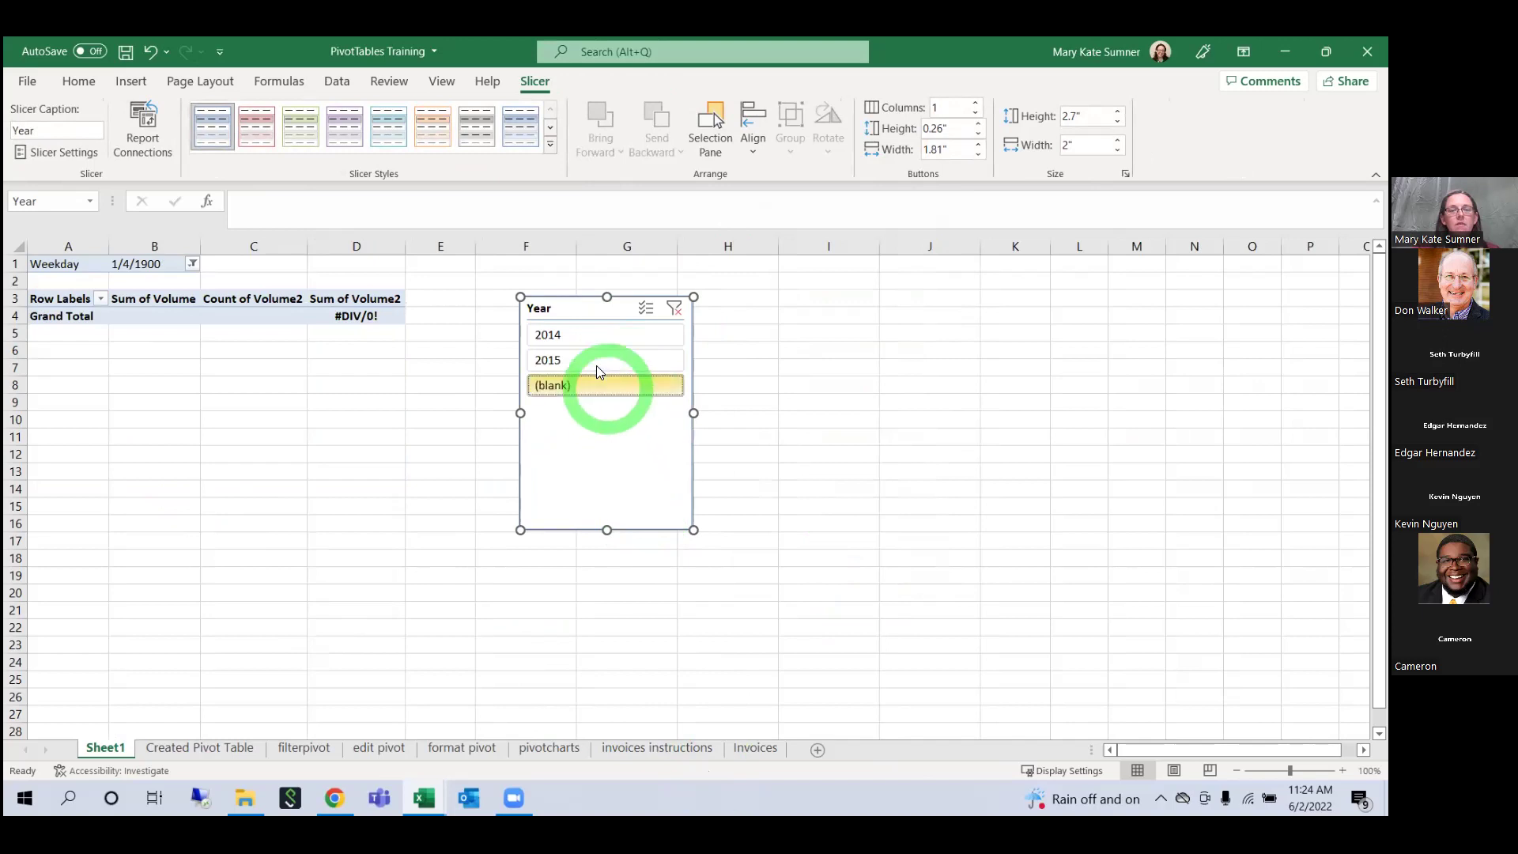
pyautogui.click(599, 340)
pyautogui.click(309, 359)
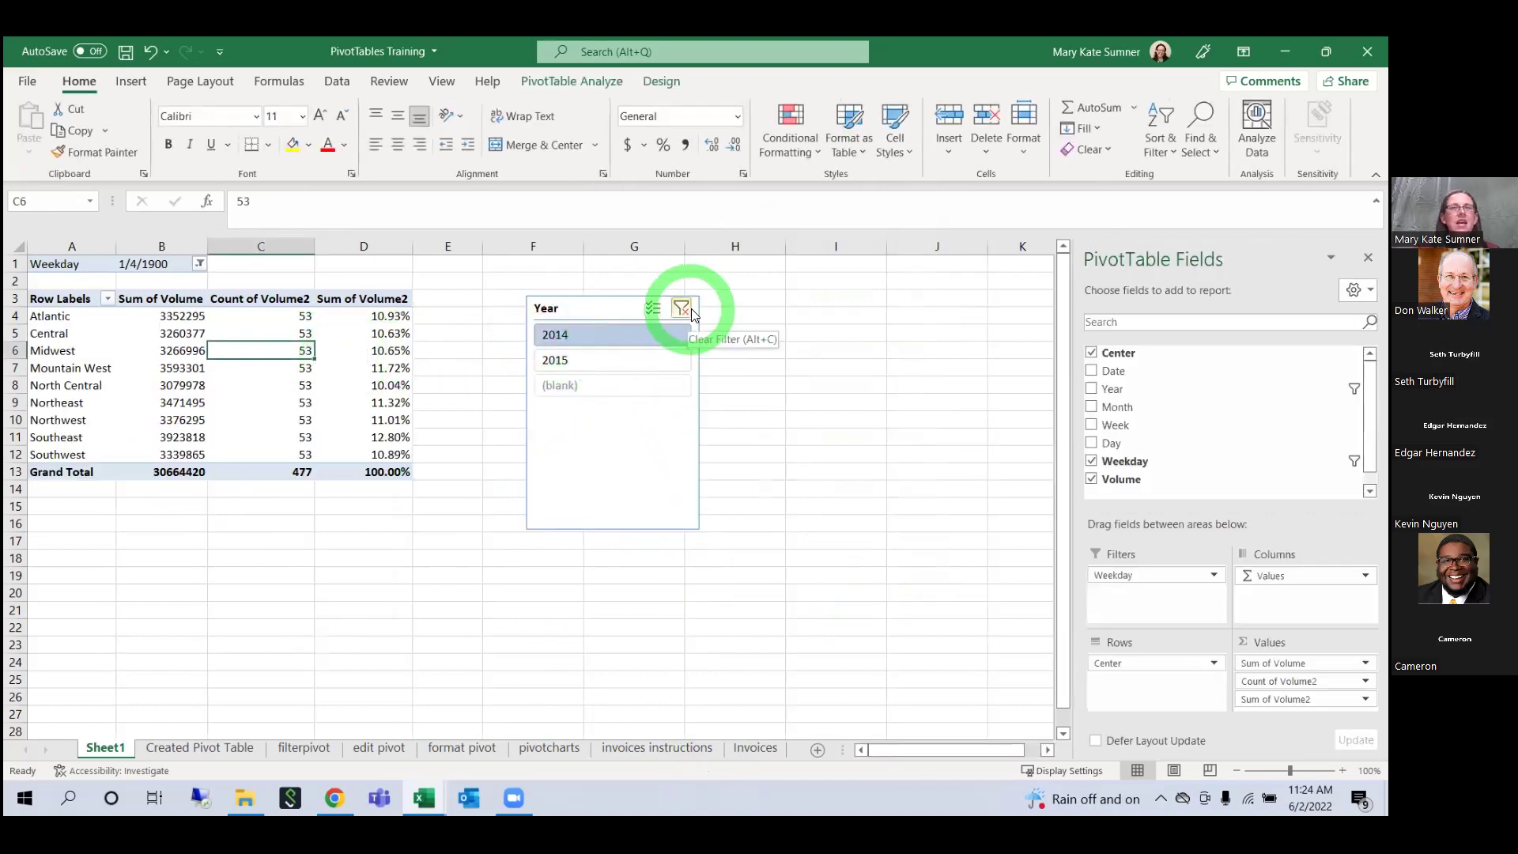
# Step: Clear the Year slicer's filter and remove the slicer from Sheet1
pyautogui.moveTo(608, 307); pyautogui.dragTo(610, 392)
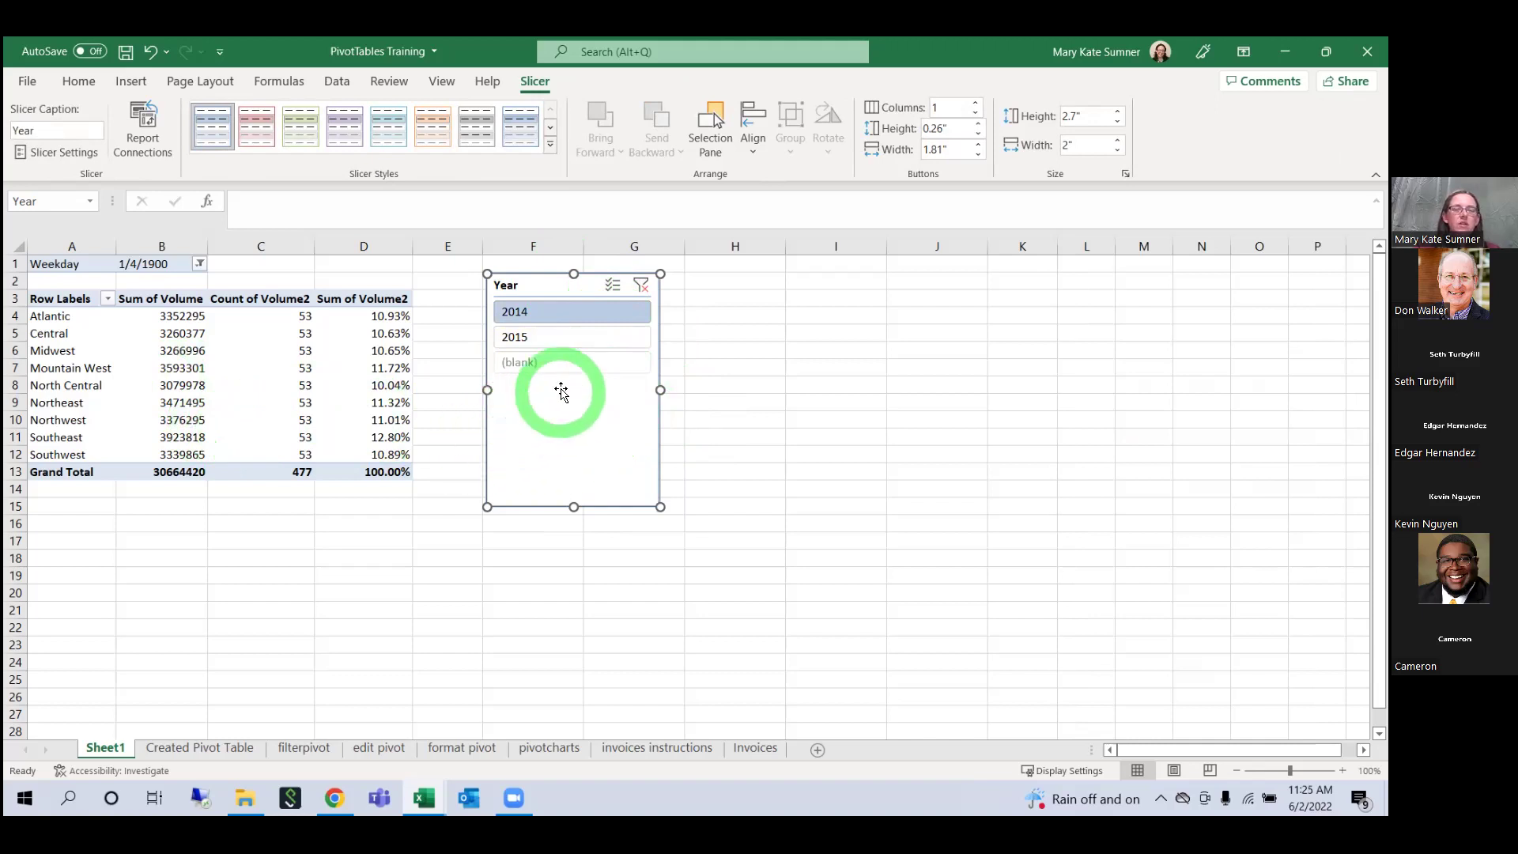
pyautogui.click(641, 292)
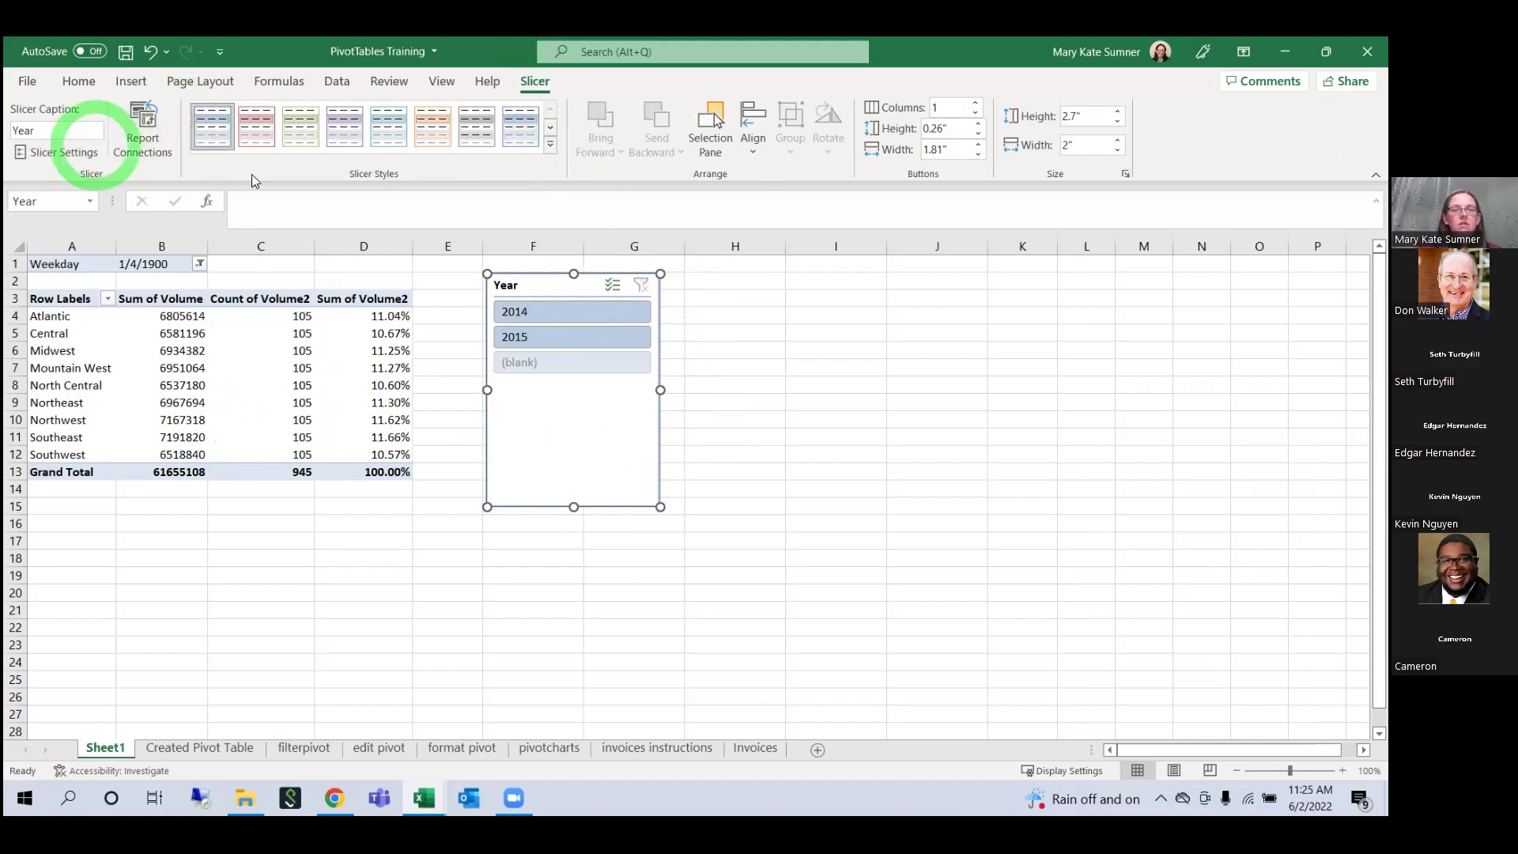
pyautogui.rightClick(625, 404)
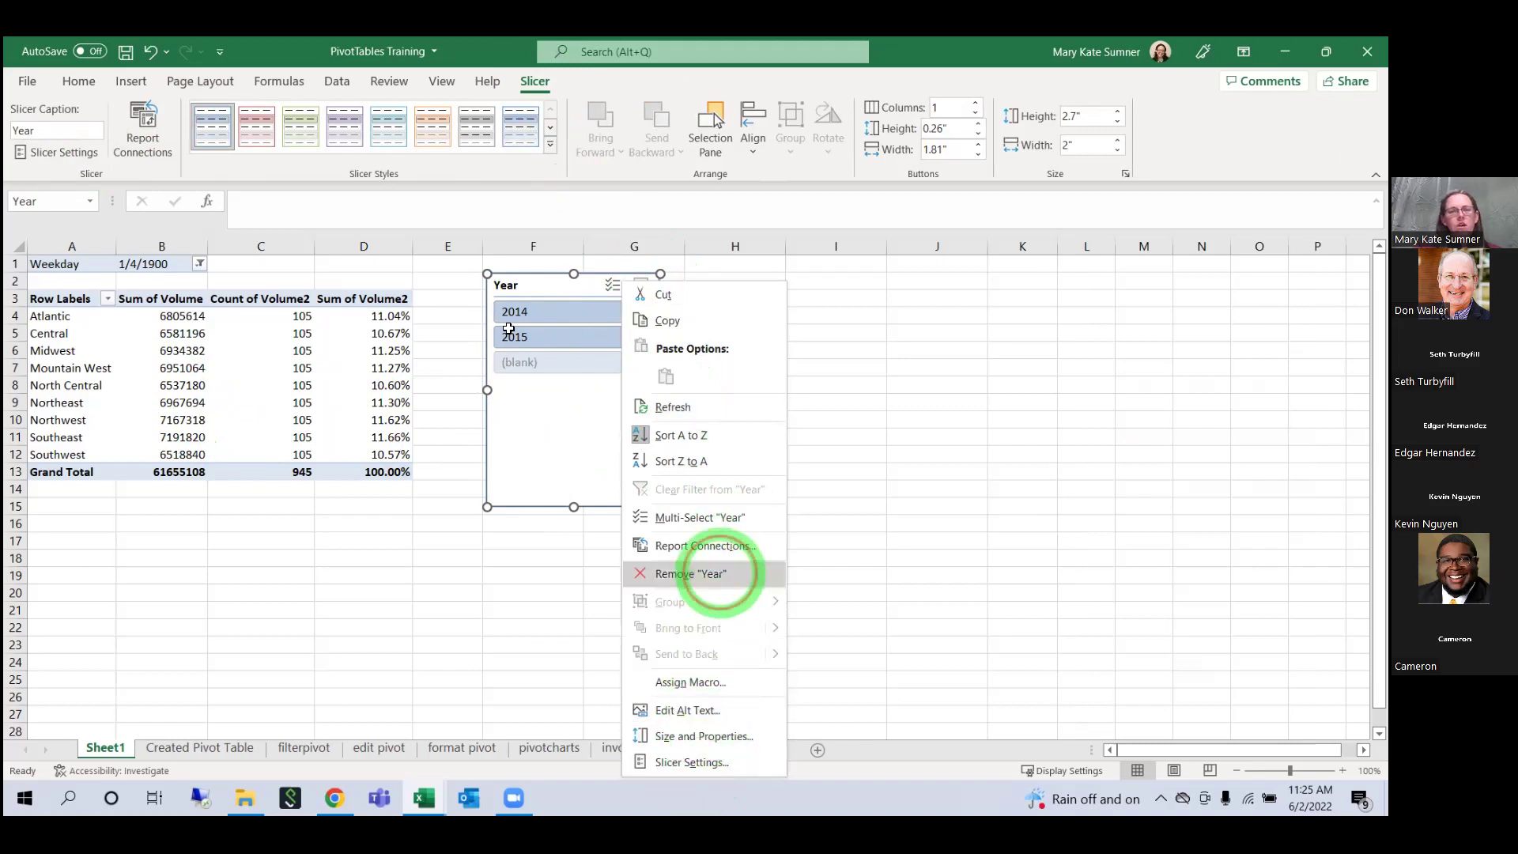
pyautogui.click(687, 574)
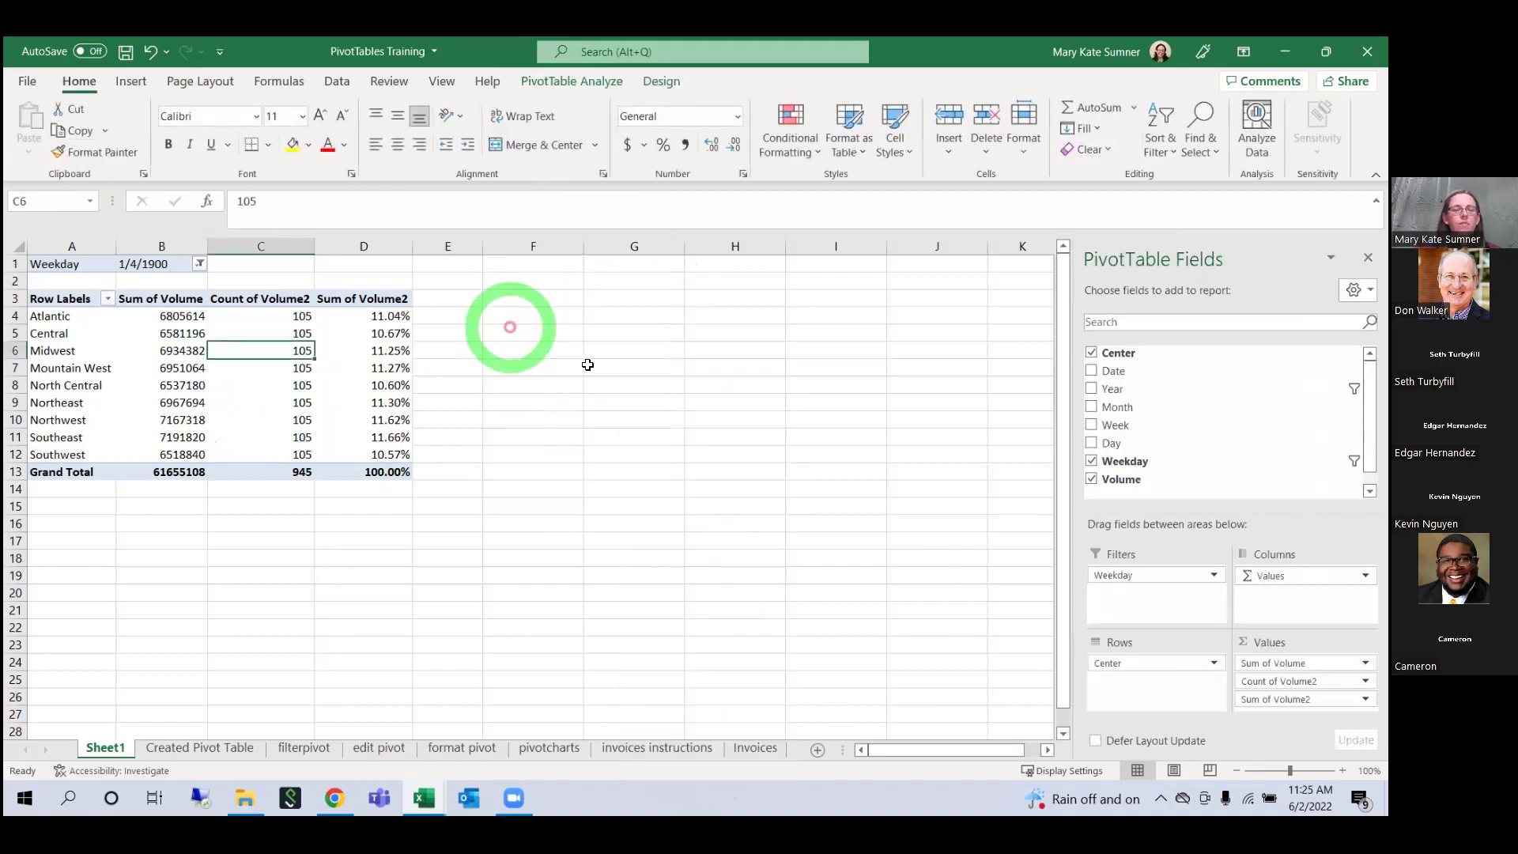
# Step: Change the Center entry in cell B18 of the Created Pivot Table source data to BOB
pyautogui.click(660, 82)
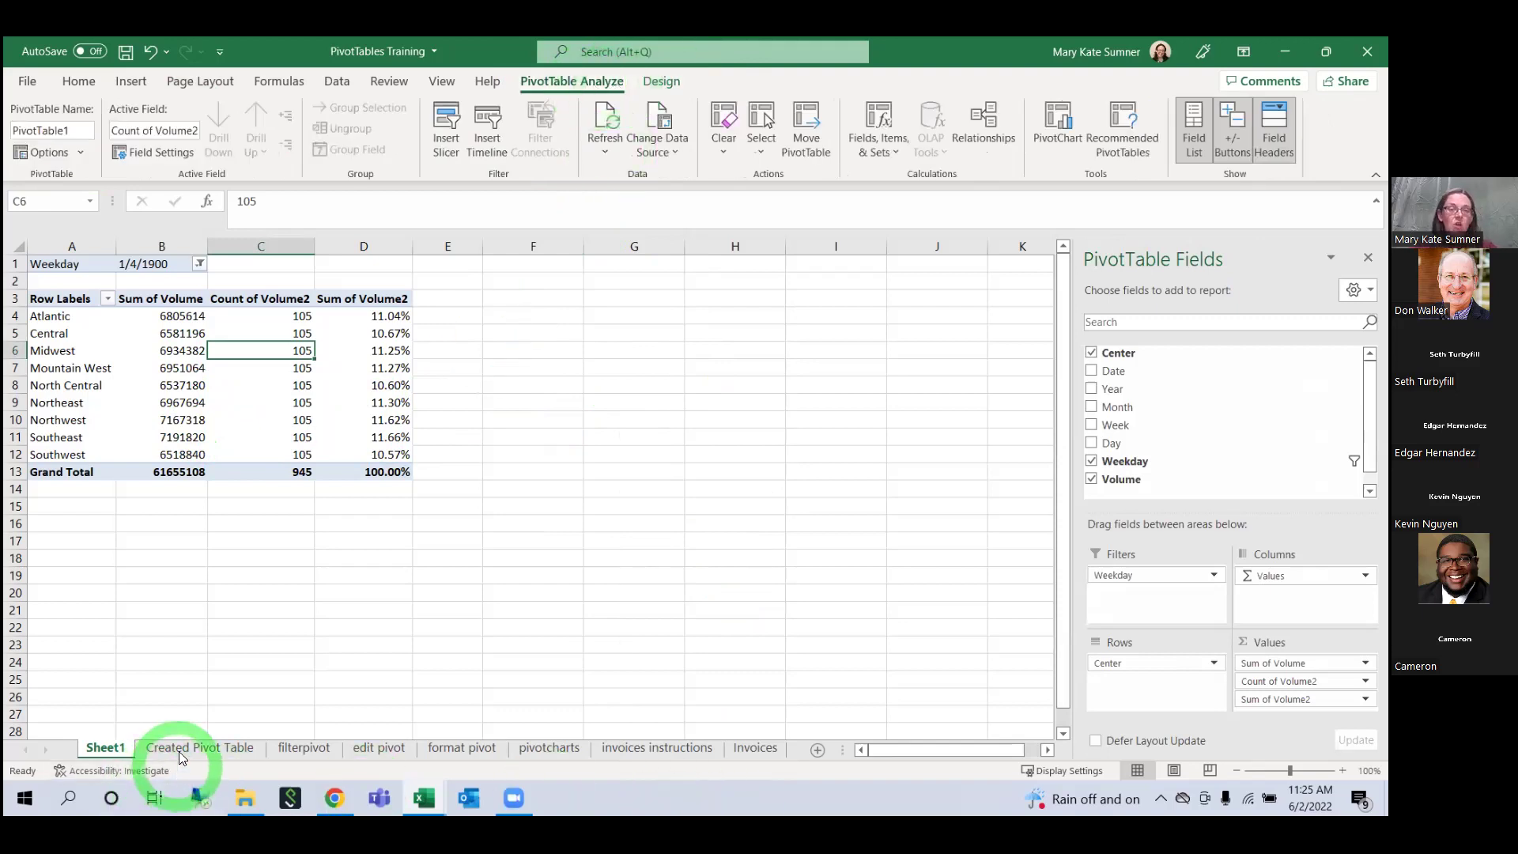
pyautogui.click(181, 756)
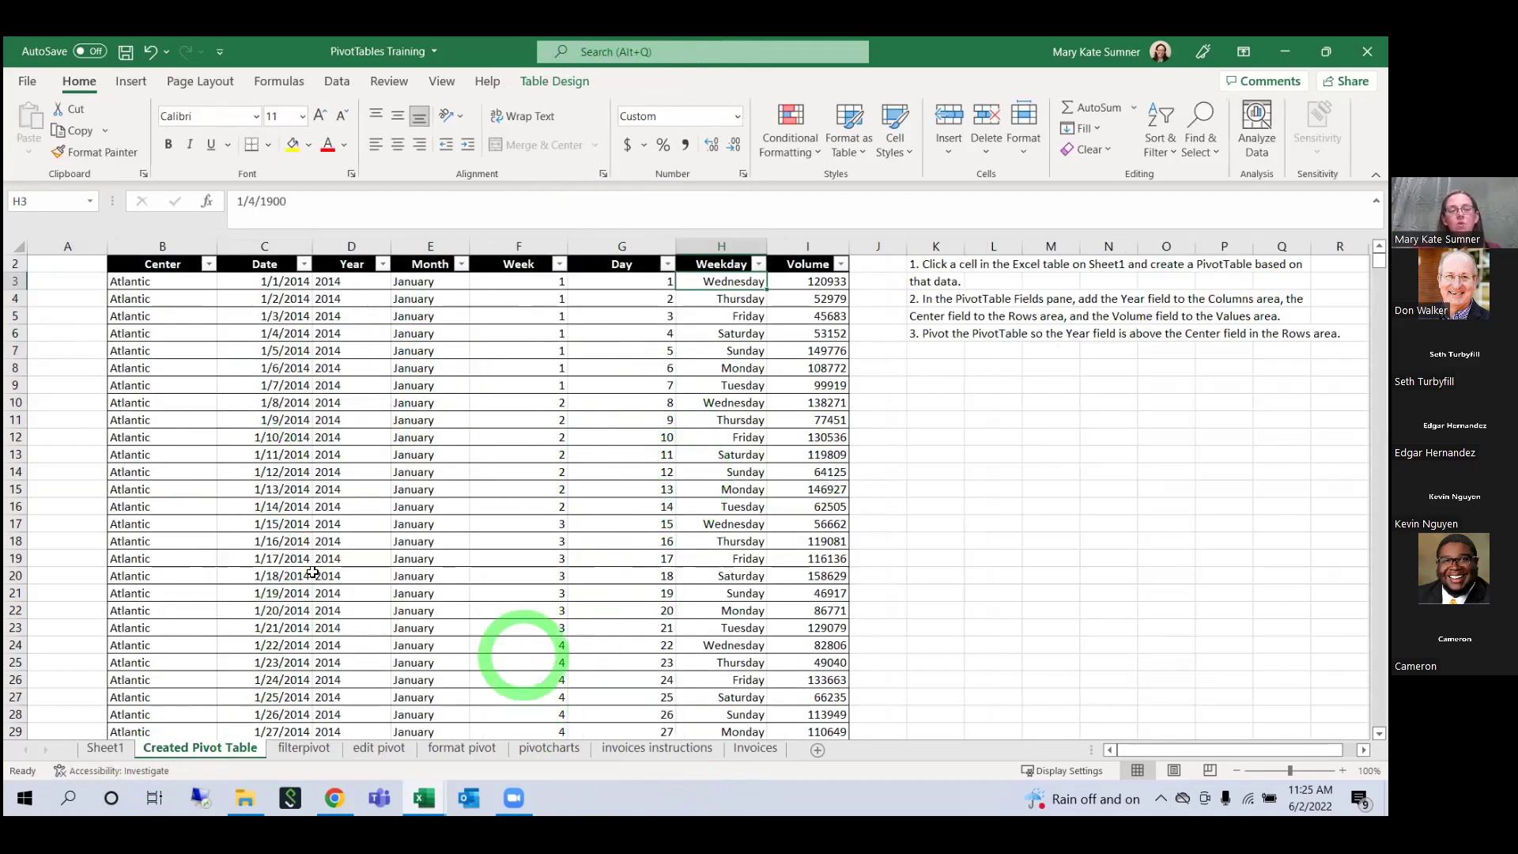
pyautogui.click(106, 748)
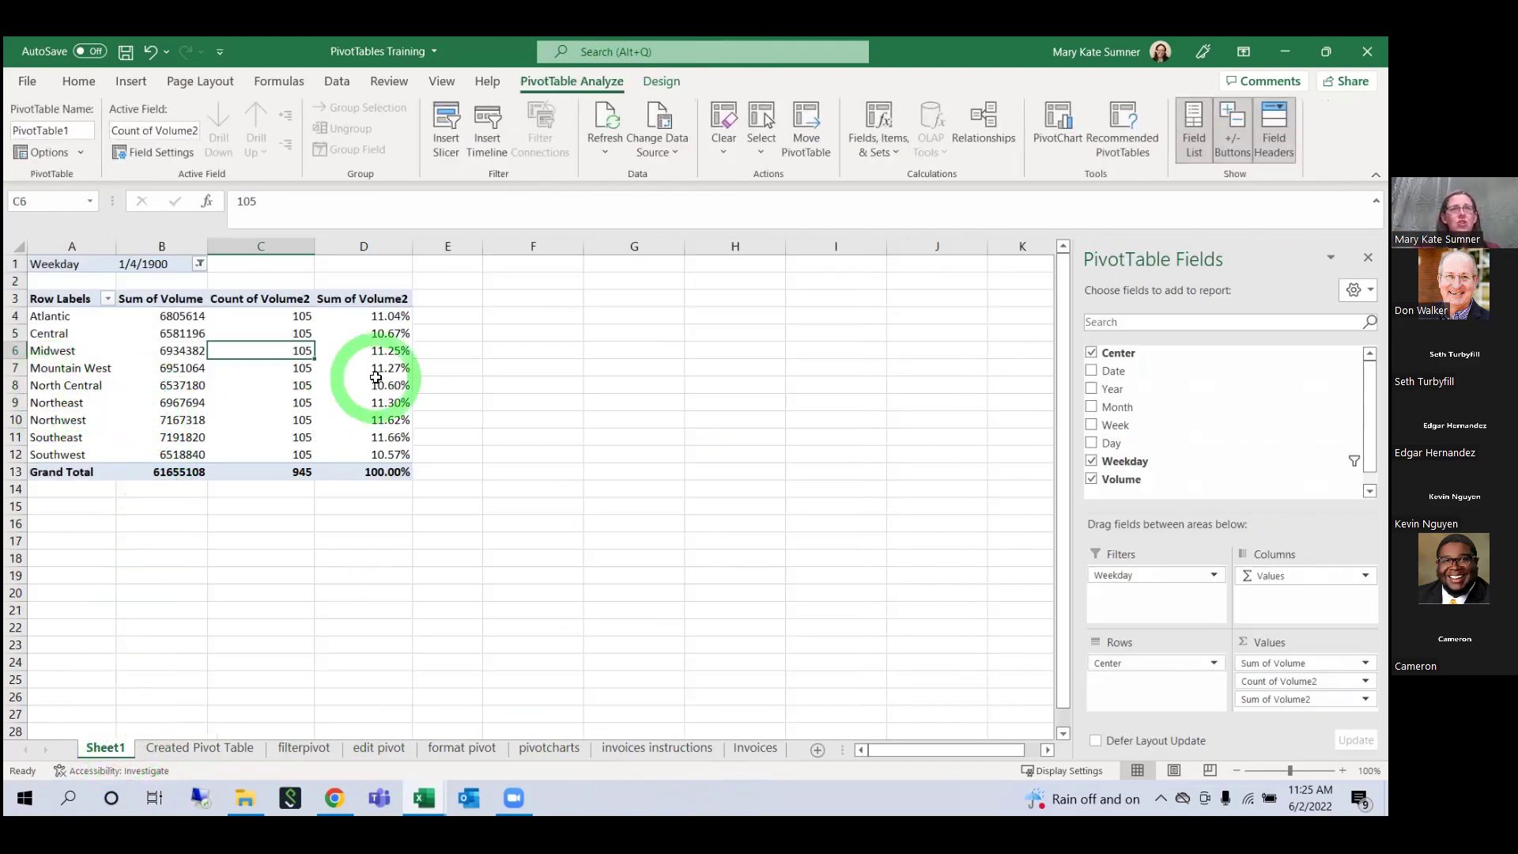
pyautogui.click(225, 749)
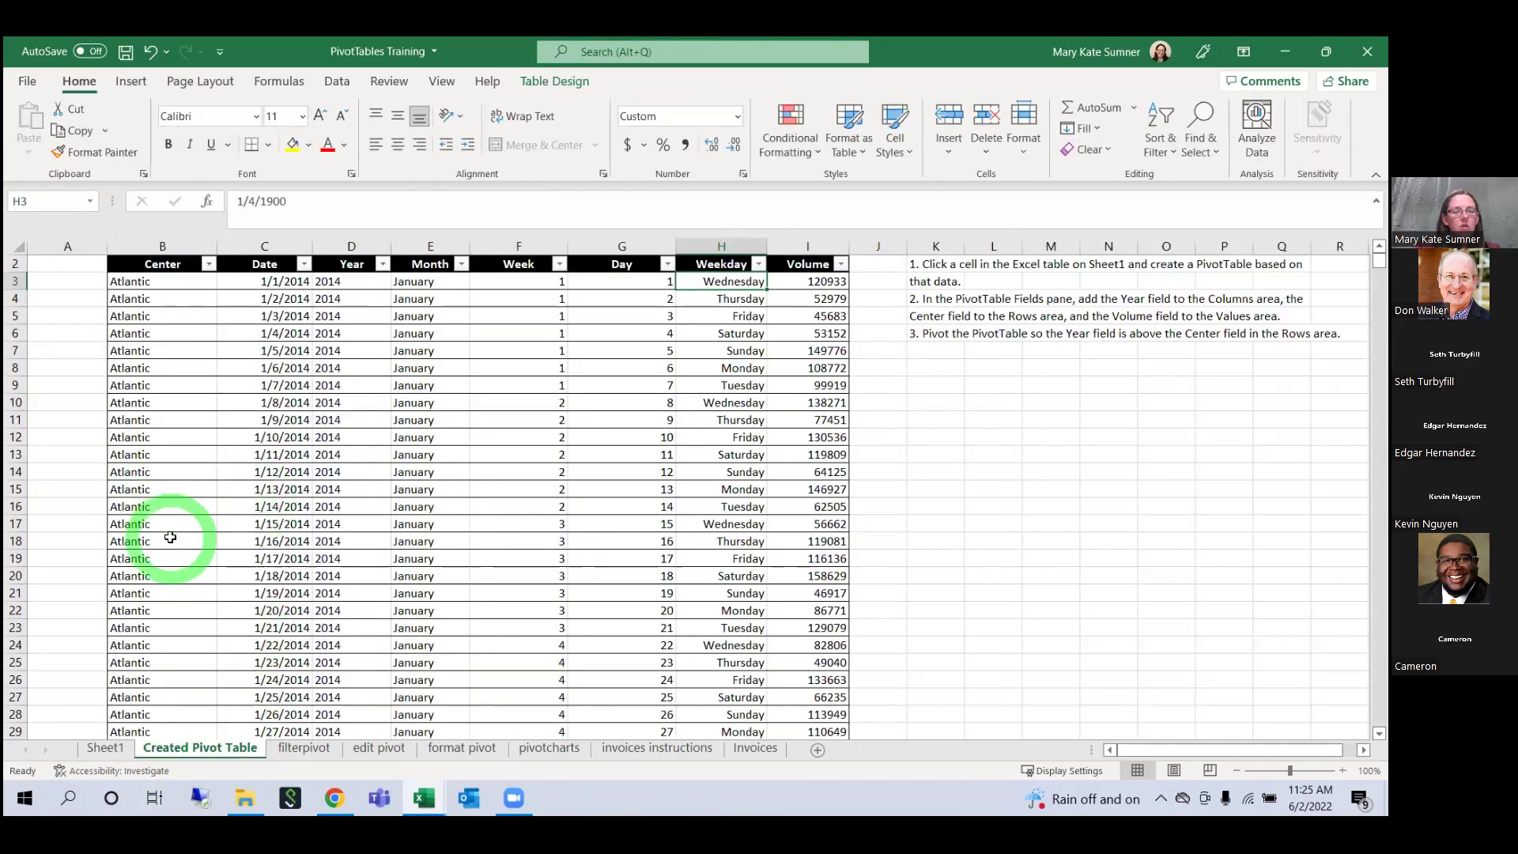
pyautogui.click(170, 539)
pyautogui.write('BOB')
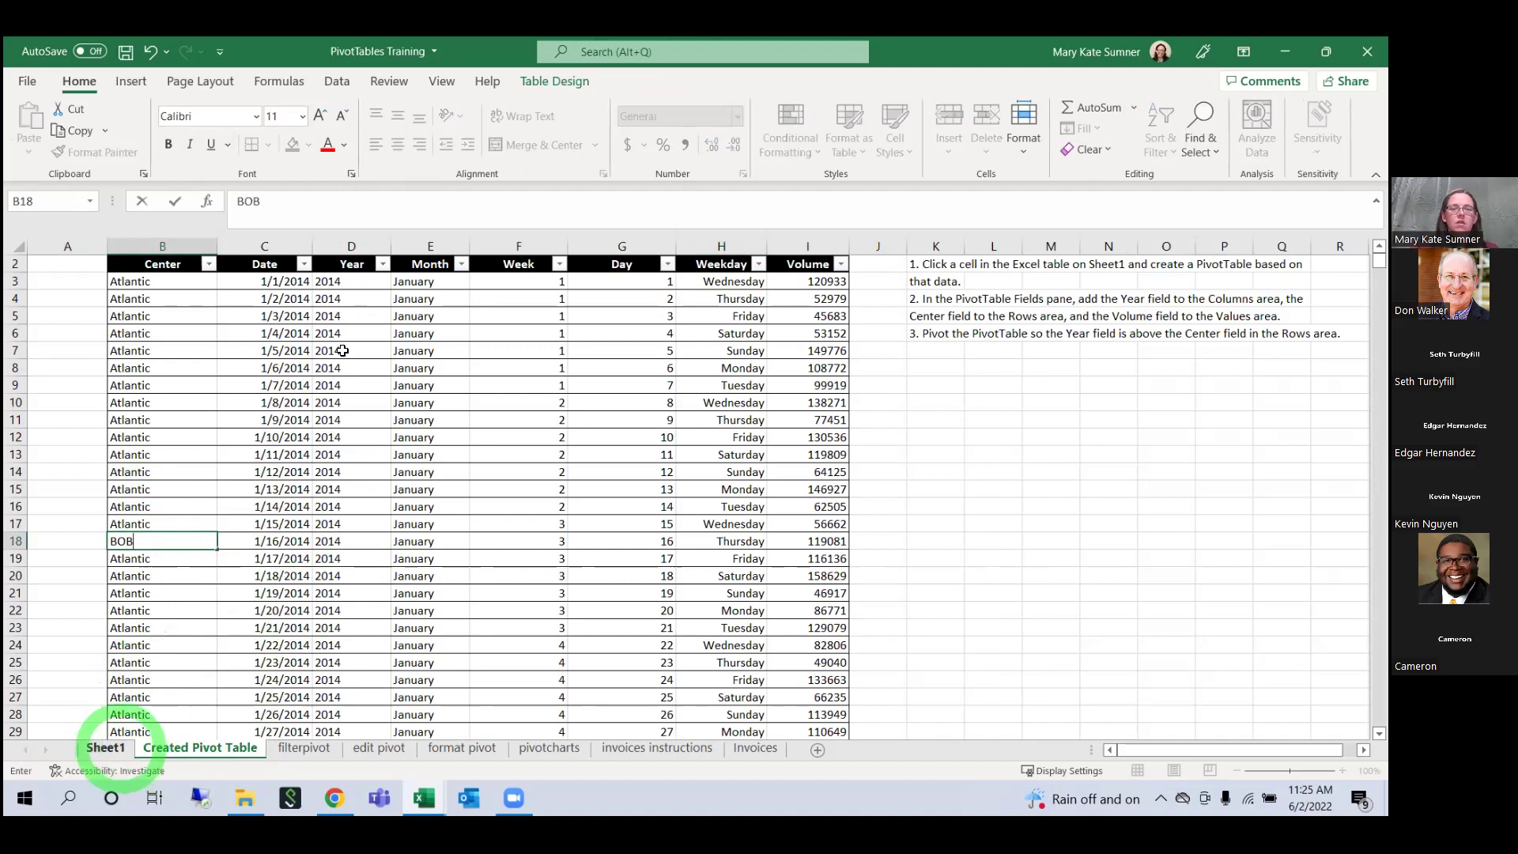
# Step: Refresh the Sheet1 PivotTable and check its Center filter list against the Created Pivot Table source data
pyautogui.click(106, 747)
pyautogui.click(546, 82)
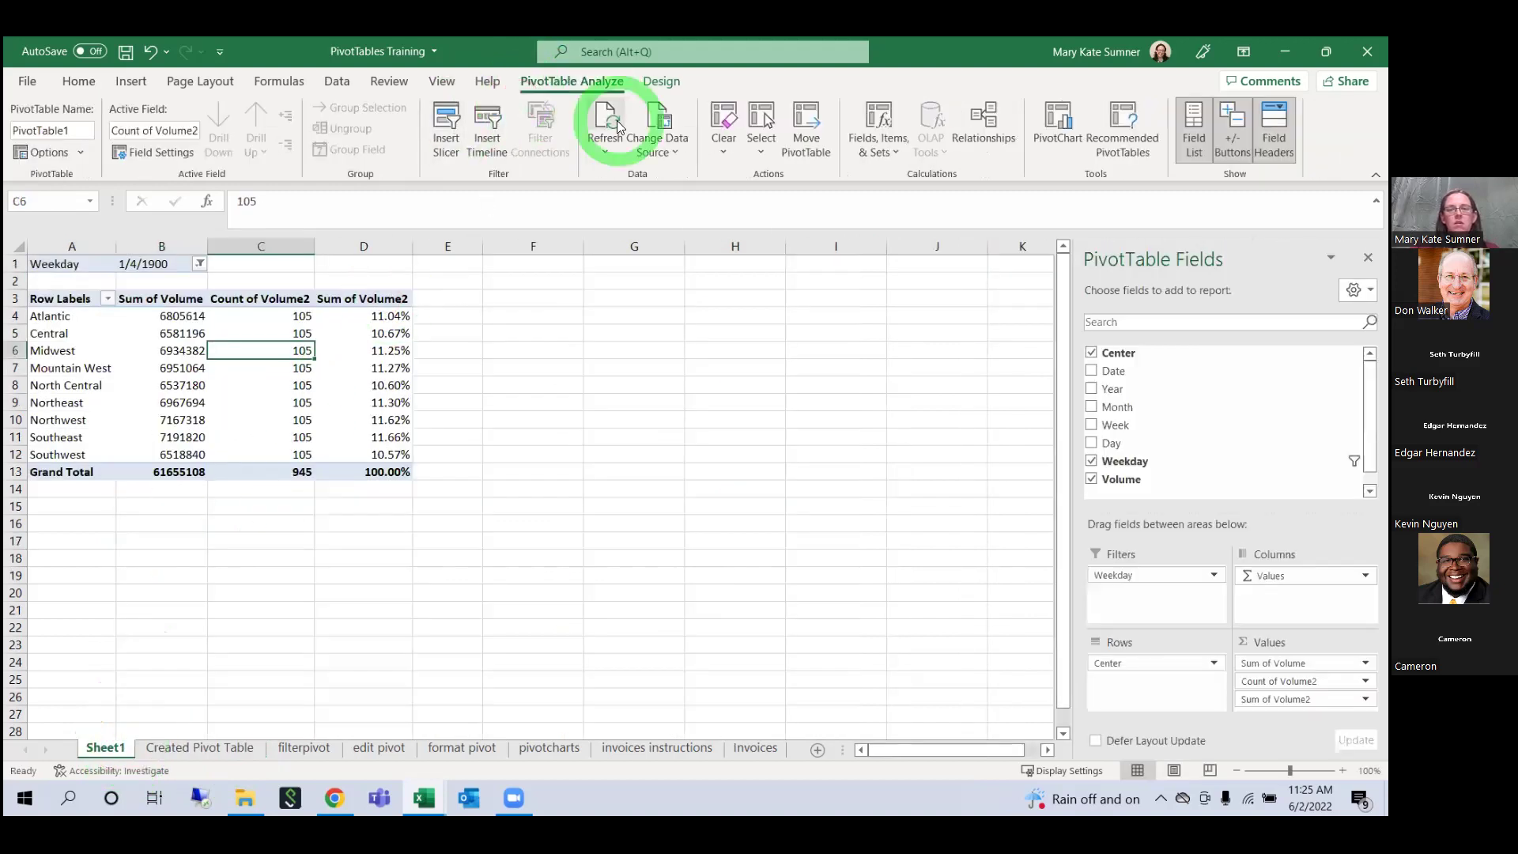
pyautogui.click(79, 350)
pyautogui.click(107, 298)
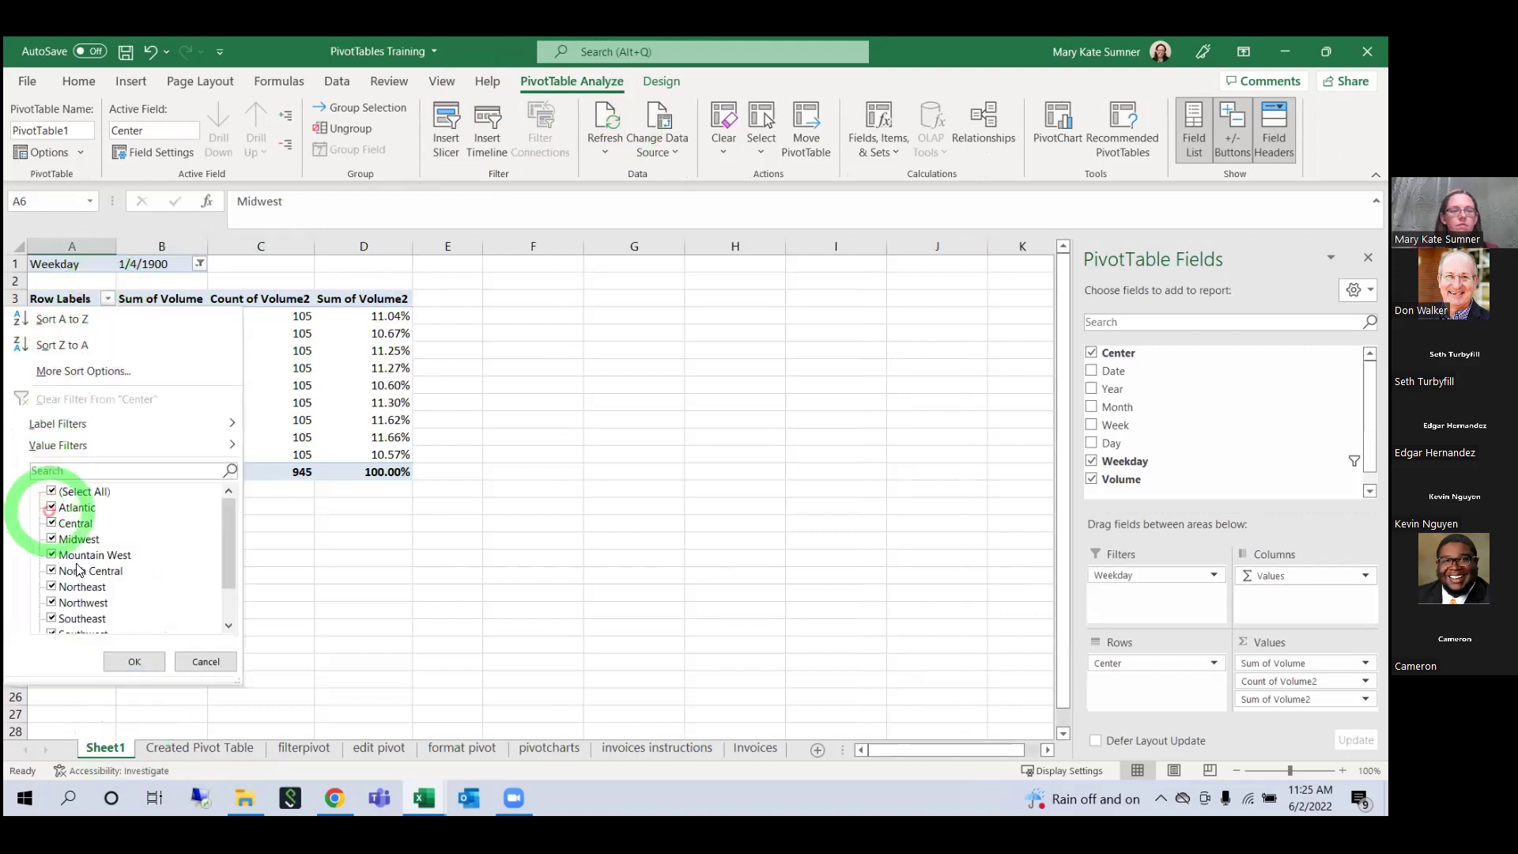
pyautogui.click(134, 661)
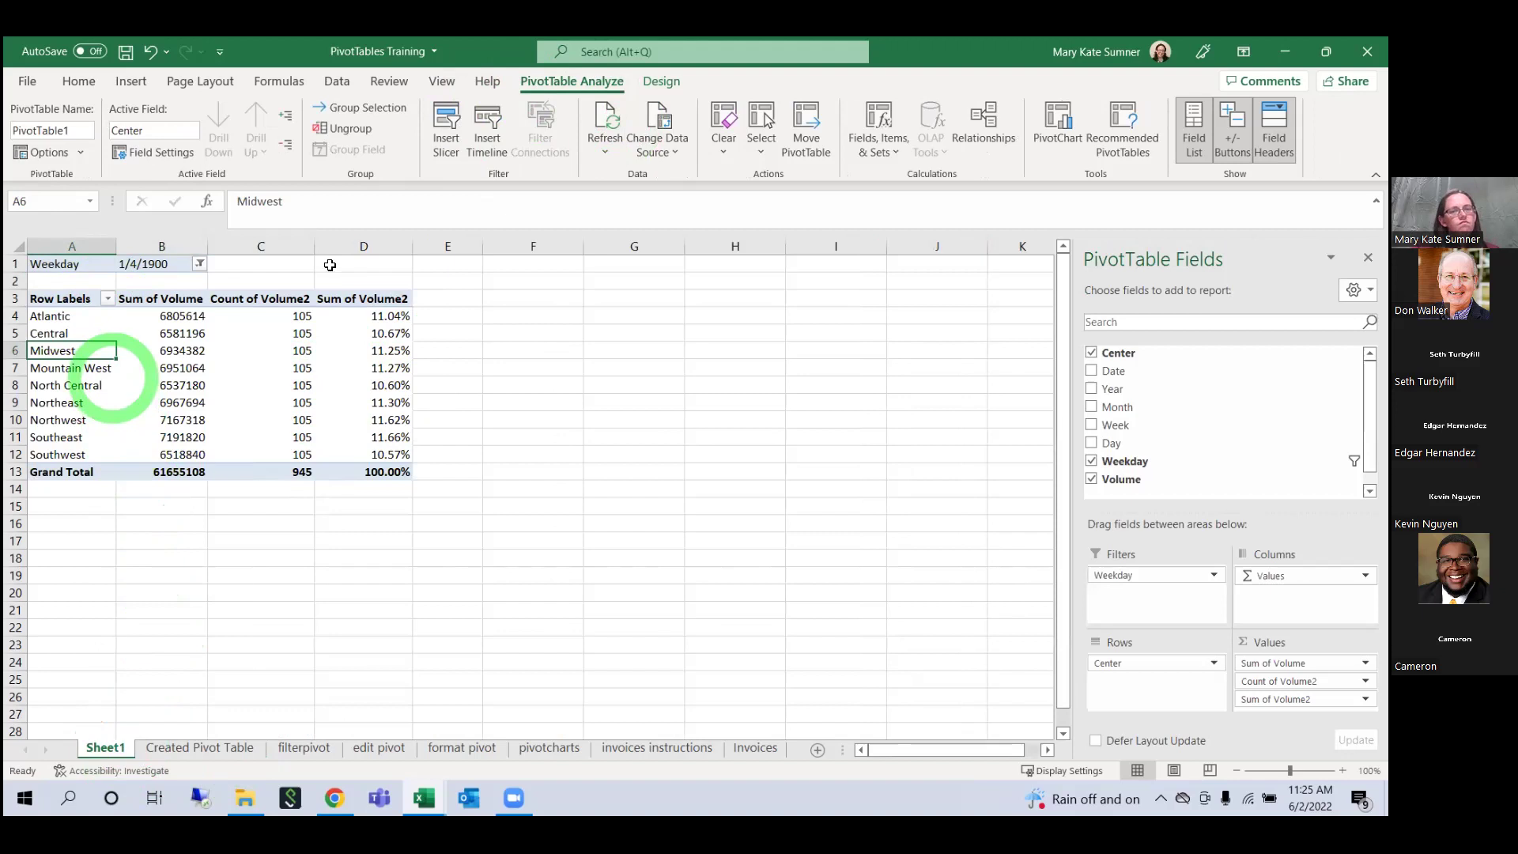
pyautogui.click(417, 229)
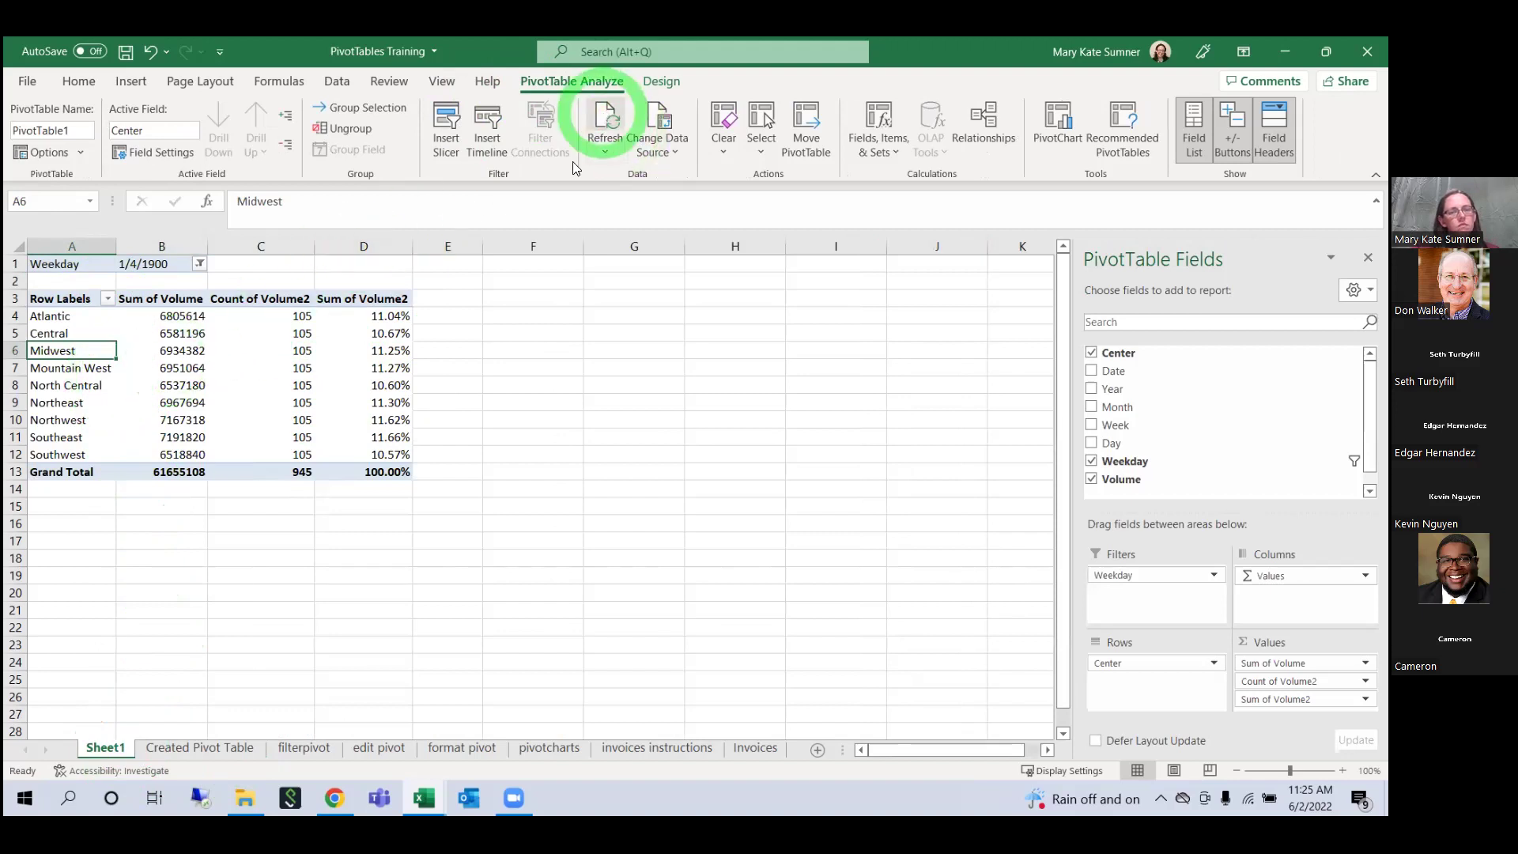
pyautogui.click(235, 750)
pyautogui.click(198, 333)
pyautogui.click(182, 454)
pyautogui.click(102, 748)
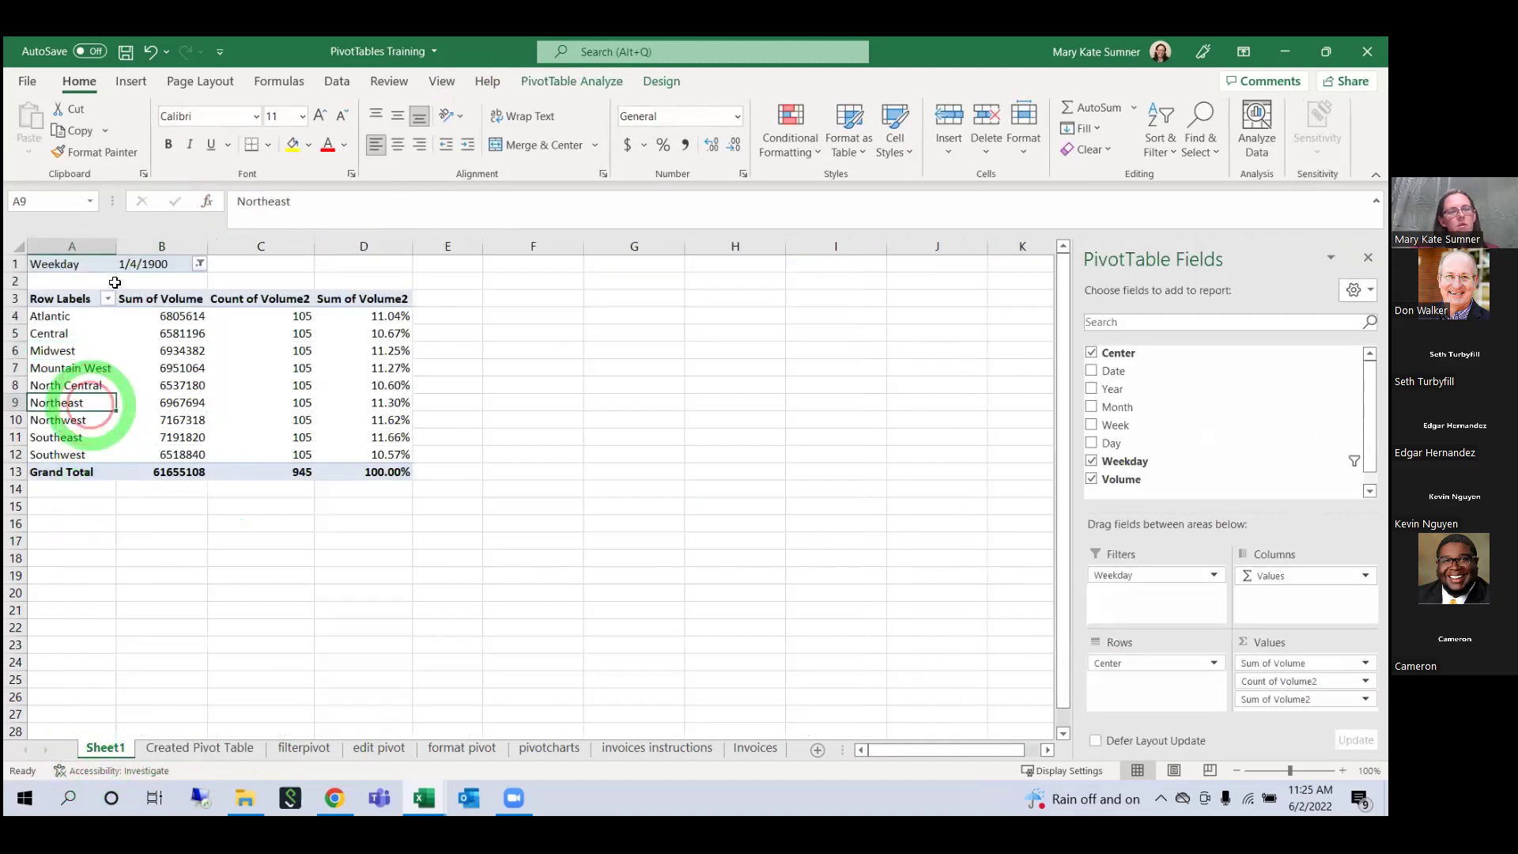
# Step: Set the PivotTable's Weekday filter to include all items, with multiple item selection enabled
pyautogui.click(200, 263)
pyautogui.click(15, 466)
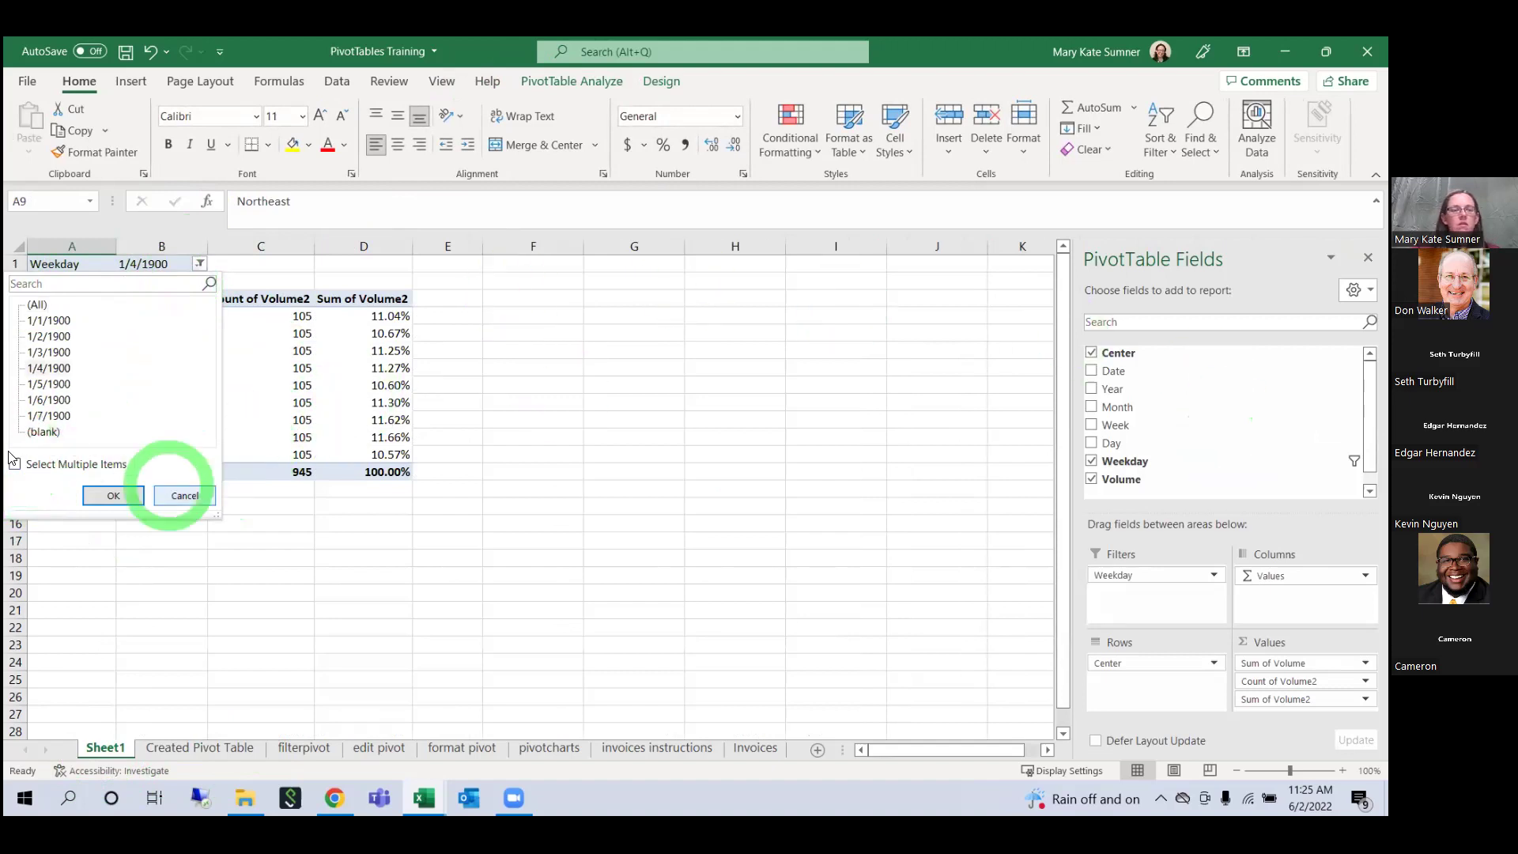
pyautogui.click(139, 496)
pyautogui.click(200, 264)
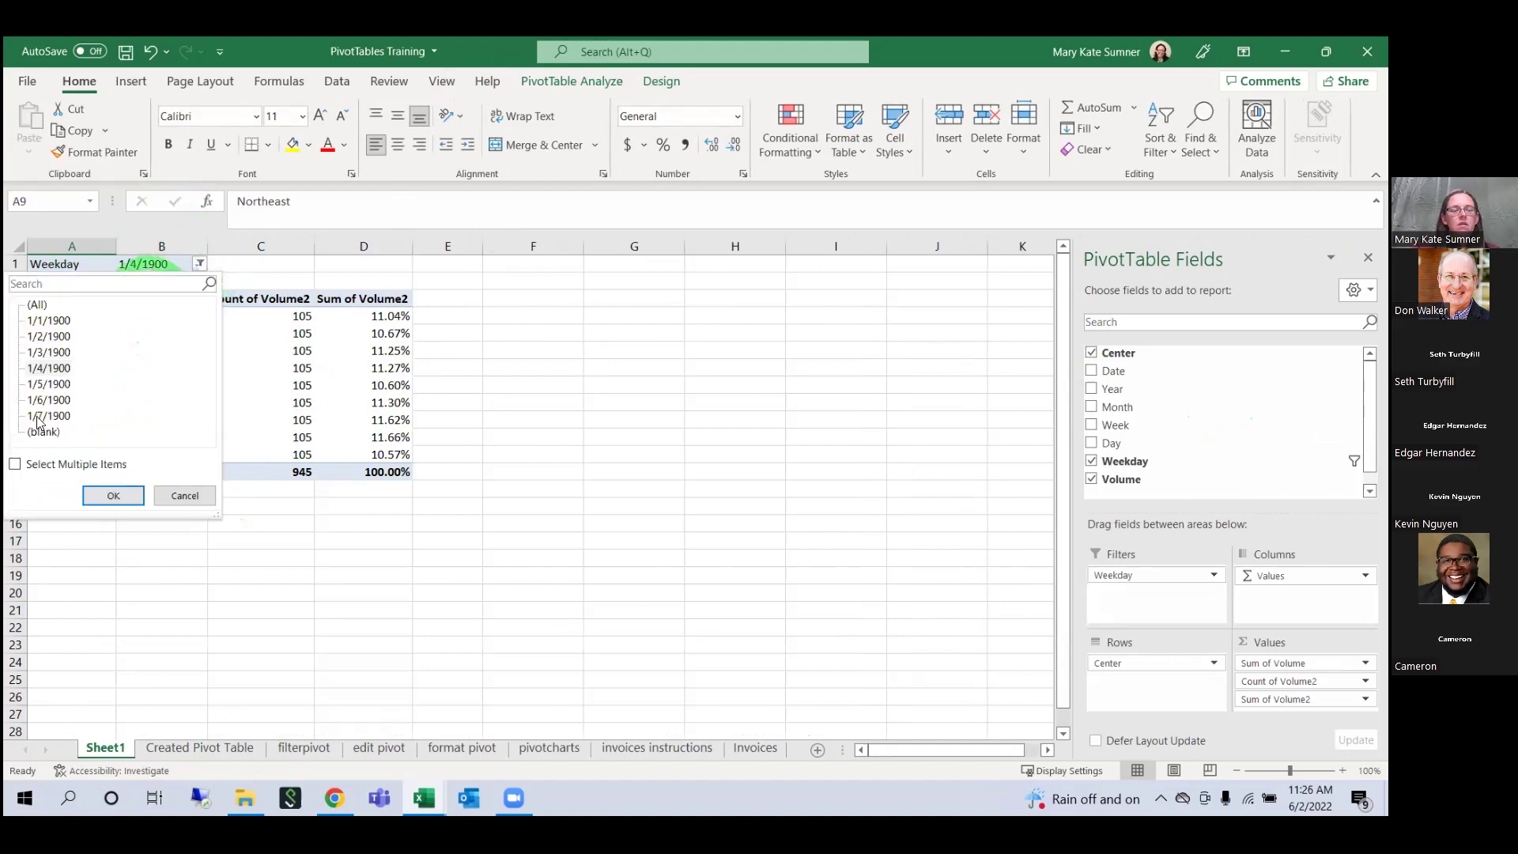
pyautogui.click(31, 304)
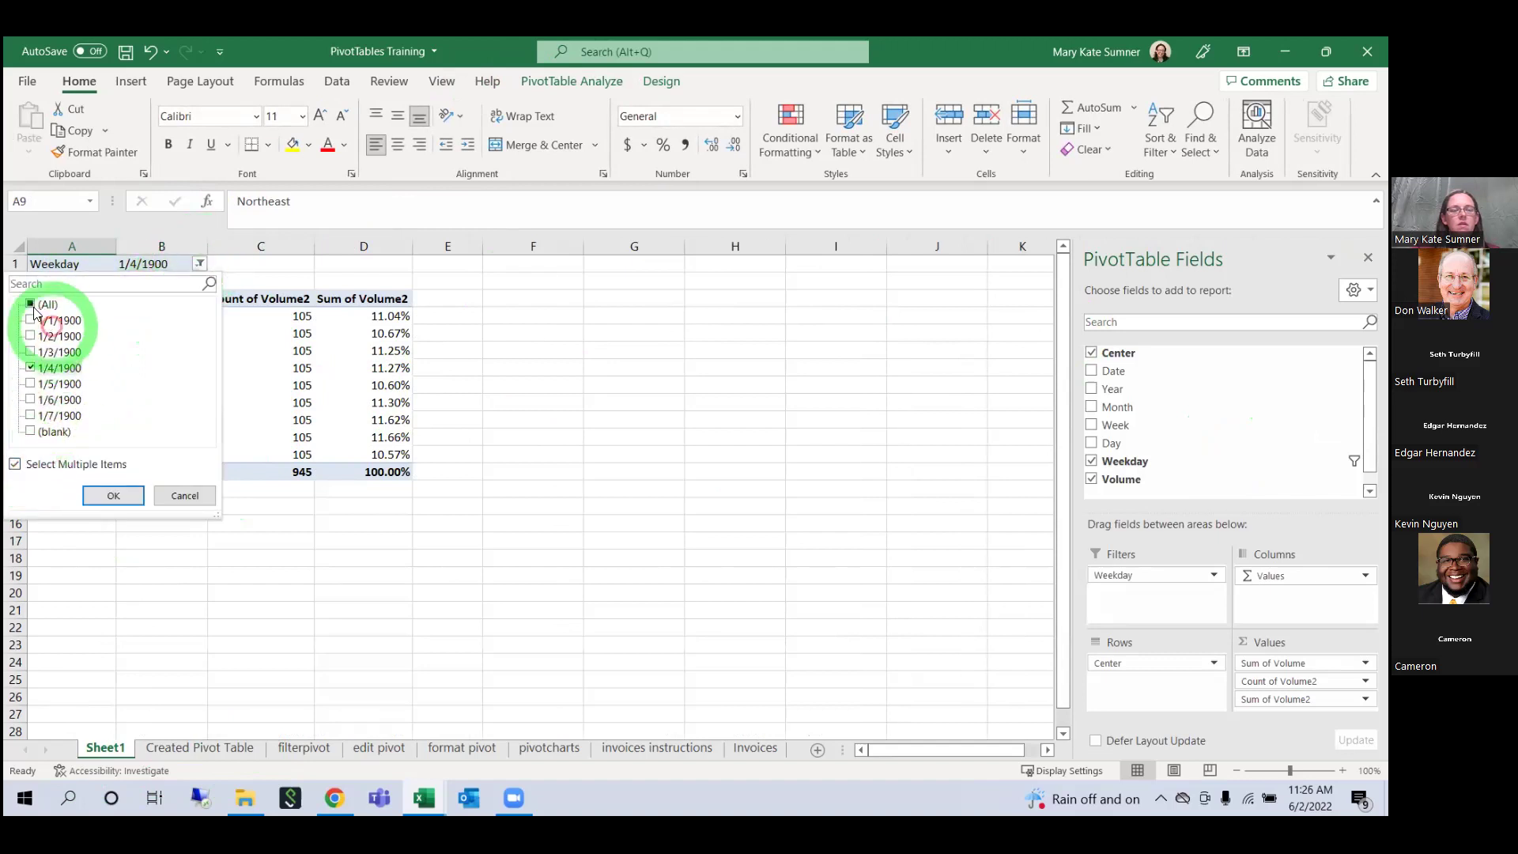
pyautogui.click(103, 496)
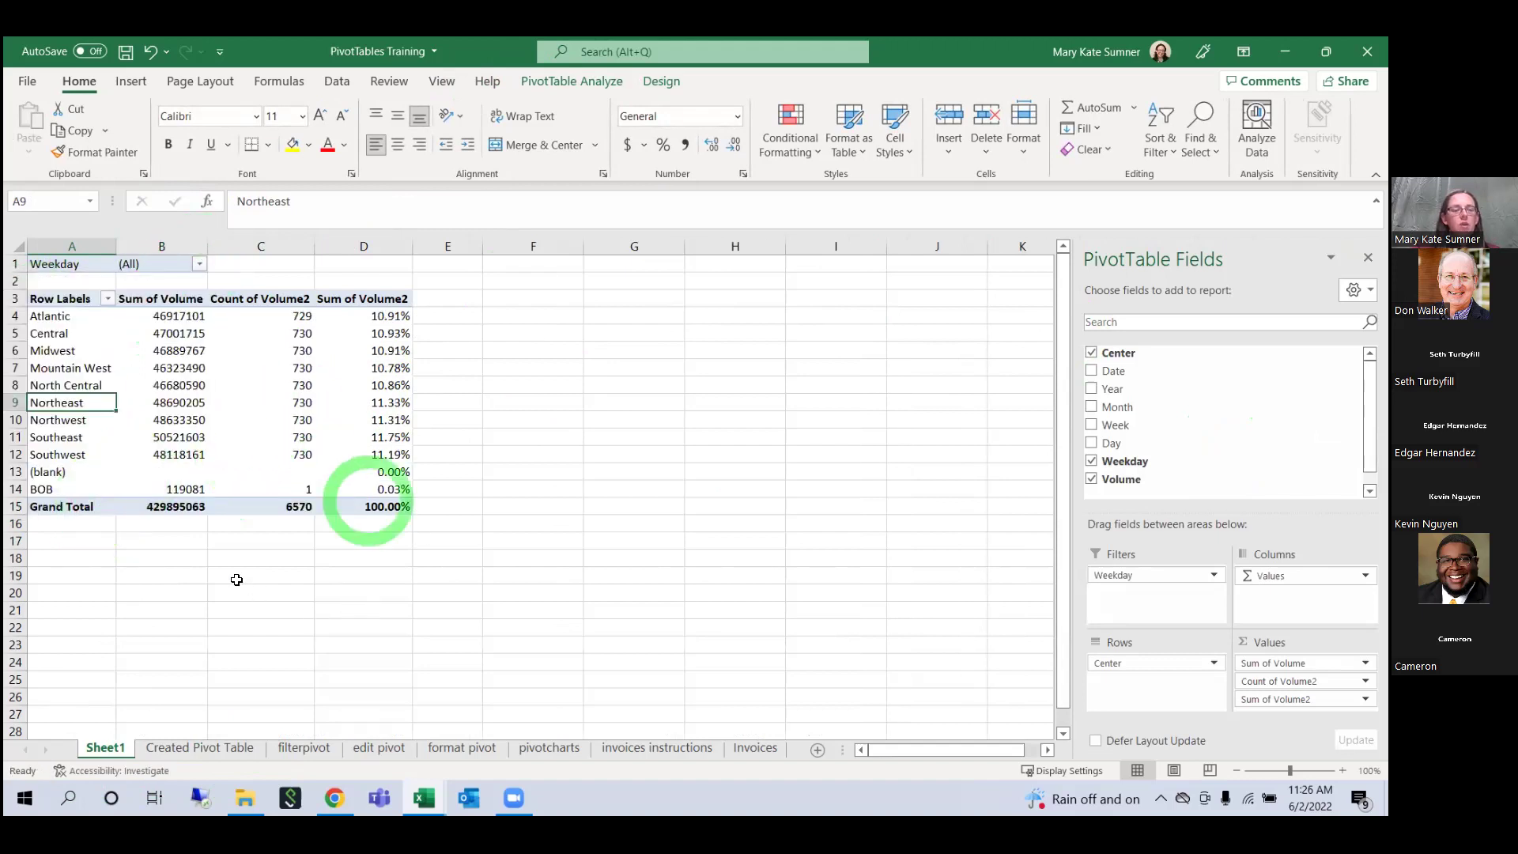
# Step: Change the Center entry in cell B18 of the Created Pivot Table source data from BOB back to Atlantic
pyautogui.click(37, 490)
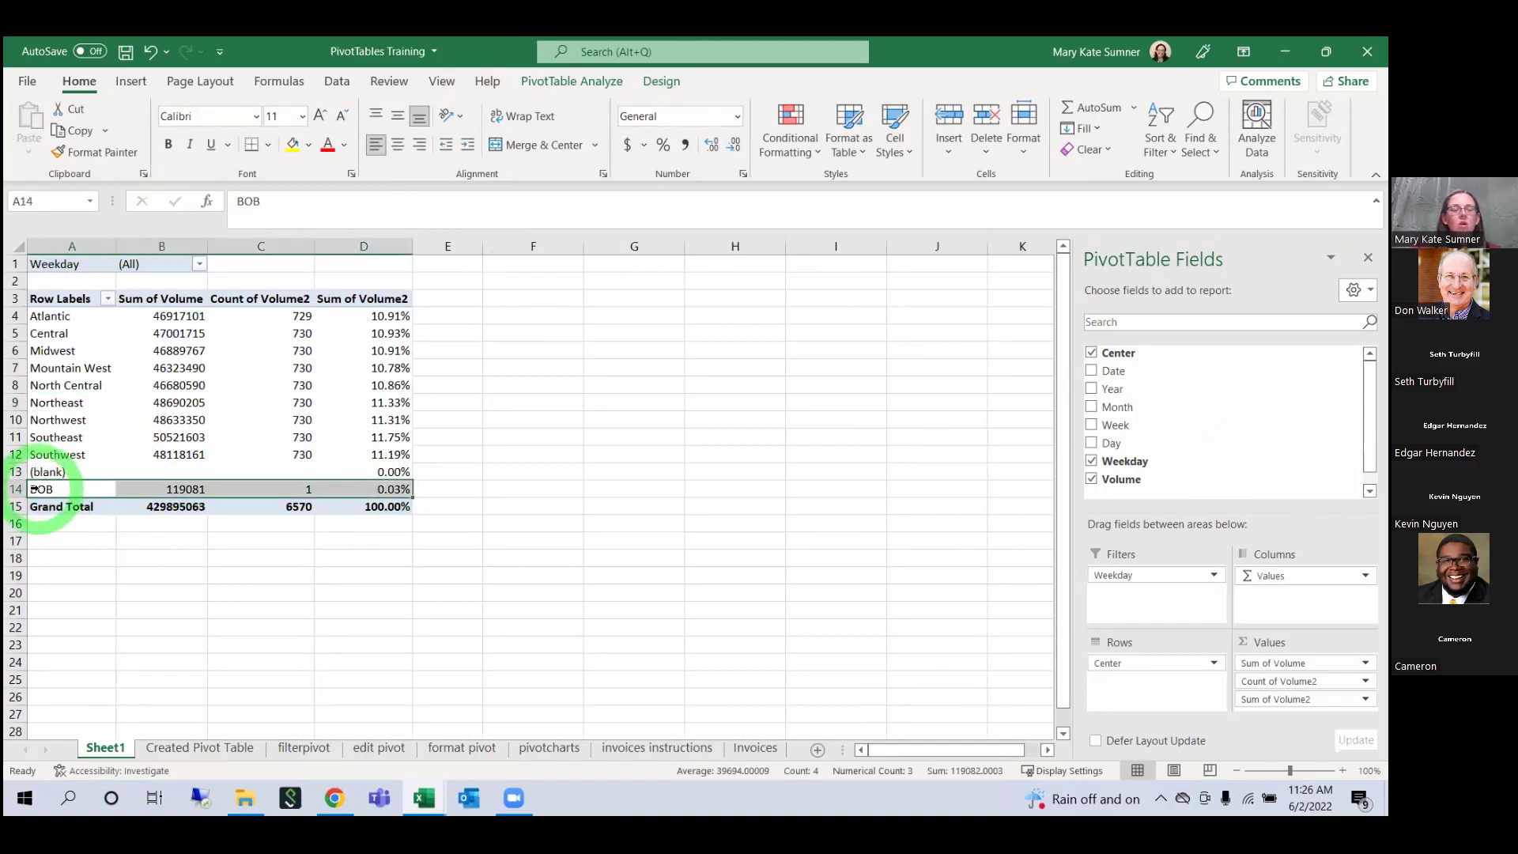
pyautogui.click(67, 489)
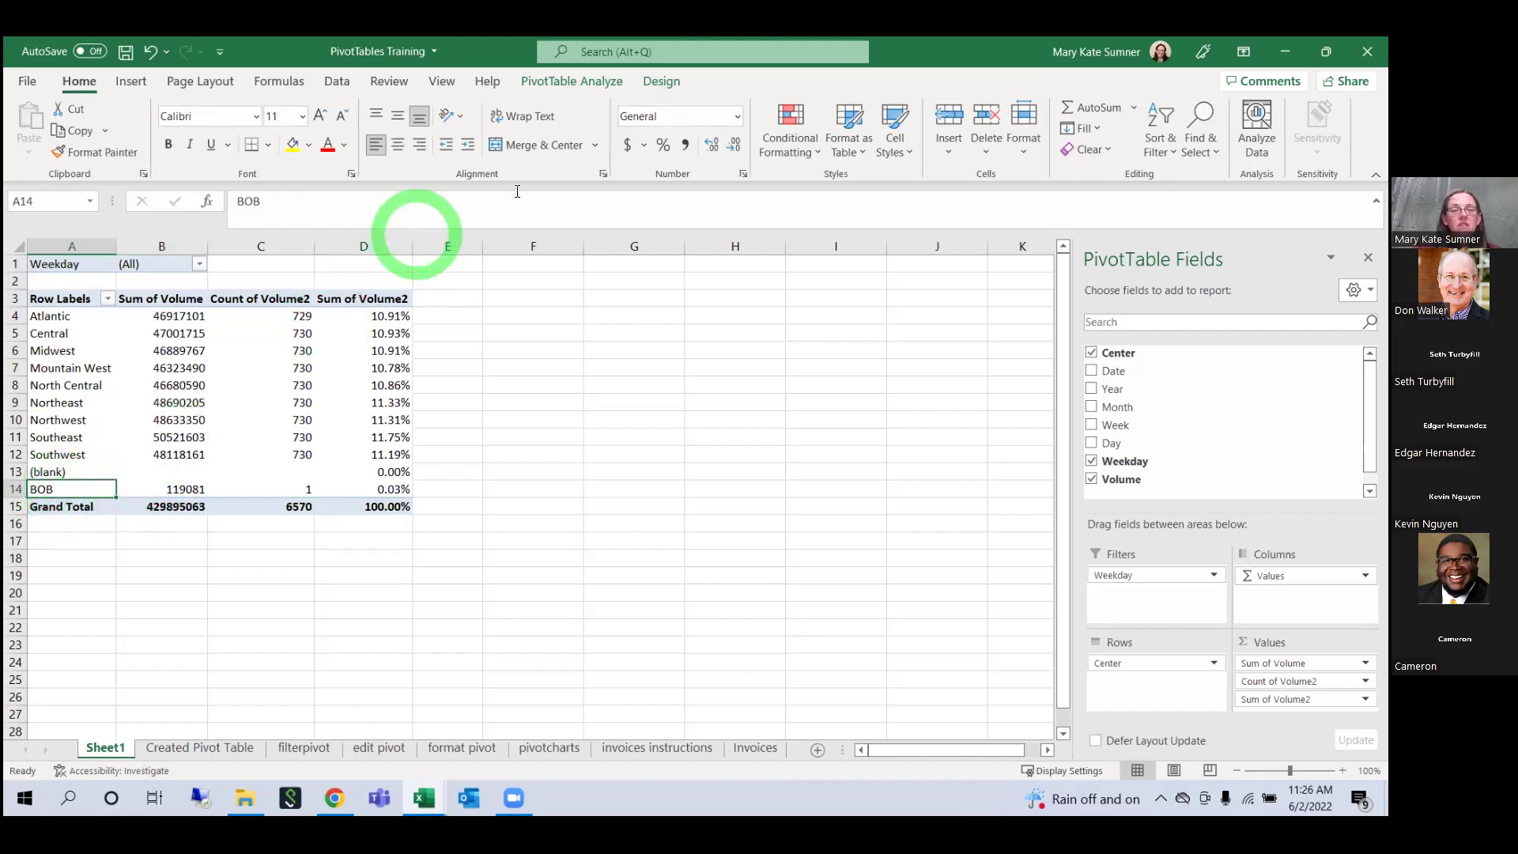
pyautogui.click(200, 747)
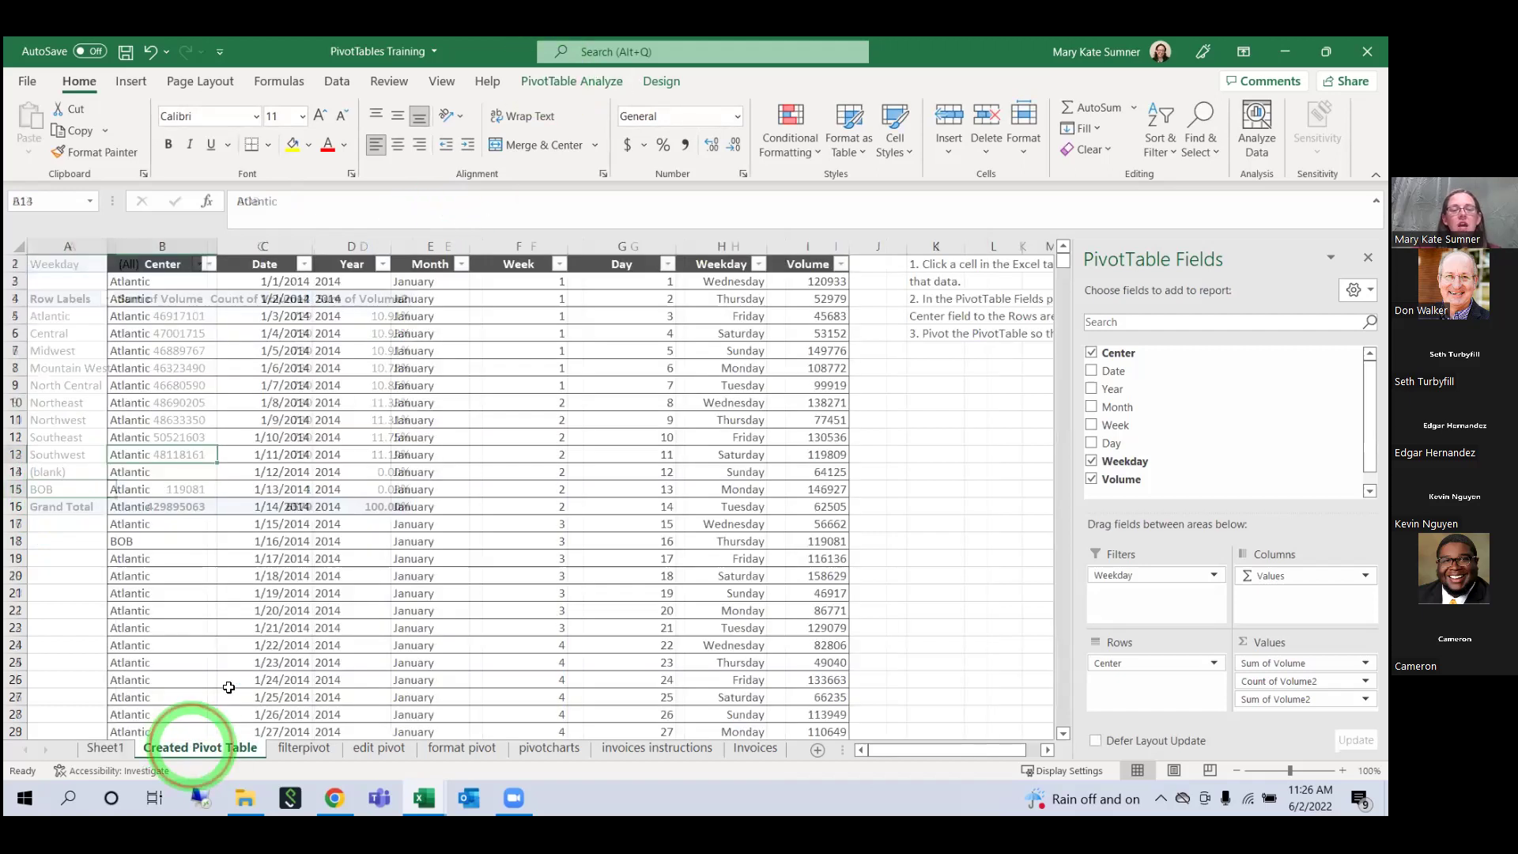
pyautogui.click(175, 538)
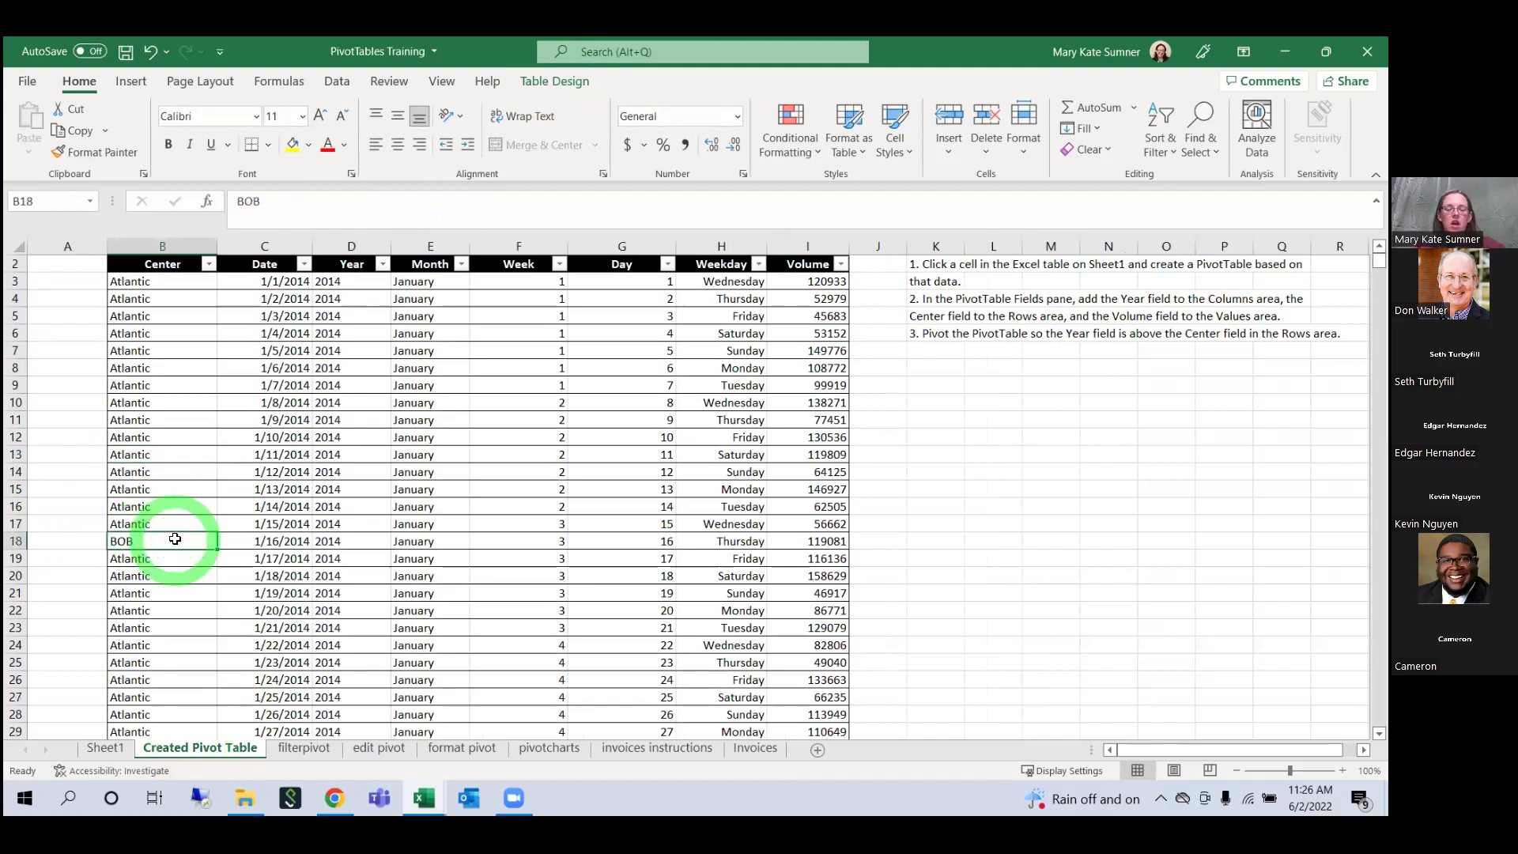
pyautogui.write('A')
pyautogui.press('Return')
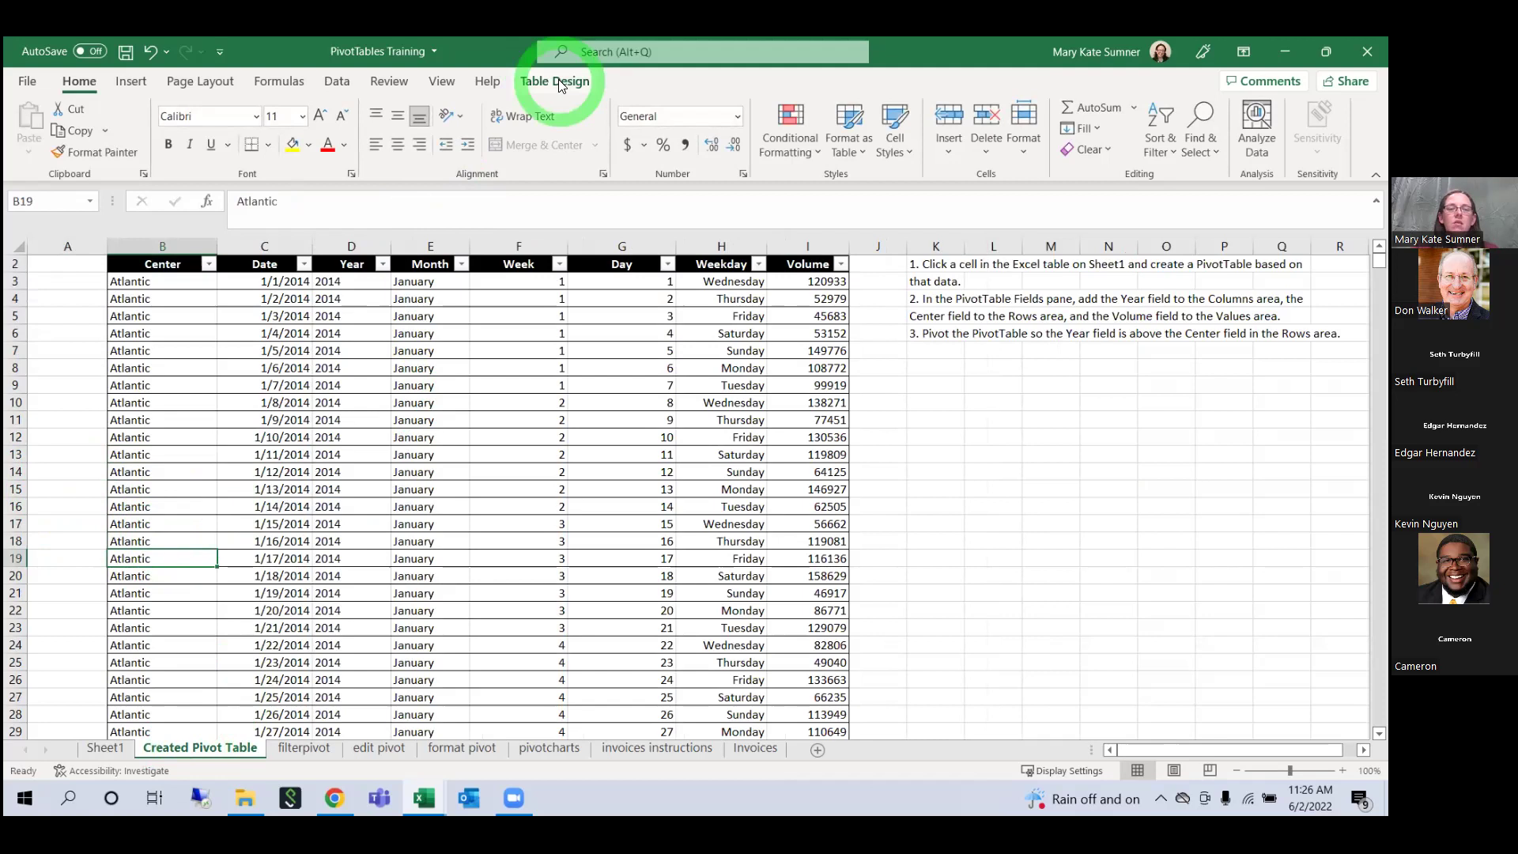
# Step: Refresh the Sheet1 PivotTable to pick up the corrected Center entry
pyautogui.click(113, 756)
pyautogui.click(129, 366)
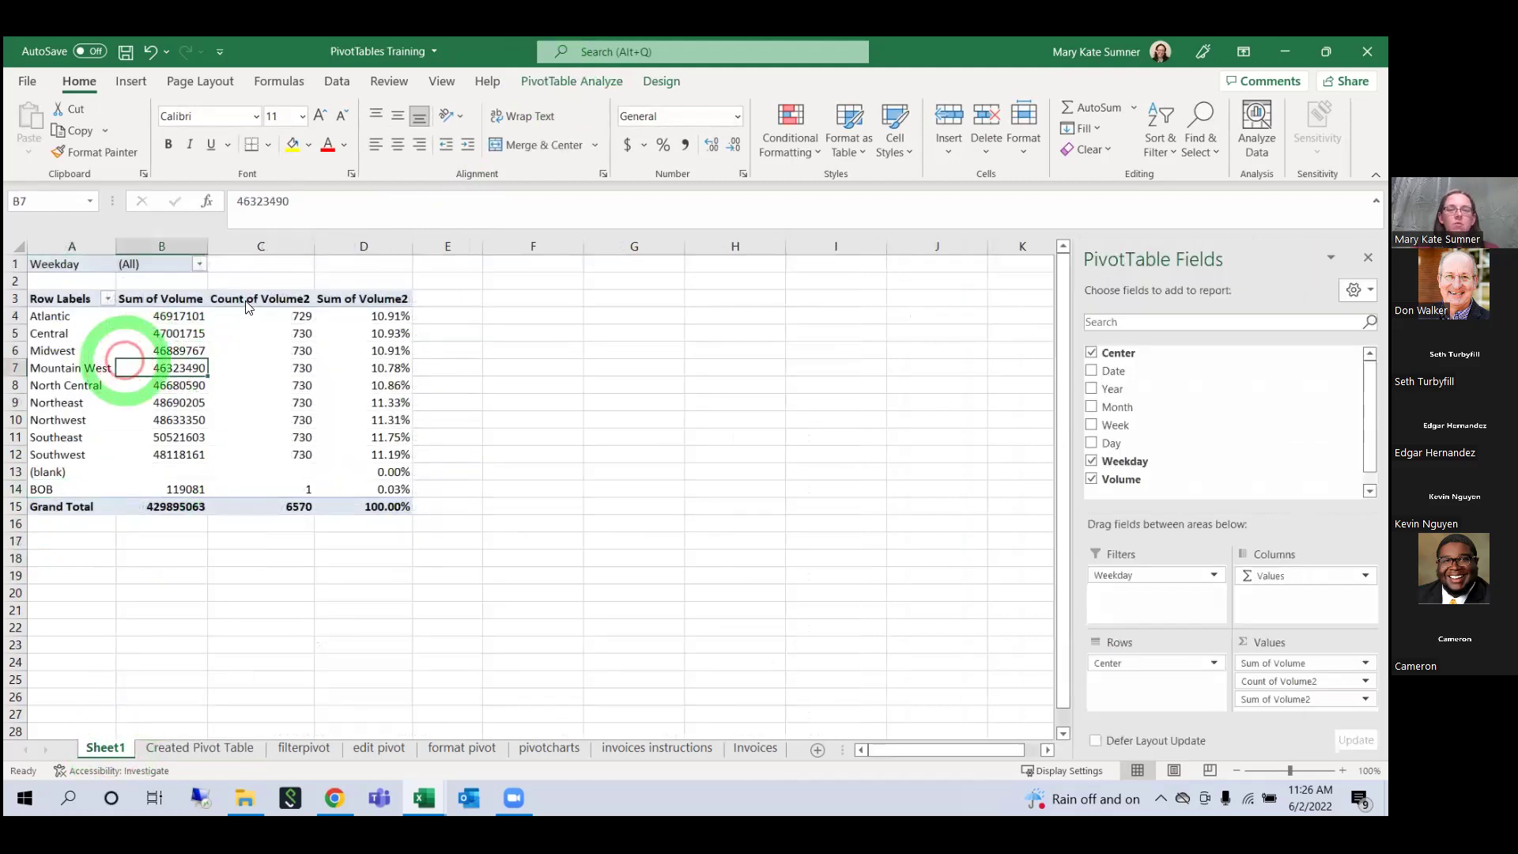
pyautogui.click(548, 83)
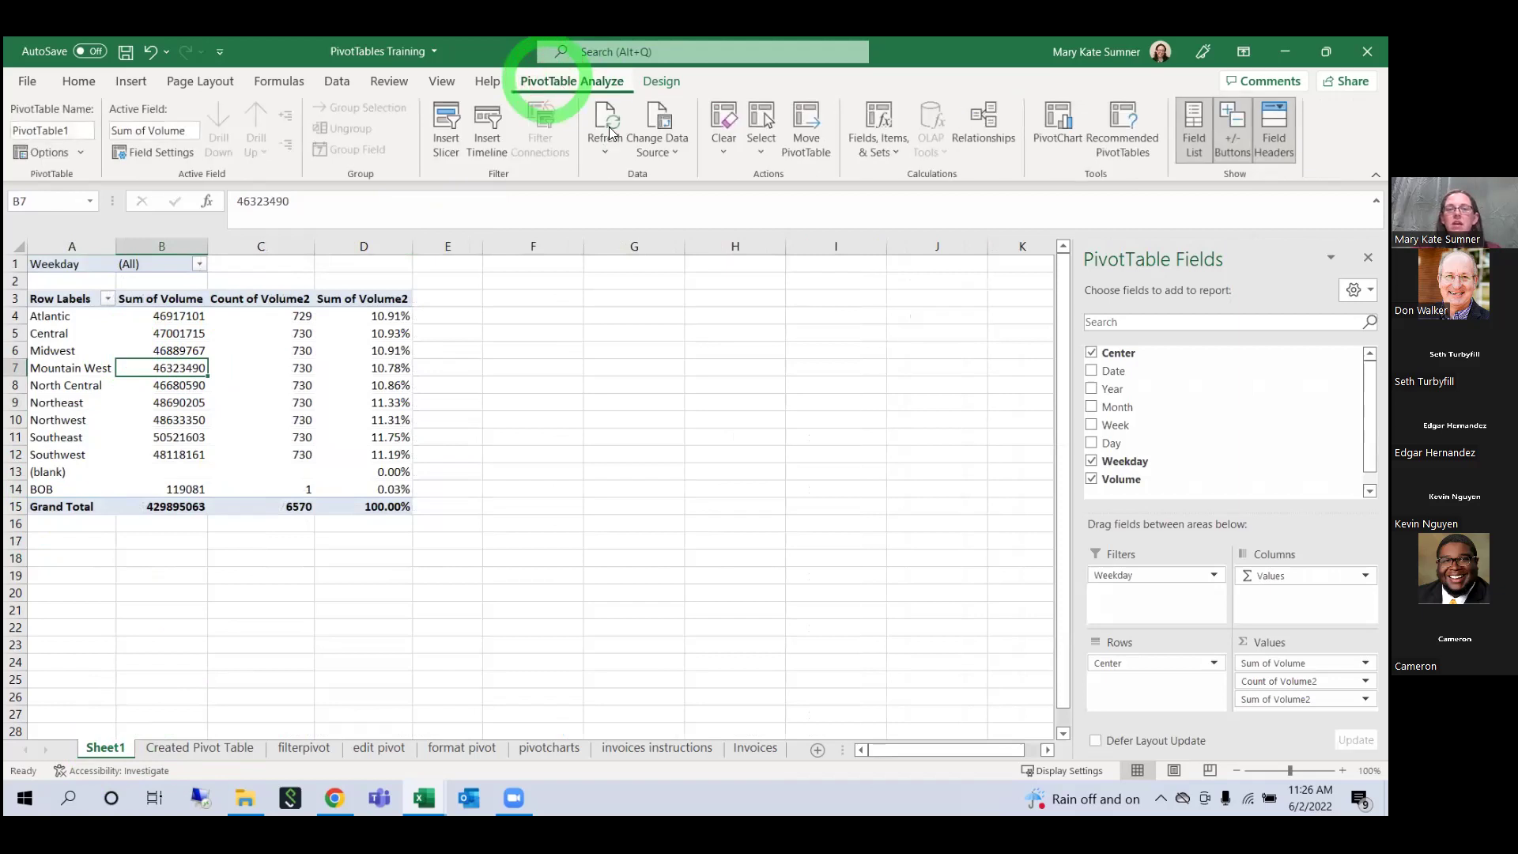
pyautogui.click(609, 132)
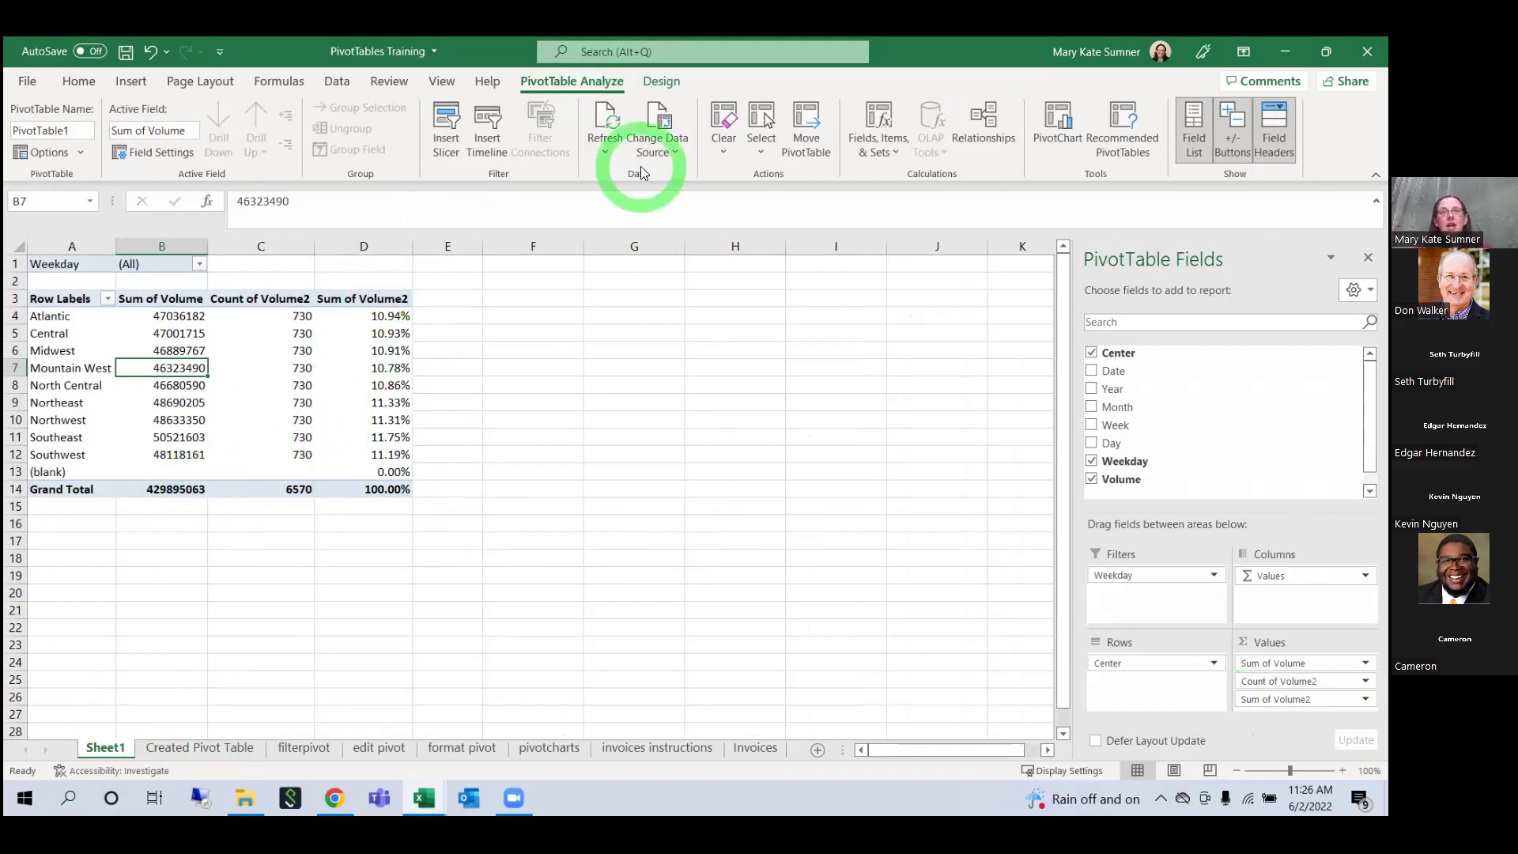
# Step: Remove the count and percentage Volume2 fields from the PivotTable's values and move Weekday from the filters to the columns
pyautogui.click(661, 82)
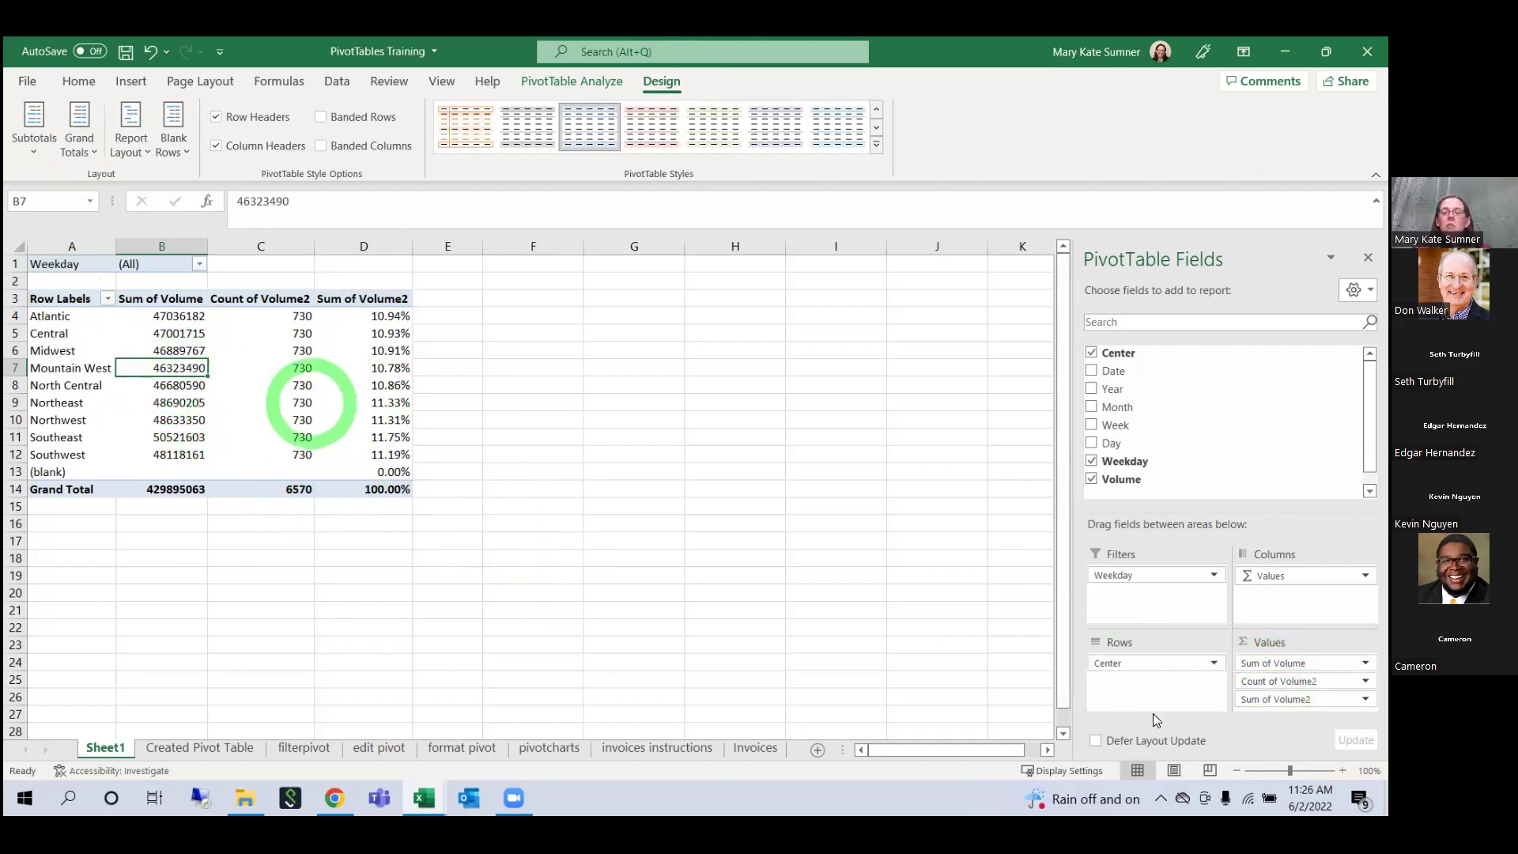
pyautogui.scroll(-1, 1288, 459)
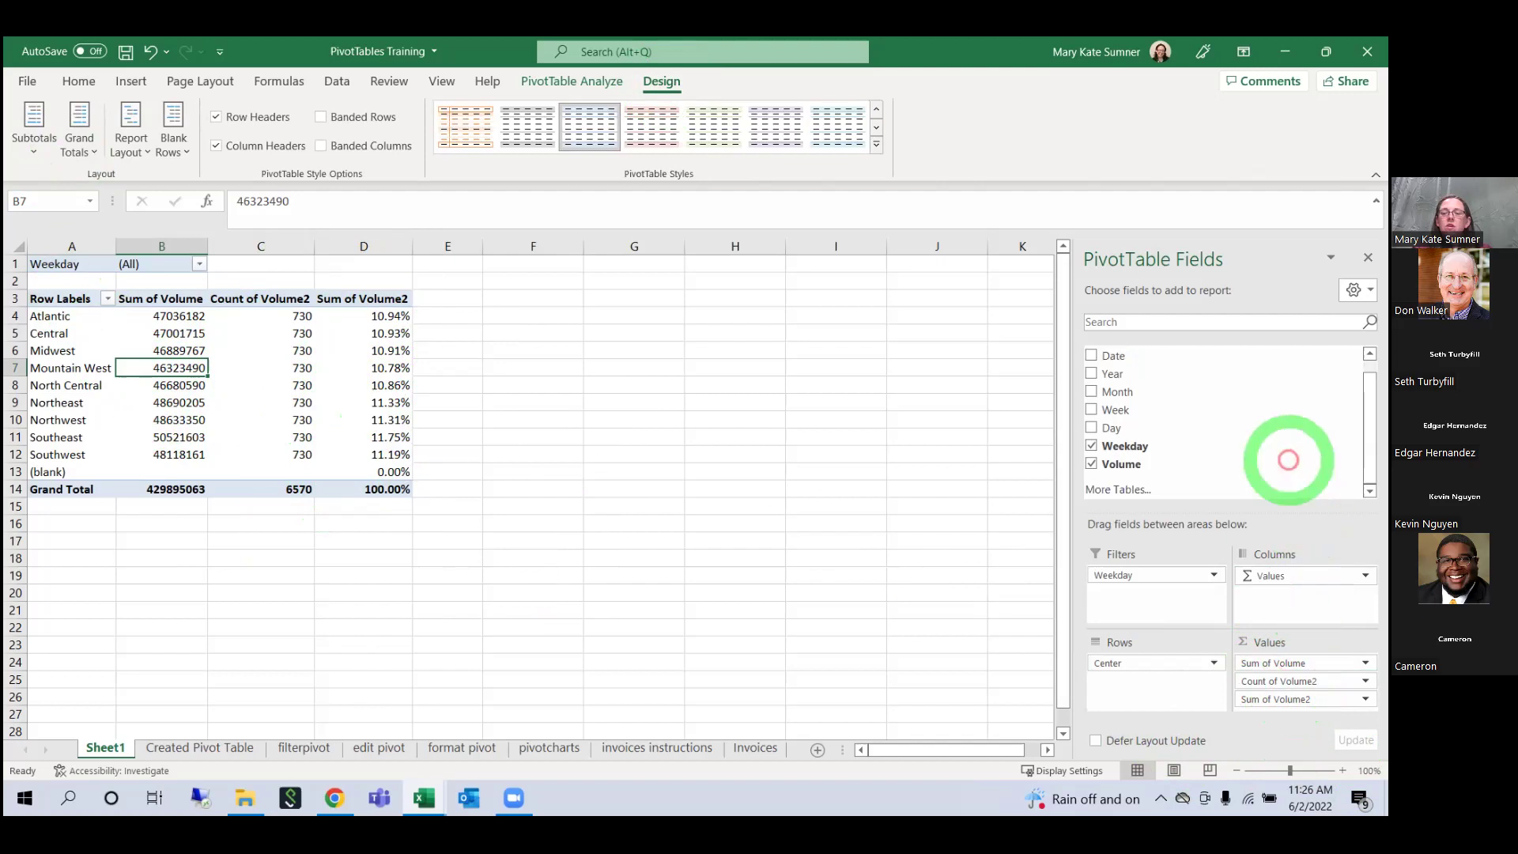
pyautogui.moveTo(1288, 460); pyautogui.dragTo(1289, 460)
pyautogui.moveTo(1304, 681); pyautogui.dragTo(1288, 431)
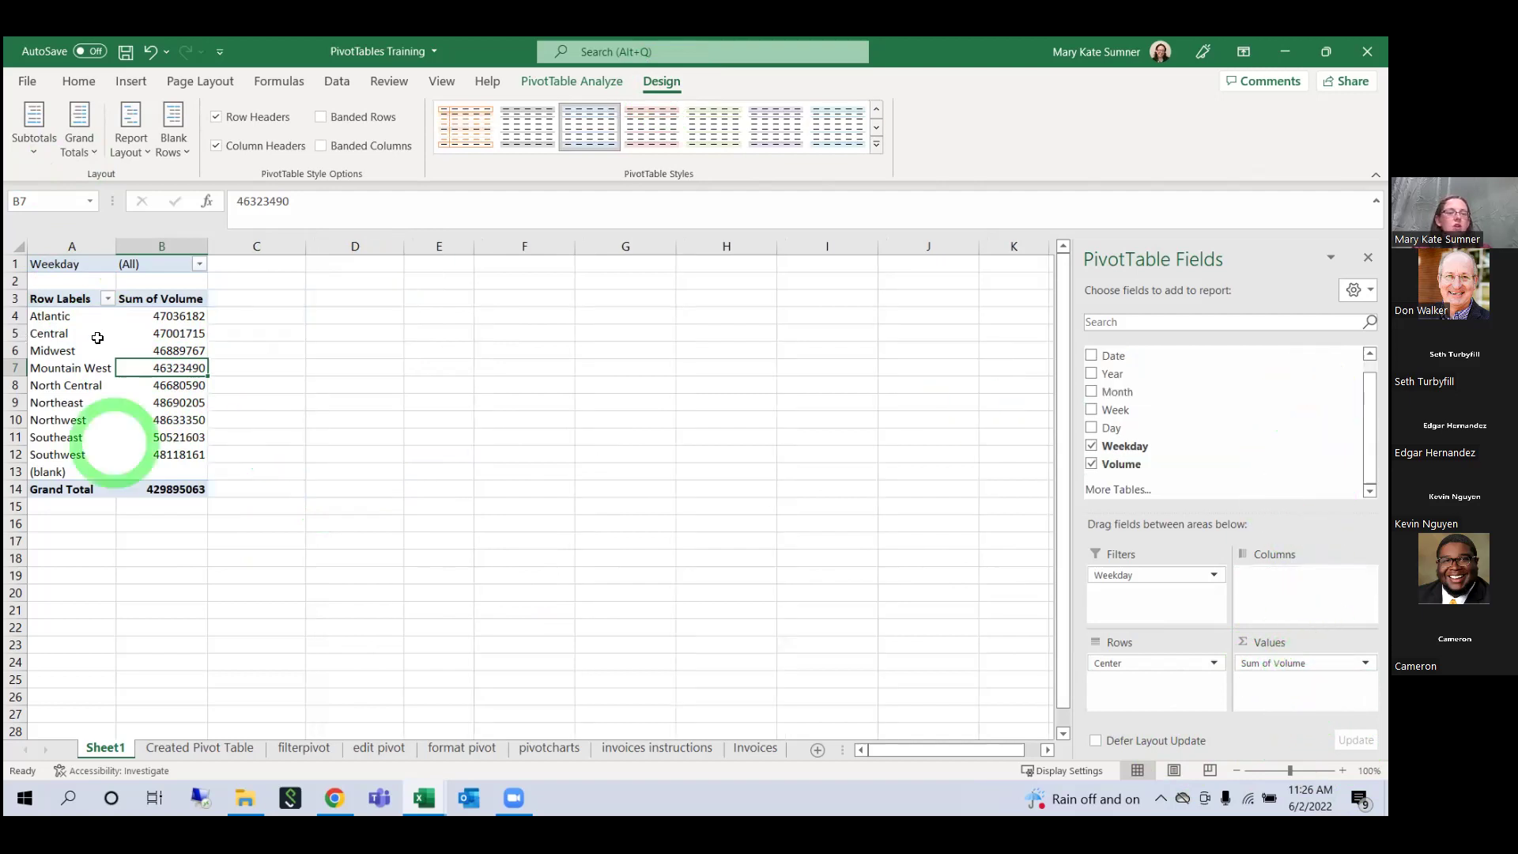
pyautogui.moveTo(182, 333); pyautogui.dragTo(203, 390)
pyautogui.click(182, 419)
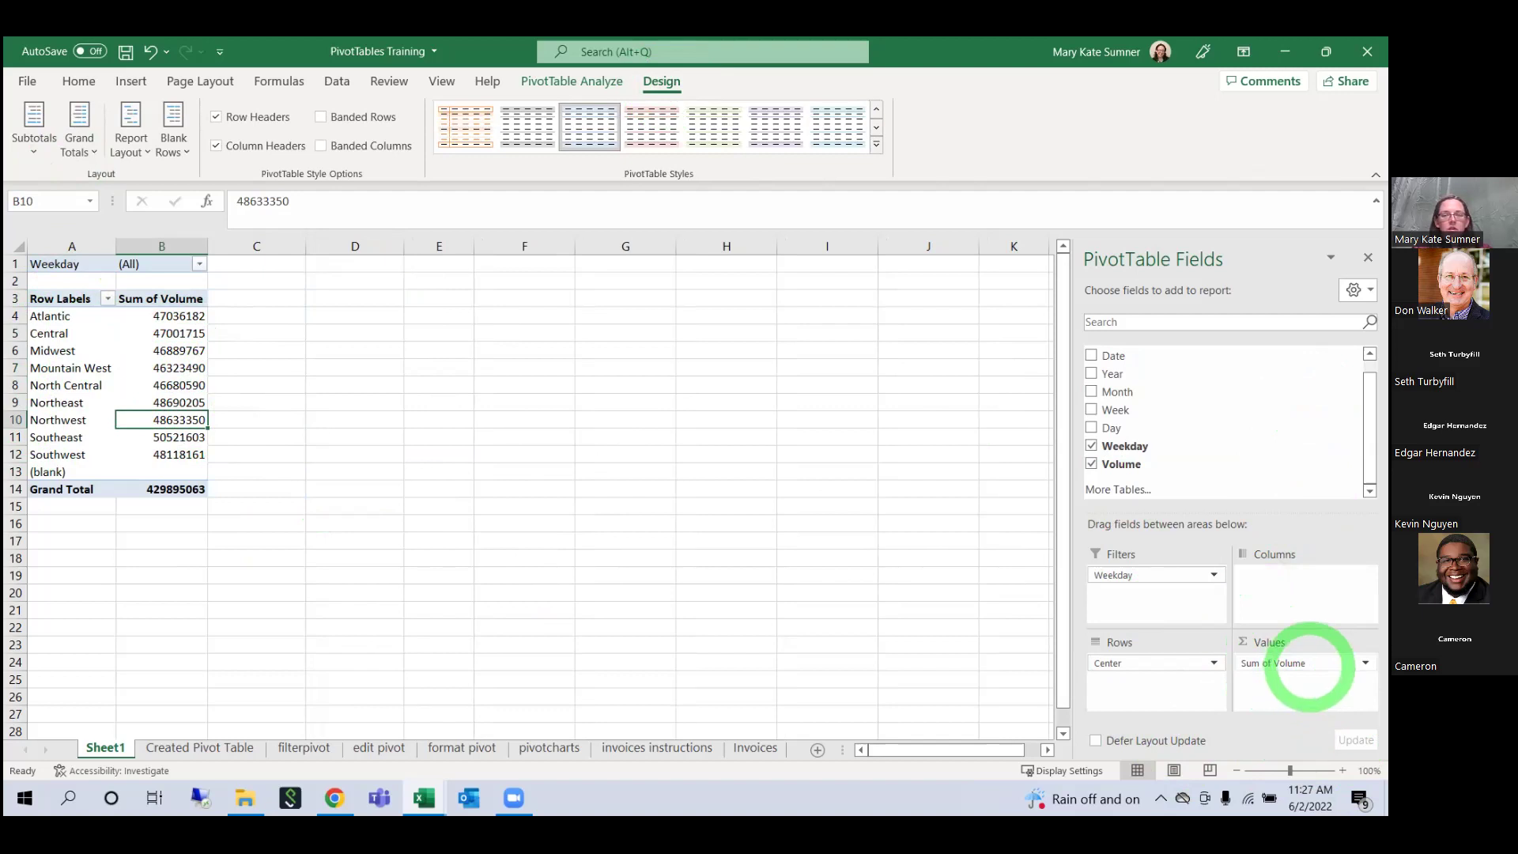
pyautogui.moveTo(1172, 429); pyautogui.dragTo(1289, 577)
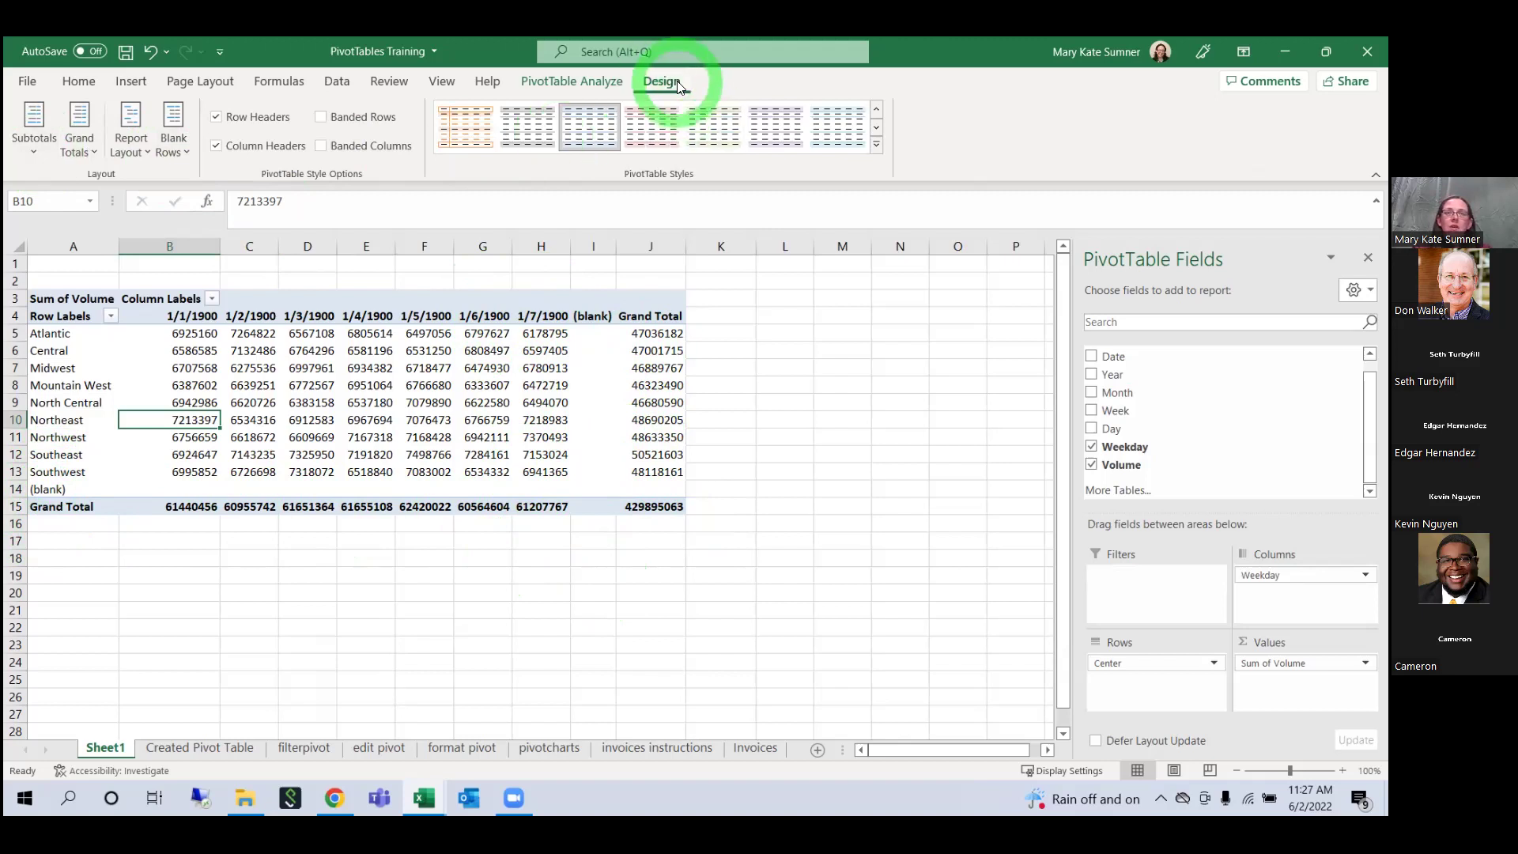
# Step: Turn off grand totals for rows and columns, and remove blank lines after each PivotTable item
pyautogui.click(81, 148)
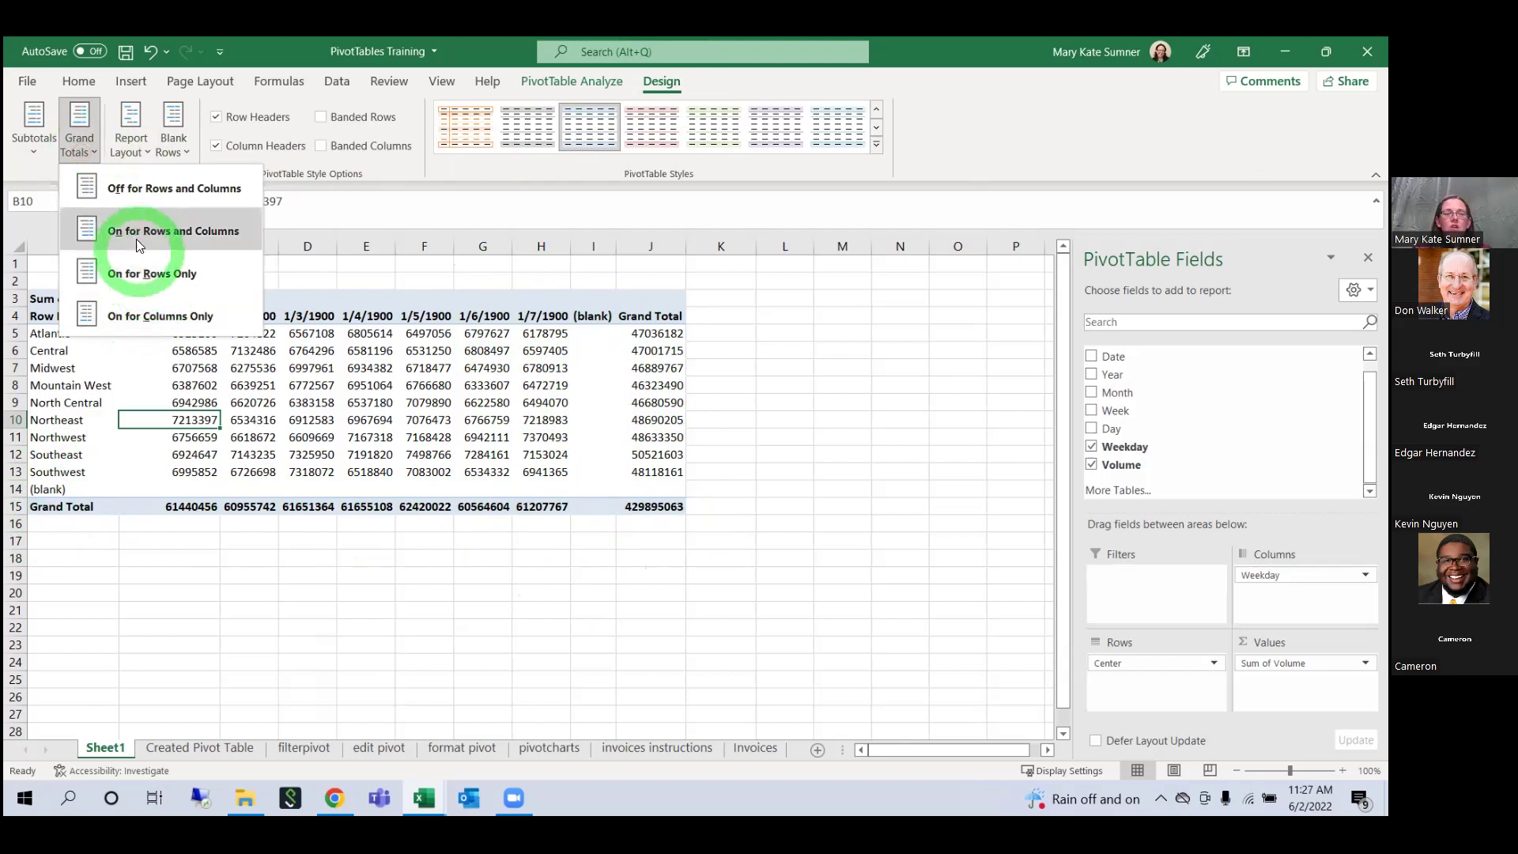
pyautogui.click(152, 191)
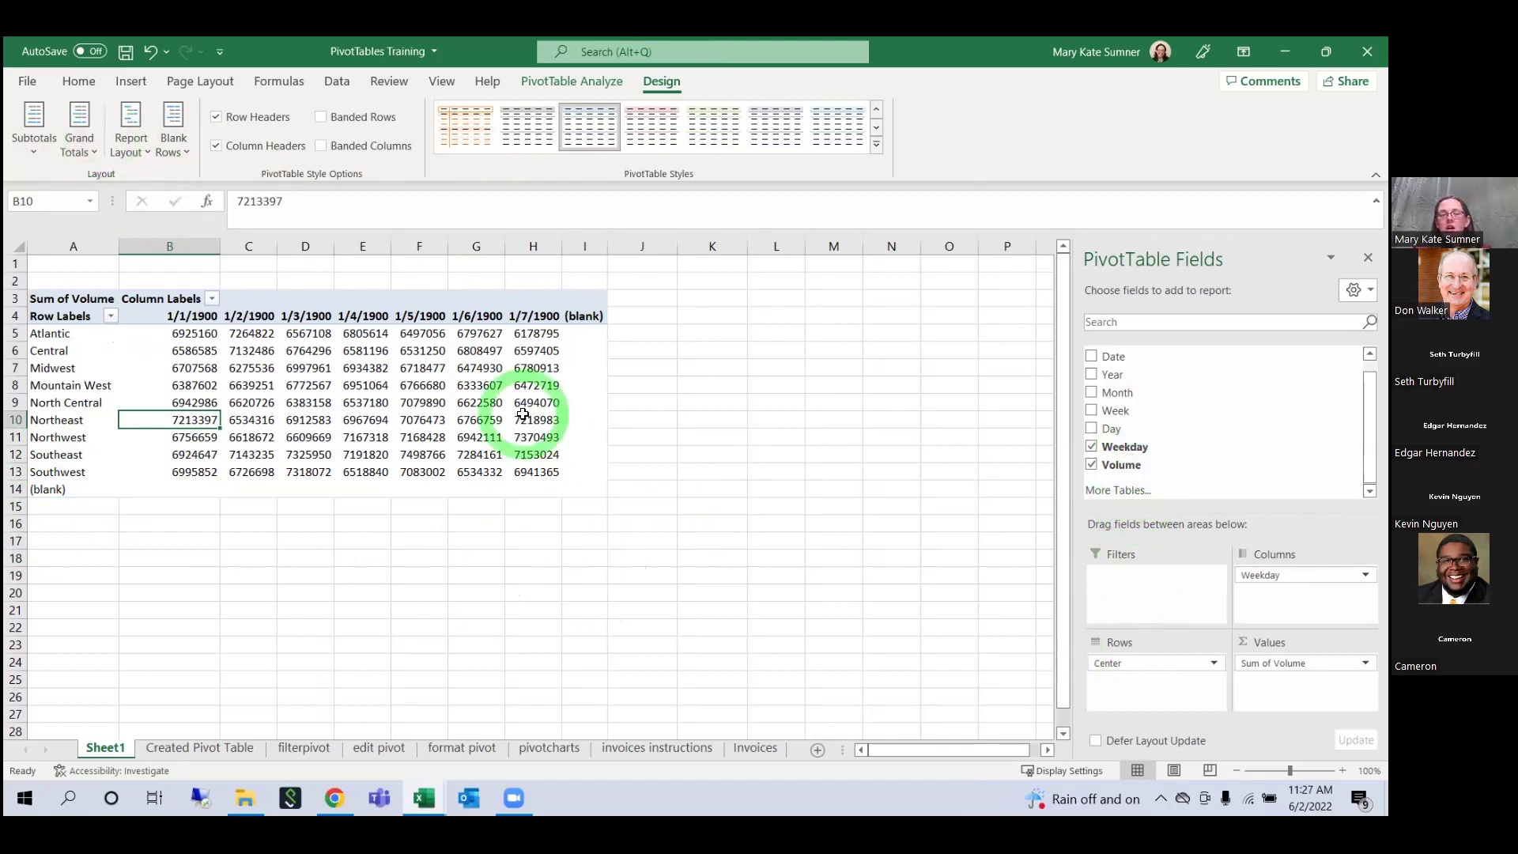
pyautogui.click(181, 155)
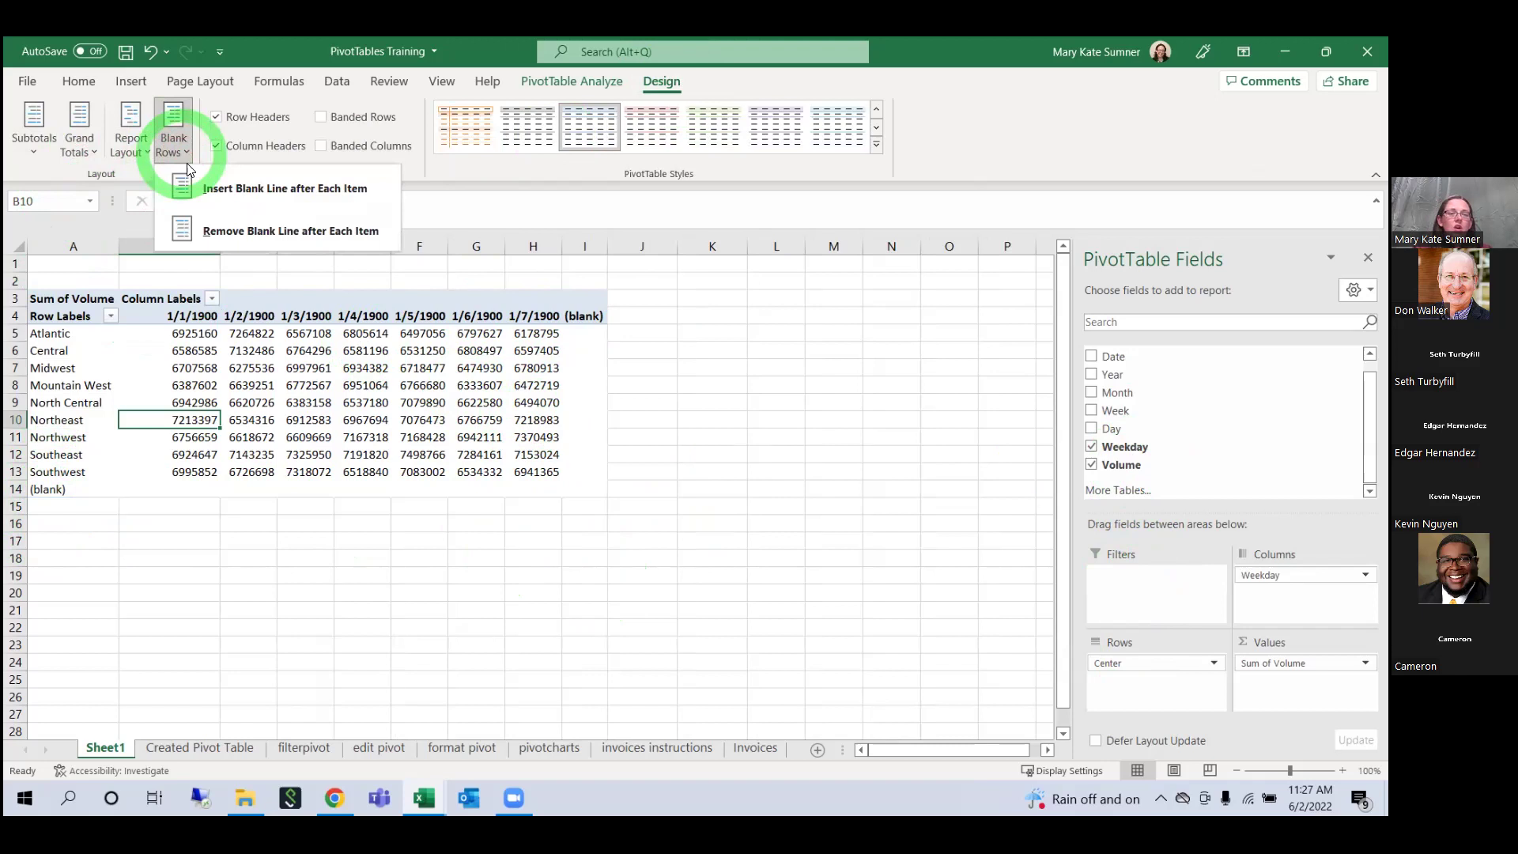
pyautogui.click(213, 238)
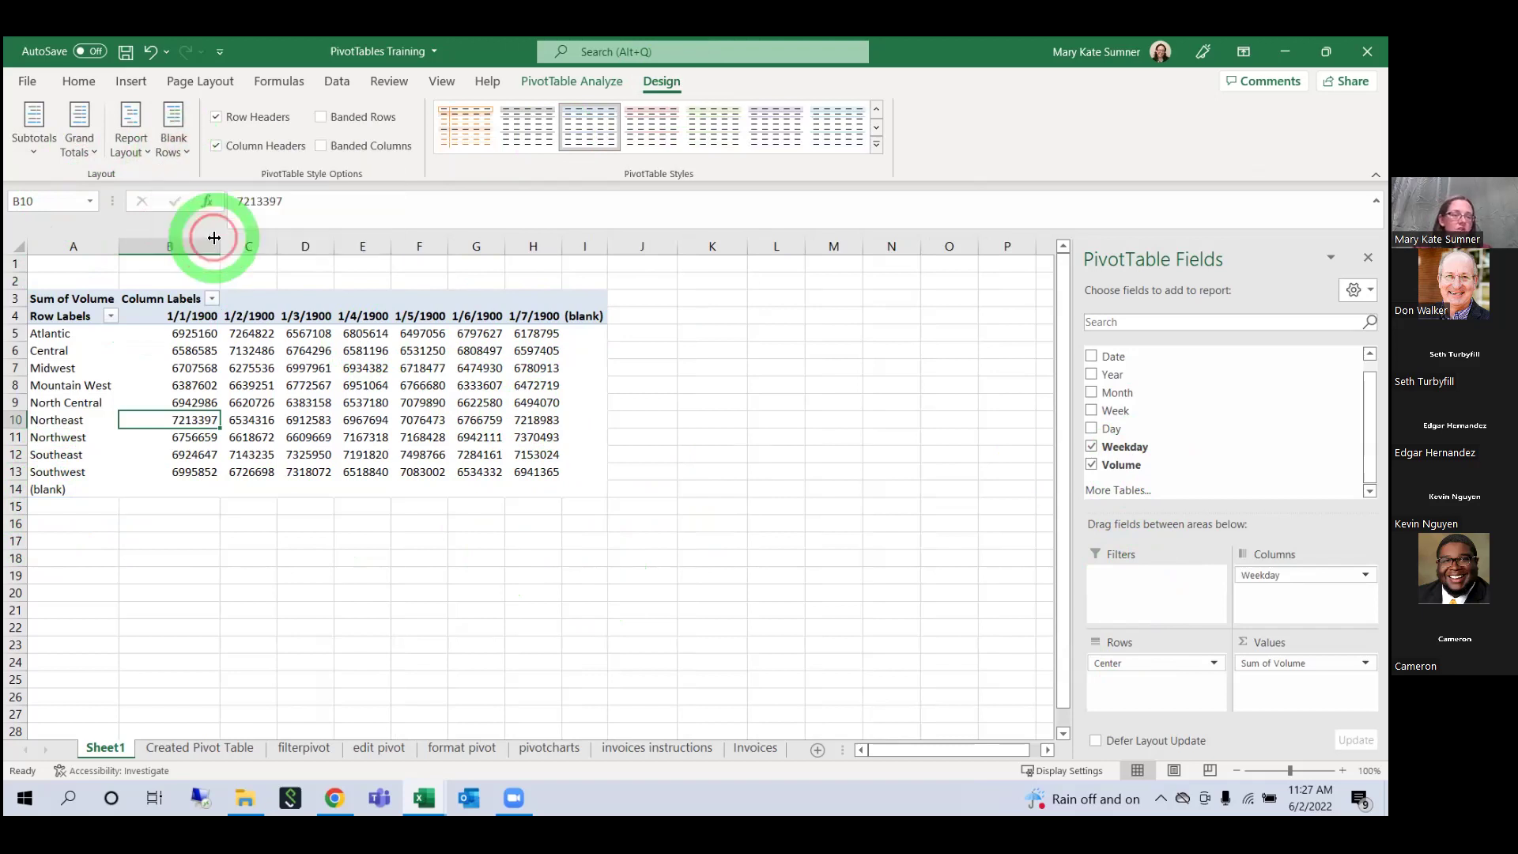
# Step: Show the PivotTable in tabular form
pyautogui.click(157, 150)
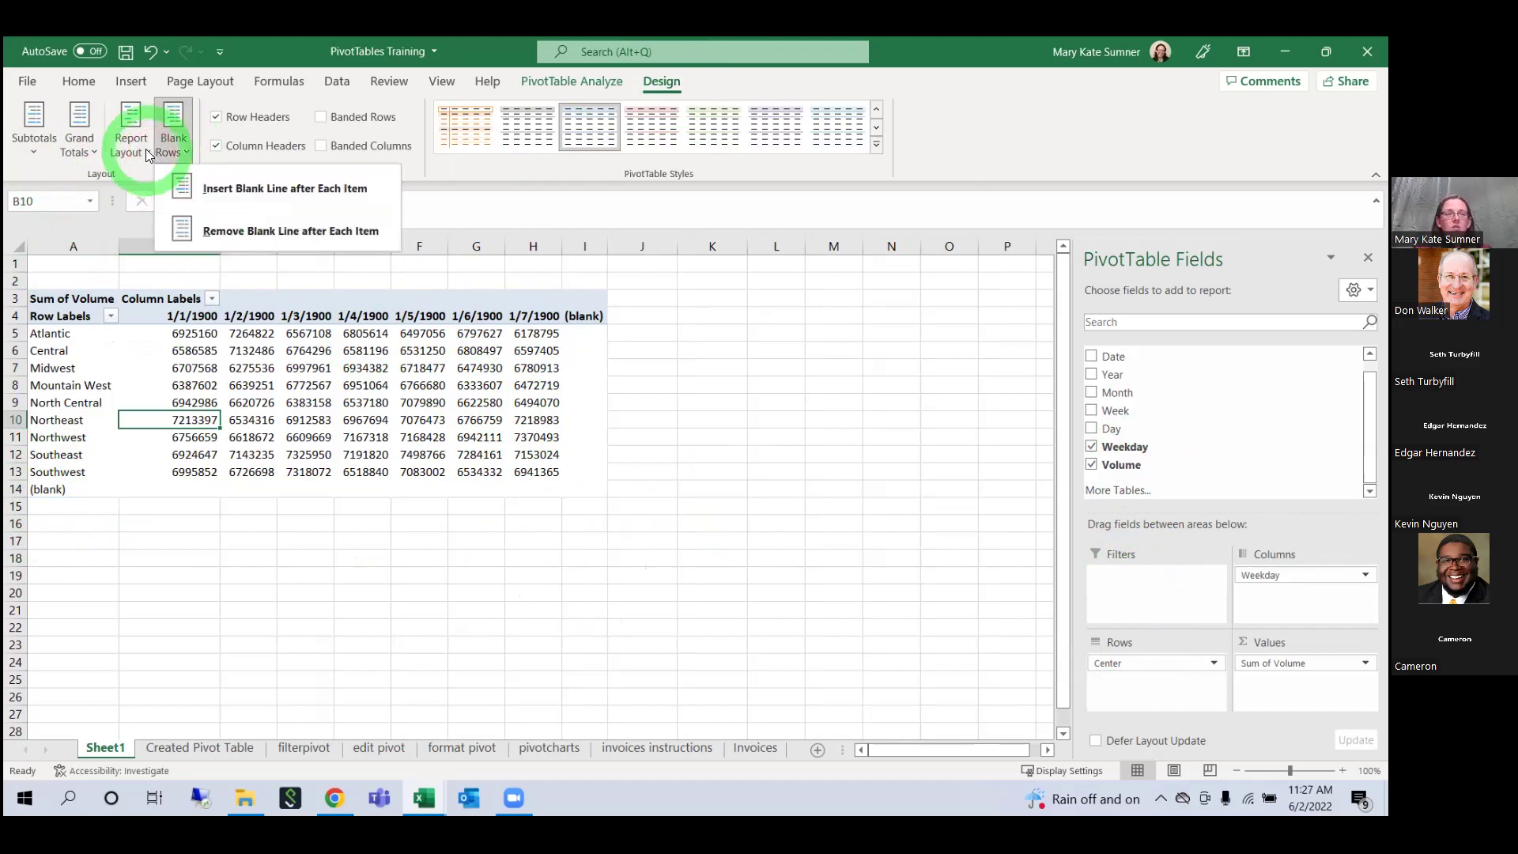
pyautogui.click(146, 148)
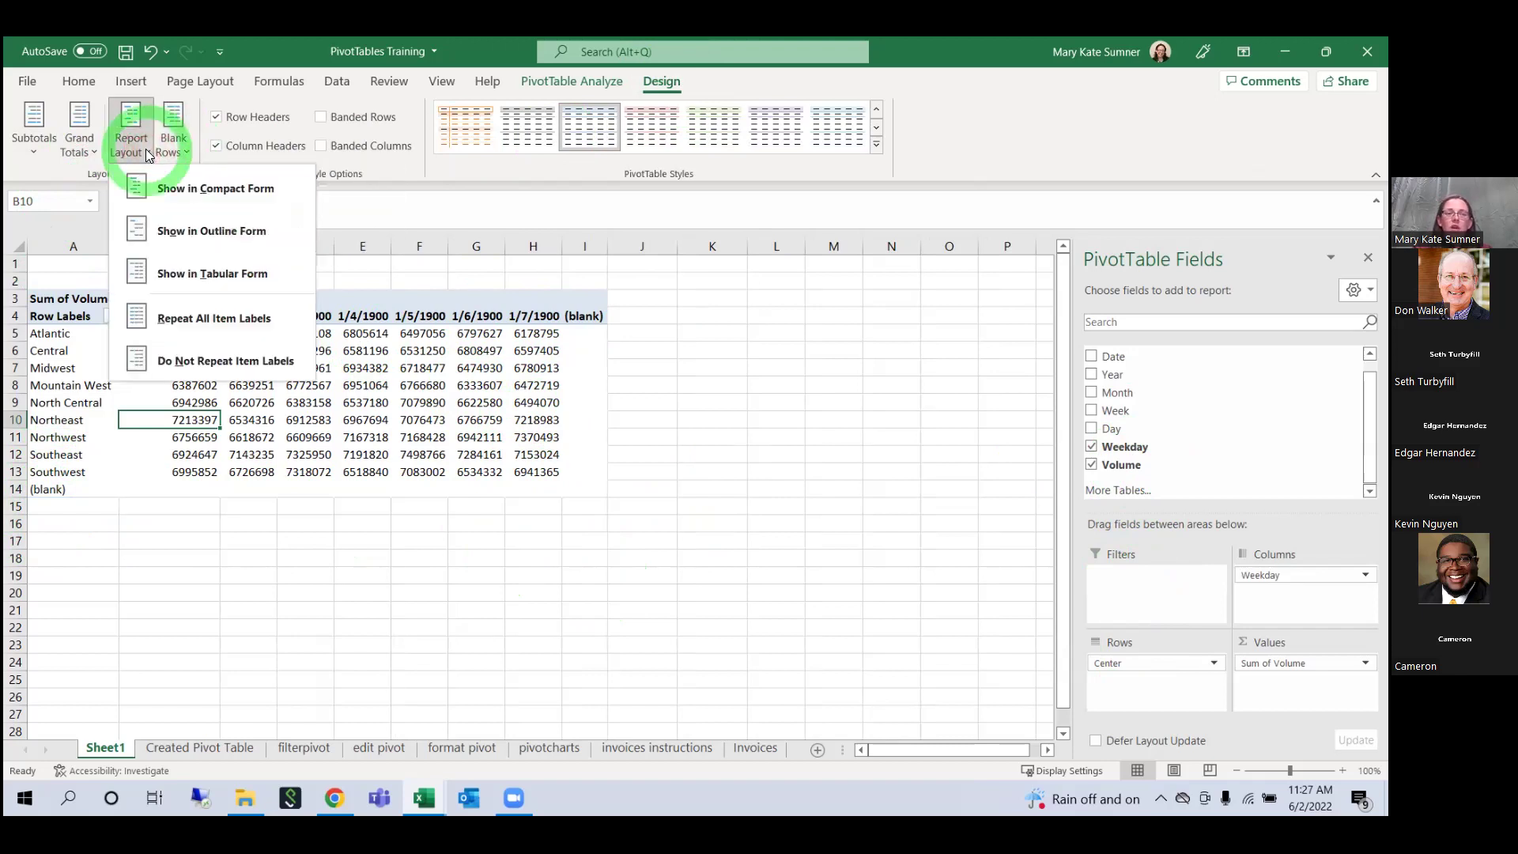
pyautogui.click(255, 274)
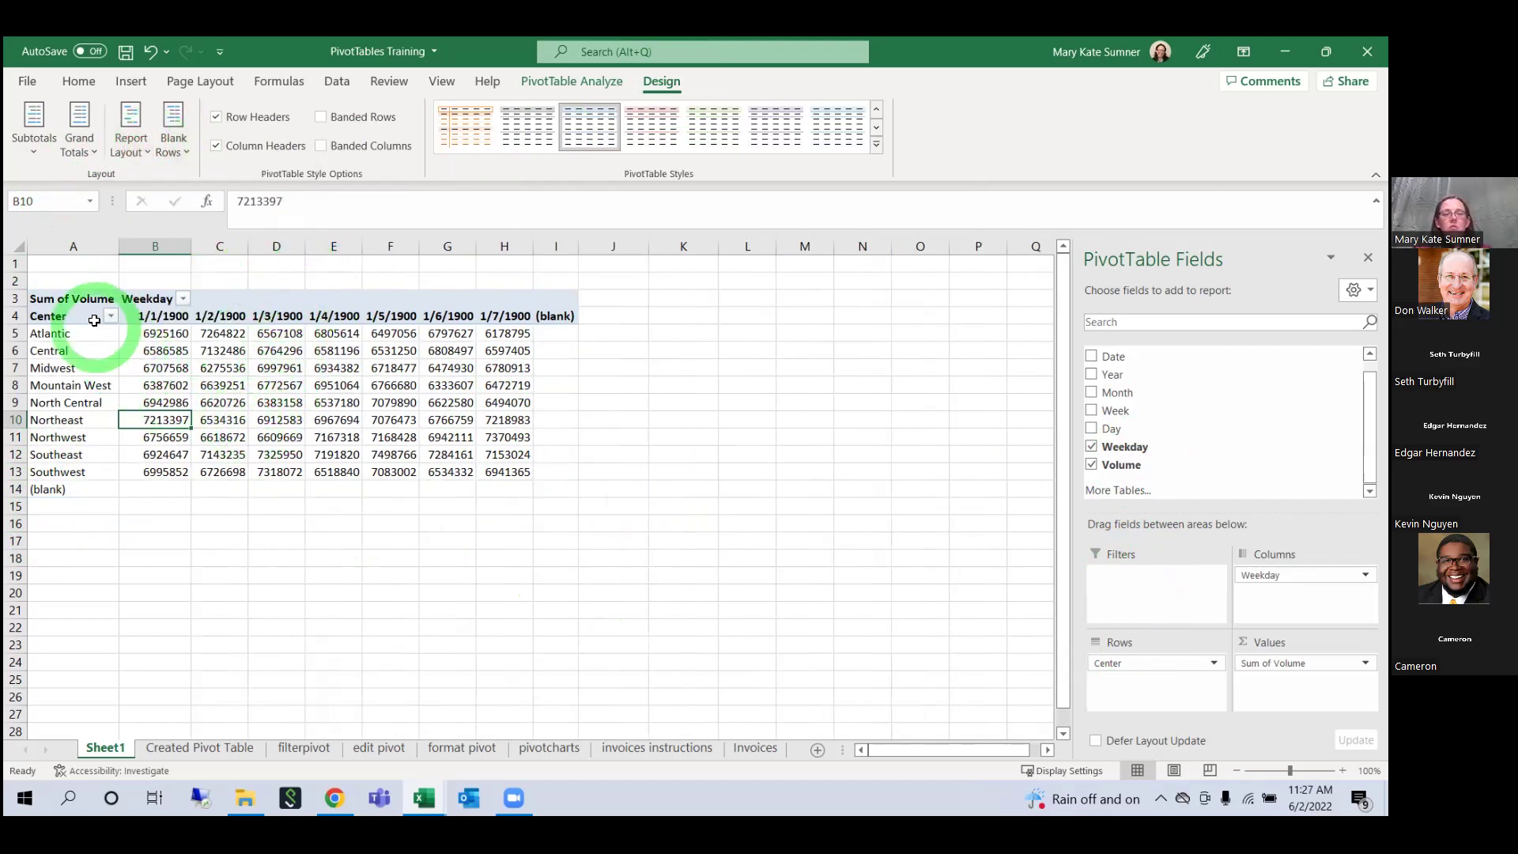
# Step: Examine the PivotTable's header and body alongside the report layout options, including outline form and repeating item labels
pyautogui.click(70, 315)
pyautogui.moveTo(594, 437); pyautogui.dragTo(565, 506)
pyautogui.click(131, 140)
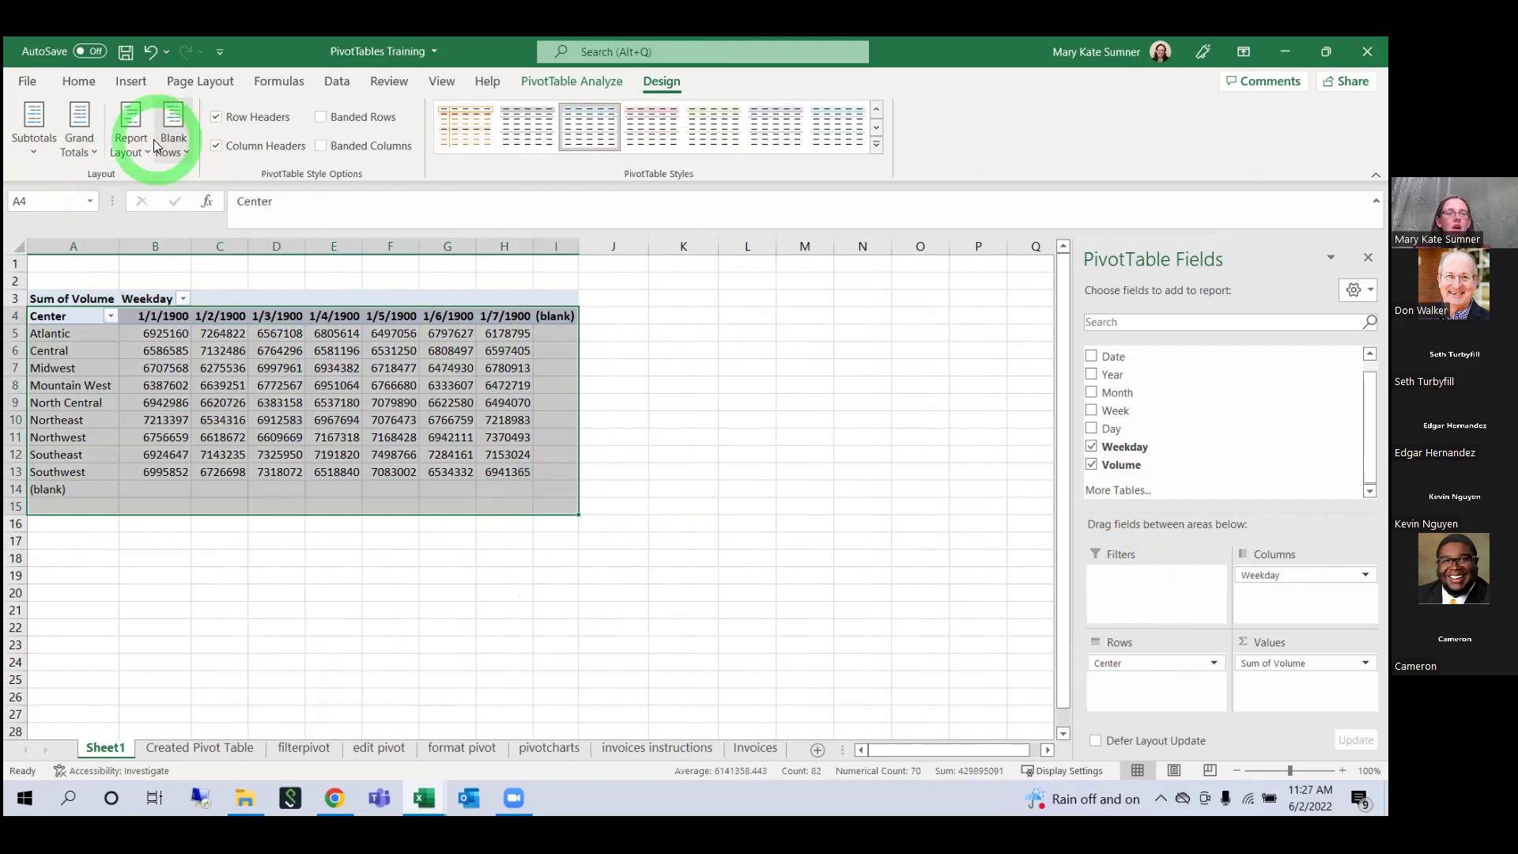
pyautogui.click(153, 226)
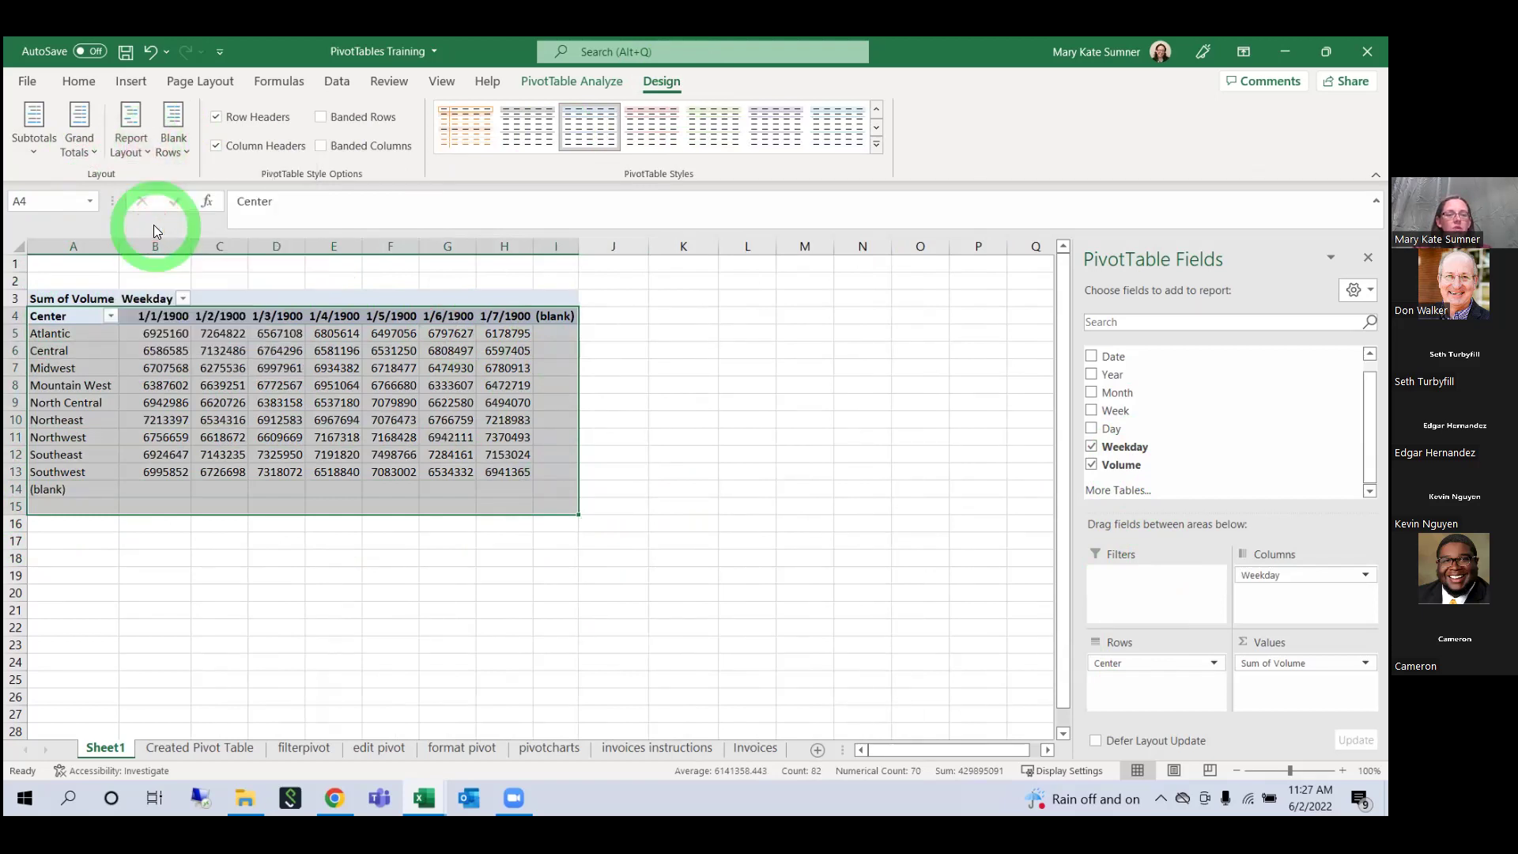
pyautogui.click(117, 155)
pyautogui.click(137, 205)
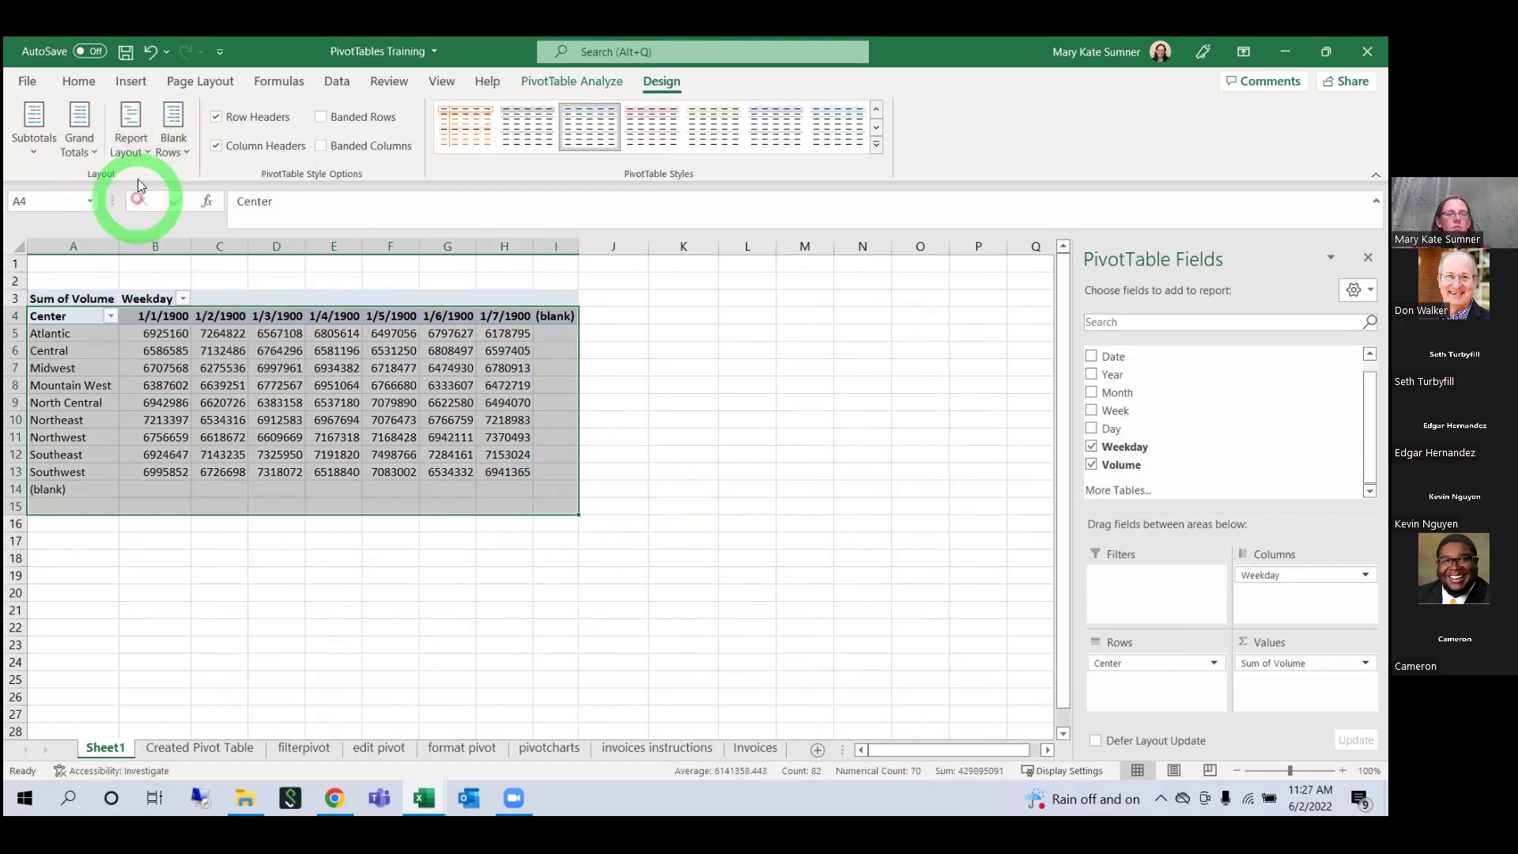
pyautogui.click(134, 150)
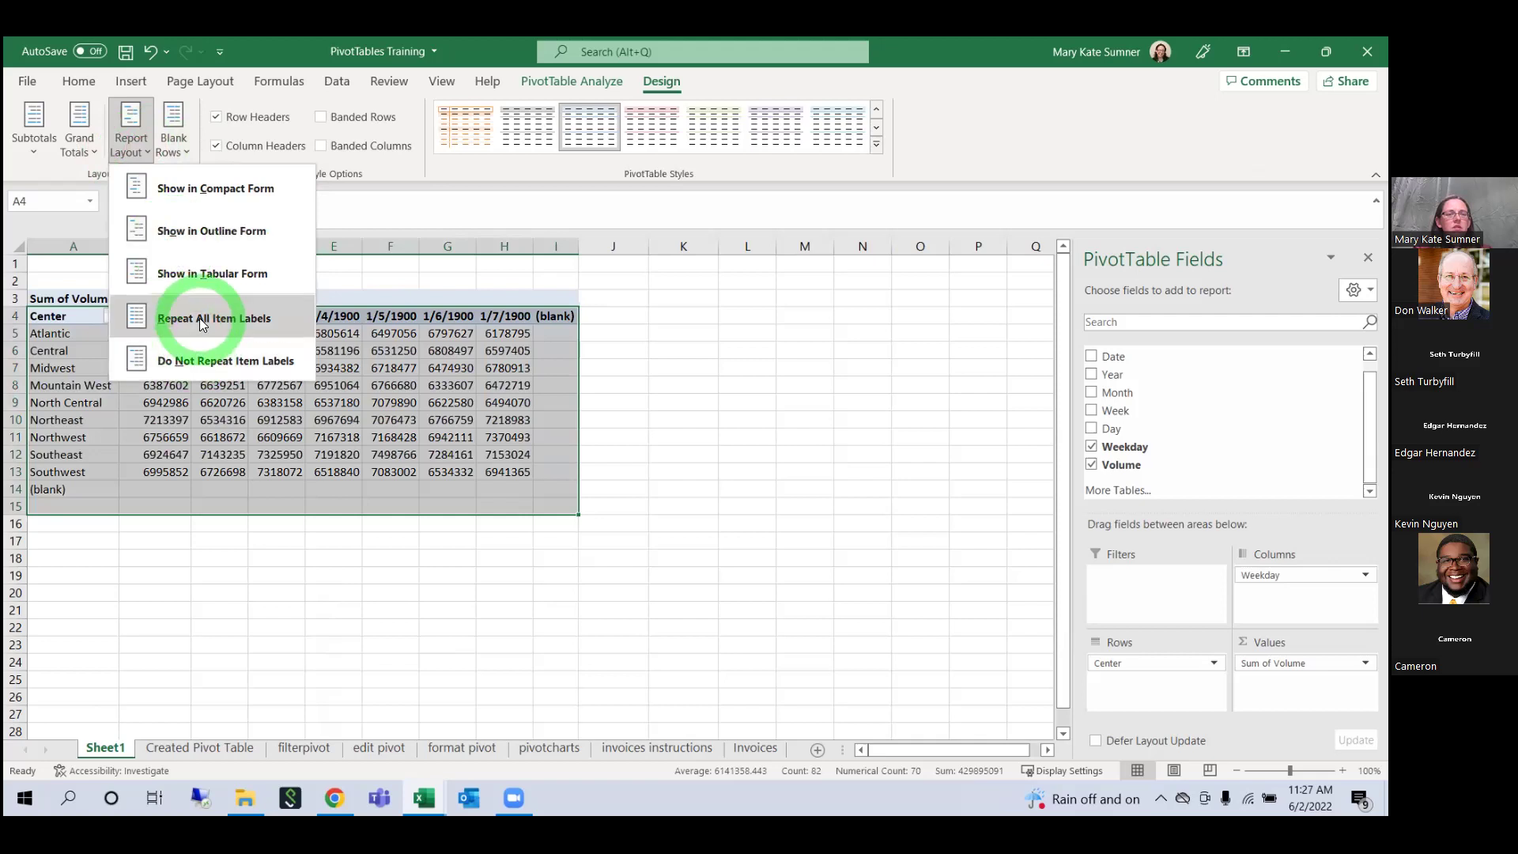
pyautogui.click(960, 410)
pyautogui.click(557, 368)
pyautogui.click(538, 434)
pyautogui.click(160, 324)
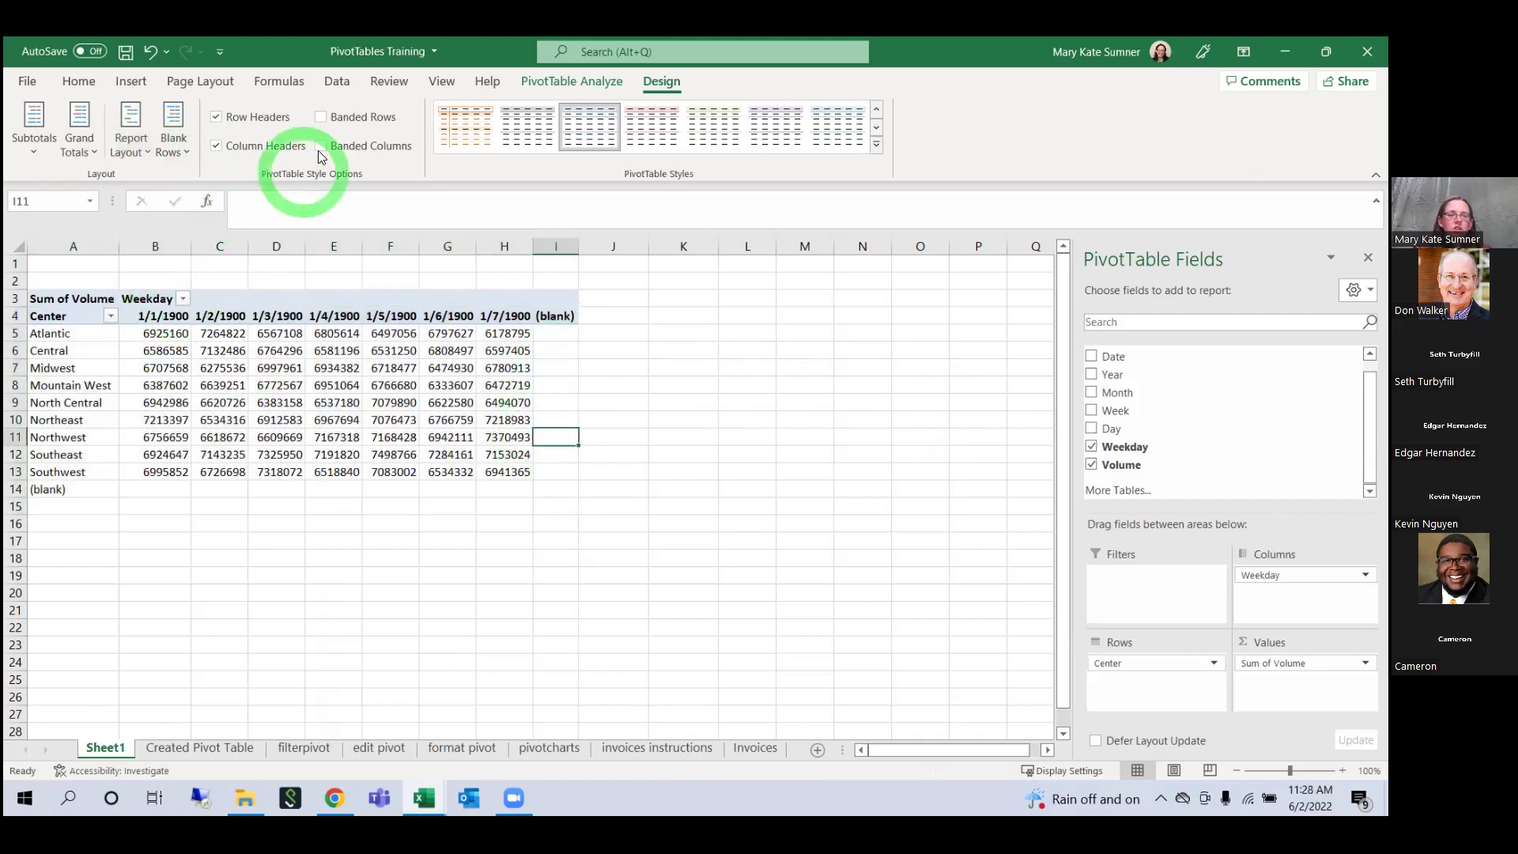
# Step: Try switching the PivotTable's banded rows, banded columns, row headers and column headers on and off
pyautogui.click(321, 118)
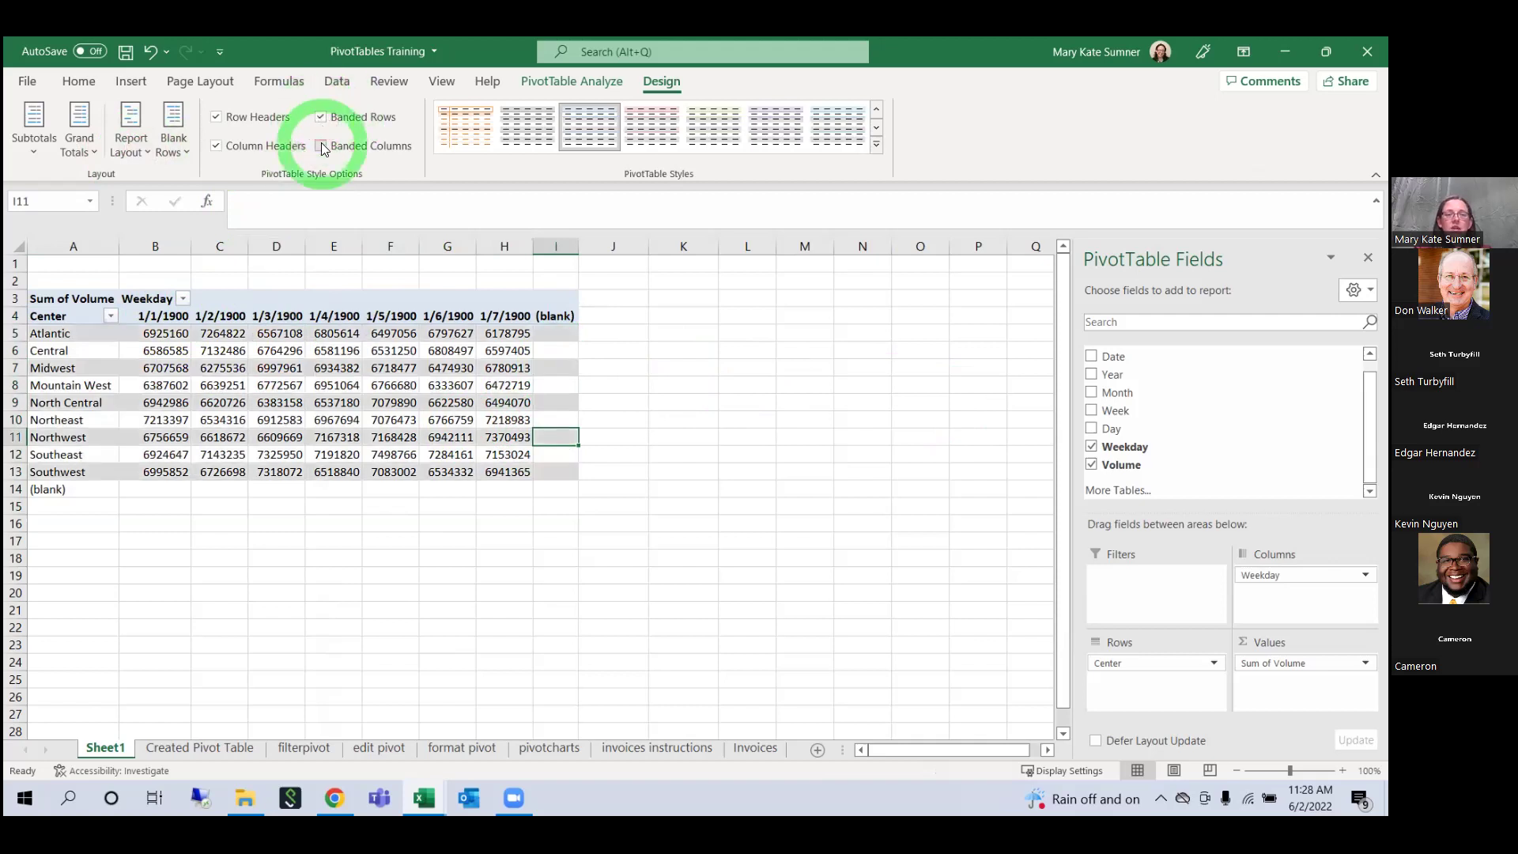
pyautogui.click(321, 146)
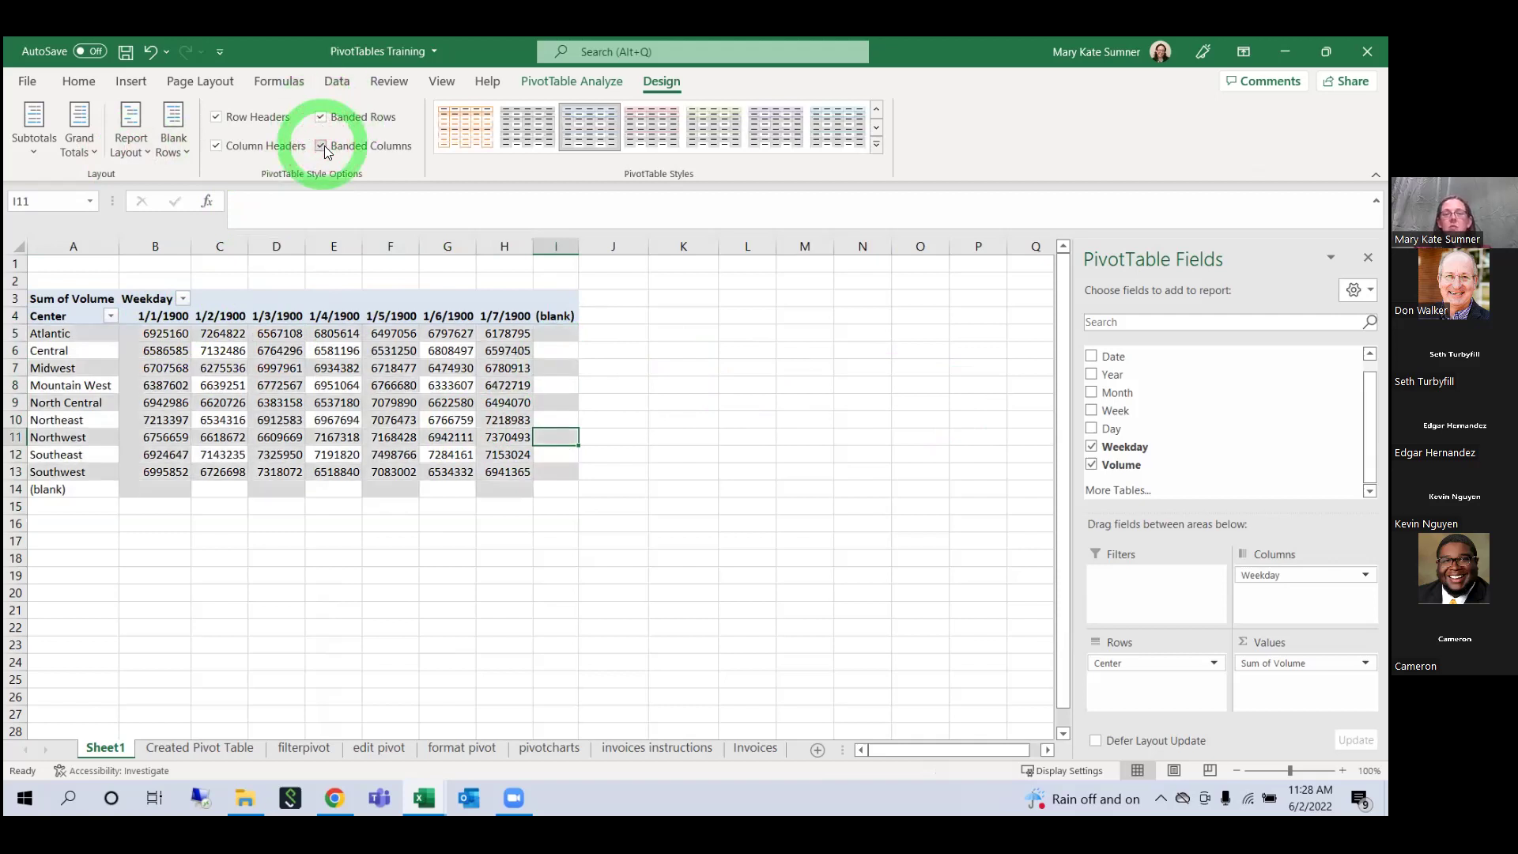
pyautogui.click(321, 145)
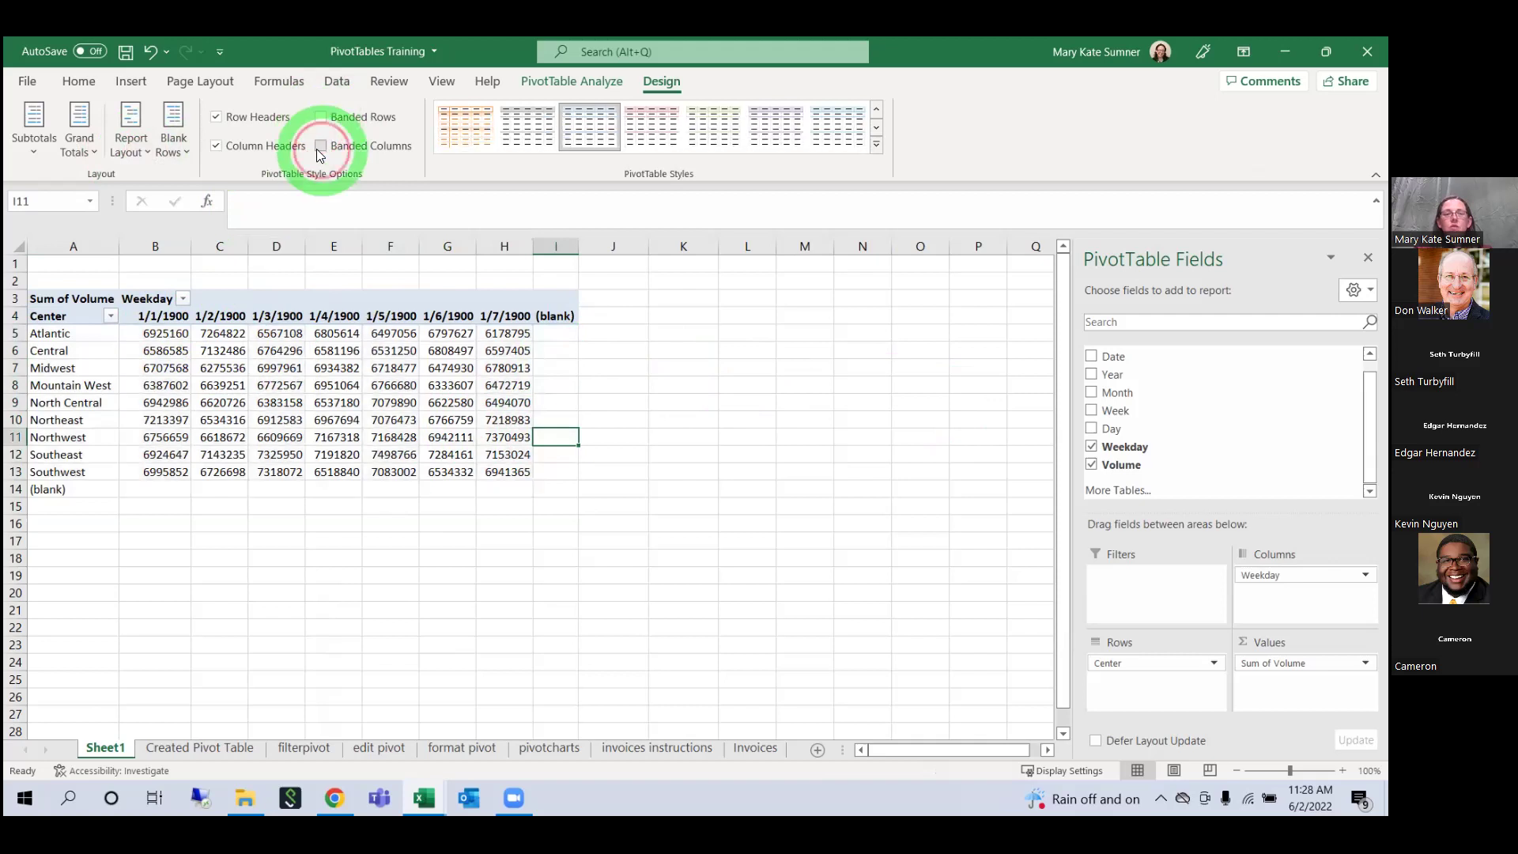
pyautogui.click(244, 146)
pyautogui.click(245, 117)
pyautogui.click(237, 147)
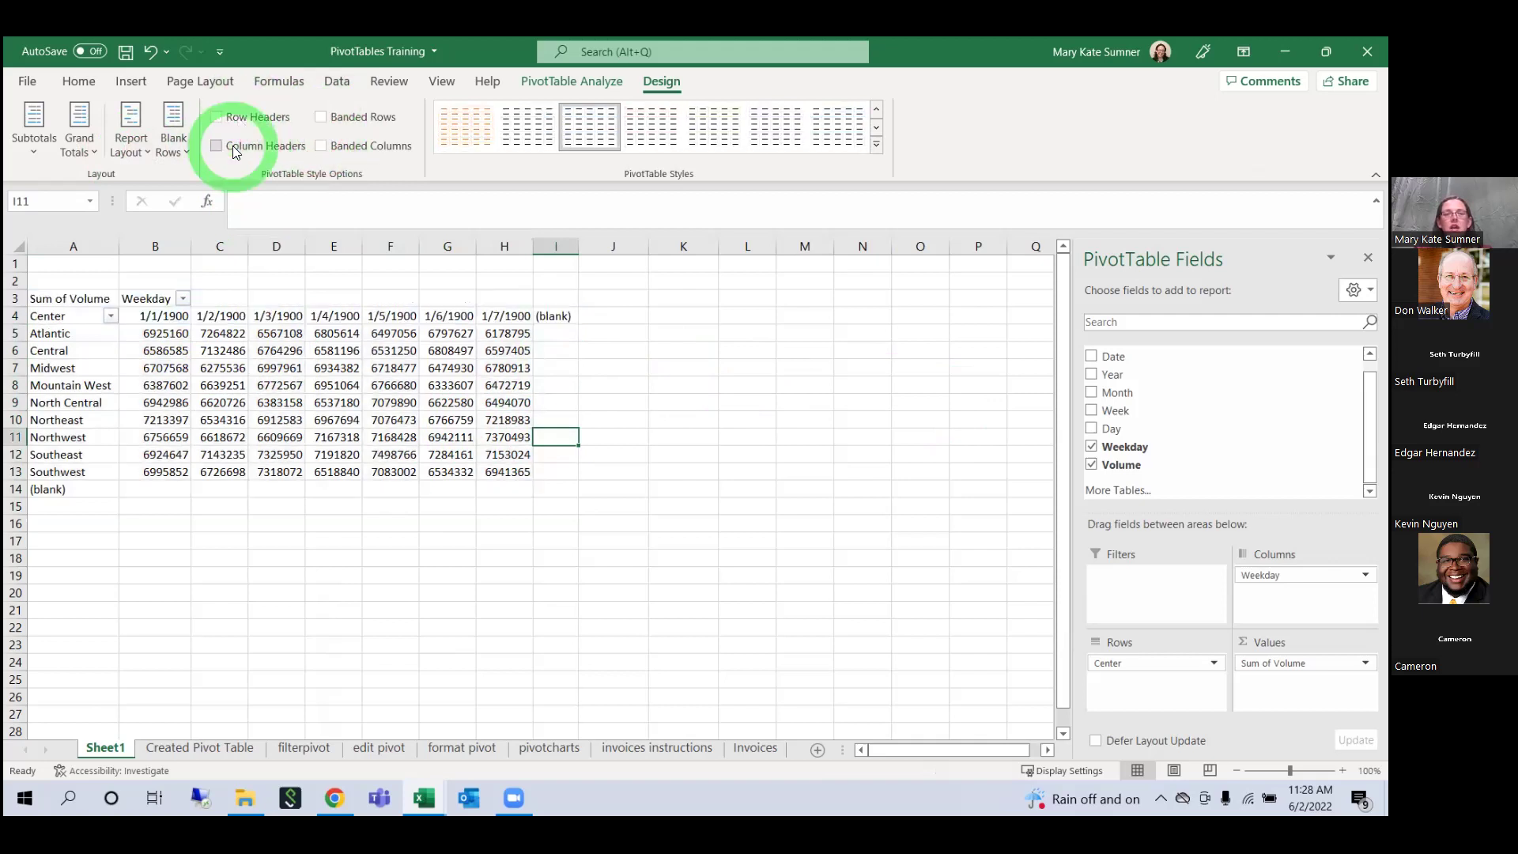
# Step: Enable banded rows and banded columns, and apply the red PivotTable style from the fourth row of the Medium group
pyautogui.click(372, 119)
pyautogui.click(383, 146)
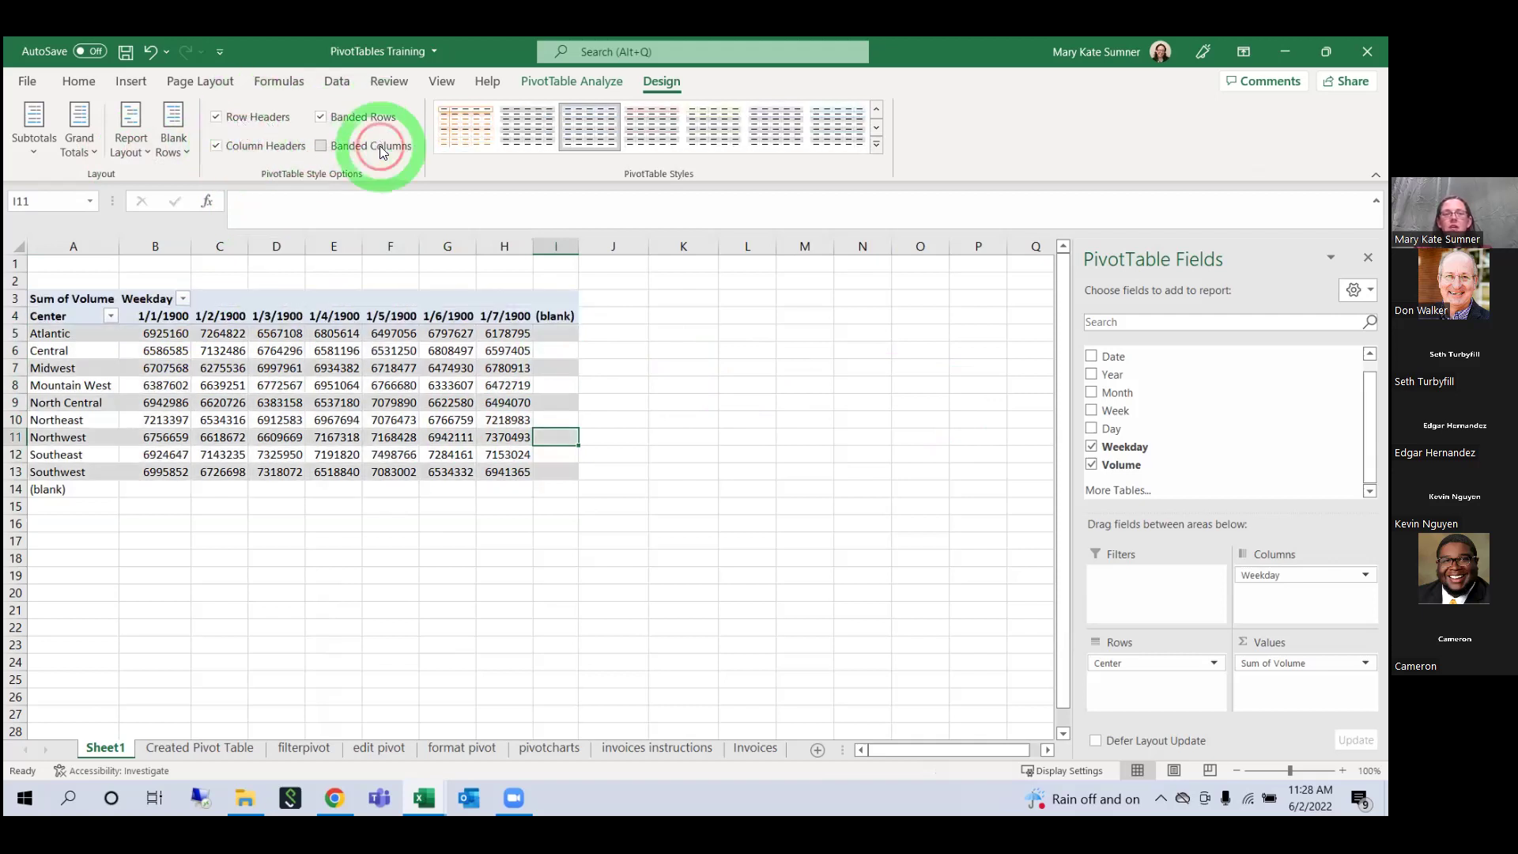
pyautogui.click(876, 144)
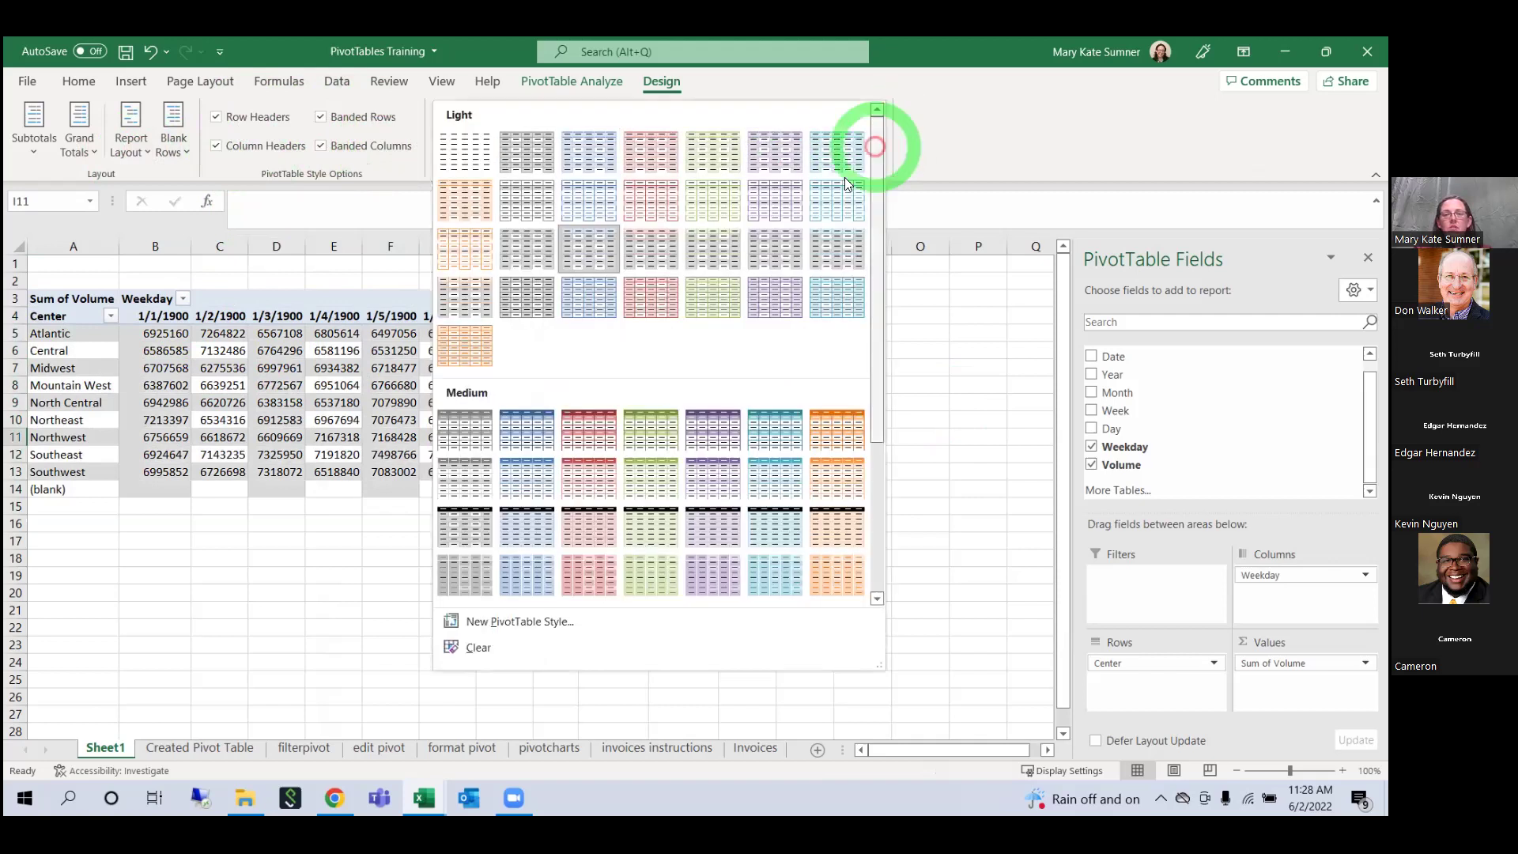
pyautogui.click(575, 583)
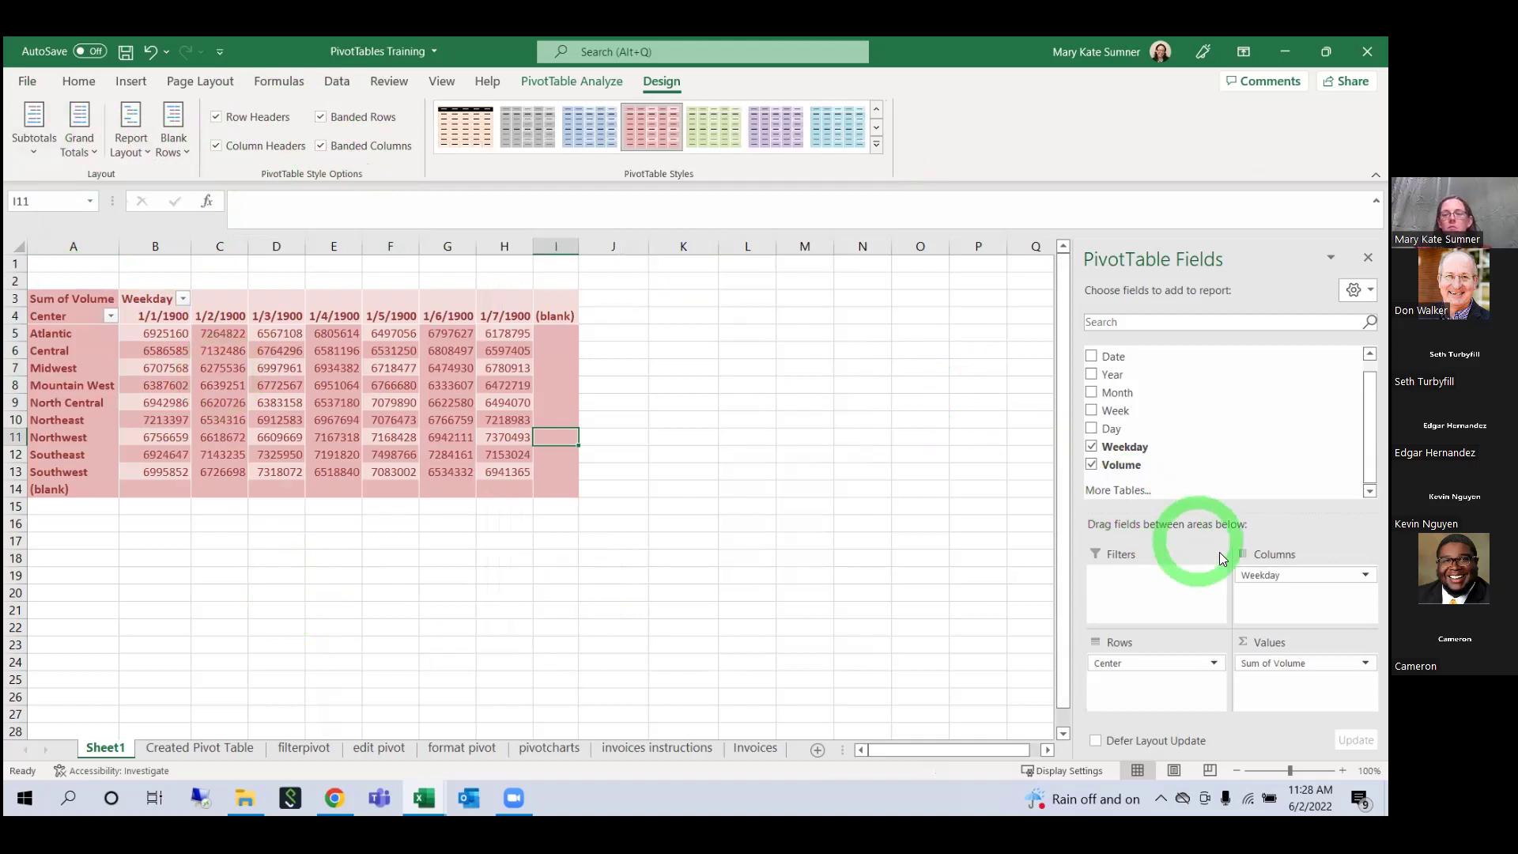
# Step: Move Weekday from the PivotTable's columns to its rows and order it above Center
pyautogui.scroll(1, 1158, 443)
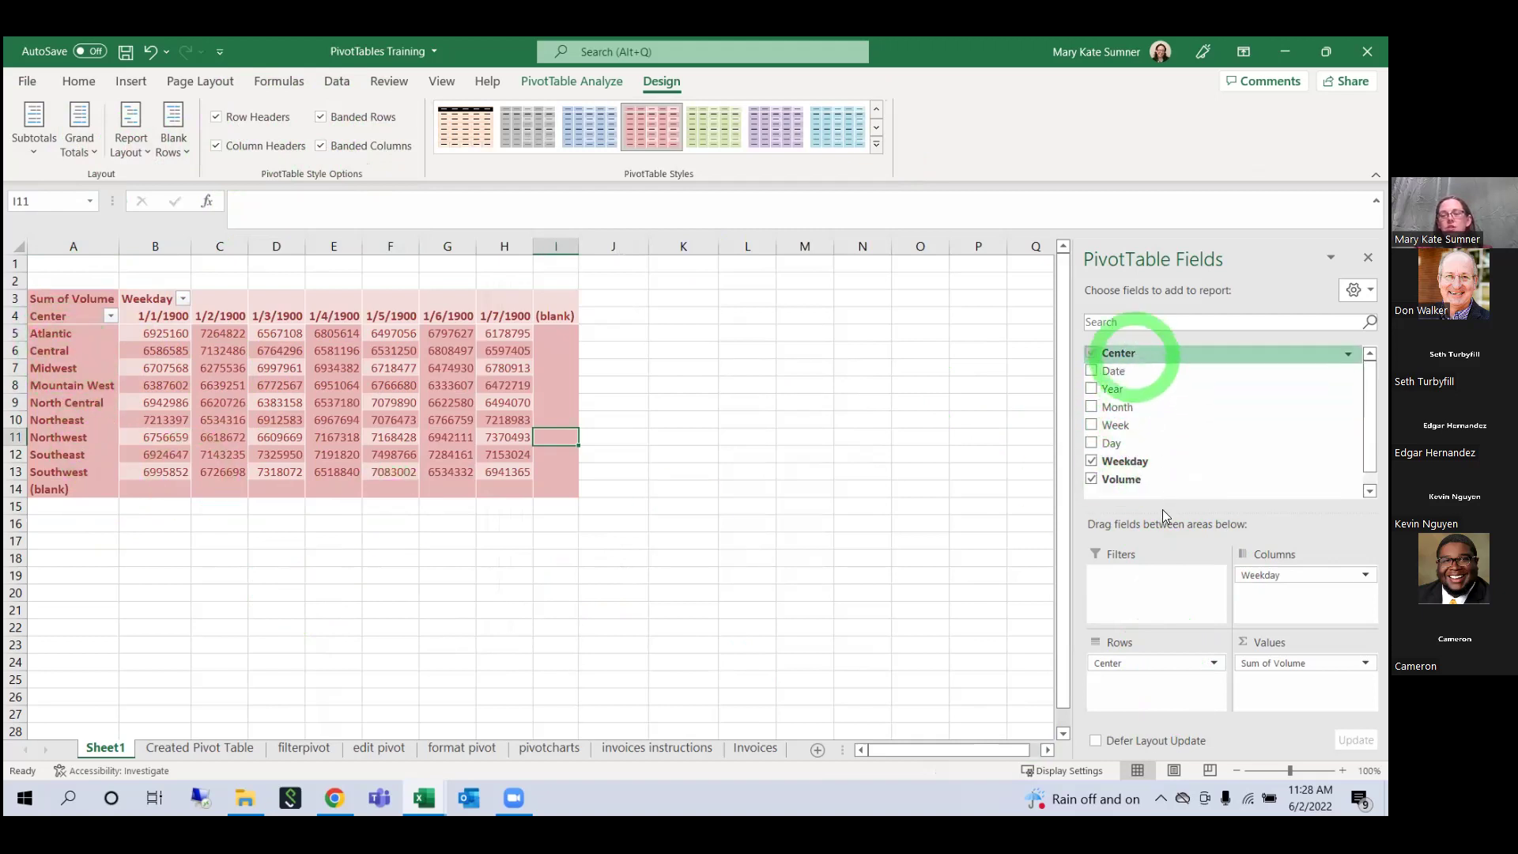
pyautogui.moveTo(1137, 468); pyautogui.dragTo(1156, 680)
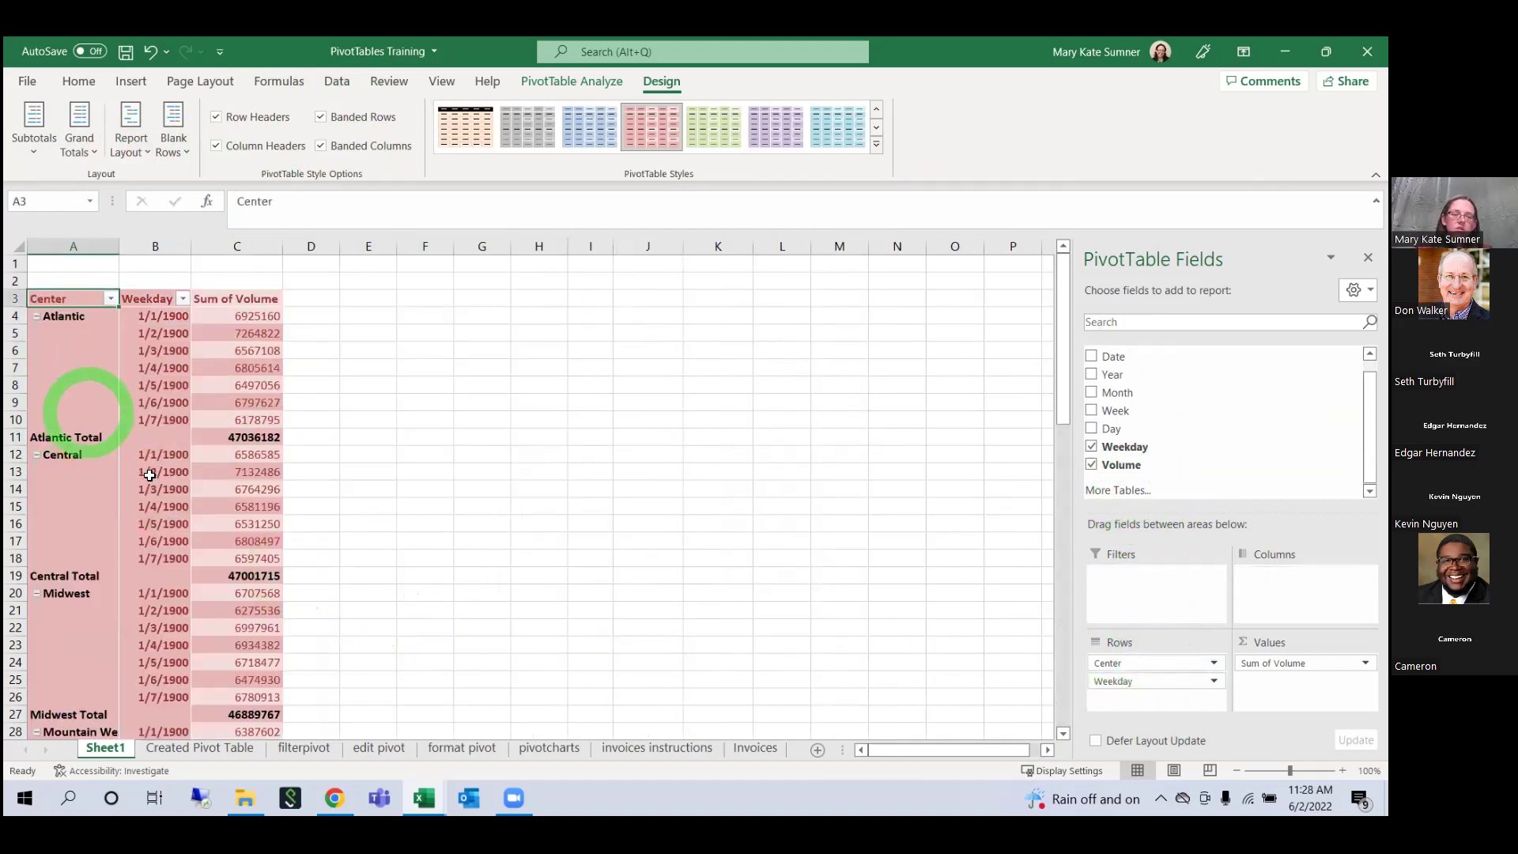
pyautogui.moveTo(1170, 662); pyautogui.dragTo(1148, 700)
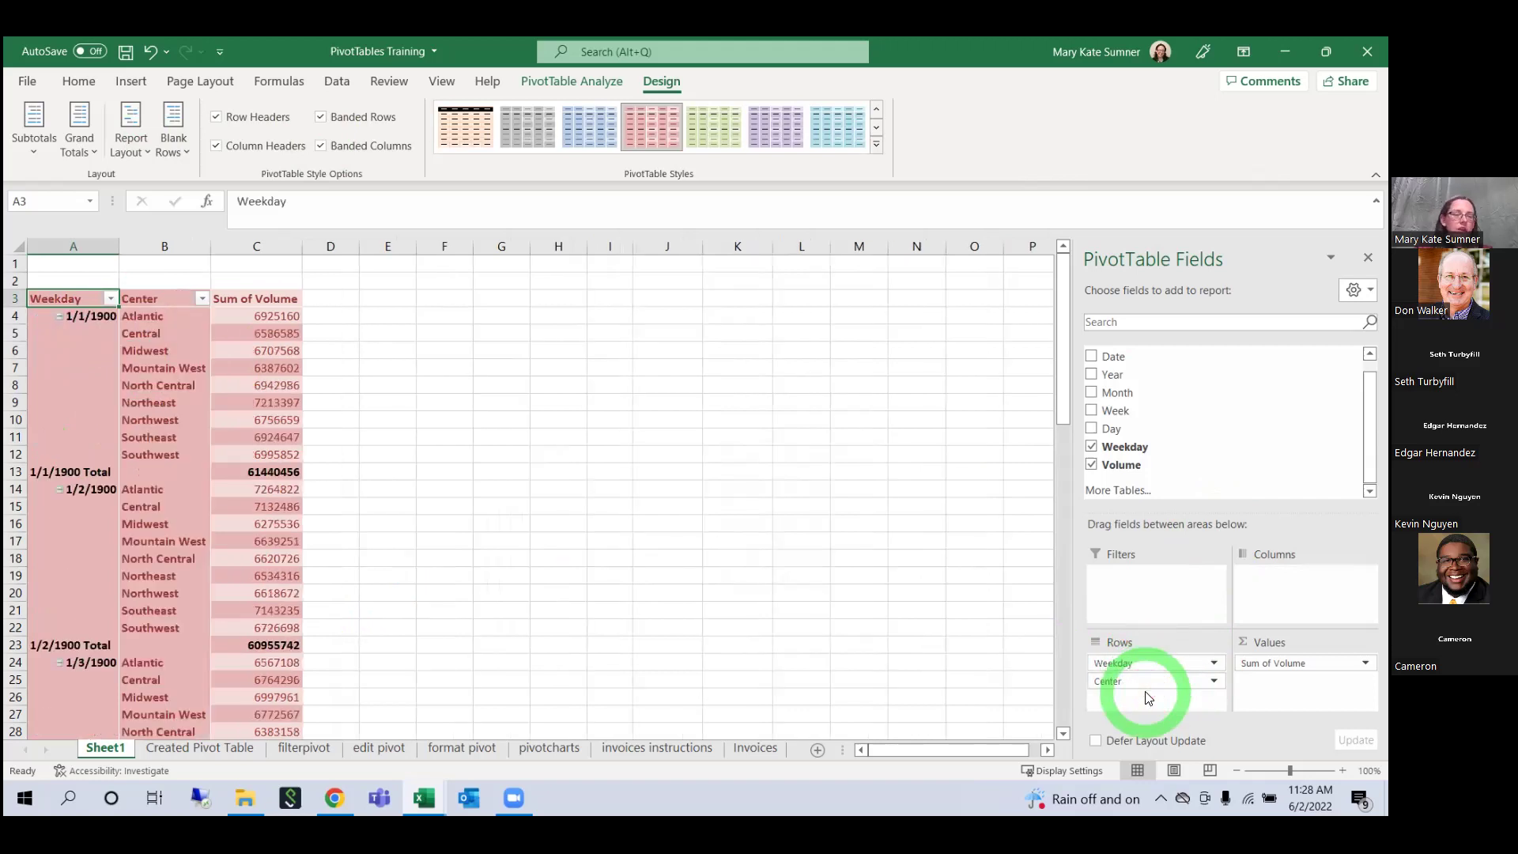
# Step: Hide all subtotals in the Weekday and Center PivotTable
pyautogui.moveTo(1149, 693); pyautogui.dragTo(1078, 603)
pyautogui.click(35, 139)
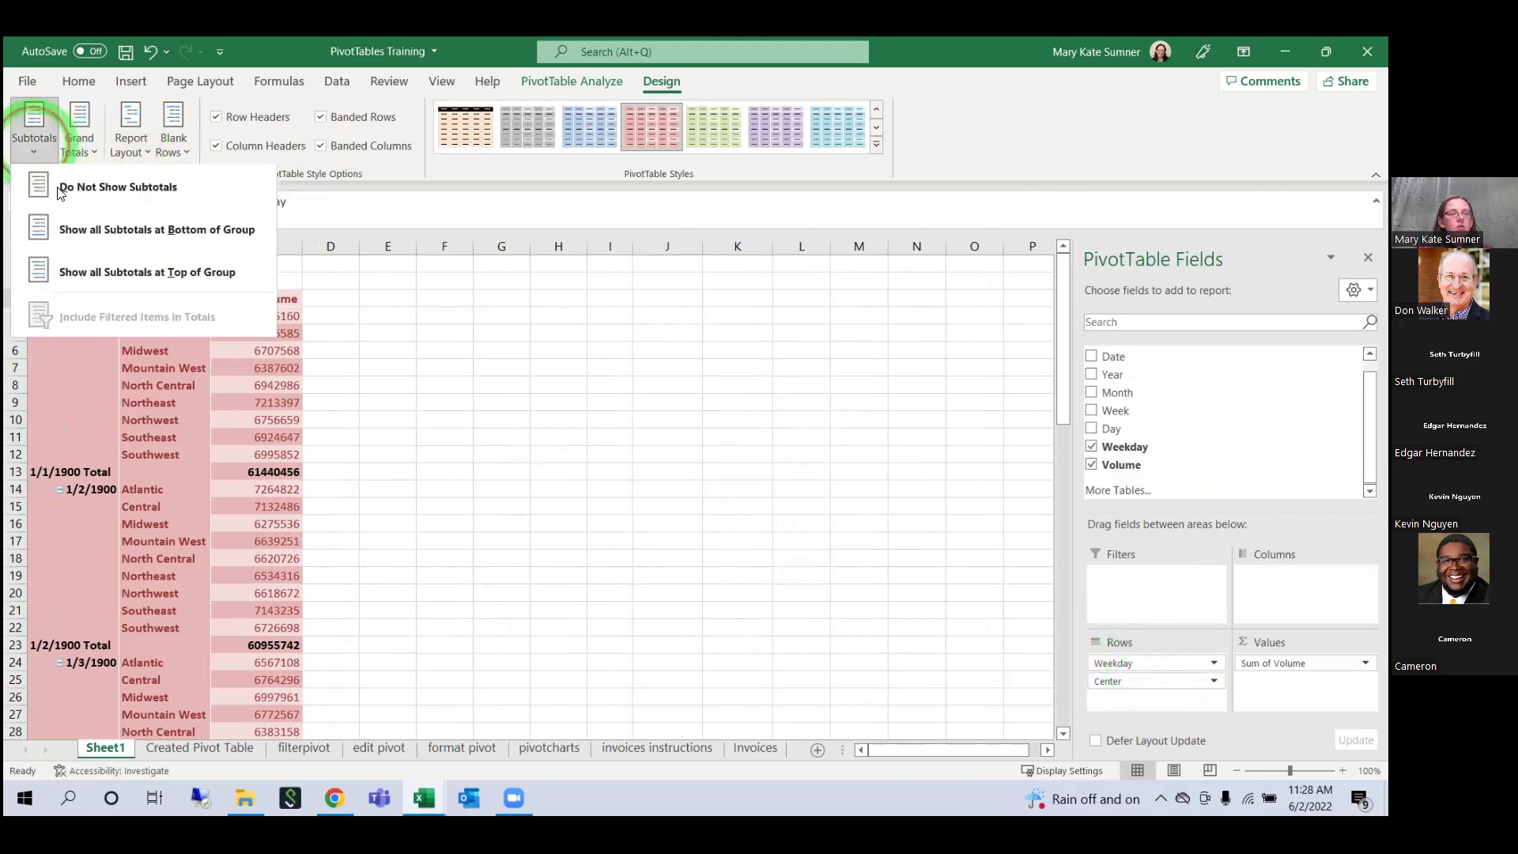
pyautogui.click(120, 189)
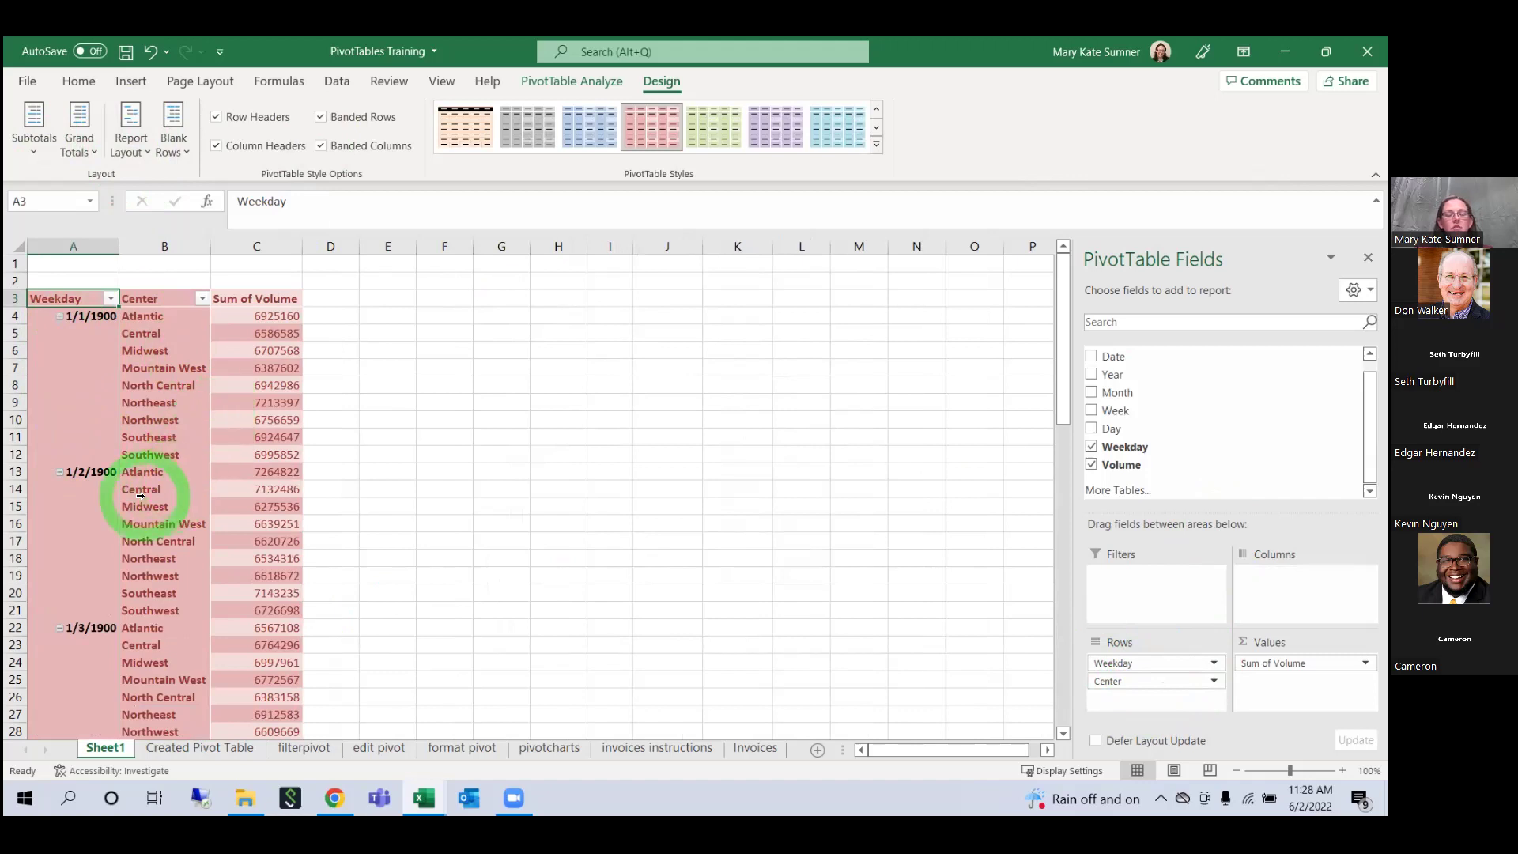
pyautogui.scroll(-3, 186, 403)
pyautogui.scroll(3, 193, 406)
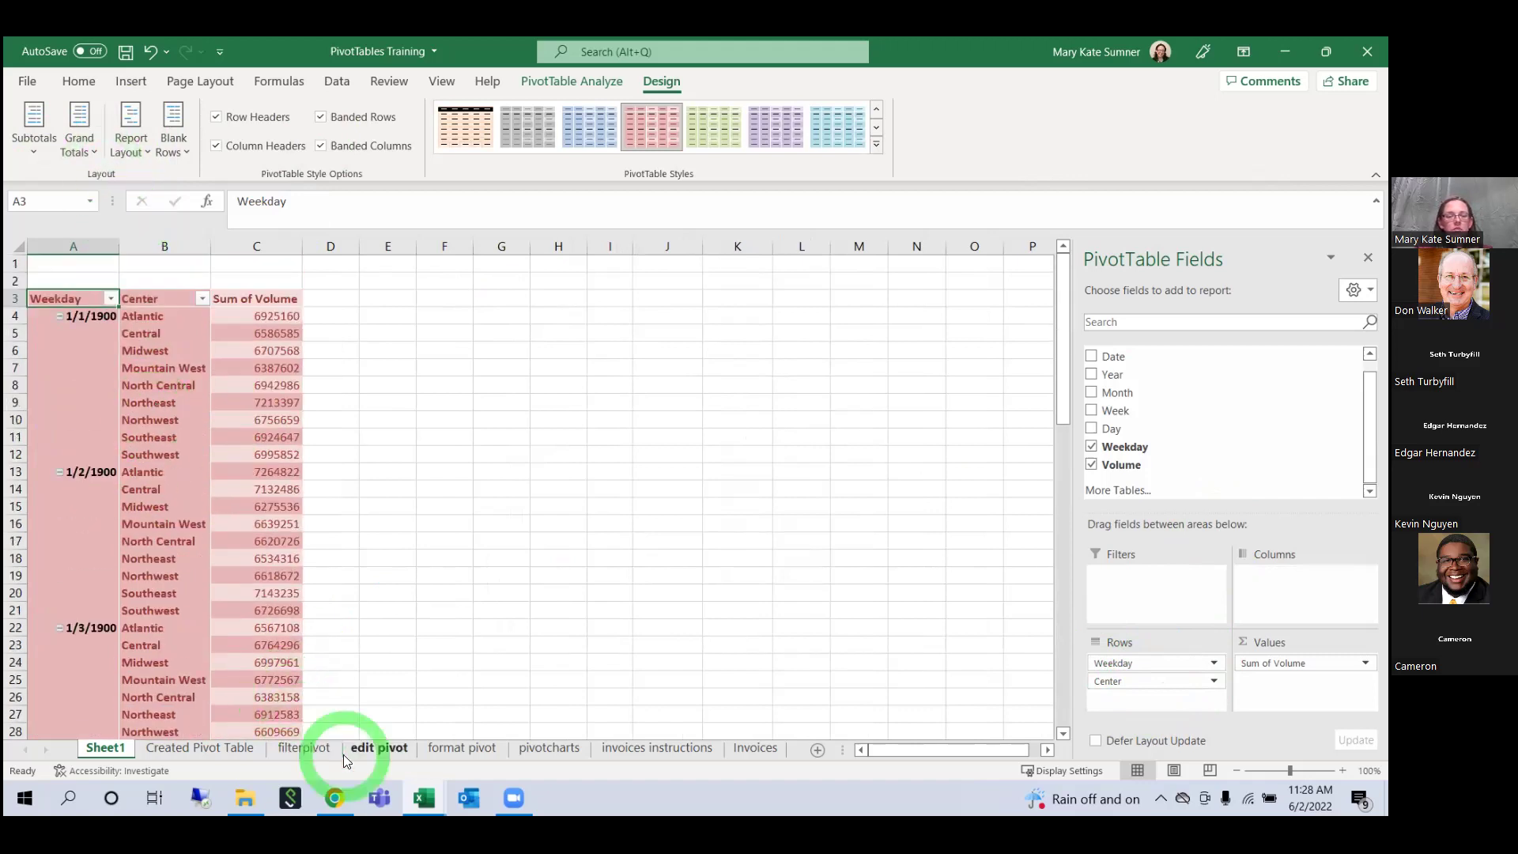
# Step: Switch to the 01.1_large data file - UPDATED2 workbook and open its FallEnrollment sheet
pyautogui.click(464, 747)
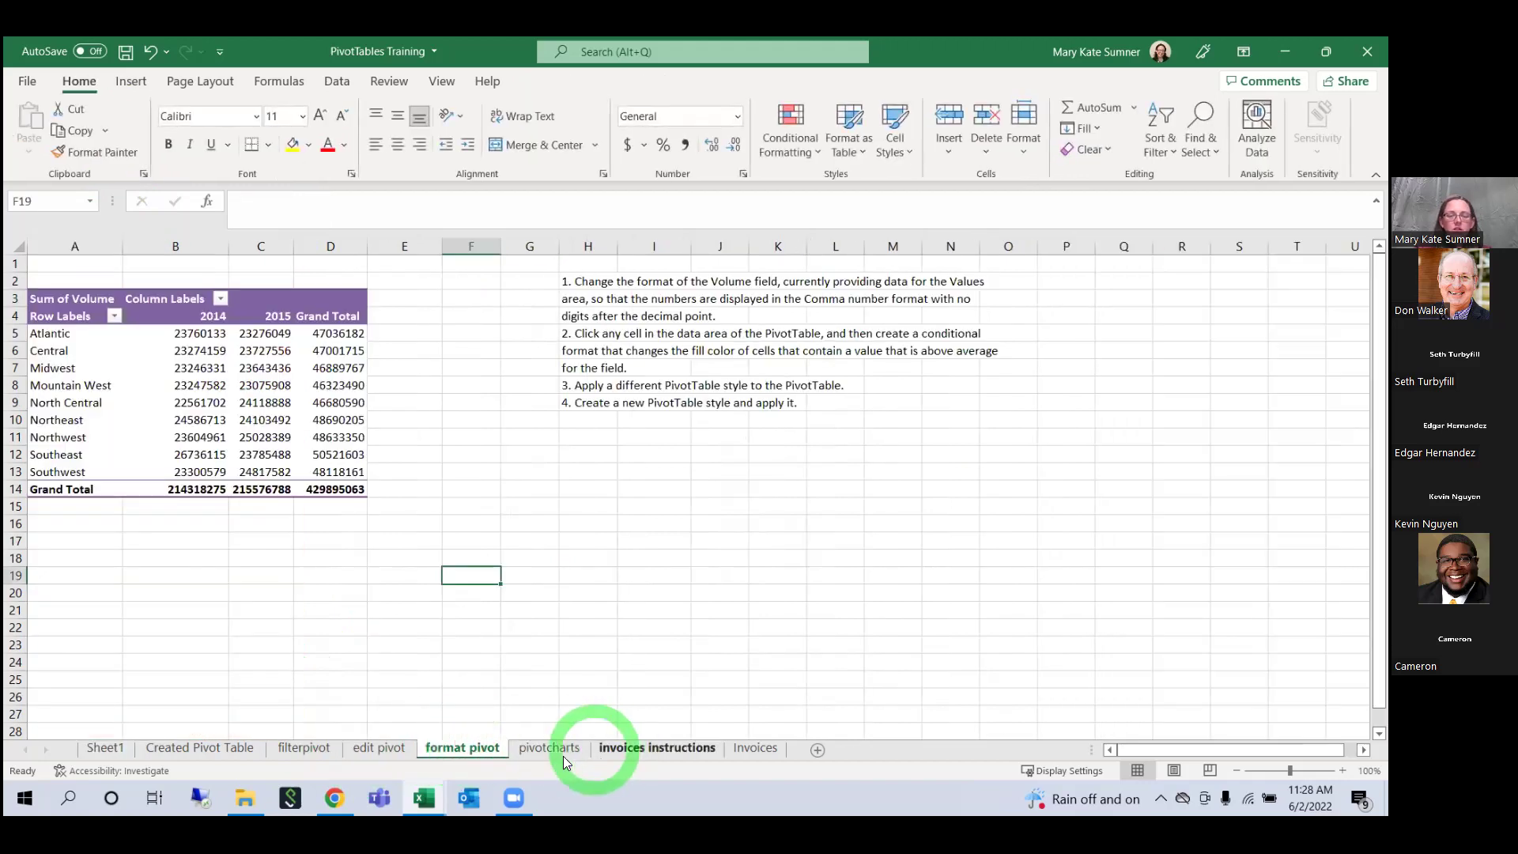
pyautogui.click(549, 748)
pyautogui.click(657, 749)
pyautogui.click(423, 798)
pyautogui.click(333, 718)
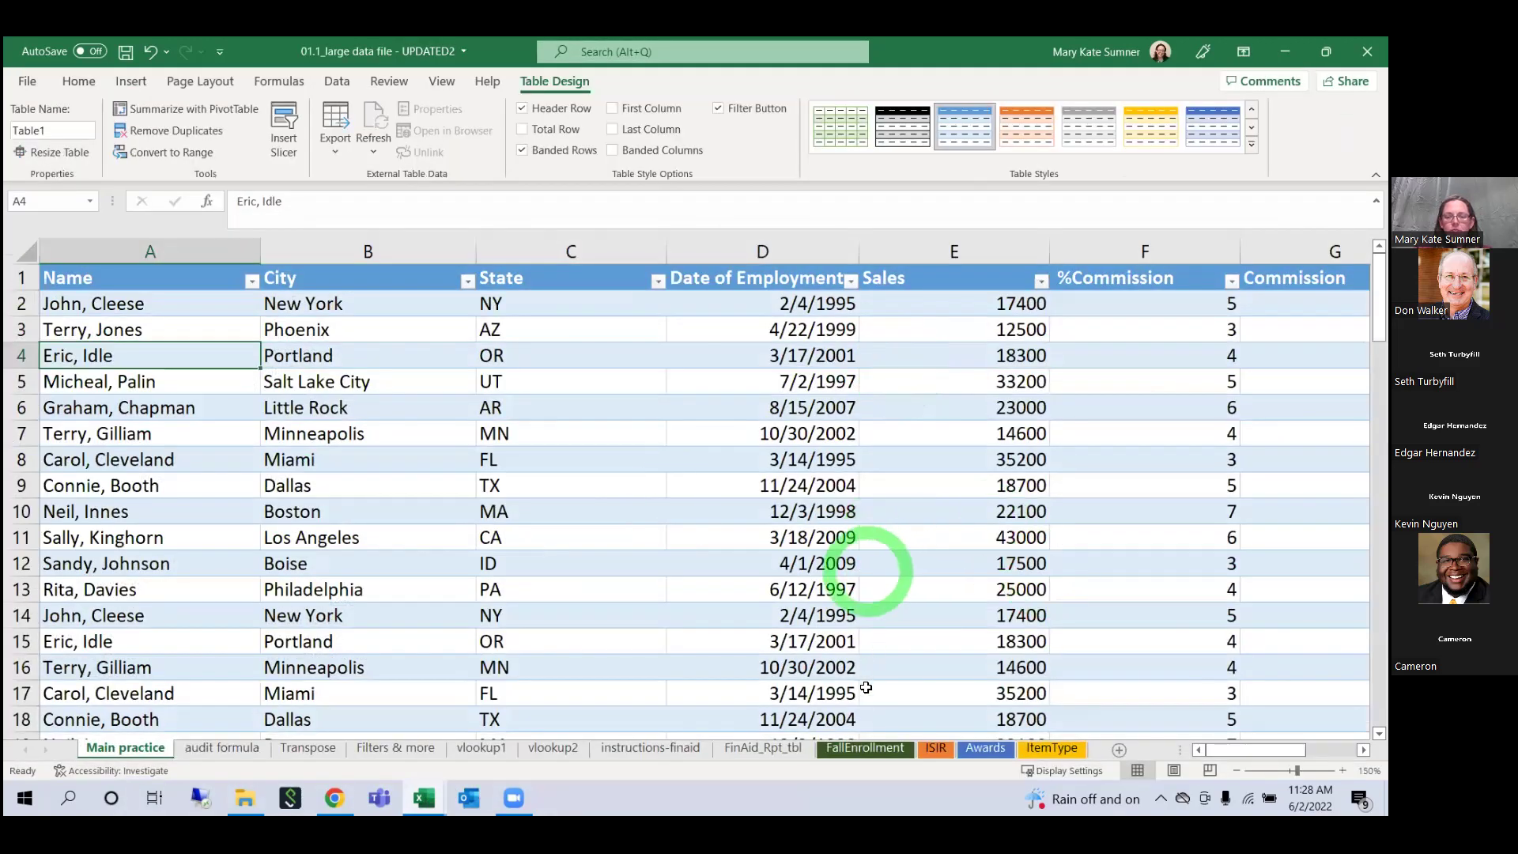
pyautogui.click(865, 749)
# Step: Create a PivotTable on a new worksheet from the full FallEnrollment data in columns A through O
pyautogui.click(72, 269)
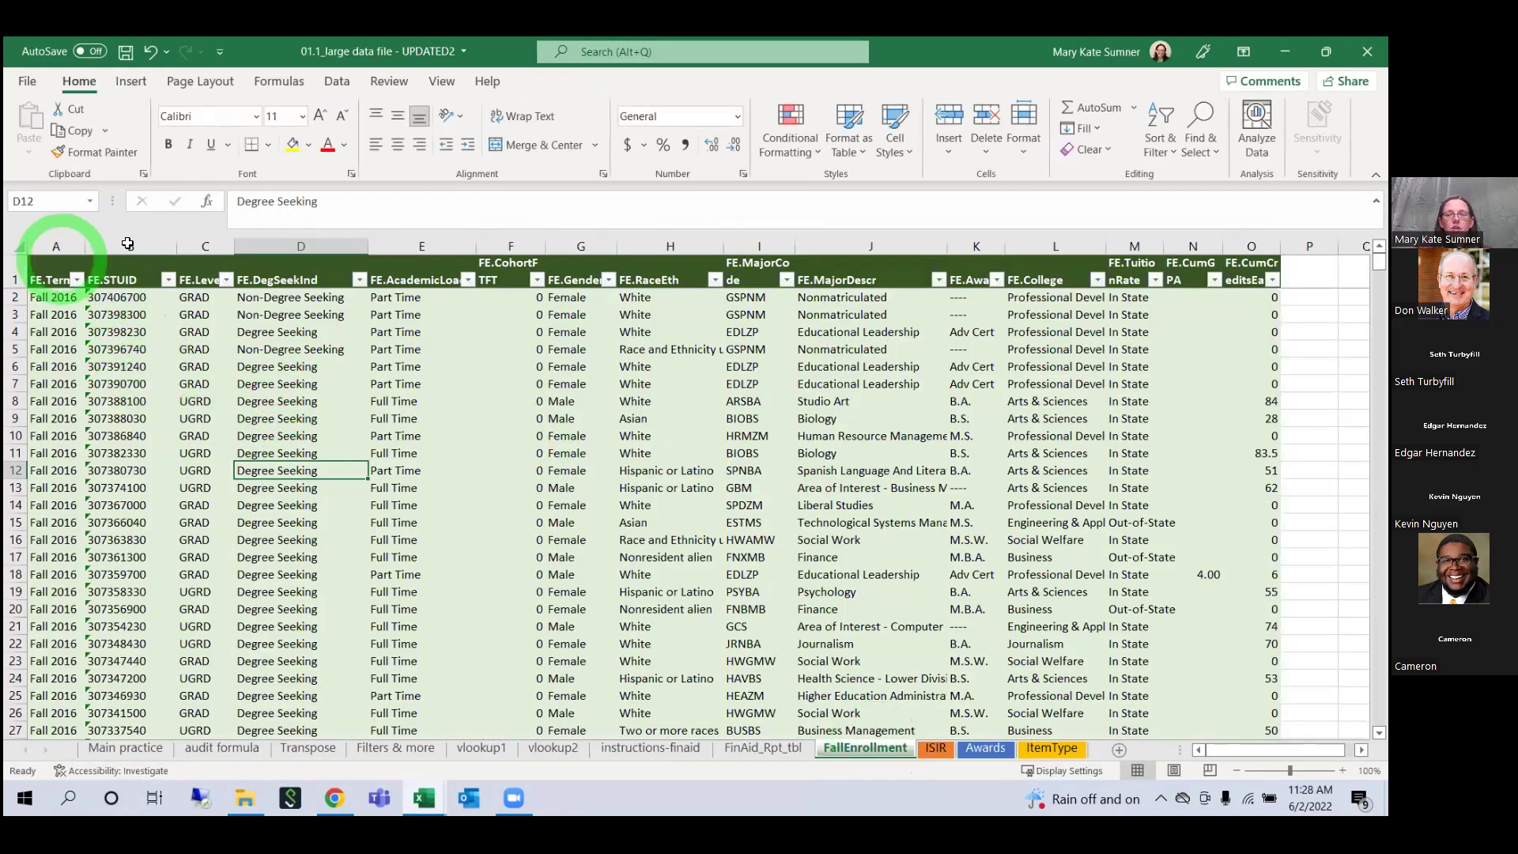
pyautogui.hotkey('ctrl', 'a')
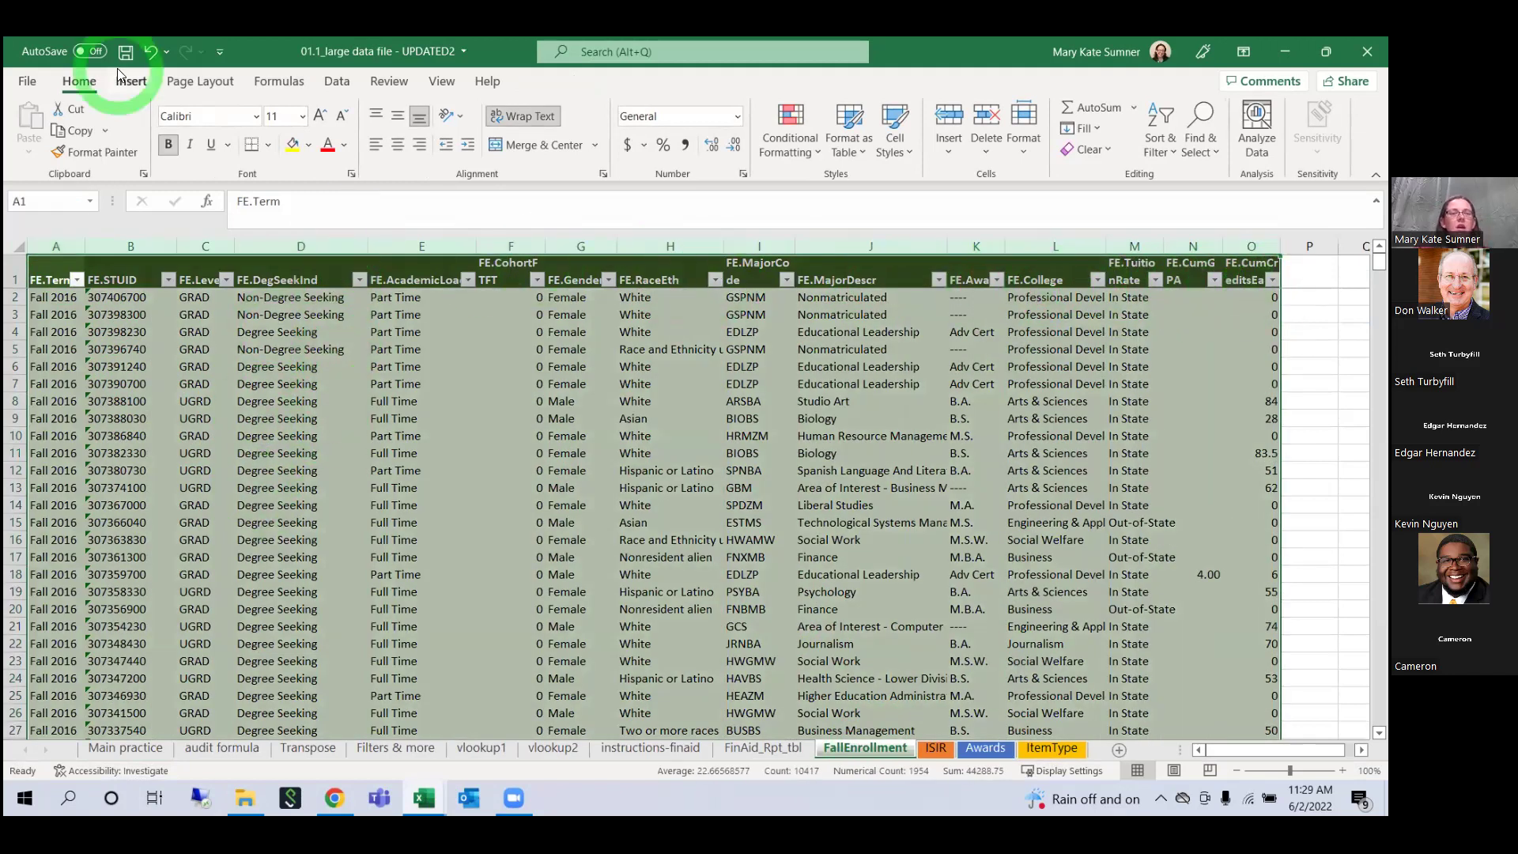
pyautogui.click(148, 83)
pyautogui.click(27, 150)
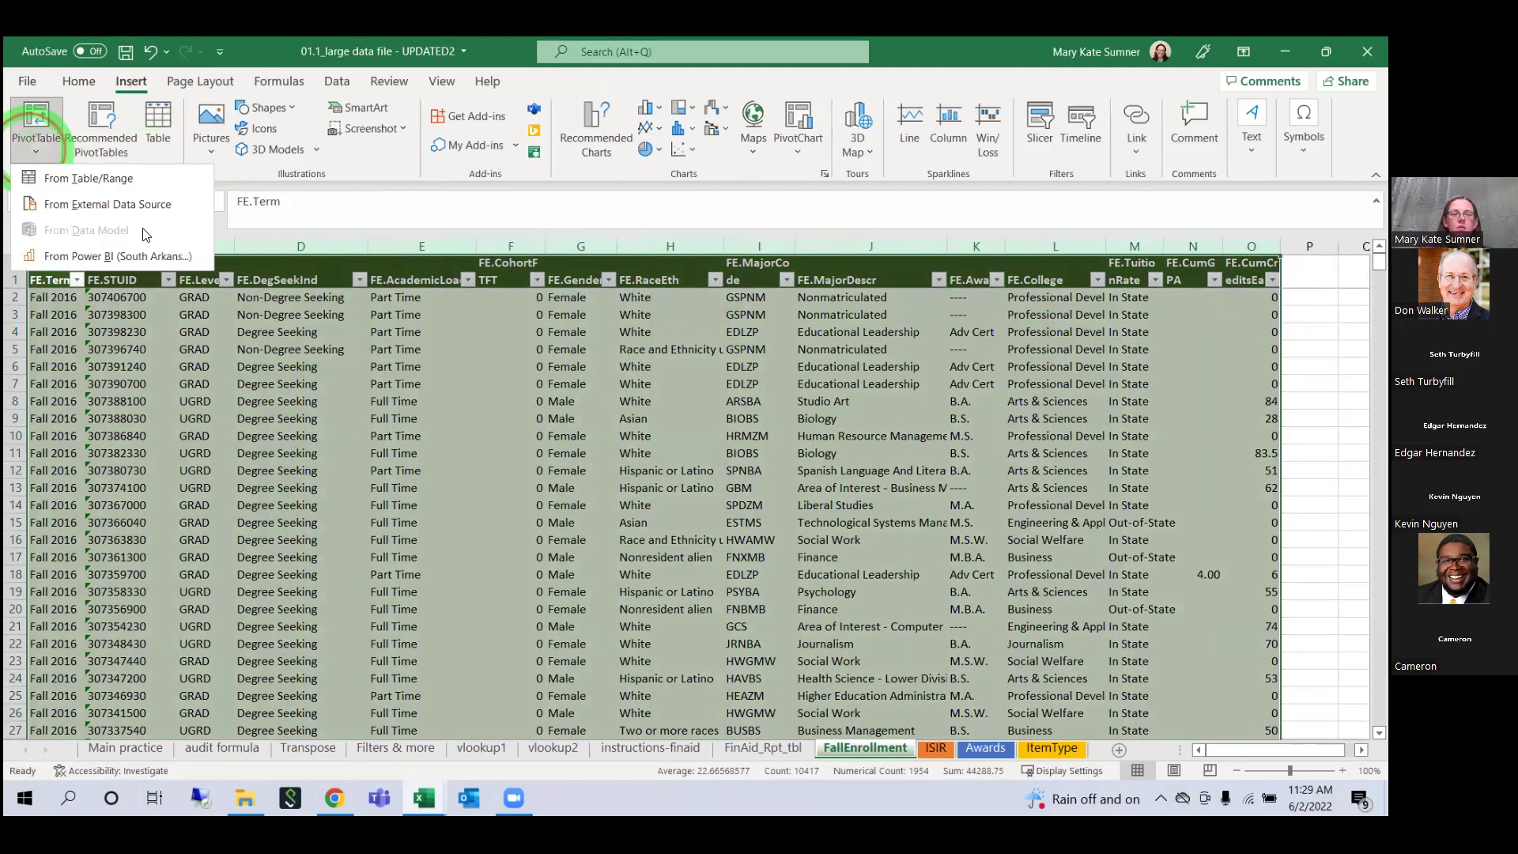
pyautogui.click(98, 178)
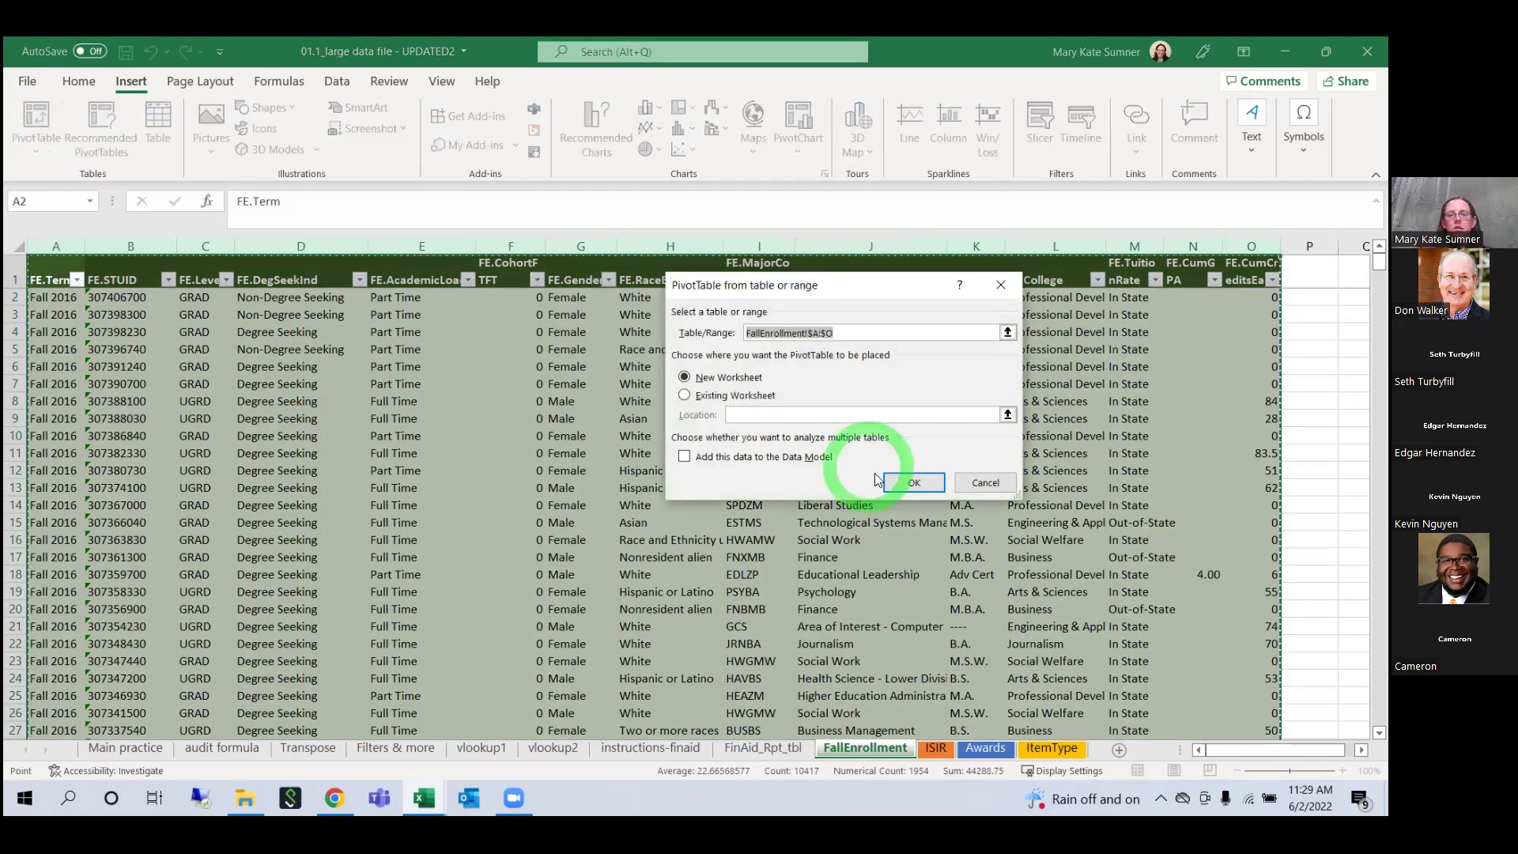
pyautogui.click(914, 484)
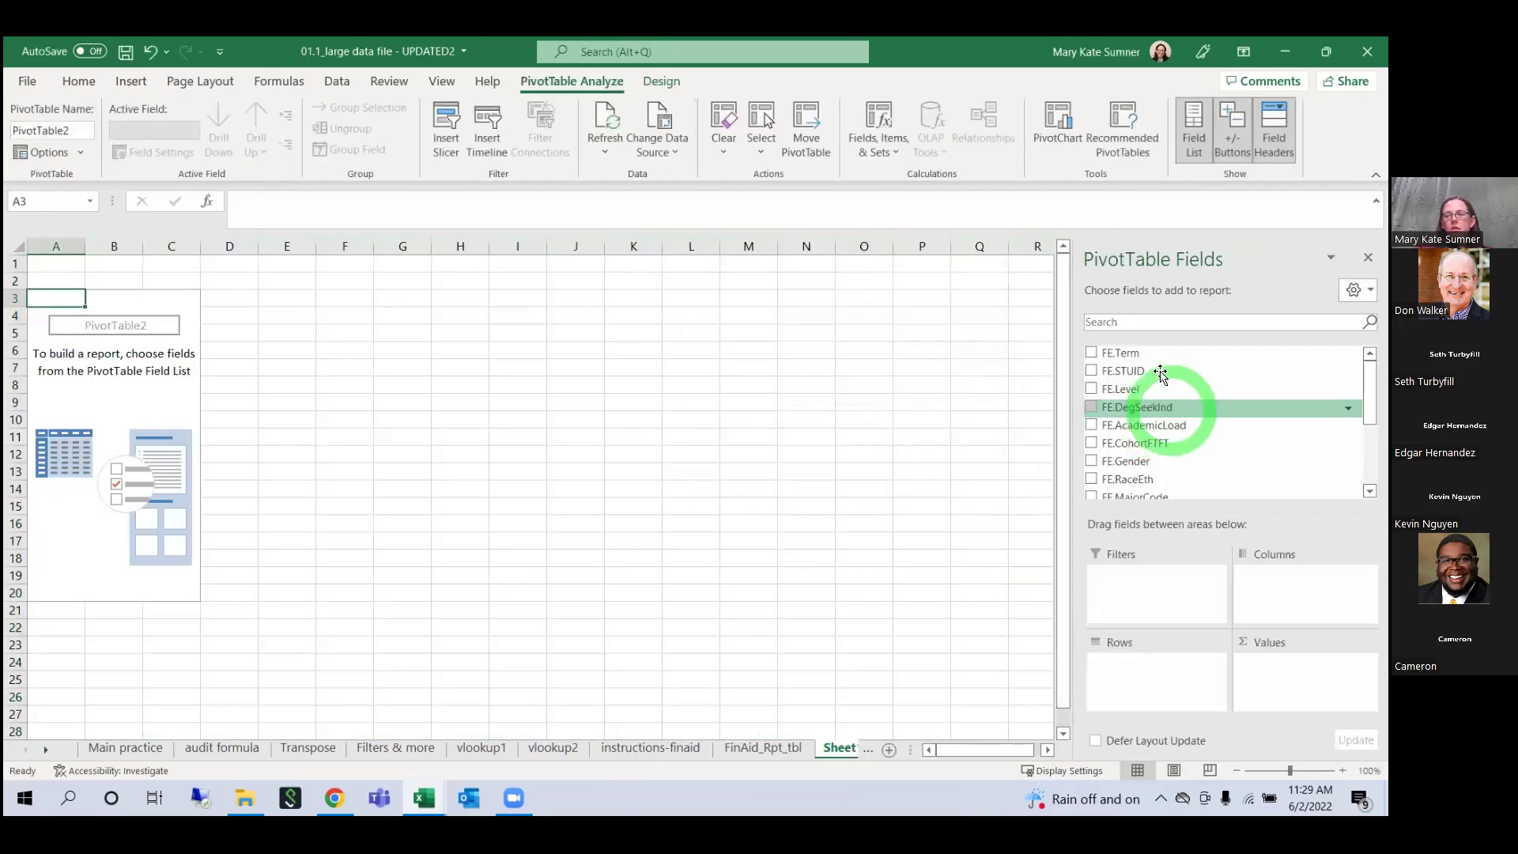
# Step: Place FE.STUID in the PivotTable's rows, FE.Gender in its columns, and the count of FE.STUID in its values
pyautogui.moveTo(1154, 381); pyautogui.dragTo(1145, 668)
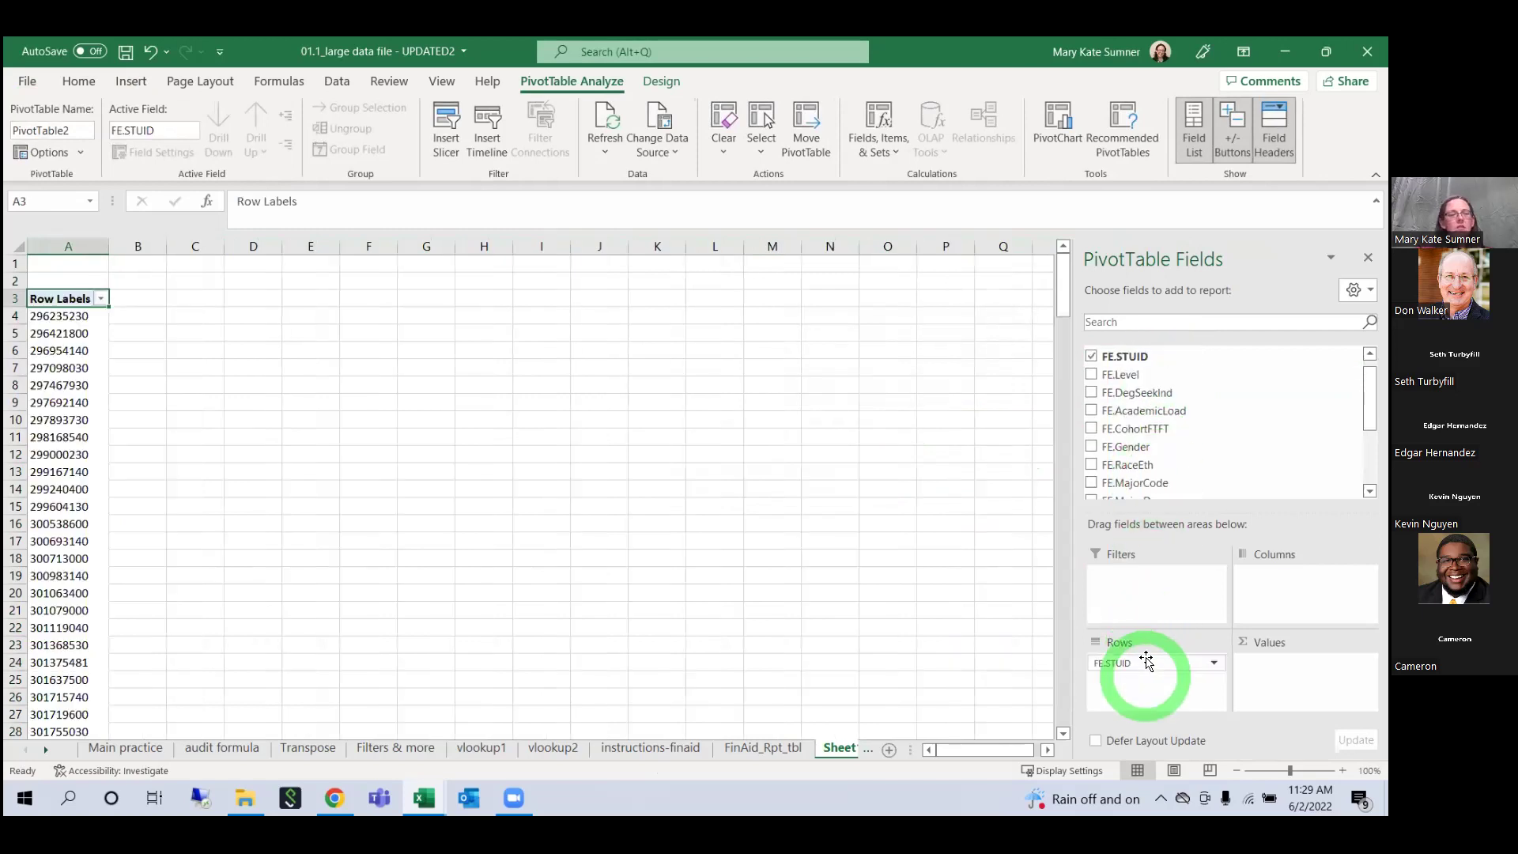
pyautogui.moveTo(1153, 447); pyautogui.dragTo(1305, 585)
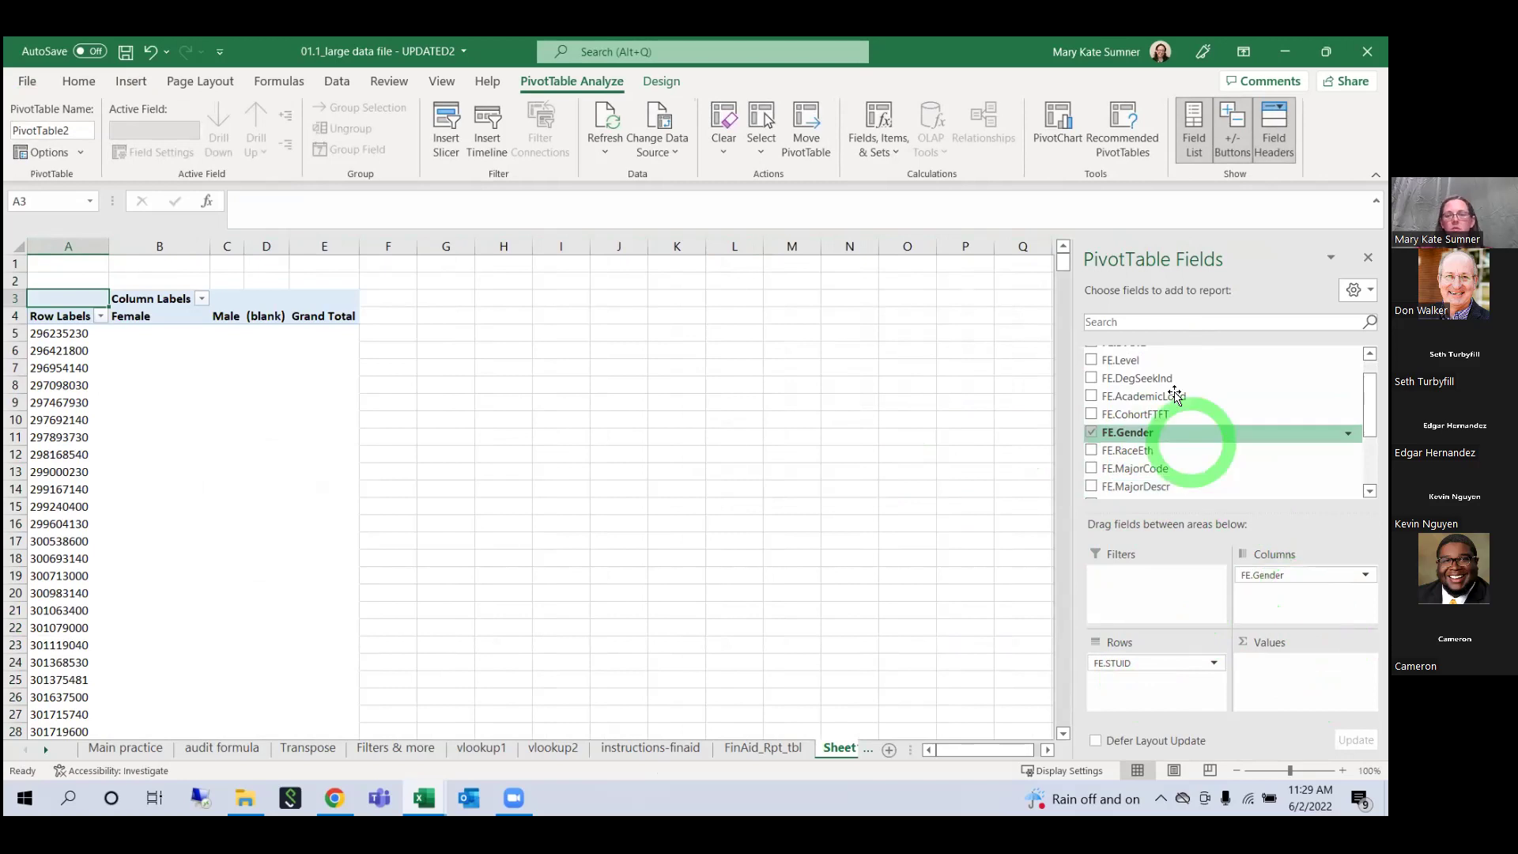
pyautogui.scroll(1, 1156, 387)
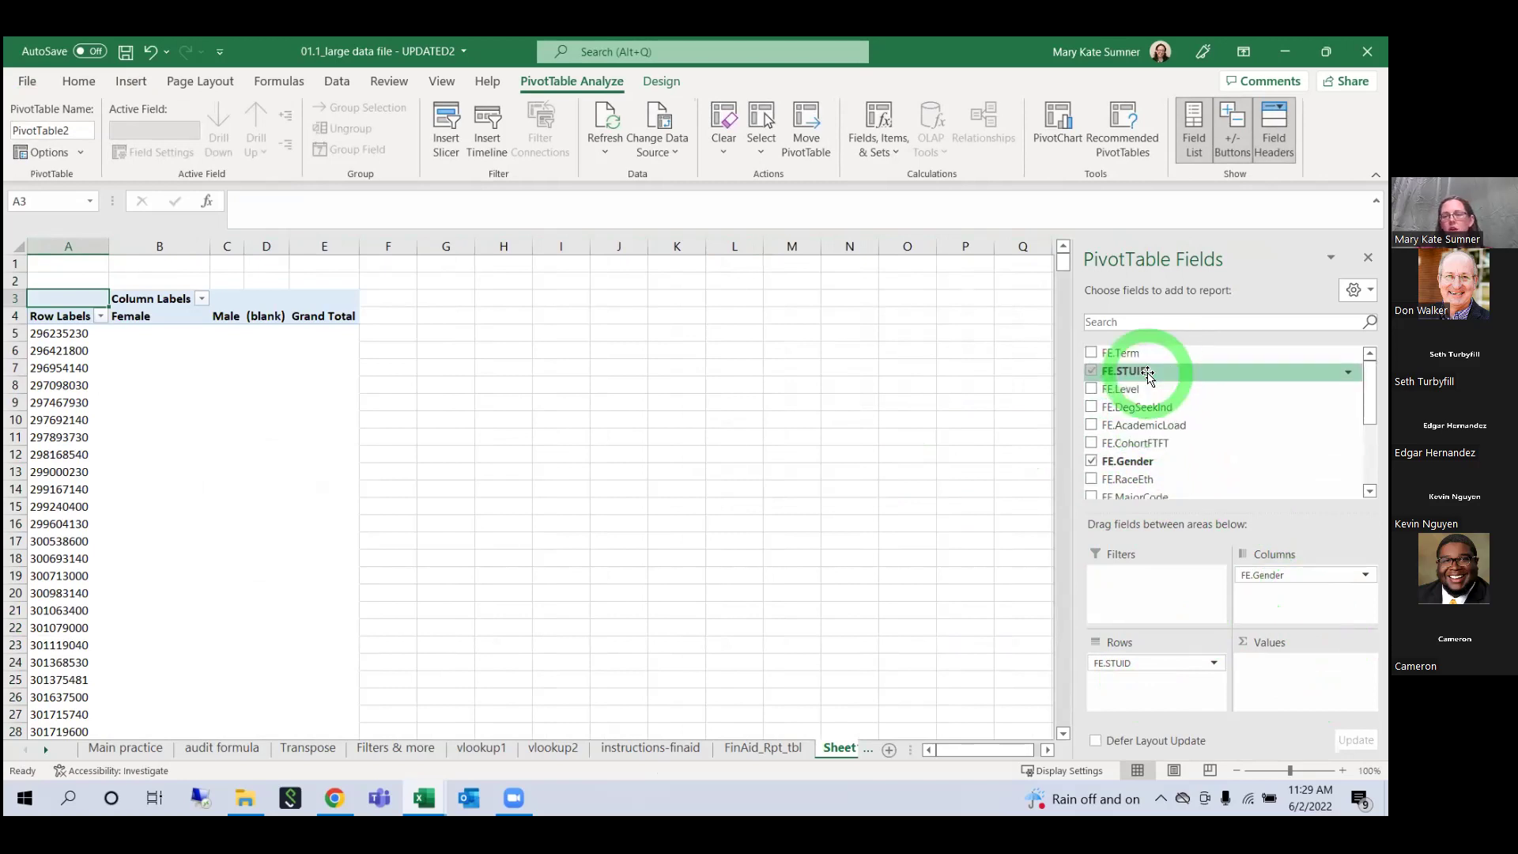
pyautogui.moveTo(1156, 384); pyautogui.dragTo(1285, 690)
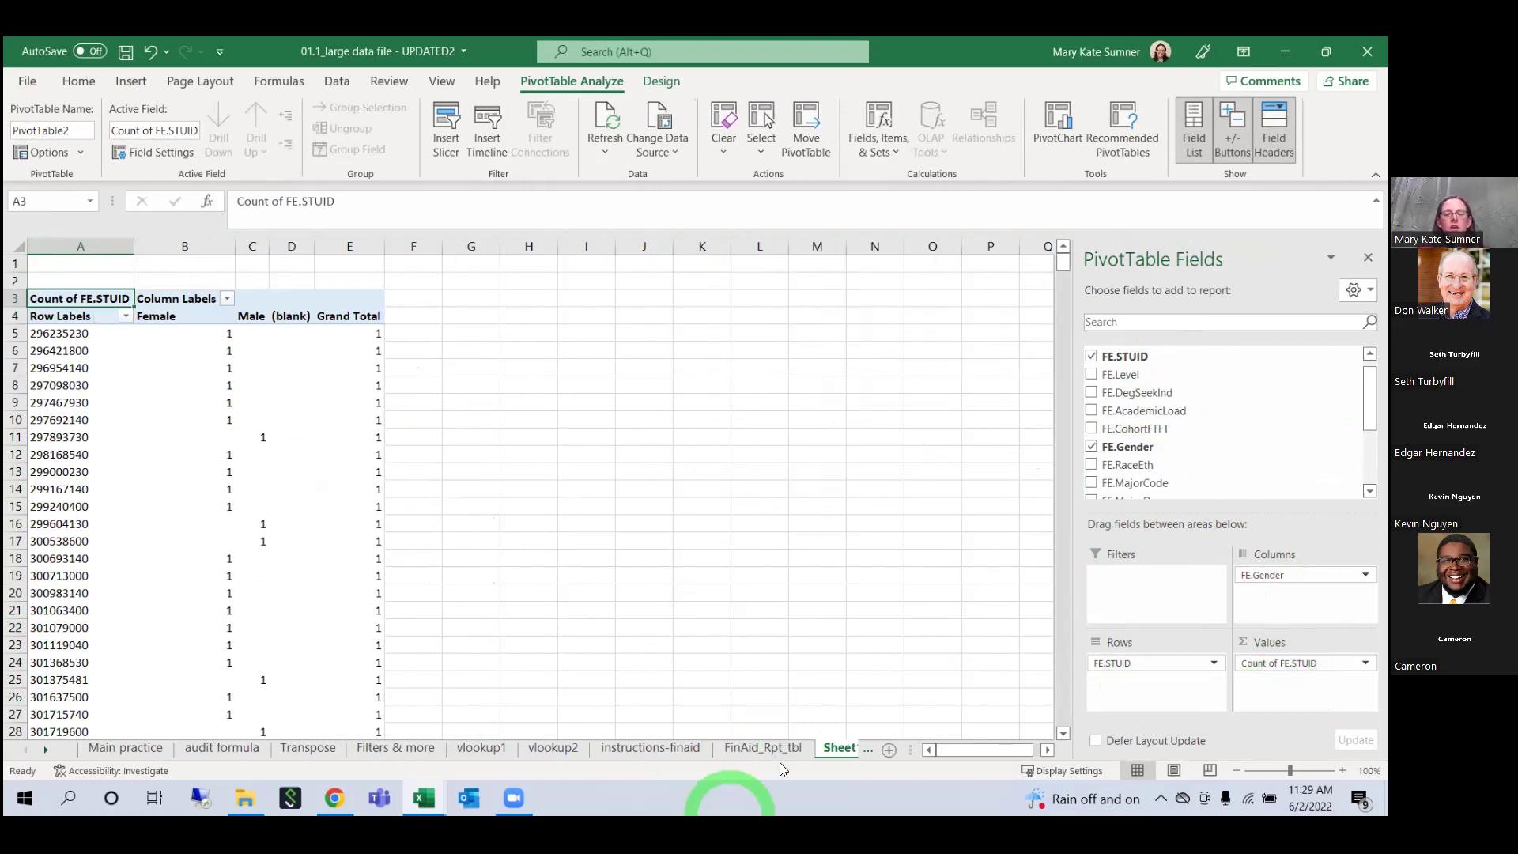
# Step: Examine the student ID, gender, race/ethnicity and major description columns in the FallEnrollment source data, and return to the PivotTable sheet
pyautogui.click(864, 748)
pyautogui.click(838, 752)
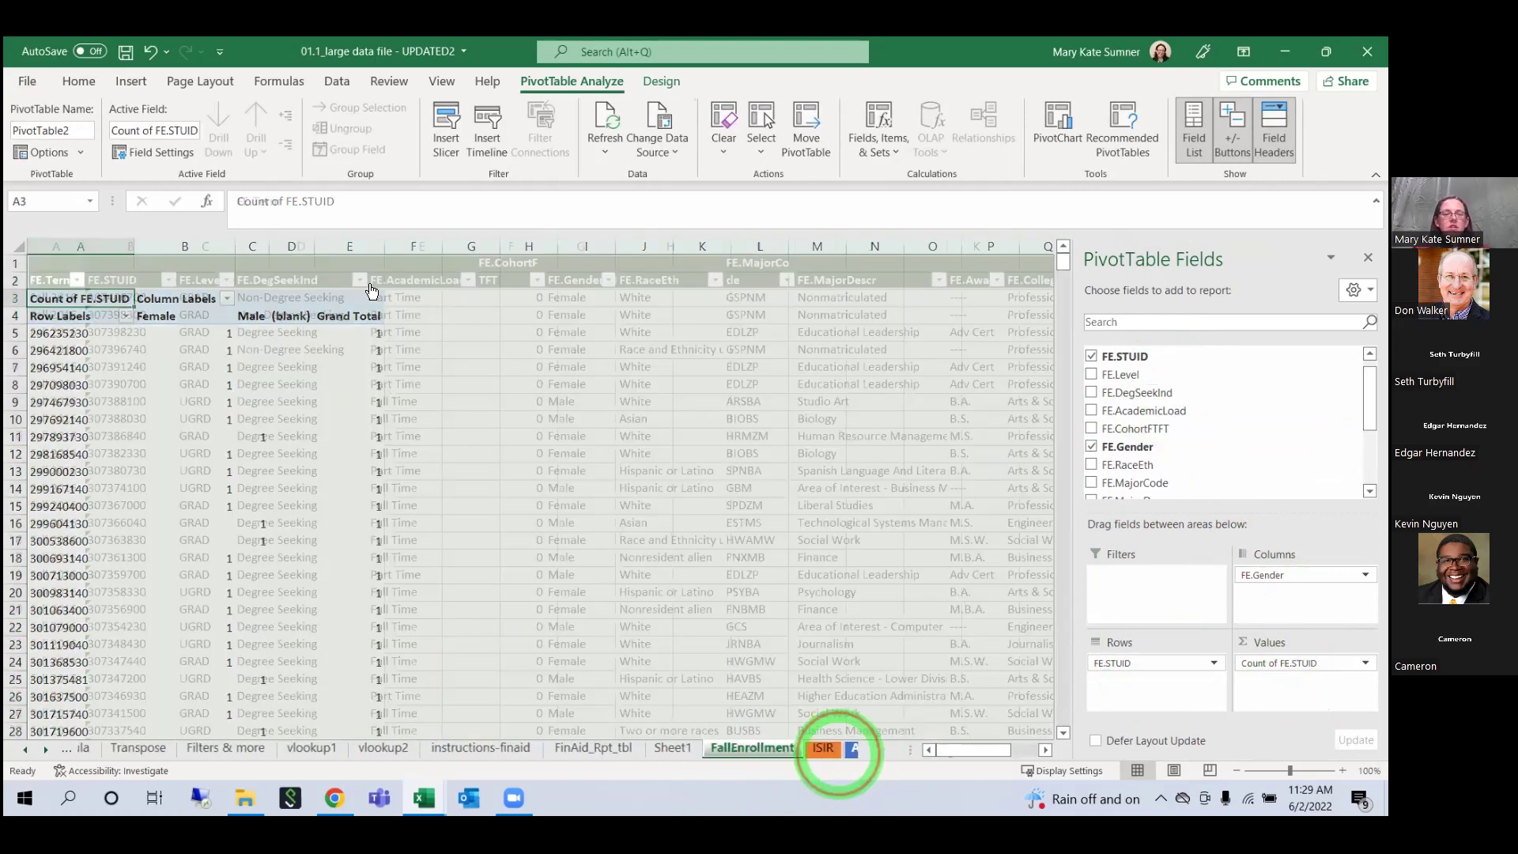
pyautogui.click(63, 241)
pyautogui.click(131, 244)
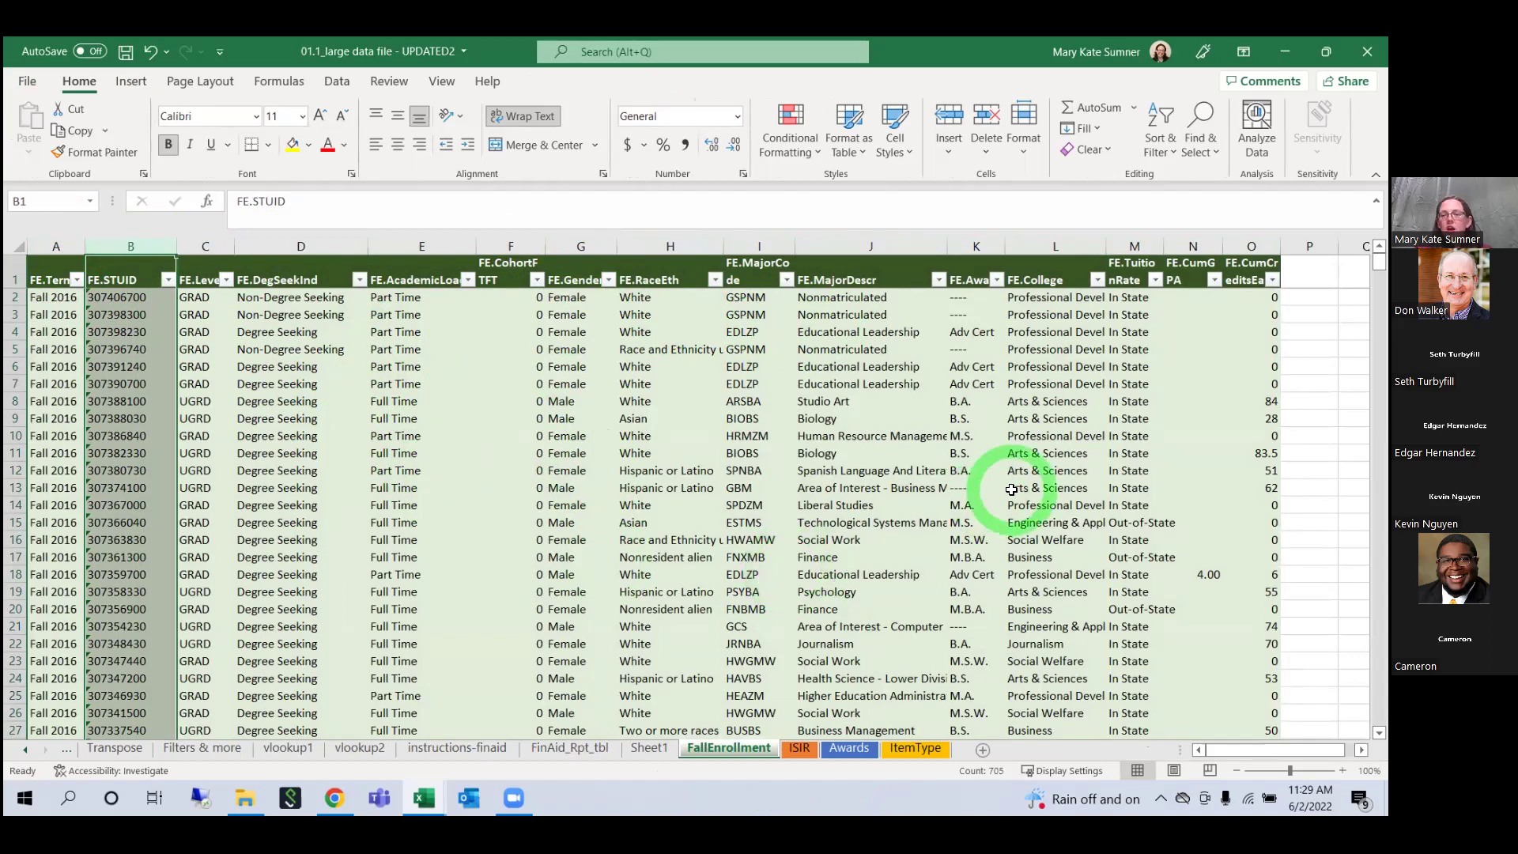
pyautogui.click(582, 246)
pyautogui.click(670, 246)
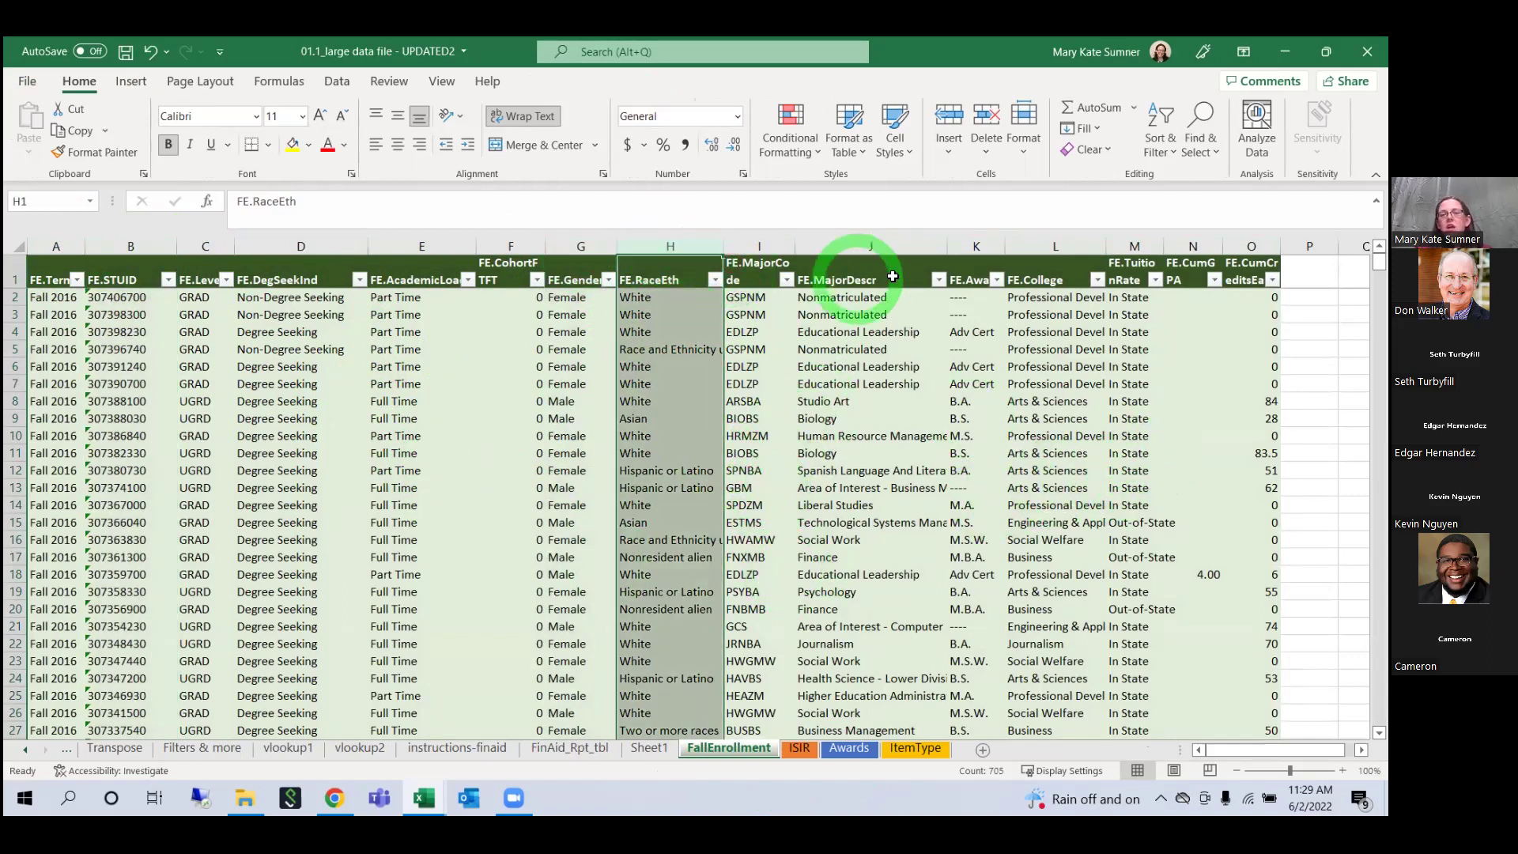
pyautogui.click(891, 247)
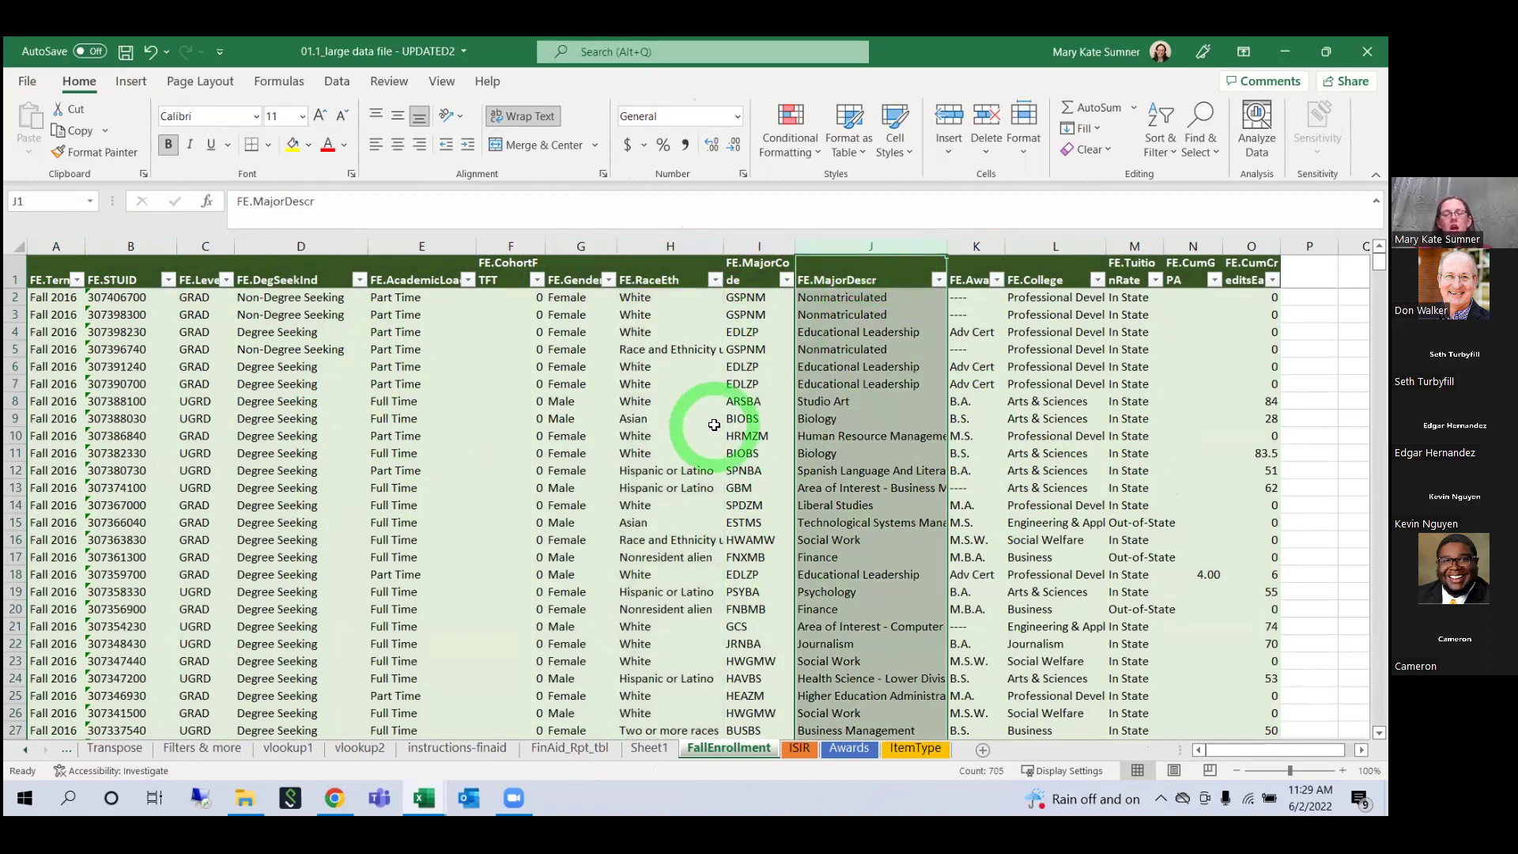
pyautogui.click(678, 417)
pyautogui.click(669, 348)
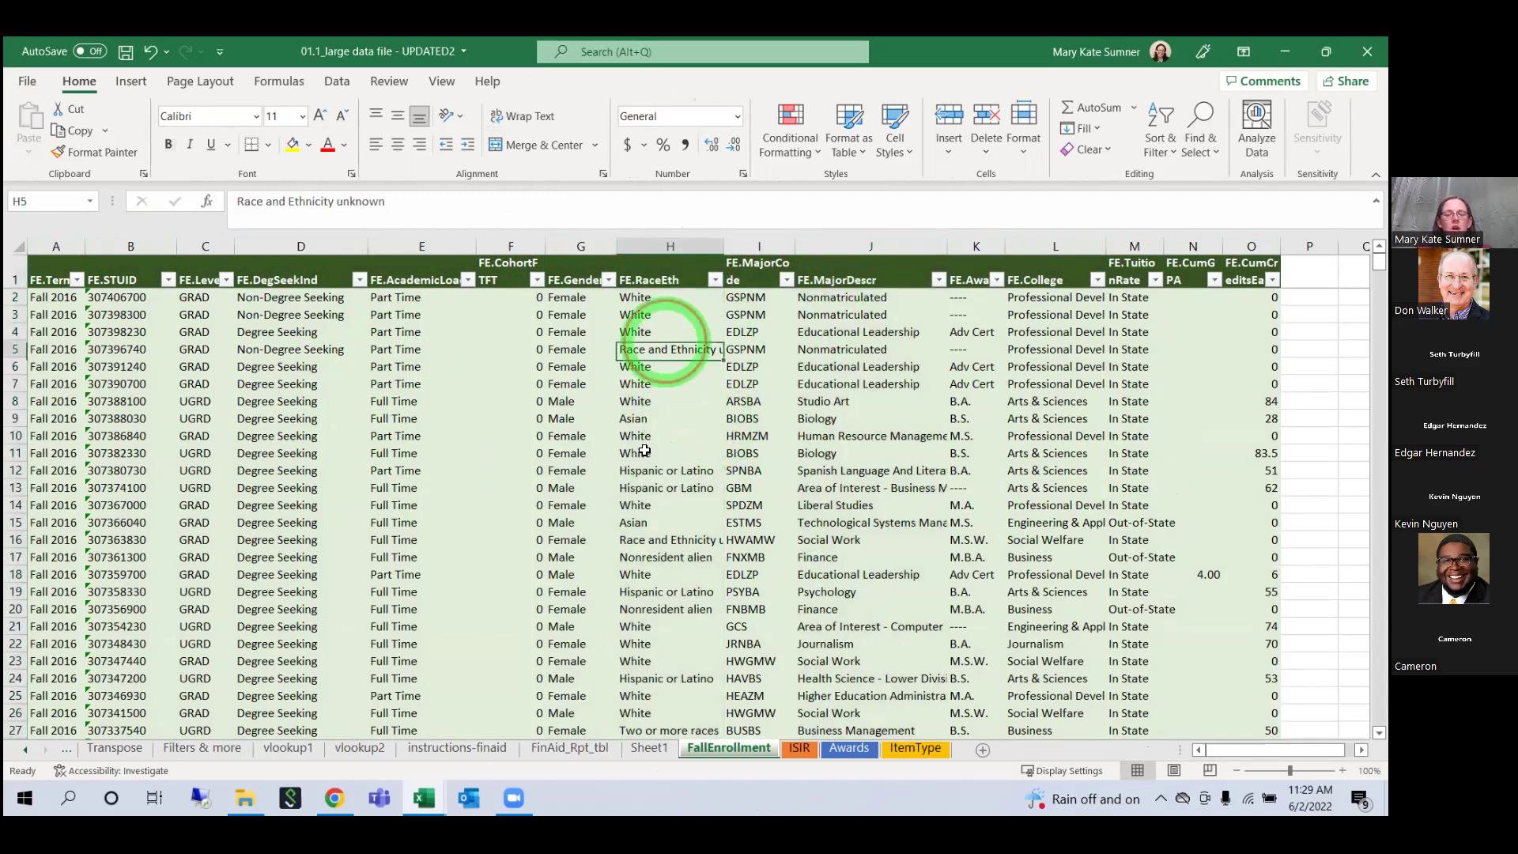
pyautogui.keyDown('ctrl'); pyautogui.click(650, 748); pyautogui.keyUp('ctrl')
pyautogui.click(649, 748)
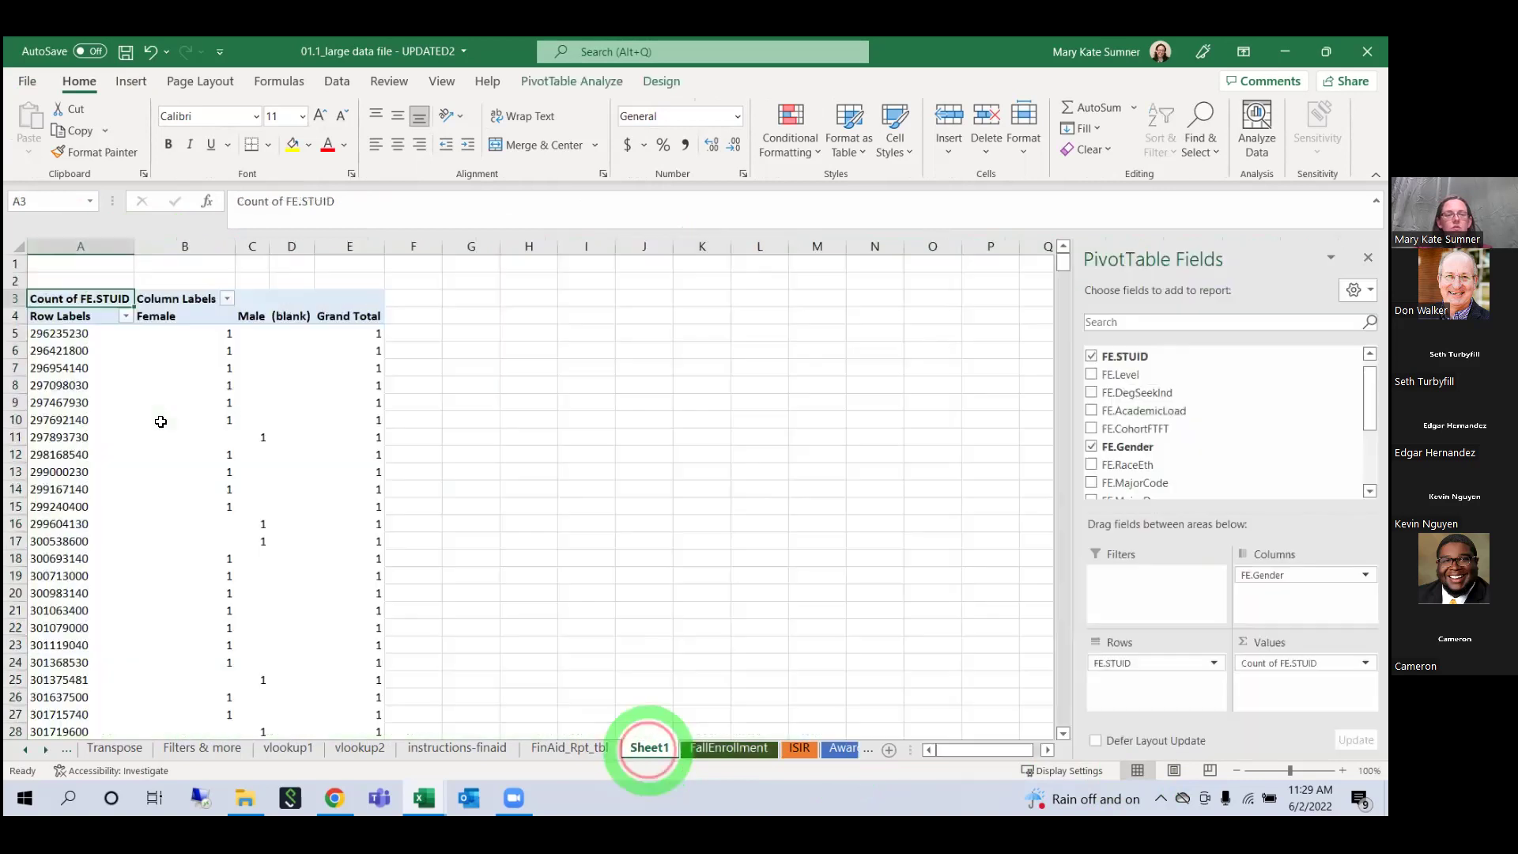
# Step: Examine the PivotTable's per-student gender counts and the options offered for its FE.STUID row and value fields
pyautogui.click(184, 367)
pyautogui.scroll(-1, 276, 418)
pyautogui.scroll(1, 276, 419)
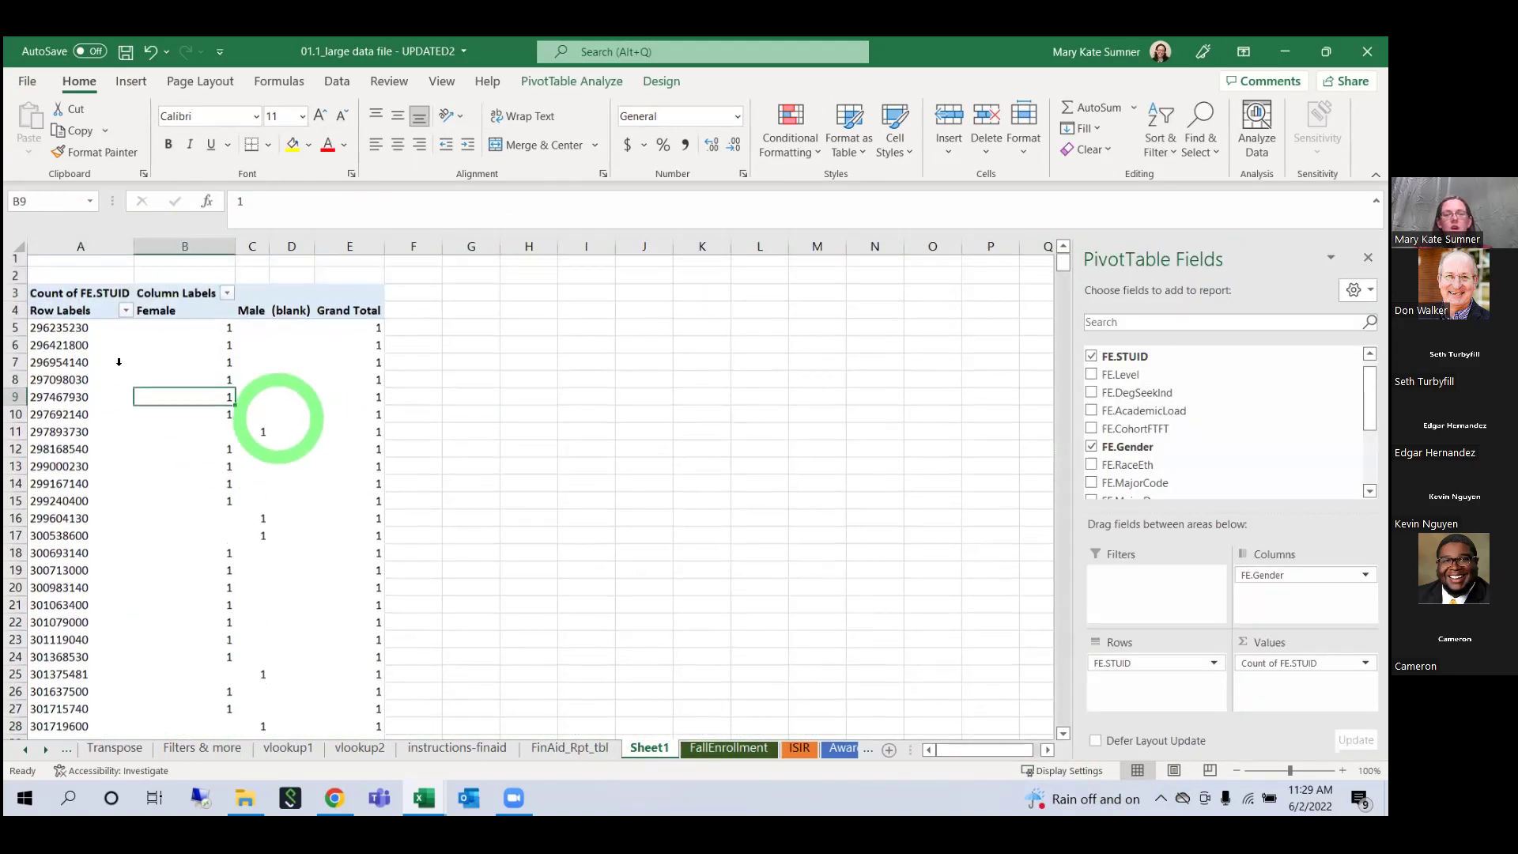
pyautogui.click(1188, 665)
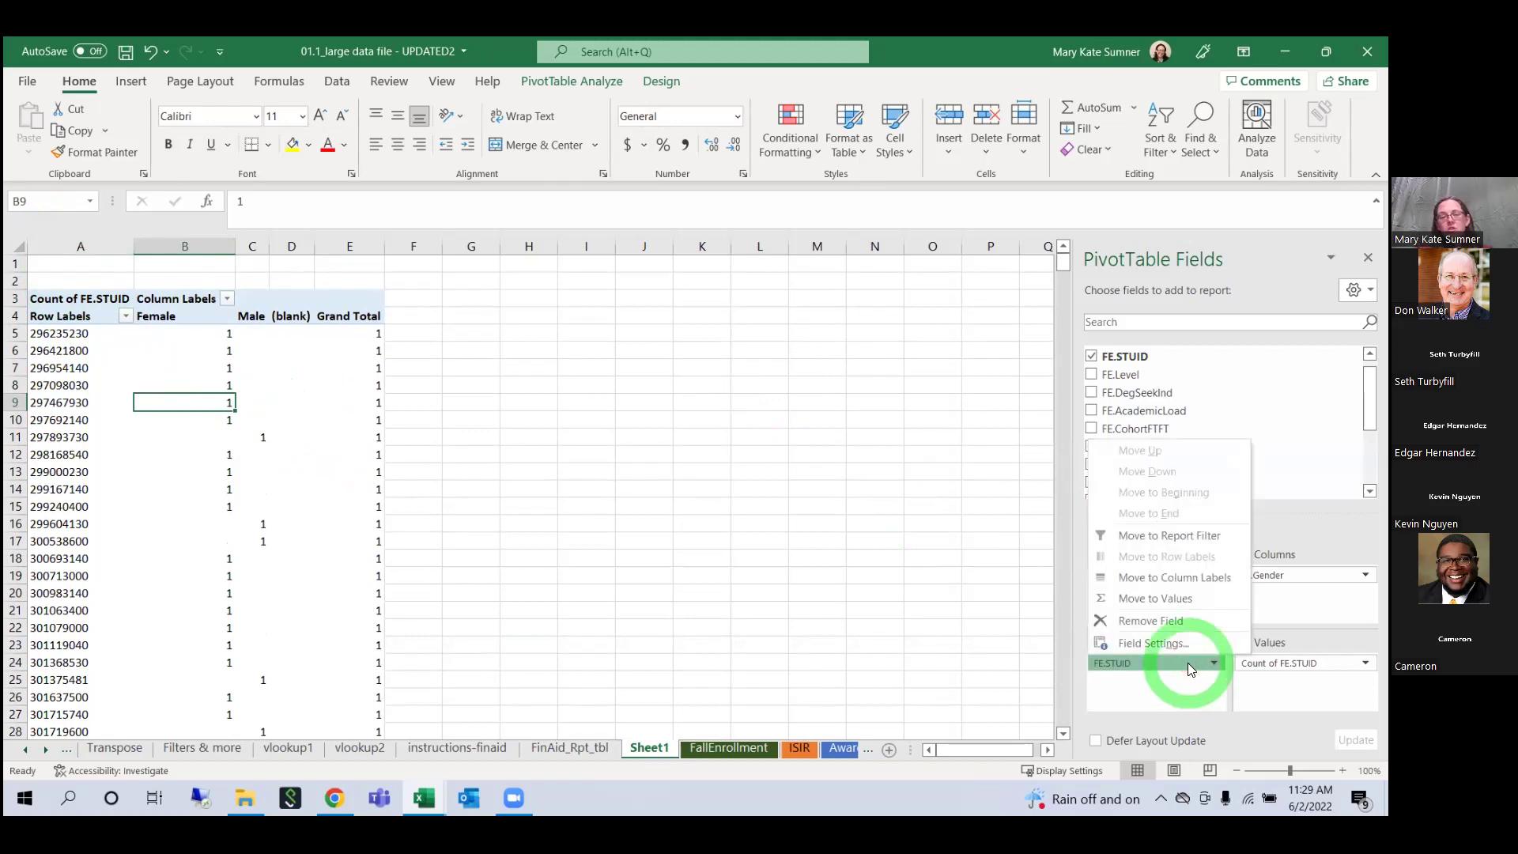
pyautogui.click(1315, 664)
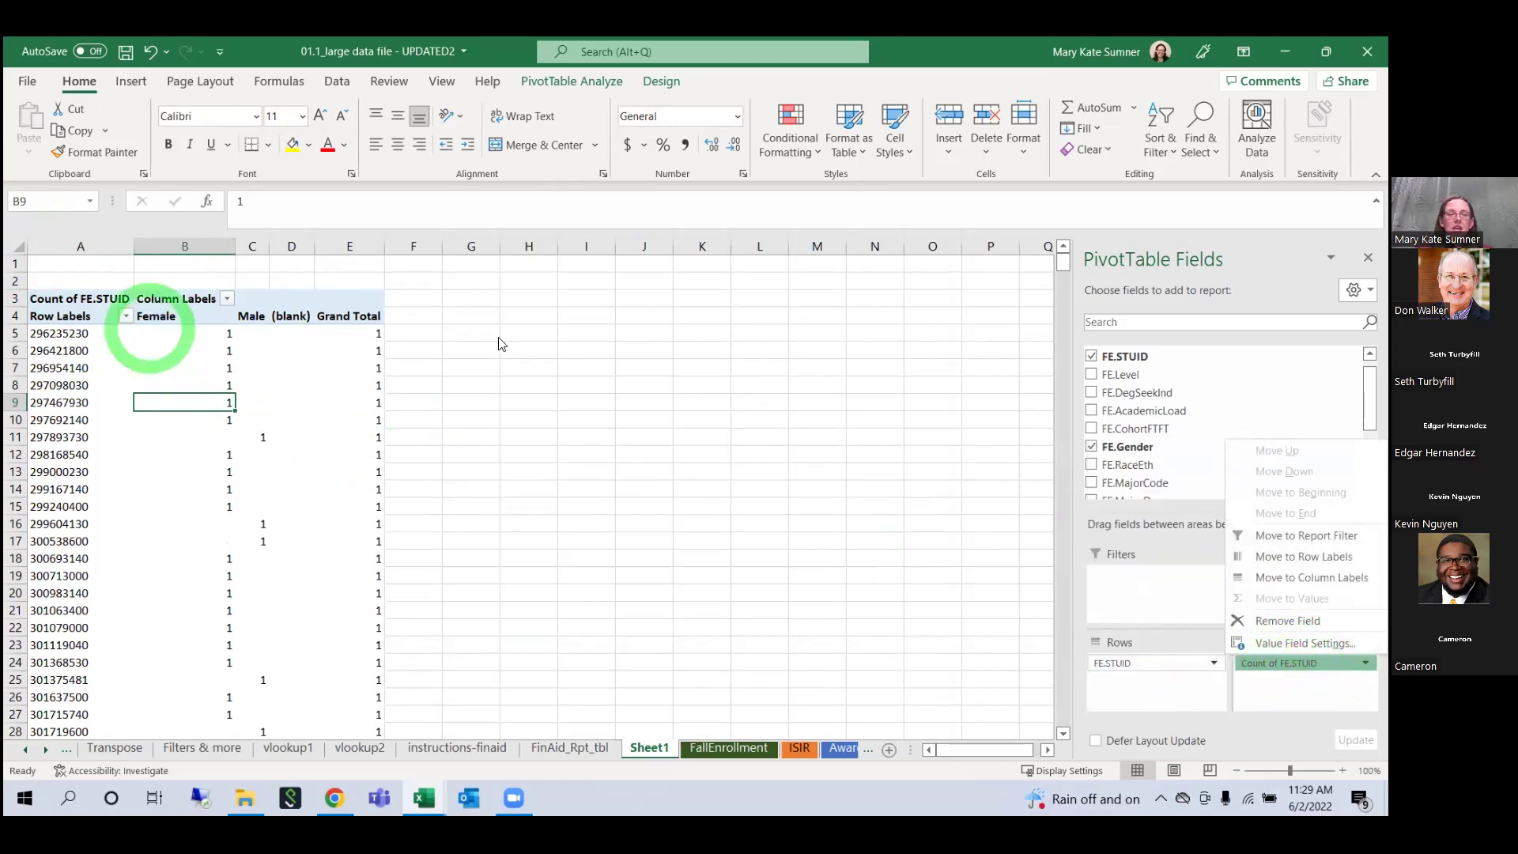
pyautogui.click(182, 370)
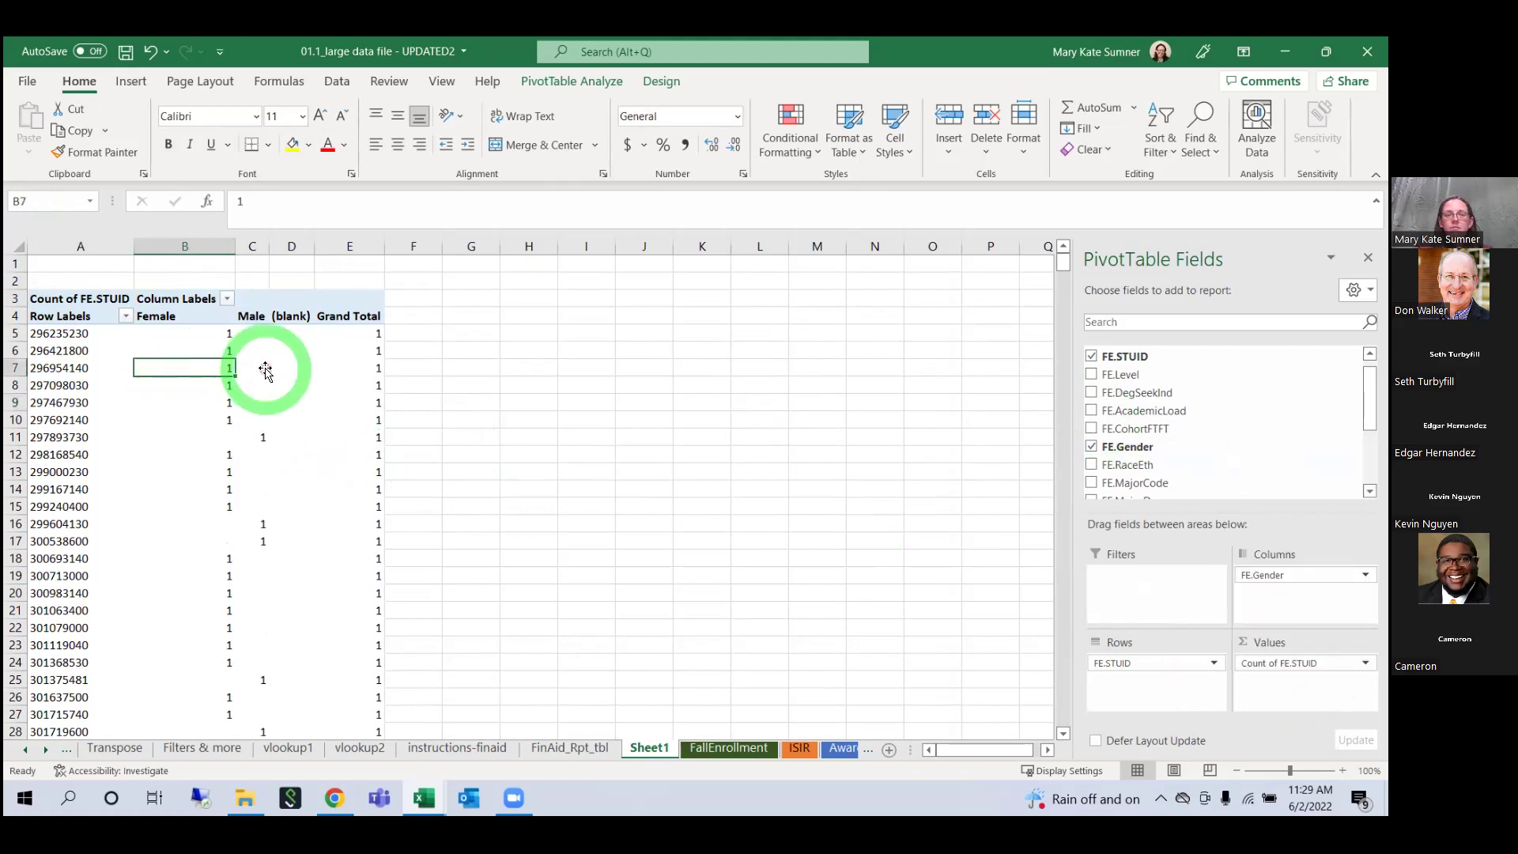
pyautogui.click(255, 368)
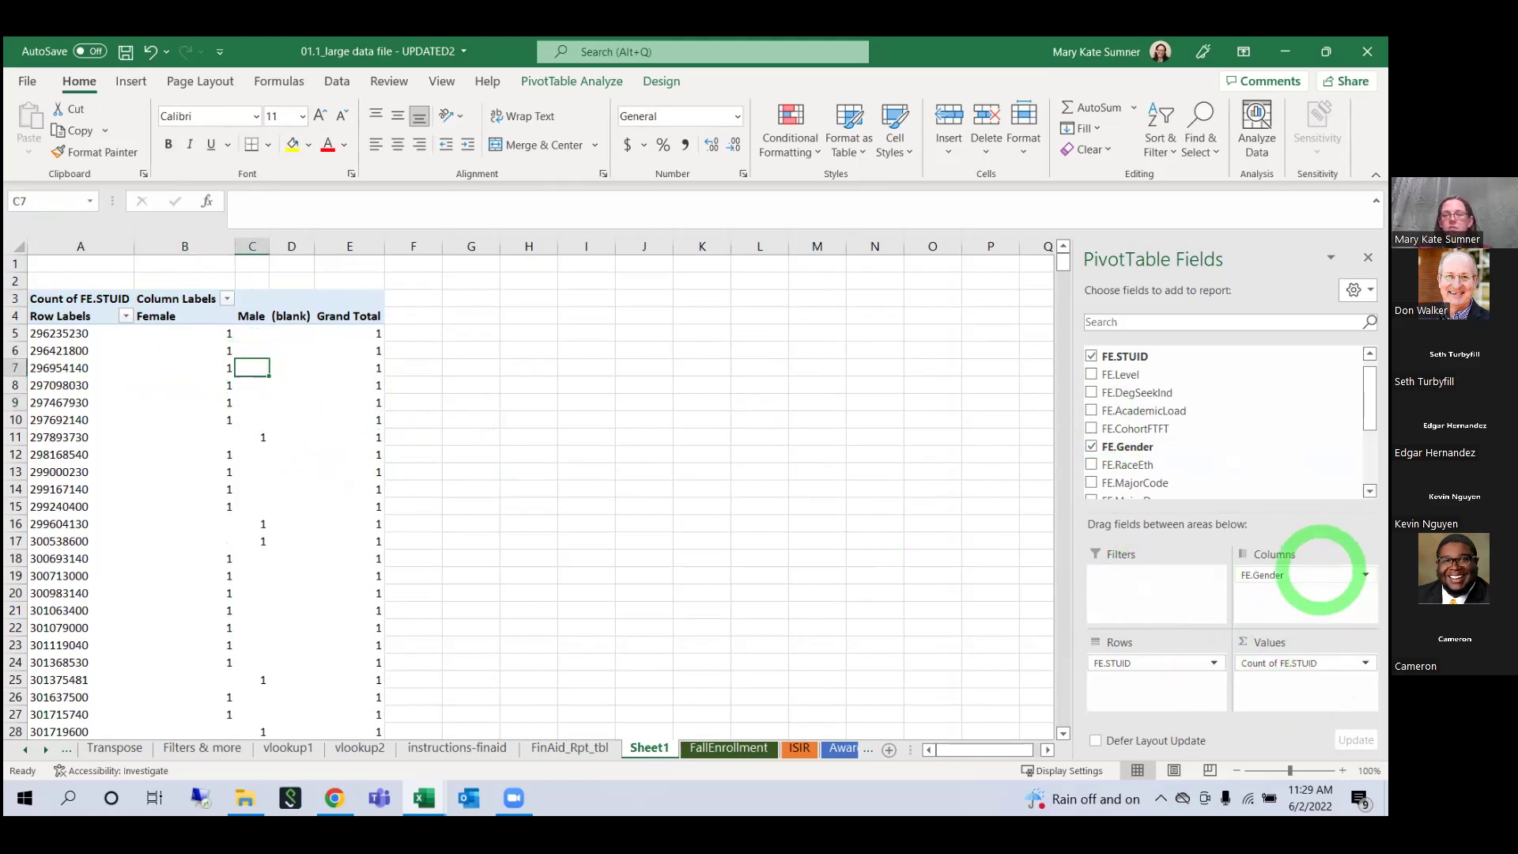
# Step: Try FE.Gender above FE.STUID in the PivotTable's rows, and return it to the columns
pyautogui.moveTo(1316, 575); pyautogui.dragTo(1180, 652)
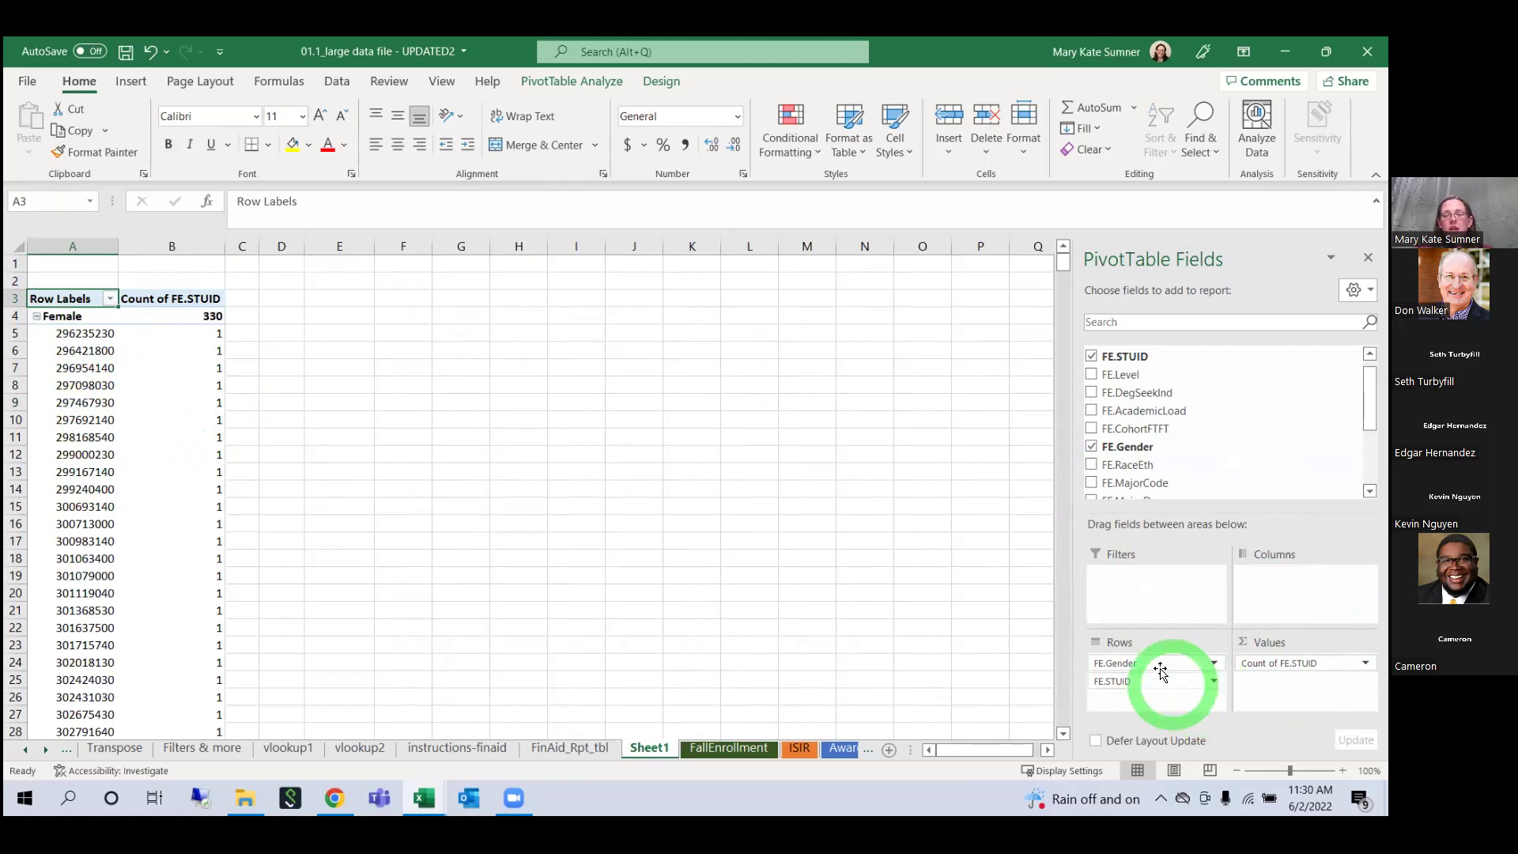
pyautogui.moveTo(1152, 671); pyautogui.dragTo(1305, 589)
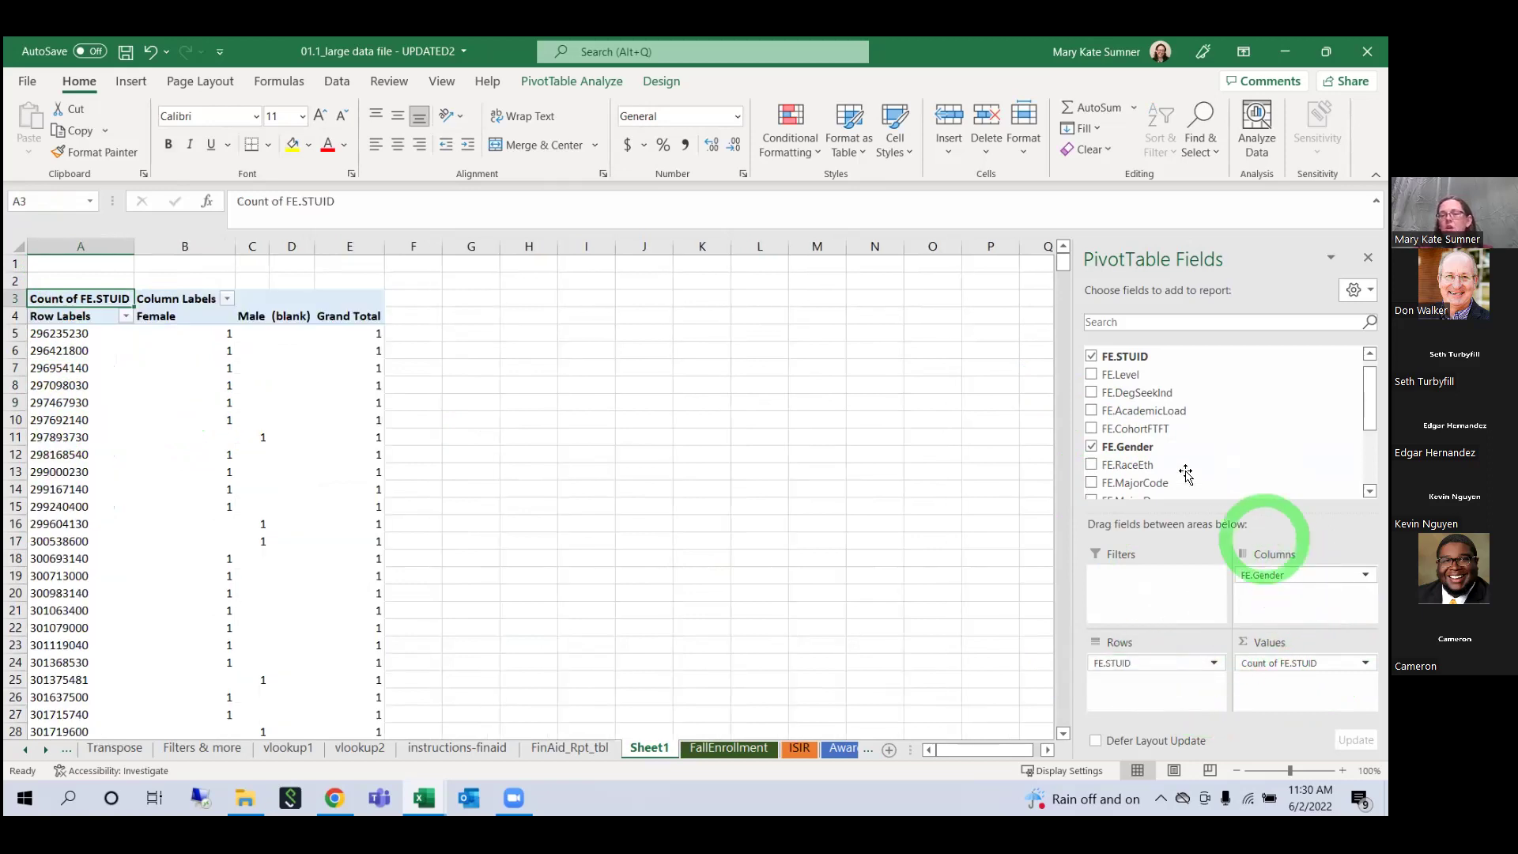
# Step: Add FE.MajorDescr to the PivotTable's rows above FE.STUID
pyautogui.scroll(-2, 1154, 451)
pyautogui.moveTo(1139, 457); pyautogui.dragTo(1153, 657)
pyautogui.scroll(-1, 1238, 482)
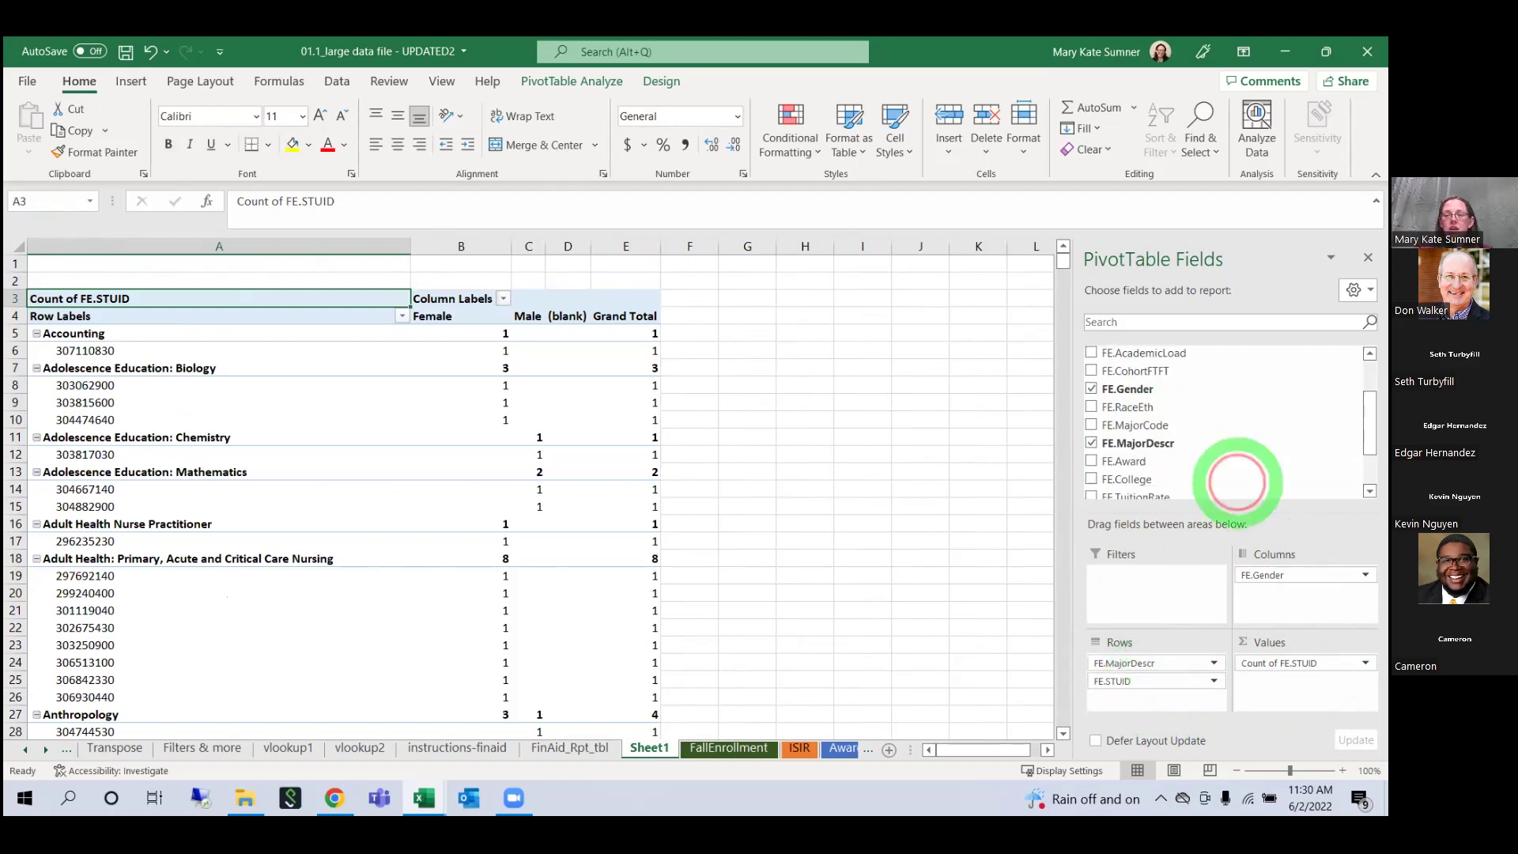
# Step: Remove FE.STUID from the PivotTable's rows and move FE.Gender from the columns to the rows beneath FE.MajorDescr
pyautogui.scroll(2, 1238, 475)
pyautogui.click(1254, 406)
pyautogui.scroll(-2, 1257, 443)
pyautogui.moveTo(1313, 593); pyautogui.dragTo(1171, 698)
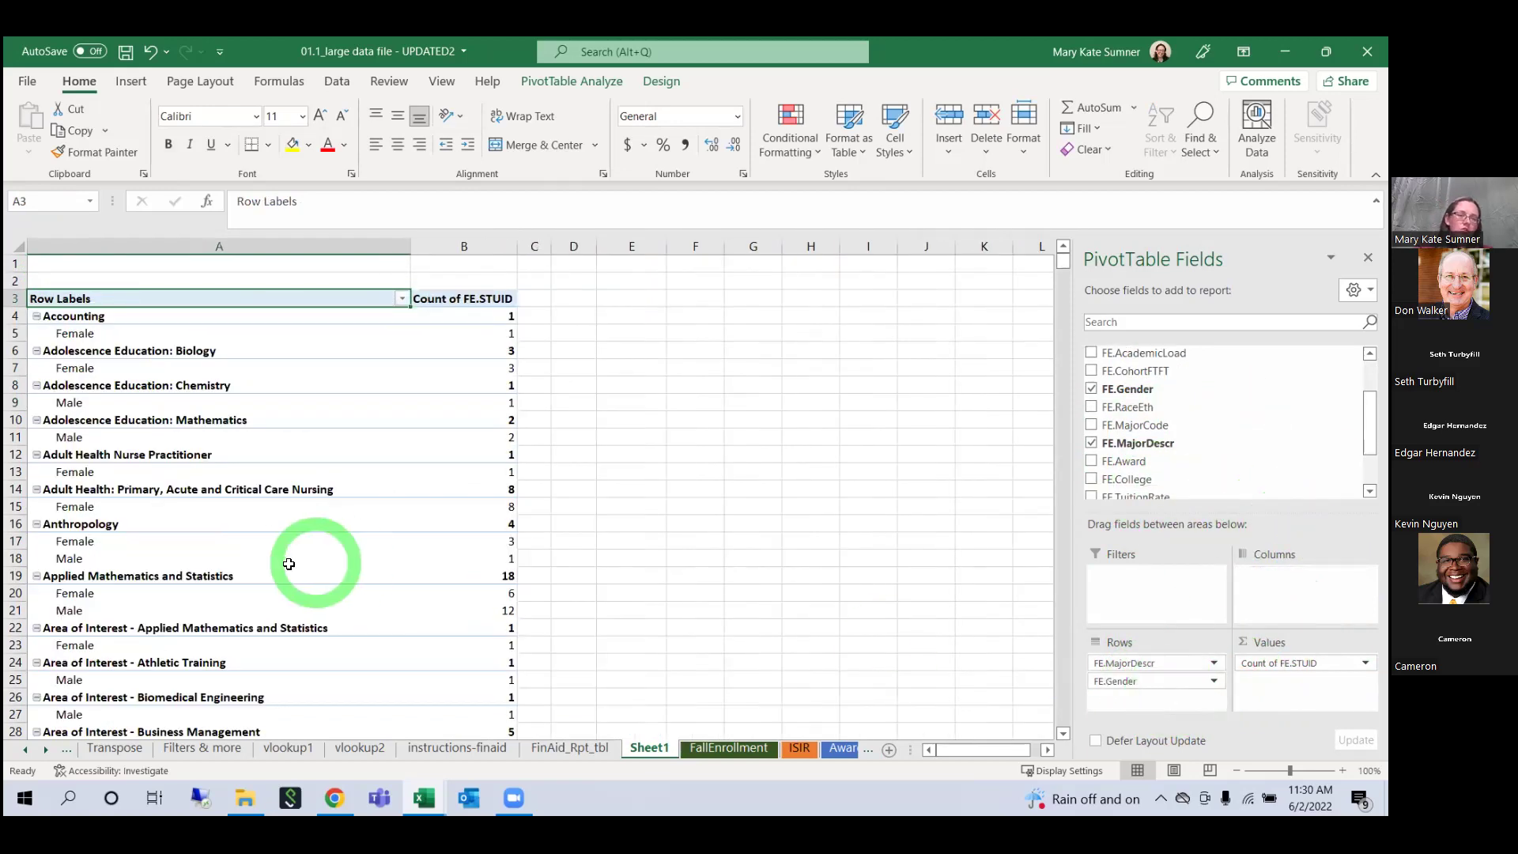
# Step: Add FE.RaceEth to the PivotTable's rows between FE.MajorDescr and FE.Gender, and review the nested breakdown
pyautogui.click(49, 315)
pyautogui.click(49, 333)
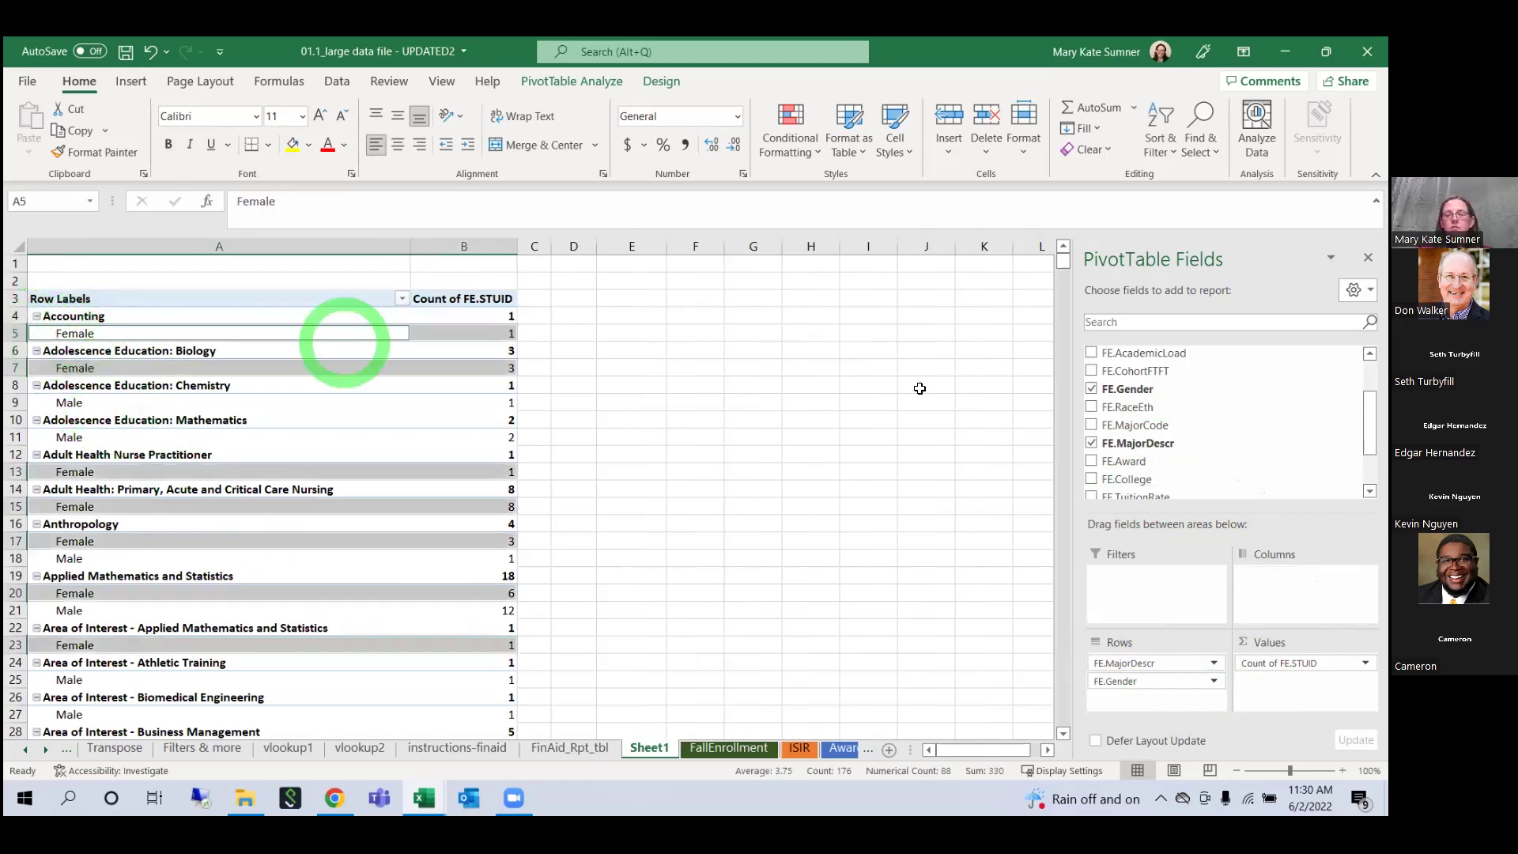
pyautogui.click(982, 408)
pyautogui.click(356, 454)
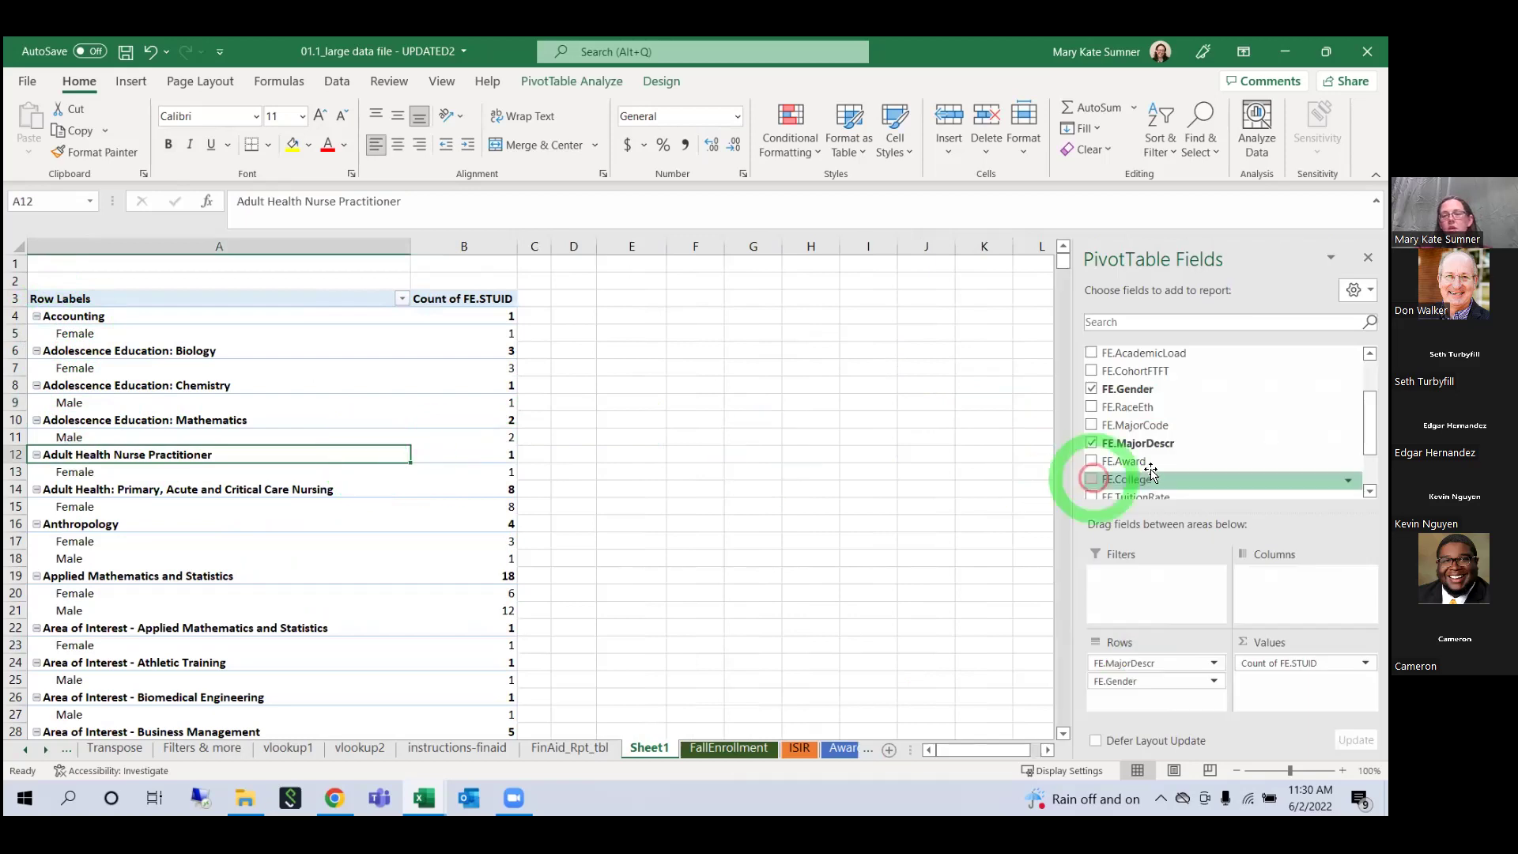
pyautogui.scroll(-1, 1162, 475)
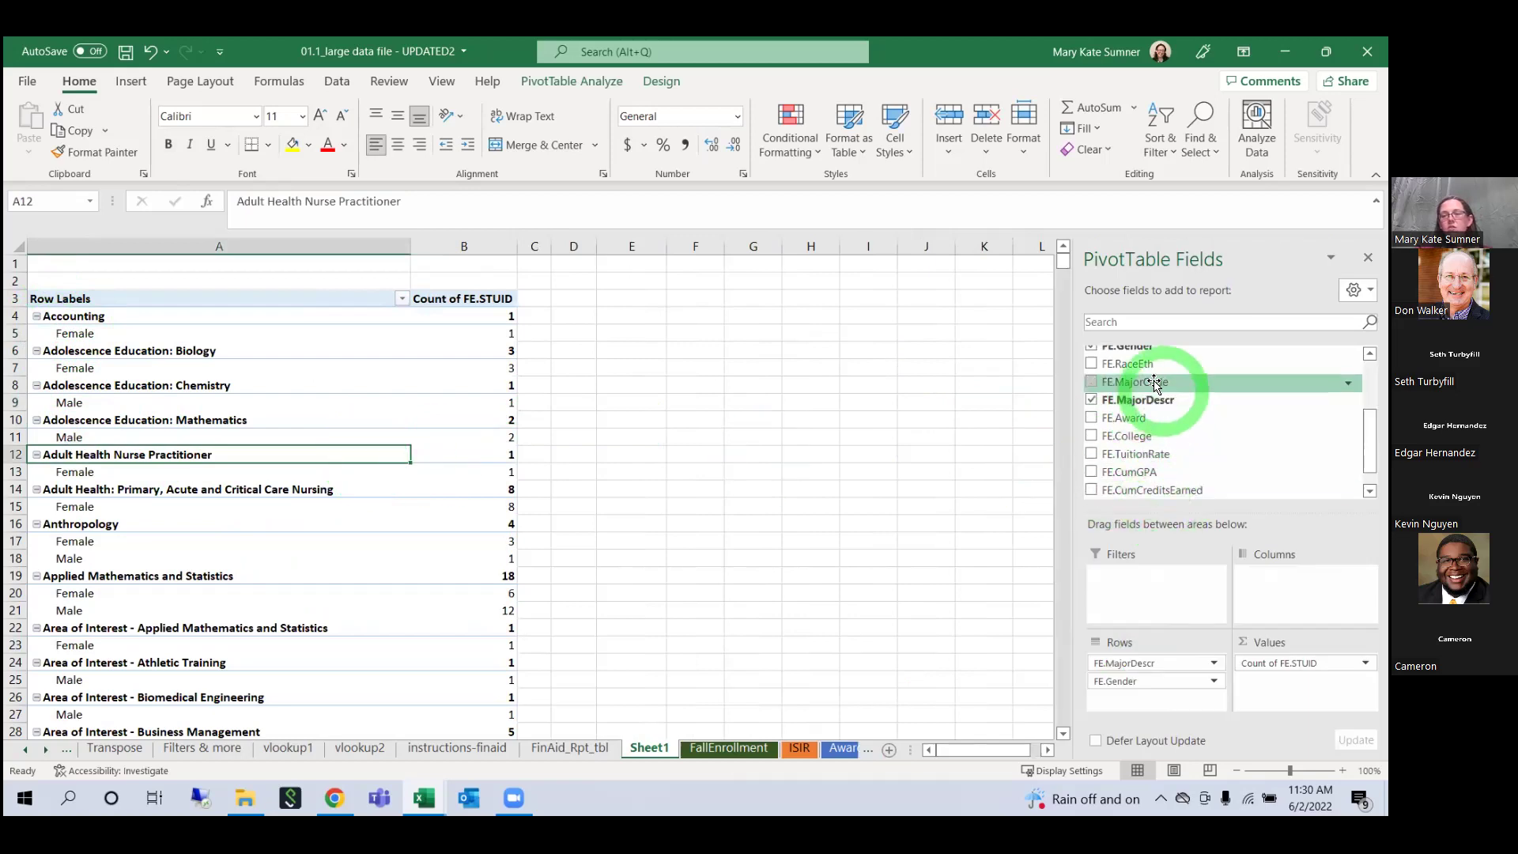
pyautogui.moveTo(1148, 368); pyautogui.dragTo(1162, 674)
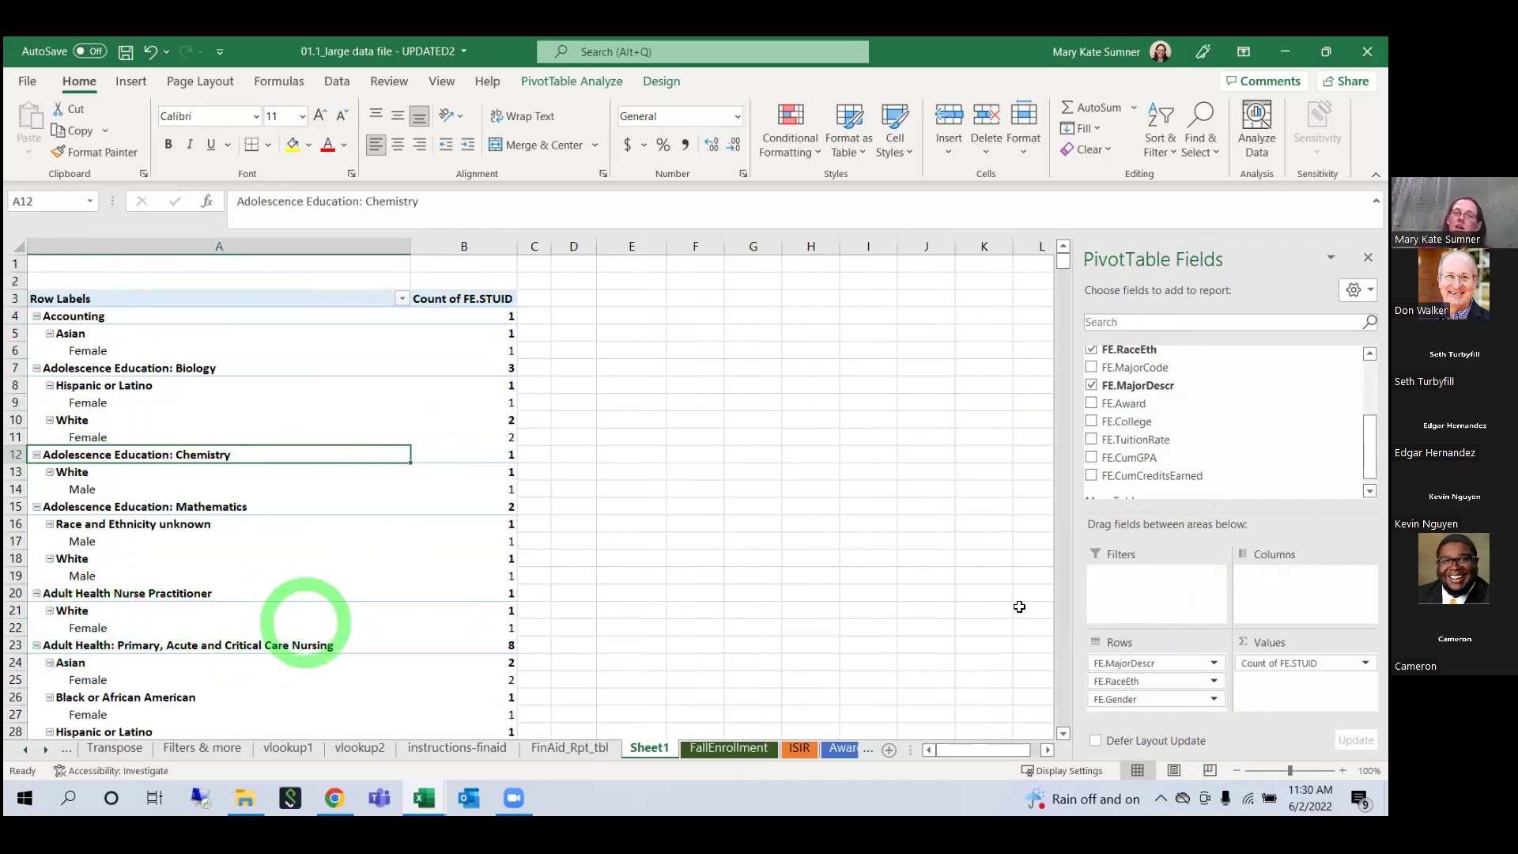
pyautogui.scroll(-8, 332, 431)
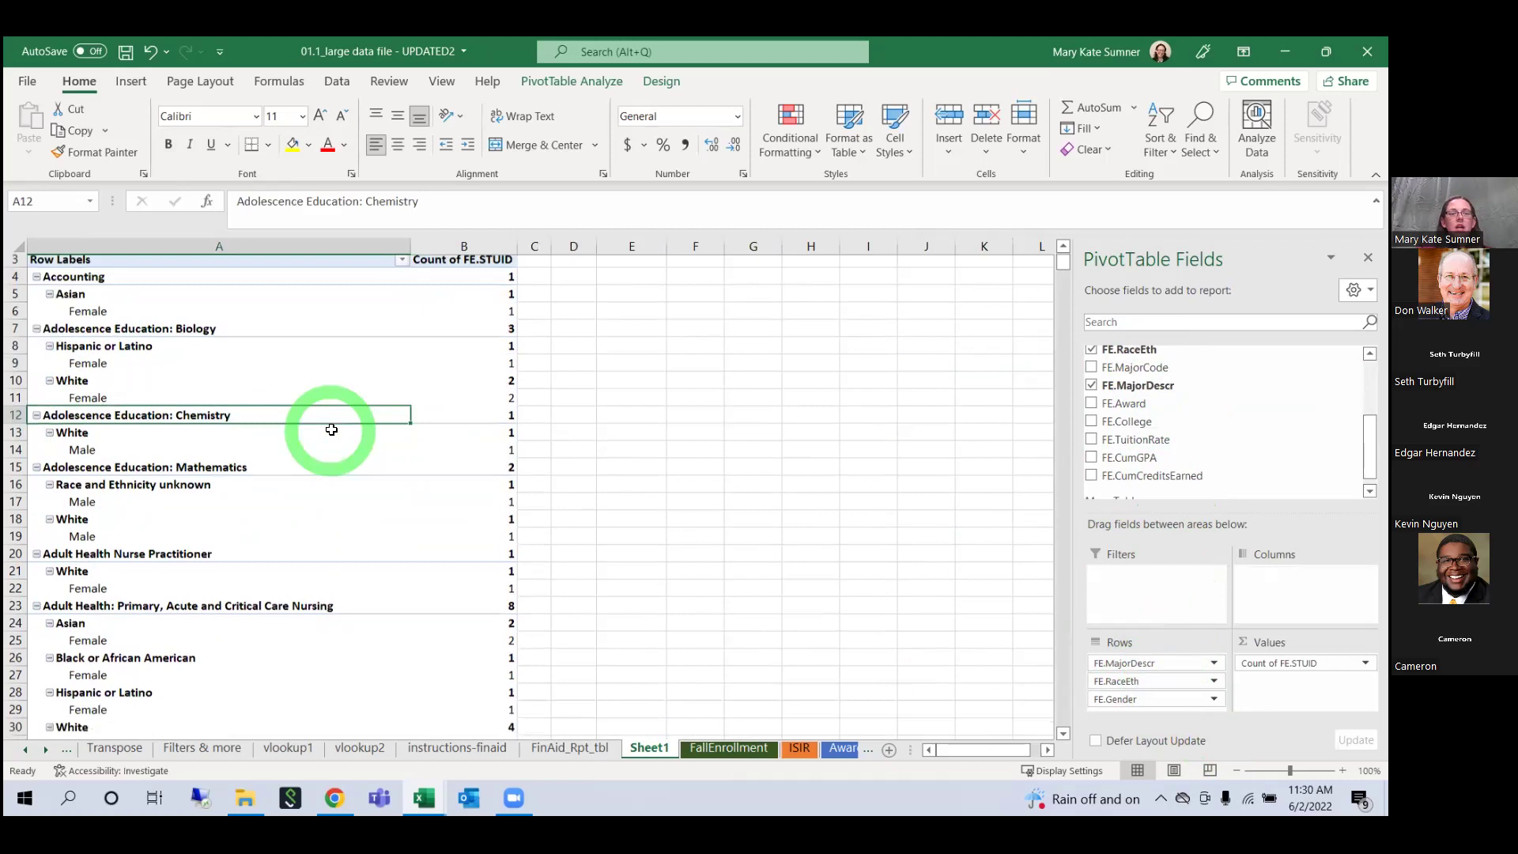
pyautogui.scroll(8, 332, 429)
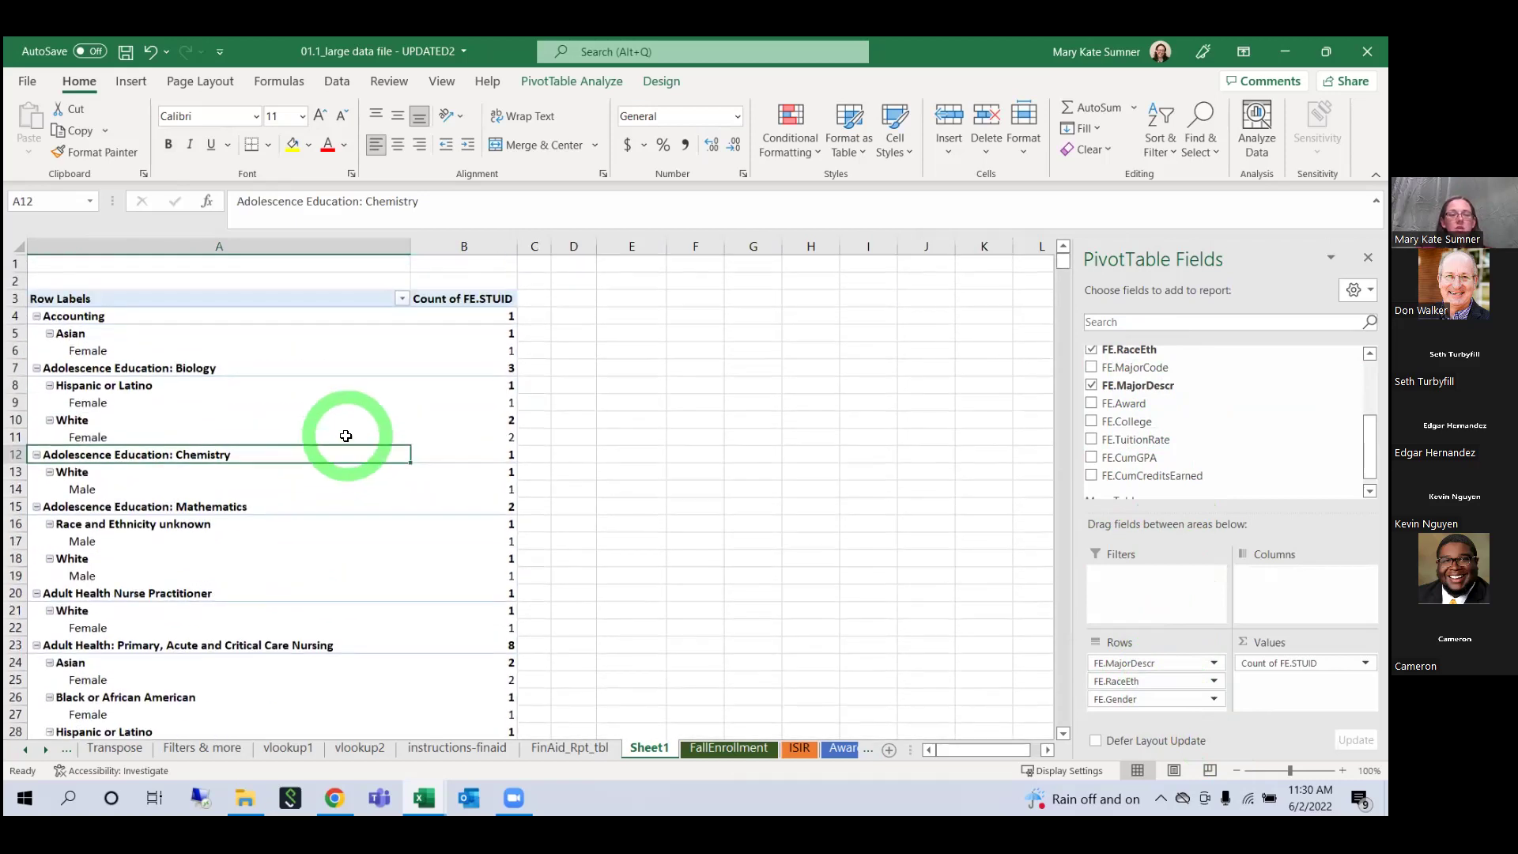
# Step: Compare the FallEnrollment source data with the PivotTable on Sheet1, and look through its major groups
pyautogui.click(750, 749)
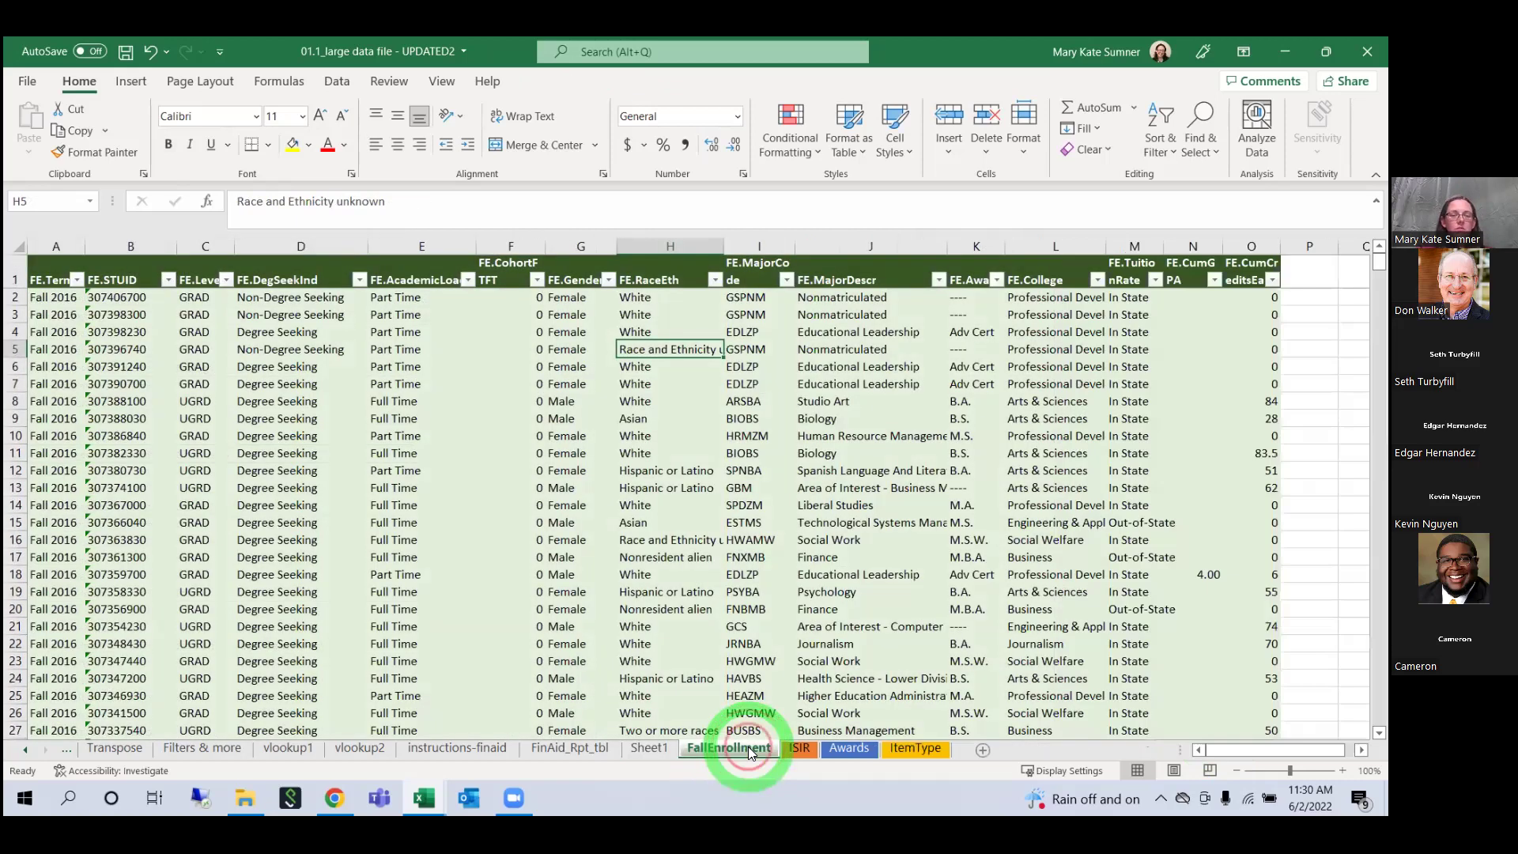
pyautogui.click(653, 754)
pyautogui.click(266, 445)
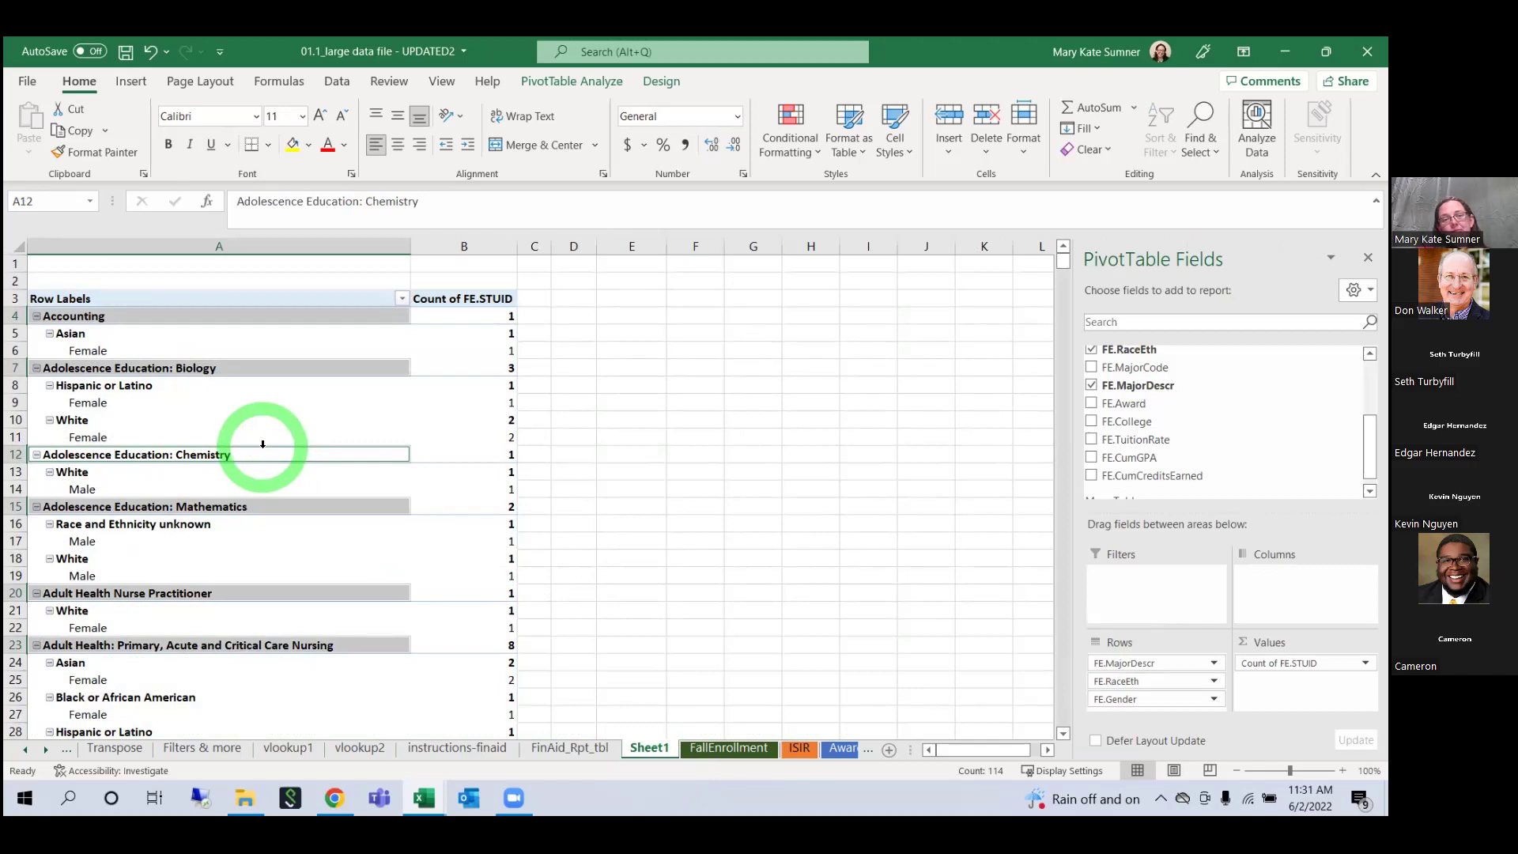
pyautogui.scroll(-8, 262, 444)
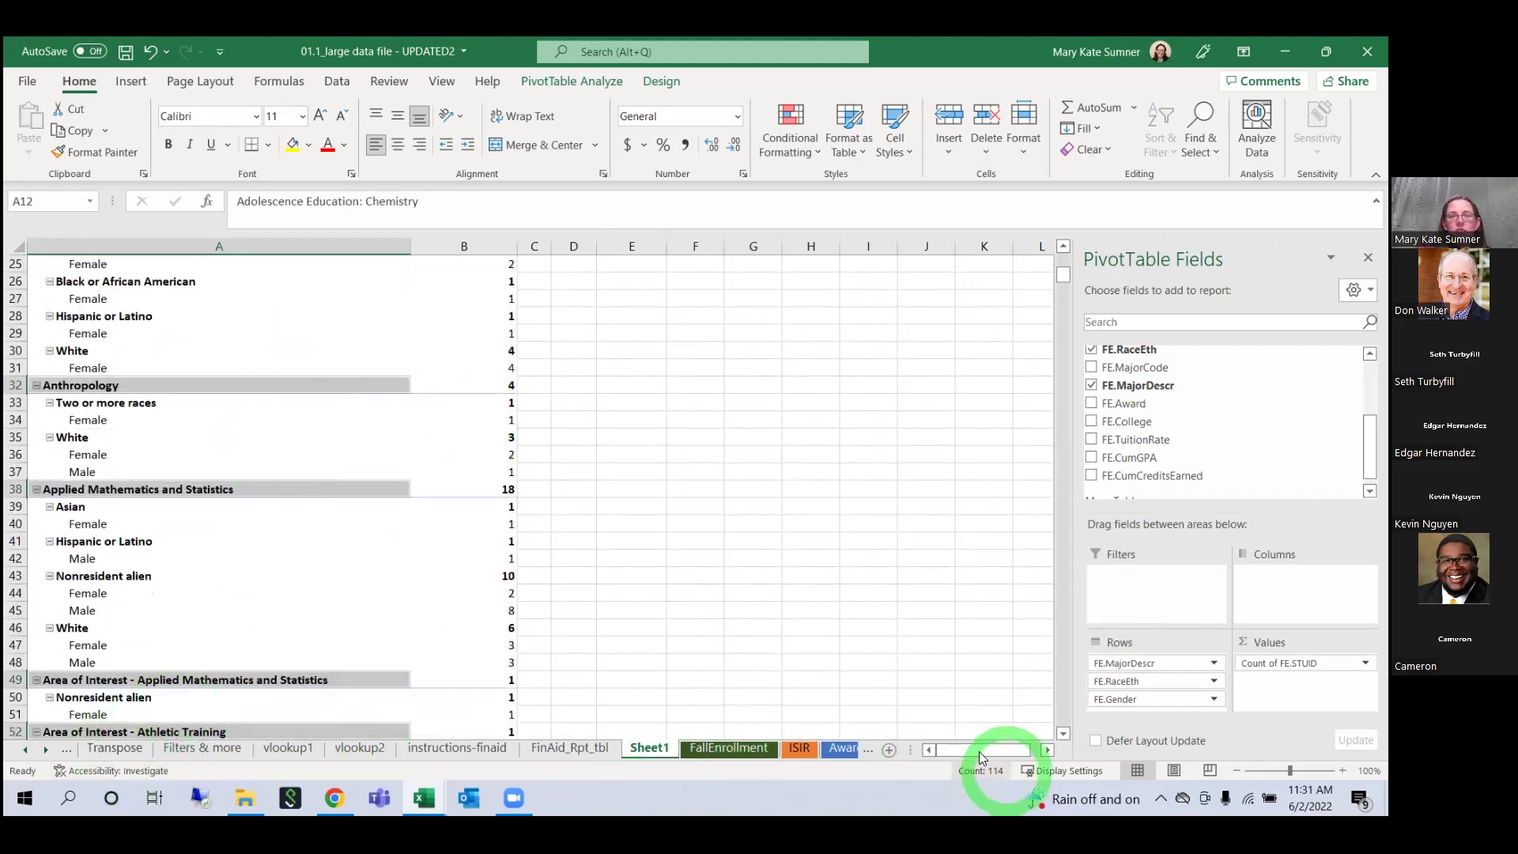
# Step: View the audit formula and Main practice sheets, and return to the start of the PivotTable on Sheet1
pyautogui.click(70, 752)
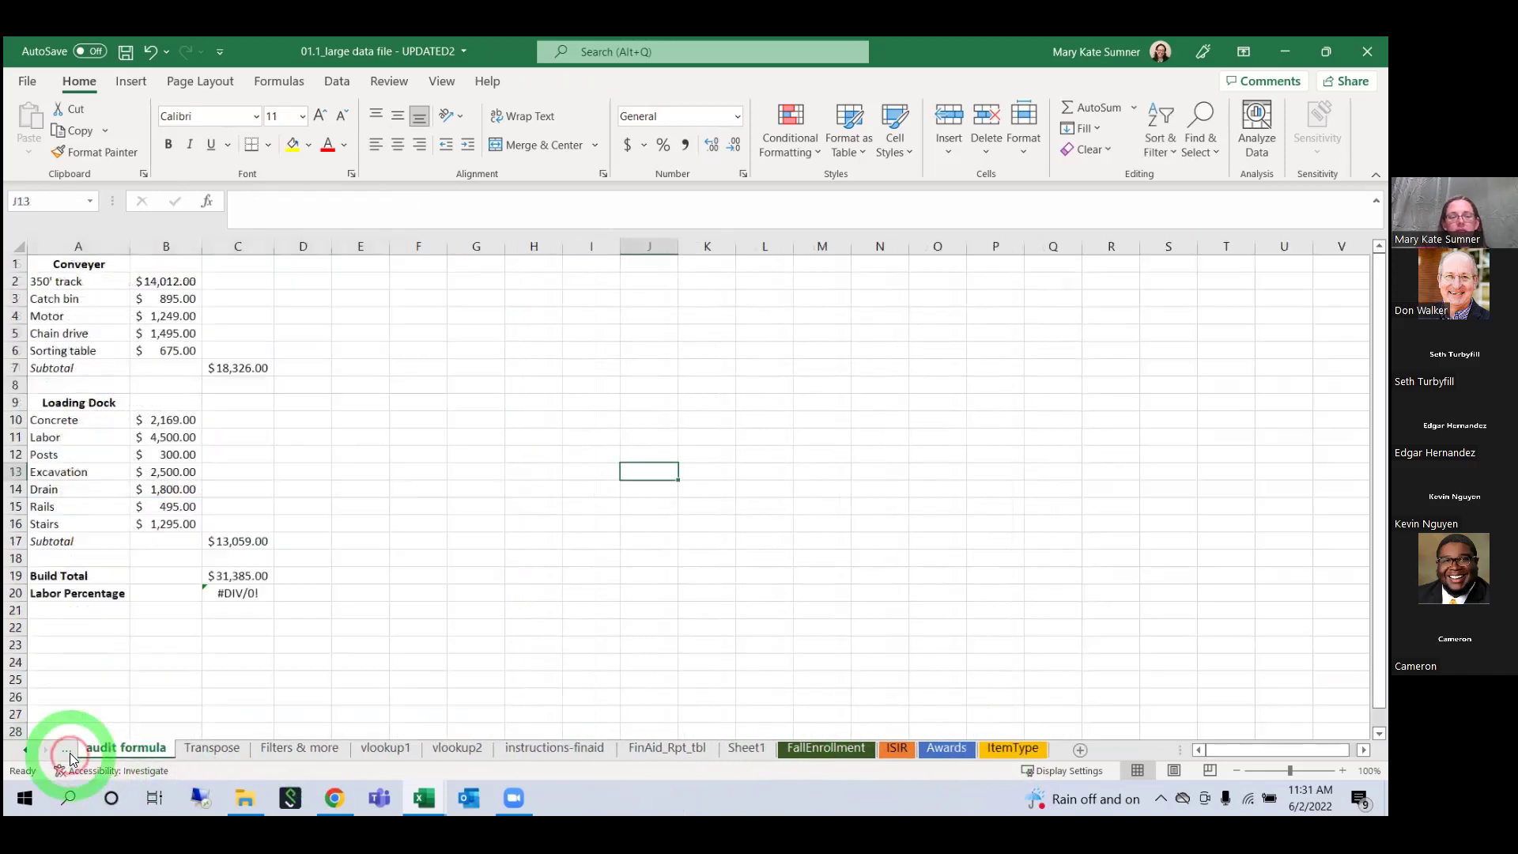
pyautogui.click(69, 753)
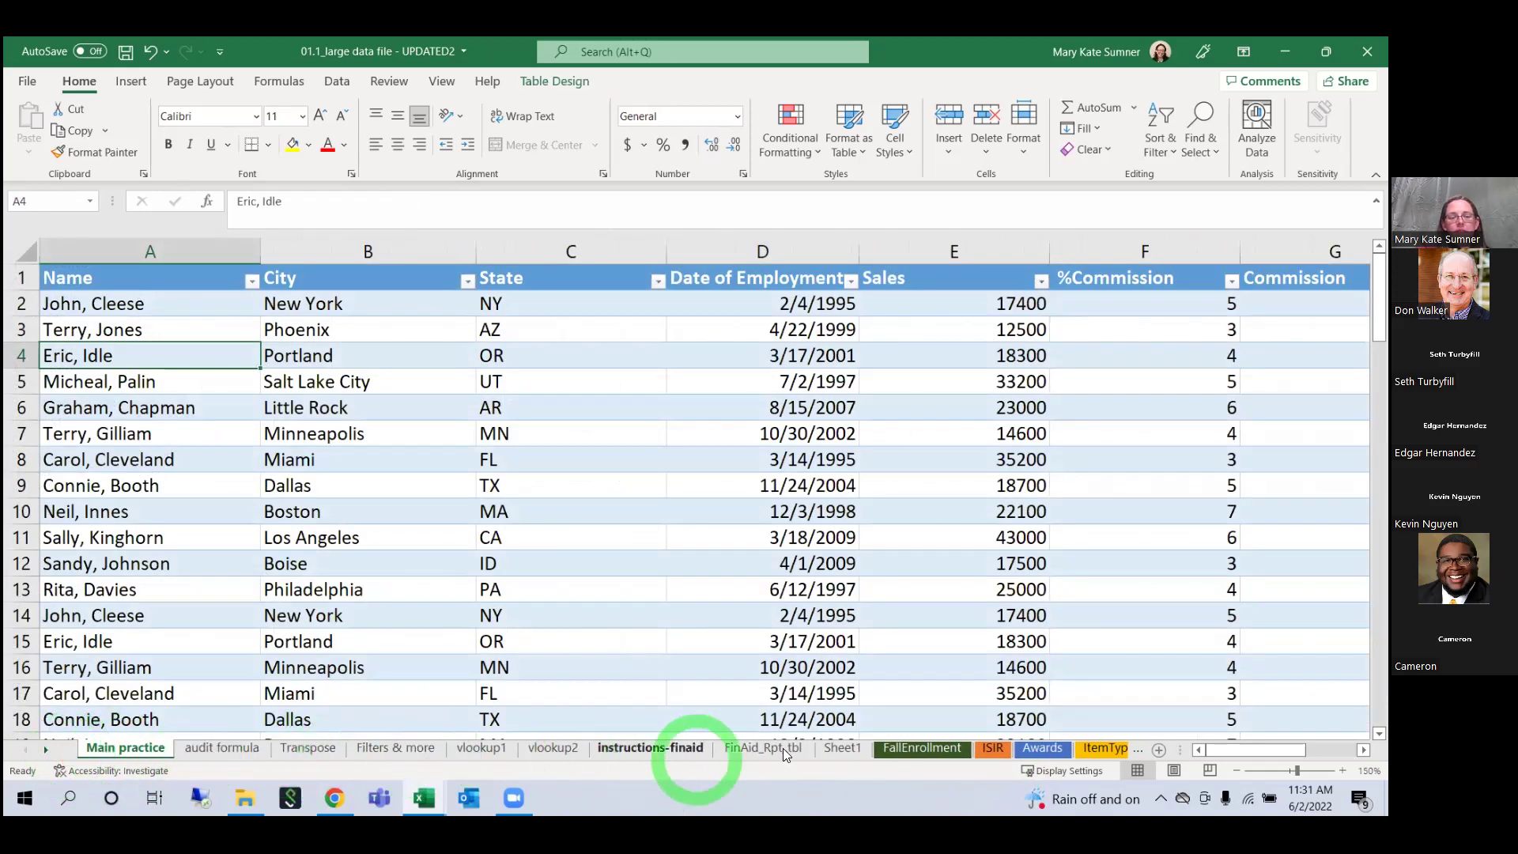
pyautogui.click(892, 748)
pyautogui.click(858, 748)
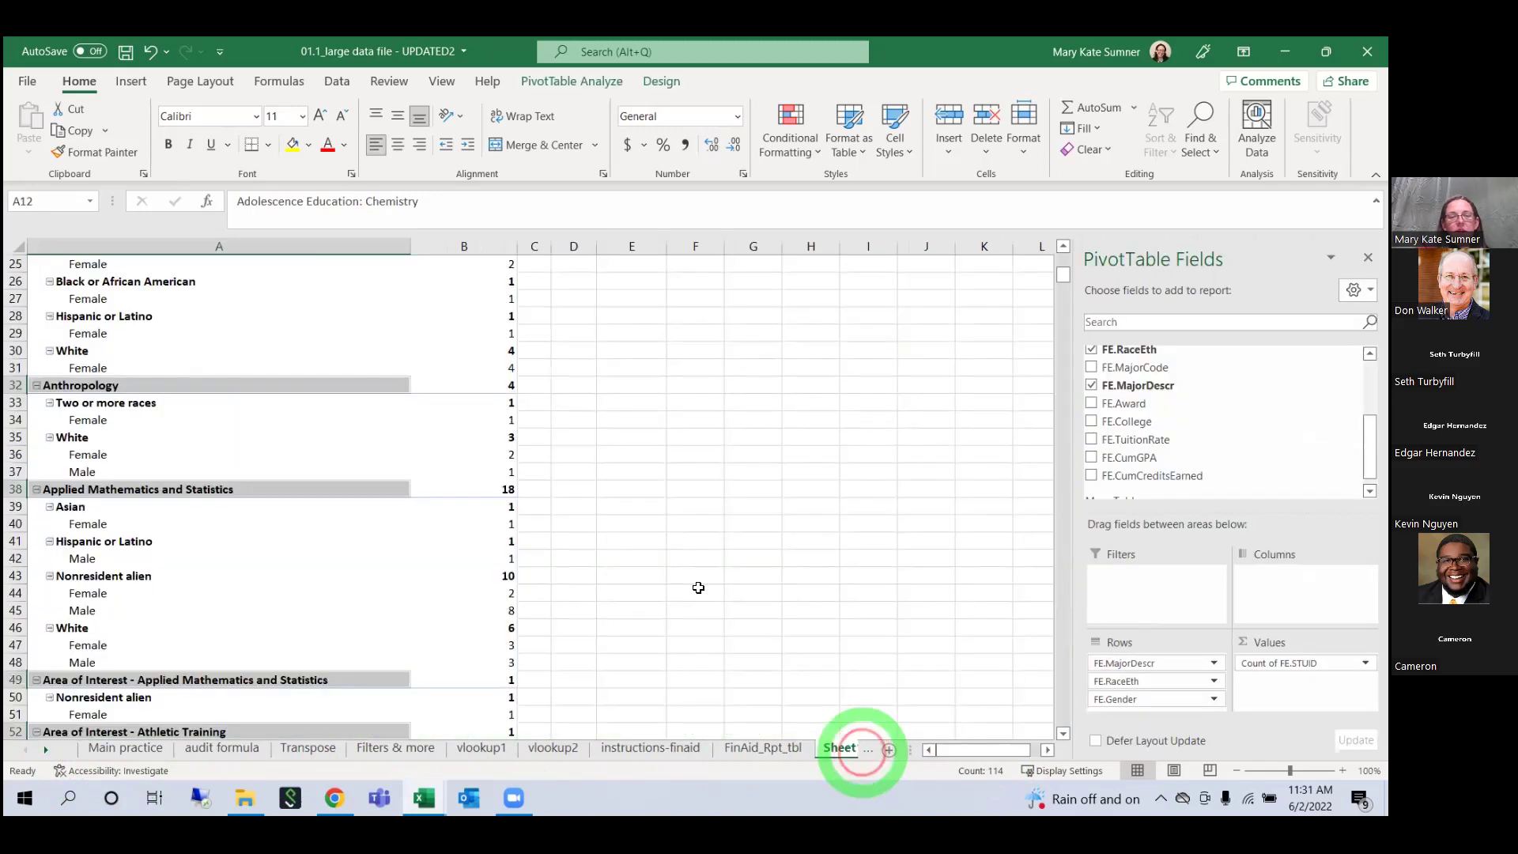
pyautogui.scroll(8, 316, 476)
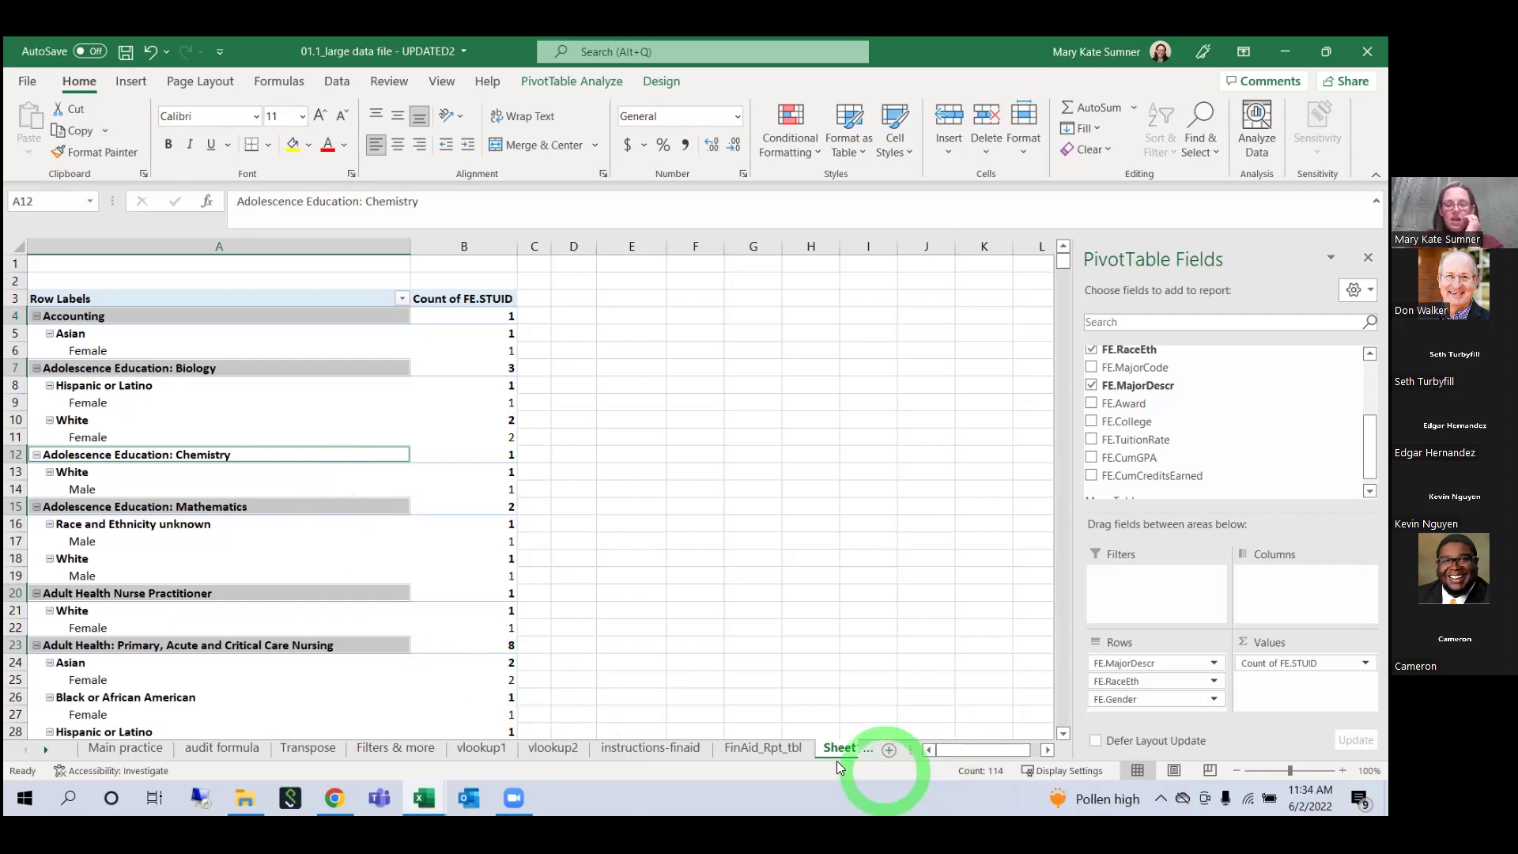
# Step: Examine FallEnrollment's structure: one student's row, the FE.STUID column, and the attribute columns from FE.Level to FE.CumCreditsEarned
pyautogui.click(868, 748)
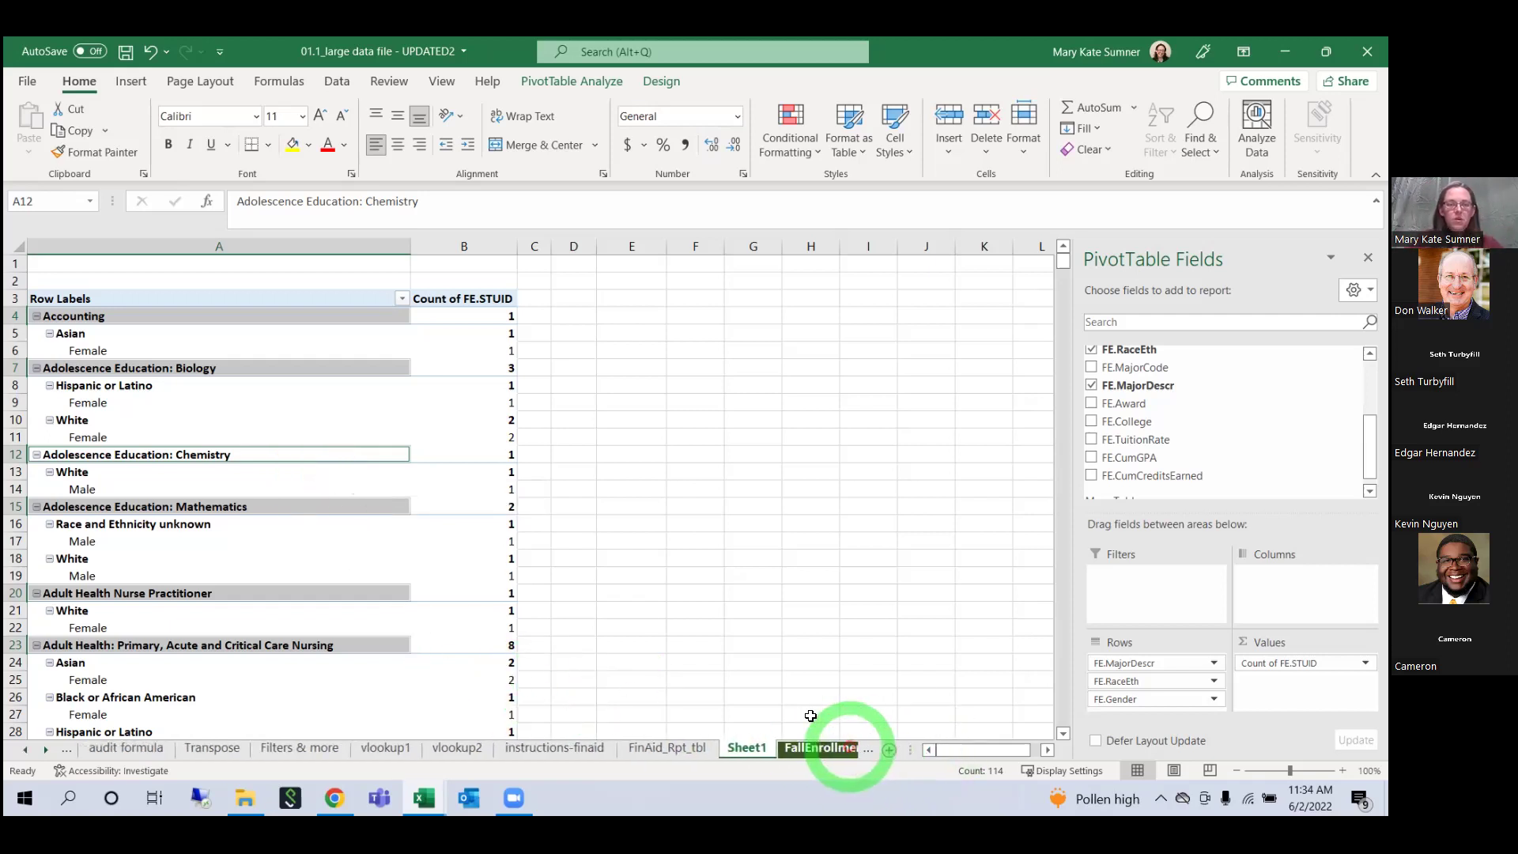
pyautogui.click(763, 748)
pyautogui.click(193, 349)
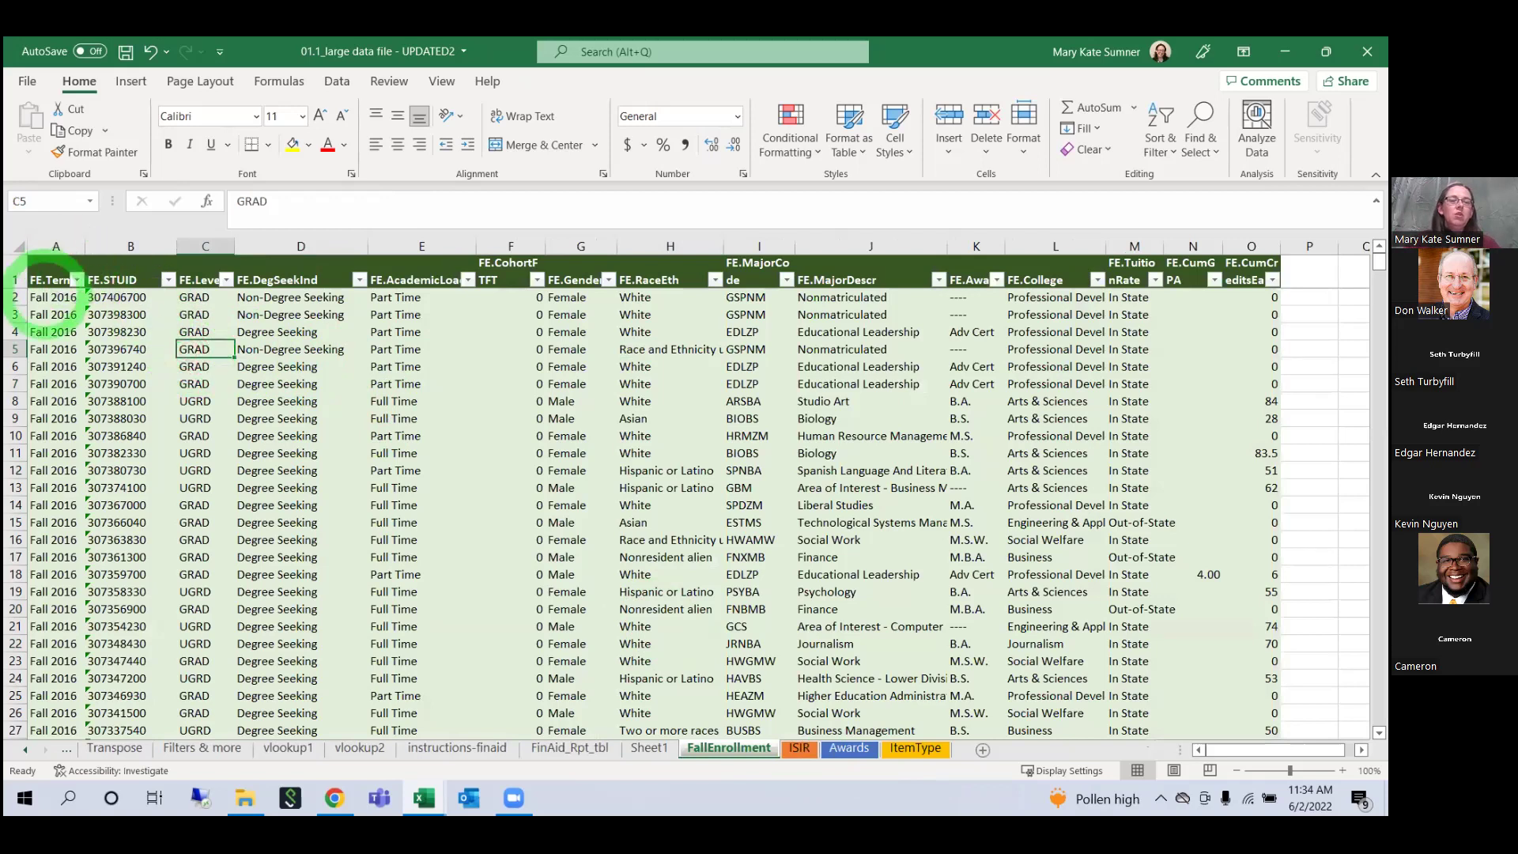
pyautogui.click(14, 296)
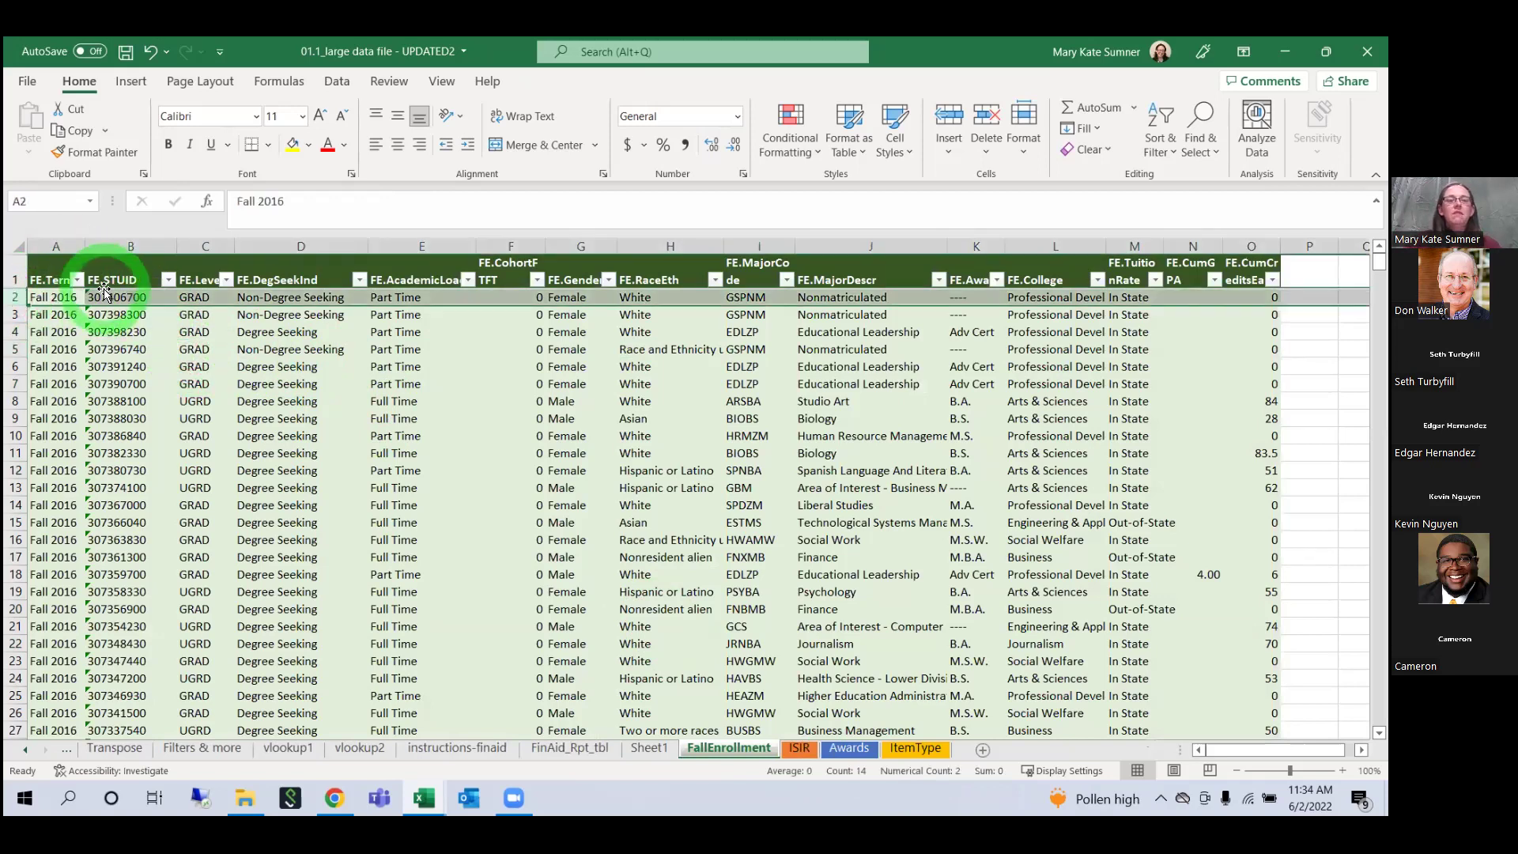
pyautogui.click(129, 248)
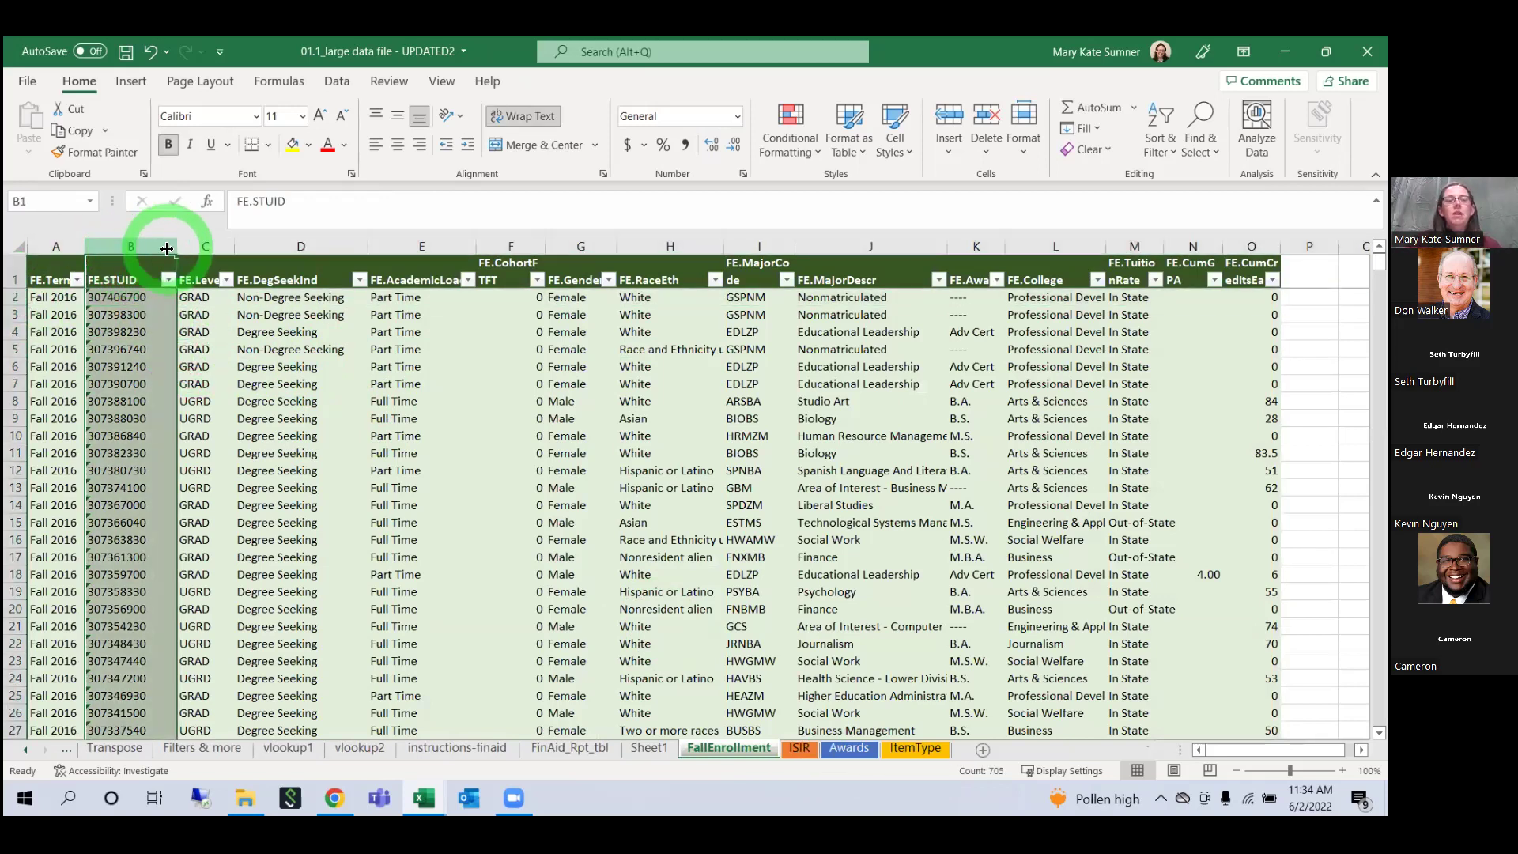
pyautogui.moveTo(201, 240); pyautogui.dragTo(1256, 242)
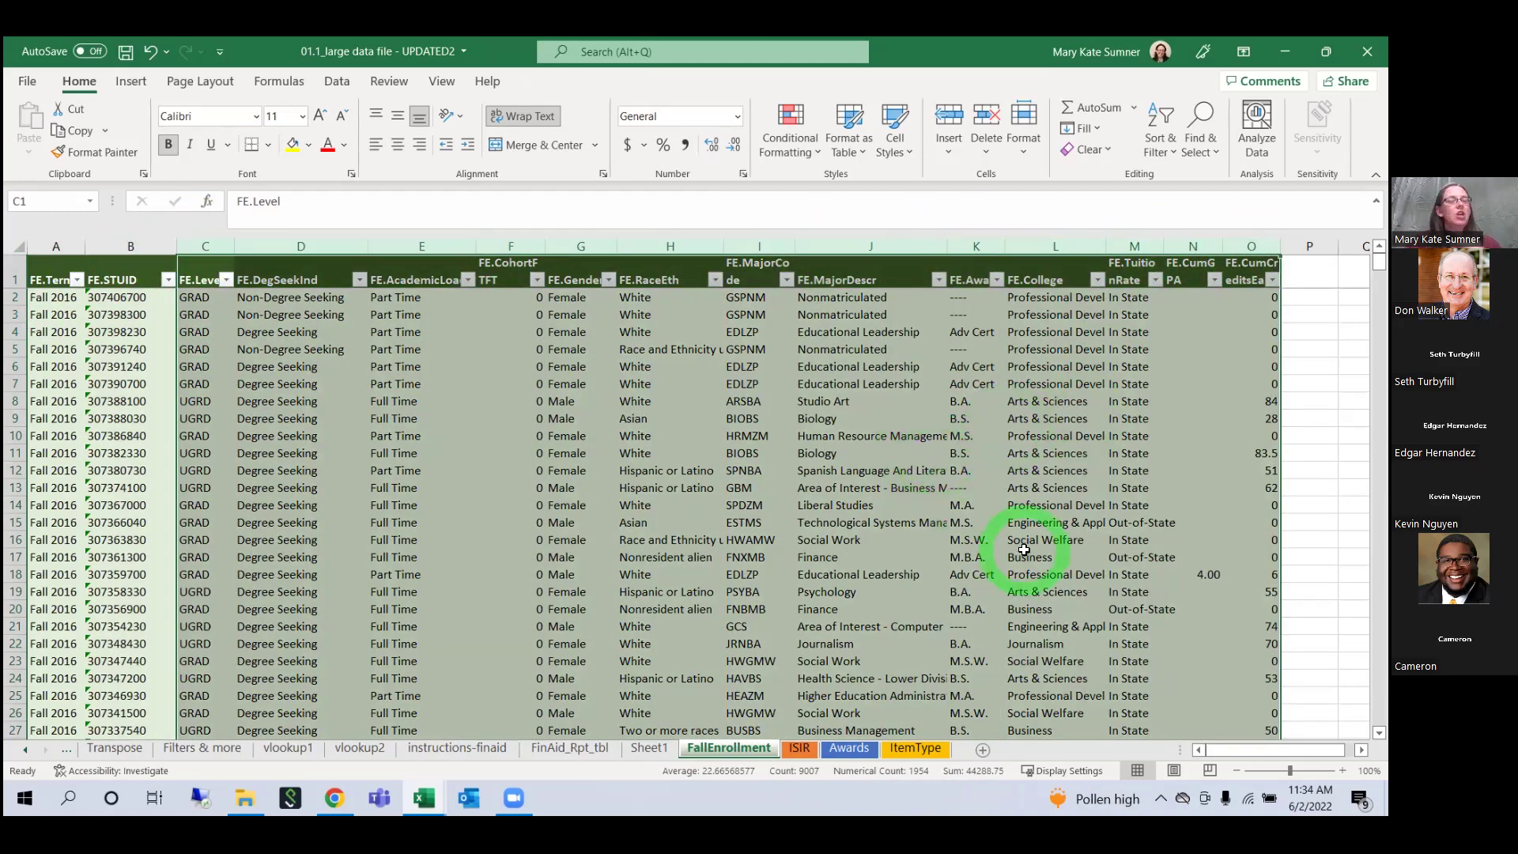
pyautogui.click(321, 403)
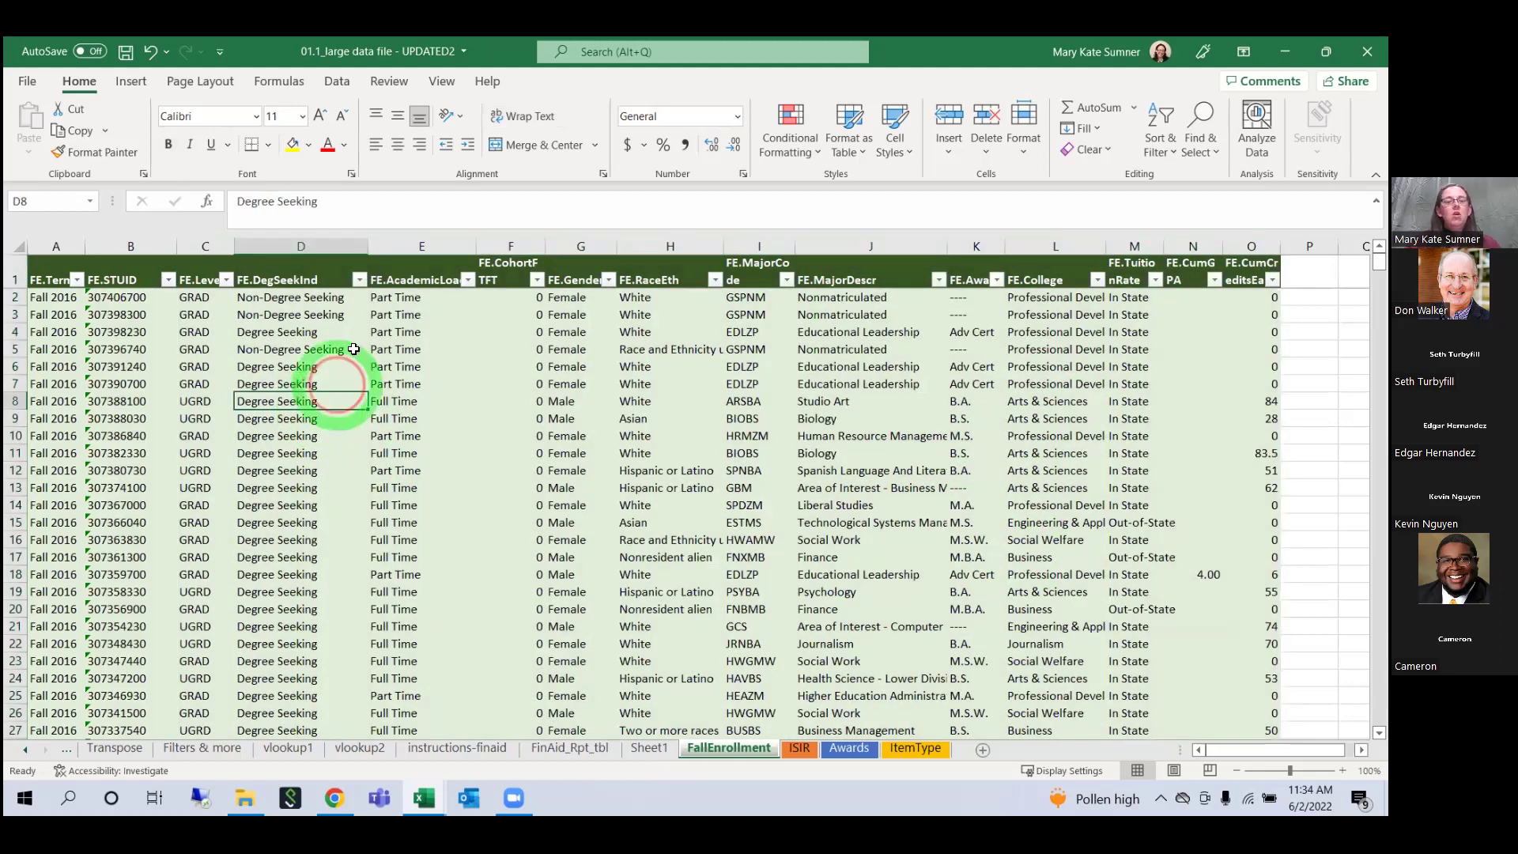
# Step: Check the filter choices of FE.DegSeekInd, FE.AcademicLoad, FE.Gender and FE.RaceEth in FallEnrollment without applying any filter
pyautogui.click(360, 279)
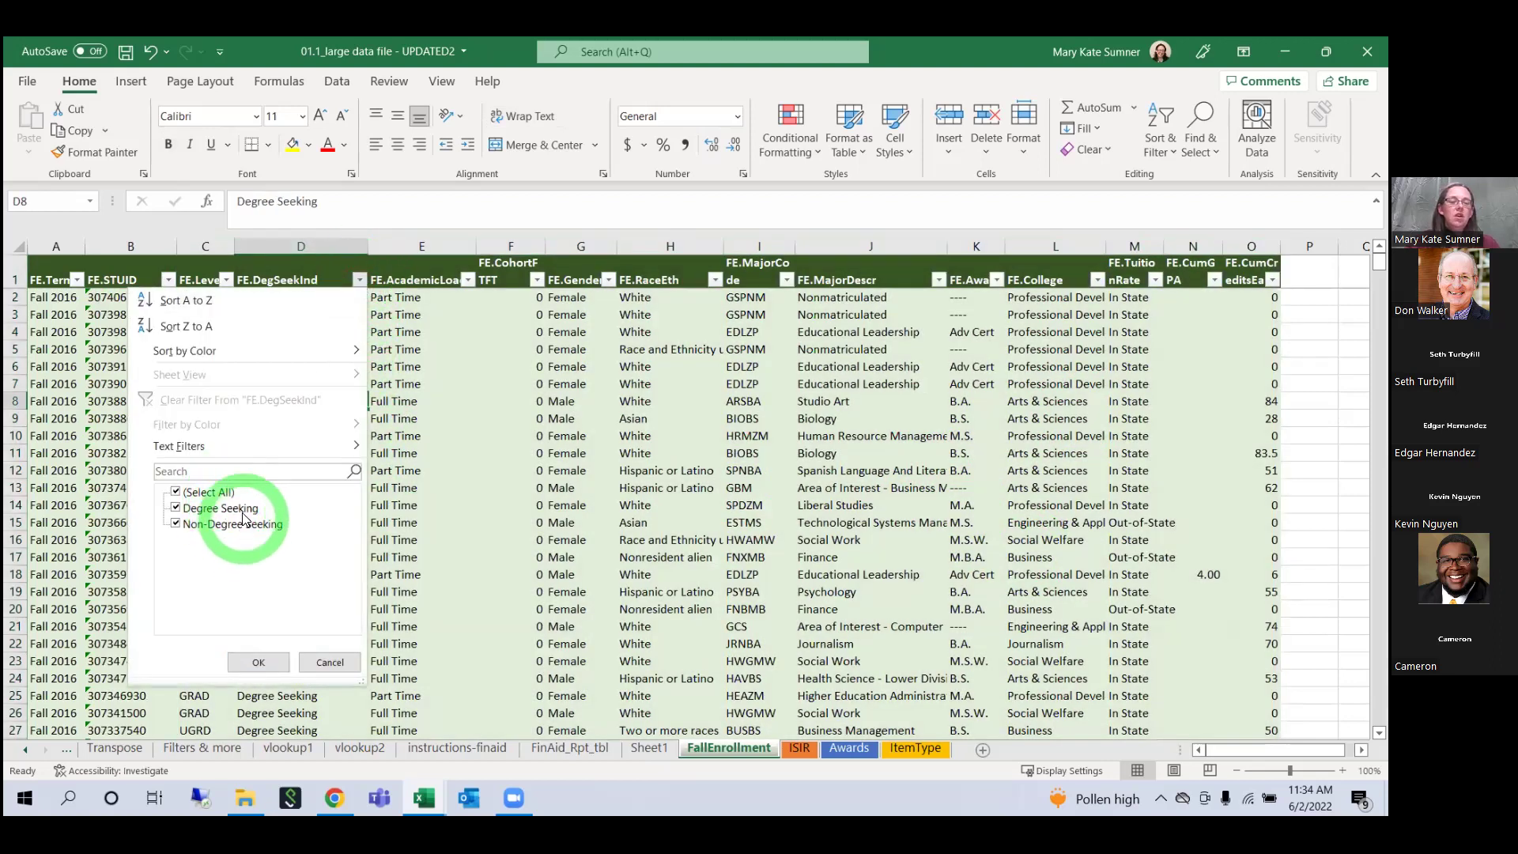
pyautogui.click(399, 405)
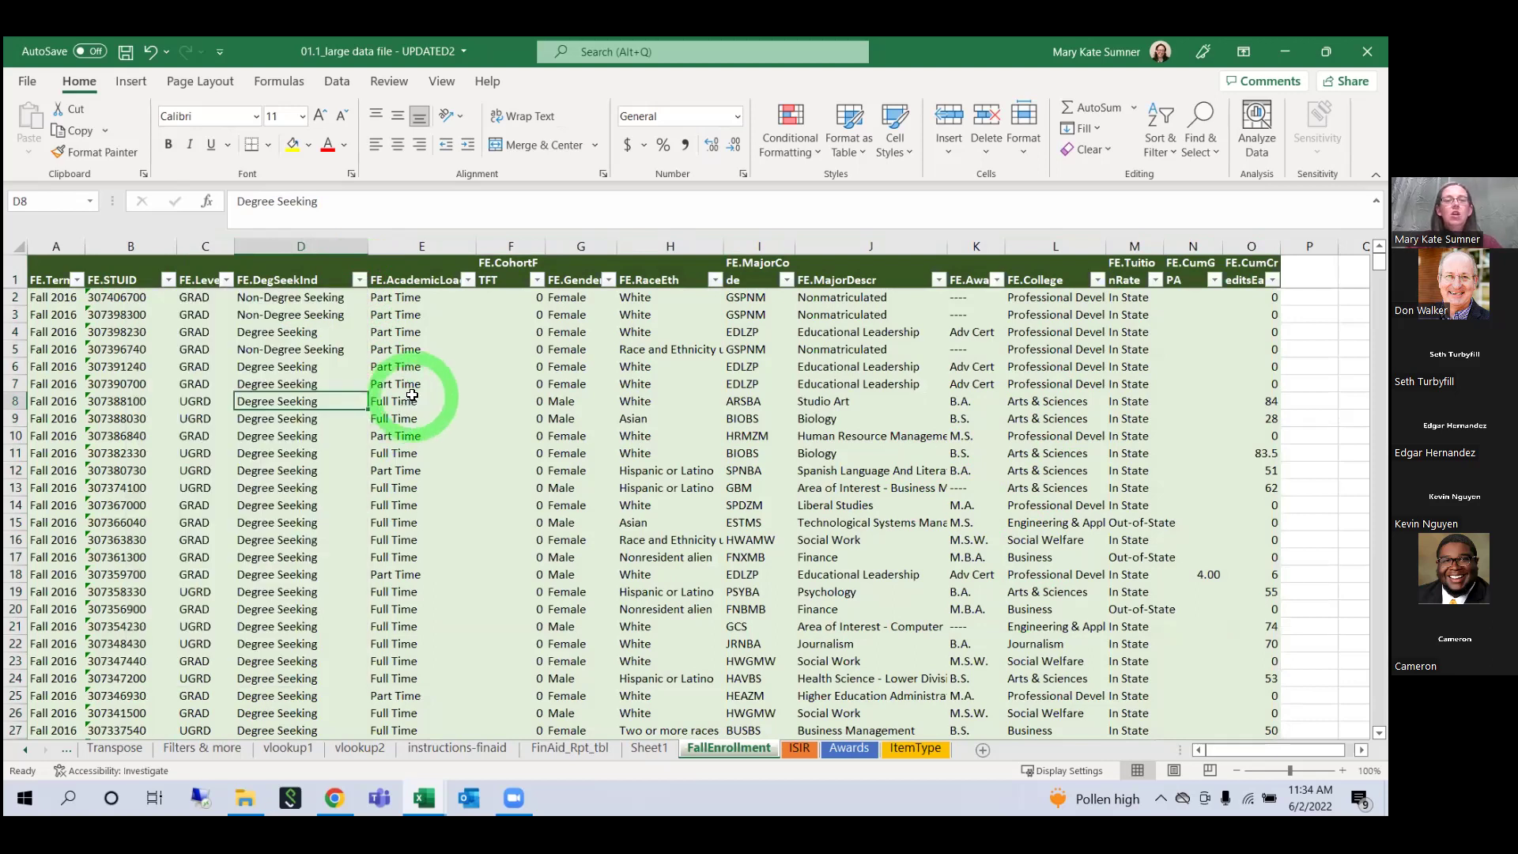
pyautogui.click(469, 280)
pyautogui.click(469, 280)
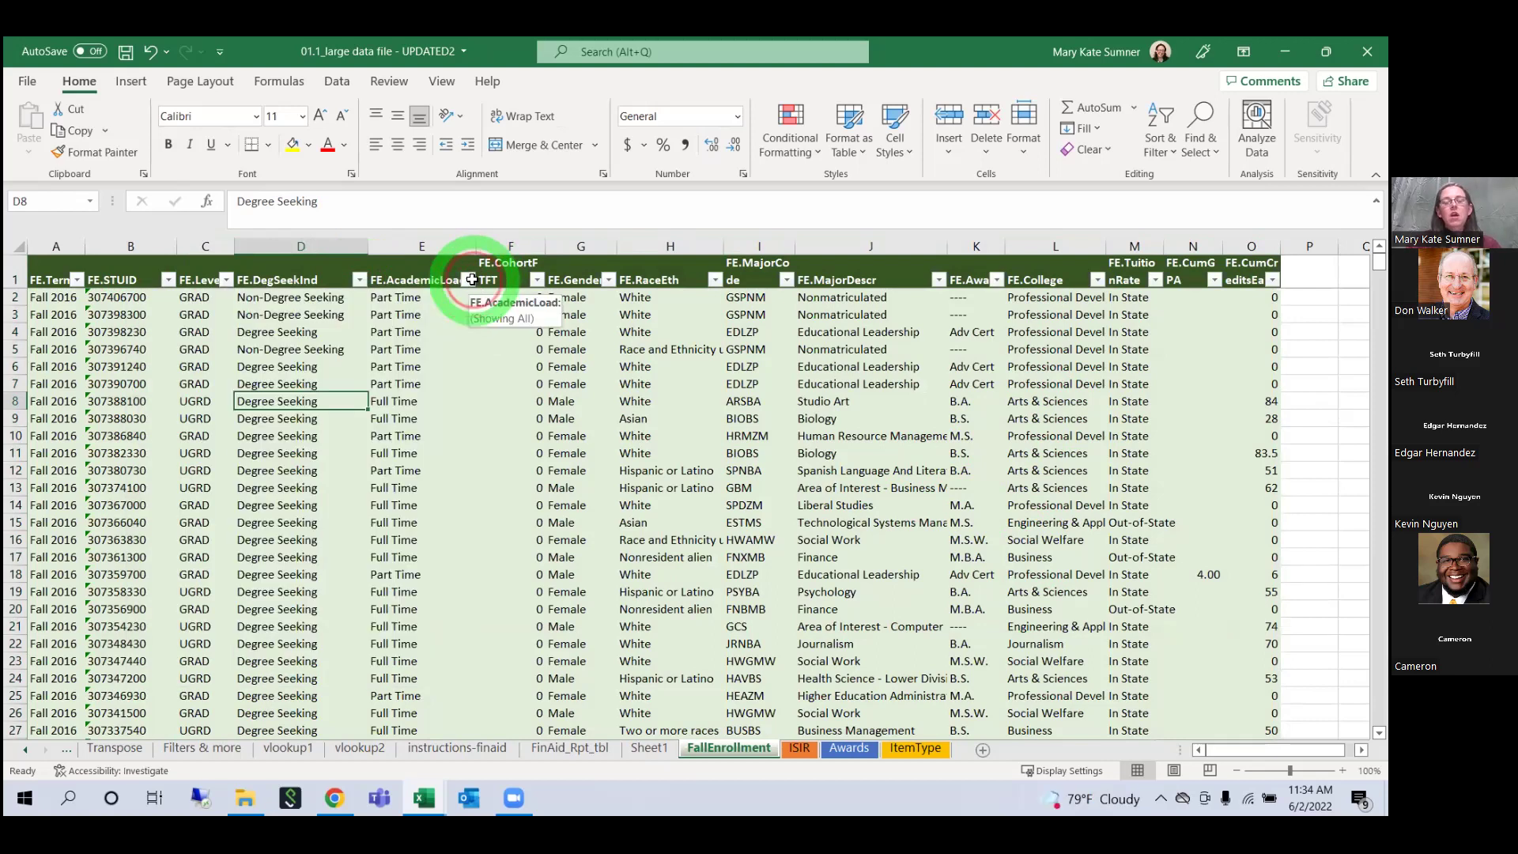
pyautogui.click(609, 280)
pyautogui.click(699, 275)
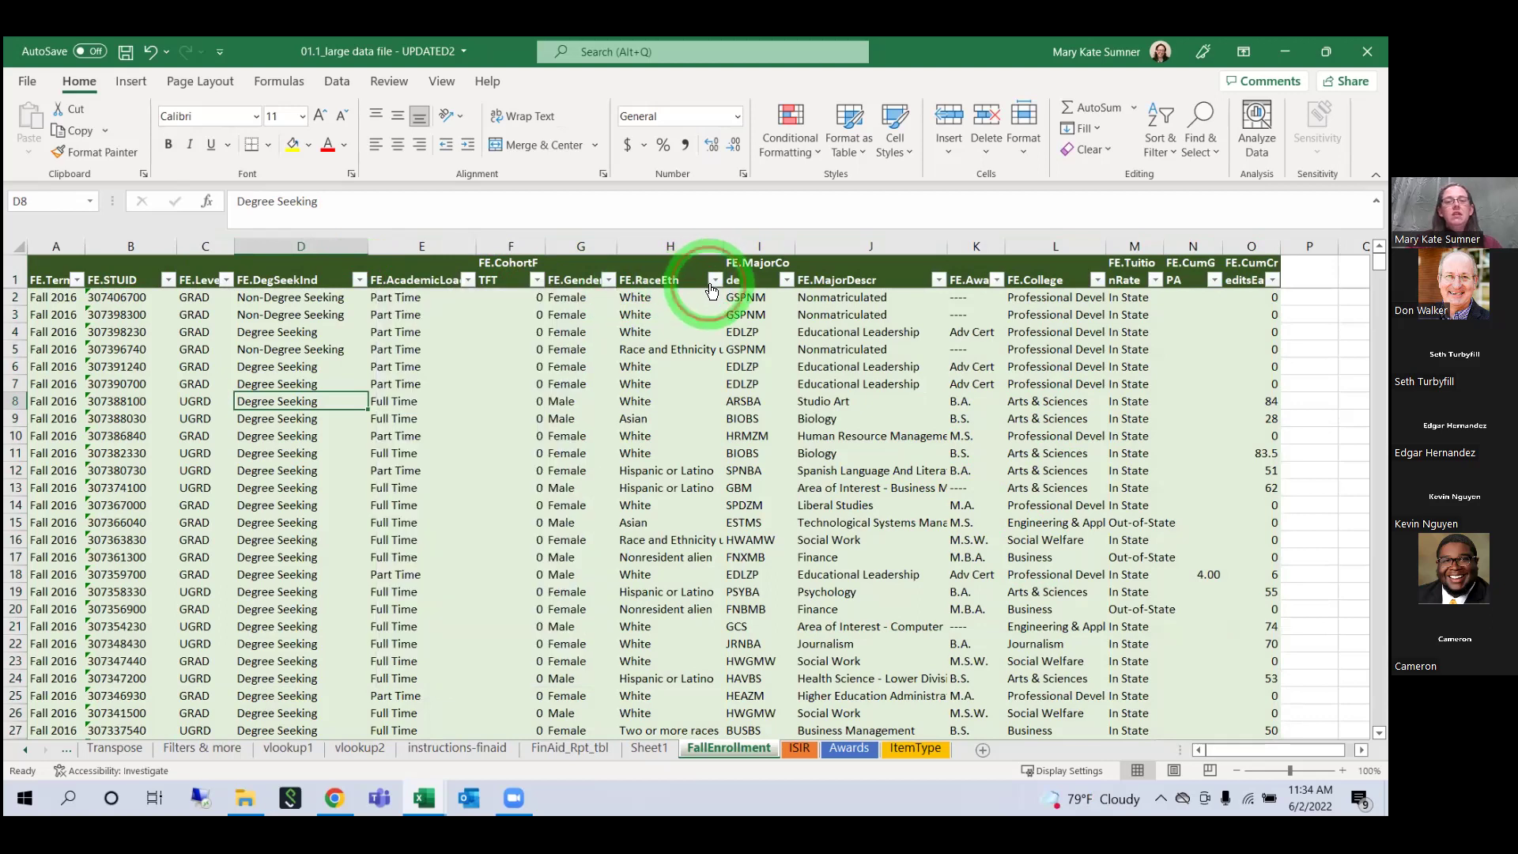
pyautogui.click(696, 440)
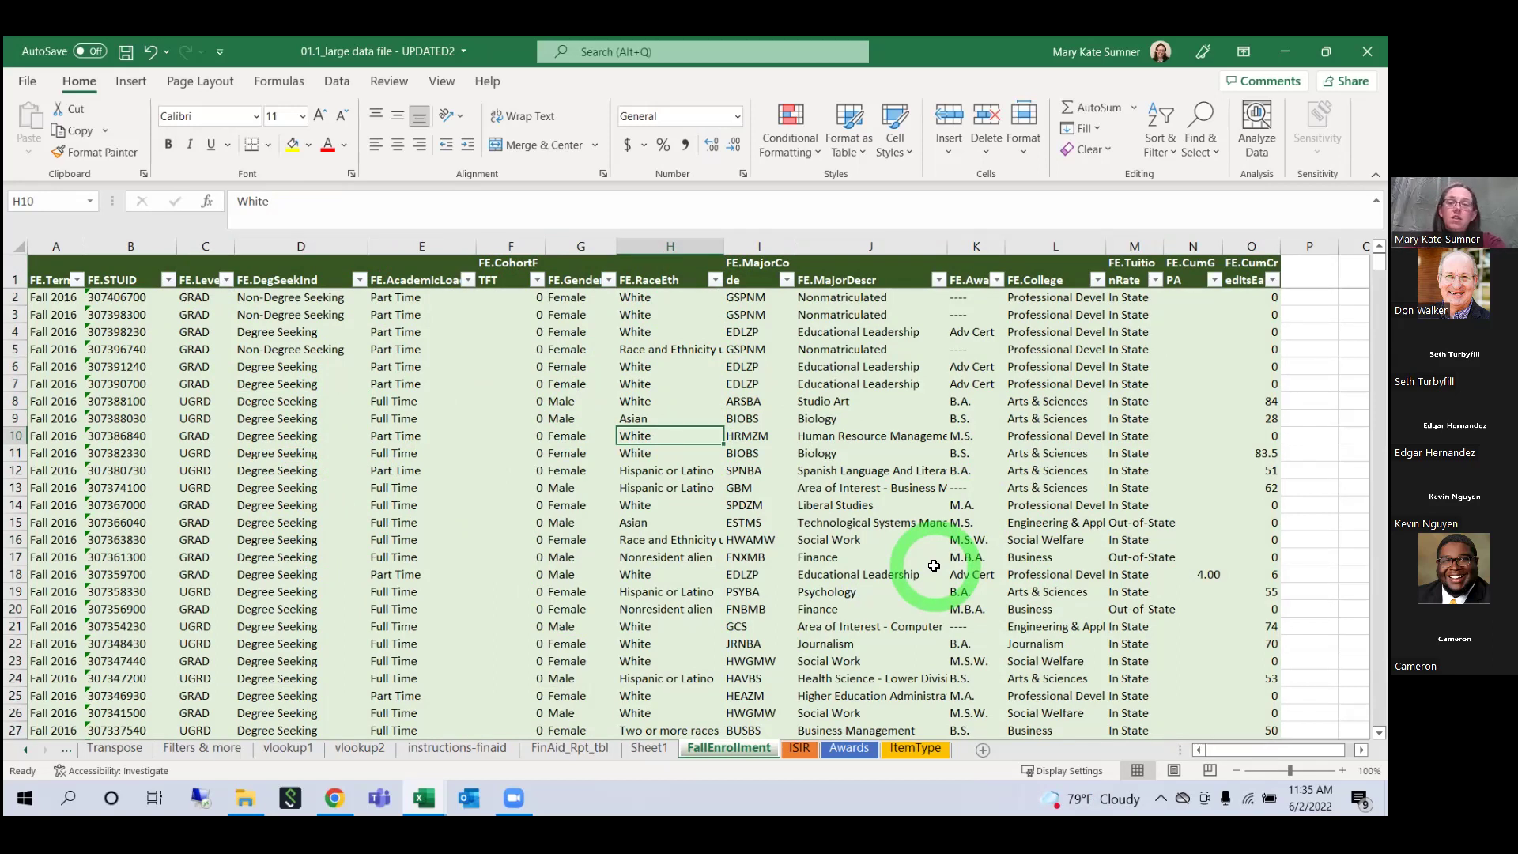
# Step: Return to the PivotTable on Sheet1 and check which options its Row Labels header cell offers
pyautogui.click(652, 749)
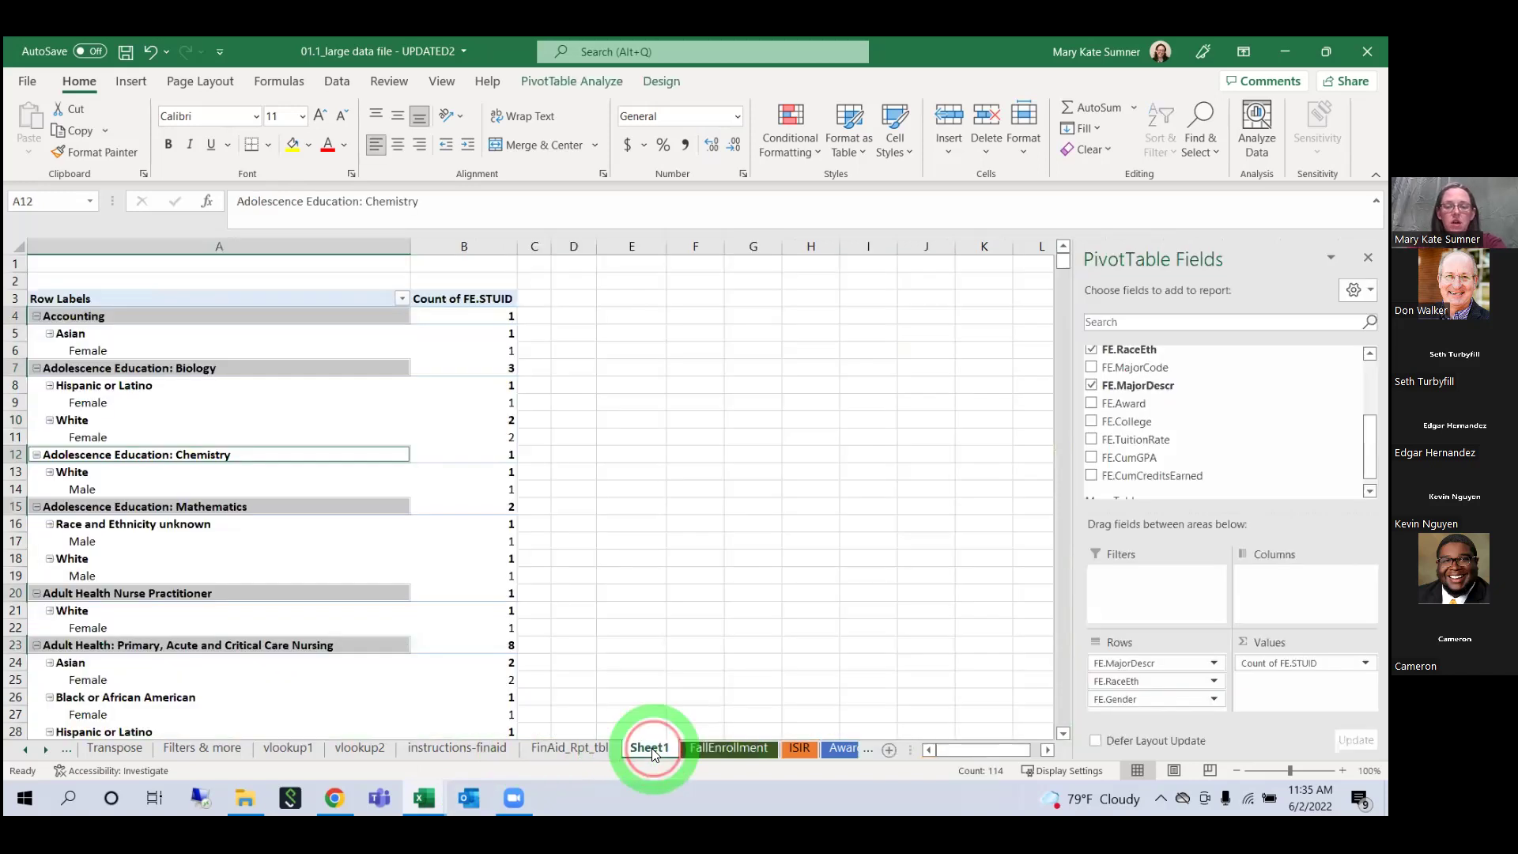
pyautogui.click(261, 471)
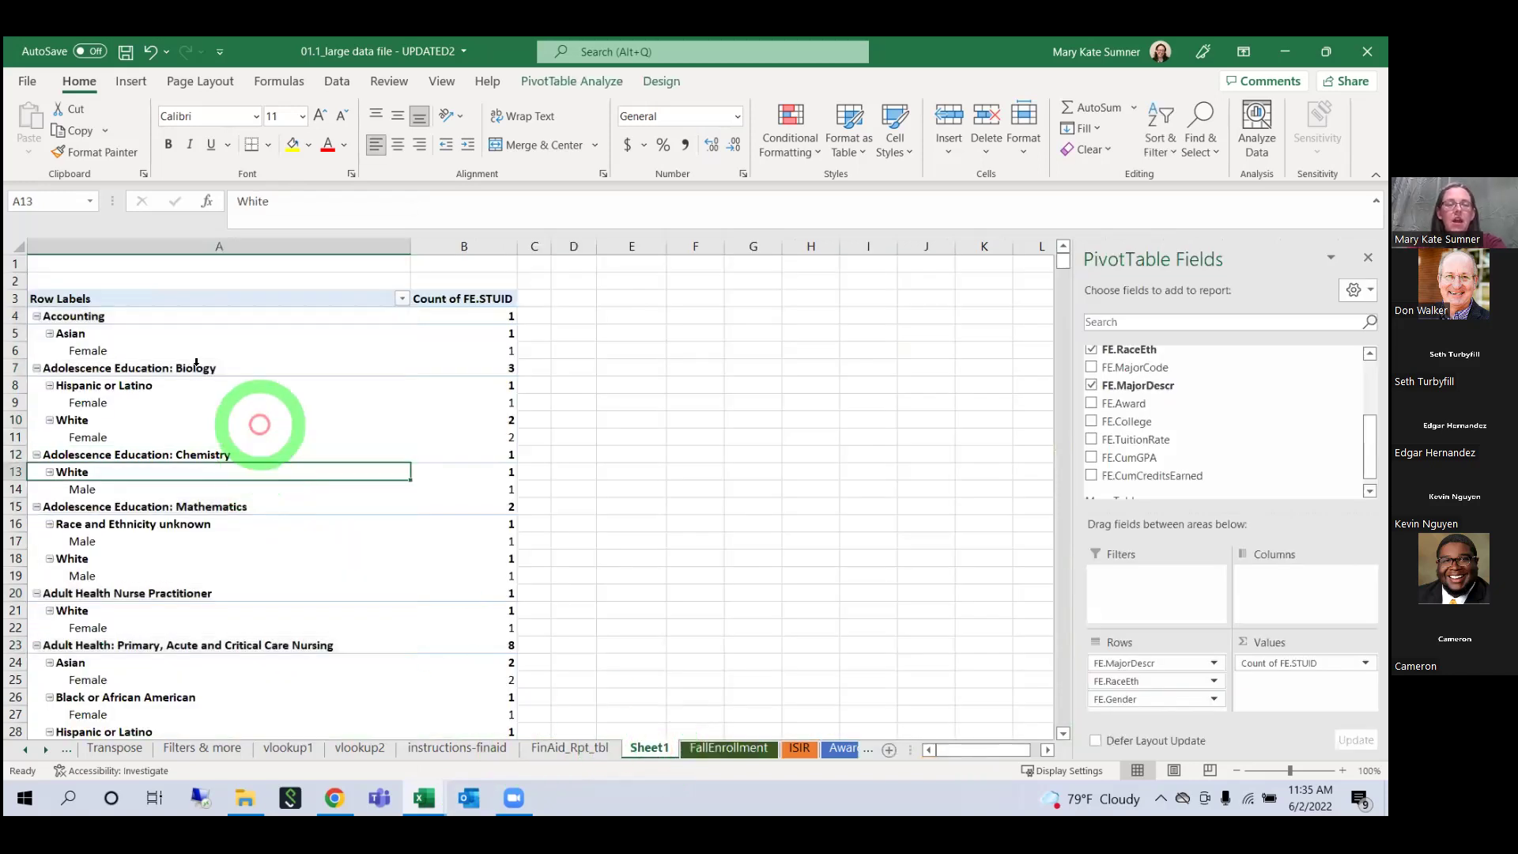
pyautogui.click(120, 300)
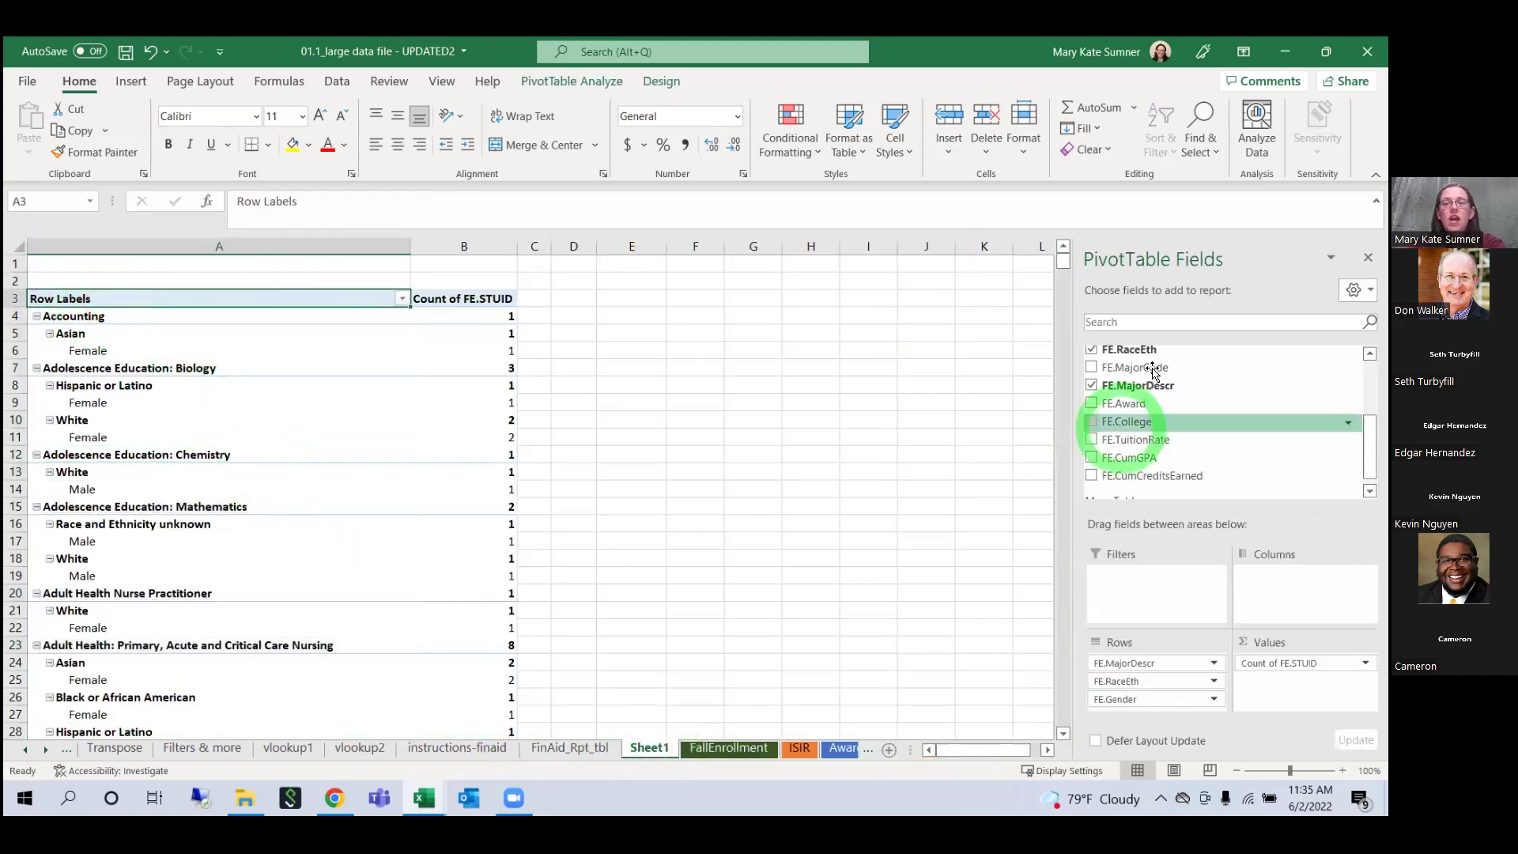
pyautogui.click(258, 304)
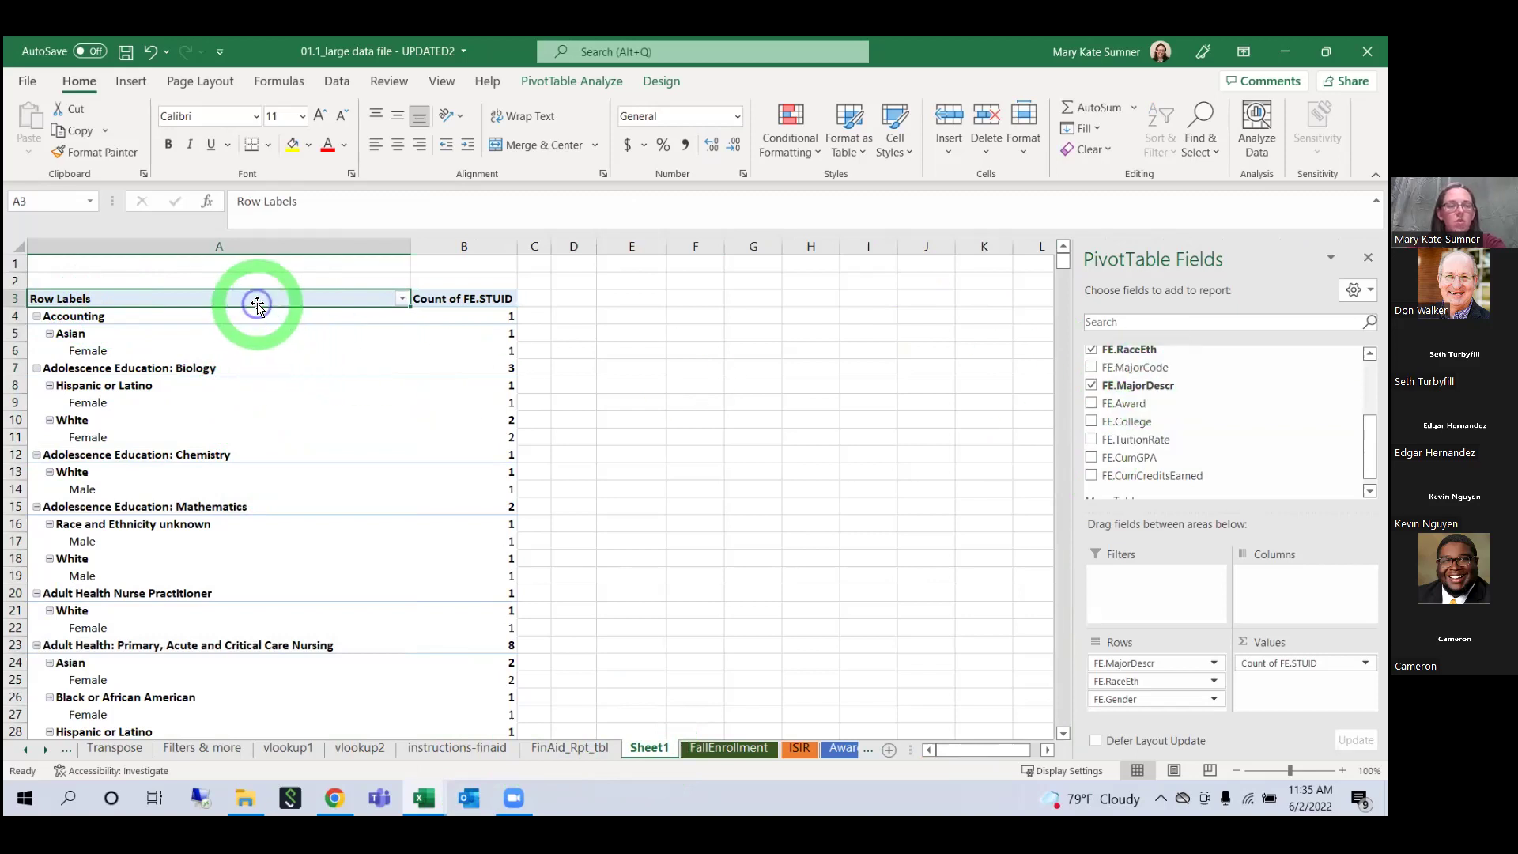
pyautogui.rightClick(254, 299)
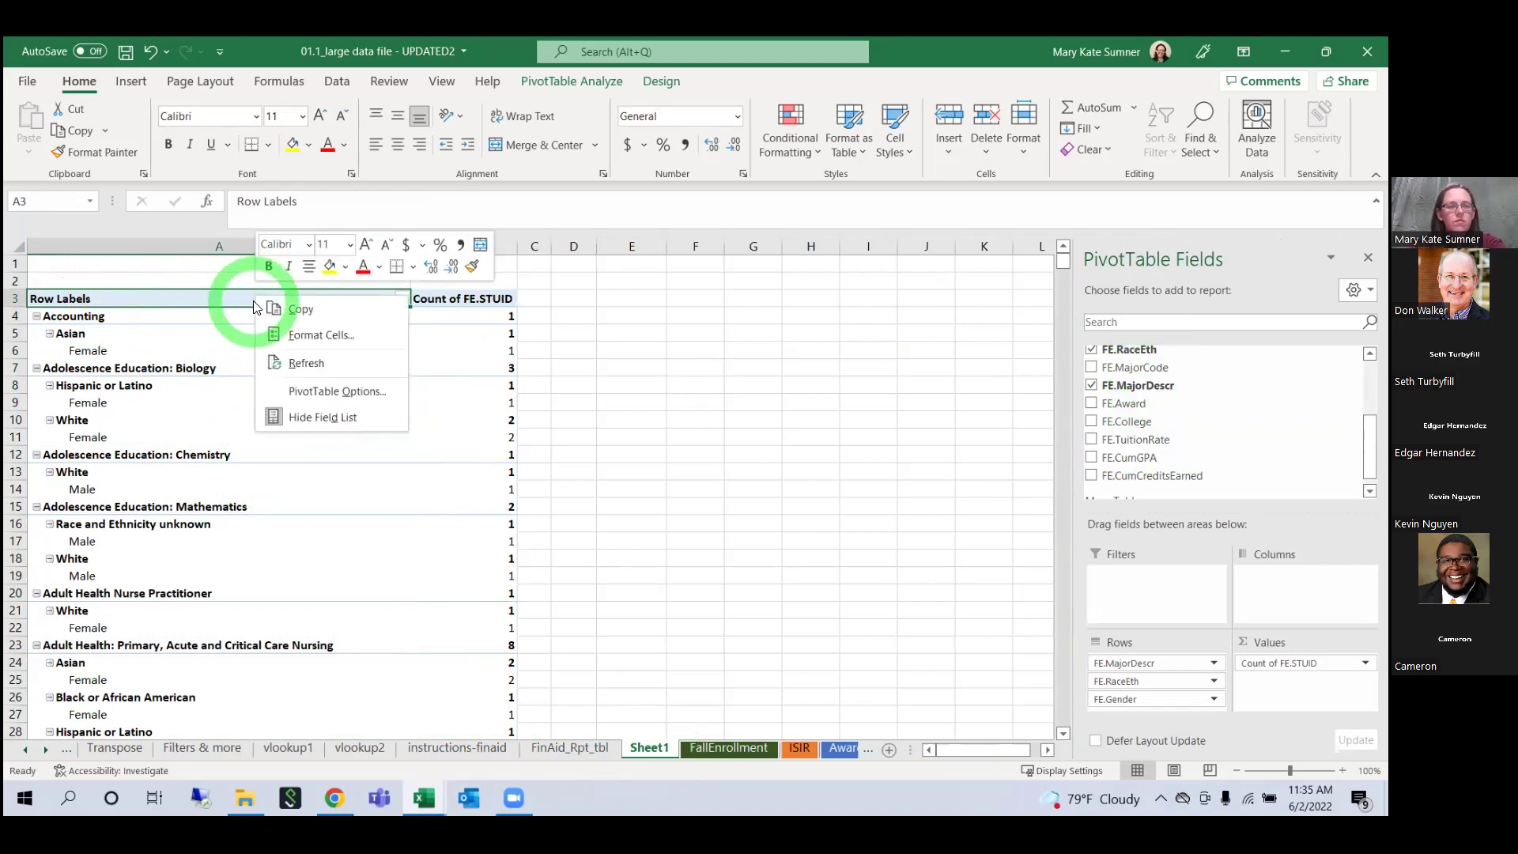
pyautogui.click(213, 301)
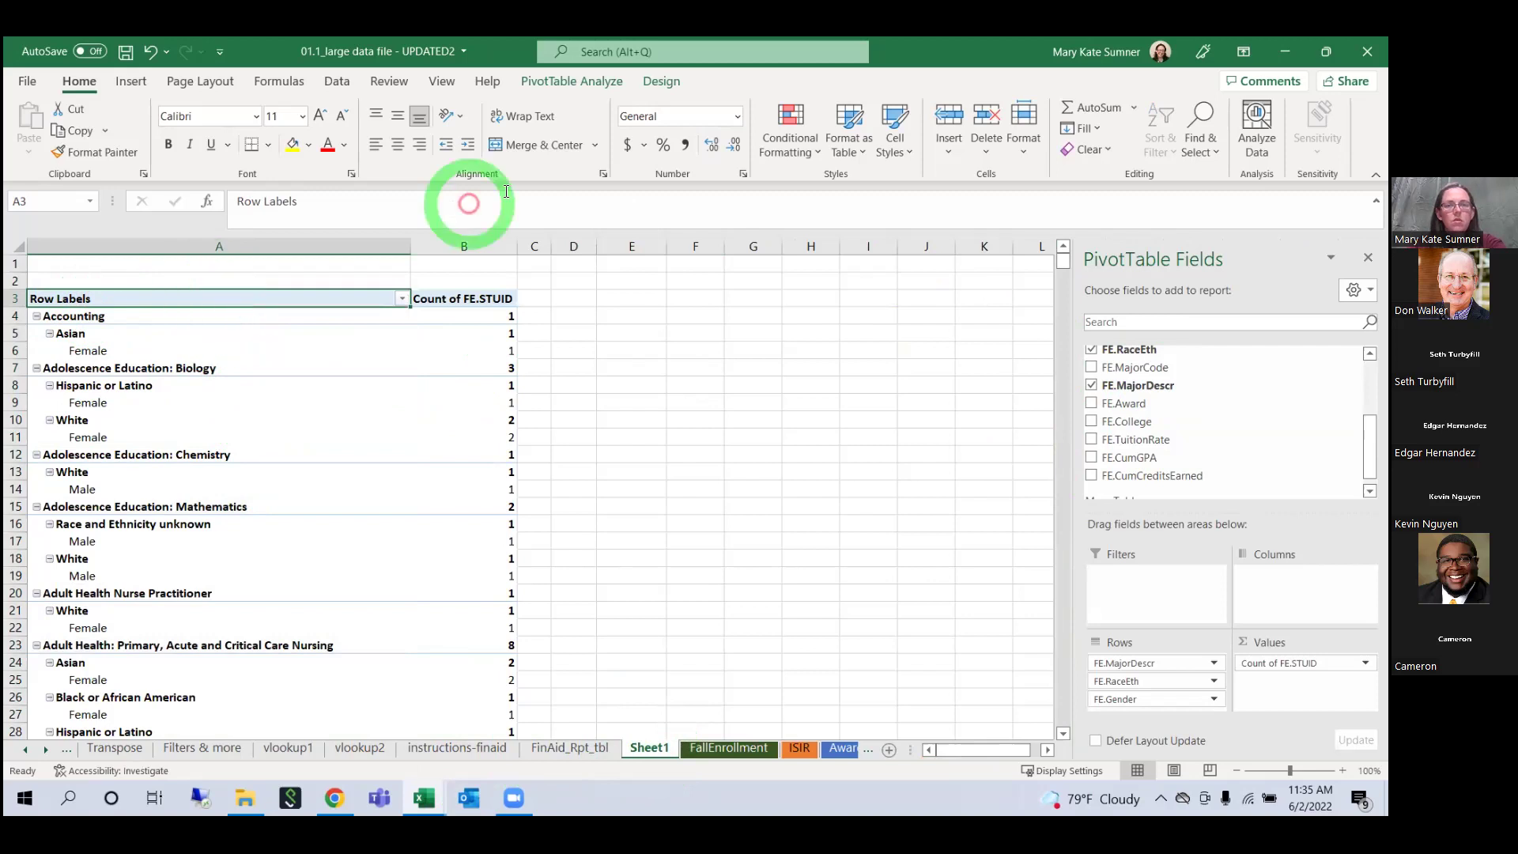
# Step: Preview a clustered column PivotChart of the nested major, race/ethnicity and gender counts without inserting it
pyautogui.click(585, 81)
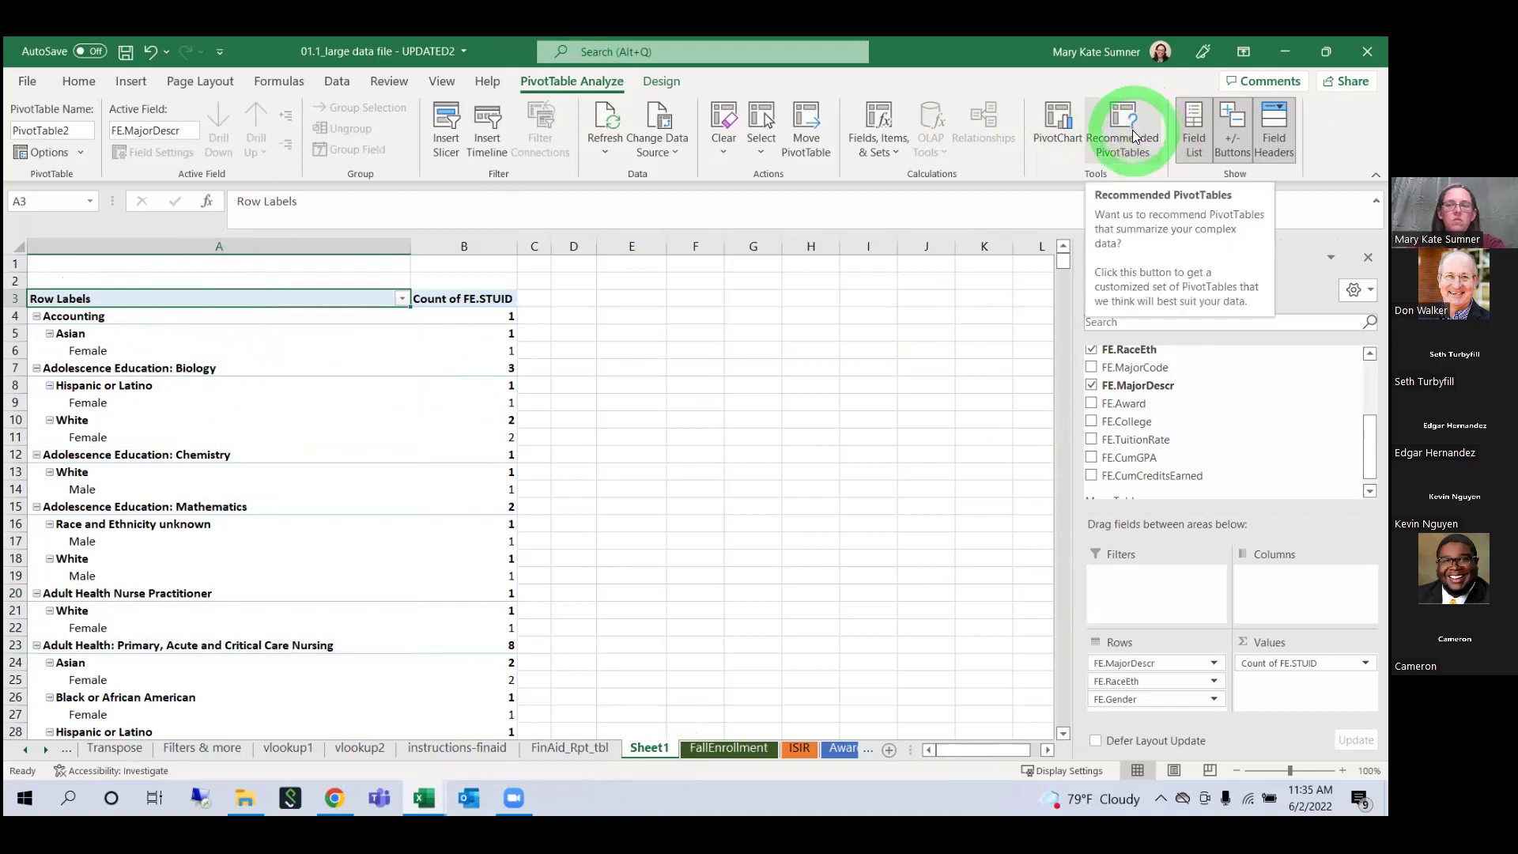
pyautogui.click(1043, 144)
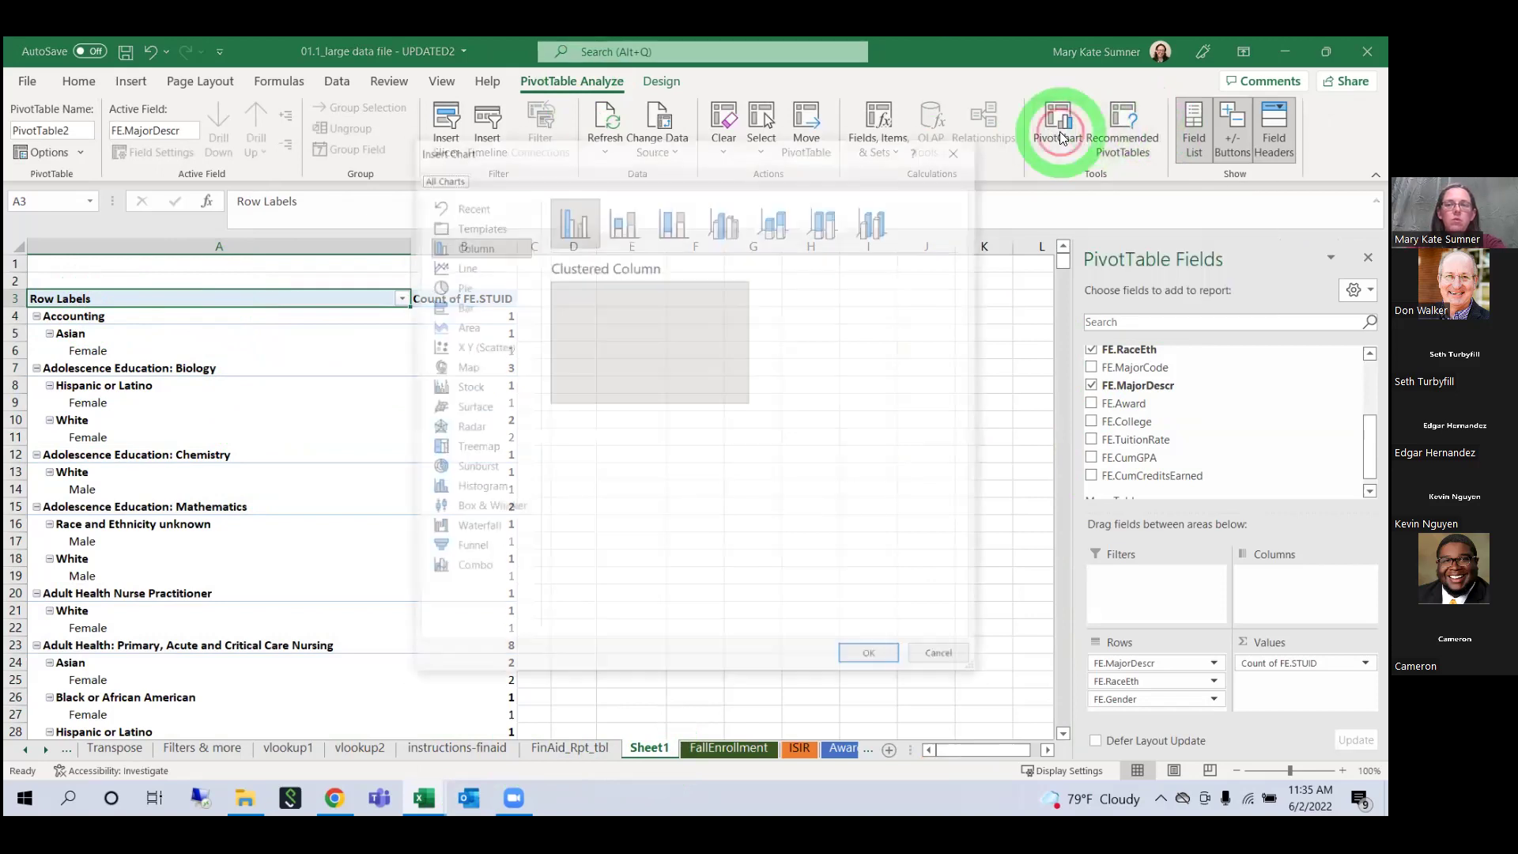
pyautogui.moveTo(601, 352)
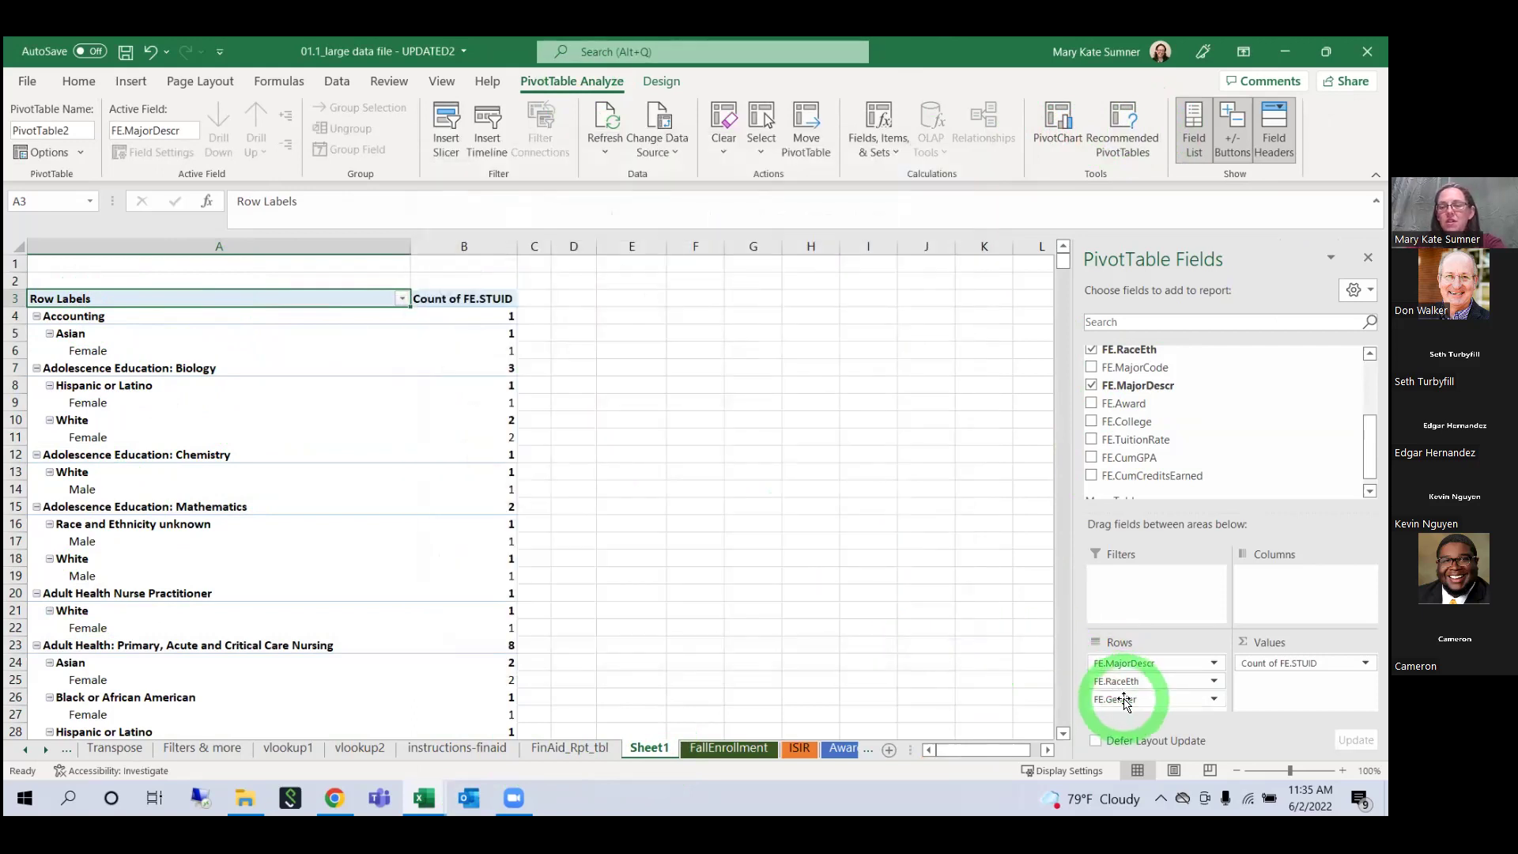
# Step: Clear FE.Gender, FE.RaceEth and FE.MajorDescr from the PivotTable's rows, and place FE.Gender there as the only row field
pyautogui.scroll(-1, 1169, 459)
pyautogui.moveTo(1131, 699); pyautogui.dragTo(1146, 617)
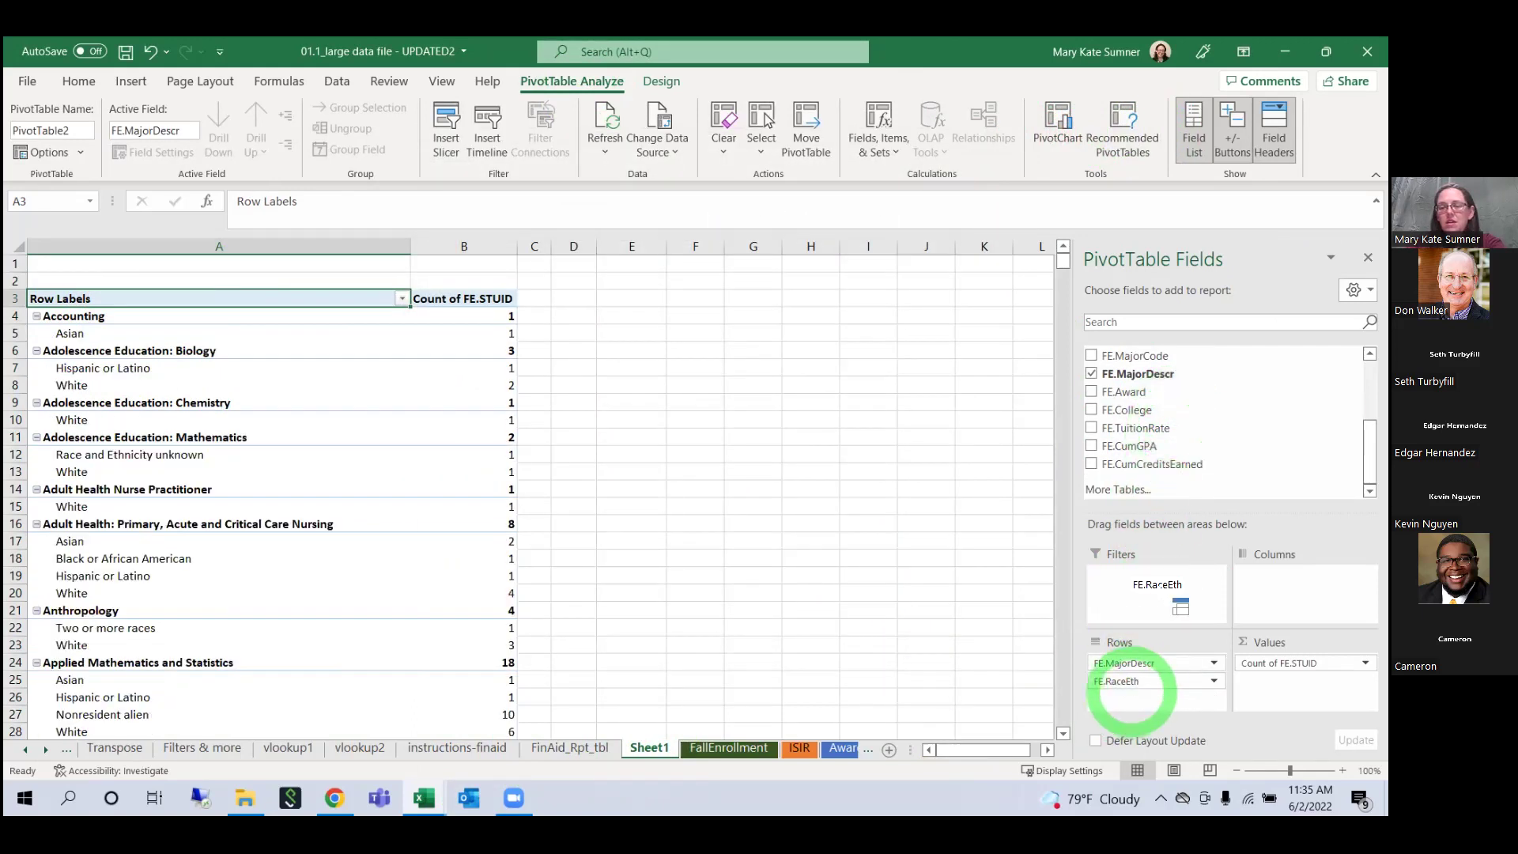
pyautogui.moveTo(1169, 392); pyautogui.dragTo(1168, 393)
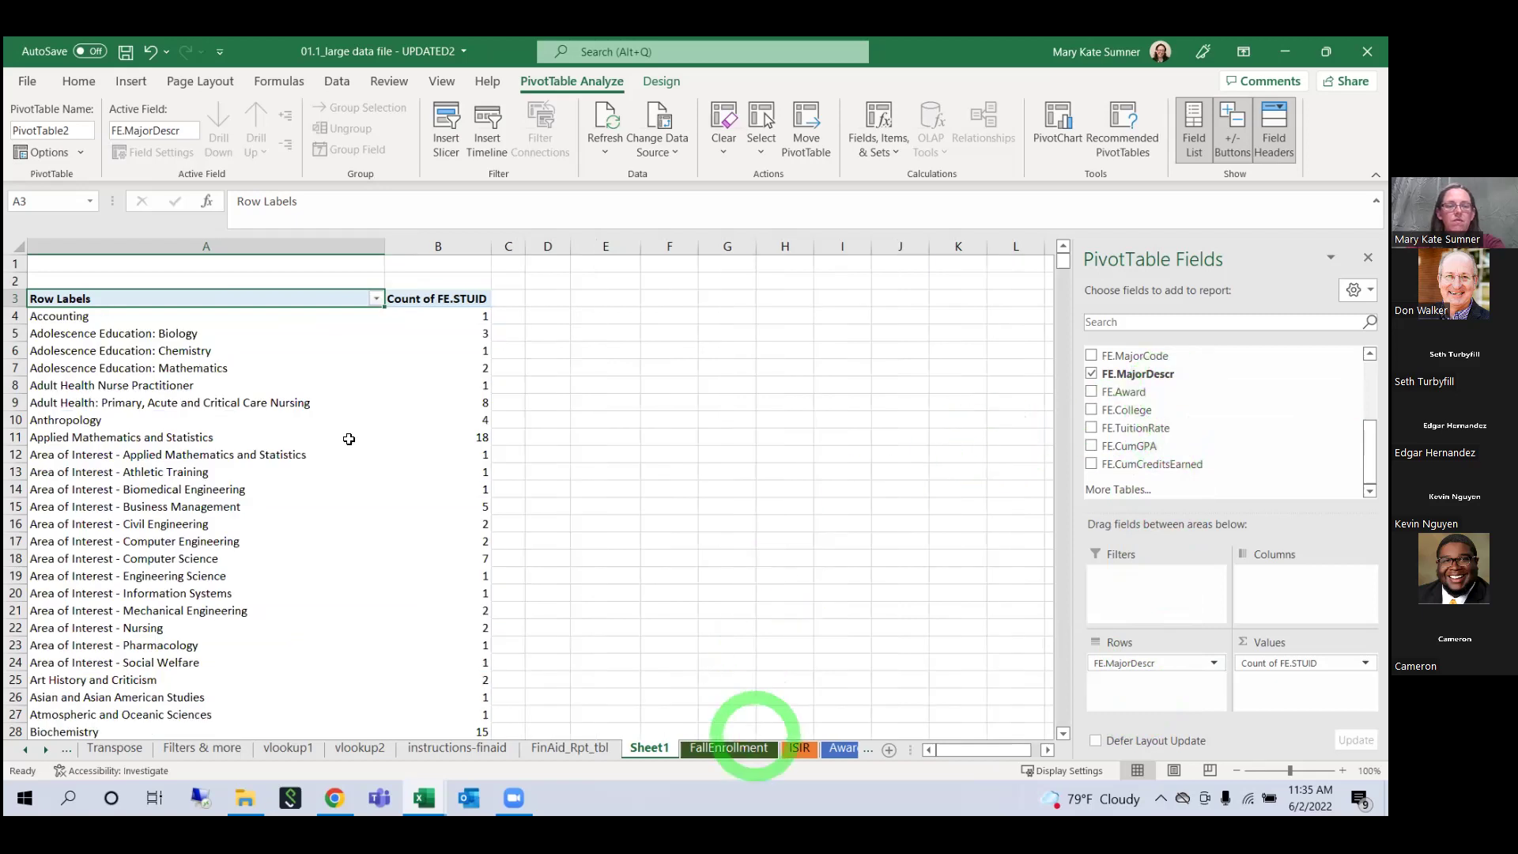
pyautogui.scroll(-6, 349, 434)
pyautogui.scroll(6, 349, 439)
pyautogui.moveTo(1171, 664)
pyautogui.mouseDown()
pyautogui.moveTo(1218, 408)
pyautogui.moveTo(1168, 396)
pyautogui.moveTo(1162, 676)
pyautogui.mouseUp()
pyautogui.scroll(2, 1186, 400)
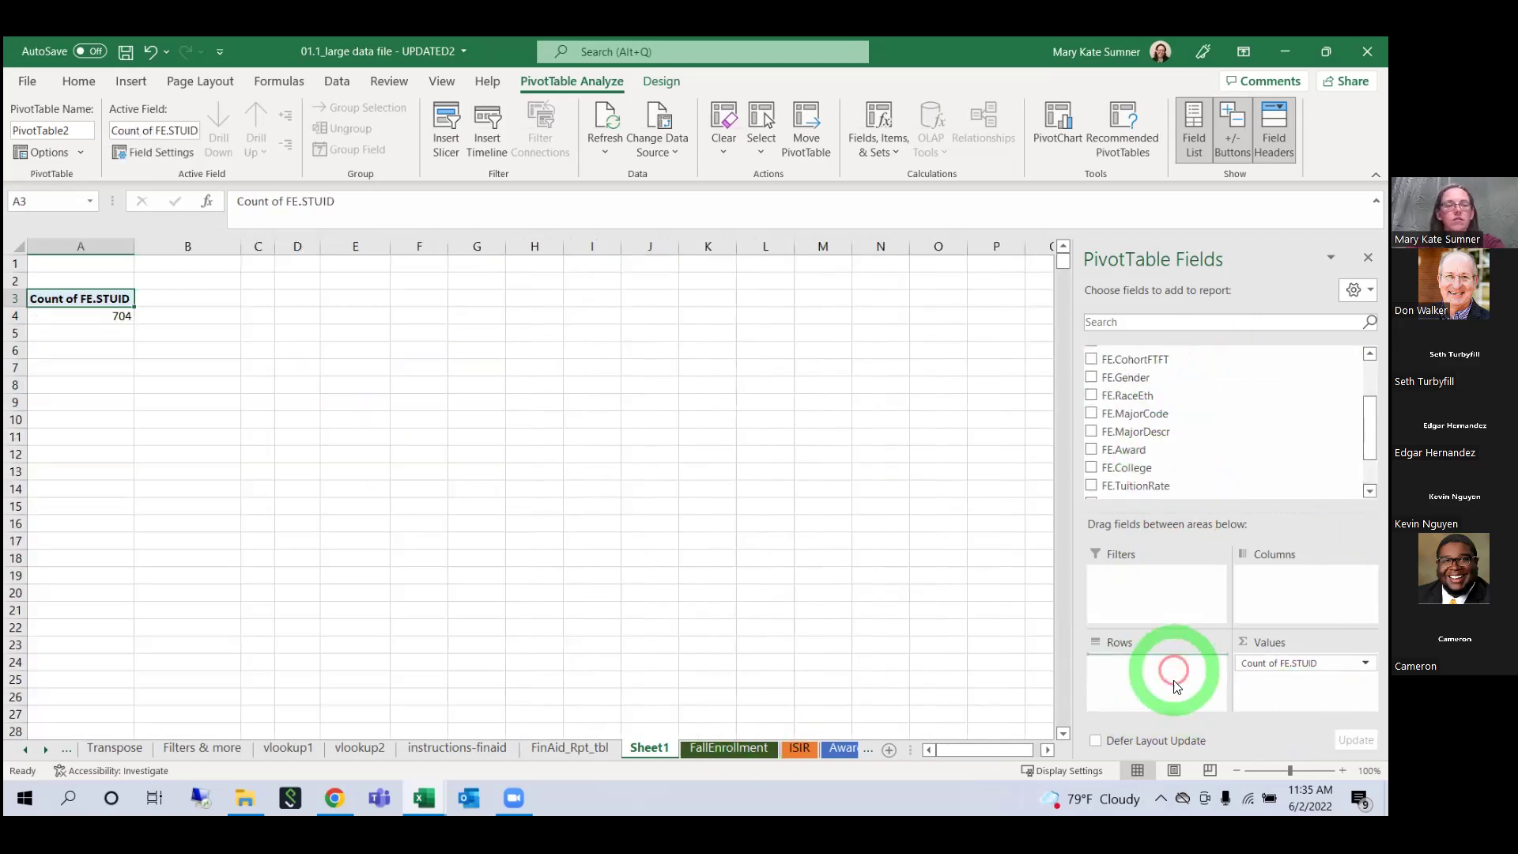
# Step: Insert a clustered column PivotChart of the student count by gender and place it beside the PivotTable
pyautogui.click(1075, 124)
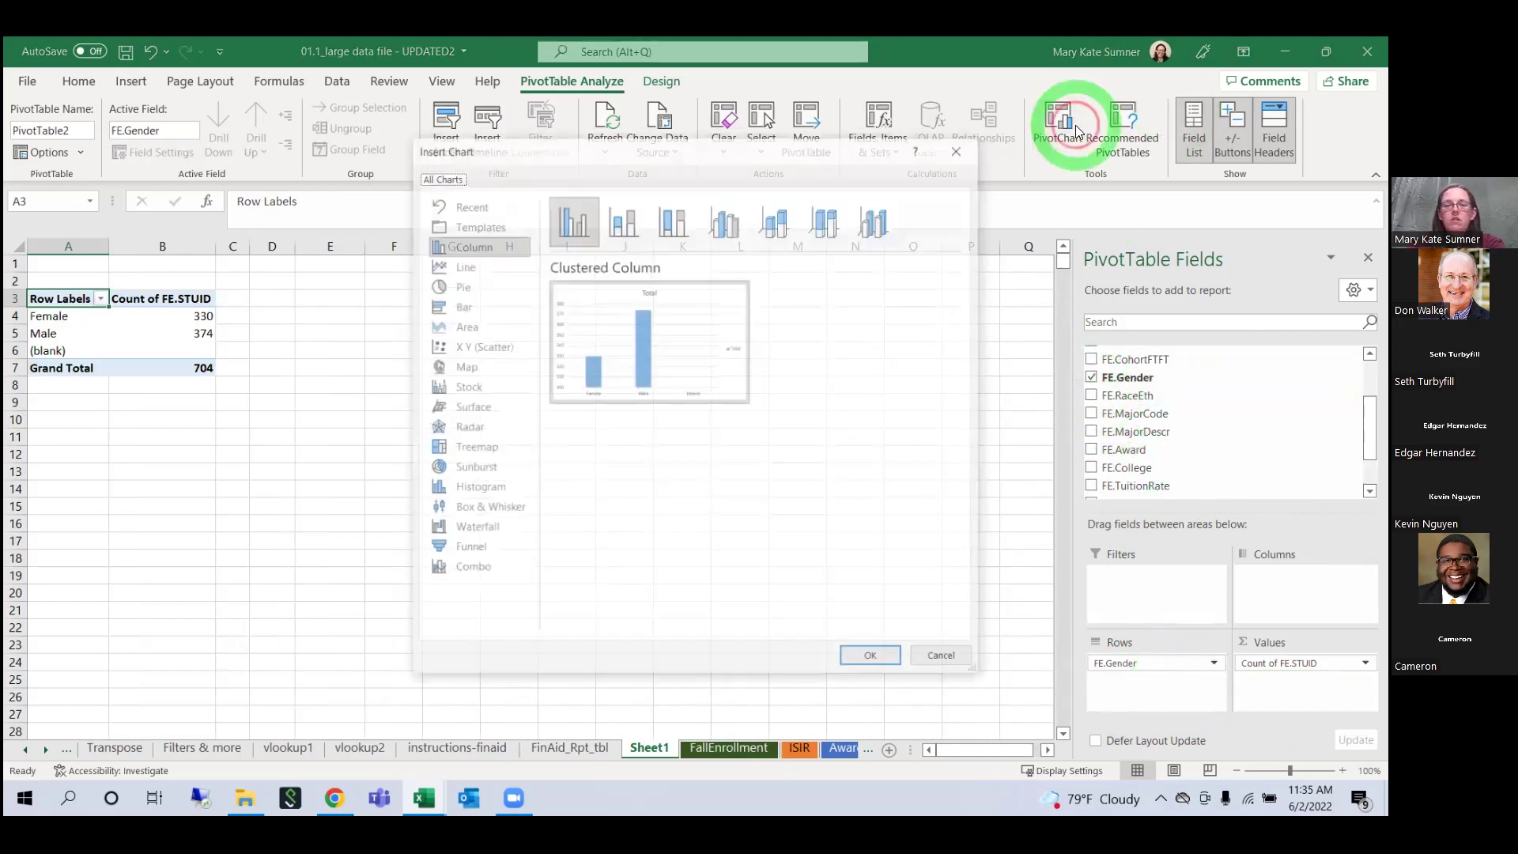
pyautogui.click(884, 660)
pyautogui.moveTo(603, 407); pyautogui.dragTo(581, 325)
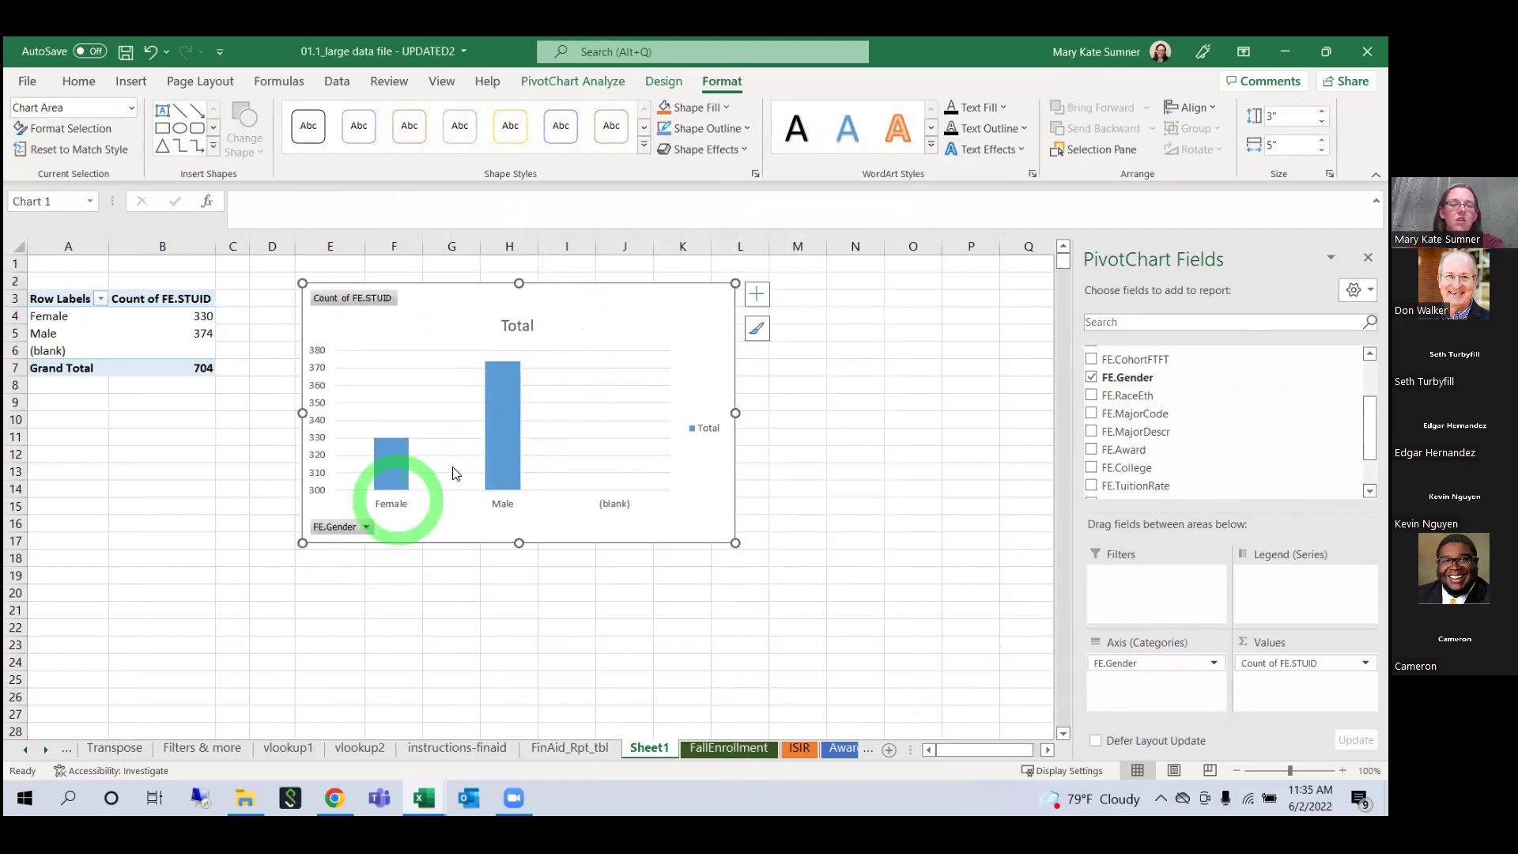
# Step: Filter the (blank) category out of FE.Gender in the PivotChart
pyautogui.click(362, 526)
pyautogui.click(167, 376)
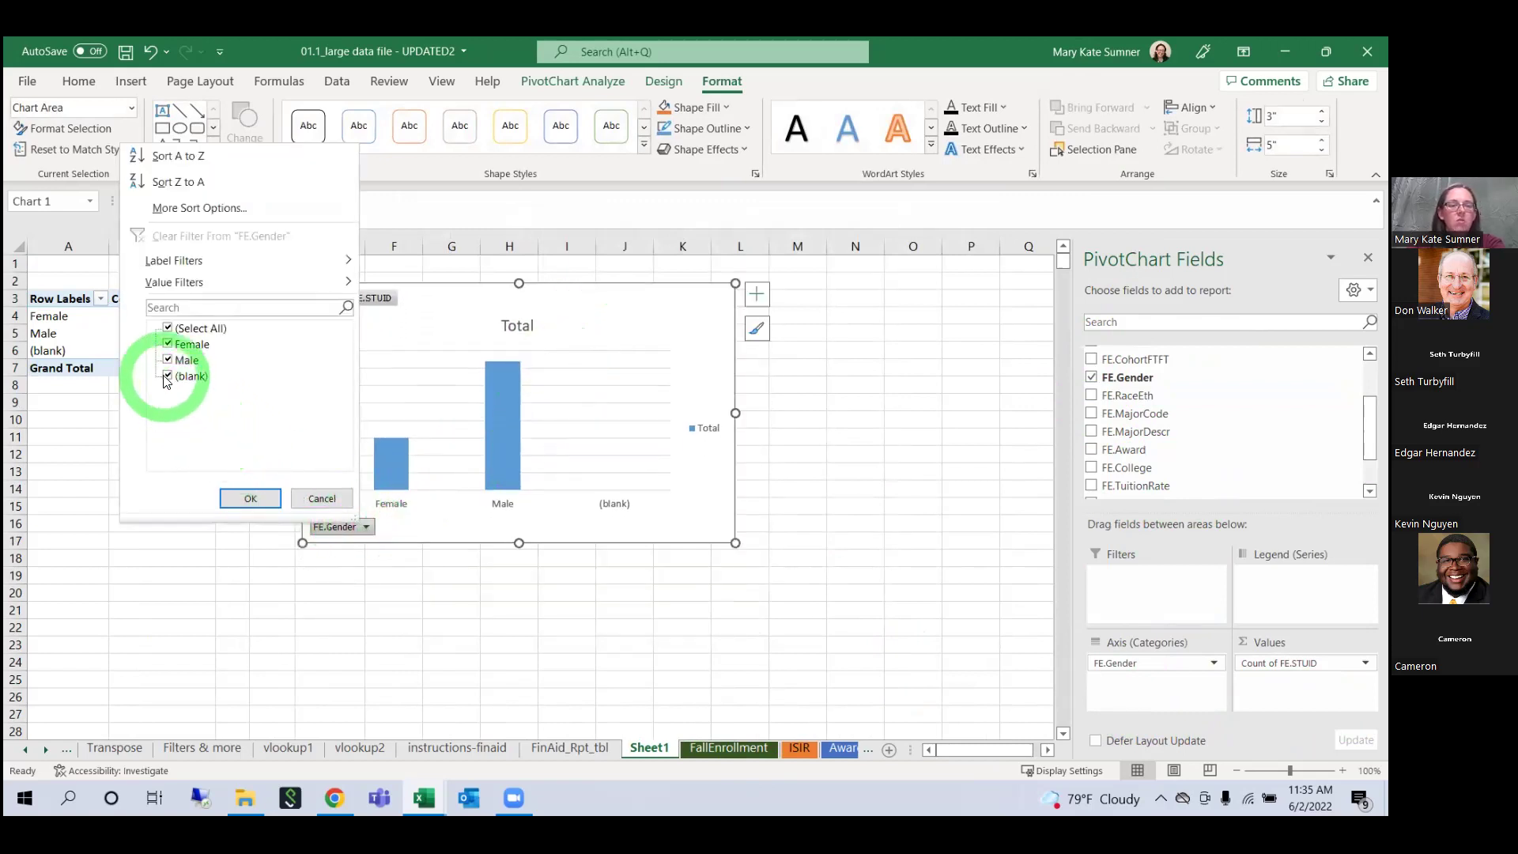
pyautogui.click(267, 508)
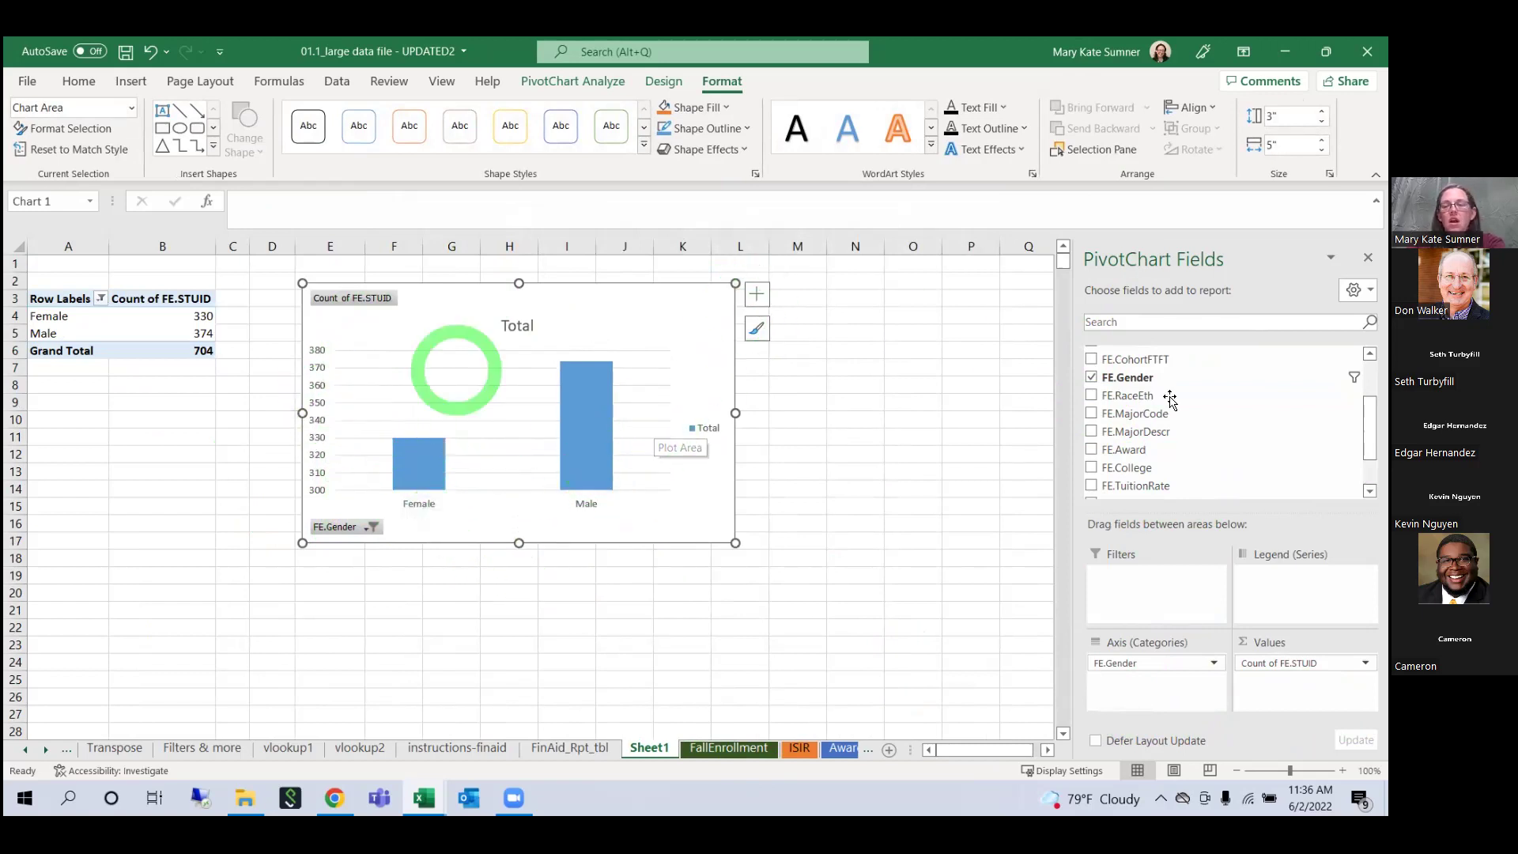
# Step: Replace FE.Gender with FE.RaceEth as the PivotChart's axis field, and enlarge the chart to about 3.89" high by 6.76" wide
pyautogui.moveTo(1164, 671)
pyautogui.mouseDown()
pyautogui.moveTo(1193, 485)
pyautogui.moveTo(1118, 406)
pyautogui.moveTo(1128, 396)
pyautogui.moveTo(1146, 669)
pyautogui.mouseUp()
pyautogui.moveTo(806, 548); pyautogui.dragTo(962, 619)
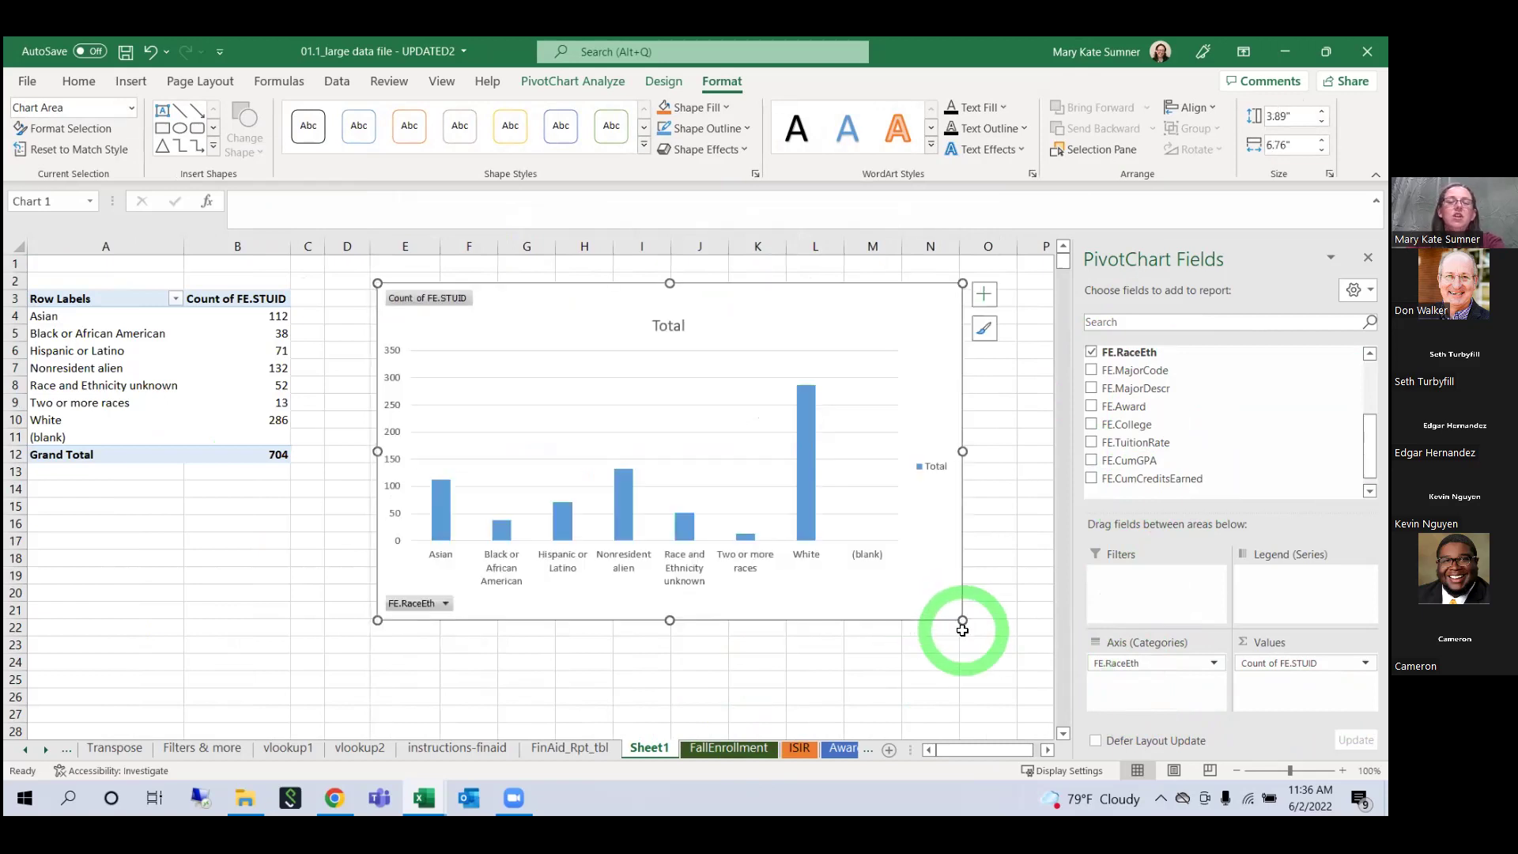
# Step: Widen the PivotChart to 7.3" and replace FE.RaceEth with FE.MajorDescr as its axis field
pyautogui.moveTo(364, 453); pyautogui.dragTo(329, 454)
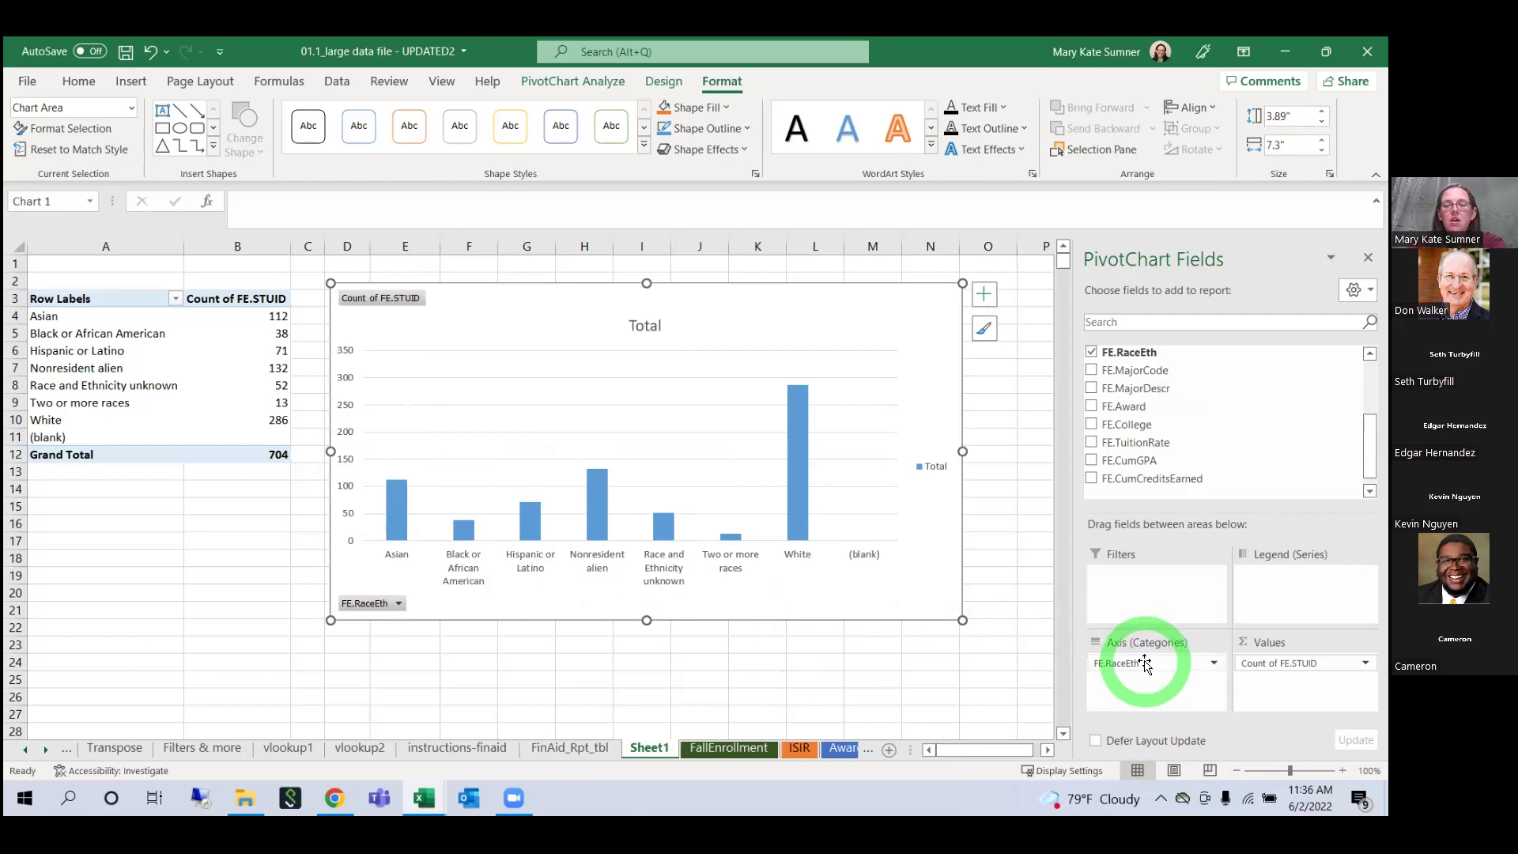
pyautogui.moveTo(1146, 662)
pyautogui.mouseDown()
pyautogui.moveTo(1149, 413)
pyautogui.moveTo(1184, 681)
pyautogui.moveTo(1161, 662)
pyautogui.moveTo(1179, 424)
pyautogui.moveTo(1152, 351)
pyautogui.moveTo(1187, 696)
pyautogui.moveTo(1164, 687)
pyautogui.moveTo(1176, 405)
pyautogui.moveTo(1163, 451)
pyautogui.moveTo(1174, 664)
pyautogui.mouseUp()
pyautogui.scroll(2, 1162, 419)
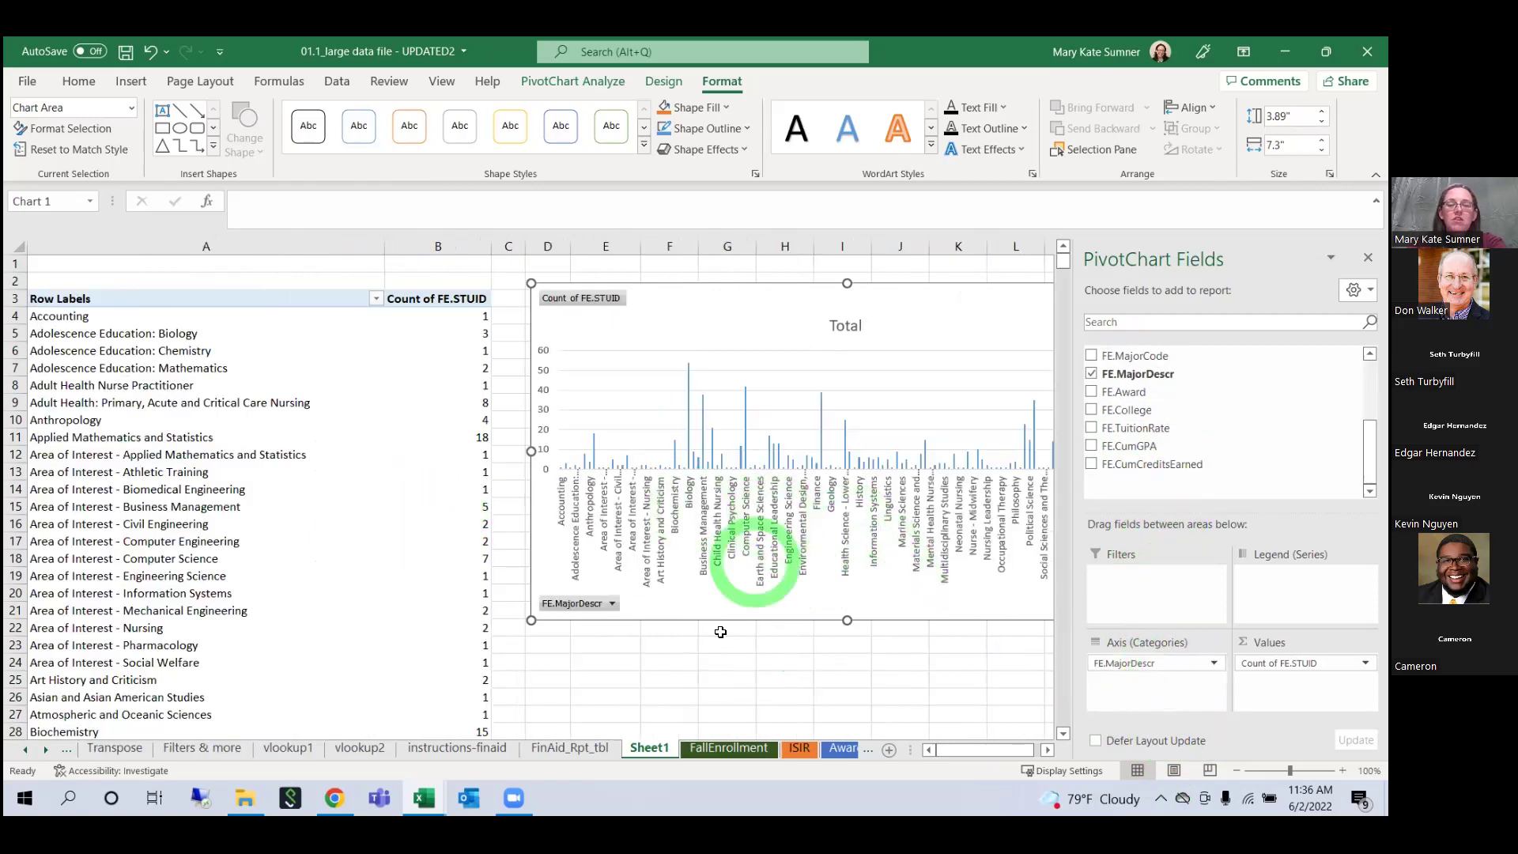
pyautogui.moveTo(1006, 750); pyautogui.dragTo(1016, 749)
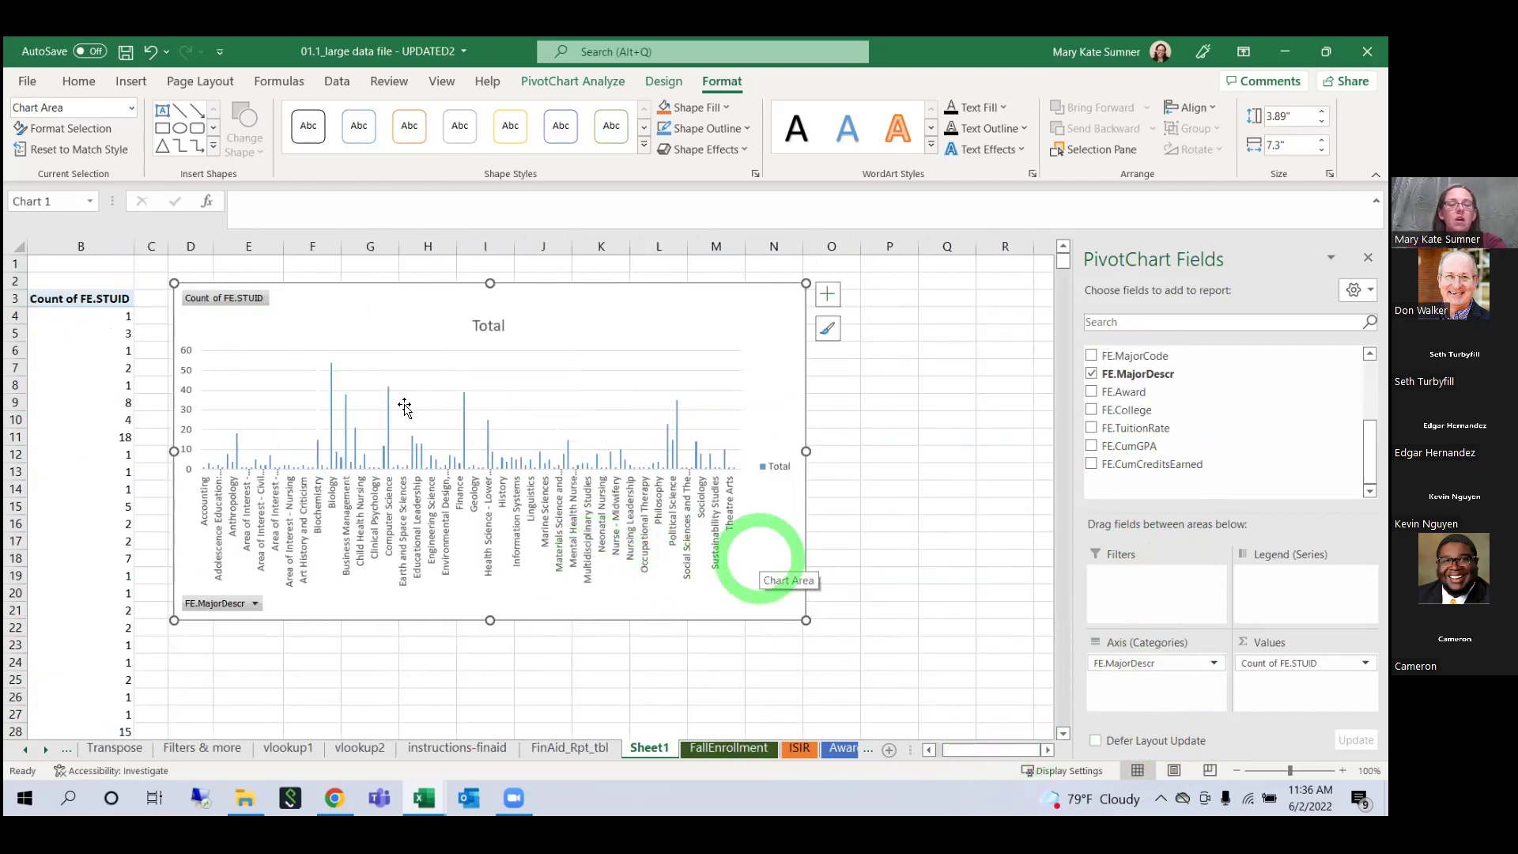
# Step: Replace FE.MajorDescr with FE.AcademicLoad as the PivotChart's axis field
pyautogui.scroll(1, 1155, 427)
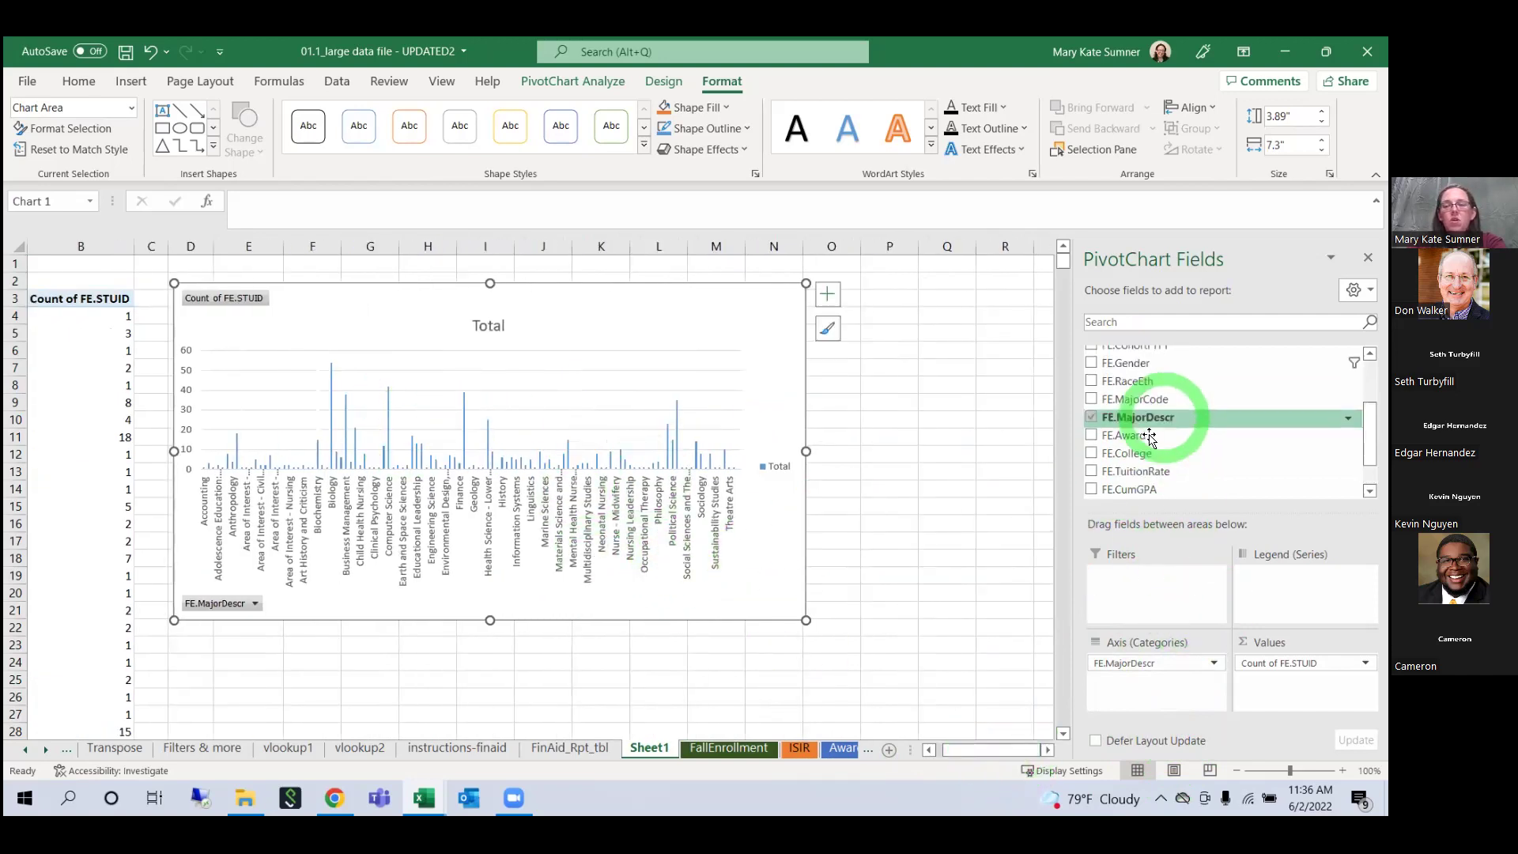
pyautogui.scroll(3, 1153, 411)
pyautogui.moveTo(1156, 385); pyautogui.dragTo(1171, 672)
pyautogui.scroll(-1, 1176, 397)
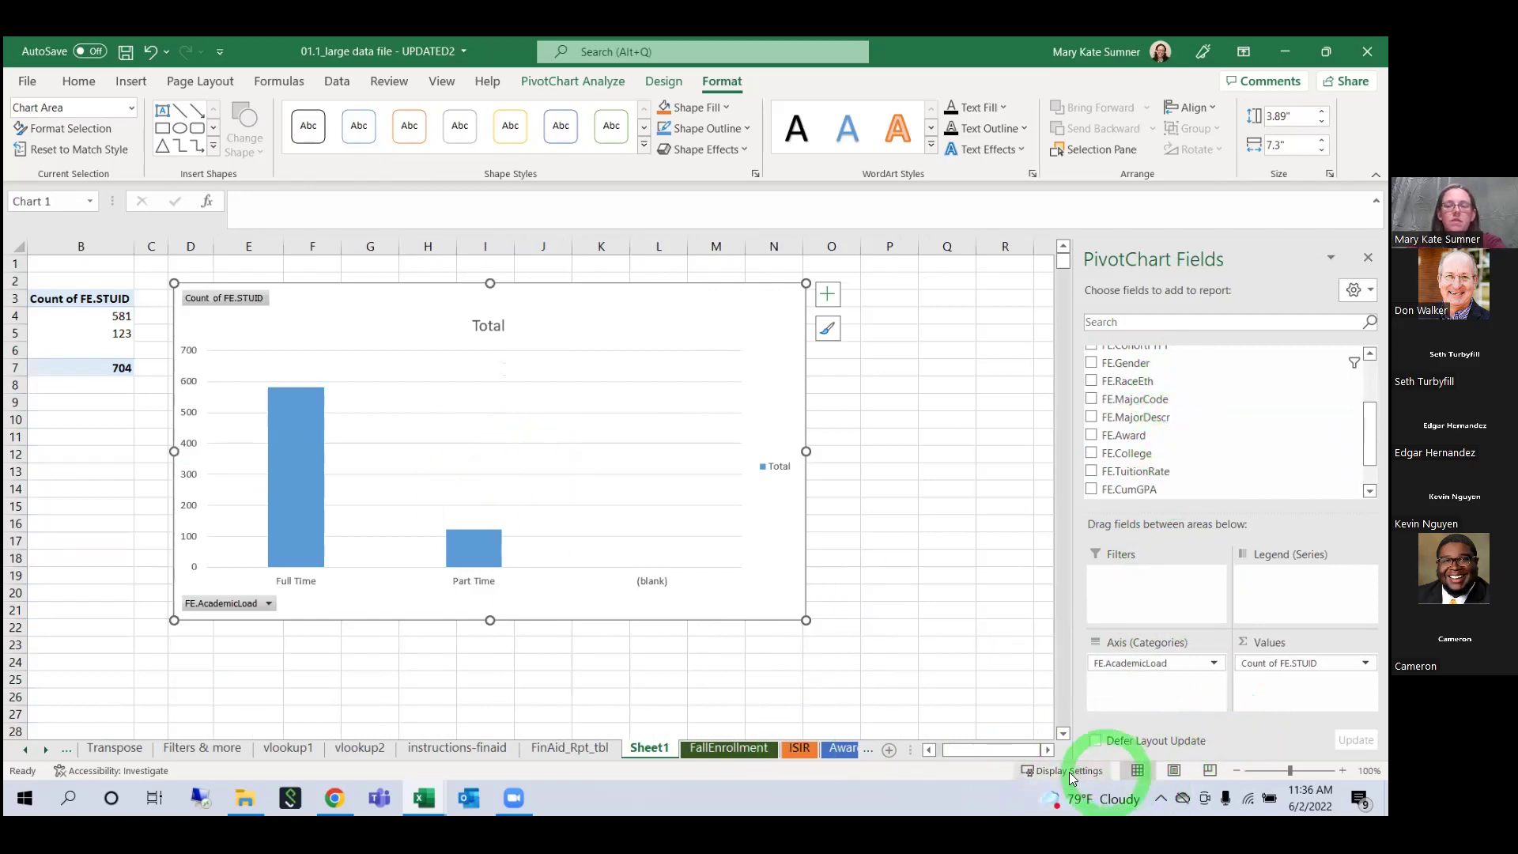
pyautogui.click(958, 752)
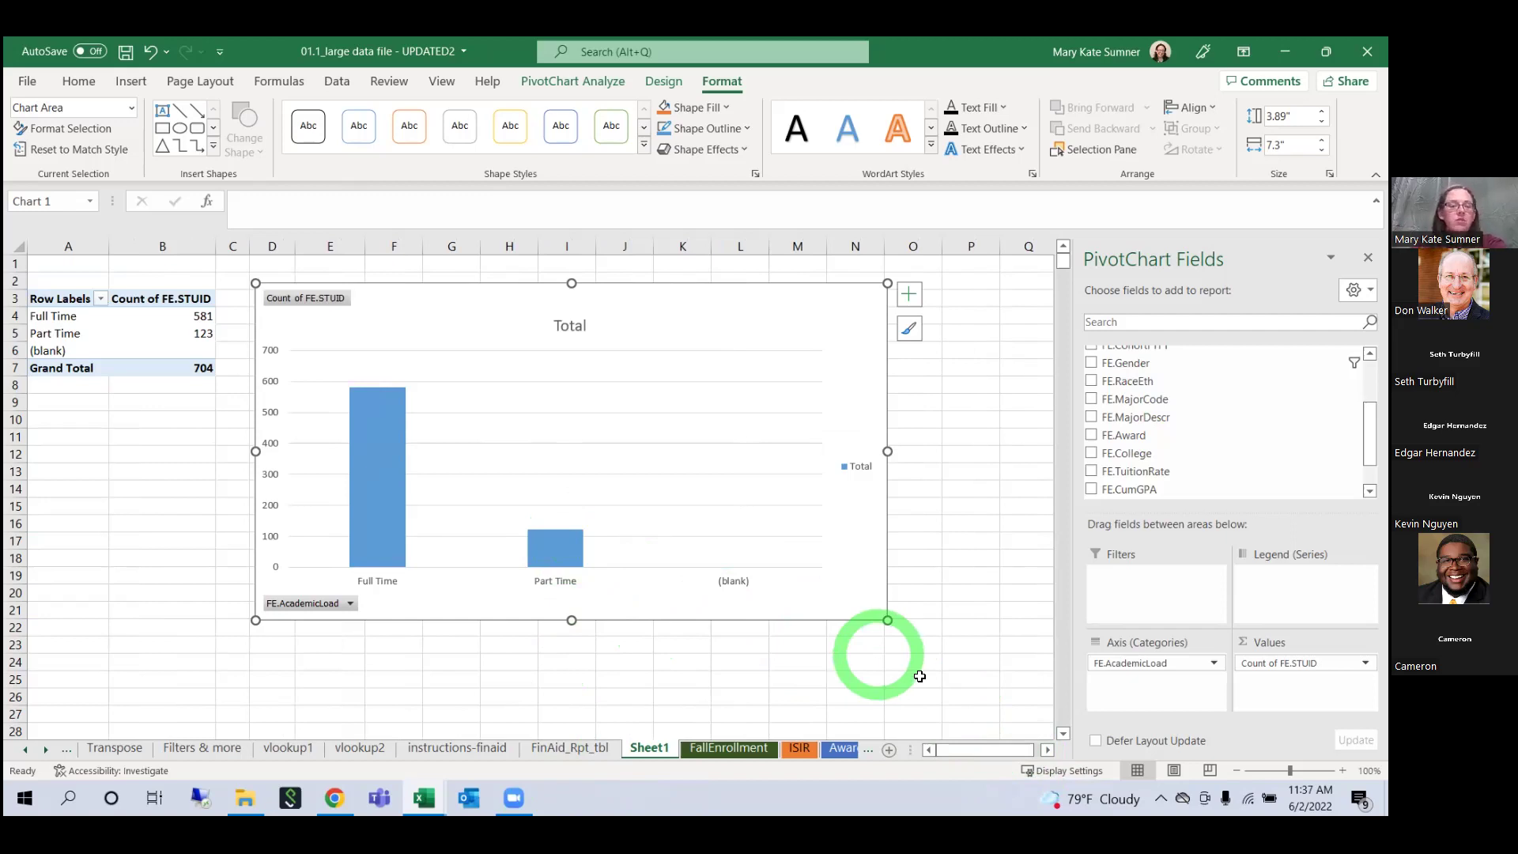
# Step: Go to the Main practice sheet and select the whole Sales column to read its summary statistics
pyautogui.click(110, 777)
pyautogui.click(68, 749)
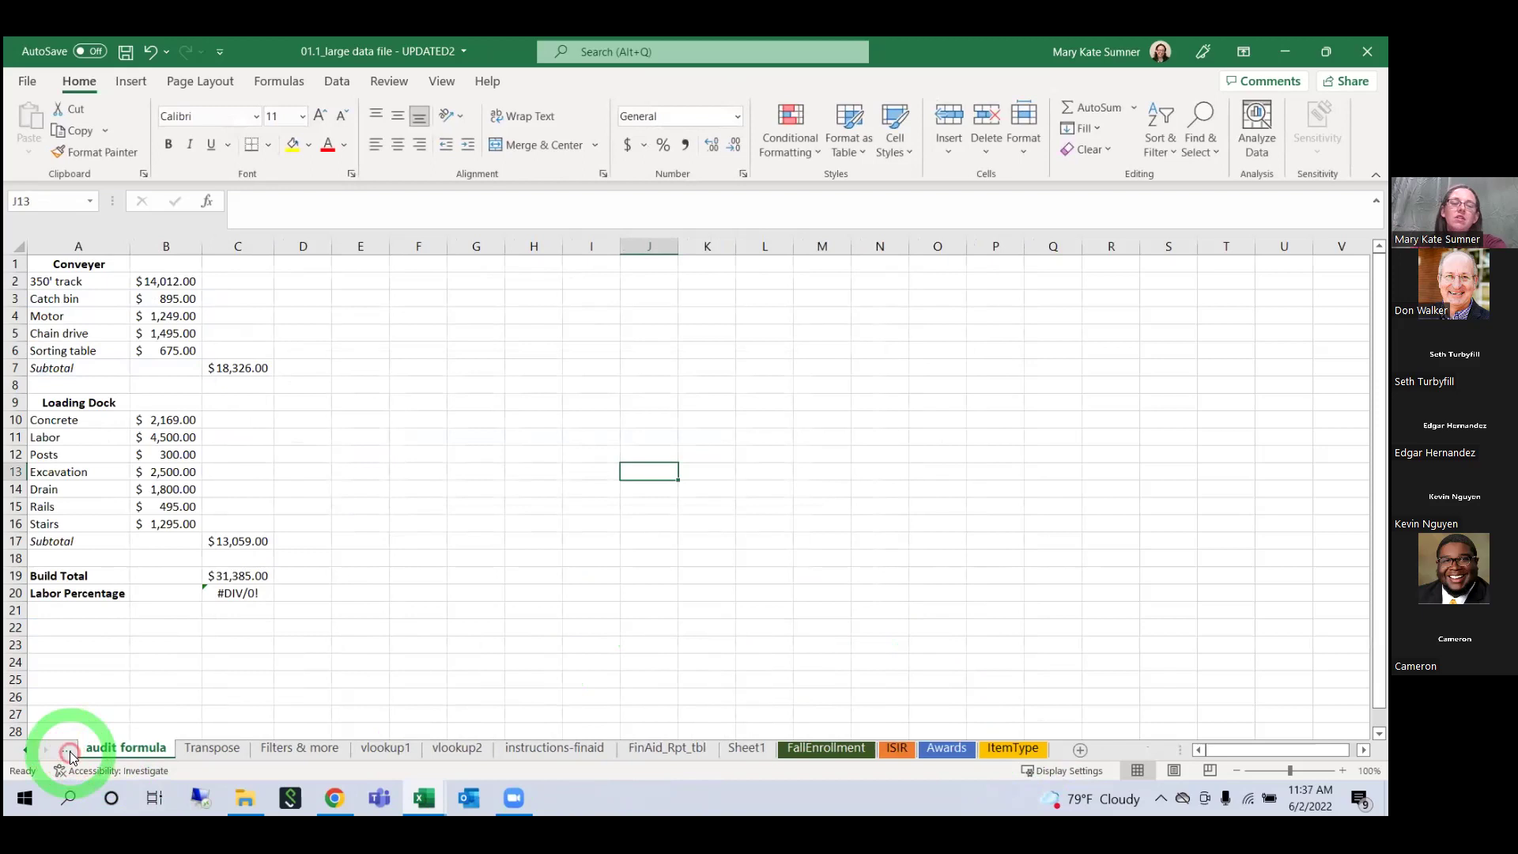
pyautogui.click(68, 749)
pyautogui.click(601, 613)
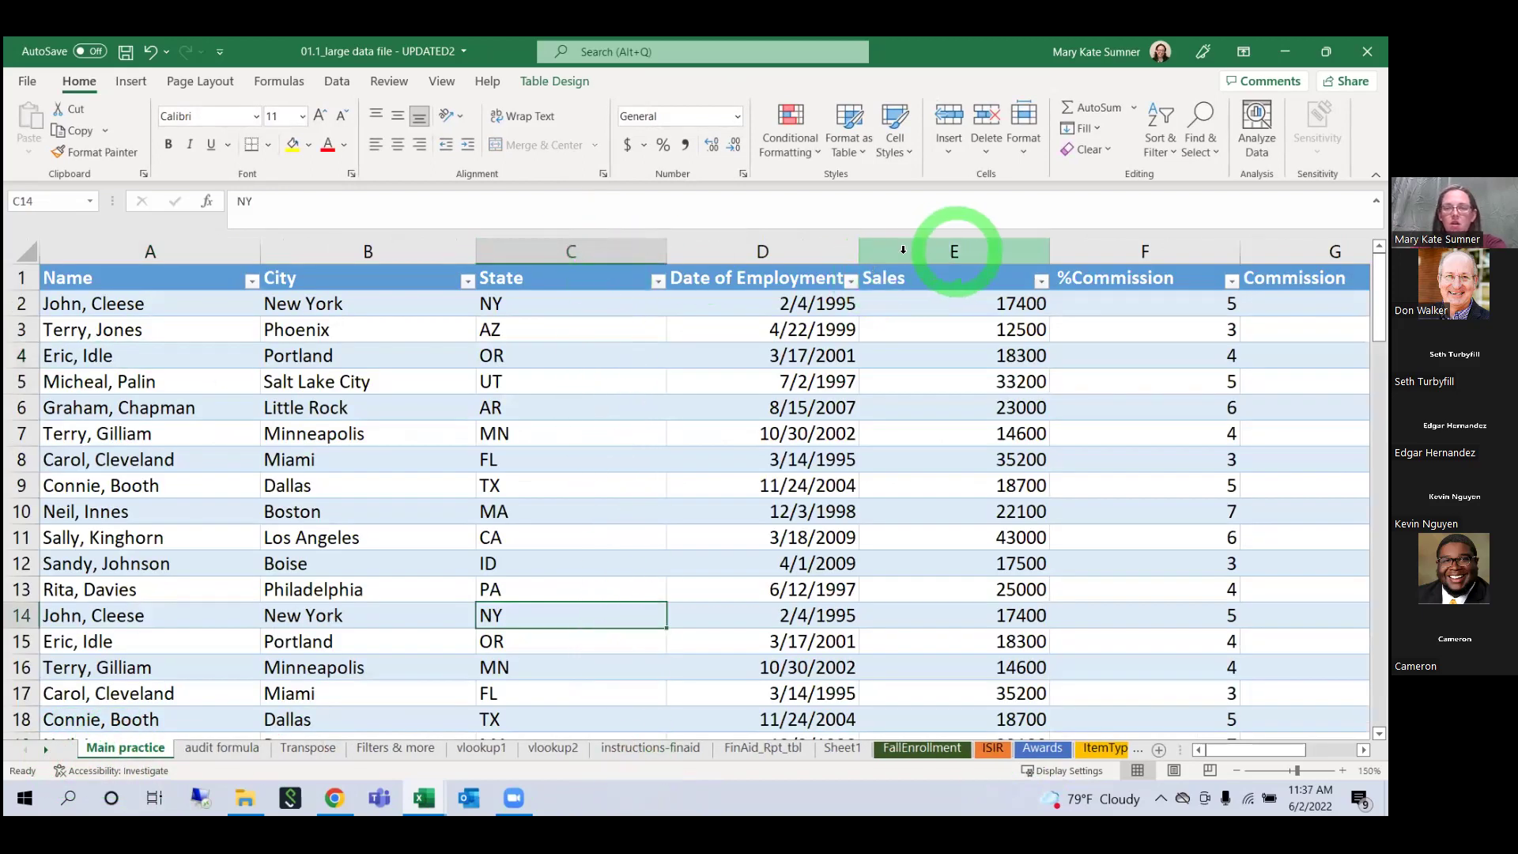
pyautogui.click(954, 251)
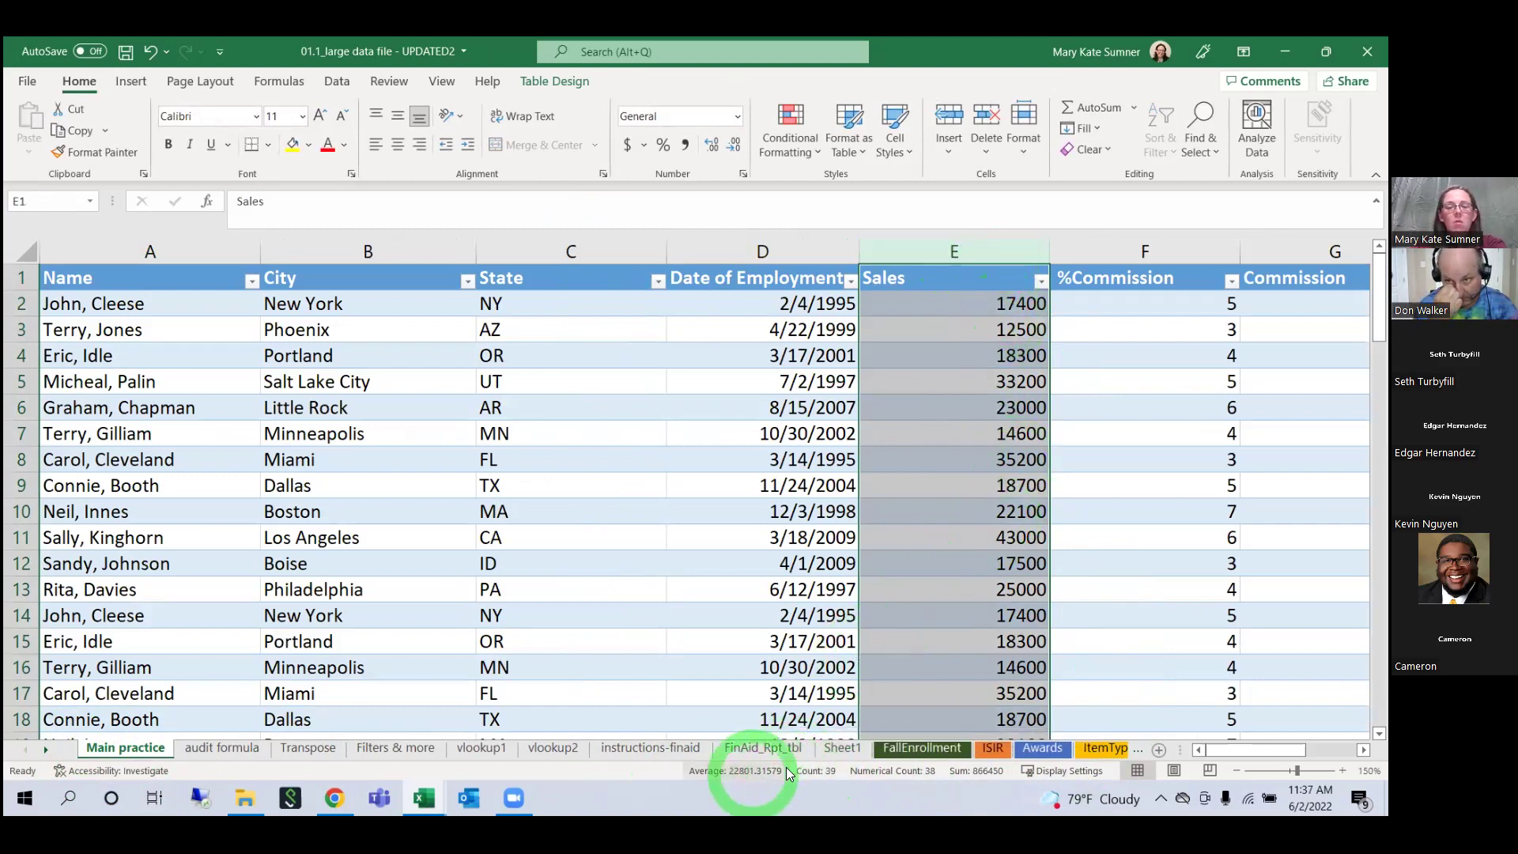
# Step: Review which summary statistics the status bar can show, and check the count for the State column
pyautogui.rightClick(678, 774)
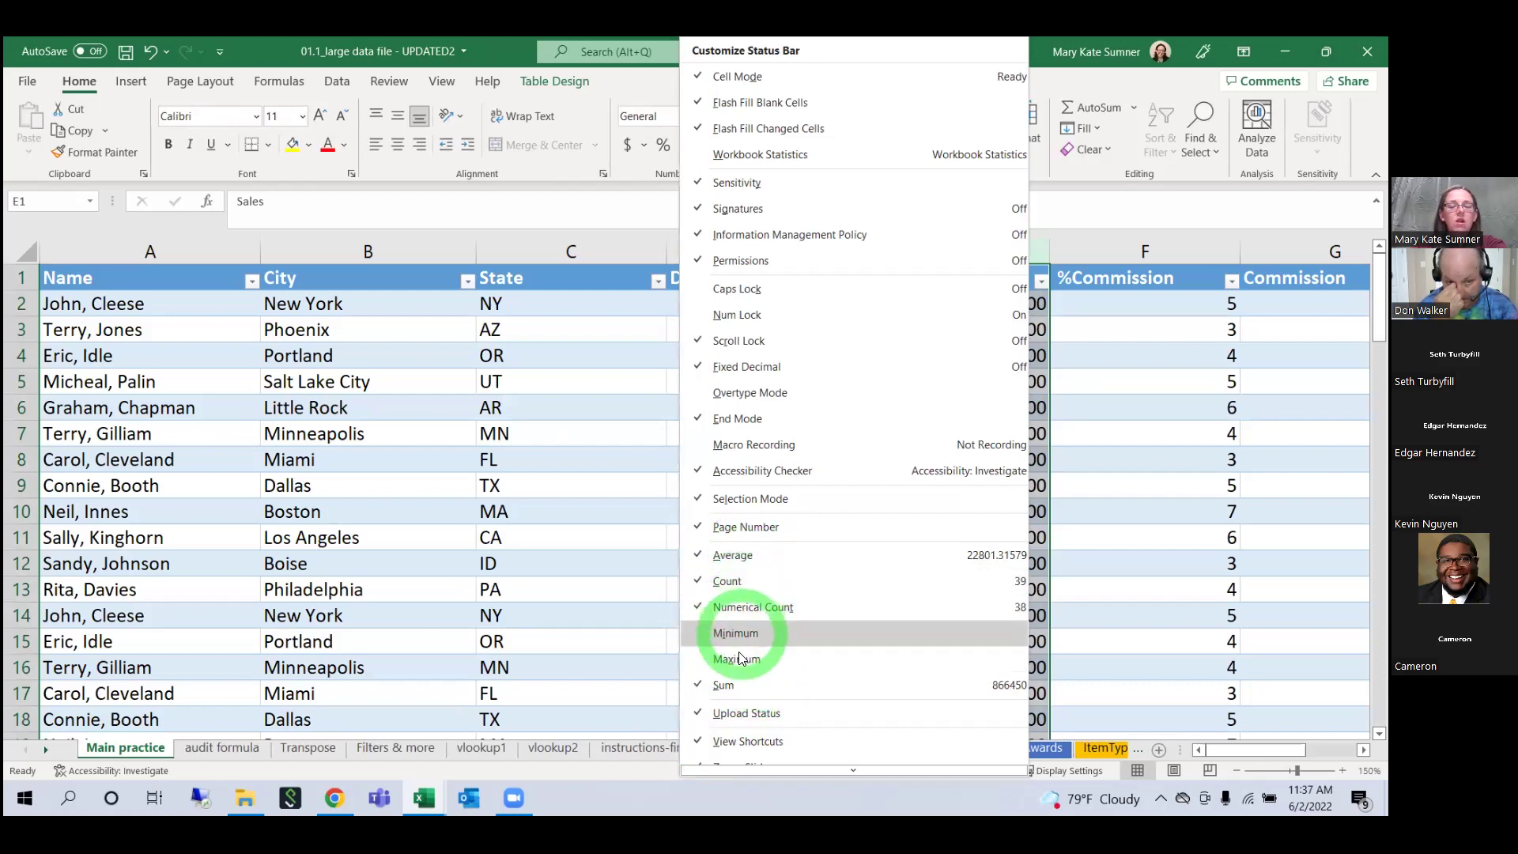
pyautogui.click(658, 773)
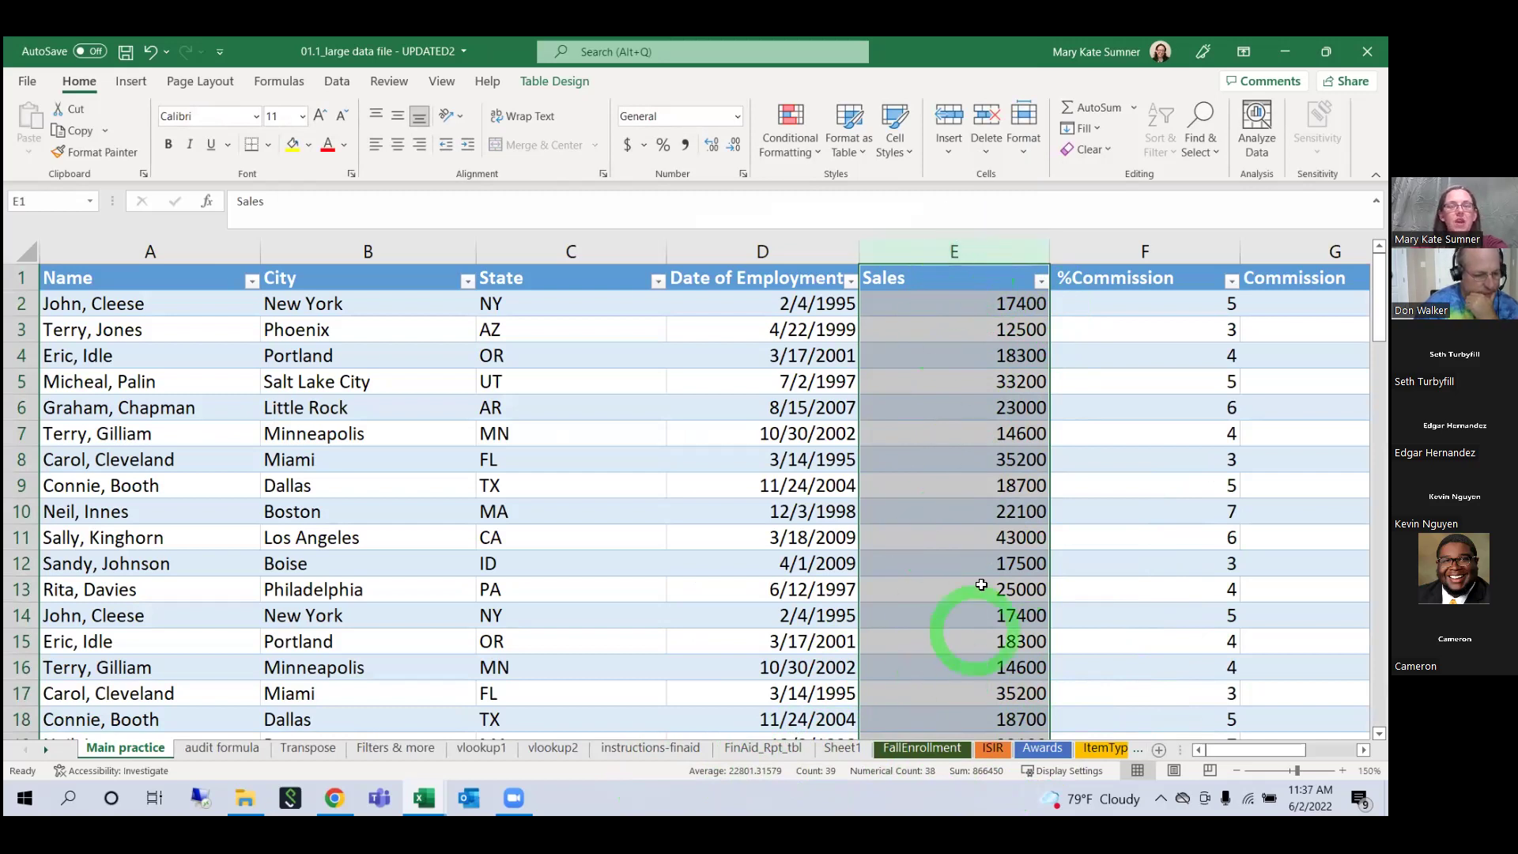
pyautogui.rightClick(661, 771)
pyautogui.click(1160, 601)
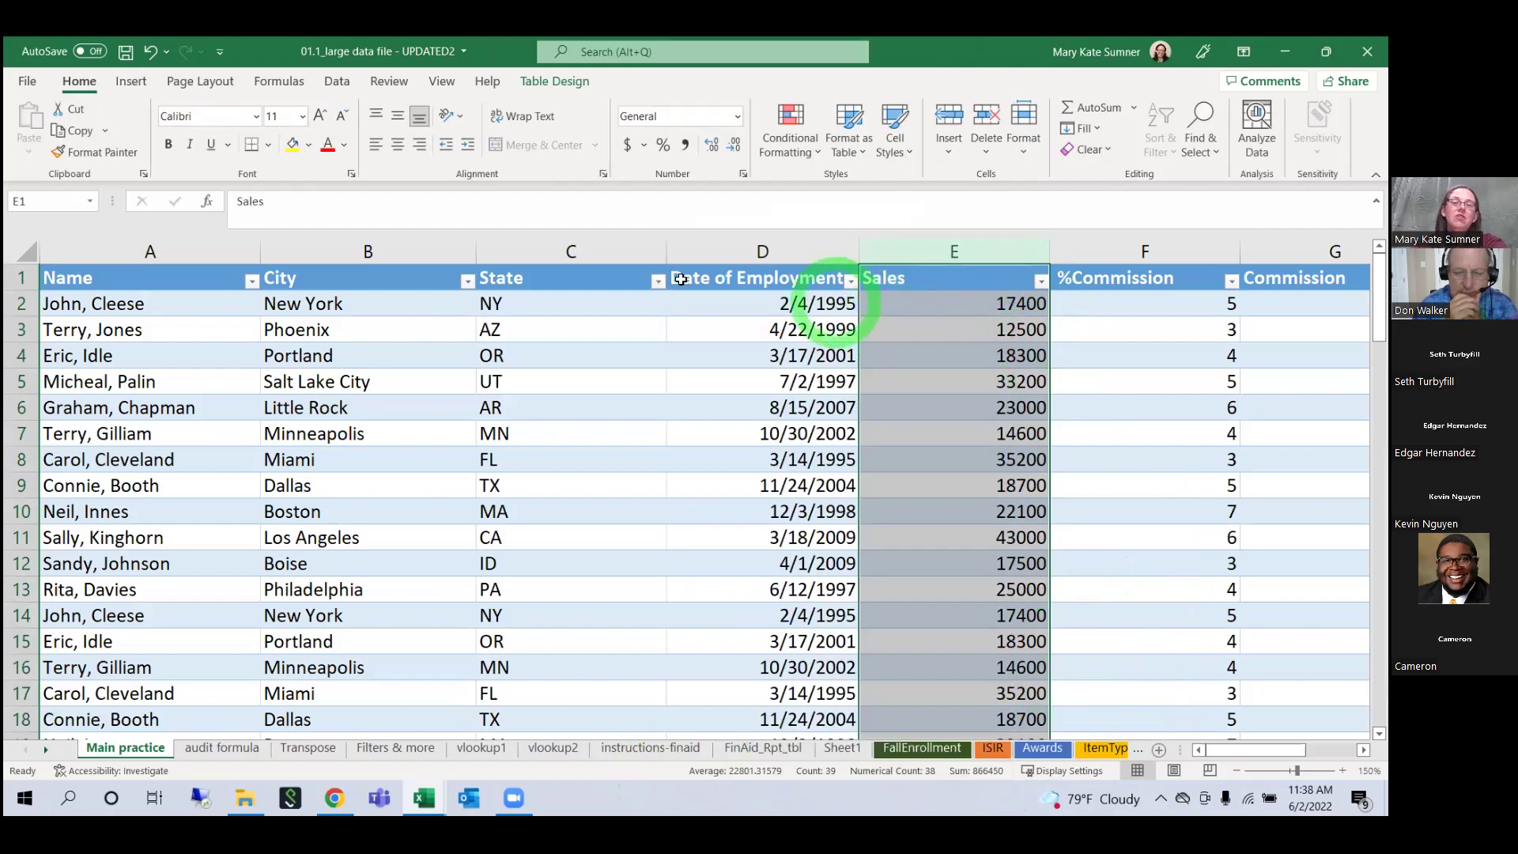
pyautogui.click(588, 248)
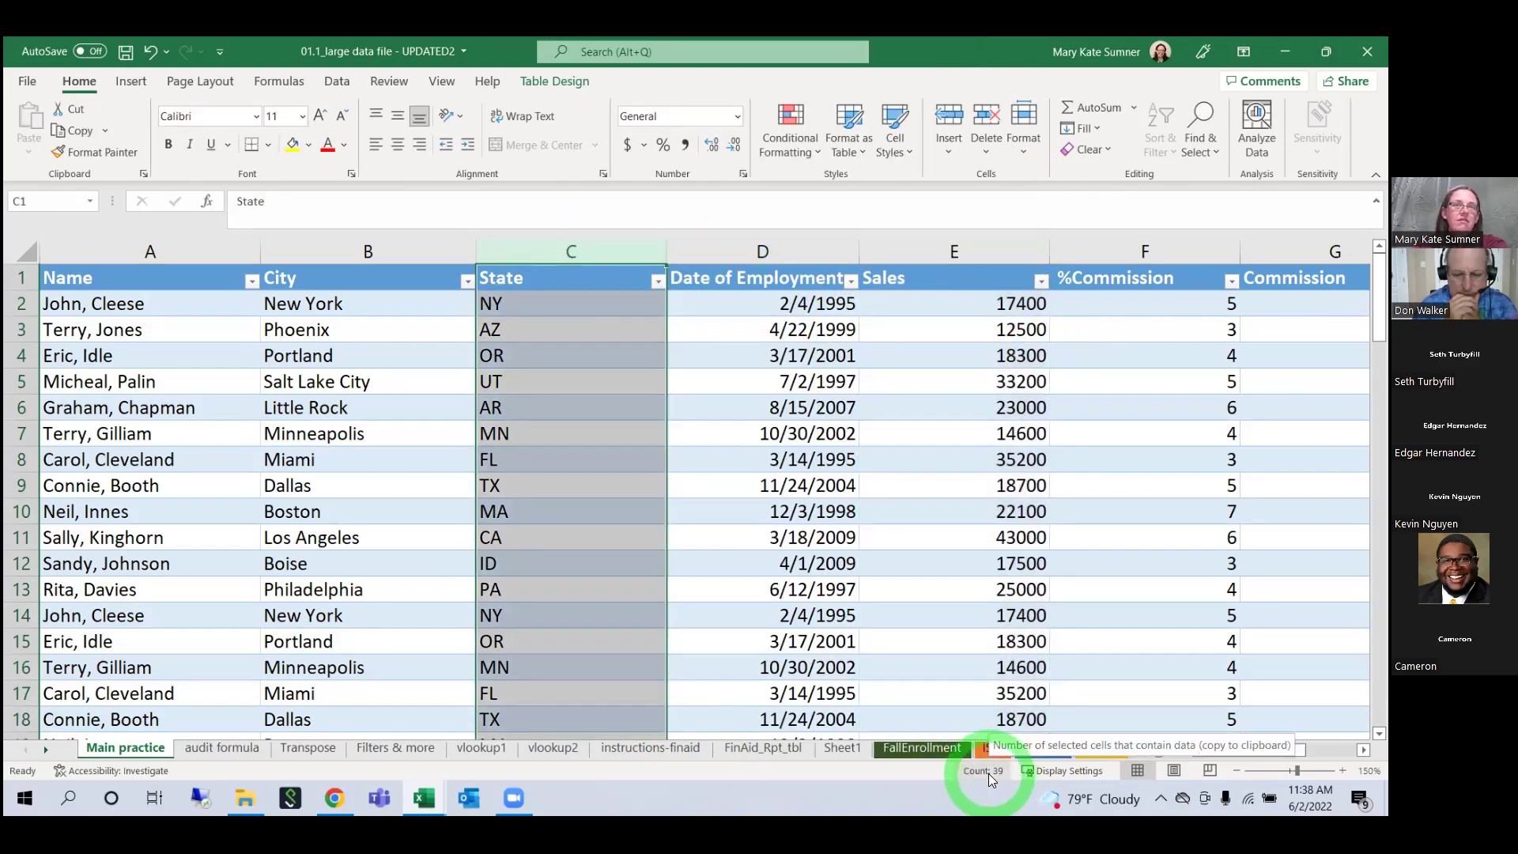
pyautogui.click(767, 358)
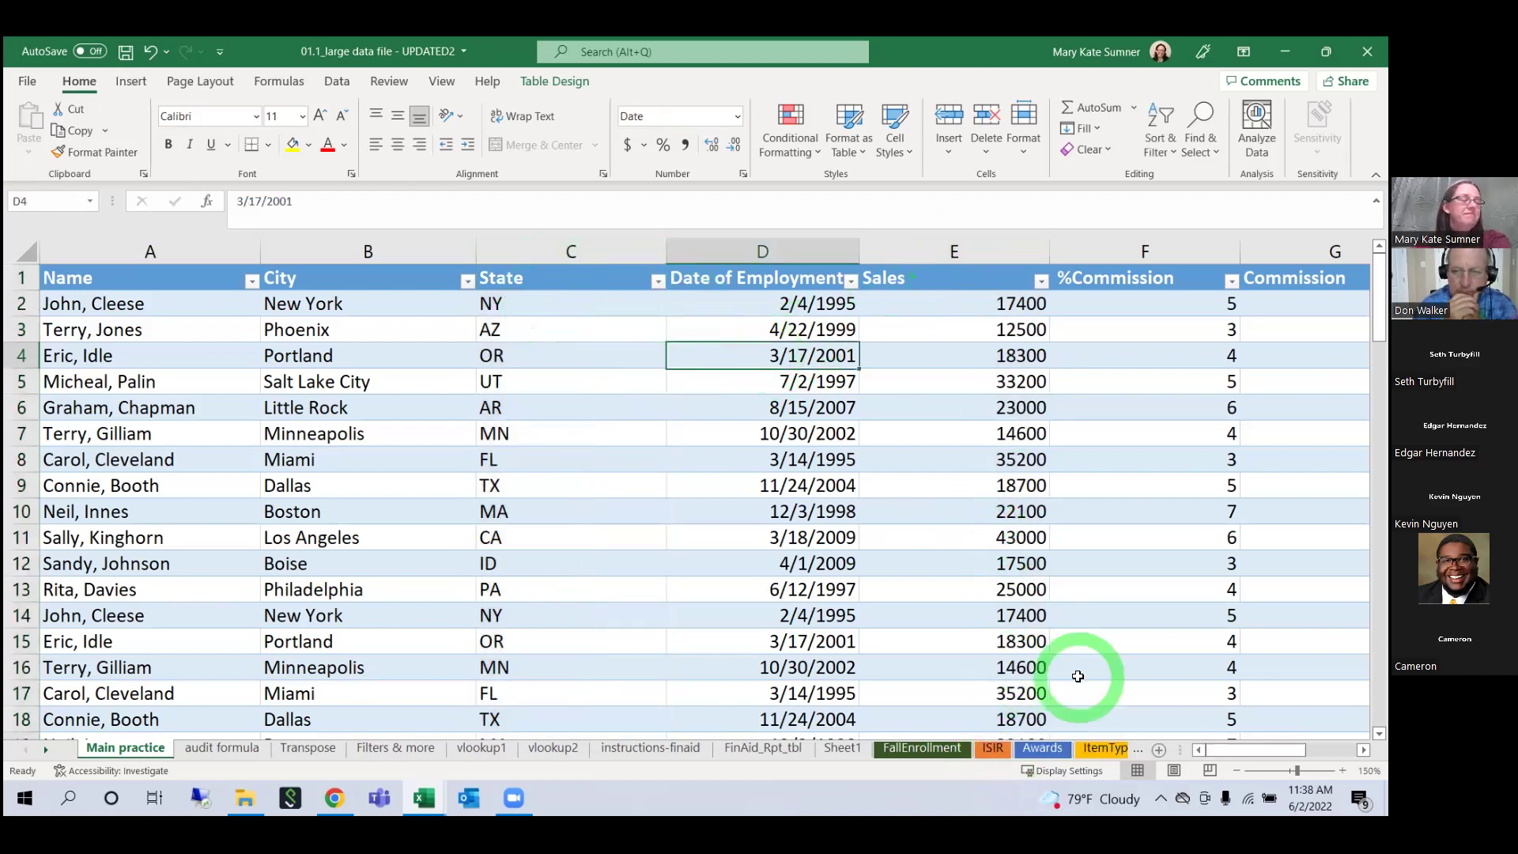
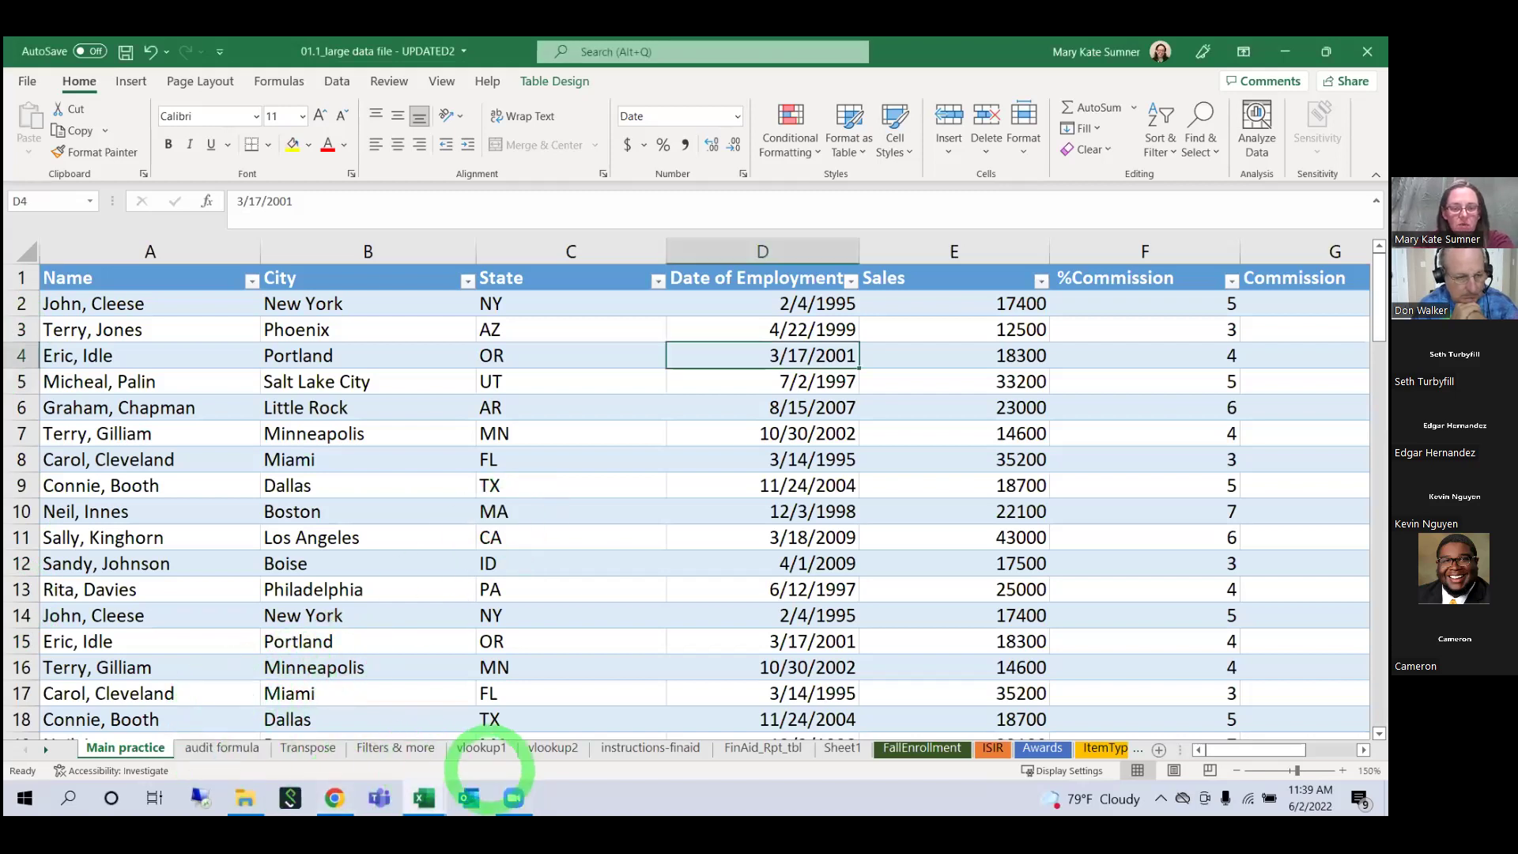
# Step: Switch to the PivotTables Training workbook and view the Weekday and Center PivotTable on Sheet1
pyautogui.moveTo(424, 798)
pyautogui.click(515, 725)
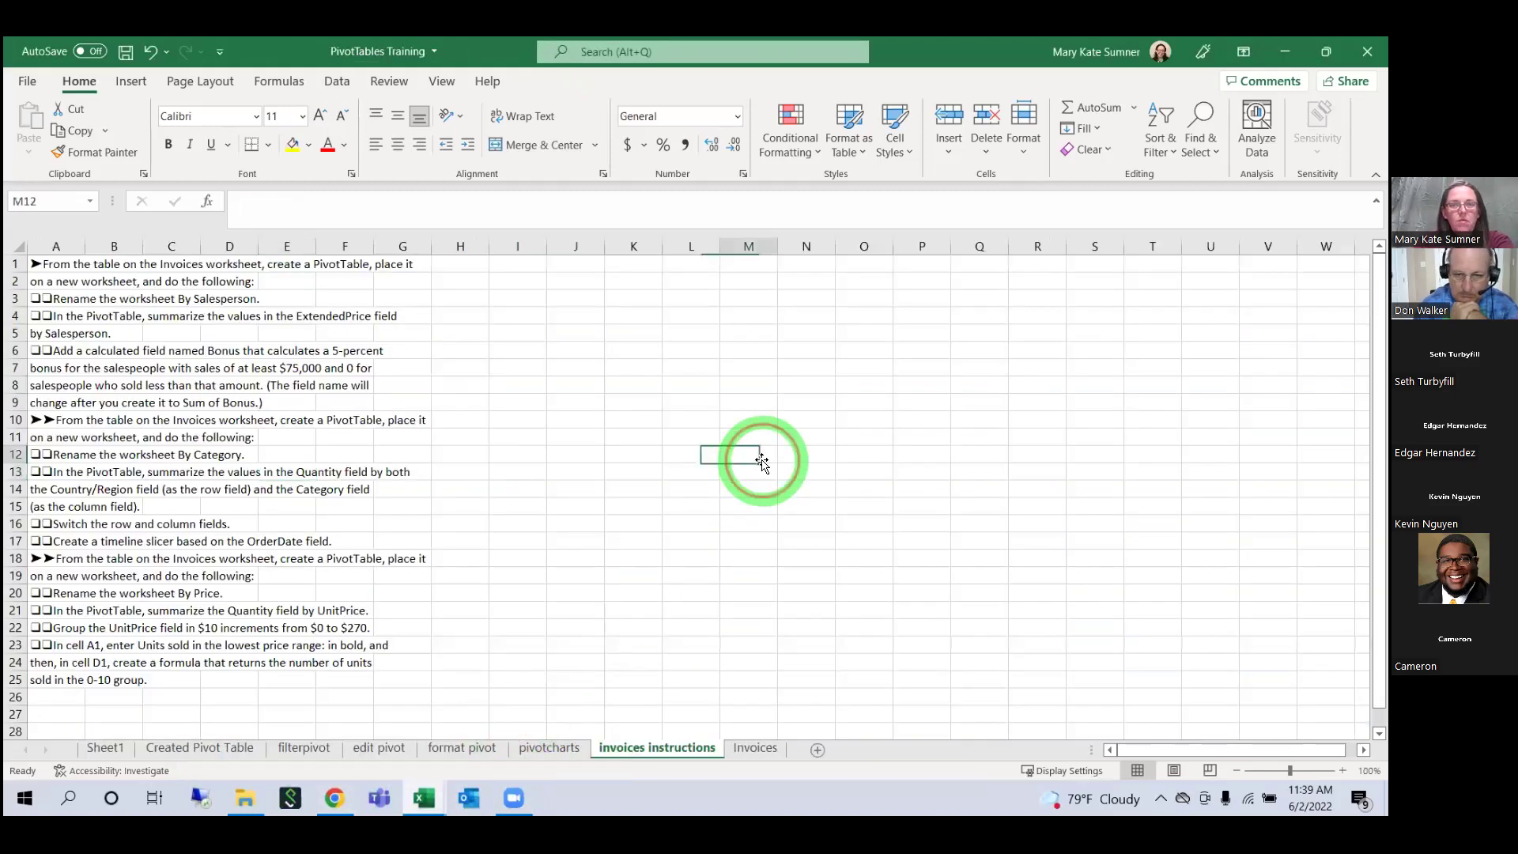
pyautogui.click(123, 751)
pyautogui.click(186, 751)
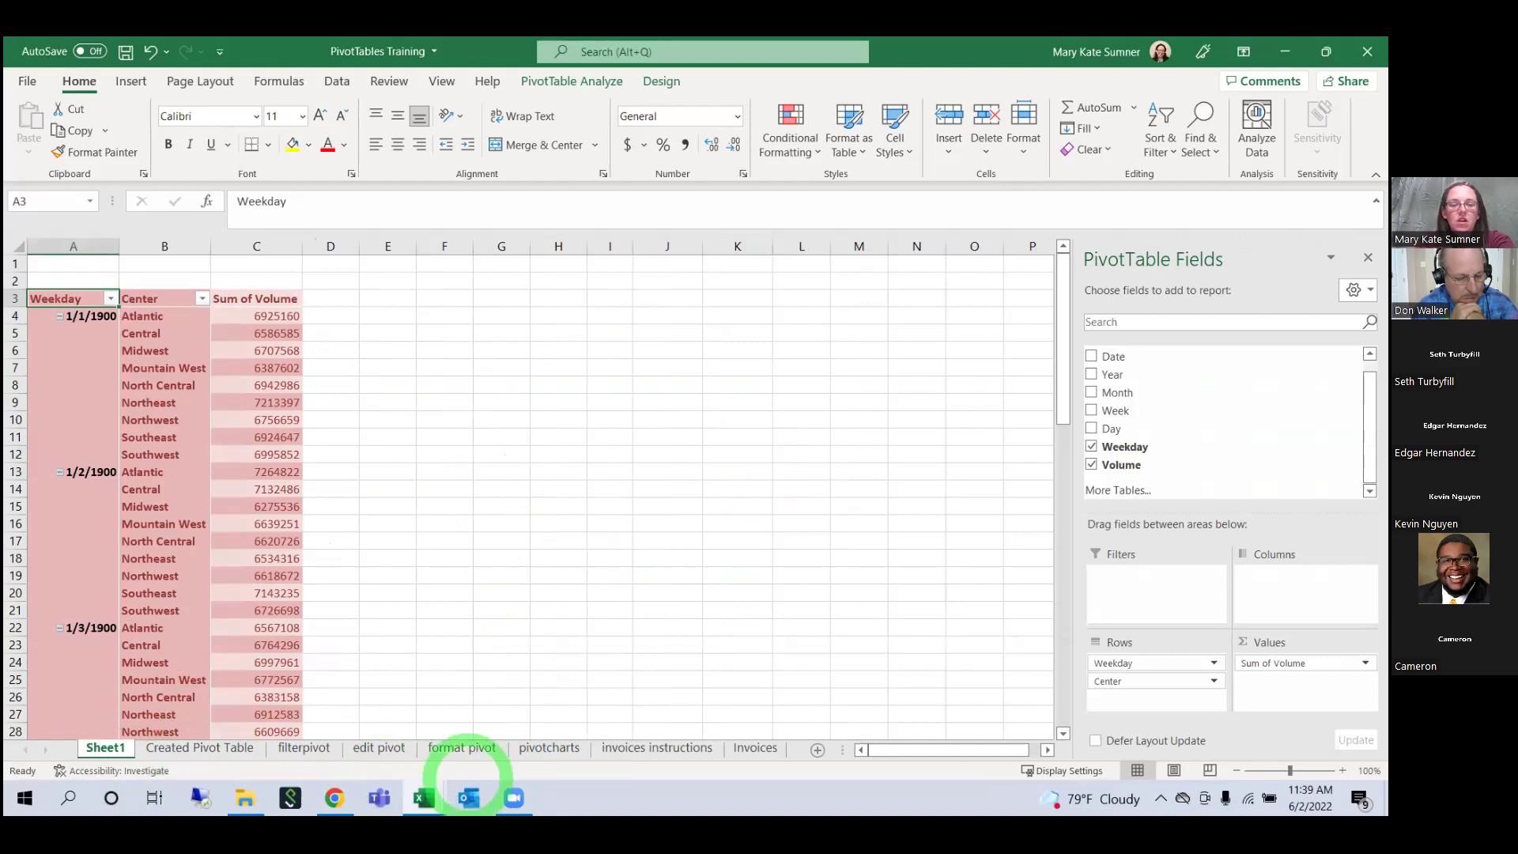
# Step: Return to the 01.1_large data file workbook and view the academic load PivotTable and PivotChart on Sheet1
pyautogui.moveTo(424, 798)
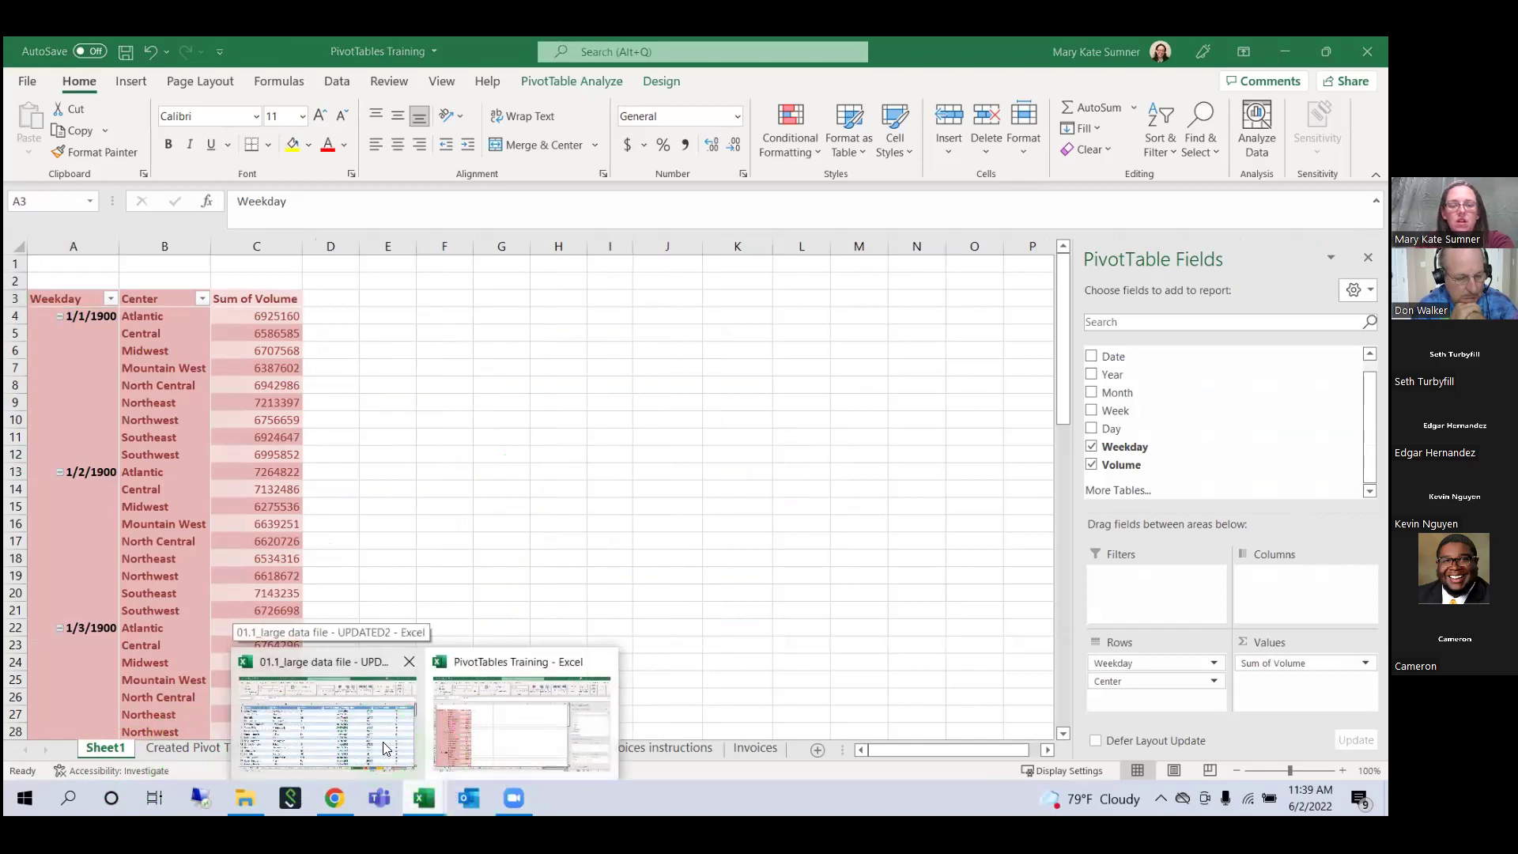
pyautogui.click(482, 737)
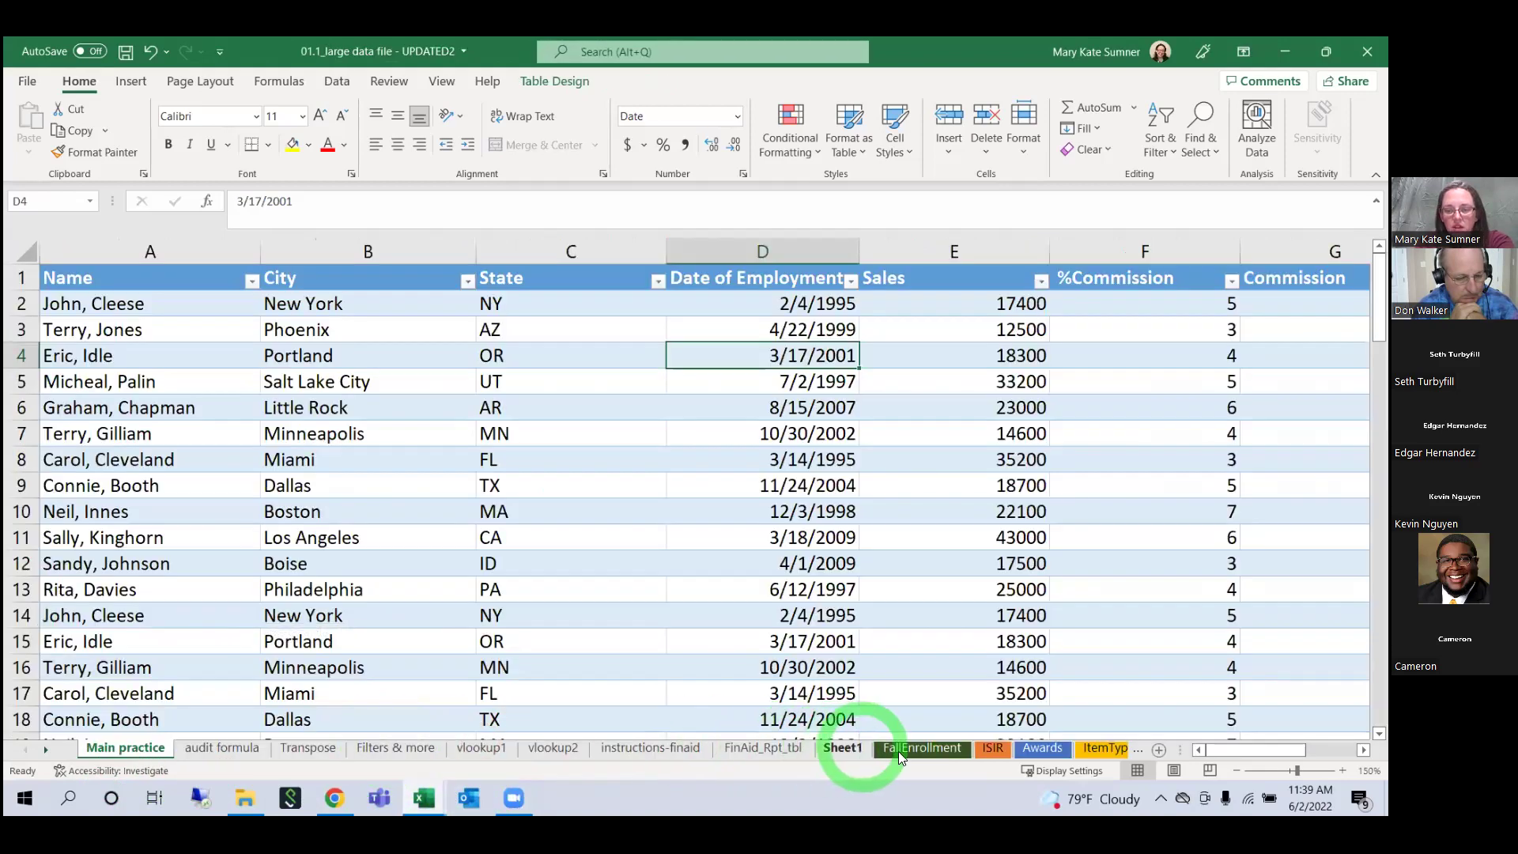
pyautogui.click(870, 751)
pyautogui.click(854, 747)
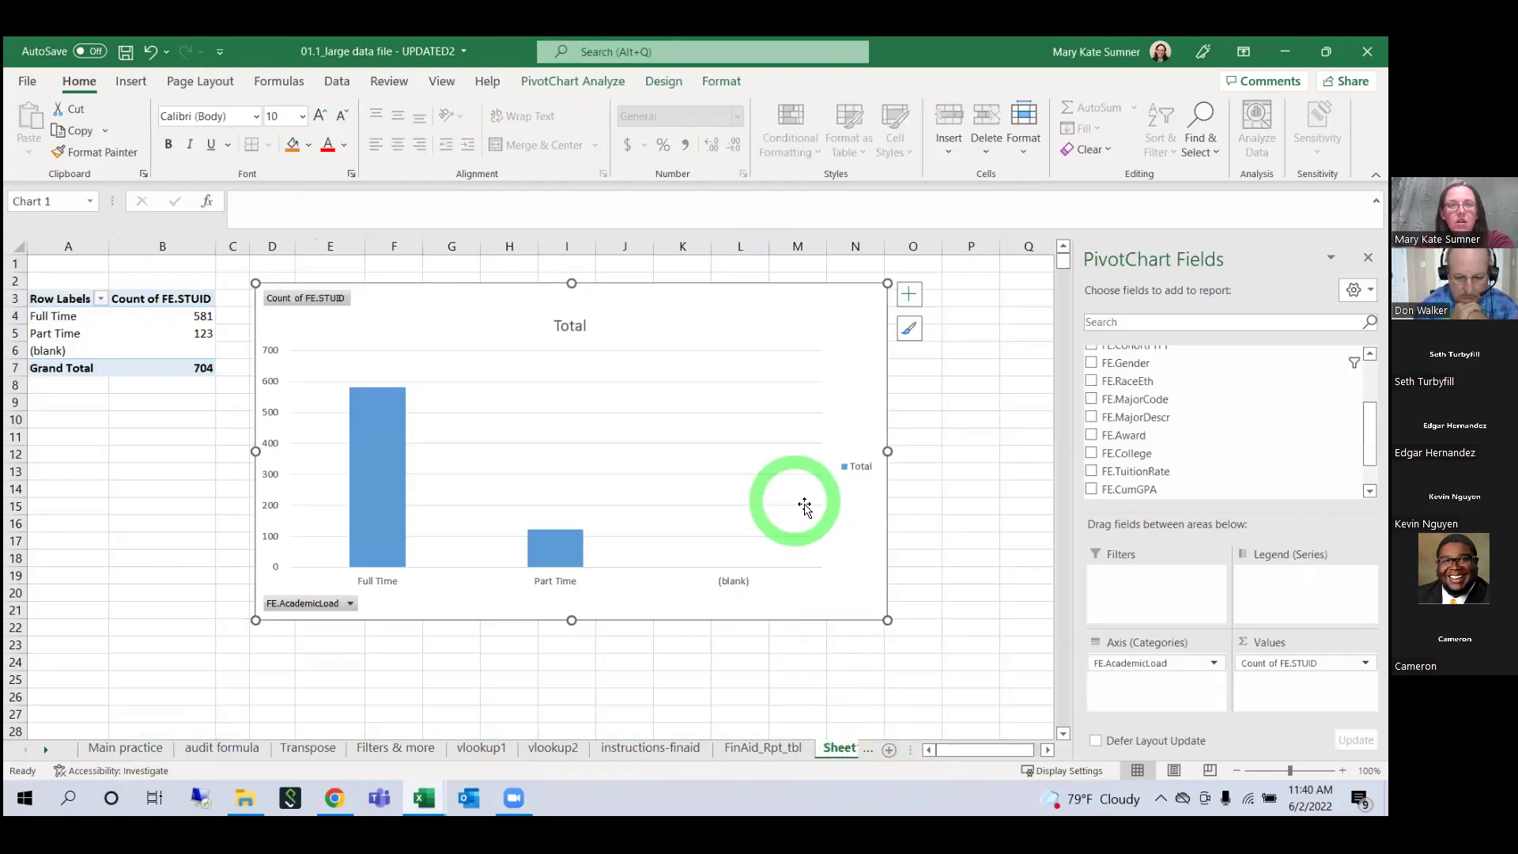
pyautogui.click(841, 575)
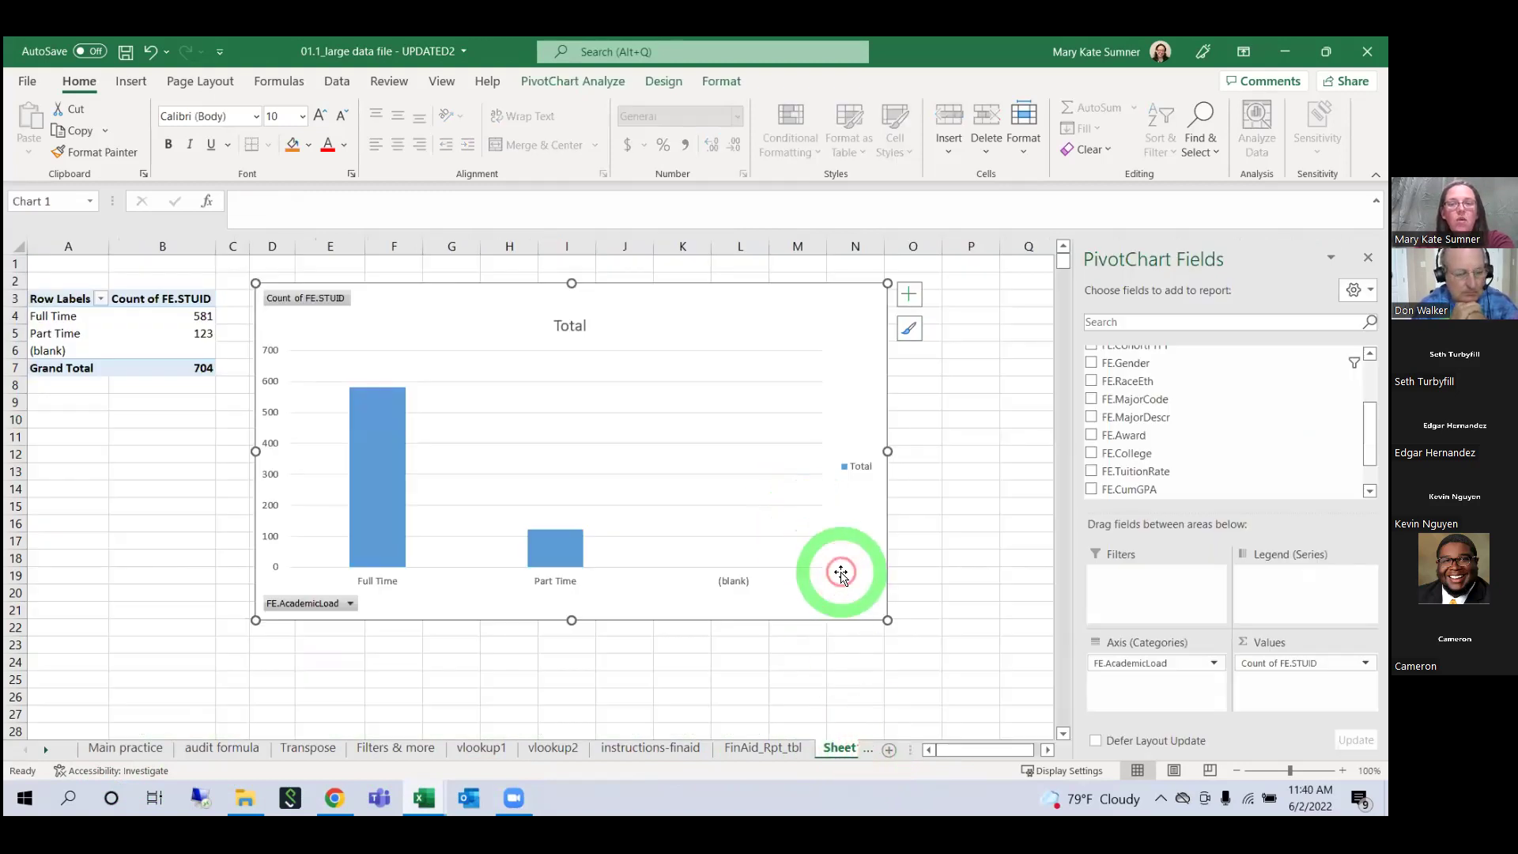
pyautogui.click(163, 316)
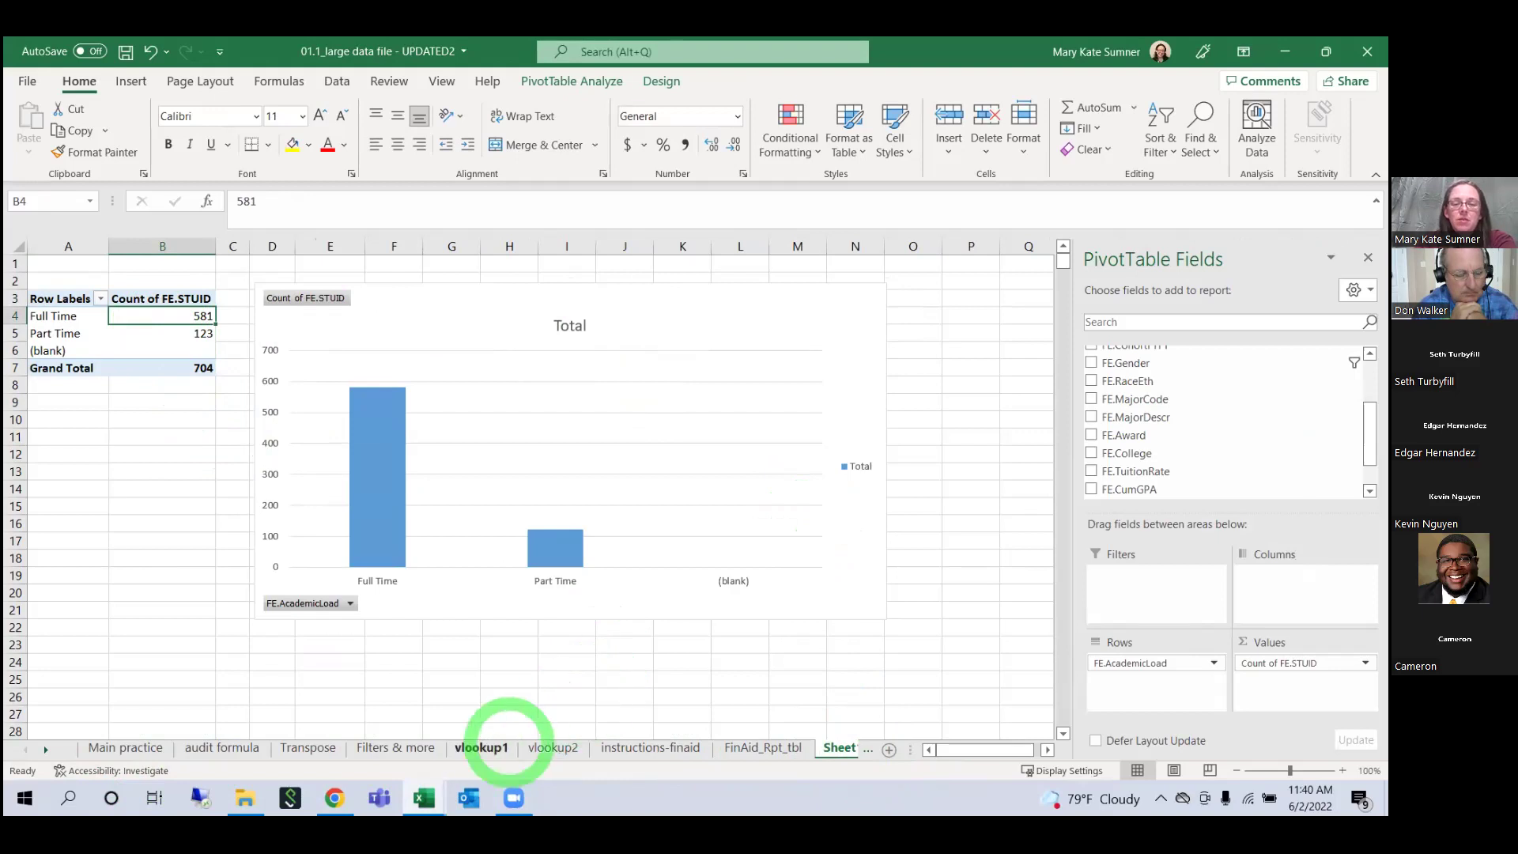
# Step: Switch back to PivotTables Training and select the Center through Volume columns on the Created Pivot Table sheet
pyautogui.moveTo(423, 793)
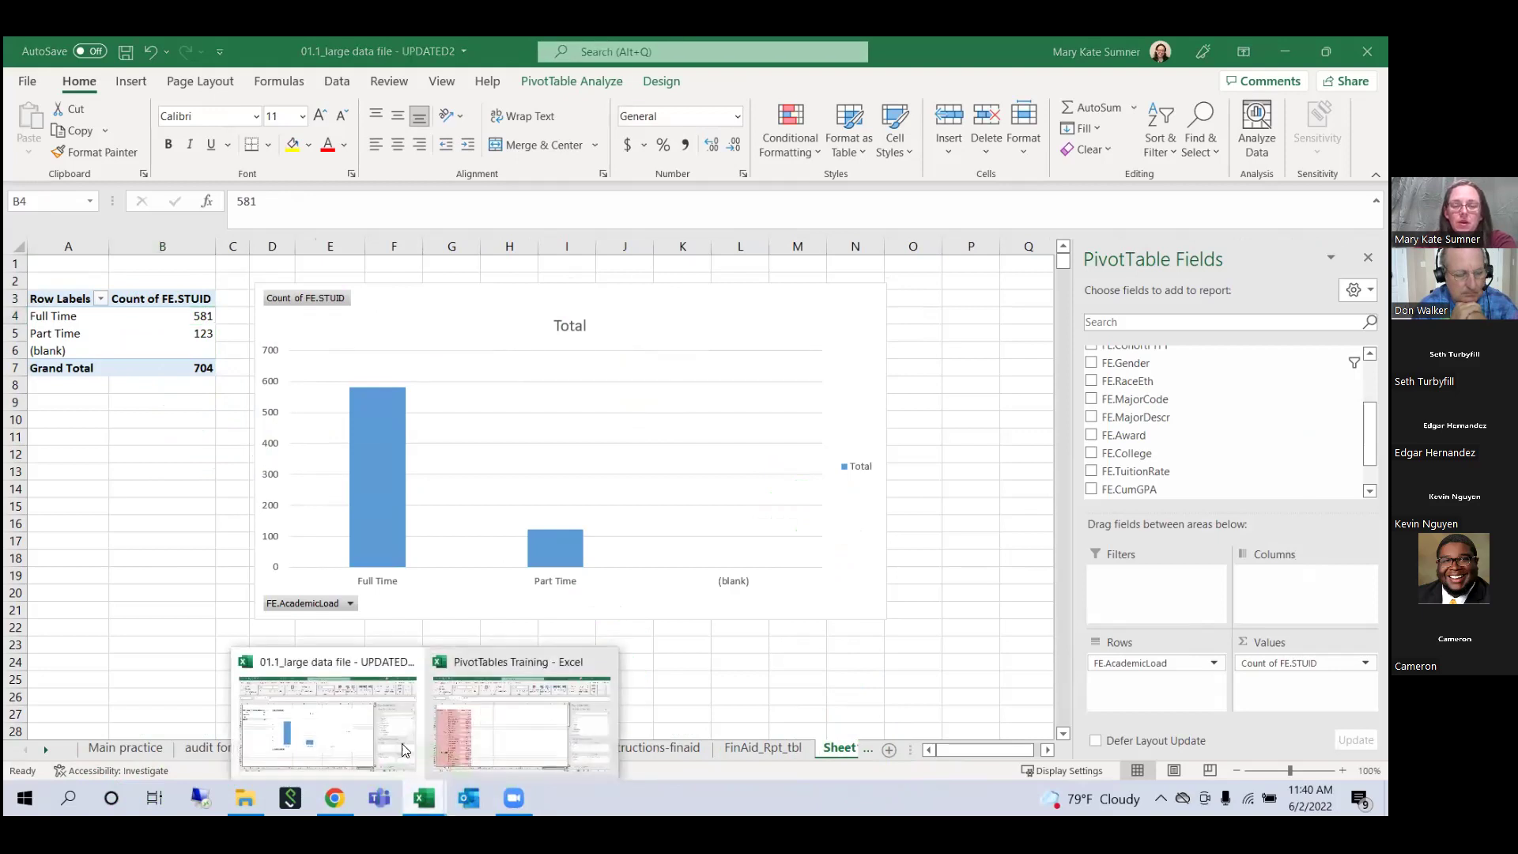
pyautogui.click(497, 720)
pyautogui.click(231, 749)
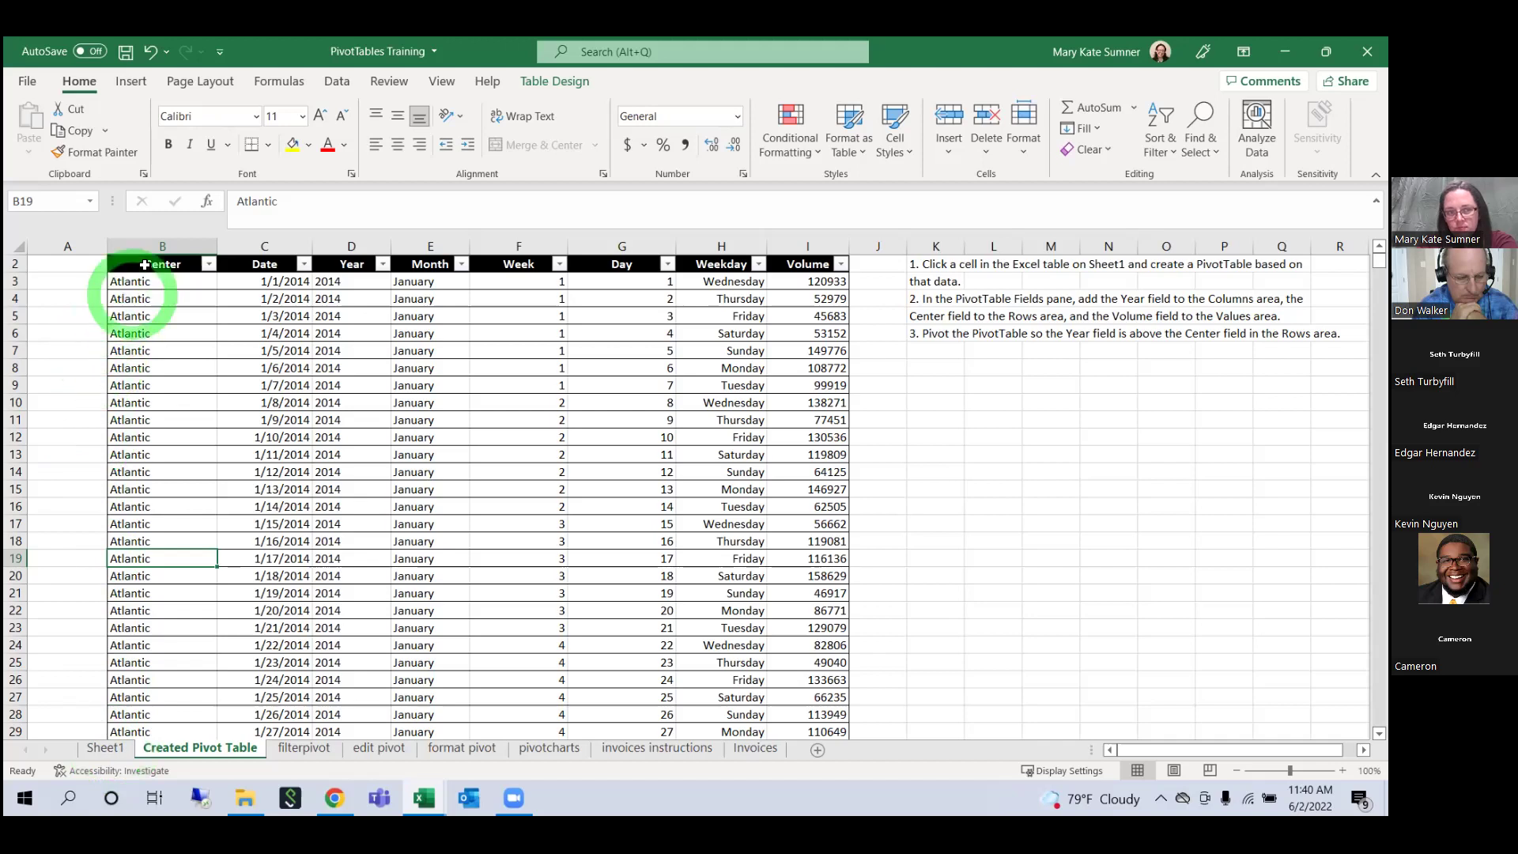
pyautogui.moveTo(151, 246); pyautogui.dragTo(771, 239)
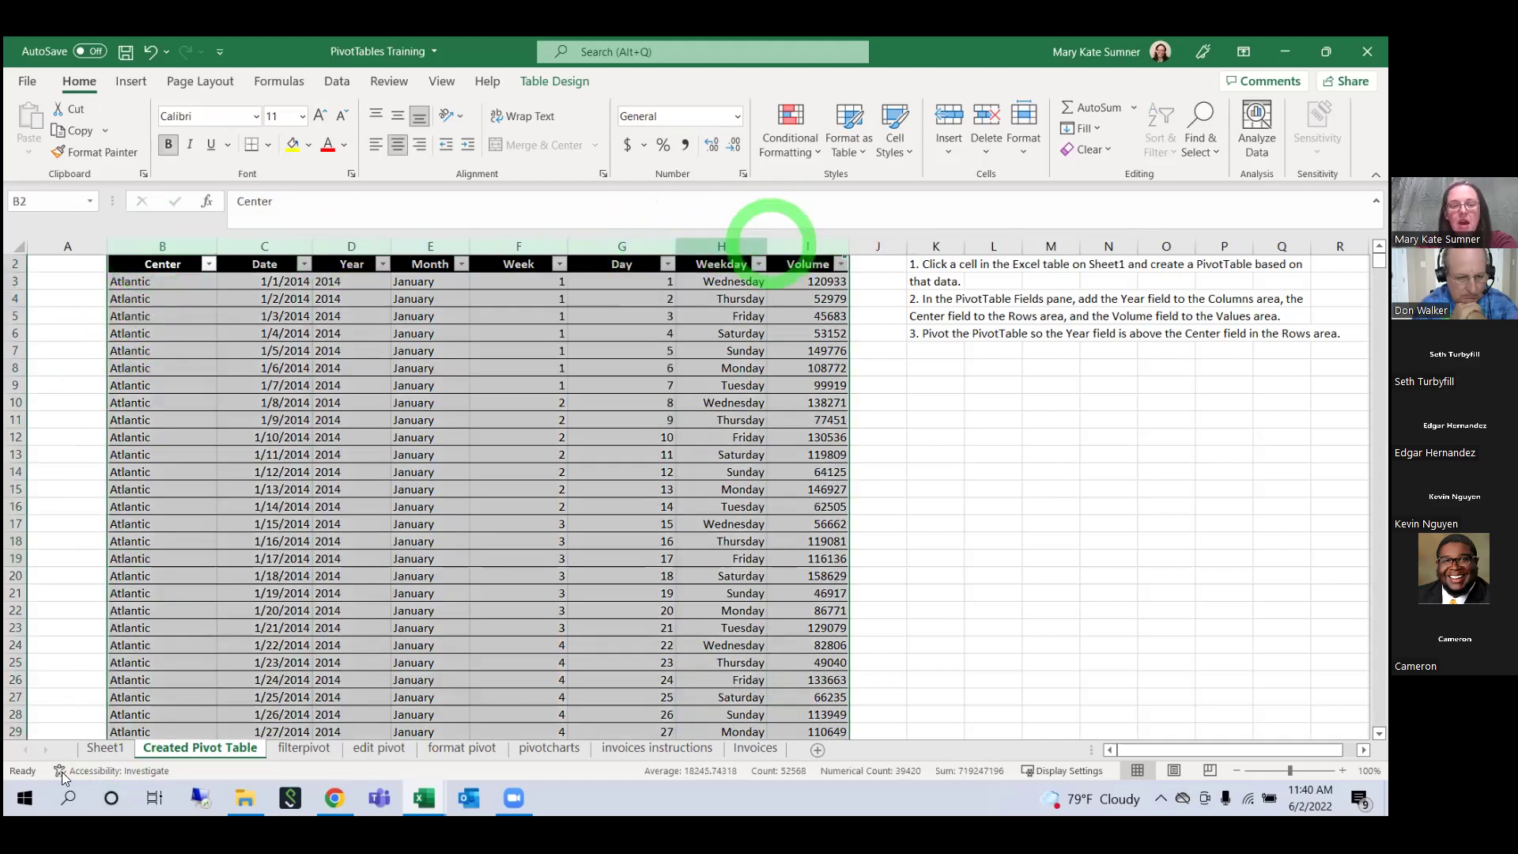
# Step: In the Sheet1 PivotTable, replace Weekday with Date in the rows and remove Center, leaving Years, Quarters and Date
pyautogui.click(95, 749)
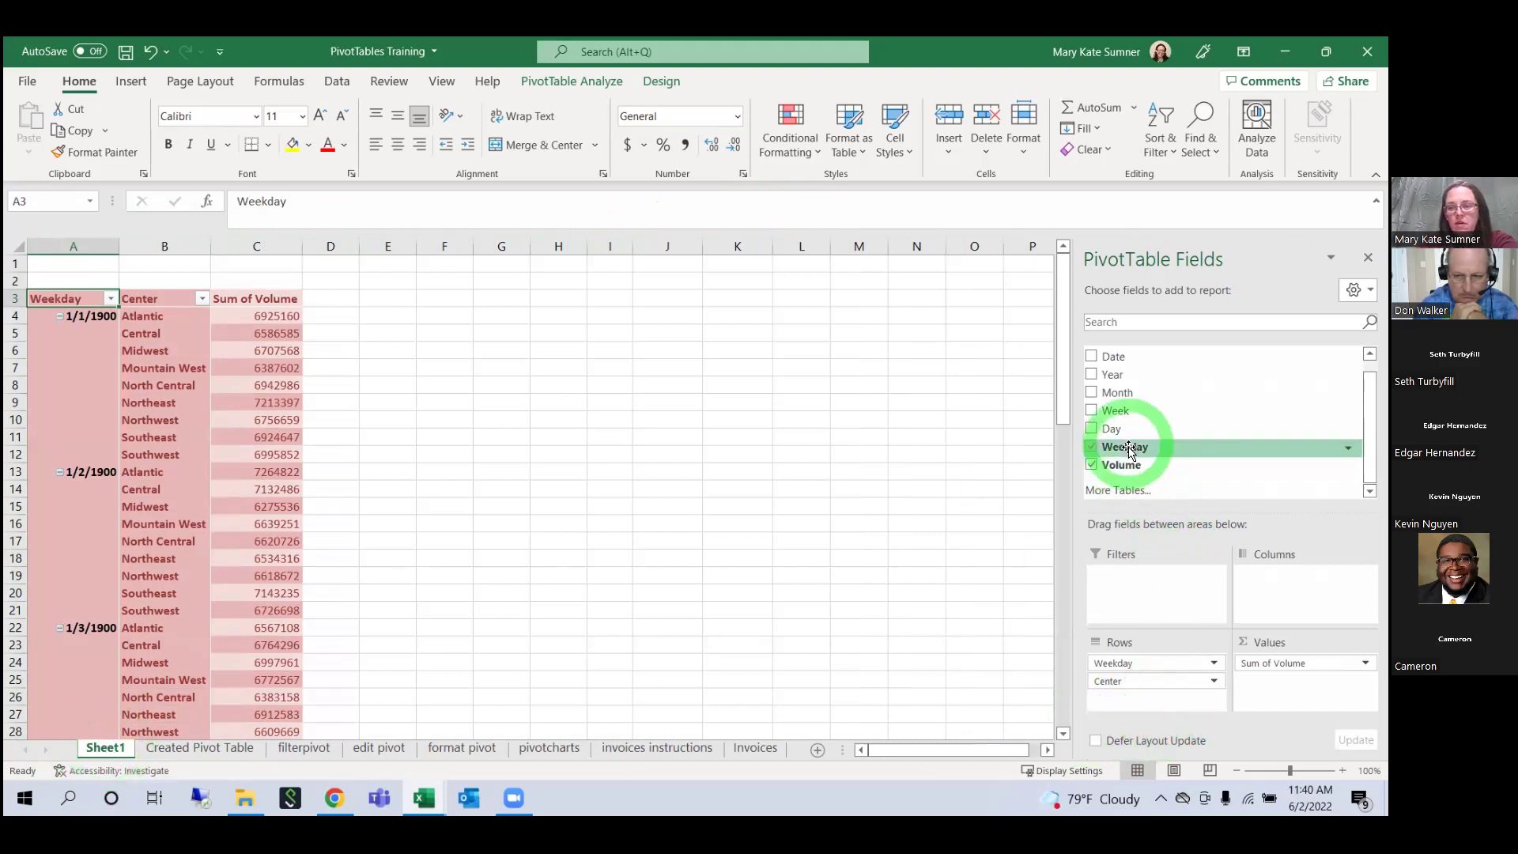
pyautogui.moveTo(1146, 666)
pyautogui.mouseDown()
pyautogui.moveTo(1153, 680)
pyautogui.moveTo(1171, 540)
pyautogui.moveTo(1119, 366)
pyautogui.moveTo(1152, 491)
pyautogui.moveTo(1162, 669)
pyautogui.mouseUp()
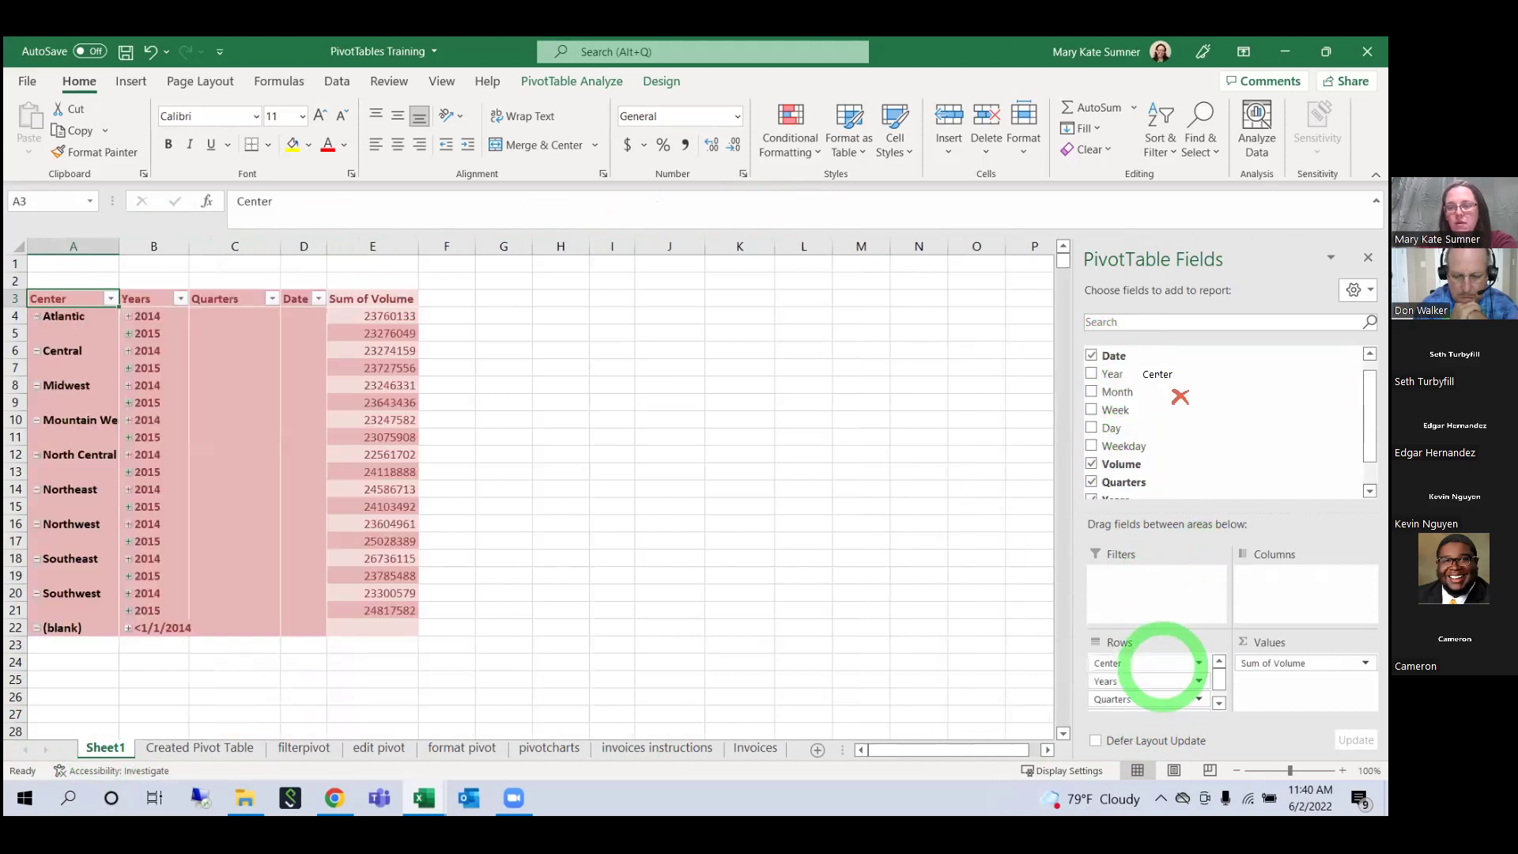
pyautogui.moveTo(1163, 380); pyautogui.dragTo(1152, 366)
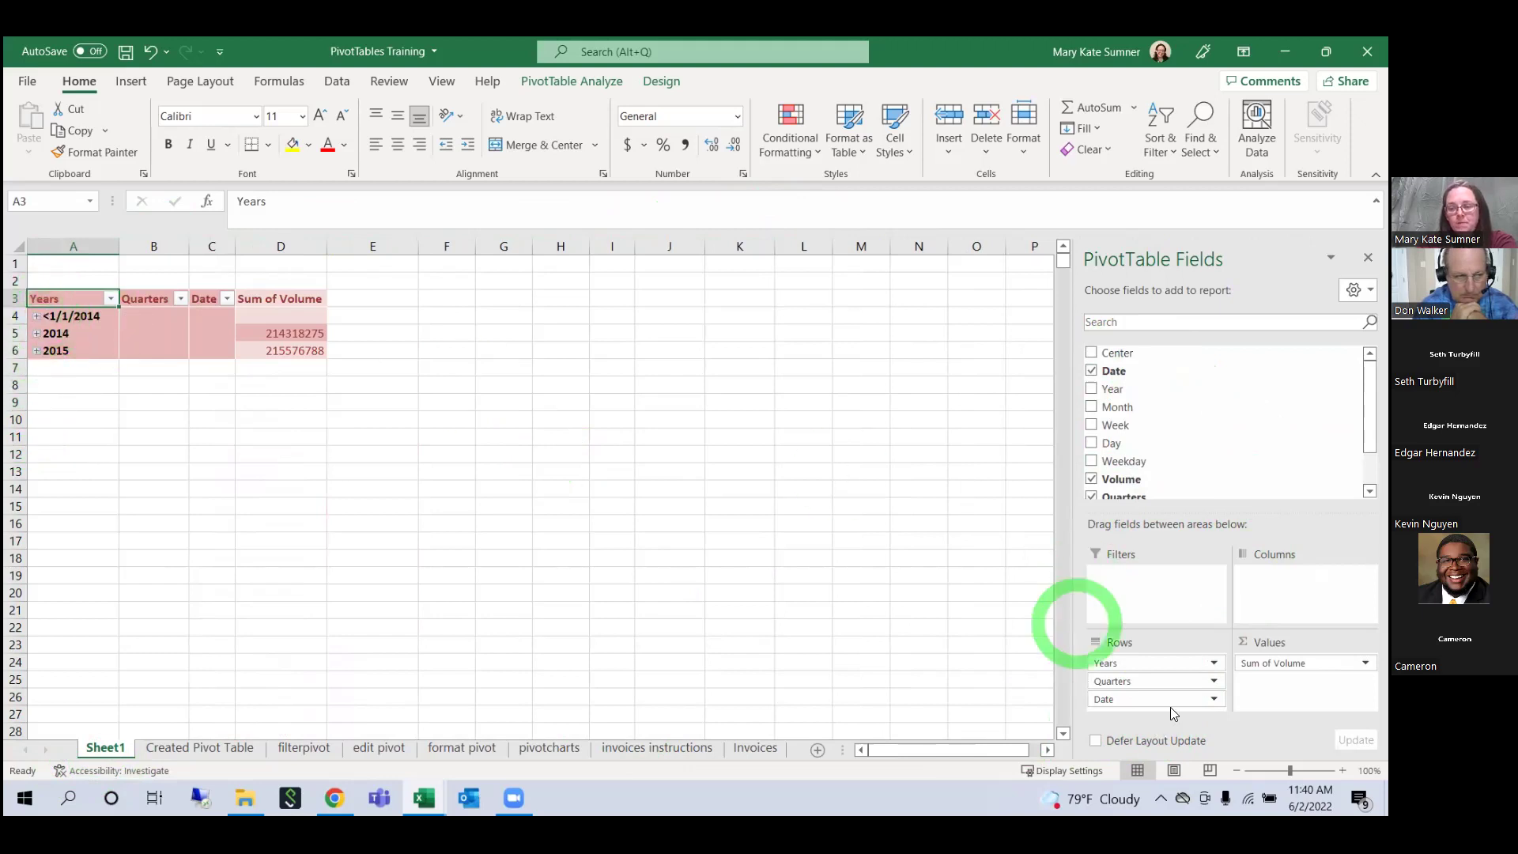
# Step: Examine the filter choices for Years in the PivotTable without applying a filter
pyautogui.moveTo(1194, 682); pyautogui.dragTo(1166, 695)
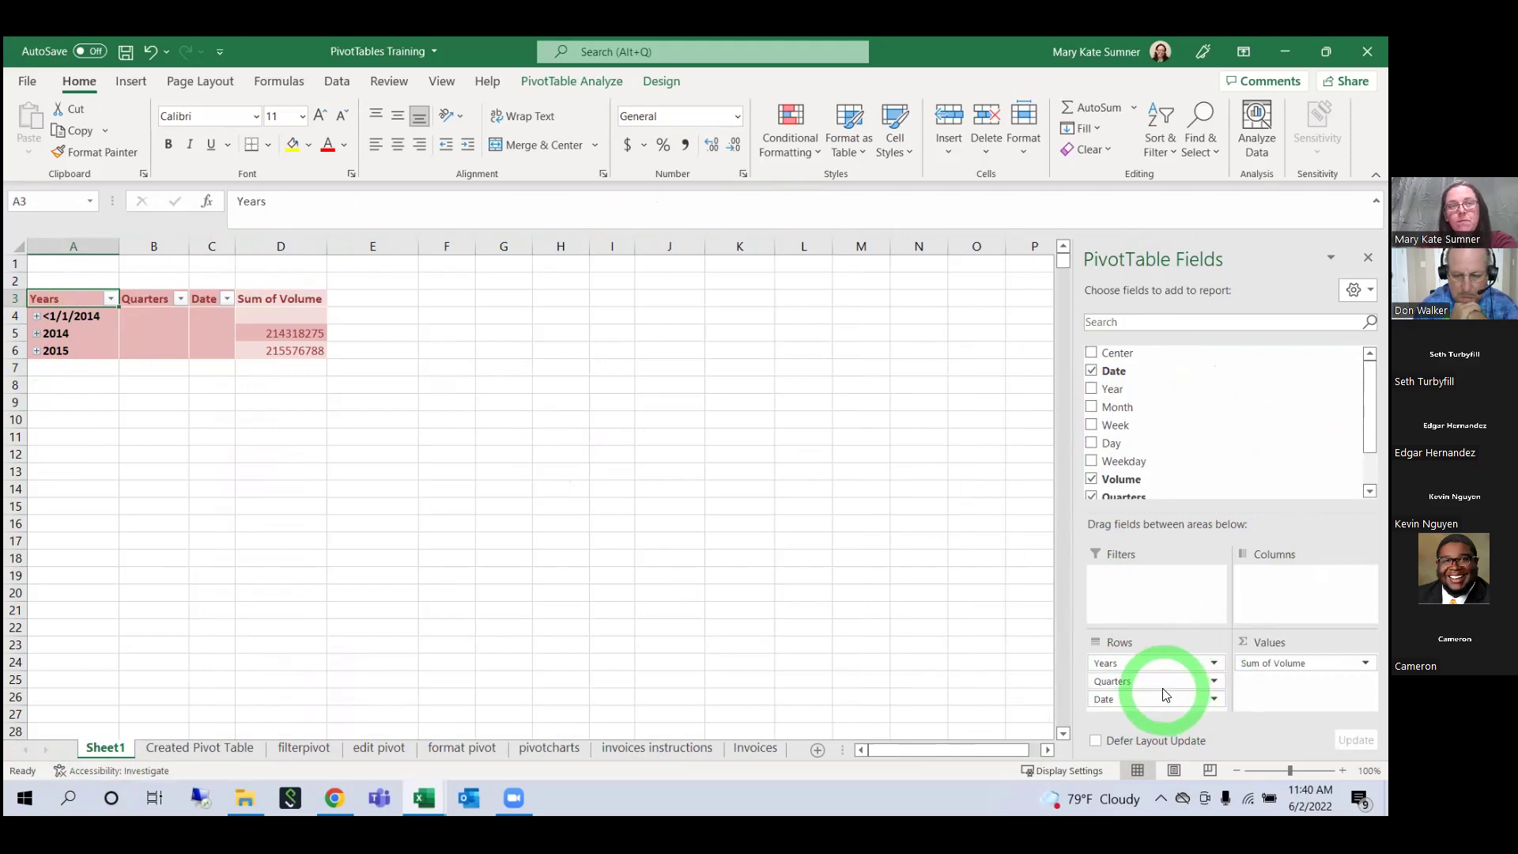
pyautogui.moveTo(1165, 695); pyautogui.dragTo(1170, 691)
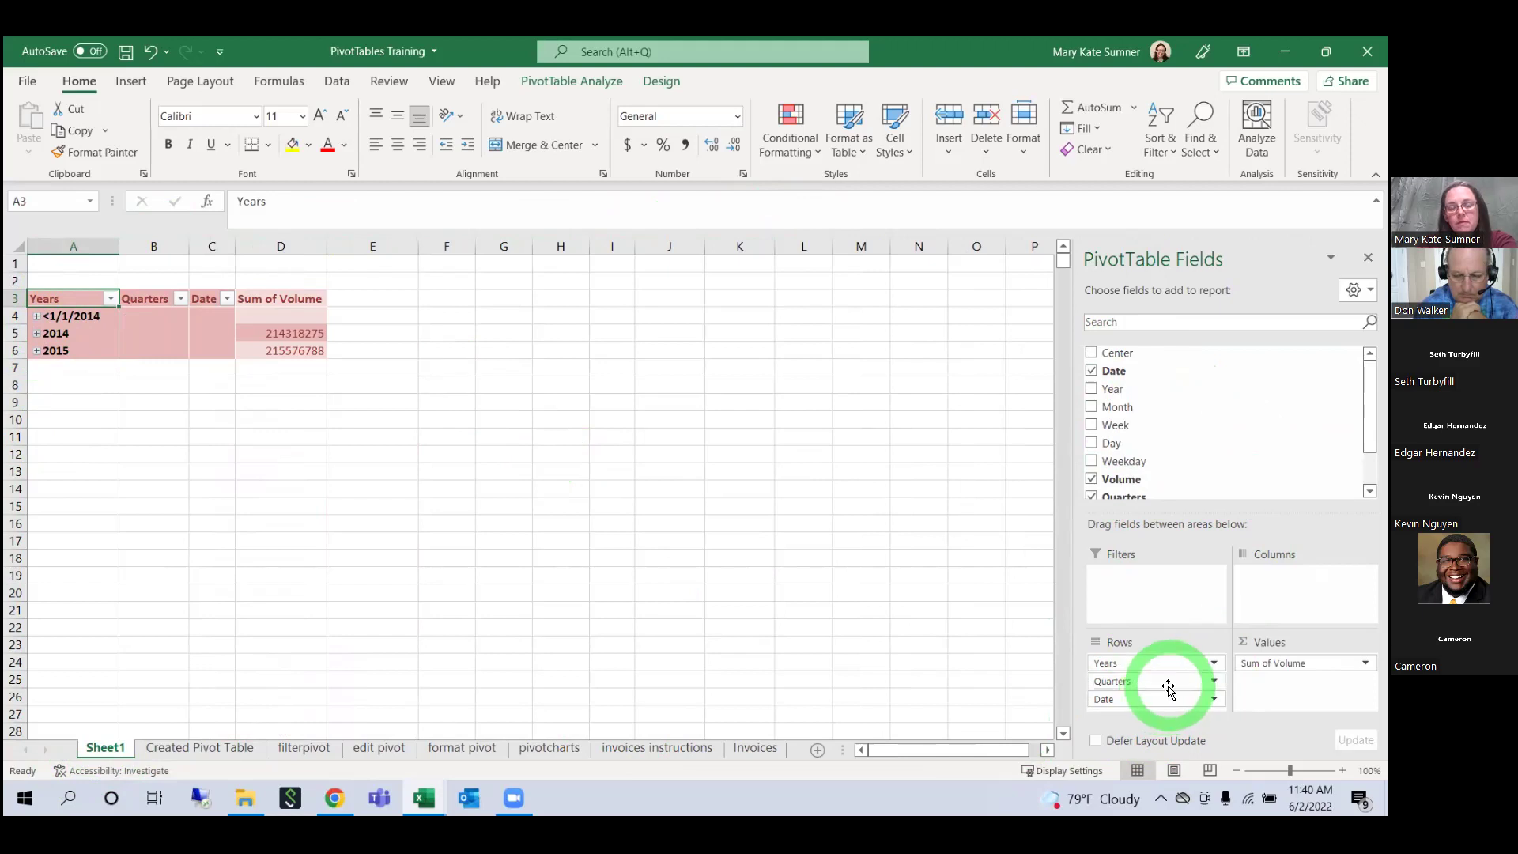
pyautogui.moveTo(1169, 688); pyautogui.dragTo(107, 302)
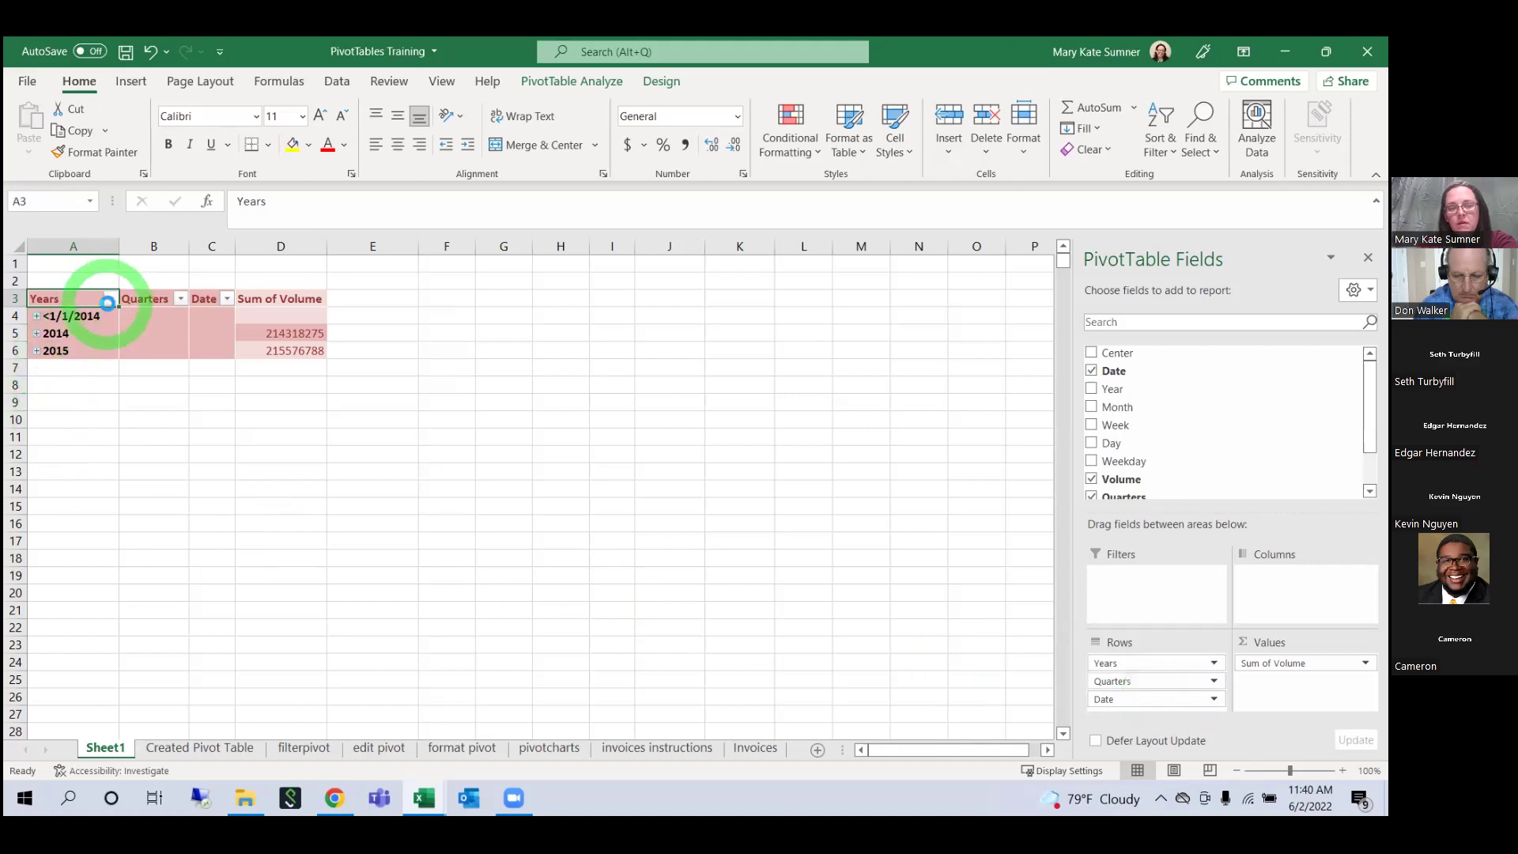
pyautogui.click(110, 301)
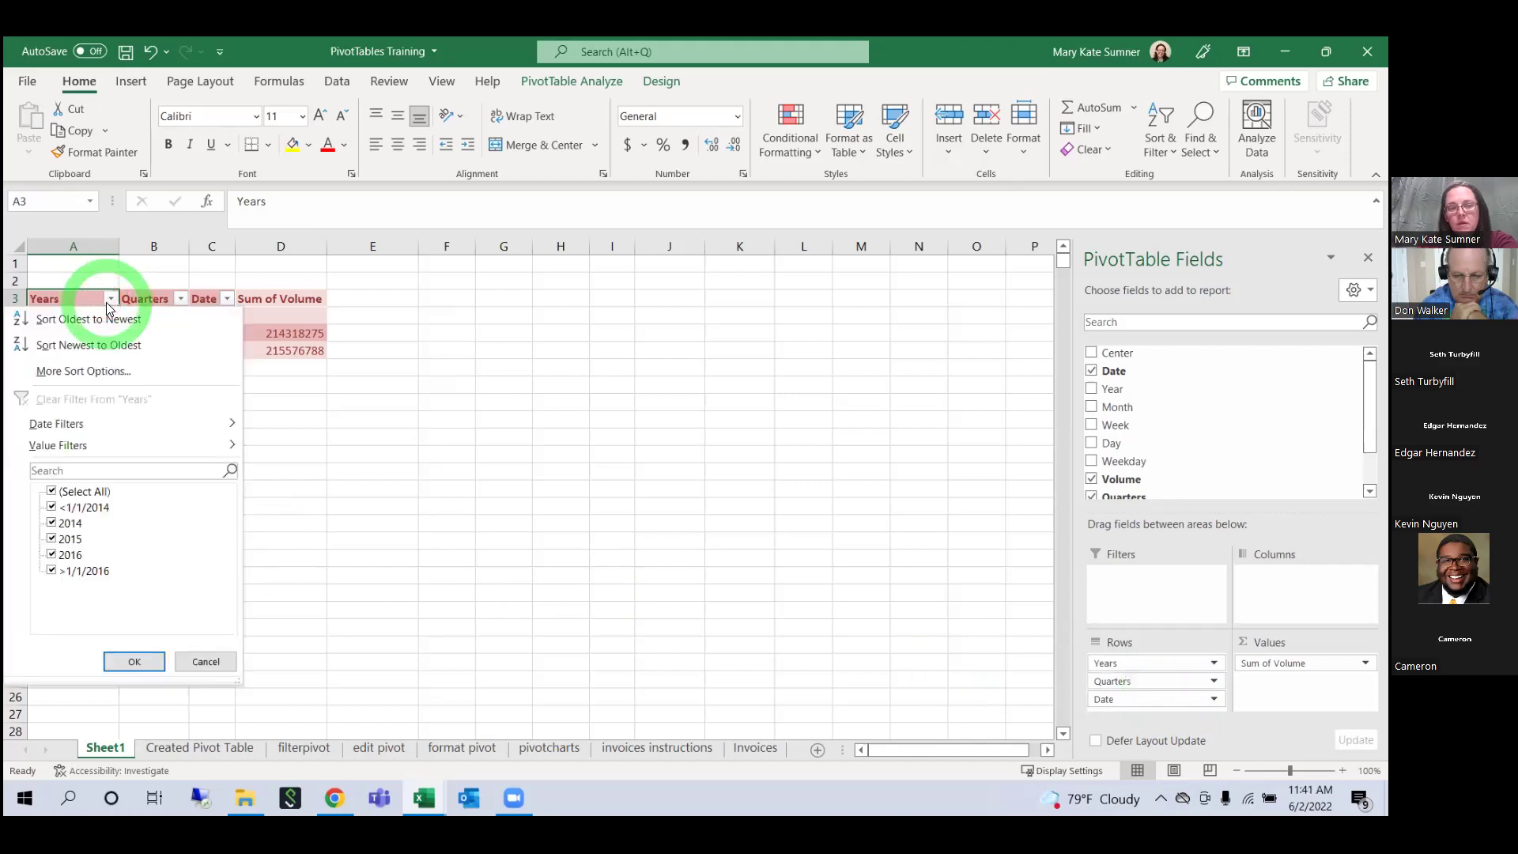
pyautogui.click(208, 662)
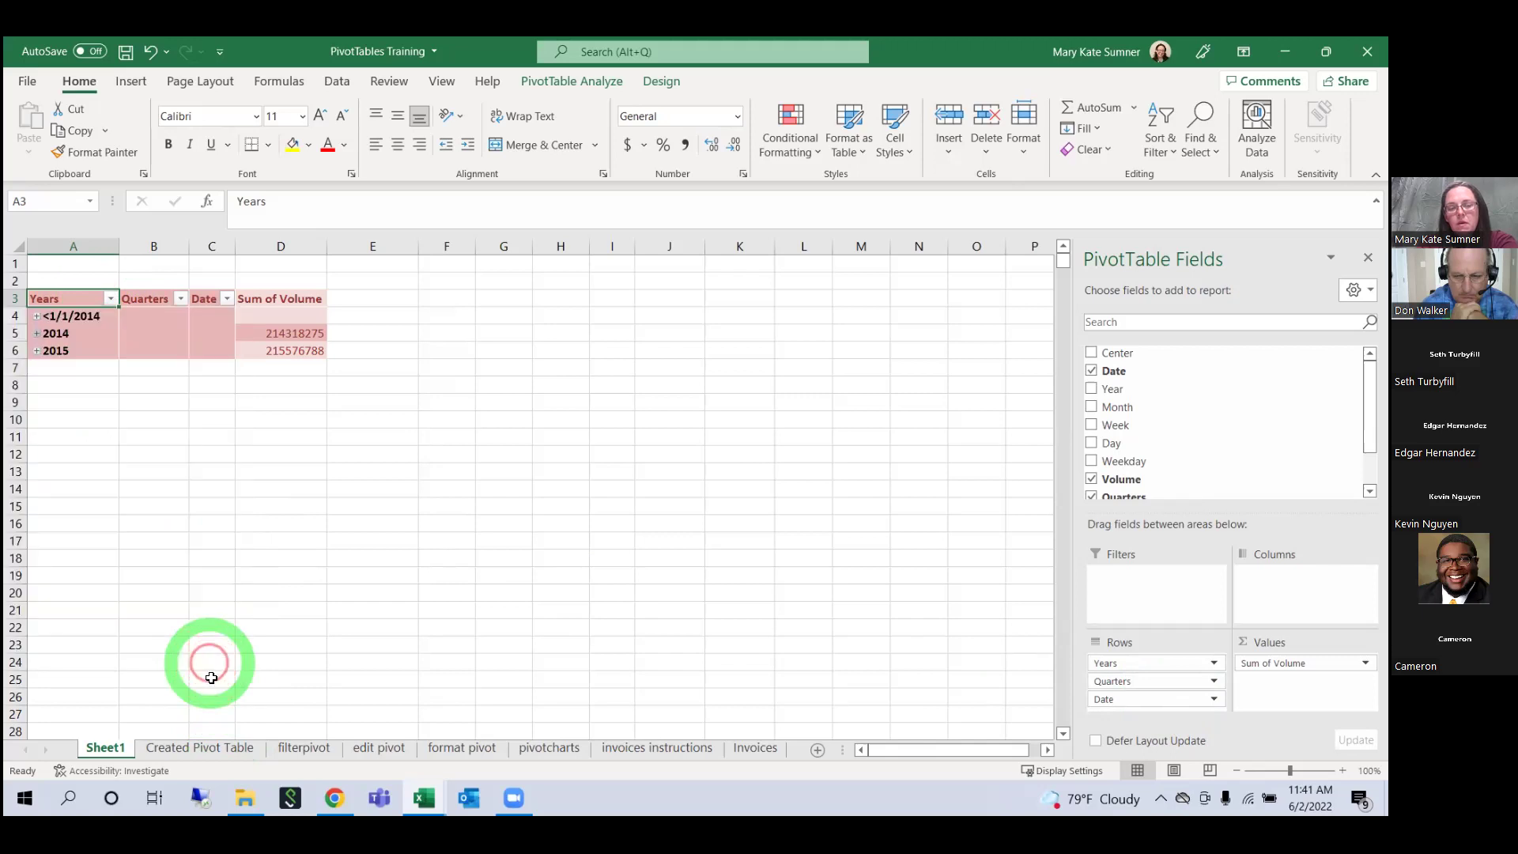
# Step: On the Created Pivot Table sheet, inspect the first entry of the source table's Date column
pyautogui.click(220, 748)
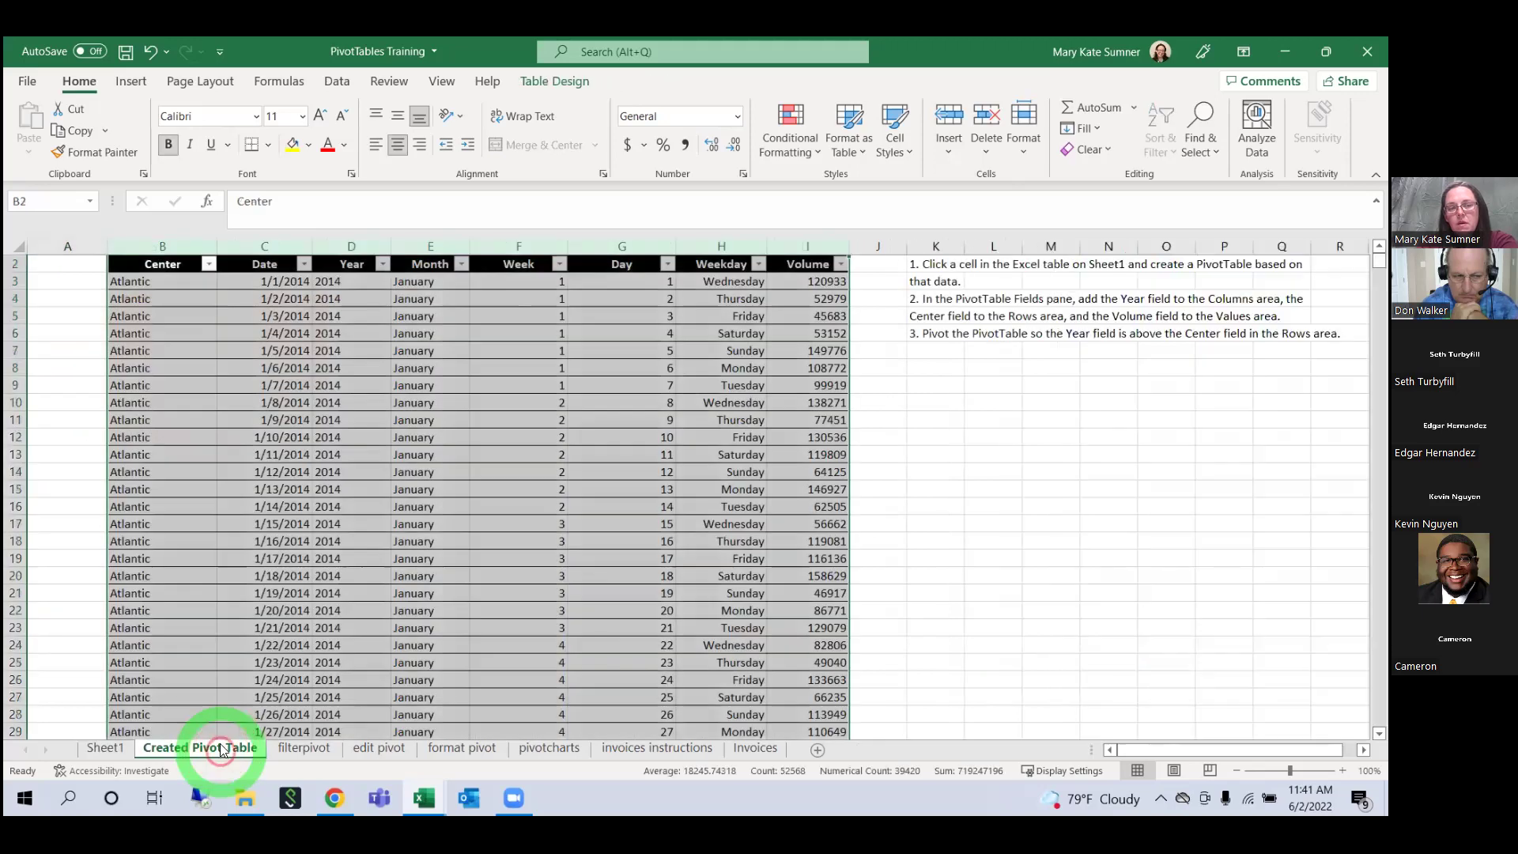
pyautogui.click(225, 489)
pyautogui.click(283, 297)
pyautogui.click(285, 281)
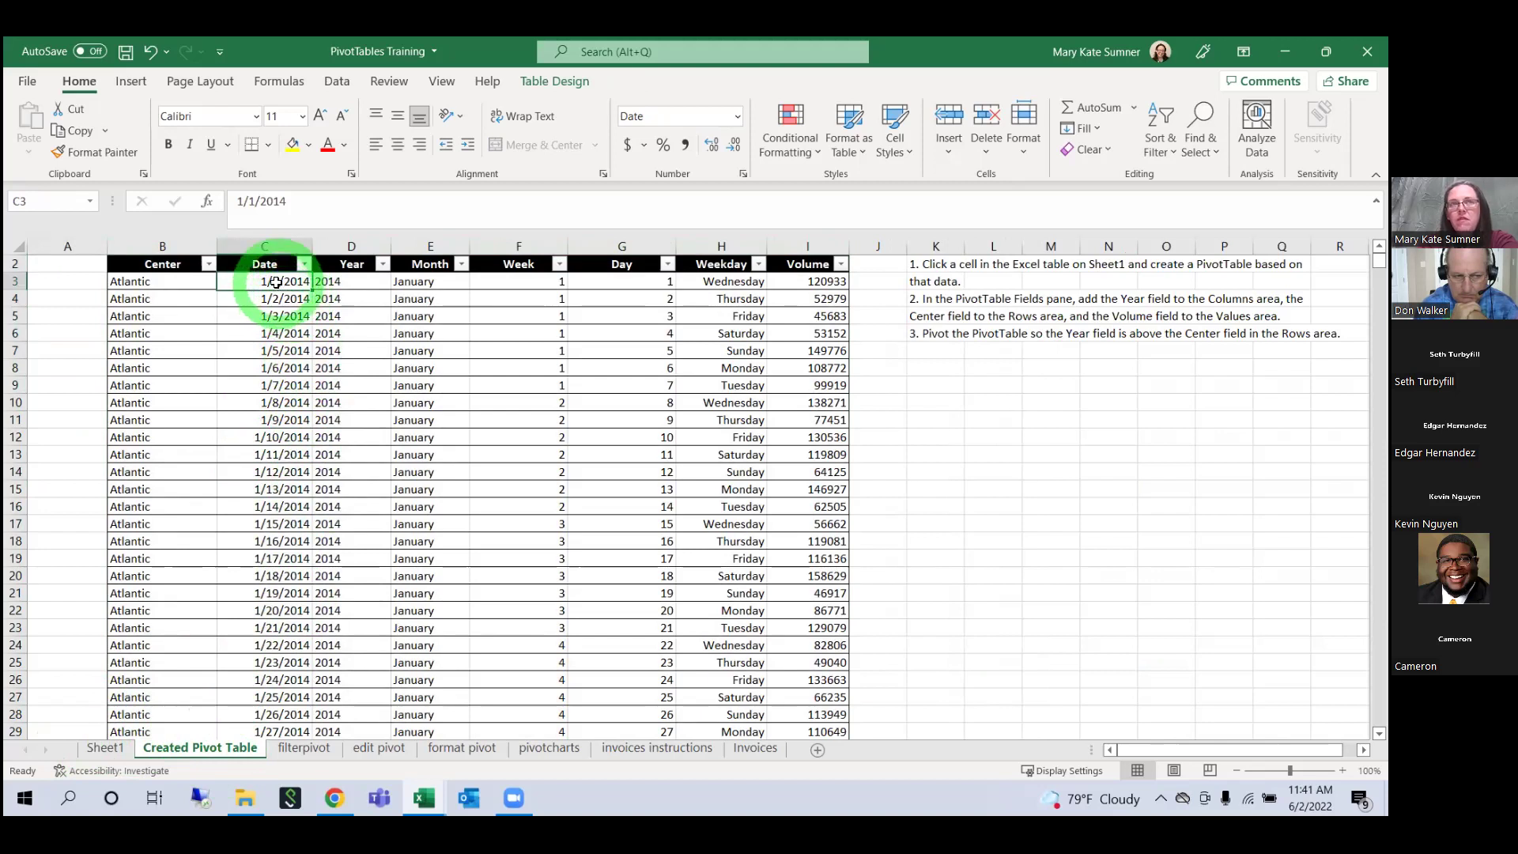
# Step: Examine the source table's Date filter choices, expanding 2015 and 2014 into months, and leave every date included
pyautogui.moveTo(276, 282); pyautogui.dragTo(283, 572)
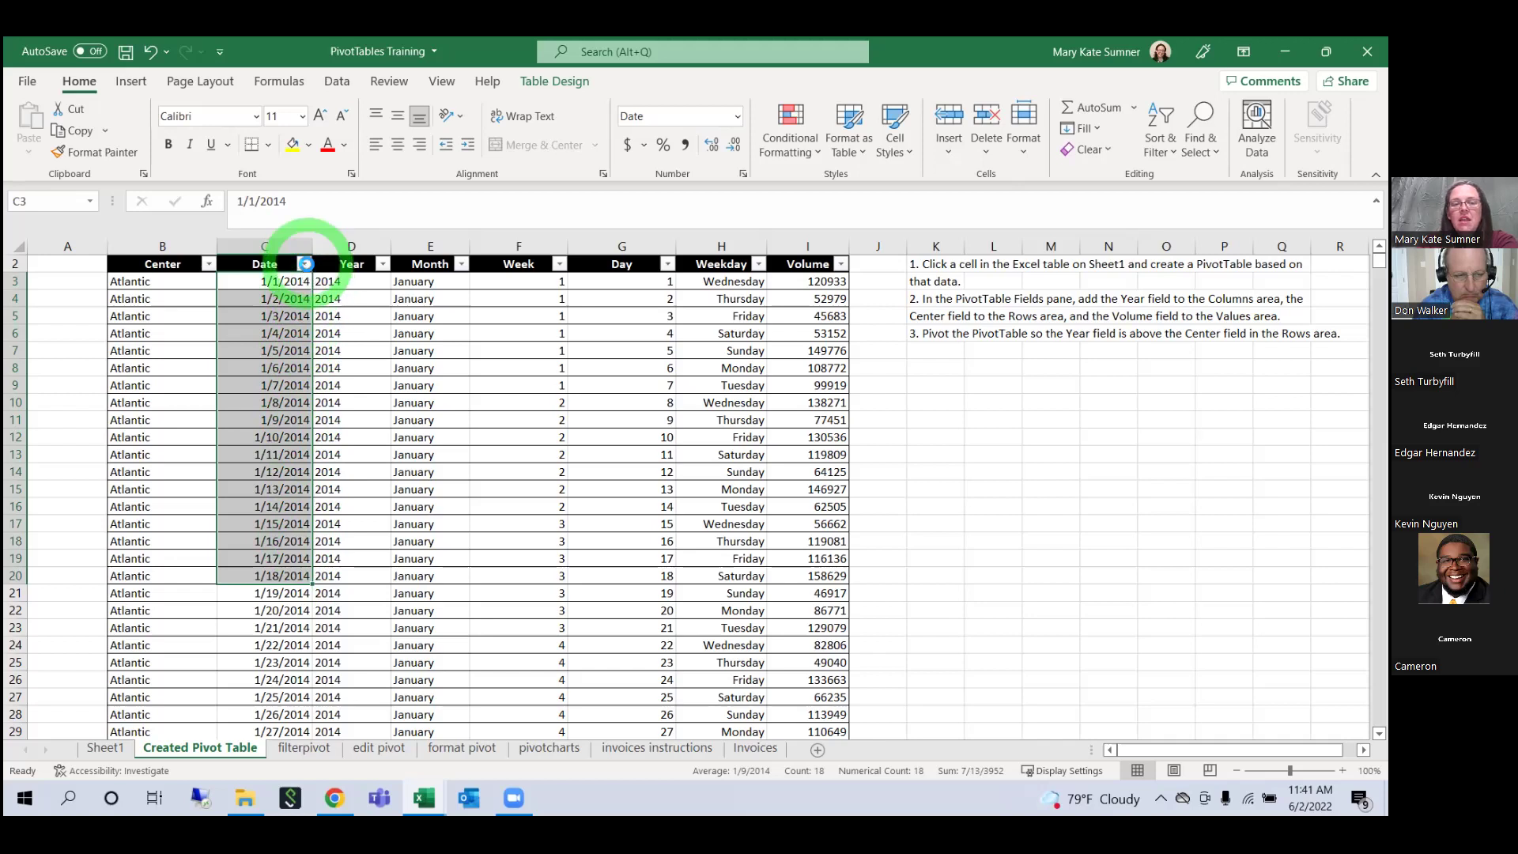
pyautogui.click(305, 263)
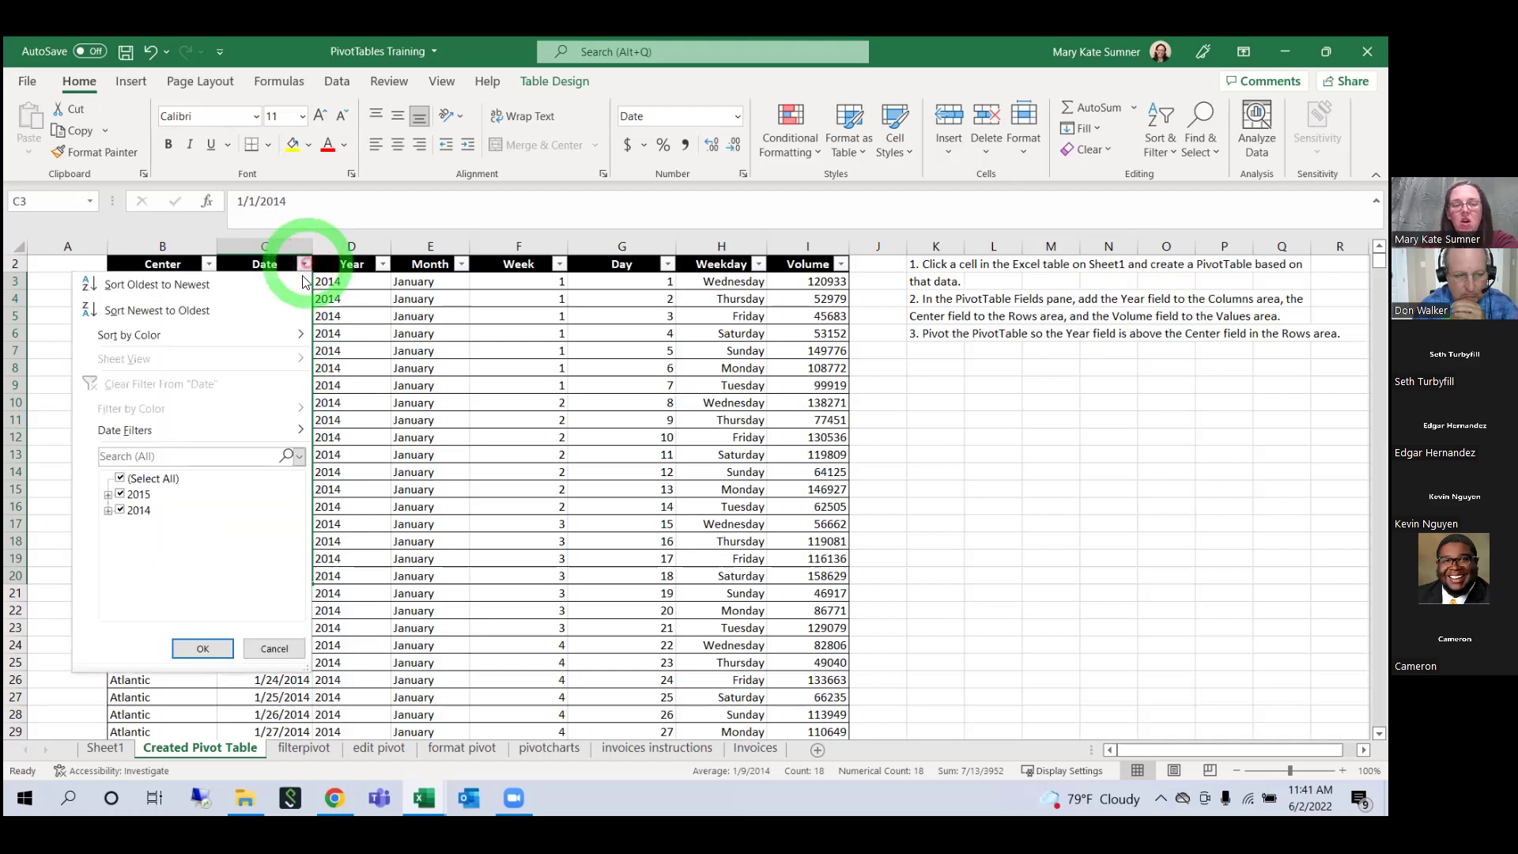
pyautogui.click(109, 495)
pyautogui.scroll(-2, 133, 577)
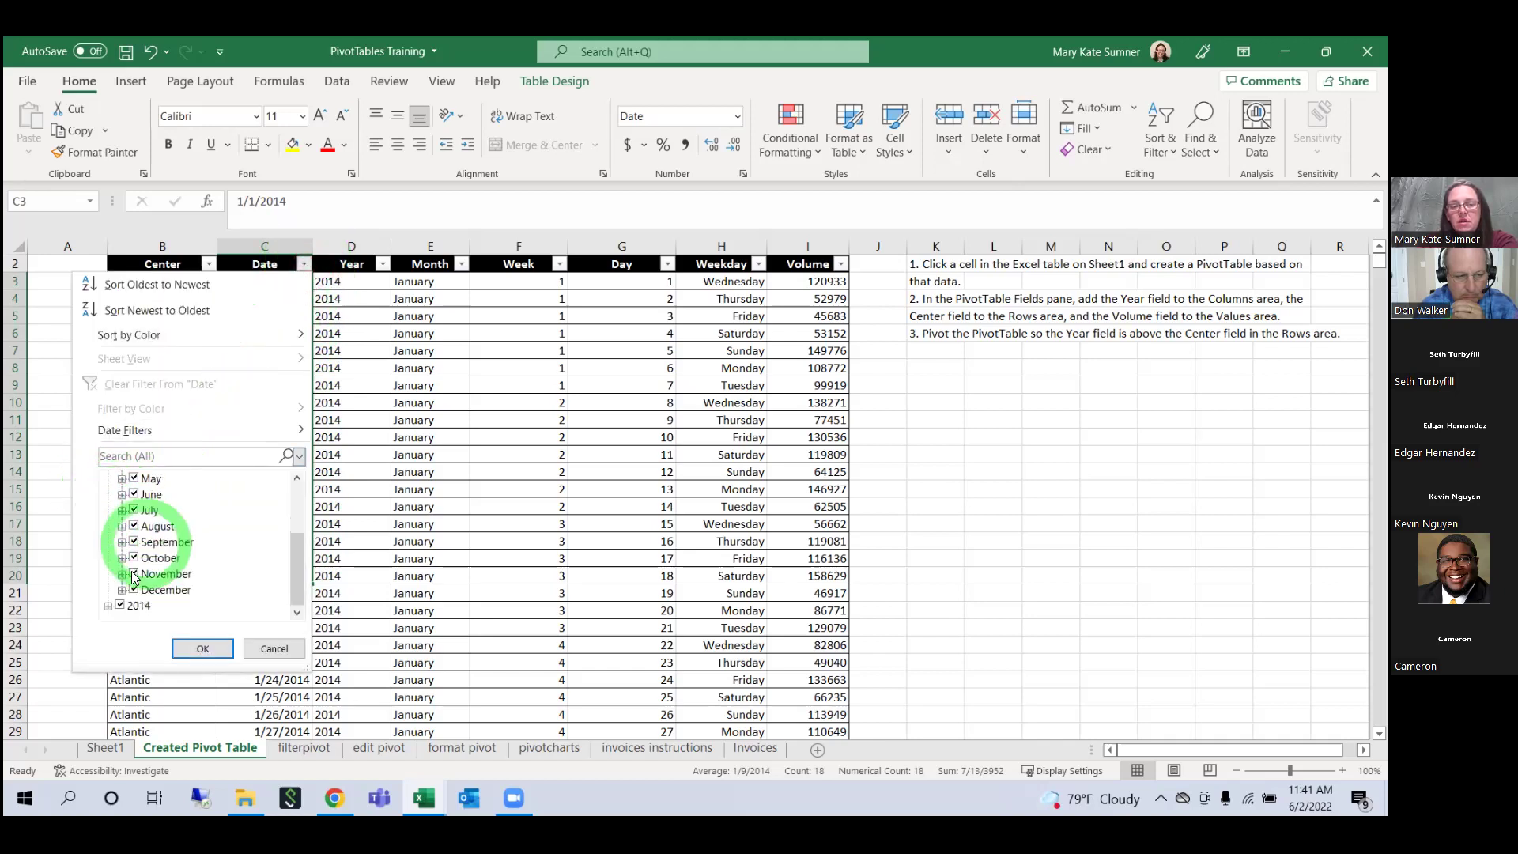
pyautogui.click(109, 605)
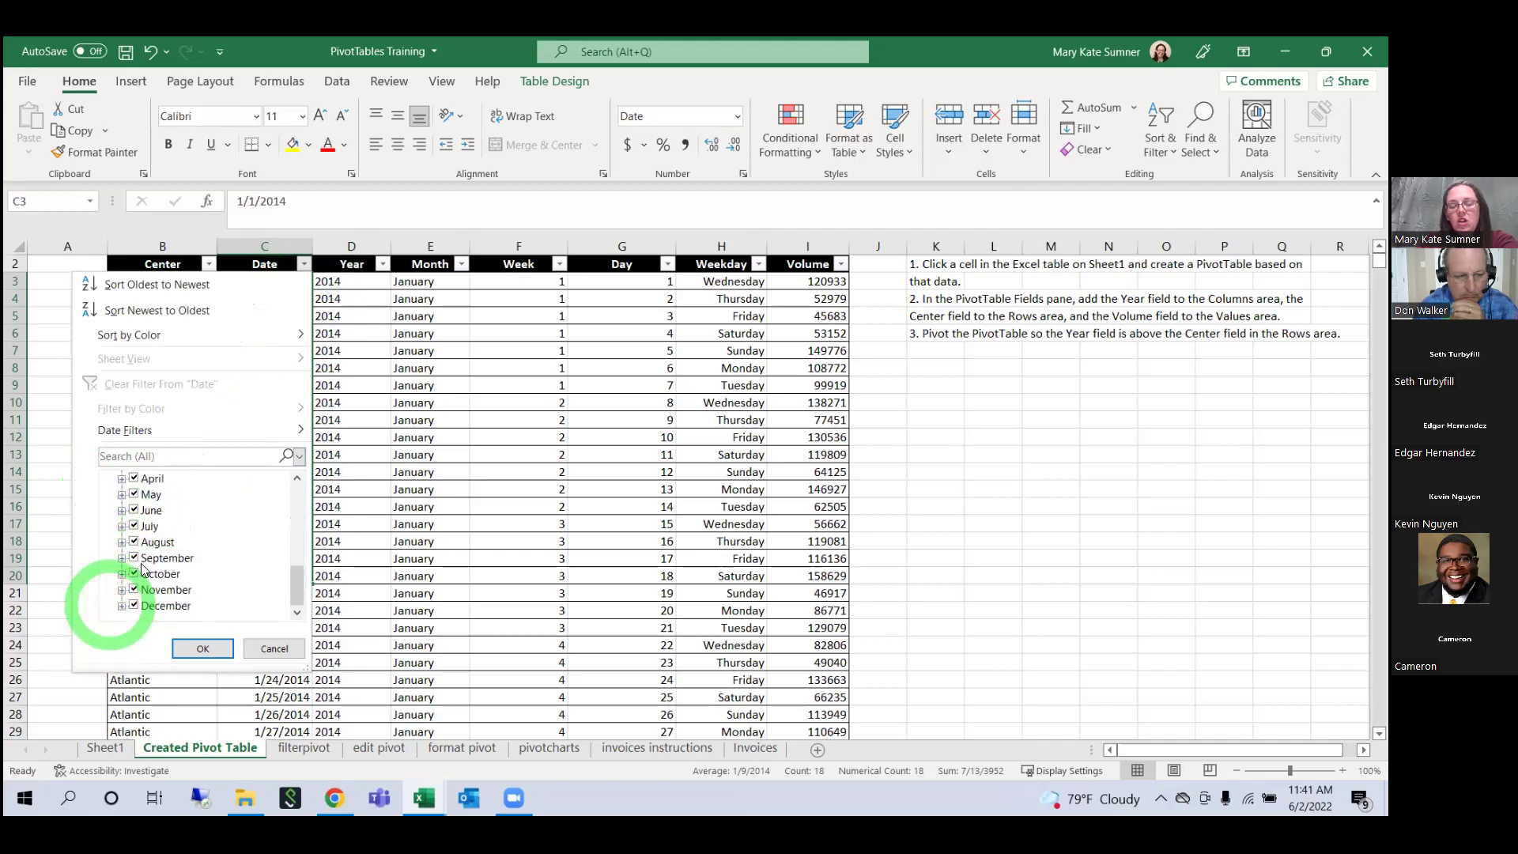
pyautogui.scroll(2, 142, 566)
pyautogui.click(108, 558)
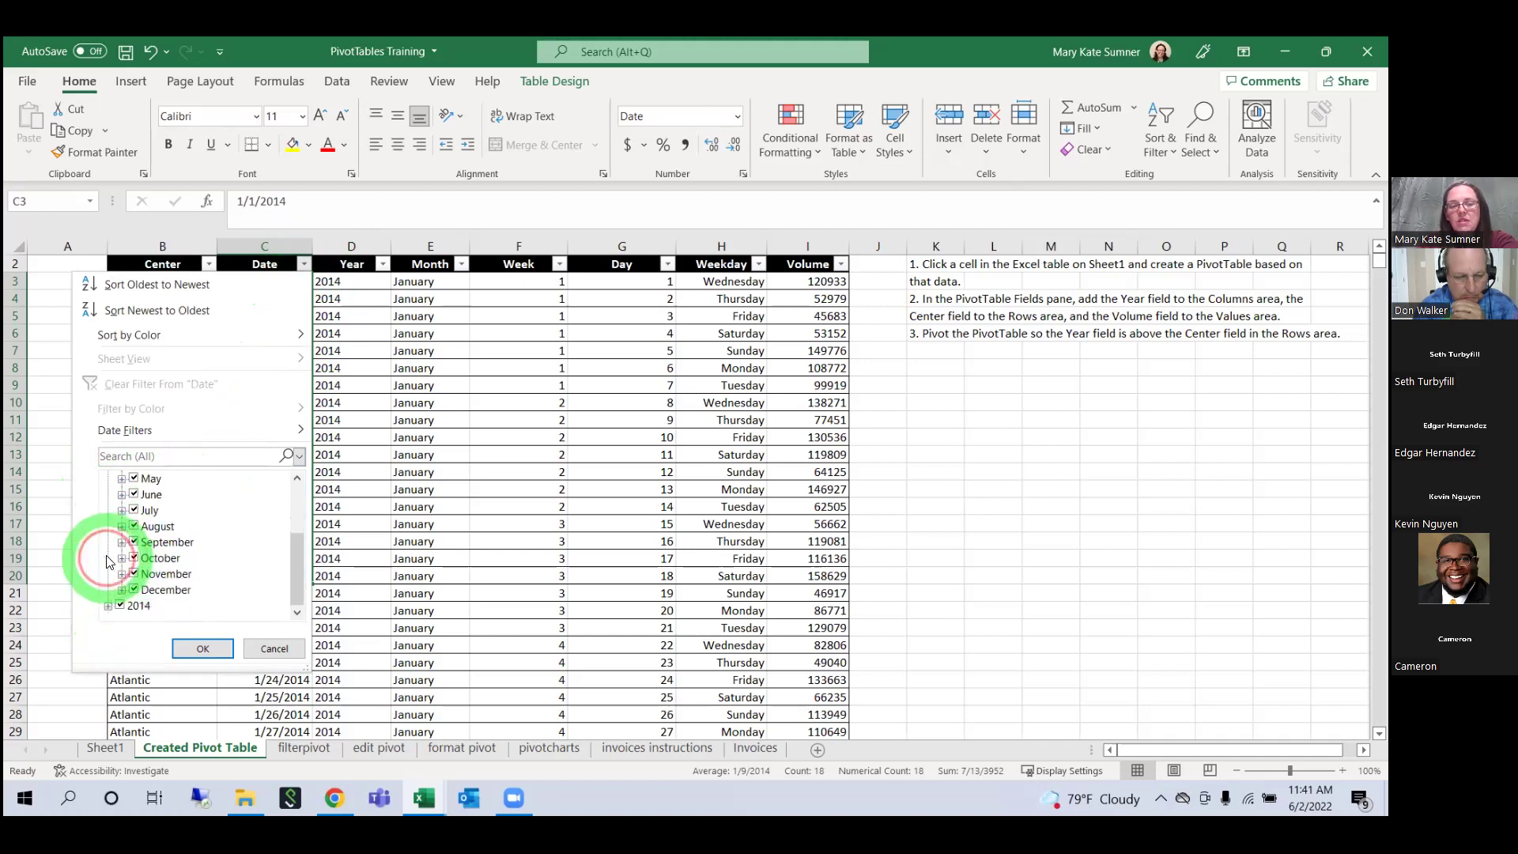
pyautogui.scroll(2, 108, 561)
pyautogui.click(111, 494)
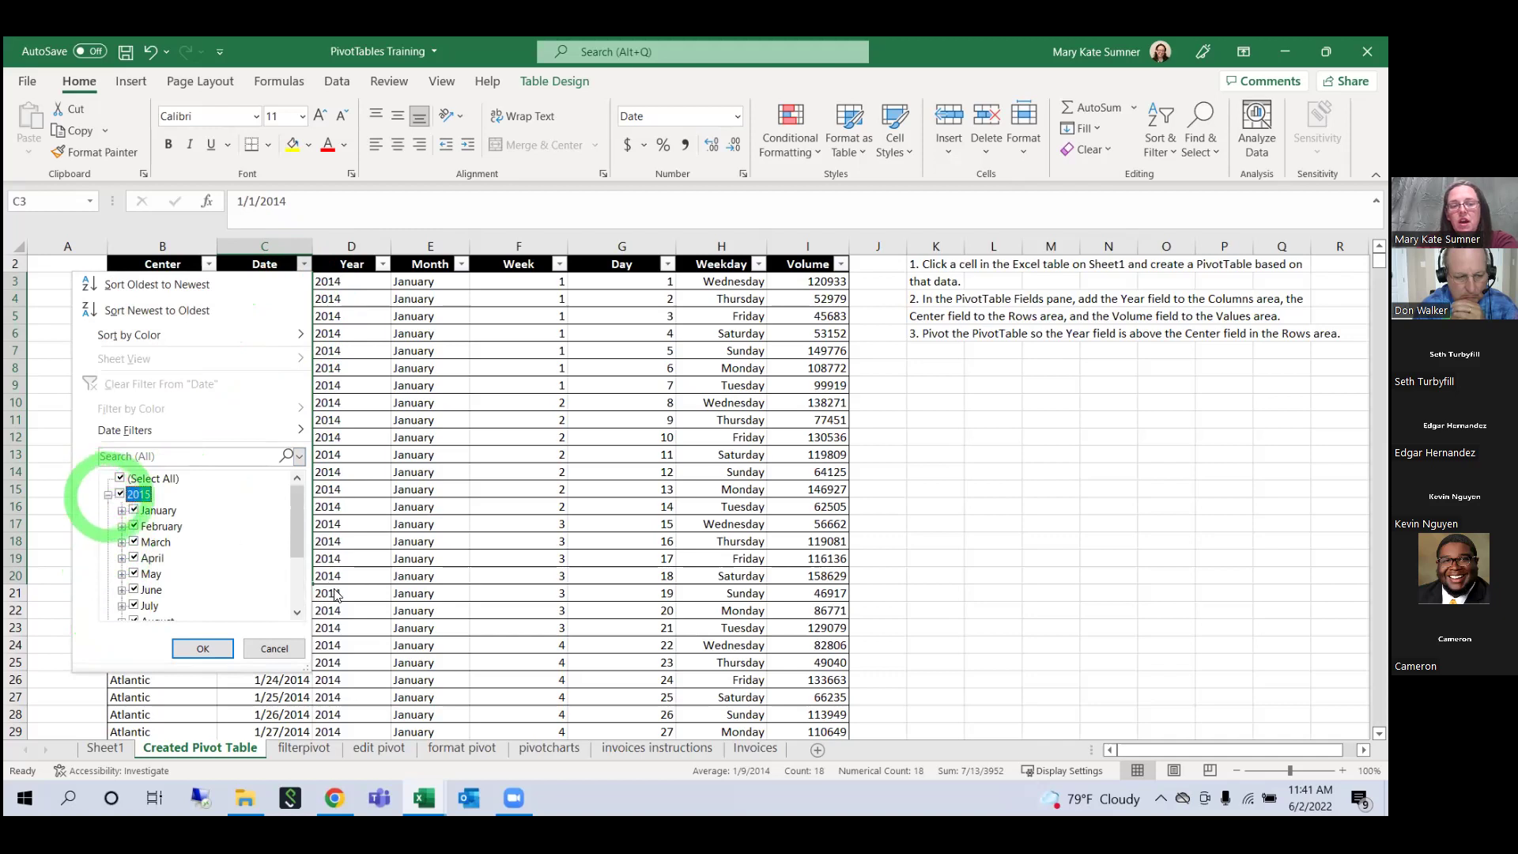
pyautogui.click(202, 649)
pyautogui.click(411, 438)
# Step: On Sheet1, expand and collapse the <1/1/2014 group in the PivotTable to check its contents
pyautogui.click(110, 748)
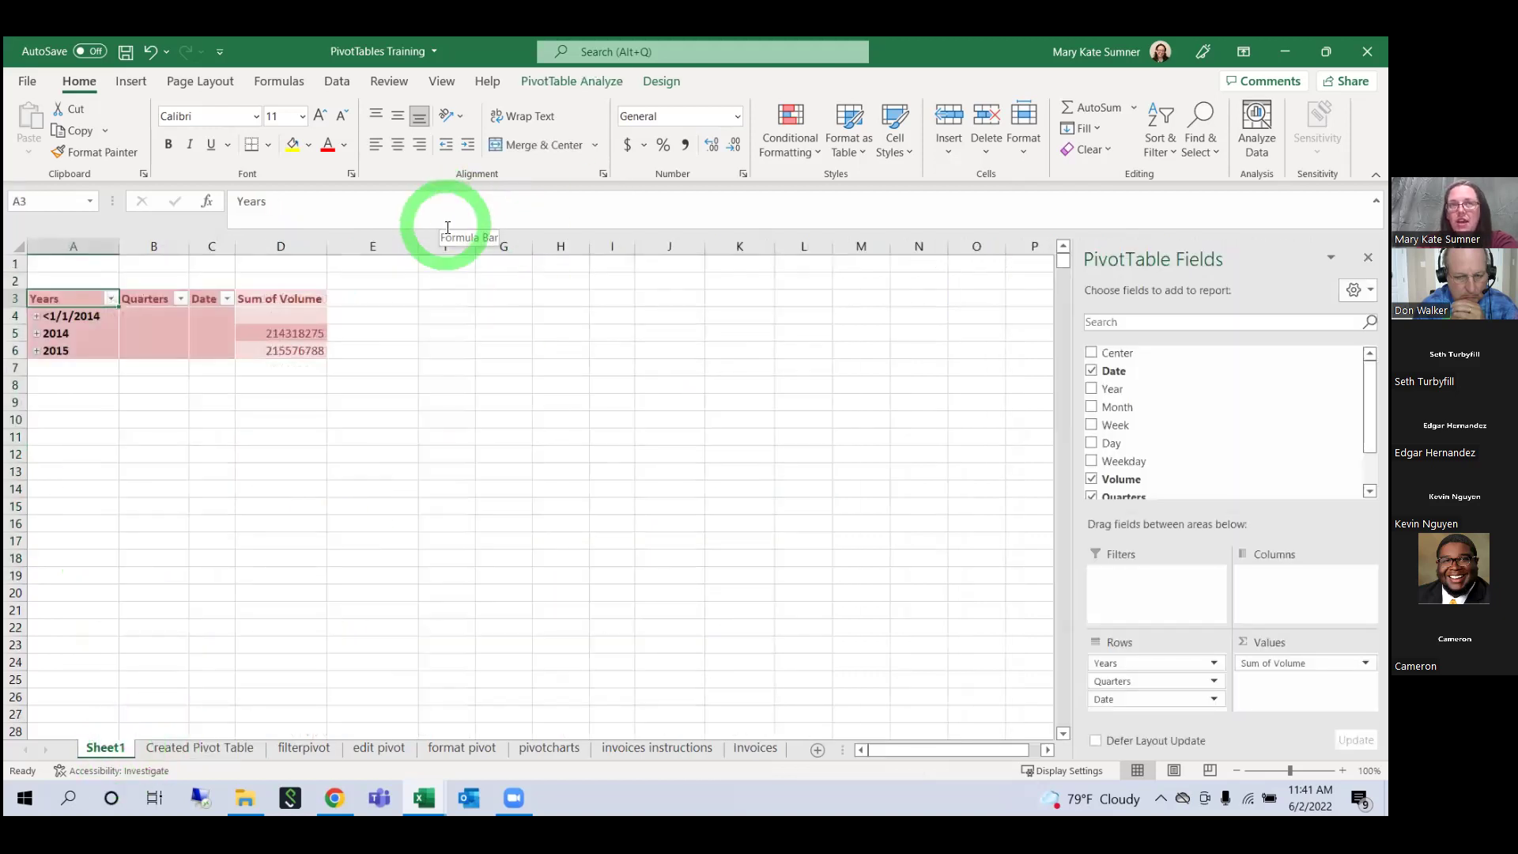
pyautogui.click(37, 316)
pyautogui.click(37, 317)
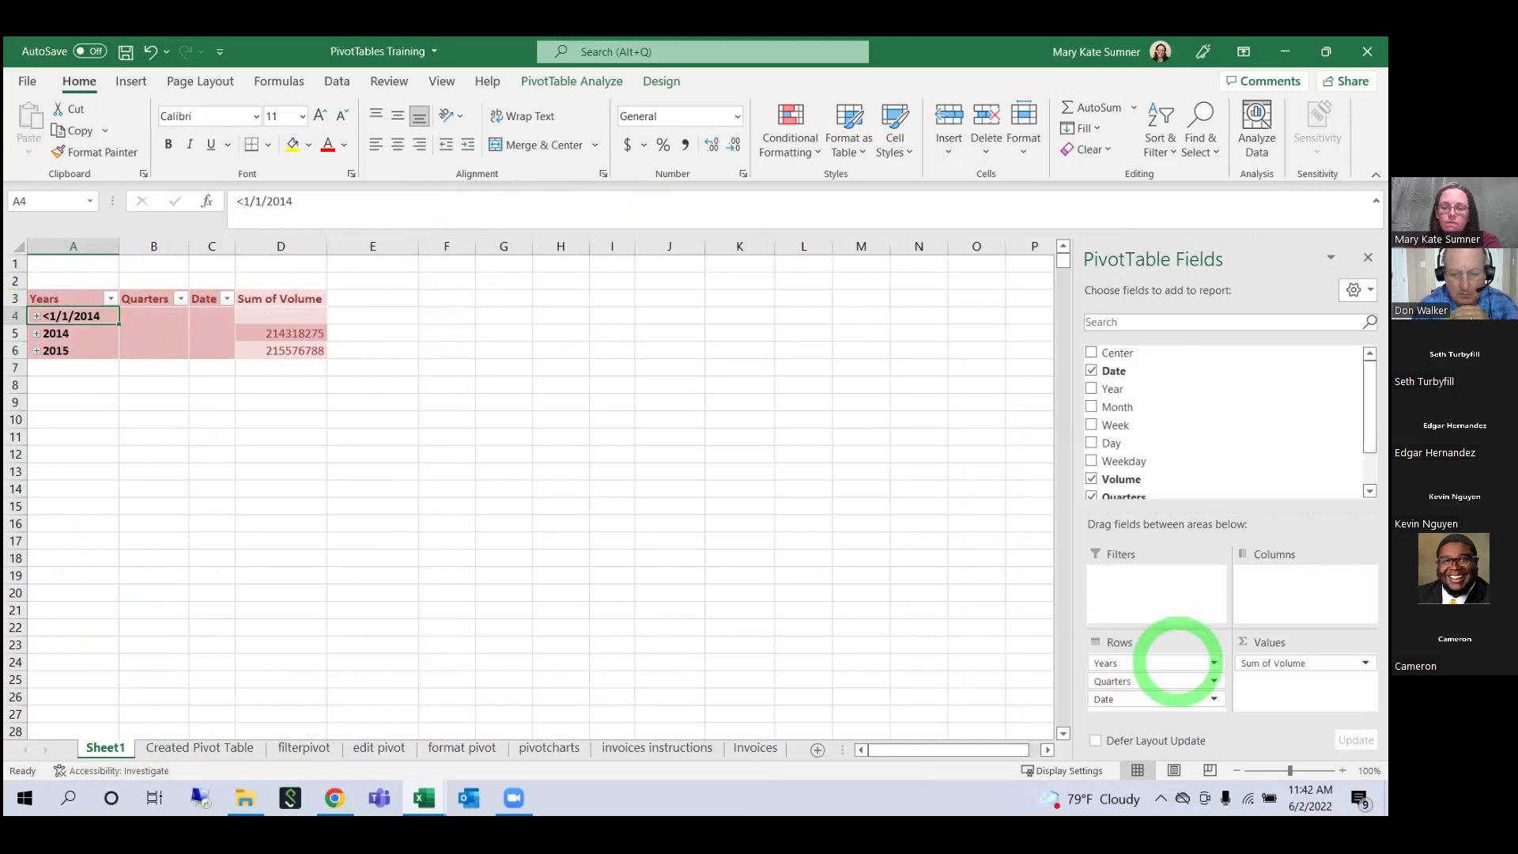
pyautogui.moveTo(1129, 687); pyautogui.dragTo(539, 627)
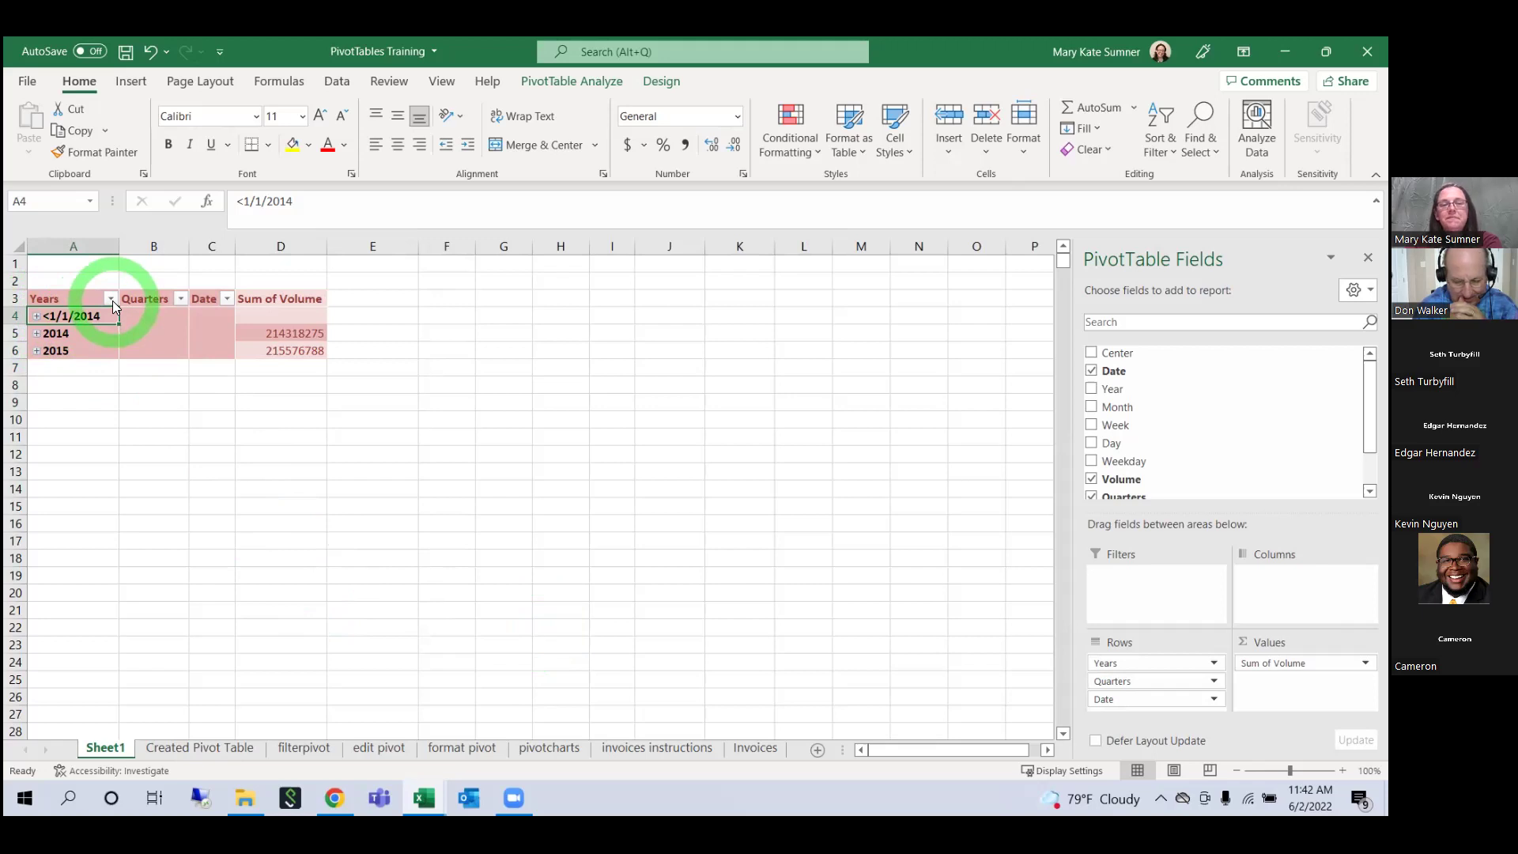
# Step: On the Created Pivot Table sheet, insert a blank table column between Date and Year
pyautogui.click(204, 748)
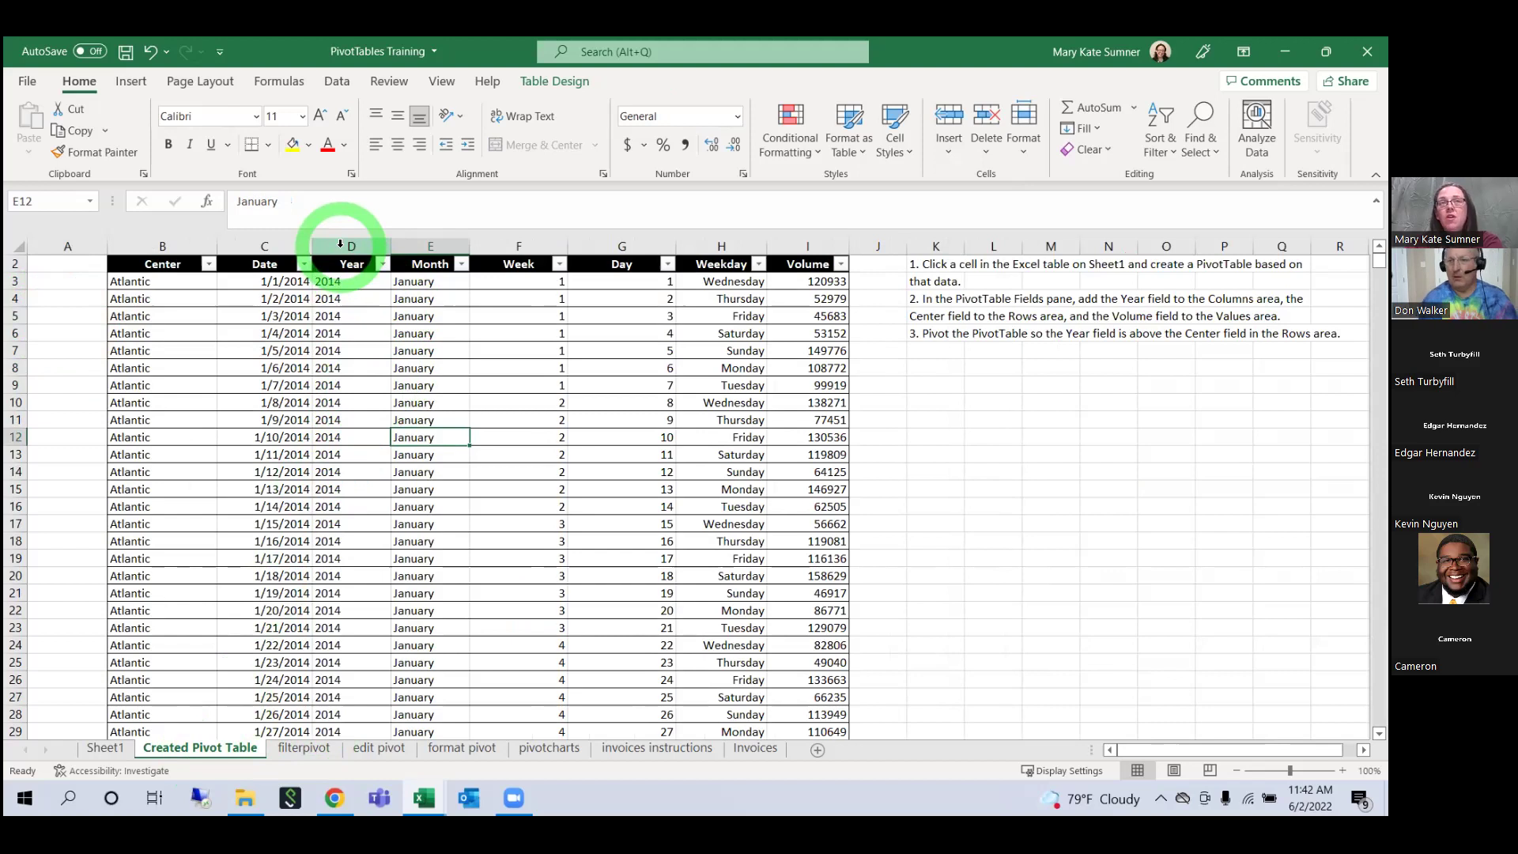
pyautogui.click(340, 244)
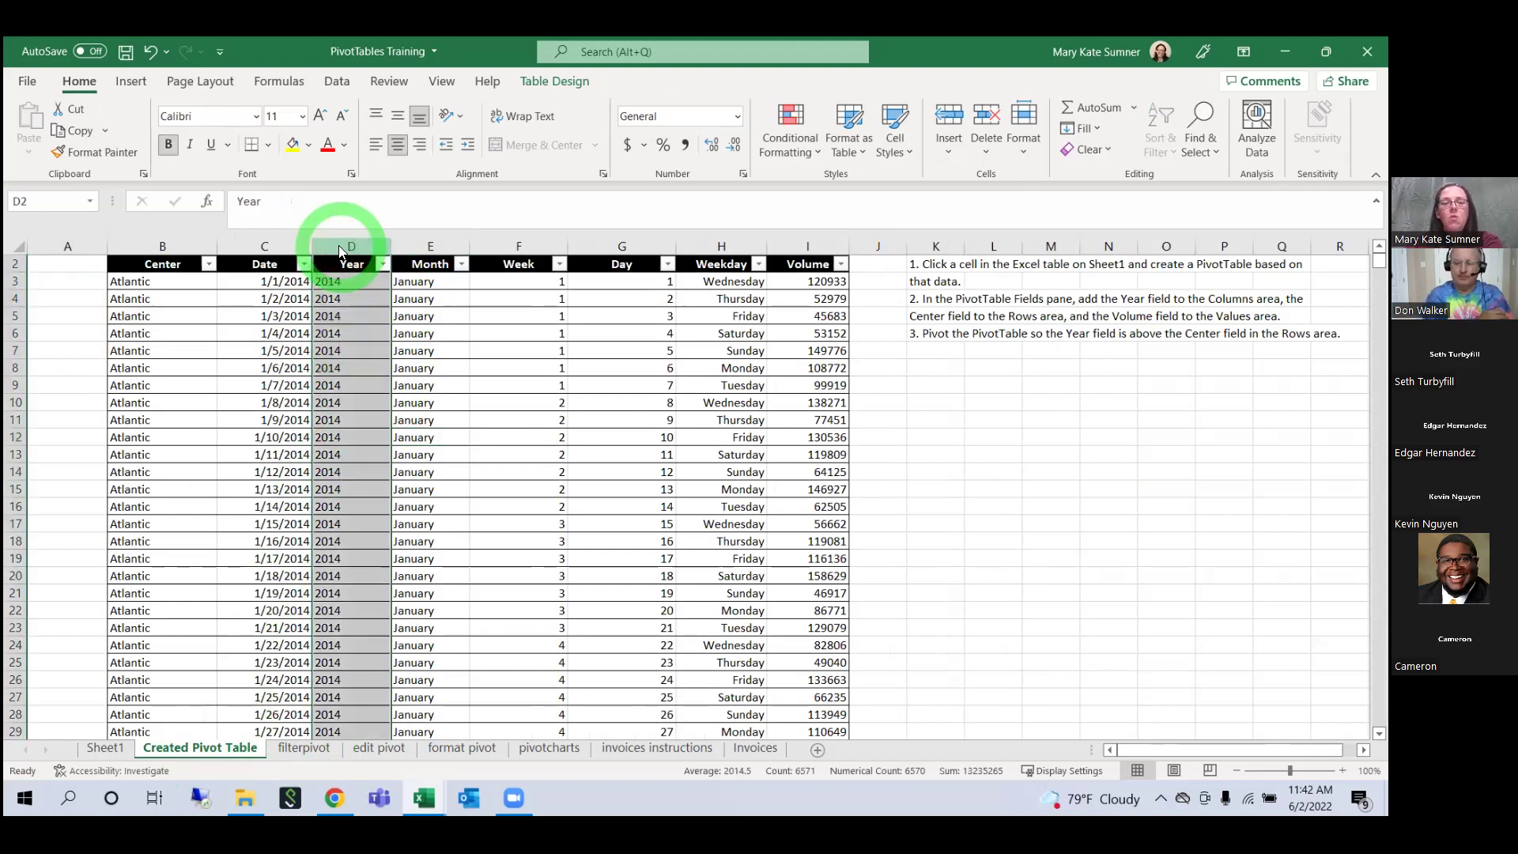
pyautogui.rightClick(340, 252)
pyautogui.click(359, 393)
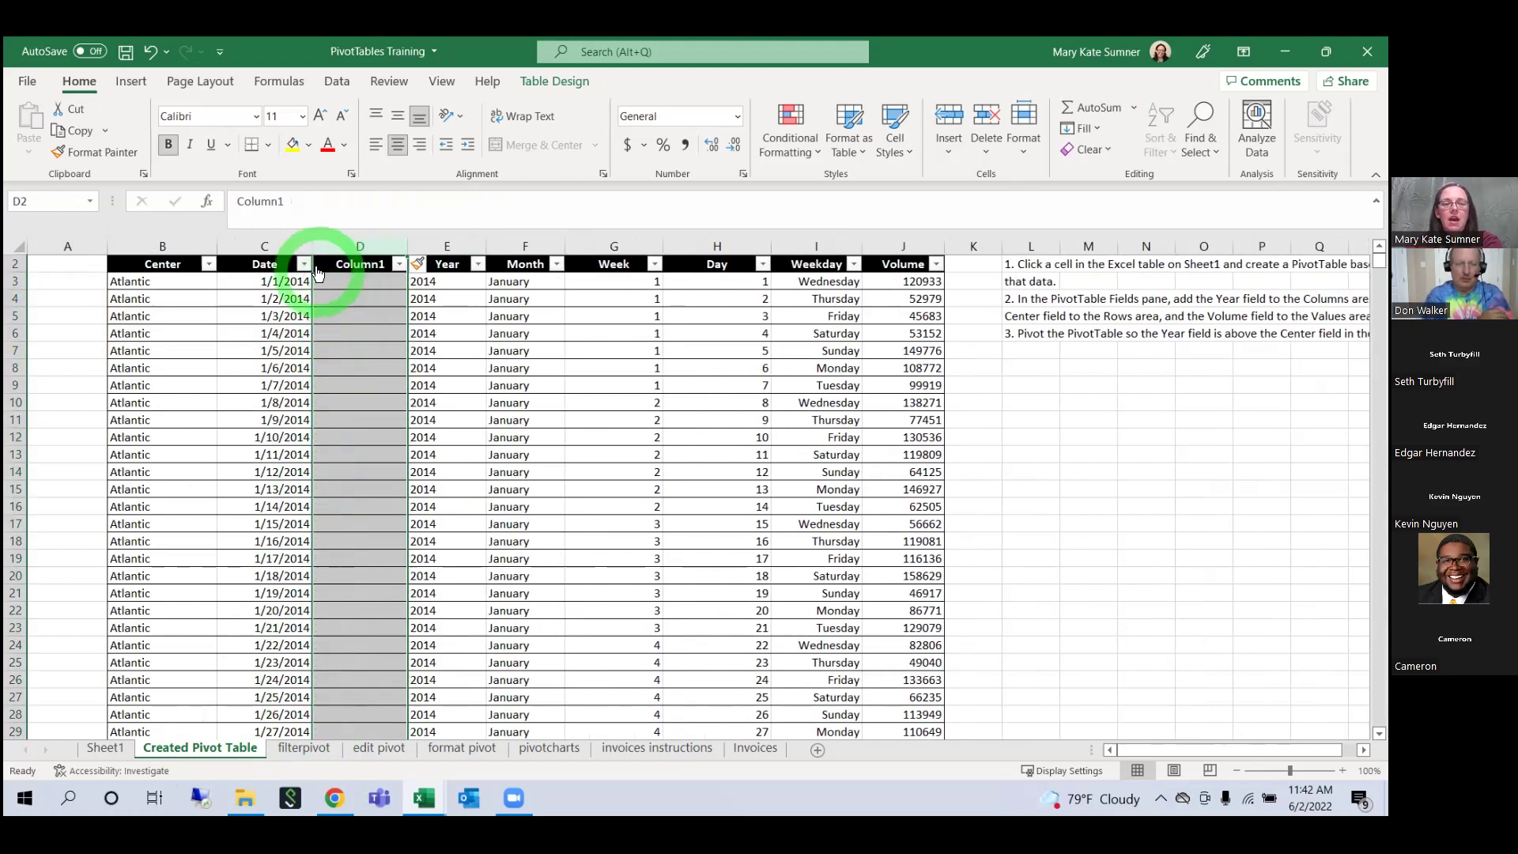
# Step: Recheck the source table's Date filter choices, including the months under 2015, without applying a filter
pyautogui.click(303, 263)
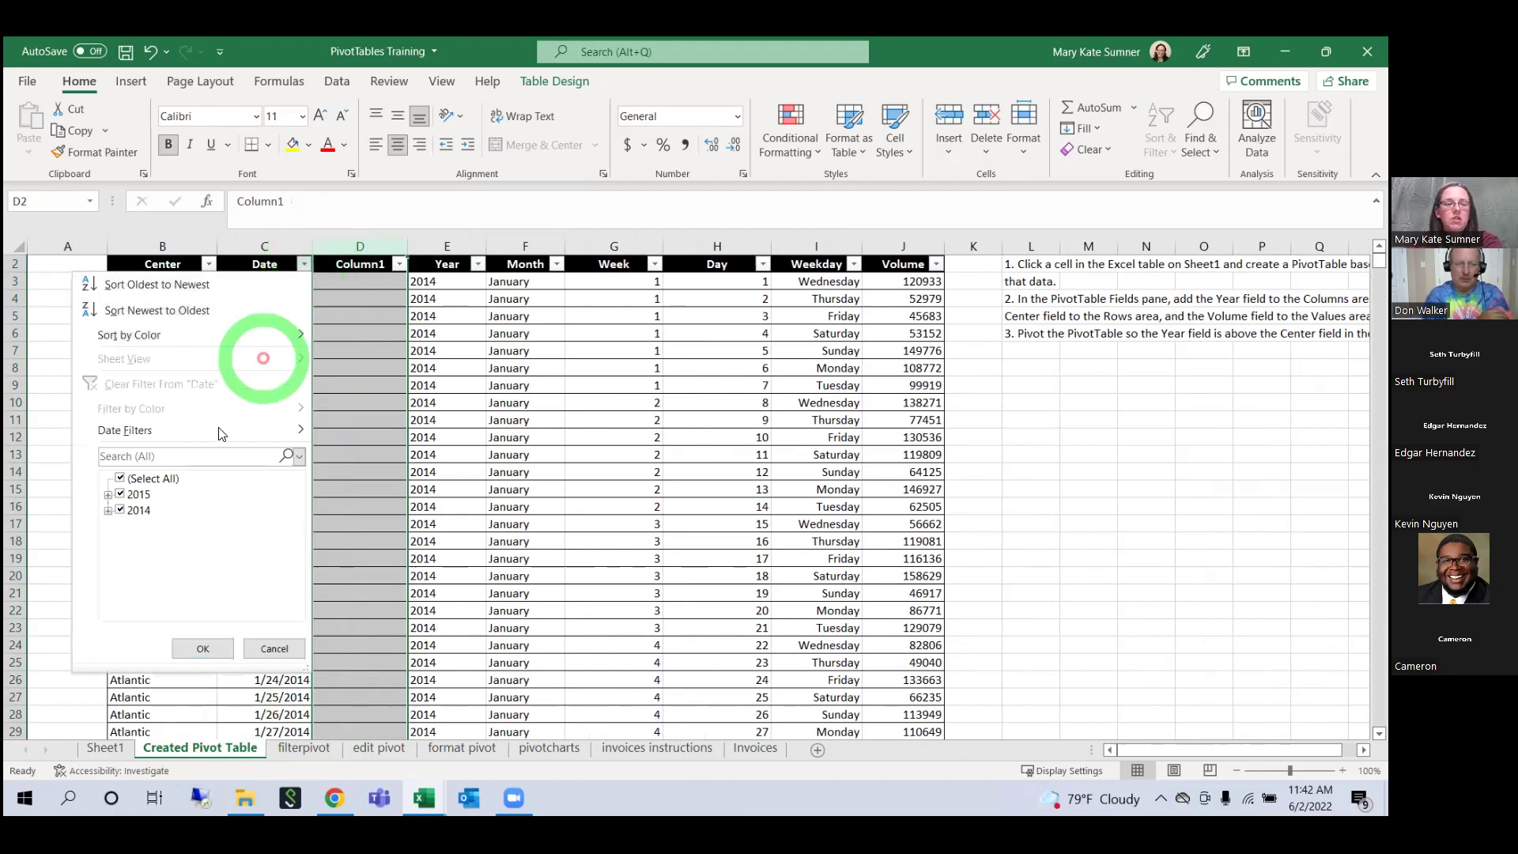
pyautogui.click(109, 495)
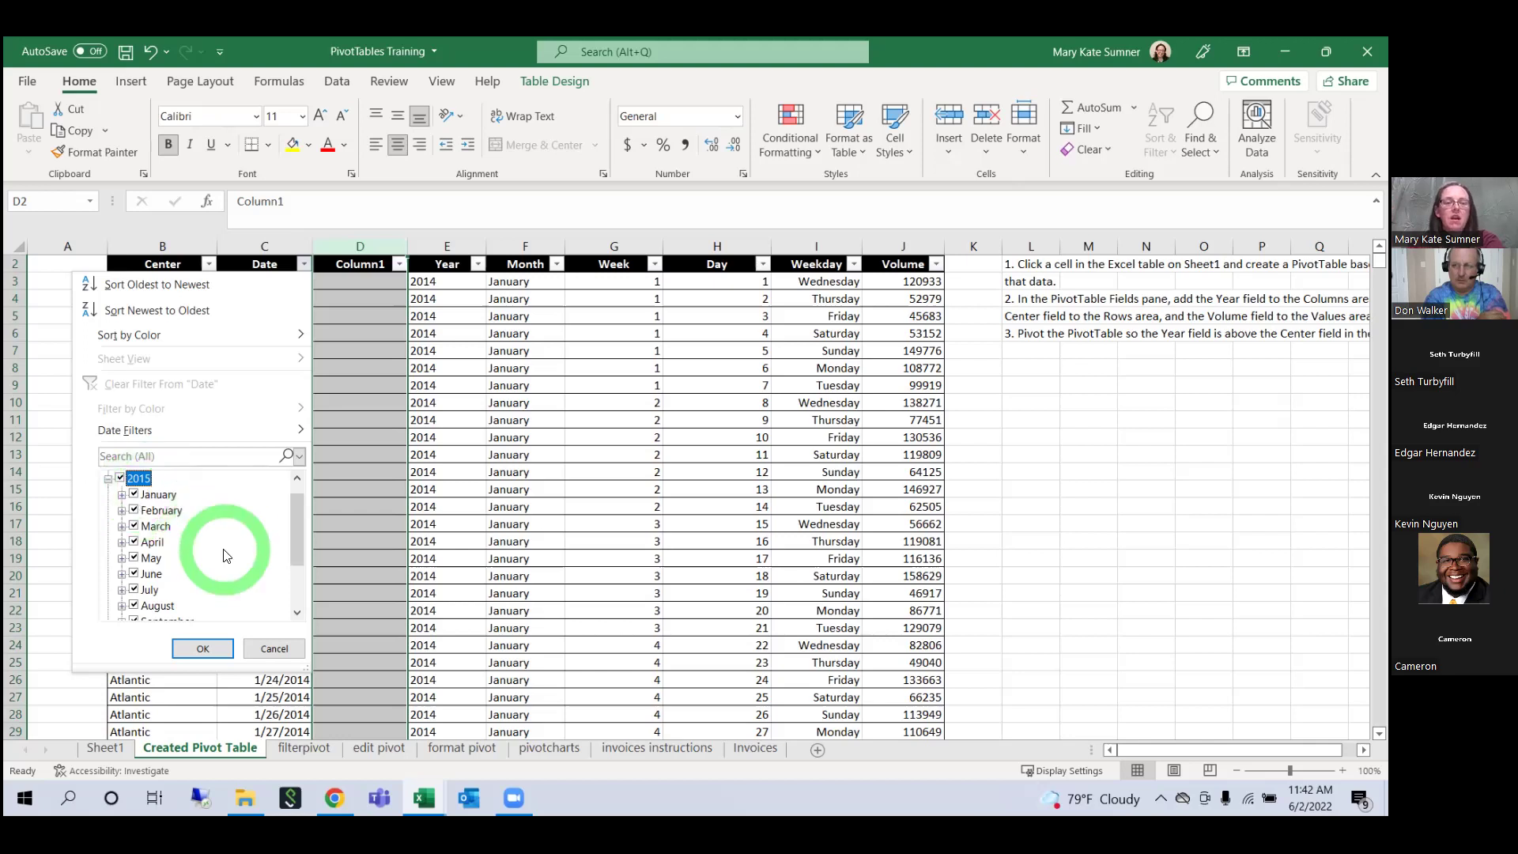
pyautogui.click(352, 348)
pyautogui.click(339, 281)
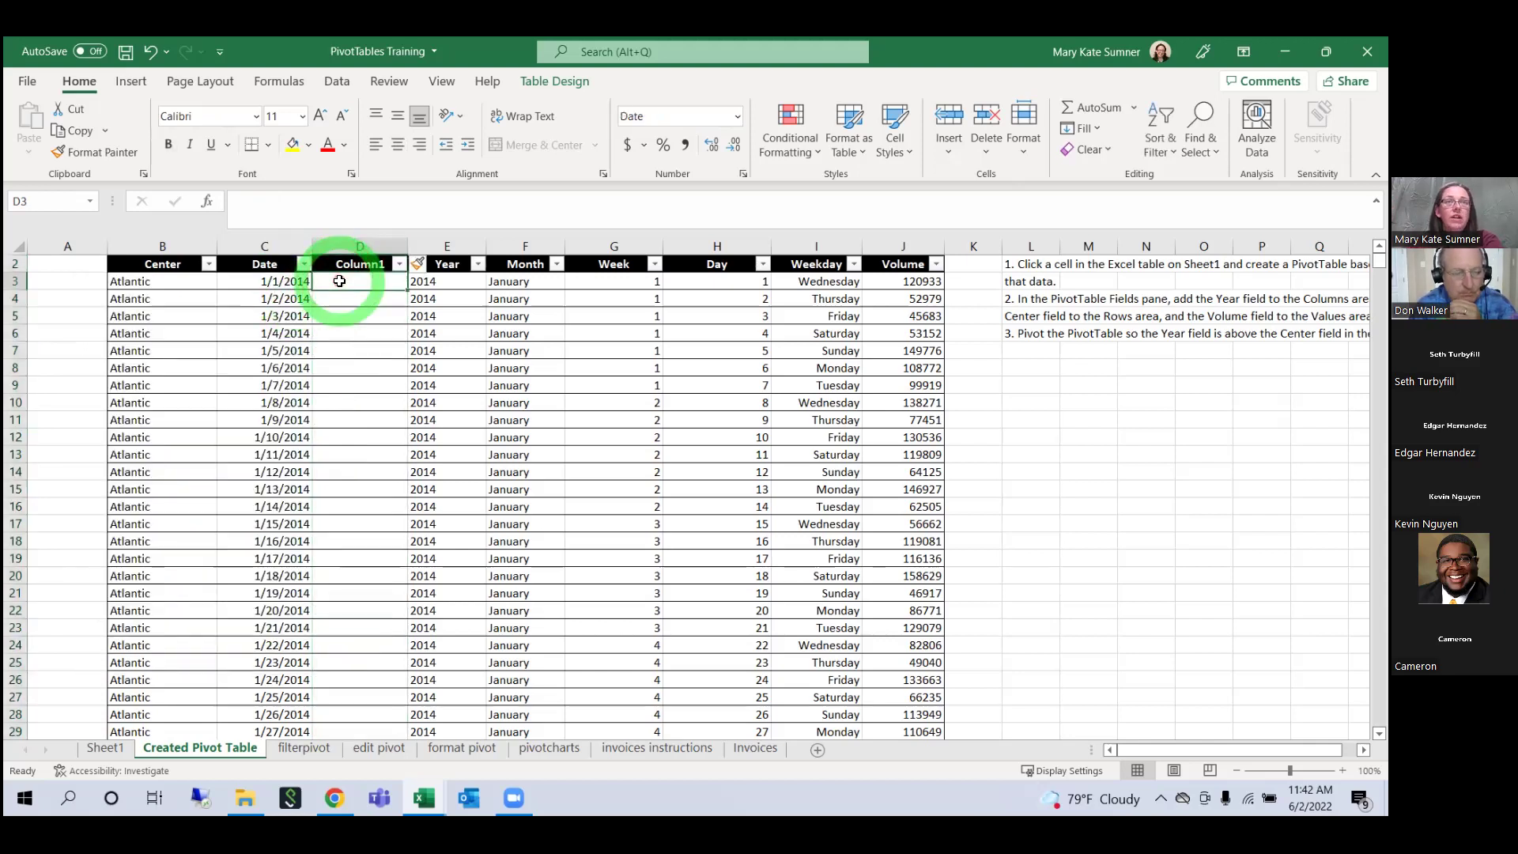
pyautogui.click(304, 263)
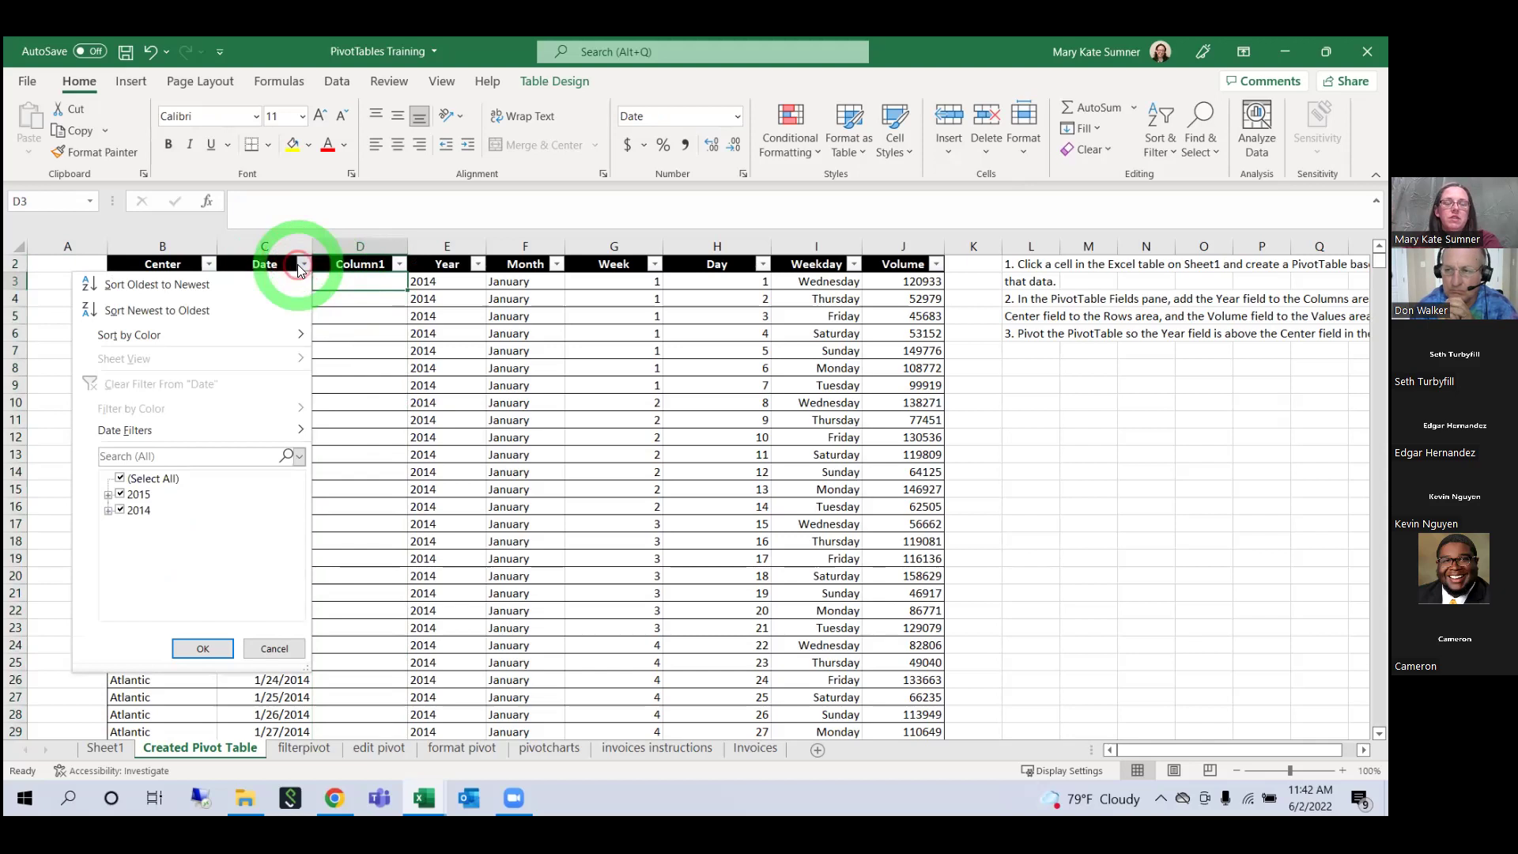
pyautogui.click(292, 650)
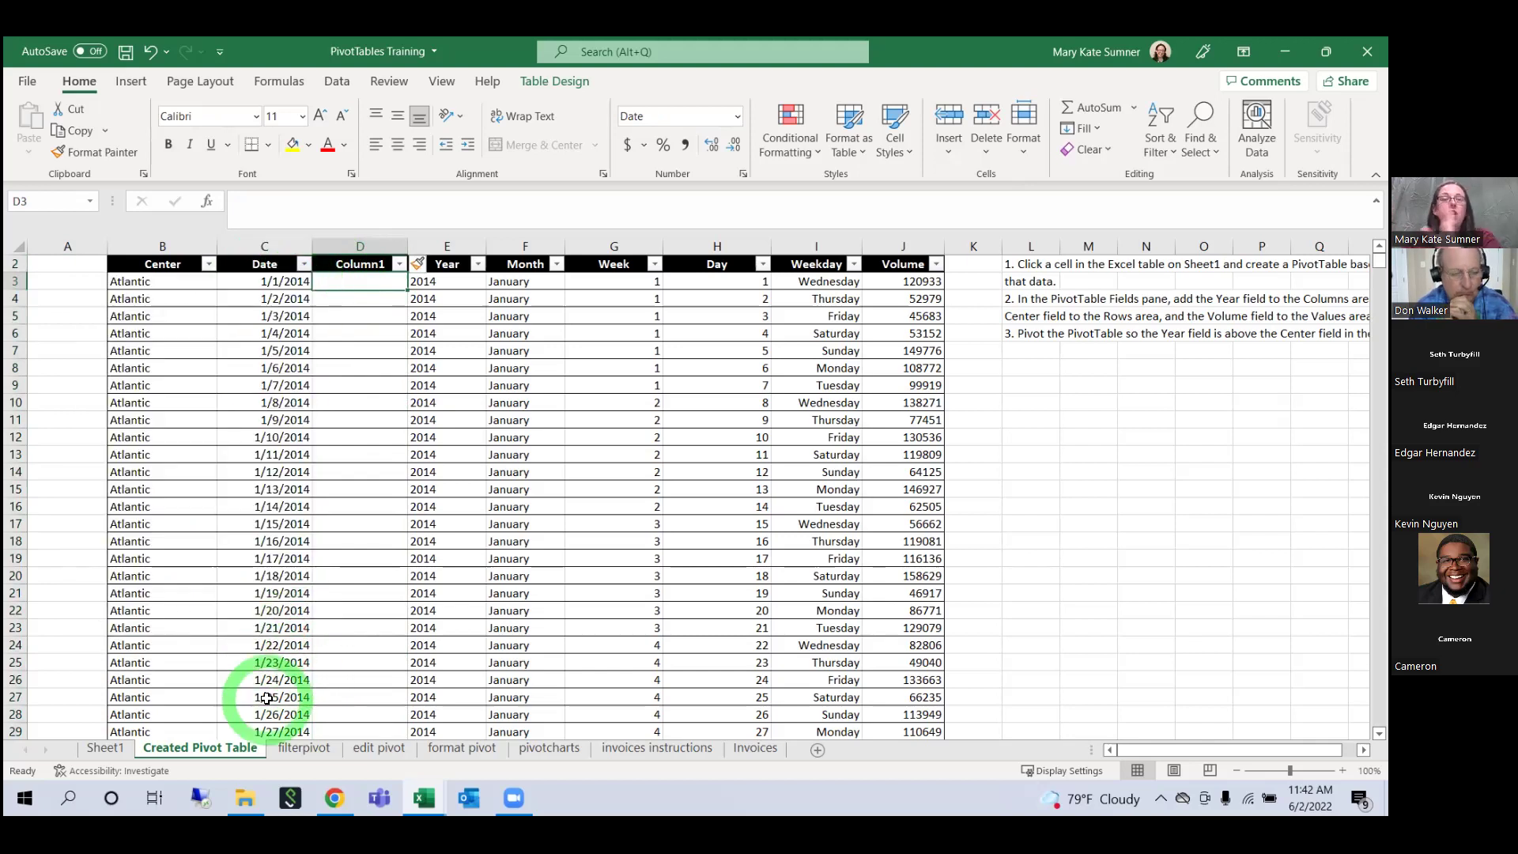
# Step: Compare the Years entries in the Sheet1 PivotTable with the year choices in the source table's Date filter
pyautogui.click(105, 748)
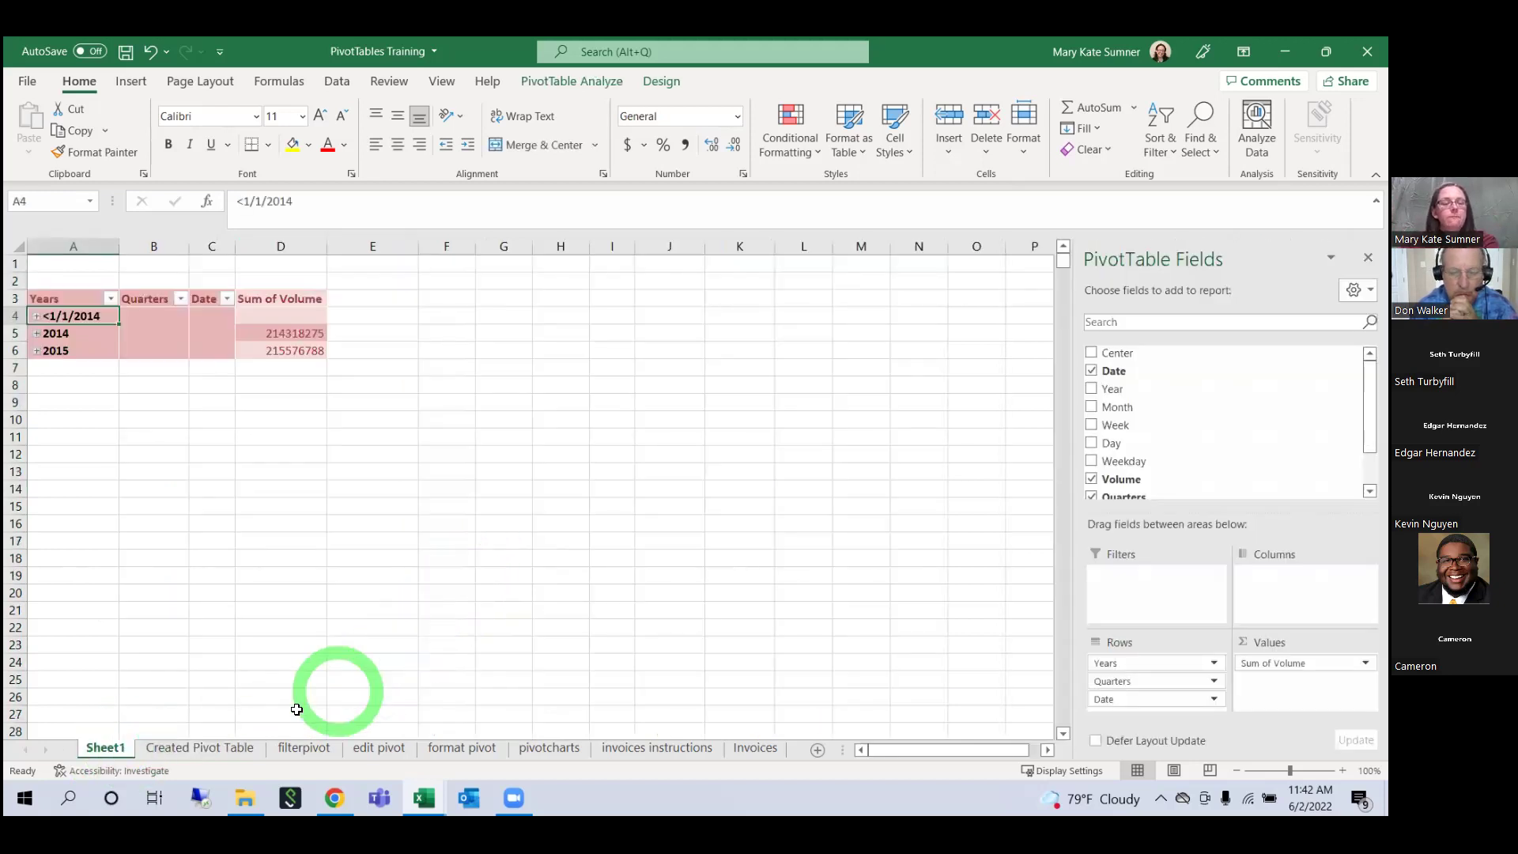
pyautogui.click(246, 750)
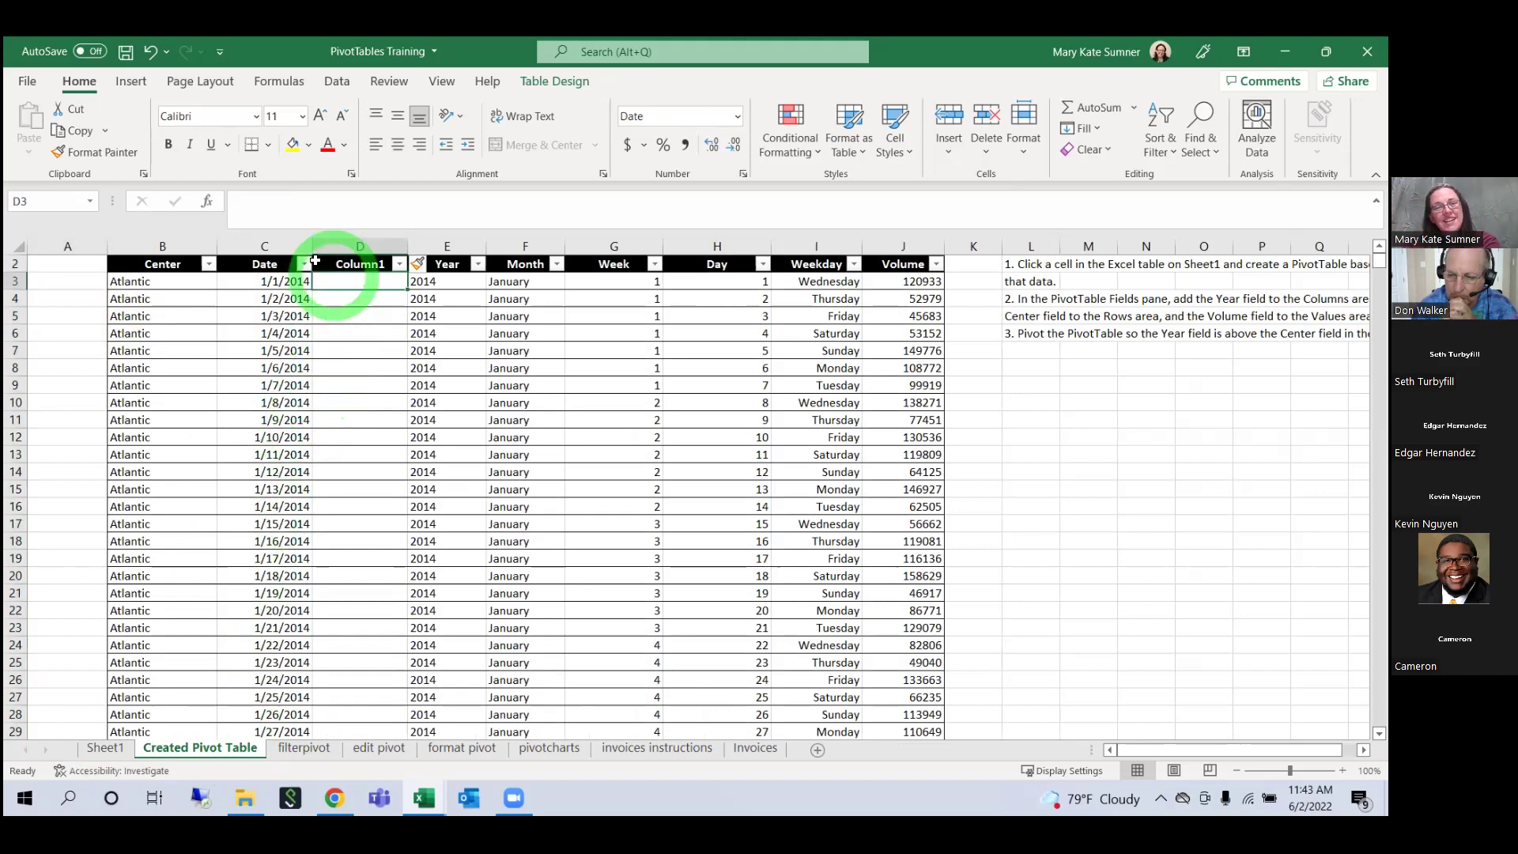
pyautogui.click(303, 264)
pyautogui.click(148, 465)
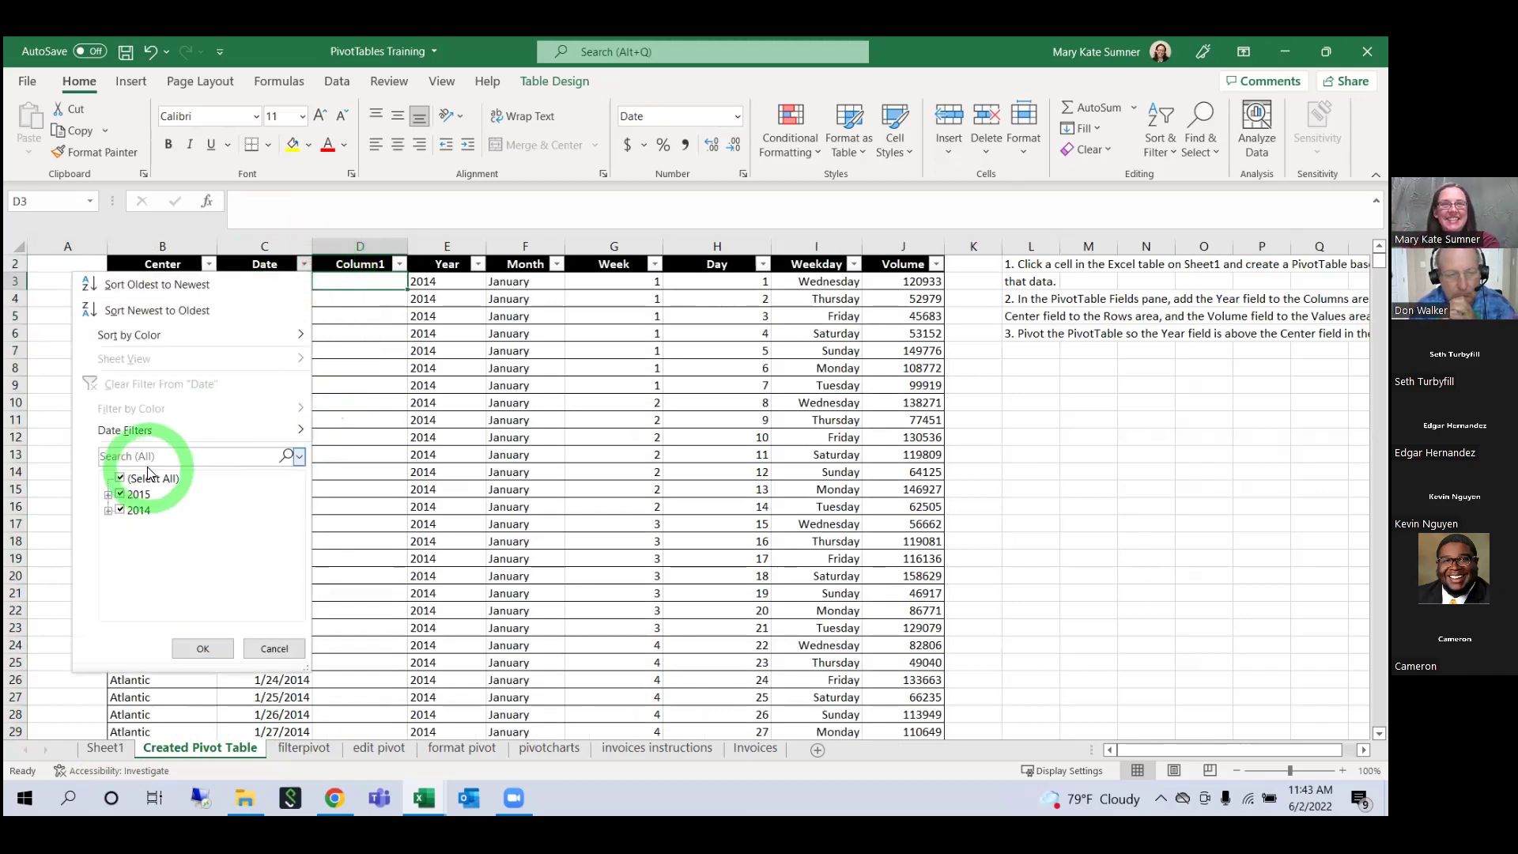
pyautogui.click(682, 448)
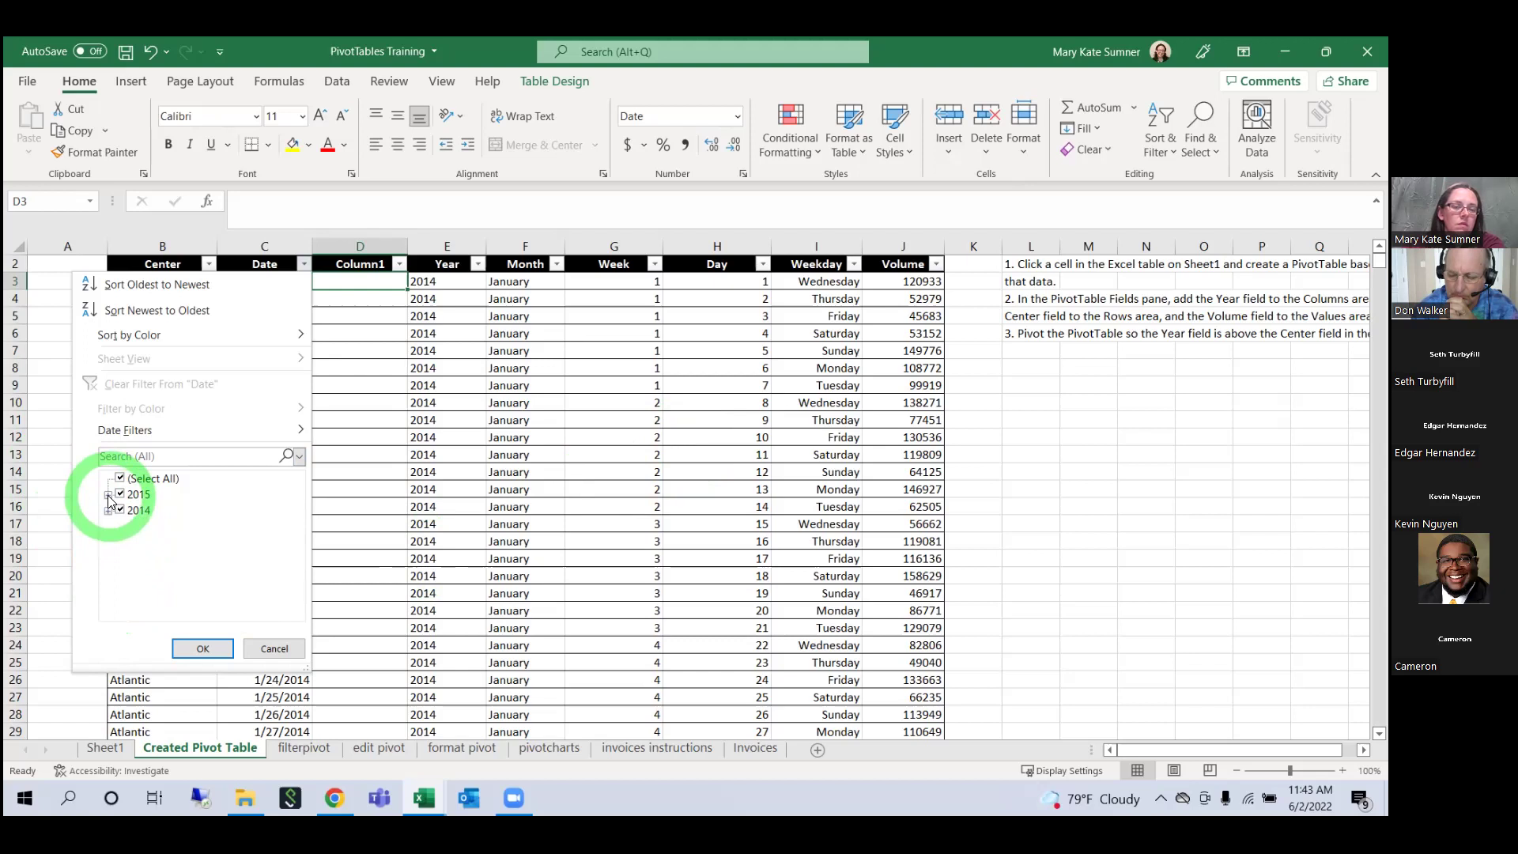
pyautogui.click(274, 648)
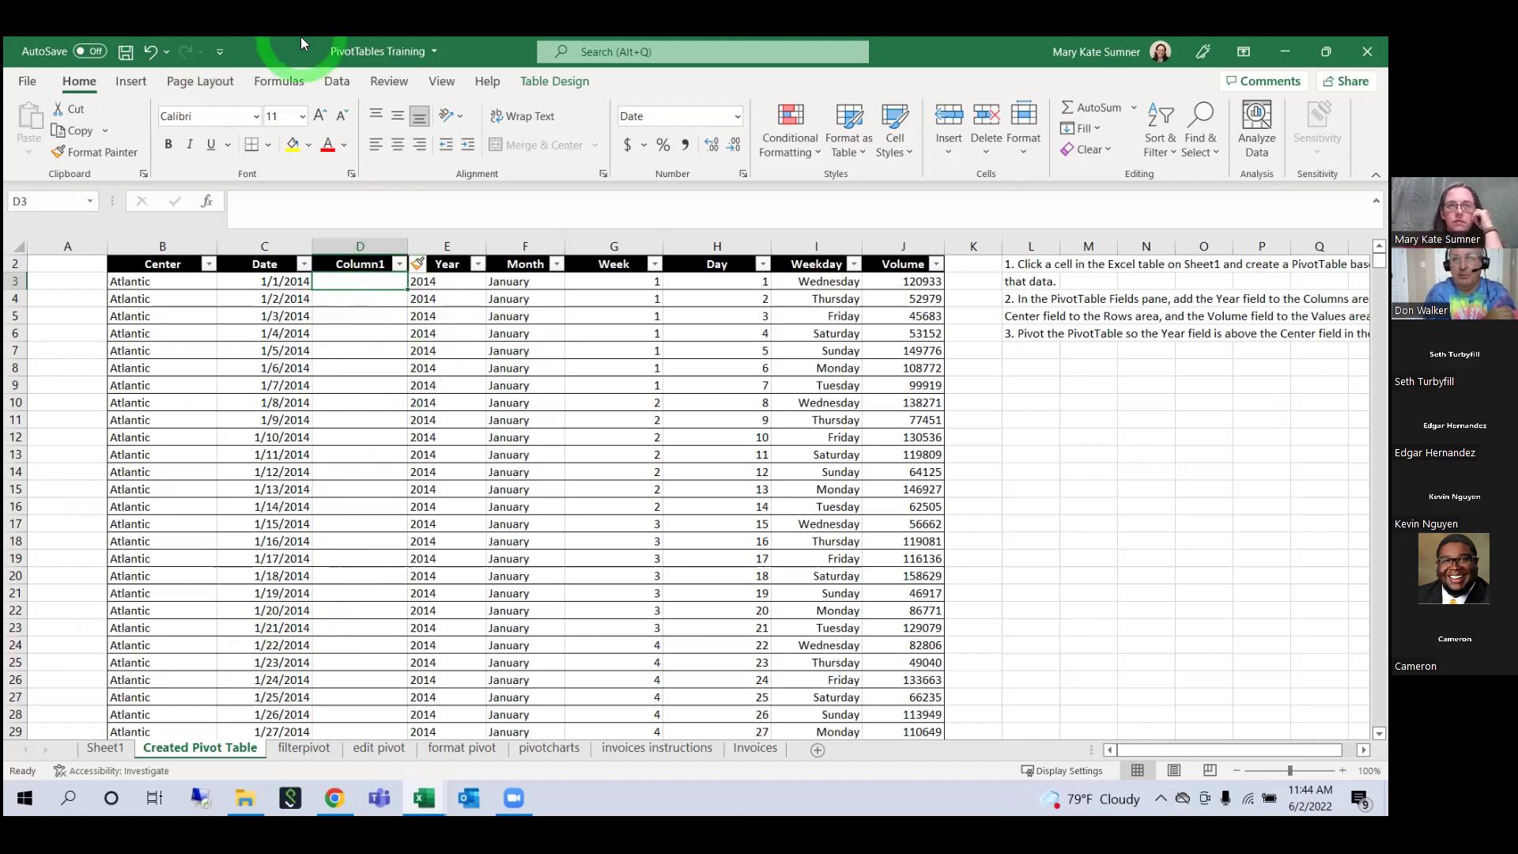
pyautogui.click(344, 332)
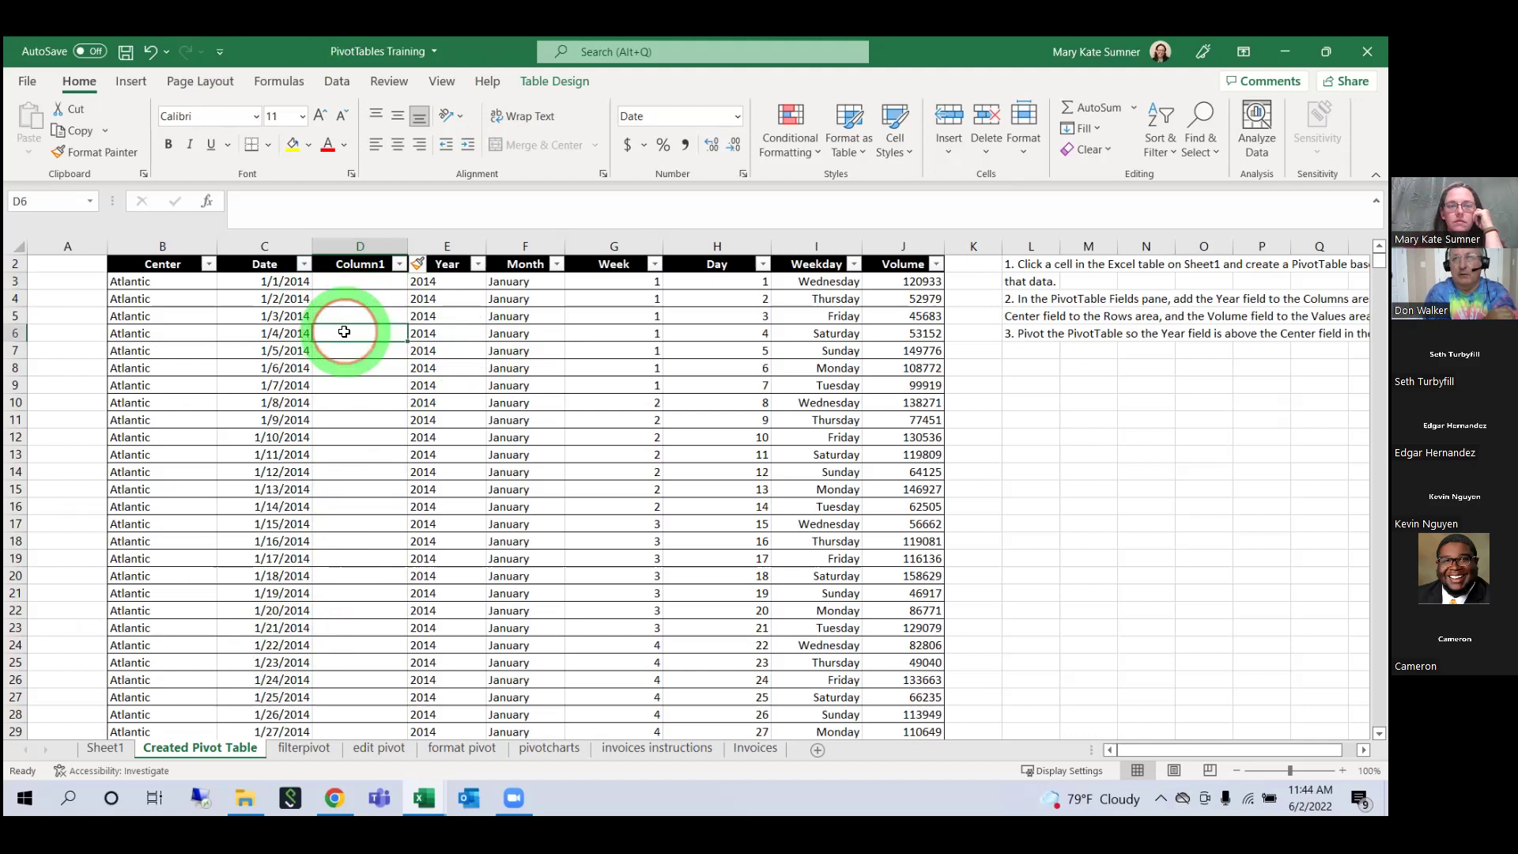
pyautogui.click(356, 280)
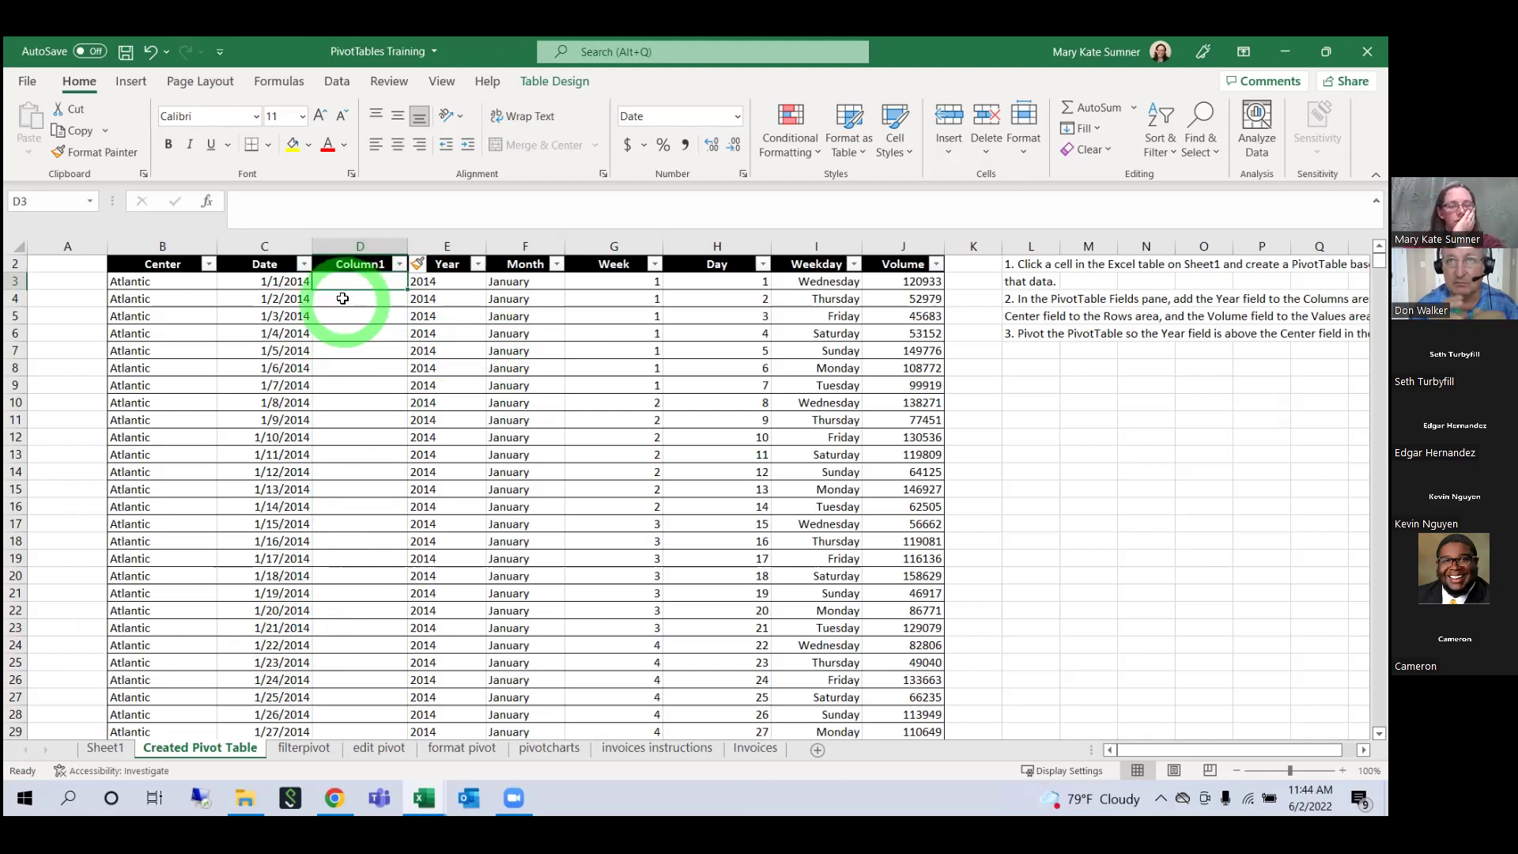
pyautogui.click(342, 289)
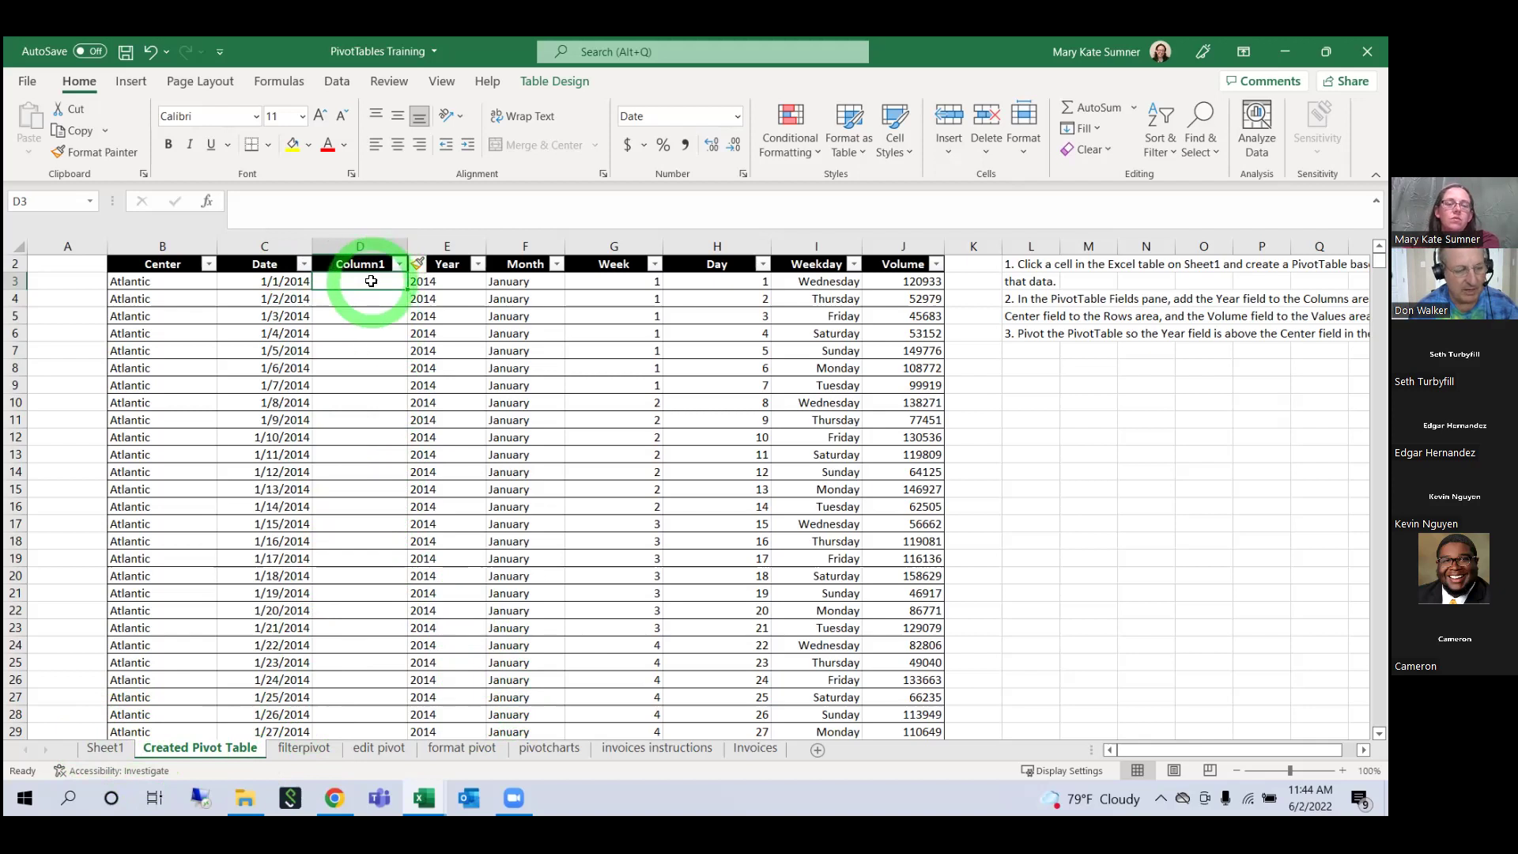
# Step: In the Sheet1 PivotTable, expand 2014 and 2015 to show their quarters
pyautogui.click(105, 747)
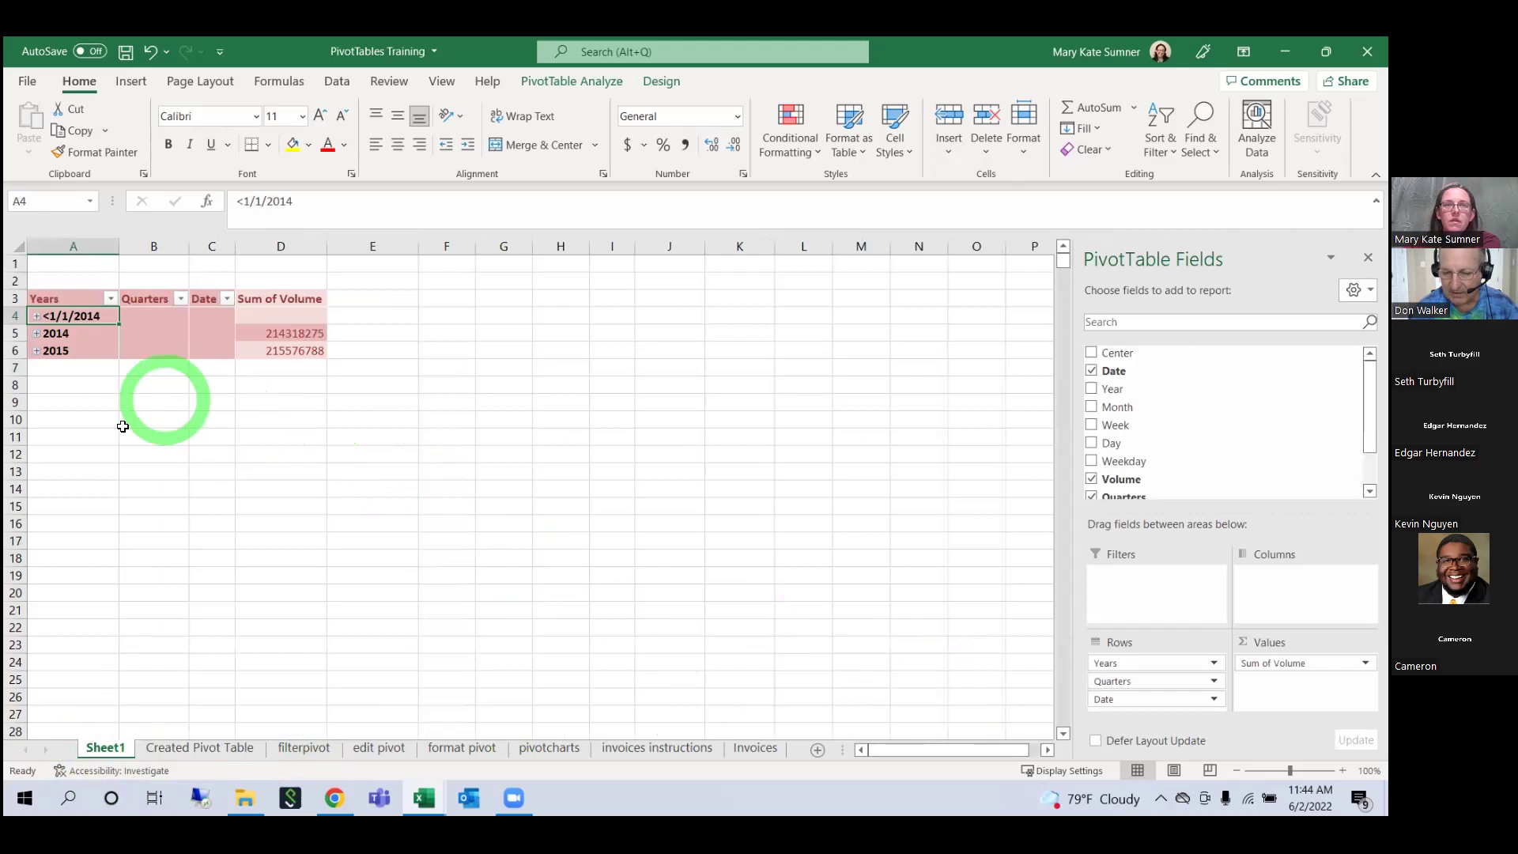
pyautogui.click(36, 332)
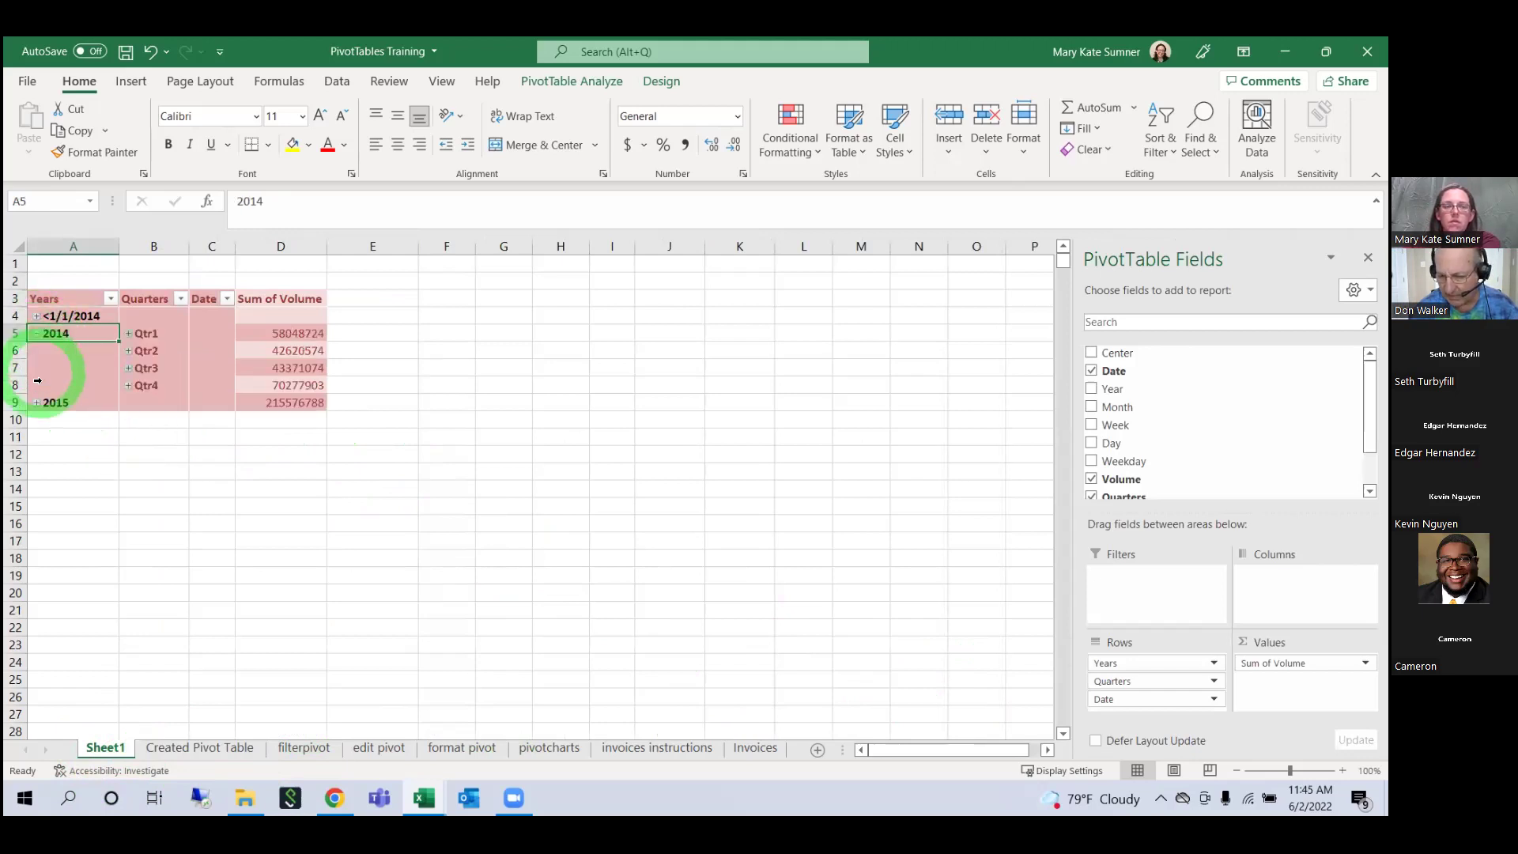
pyautogui.click(38, 405)
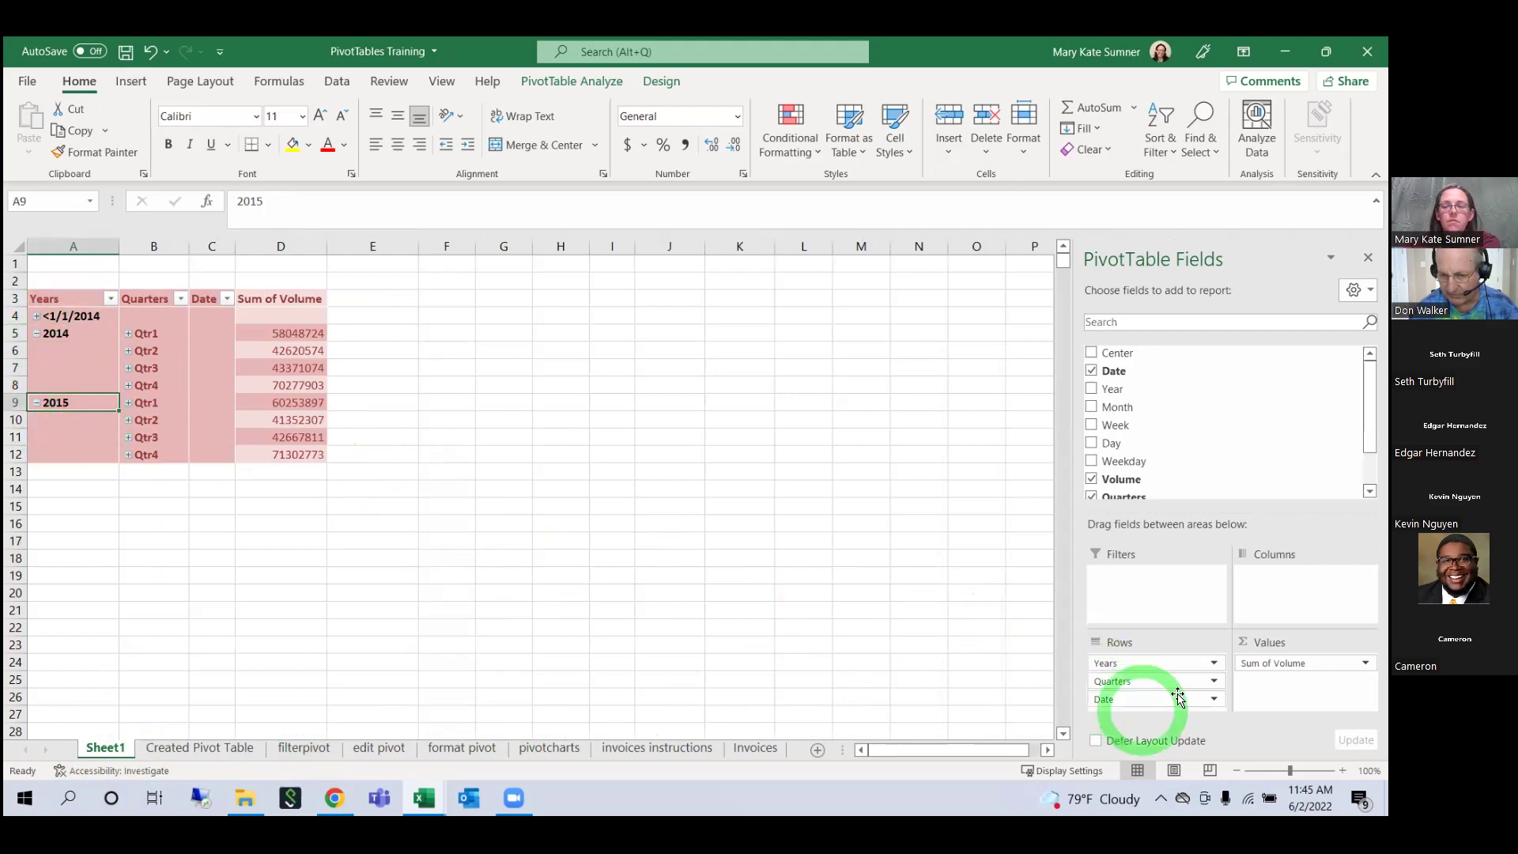
# Step: Remove Quarters and Date from the PivotTable rows, leaving only Years with the sum of Volume
pyautogui.click(1218, 681)
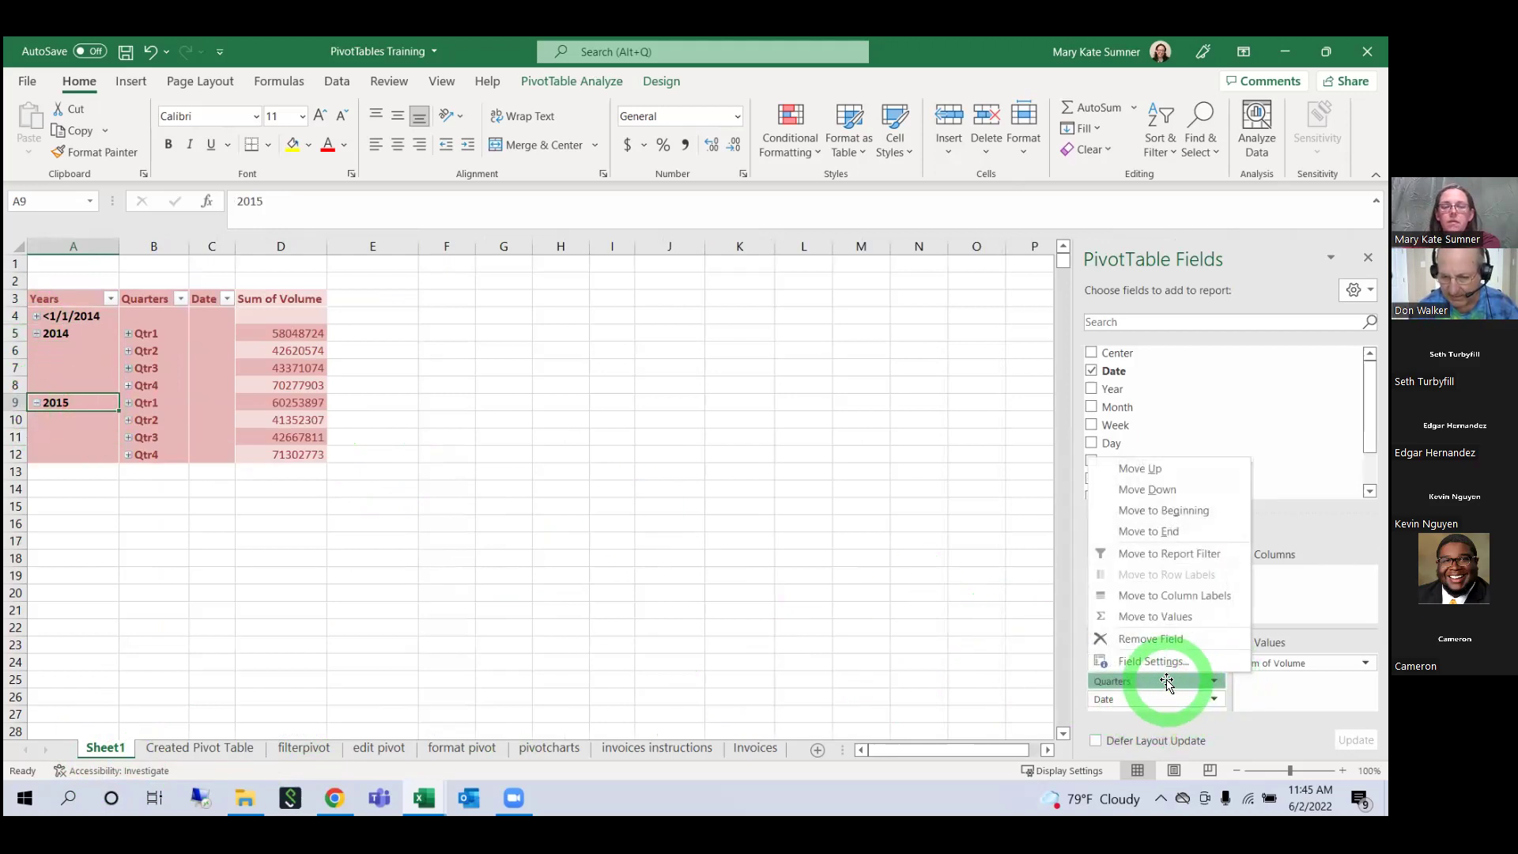
pyautogui.moveTo(1168, 682); pyautogui.dragTo(1260, 396)
pyautogui.moveTo(1121, 678); pyautogui.dragTo(1171, 451)
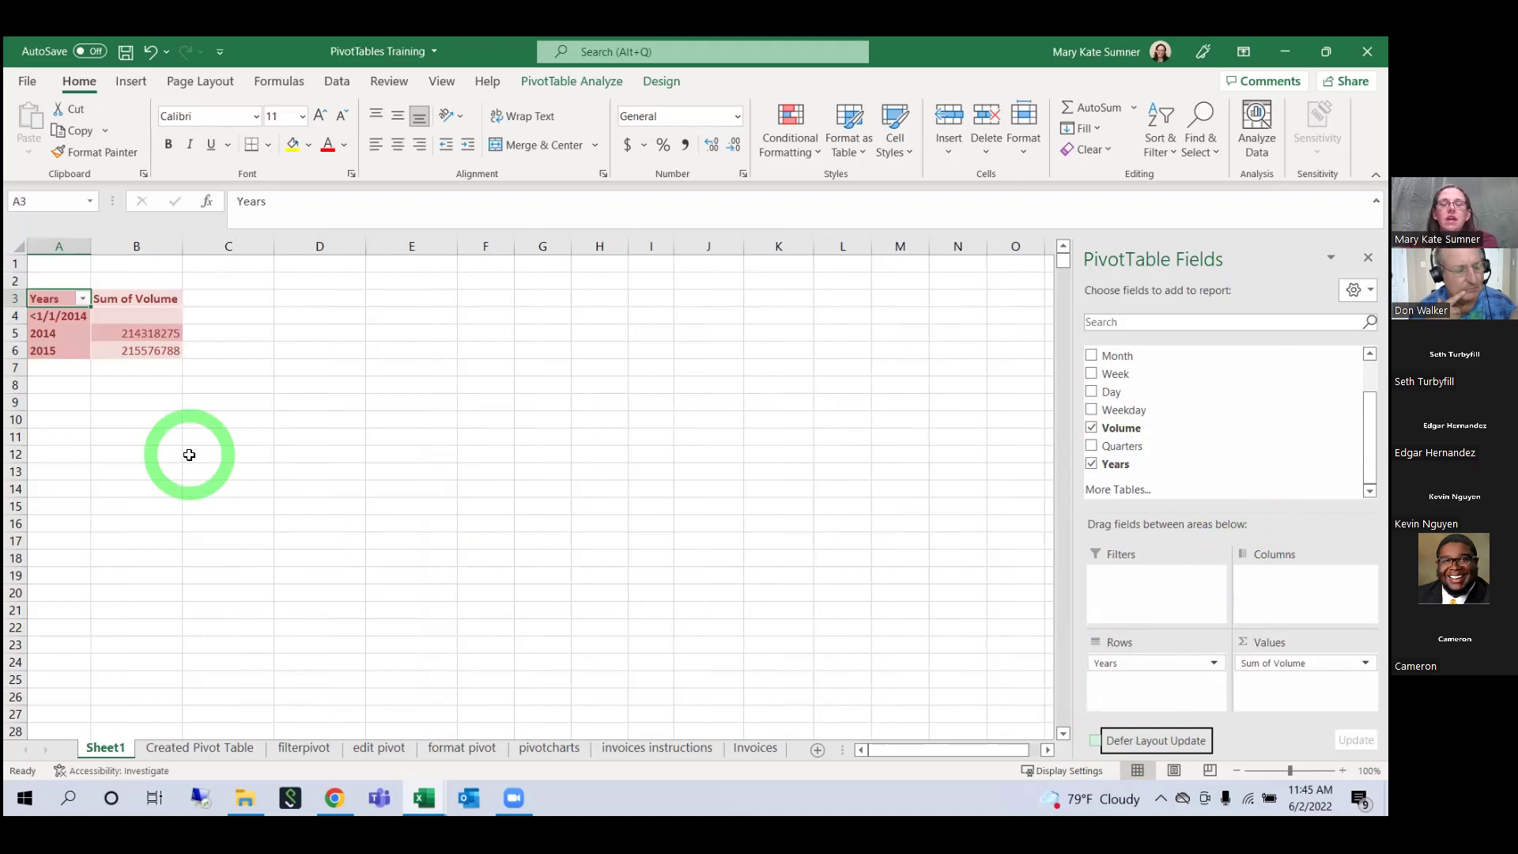
# Step: Compare the source table's dates with the year groups in the Sheet1 PivotTable, returning to the Created Pivot Table sheet
pyautogui.click(198, 748)
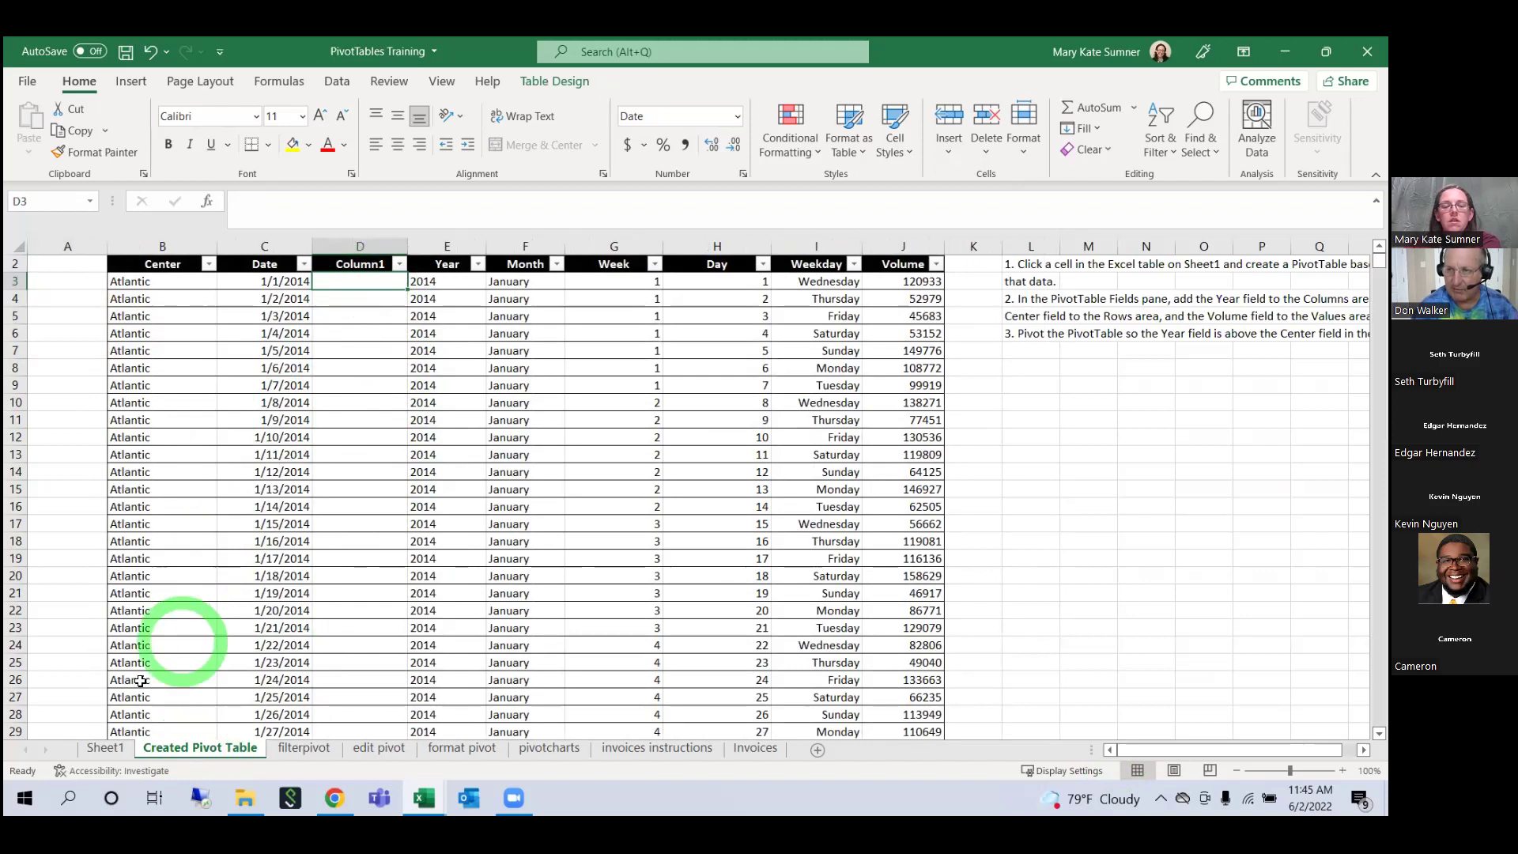
pyautogui.click(103, 749)
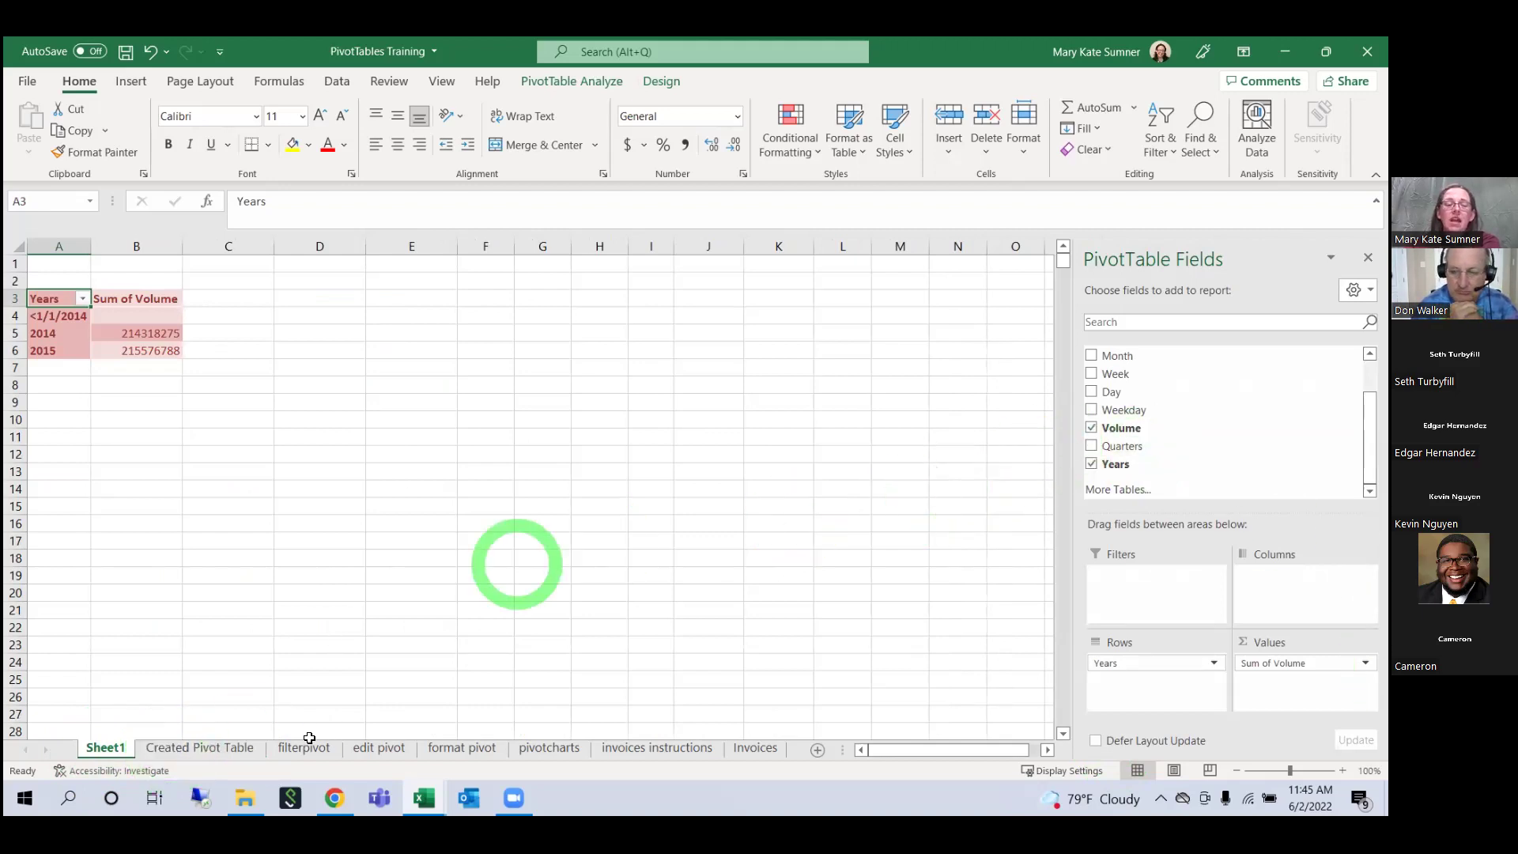
pyautogui.click(245, 747)
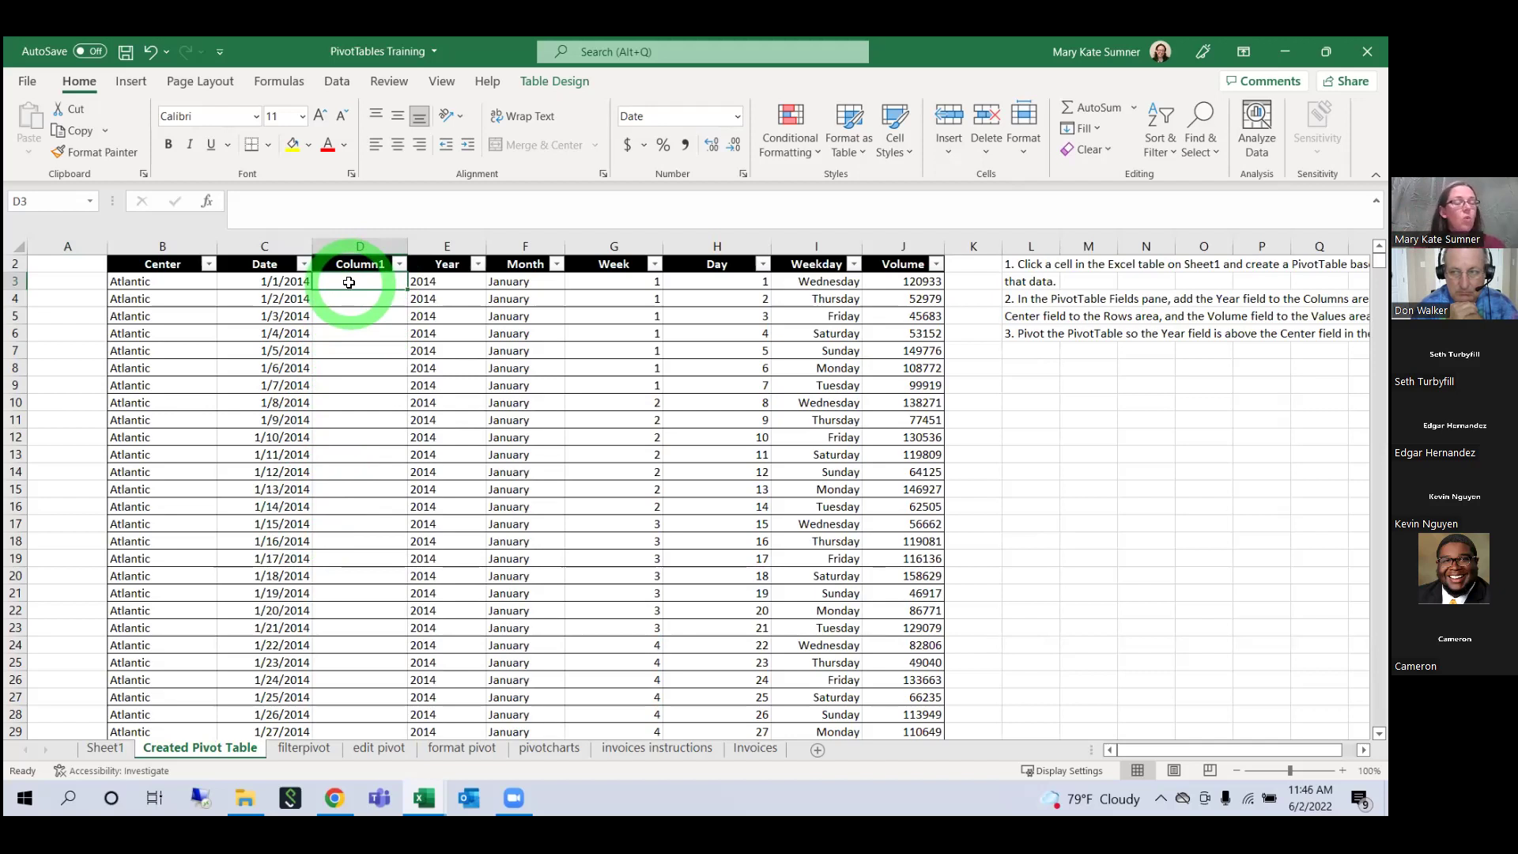
pyautogui.write('=')
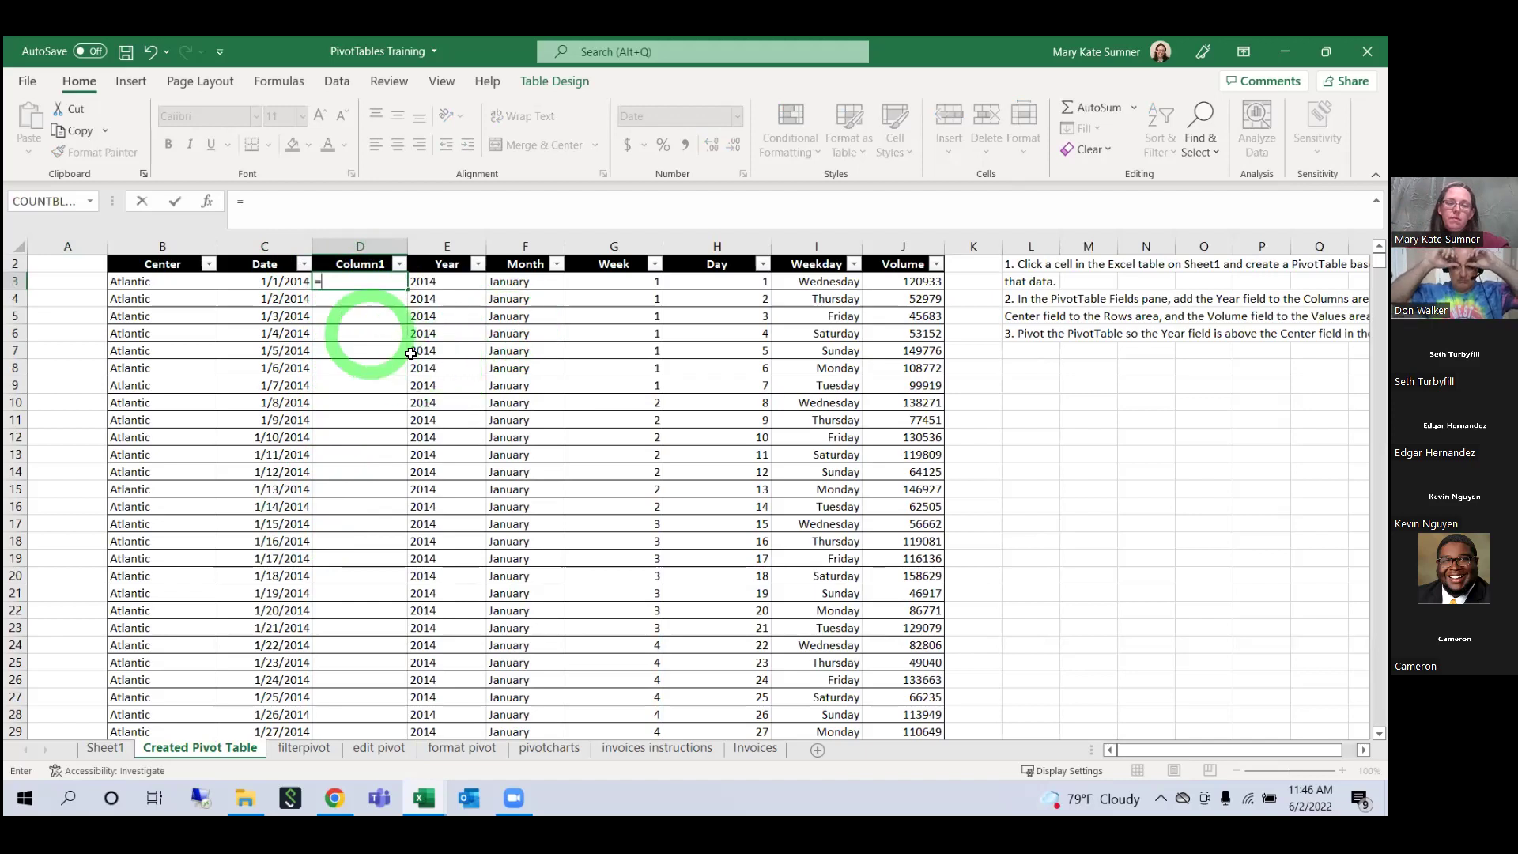
pyautogui.click(282, 280)
pyautogui.write('>')
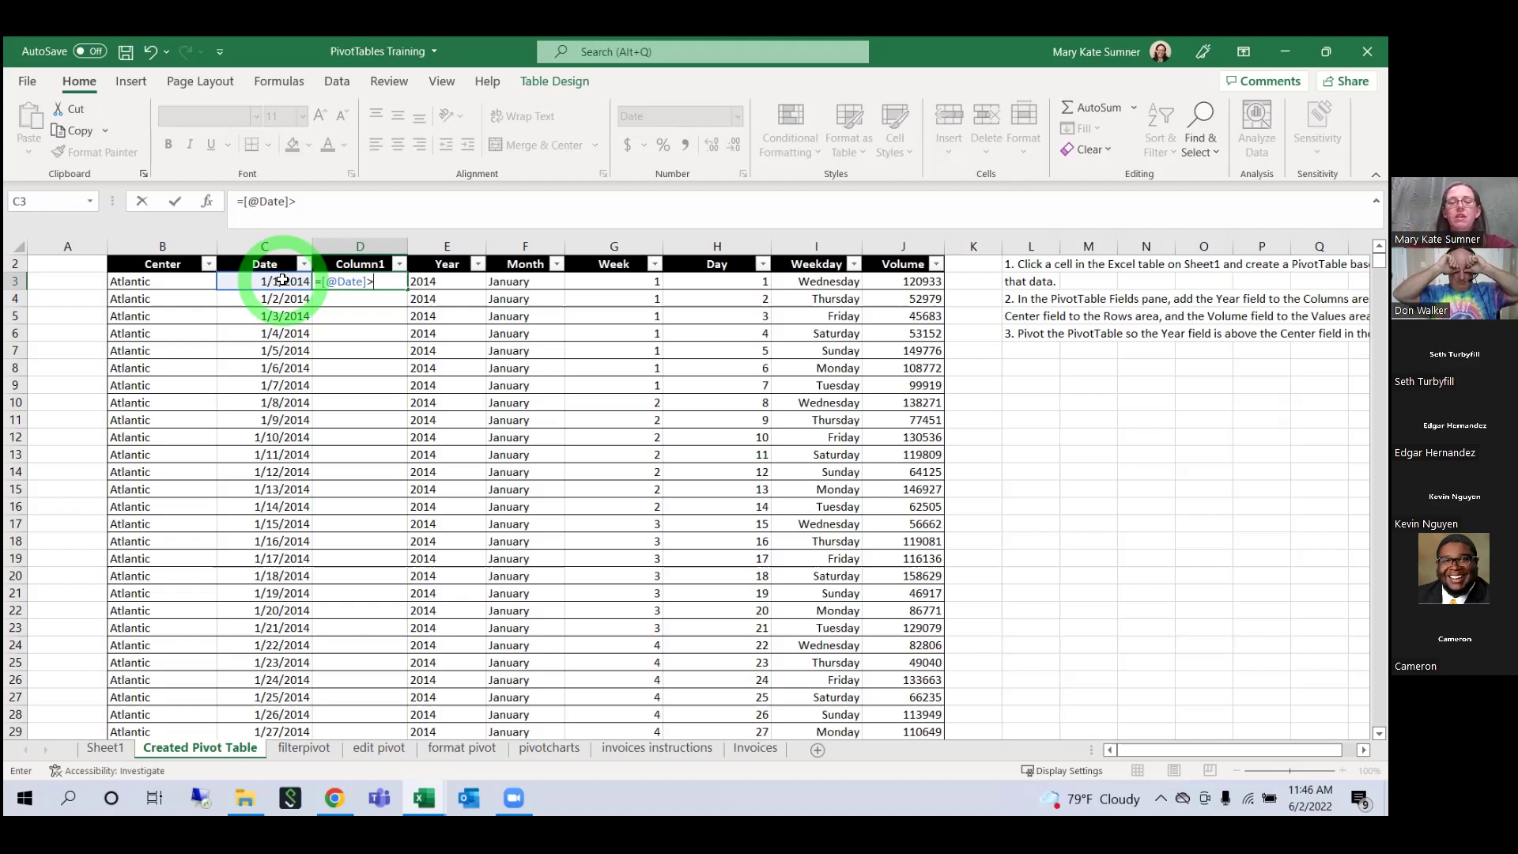
pyautogui.press('BackSpace')
pyautogui.press('BackSpace')
pyautogui.press('BackSpace')
pyautogui.press('BackSpace')
pyautogui.press('BackSpace')
pyautogui.press('BackSpace')
pyautogui.press('BackSpace')
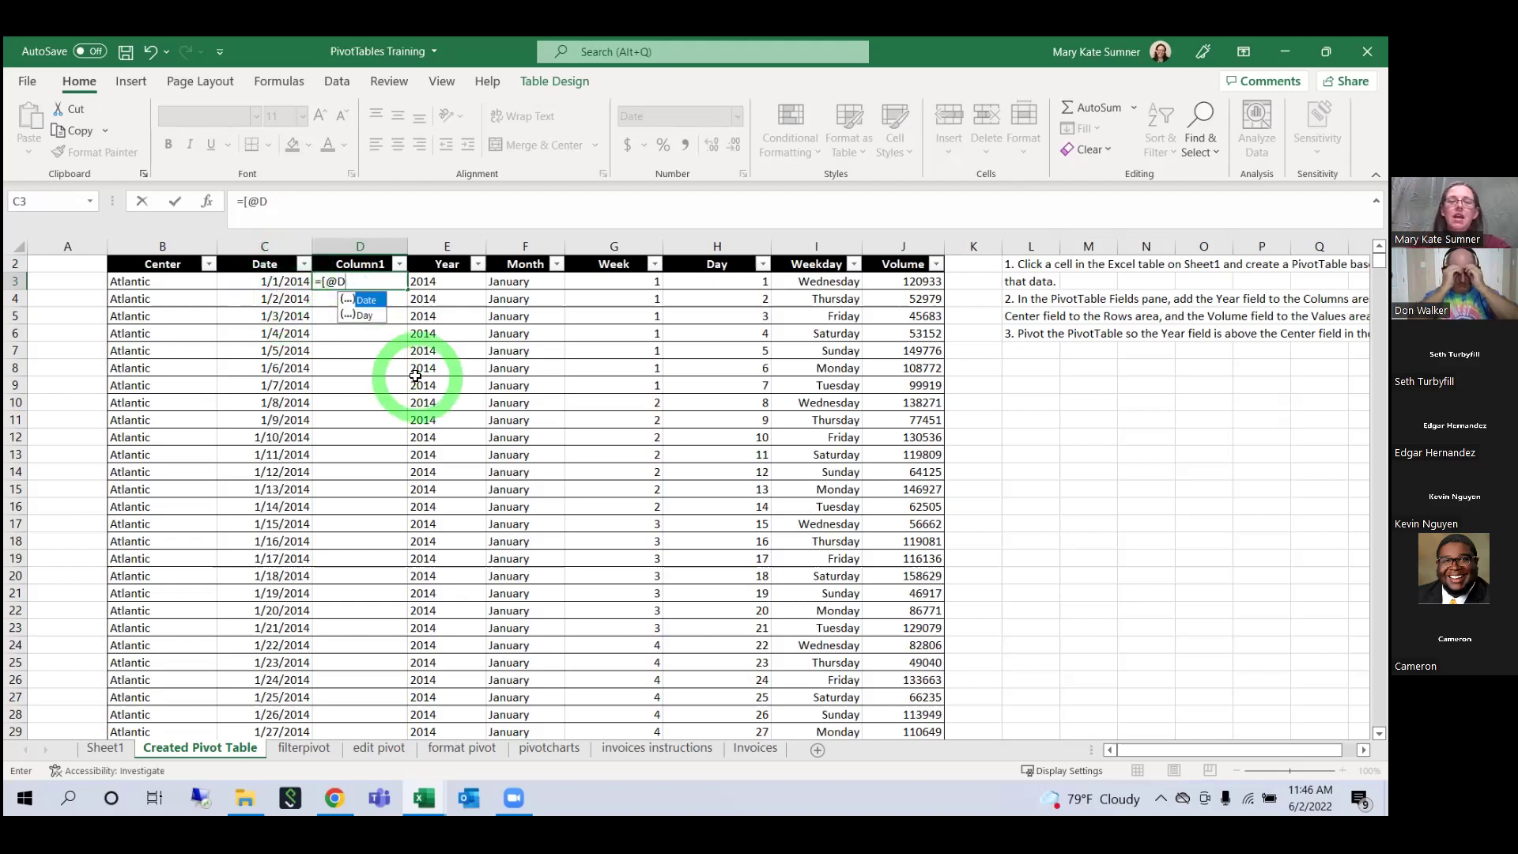
pyautogui.press('Escape')
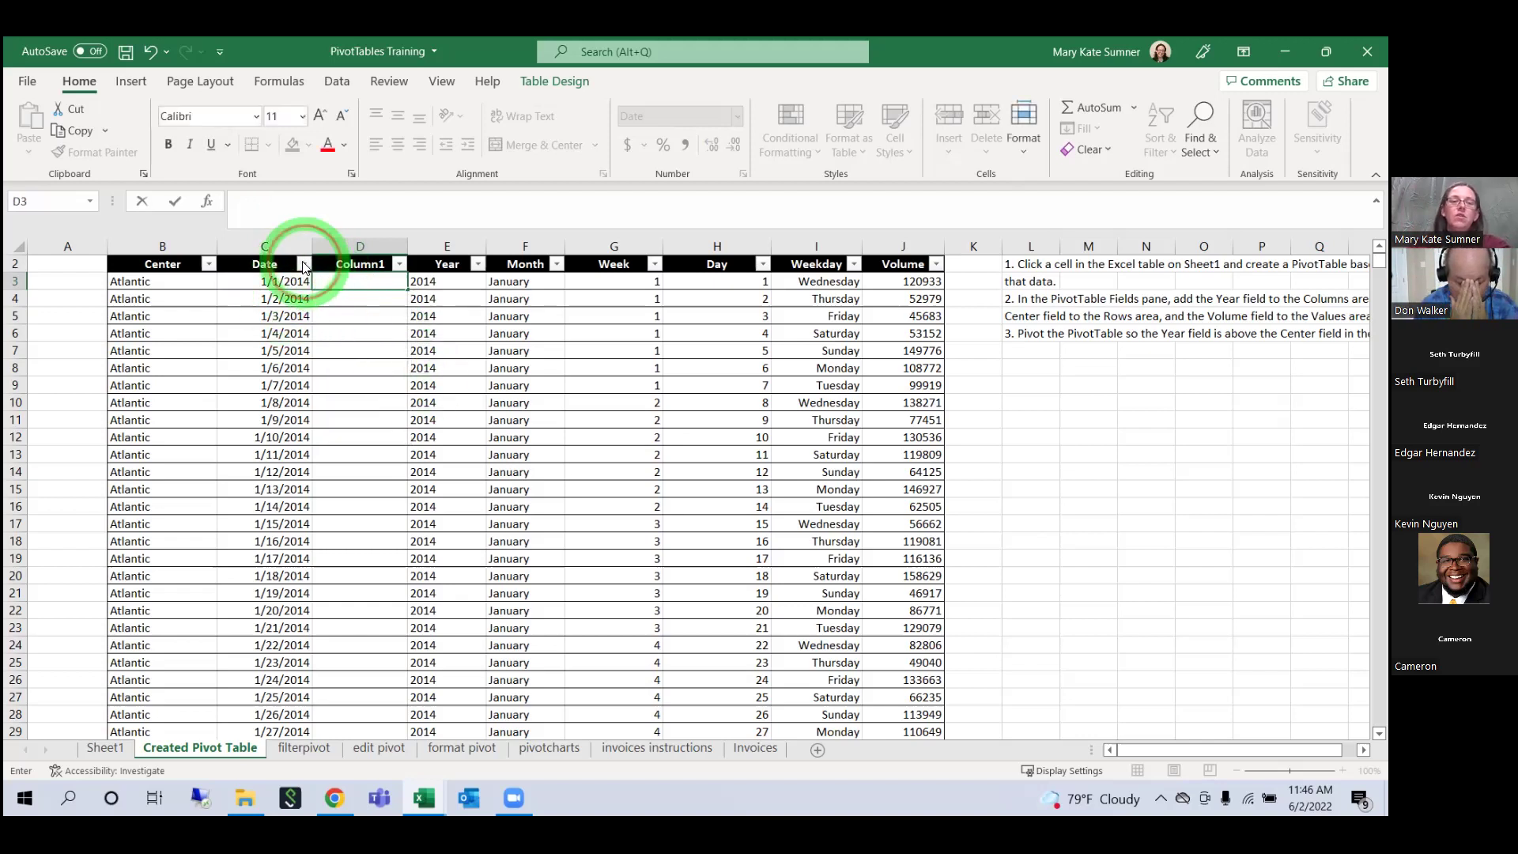
# Step: Filter the source table's Date column to exclude August through December 2015
pyautogui.click(304, 263)
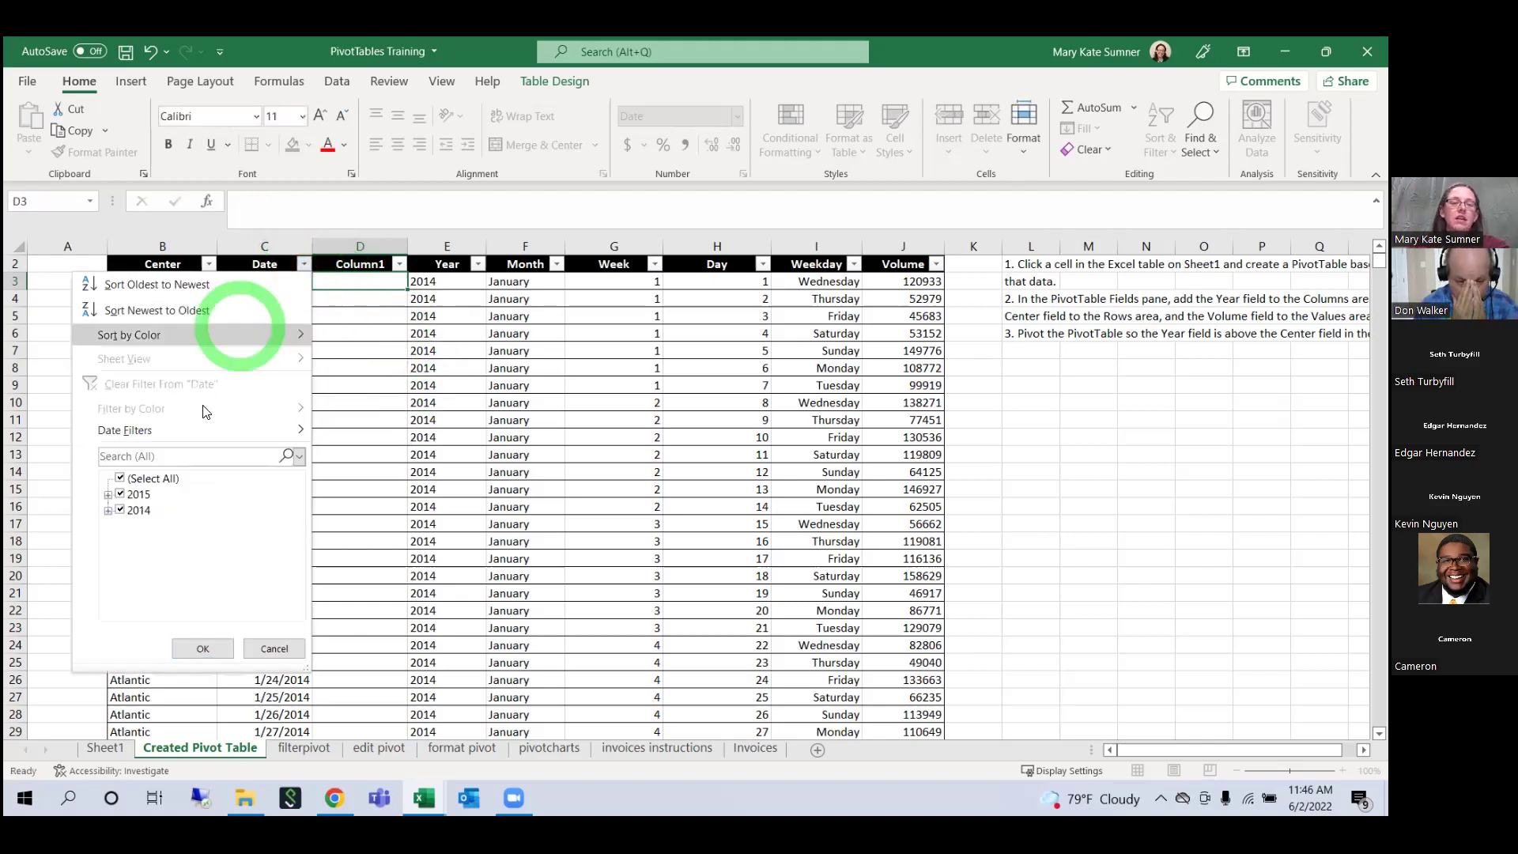
pyautogui.click(113, 495)
pyautogui.scroll(-2, 131, 553)
pyautogui.click(134, 589)
pyautogui.click(122, 558)
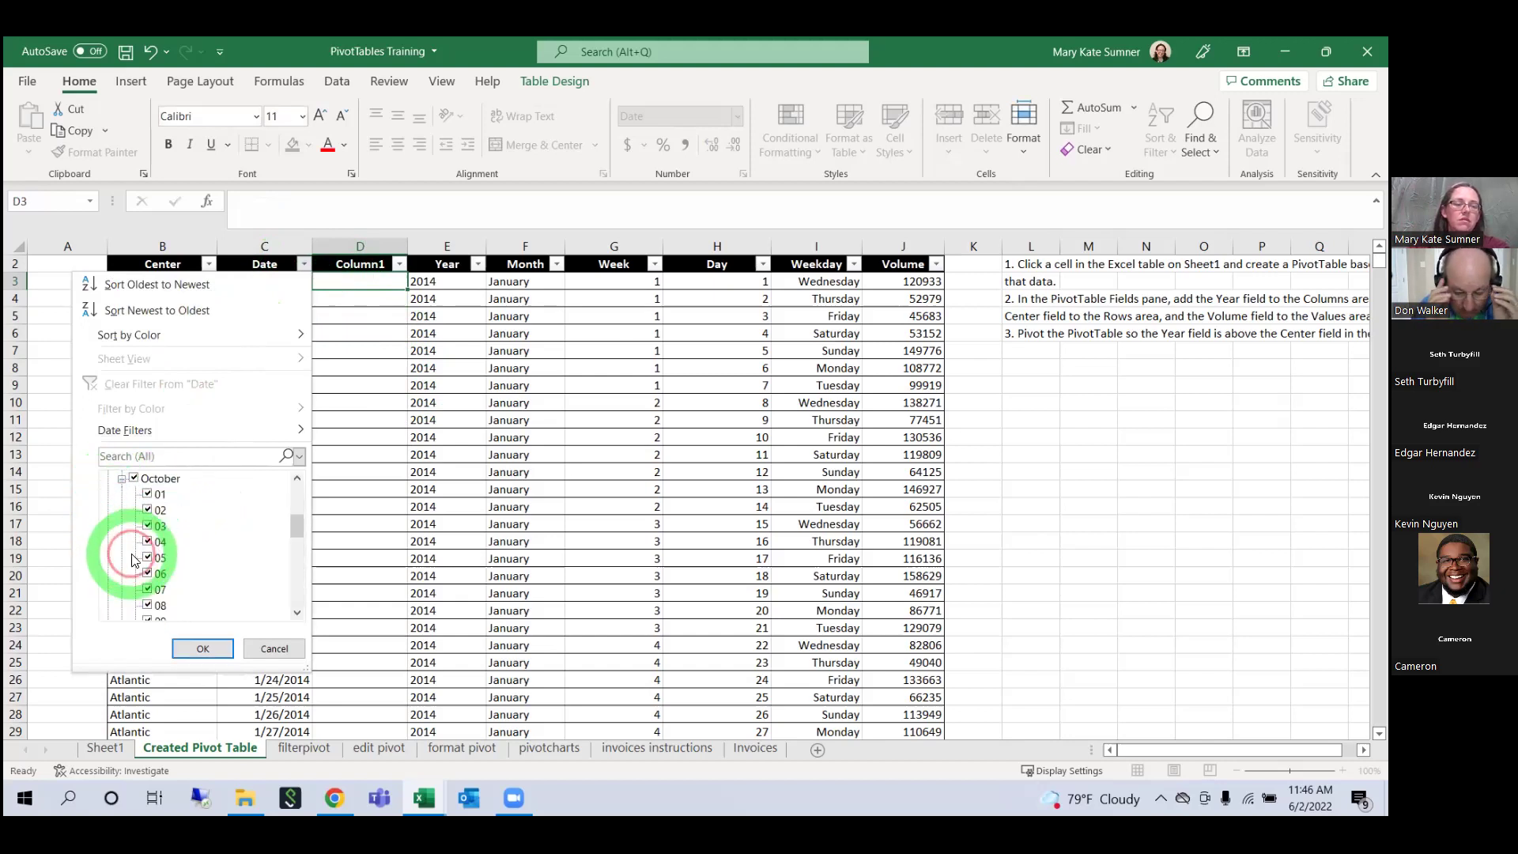
pyautogui.scroll(2, 146, 534)
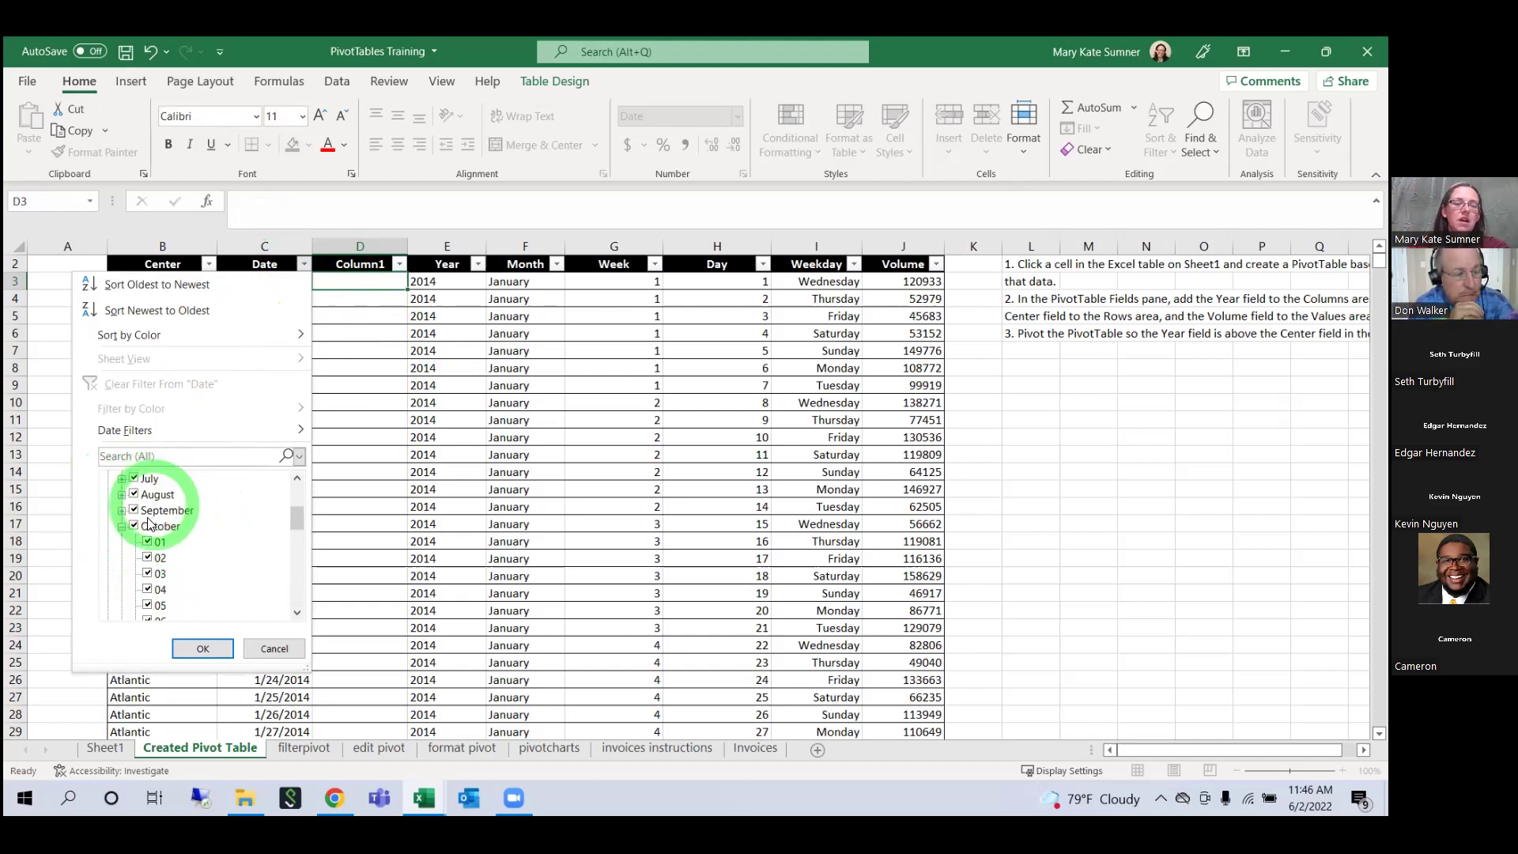
pyautogui.click(133, 526)
pyautogui.click(134, 510)
pyautogui.click(134, 494)
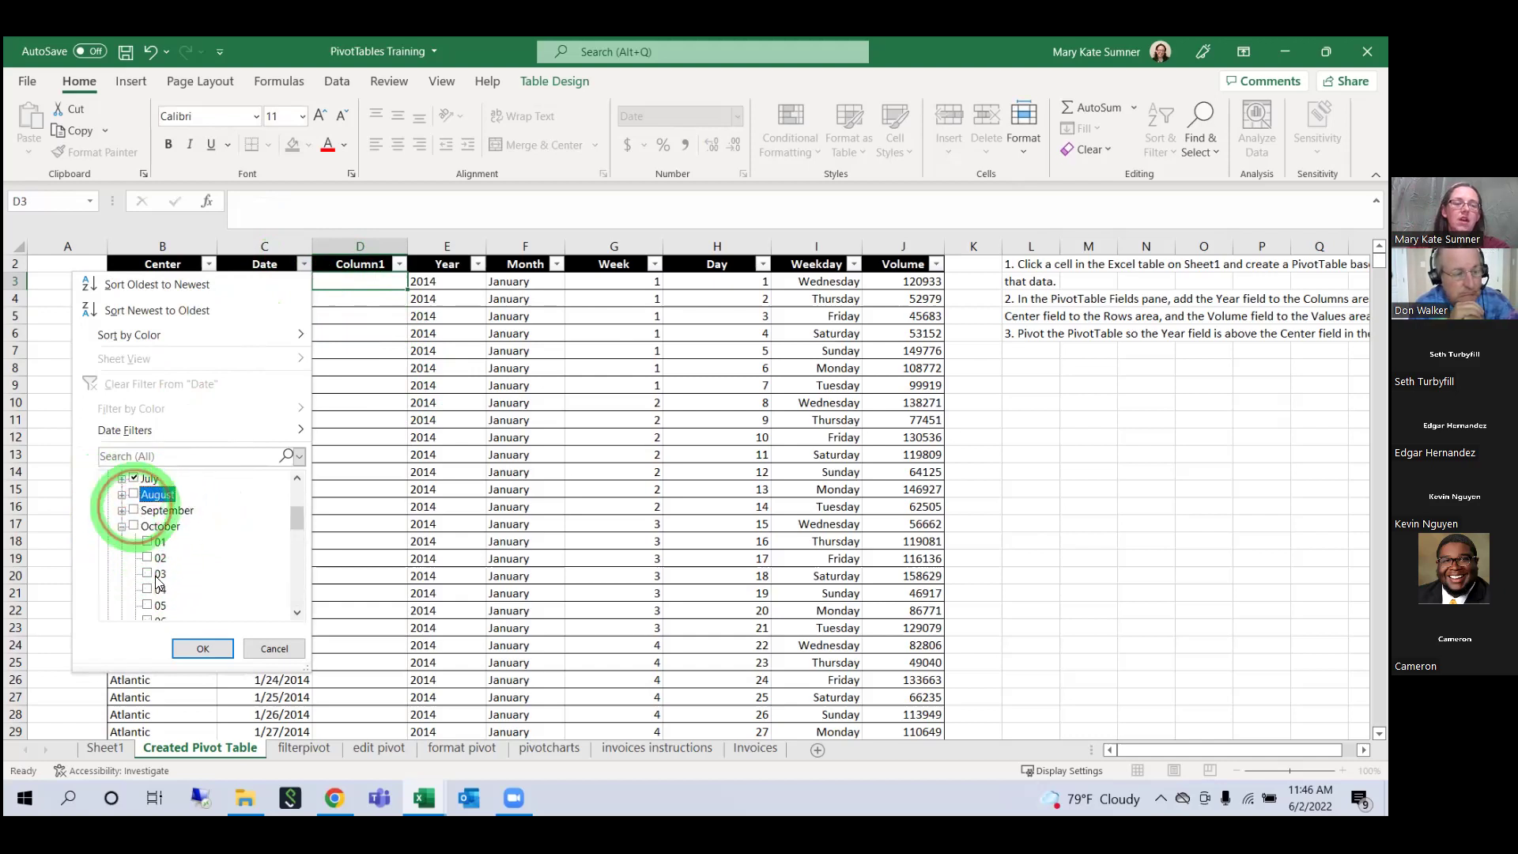
pyautogui.click(200, 649)
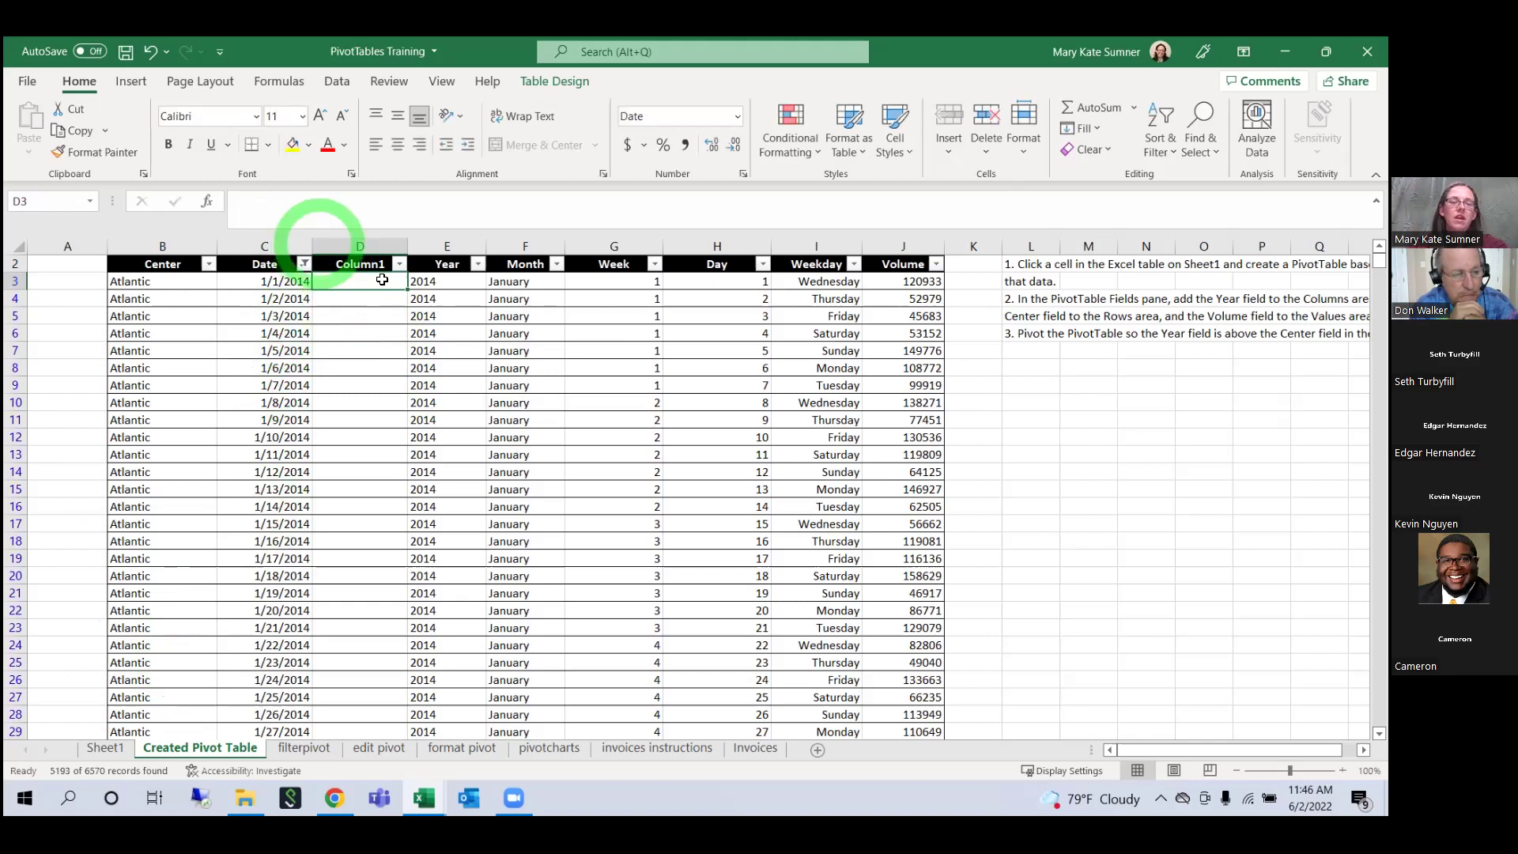